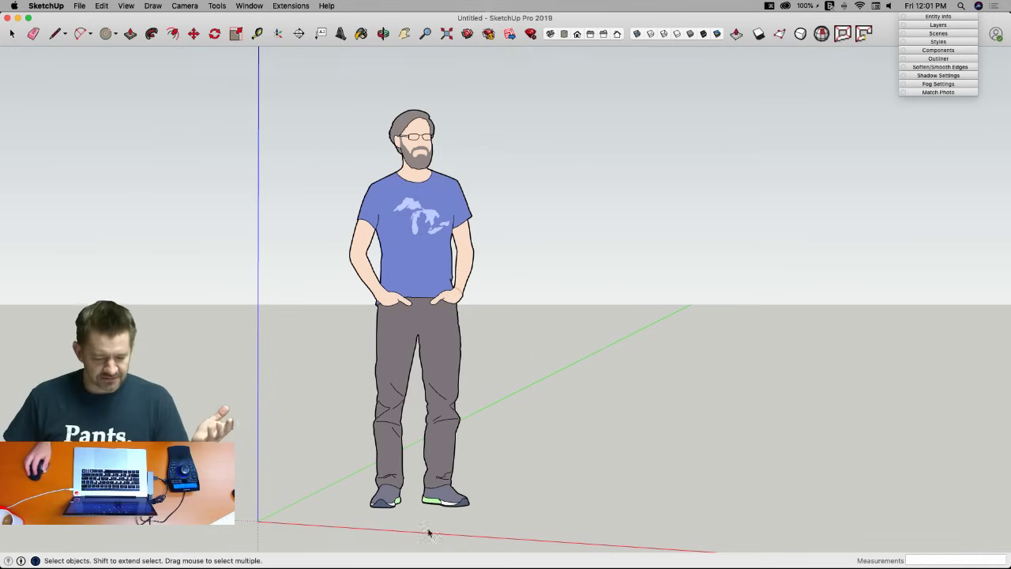
Switch to the Chrome window with the furniture image search and look through the results for a piece to model.
mouse_move(5, 313)
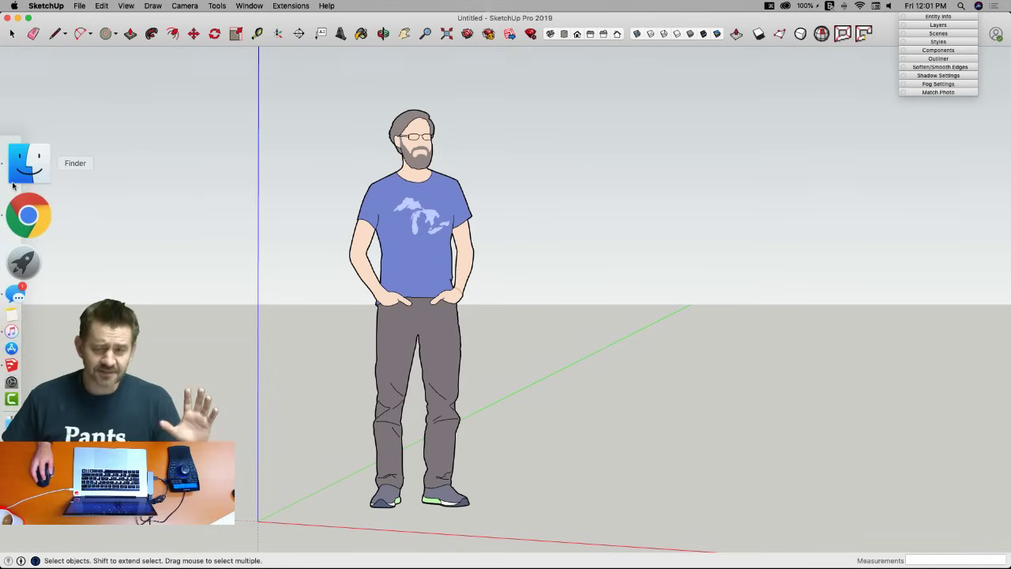
right_click(24, 194)
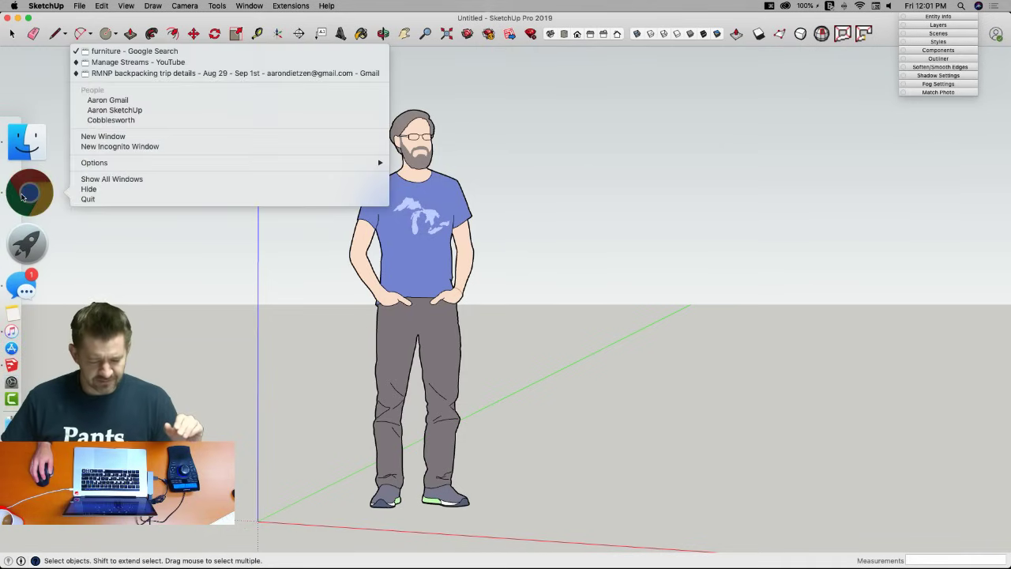
click(124, 52)
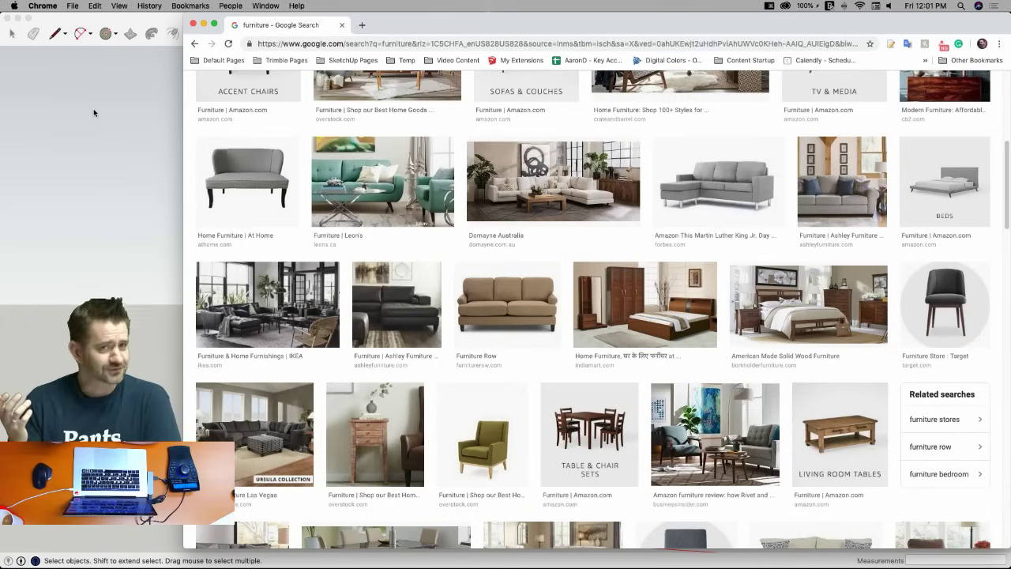
scroll(338, 243, up, 3)
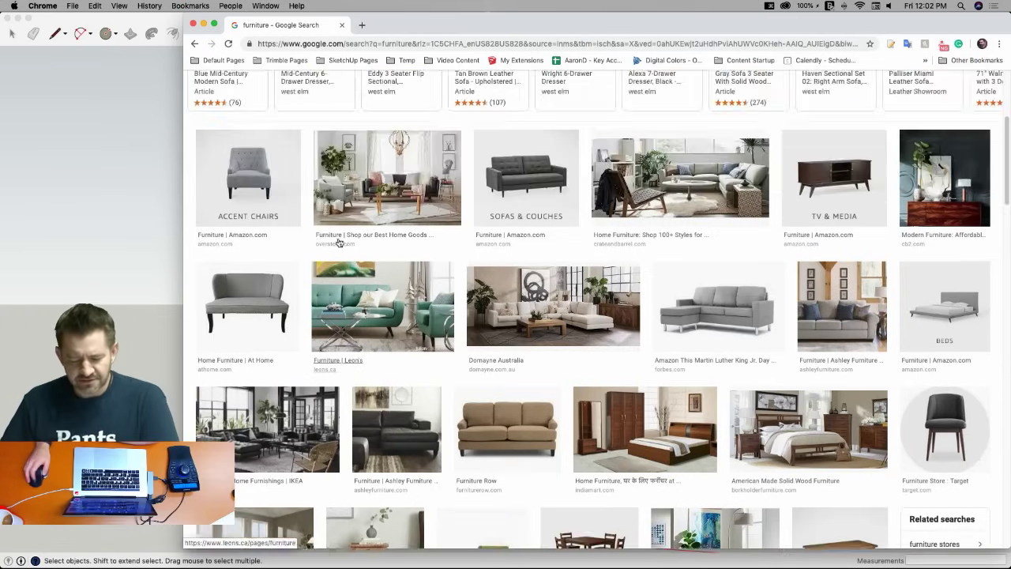
scroll(338, 242, down, 1)
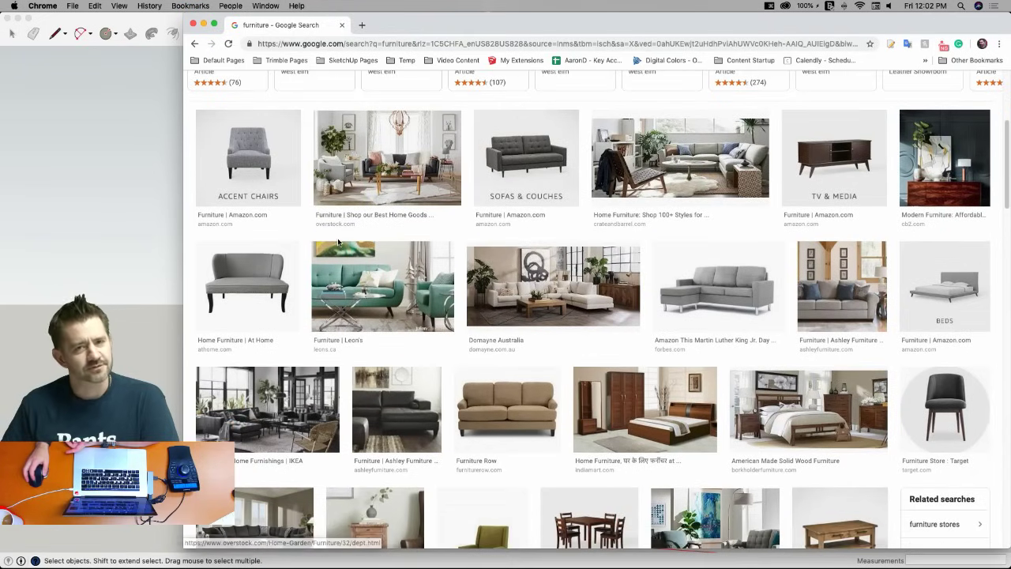
scroll(338, 242, down, 9)
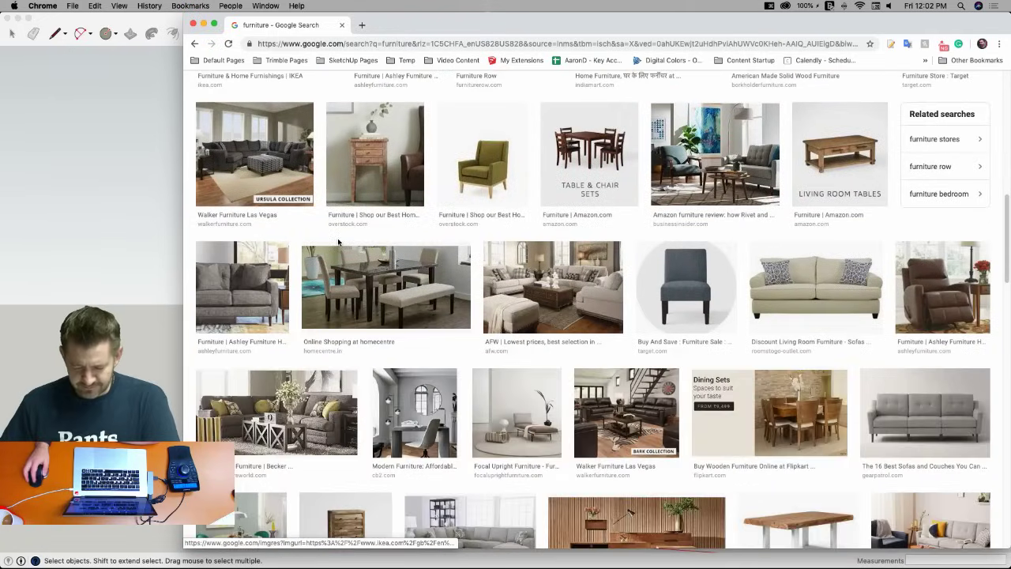
scroll(338, 243, down, 8)
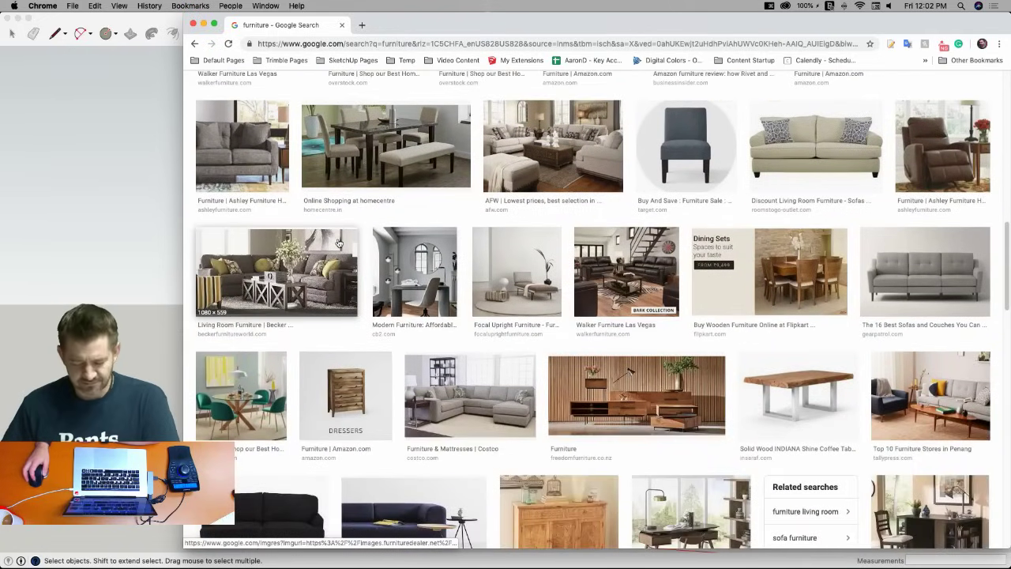
scroll(338, 243, down, 5)
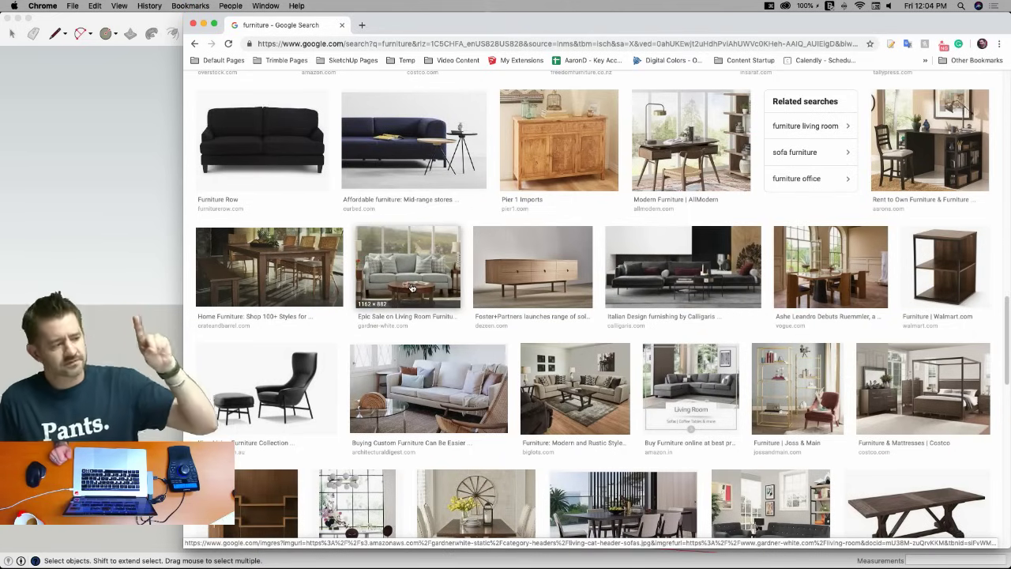
Replace the image search term with "sofa" and look over the results.
scroll(357, 125, up, 5)
scroll(358, 124, up, 10)
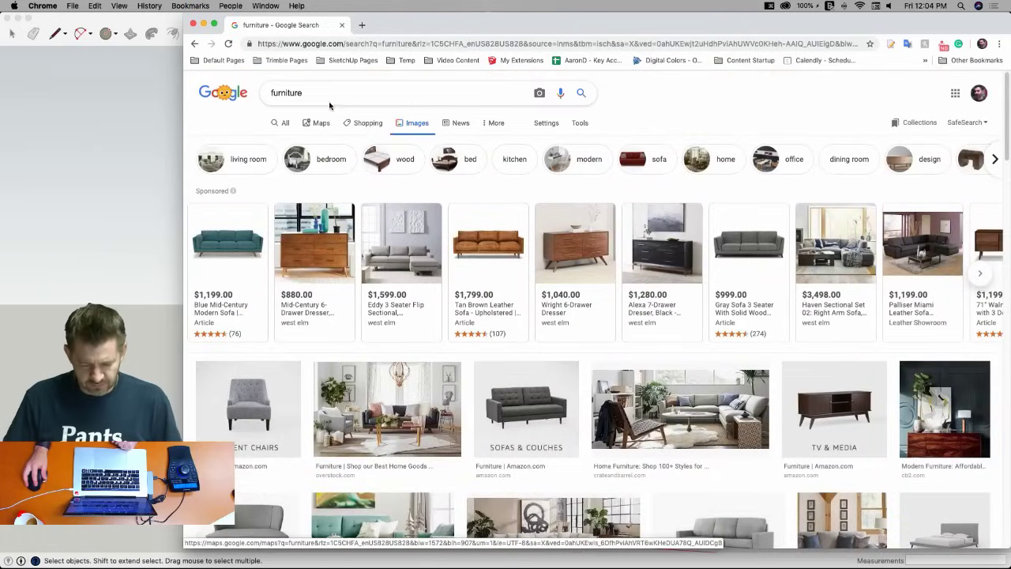
drag(307, 93, 268, 95)
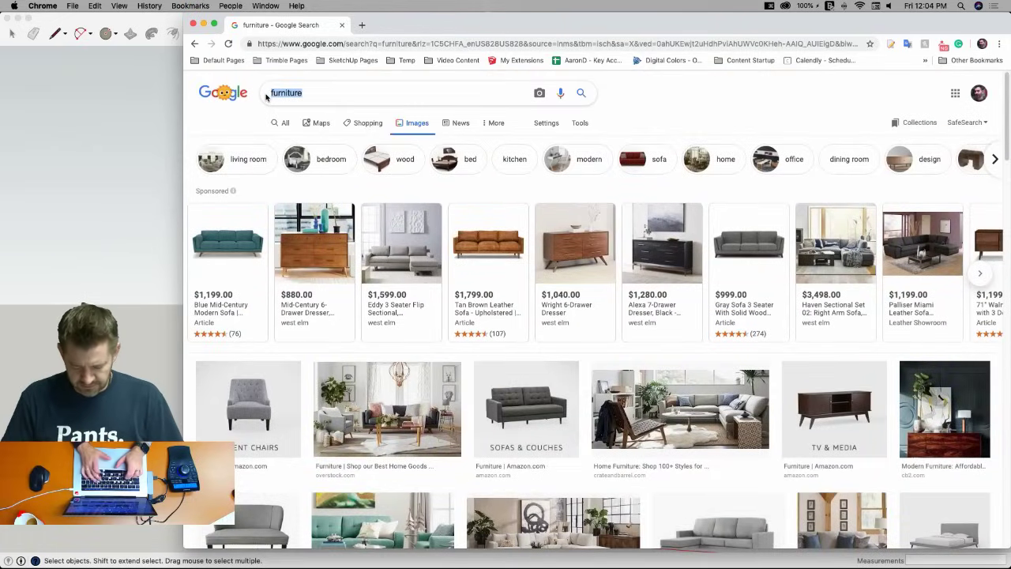
text(sofa)
key(Return)
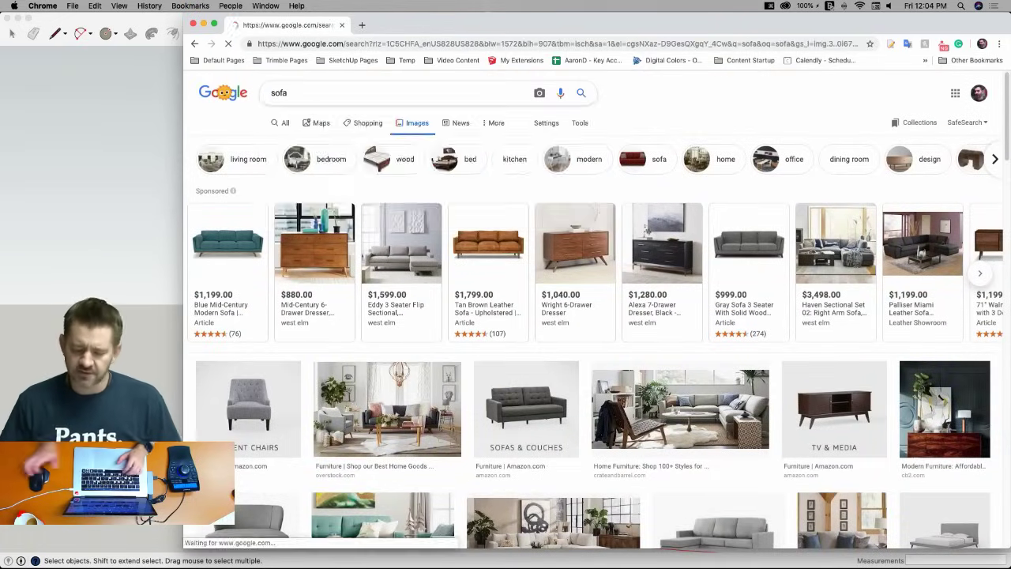
scroll(352, 308, down, 3)
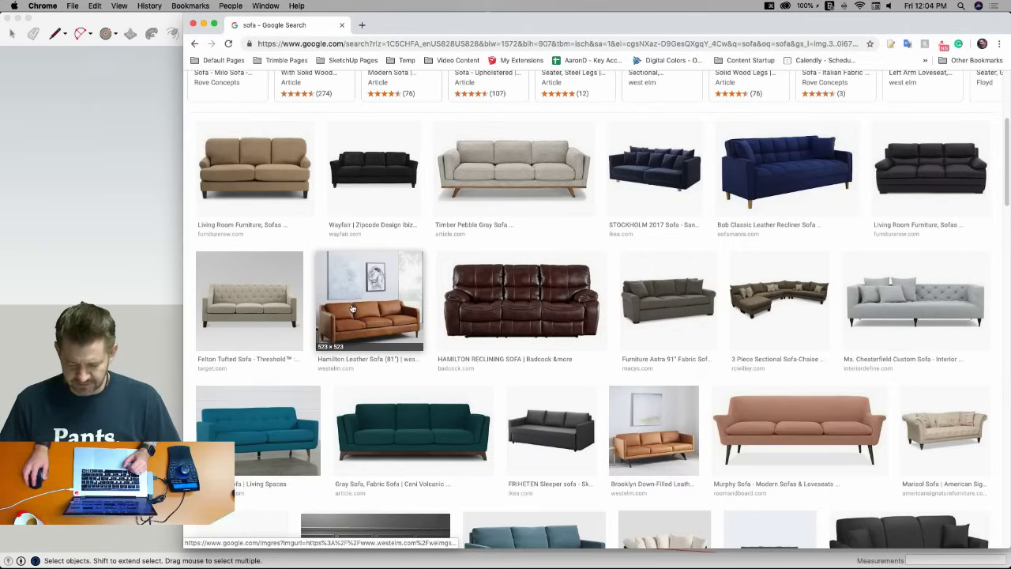
scroll(352, 308, up, 3)
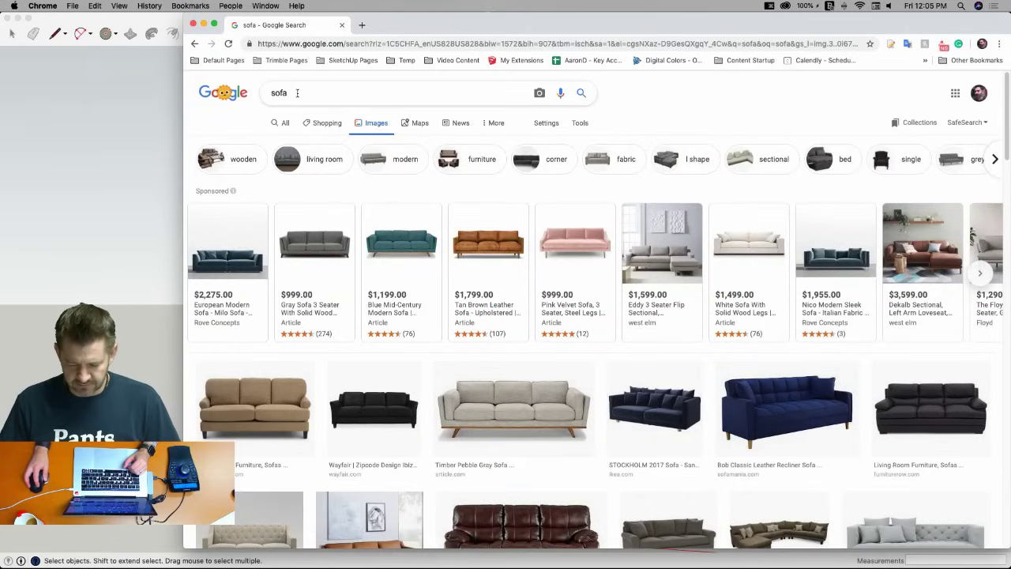
Narrow the sofa images to the l shape category and examine the results for reference designs.
click(687, 160)
scroll(589, 308, down, 2)
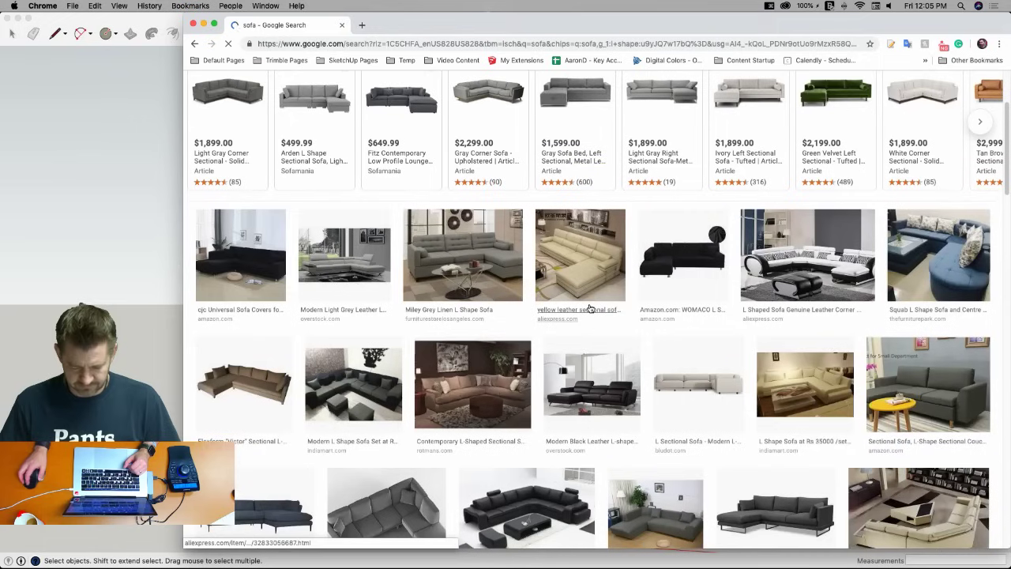
scroll(589, 309, down, 3)
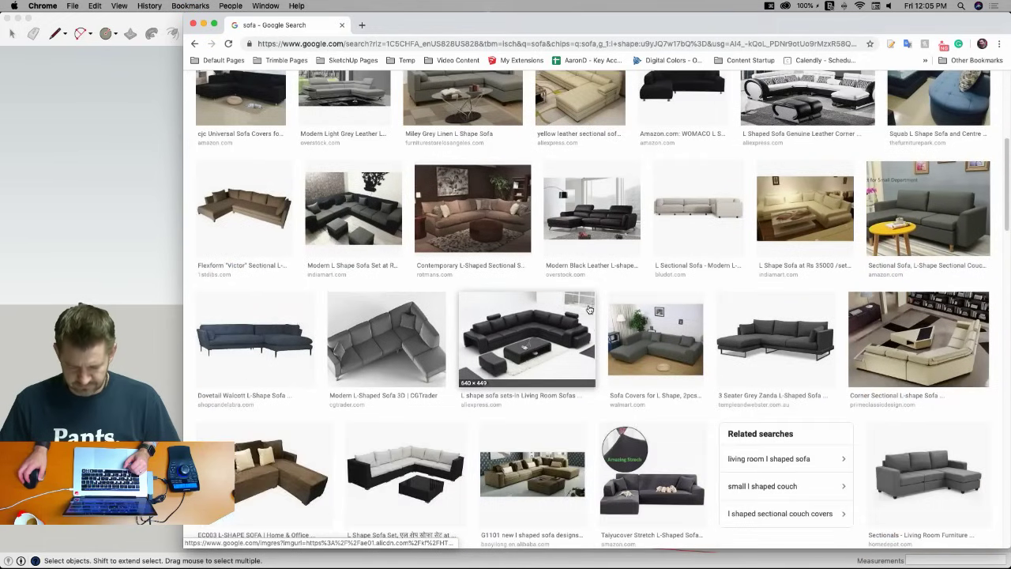
scroll(588, 308, down, 2)
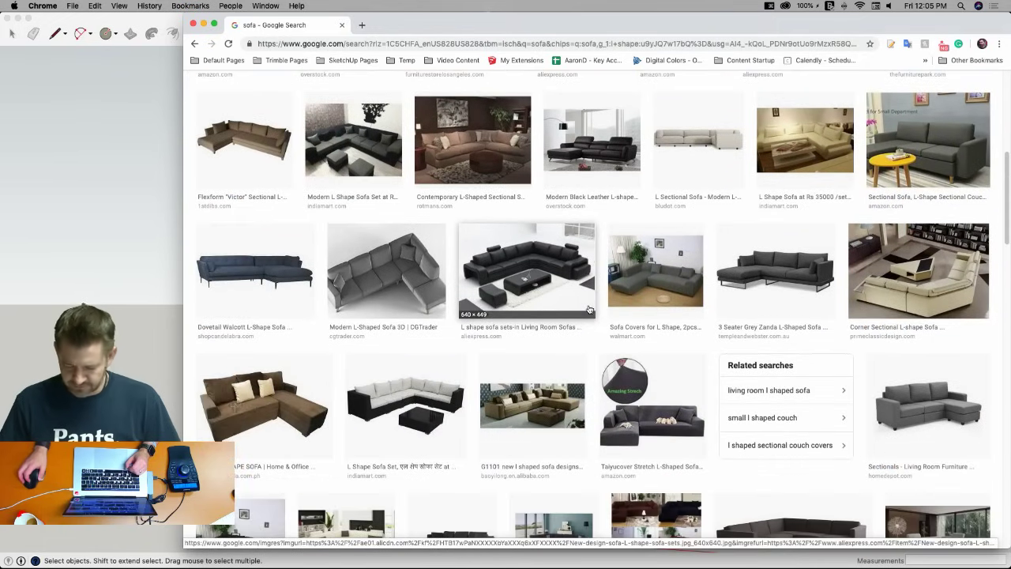
scroll(589, 309, down, 6)
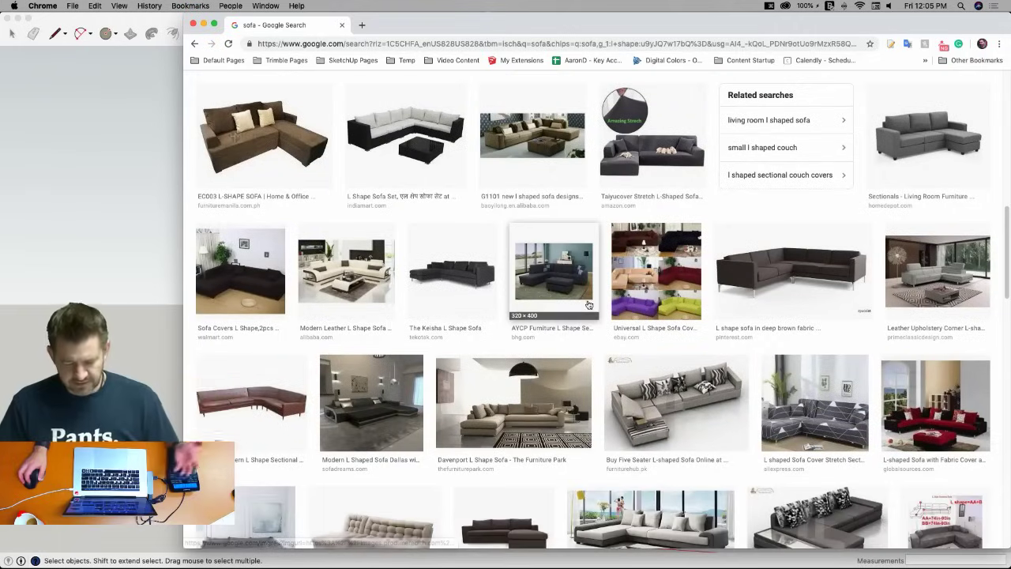
scroll(589, 307, down, 2)
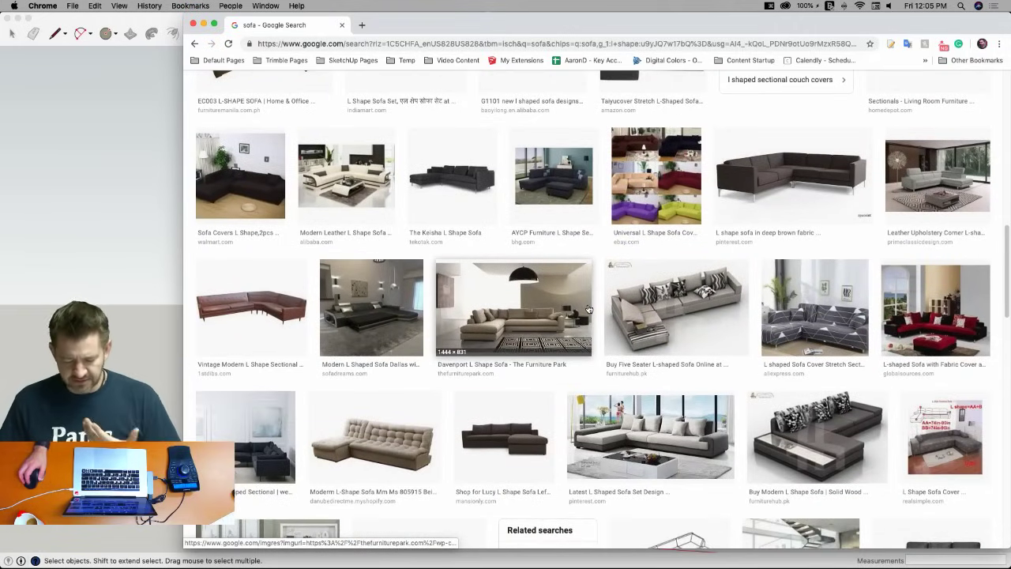
scroll(589, 308, up, 6)
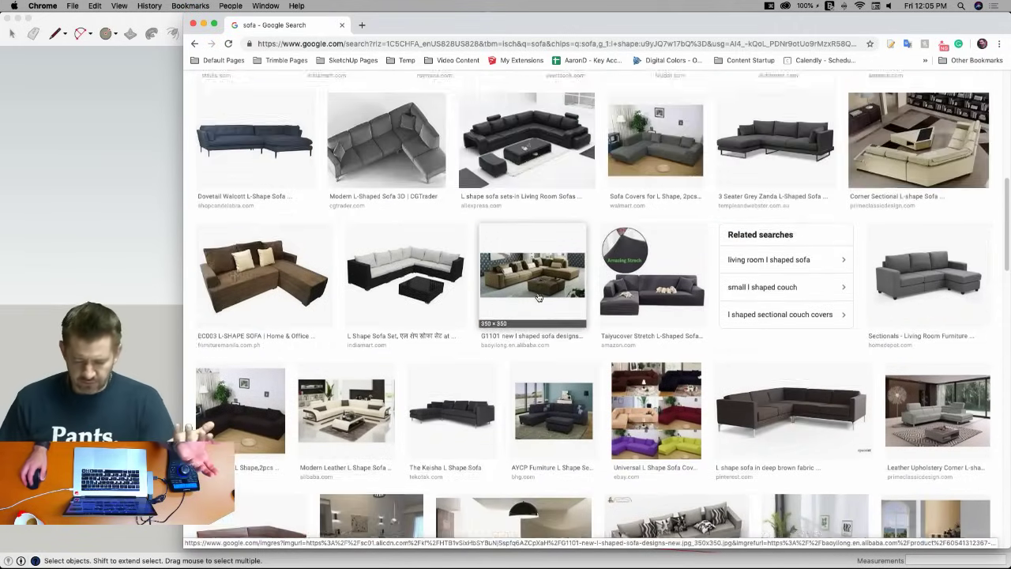
scroll(541, 297, up, 4)
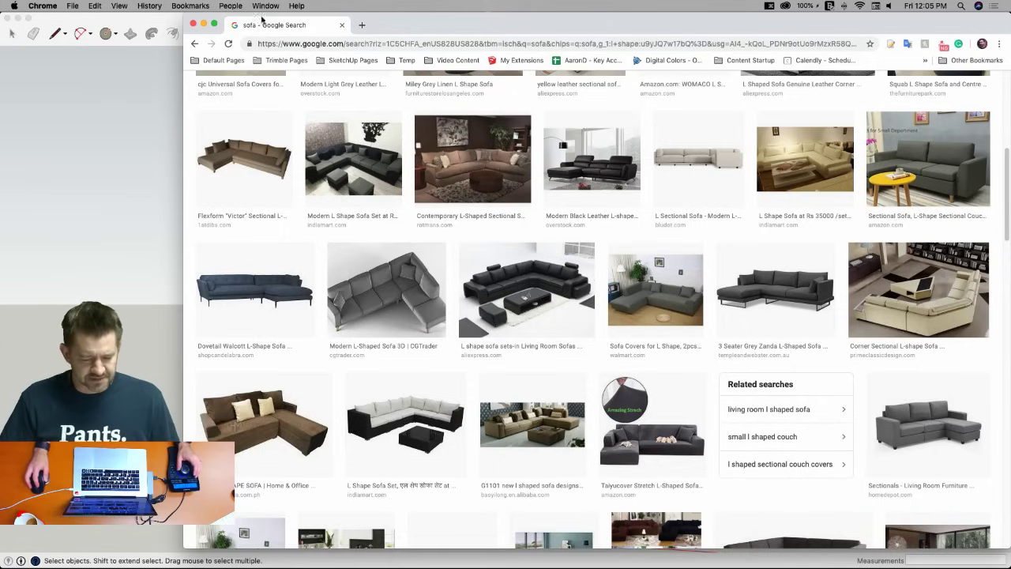
Return to SketchUp and draw a ground rectangle about 3' 11" by 7' 6" beside the scale figure.
click(154, 26)
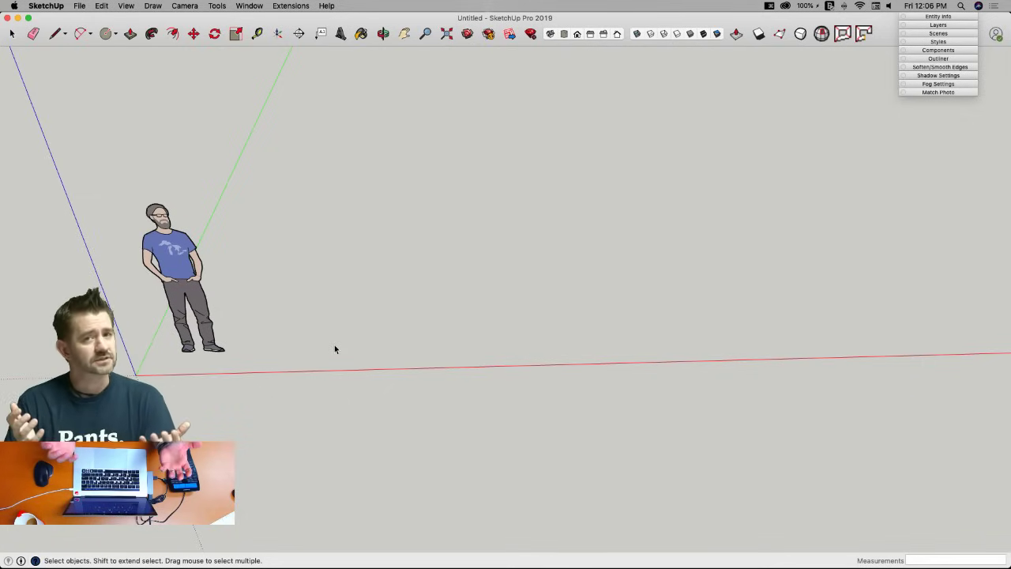
middle_drag(334, 345, 288, 332)
key(r)
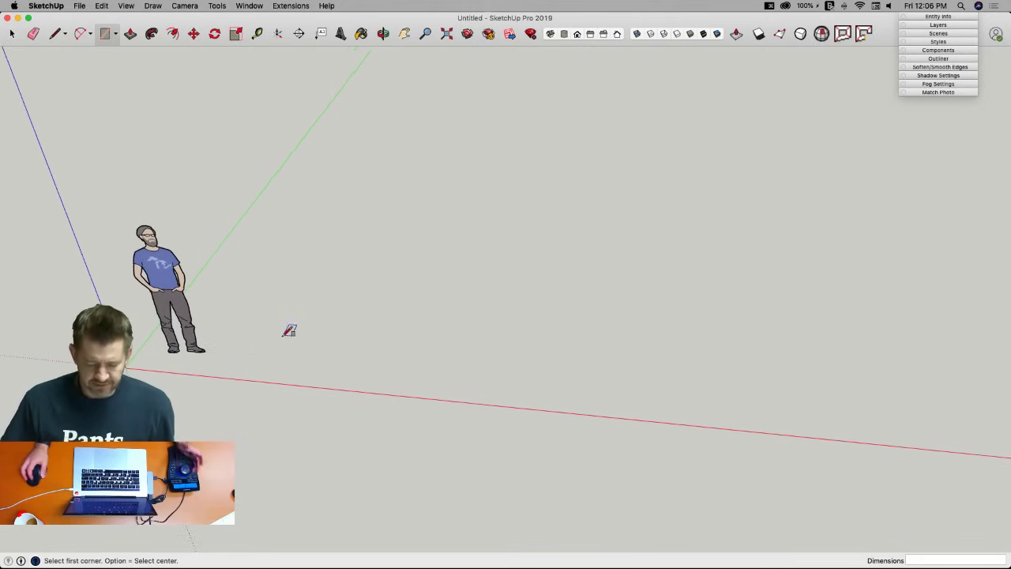
click(257, 356)
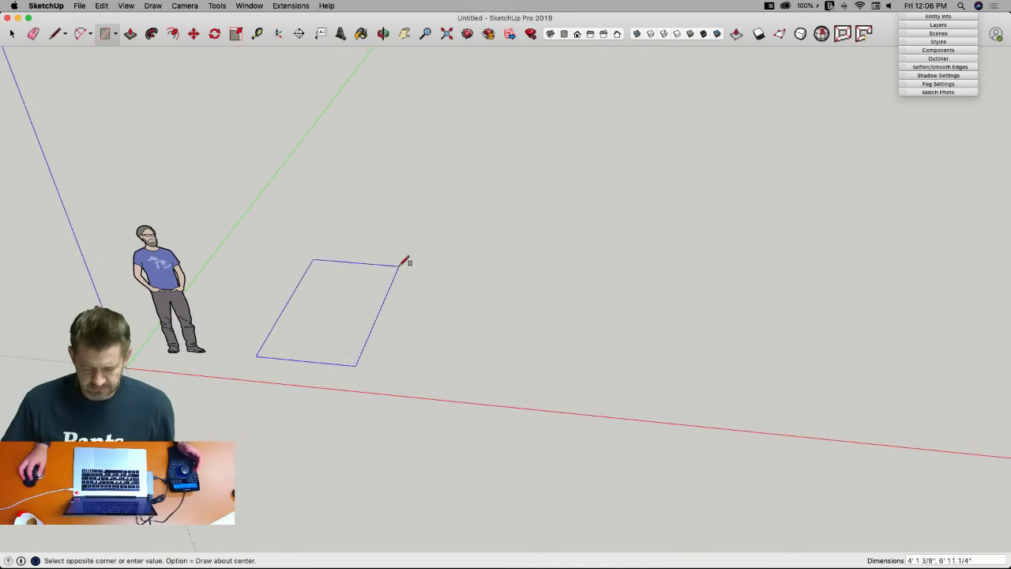
click(400, 257)
Draw a second, shorter rectangle of the same width against the far short edge of the first one.
middle_drag(404, 253, 368, 259)
click(317, 279)
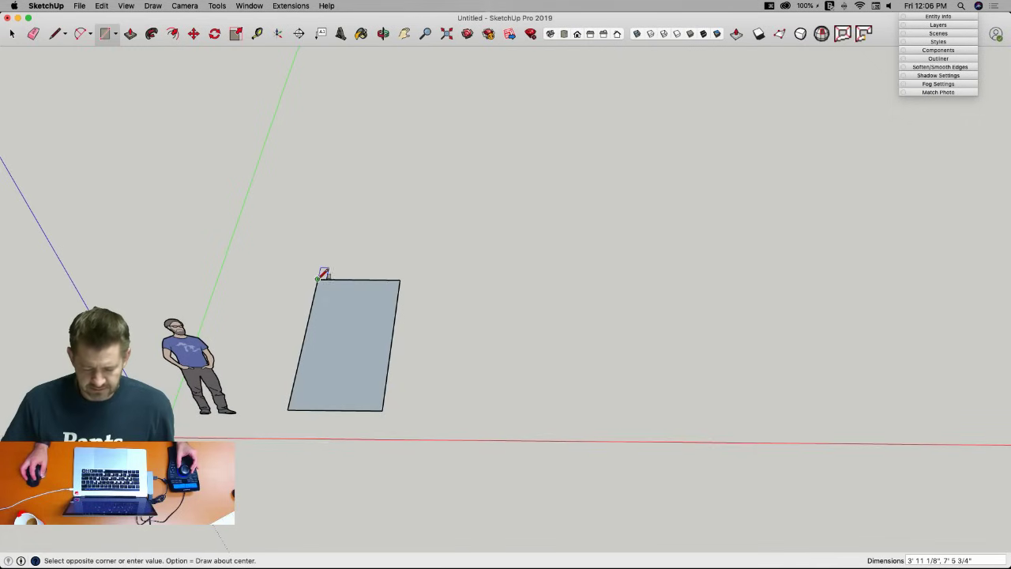
click(416, 206)
Copy the far, shorter rectangle's face about 10' 11" along the red axis, away from the original.
middle_drag(400, 225, 397, 239)
key(space)
click(397, 240)
key(m)
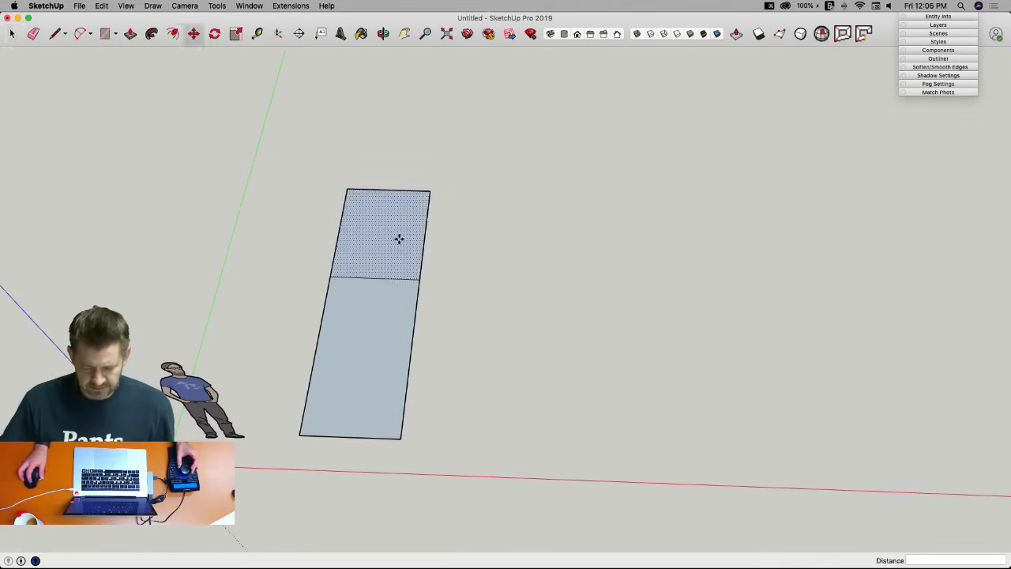
click(399, 238)
click(639, 248)
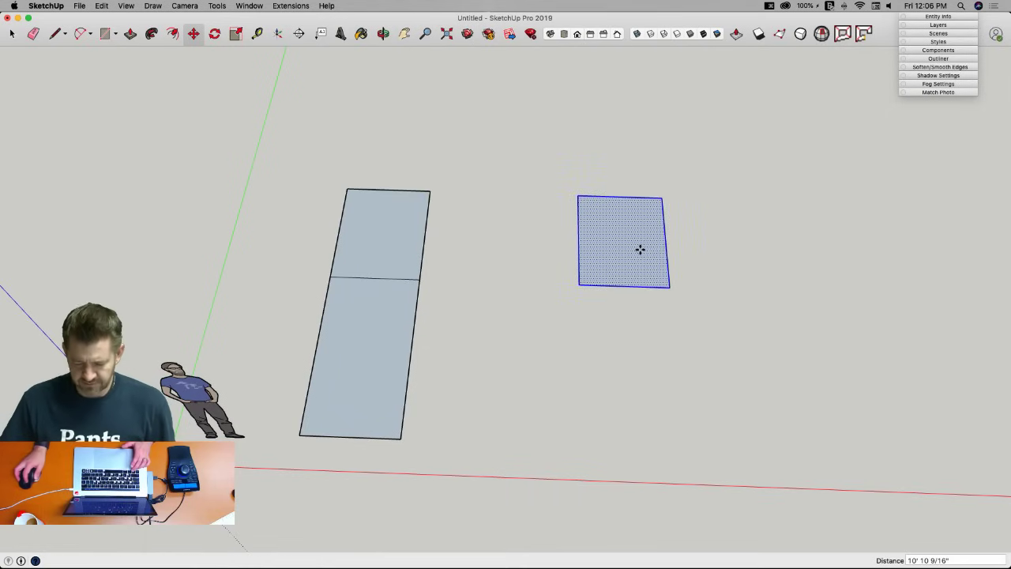
Rotate the copied face 90 degrees and move its back corner onto the outer back corner of the original shorter rectangle.
key(q)
click(614, 238)
click(715, 235)
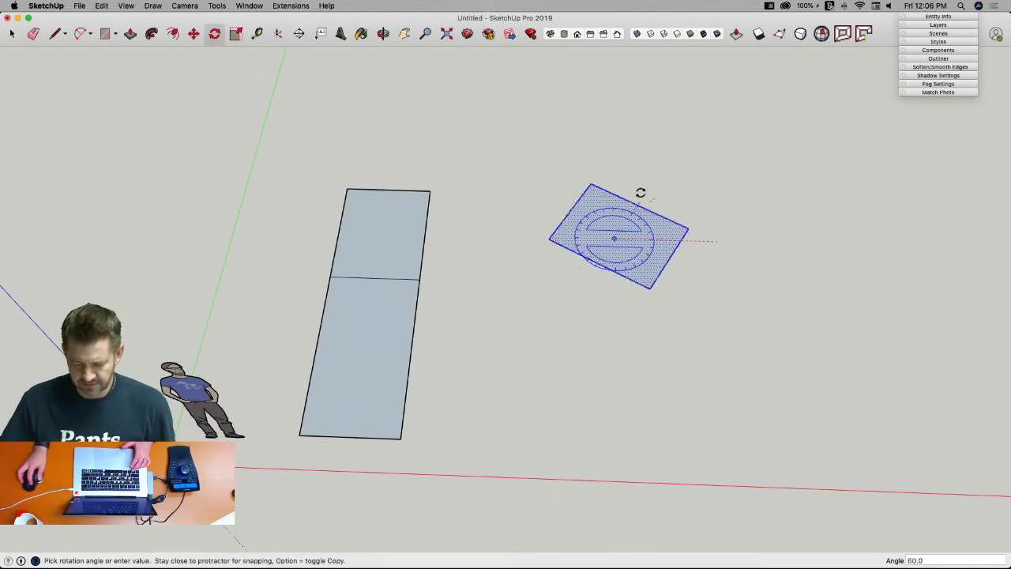
click(613, 196)
key(m)
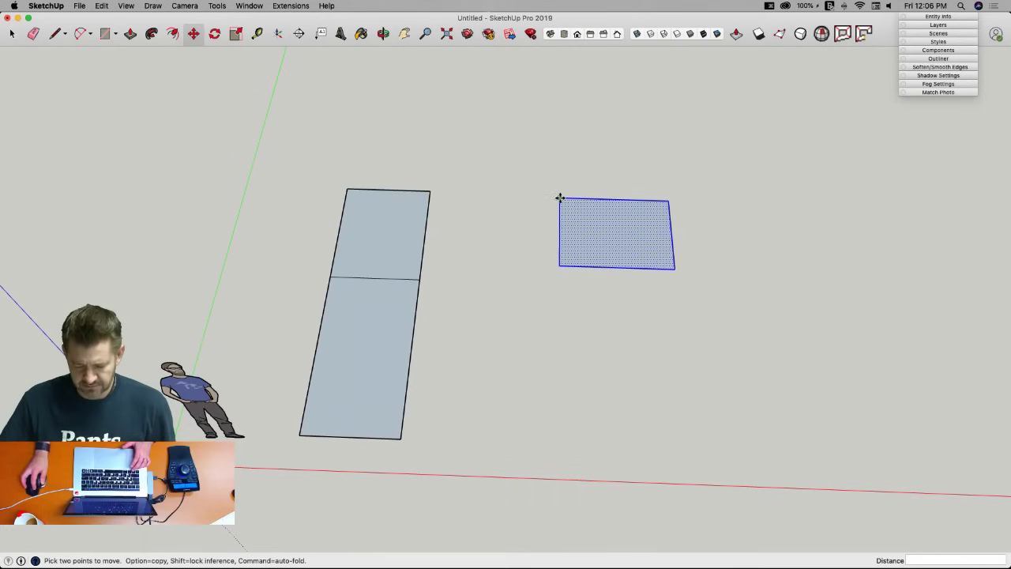
click(560, 198)
click(346, 189)
Copy the long rectangle's face to the empty area beside the joined rectangles.
key(space)
click(375, 364)
key(m)
key(alt)
click(374, 363)
click(644, 341)
Rotate the copied long face 90 degrees and attach its near corner to the free corner of the rotated overlapping piece.
key(q)
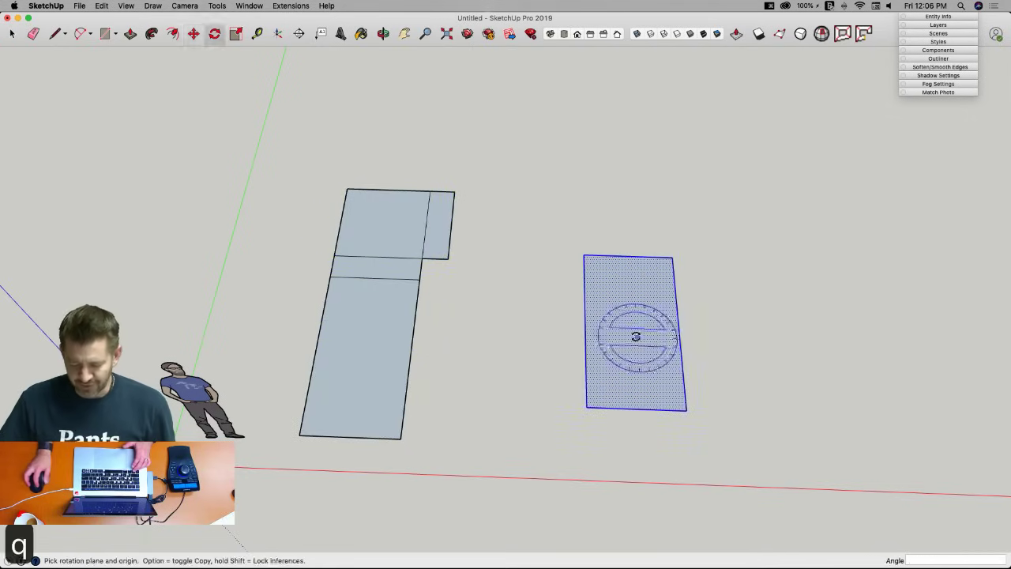
click(632, 331)
click(704, 332)
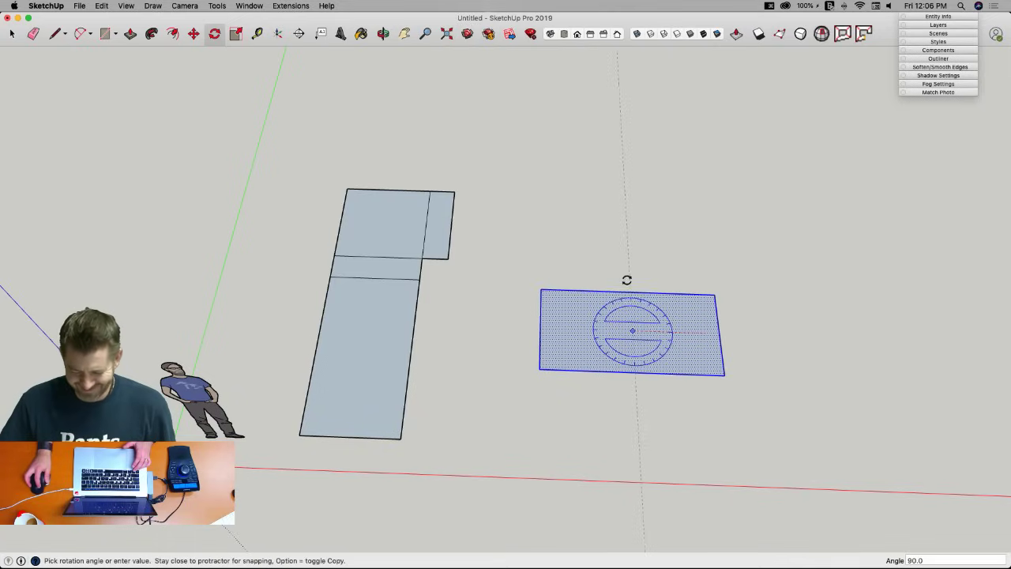
click(625, 279)
key(m)
click(539, 368)
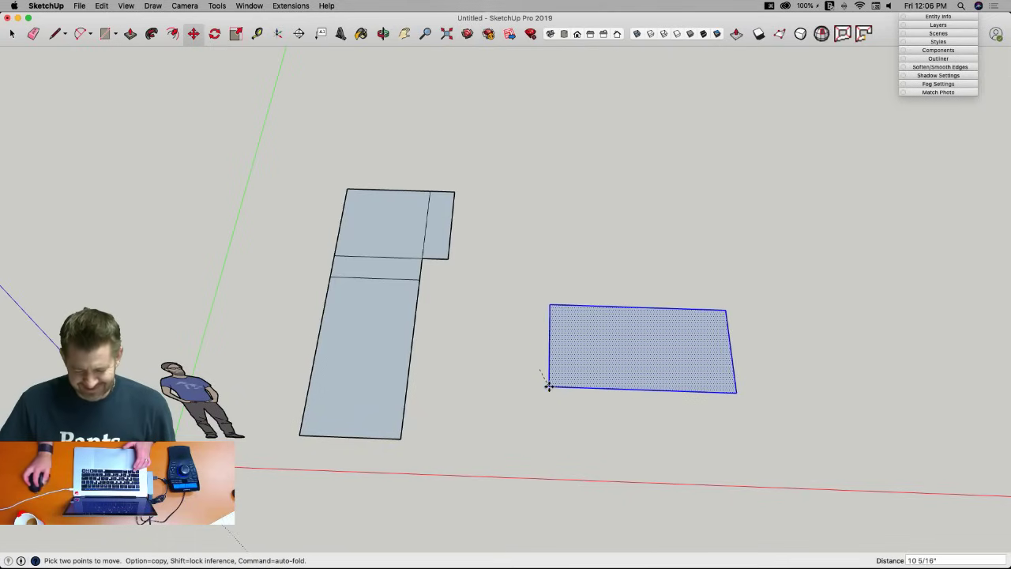
click(447, 261)
Erase the overlapping interior edges in the corner section, keeping one seam line toward each long section.
key(e)
drag(428, 237, 390, 259)
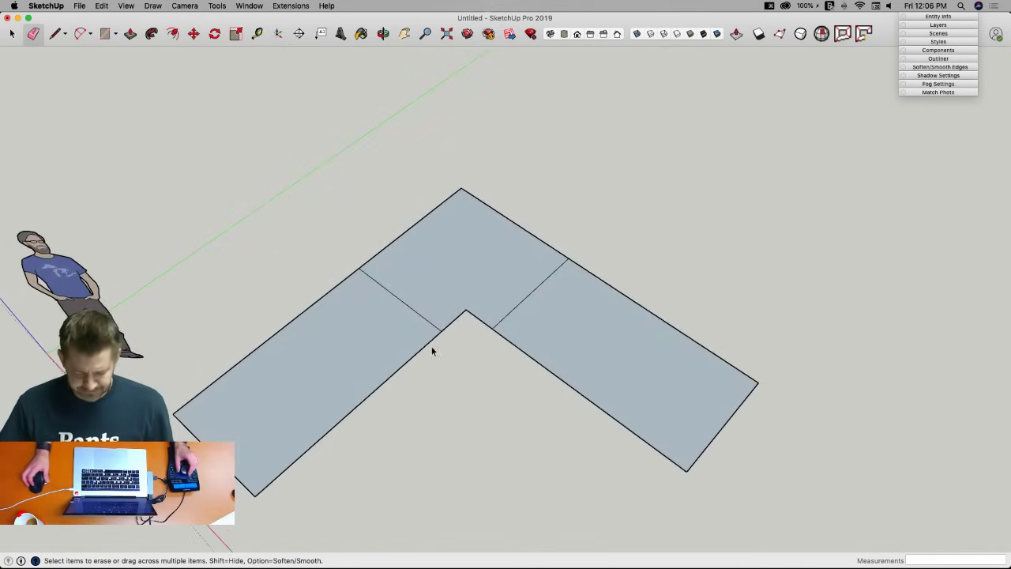
key(space)
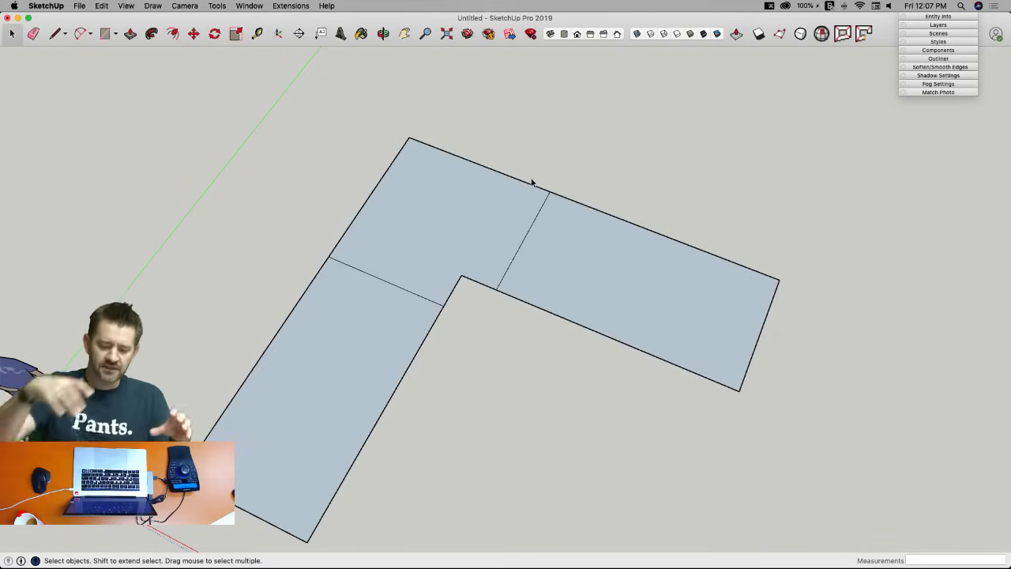
mouse_move(532, 182)
middle_down()
mouse_move(479, 181)
mouse_move(616, 278)
middle_up()
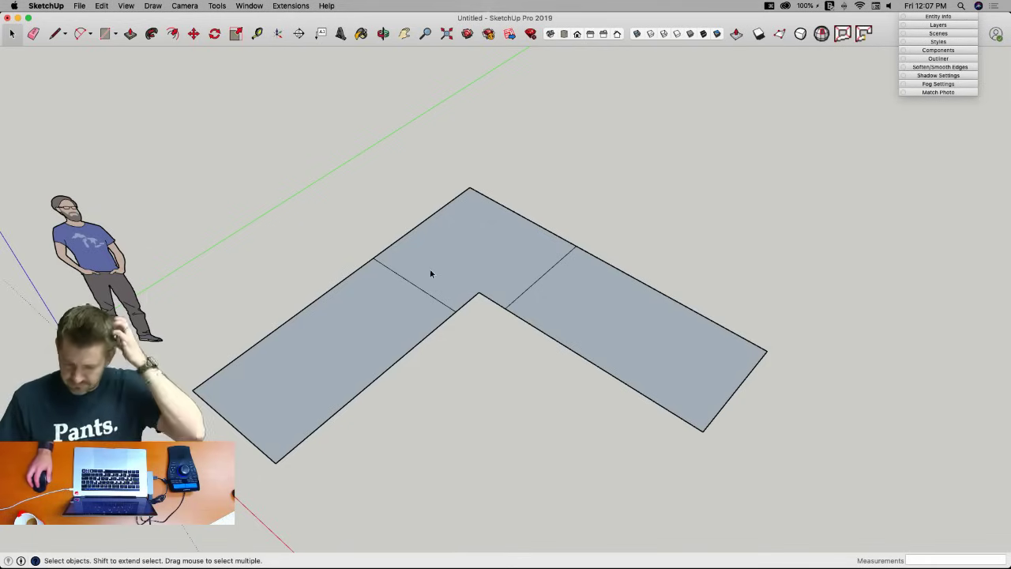
key(a)
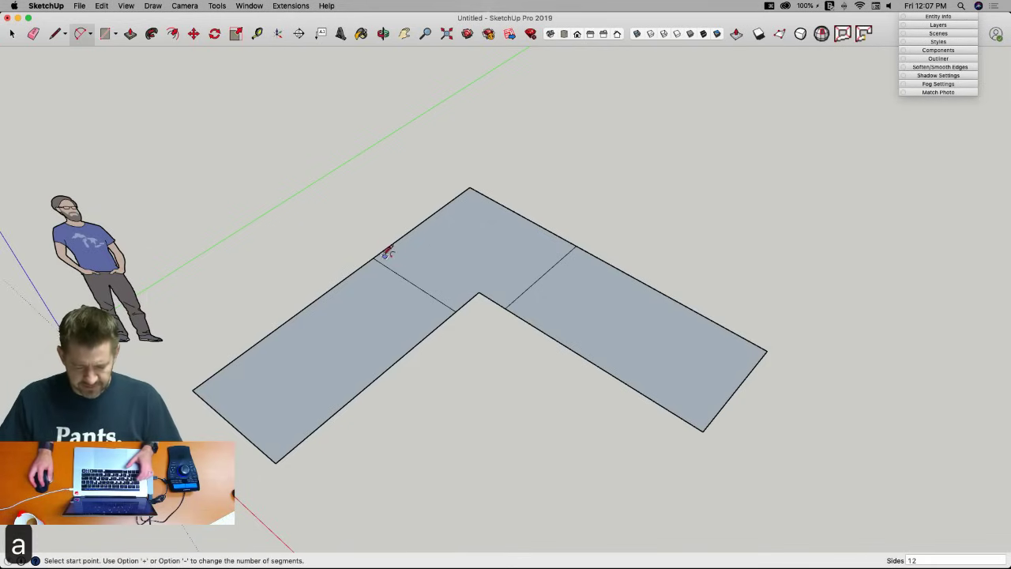
click(373, 257)
click(576, 247)
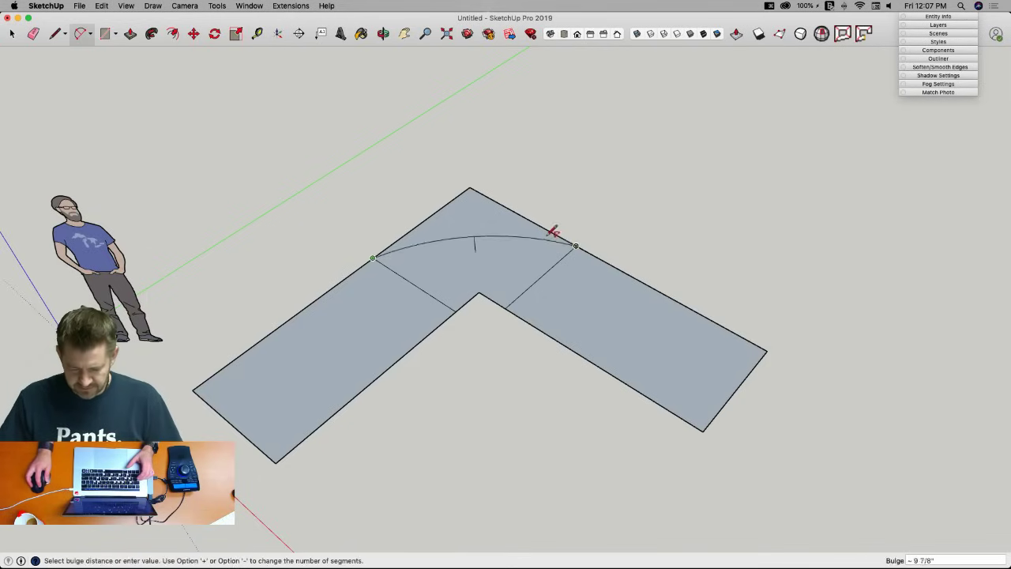
key(Escape)
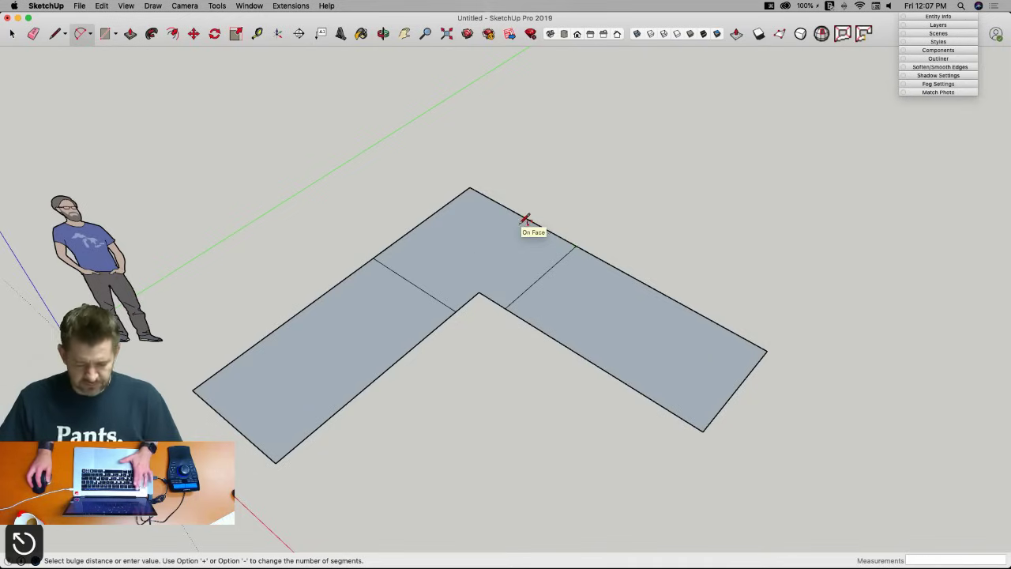
key(space)
Round the corner section's outer corner with a 90-degree center-point arc between the outer seam ends, and erase the leftover square corner.
middle_drag(512, 250, 428, 374)
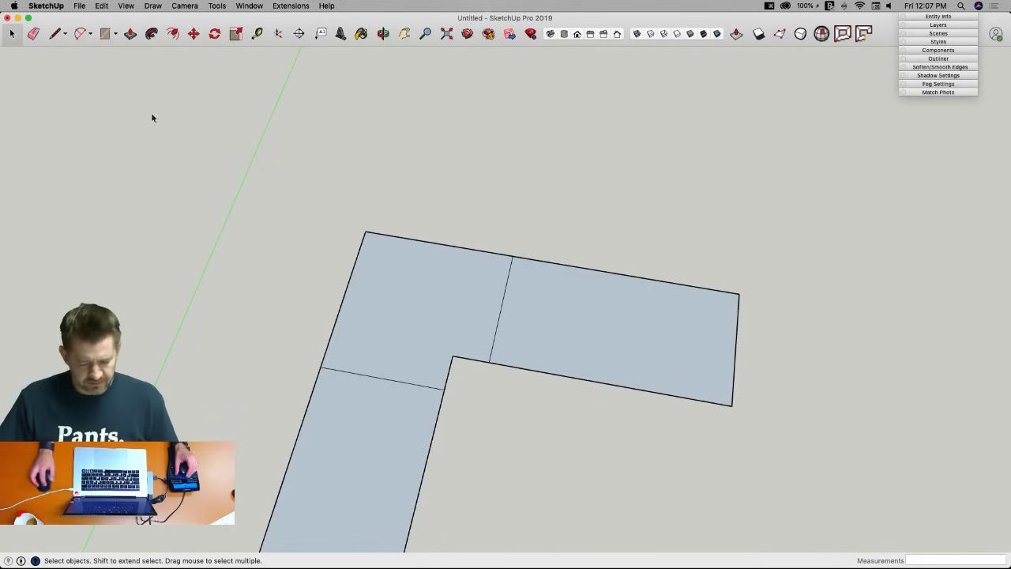
click(87, 33)
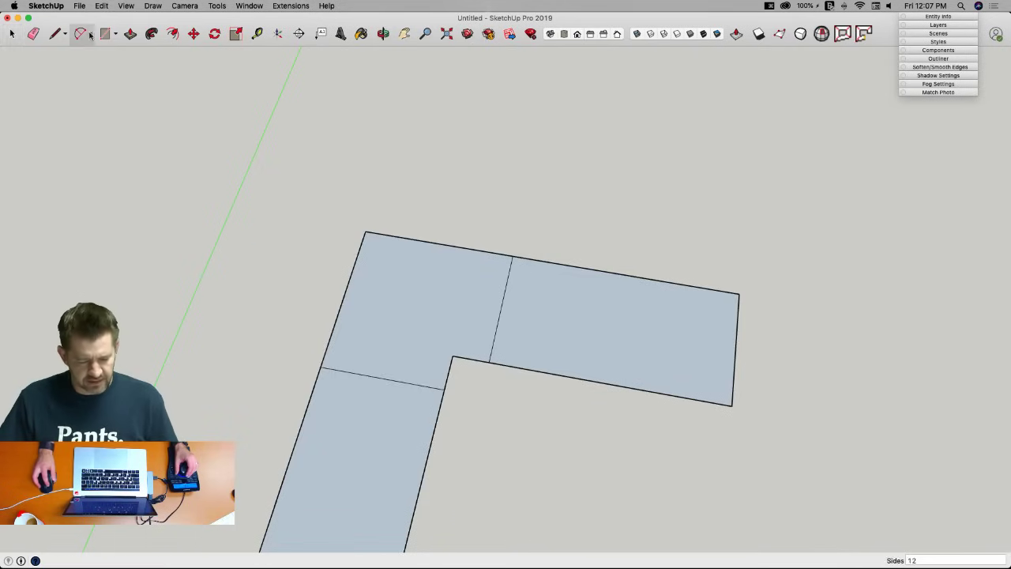
click(90, 35)
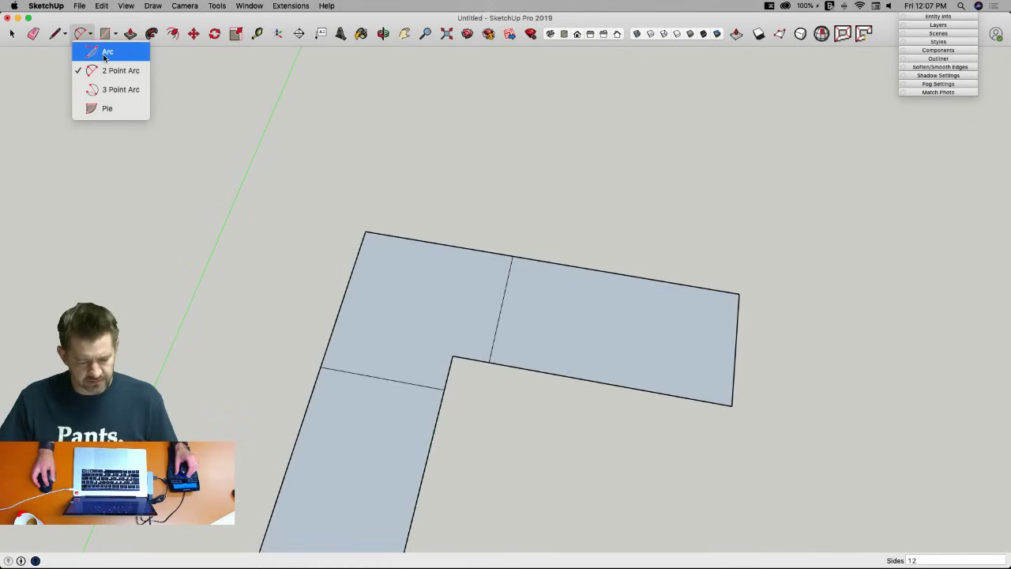
click(107, 52)
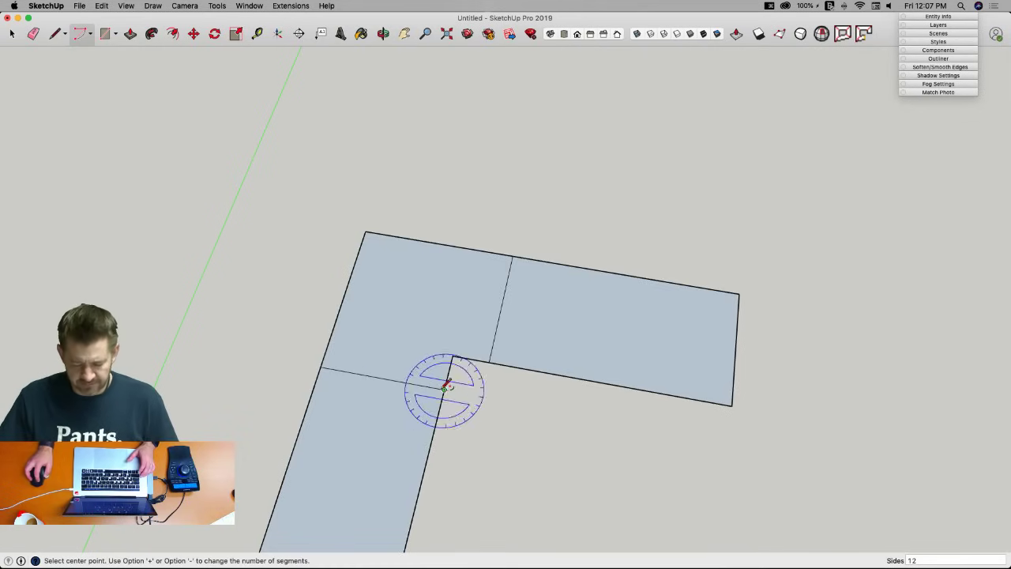
click(481, 395)
click(321, 366)
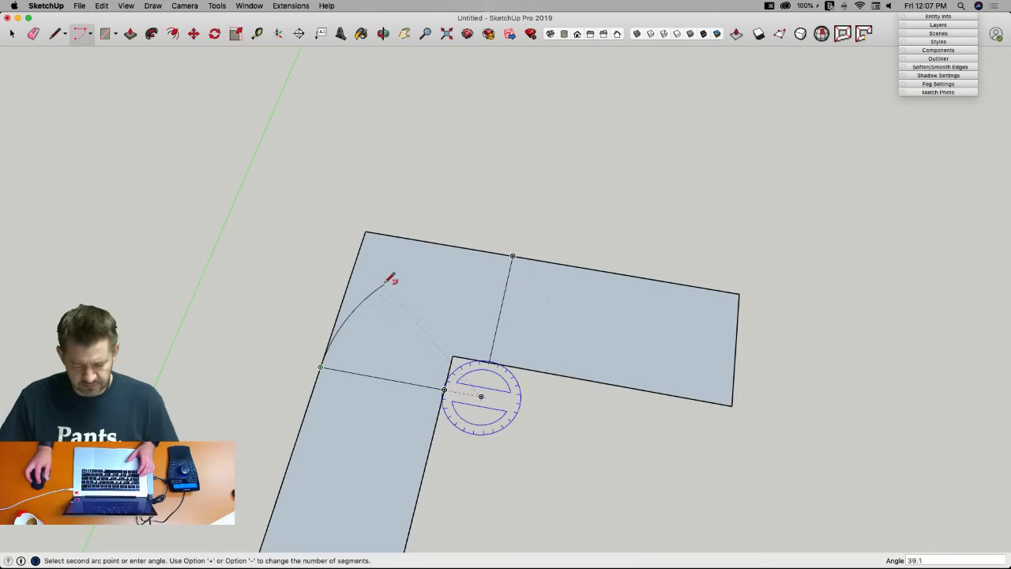
click(512, 256)
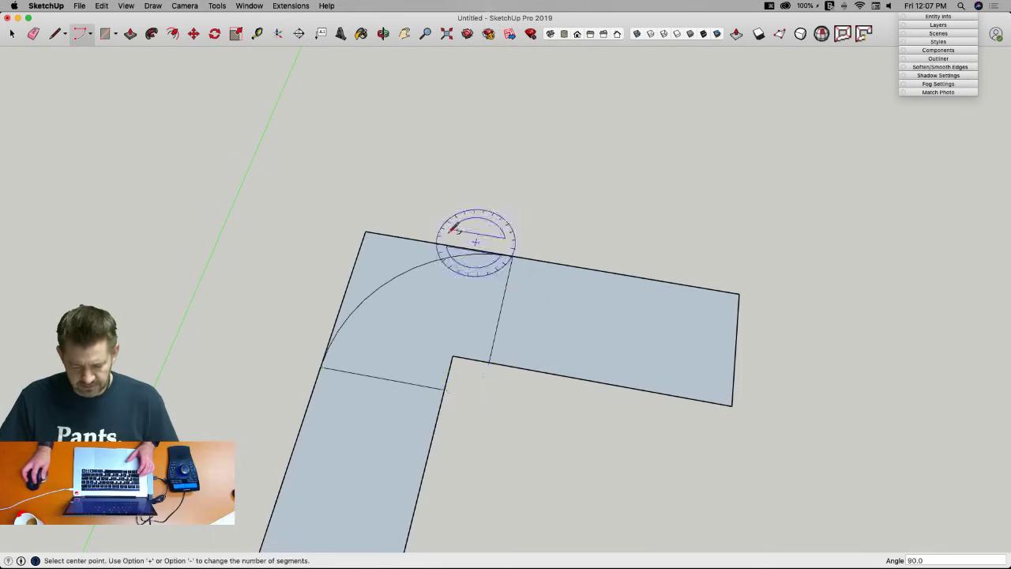
key(e)
drag(413, 218, 347, 256)
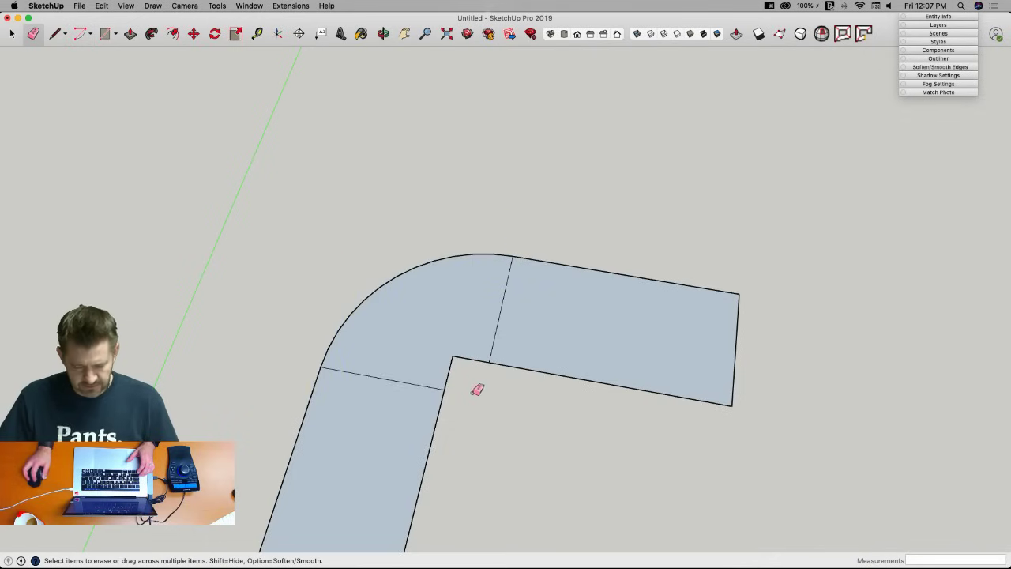
Round the inner corner with a concentric arc of about 10 7/16" radius between the inner seam ends, and erase the leftover corner edges.
click(81, 33)
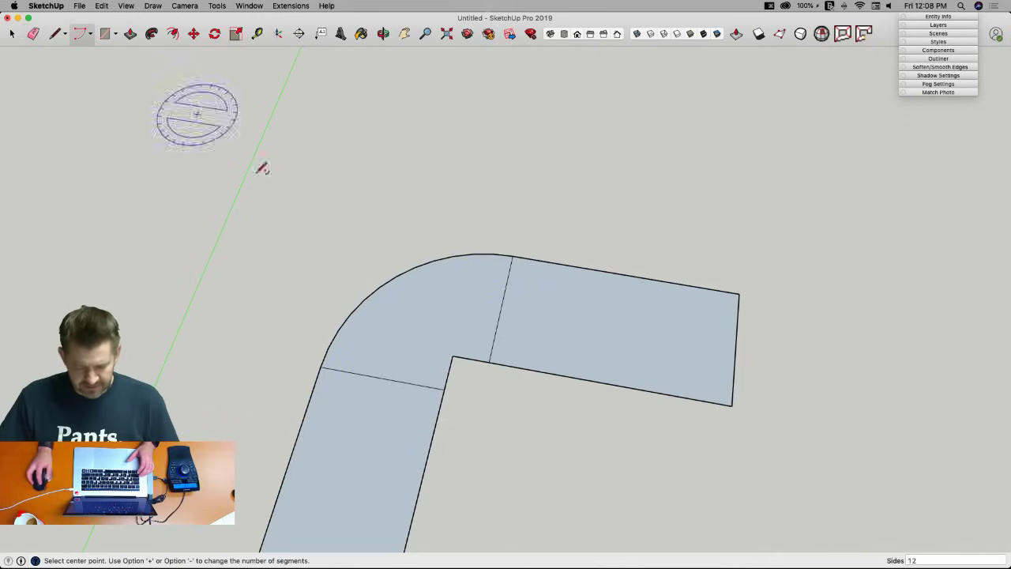
click(482, 396)
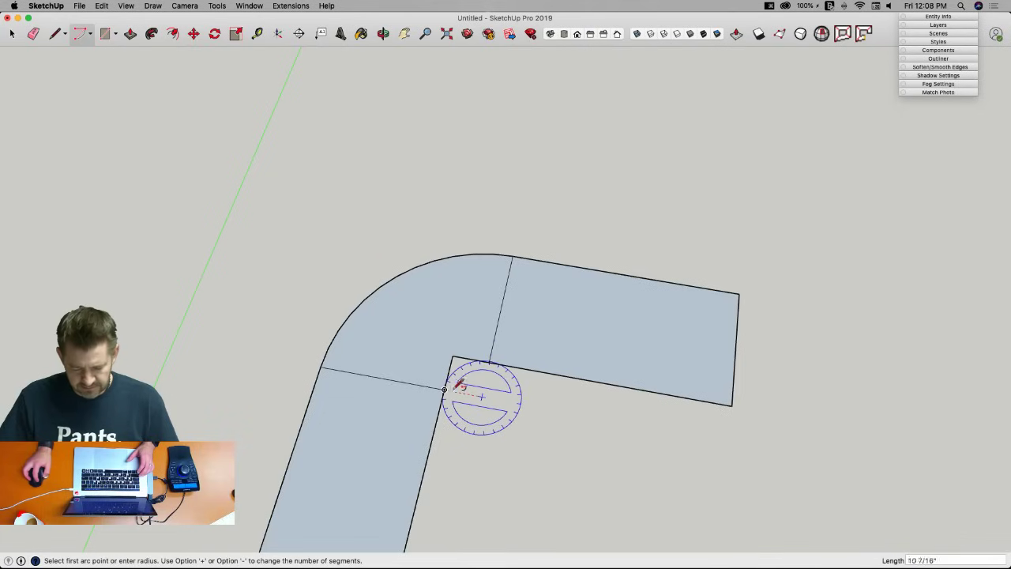
click(445, 389)
click(492, 359)
key(e)
drag(472, 349, 460, 357)
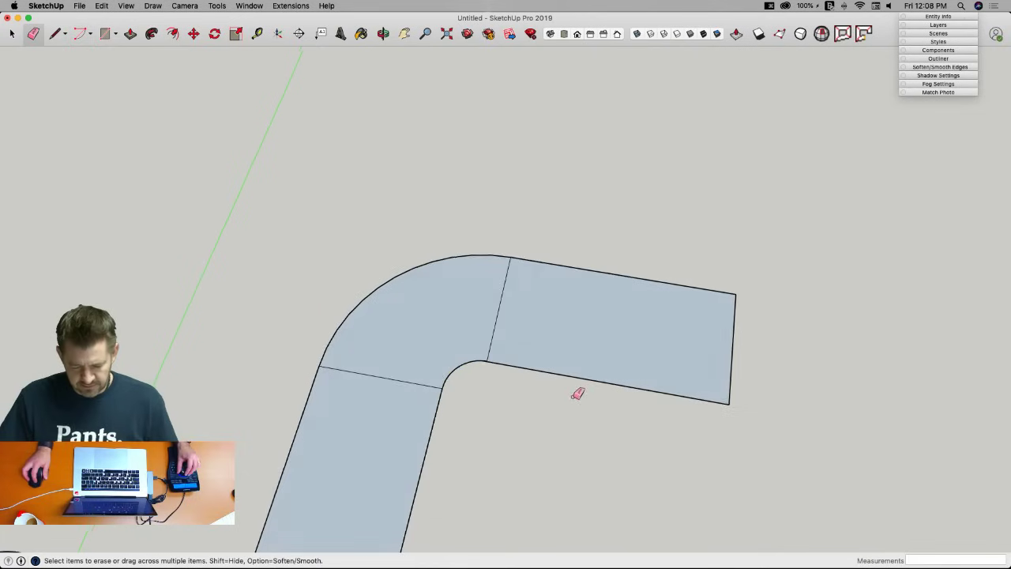
Make the curved corner face and its edges a component named Middle Section.
key(space)
click(476, 282)
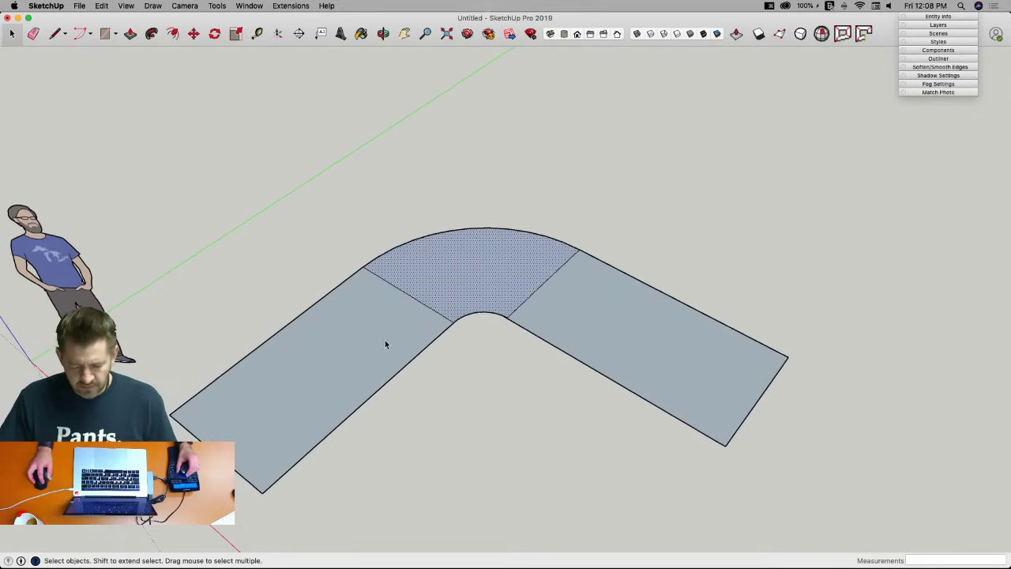
double_click(463, 220)
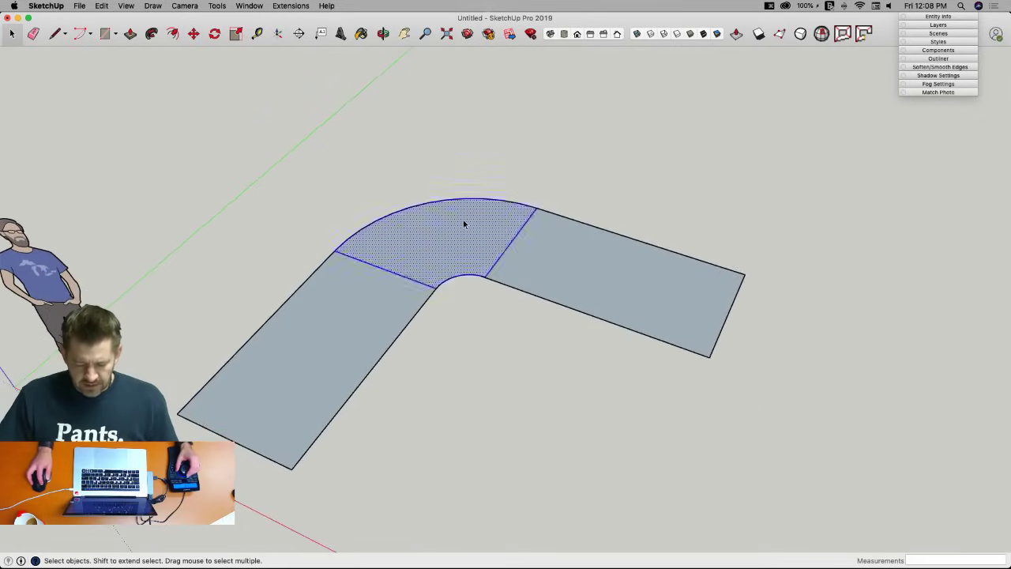
right_click(444, 221)
mouse_move(479, 319)
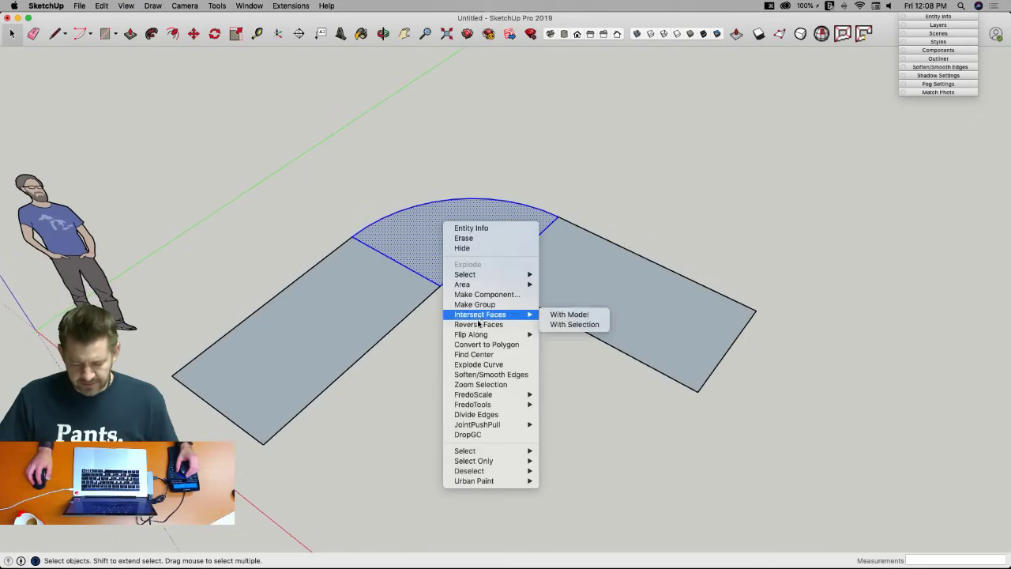
click(477, 295)
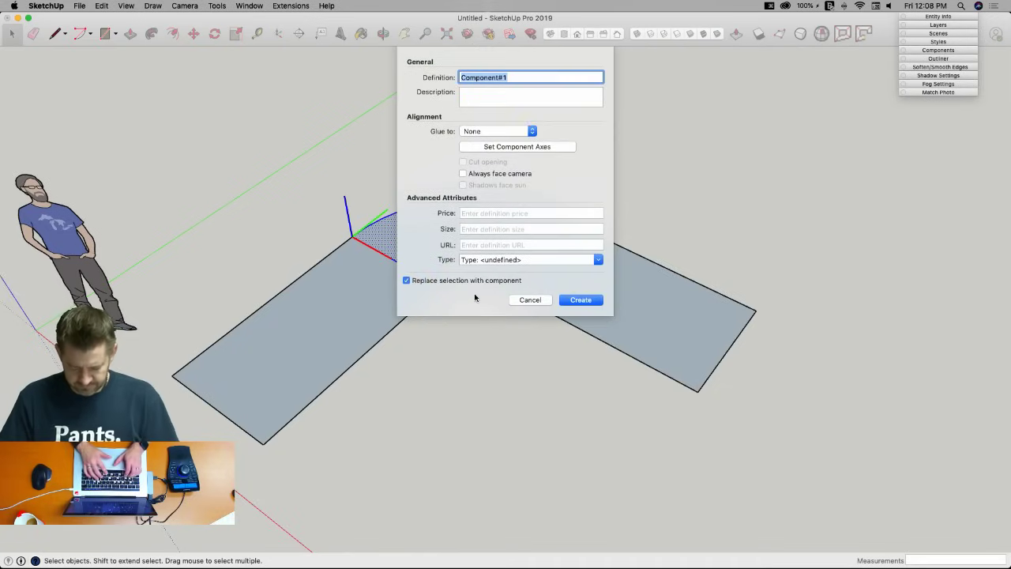
text(Middle)
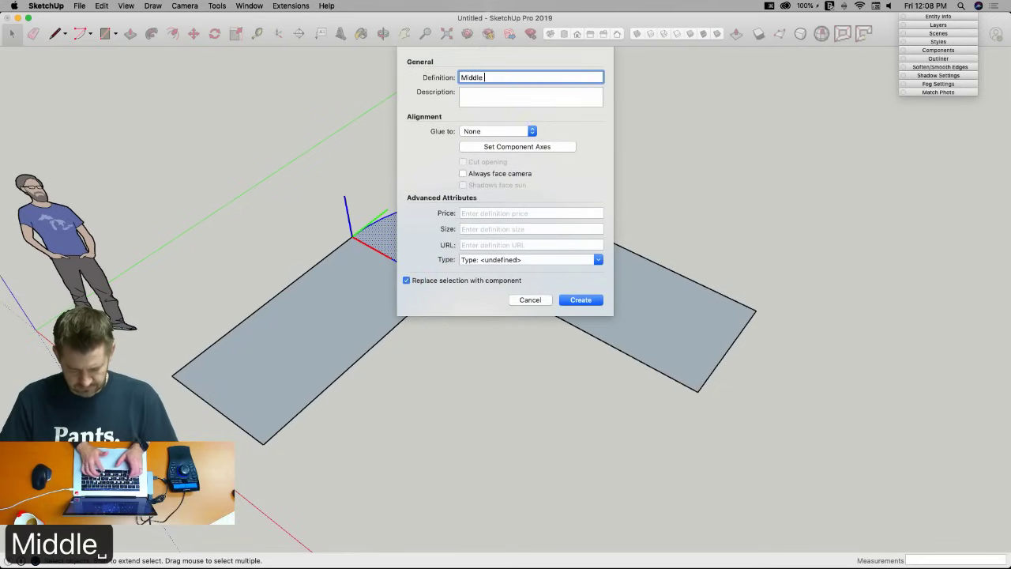
text( Section)
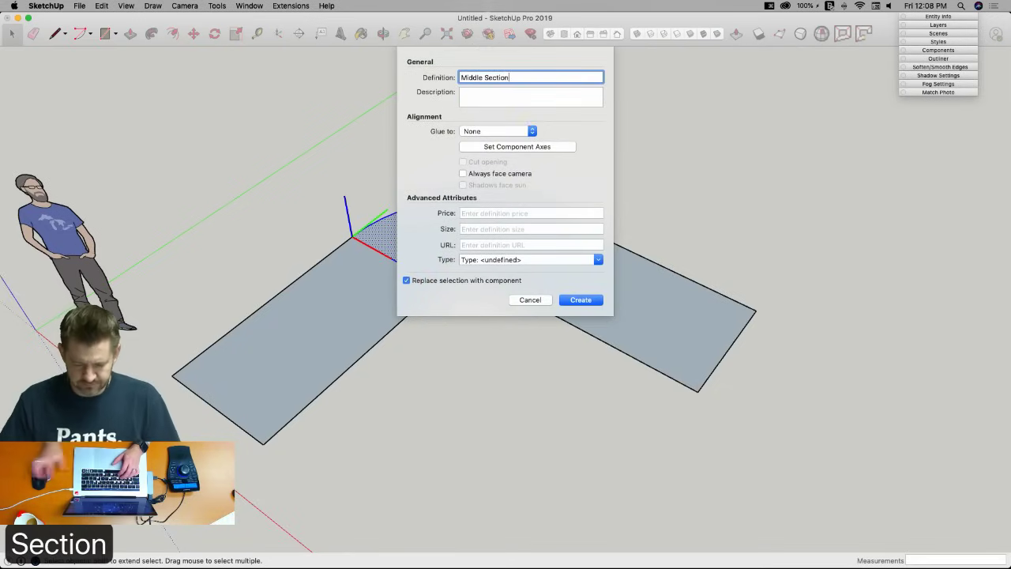
click(591, 304)
Make the straight section nearest the scale figure, face and edges, a component named Side Section.
click(346, 322)
right_click(346, 323)
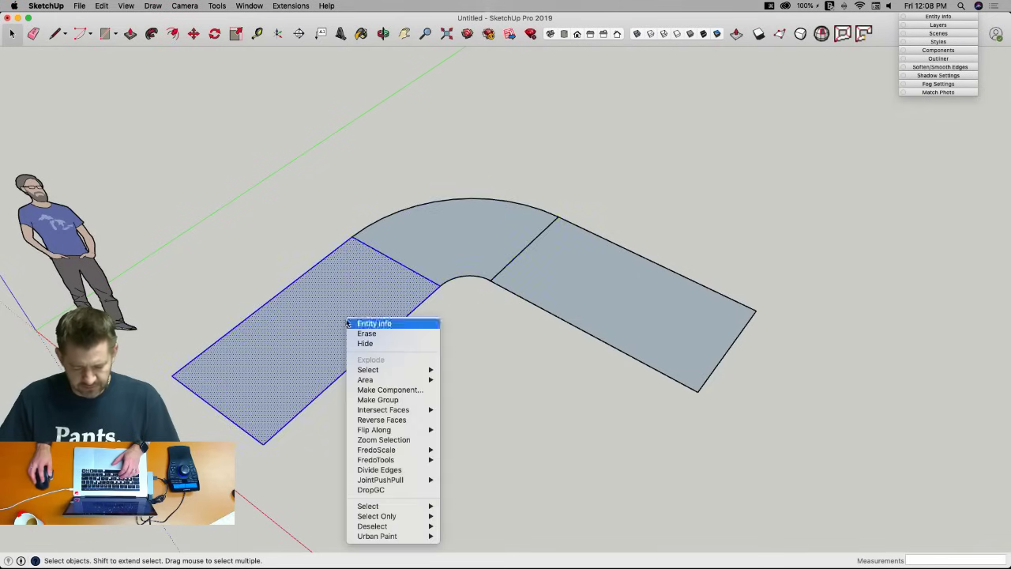
click(374, 388)
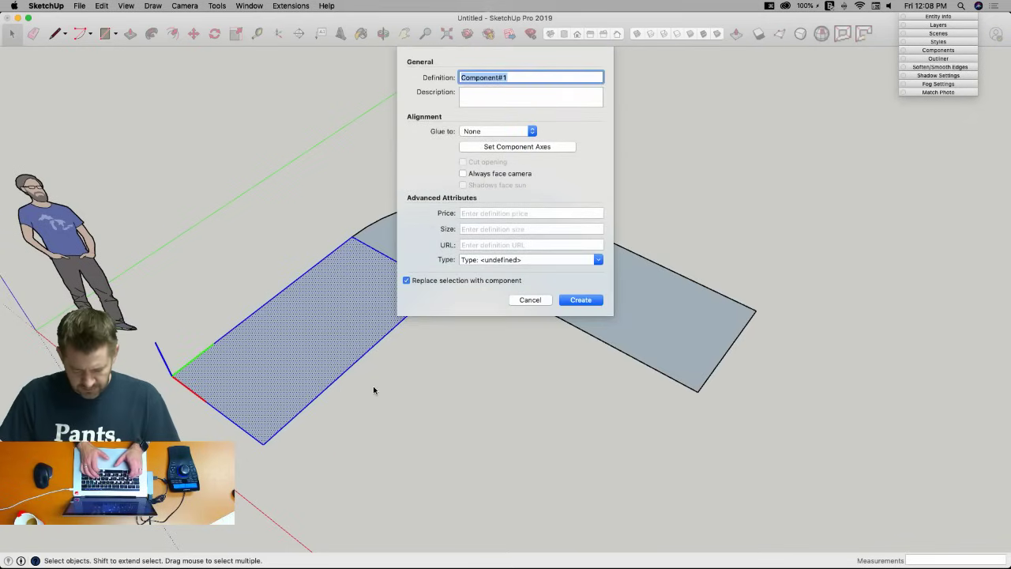
text(Side Section)
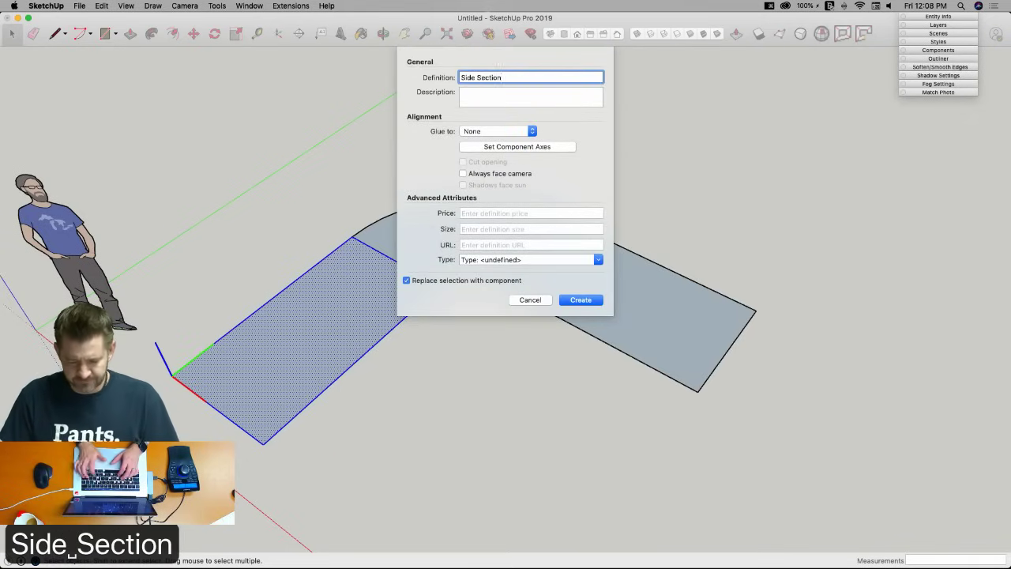
key(Return)
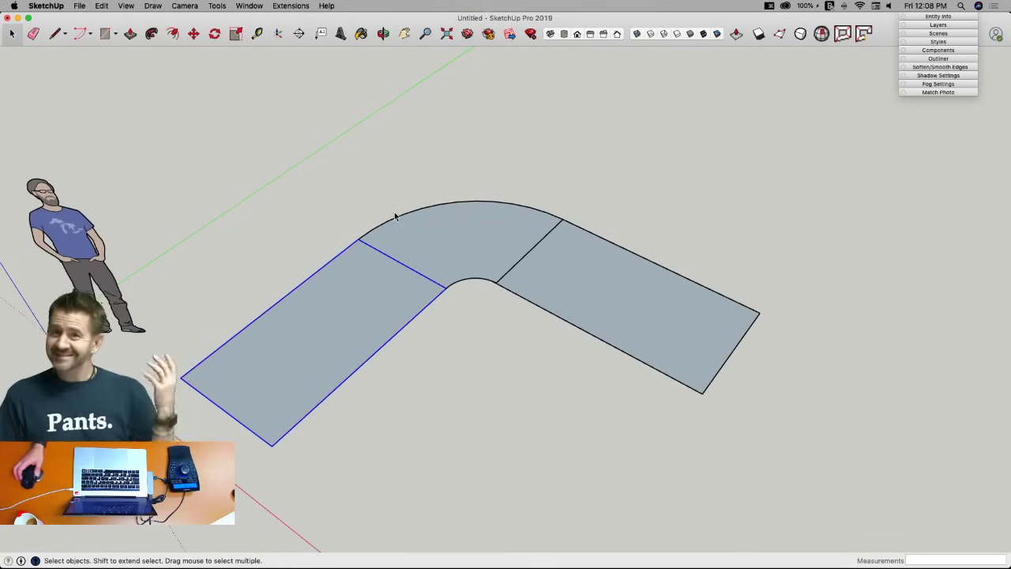
Save the model on the Desktop as Sofa.
click(44, 6)
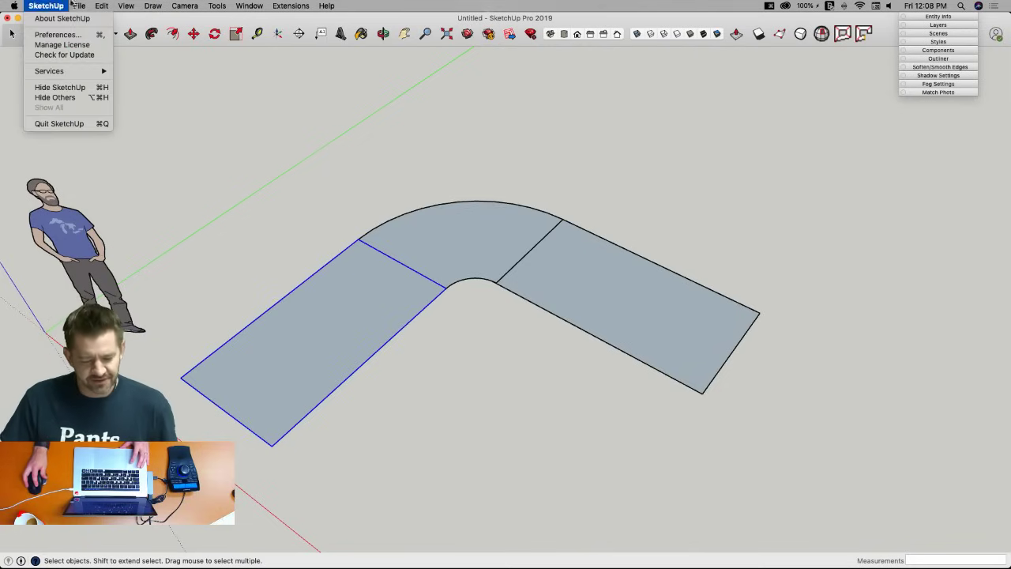
mouse_move(79, 6)
click(95, 77)
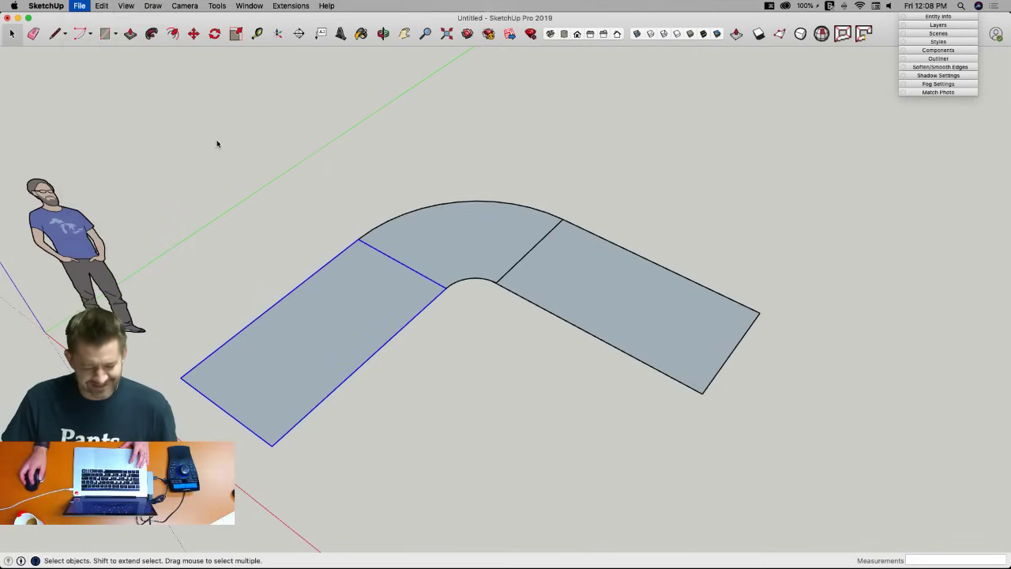
click(320, 144)
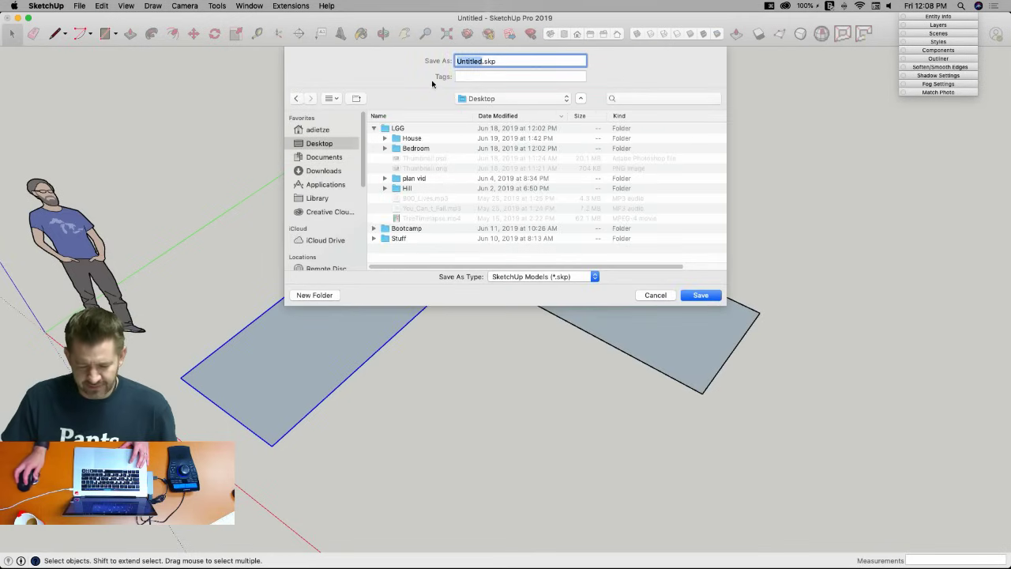
click(373, 128)
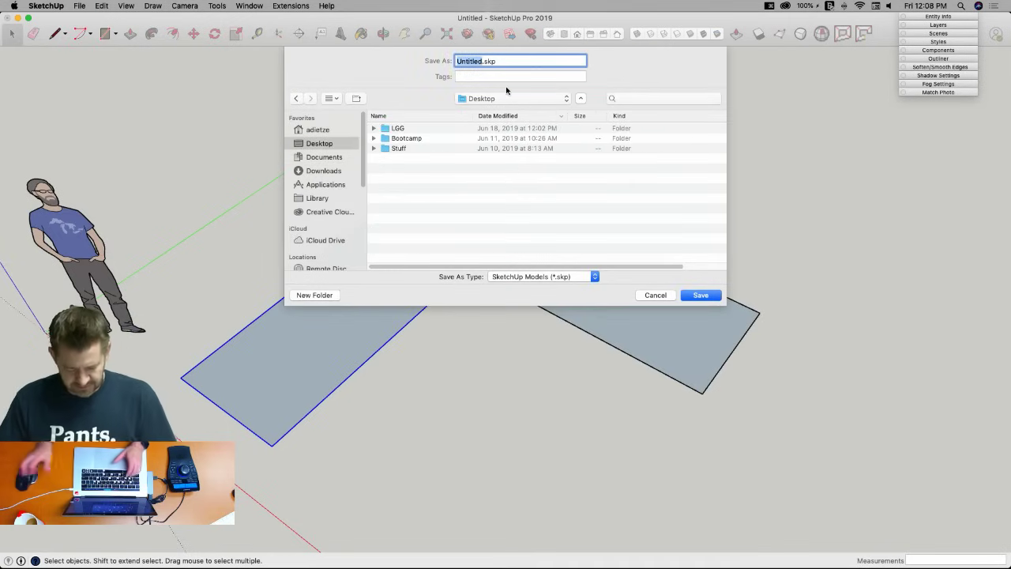
text(Sofa)
key(Return)
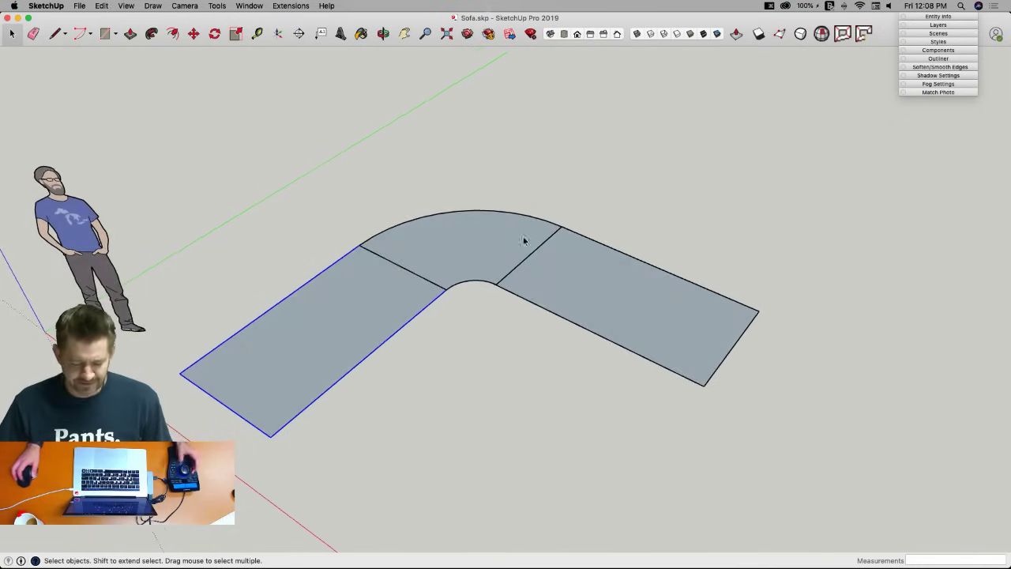
Delete the ungrouped straight section and place a copy of the Side Section component in the empty area beside the corner.
click(589, 296)
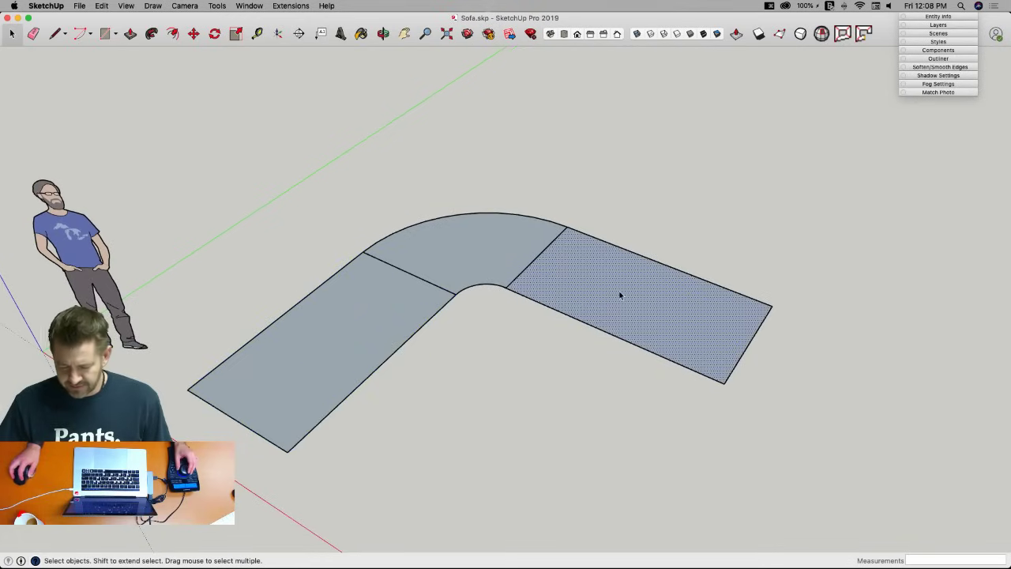
key(Delete)
click(314, 356)
key(m)
click(297, 373)
key(alt)
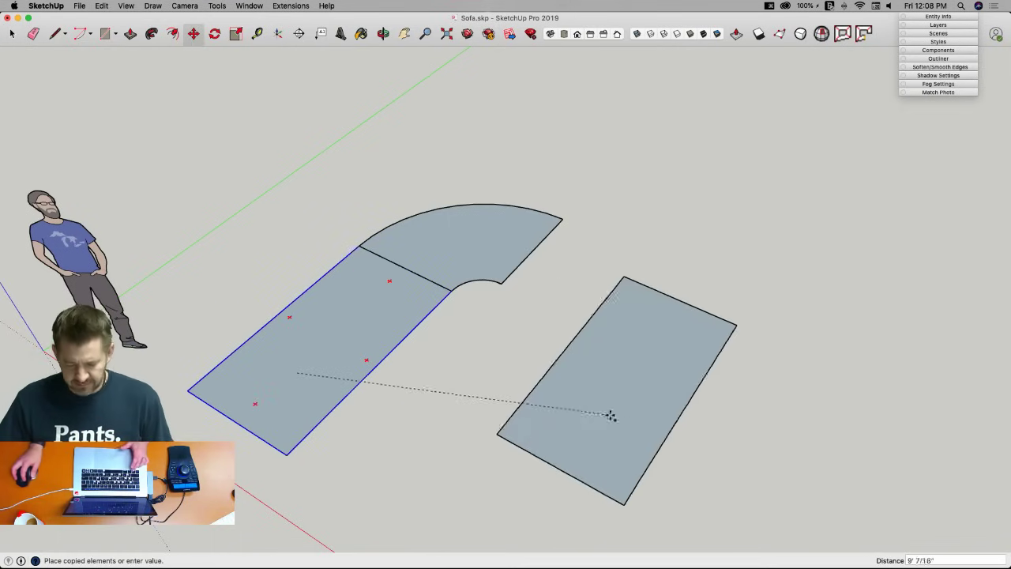
click(634, 416)
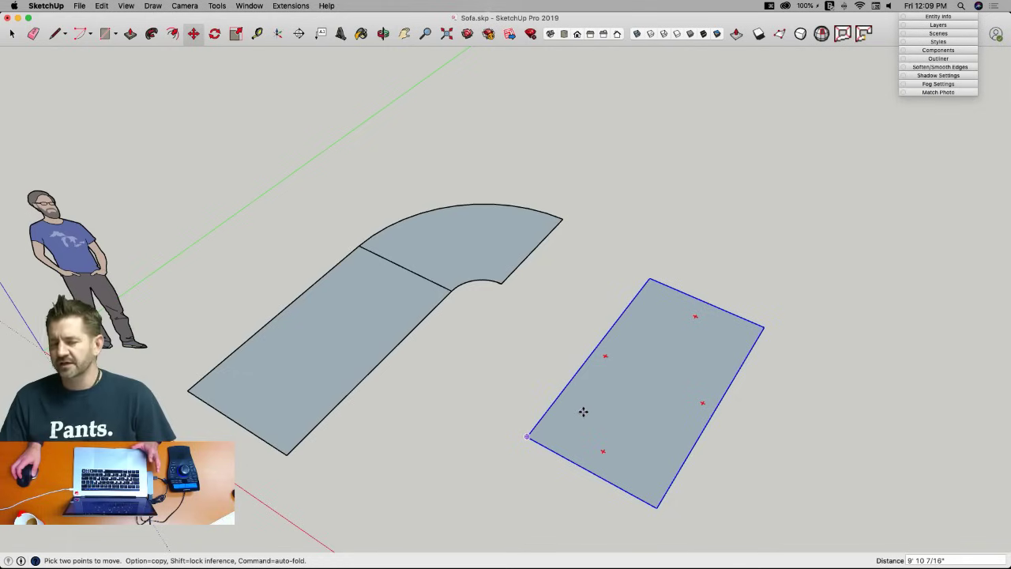
Rotate the copied Side Section 90 degrees and move its inner corner onto the open end of the Middle Section.
click(704, 402)
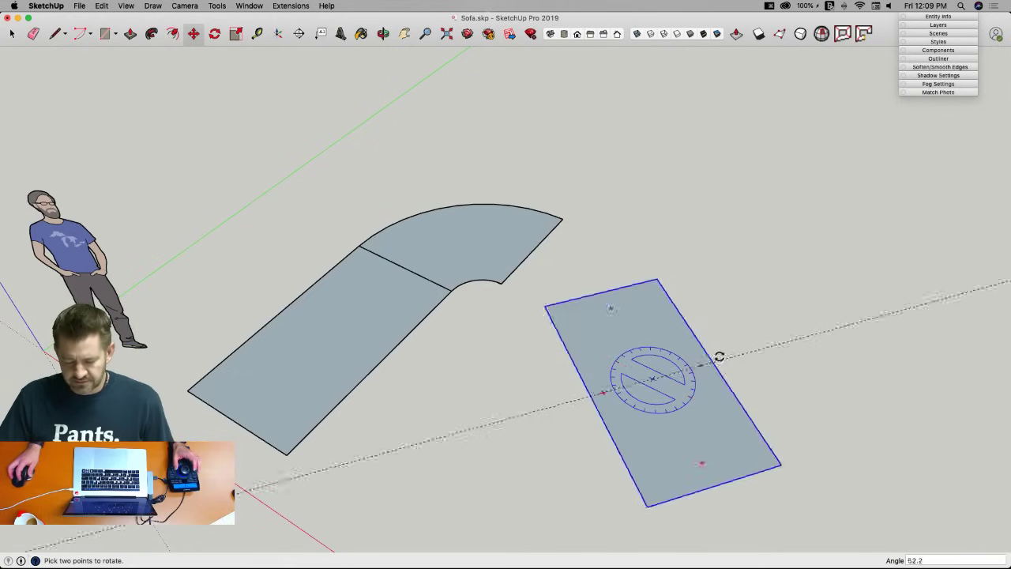
click(691, 321)
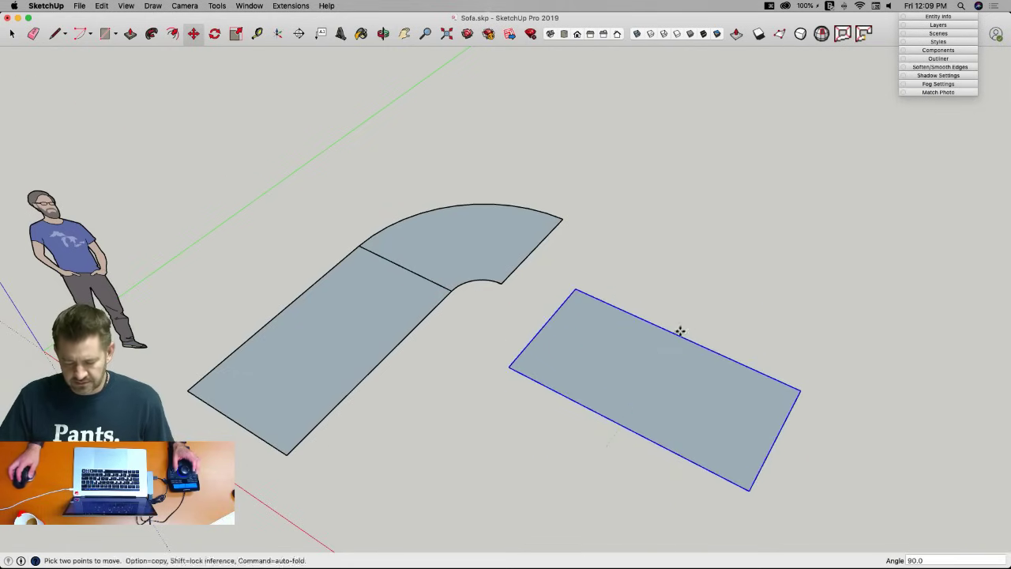
click(511, 365)
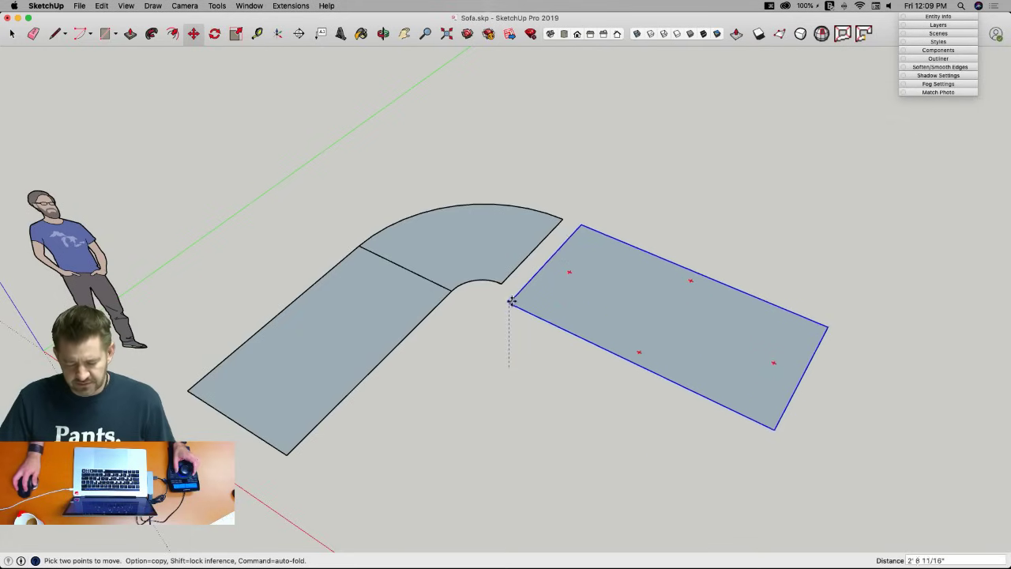
click(498, 282)
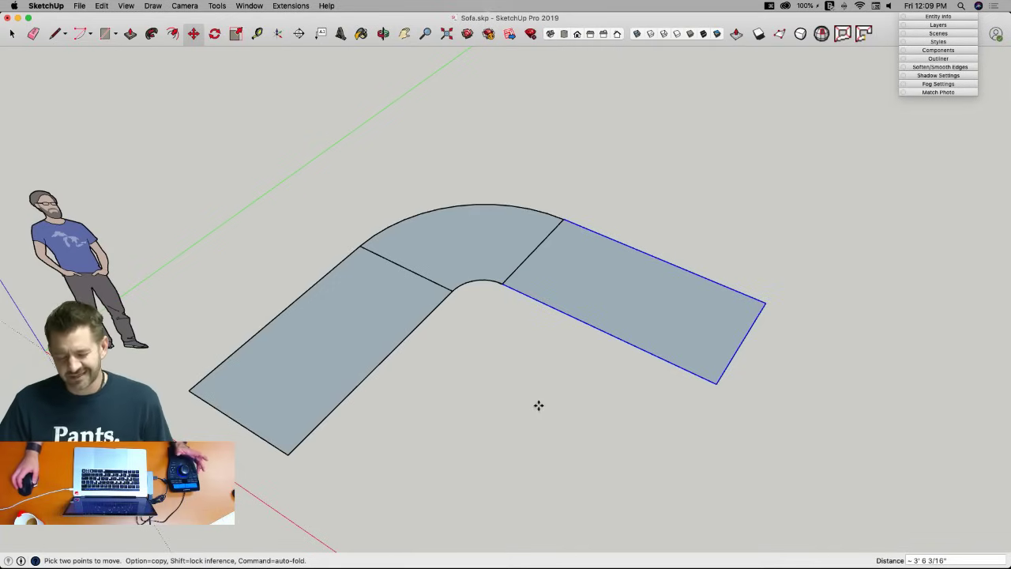
scroll(492, 398, up, 1)
key(space)
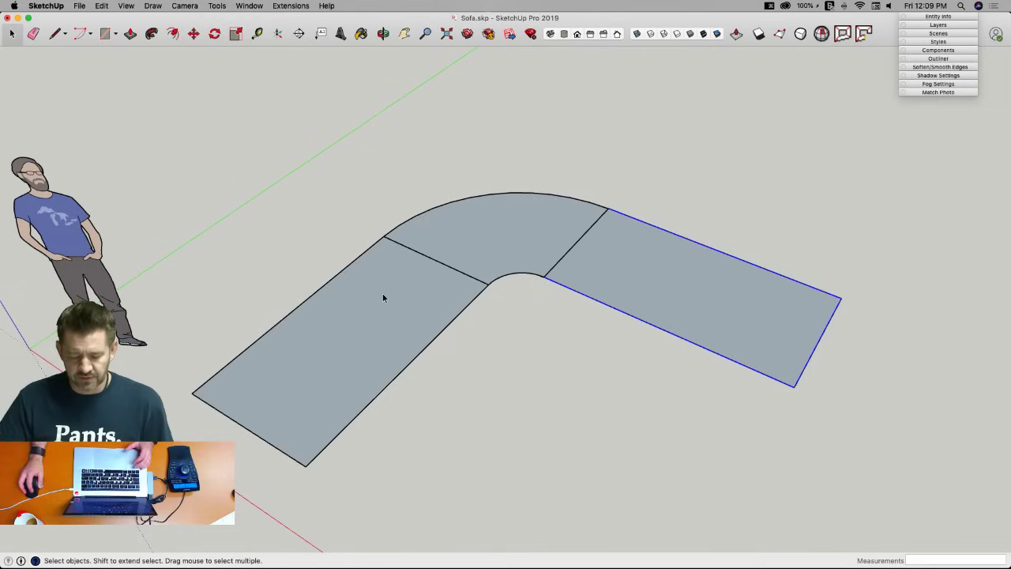
Switch to Chrome and search Google for "average sofa size".
key(super+Tab)
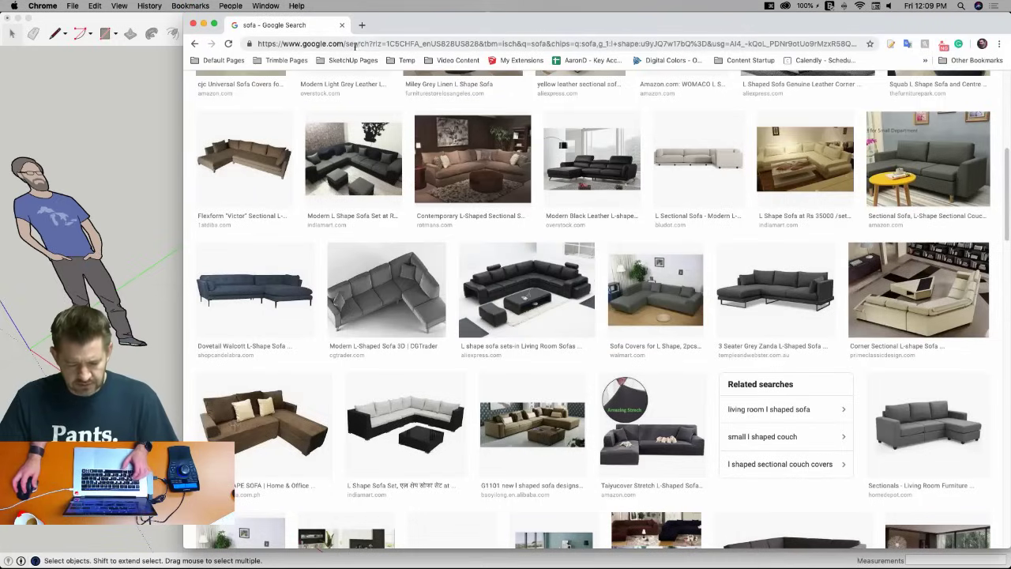
scroll(394, 158, up, 5)
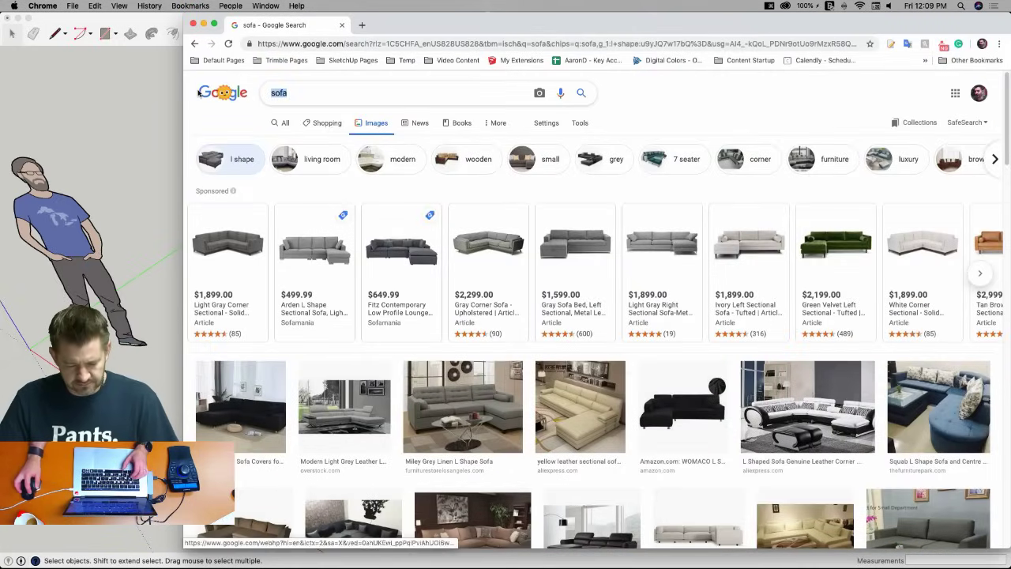
triple_click(392, 101)
text(average sofa size)
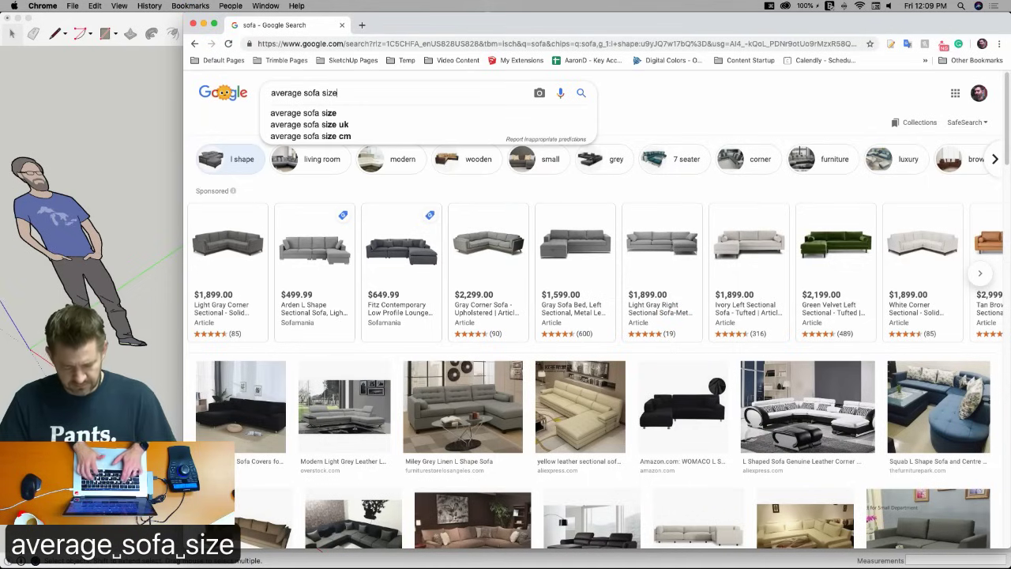
key(Return)
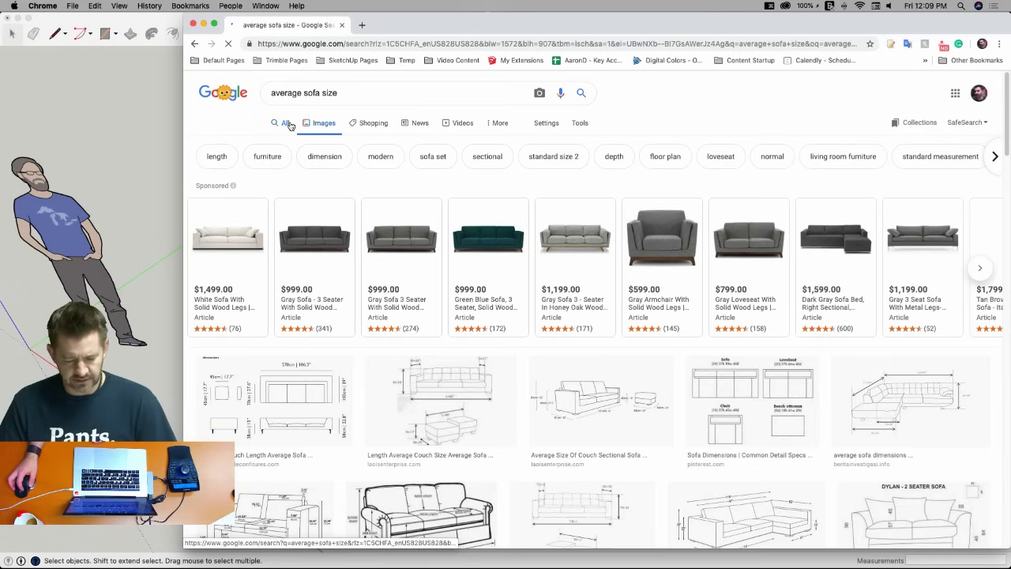
Open the image results and examine the related couch drawing that has all its dimensions labelled.
click(315, 124)
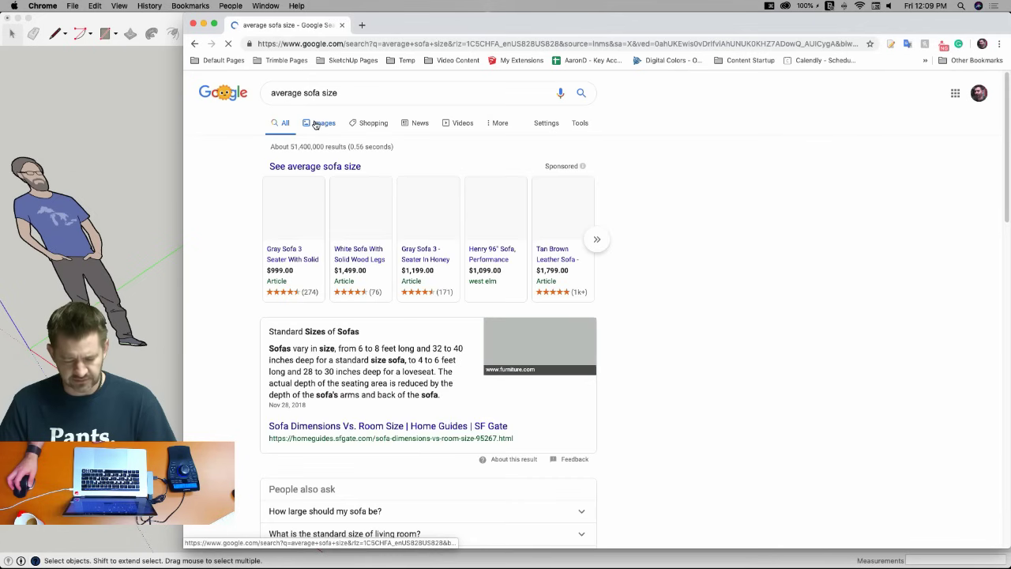
scroll(223, 181, down, 2)
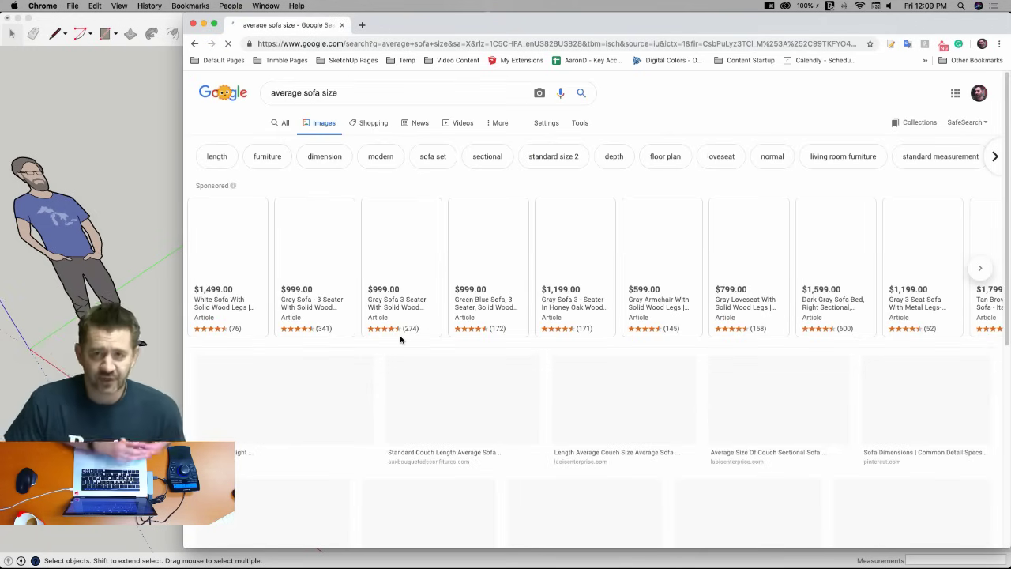
click(284, 399)
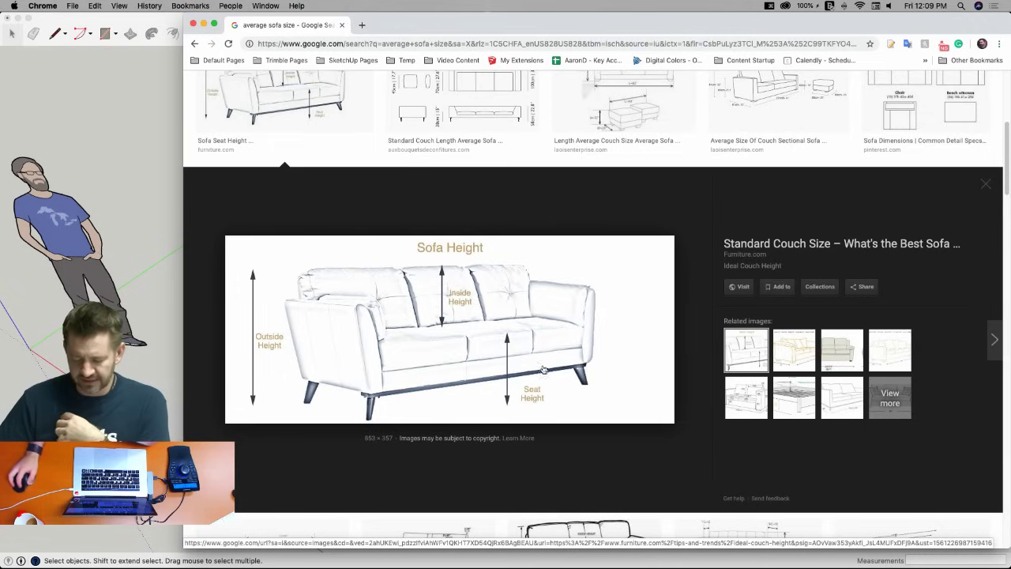
click(742, 402)
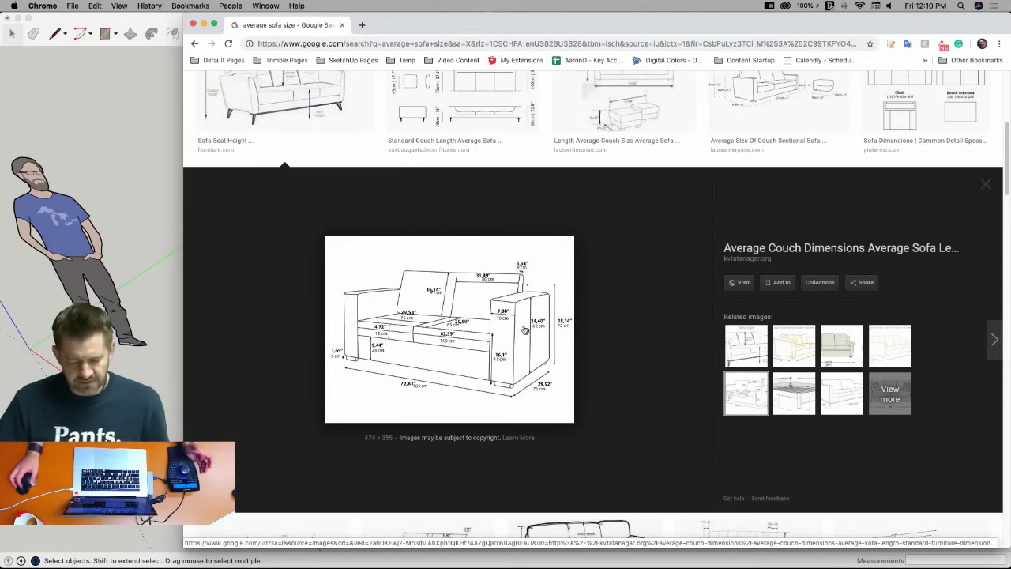
scroll(502, 357, down, 1)
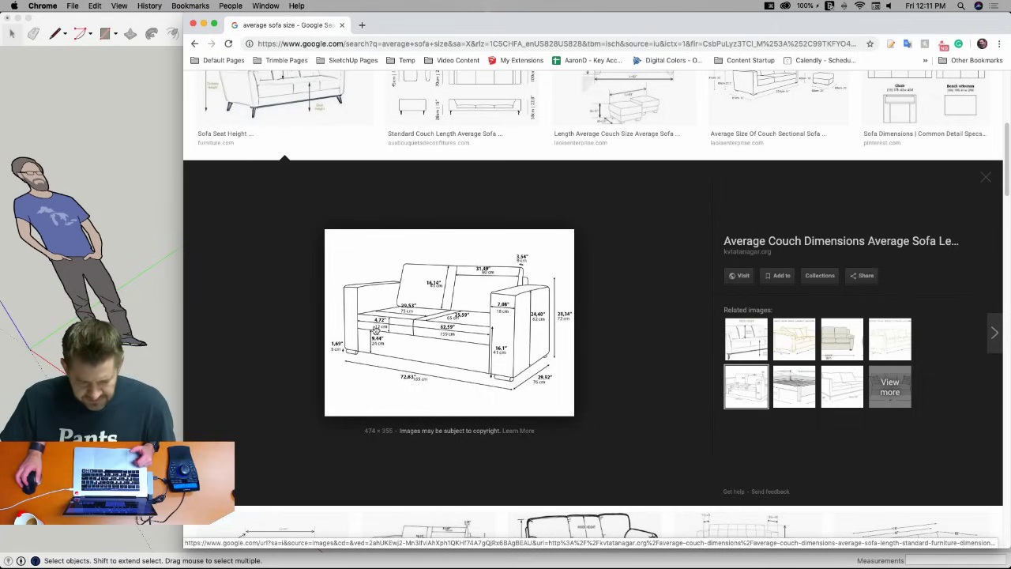
Switch back to SketchUp and extrude the face inside the Side Section component up 9.5 inches.
click(161, 307)
double_click(324, 356)
key(p)
drag(325, 361, 322, 344)
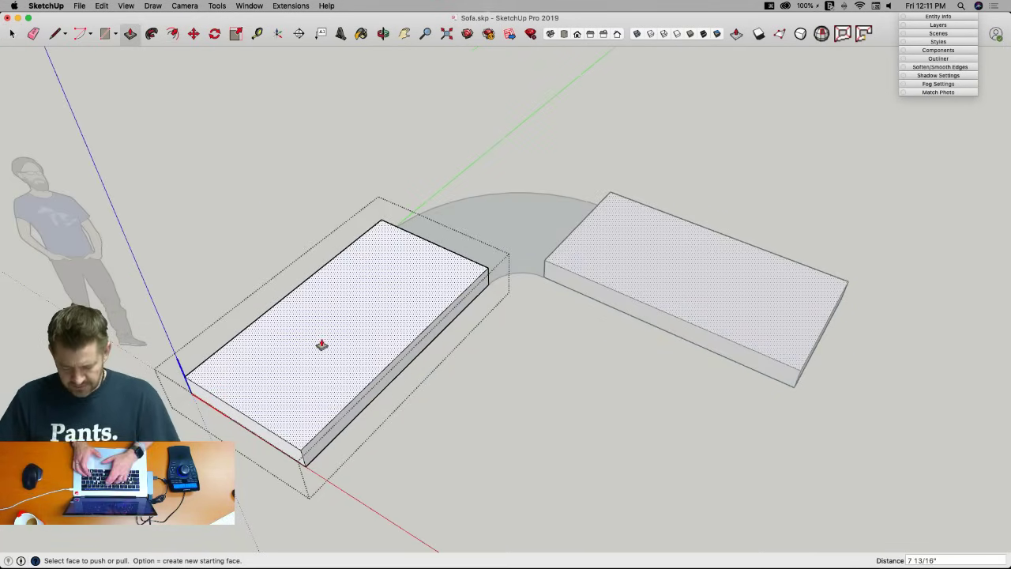
text(9.5)
key(Return)
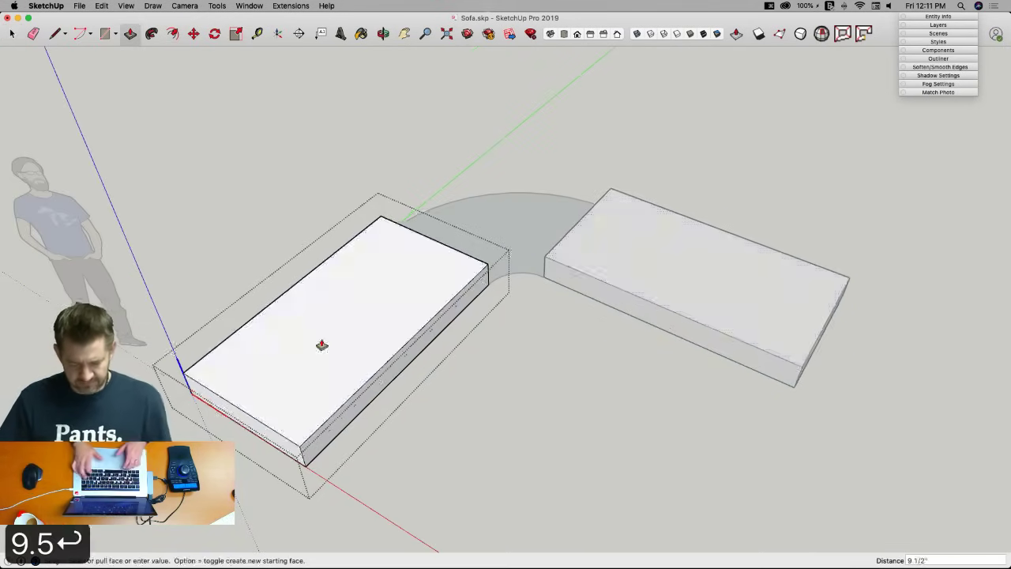
Extrude the curved face inside the Middle Section component up level with the top of the side sections and close the component.
key(space)
double_click(508, 248)
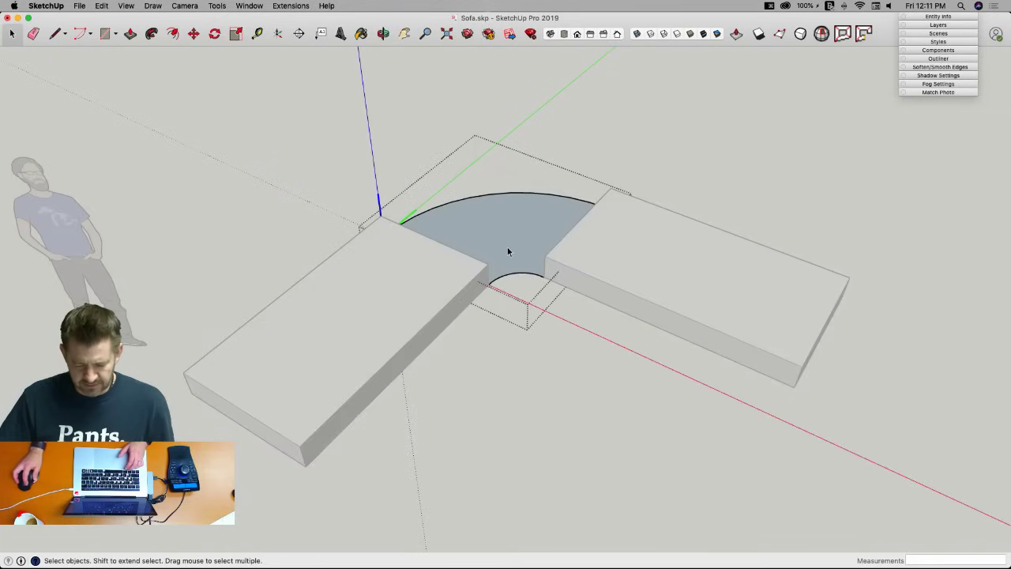
key(p)
double_click(509, 233)
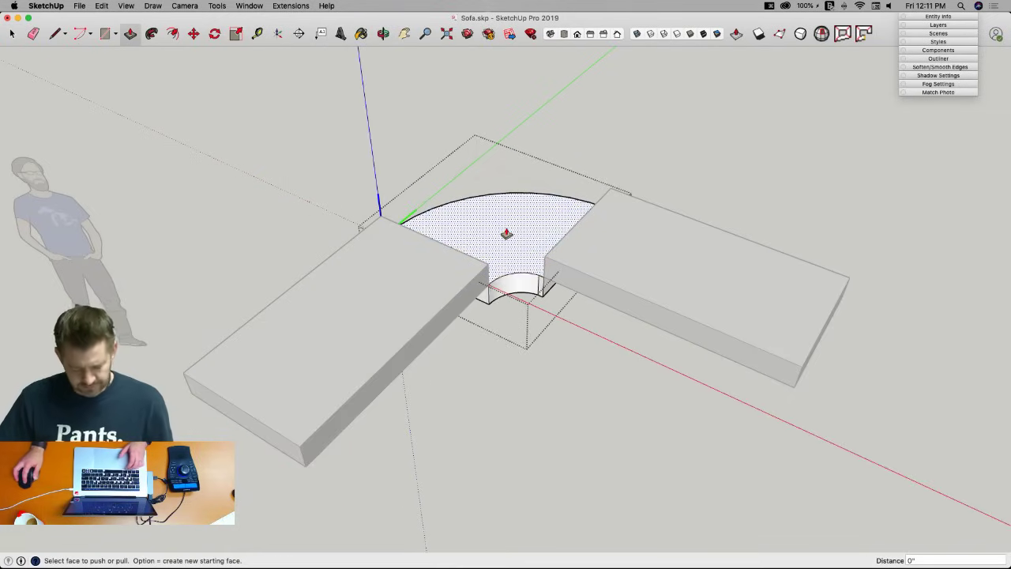
key(super+z)
click(506, 233)
click(382, 223)
key(space)
click(492, 355)
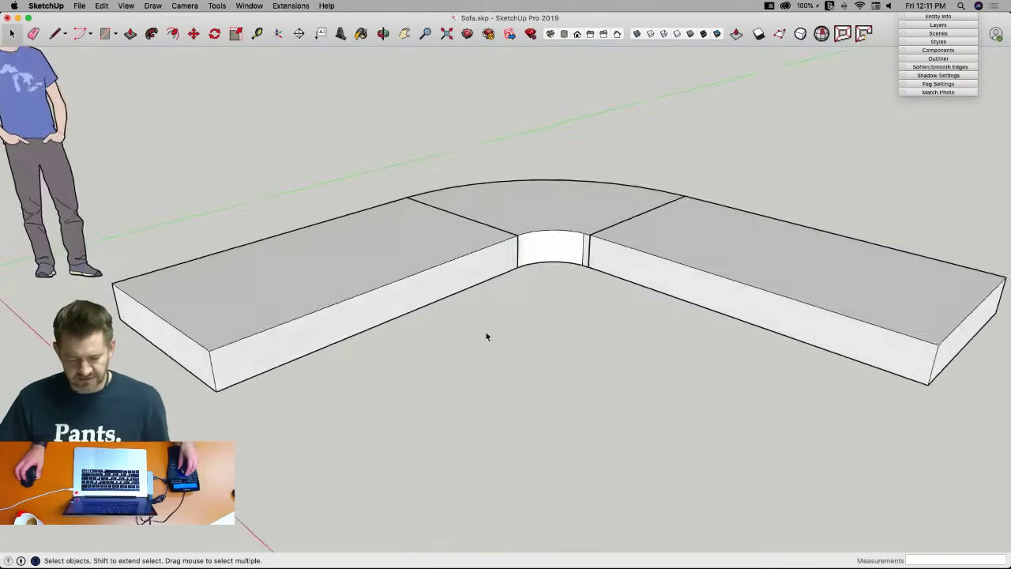
Make all the geometry inside the Side Section a nested component named Bottom of Side.
double_click(392, 297)
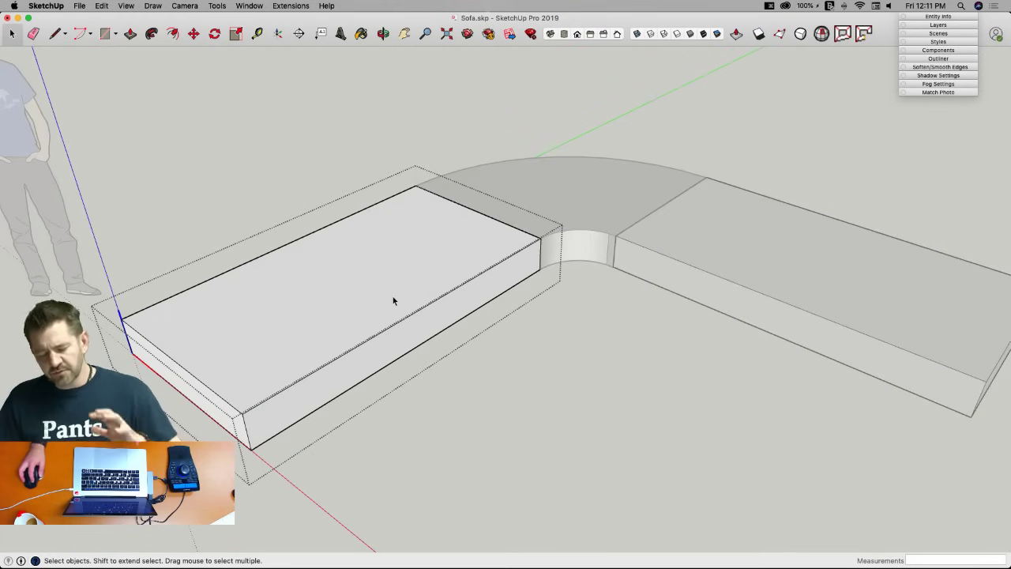
triple_click(376, 295)
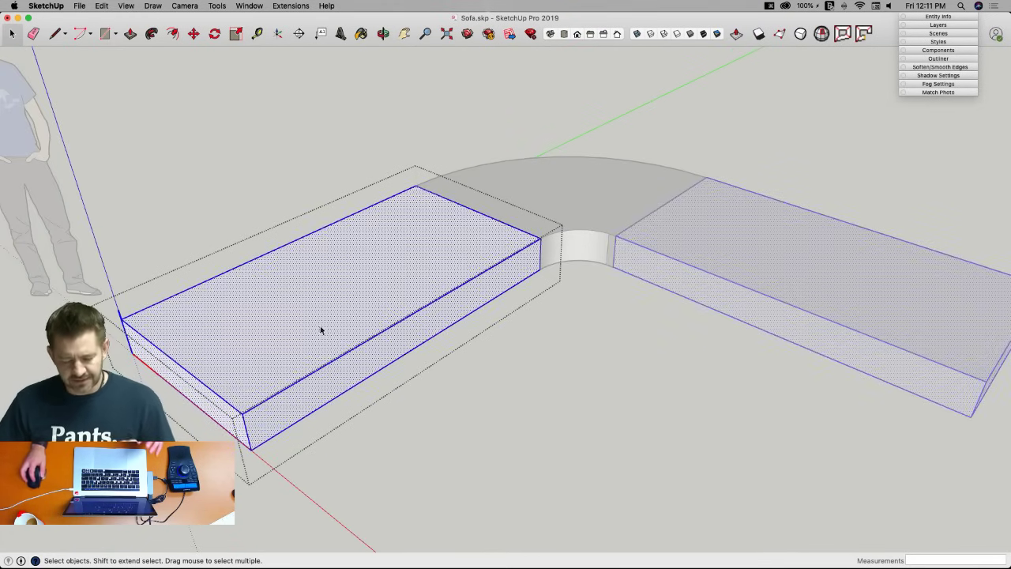
right_click(364, 289)
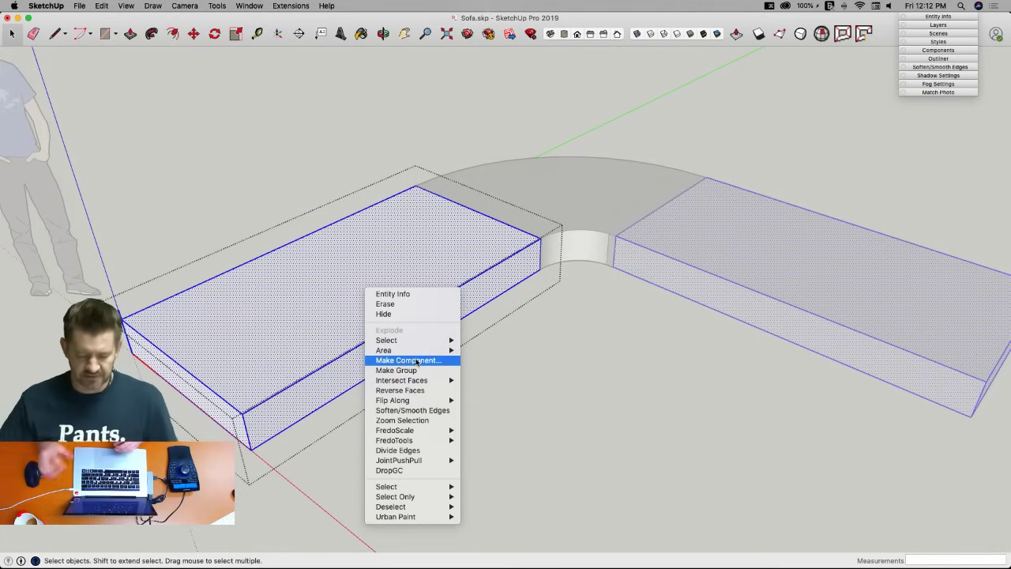
click(387, 360)
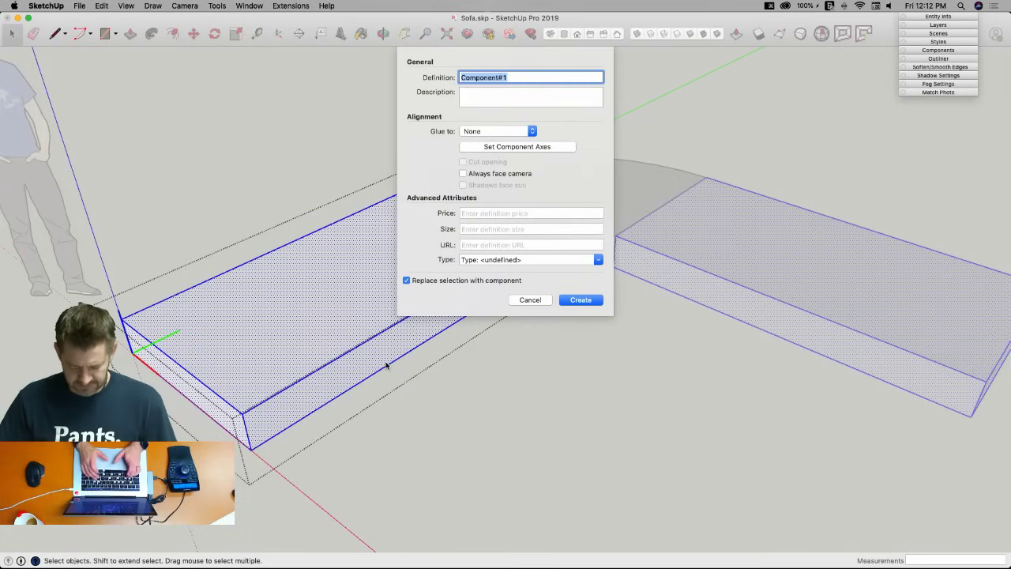
text(Bot)
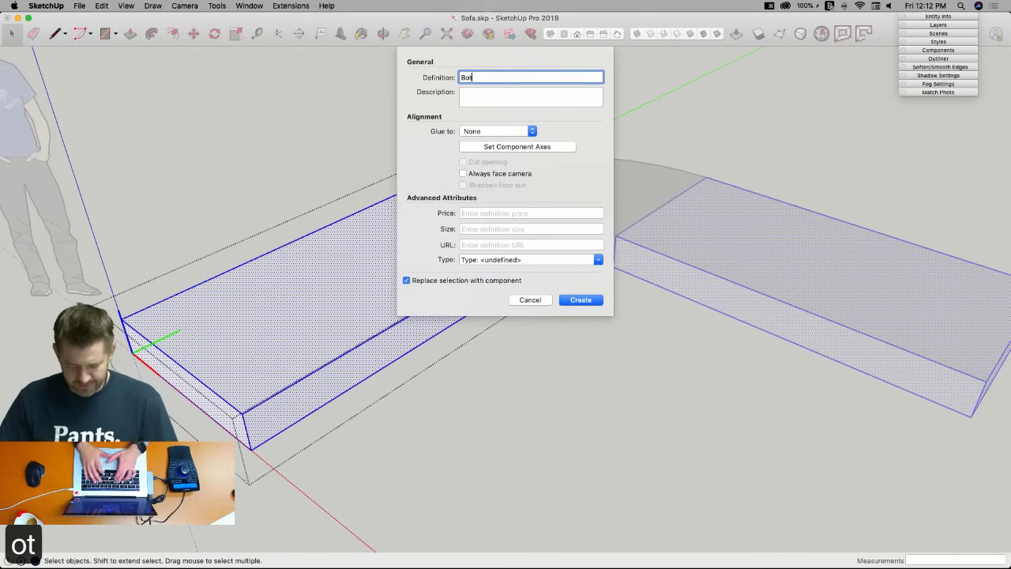
text(tom of Side)
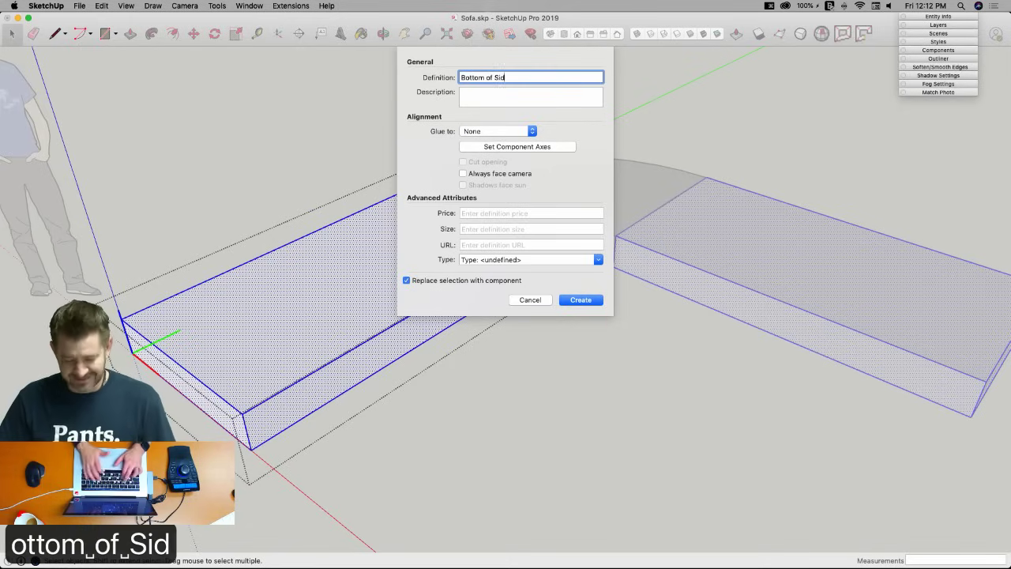
click(581, 300)
Check the reference drawing's overall height and draw a 28-inch vertical line from the Side Section's lower outer back corner.
mouse_move(444, 379)
middle_down()
mouse_move(230, 318)
mouse_move(204, 287)
mouse_move(230, 315)
middle_up()
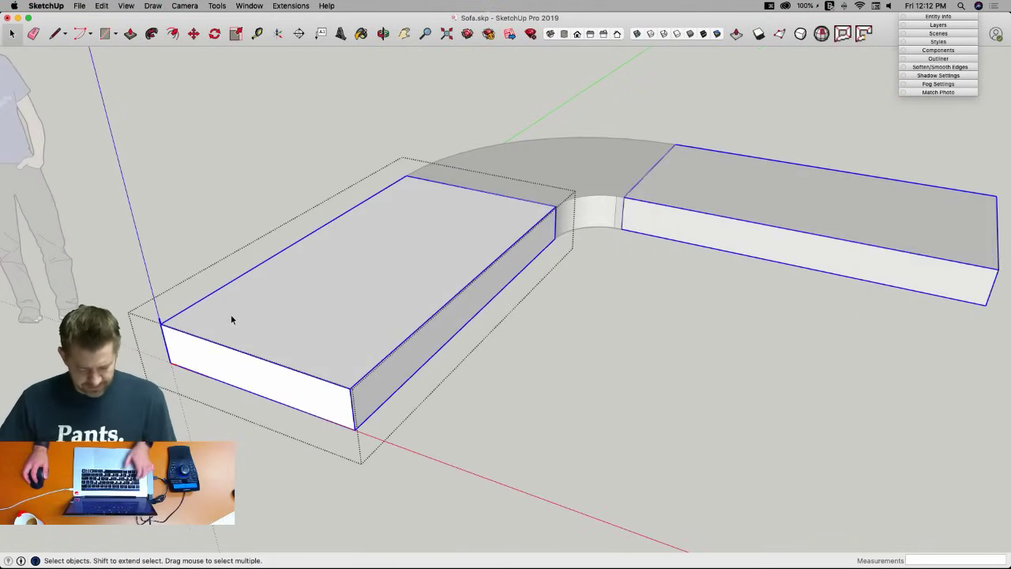
key(super+Tab)
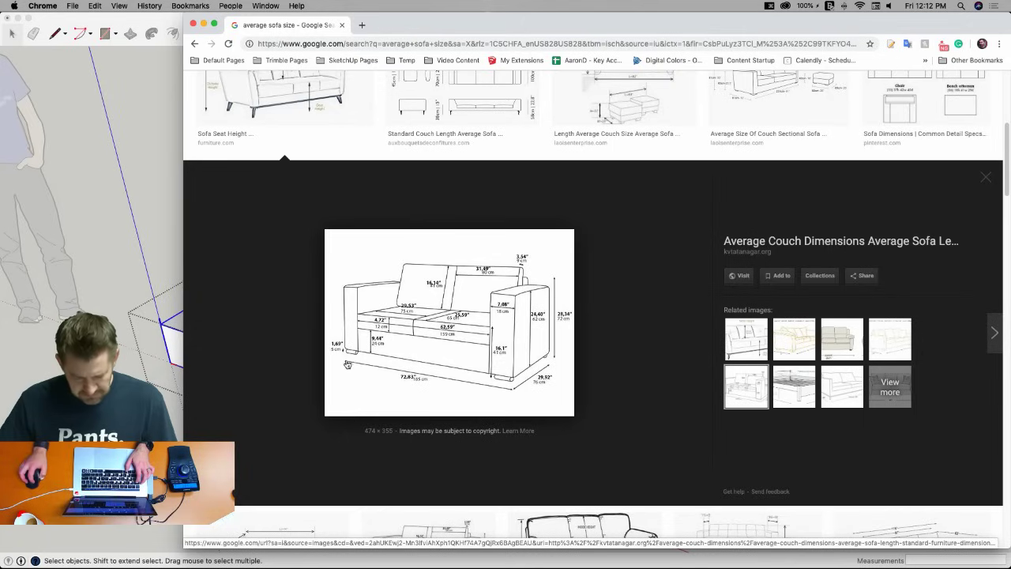
click(151, 22)
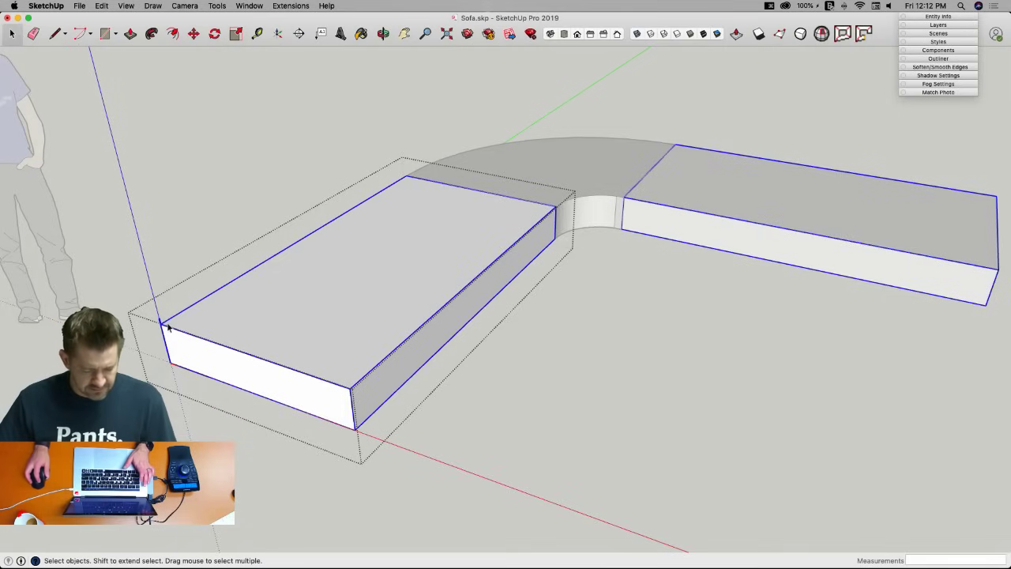
key(l)
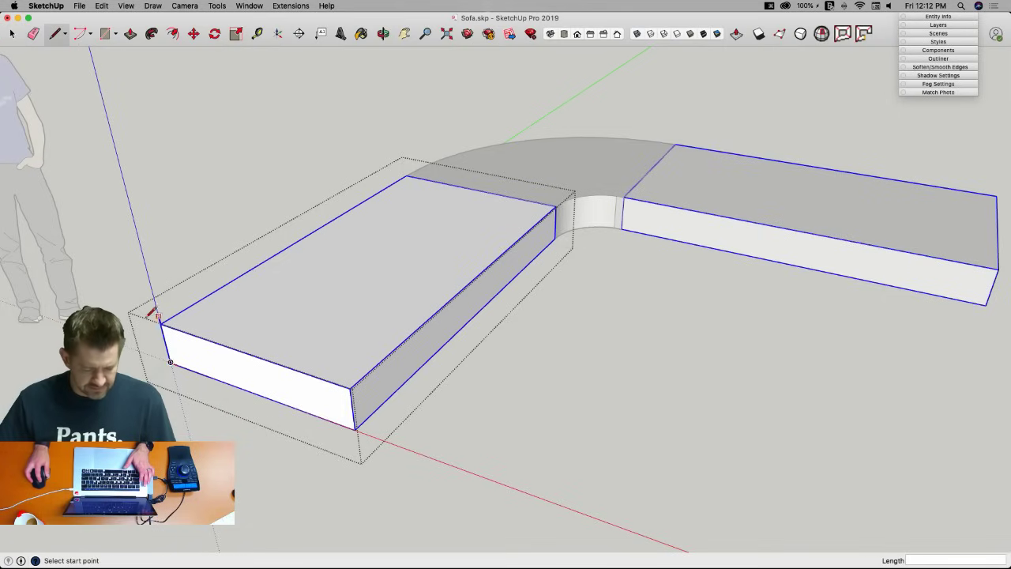
click(170, 362)
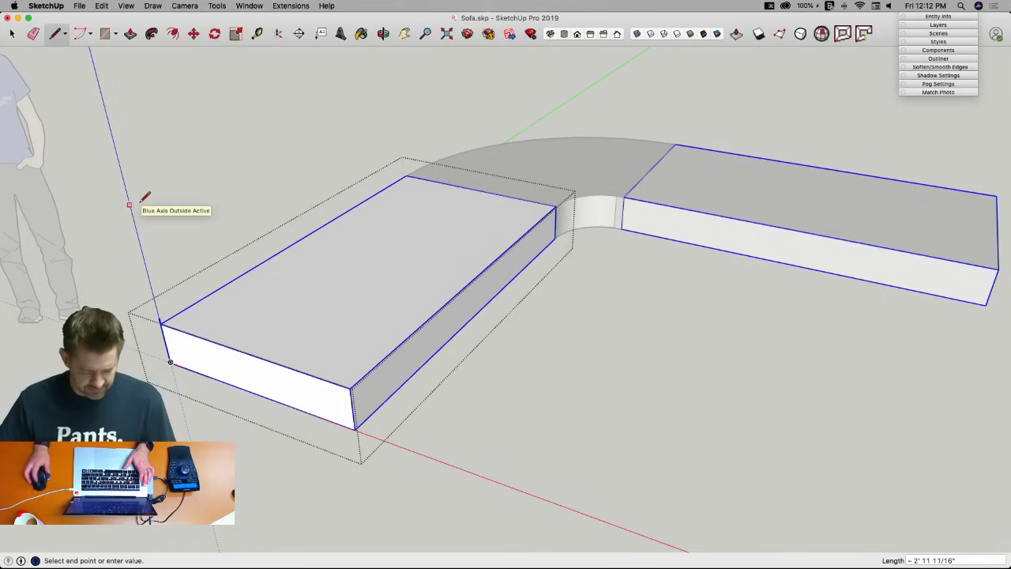
text(28)
key(Return)
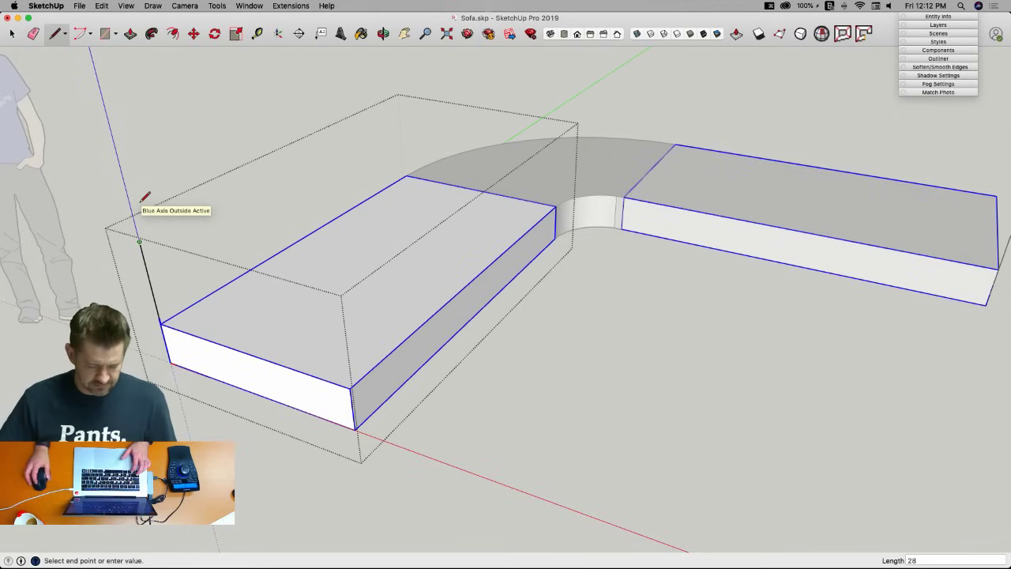
key(space)
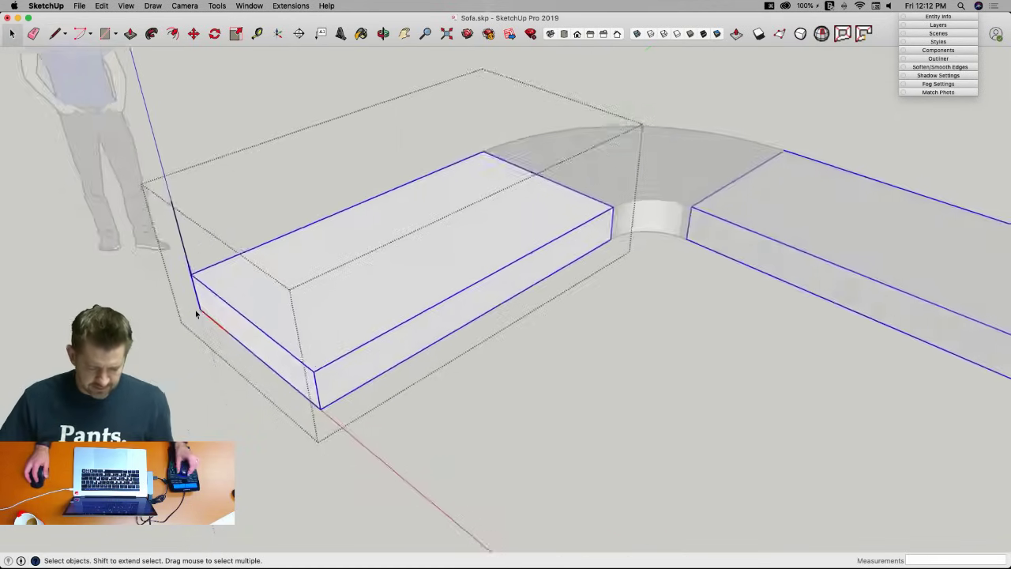
key(r)
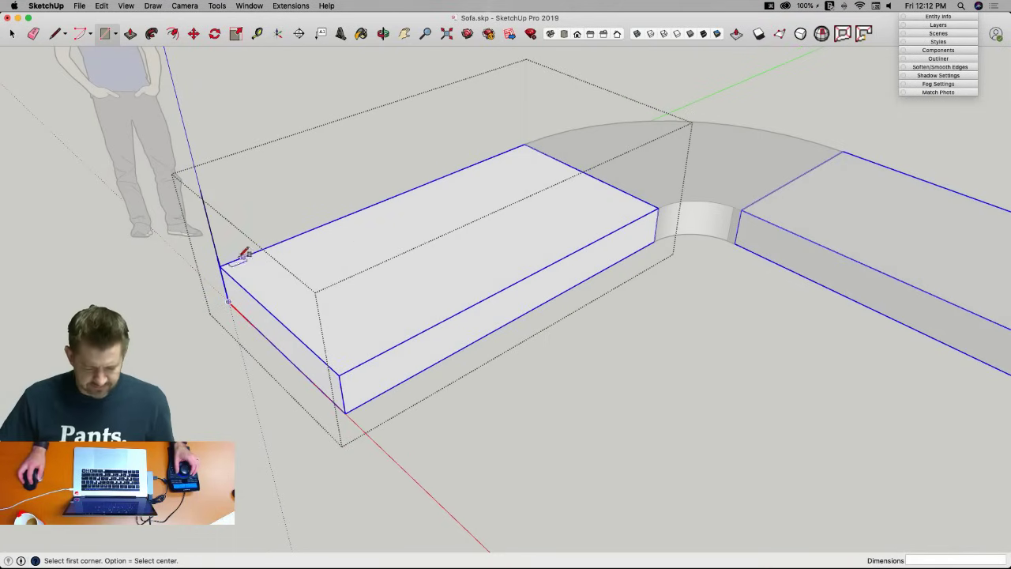
click(220, 266)
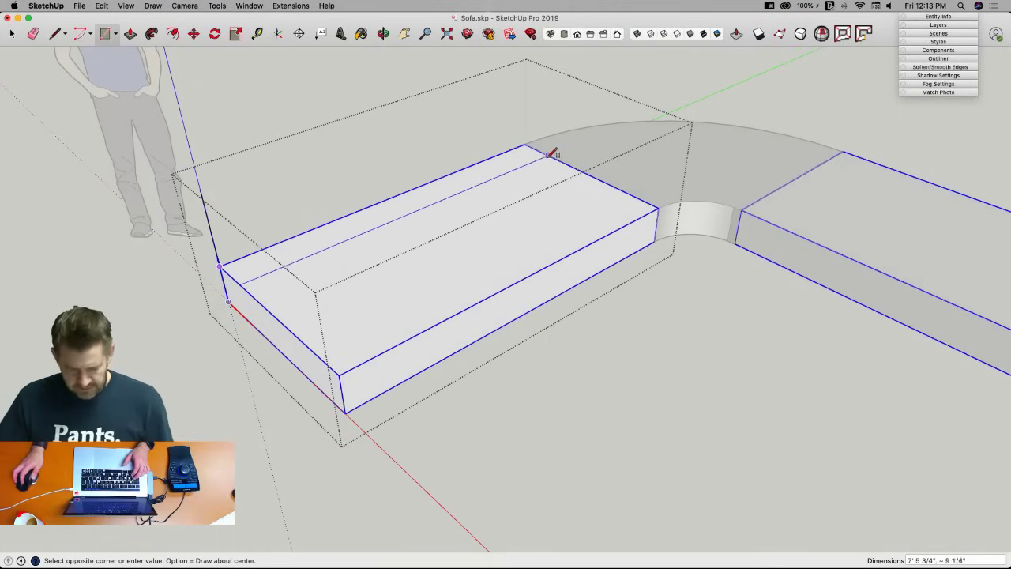
key(l)
key(space)
middle_drag(609, 366, 594, 397)
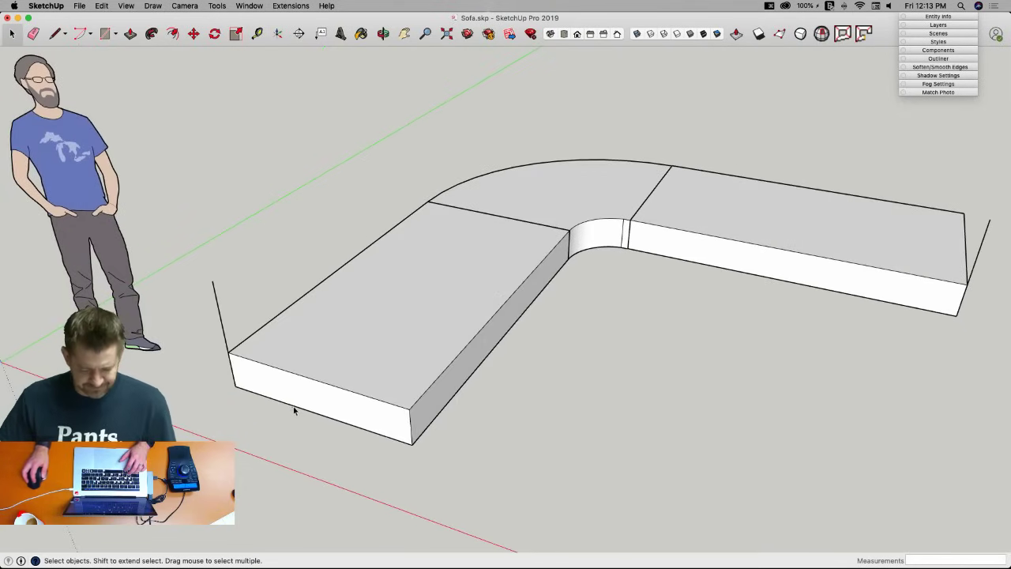
Check the sofa depth in the browser's reference drawing, switch back to SketchUp and close the Side Section component.
key(super+z)
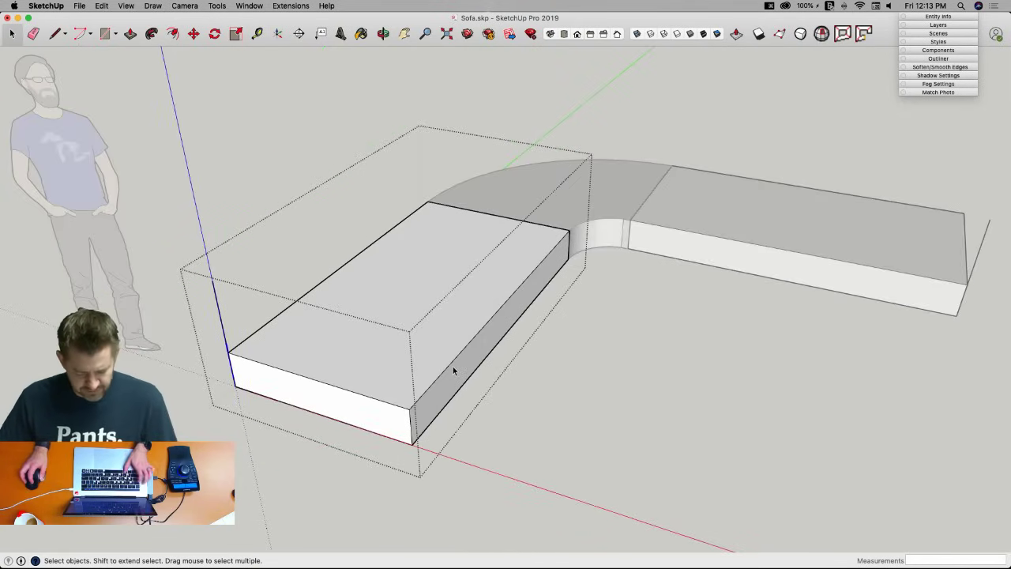
key(super+Tab)
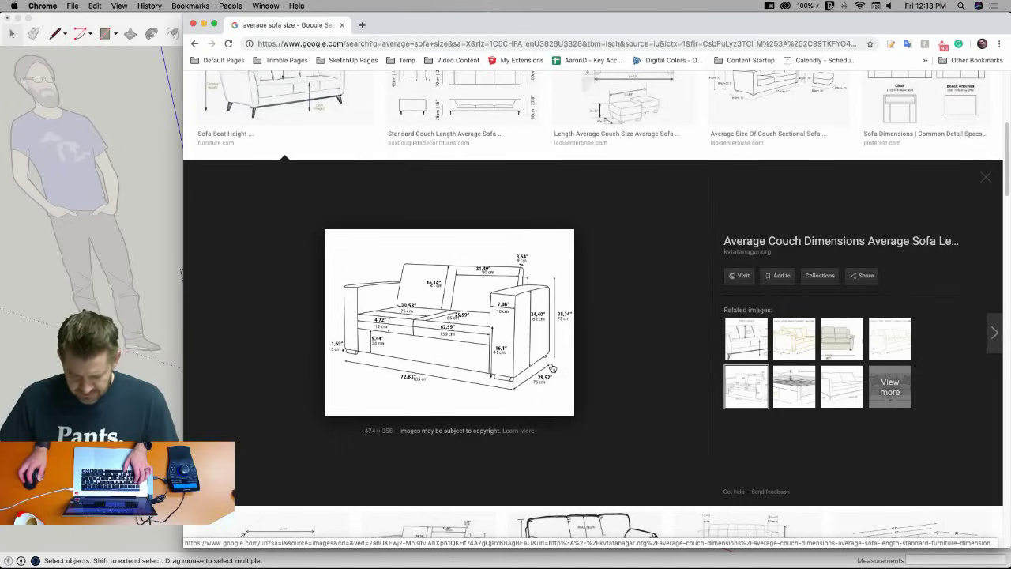
click(169, 26)
click(285, 448)
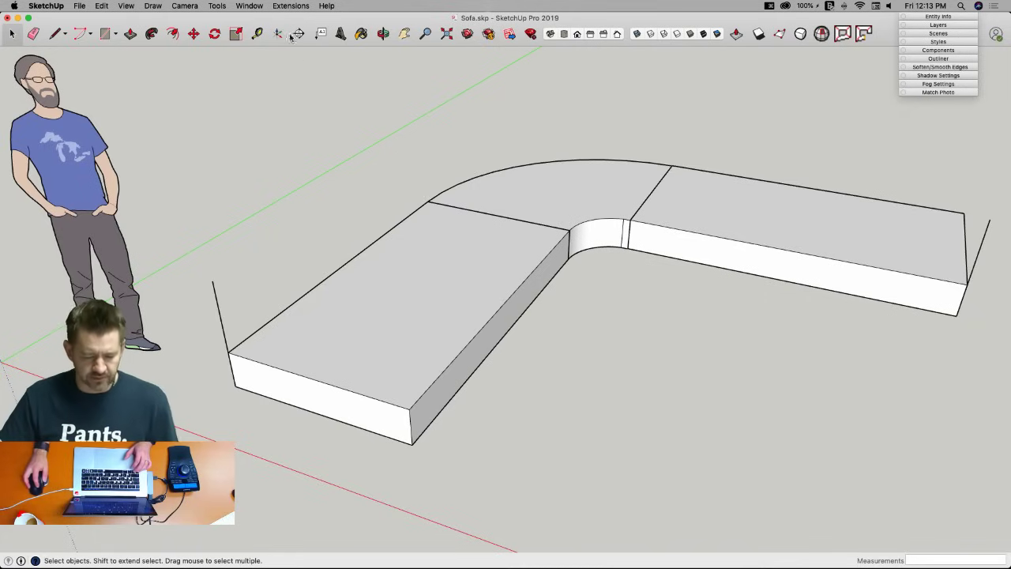
Rescale the whole model by measuring the Side Section's lower end edge and resizing it to 30 inches.
click(257, 33)
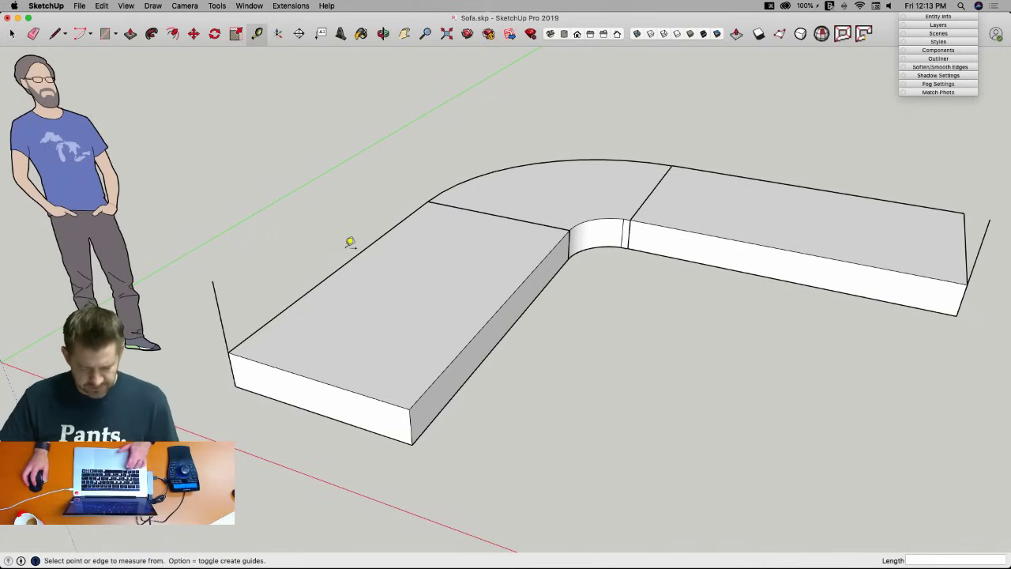
click(234, 386)
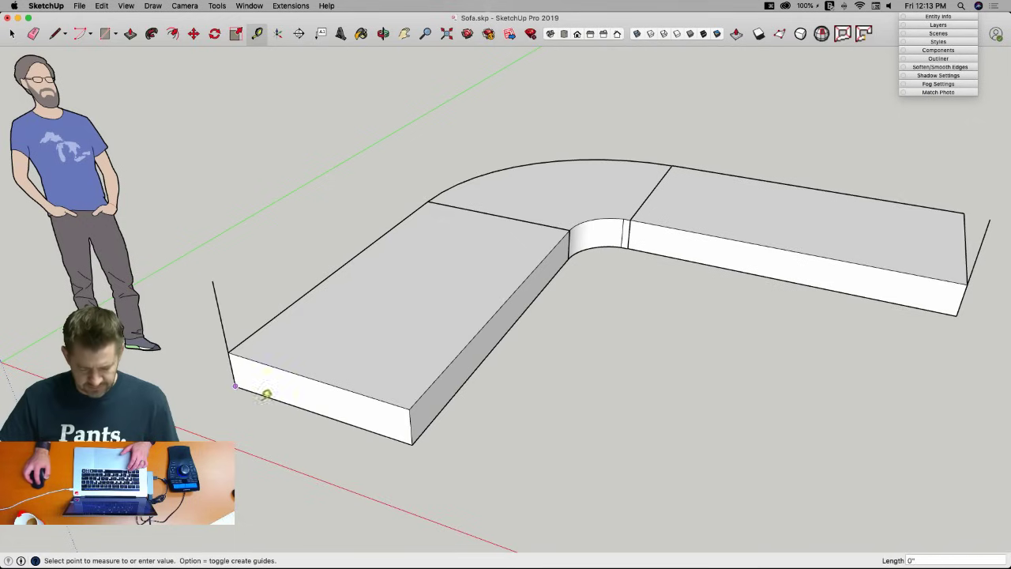
click(414, 436)
text(30")
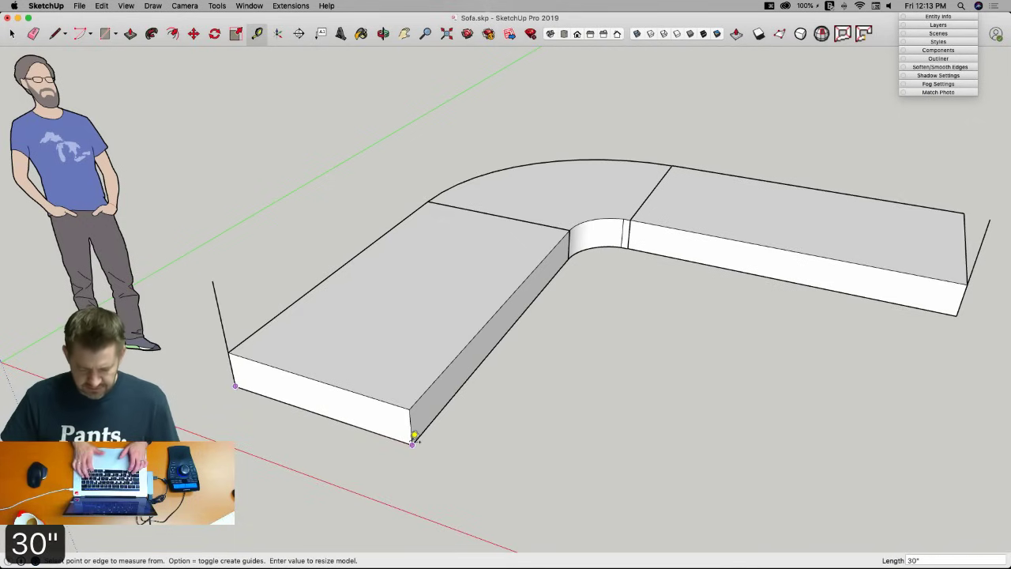
key(Return)
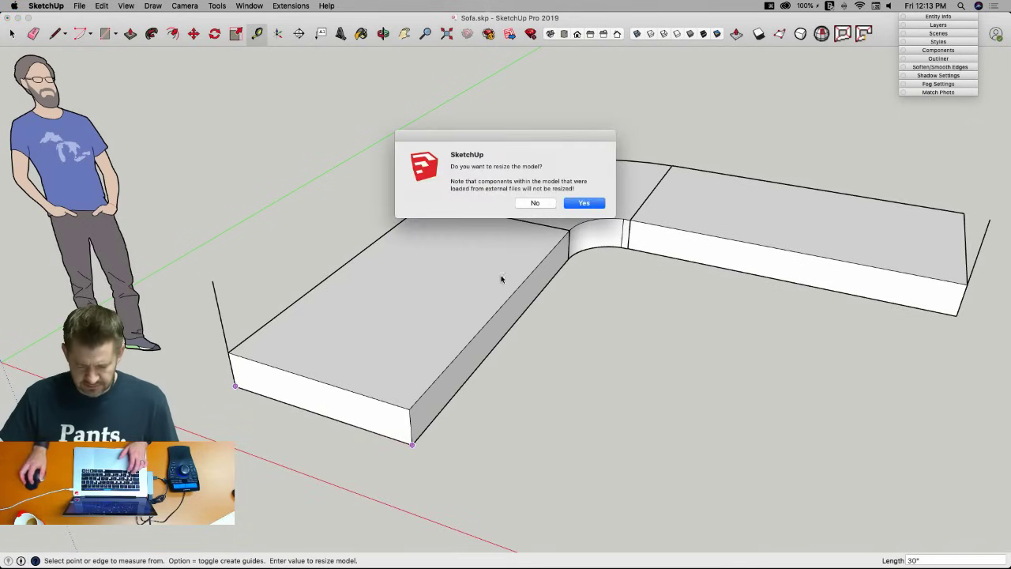
click(583, 203)
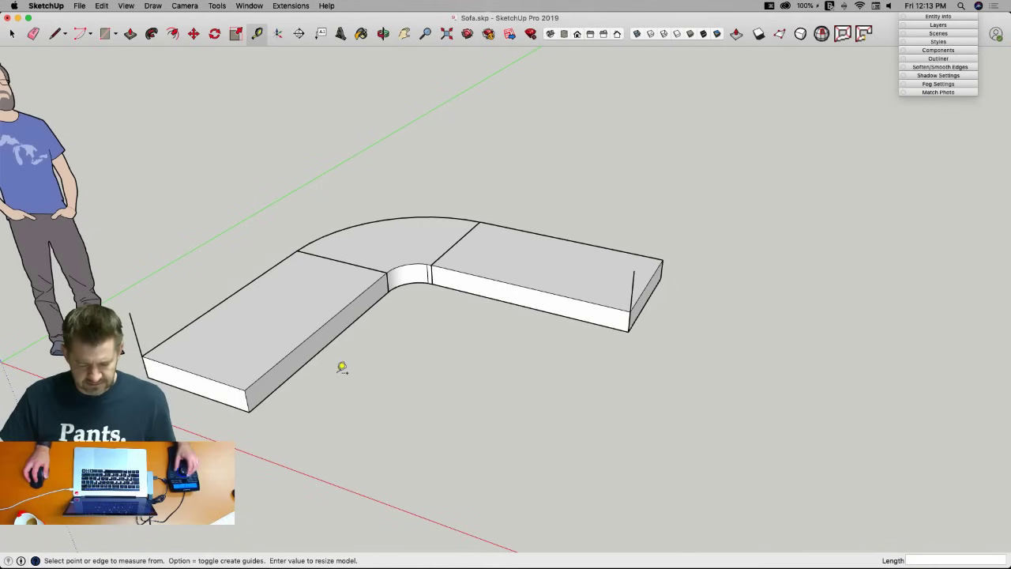
scroll(345, 368, up, 5)
key(space)
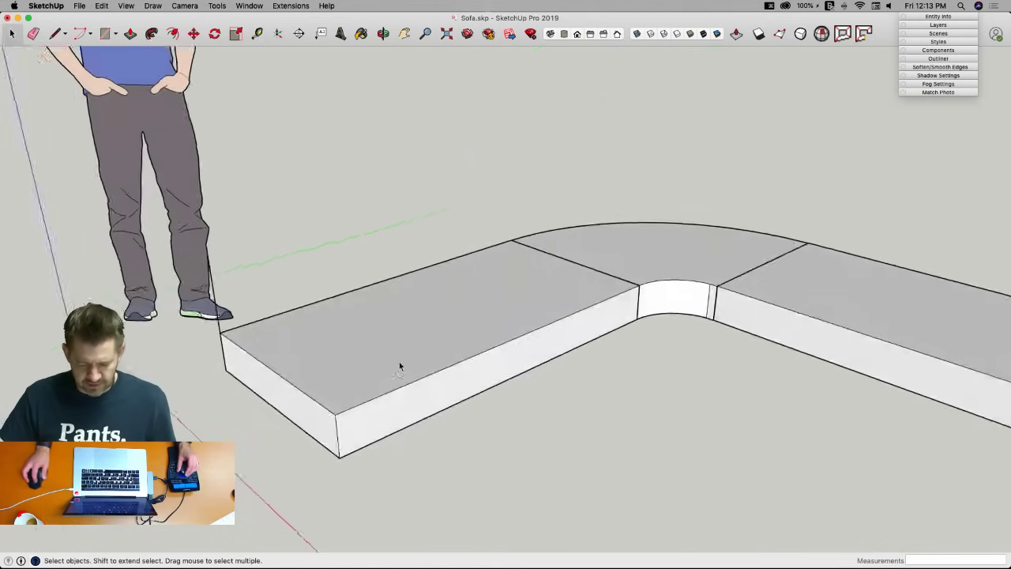
key(l)
click(670, 368)
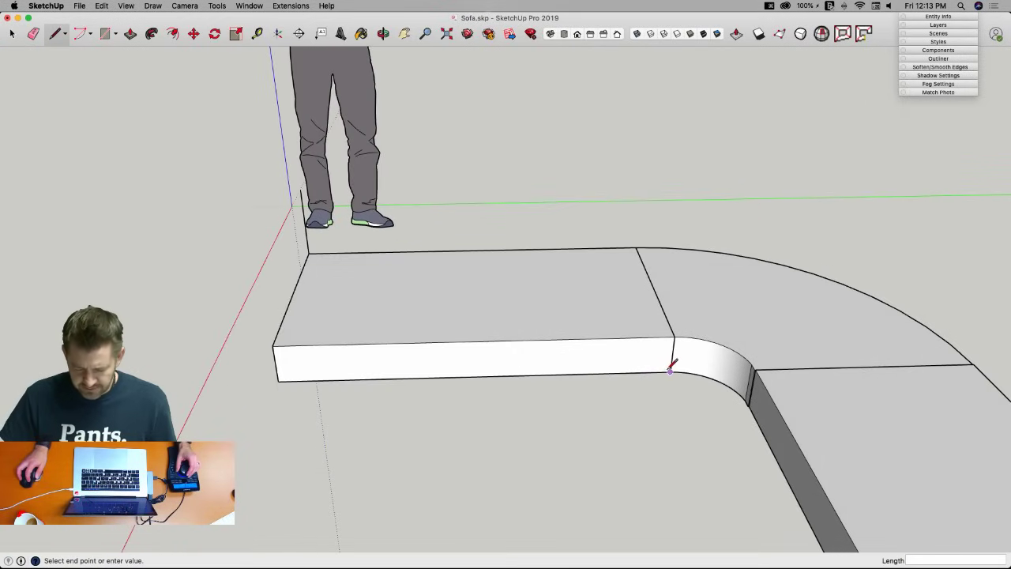
key(space)
Open the Side Section component and erase the vertical guide line at its outer back corner.
middle_drag(316, 366, 376, 364)
double_click(376, 364)
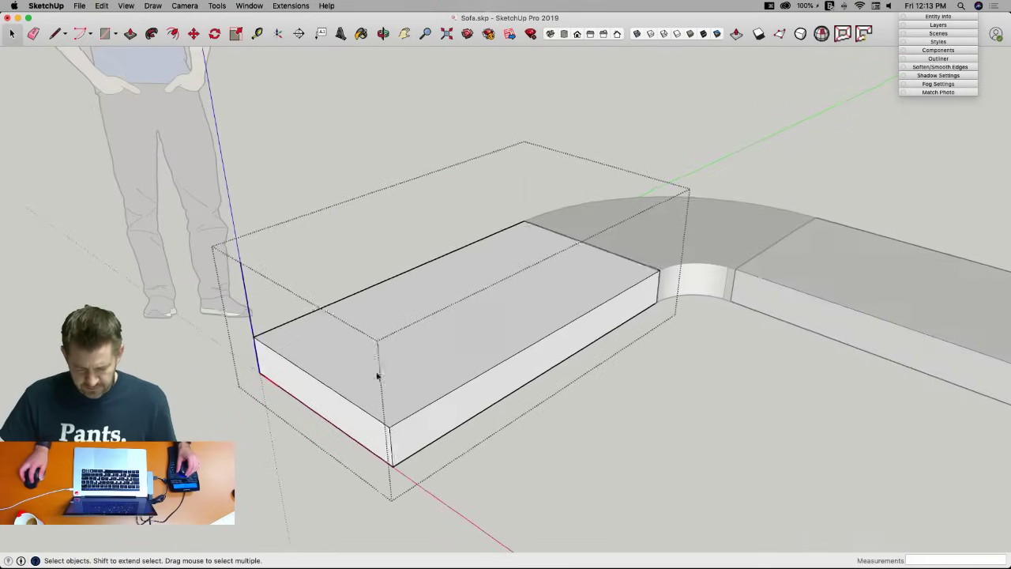
key(l)
key(e)
click(241, 278)
Draw a 9.5-inch vertical line from the Side Section's lower outer back corner.
key(l)
click(253, 360)
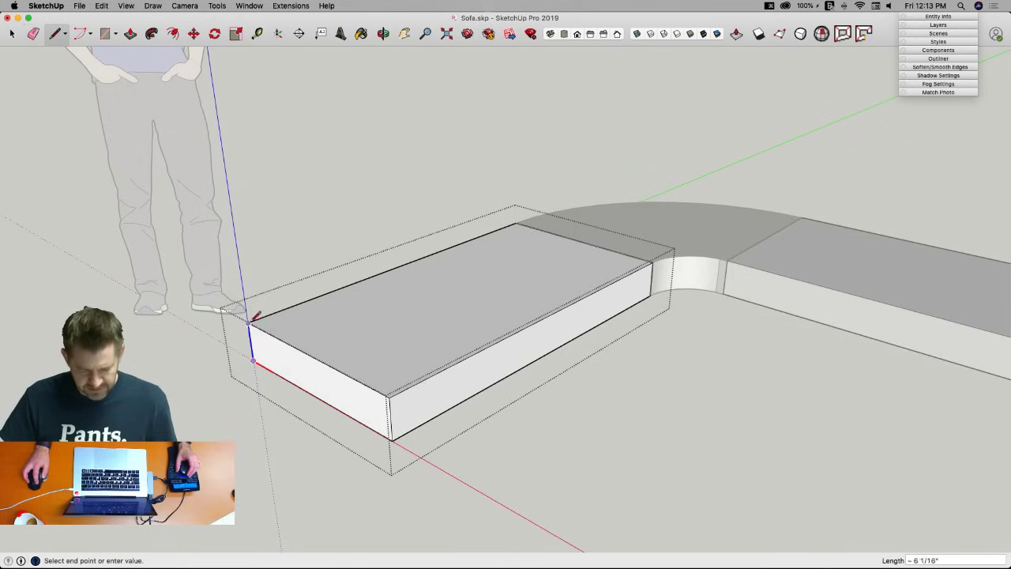
text(9.5)
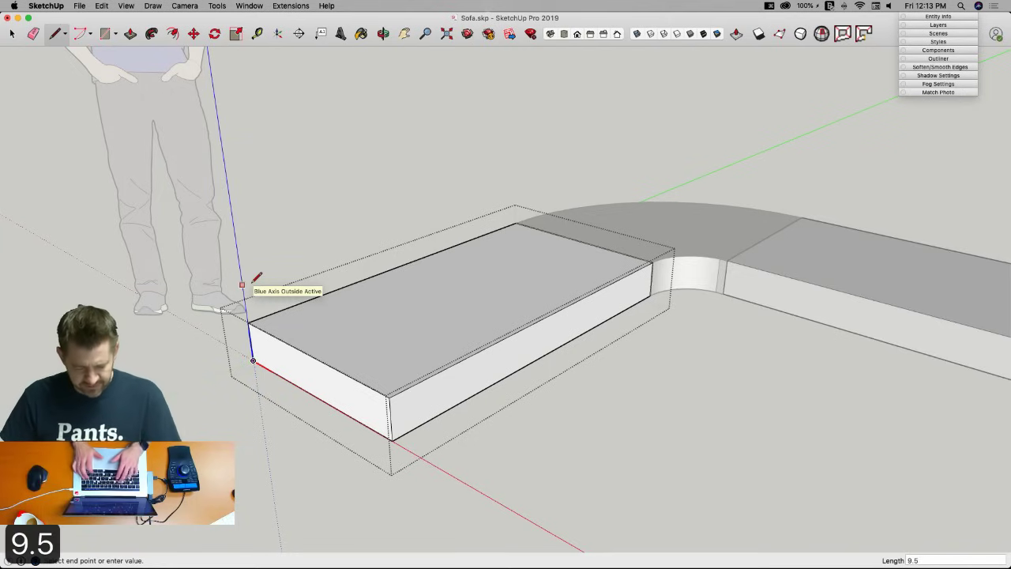
key(Return)
key(space)
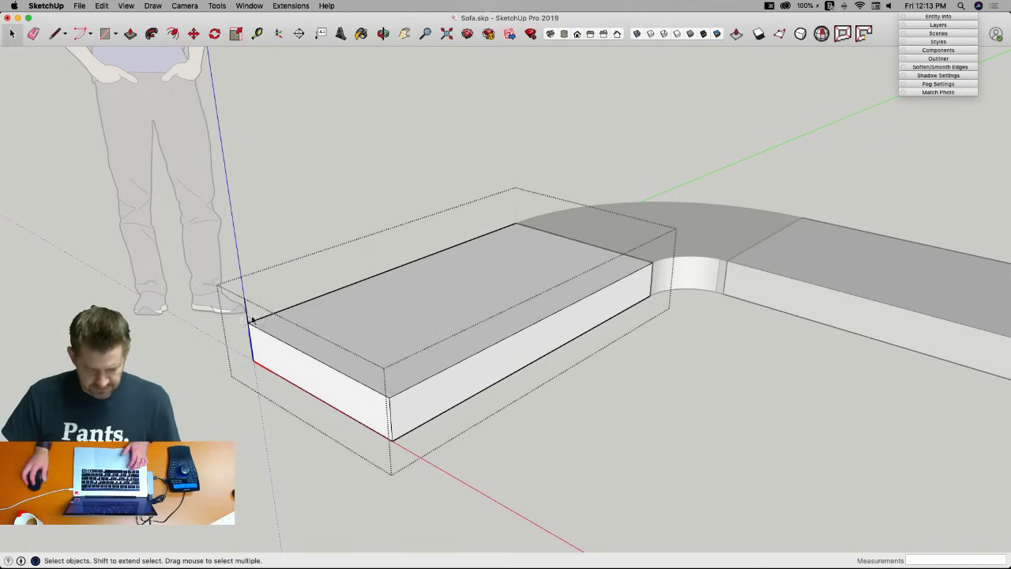
Extrude the top face of Bottom of Side up to the end of the 9.5-inch line.
key(p)
key(space)
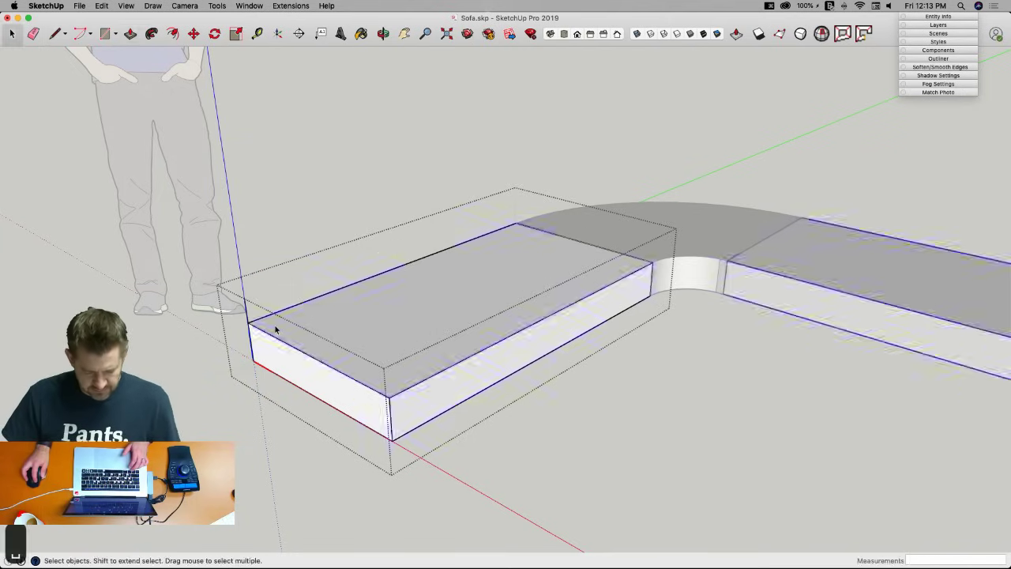
key(p)
drag(267, 330, 246, 307)
key(space)
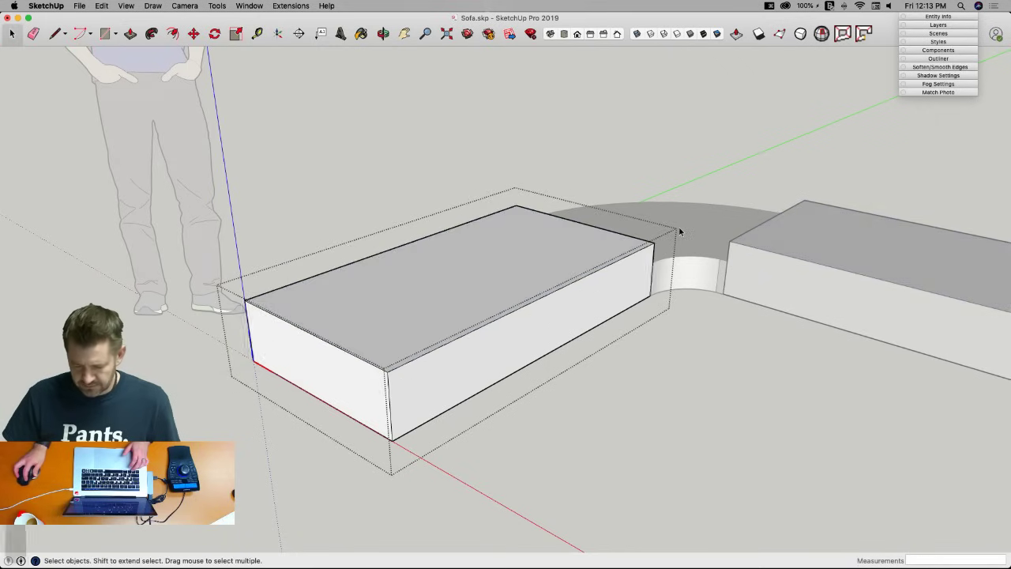
Extrude the Middle Section's top face level with the side sections, erase the stray edge on its inner curved face and close the component.
middle_drag(672, 226, 670, 235)
key(p)
drag(670, 235, 605, 239)
key(e)
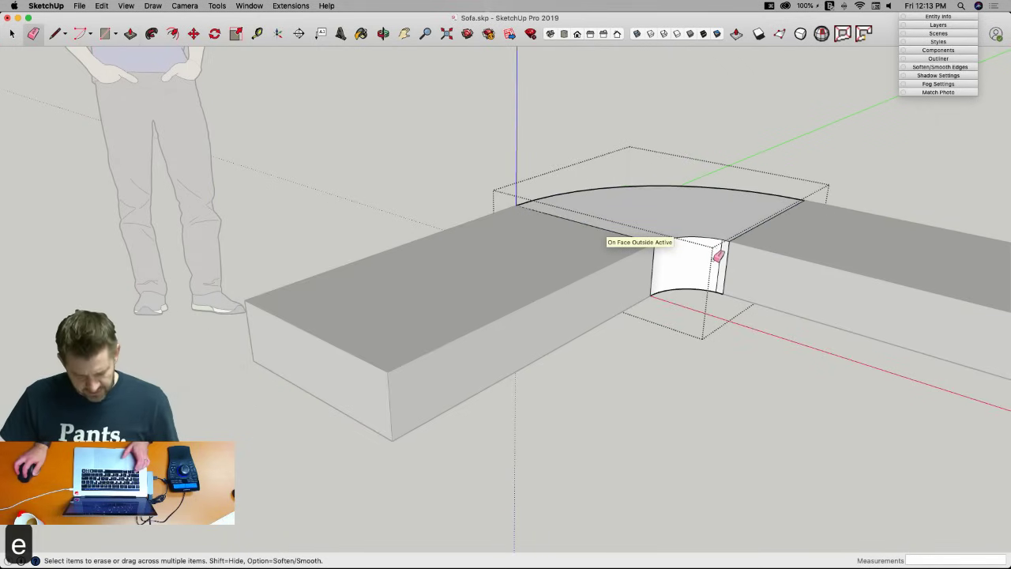
middle_drag(778, 208, 683, 233)
key(space)
click(466, 483)
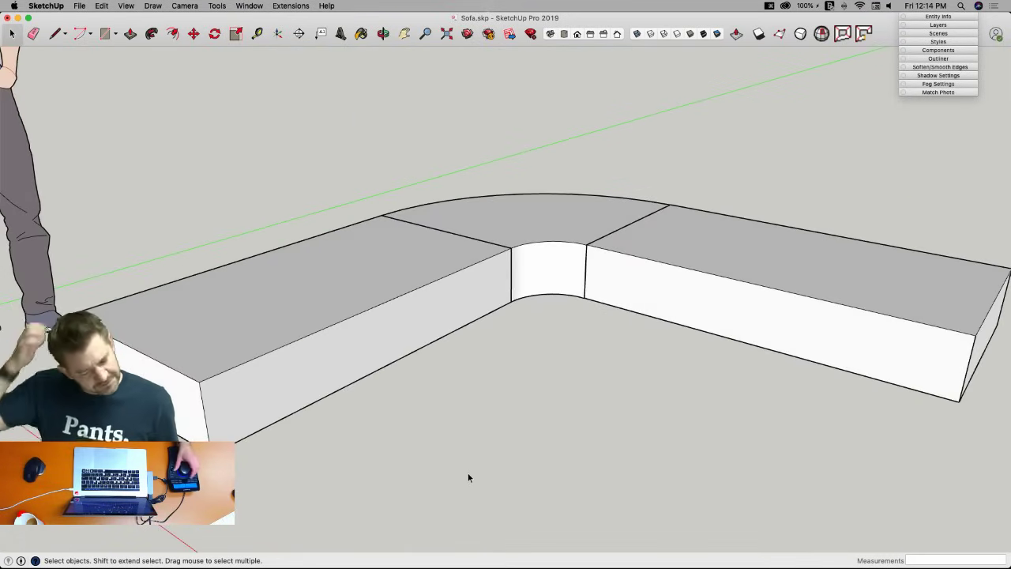
Check the reference dimensions and draw a 5-foot line inside Side Section along the lower front edge, from the Middle Section joint past the free end.
click(369, 319)
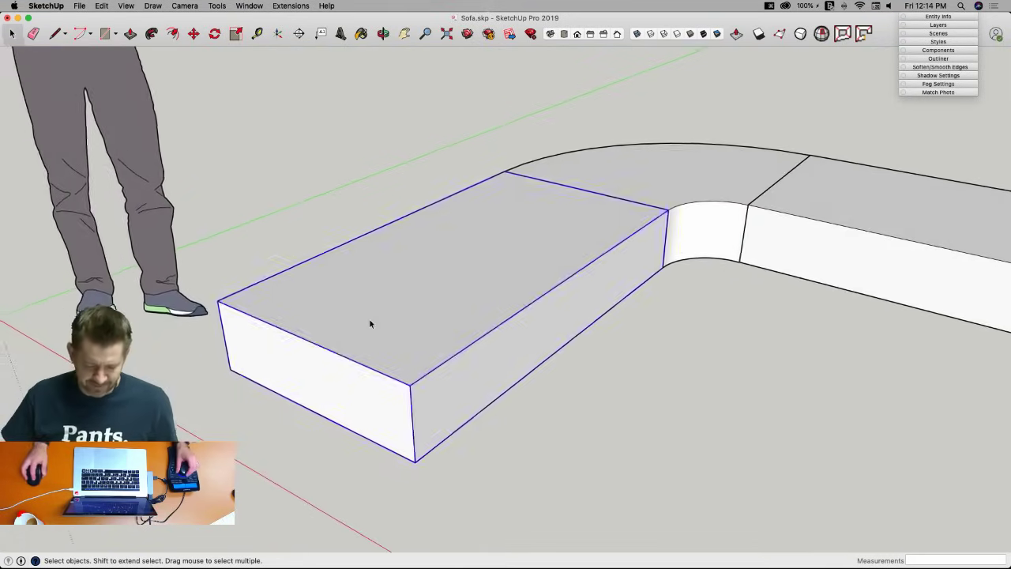
double_click(333, 299)
triple_click(462, 342)
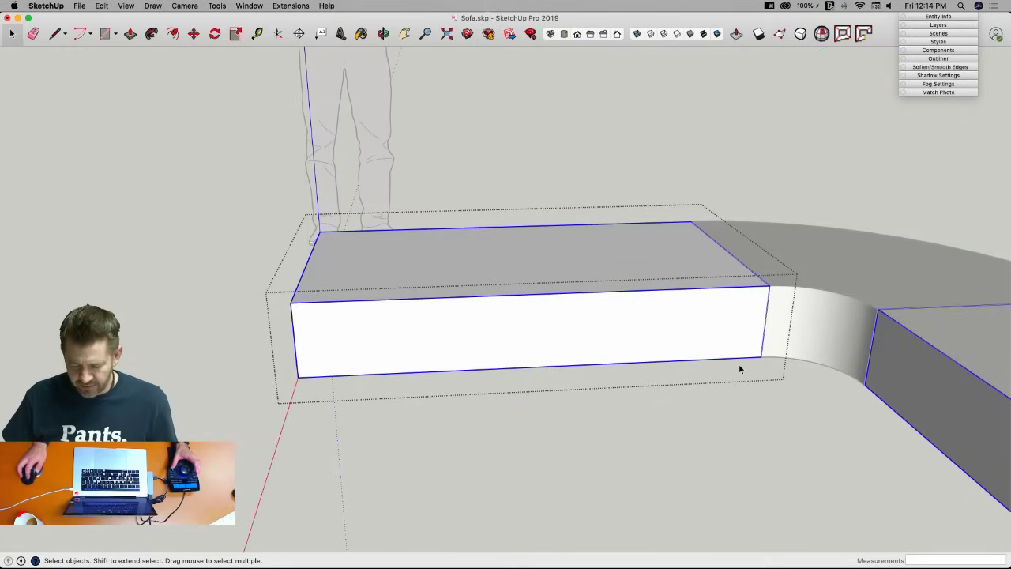
key(l)
click(761, 356)
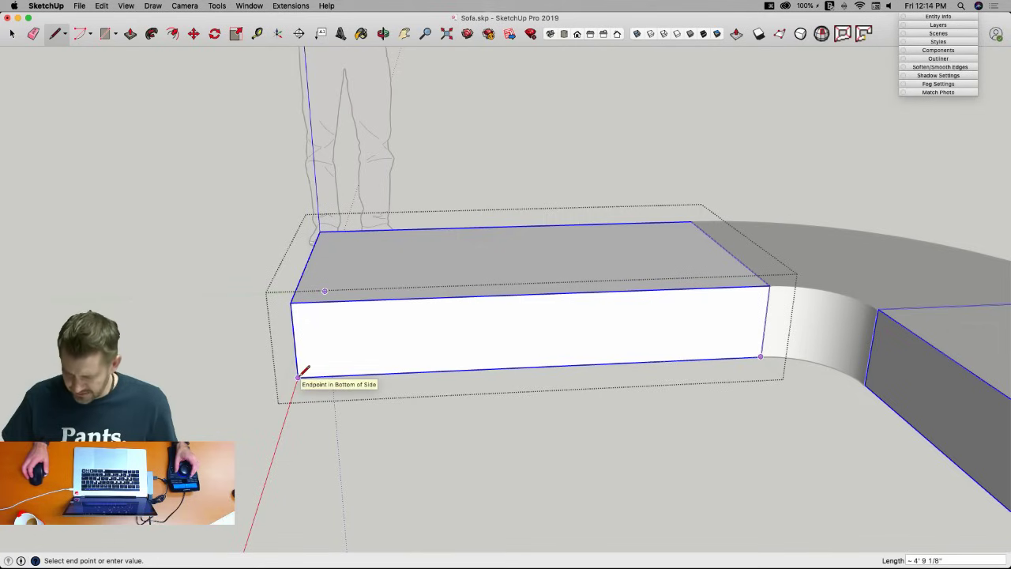
key(super+Tab)
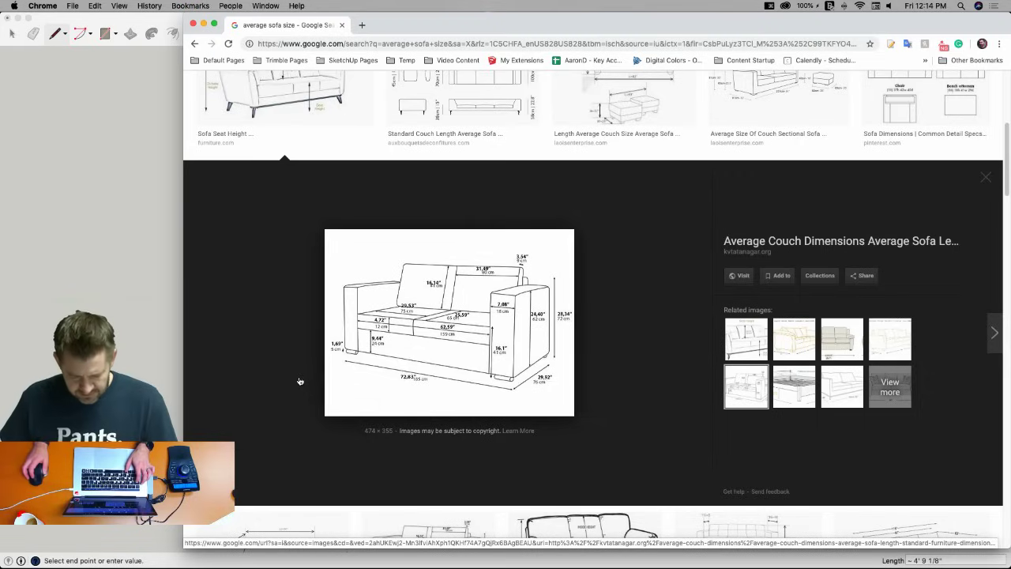
key(super+Tab)
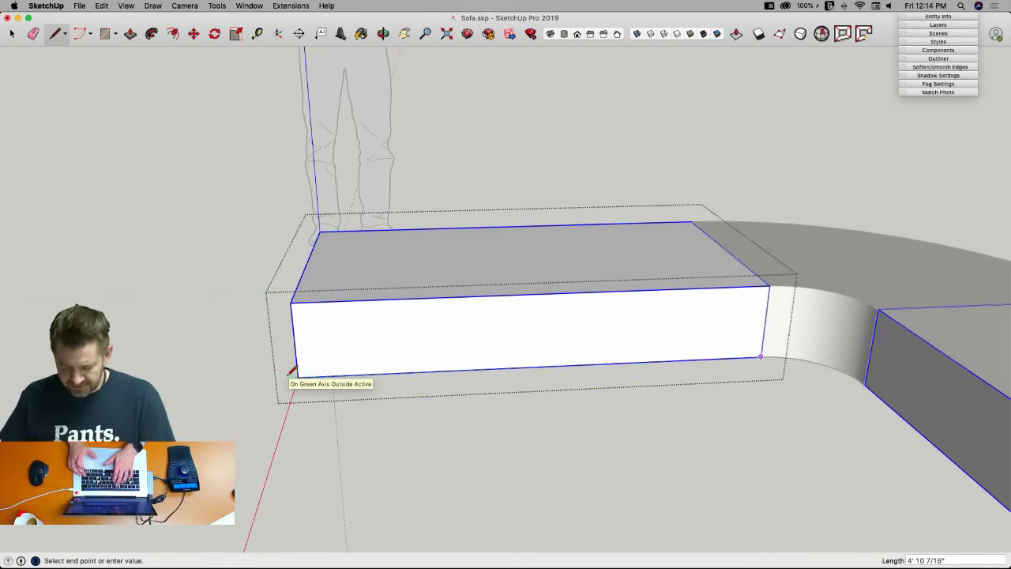
text(5')
key(Return)
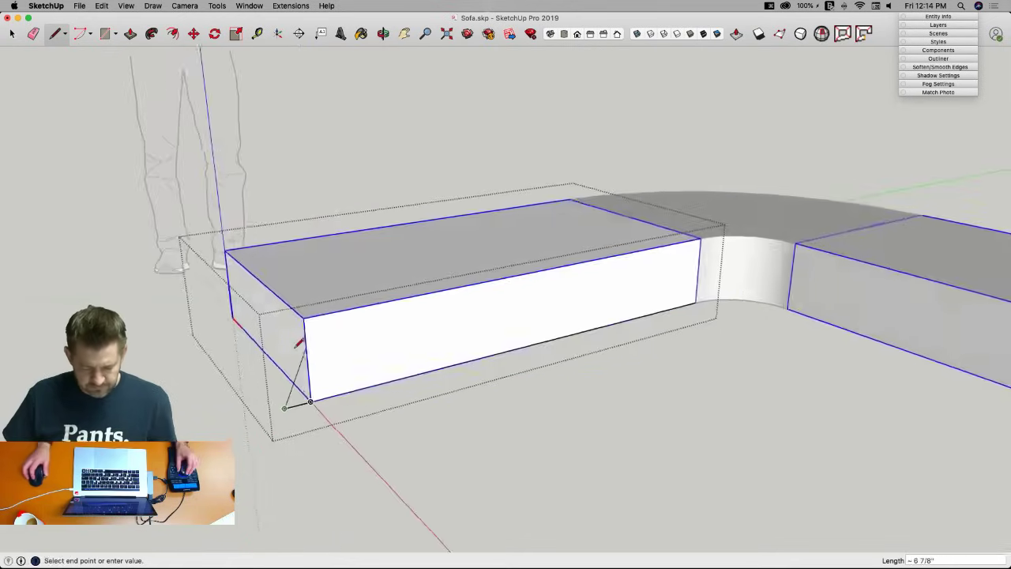
Extrude the free end face of Bottom of Side out to the end of the 5-foot line and close the component.
key(p)
key(space)
double_click(294, 342)
key(p)
click(293, 342)
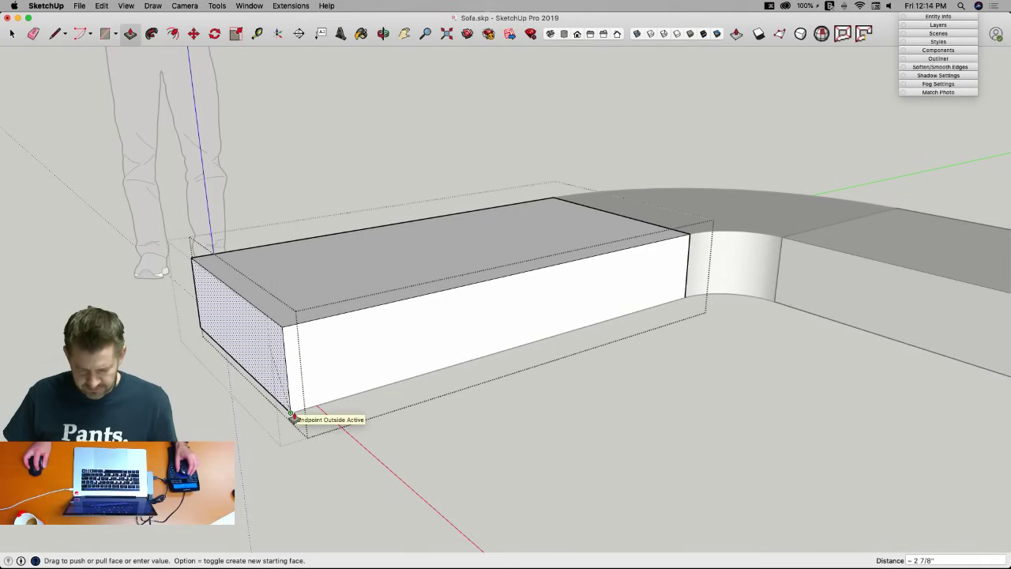
click(294, 416)
middle_drag(294, 416, 367, 421)
key(space)
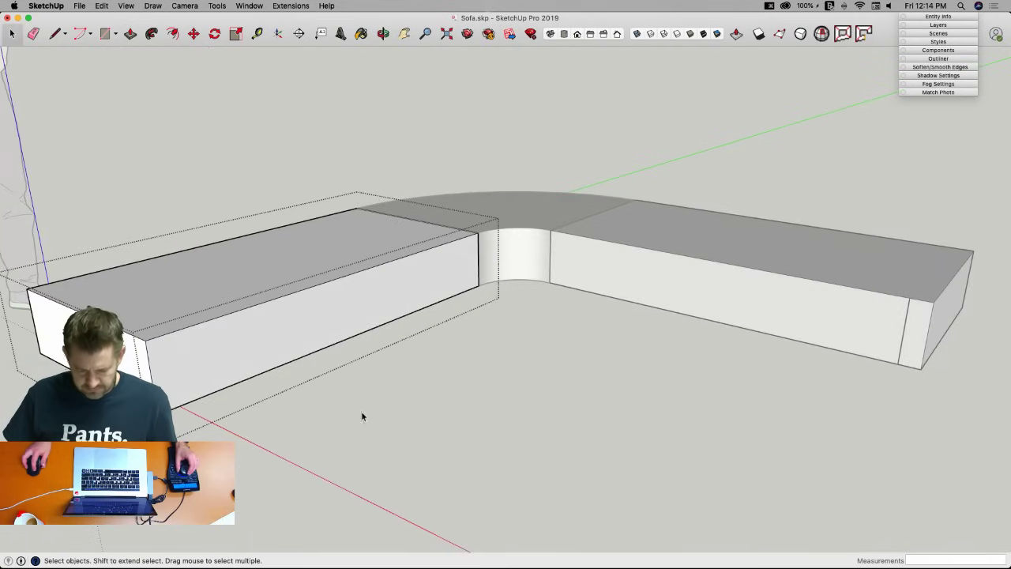
click(384, 426)
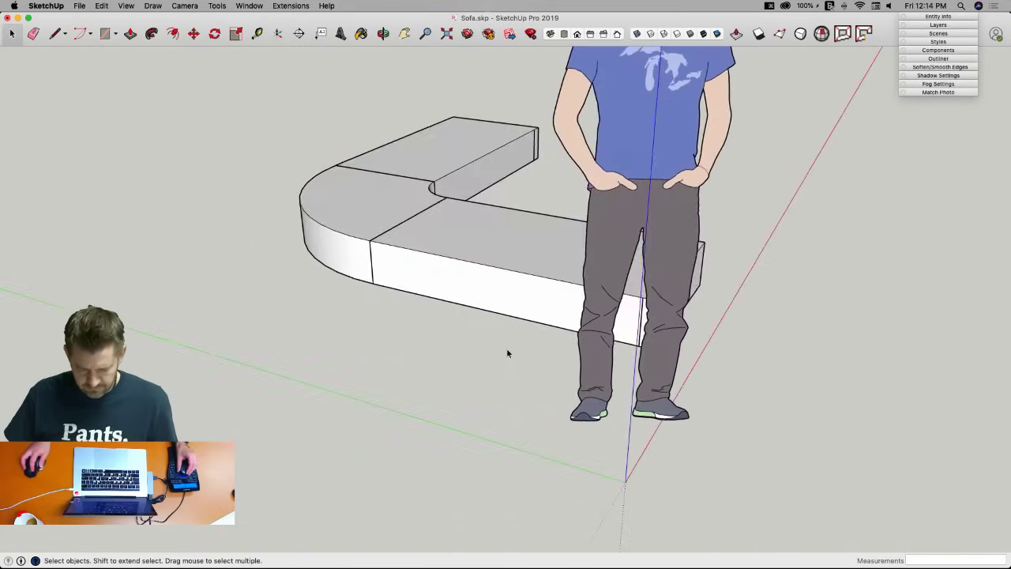
Erase the leftover vertical seams on the front and back faces near the side section's free end and close the component.
click(483, 350)
double_click(484, 351)
key(e)
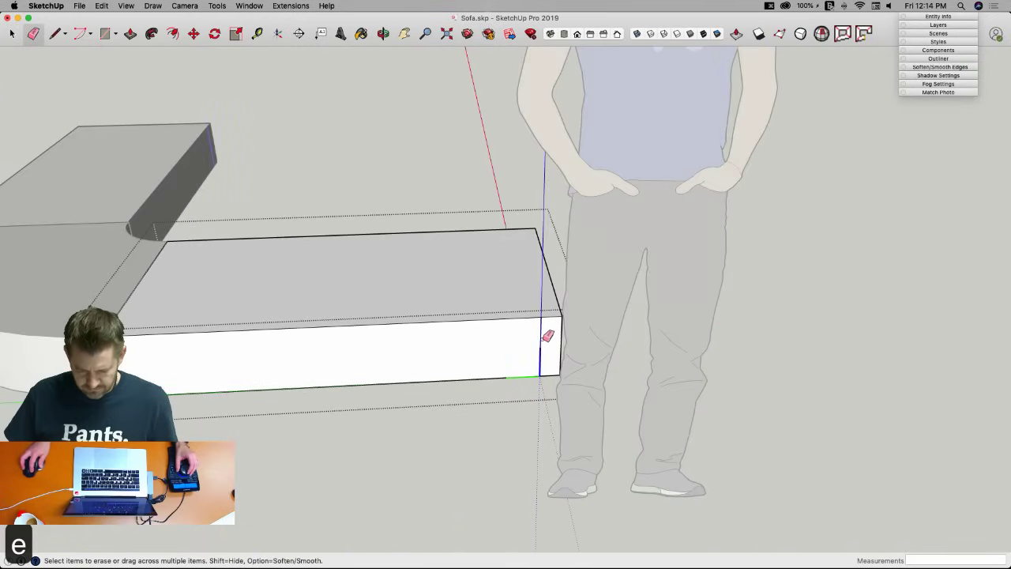
key(space)
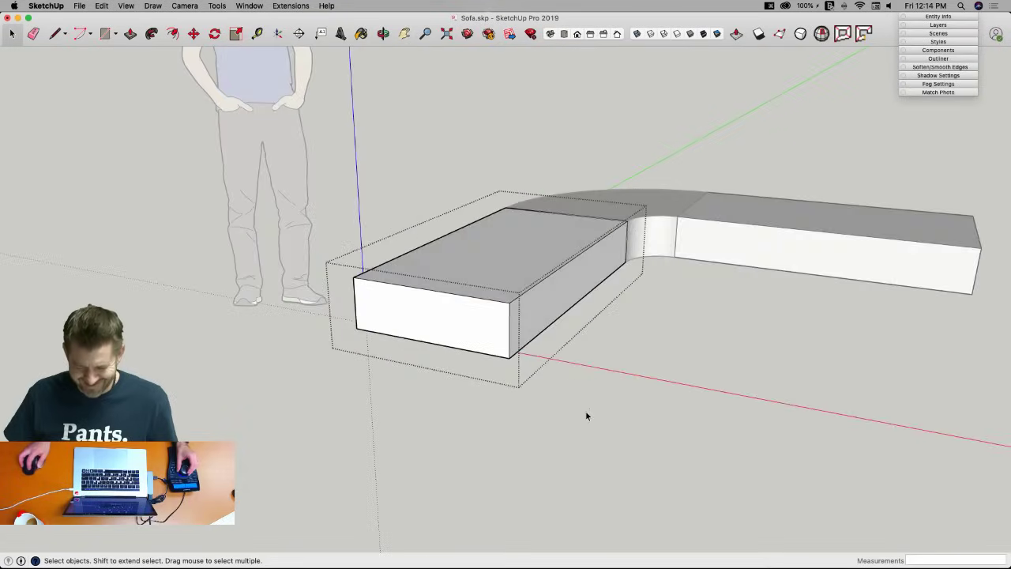
click(586, 415)
Reopen the Side Section component and draw a 28-inch vertical line from its lower outer back corner.
key(space)
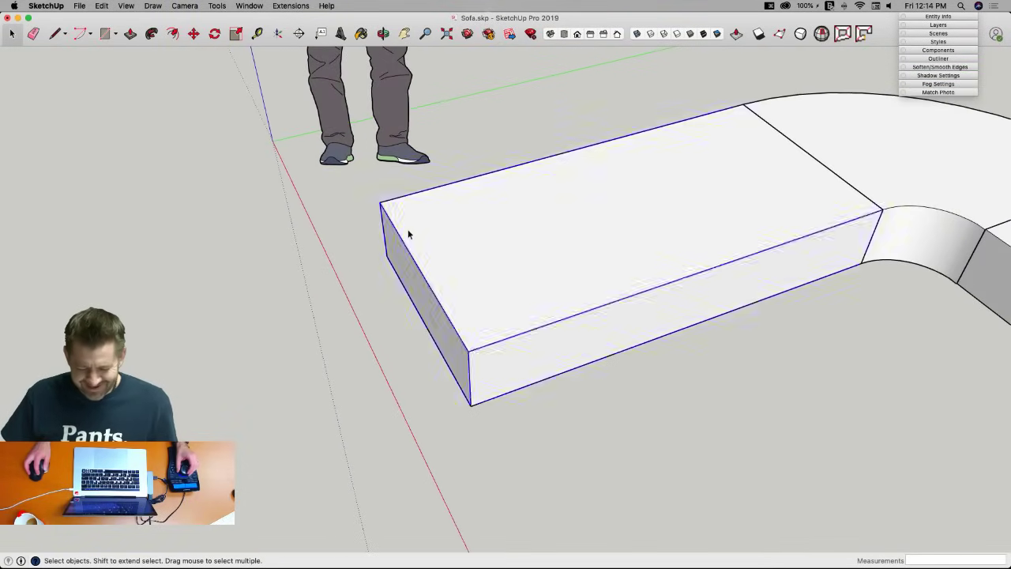
double_click(408, 234)
key(l)
click(394, 306)
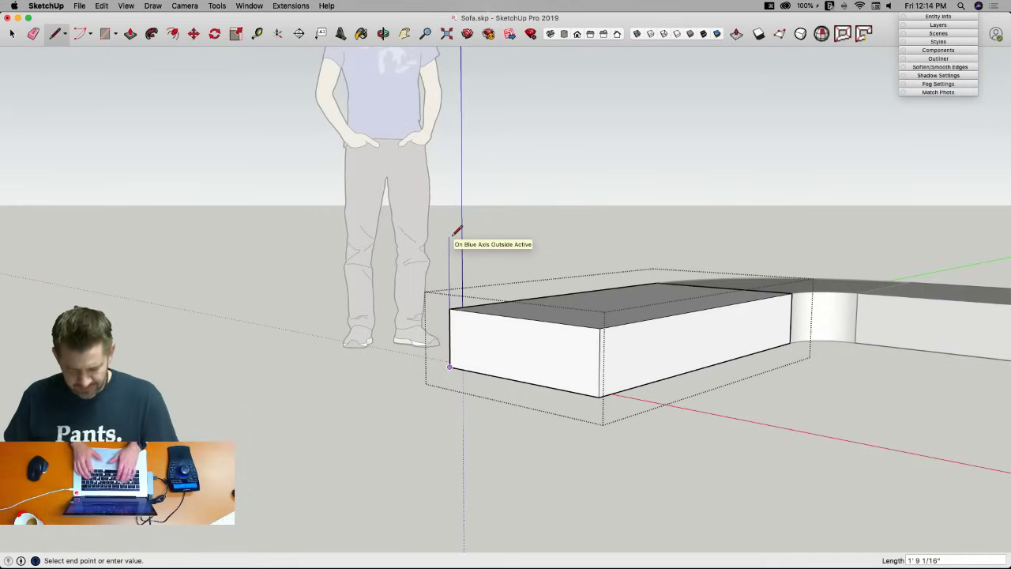
text(28")
key(Return)
key(space)
middle_drag(457, 249, 471, 309)
key(r)
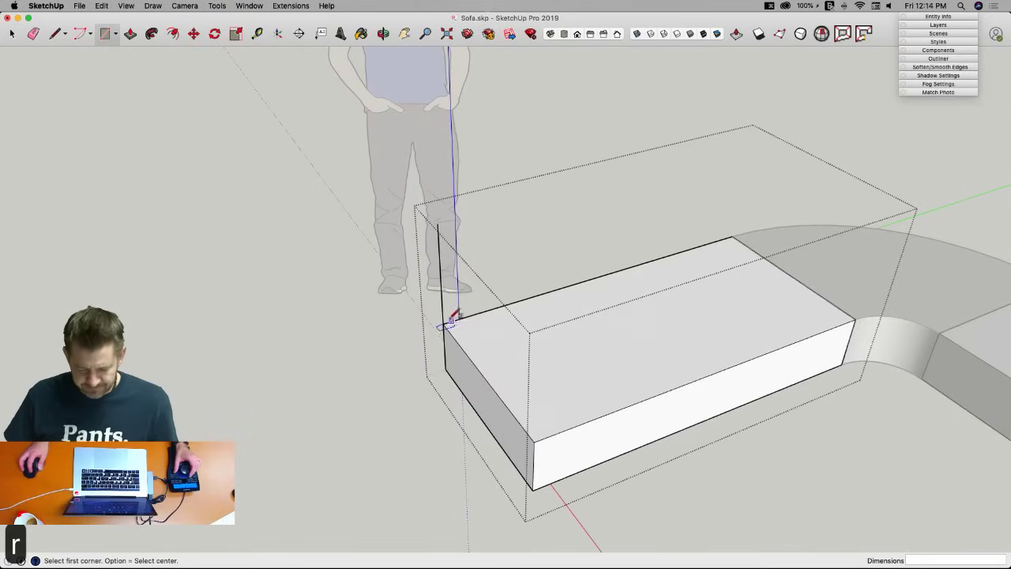
click(443, 323)
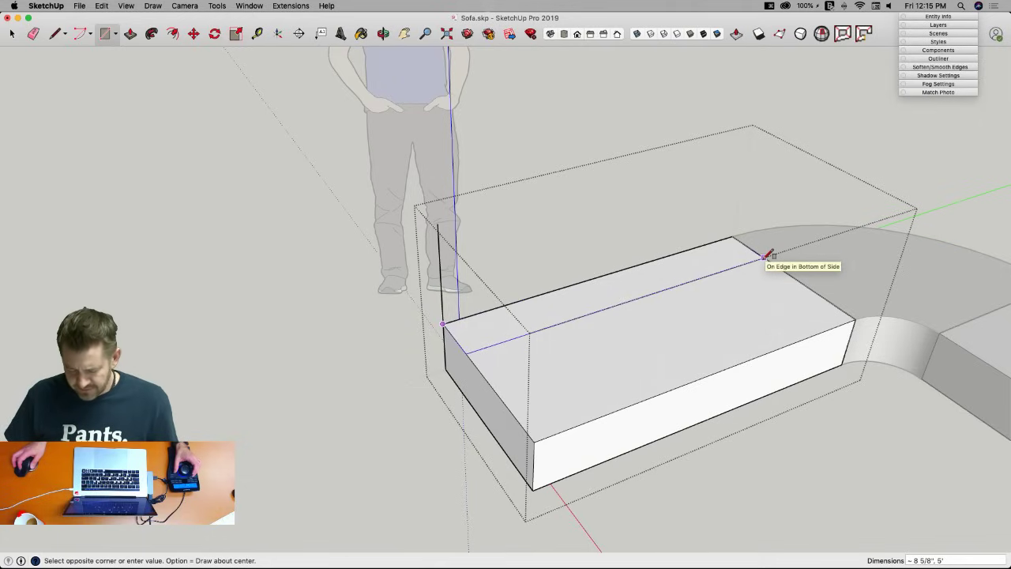
key(l)
Check the seat and back dimensions in the reference drawing and return to the open Side Section in SketchUp.
key(super+Tab)
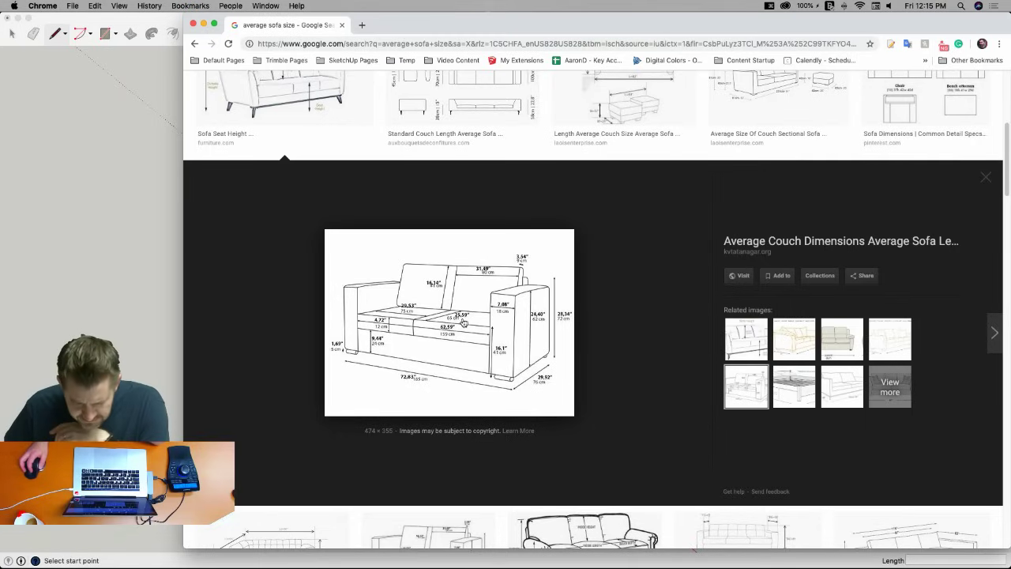
click(174, 27)
click(589, 437)
key(space)
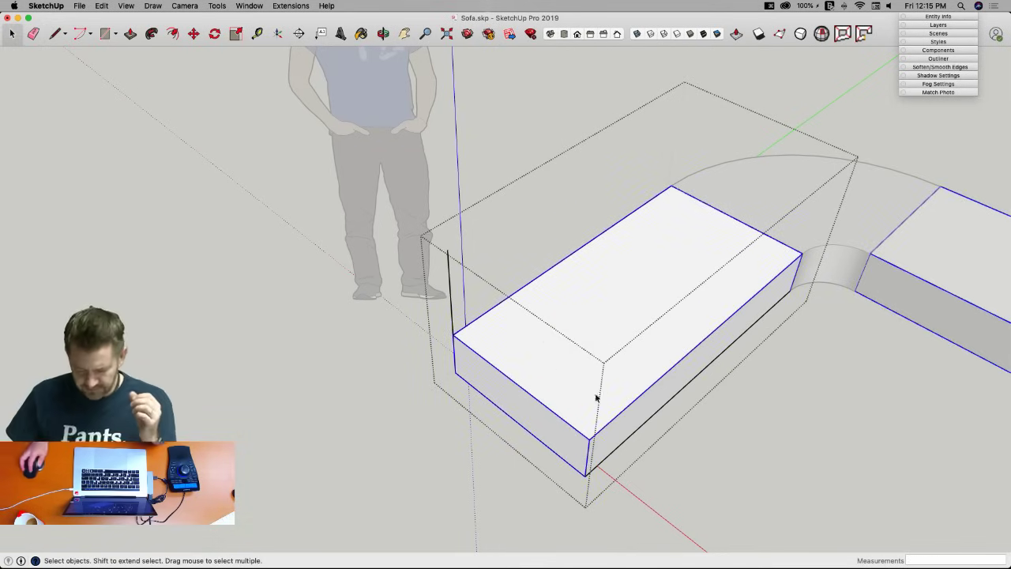
Try hiding the Bottom of Side component within the open Side Section, and undo the hide.
key(l)
key(space)
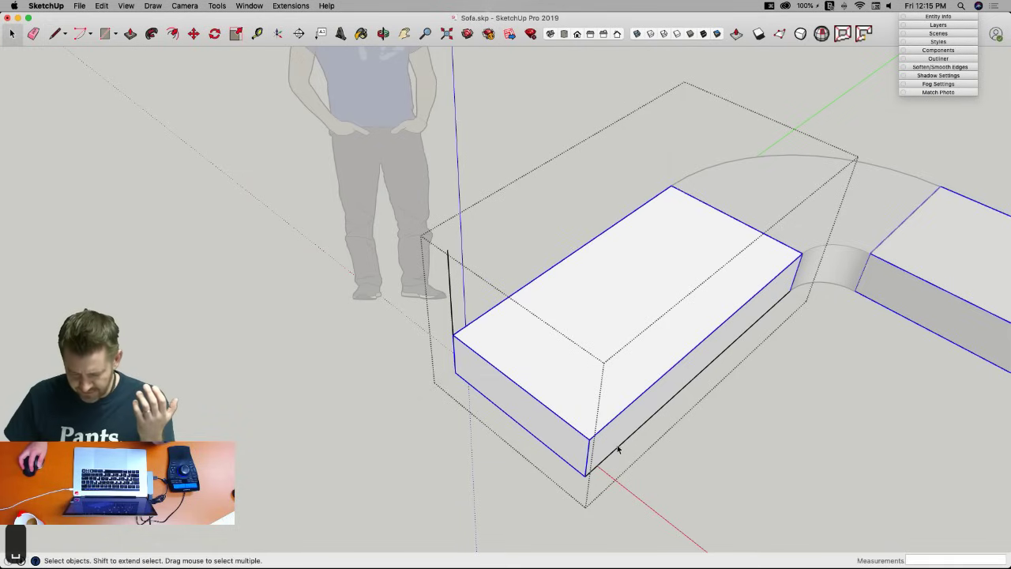
click(620, 450)
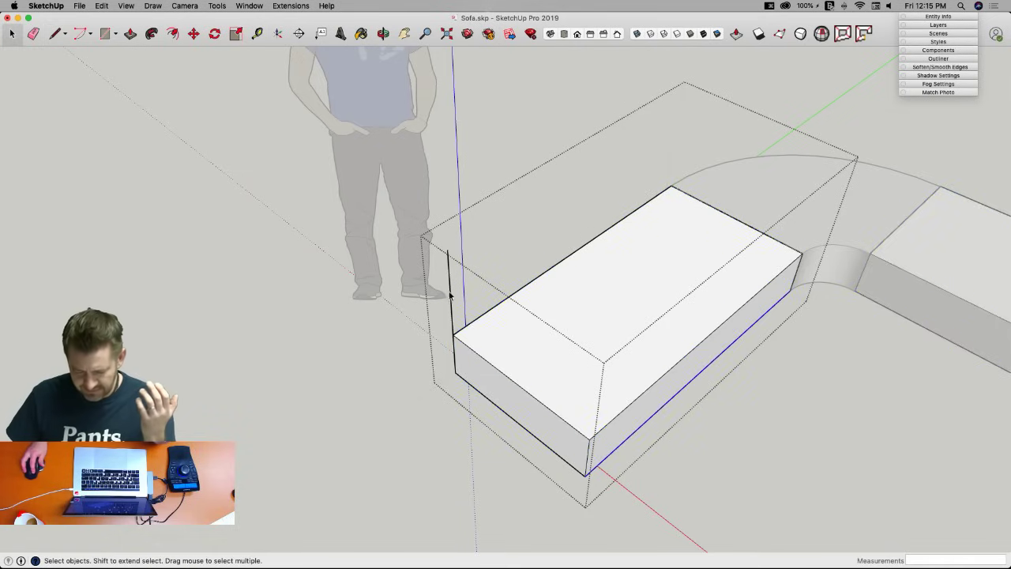
triple_click(550, 376)
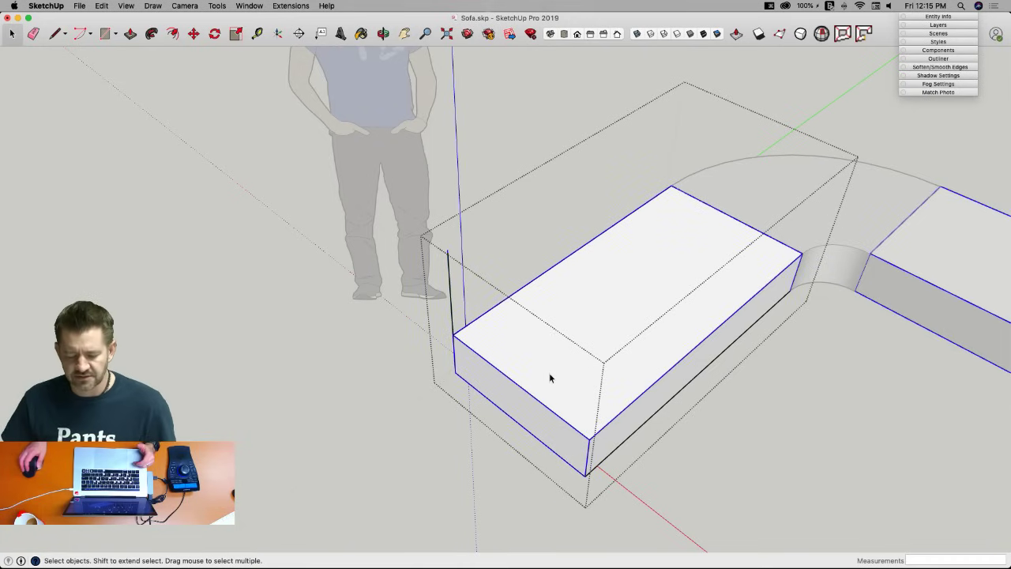
right_click(550, 378)
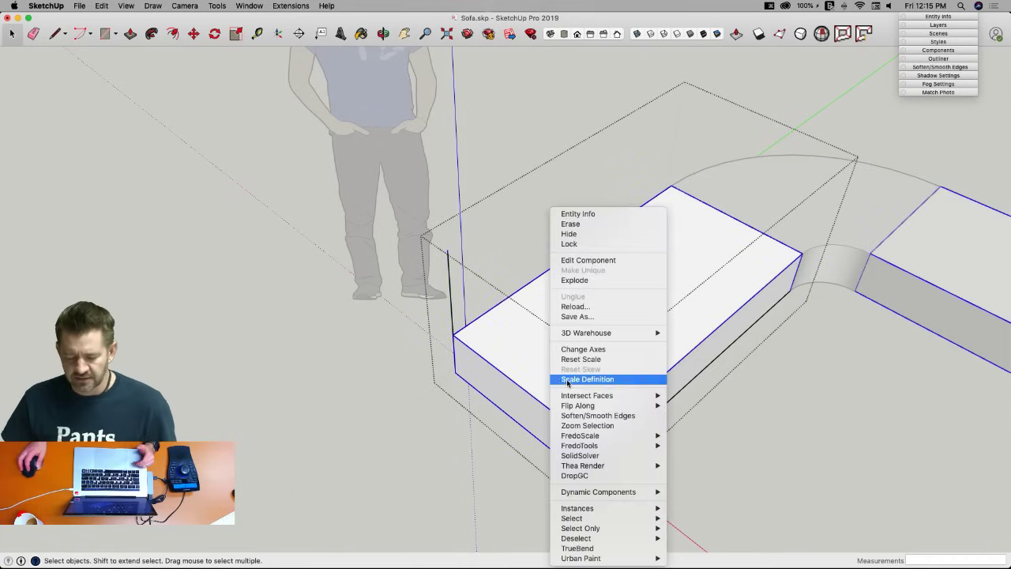
click(561, 233)
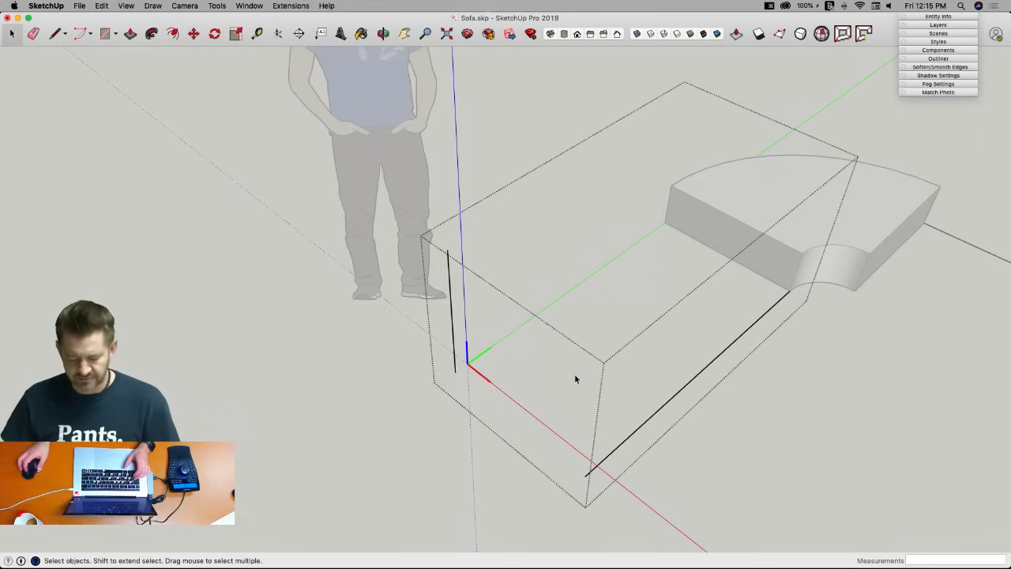
key(super+z)
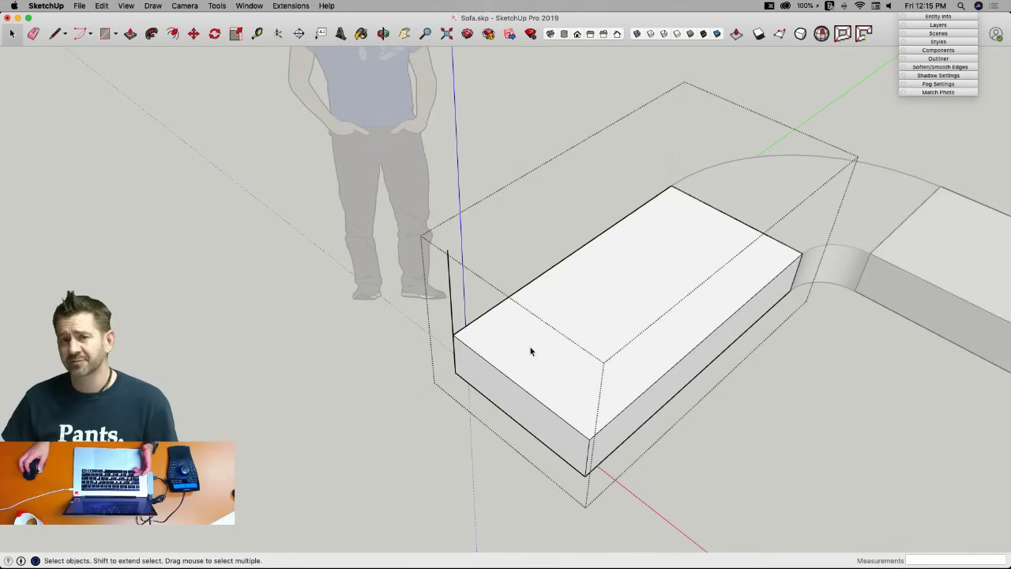
Draw a 25.5-inch line from the seat's front corner along its end edge and continue it parallel to the back to the far end.
key(l)
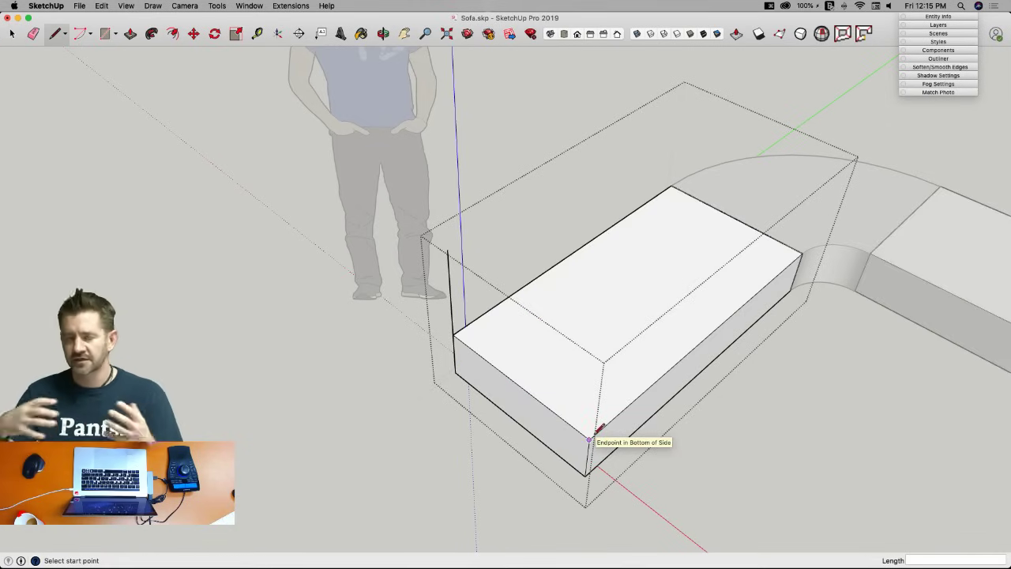
click(590, 437)
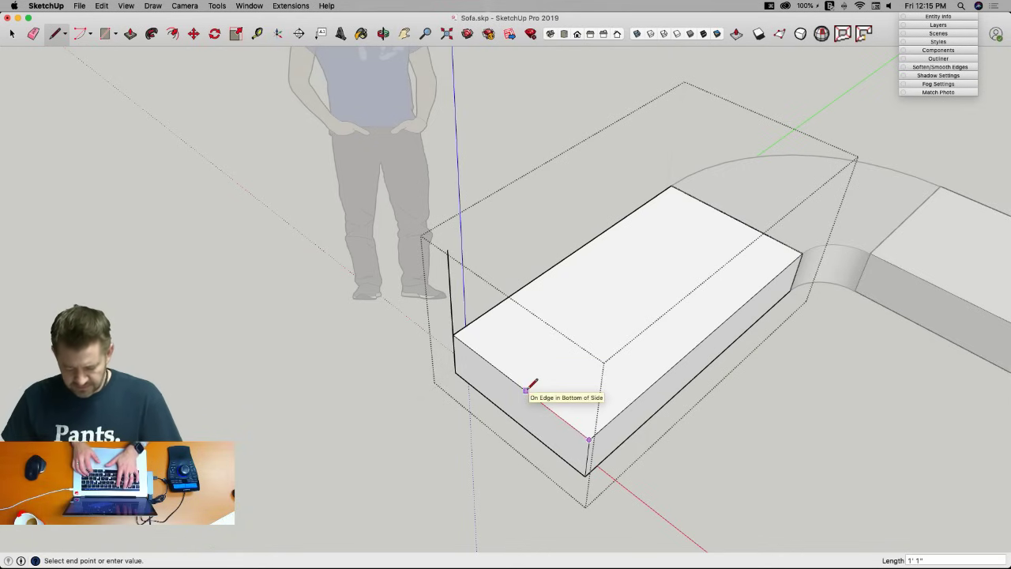
text(25)
key(super+Tab)
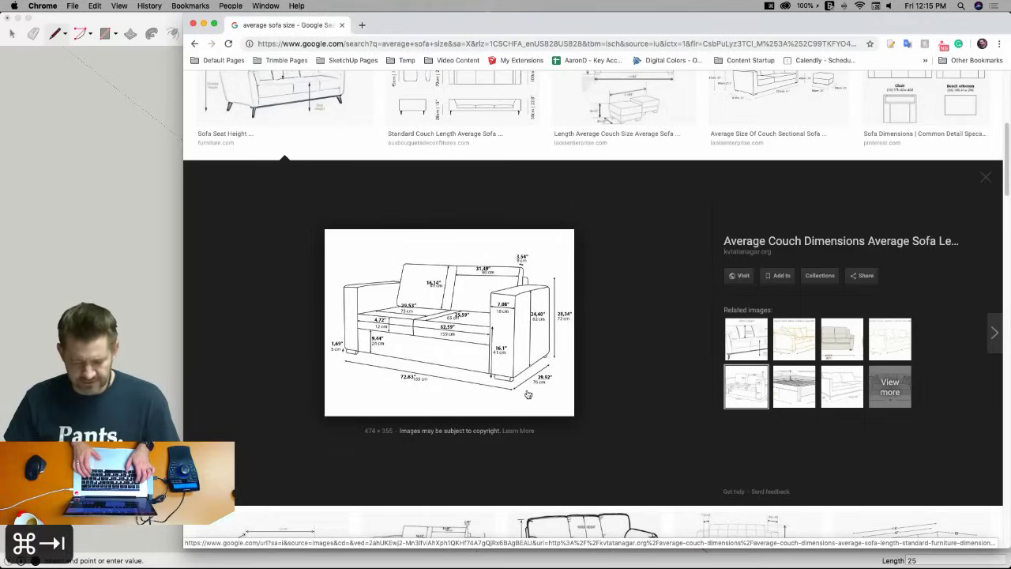
key(super+Tab)
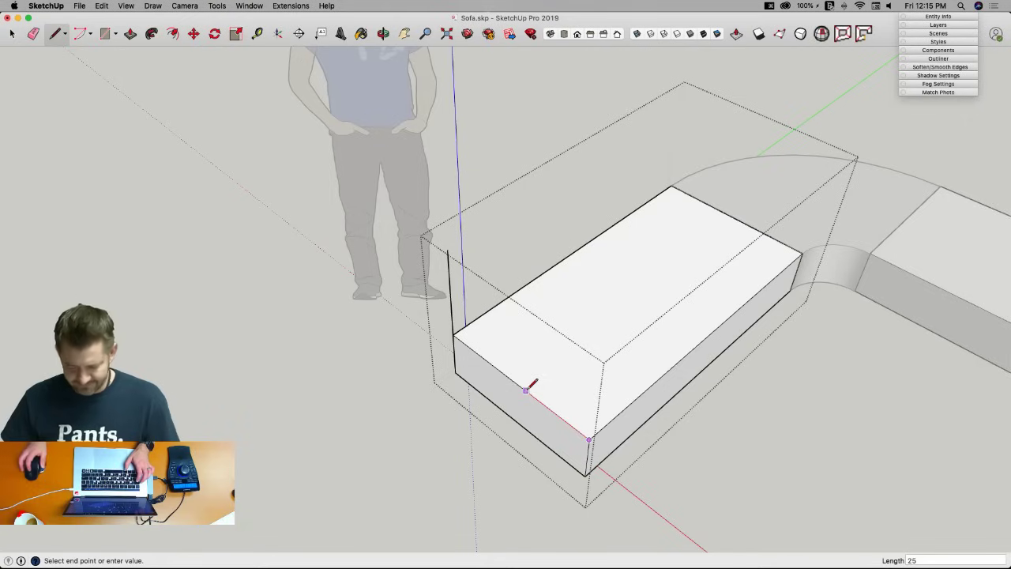
text(.5)
key(Return)
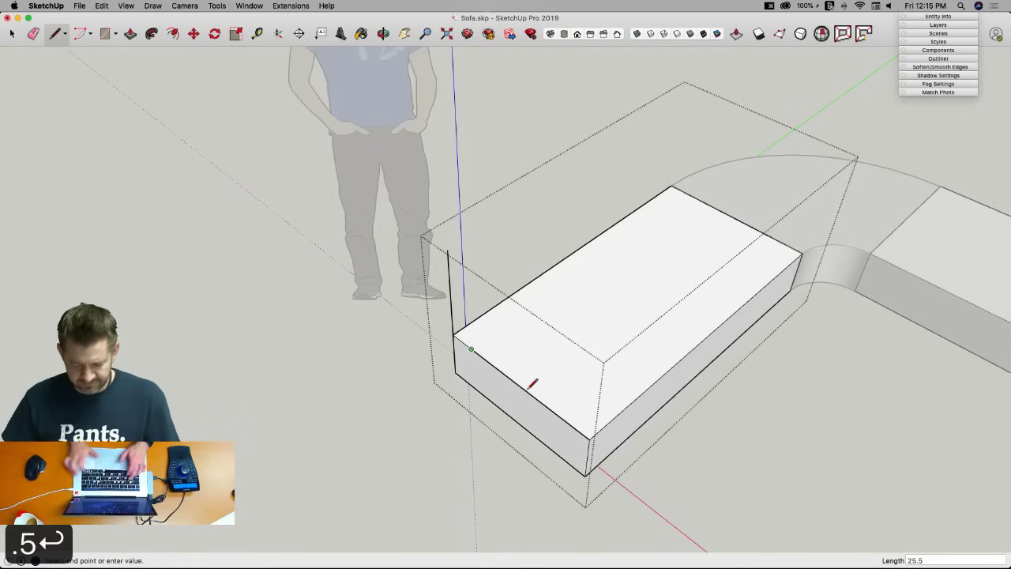
click(689, 194)
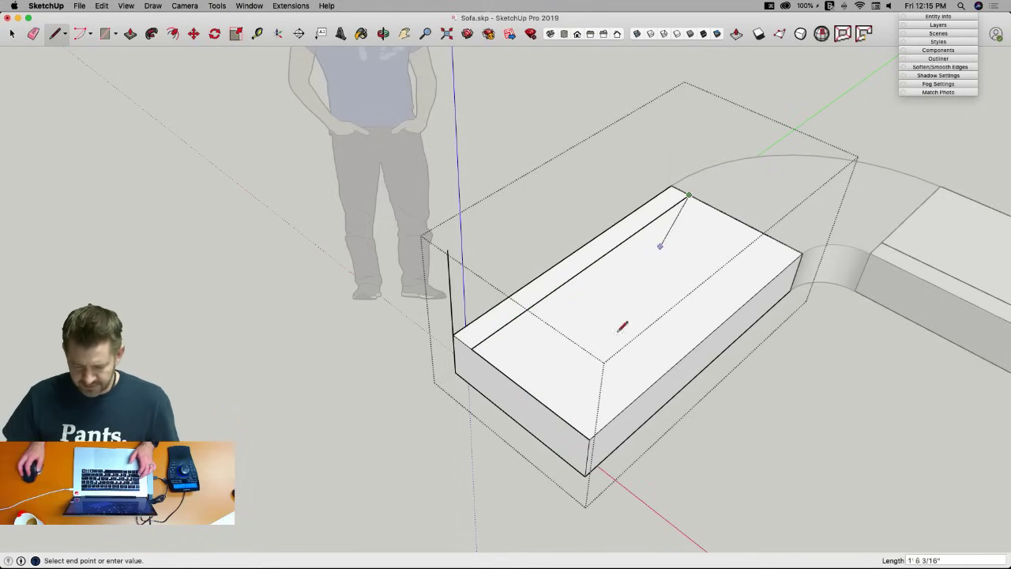
Fill the narrow strip along the seat's back edge with a rectangle and extrude it up to the top of the 28-inch line.
key(space)
key(r)
click(454, 335)
click(689, 195)
key(p)
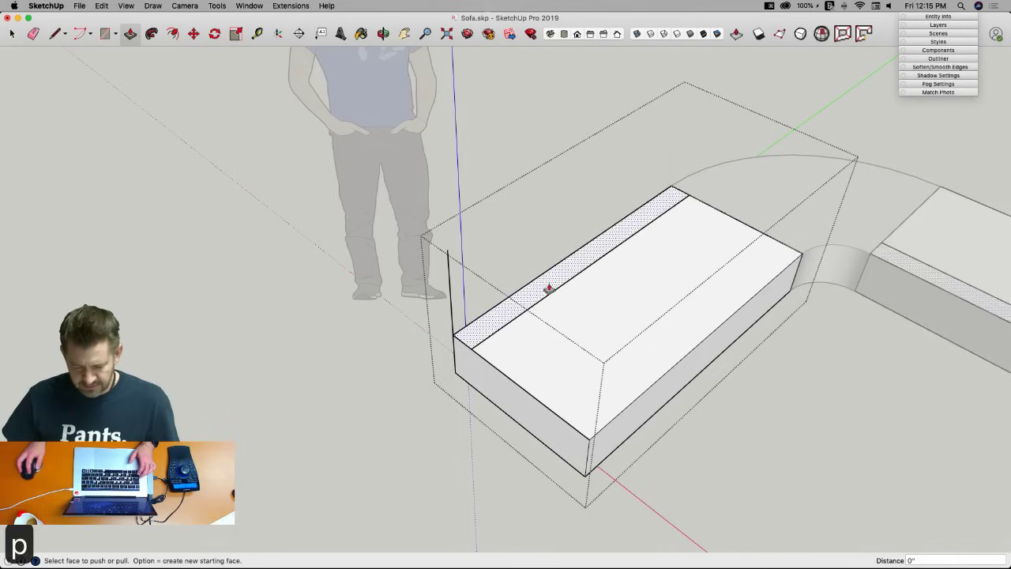
click(551, 282)
click(448, 252)
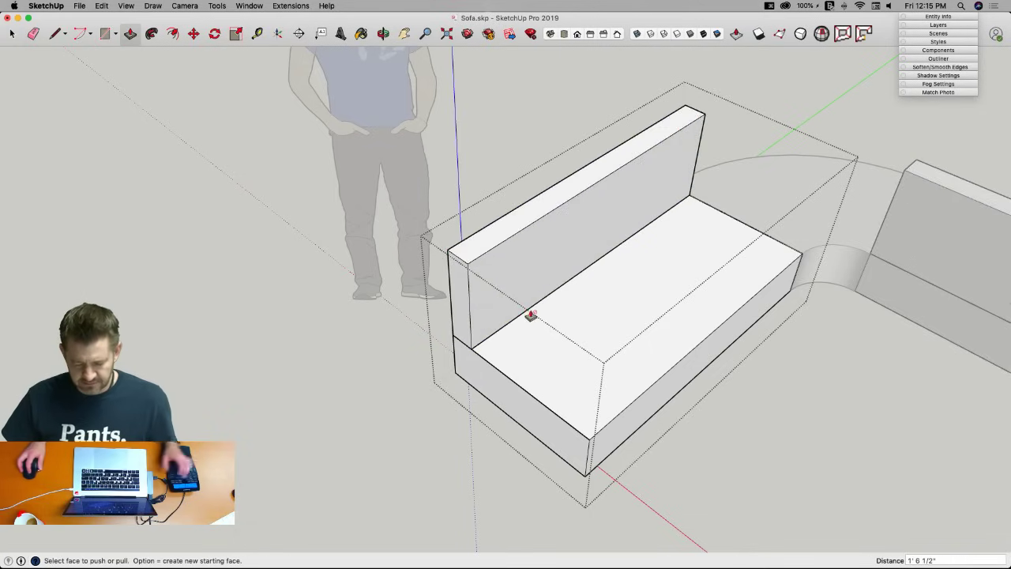
key(space)
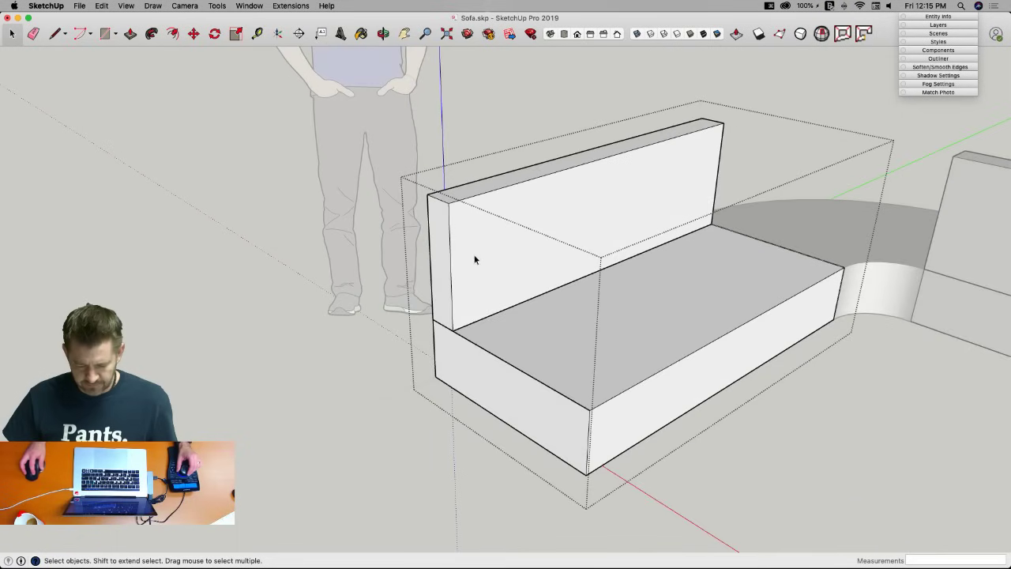
Make the extruded backrest a component named Back of Side.
triple_click(476, 253)
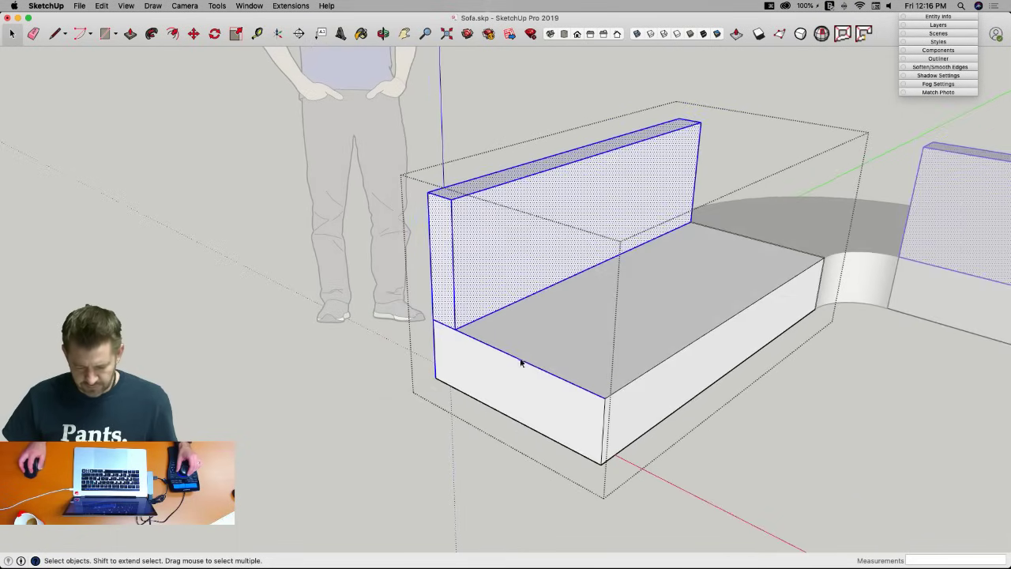
right_click(488, 233)
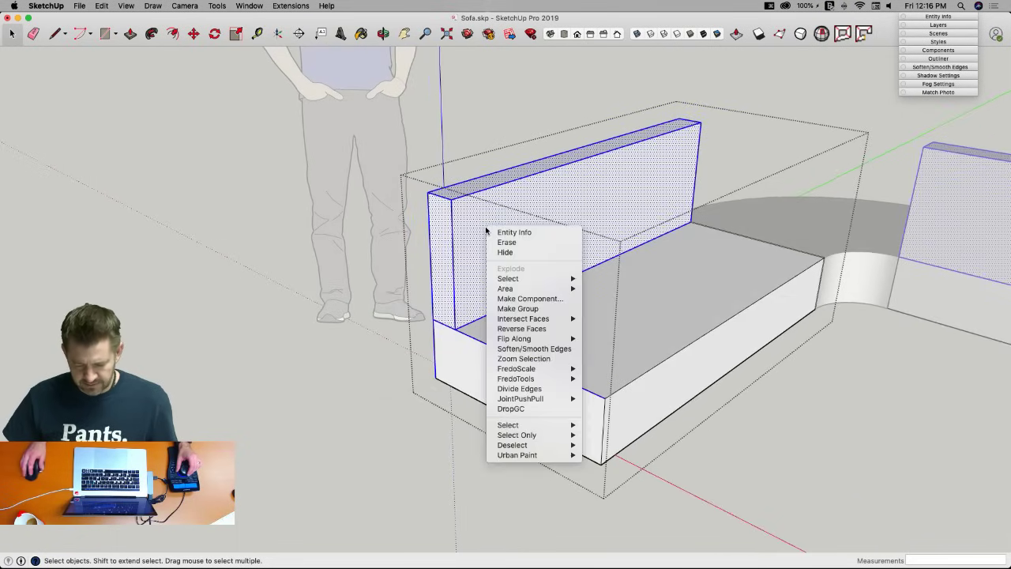
click(525, 300)
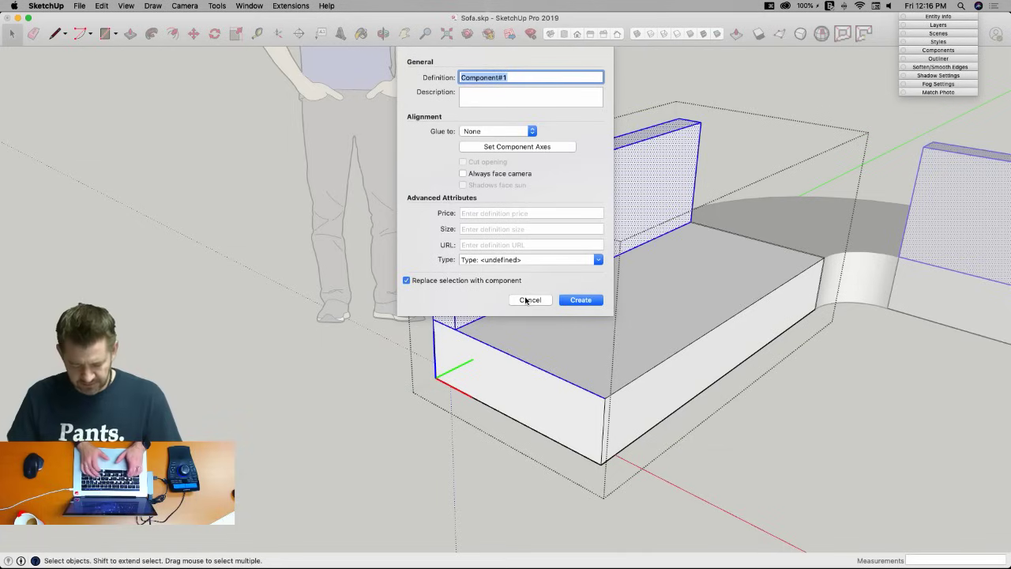
text(S)
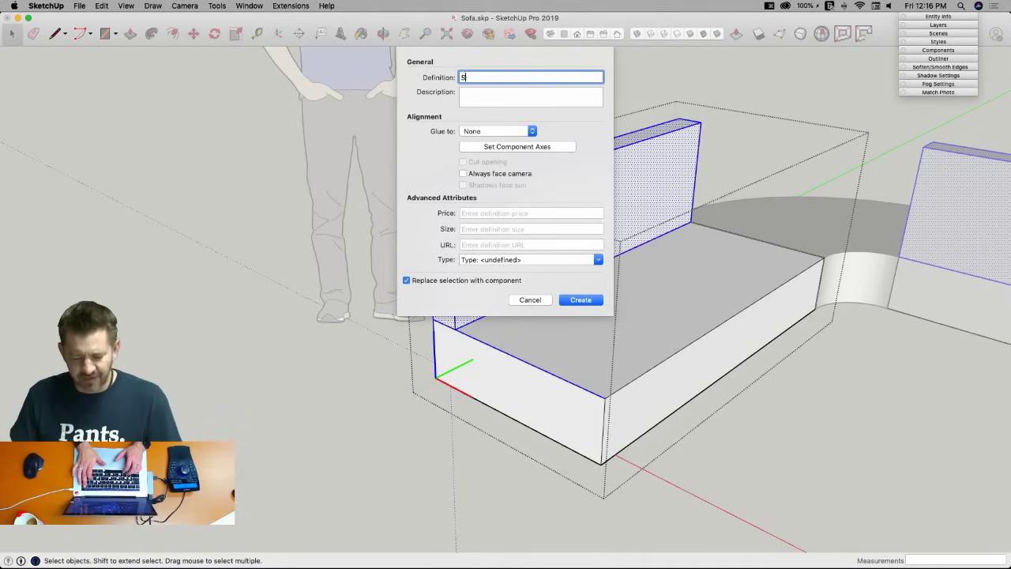
text(ide BackBack )
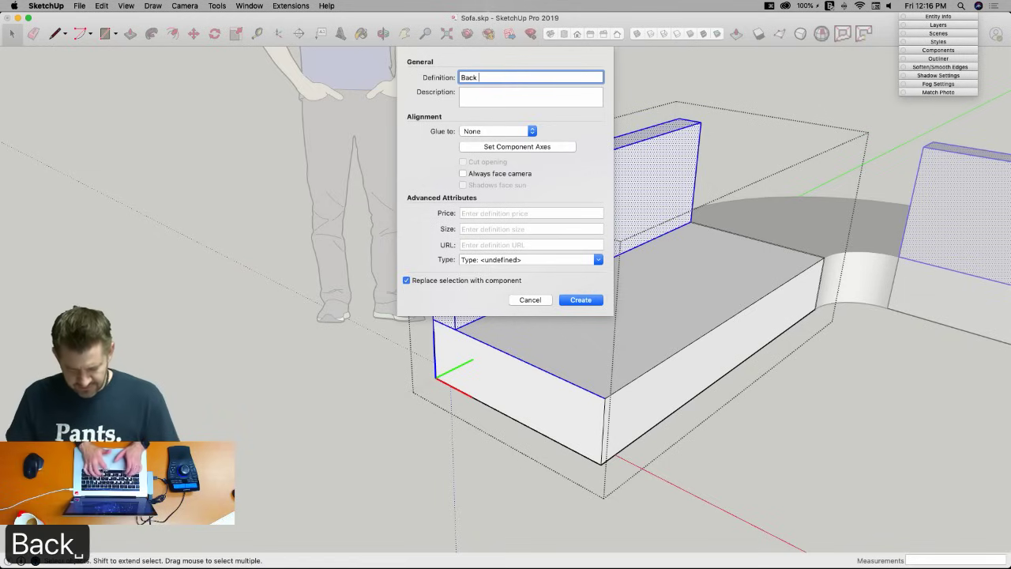
text(Side)
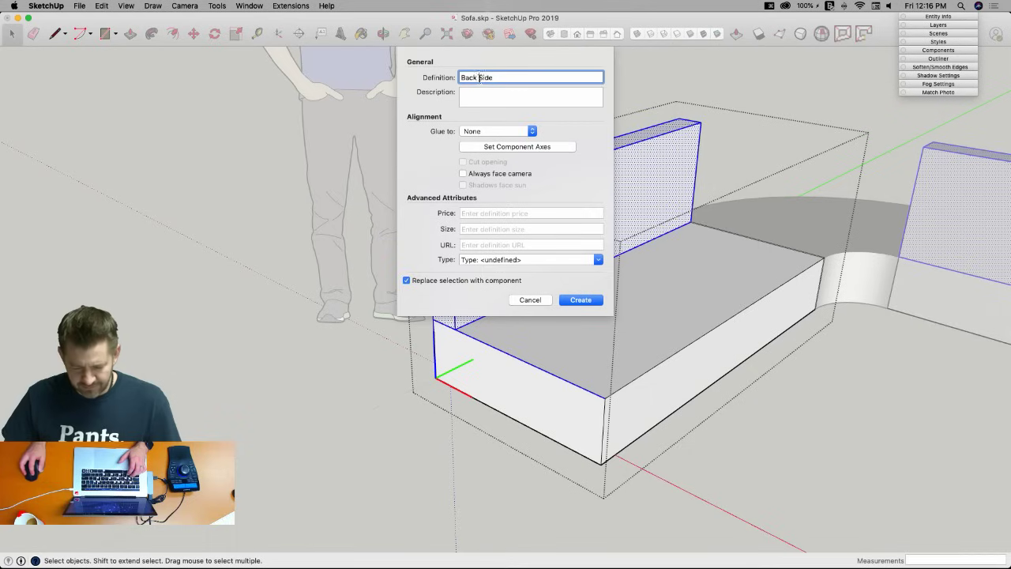
text(of)
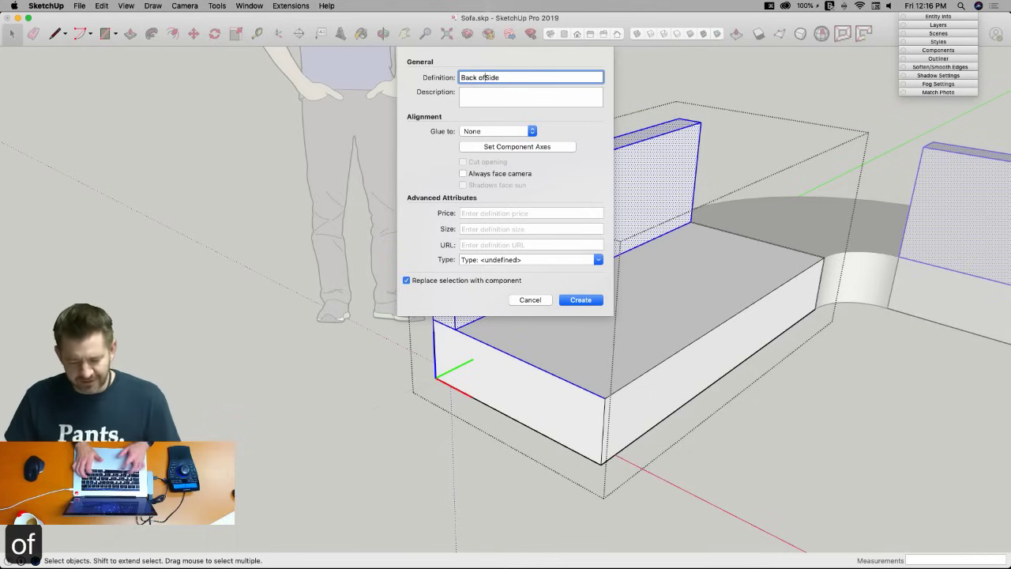
key(Return)
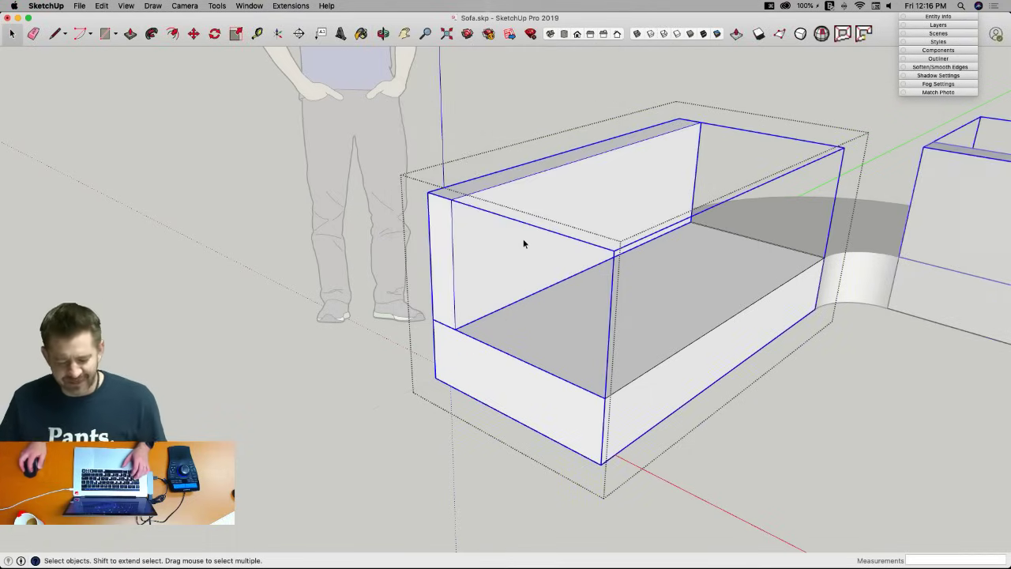
Open the Back of Side component, erase the leftover edges outside the backrest block, and close the component.
key(Escape)
key(e)
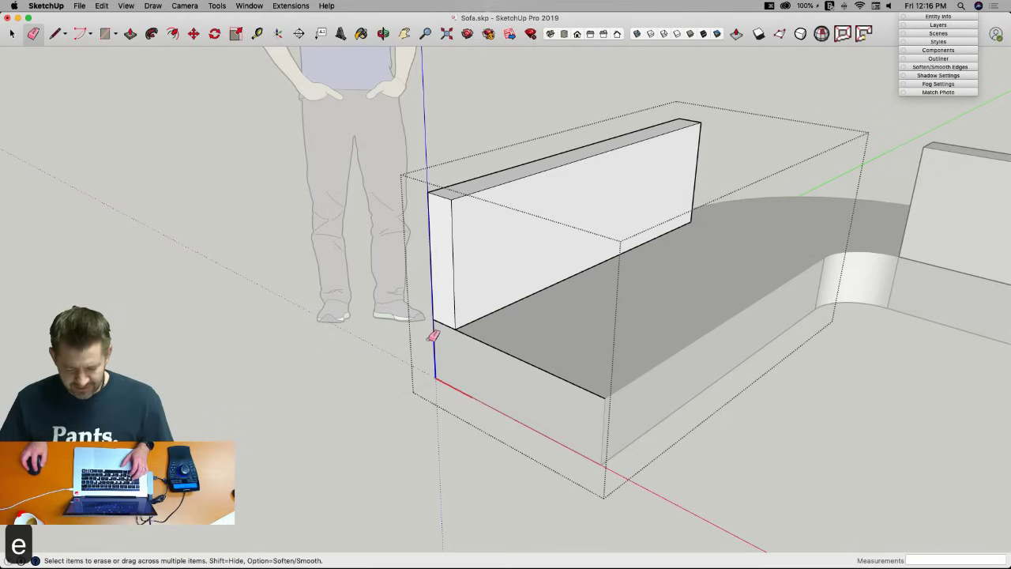
click(500, 344)
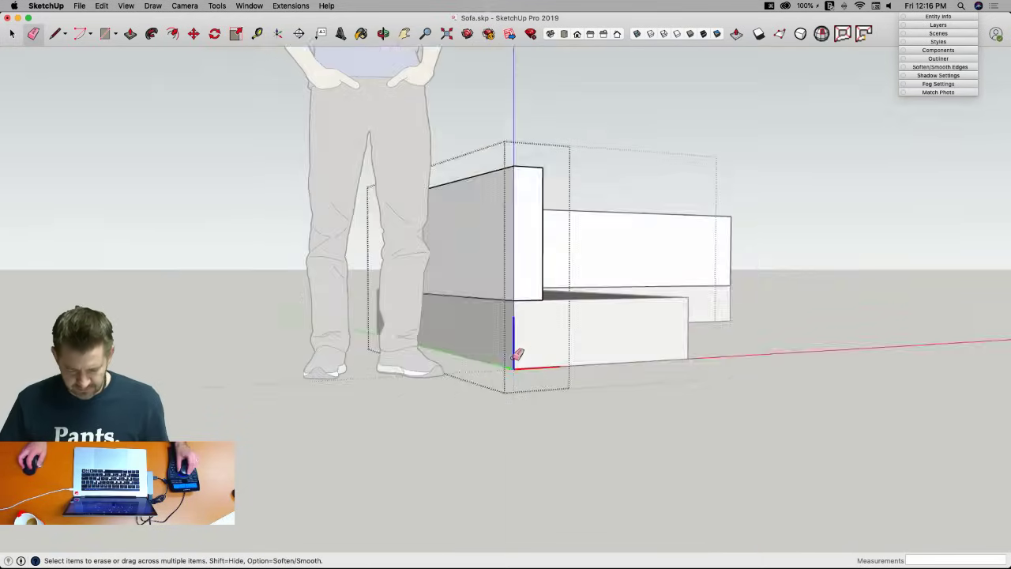
key(space)
drag(253, 283, 620, 338)
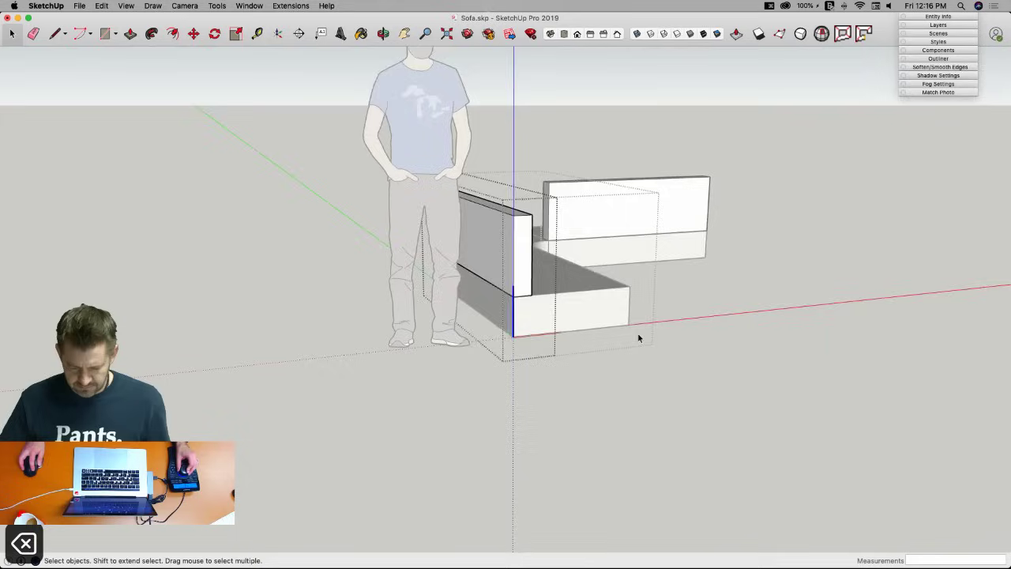
click(515, 235)
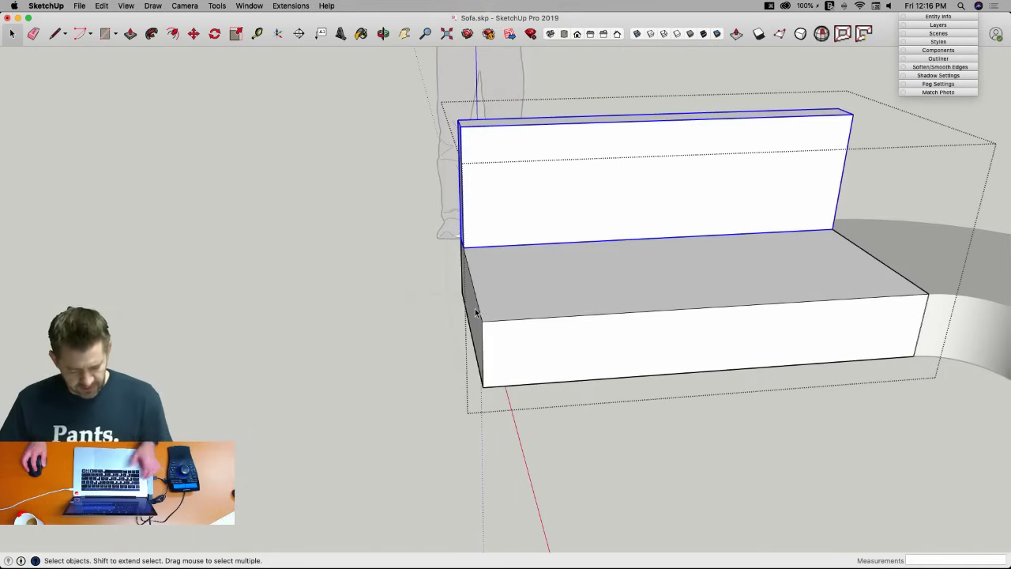
Check the armrest height in the reference drawing and mark a point 4 inches down the backrest's front vertical edge at the free end.
key(super+Tab)
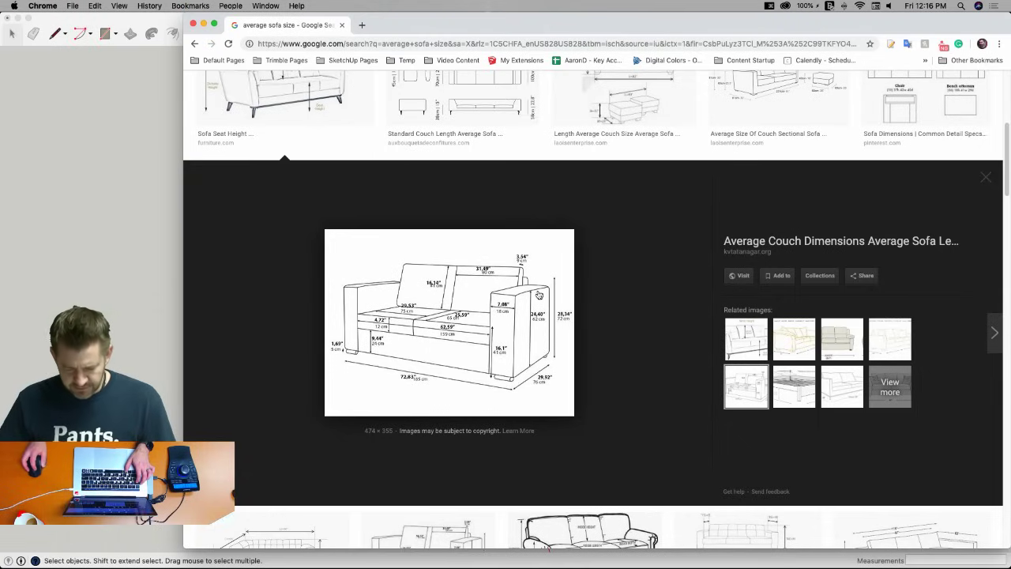
key(super+Tab)
key(l)
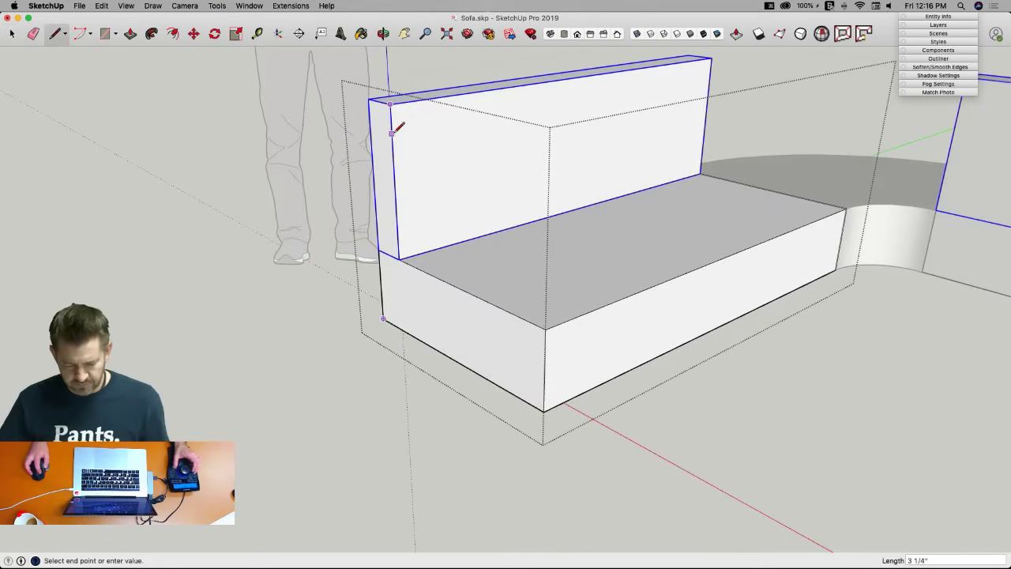
text(4)
key(Return)
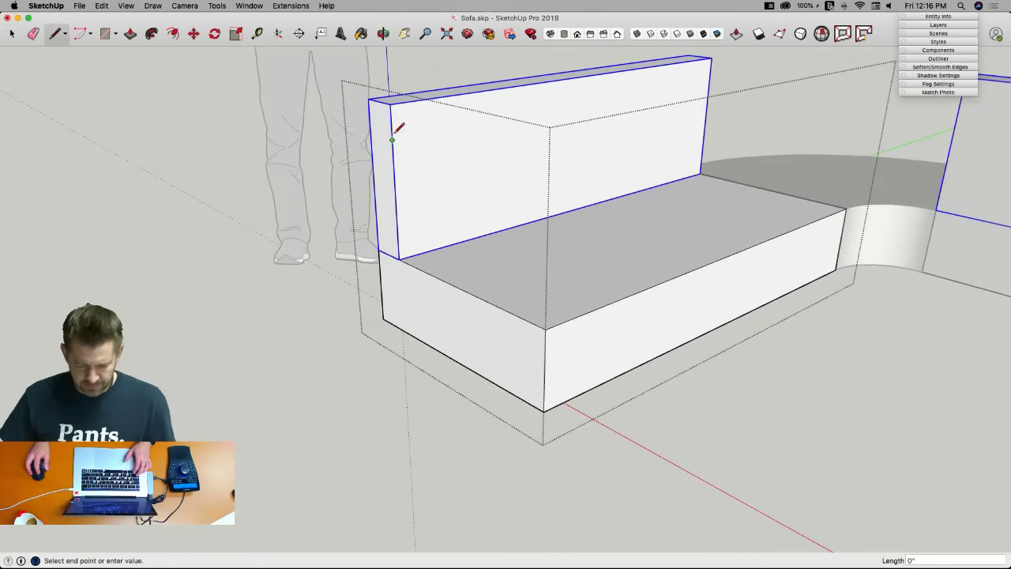
Draw the armrest's side profile as a rectangle from the 4-inch mark to the seat's upper front corner.
key(r)
click(393, 140)
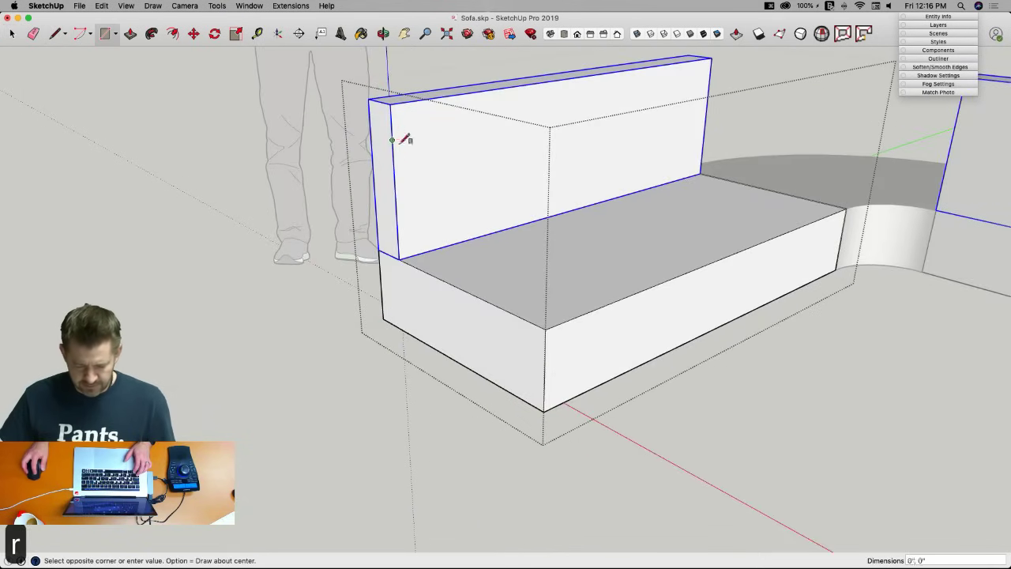
click(546, 327)
key(l)
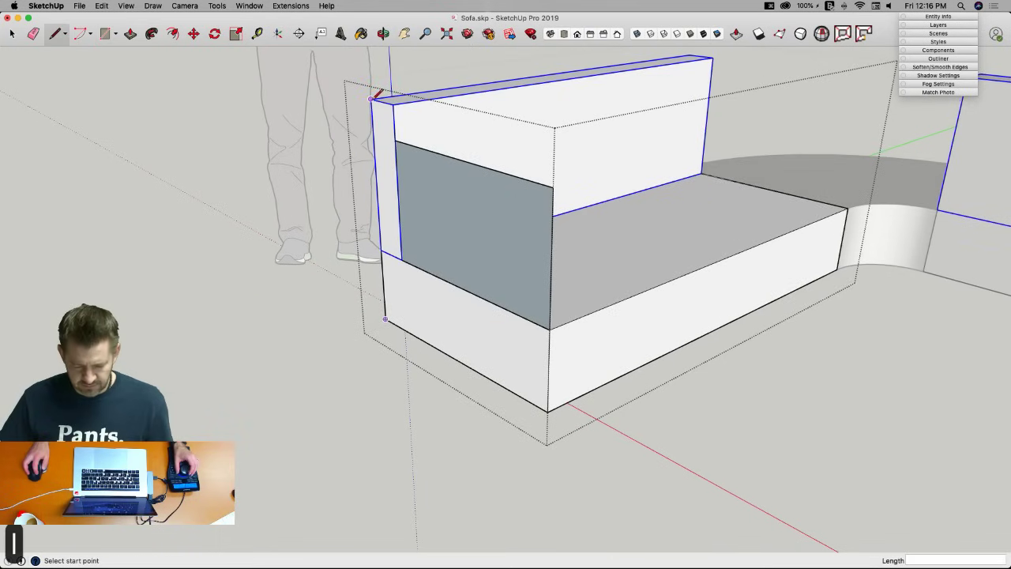
click(371, 100)
key(space)
Extrude the armrest rectangle 4.5 inches inward over the seat.
middle_drag(399, 102, 387, 144)
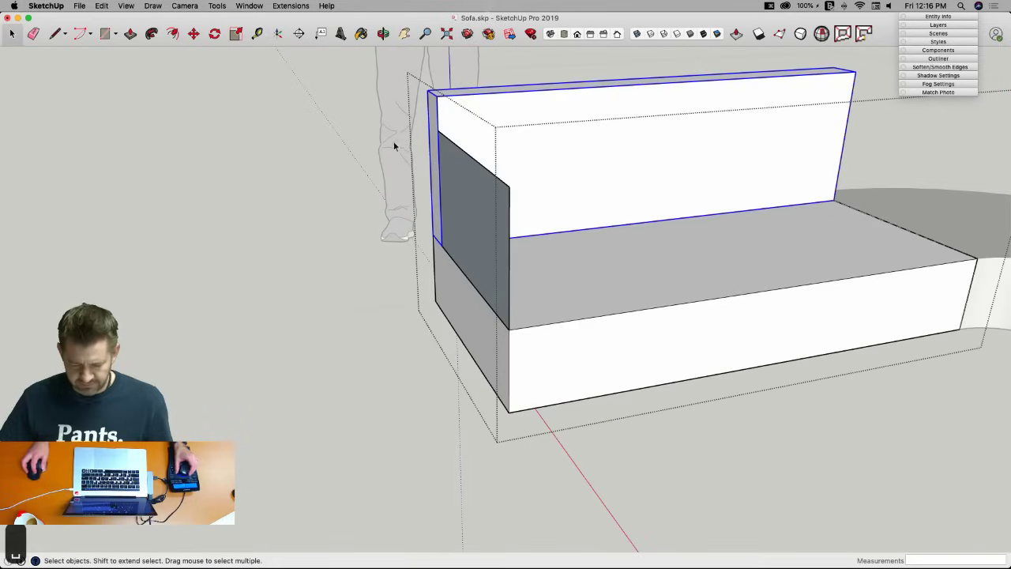
key(p)
click(464, 208)
click(485, 212)
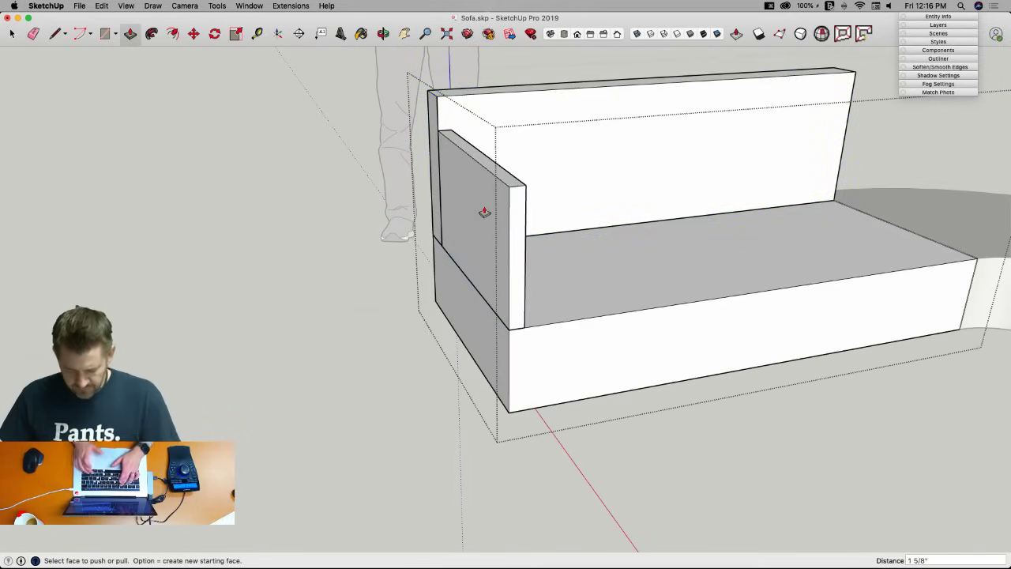
text(4.5)
key(Return)
key(space)
Turn the whole armrest block into a component named Arm.
mouse_move(484, 212)
middle_down()
mouse_move(493, 186)
mouse_move(481, 209)
middle_up()
double_click(481, 209)
right_click(482, 207)
click(525, 278)
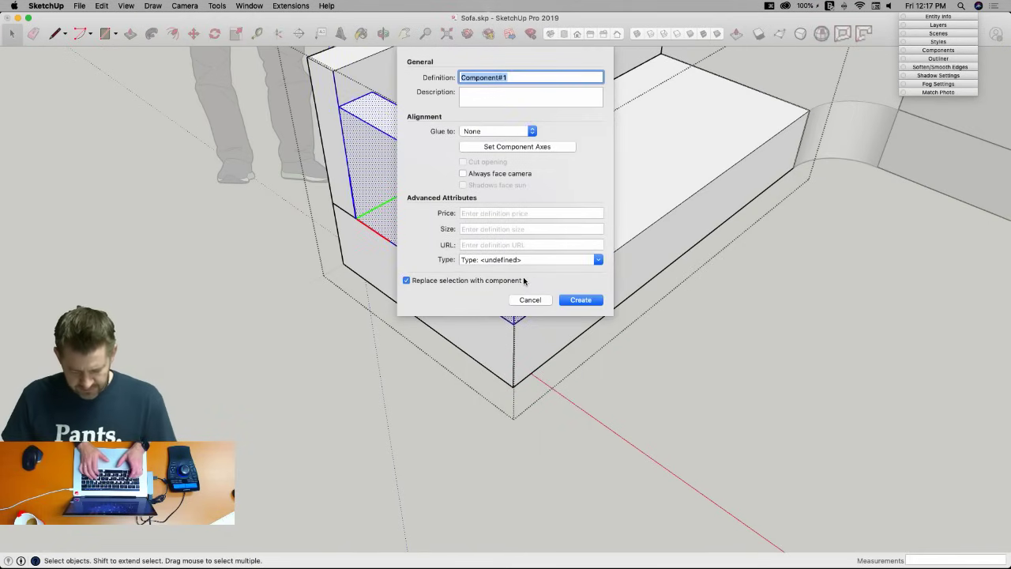
text(A)
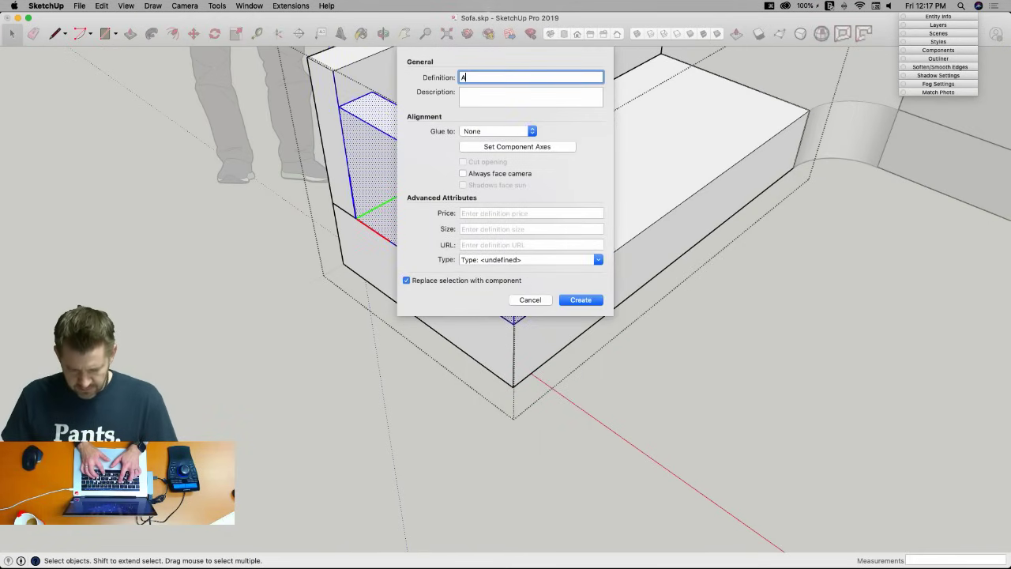
text(rm)
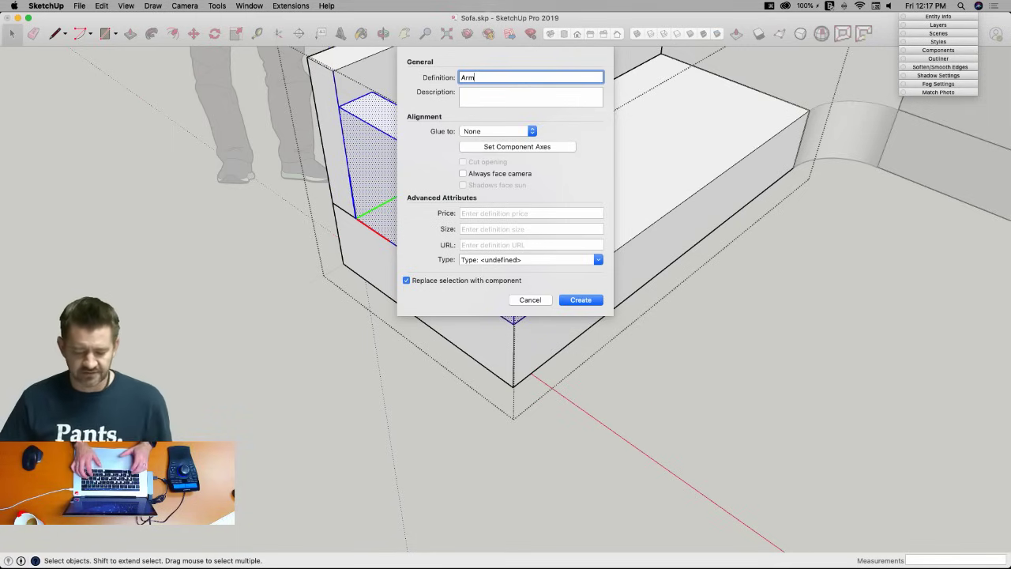
click(581, 301)
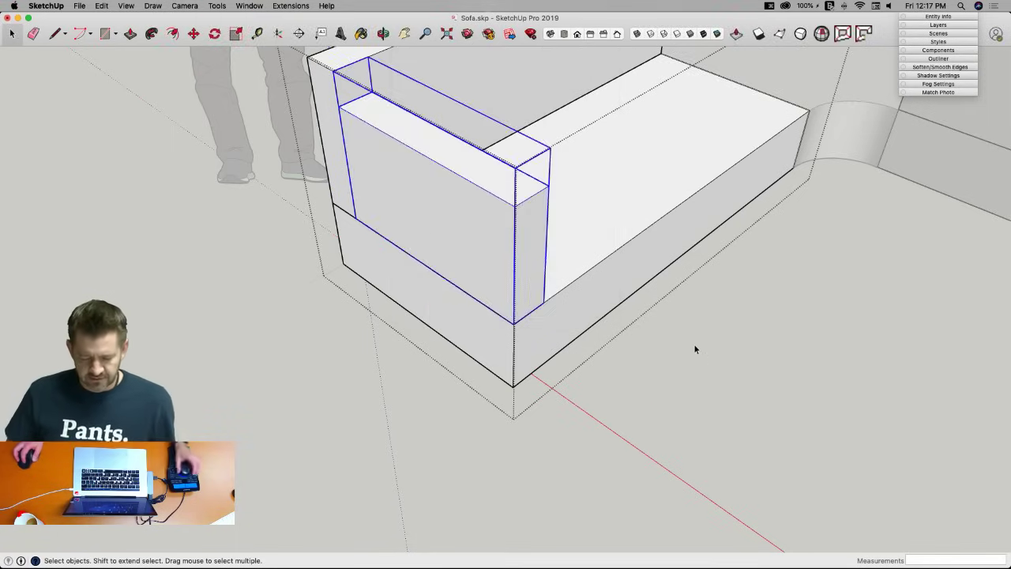
Close the side component, select the second side section beyond the corner piece, and save the model.
middle_drag(677, 341, 485, 228)
click(463, 227)
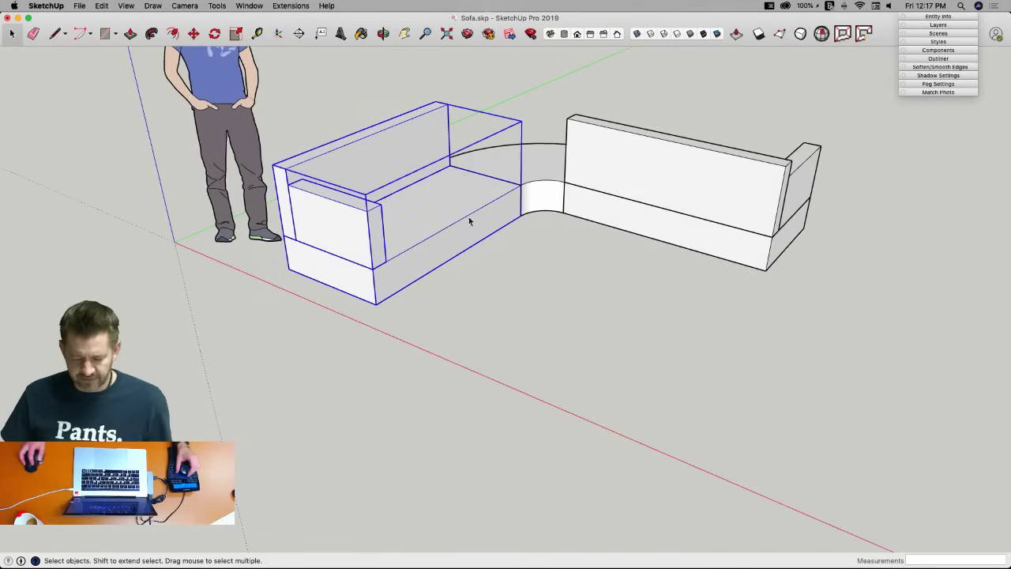
click(651, 190)
mouse_move(650, 190)
middle_down()
mouse_move(663, 153)
mouse_move(638, 187)
middle_up()
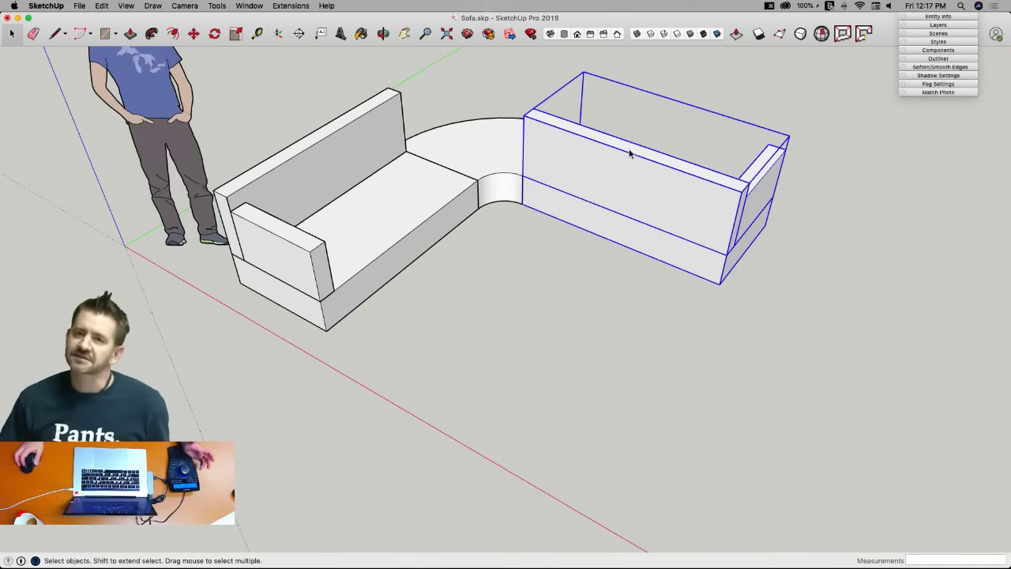
middle_drag(642, 149, 591, 139)
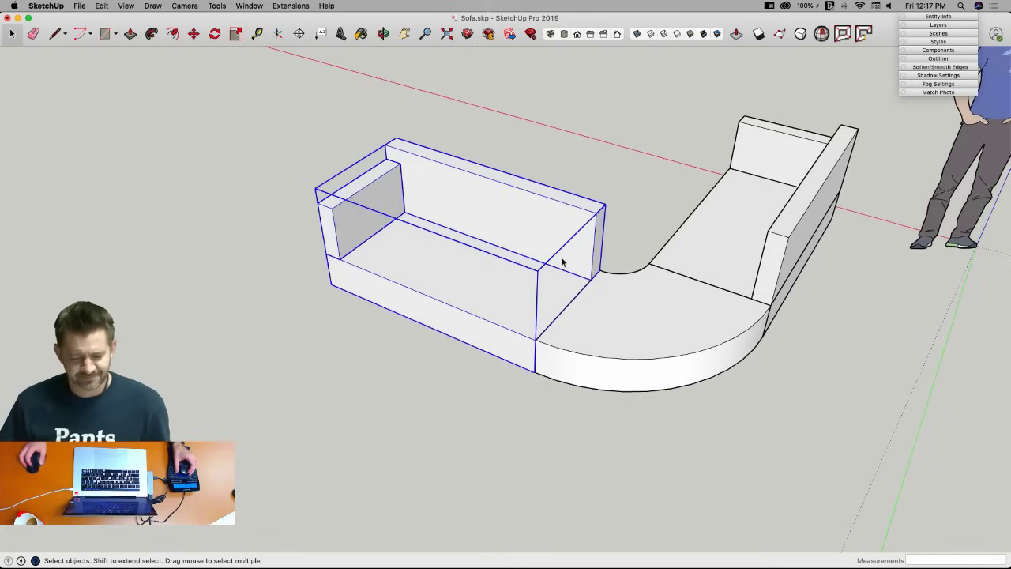
click(80, 5)
click(87, 70)
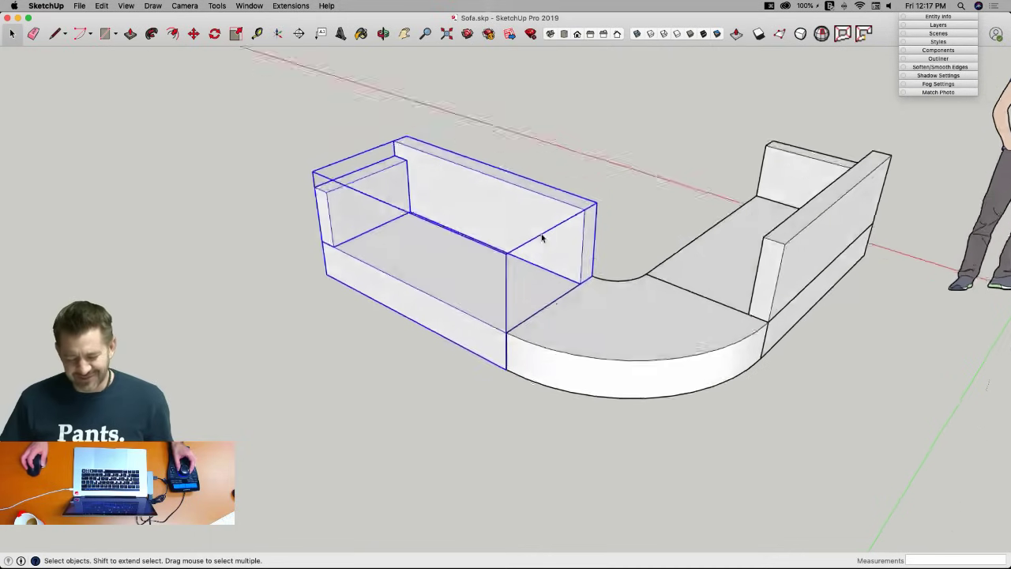
Rotate the second side section half a turn about its vertical axis so its backrest lies on the sofa's outer side.
key(m)
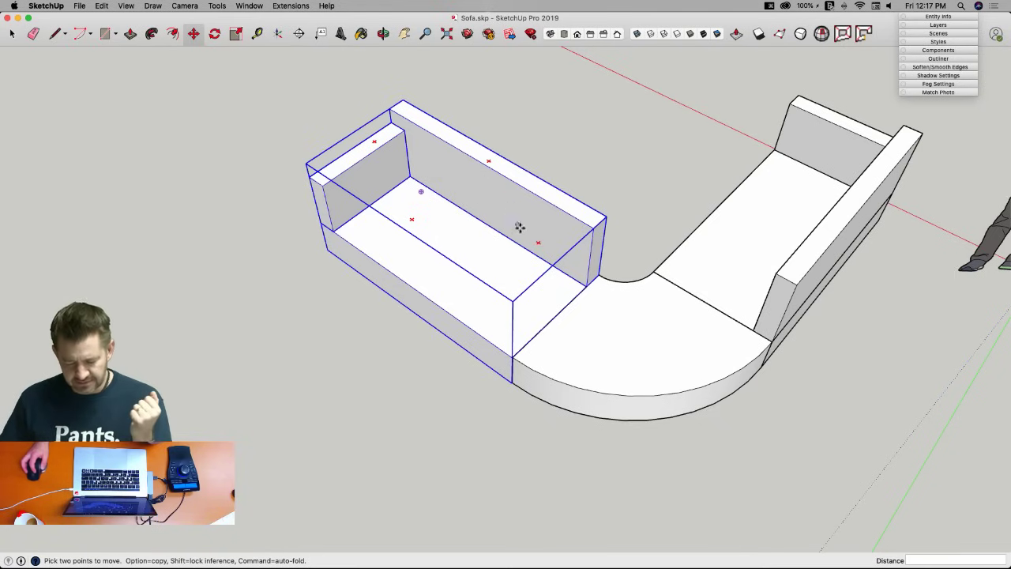
click(538, 244)
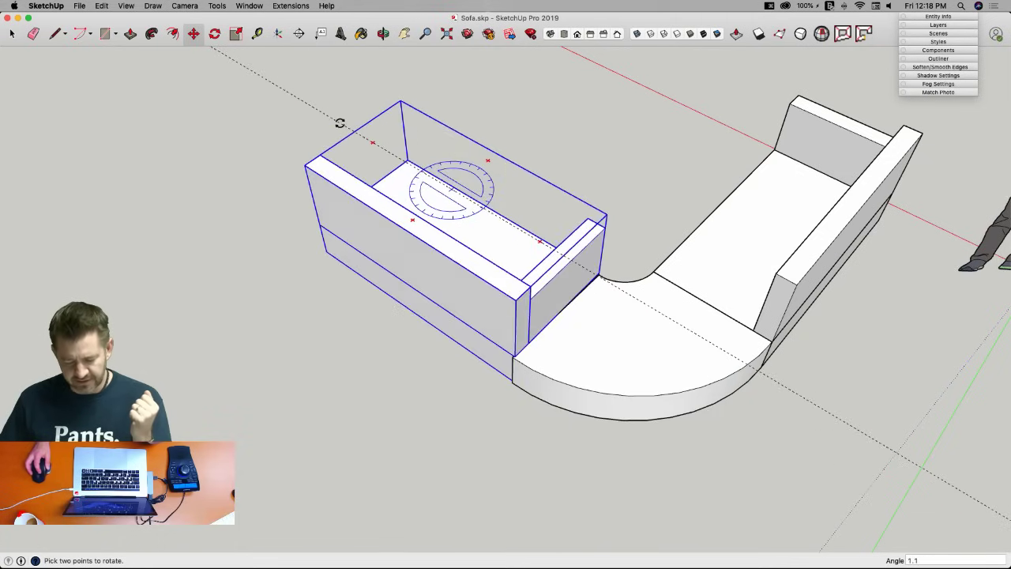
click(340, 122)
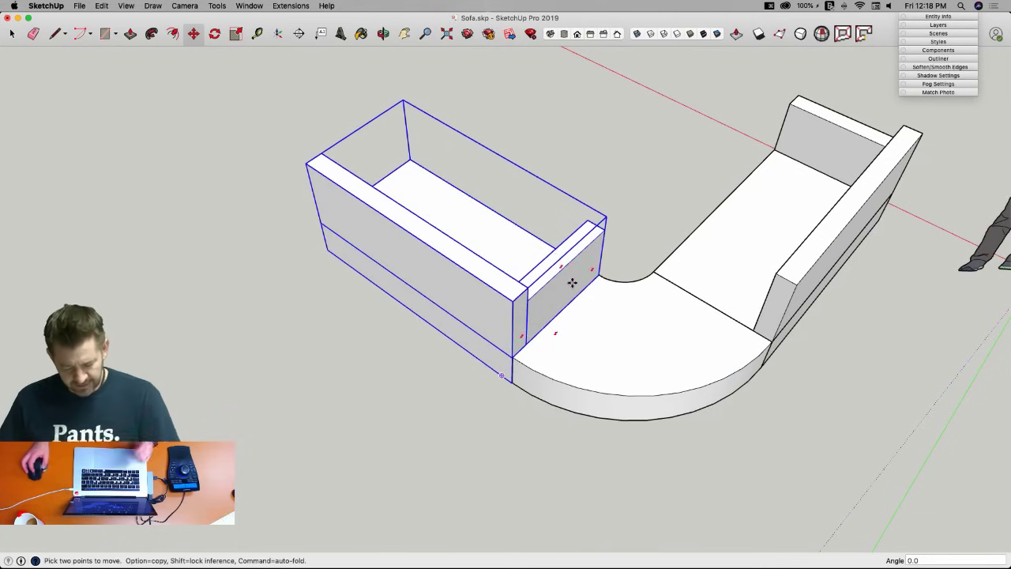
Mirror the second side section lengthwise with a green scale of -1.00 so its armrest sits at the free end, and deselect it.
key(s)
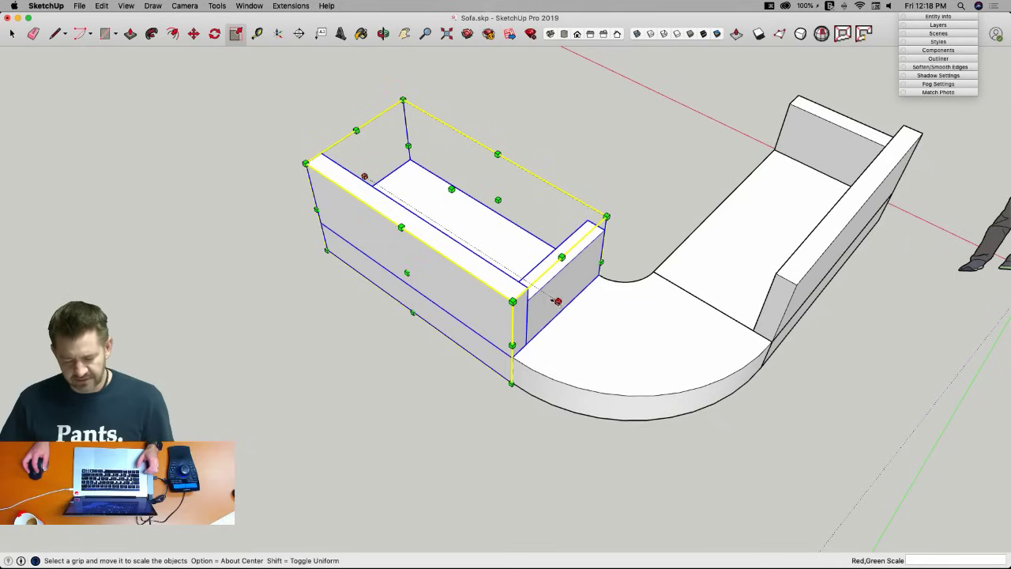
click(558, 301)
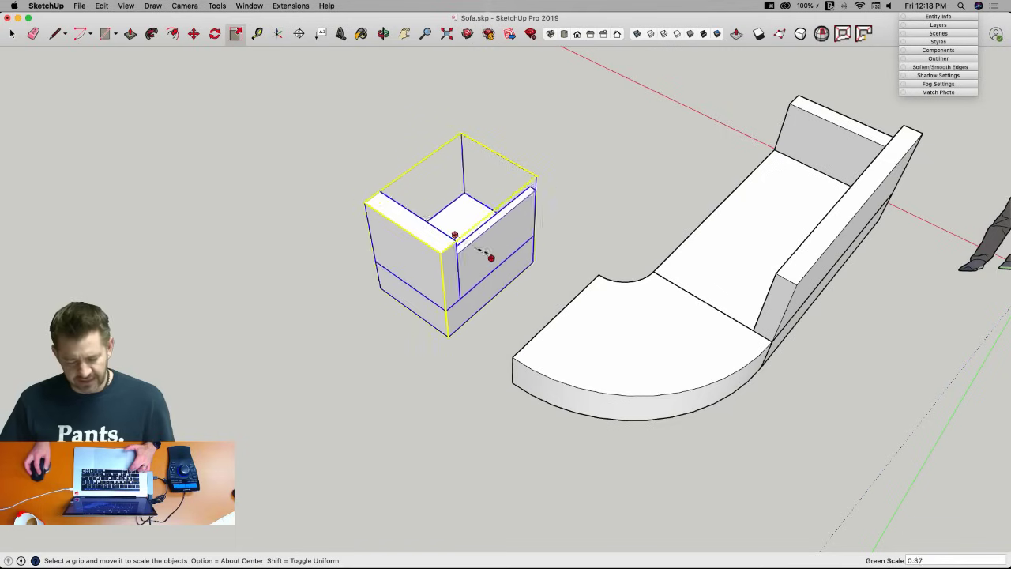
click(370, 177)
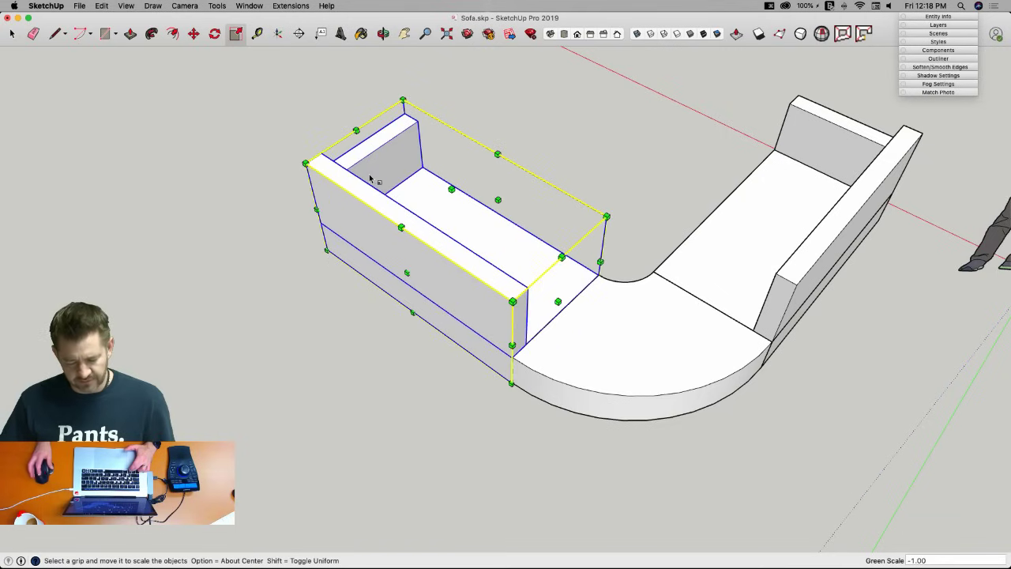
key(space)
click(432, 411)
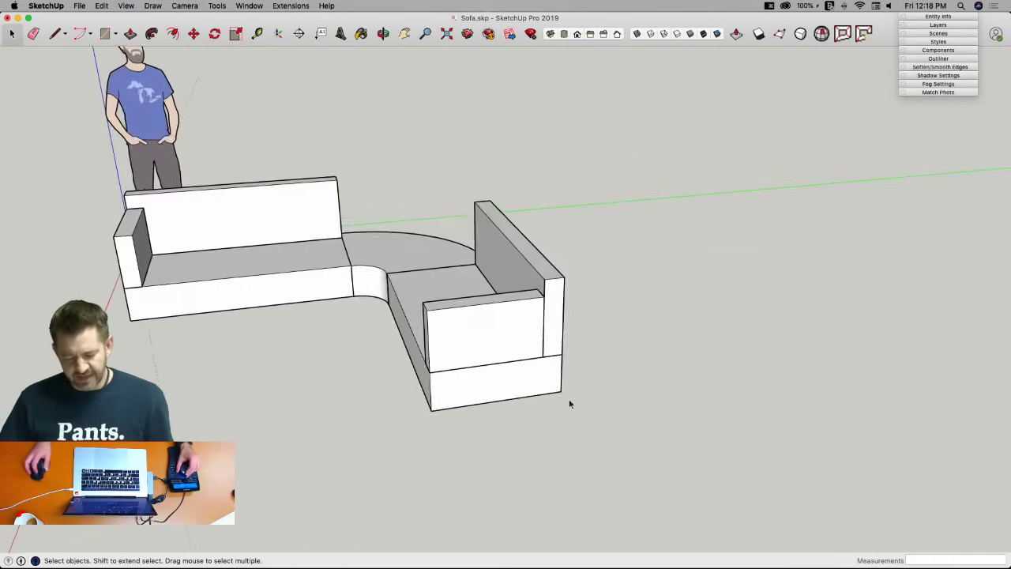
double_click(257, 353)
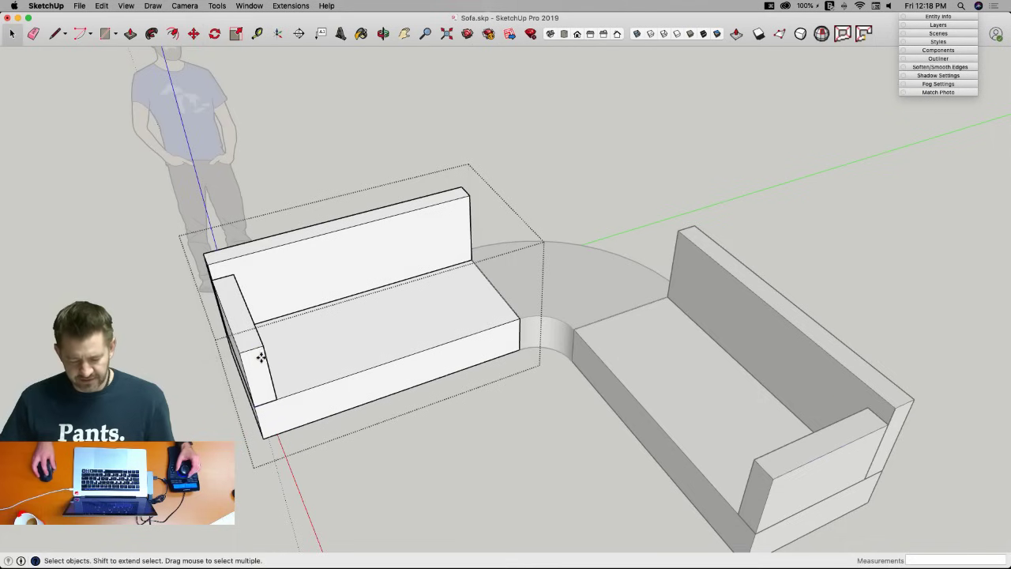
key(m)
click(255, 356)
click(279, 358)
key(Escape)
key(space)
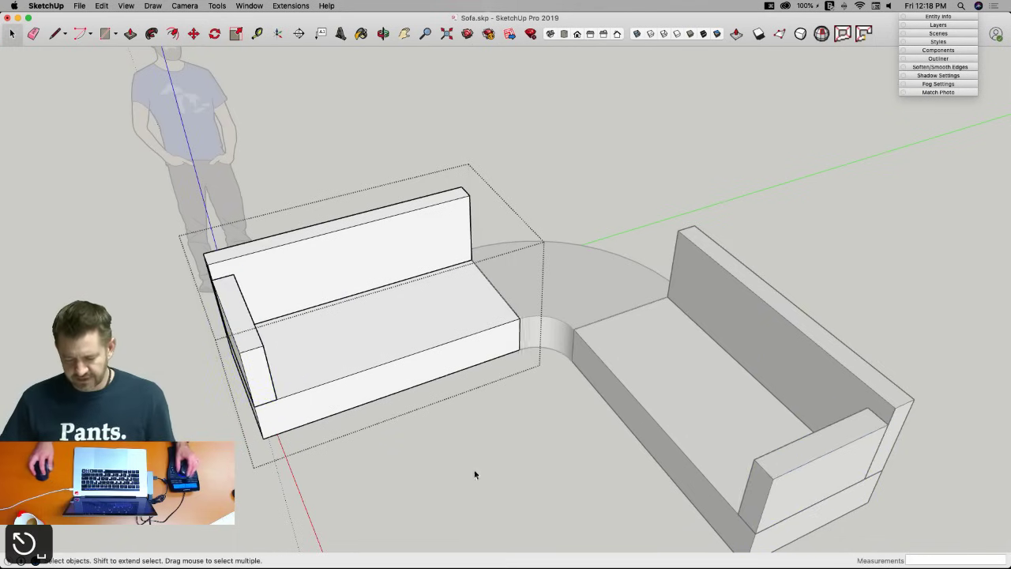
click(464, 467)
Move the second side section about 1/8" so its lower outer corner meets the curved corner base's endpoint.
middle_drag(476, 474, 522, 391)
scroll(492, 383, up, 5)
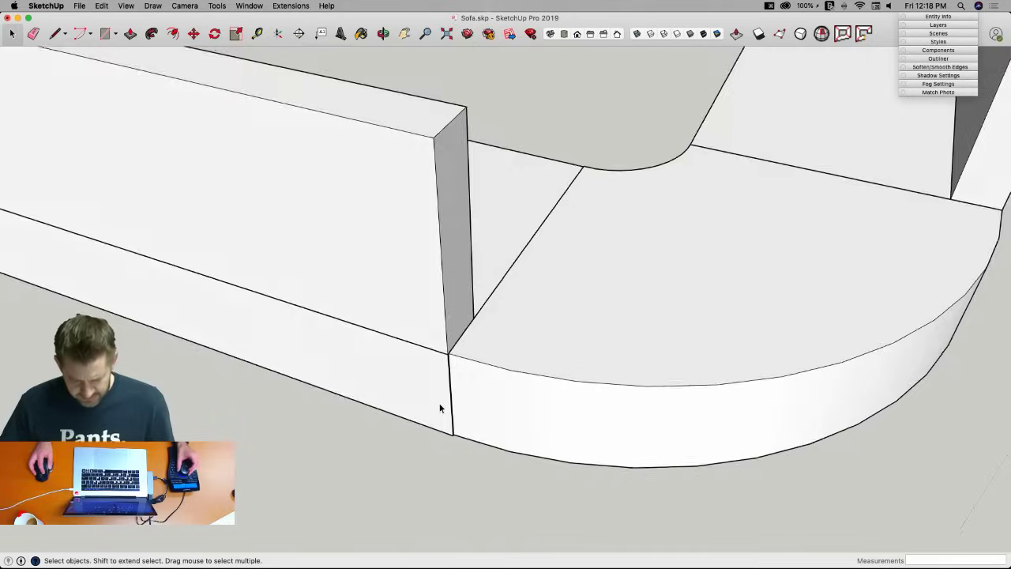
scroll(439, 403, up, 5)
double_click(433, 412)
key(m)
click(434, 424)
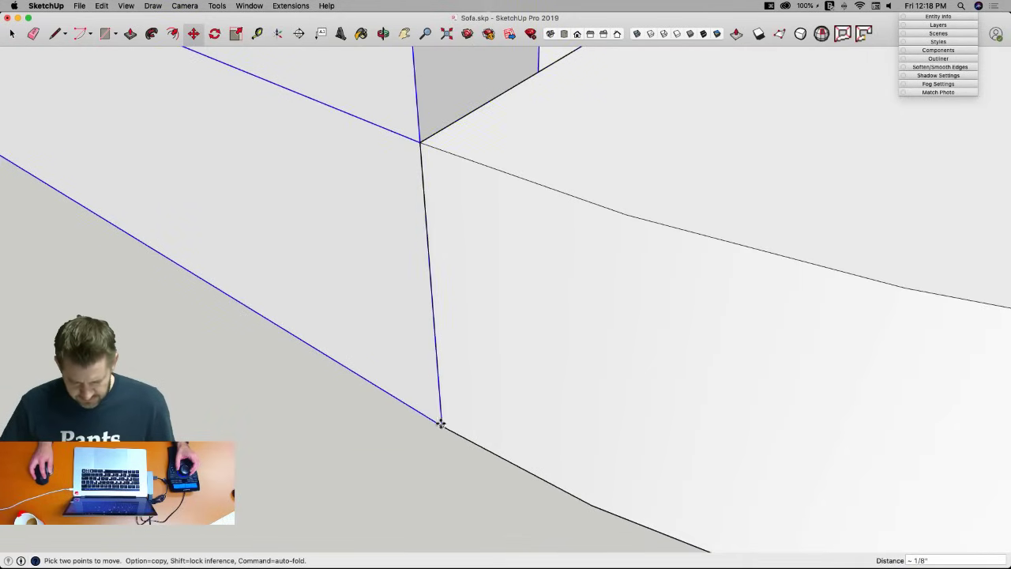
scroll(438, 424, down, 6)
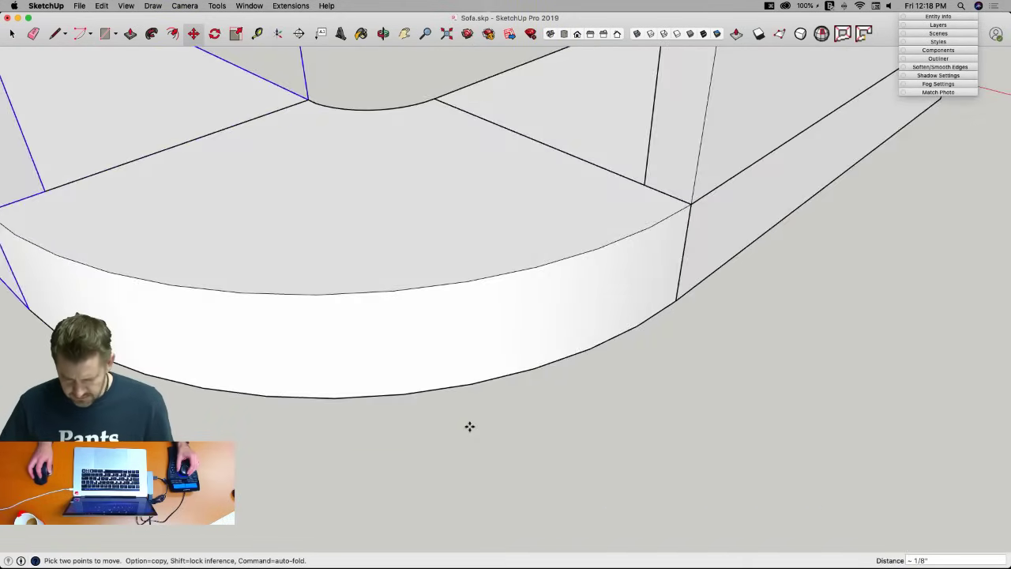
key(space)
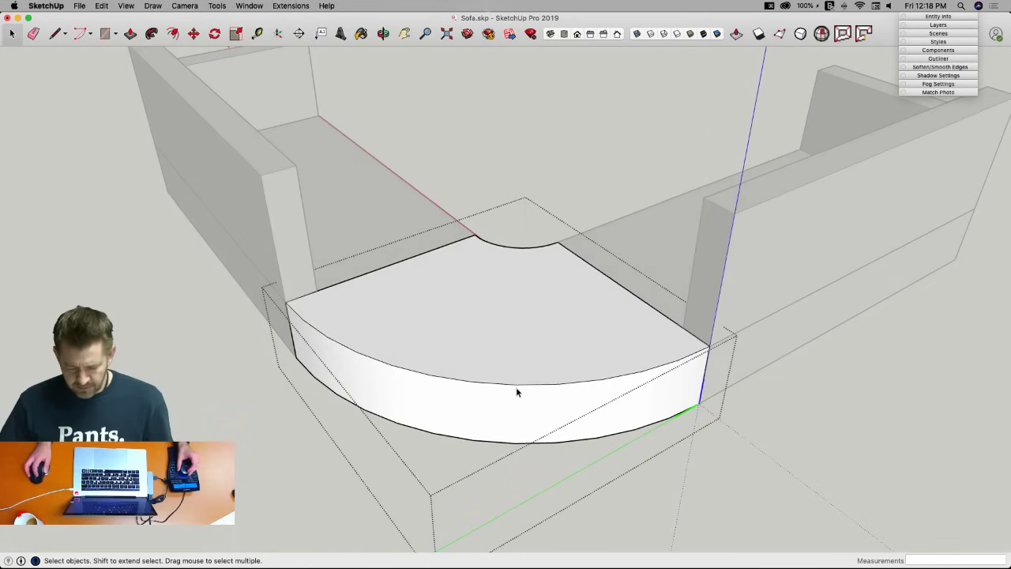
In the curved middle component, offset the seat's outer top arc inward about 4 1/2" to match the side backrest's thickness.
click(514, 381)
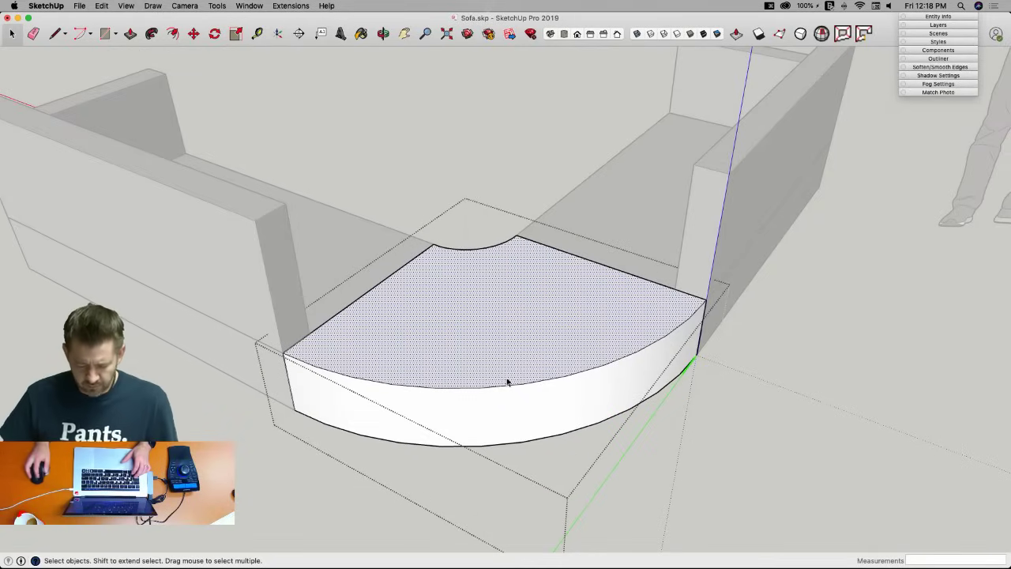
click(509, 387)
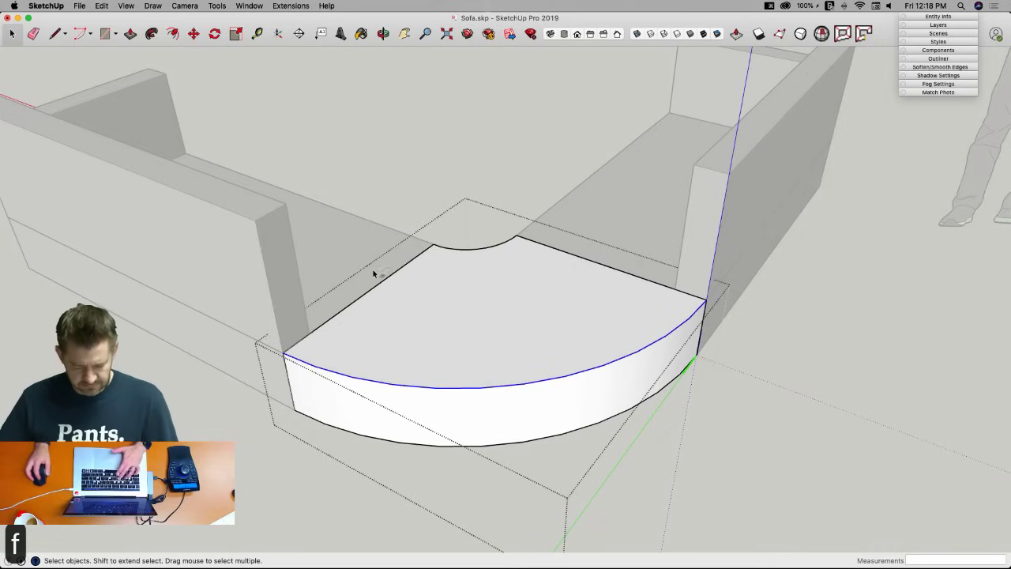
key(f)
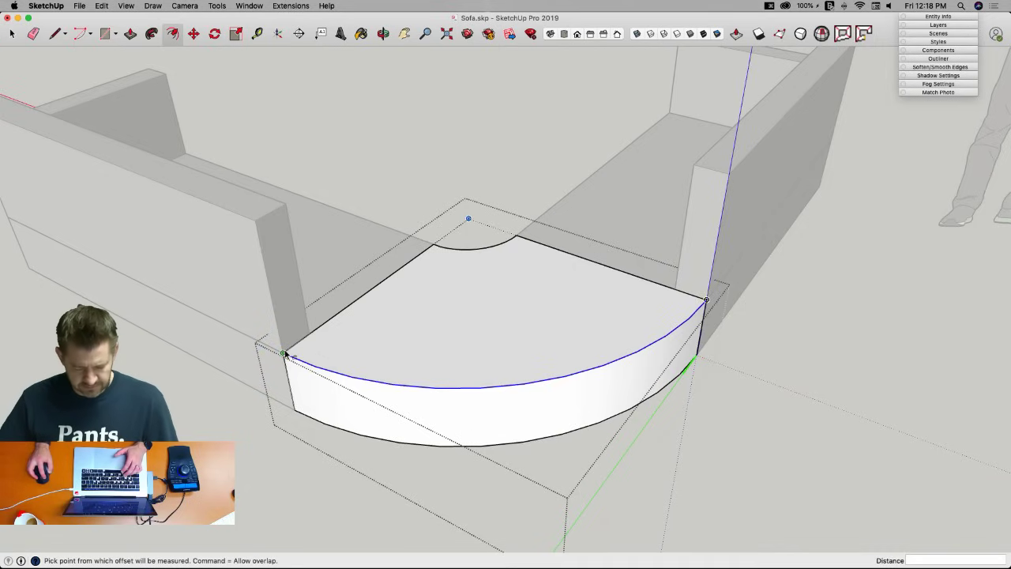
click(284, 354)
click(312, 340)
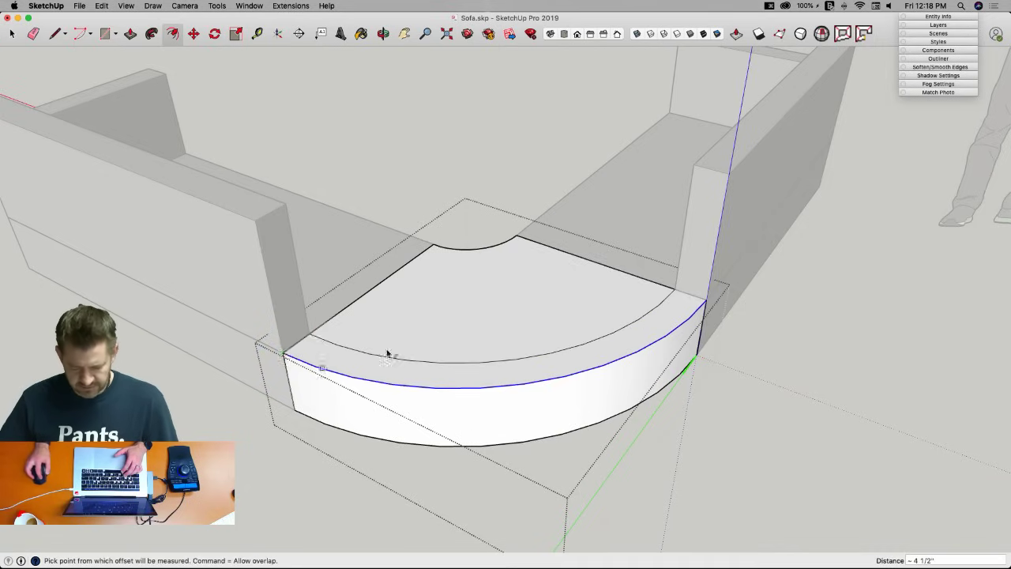
Try to extrude the curved strip up 1' 6 1/2" to the side backrests' height, and undo the extrusion.
key(space)
key(p)
click(535, 370)
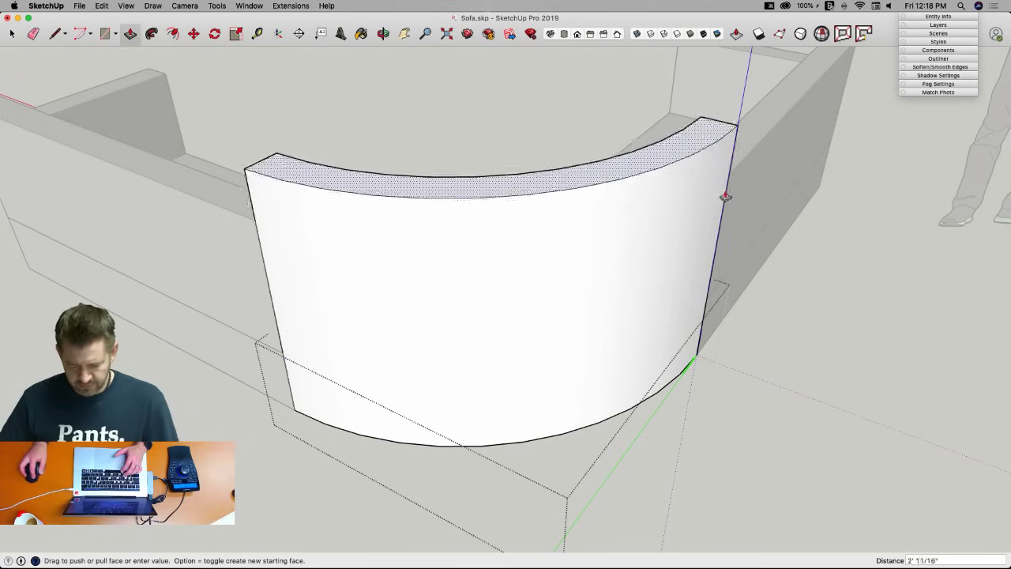
click(727, 171)
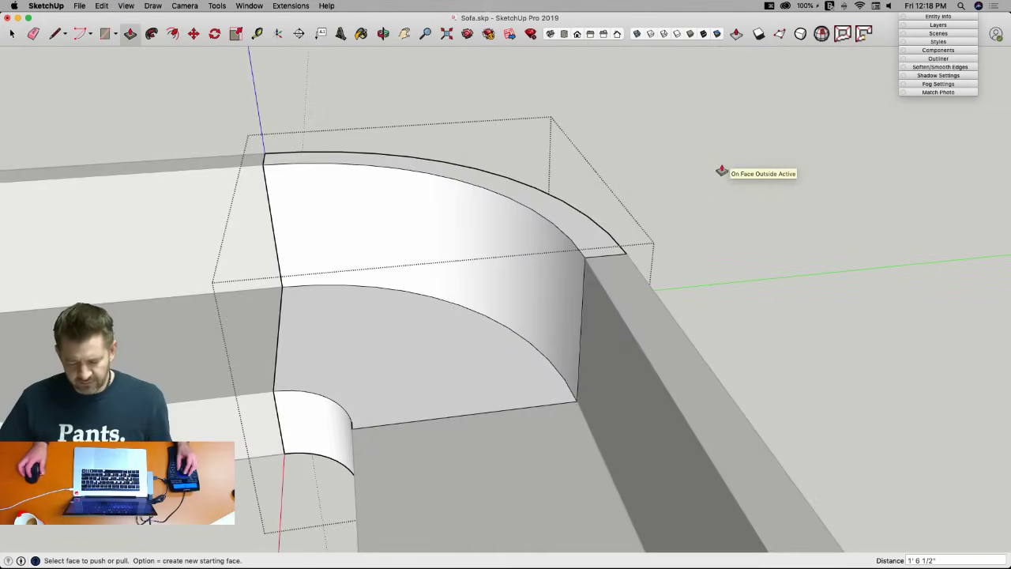
key(space)
click(402, 243)
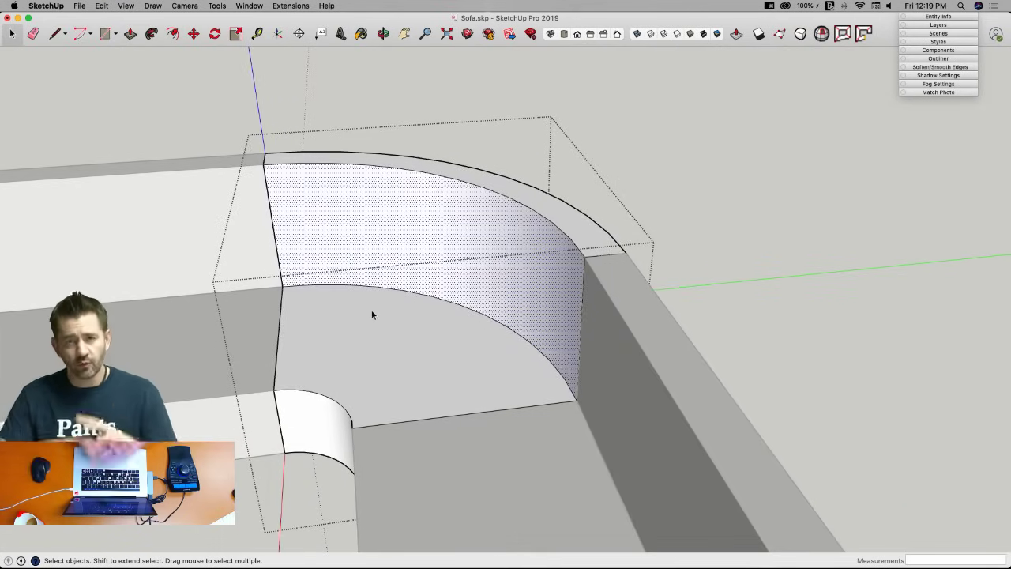
key(super+z)
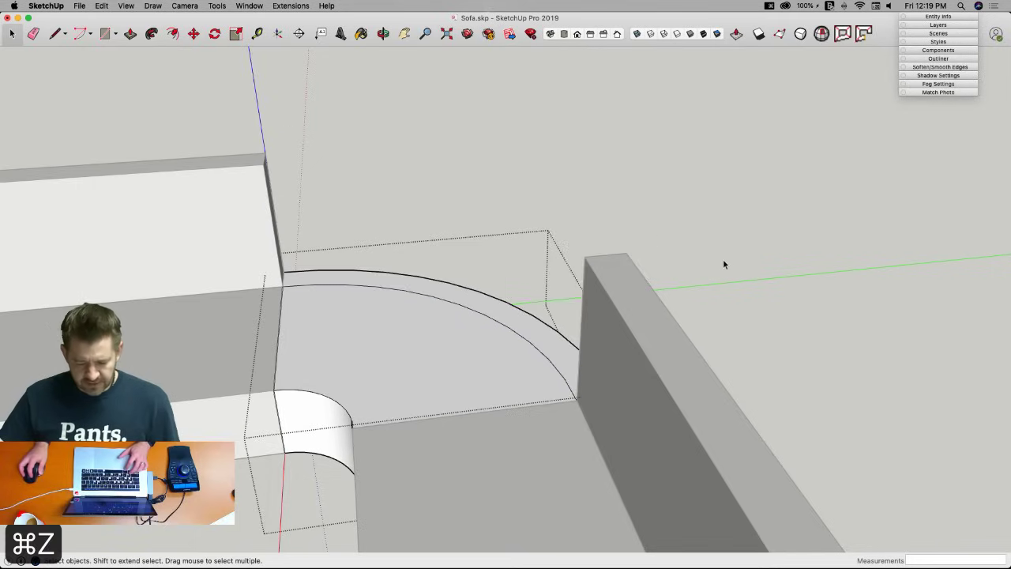
Turn the curved strip along the seat's outer arc into a nested component named "Back of Middle".
click(461, 300)
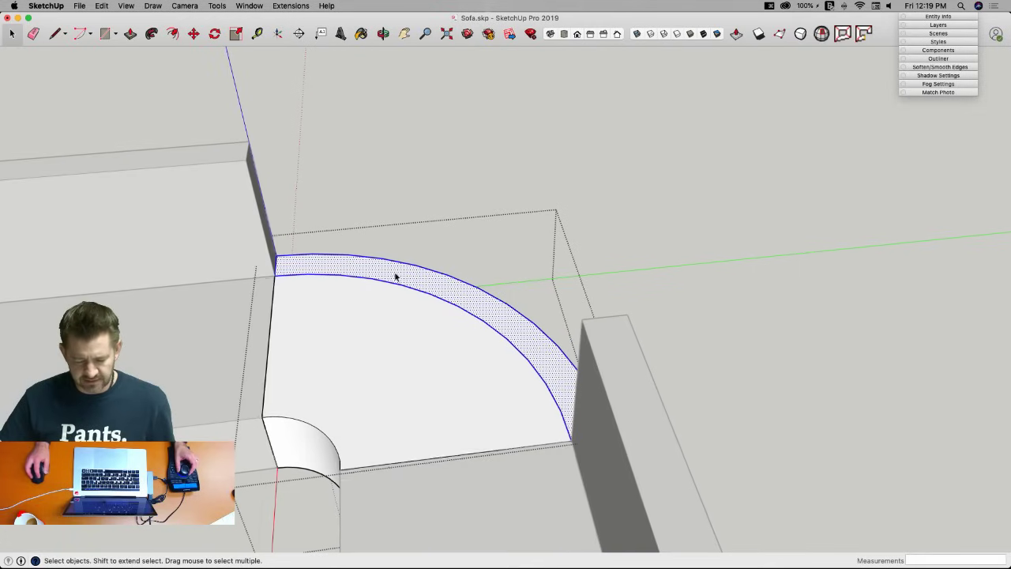
right_click(395, 276)
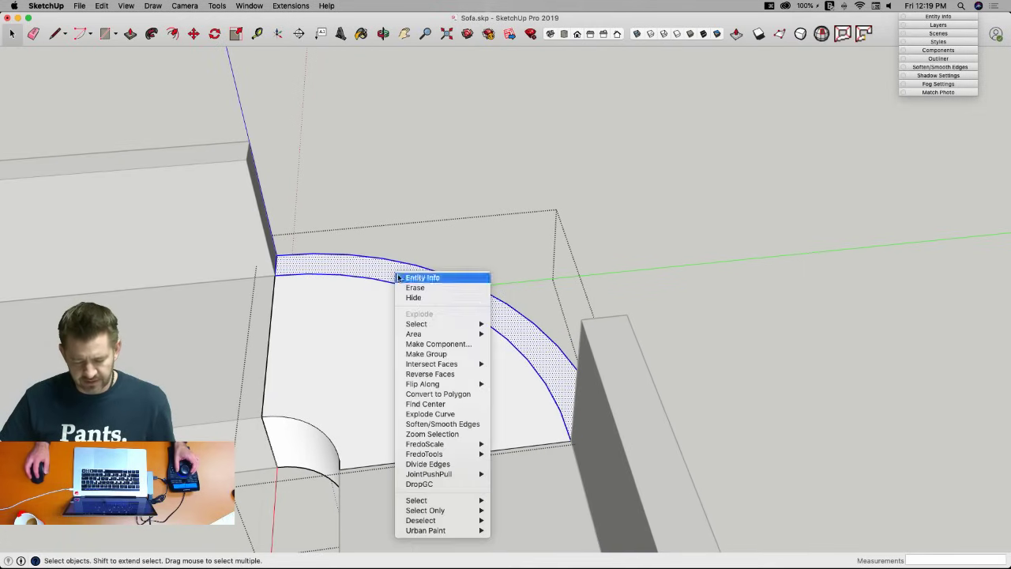
click(437, 344)
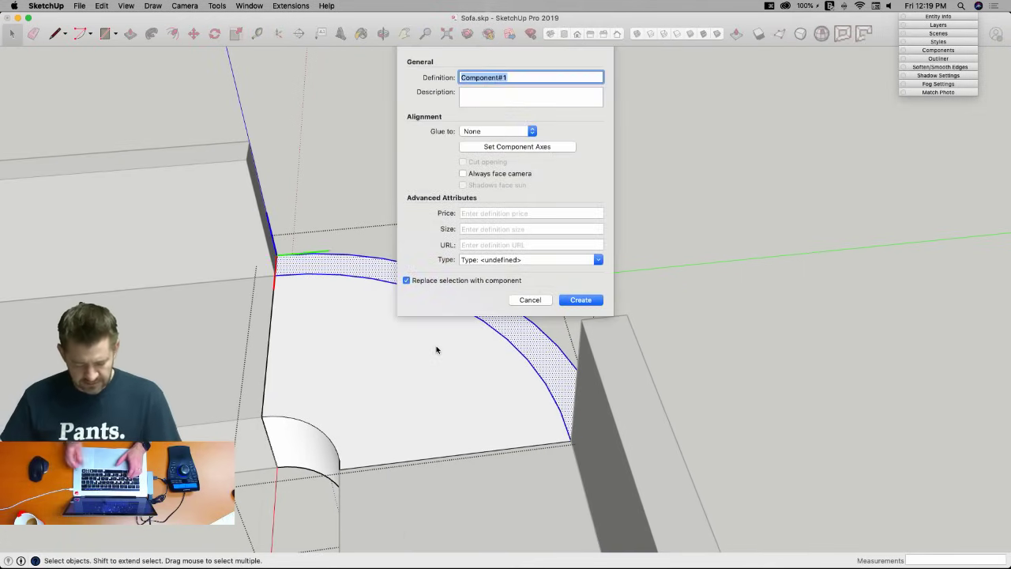
text(B)
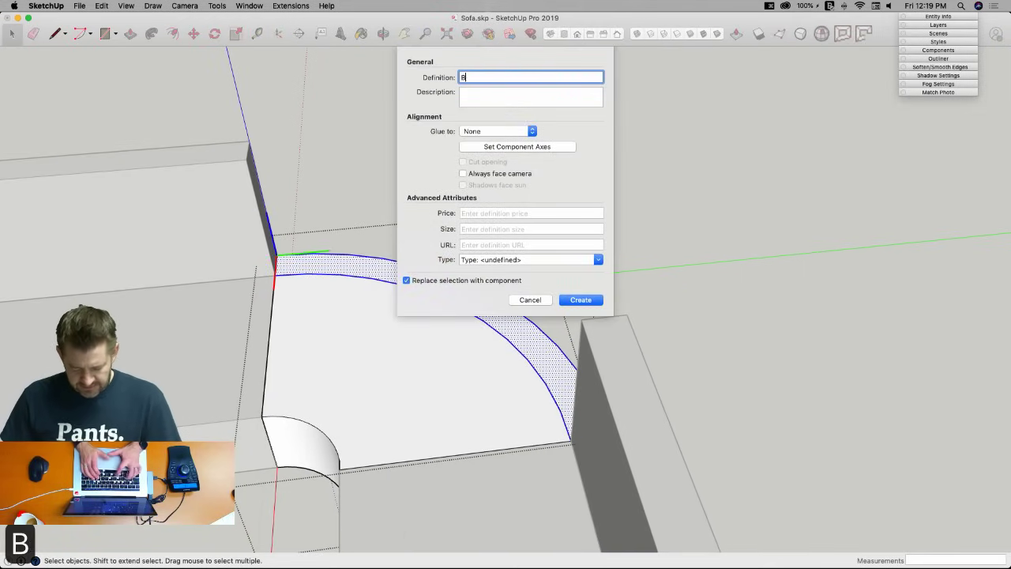
text(ack of Midl)
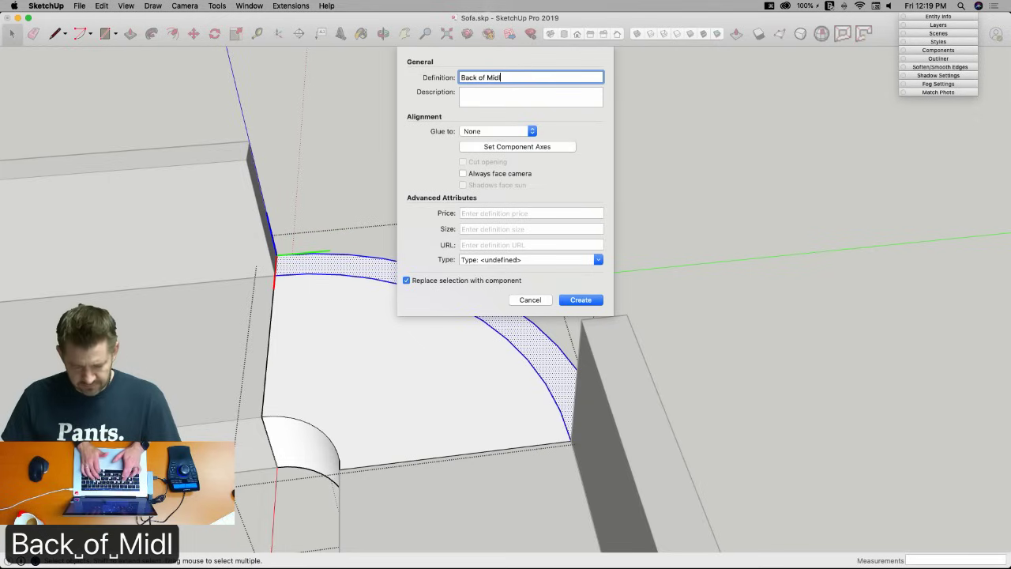
key(BackSpace)
key(BackSpace)
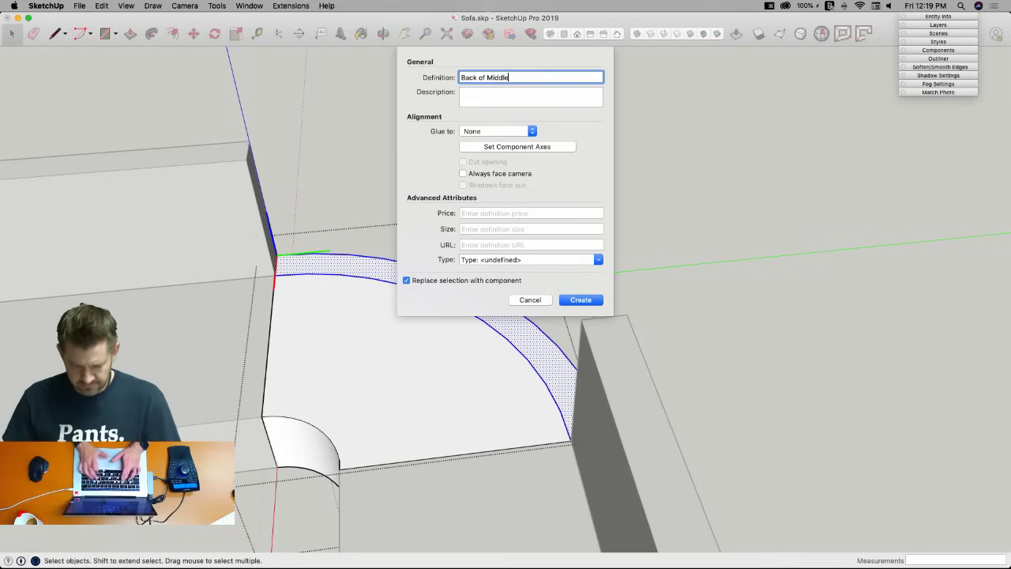
key(Return)
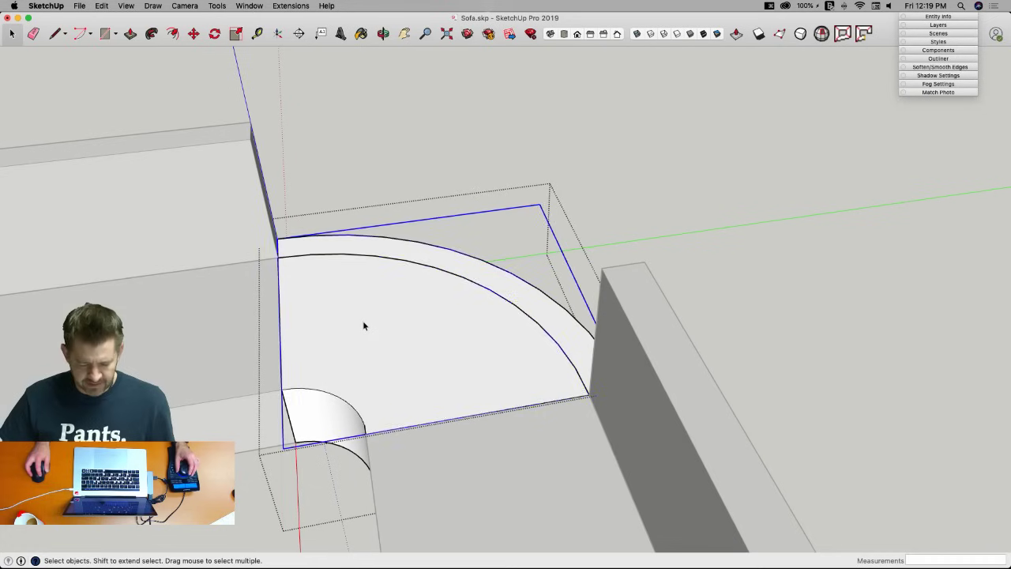
Make the remaining geometry of the curved middle seat a nested component named "Bottom of Middle".
right_click(359, 294)
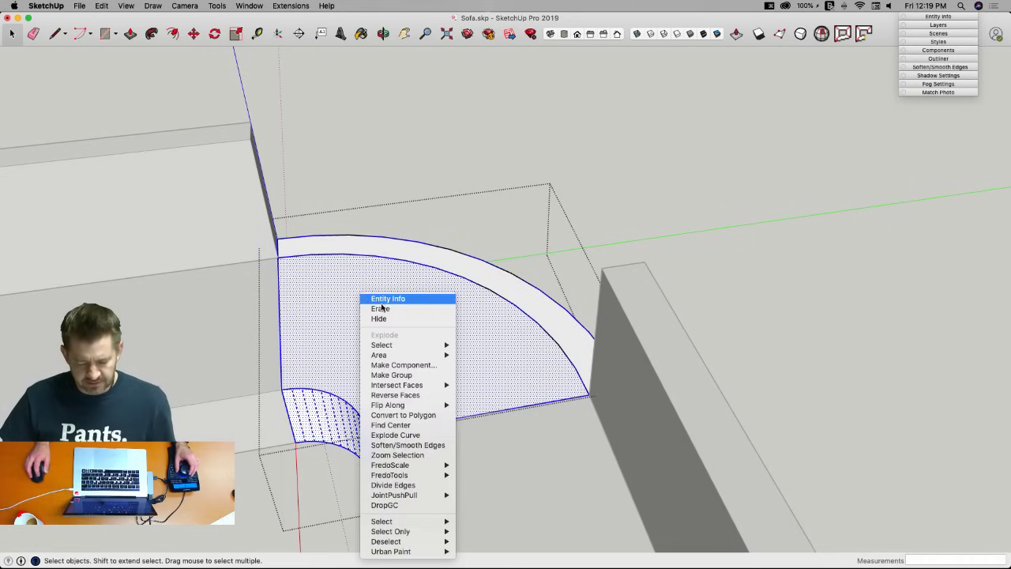
click(404, 364)
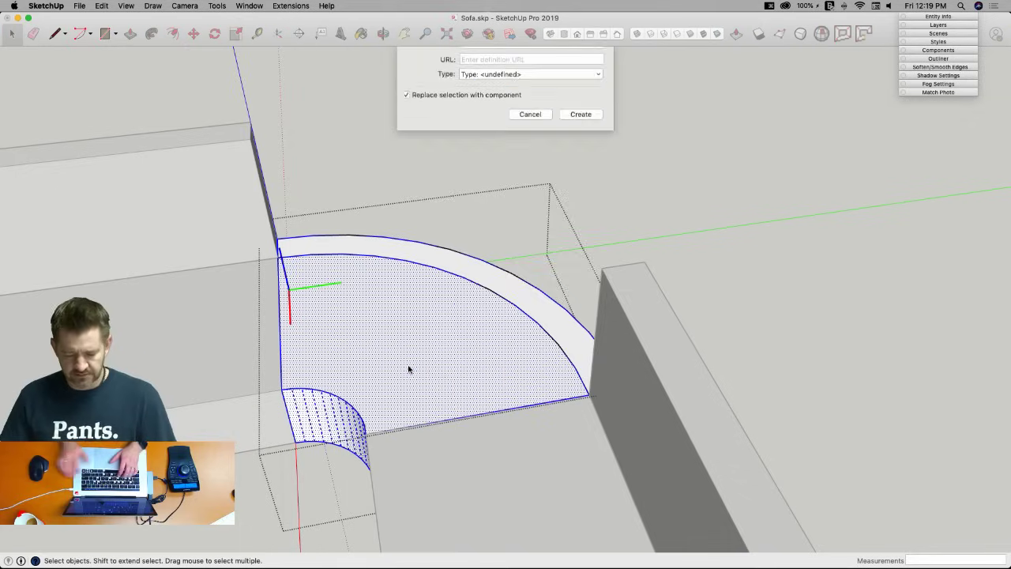
text(Bot)
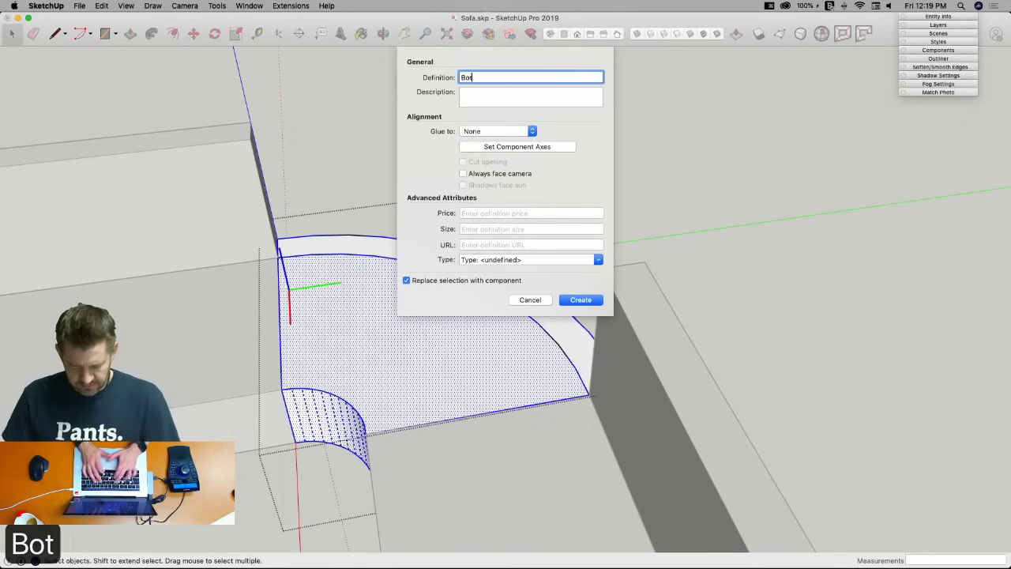
text(tom of Middl)
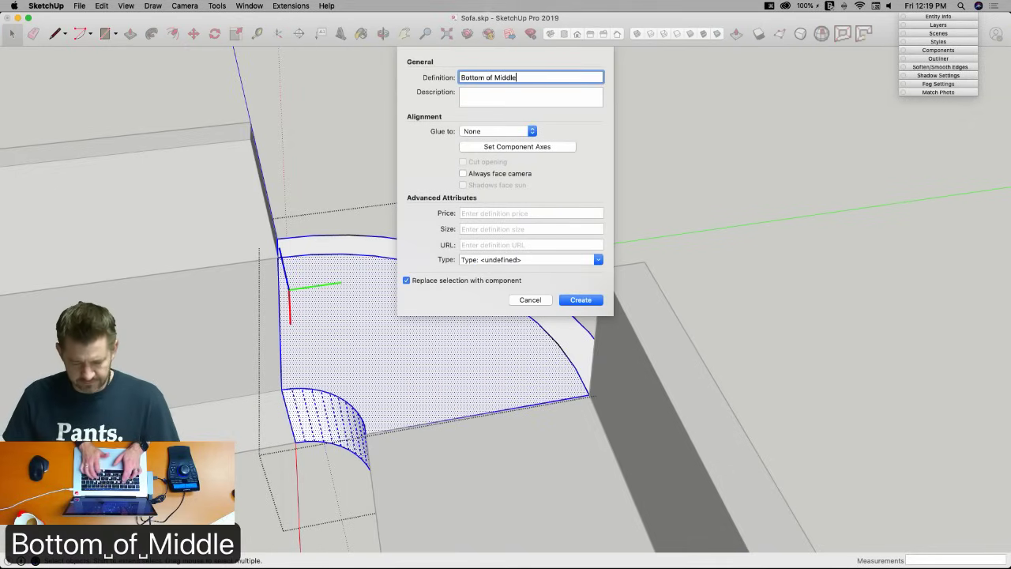
text(e)
key(Return)
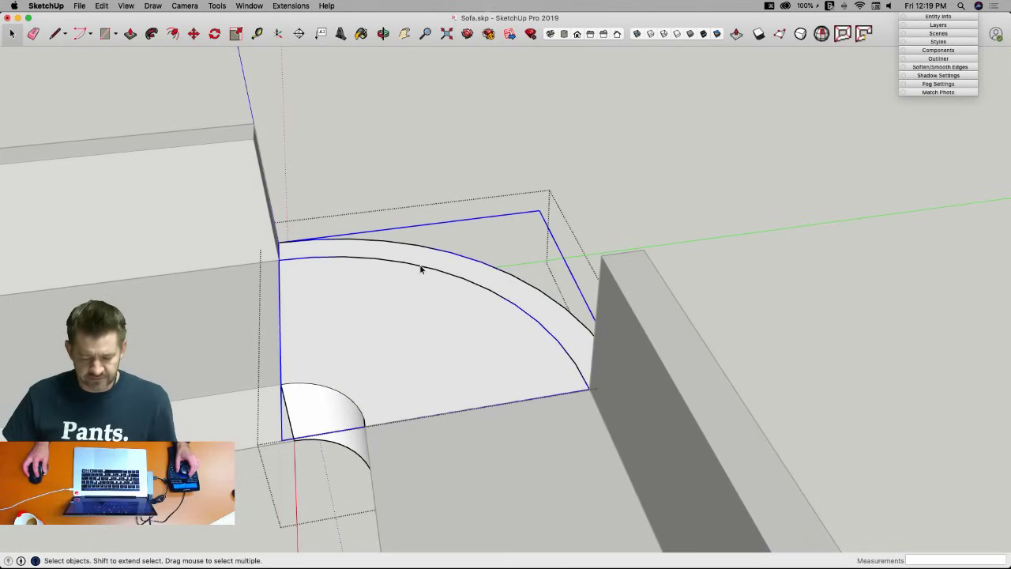
Inside the curved middle's bottom component, try to erase the inner arc bordering the backrest strip, and undo the erasure.
double_click(409, 293)
key(e)
click(417, 261)
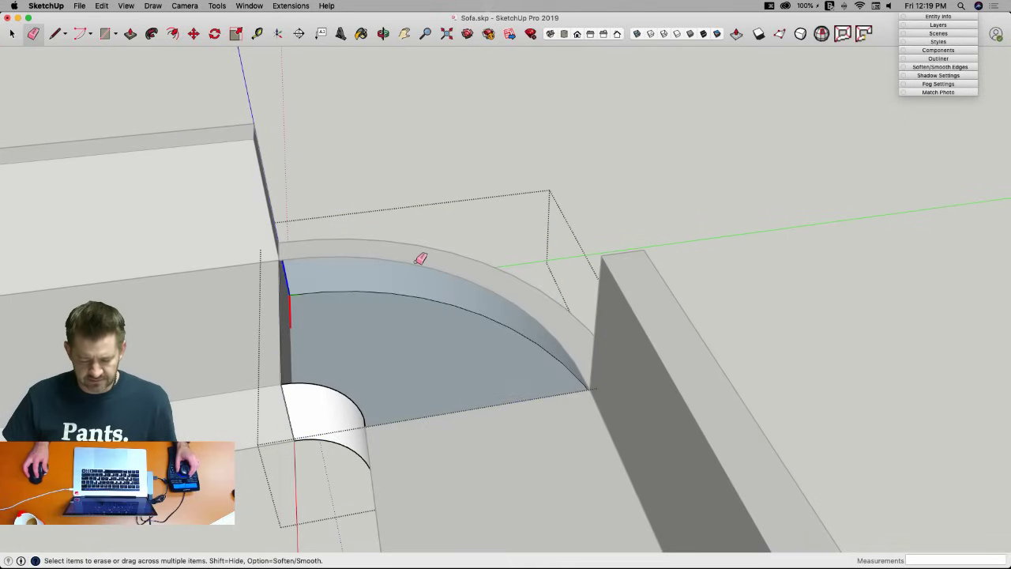
key(super+z)
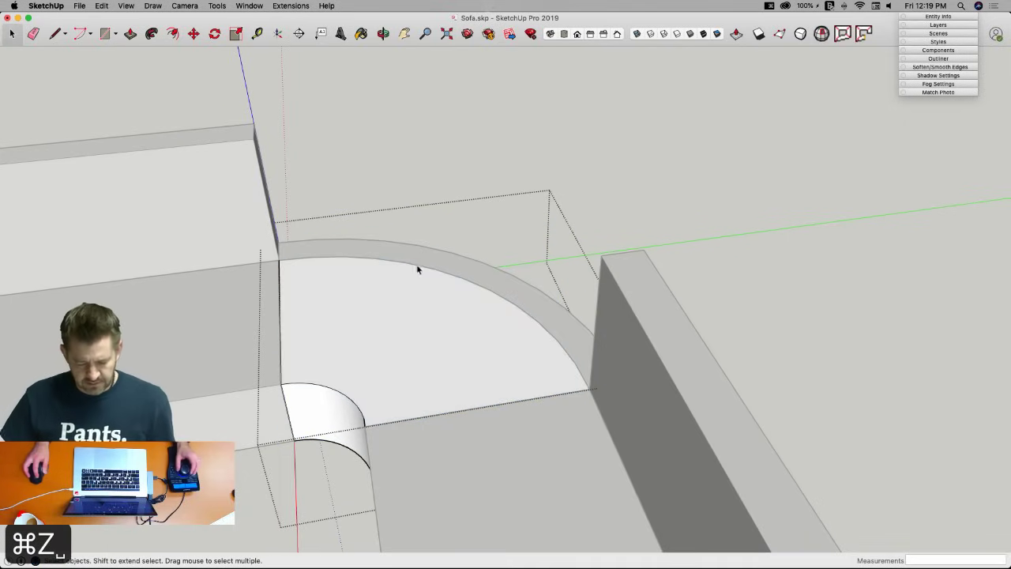
Examine the bottom component's top face and curved outer side from the front and back, and close the component.
scroll(451, 270, up, 2)
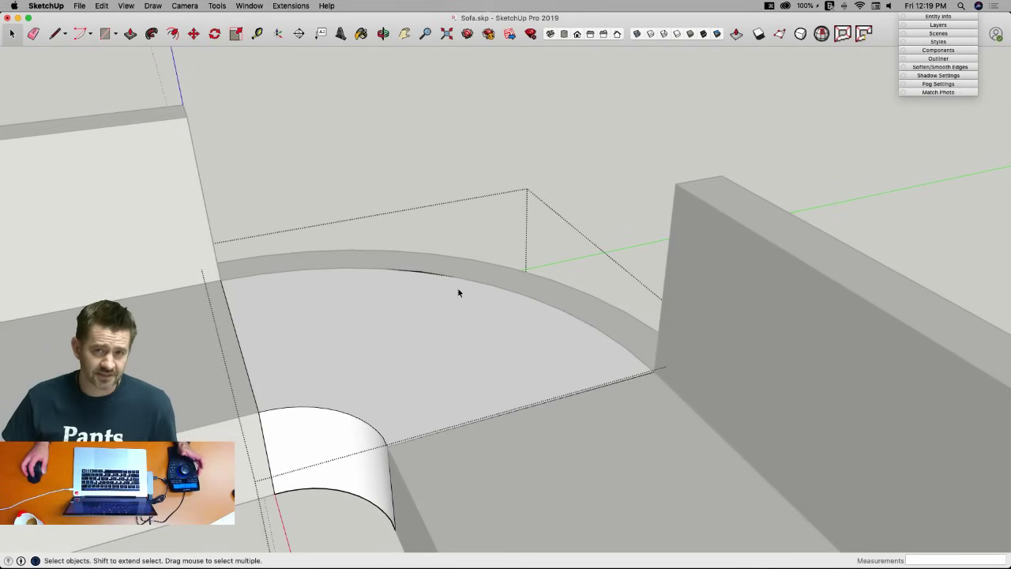
middle_drag(458, 293, 384, 236)
middle_drag(435, 275, 438, 246)
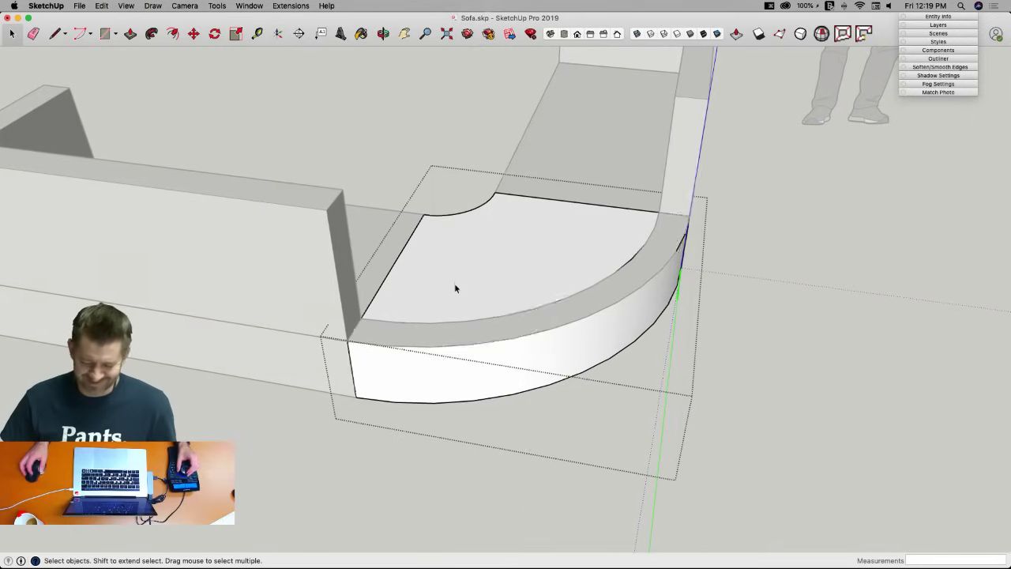
click(458, 282)
middle_drag(458, 282, 398, 282)
shift+click(508, 244)
middle_drag(171, 141, 471, 219)
click(523, 121)
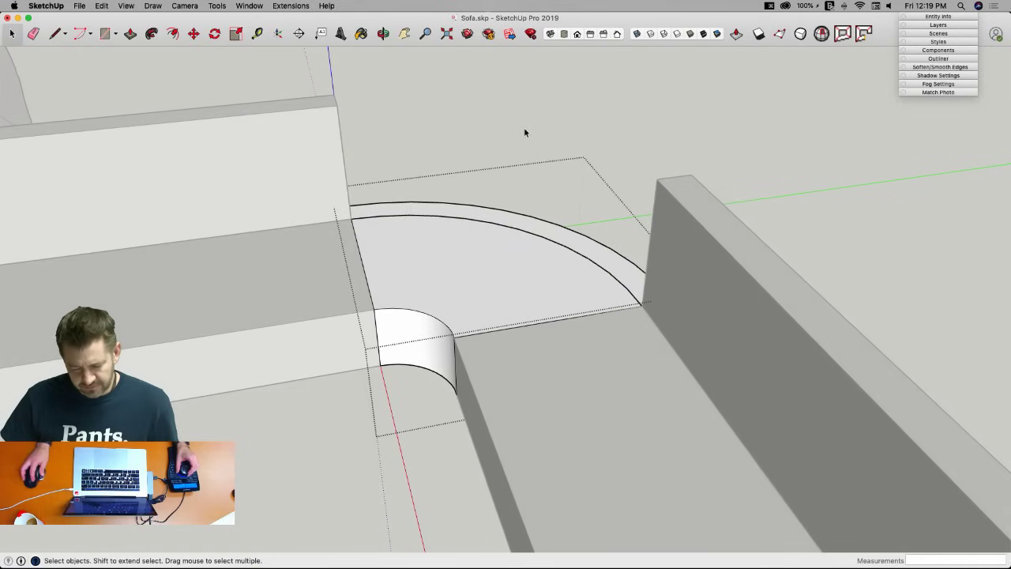
Hide the curved middle's bottom component so that only the backrest strip stays in view there.
click(527, 219)
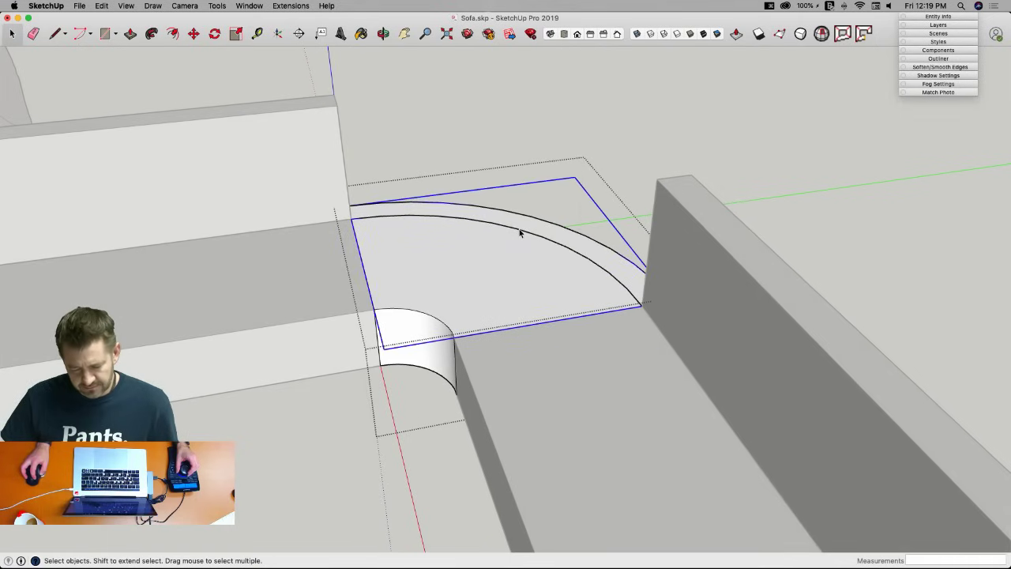
right_click(447, 268)
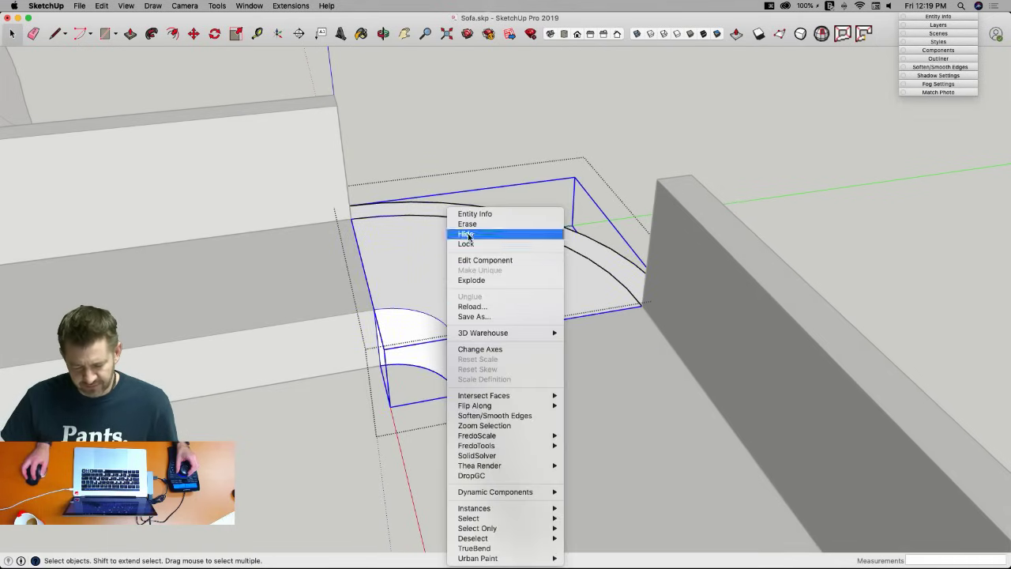
click(474, 233)
Inside the back component, try to extrude the curved strip up 1' 6 1/2" to the side backrests' height, and undo the extrusion.
double_click(482, 215)
key(p)
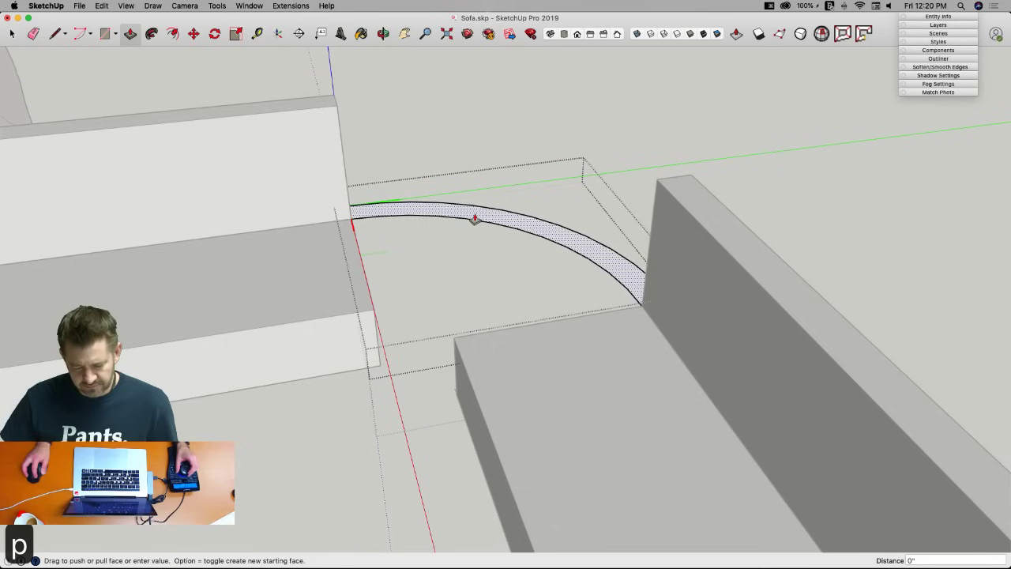
click(475, 219)
click(666, 190)
middle_drag(564, 185, 453, 205)
key(super+z)
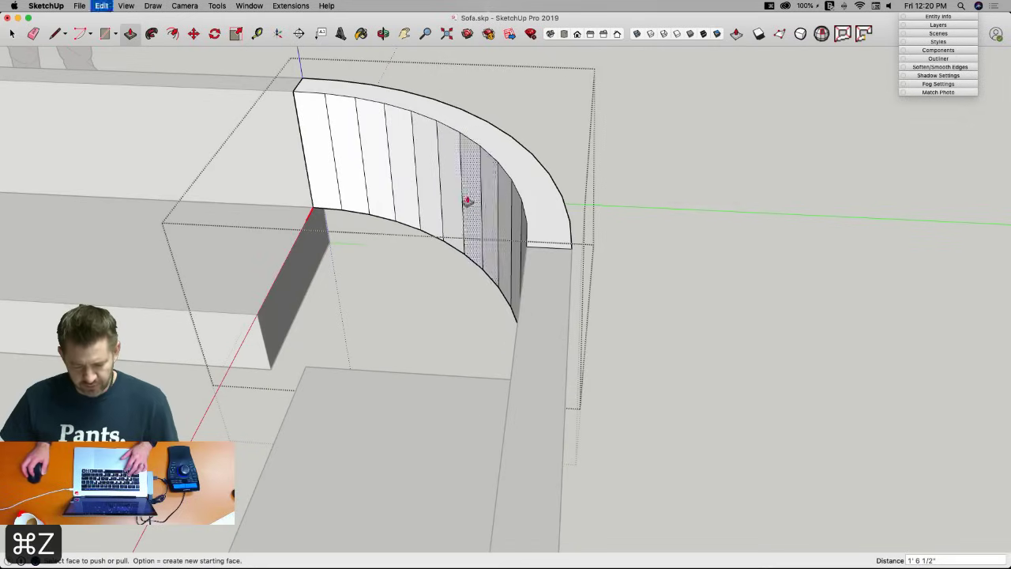
key(space)
Select the whole curved backrest strip and weld its segmented edges with the Weld extension.
middle_drag(315, 177, 325, 153)
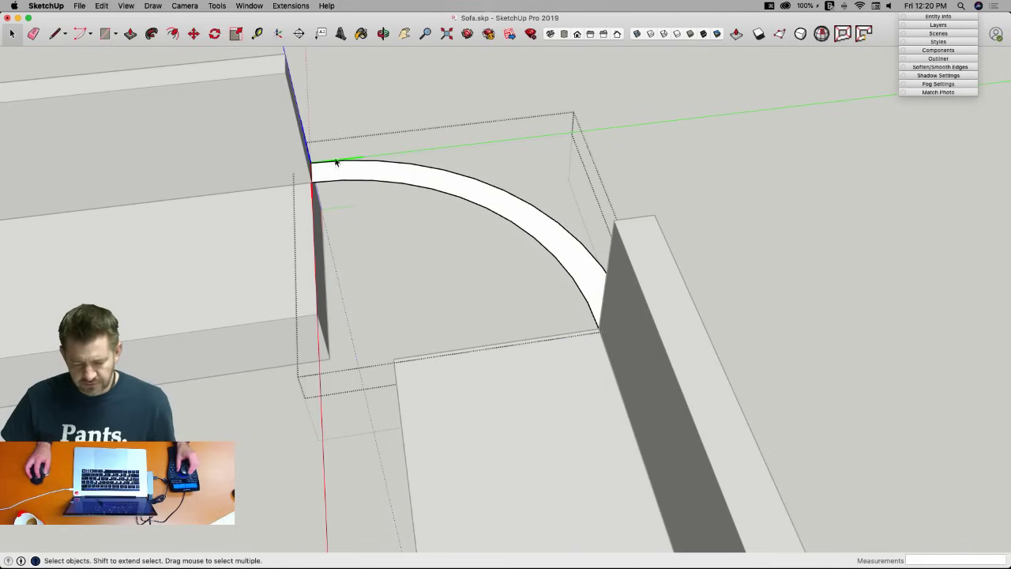
mouse_move(275, 112)
mouse_down()
mouse_move(684, 368)
mouse_move(678, 362)
mouse_up()
middle_drag(510, 169, 323, 133)
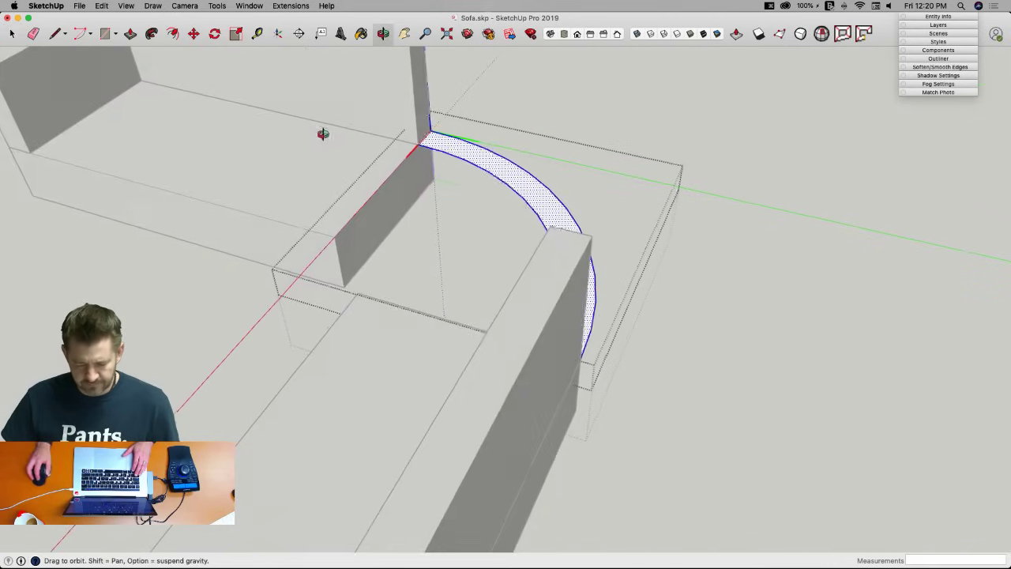
scroll(423, 146, up, 5)
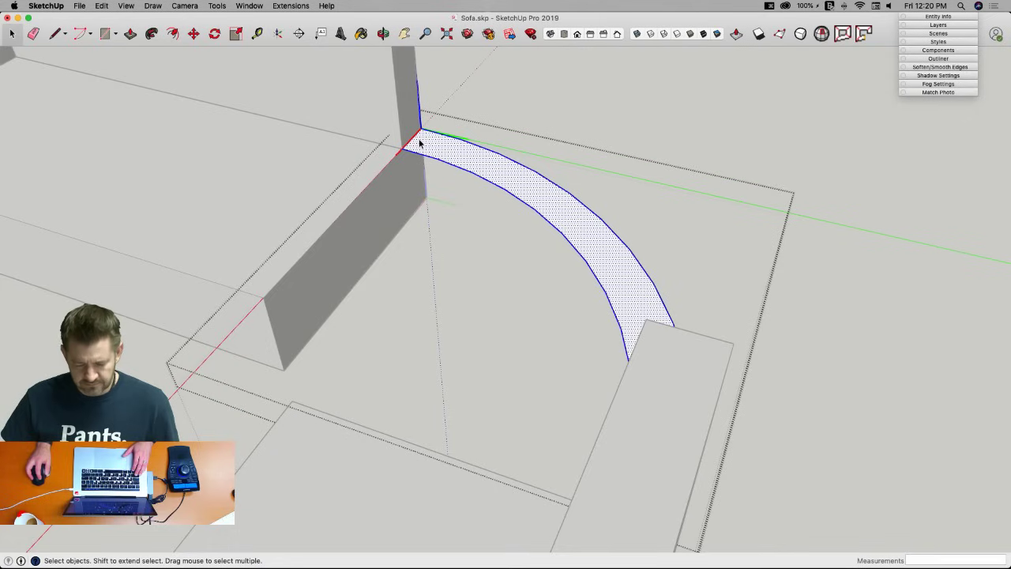
click(291, 5)
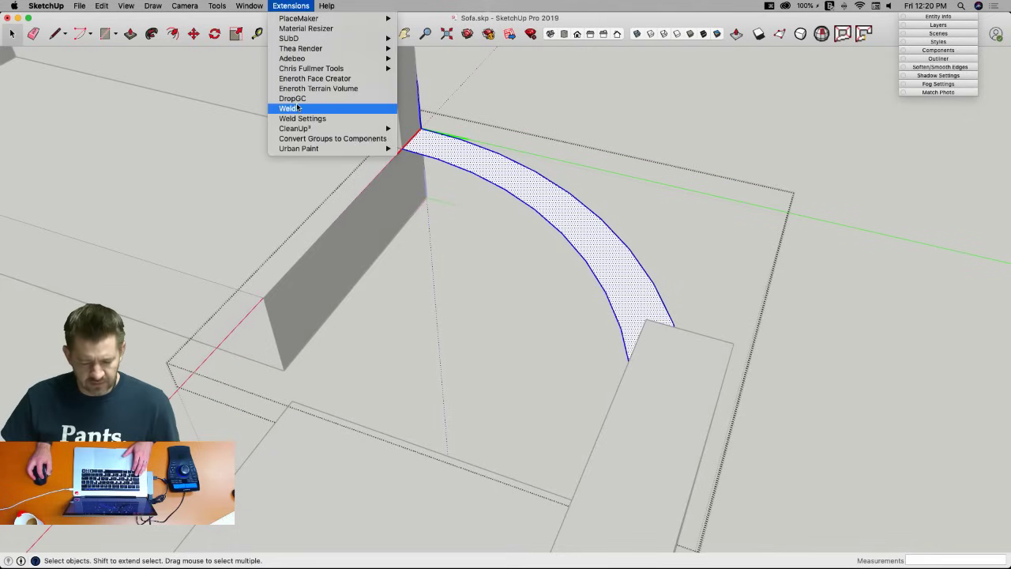
click(354, 120)
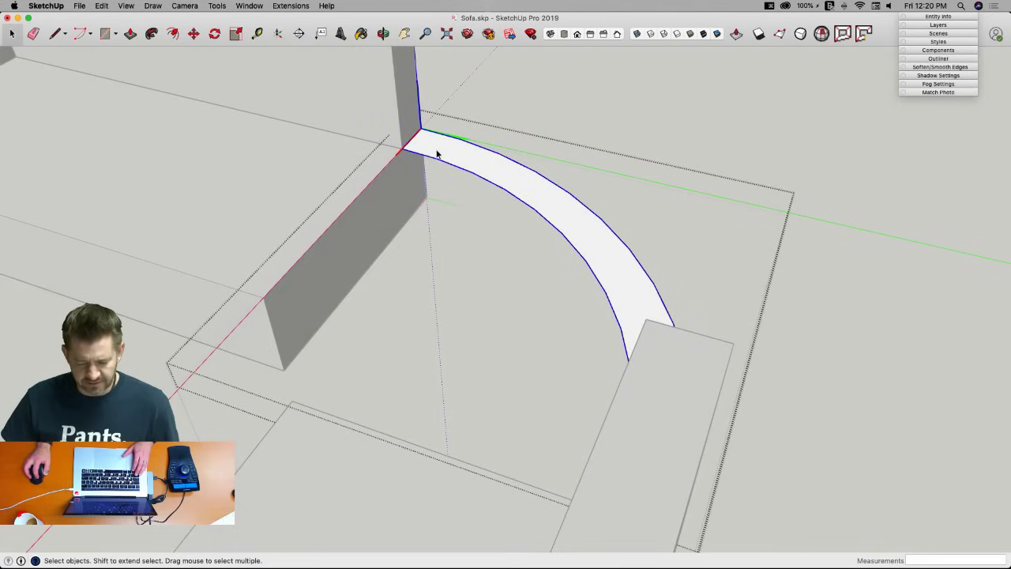
key(p)
key(space)
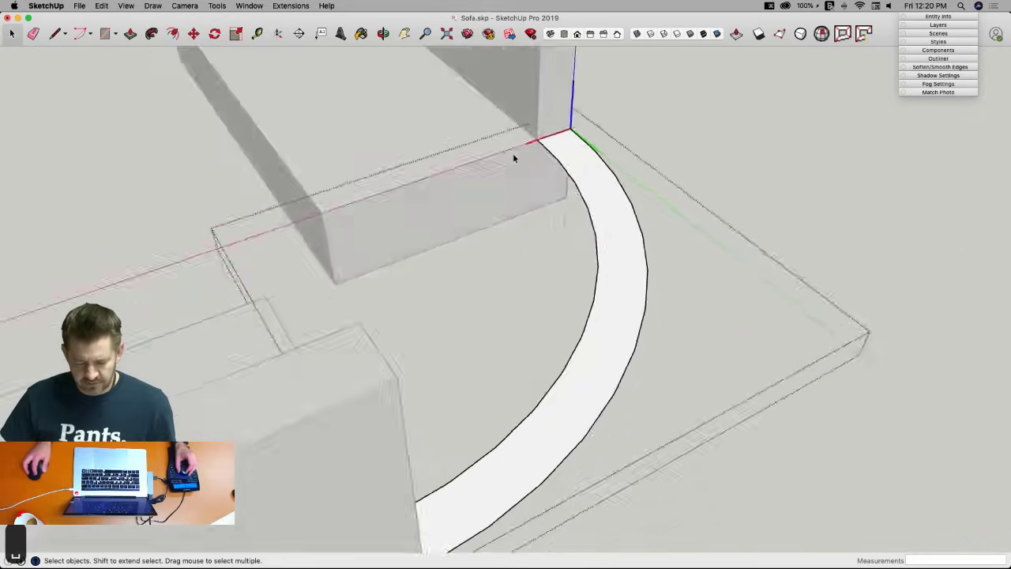
Hide the rest of the model around the curved strip and check how its welded outline and face select.
middle_drag(485, 155, 564, 163)
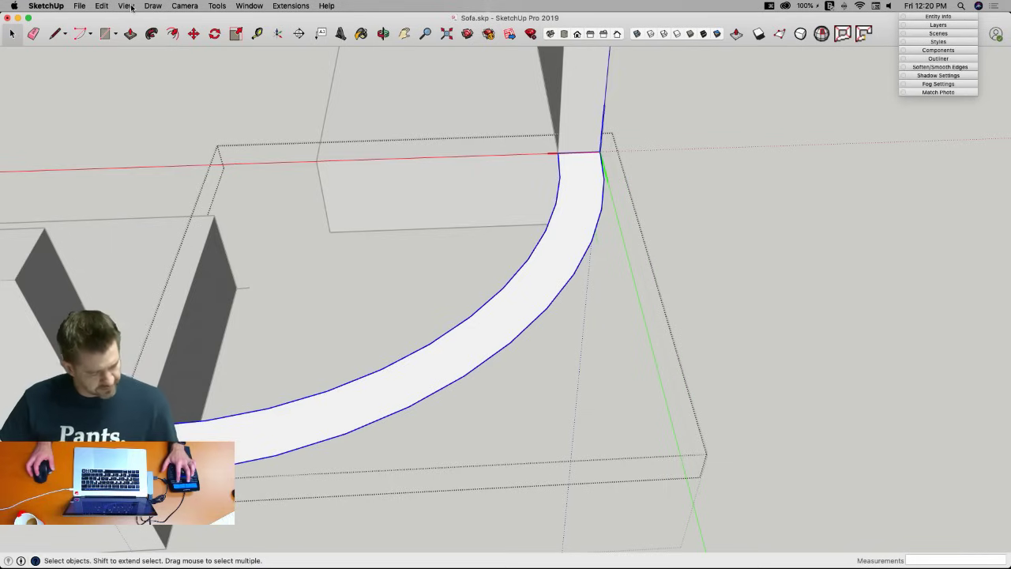
scroll(215, 46, down, 3)
middle_drag(658, 130, 353, 221)
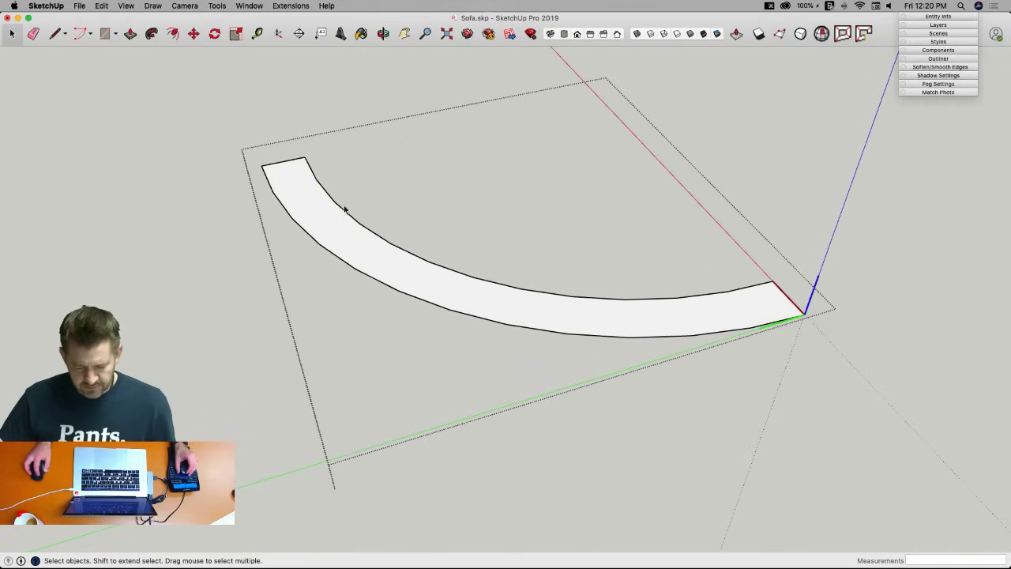
double_click(281, 167)
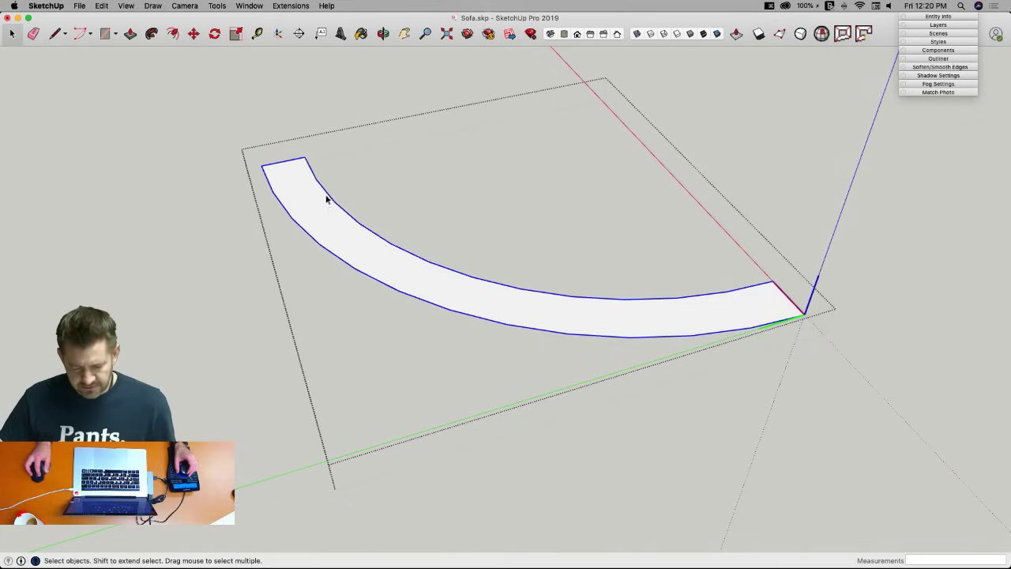
key(l)
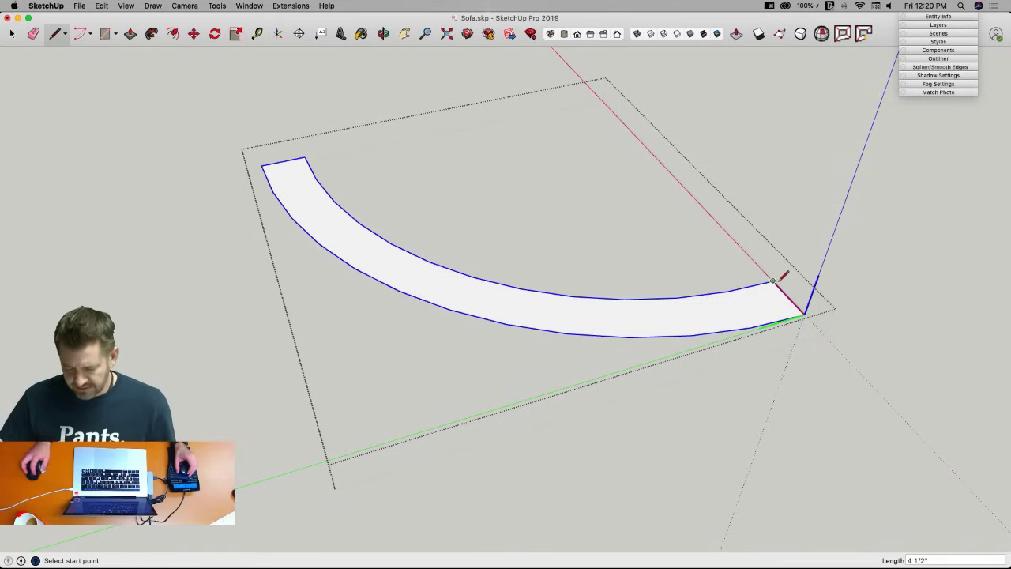
key(space)
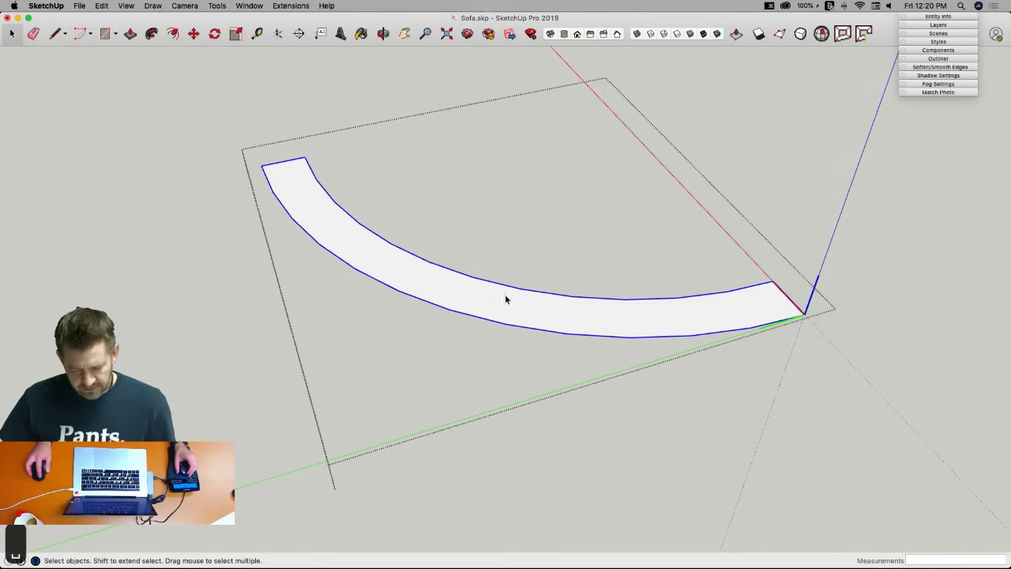
click(388, 271)
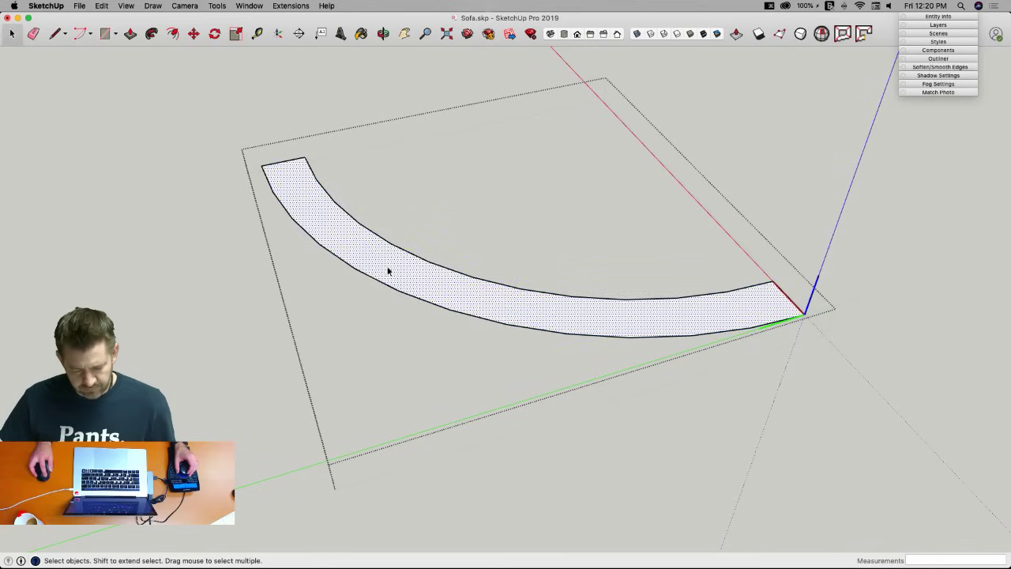
shift+double_click(274, 168)
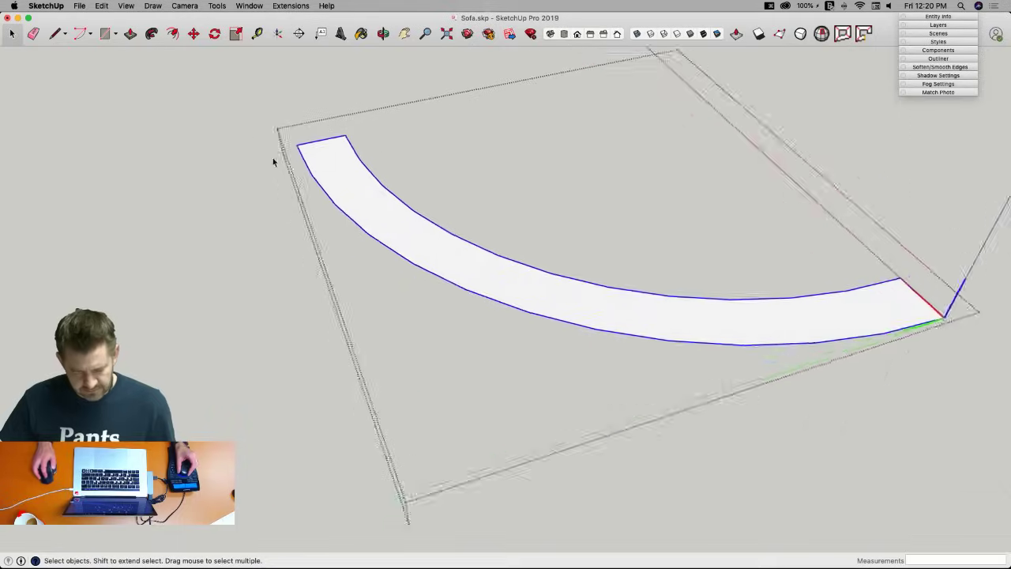
Draw two short edges extending the inner and outer curves past one end of the backrest strip.
key(l)
click(353, 100)
key(Escape)
click(424, 105)
click(413, 83)
key(e)
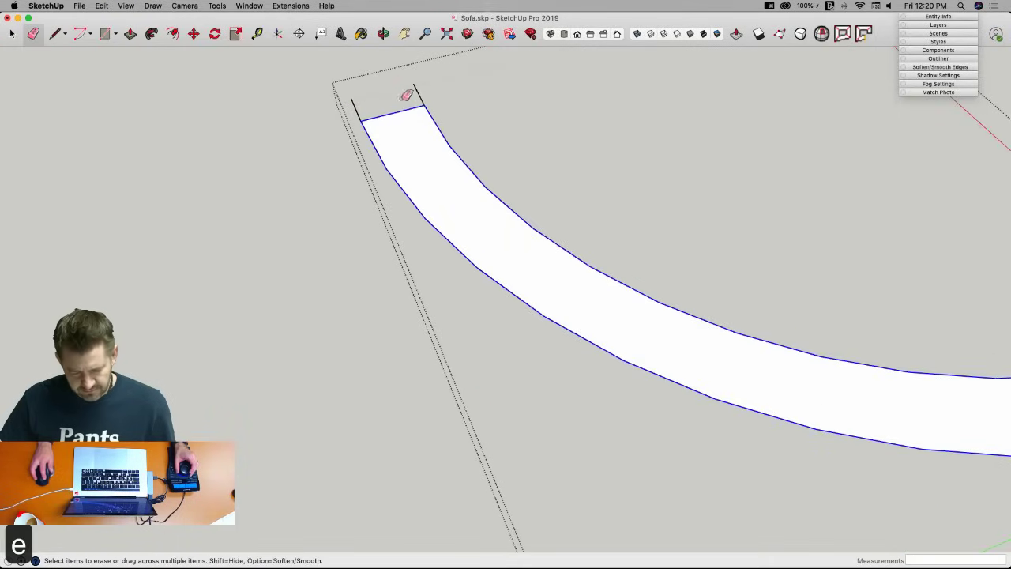
key(space)
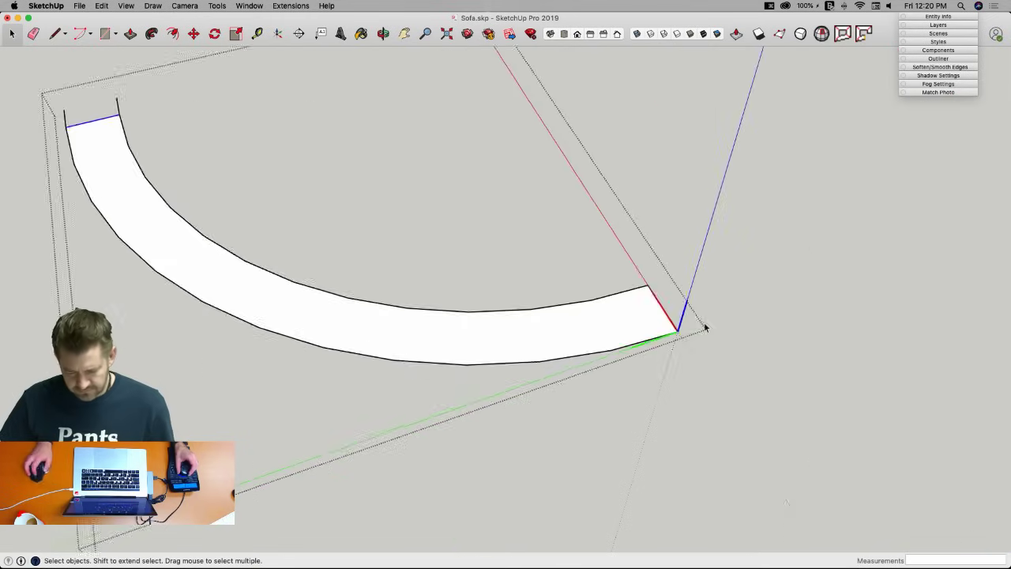
Draw two short edges extending the curves past the strip's opposite end, at the component origin.
key(l)
click(616, 259)
click(658, 246)
key(Escape)
click(672, 345)
click(725, 328)
Erase the short extension edges at both ends of the curved strip.
key(e)
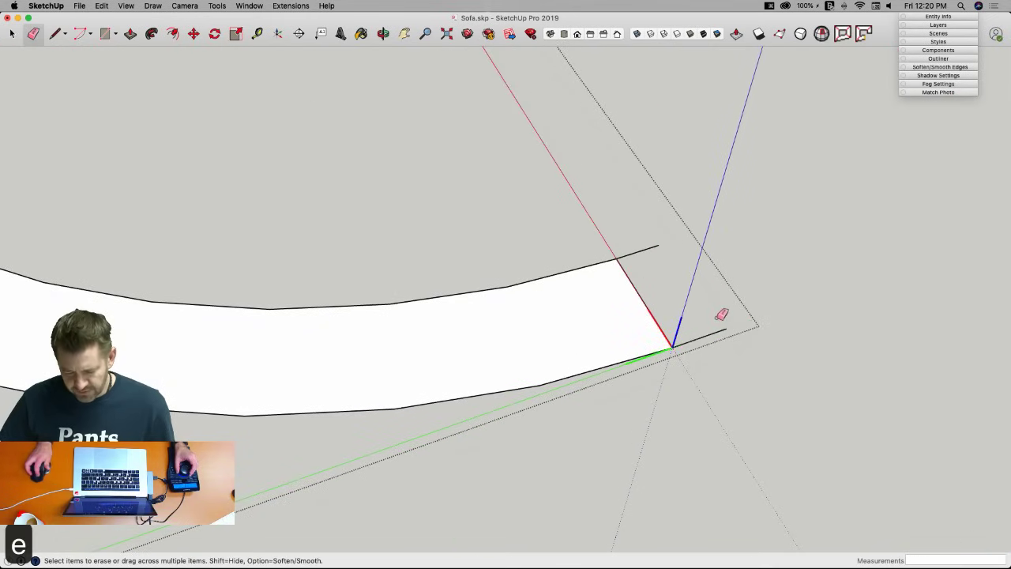
key(space)
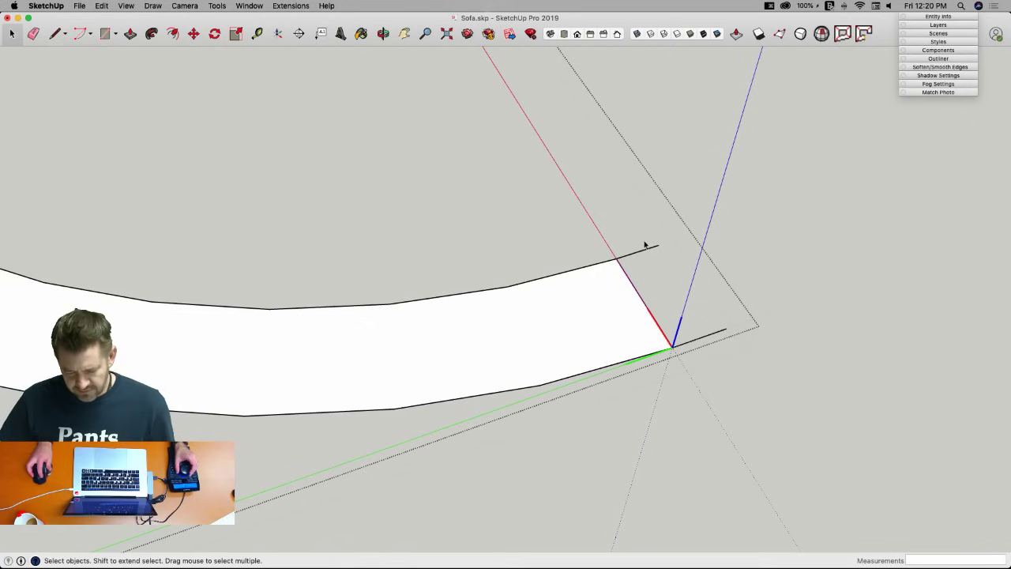
key(e)
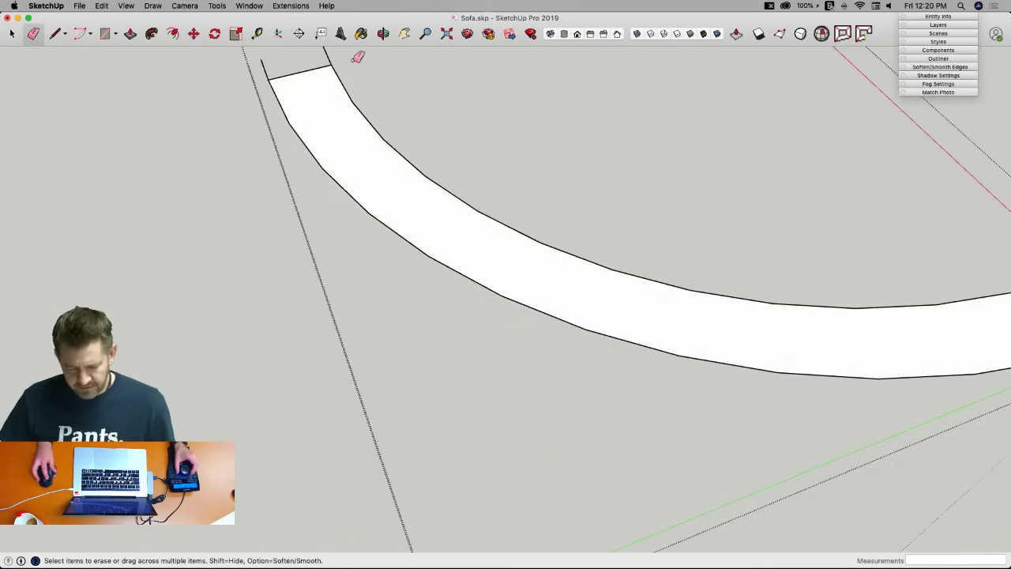
drag(338, 58, 273, 76)
Extrude the curved strip up about 6 7/8" and soften the vertical edge near the end of its inner face.
key(p)
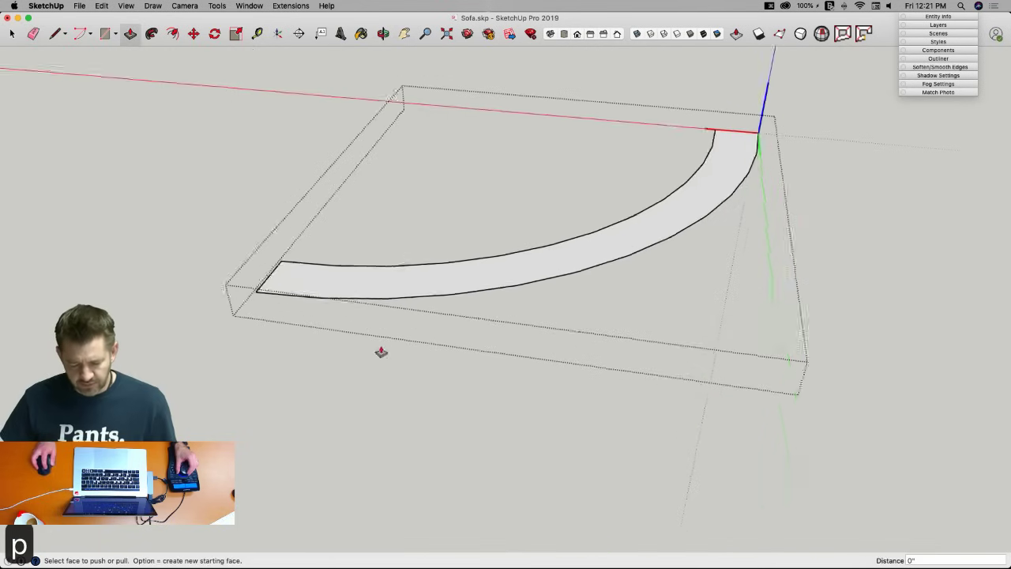
click(340, 295)
click(336, 226)
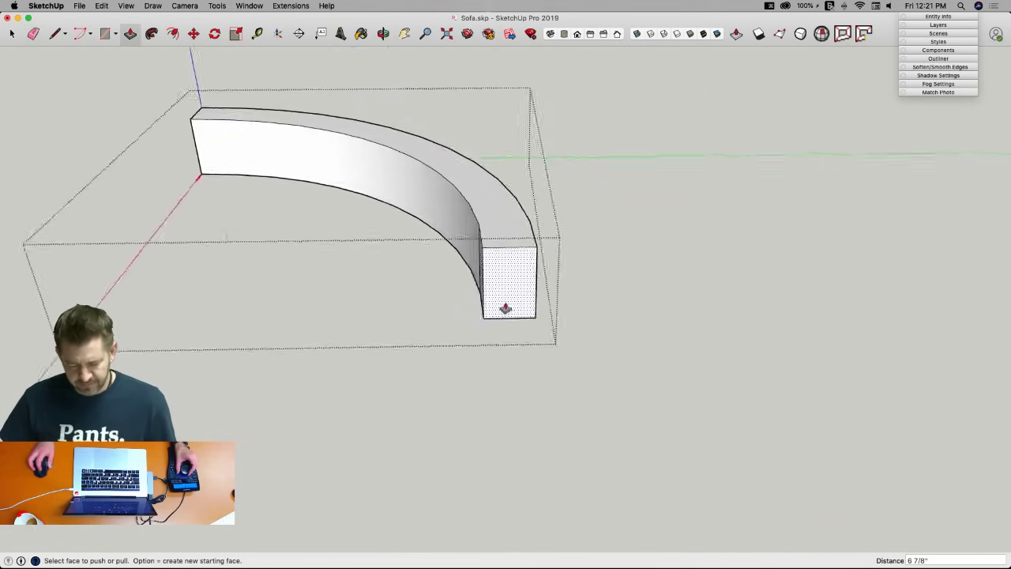
key(e)
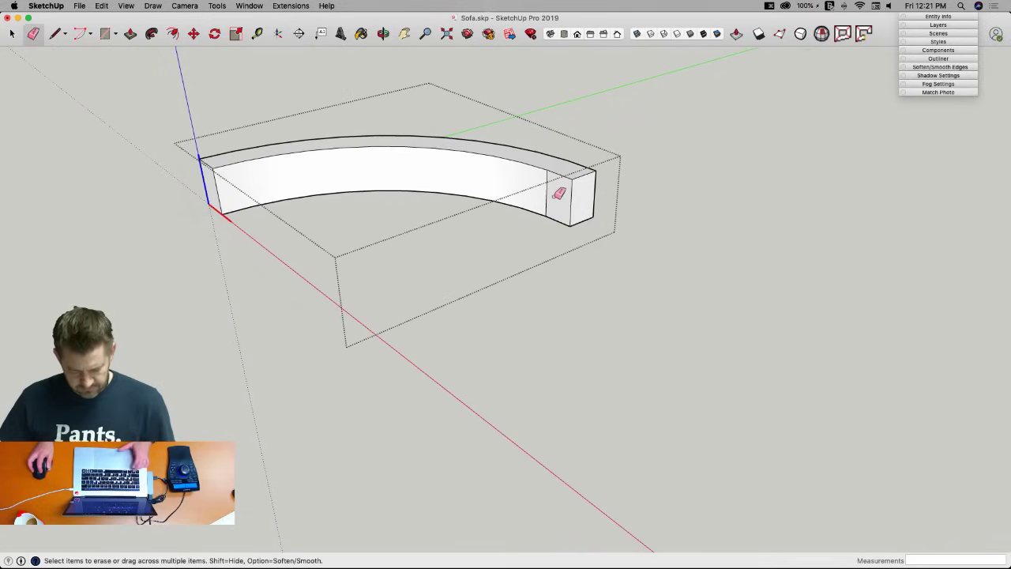
alt+click(547, 202)
key(space)
click(542, 310)
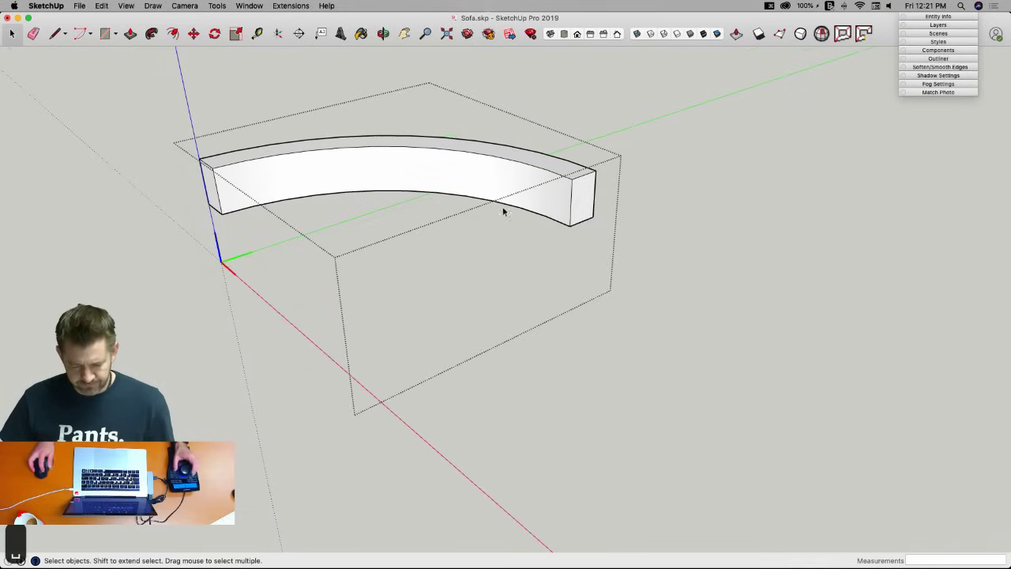
click(615, 135)
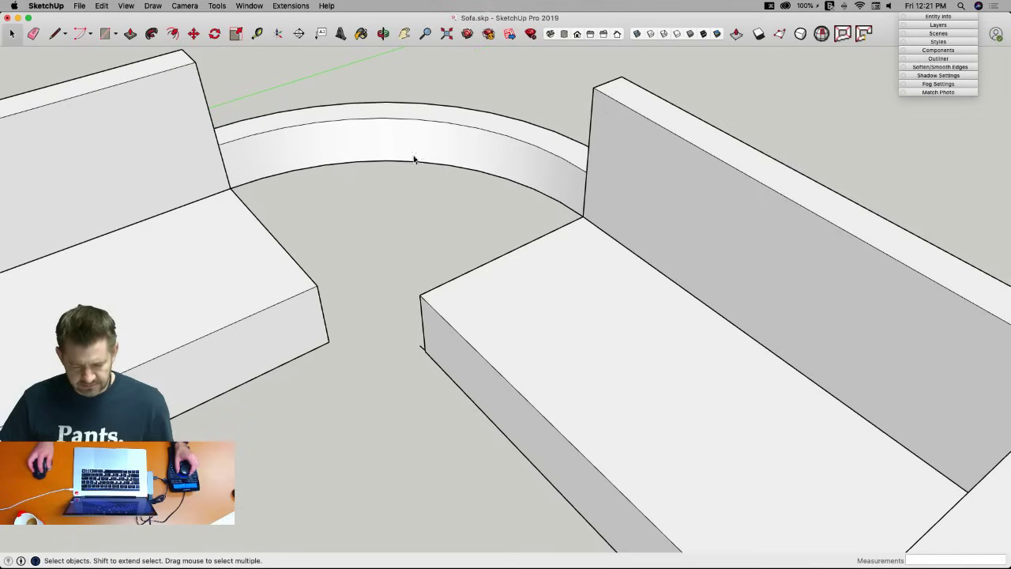
Inside the back component, raise the curved backrest's top face to the height of the side backrests.
double_click(407, 147)
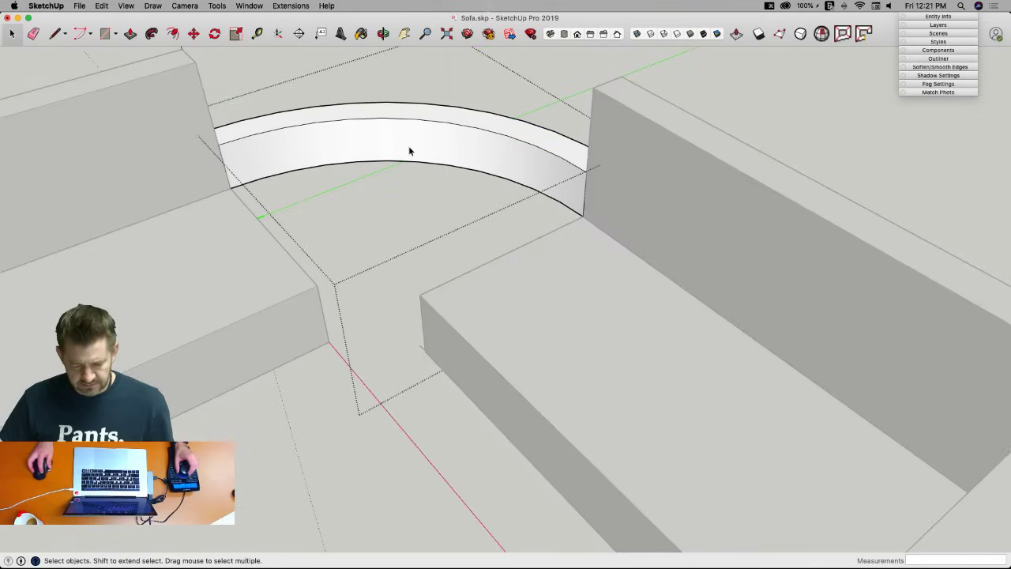
double_click(399, 133)
key(p)
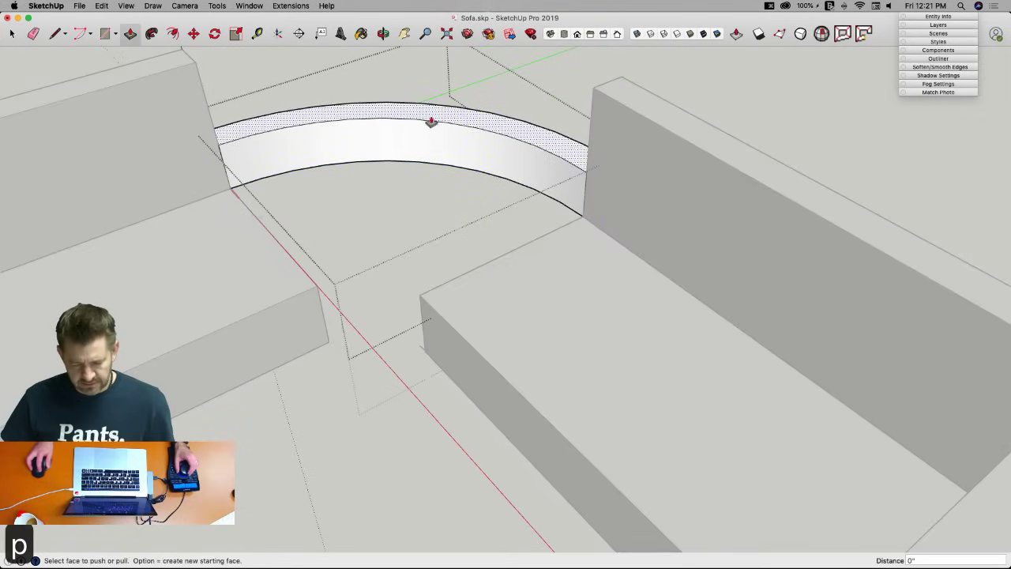
click(426, 120)
click(613, 100)
key(space)
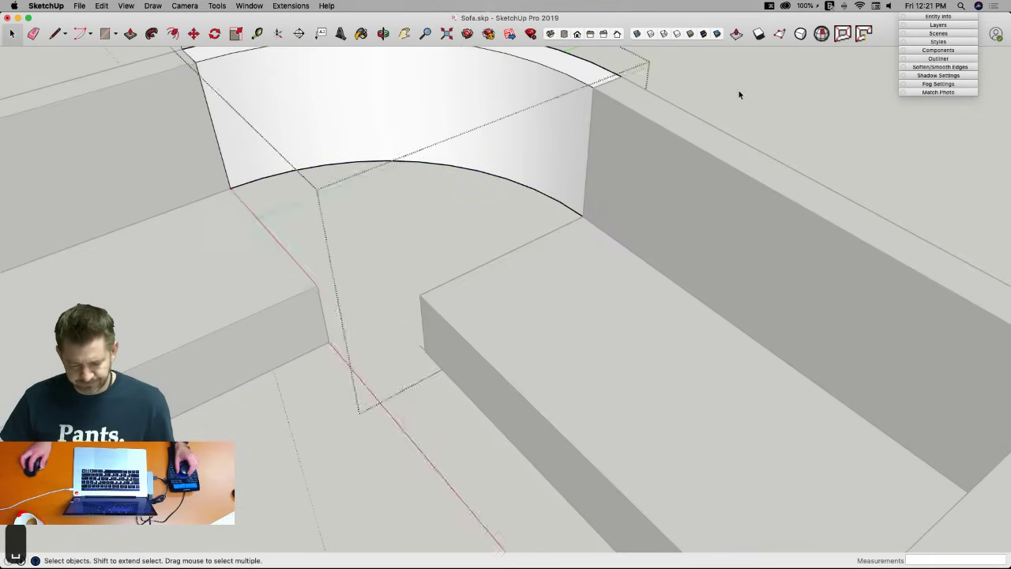
click(458, 112)
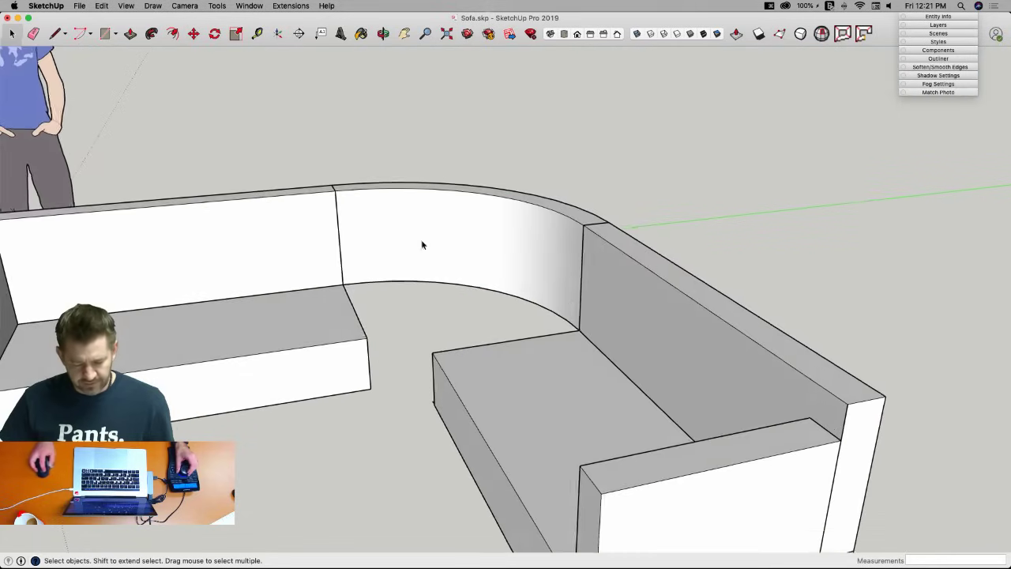
Open the curved middle section, unhide its hidden bottom component and leave the section.
double_click(371, 238)
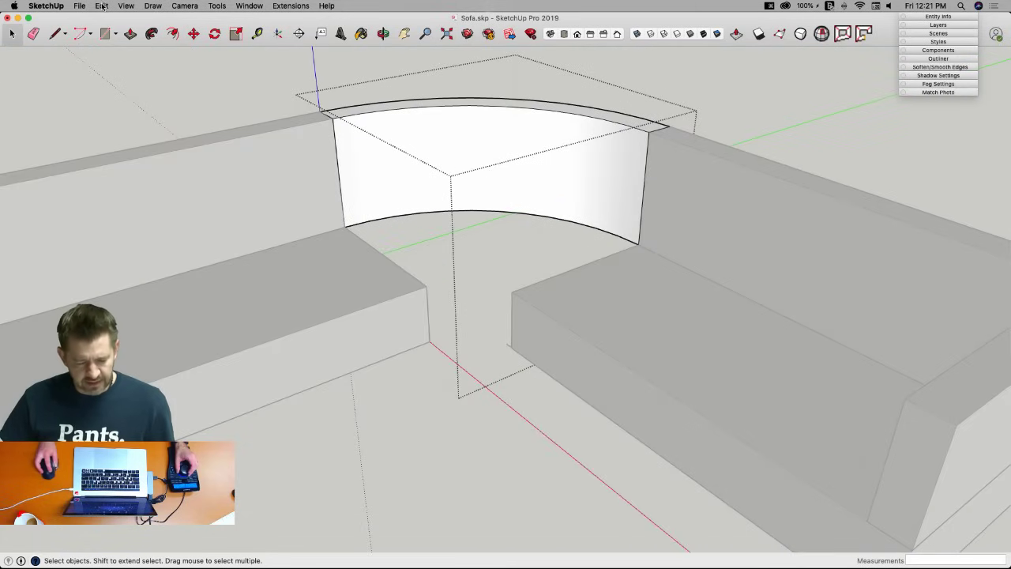
click(103, 7)
mouse_move(136, 147)
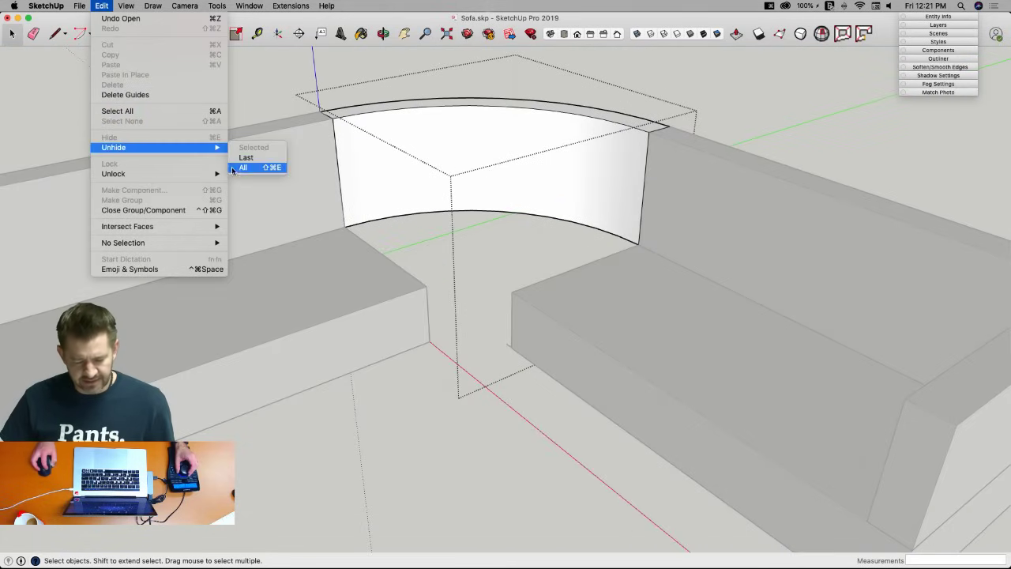
click(237, 167)
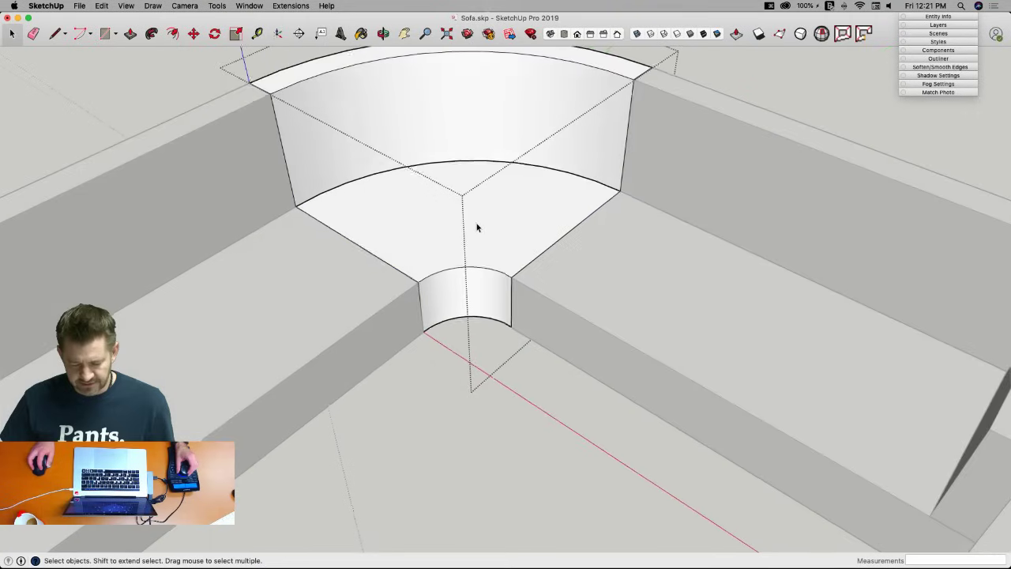
click(476, 224)
click(721, 135)
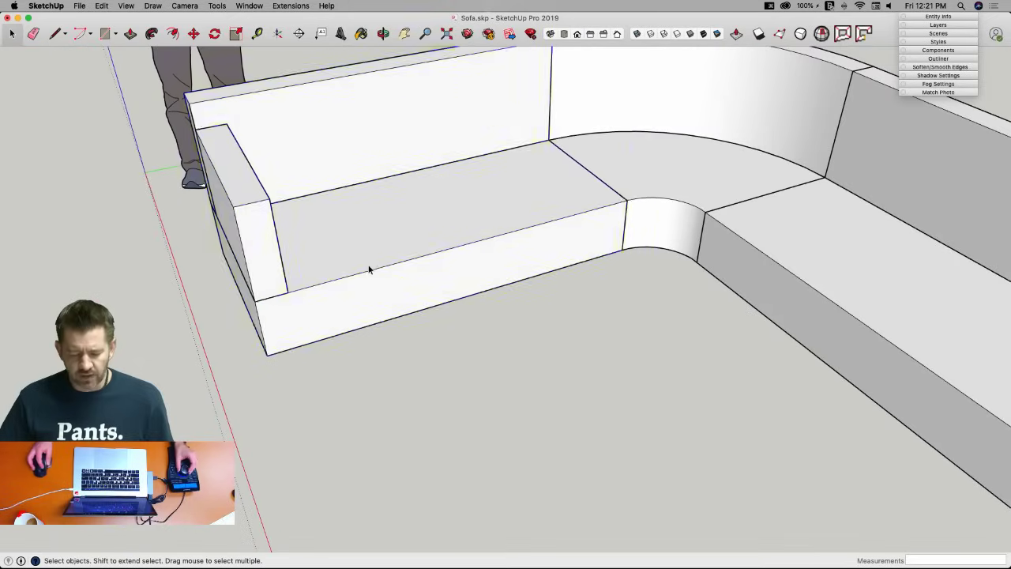
Open the side section and explode its nested base, back and armrest components into loose geometry.
click(286, 247)
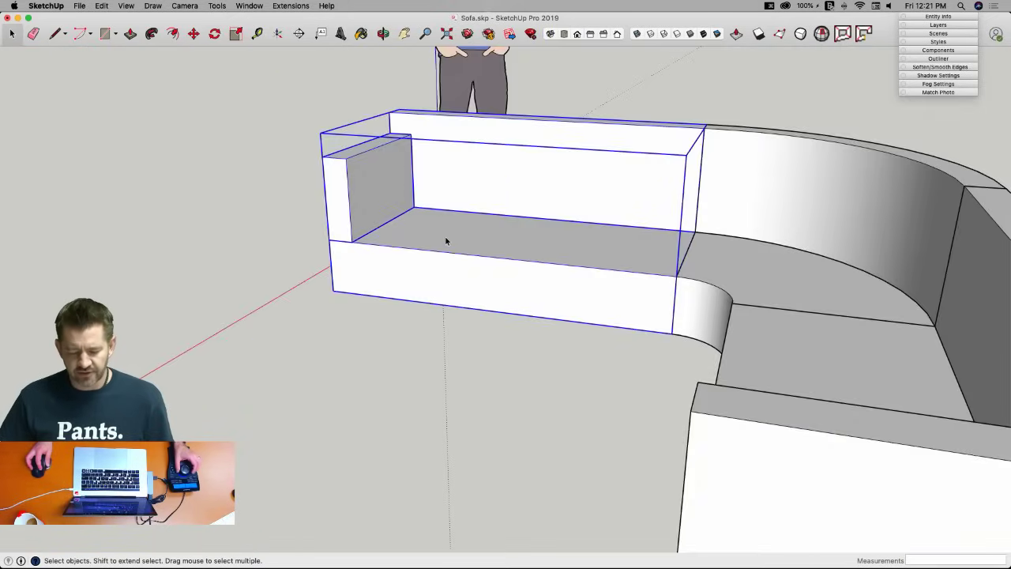
double_click(447, 239)
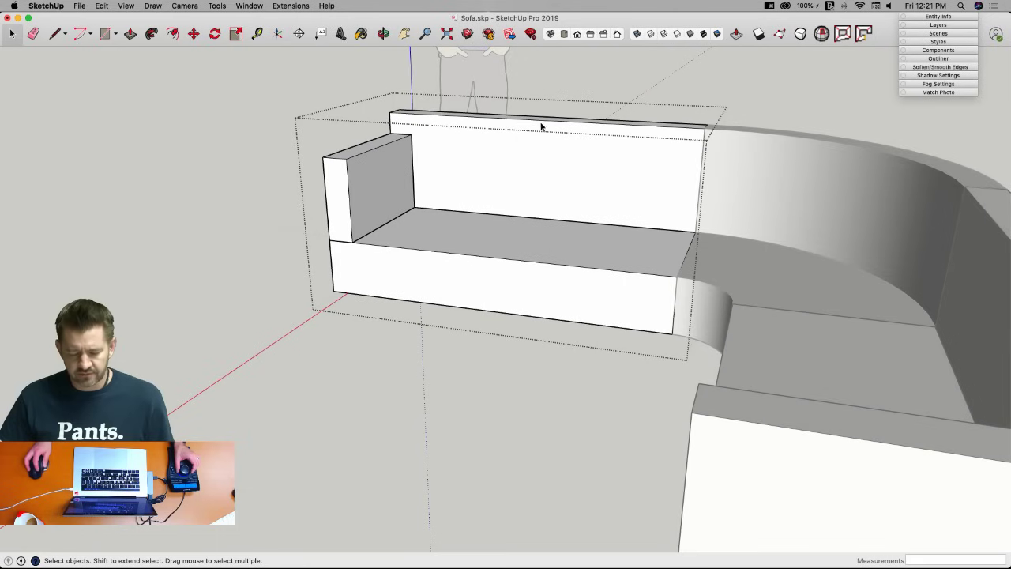
drag(373, 282, 403, 265)
right_click(430, 230)
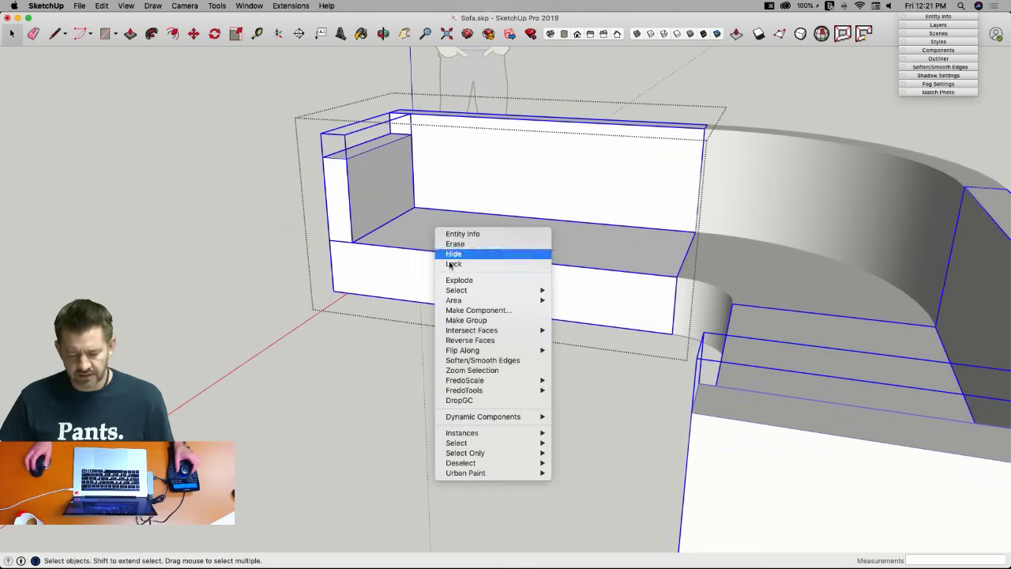
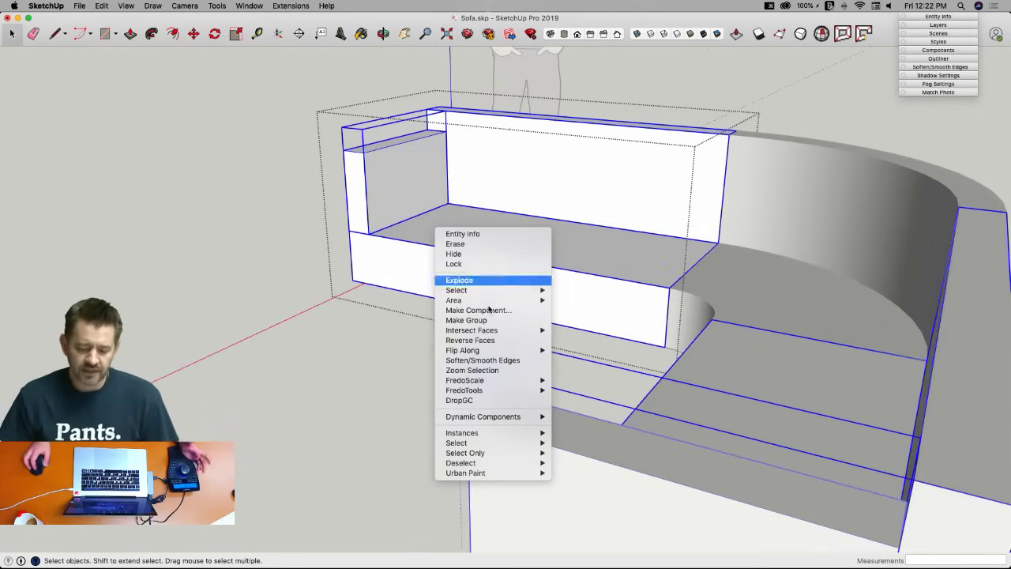
click(478, 281)
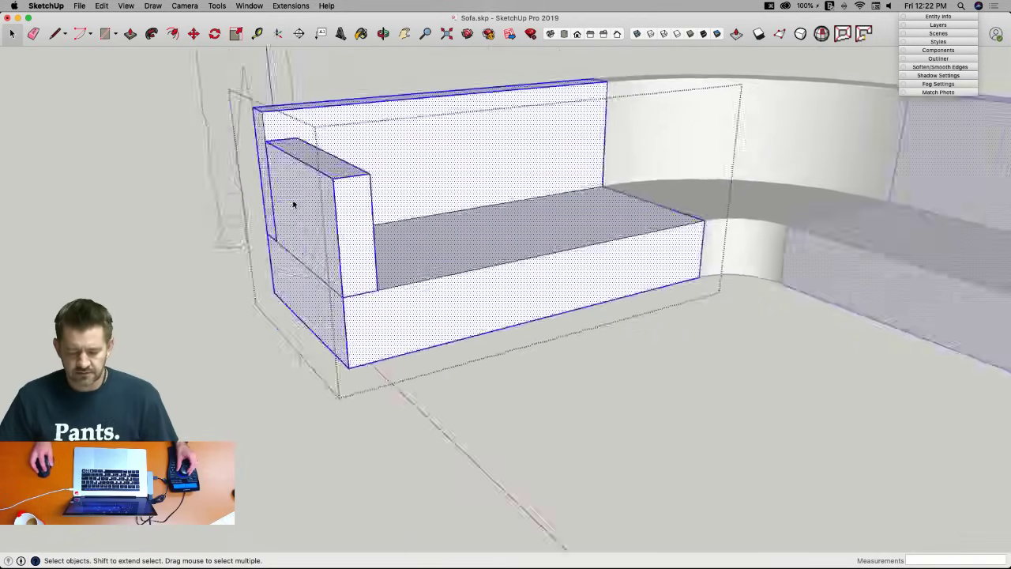
Erase the seam edges on the side section's outer end face to merge armrest, back and base.
key(e)
click(260, 264)
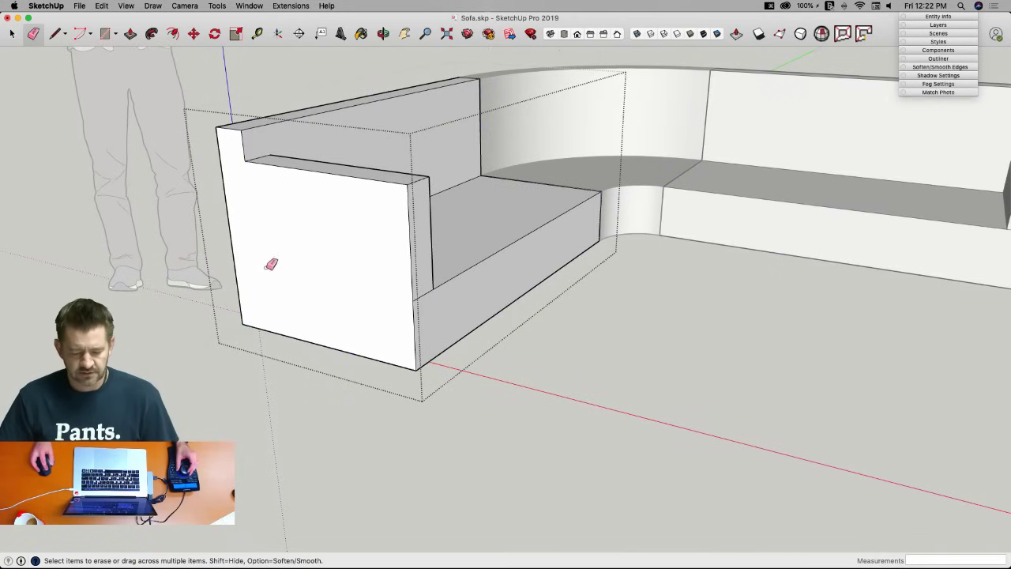
click(412, 326)
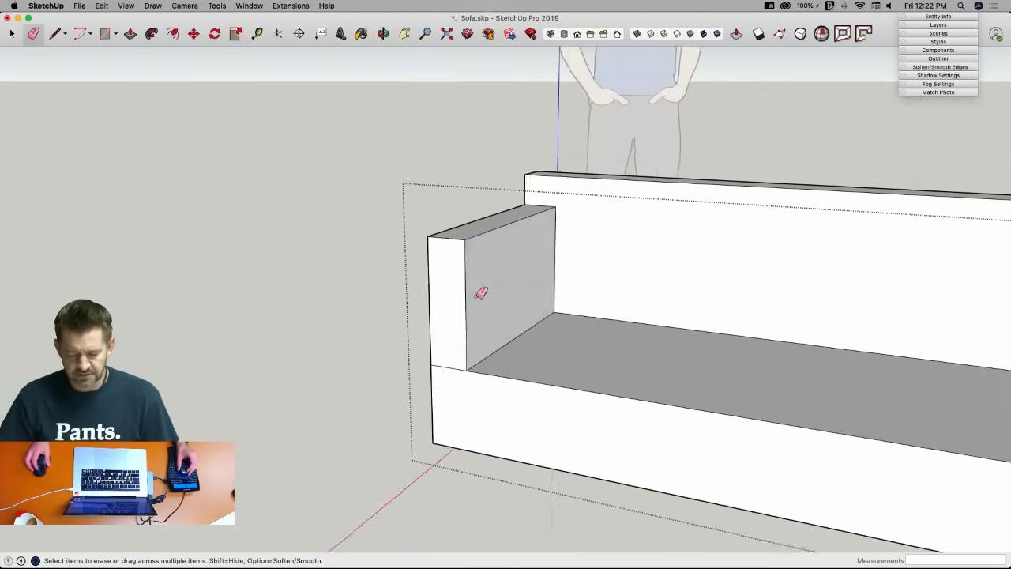
Check the reference sofa image in Chrome, return to SketchUp, and push the armrest's front face back 4.5".
key(super+Tab)
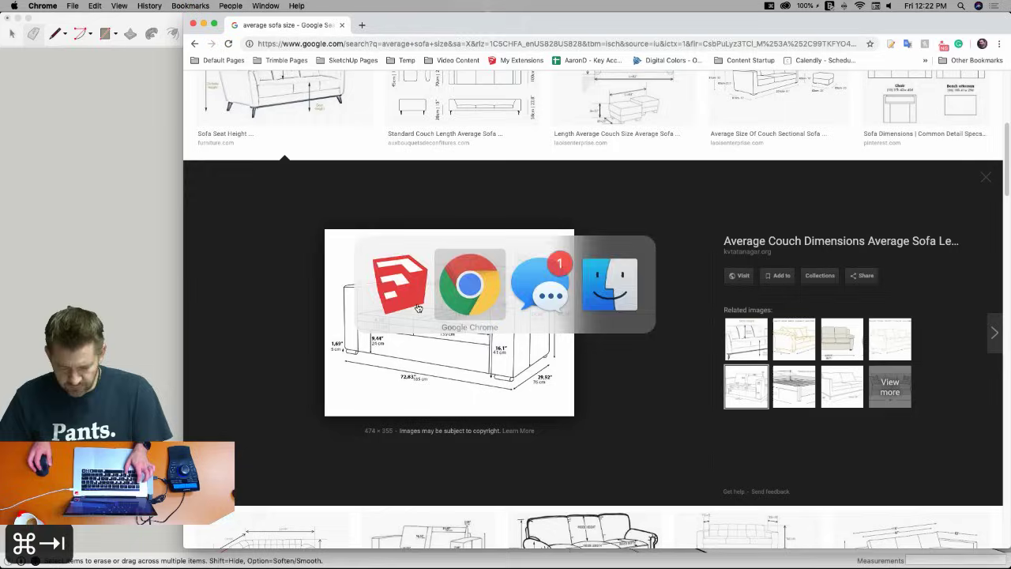
key(super+Tab)
key(p)
click(419, 324)
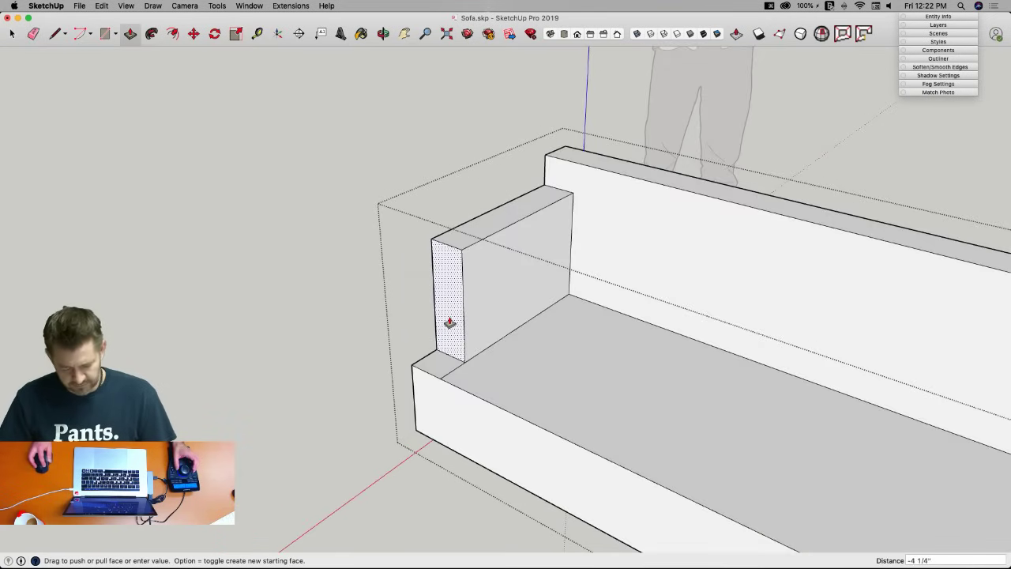
click(449, 323)
text(4.5)
key(Return)
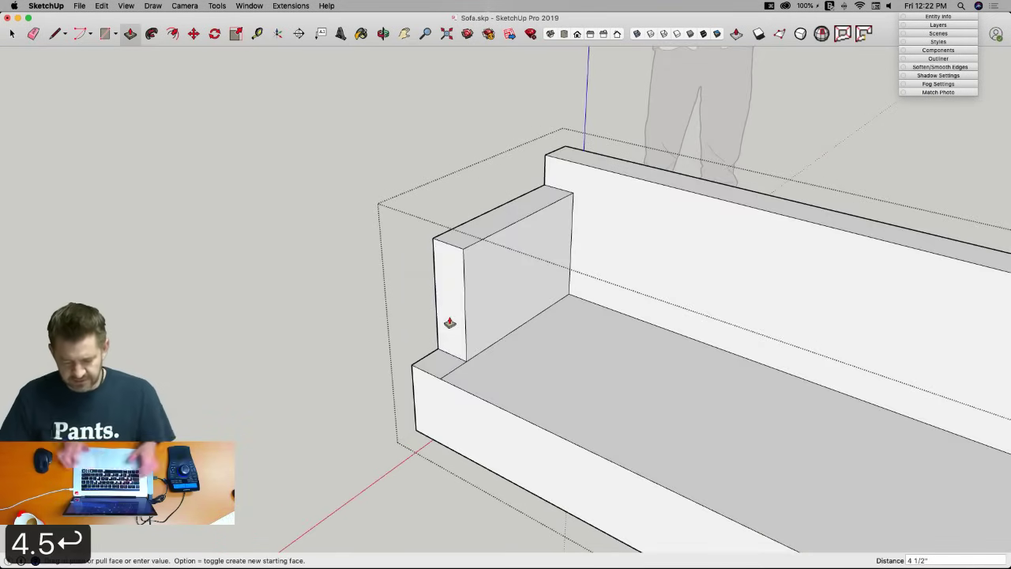
Erase the leftover seam edge on the base in front of the armrest and save the model.
key(e)
key(space)
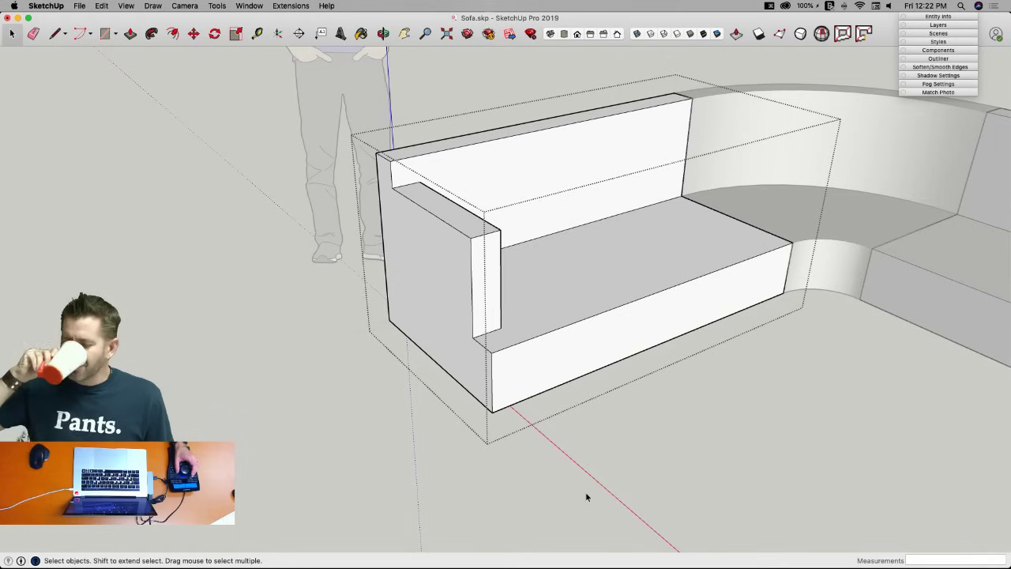
mouse_move(586, 493)
middle_down()
mouse_move(549, 397)
mouse_move(548, 266)
mouse_move(616, 232)
mouse_move(596, 227)
mouse_move(612, 280)
middle_up()
key(super+s)
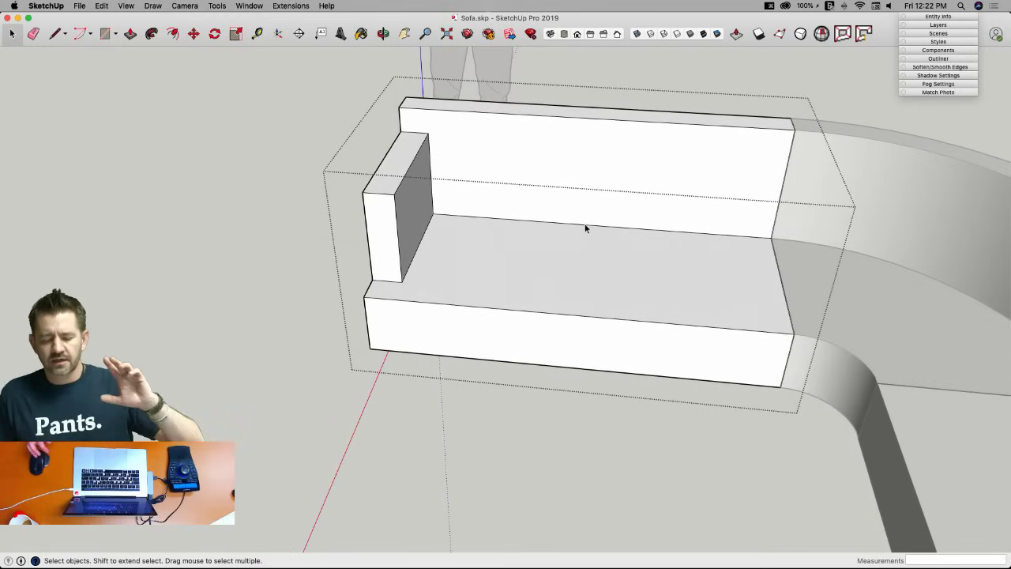
Examine the side section's seat and backrest from several angles, selecting their faces to check the merged geometry.
mouse_move(804, 127)
middle_down()
mouse_move(514, 104)
mouse_move(499, 118)
mouse_move(525, 170)
middle_up()
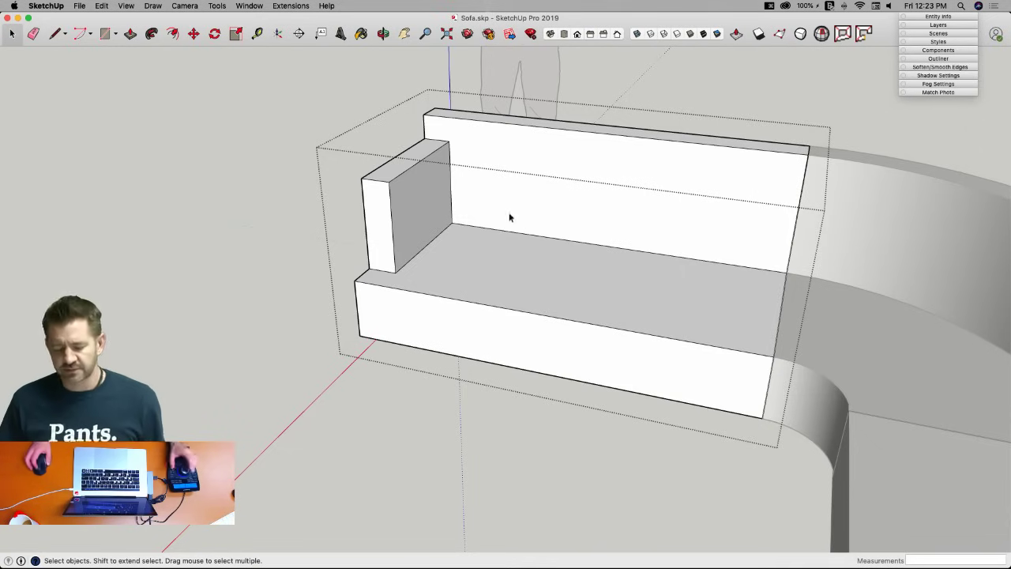
mouse_move(474, 258)
middle_down()
mouse_move(444, 224)
mouse_move(584, 231)
middle_up()
key(l)
mouse_move(628, 192)
middle_down()
mouse_move(634, 185)
mouse_move(541, 307)
middle_up()
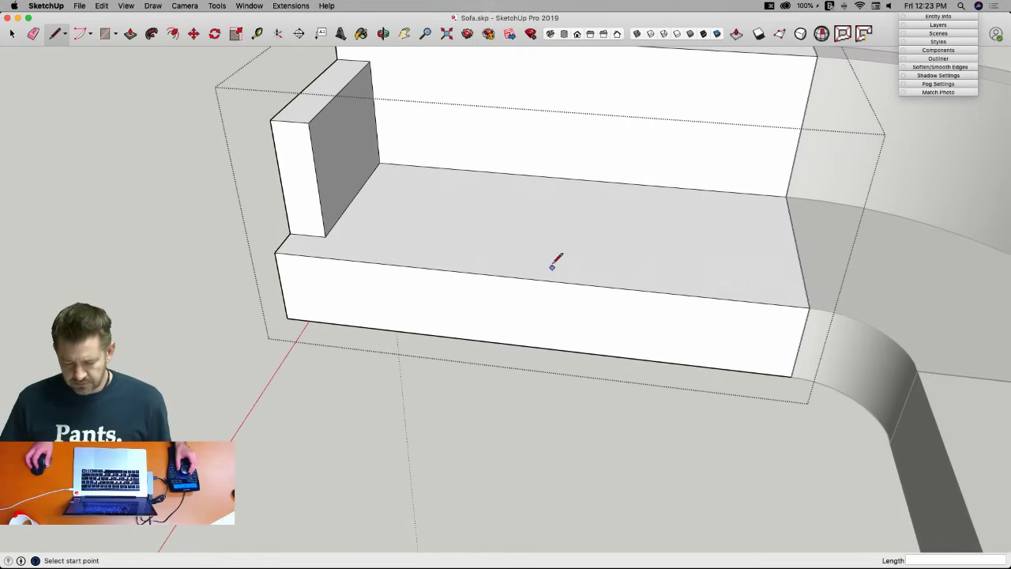
middle_drag(548, 252, 601, 221)
key(space)
click(589, 187)
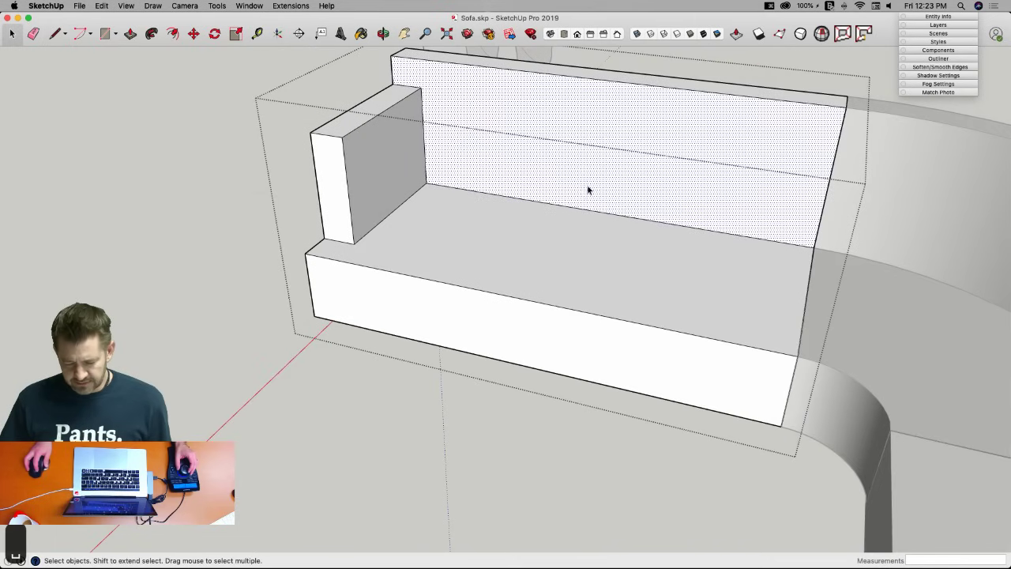
click(257, 230)
click(546, 211)
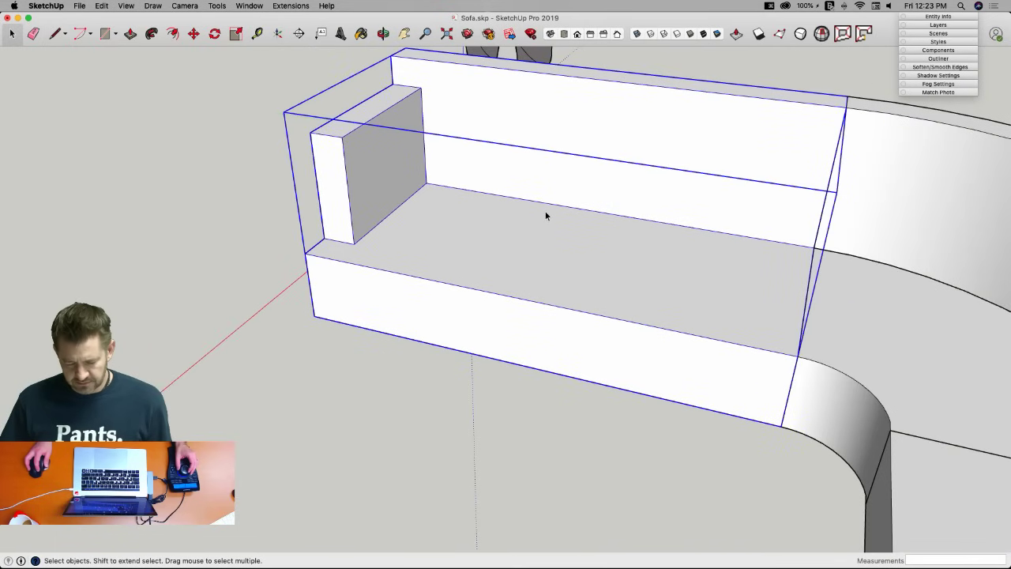
double_click(545, 211)
click(545, 194)
click(517, 258)
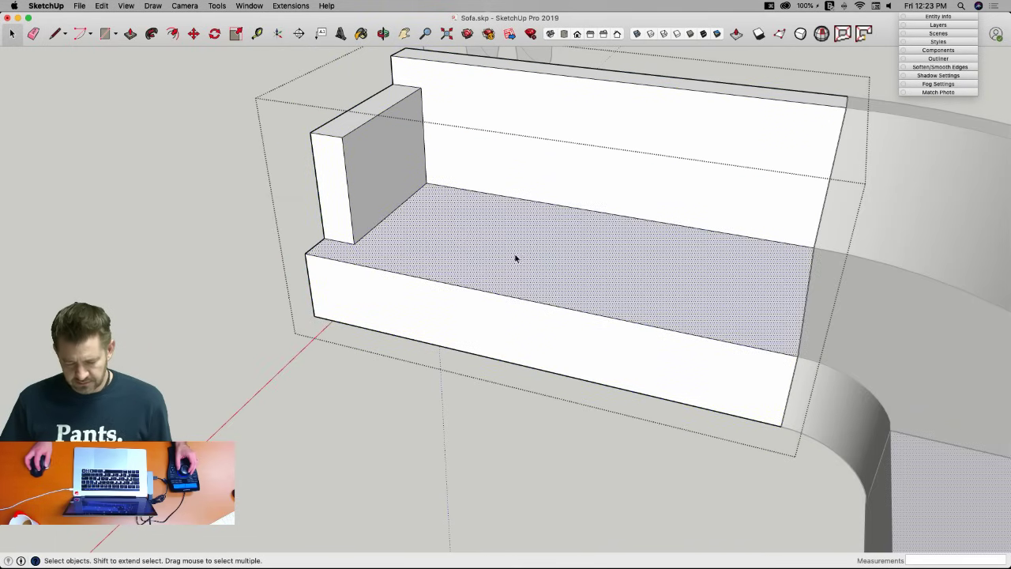
Open the side section for editing and turn all of its geometry into a component named "Side Main".
triple_click(460, 249)
click(183, 235)
click(566, 227)
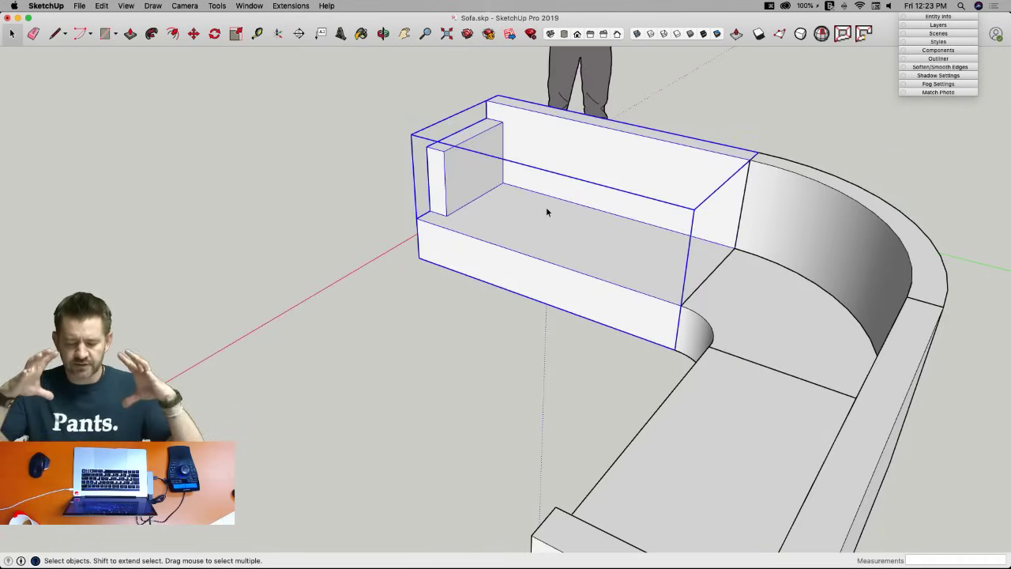
double_click(546, 207)
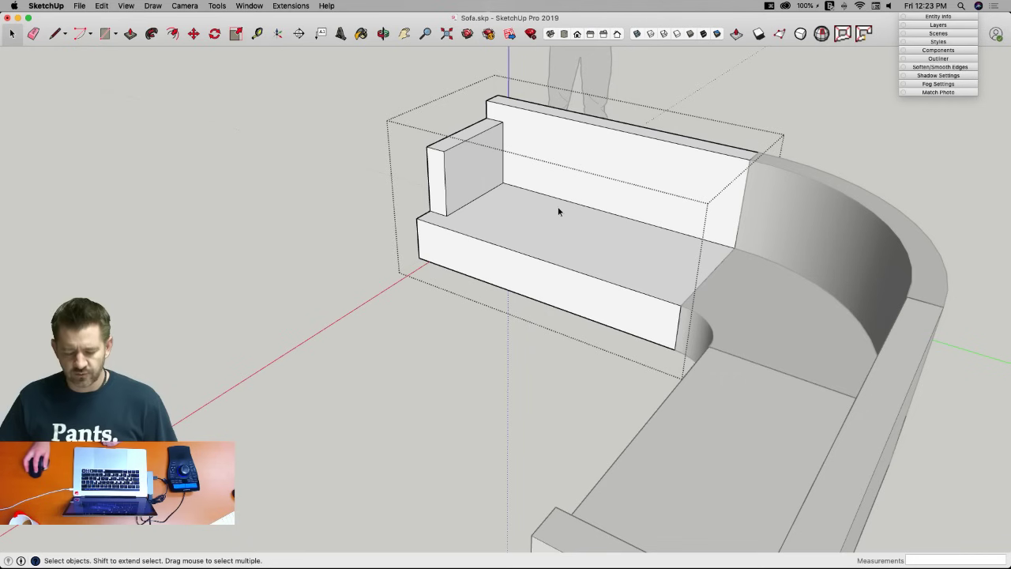
triple_click(573, 160)
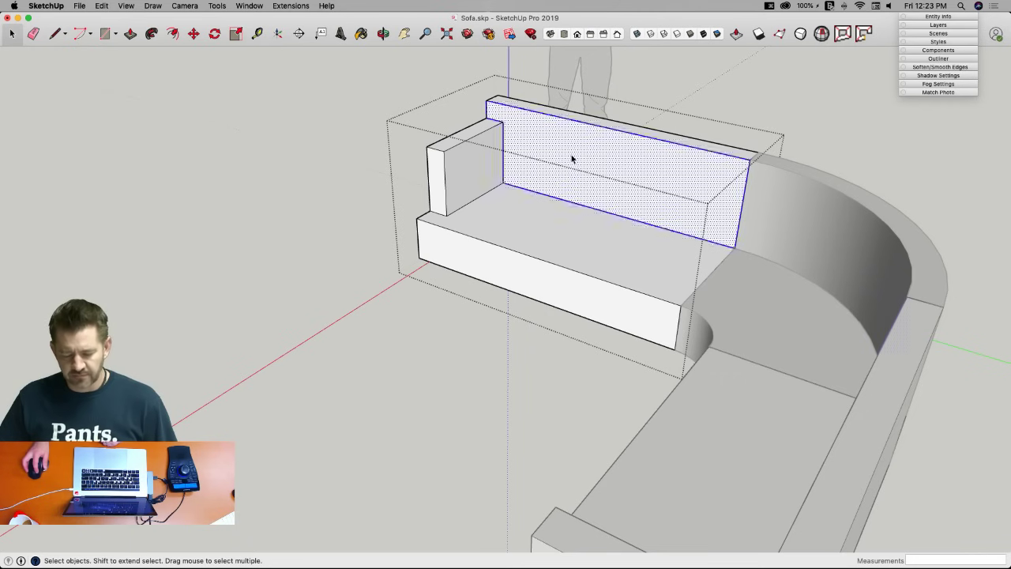
right_click(575, 215)
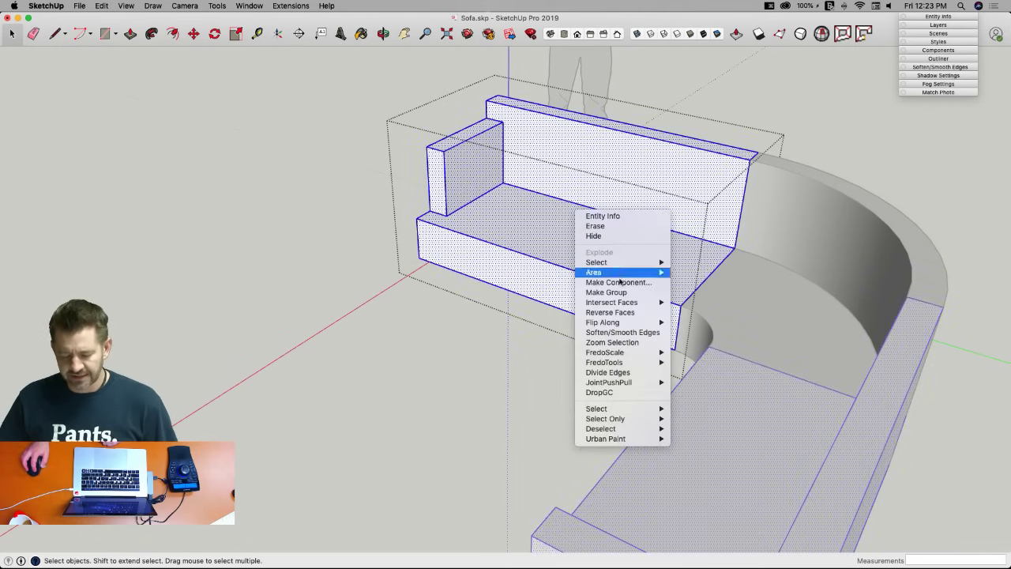
click(620, 283)
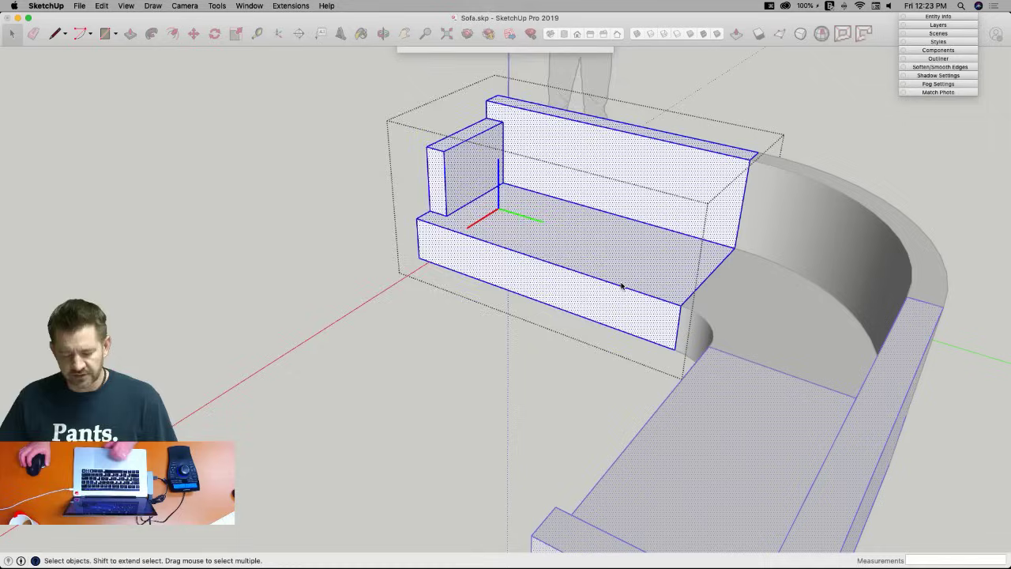
text(S)
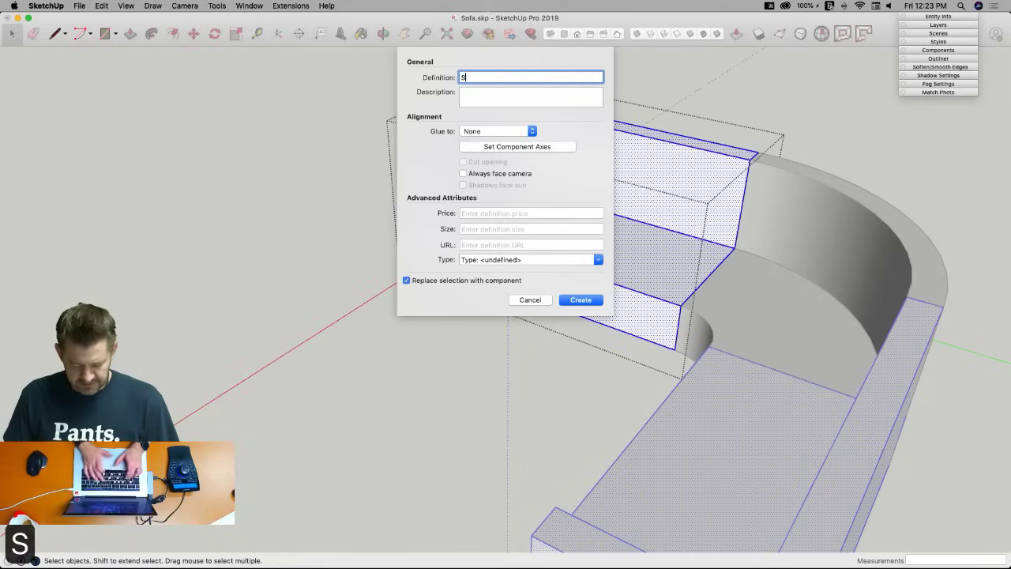
text(ide Main)
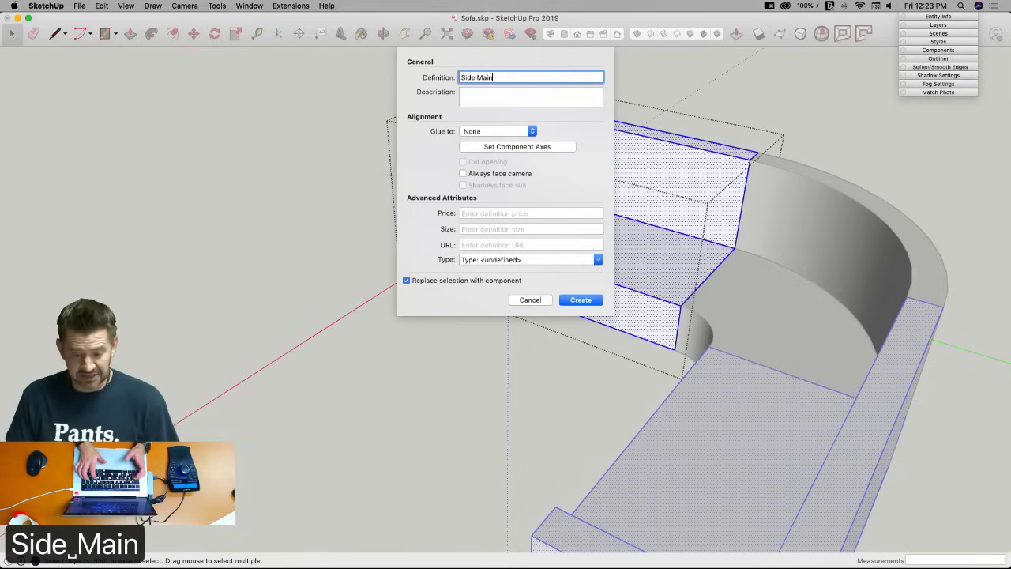
key(Return)
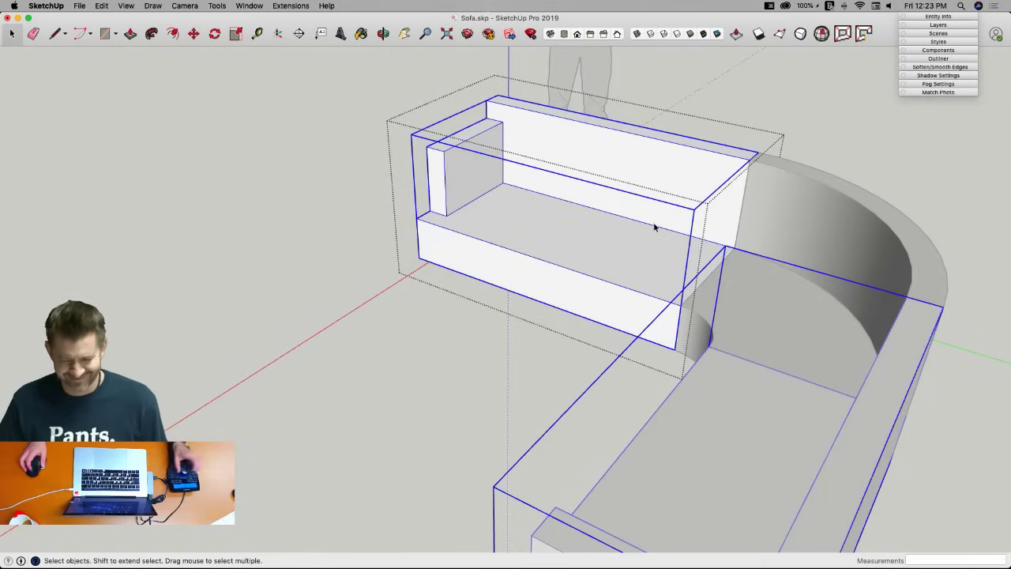
Trace the half of the side seat next to the curve, starting from the midpoint of the front edge, to form a face.
scroll(587, 219, up, 3)
scroll(600, 220, up, 5)
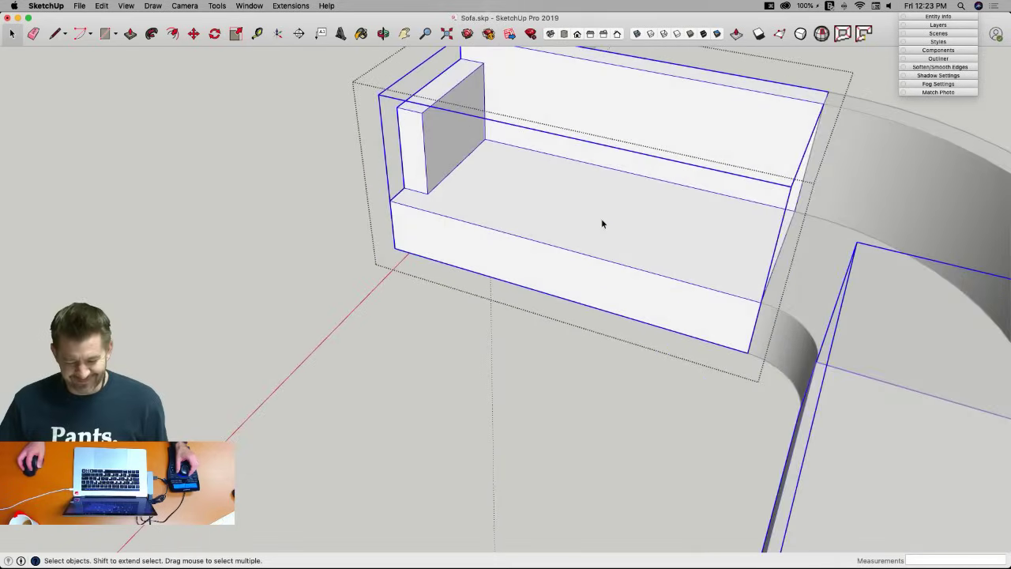
key(l)
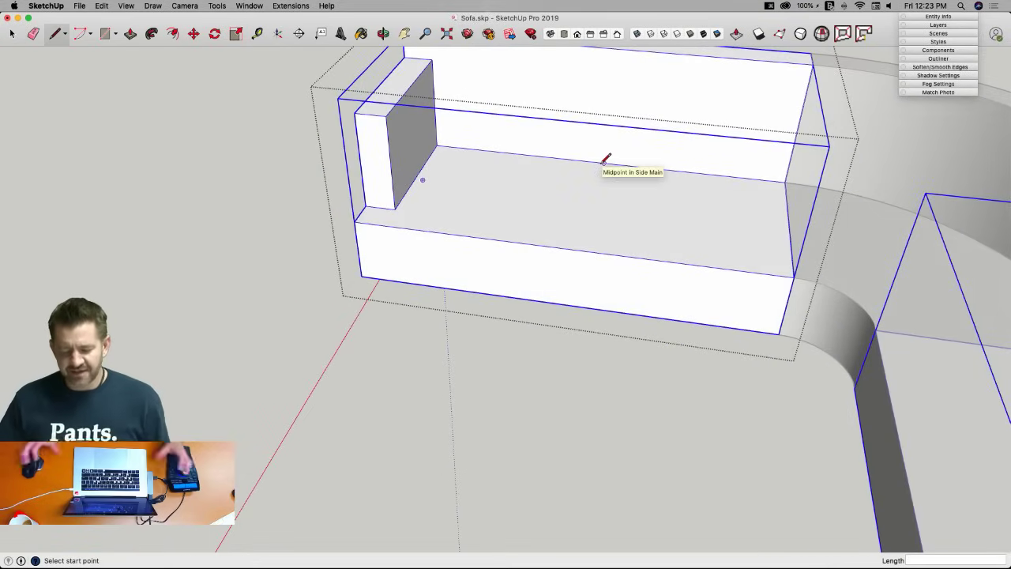
click(563, 248)
click(589, 162)
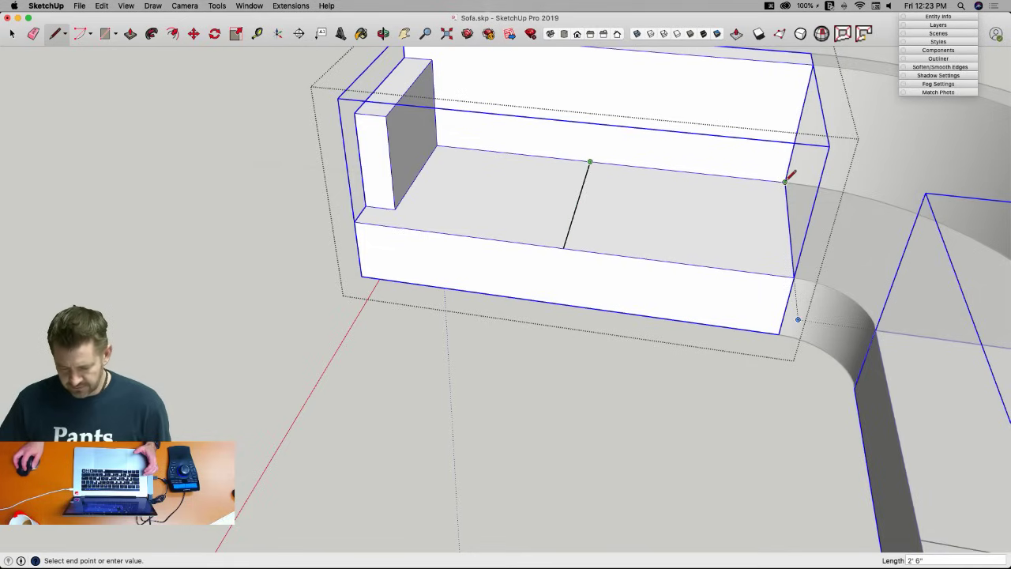
click(564, 248)
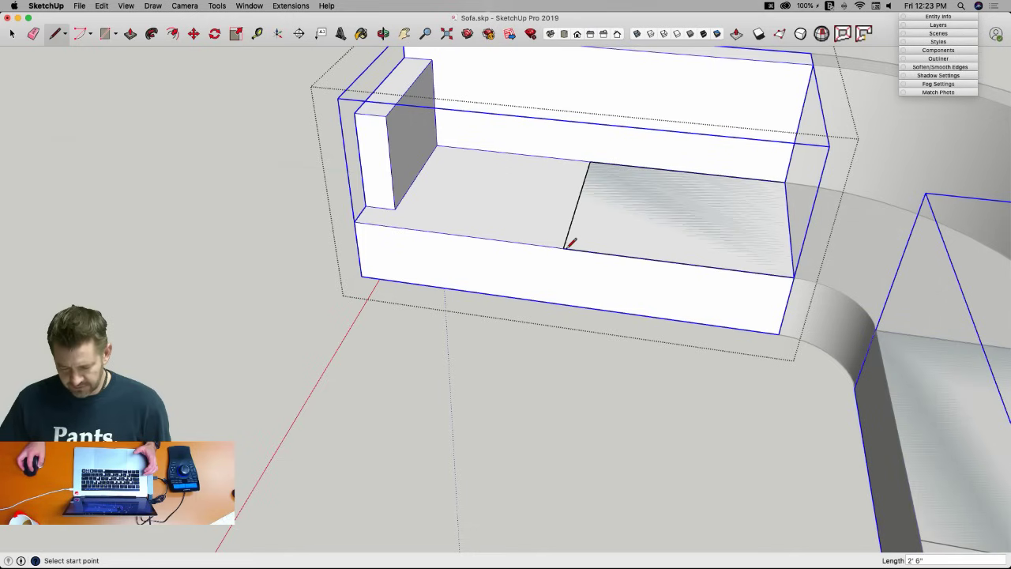
Check the cushion thickness on the reference image in Chrome, return to SketchUp, and pull the traced seat face up 4.75".
key(p)
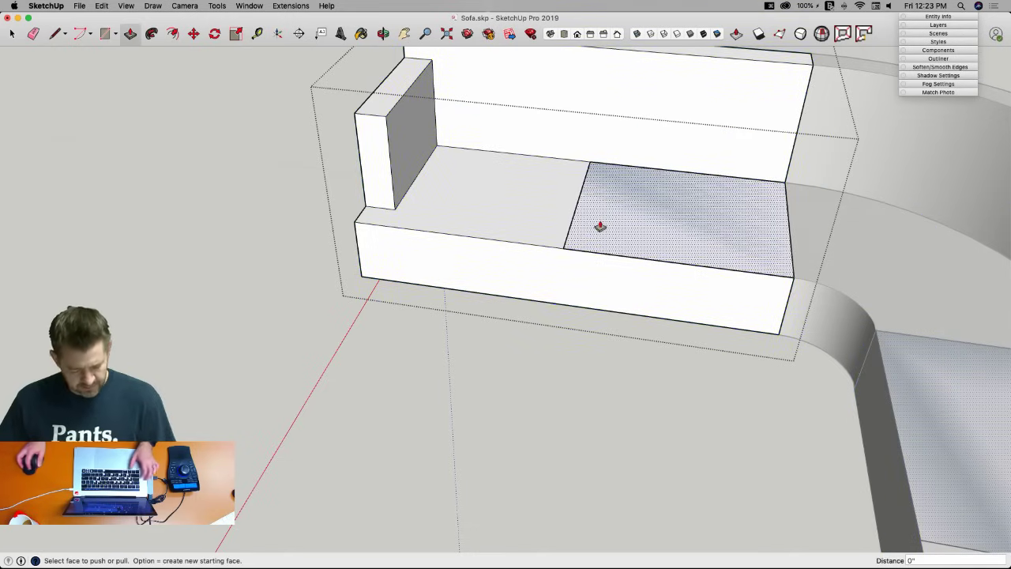
key(super+Tab)
key(super+Tab)
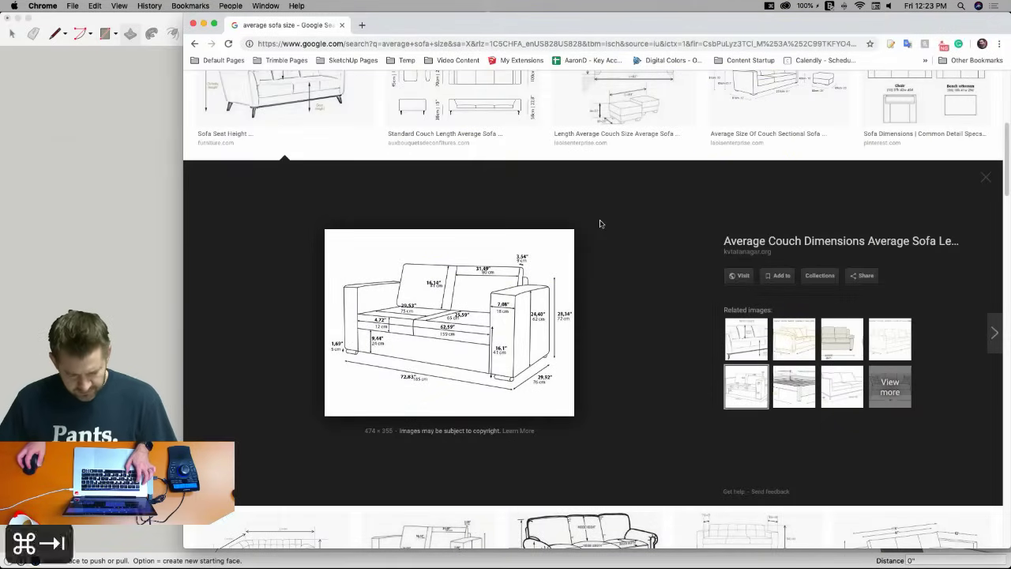
click(619, 228)
click(612, 198)
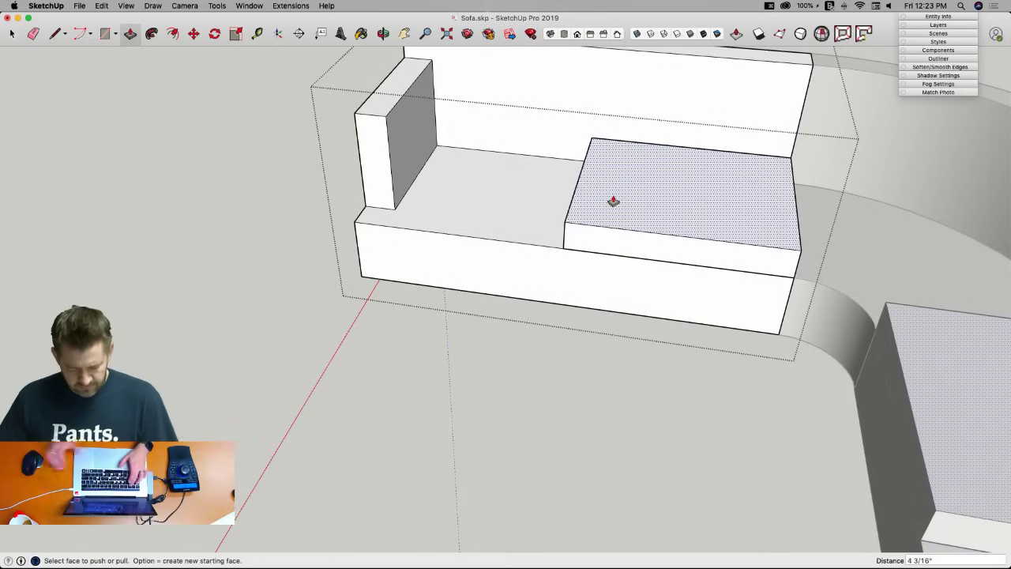
text(4.75)
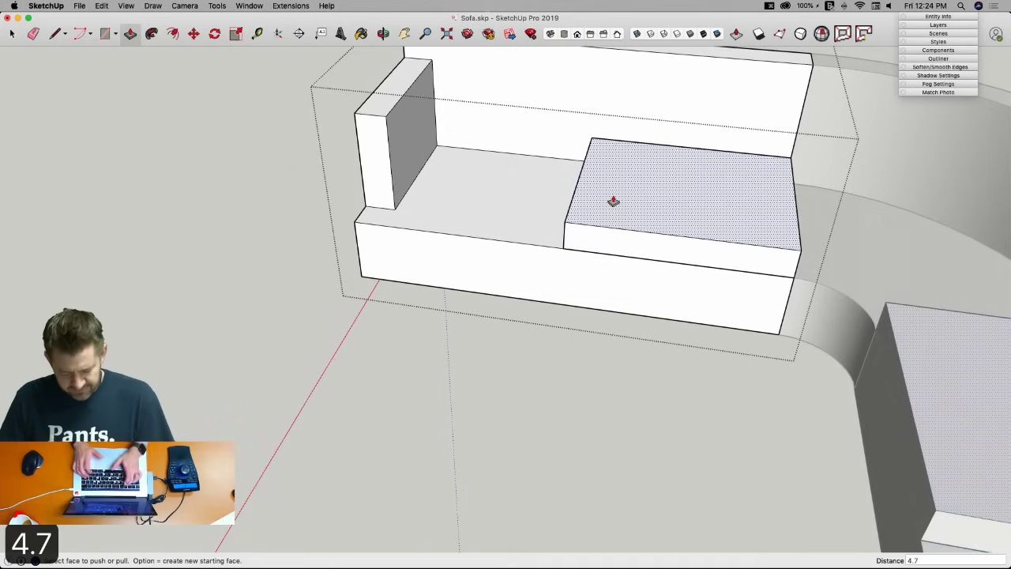
key(Return)
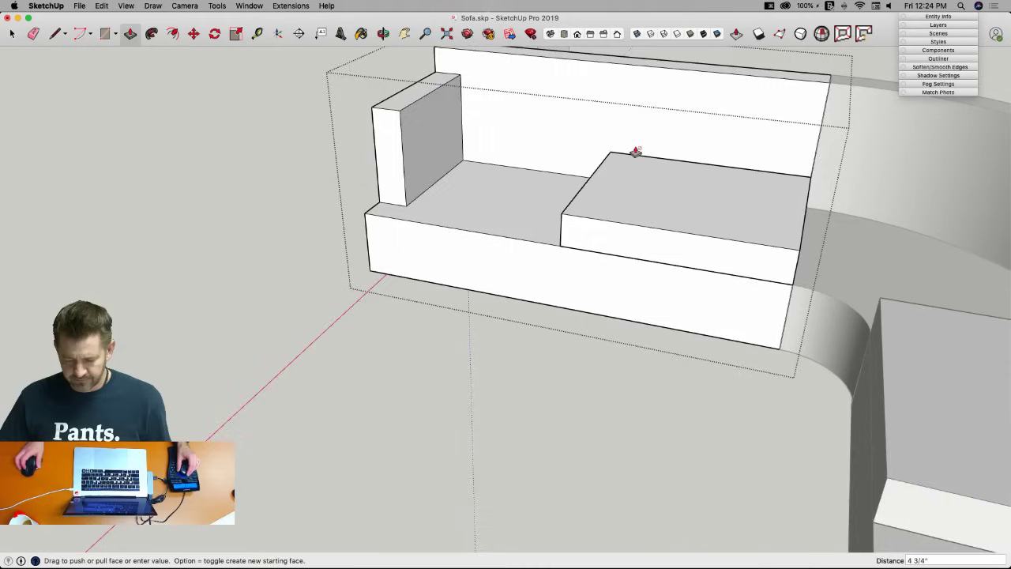
Select the whole raised cushion block and make it a component named "Side Cusion 1".
key(space)
triple_click(687, 217)
right_click(687, 218)
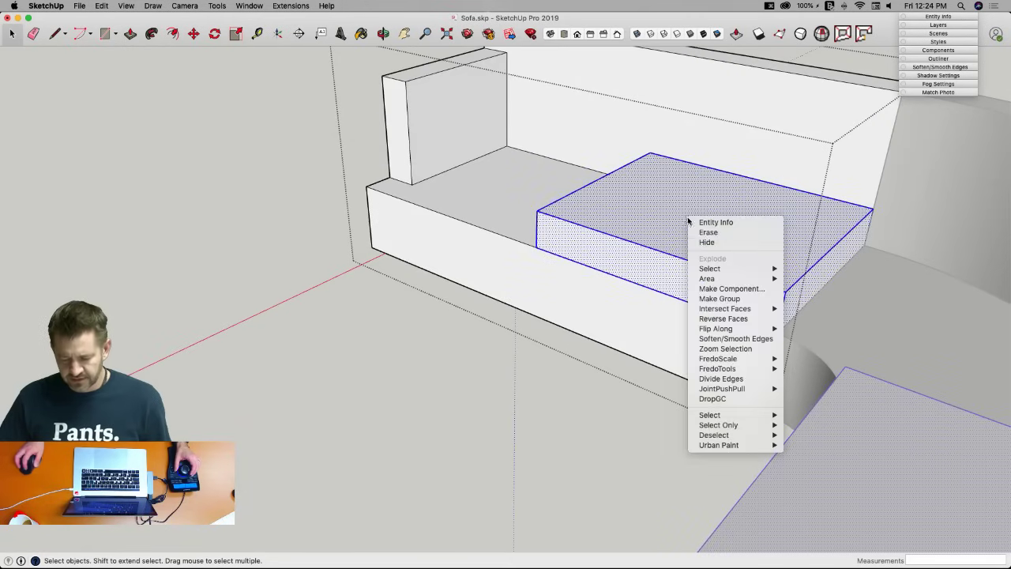
text(g)
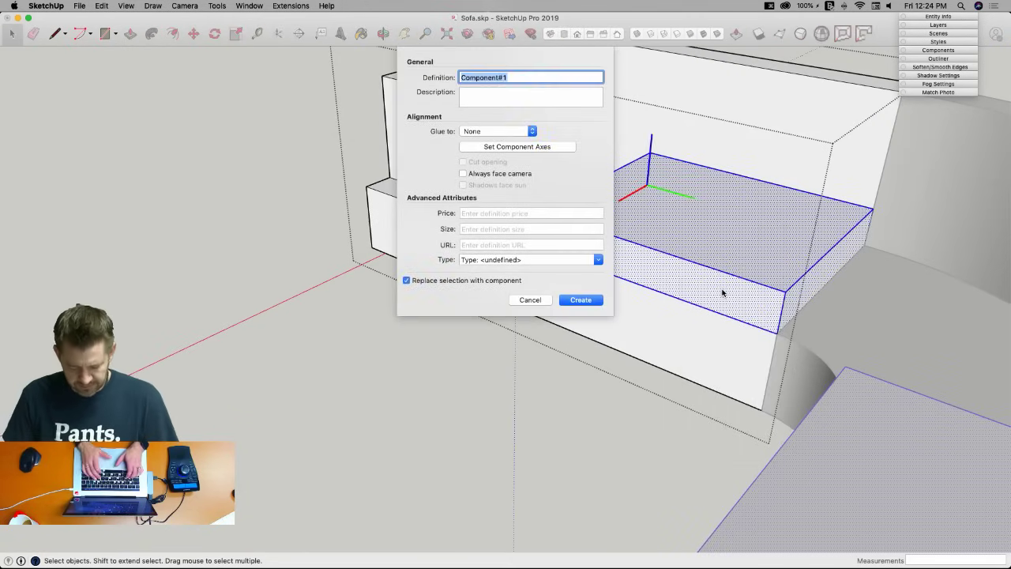
text(Side Cusion 1)
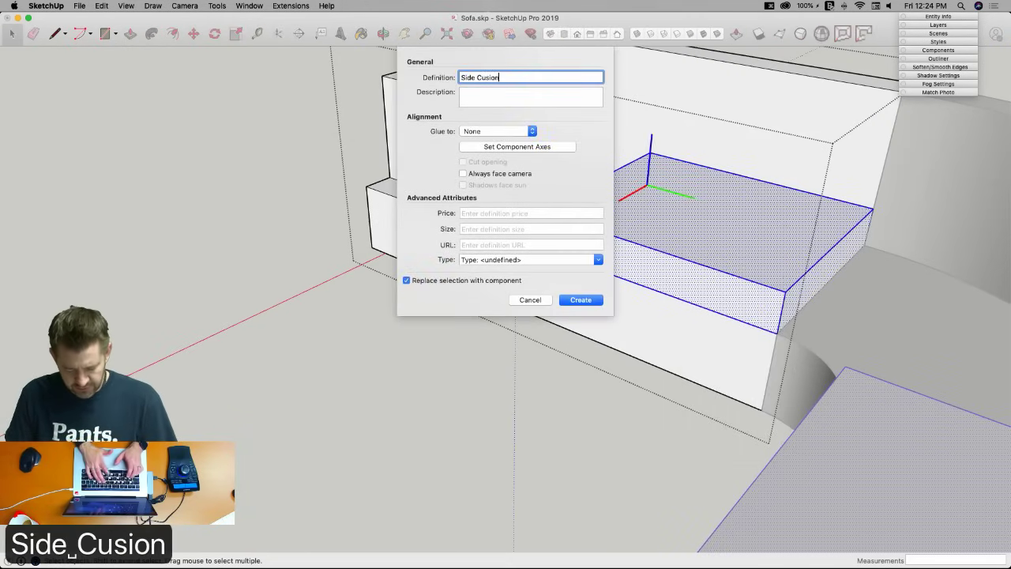
key(Return)
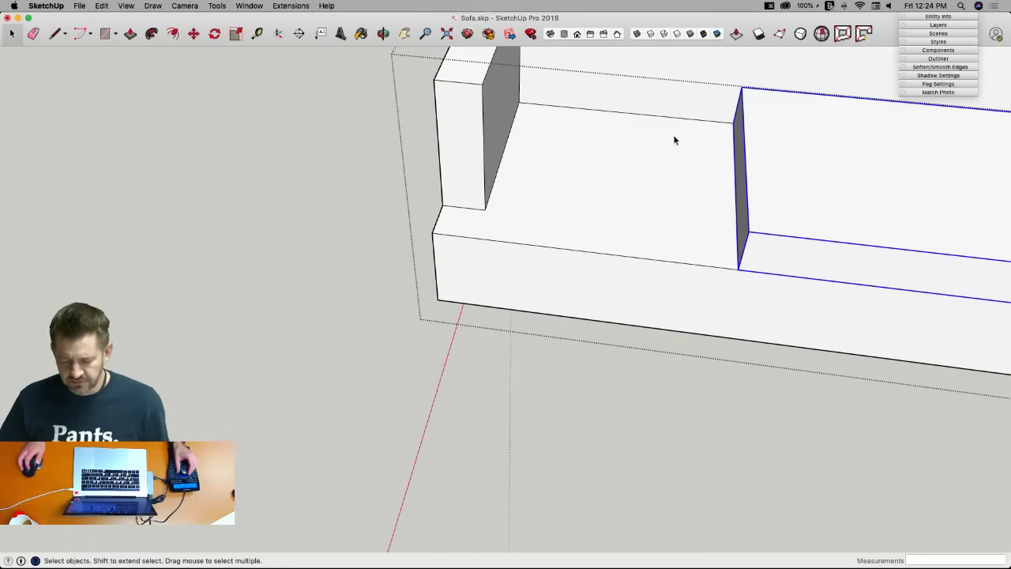
Trace the remaining seat area beside the first cushion, wrapping its outline around the front of the armrest.
key(l)
click(519, 102)
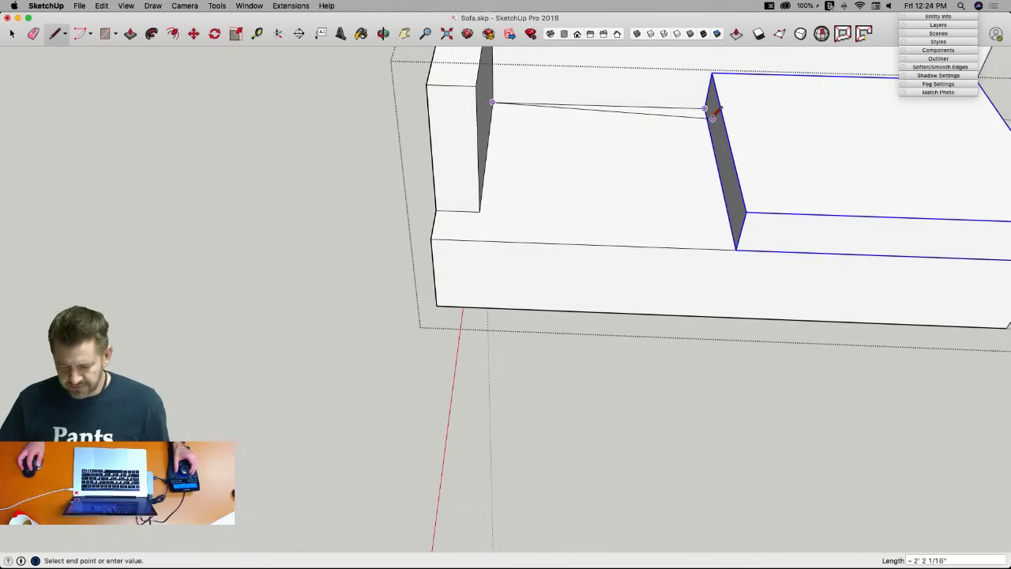
click(705, 109)
click(736, 250)
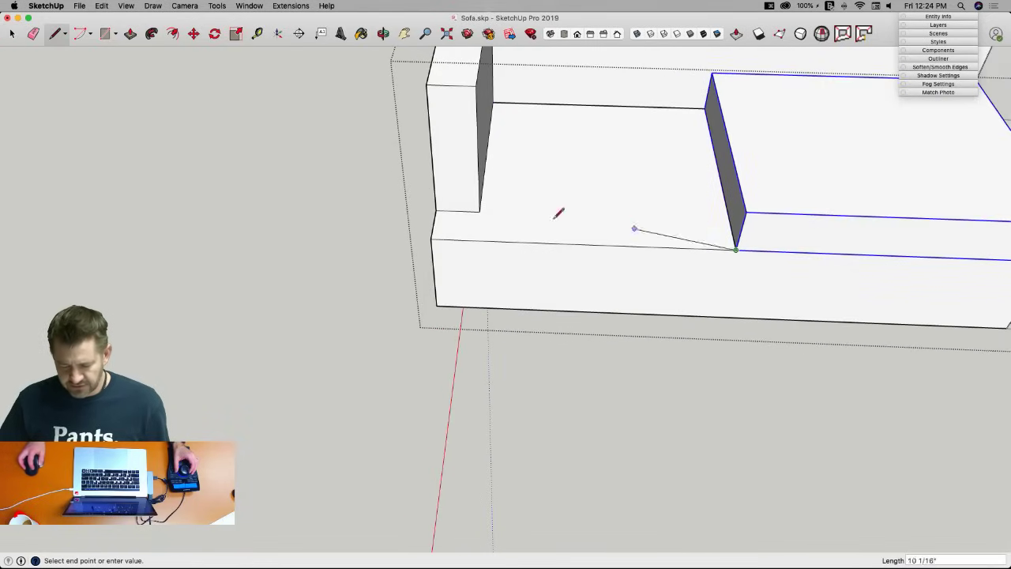
click(430, 239)
click(435, 211)
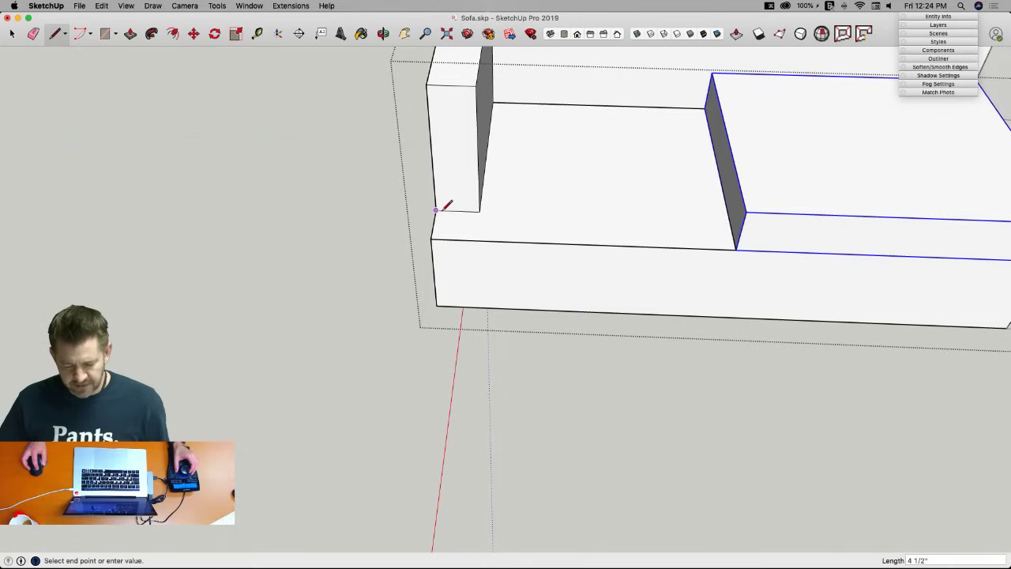
click(479, 211)
click(491, 106)
Pull the traced face beside the armrest up 4 3/4" to match the top of the first cushion.
middle_drag(499, 97, 621, 187)
key(p)
click(621, 187)
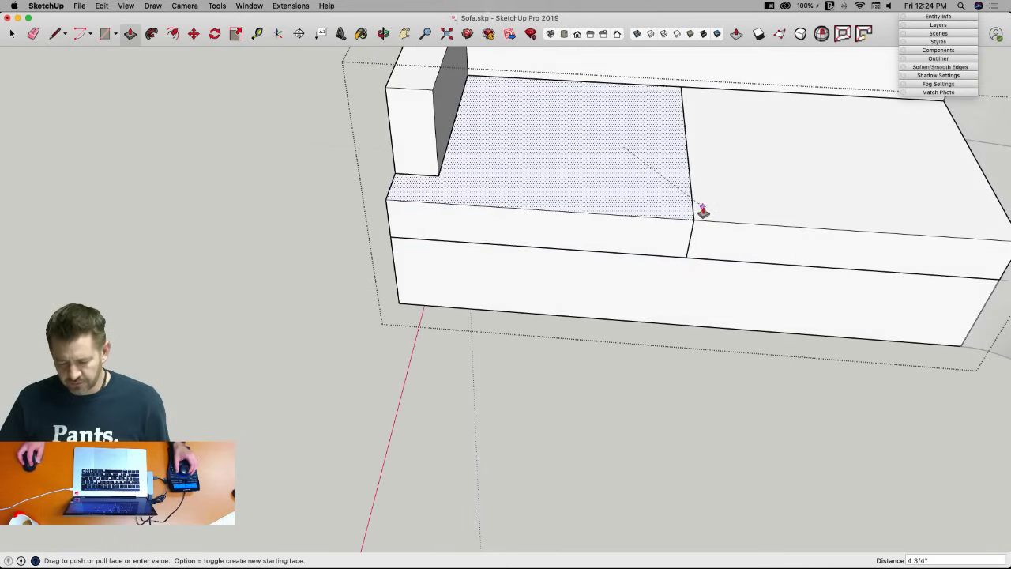
click(700, 209)
Select the whole cushion block beside the armrest and make it a component named "Side Cusion 2".
key(space)
middle_drag(695, 194, 592, 215)
triple_click(592, 215)
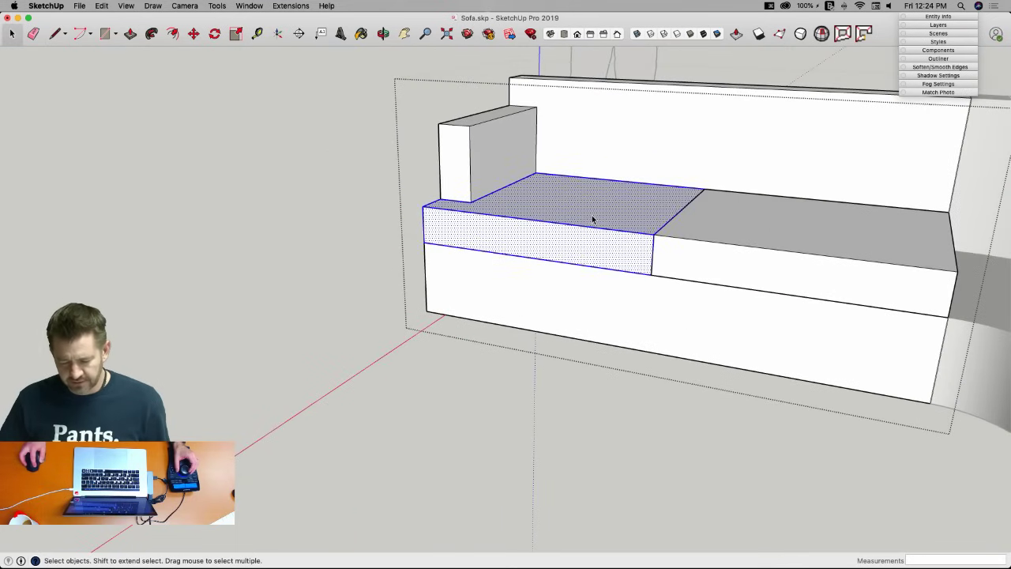
right_click(592, 215)
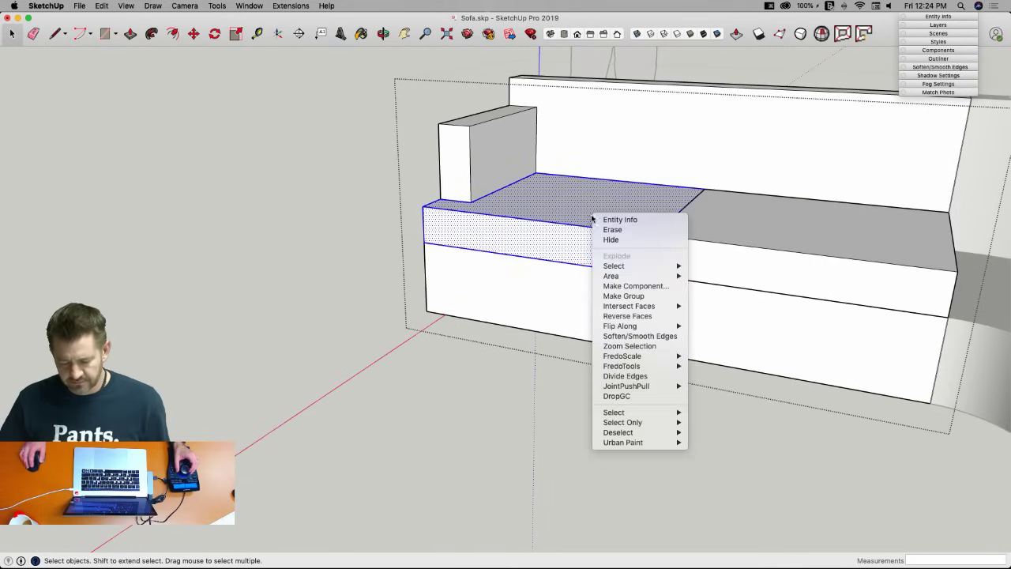
click(645, 286)
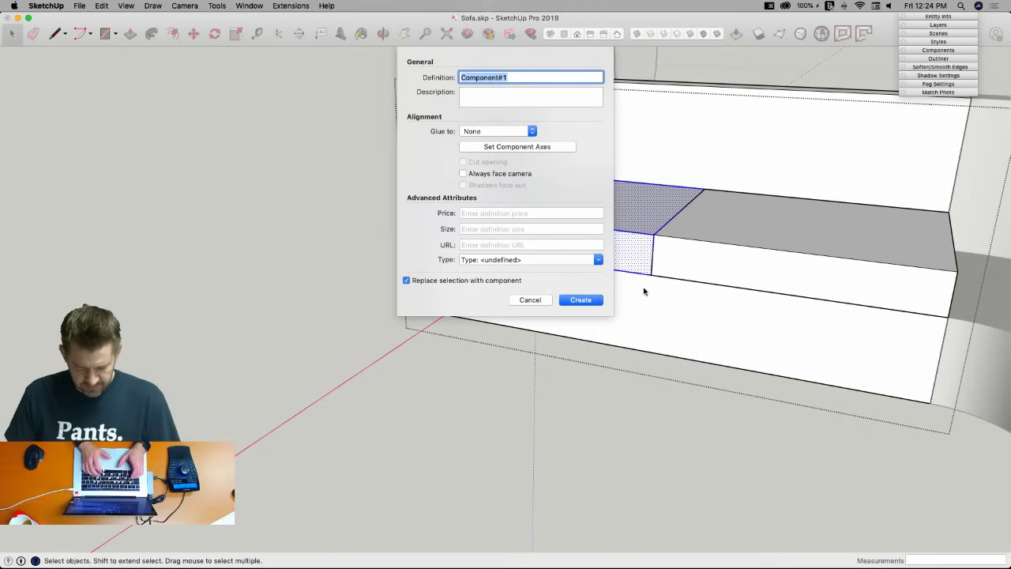
text(Side Cus)
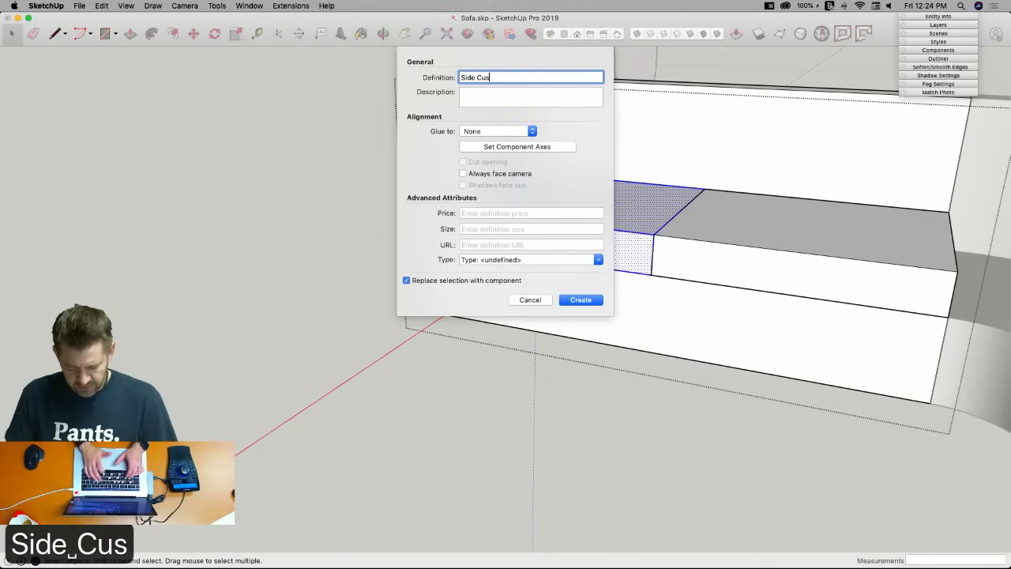
text(ion 2)
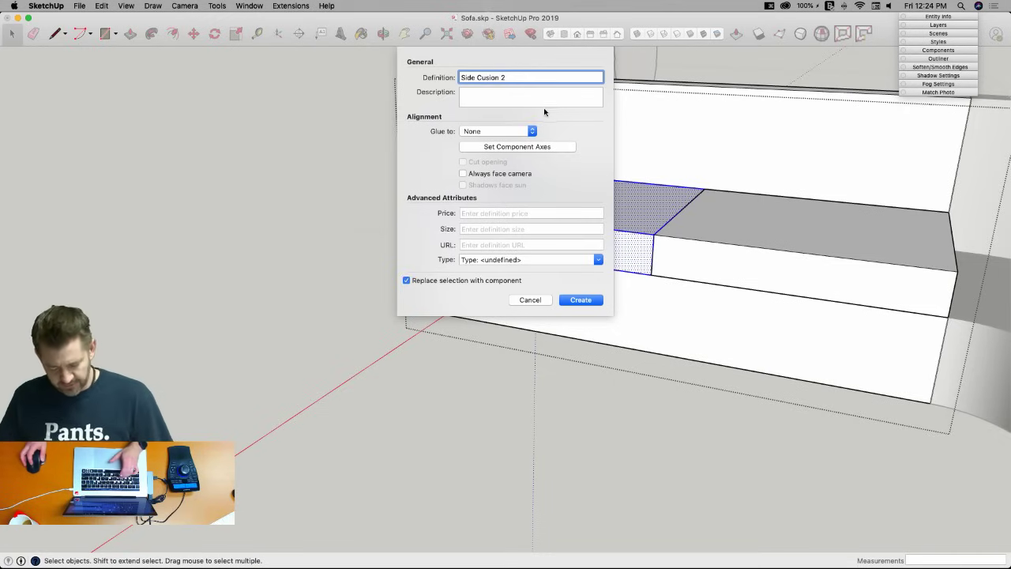
click(582, 299)
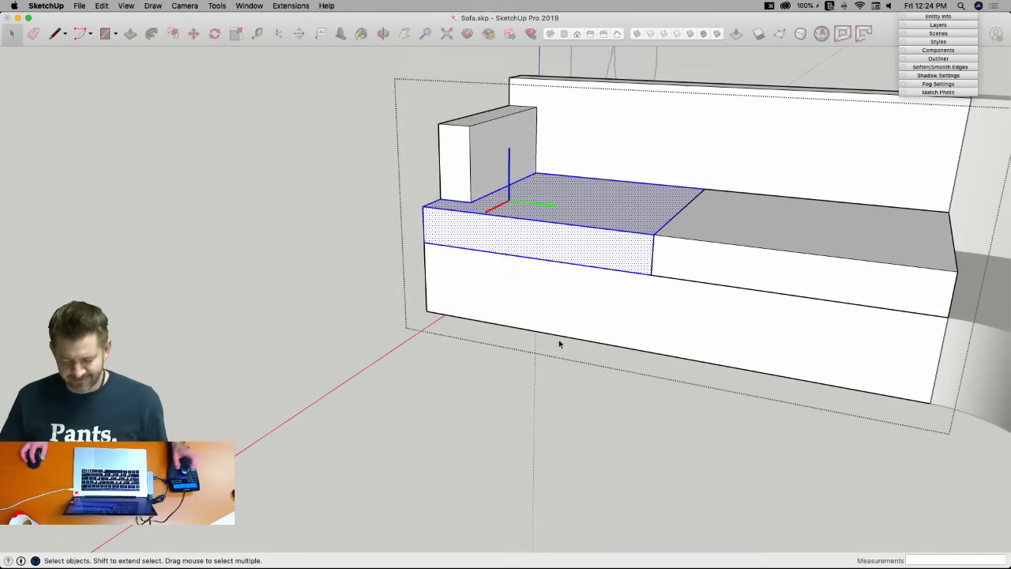
Open the curved middle section for editing and explode the nested object that holds its geometry.
click(315, 249)
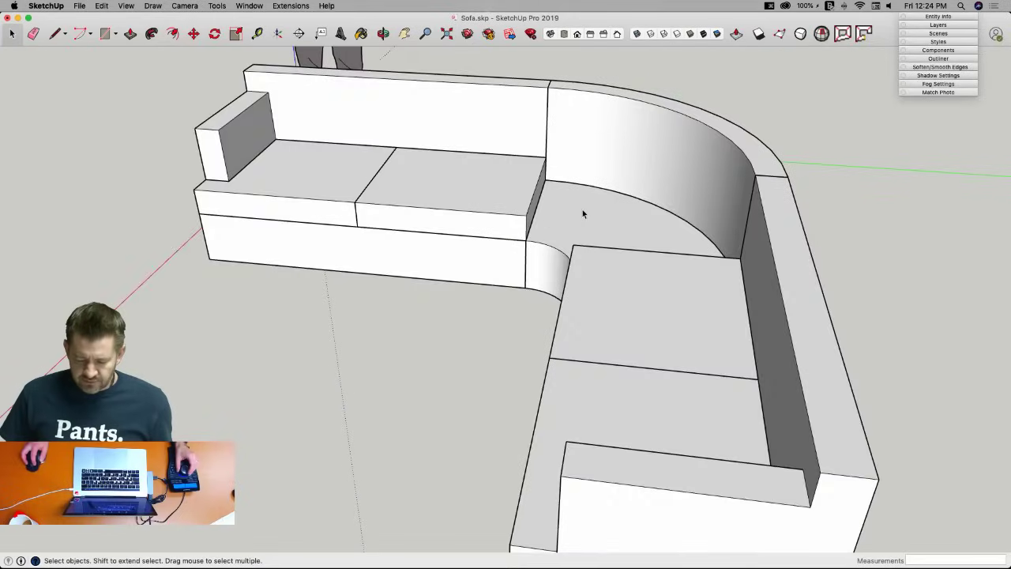
double_click(582, 210)
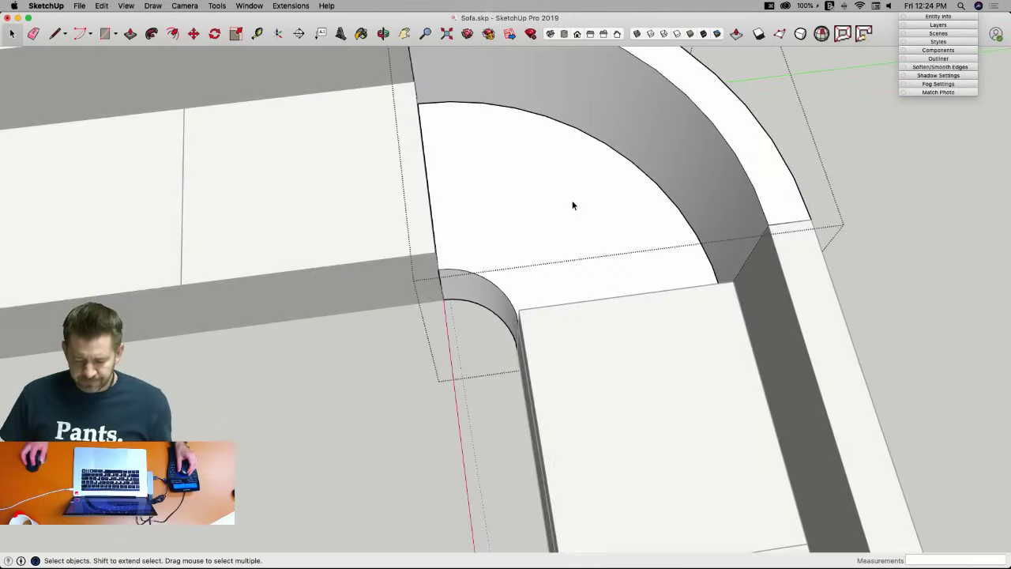
key(super+shift+v)
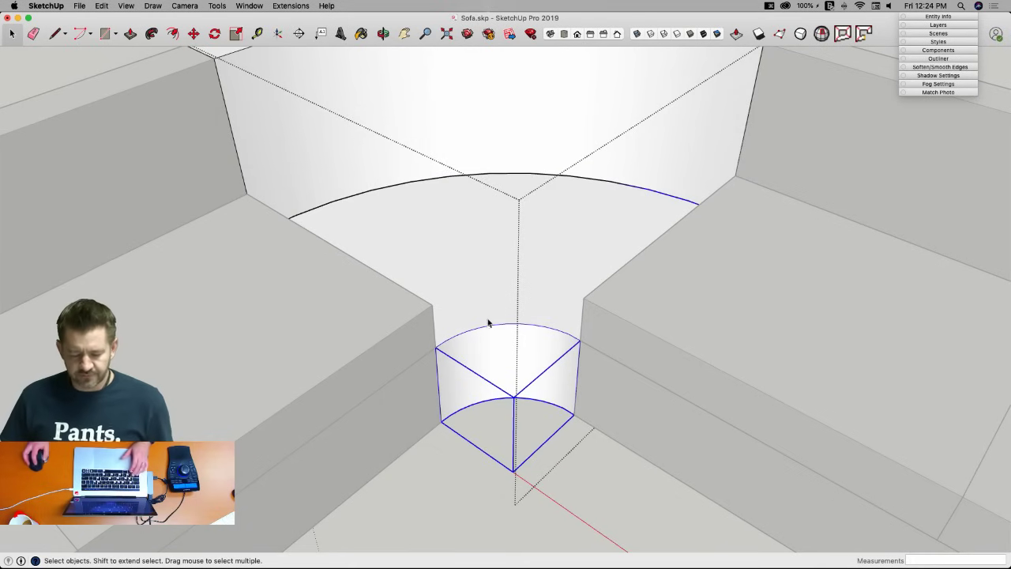
scroll(488, 319, up, 2)
scroll(488, 319, down, 4)
triple_click(492, 172)
right_click(506, 186)
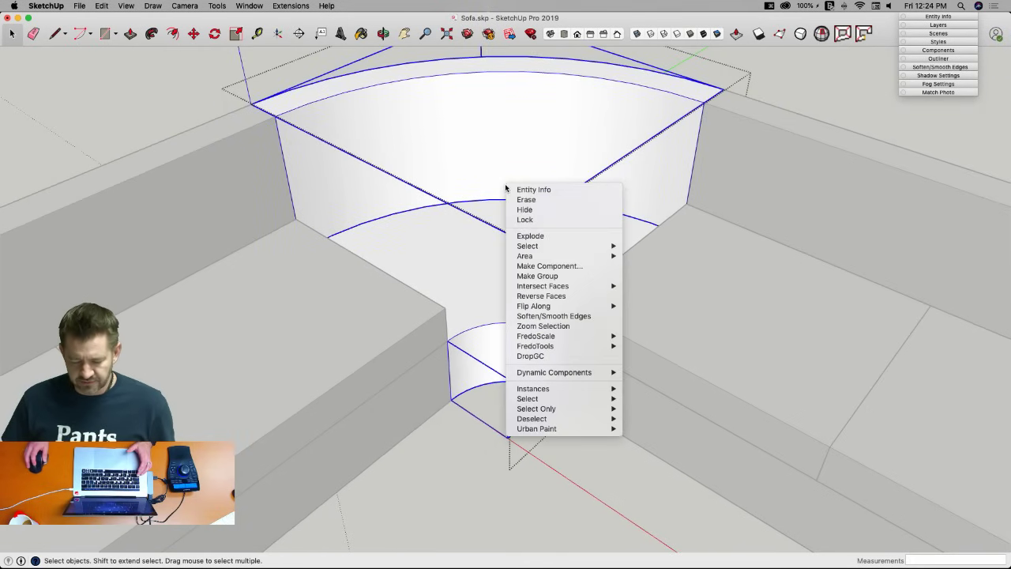
click(528, 235)
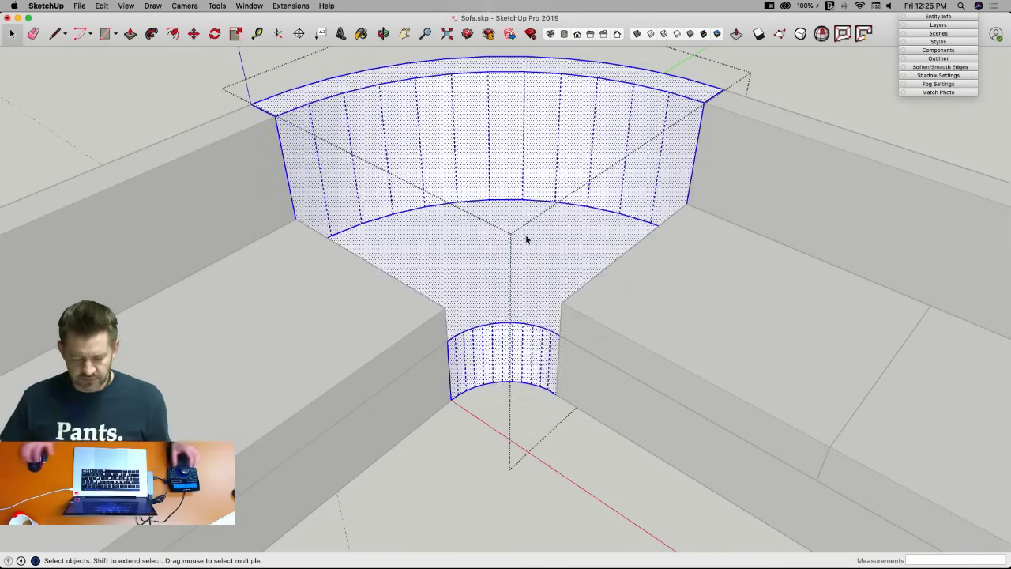
Select all the exploded geometry of the curved middle section and make it a component named "Middle Main".
key(e)
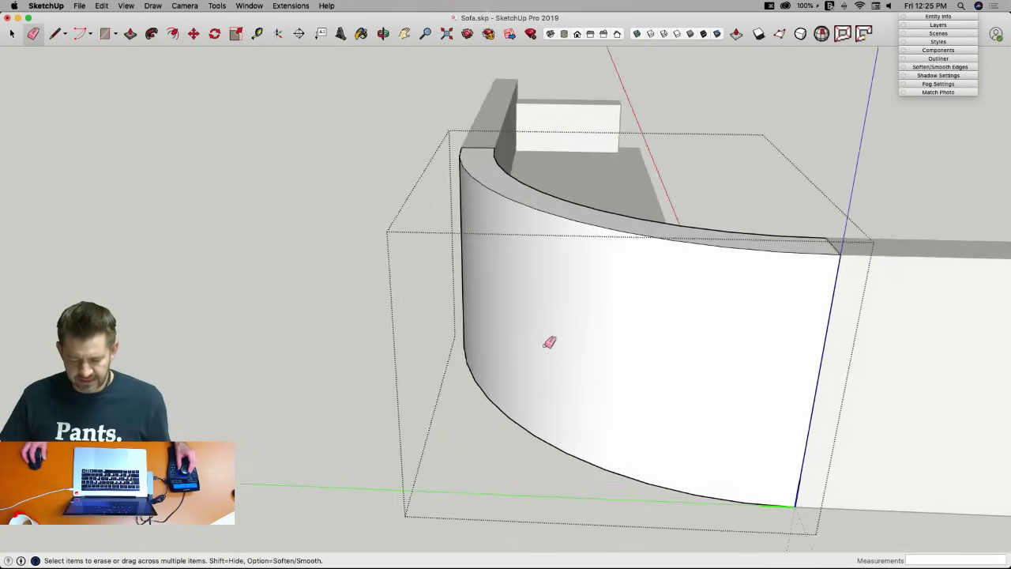
key(space)
triple_click(548, 353)
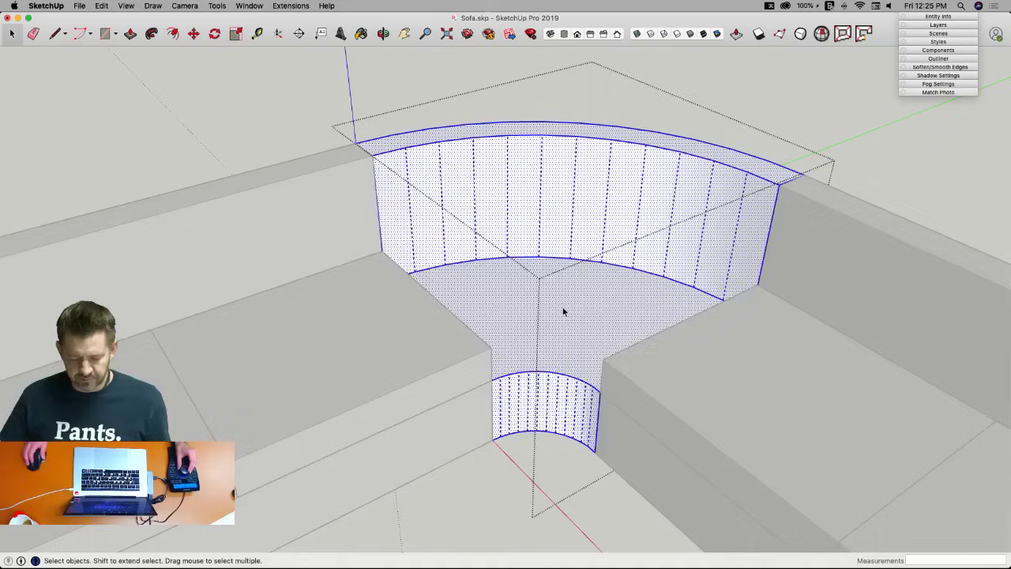
right_click(563, 314)
click(596, 372)
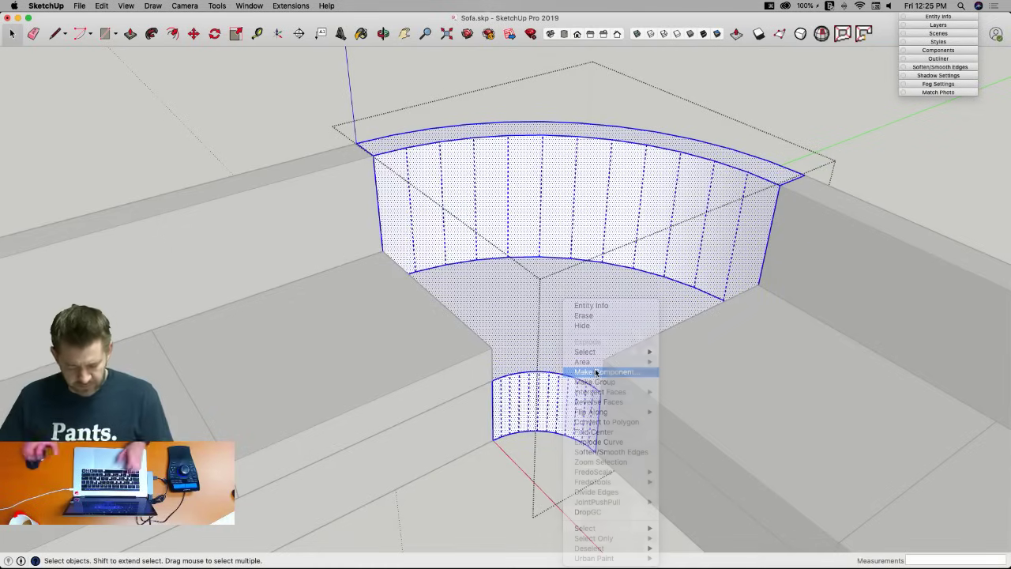
text(M)
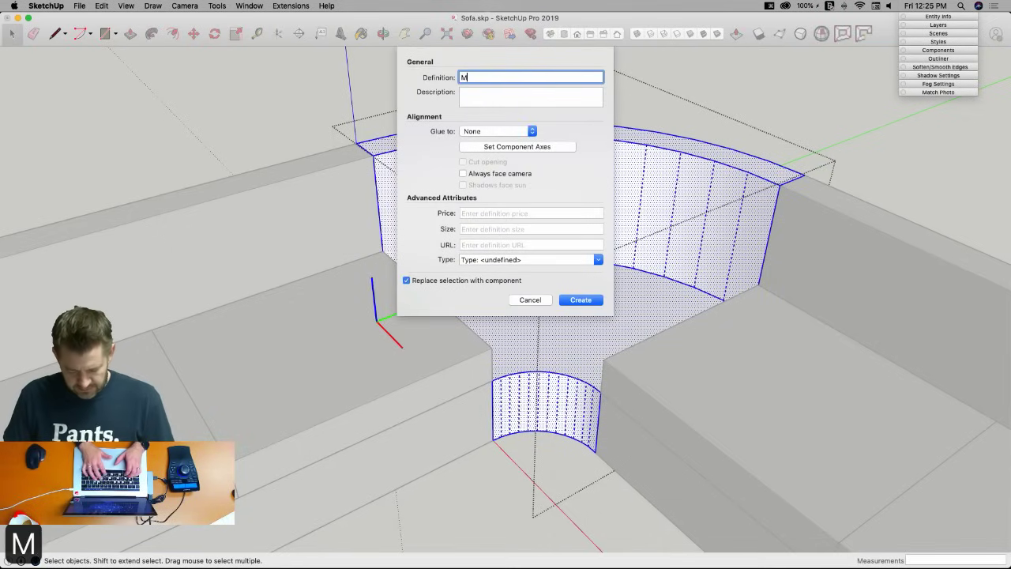
text(iddle Main)
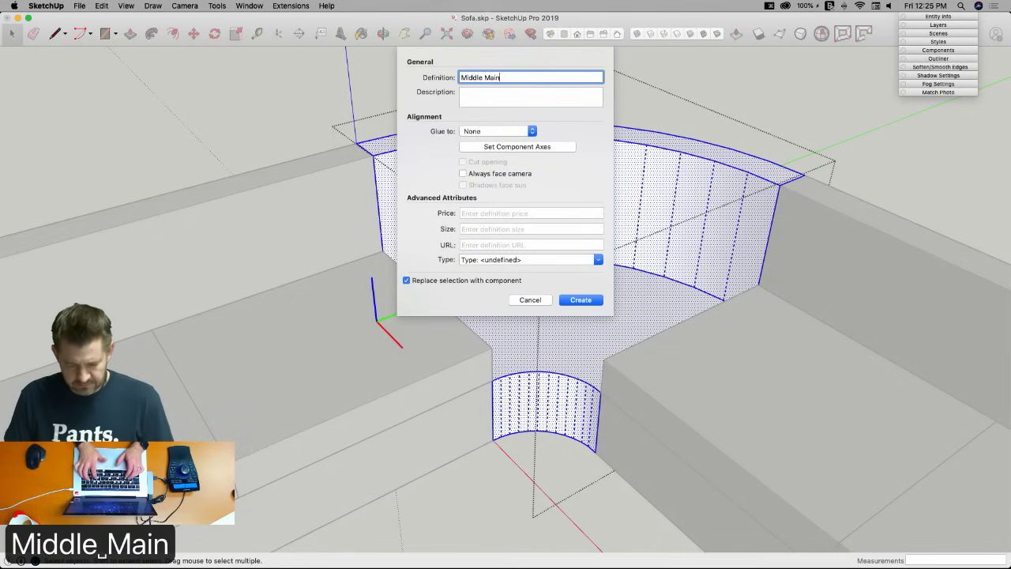
key(Return)
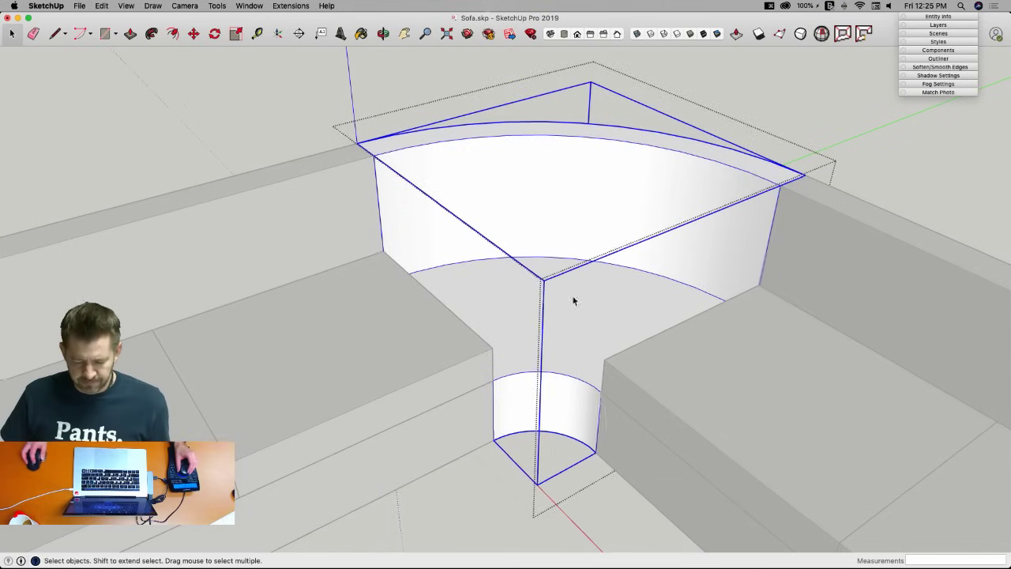
scroll(537, 268, up, 10)
middle_drag(463, 269, 433, 251)
key(l)
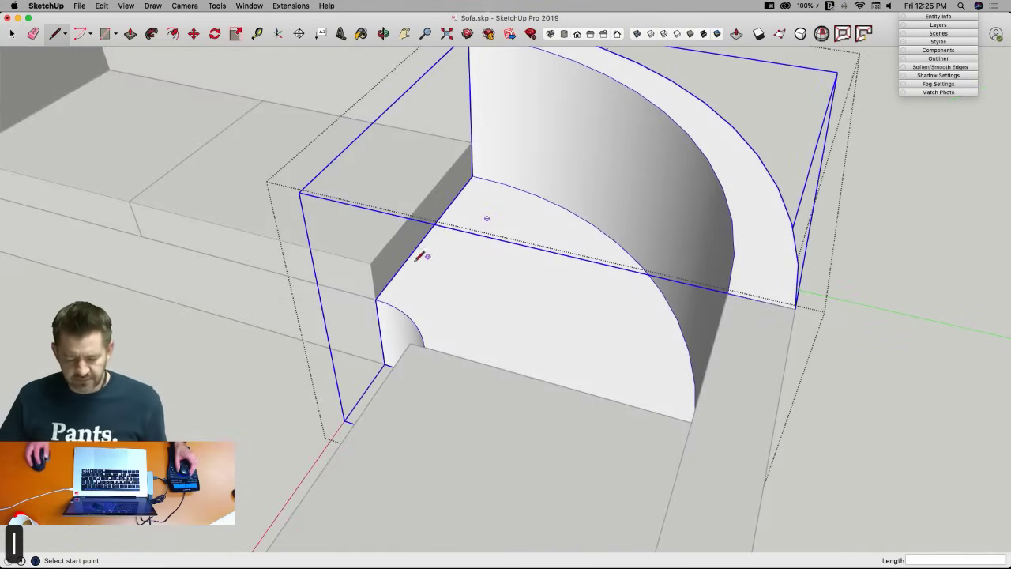
middle_drag(508, 176, 725, 269)
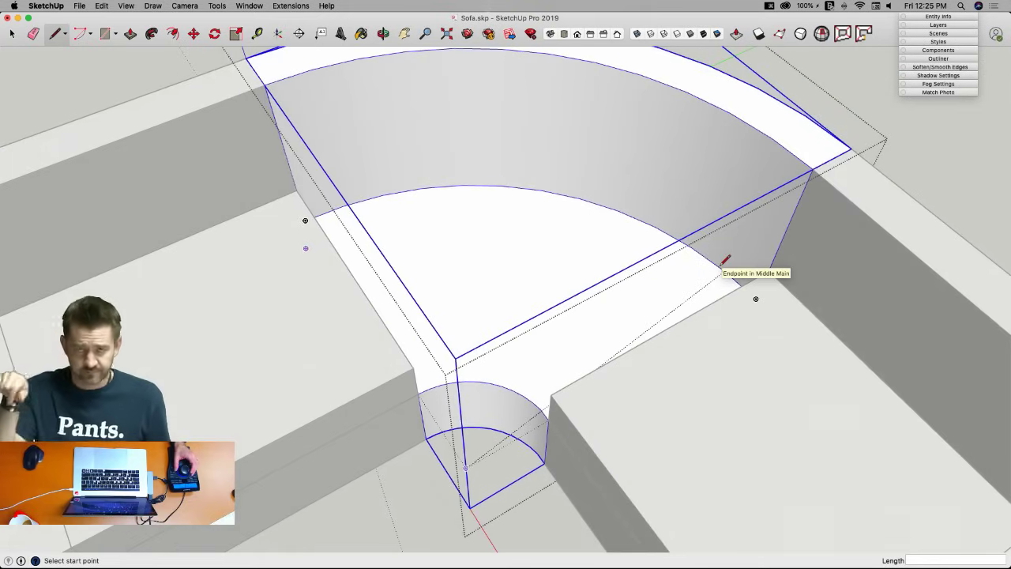
scroll(723, 264, up, 5)
key(space)
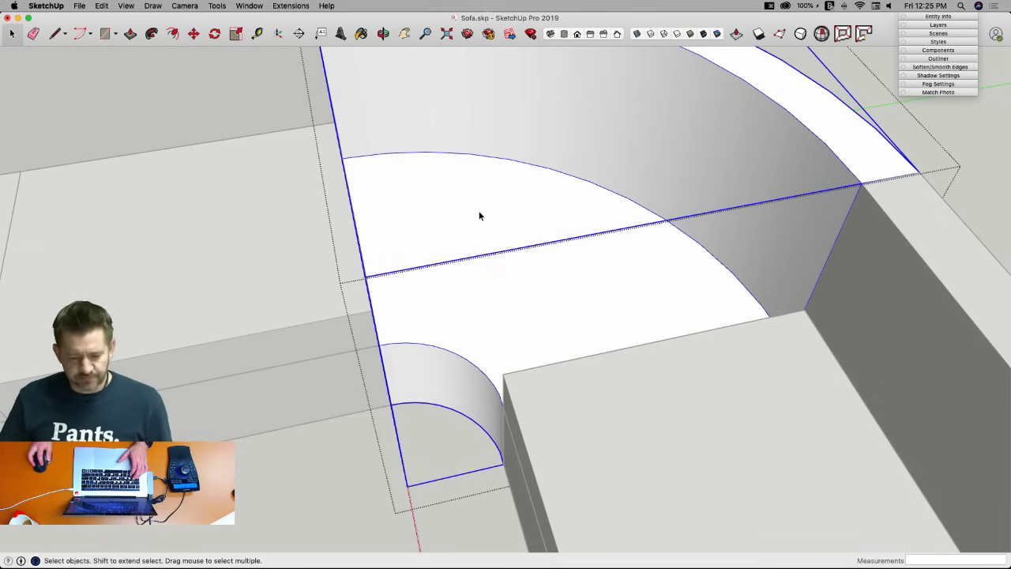
Copy the seat face inside Middle Main and paste it in place outside that component, within the middle section.
key(Delete)
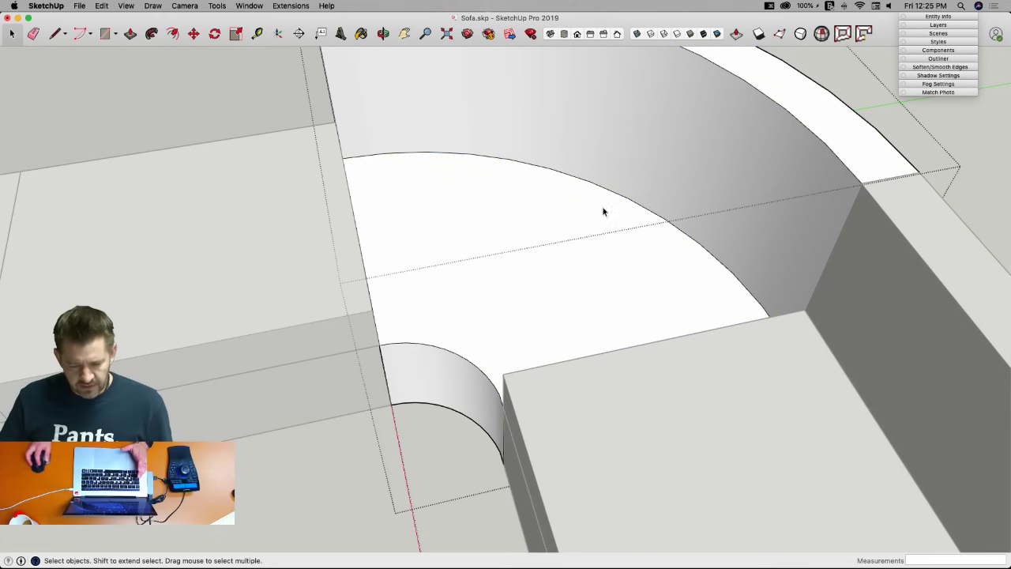
click(489, 204)
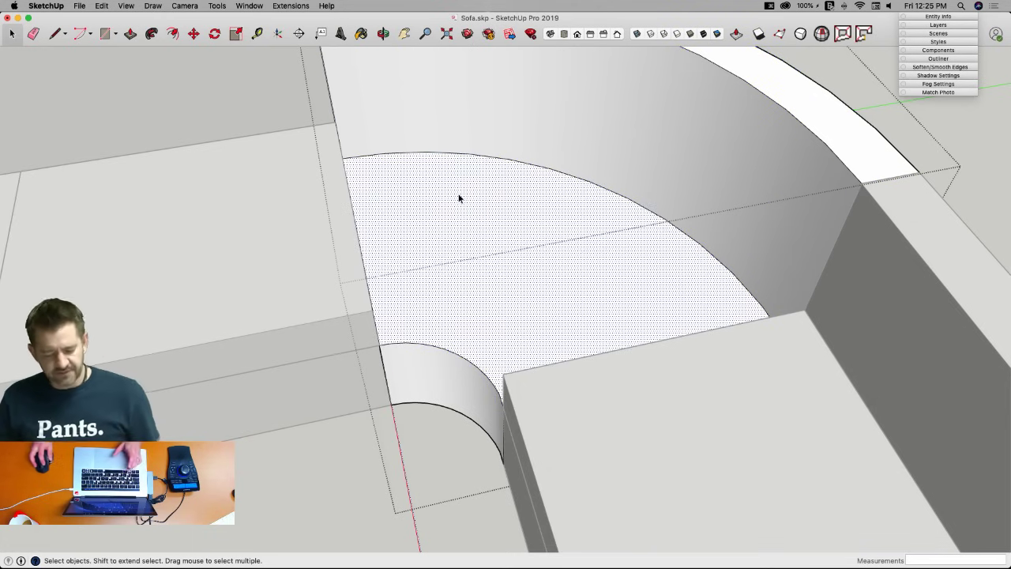
key(super+c)
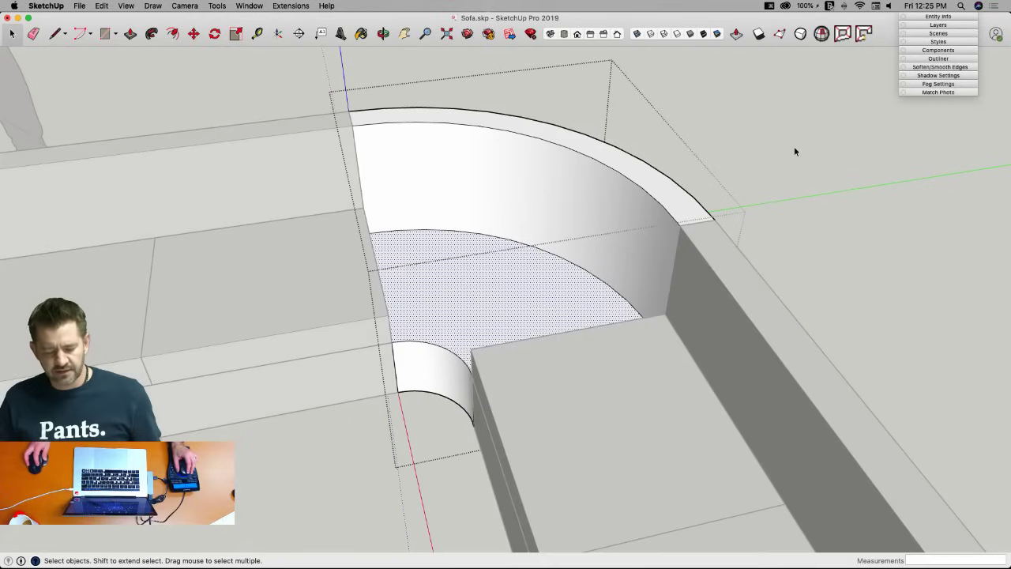
click(794, 147)
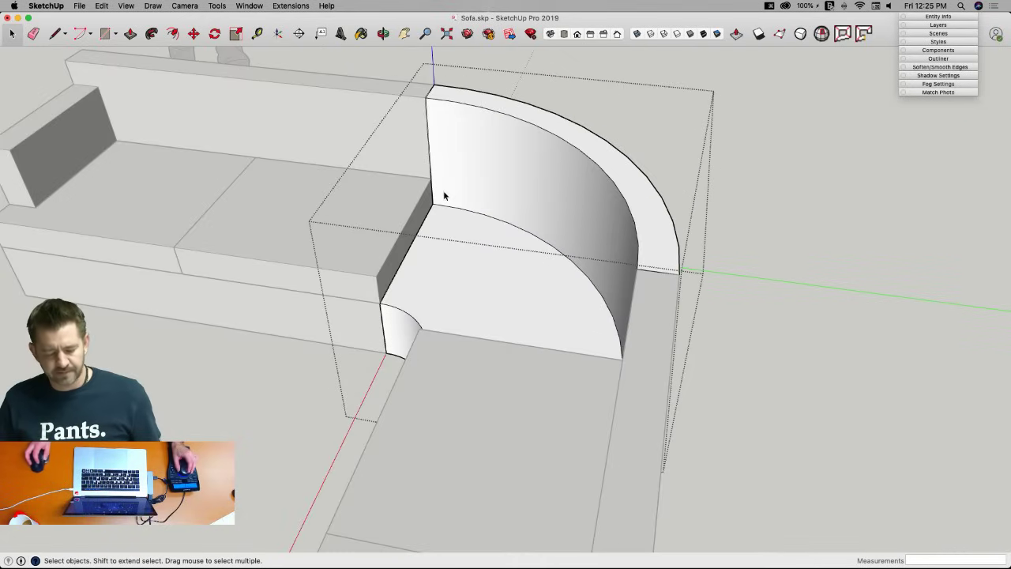
click(102, 6)
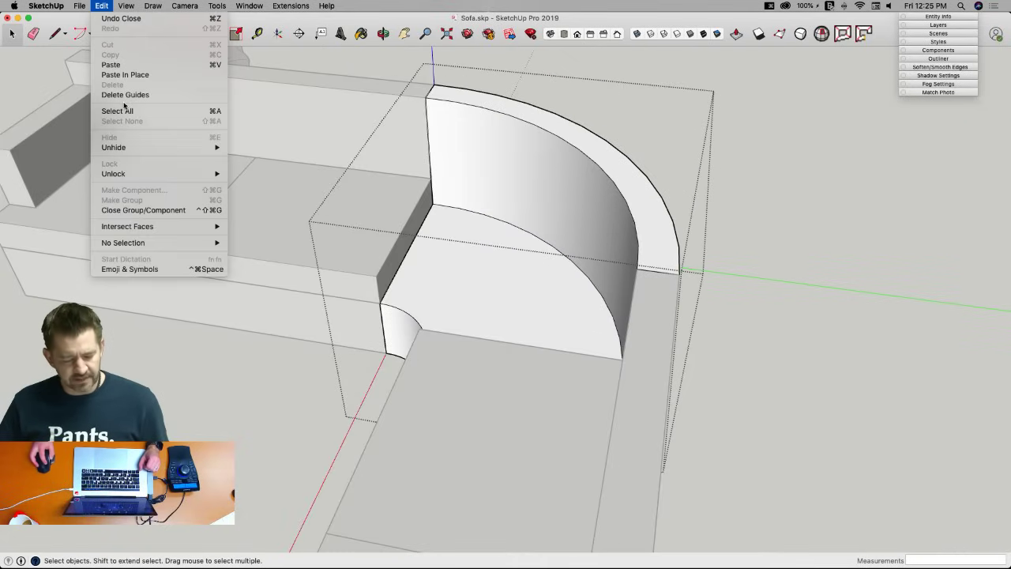
click(125, 75)
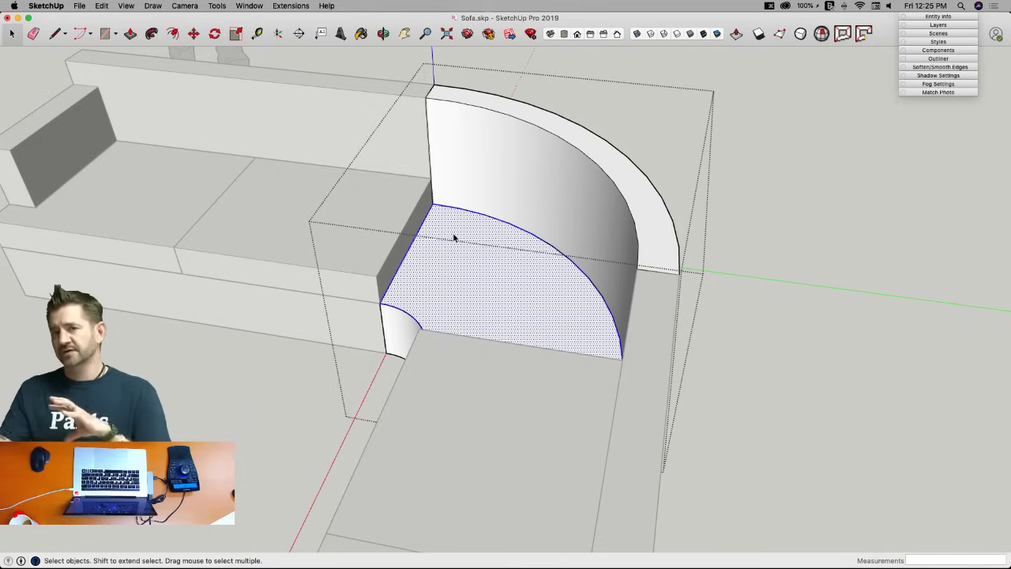
Pull the pasted seat face up 4 3/4" to match the neighbouring cushions and make the block a component named "Middle Cushion".
key(p)
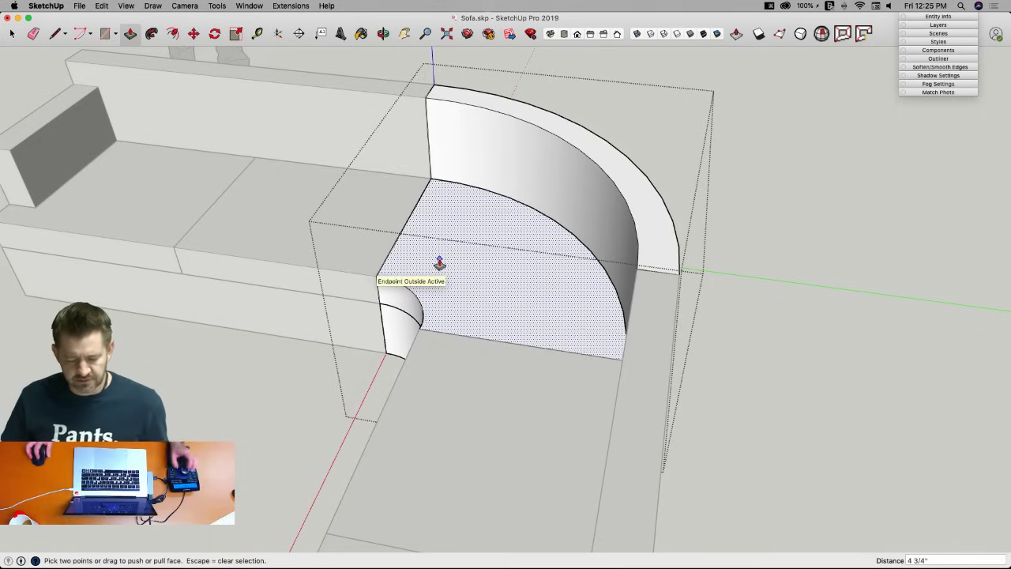
key(space)
double_click(431, 267)
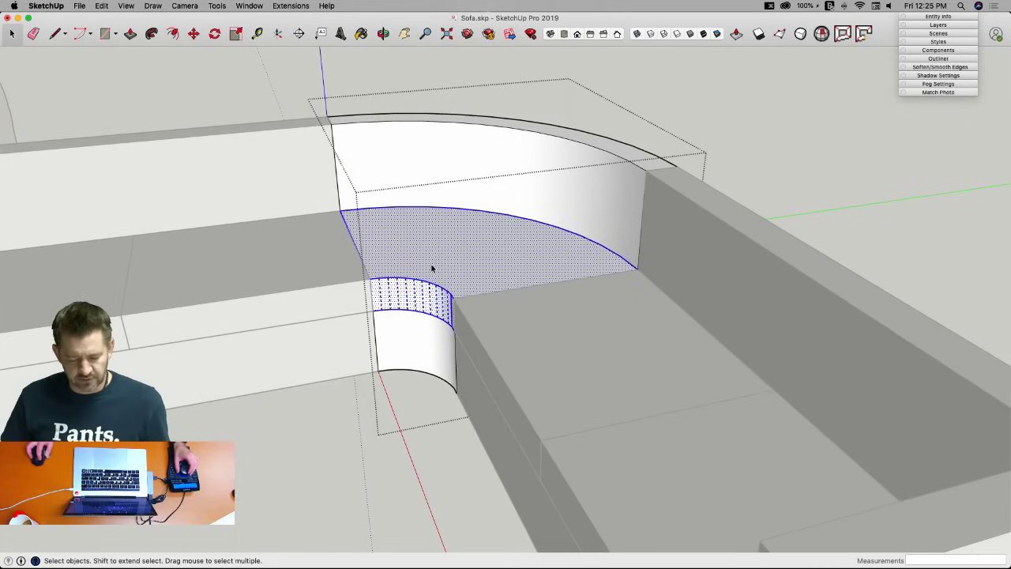
right_click(431, 266)
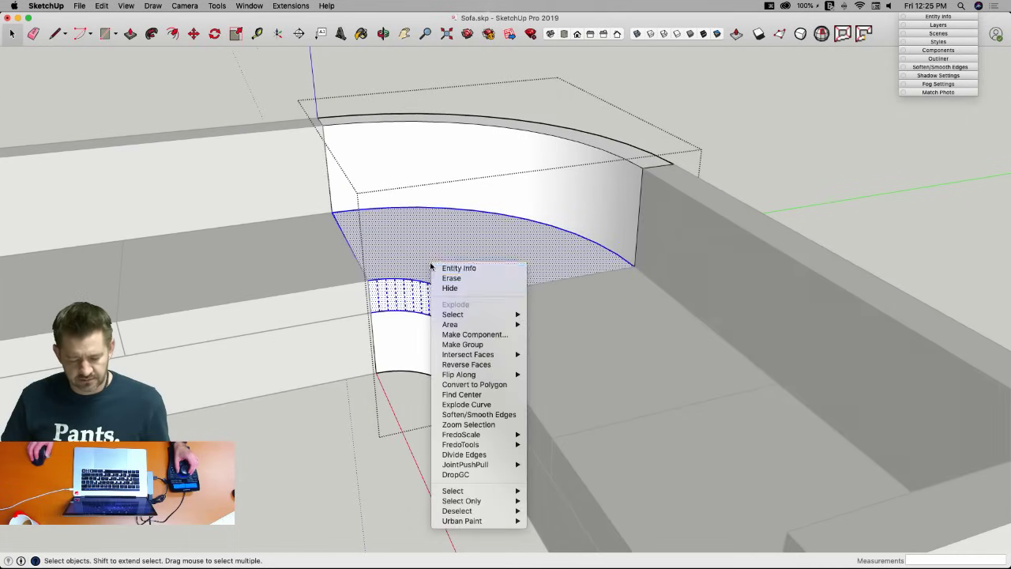
click(474, 334)
text(Mid)
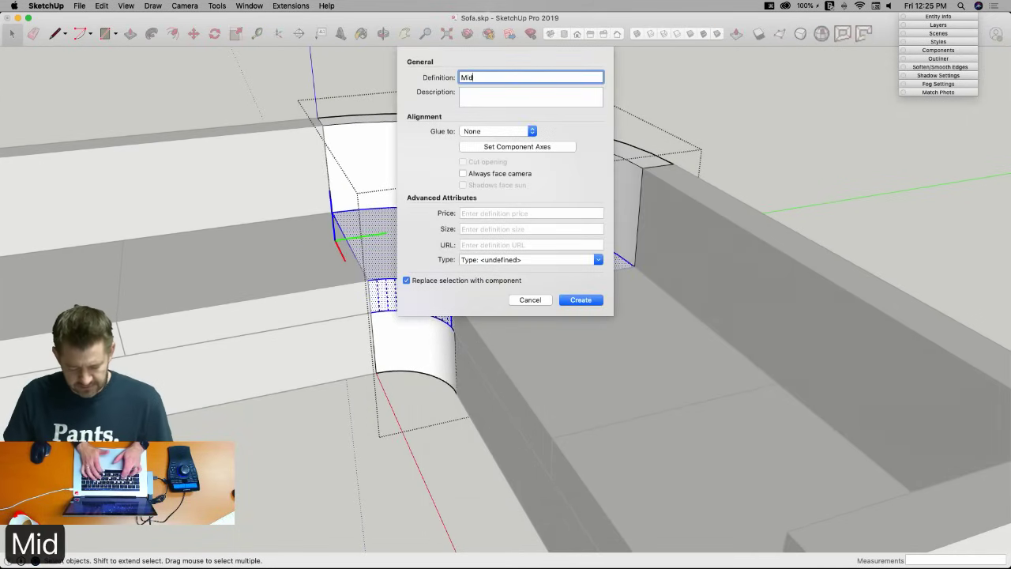
text(dle Cushion)
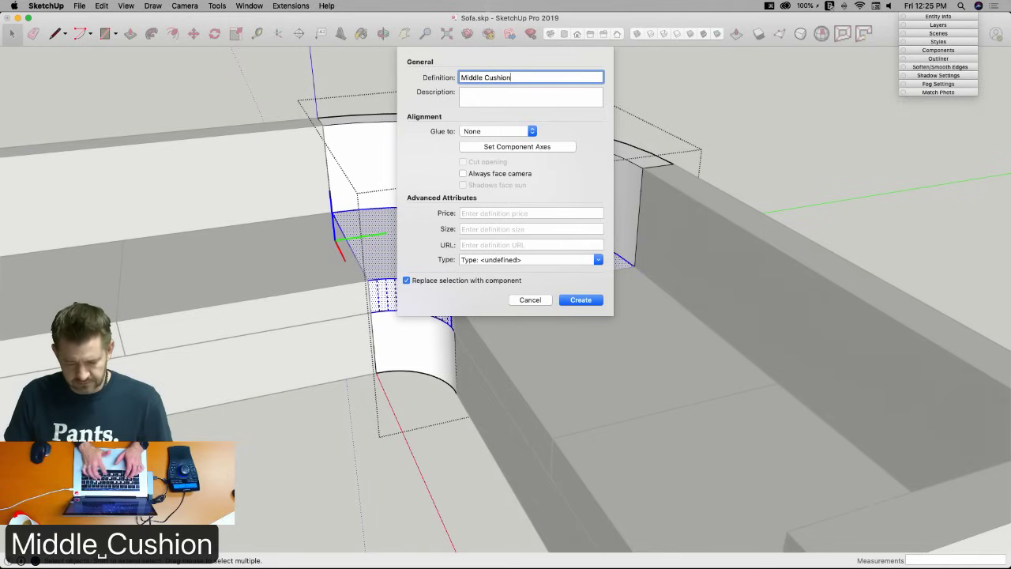
key(Return)
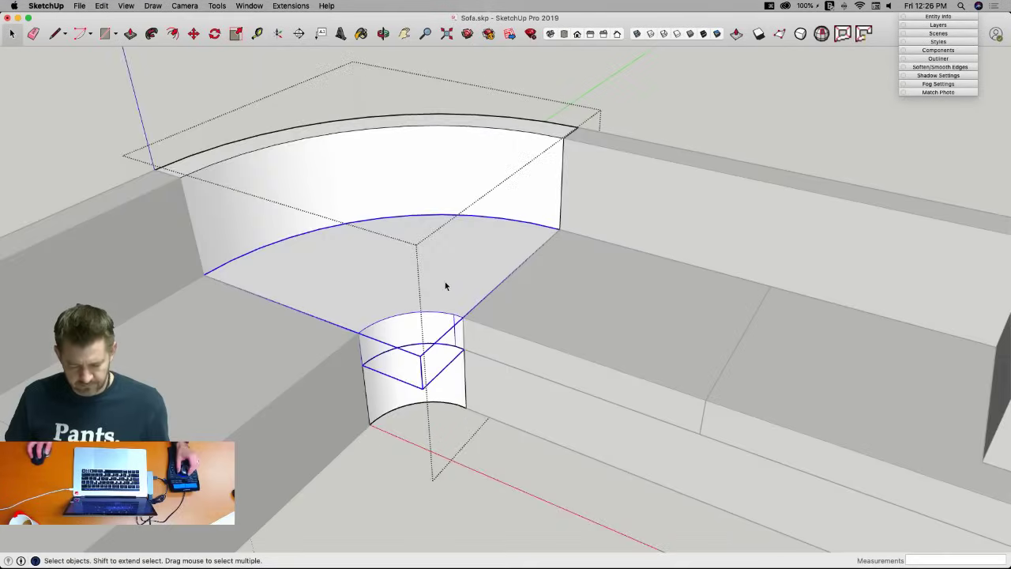
Erase the stray vertical edge on the middle cushion's curved front and exit the middle section.
key(e)
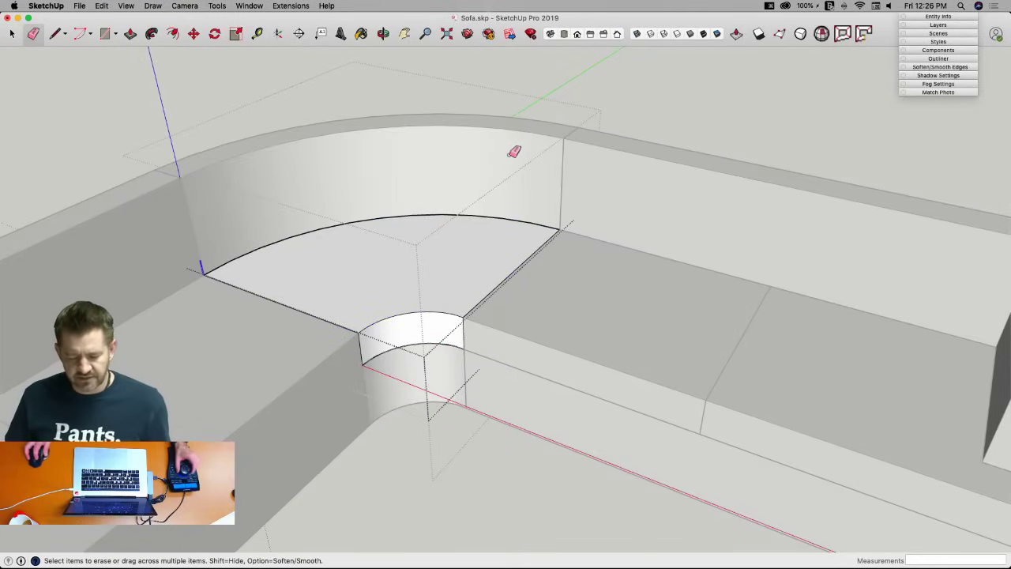
key(space)
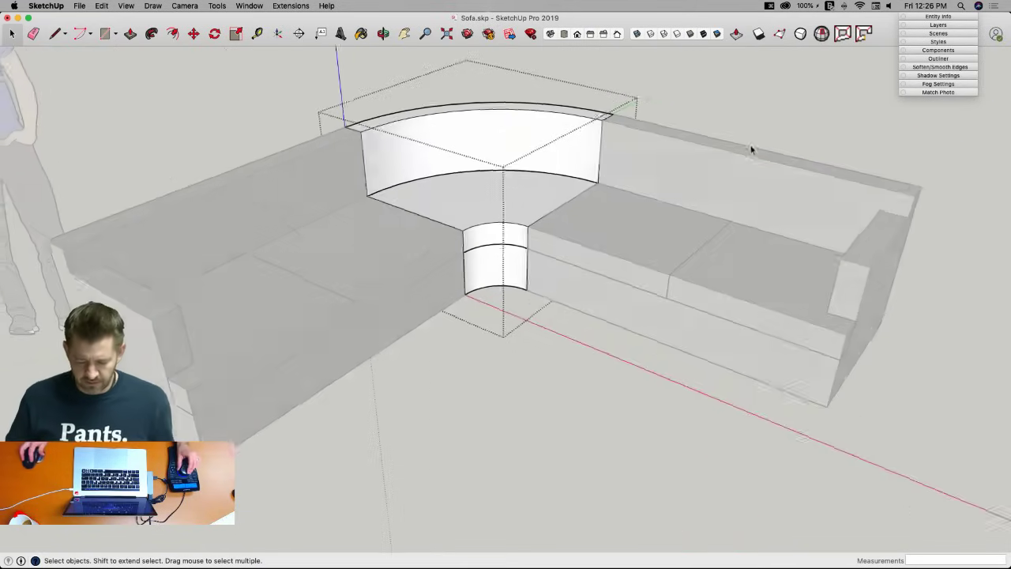
click(759, 121)
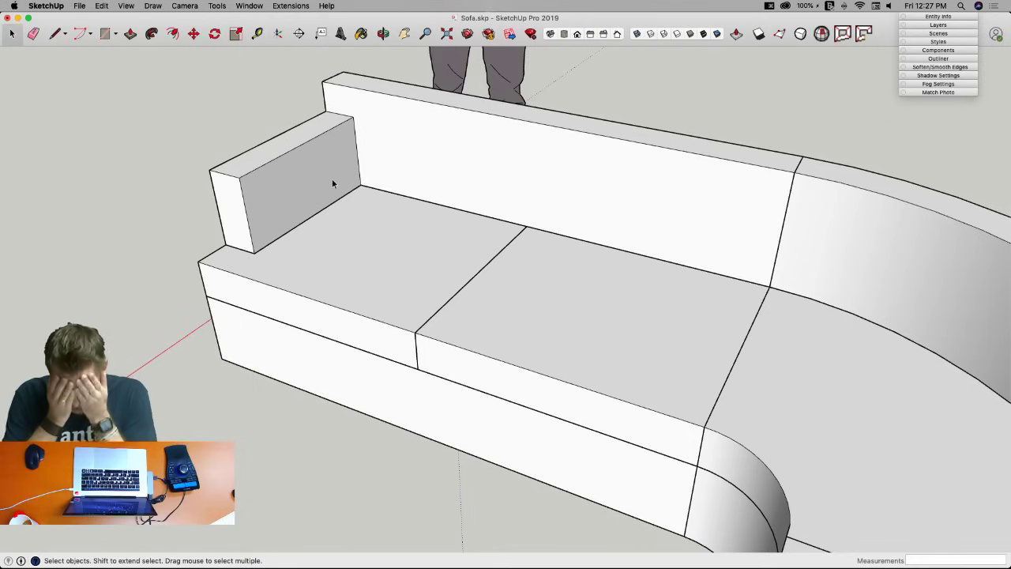
middle_drag(412, 144, 422, 185)
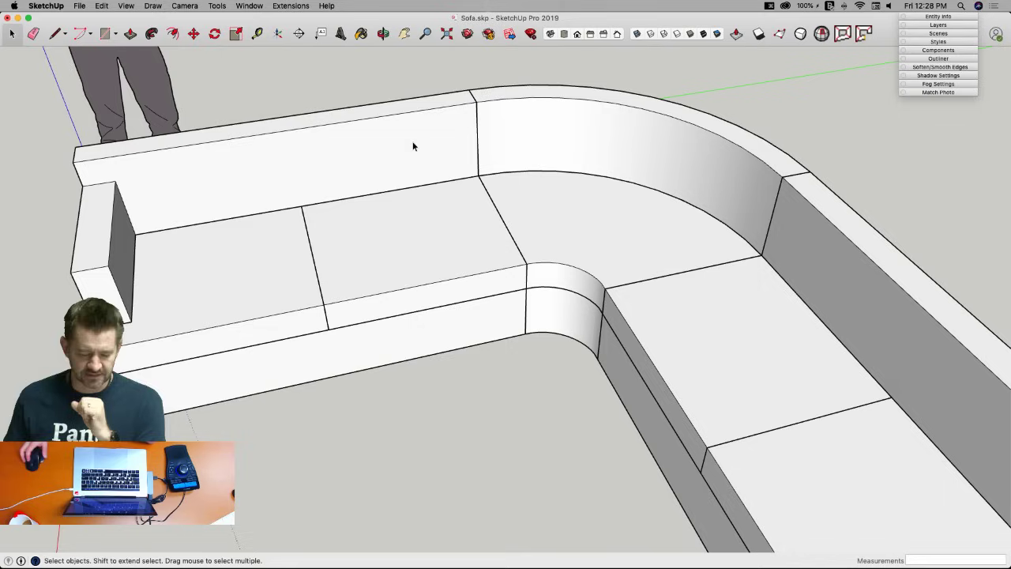
middle_drag(426, 184, 414, 227)
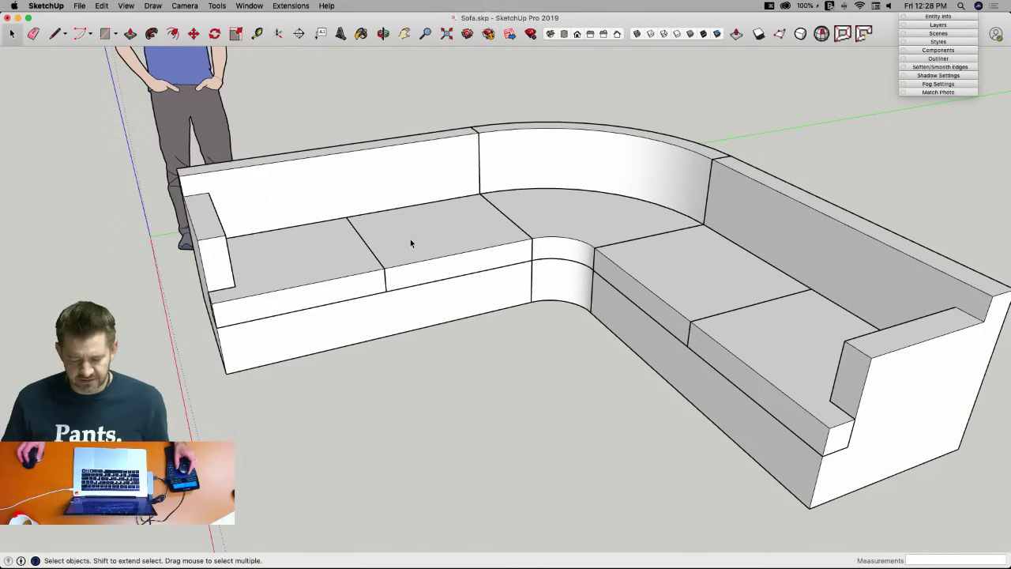
click(410, 239)
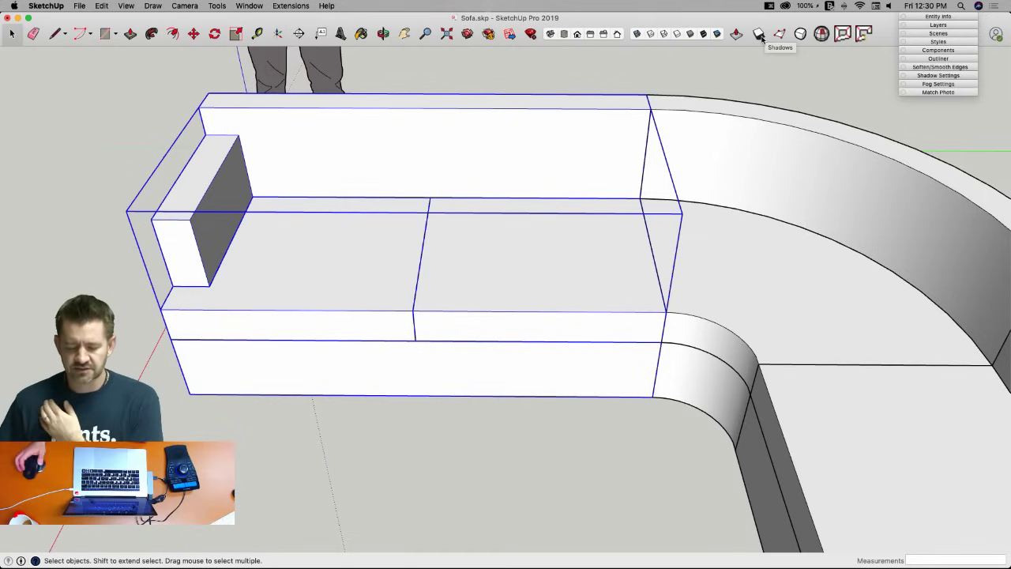
click(759, 34)
click(759, 35)
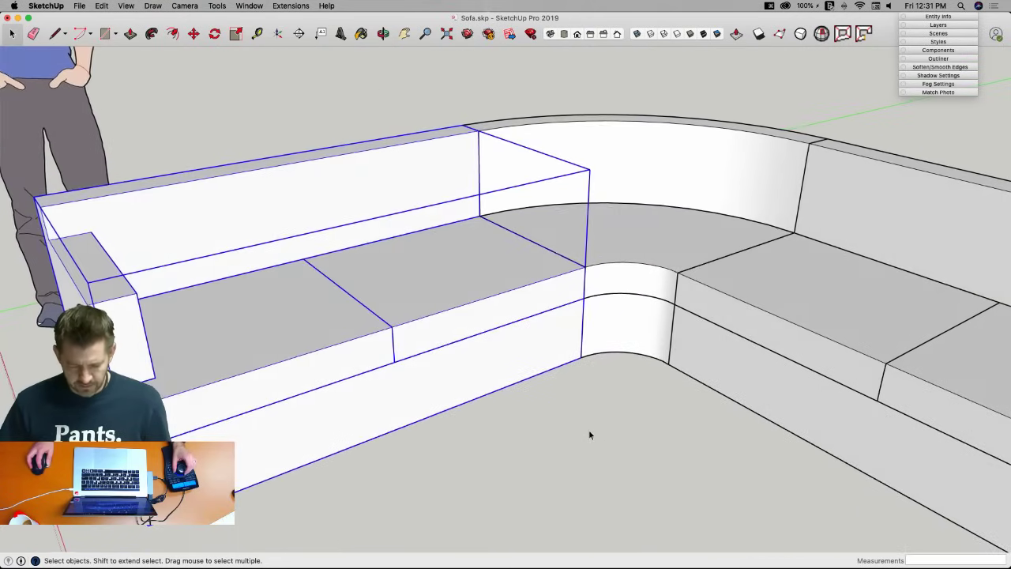
click(590, 436)
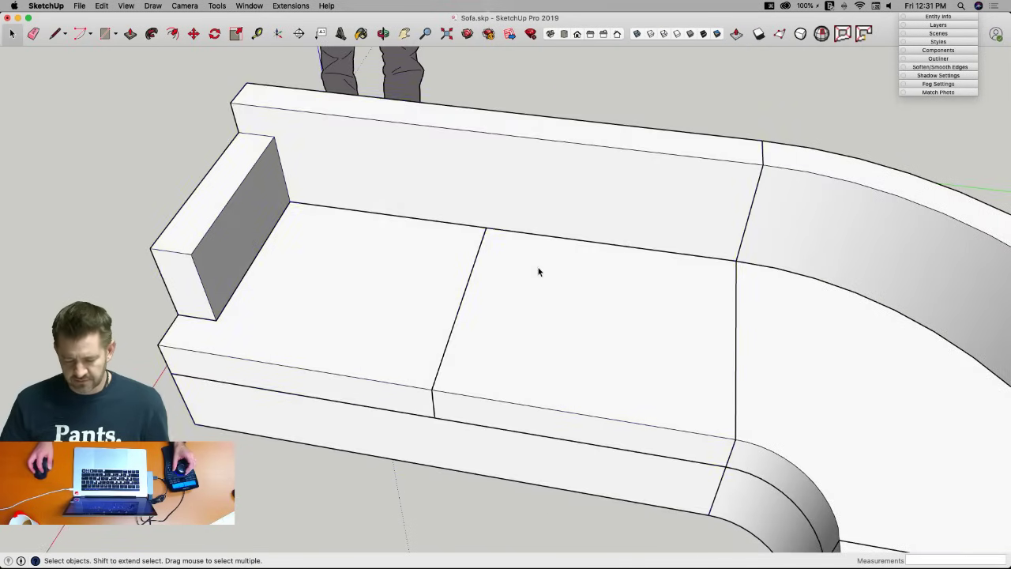
Inside the side section, outline a strip 4" deep along the back edge of the seat cushion beside the curved middle.
double_click(537, 271)
key(l)
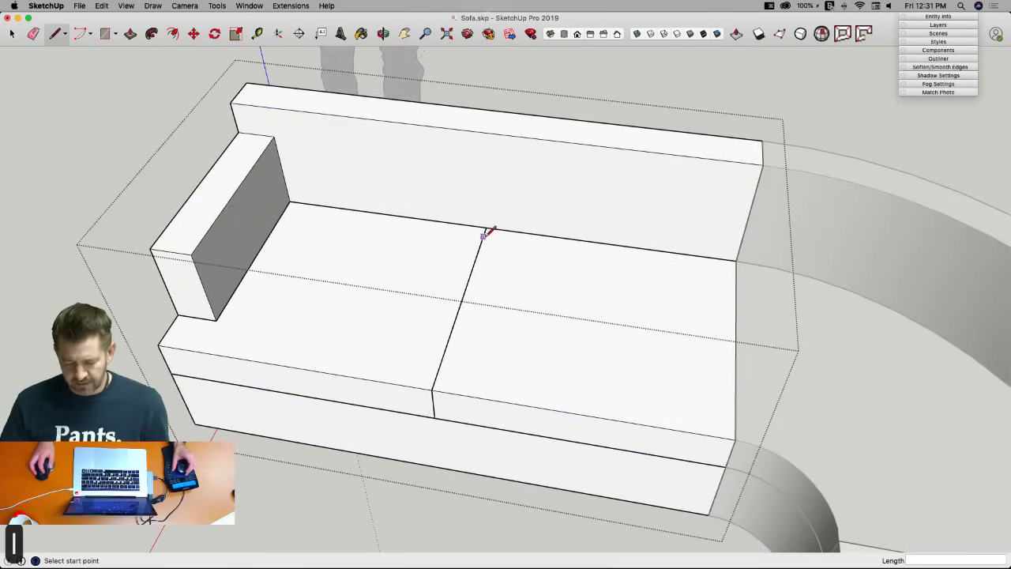
click(486, 229)
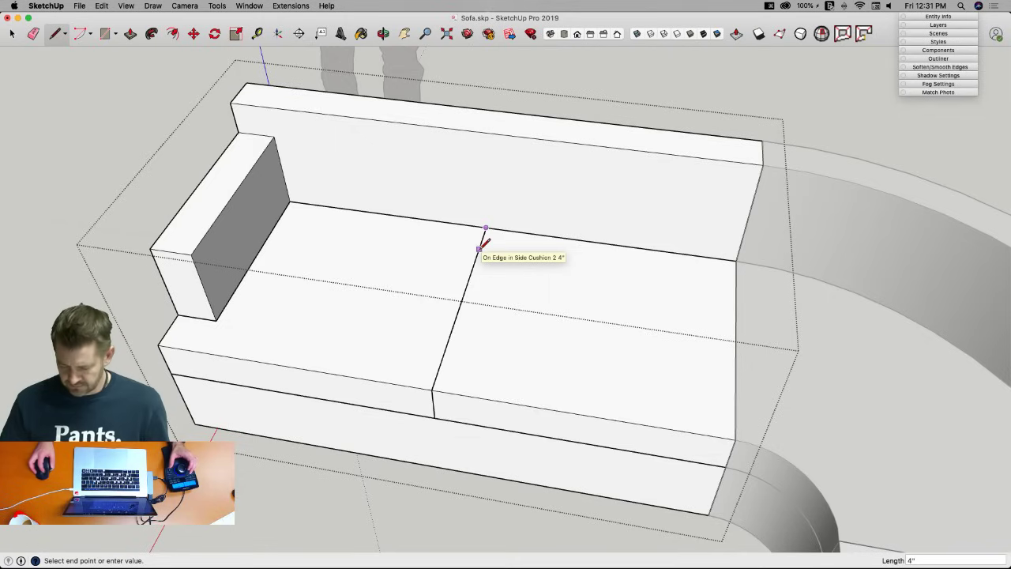
click(479, 249)
click(735, 282)
click(735, 261)
click(486, 228)
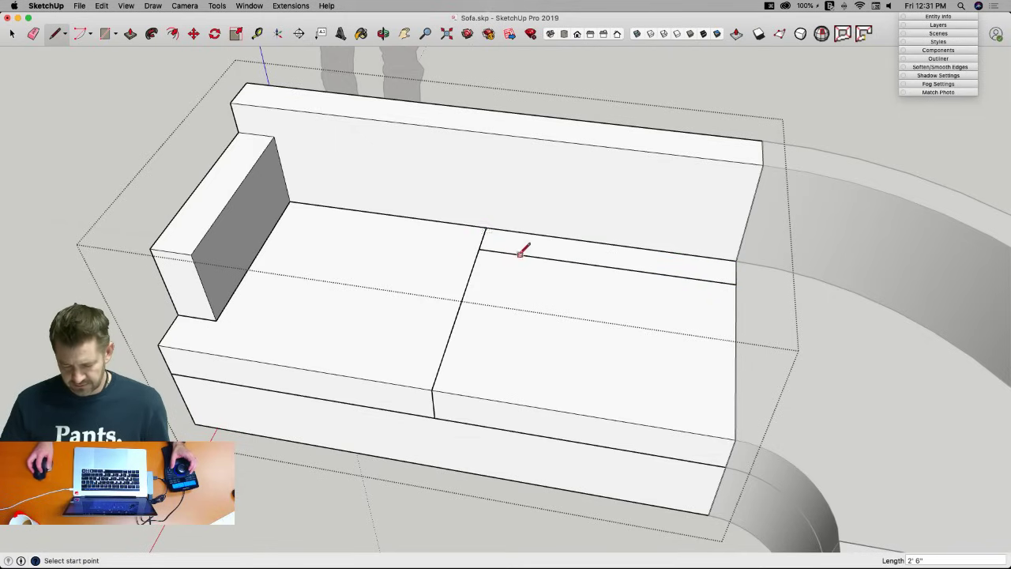
Pull the strip up to the height of the sofa's back, then raise its top another 2".
key(p)
click(517, 240)
middle_drag(711, 161, 729, 239)
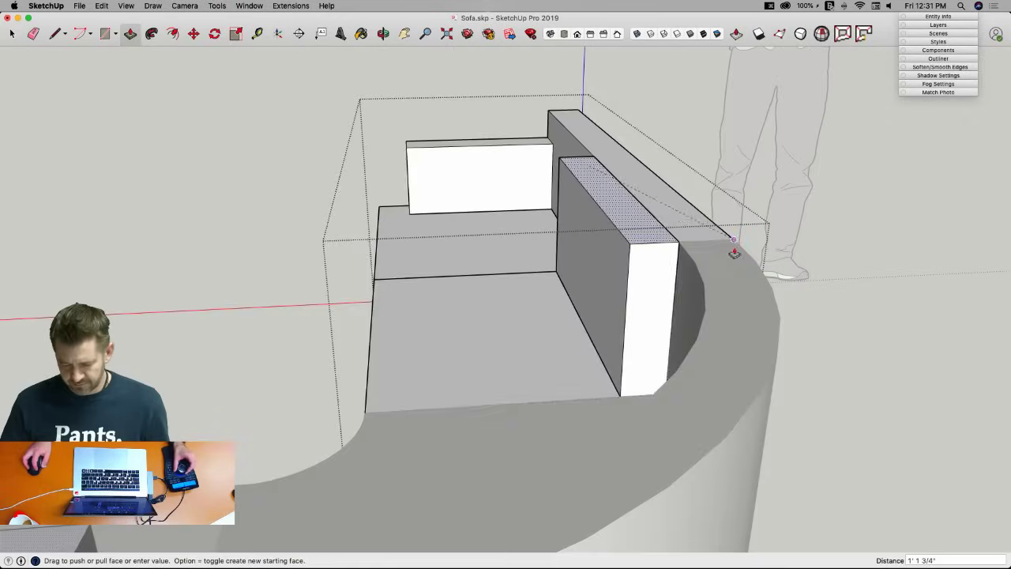
click(688, 248)
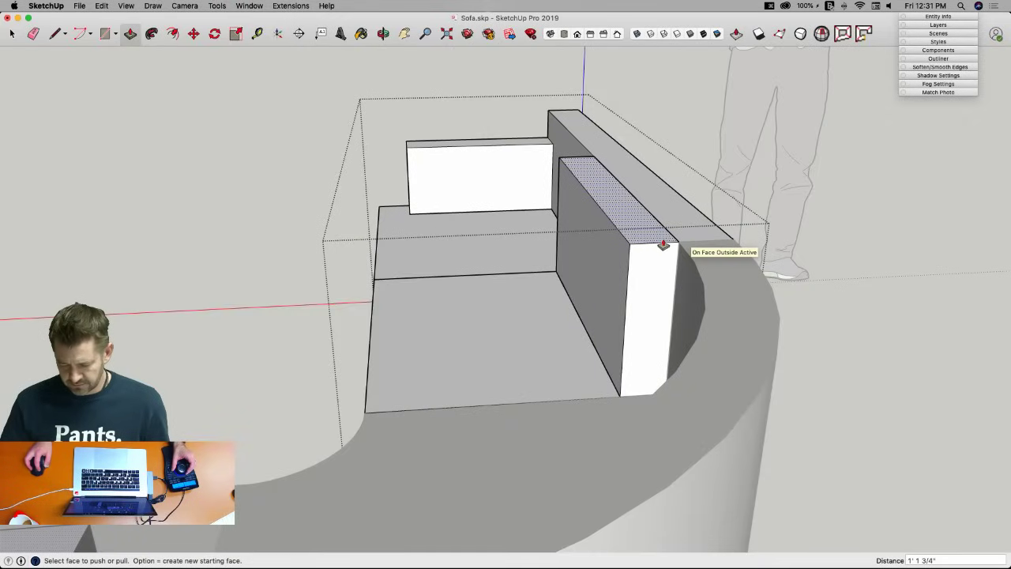
click(662, 246)
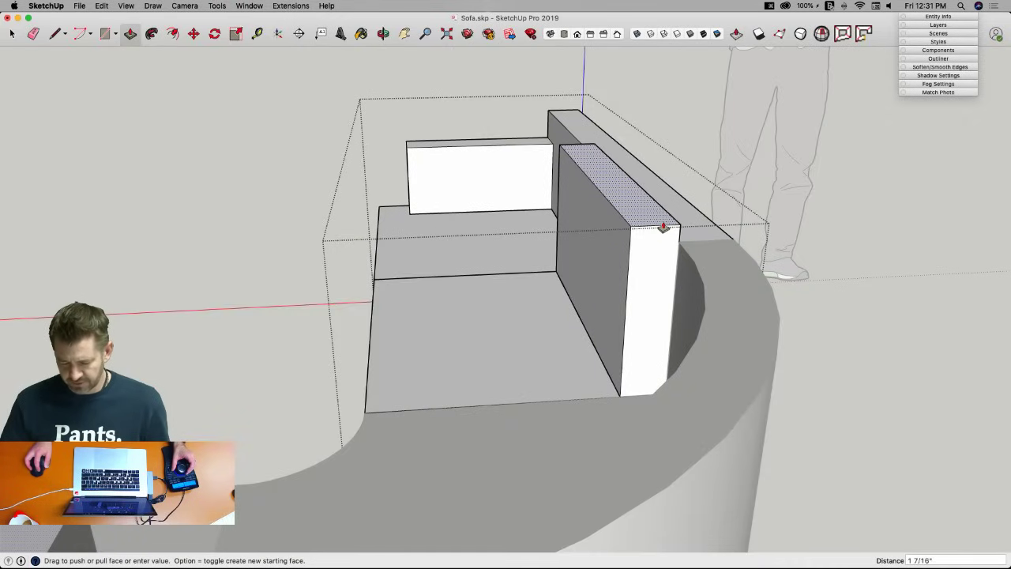
text(2)
key(Return)
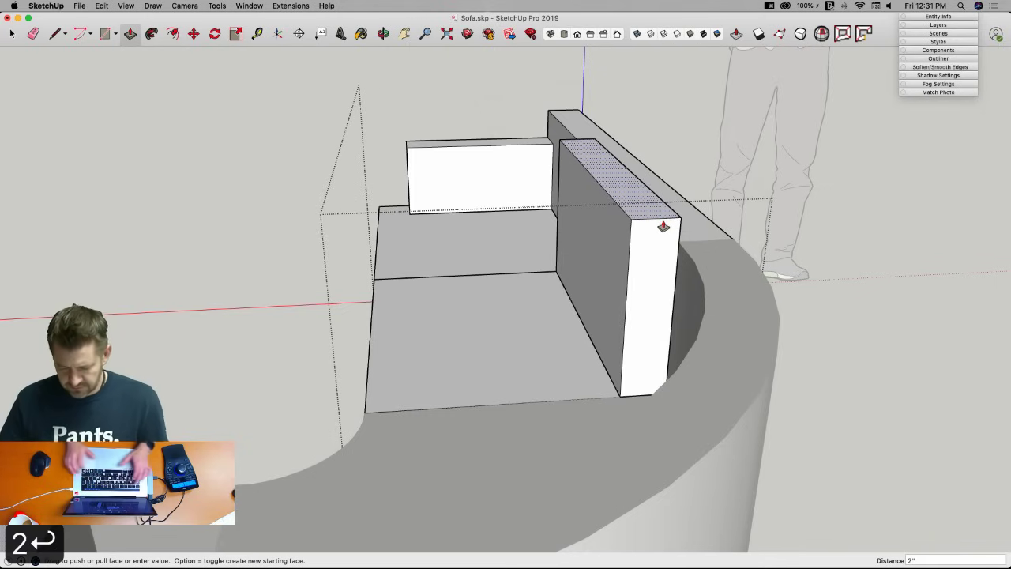
Select all the faces and edges of the raised back cushion block.
key(space)
mouse_move(668, 198)
middle_down()
mouse_move(758, 241)
mouse_move(512, 187)
mouse_move(557, 250)
mouse_move(669, 208)
middle_up()
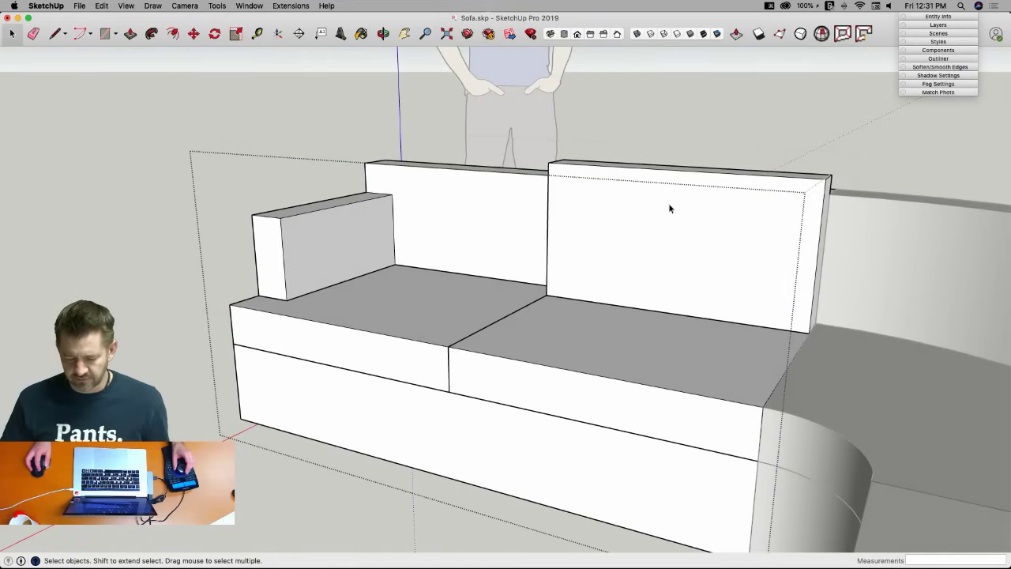
click(668, 216)
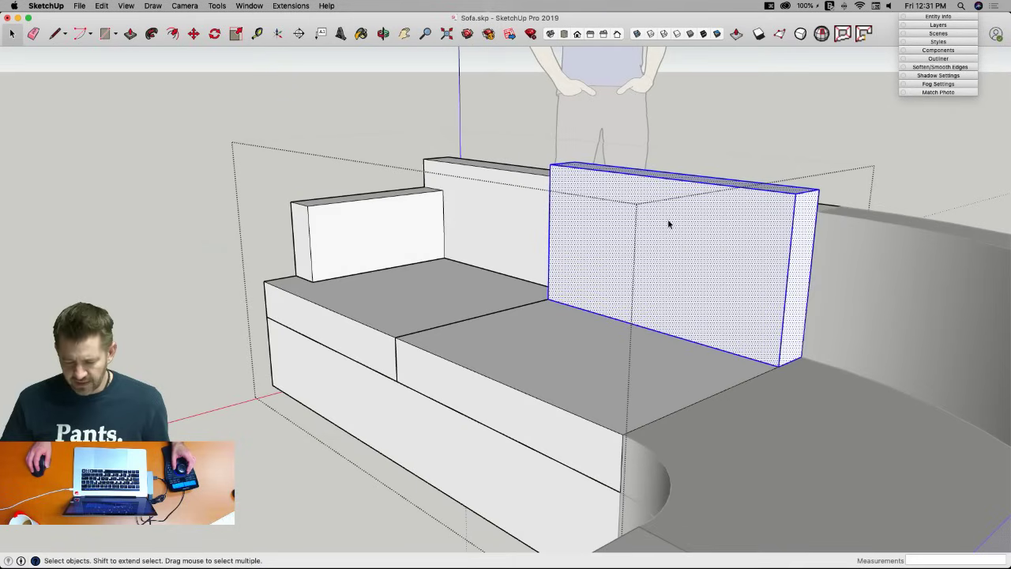
right_click(668, 220)
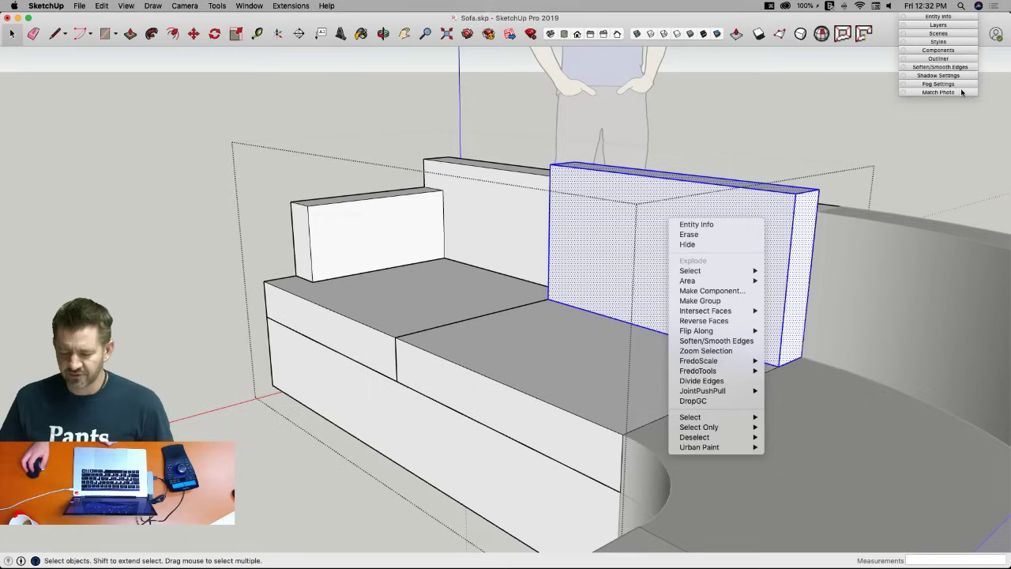
Collapse the expanded Entity Info and Layers sections and move the inspector tray down clear of the menu bar.
click(940, 18)
click(939, 16)
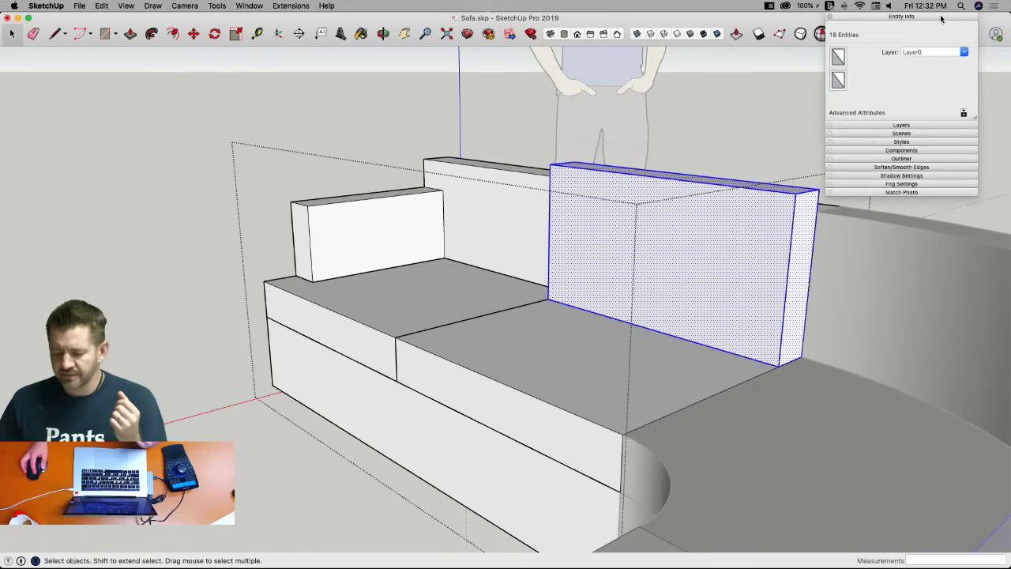
click(935, 17)
click(936, 26)
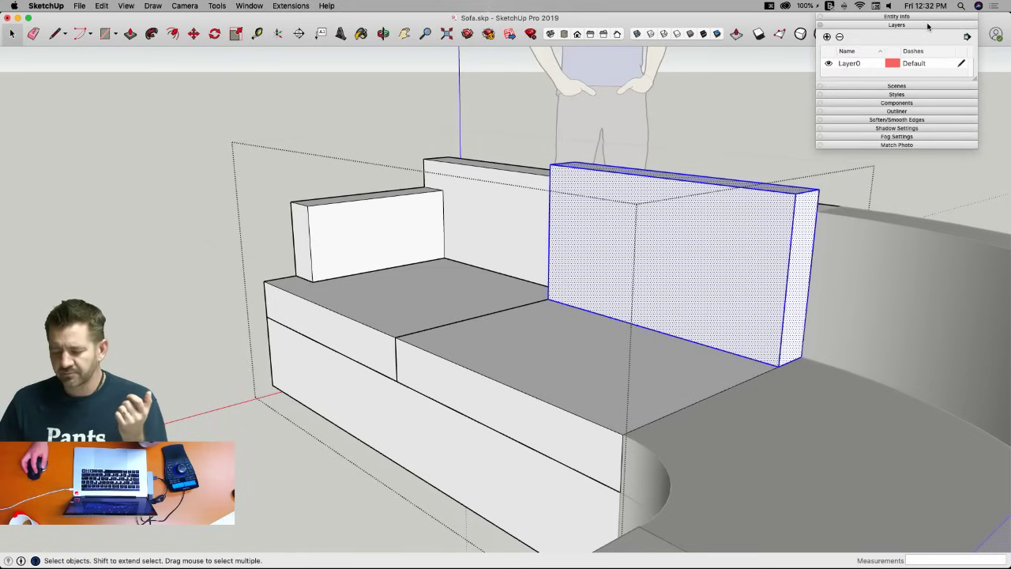
click(923, 25)
click(928, 16)
click(928, 16)
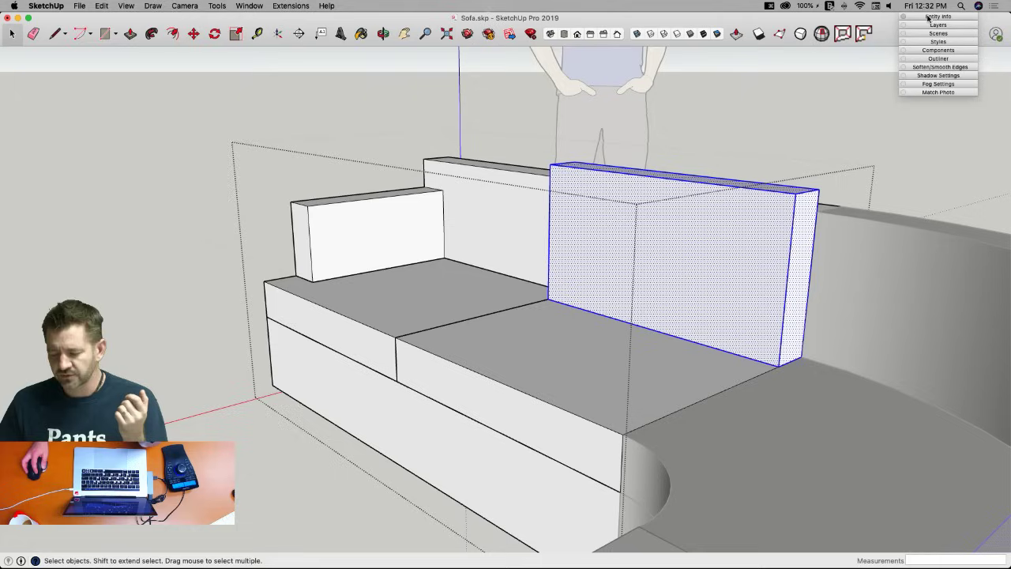
mouse_move(928, 16)
mouse_down()
mouse_move(916, 19)
mouse_move(916, 36)
mouse_move(914, 24)
mouse_up()
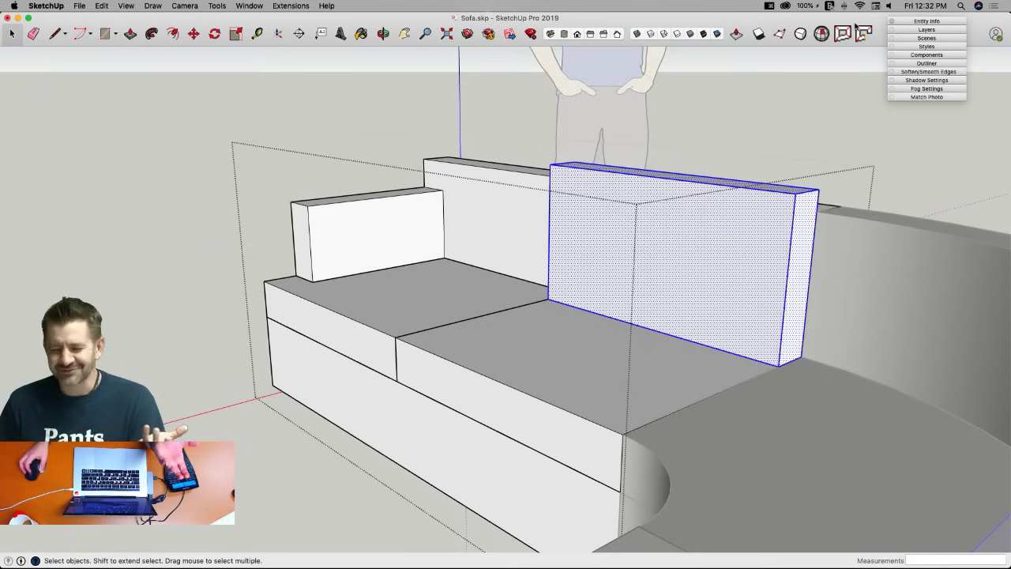
mouse_move(937, 23)
mouse_down()
mouse_move(940, 62)
mouse_move(937, 27)
mouse_up()
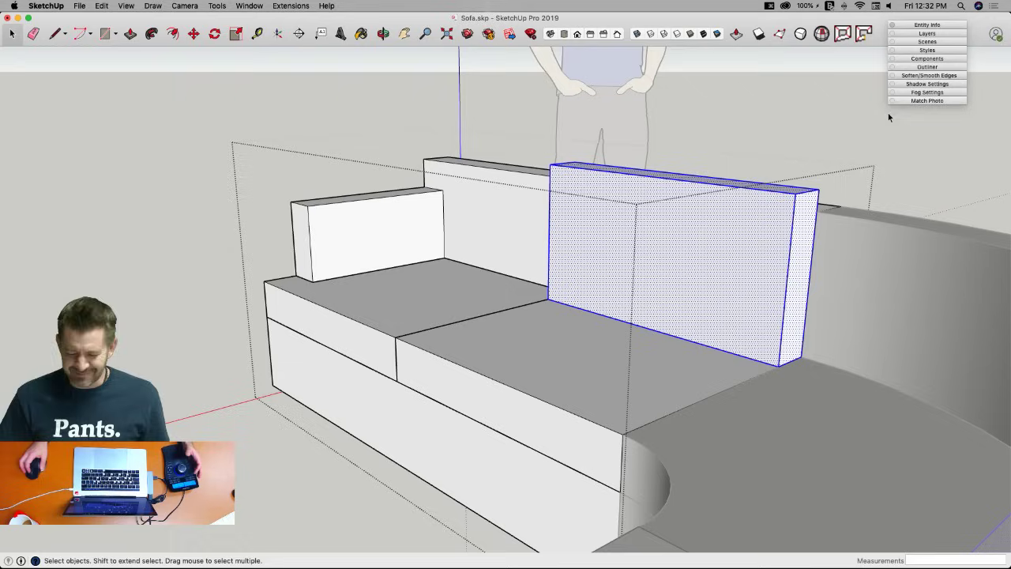
Make the selected block a component named "Side Back Cushion 1" and save the model.
right_click(692, 228)
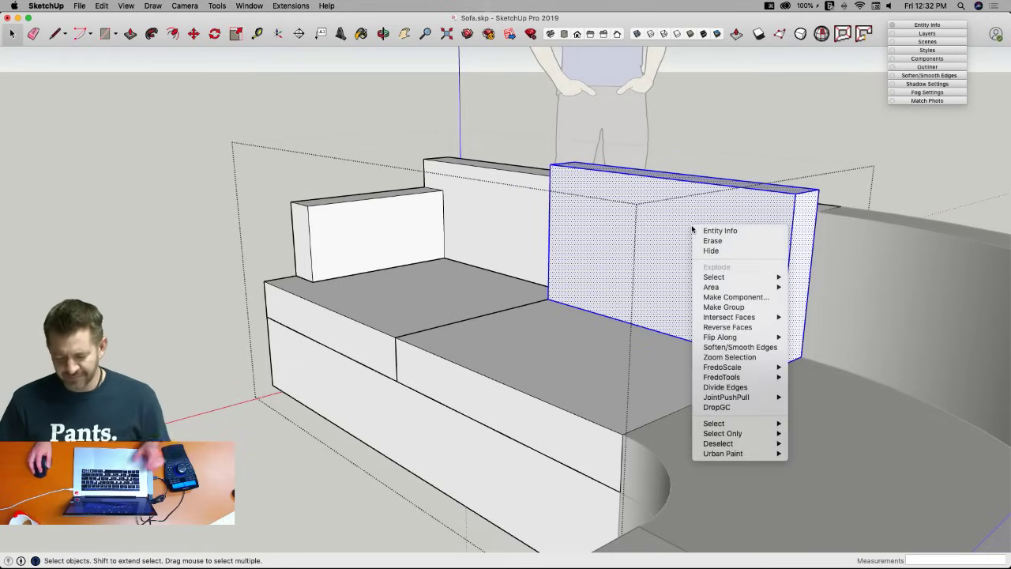
click(725, 297)
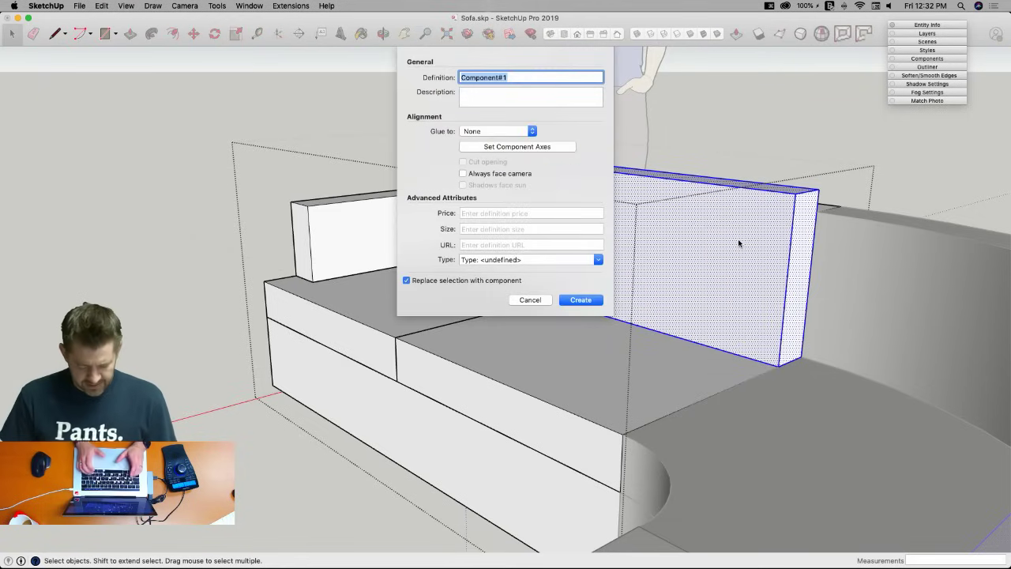
text(Sdie)
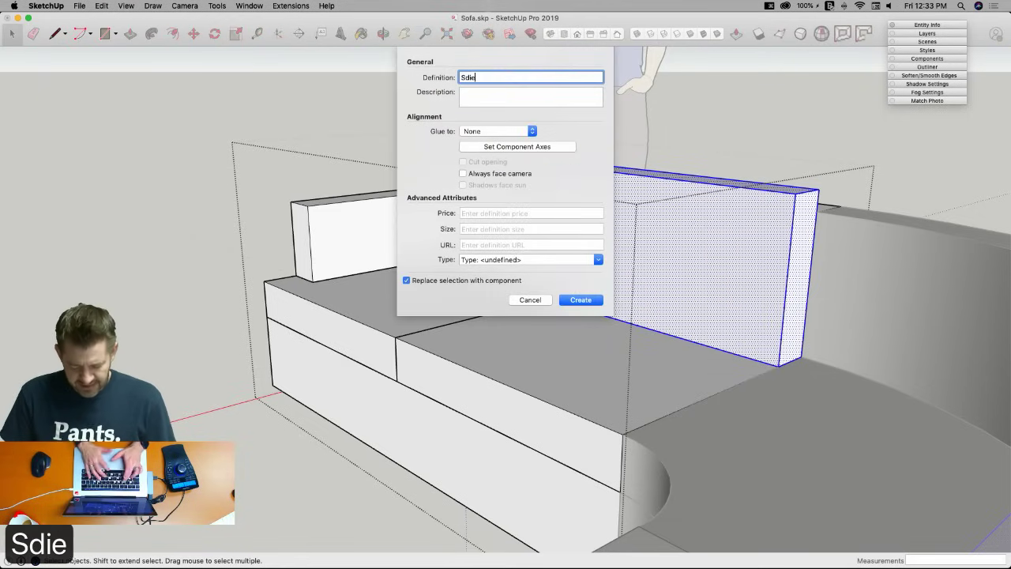
text( Back S)
key(BackSpace)
text(Cushio)
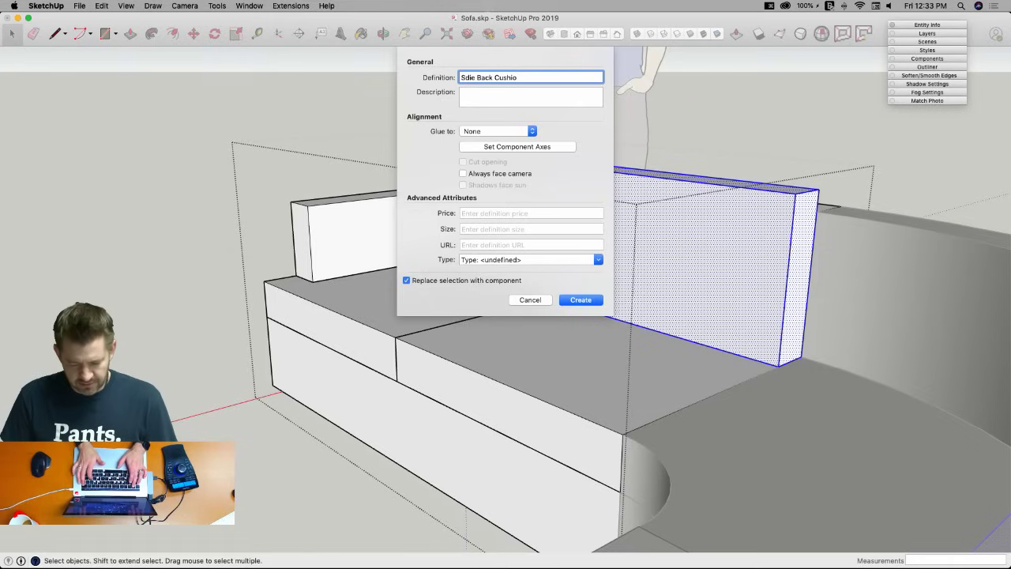
key(BackSpace)
text(n1)
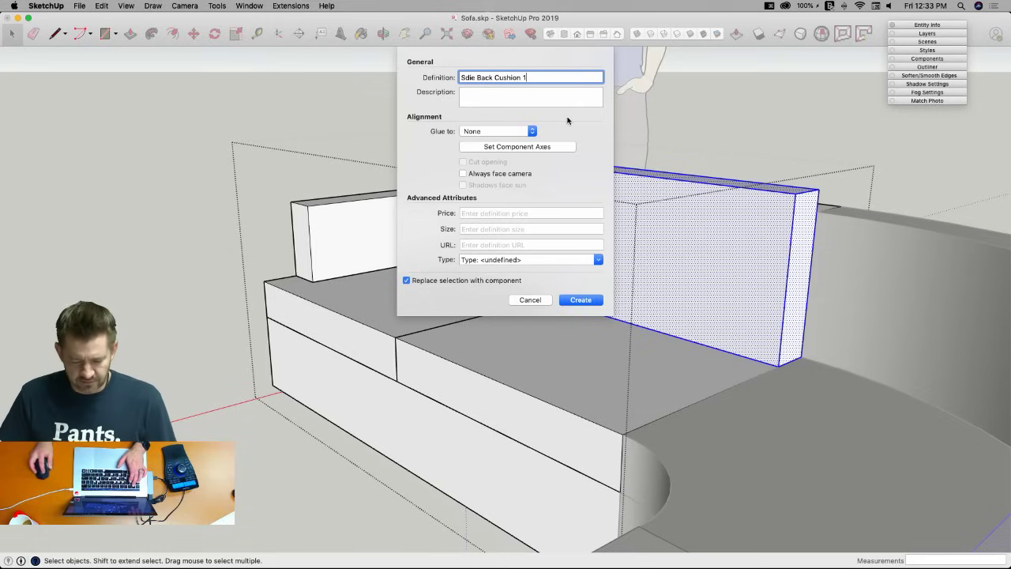
double_click(466, 77)
text(Side)
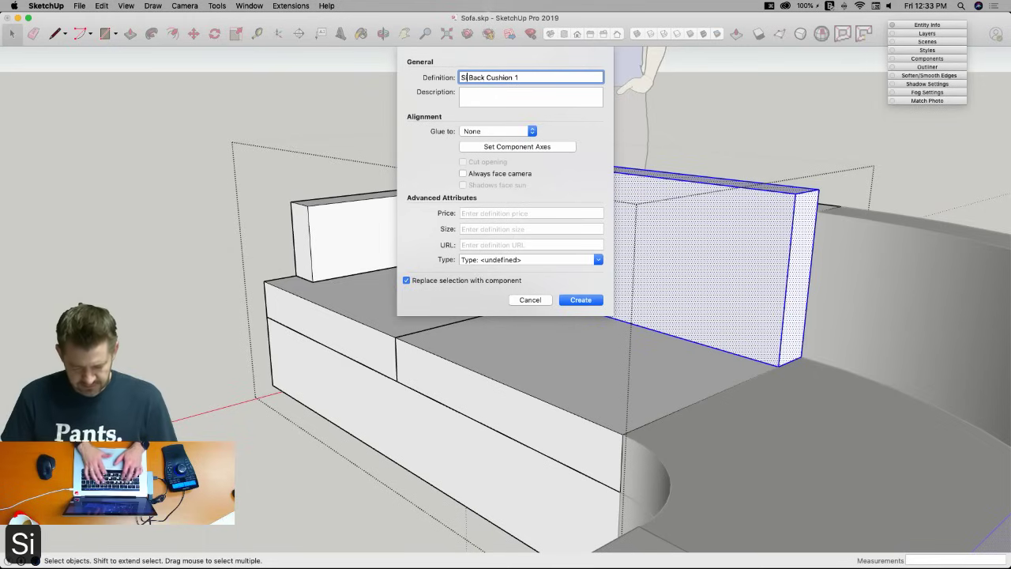
key(Return)
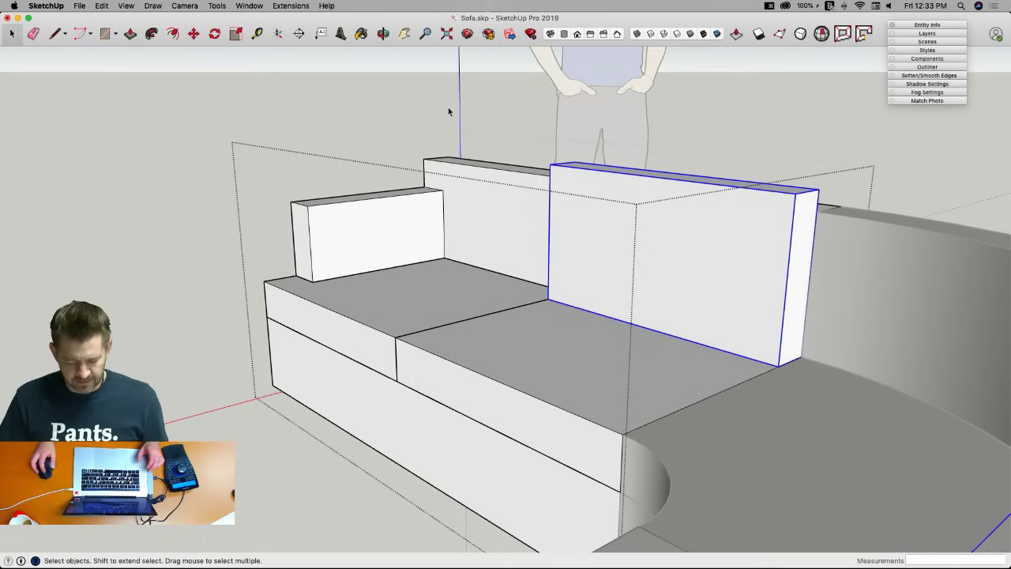
key(super+s)
Draw a rectangle over the exposed end of Side Back Cushion 1 and extrude it along the back to the armrest's inner face.
middle_drag(449, 109, 464, 134)
key(r)
click(451, 119)
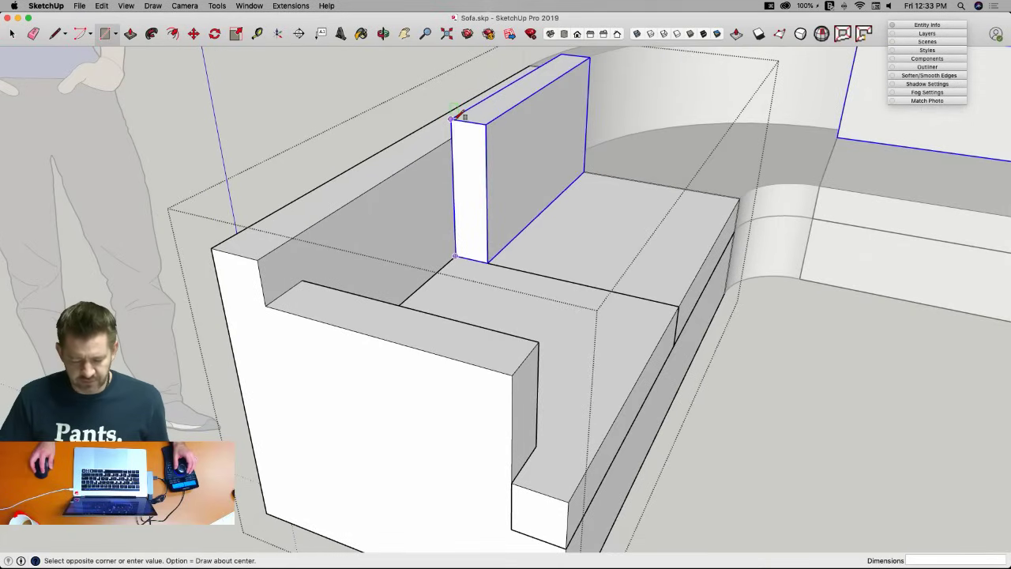
click(489, 249)
key(p)
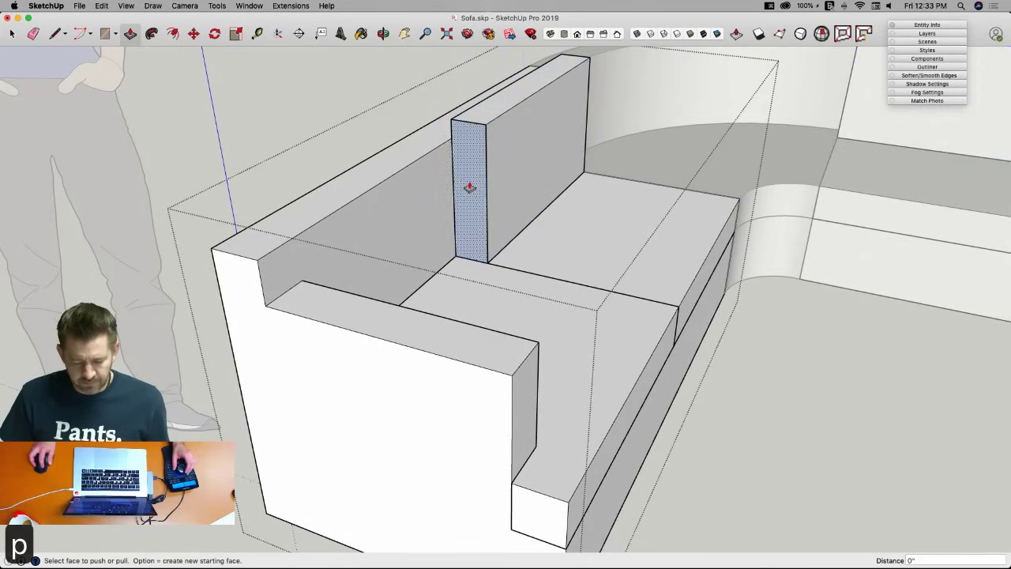
click(469, 187)
click(537, 350)
Split the new block's end face along the armrest's top edge and extend the upper part over the armrest to its outer side.
middle_drag(469, 332, 323, 226)
key(l)
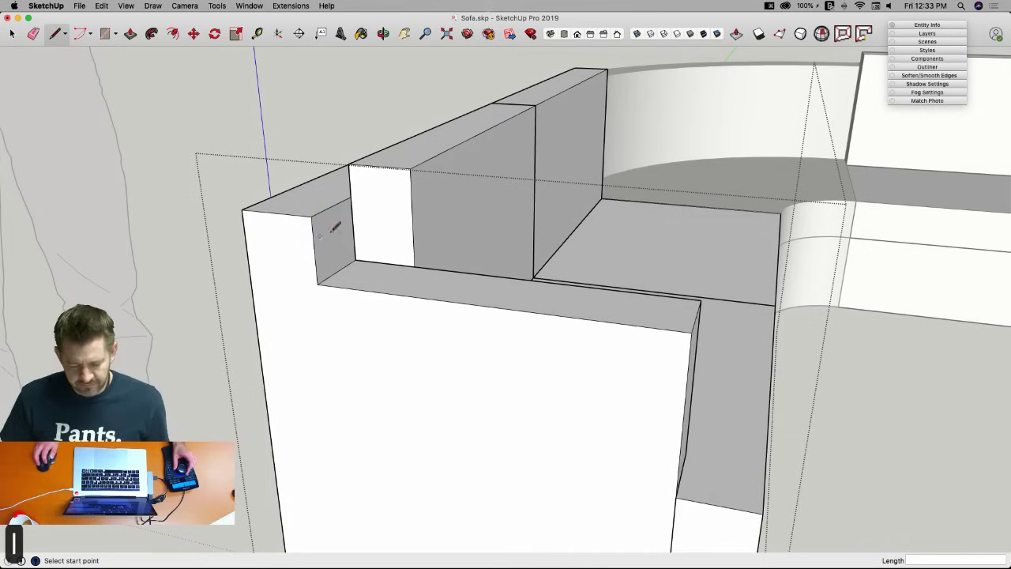
click(355, 259)
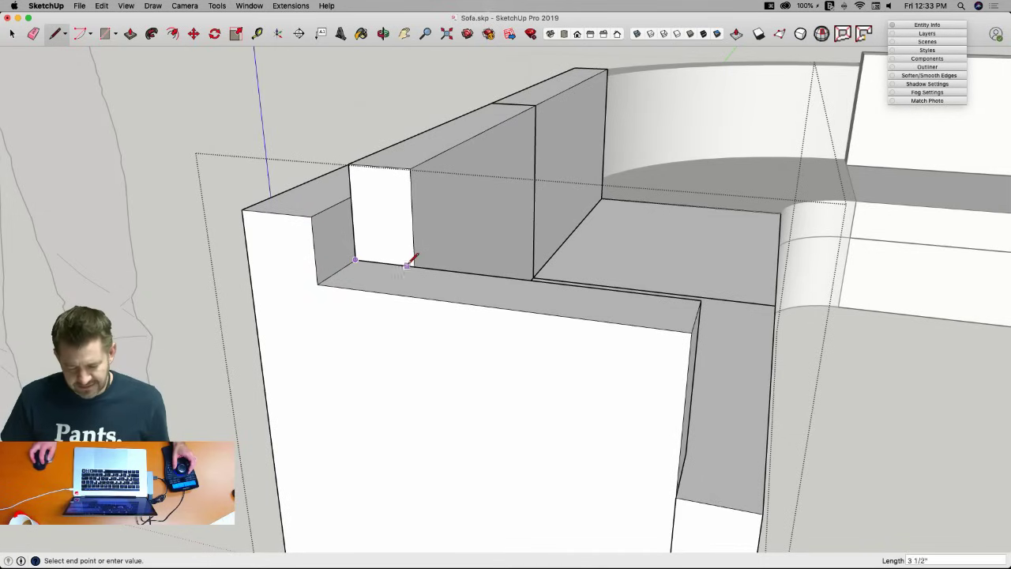
click(414, 265)
key(p)
click(368, 223)
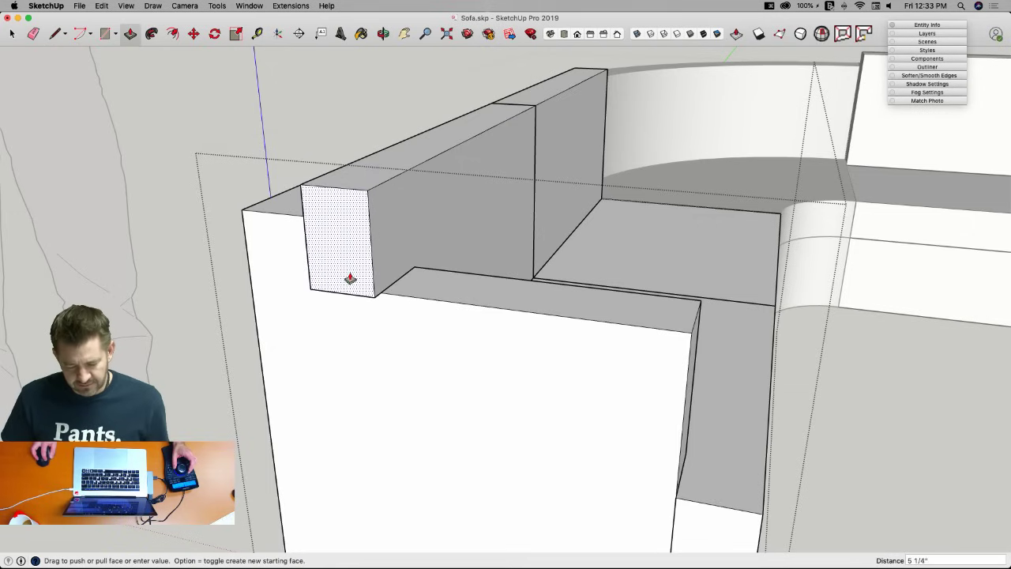
click(382, 296)
Make the second back cushion block a component named "SIde Back Cushion 2" and exit the side section.
key(space)
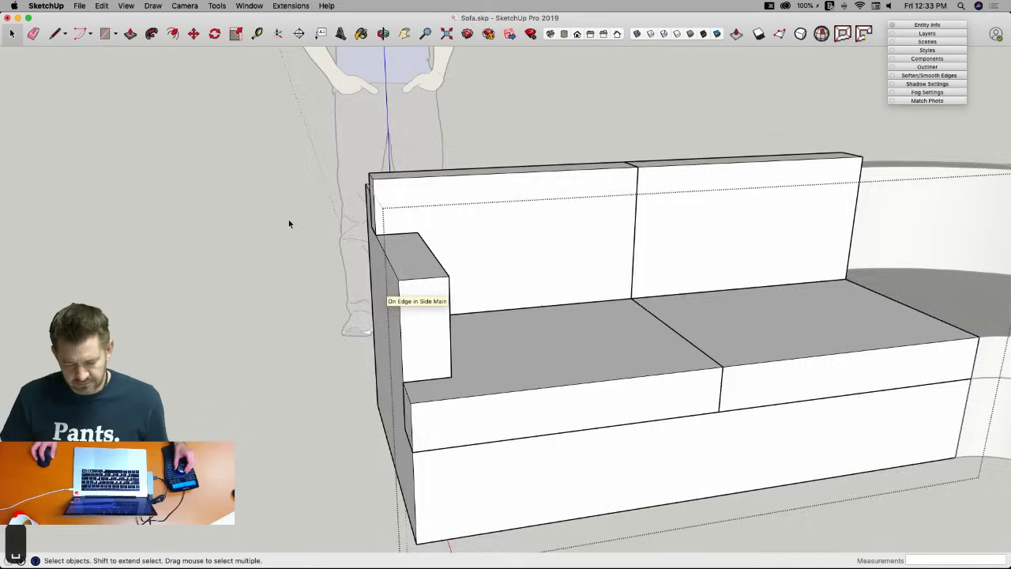
middle_drag(298, 224, 458, 221)
click(457, 225)
right_click(457, 225)
click(486, 290)
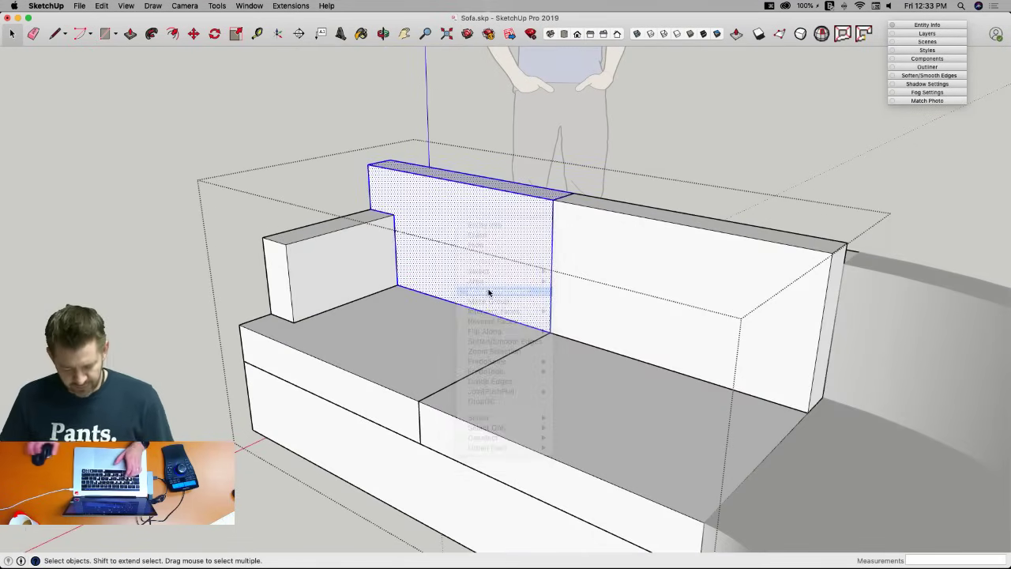
text(Side Bac)
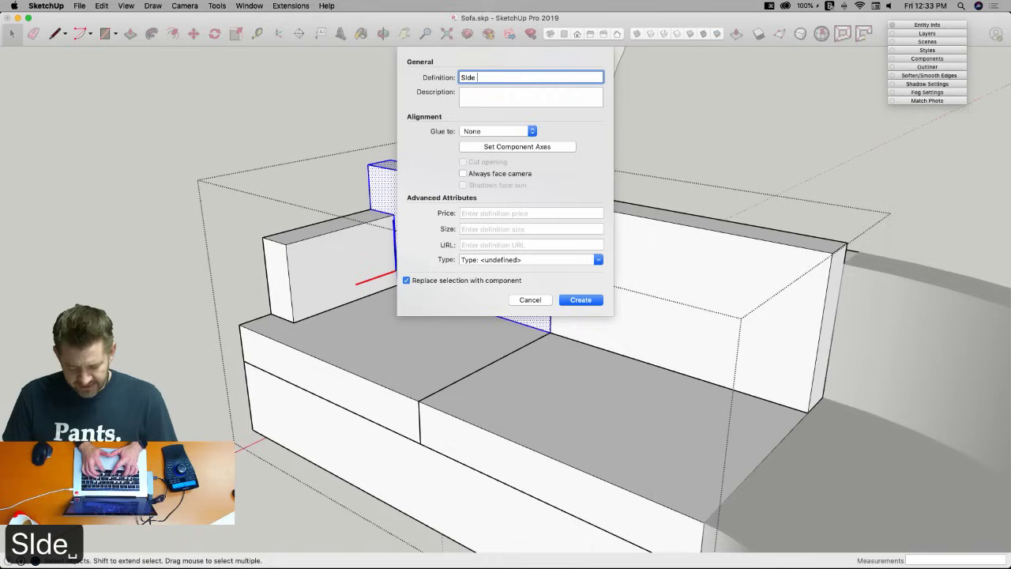
text(k Cushion 2)
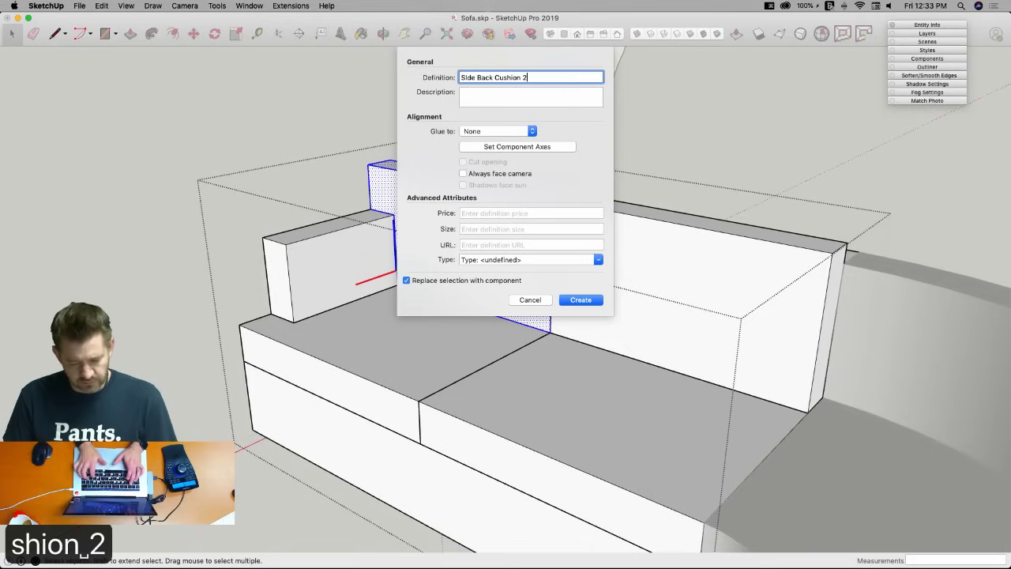
key(Return)
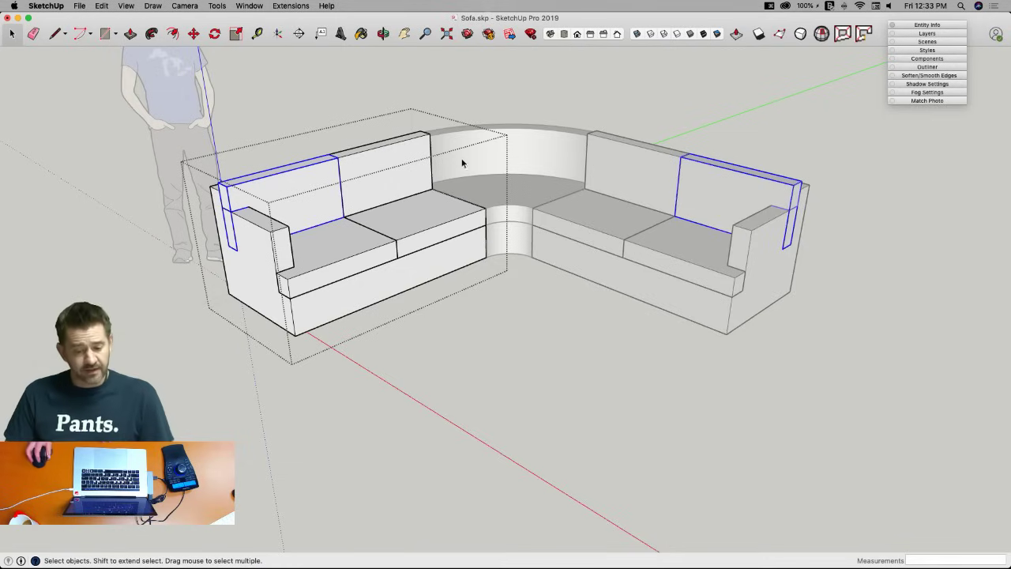
click(435, 51)
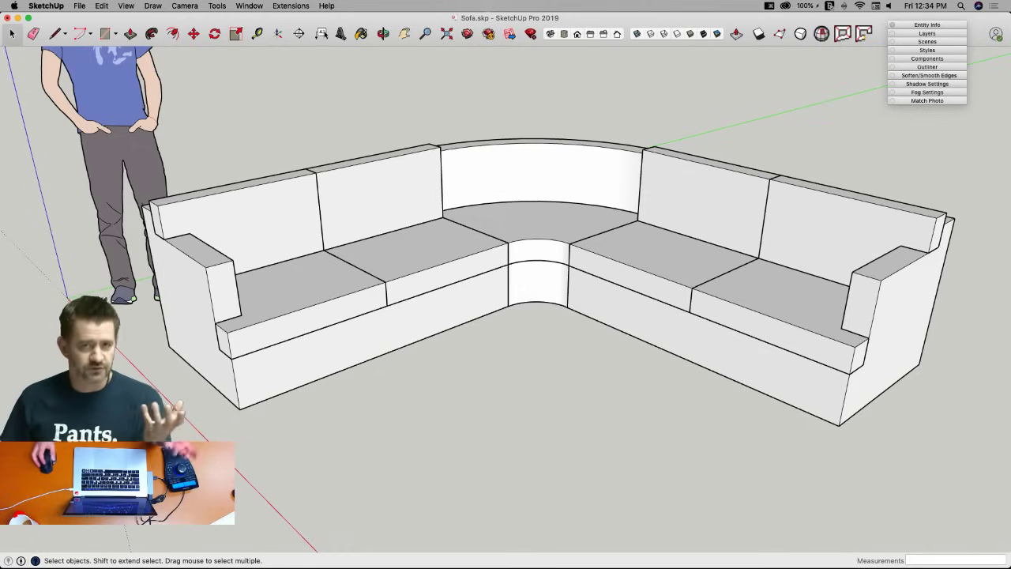
click(124, 7)
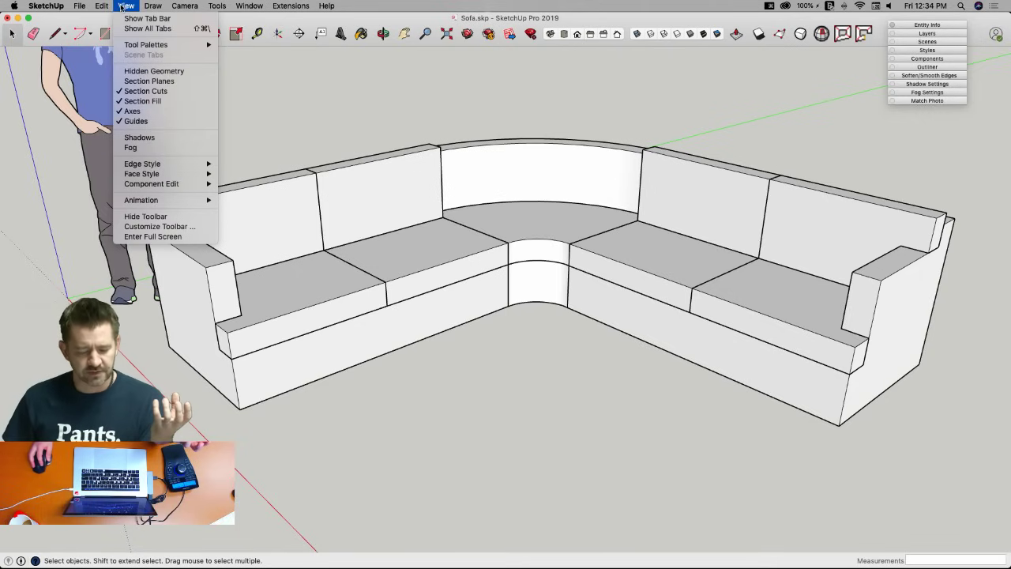
mouse_move(166, 44)
click(237, 45)
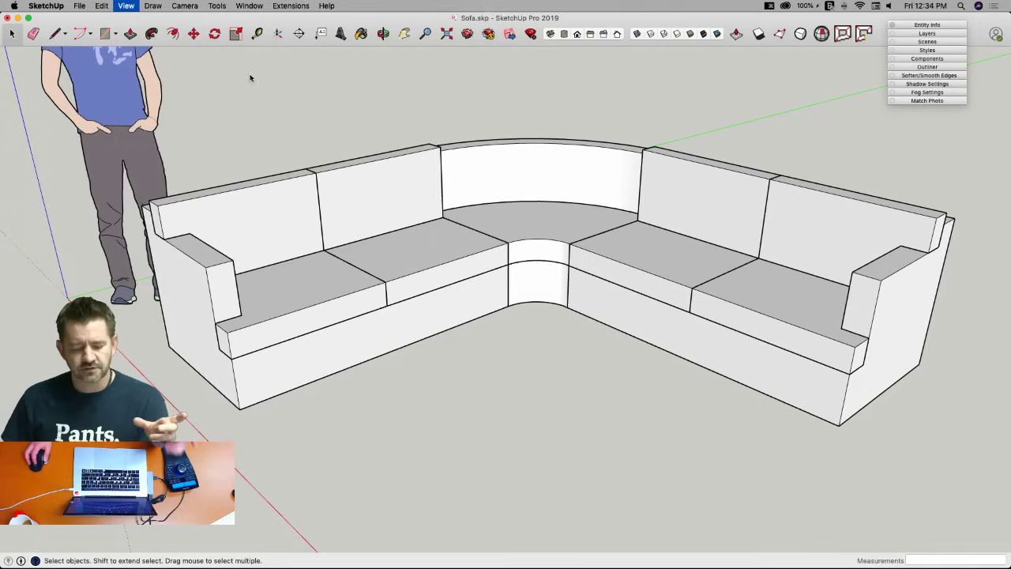
drag(47, 52, 24, 56)
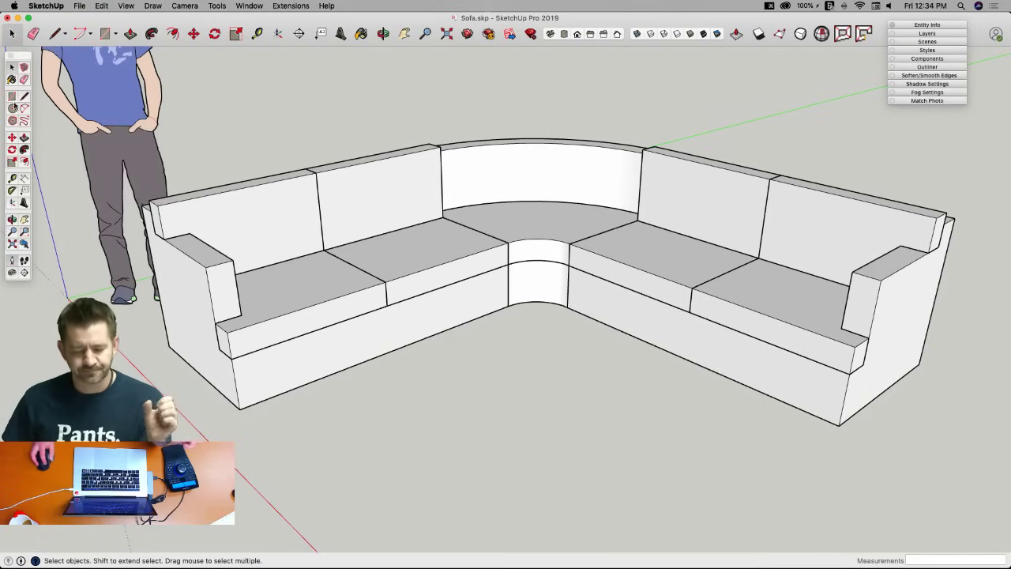
click(10, 57)
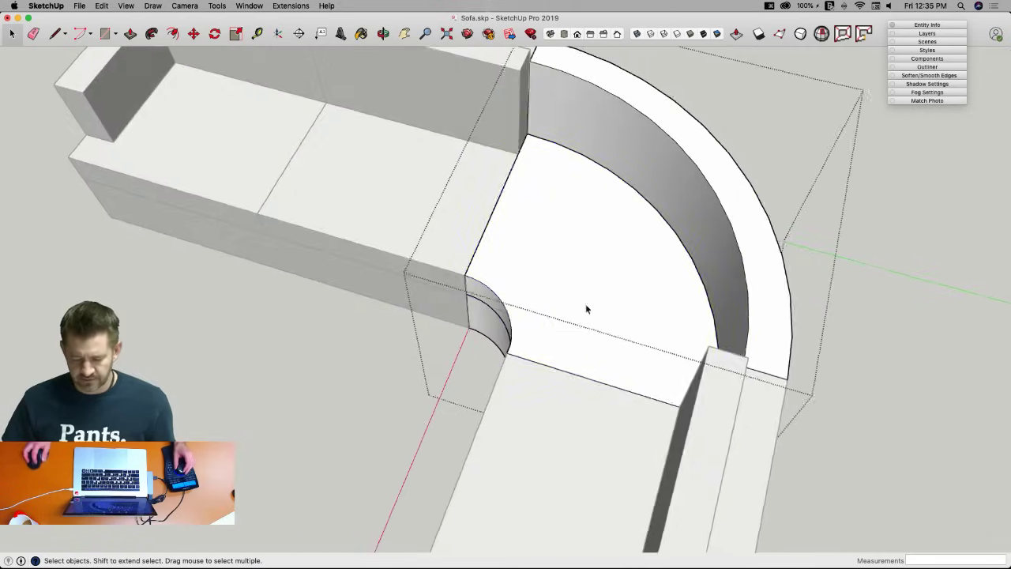
Open the seat cushion inside the sofa's curved middle section for editing and select its top face.
double_click(584, 272)
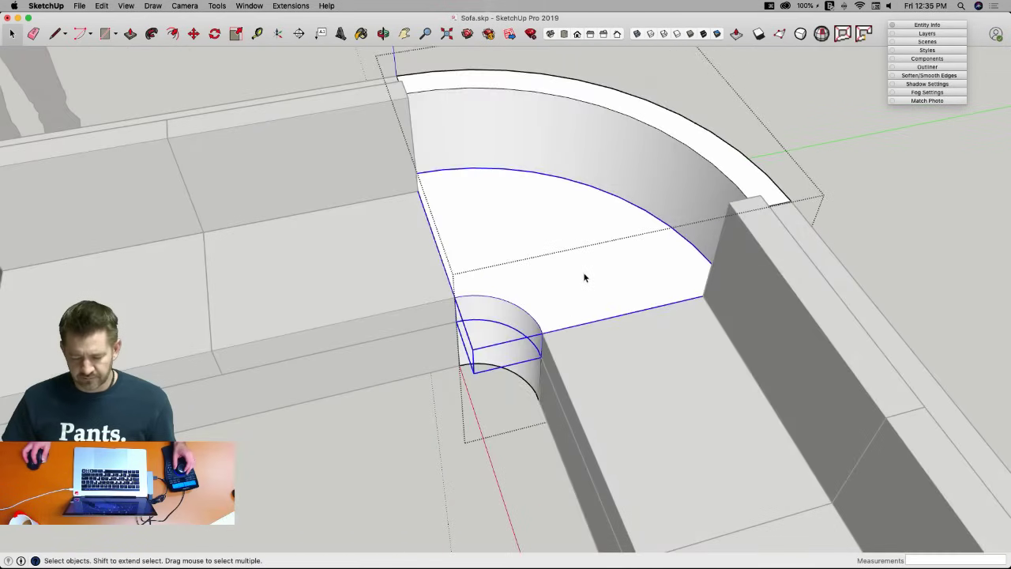
double_click(584, 273)
click(727, 72)
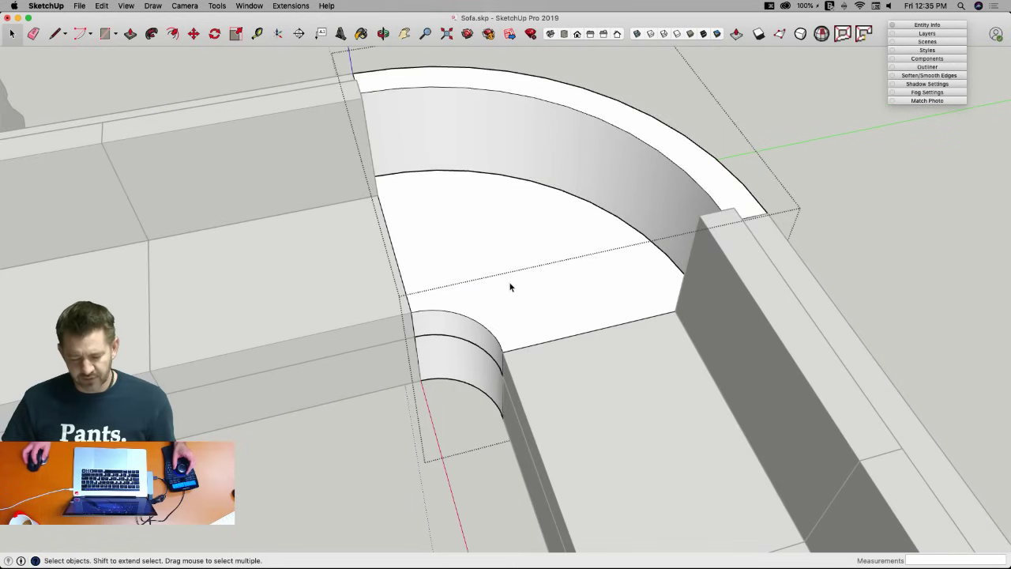
click(510, 287)
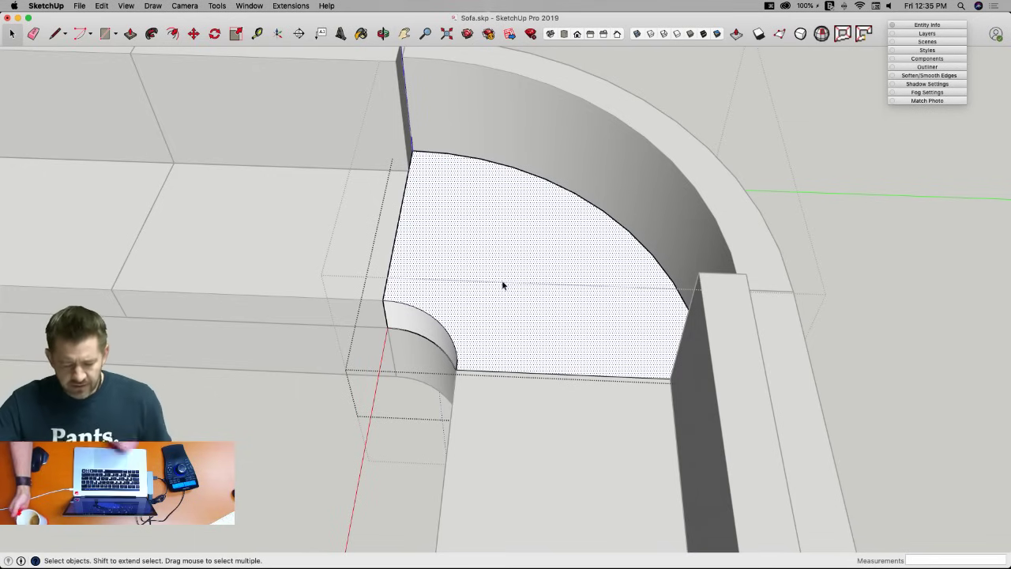
mouse_move(502, 285)
middle_down()
mouse_move(477, 194)
mouse_move(551, 246)
middle_up()
mouse_move(594, 202)
middle_down()
mouse_move(603, 193)
mouse_move(576, 218)
mouse_move(549, 207)
mouse_move(422, 233)
mouse_move(442, 226)
middle_up()
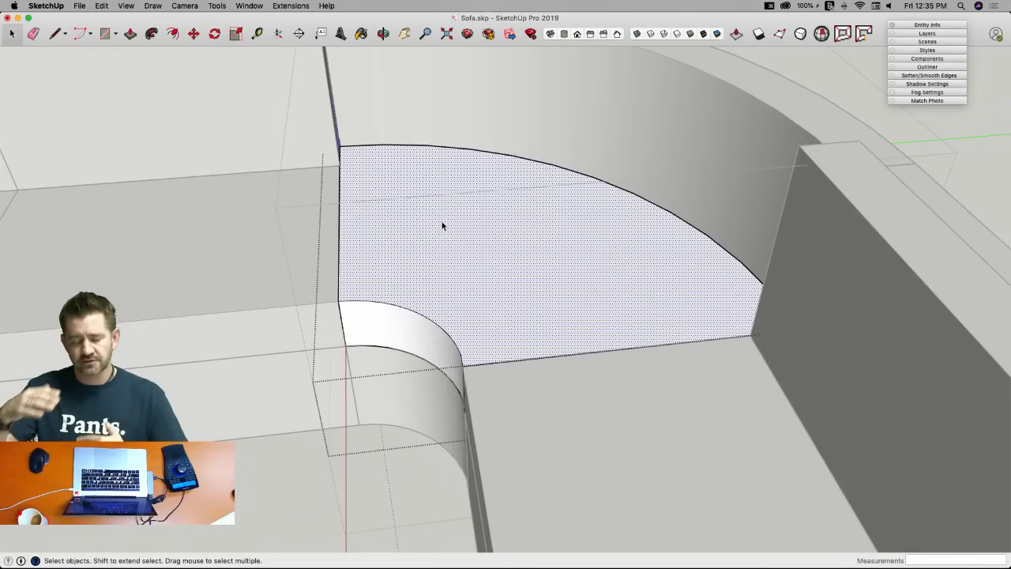
Copy the curved corner seat cushion's top face with its edges and paste it in place outside the cushion component.
double_click(432, 210)
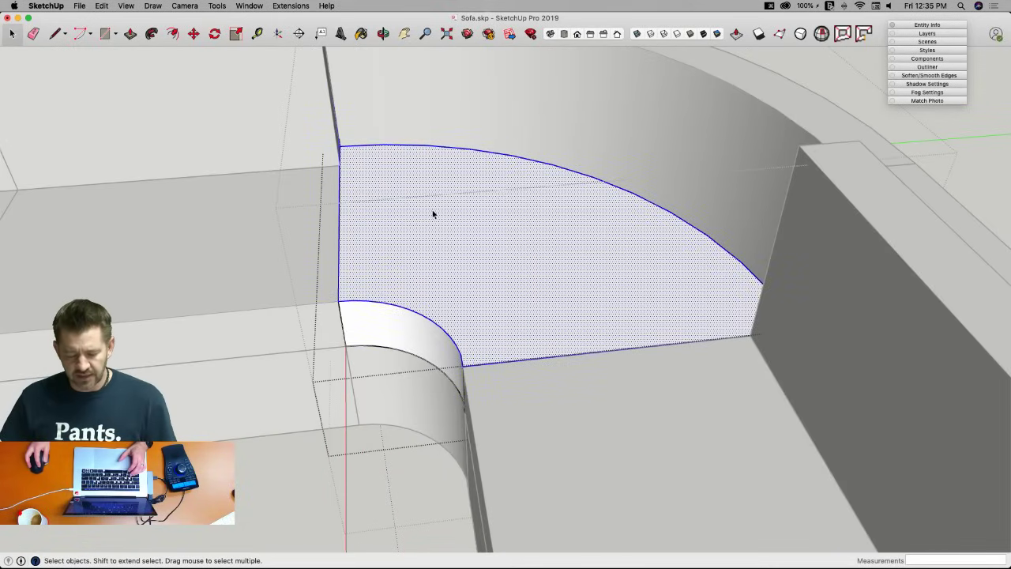
key(super+c)
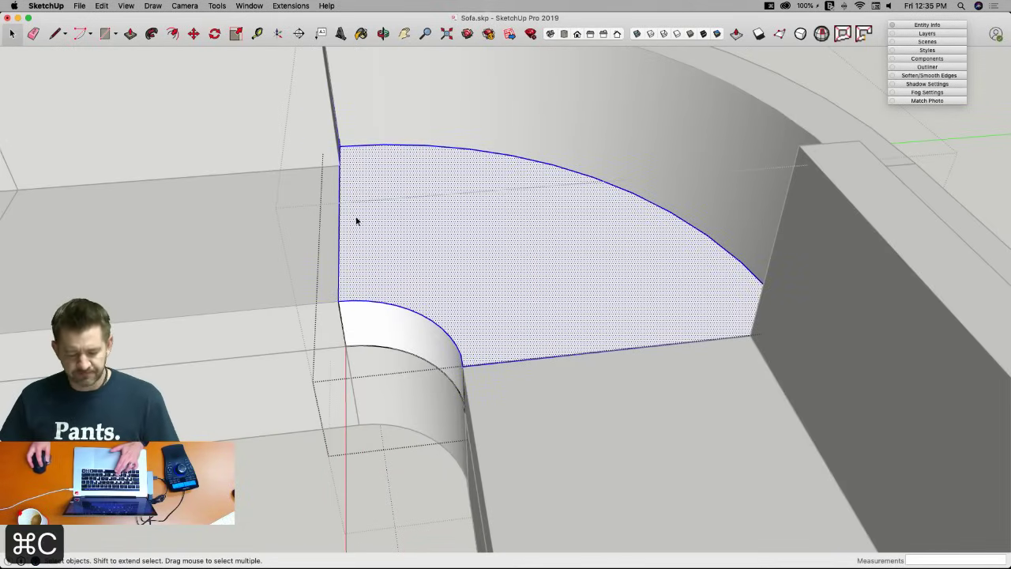
click(299, 174)
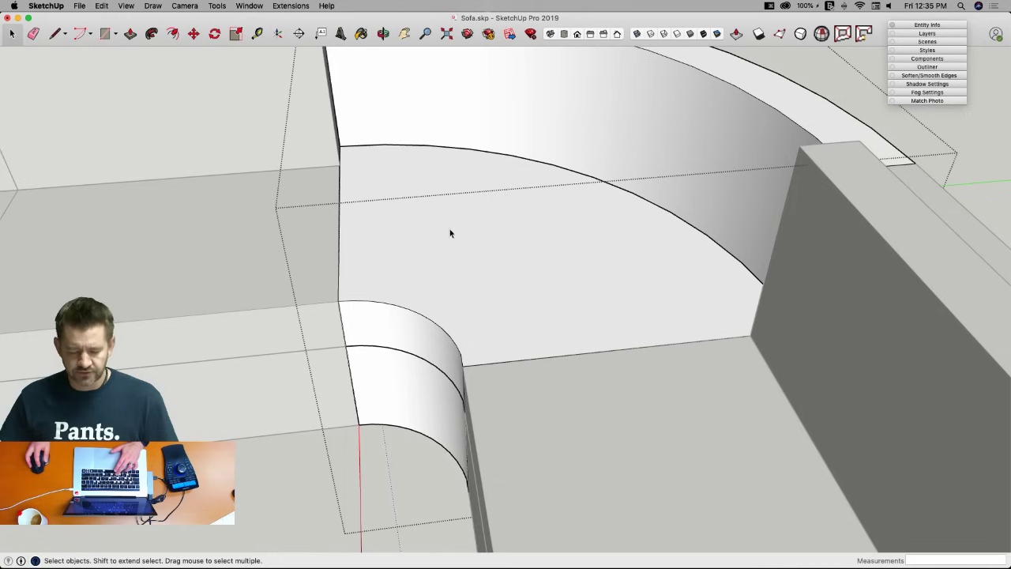
click(100, 7)
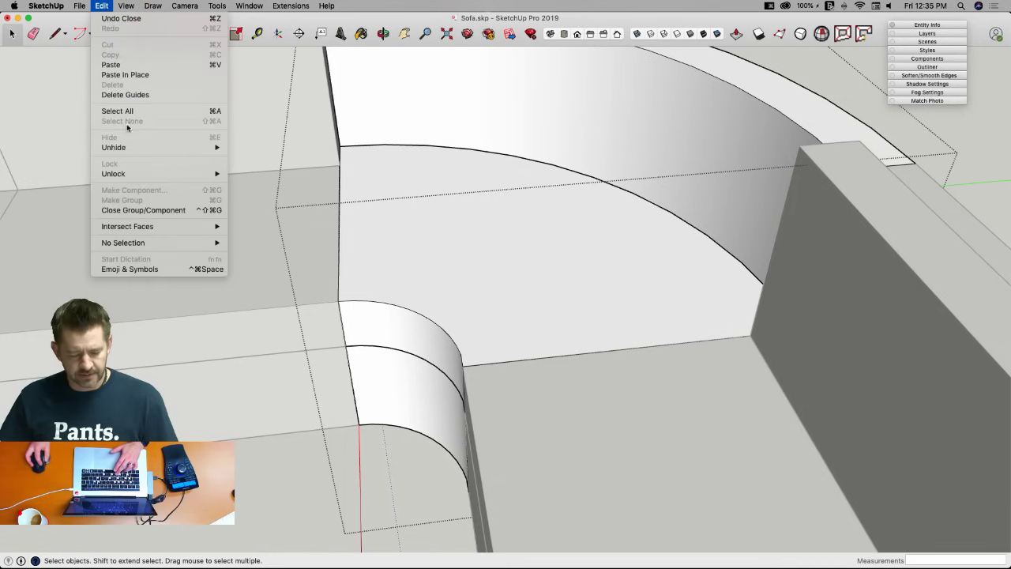
click(125, 74)
Offset the pasted face's rear arc inward to the front corner of the adjoining back cushion.
click(380, 148)
middle_drag(379, 149, 288, 157)
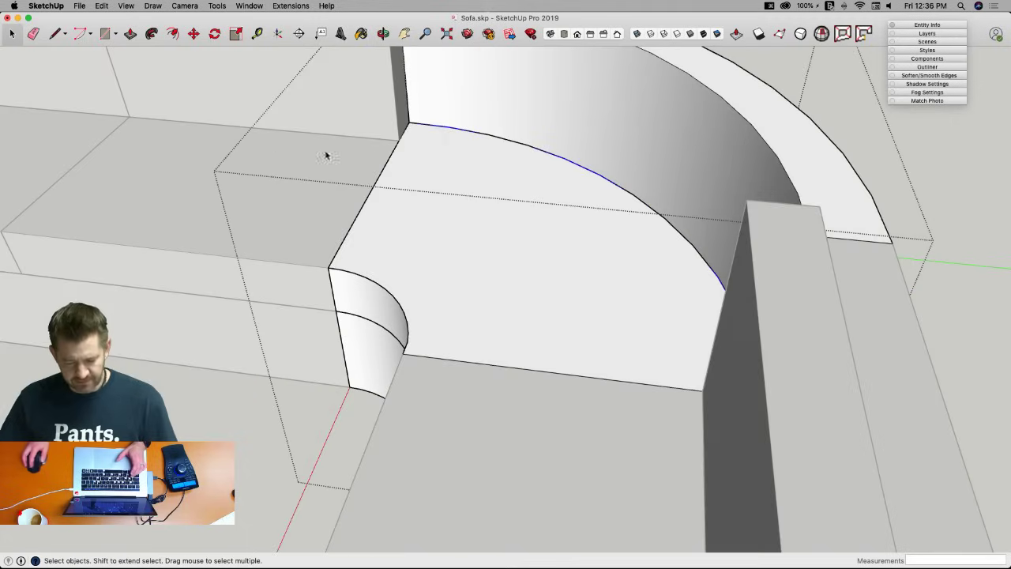
key(f)
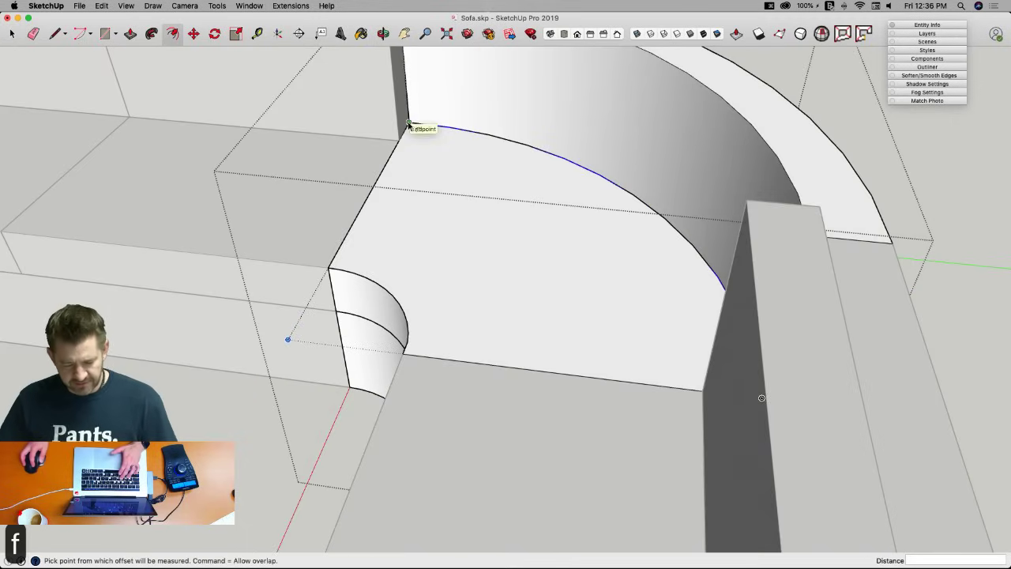
click(408, 124)
click(400, 141)
Erase the pasted face's spare side edge and Push/Pull the narrow curved strip up to the top of the adjoining back cushions.
key(e)
drag(366, 200, 414, 205)
key(space)
key(Escape)
click(414, 207)
double_click(453, 150)
key(p)
drag(454, 147, 779, 214)
key(space)
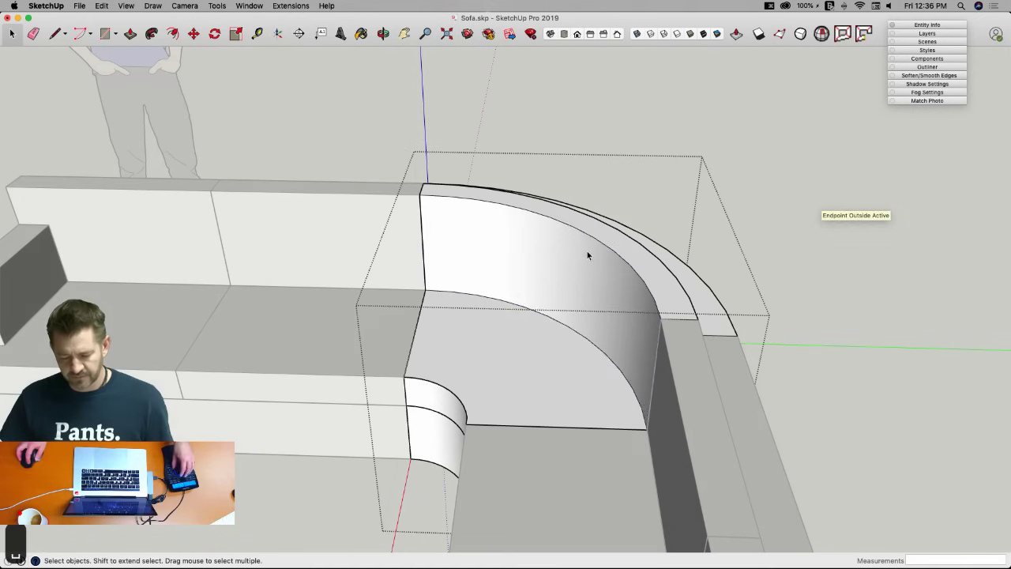
Make the whole extruded curved back and its connected geometry a component named "Middle Back Cushion".
click(587, 251)
right_click(586, 250)
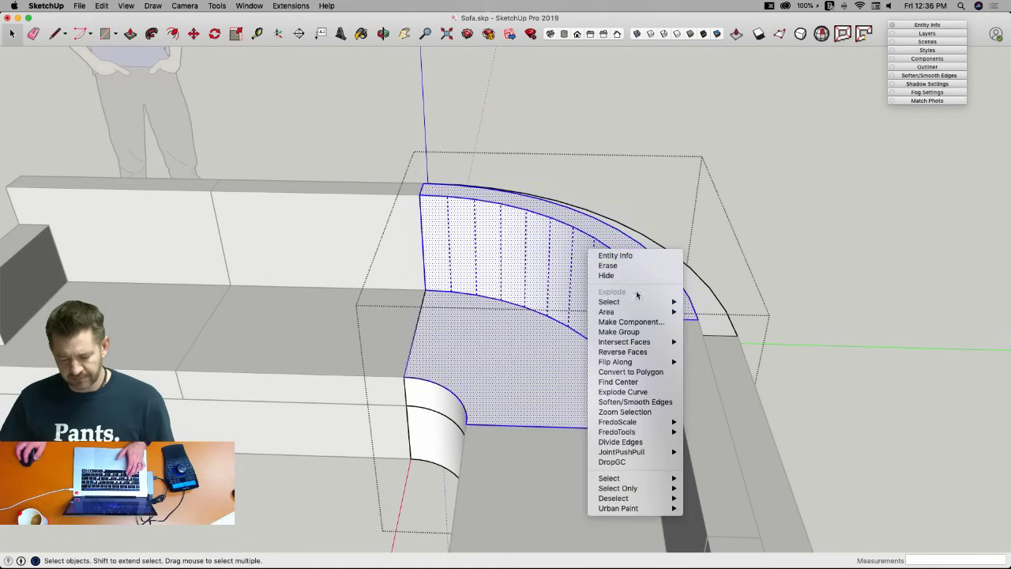
click(641, 324)
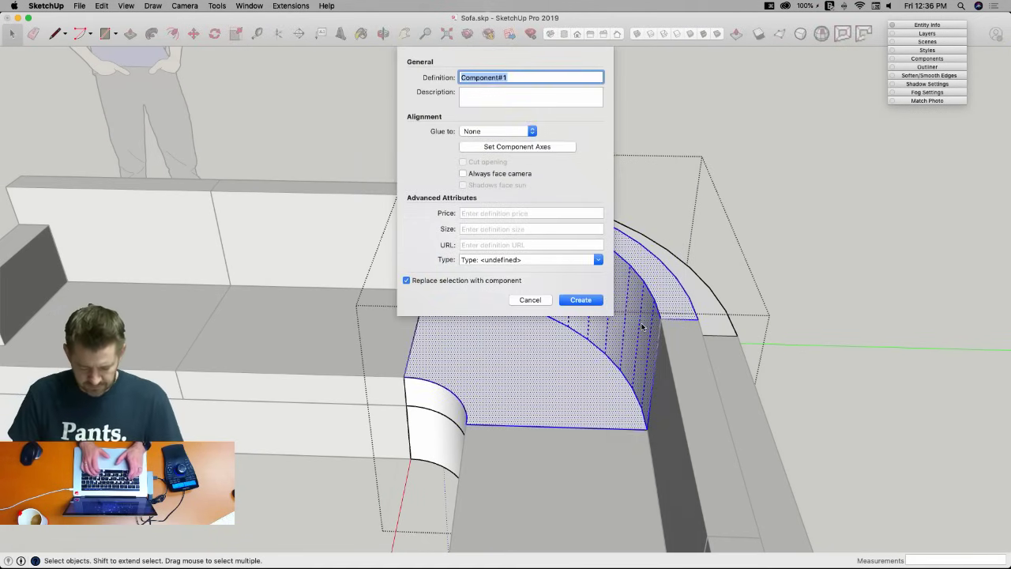
text(Middle)
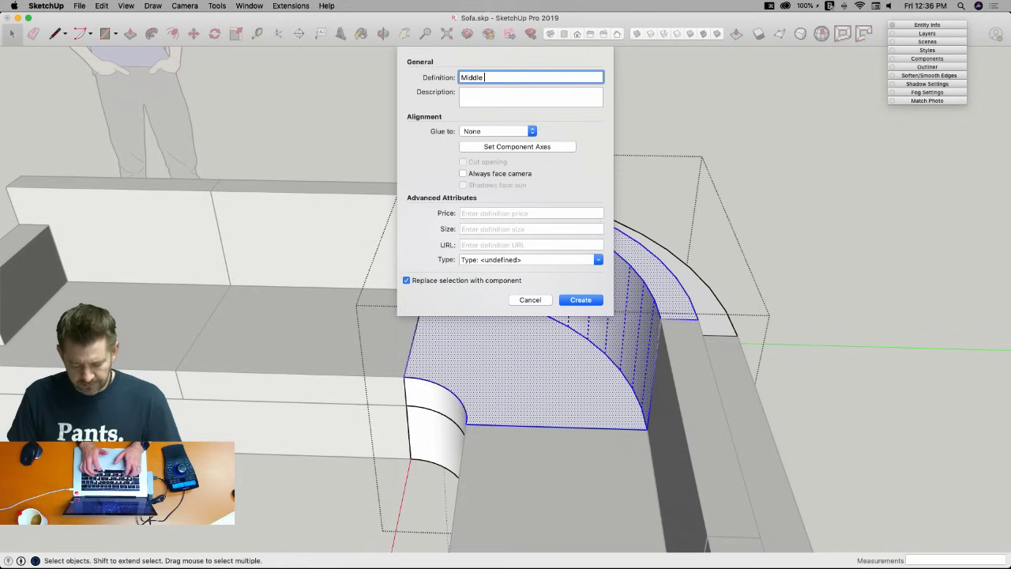
text( Back Cushion)
key(Return)
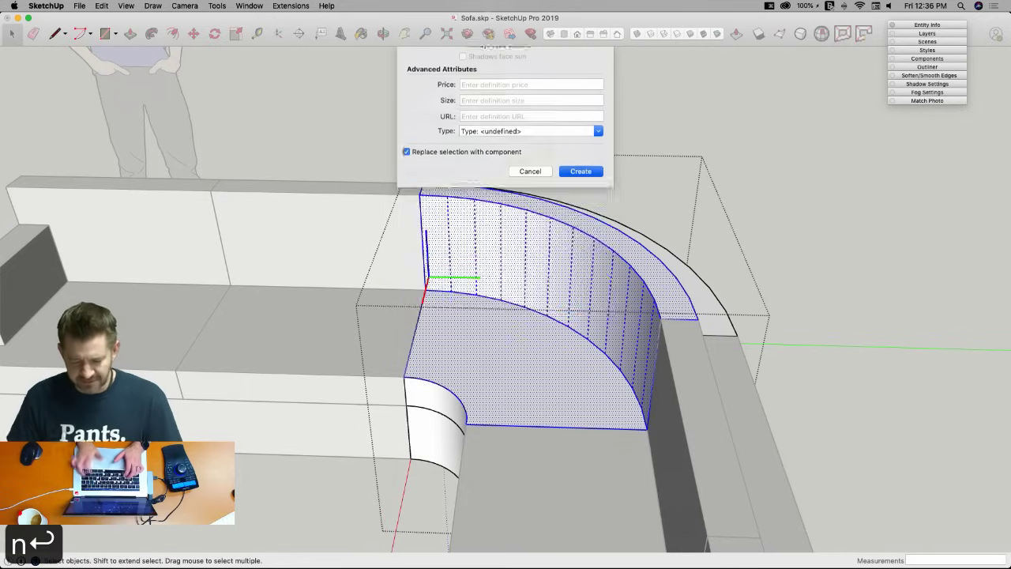
Erase the leftover seat outline edges inside the Middle Back Cushion component and save the model.
double_click(469, 265)
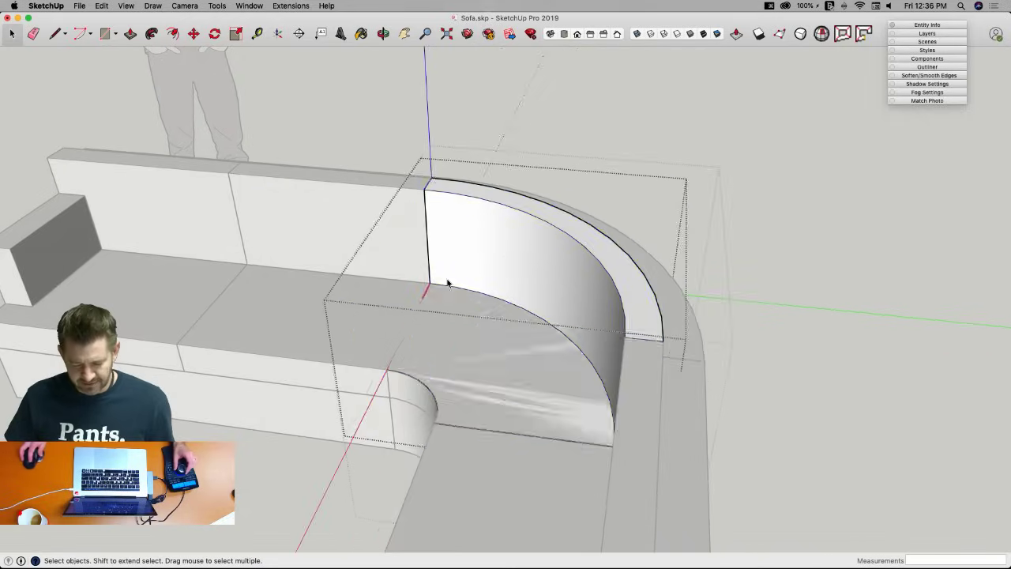
key(e)
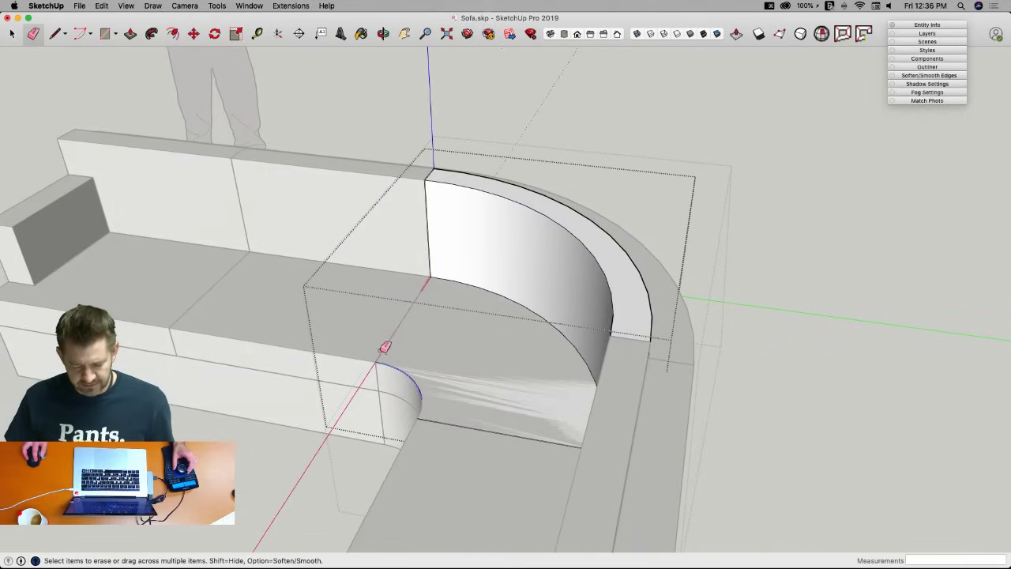
drag(384, 348, 411, 367)
key(space)
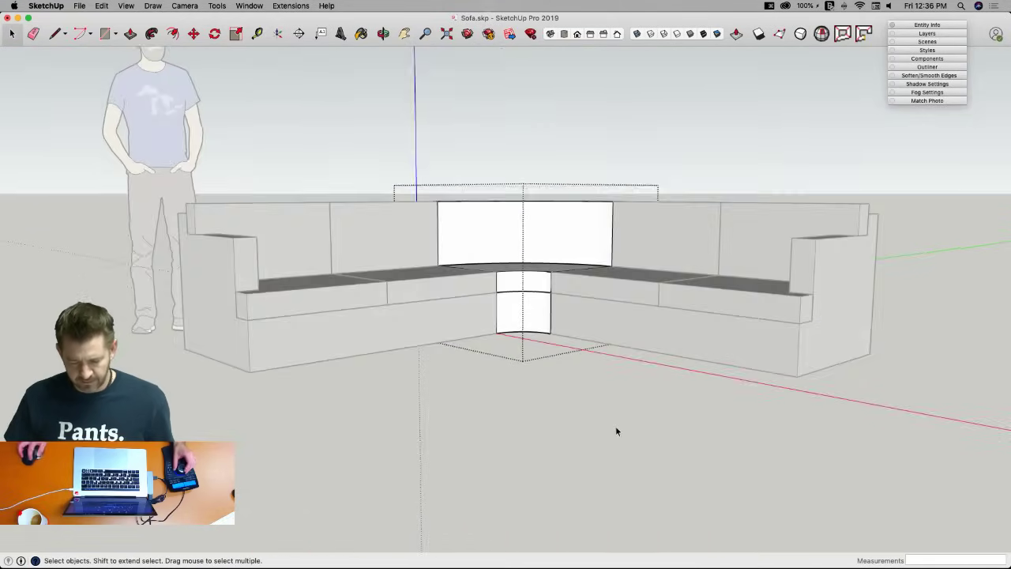
click(616, 429)
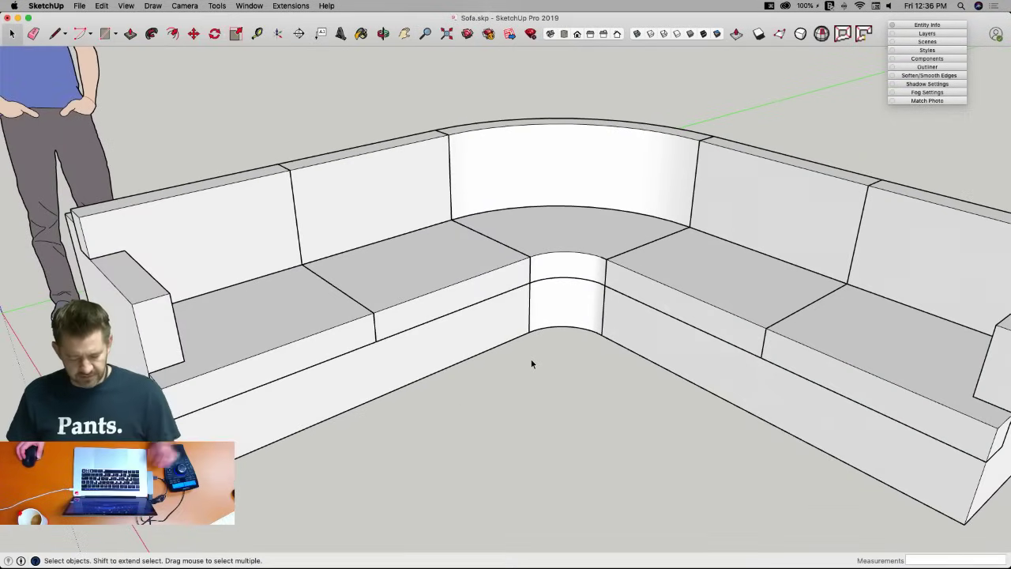
key(super+s)
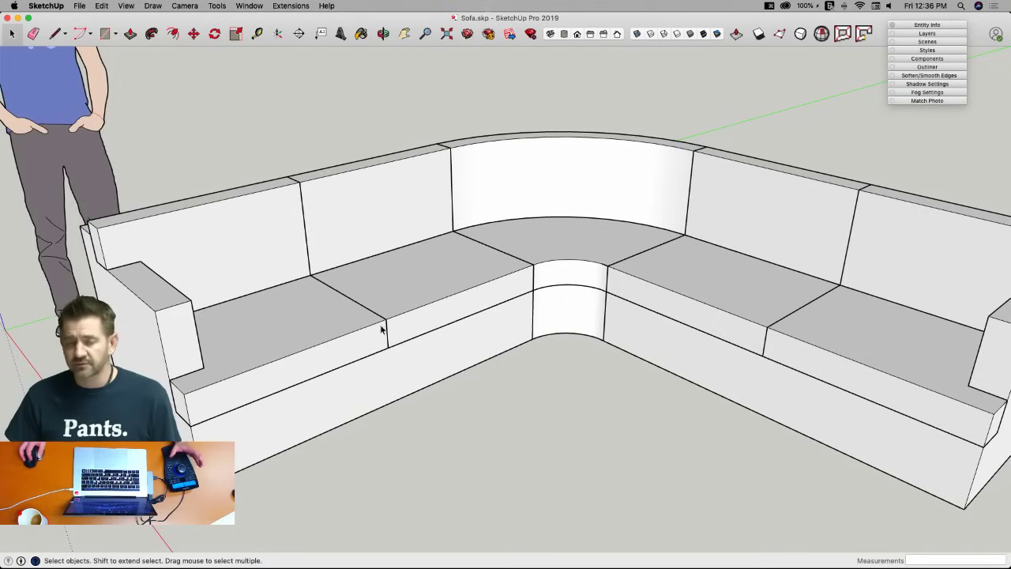
Soften the top front, side and corner edges of the seat cushion next to the armrest with the Eraser.
double_click(386, 343)
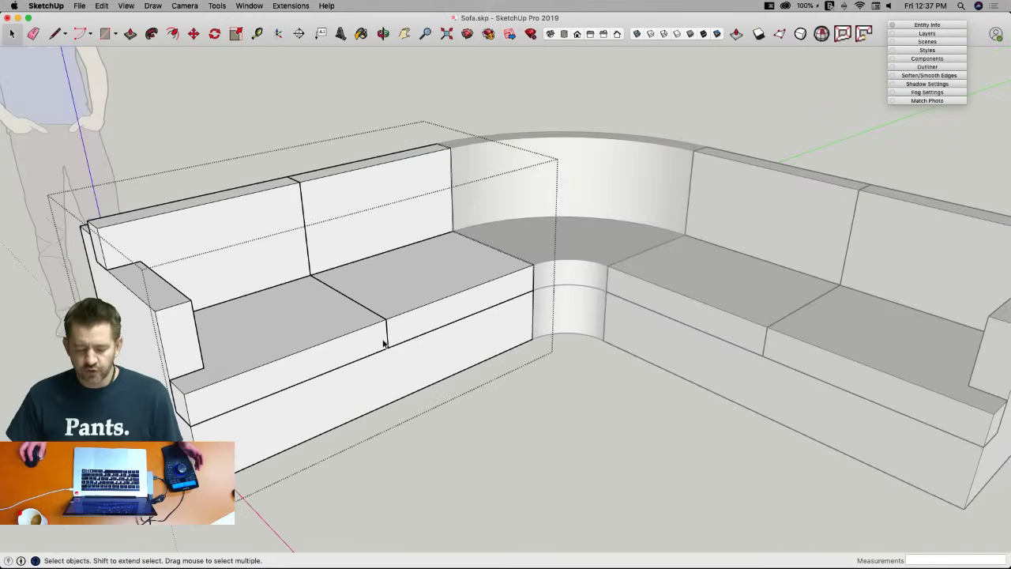
double_click(282, 358)
key(e)
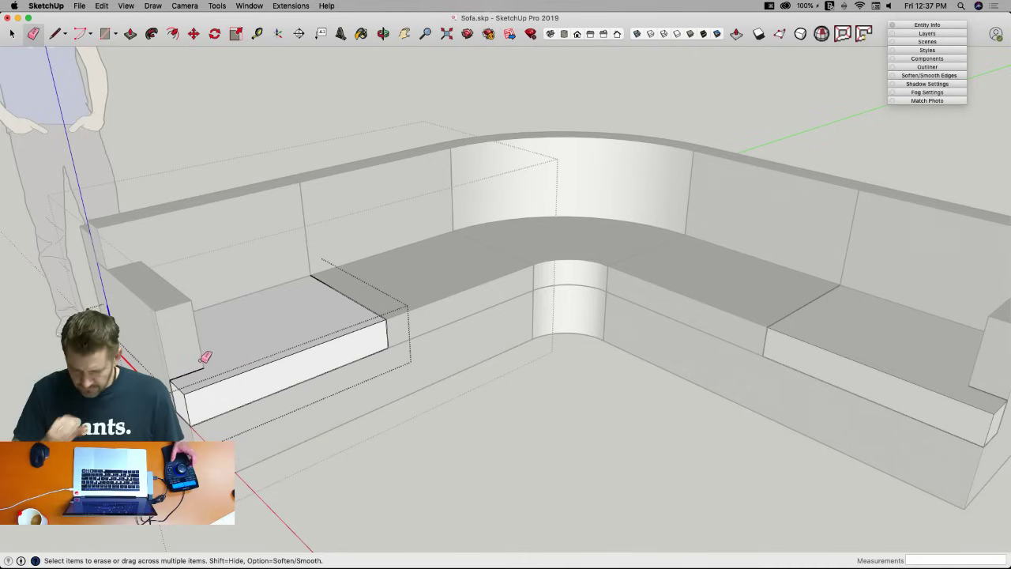
alt+click(190, 388)
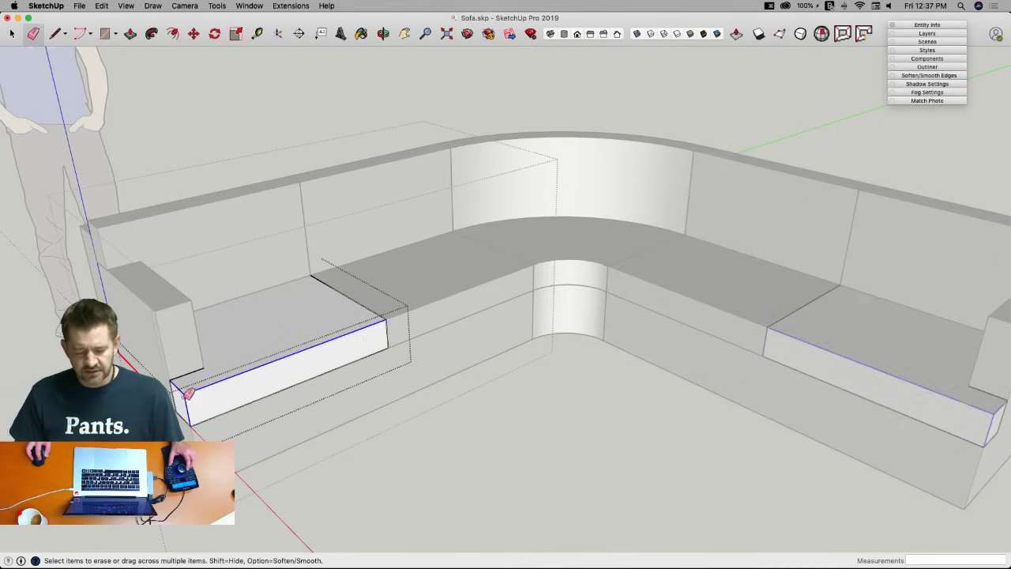
alt+drag(389, 315, 384, 311)
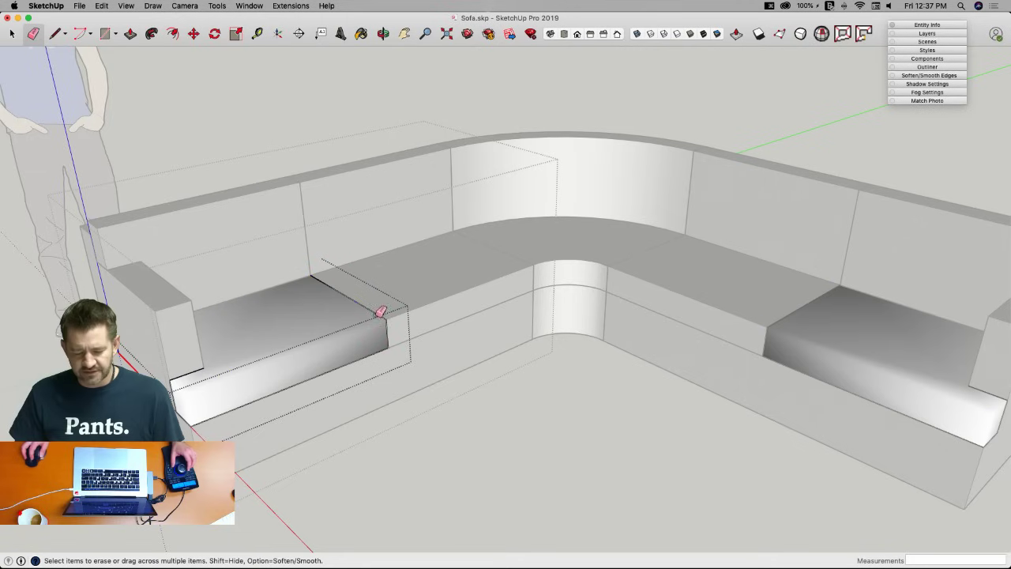
key(space)
Soften the top front edge of the second seat cushion, beside the curved corner, with the Eraser.
middle_drag(304, 372, 477, 384)
double_click(476, 384)
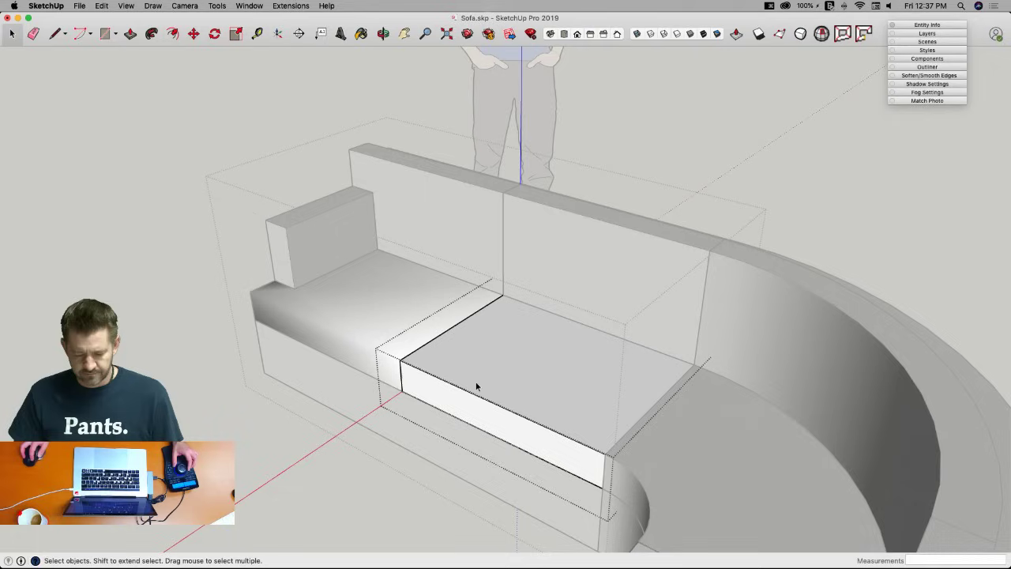
key(alt+e)
key(e)
alt+click(424, 366)
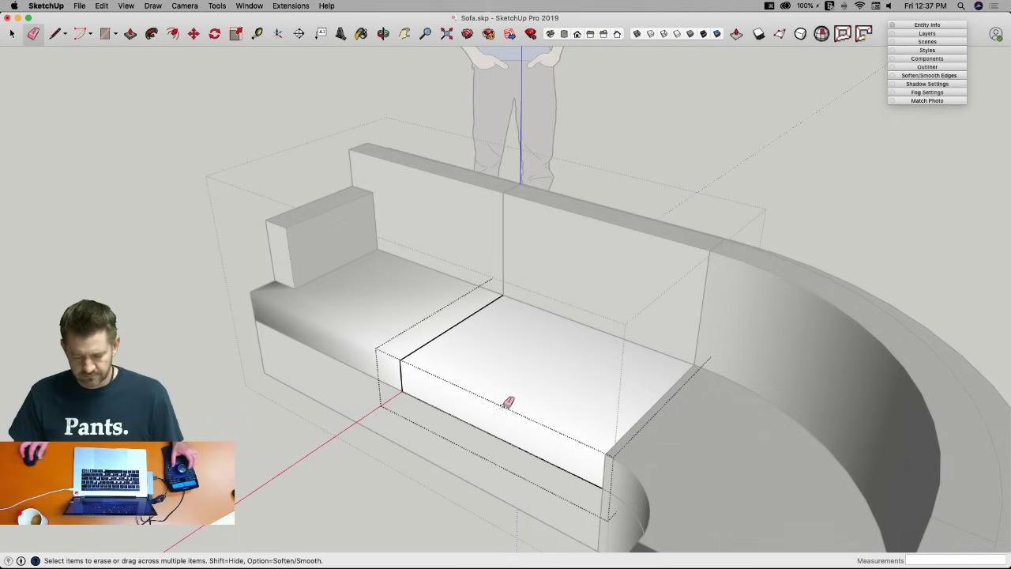
key(space)
click(383, 483)
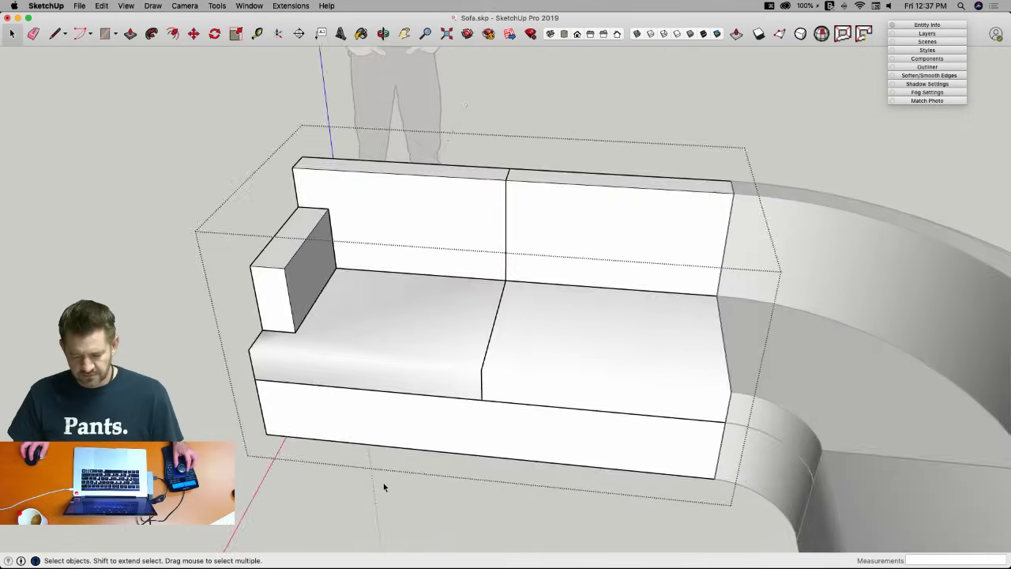
Soften the top front edge of the back cushion behind the armrest with the Eraser.
double_click(389, 258)
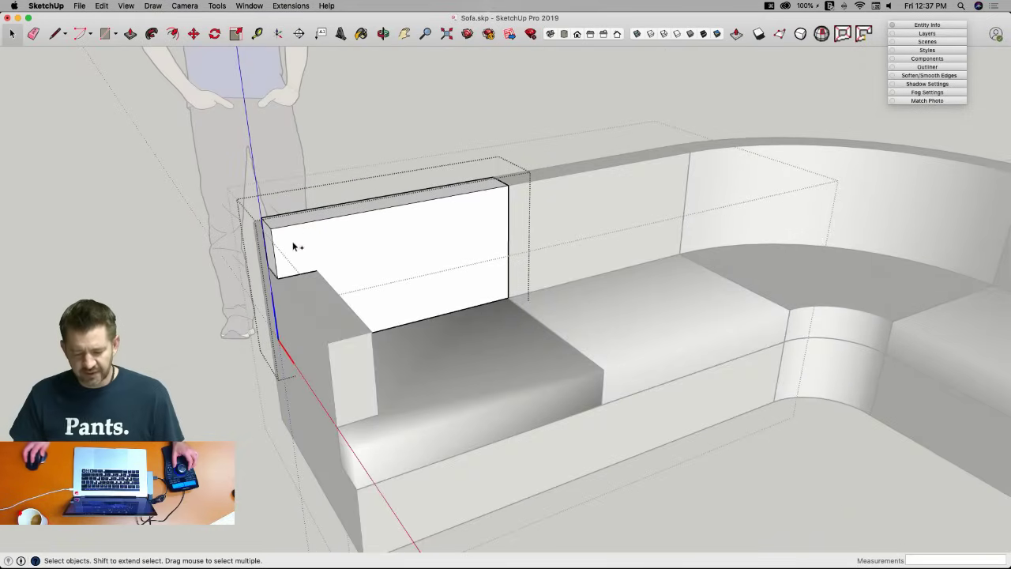
key(alt+e)
key(e)
alt+drag(274, 229, 271, 237)
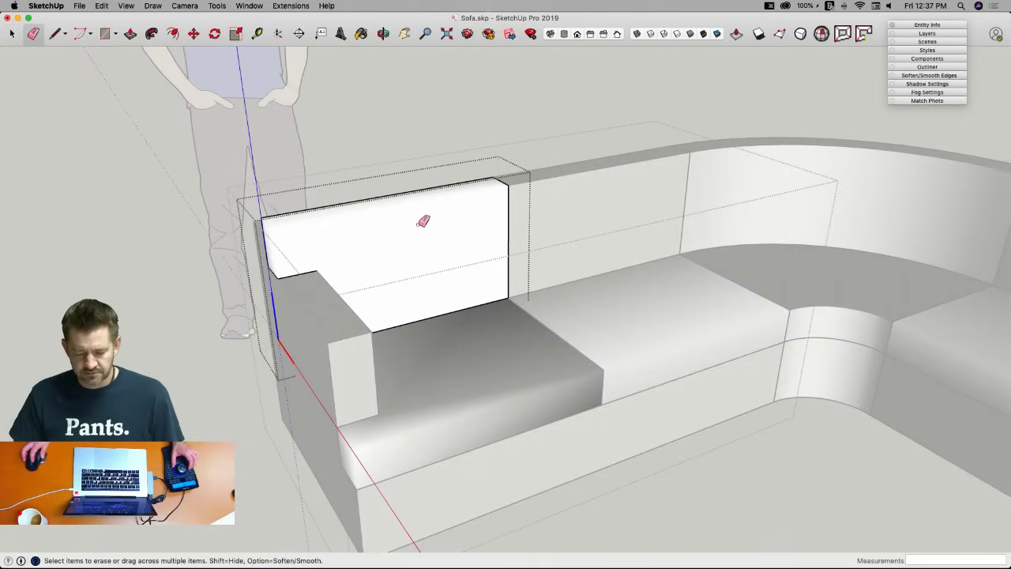
key(space)
Soften the top front edge of the back cushion beside the curved corner with the Eraser.
click(542, 212)
double_click(542, 212)
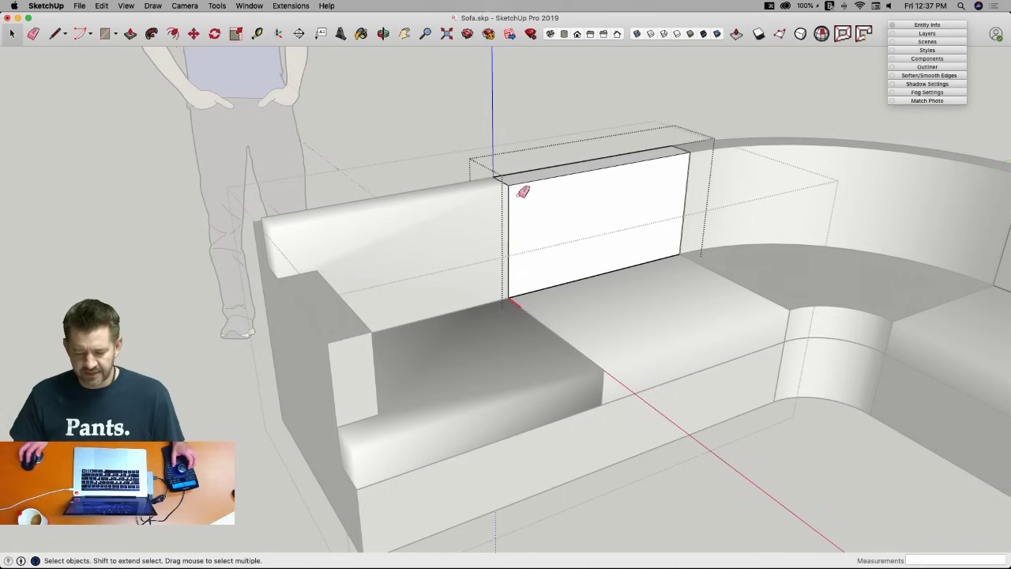
key(e)
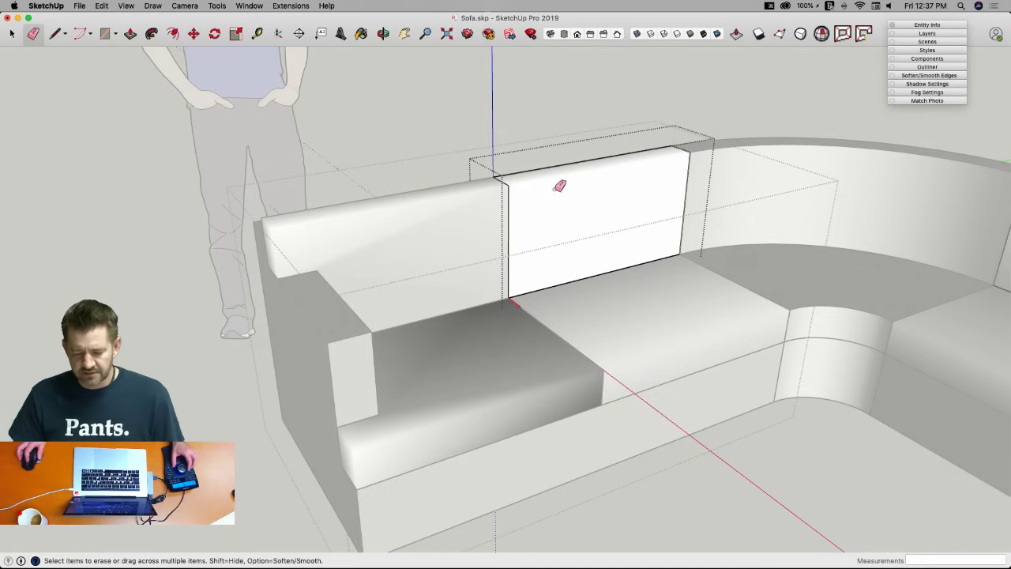
key(space)
click(640, 480)
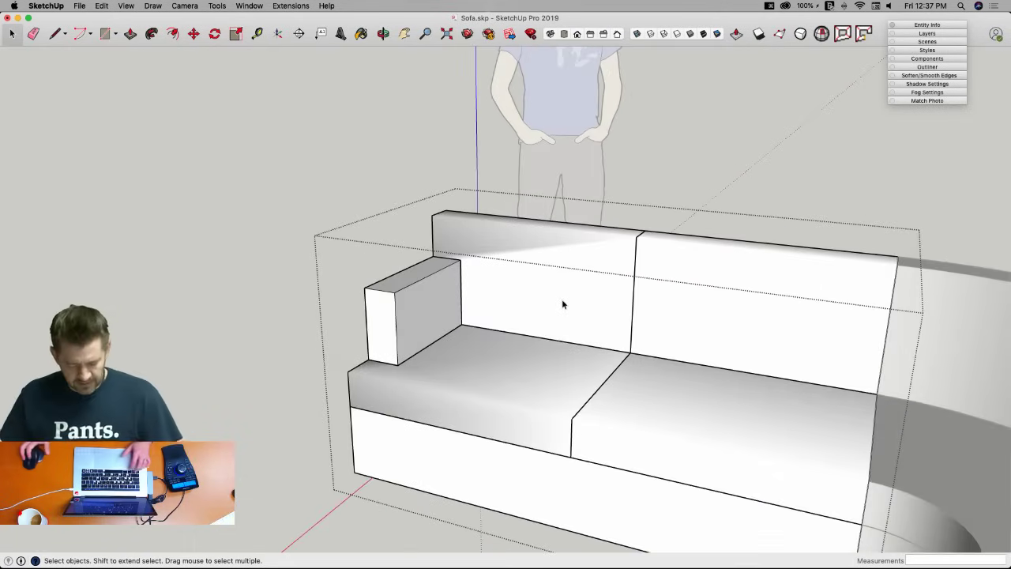
Undo the edge softening on the straight section's seat and back cushions.
key(super+z)
key(super+z)
key(super+z)
key(super+z)
key(super+z)
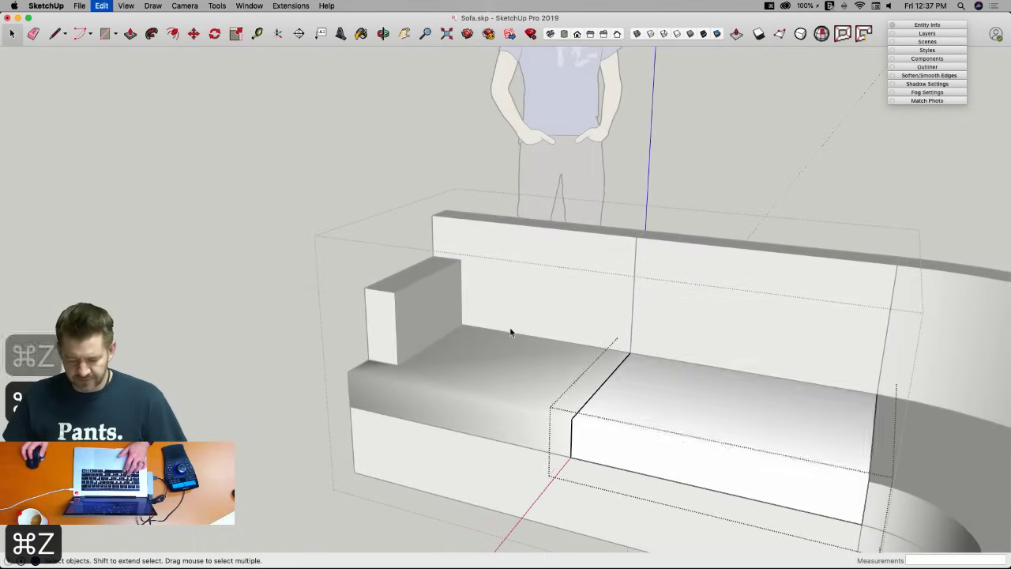
key(super+z)
key(super+z)
key(super+z)
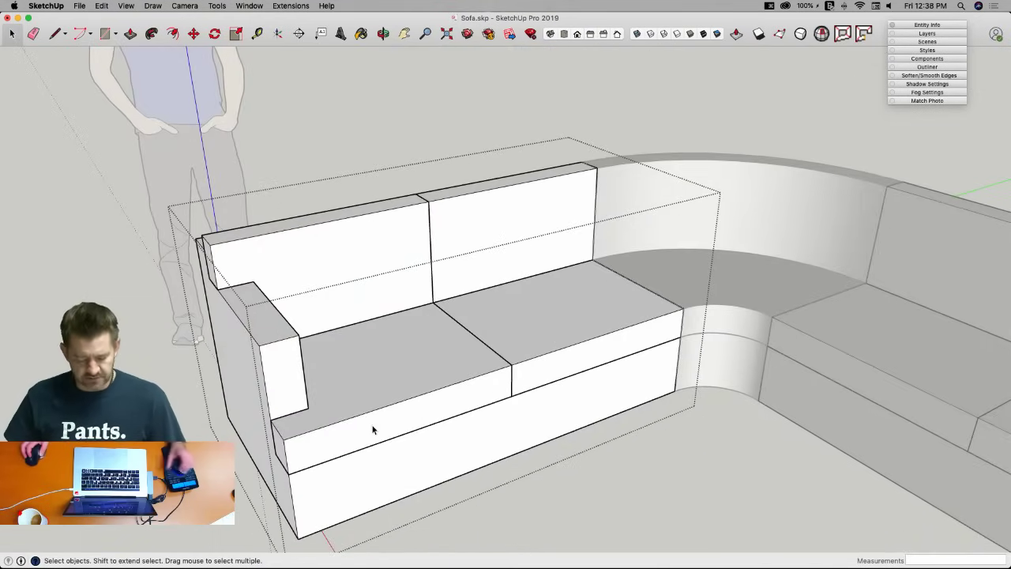
Save the model and display the FredoCorner tool palette, placed clear of the sofa.
key(super+s)
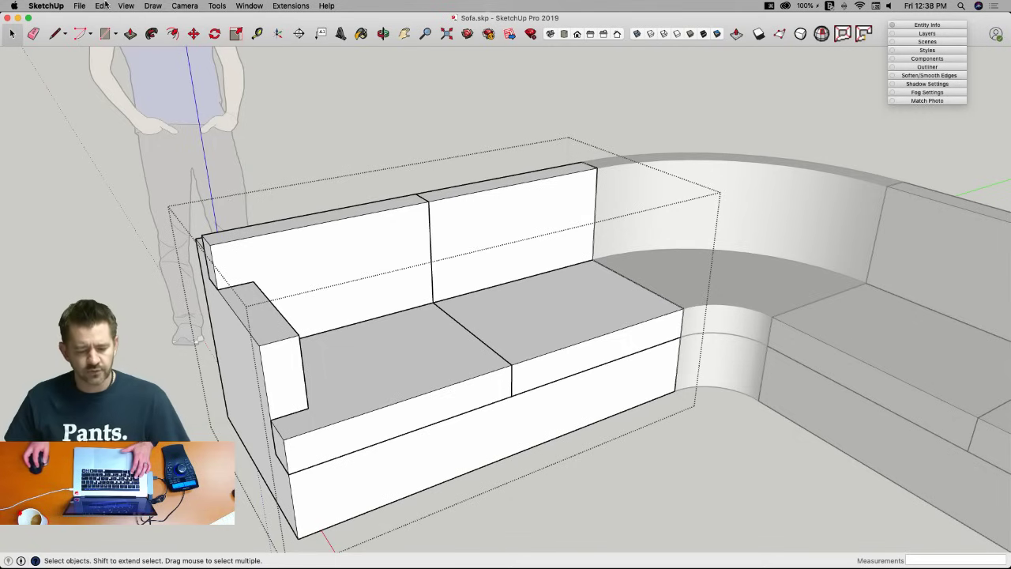
click(129, 6)
mouse_move(170, 44)
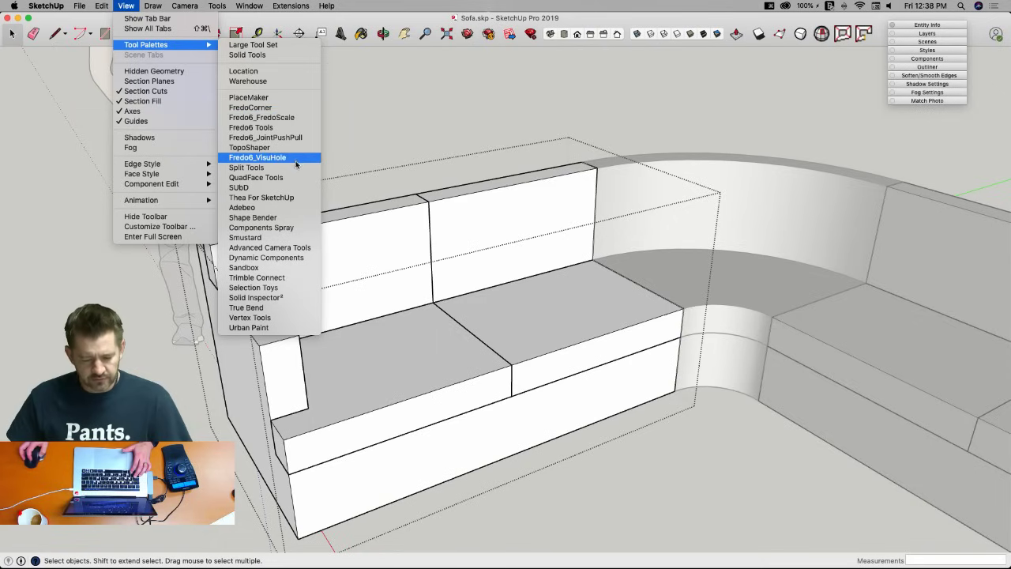
click(299, 107)
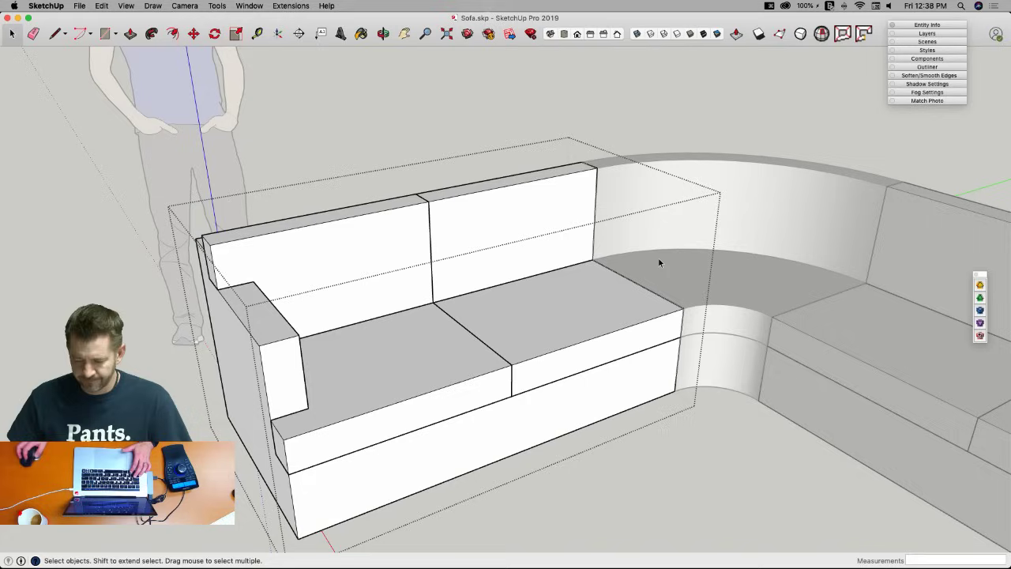
drag(988, 270, 23, 60)
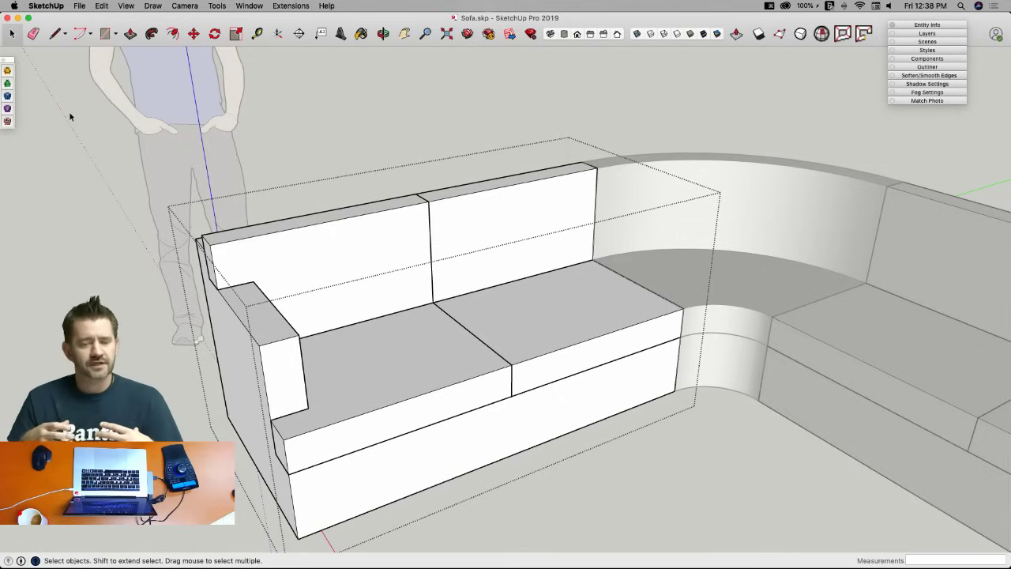
scroll(235, 442, up, 10)
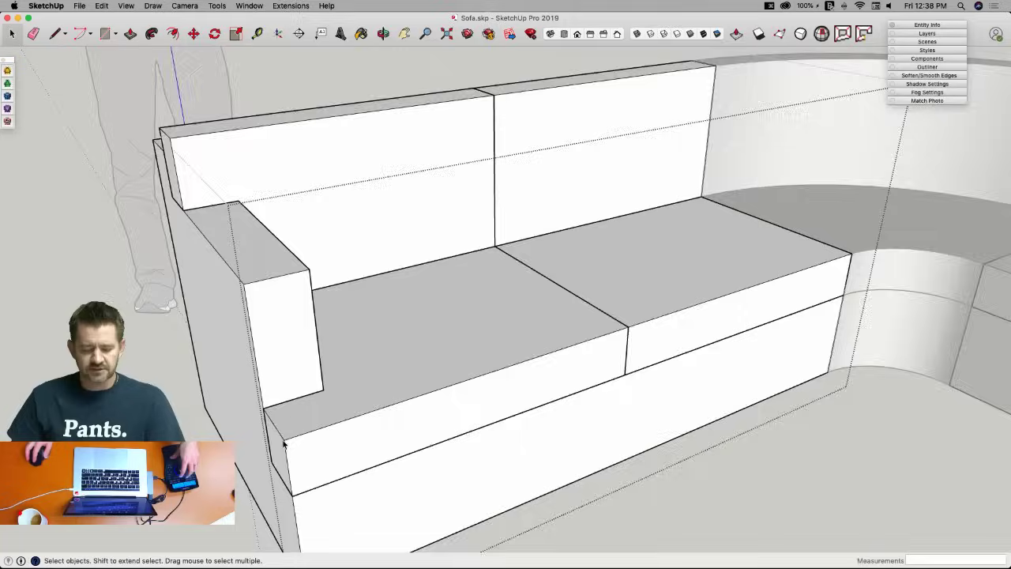
Open the seat cushion beside the curved corner for editing and select all of its geometry.
mouse_move(233, 294)
middle_down()
mouse_move(219, 250)
mouse_move(202, 266)
middle_up()
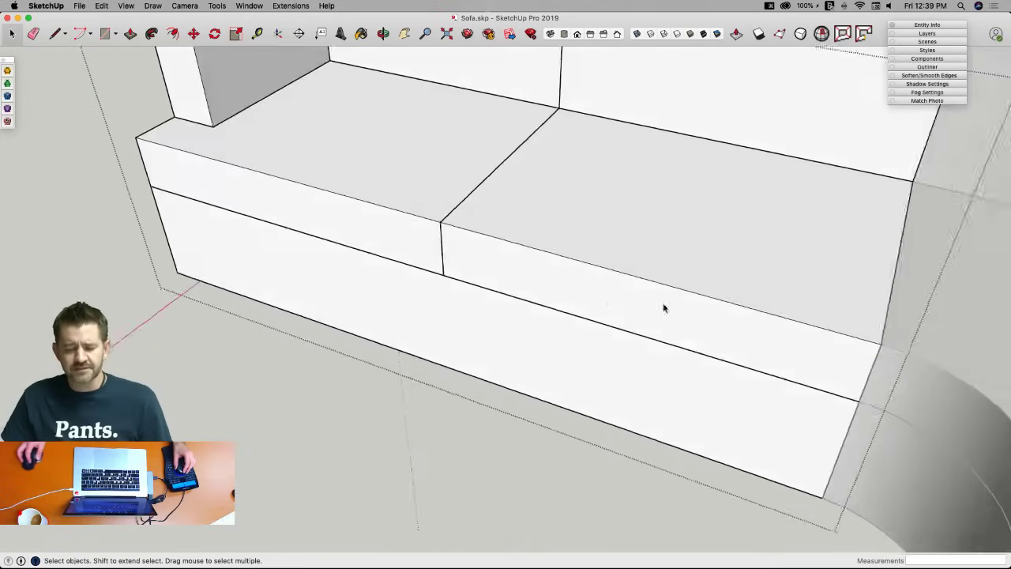
double_click(712, 291)
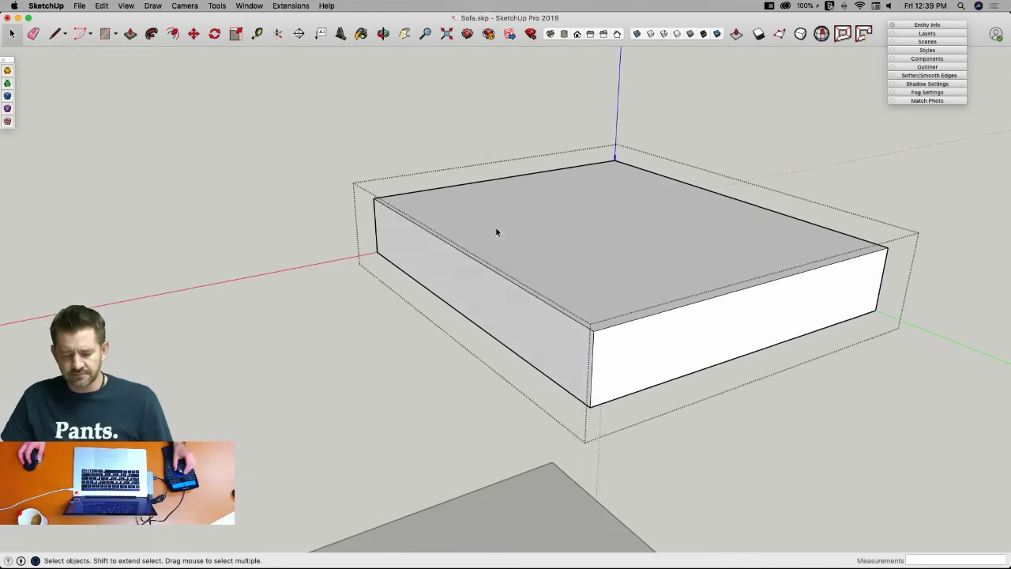
click(571, 259)
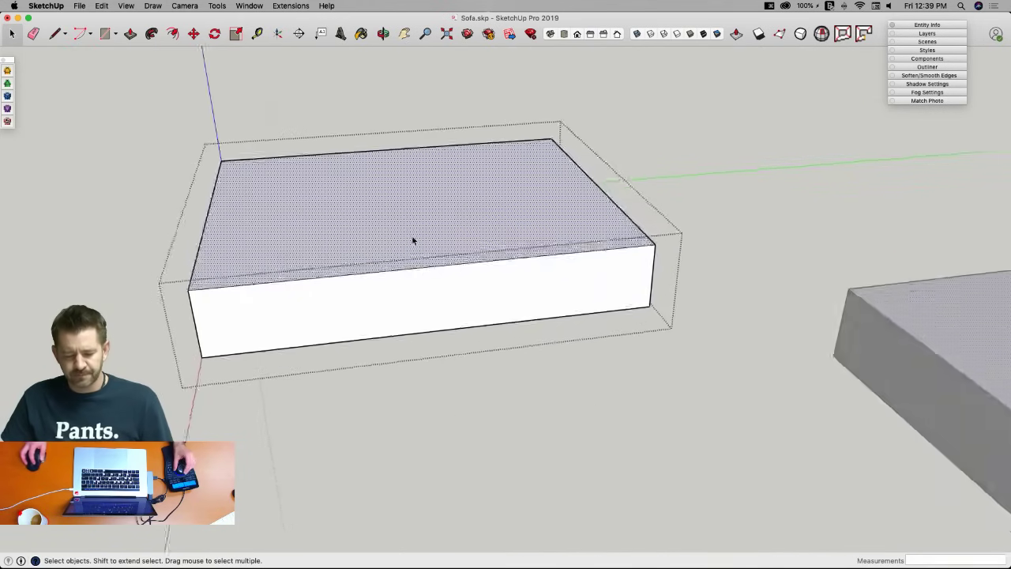
triple_click(405, 225)
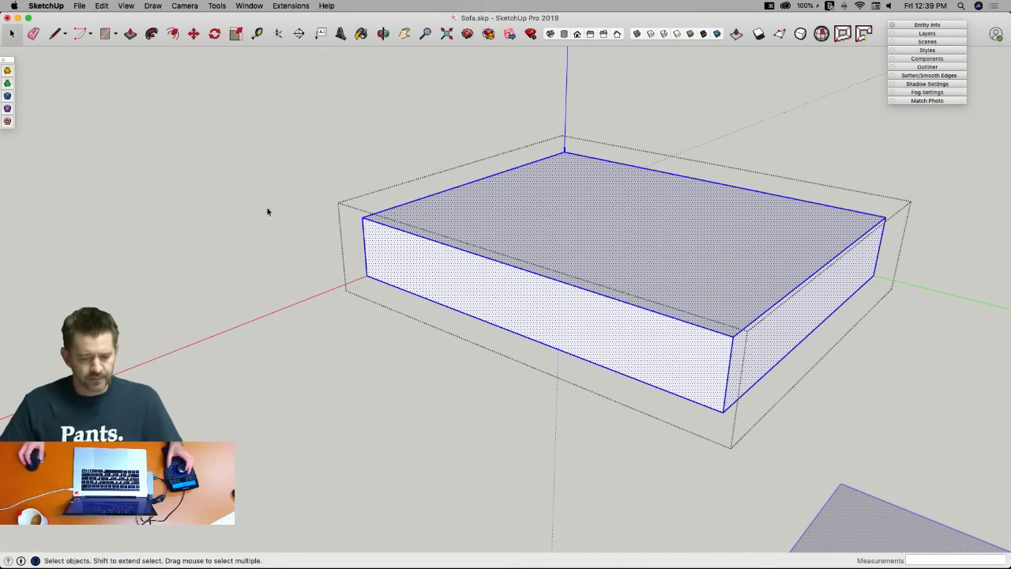
middle_drag(461, 228, 653, 281)
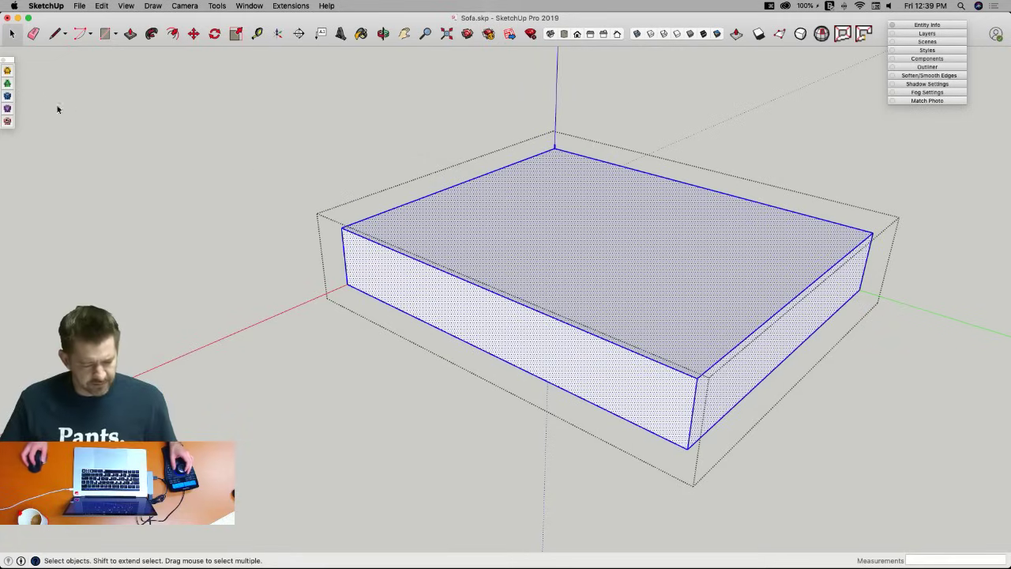
Start FredoCorner rounding on the selected cushion and set the offset to 1".
click(8, 73)
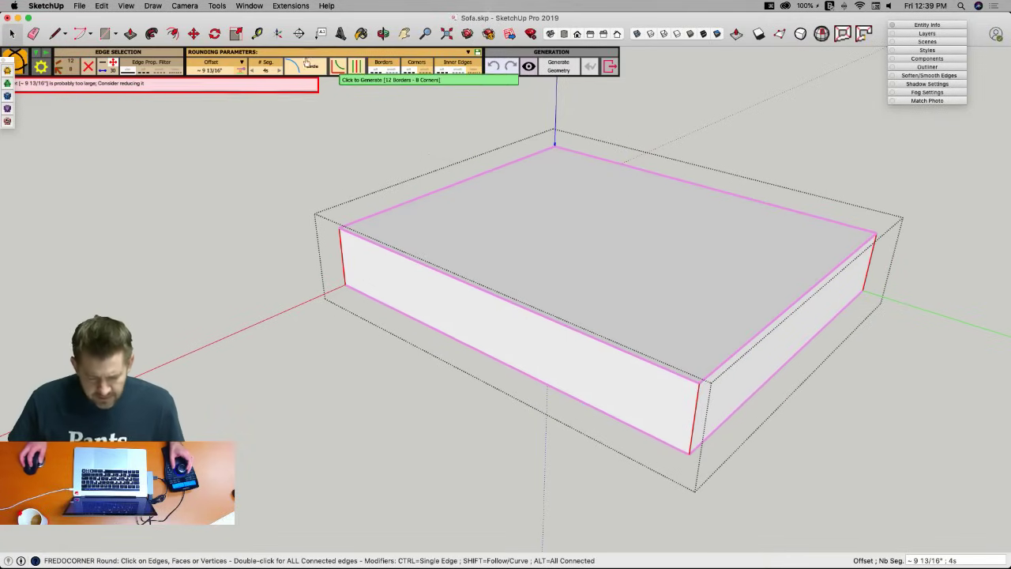
click(225, 72)
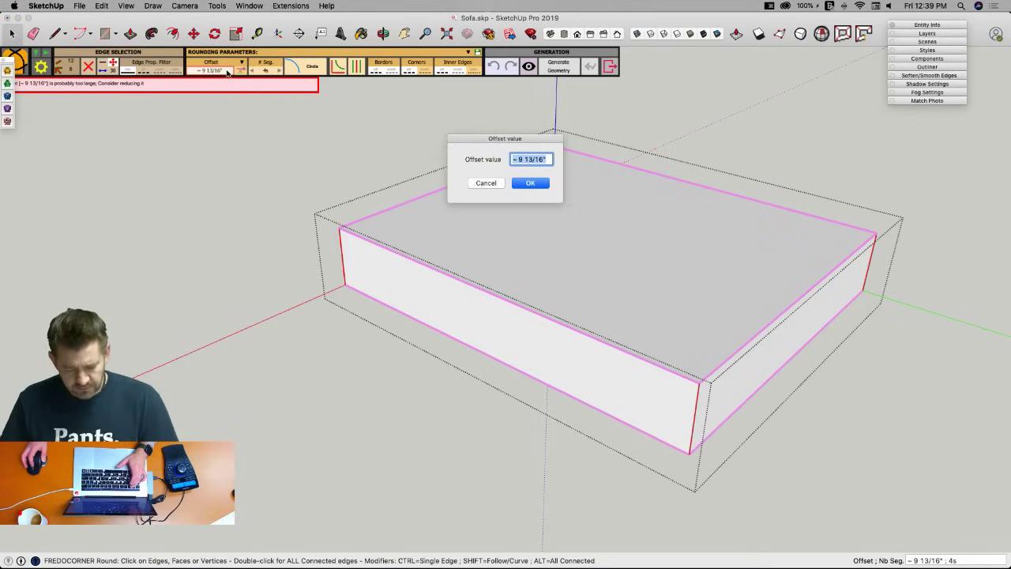
text(1)
click(542, 183)
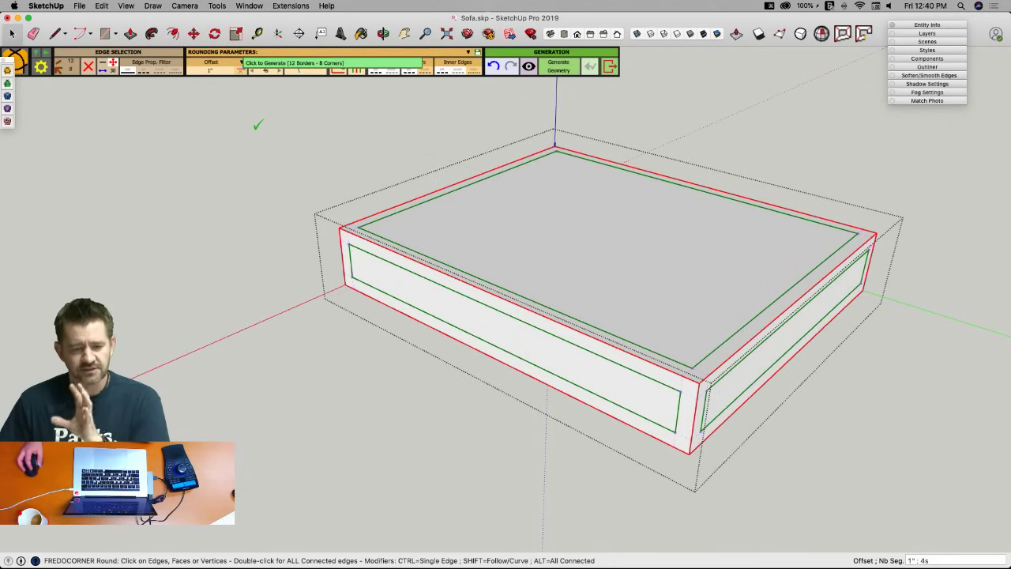
Generate the rounded edges on the seat cushion, exit the rounding tool and close the cushion.
click(708, 120)
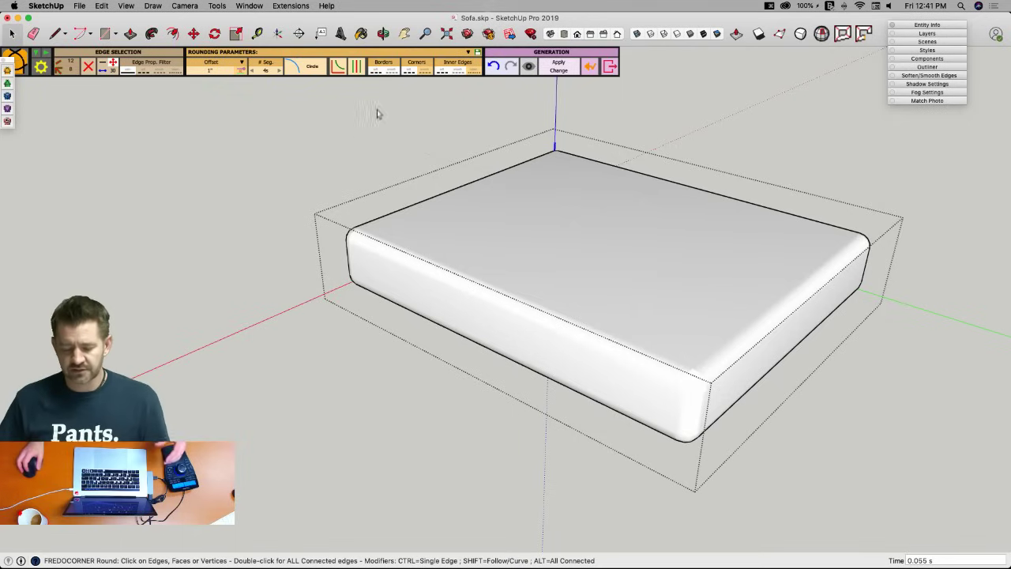
middle_drag(453, 139, 559, 185)
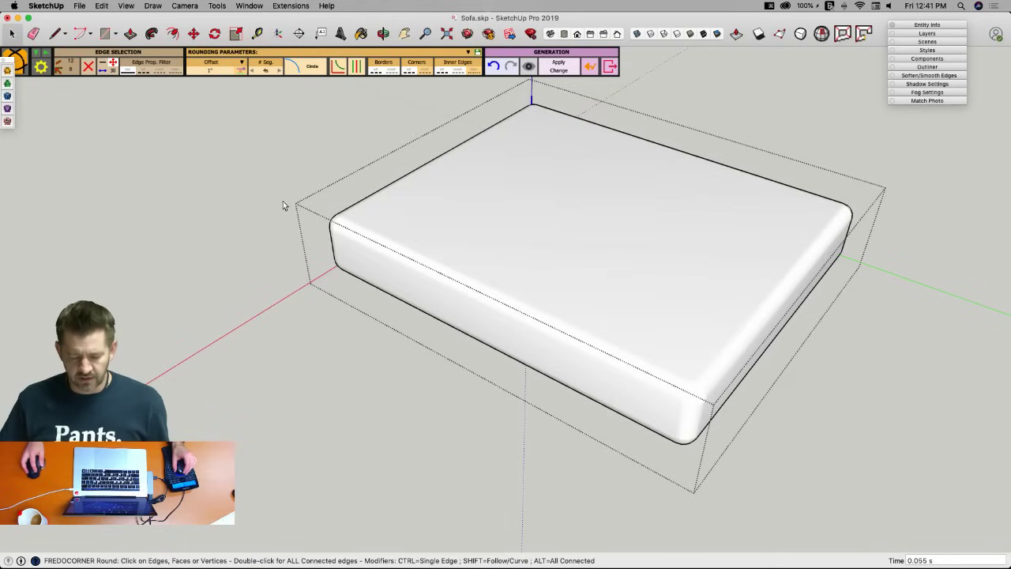
middle_drag(569, 135, 705, 90)
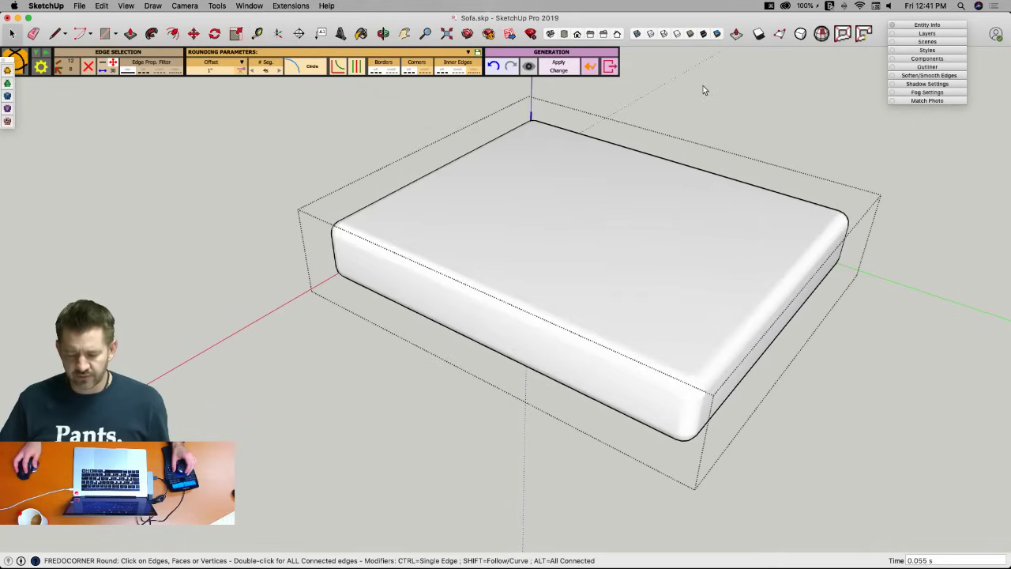
click(610, 67)
click(752, 116)
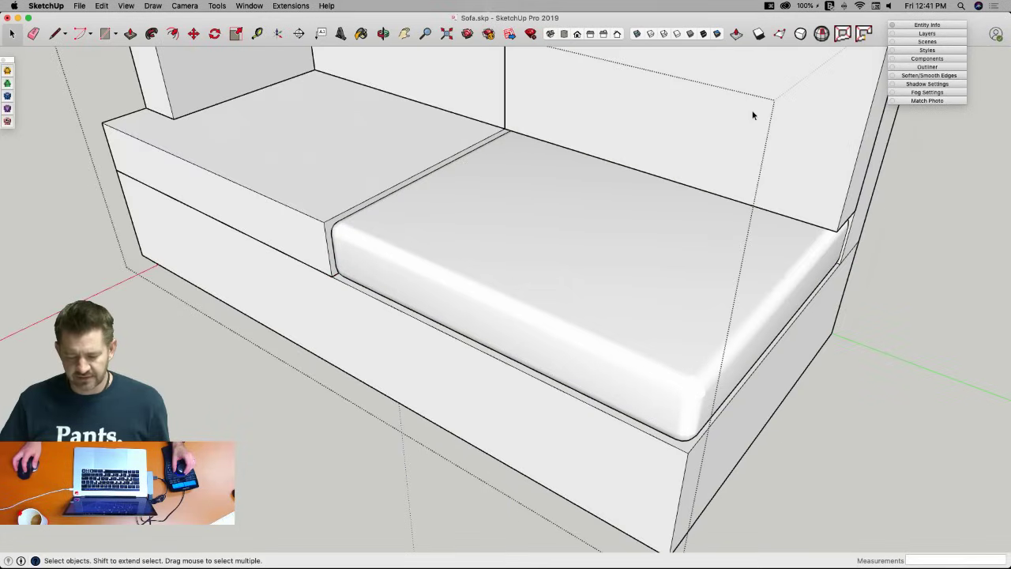
Round all edges of the notched seat cushion beside the armrest with FredoCorner at a 1" offset, and close the cushion.
scroll(752, 115, down, 10)
scroll(557, 471, up, 10)
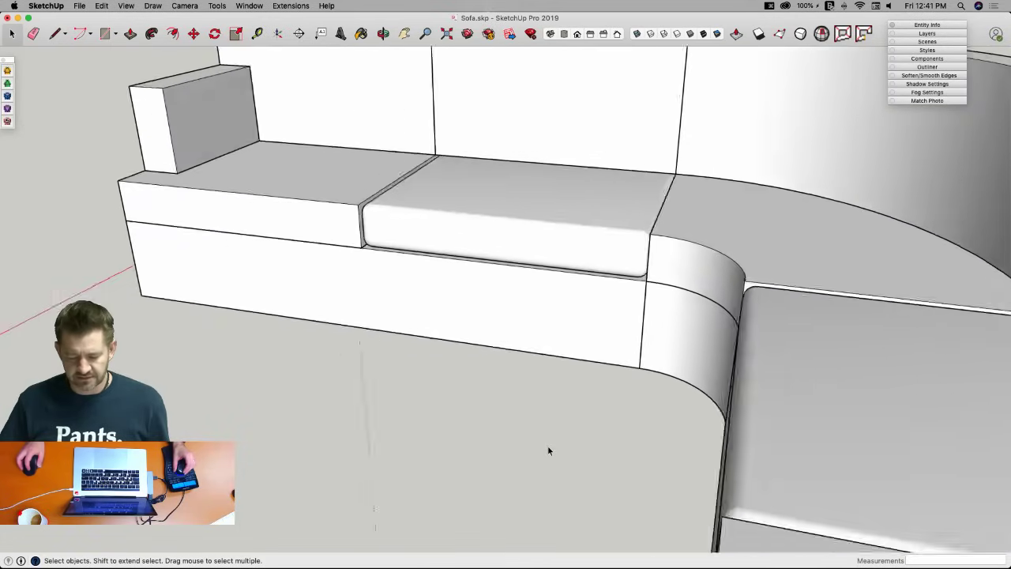
middle_drag(548, 446, 635, 231)
scroll(523, 267, up, 3)
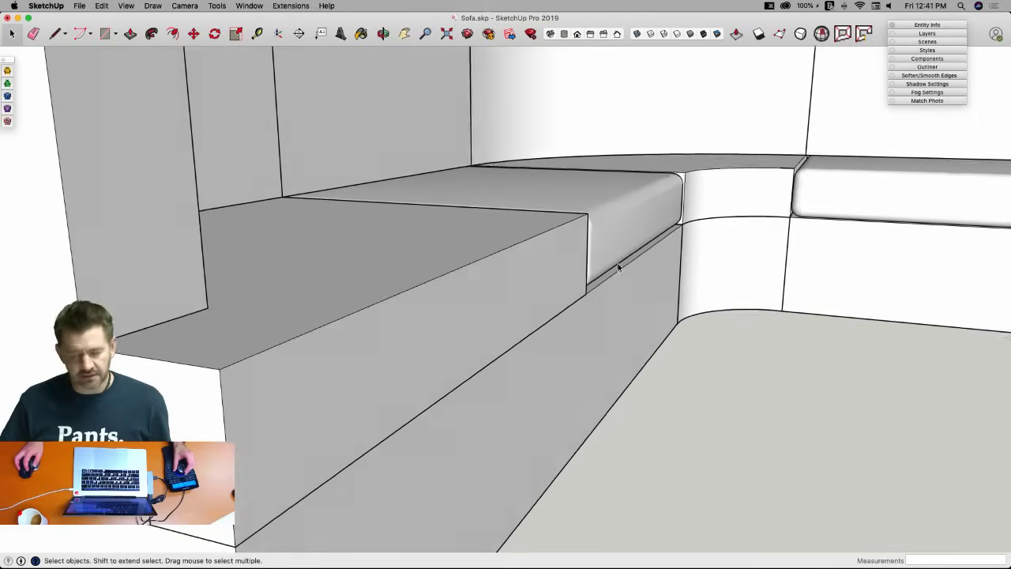
scroll(612, 266, up, 3)
mouse_move(622, 257)
middle_down()
mouse_move(607, 257)
mouse_move(735, 334)
mouse_move(742, 355)
mouse_move(721, 331)
mouse_move(655, 361)
mouse_move(612, 310)
mouse_move(624, 273)
middle_up()
middle_drag(666, 243, 586, 260)
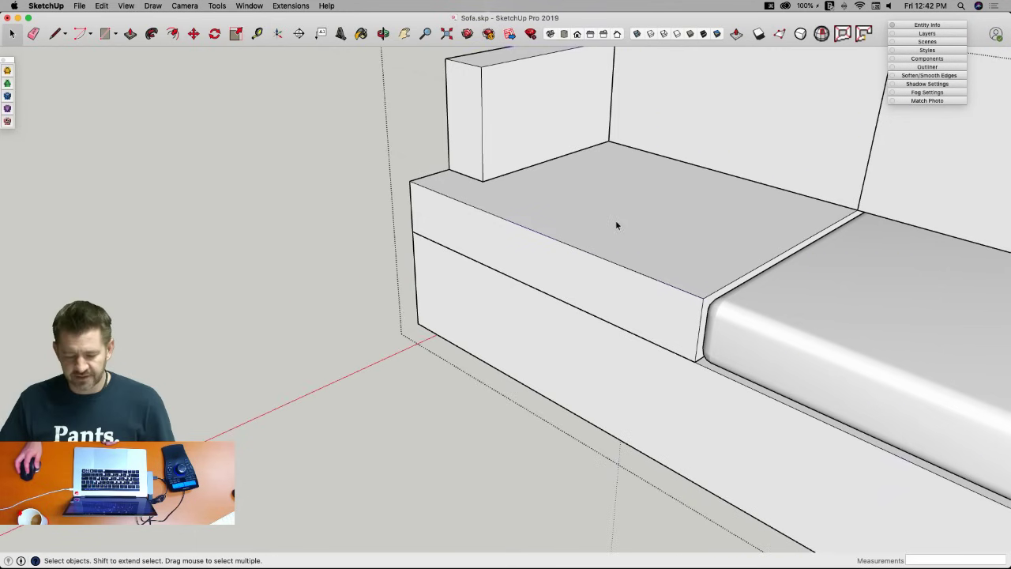
double_click(598, 218)
triple_click(631, 227)
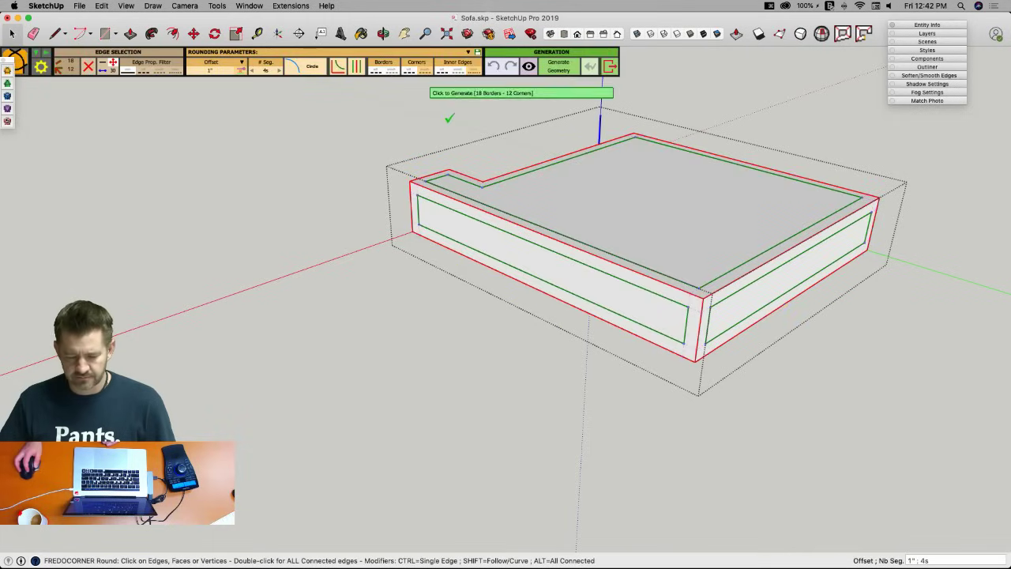
click(693, 93)
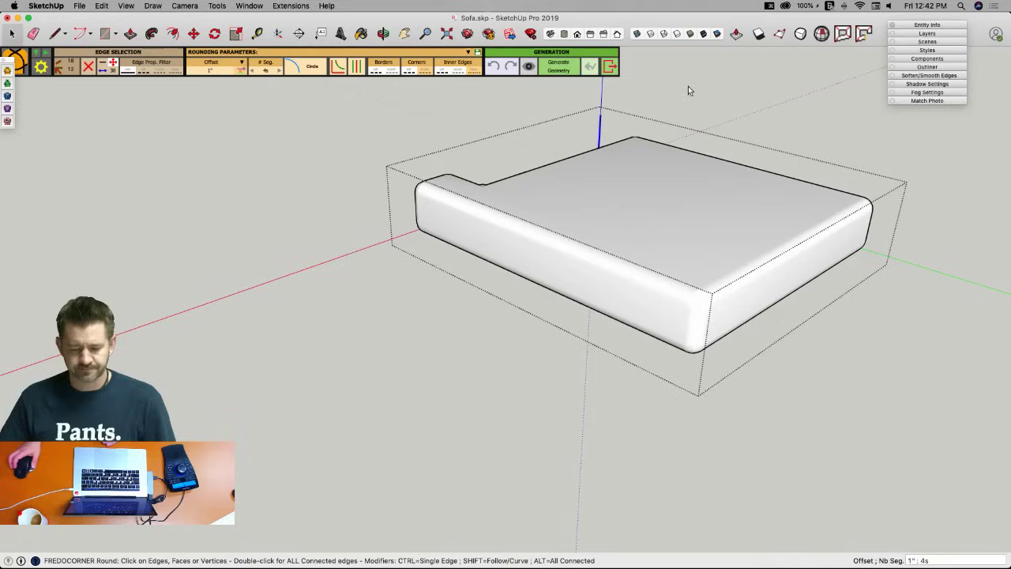
click(609, 67)
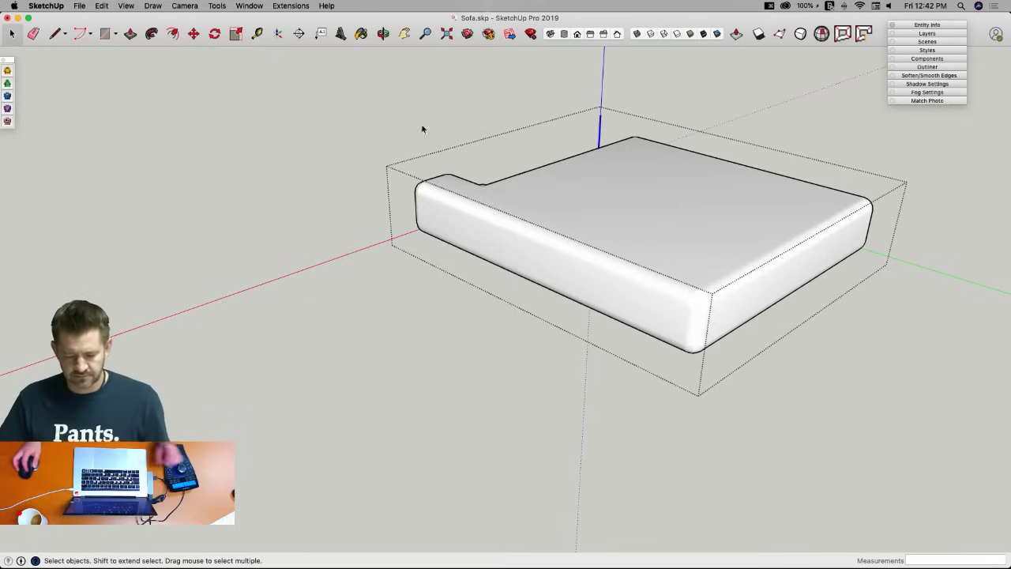
click(304, 149)
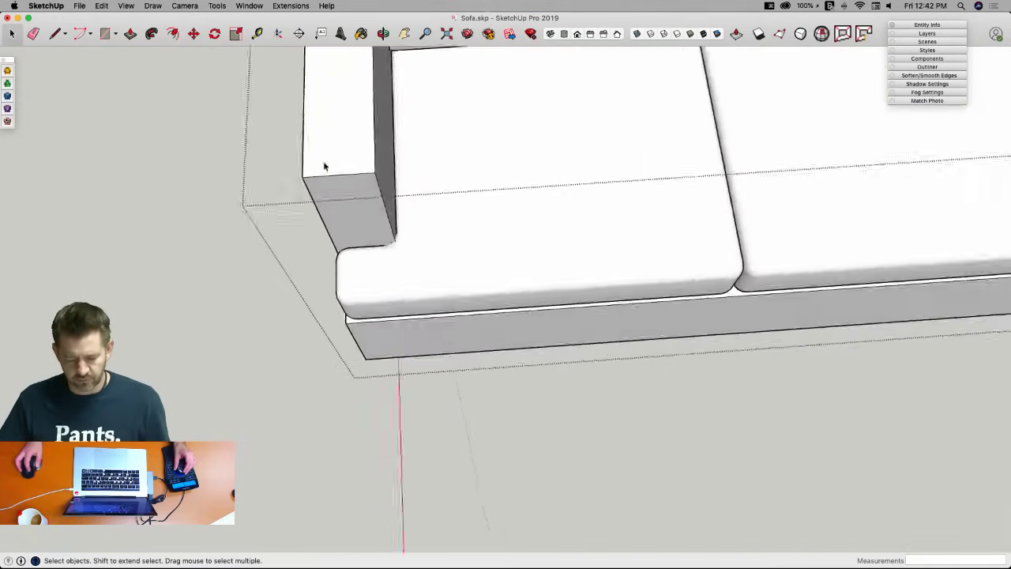
Undo the rounding of the notched seat cushion beside the armrest.
key(super+z)
middle_drag(251, 346, 691, 179)
scroll(497, 297, up, 5)
middle_drag(496, 298, 496, 332)
key(super+z)
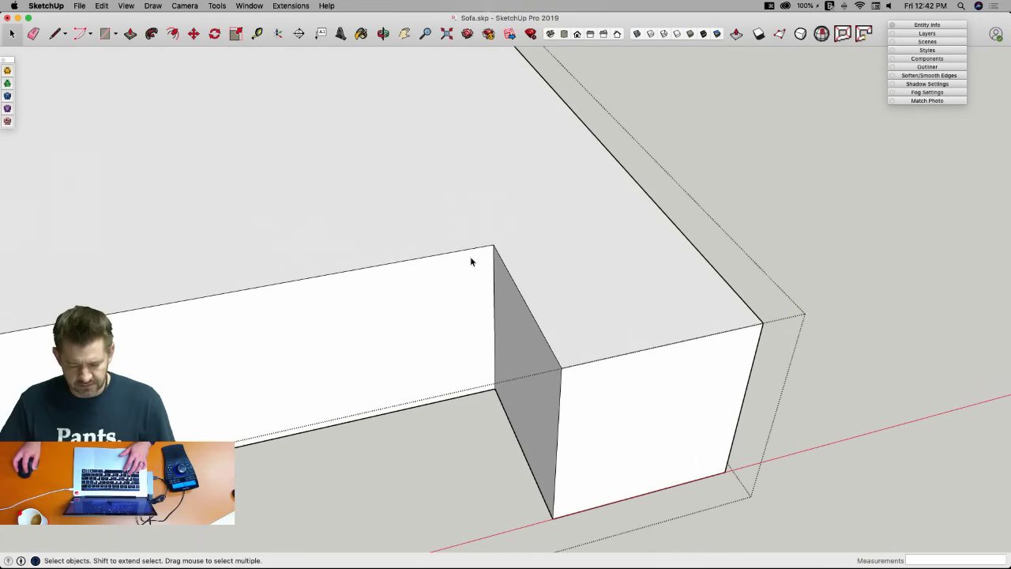
Select the whole notched seat cushion and generate FredoCorner rounding on all its edges with a 1" offset.
triple_click(471, 257)
click(8, 71)
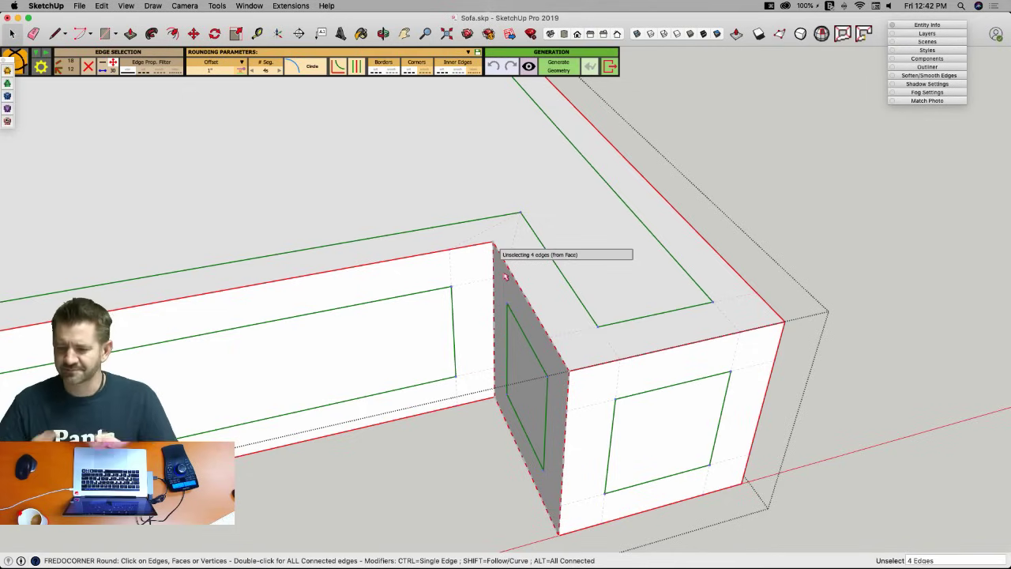
click(457, 247)
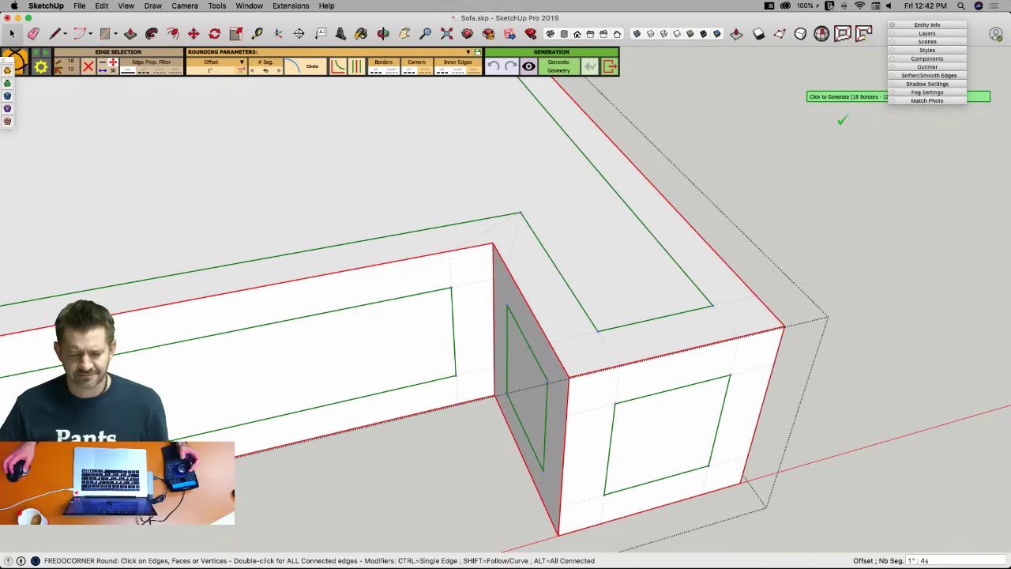
click(683, 96)
Show hidden geometry to examine the mesh at the rounded notch's inside corner, and exit the rounding tool.
middle_drag(652, 177, 474, 314)
key(alt+h)
middle_drag(564, 340, 510, 318)
scroll(499, 406, up, 5)
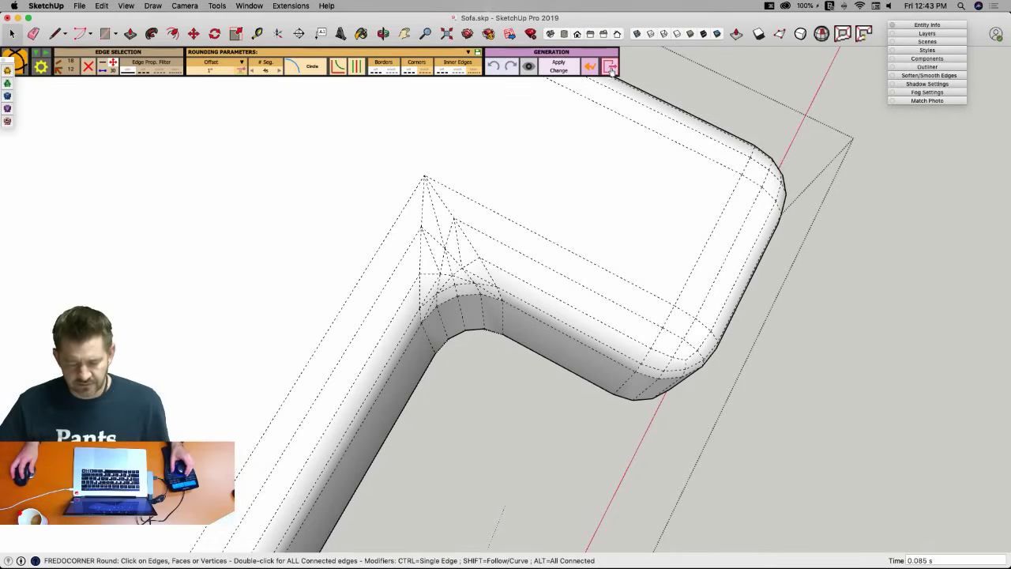
click(610, 68)
Close the notched seat cushion and its sofa section, and turn hidden geometry off.
scroll(869, 169, up, 10)
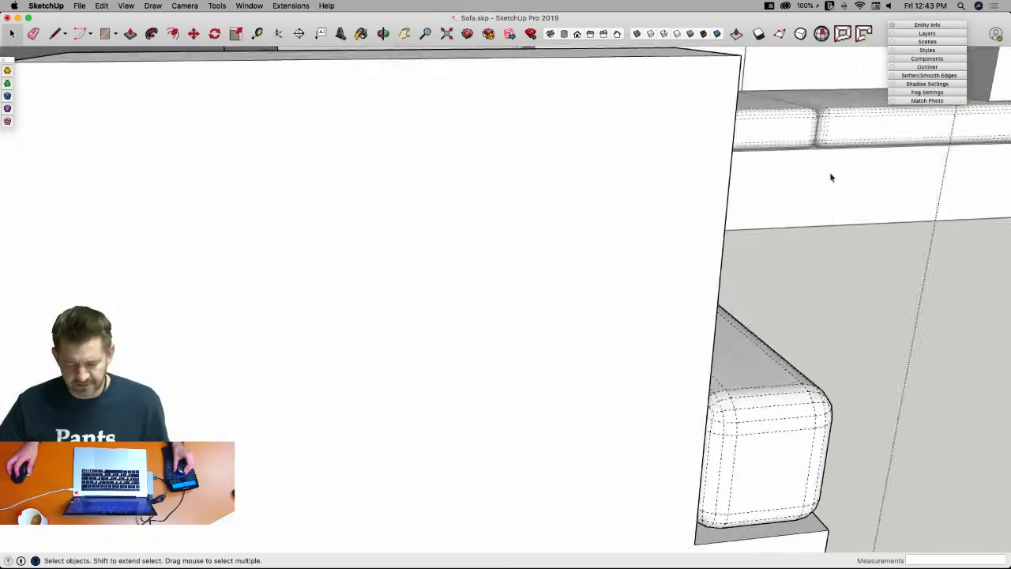
scroll(831, 177, down, 10)
click(831, 248)
scroll(560, 221, up, 6)
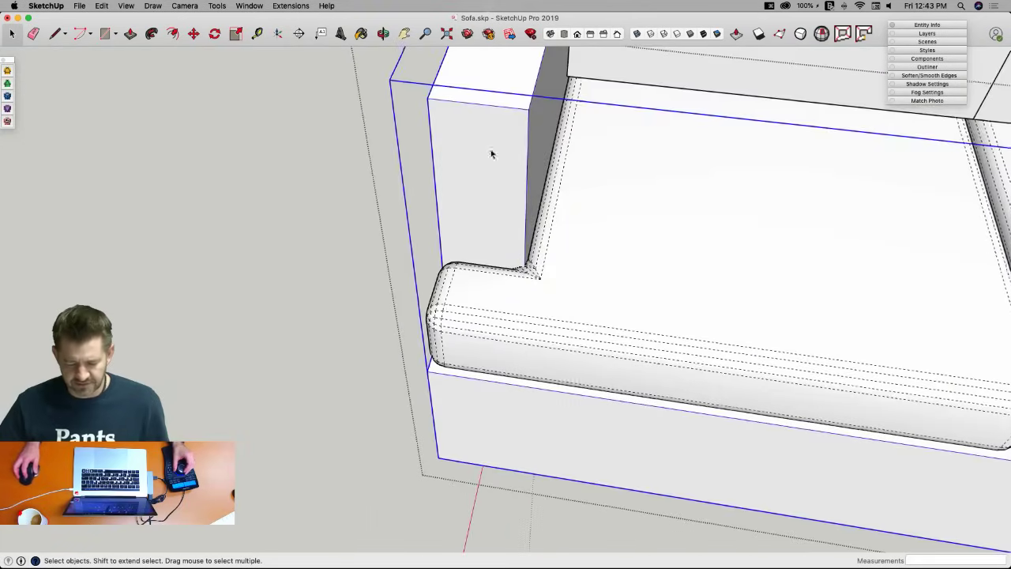
click(274, 385)
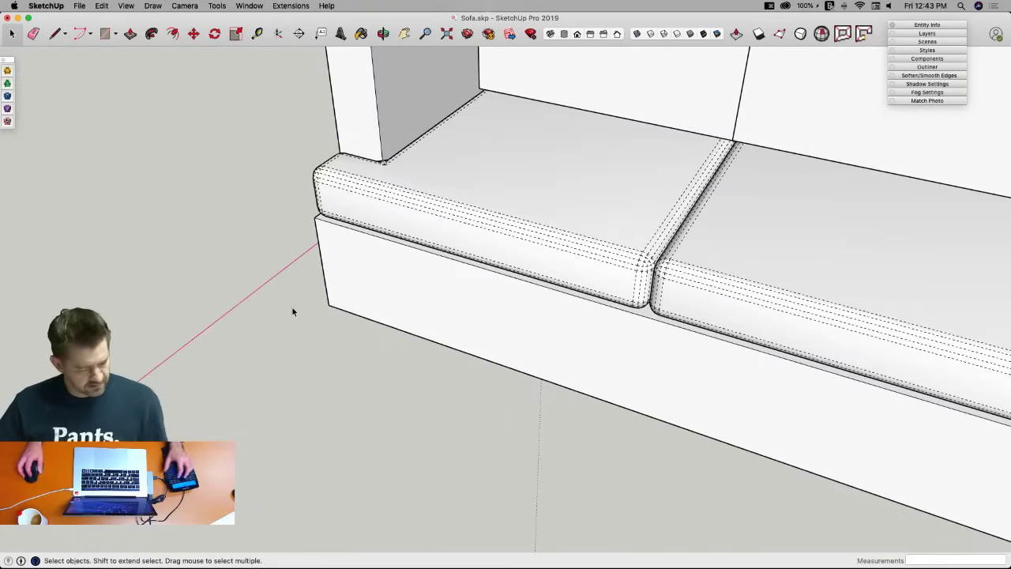
key(alt+h)
Round all edges of the back cushion beside the curved corner with FredoCorner at a 1" offset, and close the cushion.
scroll(330, 316, down, 5)
scroll(336, 322, down, 3)
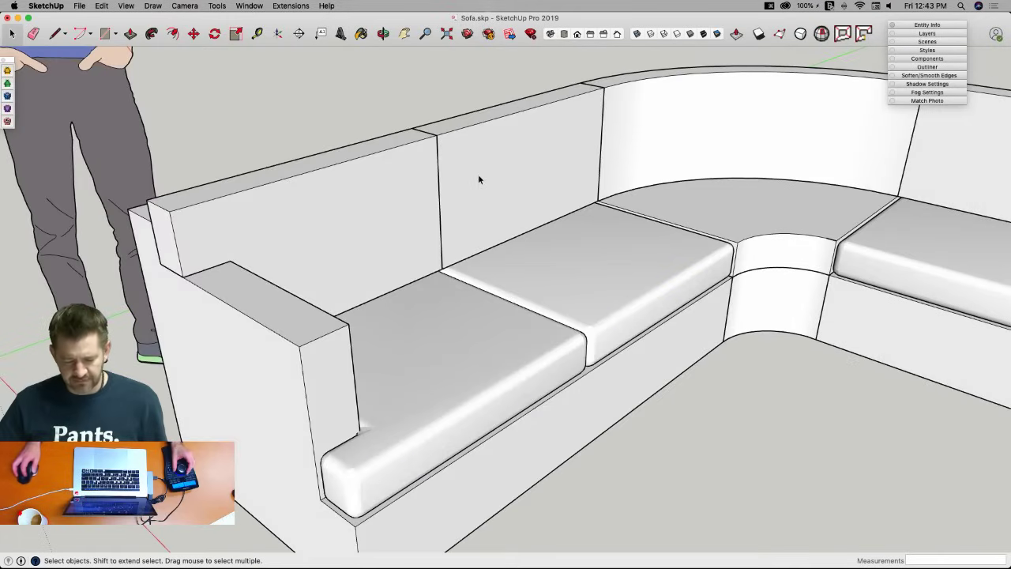
click(477, 179)
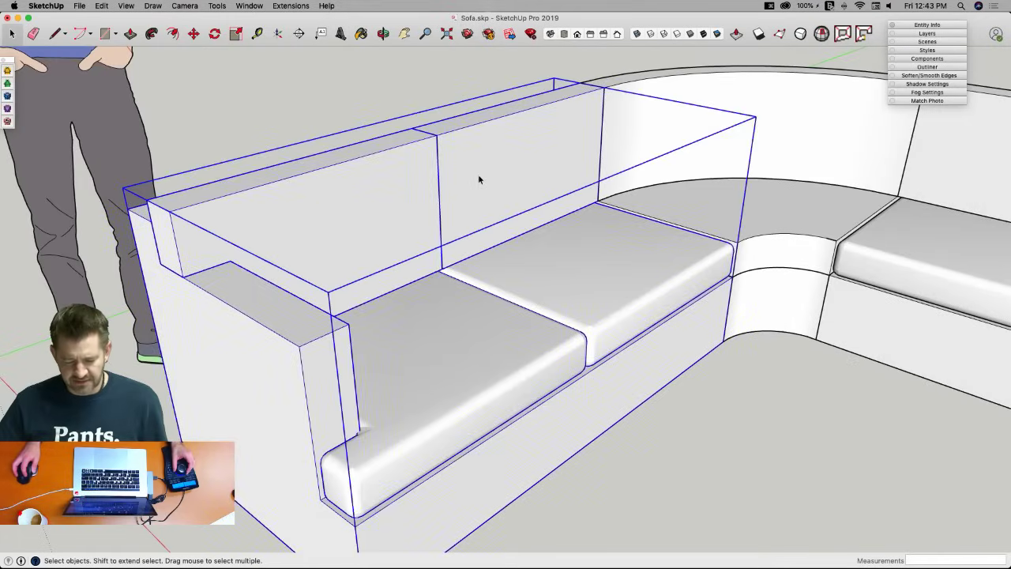
triple_click(492, 179)
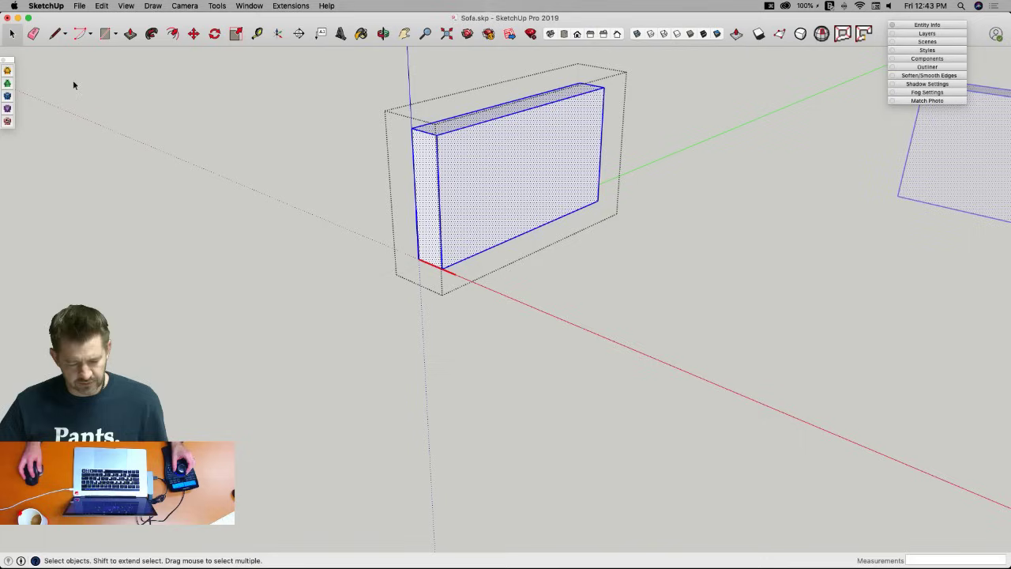
click(8, 71)
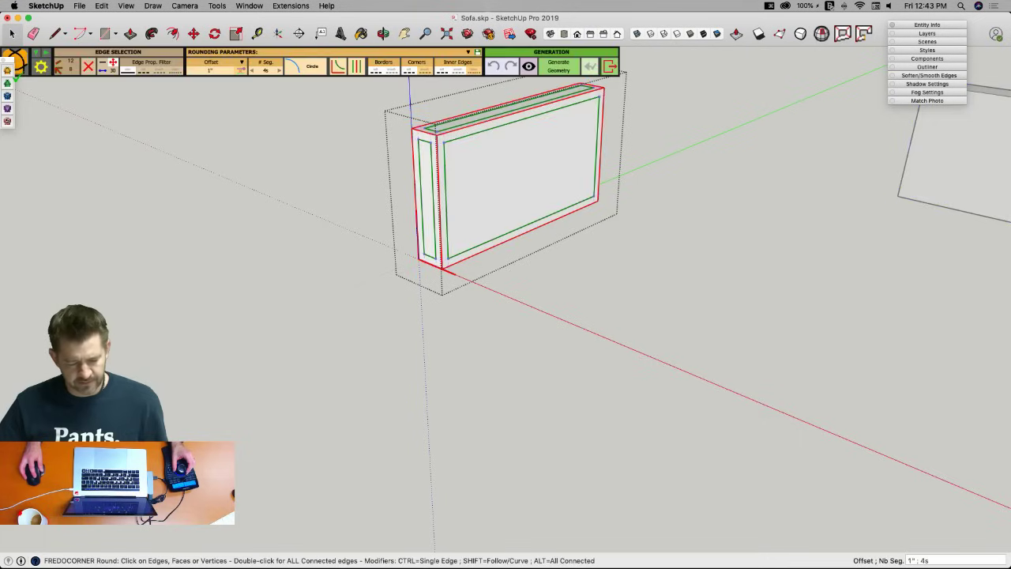
click(654, 137)
click(609, 66)
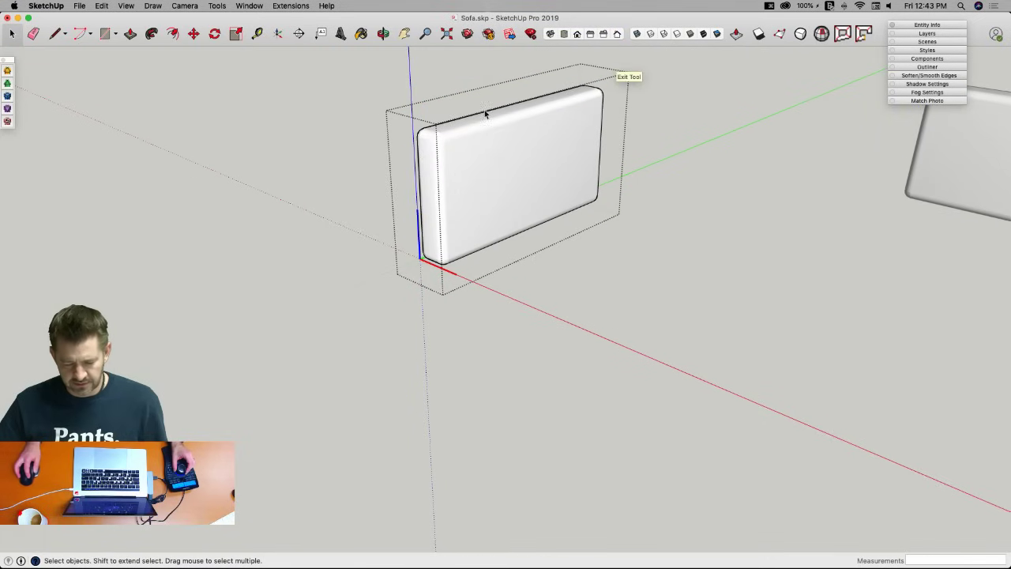
click(634, 98)
triple_click(399, 176)
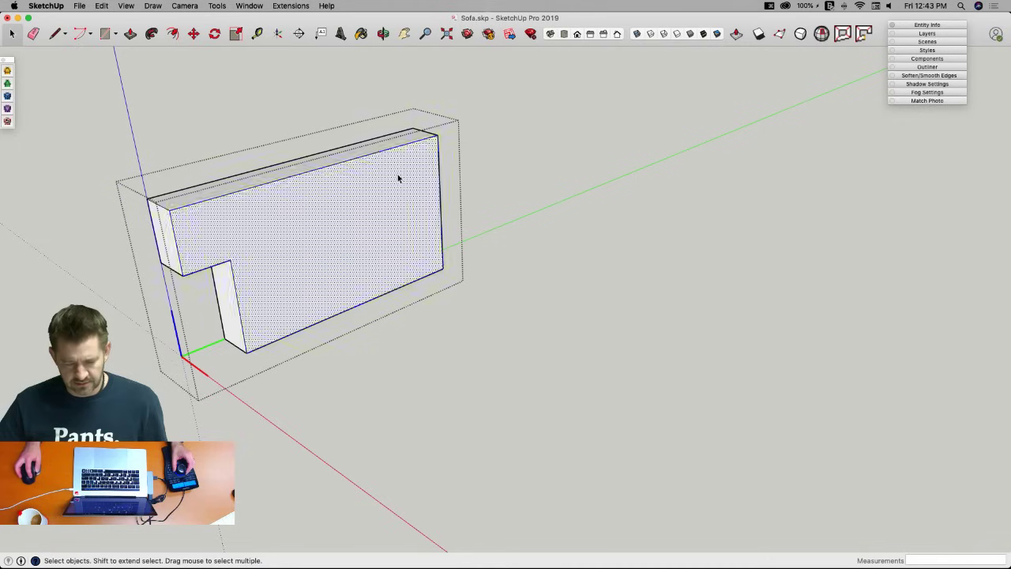
click(8, 71)
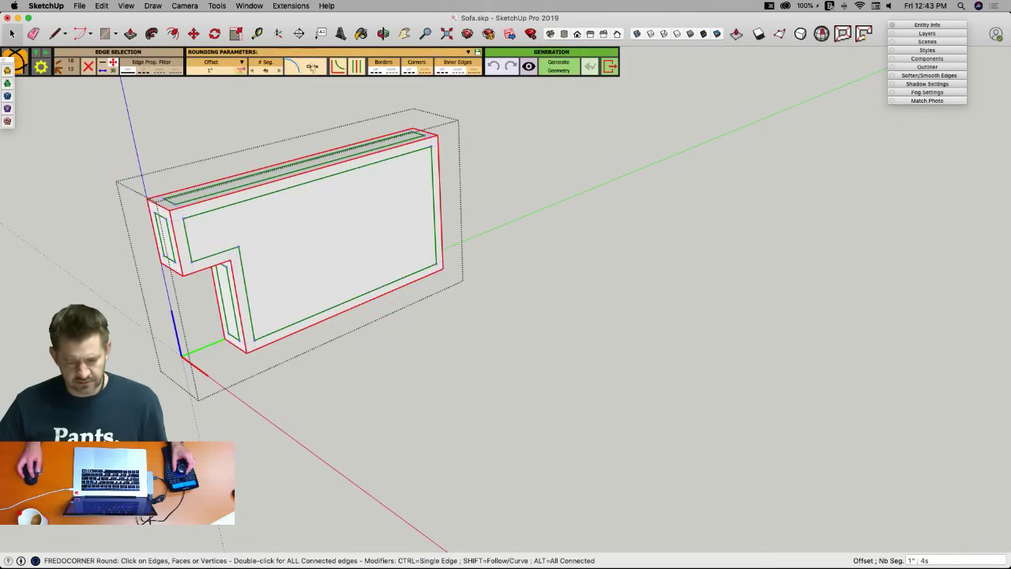
click(611, 67)
Round all edges of the notched back cushion behind the armrest with FredoCorner at a 1" offset.
triple_click(429, 179)
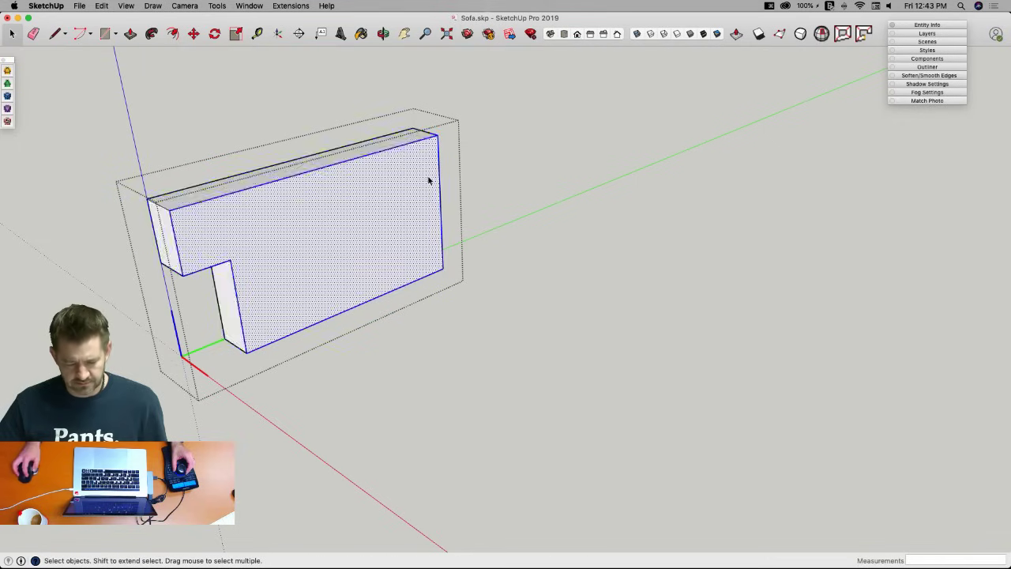
click(8, 71)
click(503, 115)
click(609, 68)
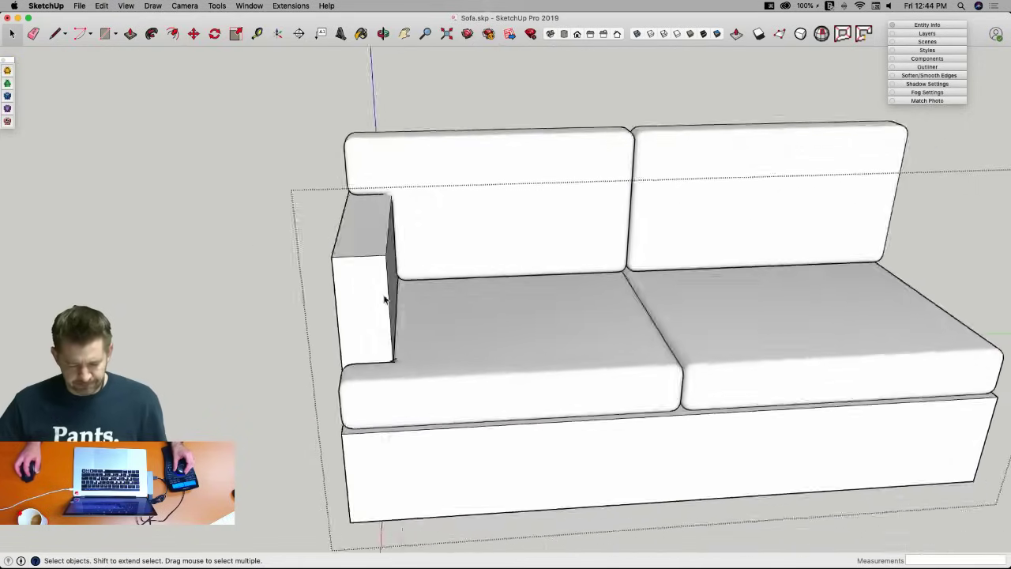
Open the straight armrest section's sofa frame for editing.
double_click(436, 277)
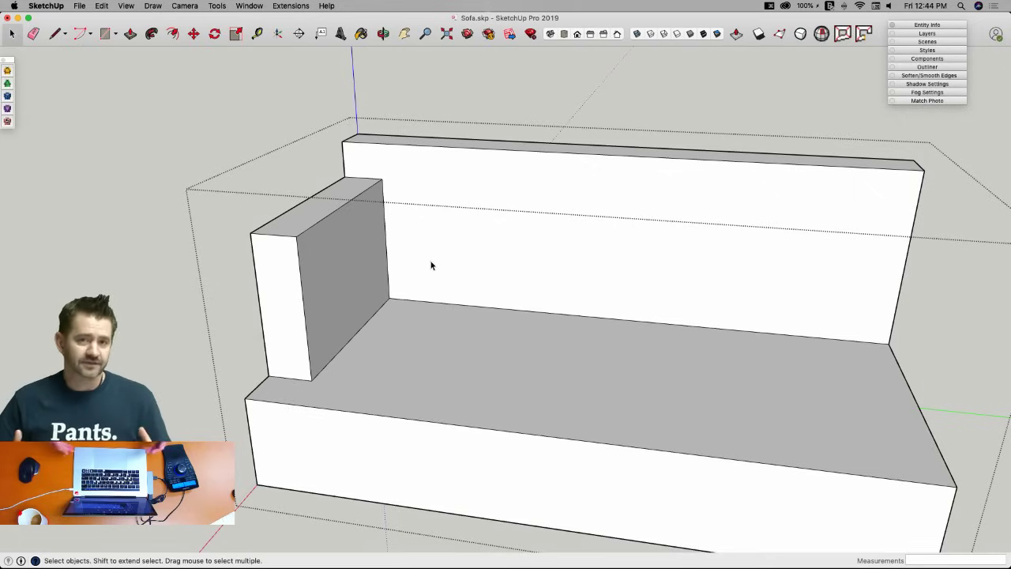
triple_click(417, 233)
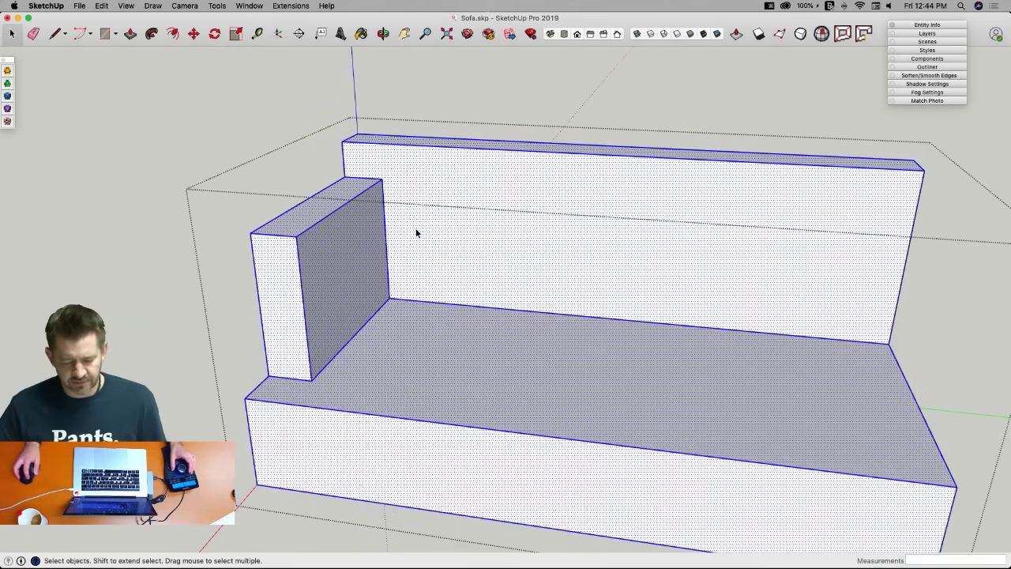
click(7, 71)
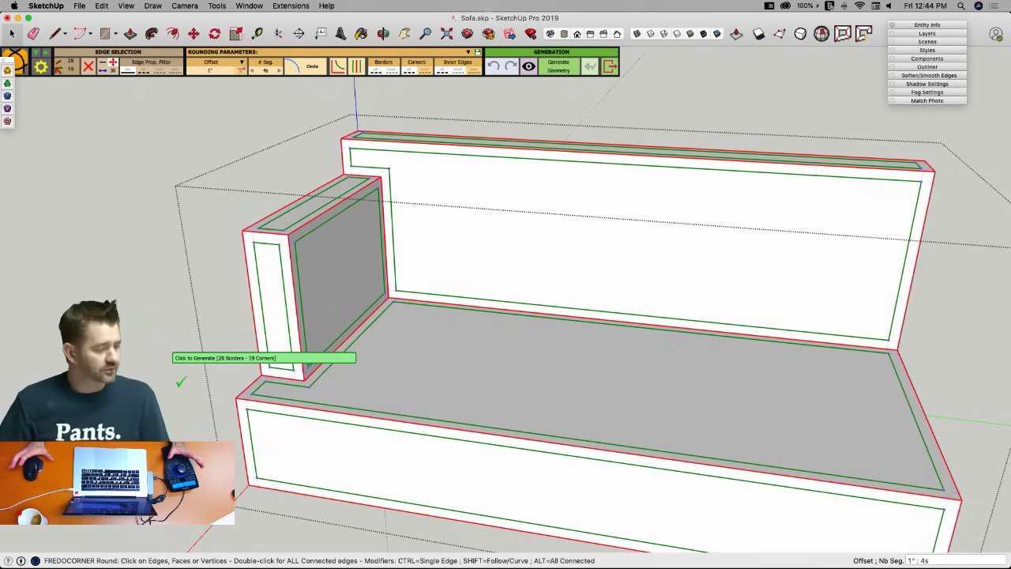
middle_drag(142, 310, 193, 249)
middle_drag(386, 198, 380, 203)
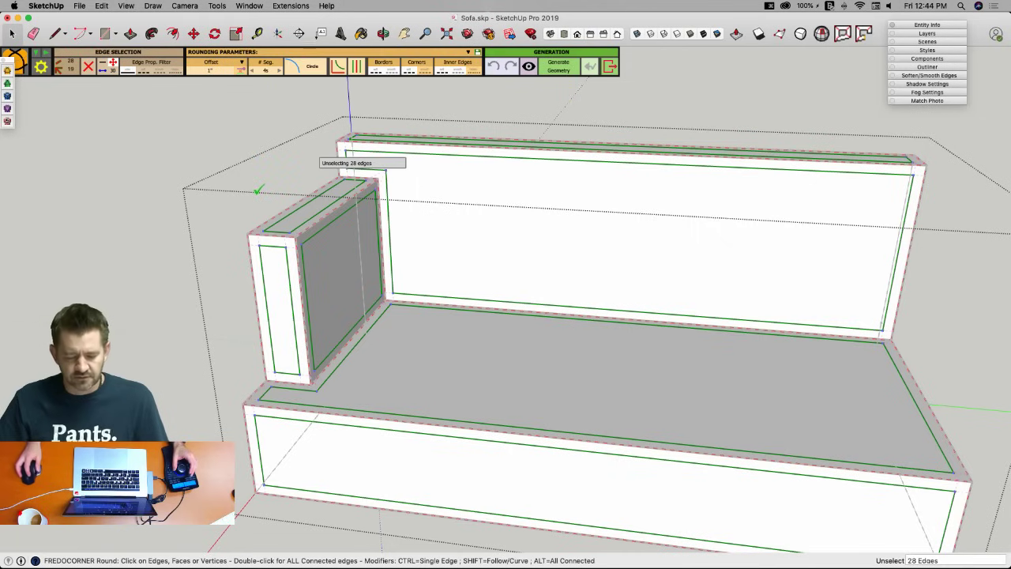
key(space)
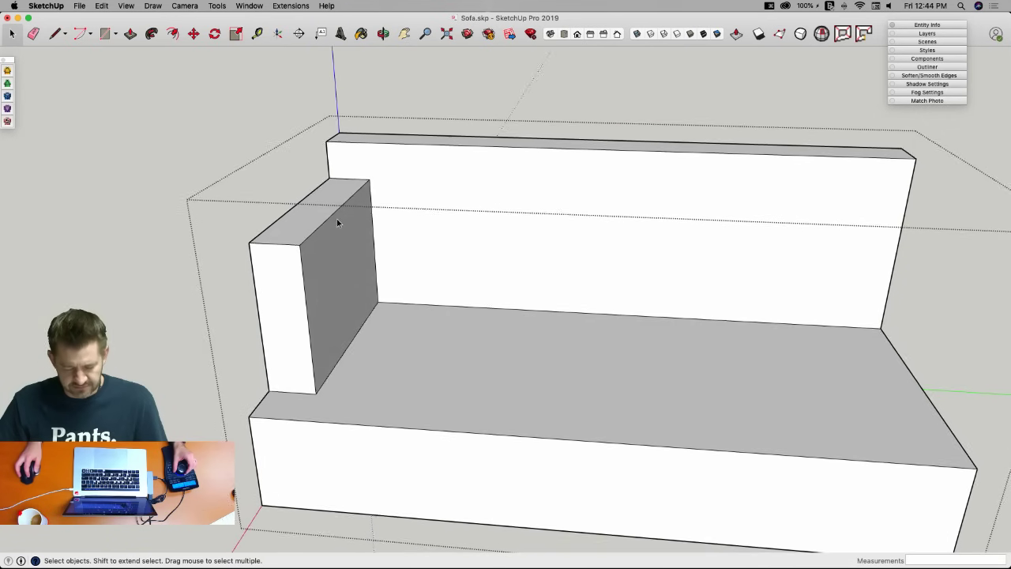
Select all the frame's edges without its faces, and deselect the inside edges where the armrest, seat base and backrest meet.
middle_drag(335, 220, 375, 254)
key(super+a)
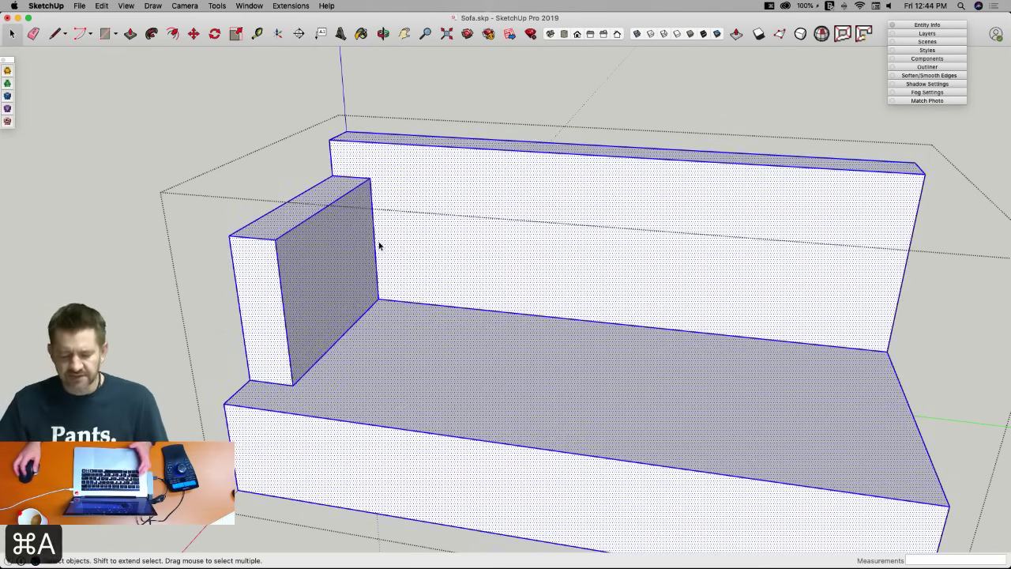
right_click(373, 225)
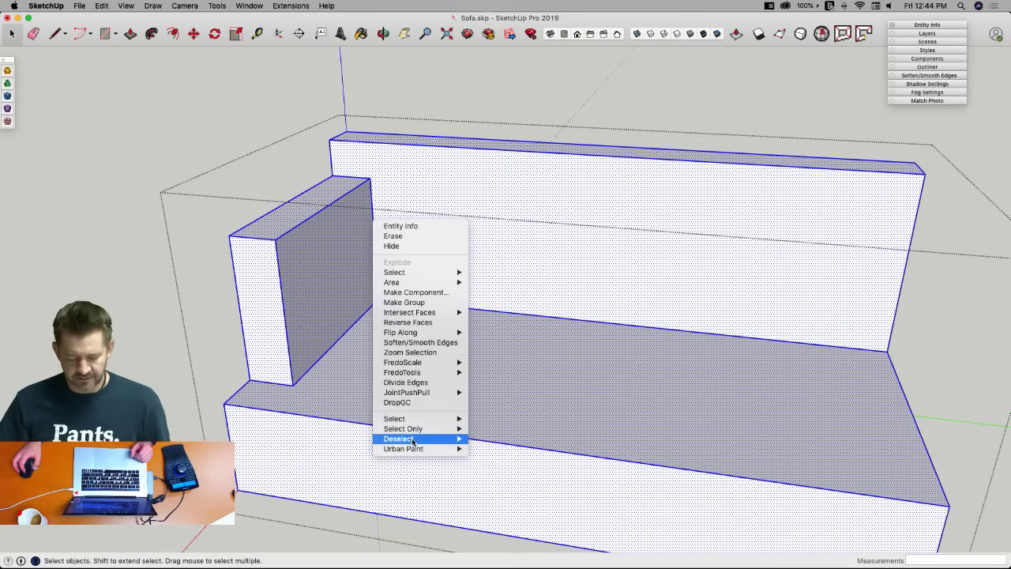
mouse_move(412, 441)
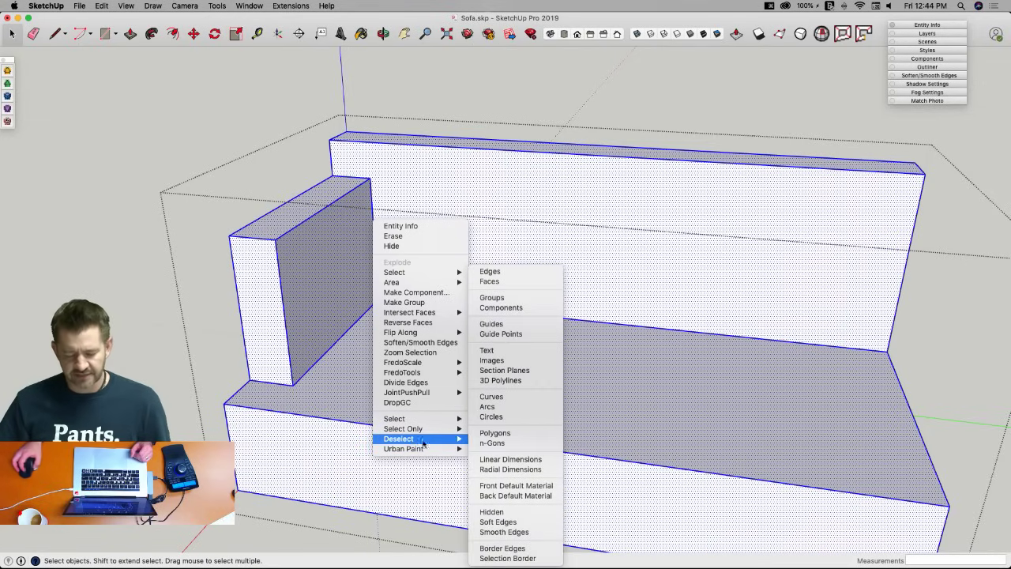
click(501, 281)
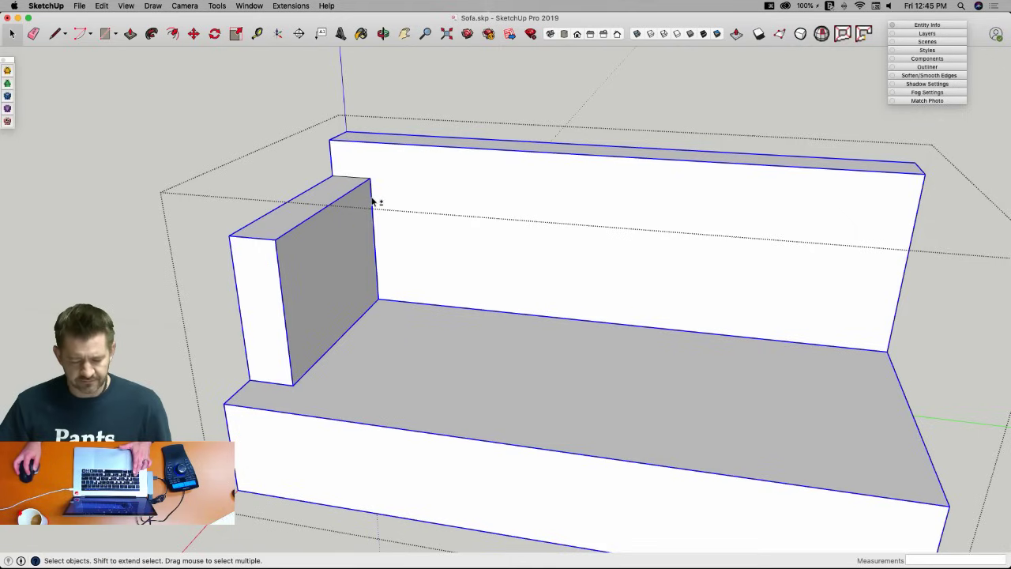
shift+click(336, 344)
shift+click(273, 384)
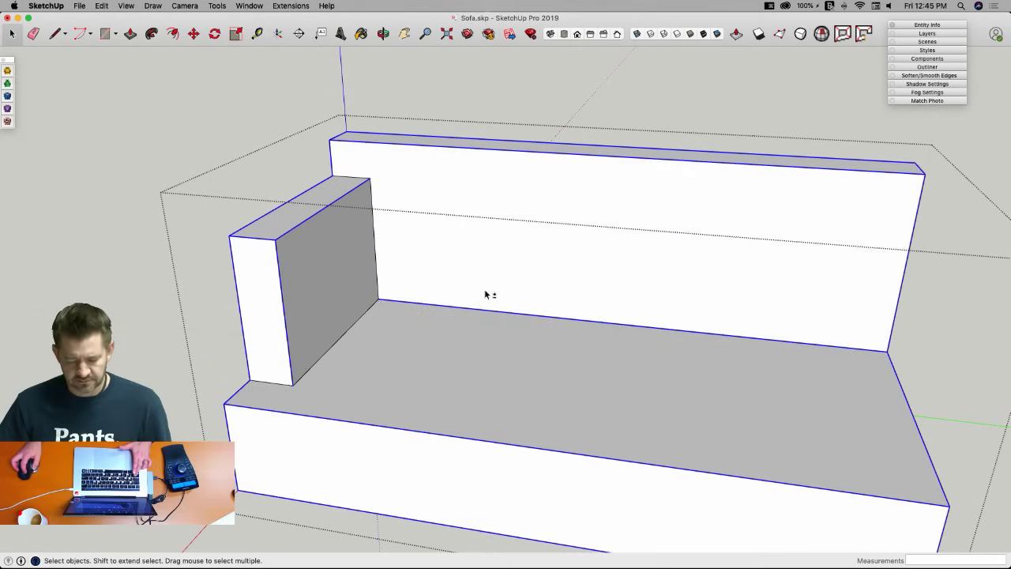
shift+click(481, 311)
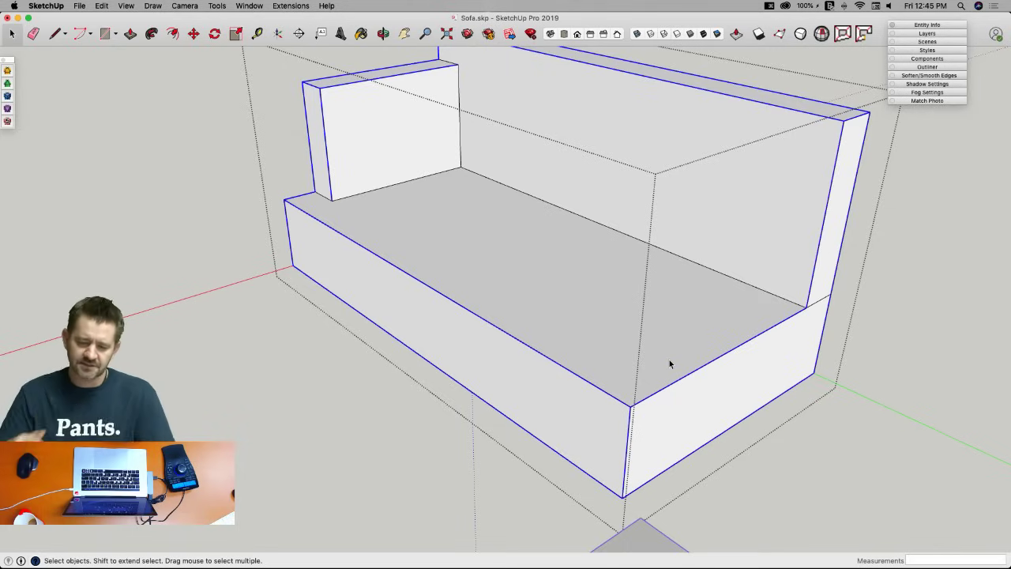
Deselect the edges around the frame's open end and along its bottom, leaving only the exposed outer edges selected.
shift+click(628, 449)
shift+click(665, 473)
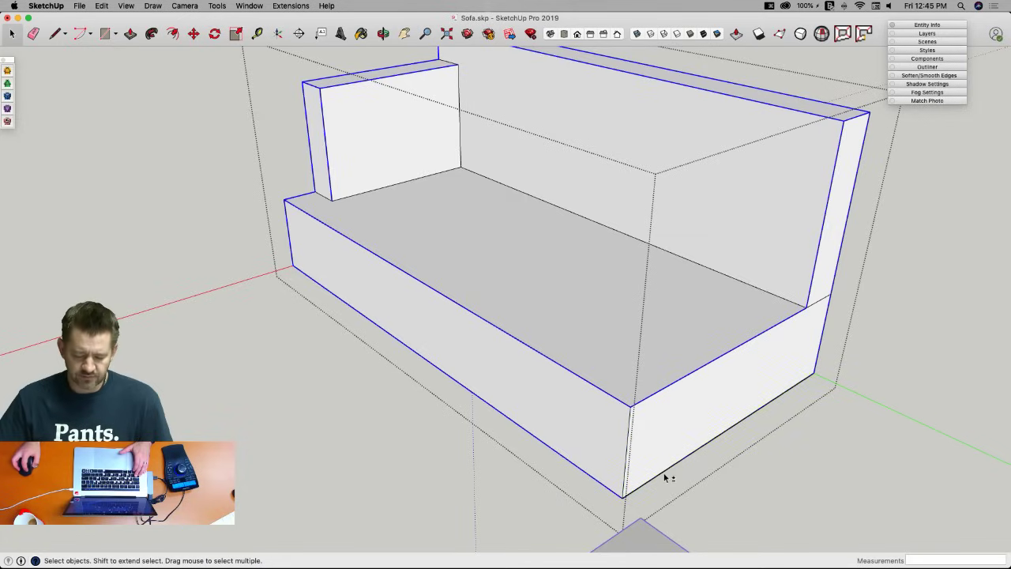
shift+click(679, 382)
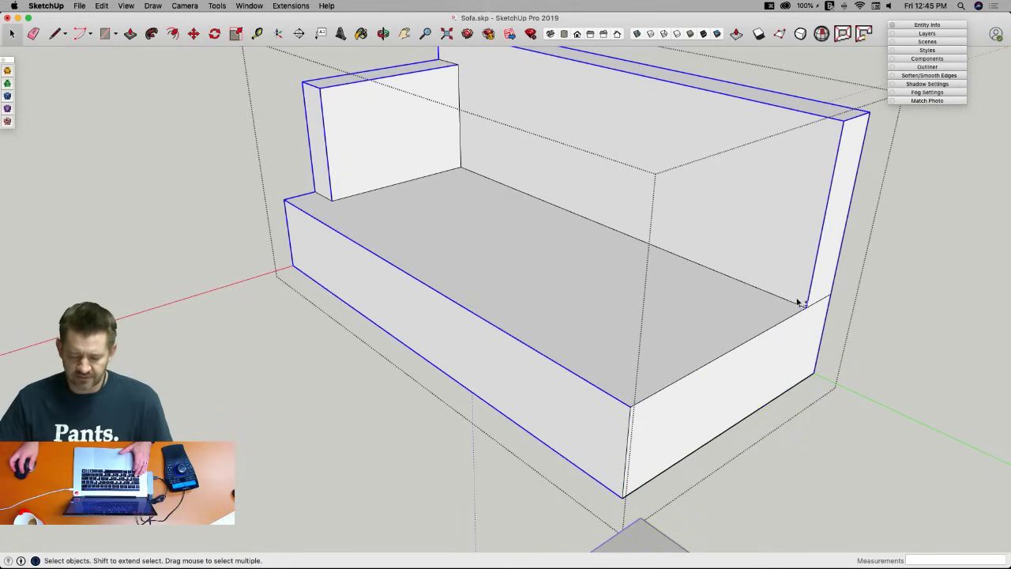
shift+click(822, 250)
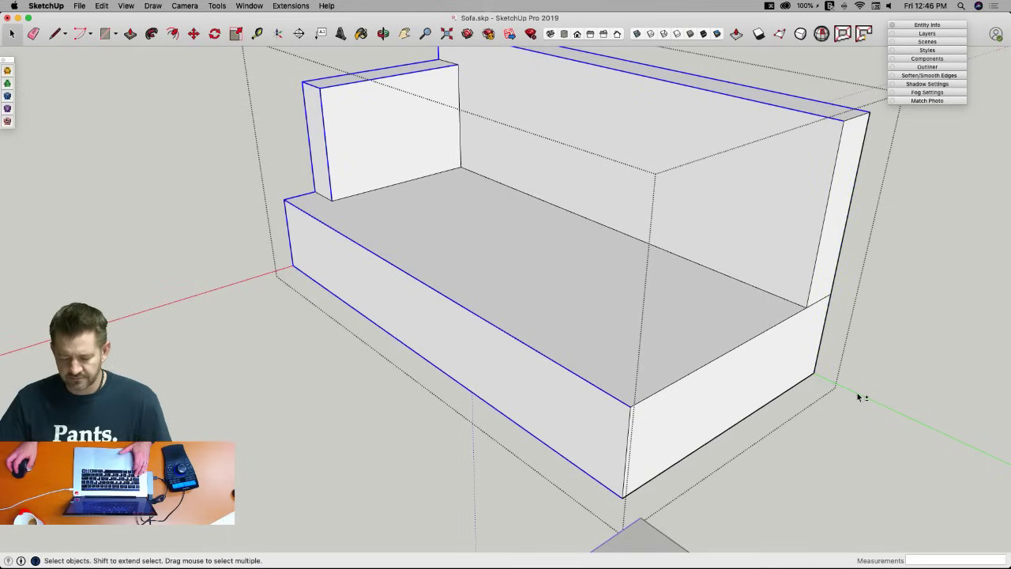
shift+click(556, 450)
middle_drag(248, 365, 665, 445)
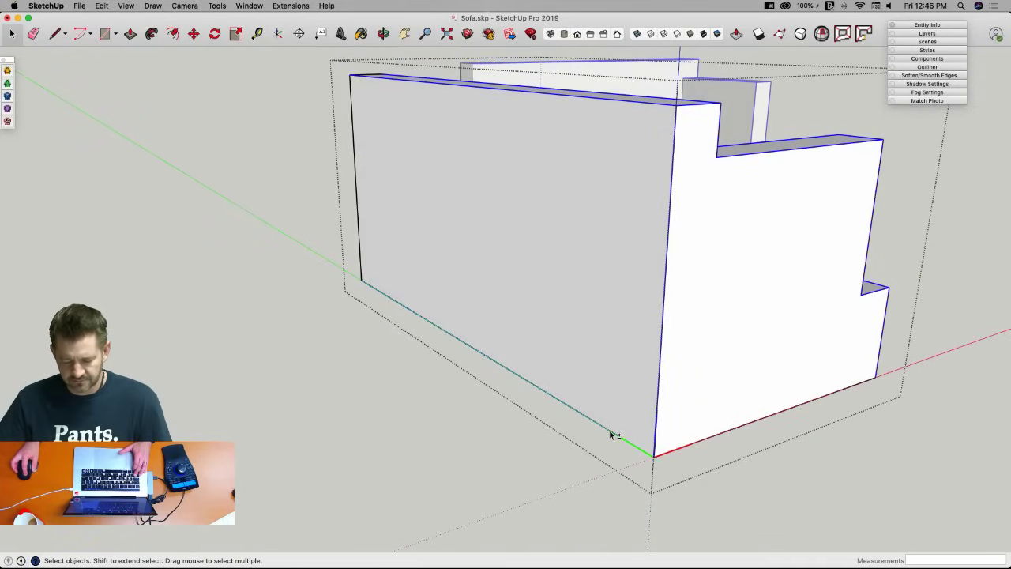
middle_drag(727, 466, 555, 395)
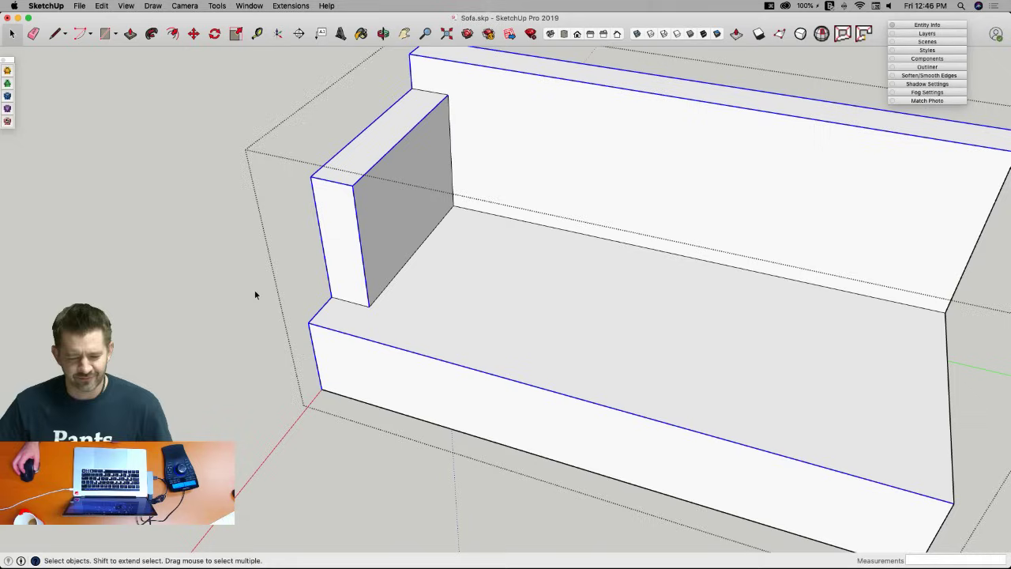
Round the frame's selected edges with FredoCorner at a 1" offset, and close the frame.
middle_drag(501, 280, 489, 270)
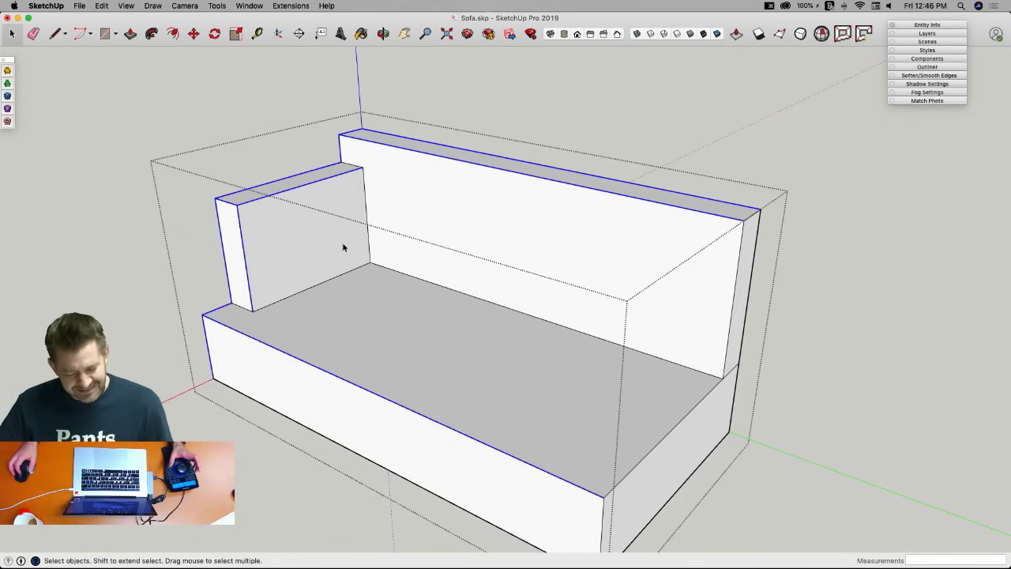
middle_drag(412, 264, 372, 323)
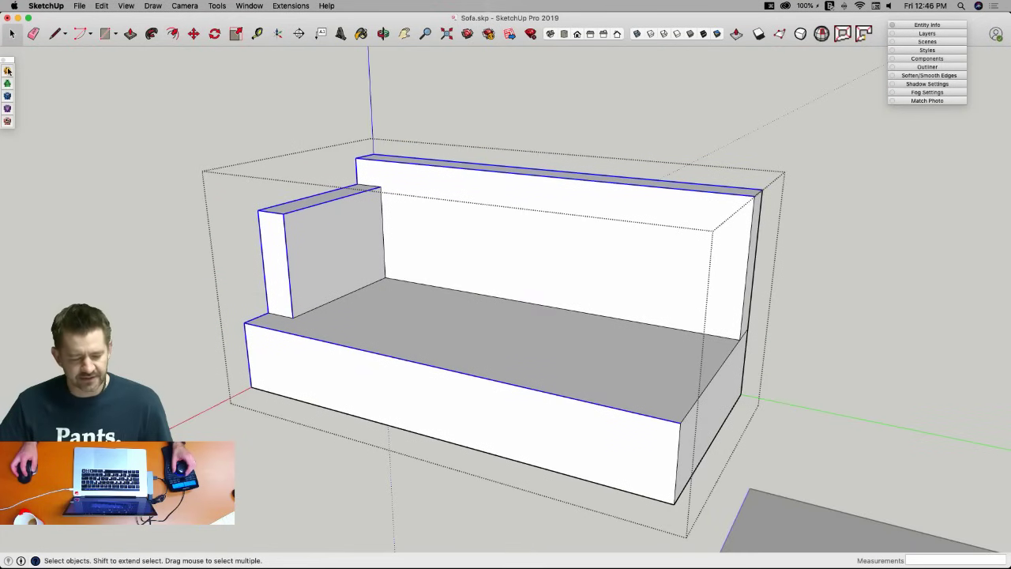
click(8, 71)
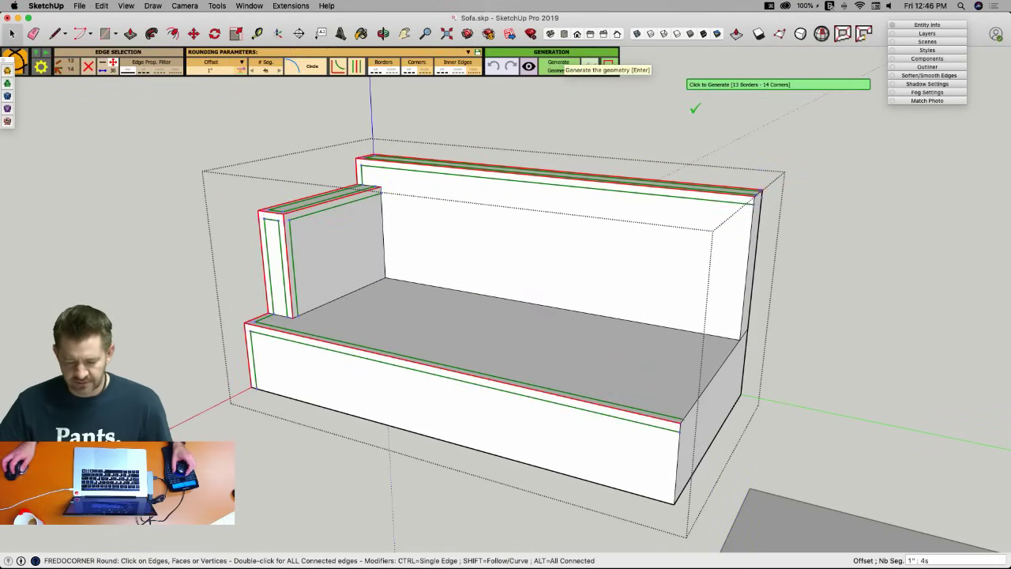
middle_drag(685, 425, 666, 444)
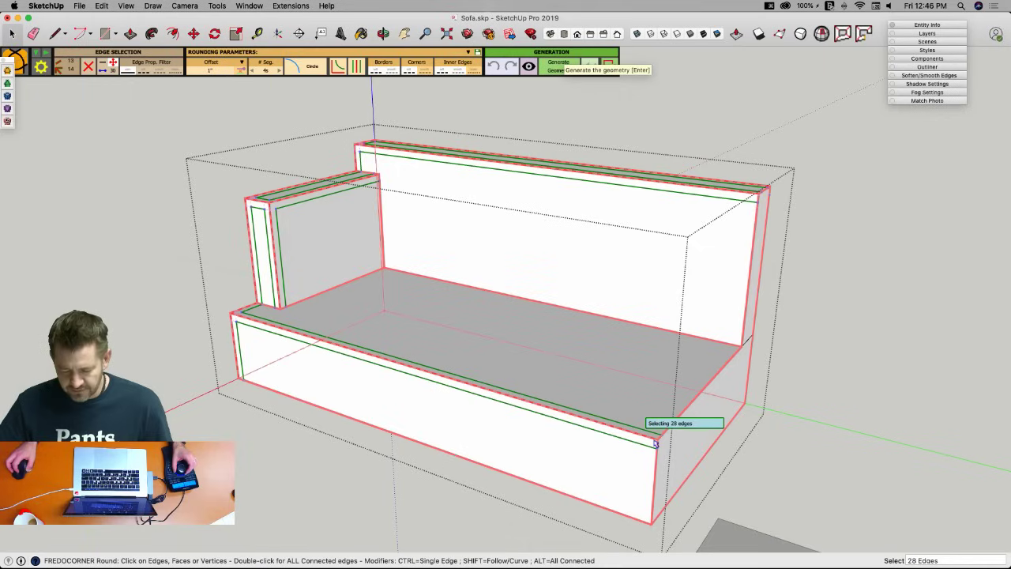
middle_drag(457, 387, 413, 432)
middle_drag(403, 241, 285, 153)
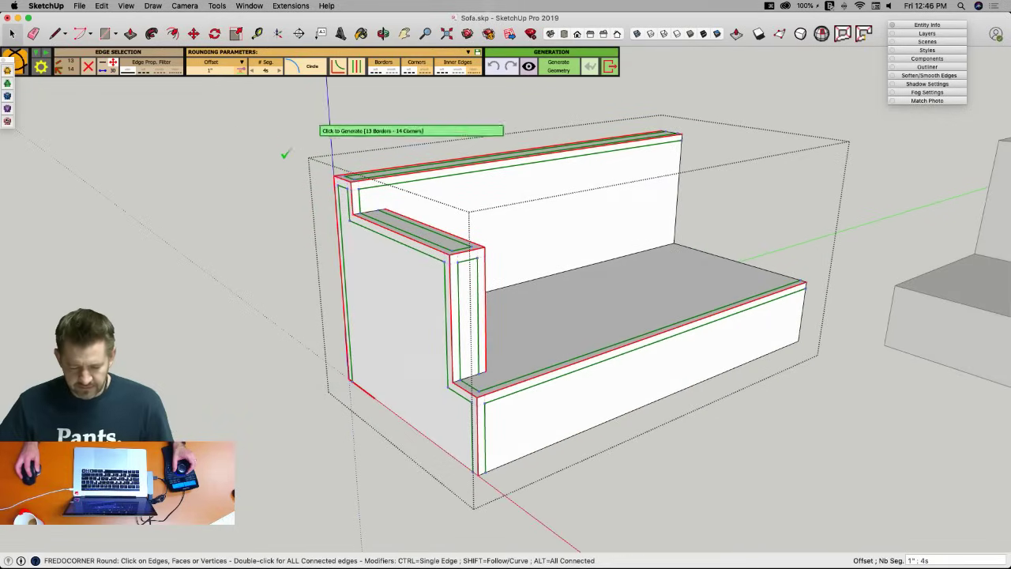
click(280, 149)
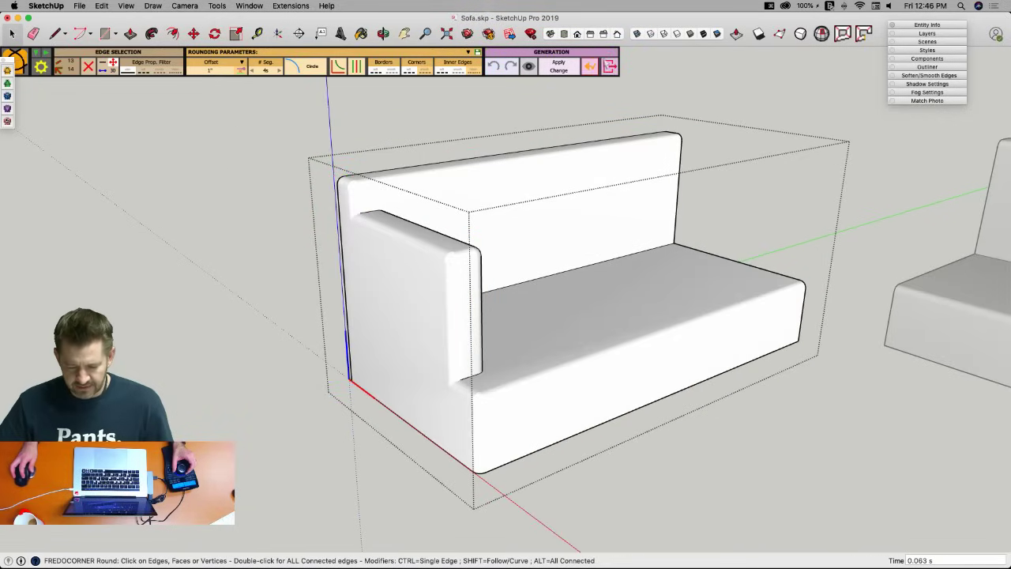
click(612, 68)
middle_drag(756, 131, 375, 320)
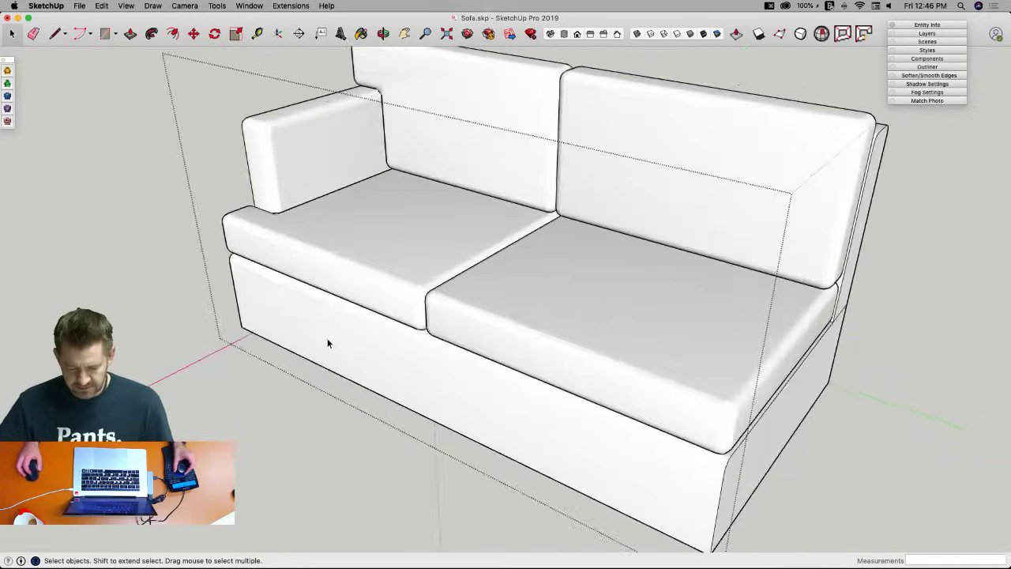
Try to round the edges of the frame's underside with FredoCorner at a .25 offset, and exit the rounding tool.
middle_drag(329, 343, 259, 400)
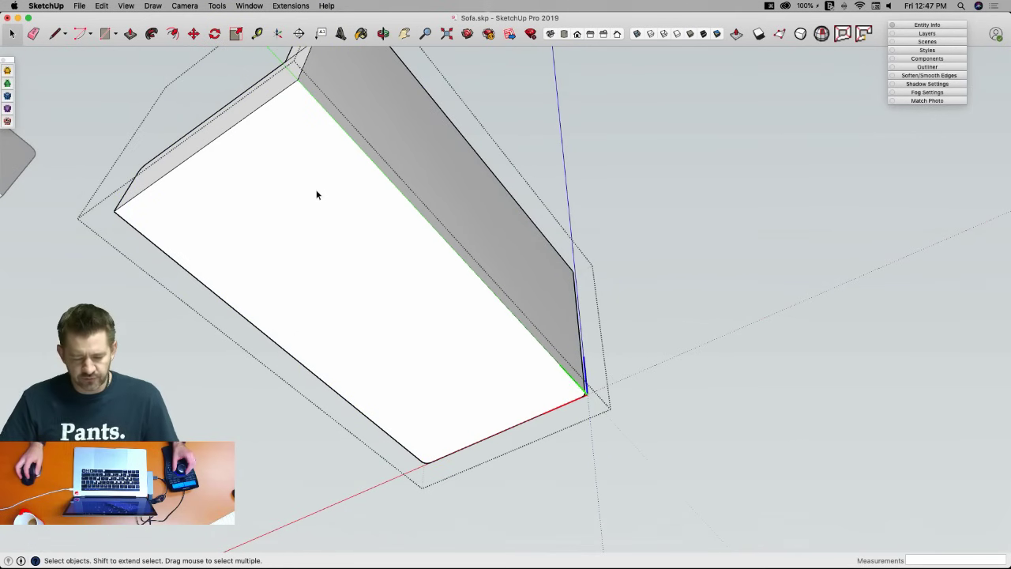
double_click(317, 194)
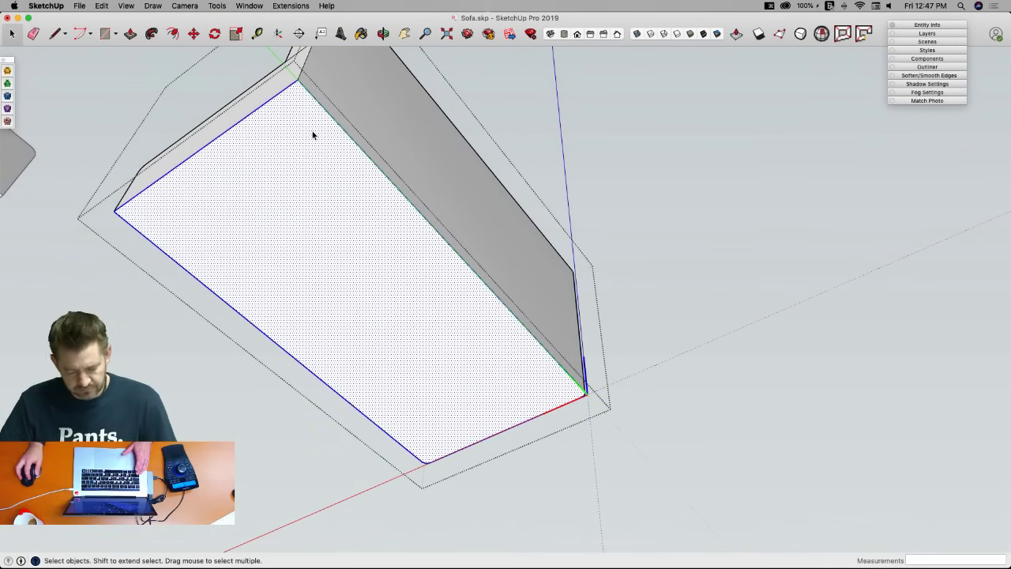
click(7, 71)
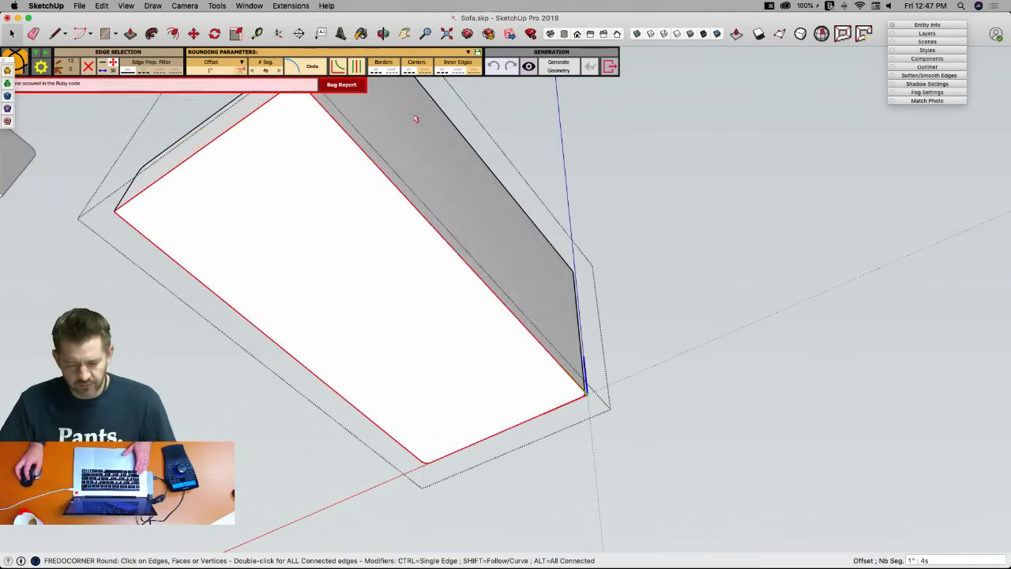
click(228, 72)
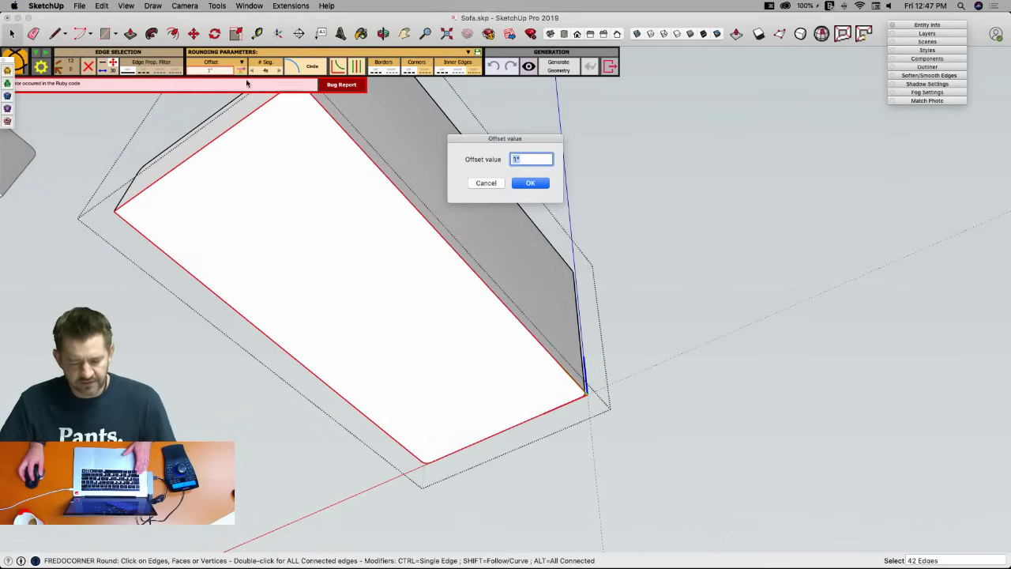
key(BackSpace)
text(.)
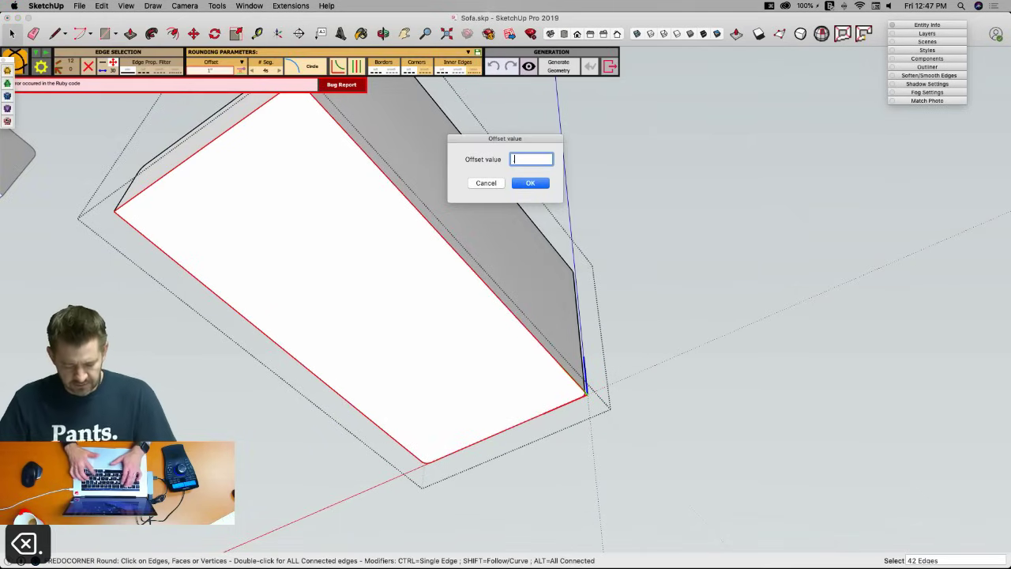
text(25)
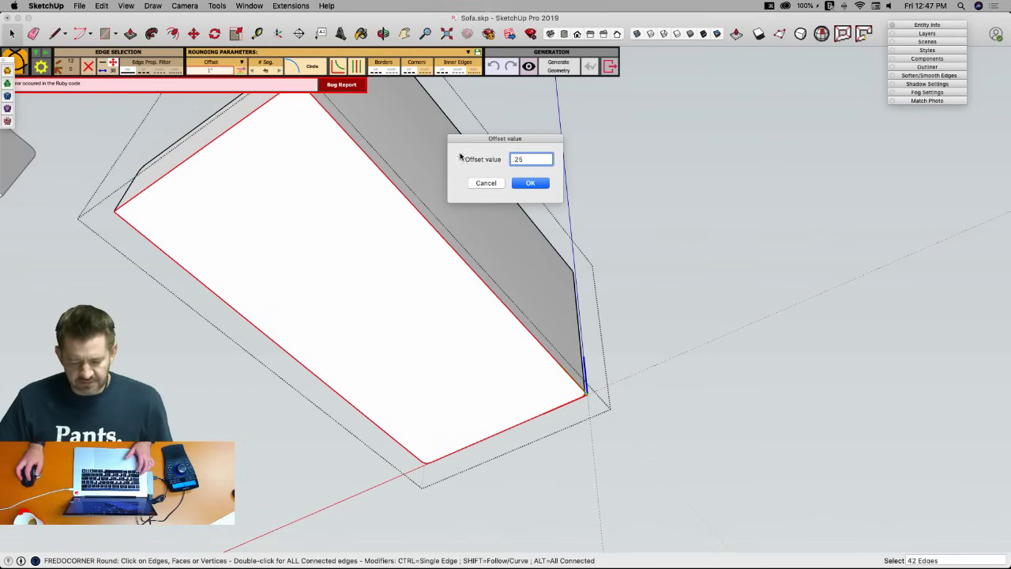
click(544, 183)
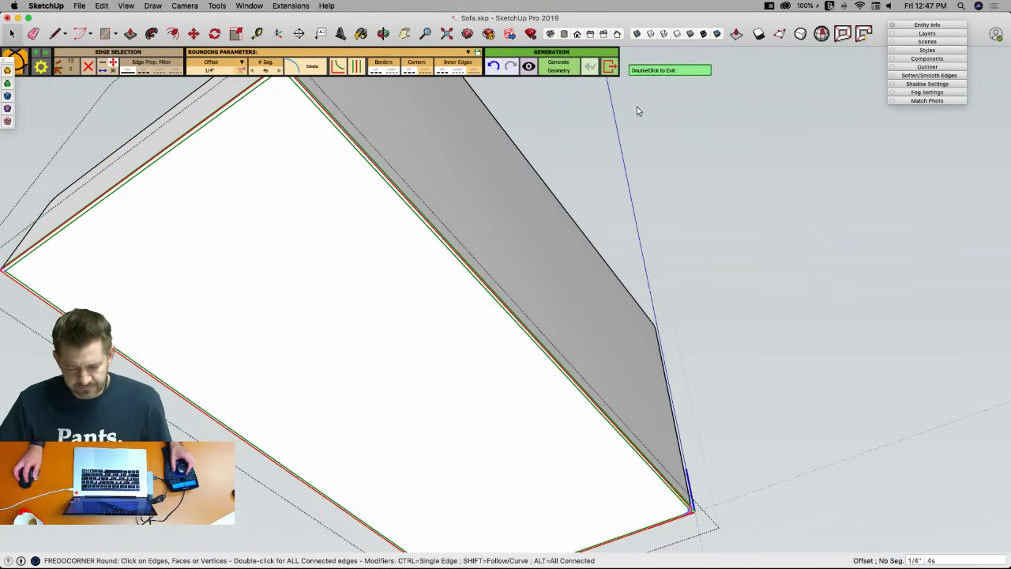
click(383, 154)
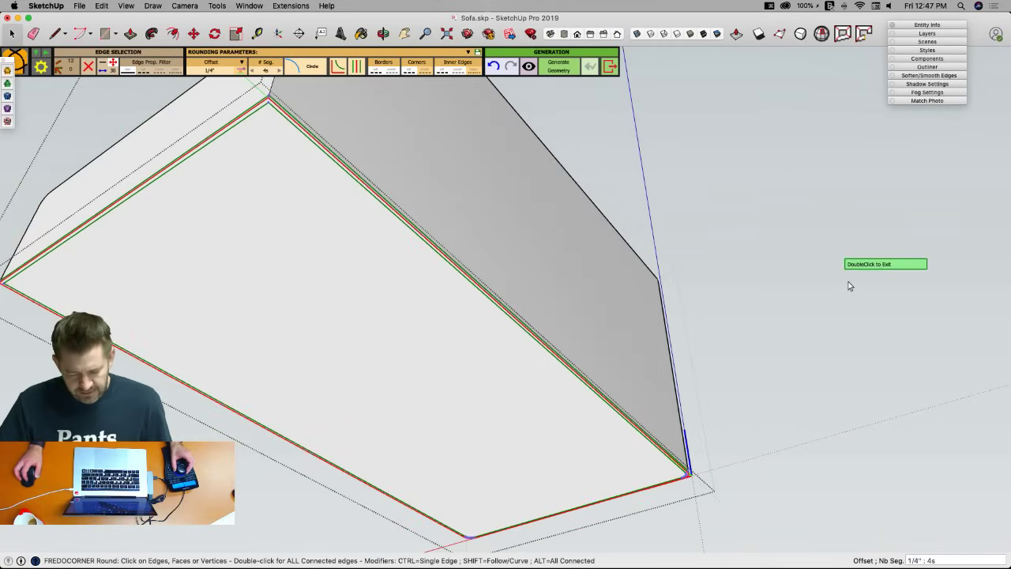
key(Escape)
key(Escape)
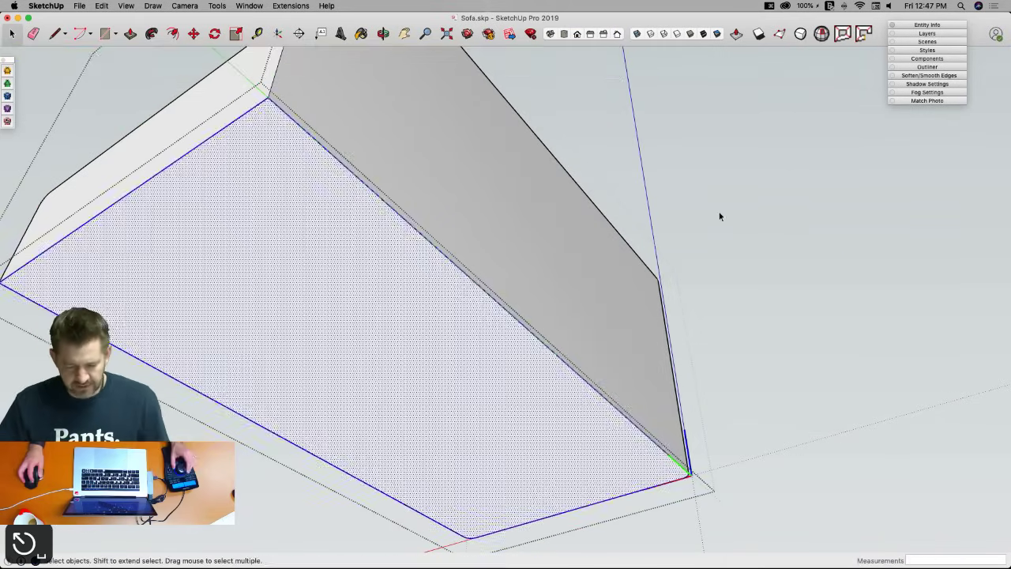
Close the frame and the straight sofa section, and open the curved corner section for editing.
click(718, 211)
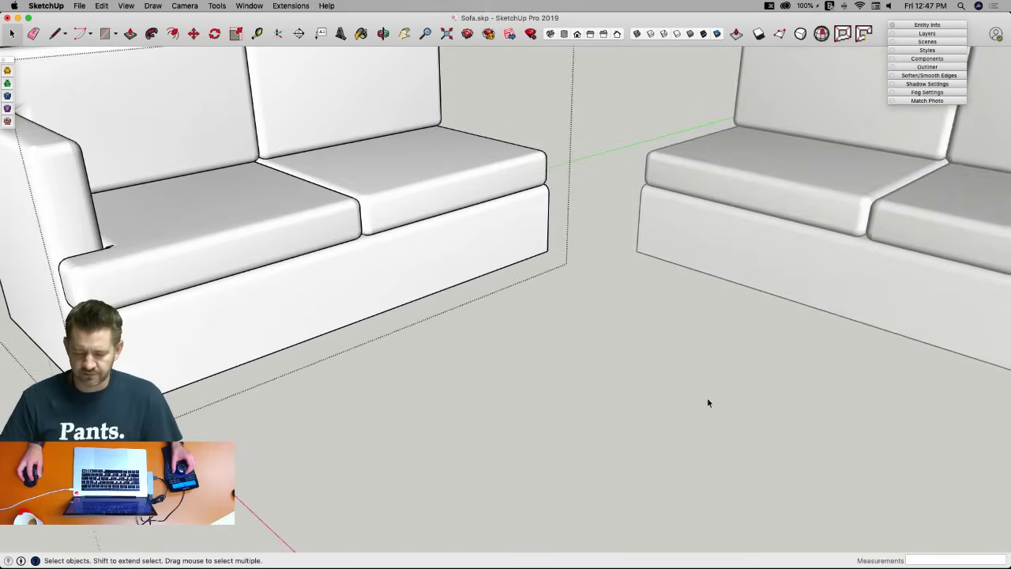
click(707, 398)
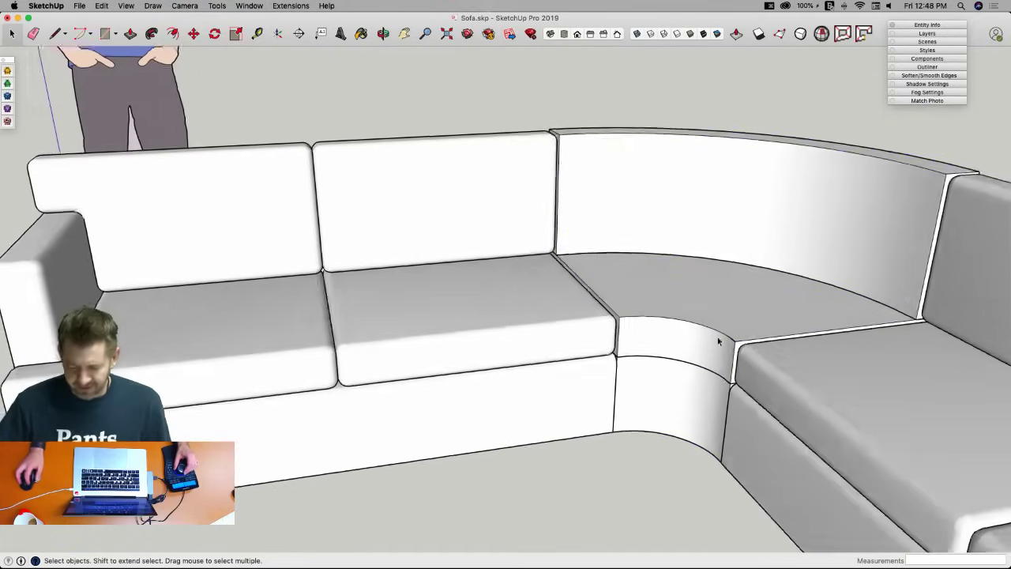
double_click(720, 341)
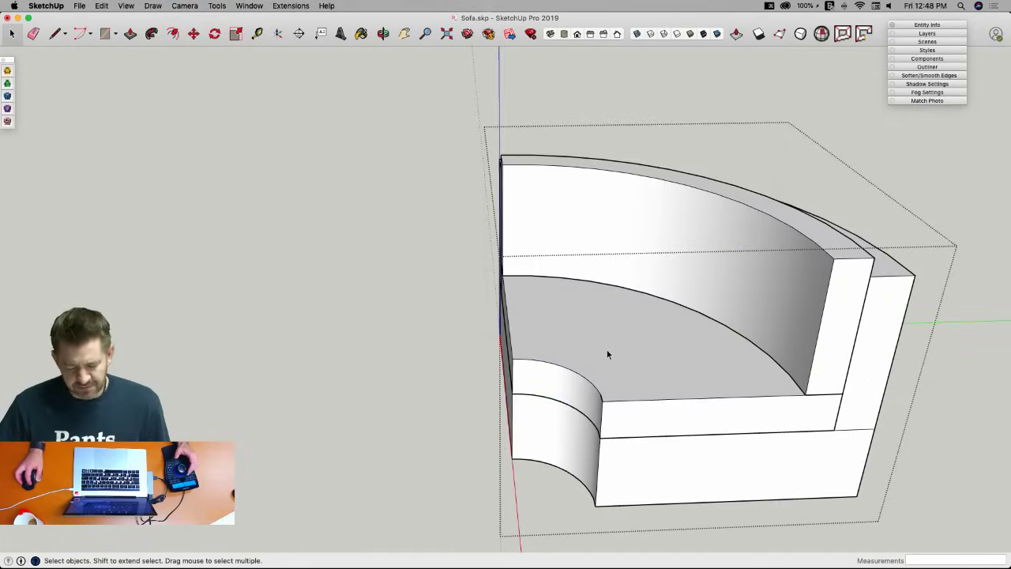
Round all edges of the curved seat cushion with FredoCorner at a 1" offset, and close the cushion.
triple_click(629, 336)
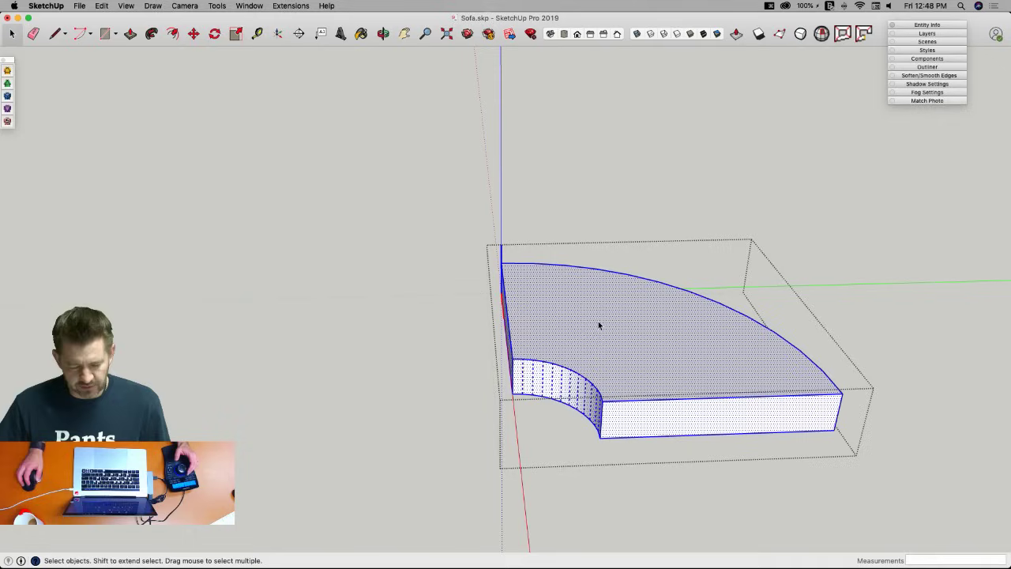
click(7, 70)
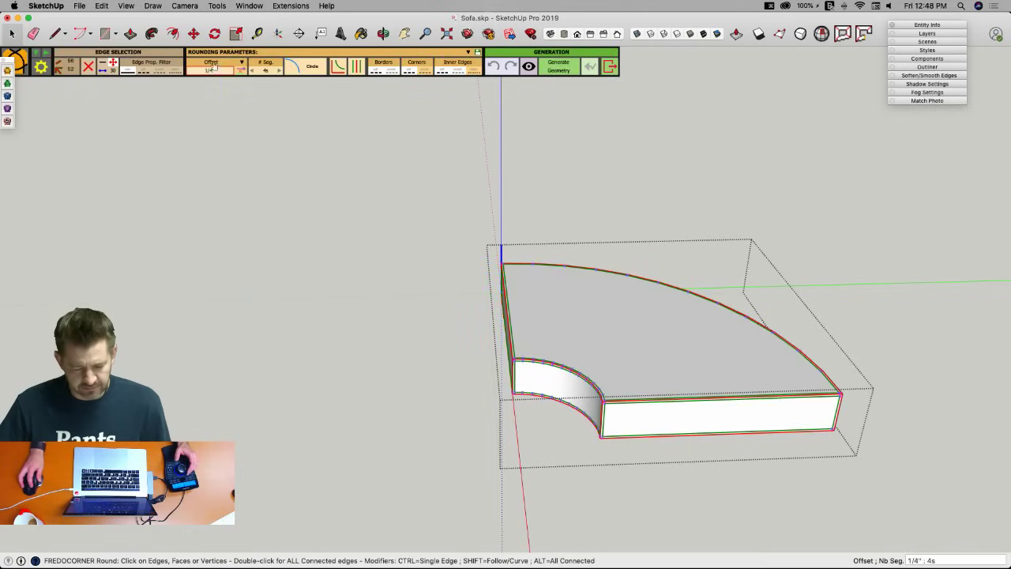
click(216, 70)
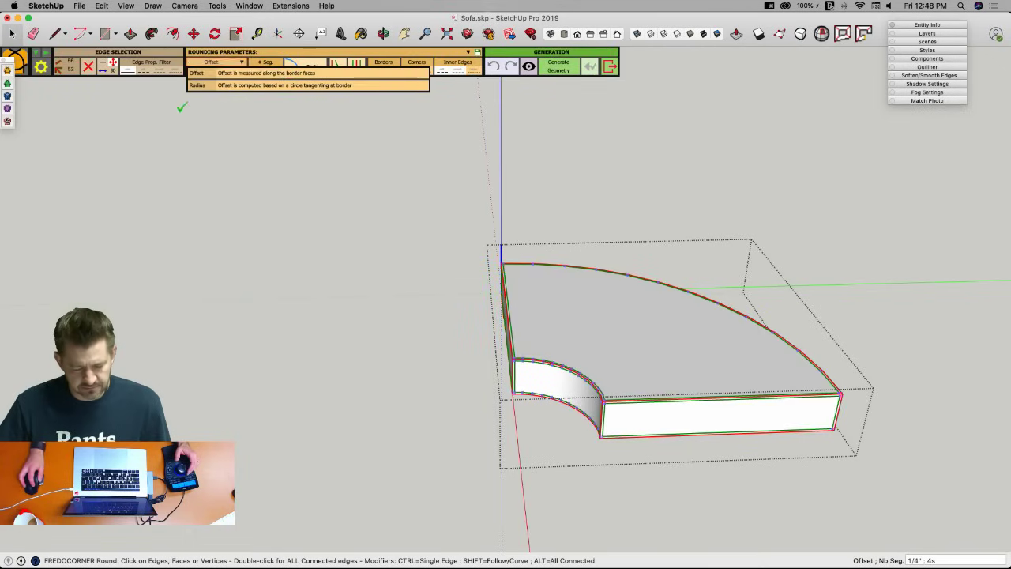
click(195, 73)
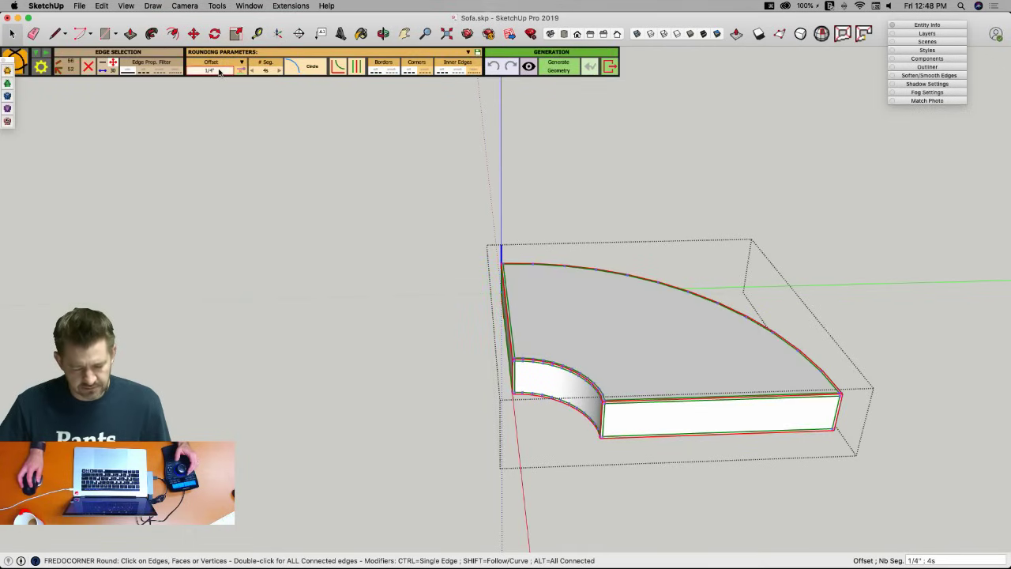
click(219, 71)
text(1)
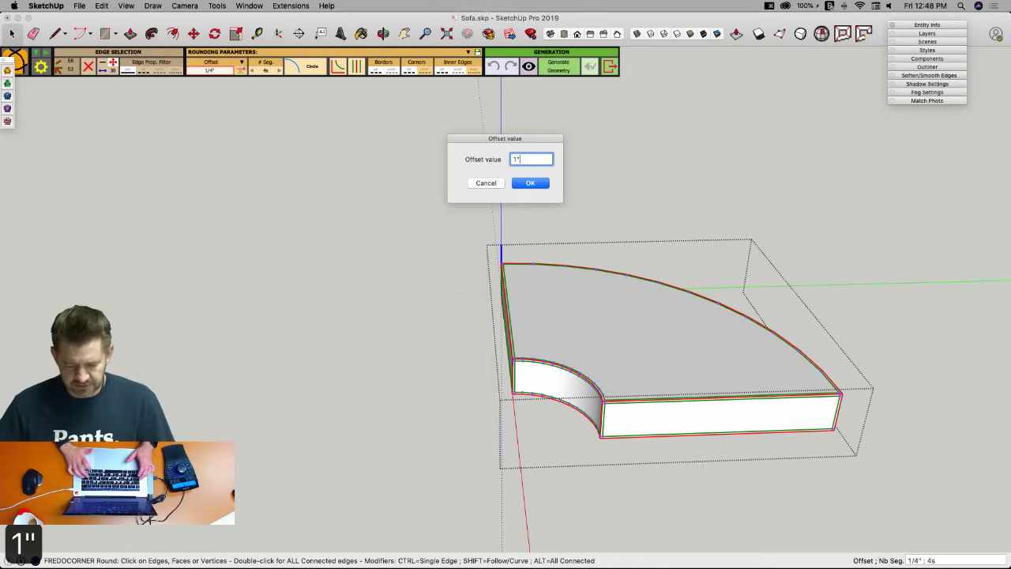
text(")
key(Return)
key(Return)
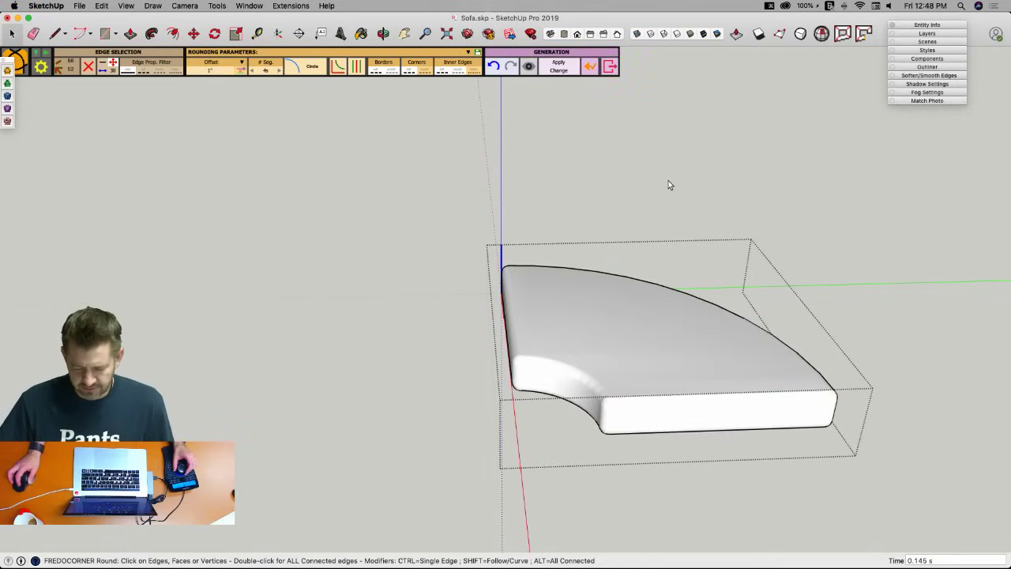
key(space)
click(651, 149)
Round all edges of the curved back cushion with FredoCorner at the same 1" offset, and close the cushion.
double_click(651, 219)
triple_click(651, 219)
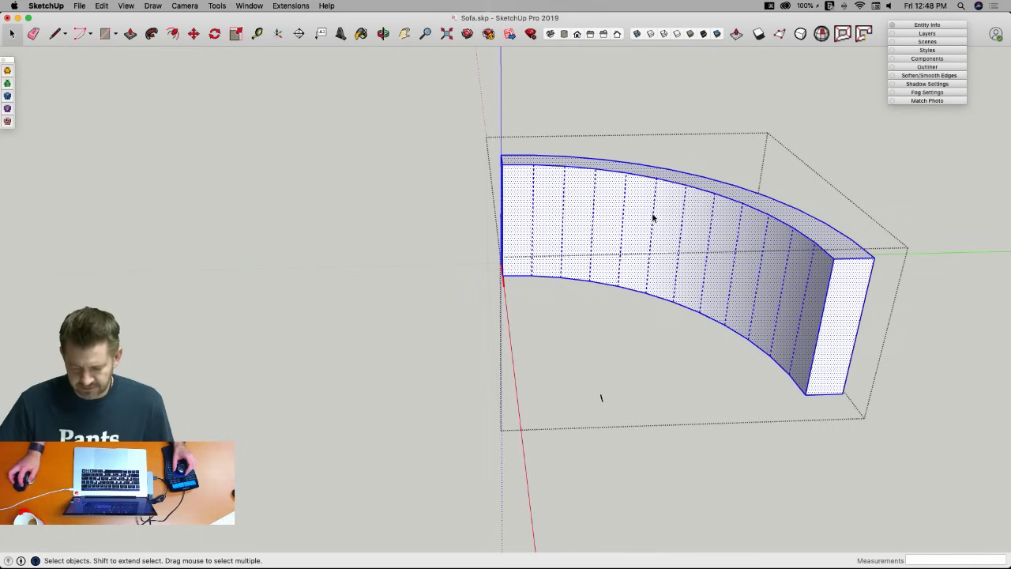
click(7, 71)
click(668, 101)
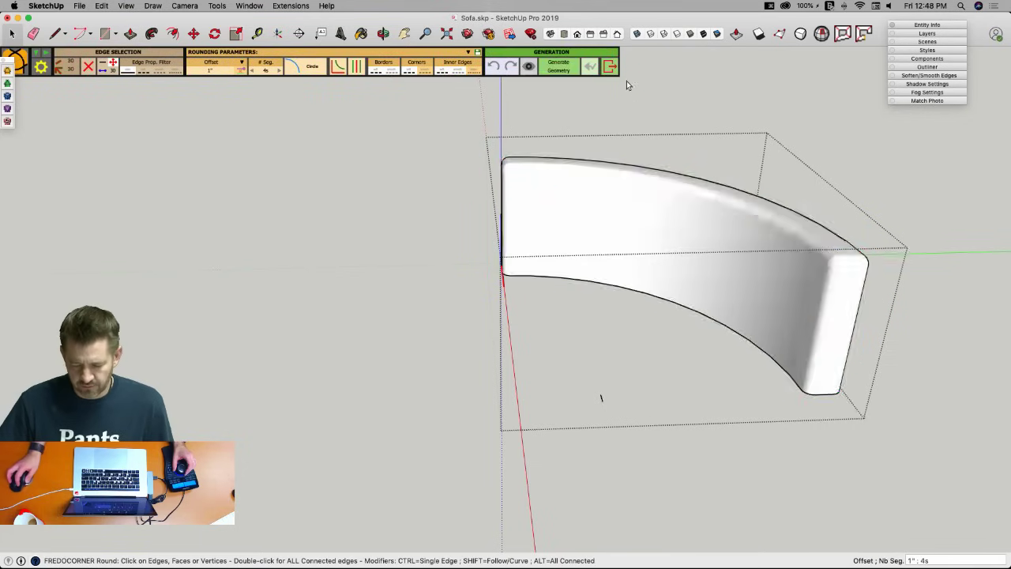
click(610, 68)
click(726, 95)
Erase the dividing lines across the curved frame's flat end faces, and close the frame.
middle_drag(726, 95, 692, 365)
click(699, 366)
key(super+z)
key(e)
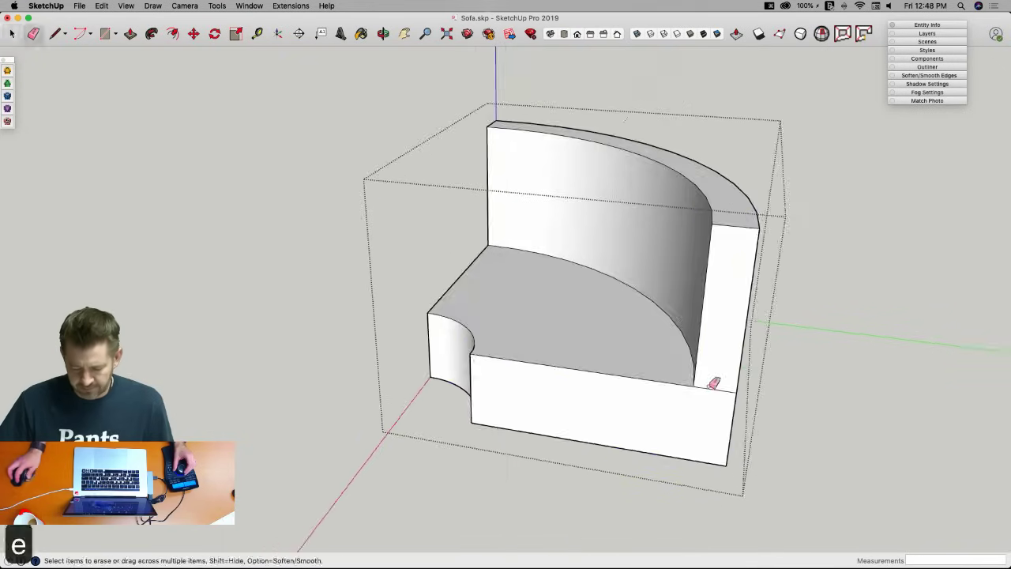
mouse_move(552, 353)
middle_down()
mouse_move(369, 293)
mouse_move(537, 368)
mouse_move(514, 306)
middle_up()
key(space)
triple_click(514, 308)
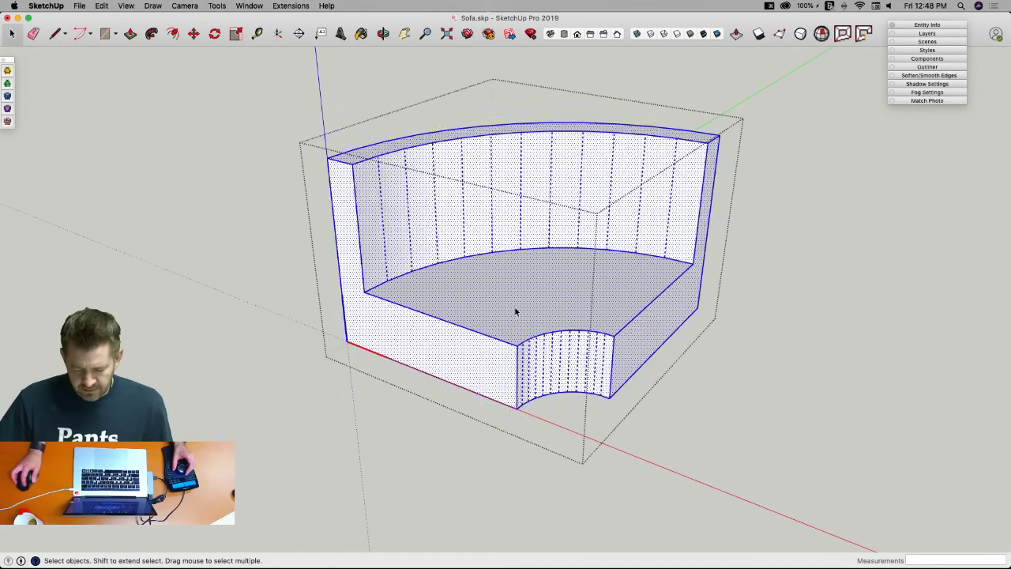
click(808, 372)
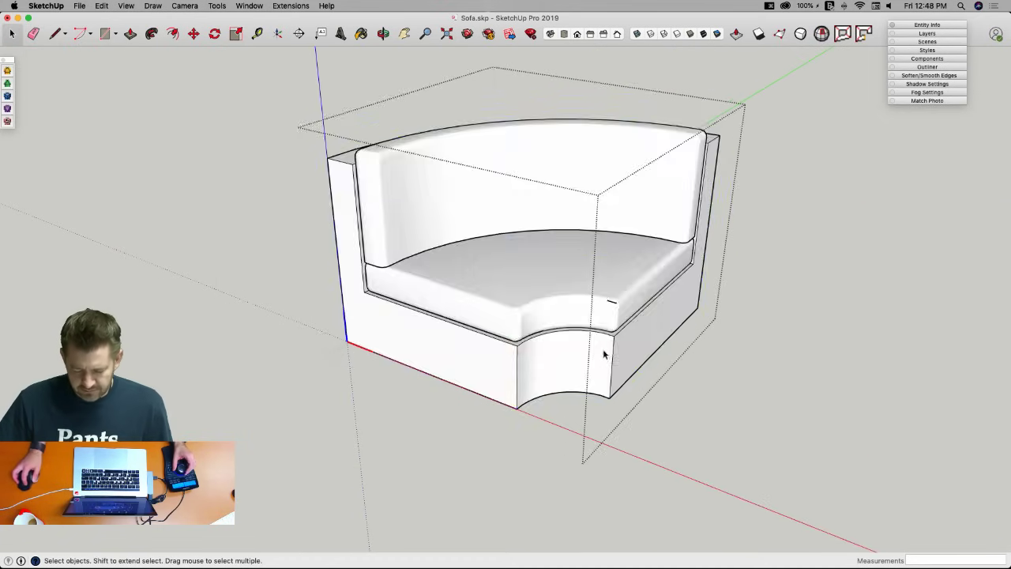
Round the curved frame's two top arcs, seat-to-back arc and inner front arc with FredoCorner at a 1" offset.
double_click(606, 353)
click(587, 339)
click(585, 337)
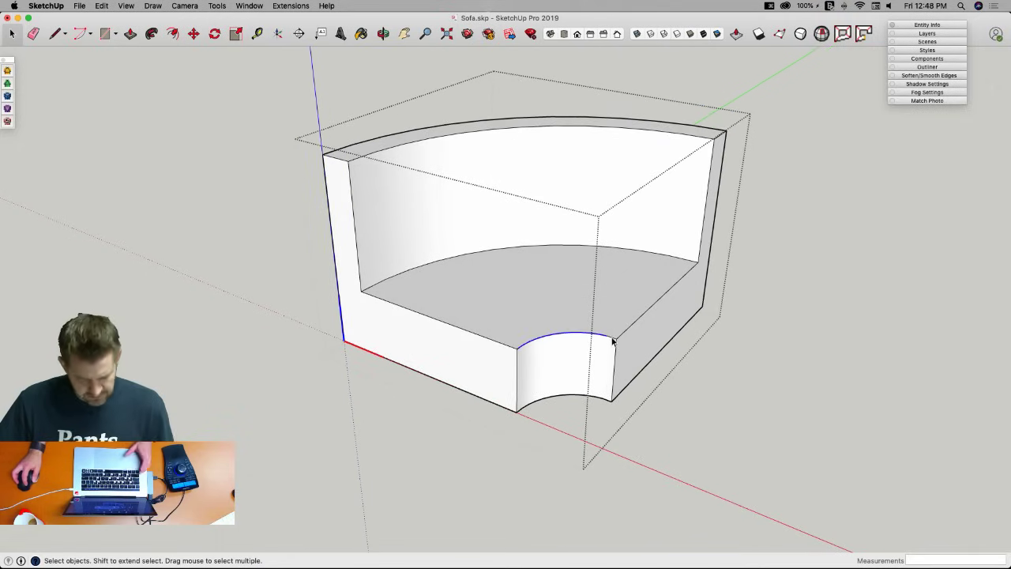
shift+click(588, 249)
shift+click(589, 235)
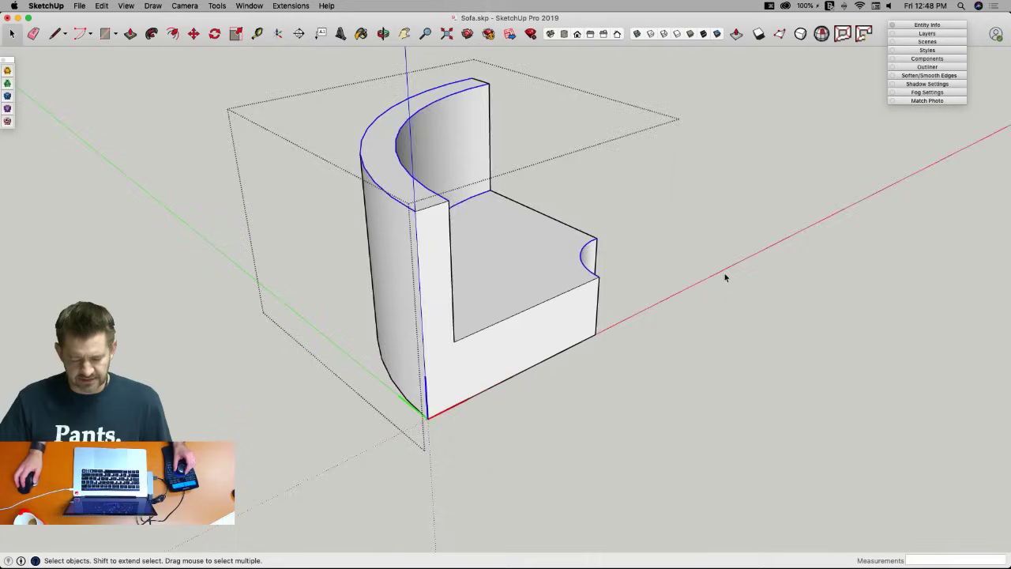
click(7, 72)
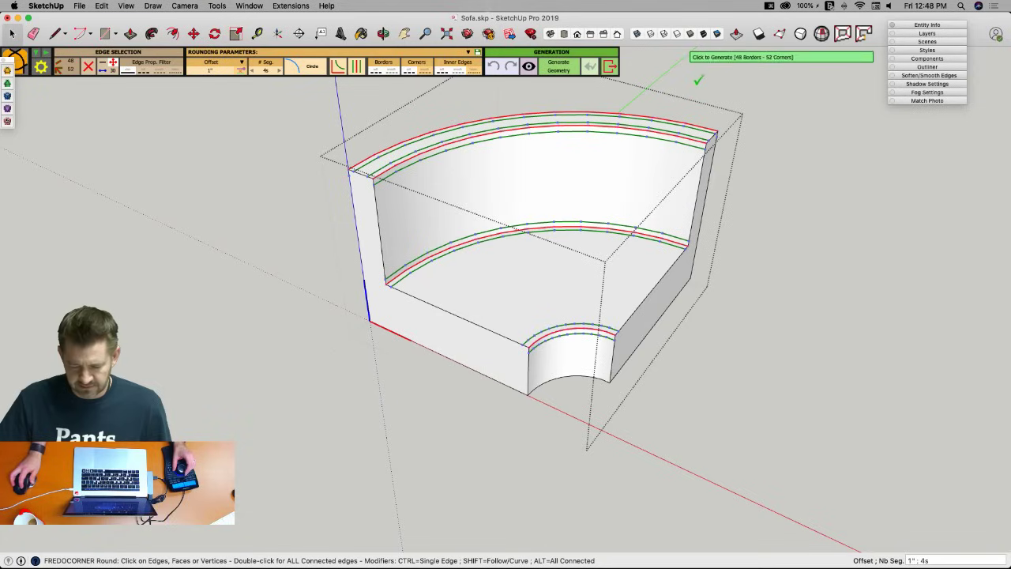
key(Return)
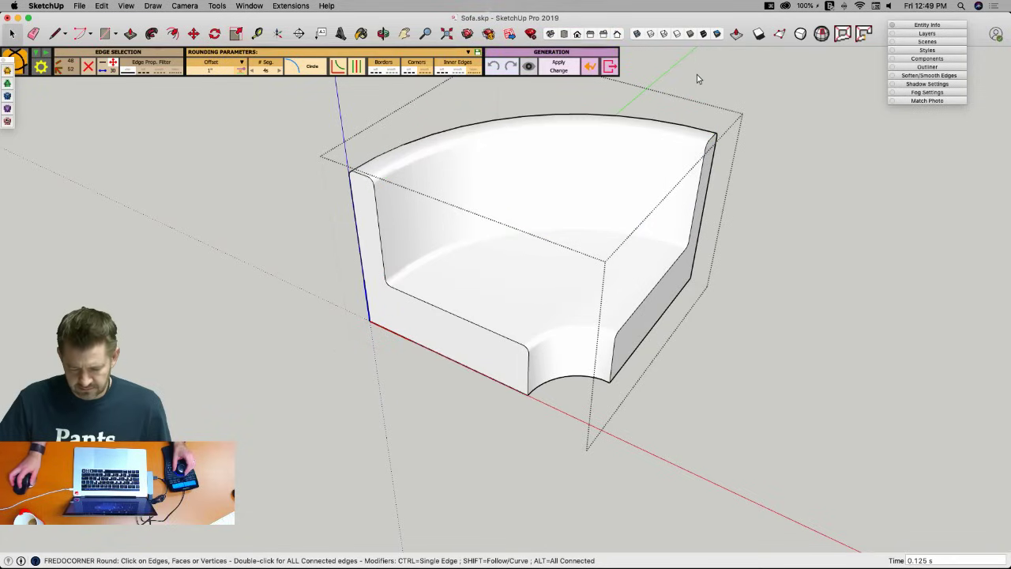
key(space)
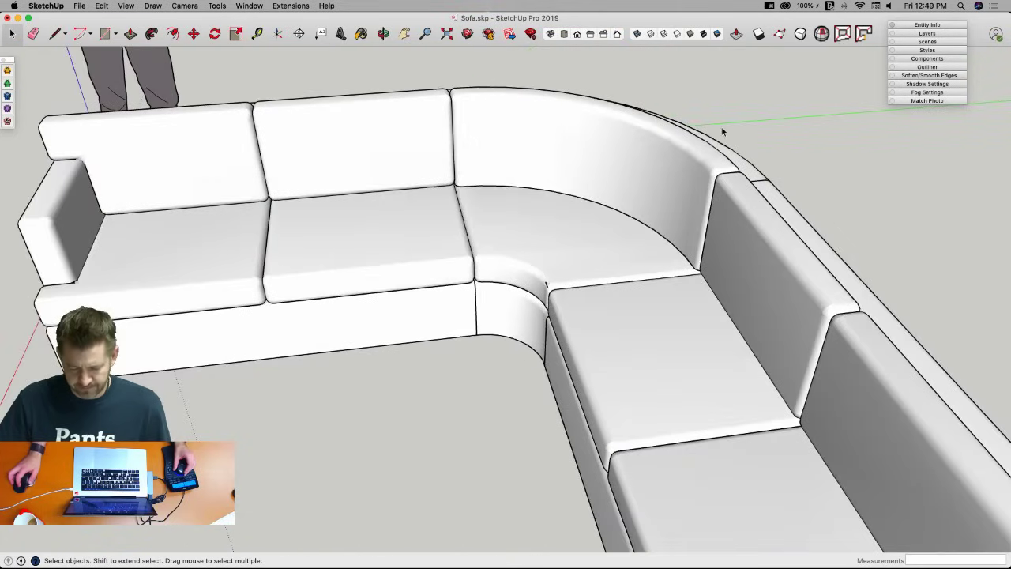
Delete the stray line segment inside the curved back cushion, near the inner corner of the seat.
scroll(721, 126, up, 15)
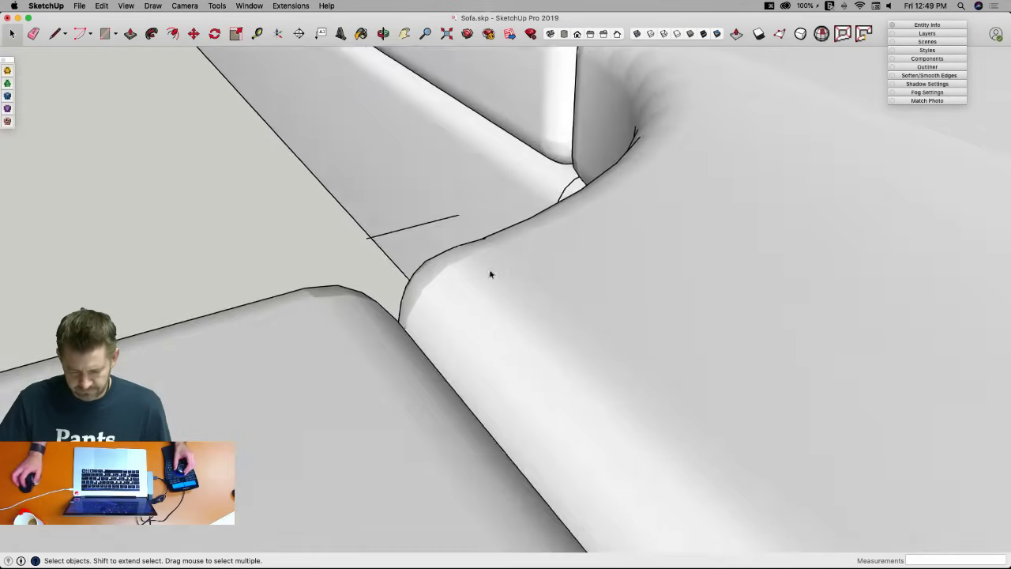
middle_drag(490, 274, 474, 278)
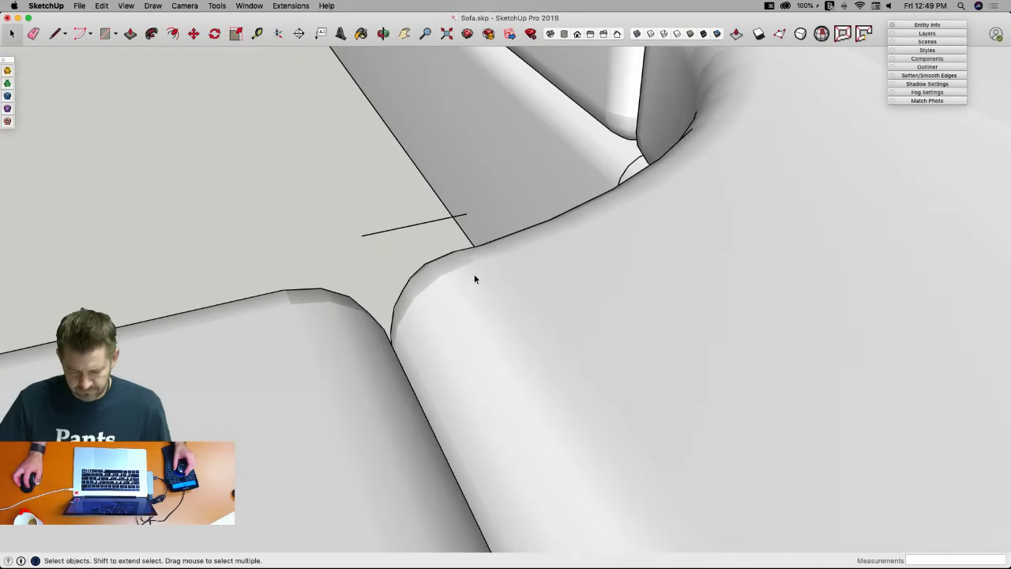
double_click(429, 226)
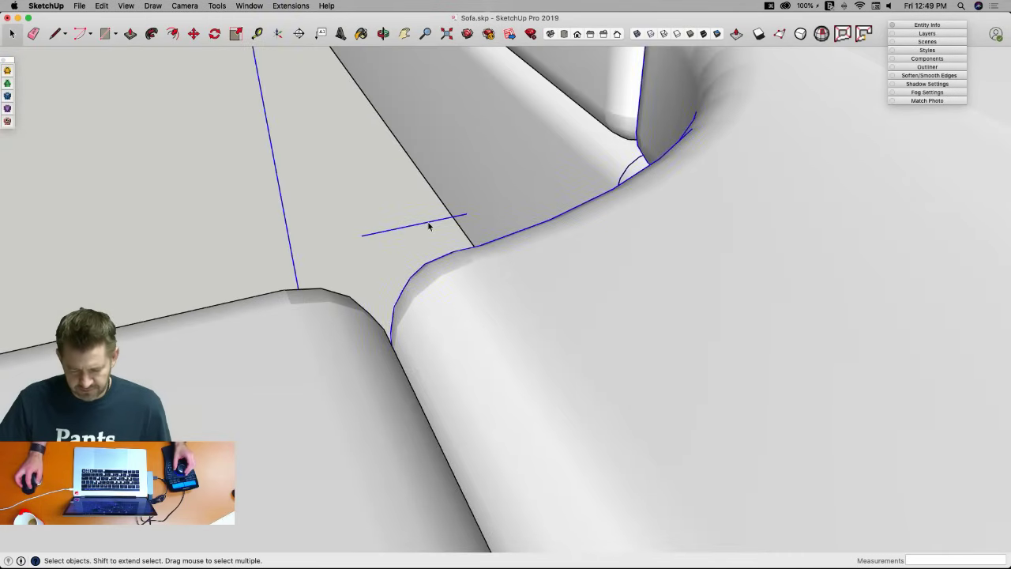
key(Delete)
key(Delete)
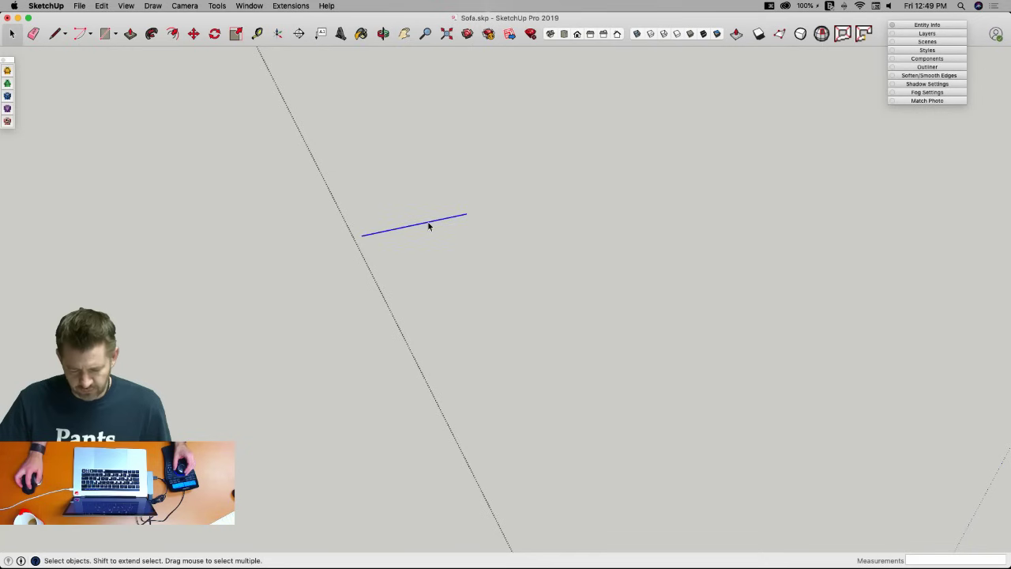
key(Delete)
key(shift+z)
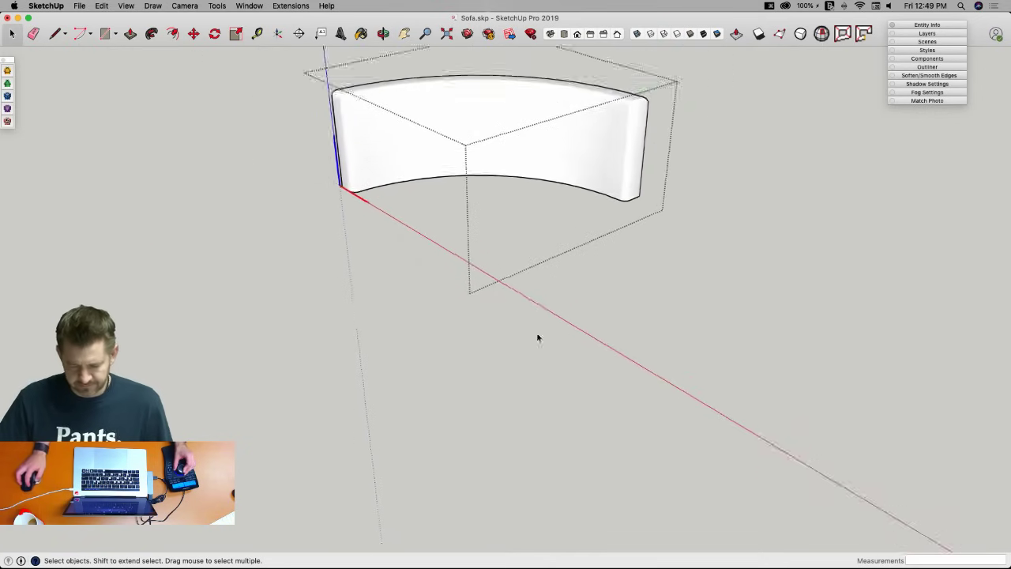
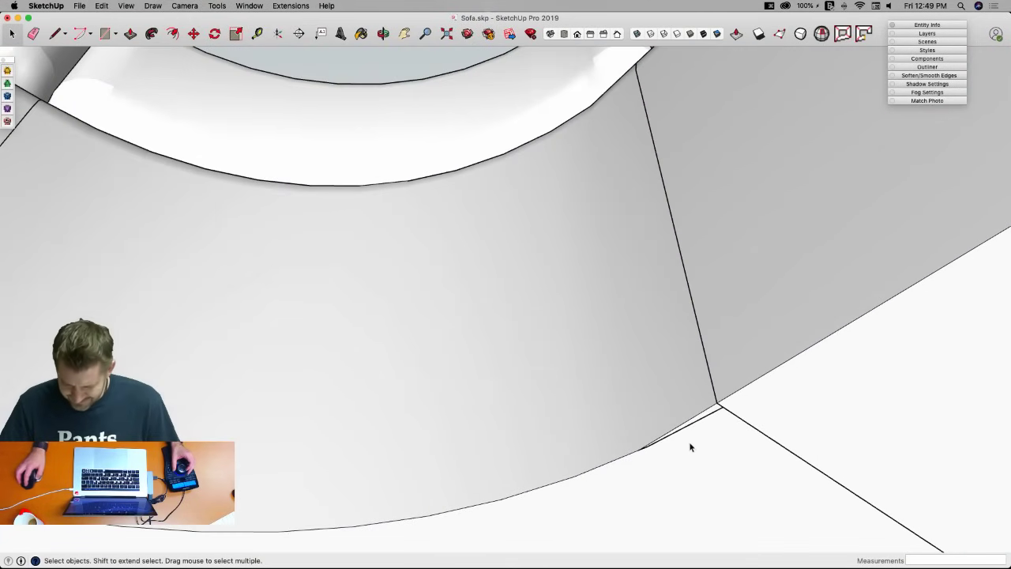
Try to remove the short stray edge at the base of the curved frame's inner corner, and undo the last edits.
triple_click(706, 431)
key(super+z)
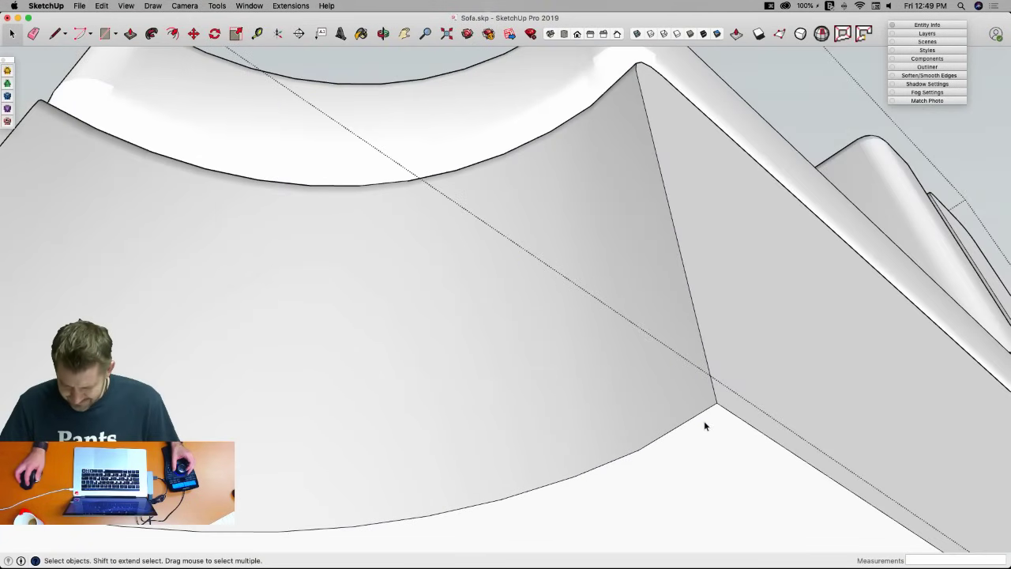
key(super+z)
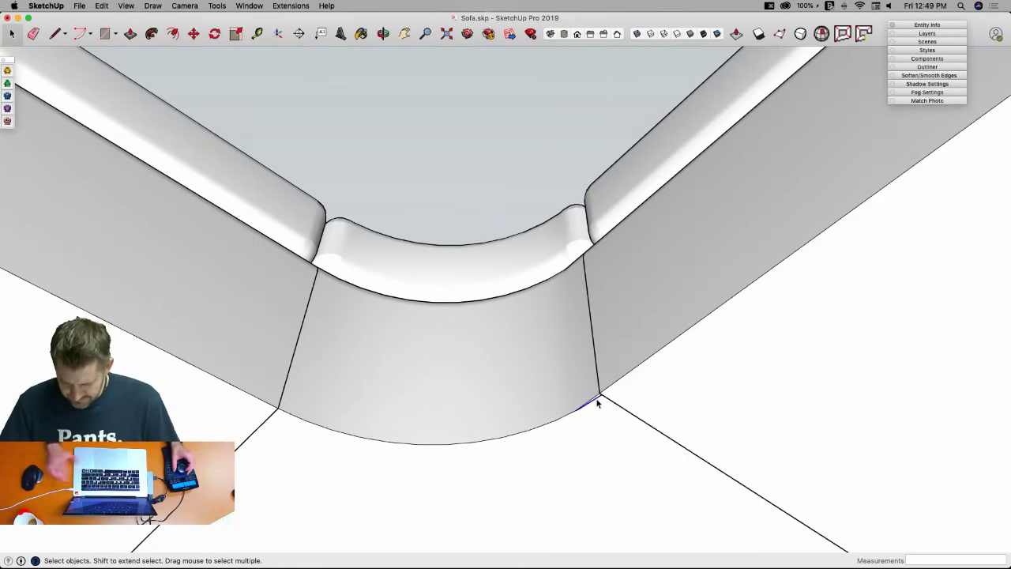
Draw a 3" by 3" square on the underside of the straight side frame, just inside its rounded corner.
scroll(572, 329, down, 5)
middle_drag(529, 214, 445, 187)
key(r)
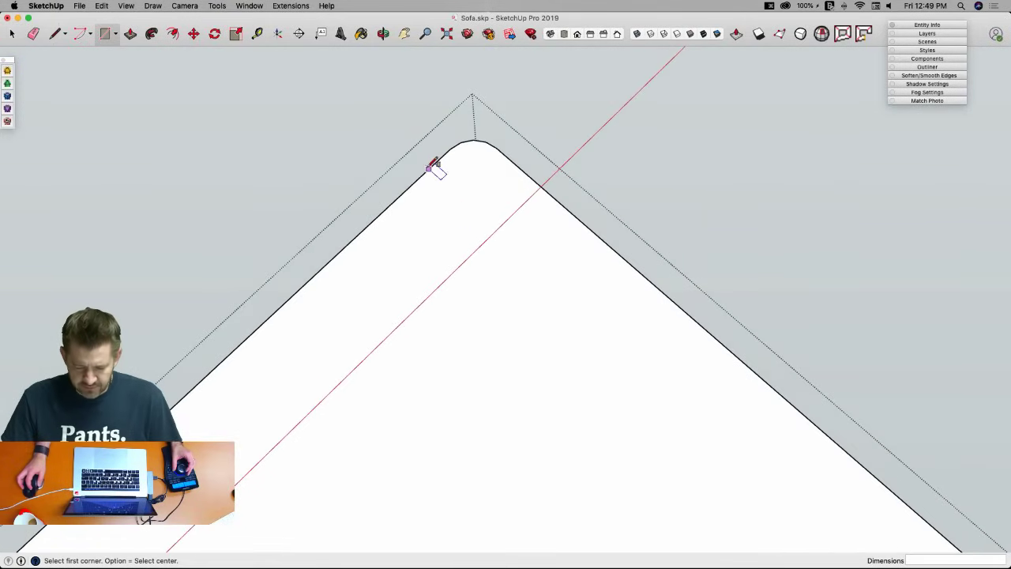
click(480, 154)
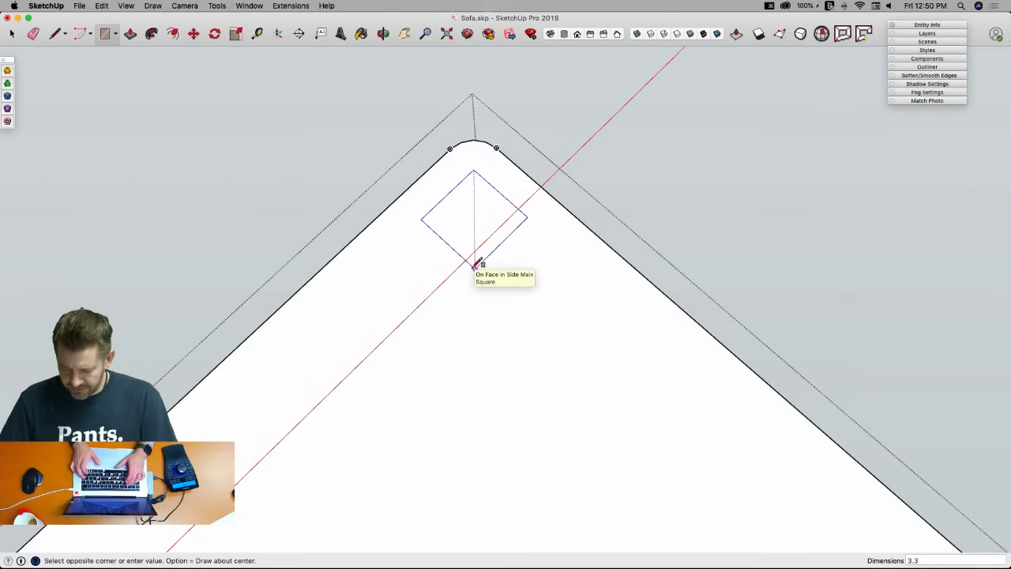
key(Return)
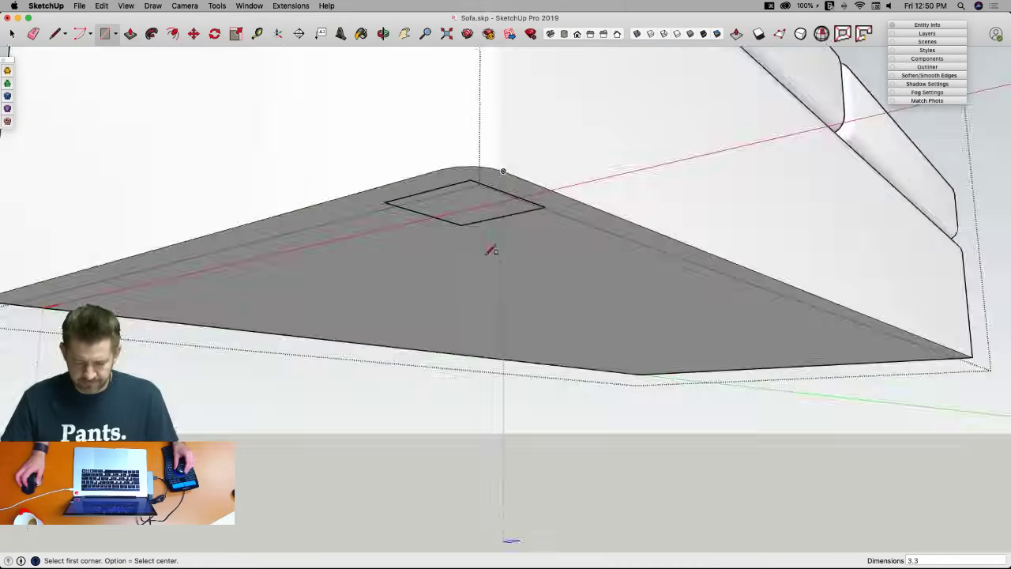
Check the leg height in the browser's sofa dimension drawing, and pull the square down 1.5" in SketchUp to form a leg.
key(p)
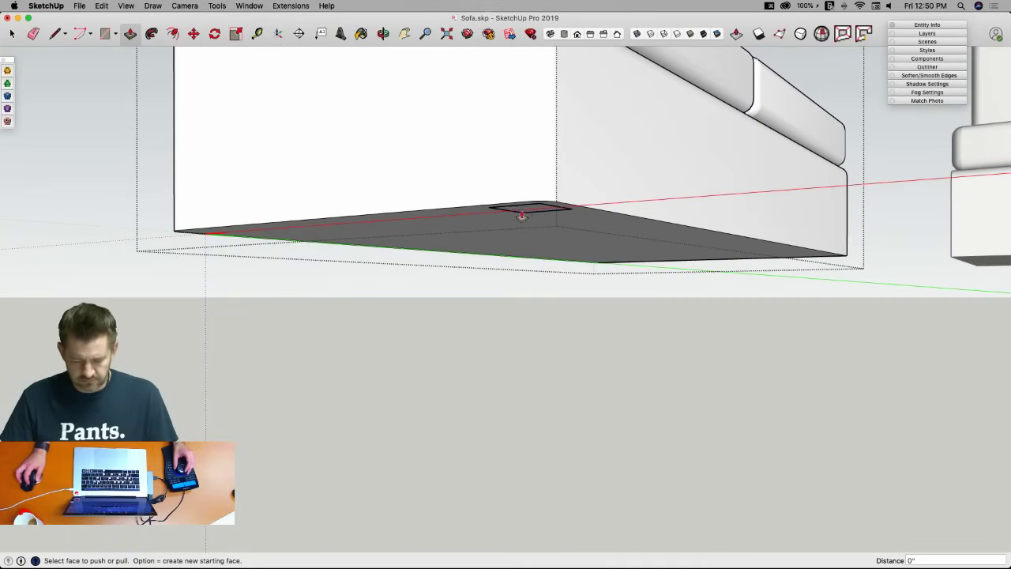
key(super+Tab)
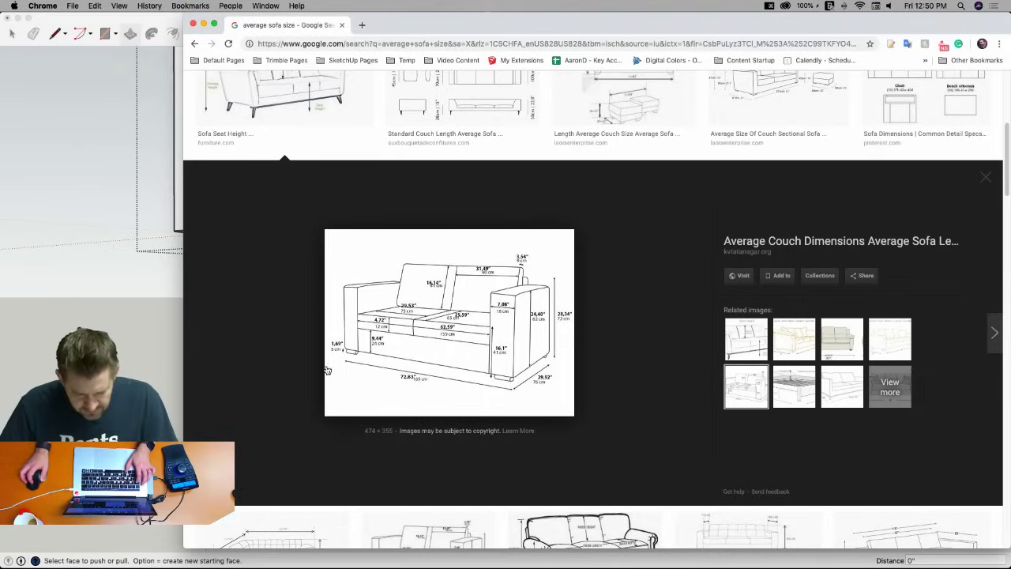
key(super+Tab)
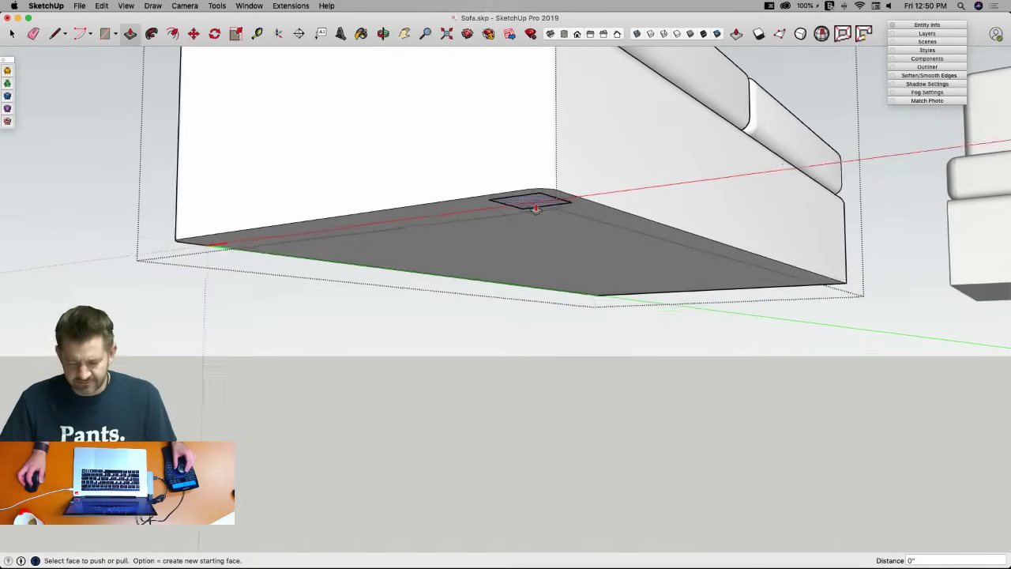
click(535, 207)
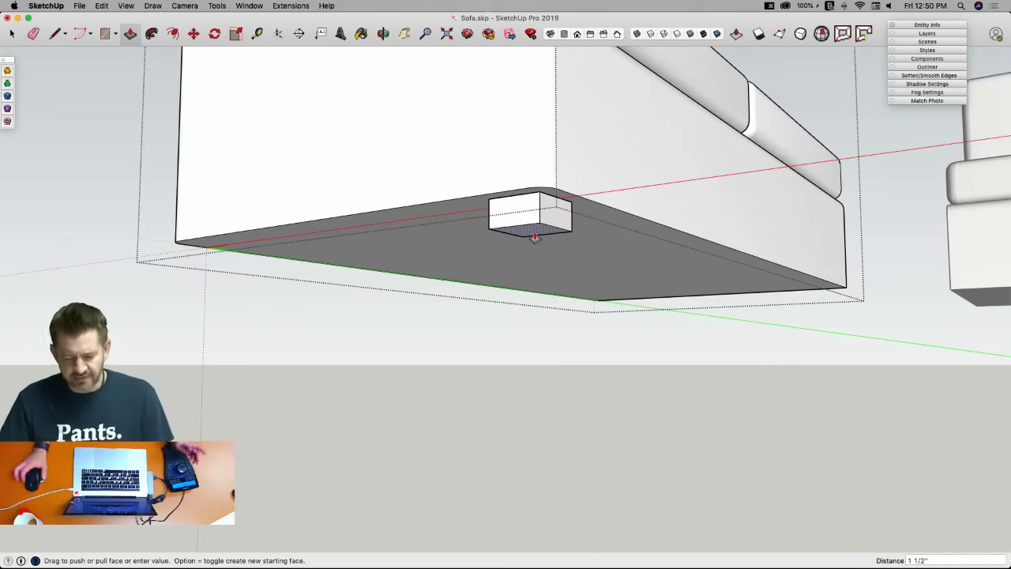
text(1.)
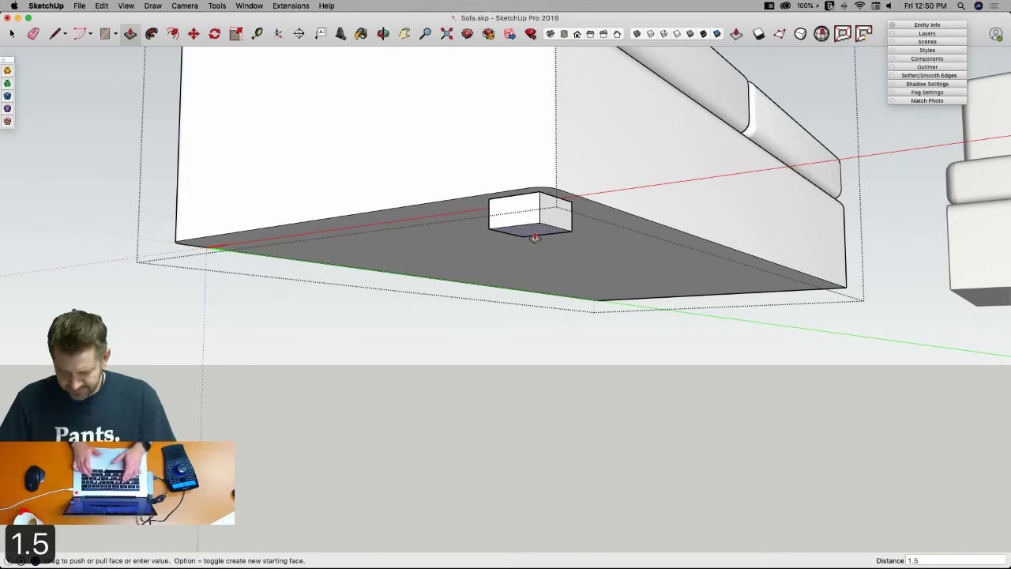
text(5")
key(Return)
key(space)
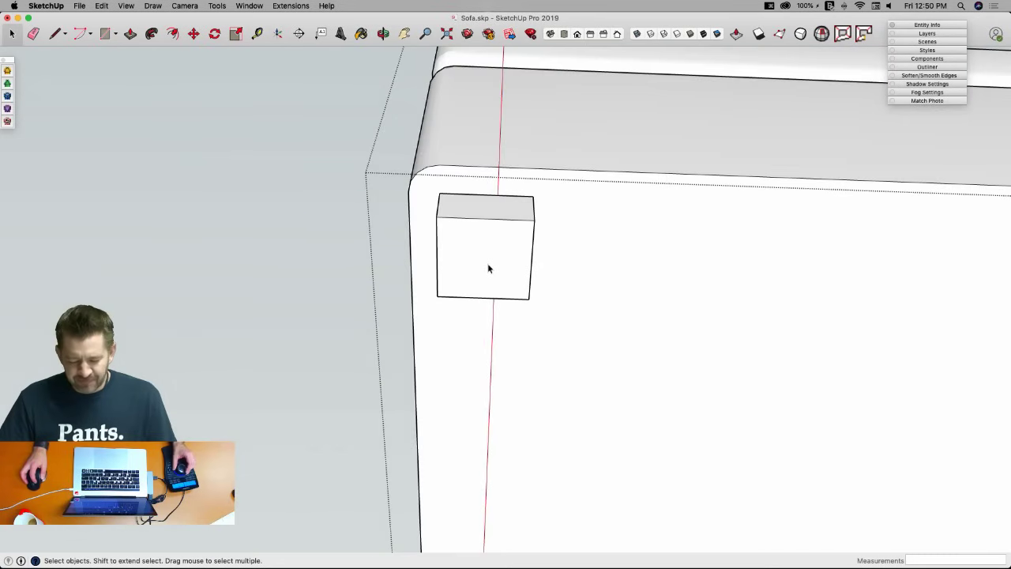
Taper the leg by scaling its bottom face to 0.66 about the corner nearest the frame's rounded corner.
click(509, 280)
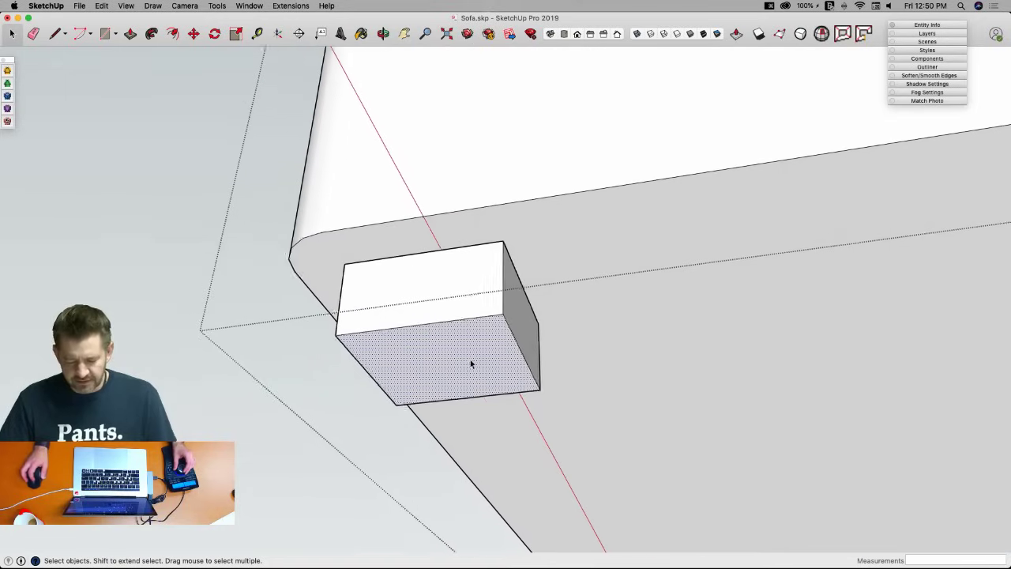
key(s)
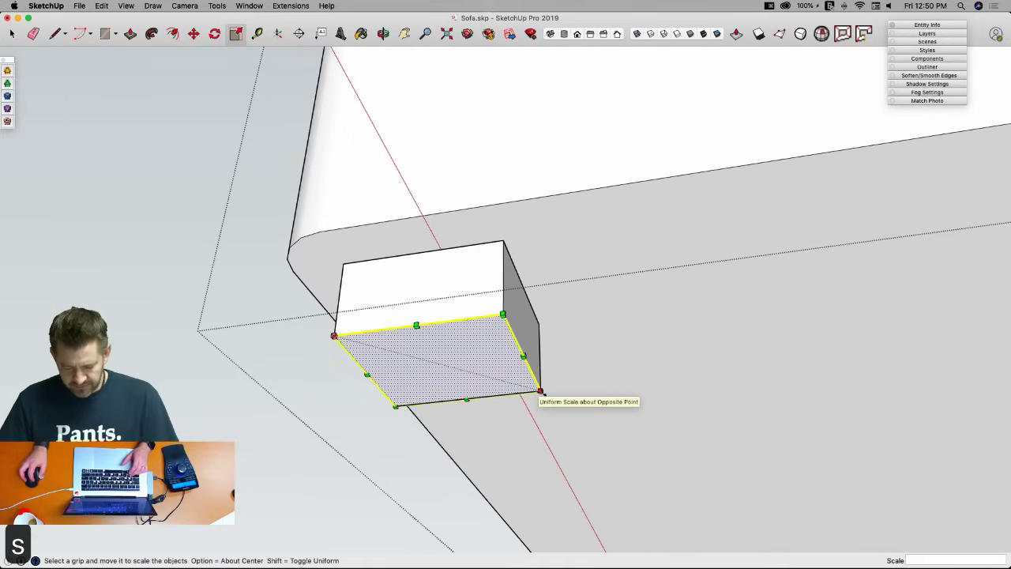
drag(540, 390, 476, 372)
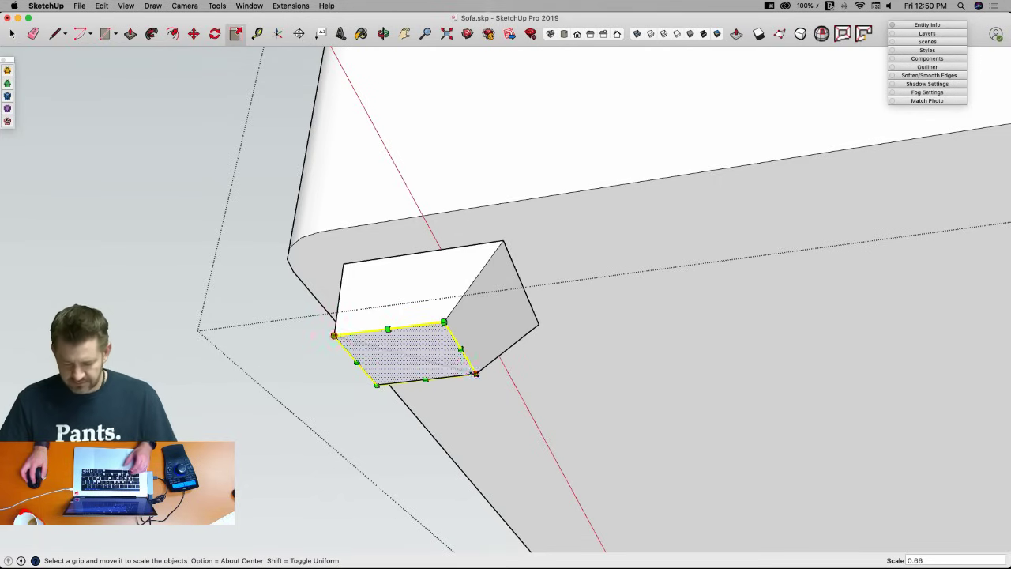
key(space)
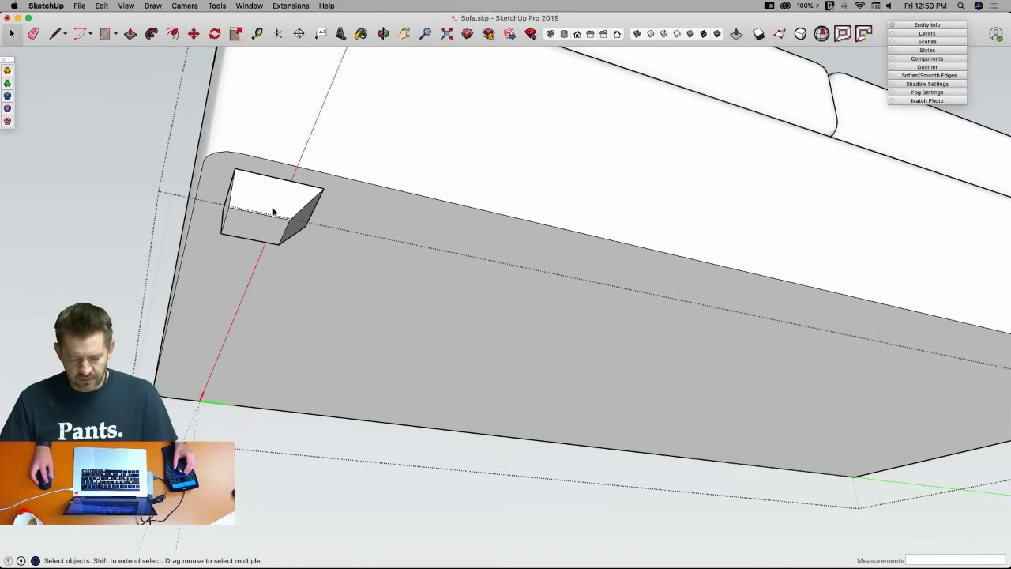
Draw reference lines from the leg's outer corner to both frame edges, and extend one outward past the rounded corner.
triple_click(273, 212)
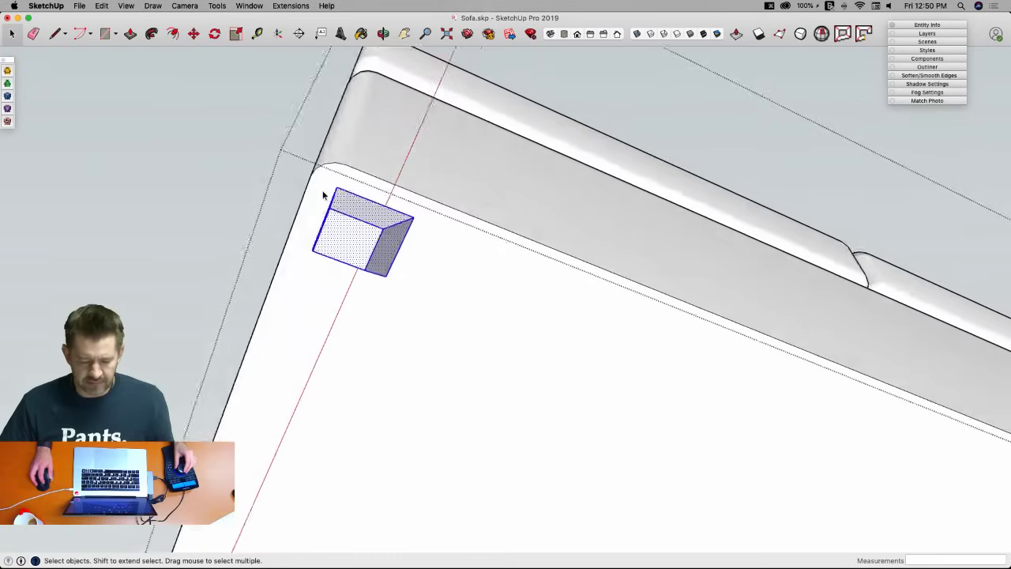
key(l)
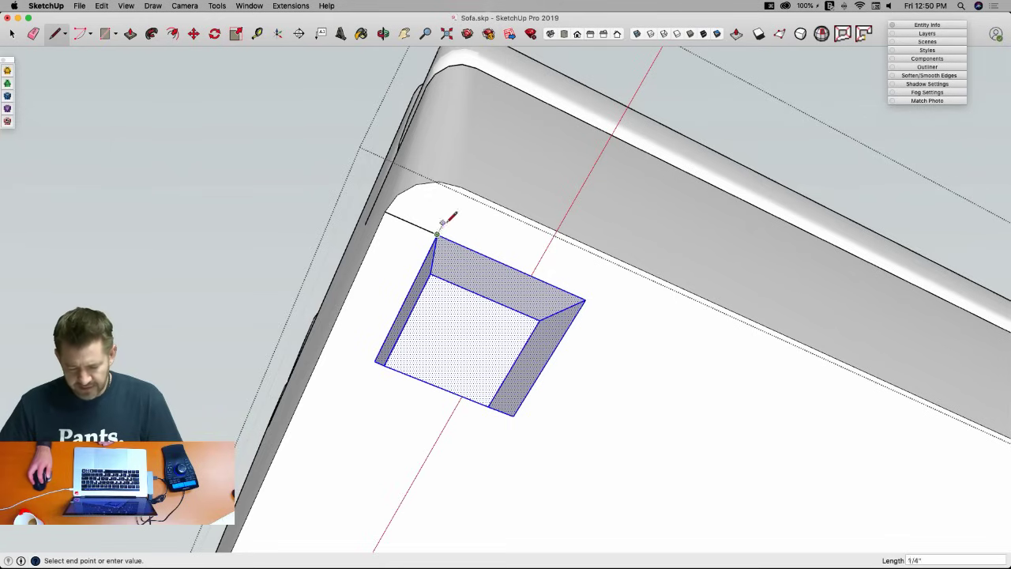
key(space)
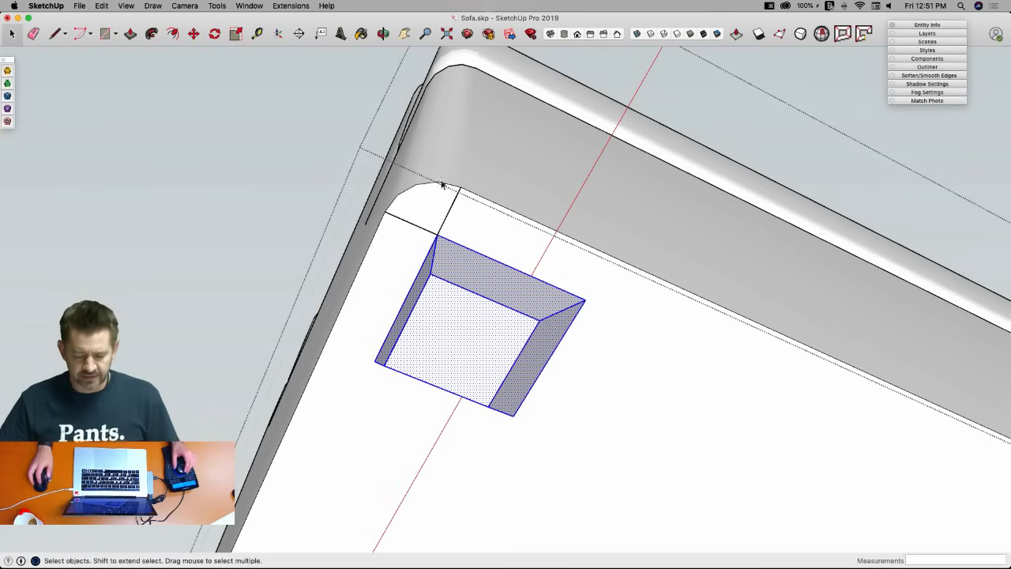
key(l)
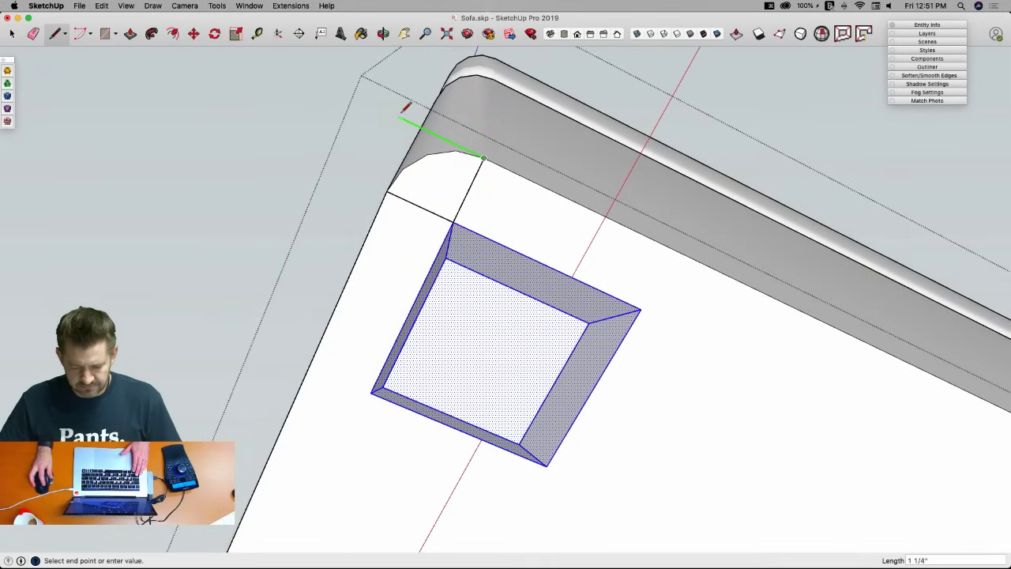
key(space)
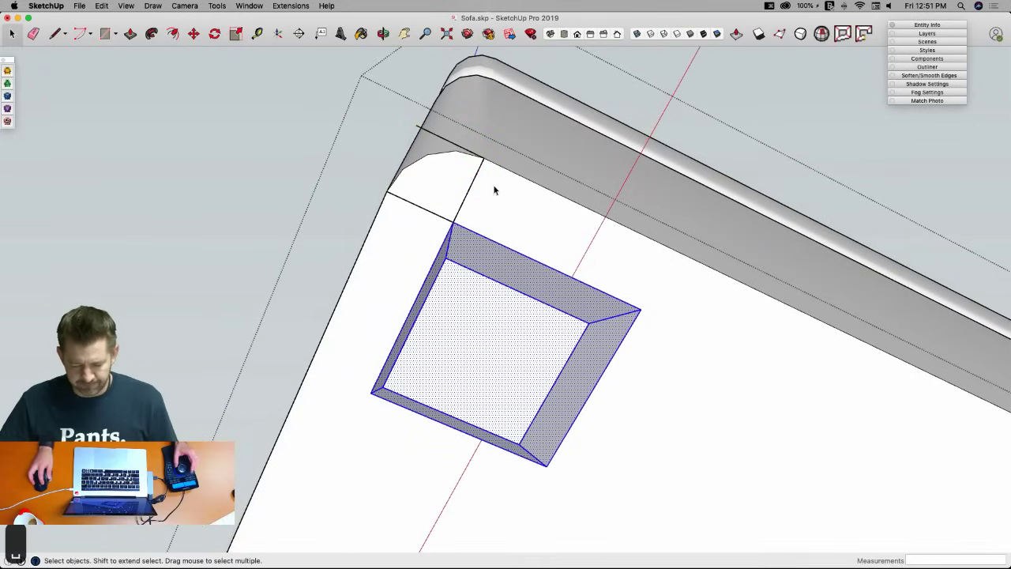
Make the tapered leg and its connected reference lines a component named Foot.
click(493, 246)
triple_click(493, 246)
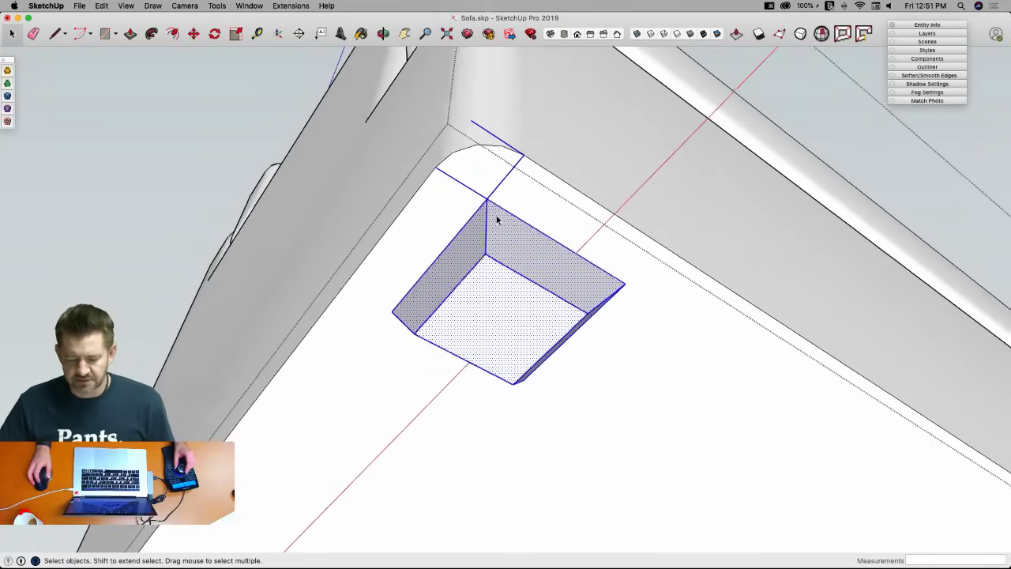
key(e)
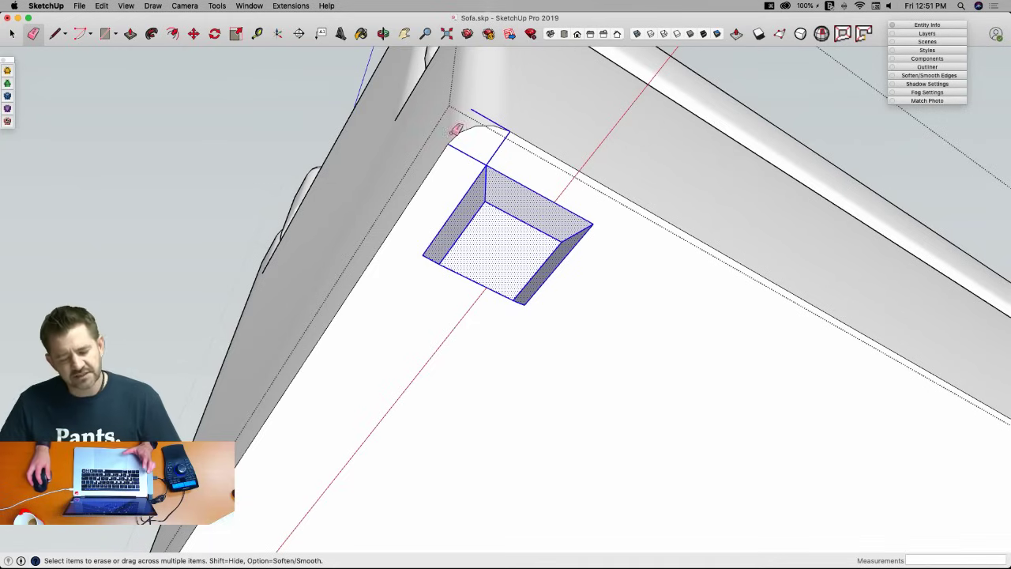
right_click(501, 206)
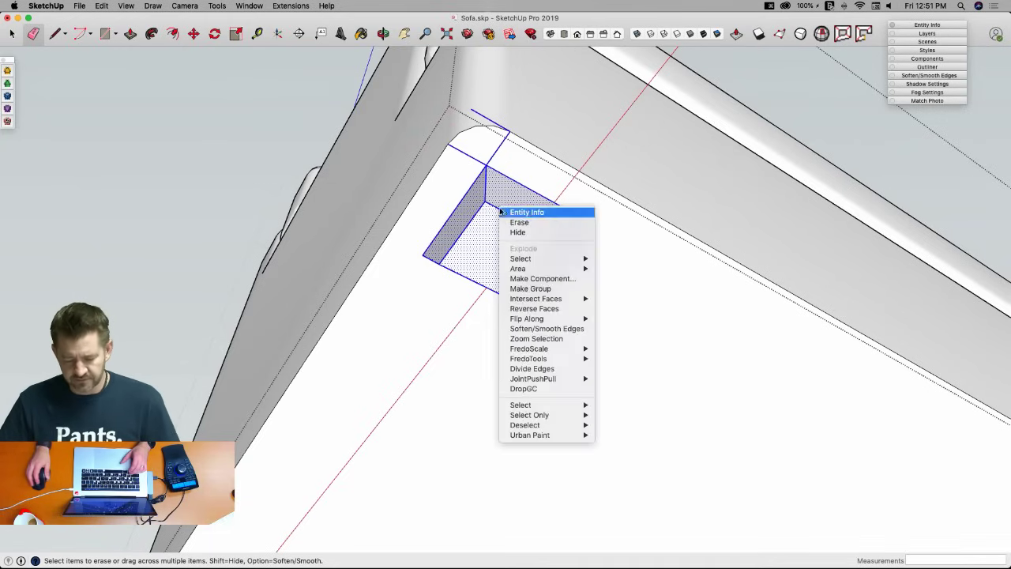
click(529, 279)
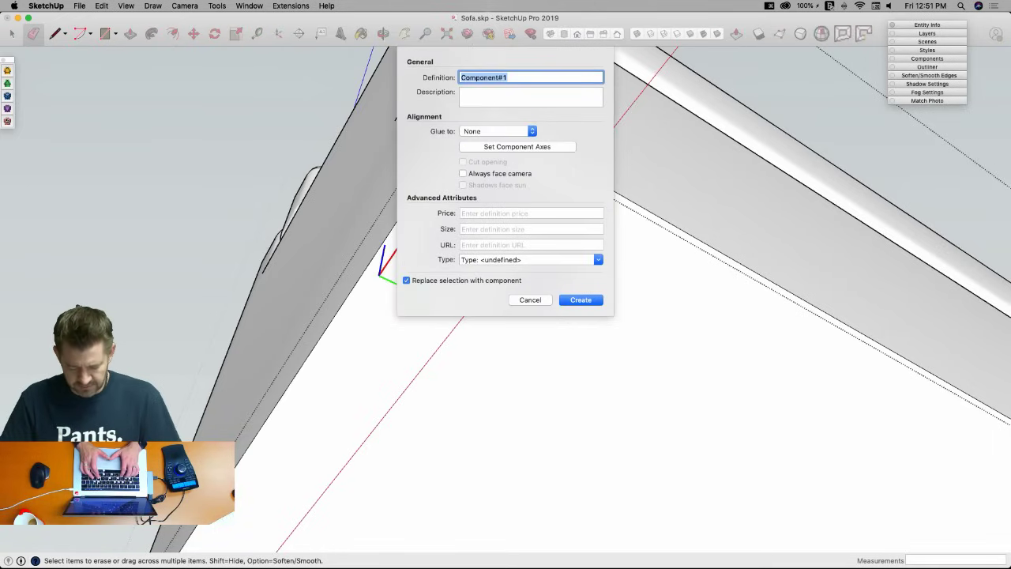
text(L)
text(Foot)
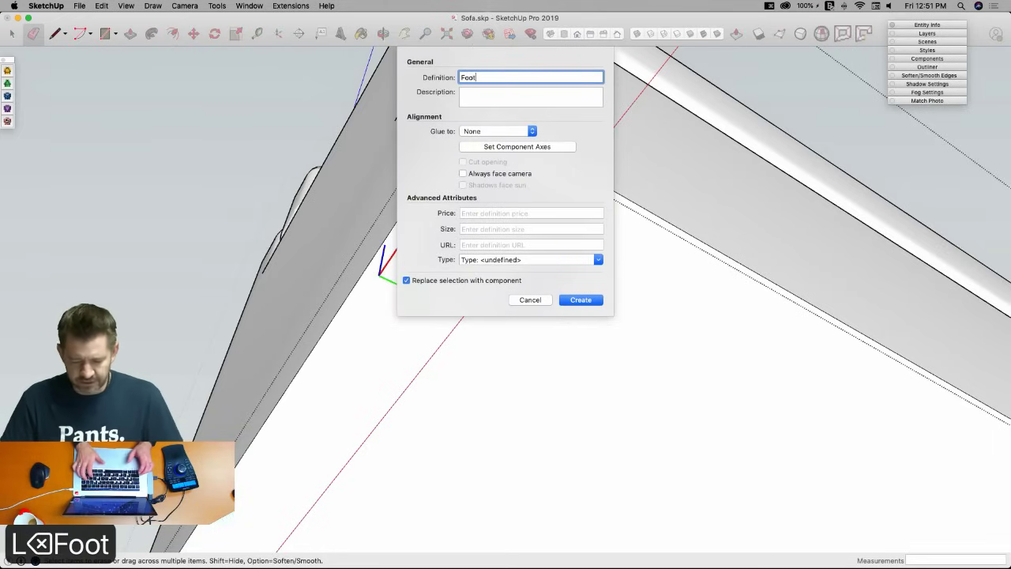
key(Return)
Copy the Foot component to the other rounded corner on the same end of the straight frame, using its reference lines for placement.
scroll(567, 294, up, 3)
scroll(566, 294, down, 3)
key(m)
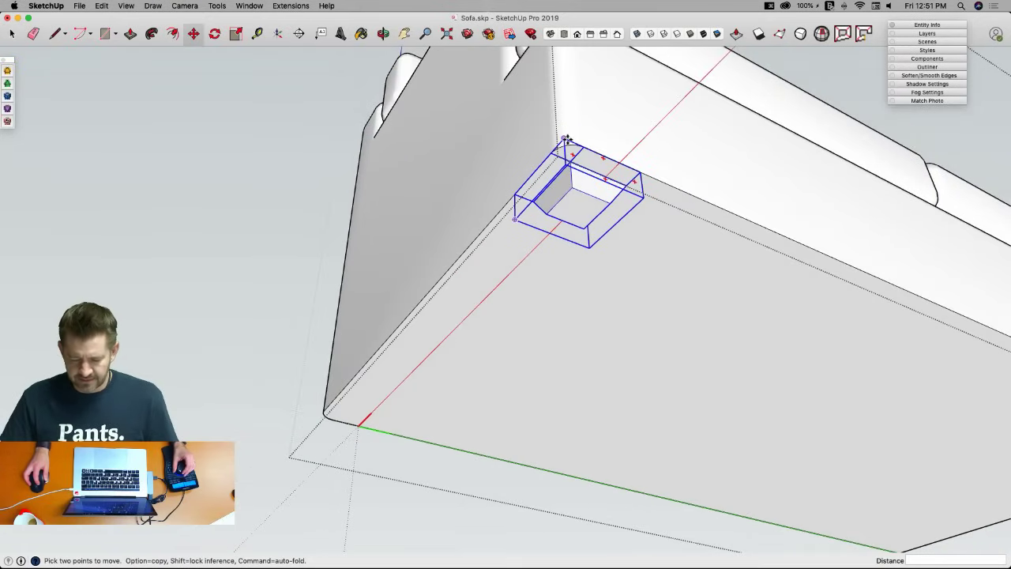
click(584, 149)
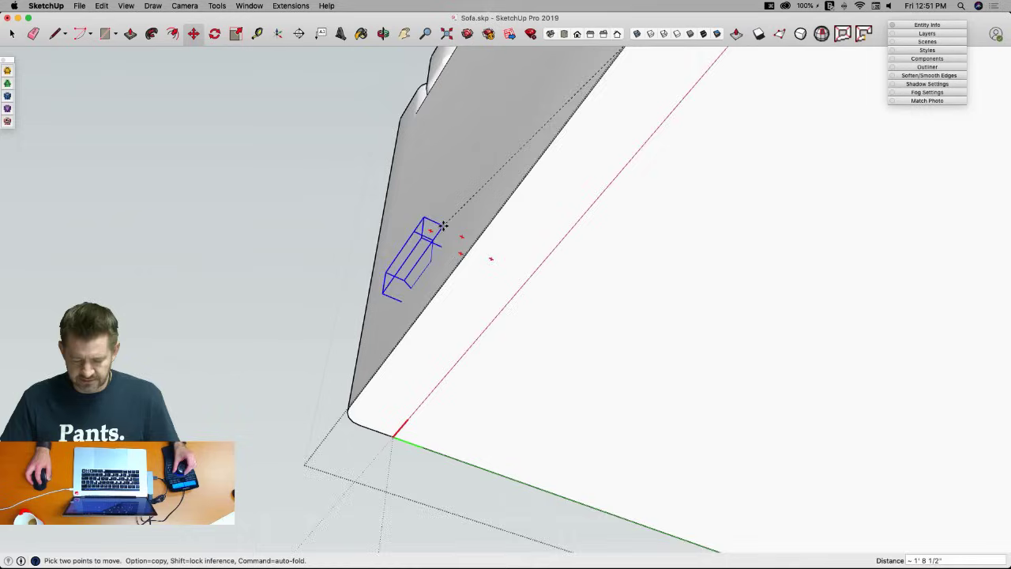
key(alt)
scroll(506, 296, down, 1)
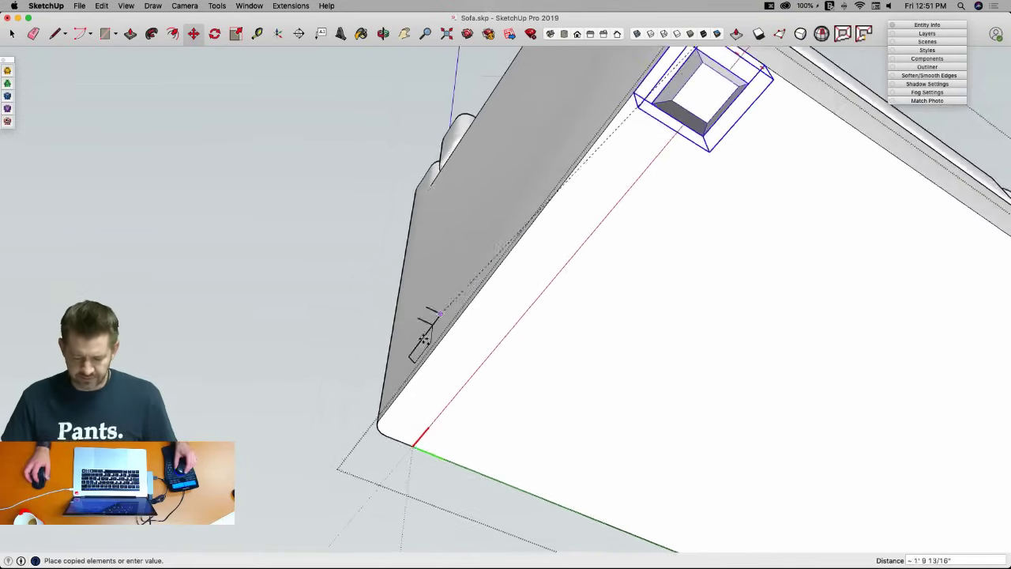
scroll(413, 391, up, 3)
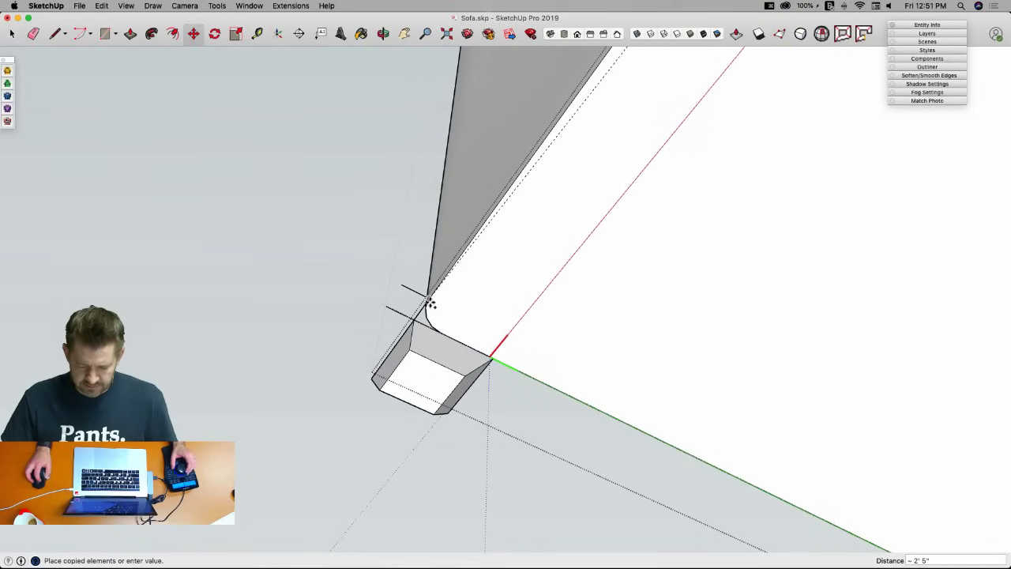
click(429, 300)
Rotate the copied foot a quarter turn about the frame corner so it sits beneath the frame.
key(q)
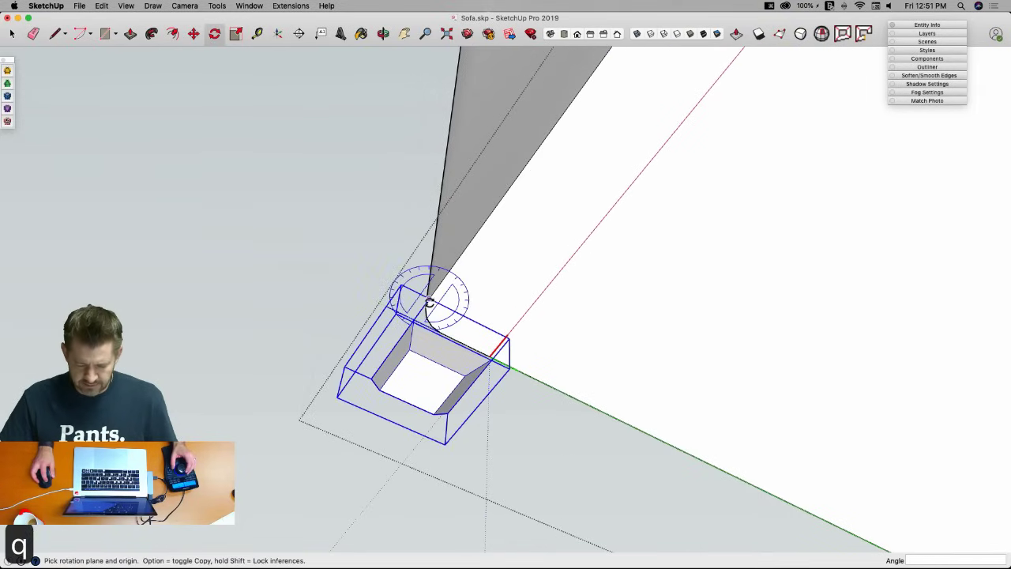
click(429, 300)
click(399, 339)
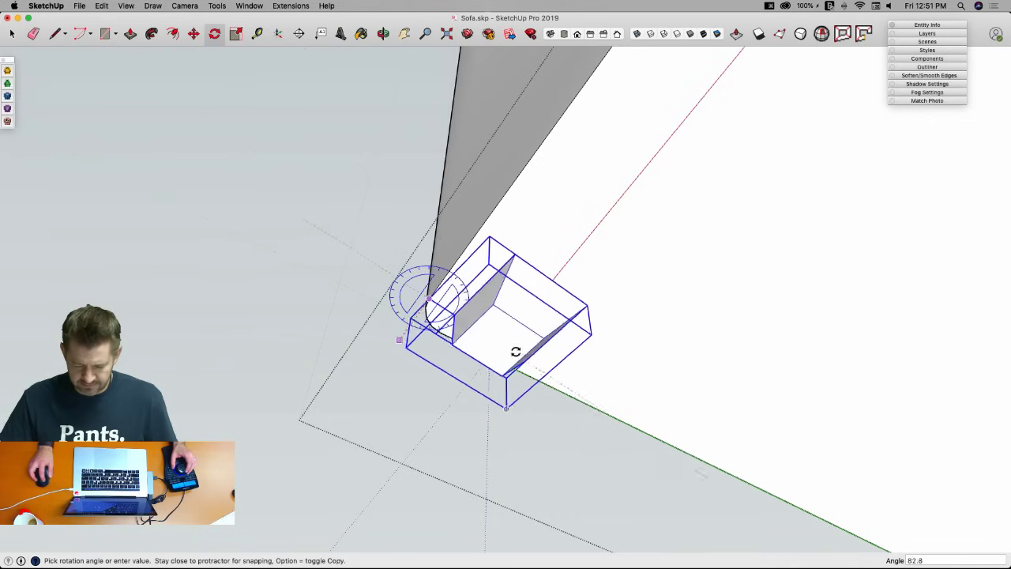
click(648, 409)
key(space)
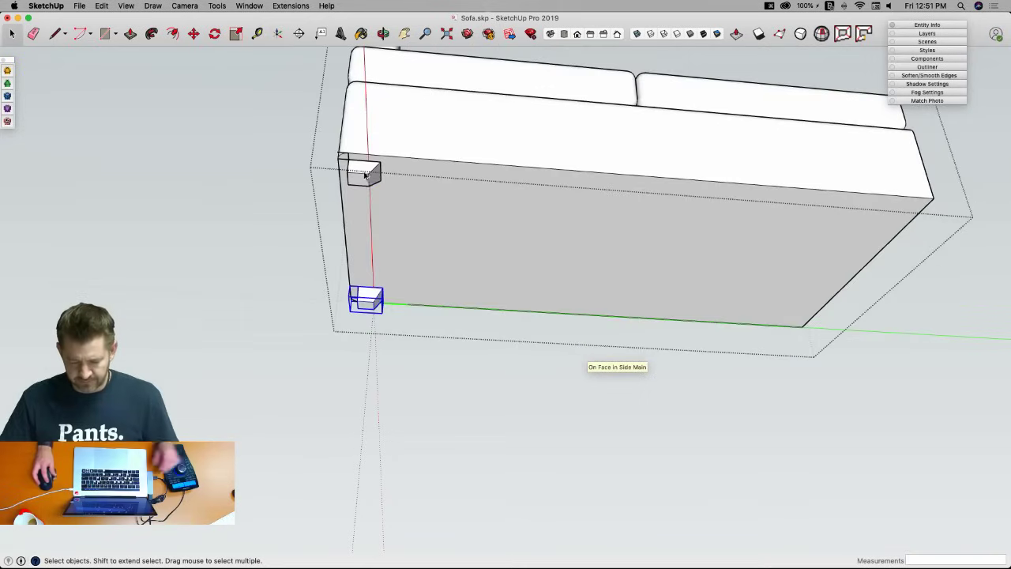
Copy both feet along the frame's length and rotate the copied pair 180°.
click(366, 178)
key(m)
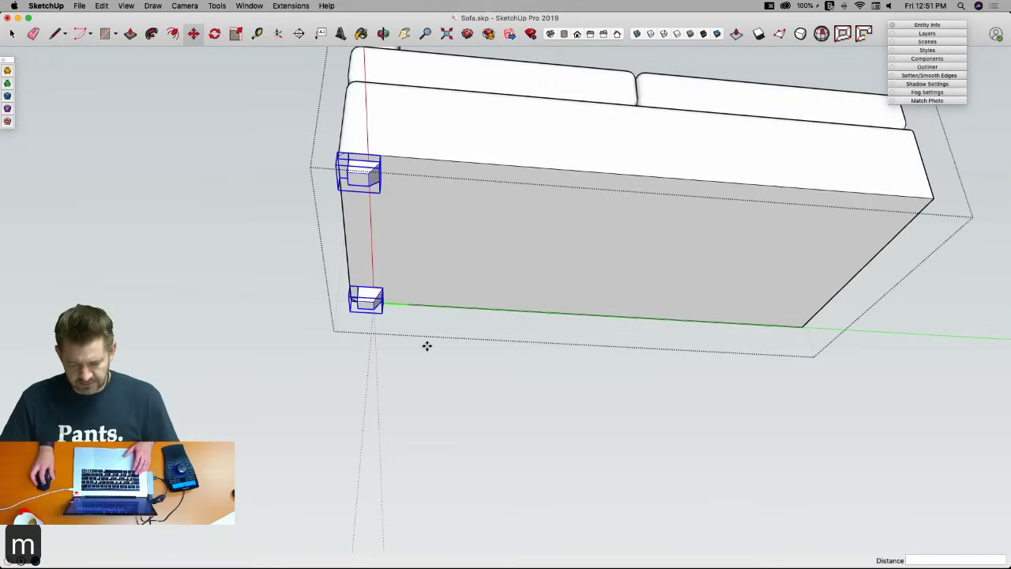
click(426, 344)
key(alt)
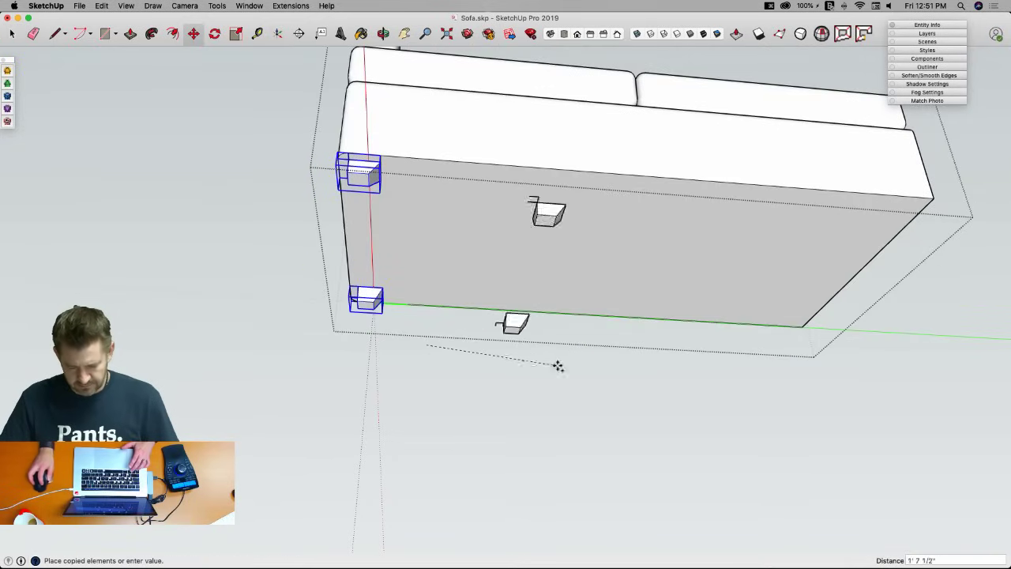
click(638, 356)
key(q)
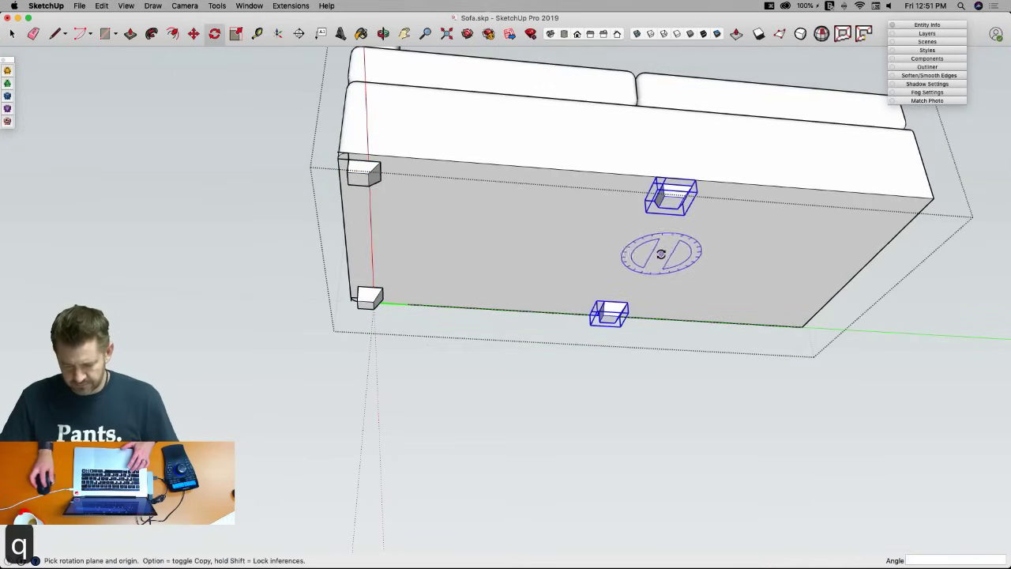
click(708, 260)
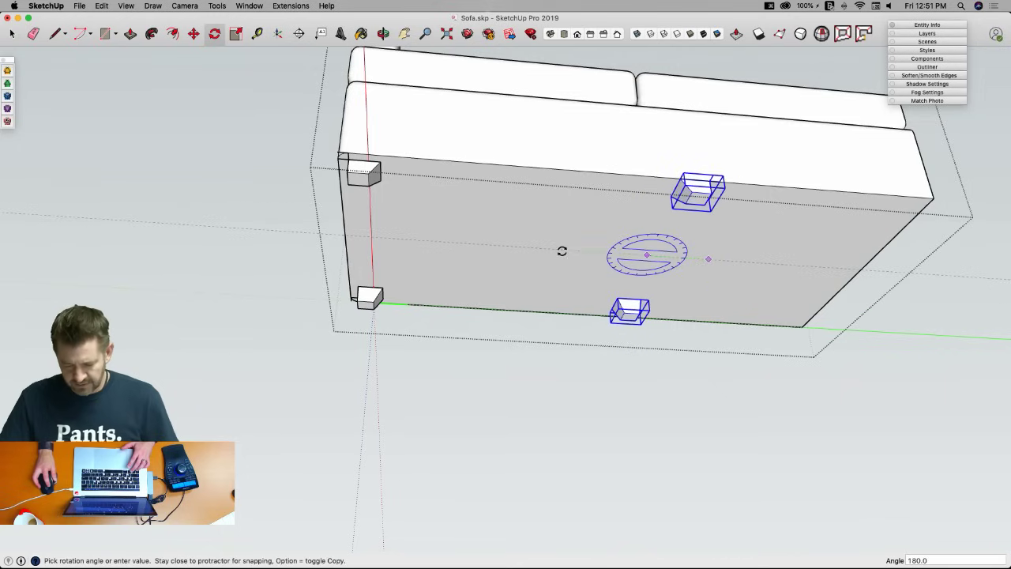
click(561, 248)
Move the rotated pair of feet to the corners at the far end of the straight frame, and leave the section.
key(m)
middle_drag(839, 301, 695, 178)
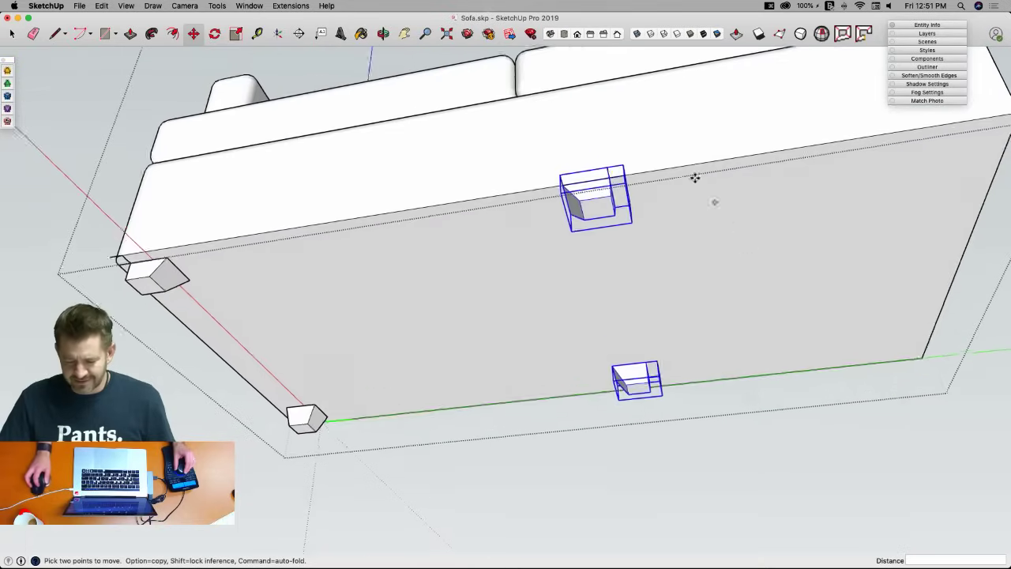
click(625, 172)
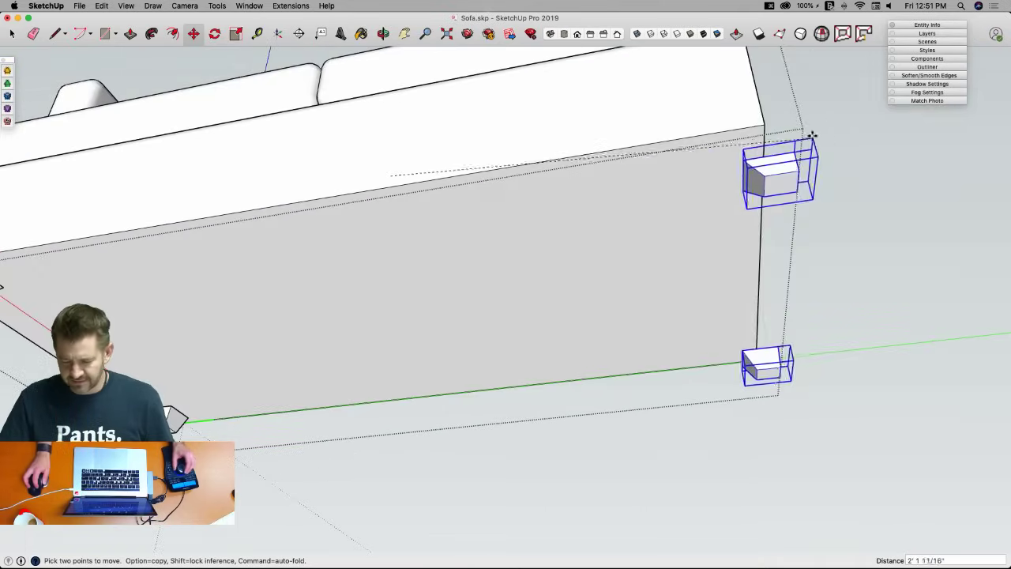
click(759, 127)
key(space)
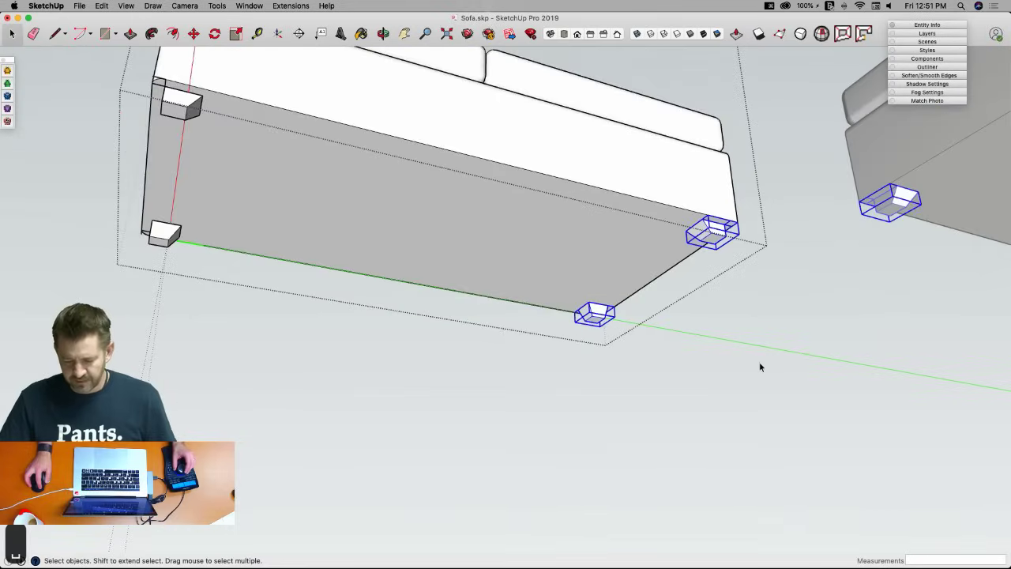
click(759, 361)
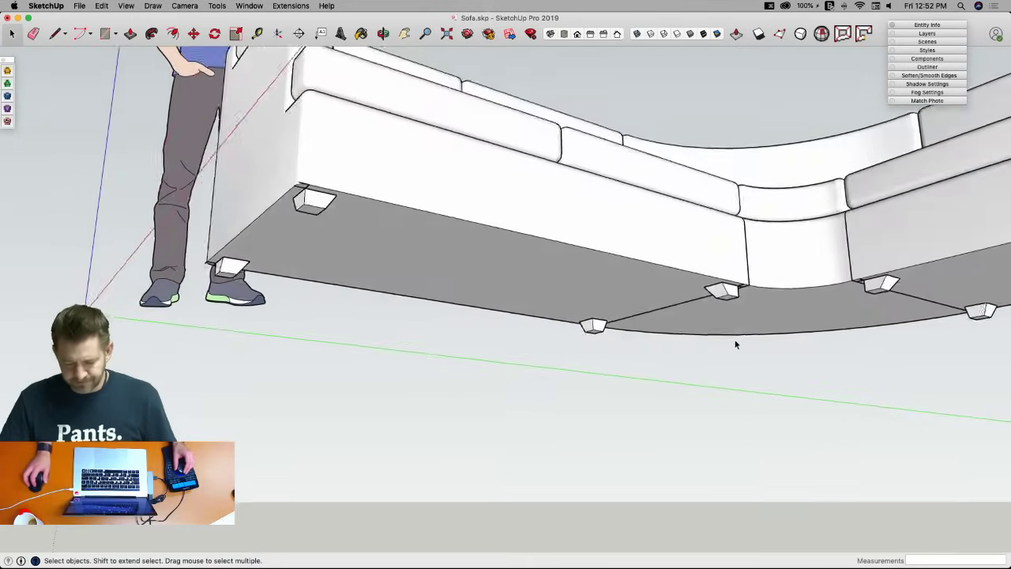
Open the straight sofa section and copy its foot nearest the inside of the curved corner section.
key(space)
click(637, 259)
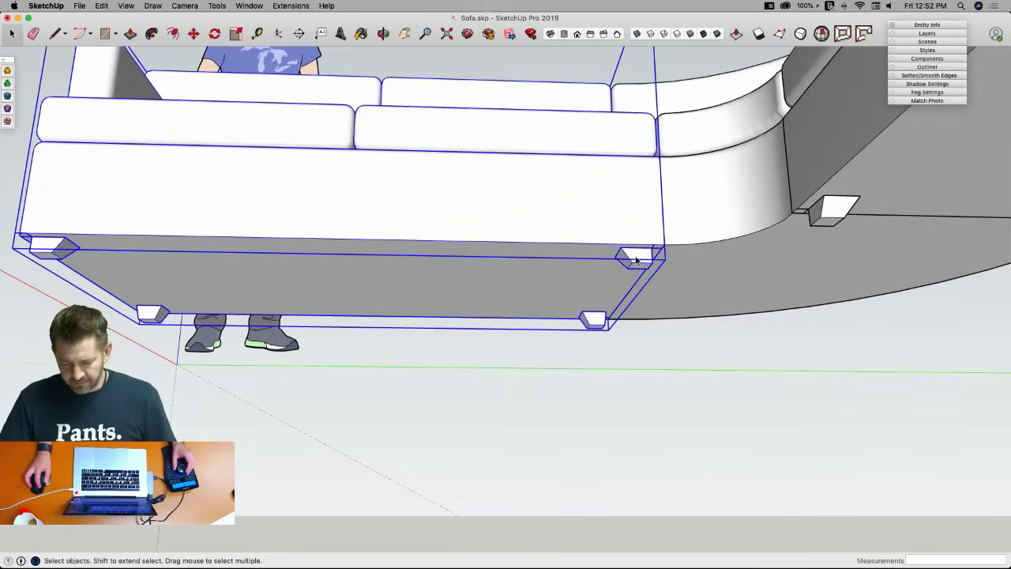
double_click(637, 259)
click(638, 263)
key(super+c)
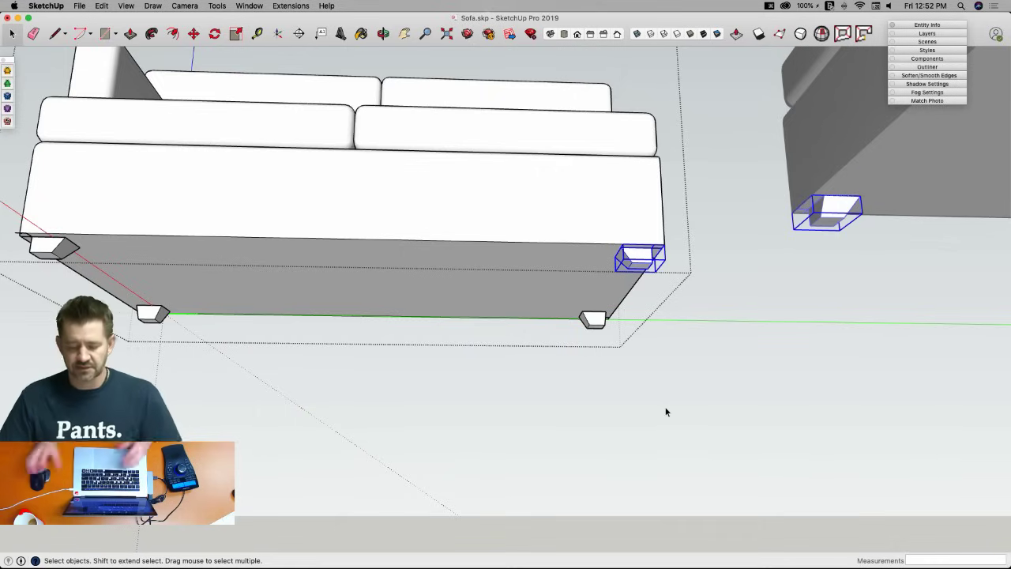
Paste the copied foot into the curved corner section and move it to the corner at one end of the inner curve.
click(647, 463)
double_click(716, 213)
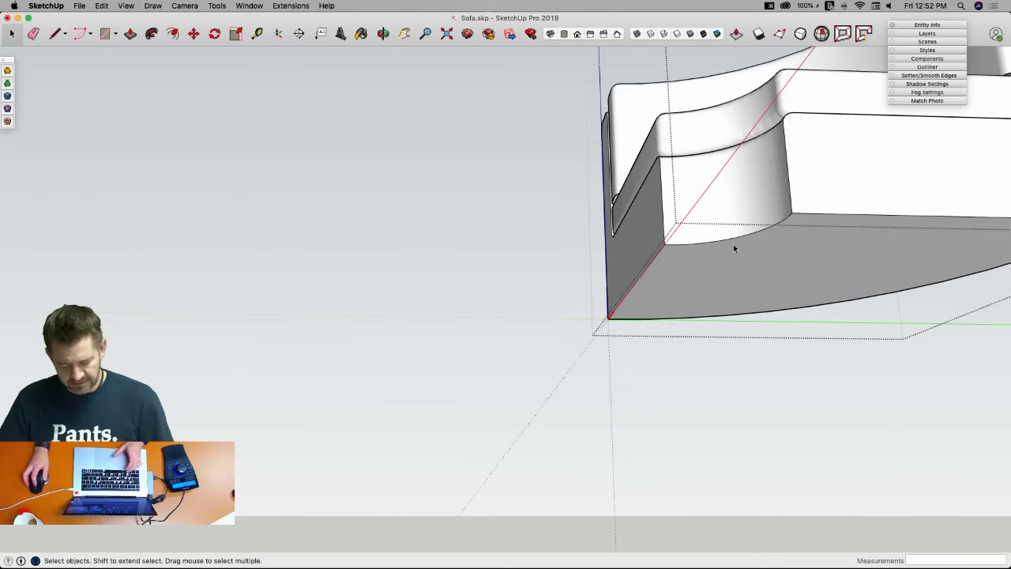
key(super+v)
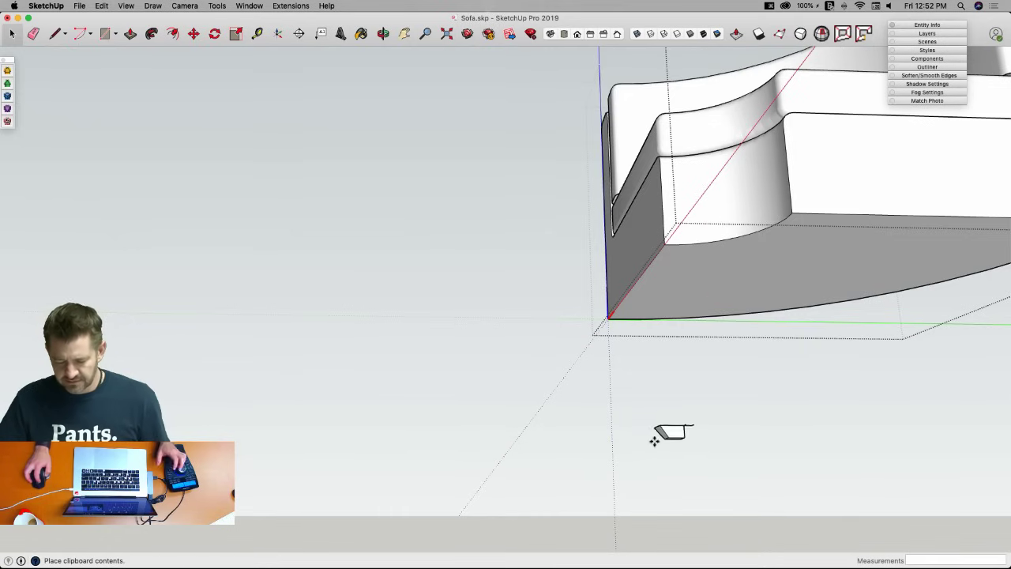
click(655, 443)
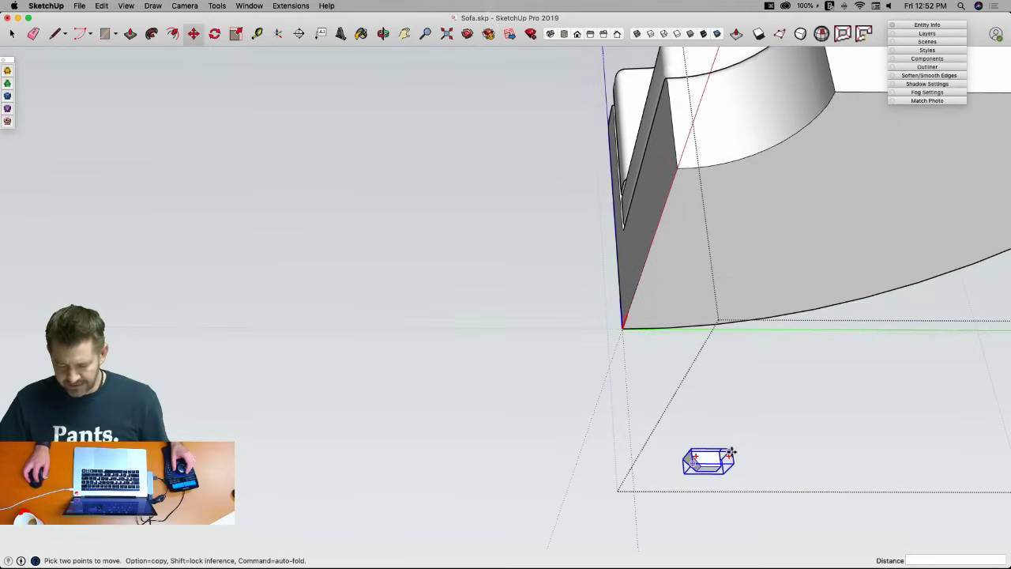
click(732, 446)
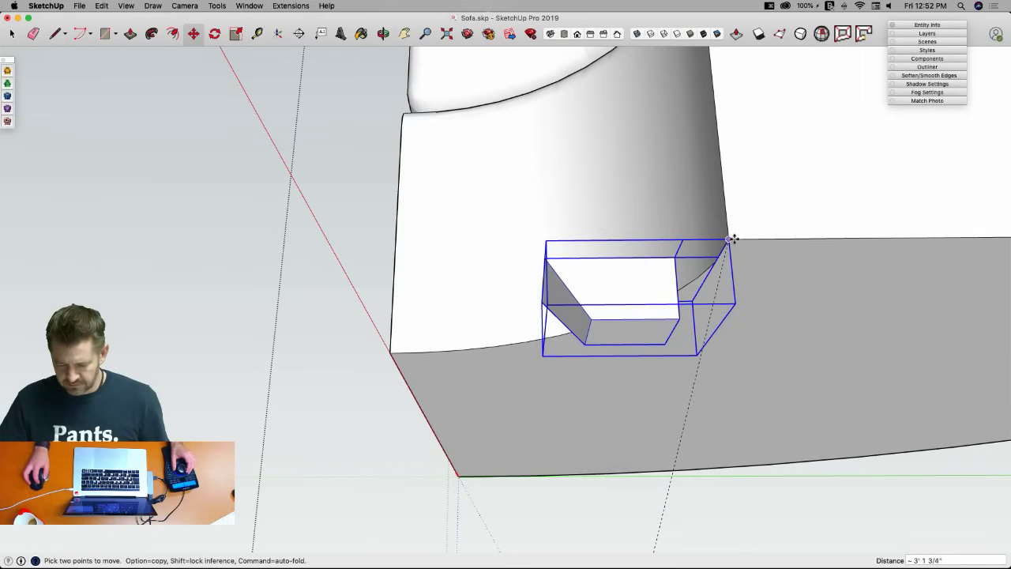
click(732, 239)
Rotate the pasted foot 90° about the frame corner at the end of the inner curve.
key(q)
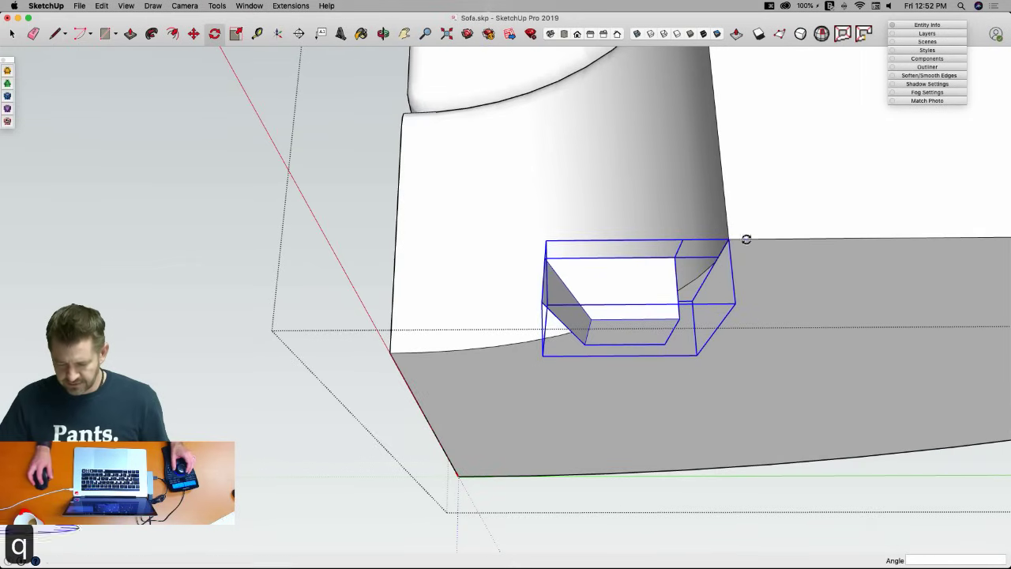
click(730, 239)
click(799, 238)
click(751, 195)
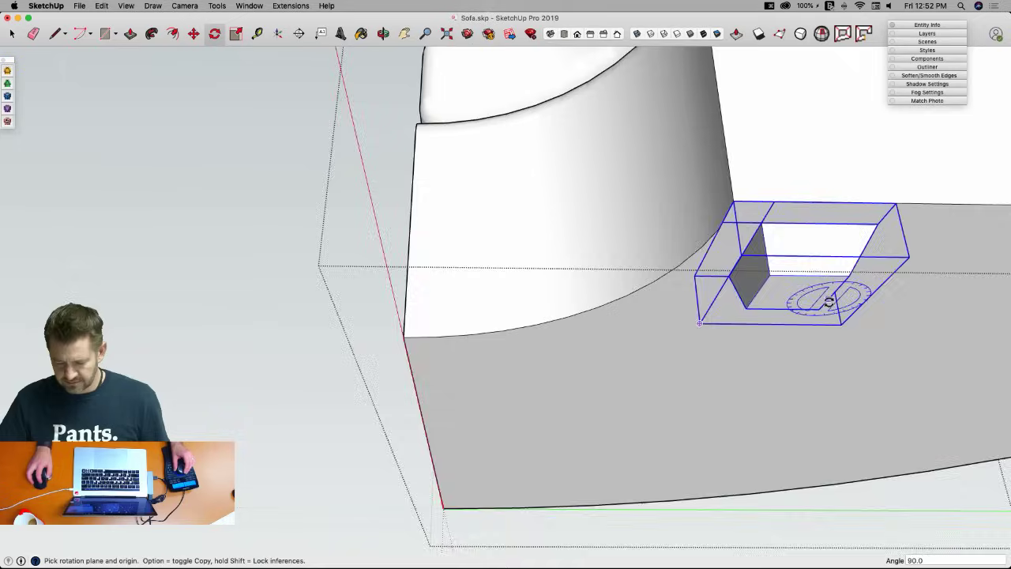
Copy the foot to the frame corner at the other end of the inner curve.
key(m)
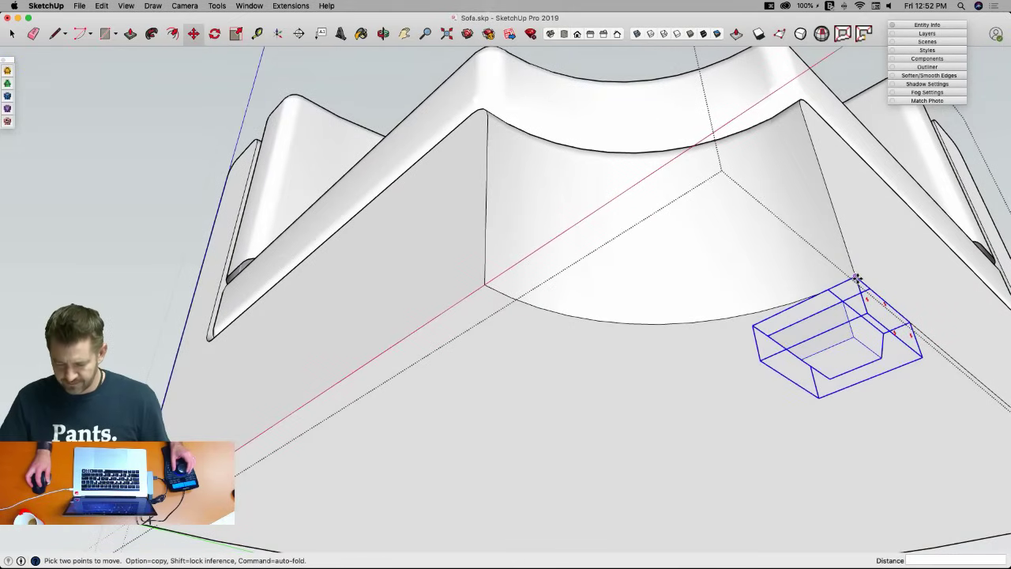
click(857, 280)
key(alt)
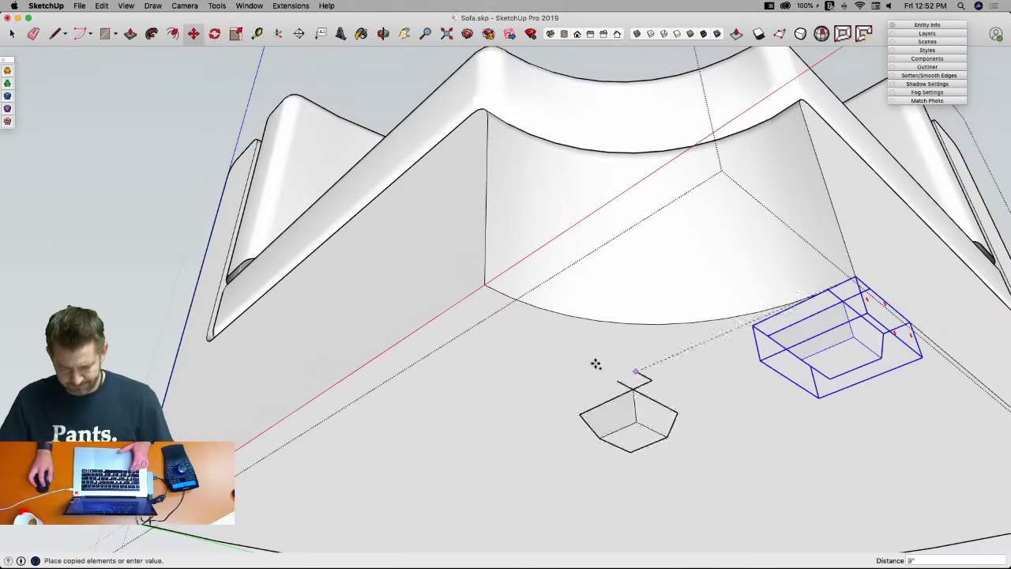
click(486, 286)
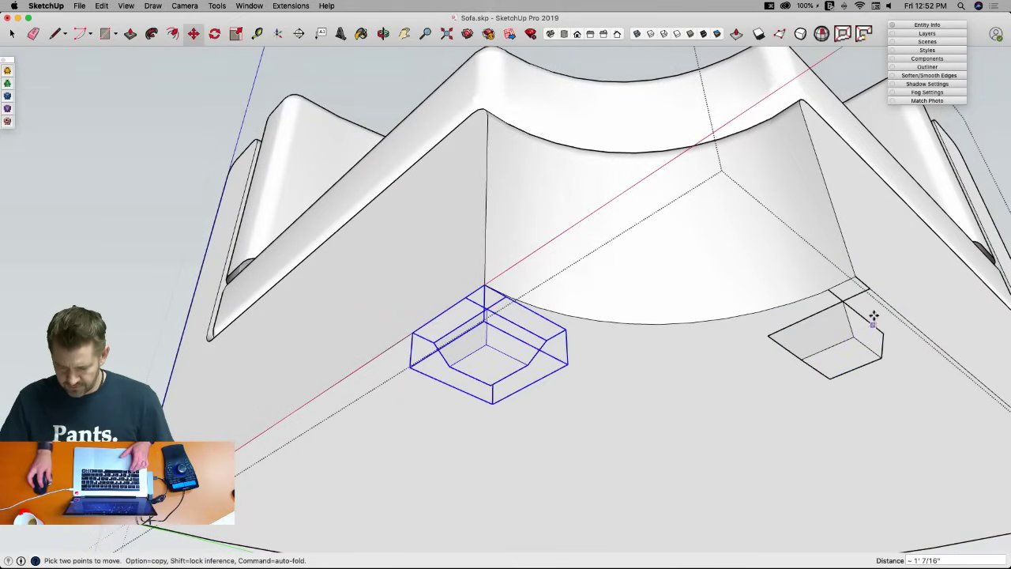
Copy that foot along the red axis to the outer corner at the origin and rotate the copy beneath the frame.
click(484, 286)
key(alt)
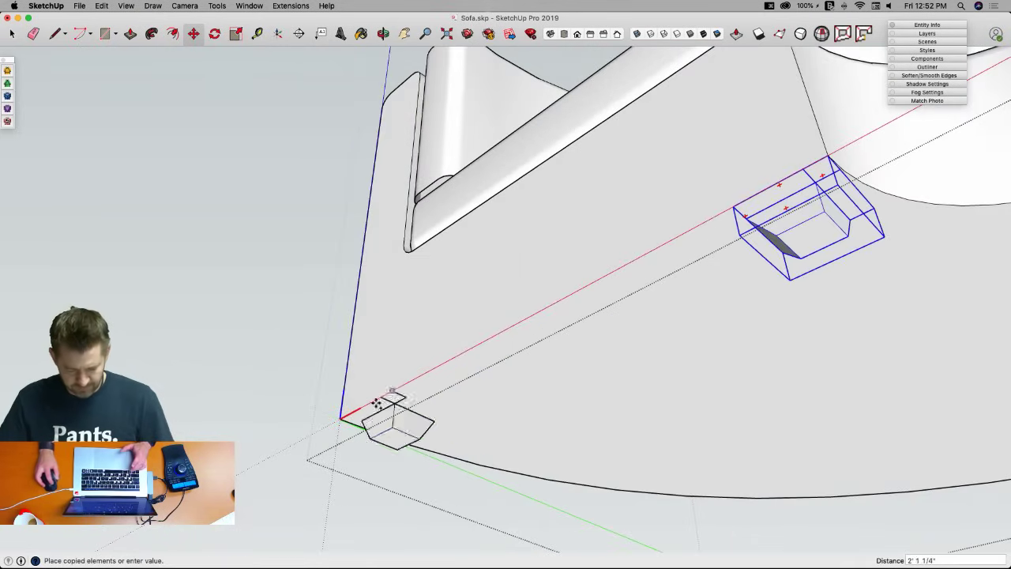
click(341, 417)
key(q)
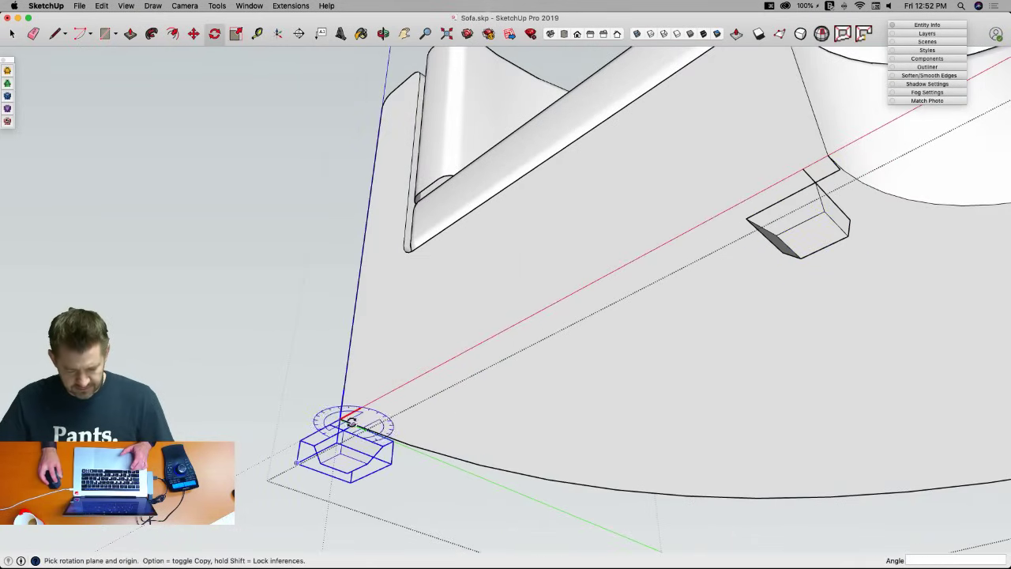
click(343, 418)
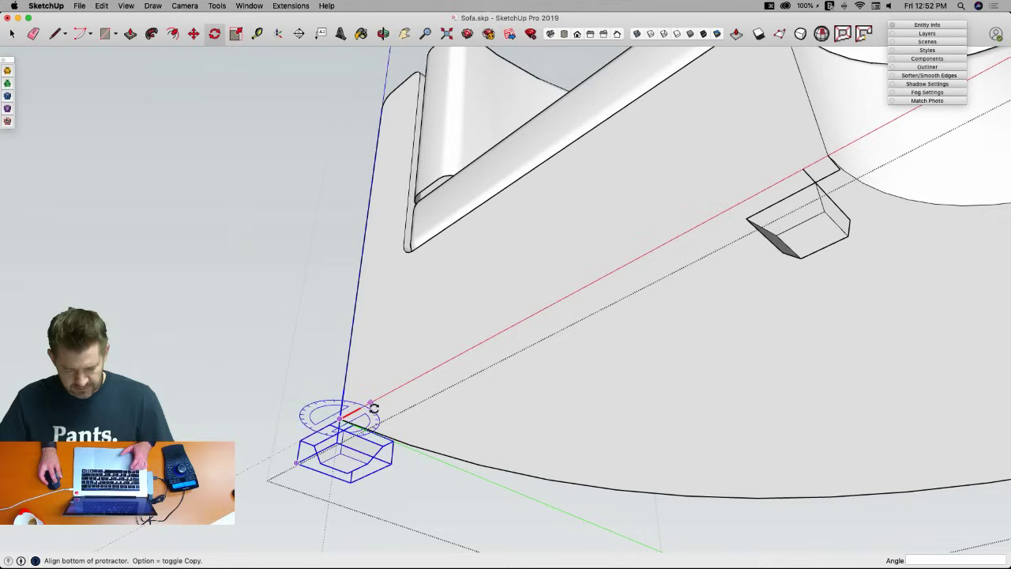
click(374, 408)
click(290, 402)
Copy the foot at the opposite inner corner along the frame's straight side to the remaining outer corner.
key(m)
scroll(397, 532, up, 2)
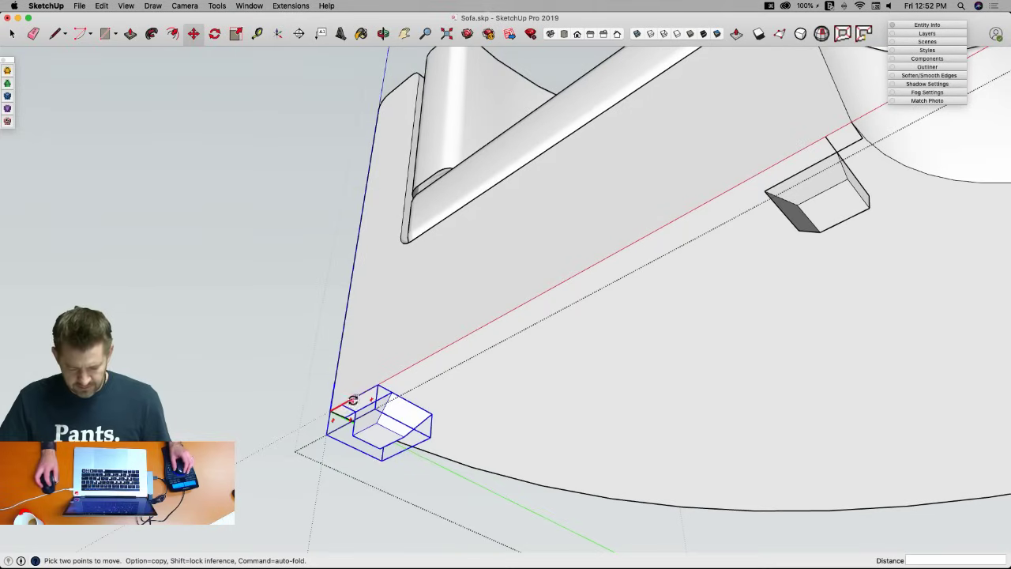
scroll(458, 406, down, 6)
key(space)
click(471, 289)
key(m)
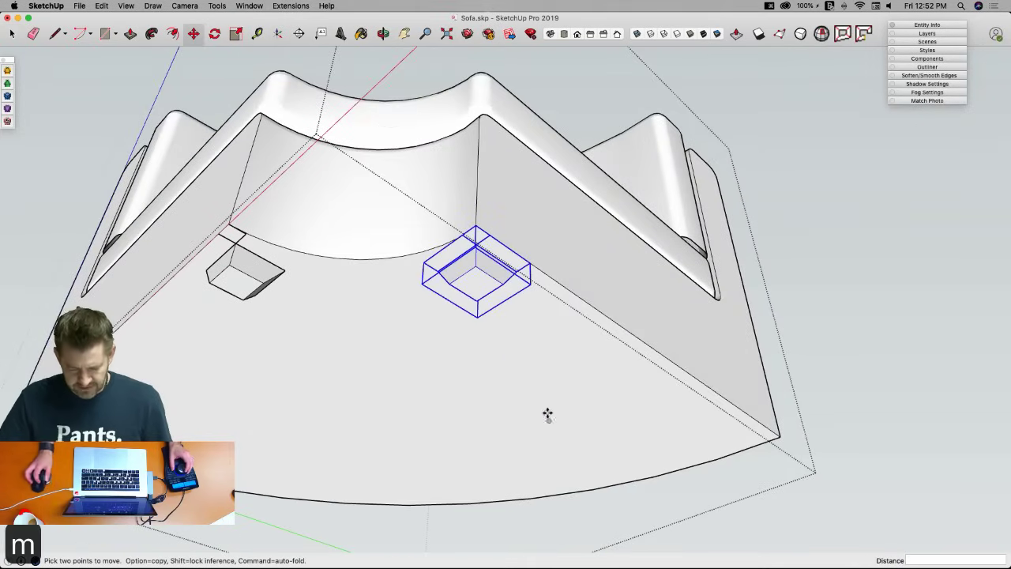
click(477, 225)
key(alt)
click(781, 439)
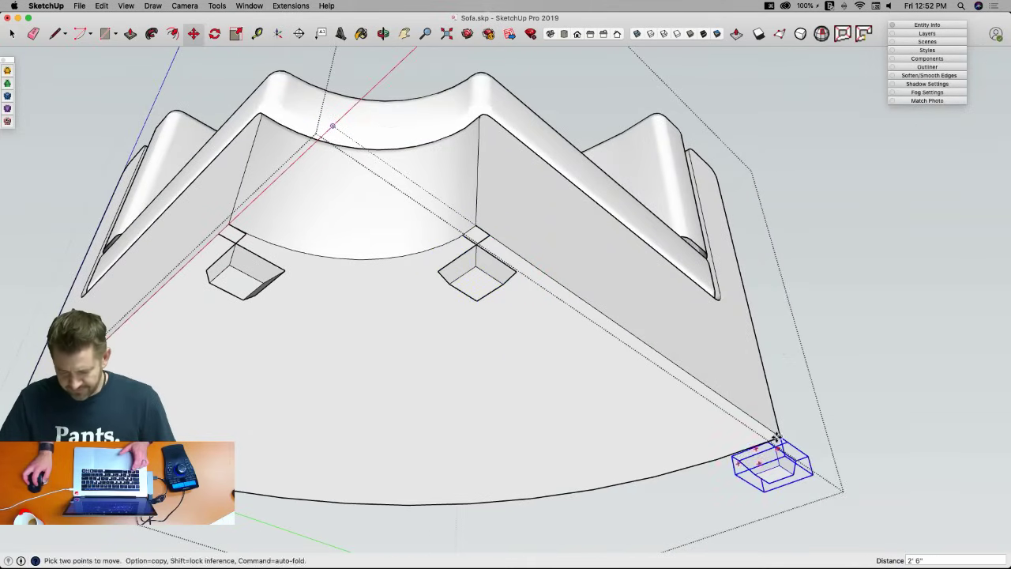
Rotate the new outer foot about its frame corner so it sits beneath the curved section.
key(q)
click(778, 439)
click(816, 467)
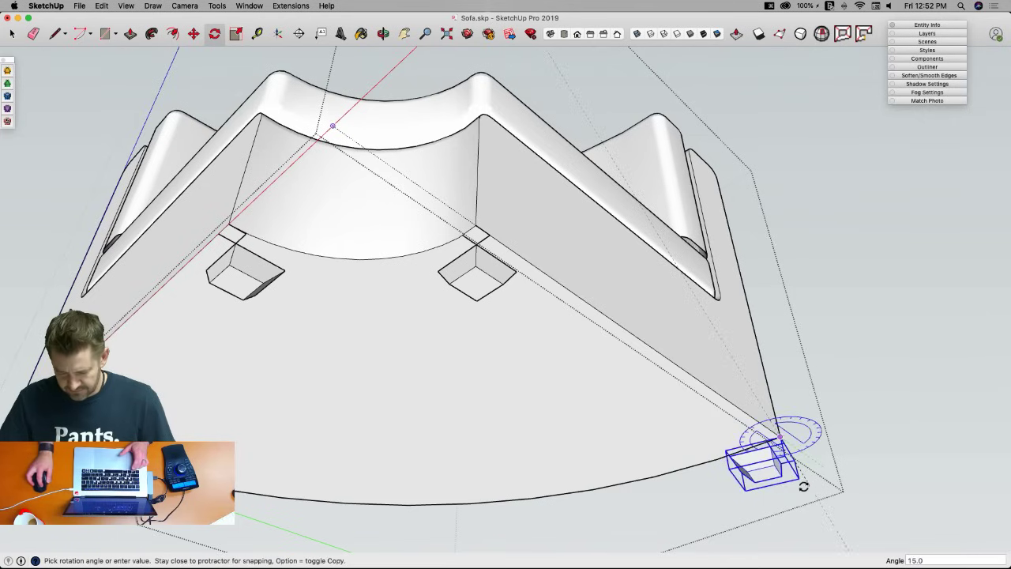
click(684, 477)
key(space)
middle_drag(748, 523, 533, 290)
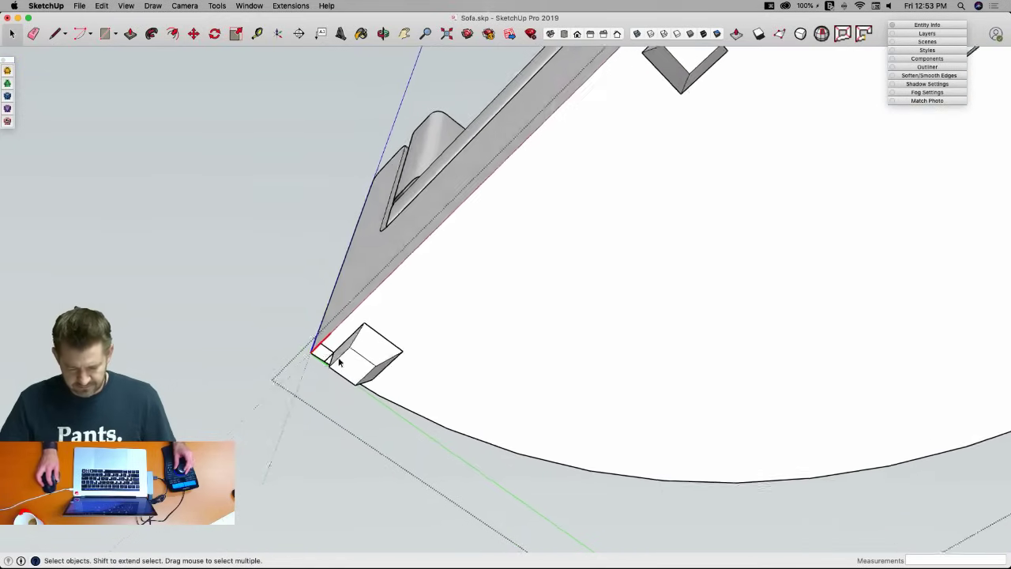
Copy the foot at the origin corner to the middle of the curved section's outer arc.
key(m)
key(space)
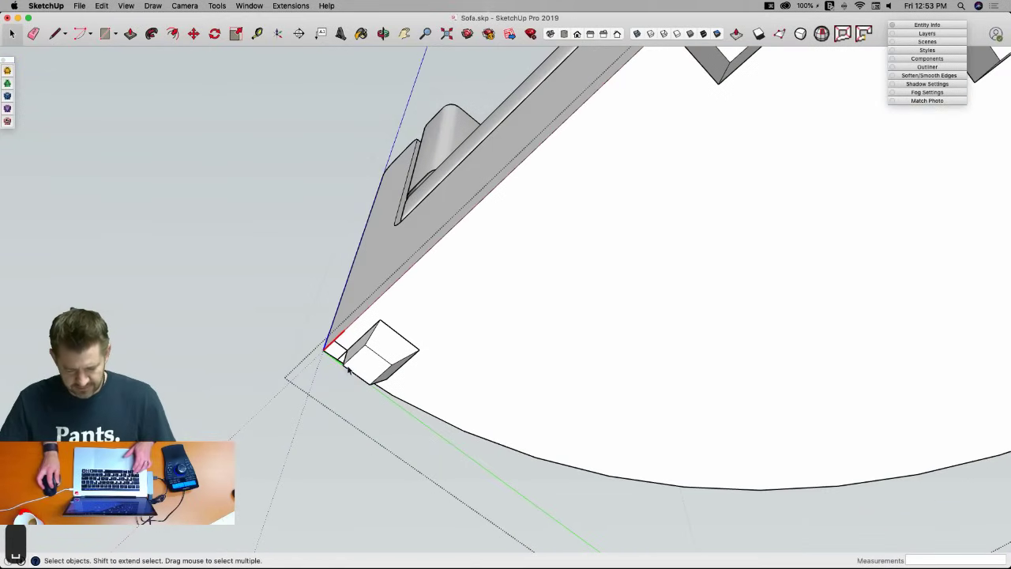
key(m)
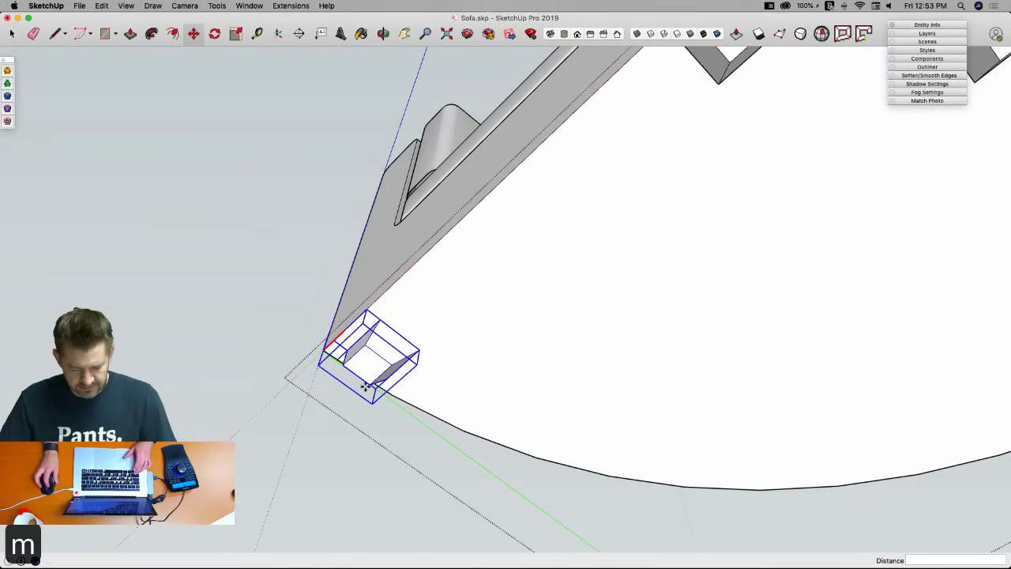
click(327, 351)
key(alt)
scroll(745, 428, down, 6)
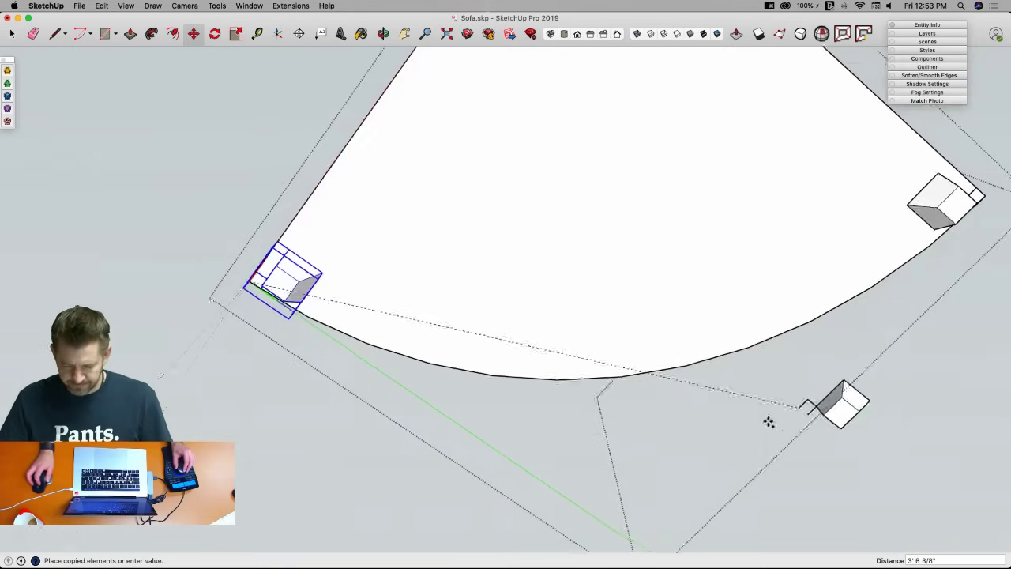
middle_drag(634, 429, 634, 434)
click(626, 441)
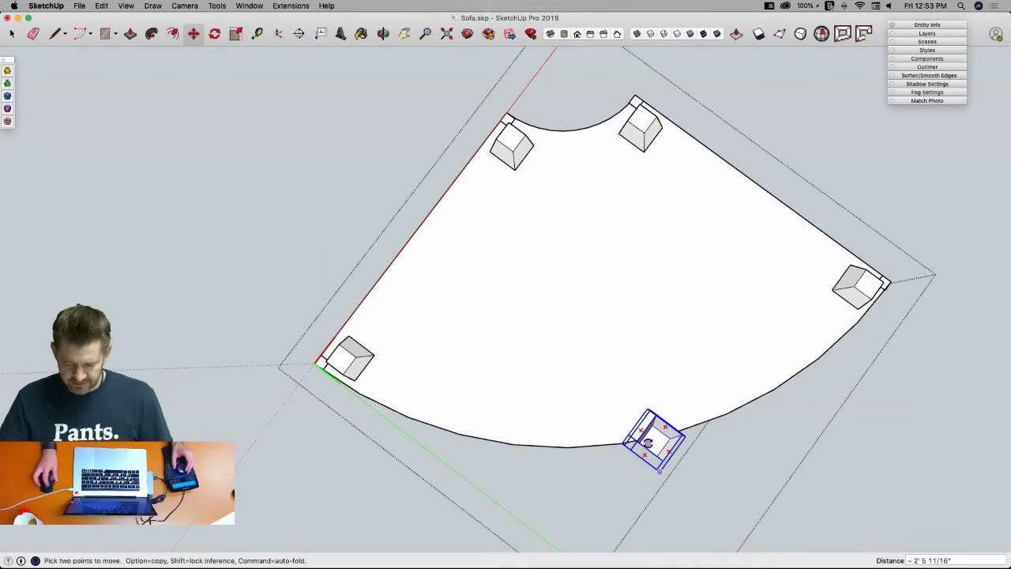
Rotate the middle foot about its corner on the outer arc so it sits beneath the curved frame.
key(q)
drag(622, 444, 684, 439)
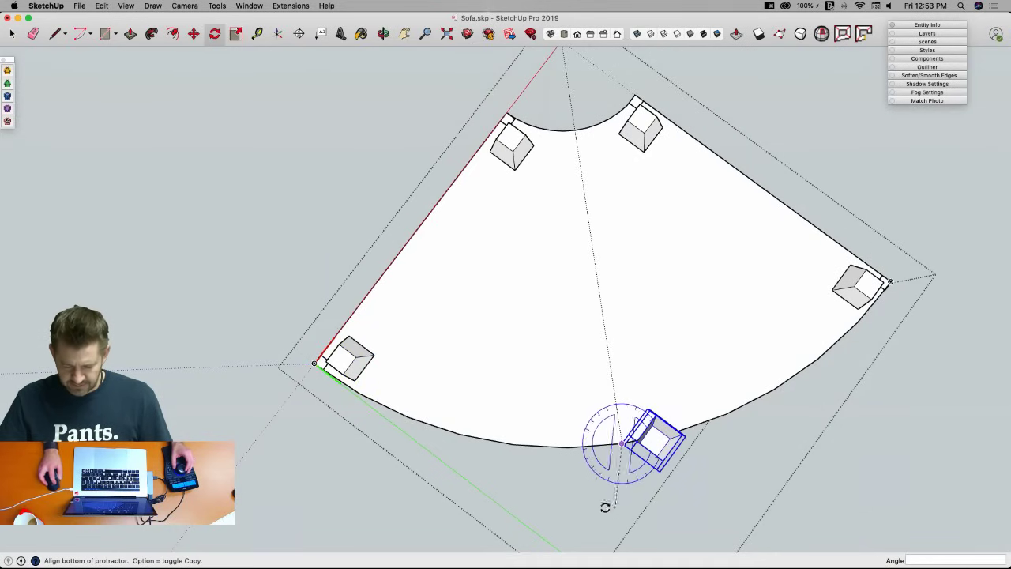
drag(714, 503, 714, 500)
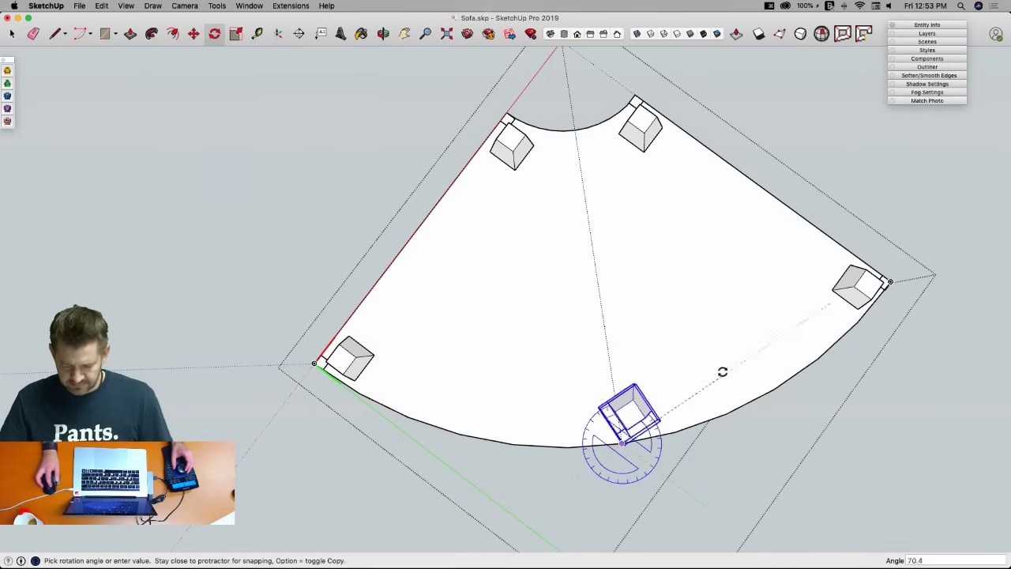
click(688, 351)
key(space)
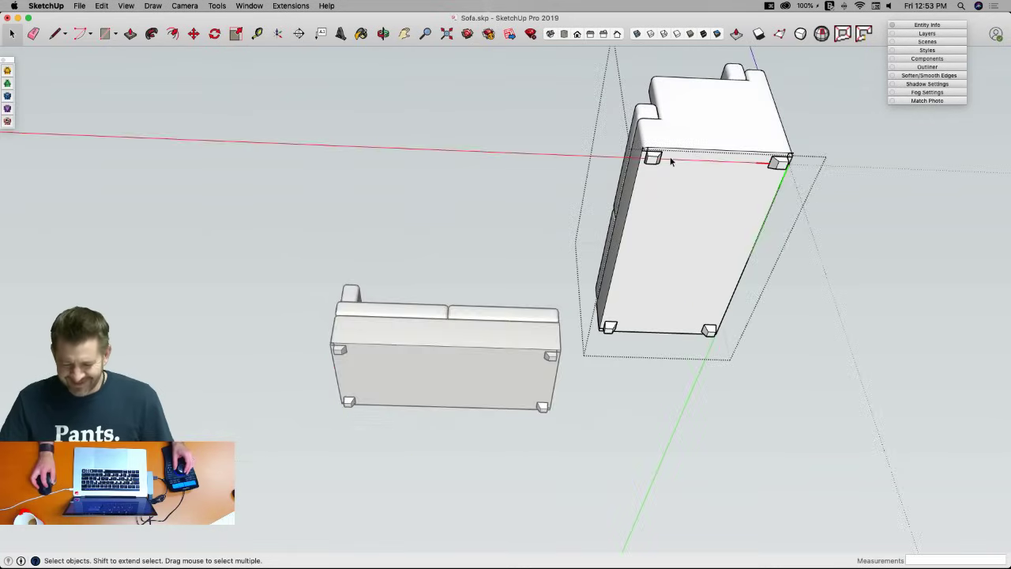
Erase the stray edges beside the tapered foot inside the Foot component, and save the sofa model.
double_click(673, 248)
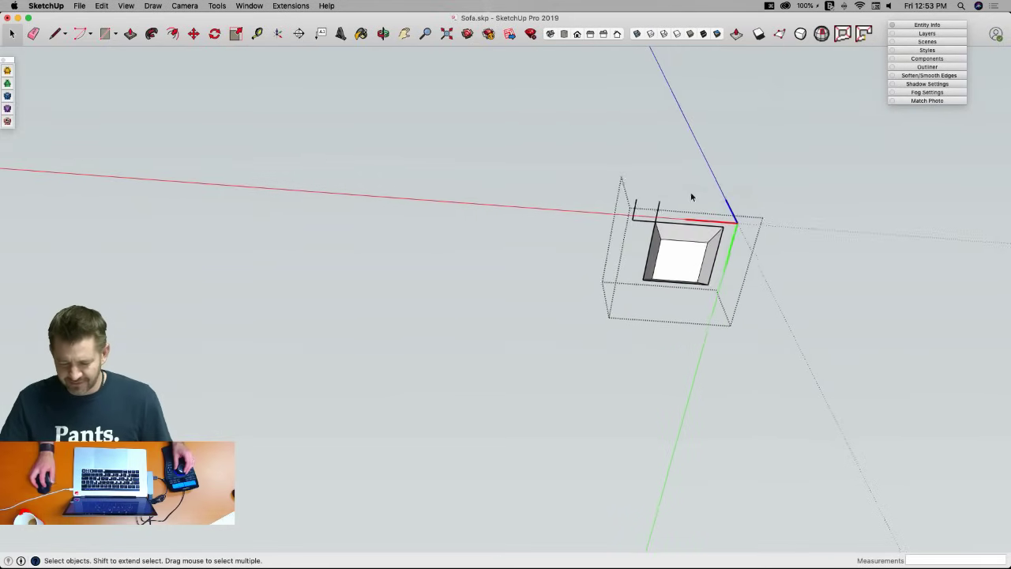
key(e)
drag(647, 236, 652, 235)
key(space)
click(509, 203)
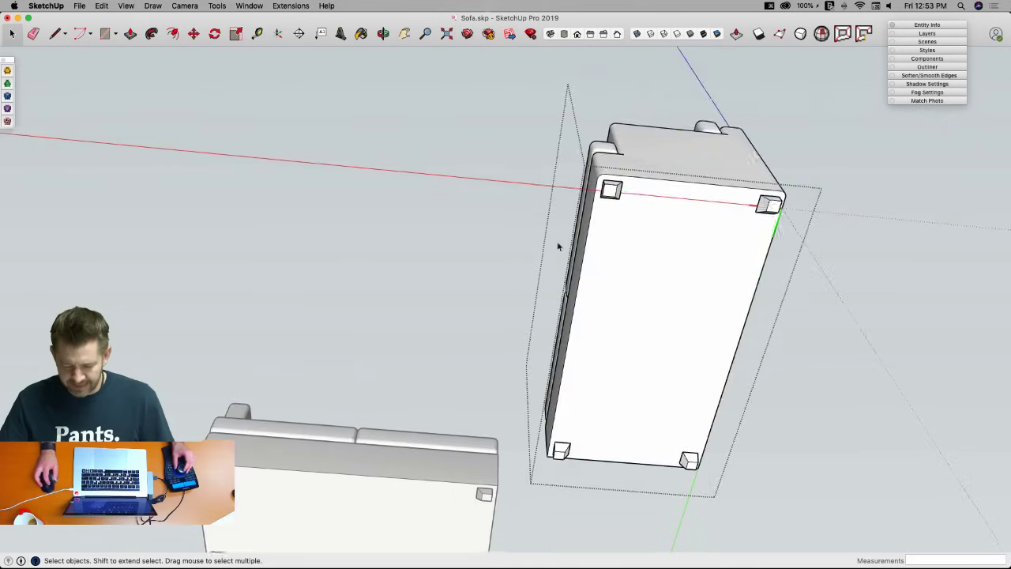
click(822, 385)
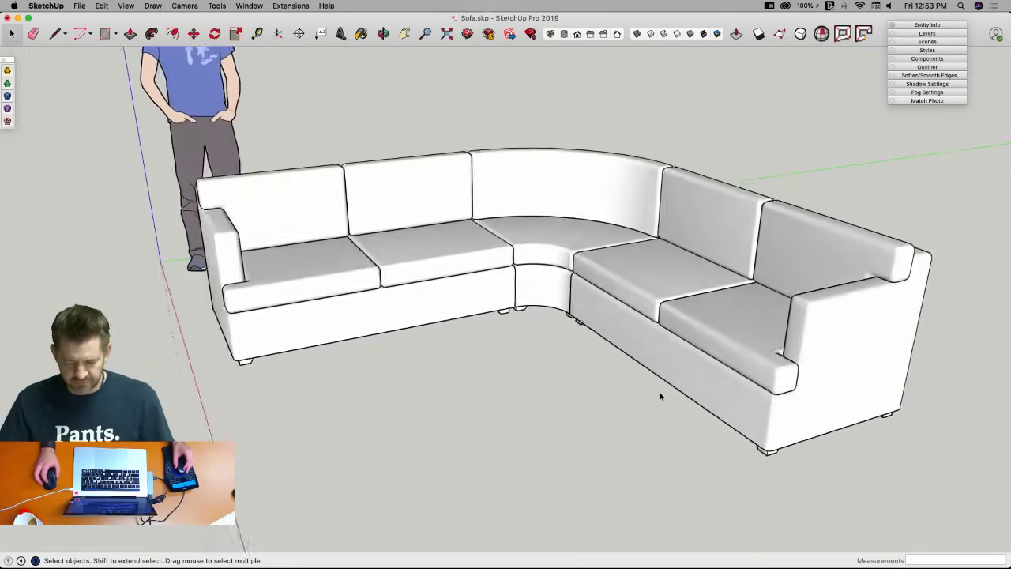
key(super+s)
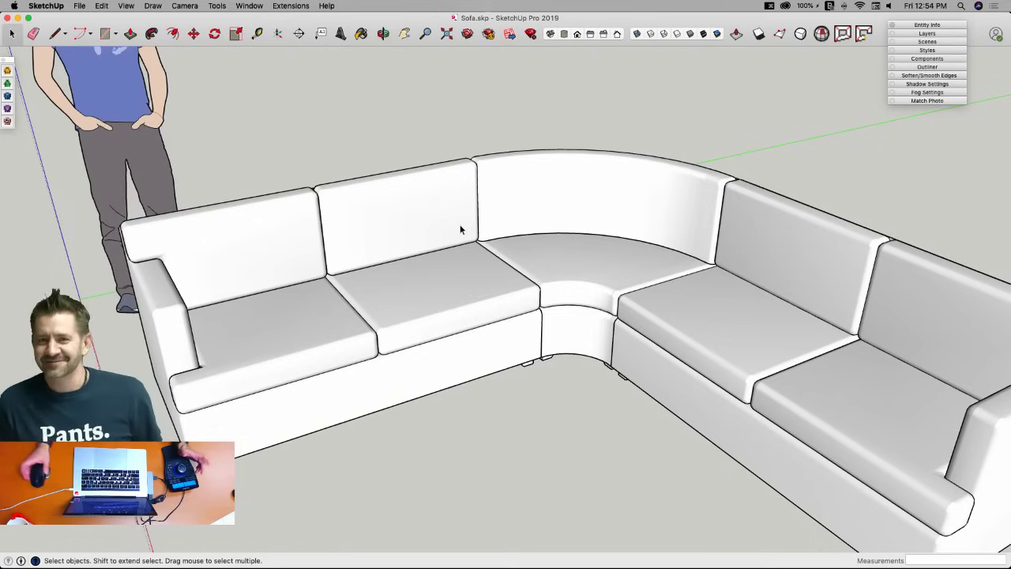
Open the straight section's seat cushion next to the curved corner and select all of its geometry.
middle_drag(460, 229, 271, 234)
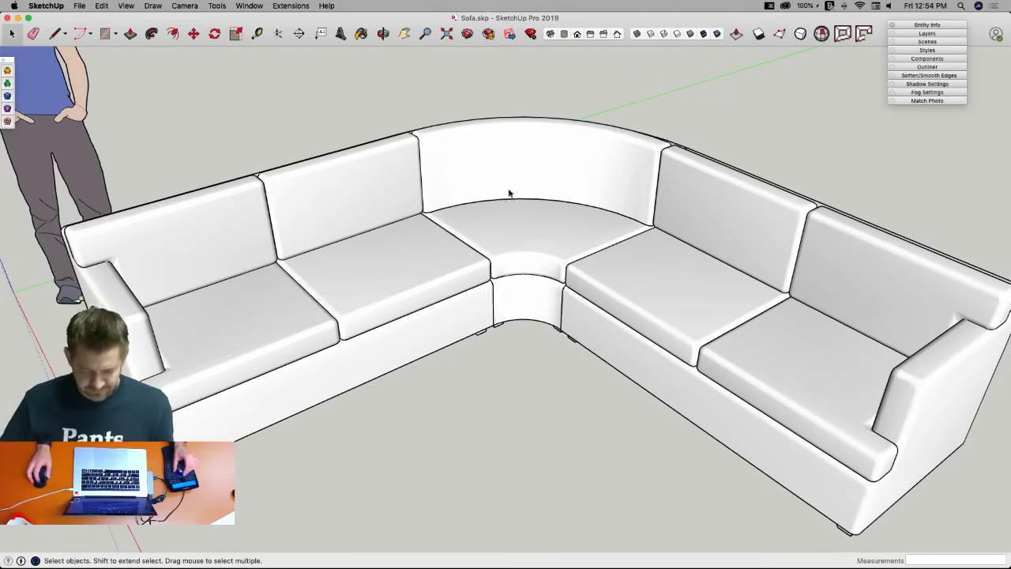
scroll(404, 194, up, 6)
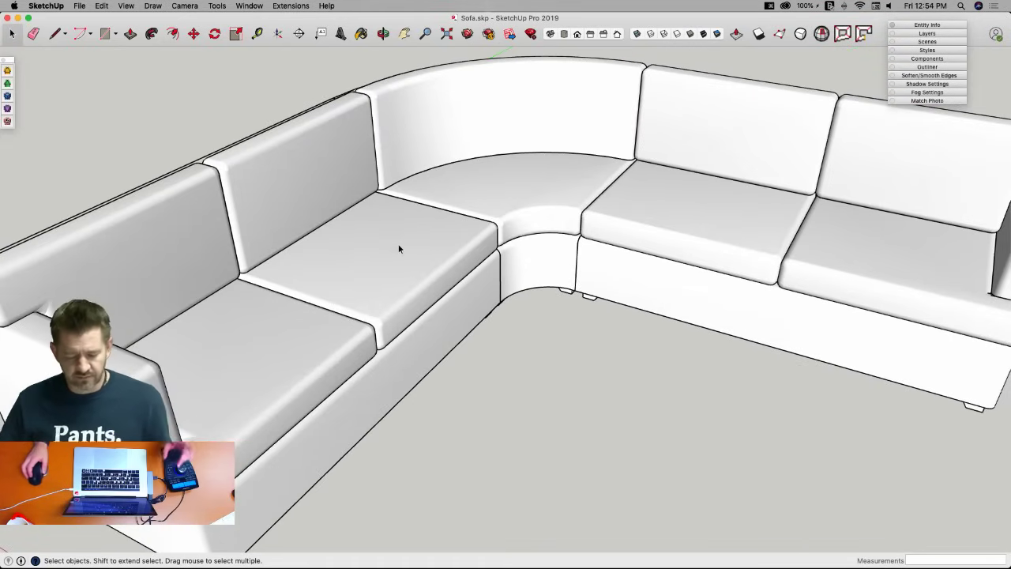
click(386, 249)
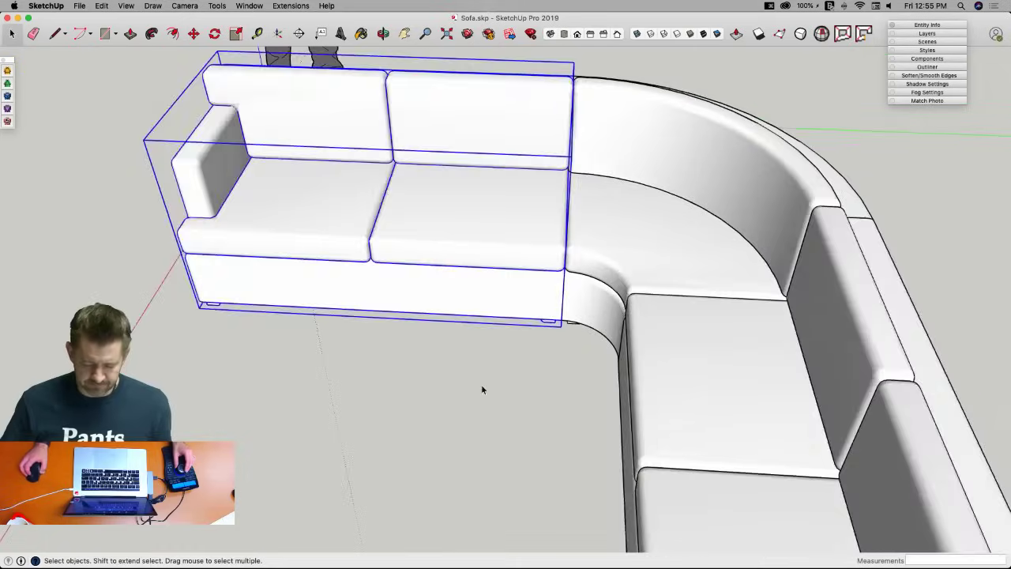
click(429, 355)
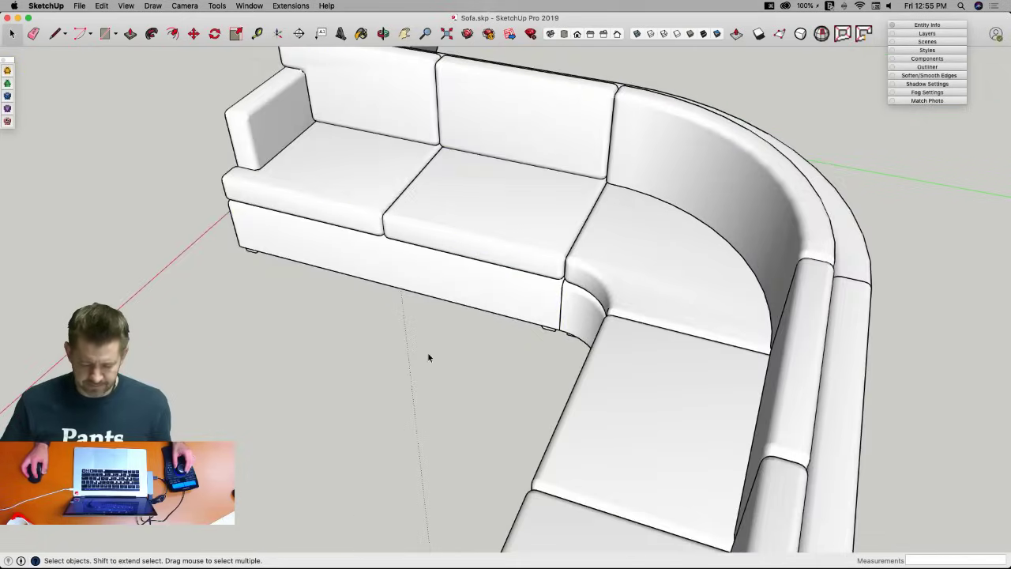
click(532, 231)
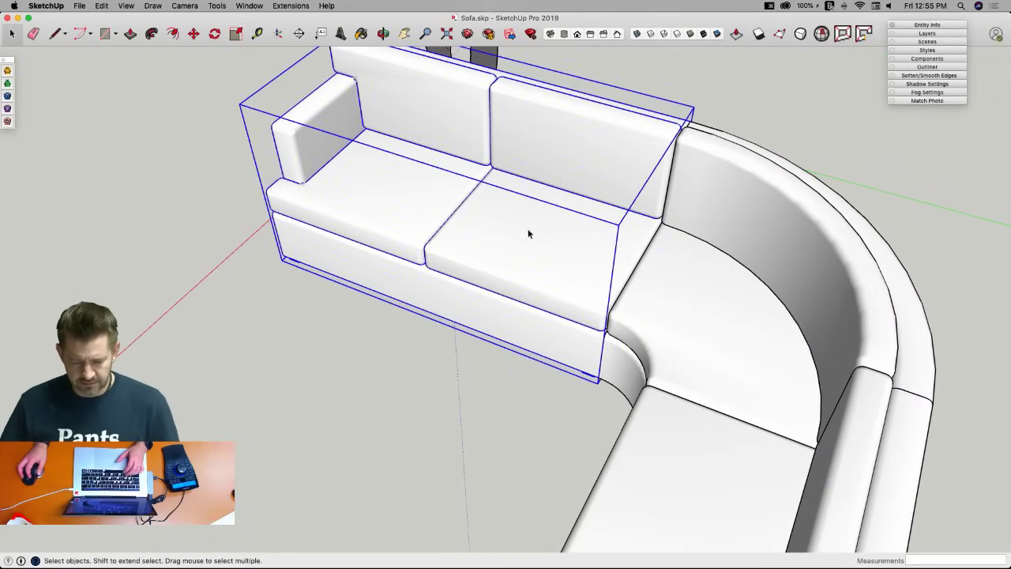
double_click(523, 232)
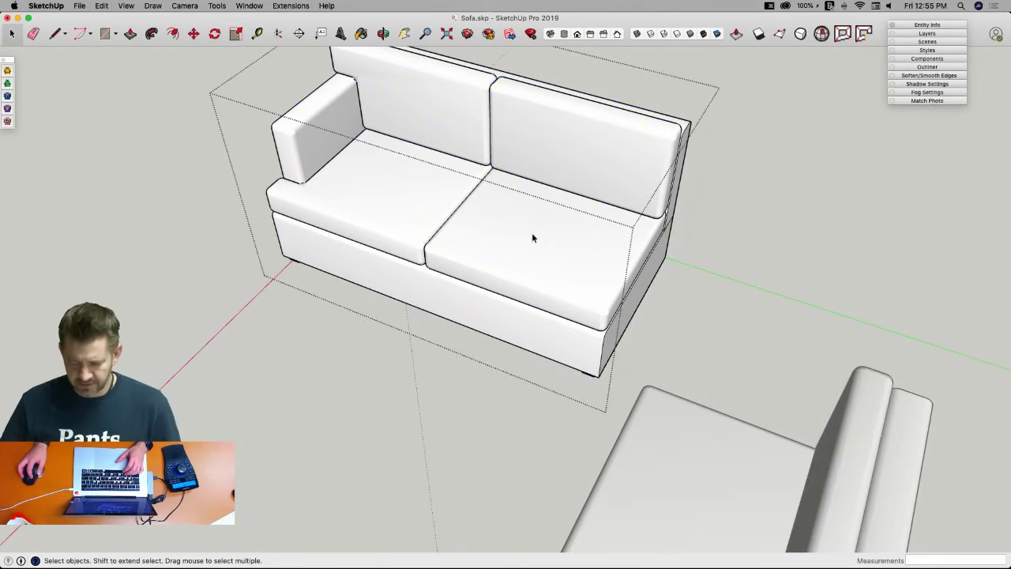
double_click(532, 234)
triple_click(564, 250)
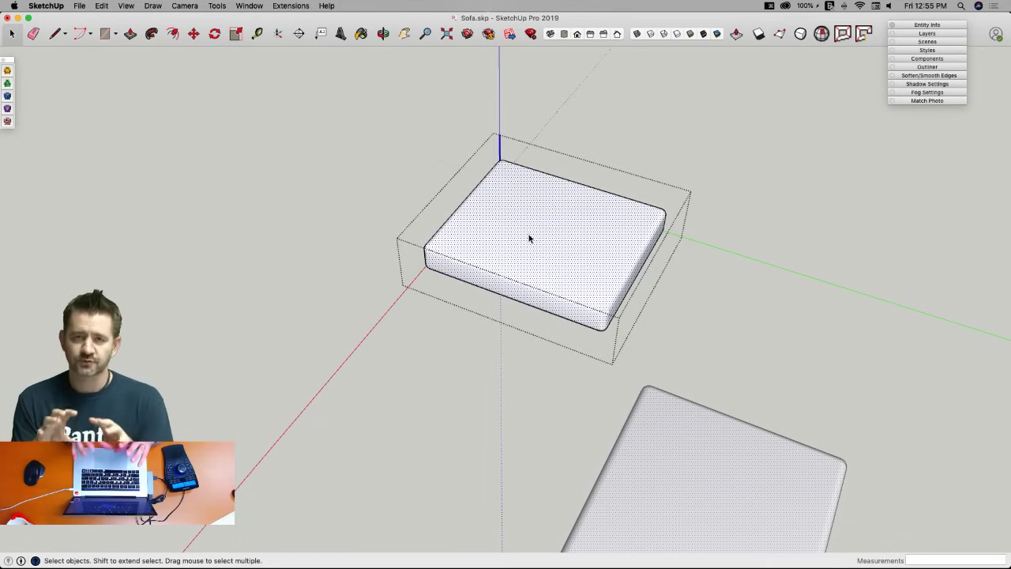
Leave the seat cushion next to the curved corner and open it again for editing.
click(312, 213)
click(528, 218)
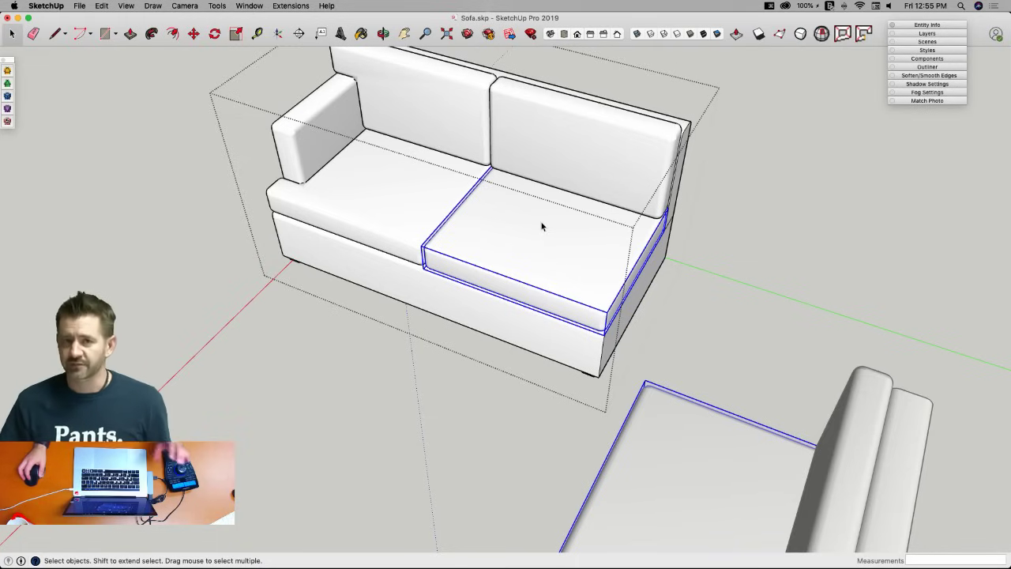
scroll(531, 226, up, 1)
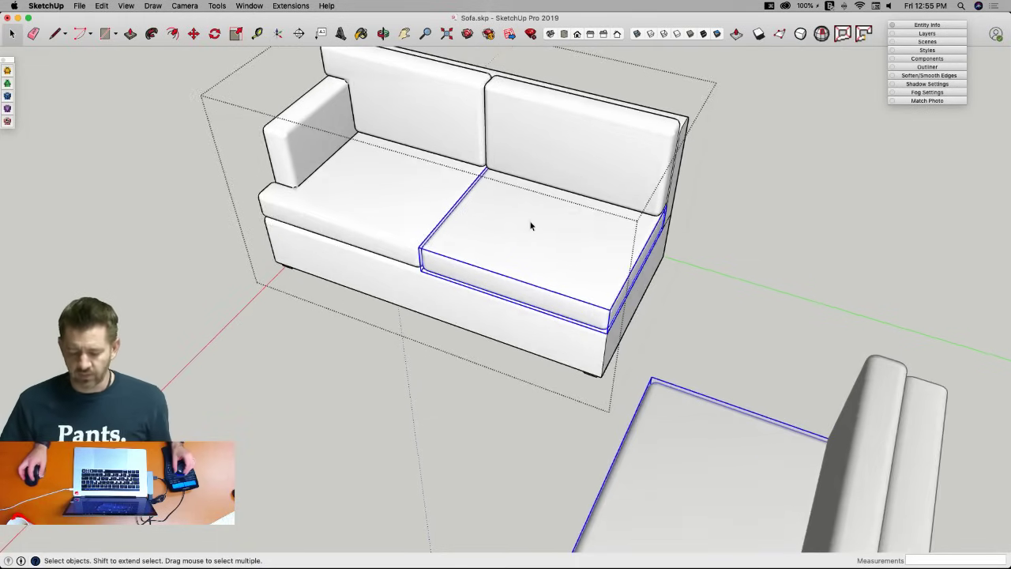
double_click(530, 226)
triple_click(548, 230)
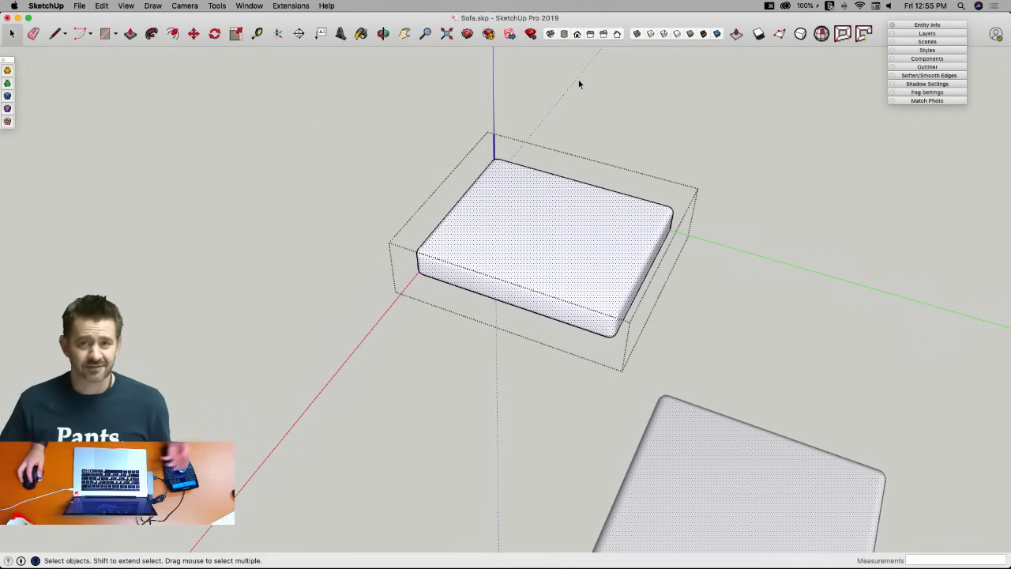
click(602, 102)
double_click(560, 246)
middle_drag(560, 250, 513, 344)
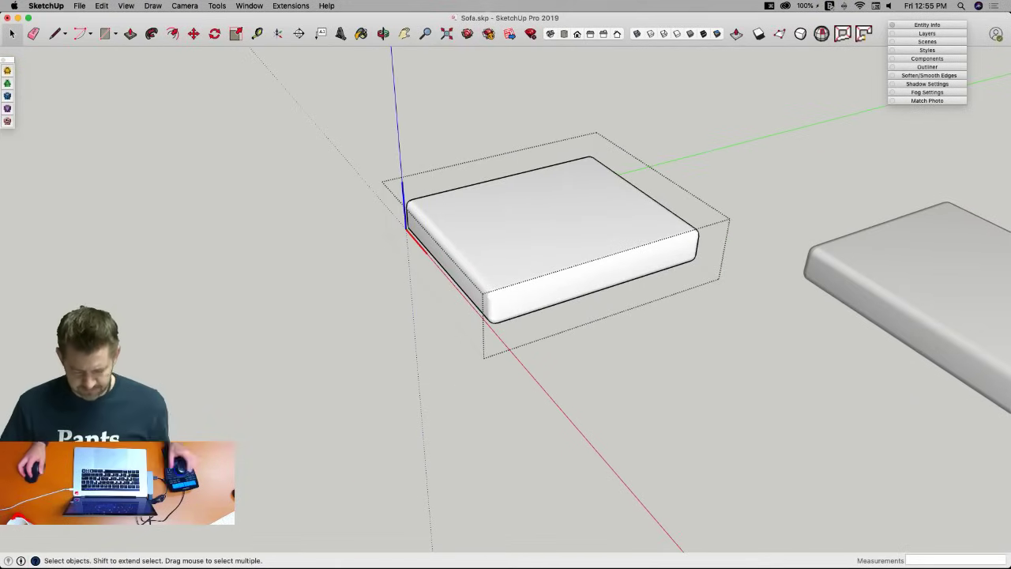
Draw a flat rectangle about 2' 5" by 3' 6" beside the seat cushion, inside the cushion's component.
key(r)
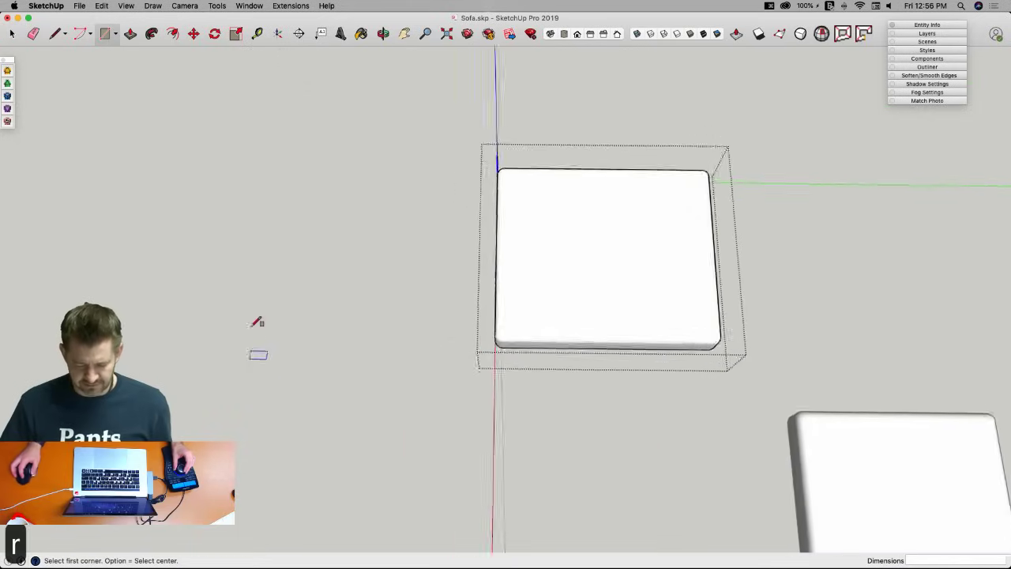
click(246, 222)
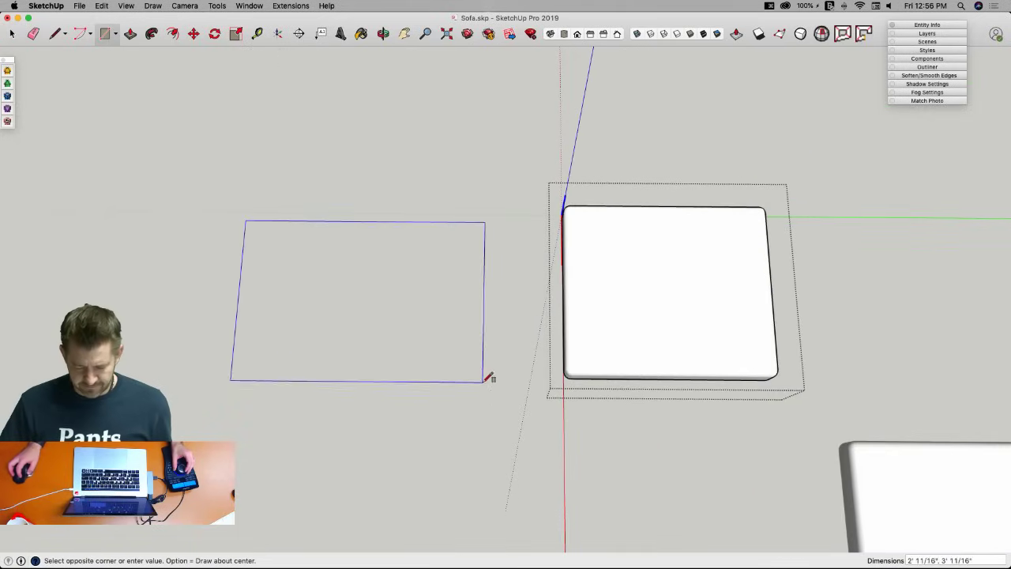
click(519, 414)
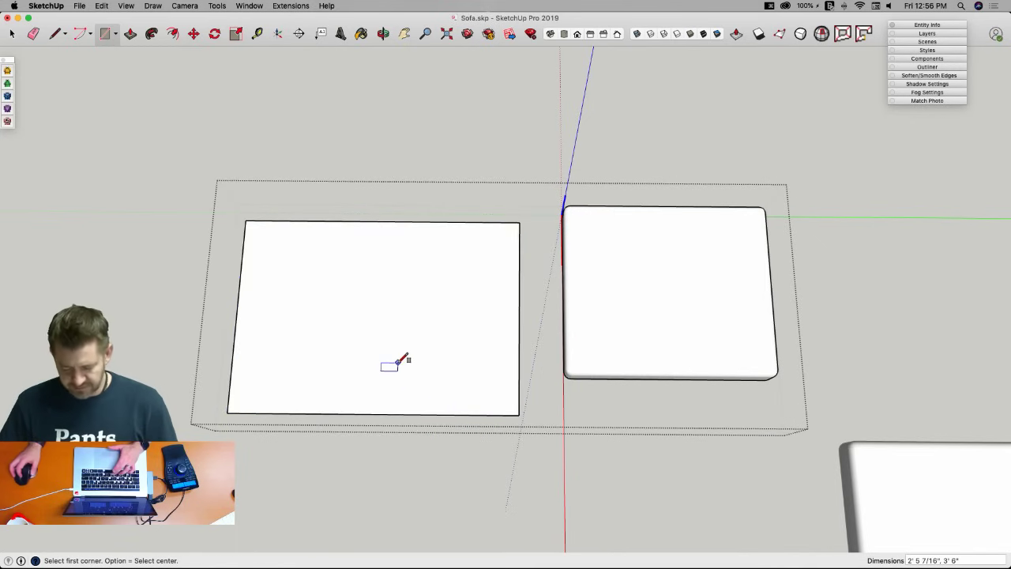
Paint the rectangle with the dark blue fabric from the Carpet, Fabrics, Leathers, Textiles and Wallpaper materials.
key(b)
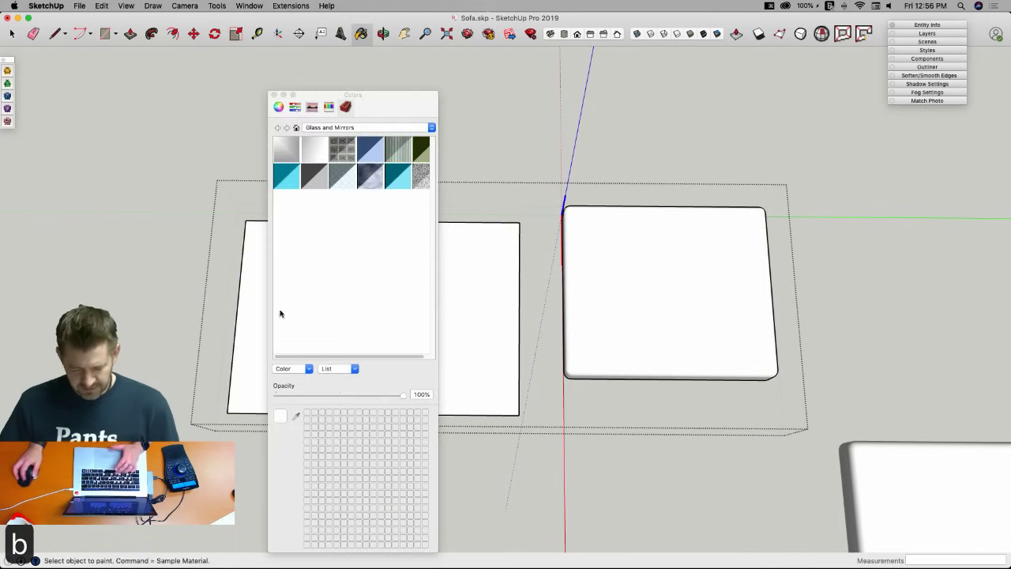
click(332, 130)
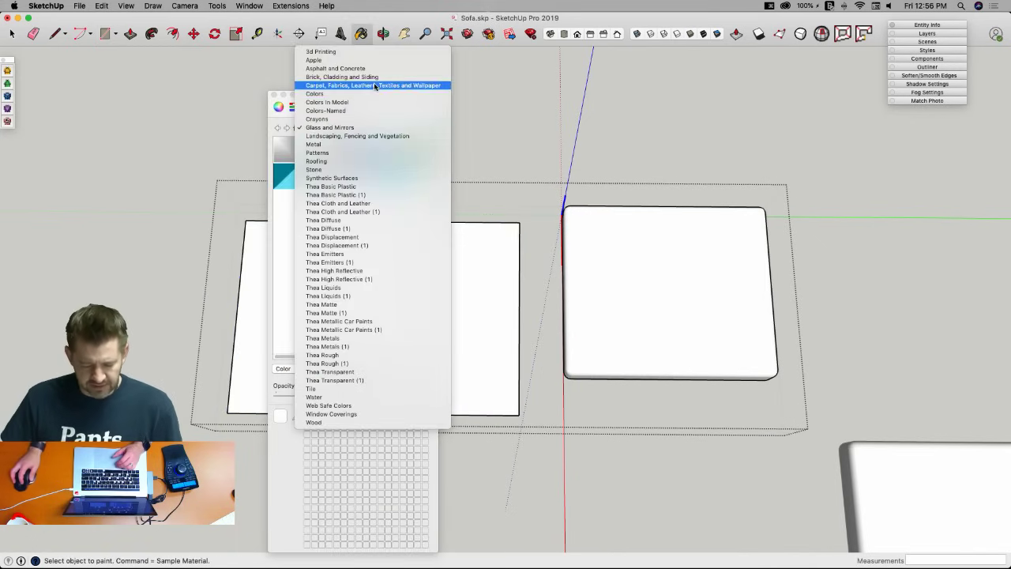
click(347, 86)
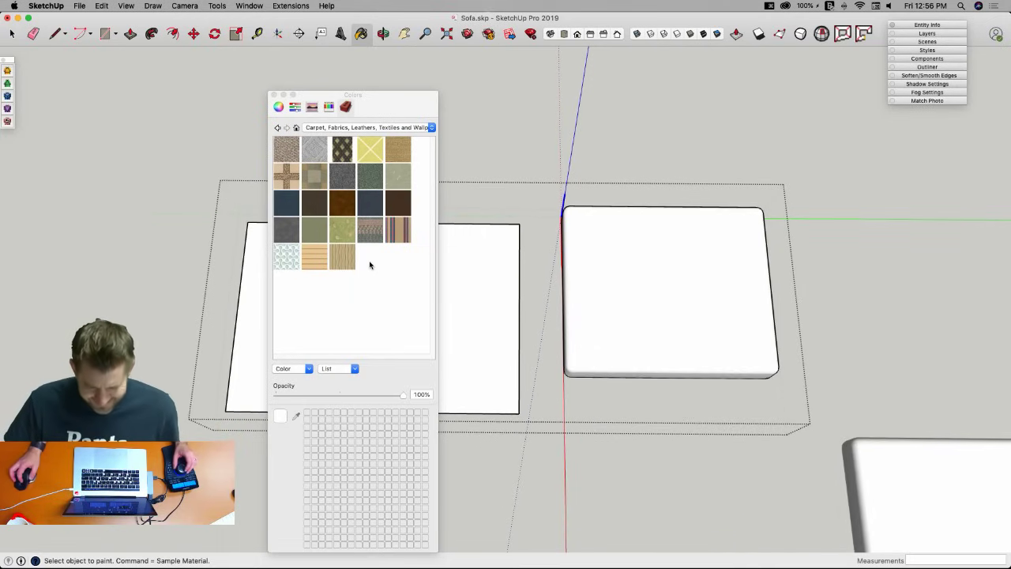
click(368, 207)
click(482, 313)
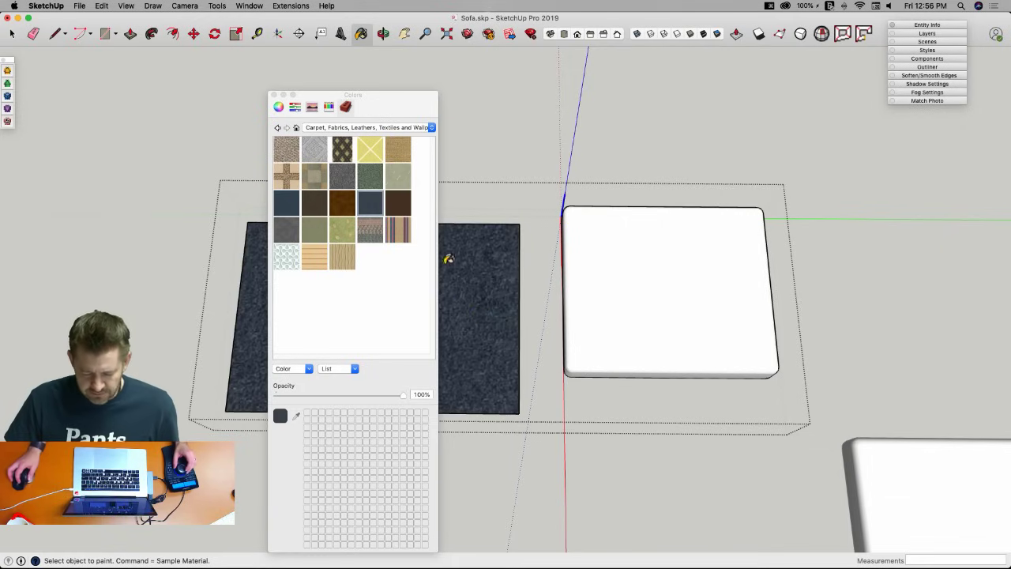
click(274, 94)
scroll(373, 313, up, 5)
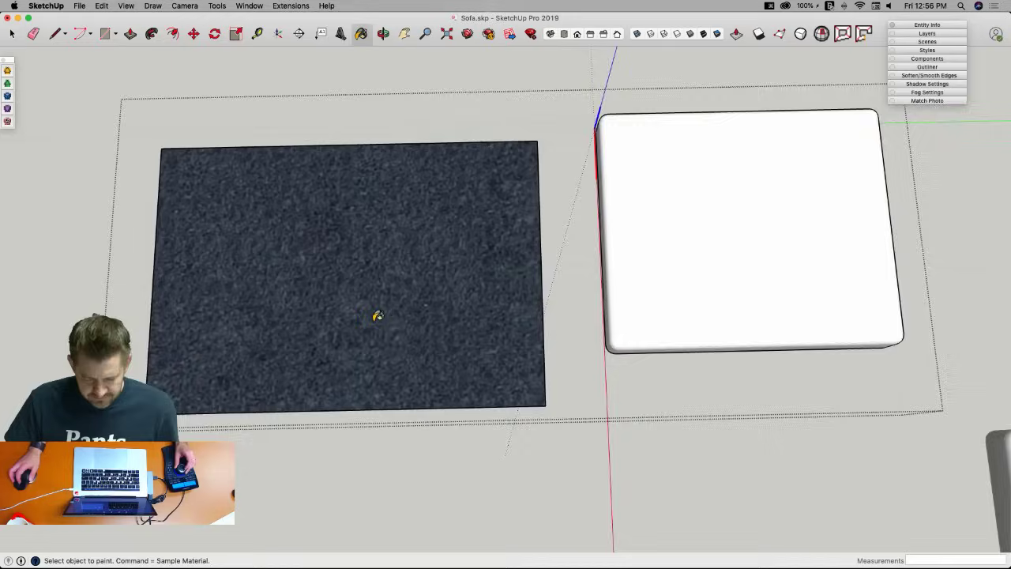
scroll(377, 316, up, 4)
scroll(389, 335, down, 6)
key(space)
Raise the fabric-painted rectangle about 4" above its drawn position.
scroll(387, 418, down, 3)
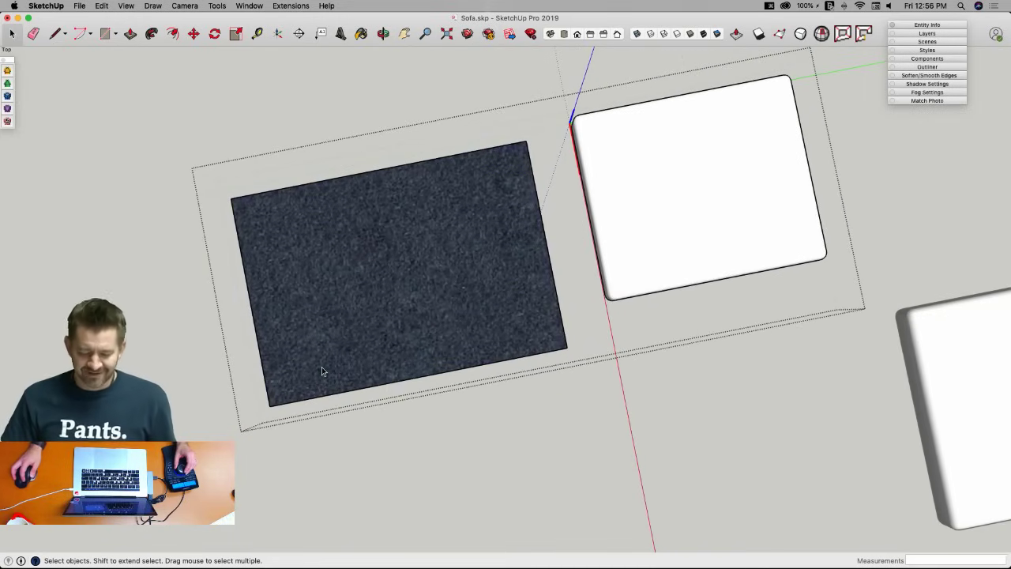
key(m)
click(322, 362)
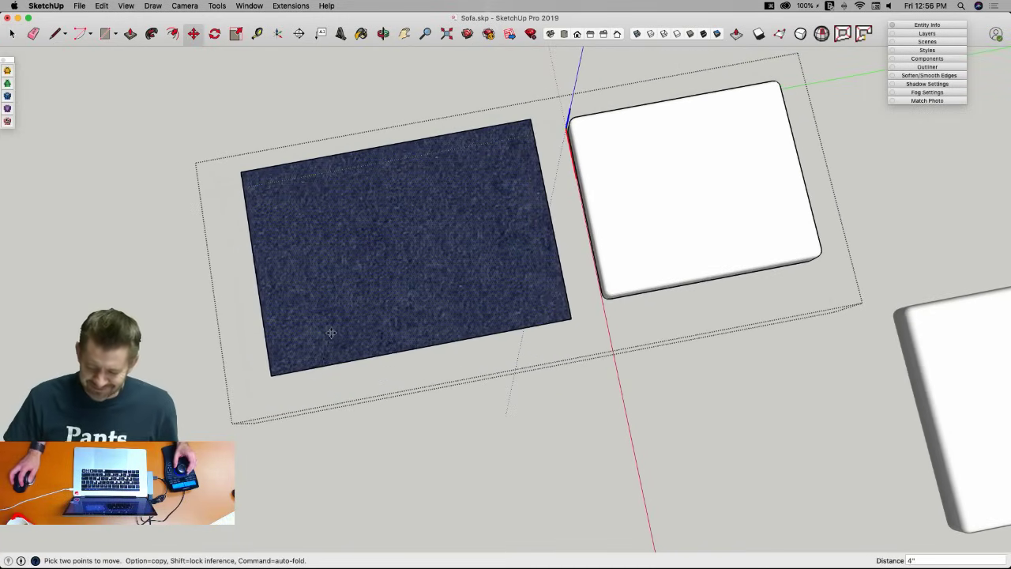
click(330, 332)
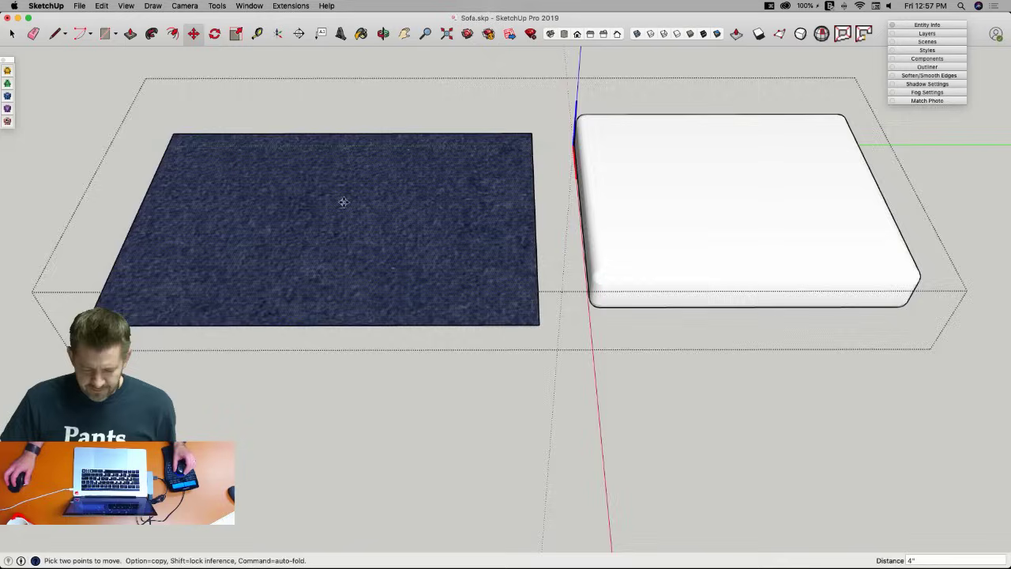
key(space)
Select all of the cushion's geometry and paint it with the fabric sampled from the rectangle.
middle_drag(348, 287, 397, 271)
scroll(396, 271, down, 2)
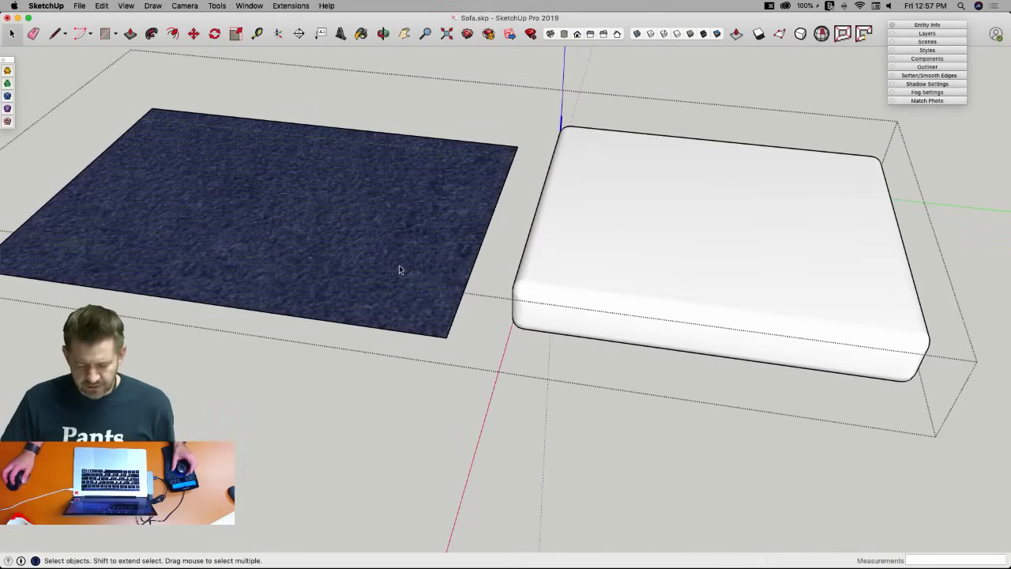
triple_click(688, 235)
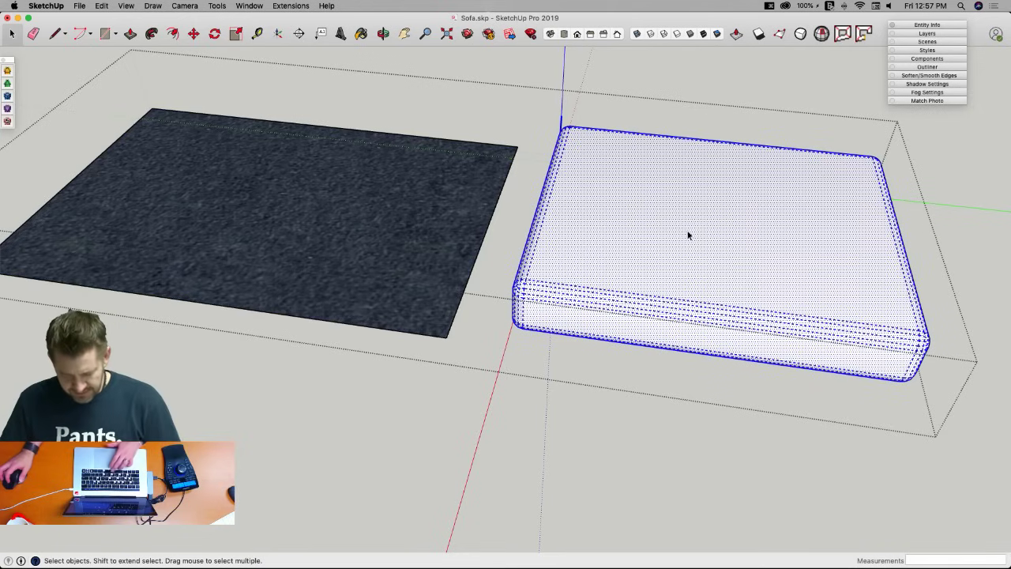
key(b)
click(274, 94)
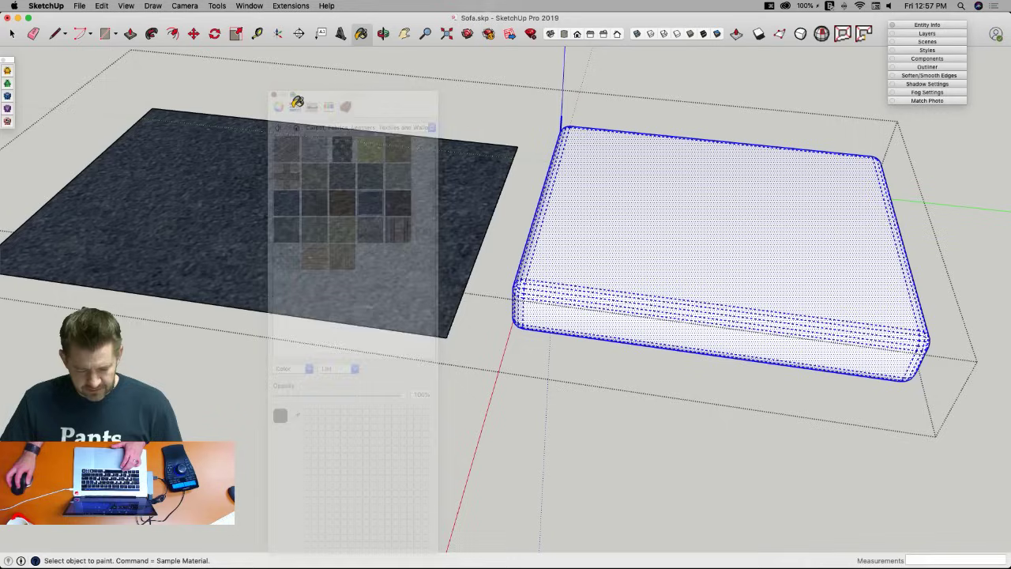
key(super)
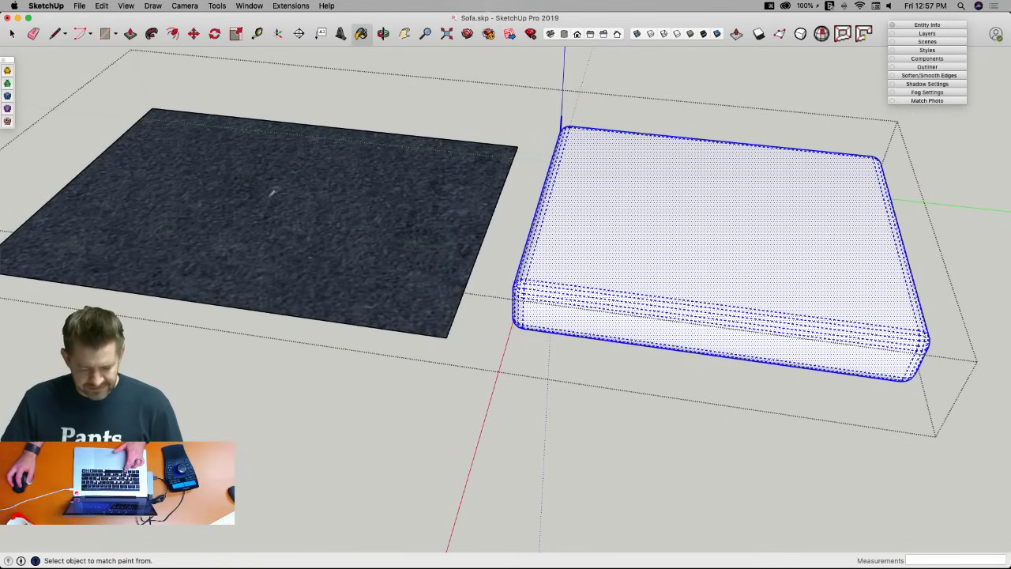
super+click(274, 191)
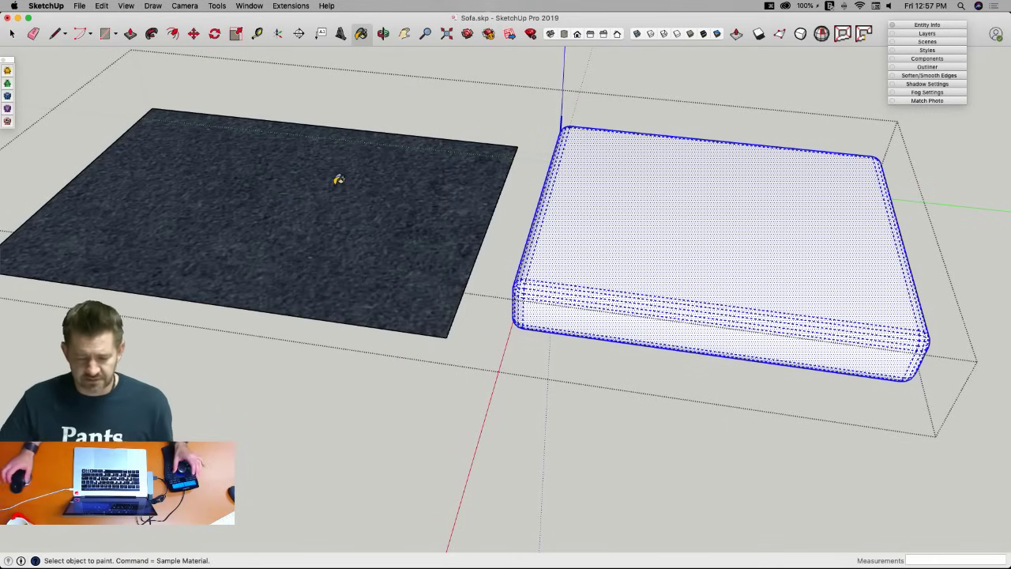
click(624, 190)
scroll(638, 265, up, 6)
key(space)
Examine how the fabric texture lines up across the cushion's rounded edges and corner.
scroll(625, 282, up, 4)
click(440, 334)
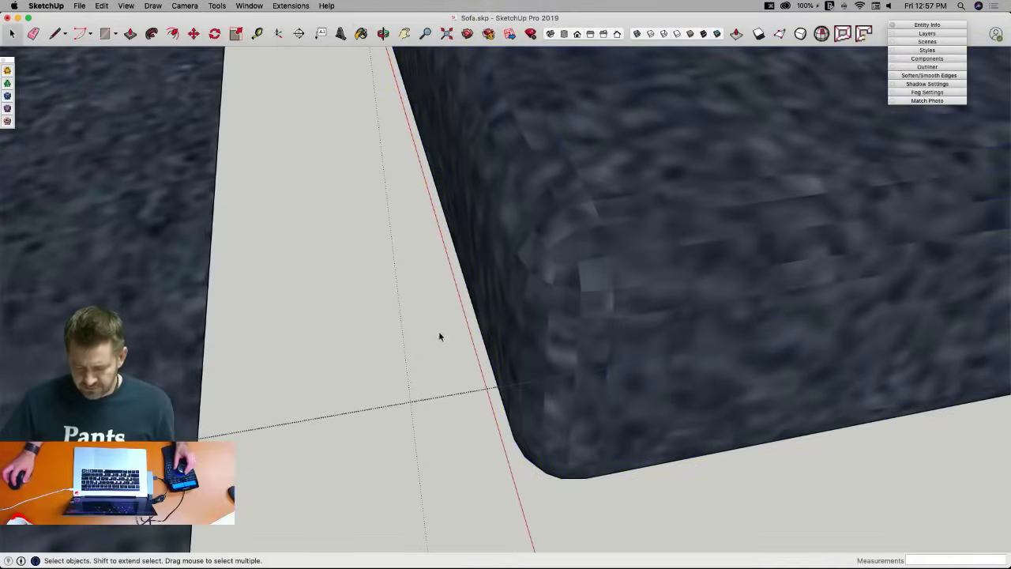
scroll(440, 316, up, 3)
scroll(440, 280, up, 3)
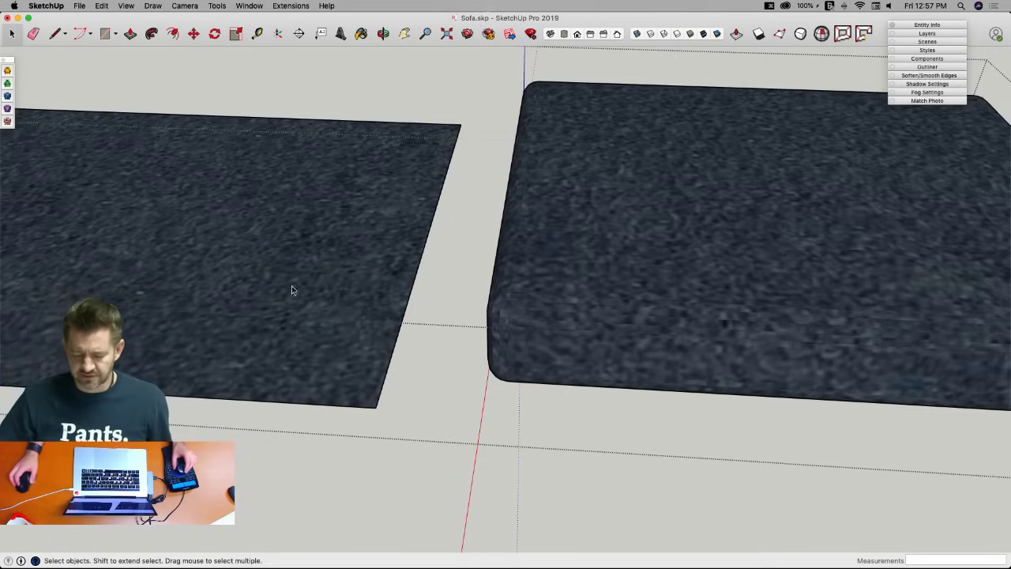
scroll(534, 282, up, 10)
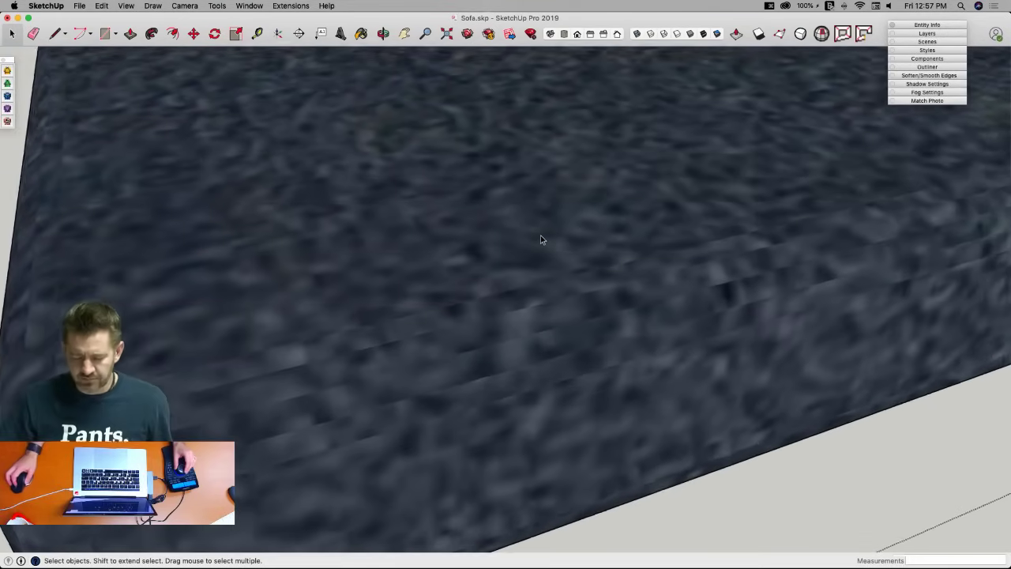
scroll(540, 239, up, 2)
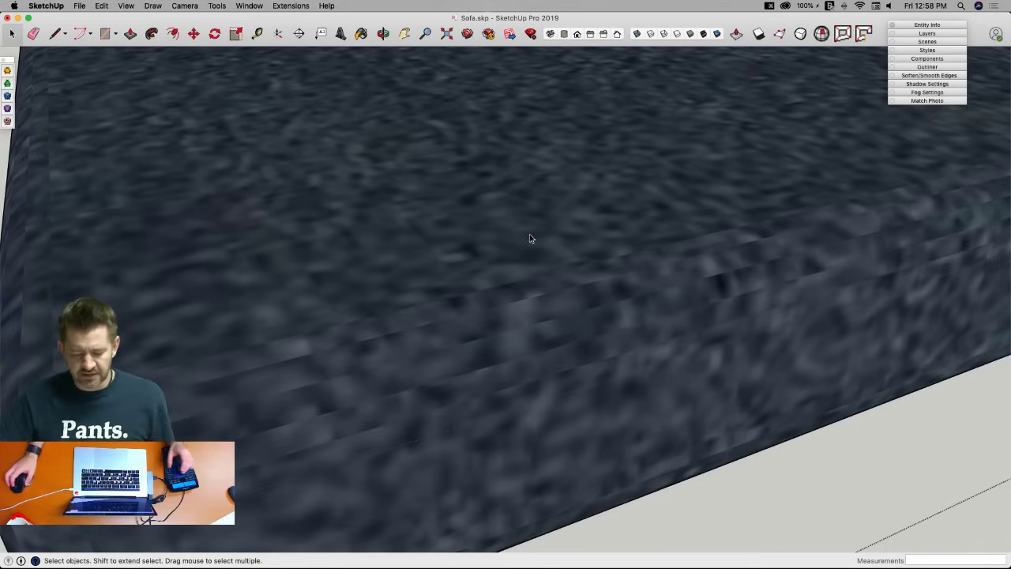
mouse_move(397, 309)
middle_down()
mouse_move(542, 265)
mouse_move(531, 270)
mouse_move(438, 209)
middle_up()
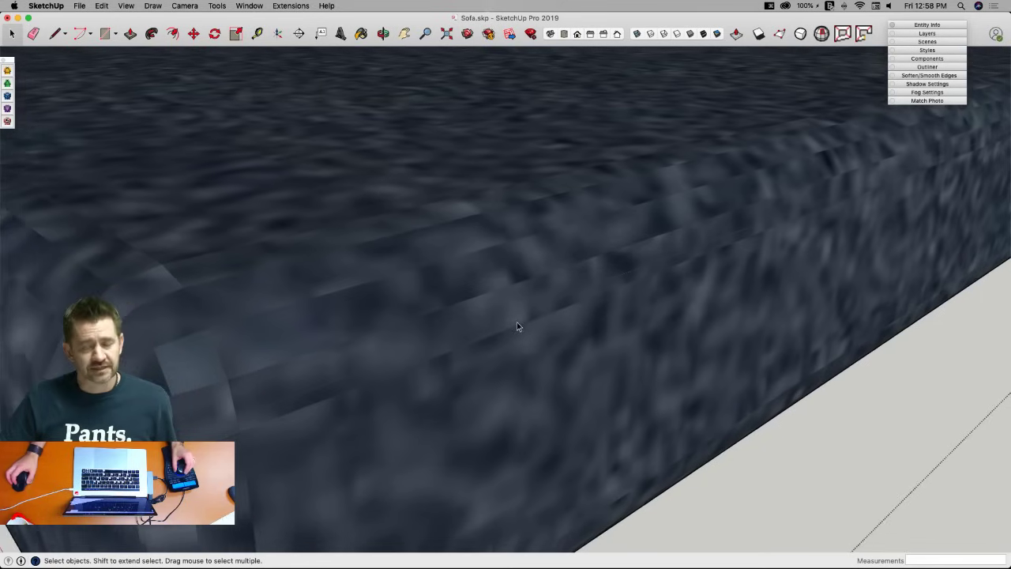
scroll(516, 324, down, 10)
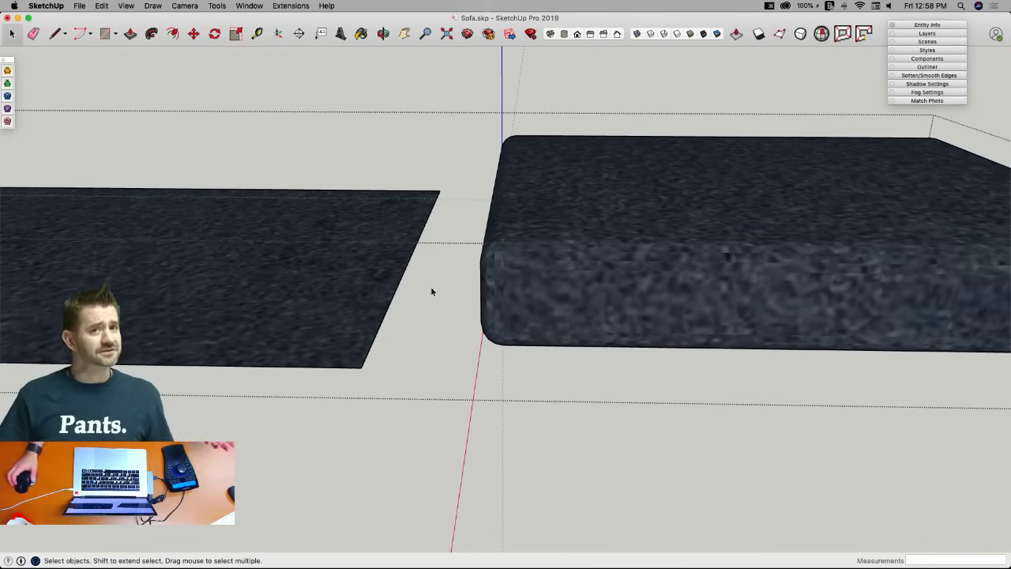
Set the fabric texture on the flat rectangle to Projected.
mouse_move(424, 316)
middle_down()
mouse_move(427, 298)
mouse_move(536, 289)
mouse_move(447, 289)
mouse_move(350, 232)
mouse_move(305, 253)
middle_up()
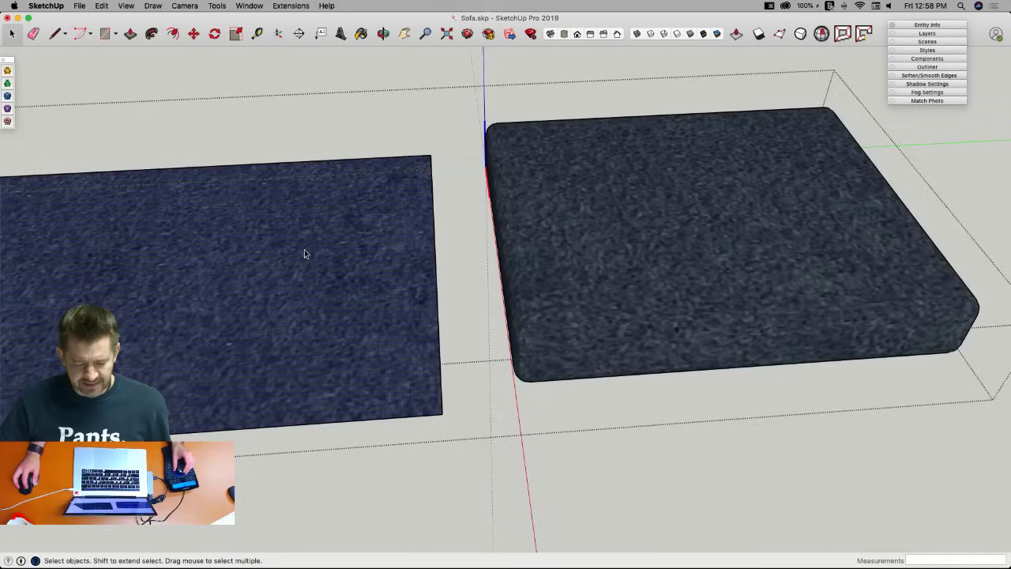
scroll(303, 254, up, 3)
right_click(302, 250)
mouse_move(378, 371)
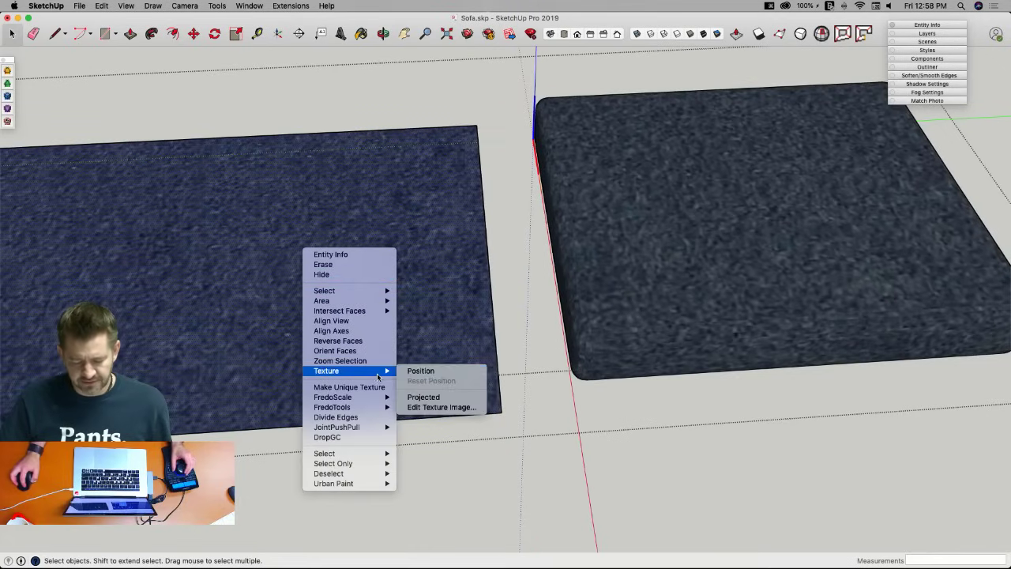
click(437, 397)
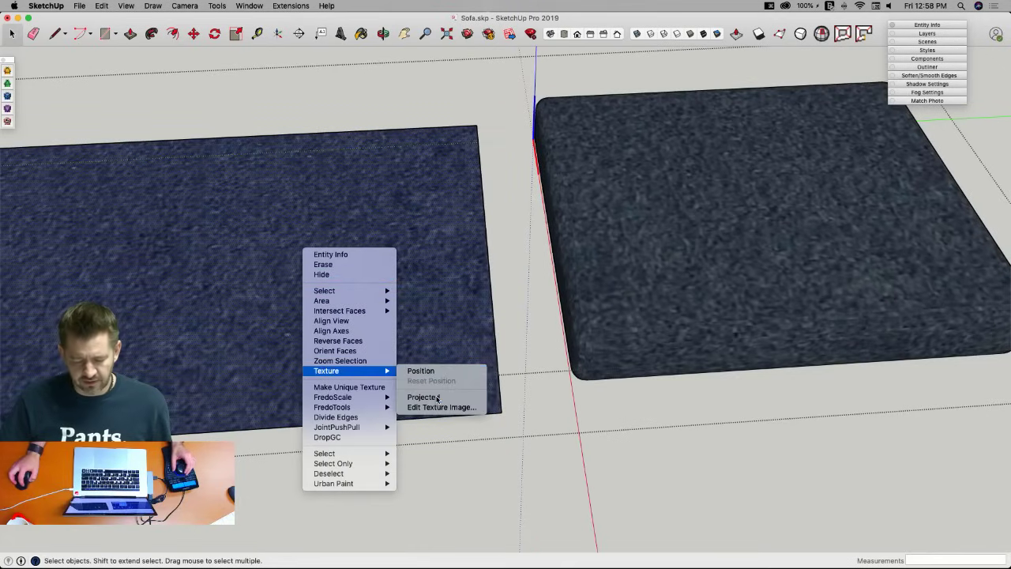
click(507, 261)
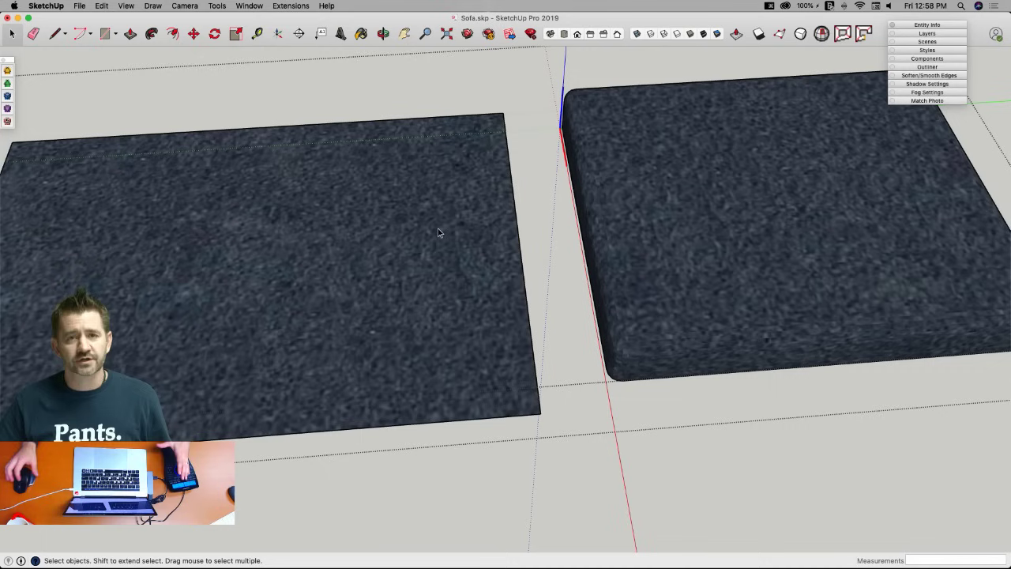
Select all of the cushion's geometry, paint it with the projected fabric sampled from the flat rectangle, and exit the cushion.
triple_click(673, 237)
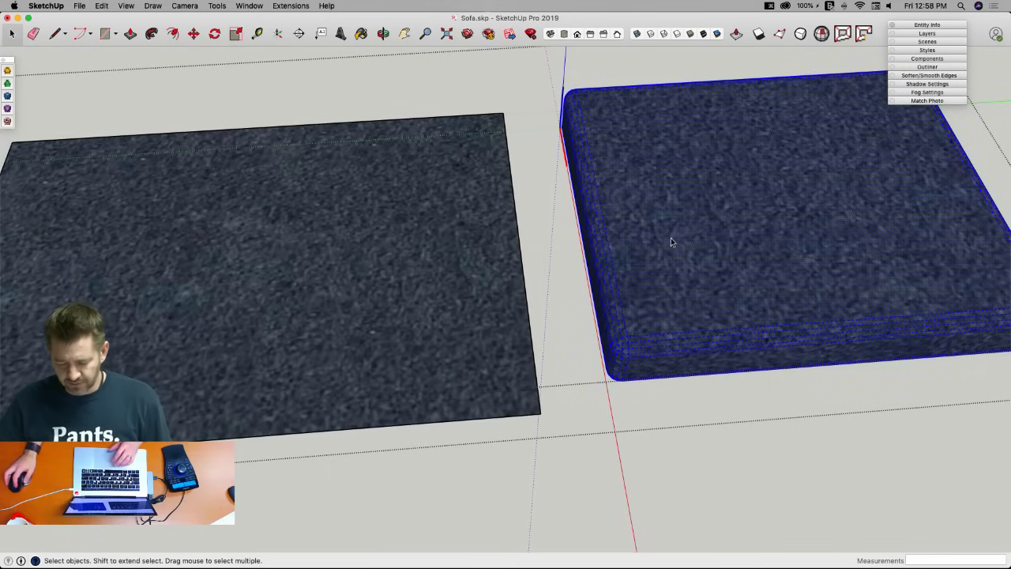
key(b)
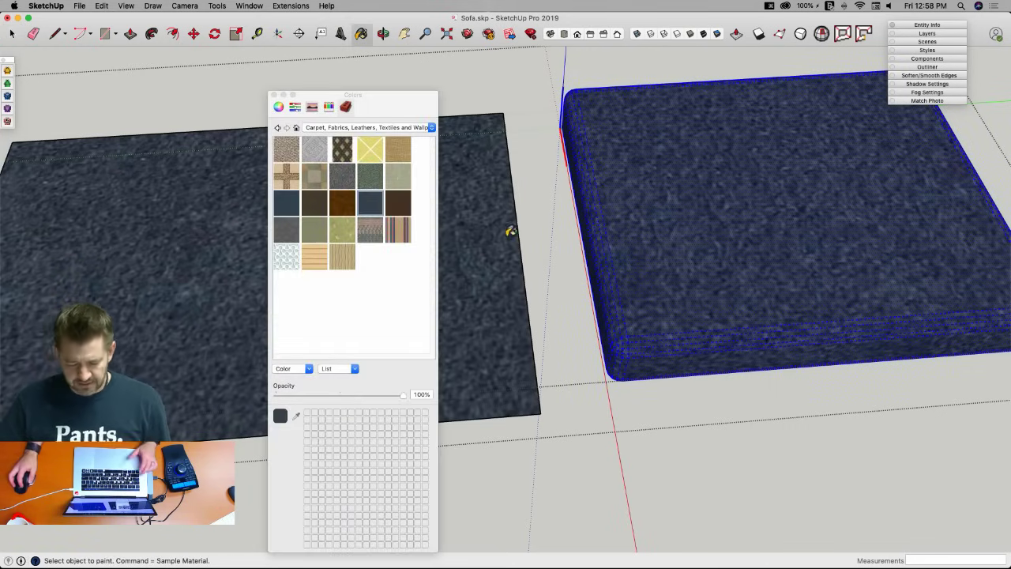
click(275, 93)
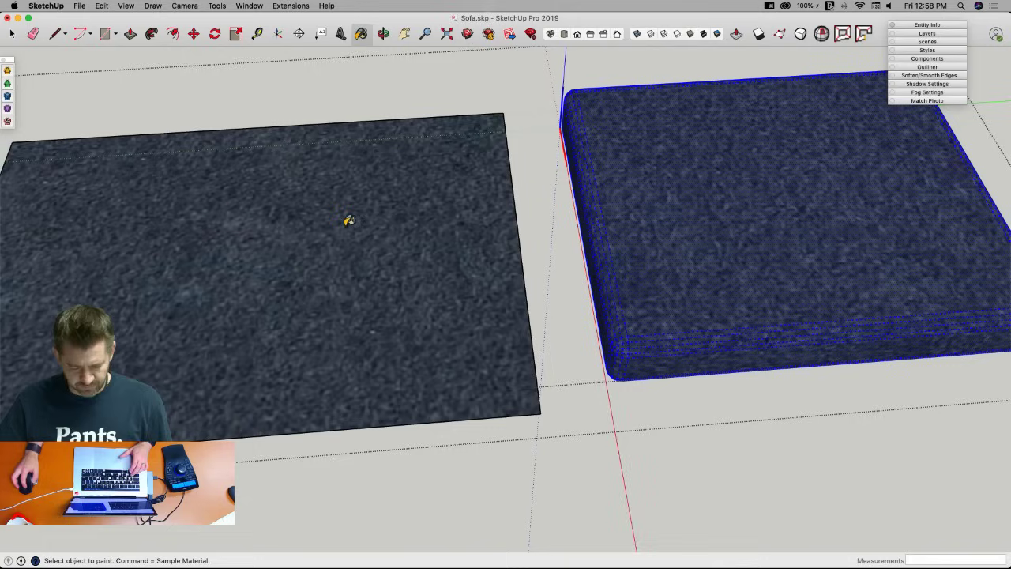
key(super)
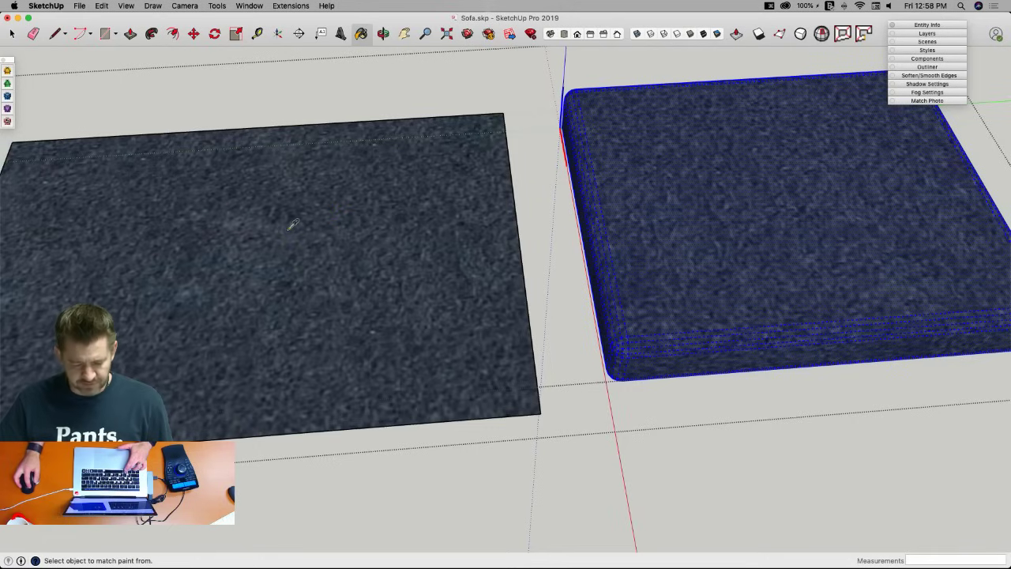
click(291, 226)
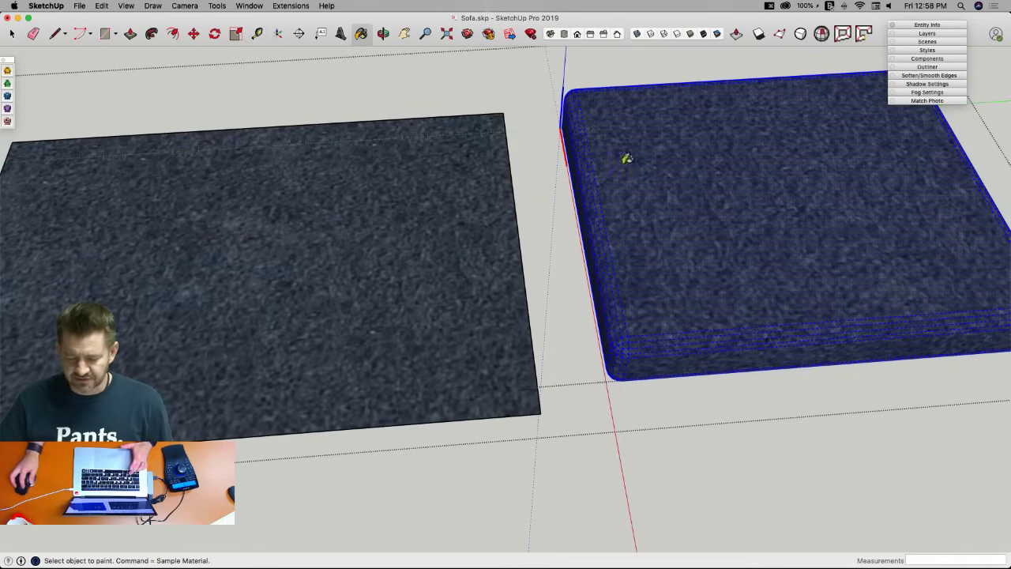
click(676, 170)
key(space)
click(702, 455)
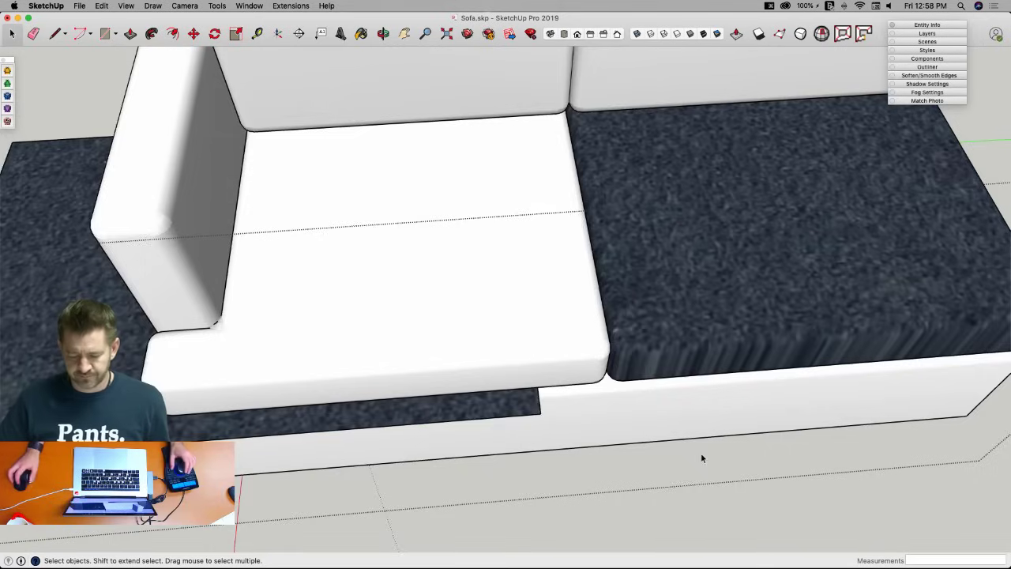
Examine how the projected fabric runs over the cushion's top, rounded corner and vertical sides from several angles.
double_click(665, 341)
scroll(665, 341, up, 10)
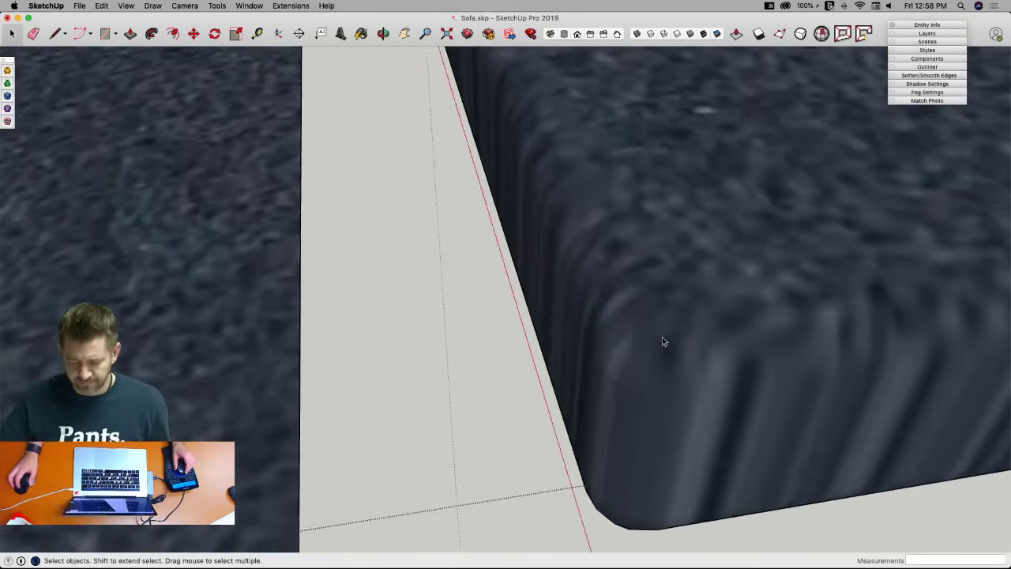
middle_drag(664, 342, 402, 252)
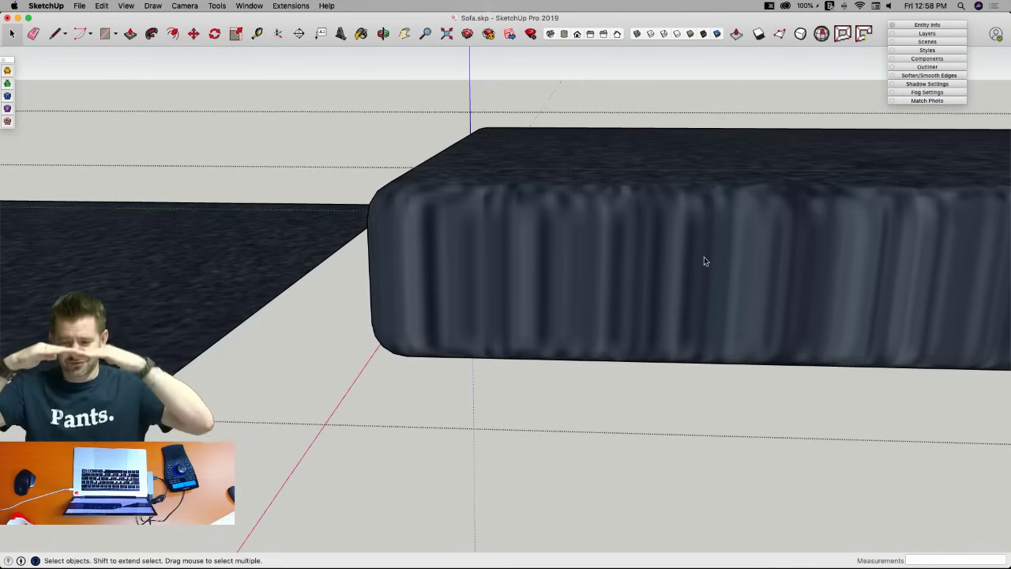
middle_drag(676, 253, 695, 57)
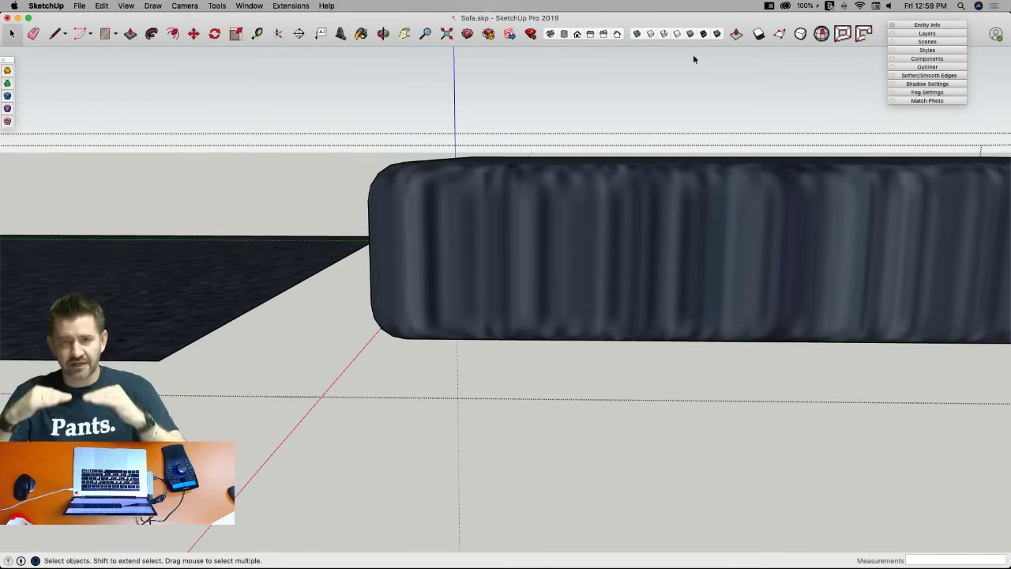
middle_drag(529, 171, 624, 325)
scroll(511, 301, down, 5)
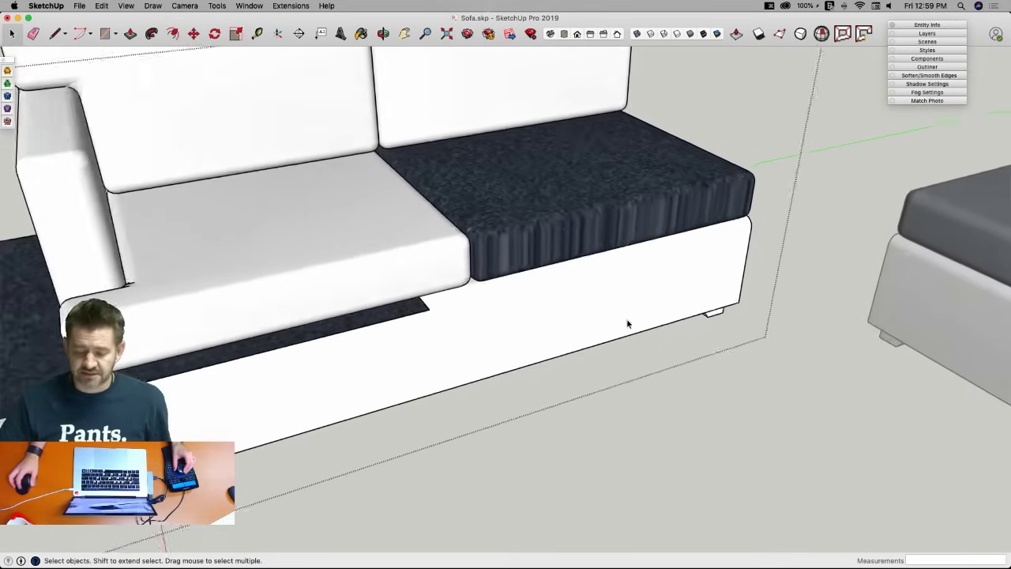
middle_drag(627, 323, 764, 240)
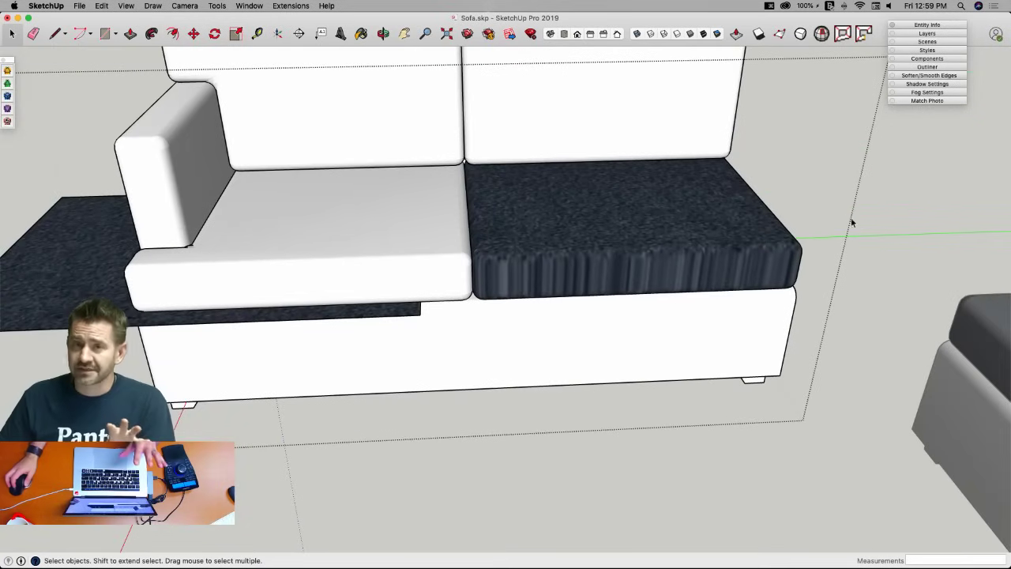
middle_drag(591, 253, 659, 293)
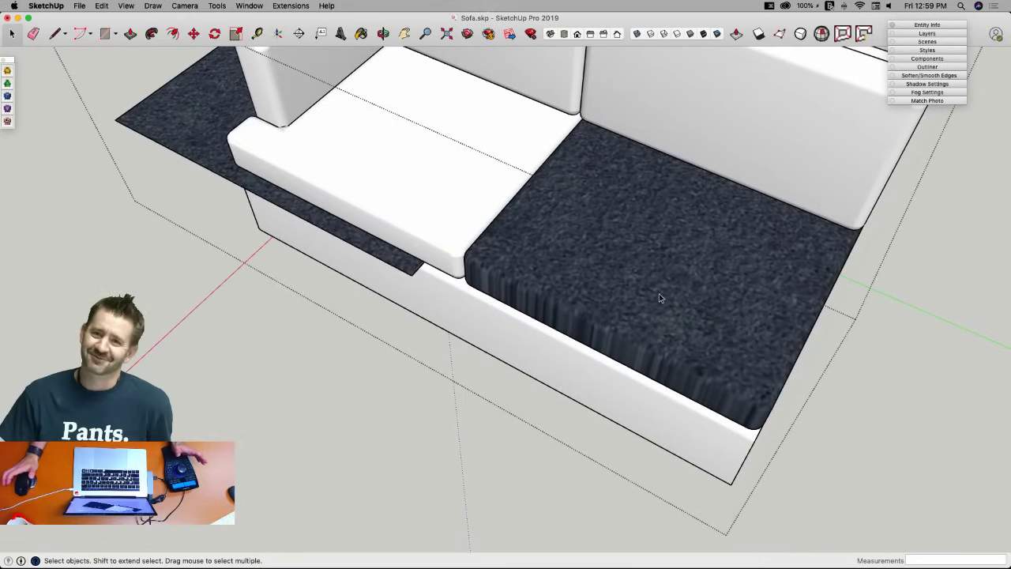
middle_drag(702, 283, 628, 284)
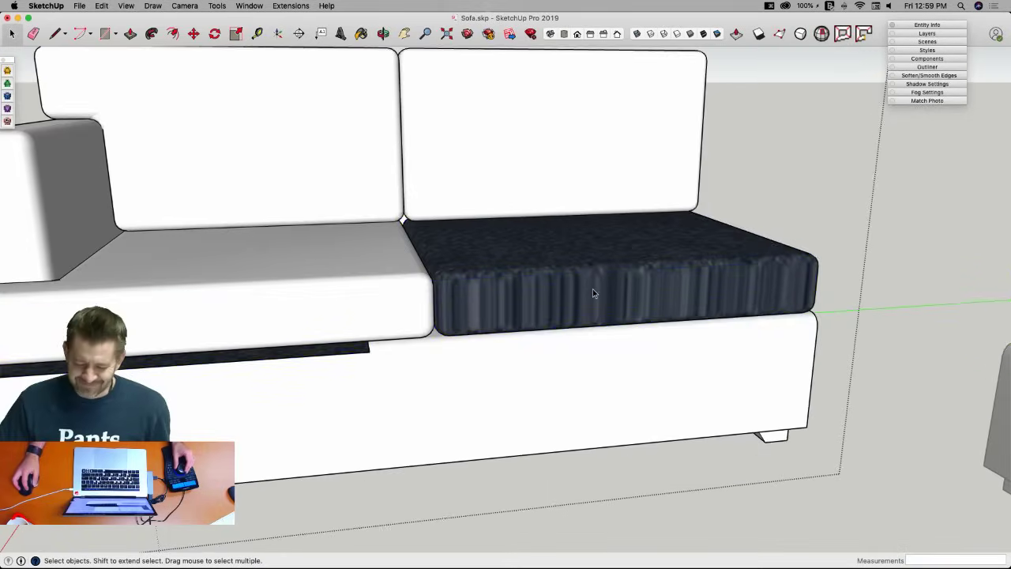
Open the cushion for editing, show its hidden geometry, and select the vertical faces around its sides.
double_click(594, 291)
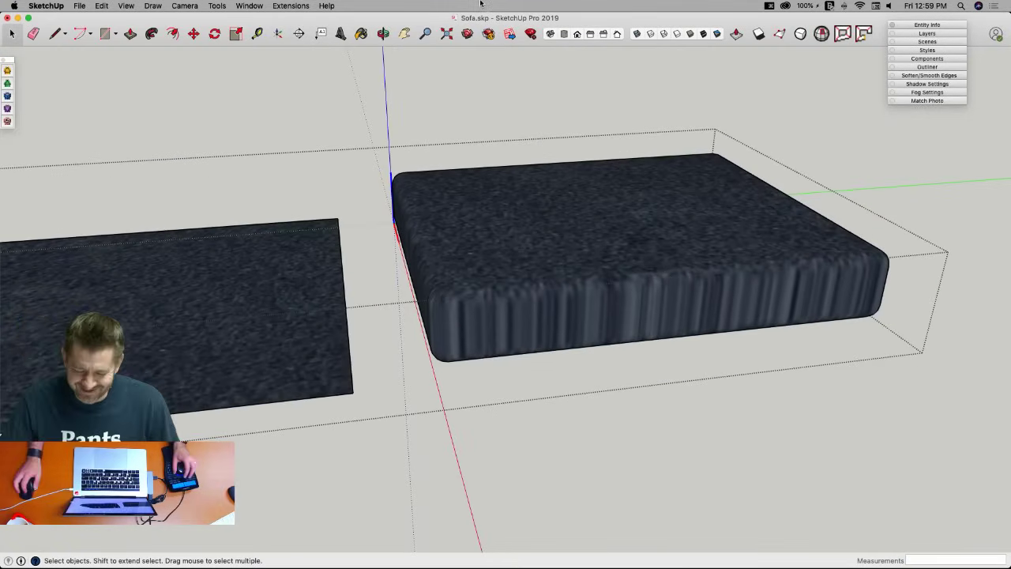
middle_drag(527, 335, 556, 300)
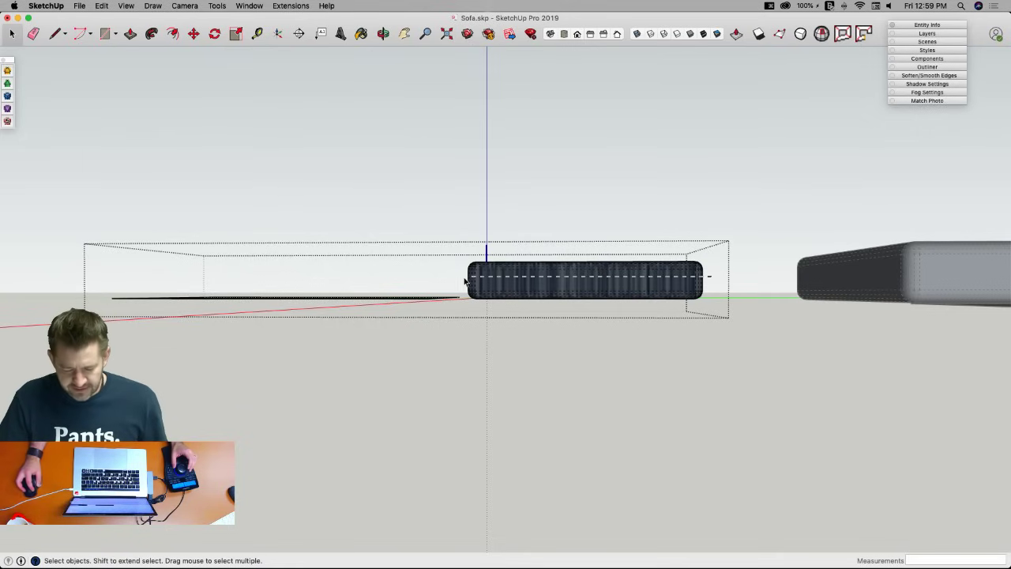
middle_drag(508, 294, 720, 333)
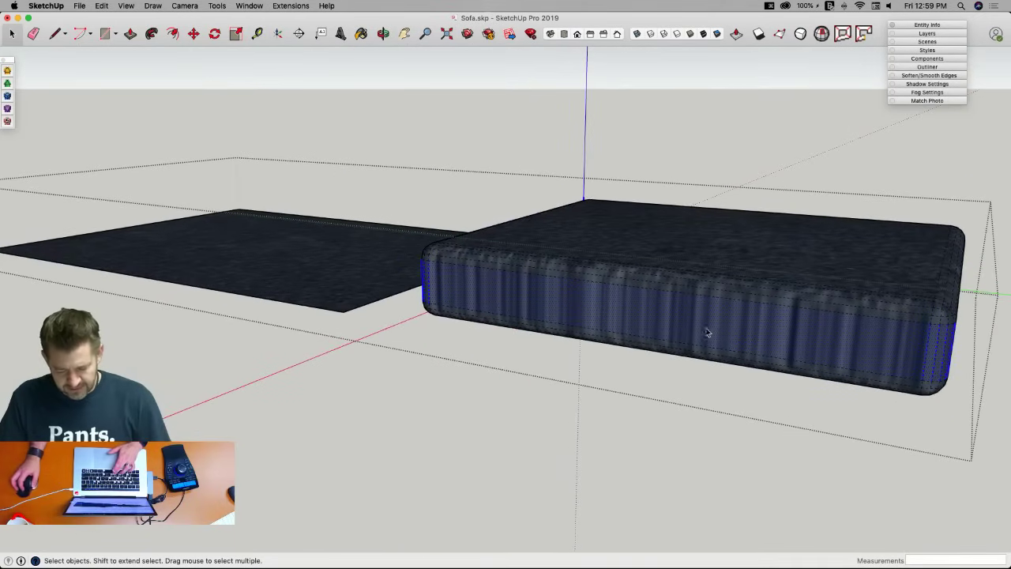
key(b)
mouse_move(360, 101)
mouse_down()
mouse_move(80, 116)
mouse_move(142, 116)
mouse_move(103, 116)
mouse_up()
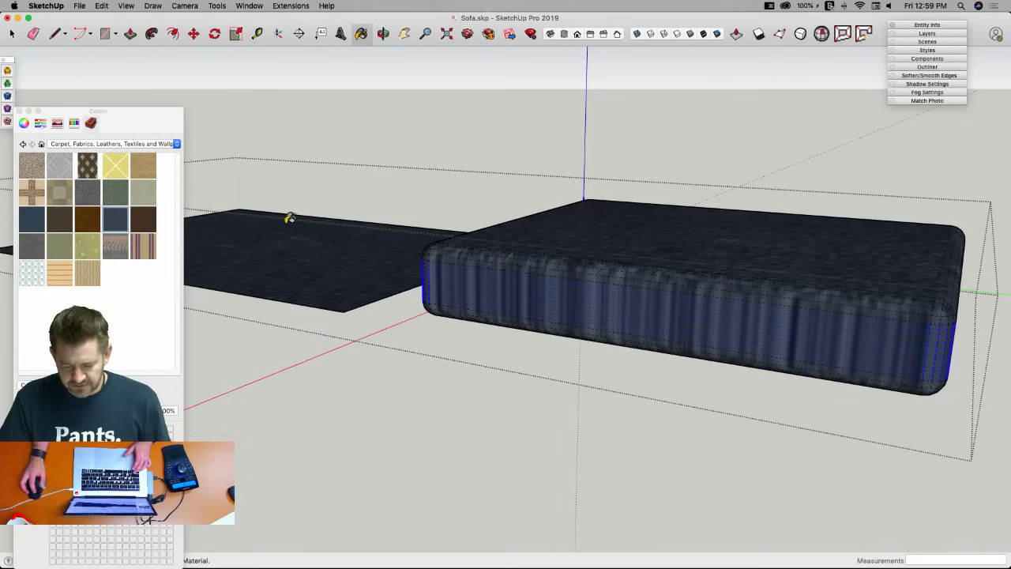
Rotate the fabric-painted rectangle 90 degrees about the green axis at its corner so it stands upright.
key(space)
mouse_move(352, 298)
middle_down()
mouse_move(483, 289)
mouse_move(517, 311)
middle_up()
click(485, 289)
key(q)
key(Left)
click(492, 313)
click(515, 309)
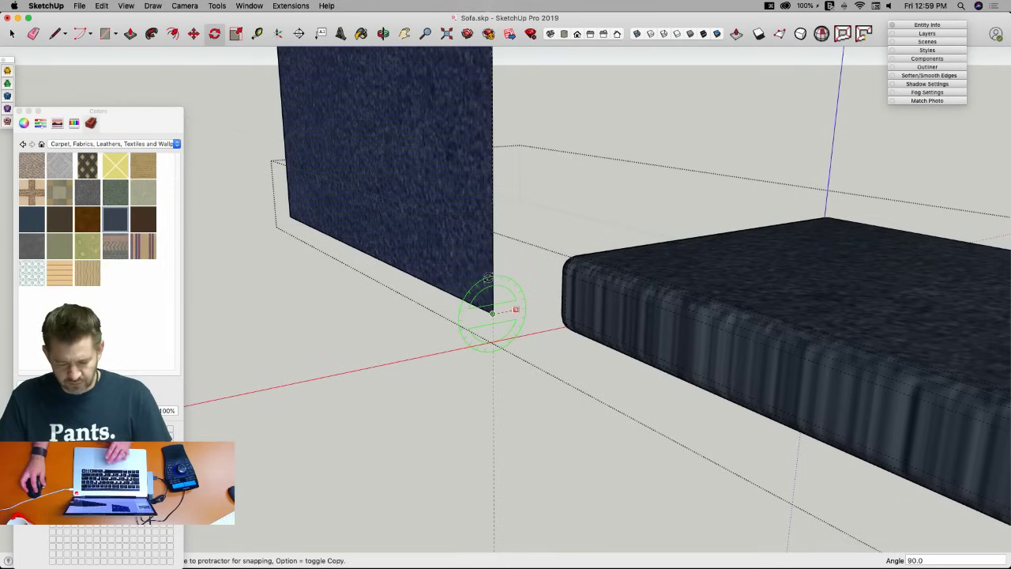
click(488, 278)
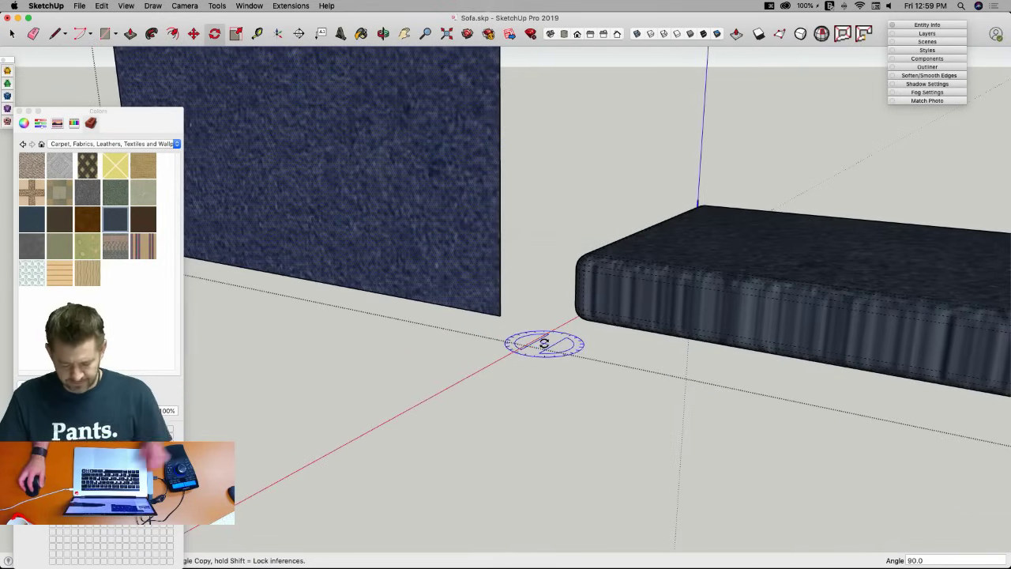
Sample the fabric from the upright rectangle and paint it onto the cushion's vertical side faces.
key(b)
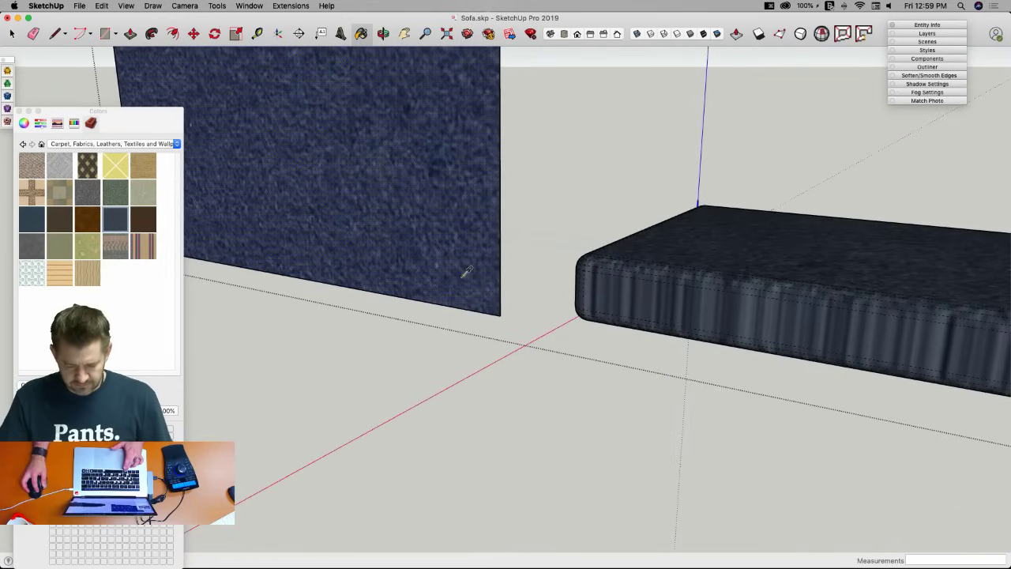
click(608, 290)
key(space)
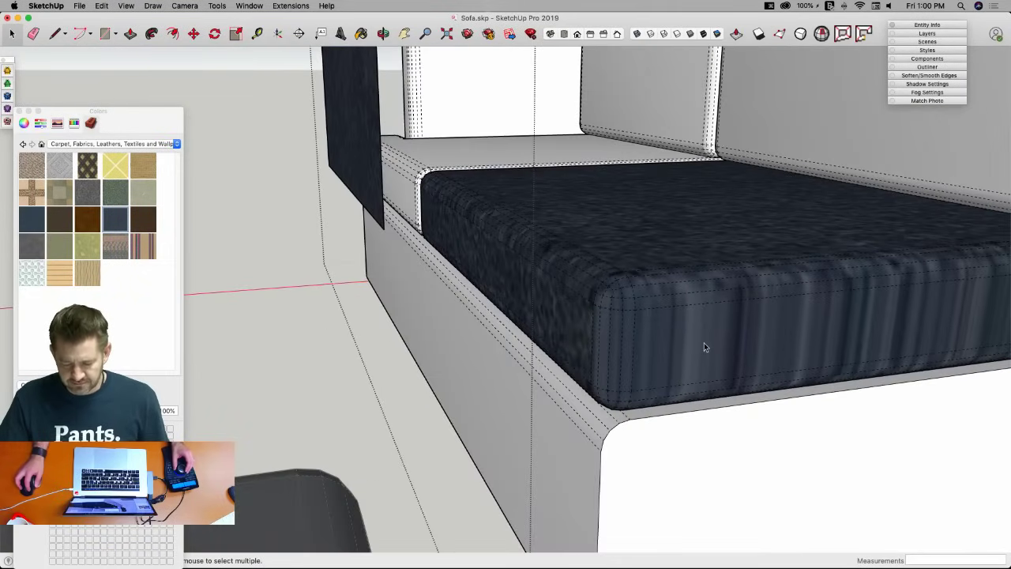
double_click(704, 343)
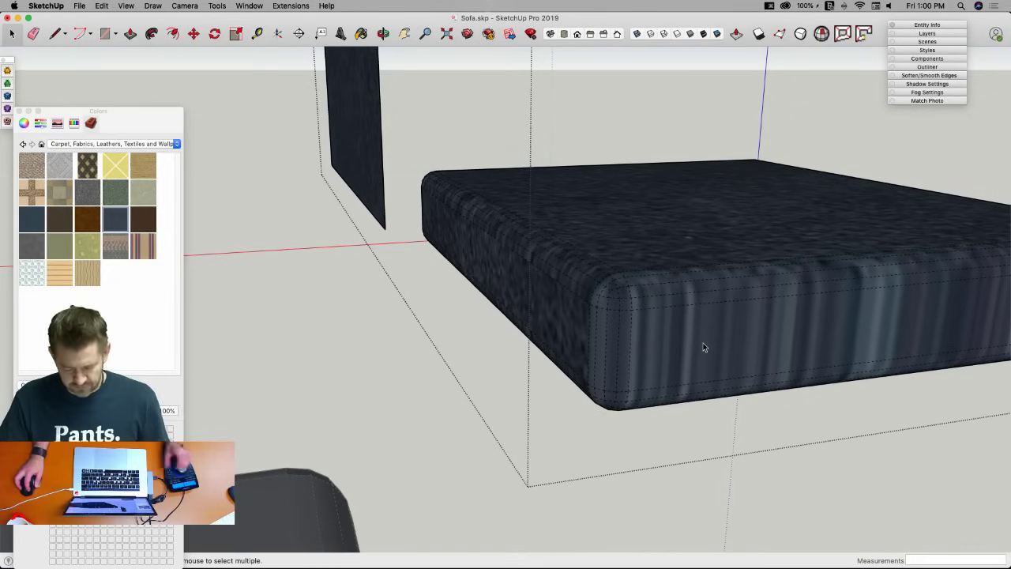
key(b)
click(675, 333)
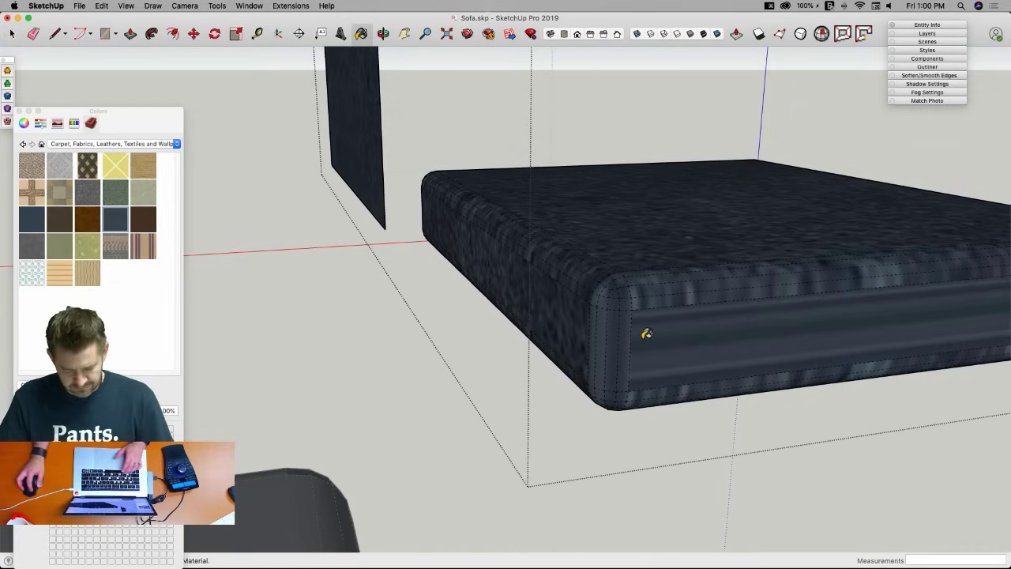
click(604, 329)
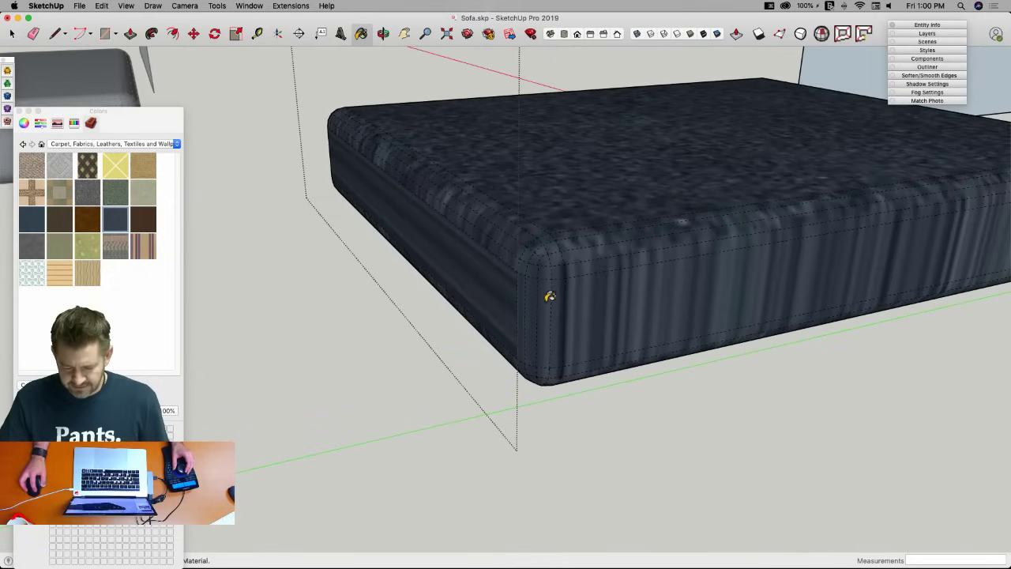
click(580, 294)
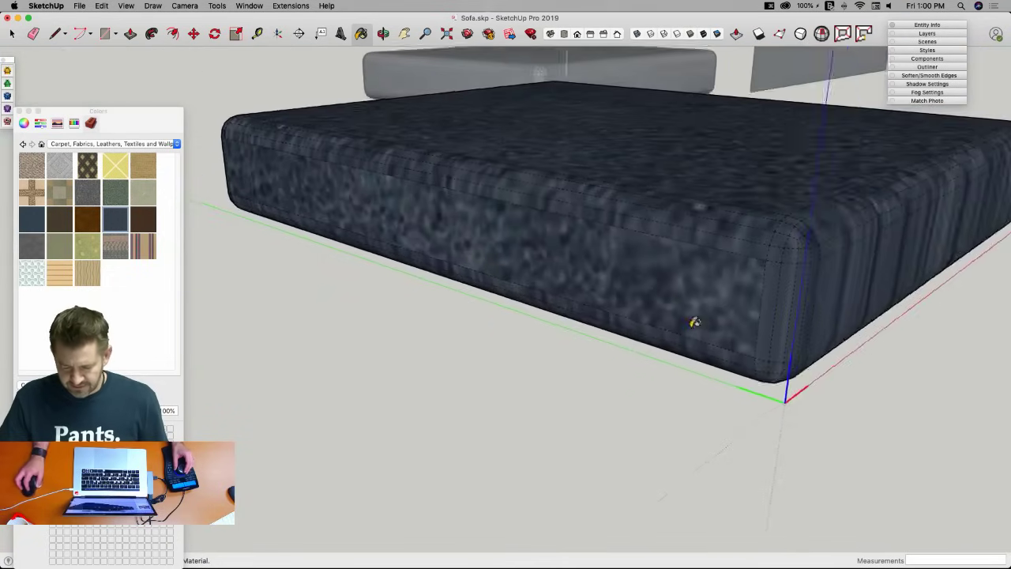
Rotate the upright rectangle 90 degrees about the vertical axis at its lower corner.
key(space)
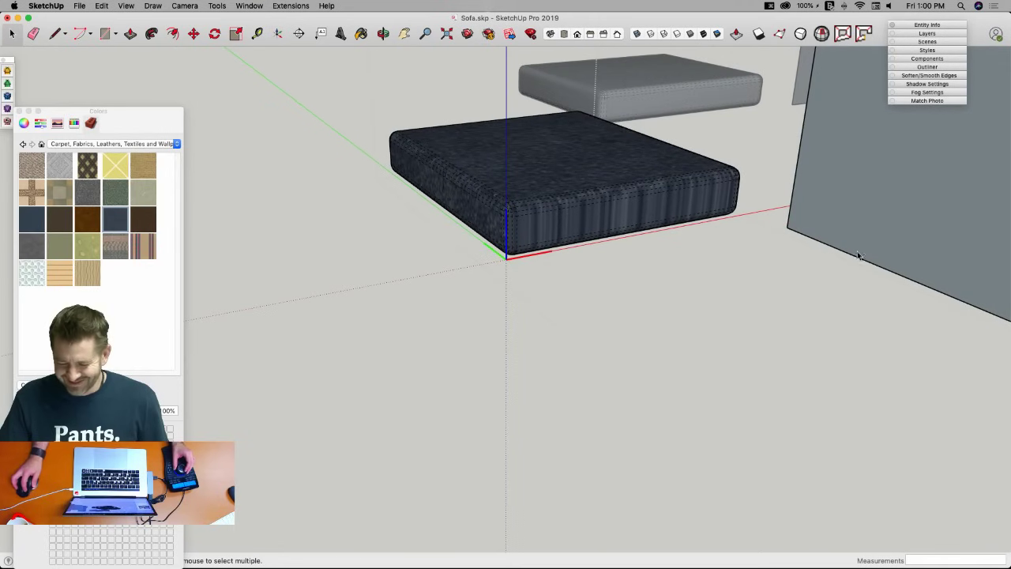
click(858, 254)
key(q)
click(786, 228)
click(819, 240)
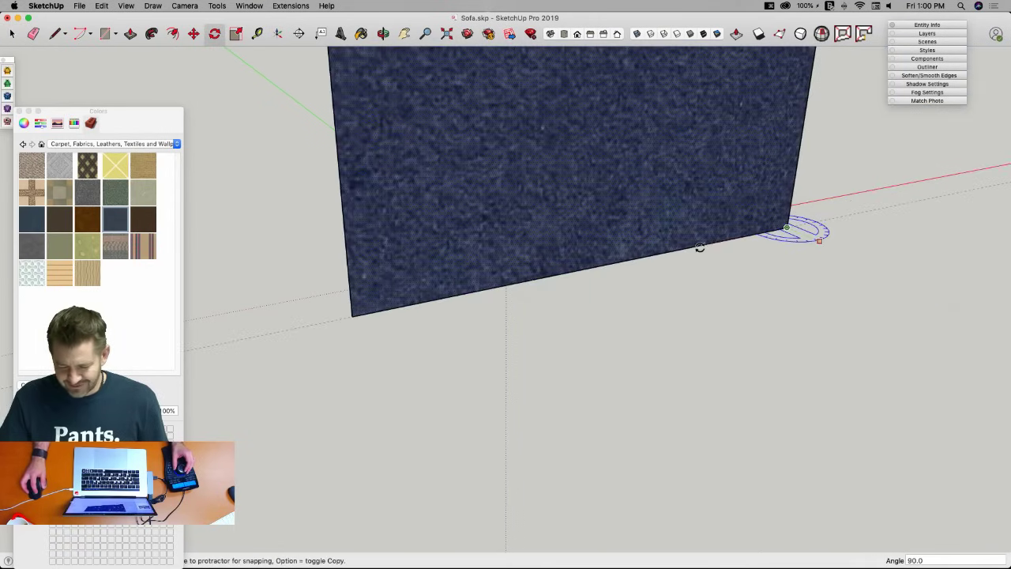
click(427, 305)
Paint the cushion's remaining streaked sides with the fabric sampled from the turned rectangle, and turn off hidden geometry.
key(b)
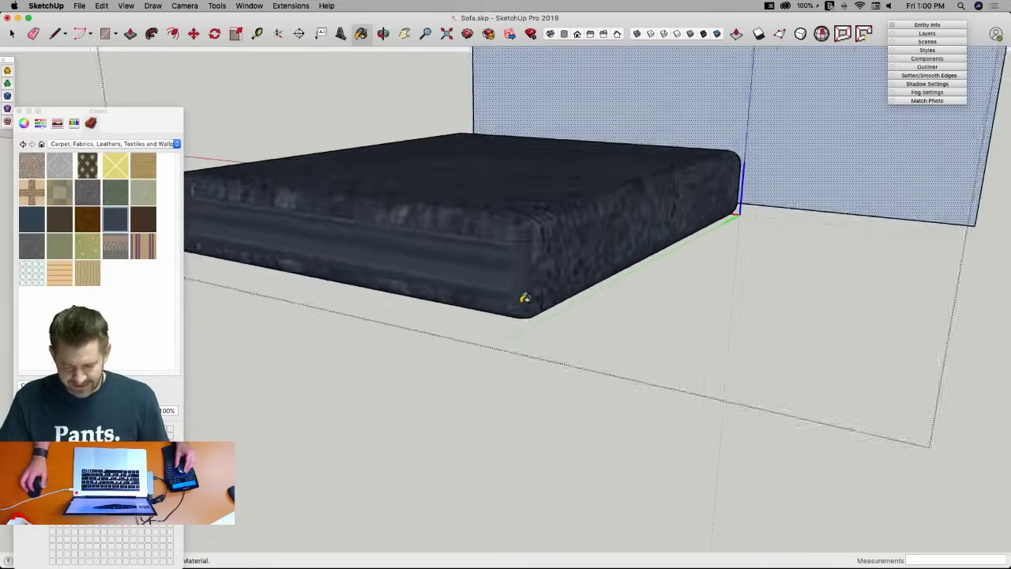
click(595, 246)
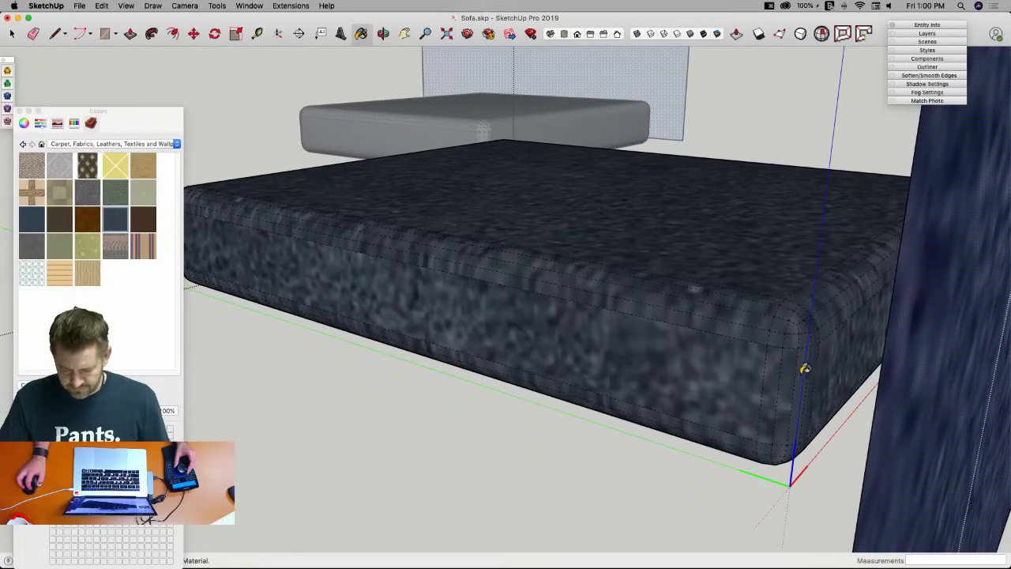
key(space)
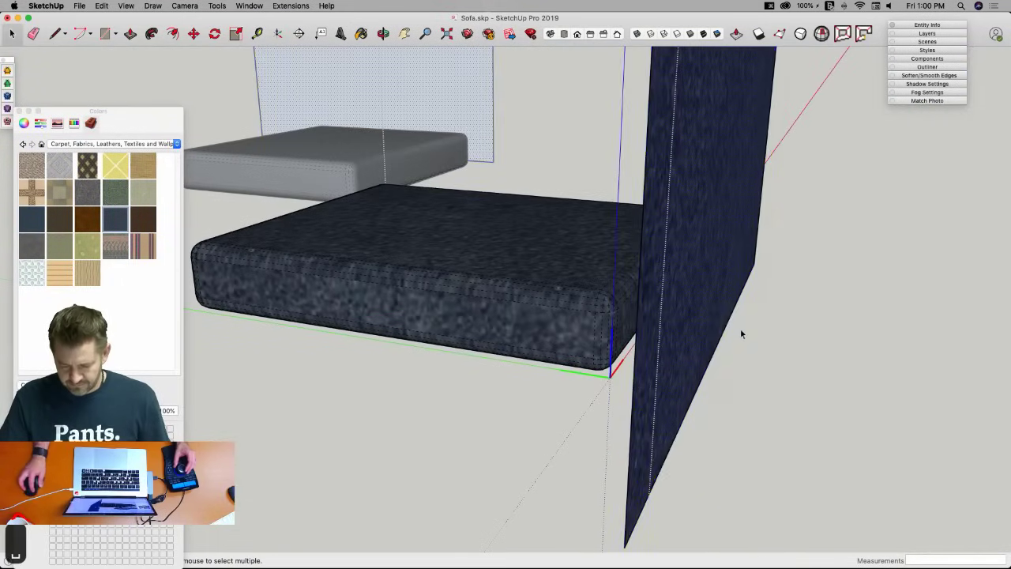
click(873, 257)
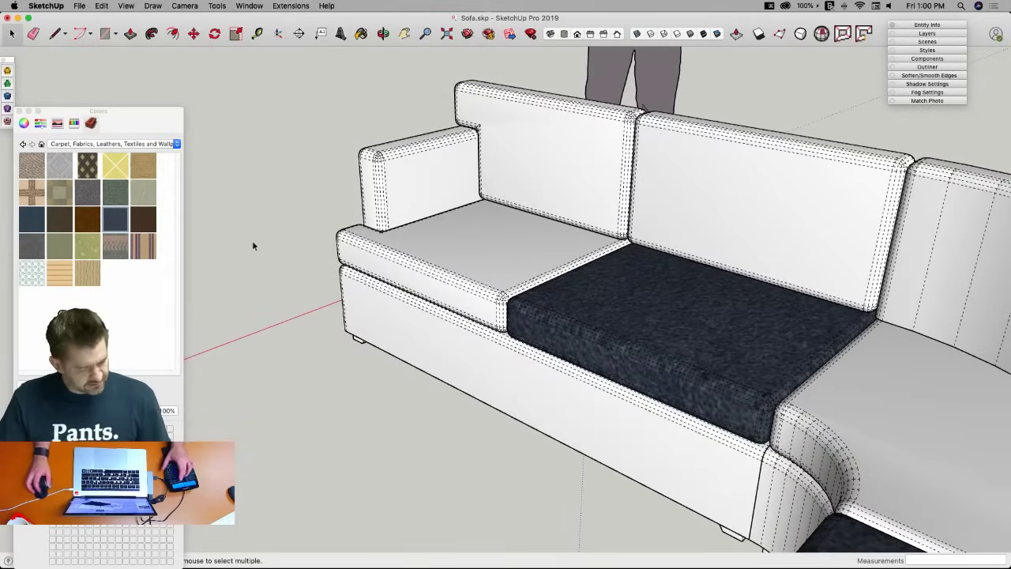
key(alt+h)
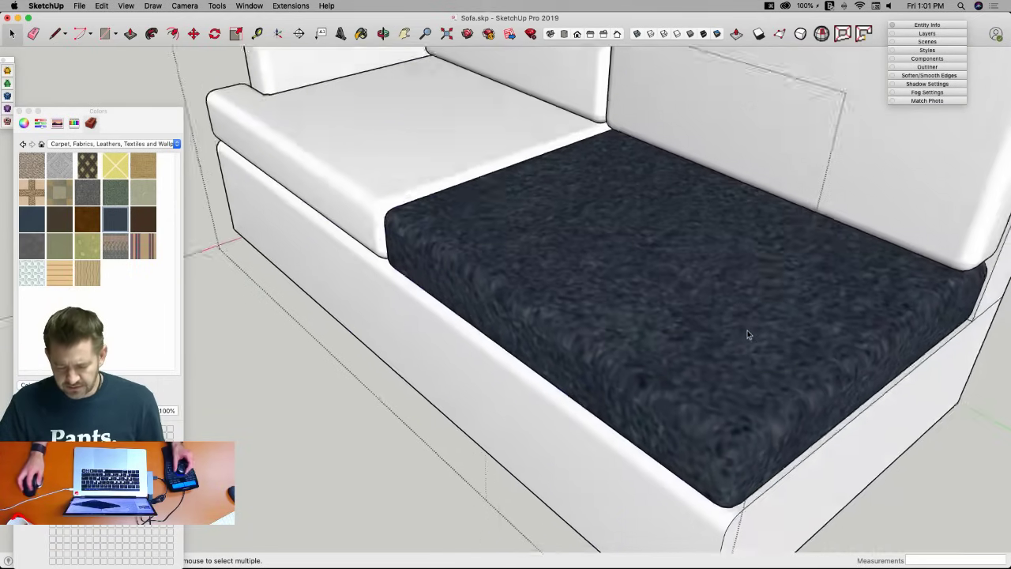
Try repositioning and scaling down the fabric texture on the seat cushion's top face, working inside the cushion's group.
double_click(748, 334)
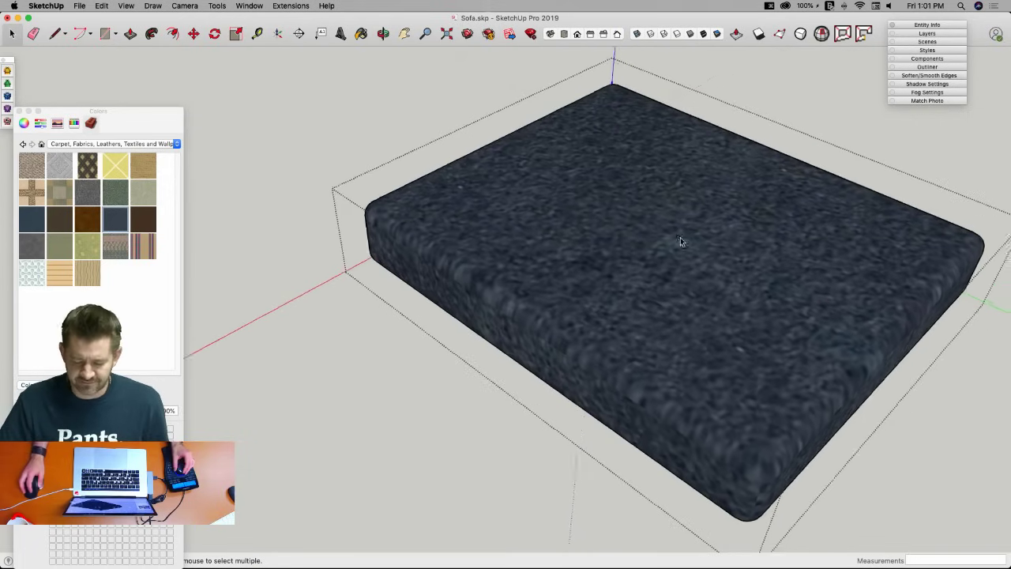
click(717, 275)
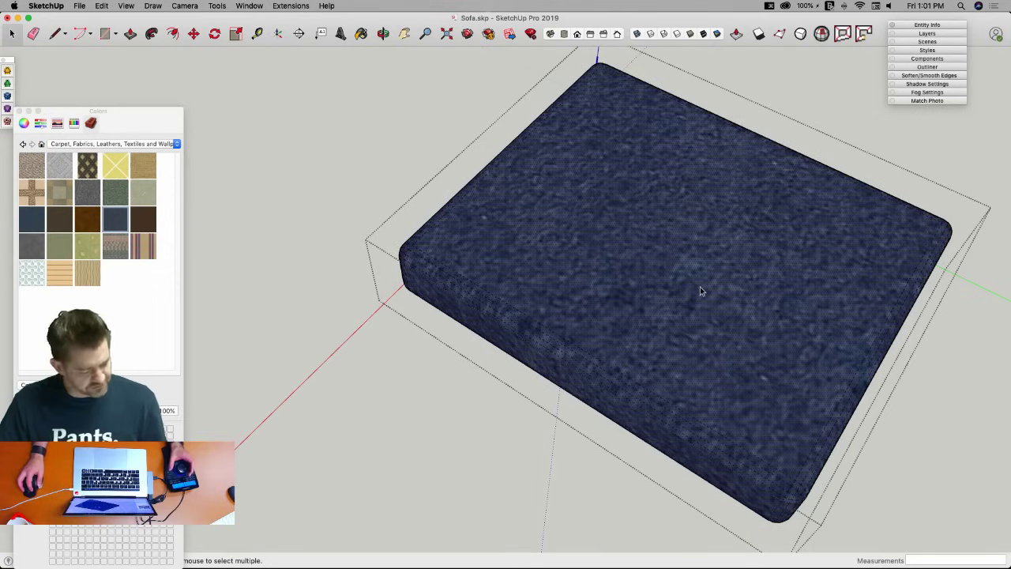
right_click(694, 289)
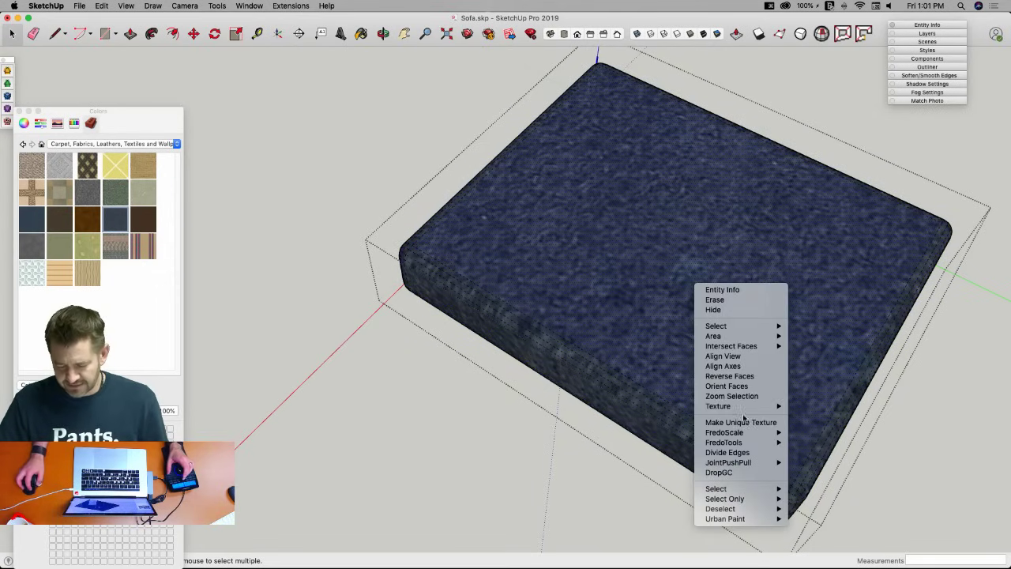
mouse_move(770, 406)
click(812, 406)
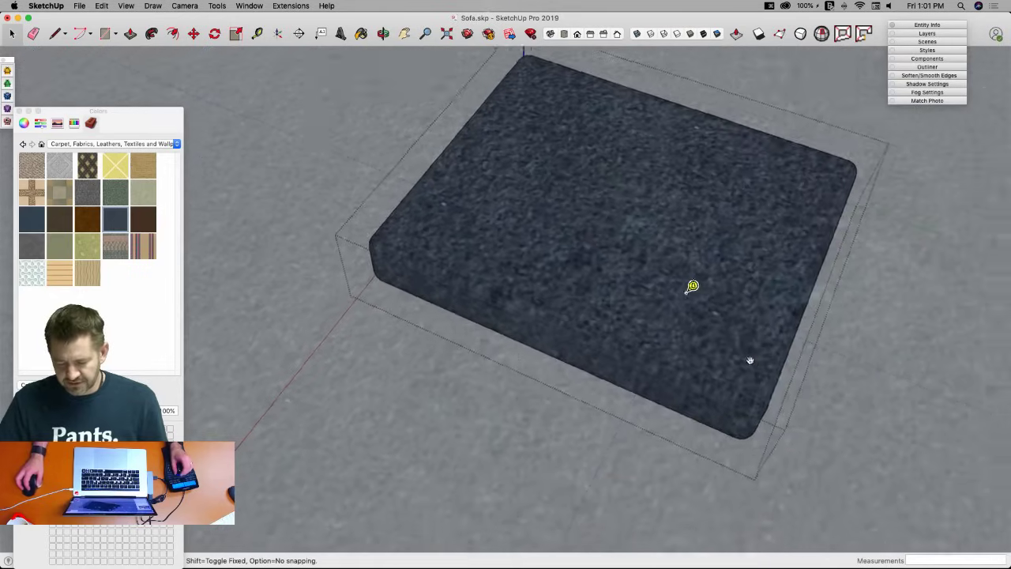
drag(365, 282, 468, 156)
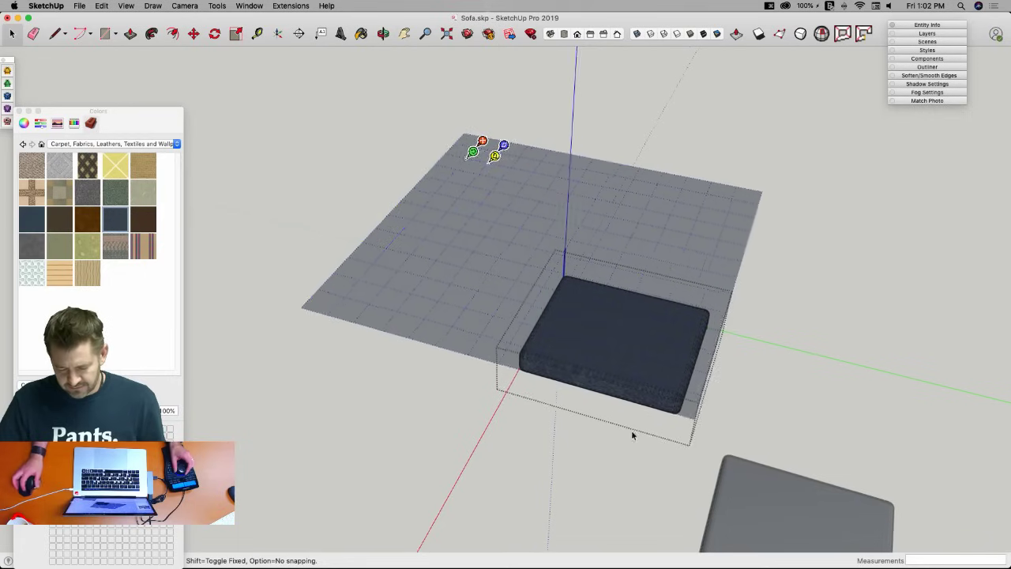
key(space)
click(628, 434)
Examine how the rescaled fabric on the cushion's top compares with the fabric on its edges and sides.
scroll(604, 432, up, 10)
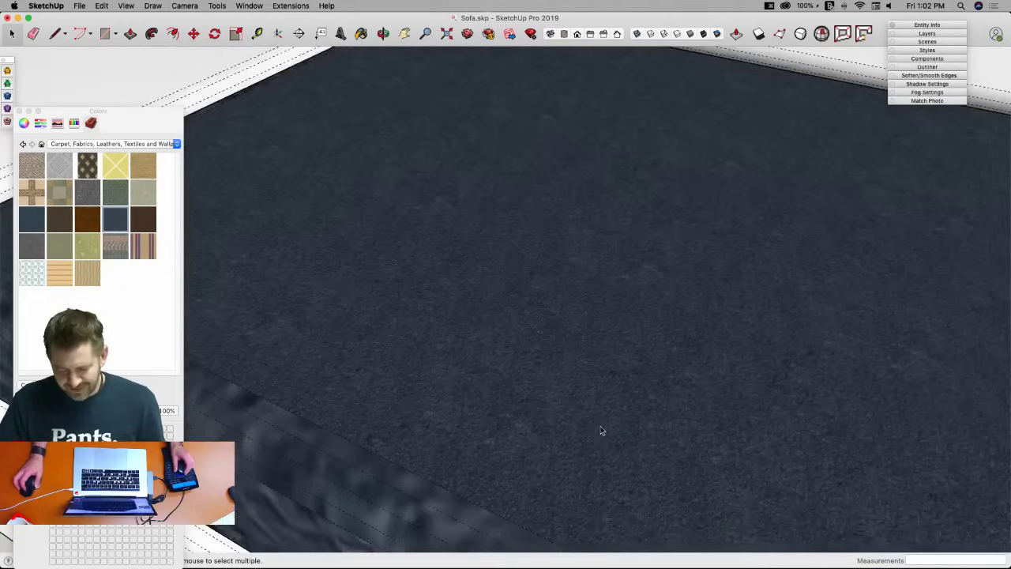
scroll(601, 430, down, 6)
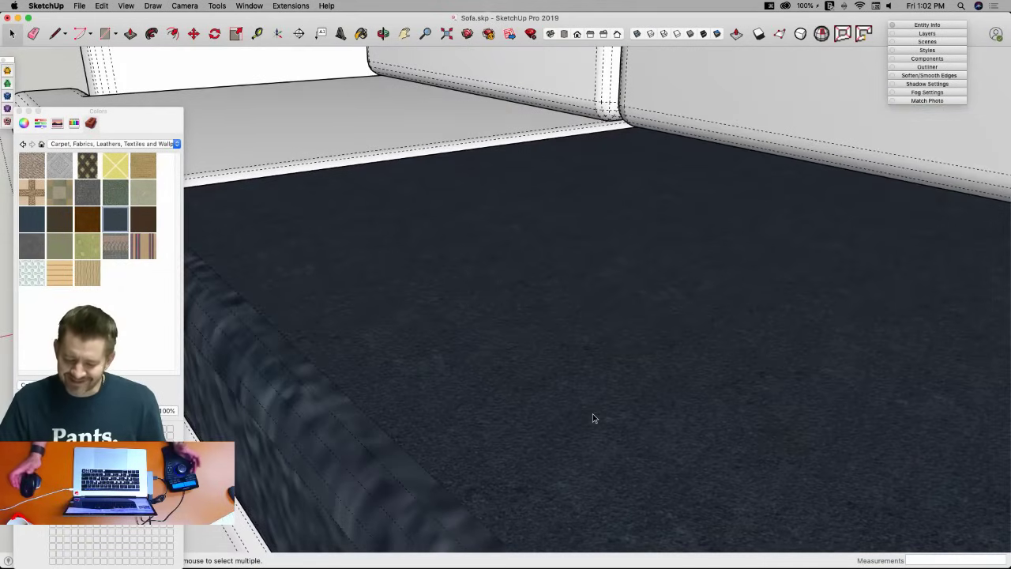
scroll(594, 418, down, 4)
scroll(594, 418, up, 2)
scroll(593, 418, down, 6)
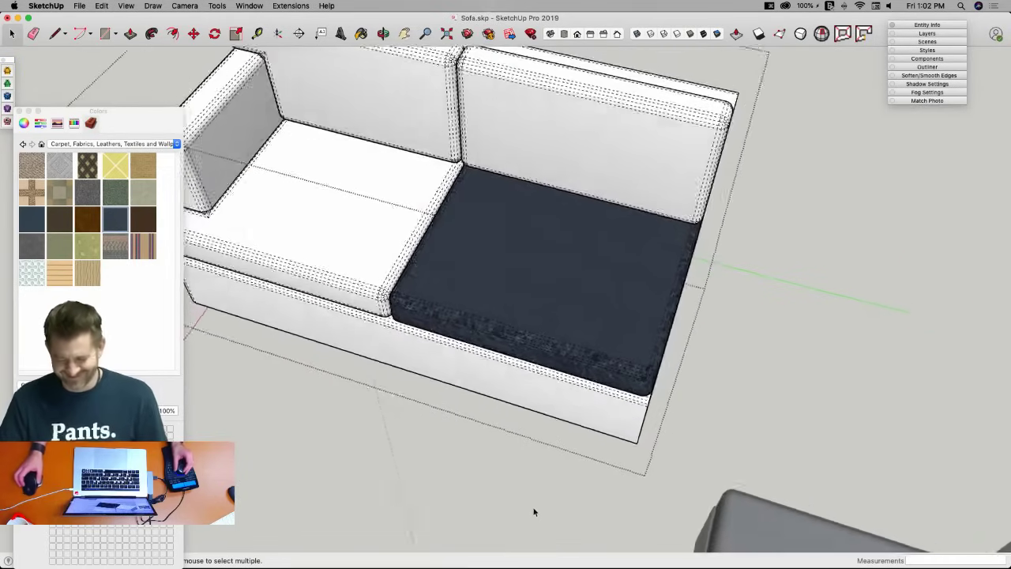
scroll(537, 499, up, 3)
mouse_move(538, 500)
middle_down()
mouse_move(561, 462)
mouse_move(218, 427)
mouse_move(532, 448)
middle_up()
scroll(273, 424, down, 5)
scroll(424, 440, up, 3)
scroll(534, 448, up, 1)
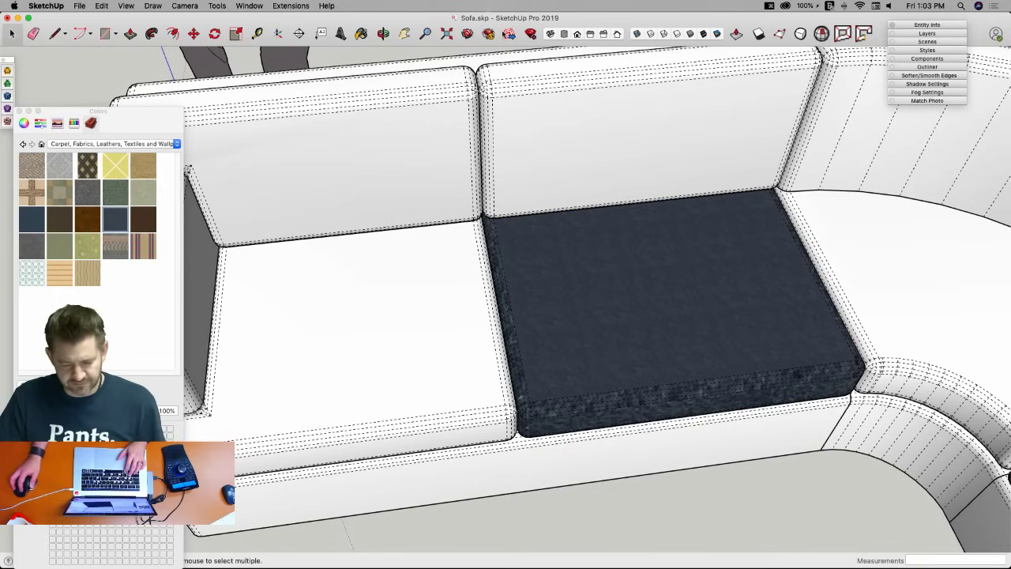
Undo the texture repositioning on the cushion's top face.
key(super+z)
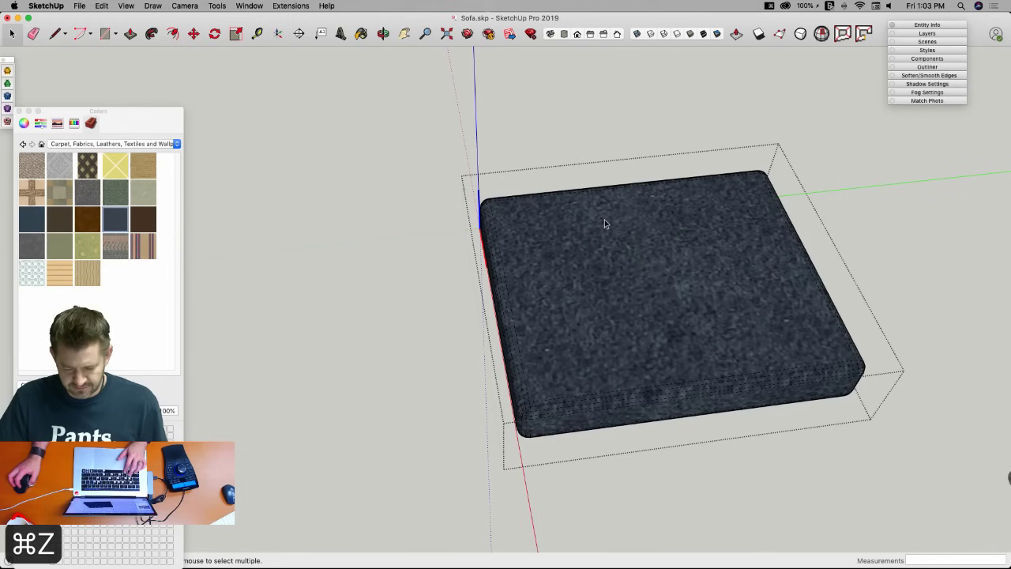
key(super+z)
Edit the model's Suede Blue material so its texture is 1' wide and 1' high.
drag(102, 117, 225, 55)
click(163, 81)
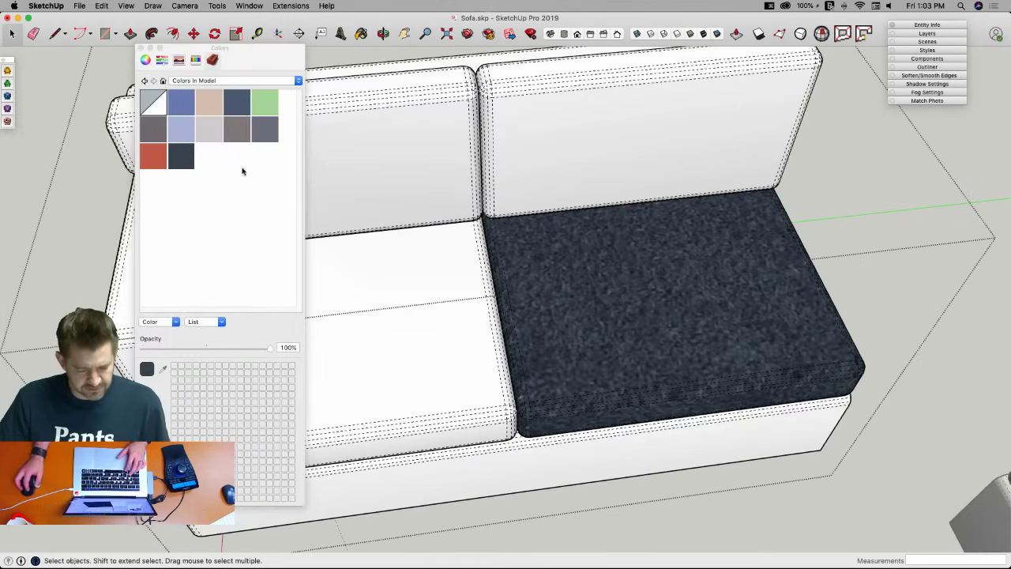
click(180, 158)
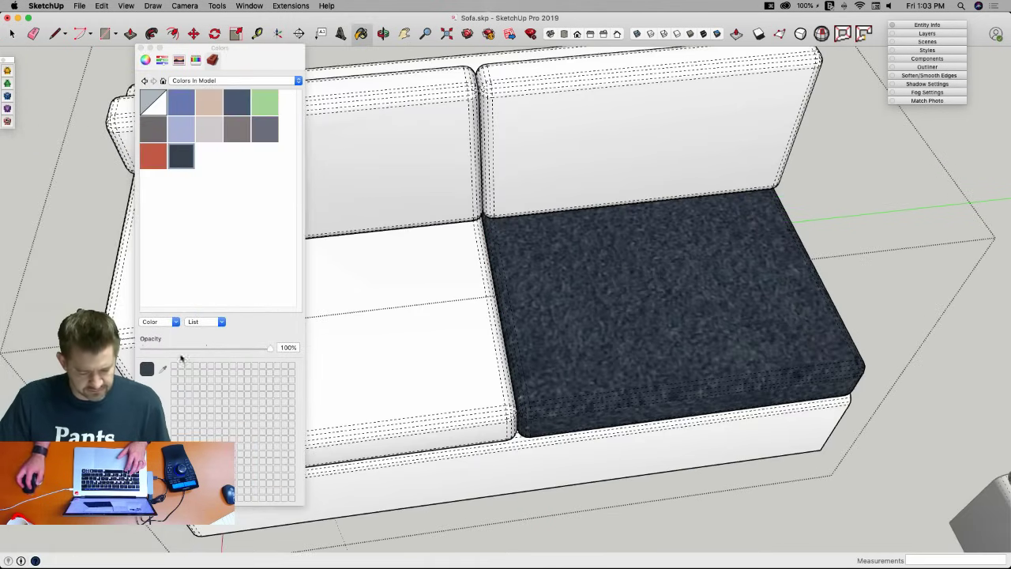
double_click(182, 158)
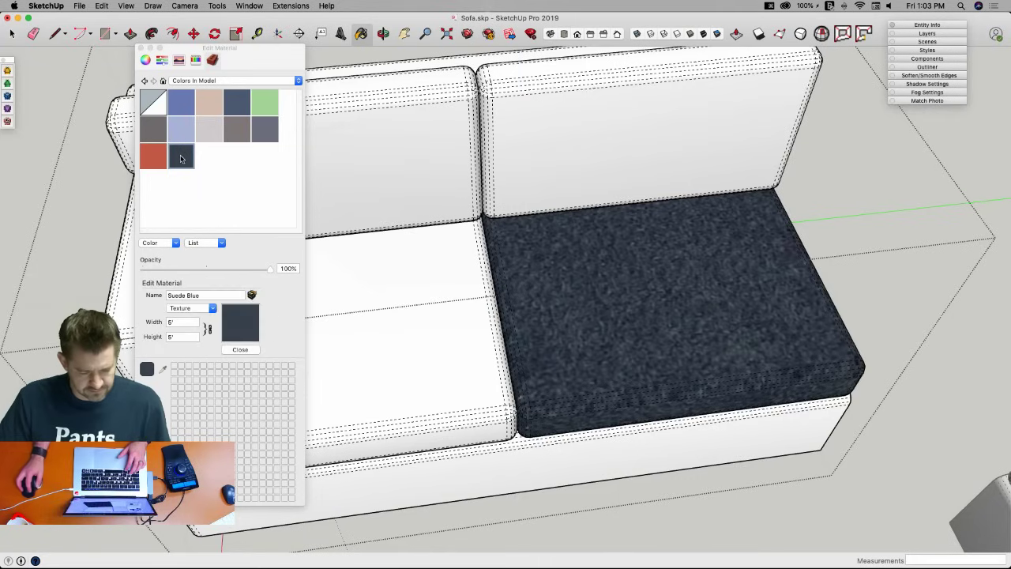
click(182, 322)
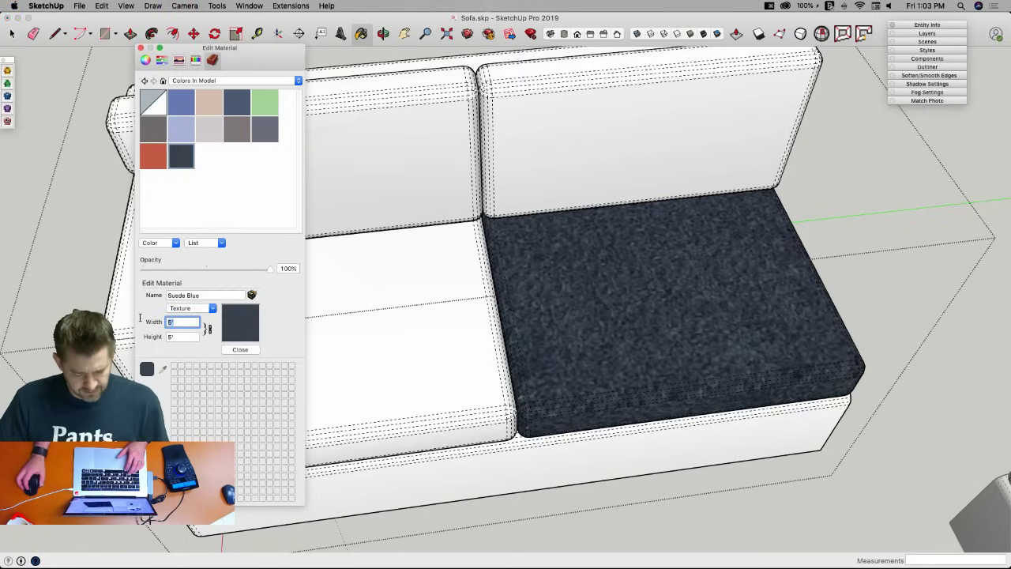
text(25)
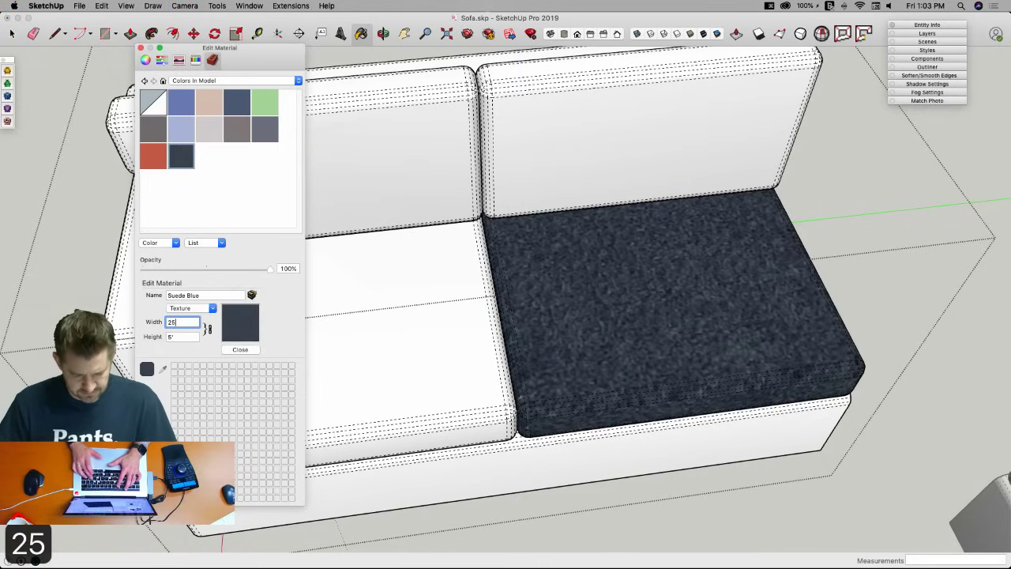
key(BackSpace)
key(BackSpace)
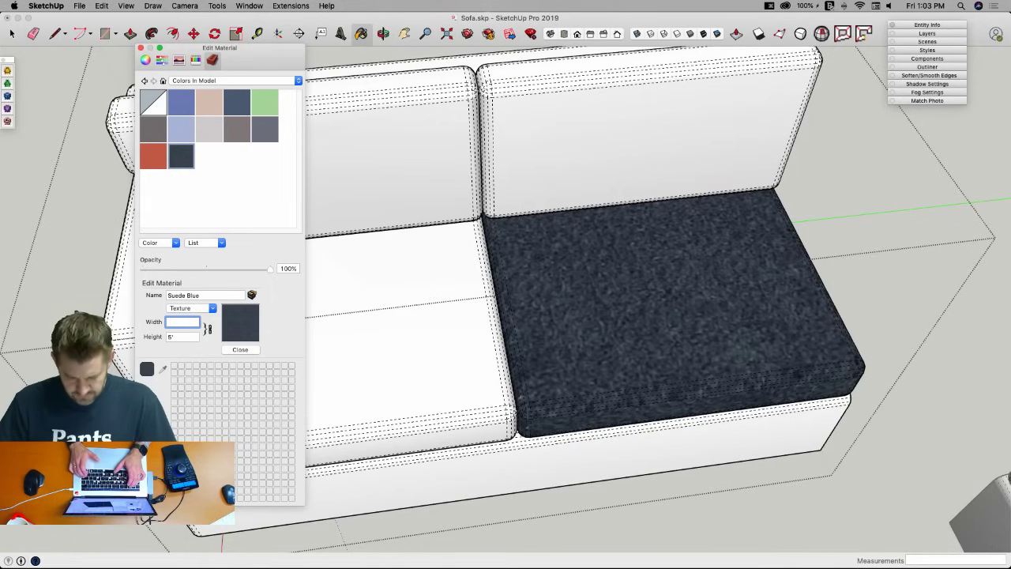
text(1)
key(Return)
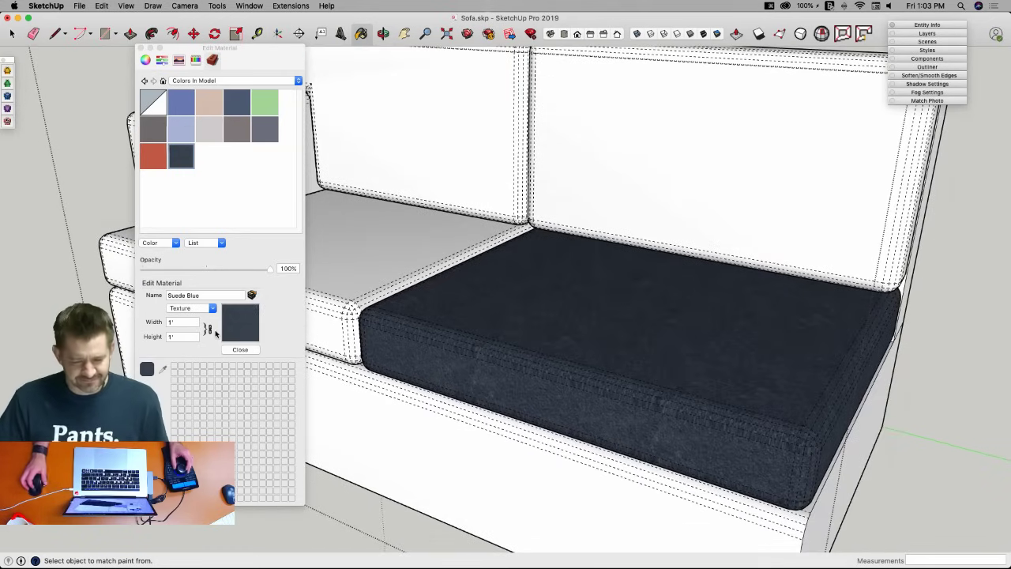
click(240, 349)
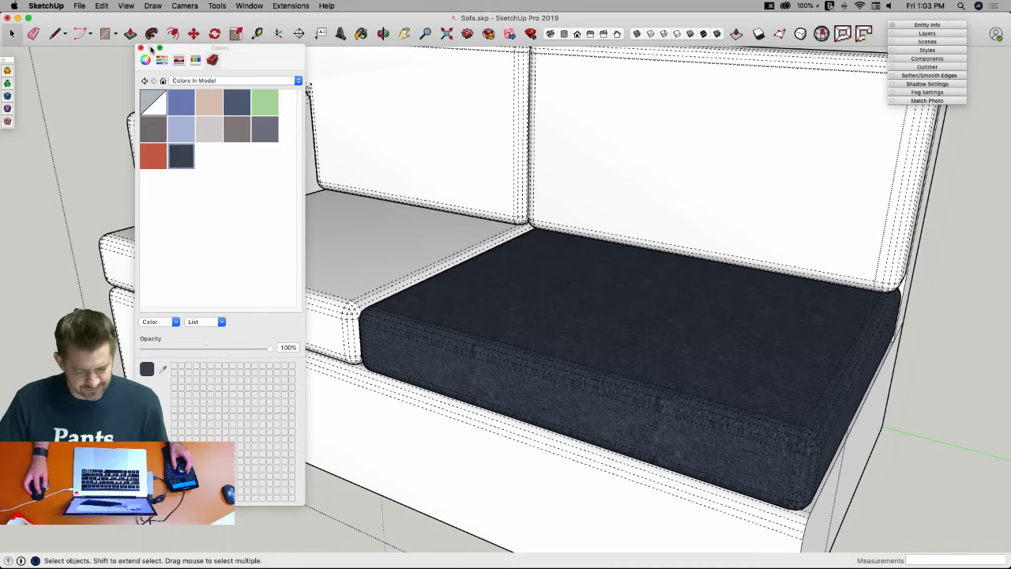
drag(260, 62, 199, 63)
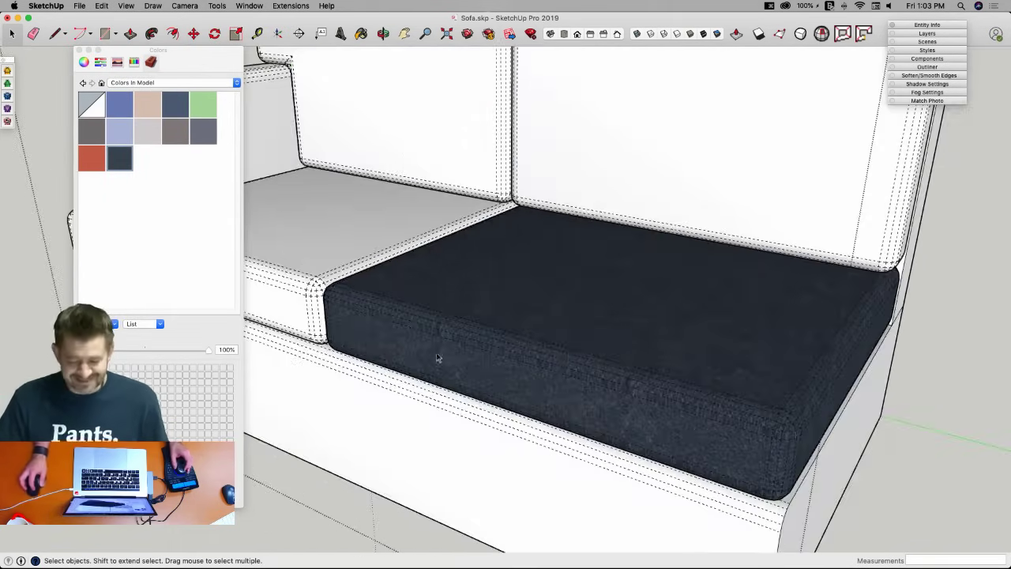
click(438, 357)
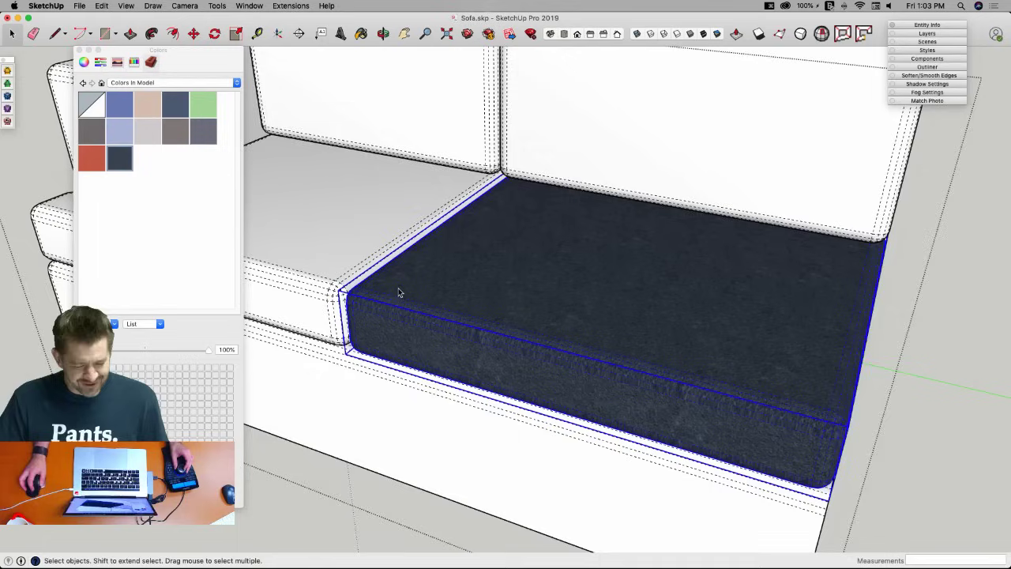
double_click(127, 156)
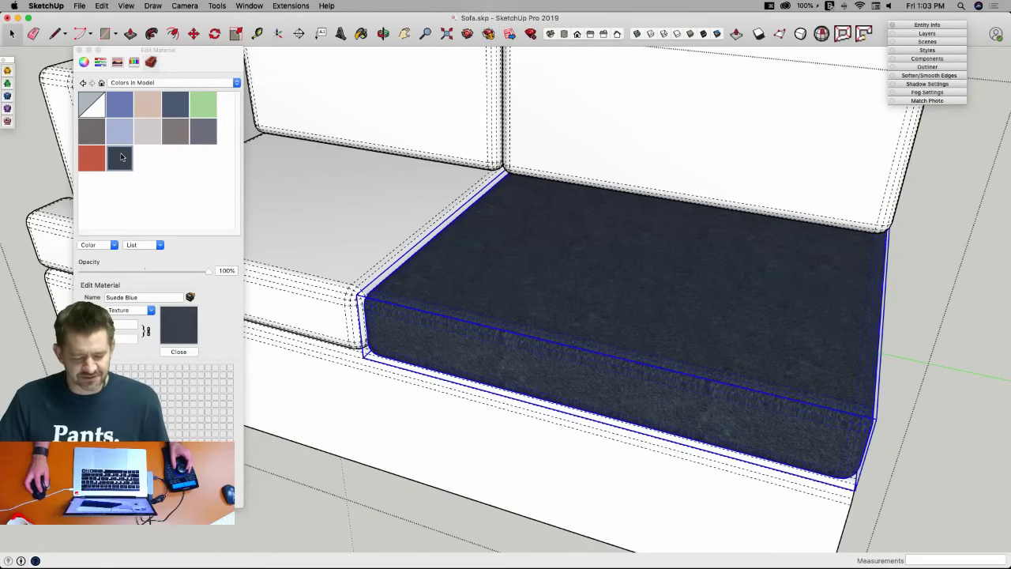
click(119, 323)
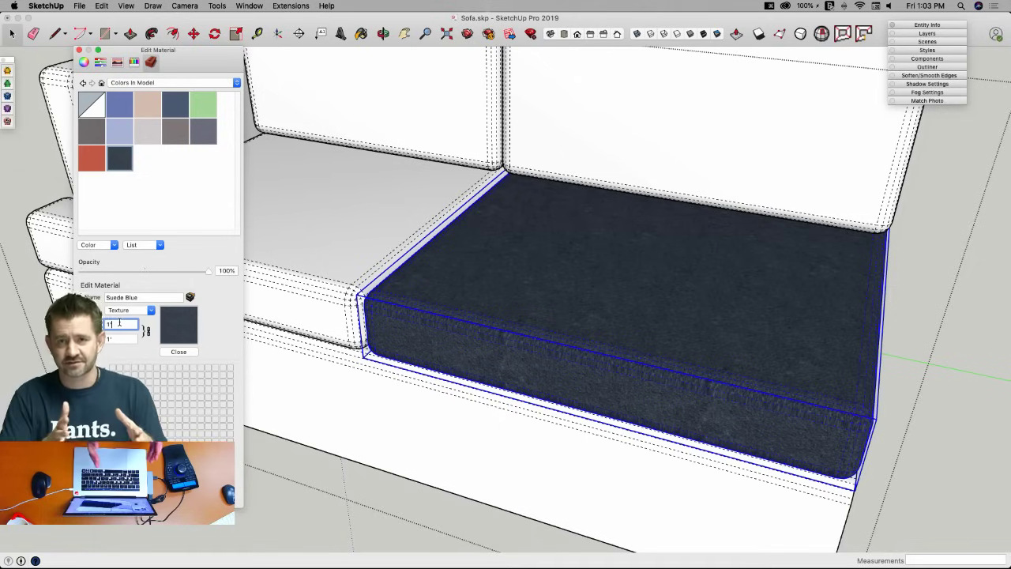
click(405, 488)
click(521, 298)
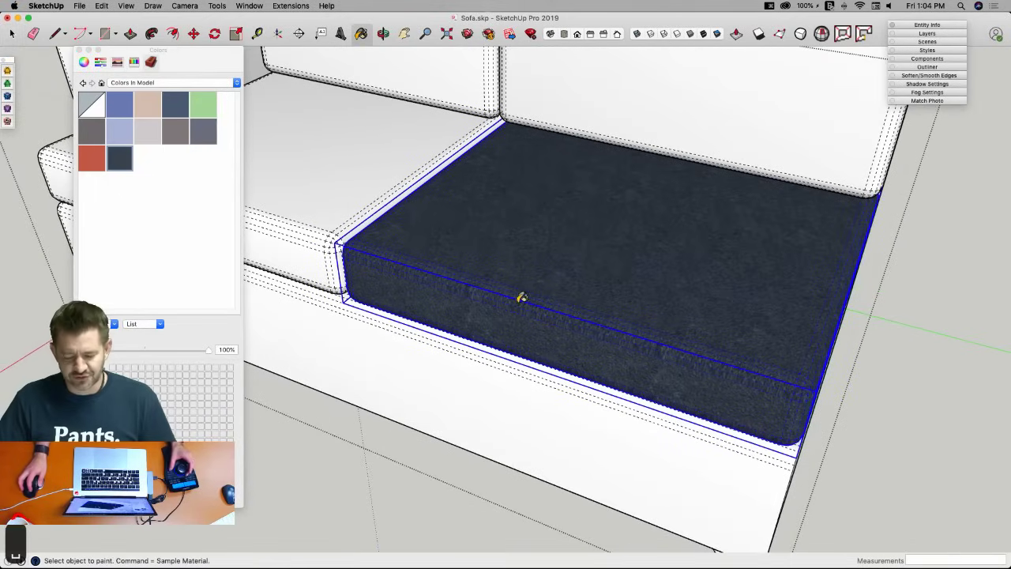
key(space)
click(384, 427)
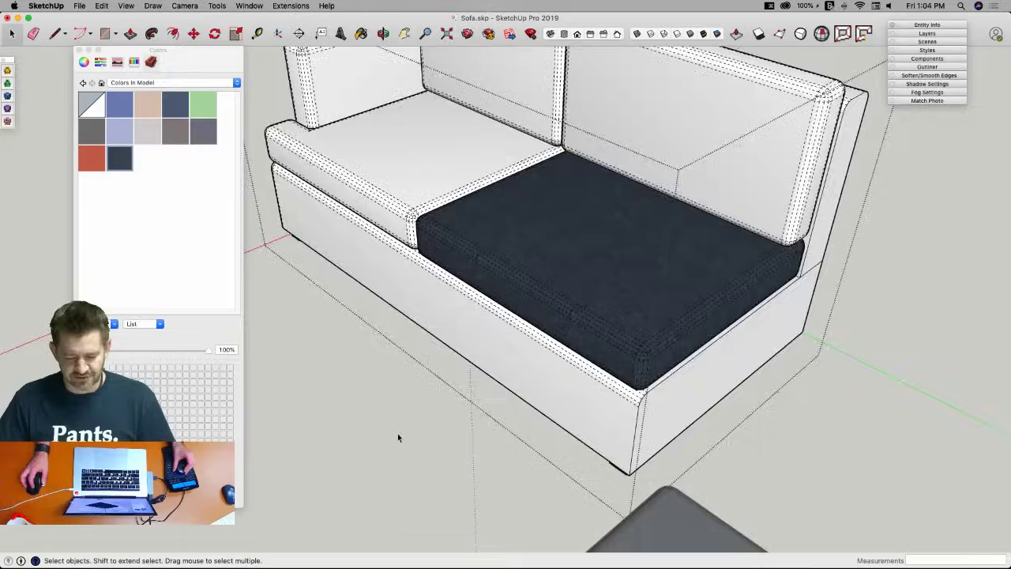
Turn off hidden geometry and close the sofa section's group.
key(alt+h)
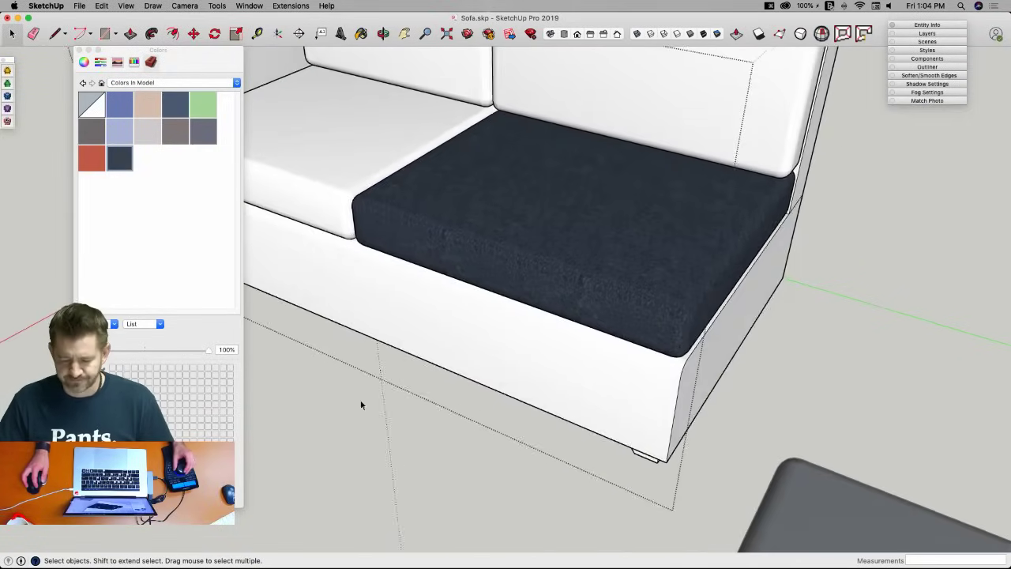
click(428, 418)
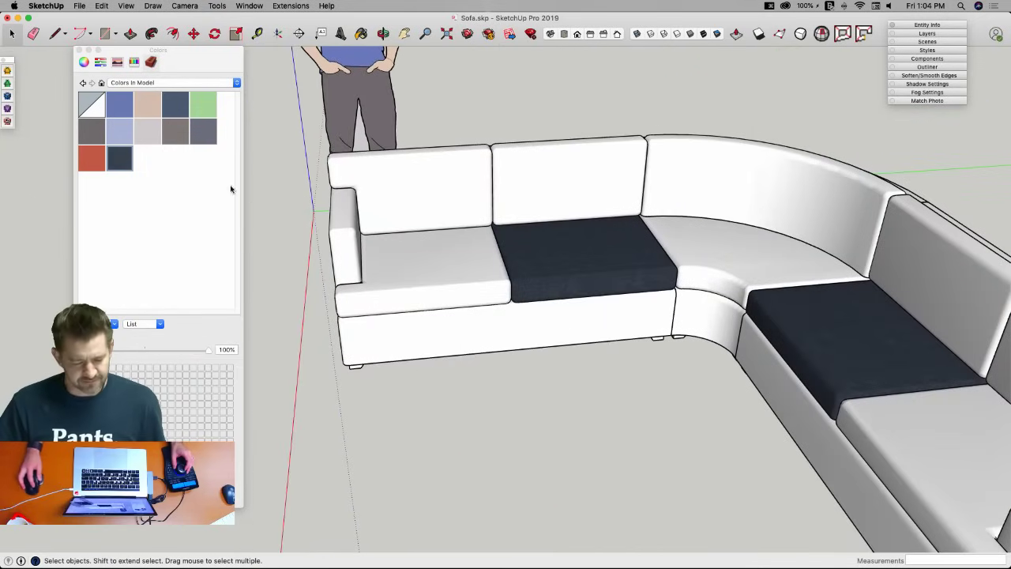
Remove the Suede Blue material from the model, replacing its use with the default material.
right_click(118, 164)
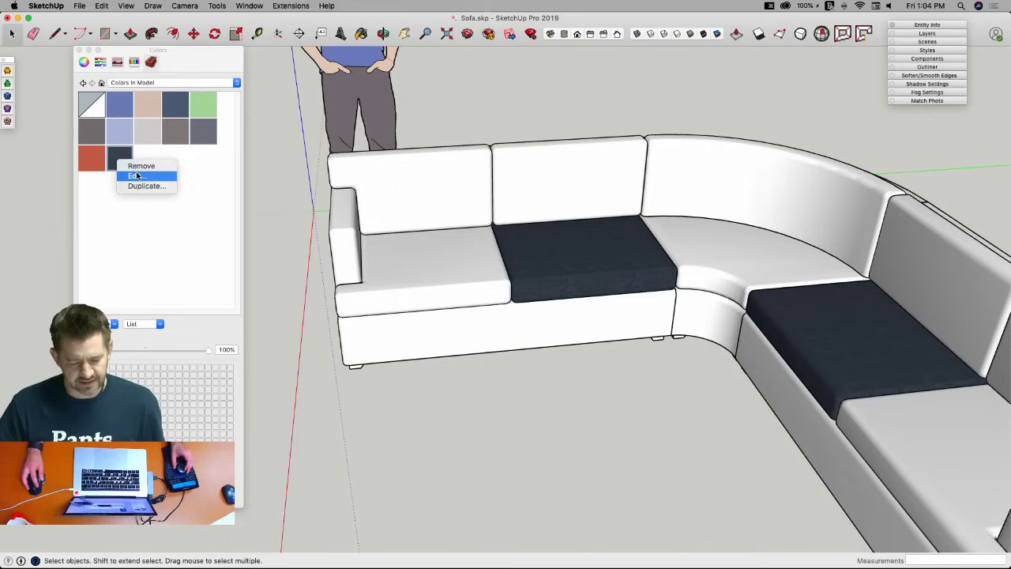
click(140, 166)
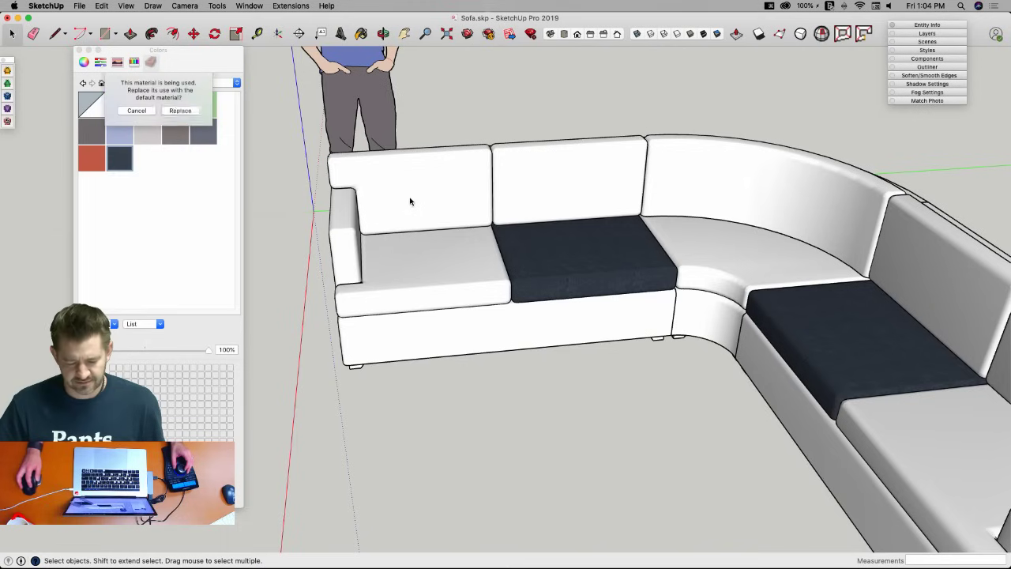
click(172, 113)
scroll(570, 450, down, 5)
middle_drag(579, 406, 851, 288)
middle_drag(930, 278, 409, 202)
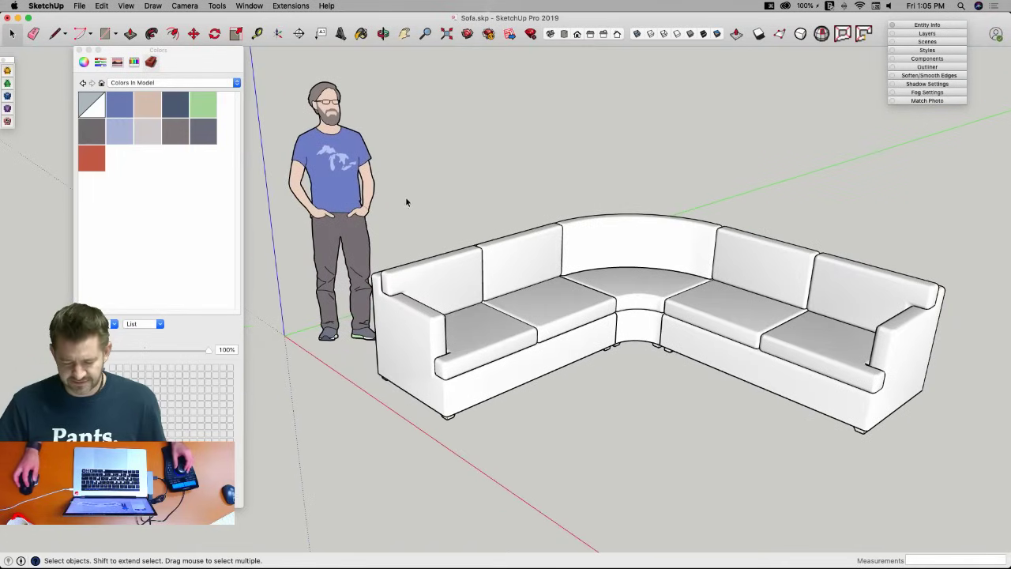
Erase the standing scale figure beside the sofa, close the materials window and save the model.
key(e)
click(344, 178)
click(80, 50)
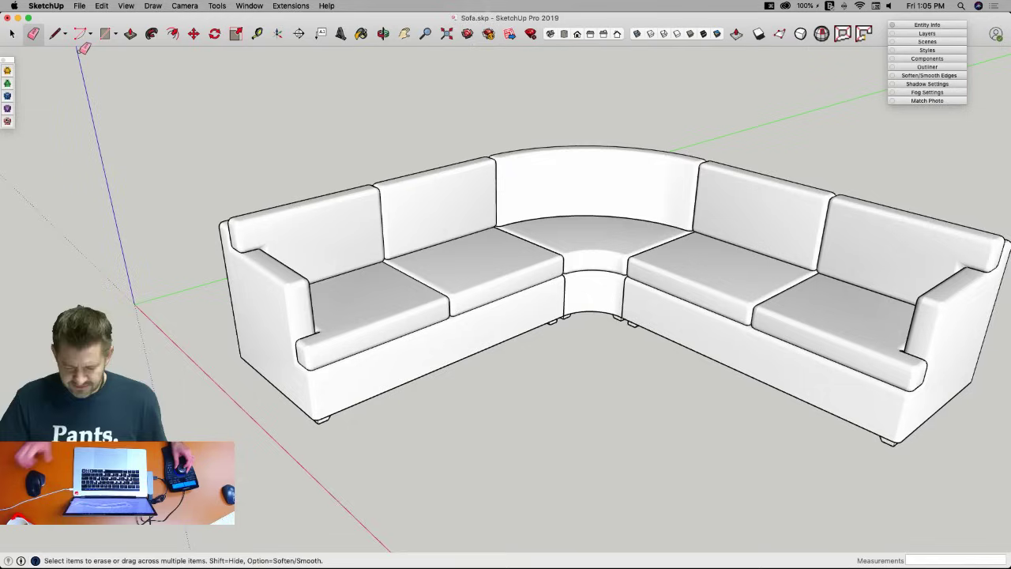
key(super+s)
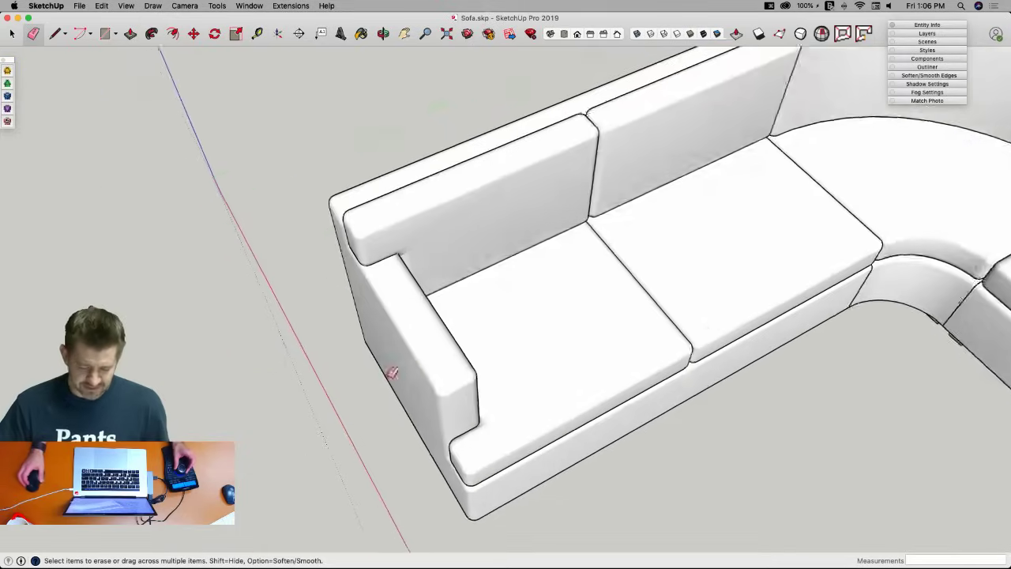
Open the sofa section's group for editing at its armrest and show hidden geometry.
key(space)
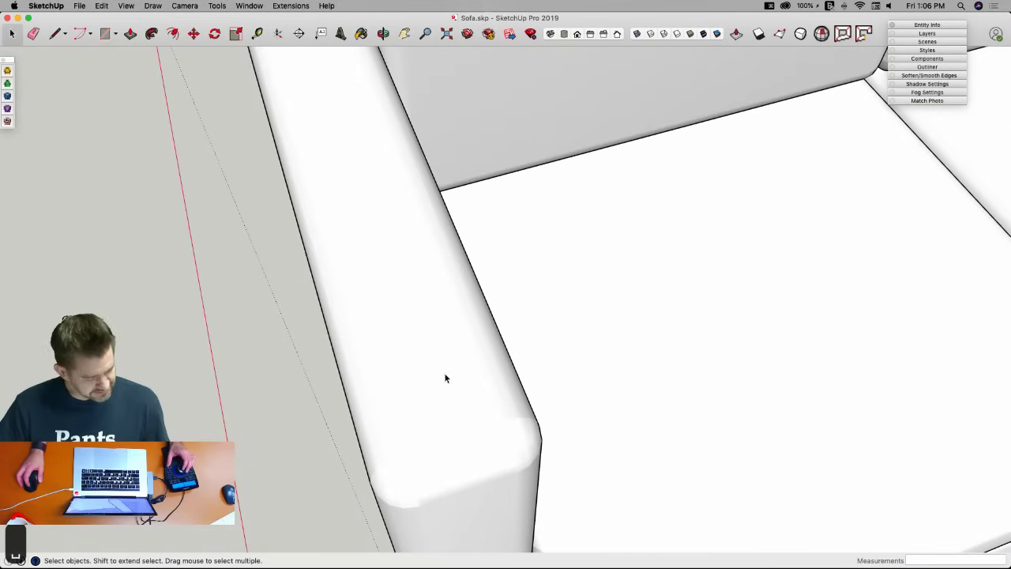
triple_click(440, 366)
key(super+t)
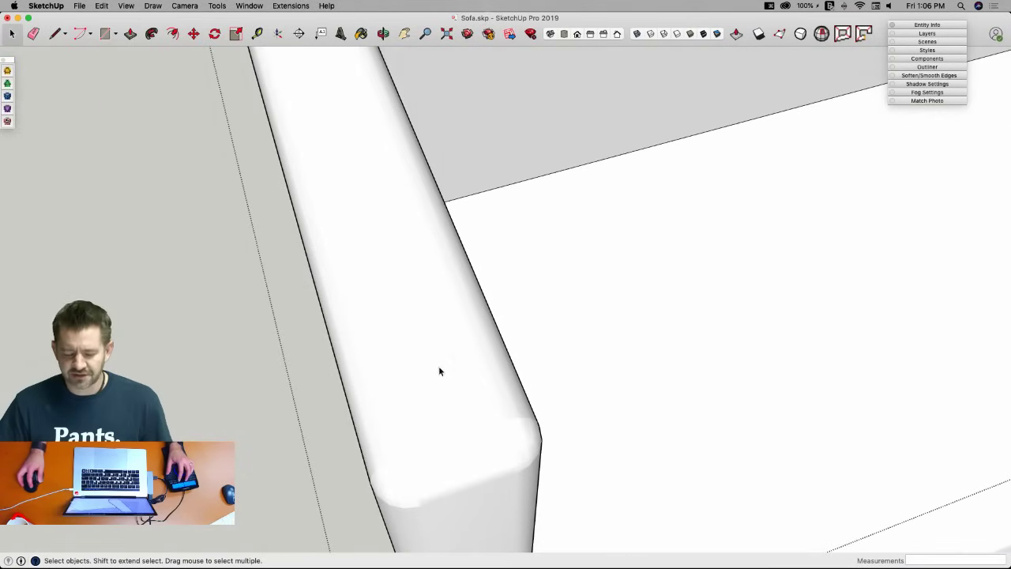
triple_click(443, 373)
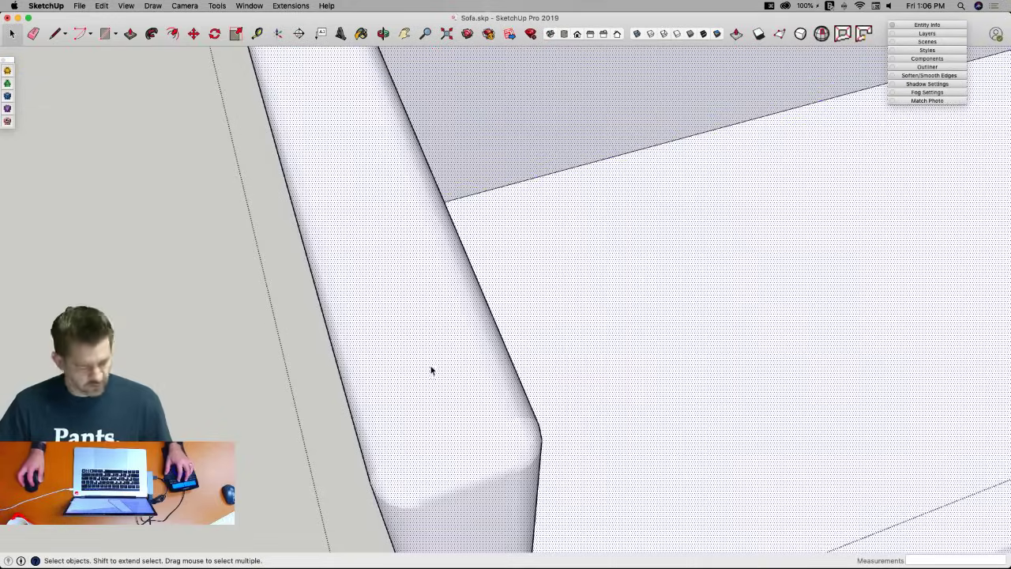
key(super+t)
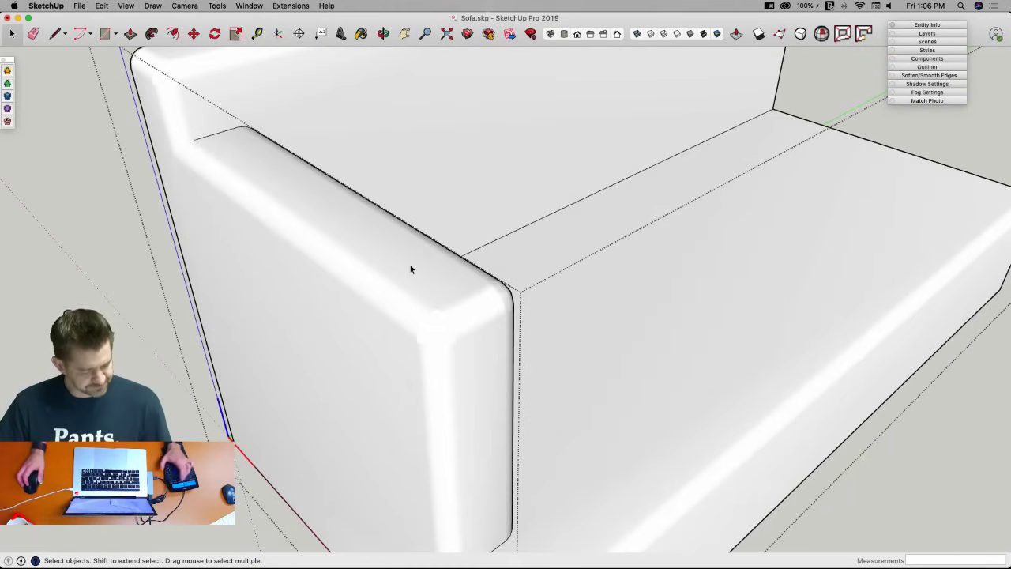
key(alt+h)
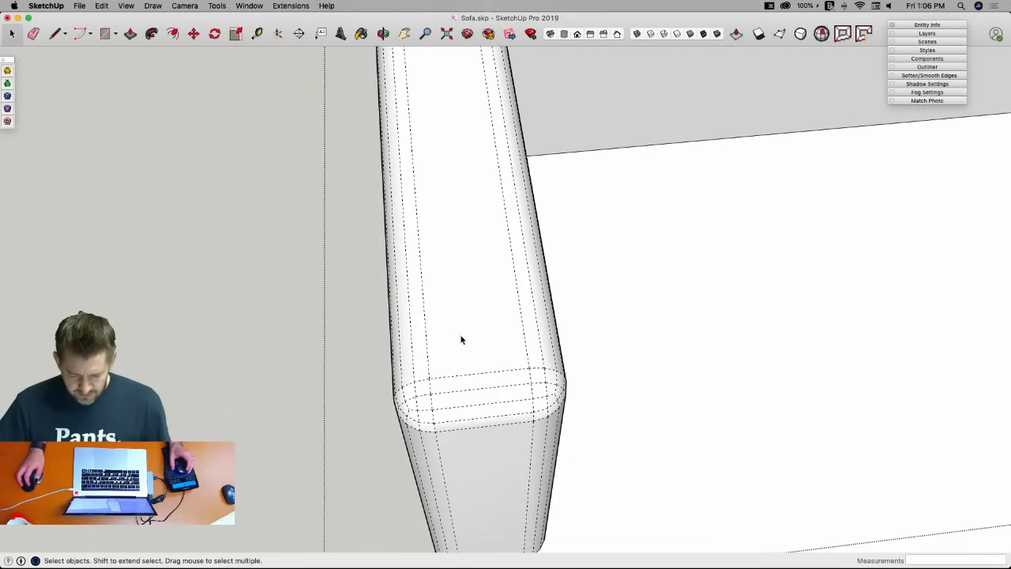
Draw a circle with a radius of about 1" on top of the armrest near its front end.
key(l)
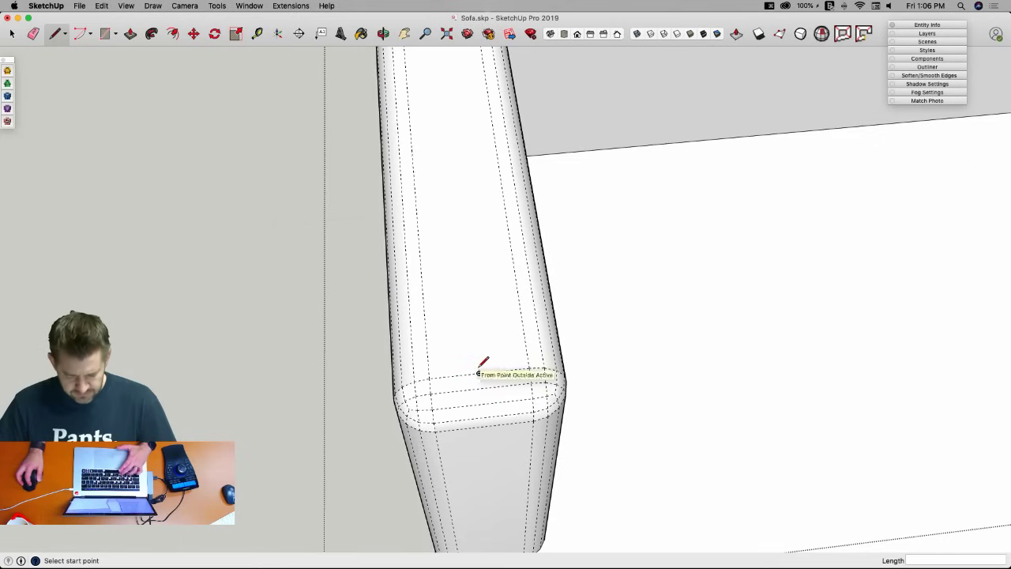
key(c)
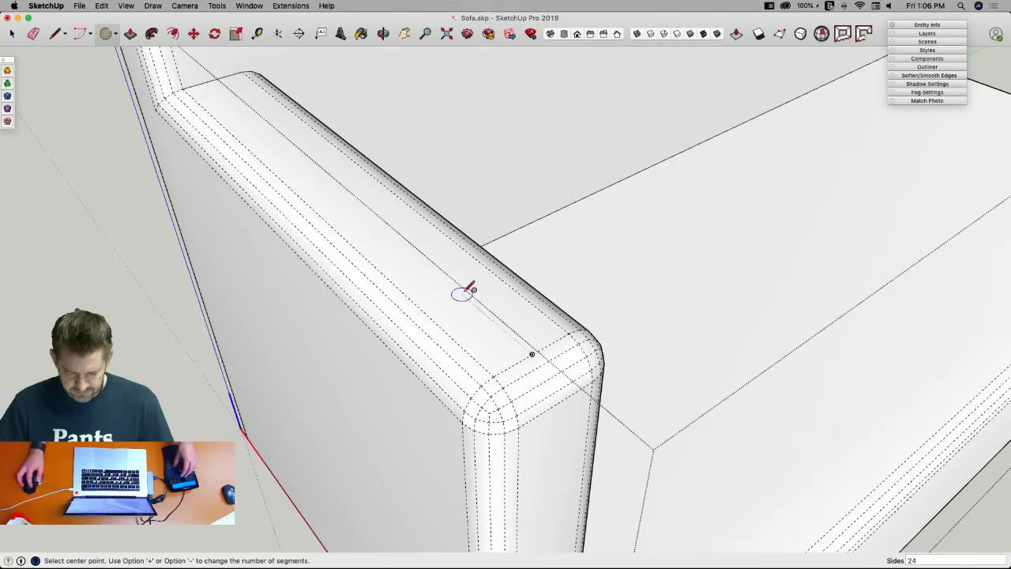
click(485, 315)
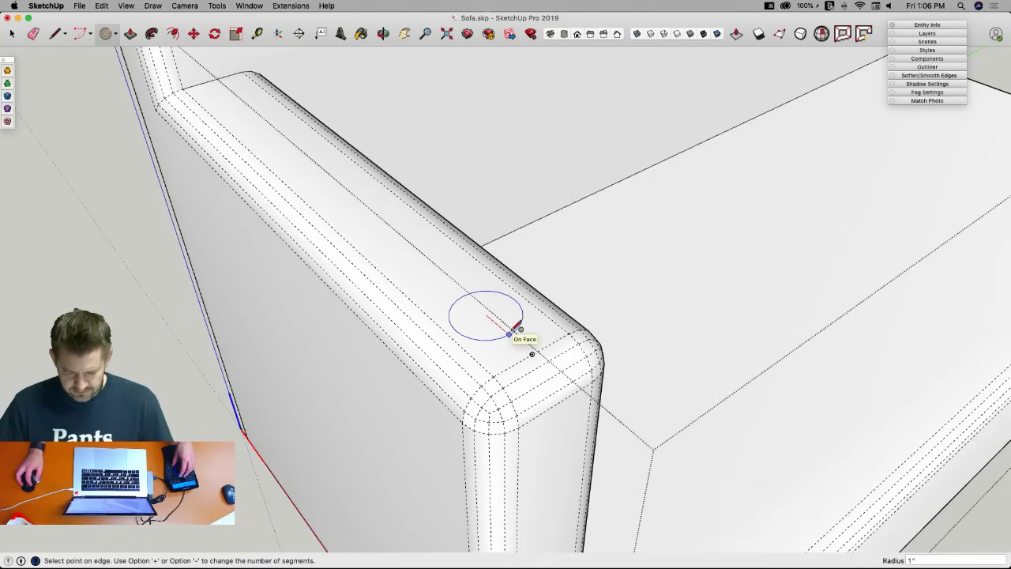
click(506, 330)
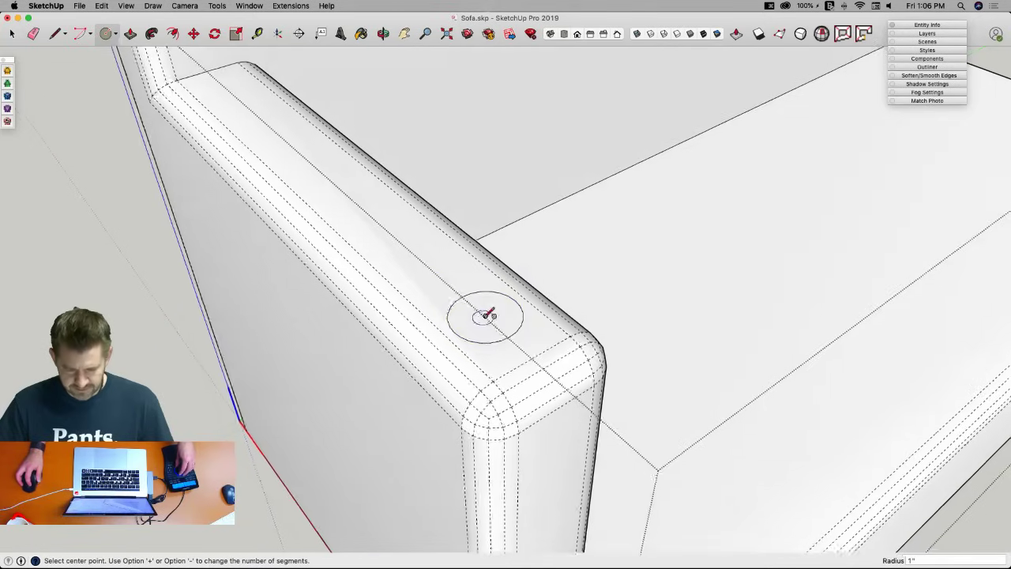
Push the circle down into the armrest to form a cup holder recess and turn off hidden geometry.
key(p)
middle_drag(477, 303, 479, 319)
drag(479, 318, 478, 343)
key(space)
middle_drag(478, 343, 465, 242)
scroll(474, 320, up, 3)
key(alt+h)
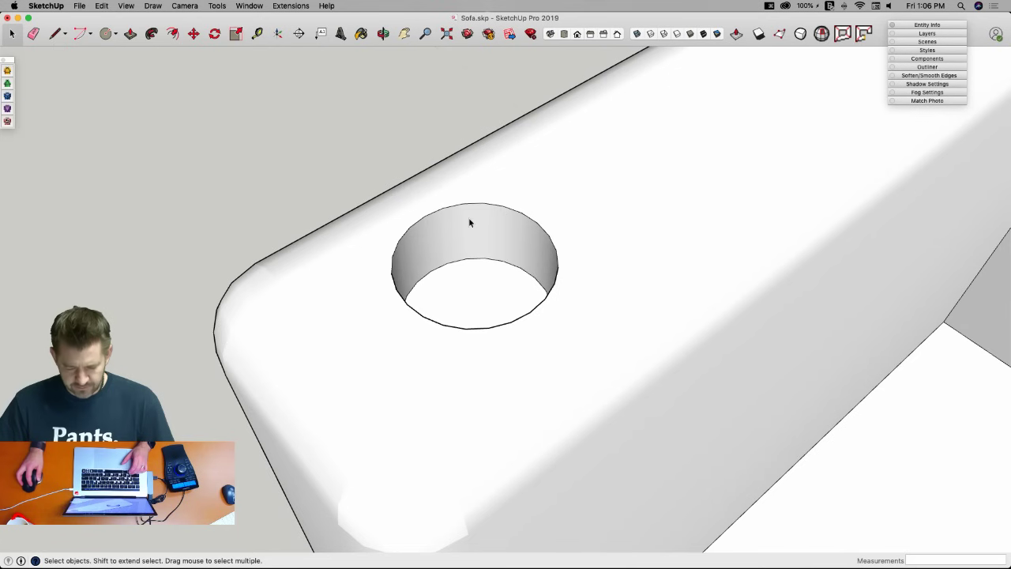
Select only the upper rim edge of the cup holder recess and save the model.
triple_click(467, 242)
double_click(467, 242)
shift+click(472, 274)
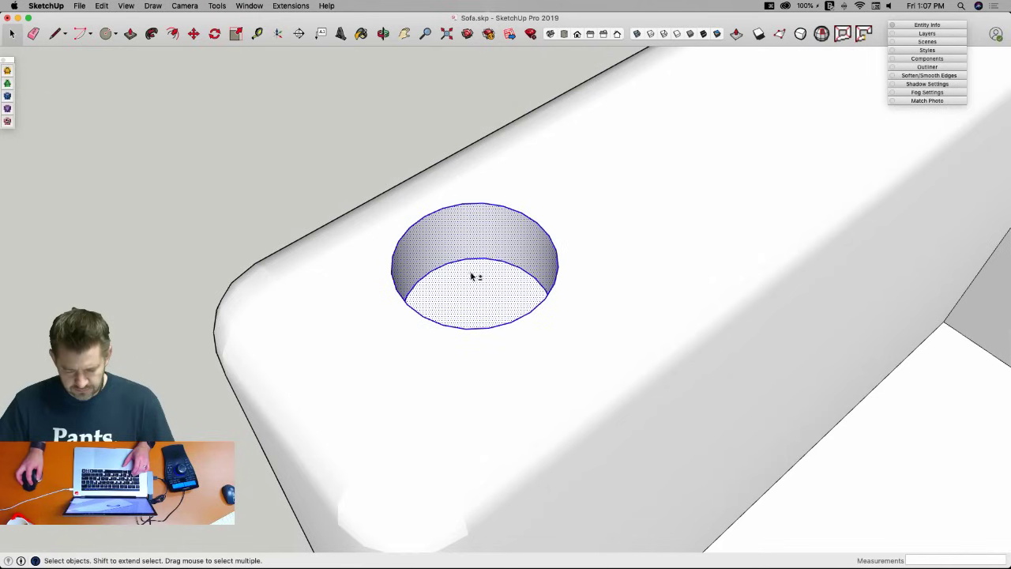
shift+click(471, 274)
shift+click(469, 261)
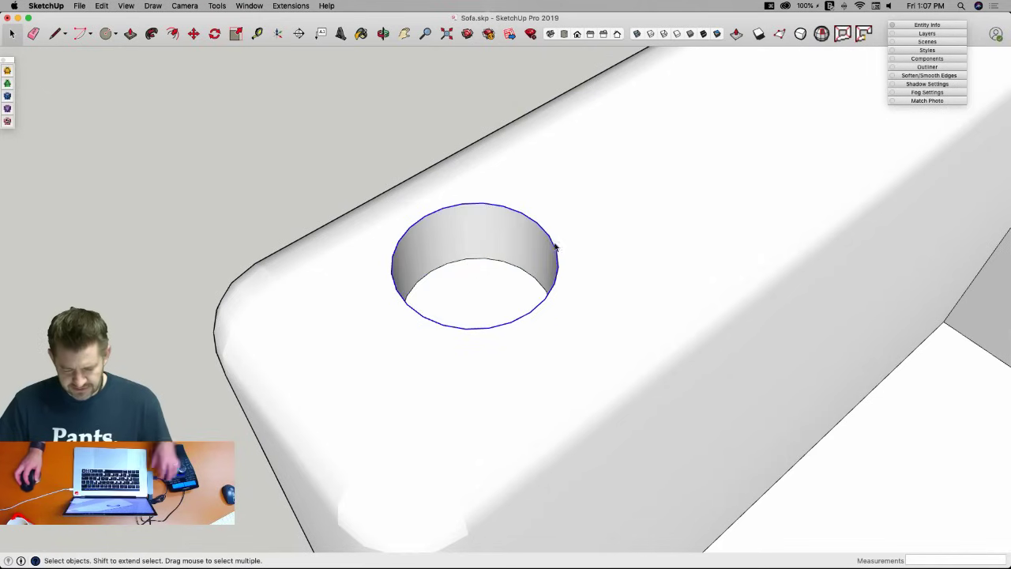
mouse_move(467, 210)
middle_down()
mouse_move(515, 280)
mouse_move(477, 225)
middle_up()
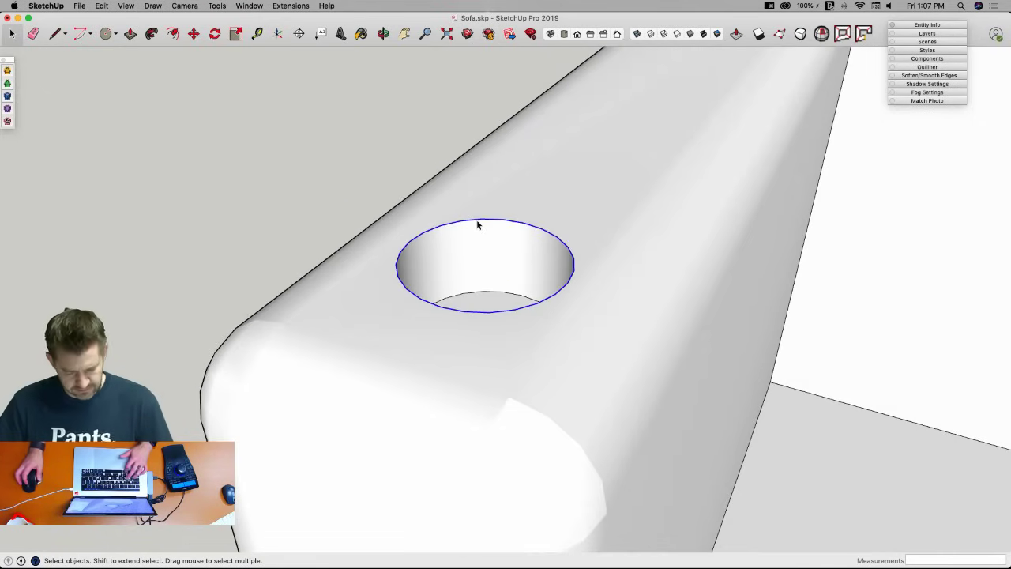
key(super+s)
Round the recess's upper rim in FredoCorner with an offset of .25", generate the geometry and exit the tool.
click(7, 72)
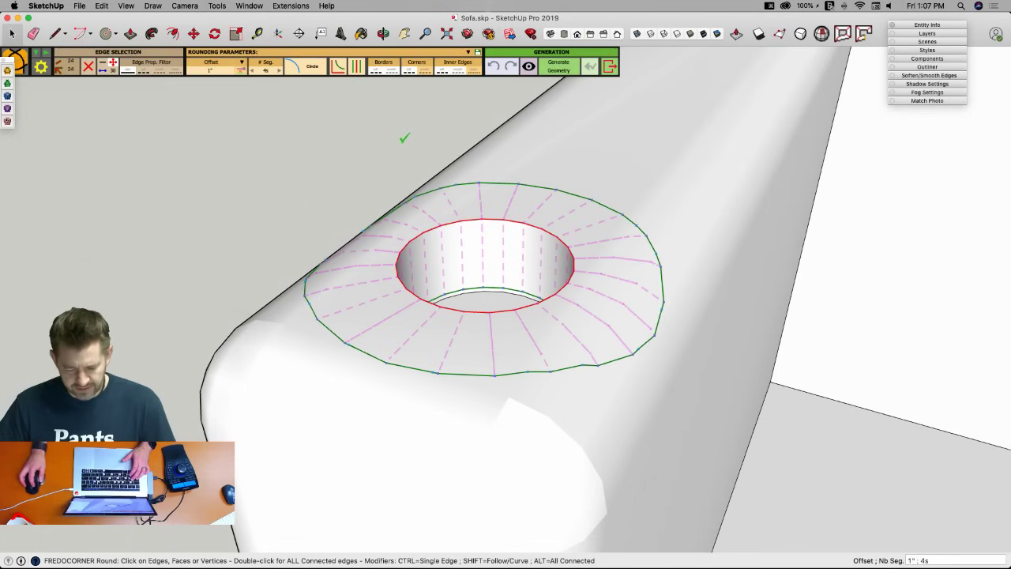
click(221, 72)
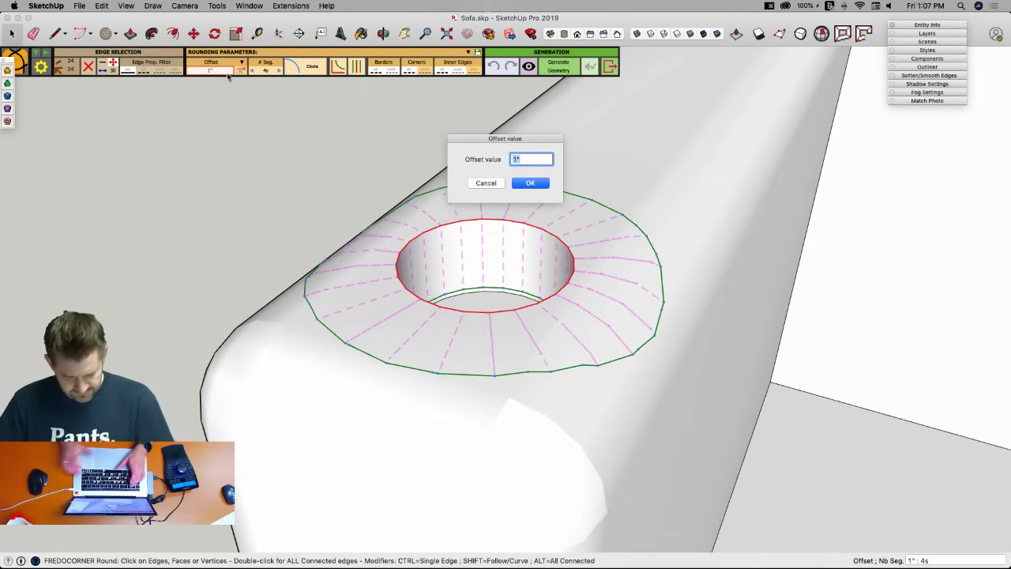
text(.25)
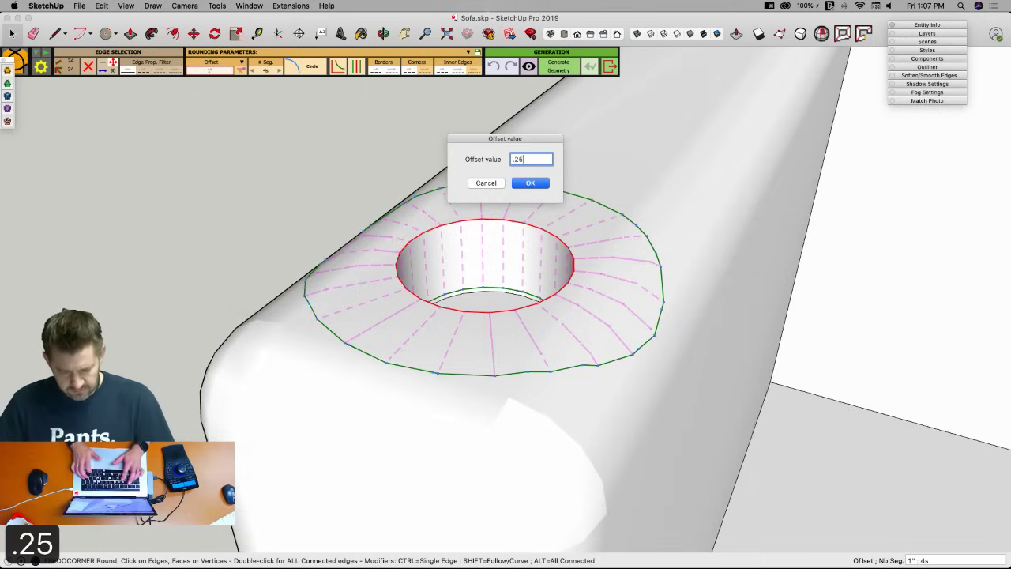
key(Return)
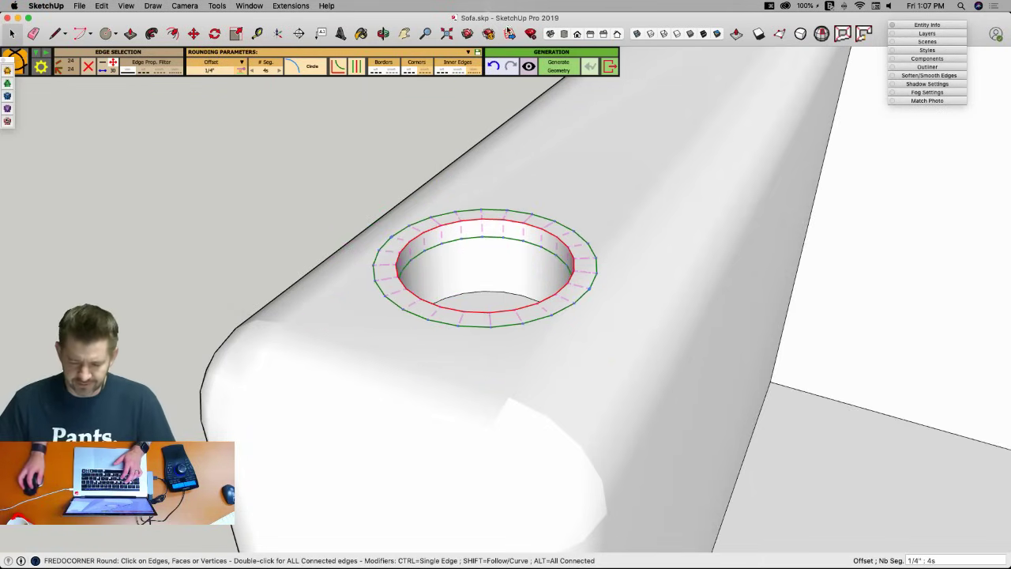
click(453, 101)
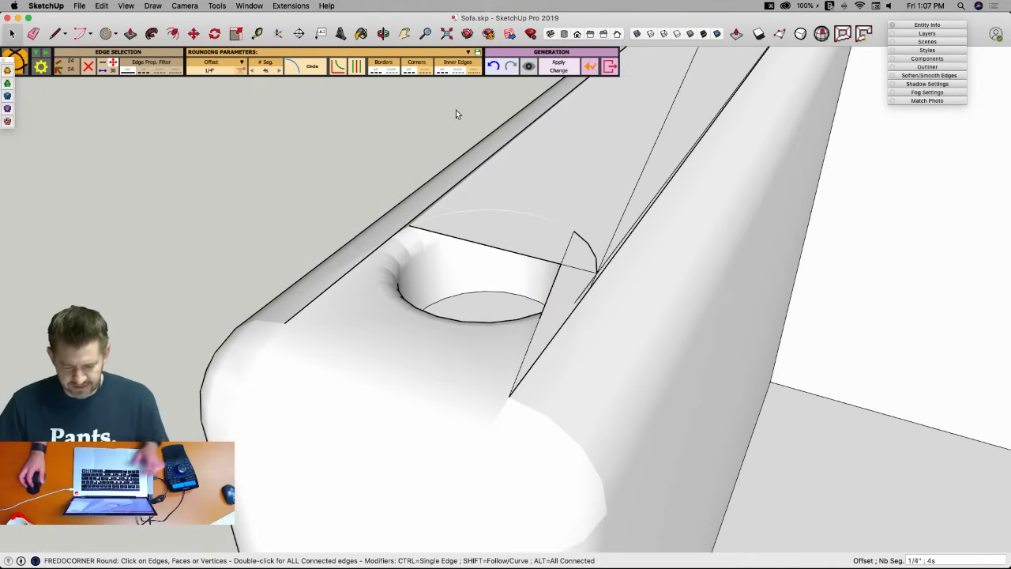
middle_drag(465, 113, 557, 192)
middle_drag(526, 242, 452, 203)
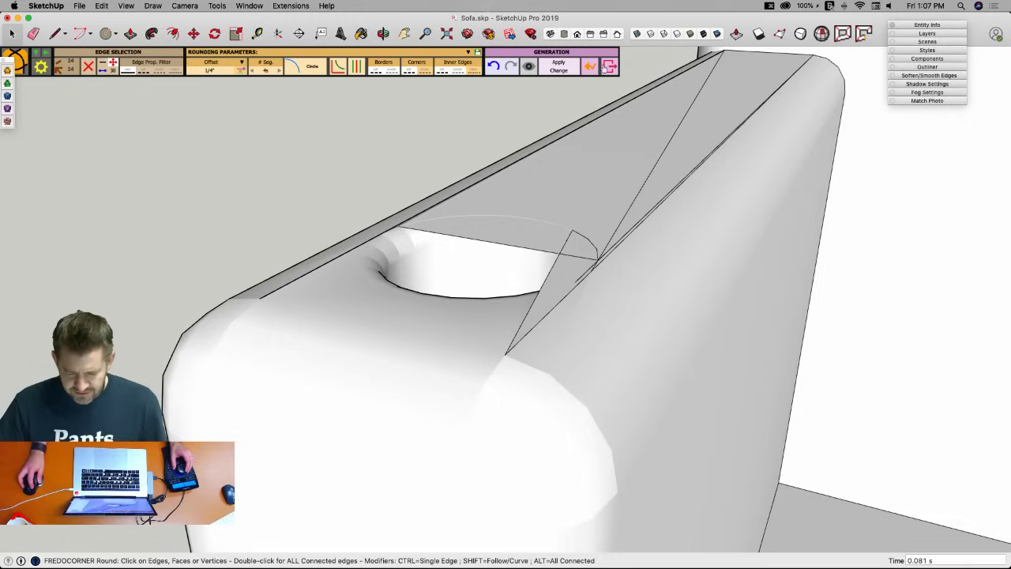
click(609, 66)
Erase the stray edges and the leftover faces that cut across the rounded cup holder opening.
key(e)
click(489, 240)
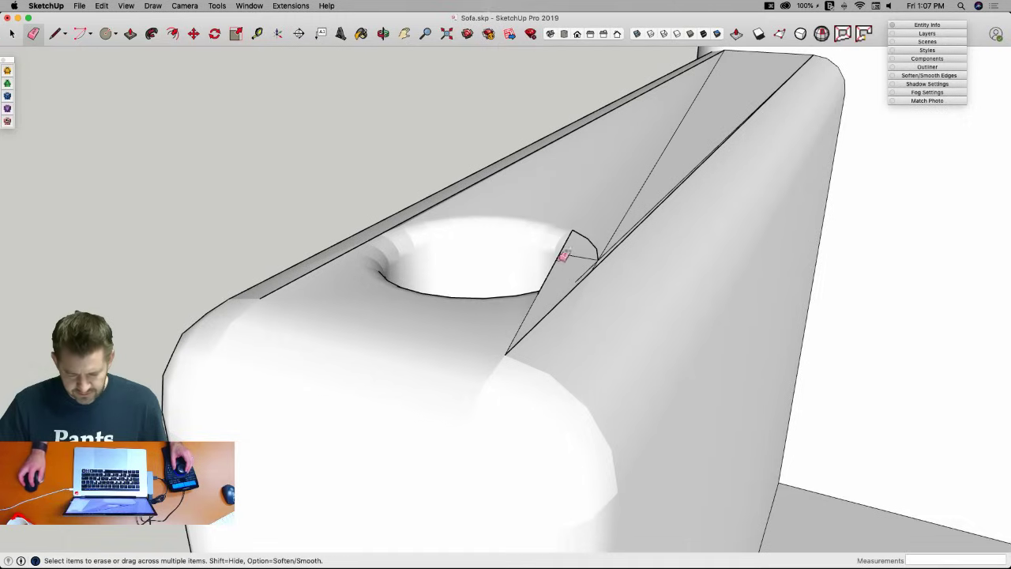
drag(556, 269, 573, 264)
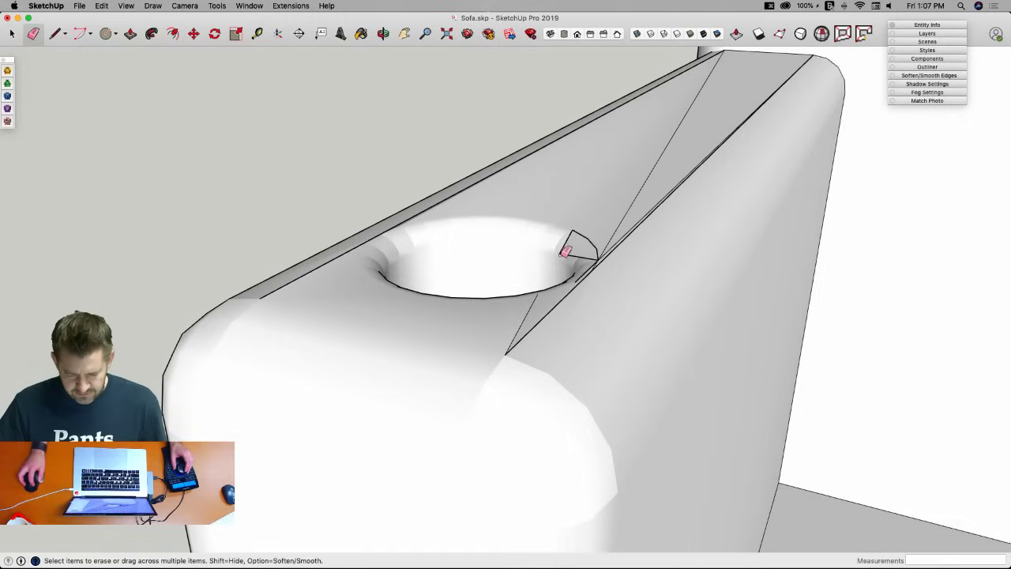
click(565, 250)
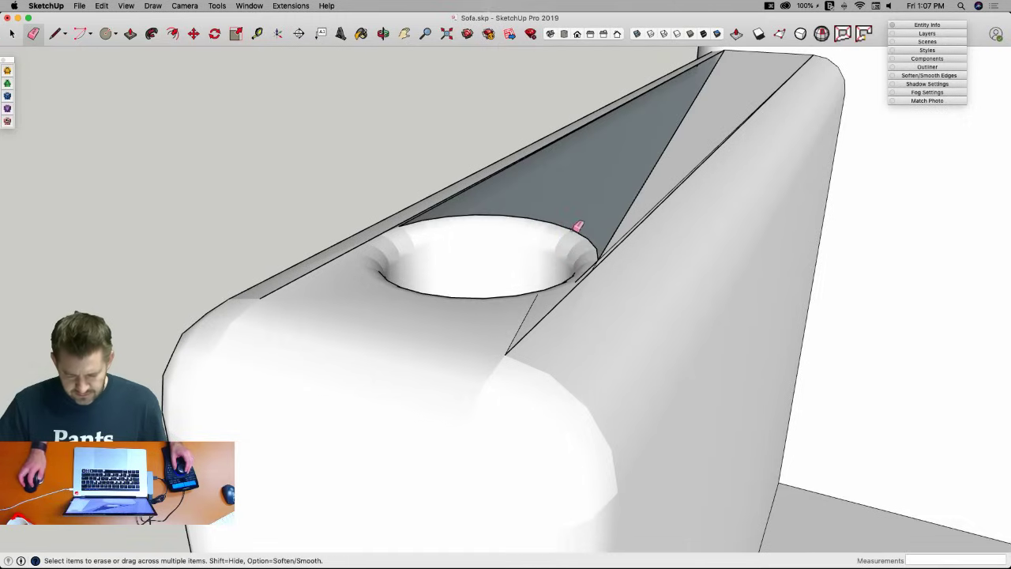
Draw a line between the rounded rim and the armrest's far corner to refill the top, and erase a stray edge beside the rim.
key(l)
click(724, 51)
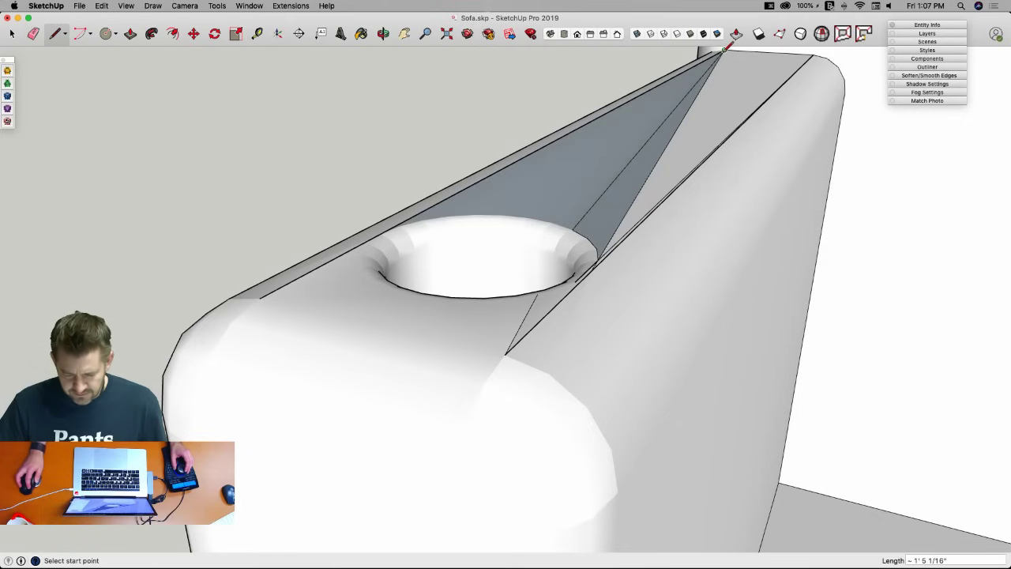
key(e)
middle_drag(611, 194, 619, 261)
scroll(624, 256, up, 5)
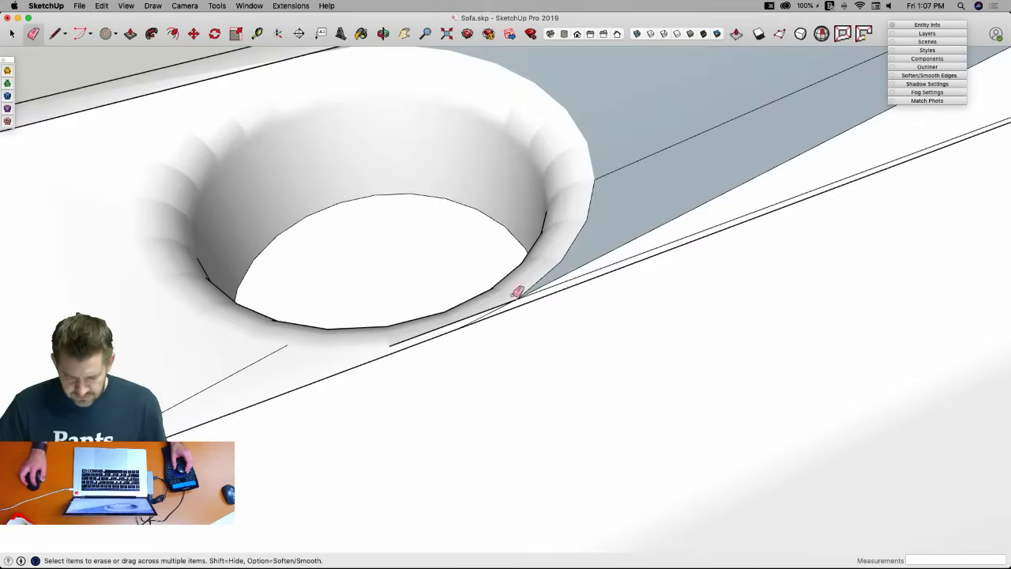
click(473, 312)
middle_drag(488, 304, 512, 283)
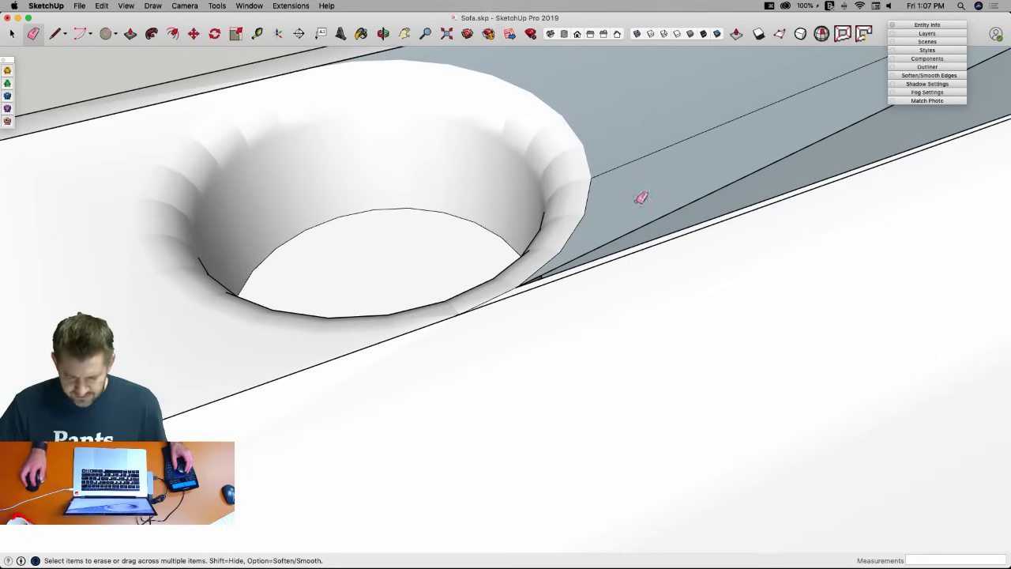
Draw a line from the rim to the armrest's far inner corner and erase the diagonal edges across the top face.
key(l)
mouse_move(512, 288)
shift+middle_down()
mouse_move(565, 236)
mouse_move(705, 168)
mouse_move(735, 264)
shift+middle_up()
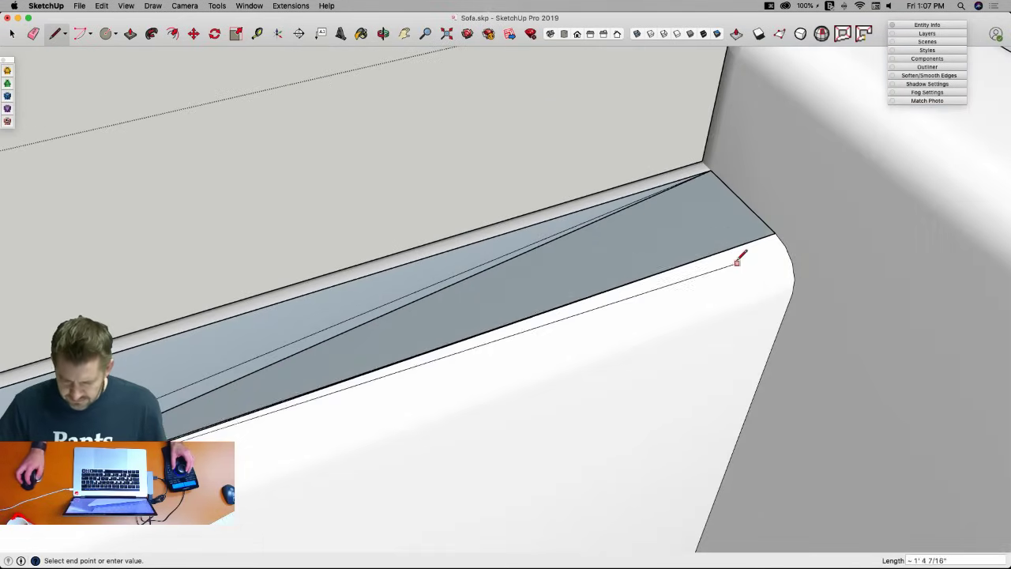
scroll(776, 230, up, 3)
click(774, 235)
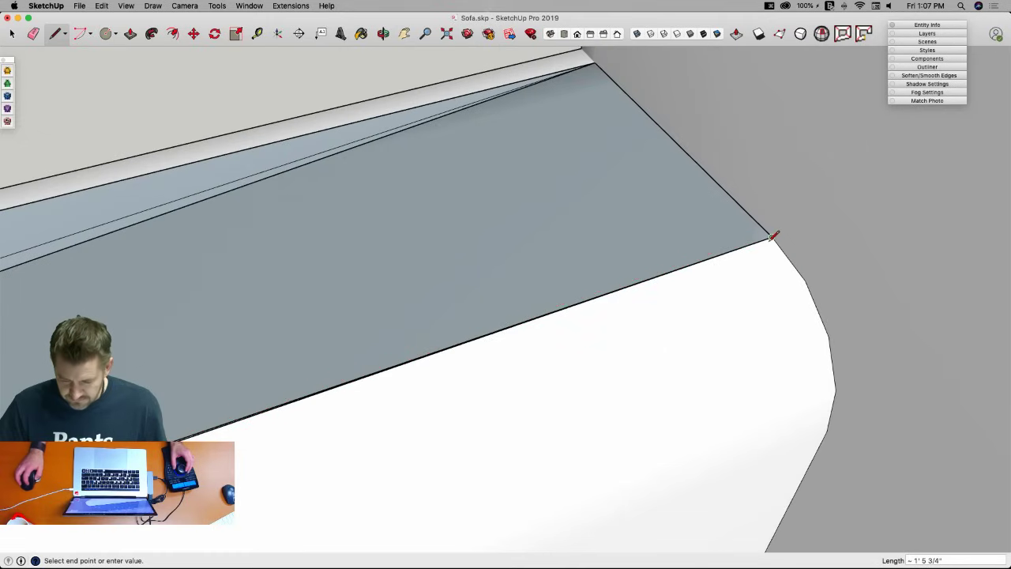
key(e)
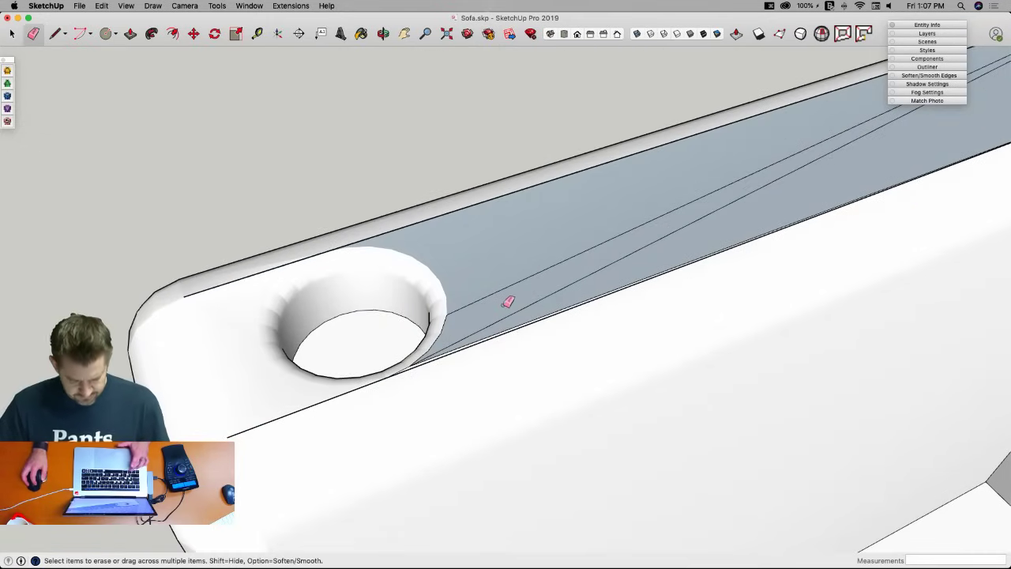
mouse_move(512, 301)
mouse_down()
mouse_move(511, 282)
mouse_move(505, 291)
mouse_up()
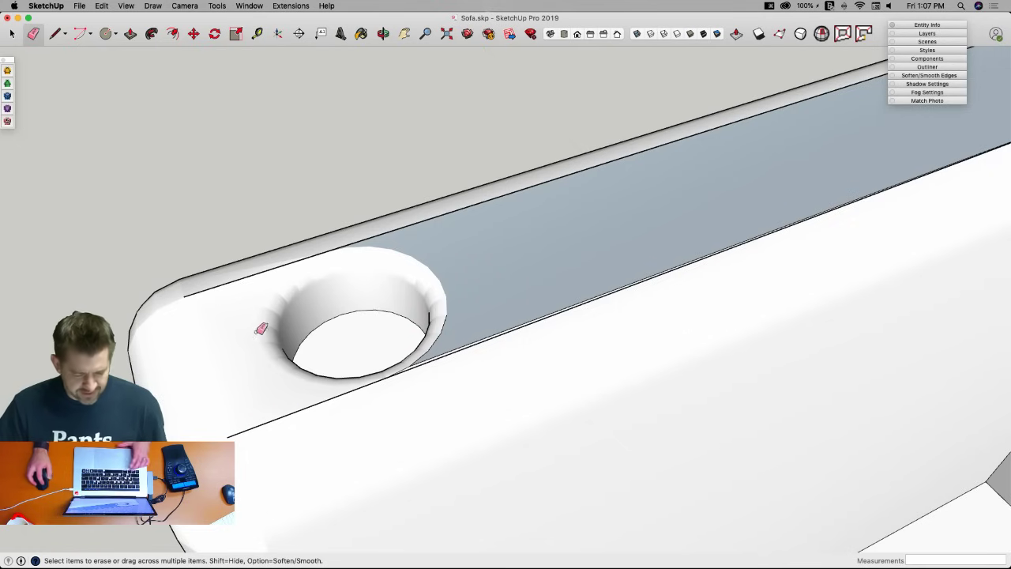
Delete the rounded strip along the armrest's outer side and the leftover piece beside the cup holder rim.
key(space)
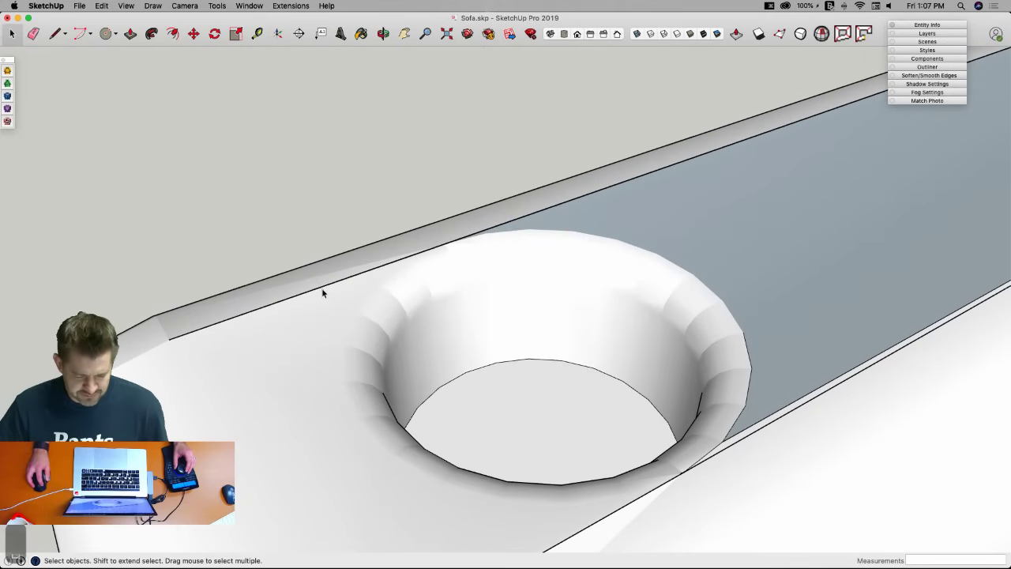
click(322, 289)
click(323, 288)
key(BackSpace)
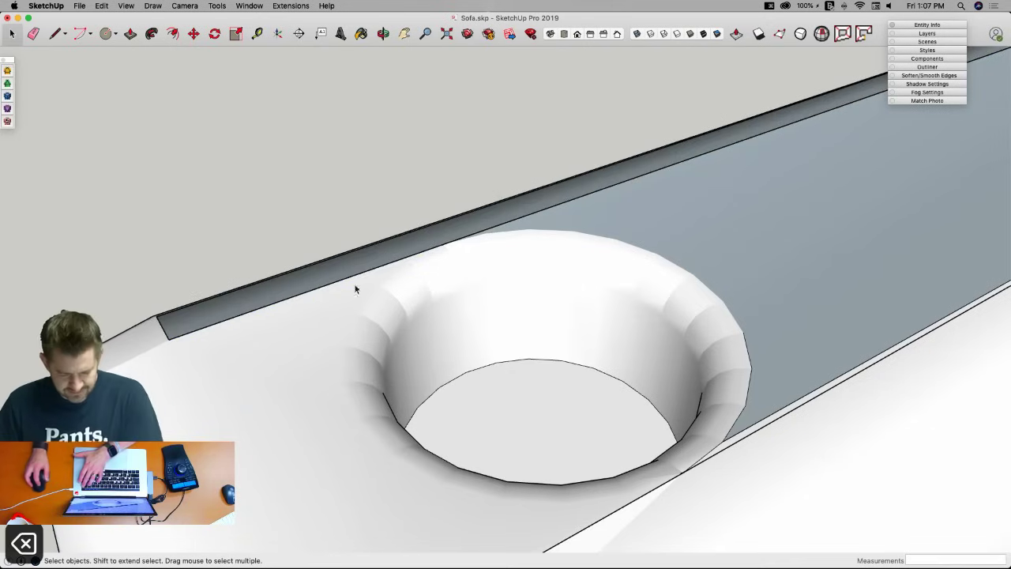
key(BackSpace)
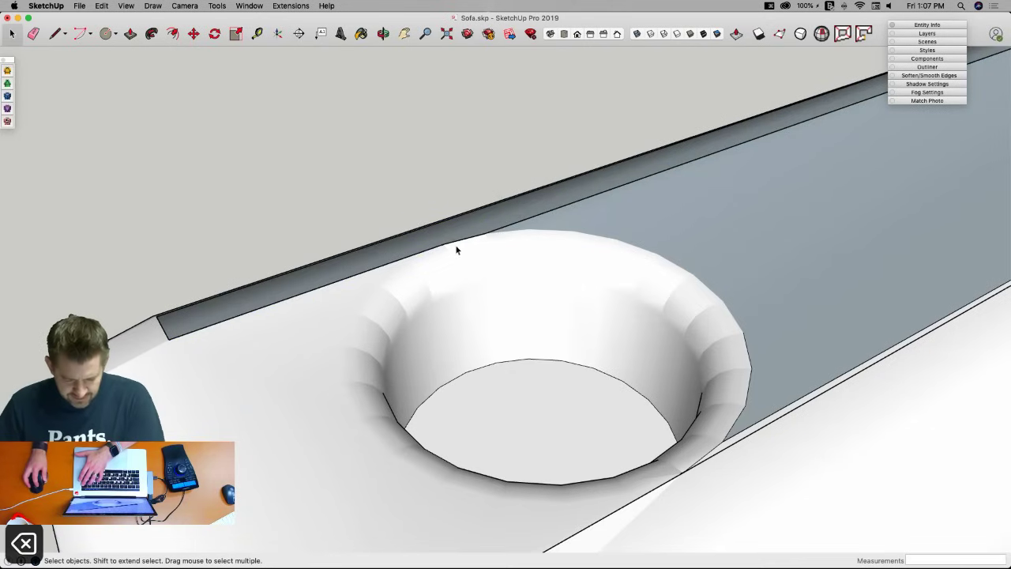
Draw a line from the rounded rim to the armrest's near outer corner to close the gap along the side.
key(l)
click(443, 244)
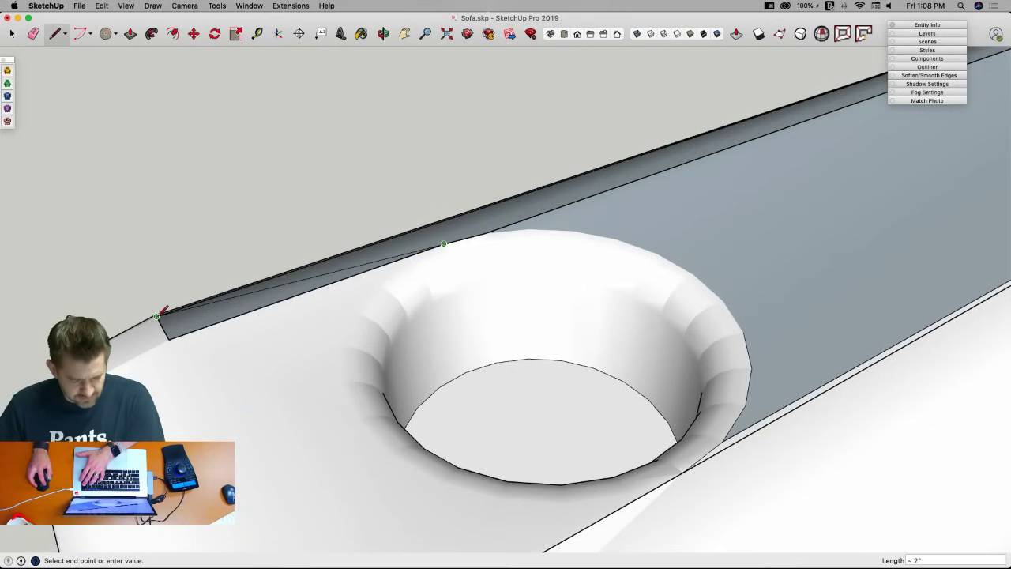
click(158, 316)
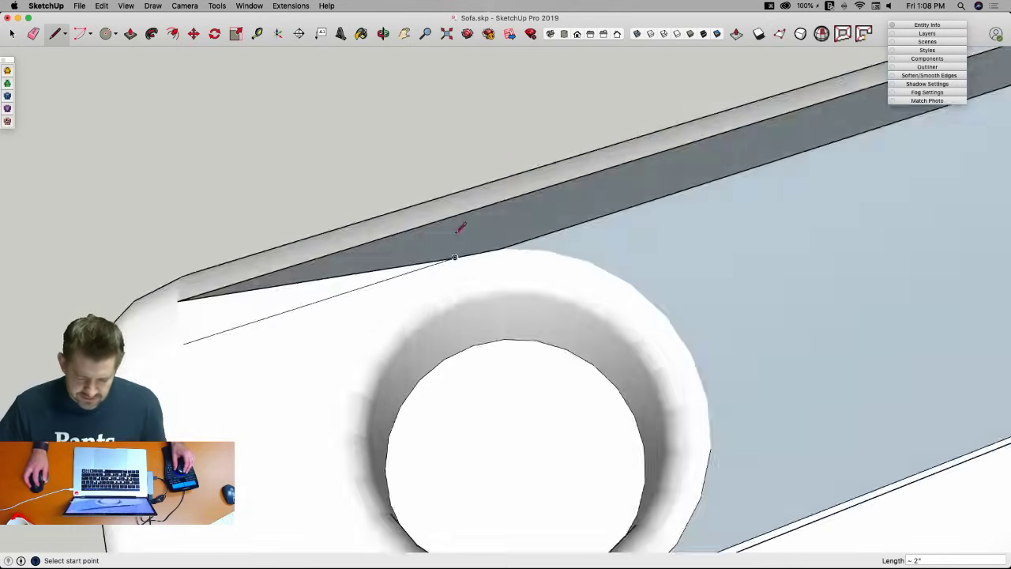
click(447, 265)
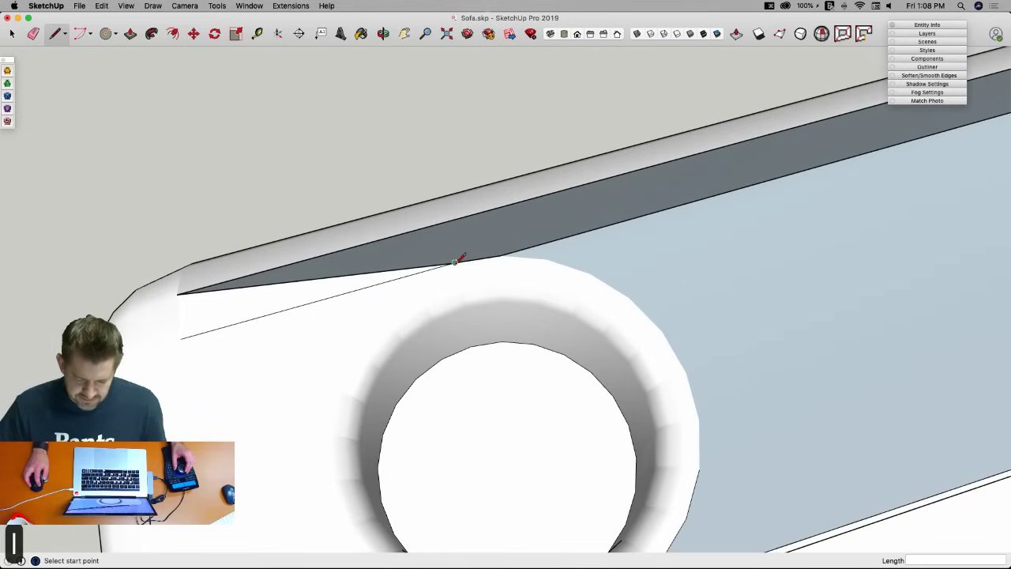
key(space)
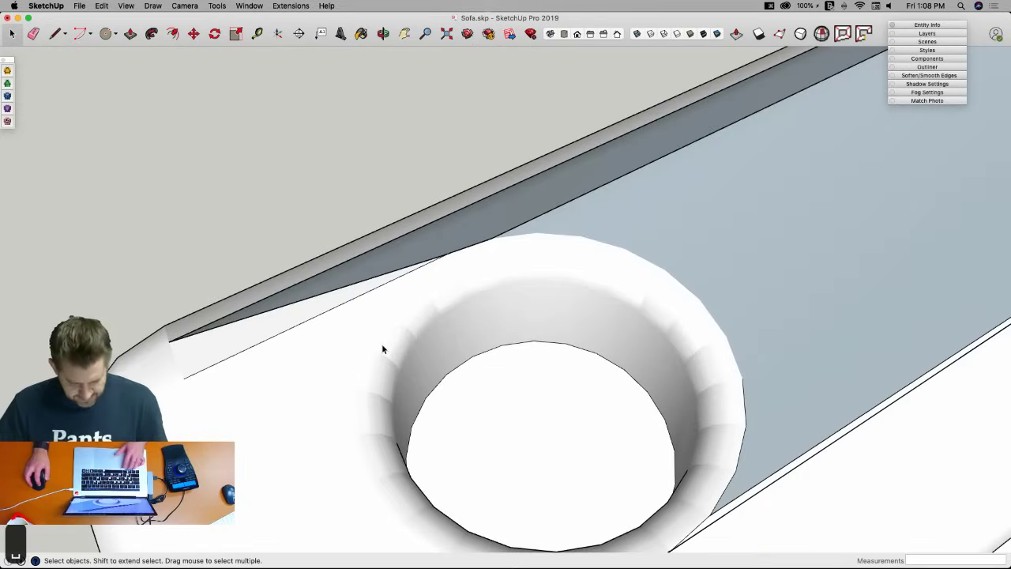
Undo the face repairs and the rim rounding, back to the cup holder's plain cylindrical recess.
key(super+z)
key(super+z)
key(super+z)
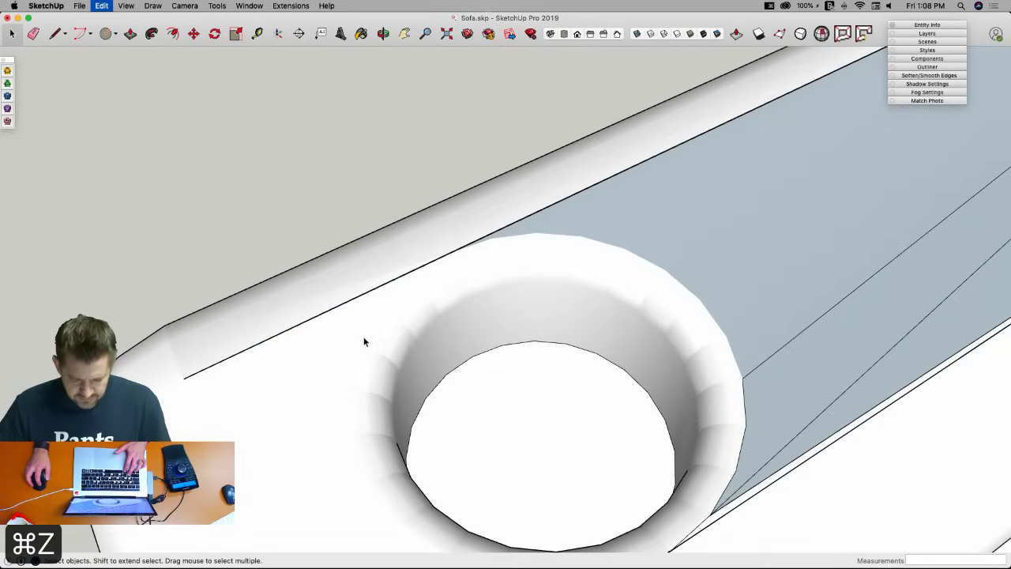
key(super+z)
key(super+z)
key(super+z)
key(super+z)
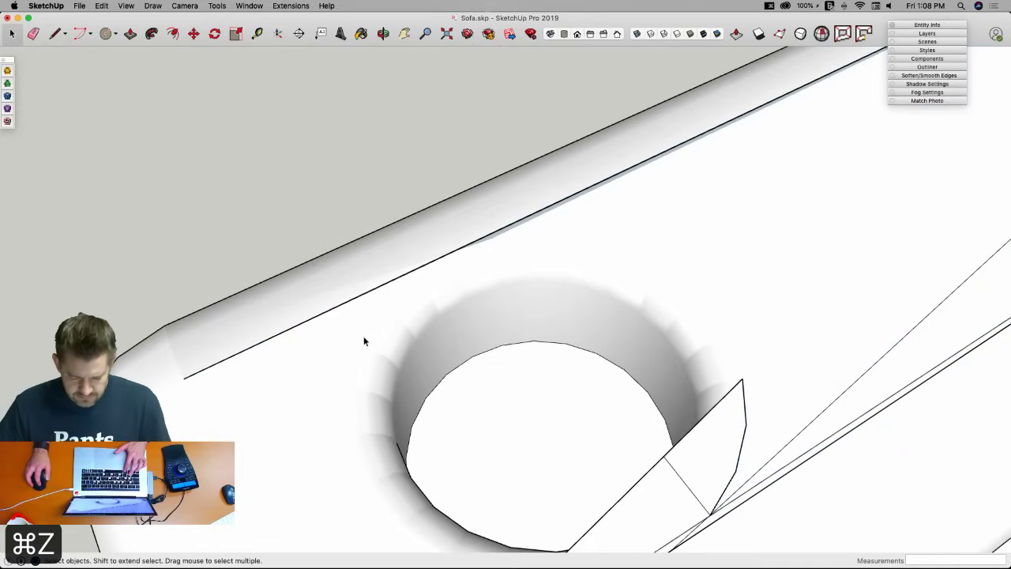
Select only the circular top edge of the cup holder recess and start FredoCorner Round on it.
click(467, 292)
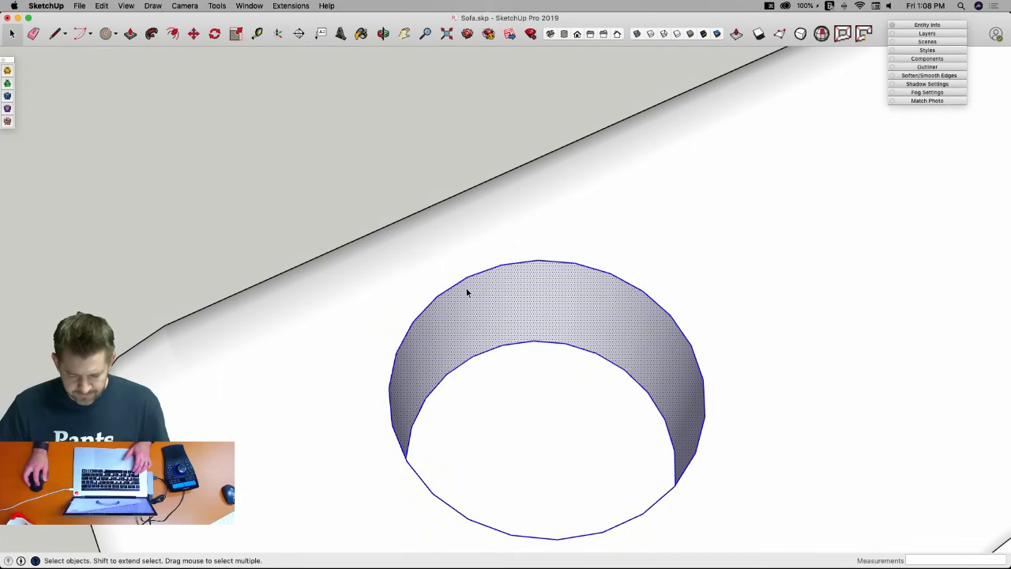
shift+click(487, 373)
shift+click(487, 373)
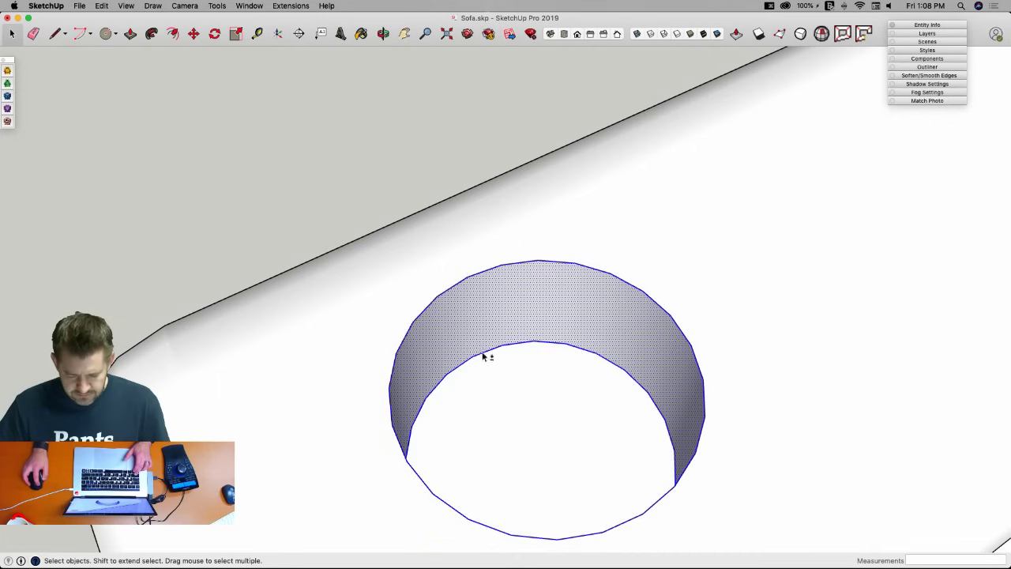
click(486, 376)
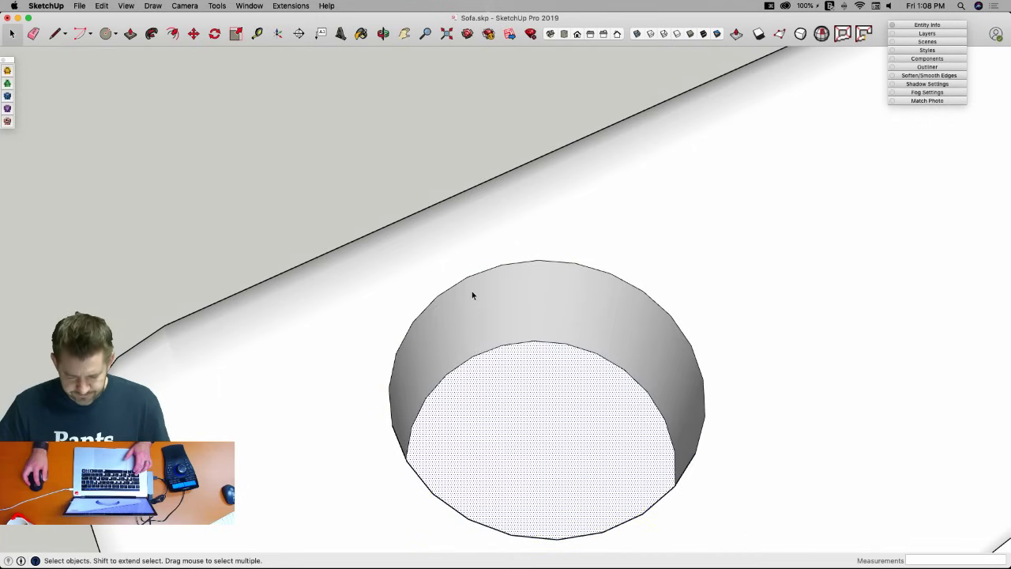
click(472, 292)
shift+click(515, 360)
shift+click(515, 361)
shift+click(508, 344)
shift+click(501, 322)
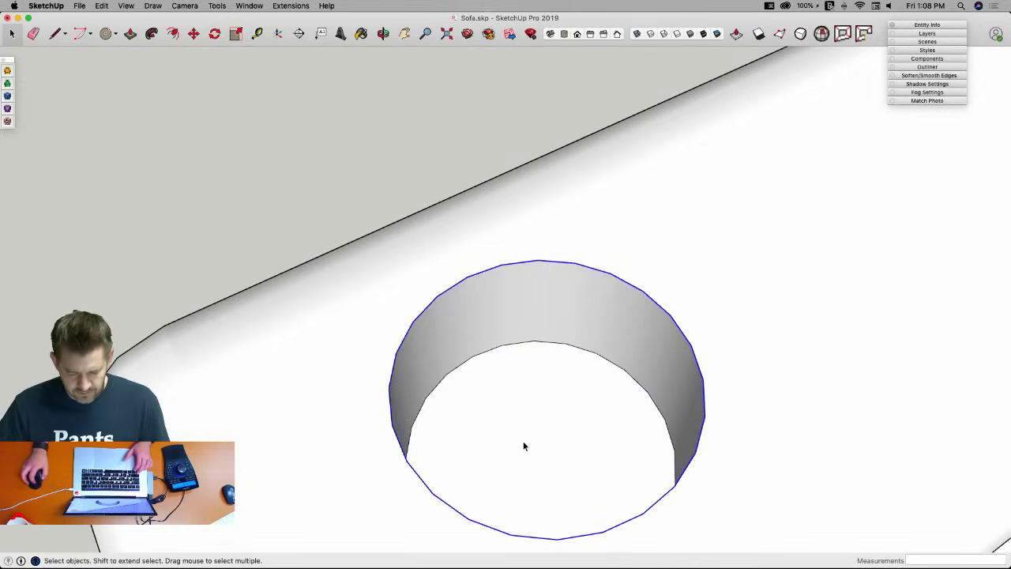
click(7, 71)
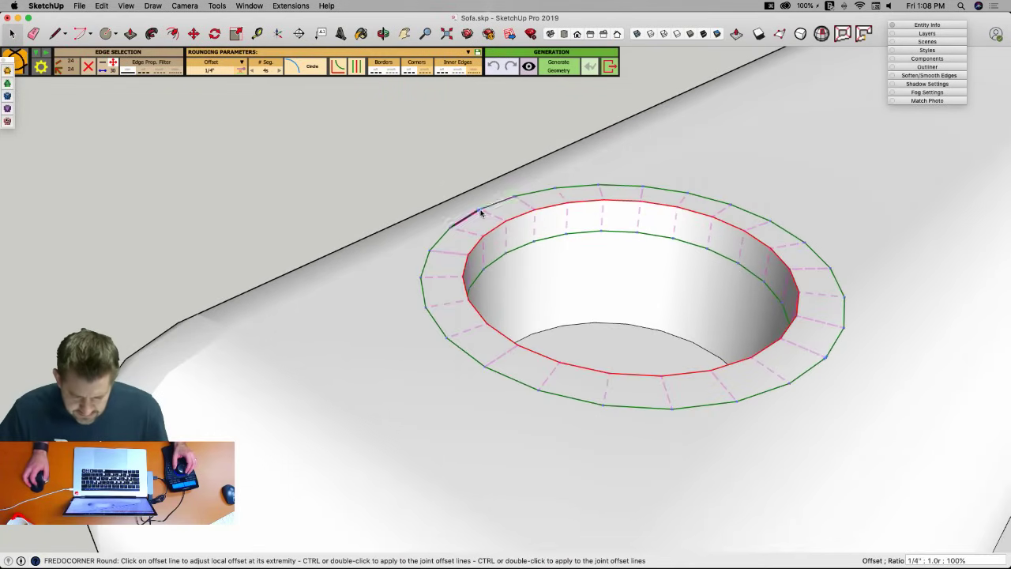
Set the rounding offset to 3/16" and generate the rounded cup holder rim.
scroll(479, 211, up, 5)
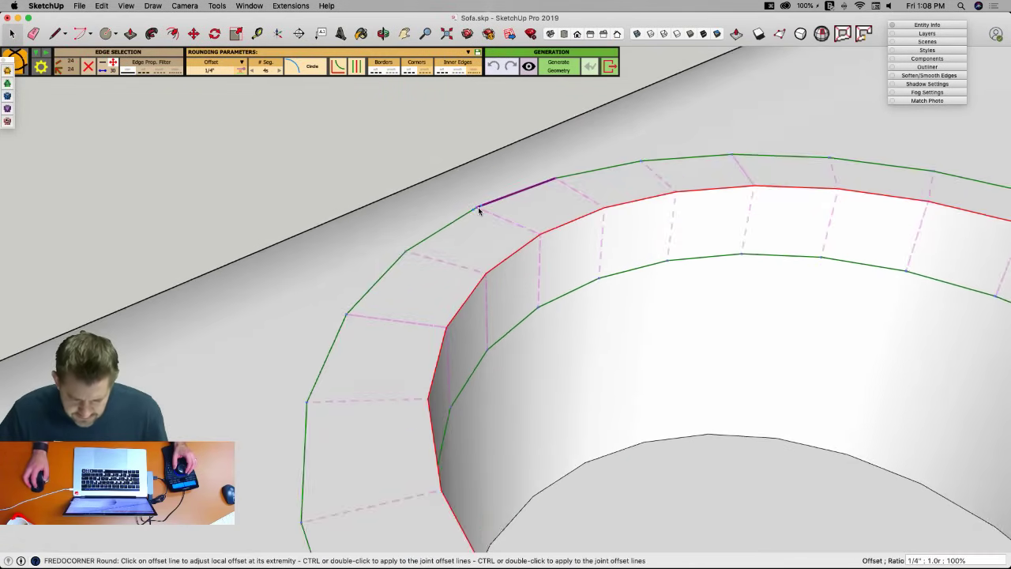
scroll(479, 210, up, 3)
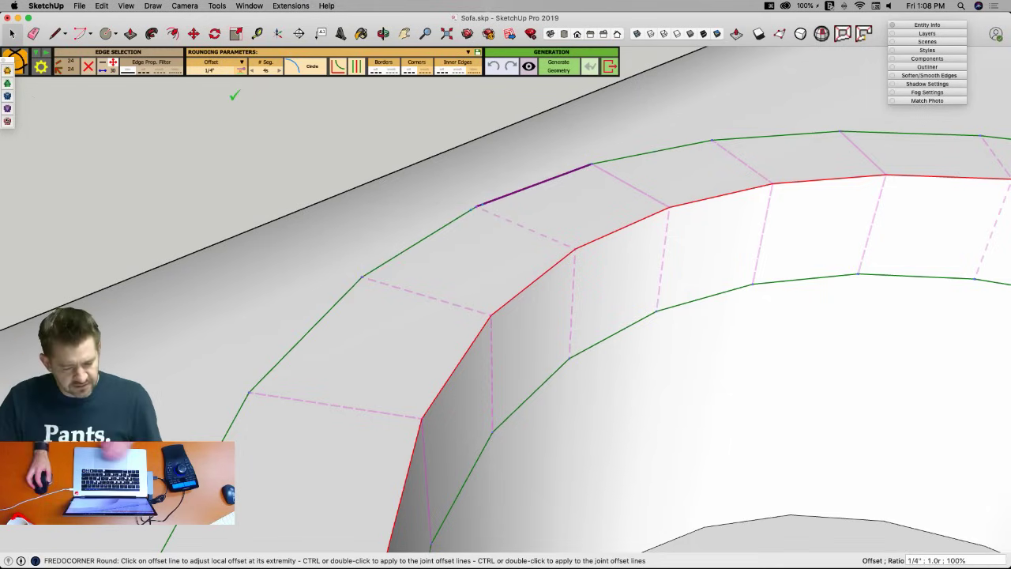
click(210, 70)
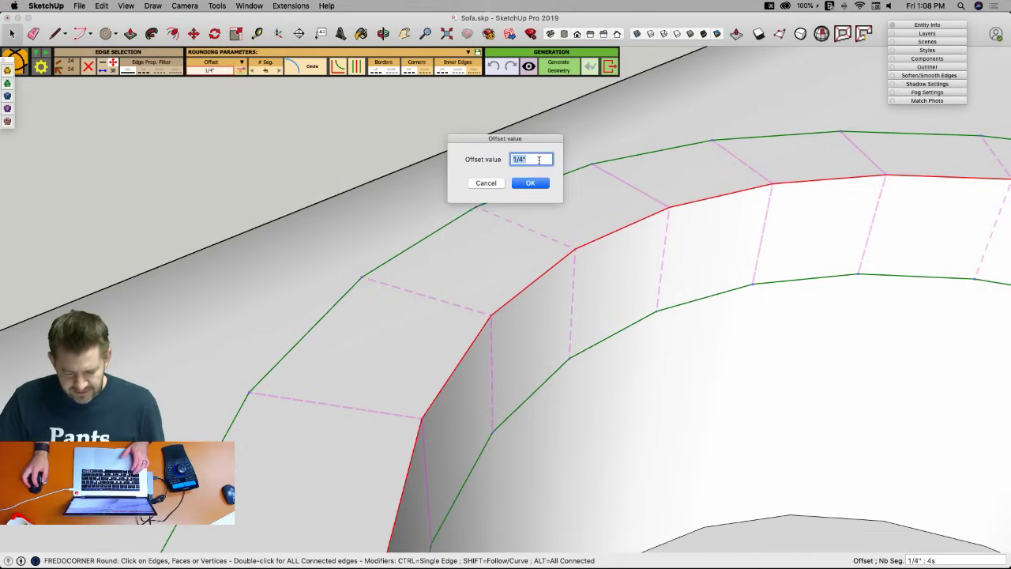
text(3/16)
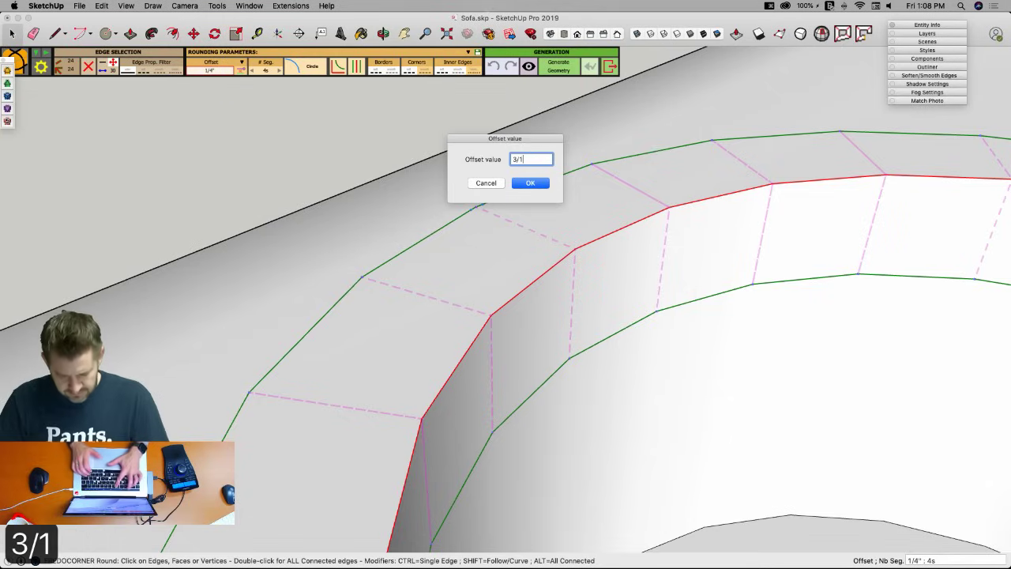
key(Return)
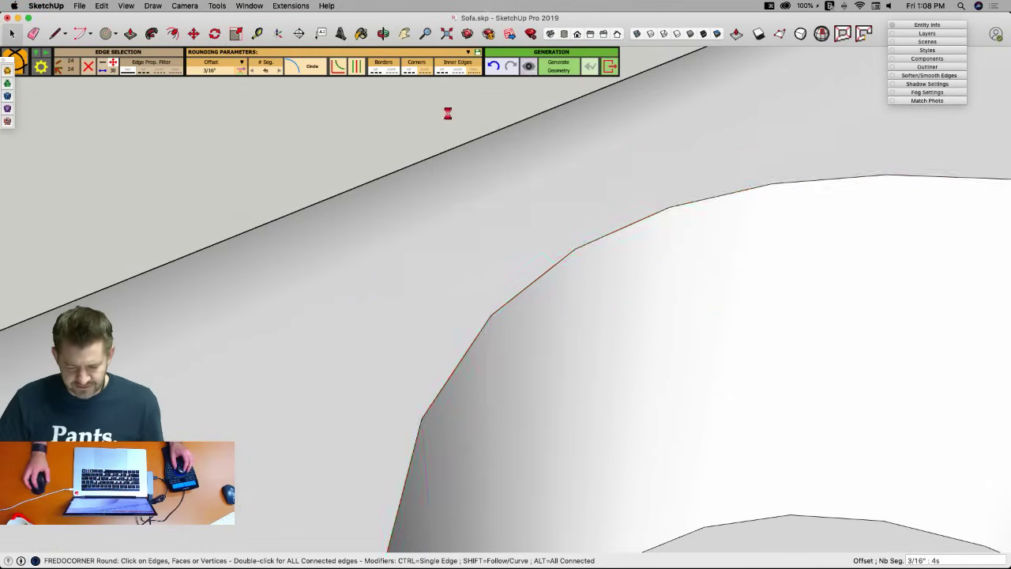
click(558, 67)
click(607, 71)
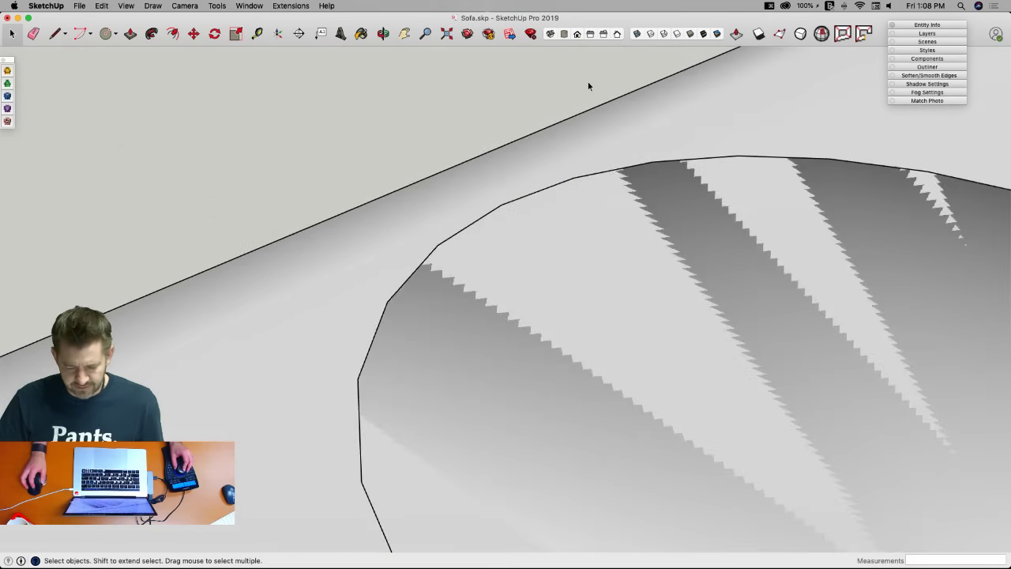
Erase the stray diagonal edge crossing the circular cup holder opening on the armrest.
key(space)
triple_click(547, 237)
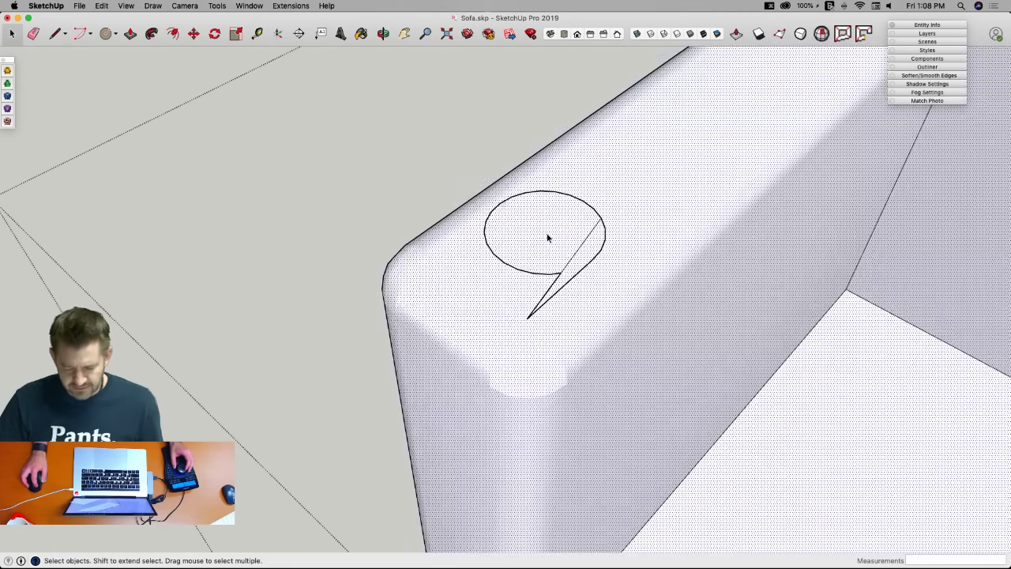
key(l)
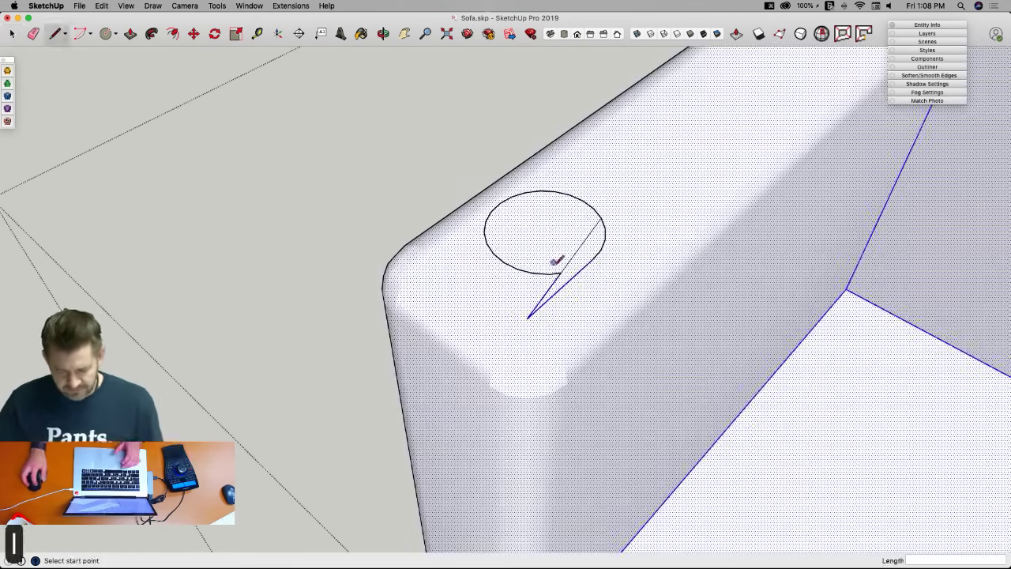
key(e)
key(l)
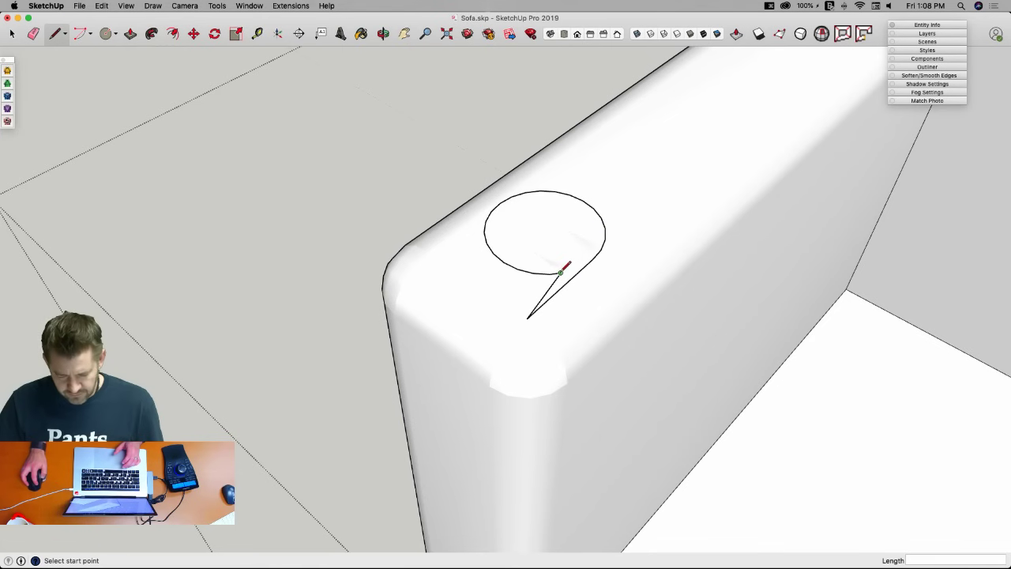
key(space)
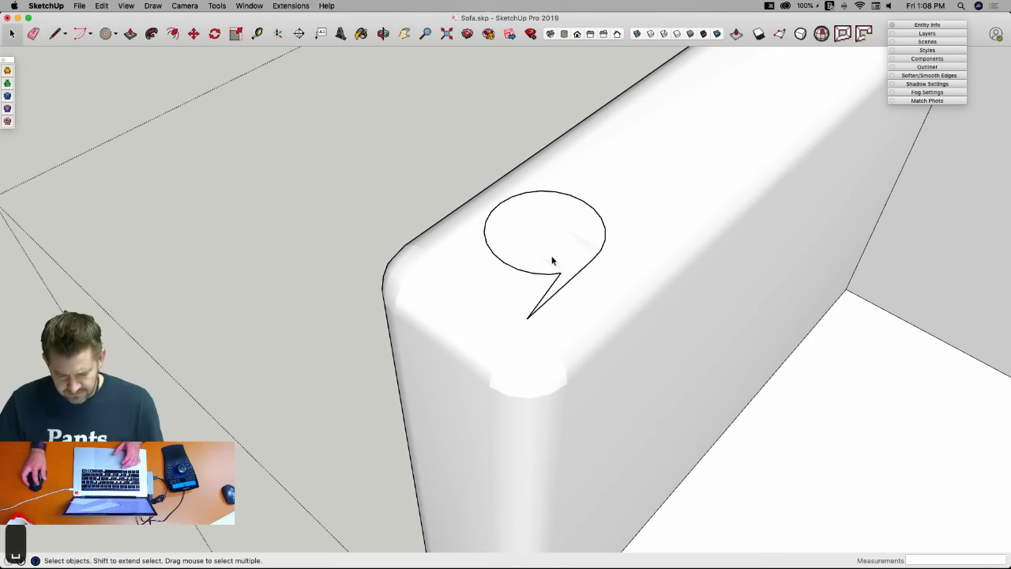
triple_click(552, 260)
key(e)
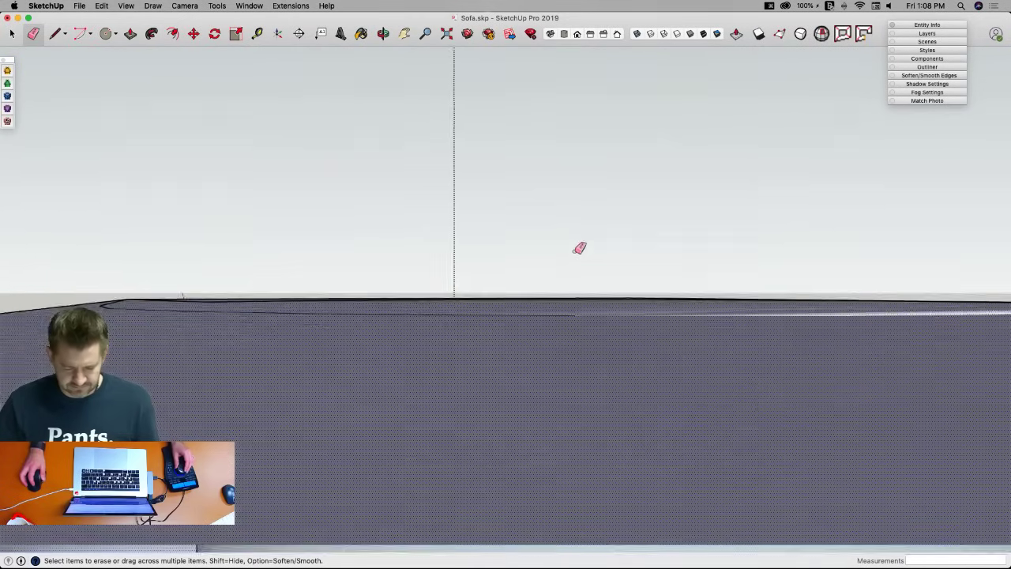
key(space)
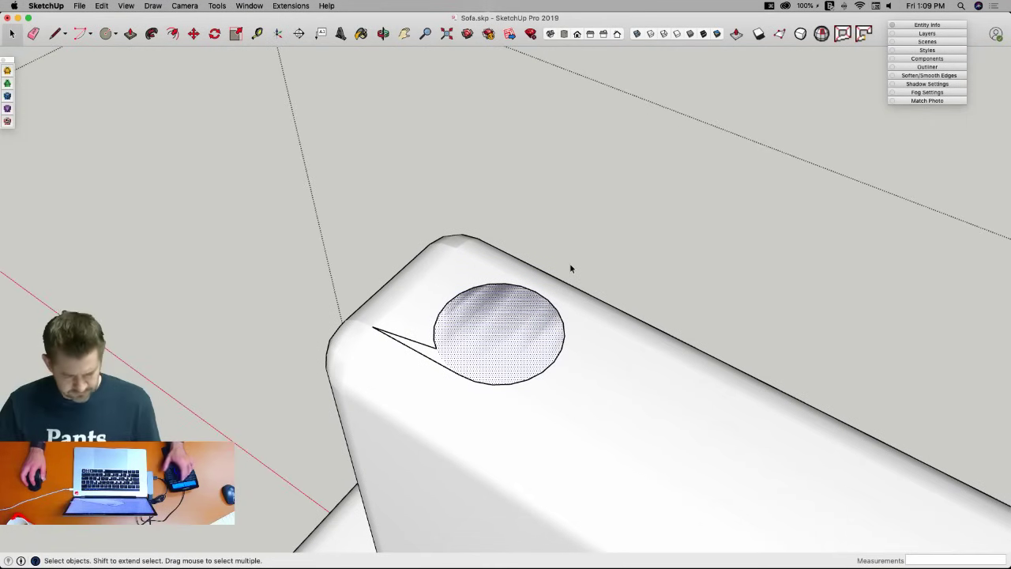
Show hidden geometry, delete the armrest's top face and the disc covering the cup holder, and erase the stray edges beside the rim.
click(514, 343)
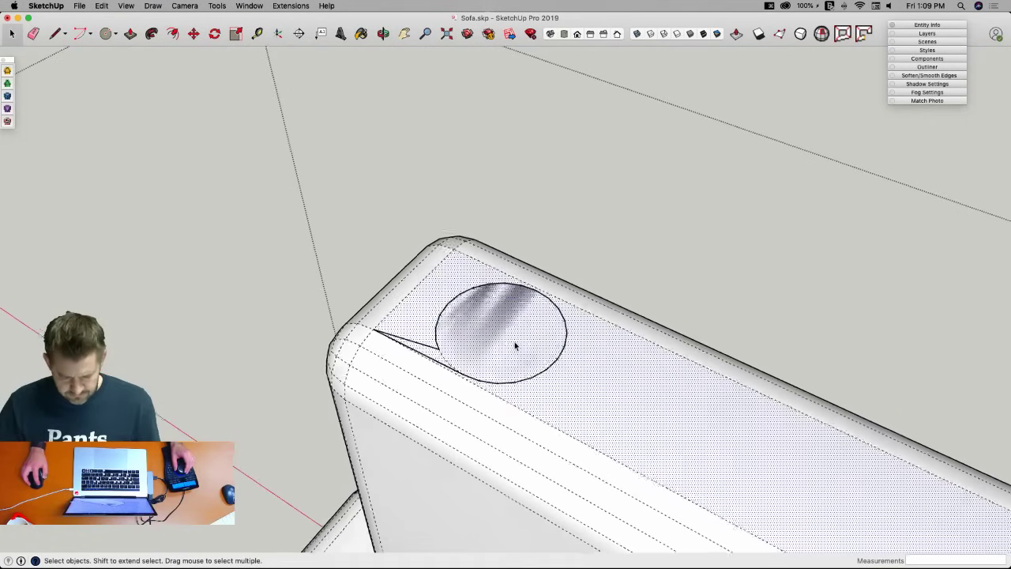
key(BackSpace)
click(514, 345)
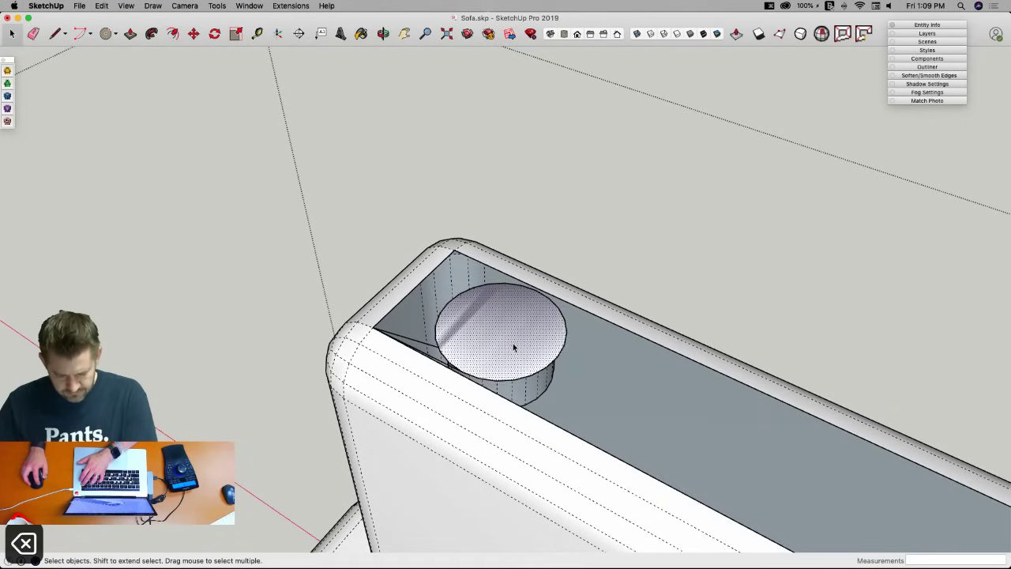
key(BackSpace)
key(e)
scroll(429, 350, up, 5)
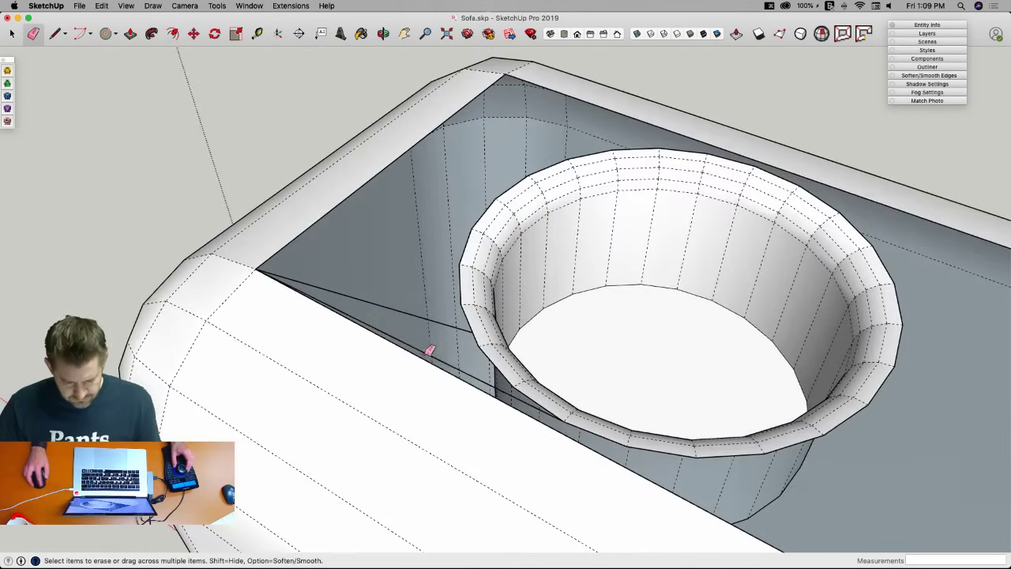
Draw lines from the rounded rim to the armrest's two end corners to refill the top face, and erase both lines.
key(l)
click(460, 303)
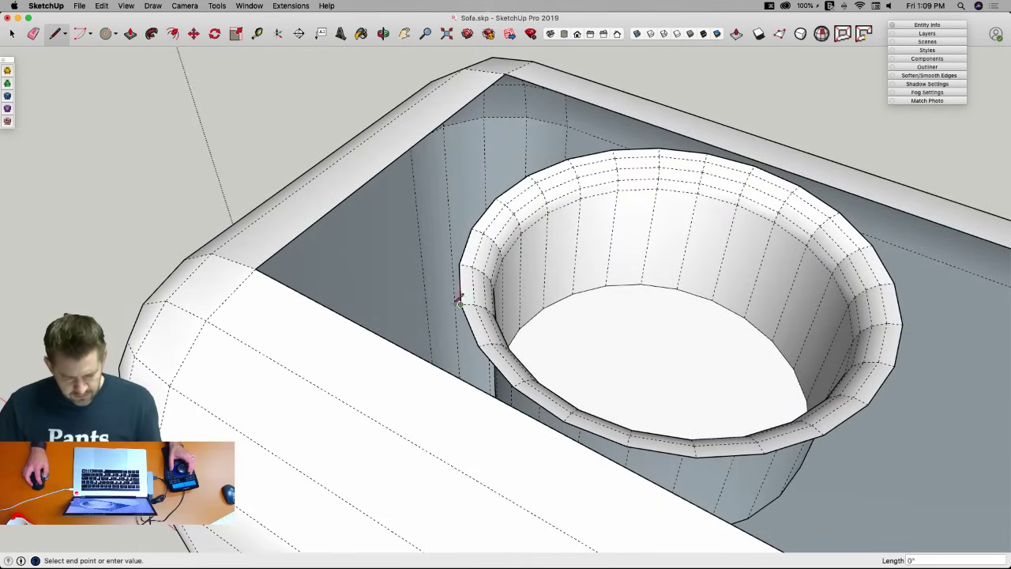
click(255, 269)
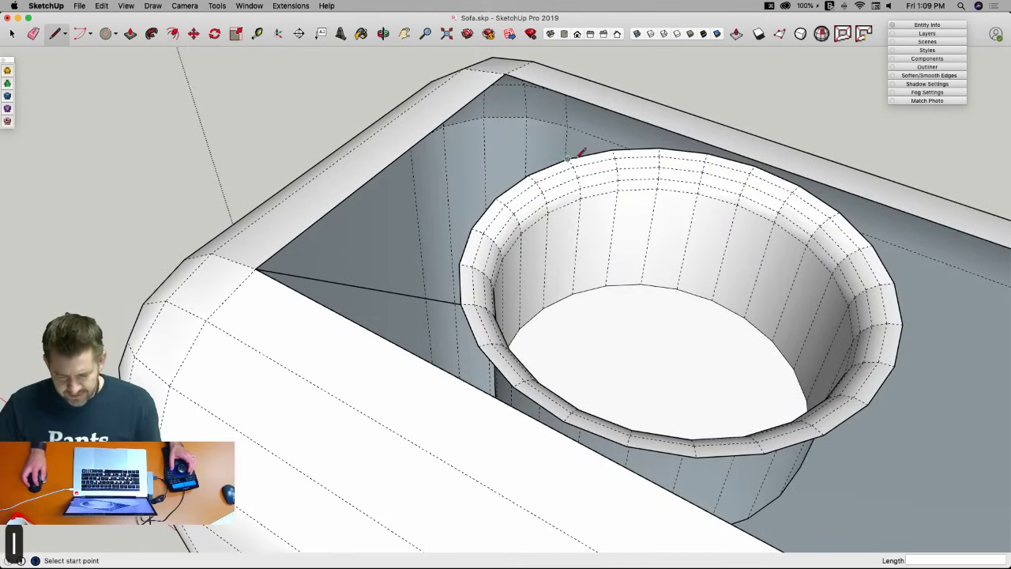
click(507, 75)
key(e)
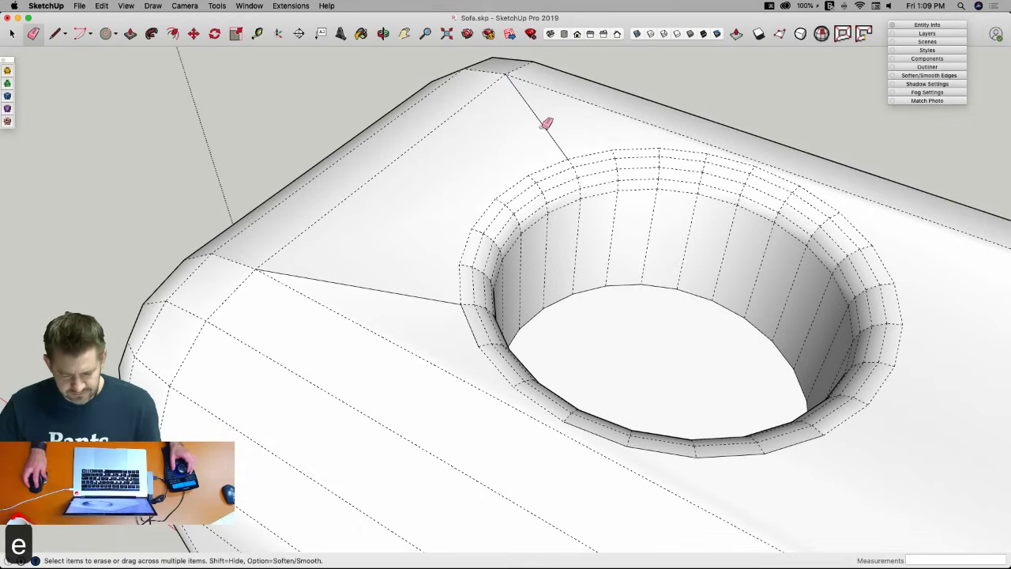
click(544, 132)
click(419, 296)
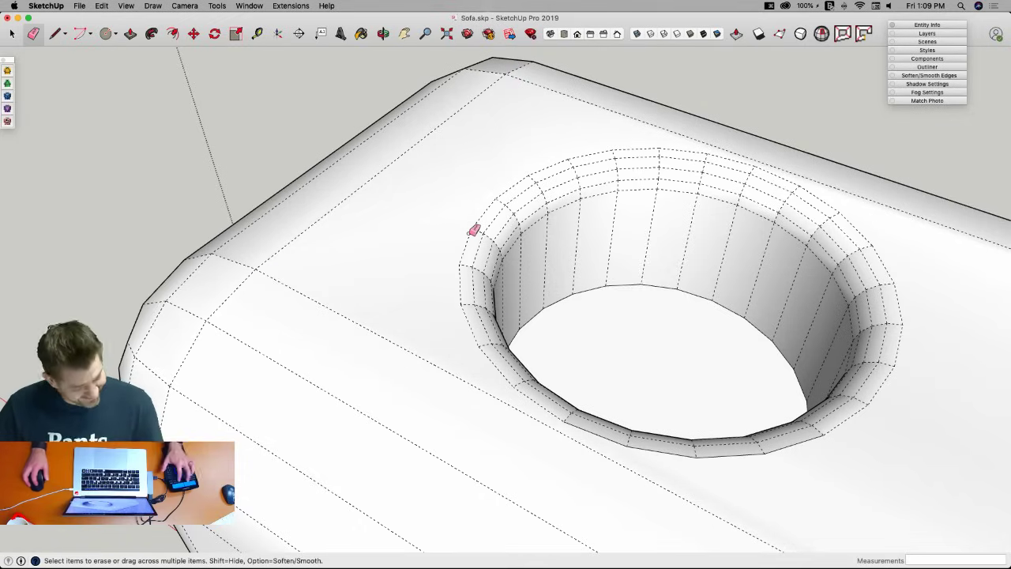
Turn off hidden geometry, erase the leftover edge fragment beside the rounded rim, and exit the sofa component.
key(alt+h)
key(space)
key(e)
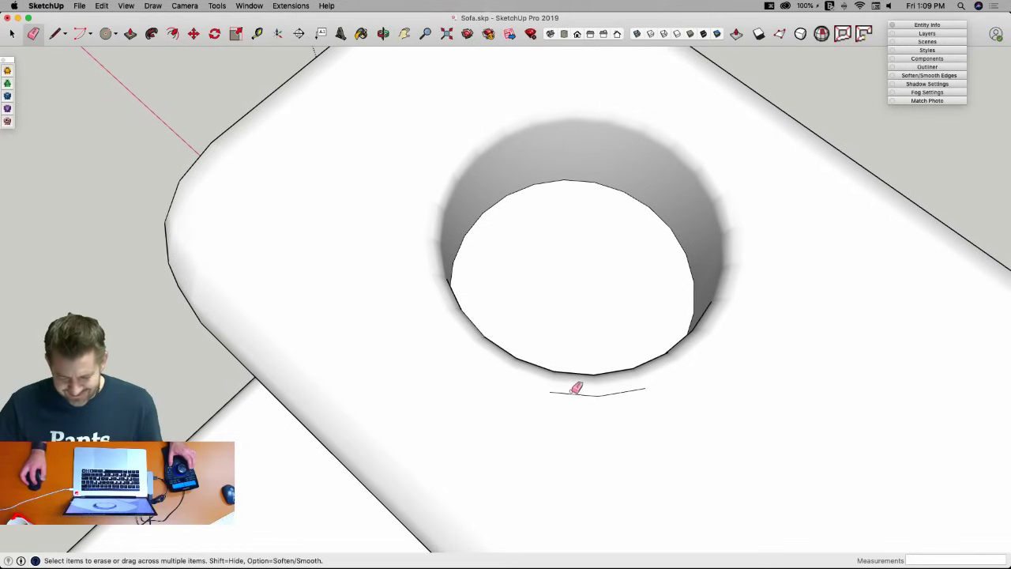
key(space)
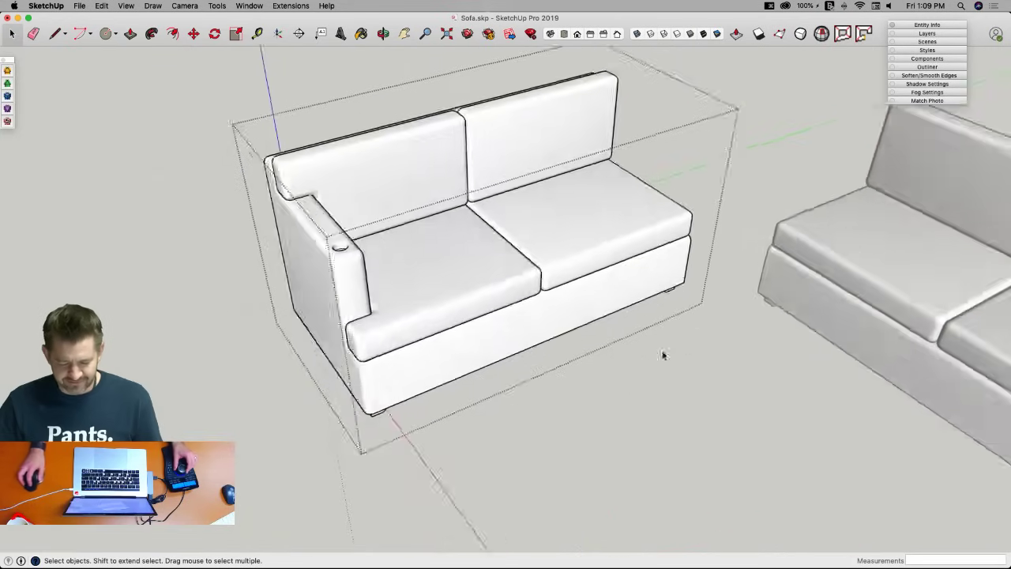
click(577, 412)
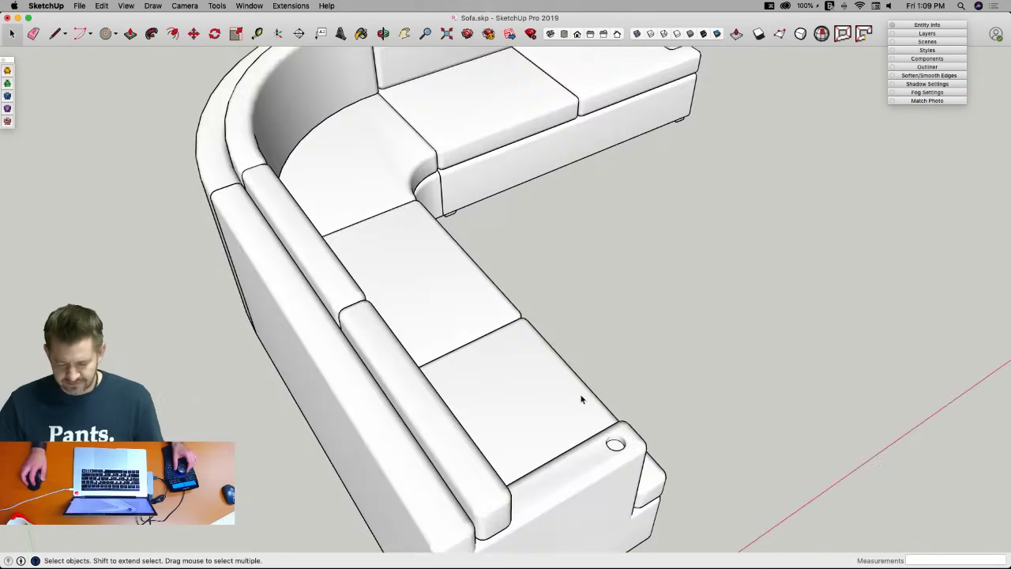
Measure the cup holder opening's diameter on the armrest with the Line tool and leave the line undrawn.
key(l)
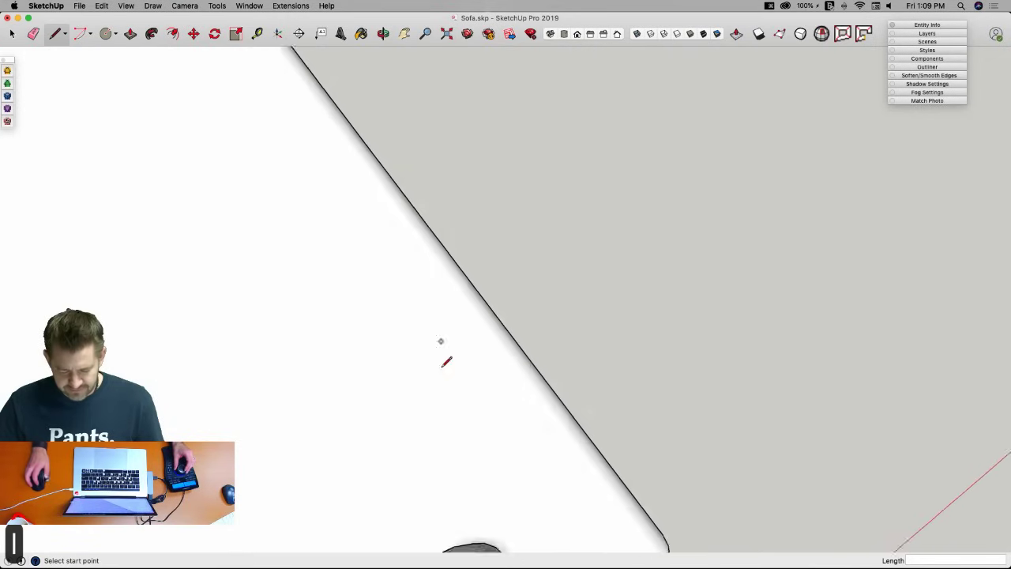
click(430, 355)
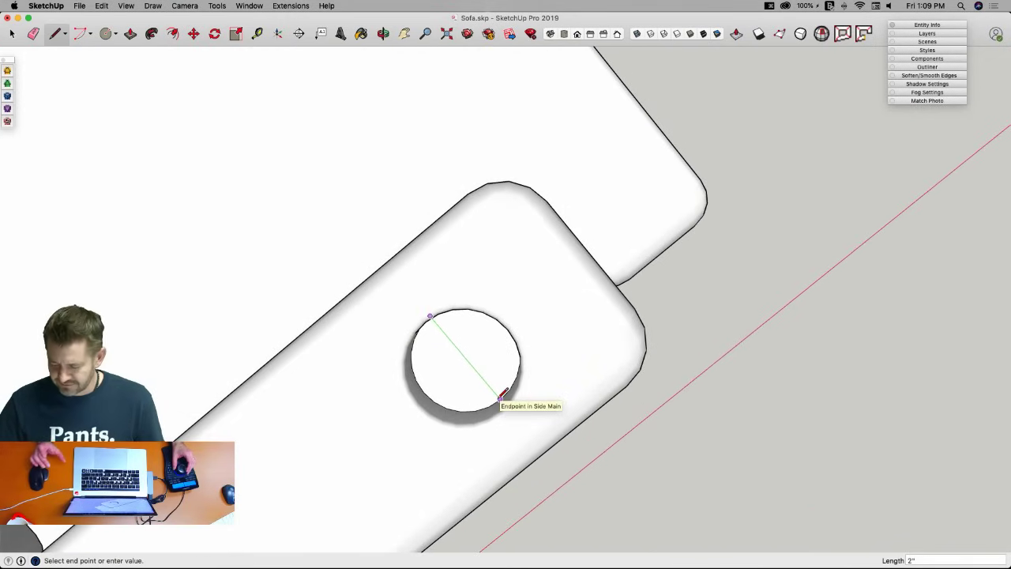
key(space)
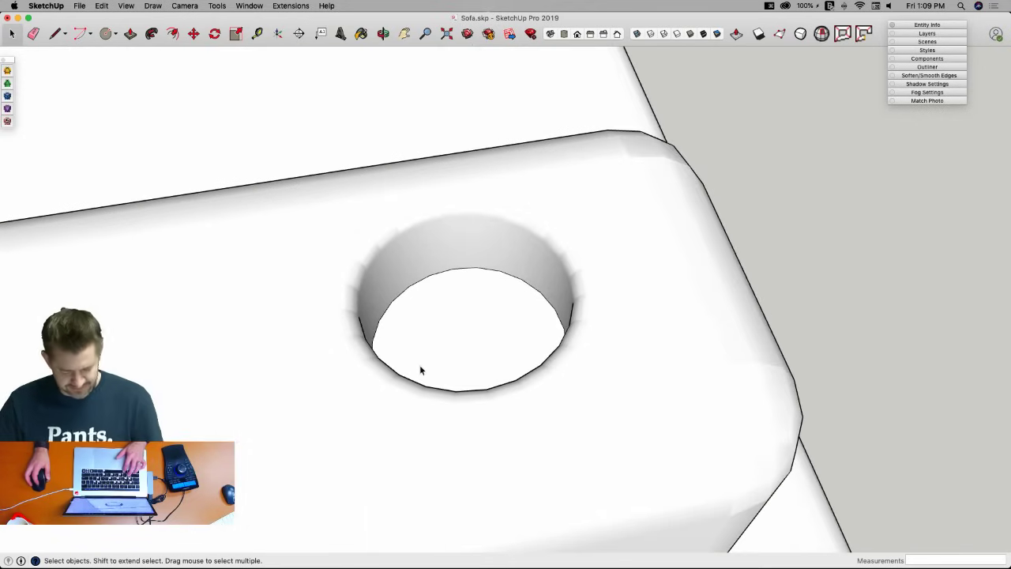
Undo the cup holder edits and face repairs on the armrest.
key(super+z)
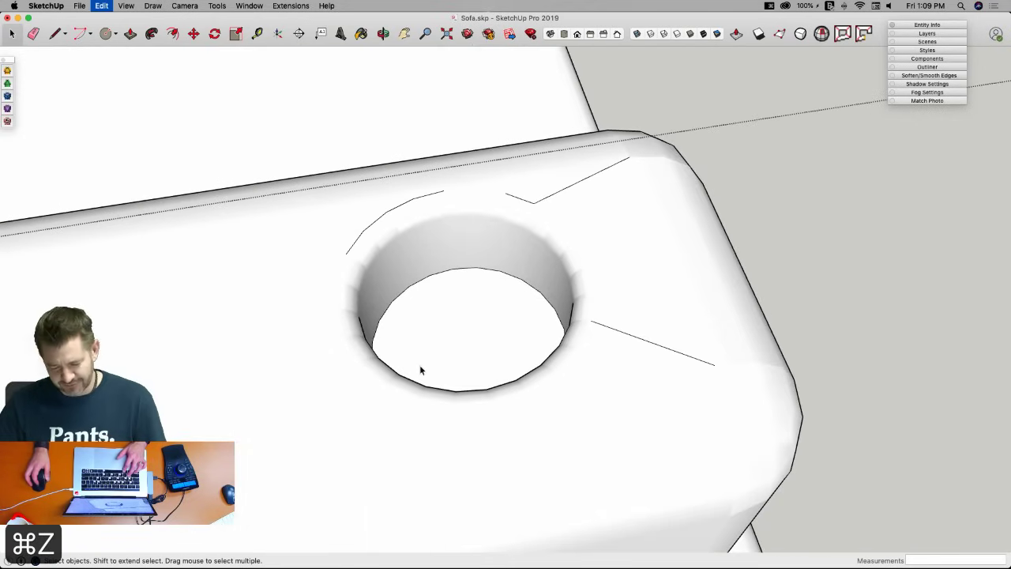
key(super+z)
key(super+z)
key(super+z)
key(super+z)
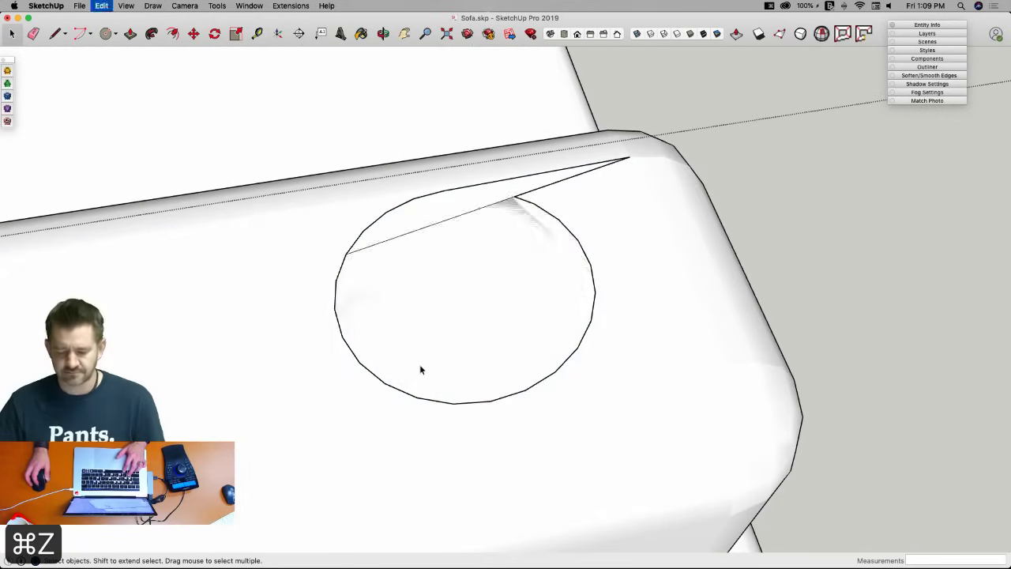
key(super+z)
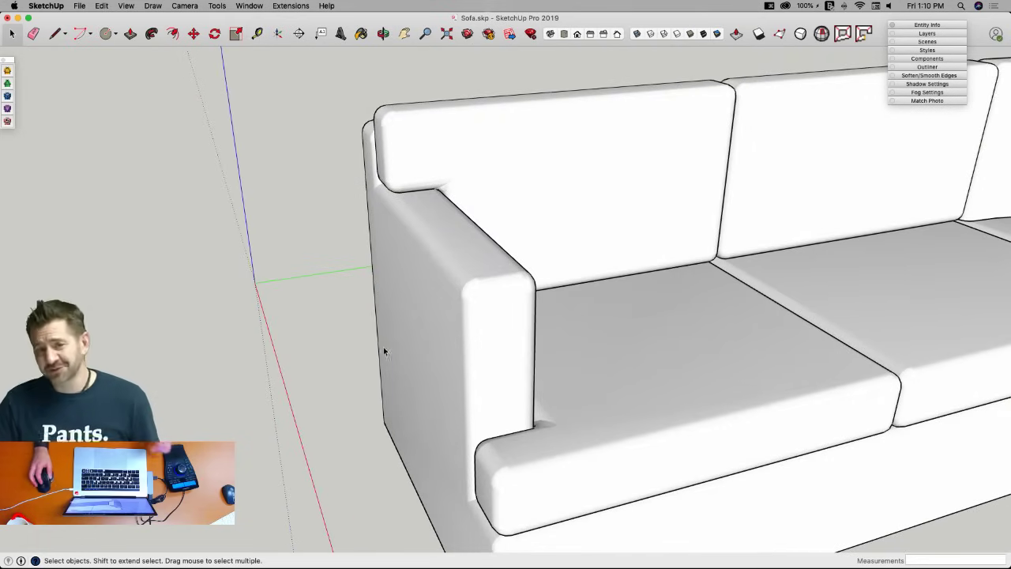
Inside the sofa component, show hidden geometry, select the armrest end's entire outer side including its rounded edges, and start moving it.
double_click(442, 352)
double_click(442, 352)
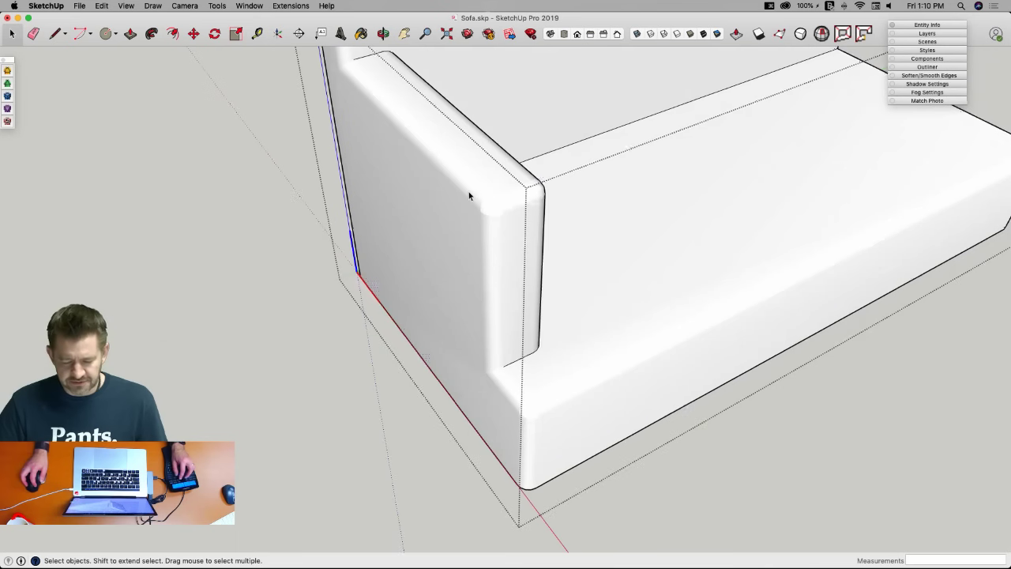
triple_click(468, 191)
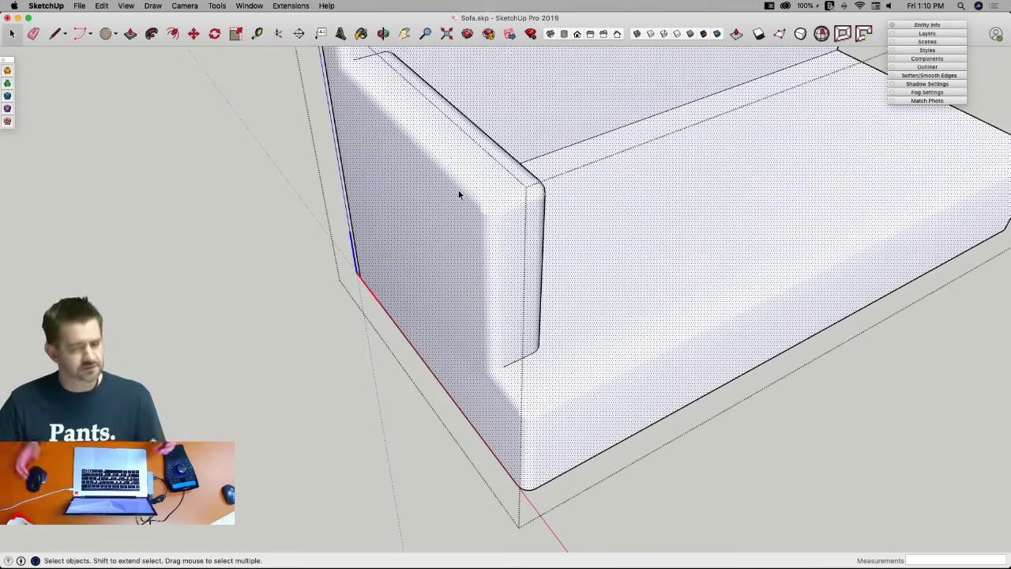
key(alt+h)
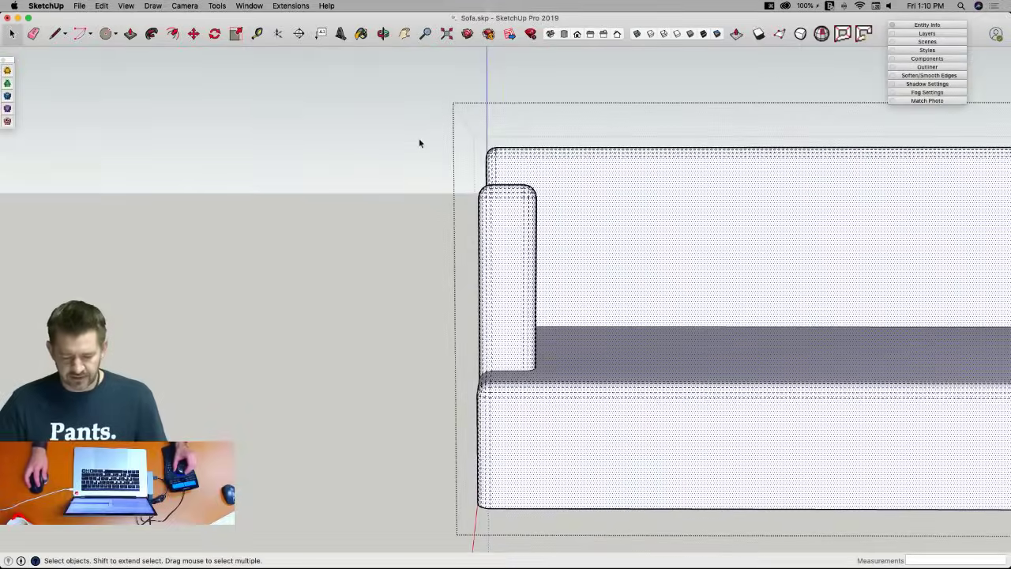
click(443, 217)
drag(434, 124, 510, 545)
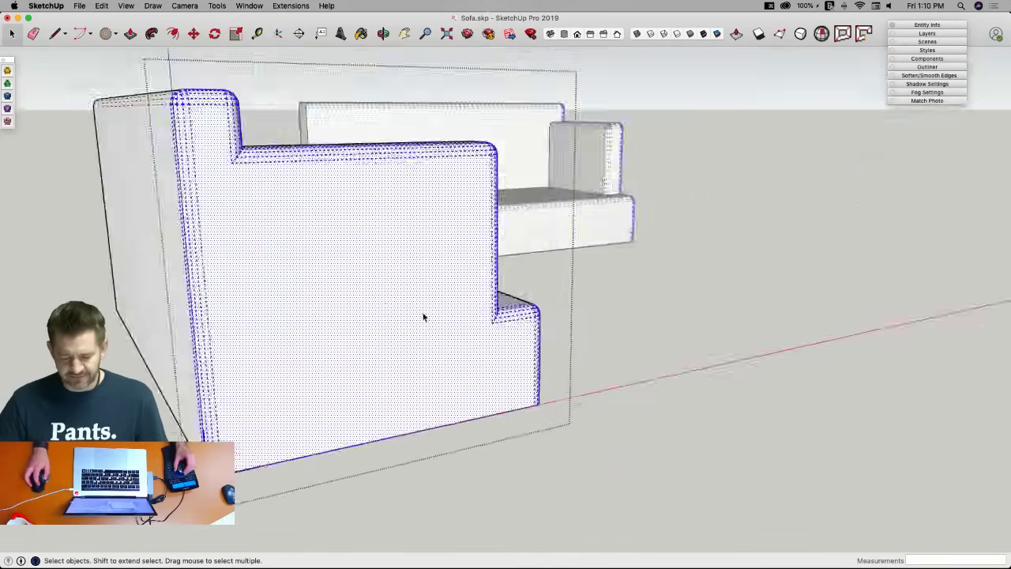
key(m)
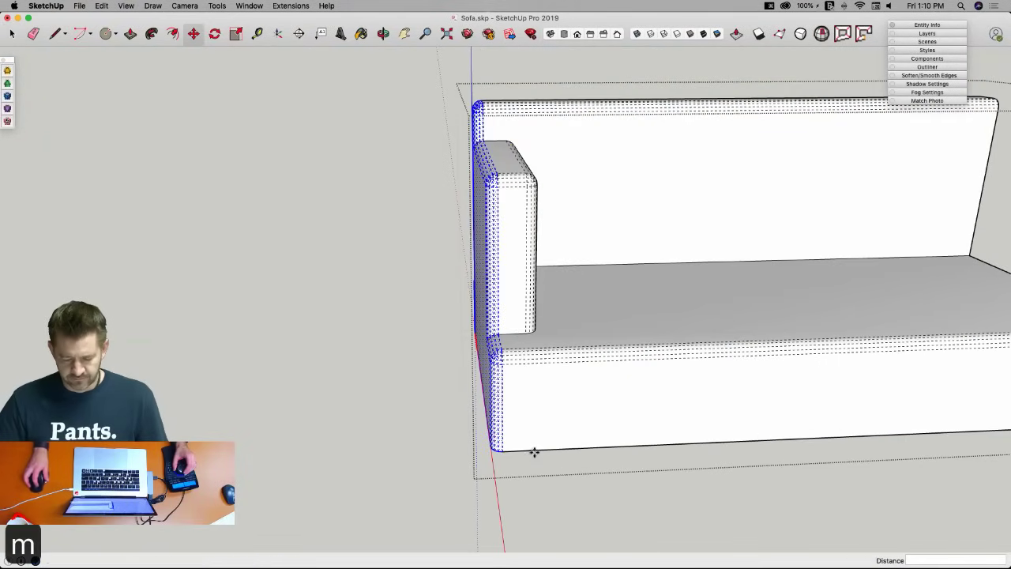
Move the selected left end of the sofa base and arm outward 2" along the green axis.
click(649, 416)
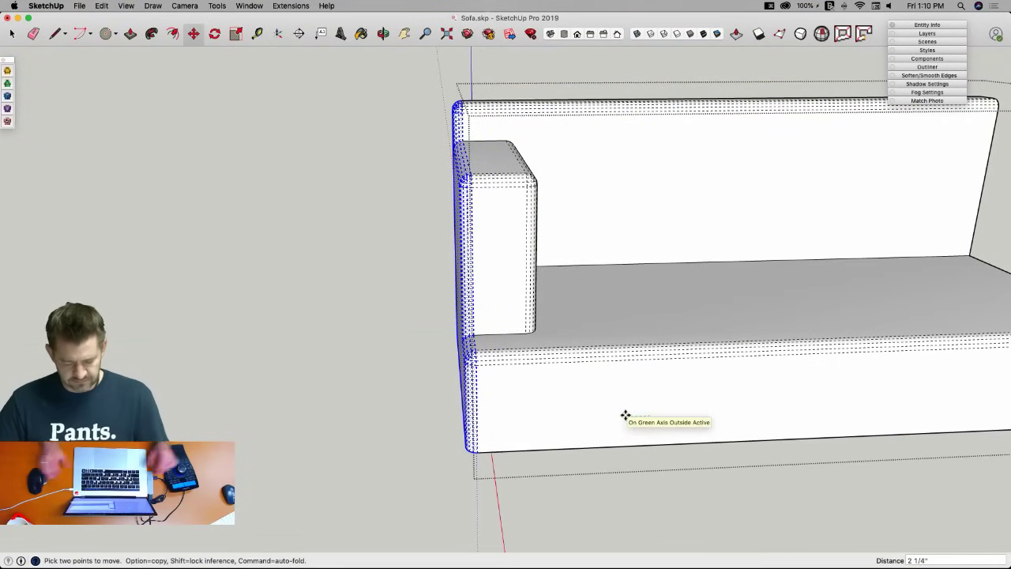
text(2)
key(Return)
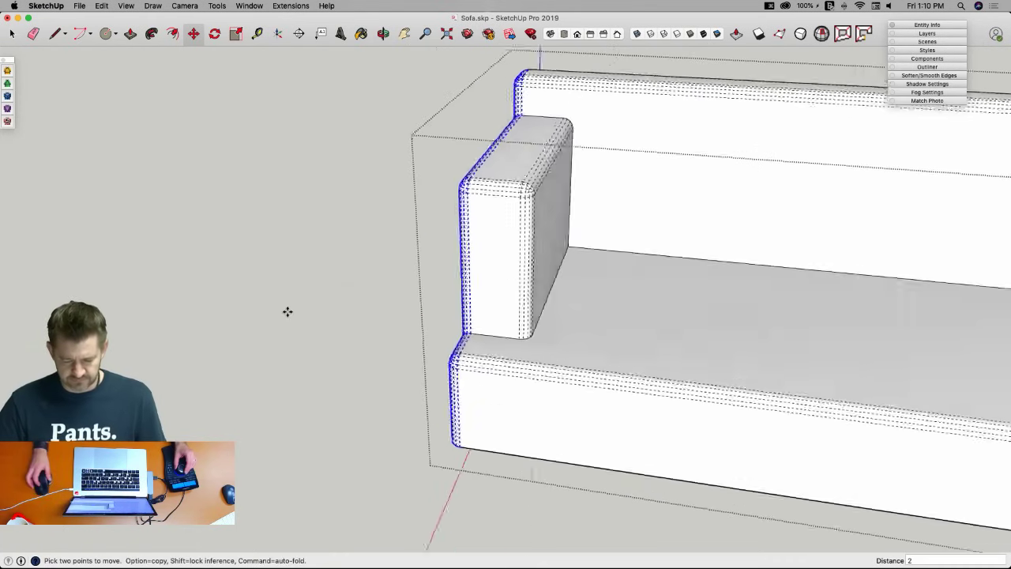
key(space)
click(303, 323)
Open the left seat cushion for editing and move its protruding front-left end outward 2" along the green axis.
middle_drag(505, 243, 405, 277)
double_click(495, 372)
drag(406, 277, 463, 429)
middle_drag(463, 429, 573, 468)
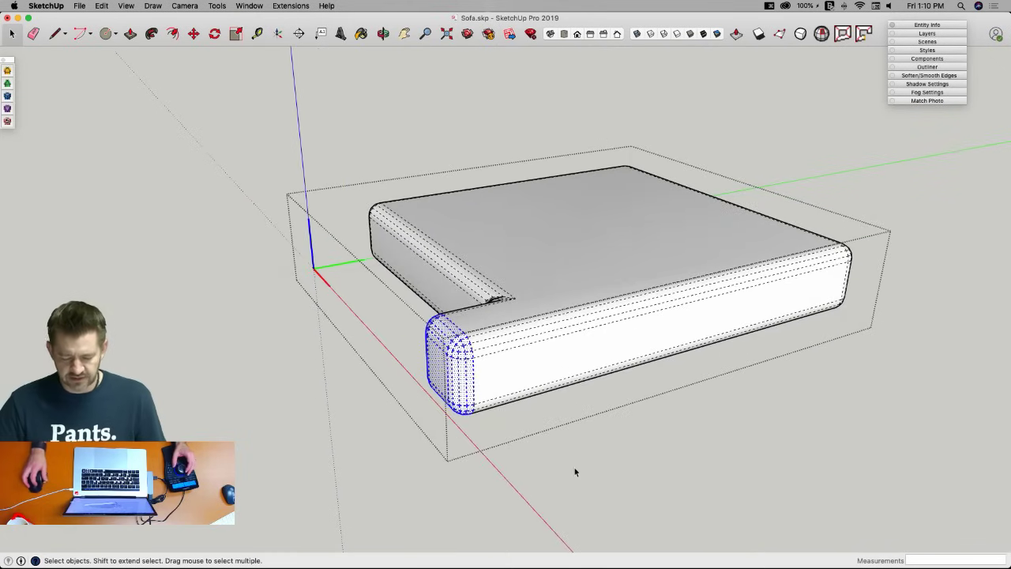
key(m)
click(573, 466)
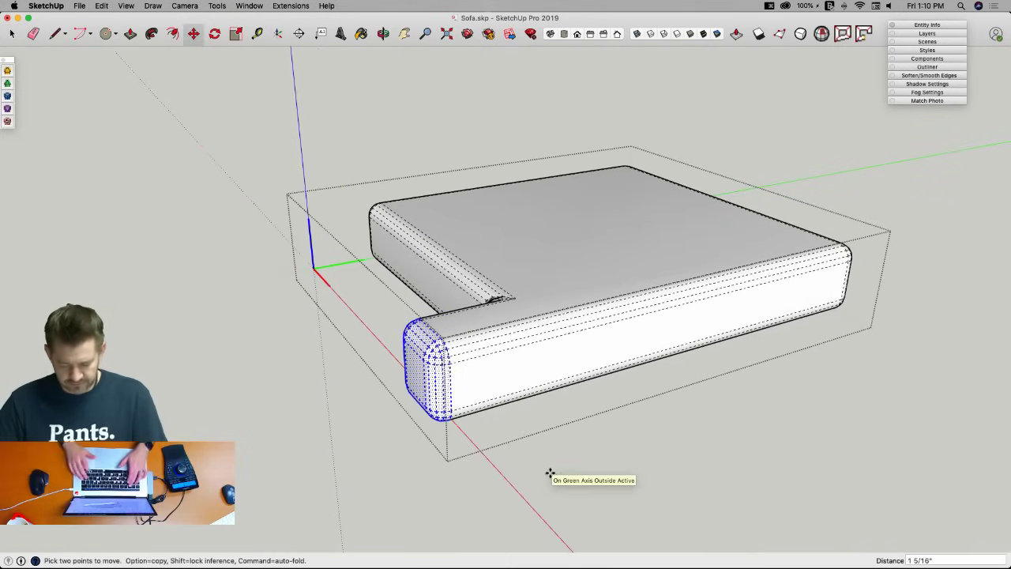
text(2)
key(Return)
key(space)
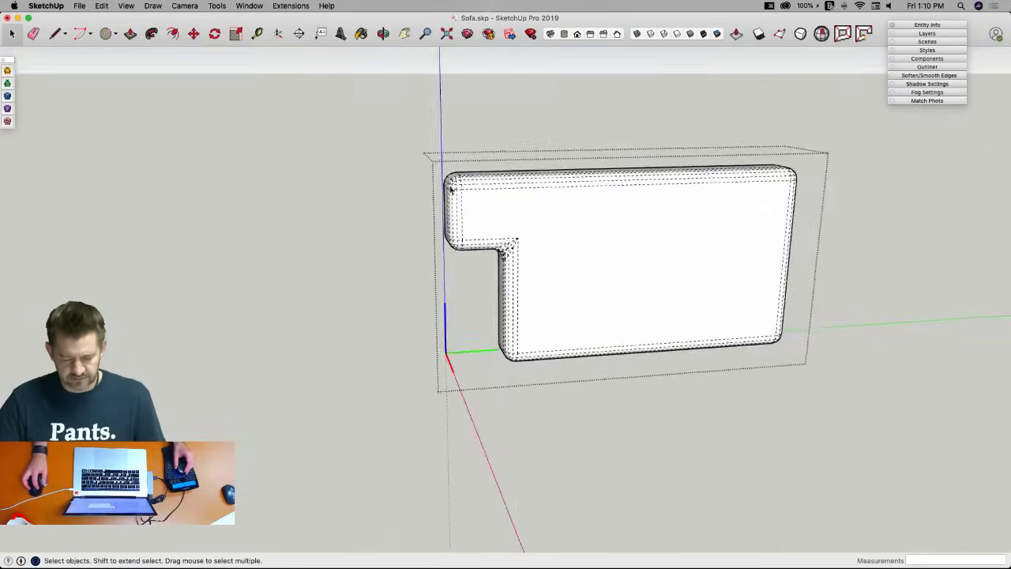
Extend the left back cushion by moving the end of its overhang outward 2" along the green axis.
key(m)
click(482, 276)
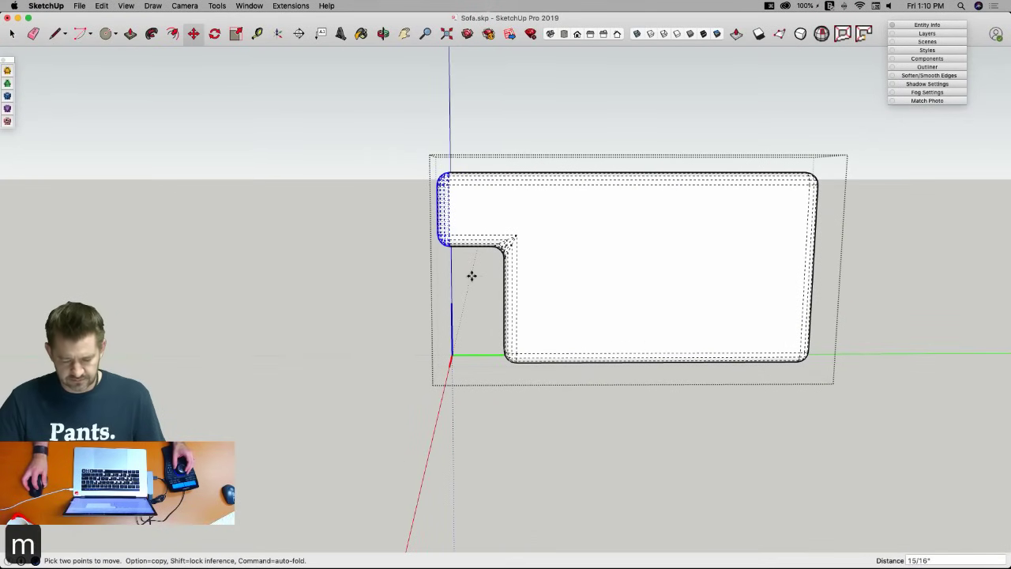
text(2)
key(Return)
key(space)
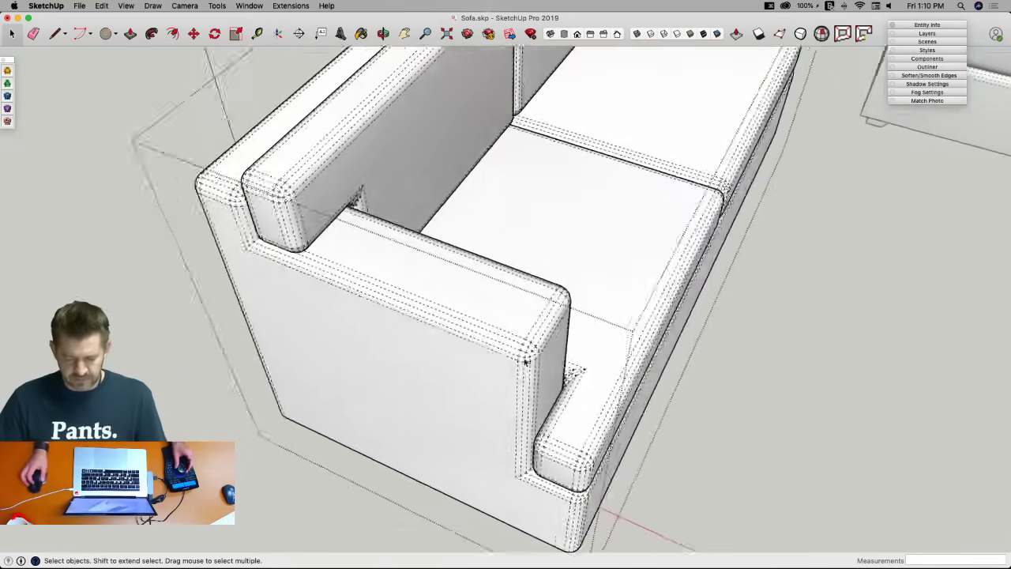
Check the width of the flat top of the left arm near its front with the Line tool.
key(l)
click(517, 306)
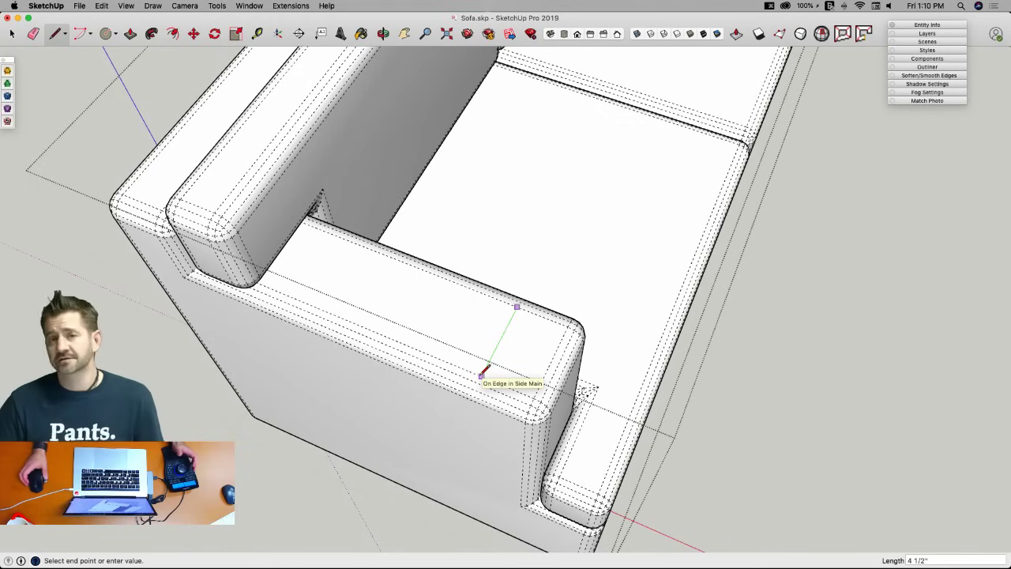
key(space)
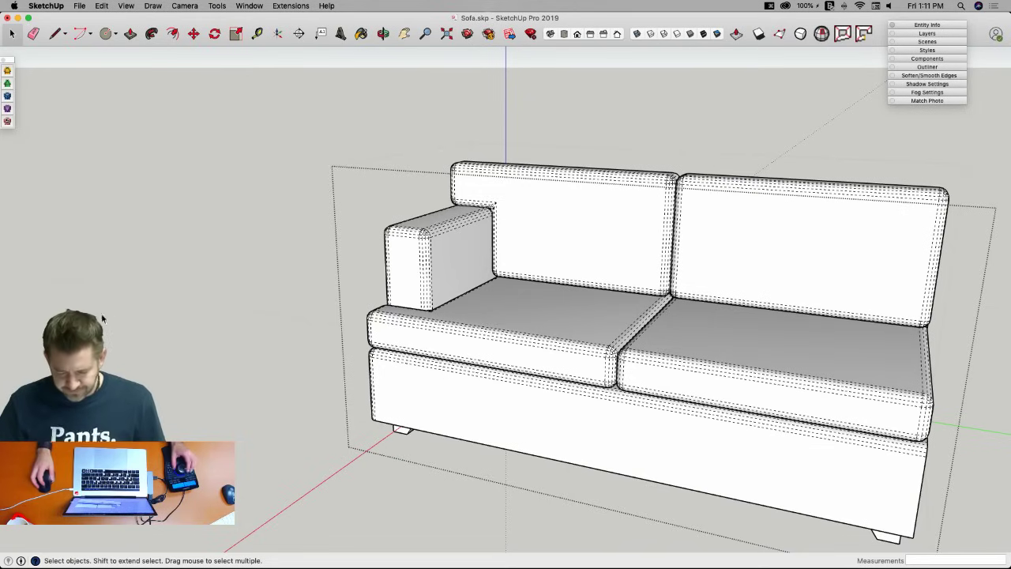
Undo the recent moves that extended the sofa's left end and cushions.
key(super+z)
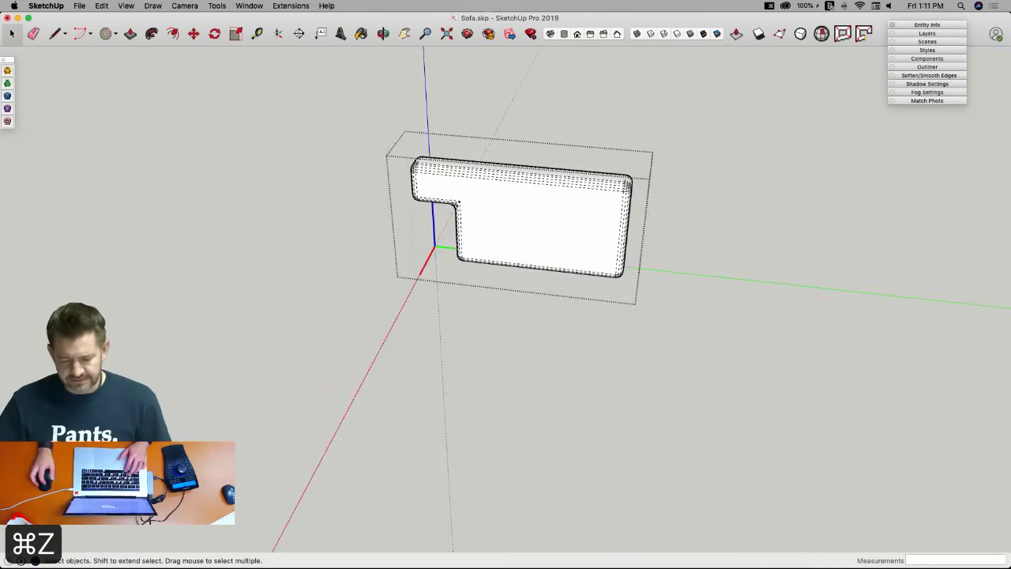
key(super+z)
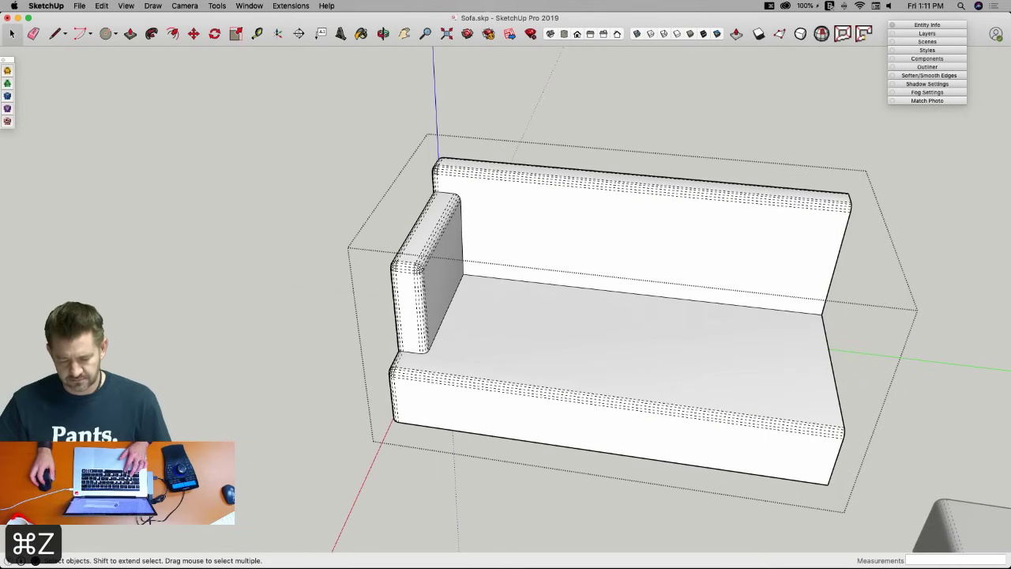
key(super+z)
key(super+z)
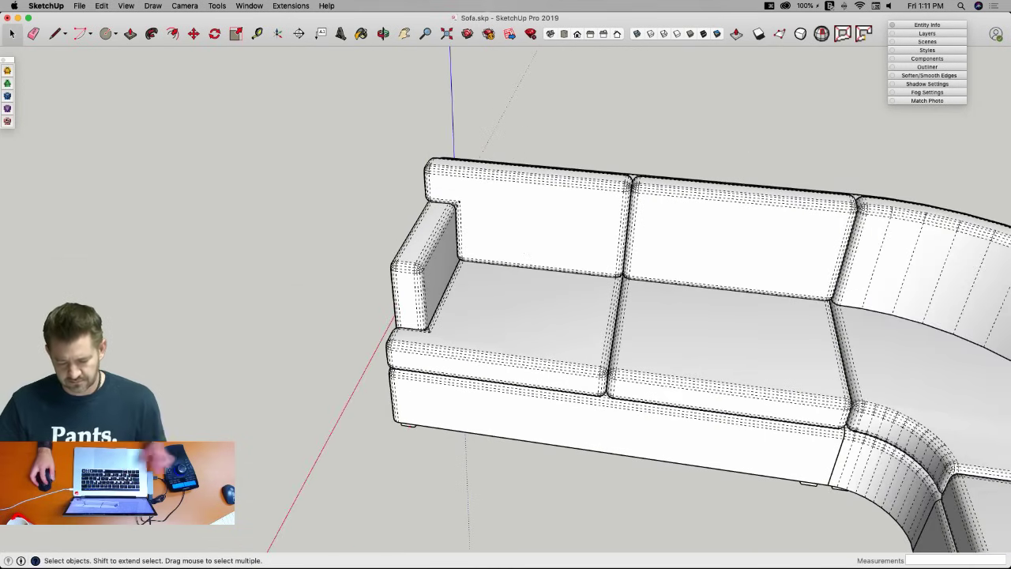
Turn off the display of hidden geometry and save the sofa model.
key(h)
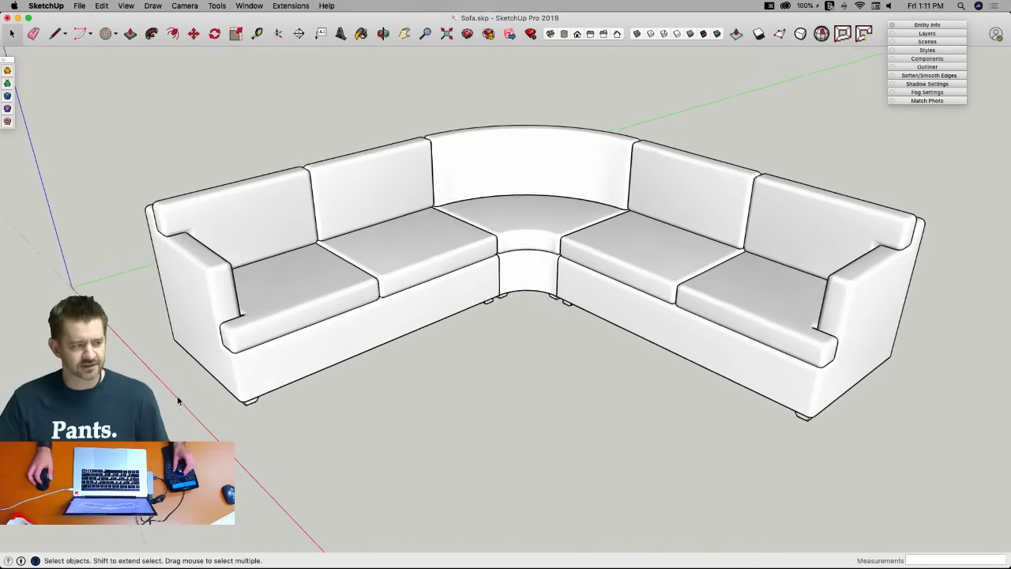
key(super+s)
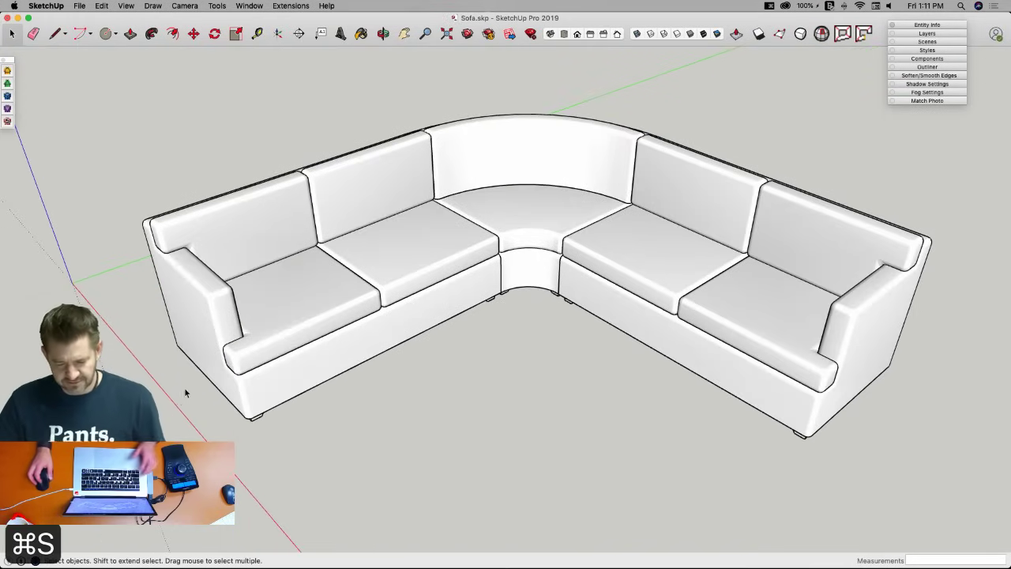
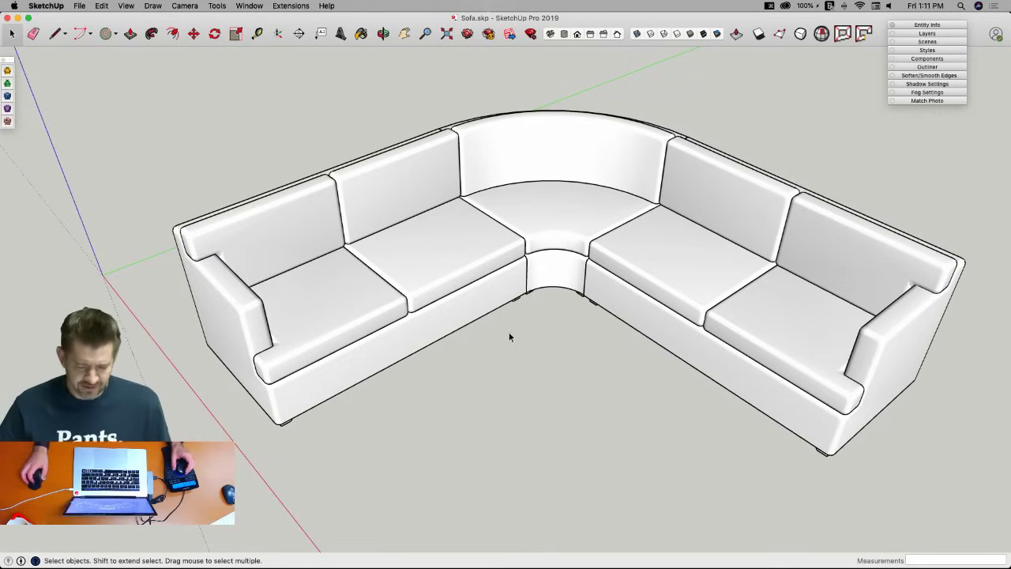
Close the sofa model window, switch to Chrome, and reposition and widen the browser window.
click(7, 18)
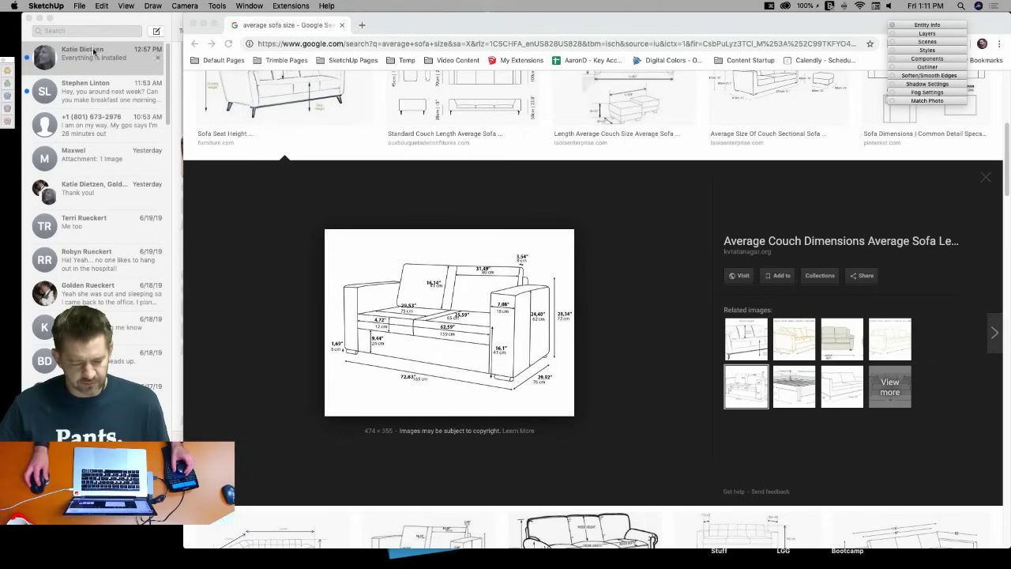
drag(441, 29, 293, 29)
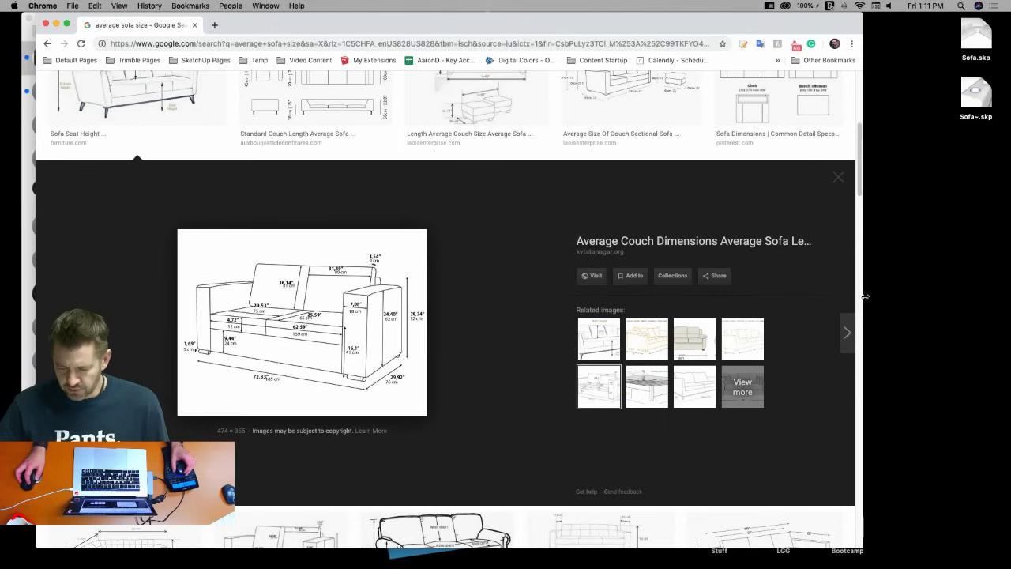
drag(862, 297, 1007, 287)
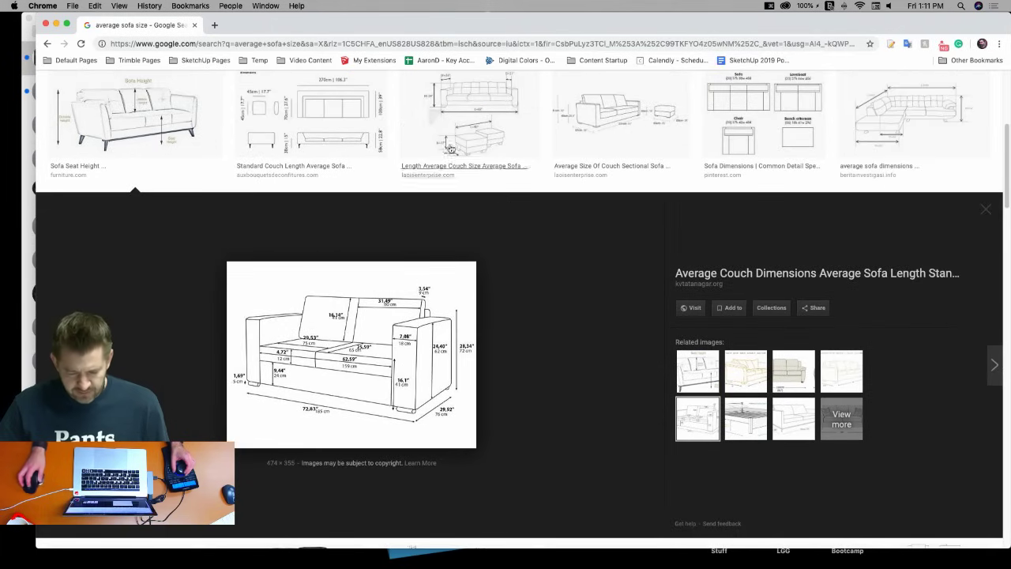
Replace the "average sofa size" image search with a search for "roll top desk".
scroll(470, 168, up, 4)
triple_click(247, 95)
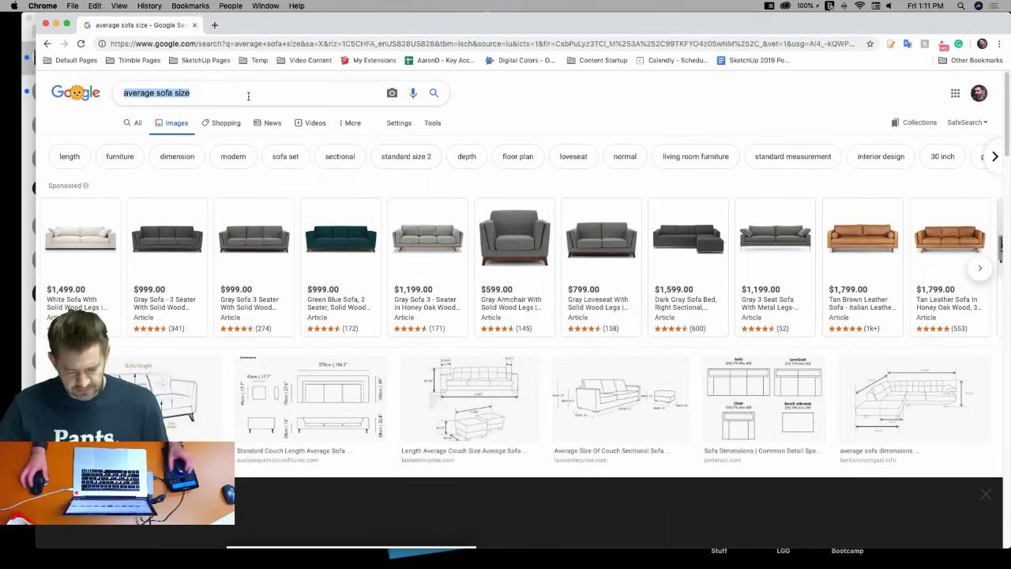
text(roll top)
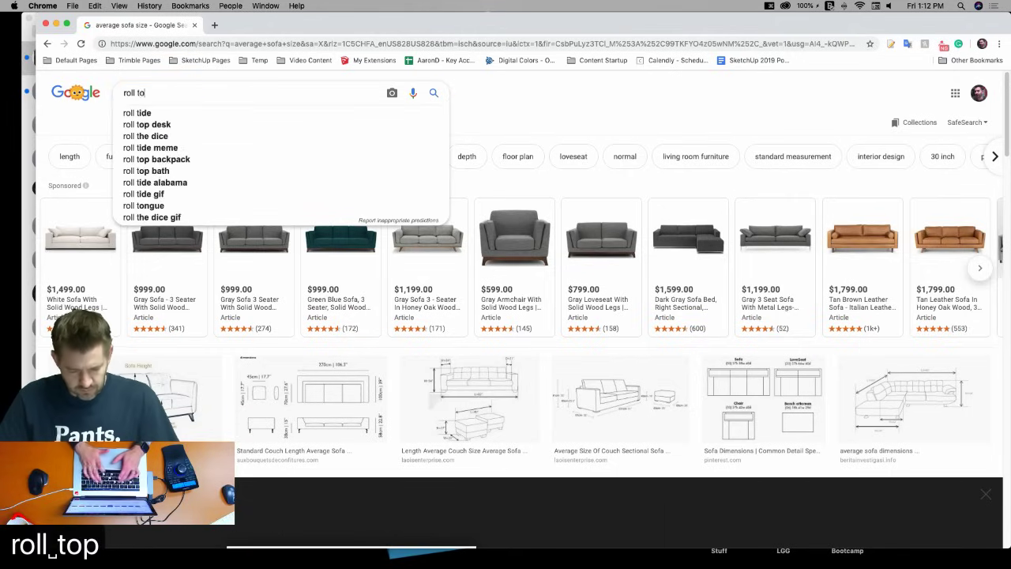
click(195, 113)
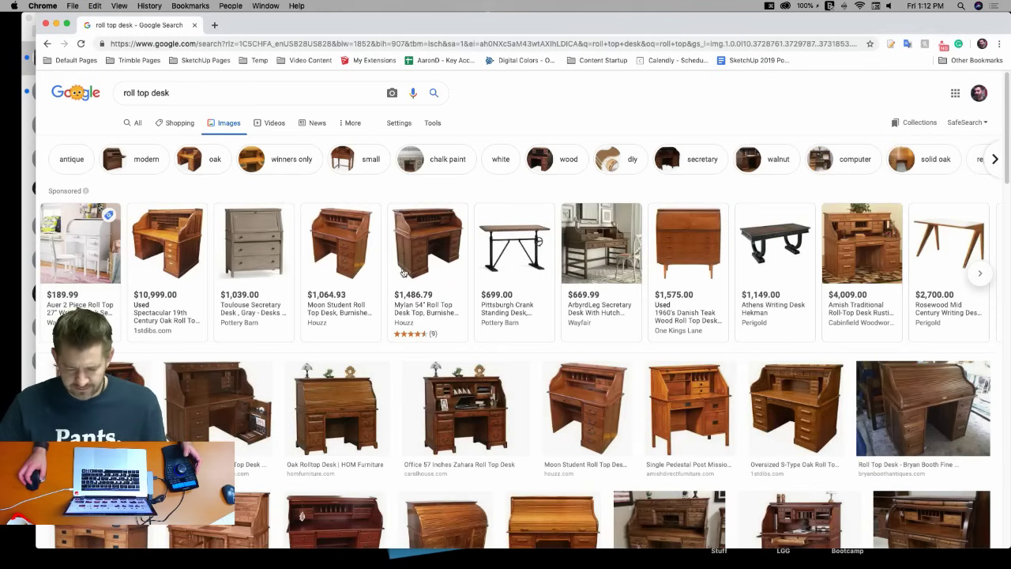
Look through the roll top desk images for a reference and preview the Chelsea Home 54 in. Mylan desk.
scroll(403, 271, down, 1)
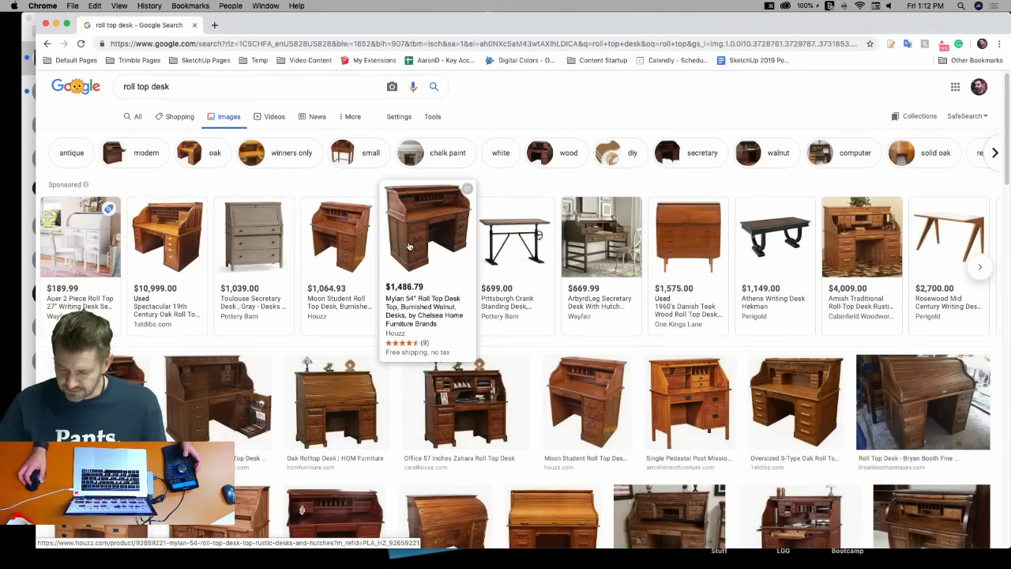
scroll(408, 246, down, 1)
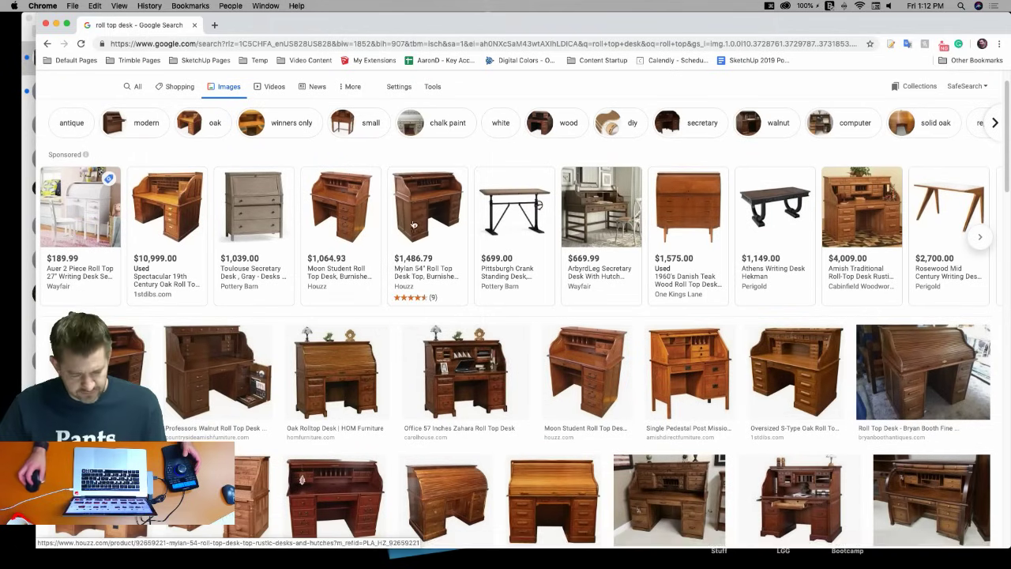
scroll(405, 180, down, 3)
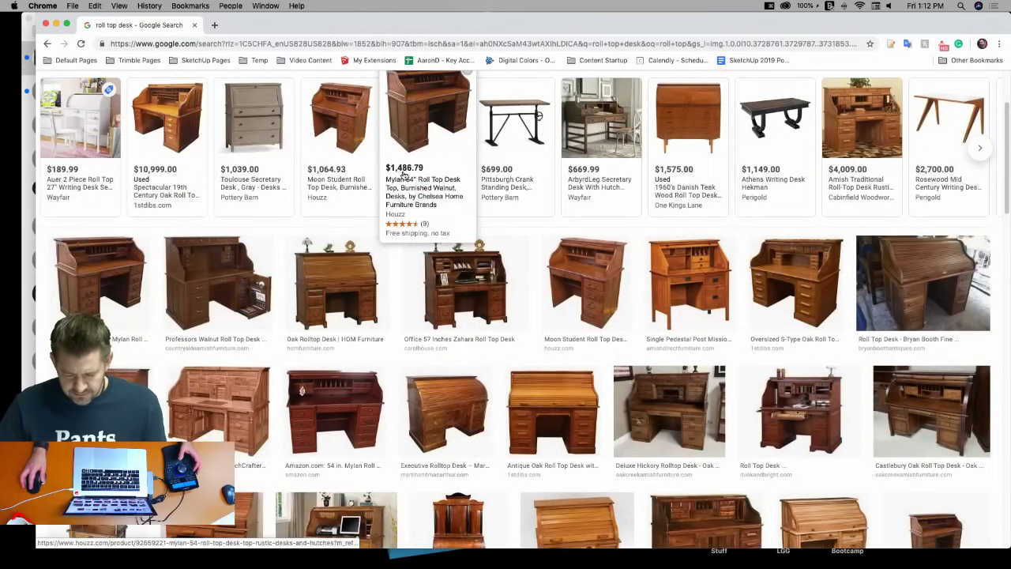
scroll(406, 182, up, 4)
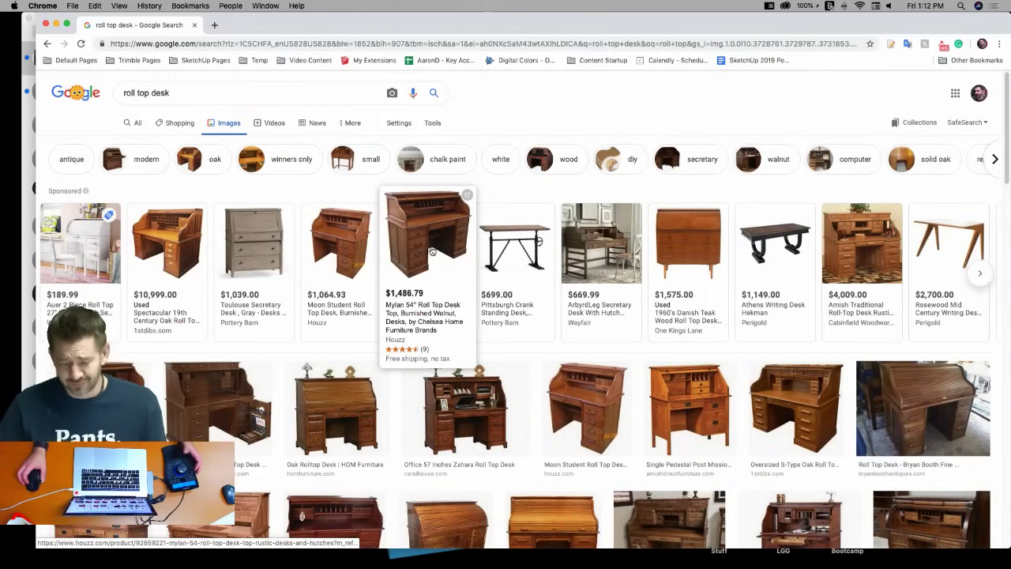
scroll(432, 252, down, 1)
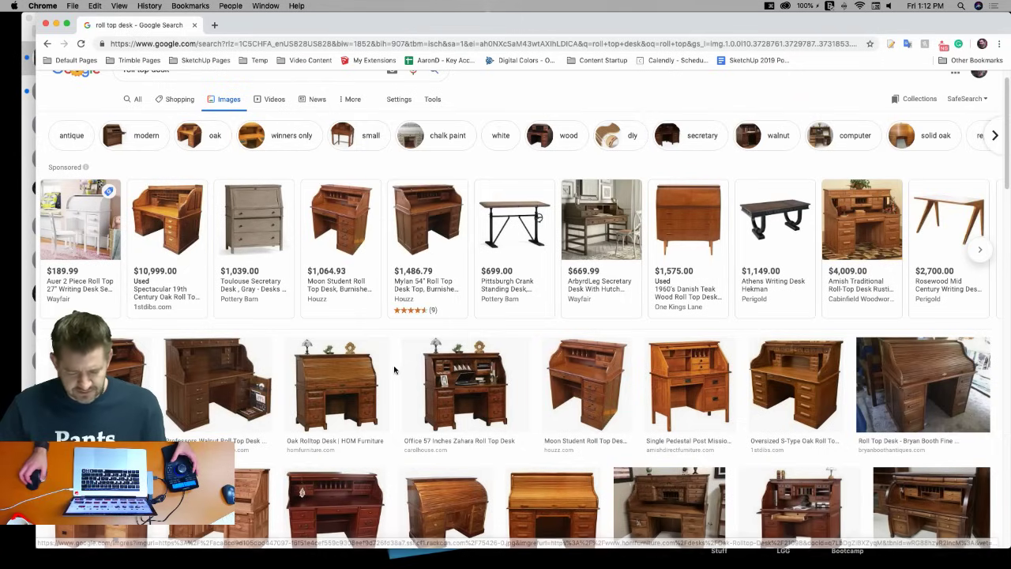
scroll(395, 361, down, 5)
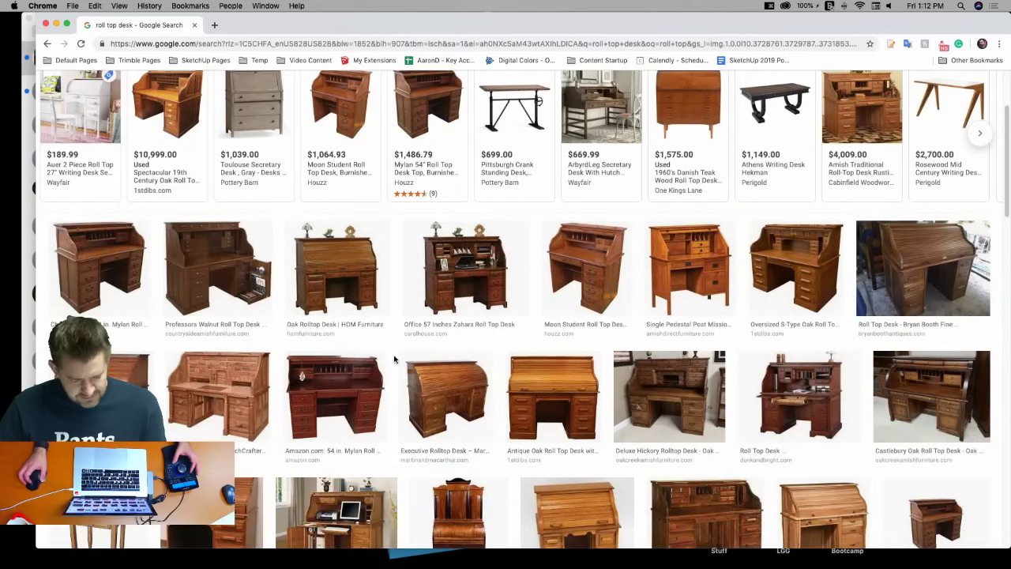
click(80, 247)
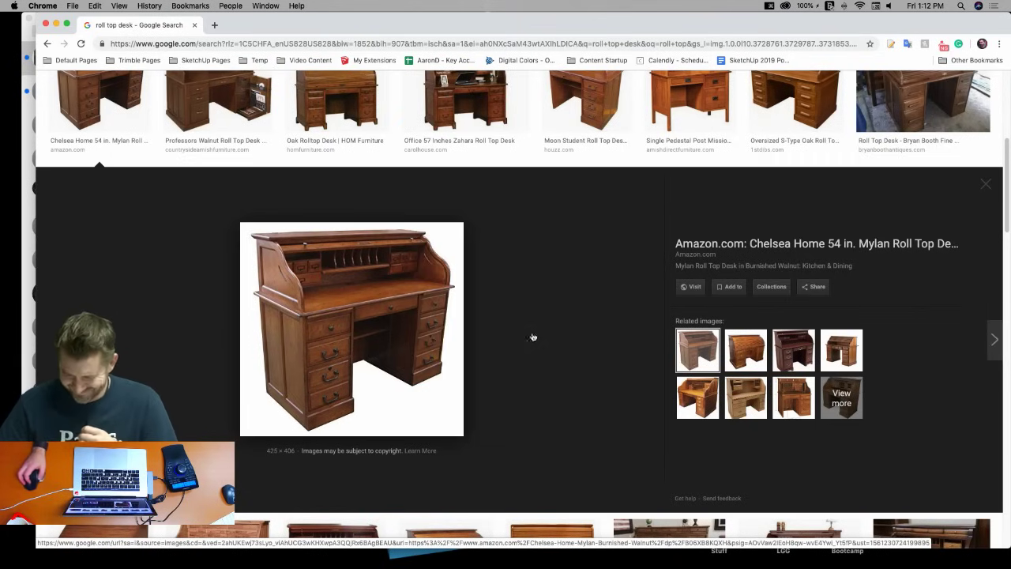
Preview the 48"W Solid Cherry Roll Top Desk and the Castlebury Oak Roll Top Desk for comparison.
click(797, 353)
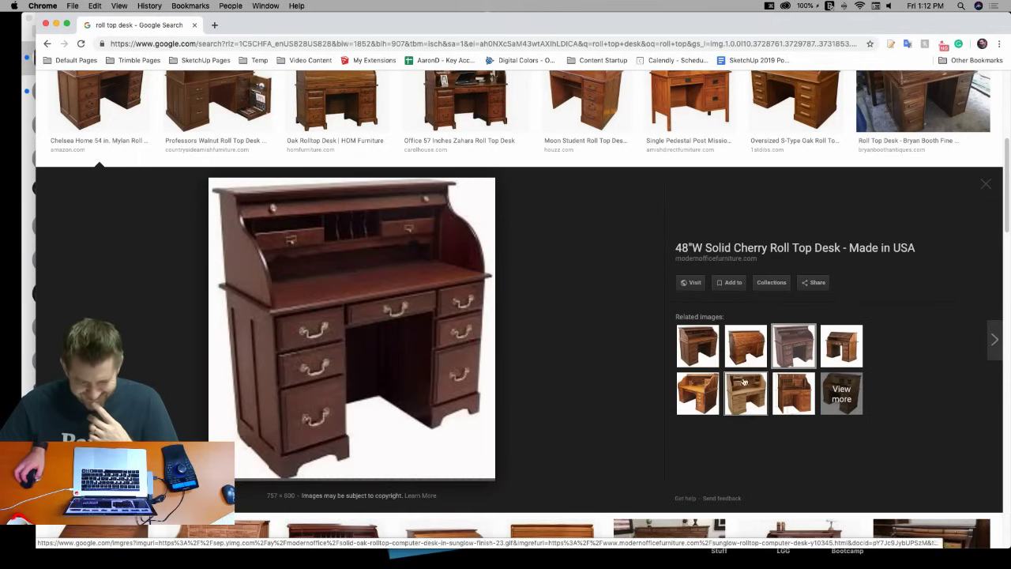
scroll(564, 336, down, 3)
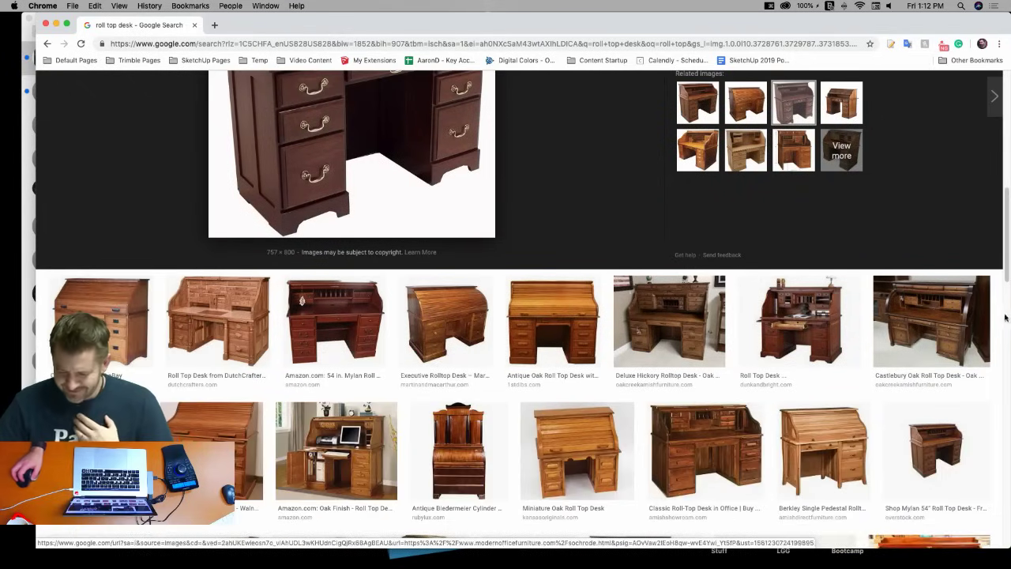
click(928, 324)
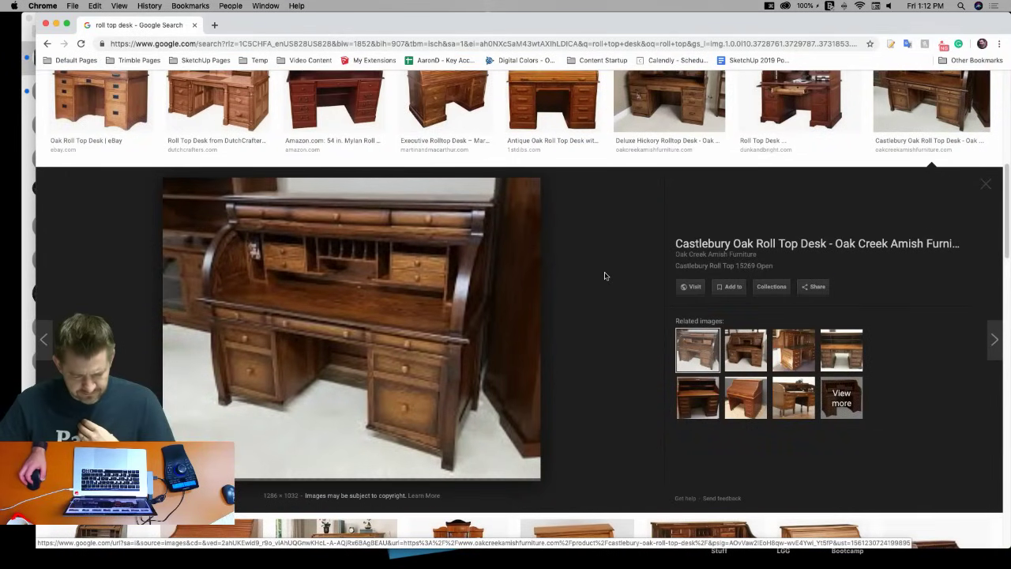
Preview the Professors Walnut Roll Top Desk and return to the Chelsea Home Mylan desk image.
scroll(605, 276, up, 5)
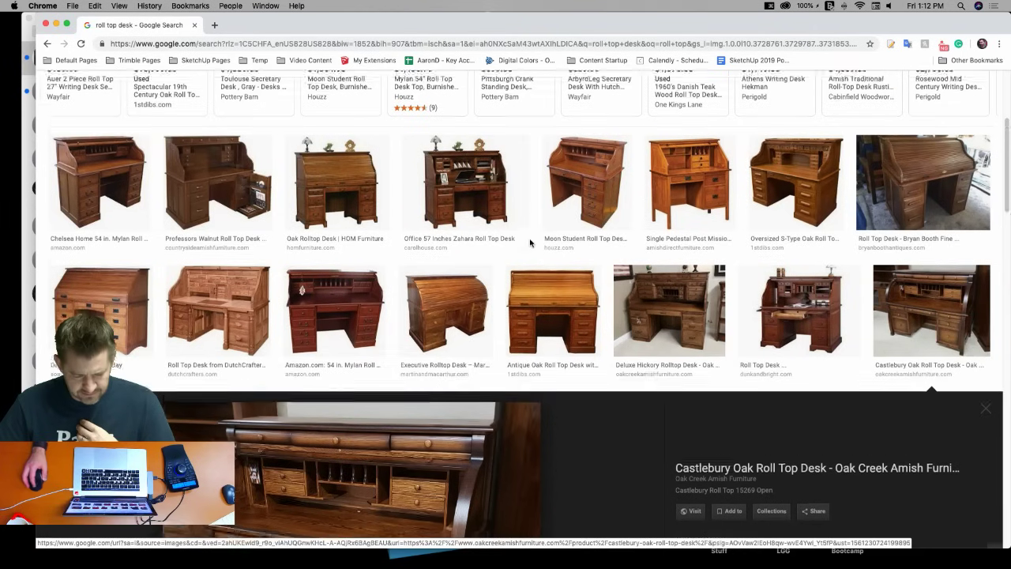
scroll(531, 243, down, 2)
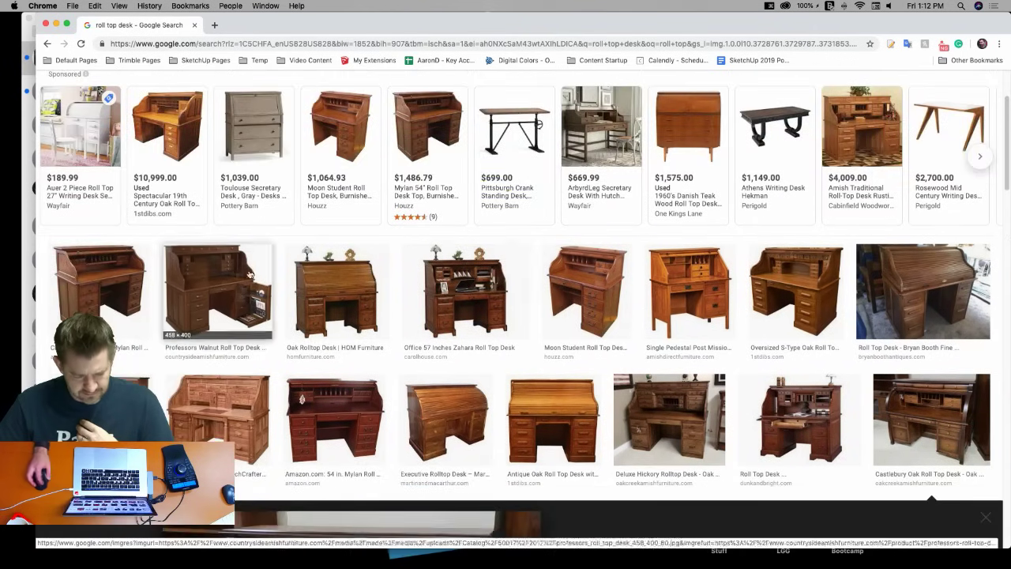
click(249, 274)
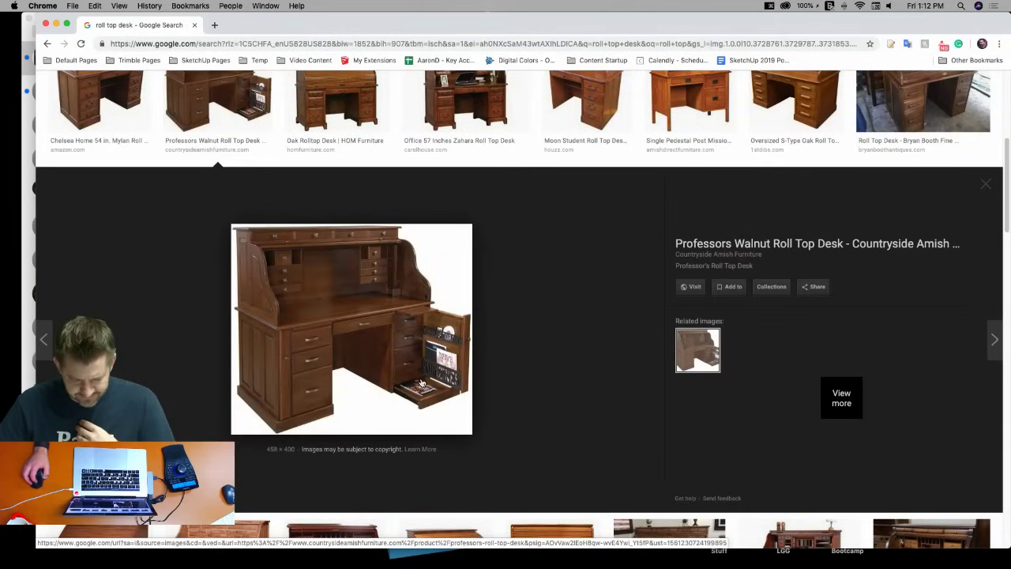
scroll(414, 370, up, 2)
key(Left)
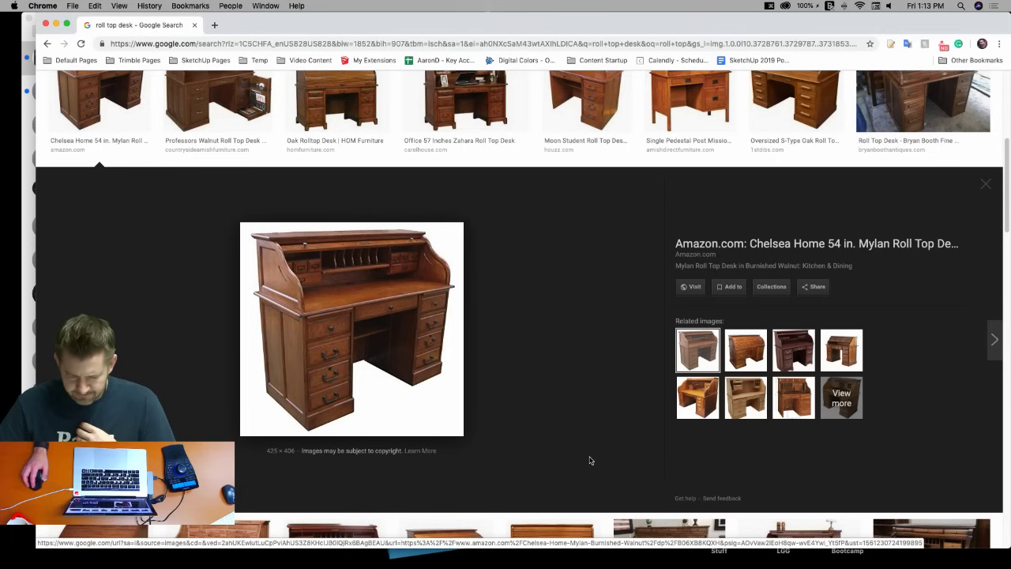
Filter the roll top desk image results to large images only.
scroll(589, 460, up, 3)
scroll(586, 453, up, 1)
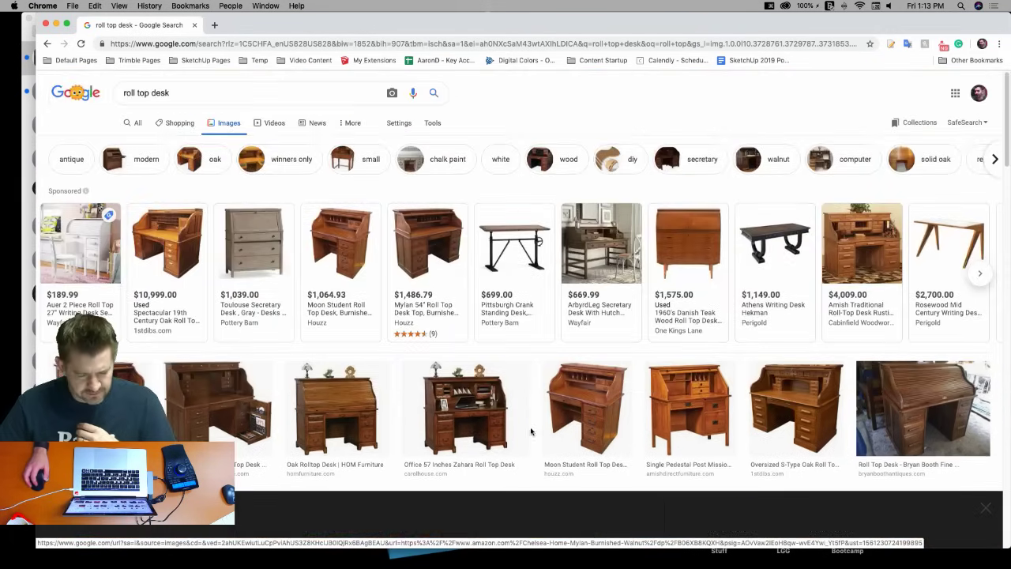
click(433, 124)
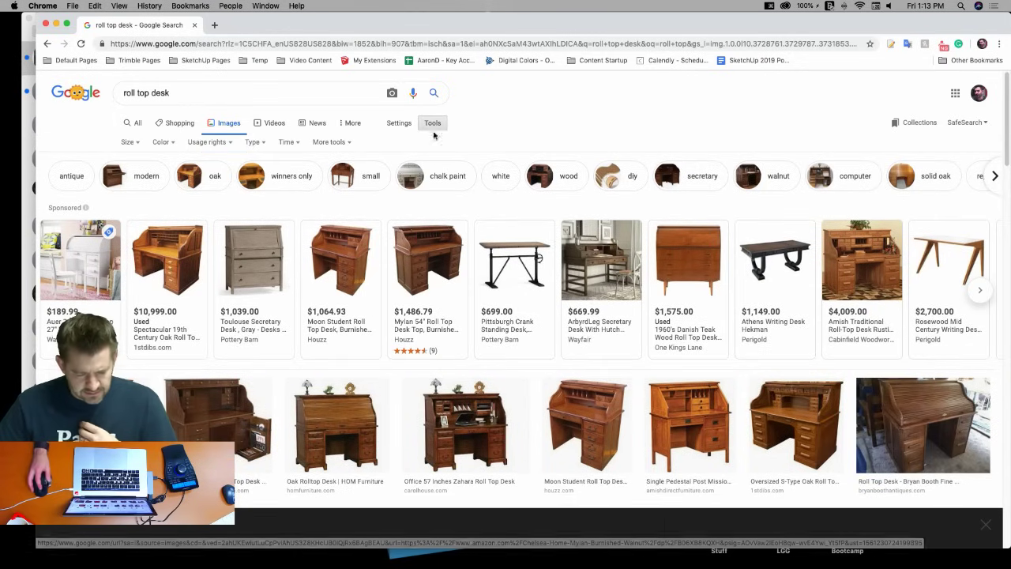
click(129, 142)
click(131, 173)
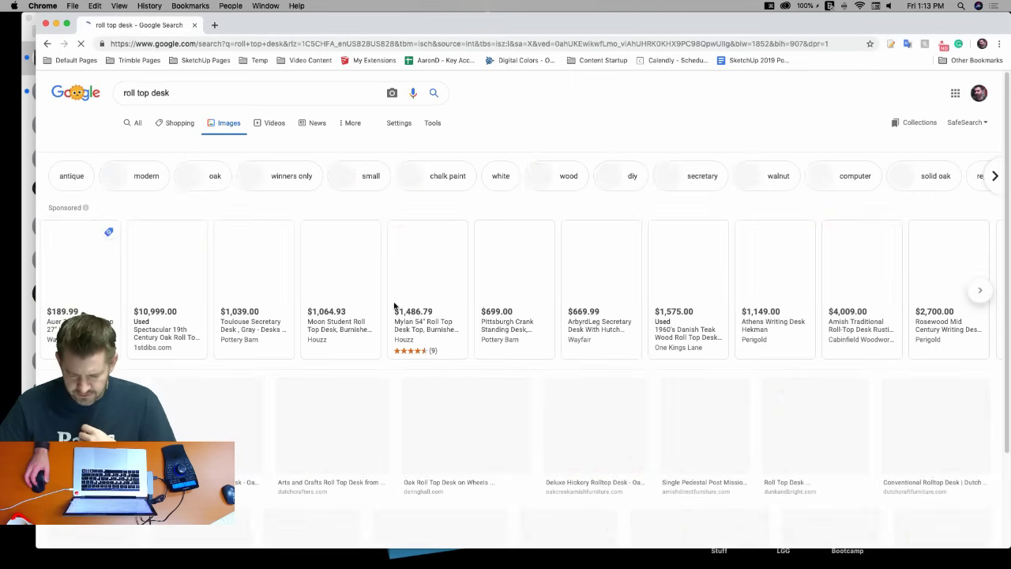
Open the source page of the 54" Oak Executive Rolltop Desk in a new tab and display its full-size product image.
scroll(413, 376, down, 3)
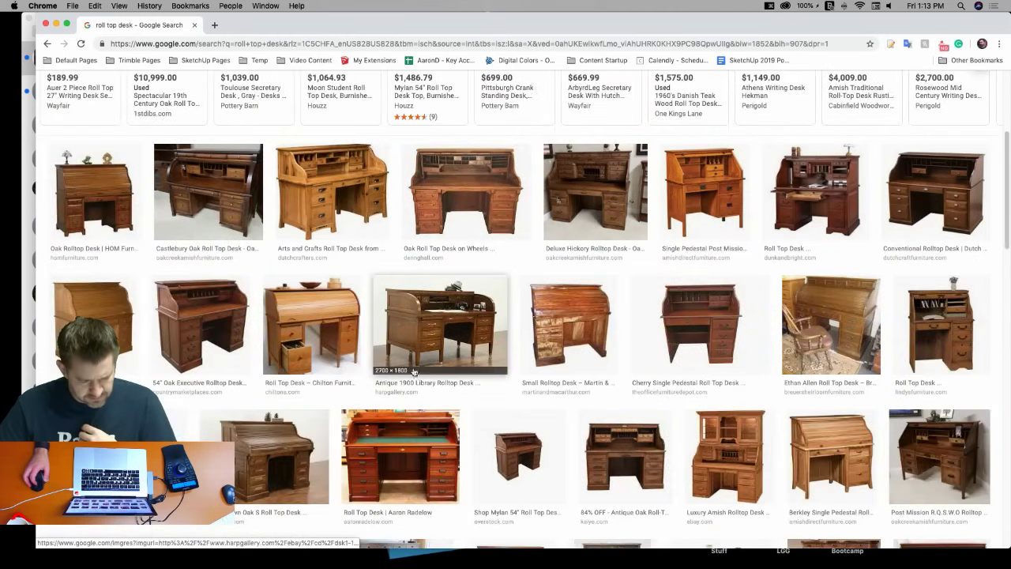
click(212, 327)
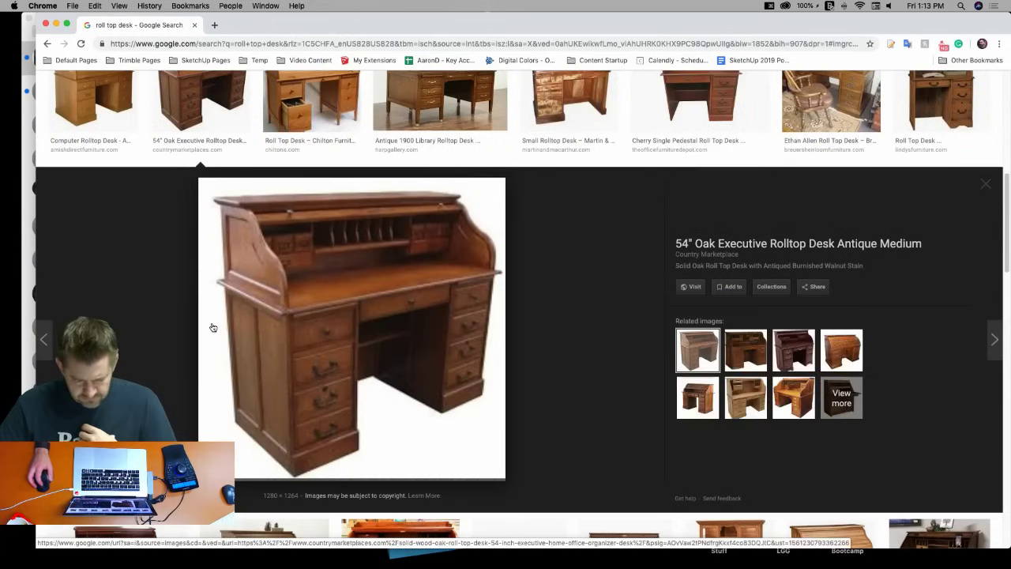
right_click(386, 270)
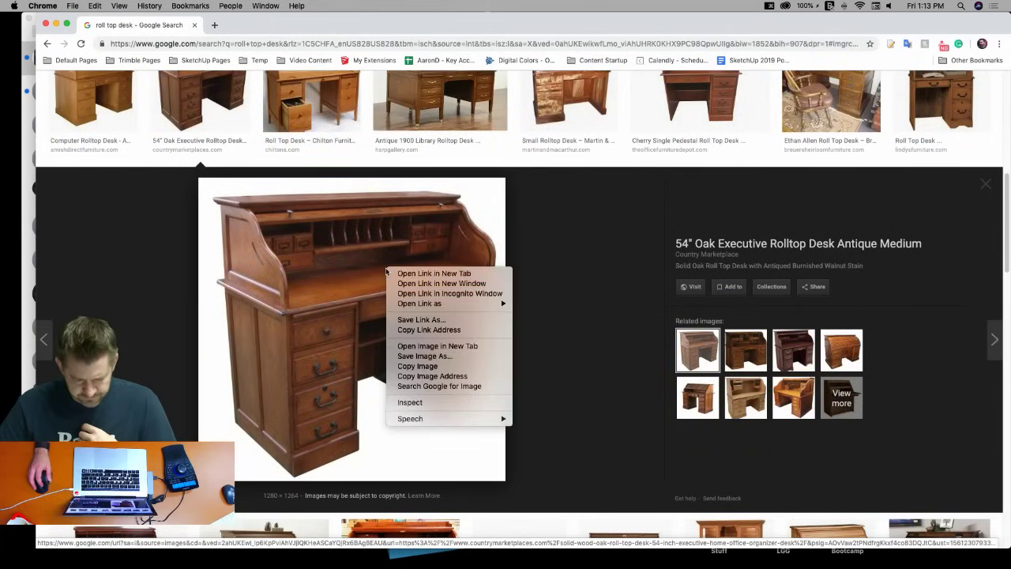
click(437, 275)
click(269, 28)
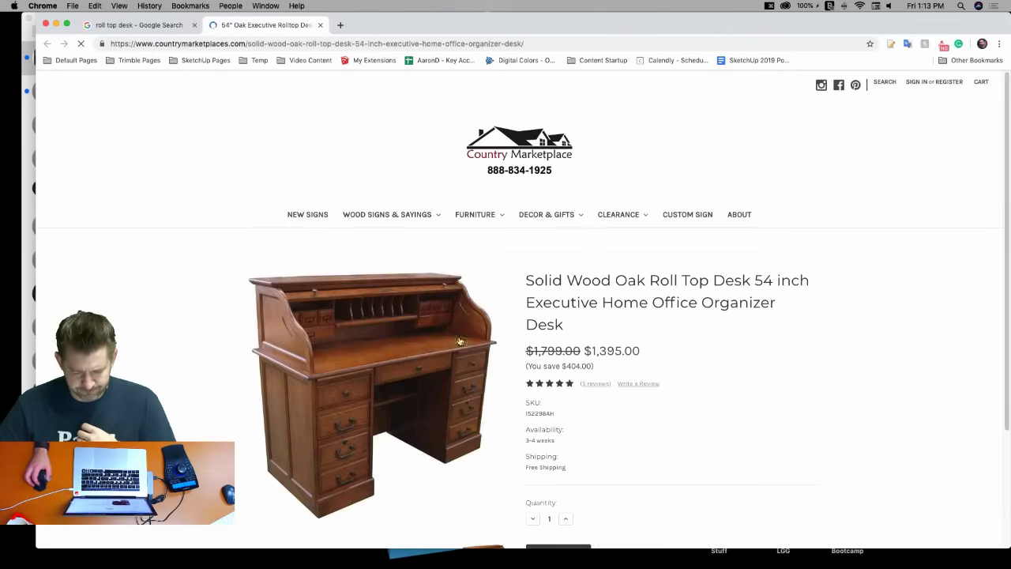
click(371, 360)
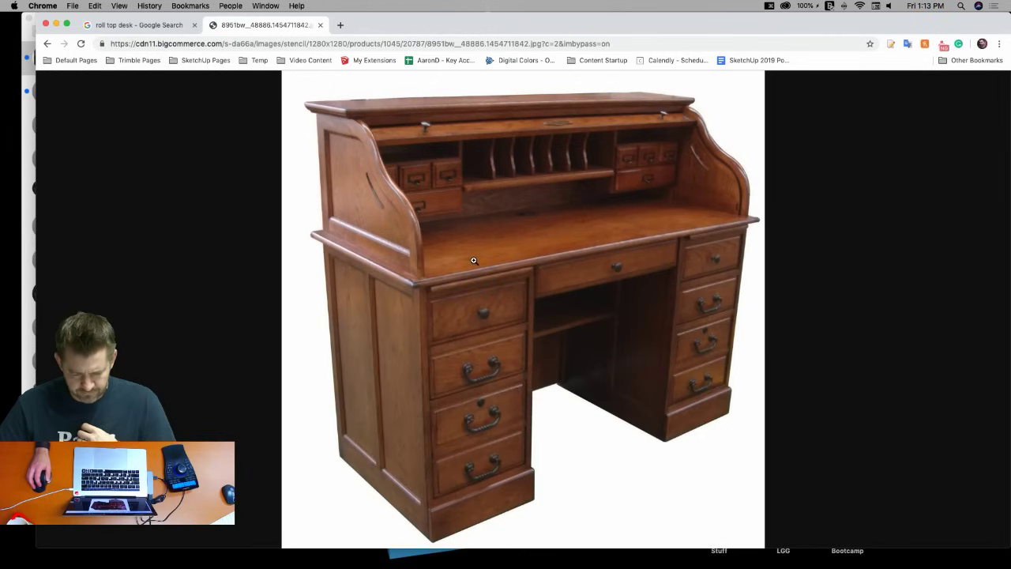
Save the full-size desk image to the Desktop as rtd.jpg.
right_click(474, 261)
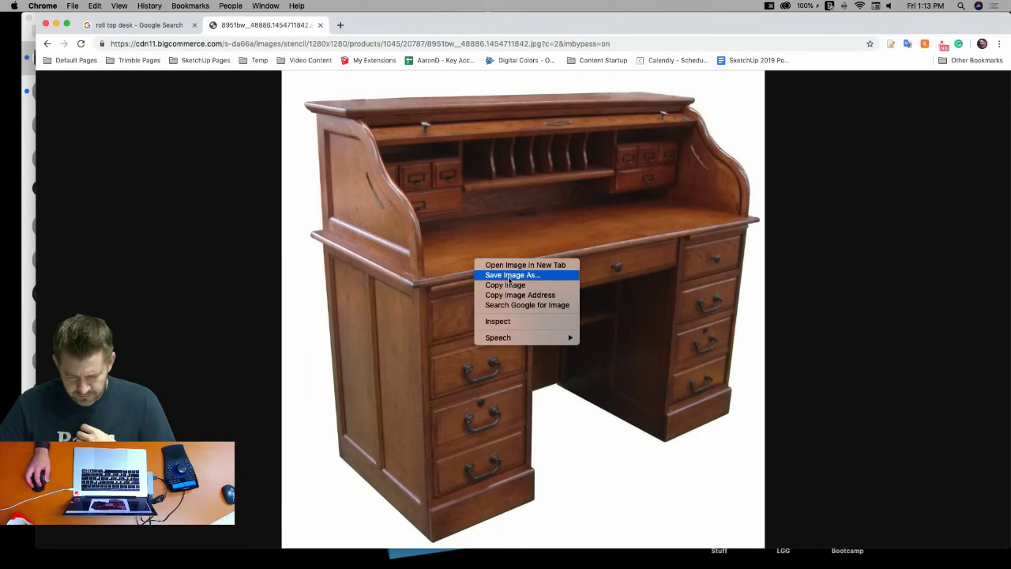
click(509, 275)
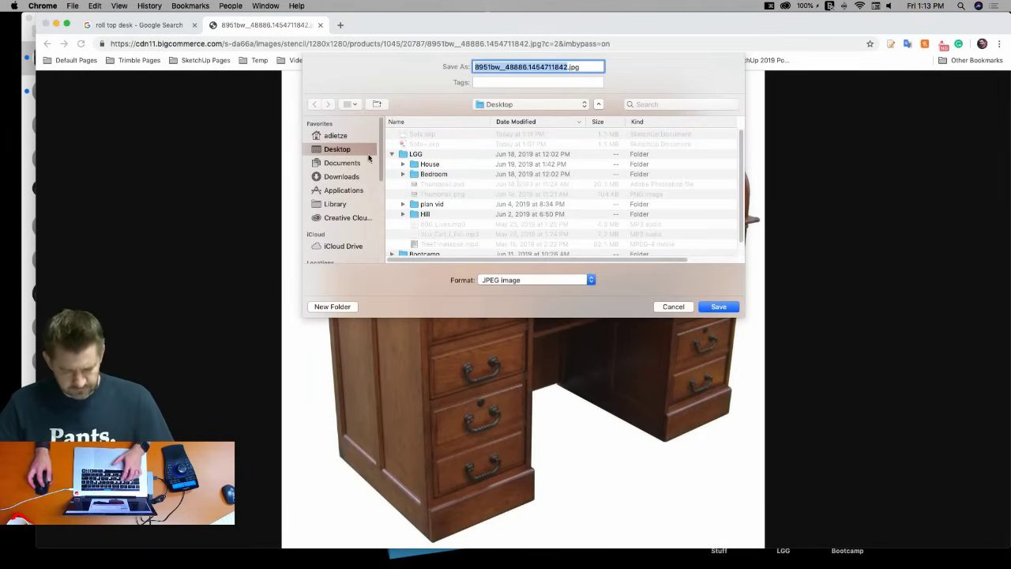
text(rtd)
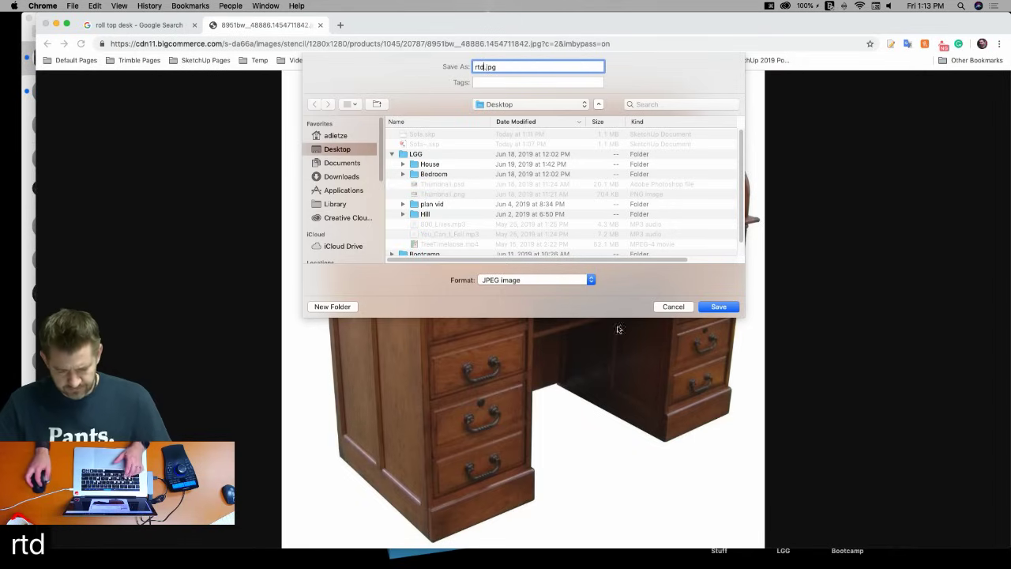
click(720, 309)
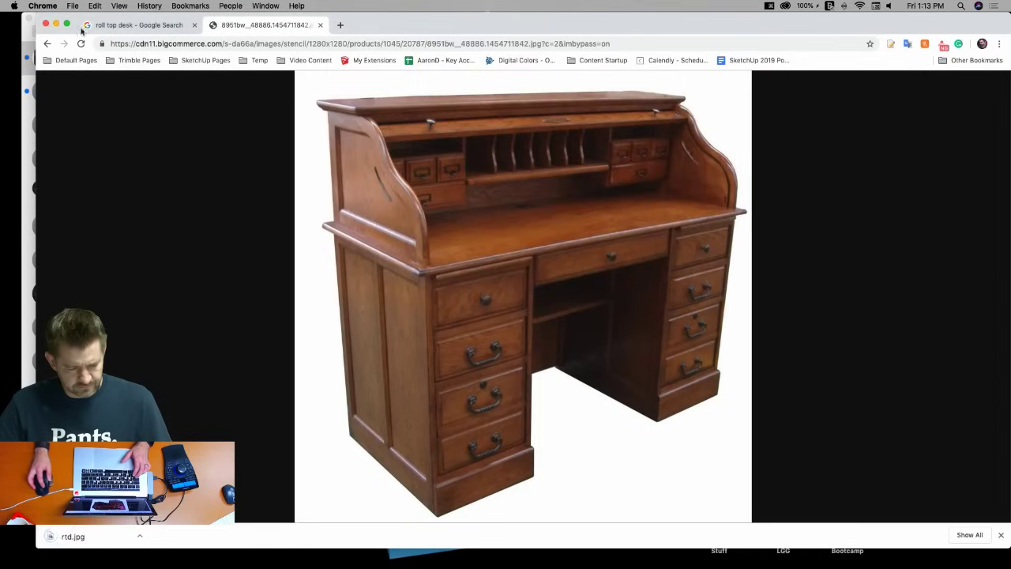
Switch to SketchUp, start a new model and widen its window to span the full screen.
mouse_move(6, 193)
click(24, 296)
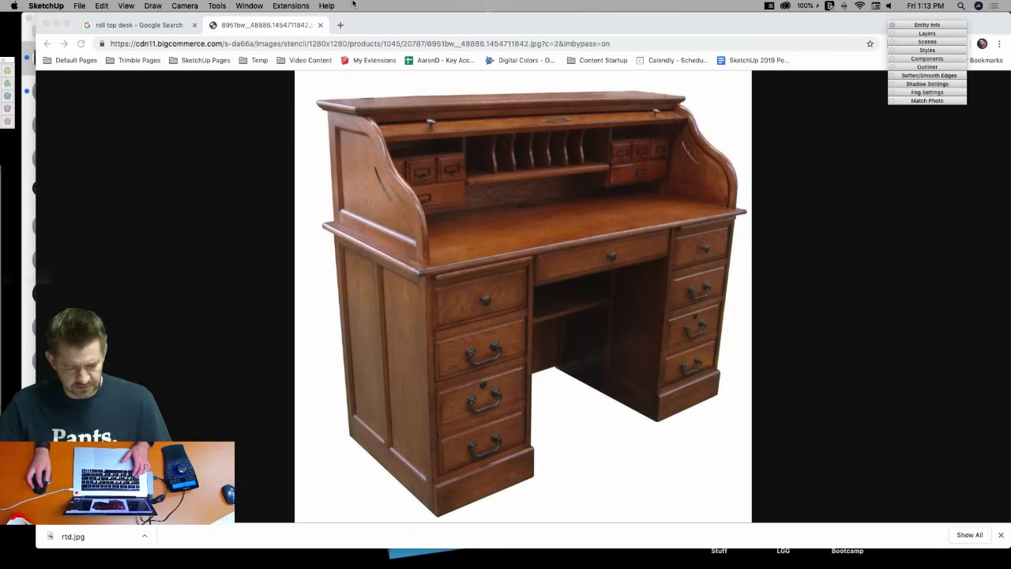
click(77, 6)
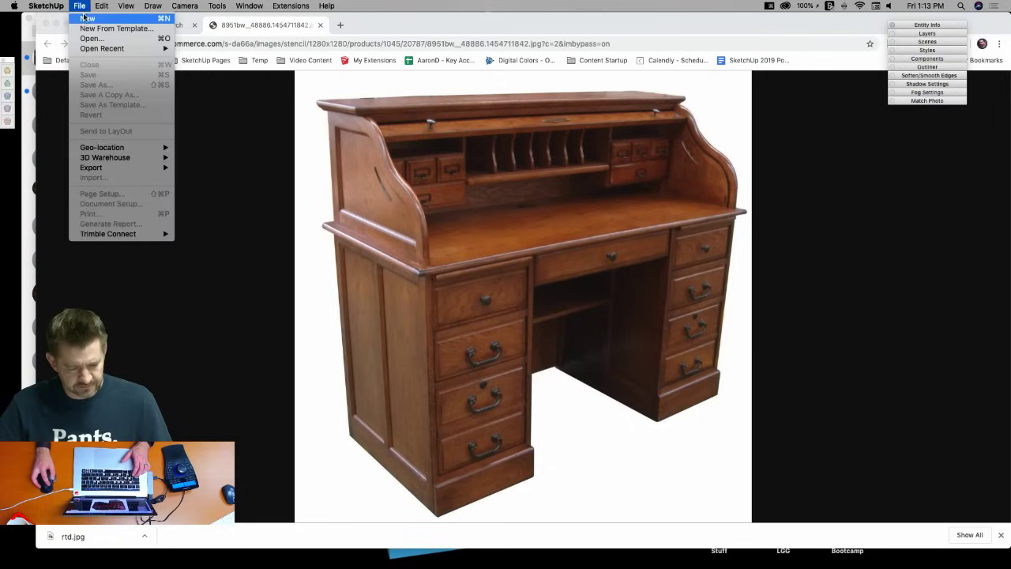
click(86, 19)
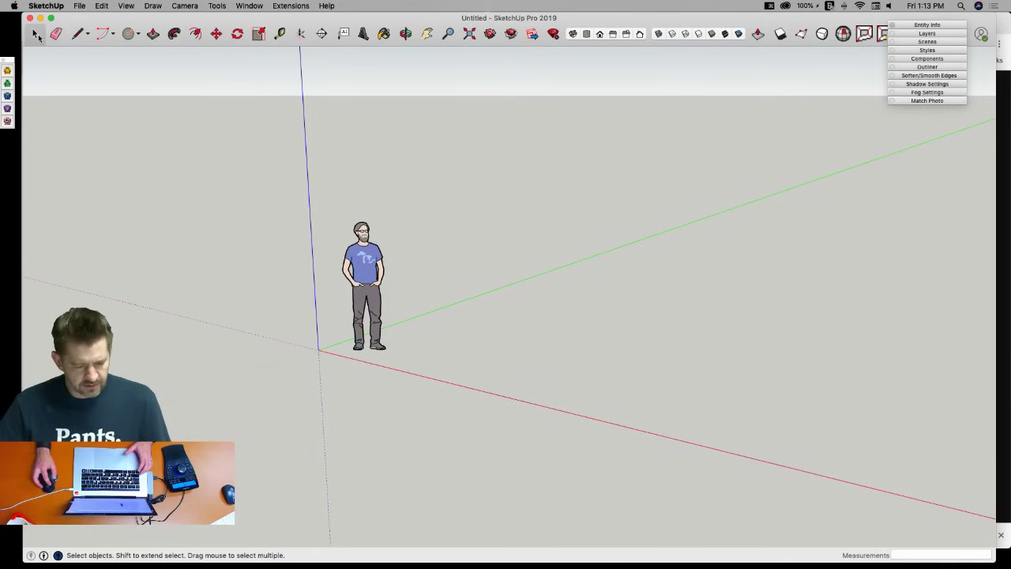
click(3, 60)
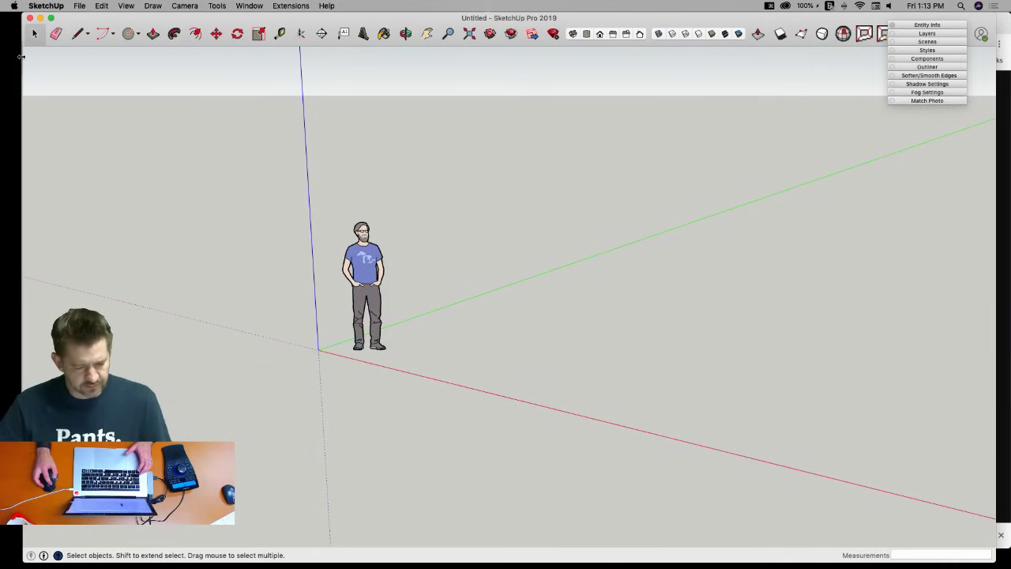
drag(21, 56, 0, 57)
drag(1000, 125, 1008, 124)
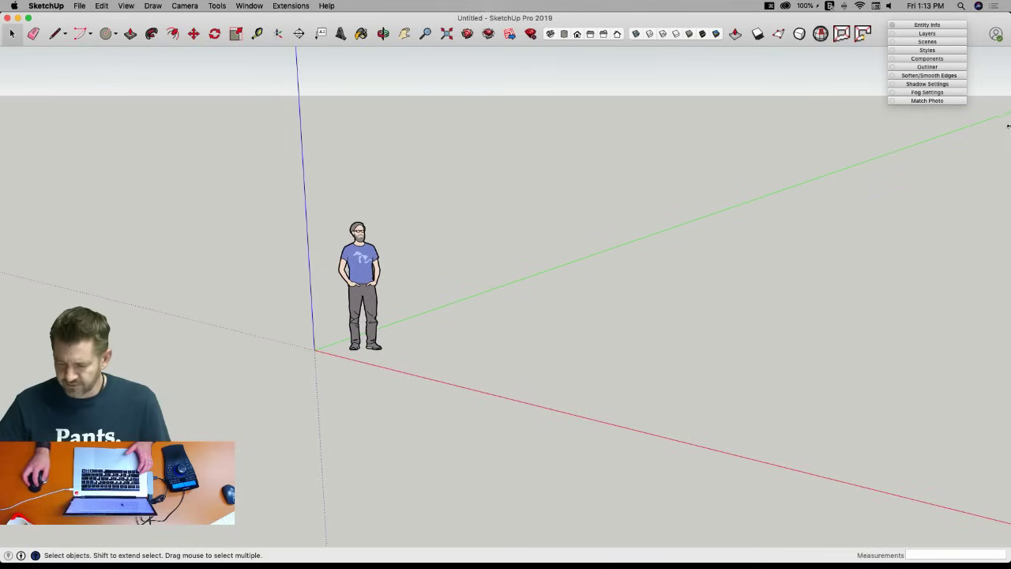
click(79, 5)
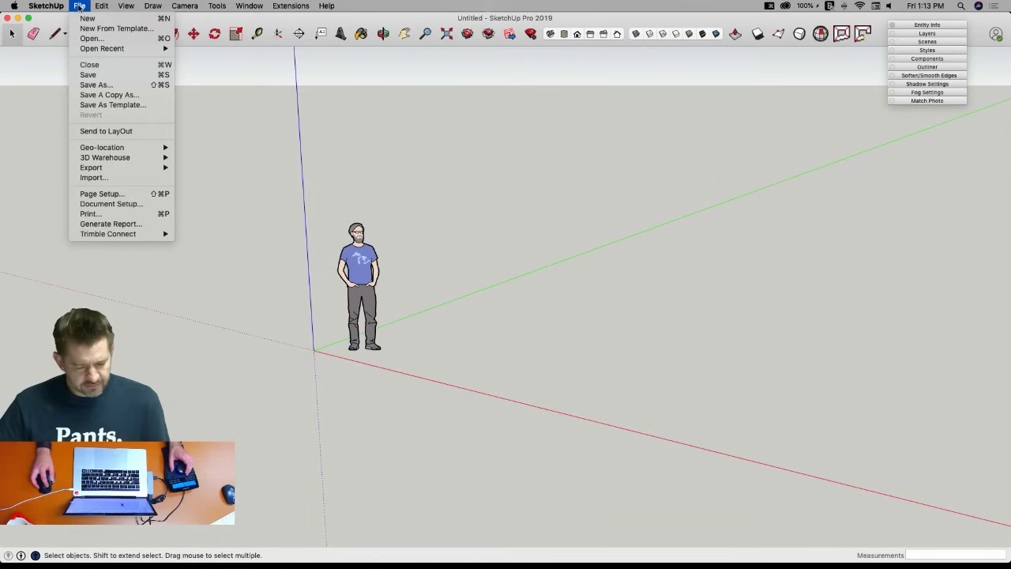
click(114, 177)
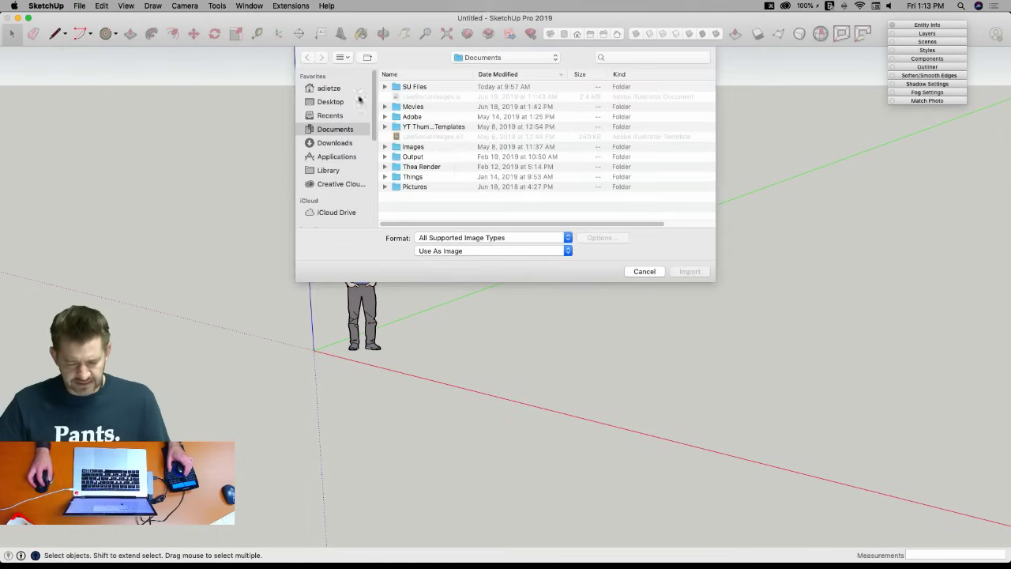
click(330, 102)
double_click(407, 87)
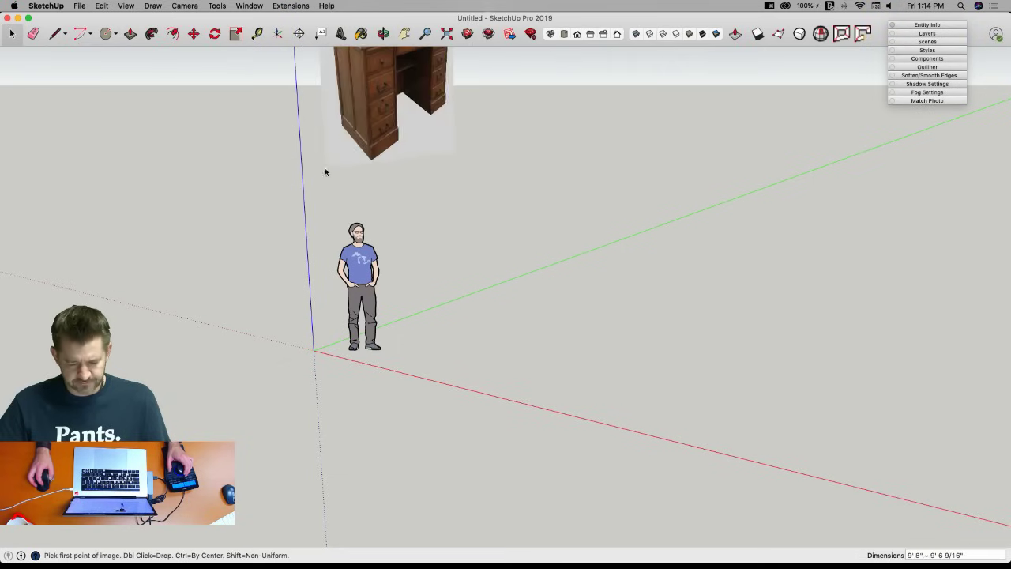
key(Escape)
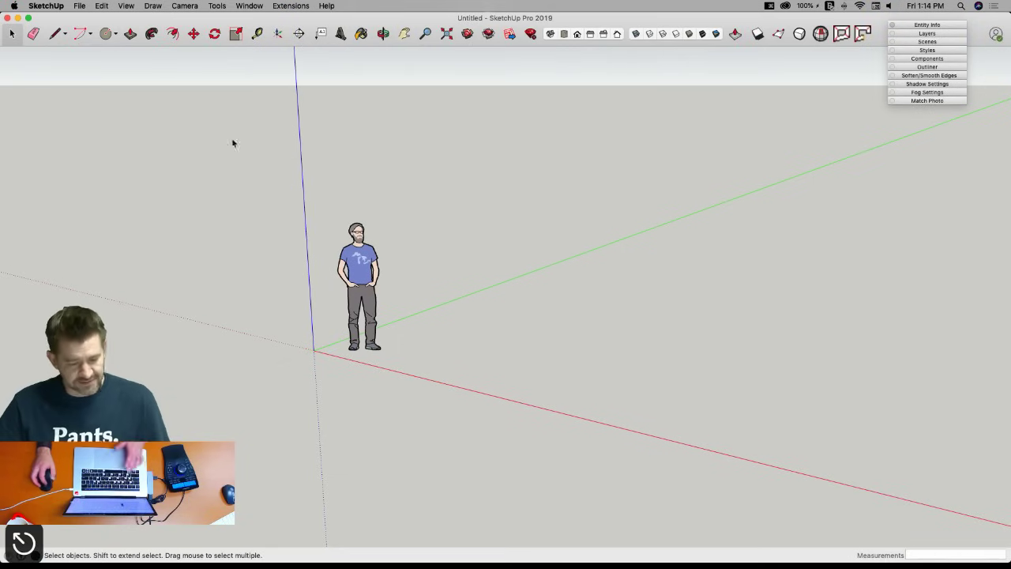
Import rtd.jpg from the Desktop as a new matched photo.
click(80, 5)
click(92, 177)
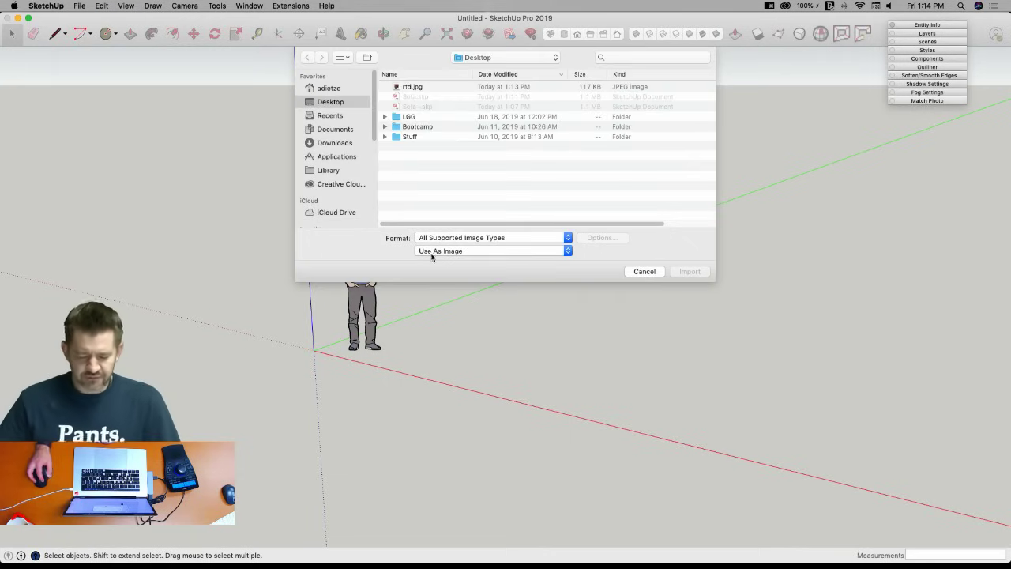
click(432, 253)
click(436, 271)
click(407, 88)
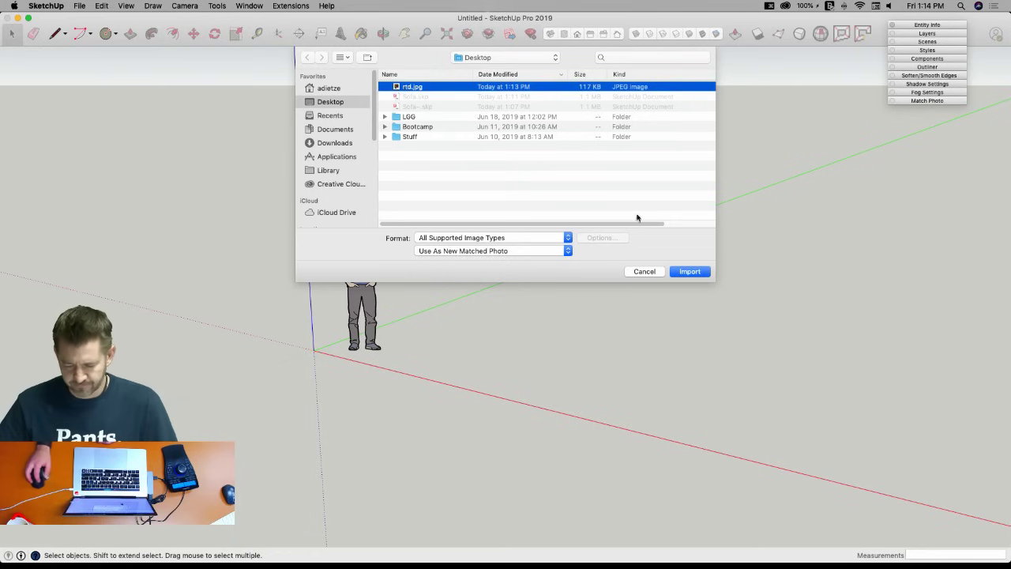
click(693, 273)
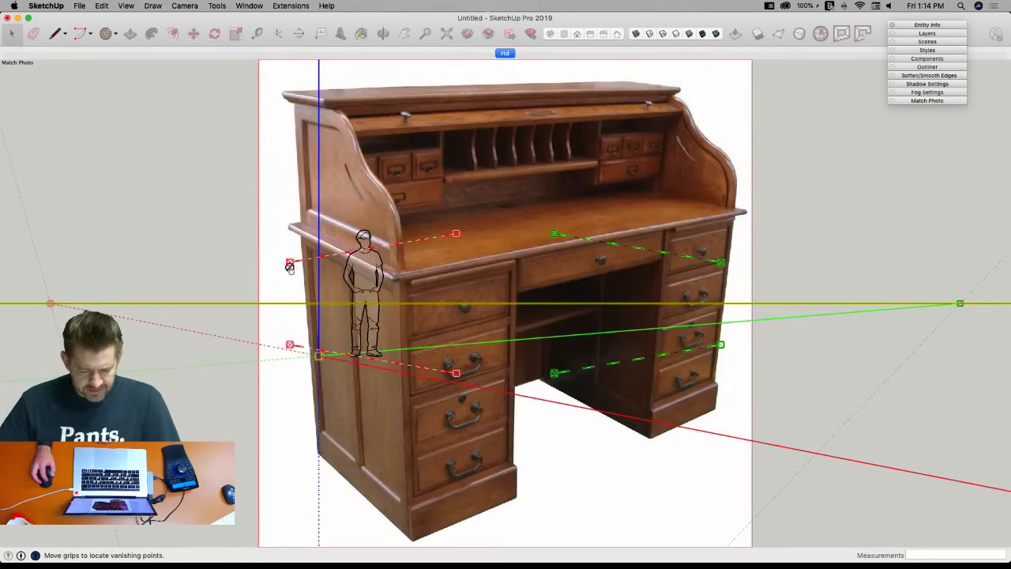
Place the Match Photo origin at the desk's lower front corner and align the upper red vanishing bar with the top's side edge.
drag(319, 355, 412, 543)
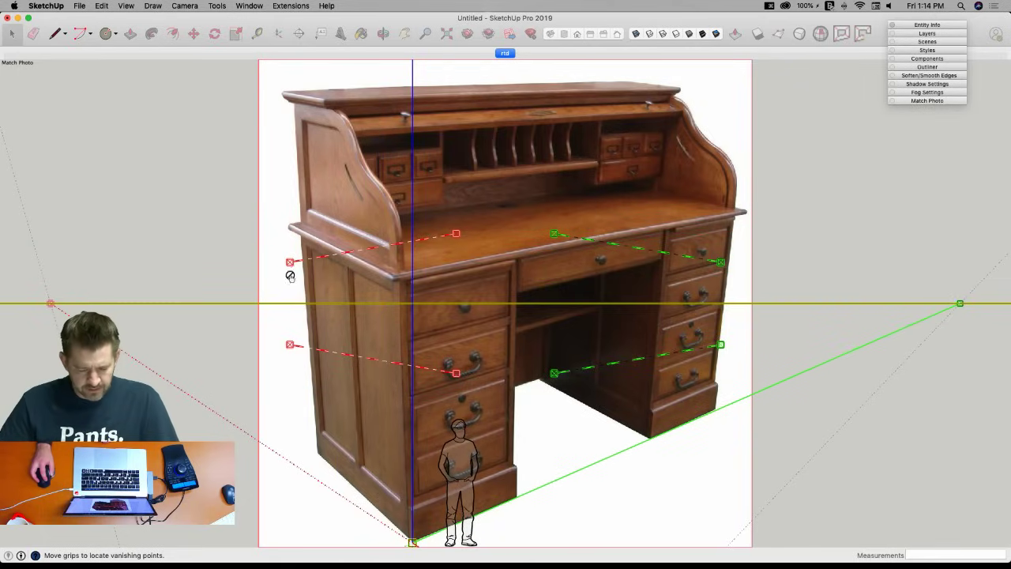
drag(290, 263, 283, 93)
drag(456, 232, 442, 120)
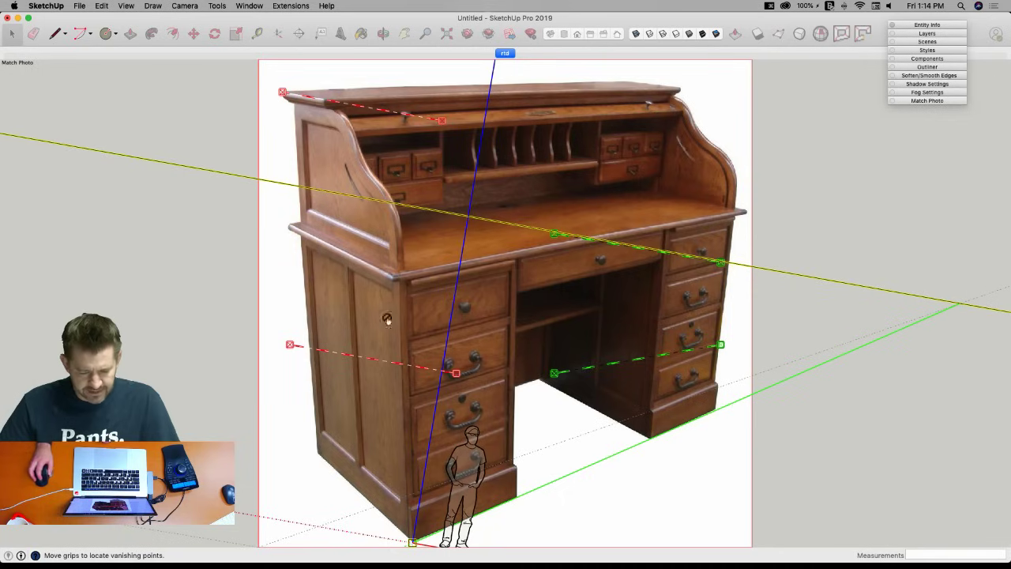
drag(282, 93, 225, 81)
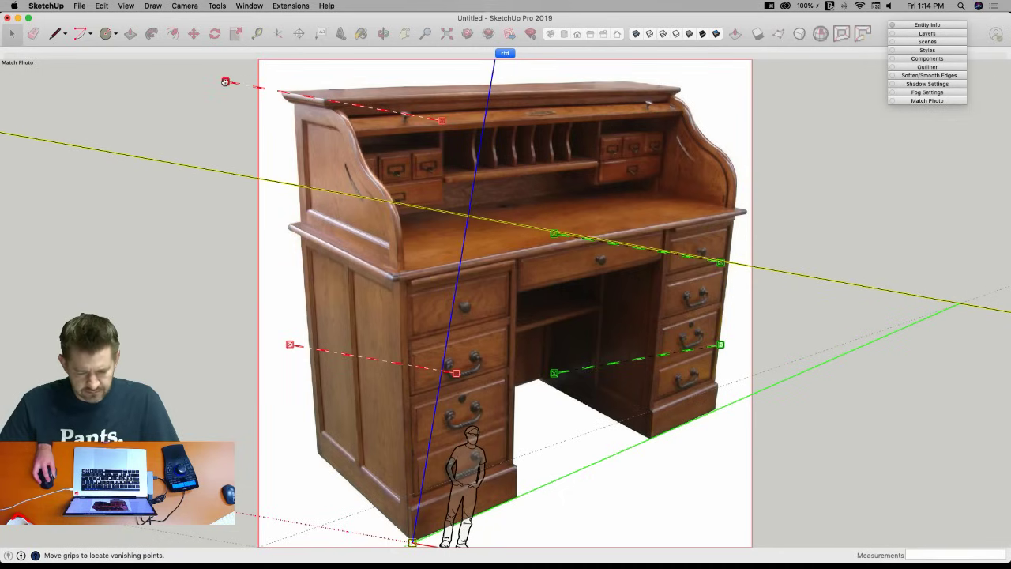
Align the lower red vanishing bar with the bottom edge of the desk's paneled side.
drag(289, 346, 206, 401)
drag(456, 377, 423, 549)
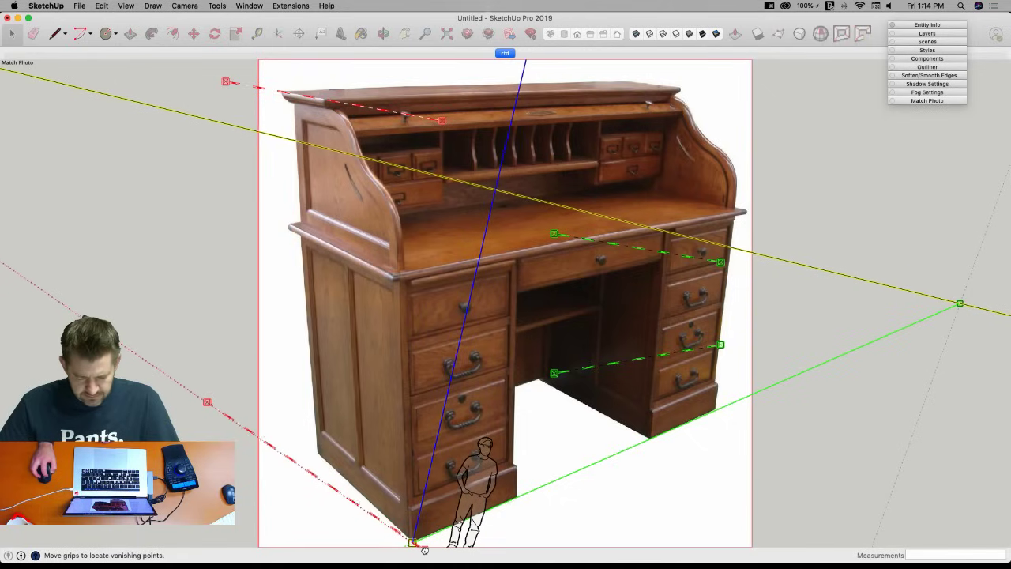
drag(207, 402, 231, 373)
Align the lower green vanishing bar with the bottom front edge of both drawer pedestals.
scroll(292, 291, down, 1)
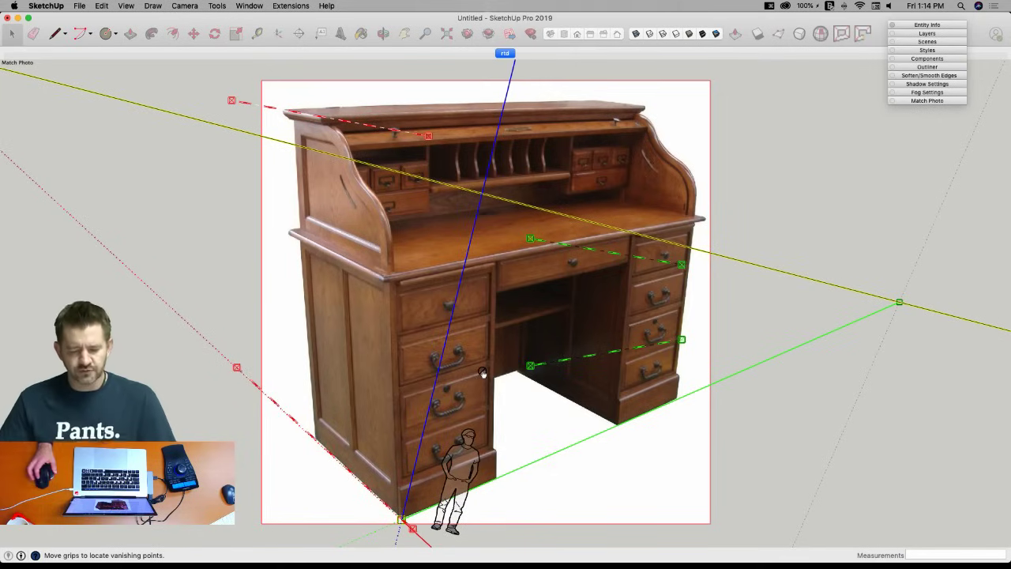
scroll(462, 270, down, 2)
scroll(462, 271, down, 2)
scroll(462, 271, up, 3)
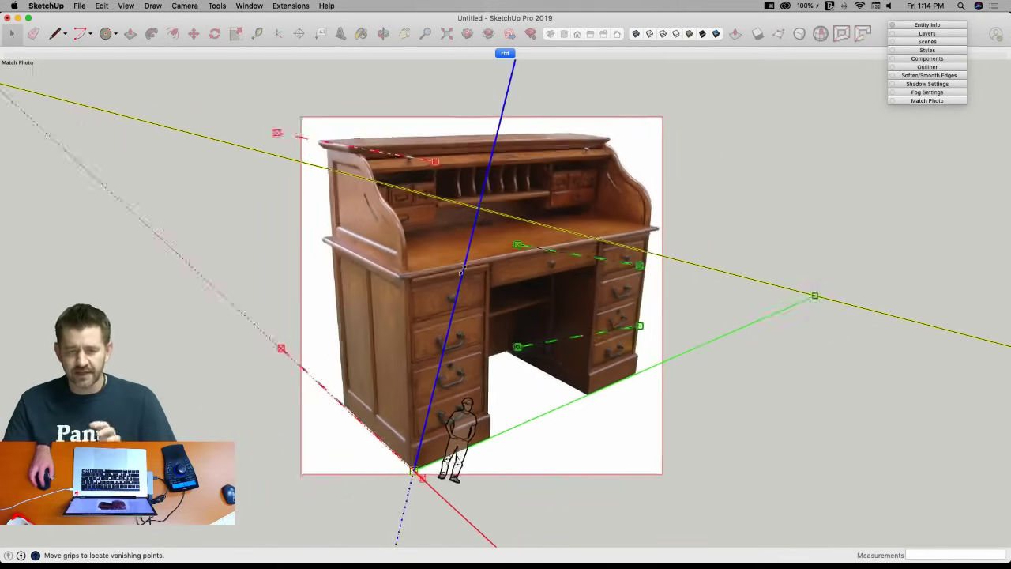
scroll(462, 271, down, 2)
scroll(462, 271, up, 1)
scroll(462, 271, up, 2)
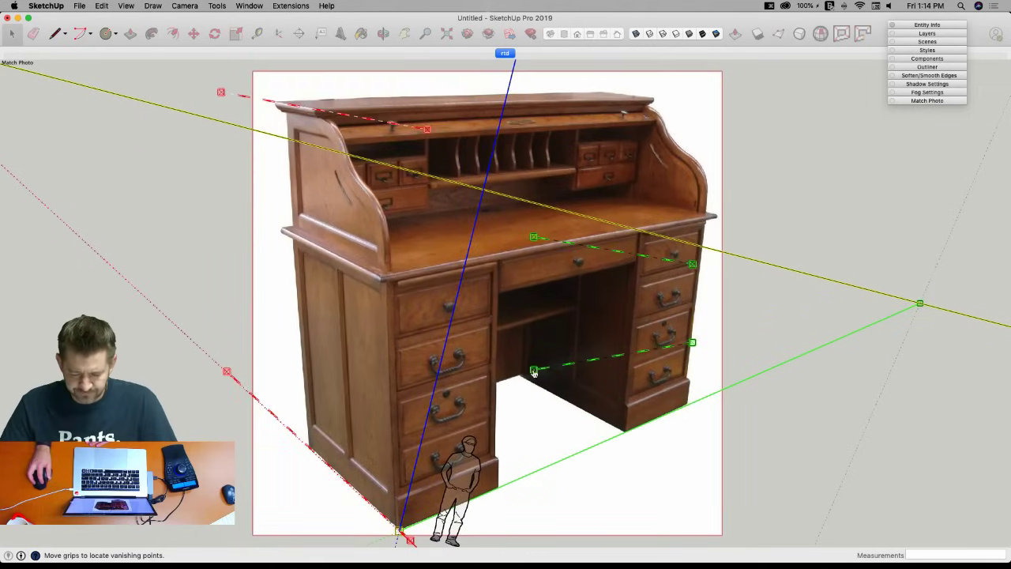
drag(534, 368, 383, 540)
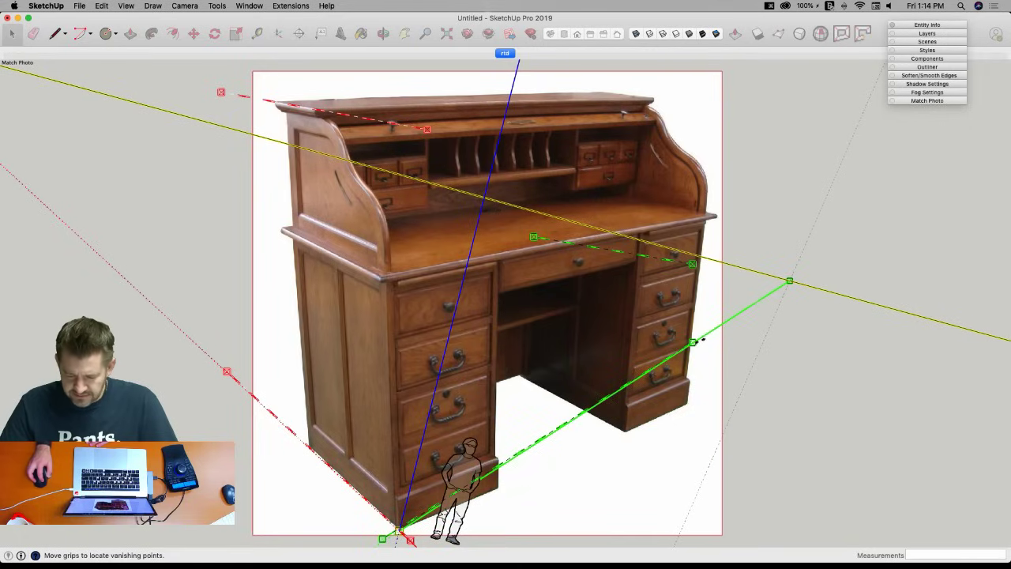
drag(692, 345, 714, 392)
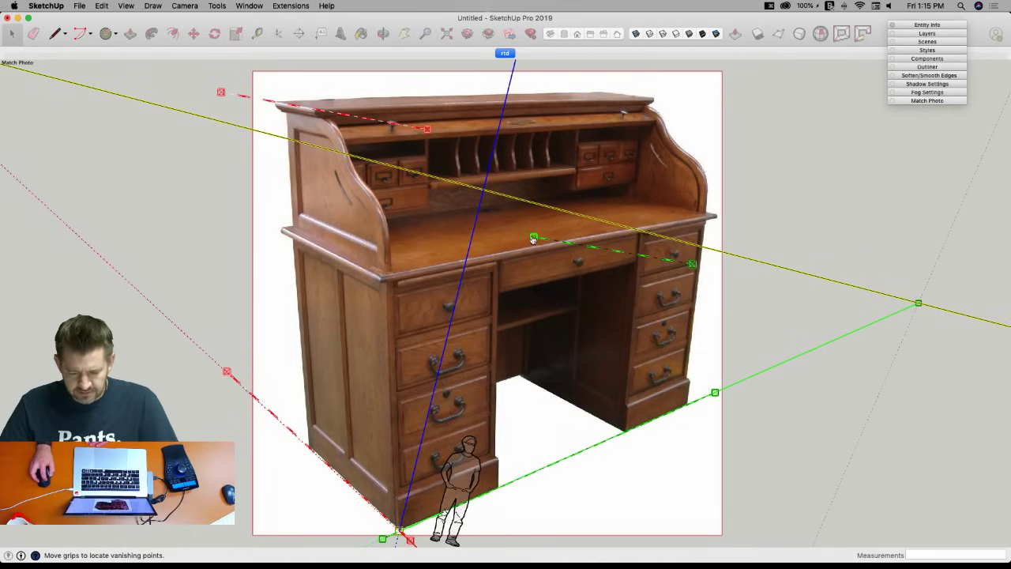
Align the upper green vanishing bar with the desk top's long front edge and fine-tune the far end of the lower green bar.
drag(533, 236, 312, 109)
drag(693, 264, 715, 97)
drag(312, 108, 235, 114)
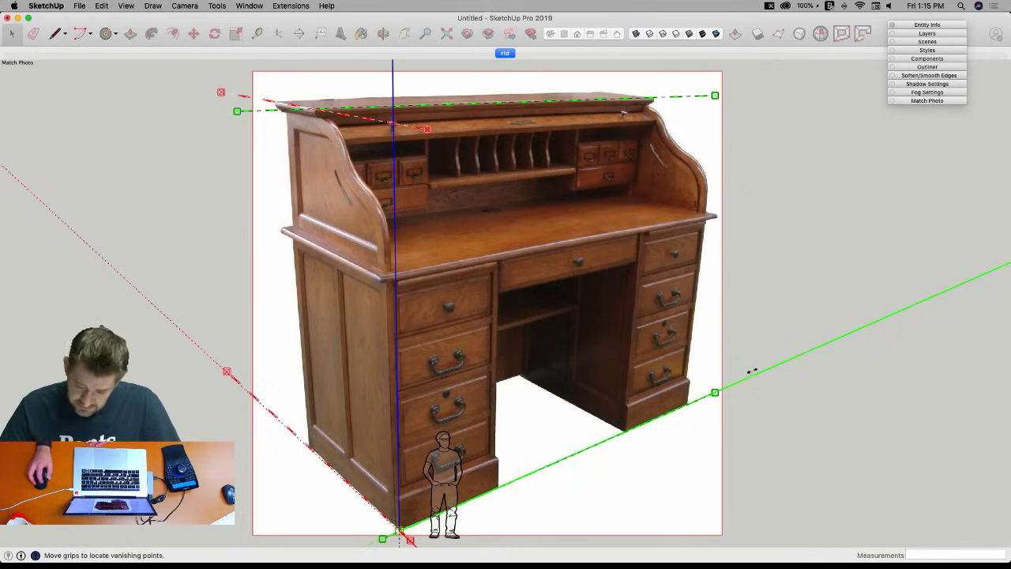
drag(715, 394, 717, 392)
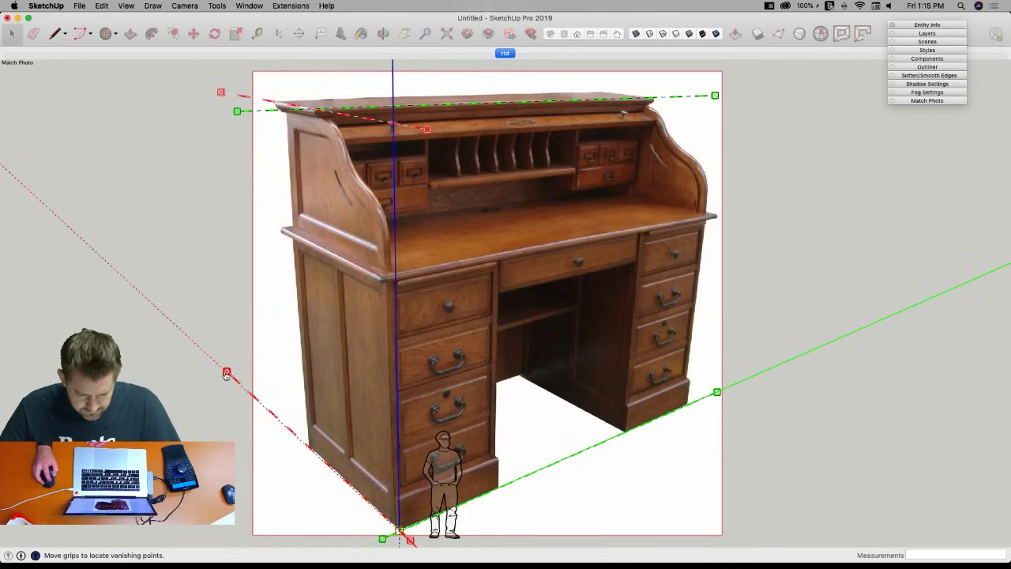
Fine-tune the outer end of the lower red vanishing bar to follow the bottom edge of the desk's paneled side.
drag(226, 372, 228, 369)
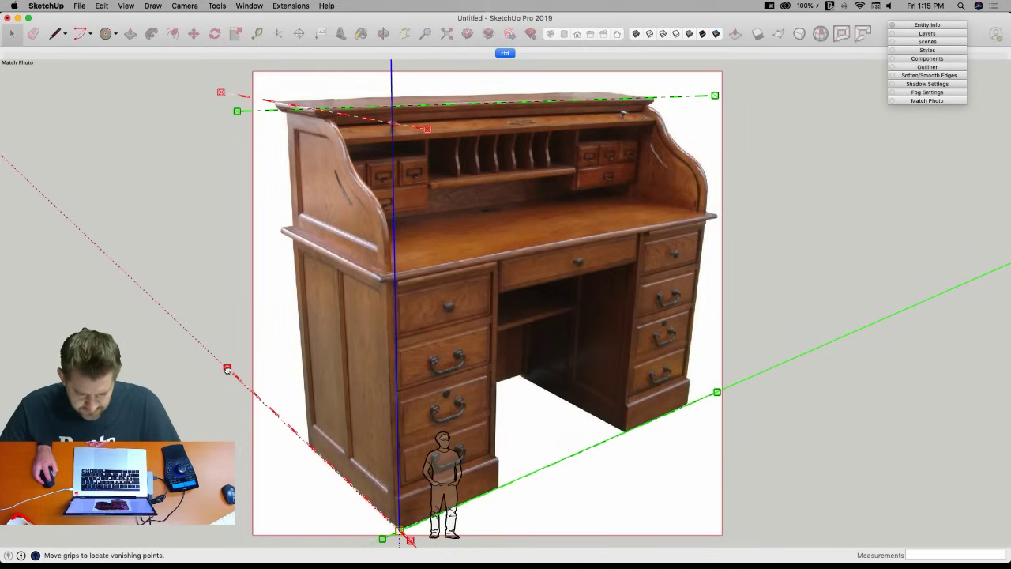
scroll(316, 443, up, 10)
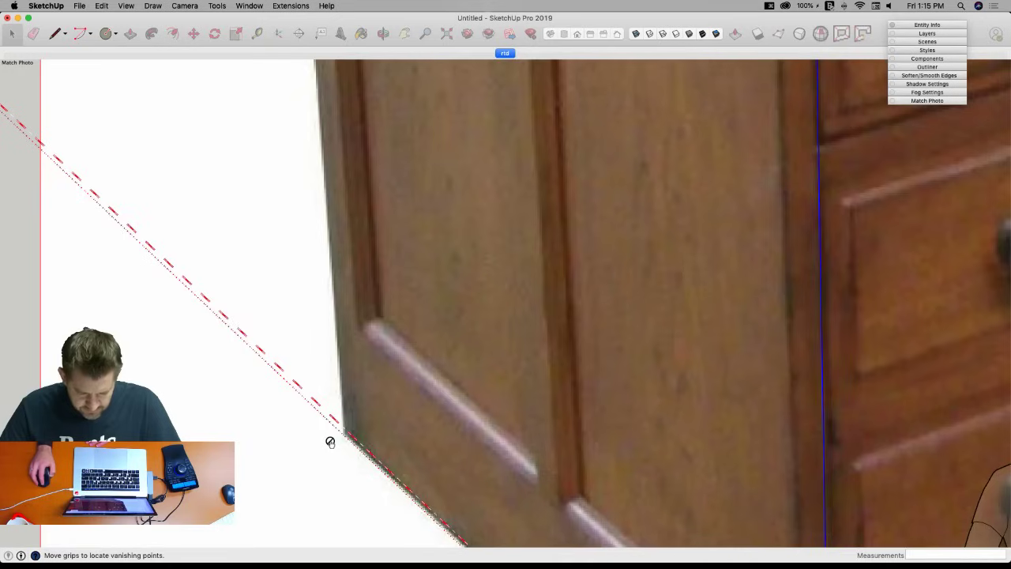
scroll(330, 442, down, 5)
scroll(131, 228, up, 5)
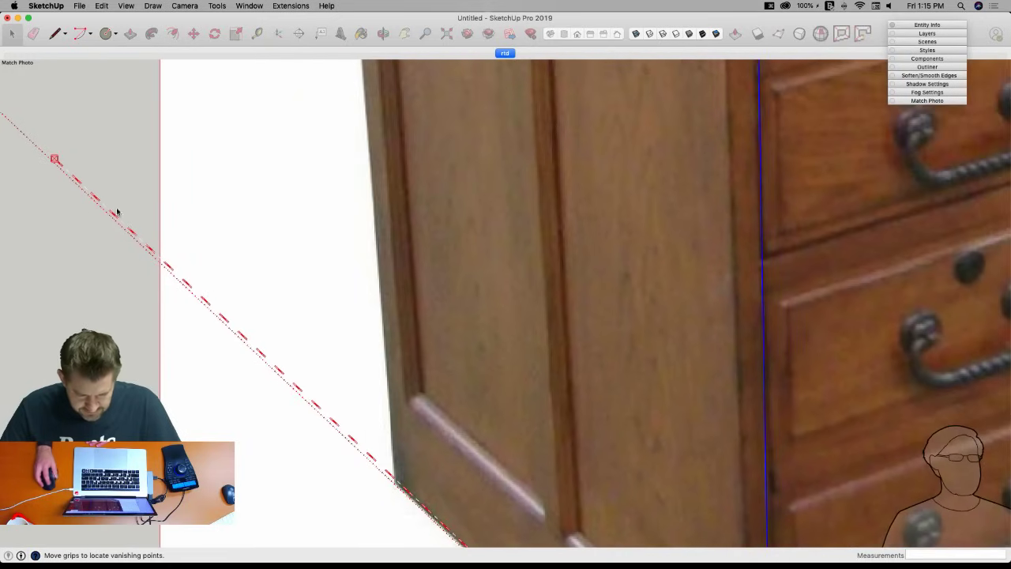
drag(55, 160, 54, 167)
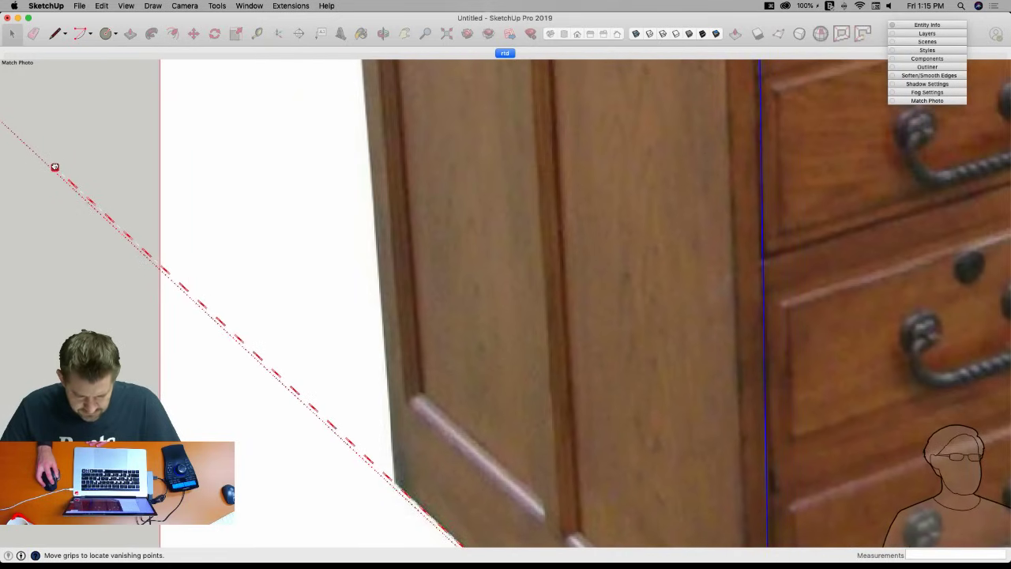
scroll(55, 167, down, 5)
scroll(158, 289, down, 5)
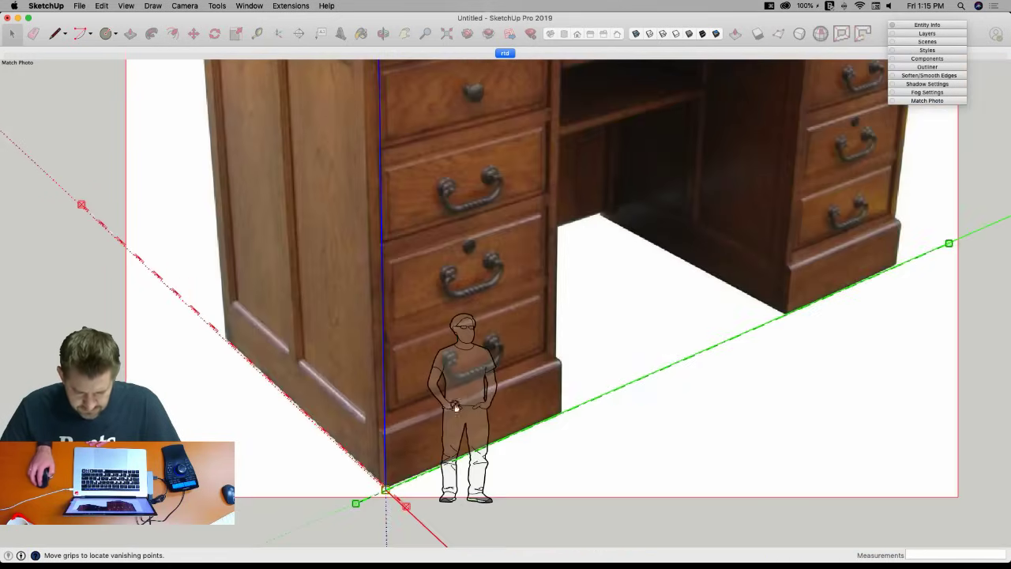
Fine-tune both ends of the lower green vanishing bar to follow the bottom front edges of the drawer pedestals.
scroll(366, 503, down, 1)
scroll(366, 503, up, 5)
drag(299, 518, 294, 501)
scroll(294, 501, down, 5)
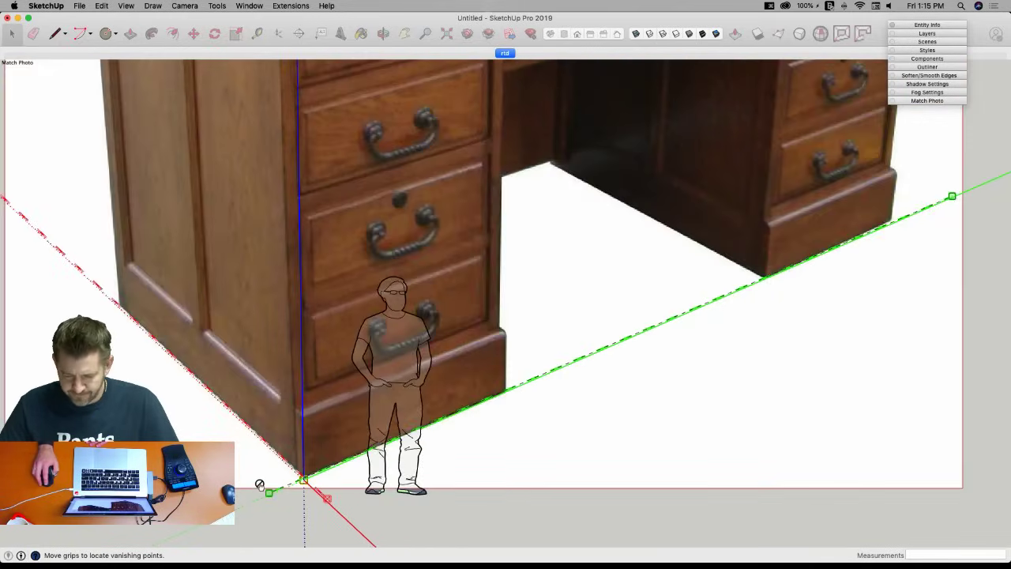
scroll(258, 484, down, 2)
scroll(719, 282, up, 6)
drag(797, 293, 796, 285)
scroll(797, 287, down, 3)
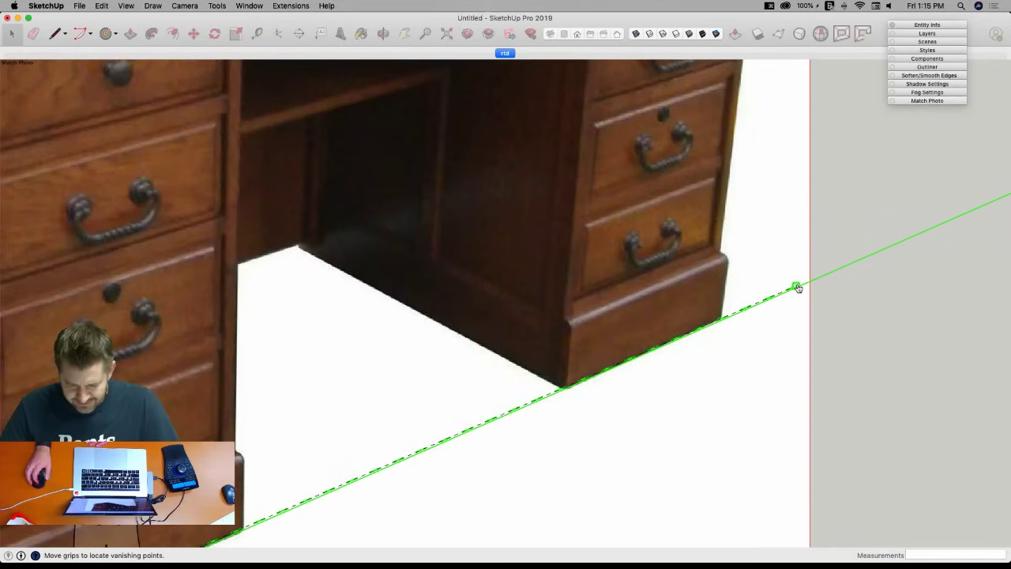
Examine how closely the lower green bar and axis follow the bottom front edges of both pedestals.
scroll(798, 288, down, 3)
scroll(346, 456, up, 5)
scroll(425, 479, down, 3)
scroll(284, 512, up, 4)
scroll(289, 522, down, 2)
scroll(289, 522, down, 4)
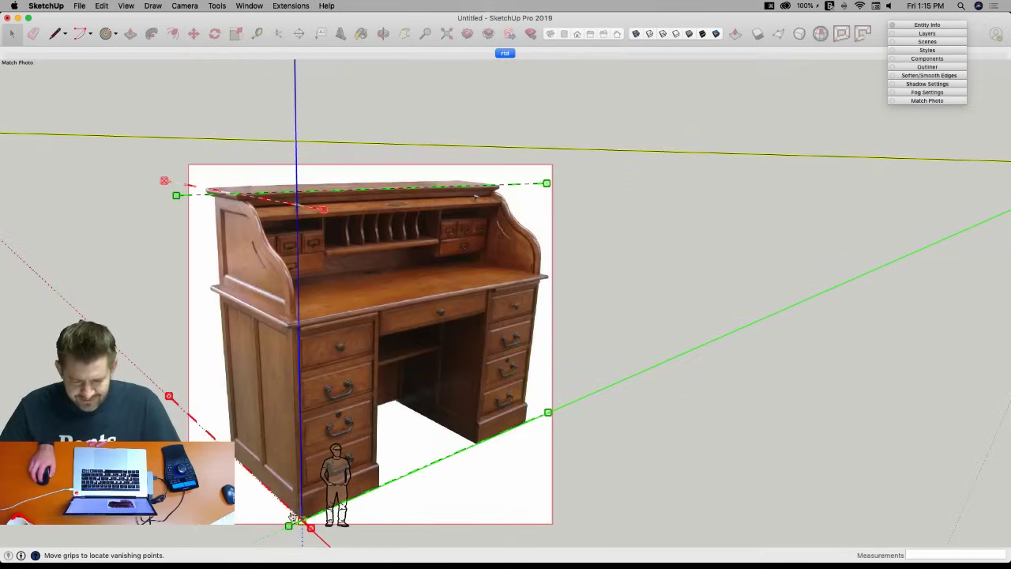
scroll(334, 446, down, 2)
scroll(316, 407, up, 7)
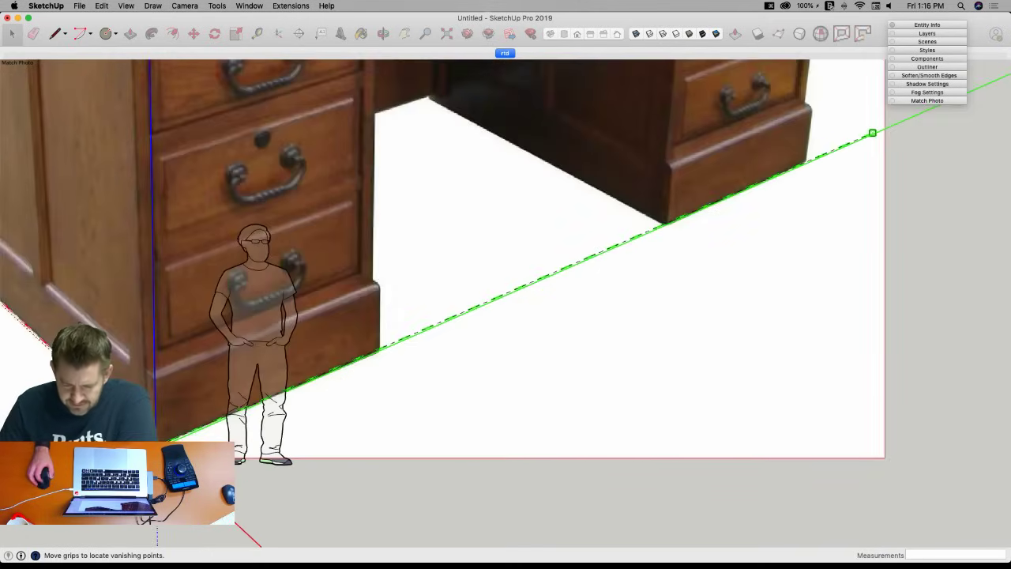
scroll(663, 224, up, 6)
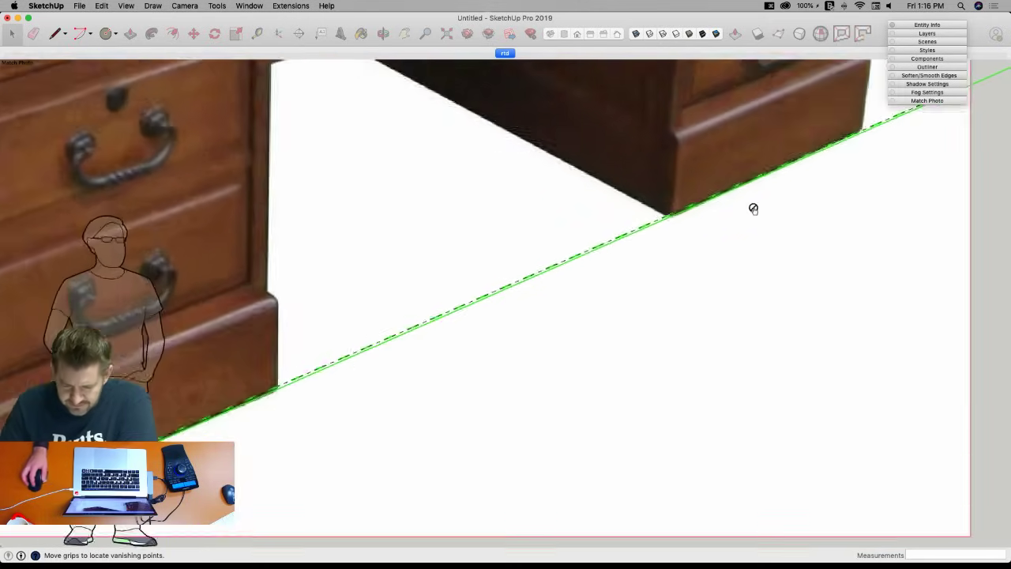
scroll(453, 286, down, 3)
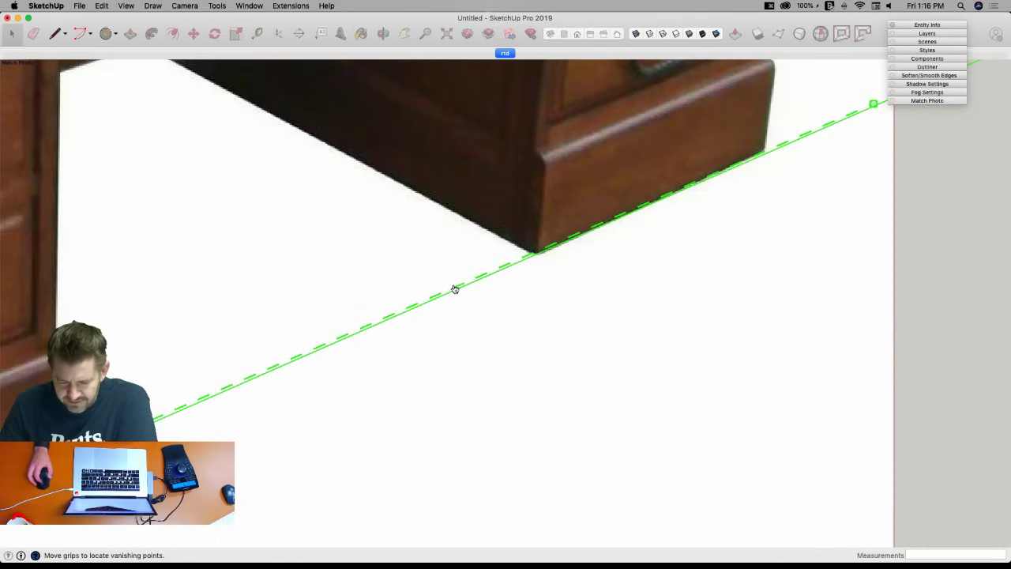
scroll(757, 156, up, 2)
scroll(751, 159, down, 3)
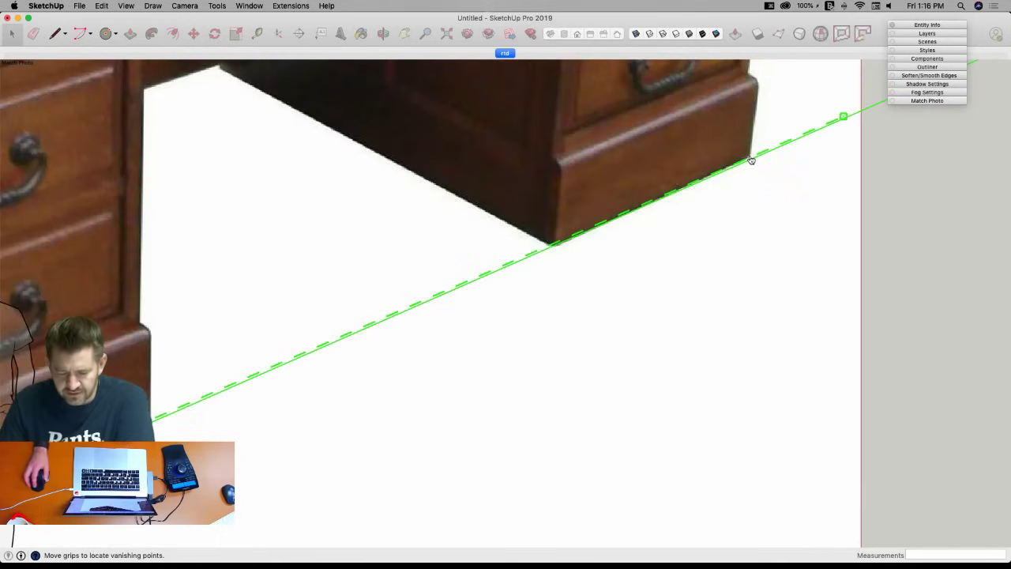
scroll(734, 255, down, 3)
scroll(435, 526, down, 2)
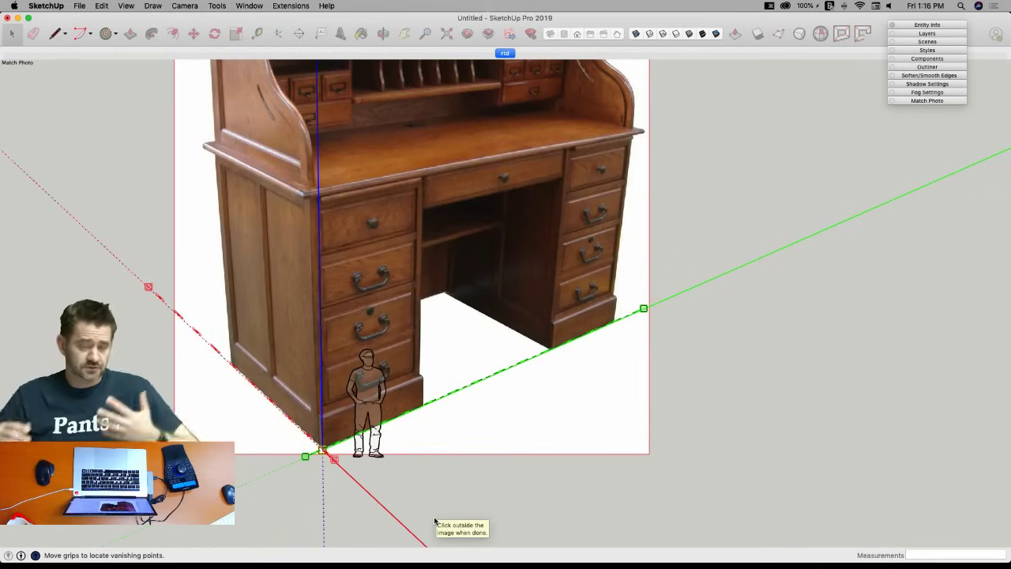
scroll(433, 523, down, 2)
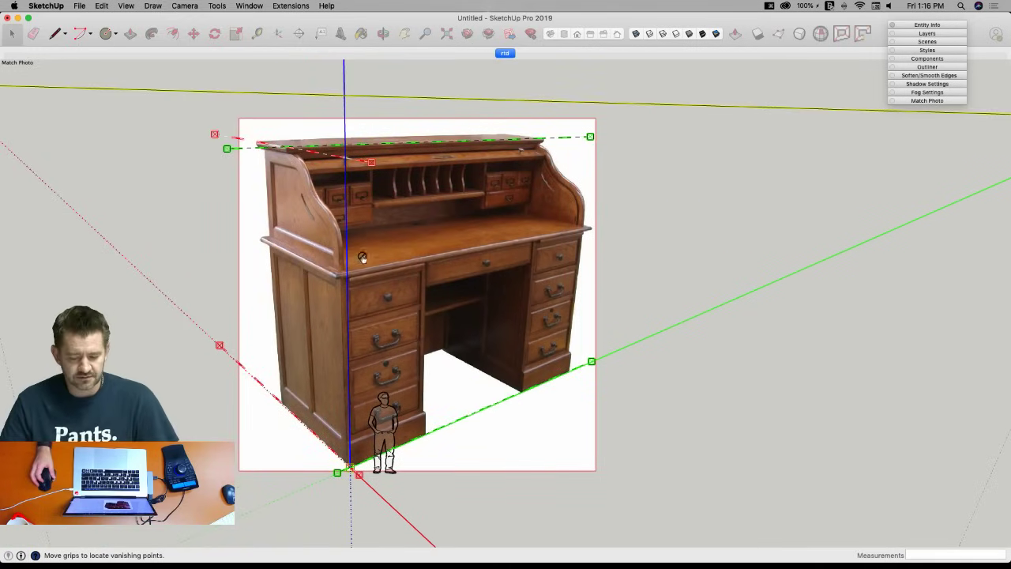
Check the upper green vanishing bar along the desk top's front edge and nudge its far end into line.
scroll(276, 150, up, 5)
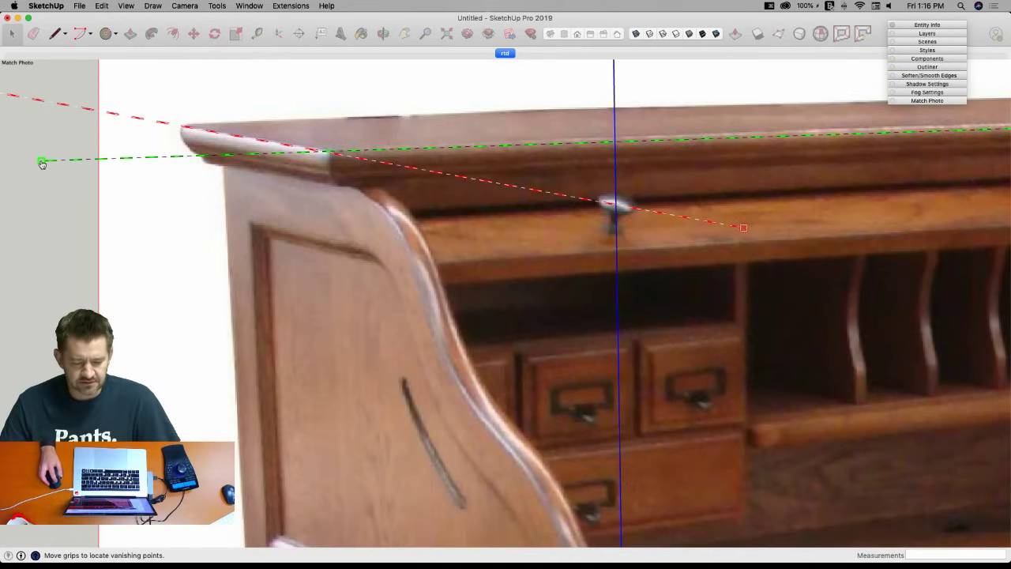
scroll(31, 187, down, 3)
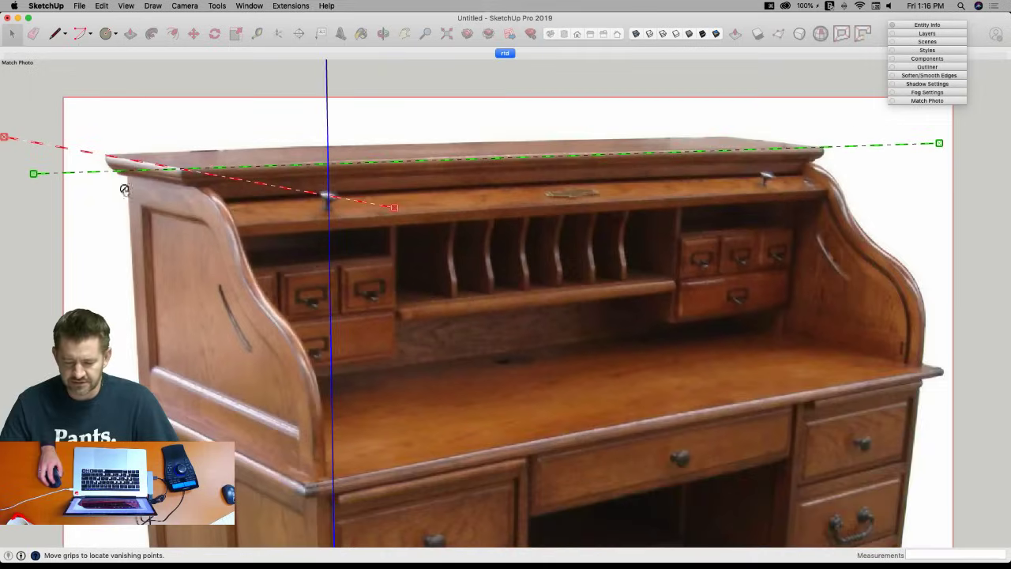
scroll(880, 151, up, 6)
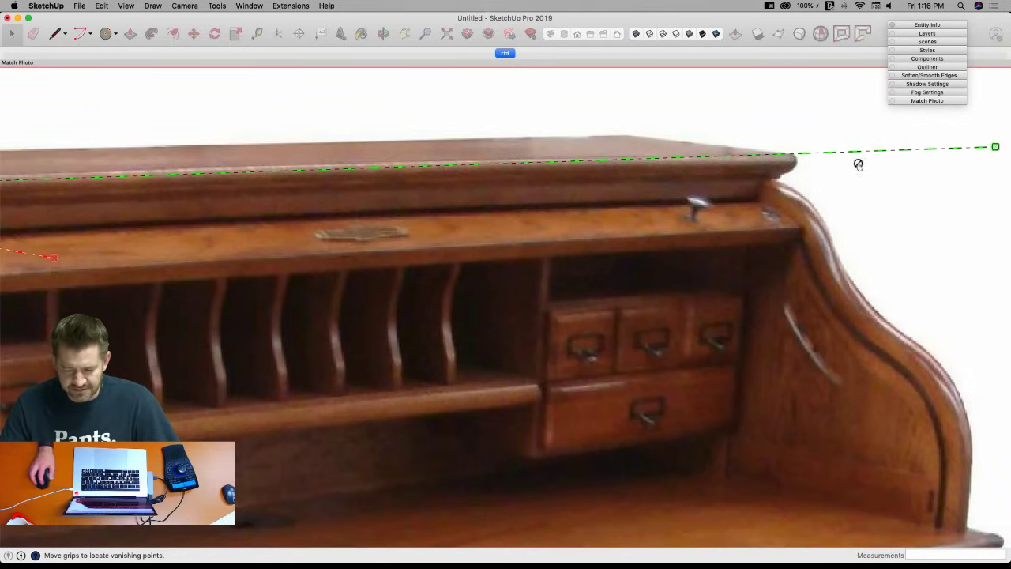
drag(996, 148, 996, 149)
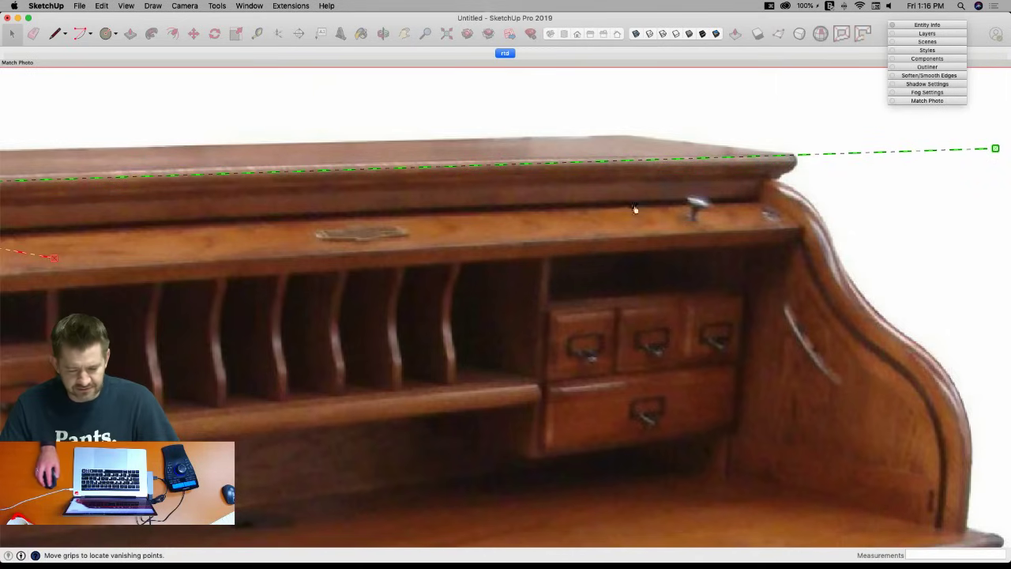
scroll(893, 211, down, 3)
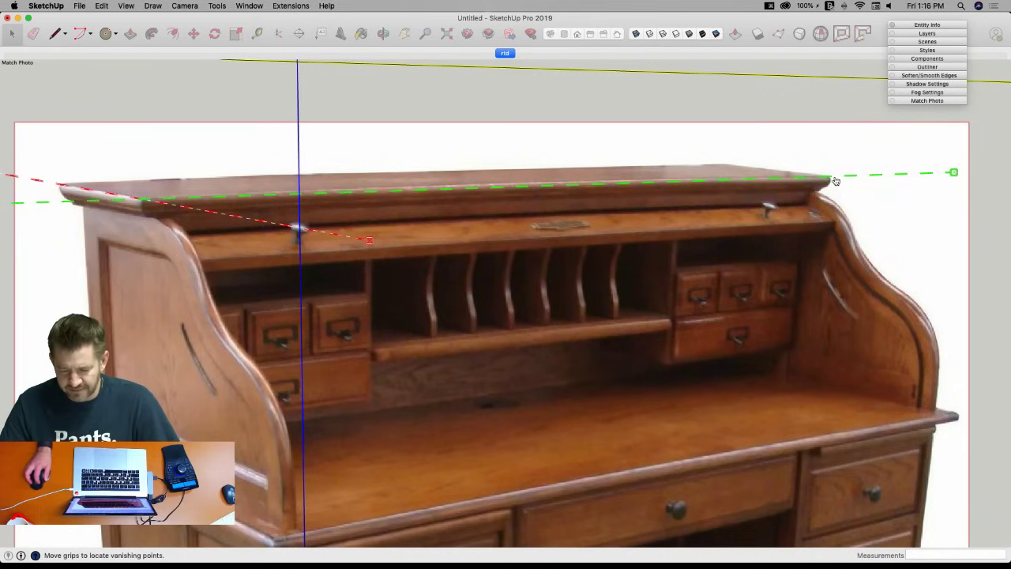
scroll(836, 182, down, 4)
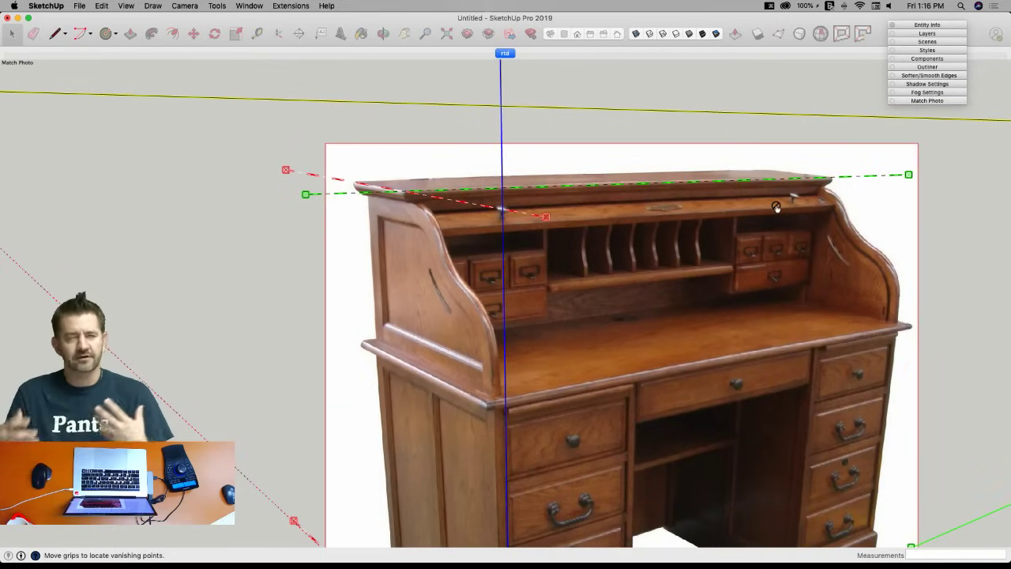
scroll(676, 215, down, 4)
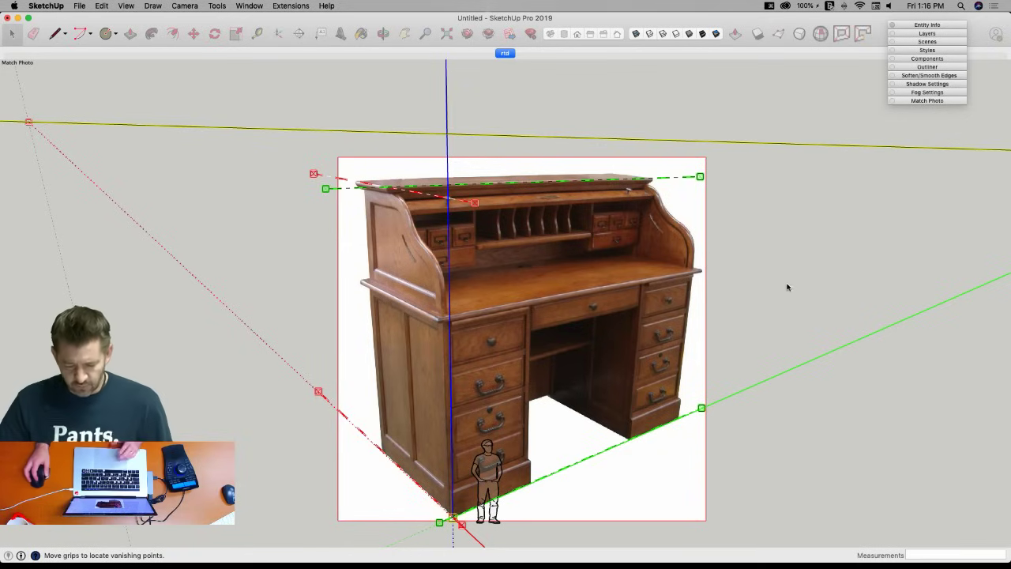
Finish the Match Photo alignment and move the scale figure about 15' away, clear of the desk photo.
click(928, 101)
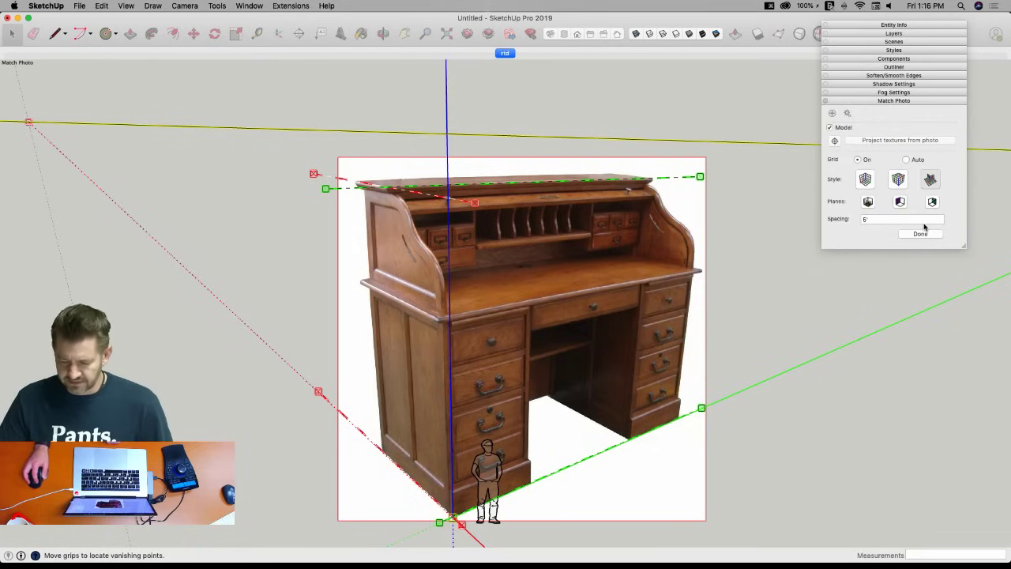
click(920, 233)
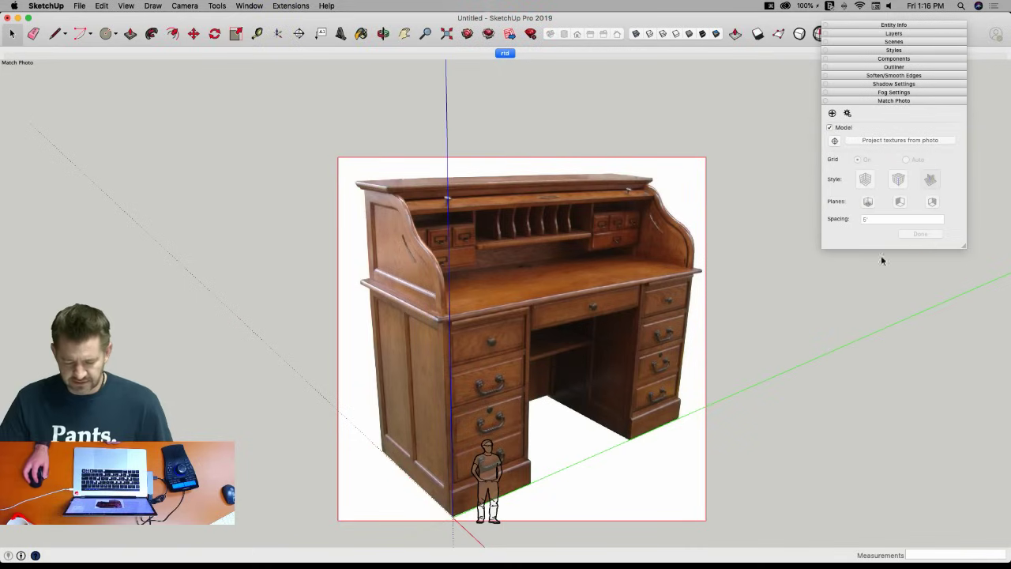
click(486, 472)
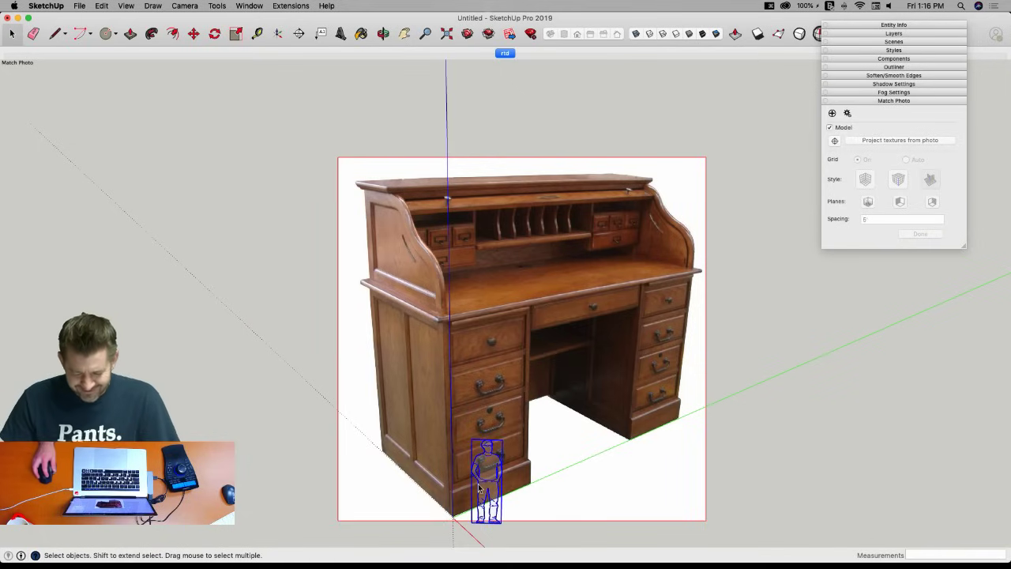
key(m)
click(490, 539)
click(268, 510)
scroll(421, 526, down, 1)
scroll(411, 523, up, 3)
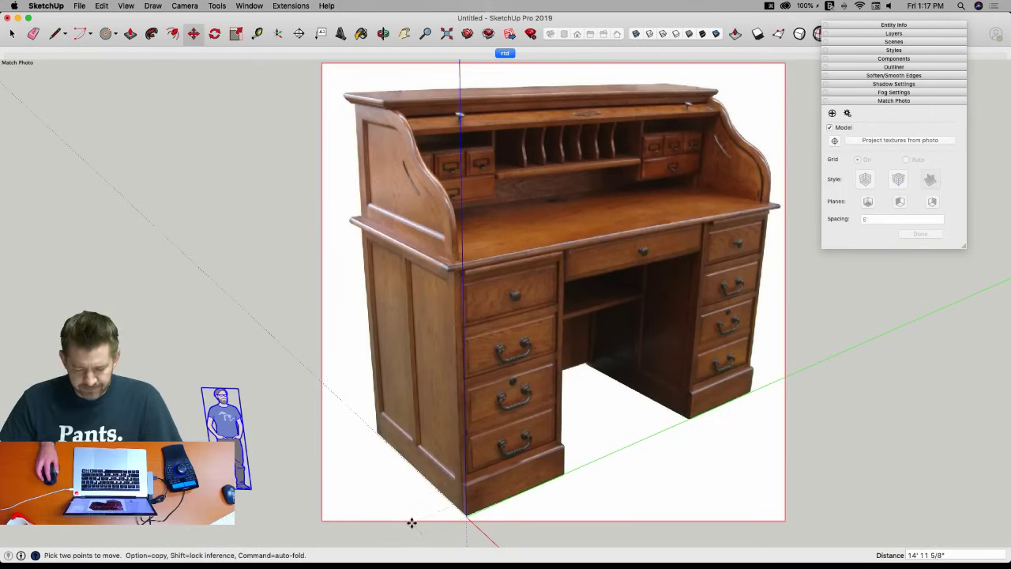
Draw a rectangle about 10' 2" by 6' 6" under the near drawer pedestal and pull it up about 1' 10" as its base.
key(r)
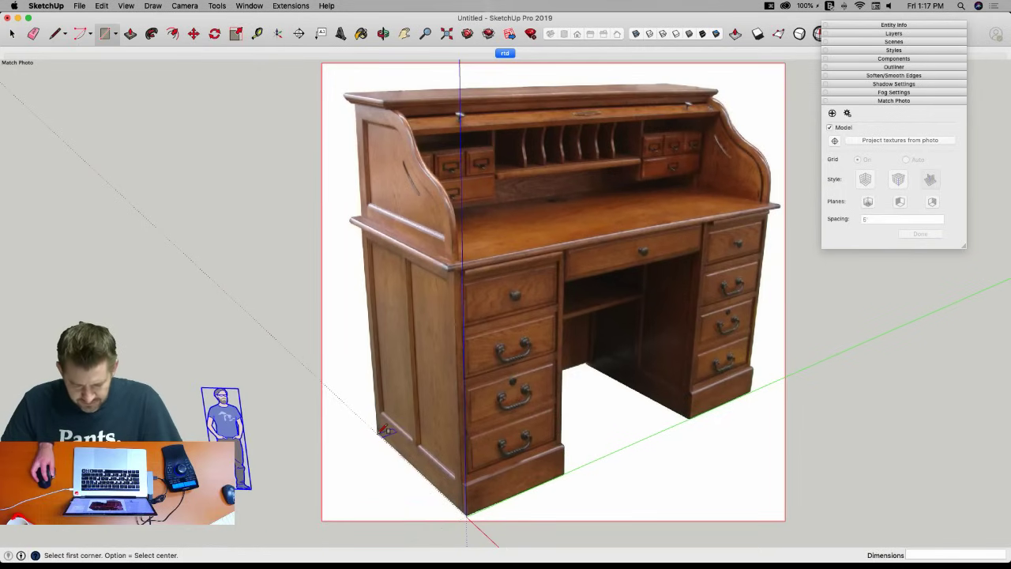
click(379, 432)
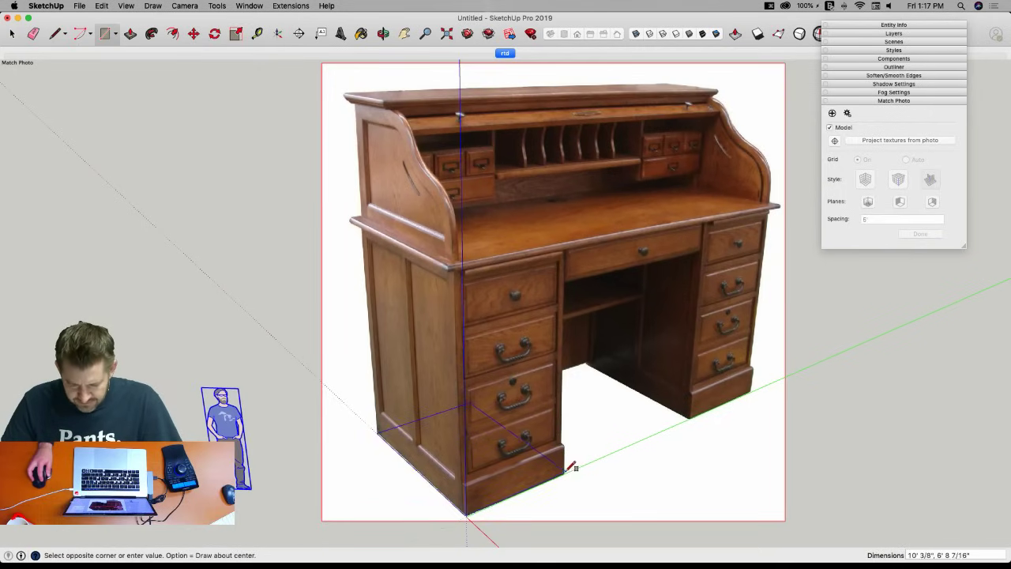
click(570, 470)
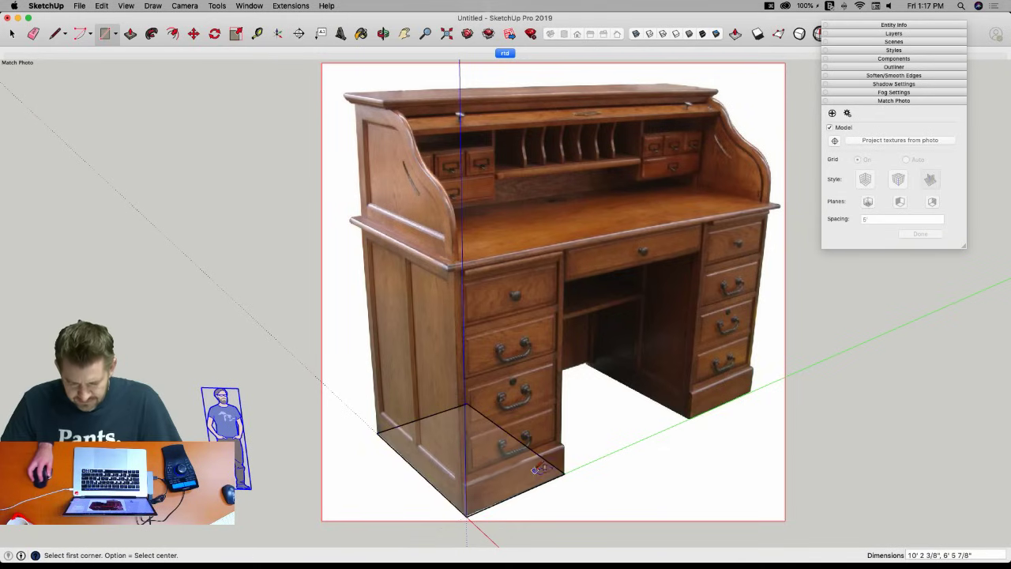
key(p)
click(530, 487)
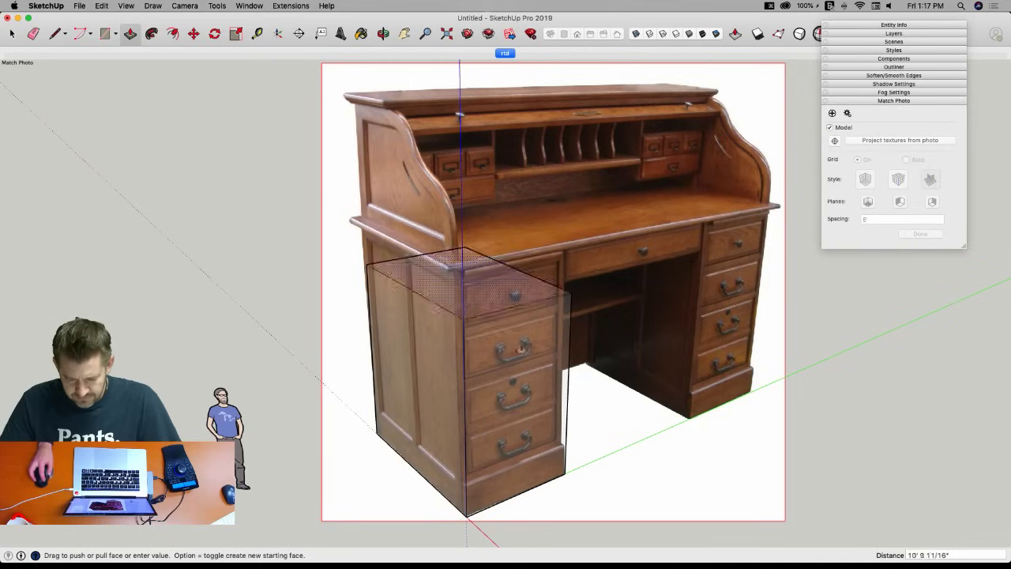
click(518, 460)
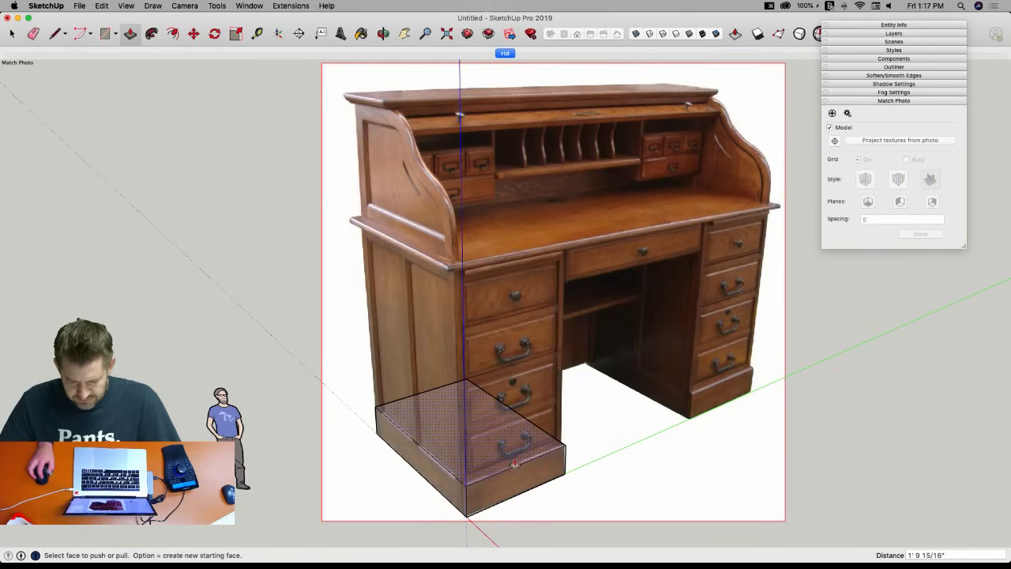
Draw a line across the base's top just behind its front edge and pull the rear face up about 11' 3" as the pedestal body.
key(l)
scroll(446, 484, up, 5)
click(452, 493)
click(707, 383)
key(p)
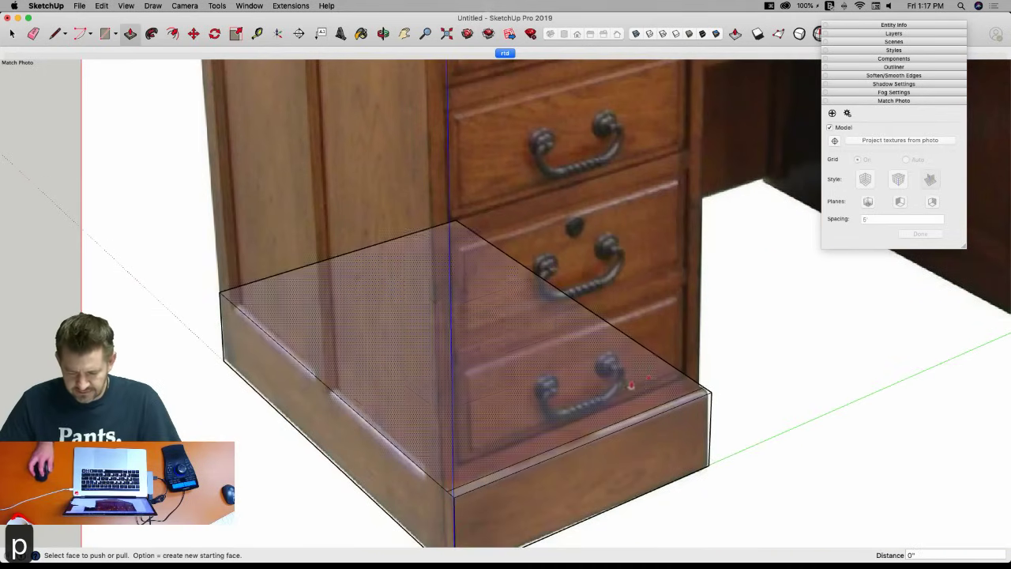
click(638, 381)
scroll(626, 225, down, 5)
scroll(623, 231, down, 1)
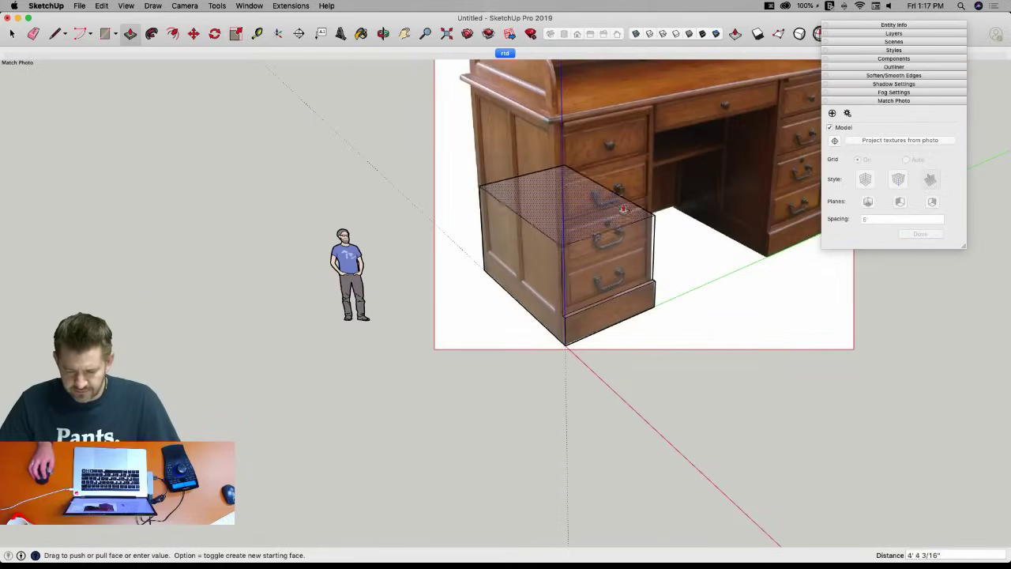
click(626, 107)
Make the whole near pedestal, including its base and body, a group.
middle_drag(715, 242, 671, 245)
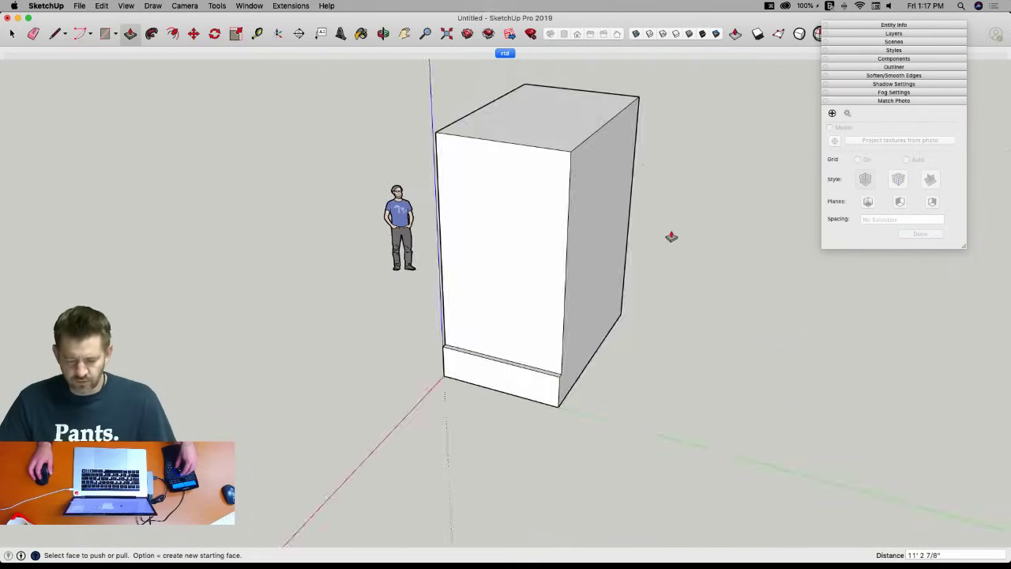
key(space)
click(559, 246)
triple_click(559, 249)
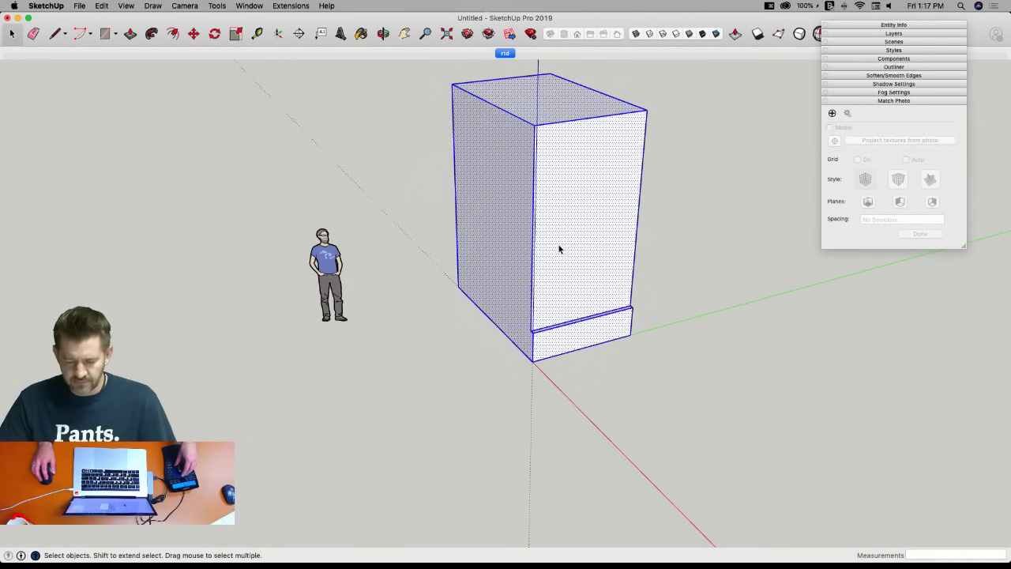
right_click(558, 247)
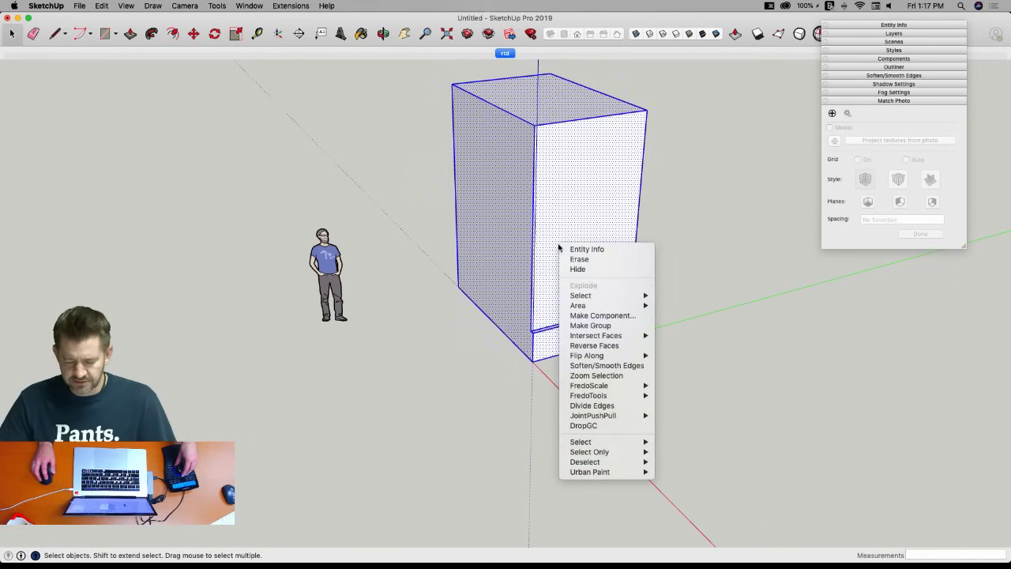
click(609, 326)
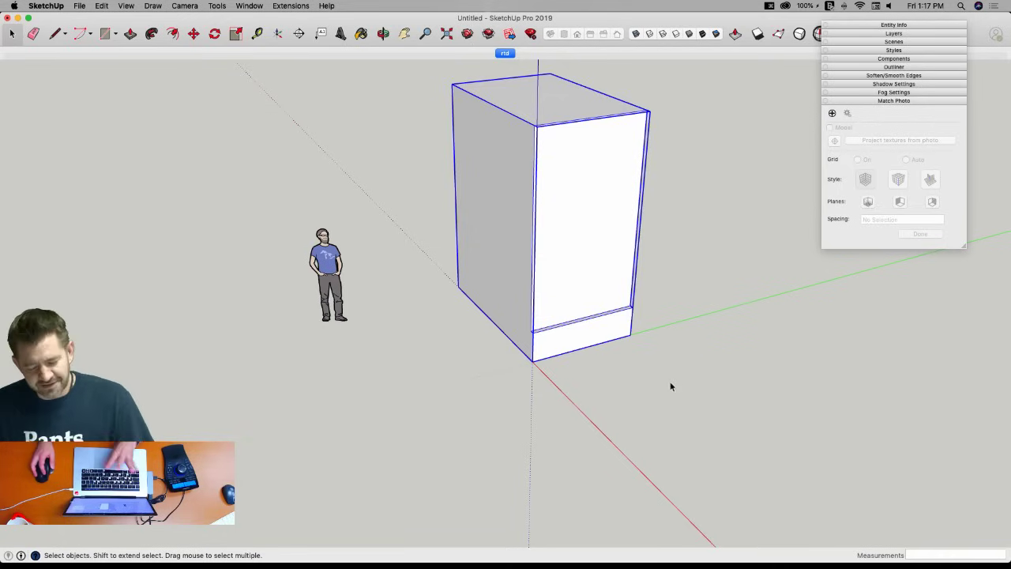
click(669, 386)
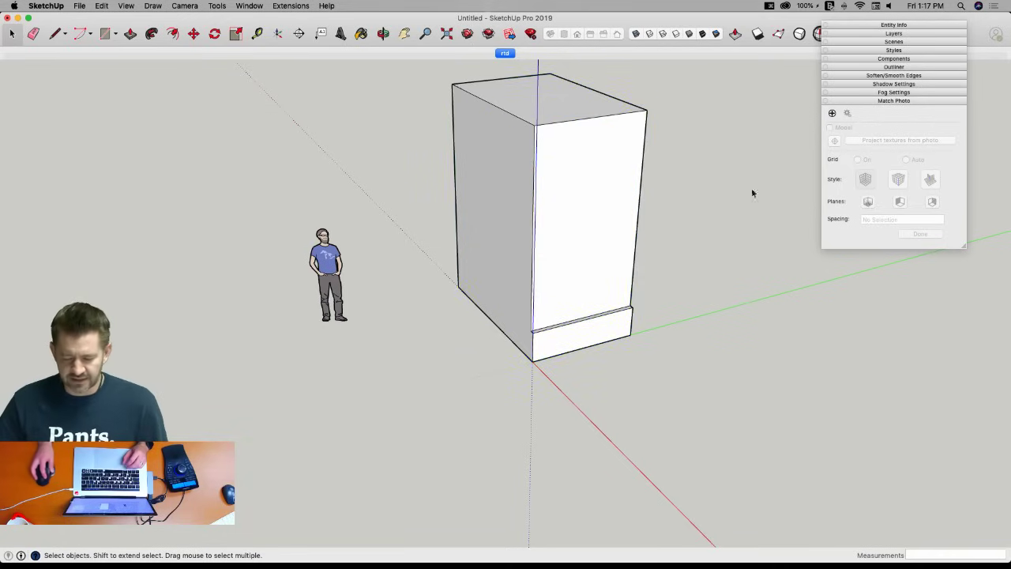
Review the model's scene transition settings and return to the matched desk photo scene.
click(505, 54)
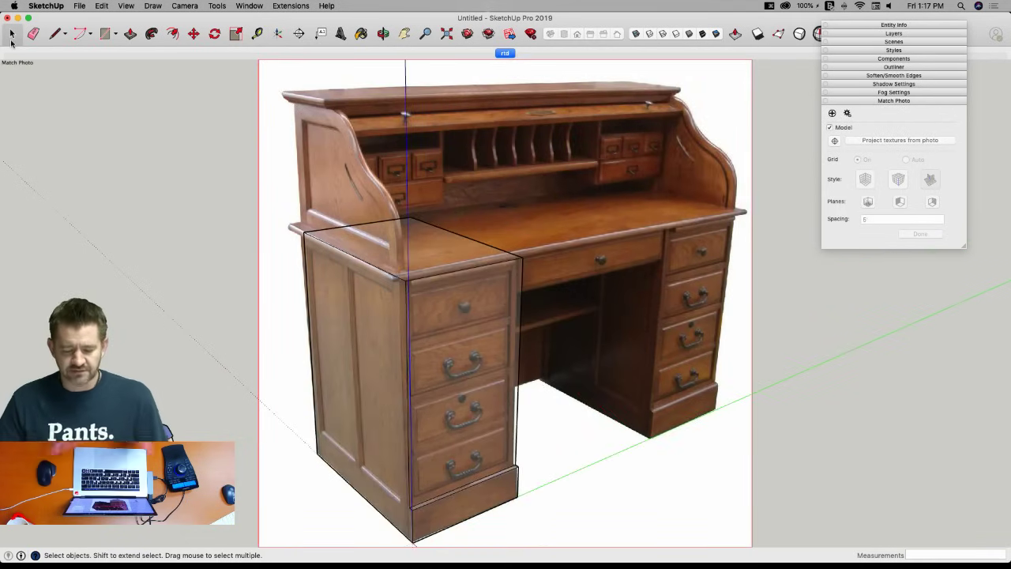
click(127, 6)
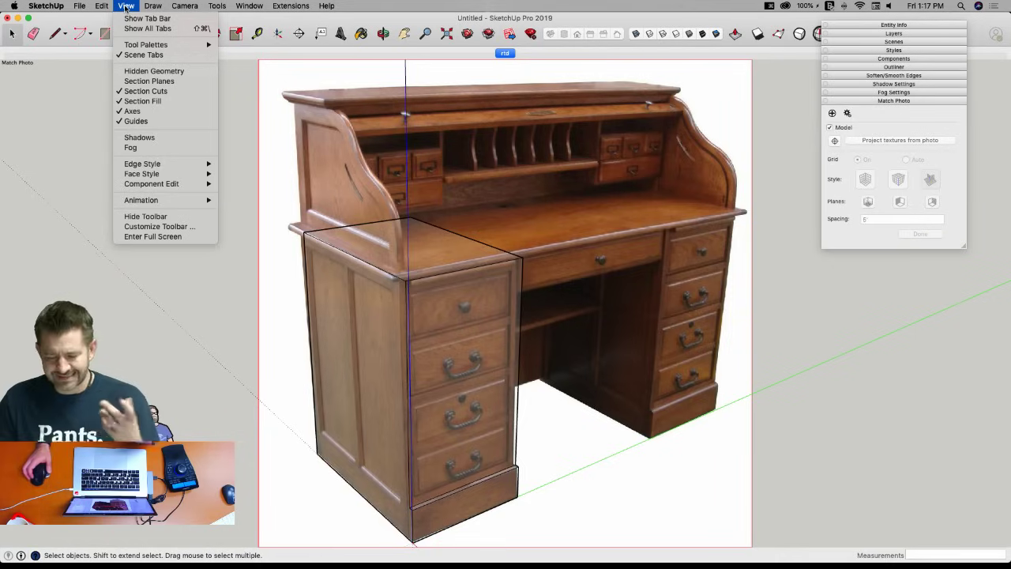
mouse_move(150, 199)
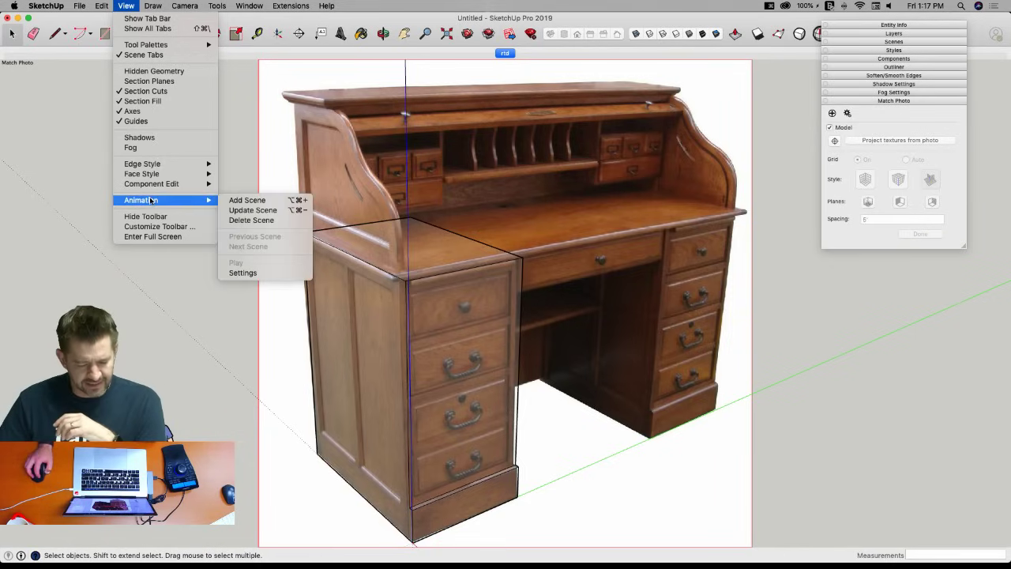
click(245, 272)
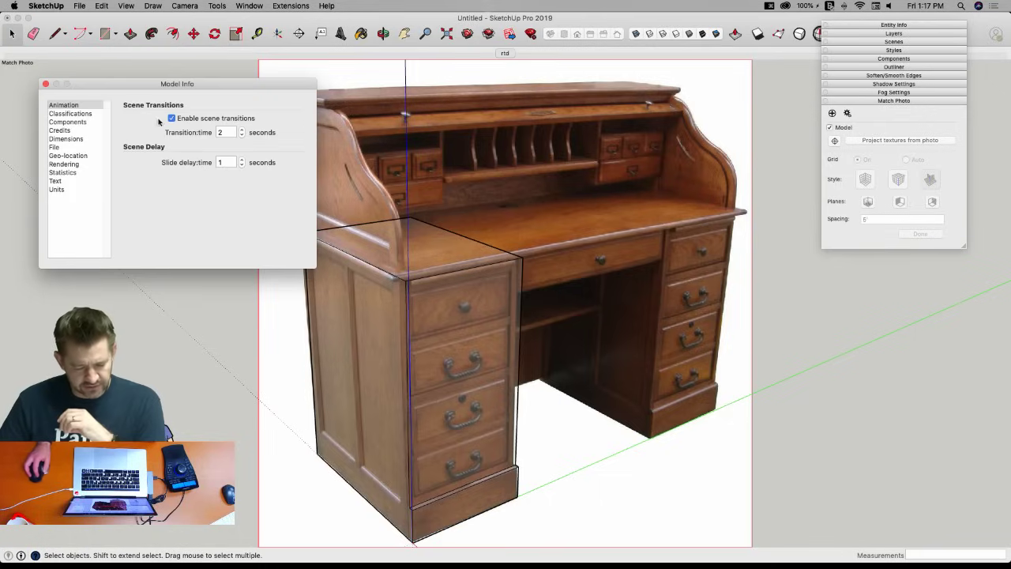
click(45, 84)
mouse_move(266, 257)
middle_down()
mouse_move(263, 239)
mouse_move(279, 240)
mouse_move(500, 98)
mouse_move(497, 51)
middle_up()
click(500, 53)
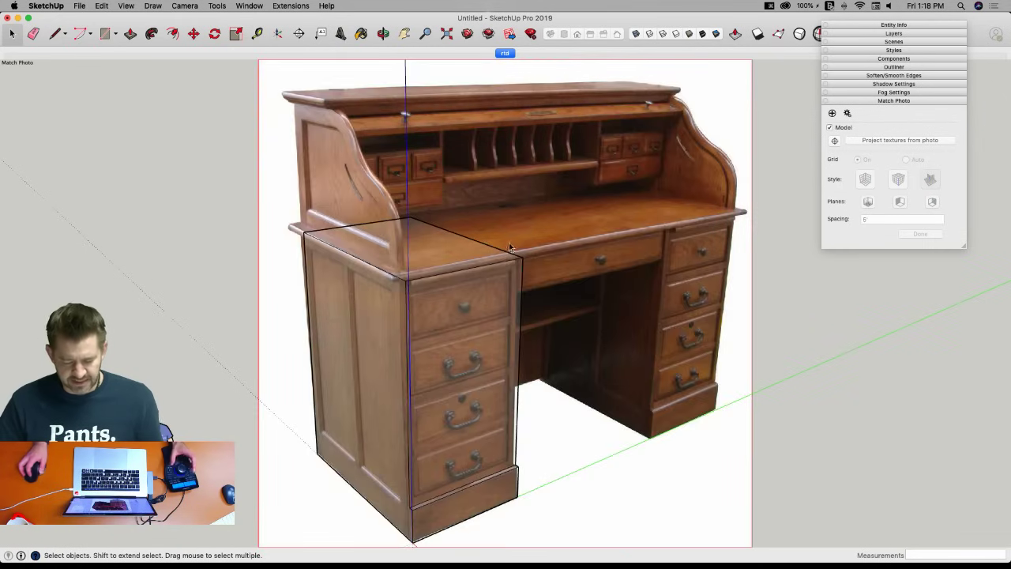
Copy the pedestal group about 16' 11" along the green axis onto the far drawer pedestal in the photo.
click(475, 503)
key(m)
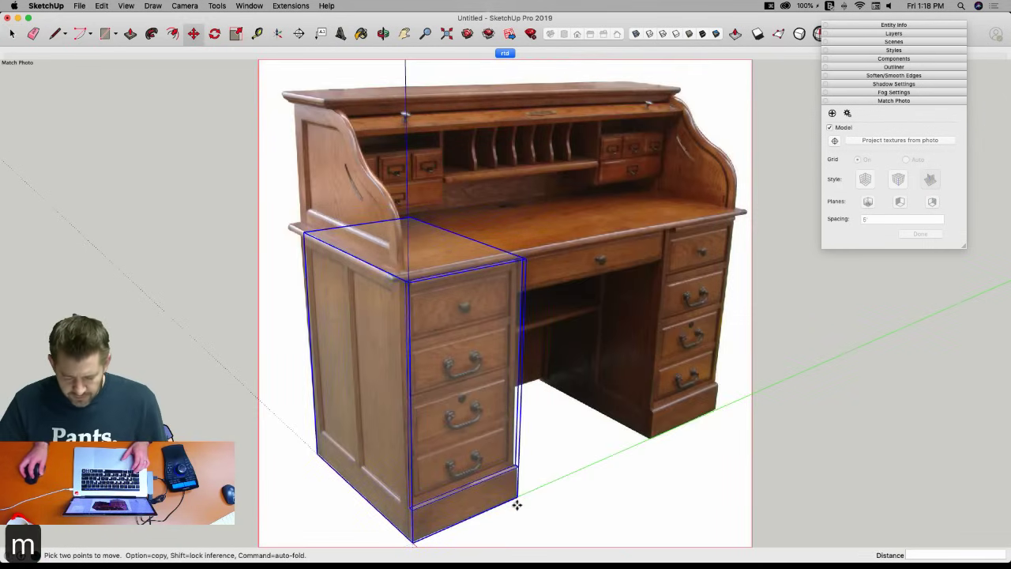
click(518, 497)
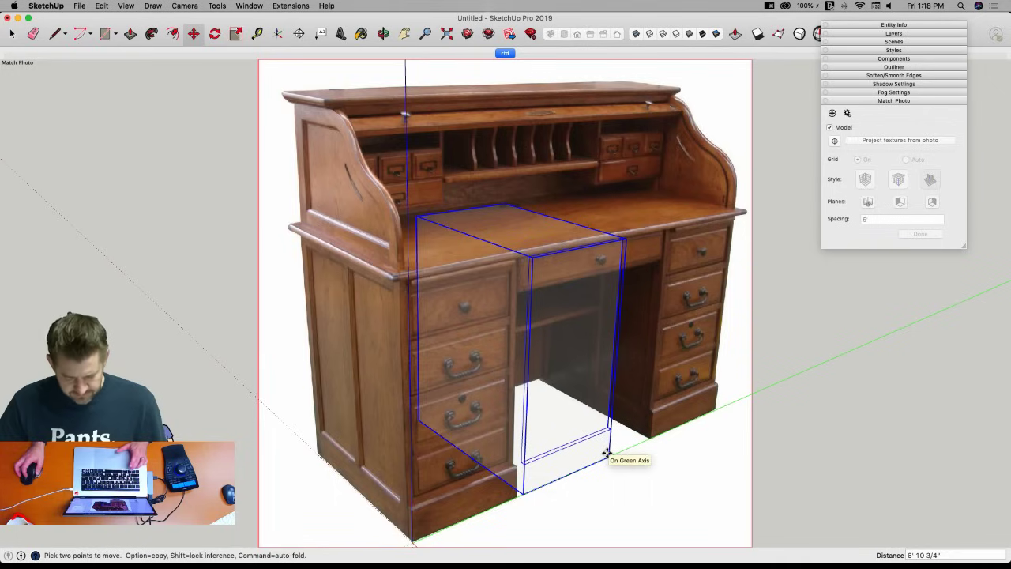
key(alt)
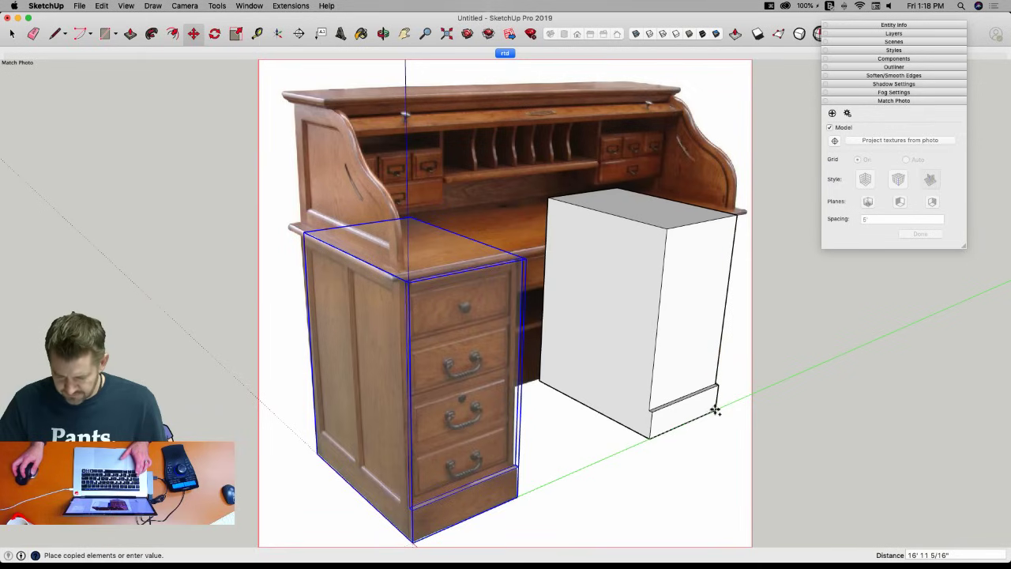
click(714, 411)
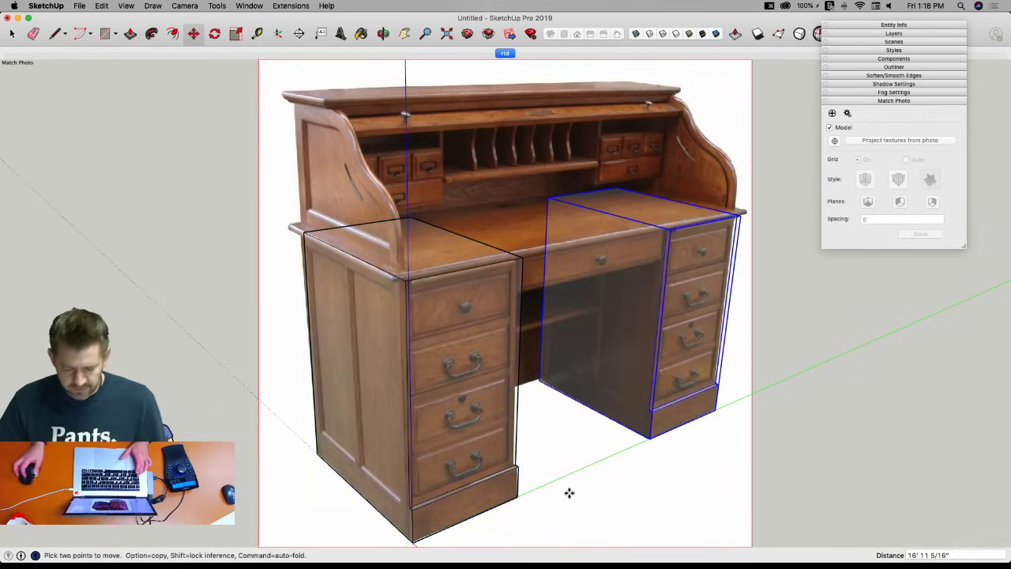
Draw lines at pedestal height for the desk top's overhanging near end, its back edge and a front-to-back line across its middle.
key(l)
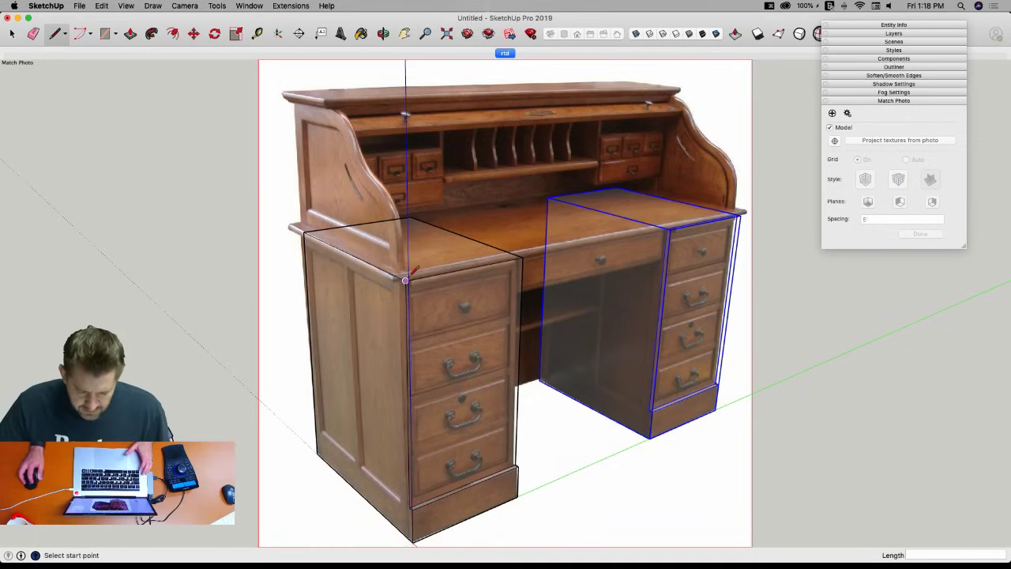
click(405, 280)
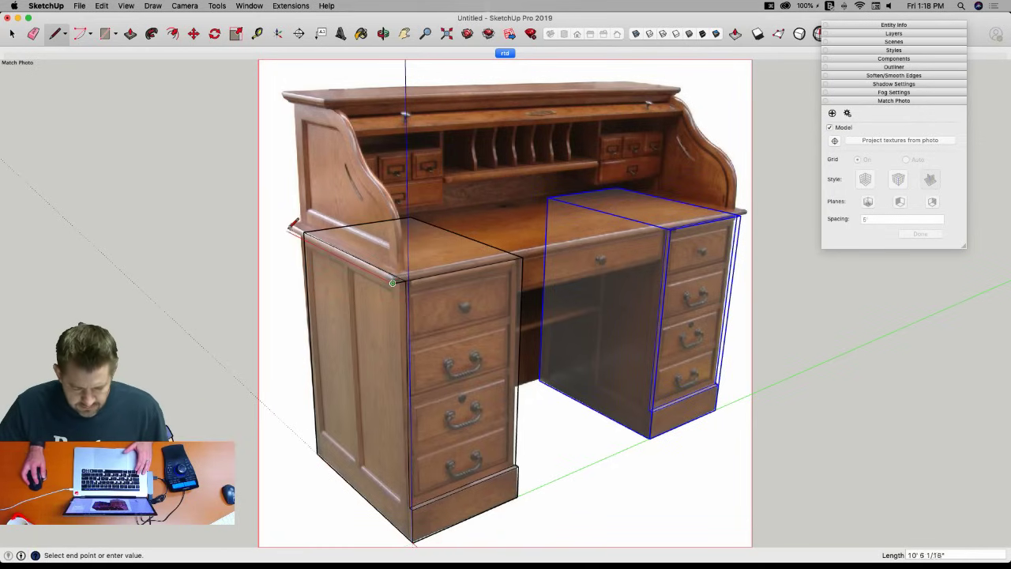
click(293, 227)
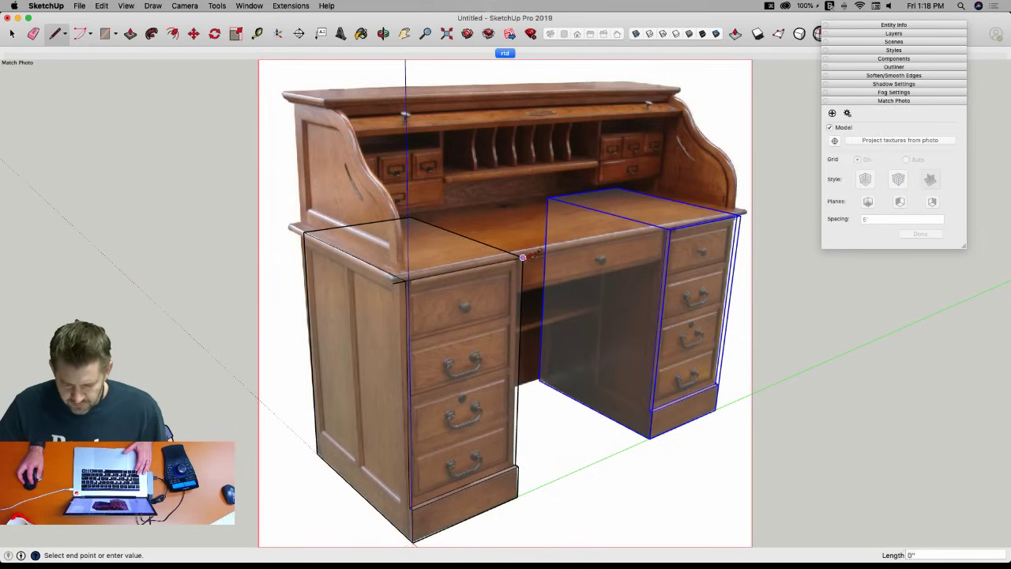
click(667, 228)
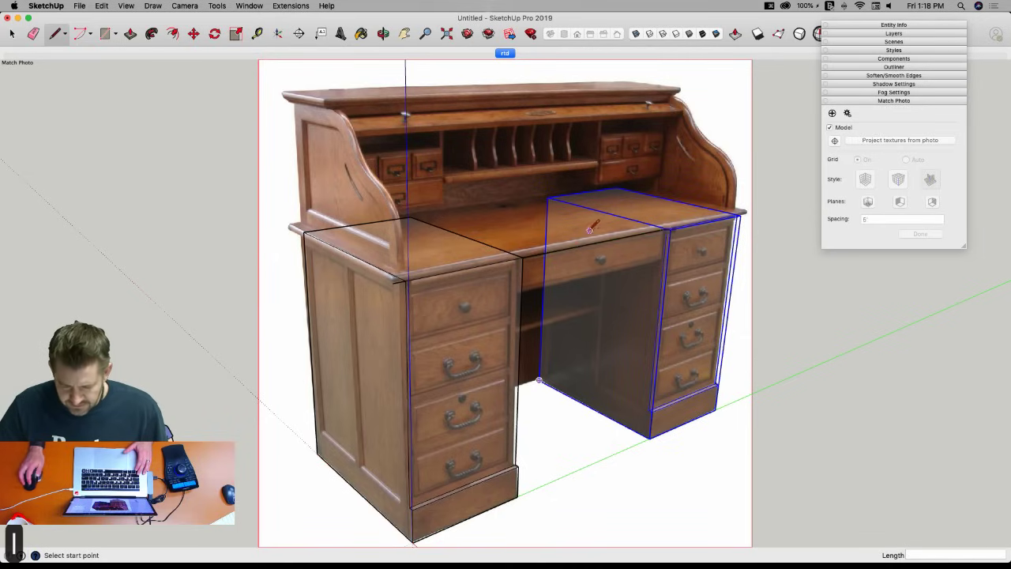
click(599, 240)
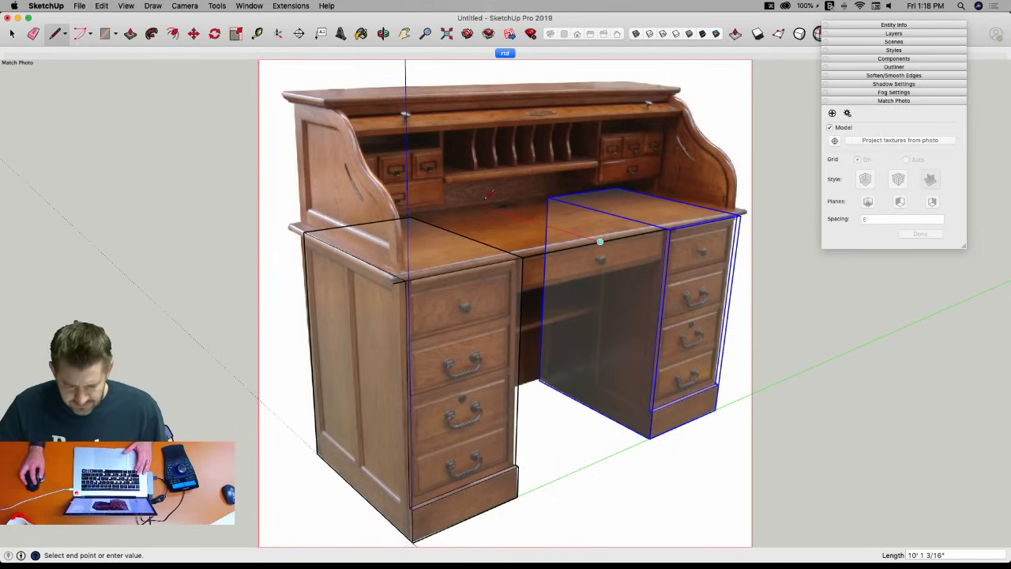
click(397, 182)
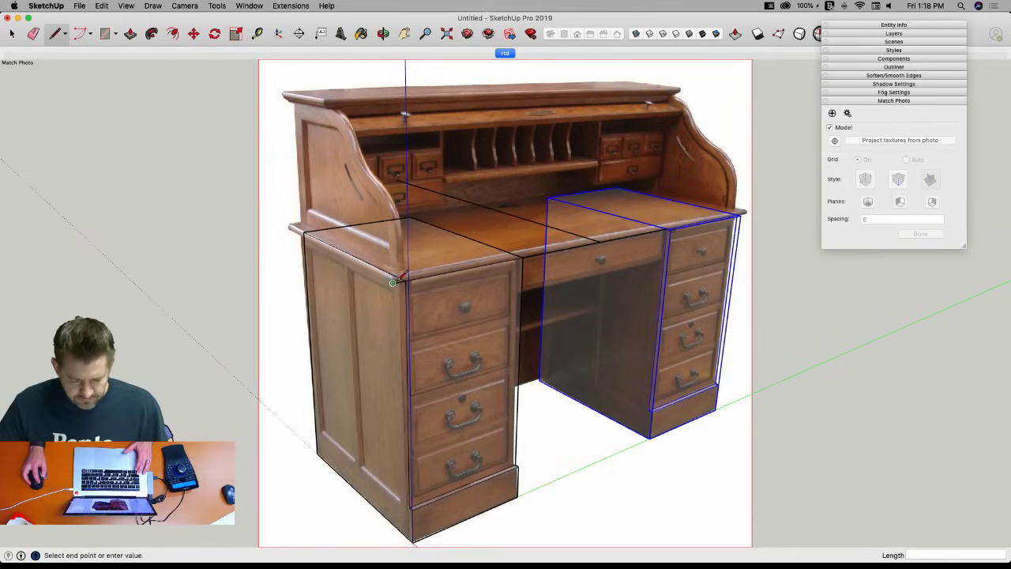
click(283, 227)
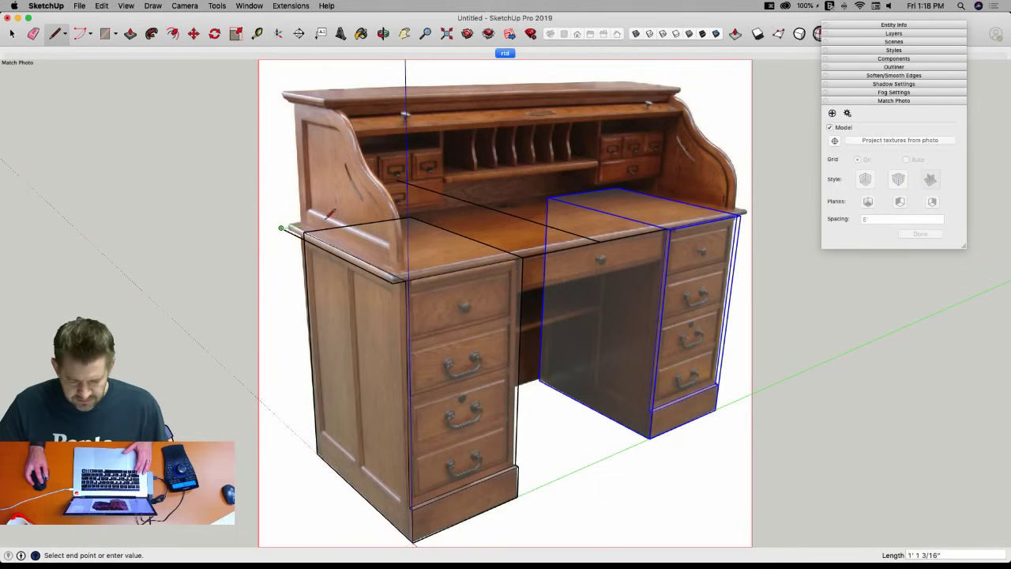
click(482, 205)
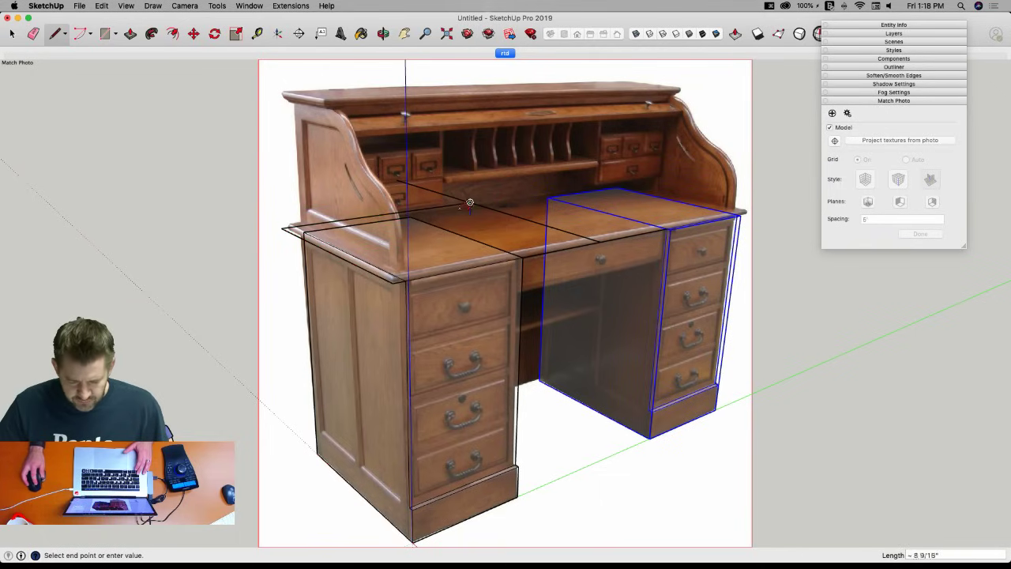
Erase the part of the front-to-back line running past the back edge and close the desk top outline along its front.
key(e)
click(458, 191)
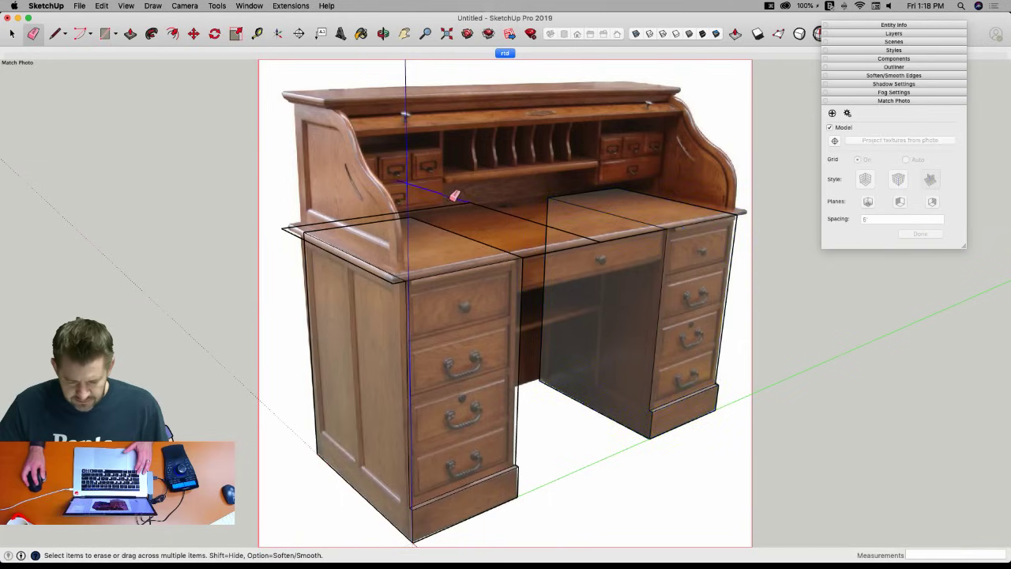
key(l)
click(600, 240)
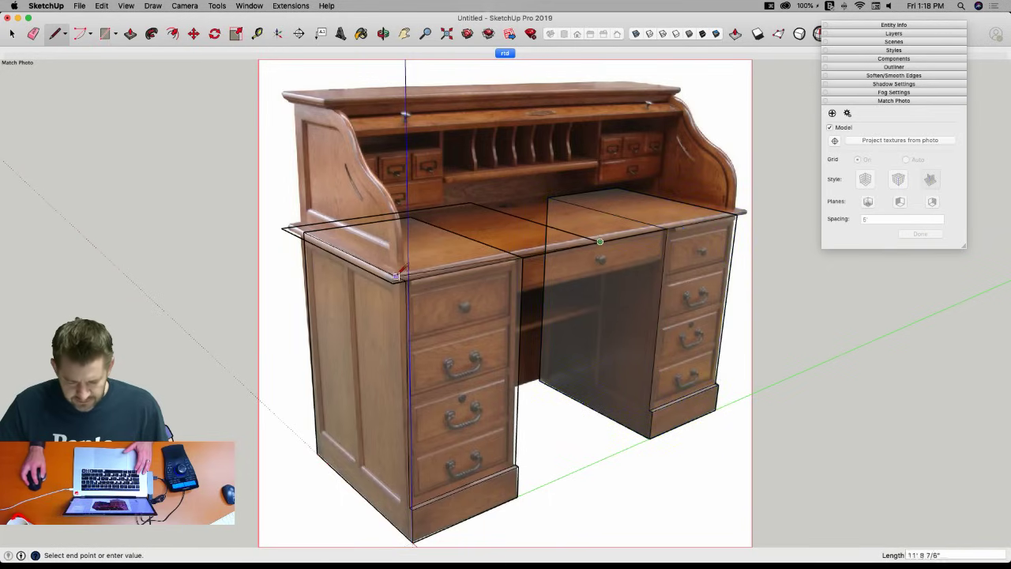
click(393, 282)
Pull the desk top face up 4" to form the slab.
key(p)
click(420, 256)
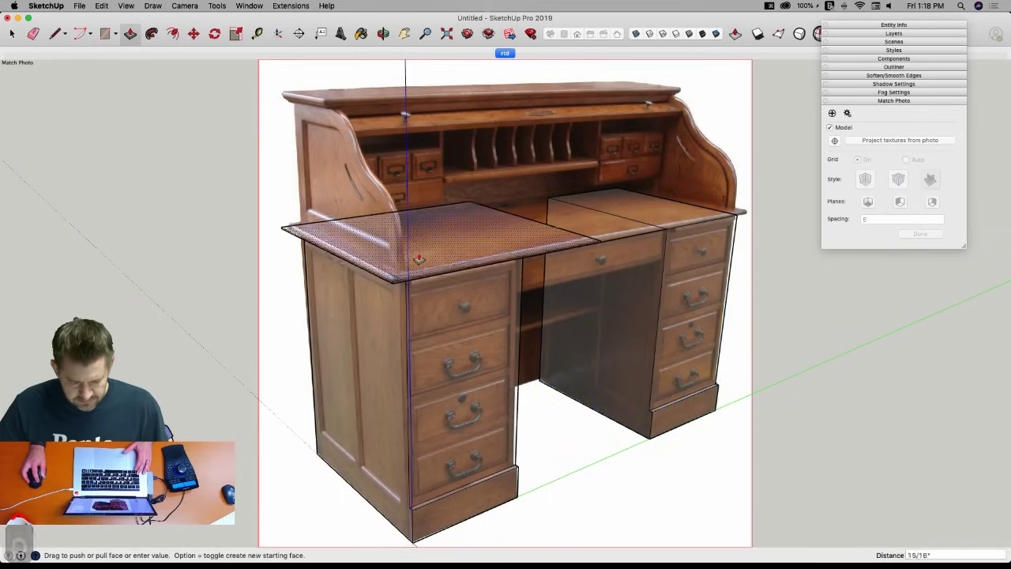
click(418, 254)
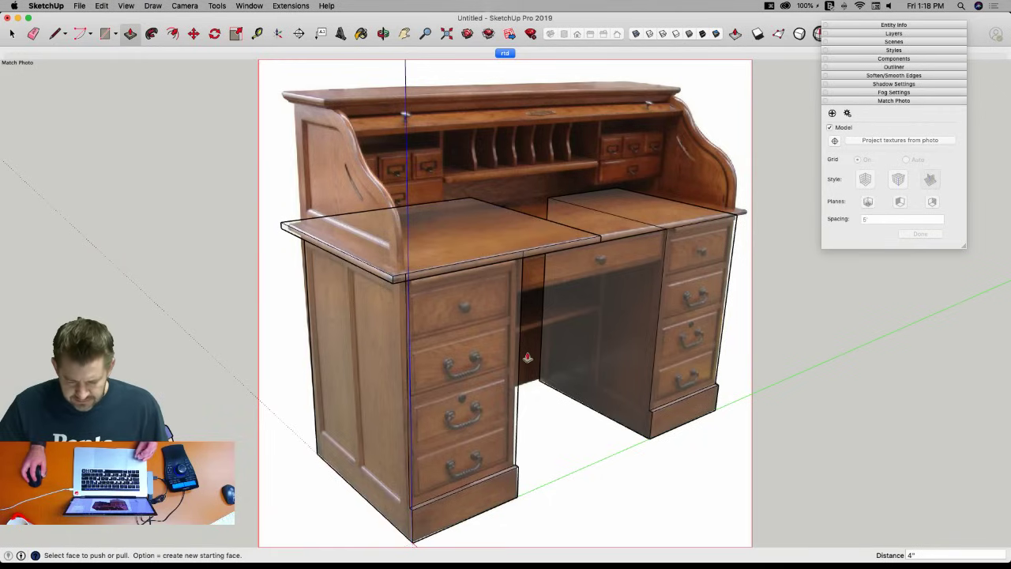
Pull the desk top slab's front face slightly forward to line up with the front edge in the photo.
mouse_move(554, 431)
middle_down()
mouse_move(443, 365)
mouse_move(535, 379)
mouse_move(497, 276)
mouse_move(519, 266)
middle_up()
key(e)
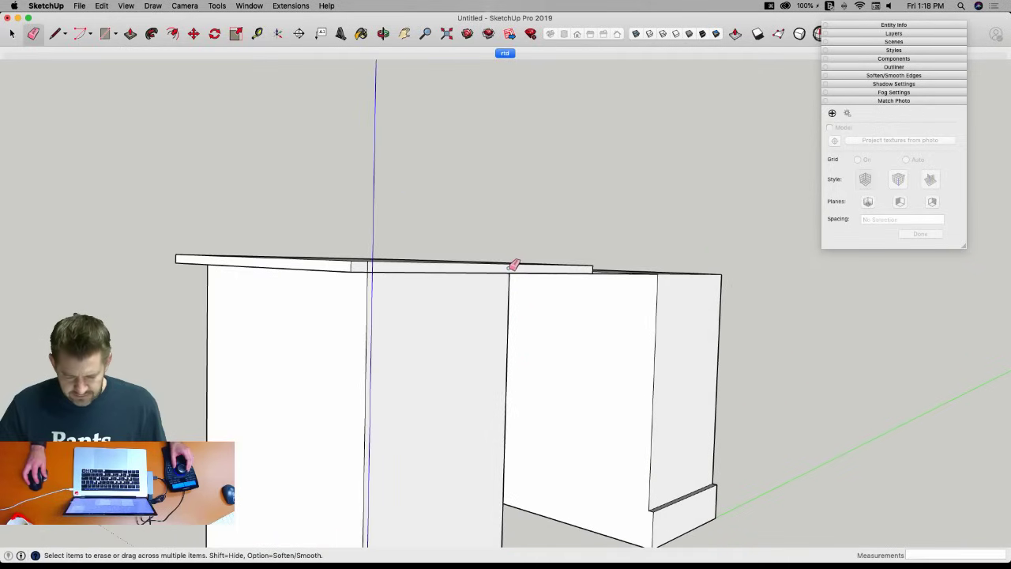
key(space)
mouse_move(393, 272)
middle_down()
mouse_move(560, 274)
mouse_move(601, 248)
mouse_move(574, 399)
mouse_move(584, 379)
middle_up()
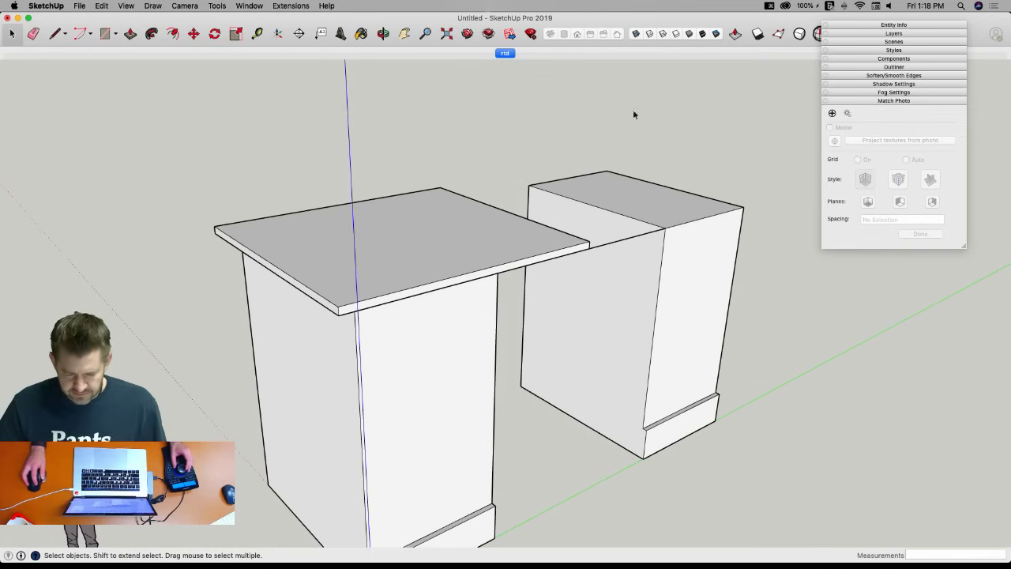
click(506, 53)
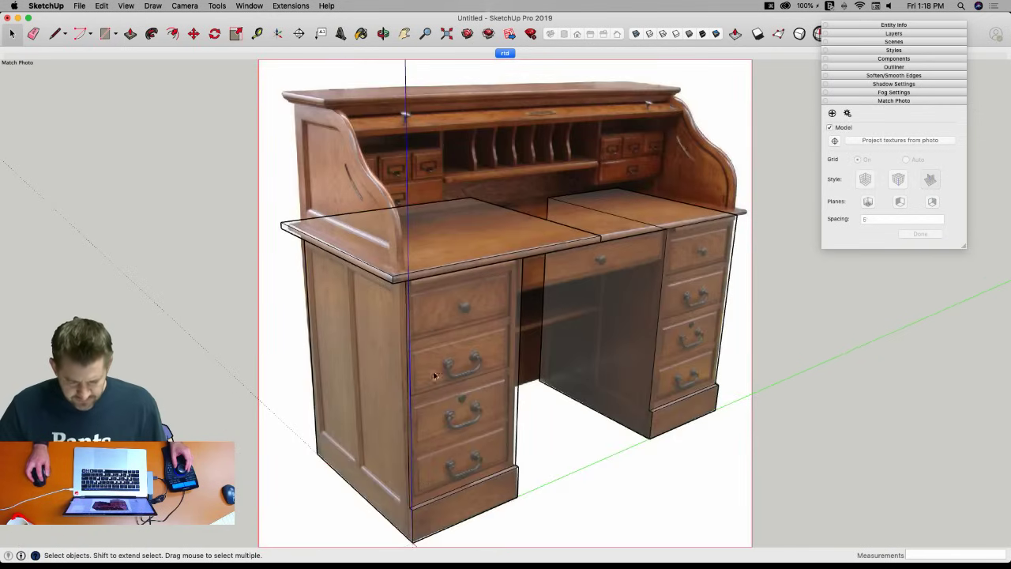
key(p)
drag(405, 281, 412, 287)
key(space)
click(412, 288)
click(428, 289)
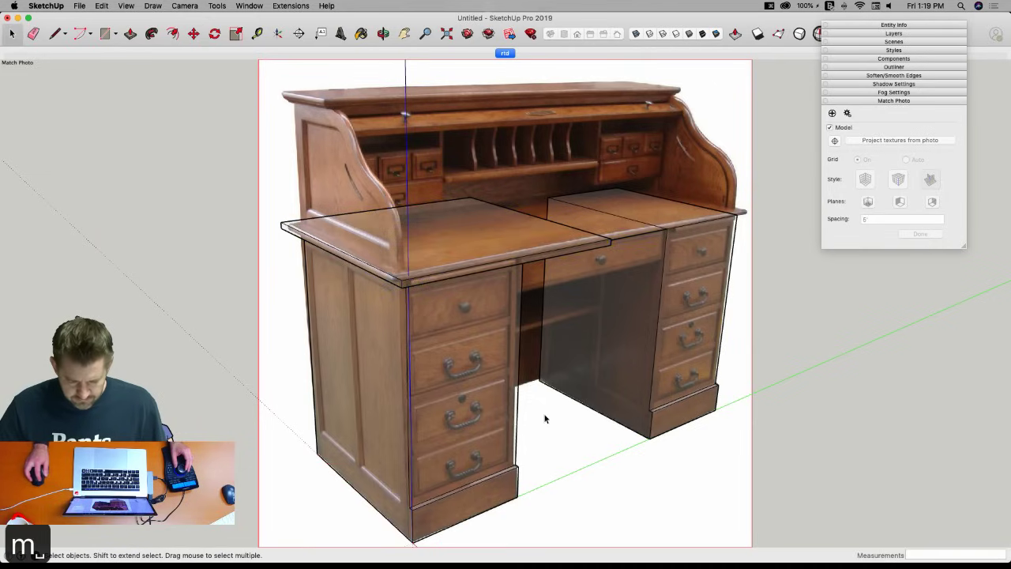
Move the whole desk top slab straight up about 2 13/16" to match the photo.
click(423, 281)
key(m)
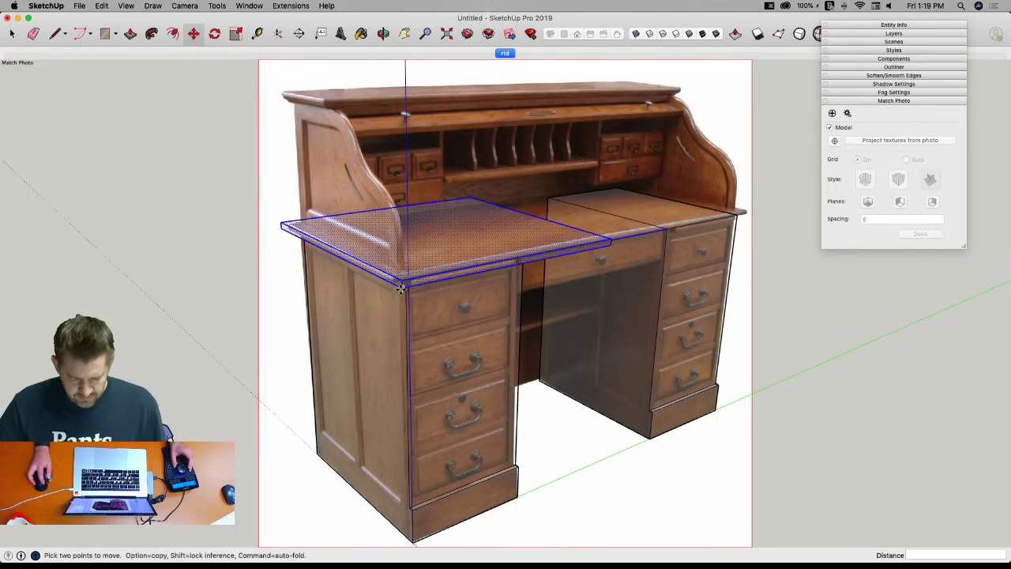
click(401, 289)
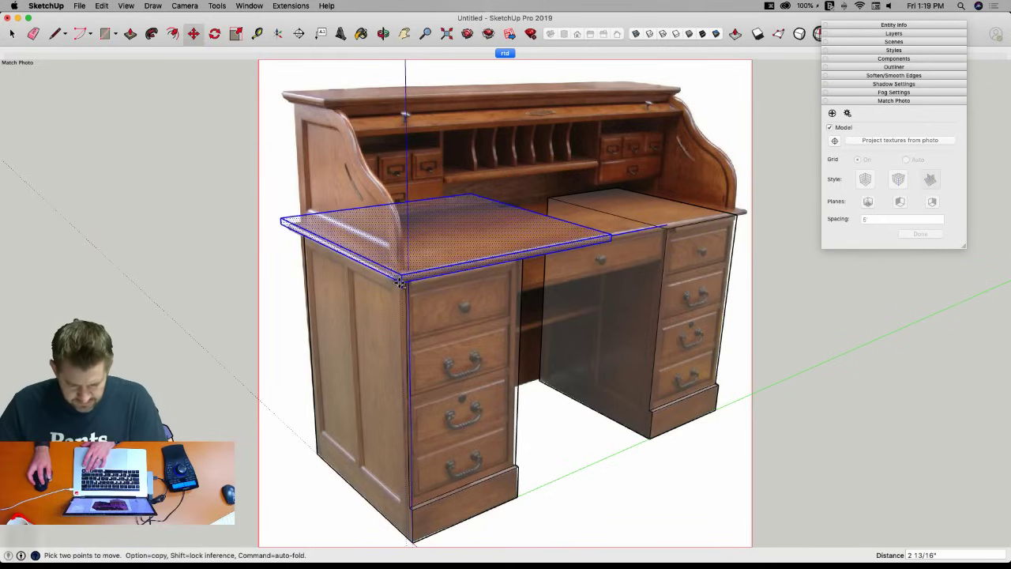
click(403, 279)
key(space)
click(550, 413)
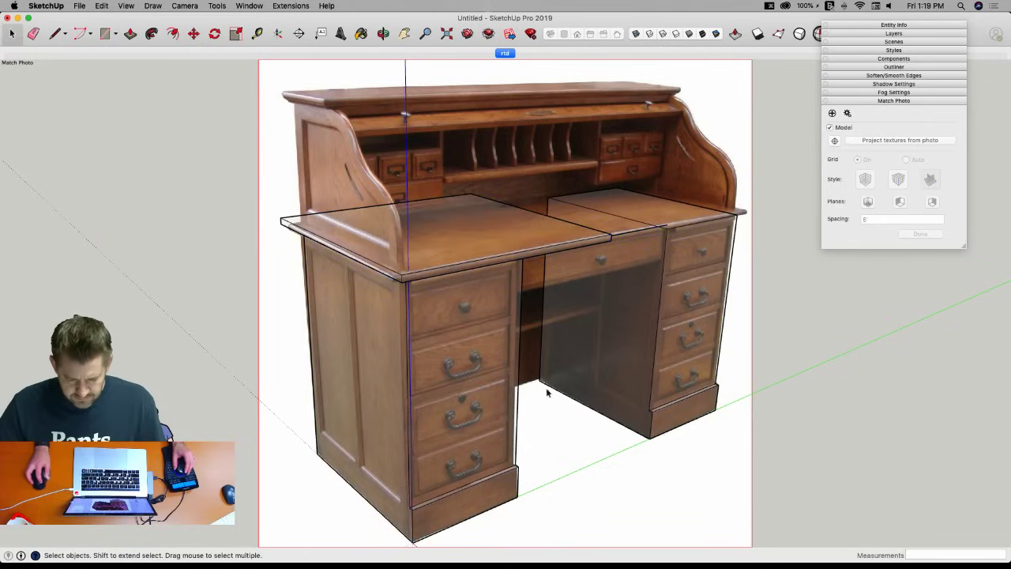
Open the near pedestal group and pull its top face up to the underside of the desk top slab.
middle_drag(648, 226, 427, 264)
double_click(422, 261)
scroll(422, 261, up, 5)
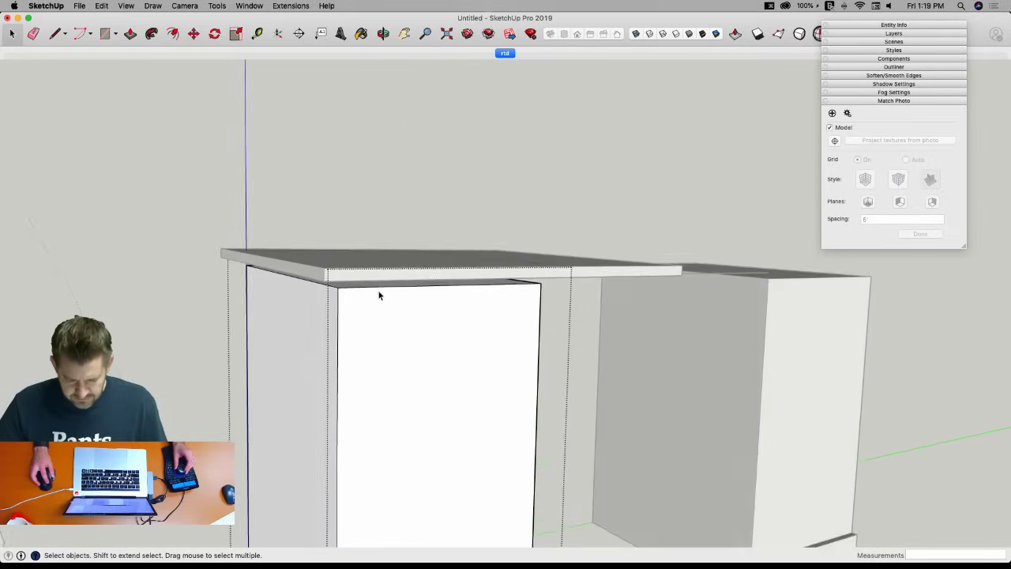
key(p)
drag(378, 287, 329, 278)
click(314, 277)
key(space)
click(826, 379)
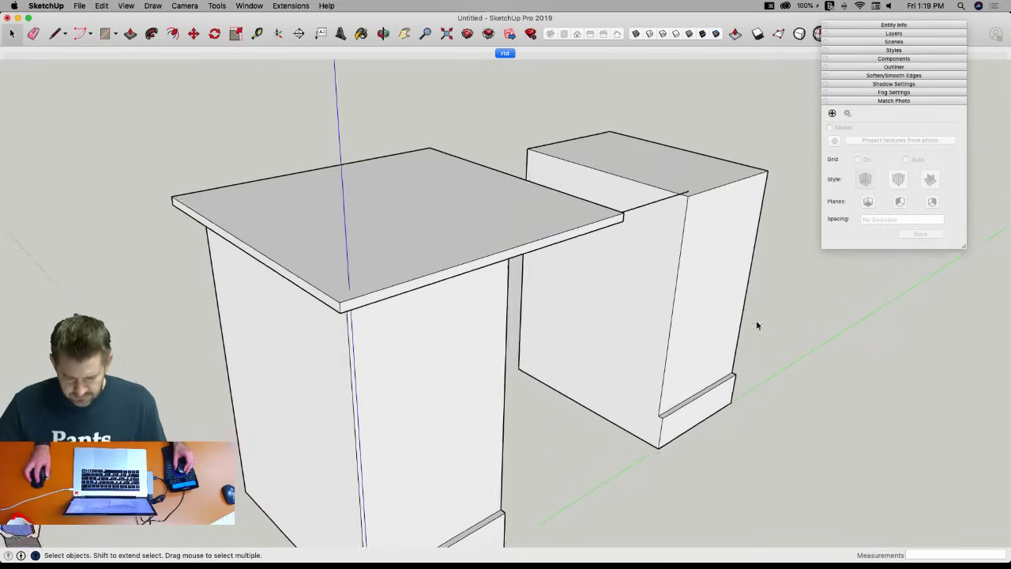
Return to the matched photo scene and review the model's scene transition settings.
scroll(769, 337, down, 2)
click(504, 53)
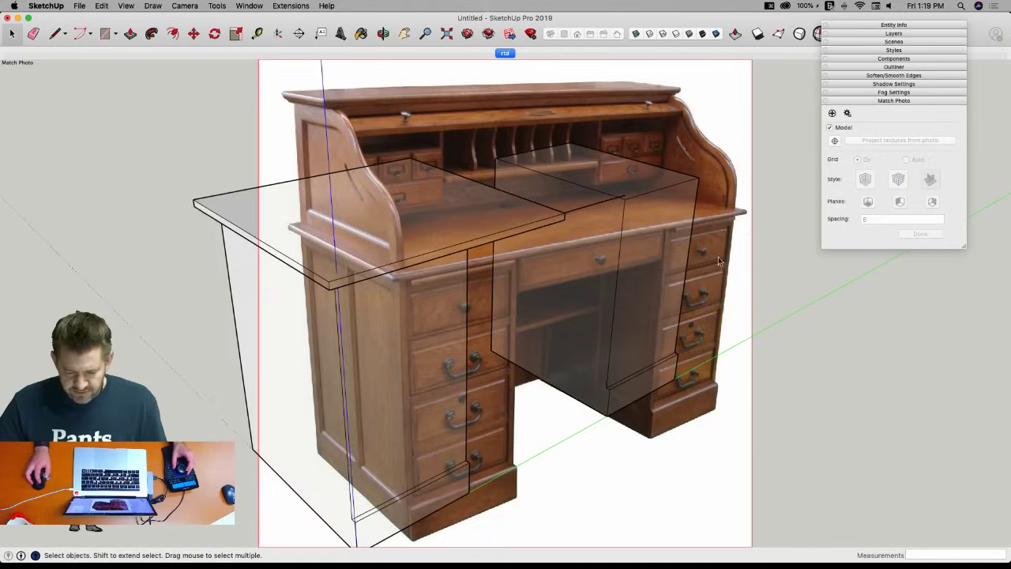
middle_drag(689, 229, 793, 397)
click(504, 53)
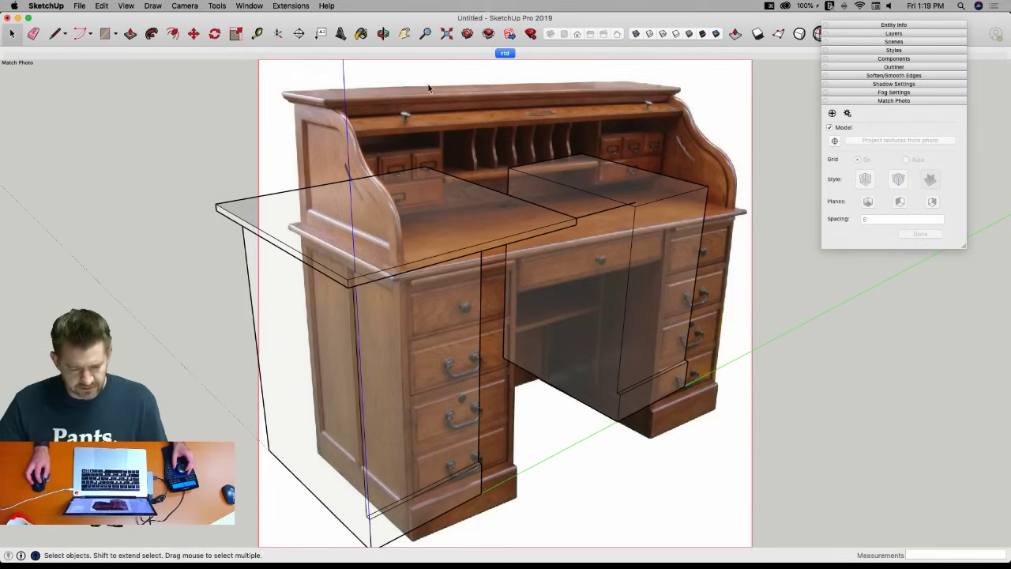
click(125, 5)
mouse_move(150, 191)
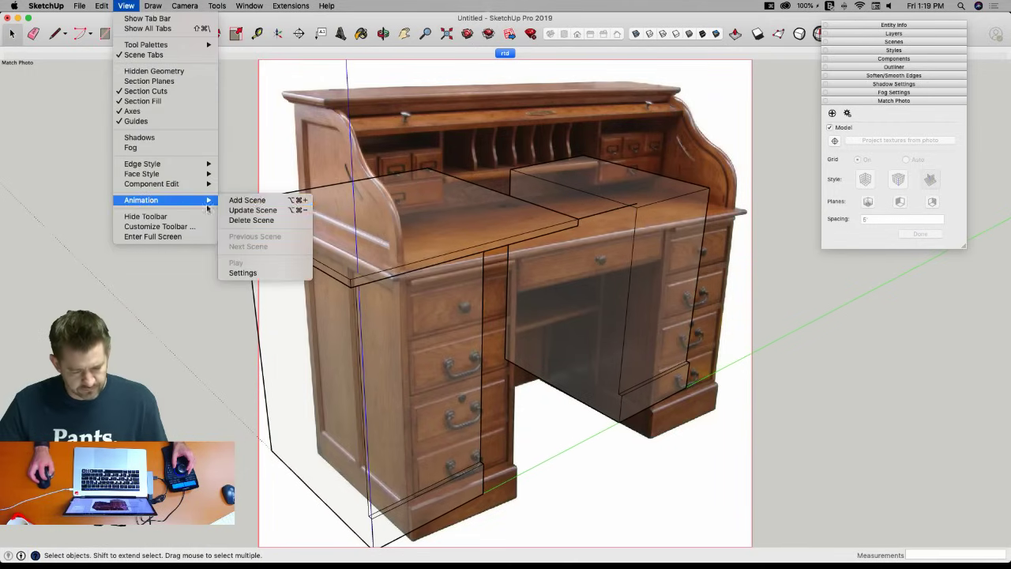
click(252, 273)
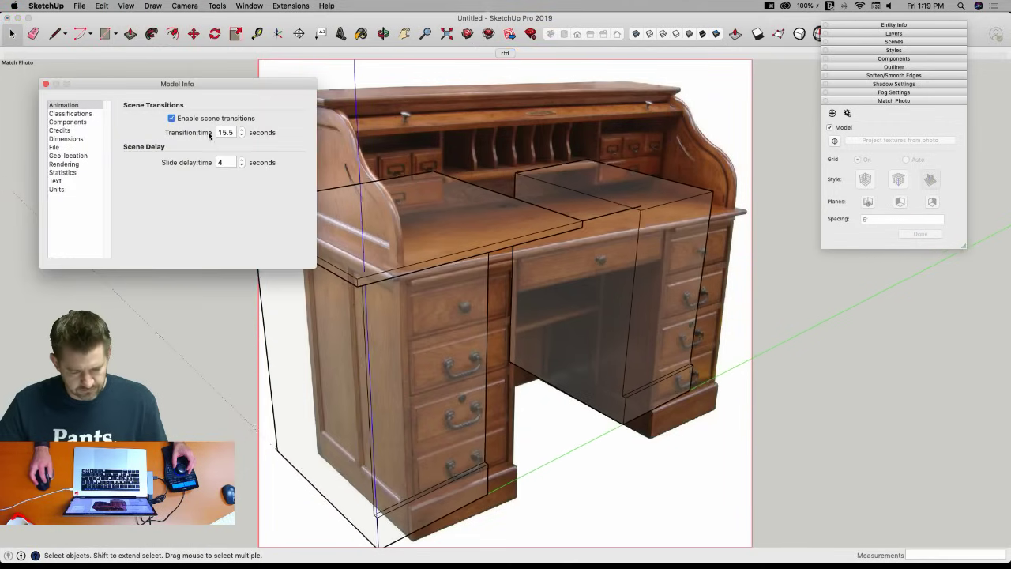
click(45, 83)
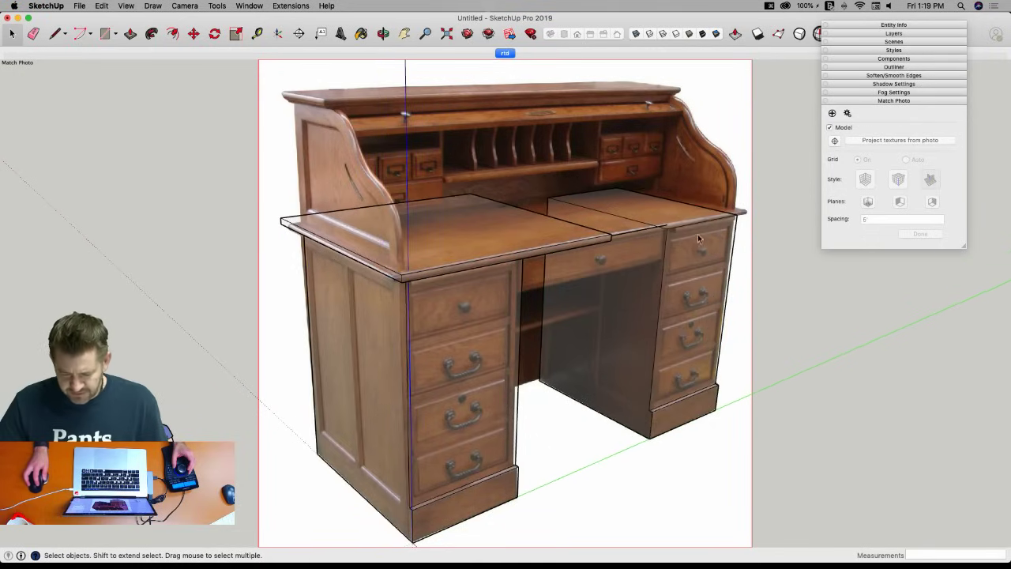
Draw the upper side panel's outline standing on the near end of the desk top slab and erase the front line's excess above it.
key(l)
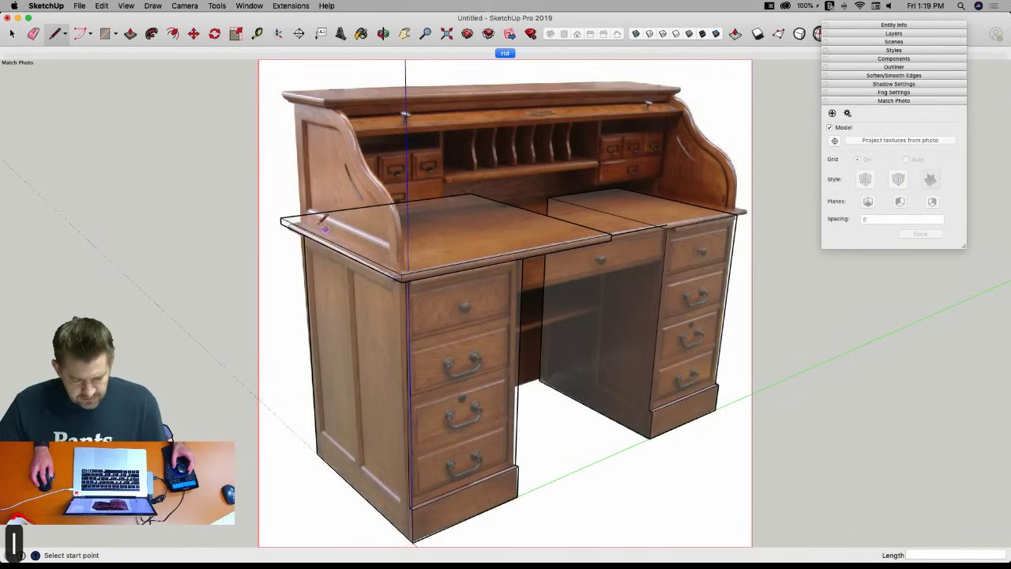
click(293, 215)
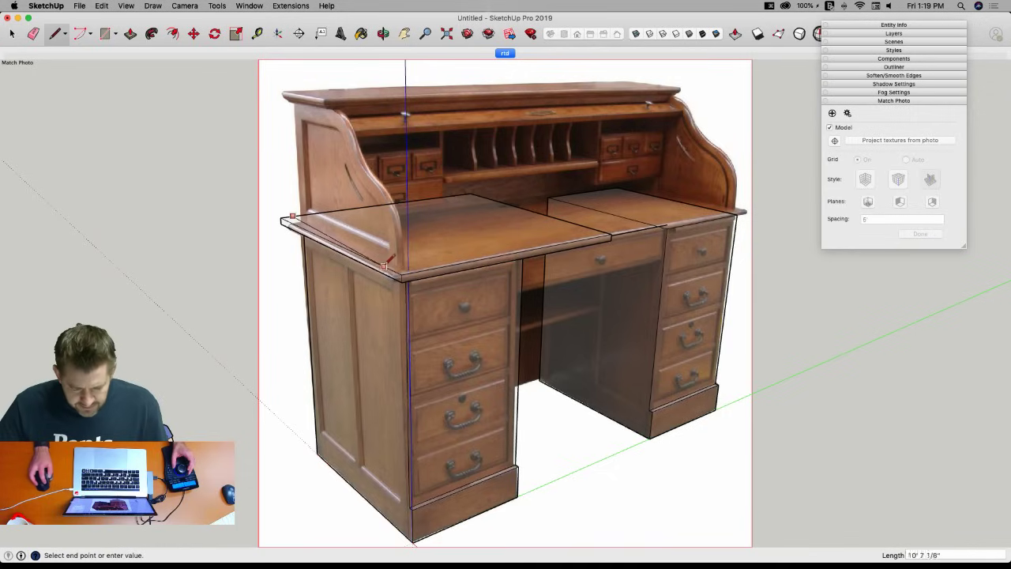
click(401, 265)
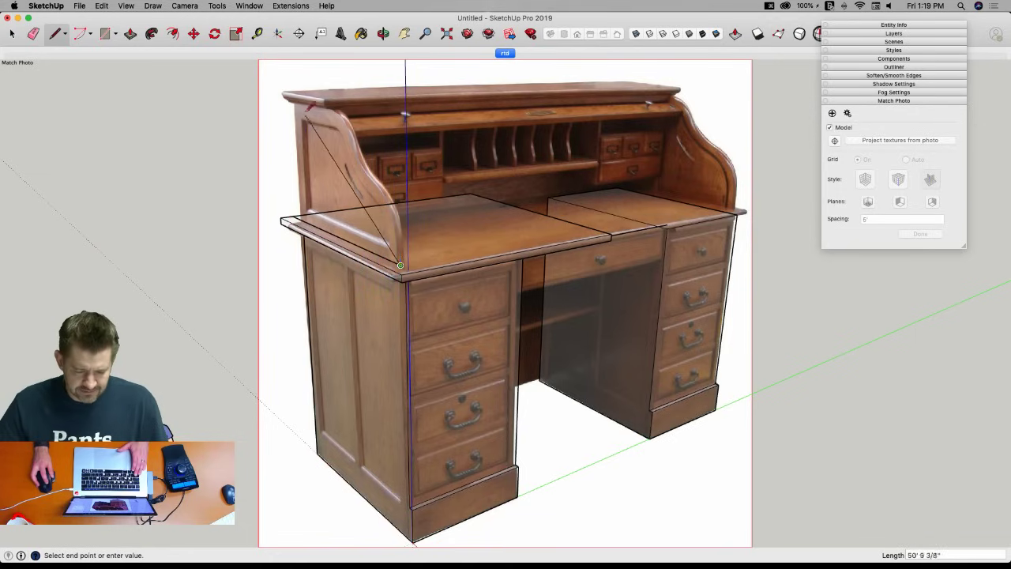
click(400, 79)
key(Escape)
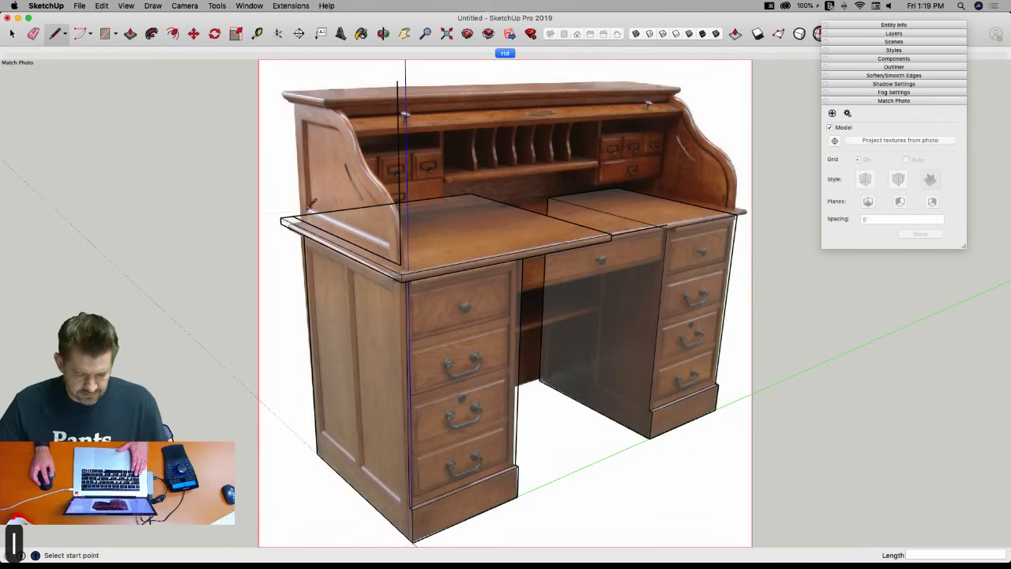
click(288, 99)
click(400, 117)
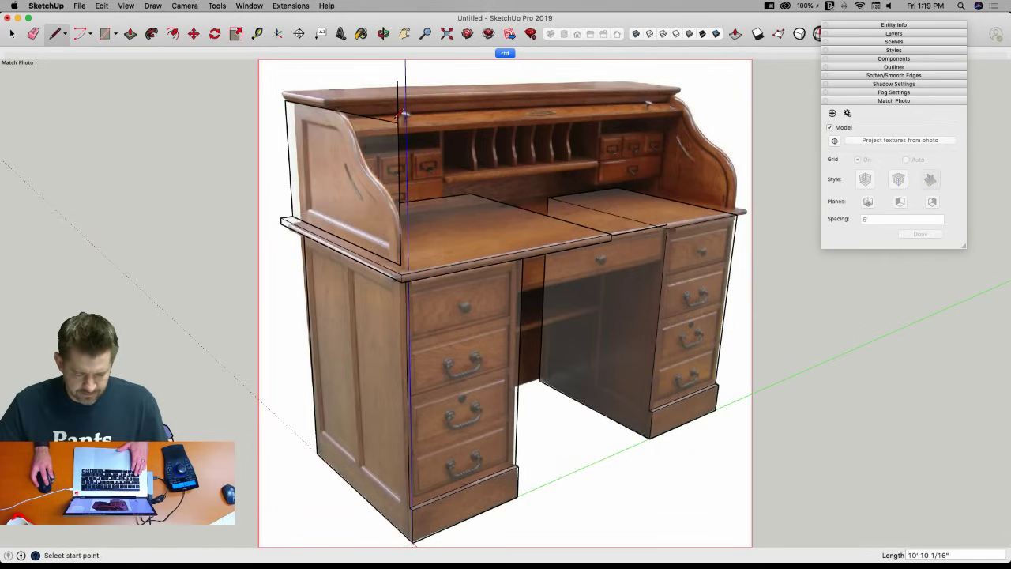
key(e)
click(398, 99)
Draw a diagonal along the roll-top curve across the side panel's upper front corner and erase the corner beyond it.
key(p)
key(l)
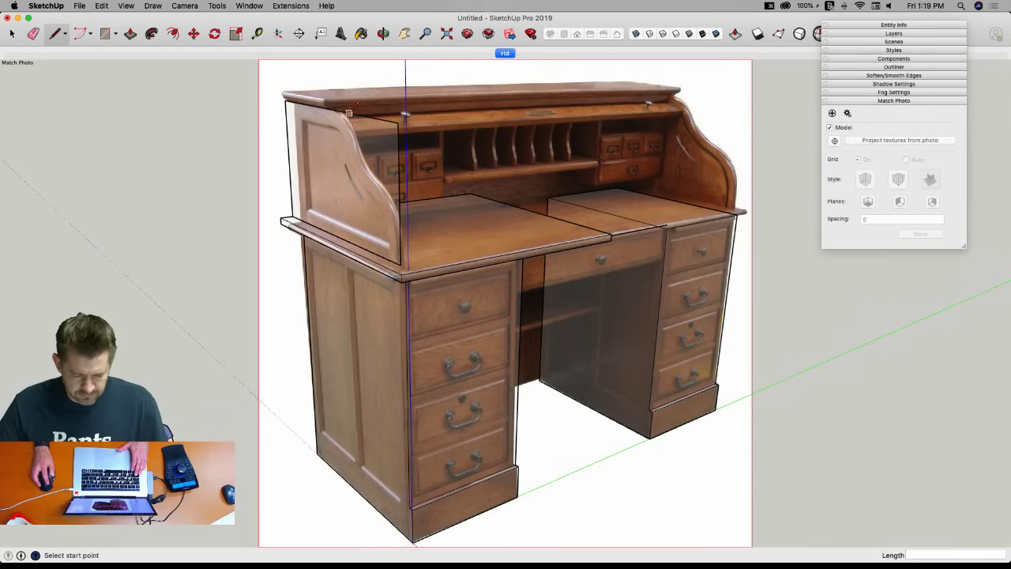
click(345, 112)
click(399, 196)
key(e)
click(372, 154)
Push/Pull the upper side panel 3 3/8" to give it thickness.
key(p)
click(347, 178)
click(363, 188)
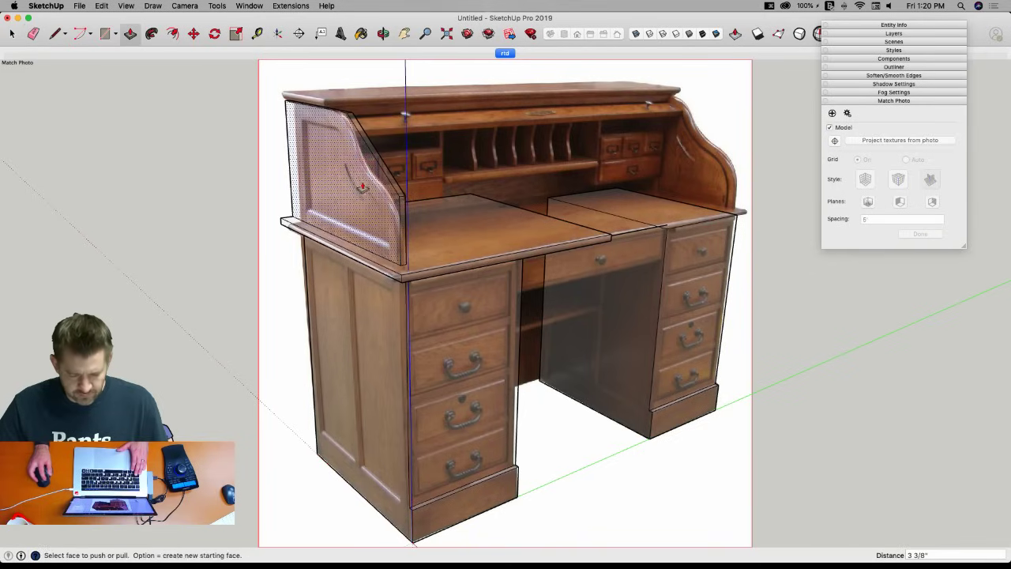
Group the upper side panel together with the connected desk top slab.
key(l)
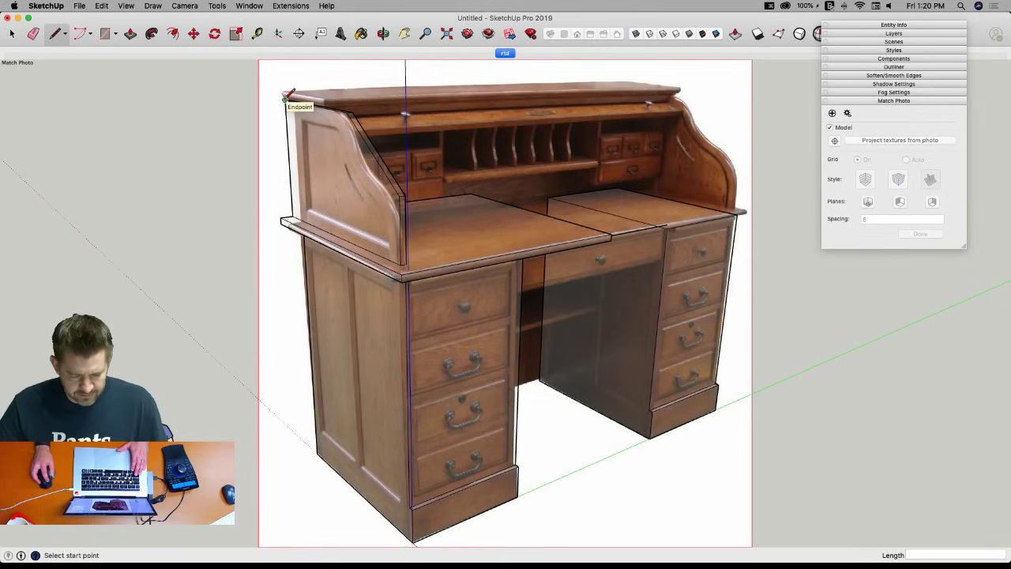
key(space)
triple_click(319, 151)
right_click(318, 151)
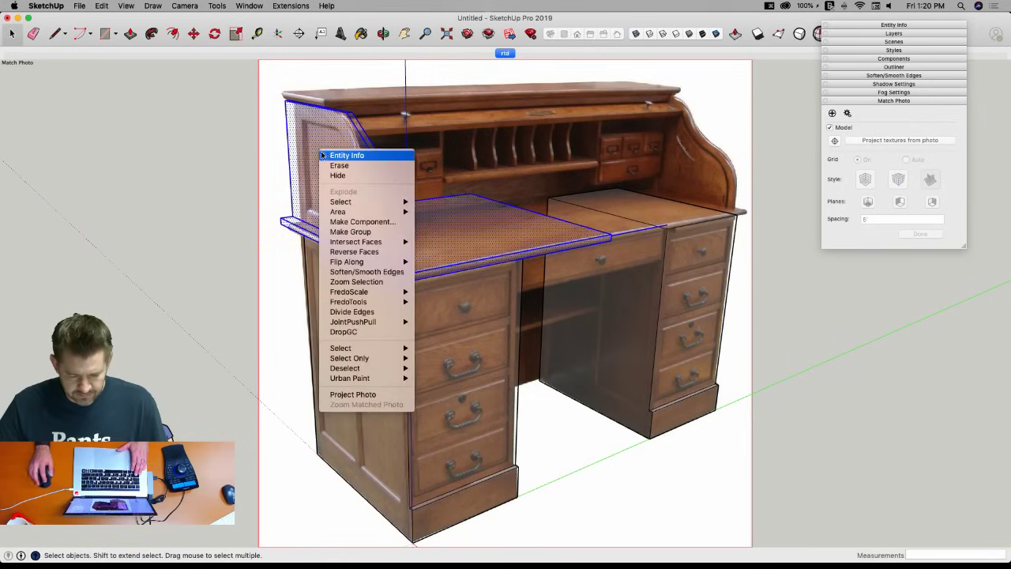
click(384, 234)
Draw a thin upright rectangle along the green axis at the rear of the side panel's top for the upper board.
key(l)
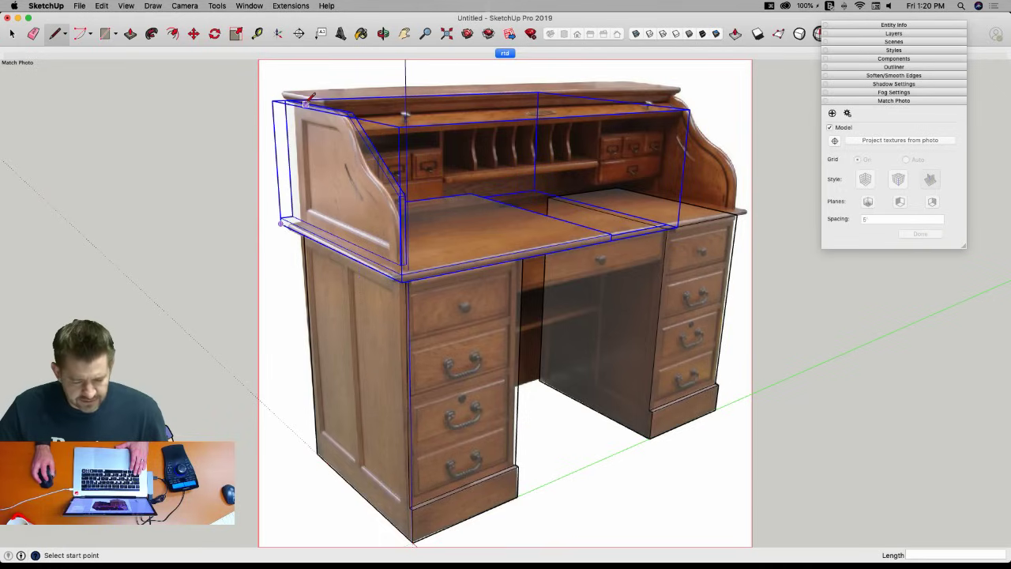
click(286, 101)
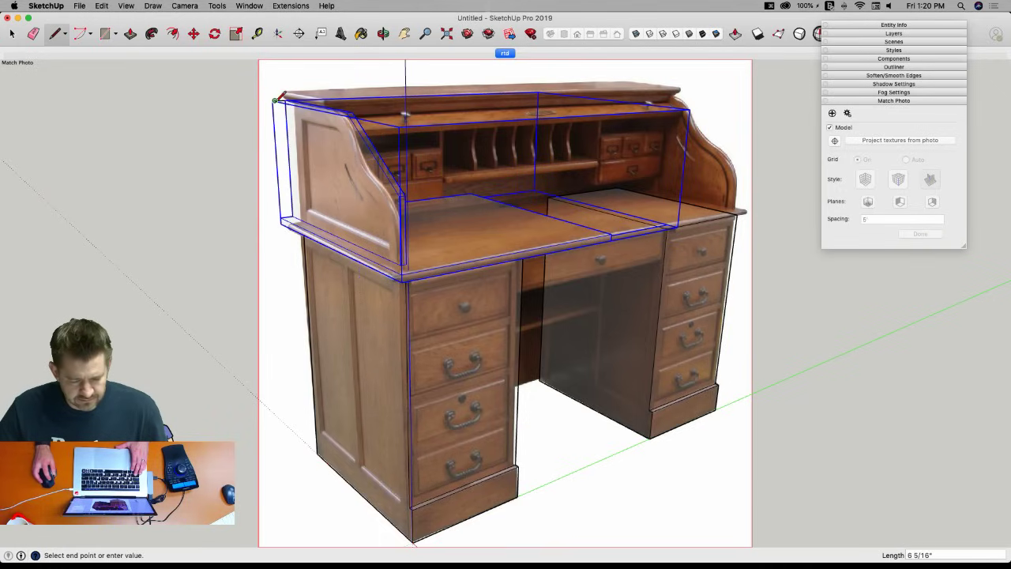
key(Left)
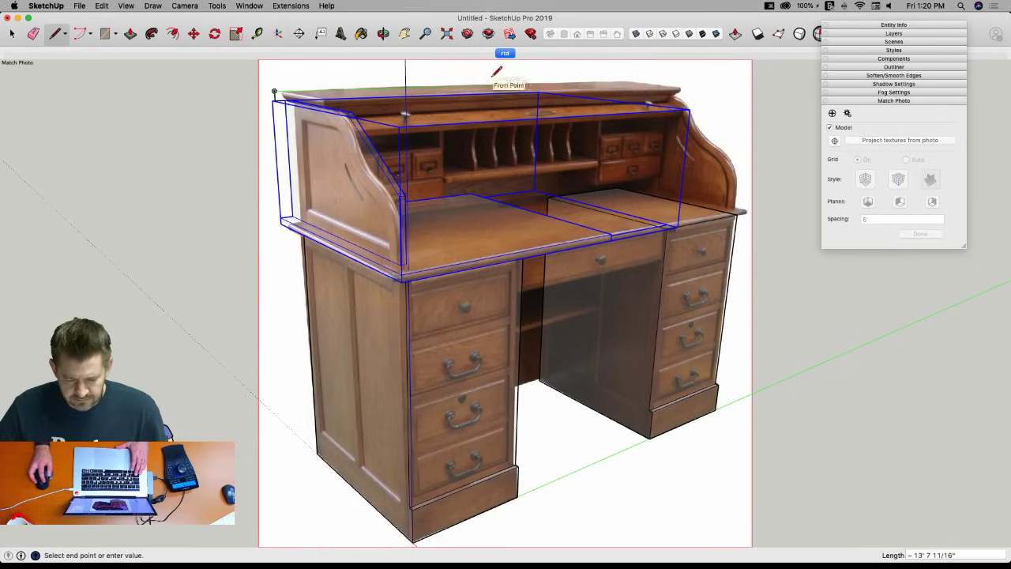
click(471, 86)
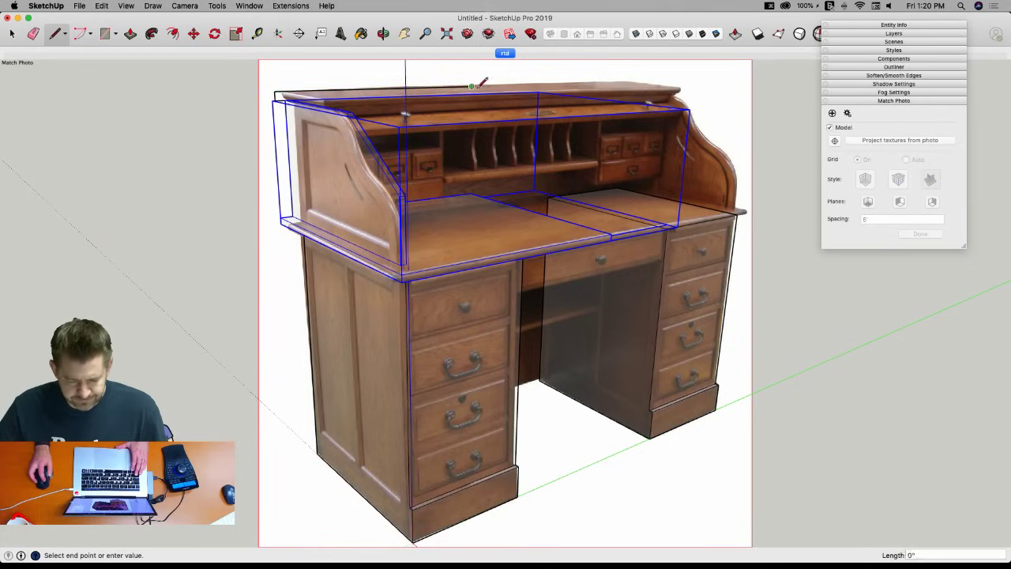
click(276, 93)
Pull the thin rectangle forward to the upper board's front edge in the photo and group the board.
key(p)
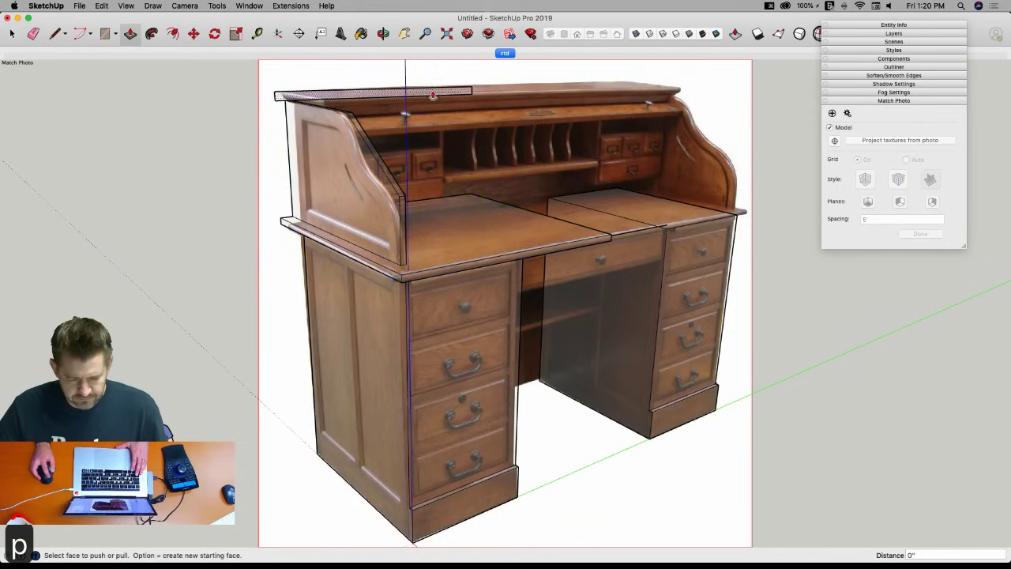
click(352, 109)
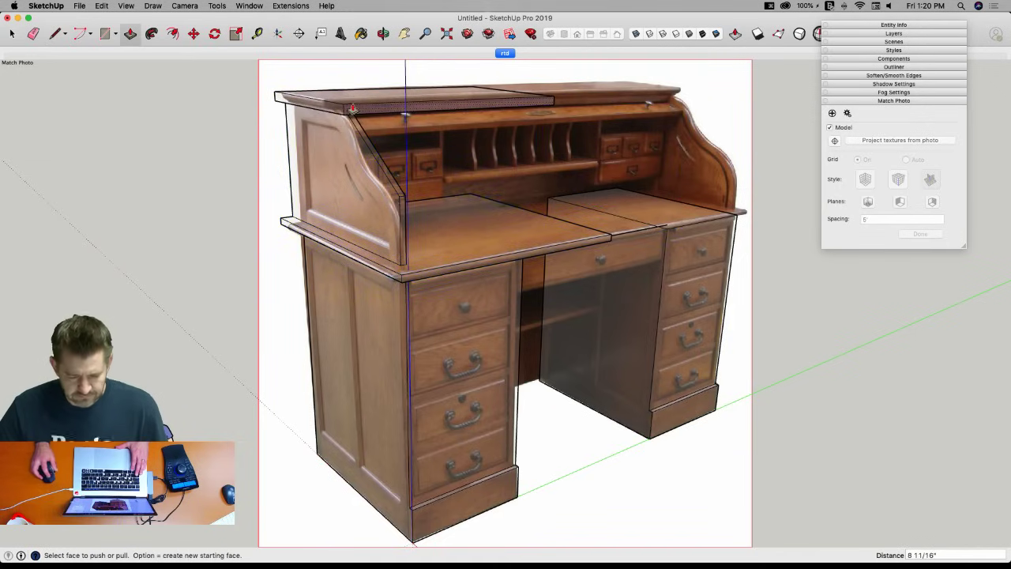
key(space)
click(360, 104)
right_click(360, 104)
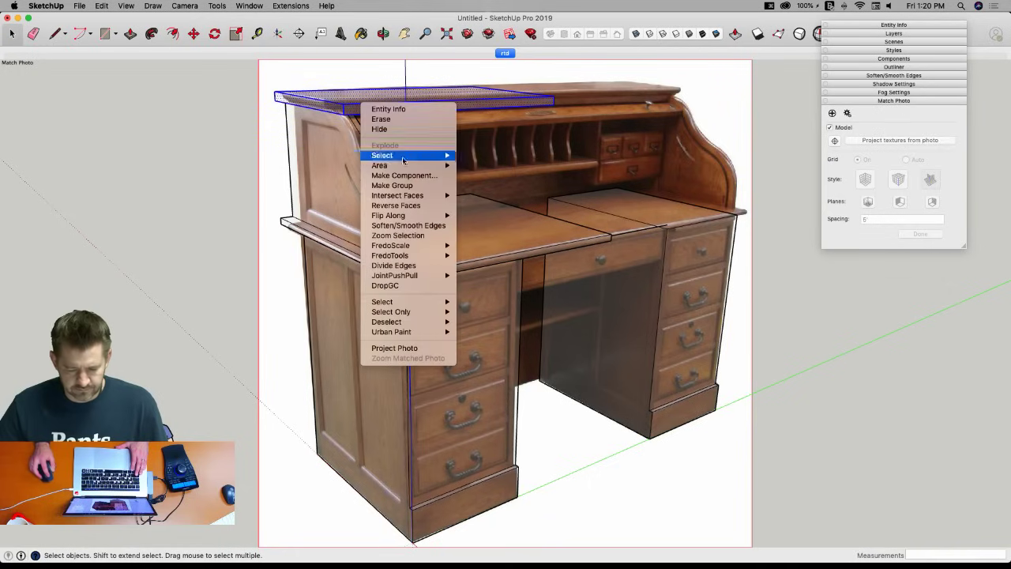
click(392, 185)
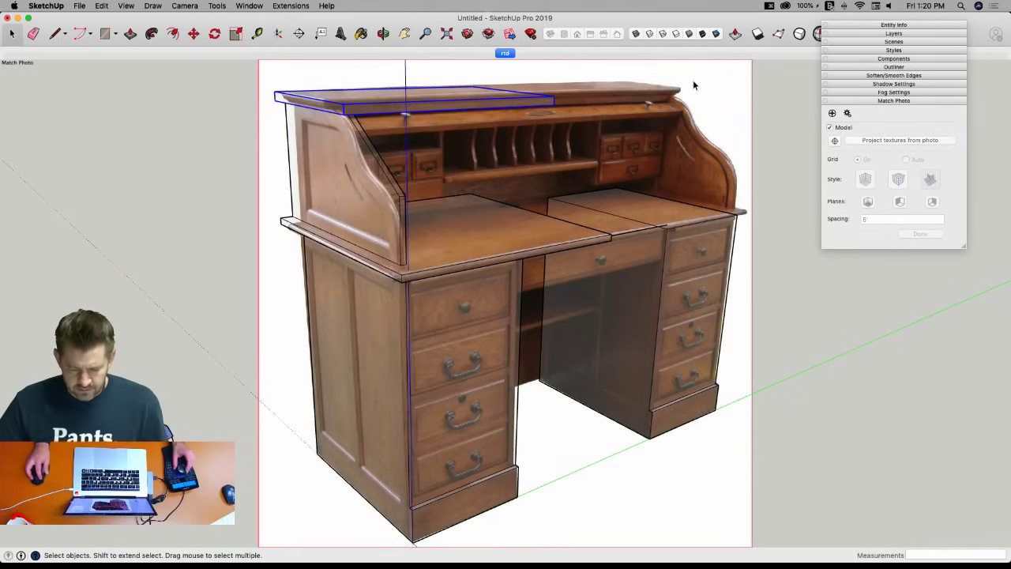
click(697, 82)
middle_drag(697, 82, 594, 256)
key(e)
click(515, 166)
key(super+z)
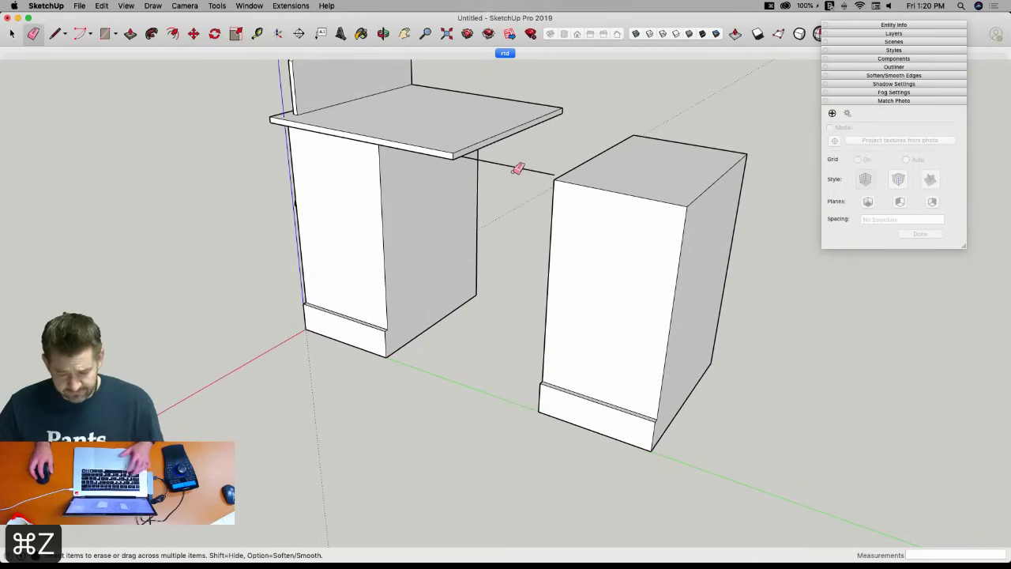
Open the desk top slab group and erase the stray line running from its corner towards the far pedestal.
key(space)
double_click(488, 142)
key(e)
click(509, 166)
Delete the far pedestal, keeping only the near half of the desk.
key(space)
middle_drag(647, 216, 559, 203)
drag(549, 109, 738, 431)
key(Delete)
middle_drag(652, 256, 642, 301)
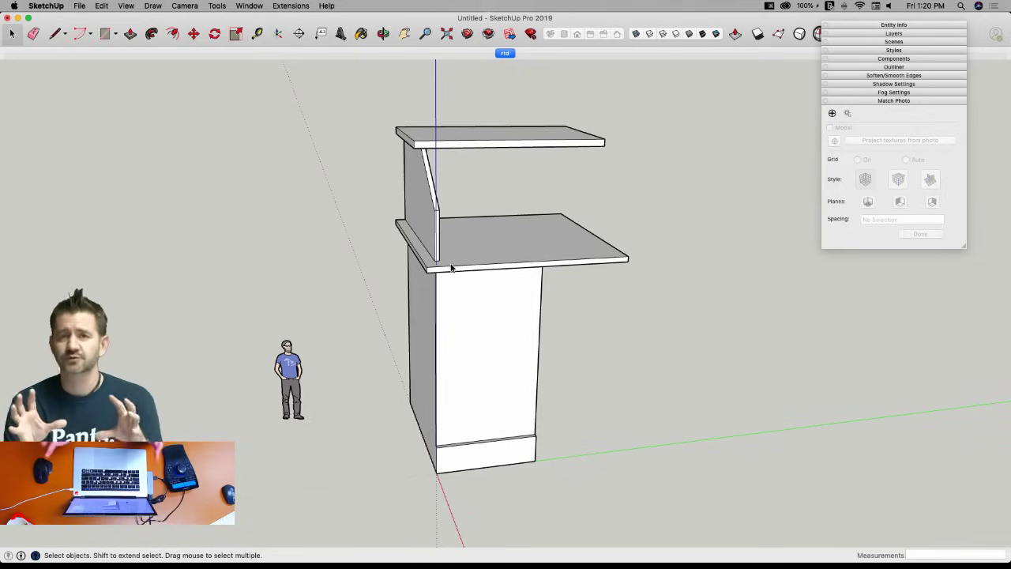
Copy the whole half desk about 34' 4 3/8" along the green axis from the pedestal's bottom front corner.
mouse_move(439, 250)
middle_down()
mouse_move(661, 291)
mouse_move(476, 199)
mouse_move(327, 82)
middle_up()
drag(327, 82, 698, 476)
key(m)
middle_drag(698, 476, 451, 516)
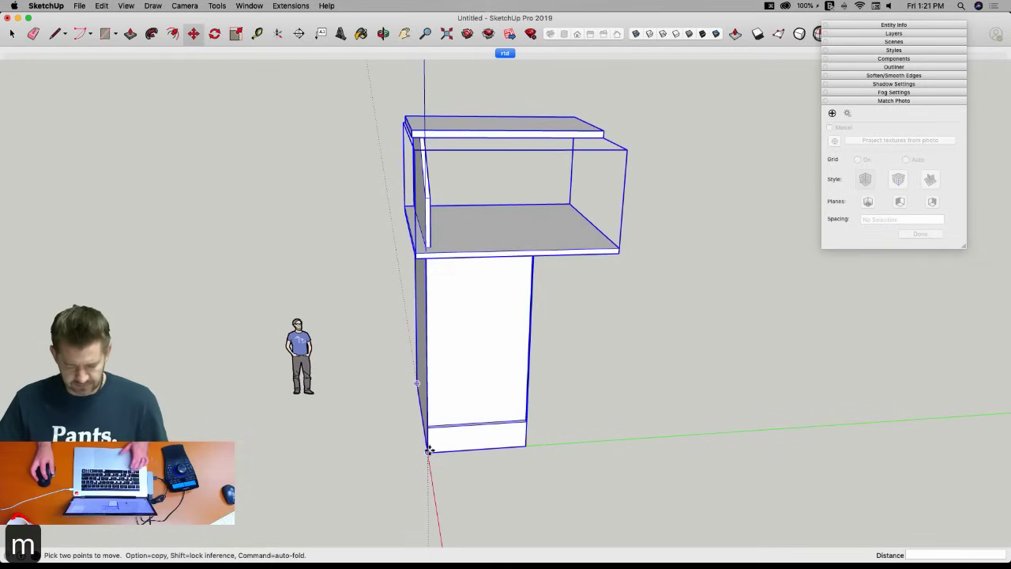
click(429, 448)
key(alt)
middle_drag(706, 447, 659, 410)
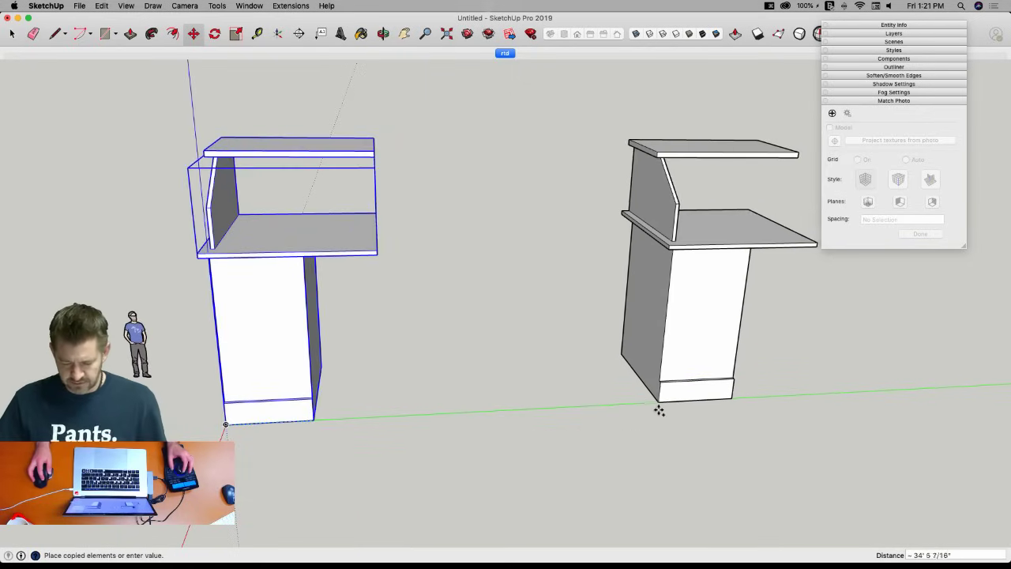
click(659, 410)
Flip the copied half desk along the green direction to mirror it.
right_click(684, 345)
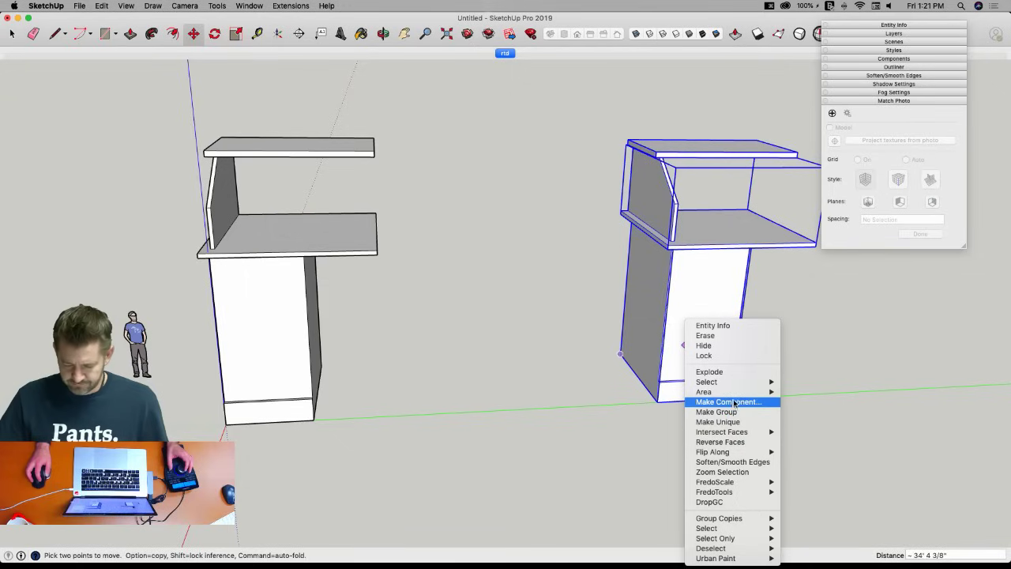
mouse_move(765, 452)
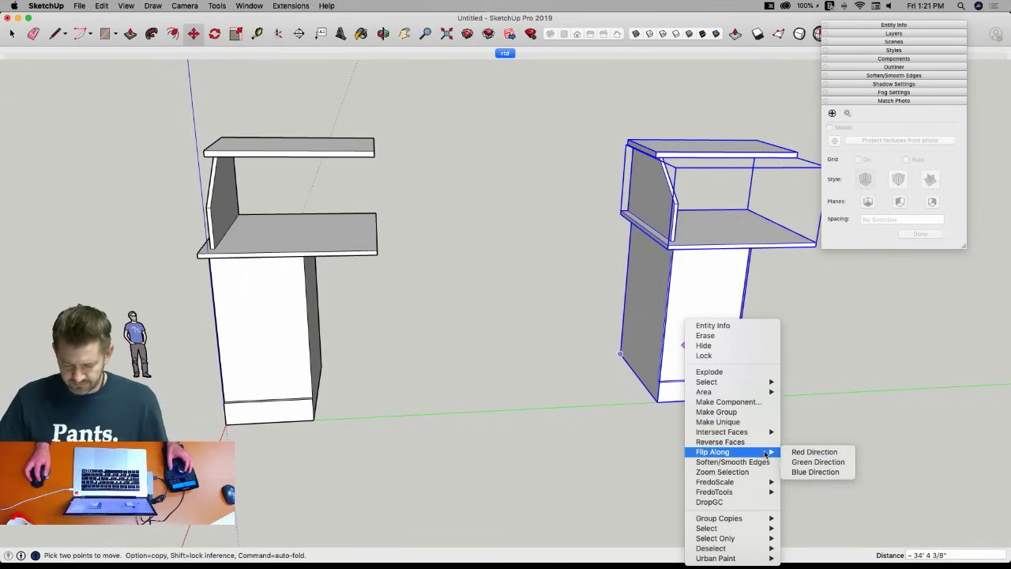
click(825, 464)
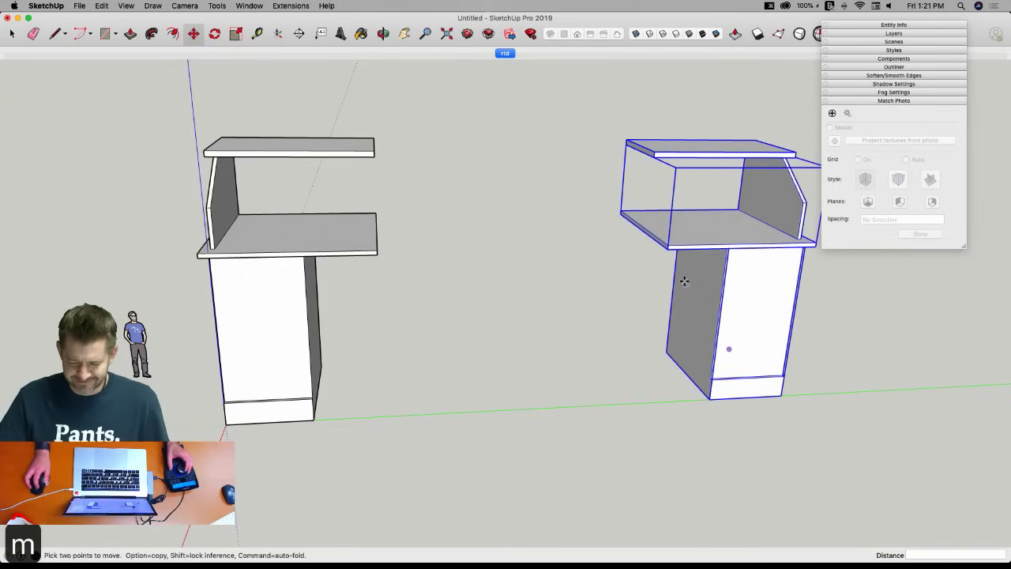
Move the mirrored half by its slab's front corner onto the original slab's matching corner so the two halves meet.
click(670, 243)
click(375, 251)
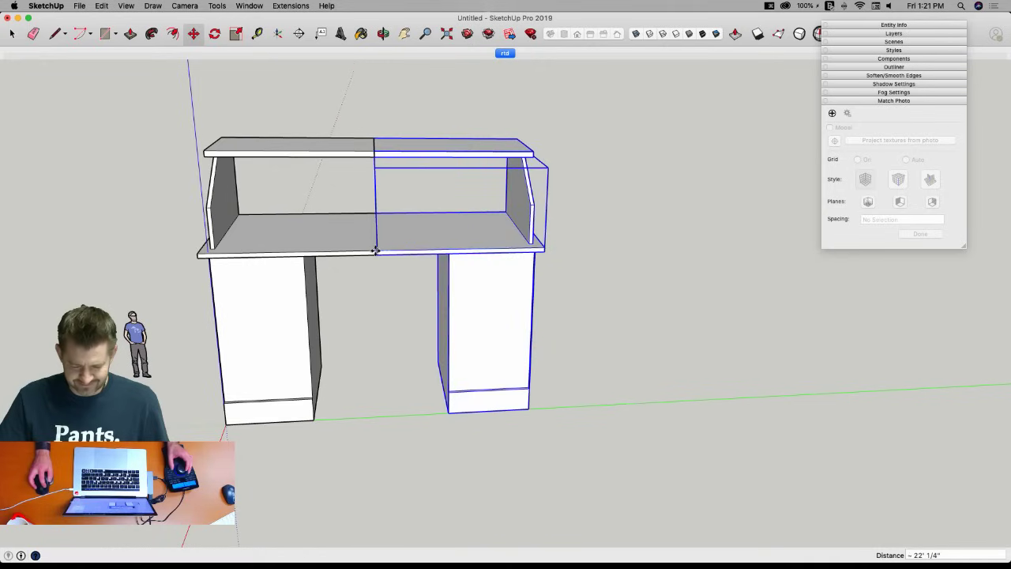
key(space)
click(629, 375)
Select all parts of both desk halves and explode them.
middle_drag(626, 373, 437, 395)
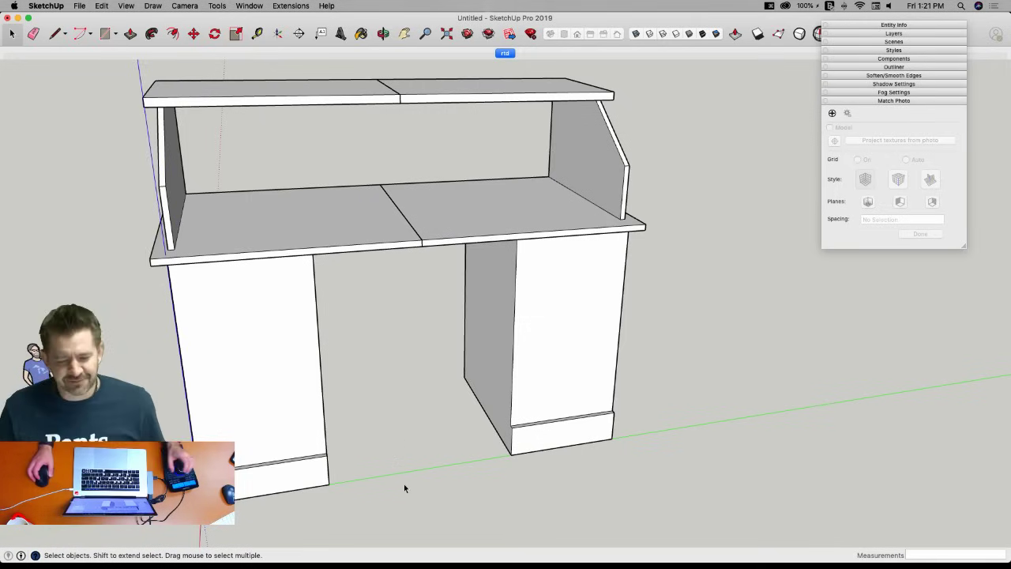
middle_drag(573, 469, 582, 4)
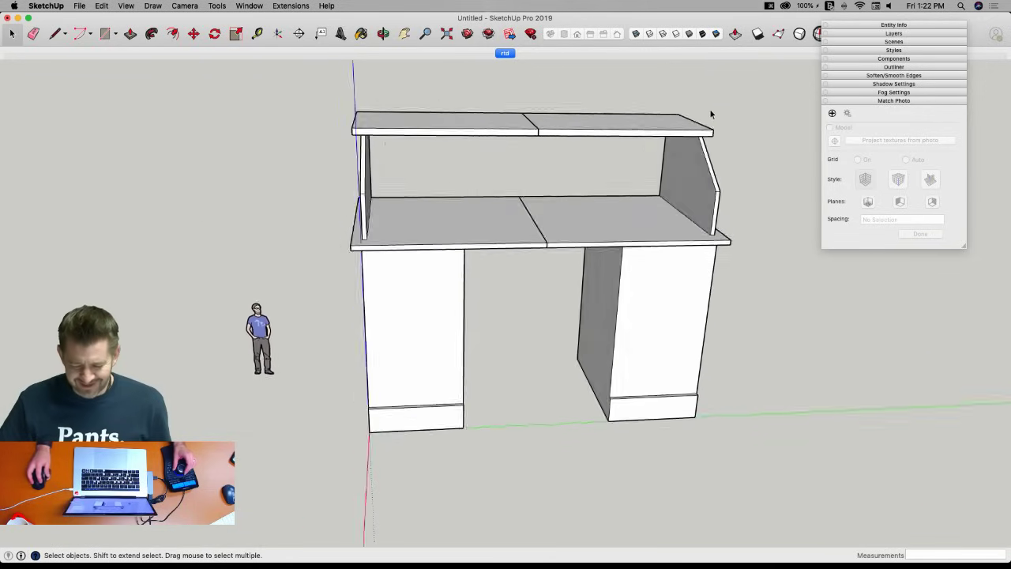
drag(742, 80, 368, 466)
right_click(416, 327)
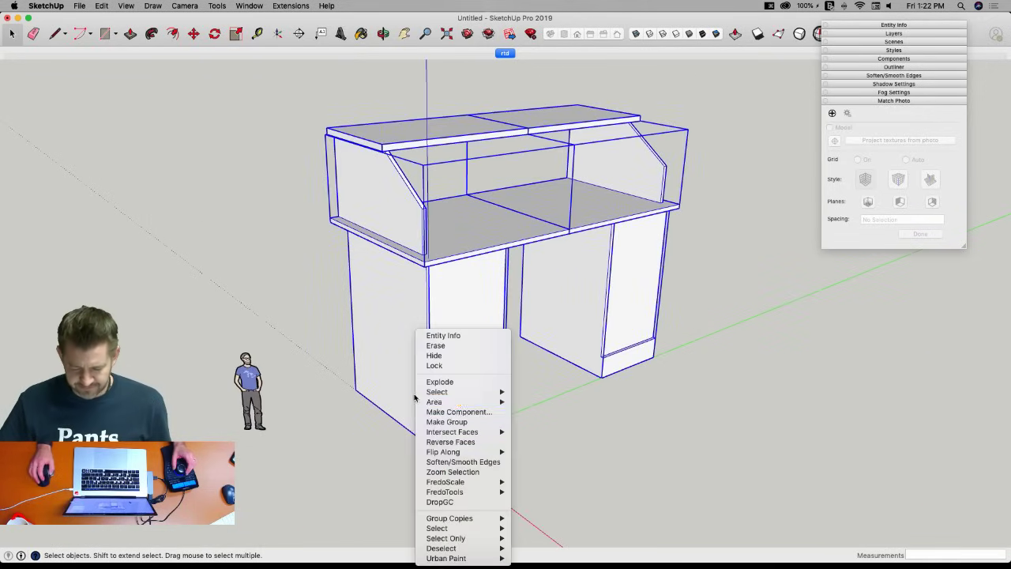
mouse_move(478, 430)
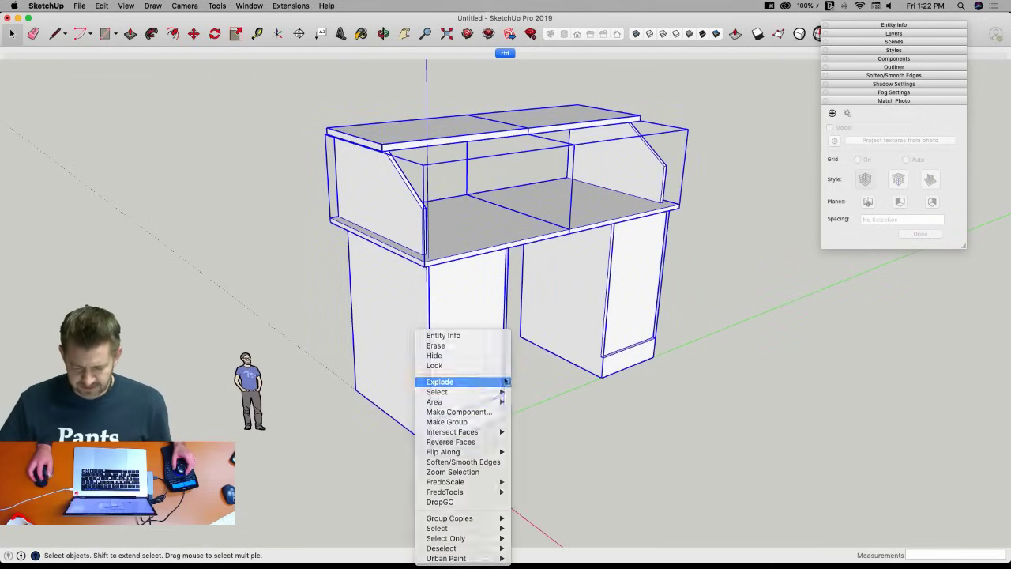
click(473, 381)
Erase the leftover centre seam lines on the top board and desk slab, front, underside and back.
key(e)
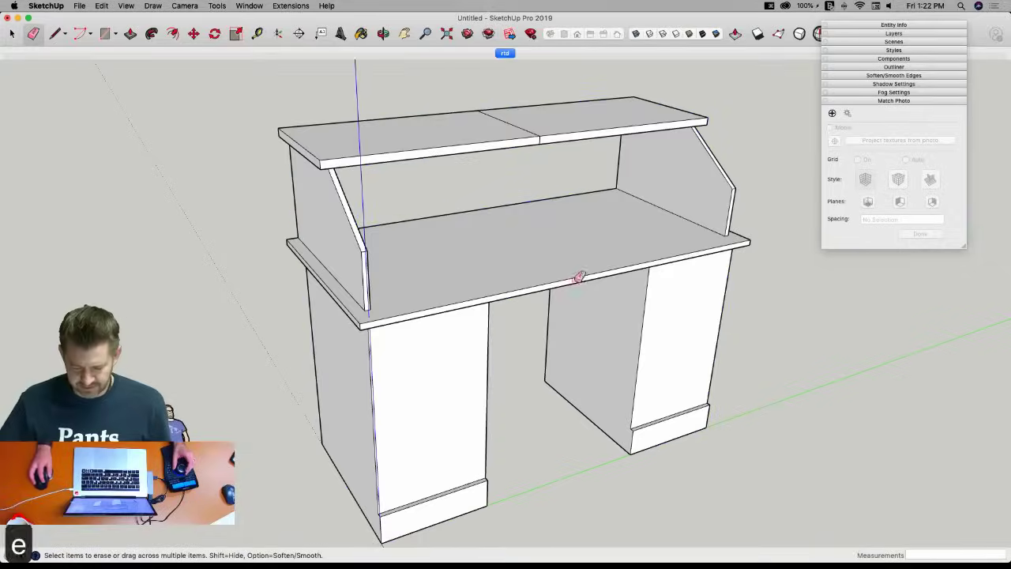
click(540, 143)
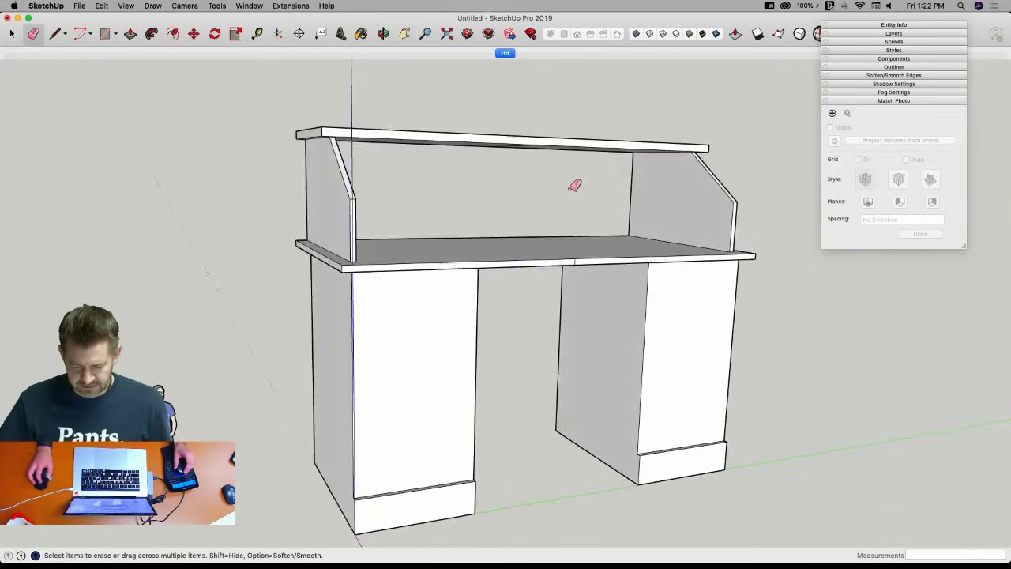
click(518, 173)
click(548, 246)
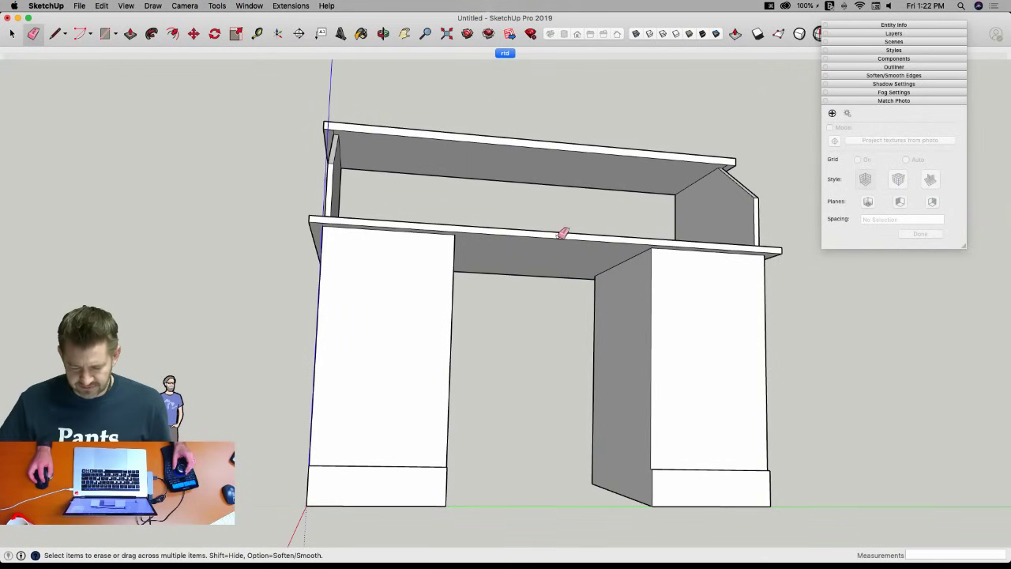
mouse_move(576, 232)
middle_down()
mouse_move(592, 238)
mouse_move(496, 235)
mouse_move(407, 190)
middle_up()
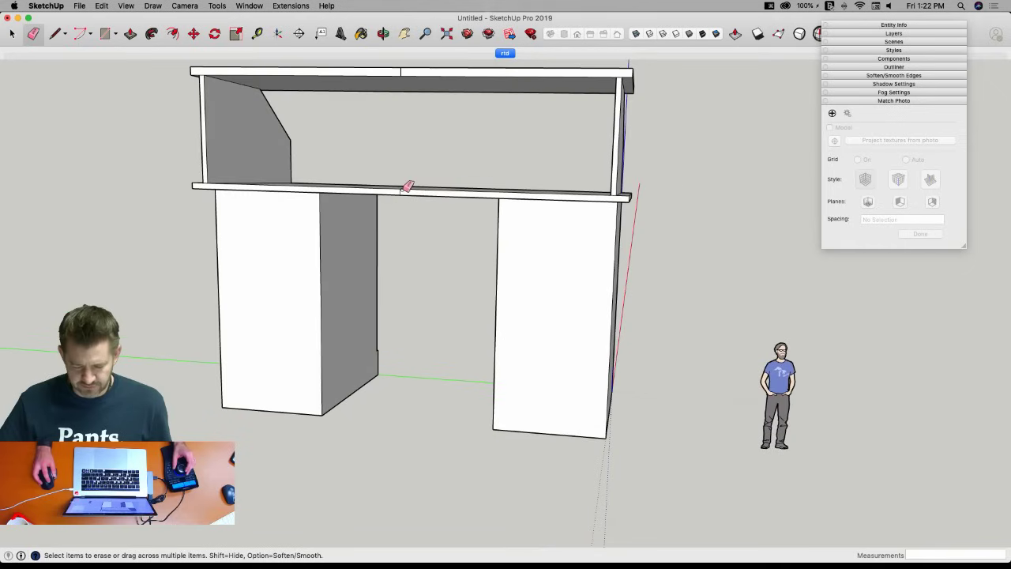
click(401, 72)
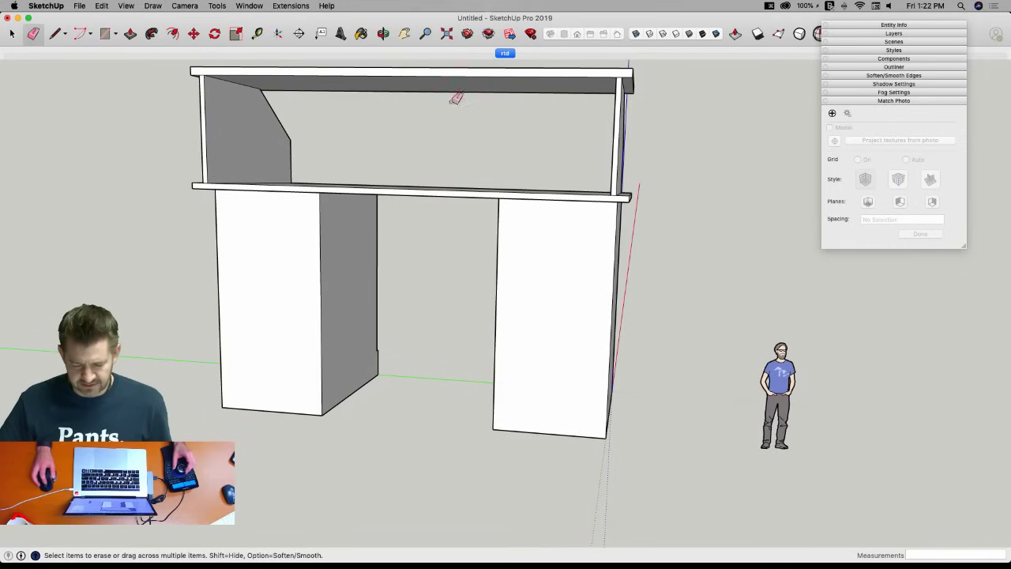
Select all the connected geometry of the merged desk and make it a group.
key(space)
triple_click(538, 206)
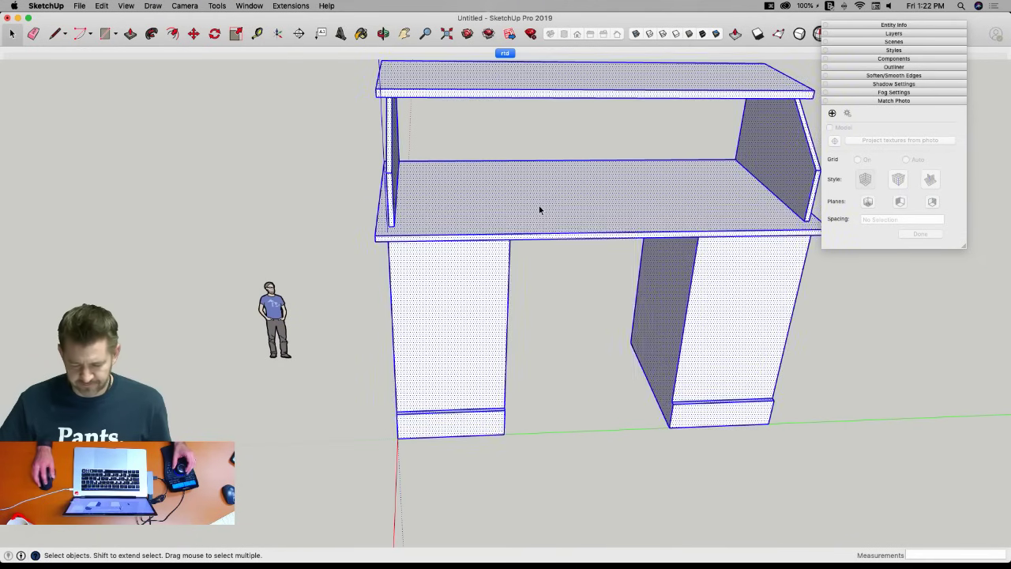
right_click(538, 206)
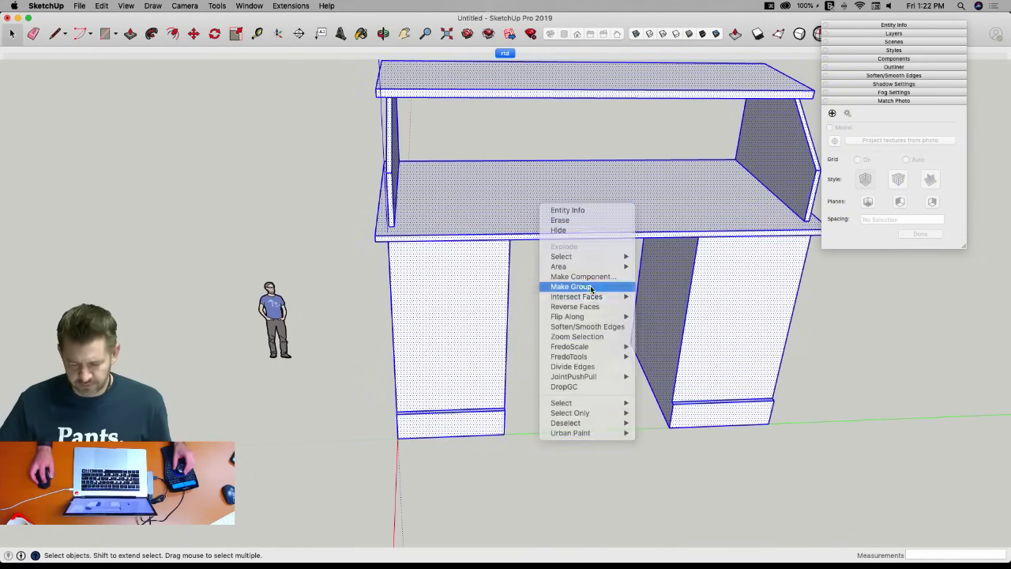
click(594, 287)
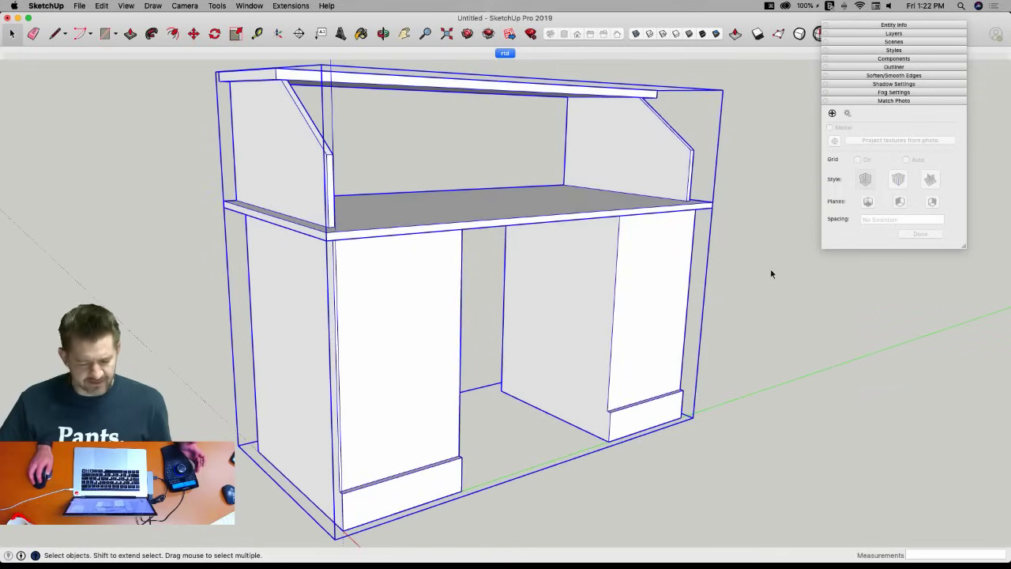
Draw a reference line from the slab's far front corner outward and straight down to the ground.
key(l)
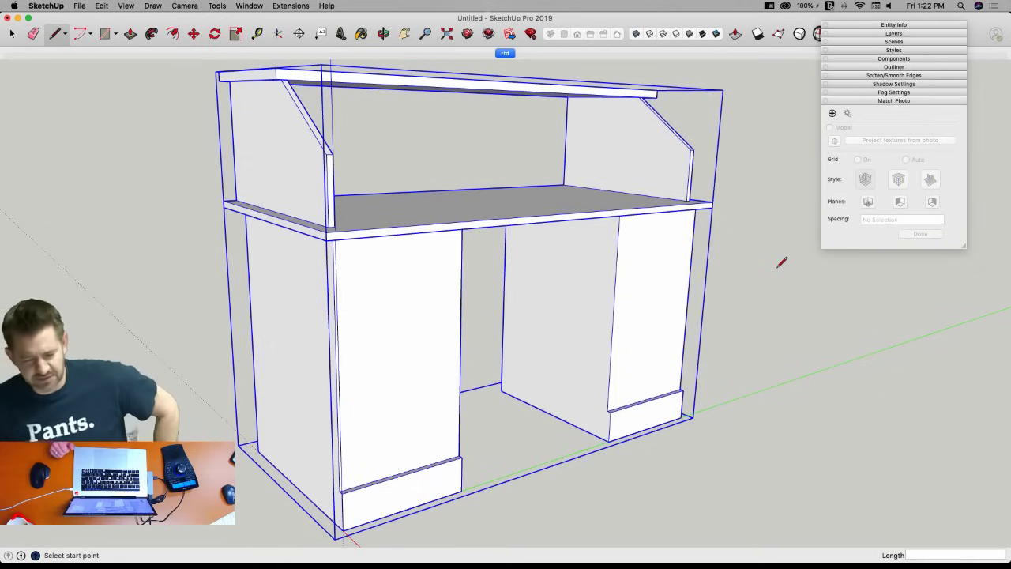
click(710, 203)
click(742, 204)
click(719, 427)
key(space)
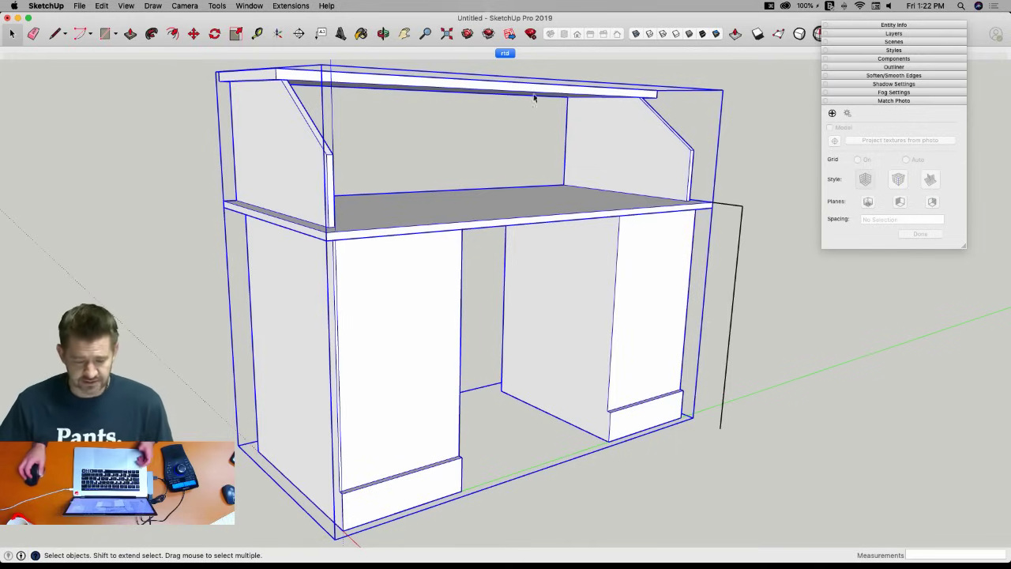
Measure the vertical reference line with the Tape Measure and resize the whole model so it is 30" long.
click(257, 33)
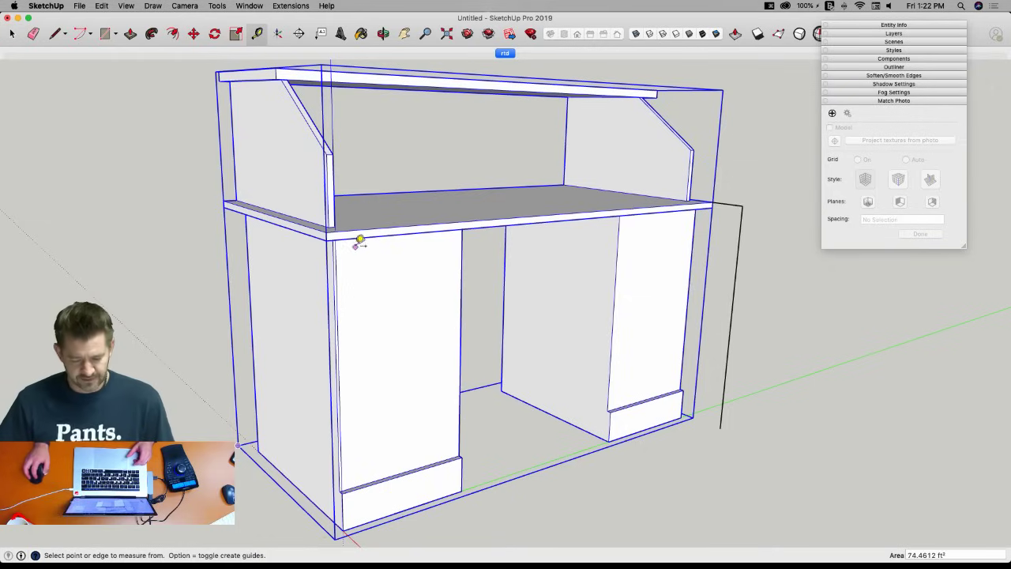
click(742, 204)
click(725, 423)
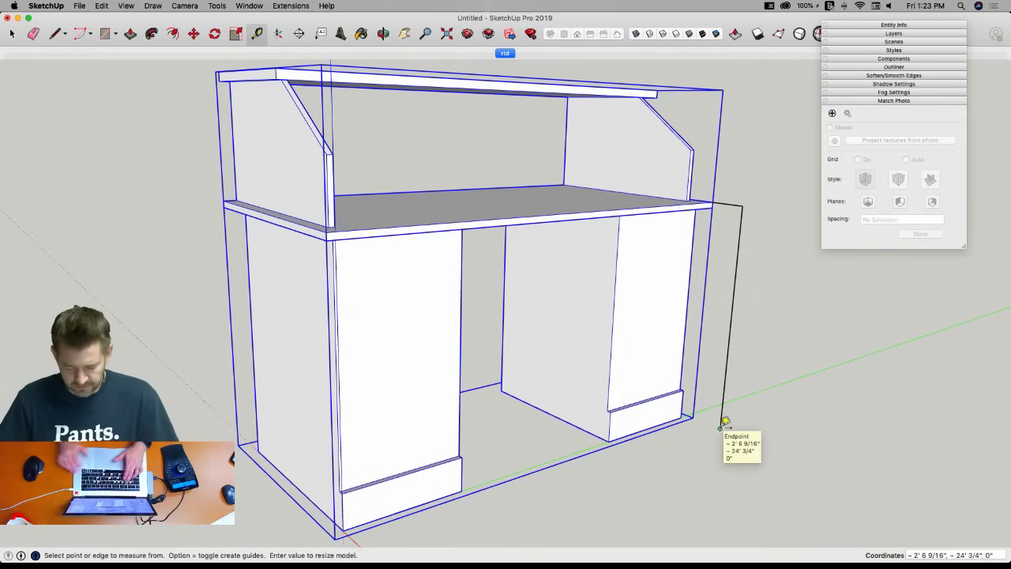
text(30")
key(Return)
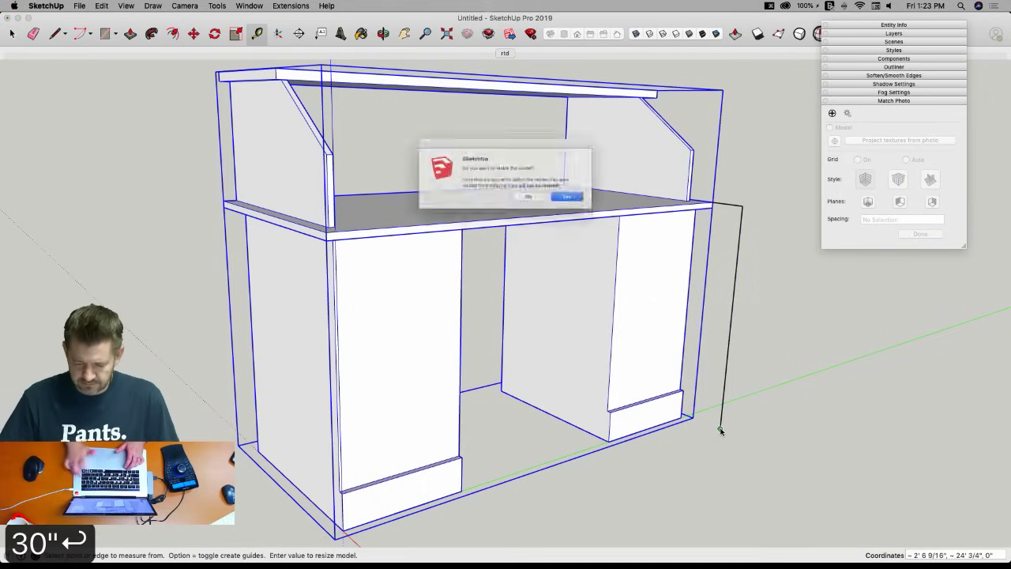
click(600, 208)
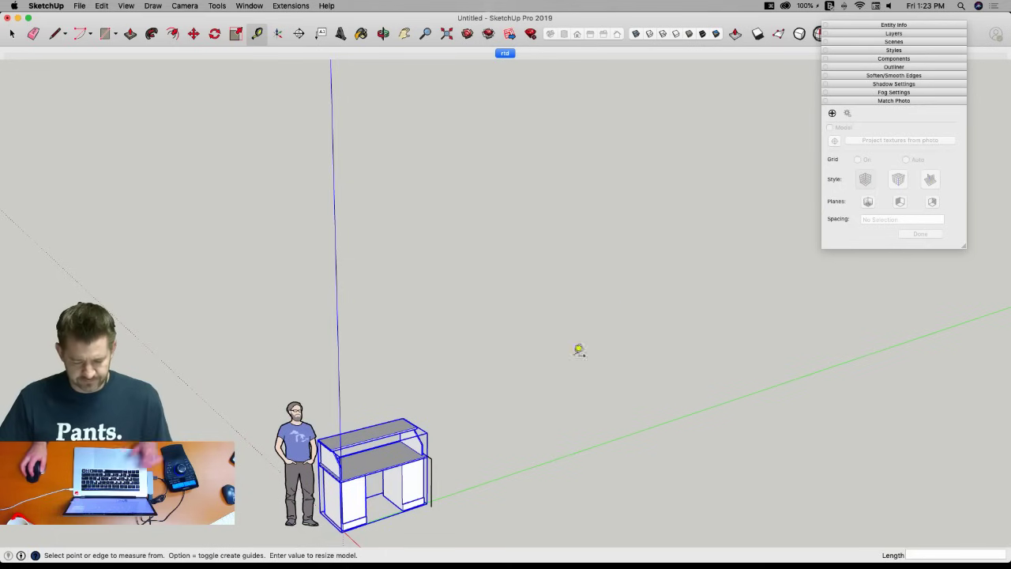
Erase the reference lines beside the desk and the scale figure.
key(space)
scroll(535, 471, up, 10)
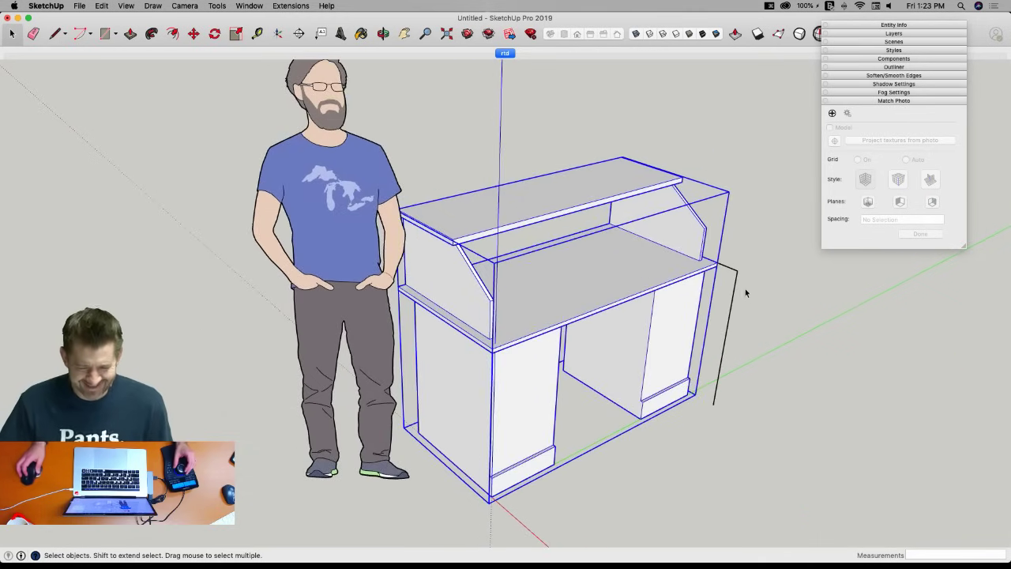
key(e)
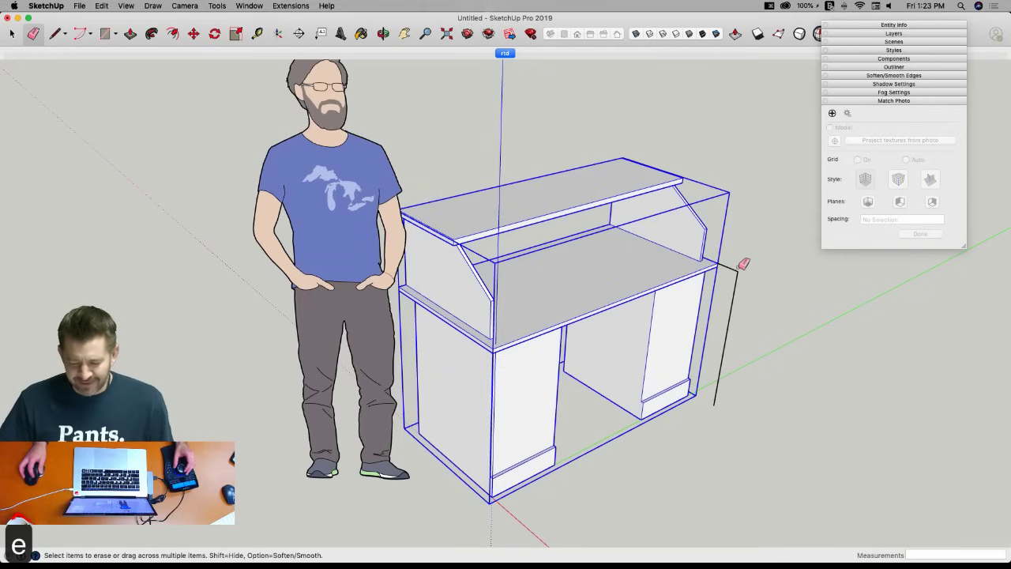
click(737, 273)
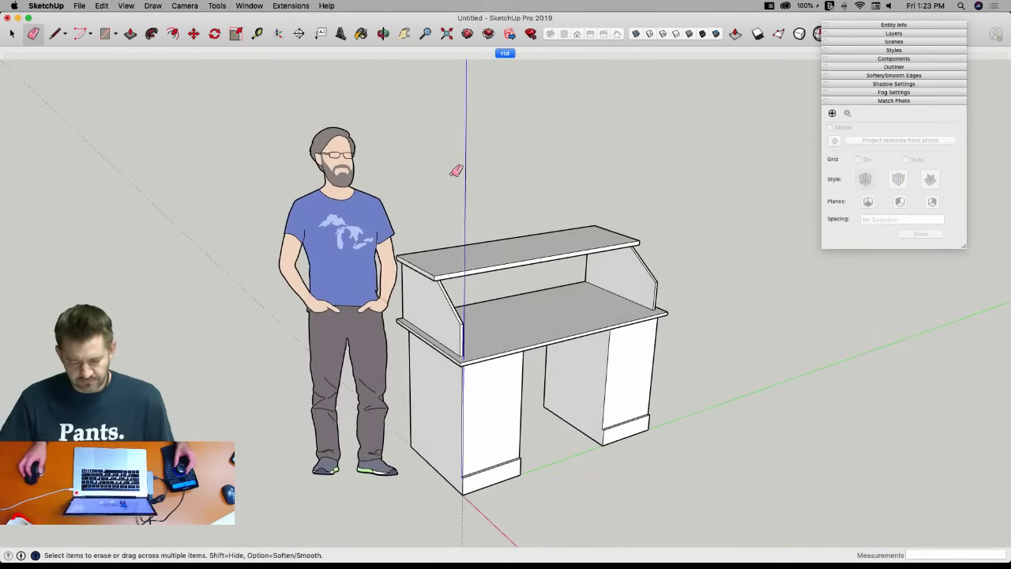
click(385, 192)
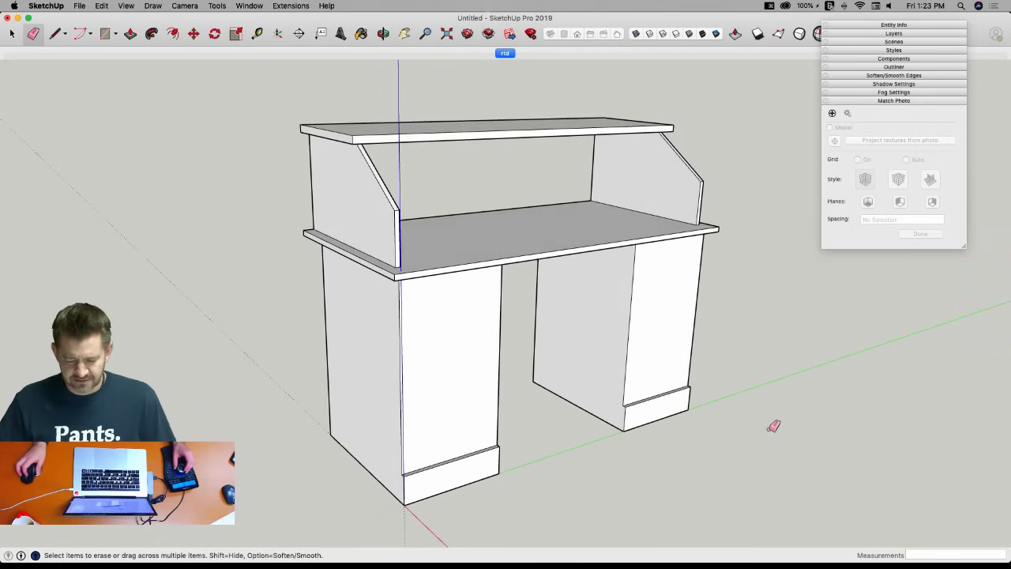
Move the settings tray further aside and collapse the Match Photo settings.
key(space)
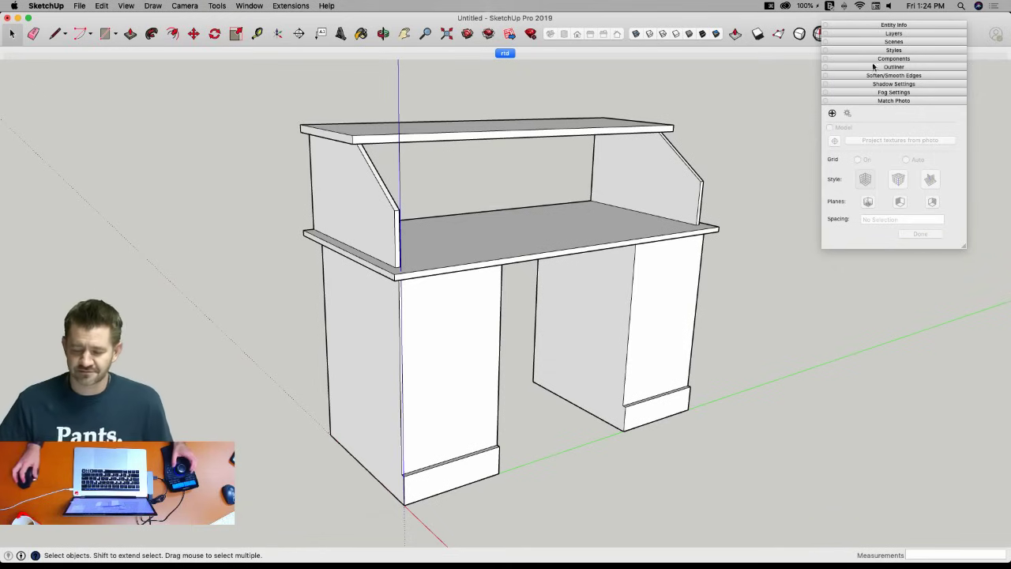
drag(866, 24, 919, 24)
click(909, 95)
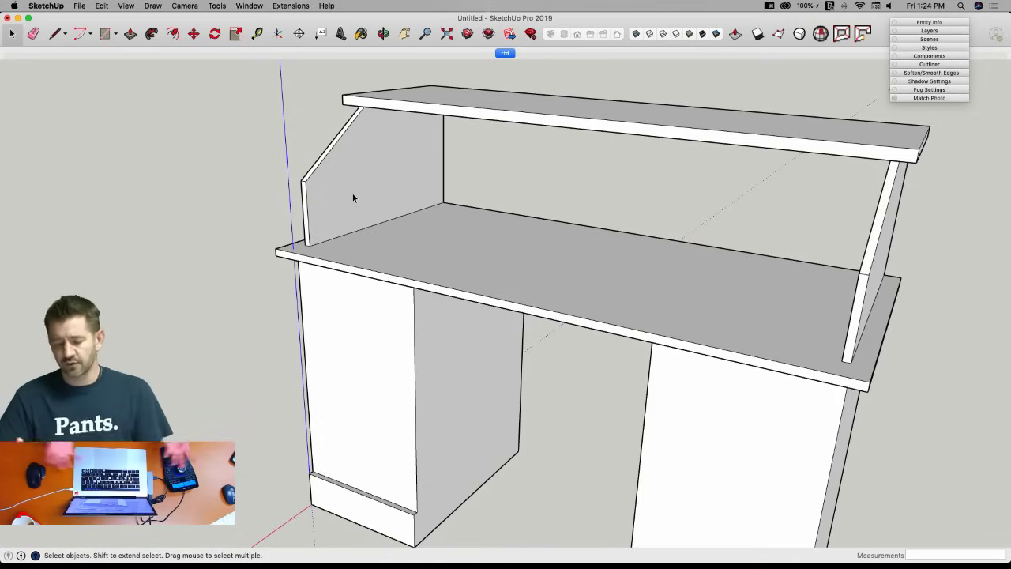
middle_drag(352, 193, 423, 212)
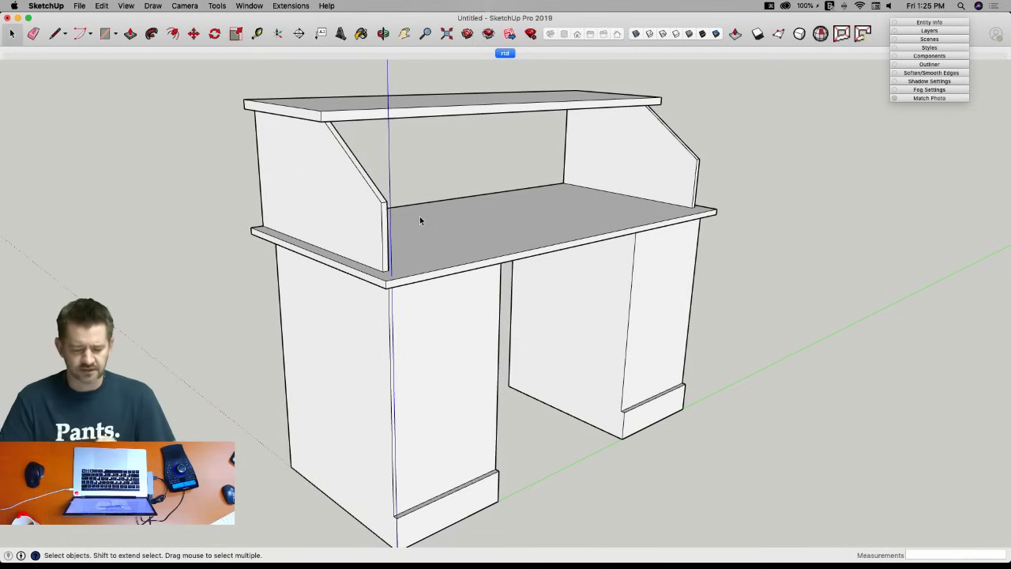
middle_drag(419, 221, 405, 187)
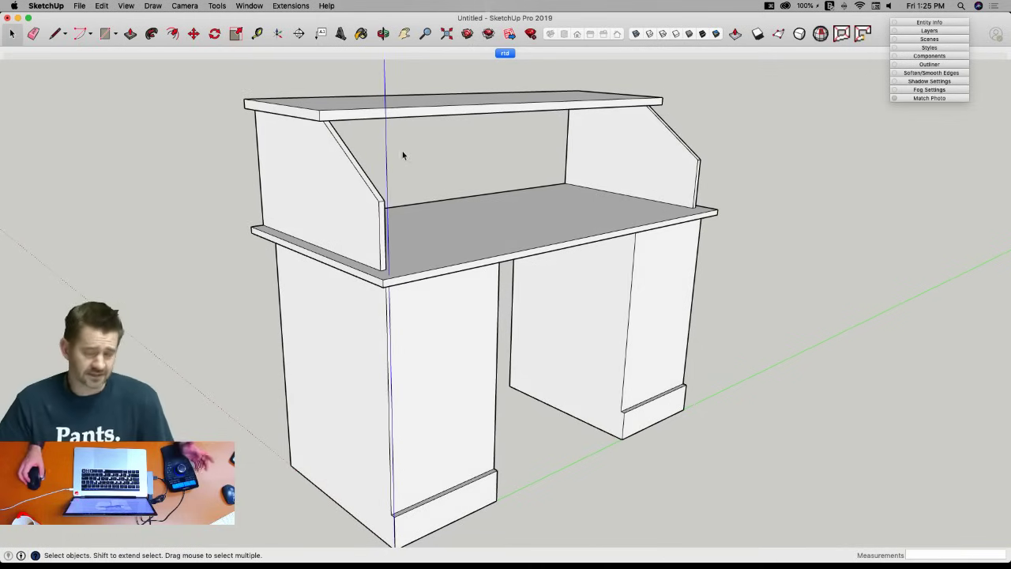
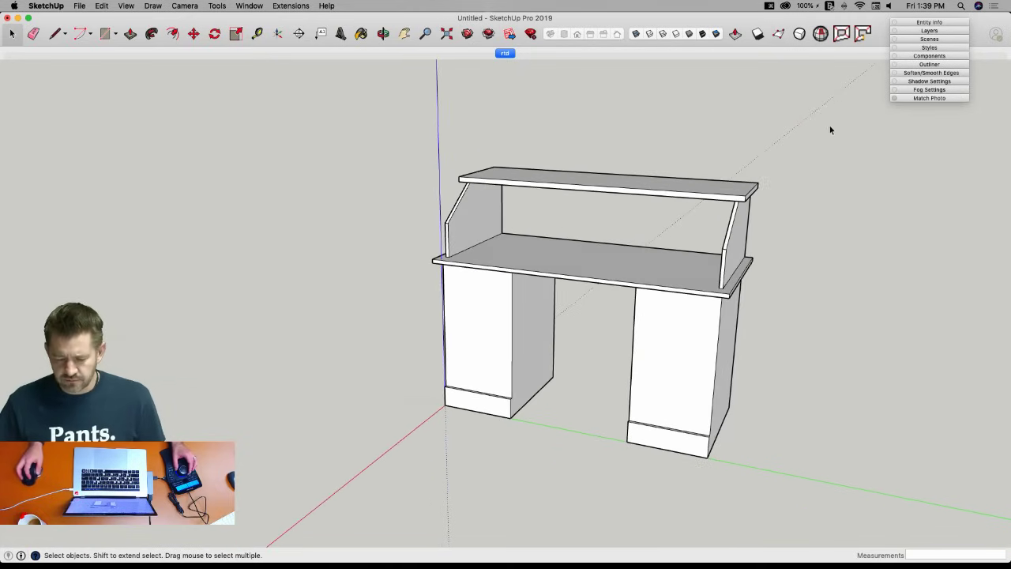
click(506, 53)
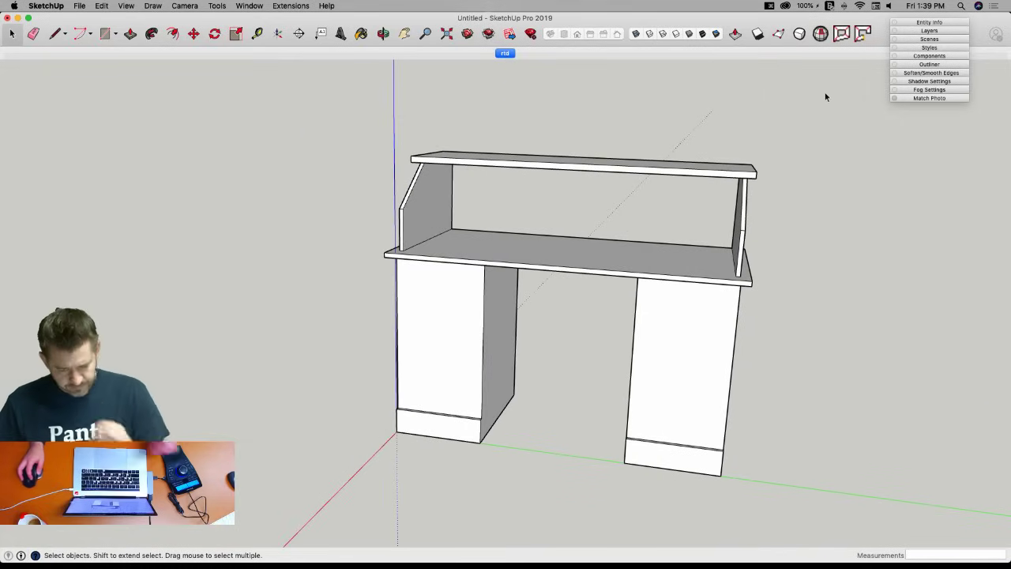
Add the desk photo rtd.jpg from the Desktop as a new watermark in the current style.
click(921, 49)
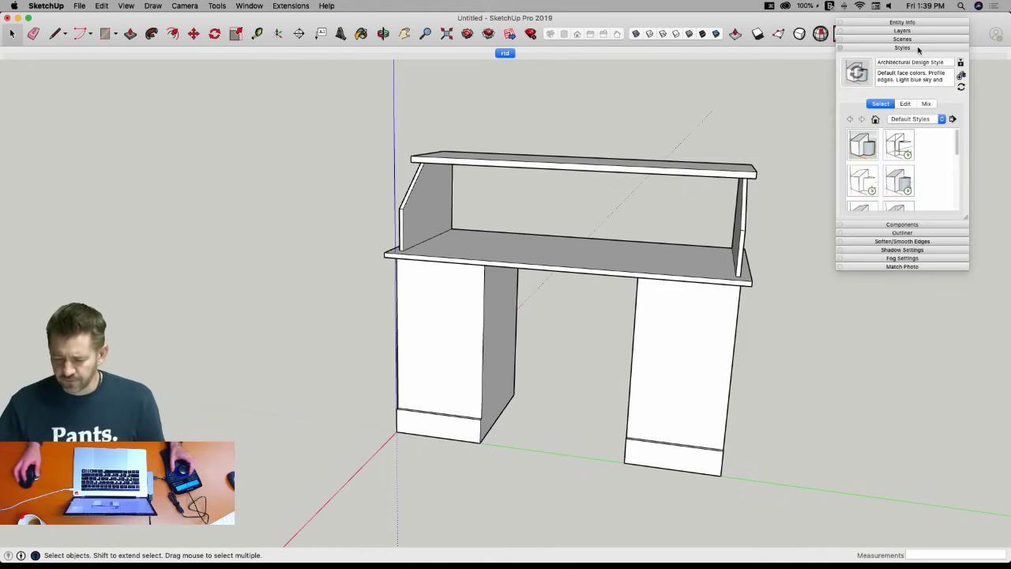
click(905, 104)
click(898, 122)
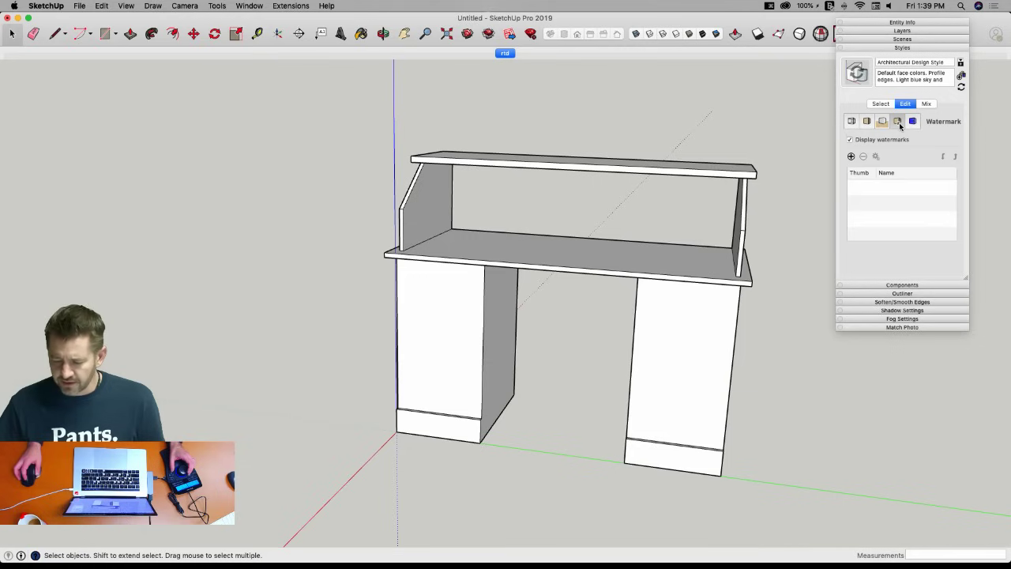
click(851, 156)
click(412, 133)
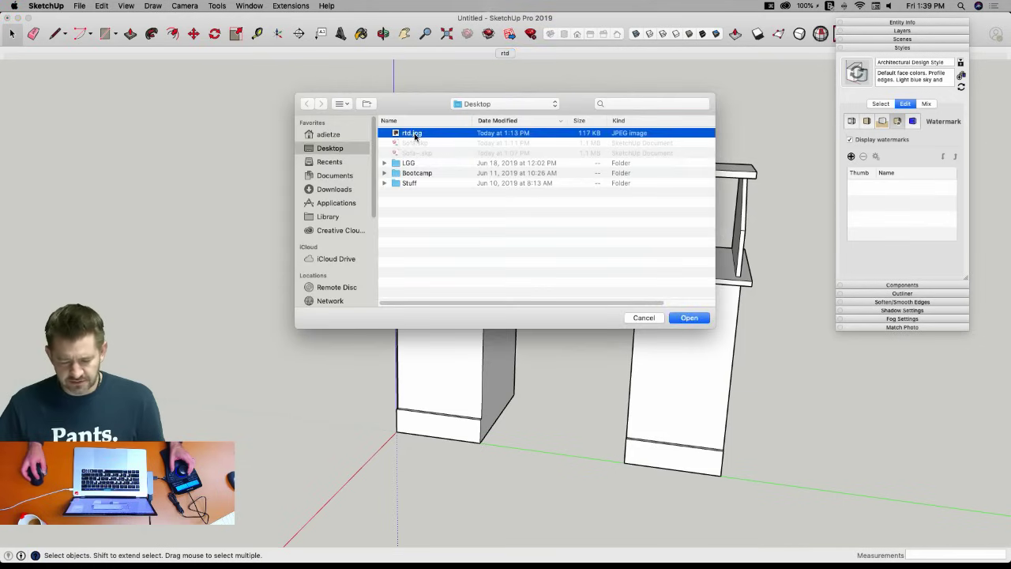
click(688, 317)
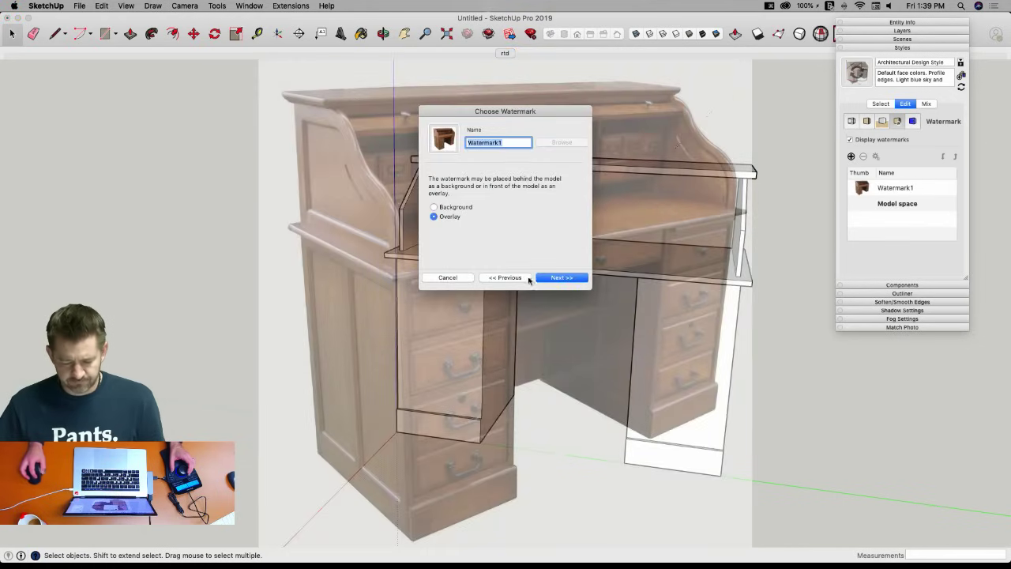
Set the watermark as an overlay positioned in the window's upper-left corner, scaled down and blended fully to the image.
click(559, 278)
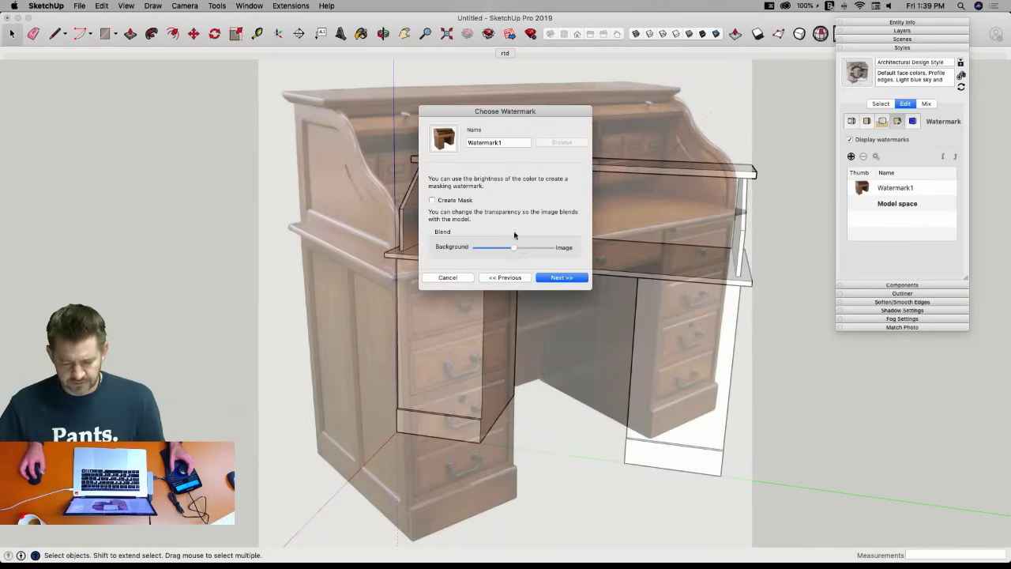
click(560, 278)
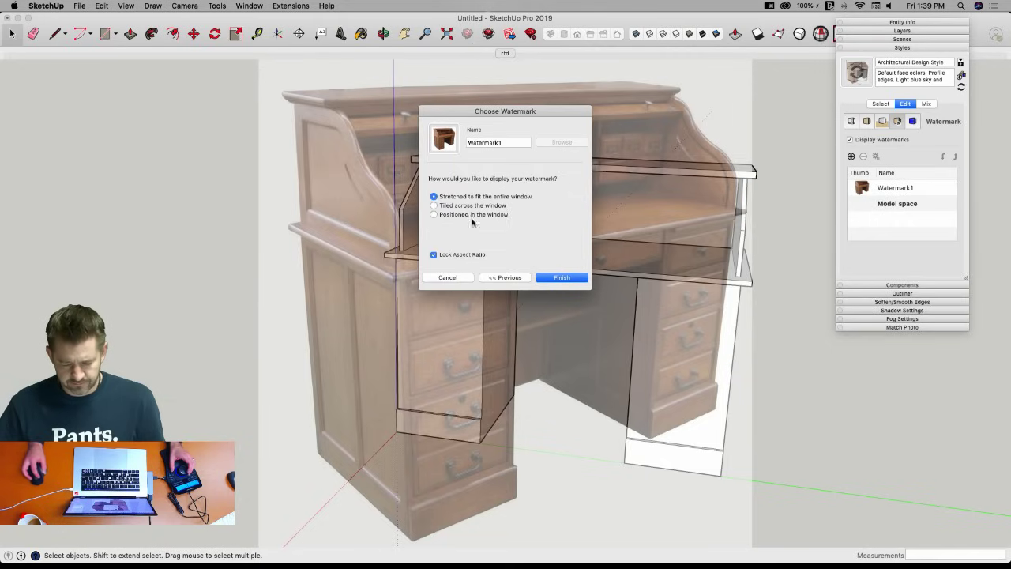
click(434, 215)
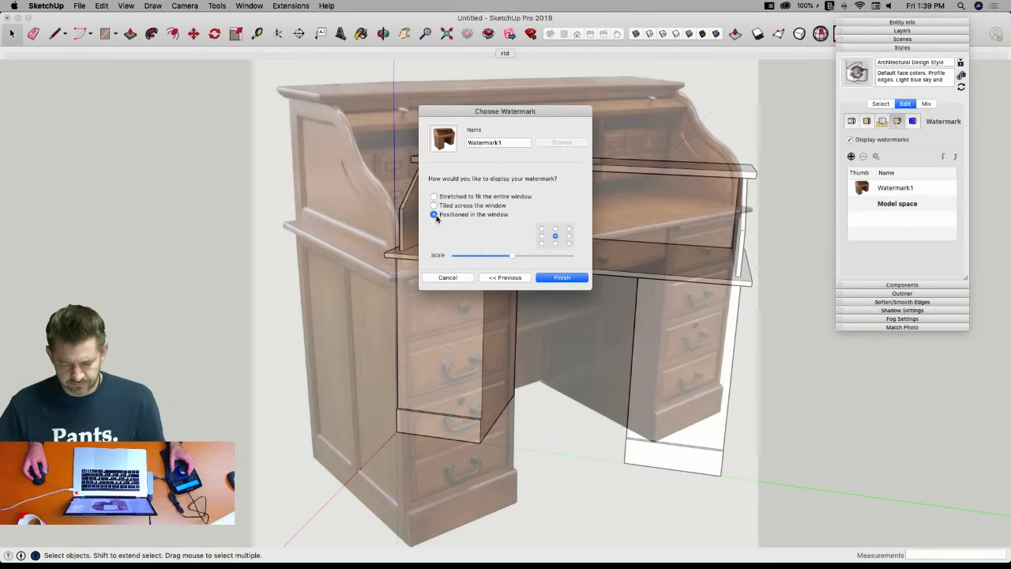
click(541, 228)
drag(512, 258, 552, 251)
click(503, 278)
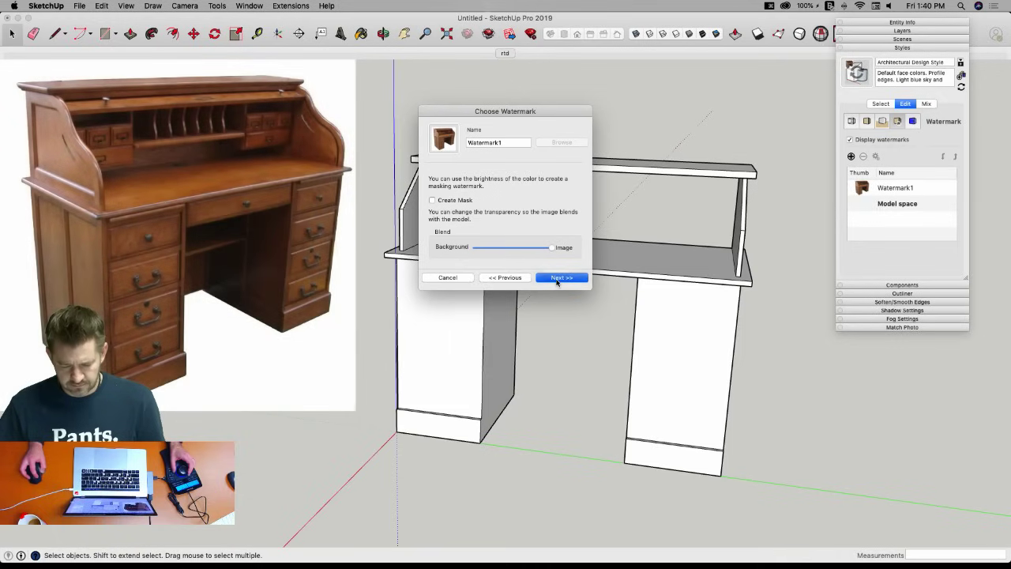
click(558, 281)
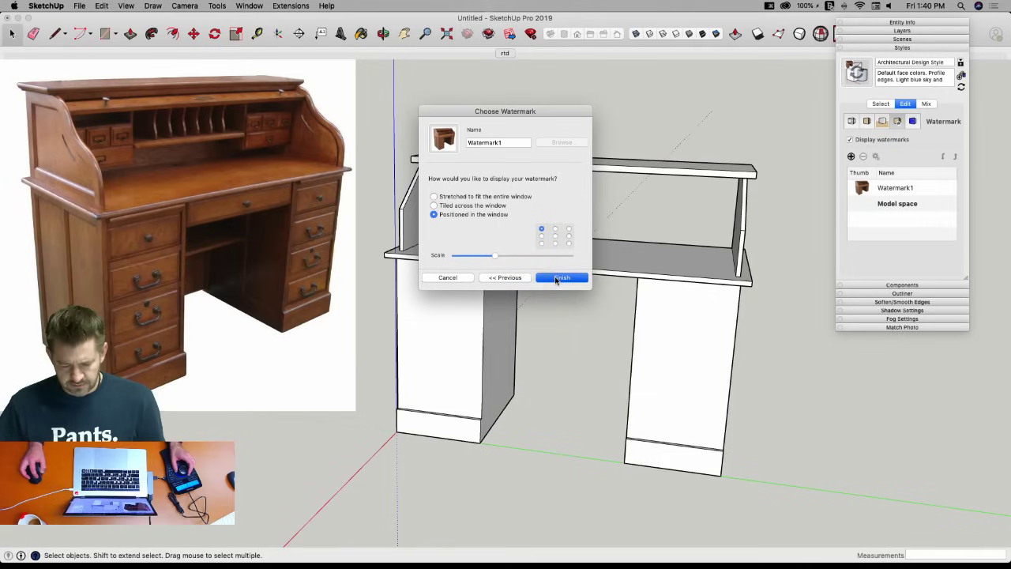
click(558, 278)
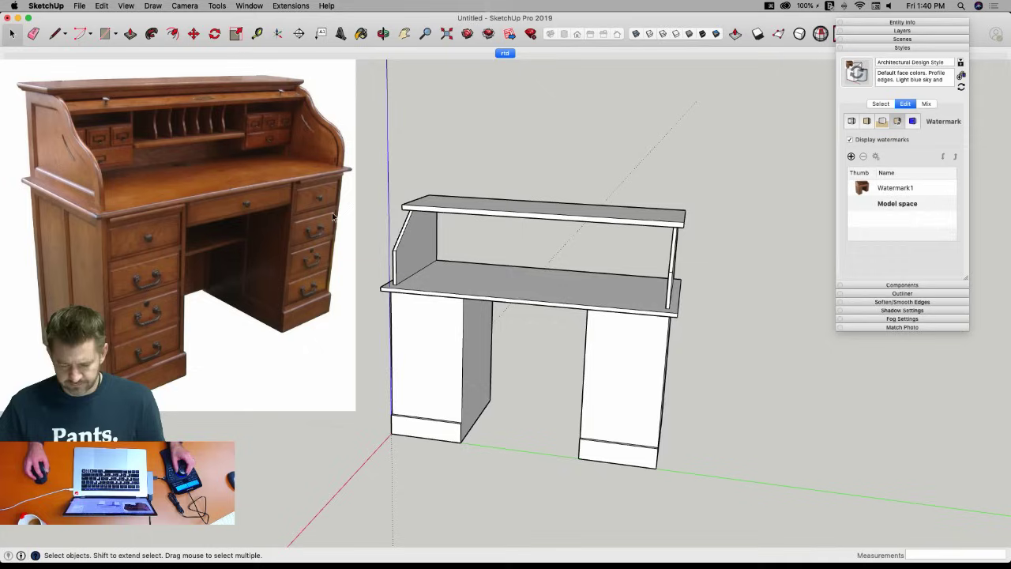
Reduce the scale of Watermark1 so the desk photo takes up less of the view.
double_click(877, 187)
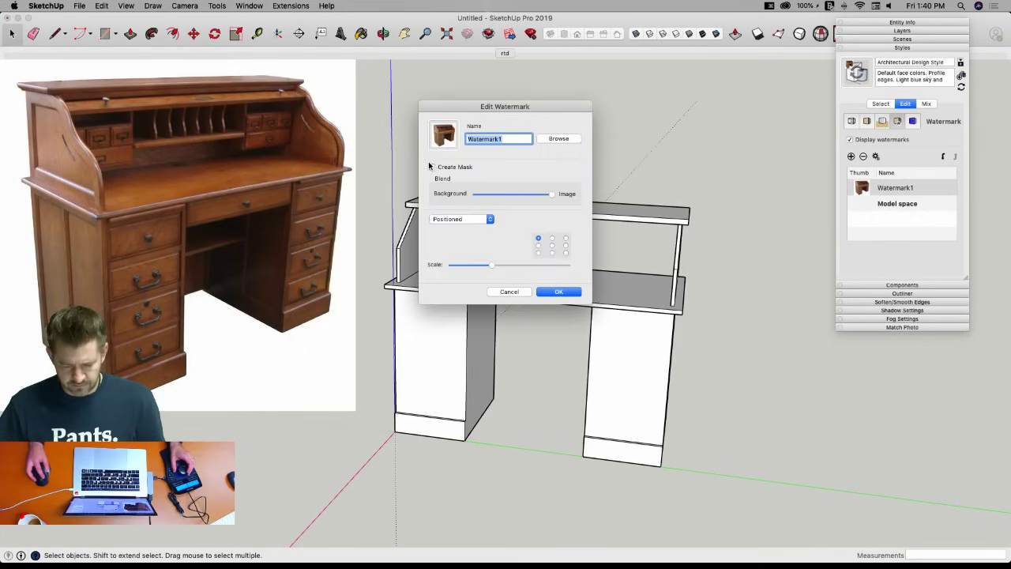
drag(493, 268, 480, 270)
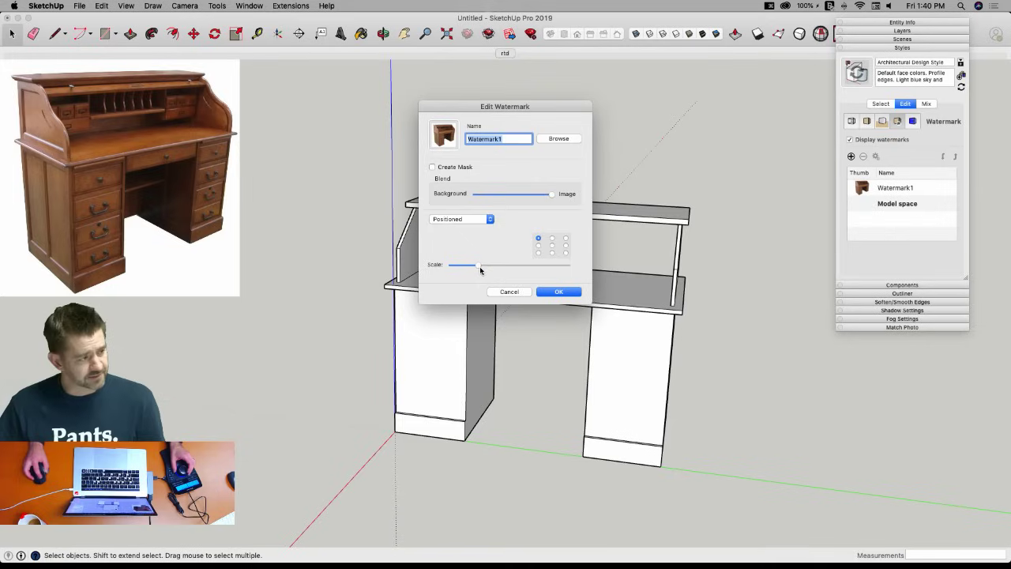
click(556, 292)
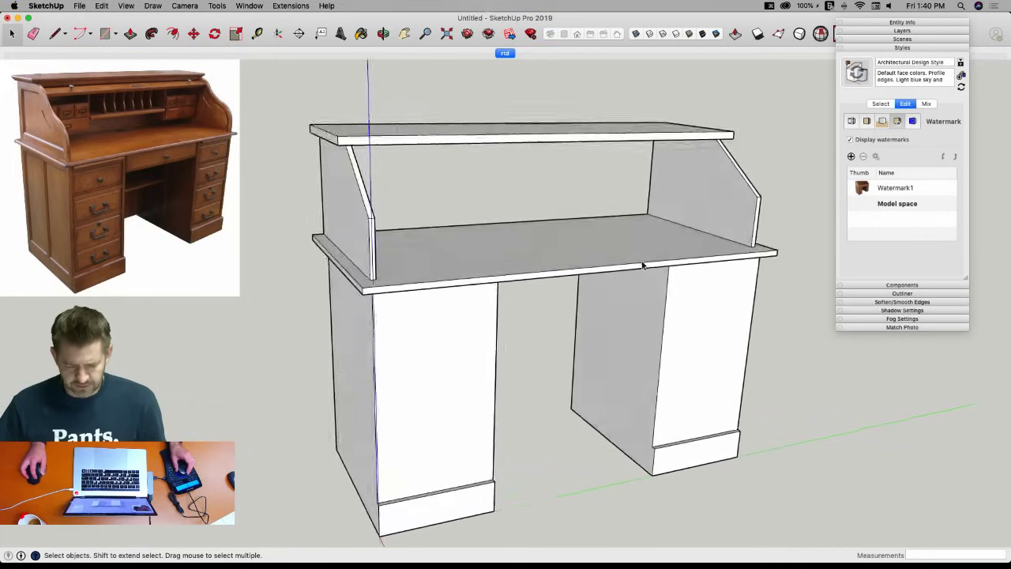
Draw a vertical 1" reference line up from the lower back corner of the desk's uppermost board.
middle_drag(231, 108, 357, 121)
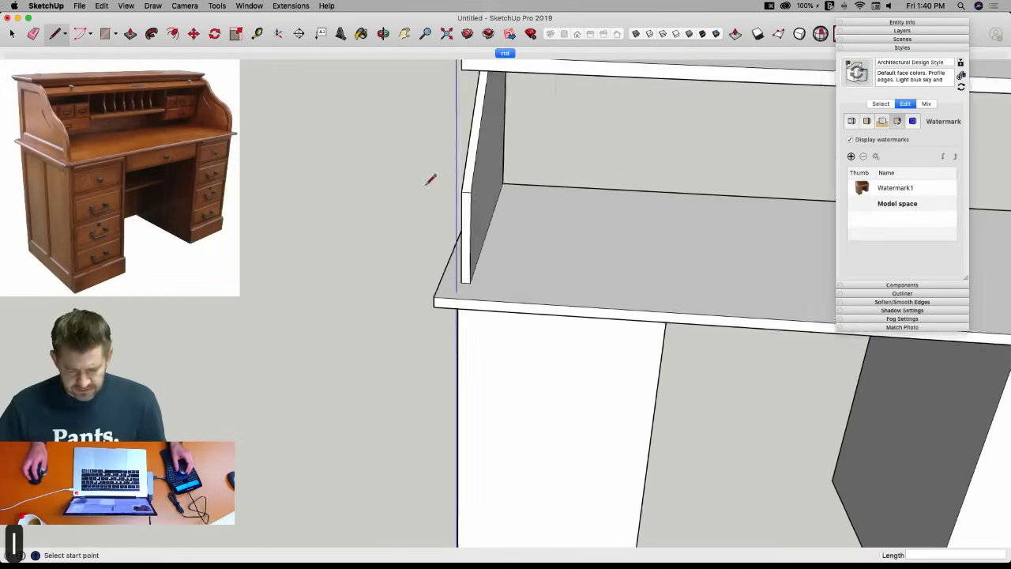
key(l)
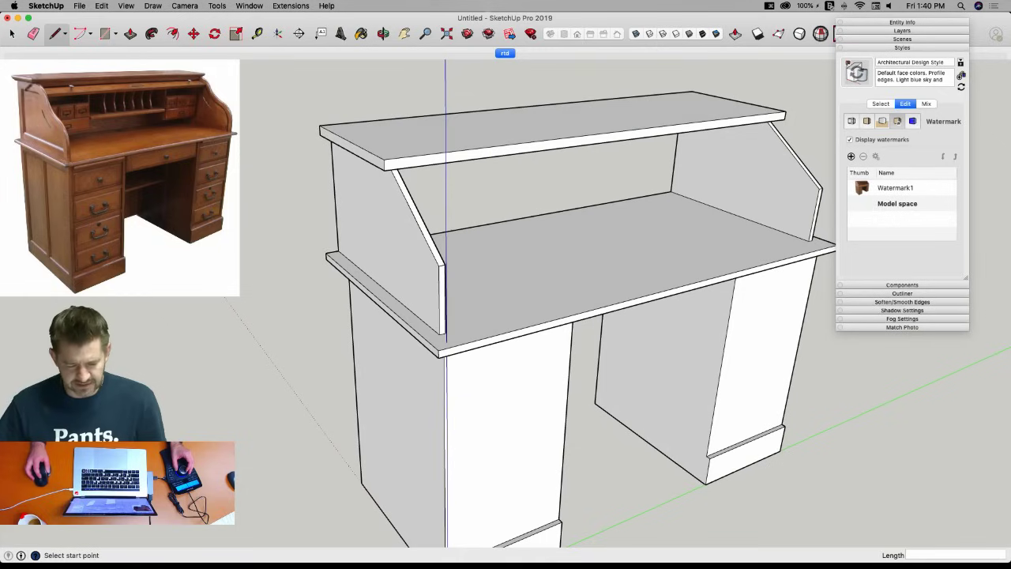
scroll(367, 149, up, 5)
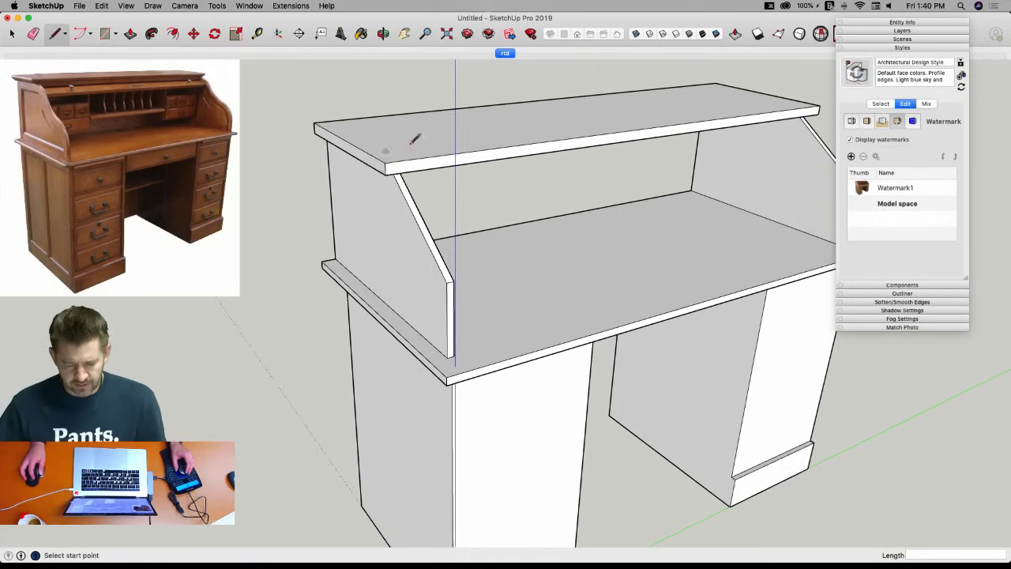
scroll(361, 152, up, 3)
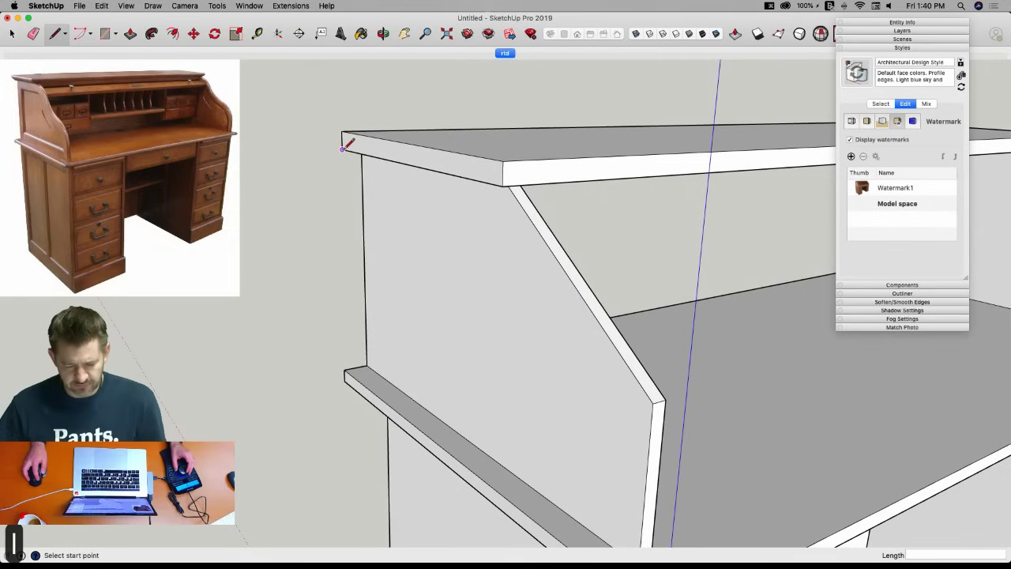
key(space)
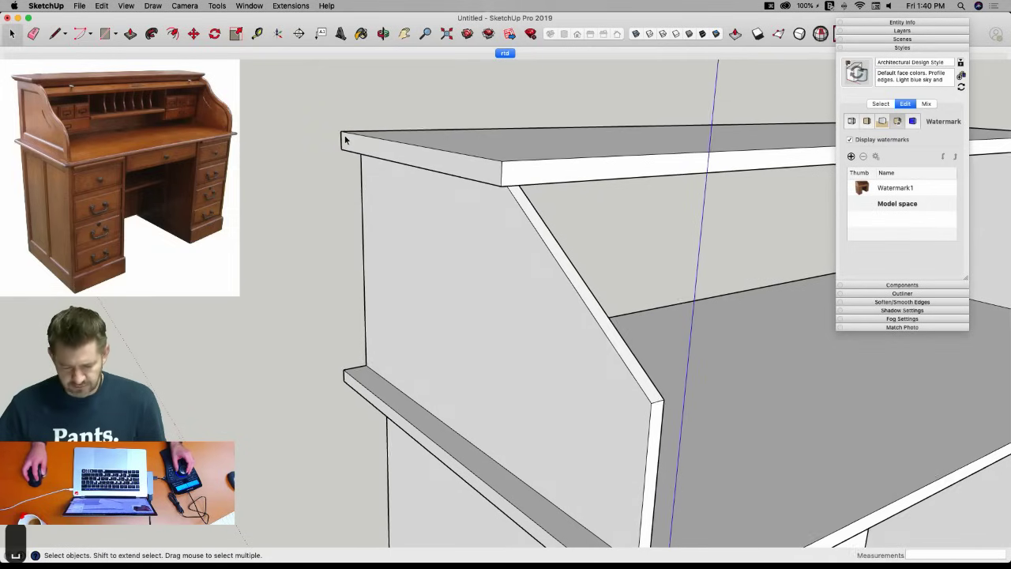
key(l)
key(space)
key(l)
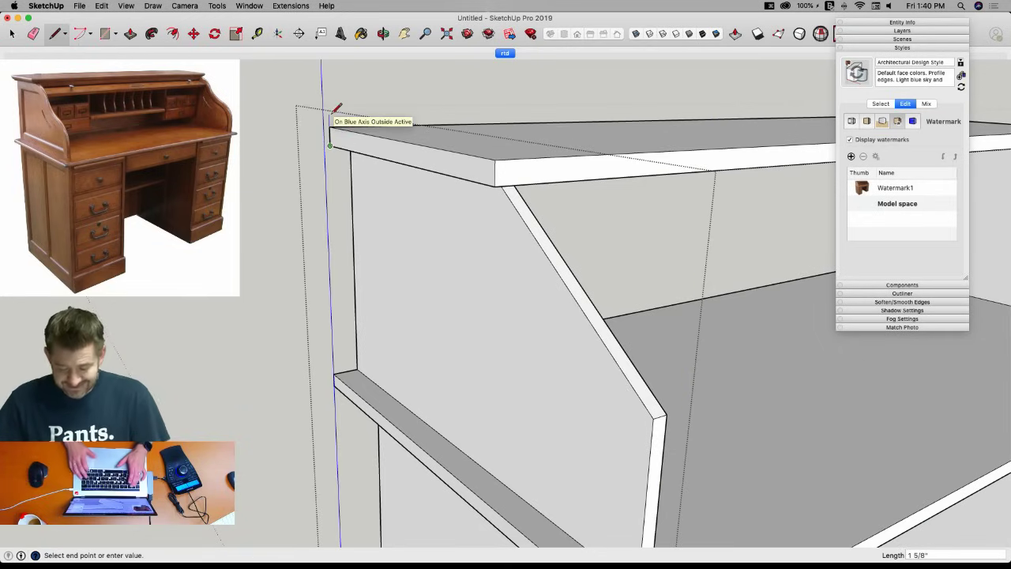
text(1)
key(Return)
scroll(329, 116, up, 5)
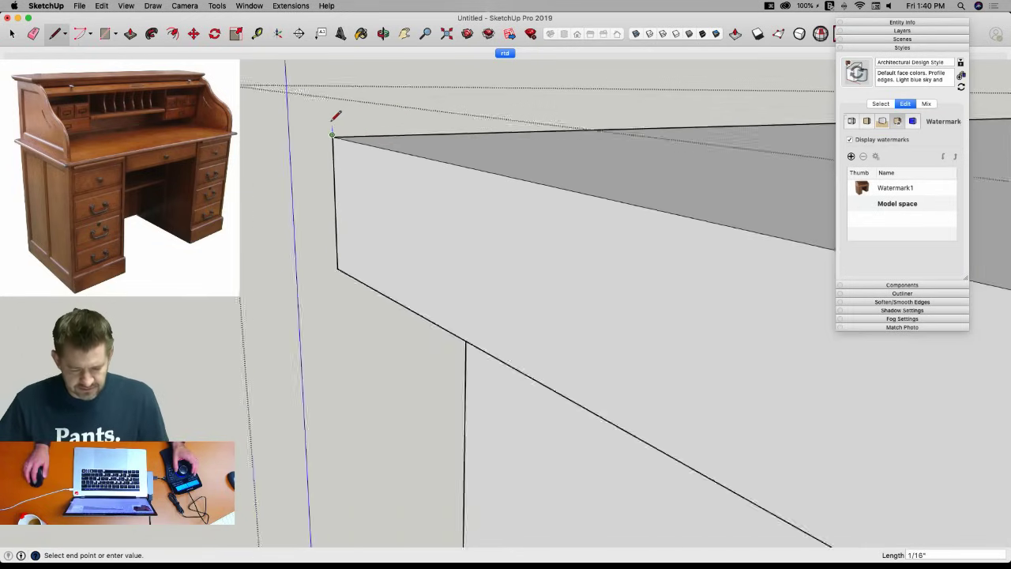
Push/Pull the uppermost board's top face to match the end of the 1" reference line and erase the reference lines.
key(space)
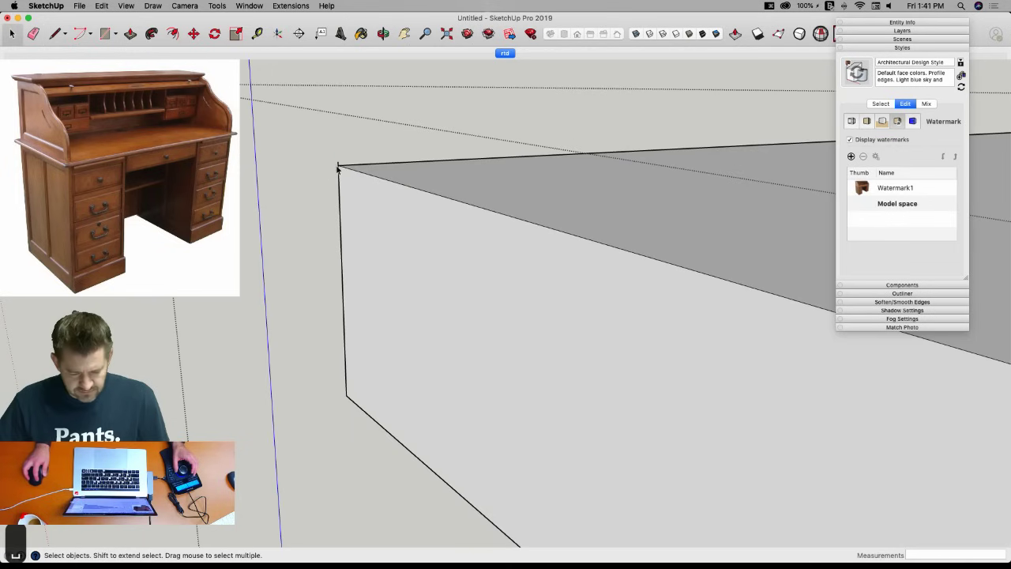
key(p)
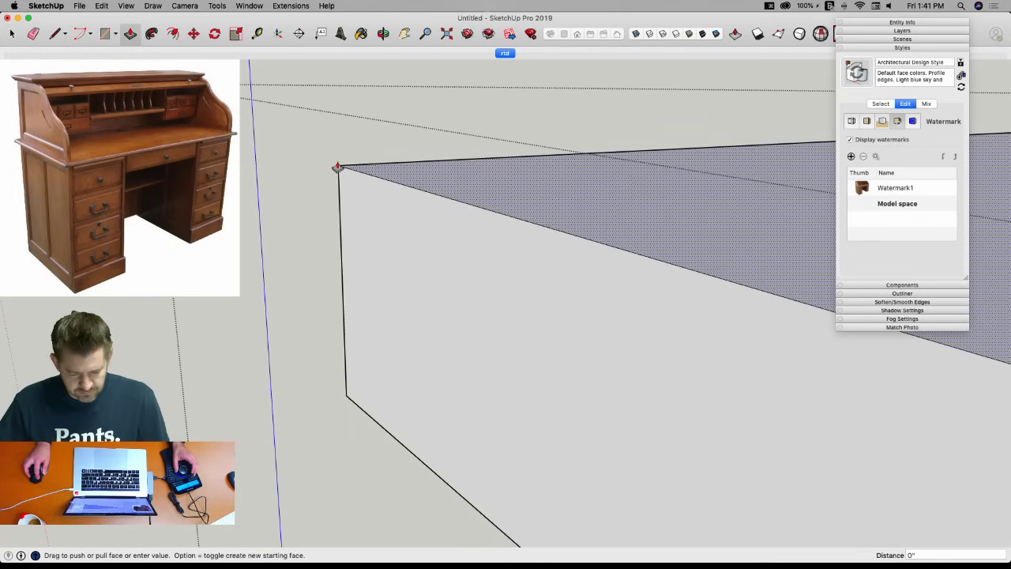
click(340, 208)
click(368, 207)
key(l)
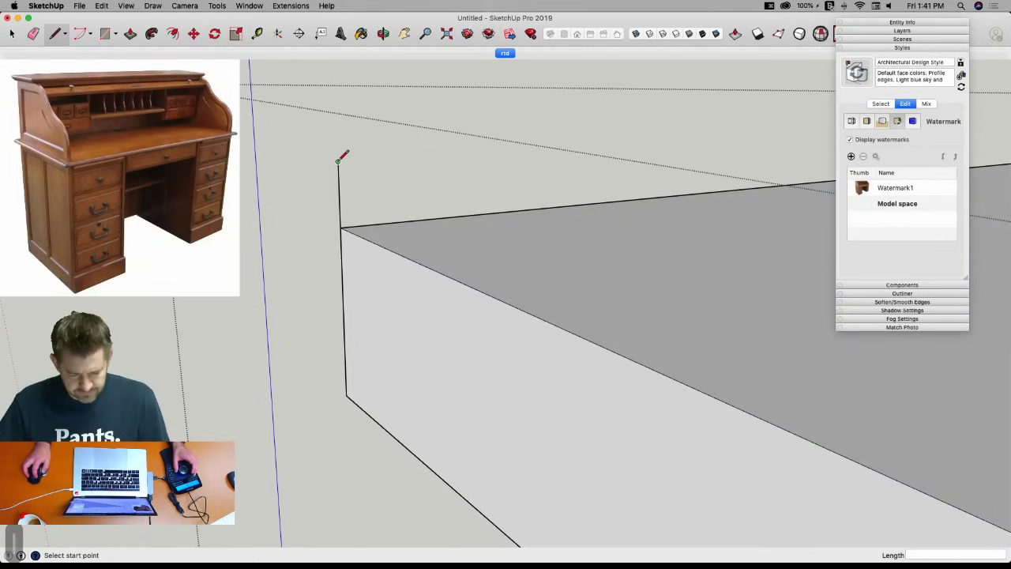
key(space)
key(p)
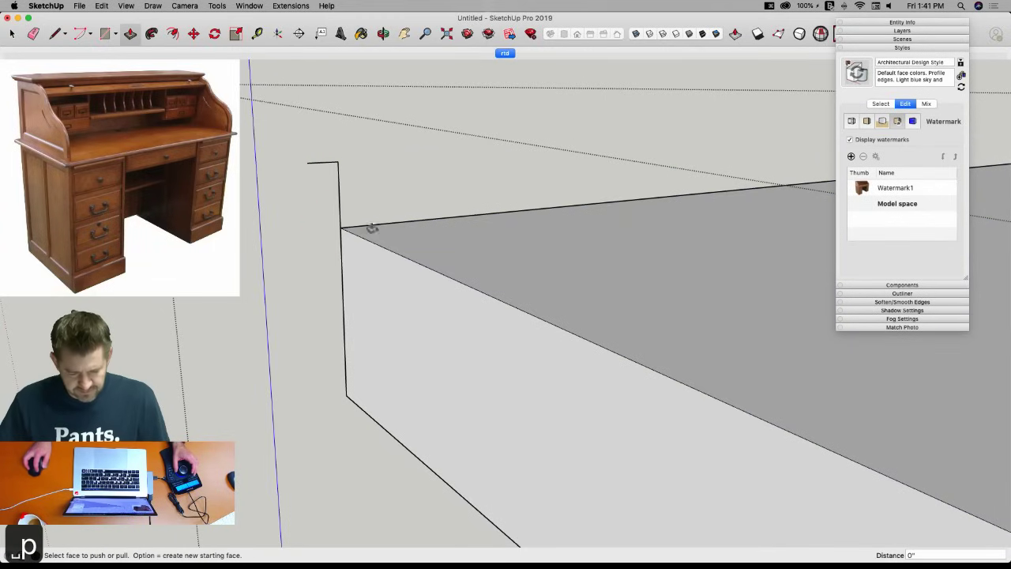
click(371, 225)
click(308, 169)
key(e)
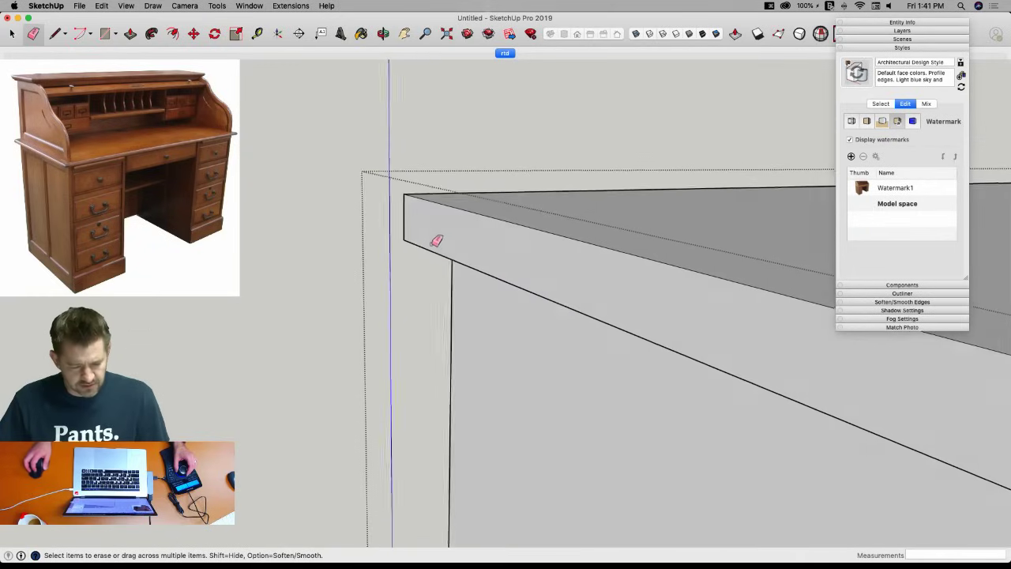
key(space)
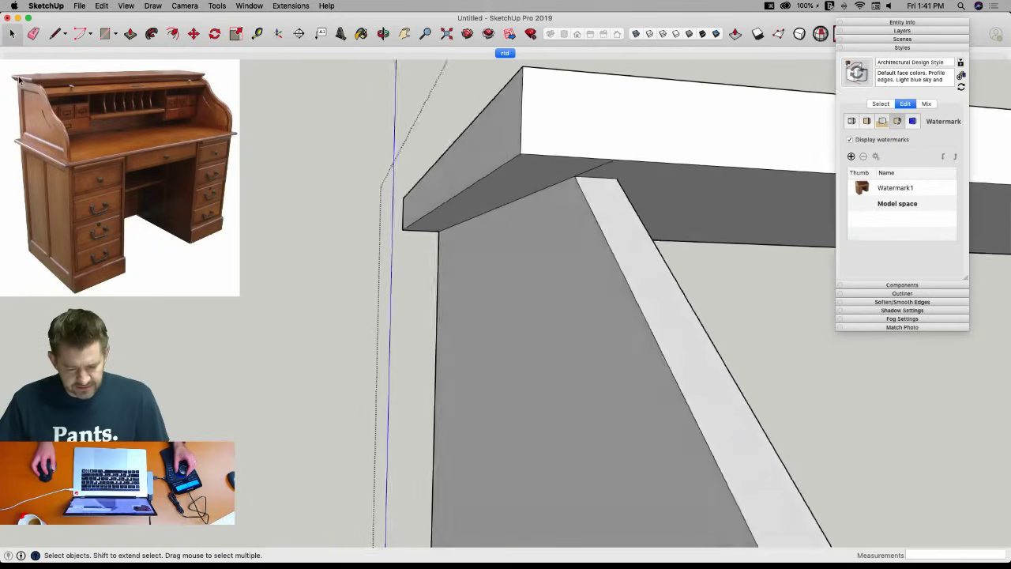
key(e)
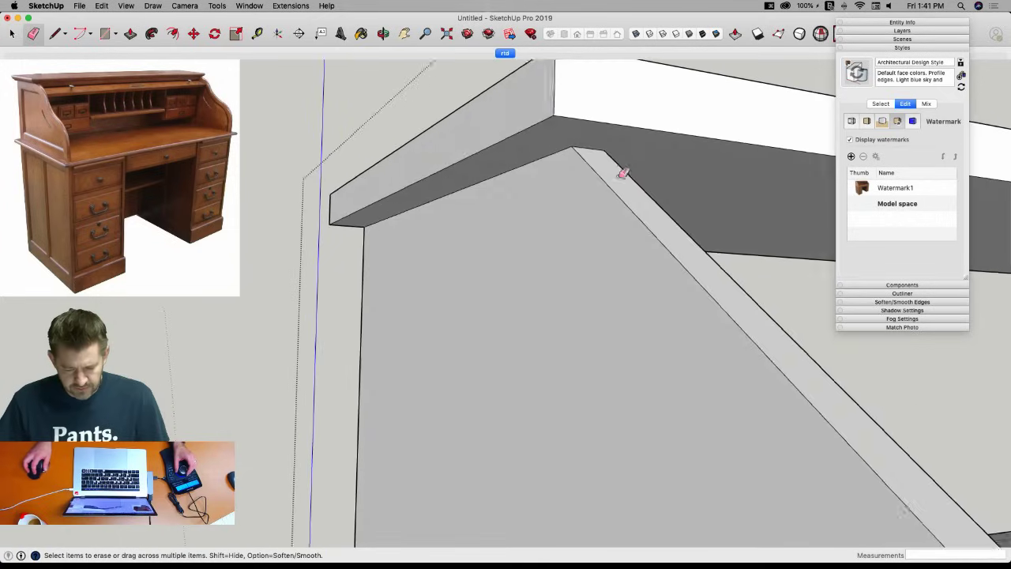
key(space)
key(e)
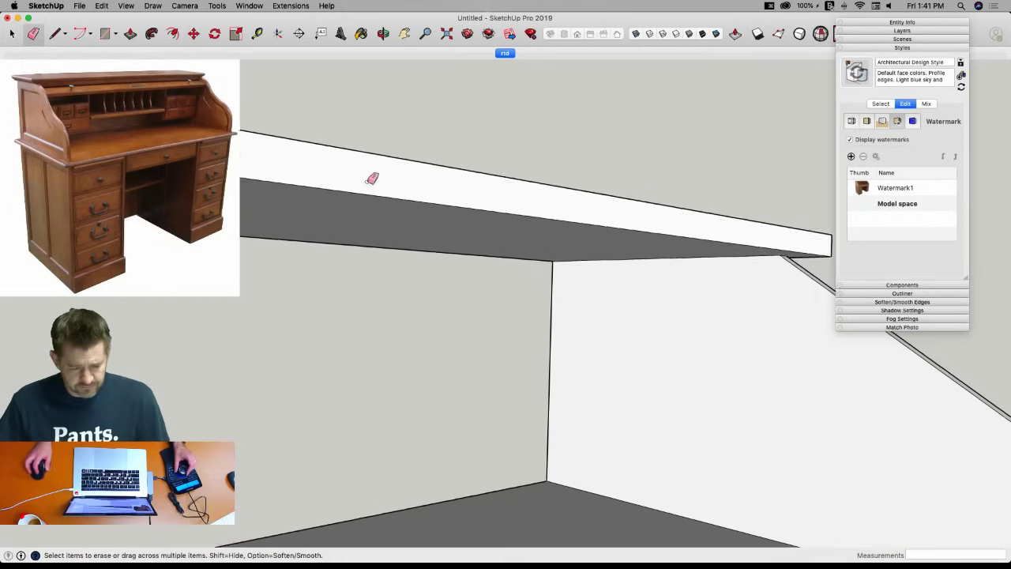
key(space)
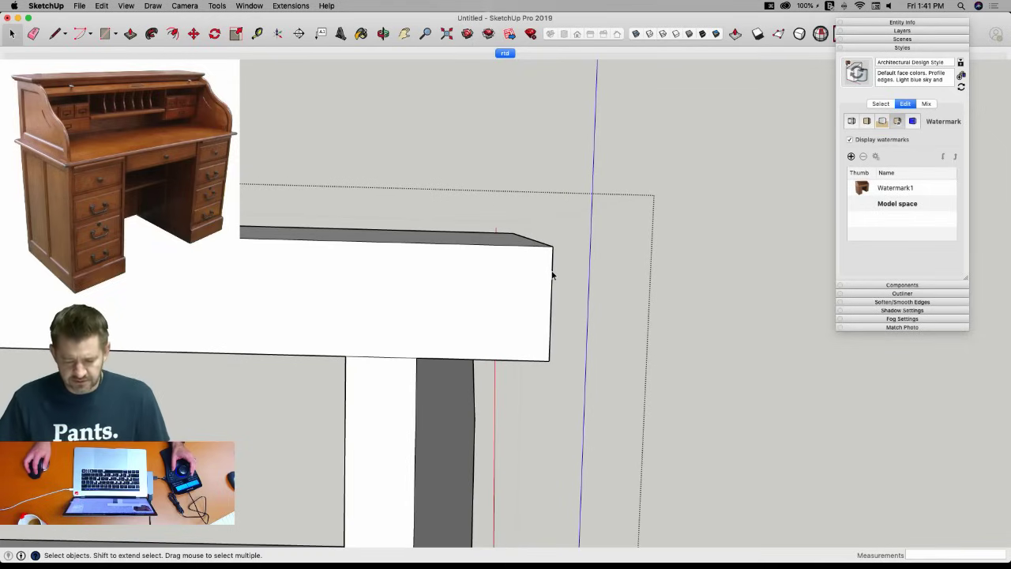
key(l)
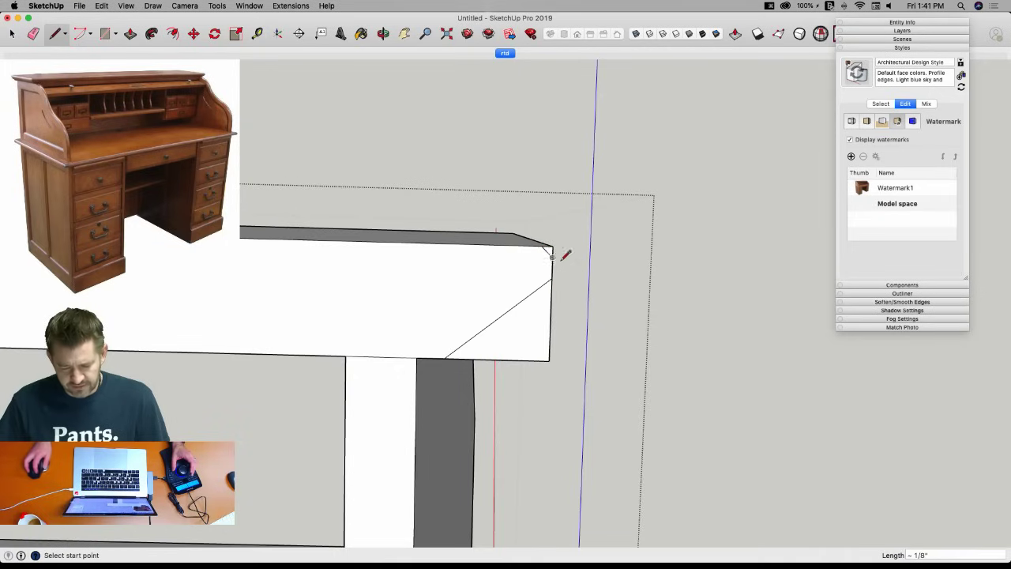
key(space)
key(e)
click(549, 252)
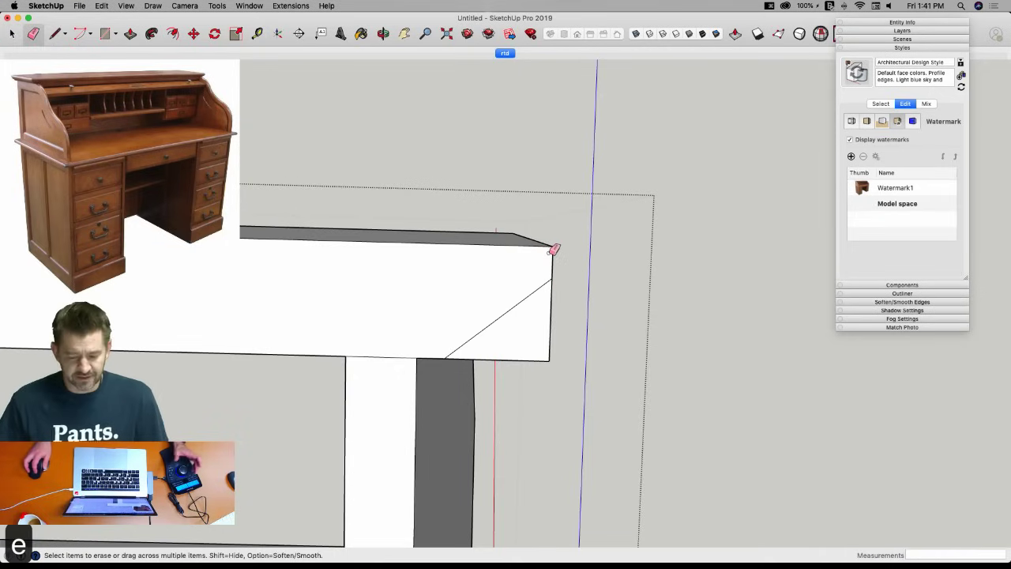
click(534, 292)
Round the upper corner of the uppermost board's back face with an arc and draw a stepped line in from its lower edge.
key(a)
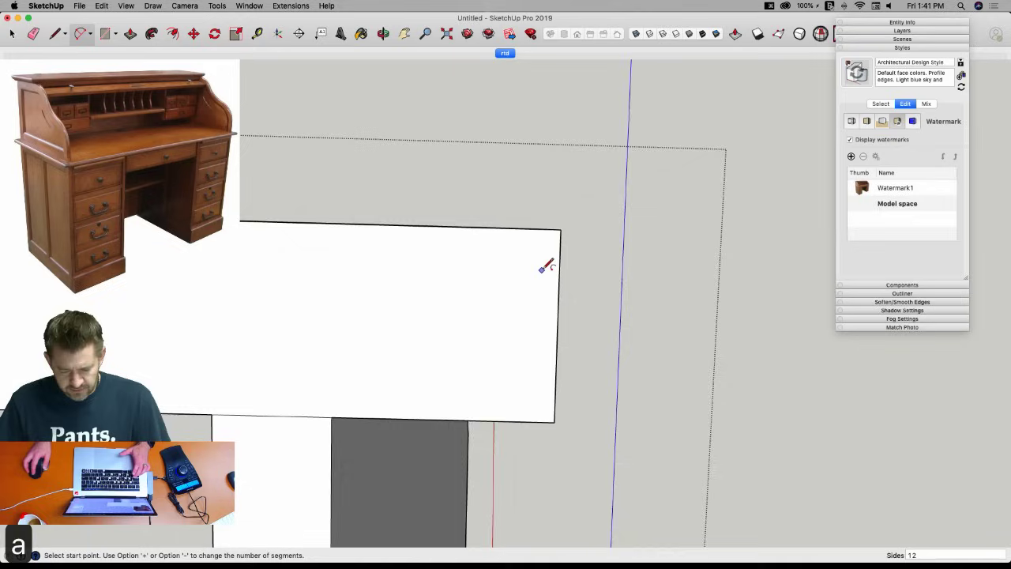
click(540, 225)
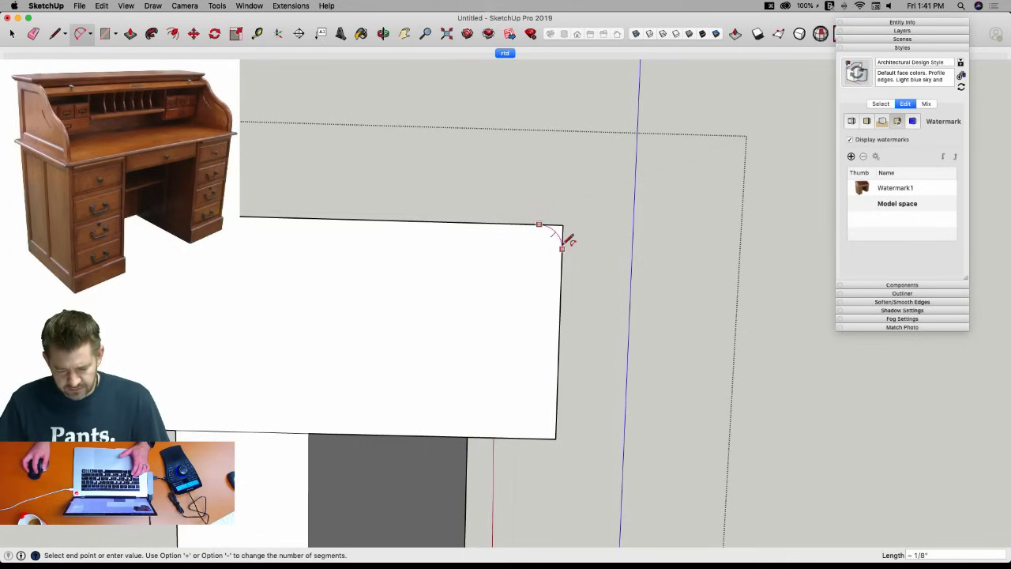
click(562, 247)
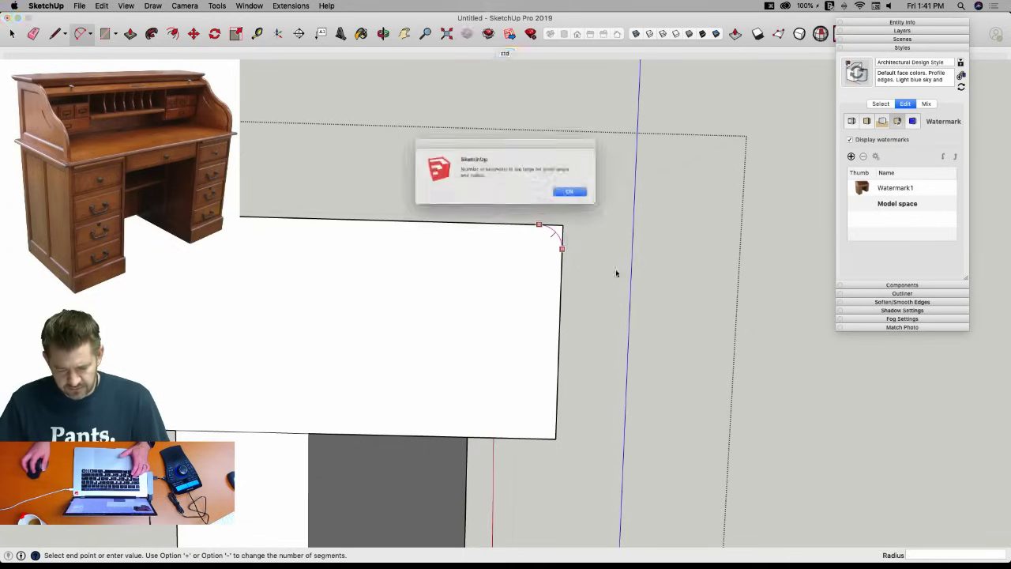
click(584, 196)
click(528, 224)
click(561, 257)
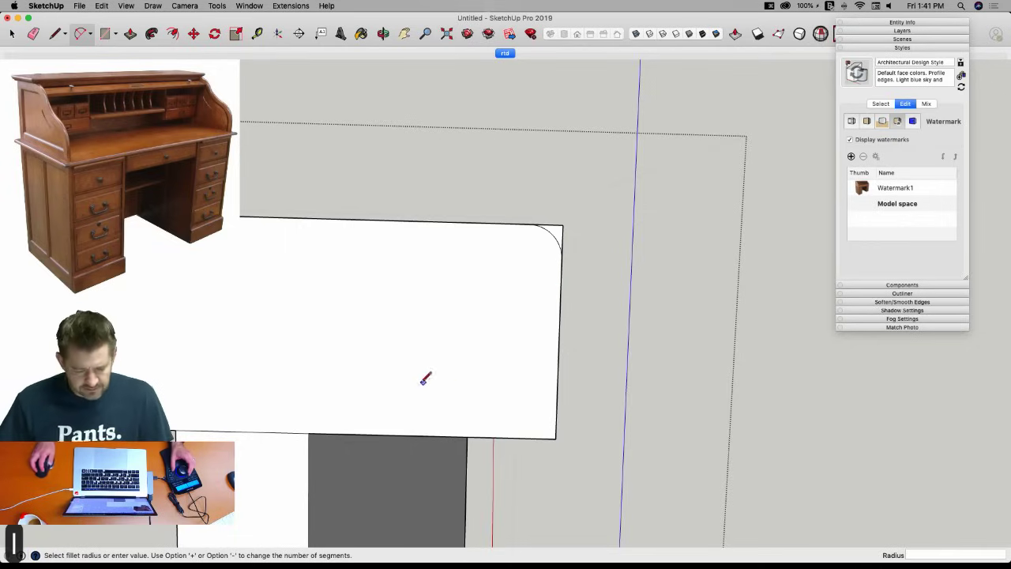
key(l)
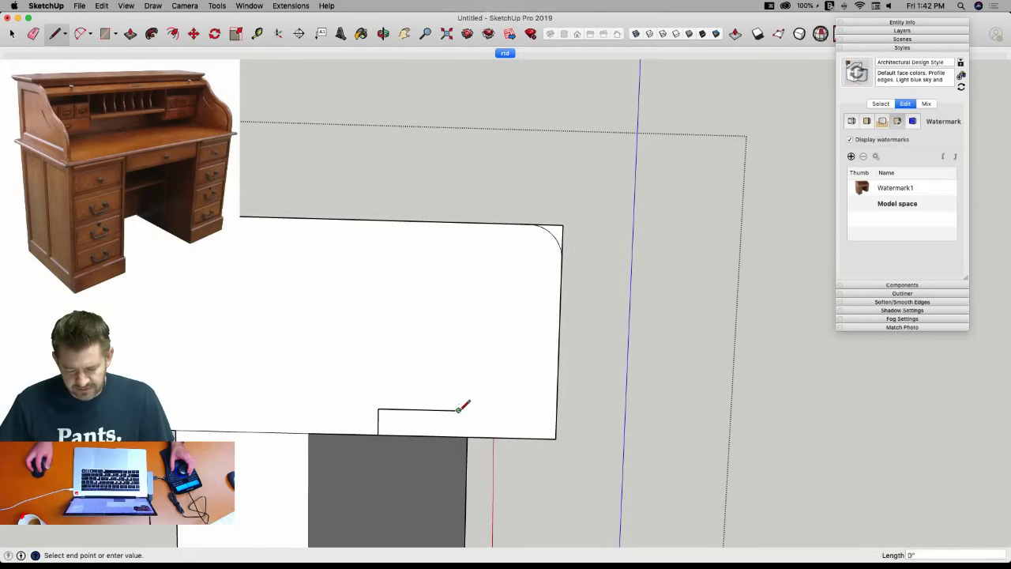
click(459, 370)
key(a)
click(459, 371)
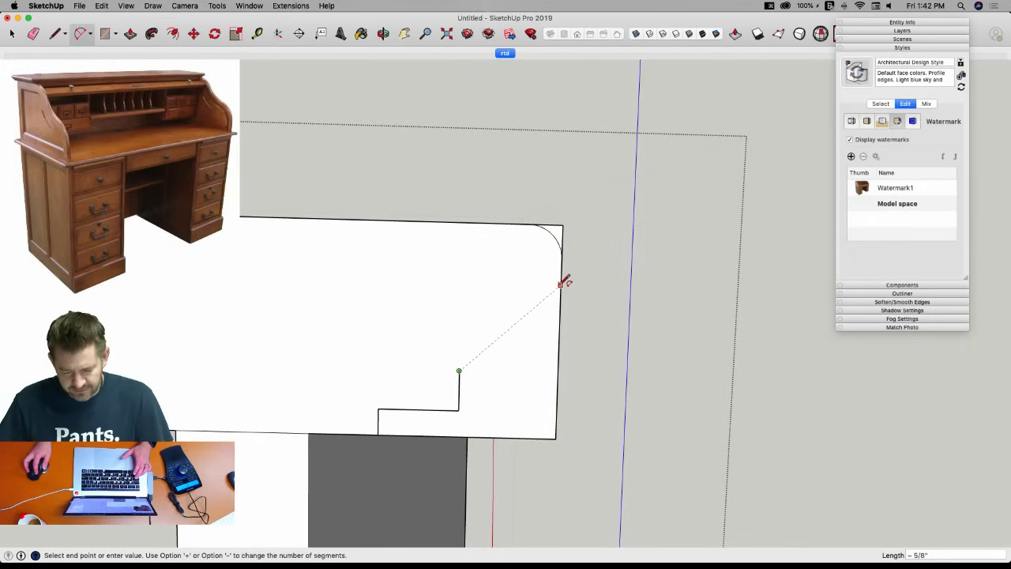
click(560, 286)
click(558, 303)
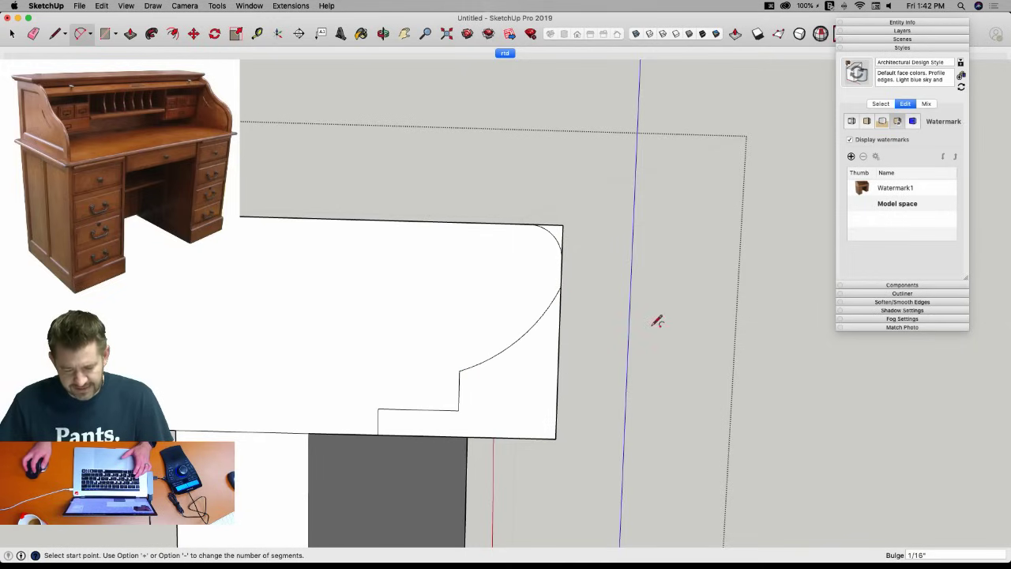
key(e)
mouse_move(623, 316)
middle_down()
mouse_move(571, 332)
mouse_move(534, 293)
mouse_move(548, 286)
mouse_move(522, 339)
mouse_move(528, 371)
mouse_move(548, 322)
middle_up()
click(528, 371)
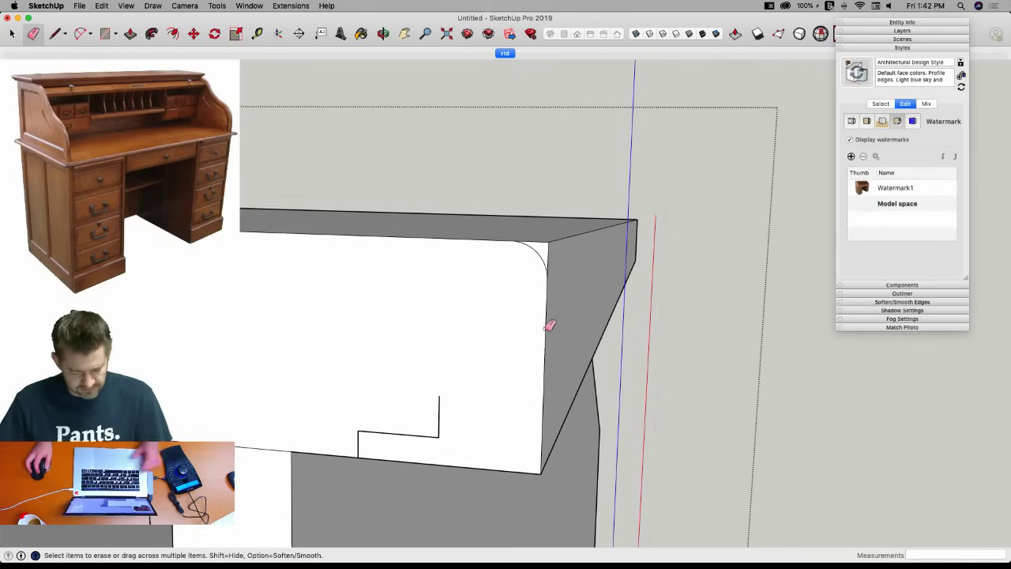
Draw an arc from the lower end of the corner rounding to the stepped line, bulging outward about 1/8".
key(a)
click(547, 278)
click(439, 395)
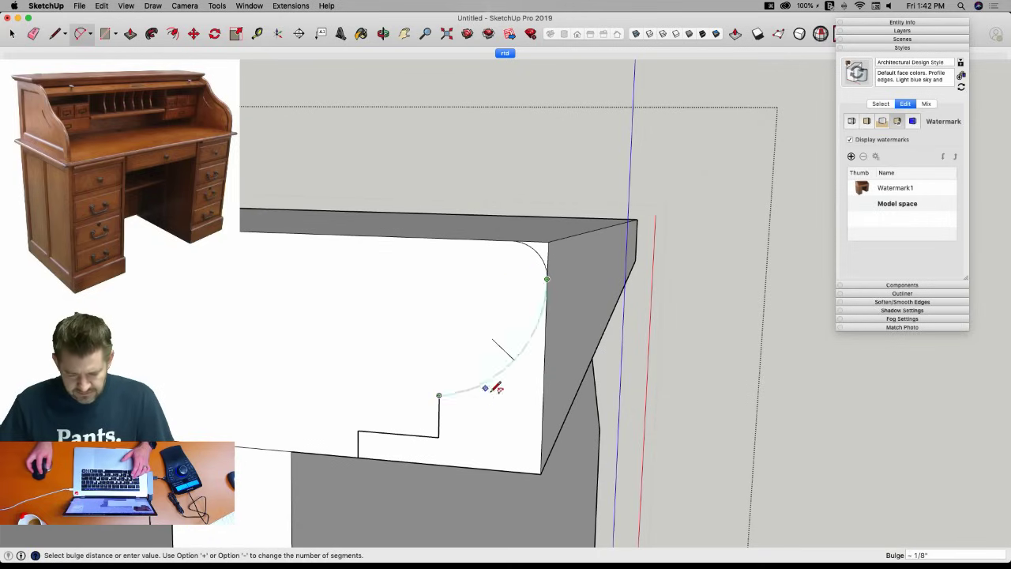
click(485, 388)
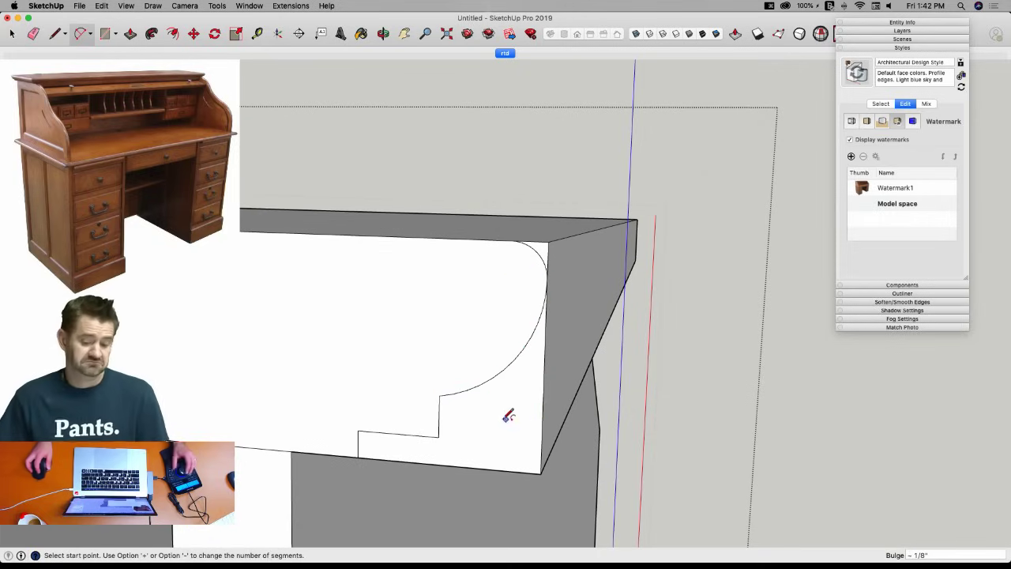
Select the uppermost board's side and front edges and sweep the upper corner profile along them with Follow Me.
scroll(504, 413, down, 3)
key(space)
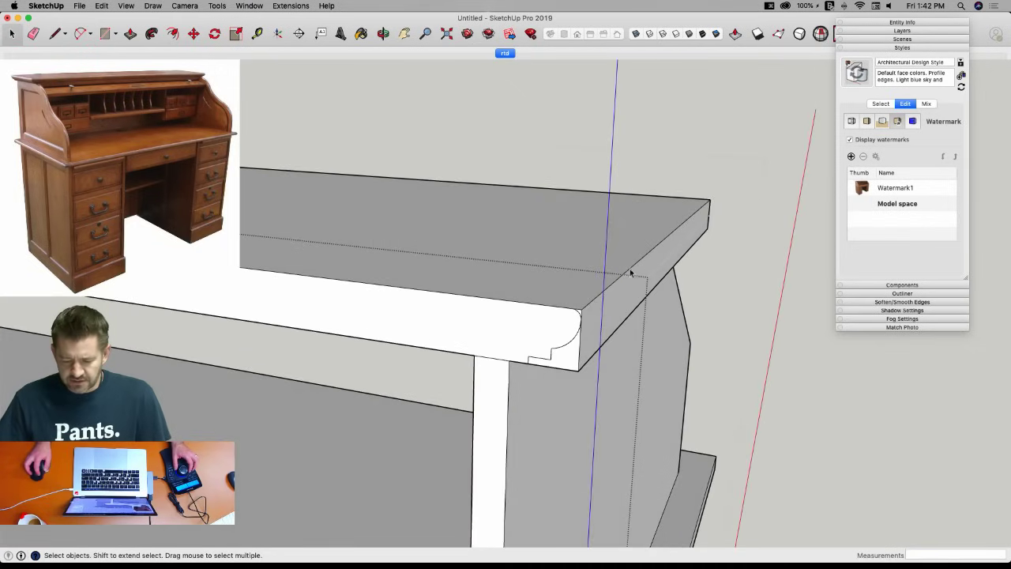
shift+click(642, 196)
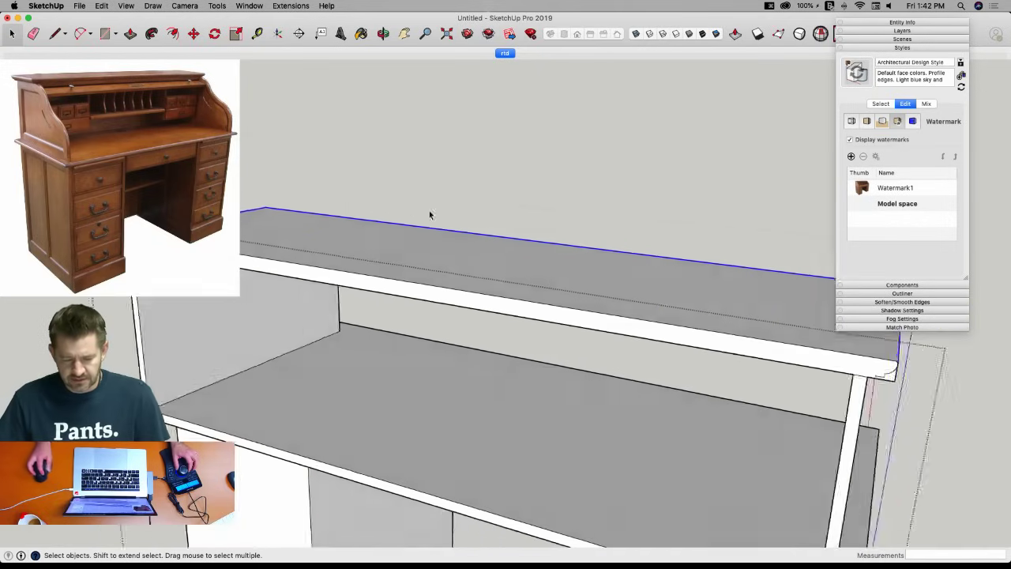
click(153, 35)
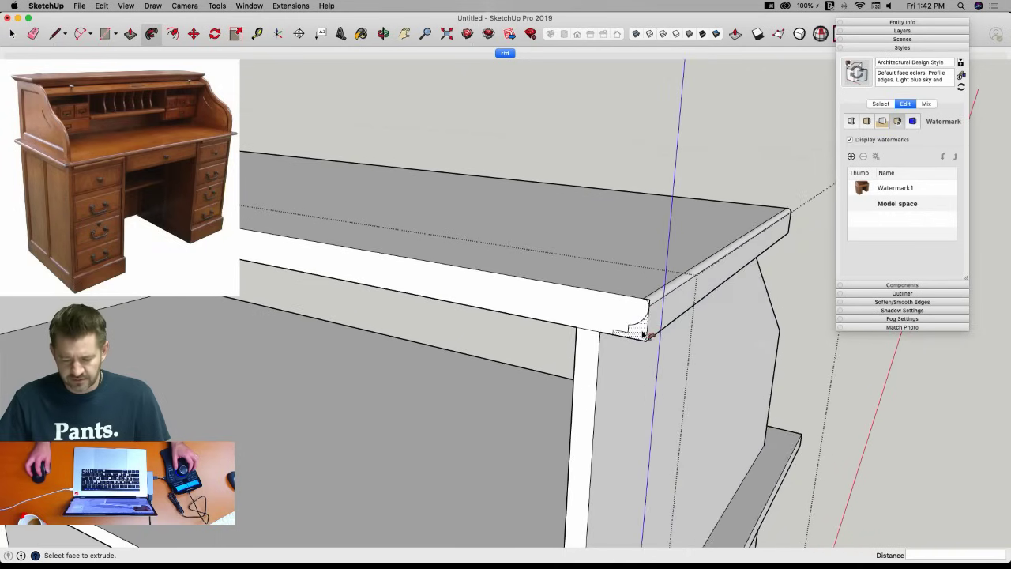
key(space)
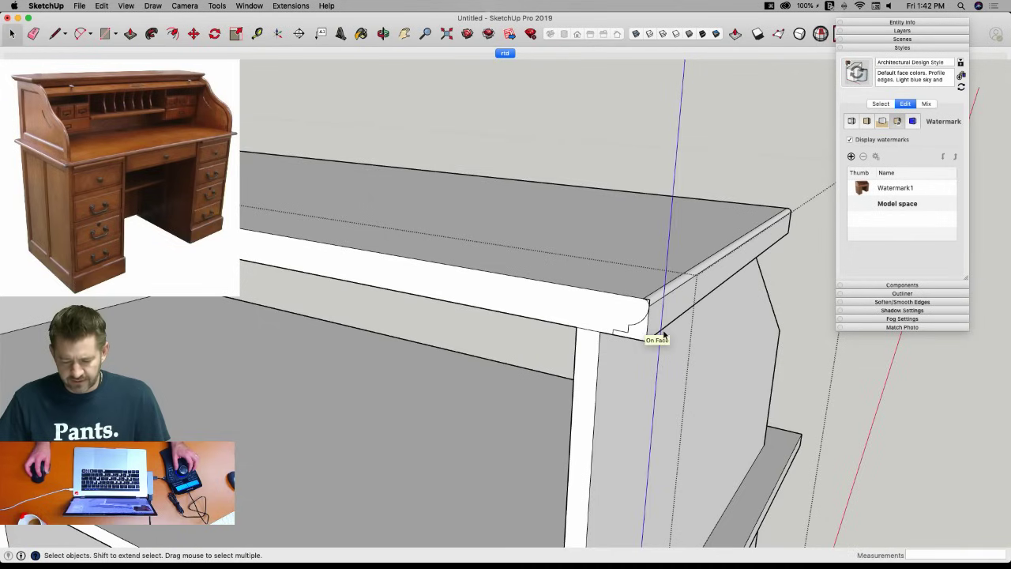
Sweep the lower profile around the uppermost board's side and front edges with Follow Me and erase the leftover edges.
click(652, 336)
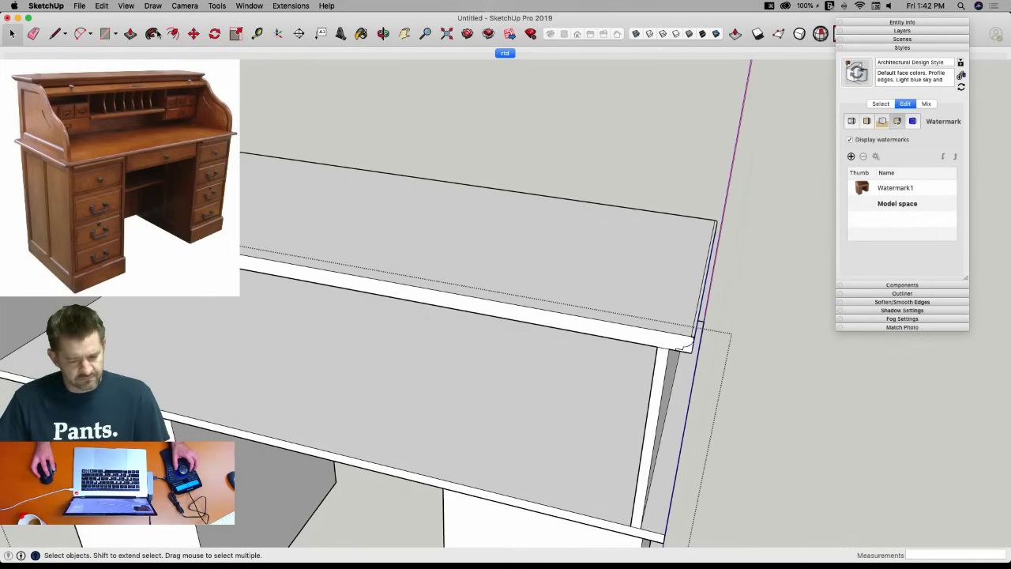
key(p)
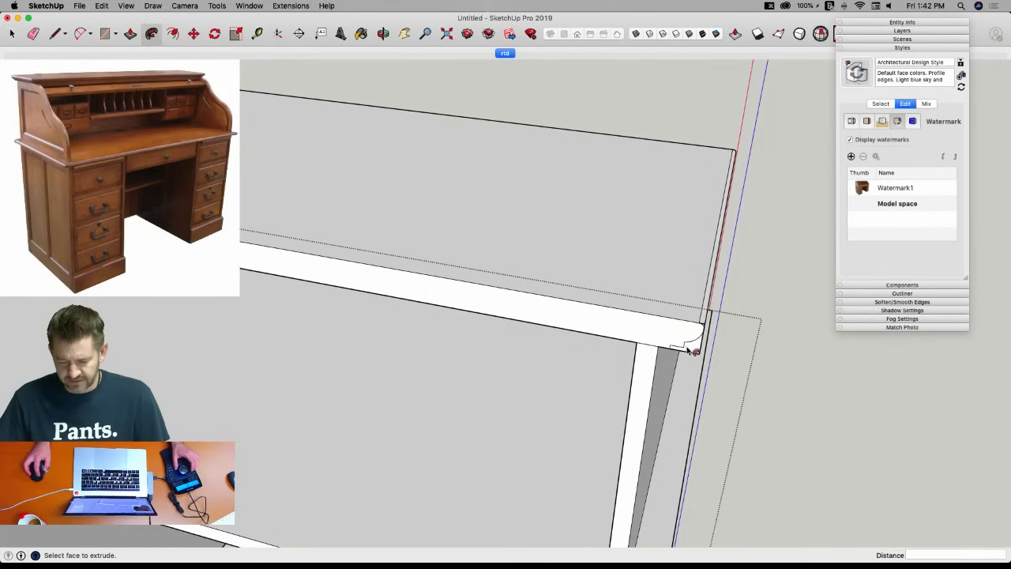
key(e)
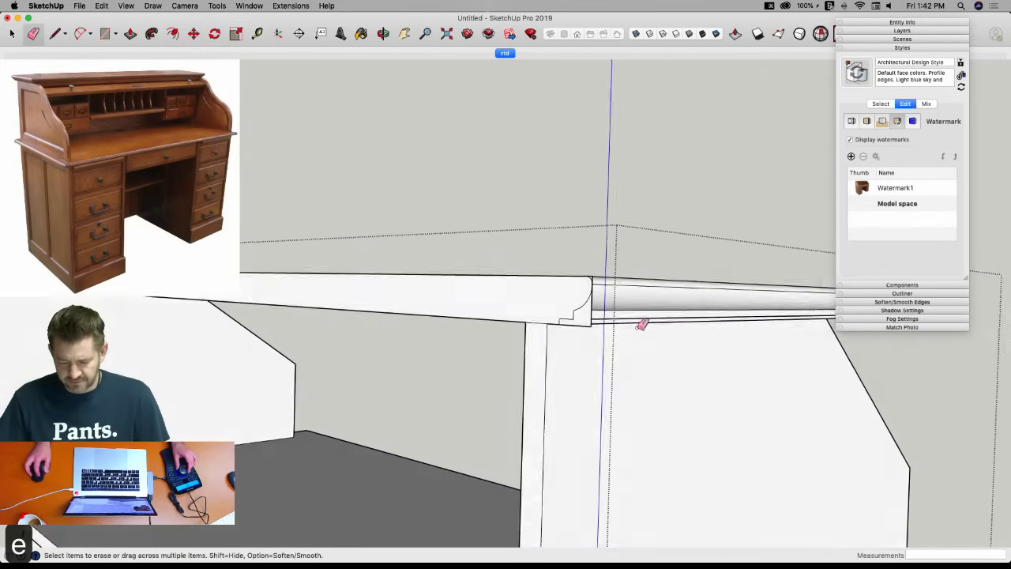
click(620, 388)
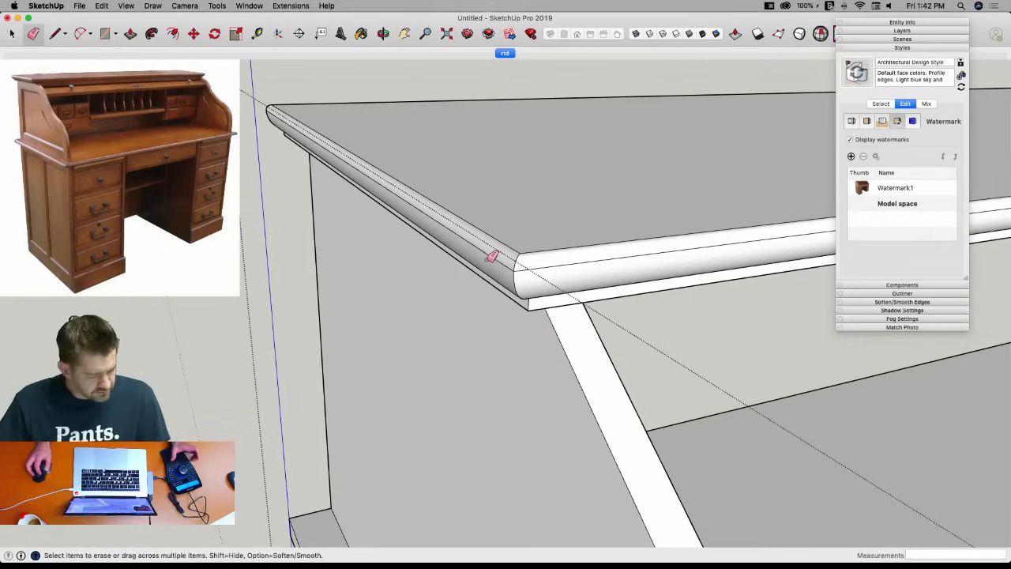
click(467, 232)
click(535, 265)
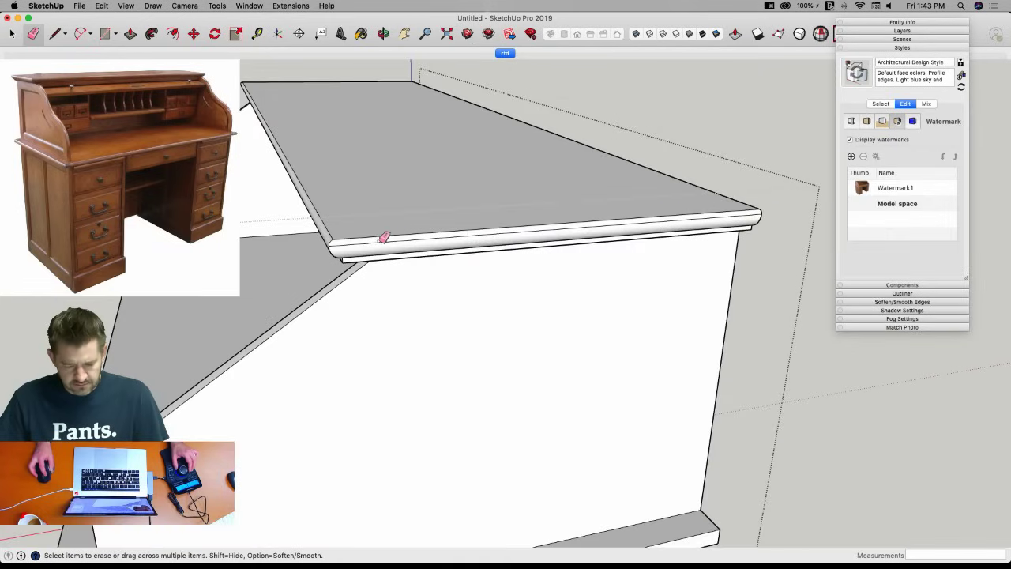
key(space)
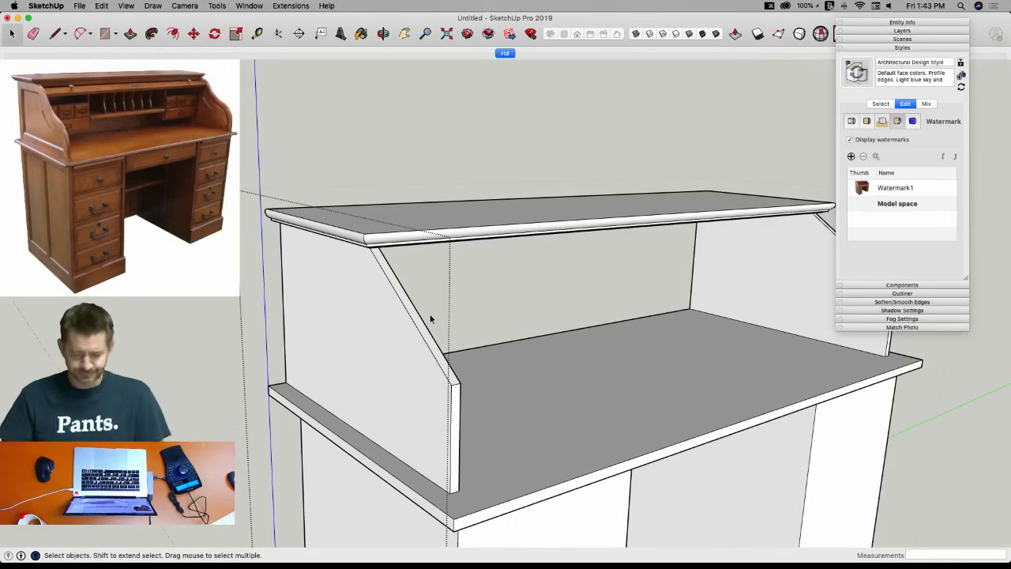
Draw a 1.5" reference line inward from the desktop's side edge, a short line toward the front, and a 5/8" continuation inward.
key(l)
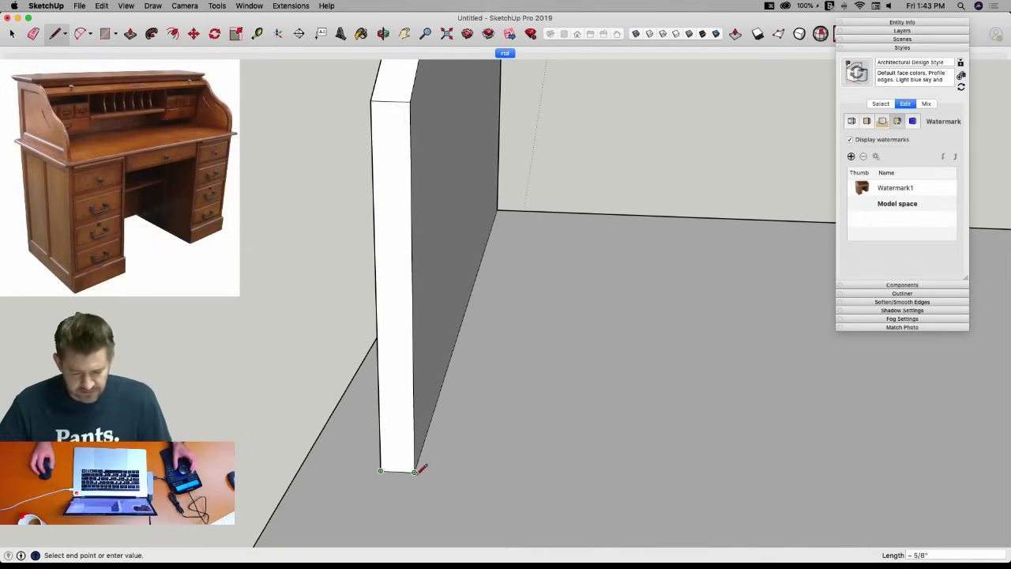
key(Escape)
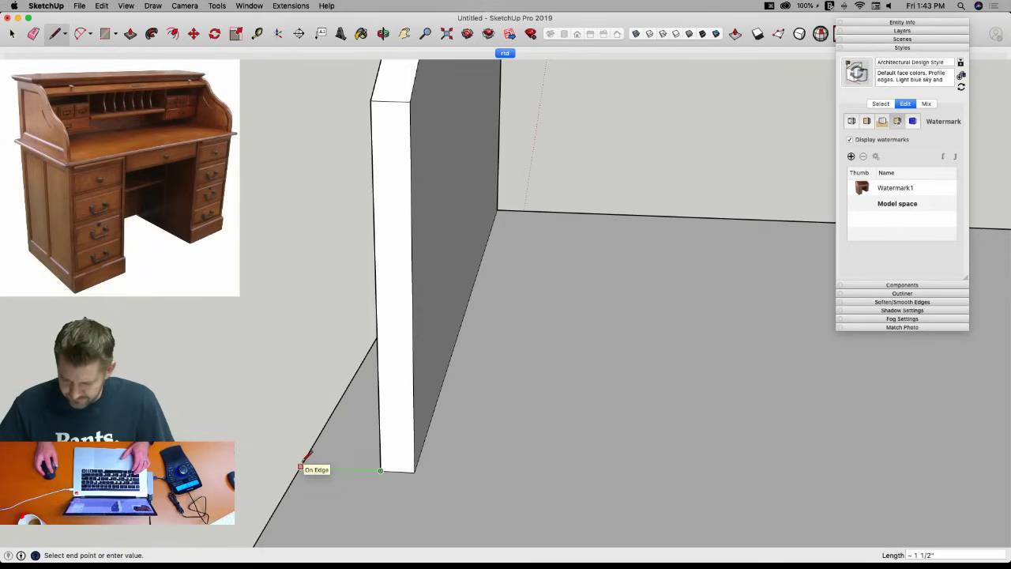
key(Escape)
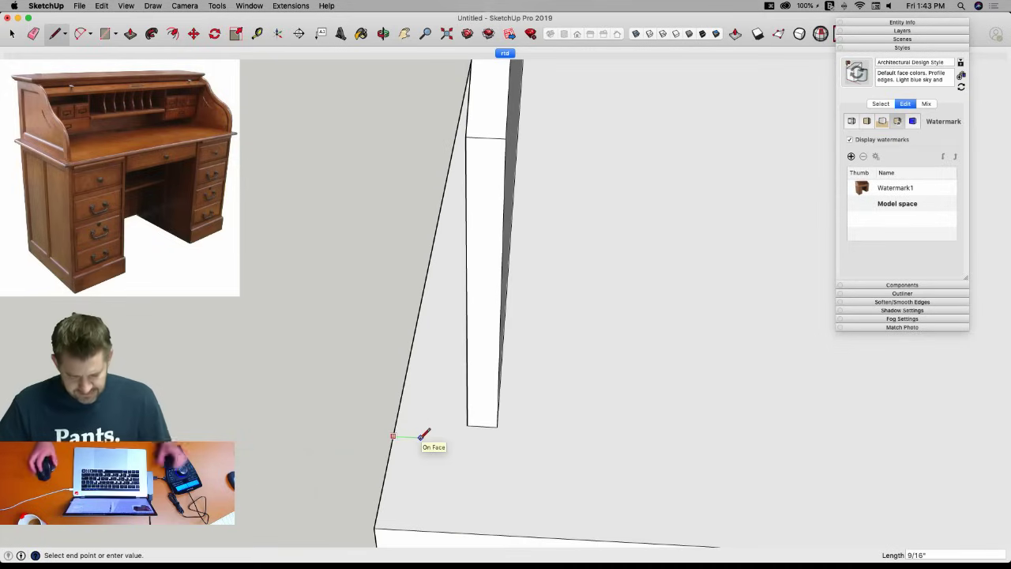
text(1.5)
key(Return)
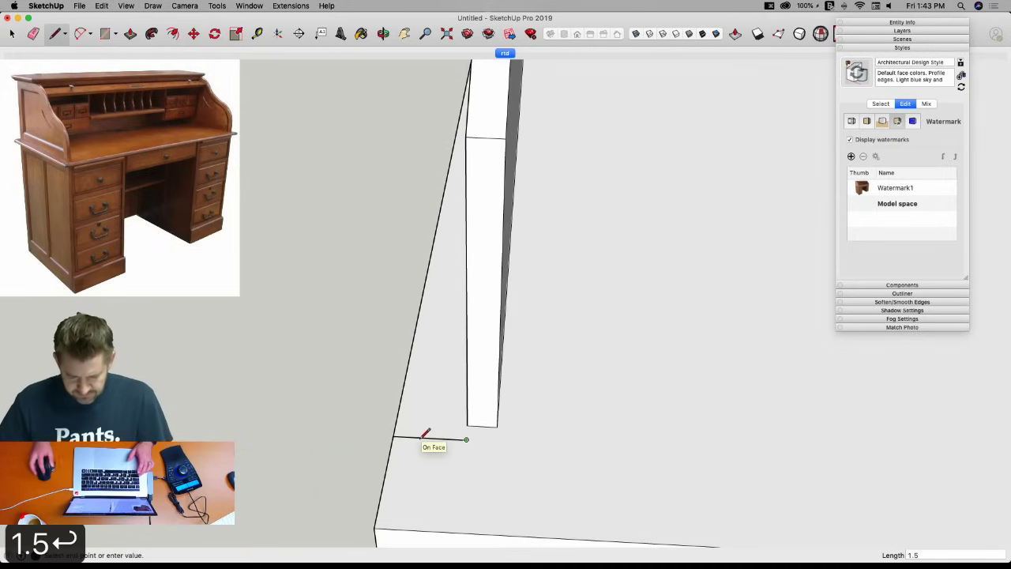
click(463, 466)
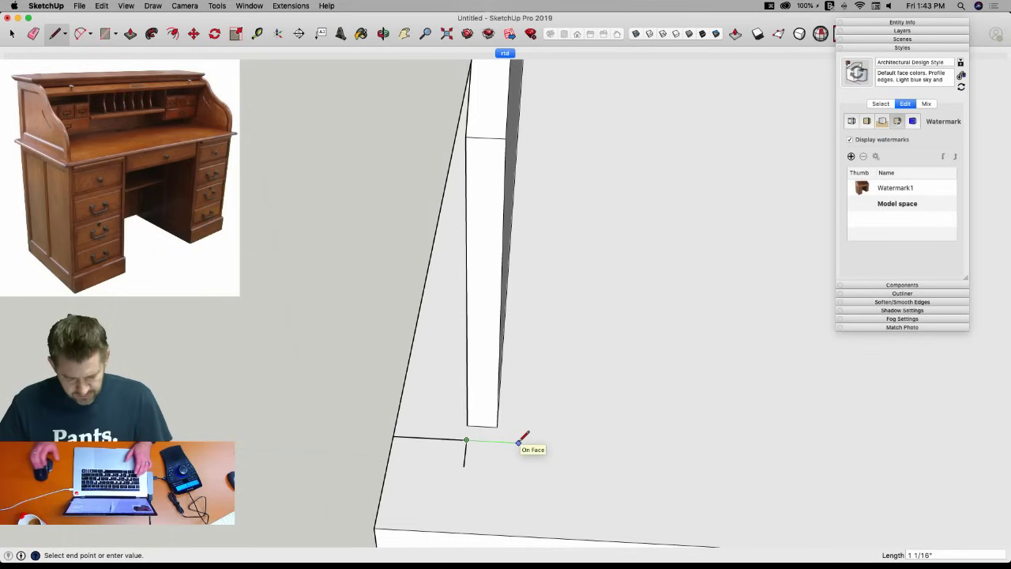
text(5/8")
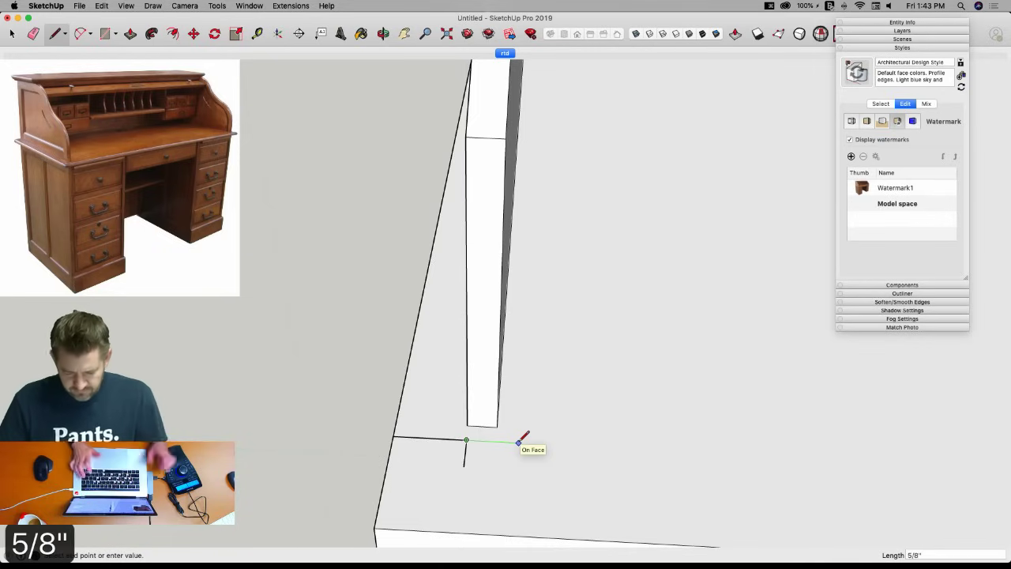
key(Return)
key(space)
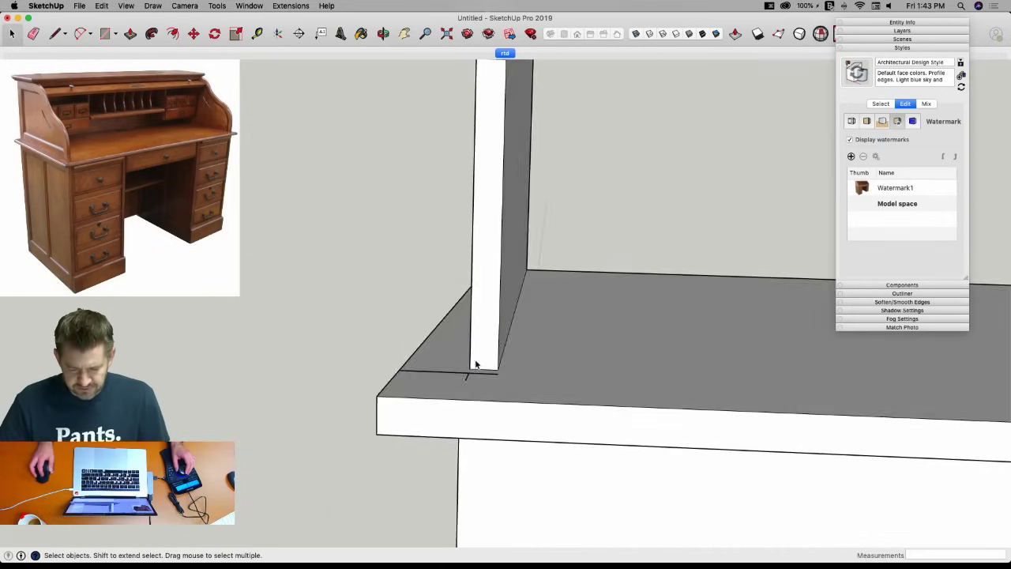
Move the upper side panel so its outer face lines up with the end of the 1.5" reference line.
drag(548, 192, 478, 291)
scroll(478, 291, up, 3)
middle_drag(478, 291, 542, 388)
key(m)
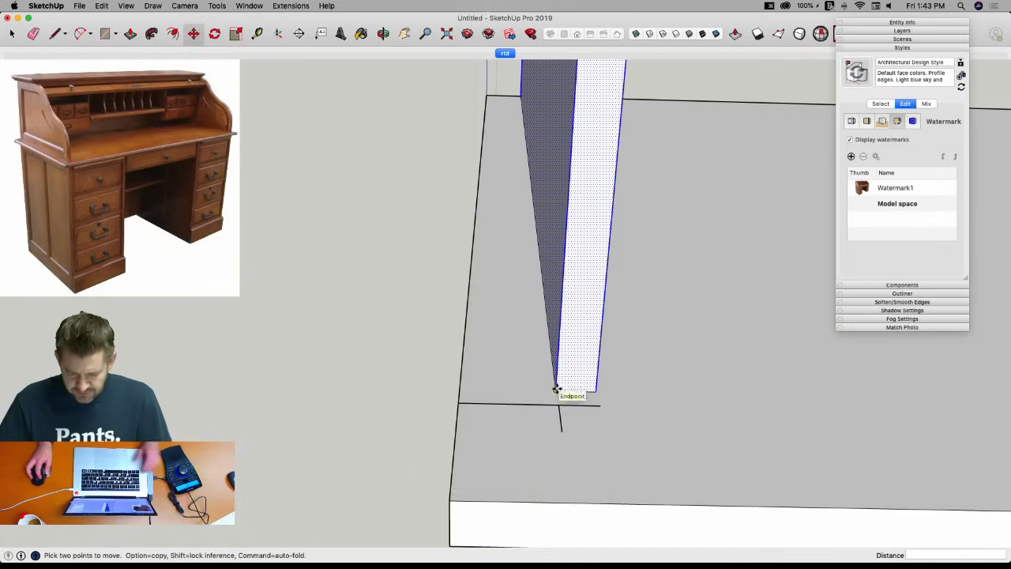
click(558, 387)
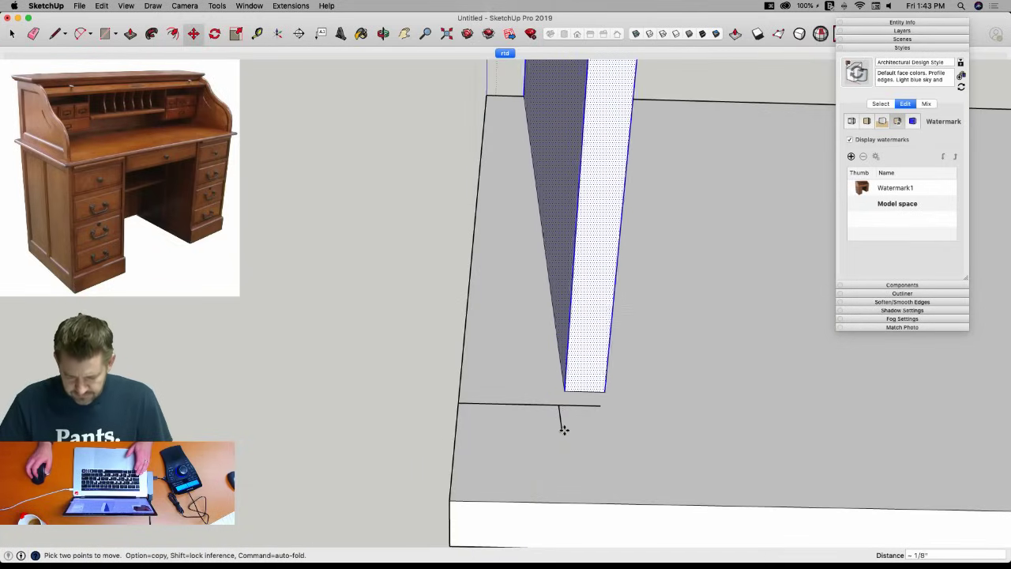
scroll(562, 429, up, 5)
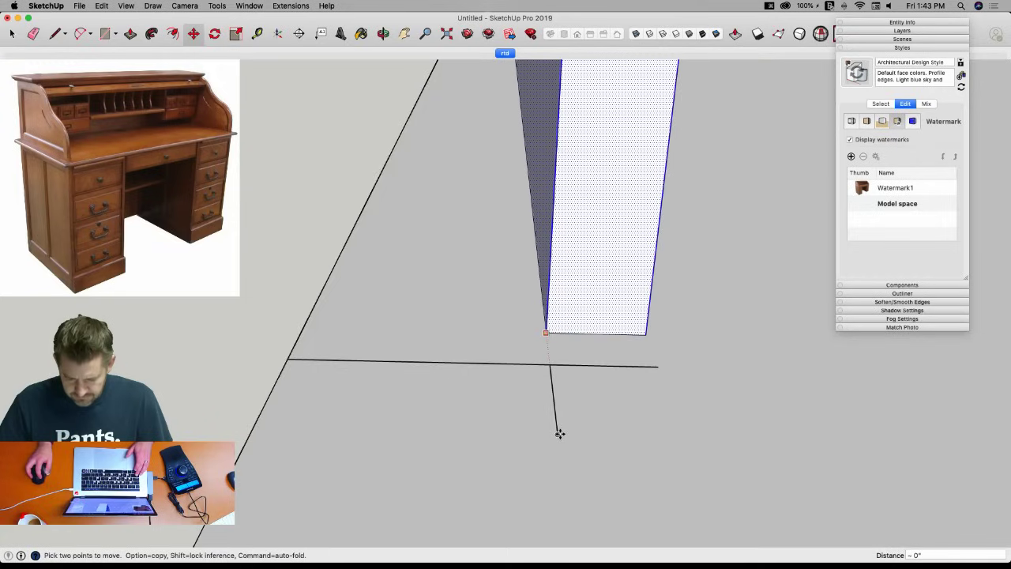
click(559, 433)
key(space)
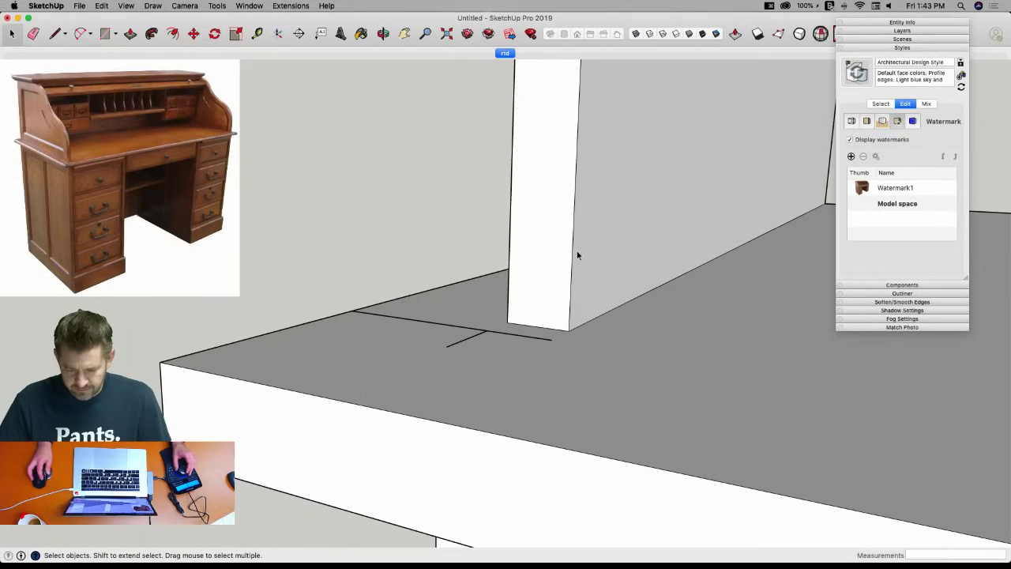
Push/Pull the side panel's inner face to the end of the 5/8" line and erase the reference lines.
click(580, 252)
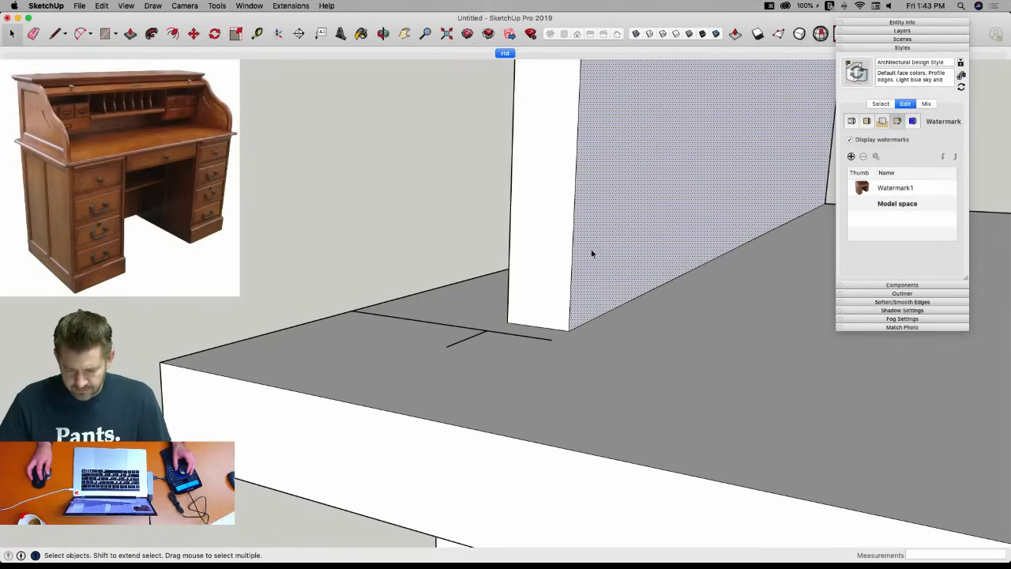
key(p)
click(587, 294)
click(555, 345)
key(space)
middle_drag(555, 346, 518, 327)
drag(505, 376, 510, 374)
scroll(510, 373, down, 8)
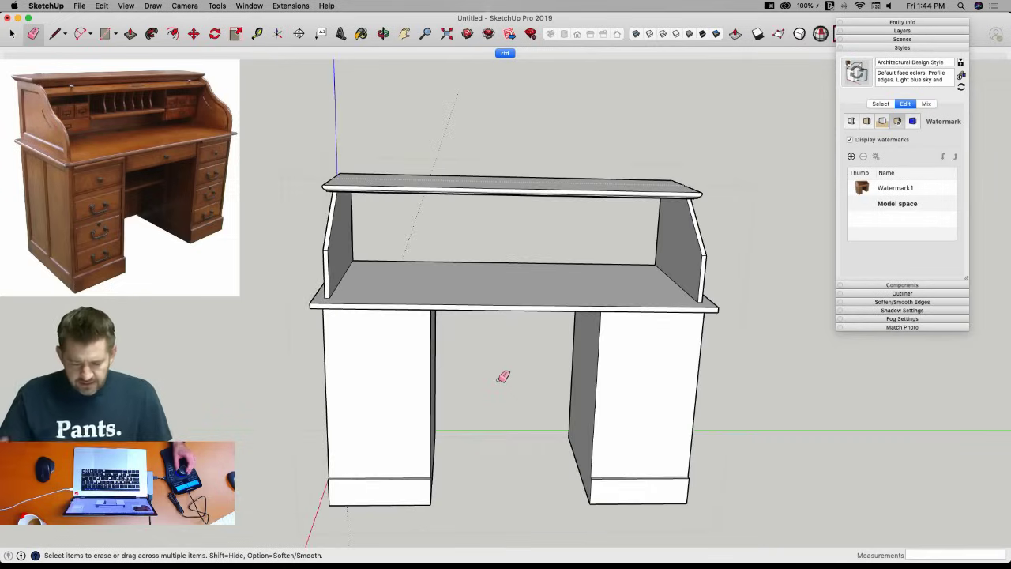
Draw lines front to back through the middle of the desktop's upper face, front edge and underside.
scroll(503, 371, up, 1)
key(l)
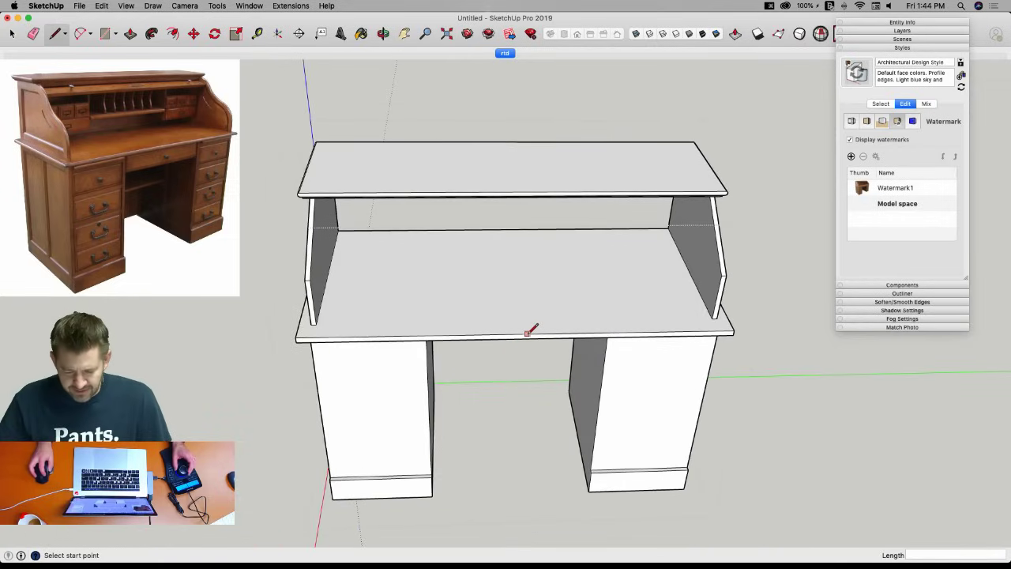
click(509, 227)
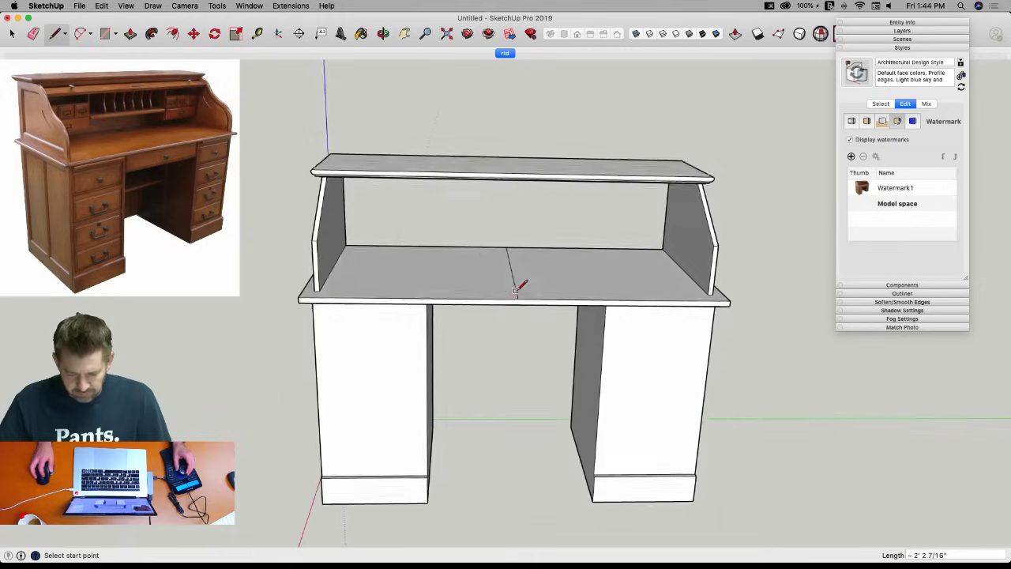
click(516, 273)
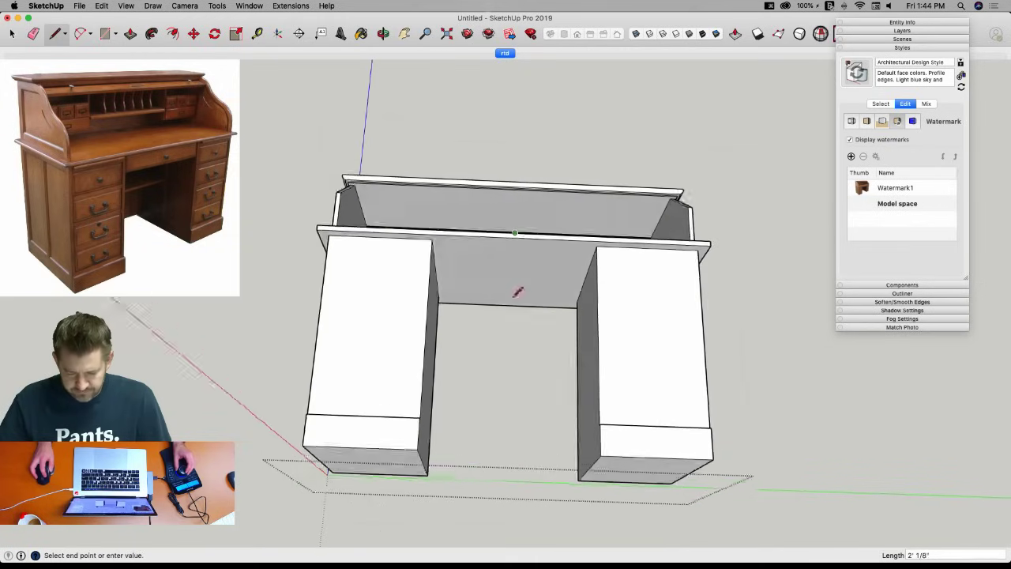
scroll(518, 248, up, 5)
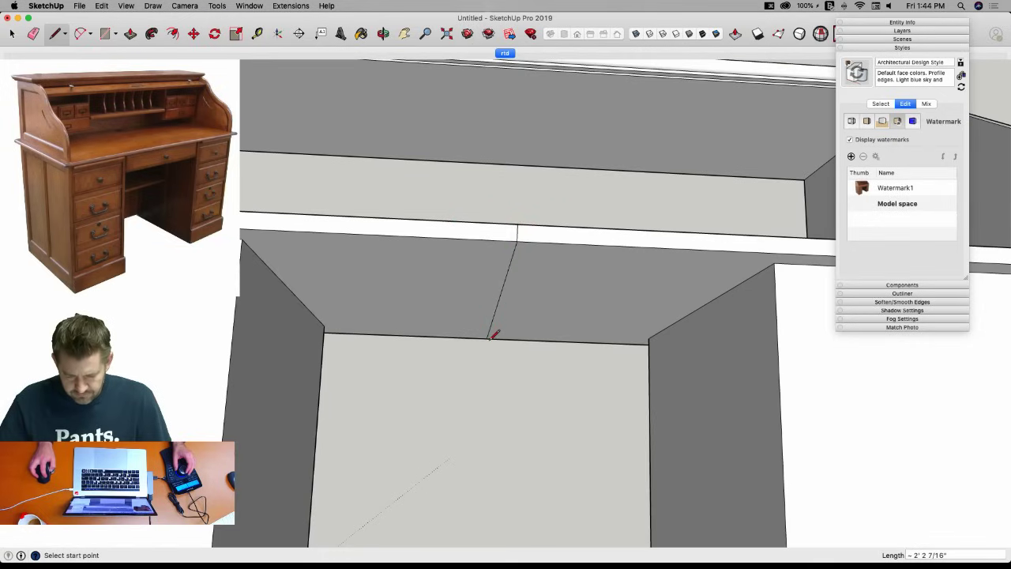
scroll(486, 338, down, 5)
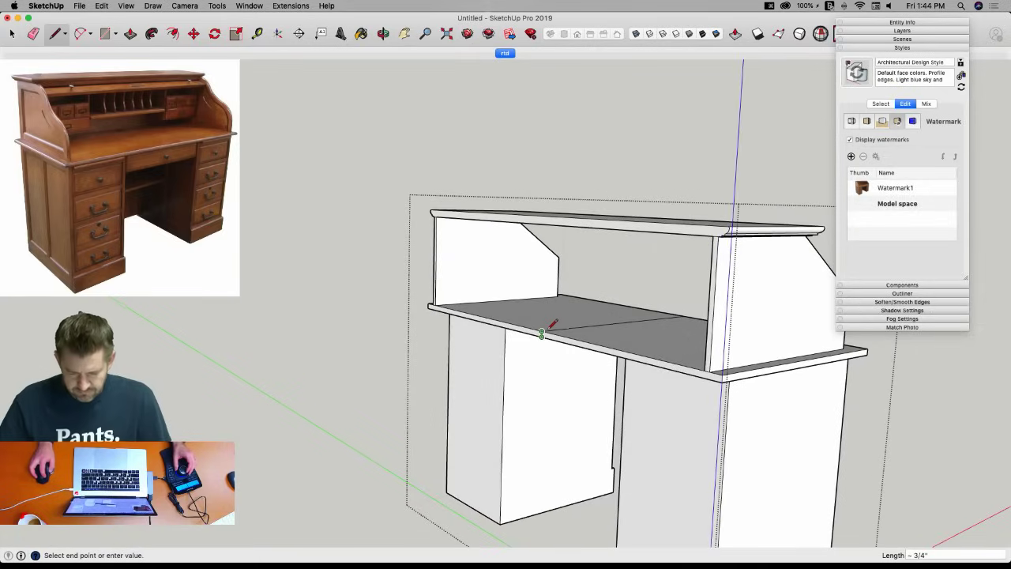
Draw a closed vertical plane through the middle of the desk, starting and ending at the uppermost board's rear midpoint.
middle_drag(546, 330, 611, 216)
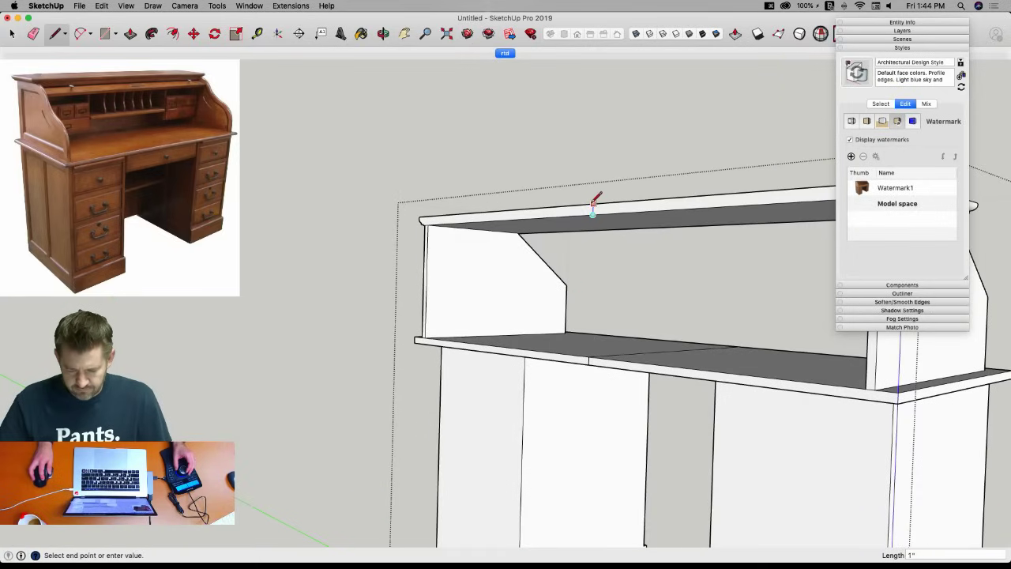
mouse_move(593, 204)
middle_down()
mouse_move(627, 210)
mouse_move(555, 298)
mouse_move(567, 309)
mouse_move(553, 384)
mouse_move(589, 458)
mouse_move(567, 434)
mouse_move(343, 388)
mouse_move(397, 398)
middle_up()
click(566, 309)
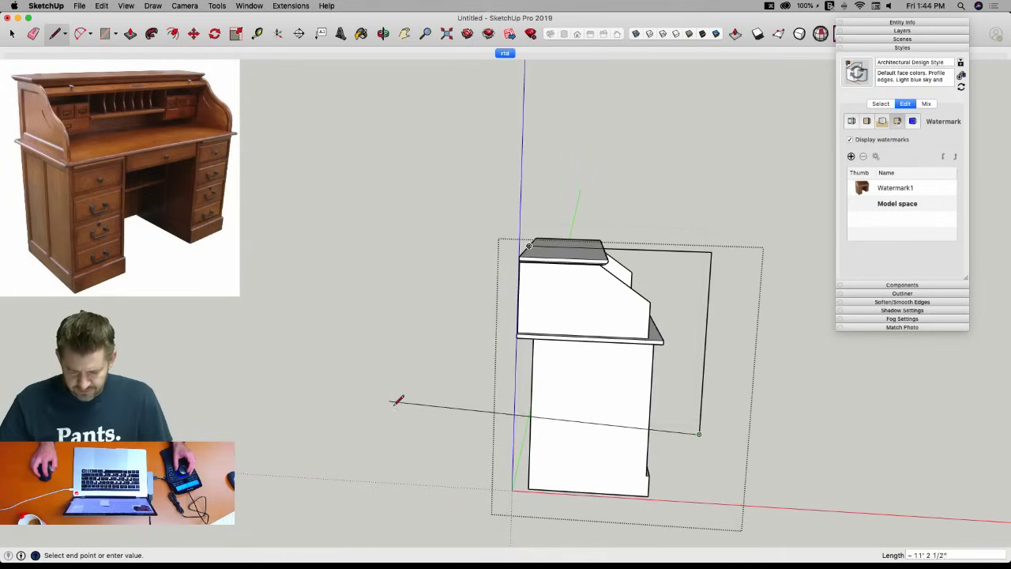
click(400, 241)
click(531, 245)
Select the upper desk together with the vertical centre plane and intersect their faces.
key(space)
drag(630, 214, 563, 289)
right_click(562, 278)
mouse_move(611, 369)
click(687, 389)
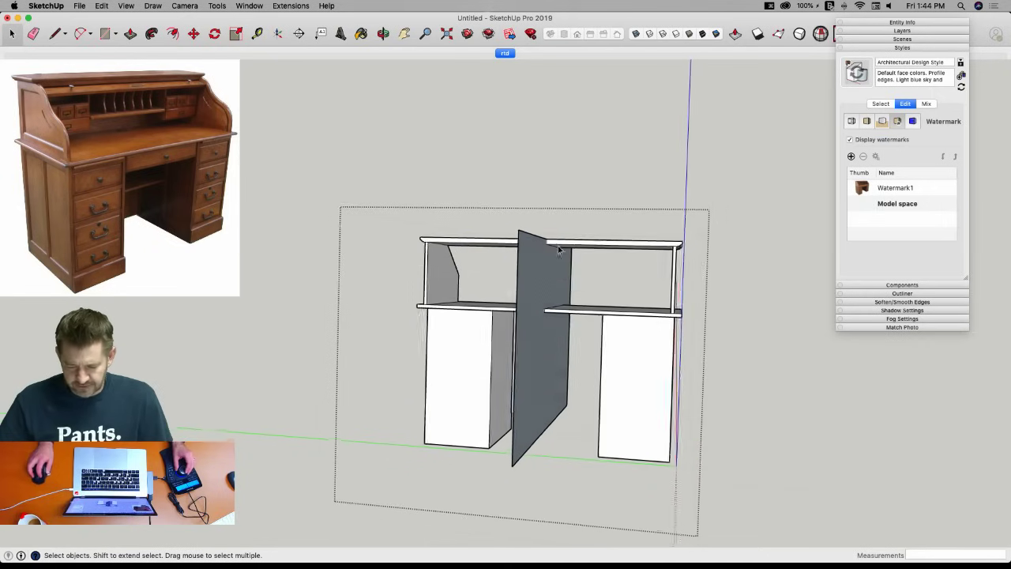
Erase the centre plane and delete the half of the desk farther from the origin.
key(e)
drag(575, 270, 524, 278)
key(space)
drag(531, 204, 340, 505)
key(BackSpace)
Erase the loose edges left over from the centre plane beside the remaining desk half.
key(e)
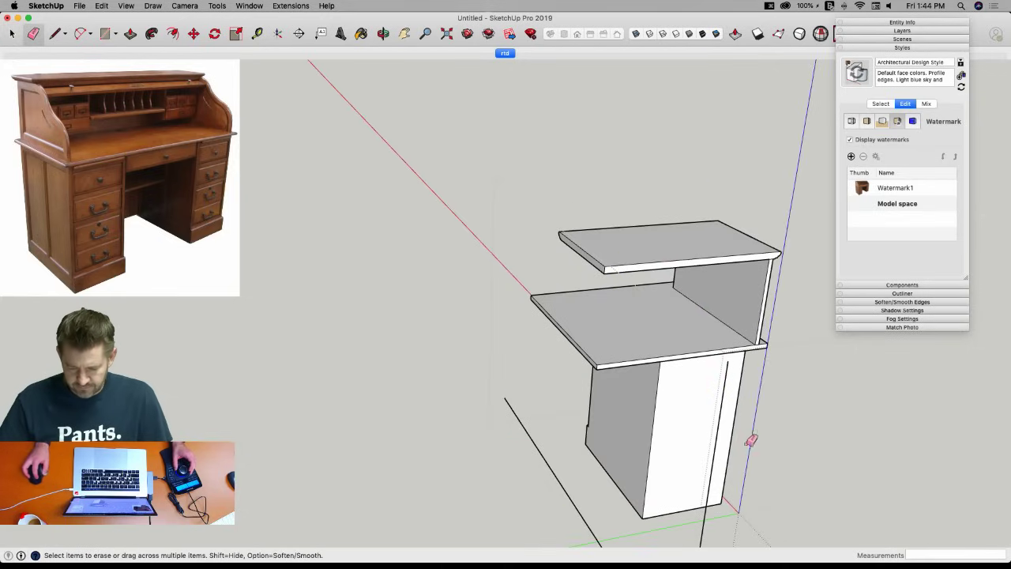
drag(626, 489, 553, 492)
mouse_move(553, 492)
middle_down()
mouse_move(558, 445)
mouse_move(547, 429)
mouse_move(570, 405)
middle_up()
key(space)
Try to move the uppermost board's molded front end back along the red axis by about 3 7/8".
scroll(570, 405, up, 5)
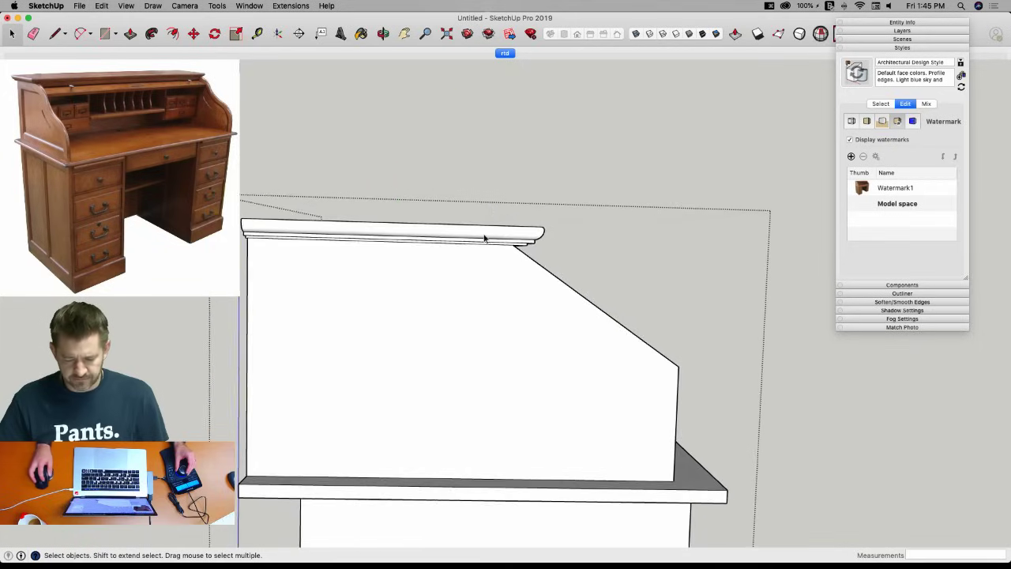
drag(469, 186, 557, 278)
key(m)
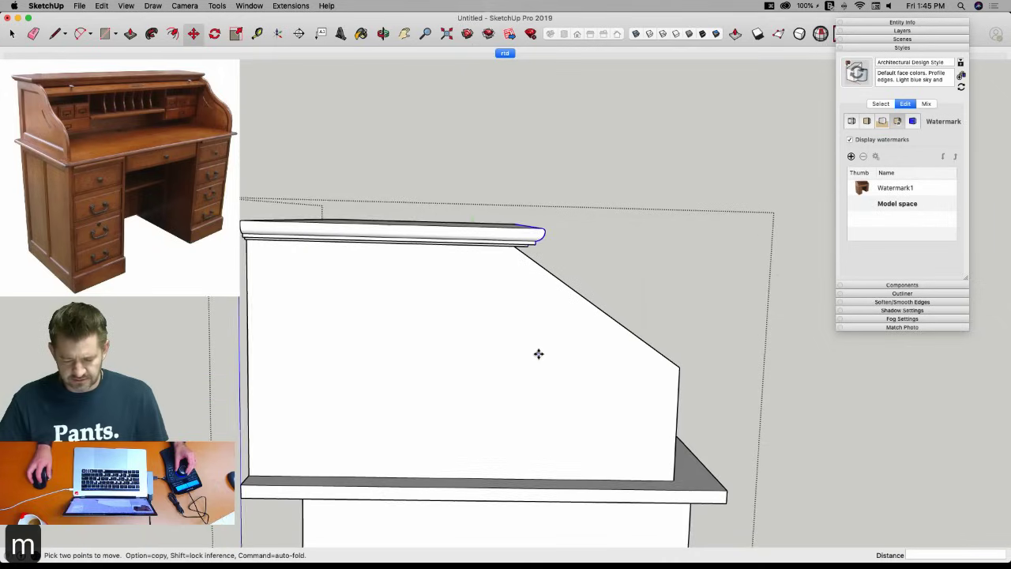
click(607, 354)
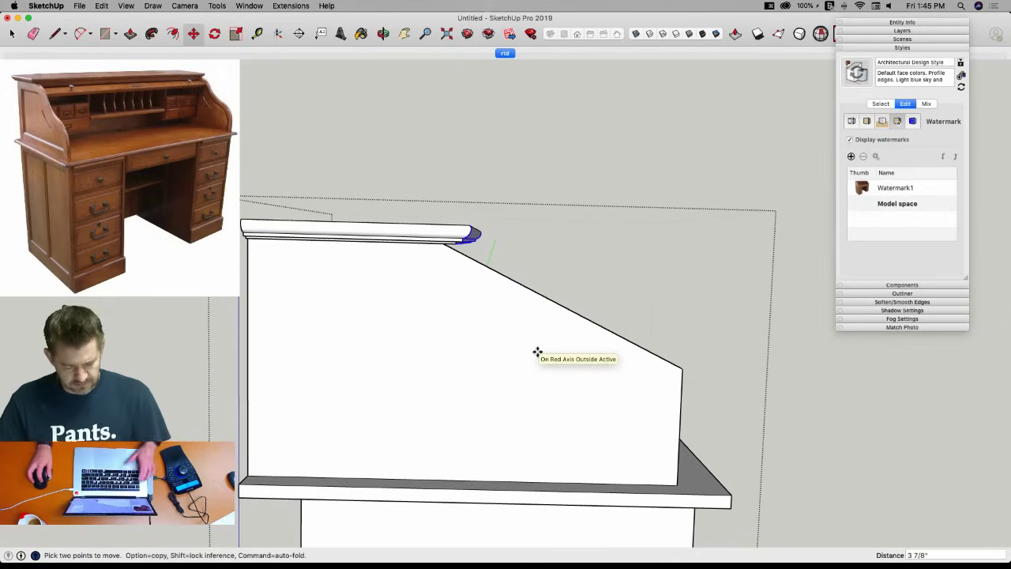
click(537, 352)
key(space)
Erase the slanted edges of the upper side panel under the uppermost board.
key(e)
drag(567, 276, 560, 287)
click(569, 279)
Move the uppermost board's molded front end back toward the rear to shorten the board.
key(space)
drag(478, 171, 570, 319)
key(m)
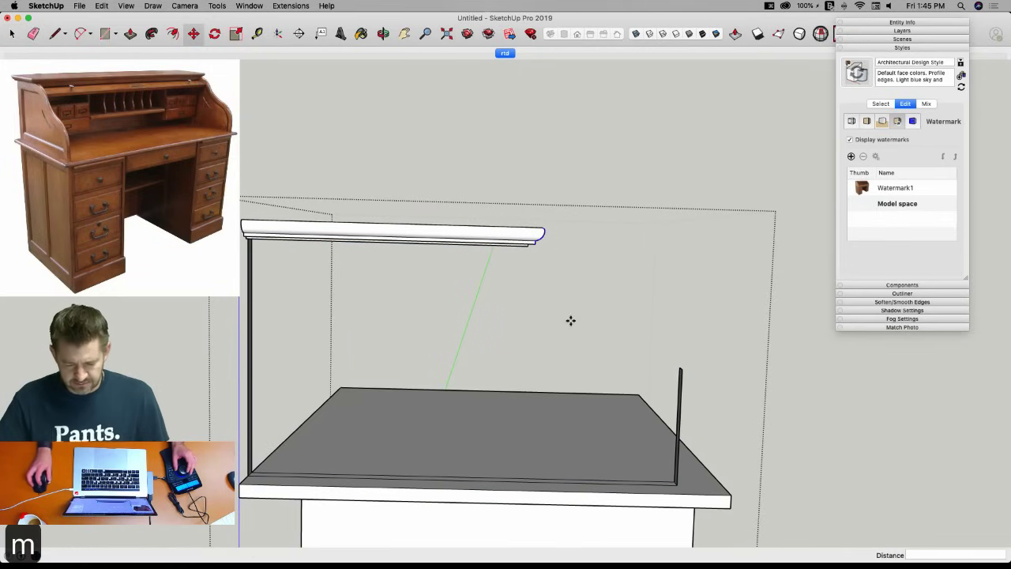
click(656, 312)
click(567, 307)
Extend both top edges of the upper side panel forward along the red axis by about 1' 2 1/4", above the short front edge.
key(l)
scroll(447, 300, up, 3)
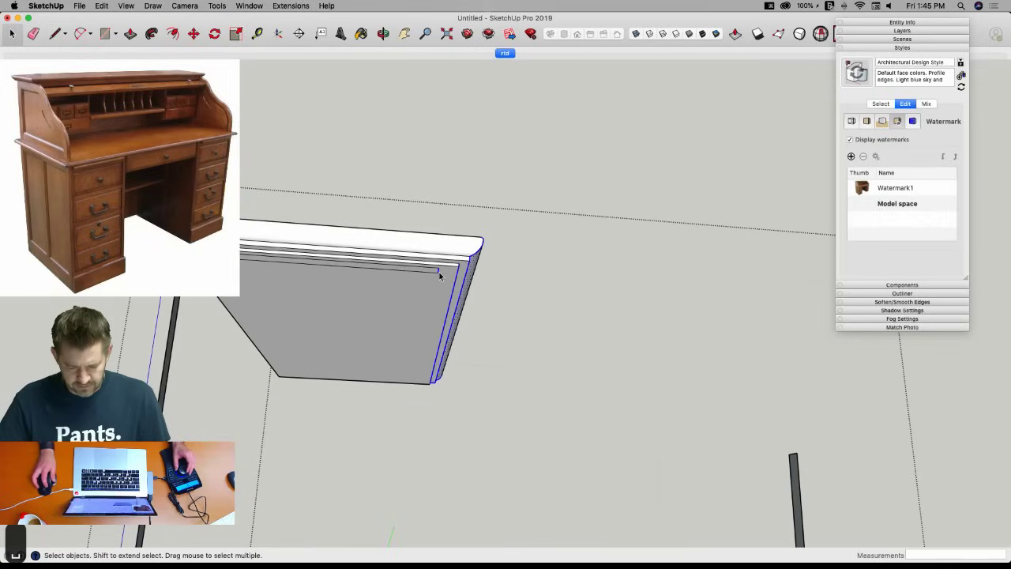
click(439, 267)
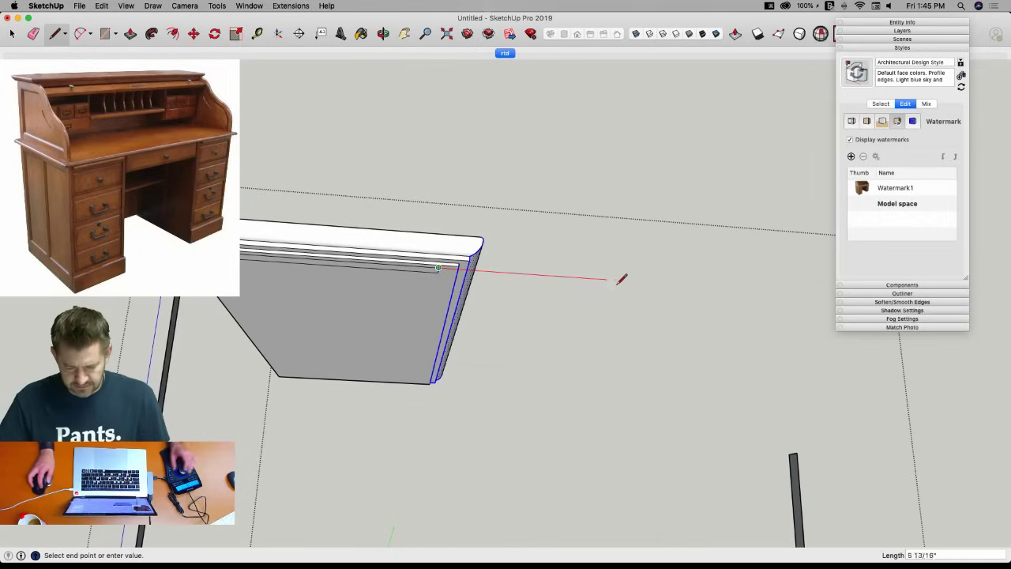
key(Right)
key(Escape)
key(space)
key(l)
click(438, 273)
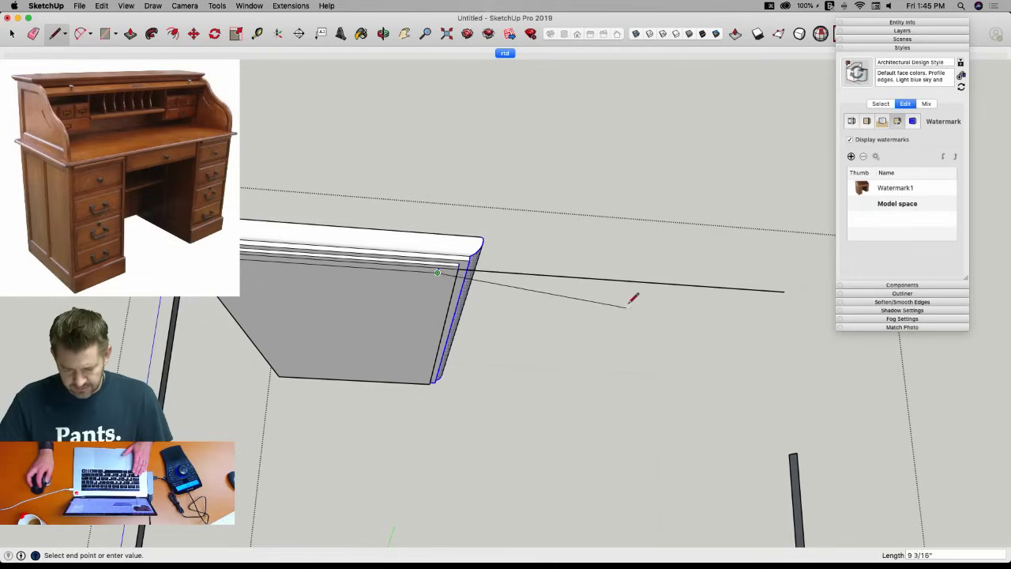
key(Right)
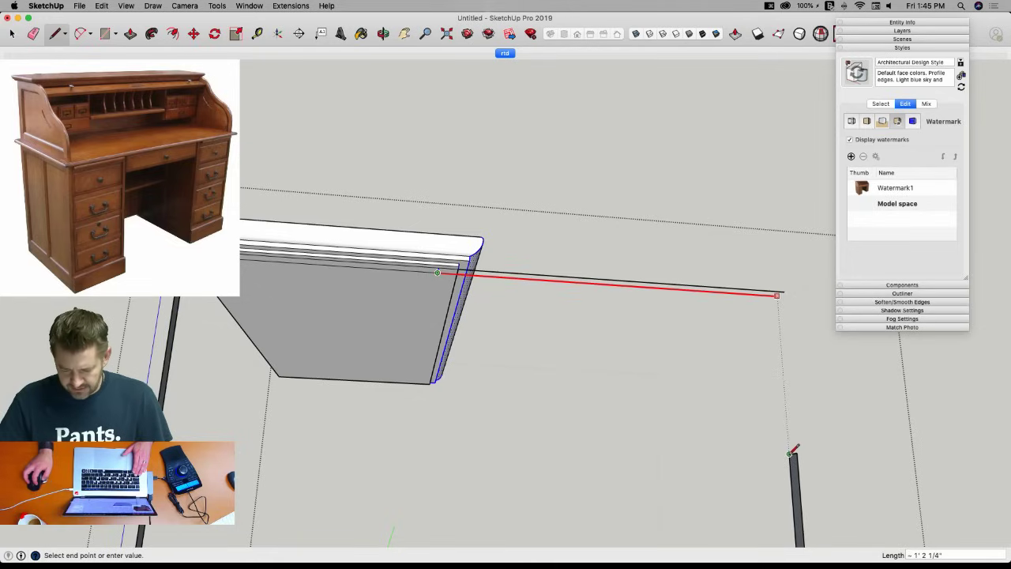
click(783, 291)
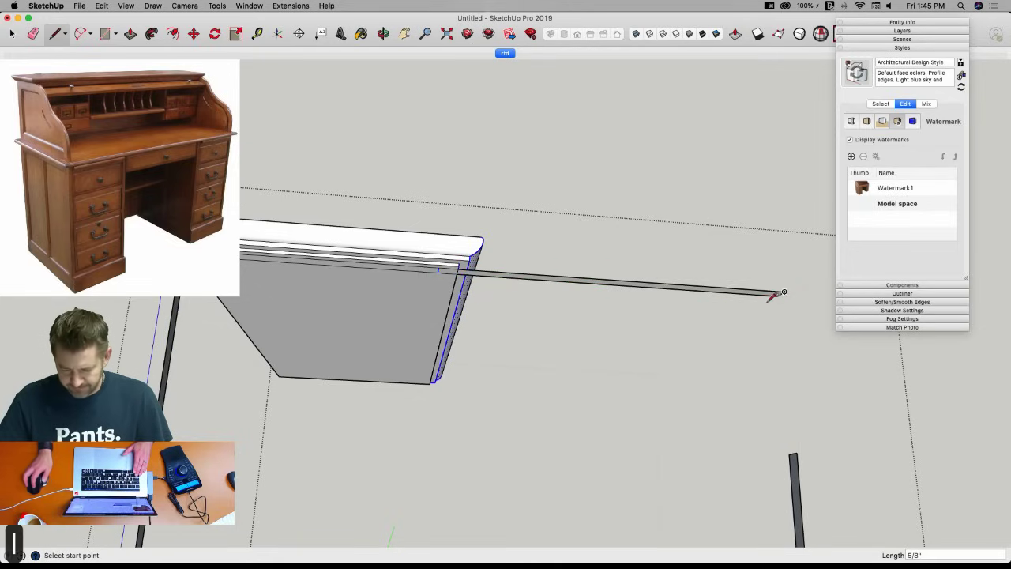
Connect the extended top edges down to the short front upright to close the upper side panel into a full rectangle.
click(790, 447)
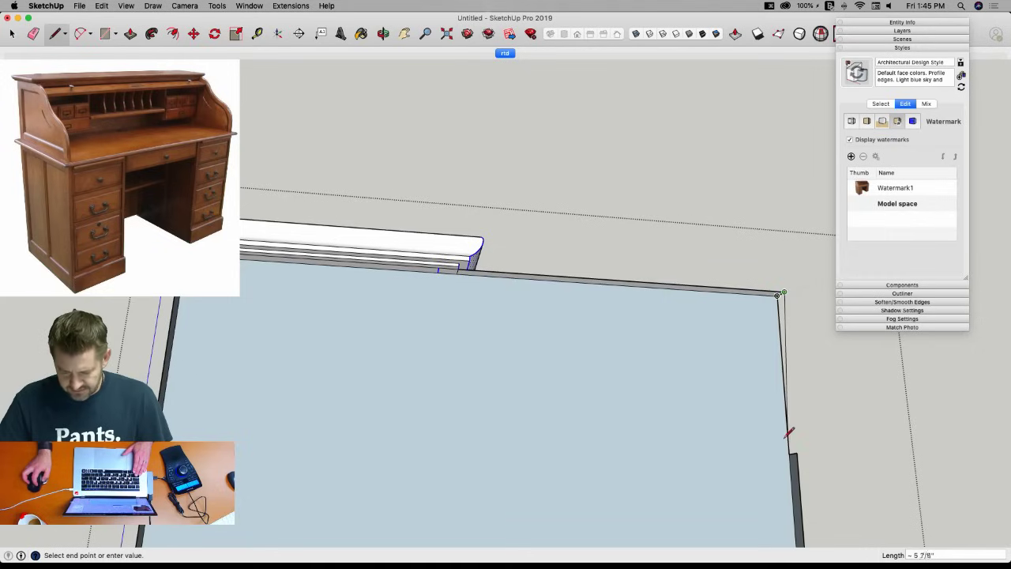
click(796, 453)
key(space)
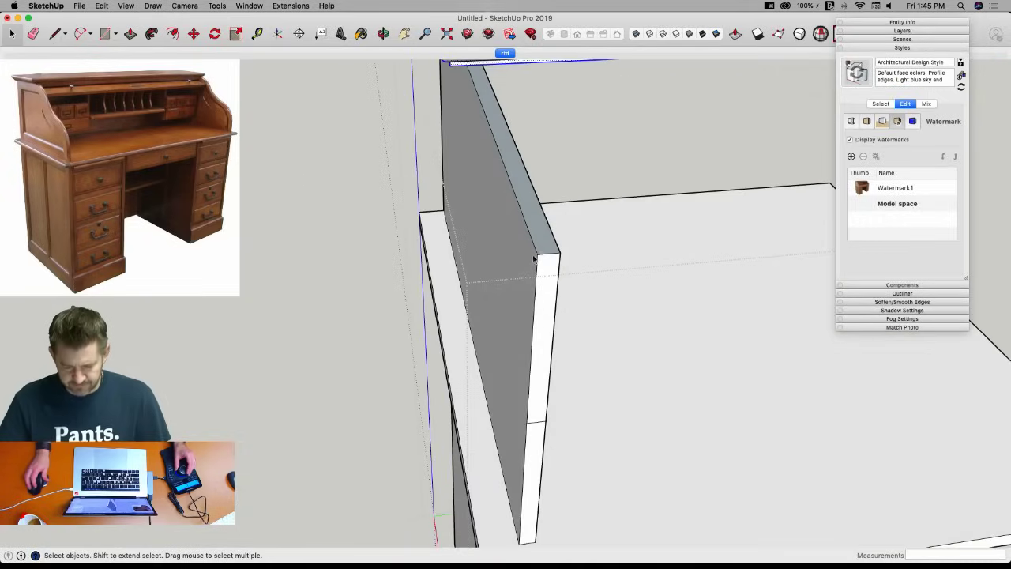
Reverse the upper side panel's top face and erase the leftover seam across its front face.
right_click(549, 235)
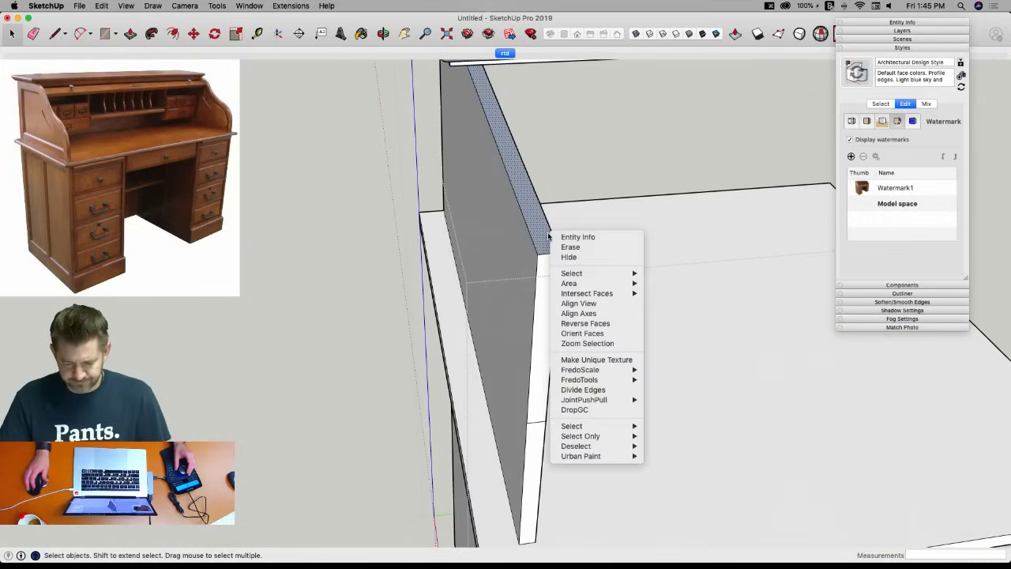
click(577, 323)
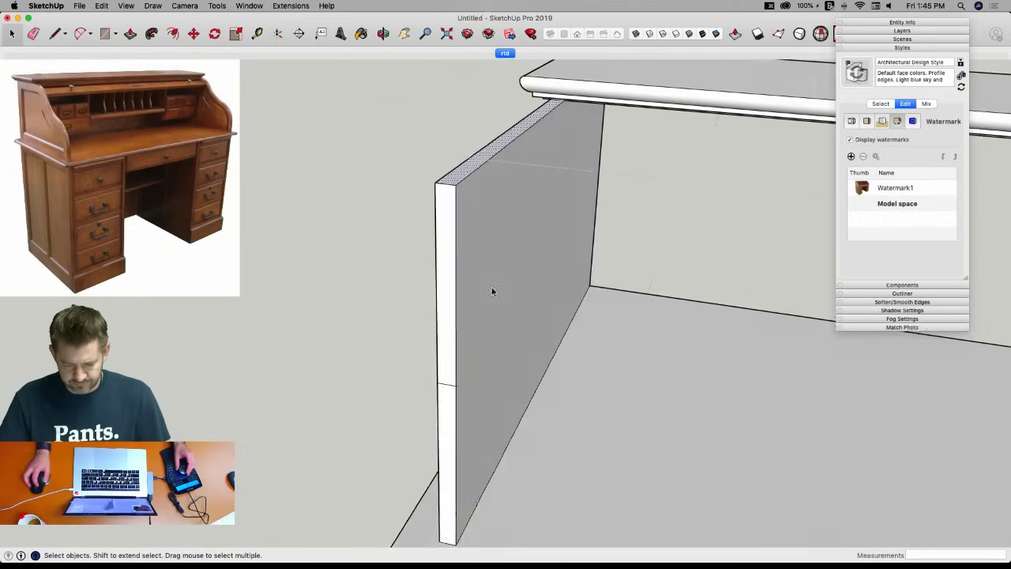
key(e)
key(space)
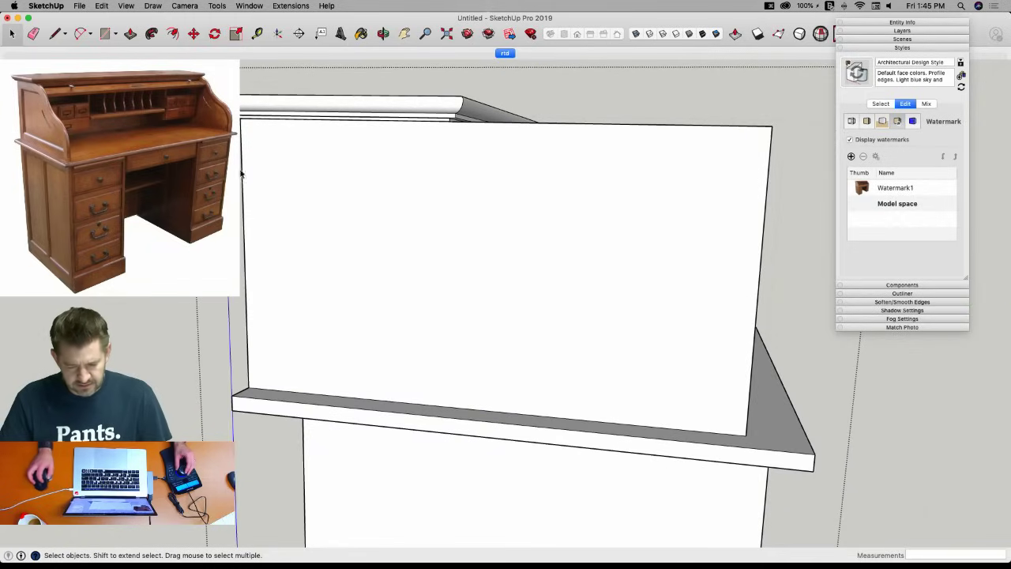
Draw layout lines on the side panel's outer face: a corner rectangle at the upper front and a short horizontal line lower on the front edge.
key(l)
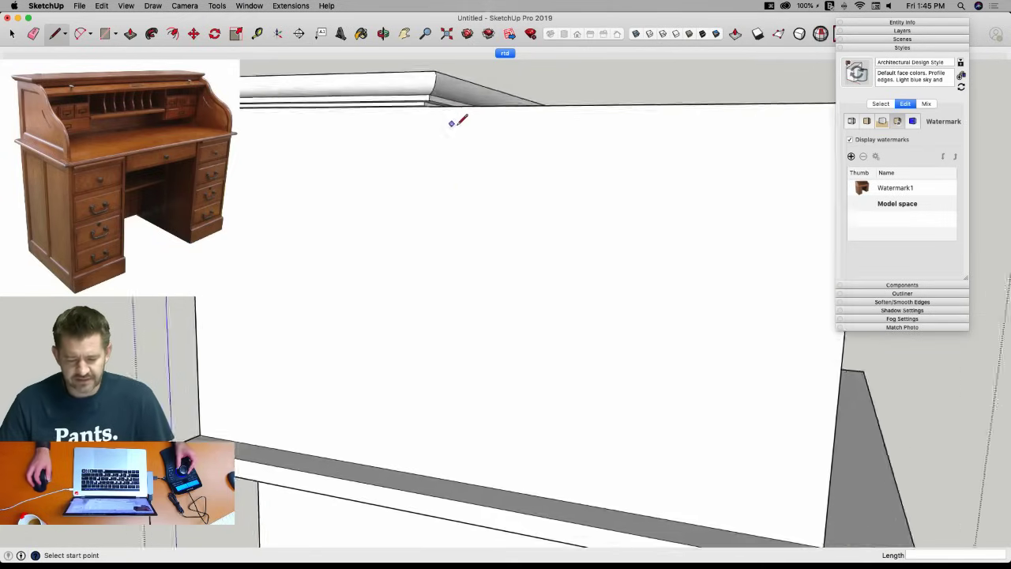
click(419, 75)
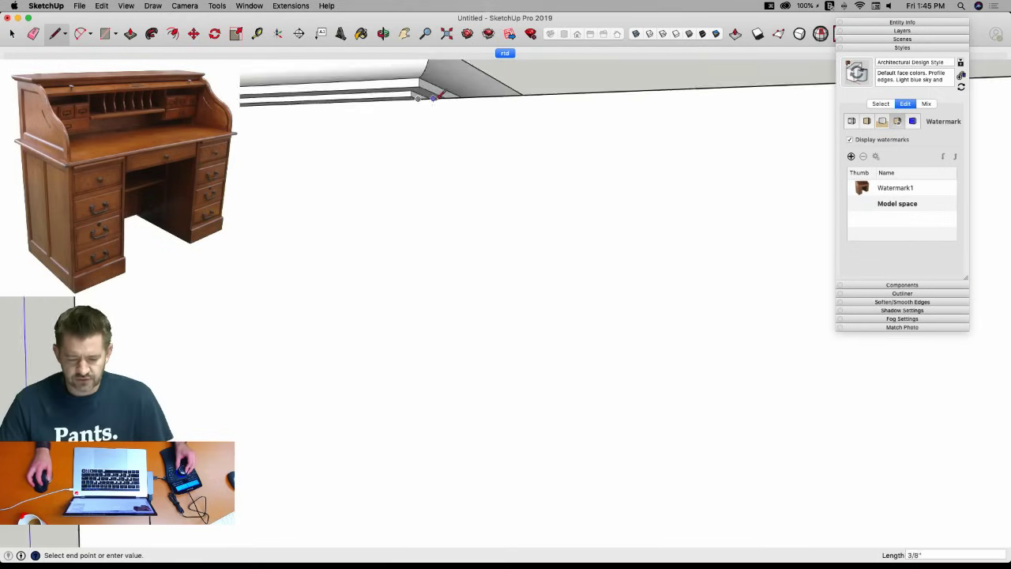
click(494, 190)
click(492, 189)
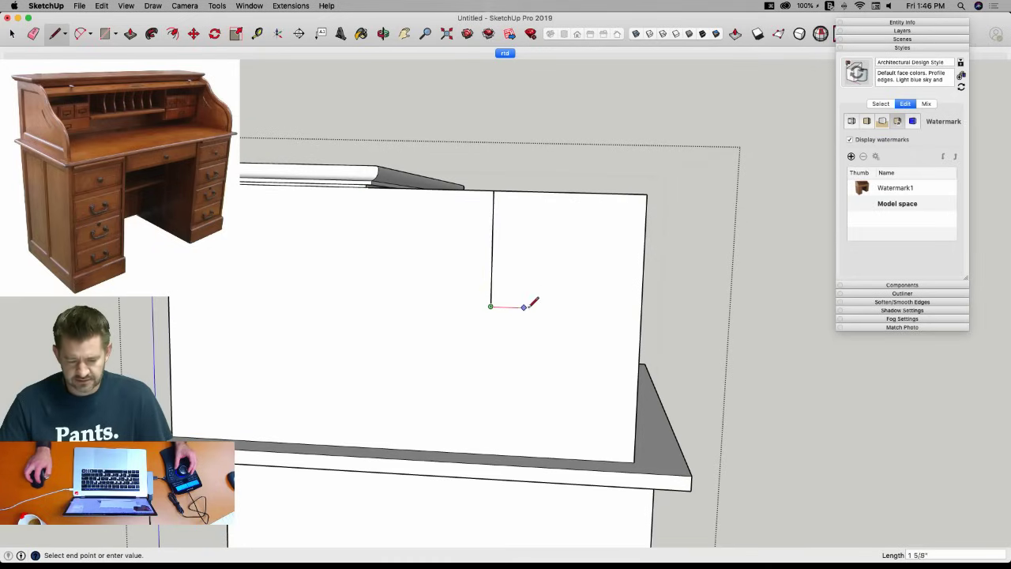
click(640, 311)
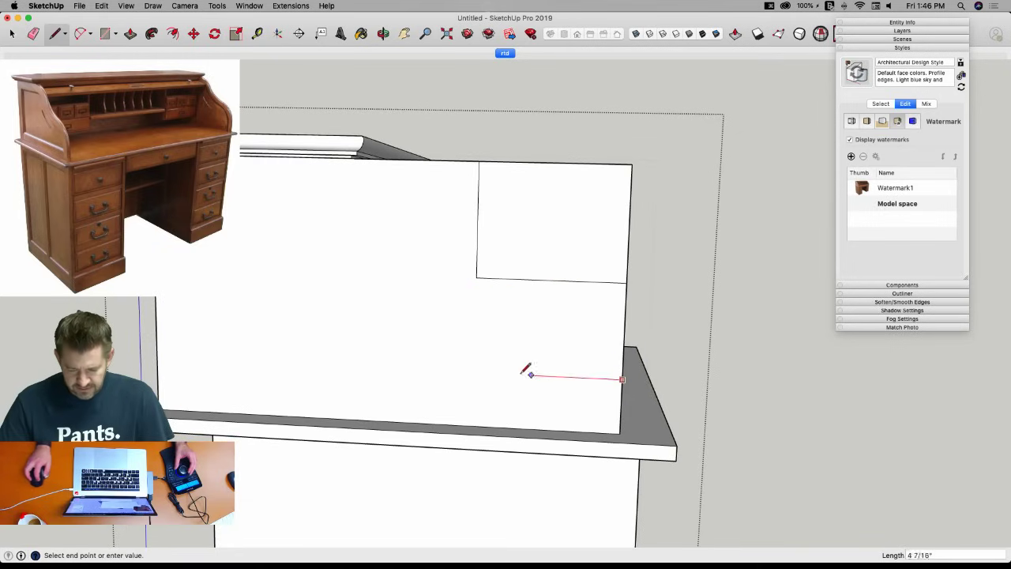
key(Escape)
middle_drag(495, 348, 516, 368)
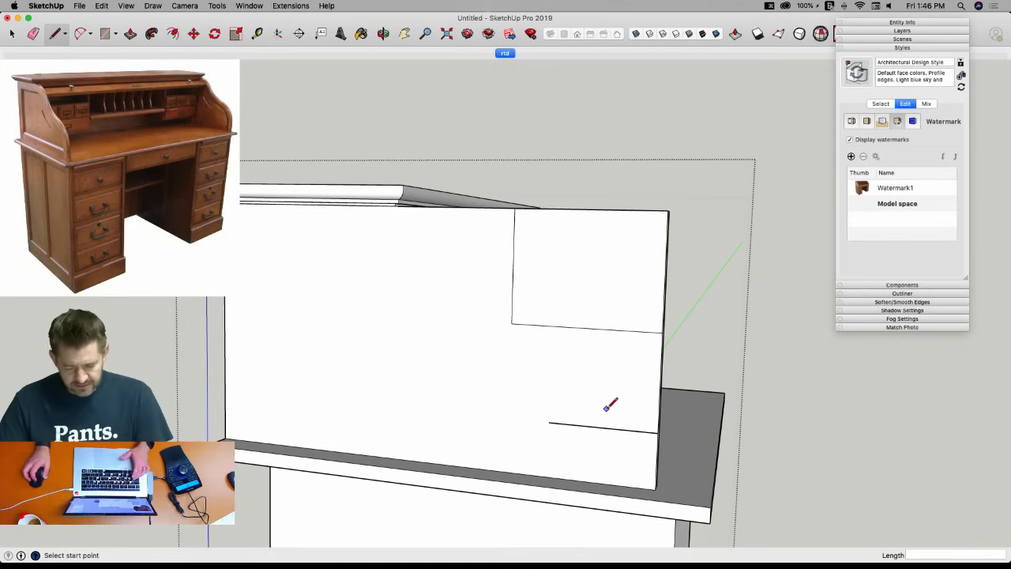
key(a)
click(658, 431)
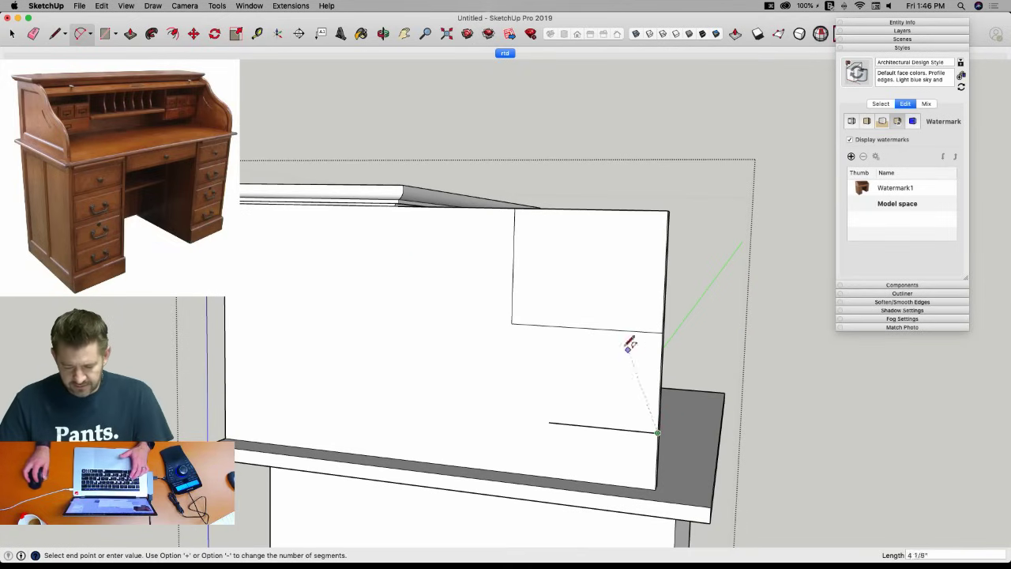
click(585, 327)
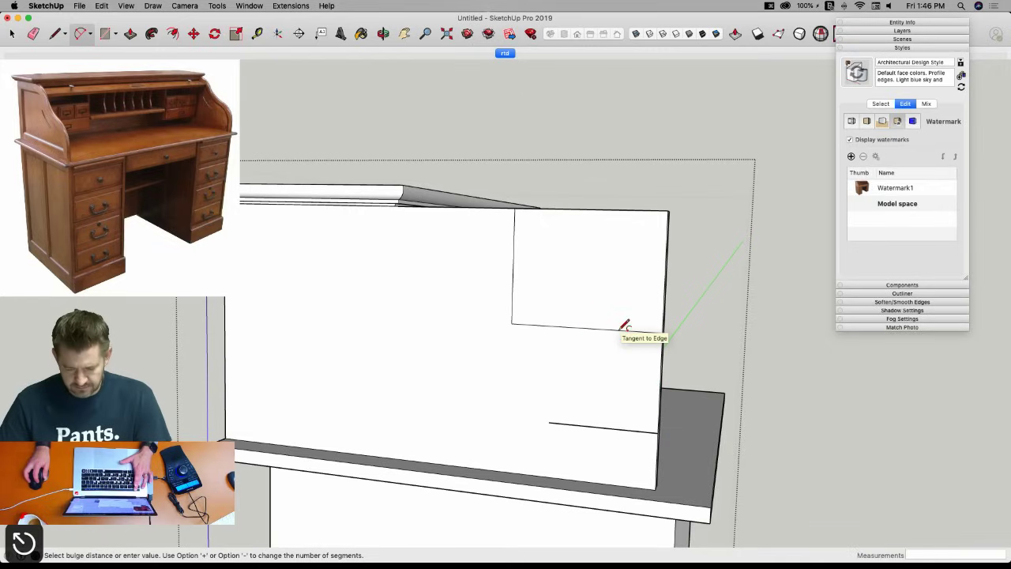
key(Escape)
Draw a convex arc from the lower layout line's end on the front edge up to the upper horizontal layout line.
click(657, 432)
click(552, 325)
click(595, 325)
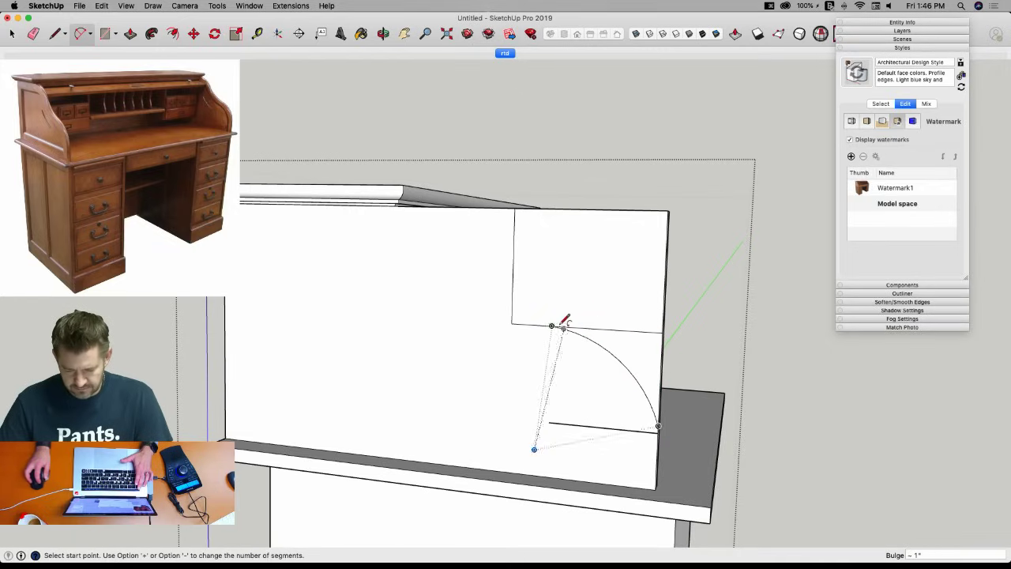
Draw a tangent concave arc with a bulge of about 5/8" from the convex arc's upper end to the vertical layout line.
click(552, 325)
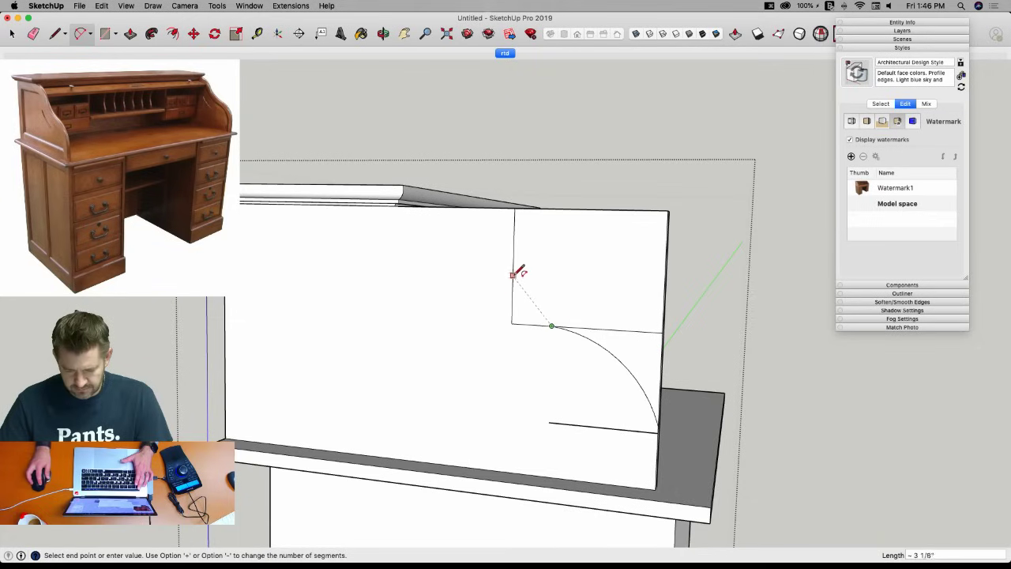
click(514, 282)
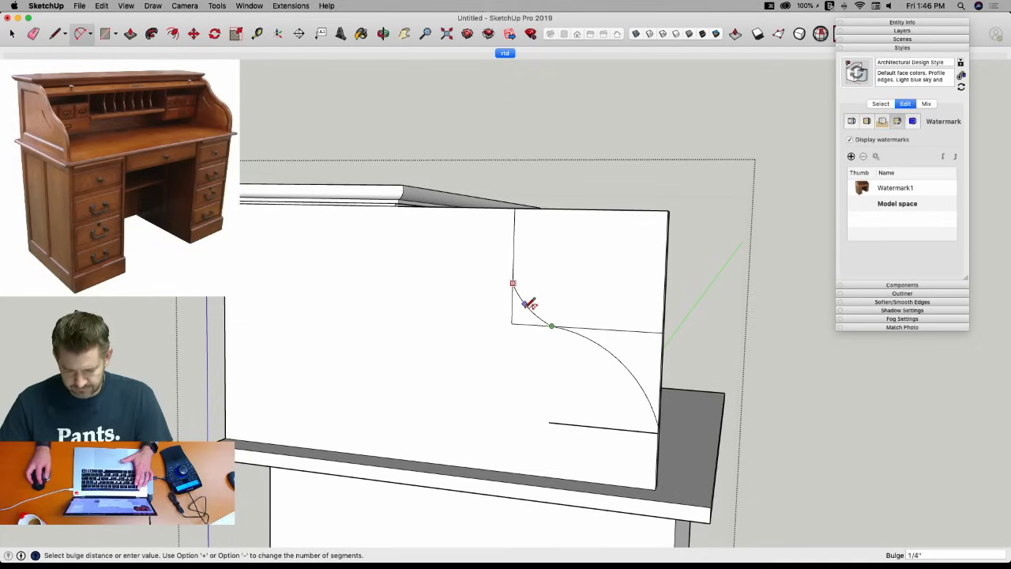
scroll(527, 307, up, 3)
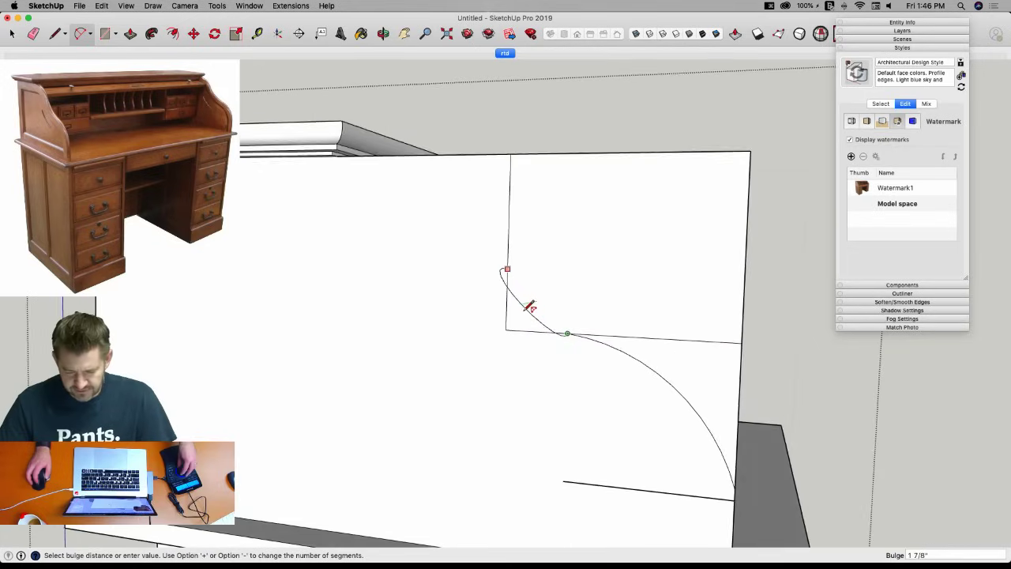
scroll(541, 310, up, 1)
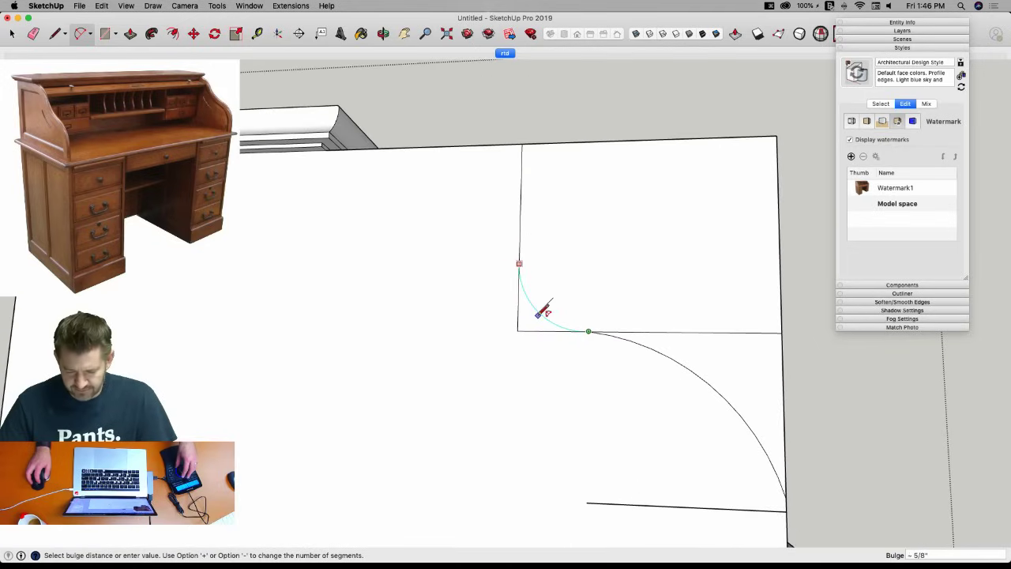
click(541, 306)
click(520, 262)
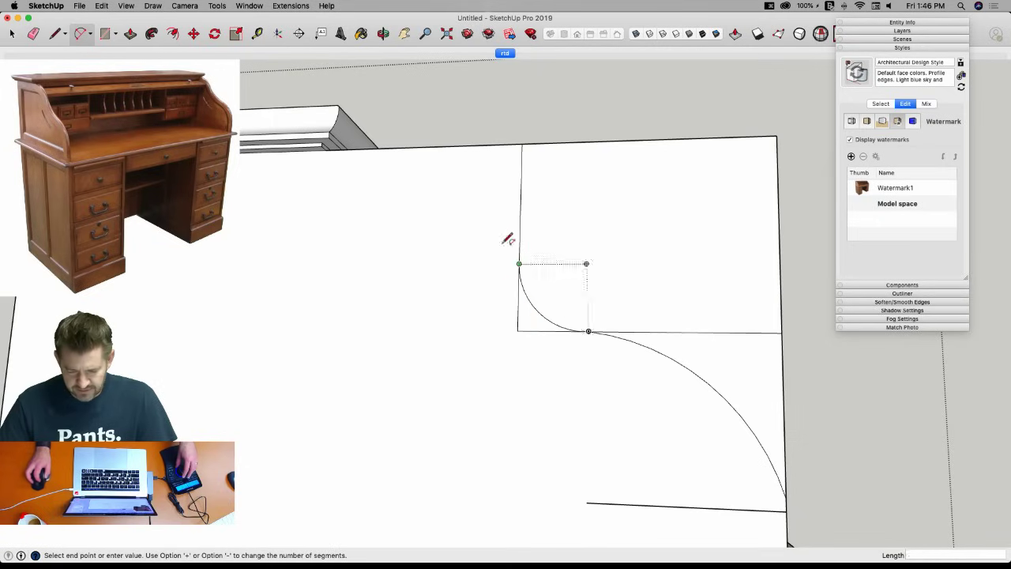
click(409, 145)
key(e)
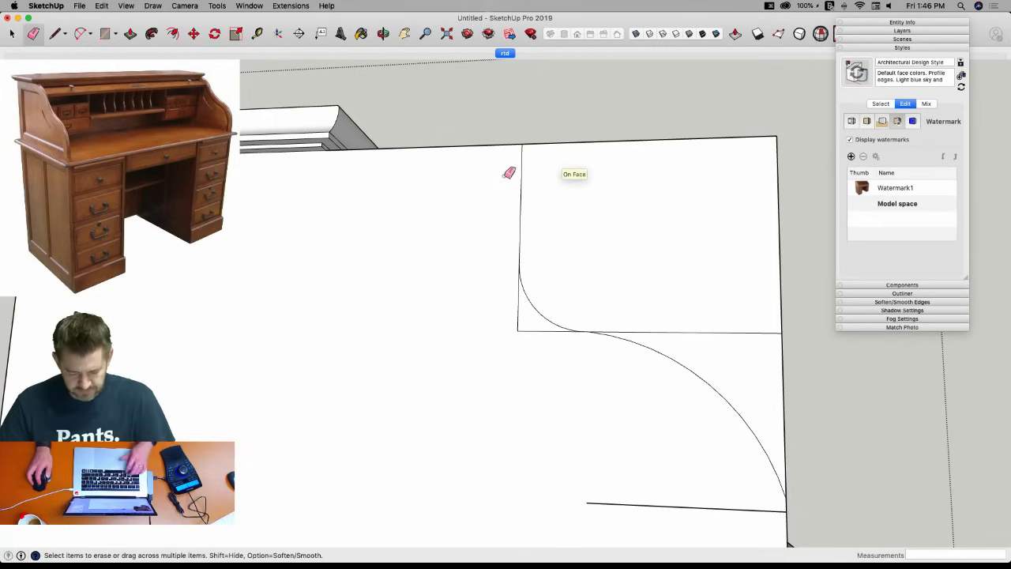
Draw a convex arc from the concave arc's upper end to the panel's top edge just in front of the uppermost board.
key(a)
click(518, 262)
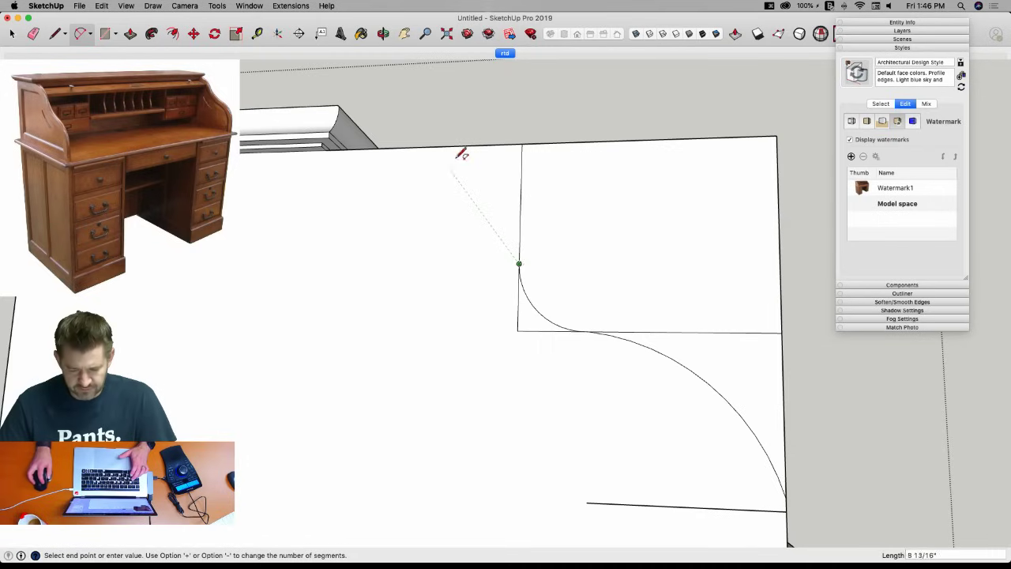
click(385, 147)
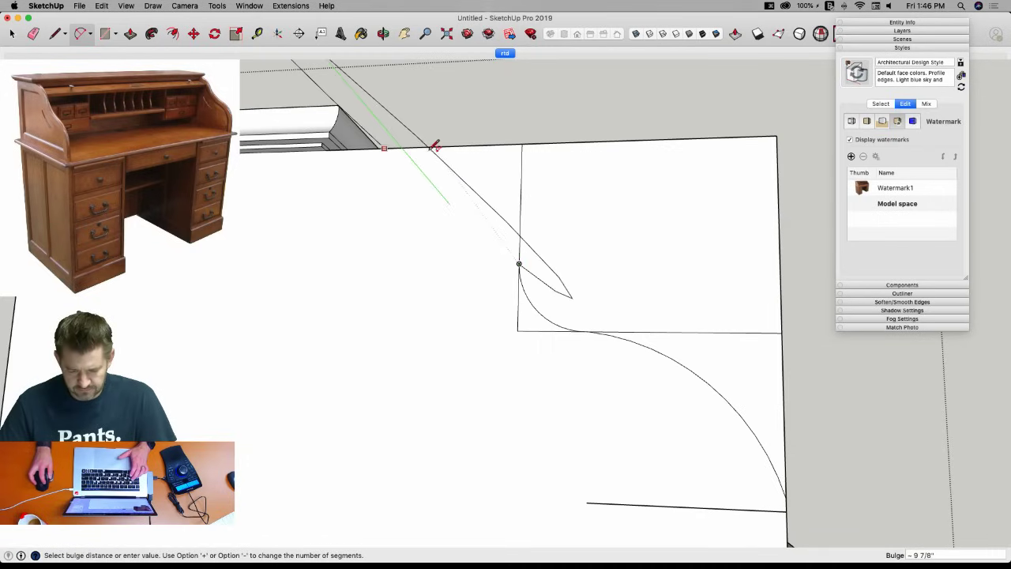
click(471, 166)
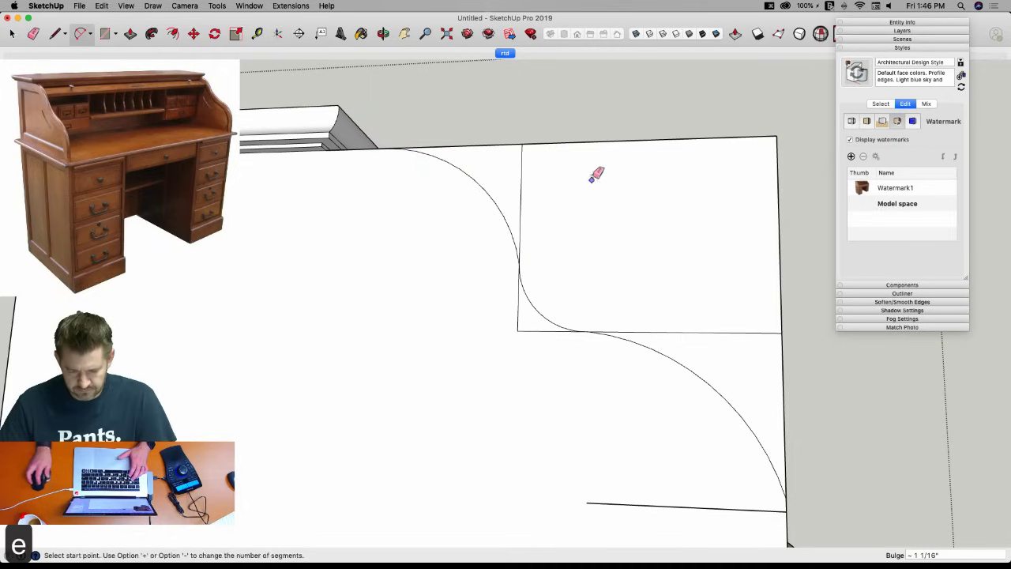
Erase the straight layout lines around the S-shaped curve on the side panel.
key(e)
click(520, 187)
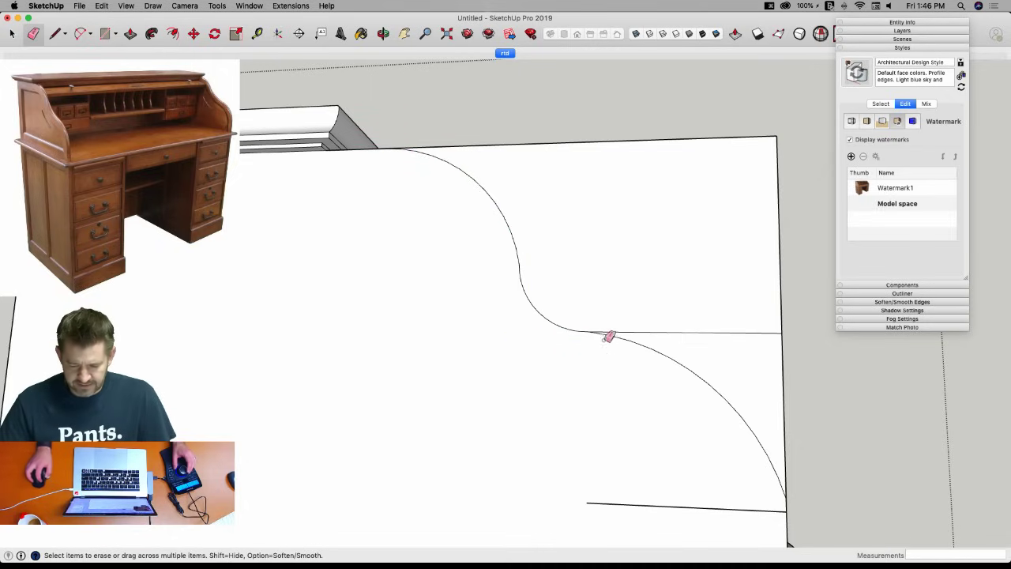
mouse_move(669, 527)
middle_down()
mouse_move(671, 413)
mouse_move(654, 463)
middle_up()
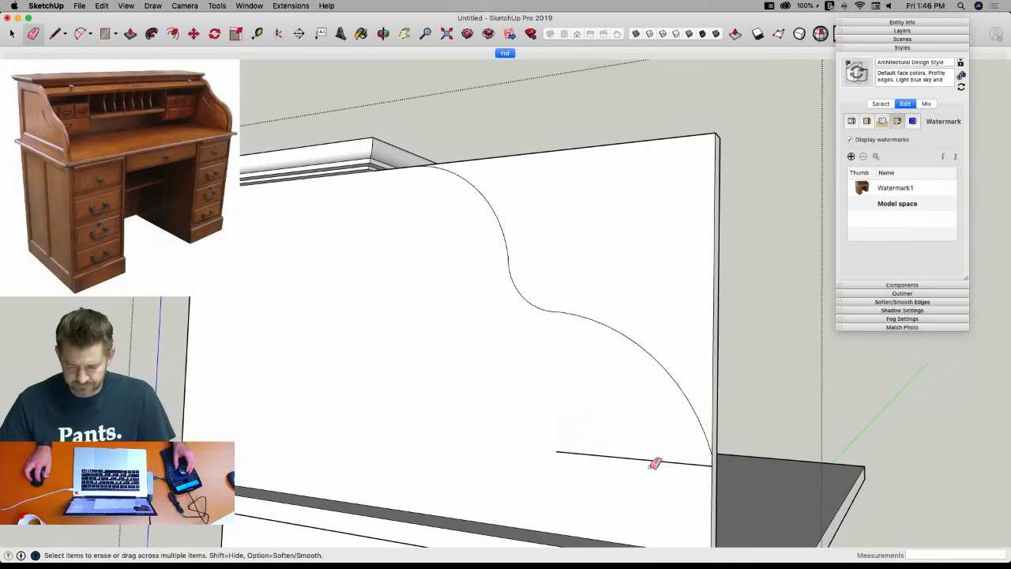
Push the waste face in front of the S-shaped curve through the panel's 5/8" thickness to cut it away.
scroll(655, 445, down, 5)
key(p)
click(485, 260)
click(527, 251)
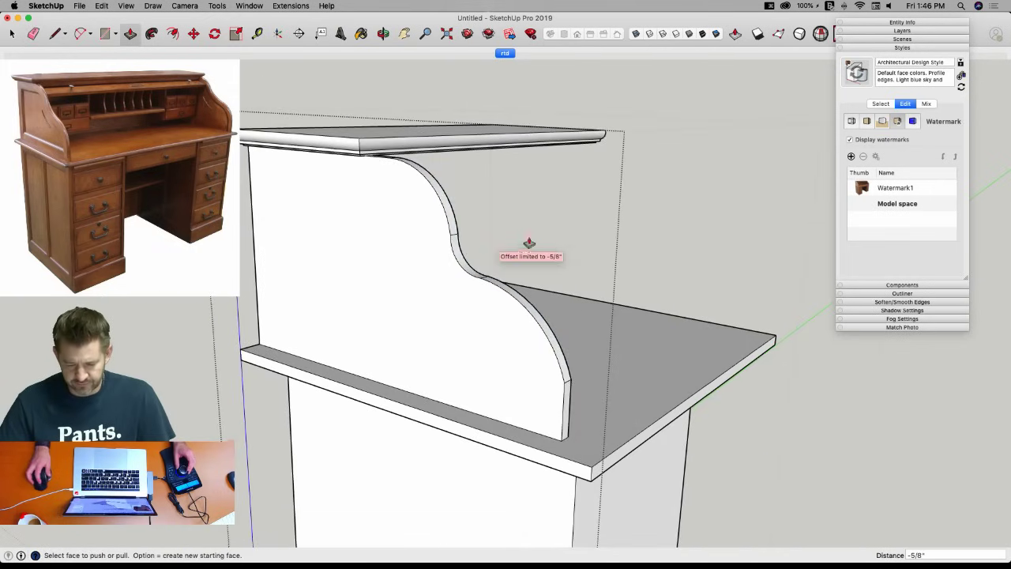
Straighten the kink between the upper two arcs by lining off and pushing a sliver through 5/8", and soften the seam edges there.
key(e)
scroll(487, 221, up, 6)
mouse_move(488, 293)
middle_down()
mouse_move(481, 289)
mouse_move(471, 344)
mouse_move(473, 305)
mouse_move(459, 274)
mouse_move(472, 248)
mouse_move(566, 298)
mouse_move(532, 279)
mouse_move(540, 321)
mouse_move(527, 297)
mouse_move(546, 293)
mouse_move(528, 248)
mouse_move(528, 260)
mouse_move(519, 252)
middle_up()
key(l)
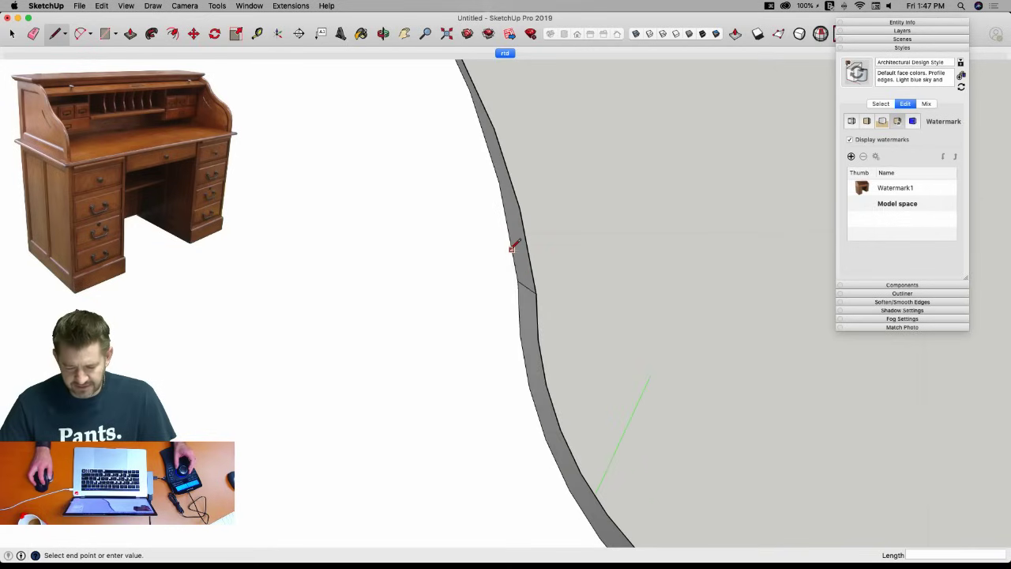
key(p)
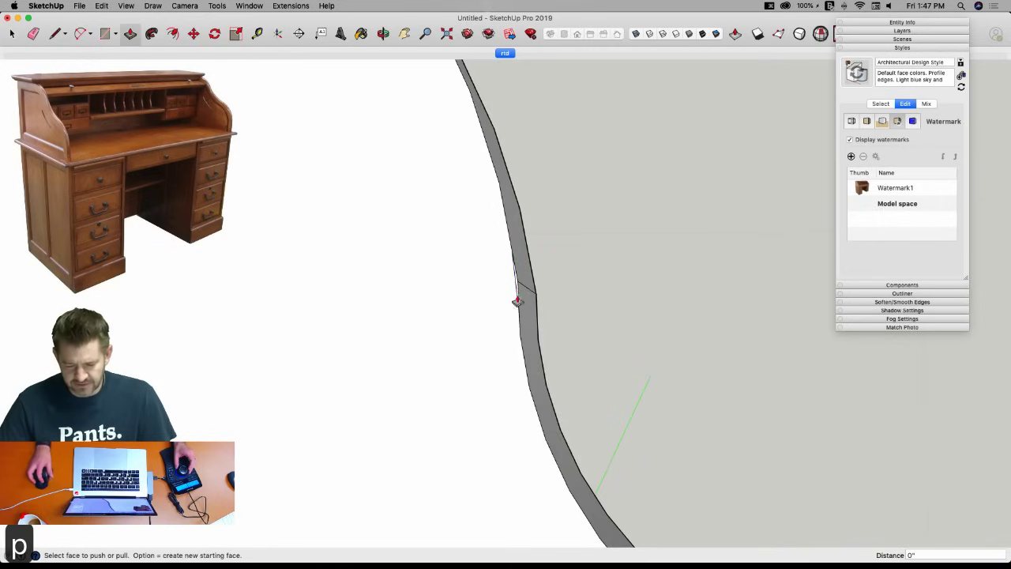
click(515, 282)
click(575, 297)
middle_drag(574, 293, 541, 301)
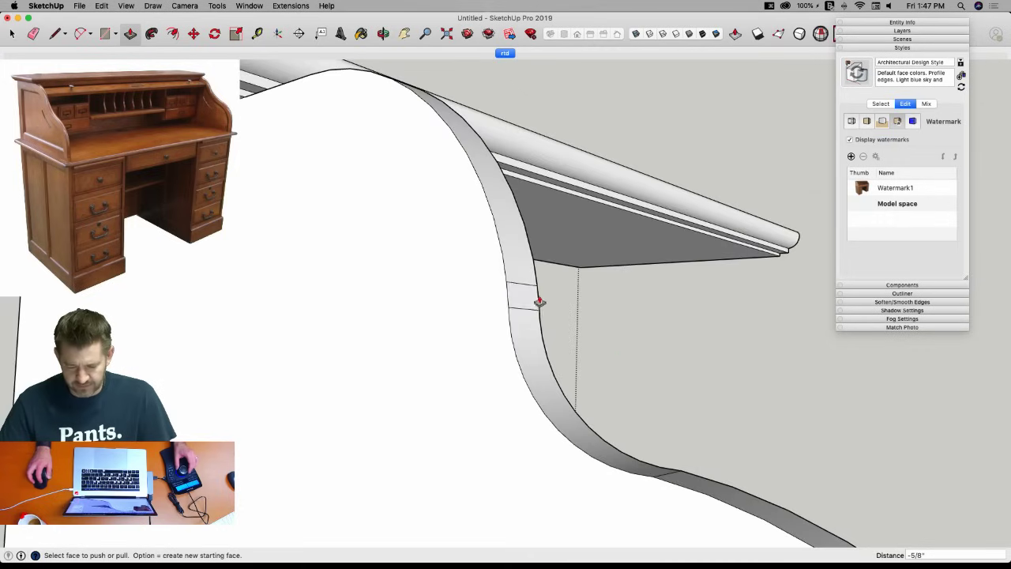
key(e)
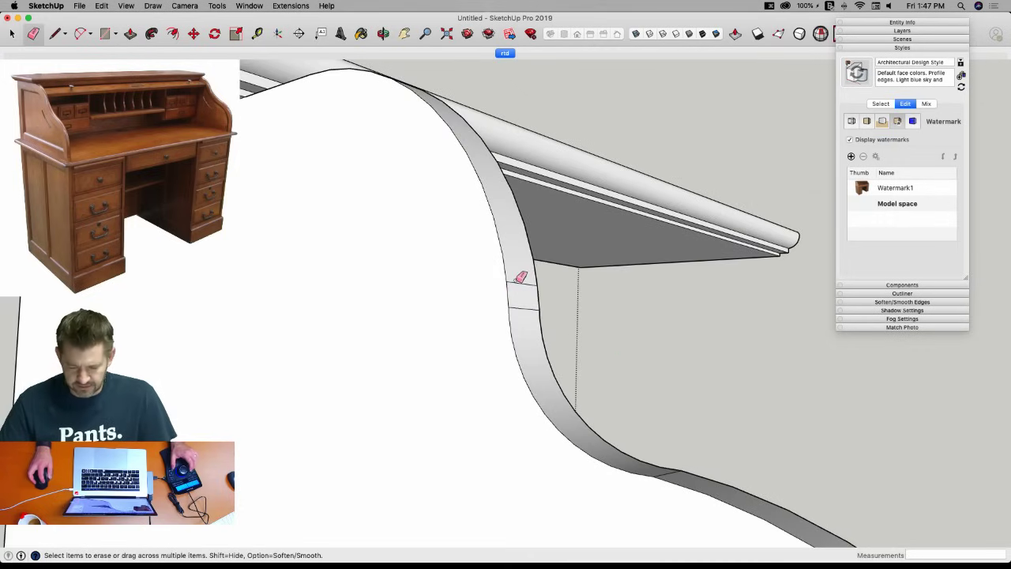
drag(522, 310, 524, 316)
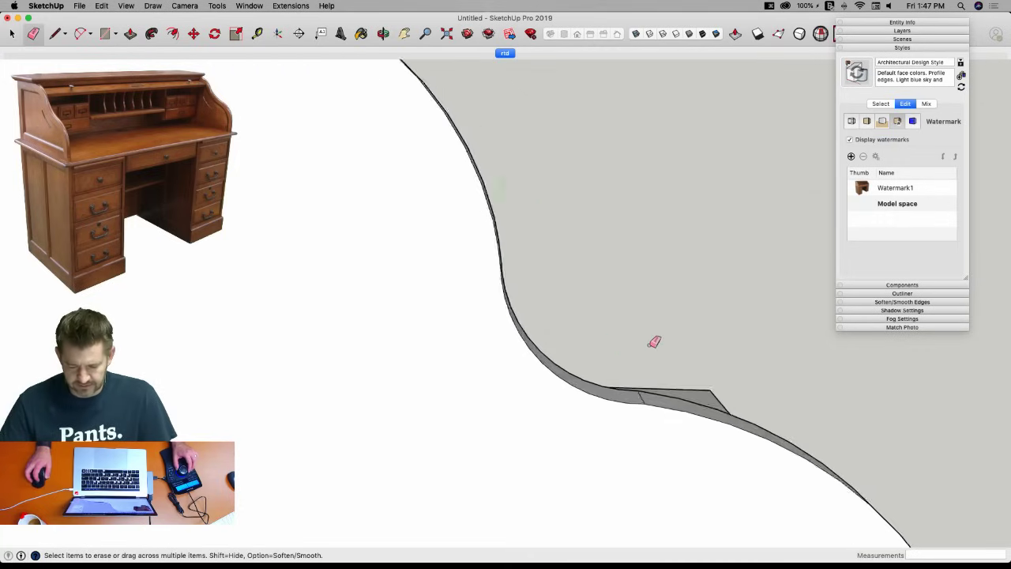
Soften the remaining seam edges along the side panel's S-curve.
alt+click(634, 380)
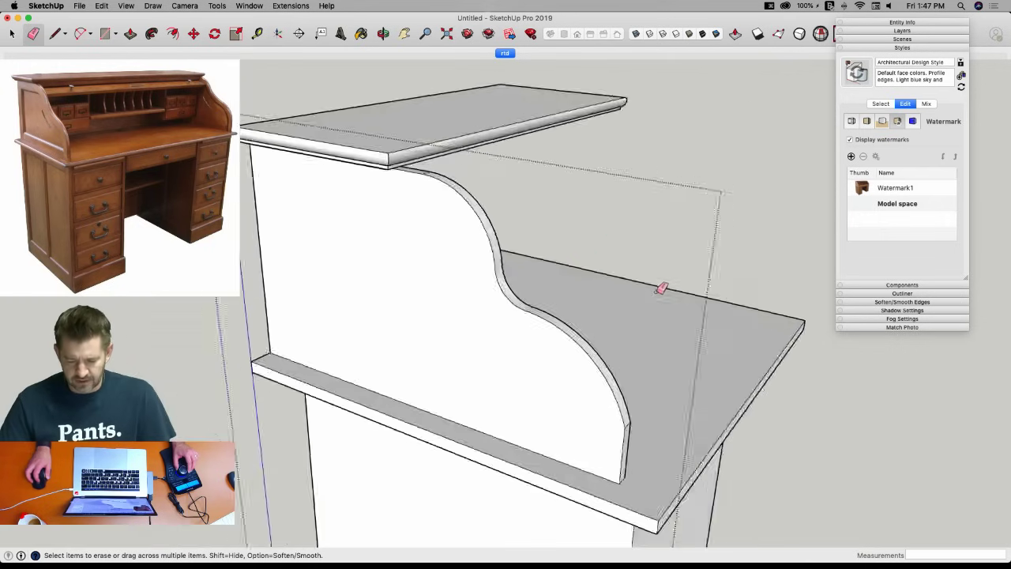
alt+click(590, 441)
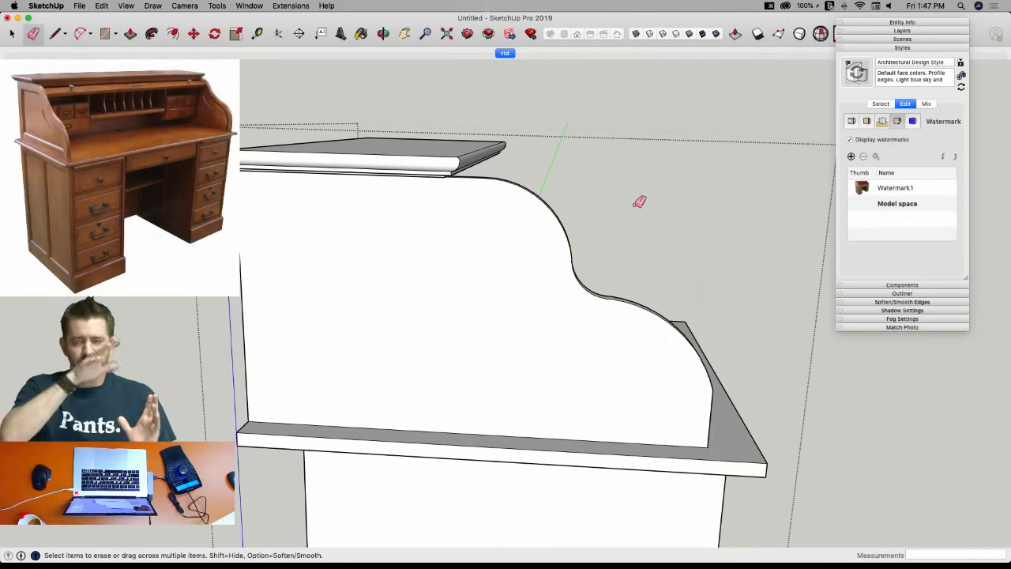
mouse_move(640, 202)
middle_down()
mouse_move(574, 207)
mouse_move(552, 249)
mouse_move(596, 303)
middle_up()
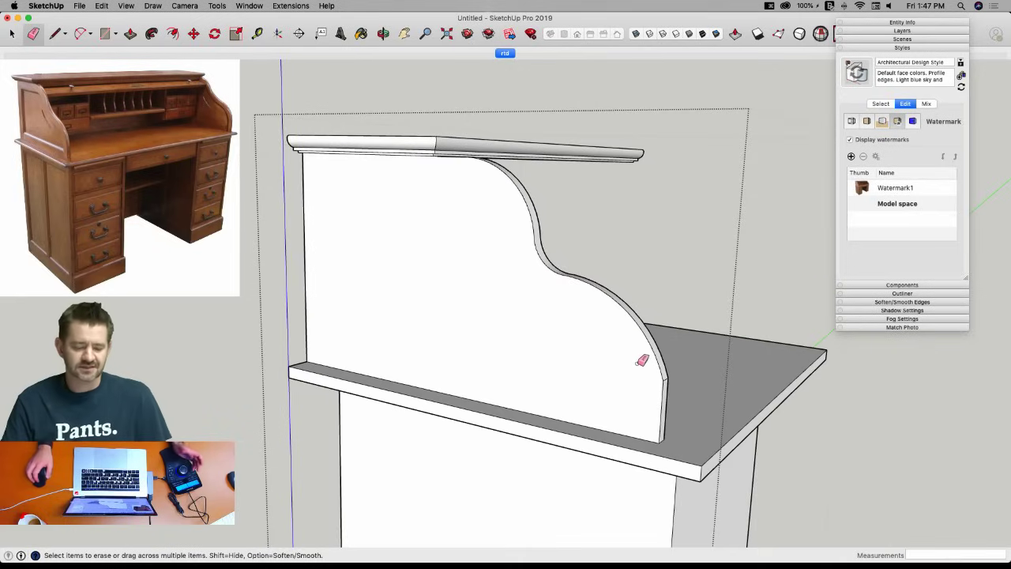
Try to round the side panel's lower front corner with an arc and push the waste through 5/8".
scroll(655, 339, up, 5)
key(l)
mouse_move(669, 297)
middle_down()
mouse_move(652, 311)
mouse_move(640, 267)
mouse_move(656, 240)
middle_up()
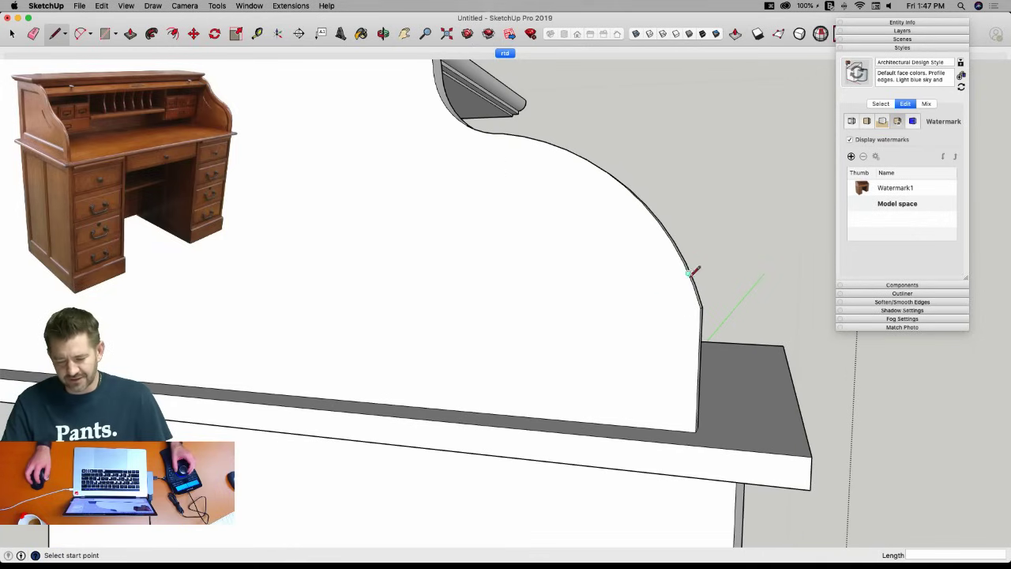
key(a)
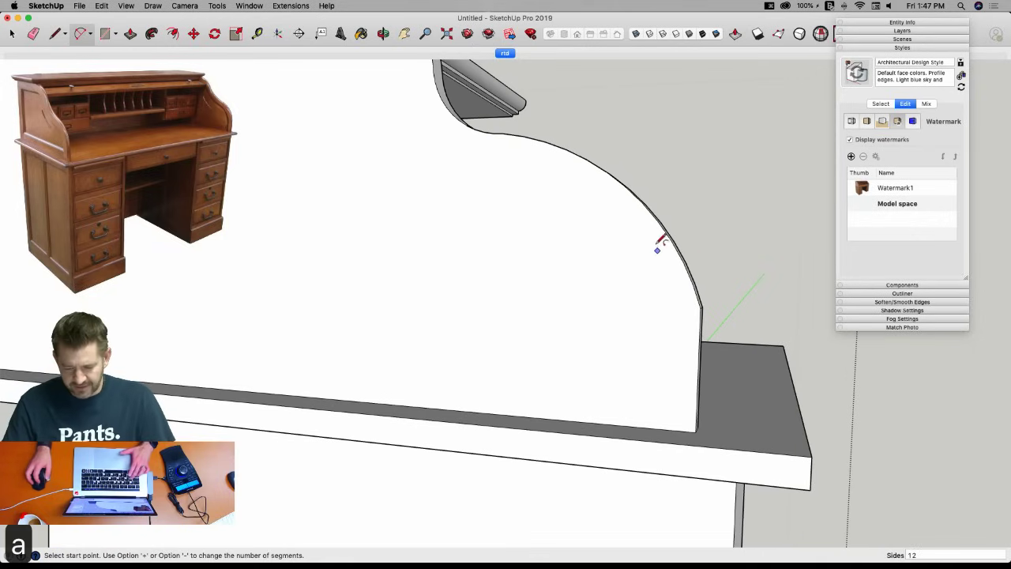
click(672, 239)
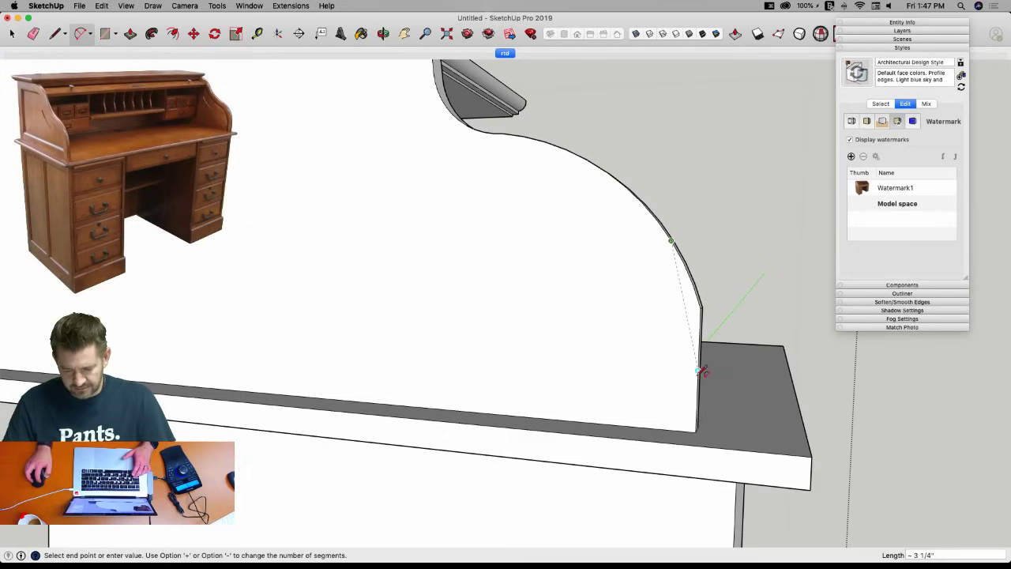
click(697, 392)
click(702, 327)
key(e)
key(p)
click(694, 296)
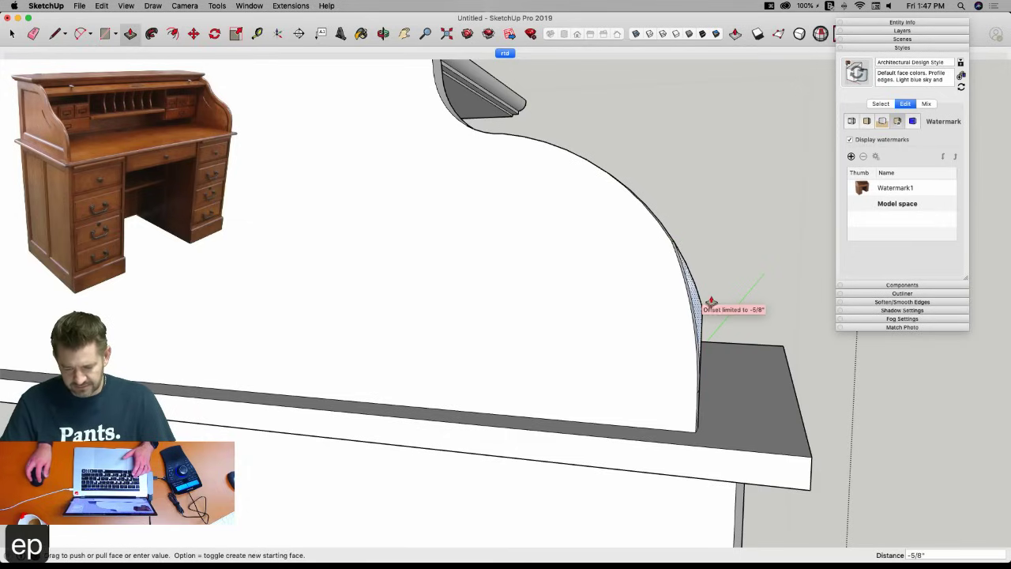
key(super+z)
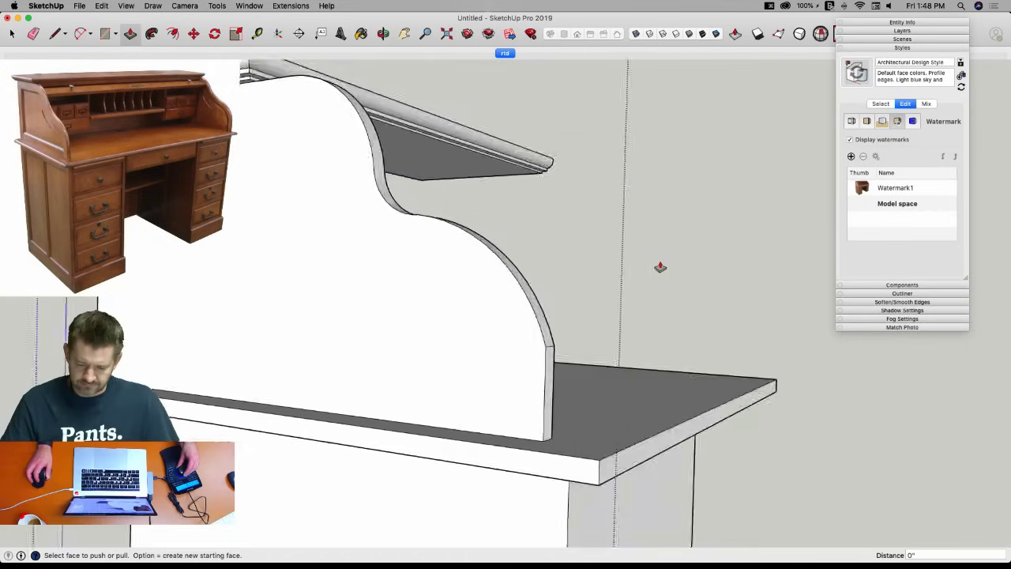
Move the front edges of the stacked top boards forward about 1 9/16", and adjust them further against the curve's upper end.
key(space)
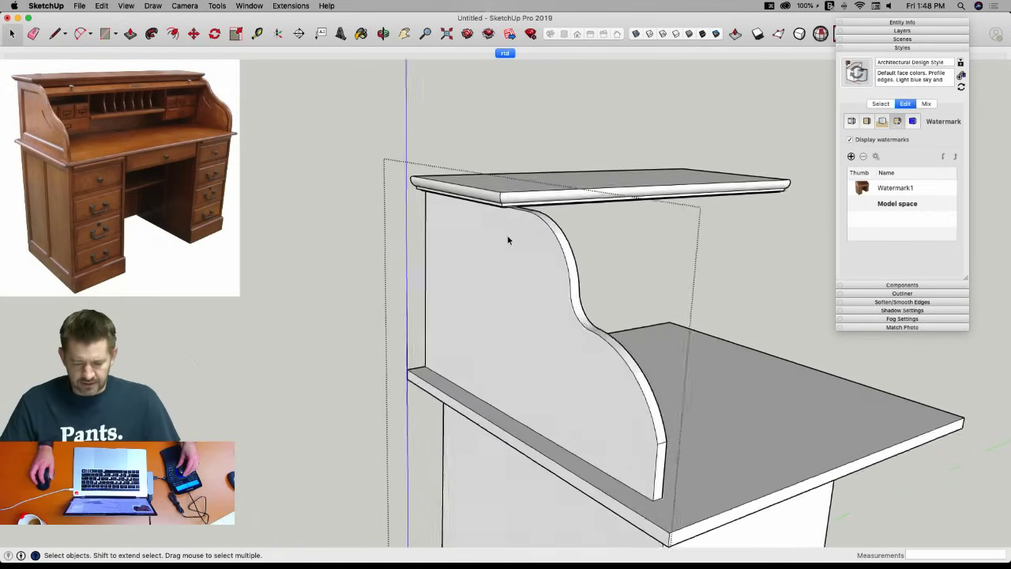
drag(451, 183, 520, 289)
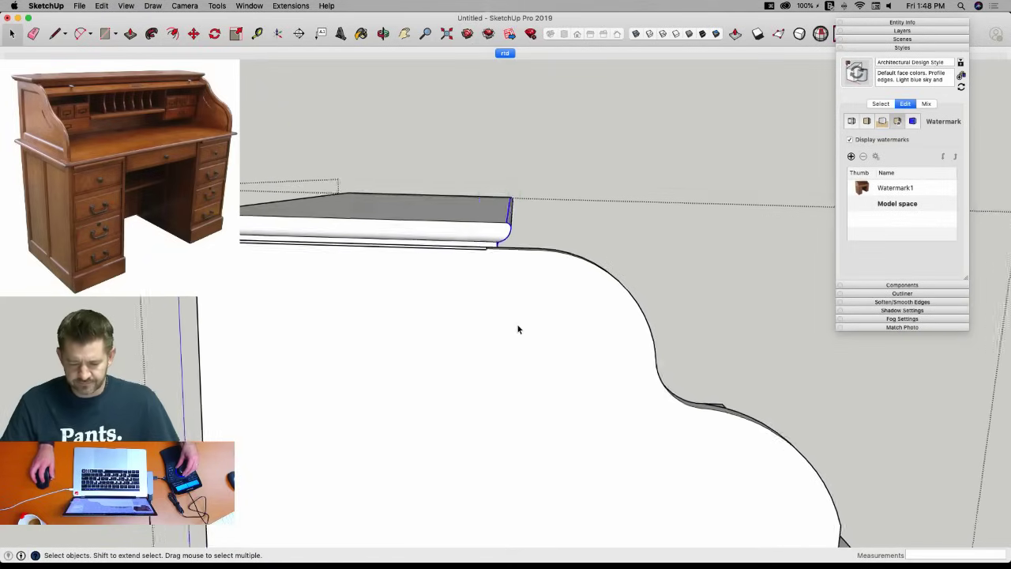
key(m)
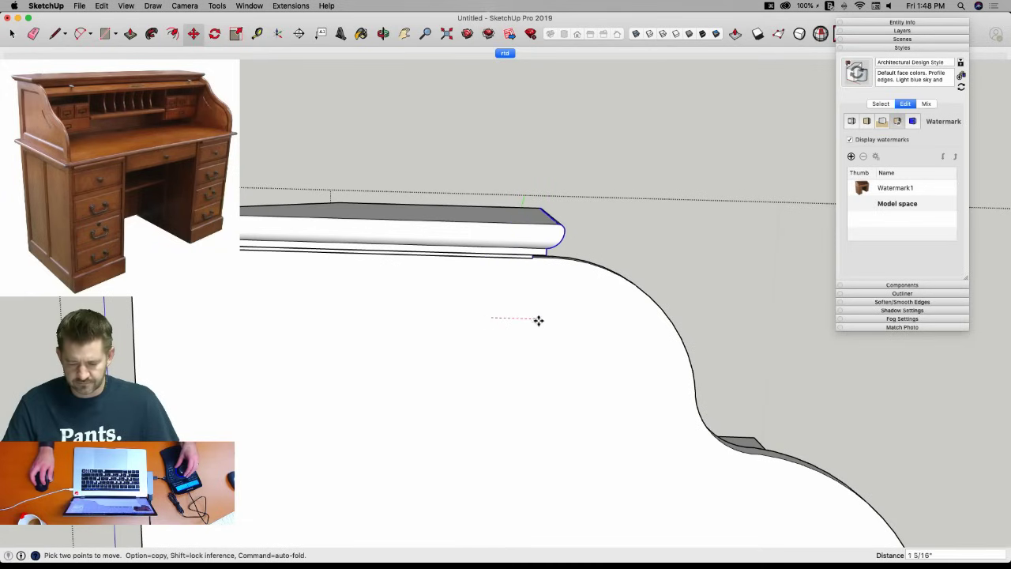
click(544, 321)
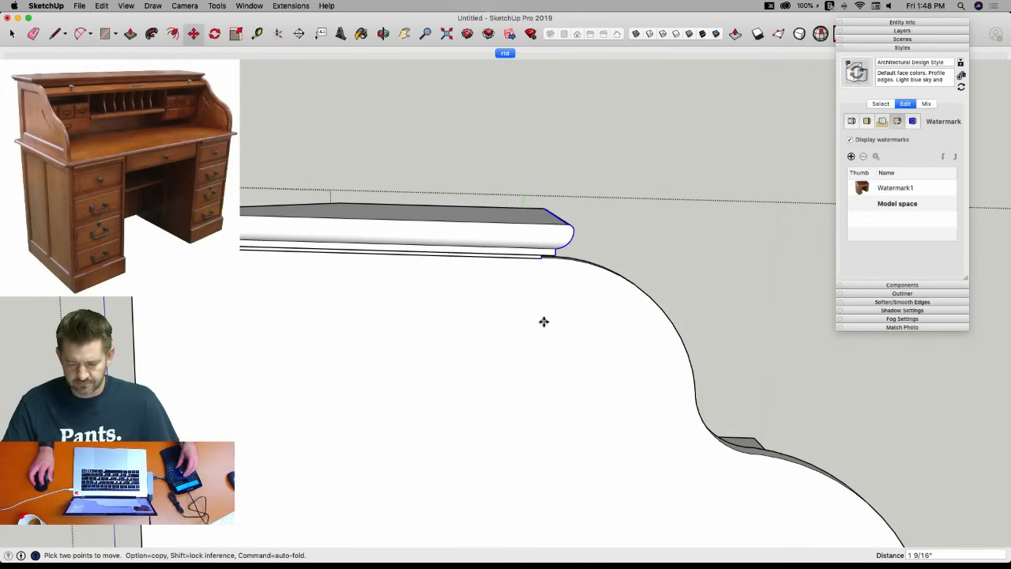
key(space)
mouse_move(541, 324)
middle_down()
mouse_move(555, 321)
mouse_move(542, 329)
middle_up()
key(m)
click(544, 323)
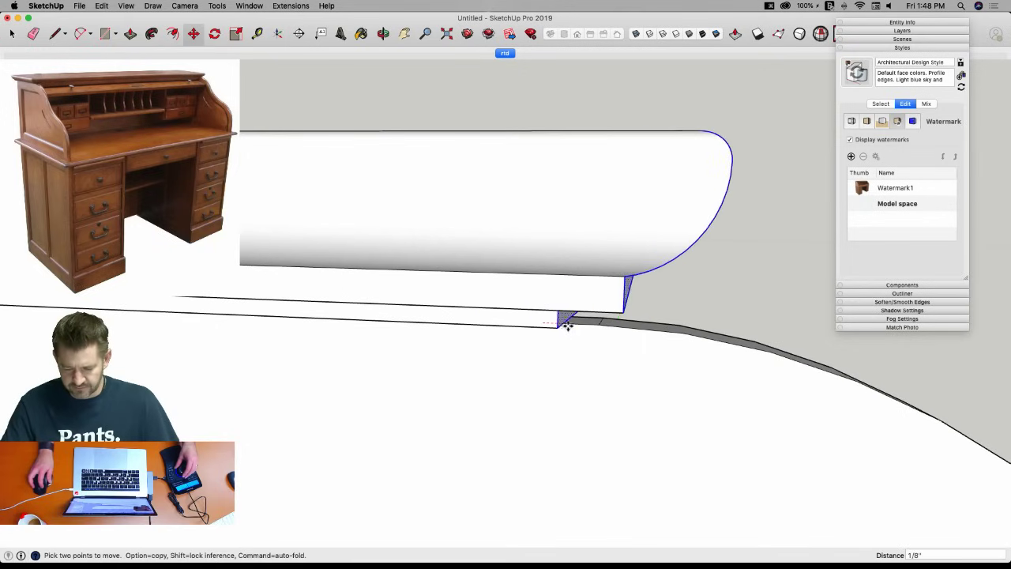
middle_drag(602, 322, 602, 393)
click(607, 390)
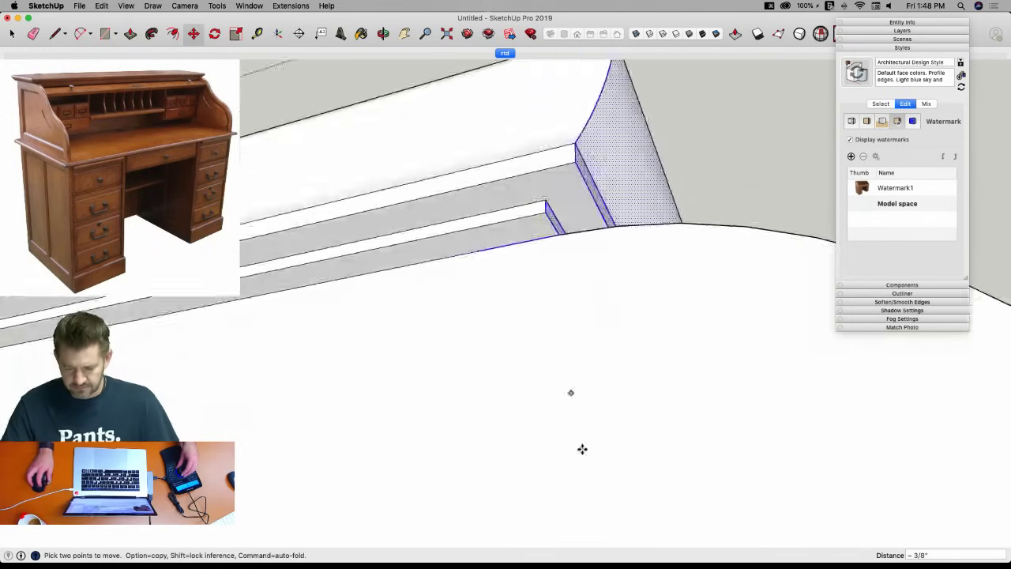
key(space)
middle_drag(566, 420, 287, 435)
click(285, 435)
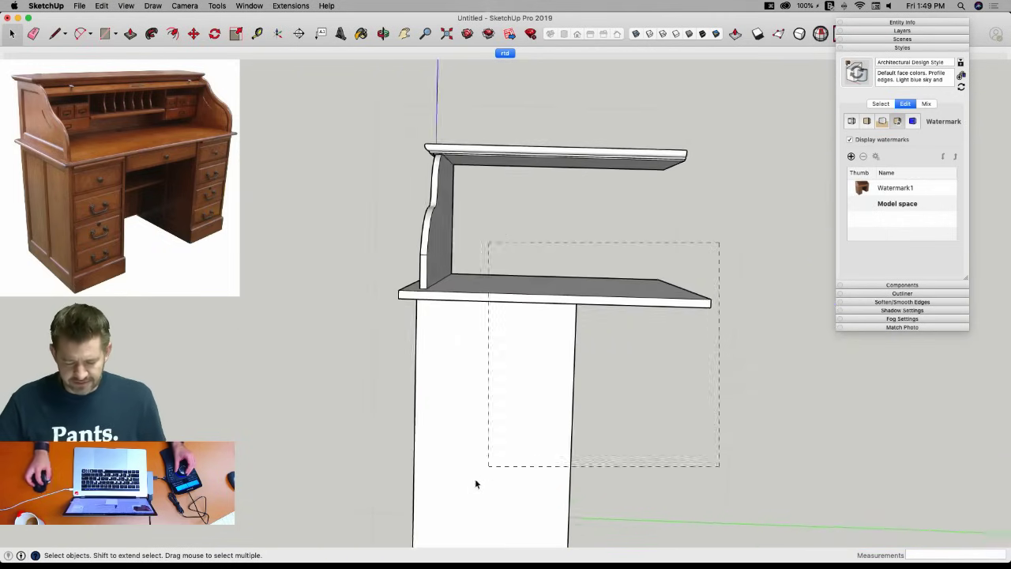
Hide the desktop board and the pedestal with its base, leaving the side panel and top boards.
drag(718, 243, 440, 552)
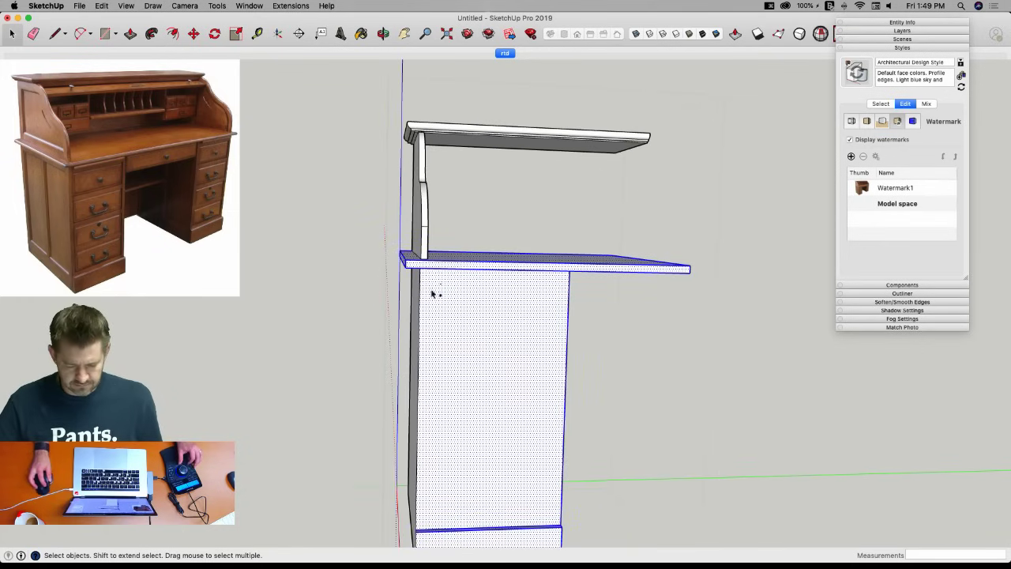
middle_drag(372, 342, 421, 228)
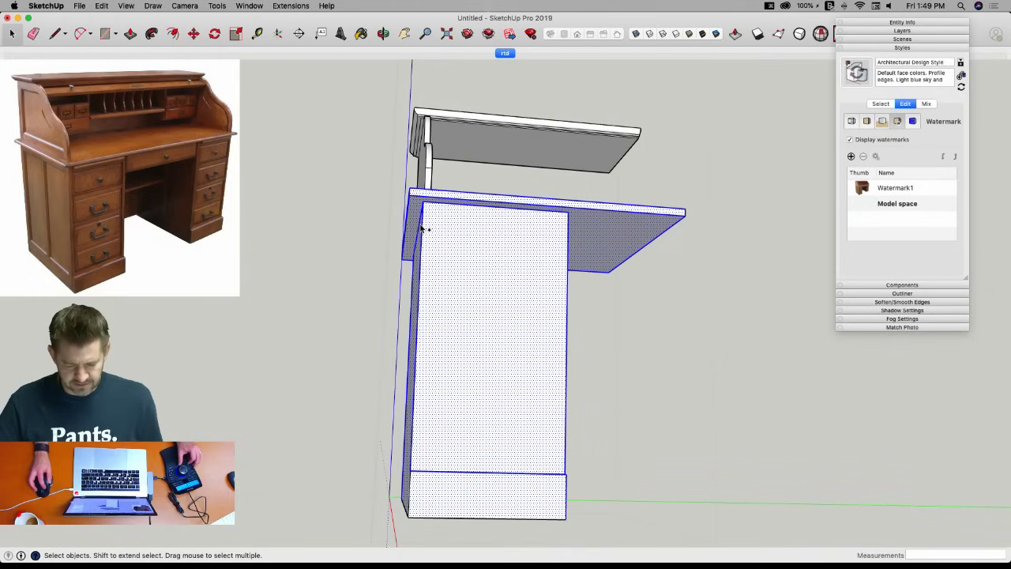
right_click(441, 233)
click(458, 239)
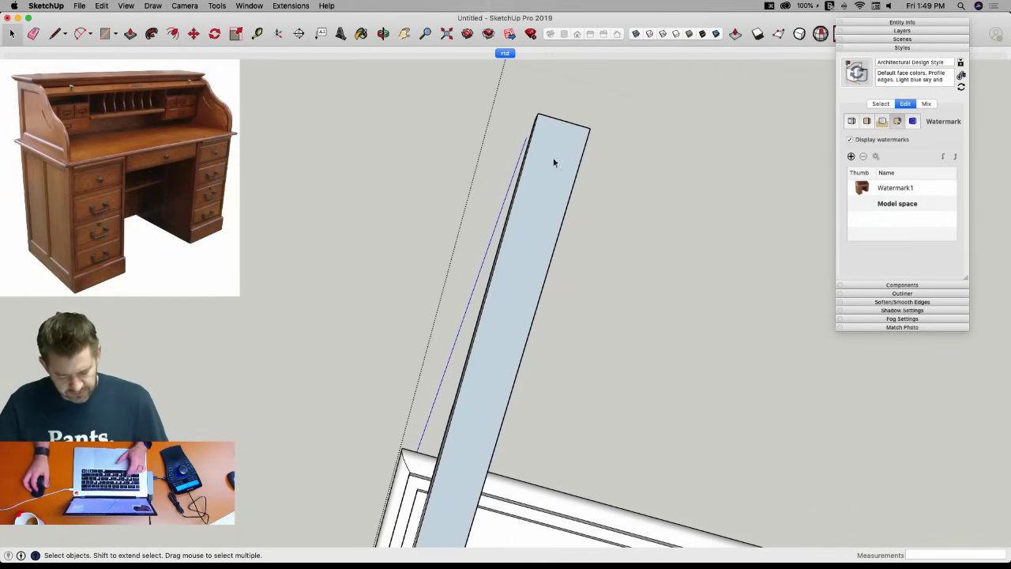
Draw a semicircular arc with a 5/16" bulge across the thickness of the side panel's bottom face.
key(c)
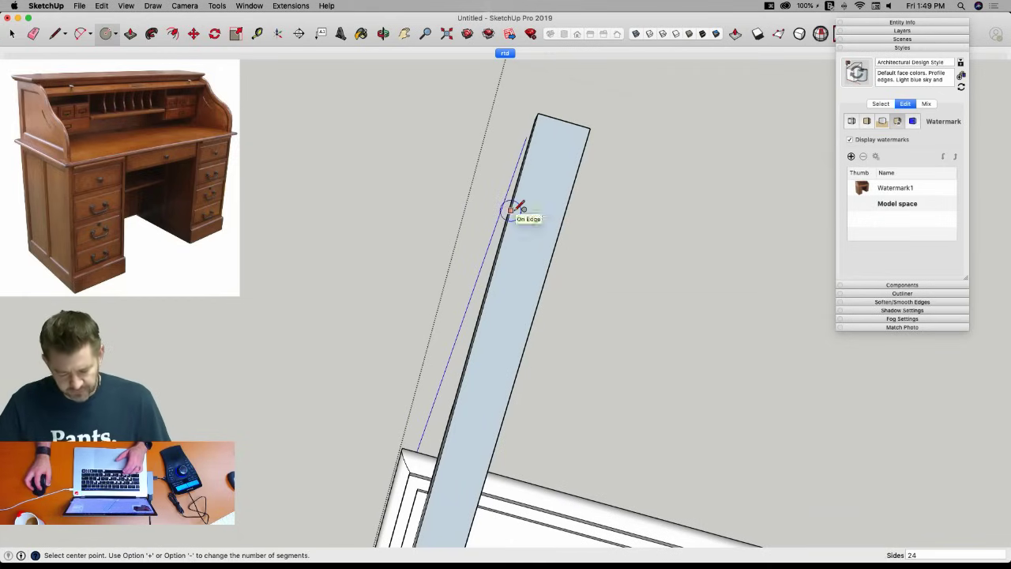
key(a)
click(510, 209)
click(560, 224)
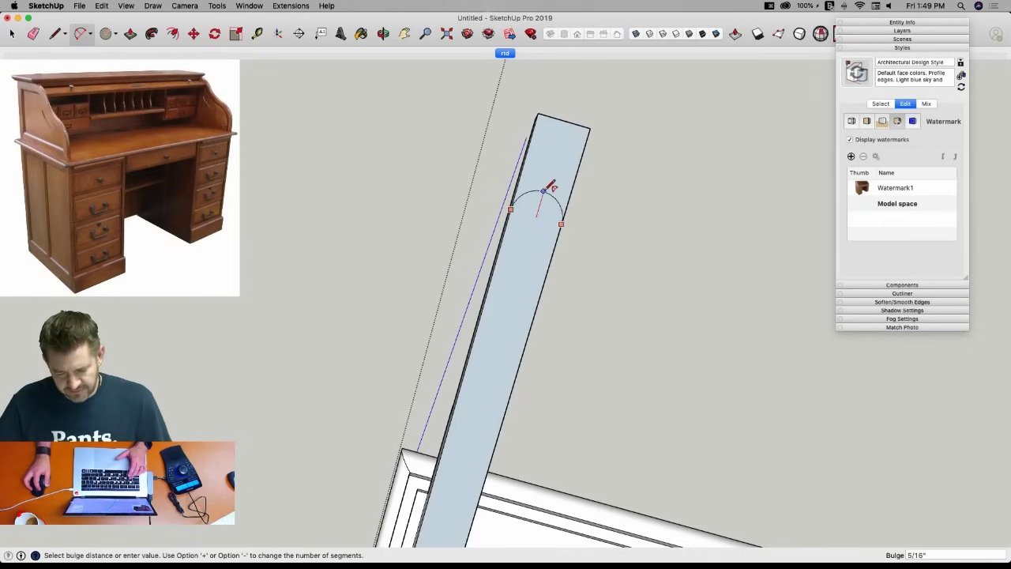
click(543, 195)
key(space)
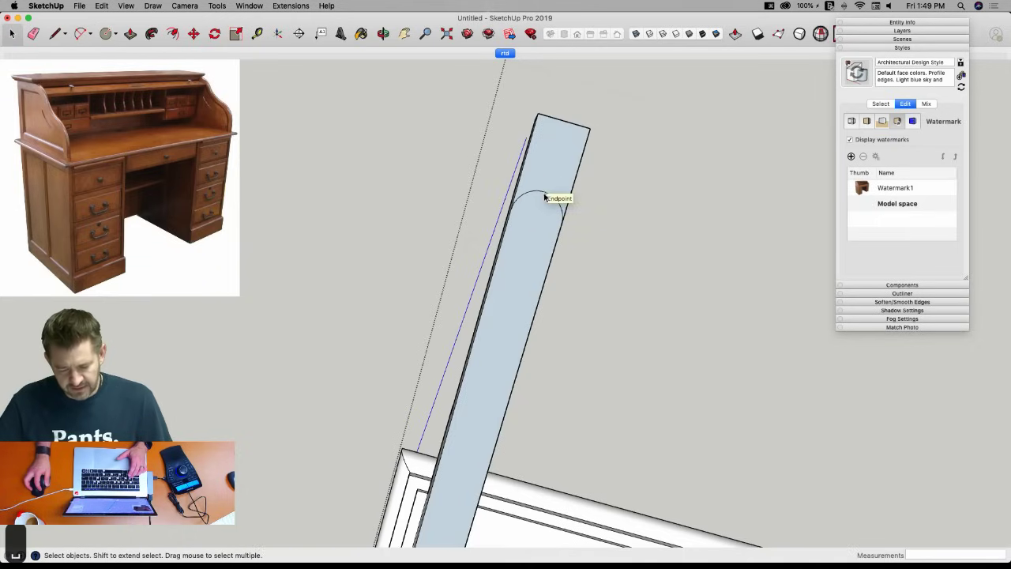
Move the semicircular arc forward to touch the panel's front edge, and select the waste corners in front of it.
key(m)
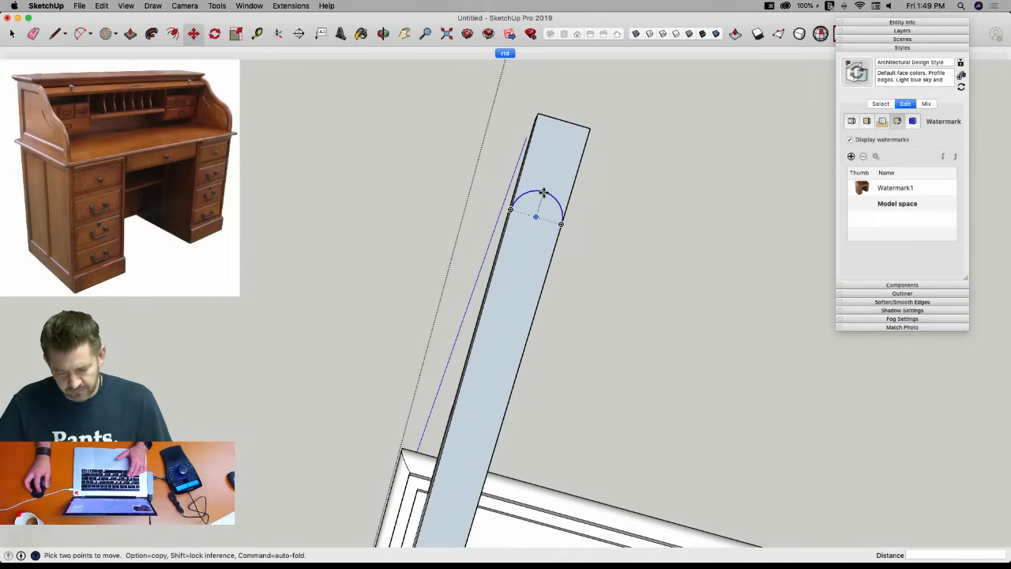
click(542, 194)
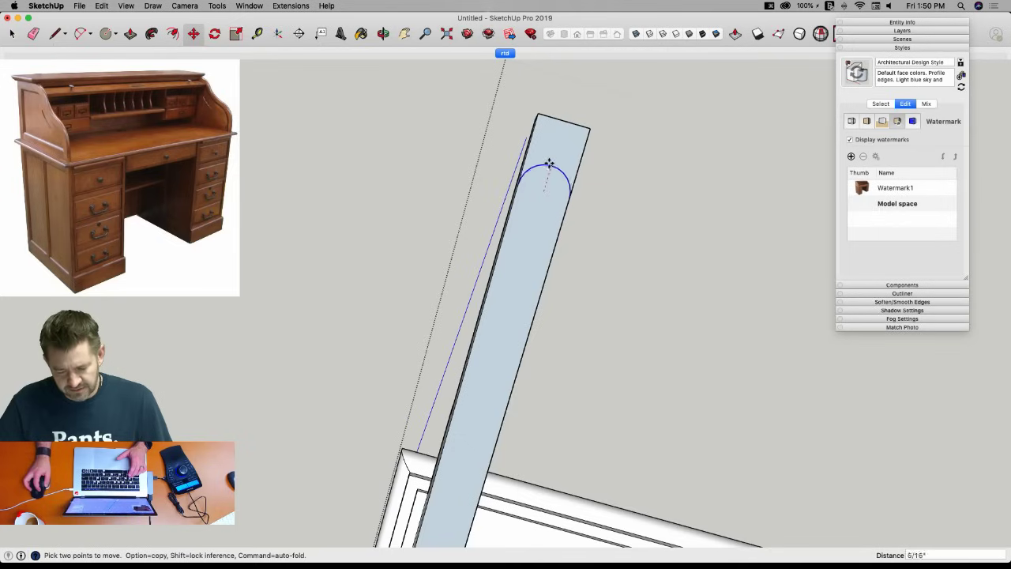
click(577, 126)
key(space)
middle_drag(577, 130, 545, 170)
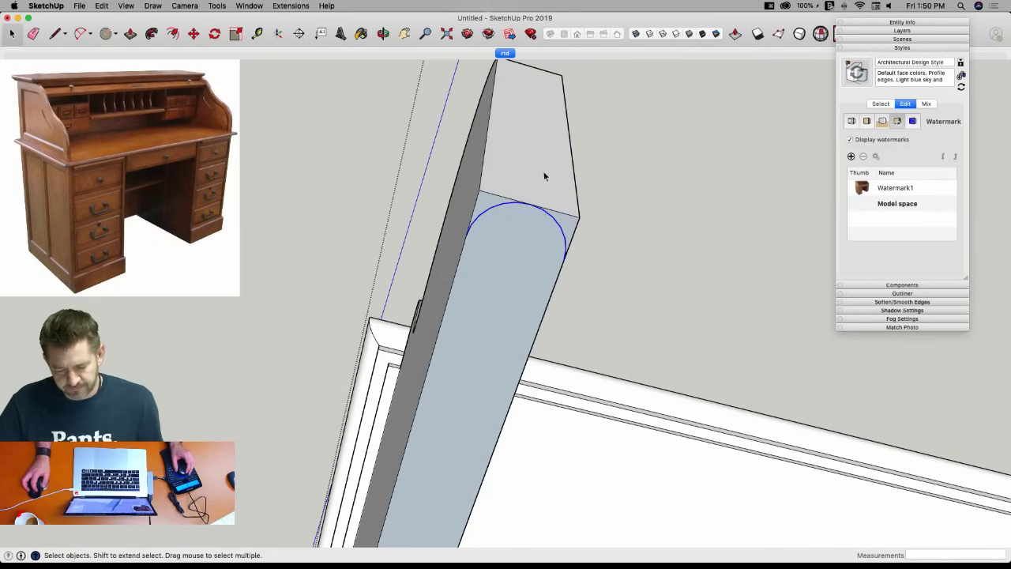
click(502, 207)
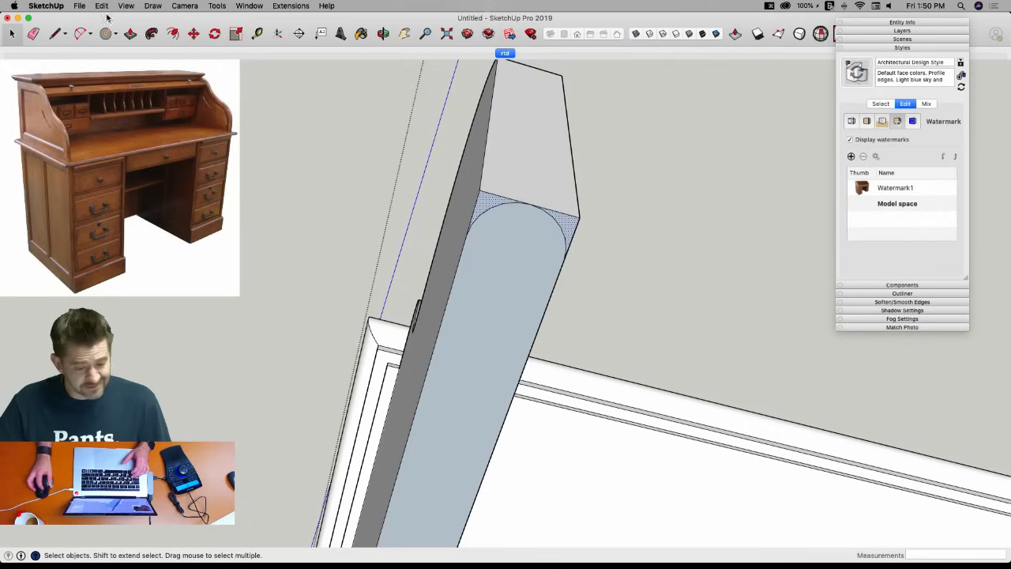
Save the model to the Desktop as Desk.skp.
click(79, 6)
click(90, 77)
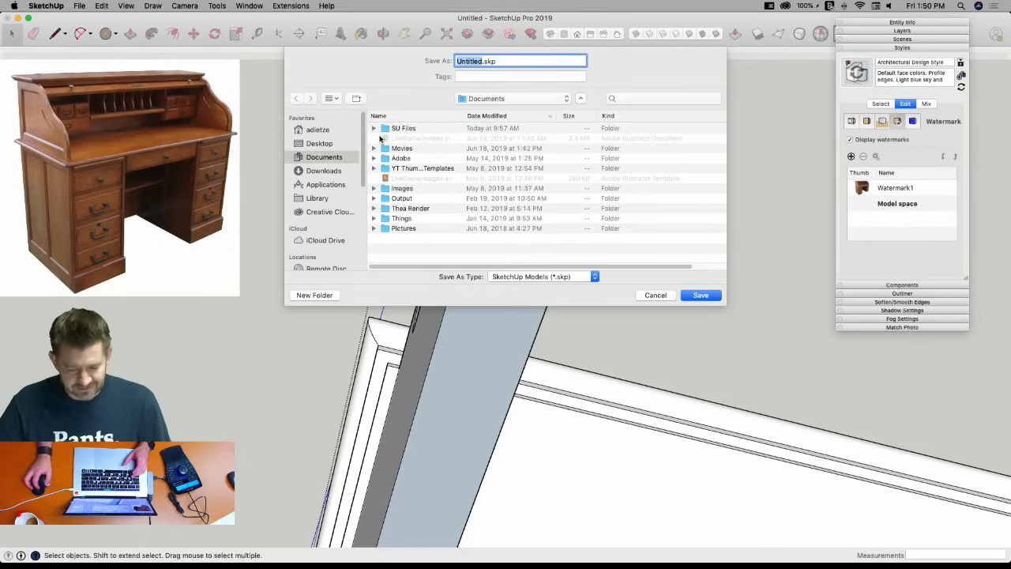
click(319, 144)
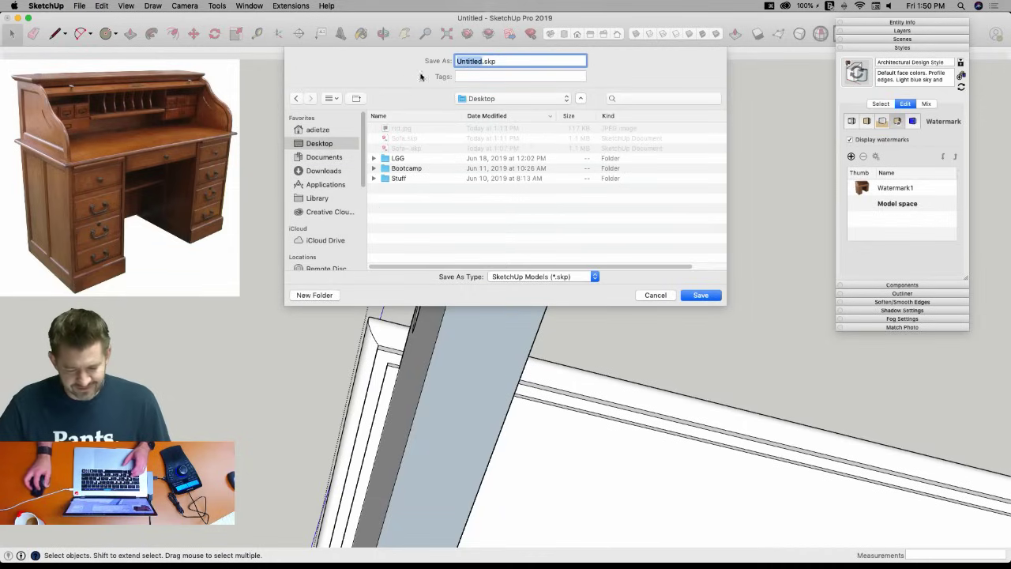
text(Desk)
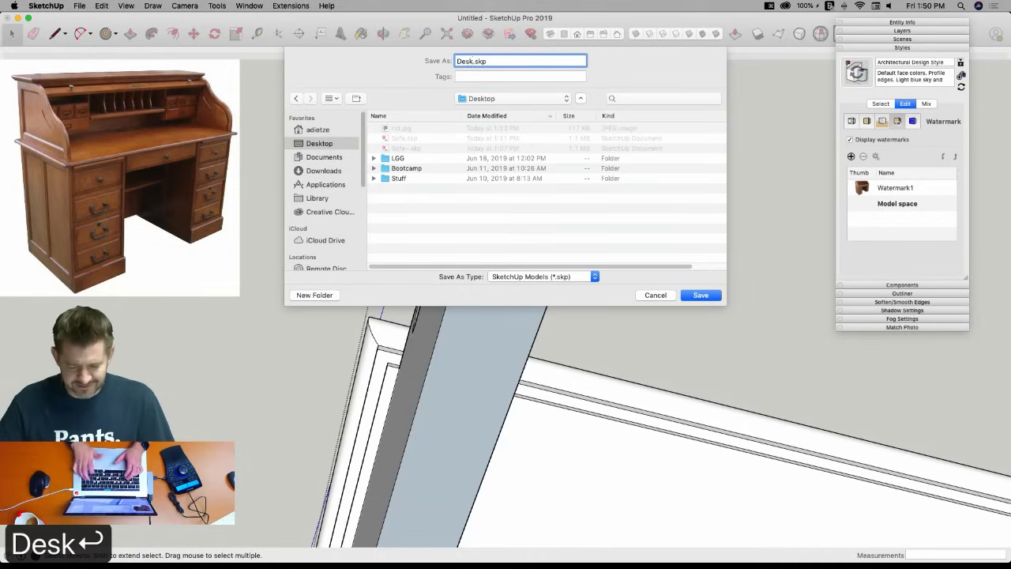
key(Return)
Weld the S-curve and front vertical edges of the side panel's face, excluding its top, back and bottom edges.
middle_drag(524, 126, 496, 267)
click(545, 231)
shift+click(498, 253)
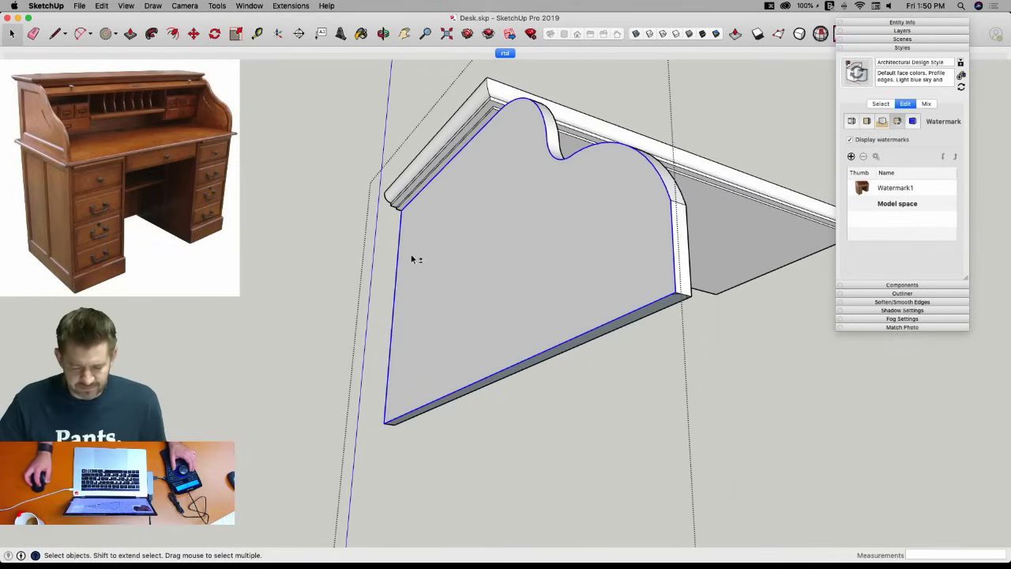
shift+click(398, 265)
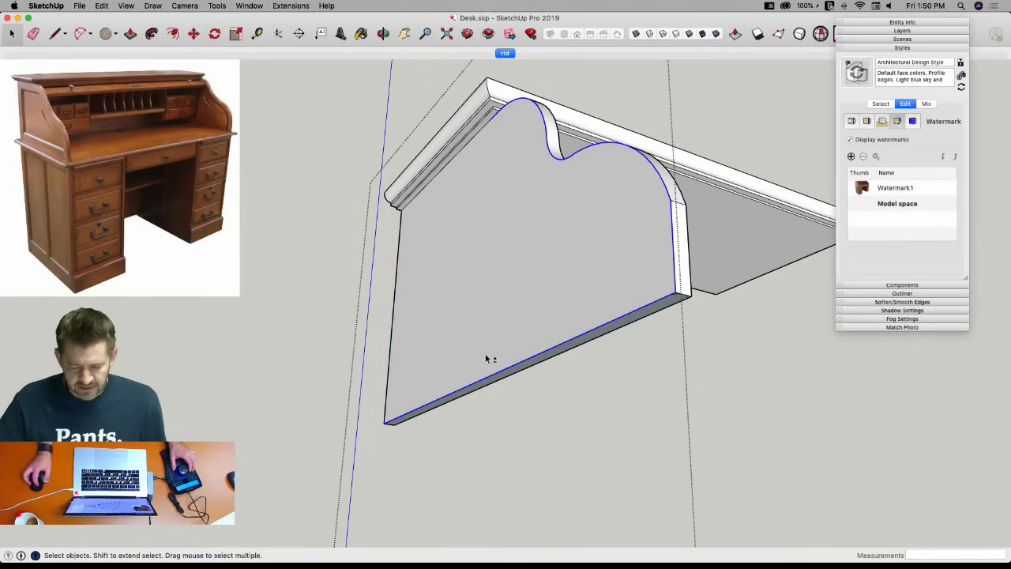
shift+click(509, 371)
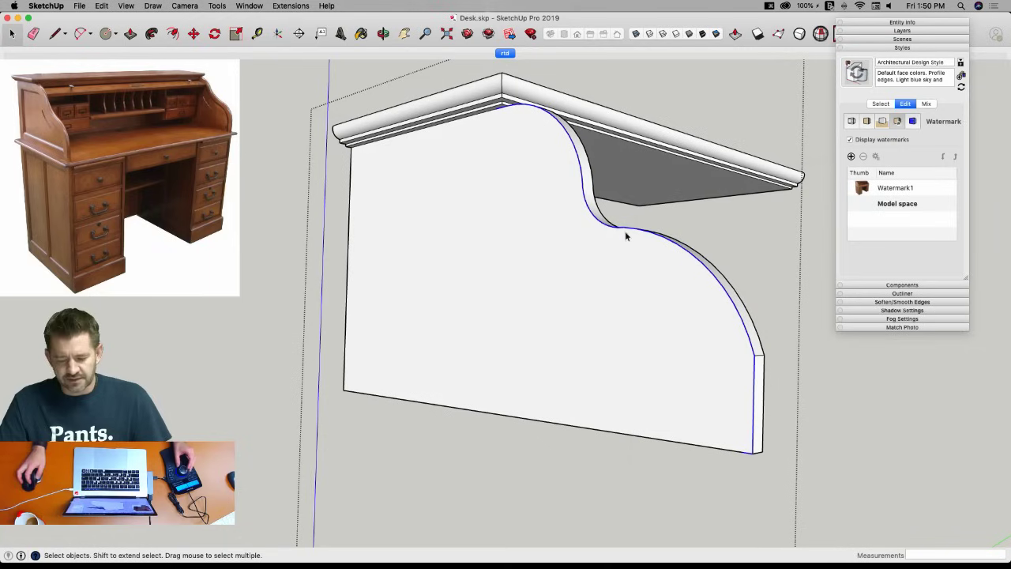
click(274, 7)
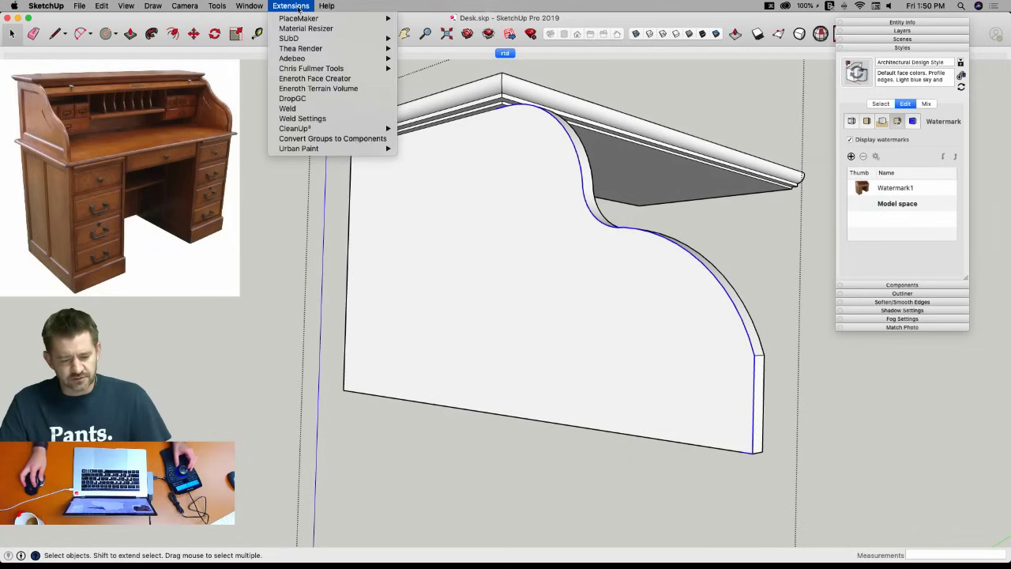
click(304, 109)
Sweep the waste corner profile along the side panel's S-curve and front vertical edge with Follow Me to round the front.
click(581, 179)
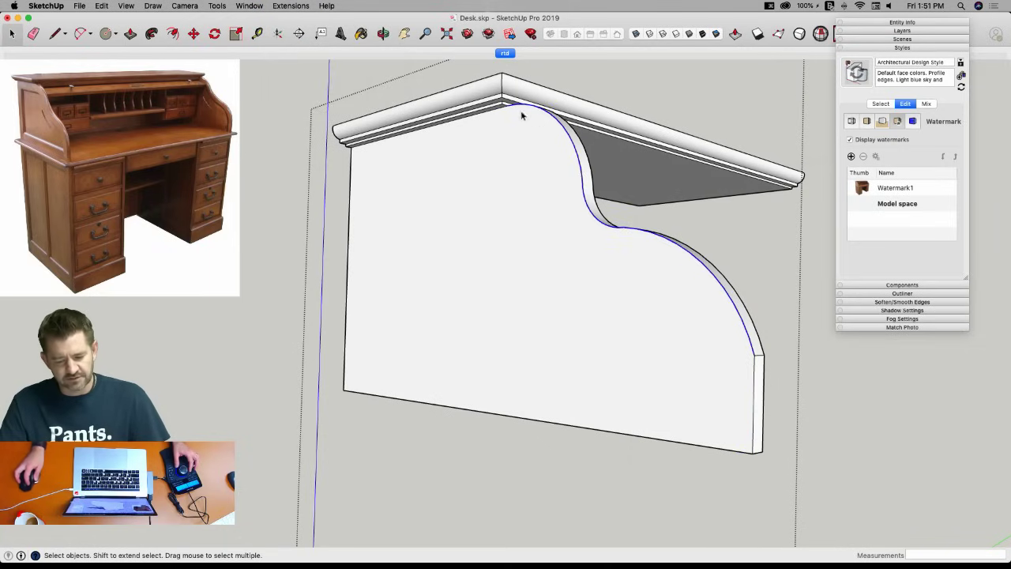
shift+click(755, 385)
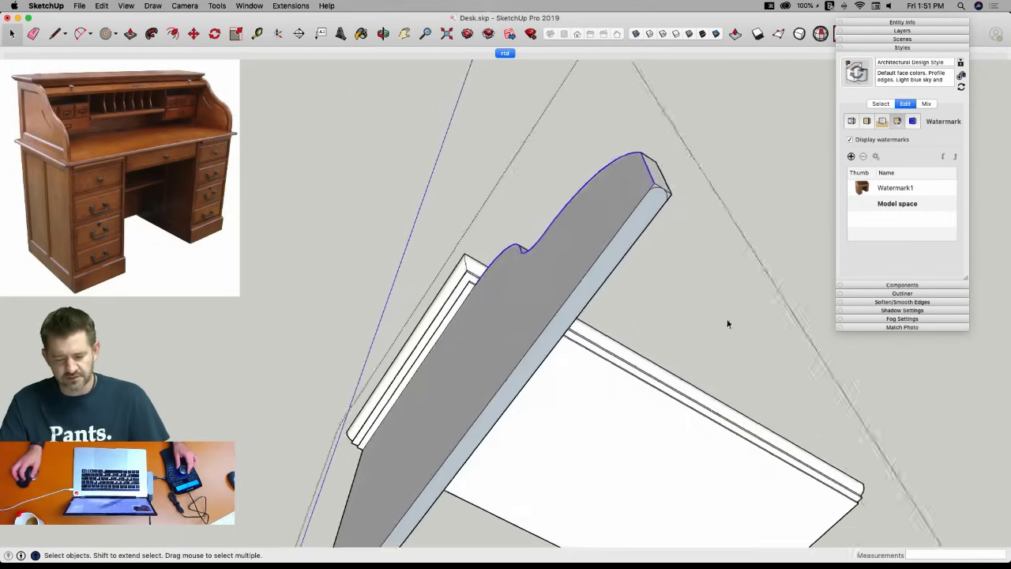
click(153, 35)
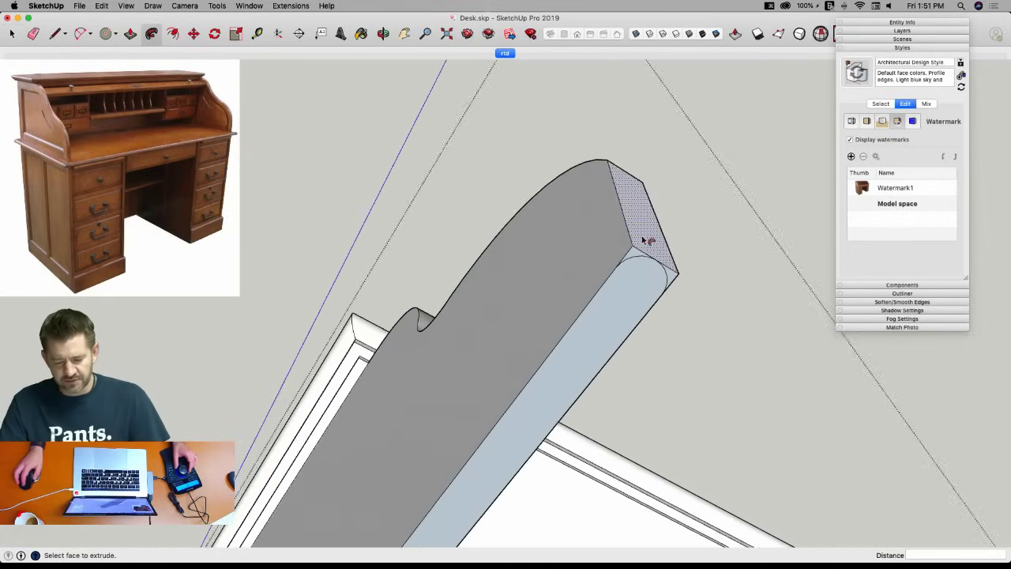
click(638, 262)
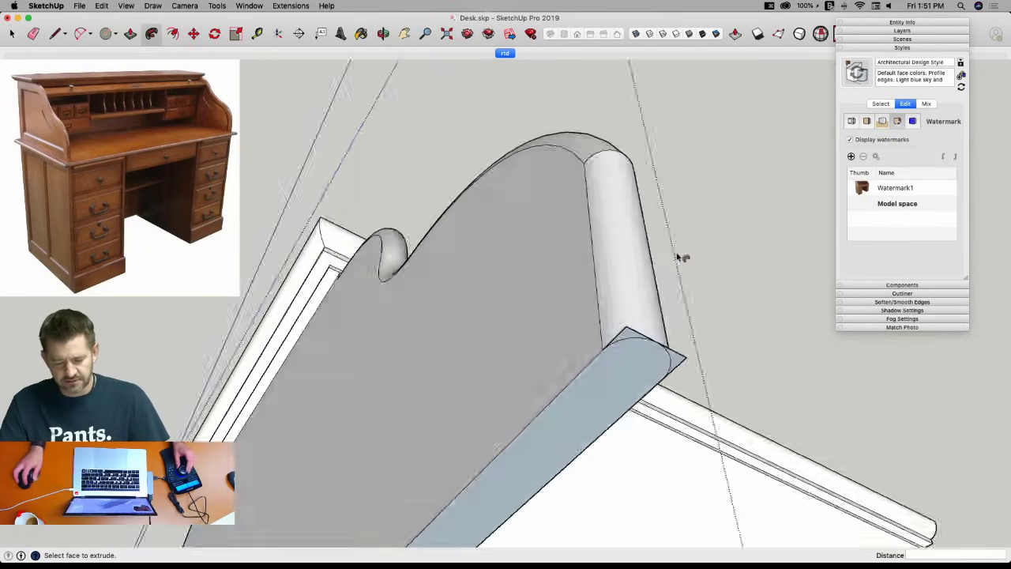
Erase the leftover waste corners at the base of the side panel's rounded front edge and save the model.
key(e)
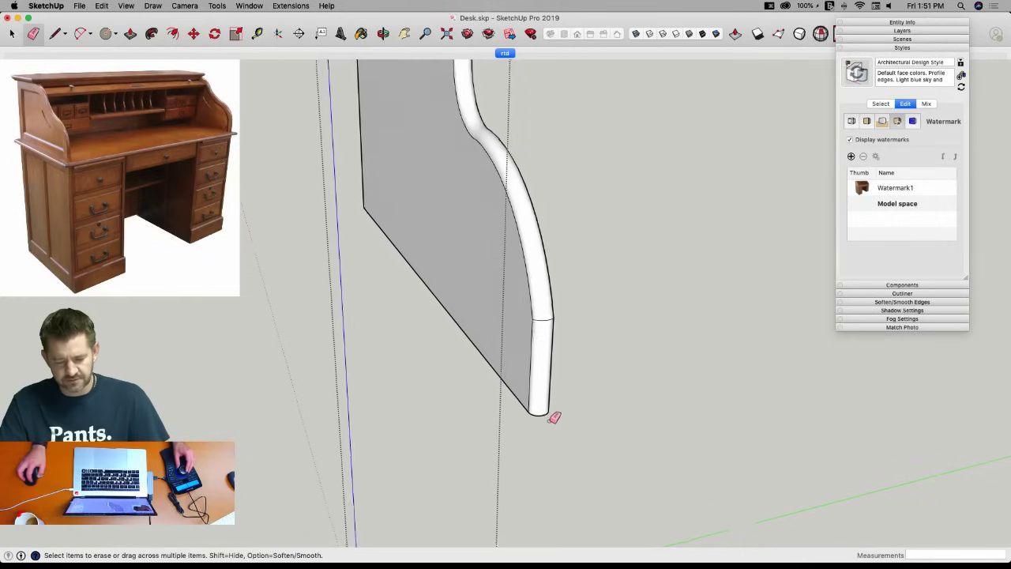
key(space)
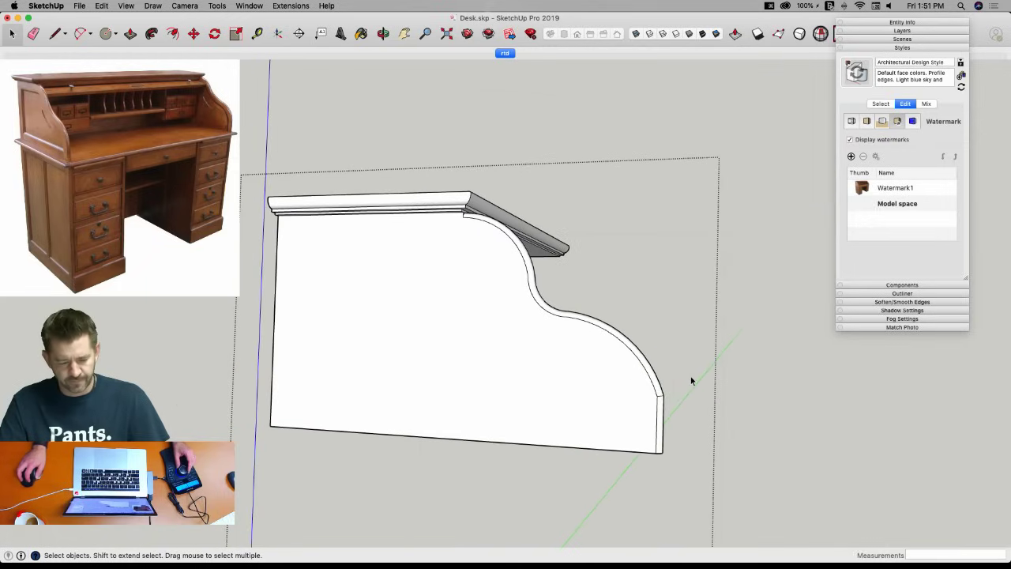
key(space)
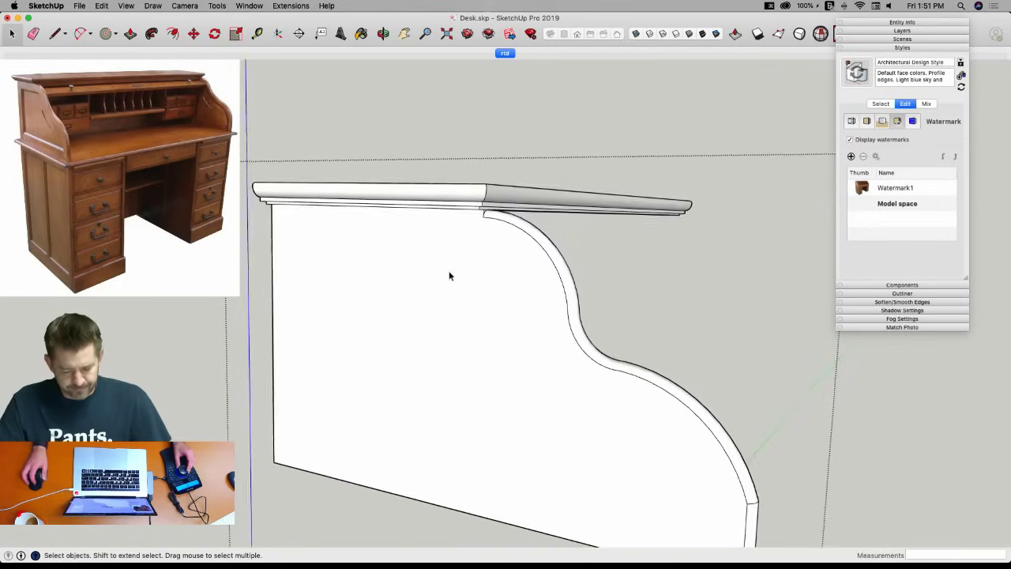
key(super+s)
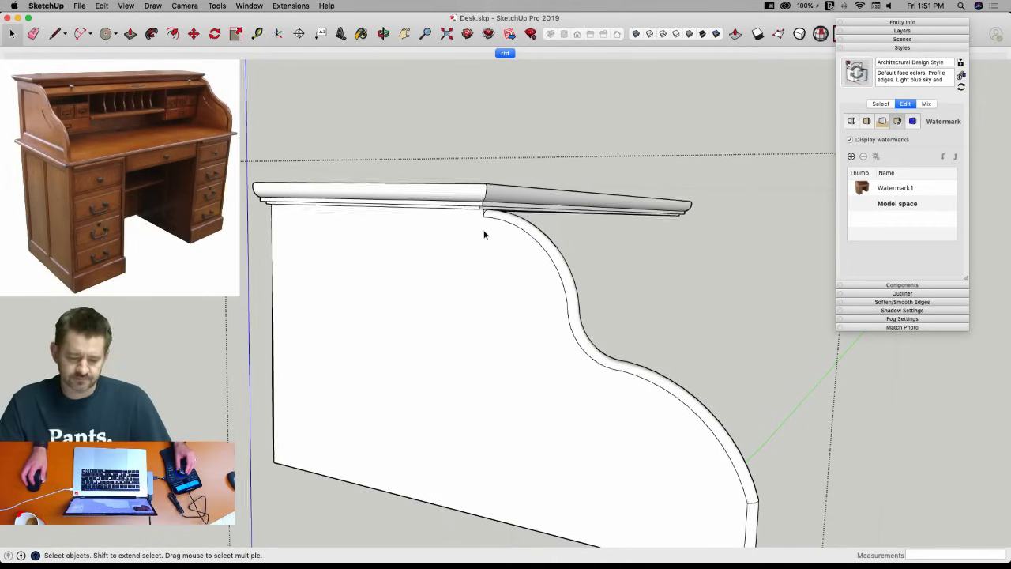
key(l)
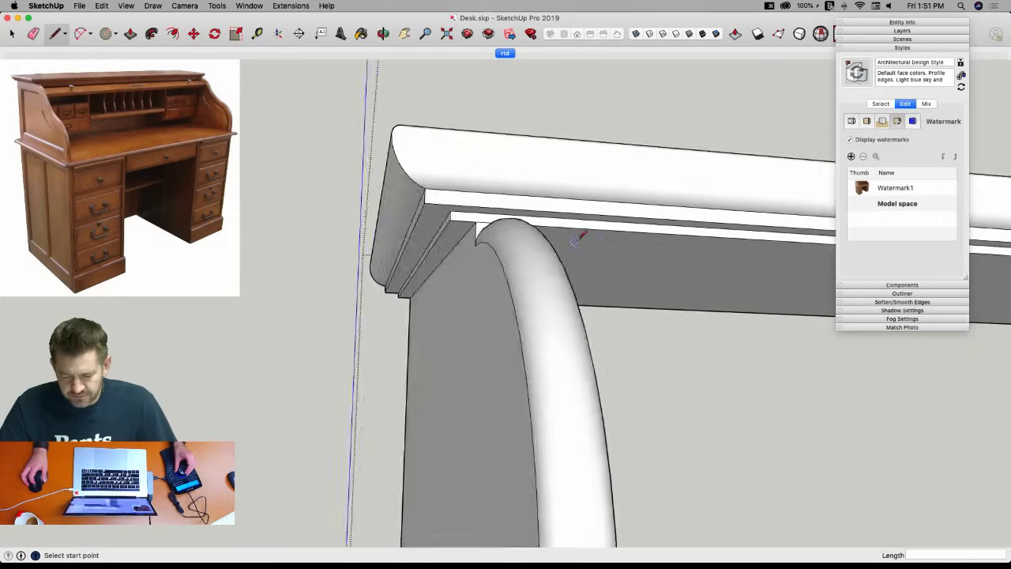
key(p)
key(space)
key(p)
key(space)
key(p)
click(504, 241)
click(519, 237)
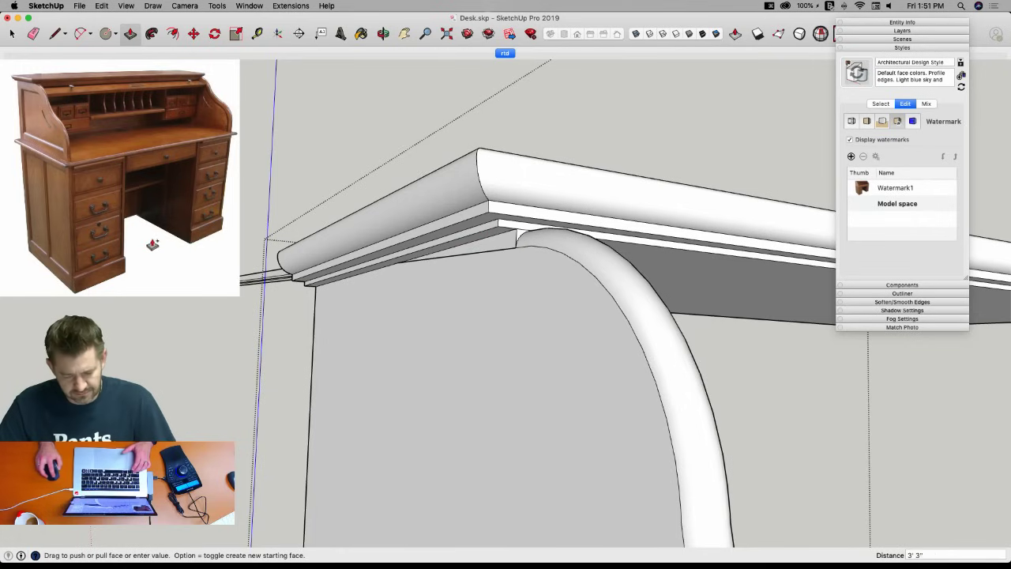
key(Escape)
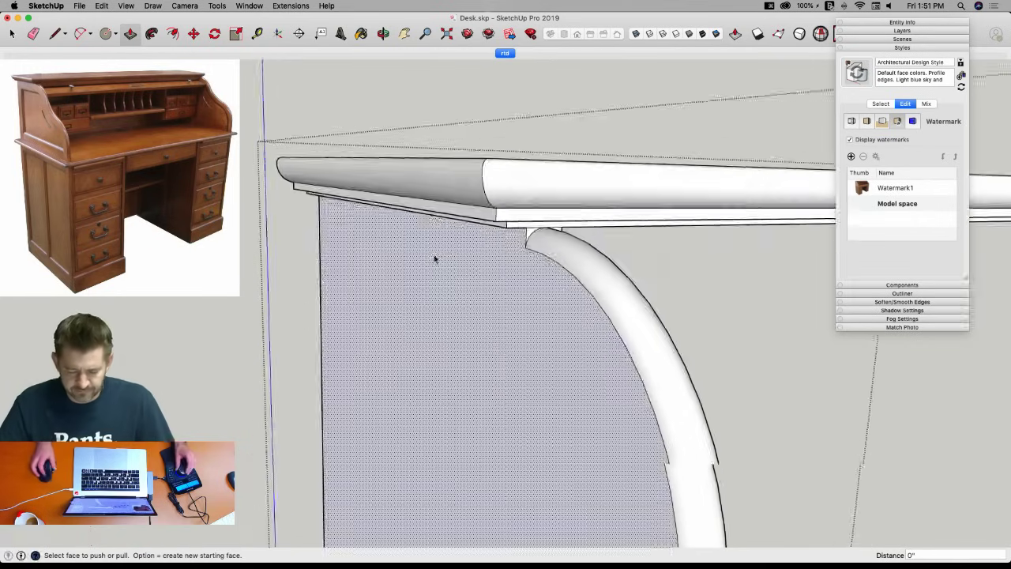
key(space)
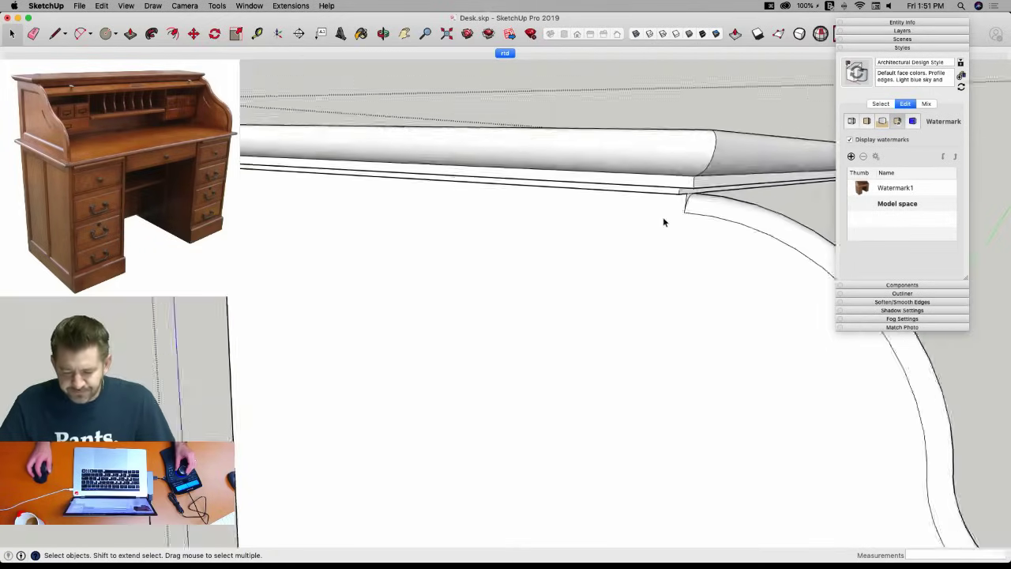
Draw a line across the side panel's outer face from the upper end of the rounded edge to the back edge.
key(l)
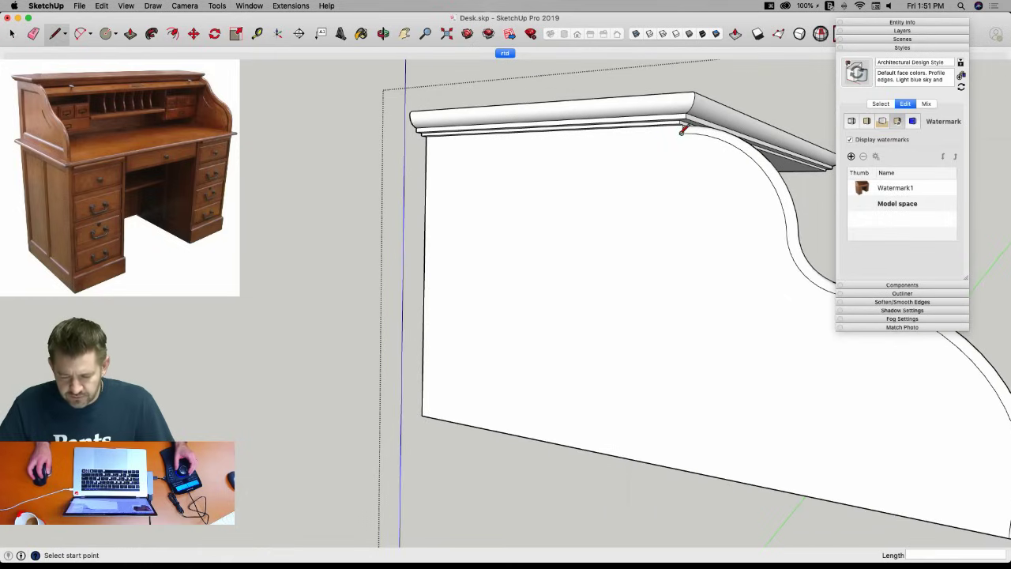
click(683, 130)
click(427, 136)
key(space)
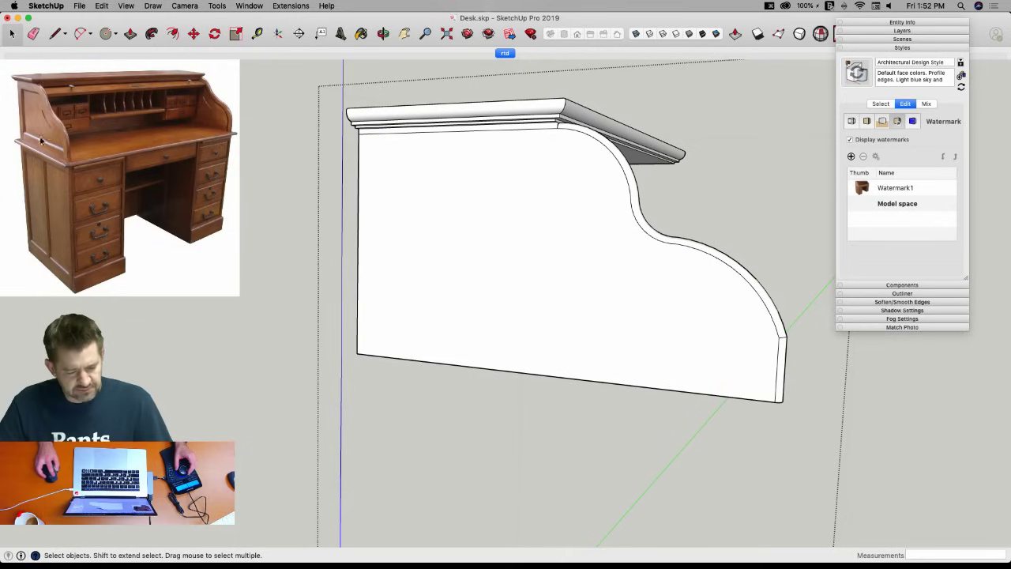
Offset the outline of the side panel's outer face 2.25" inward.
click(505, 168)
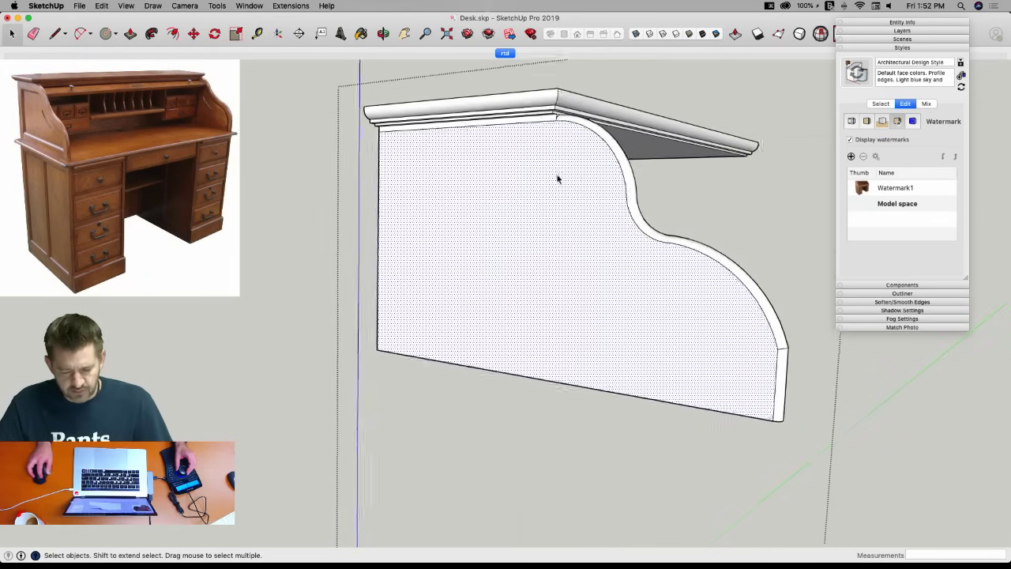
key(f)
click(687, 410)
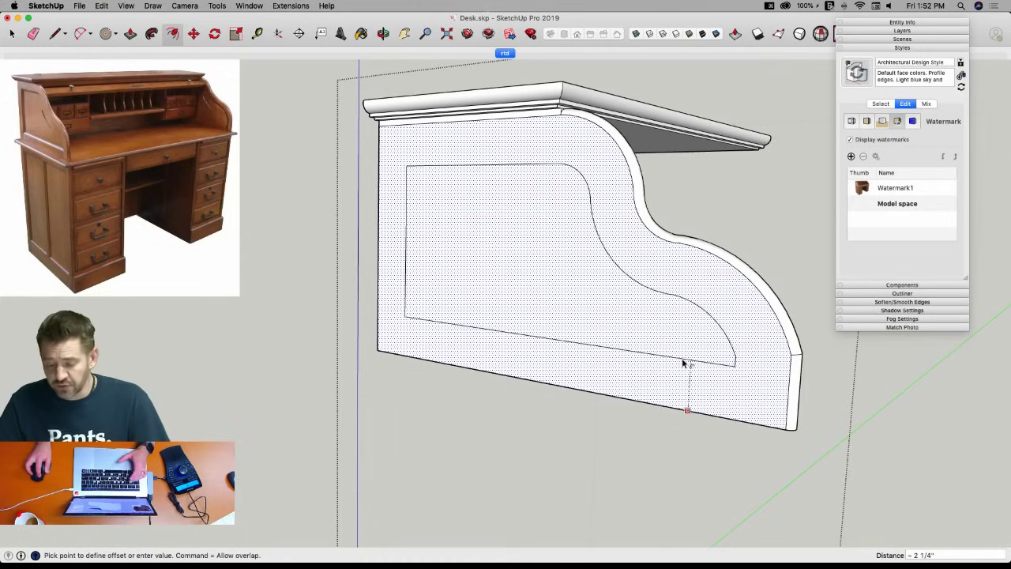
text(2.25)
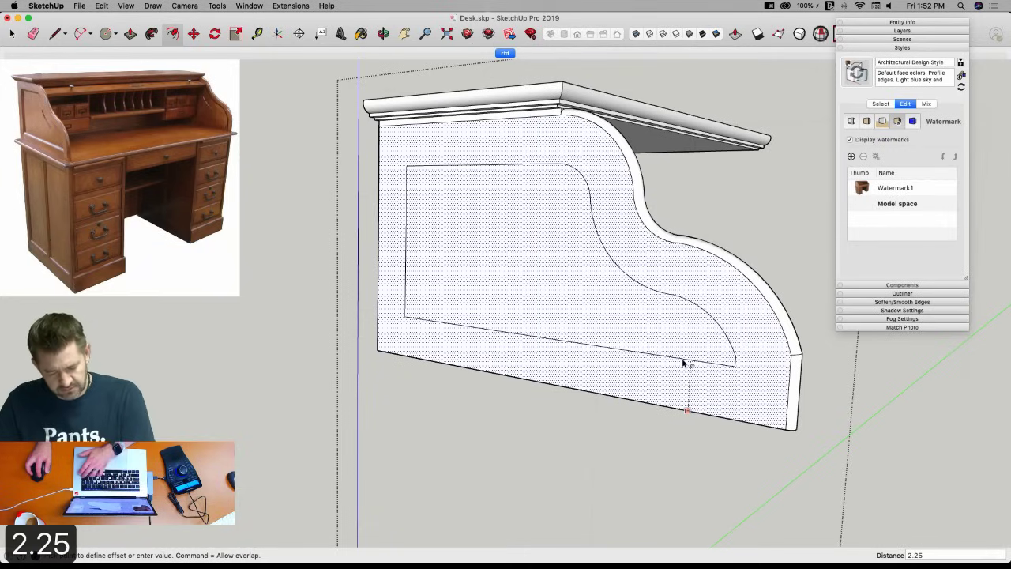
key(Return)
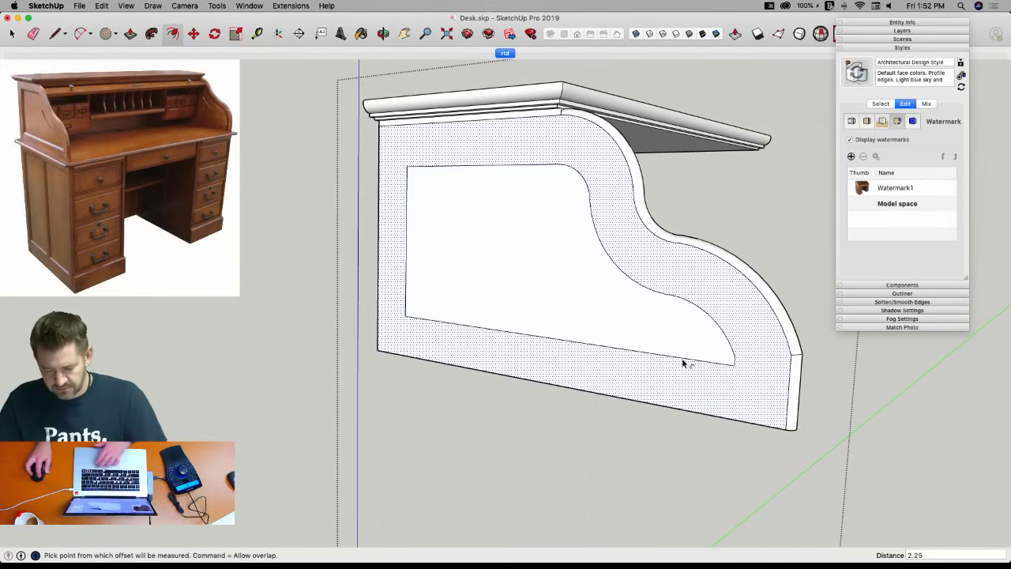
Erase the helper line running along the upper edge of the side panel's outer face.
scroll(542, 263, up, 5)
key(space)
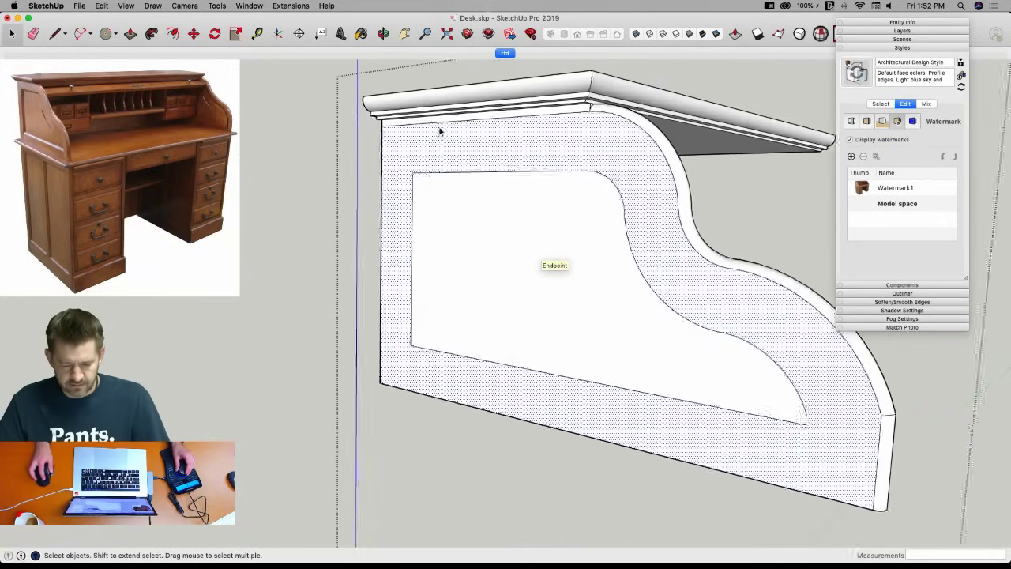
key(e)
scroll(514, 237, up, 4)
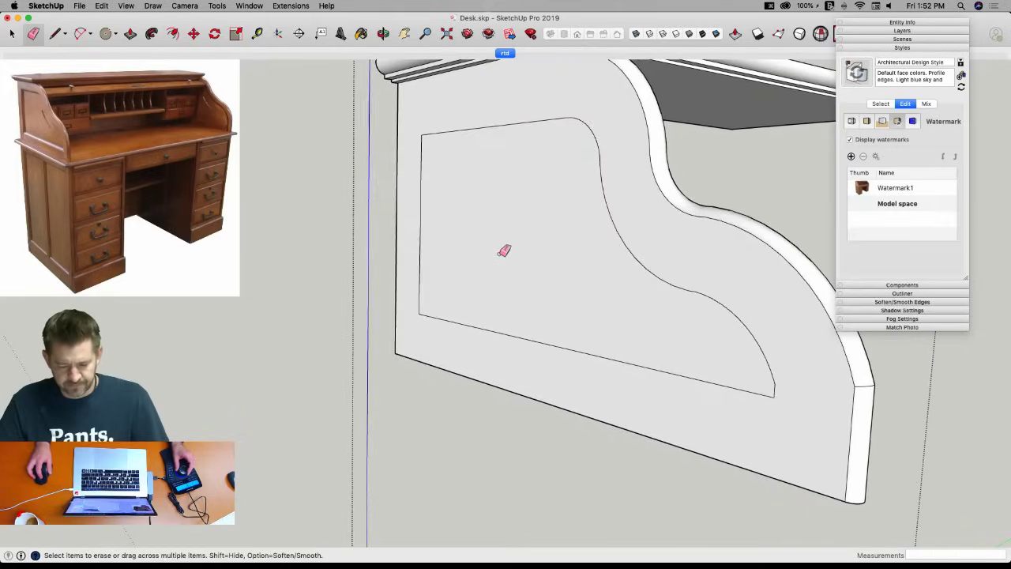
key(space)
scroll(458, 233, up, 2)
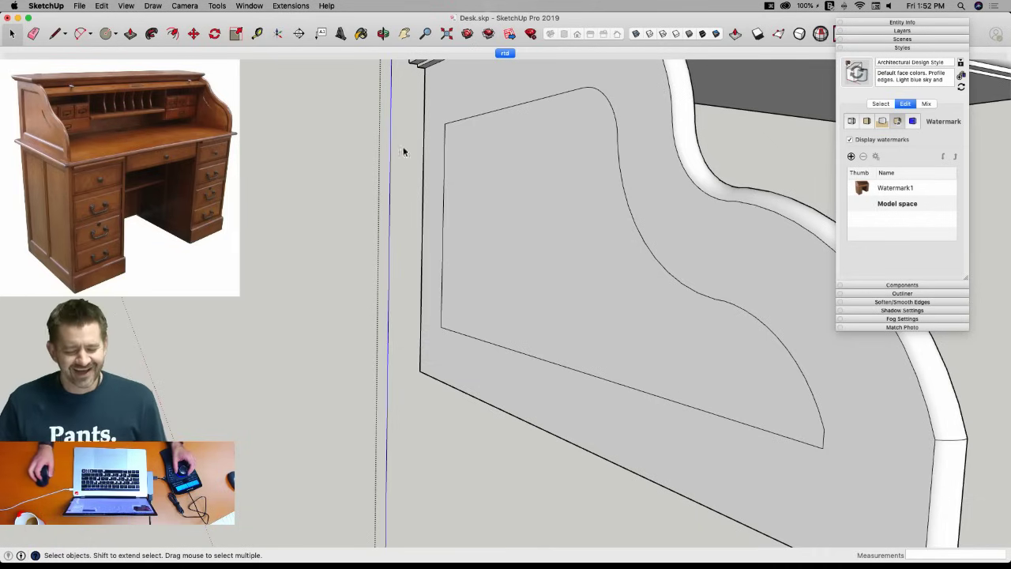
scroll(506, 156, down, 2)
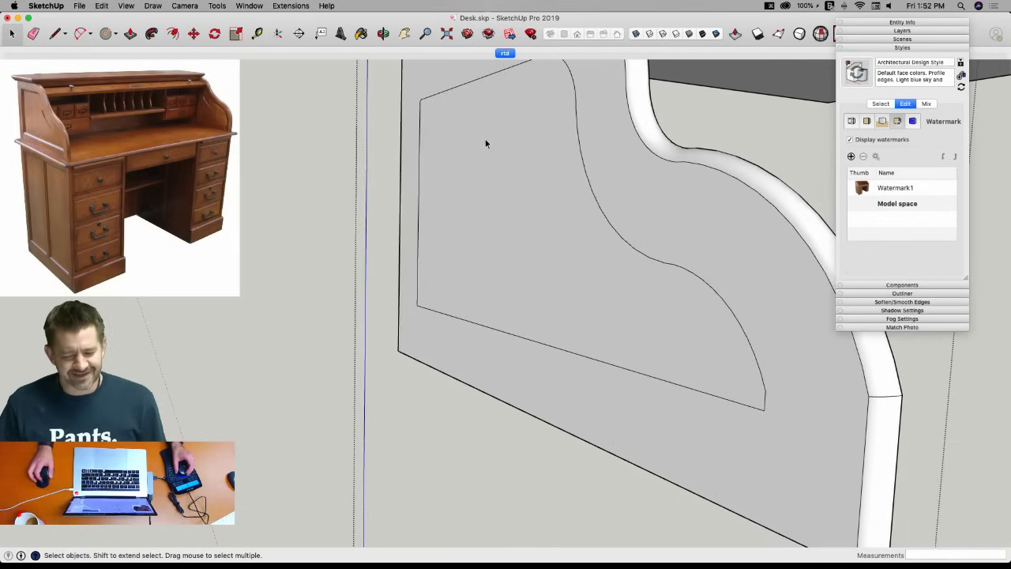
middle_drag(484, 145, 561, 181)
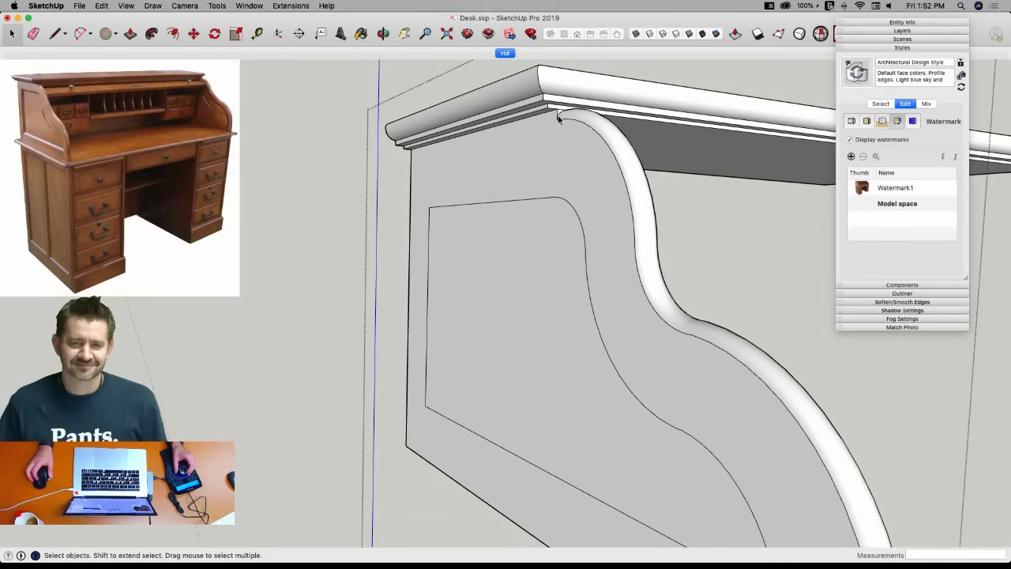
scroll(535, 176, up, 8)
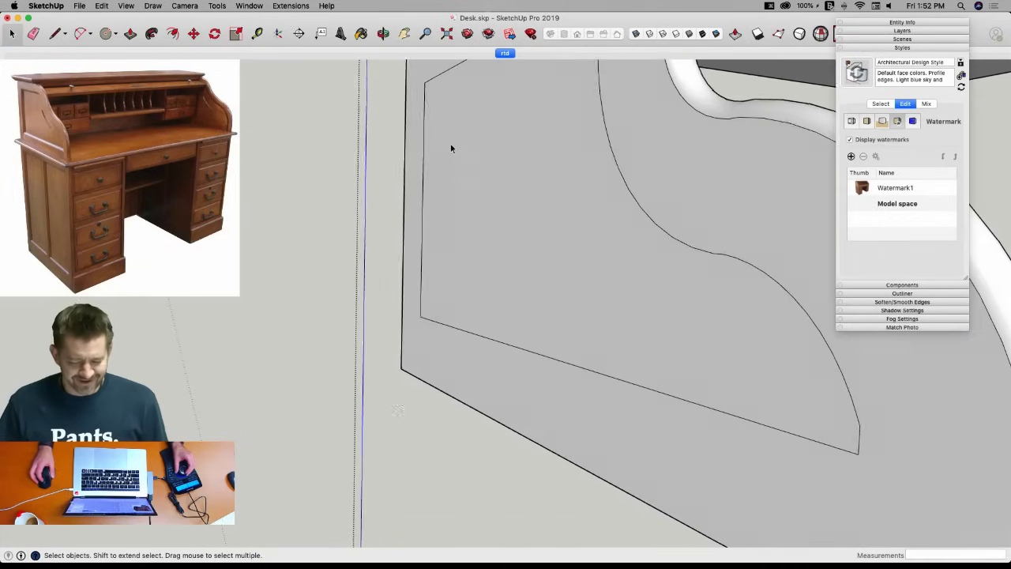
middle_drag(451, 147, 330, 120)
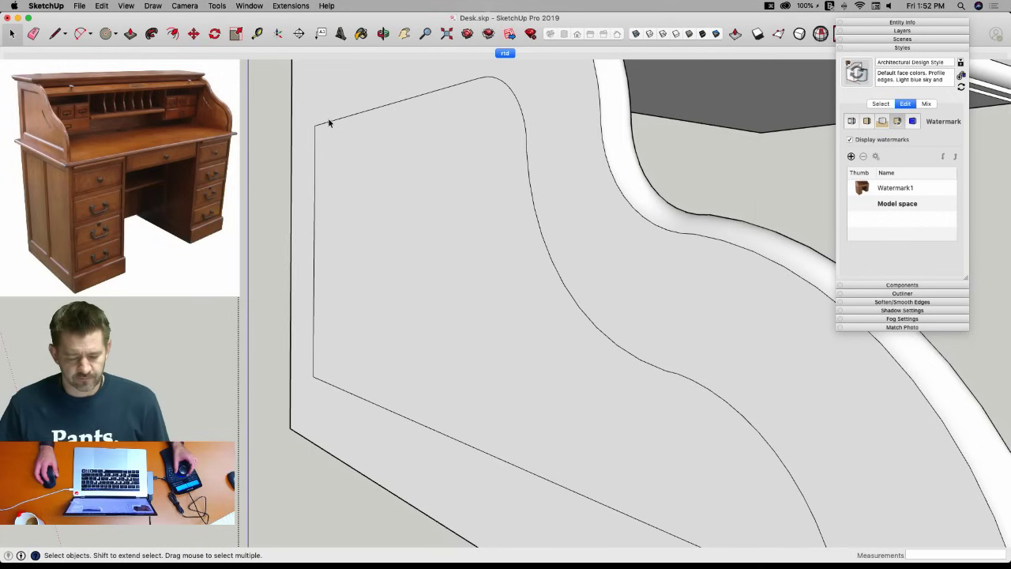
scroll(381, 165, down, 5)
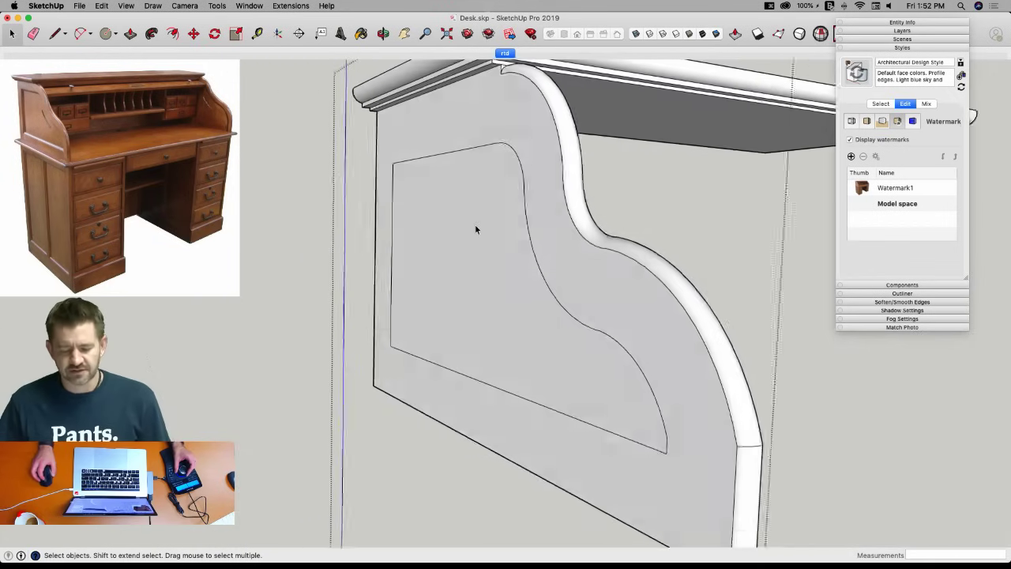
scroll(475, 229, down, 1)
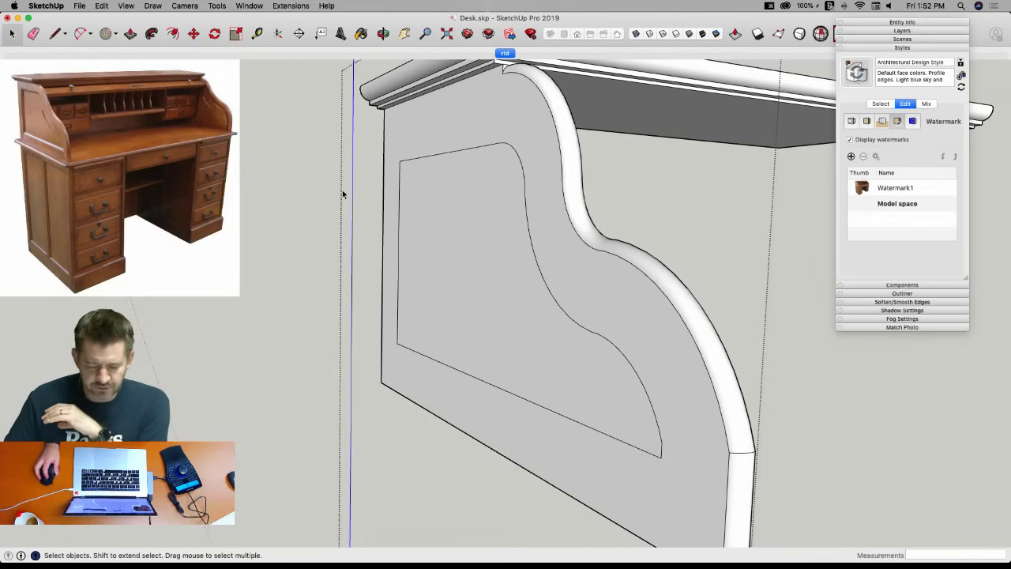
Try recessing the inner face of the side panel by 5/16", and undo the recess.
key(p)
click(417, 229)
click(419, 230)
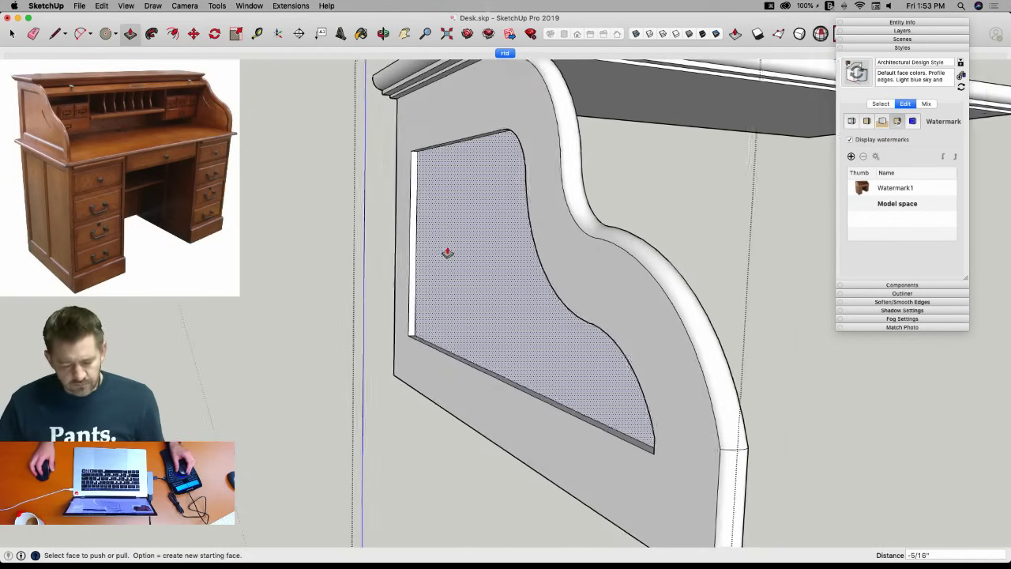
key(super+z)
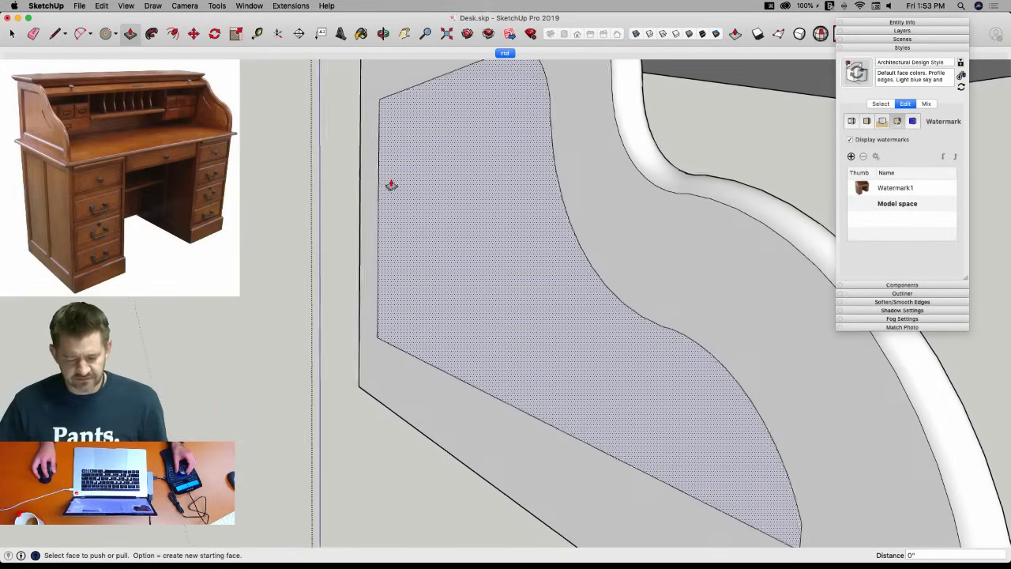
Recess the inner face of the side panel by 1/8" and offset its outline 0.25" inward.
click(391, 185)
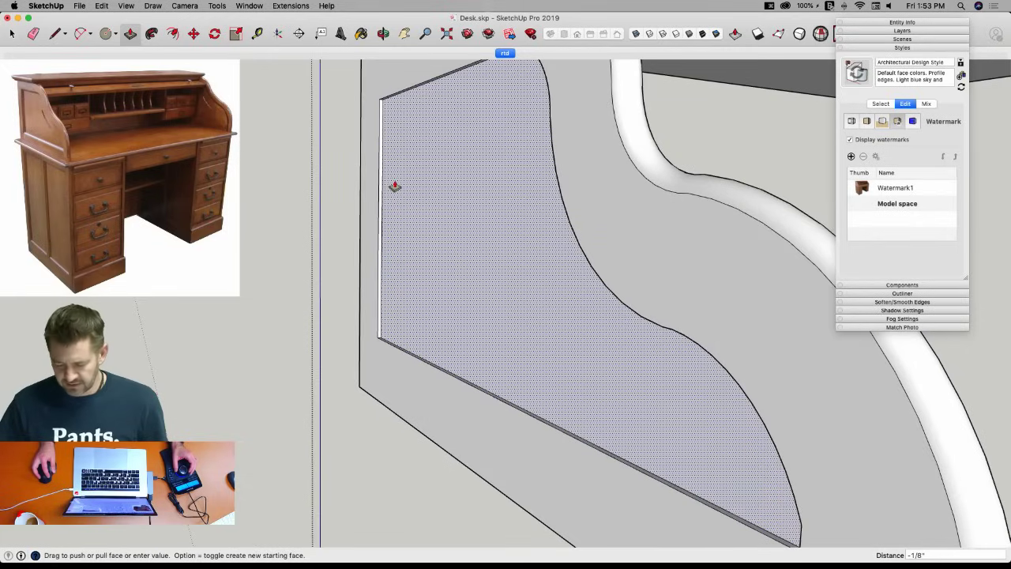
click(394, 186)
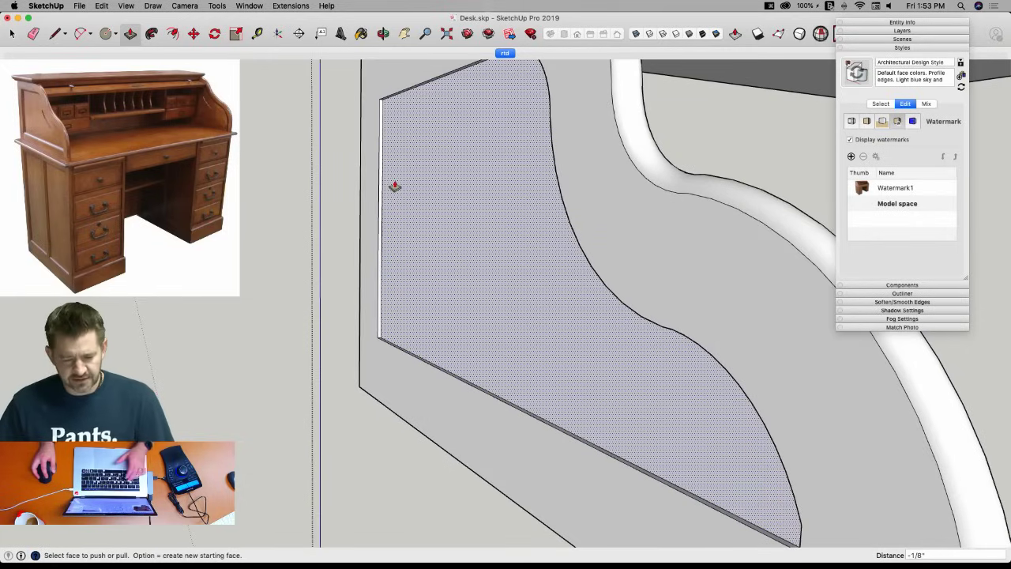
key(f)
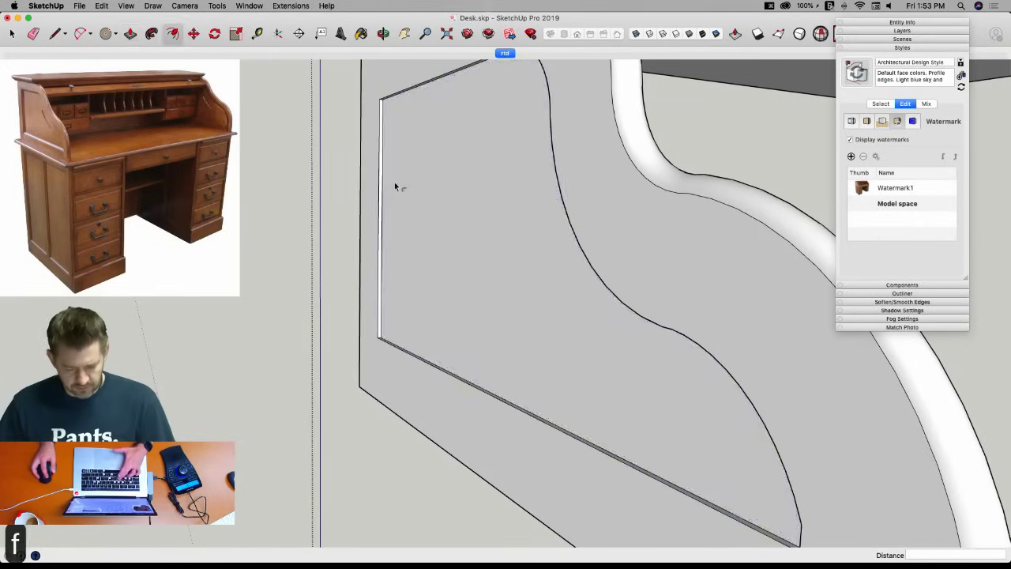
click(392, 183)
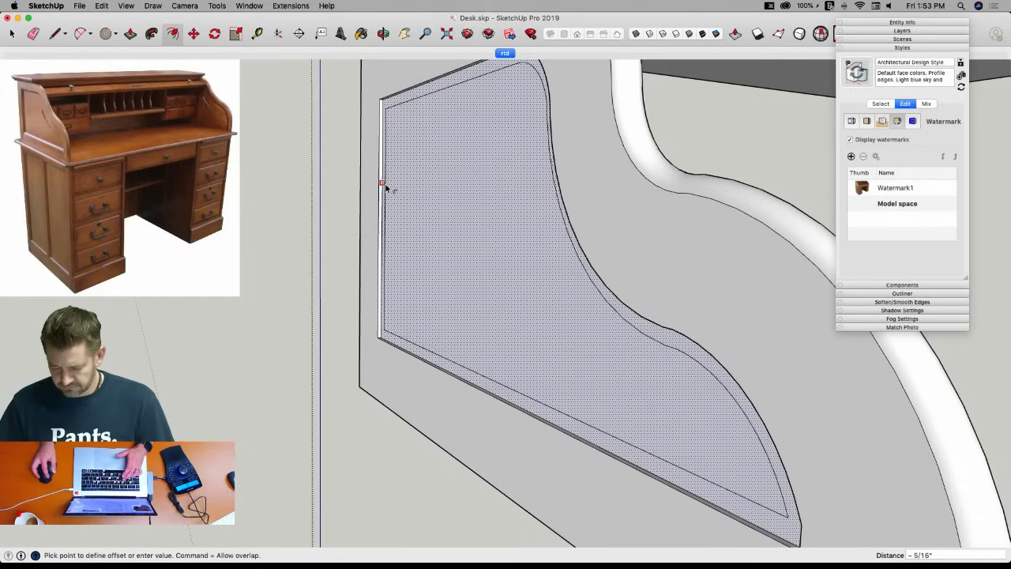
text(.25)
key(Return)
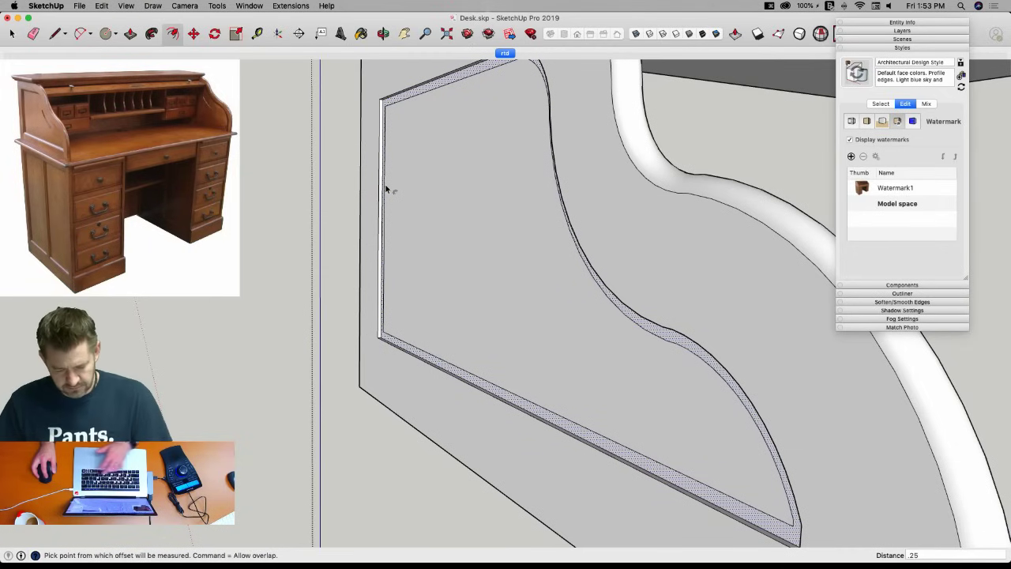
Move the curved side panel's inner face inward along the green axis to slope the surrounding border.
key(space)
click(413, 223)
scroll(403, 234, up, 4)
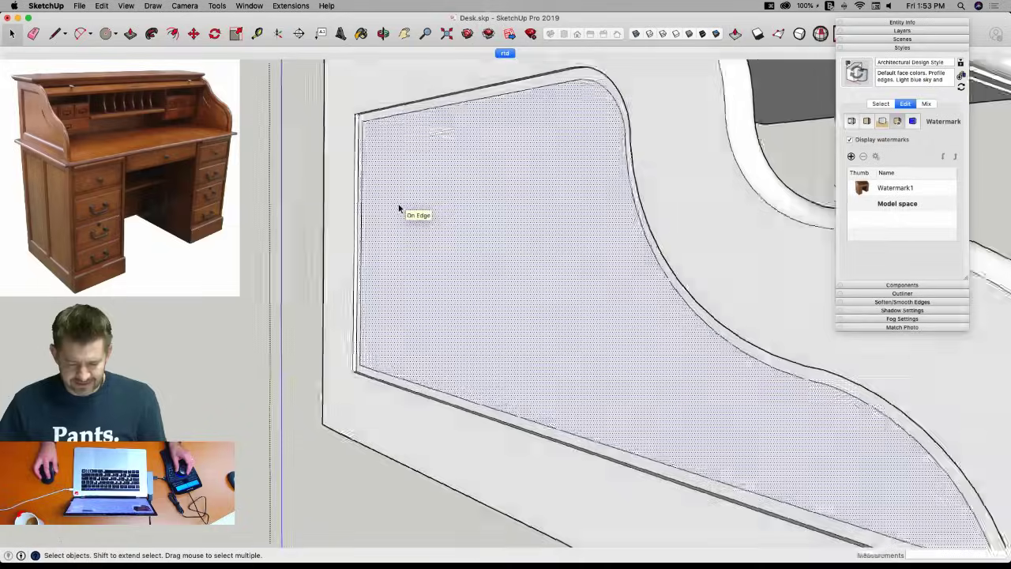
key(m)
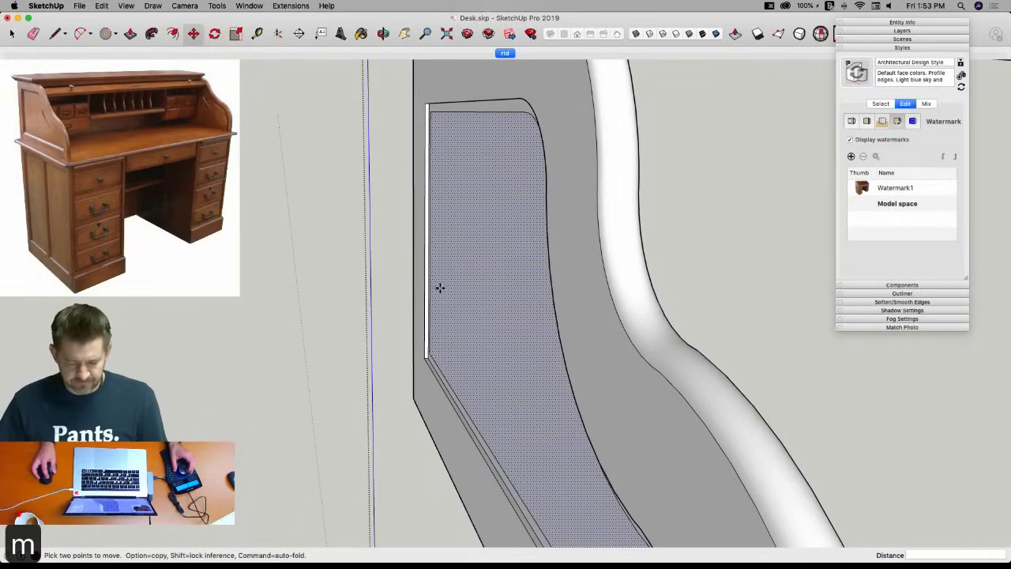
click(439, 288)
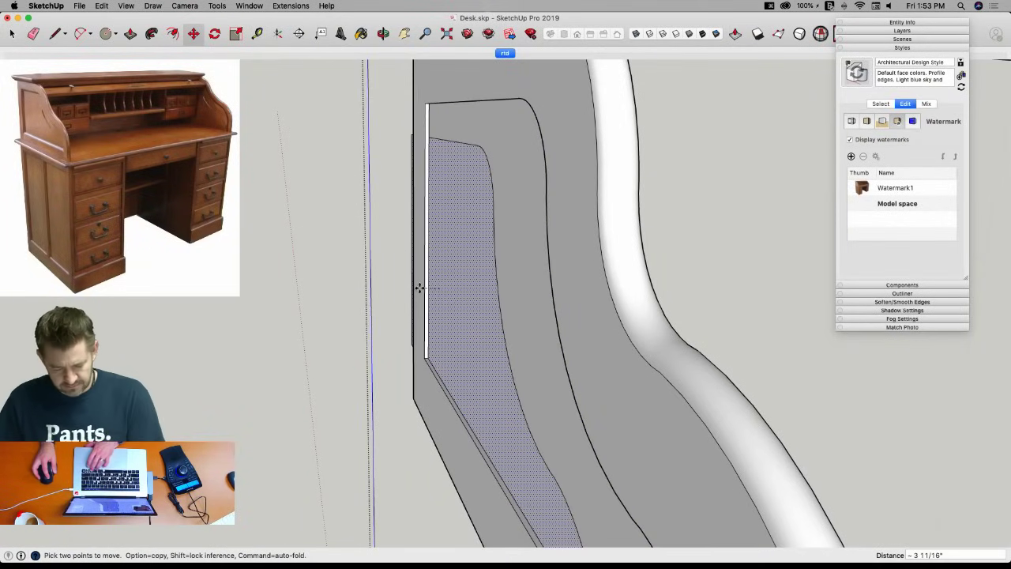
key(Left)
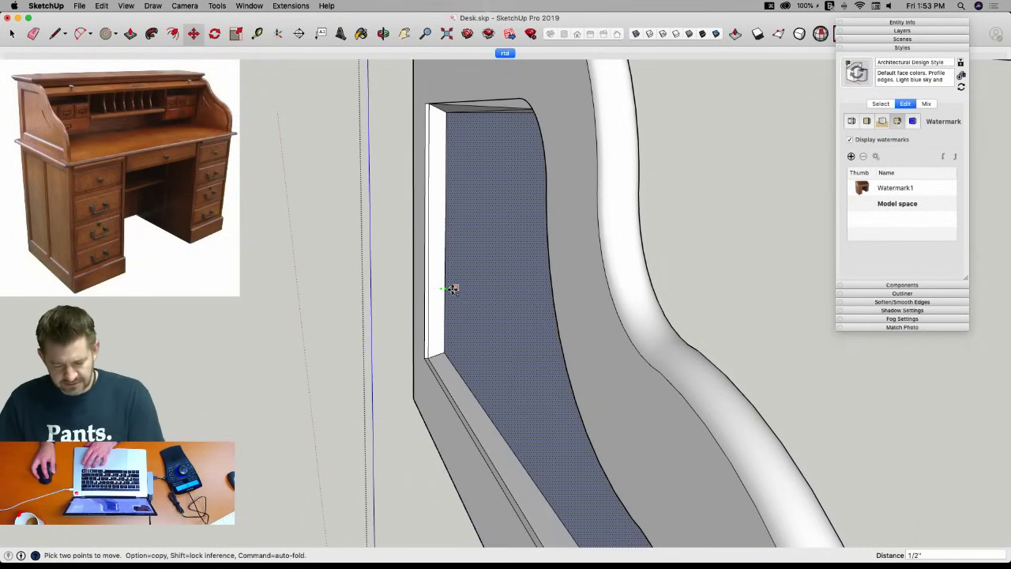
scroll(439, 292, up, 5)
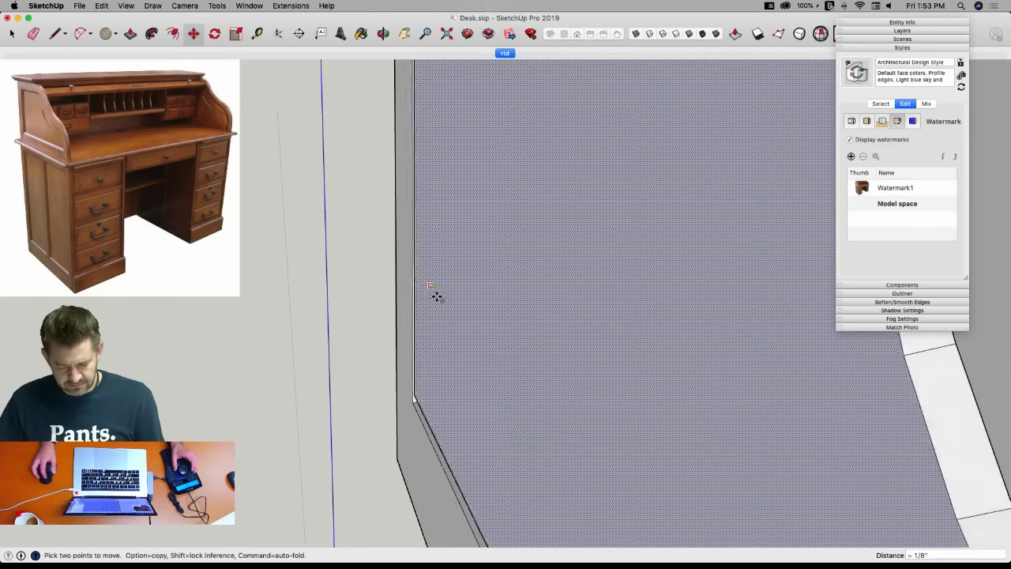
key(space)
scroll(434, 319, down, 10)
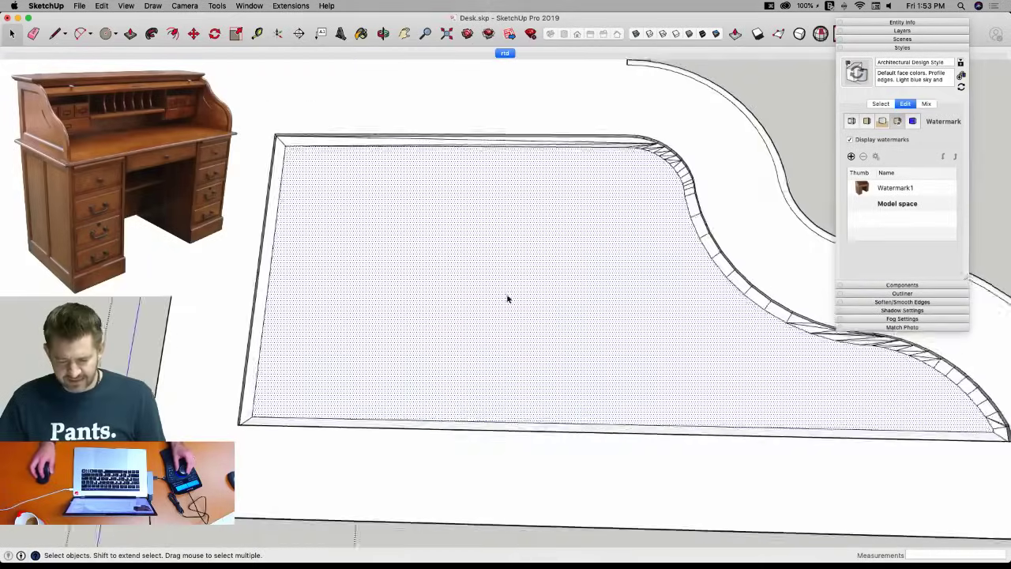
Soften the stray diagonal and segment lines across the sloped border's straight upper side and the start of its curve.
middle_drag(499, 300, 537, 289)
key(e)
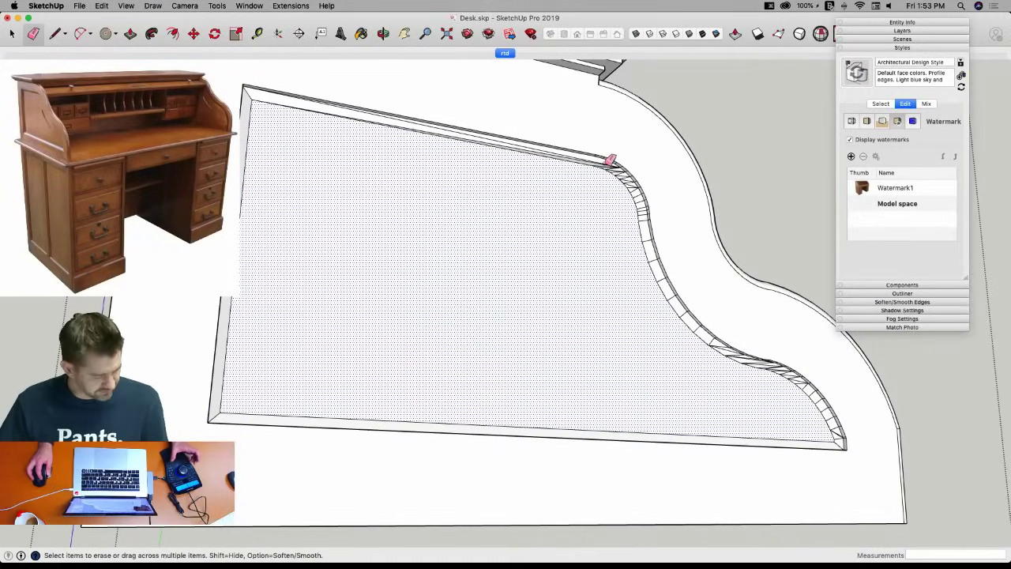
click(611, 161)
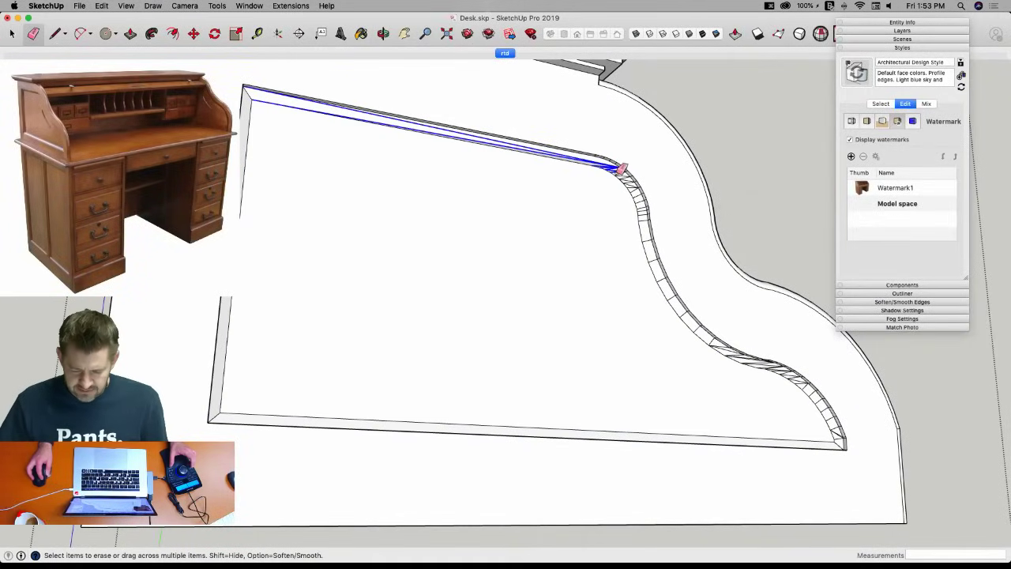
drag(620, 168, 624, 170)
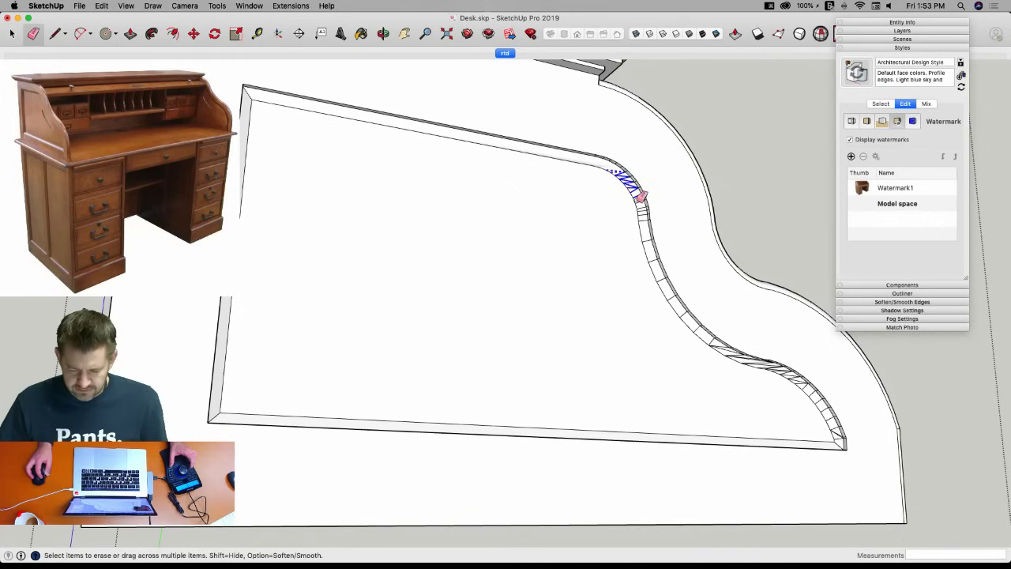
drag(646, 215, 650, 225)
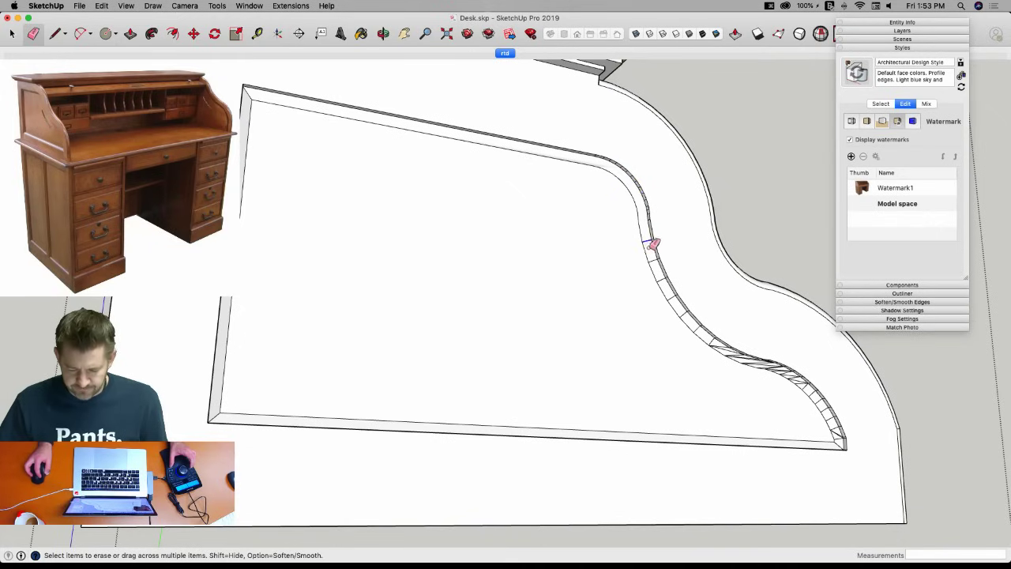
middle_drag(658, 267, 474, 160)
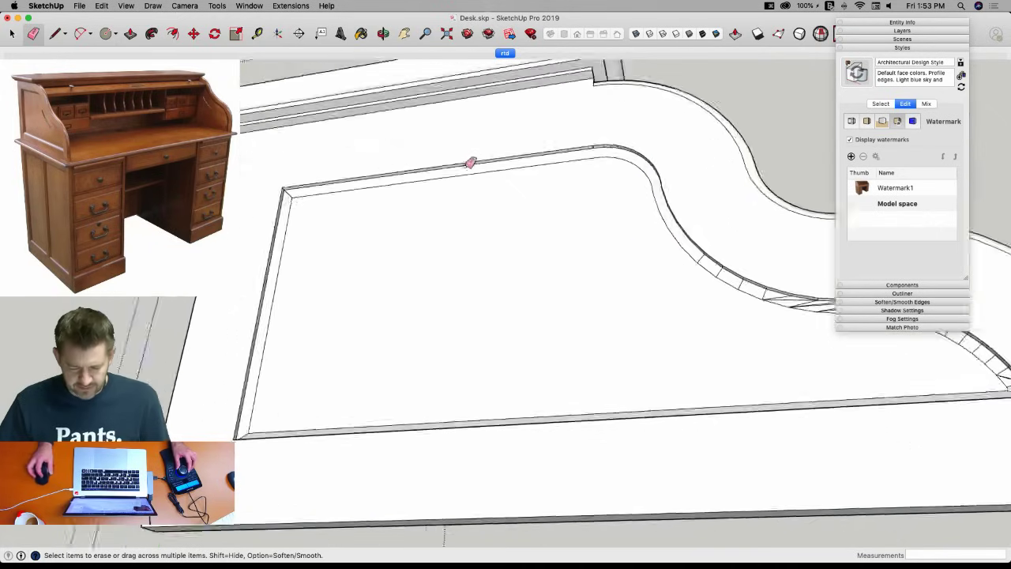
key(space)
middle_drag(516, 436, 513, 397)
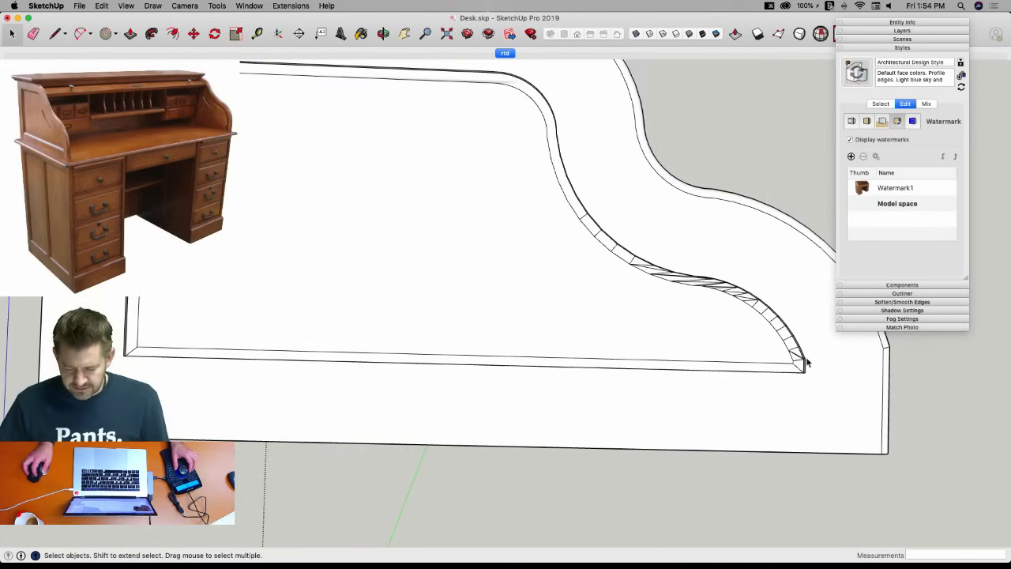
Undo the edge softening, the sloped border and the inner offset, back to the plain recessed panel.
key(super+z)
key(super+z)
key(super+z)
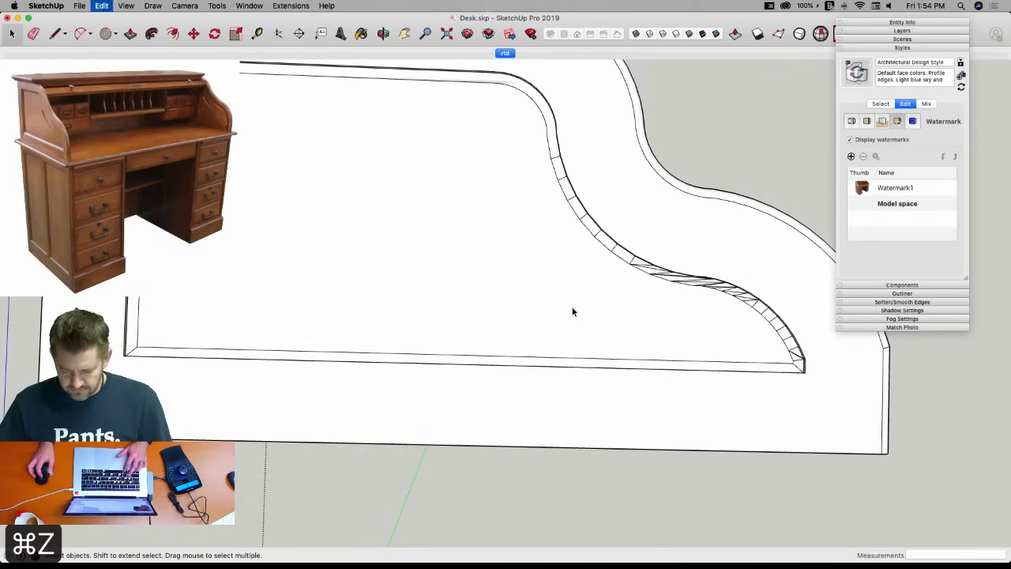
key(super+z)
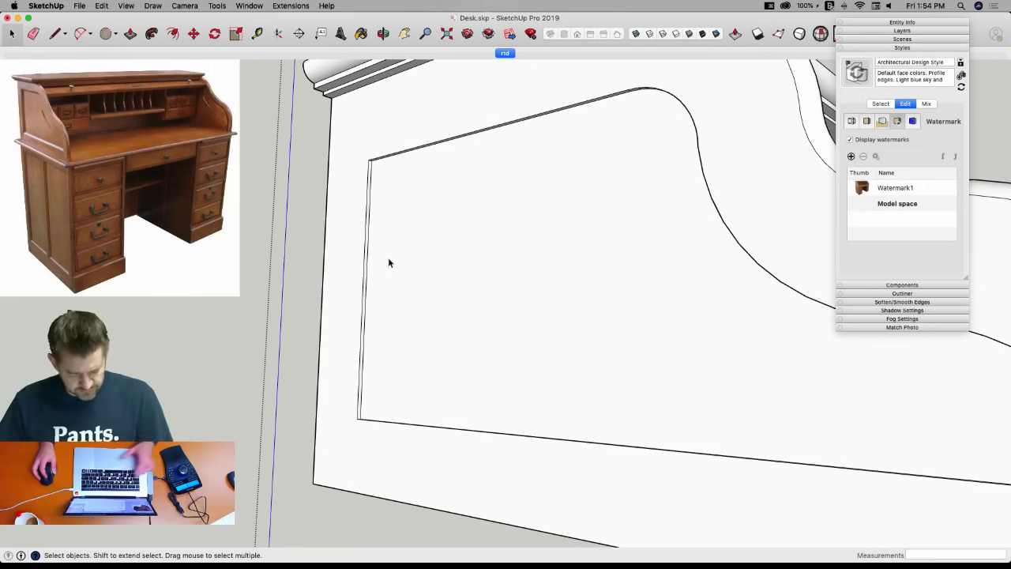
Offset the recessed face's outline inward by the previous distance and push the inner face in 1/8".
key(f)
double_click(378, 172)
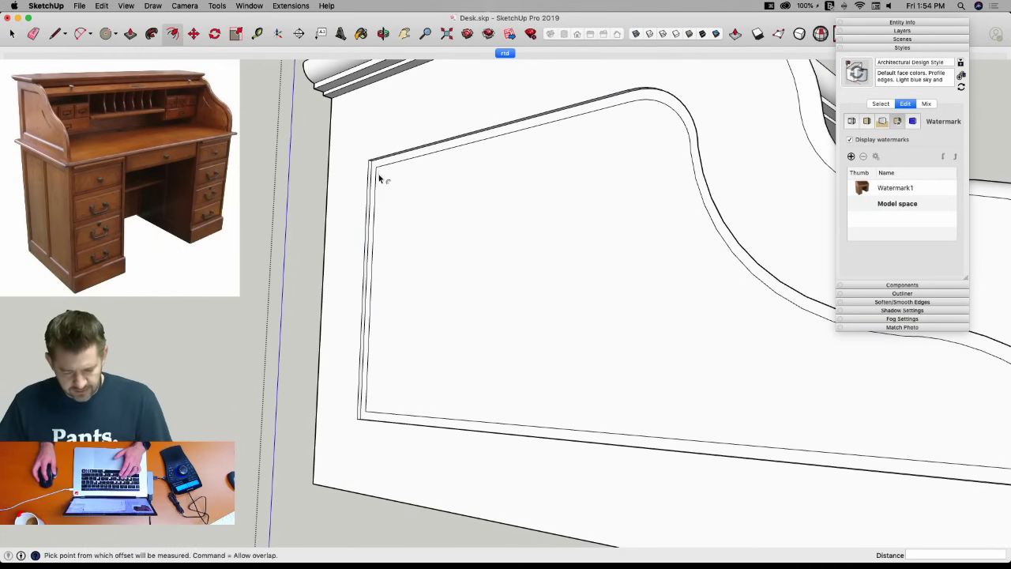
key(p)
click(388, 200)
click(390, 204)
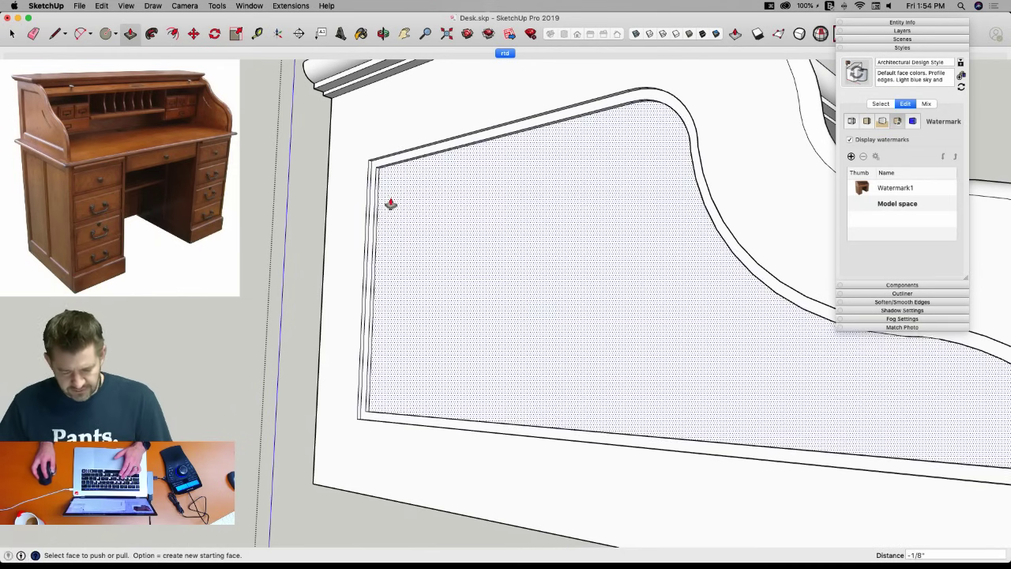
key(space)
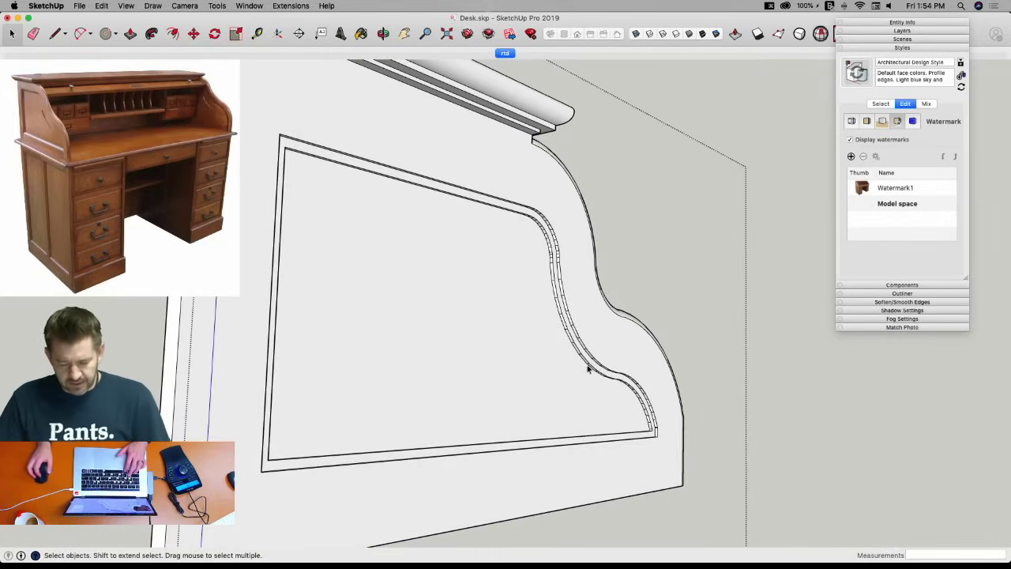
Undo the inner recess, the offset and the first recess, back to the flat panel outline on the desk side.
key(super+z)
key(super+z)
key(super+z)
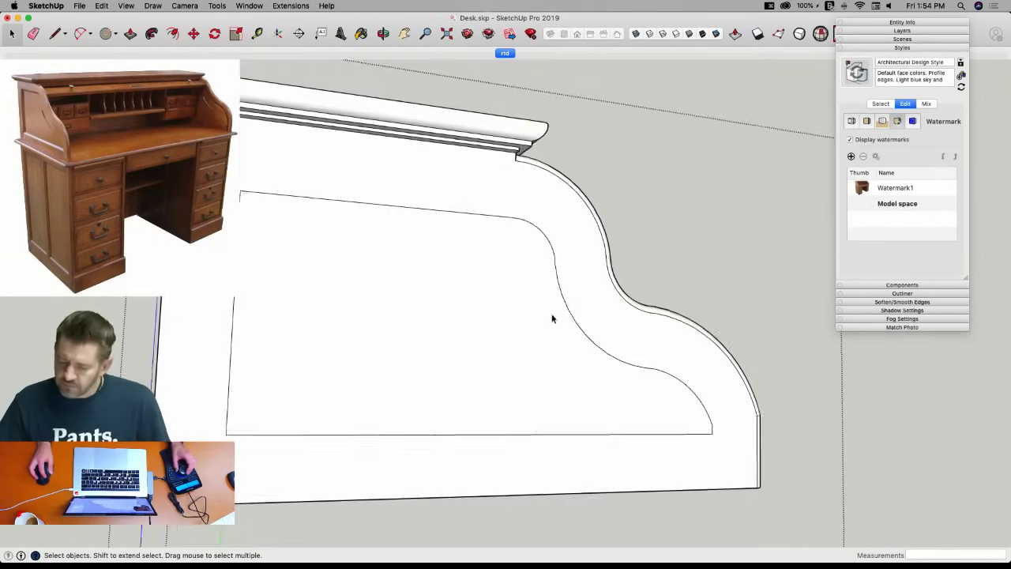
Select only the boundary edges of the curved panel, leaving out its face, and weld them into one continuous curve.
click(553, 319)
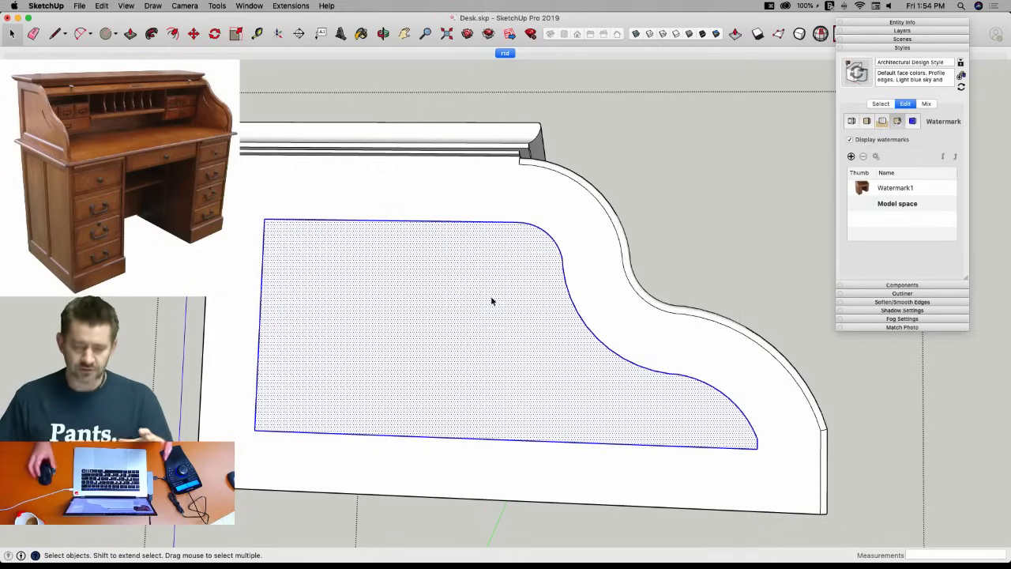
click(553, 242)
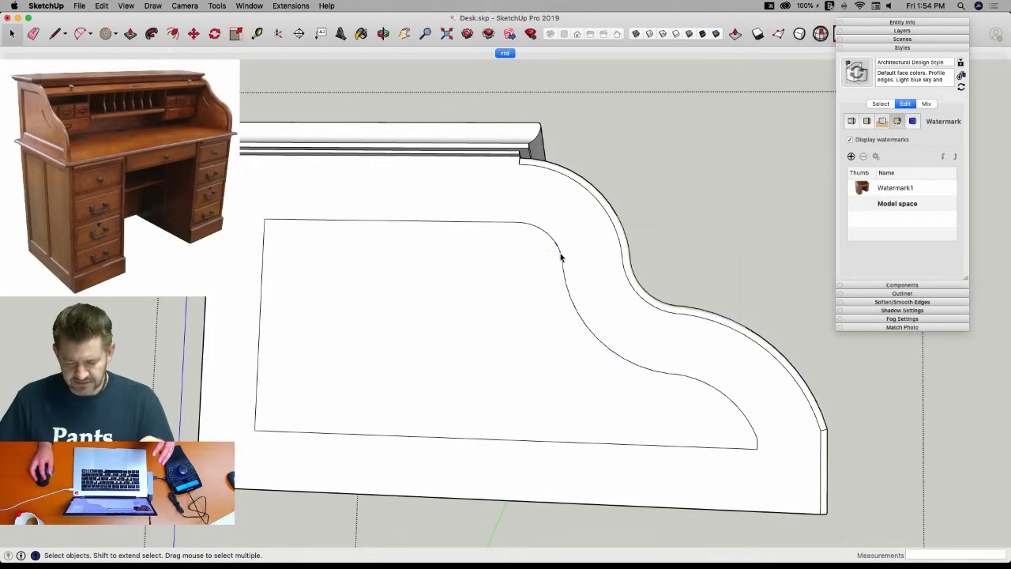
click(539, 317)
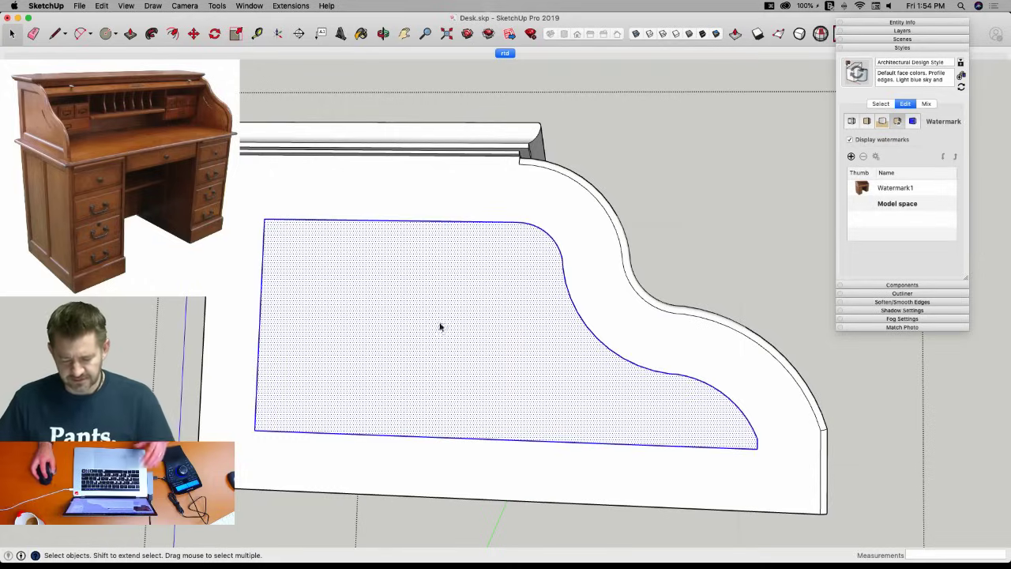
shift+click(402, 288)
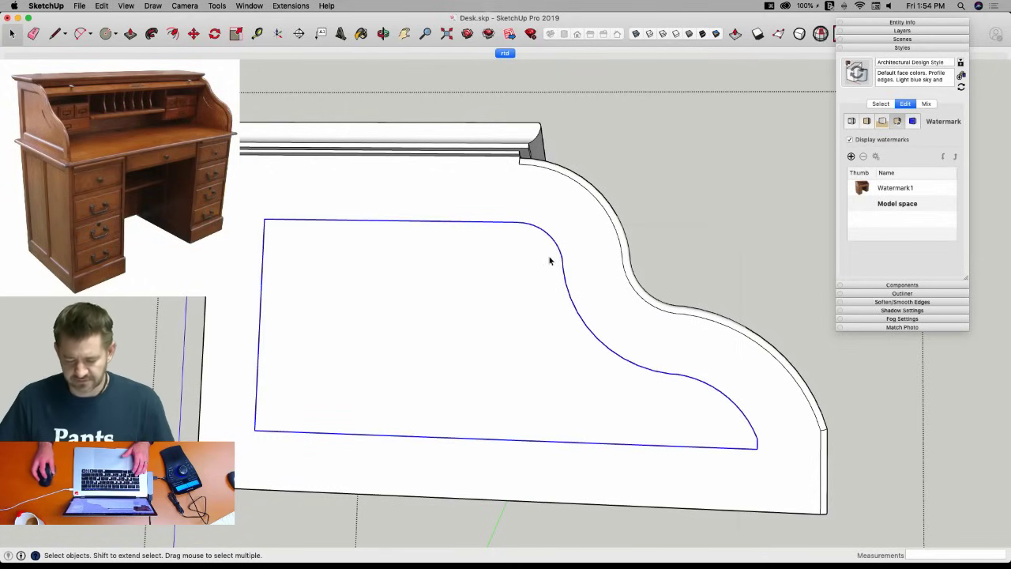
click(296, 7)
click(301, 108)
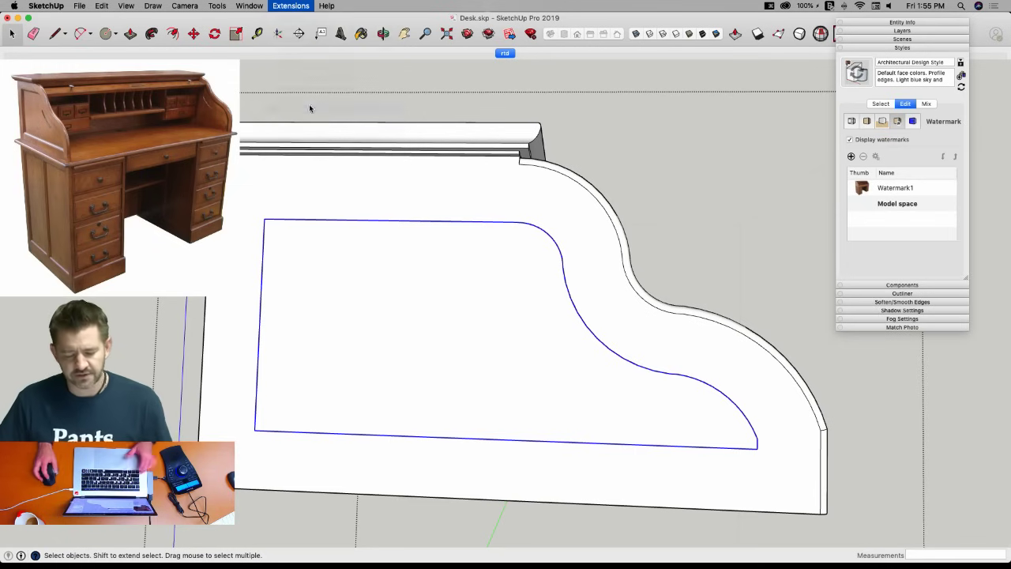
Try recessing the welded panel face 5/16" with Push/Pull and undo it.
scroll(553, 253, up, 5)
key(p)
drag(582, 274, 616, 290)
middle_drag(616, 291, 609, 195)
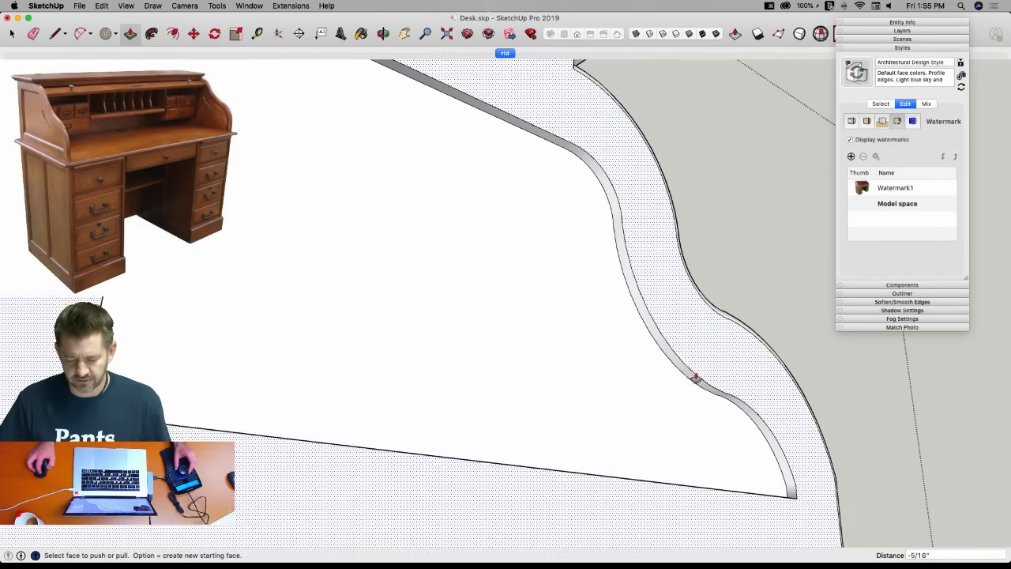
key(super+z)
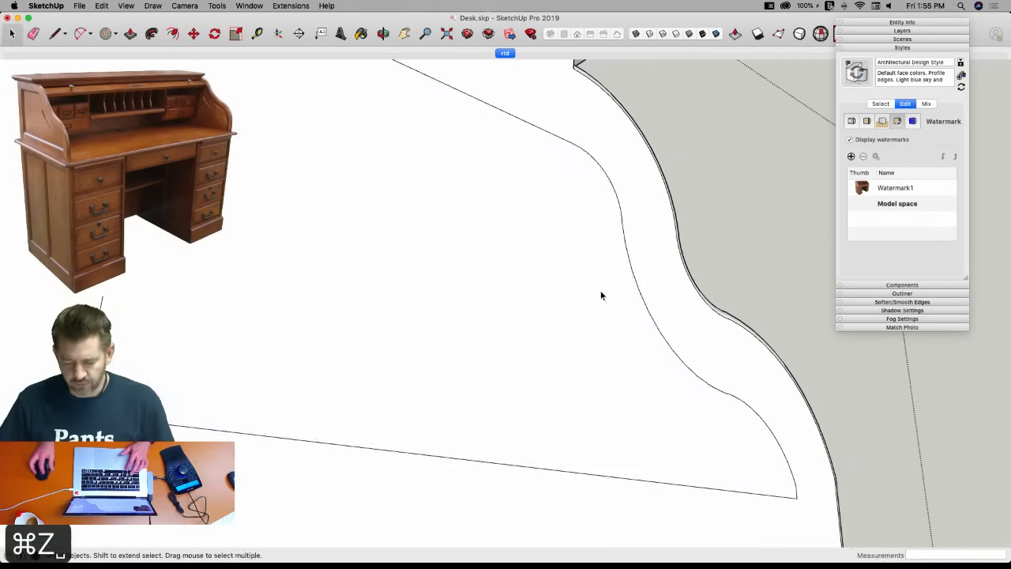
Try recessing the panel face 1/2" to inspect its curved side walls, and undo back to the flat outline.
key(p)
drag(584, 270, 578, 273)
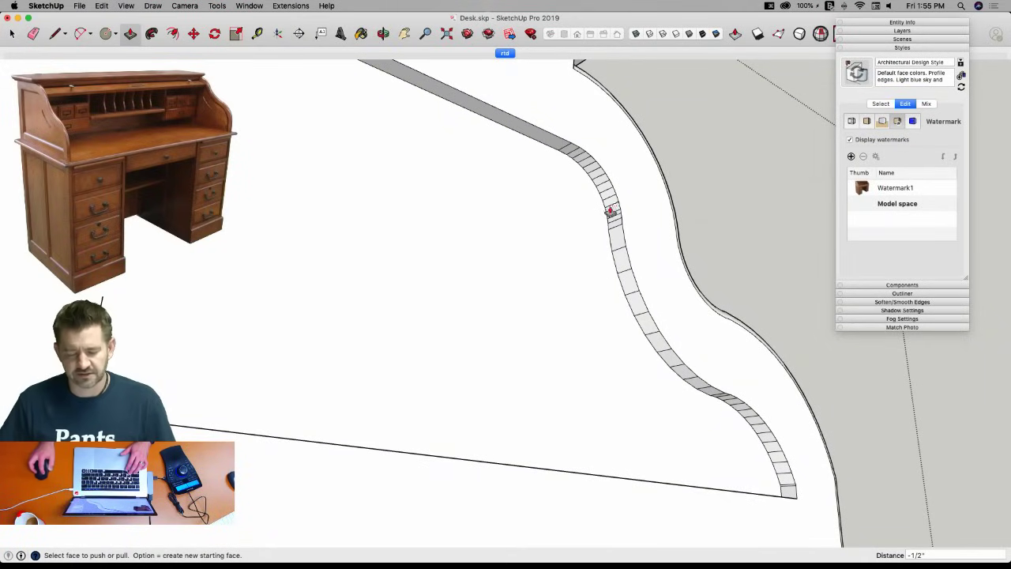
key(super+z)
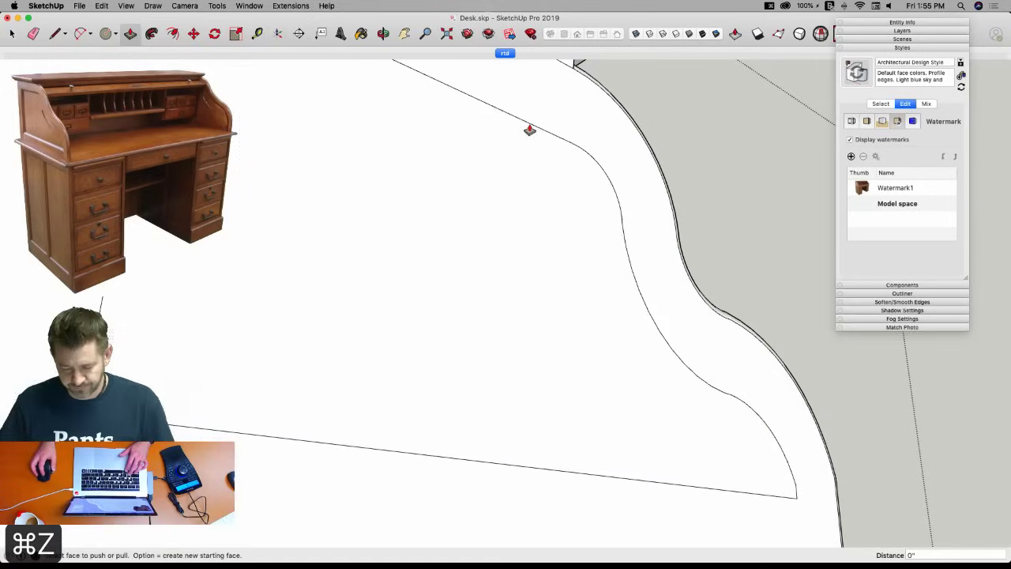
key(super+z)
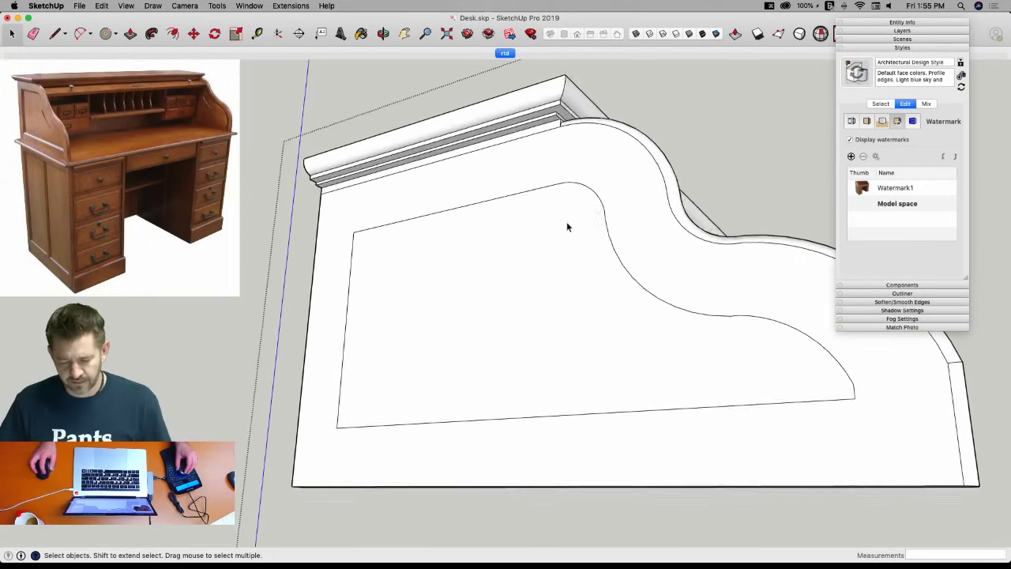
Select the curved panel face with its boundary edges and weld the outline into one continuous curve.
double_click(554, 226)
click(290, 5)
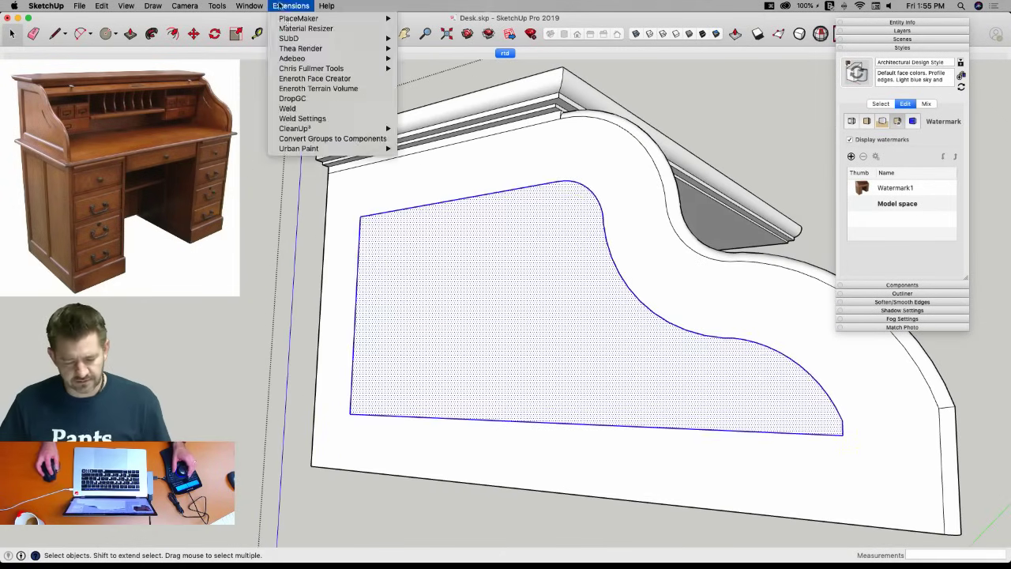
click(292, 109)
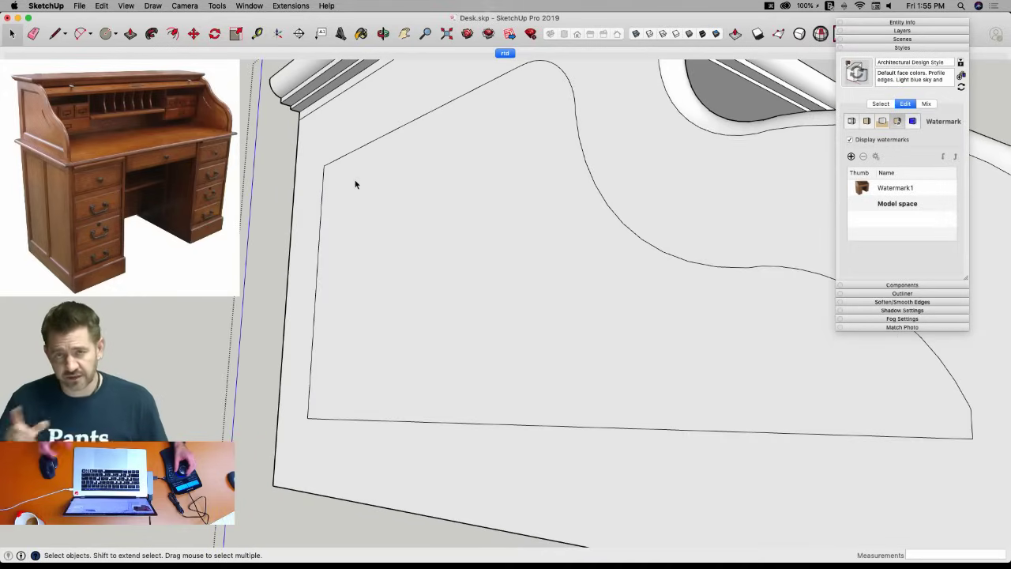
Recess the curved panel face 5/16" into the side of the desk with Push/Pull.
key(p)
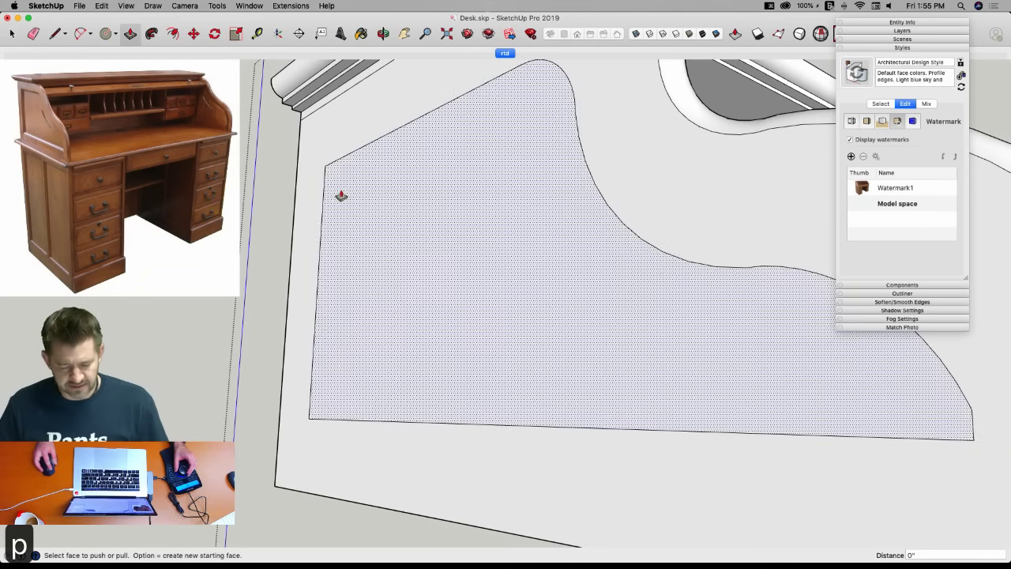
click(342, 196)
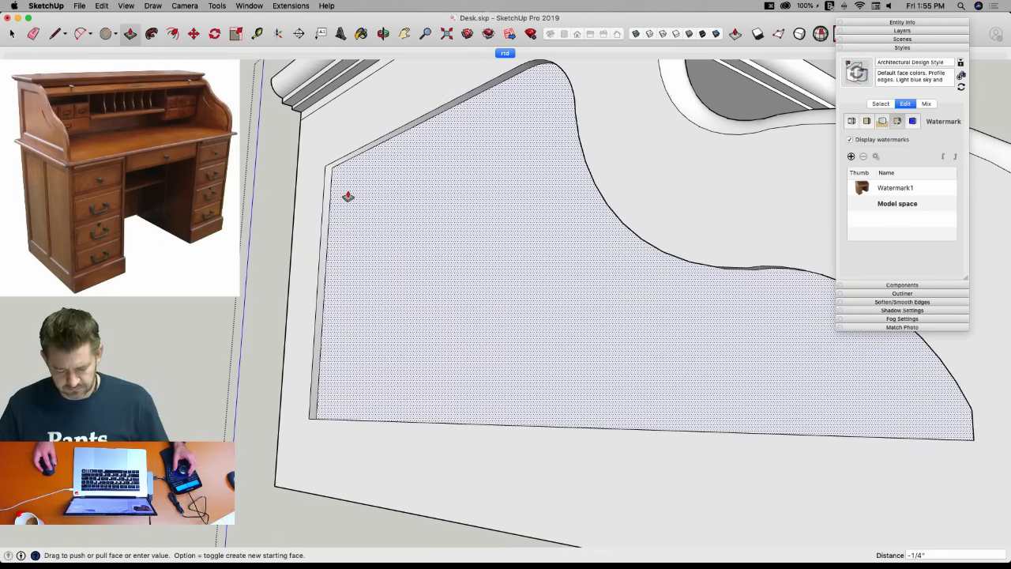
click(364, 198)
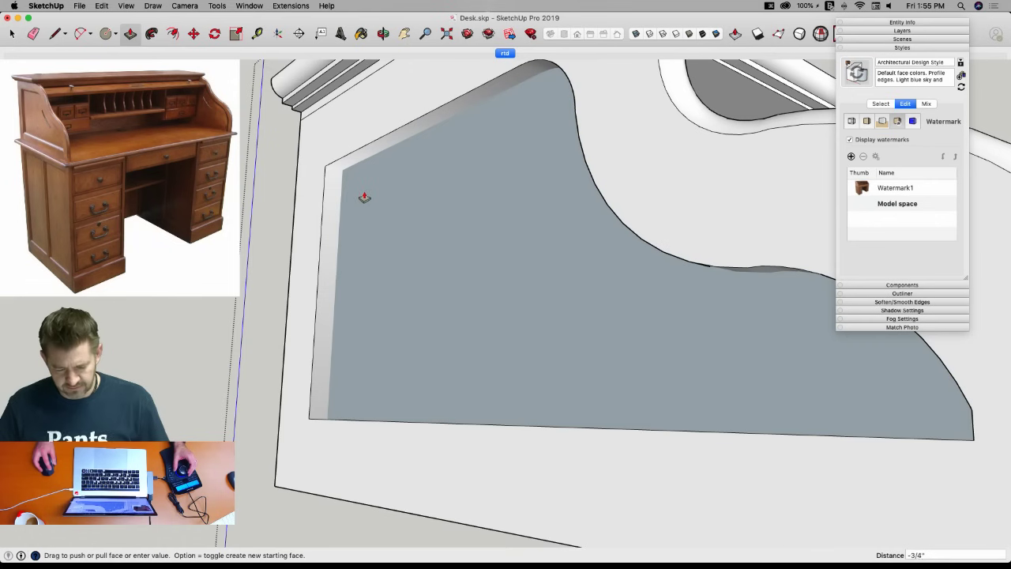
click(360, 197)
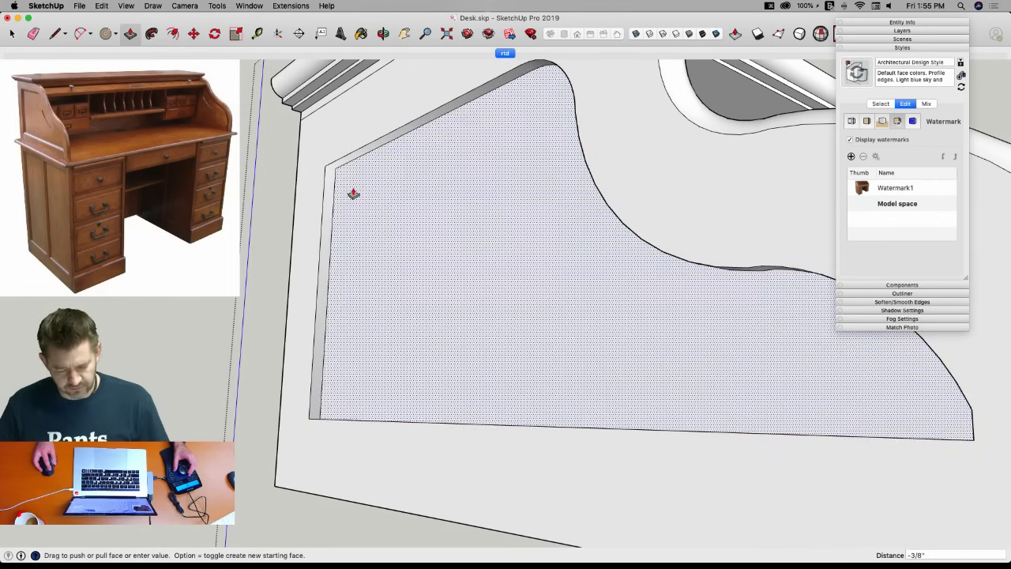
click(354, 193)
text(5/)
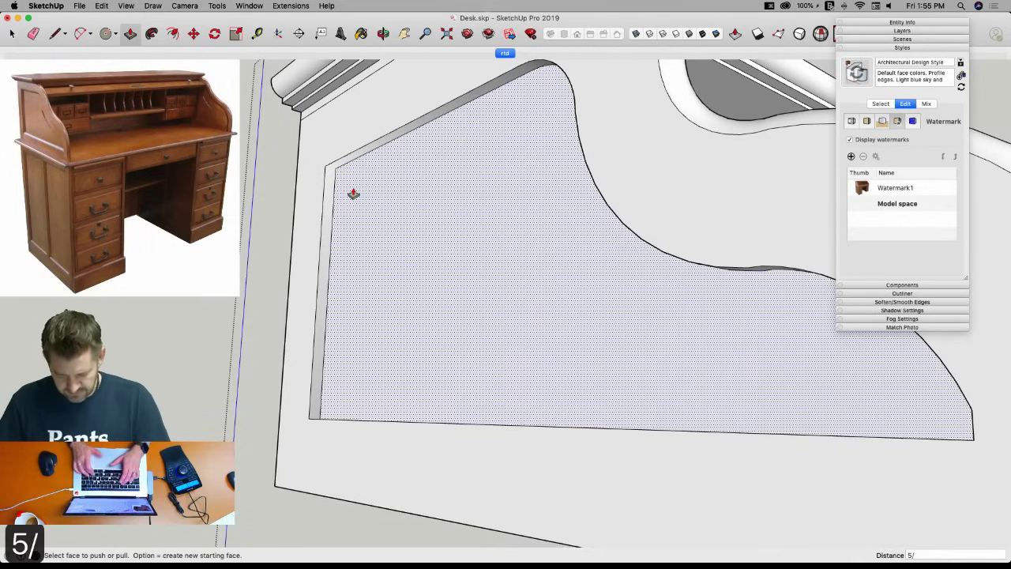
text(15)
key(BackSpace)
text(6)
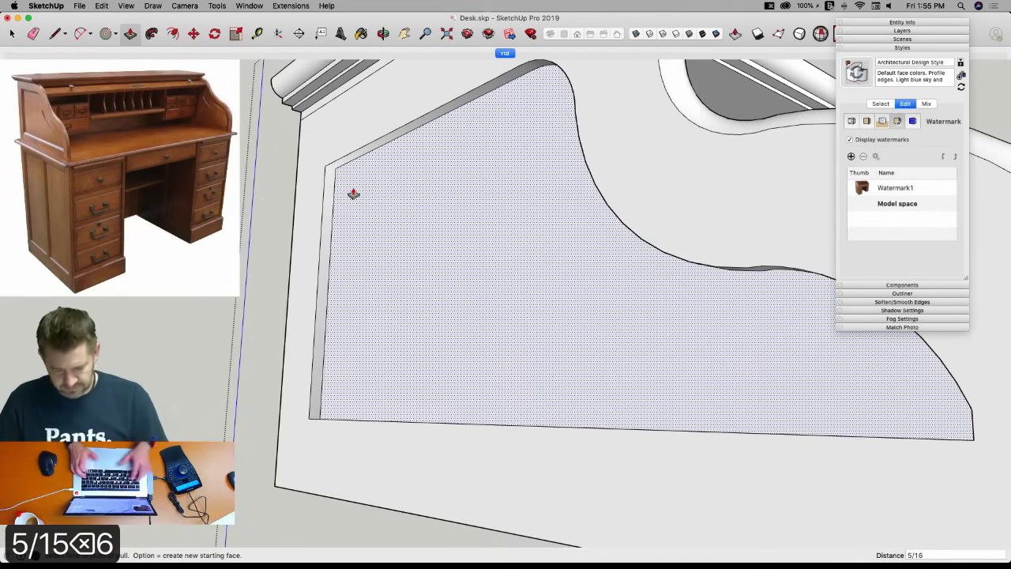
key(Return)
key(space)
Draw 5/16" edges across the recess side walls at the two back corners and the lower front corner.
mouse_move(338, 153)
middle_down()
mouse_move(562, 210)
mouse_move(415, 219)
mouse_move(390, 295)
mouse_move(424, 271)
mouse_move(463, 271)
mouse_move(427, 204)
middle_up()
key(l)
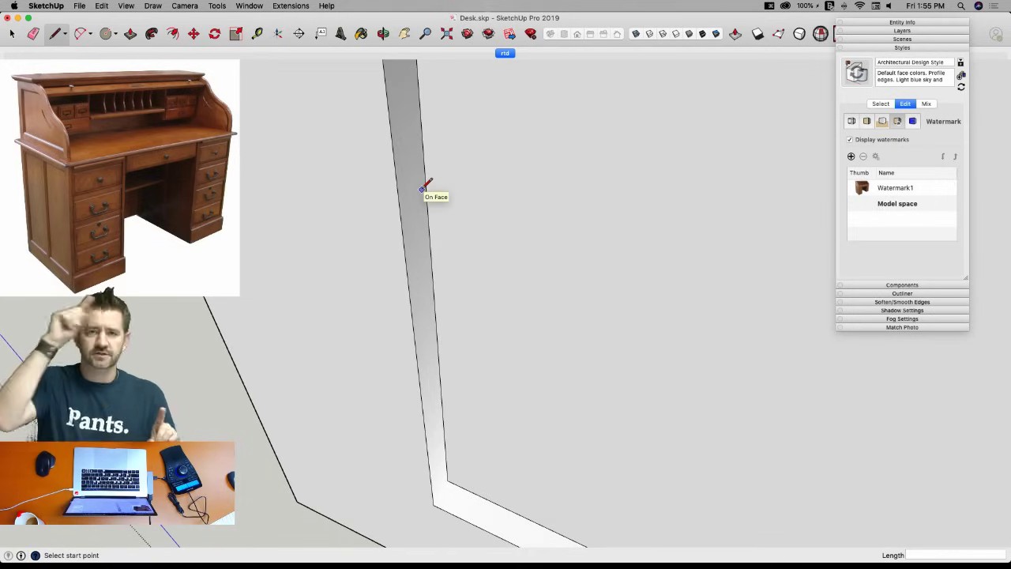
click(490, 347)
click(481, 364)
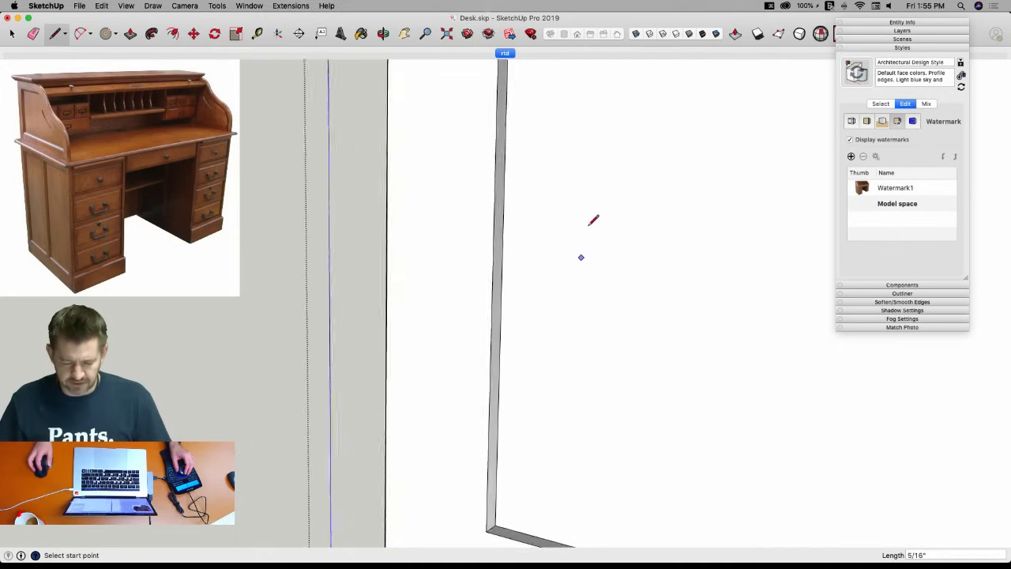
click(508, 144)
click(501, 140)
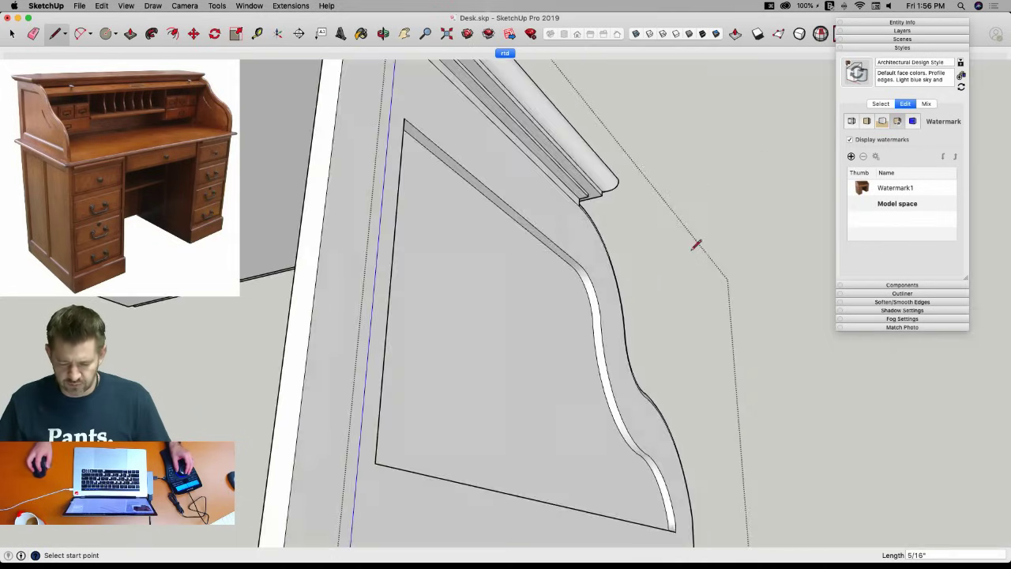
scroll(596, 275, up, 3)
middle_drag(595, 275, 642, 430)
scroll(650, 401, up, 3)
click(629, 397)
click(640, 388)
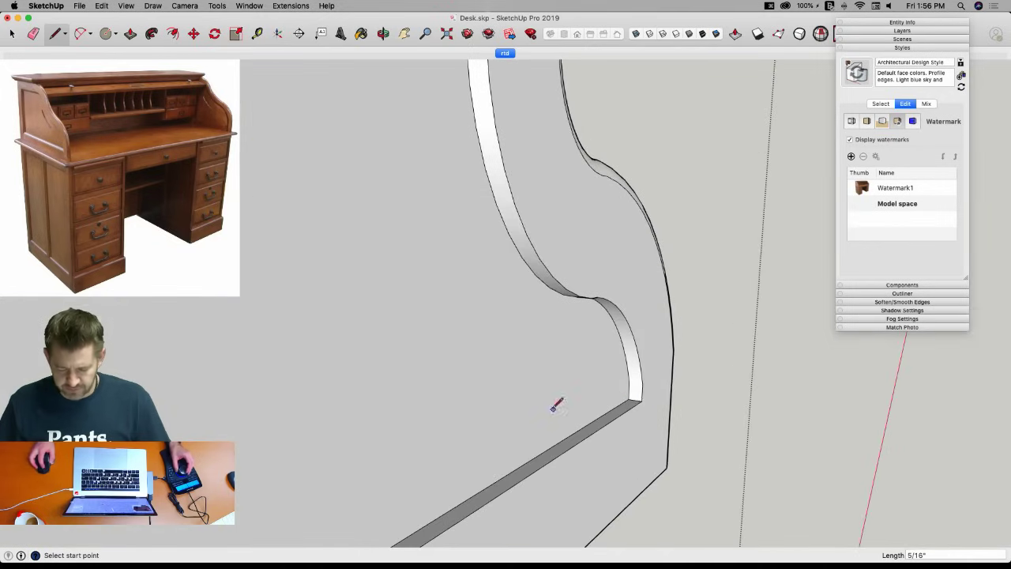
Draw a profile line onto the recessed panel from the back wall's inner edge, ending in a short perpendicular return of about 1/16".
middle_drag(558, 406, 514, 374)
scroll(426, 365, up, 3)
mouse_move(422, 368)
middle_down()
mouse_move(379, 365)
mouse_move(394, 302)
mouse_move(364, 292)
middle_up()
scroll(363, 293, up, 2)
scroll(364, 294, up, 2)
click(356, 337)
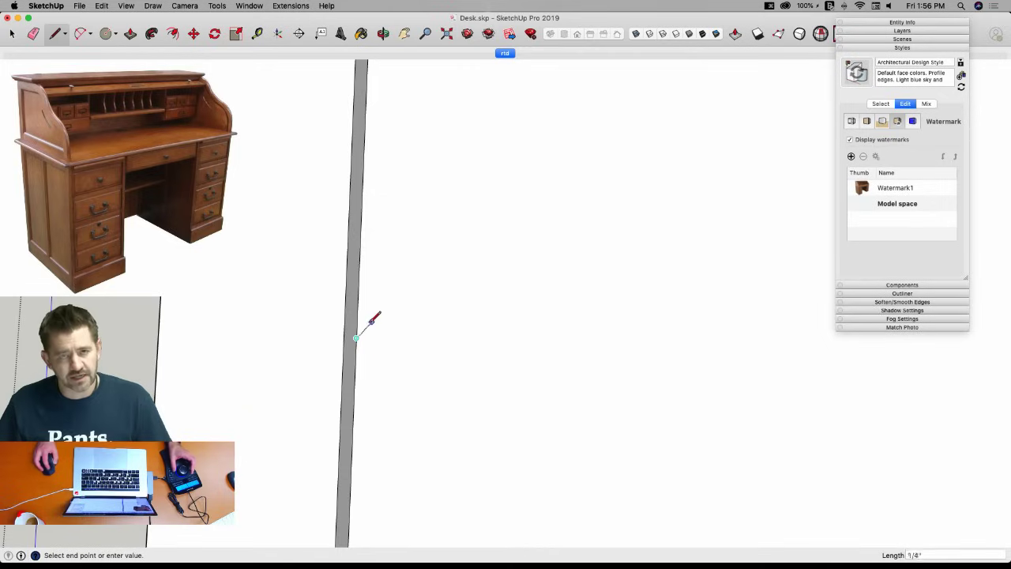
mouse_move(386, 325)
middle_down()
mouse_move(440, 366)
mouse_move(474, 307)
mouse_move(521, 324)
middle_up()
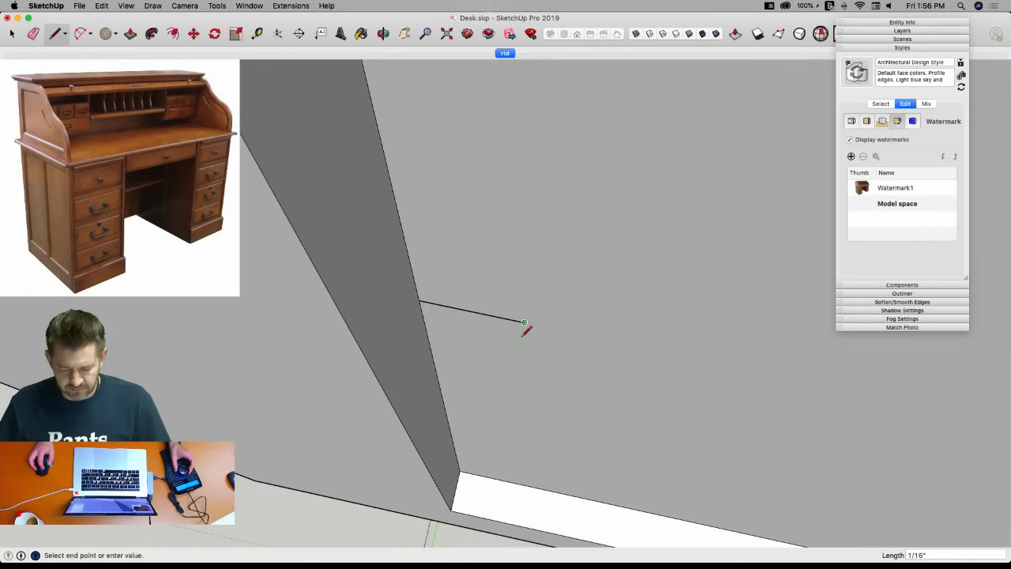
click(524, 322)
click(520, 341)
key(Escape)
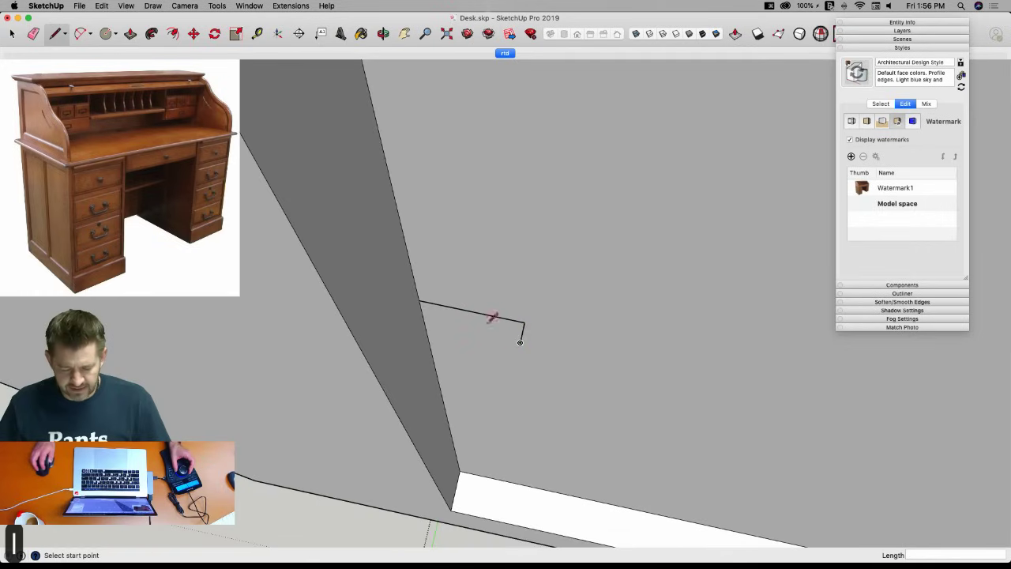
Draw the profile's outward leg with a short return, and close the profile with an arc bulging about 1/16".
click(419, 300)
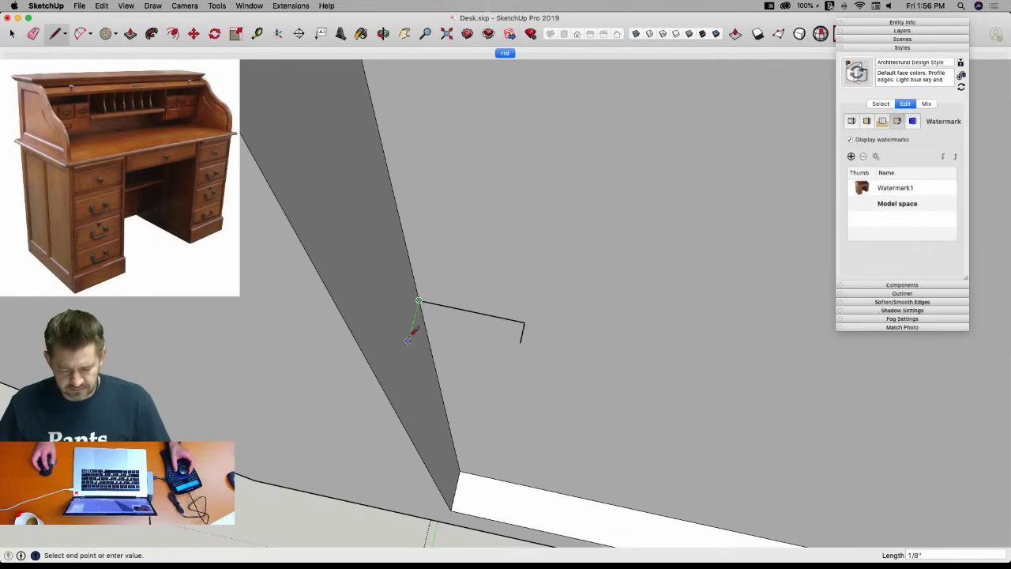
click(396, 383)
click(420, 387)
key(a)
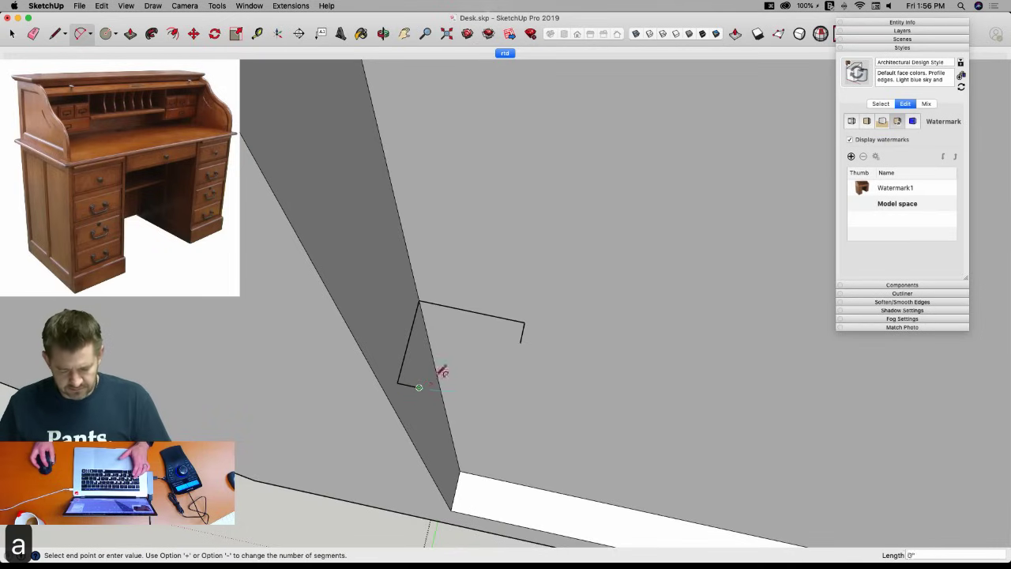
click(418, 386)
click(520, 341)
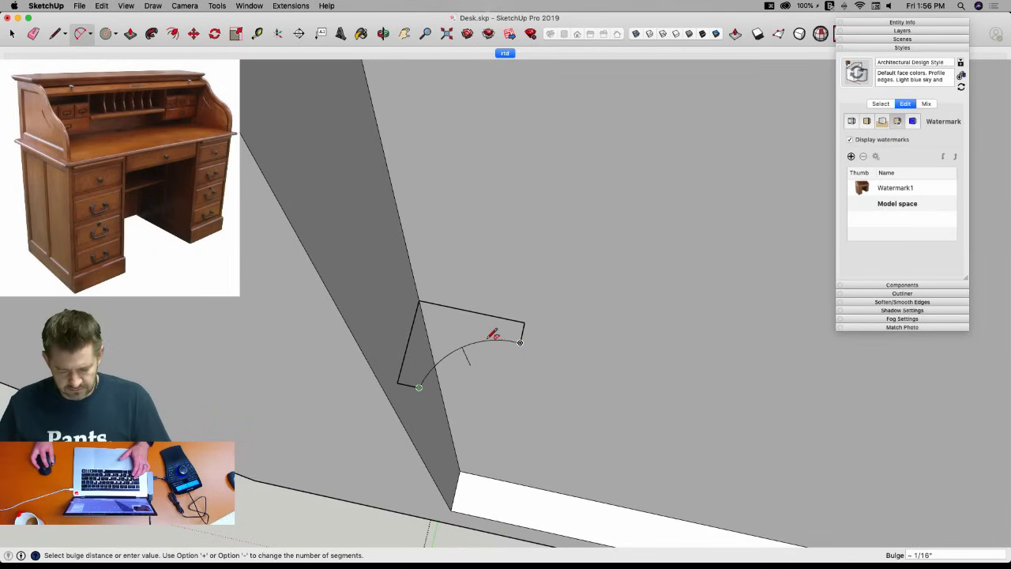
click(493, 335)
key(space)
Try sweeping the molding profile around the recessed panel's face and boundary edges with Follow Me.
mouse_move(498, 410)
middle_down()
mouse_move(470, 338)
mouse_move(448, 314)
mouse_move(463, 300)
mouse_move(467, 264)
mouse_move(774, 244)
mouse_move(558, 222)
middle_up()
click(558, 226)
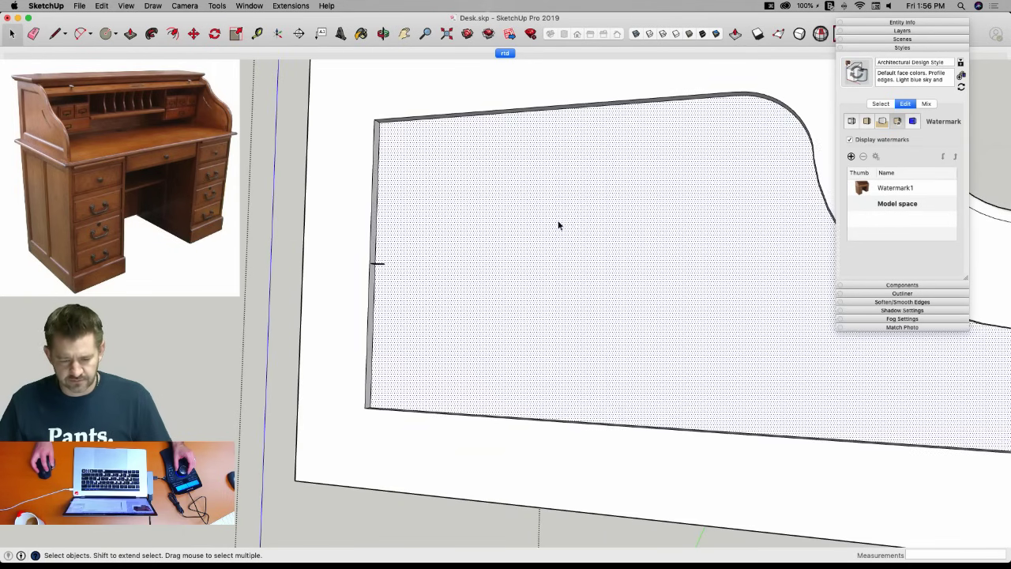
double_click(558, 225)
middle_drag(571, 235, 398, 38)
middle_drag(371, 277, 357, 306)
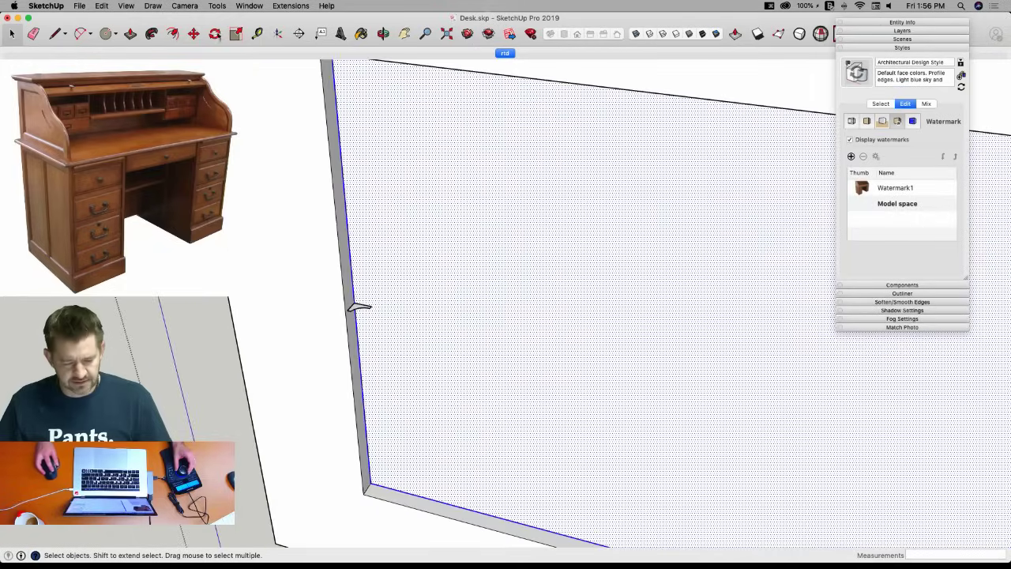
click(151, 34)
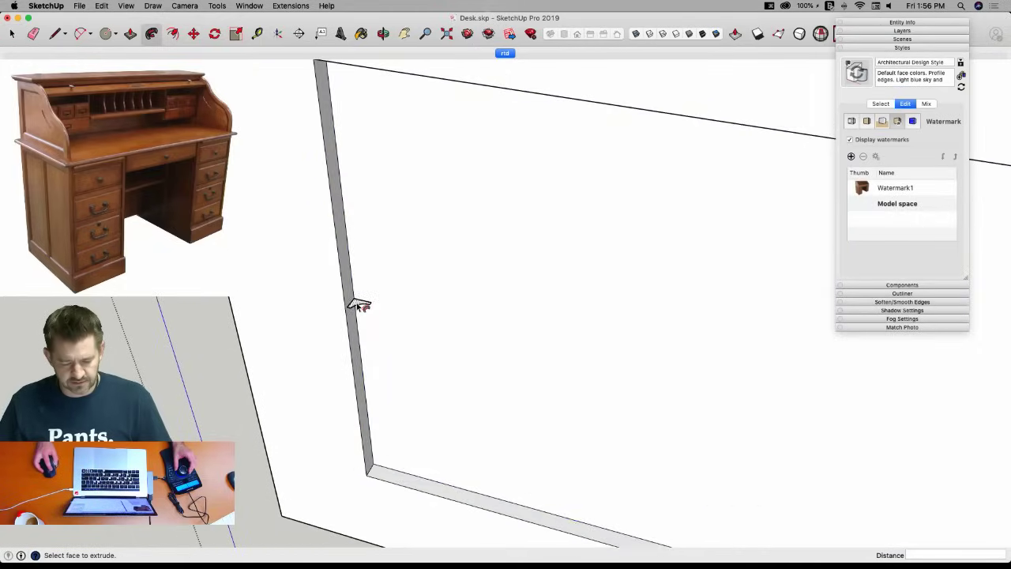
click(357, 305)
key(space)
Examine the swept molding at its corners and along the curved section of the panel.
scroll(415, 264, up, 6)
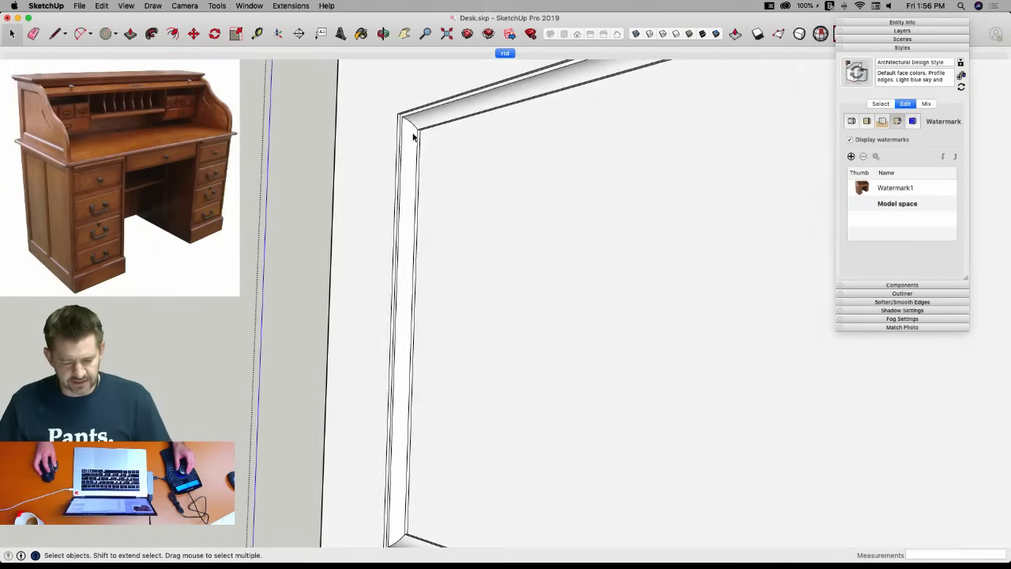
scroll(419, 219, down, 5)
scroll(411, 429, up, 6)
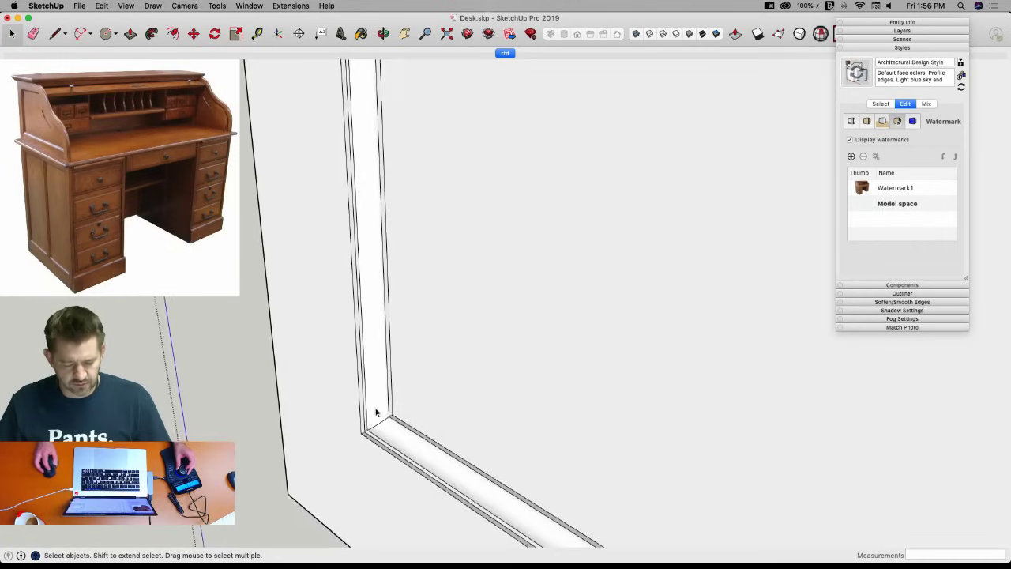
scroll(338, 417, up, 4)
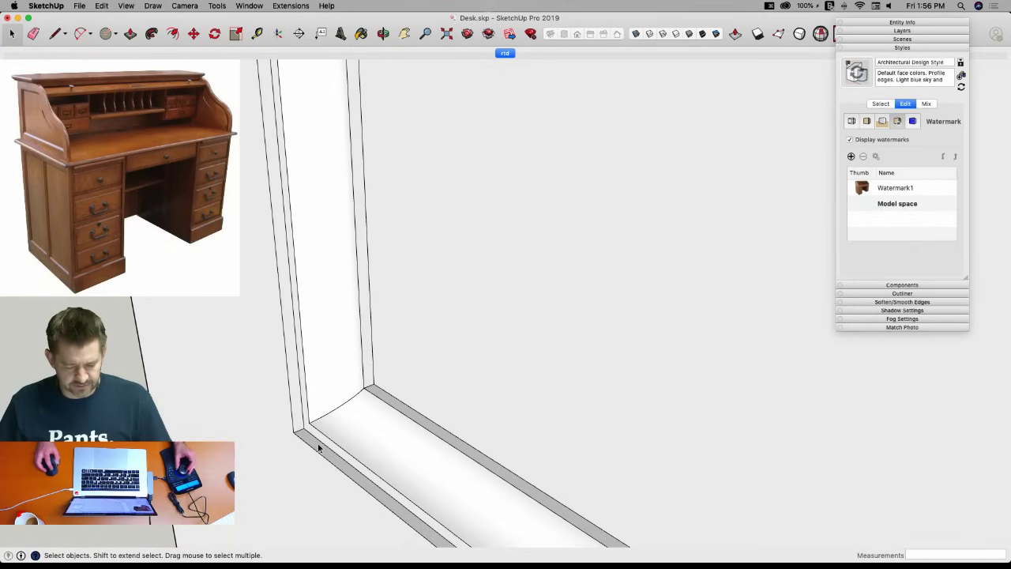
scroll(322, 435, up, 3)
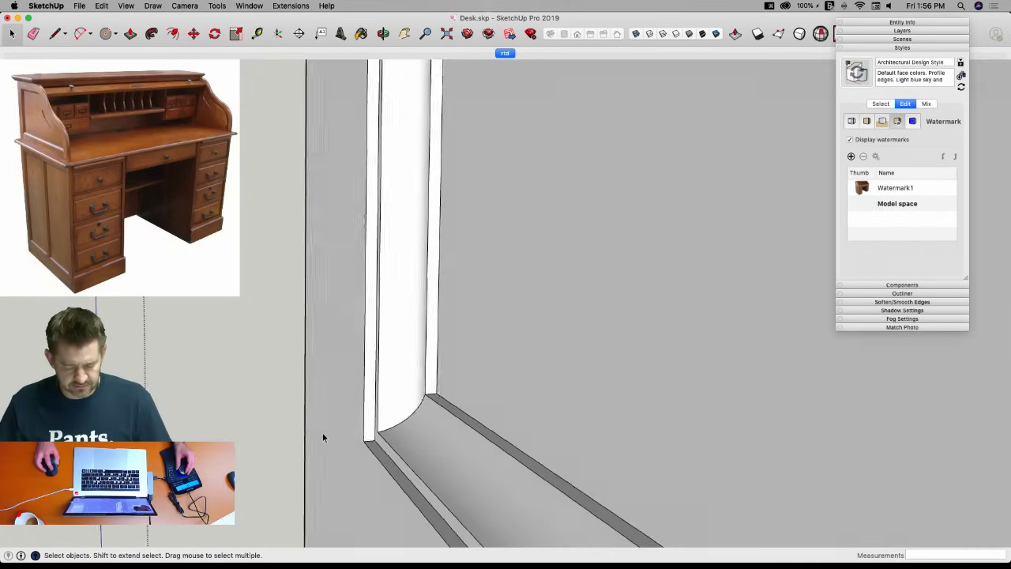
scroll(348, 440, down, 4)
scroll(418, 413, up, 4)
scroll(548, 379, up, 4)
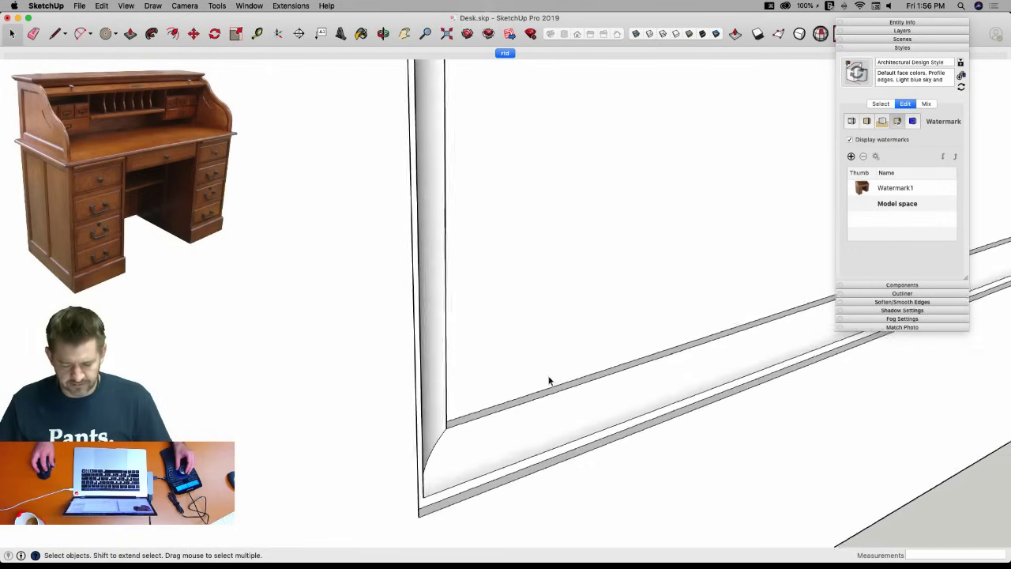
scroll(601, 392, down, 6)
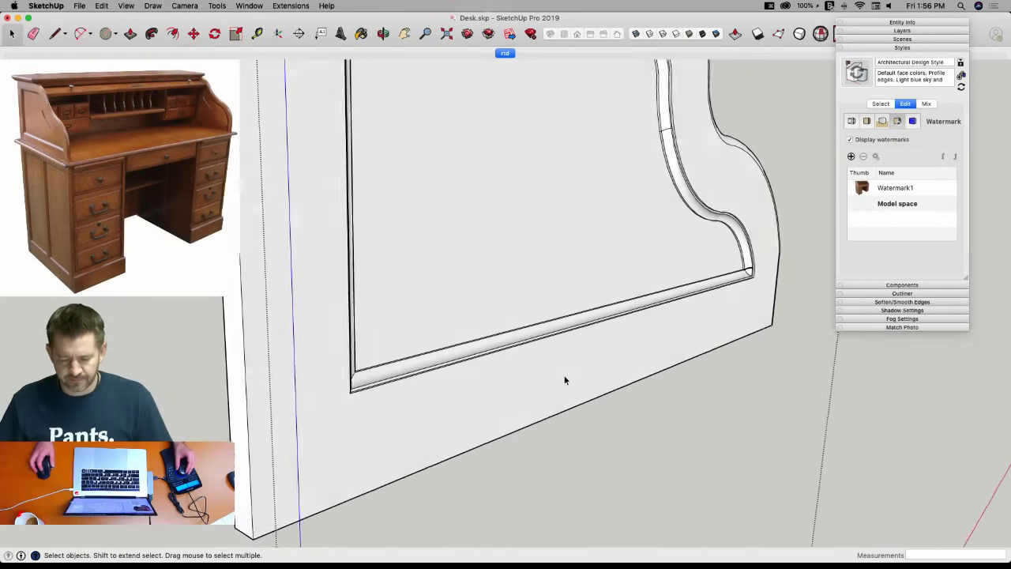
scroll(564, 378, up, 3)
scroll(550, 389, down, 2)
scroll(551, 389, up, 4)
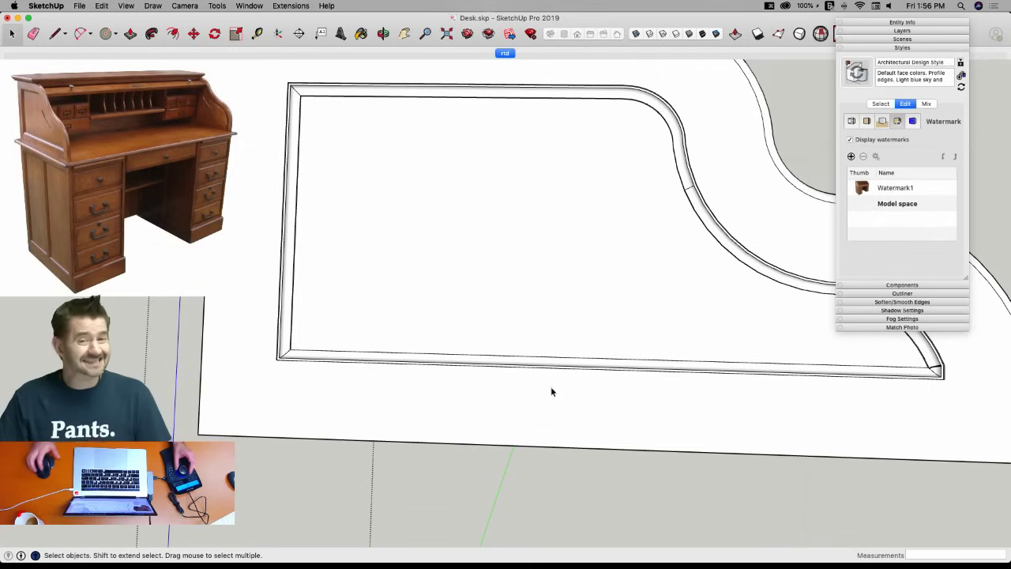
scroll(556, 247, down, 3)
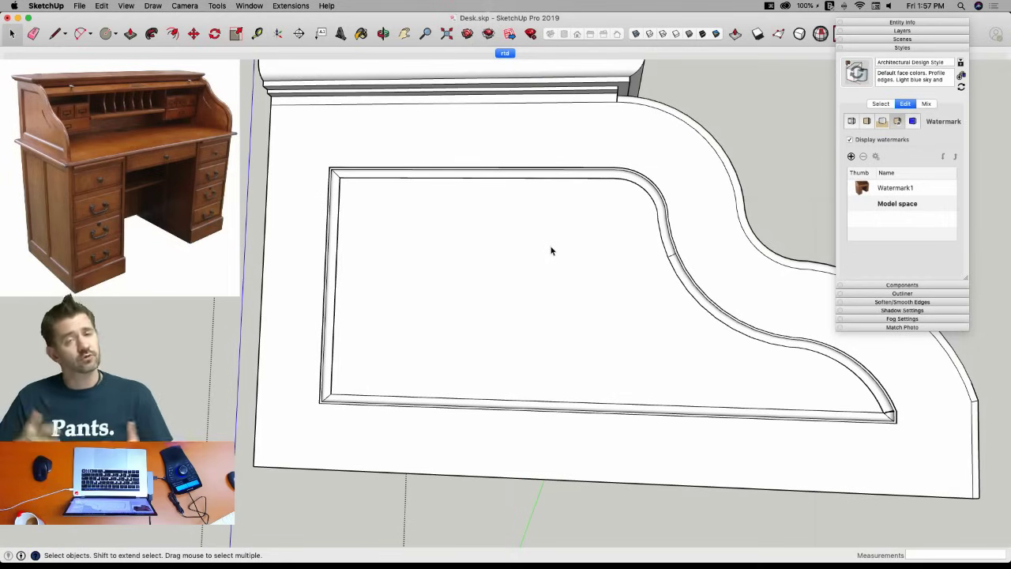
middle_drag(541, 209, 749, 376)
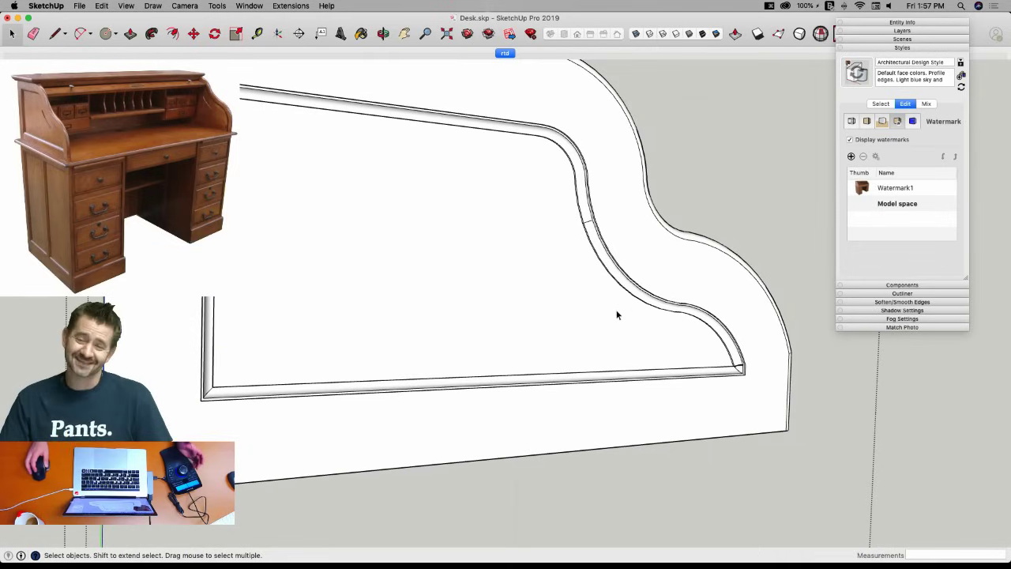
Try erasing the seam edges across the molding's curved section and lower front corner, and undo back to the plain recess.
scroll(566, 237, up, 10)
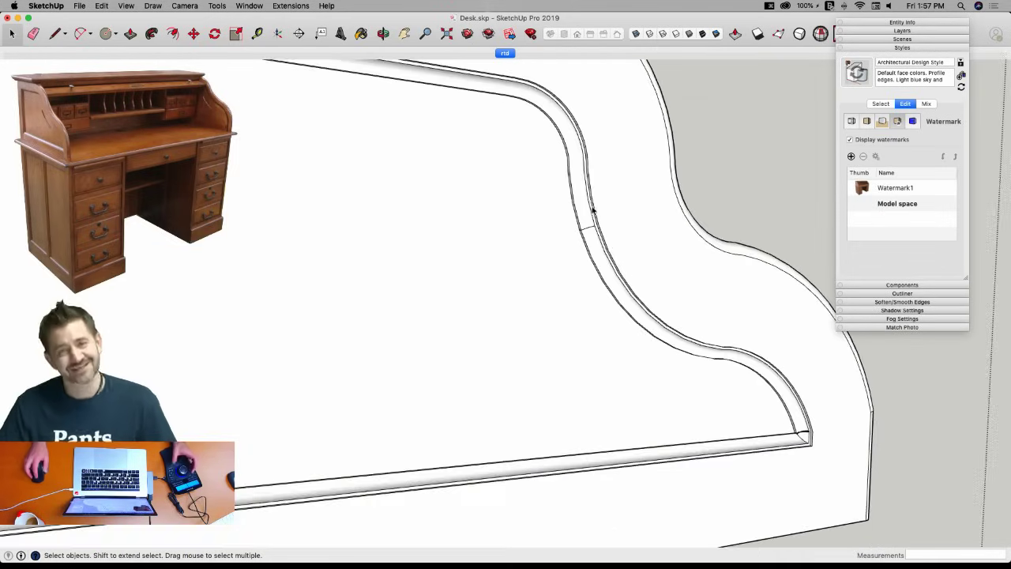
key(e)
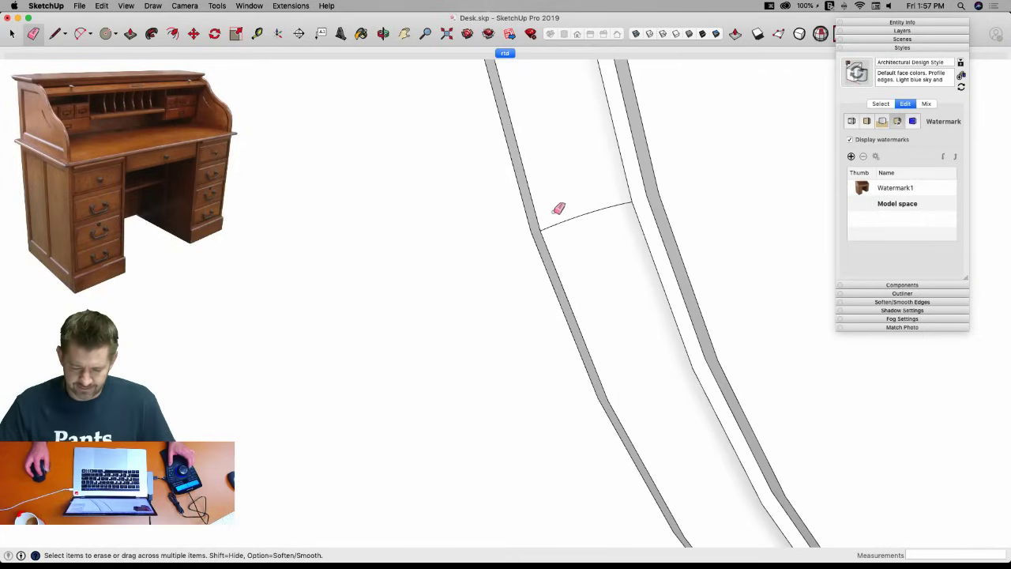
mouse_move(589, 216)
mouse_down()
mouse_move(548, 224)
mouse_move(630, 199)
mouse_move(597, 208)
mouse_up()
scroll(590, 212, down, 10)
scroll(495, 282, up, 10)
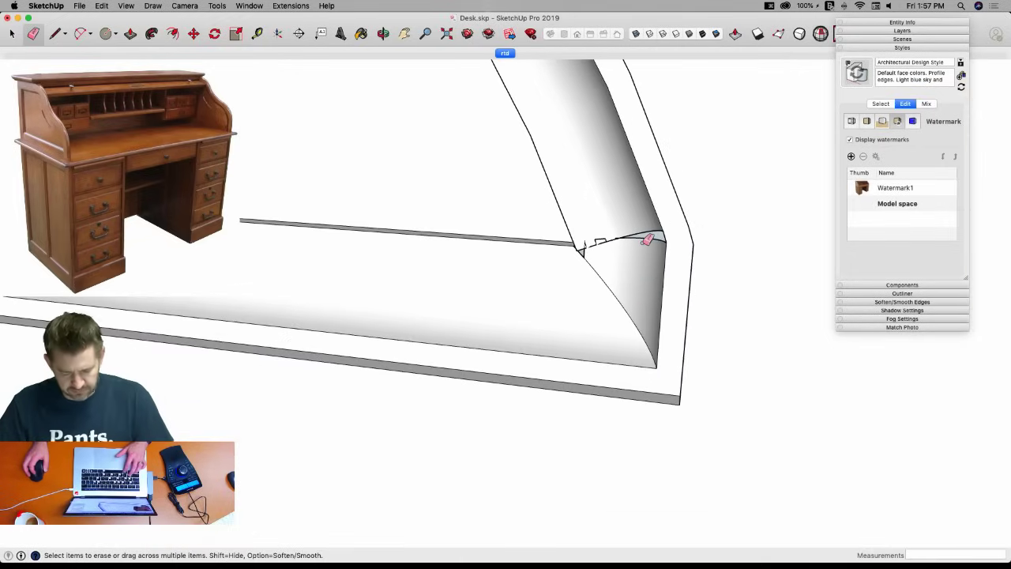
key(super+z)
key(super+z)
key(space)
Check the length of the short vertical edge at the recess's lower front corner with the Line tool.
key(l)
click(650, 249)
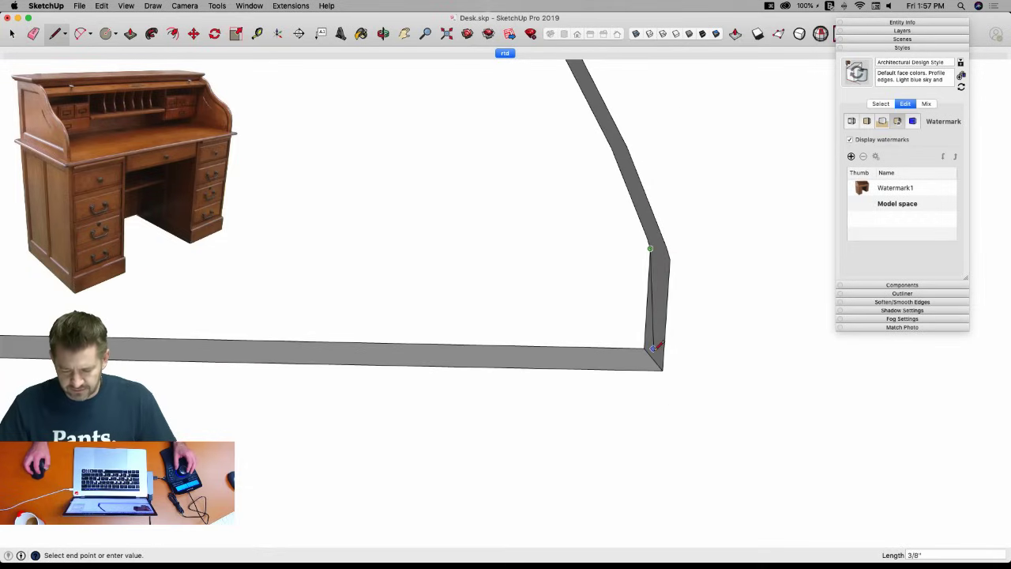
click(645, 347)
key(space)
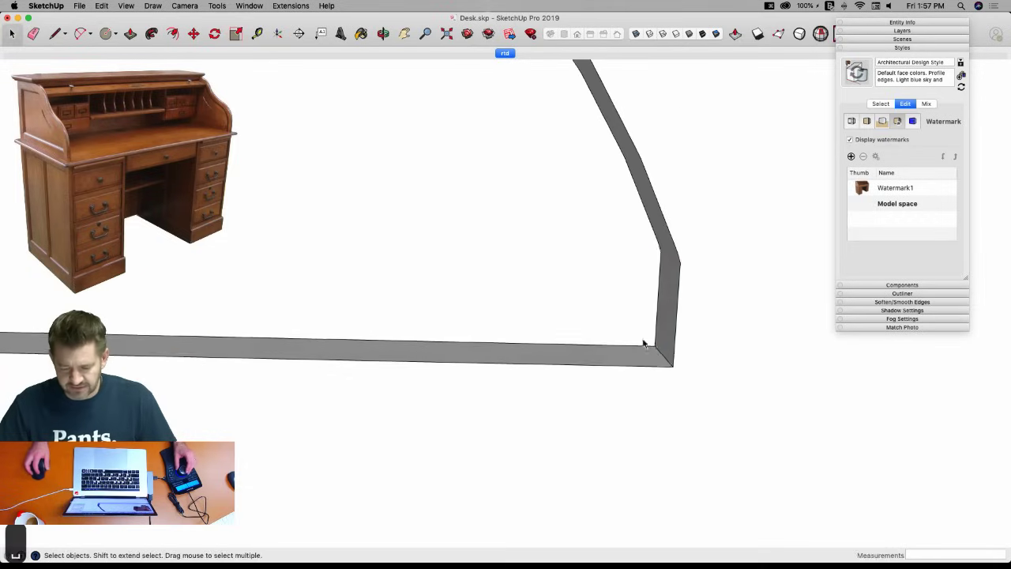
Draw an upright line from the recess's lower inner edge, then a perpendicular line about 5/16" long outward from its upper end.
key(l)
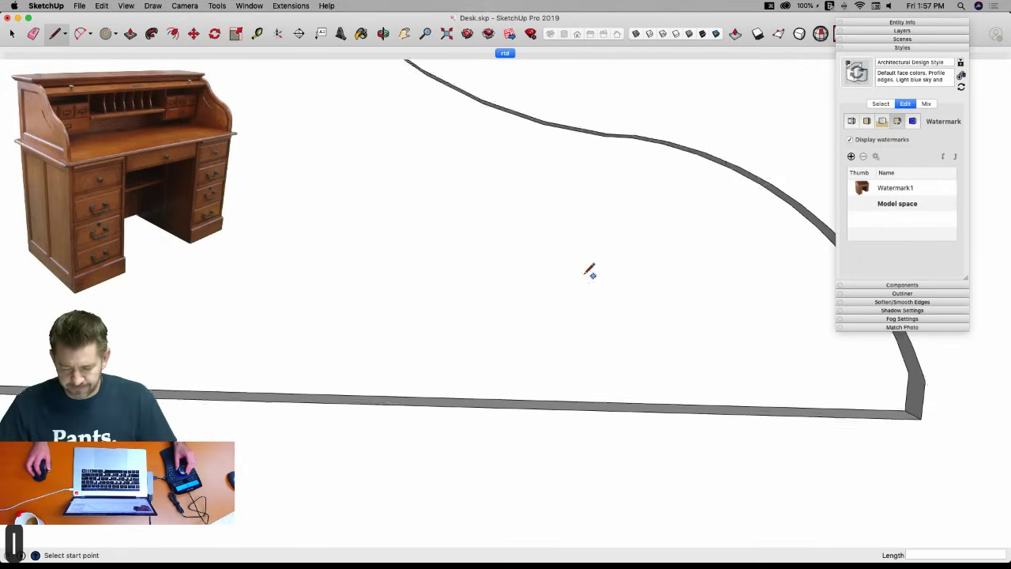
scroll(765, 392, up, 5)
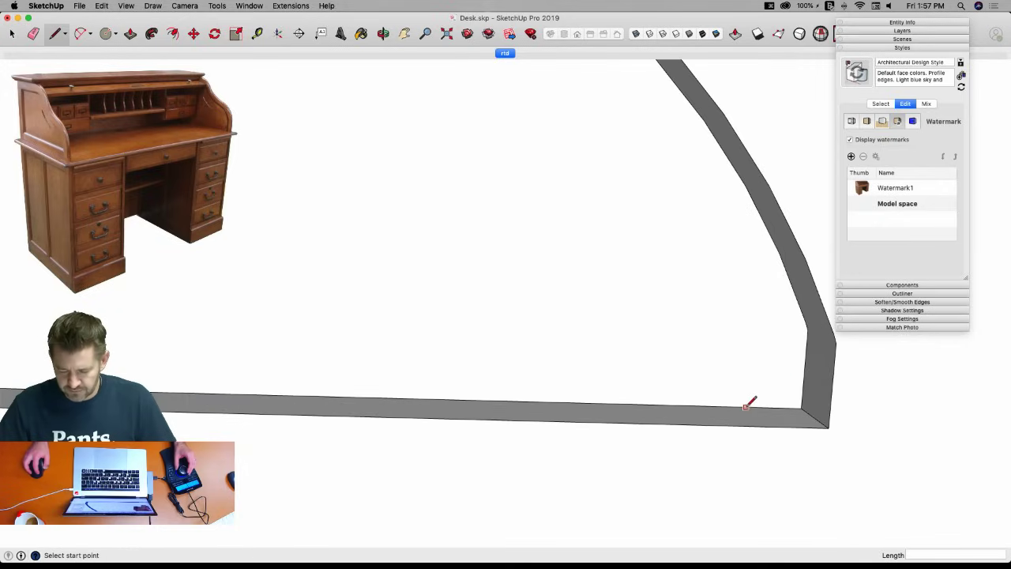
click(685, 404)
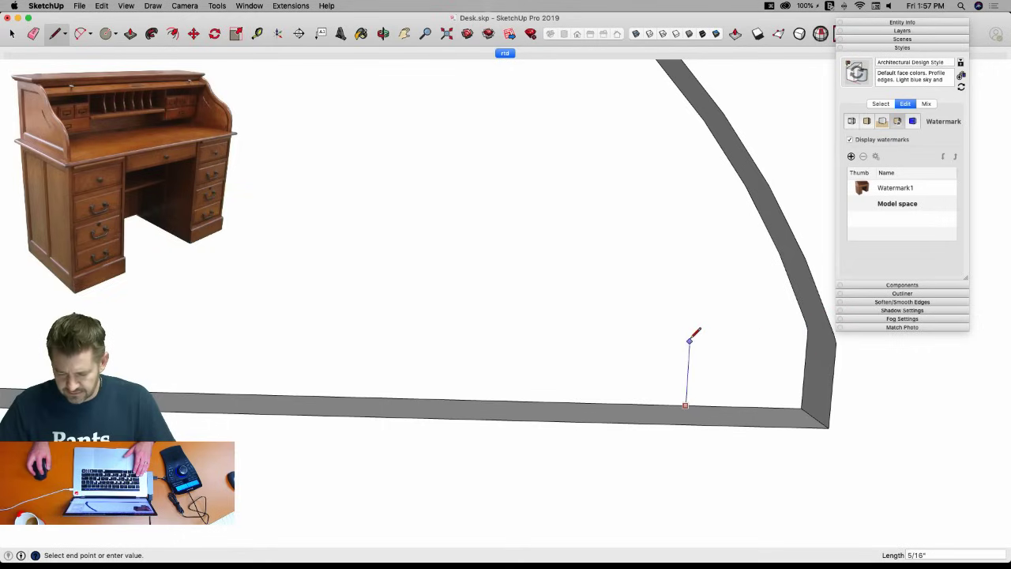
middle_drag(695, 332, 702, 213)
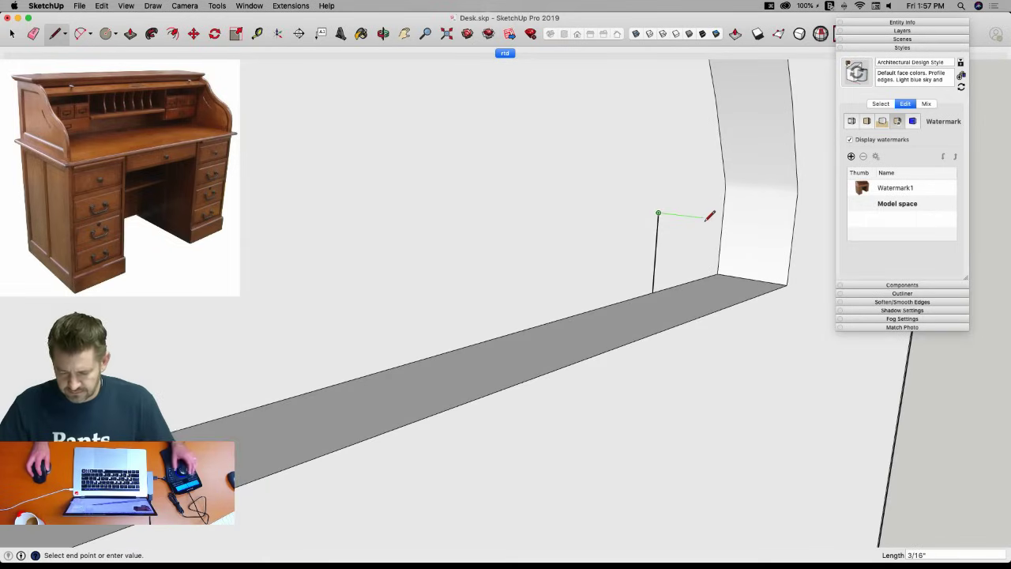
scroll(705, 210, up, 5)
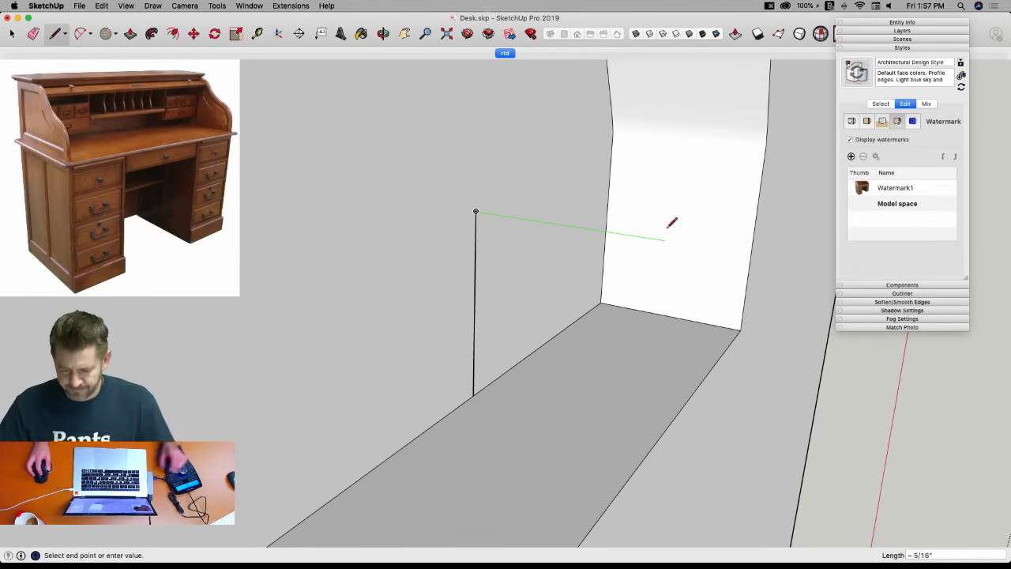
click(665, 237)
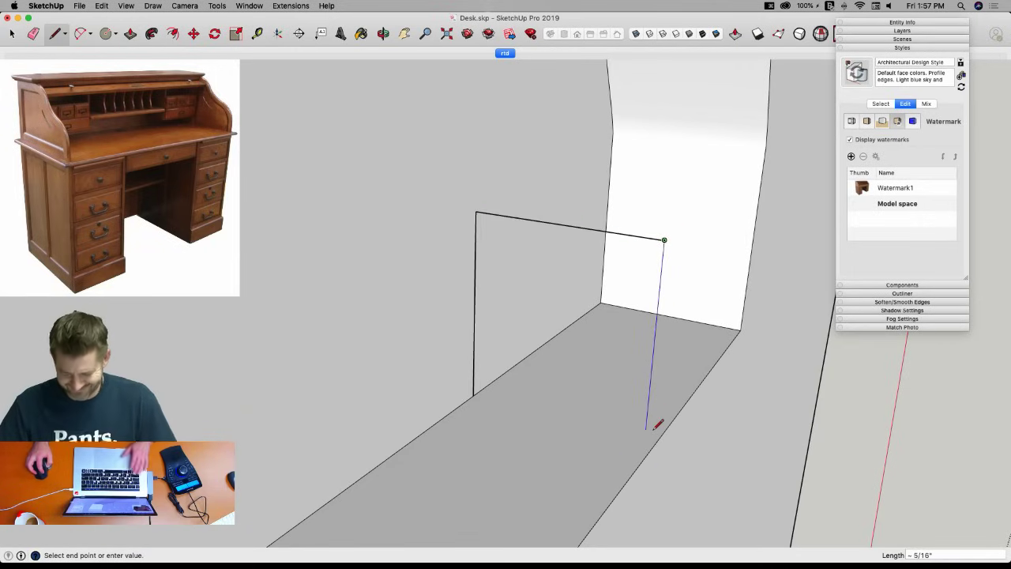
Draw the profile's vertical outer side downward, parallel to the blue axis, and close the four-sided face back at its starting point.
key(Up)
key(Up)
key(Up)
key(Up)
key(Up)
key(Up)
click(649, 442)
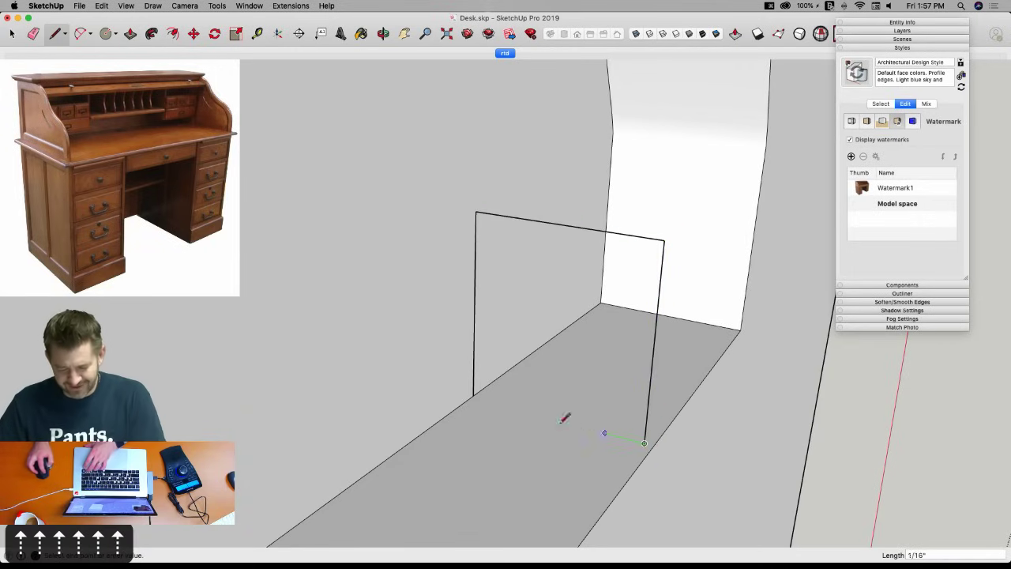
click(474, 395)
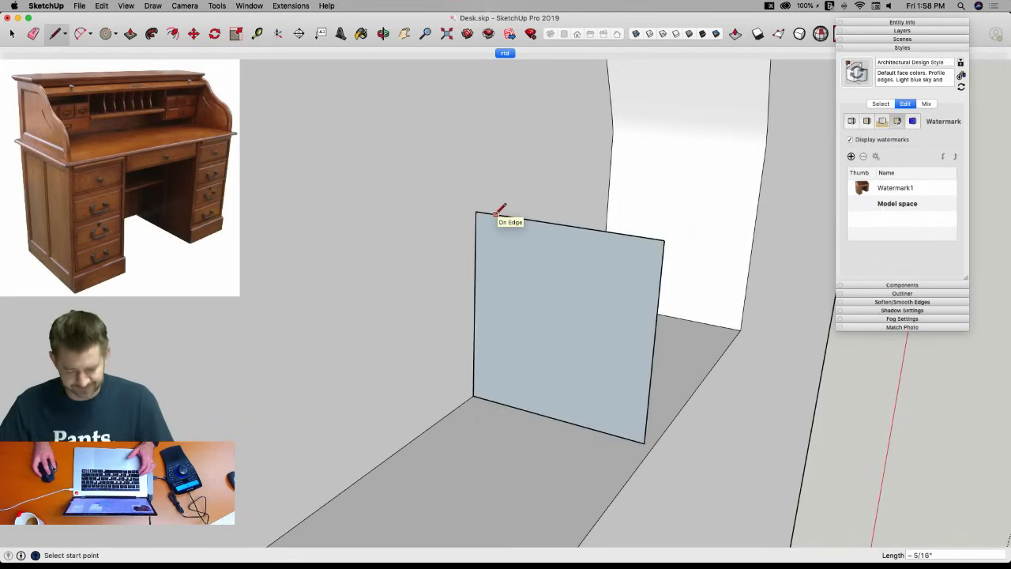
Move the profile's outer vertical edge inward about 1/16" to make the face narrower.
key(a)
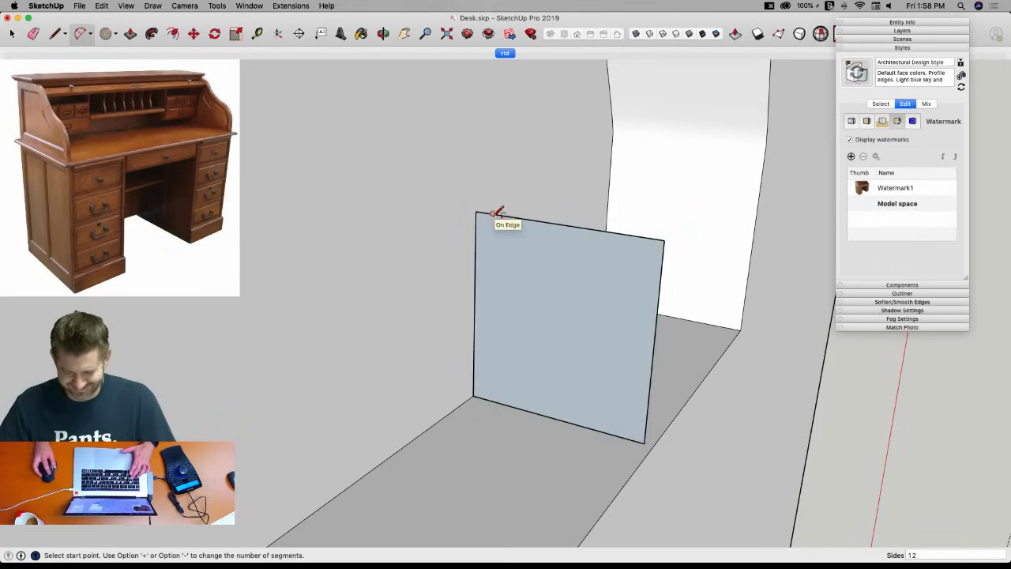
key(l)
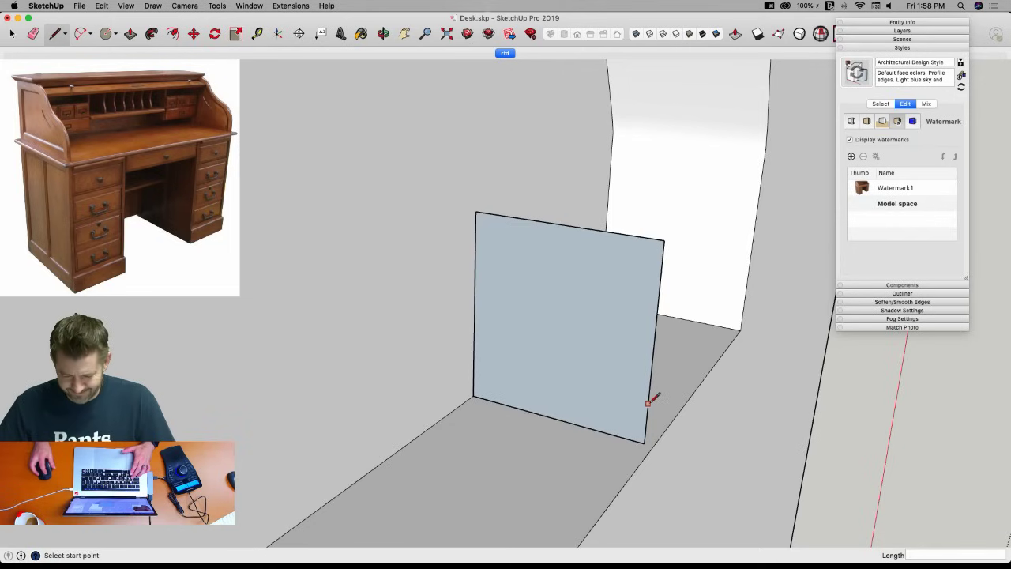
key(m)
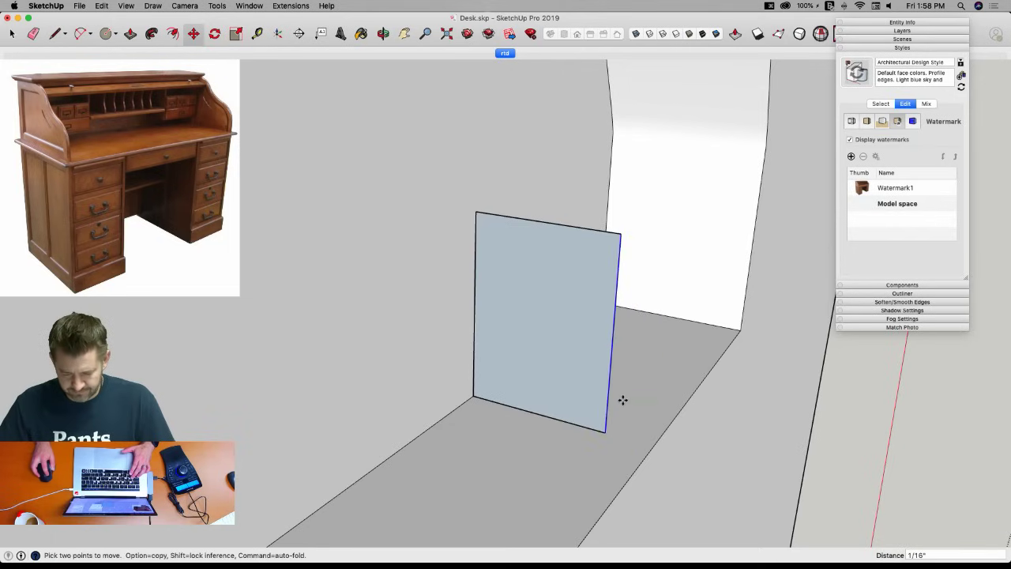
click(625, 401)
Draw a concave arc between the profile's upper and outer edges, and erase the waste corner outside it.
key(a)
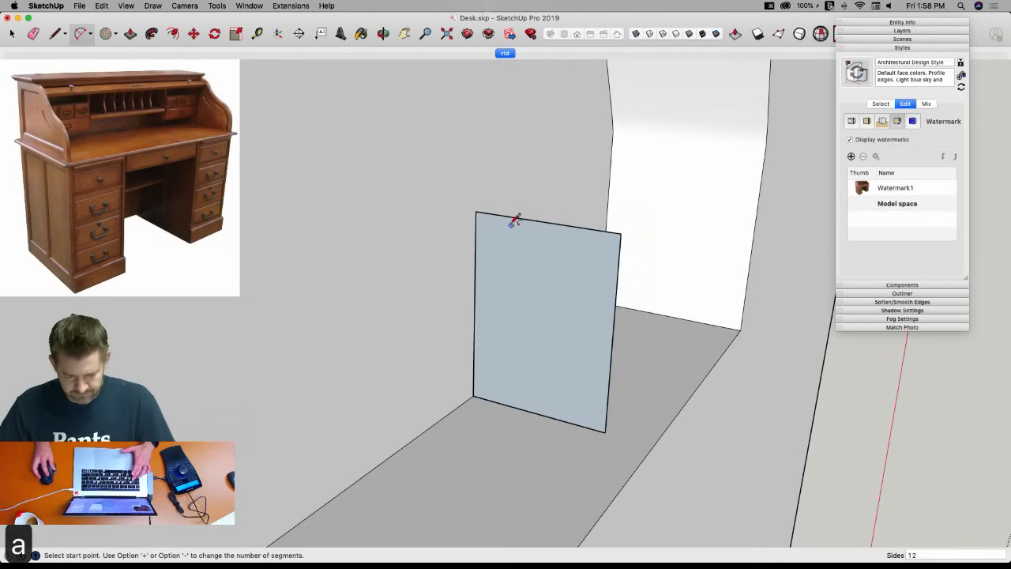
click(499, 214)
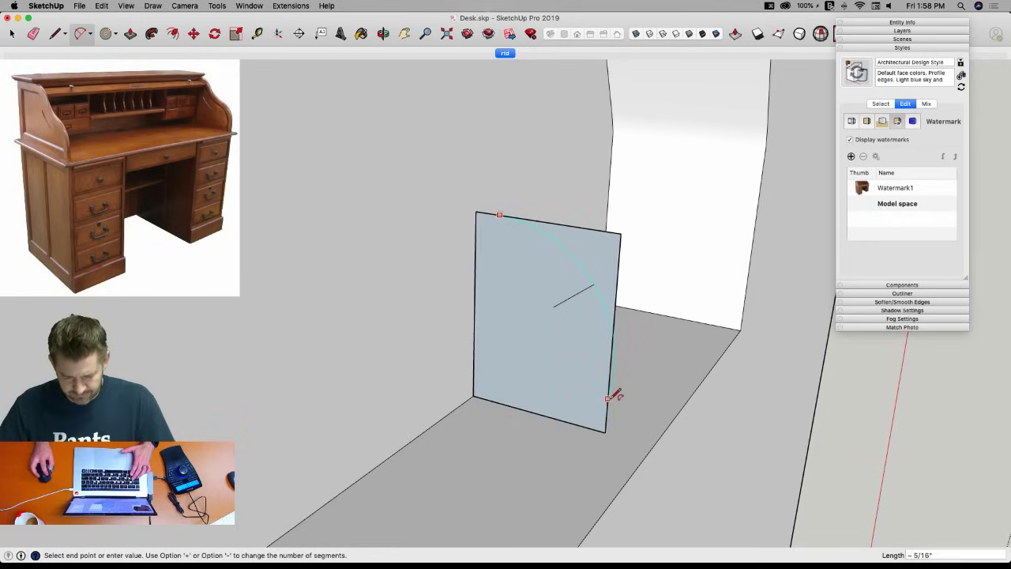
click(607, 401)
click(576, 373)
key(e)
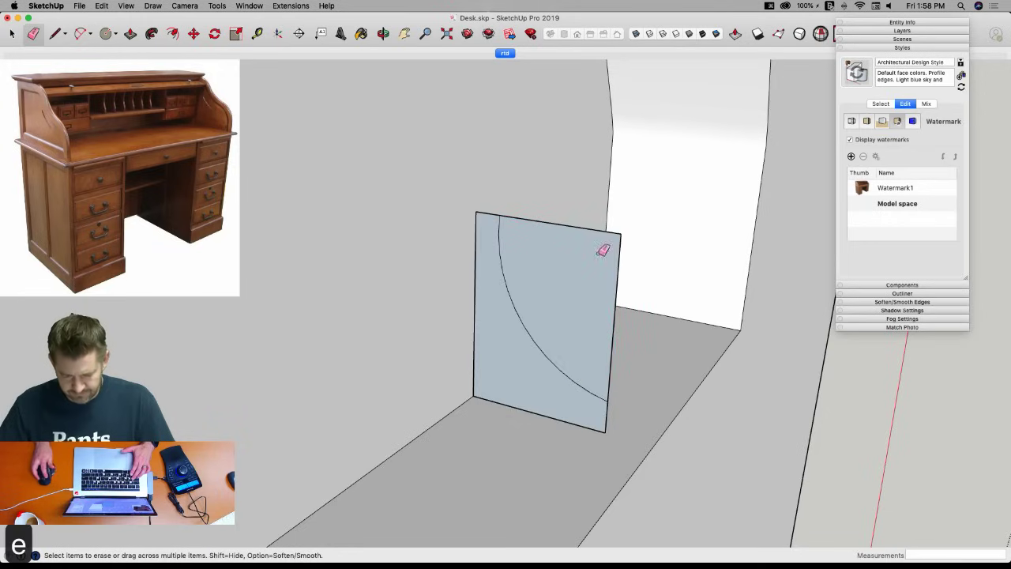
click(621, 234)
Try sweeping the concave profile around the recessed panel's face with Follow Me, and undo the sweep.
key(space)
double_click(444, 308)
key(p)
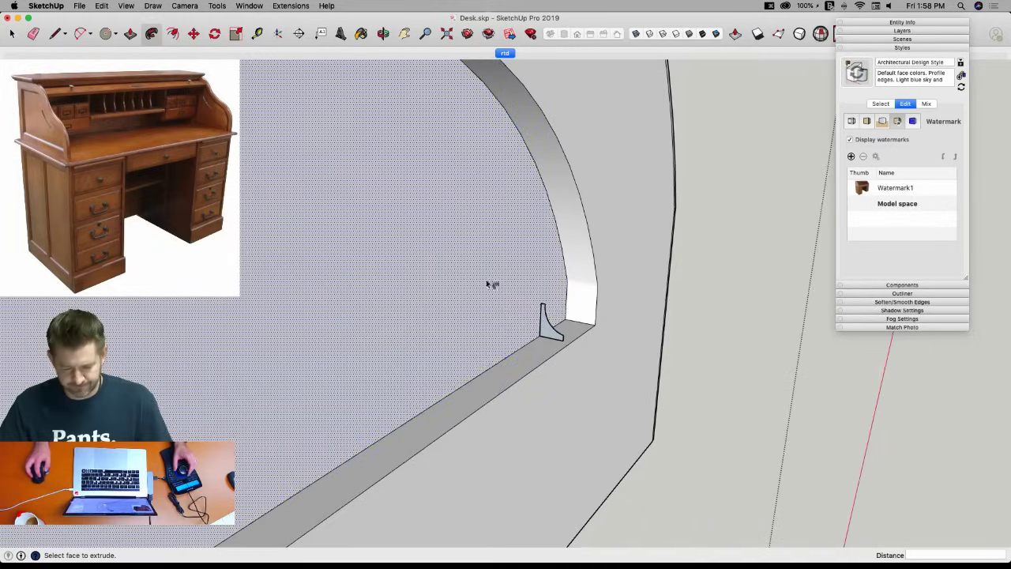
click(543, 335)
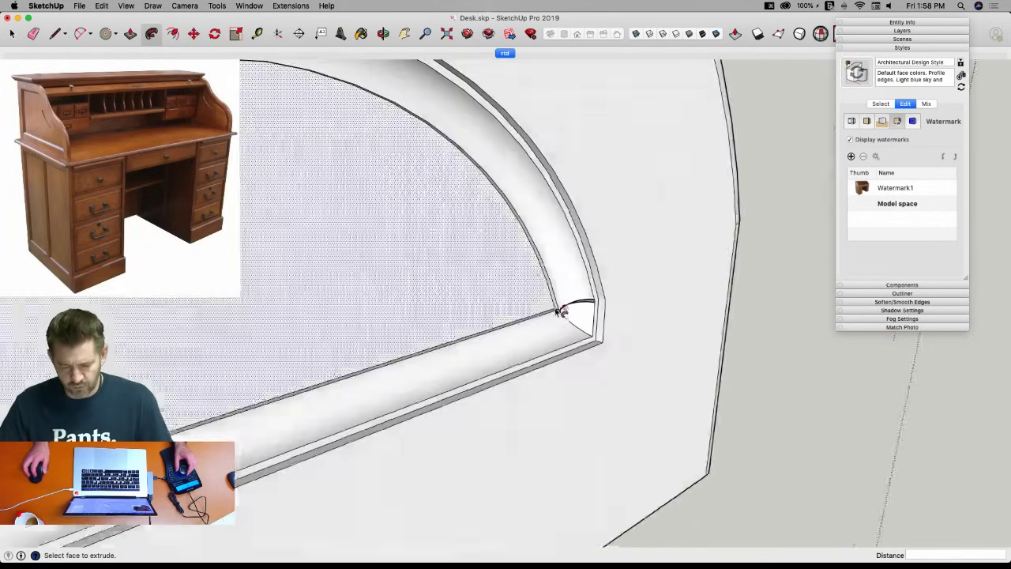
key(space)
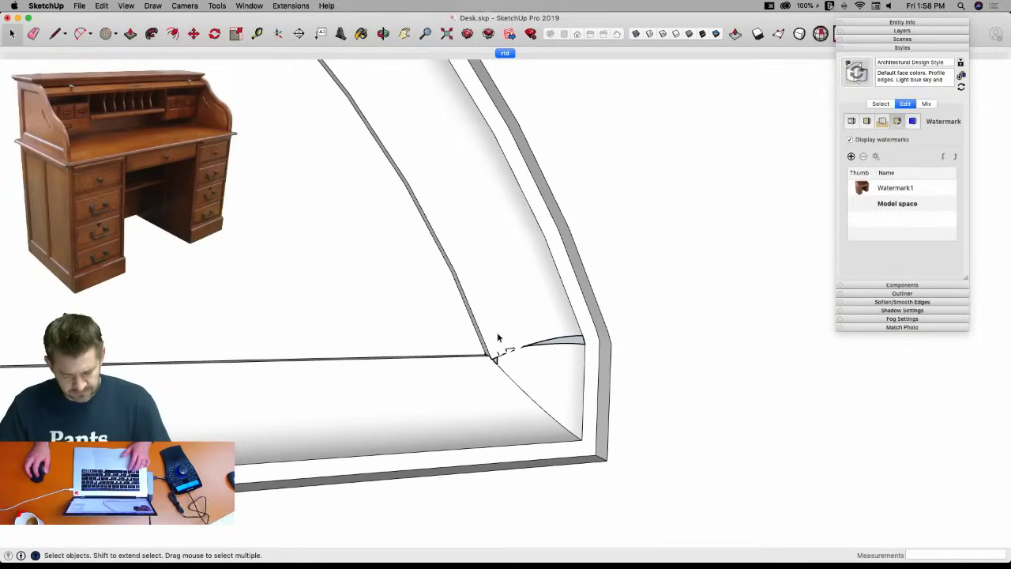
key(super+z)
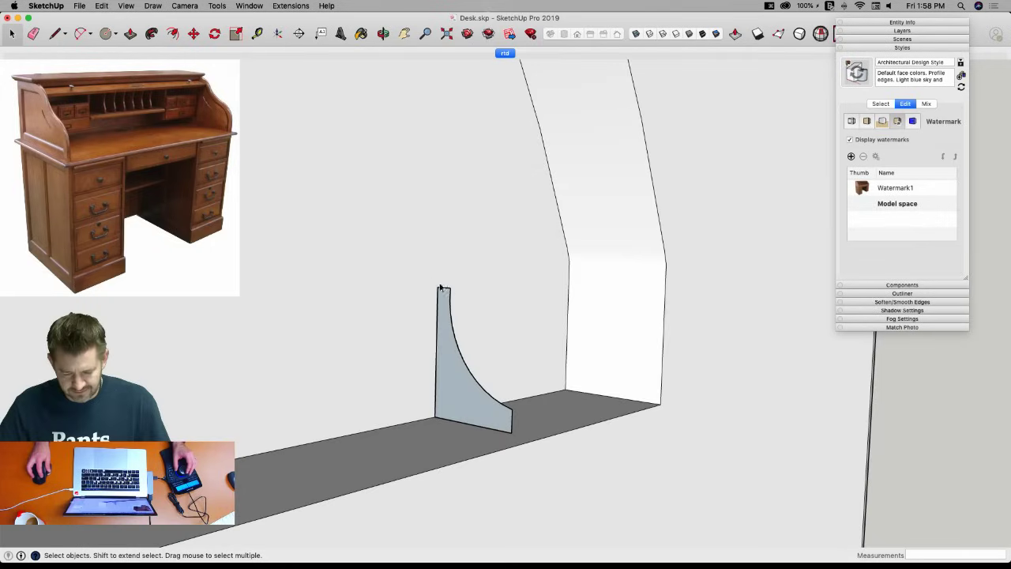
Select the recessed panel's face with its boundary edges and try the Follow Me sweep of the concave profile again.
key(m)
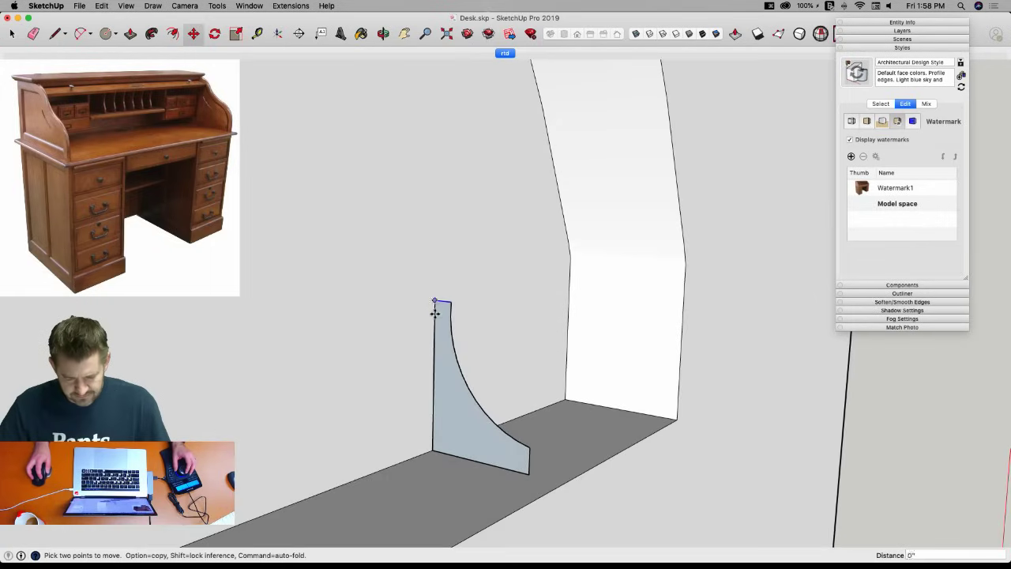
key(space)
middle_drag(435, 334, 526, 395)
click(522, 337)
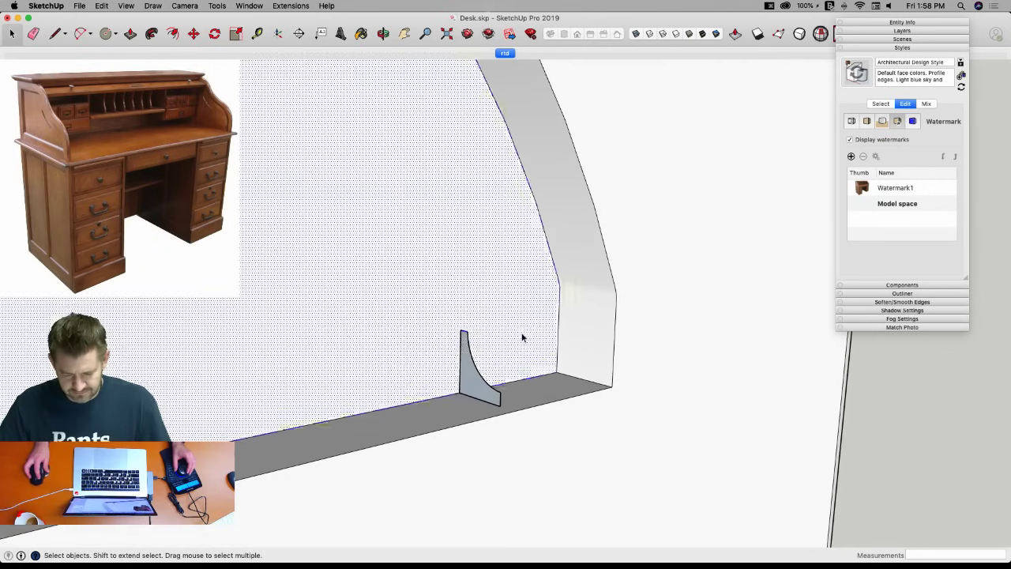
double_click(521, 338)
click(152, 33)
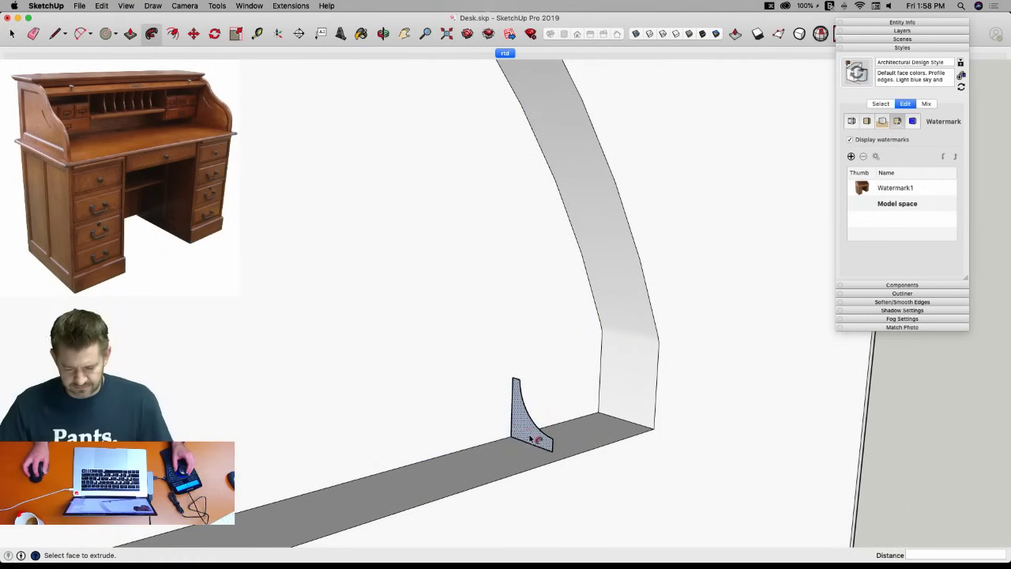
click(521, 431)
Examine the swept concave molding around the recess and undo the sweep.
scroll(582, 368, up, 5)
key(space)
middle_drag(672, 406, 479, 356)
scroll(467, 351, down, 8)
scroll(468, 351, down, 5)
key(super+z)
Examine the restored molding profile and the recess edges around it.
scroll(320, 383, up, 10)
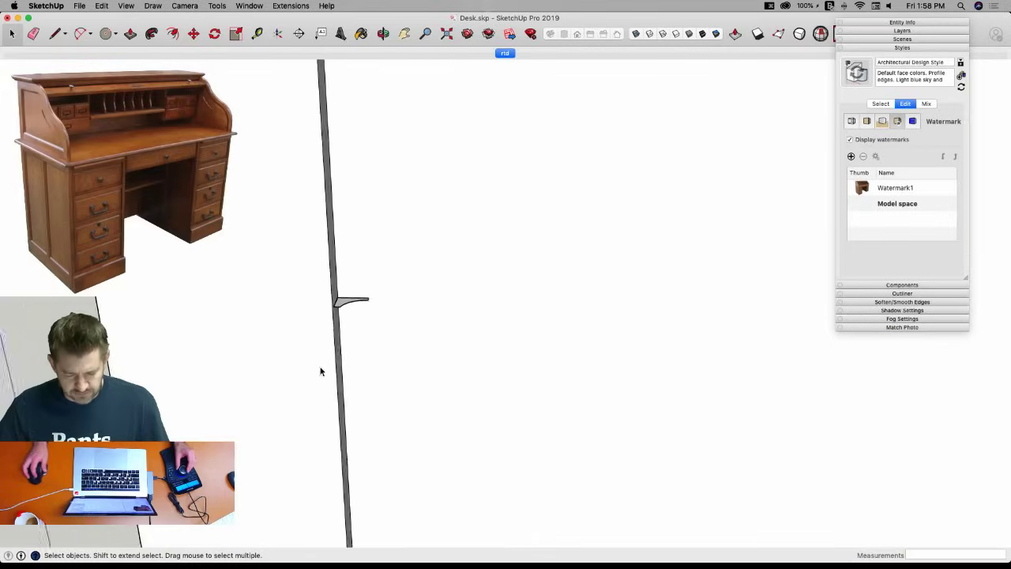
scroll(310, 371, up, 3)
key(e)
mouse_move(370, 329)
mouse_down()
mouse_move(360, 318)
mouse_move(424, 304)
mouse_move(442, 350)
mouse_up()
scroll(443, 350, down, 8)
key(space)
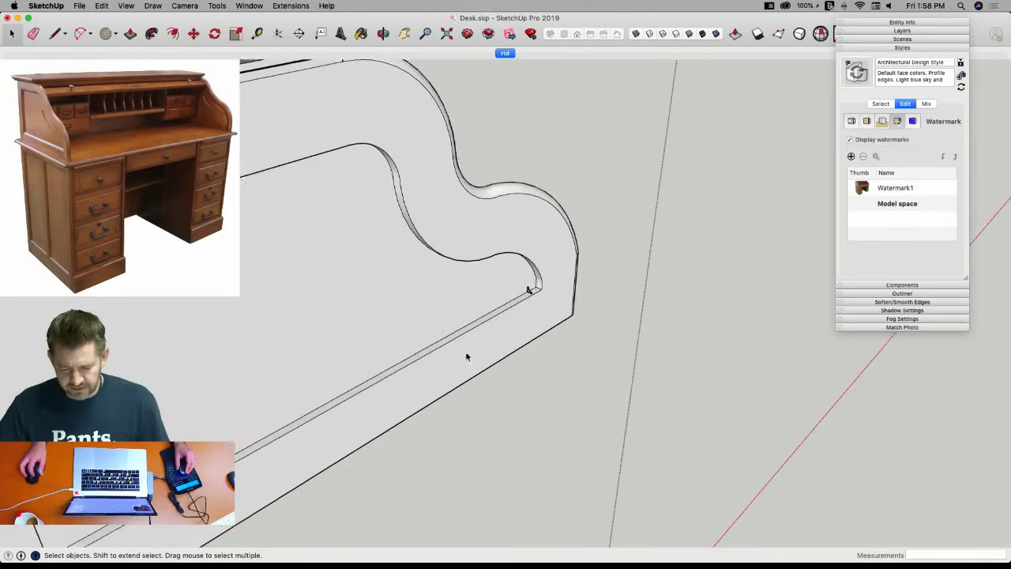
scroll(494, 356, up, 6)
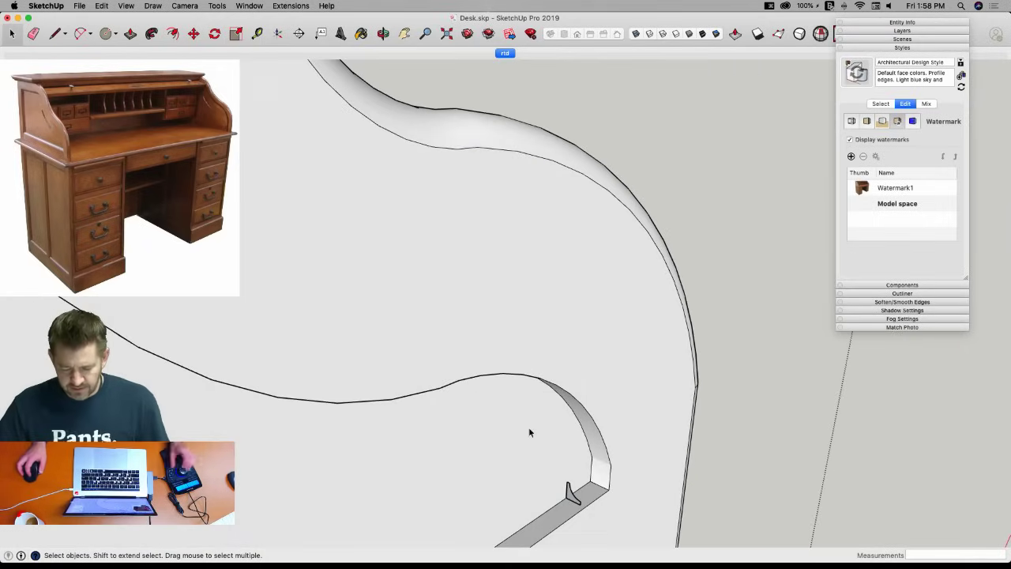
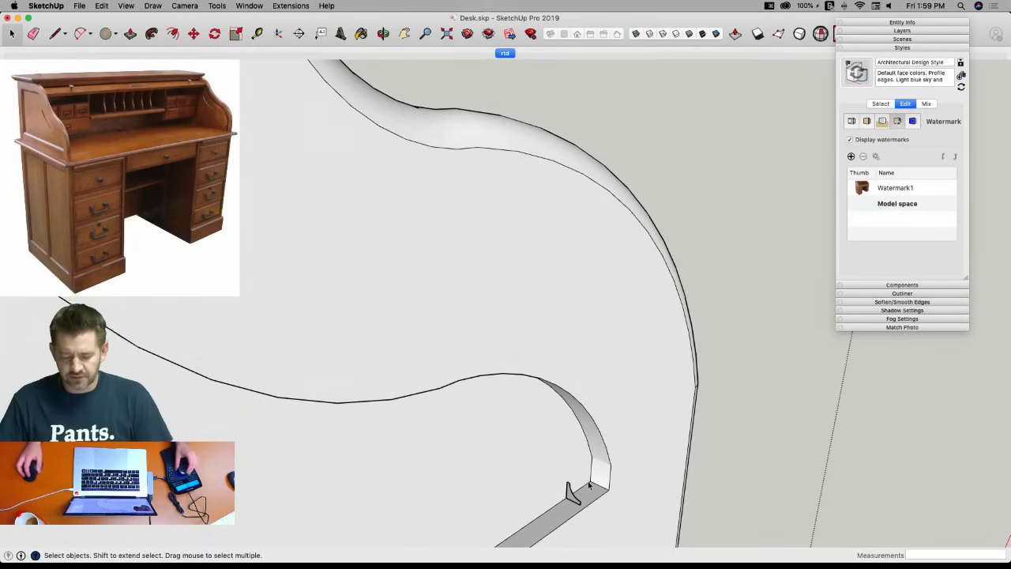
Examine the segments near the upper end of the profile's concave arc up close.
scroll(588, 484, up, 10)
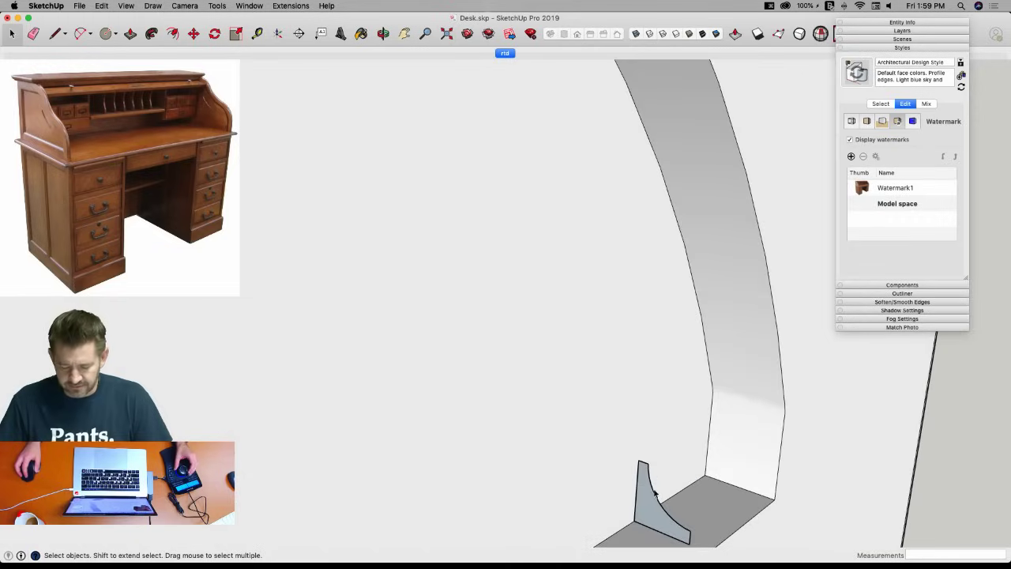
scroll(655, 482, up, 5)
key(l)
scroll(667, 281, up, 5)
click(646, 280)
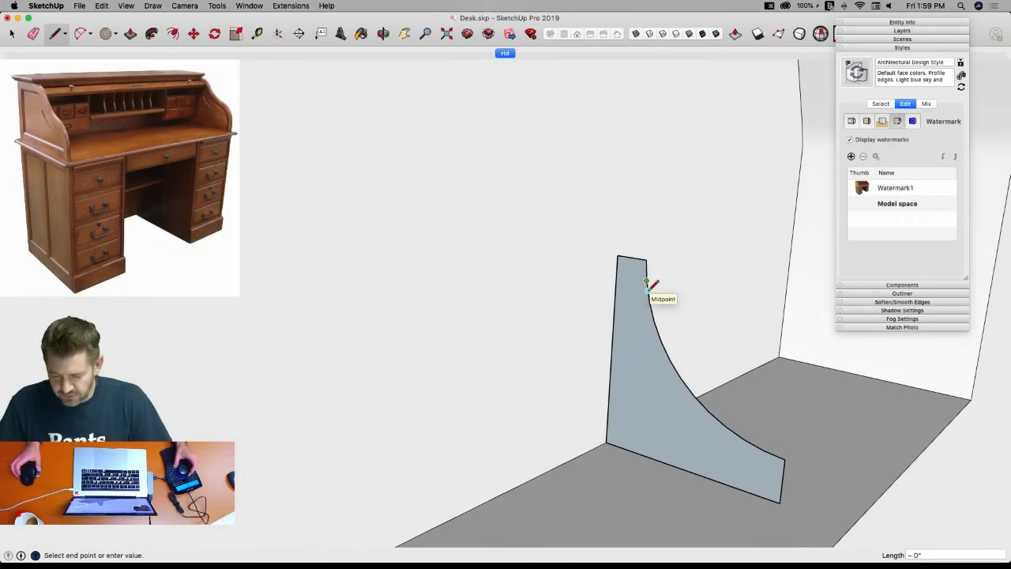
key(space)
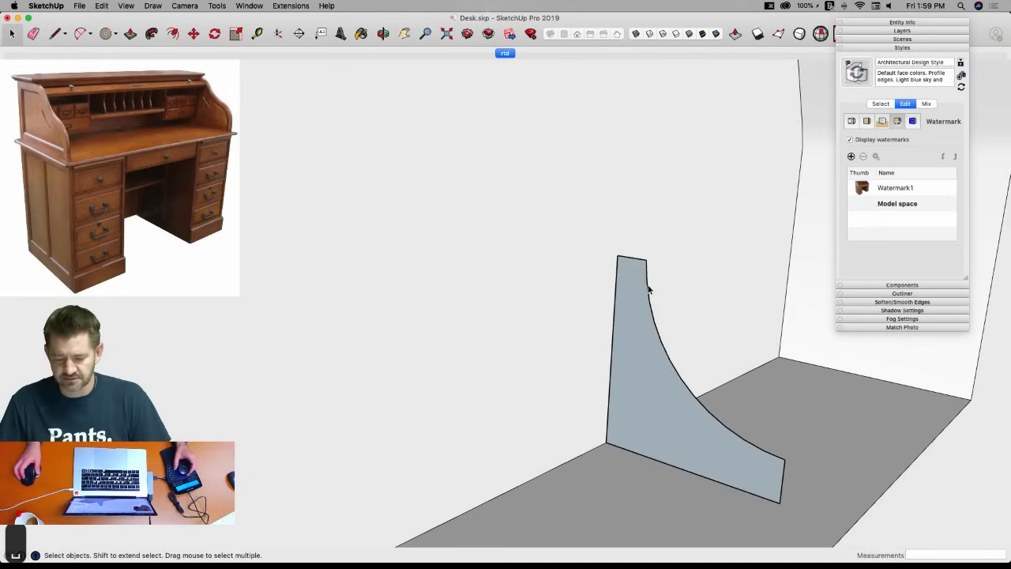
Copy the recessed panel's face and boundary edges together with the molding profile about 1' 5 3/4" outward from the desk side.
scroll(644, 290, down, 8)
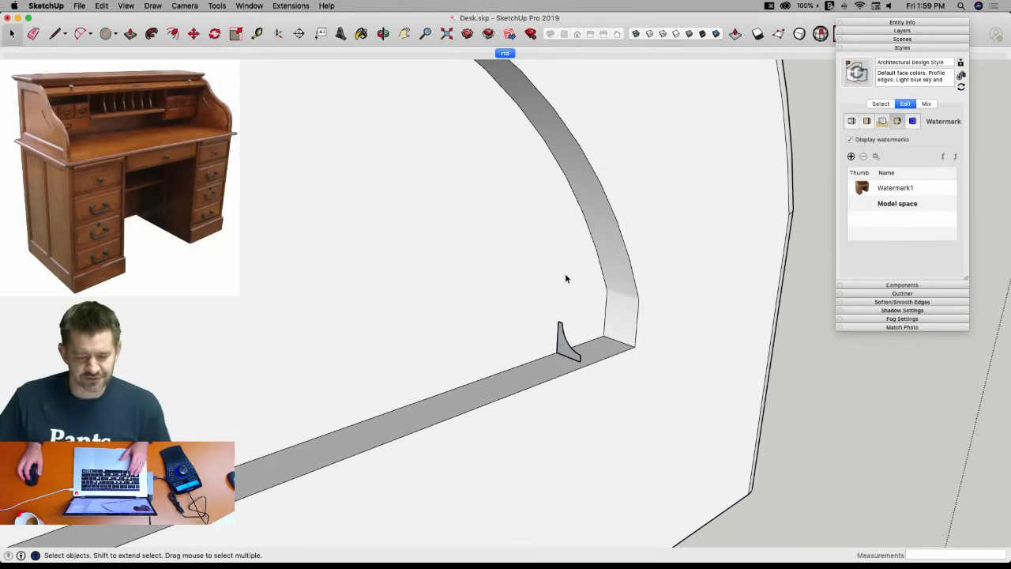
click(519, 371)
scroll(474, 330, down, 6)
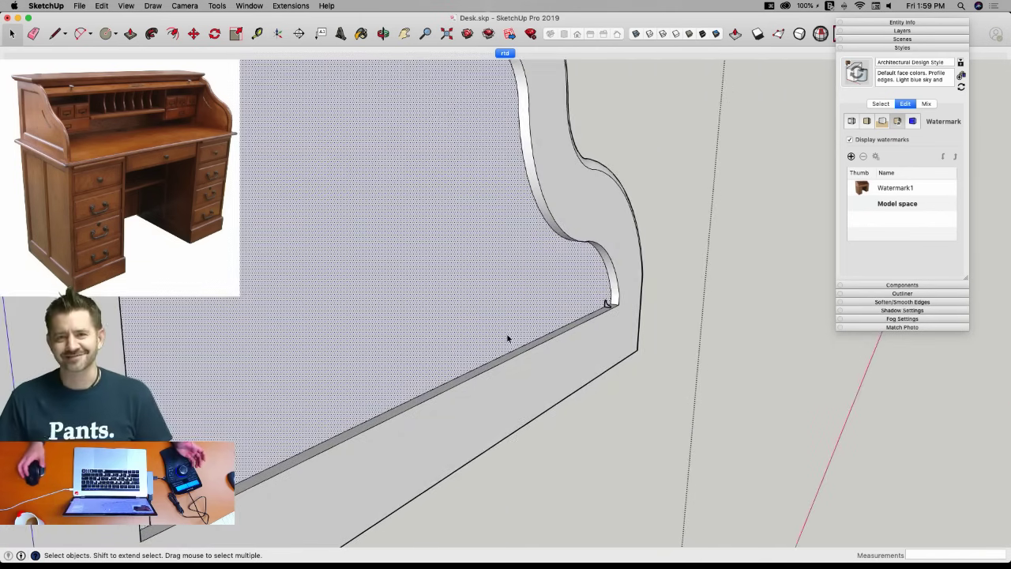
key(m)
click(505, 332)
key(alt)
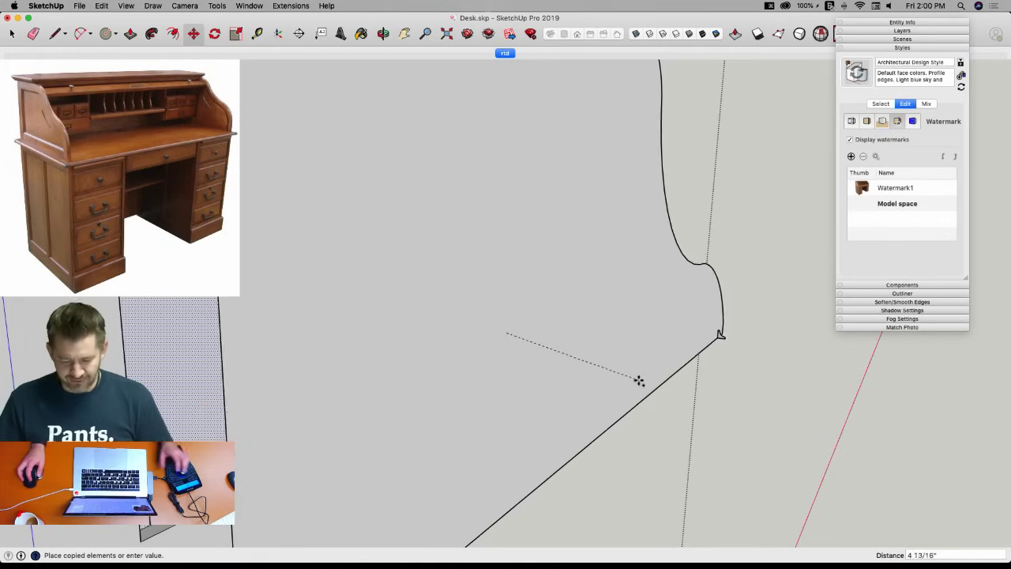
scroll(641, 357, down, 5)
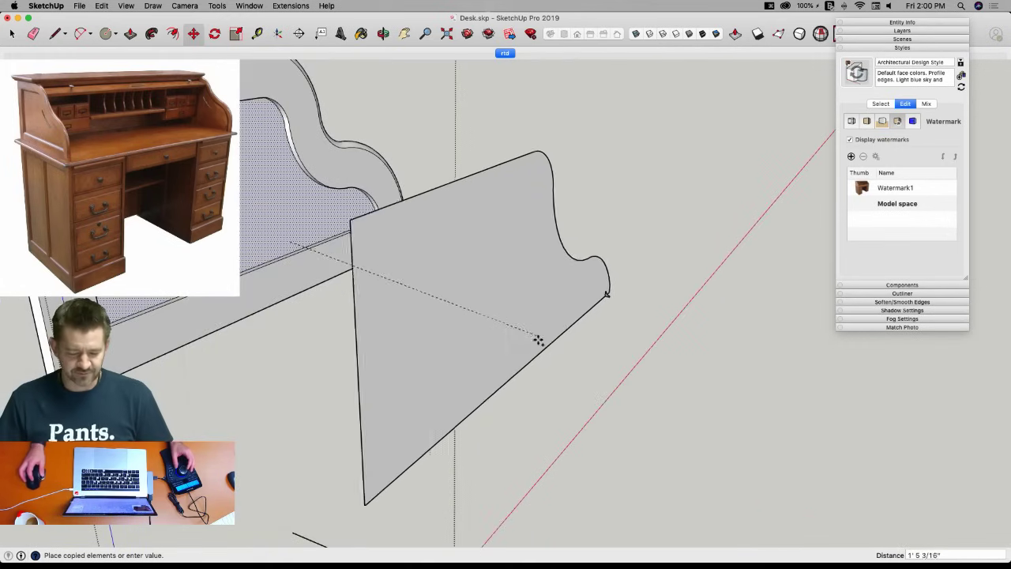
scroll(493, 389, down, 3)
click(603, 305)
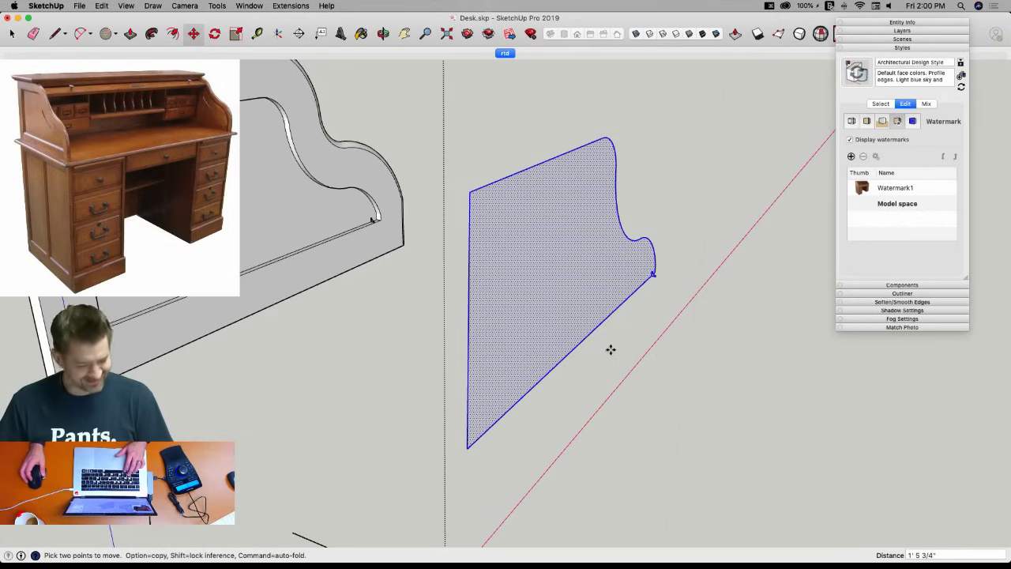
Undo the outward copy of the panel face, boundary edges and molding profile.
scroll(609, 341, down, 1)
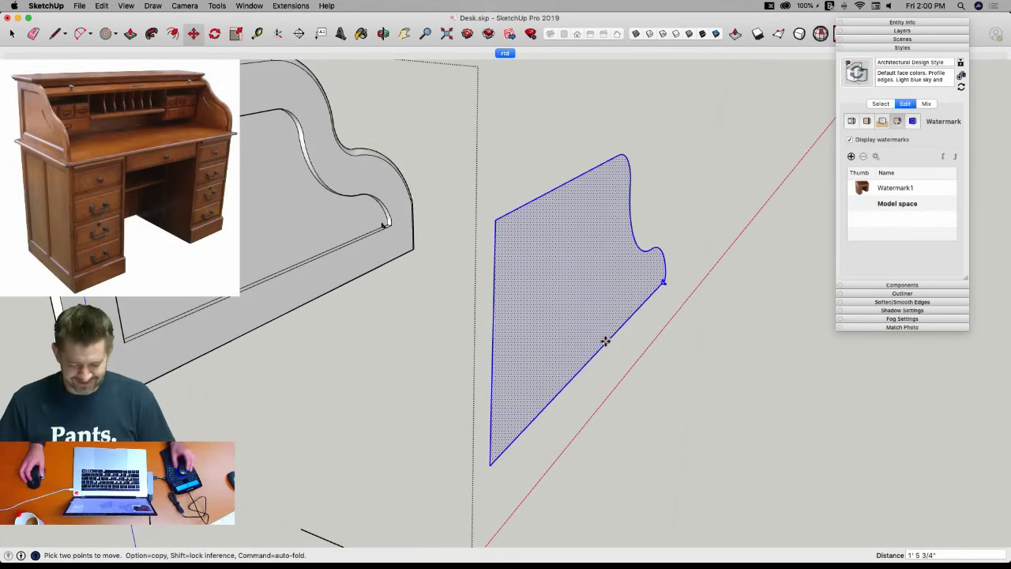
key(super+z)
key(space)
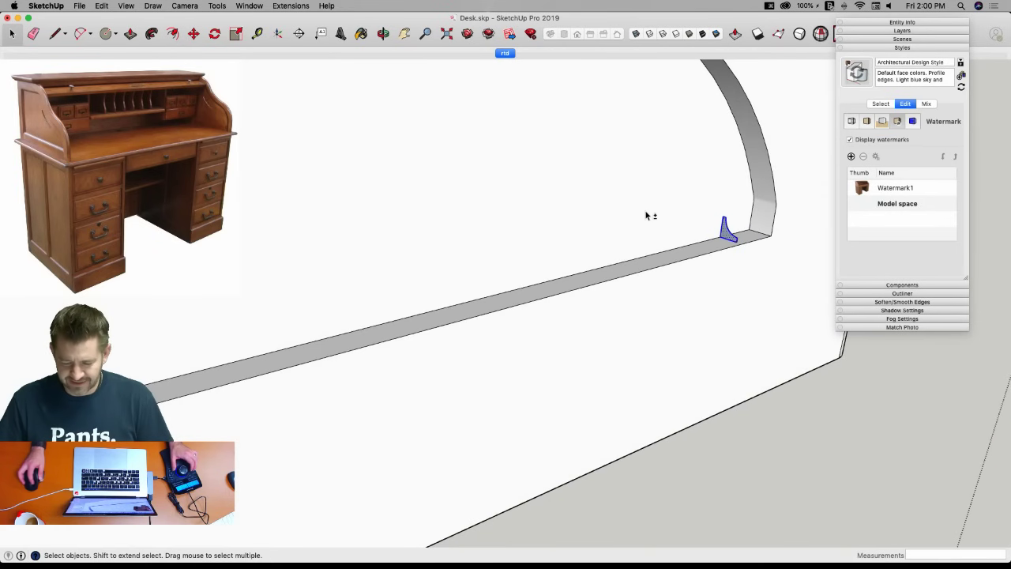
Make the recessed panel's face and edges together with the molding profile a component named Temp Component.
click(646, 215)
right_click(645, 212)
click(681, 281)
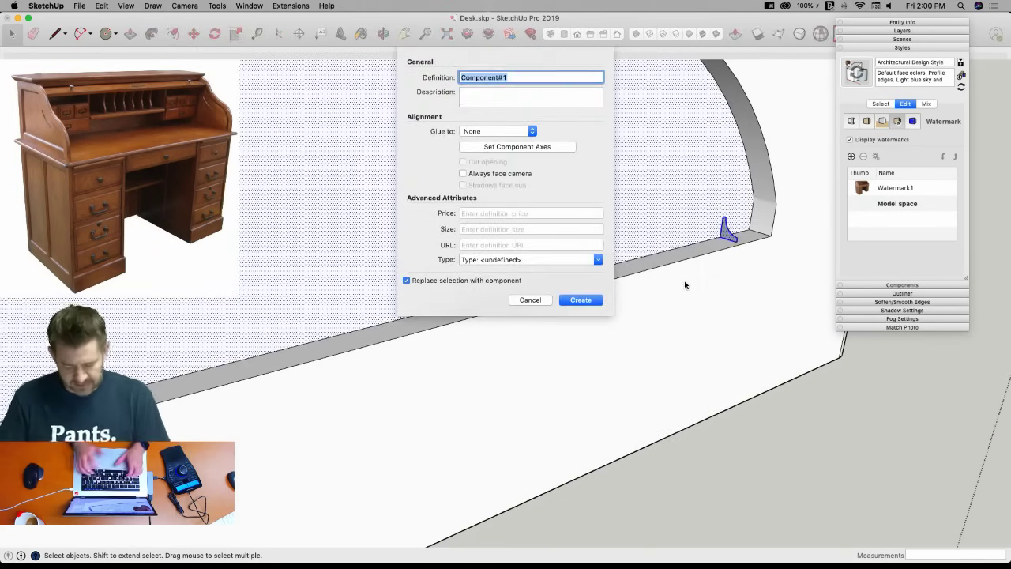
text(Temp Com)
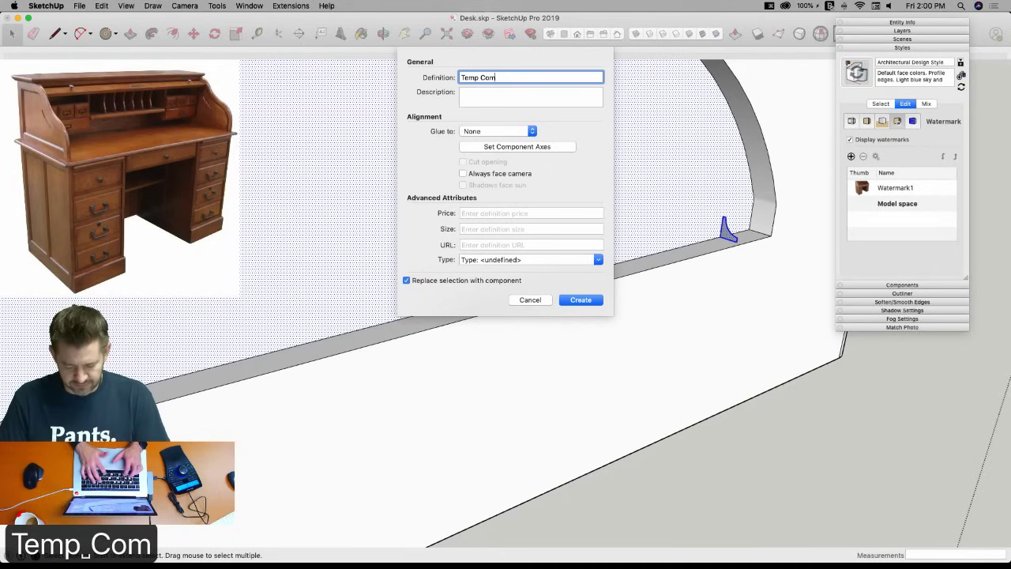
text(ponent)
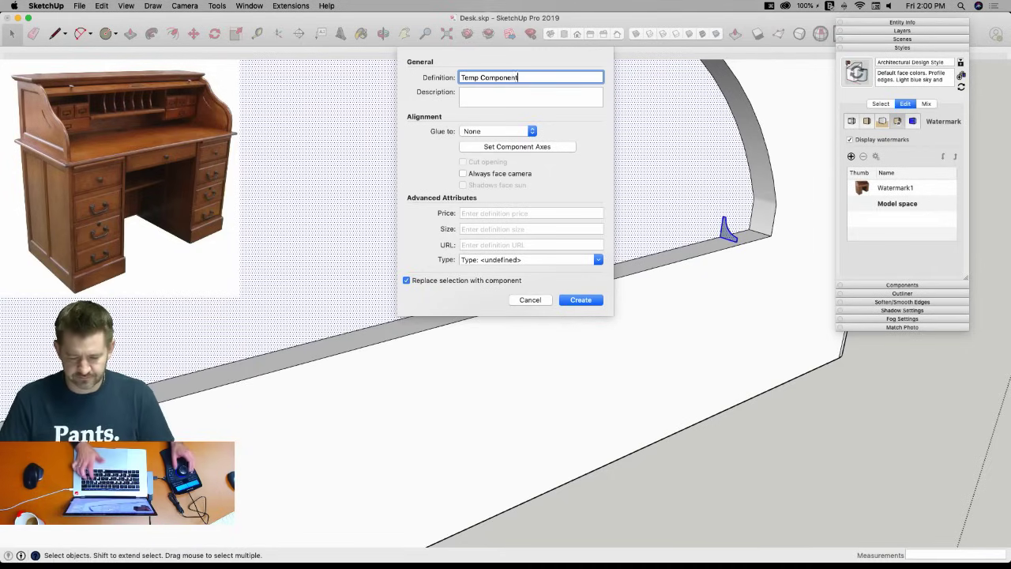
key(Return)
Copy the new component outward, clear of the desk side.
scroll(513, 334, down, 10)
key(m)
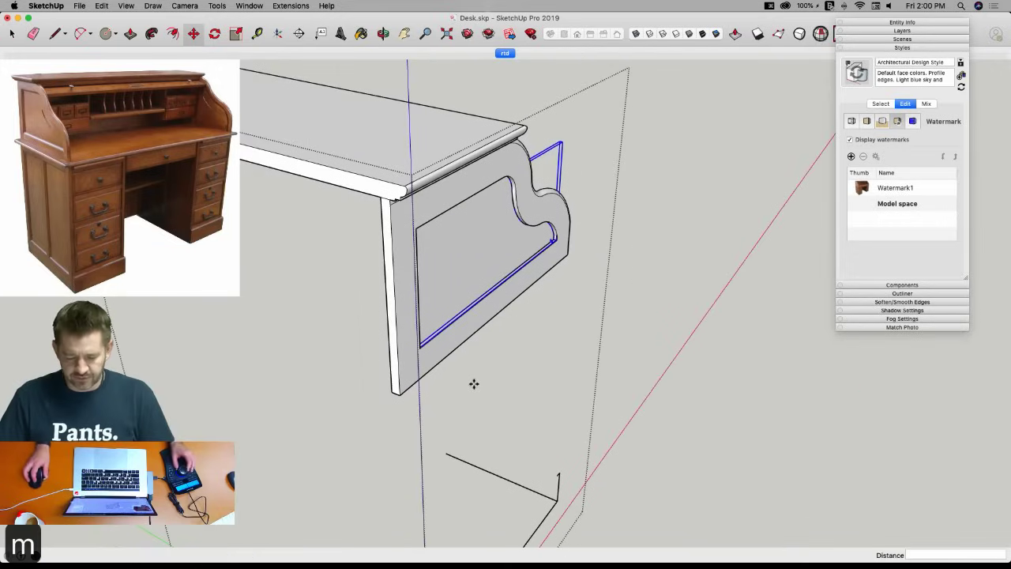
click(535, 417)
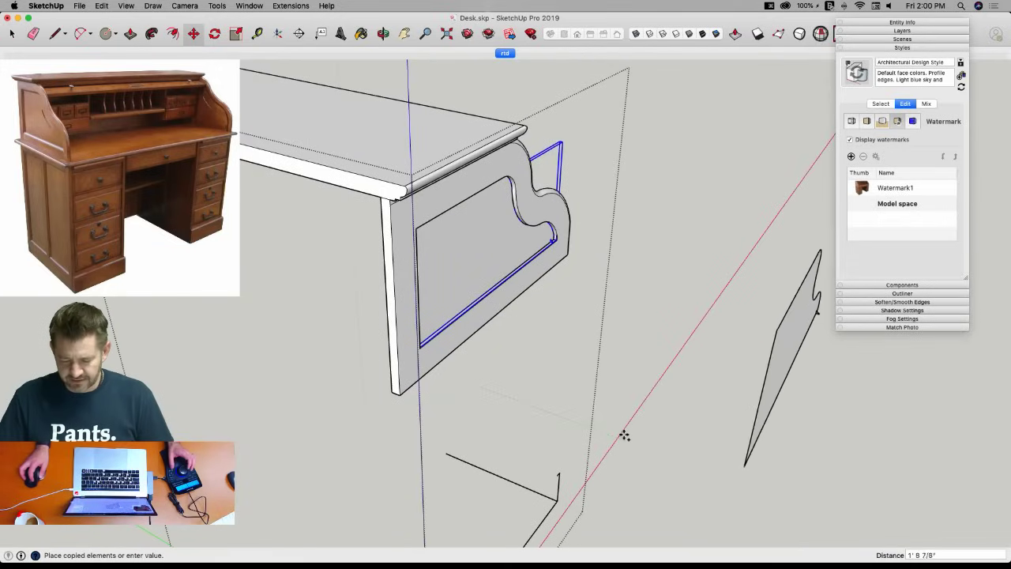
middle_drag(623, 433, 648, 222)
click(648, 221)
Scale the copied component up uniformly by a factor of 100.
key(s)
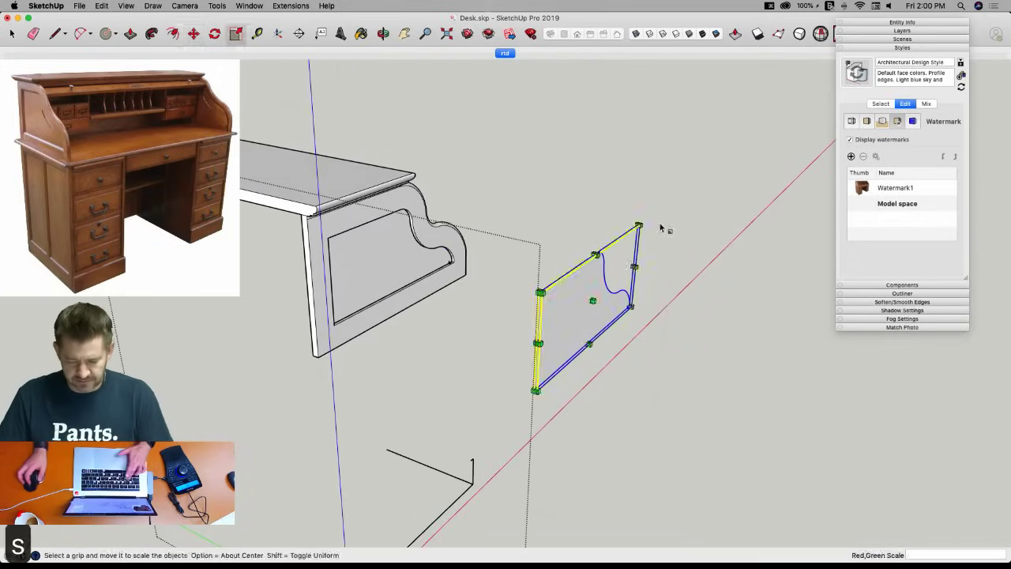
drag(648, 230, 691, 183)
text(100)
key(Return)
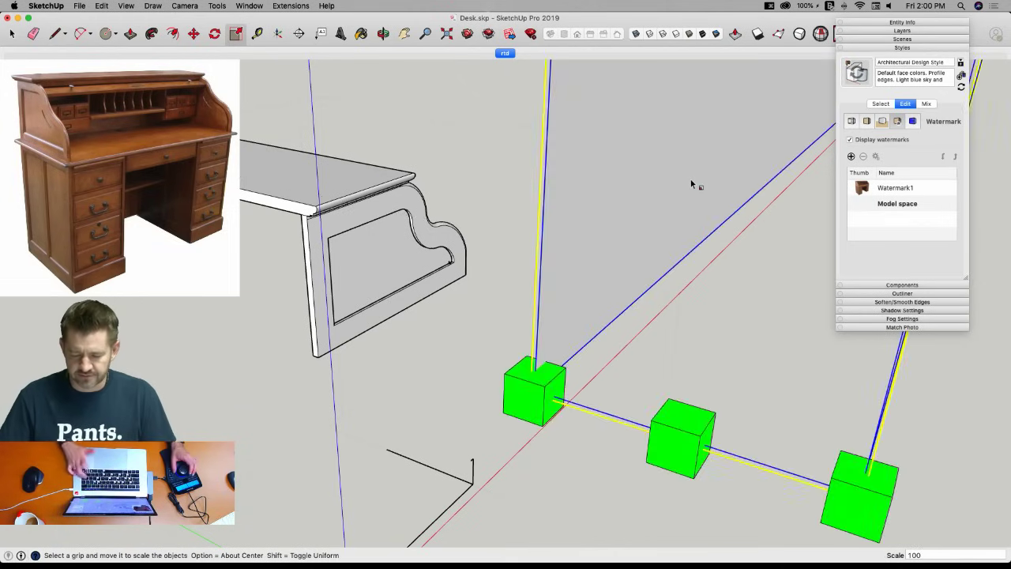
scroll(691, 179, down, 10)
key(space)
scroll(474, 343, up, 5)
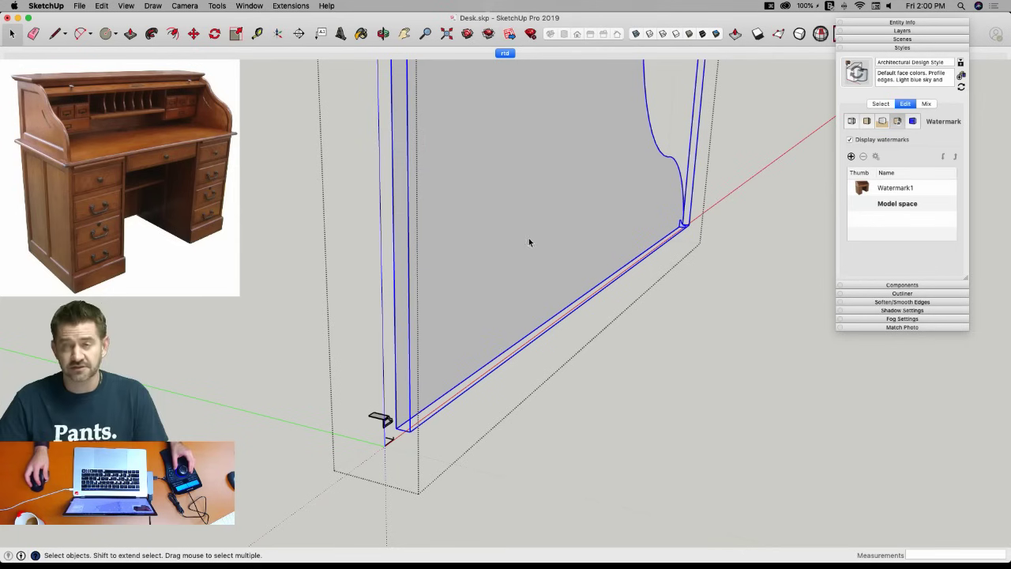
Try to sweep the molding profile around the enlarged panel's outline with Follow Me inside the component, and undo the sweep.
double_click(619, 198)
click(717, 200)
double_click(717, 200)
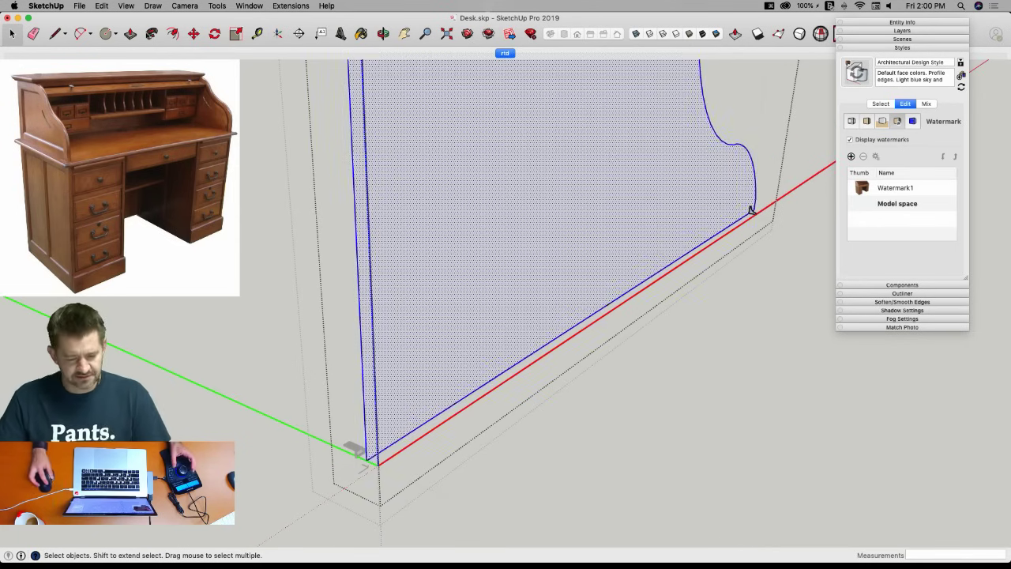
click(149, 36)
click(735, 213)
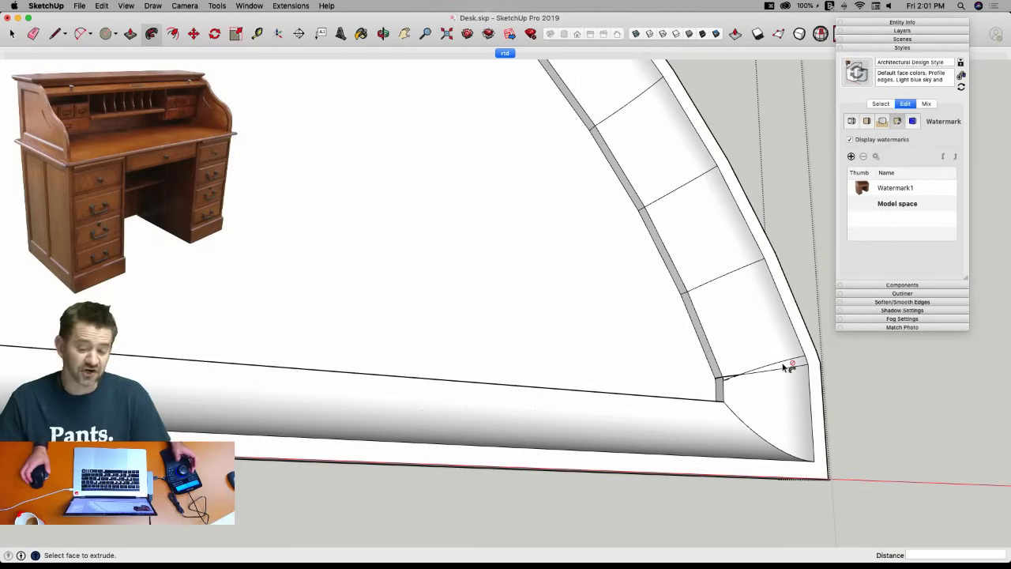
key(space)
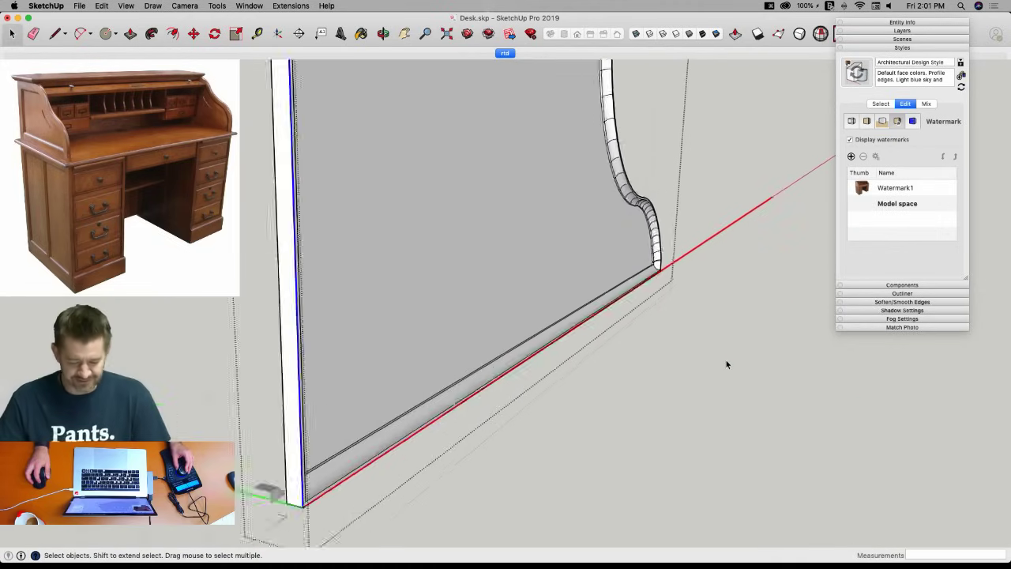
key(super+z)
Close the component and scale the whole enlarged copy up uniformly by a further factor of 10.
click(614, 297)
click(679, 344)
click(598, 255)
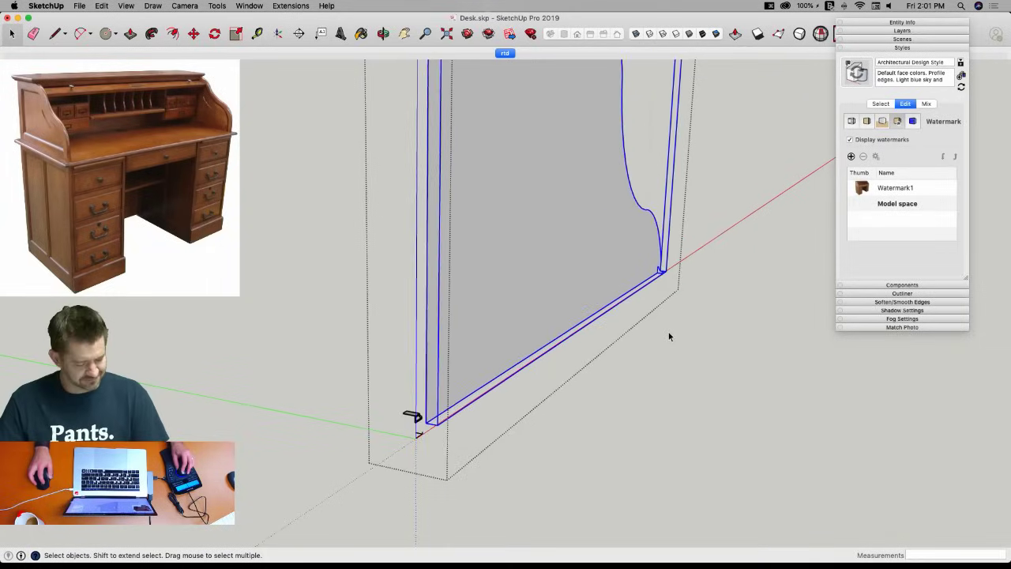
key(shift+super+e)
key(s)
drag(574, 157, 614, 144)
text(1)
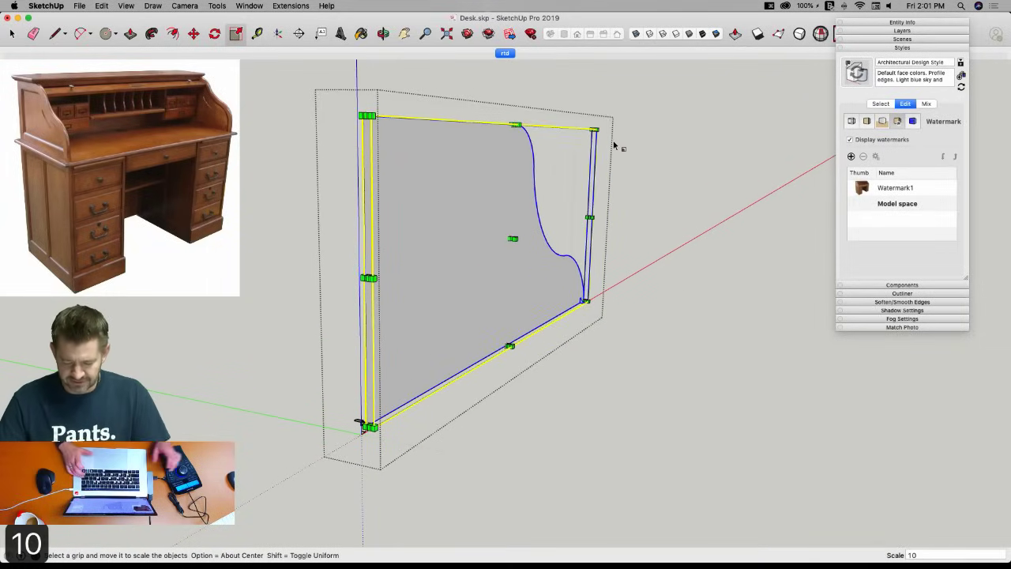
text(0)
key(Return)
key(space)
Inside the enlarged component, weld the edges of the panel's curved side into one curve.
double_click(668, 221)
click(730, 224)
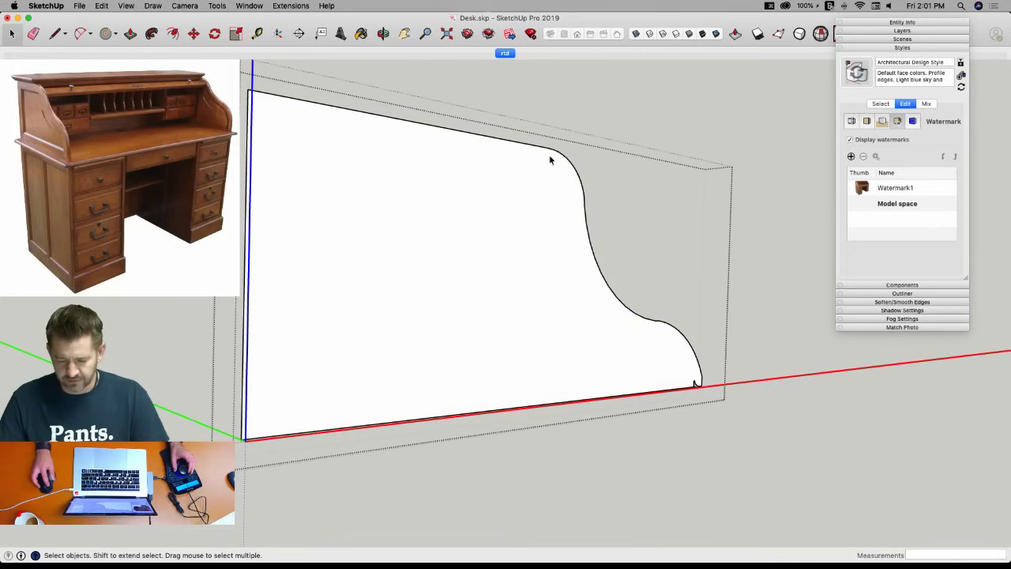
drag(606, 227, 720, 363)
double_click(643, 377)
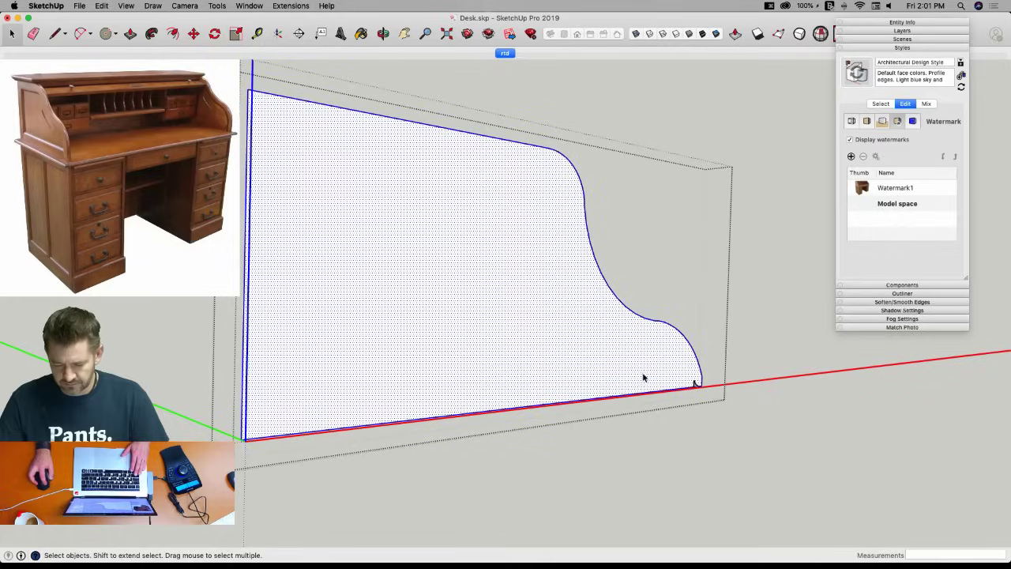
shift+click(599, 387)
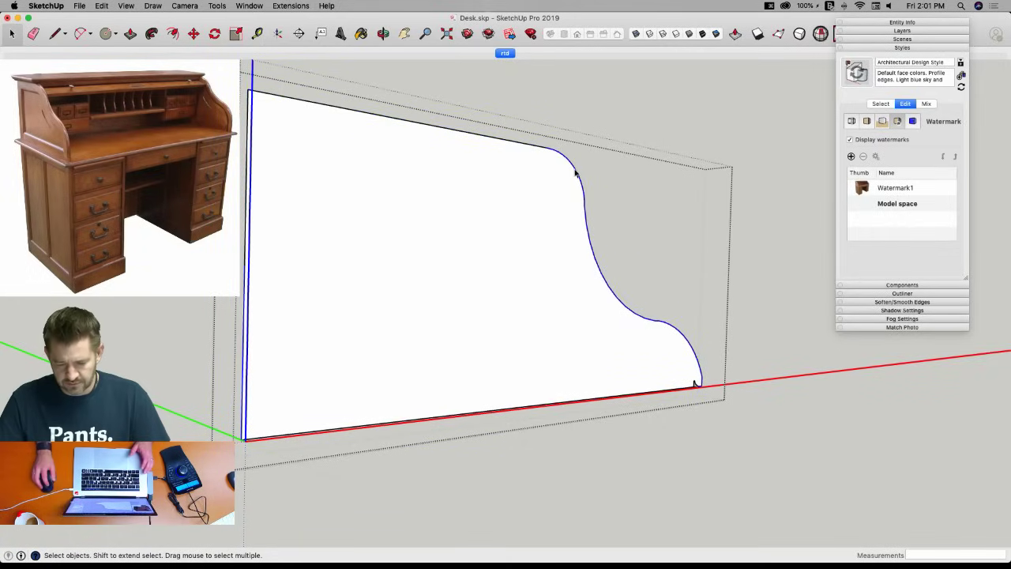
click(294, 6)
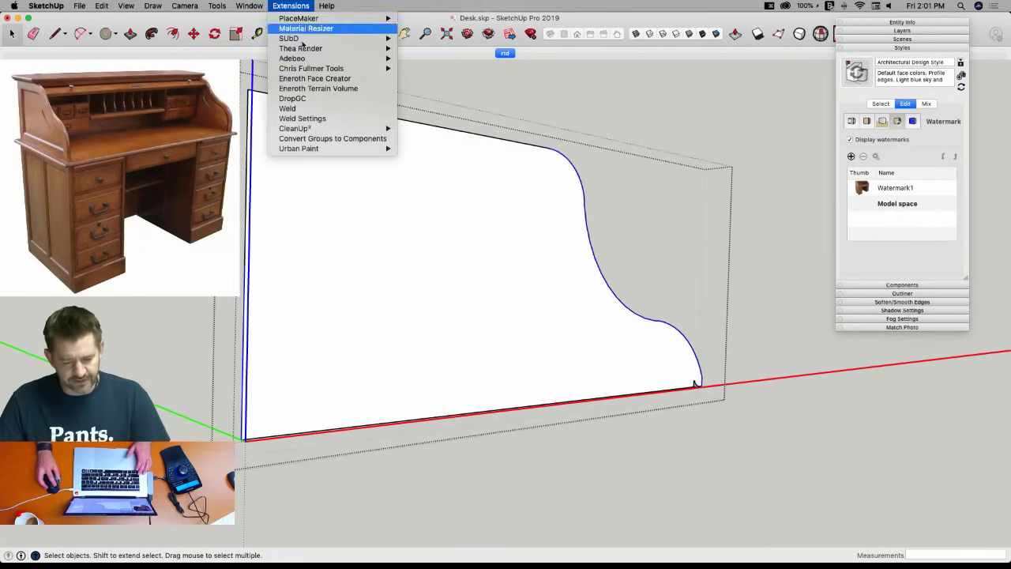
click(306, 107)
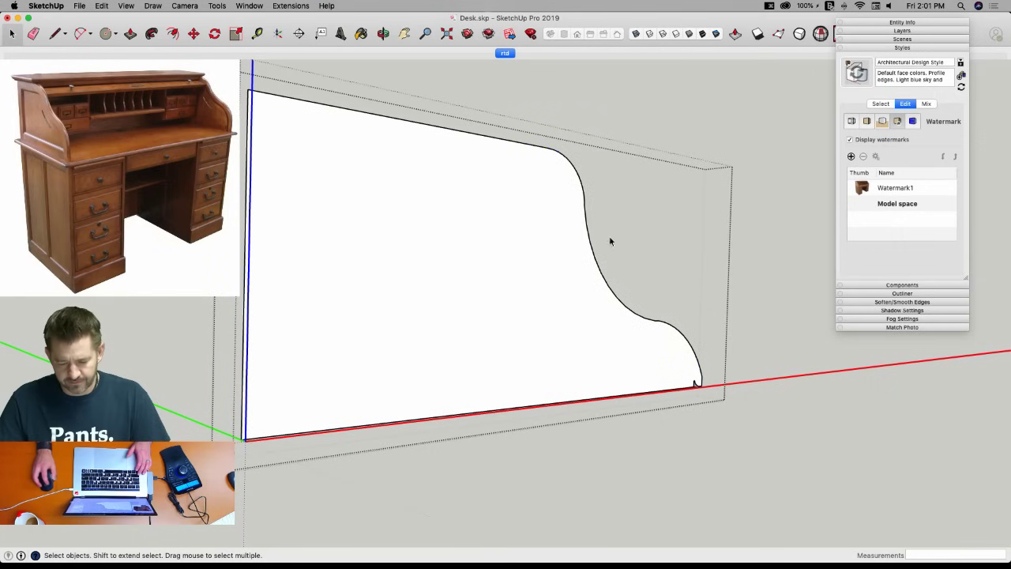
Sweep the molding profile around the panel face's outline with Follow Me and inspect the lower corner of the curve.
double_click(596, 355)
key(p)
middle_drag(611, 357, 630, 373)
middle_drag(727, 320, 728, 319)
scroll(735, 353, up, 6)
middle_drag(746, 359, 684, 326)
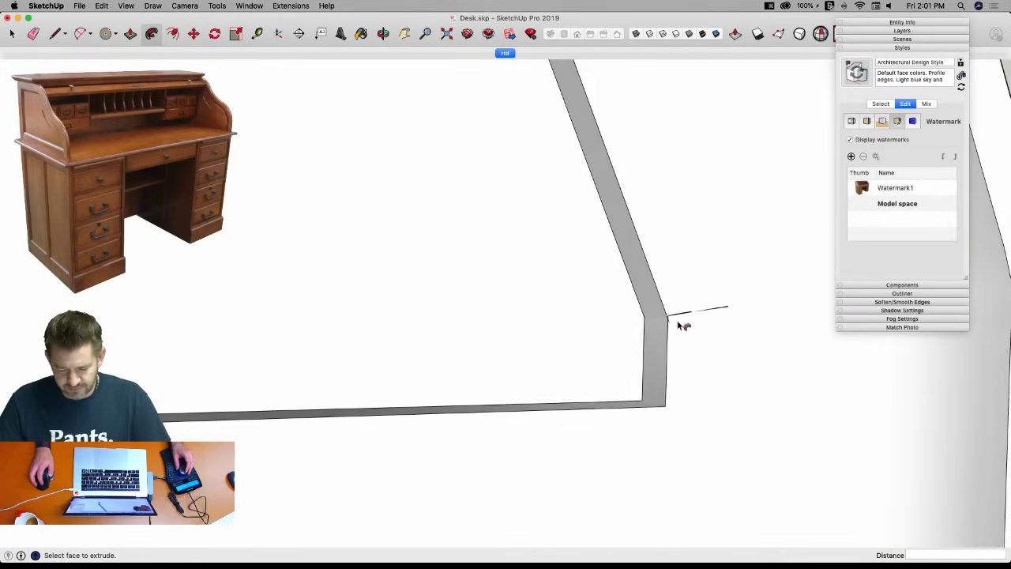
Try to clean up the swept molding's lower corner by drawing and erasing edges, and undo back to the unswept profile.
key(l)
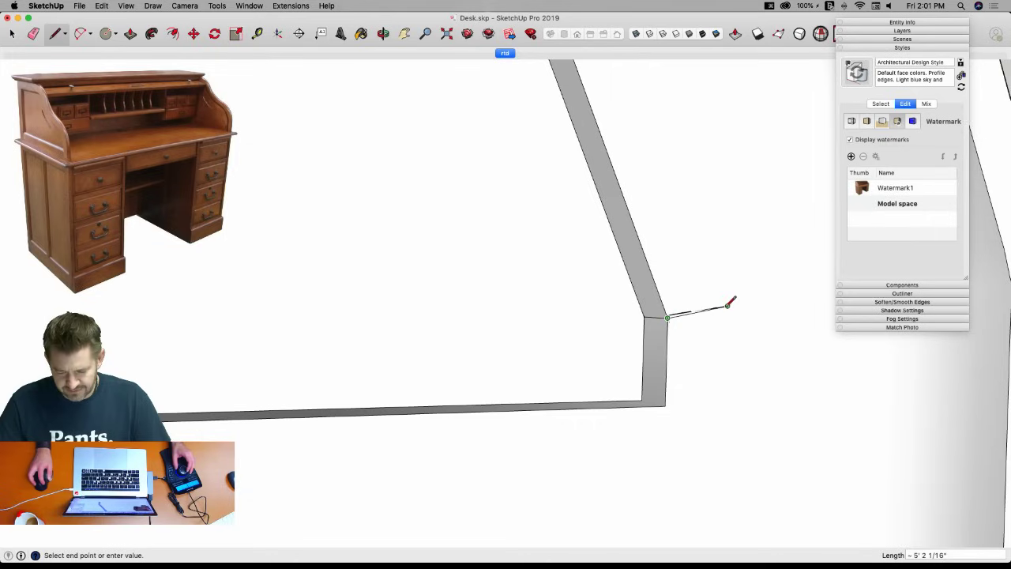
mouse_move(727, 305)
middle_down()
mouse_move(751, 295)
mouse_move(668, 305)
middle_up()
key(e)
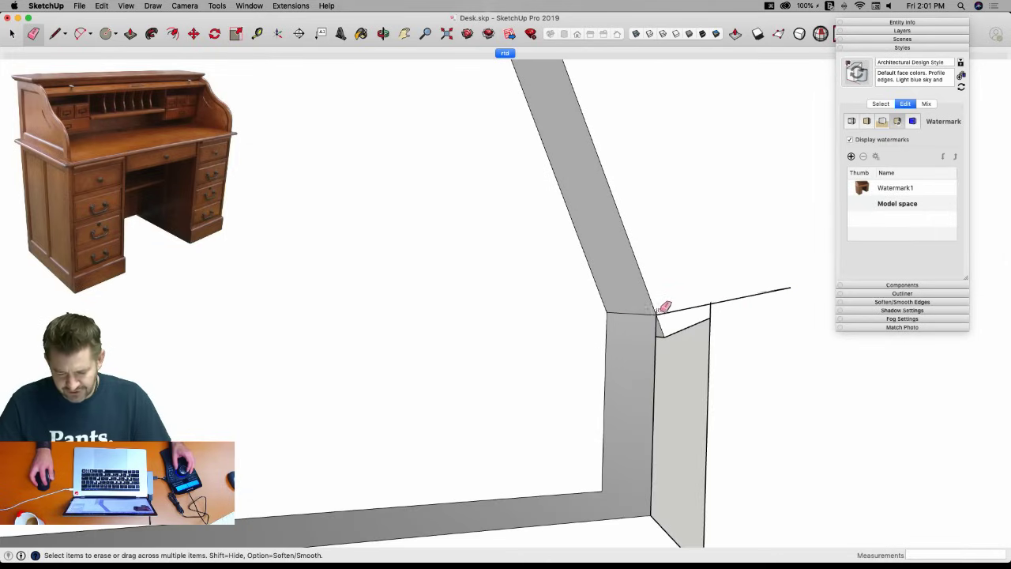
click(668, 335)
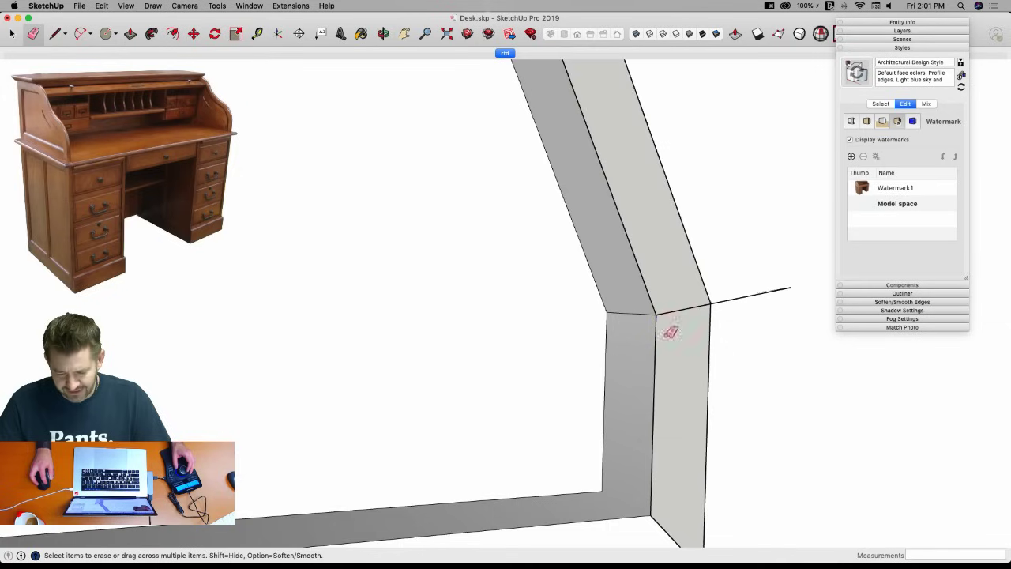
click(766, 289)
click(712, 314)
mouse_move(761, 302)
middle_down()
mouse_move(782, 305)
mouse_move(739, 293)
middle_up()
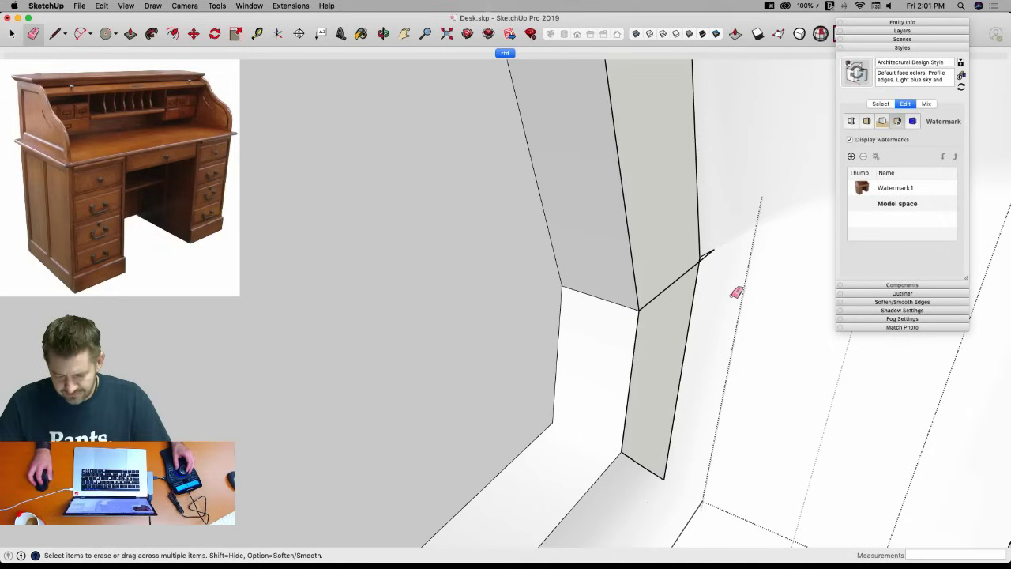
key(super+z)
key(super+z)
key(super+z)
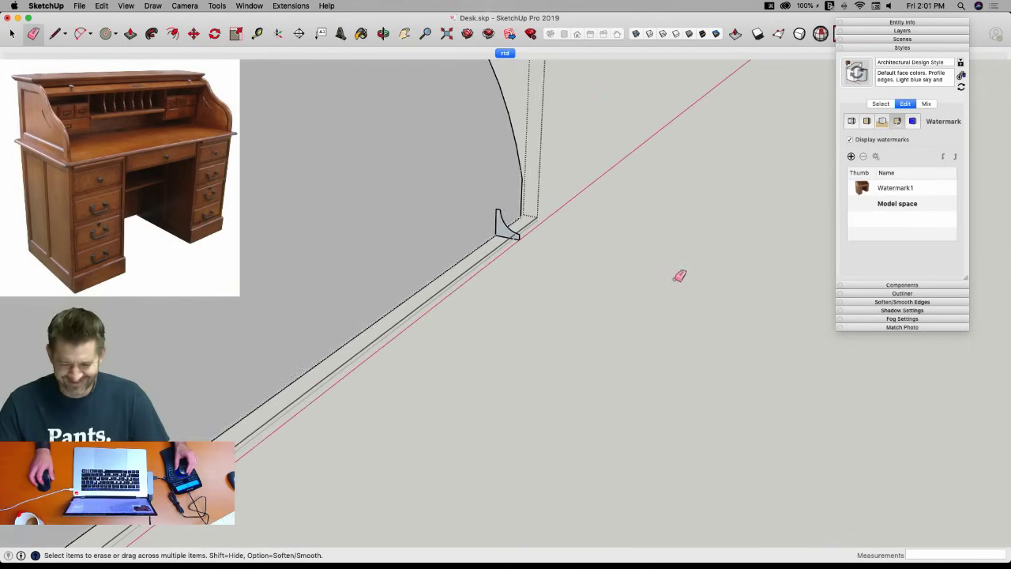
Try to bevel the lower end of the curved side with a line from its last segment to the short vertical edge.
key(space)
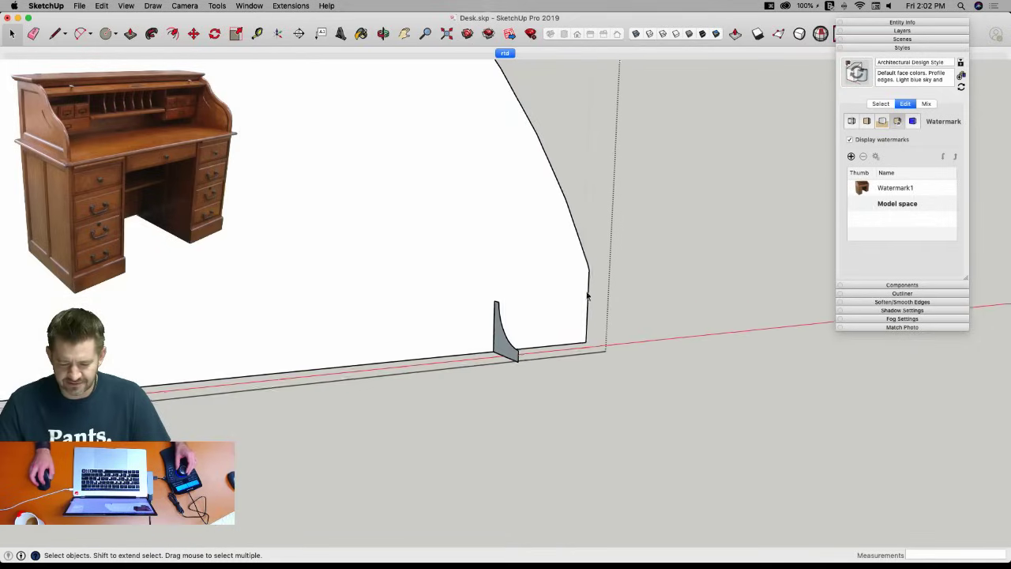
key(l)
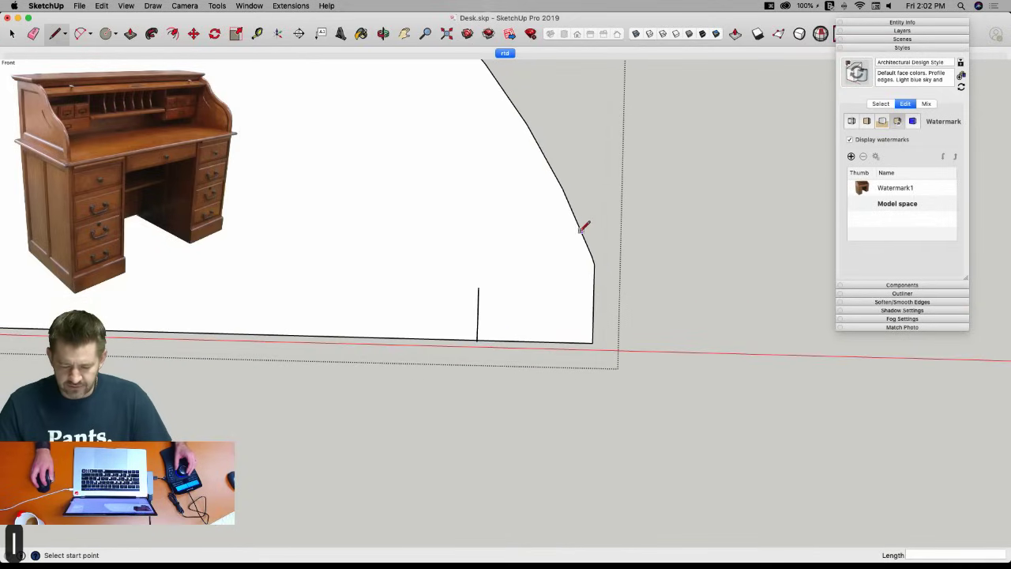
click(581, 230)
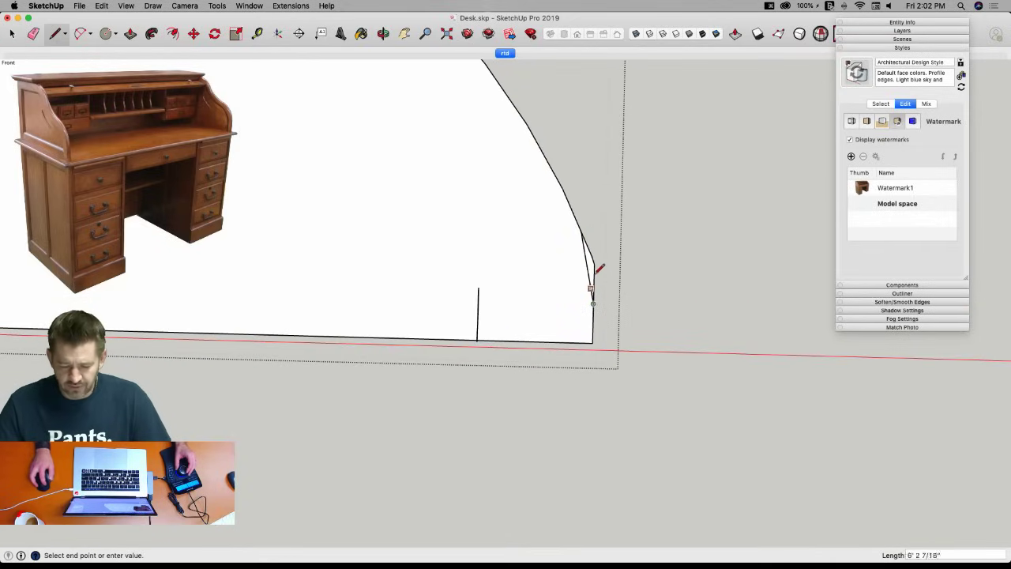
key(e)
key(super+z)
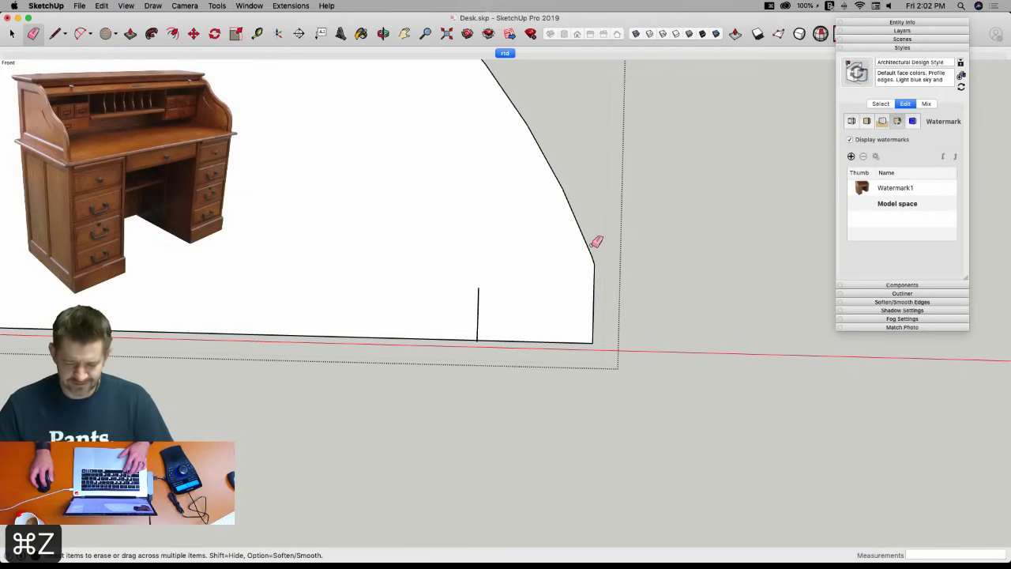
key(super+z)
Draw a bevel line from the curve's last segment to the short vertical edge's midpoint and erase the leftover corner edges.
key(l)
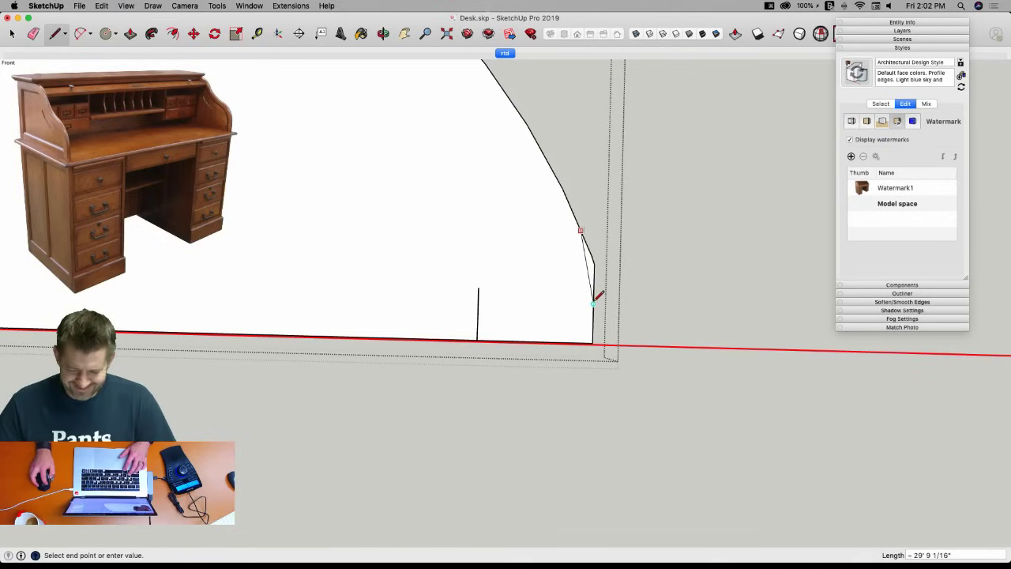
key(e)
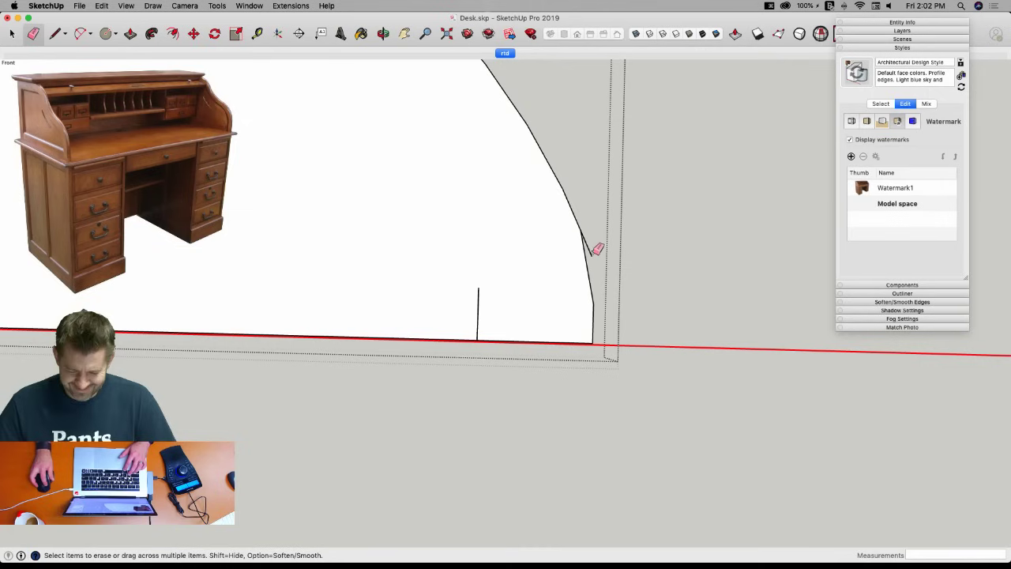
key(space)
Weld the segments of the enlarged panel's curved side into one continuous curve, leaving out the face and straight bottom edges.
double_click(581, 272)
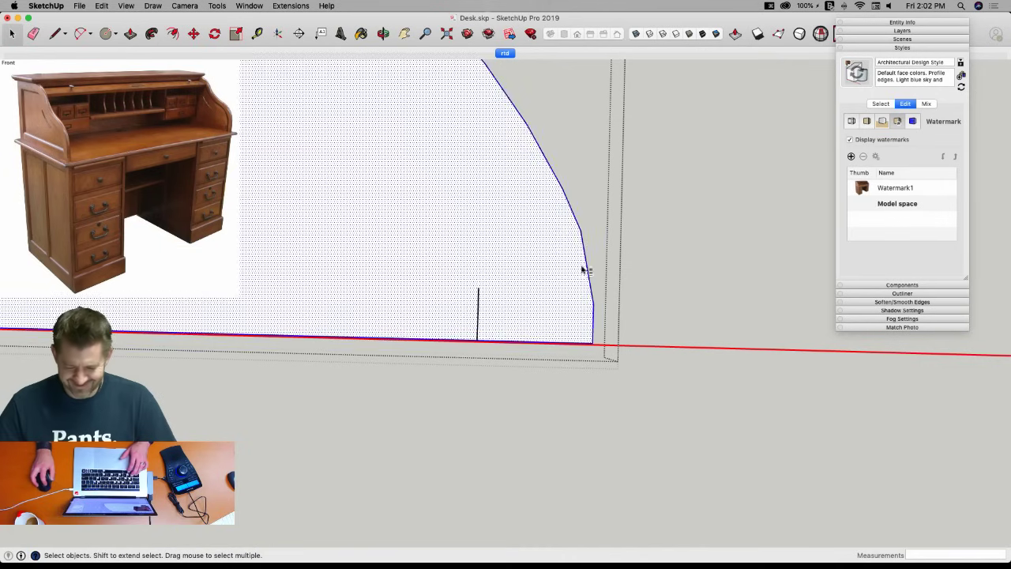
shift+click(577, 267)
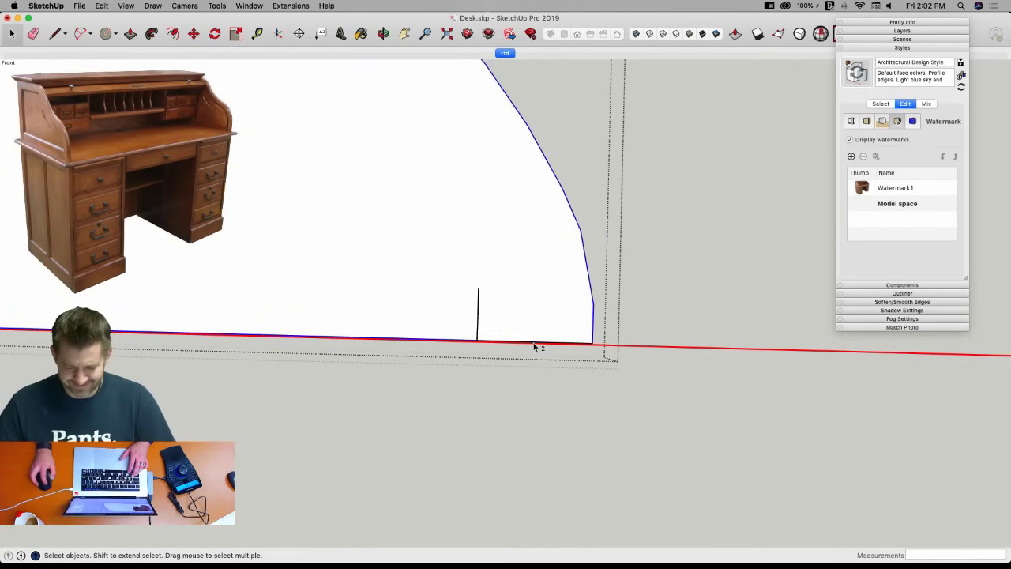
scroll(496, 377, down, 5)
middle_drag(485, 427, 344, 229)
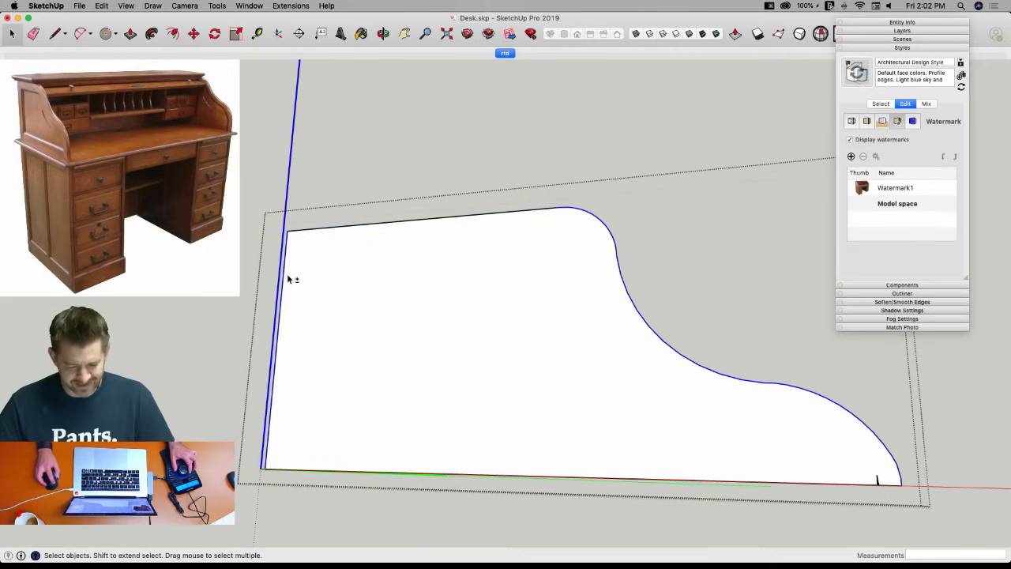
click(305, 7)
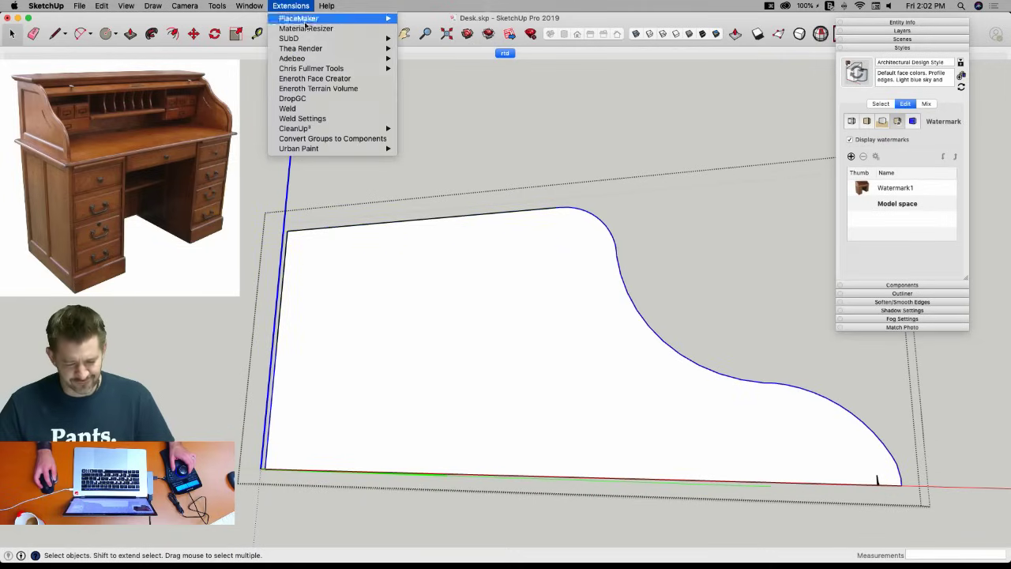
click(305, 109)
Sweep the molding profile around the panel face's outline with Follow Me and inspect the swept lower corner.
scroll(790, 404, up, 5)
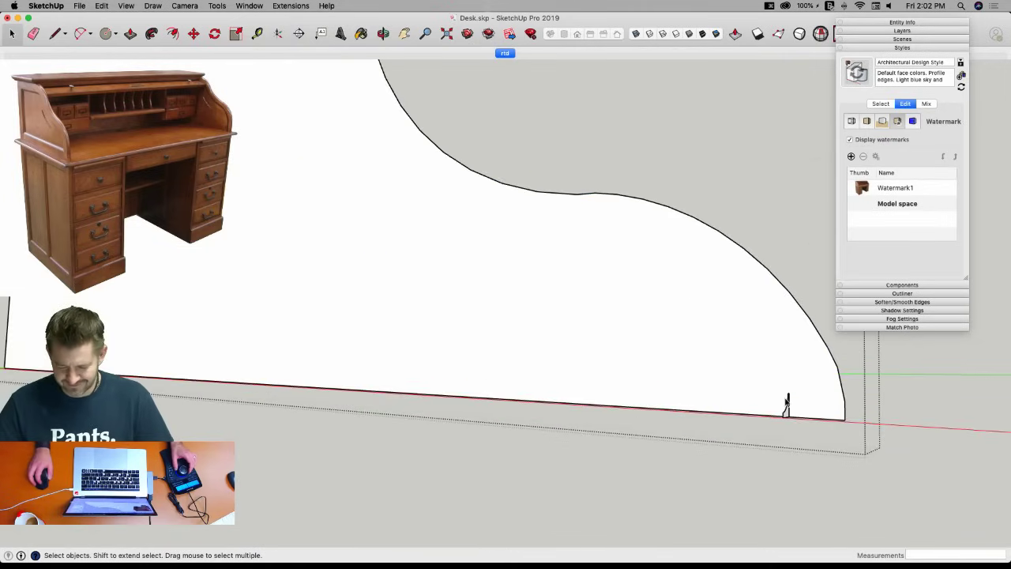
double_click(639, 251)
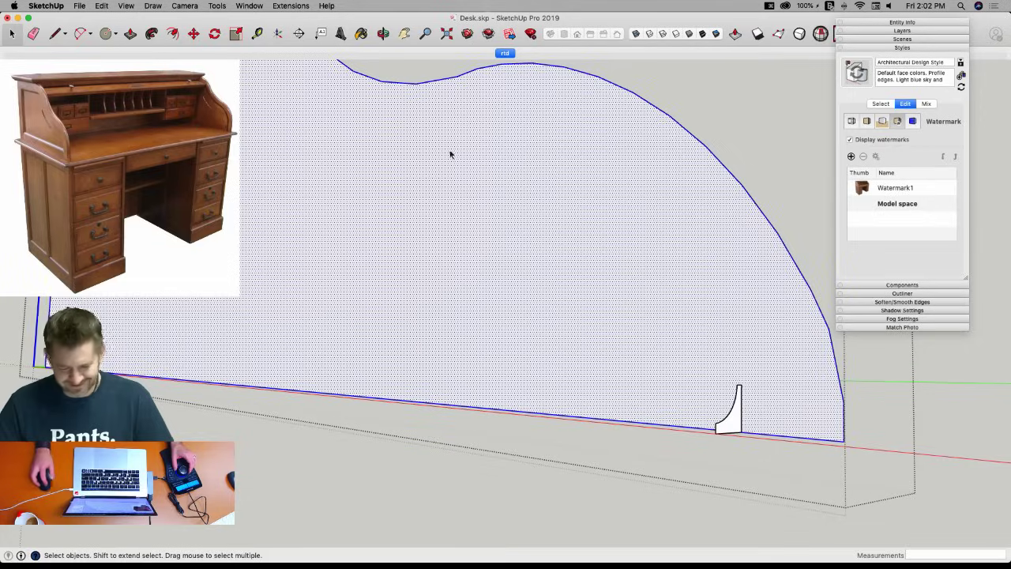
click(152, 33)
click(735, 419)
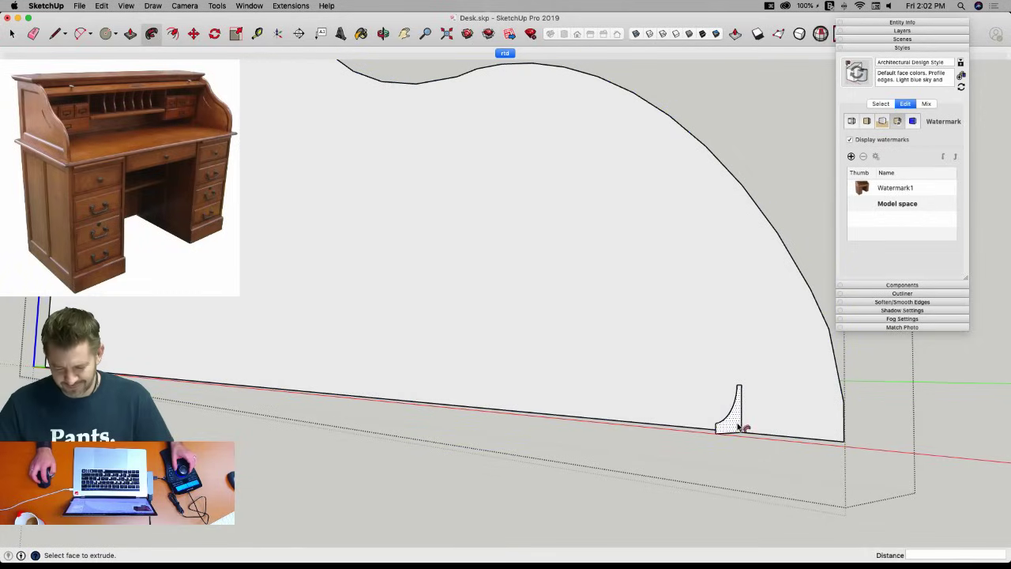
scroll(782, 395, up, 8)
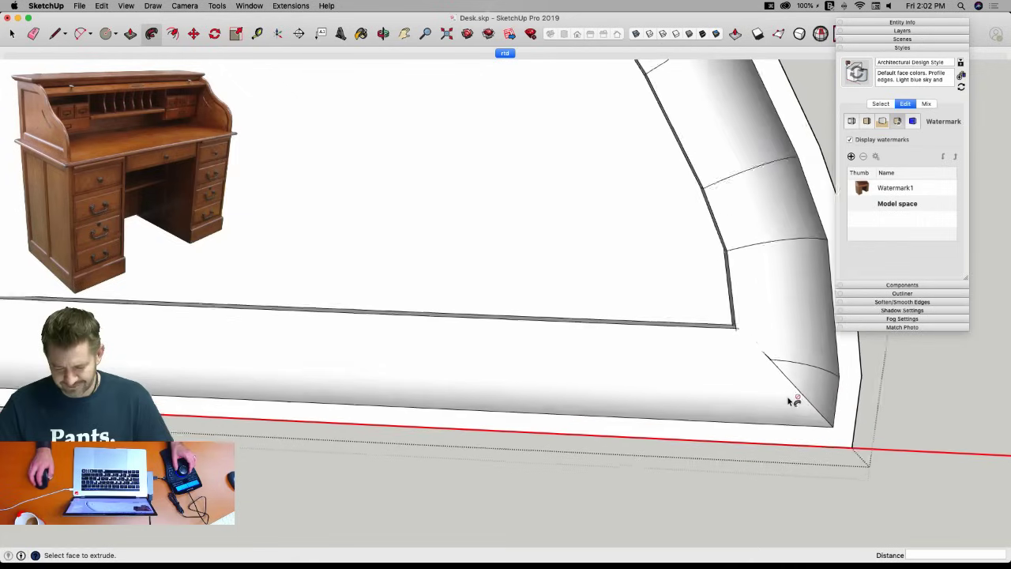
scroll(718, 318, down, 3)
key(space)
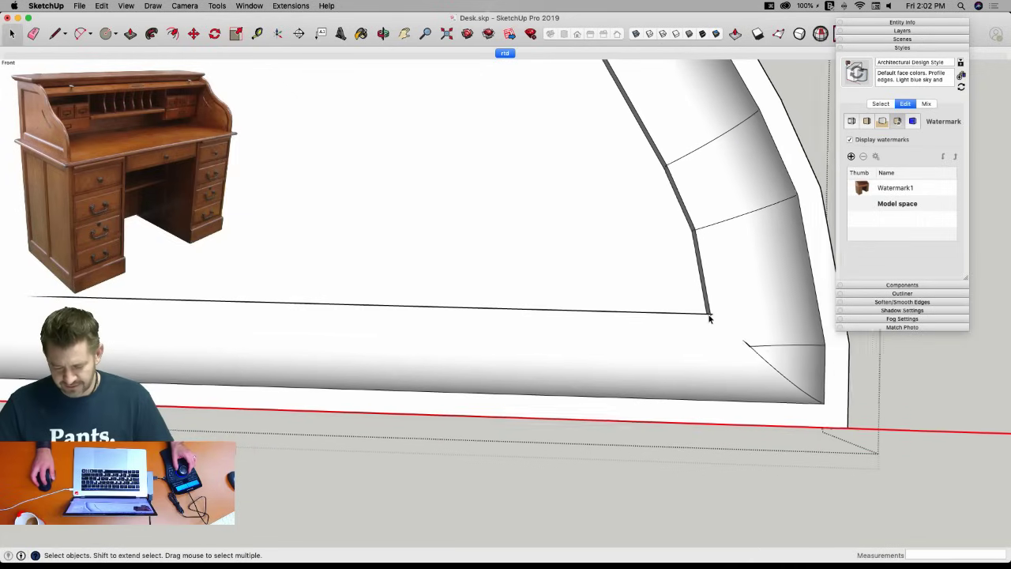
scroll(681, 322, down, 4)
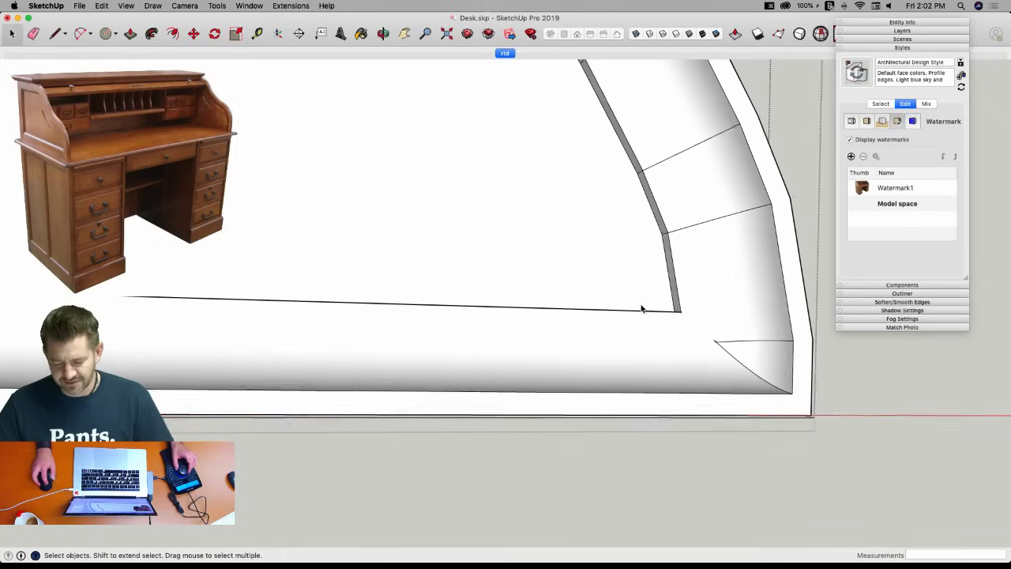
scroll(764, 362, down, 1)
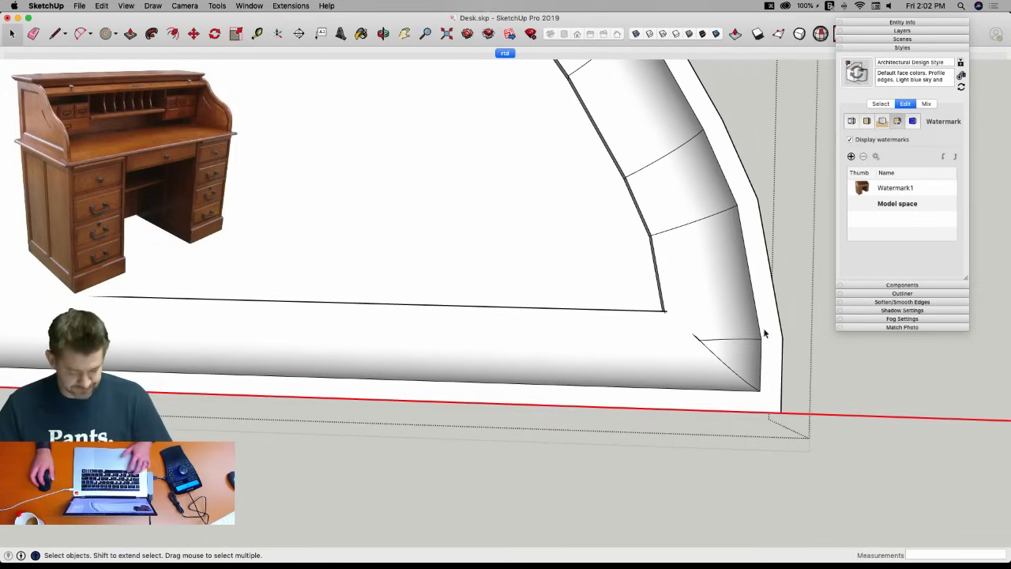
Undo the molding sweep, the curve weld and the earlier bevel edits at the panel's lower corner.
key(super+z)
key(super+z)
key(super+z)
scroll(705, 280, down, 6)
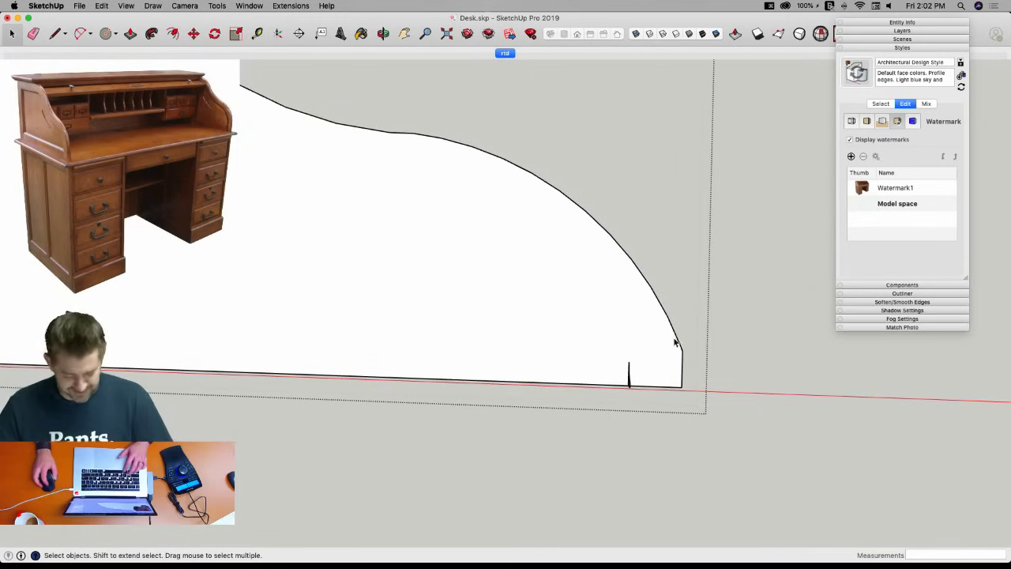
key(super+z)
scroll(677, 313, down, 5)
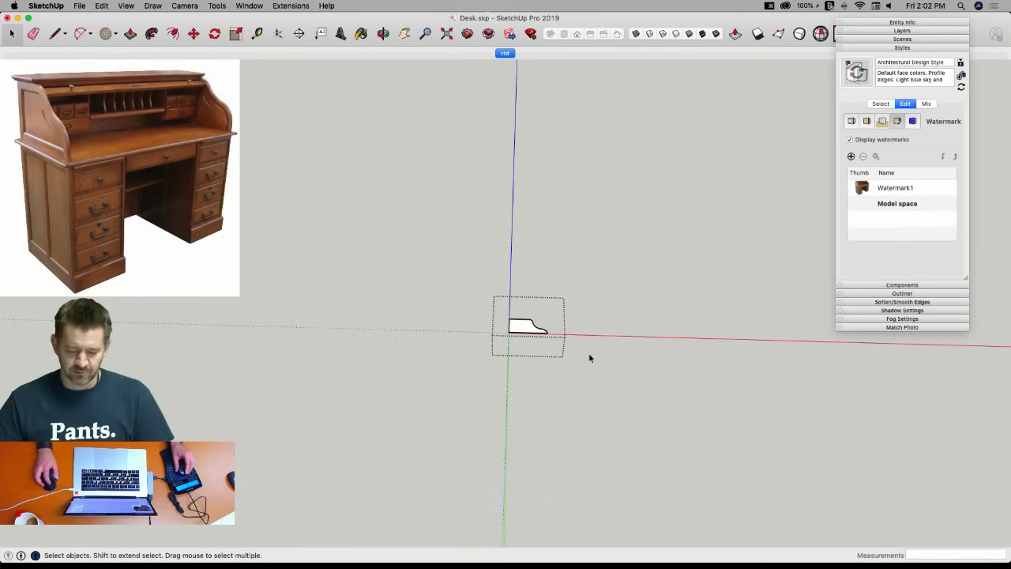
key(super+z)
key(super+z)
key(super+z)
Explode the nested component that holds the molding profile inside the desk side's recess.
scroll(503, 446, up, 10)
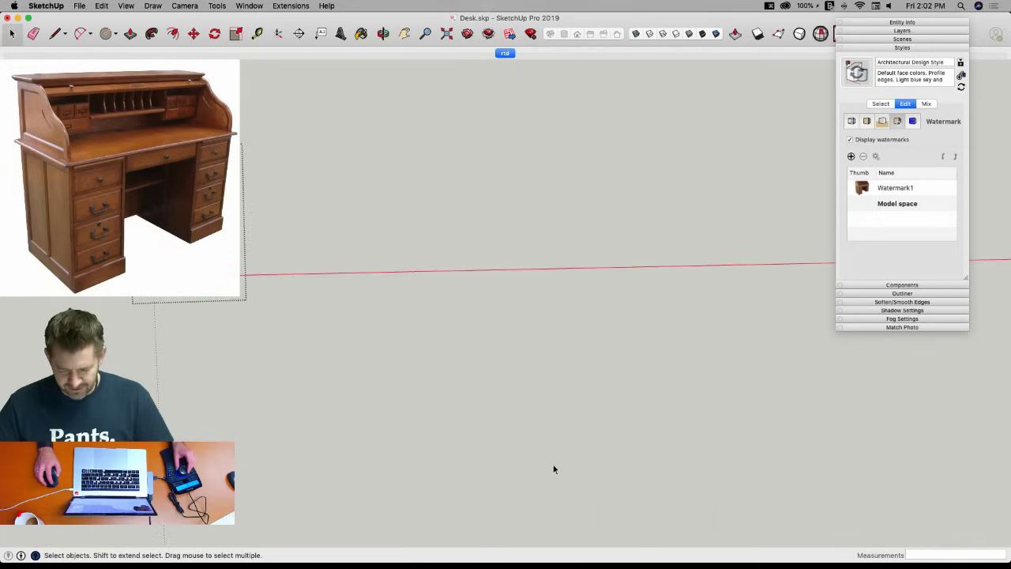
scroll(553, 450, down, 10)
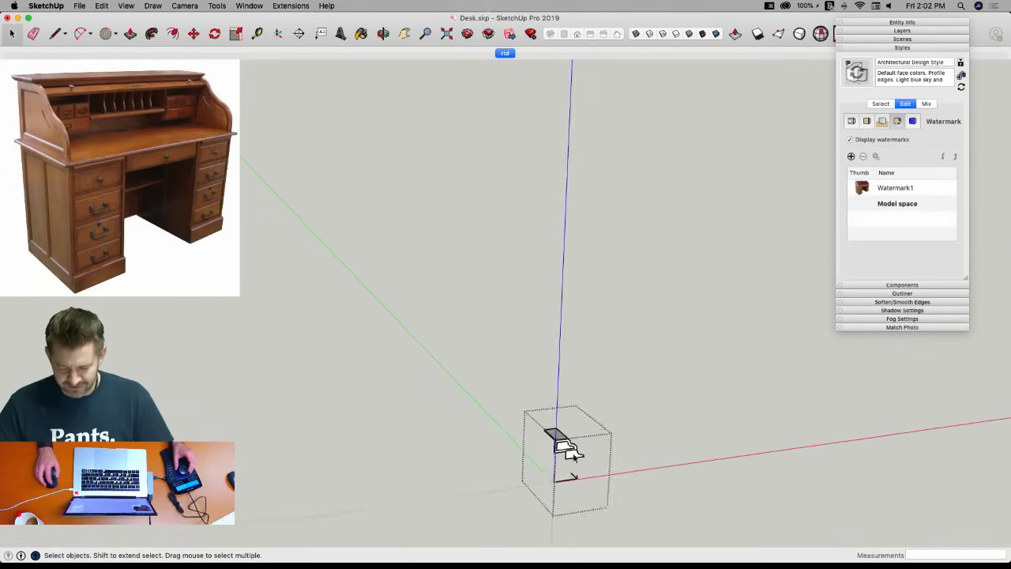
scroll(573, 450, up, 10)
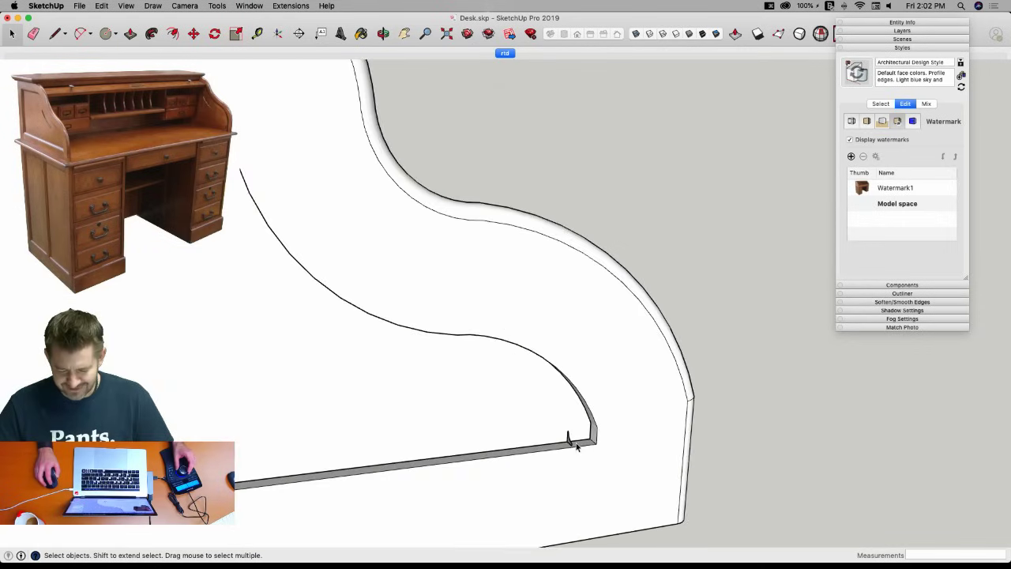
scroll(587, 421, up, 2)
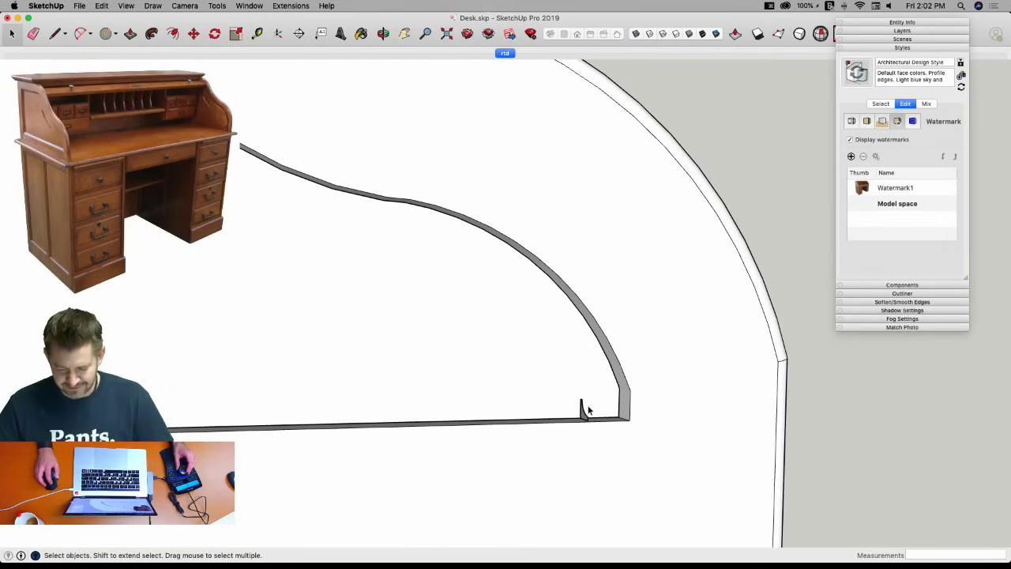
click(585, 419)
double_click(584, 418)
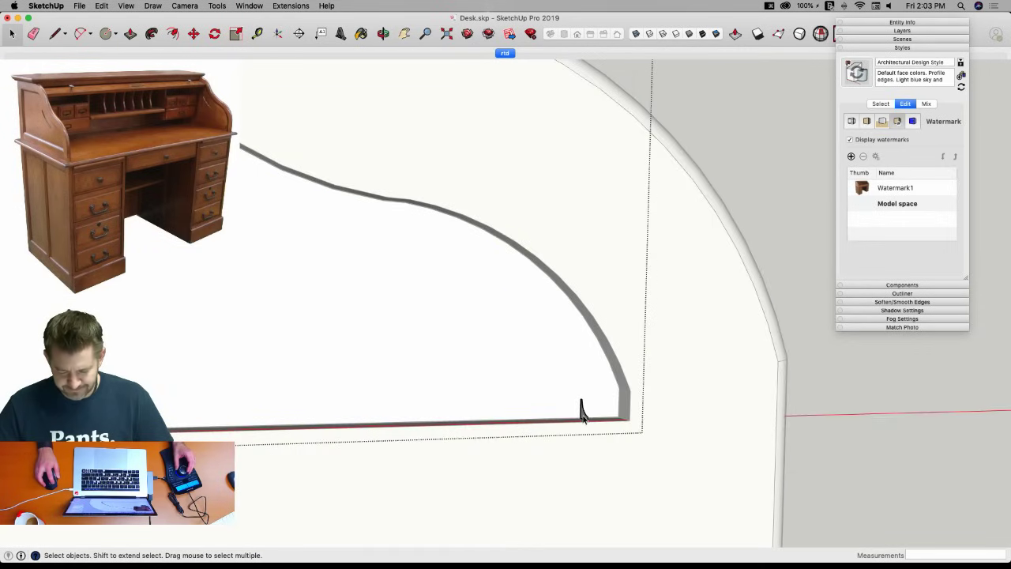
right_click(520, 365)
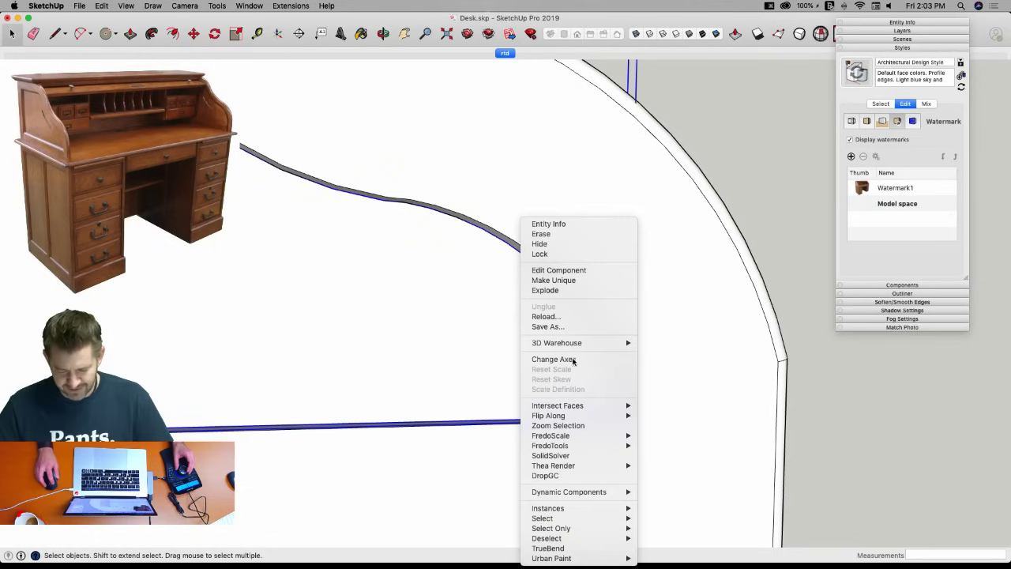
click(545, 290)
scroll(620, 434, up, 3)
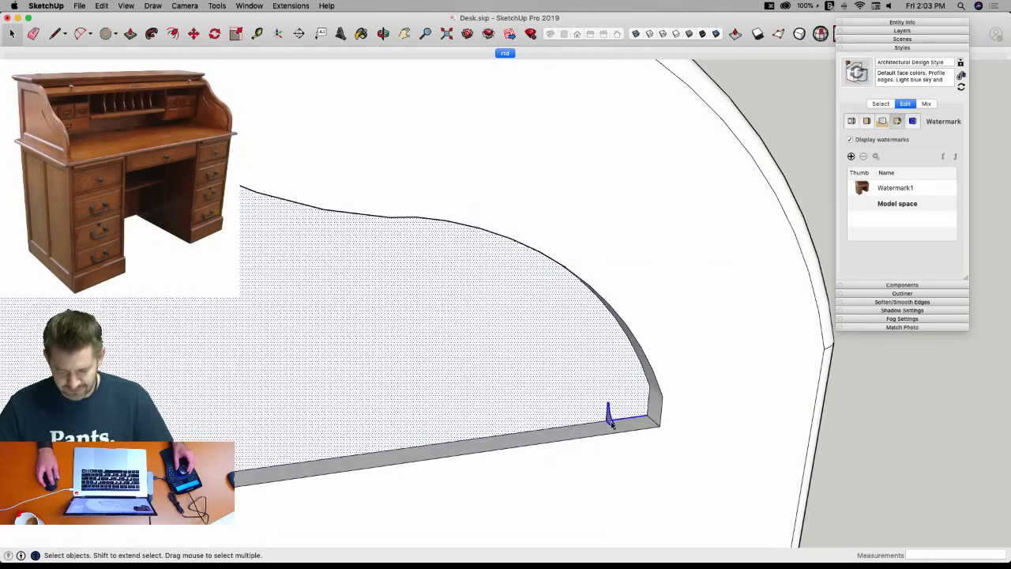
Move the molding profile along the recess's bottom edge, well away from its lower front corner.
click(612, 424)
key(m)
key(space)
scroll(612, 424, up, 2)
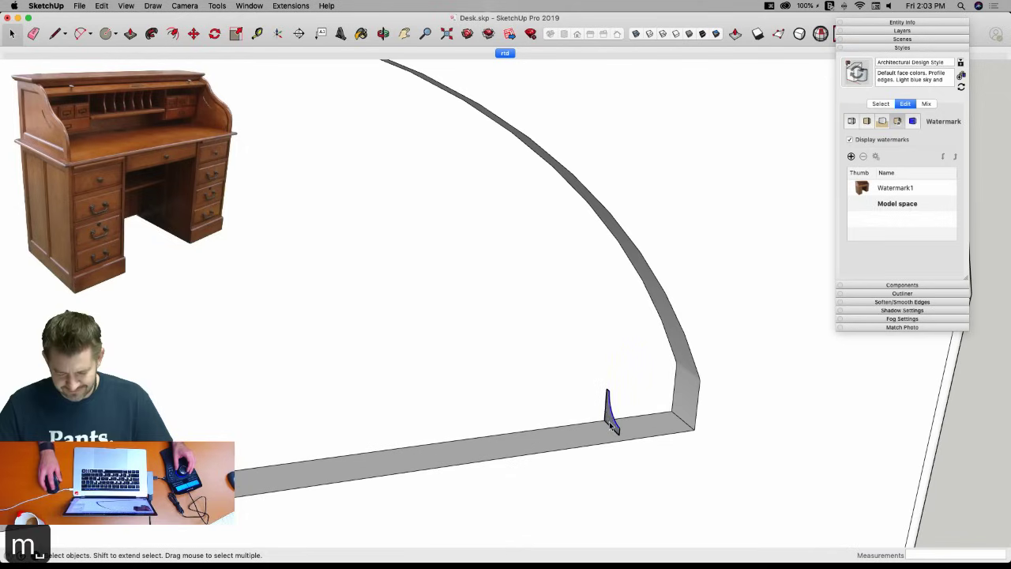
key(m)
click(610, 423)
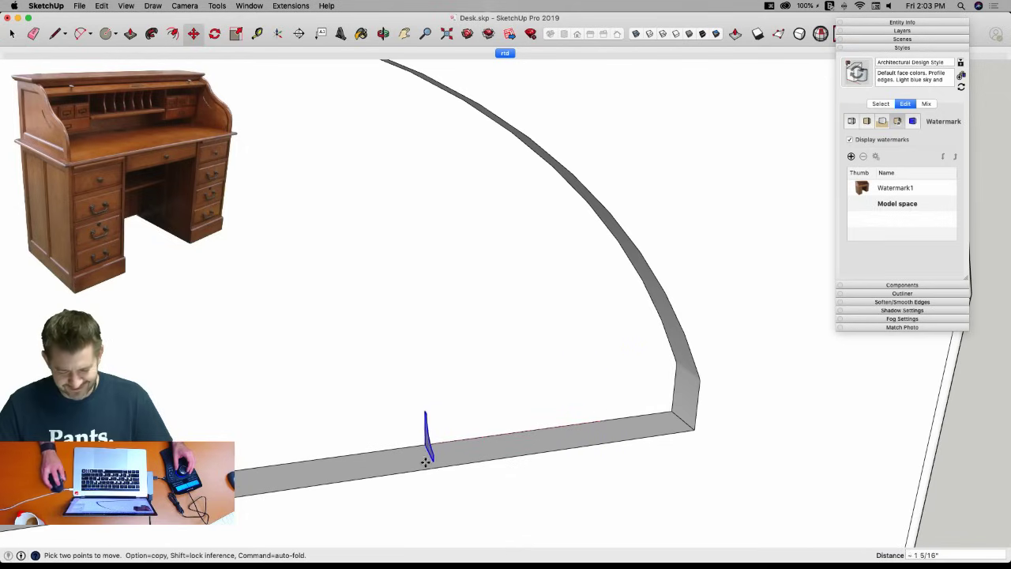
click(403, 444)
key(space)
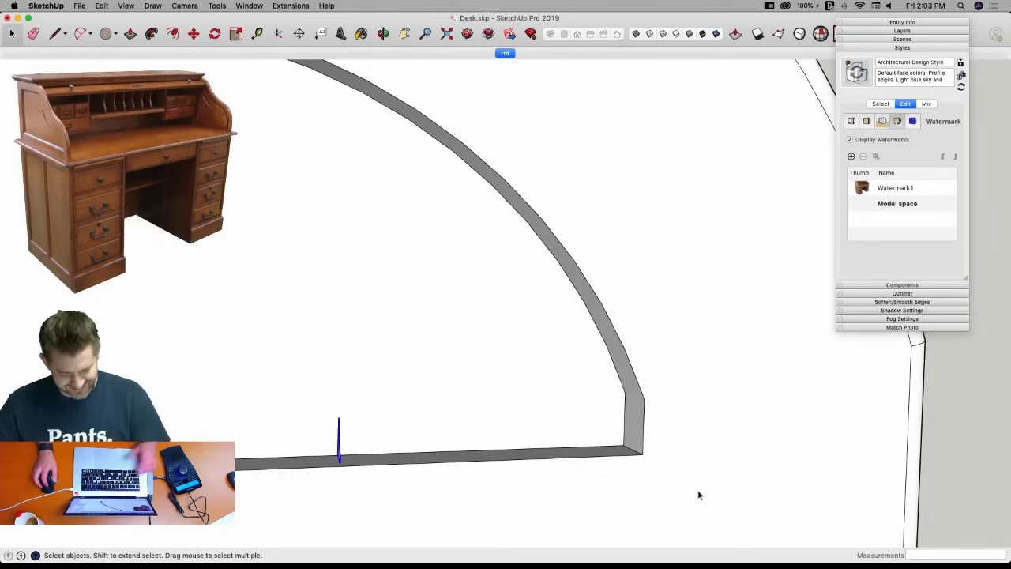
Close off the recess's narrow lower end at a vertical line, pulling the sliver out 5/16" and erasing its leftover edges.
key(l)
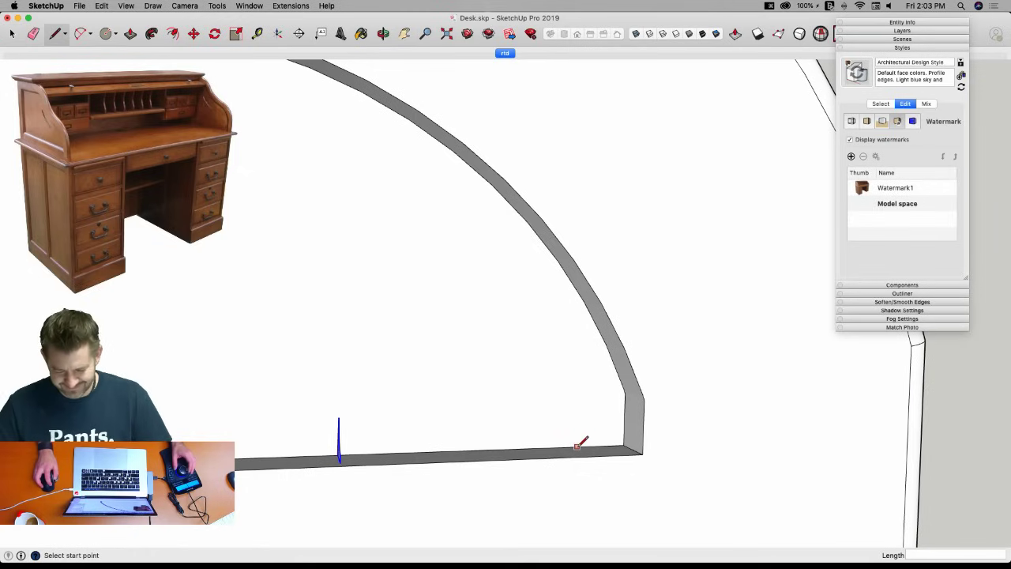
click(581, 298)
key(p)
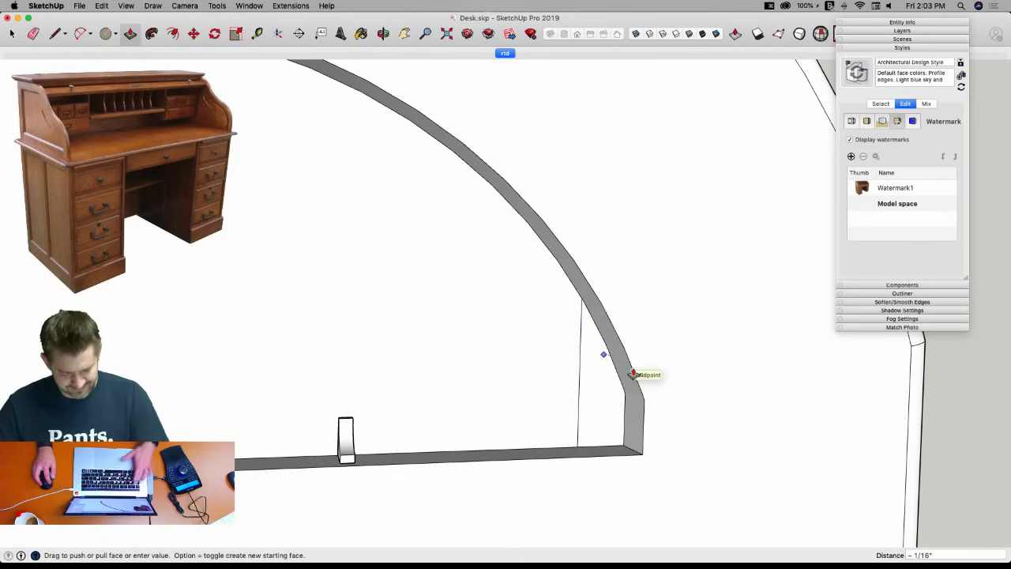
click(620, 370)
click(629, 352)
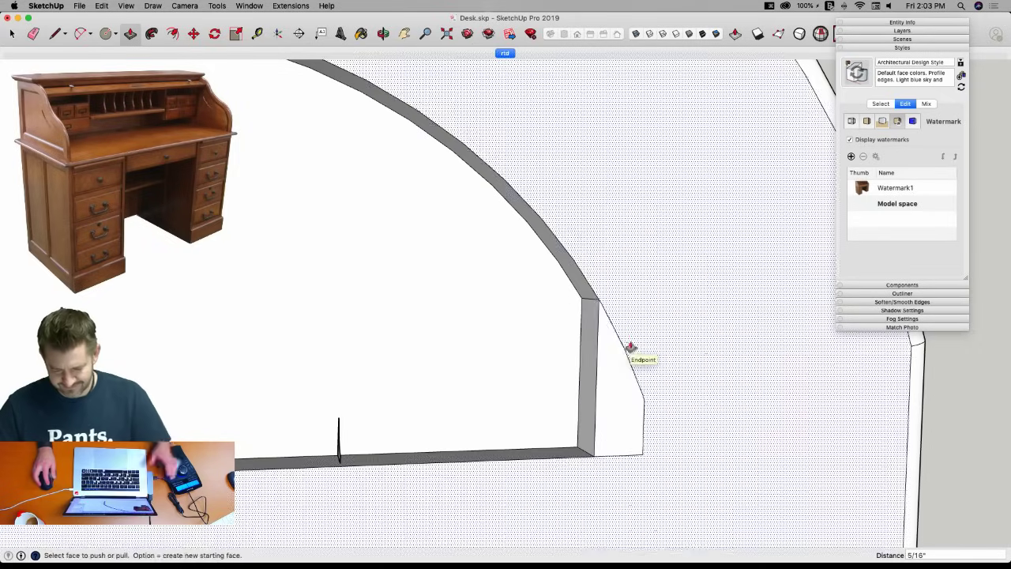
key(e)
click(627, 355)
drag(632, 456, 640, 448)
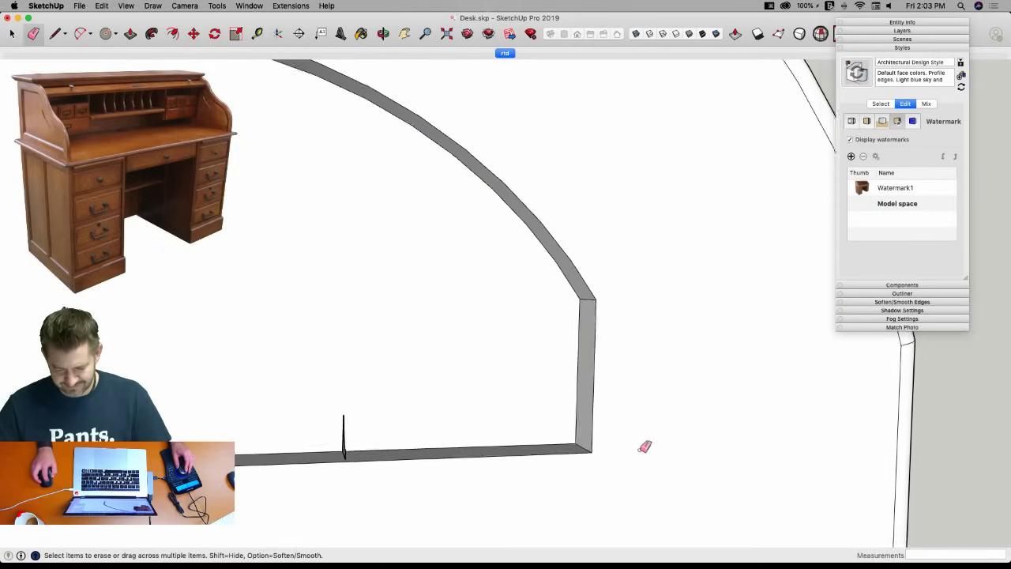
Try to sweep the molding profile around the shortened recess's back face with Follow Me, and undo the sweep.
scroll(641, 448, down, 5)
key(space)
middle_drag(589, 353, 177, 16)
double_click(592, 323)
key(p)
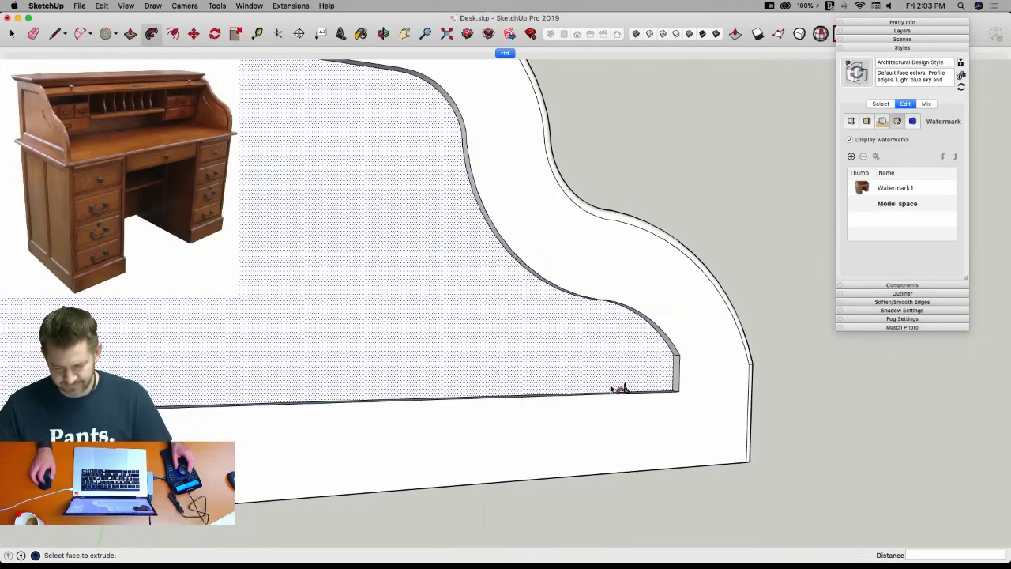
scroll(632, 347, down, 5)
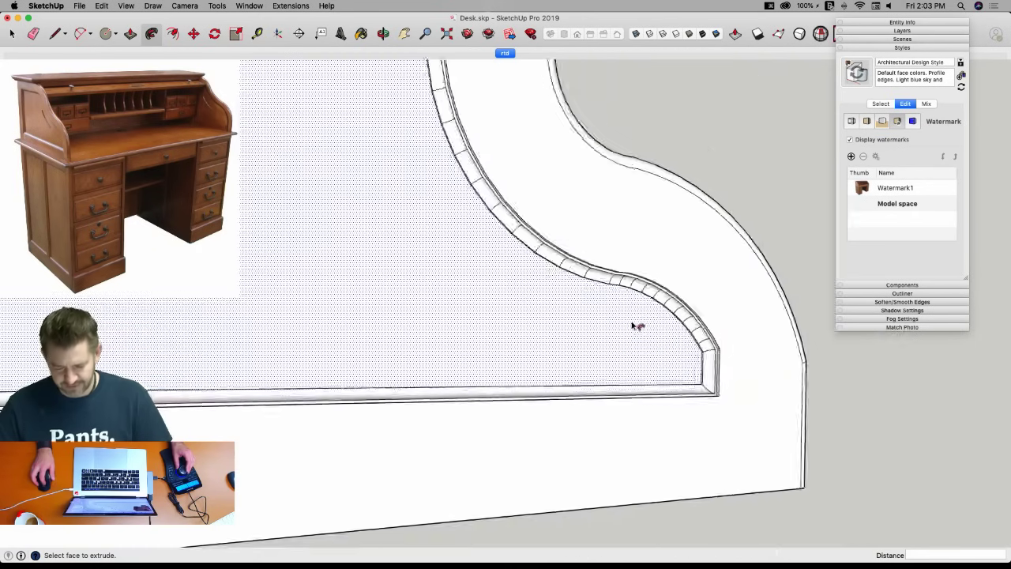
key(super+z)
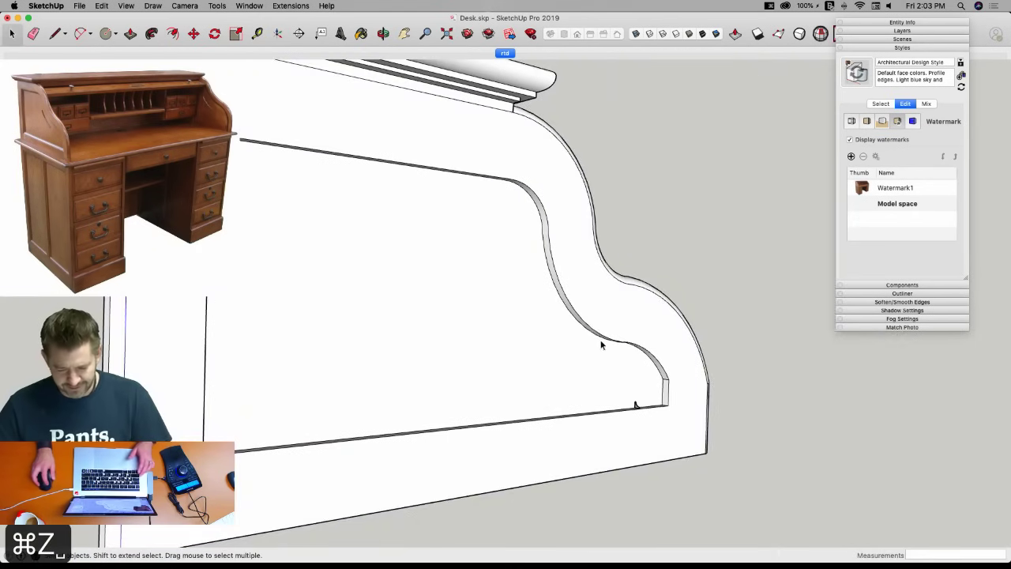
Weld the curved edges of the recess's back face into one continuous curve, excluding the face and its straight edges.
double_click(589, 344)
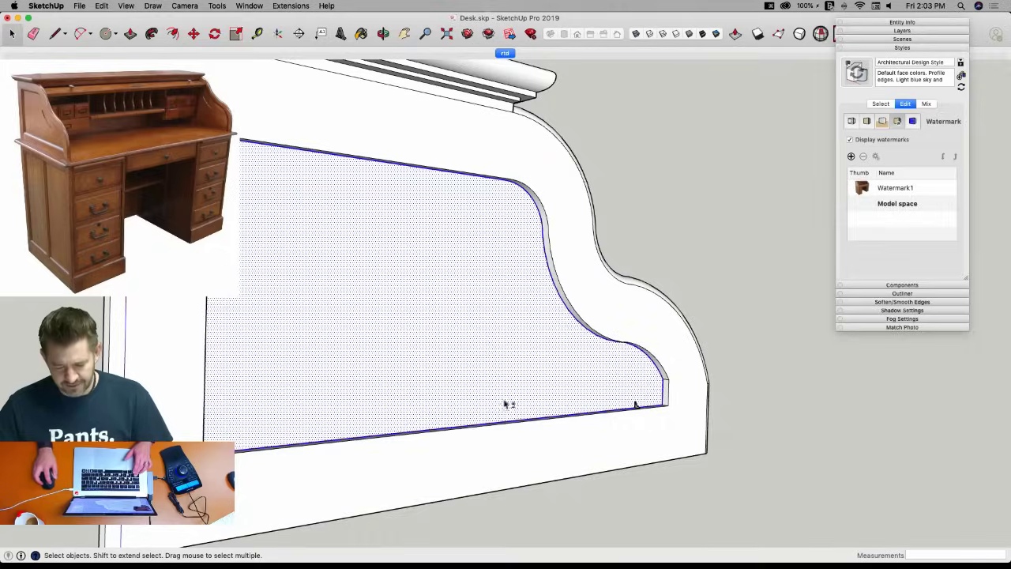
shift+click(530, 363)
shift+click(489, 425)
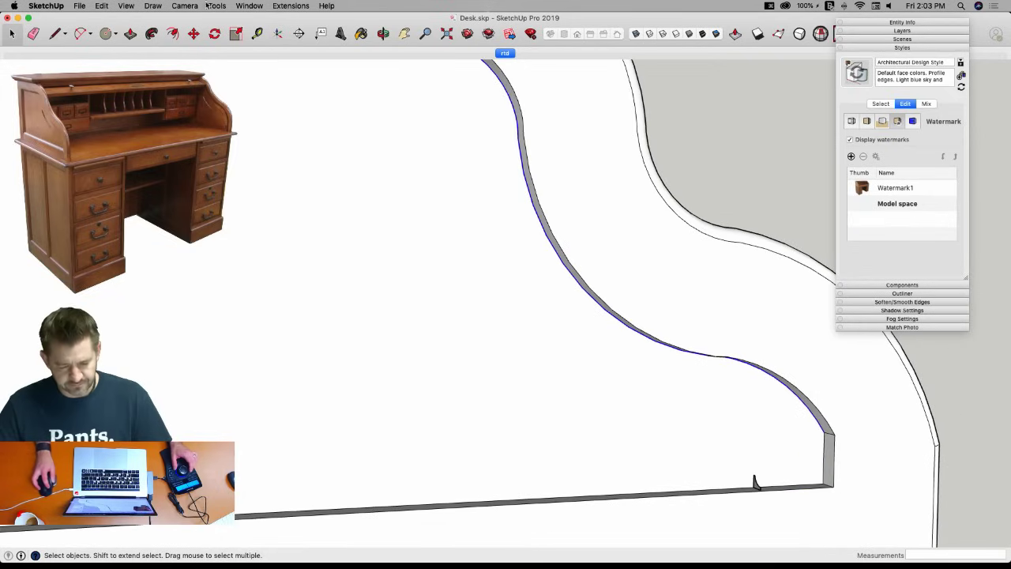
click(272, 7)
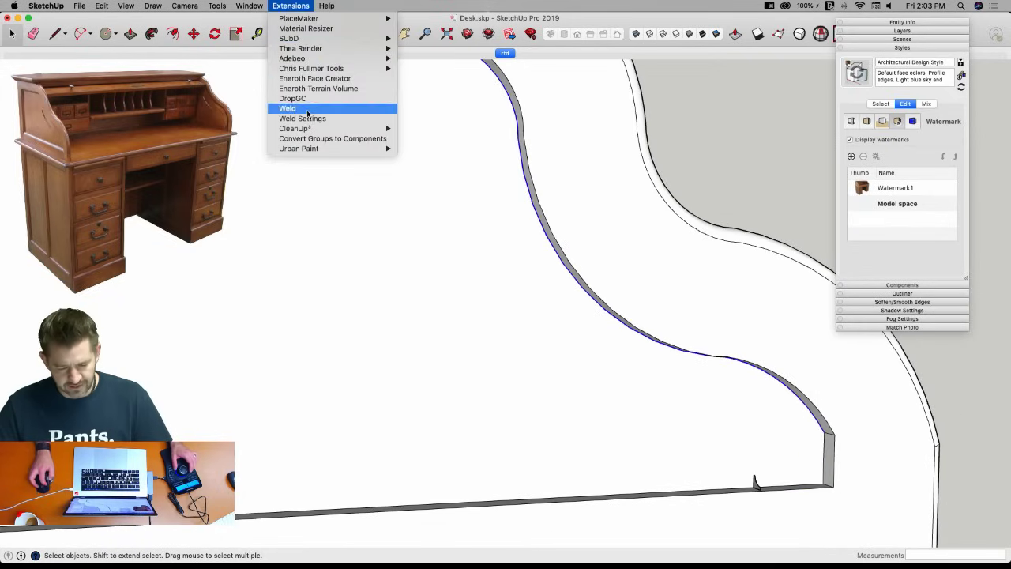
click(332, 124)
Sweep the molding profile around the recess's back face outline with the welded curve, using Follow Me.
double_click(654, 402)
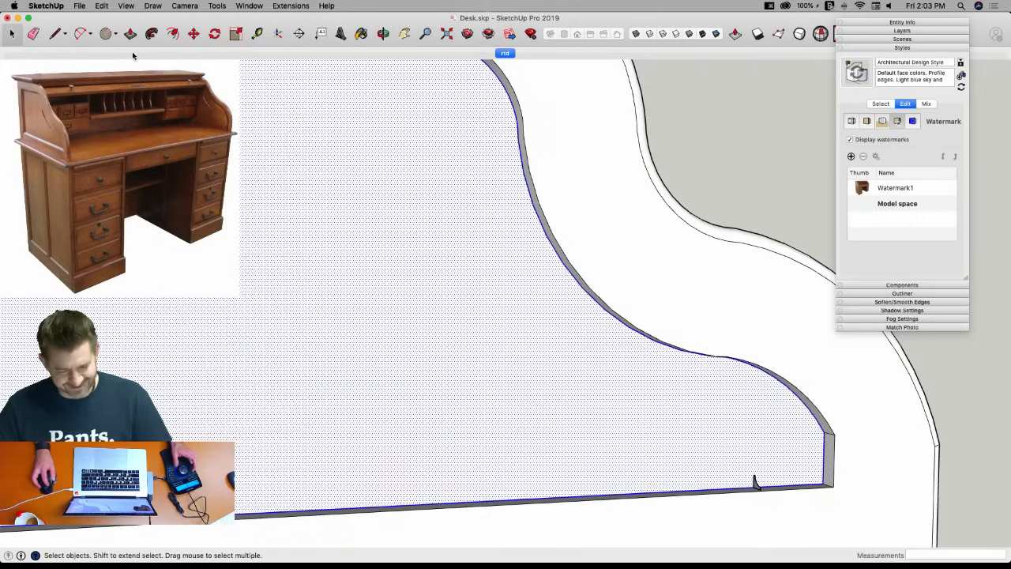
key(p)
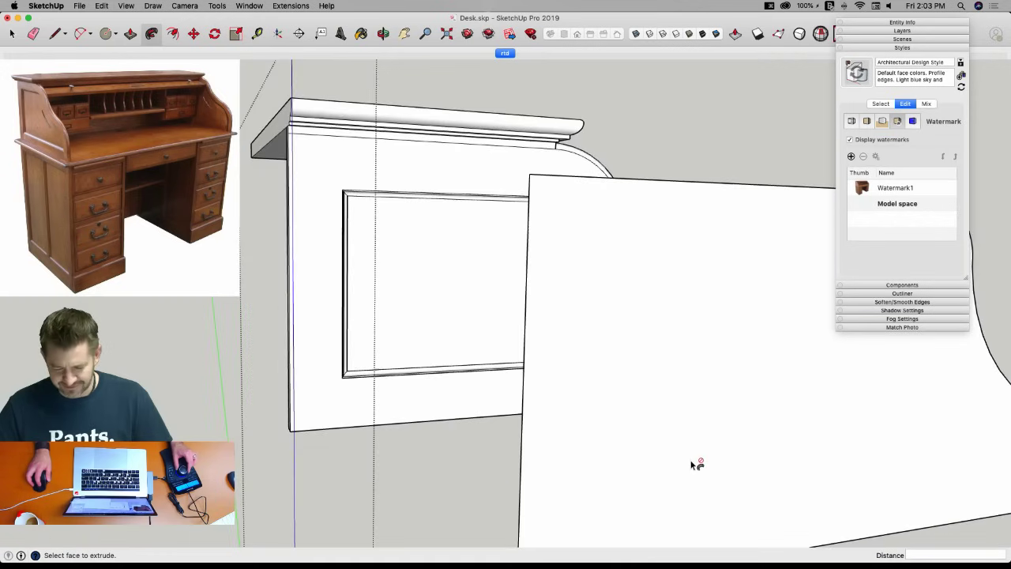
Delete the large leftover face and its bounding edges standing in front of the desk side panel.
key(space)
double_click(705, 407)
key(Delete)
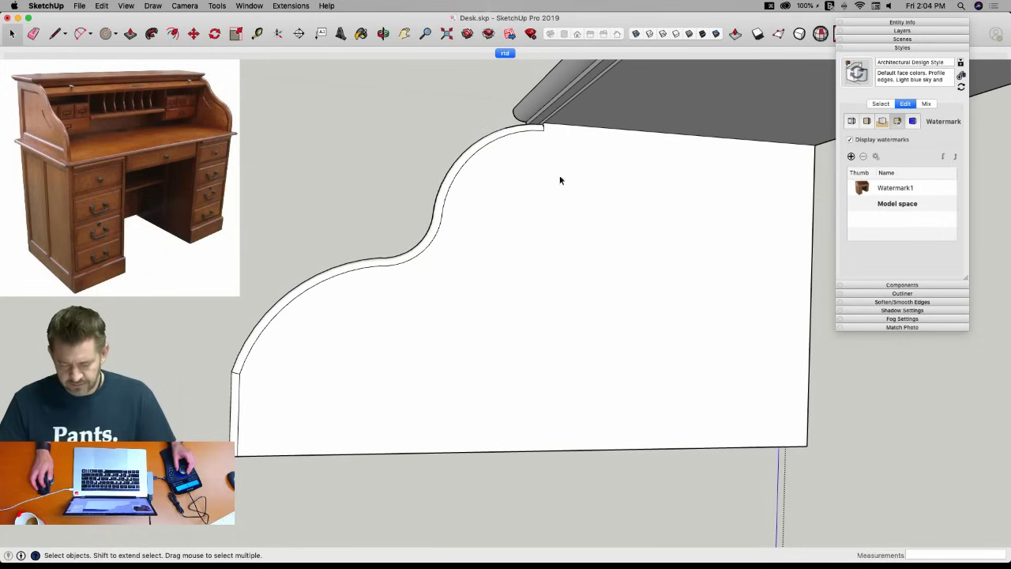
Draw a straight line across the inside of the side panel from the curve's upper end to the panel's back edge.
key(l)
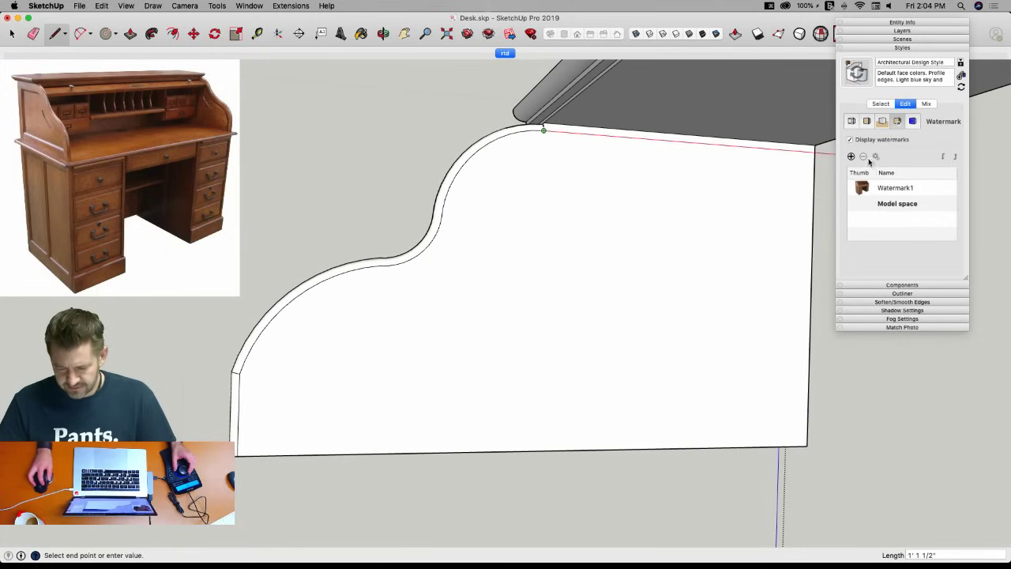
click(816, 149)
key(space)
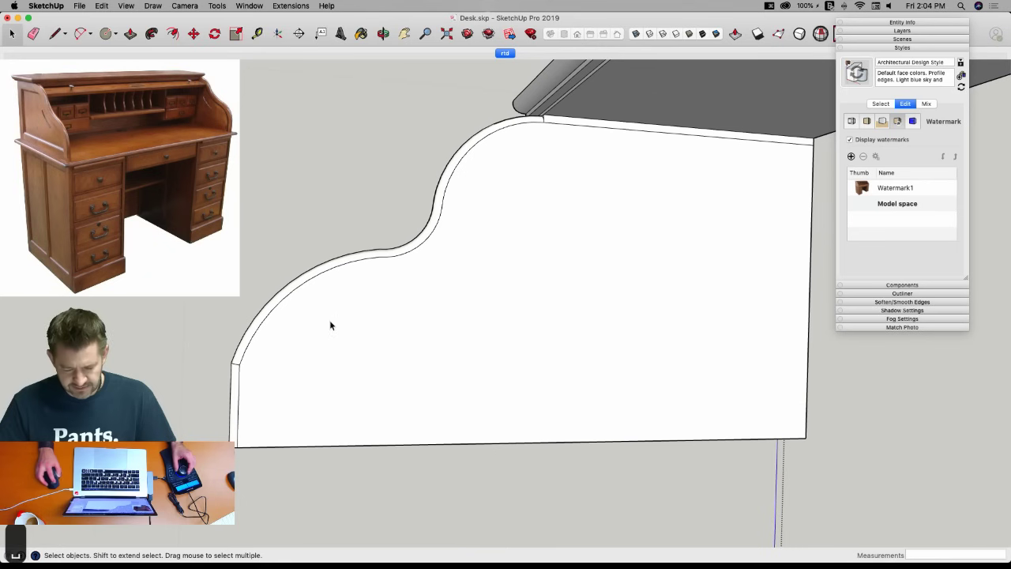
Try to weld the inner face's curved outline together with its front and upper straight edges.
click(330, 325)
double_click(328, 322)
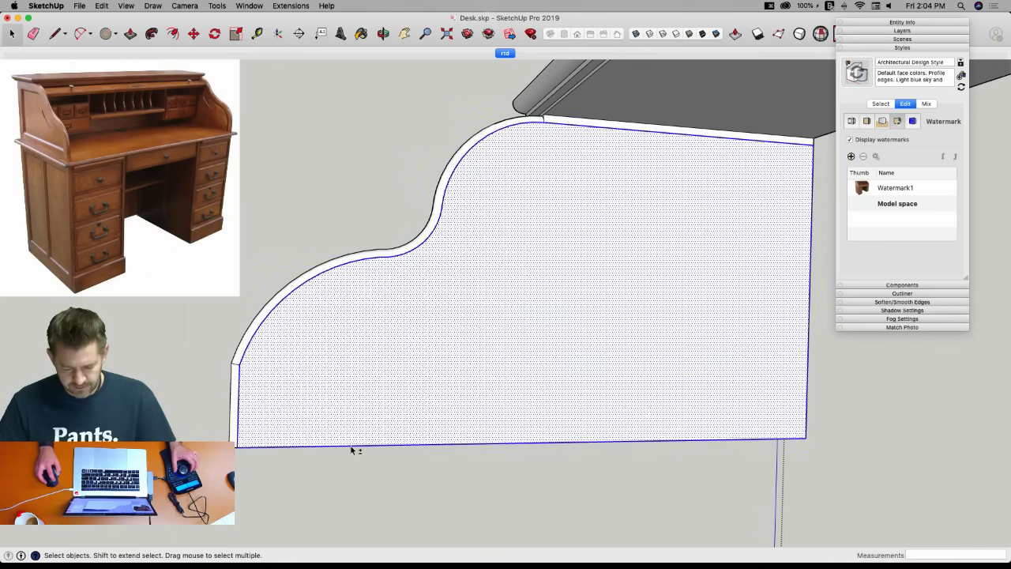
shift+click(809, 272)
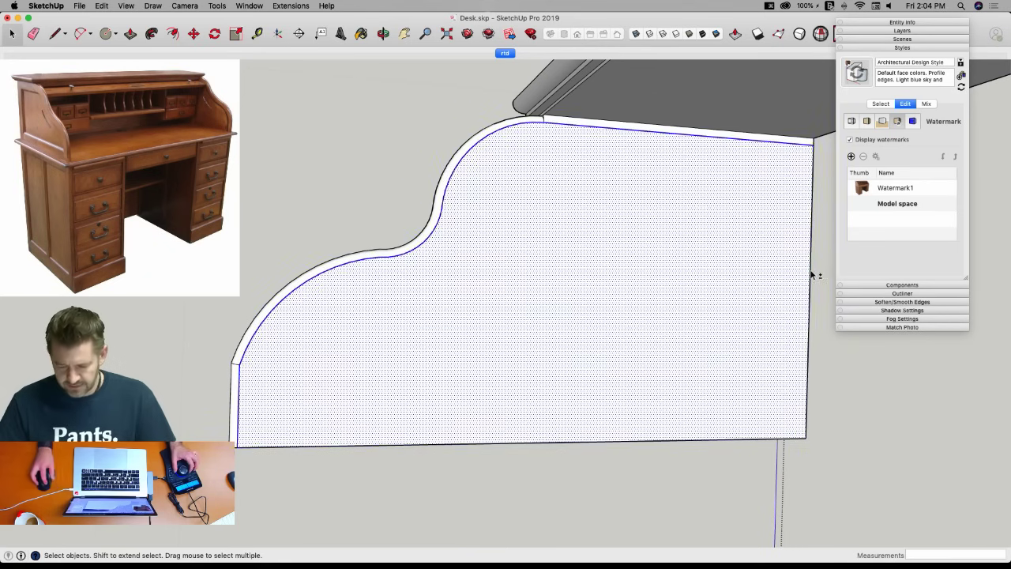
shift+click(644, 230)
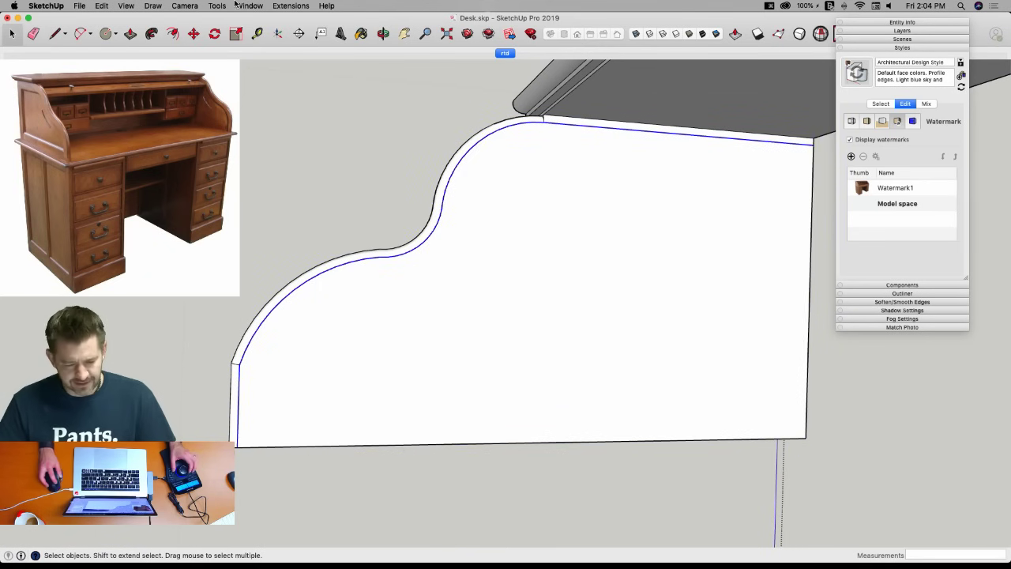
click(290, 6)
click(294, 109)
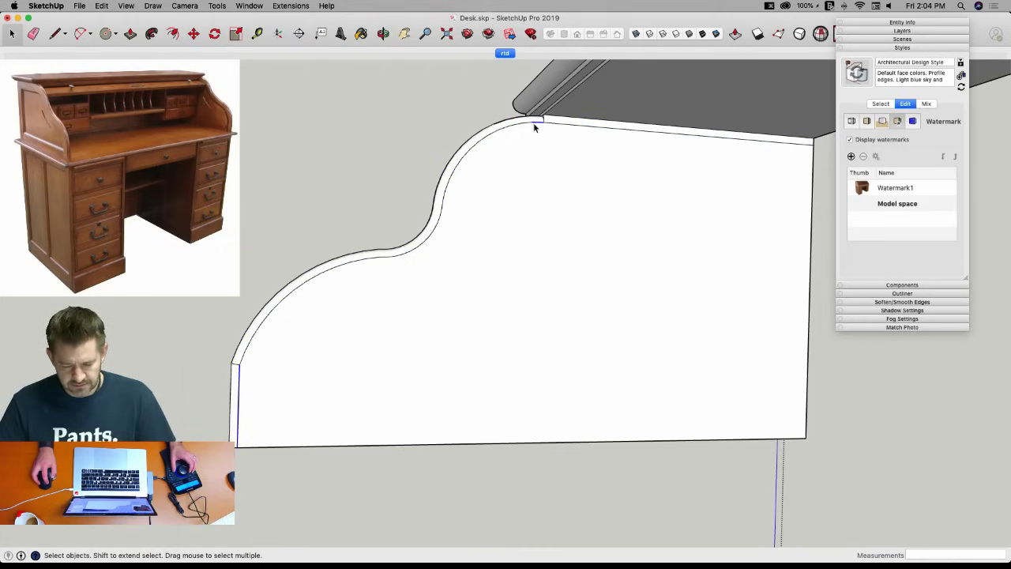
Weld the curved edges of the panel's inner face into one continuous curve, excluding the face and its straight edges.
double_click(516, 141)
scroll(248, 372, up, 5)
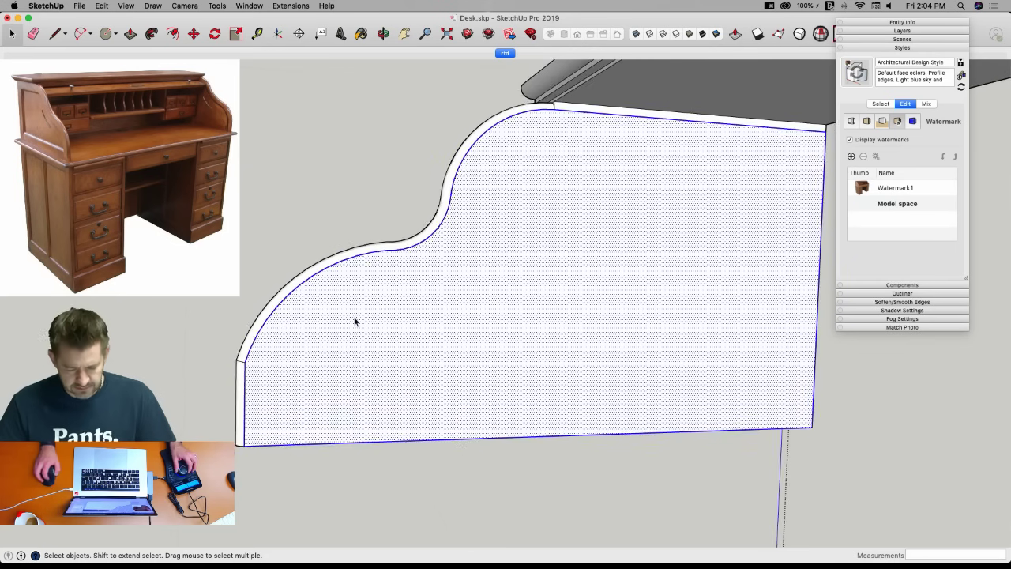
scroll(300, 356, up, 2)
shift+click(282, 370)
scroll(302, 355, down, 4)
shift+click(322, 337)
scroll(340, 356, down, 3)
scroll(406, 445, down, 5)
scroll(545, 79, up, 3)
scroll(567, 74, up, 2)
scroll(570, 77, up, 5)
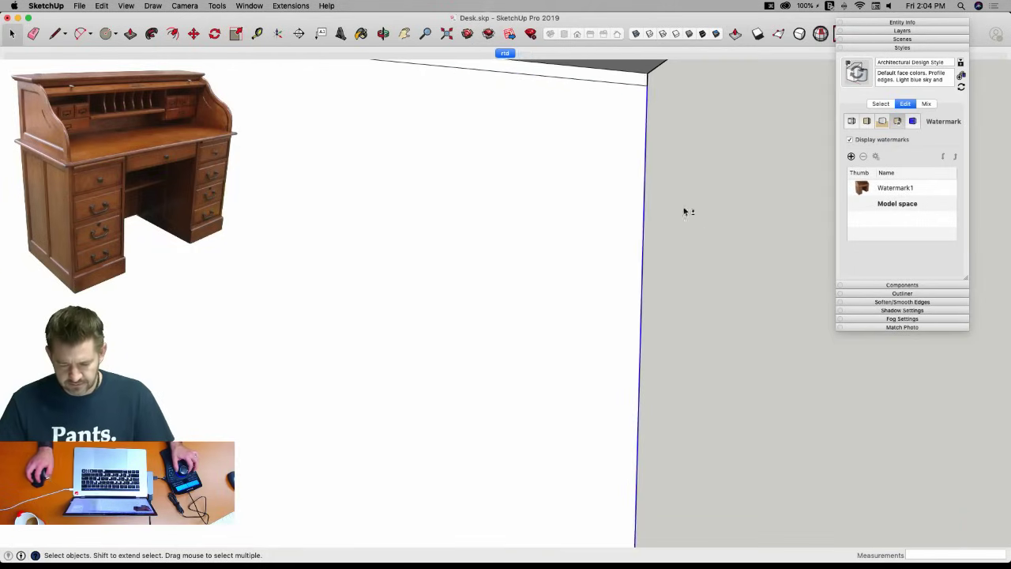
scroll(564, 102, down, 6)
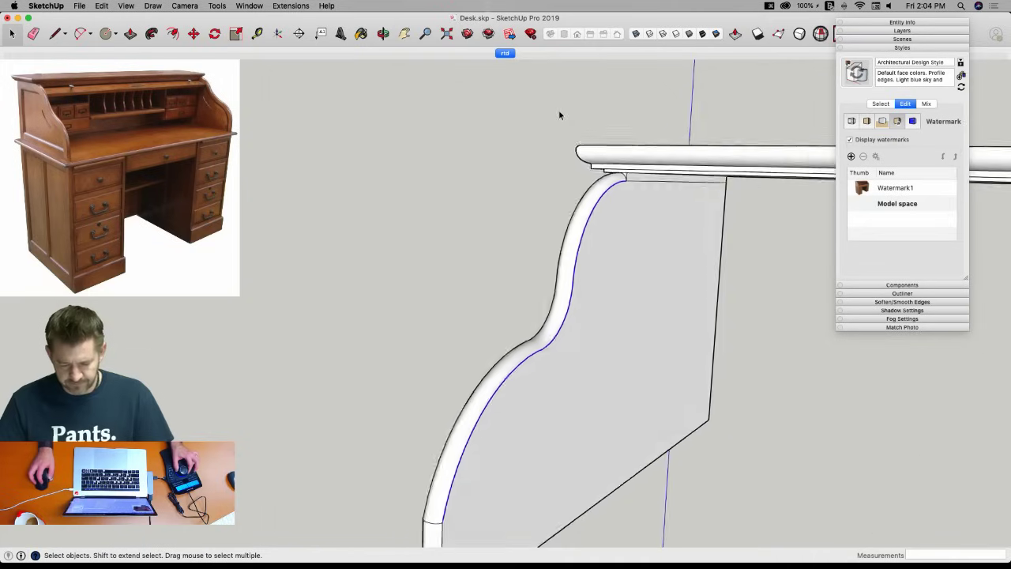
click(290, 6)
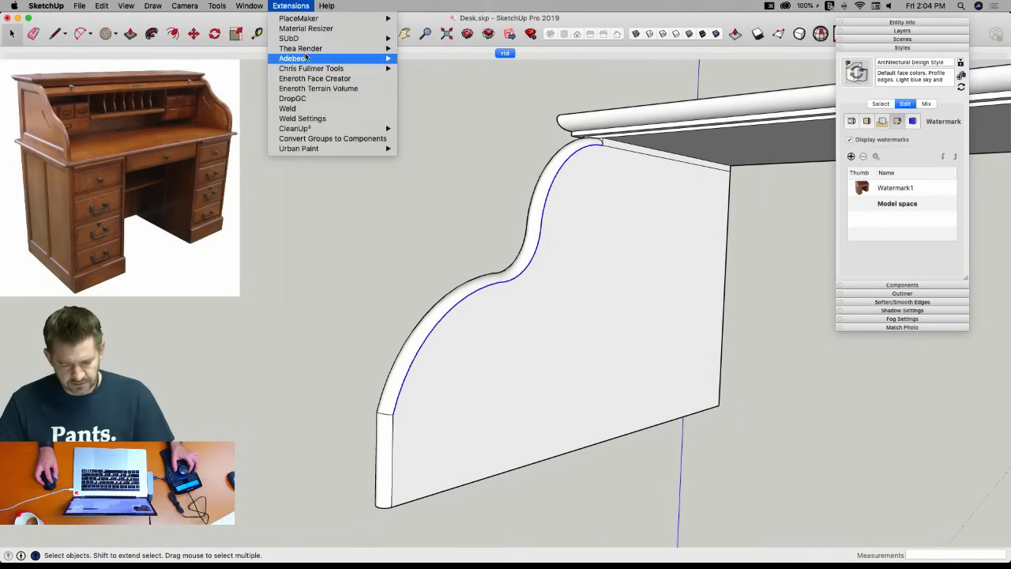
click(300, 108)
Offset the inner face's front edge, welded curve and upper line inward by about 5/16".
click(566, 164)
click(566, 163)
middle_drag(568, 158, 646, 119)
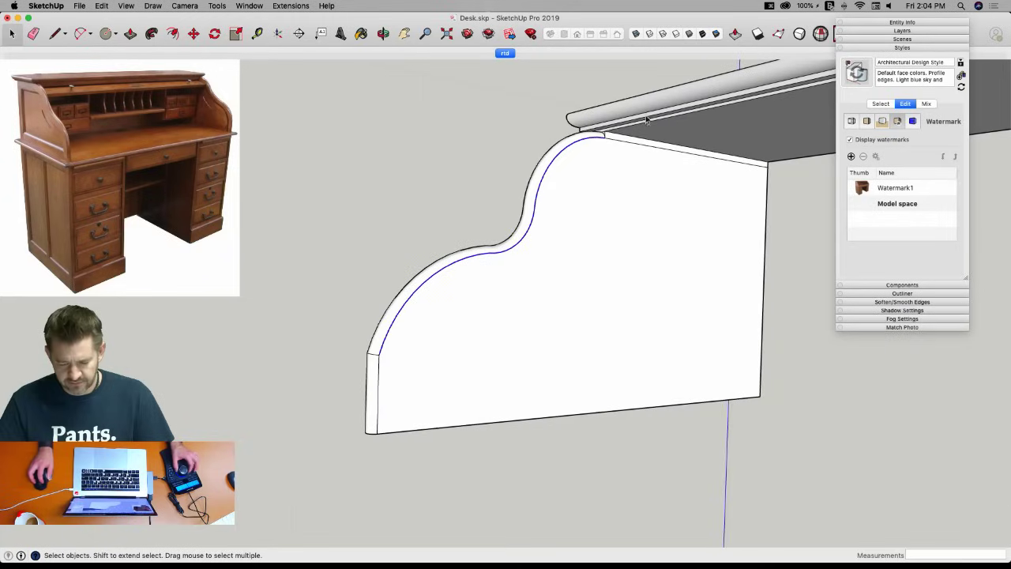
key(f)
click(377, 380)
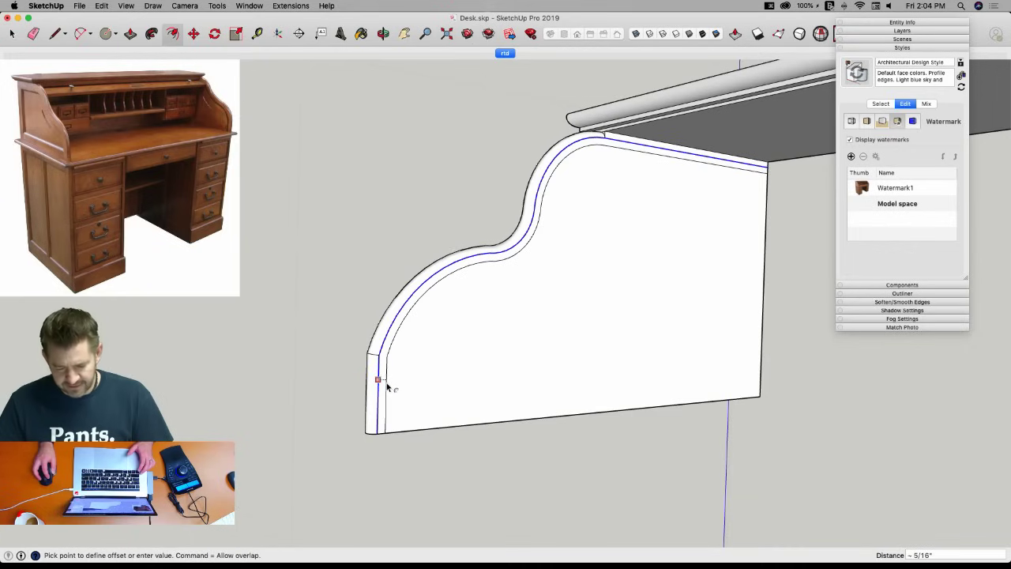
click(387, 385)
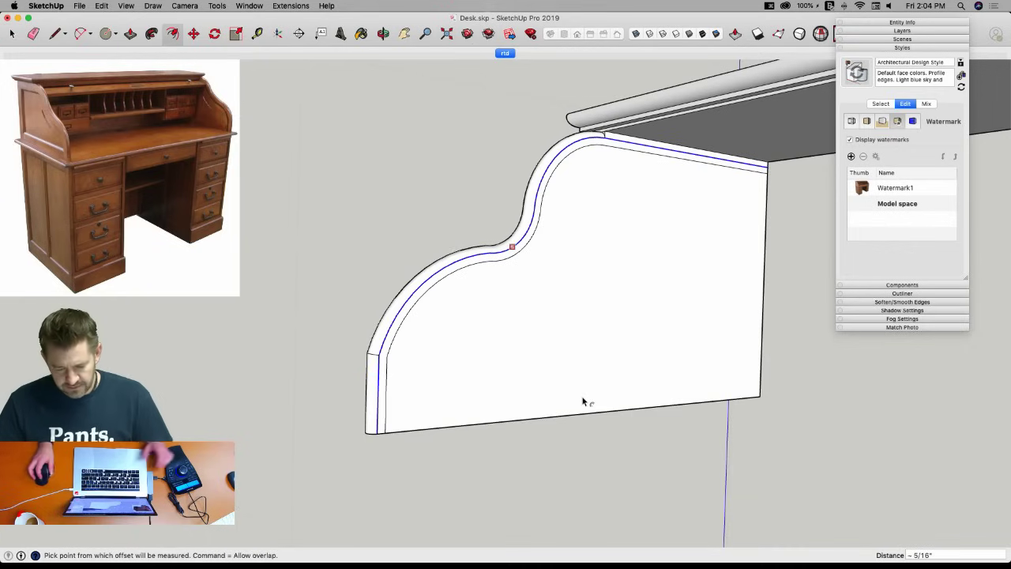
key(space)
click(539, 464)
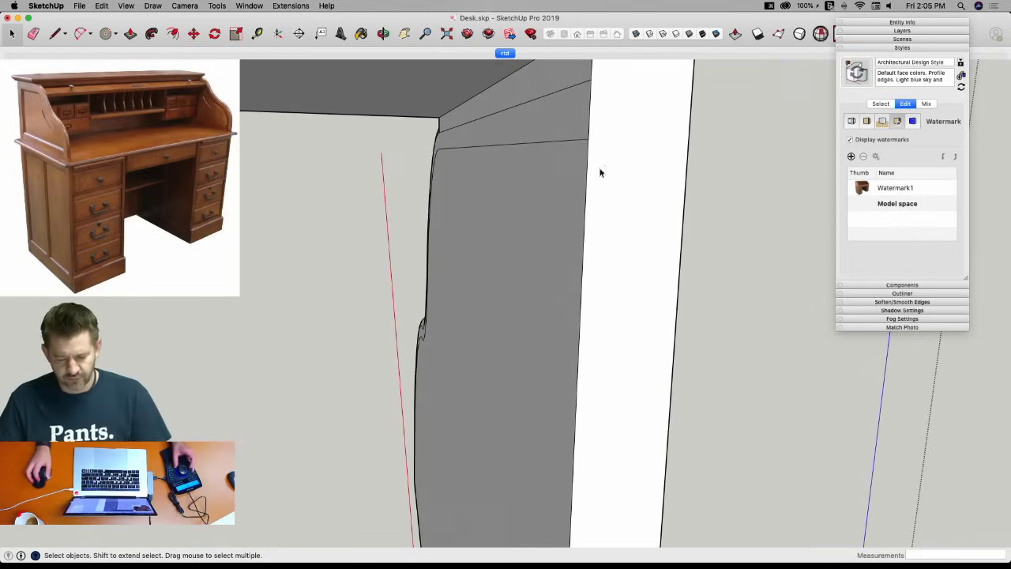
Draw a small rectangular groove profile about 1/4" deep on the panel's back edge, starting at the offset line.
key(l)
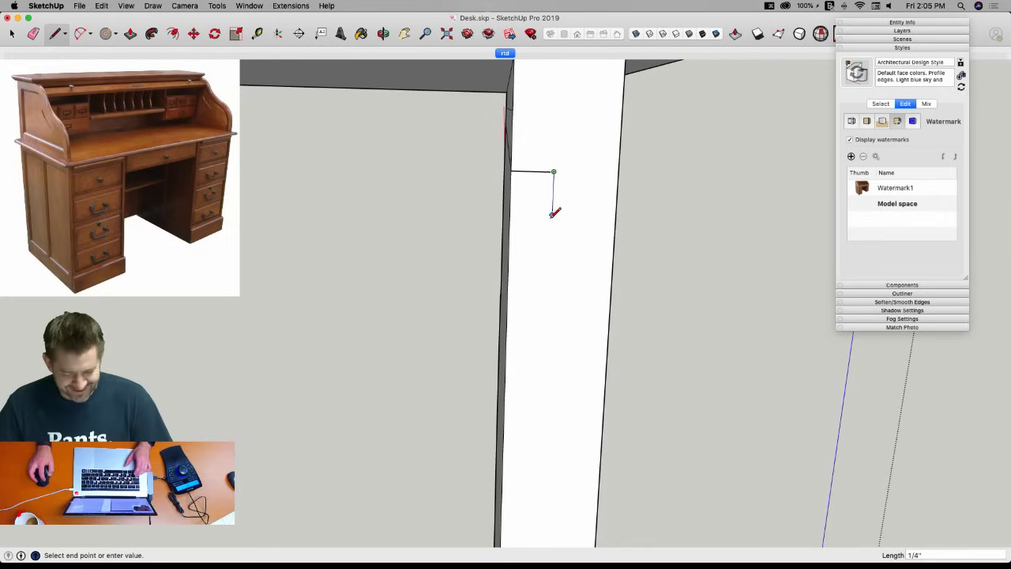
click(552, 235)
click(507, 234)
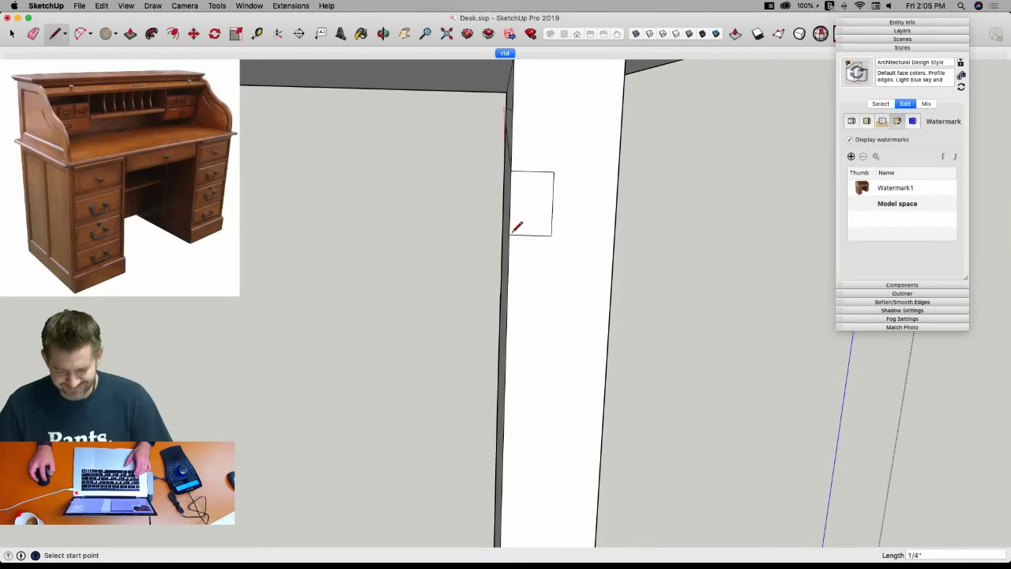
Cut the groove by sweeping the rectangular profile along the offset path with Follow Me, and erase the leftover edge at its end.
key(space)
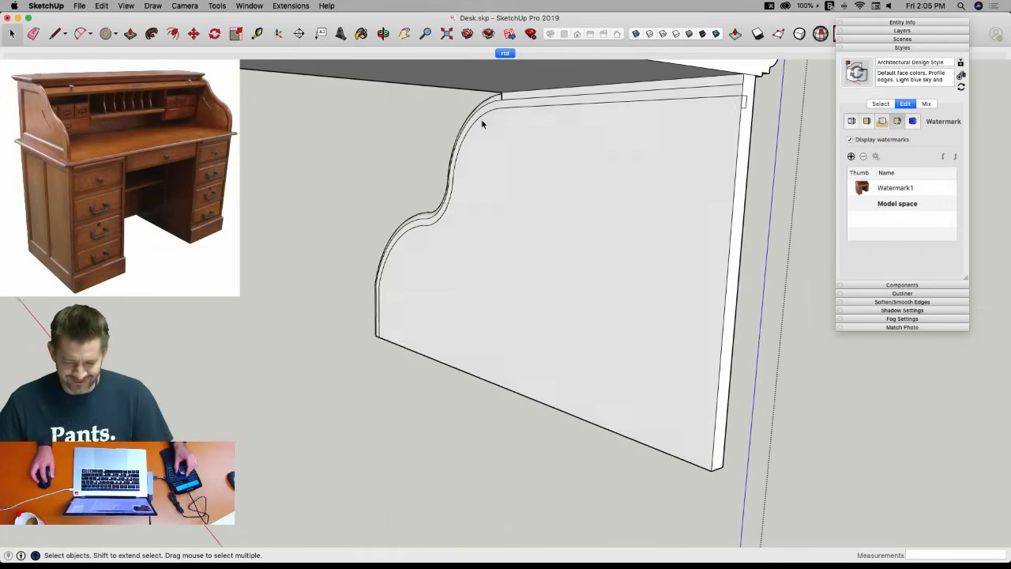
shift+click(517, 108)
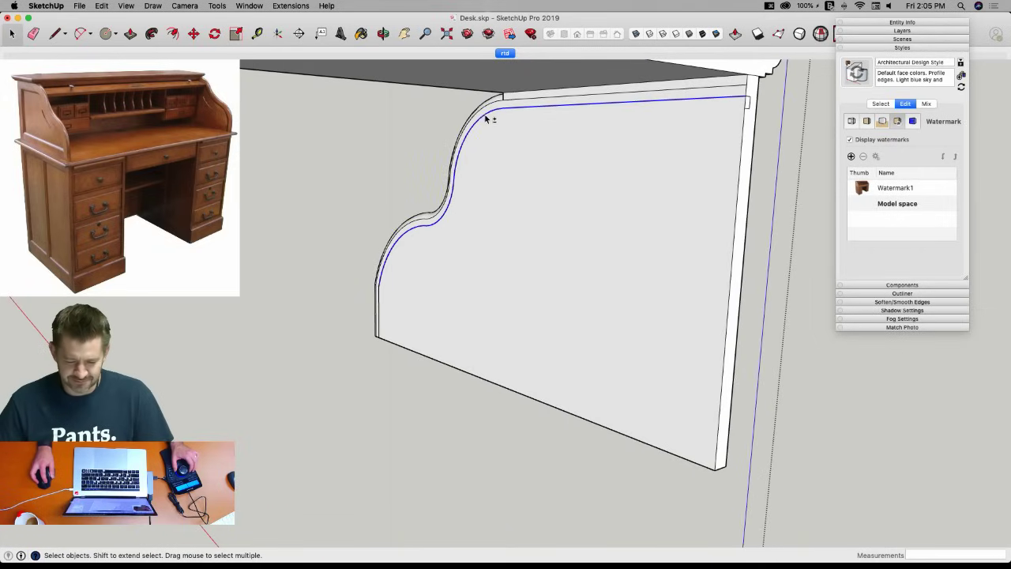
shift+click(380, 304)
shift+click(412, 310)
key(p)
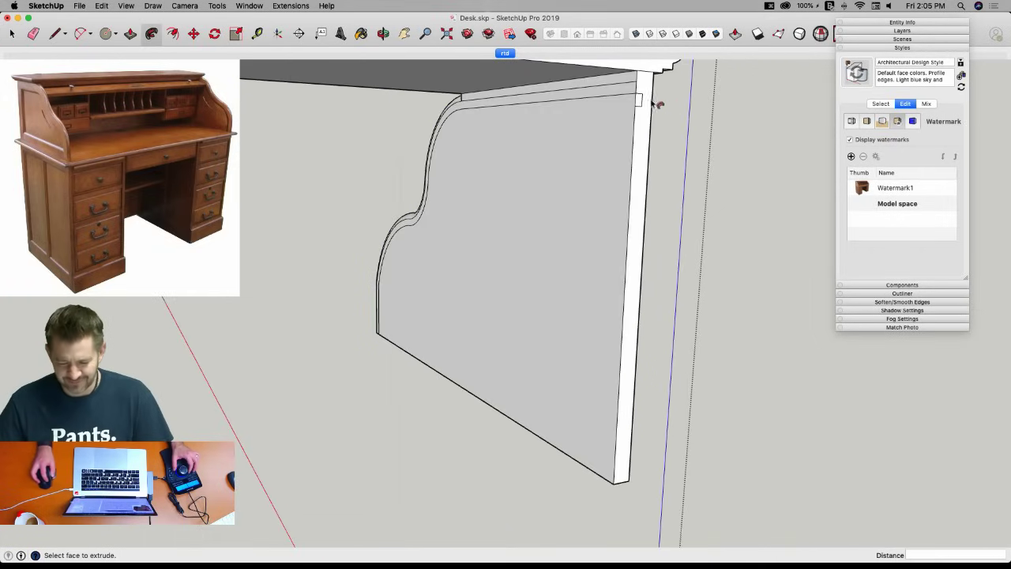
key(e)
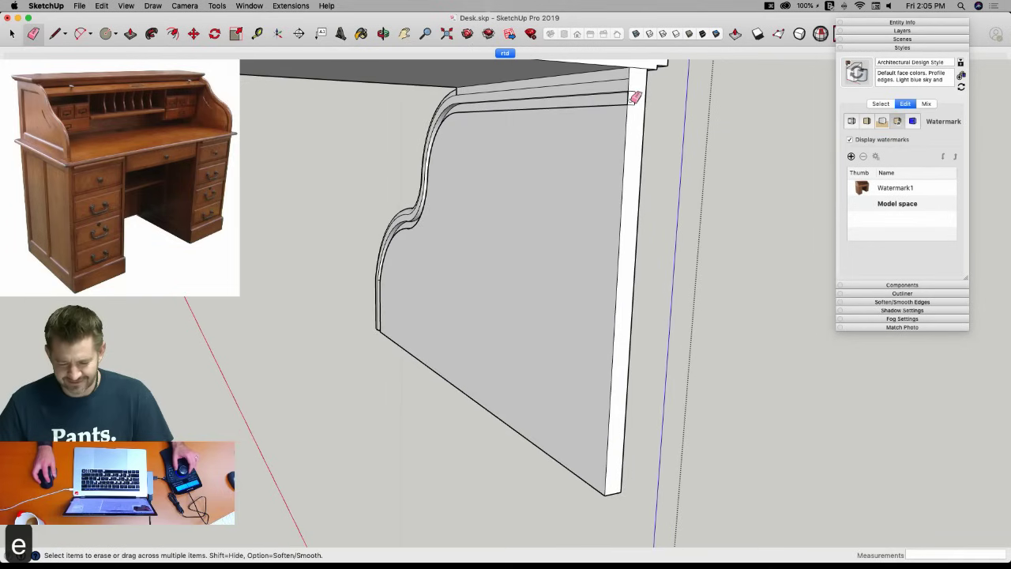
click(628, 102)
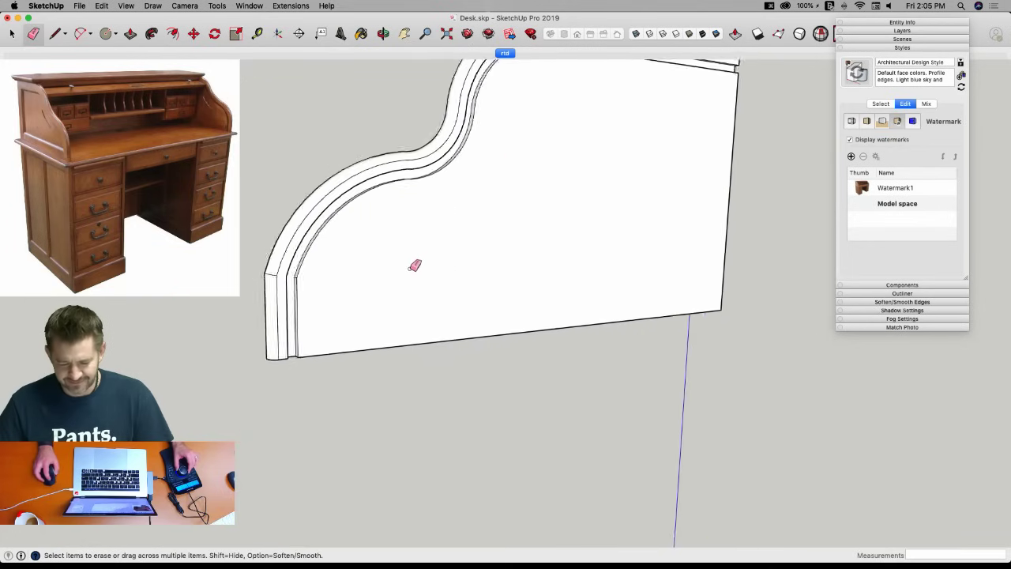
Leave the side panel's editing context, reopen the desk group and unhide all of its hidden geometry.
key(space)
click(491, 243)
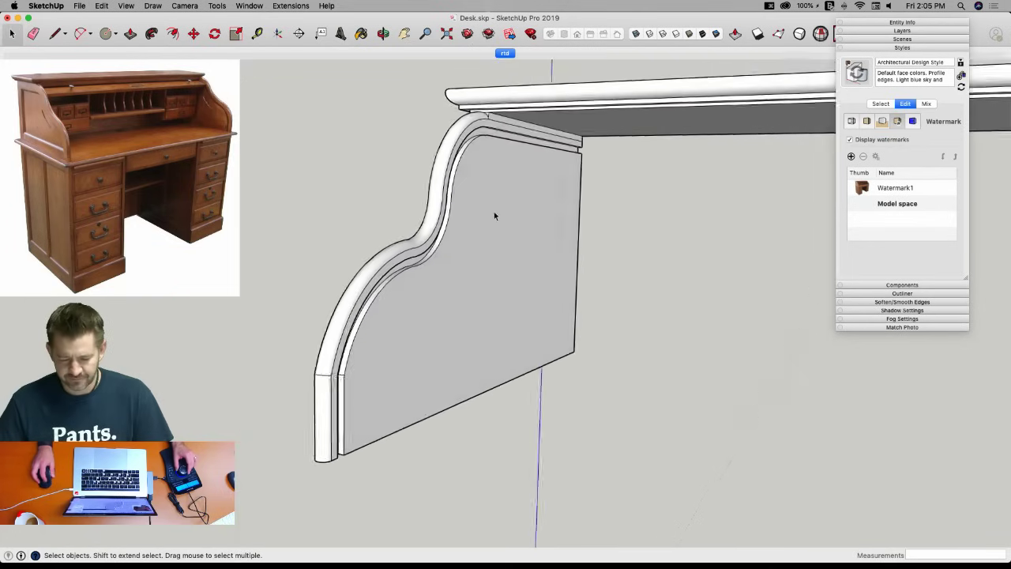
triple_click(494, 212)
click(733, 237)
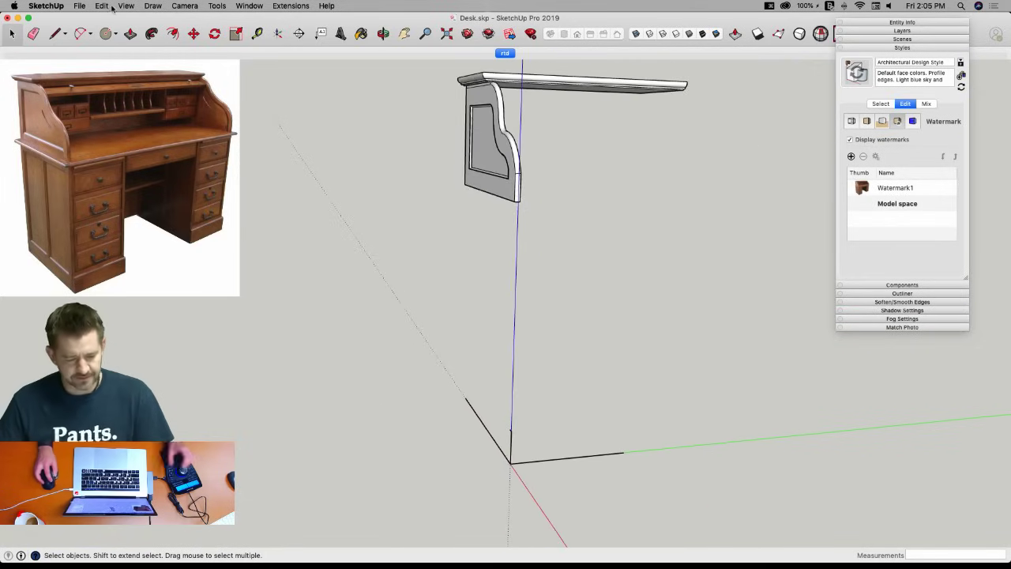
double_click(481, 111)
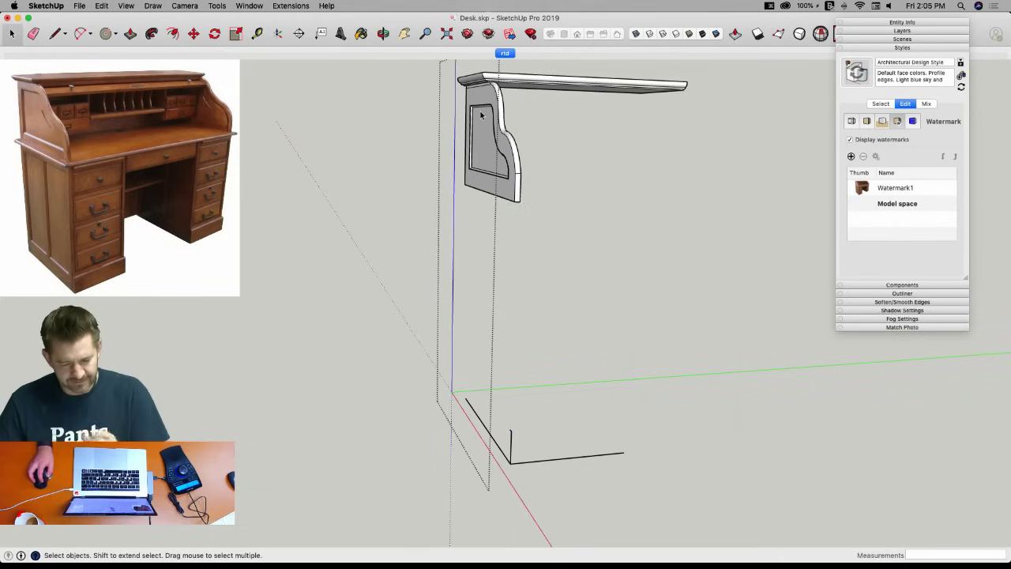
click(103, 5)
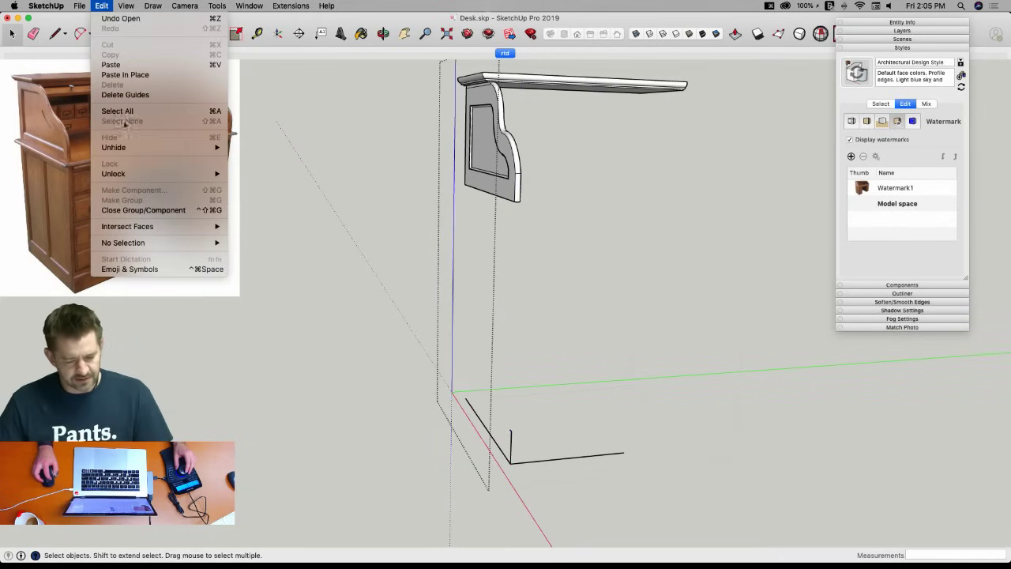
mouse_move(137, 149)
click(245, 167)
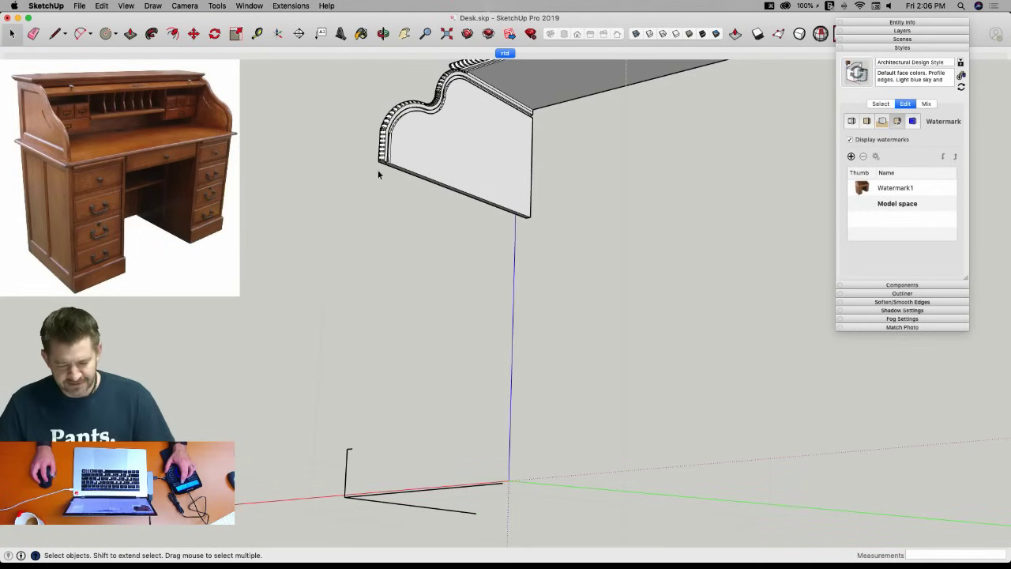
Close a thin upright profile at the base corner lines and pull it out about 1' 2 1/4" to the base line's endpoint.
click(422, 158)
click(411, 173)
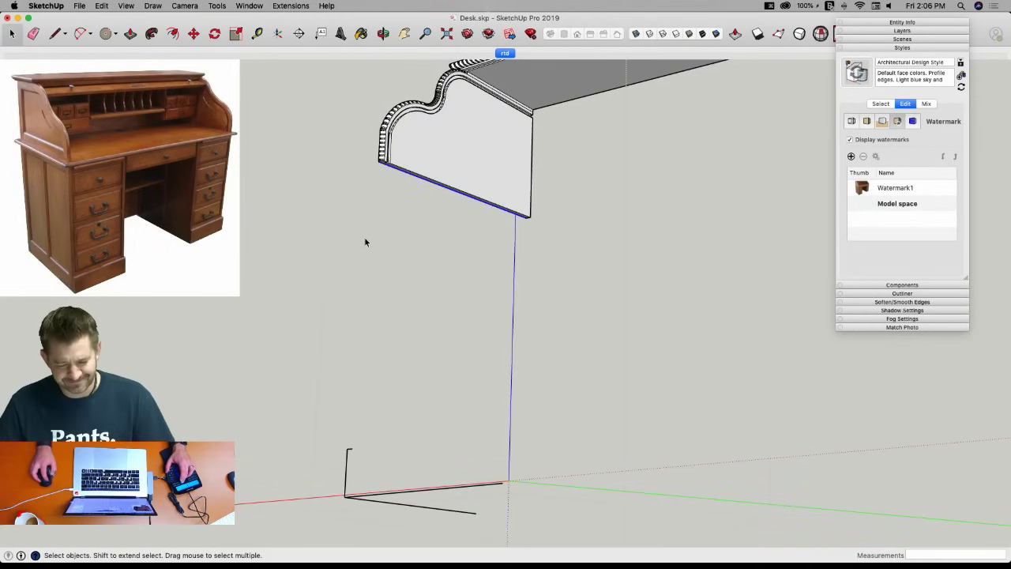
key(l)
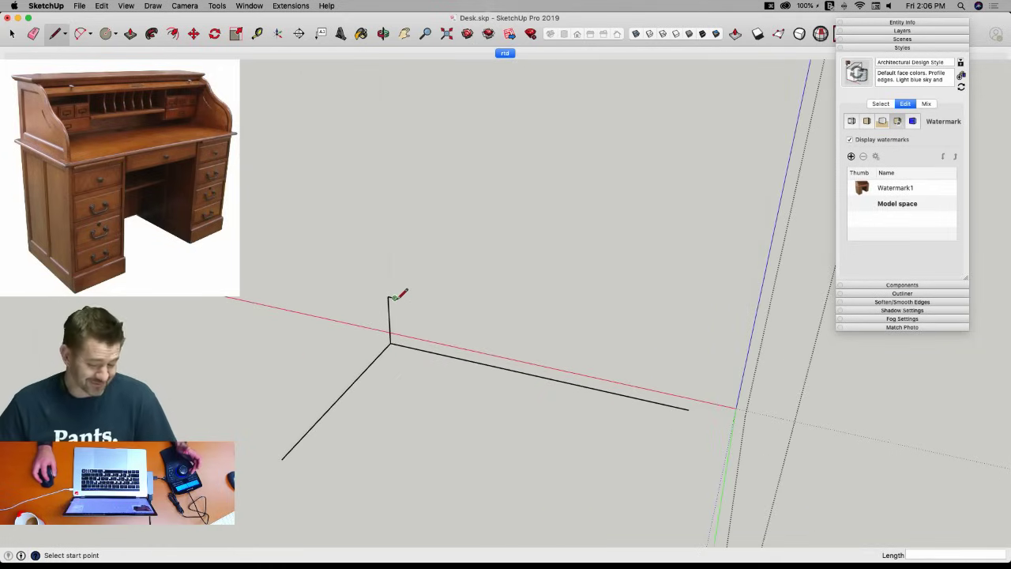
click(398, 344)
key(p)
drag(393, 327, 325, 514)
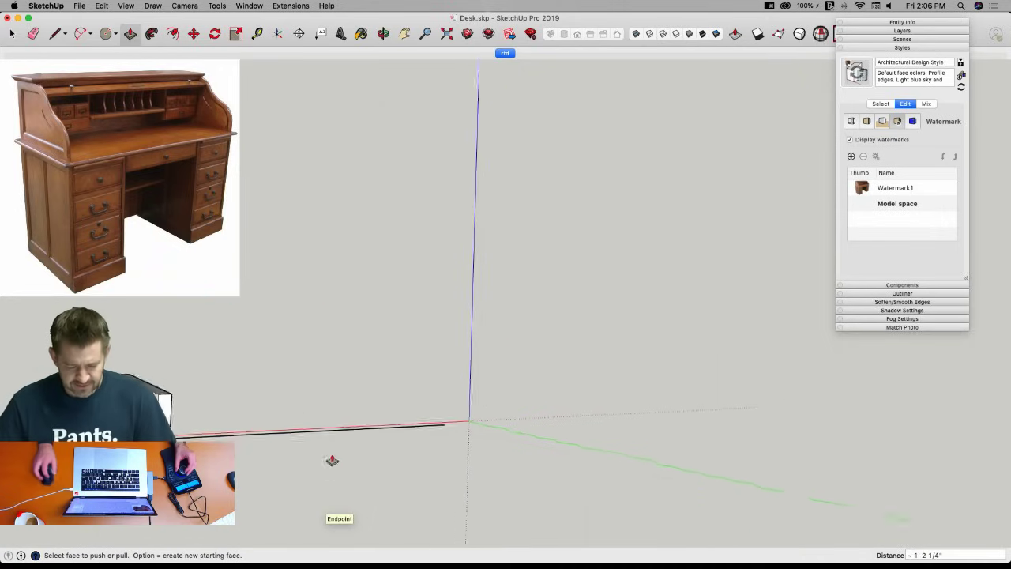
Extend the thin slab into a low base block, pulling its end out to line up with the side panel's back corner.
click(263, 415)
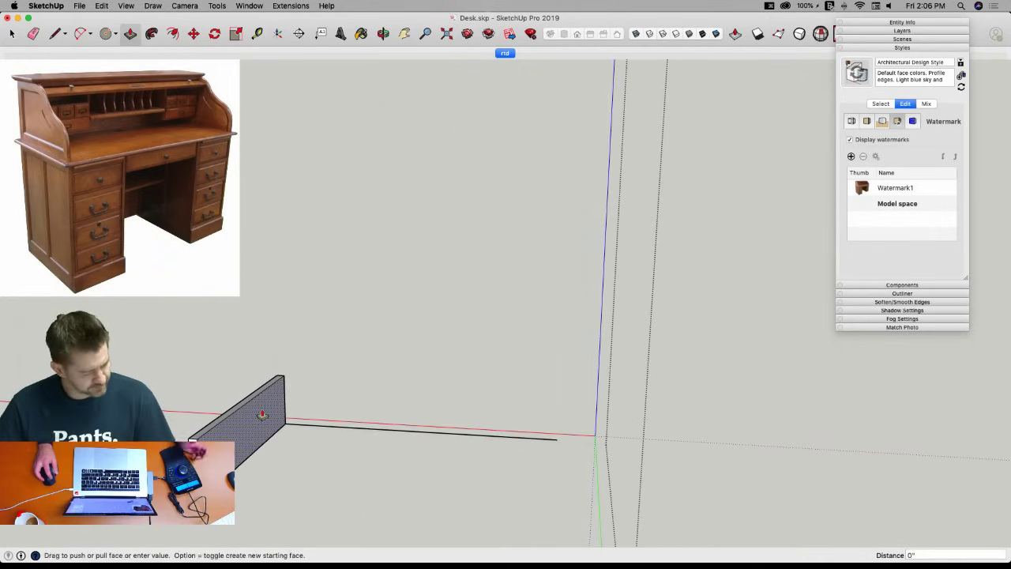
drag(262, 415, 567, 472)
click(593, 464)
middle_drag(561, 474, 522, 293)
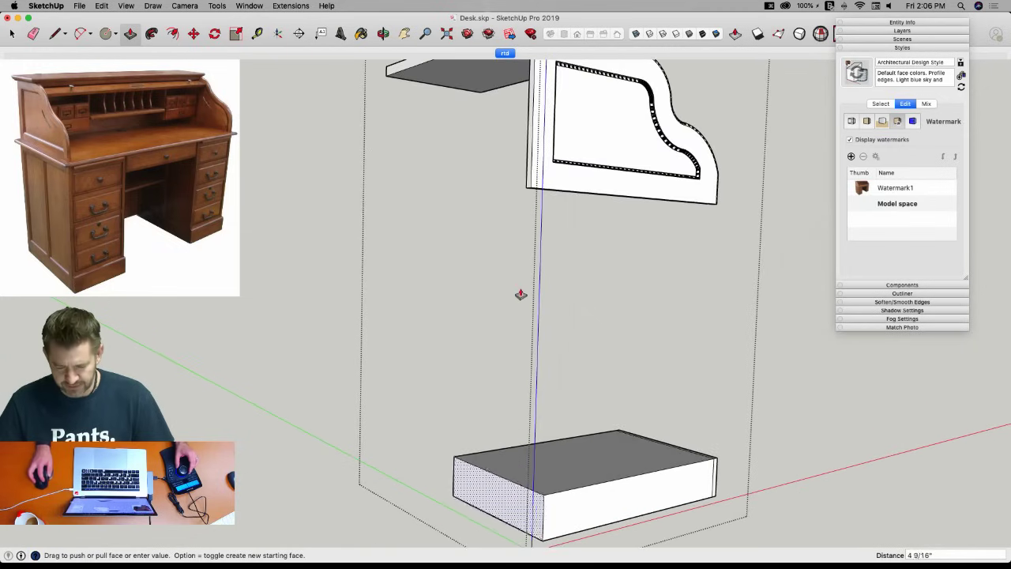
click(531, 190)
Pull the base block's top face up to form a tall pedestal ending just below the side panel.
key(p)
click(555, 458)
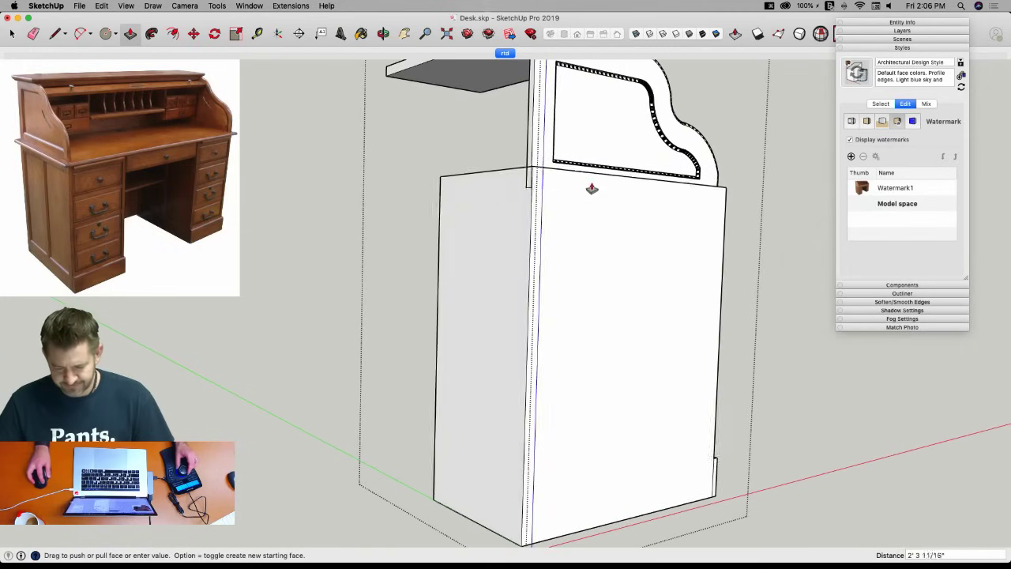
middle_drag(591, 189, 598, 229)
click(584, 251)
key(space)
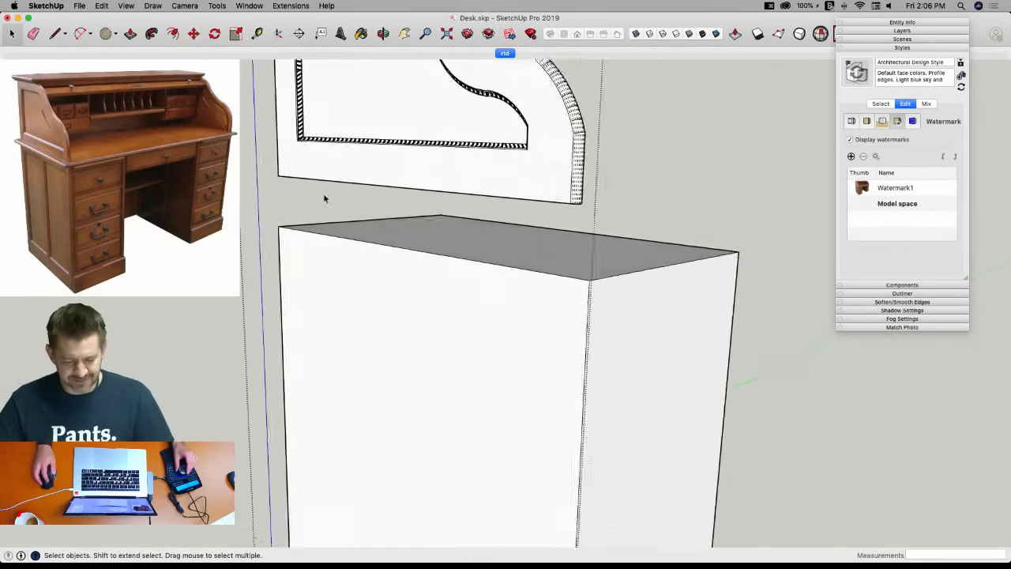
key(l)
key(space)
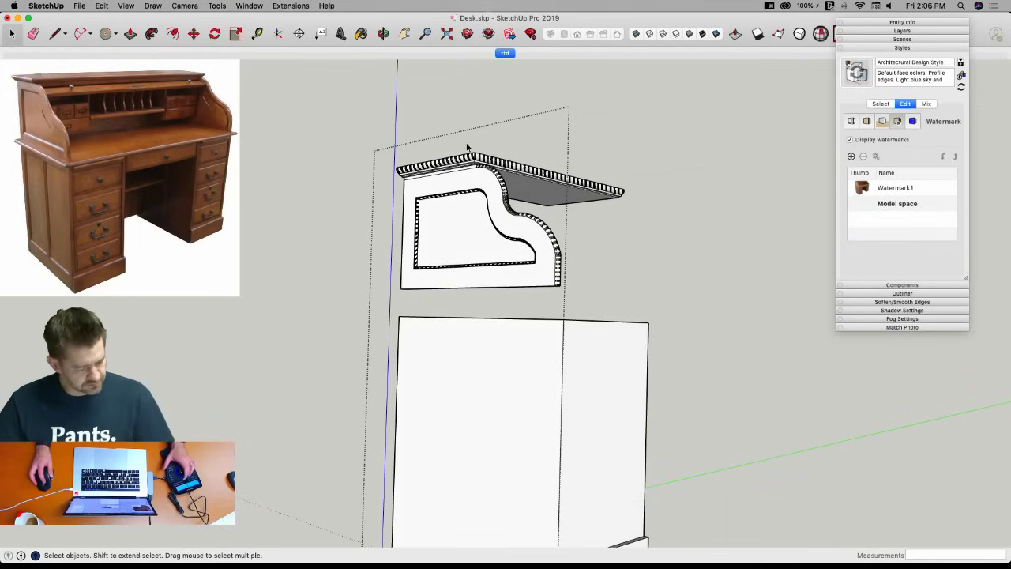
Group the side panel and desk top together as one assembly, separate from the pedestal below.
drag(338, 122, 646, 303)
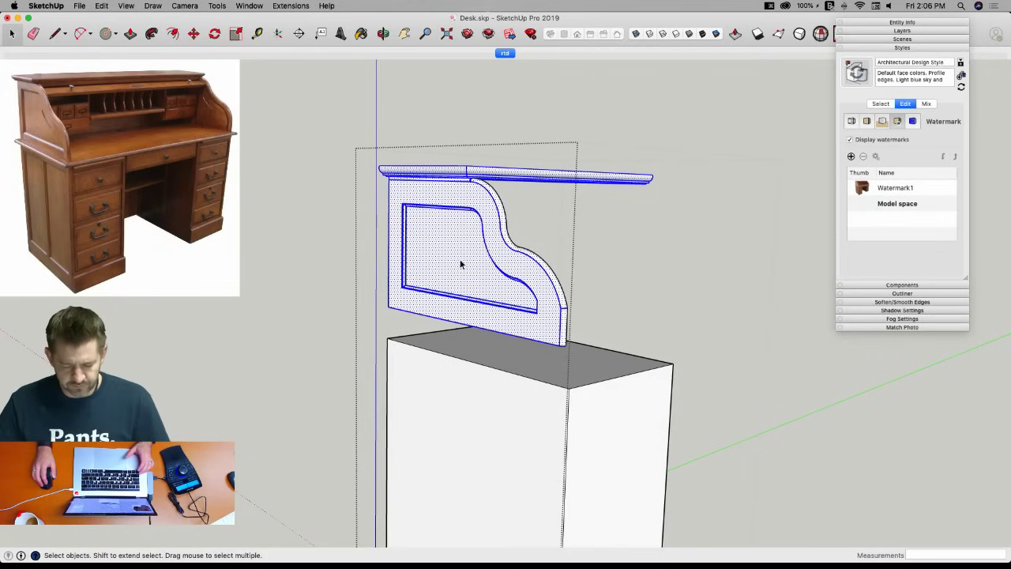
right_click(460, 264)
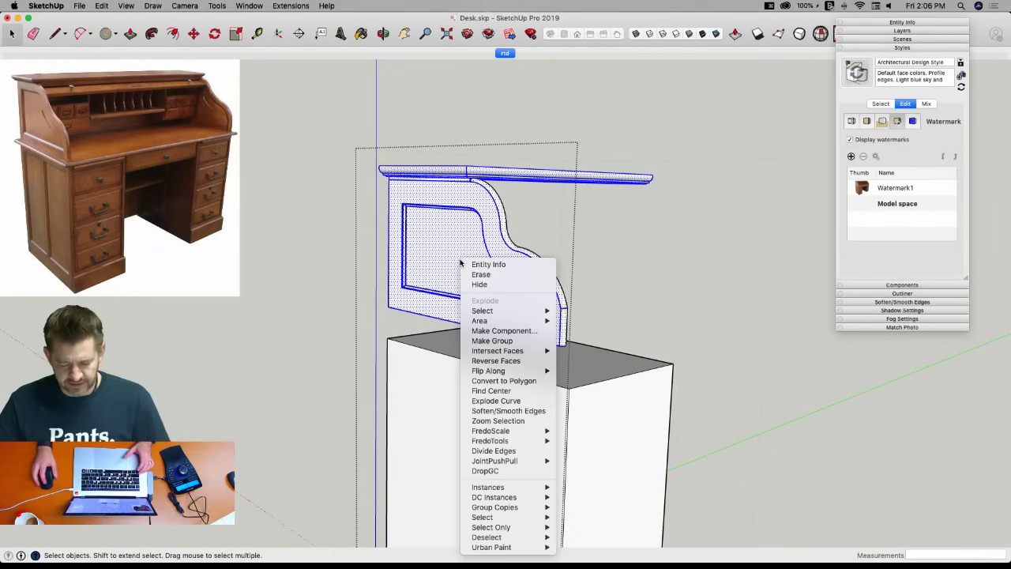
click(513, 343)
click(345, 309)
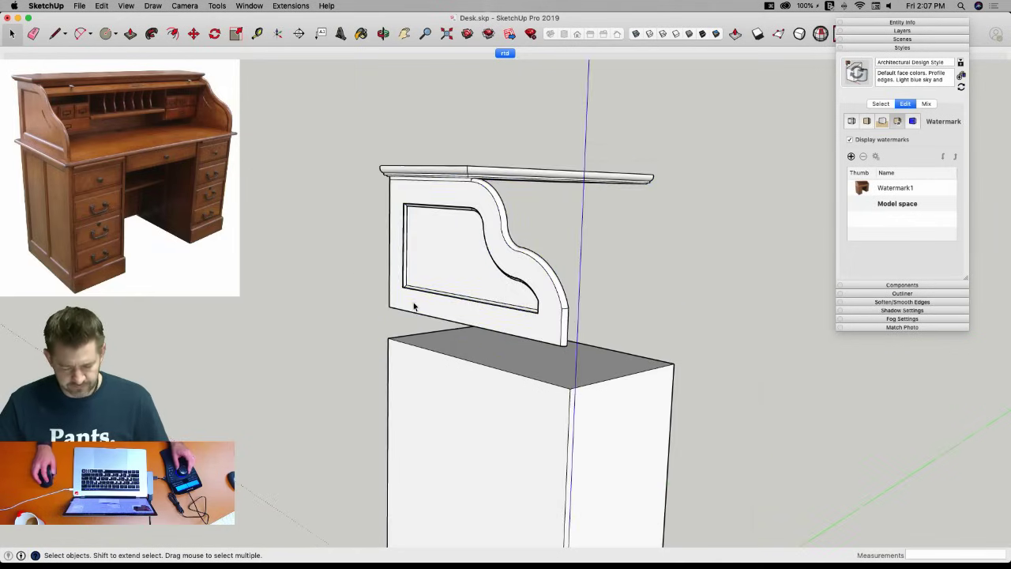
key(l)
scroll(414, 289, up, 2)
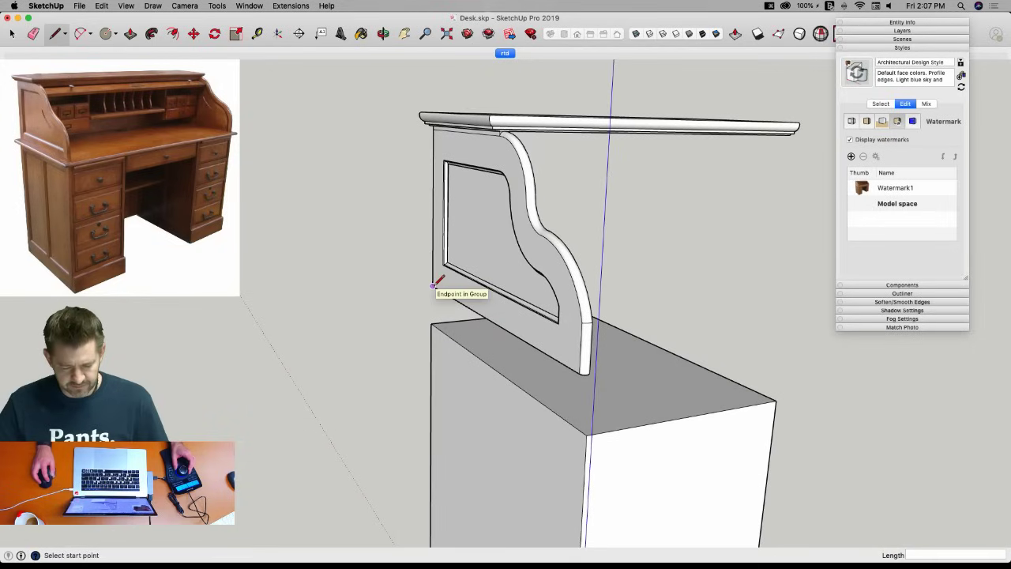
click(433, 286)
key(space)
middle_drag(412, 281, 380, 184)
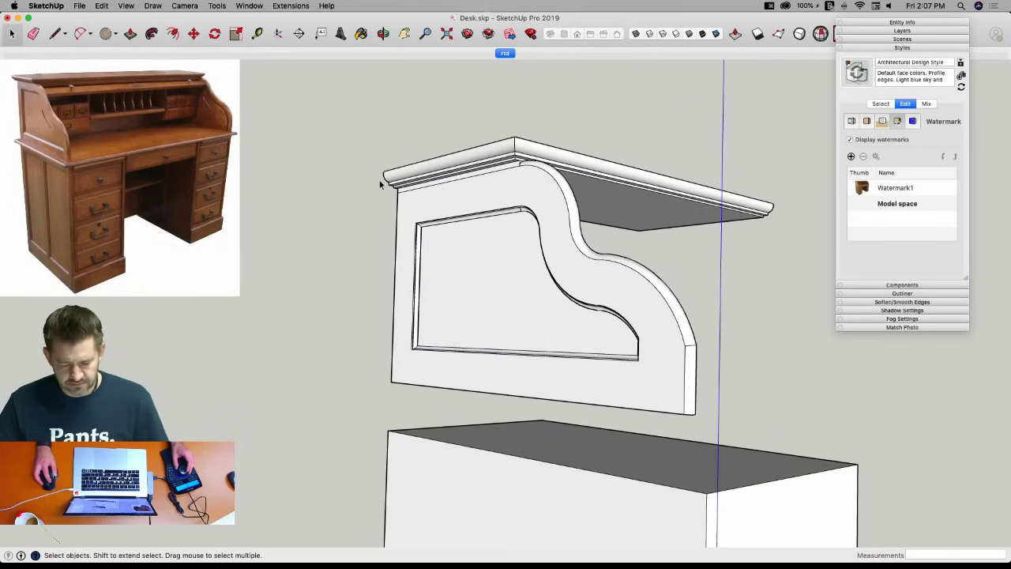
Copy the upper top's molded end profile face from inside its group and paste it in place in the desk group.
click(499, 165)
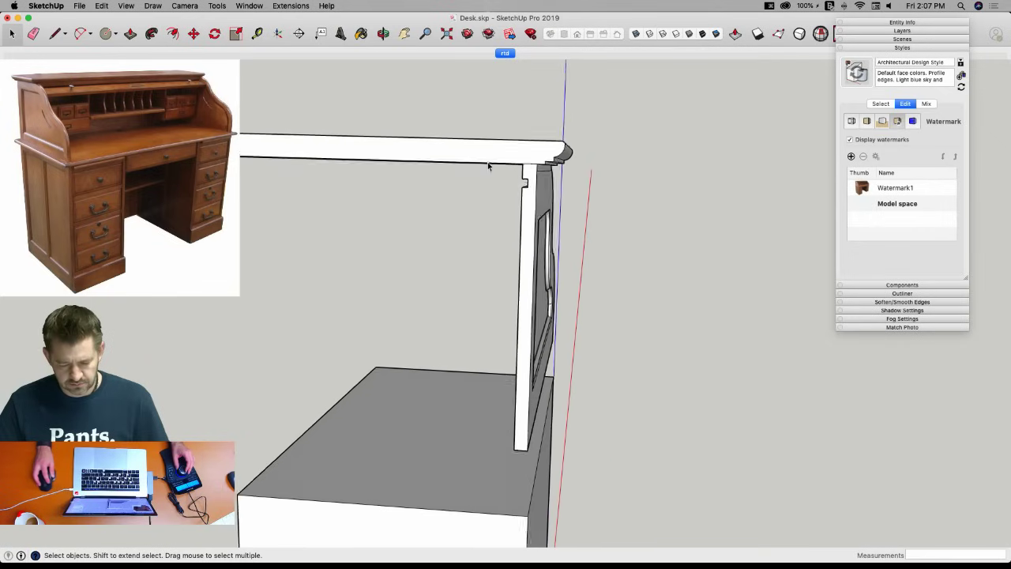
double_click(498, 190)
click(529, 192)
double_click(529, 192)
click(546, 193)
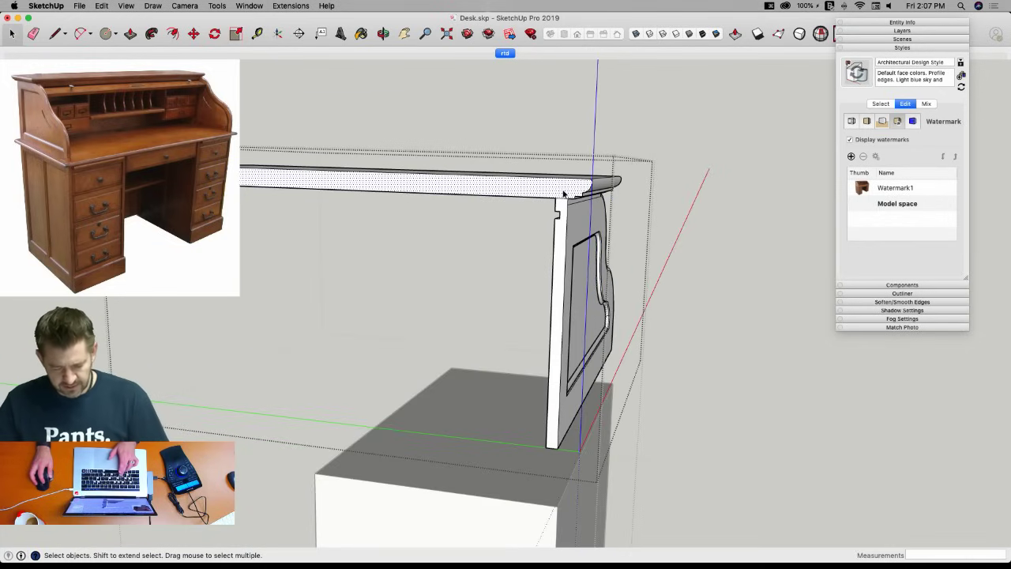
key(super+c)
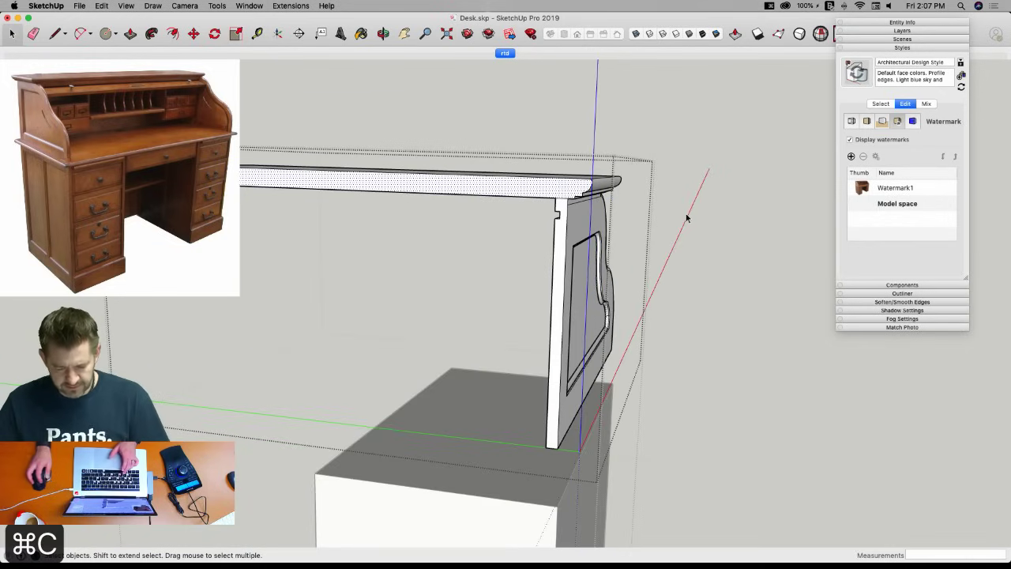
click(686, 218)
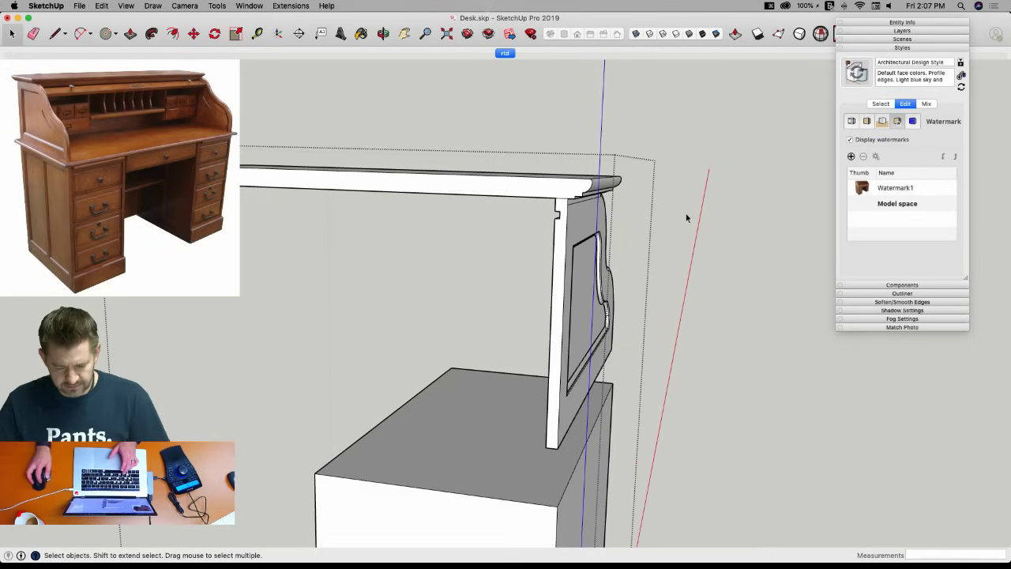
click(105, 9)
click(468, 170)
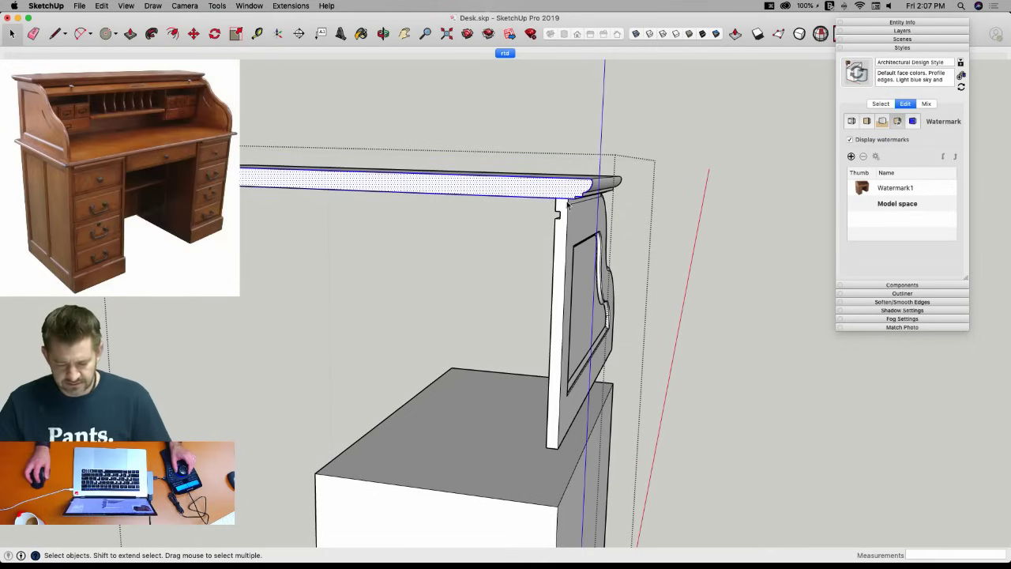
Copy the pasted profile straight down about 1' 2 1/16" so its upper edge meets the side panel's lower back corner.
key(m)
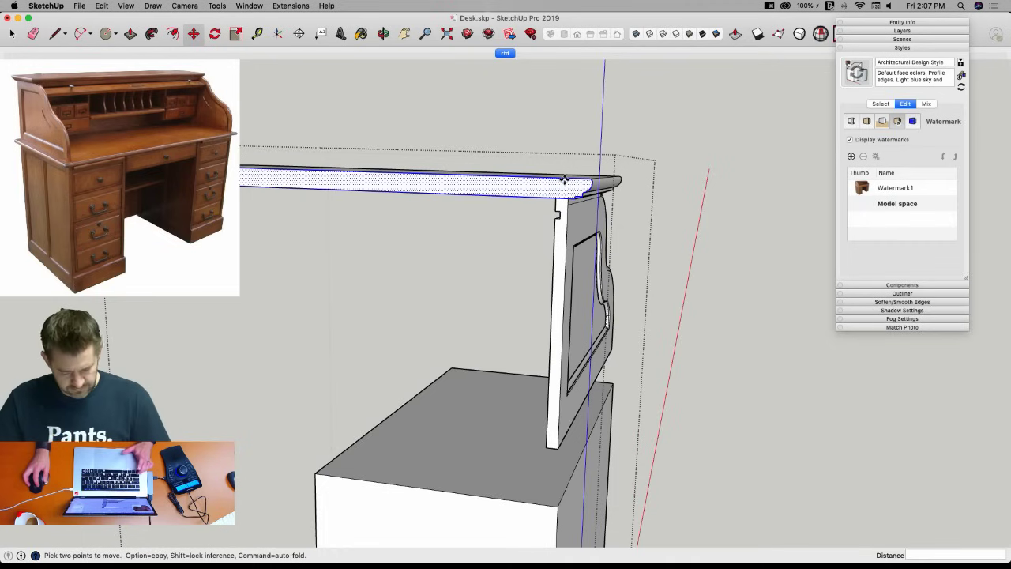
click(564, 180)
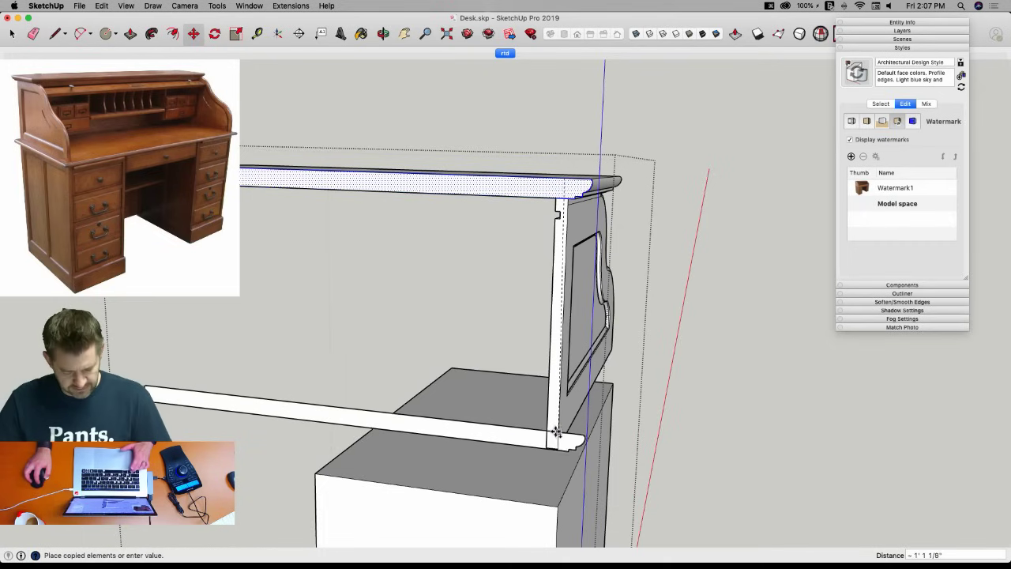
click(554, 448)
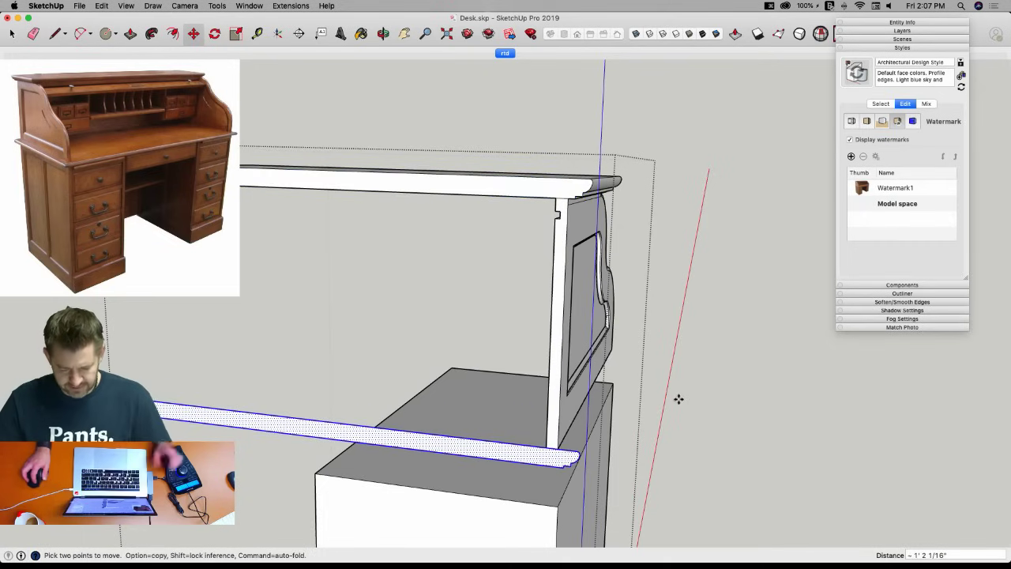
key(space)
Draw a sweep path 2' 1" forward from the lowered profile, past the panel's front, and about 2' 2 11/16" across to the upper top's end.
middle_drag(668, 408, 445, 347)
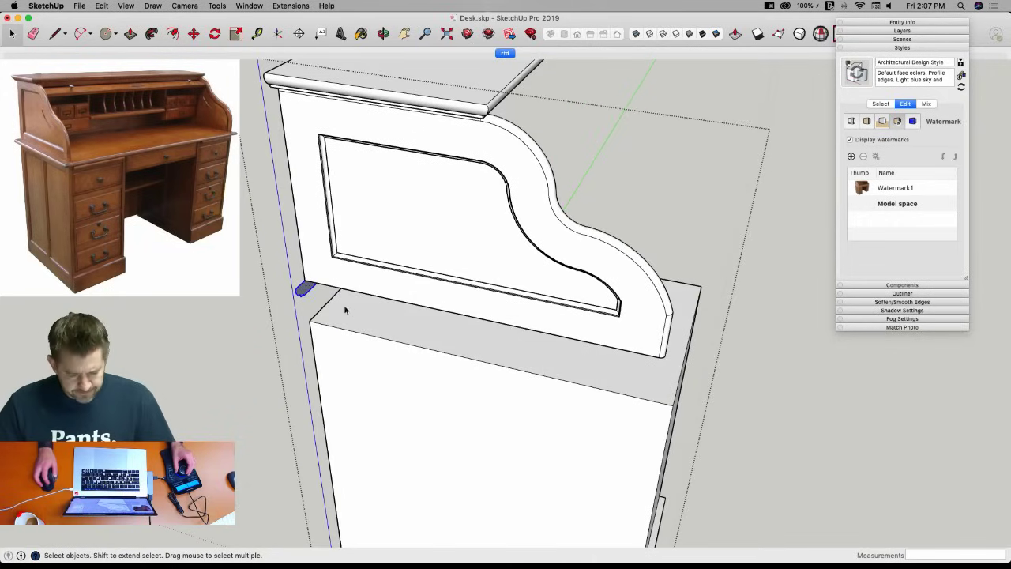
key(l)
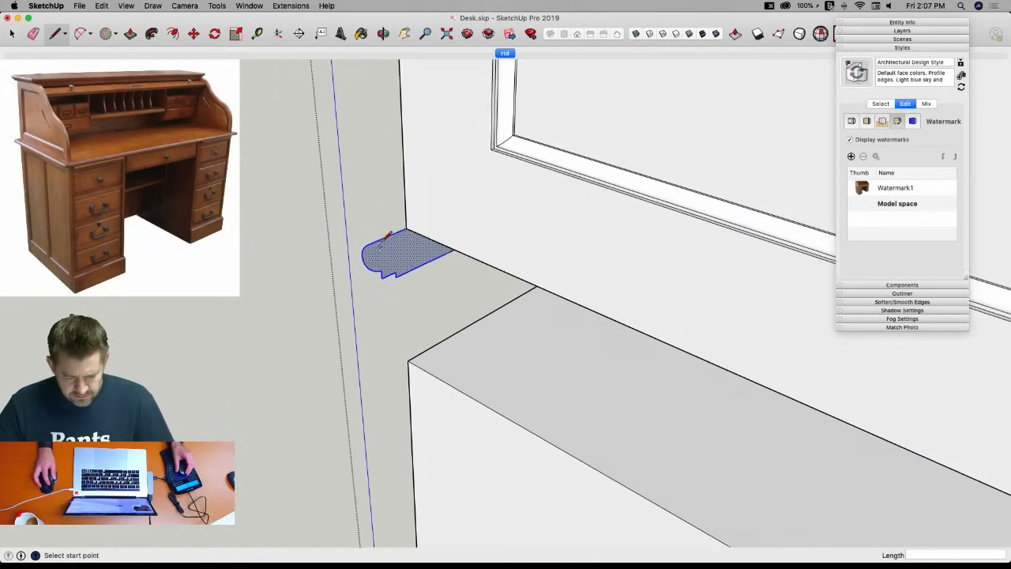
click(370, 244)
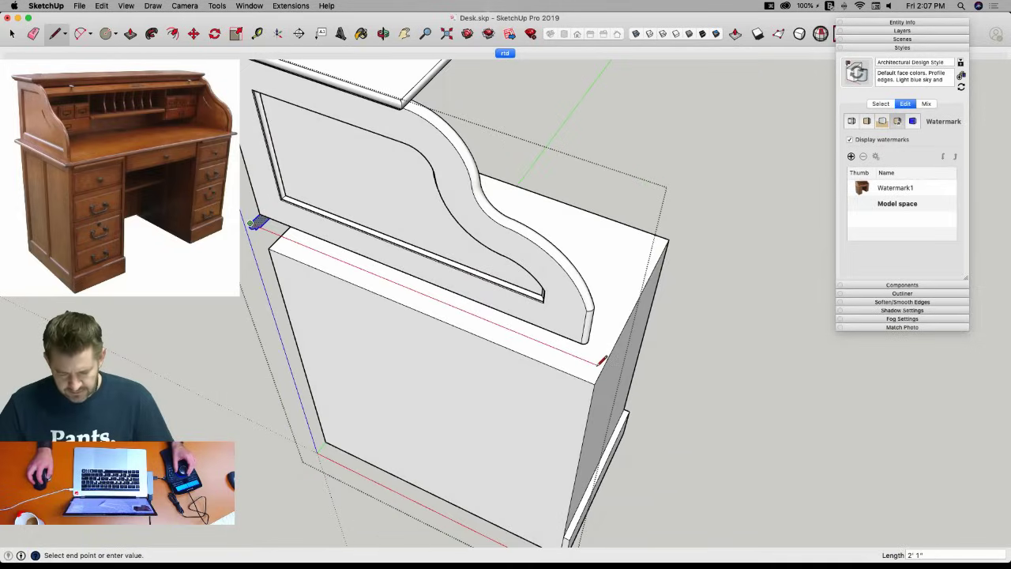
click(598, 366)
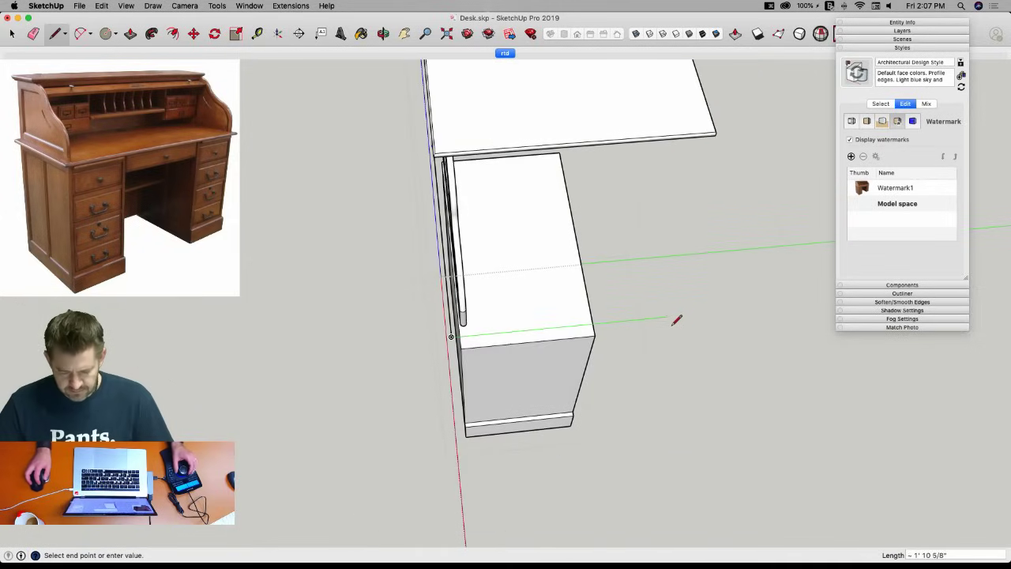
key(shift)
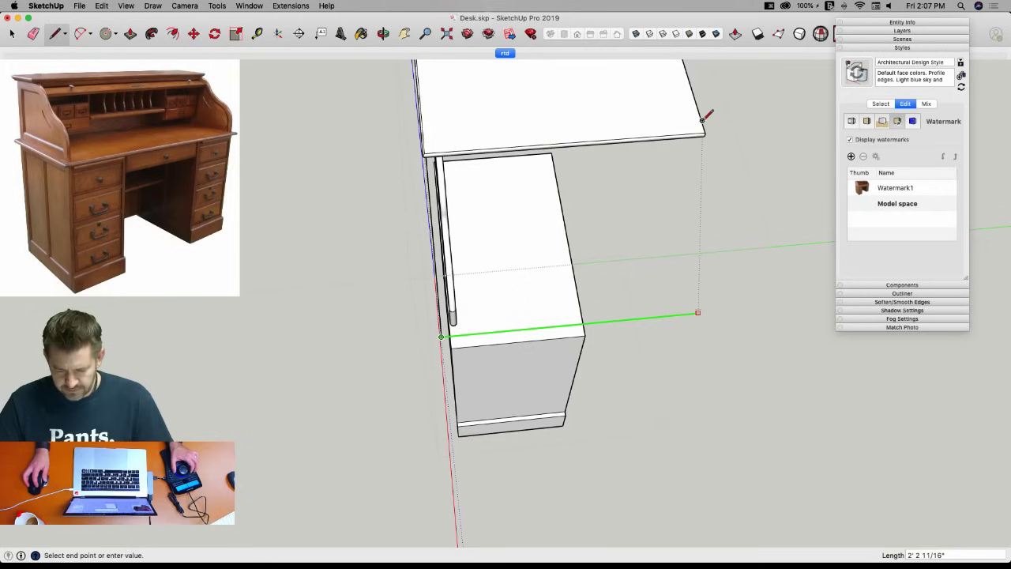
click(709, 126)
key(space)
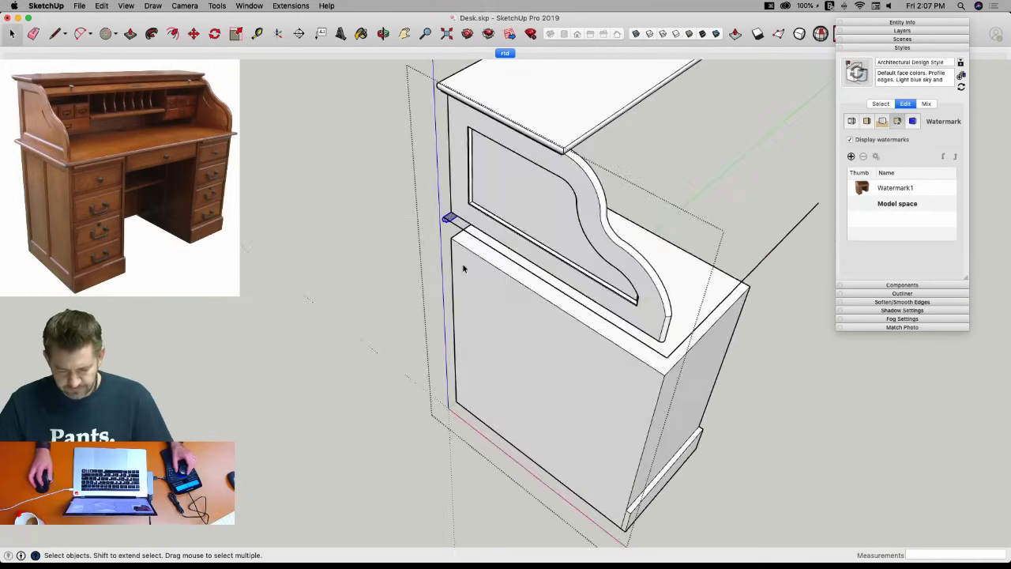
Split the lowered profile near its molded end with a vertical line across its 1" thickness.
key(l)
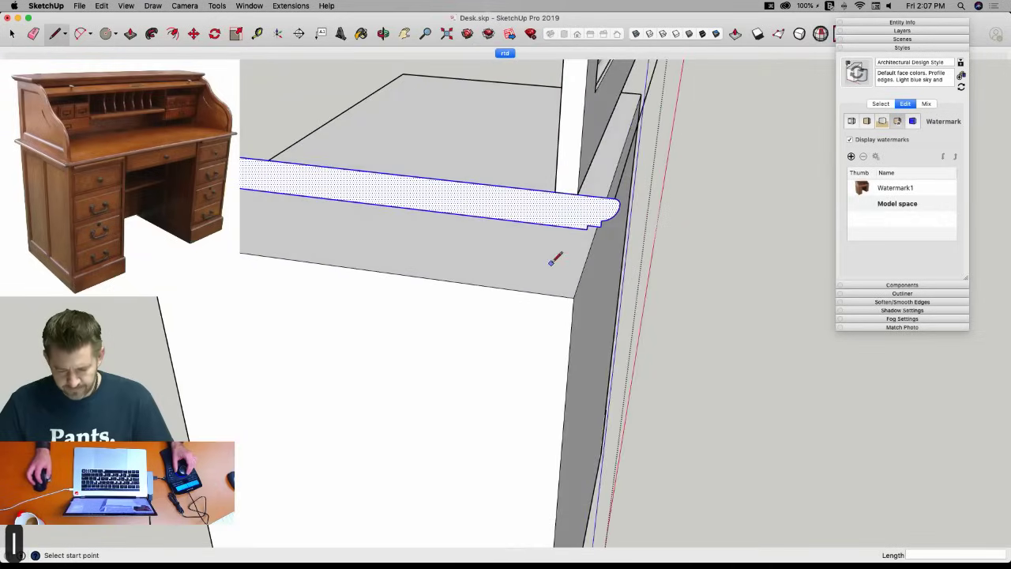
click(567, 226)
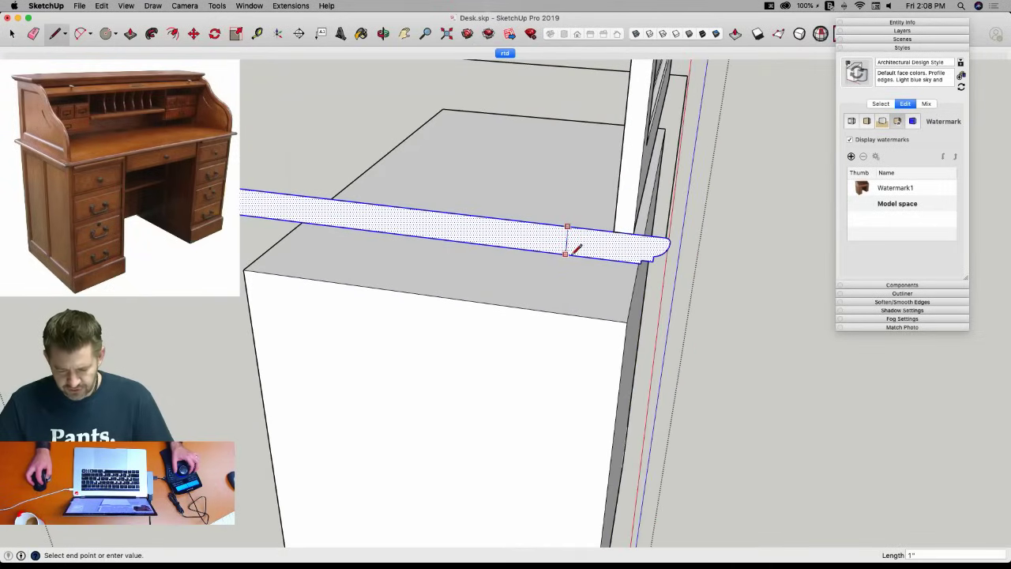
click(567, 253)
key(space)
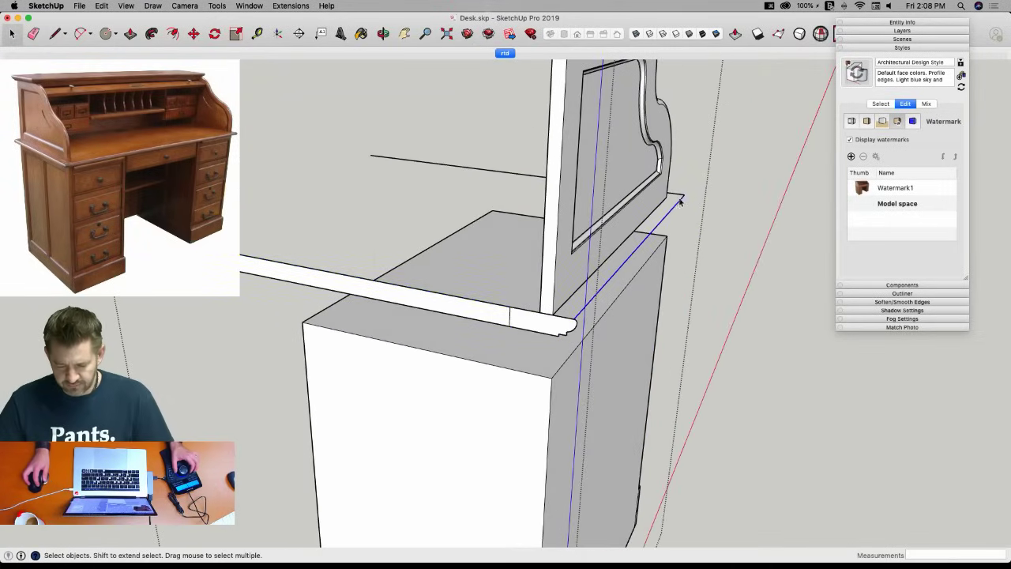
Sweep the molded end section around the drawn side and front path with Follow Me.
double_click(675, 195)
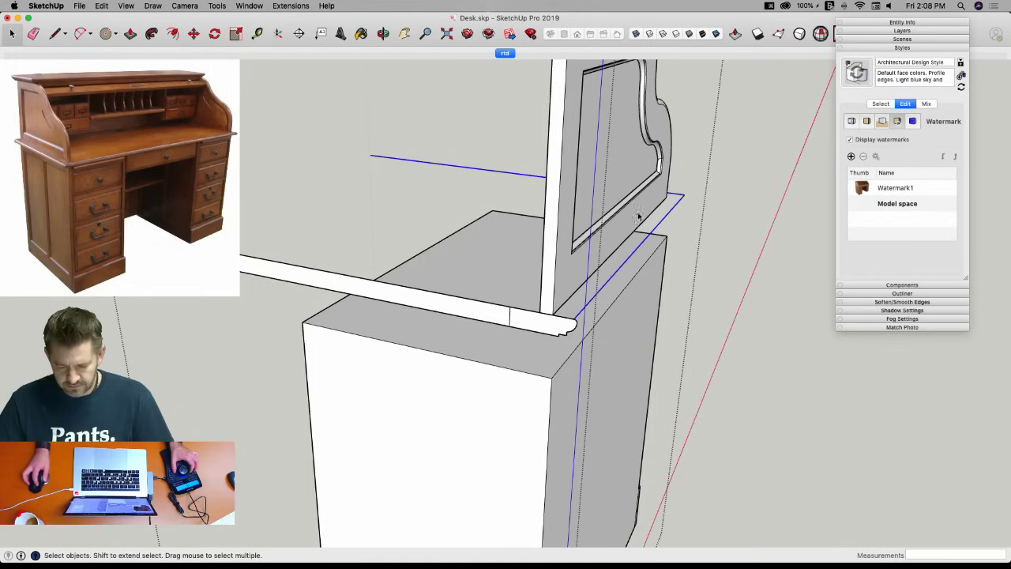
click(147, 35)
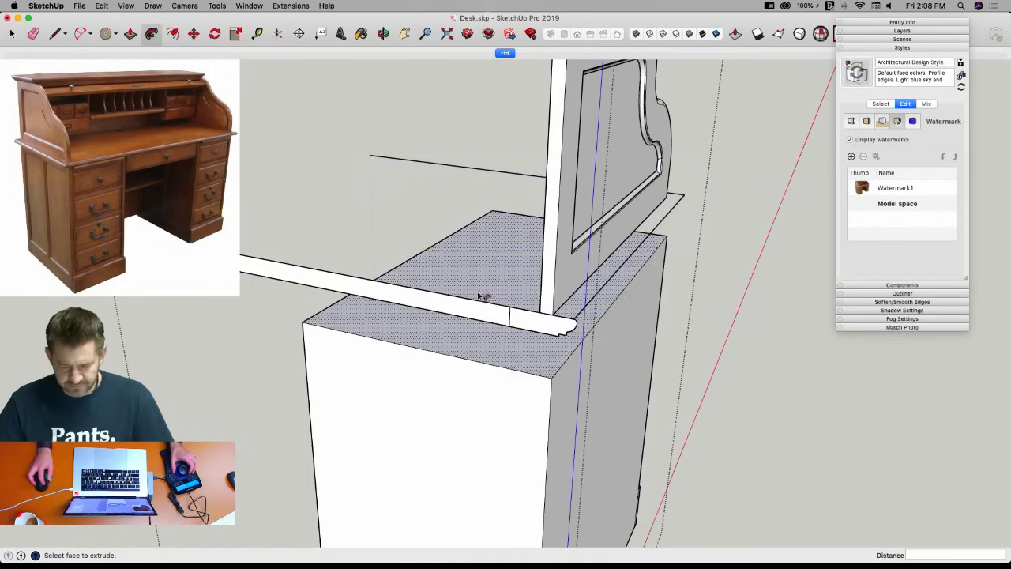
click(529, 323)
key(space)
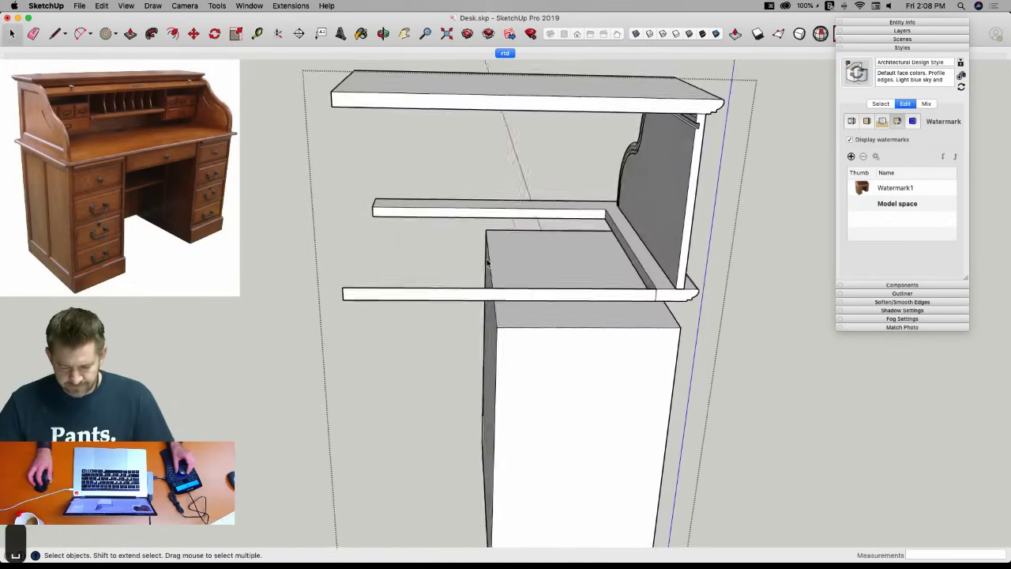
Push/Pull the inner face of the swept edge to the back, filling in the solid desktop.
key(p)
click(462, 233)
click(370, 356)
Clean up the desktop's back face by redrawing and erasing the 1" seam line beside the molding, and save the model.
key(e)
key(l)
click(663, 283)
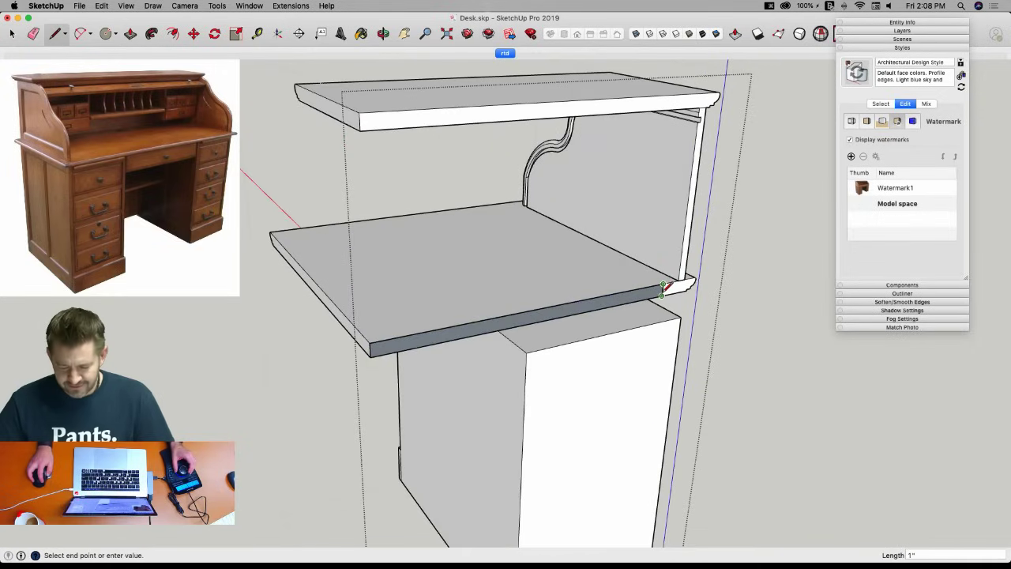
click(663, 296)
key(e)
mouse_move(785, 301)
middle_down()
mouse_move(442, 299)
mouse_move(425, 289)
mouse_move(451, 290)
middle_up()
click(77, 6)
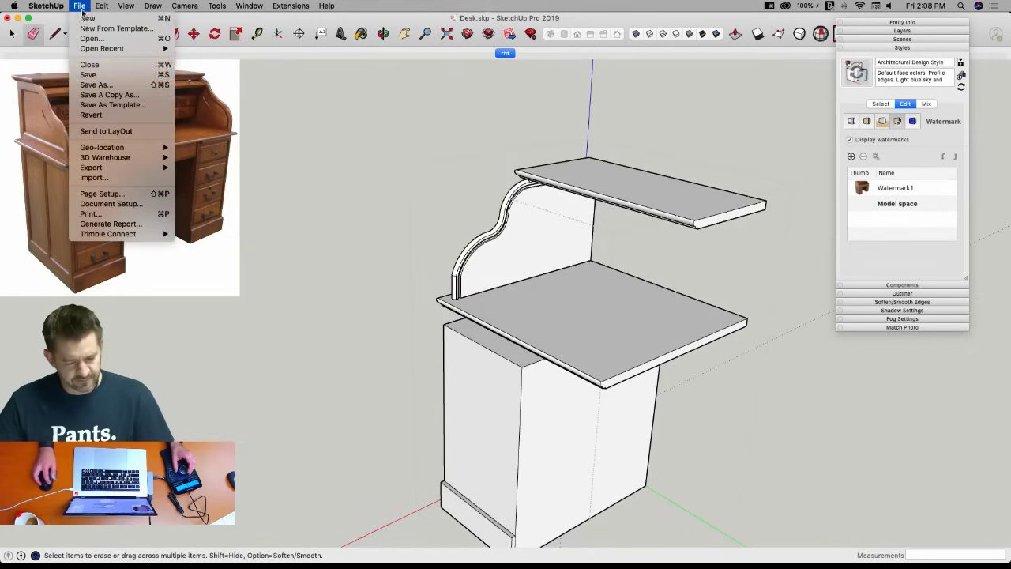
click(103, 72)
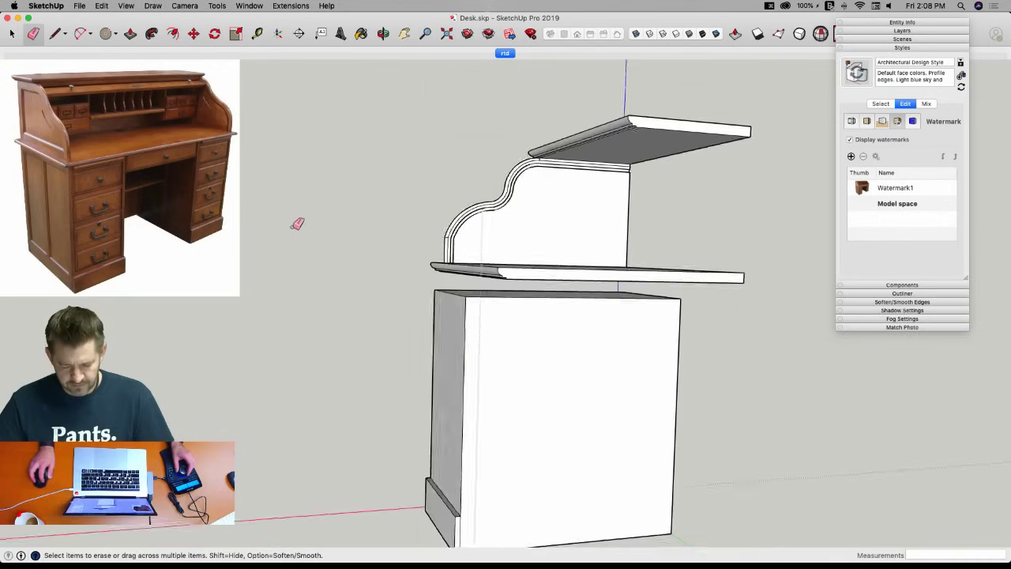
Try to move the desktop's front molding farther out past the side panel, and undo the move.
key(space)
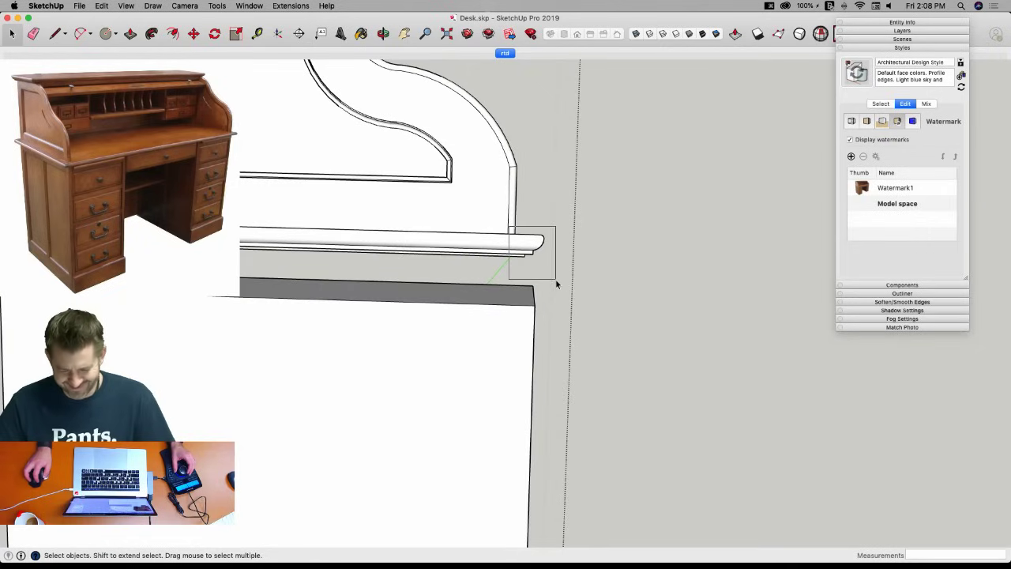
drag(541, 279, 542, 281)
key(m)
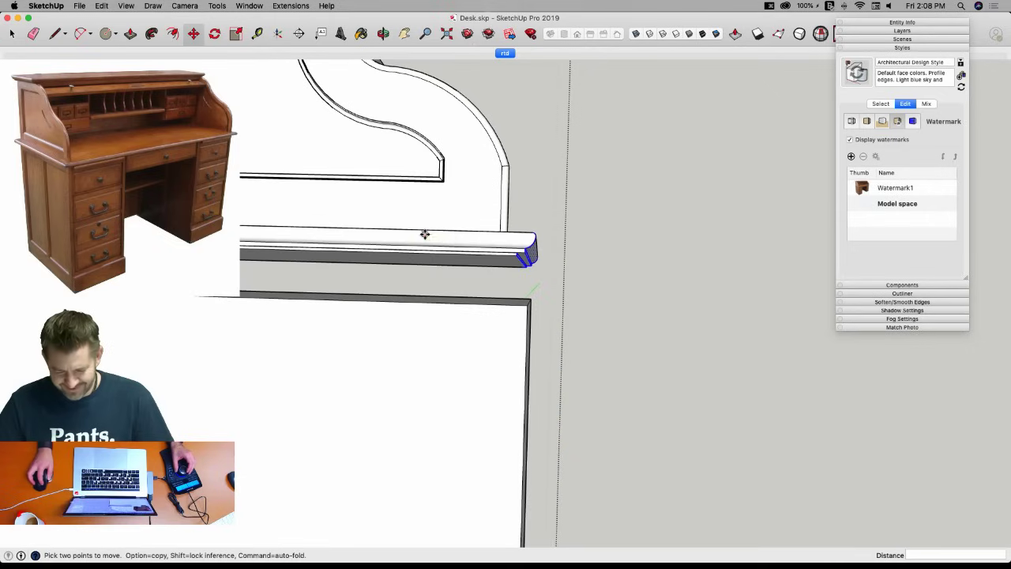
click(425, 235)
click(472, 236)
key(space)
click(300, 338)
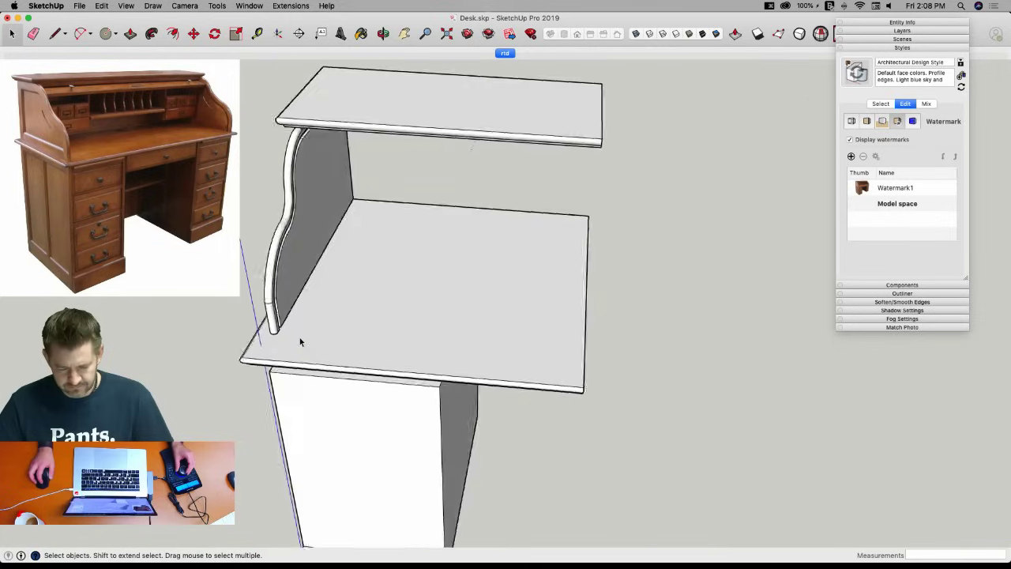
key(cmd+z)
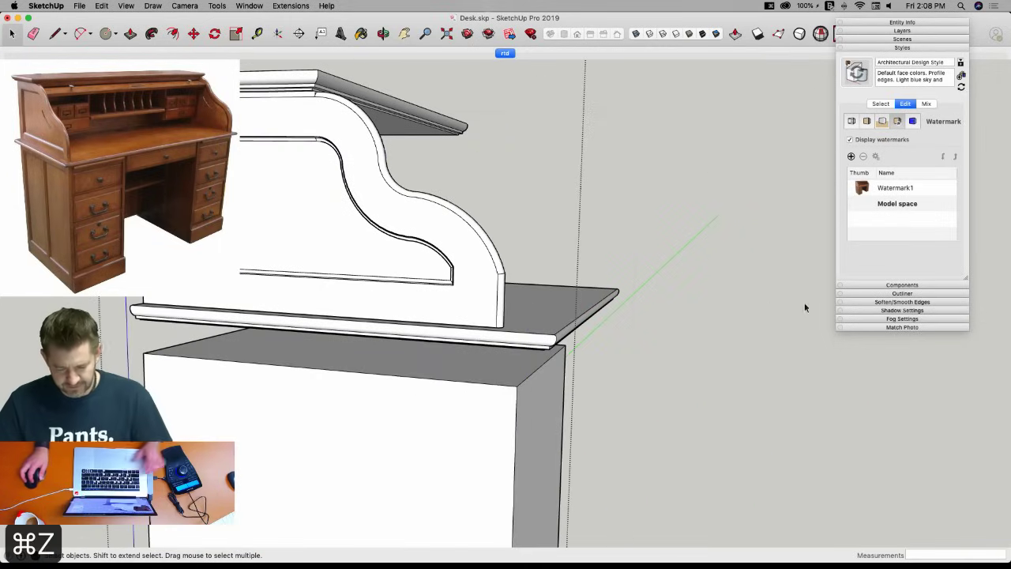
key(cmd+z)
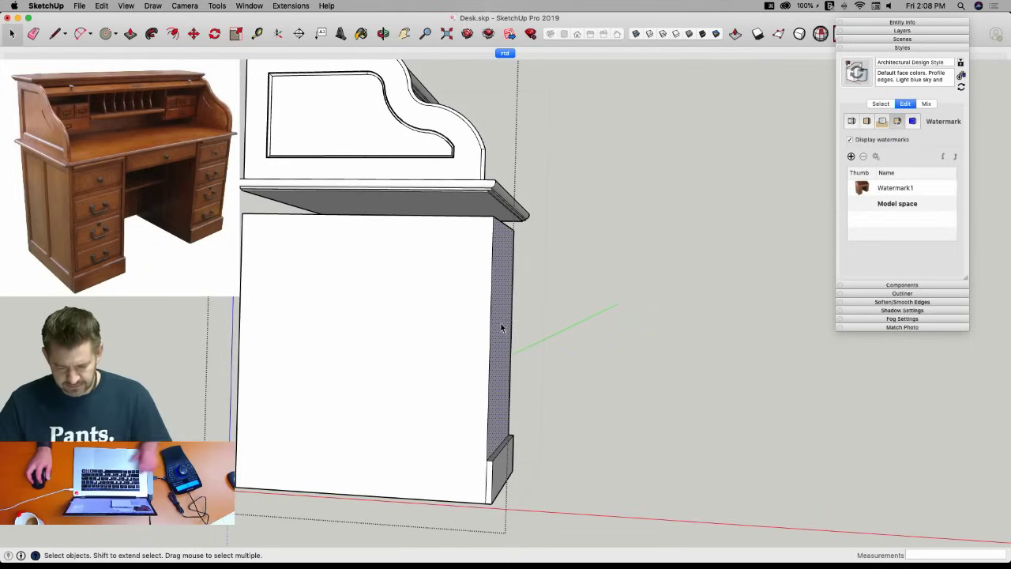
Push/Pull the pedestal's front face and its base front to adjust their depth beneath the desktop molding.
key(p)
click(498, 235)
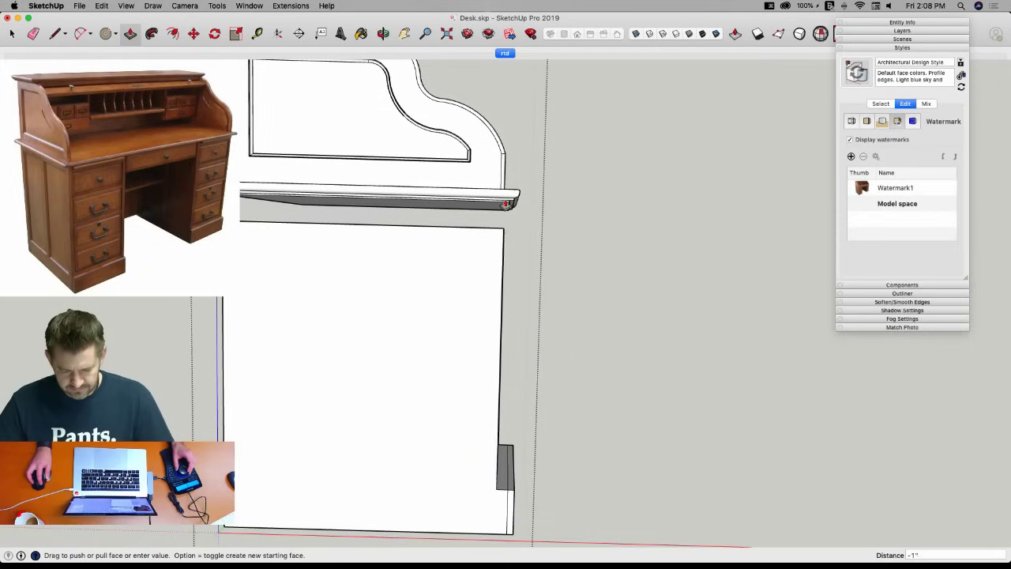
click(500, 207)
click(463, 521)
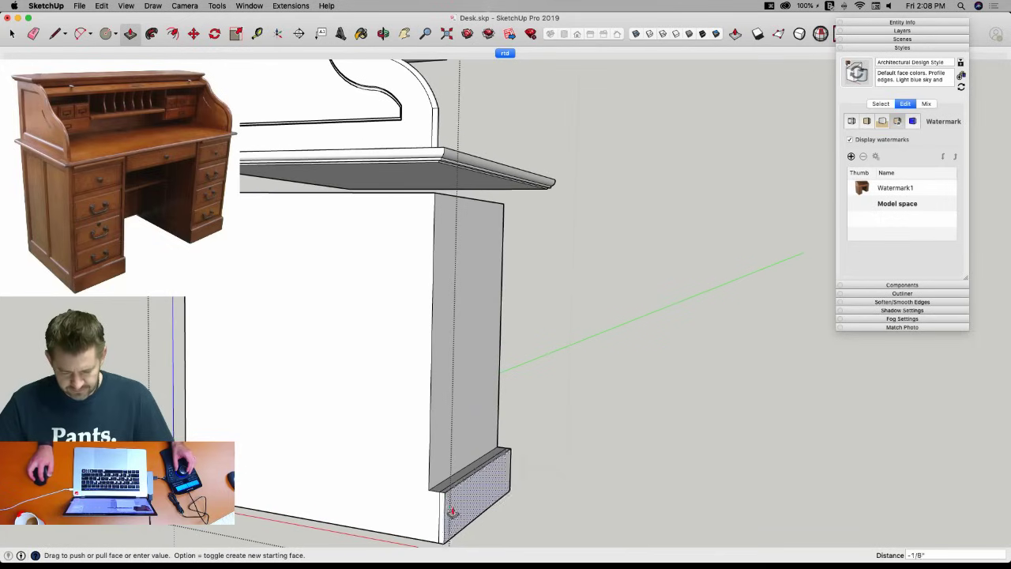
click(459, 510)
Erase the leftover seam line on the front of the pedestal's base and redraw an edge to close its face.
mouse_move(458, 510)
middle_down()
mouse_move(555, 390)
mouse_move(517, 434)
middle_up()
key(e)
key(l)
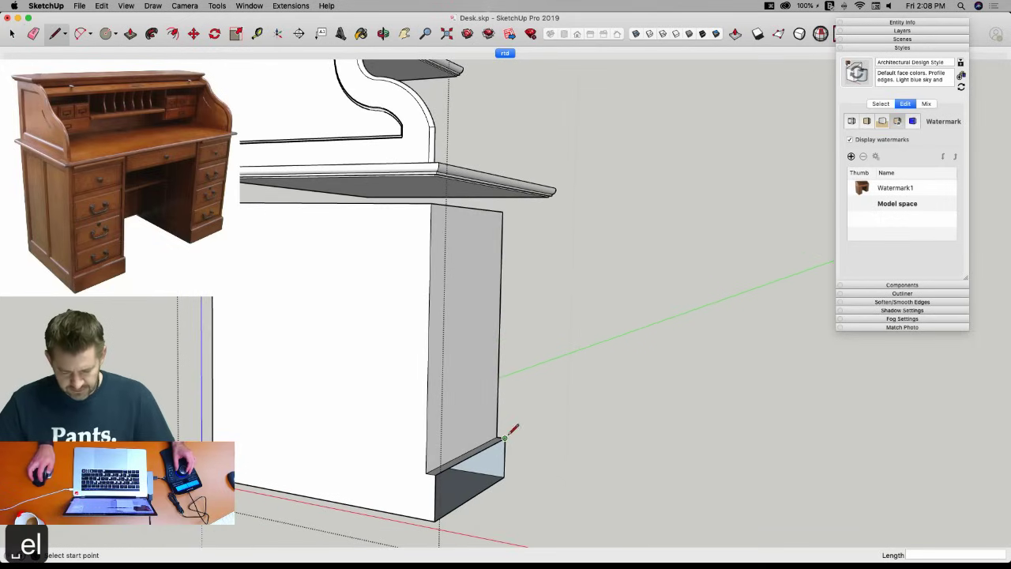
key(space)
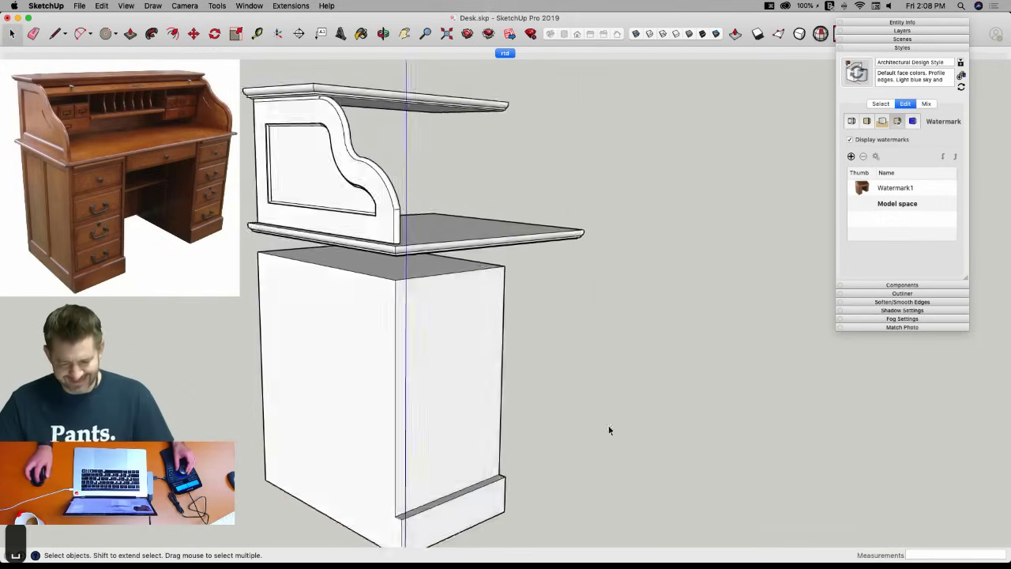
Push/Pull the pedestal's top face up to meet the underside of the desktop molding.
middle_drag(377, 382, 420, 373)
key(p)
key(space)
key(super+a)
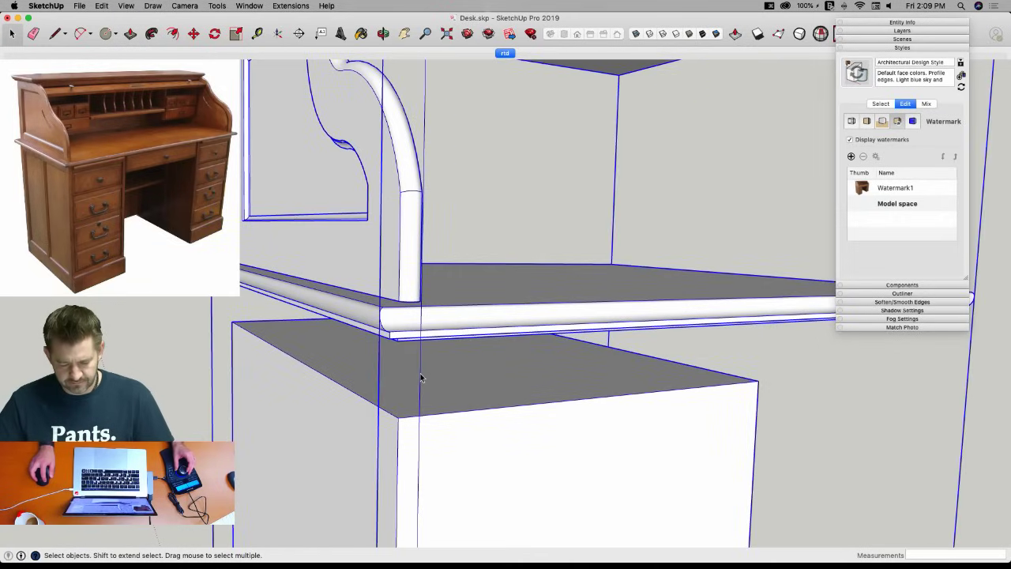
key(super+shift+a)
key(p)
click(421, 373)
middle_drag(418, 343, 403, 335)
click(399, 332)
key(space)
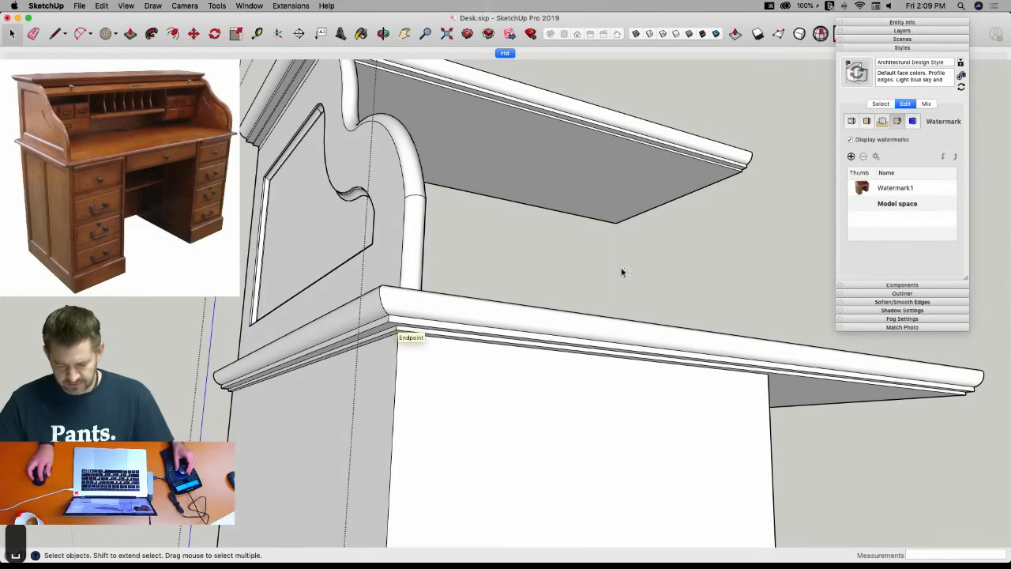
Examine the roll-top track groove along the inner face of the curved side panel, from its front end to the back.
scroll(624, 269, down, 10)
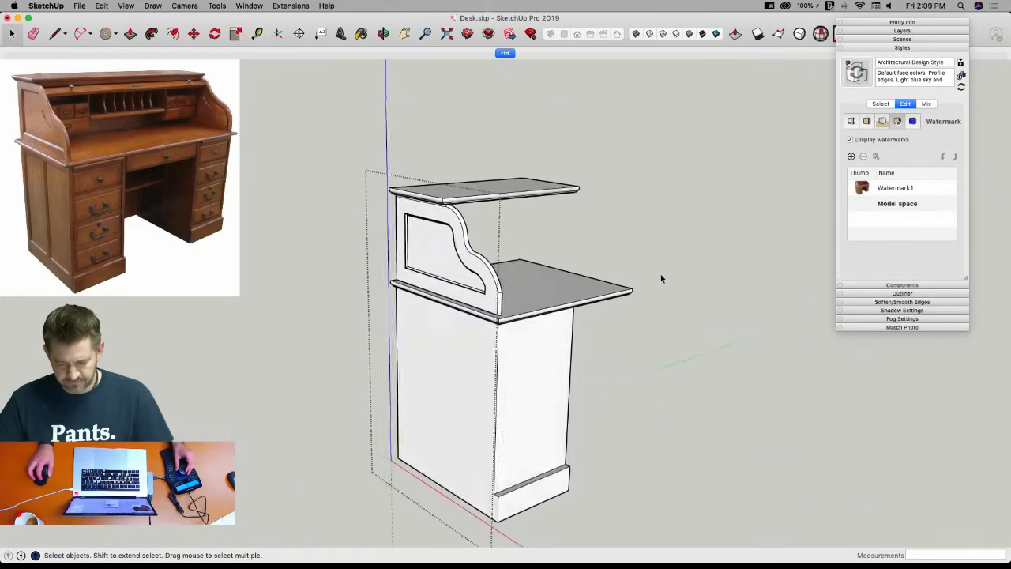
middle_drag(661, 276, 499, 213)
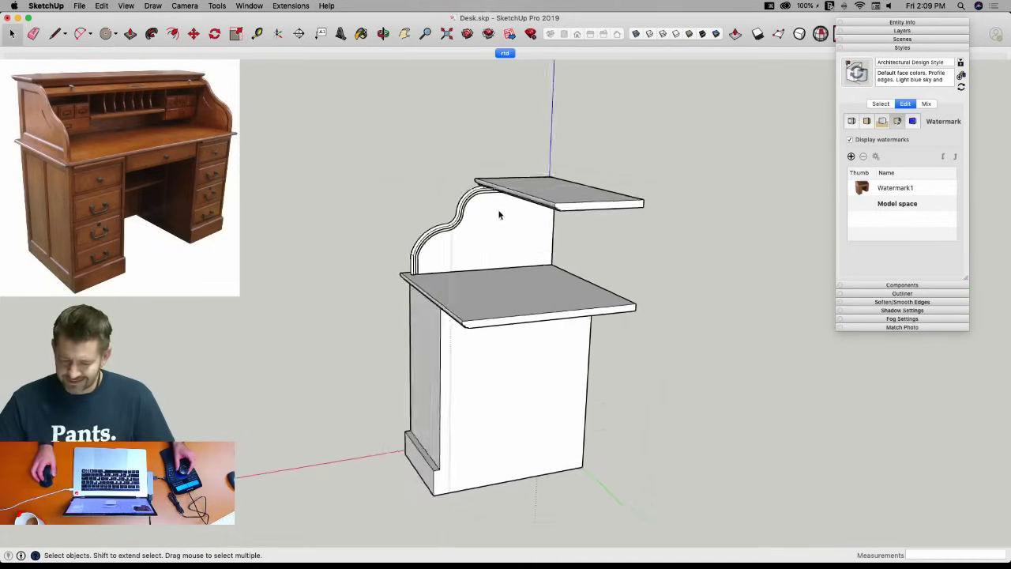
scroll(480, 292, up, 8)
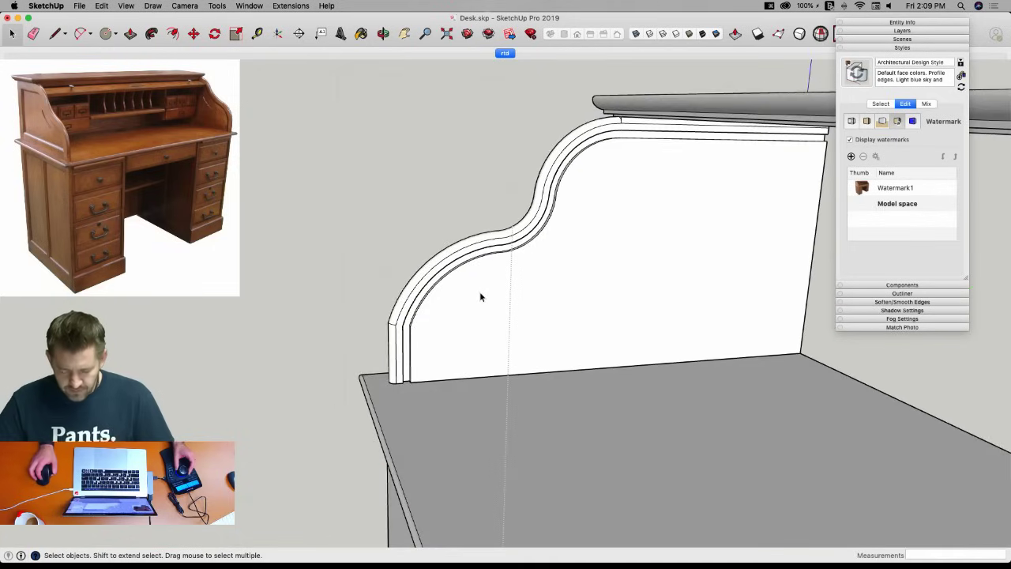
scroll(481, 297, up, 3)
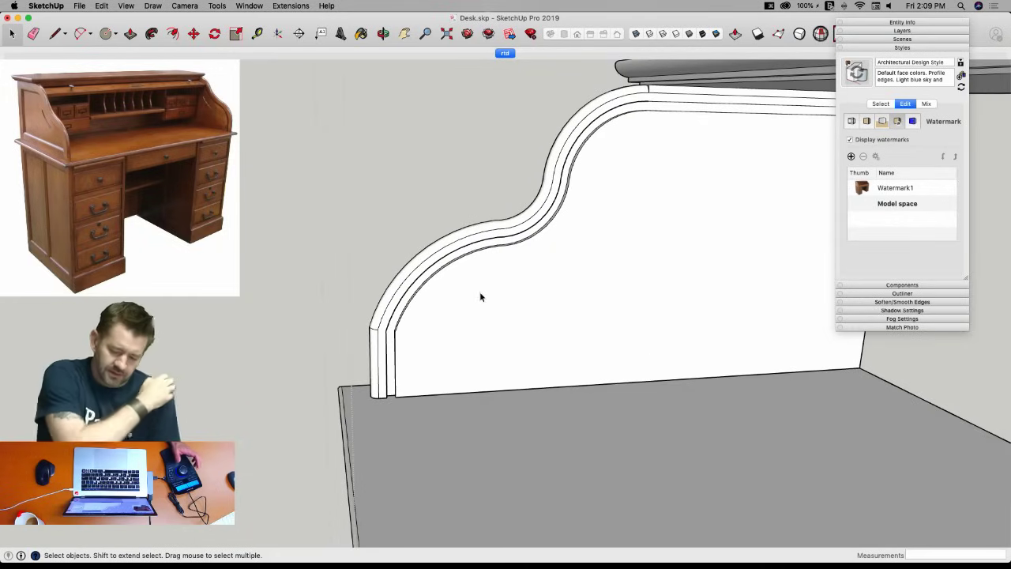
scroll(416, 334, up, 5)
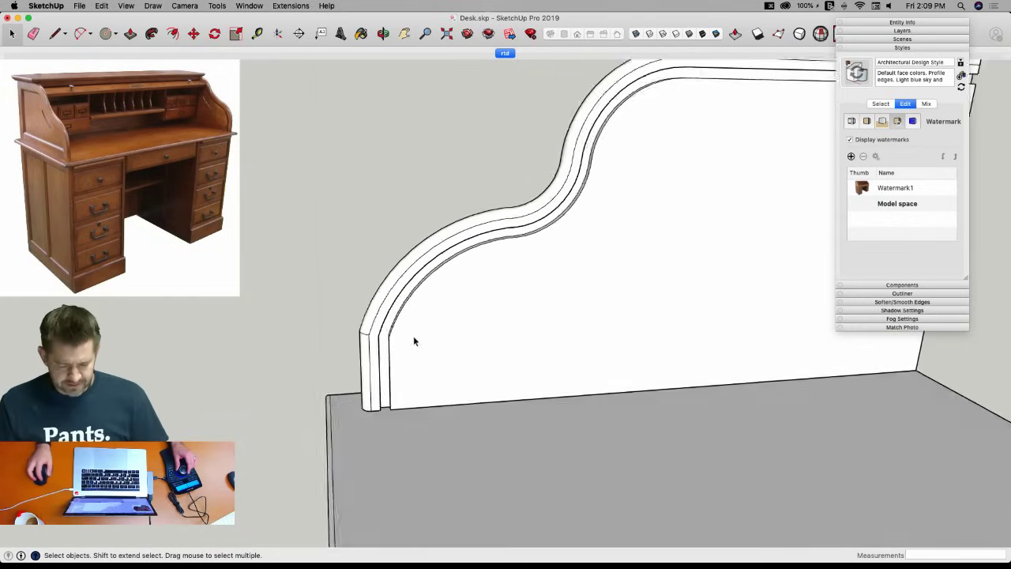
scroll(350, 311, down, 1)
click(349, 311)
middle_drag(350, 312, 691, 99)
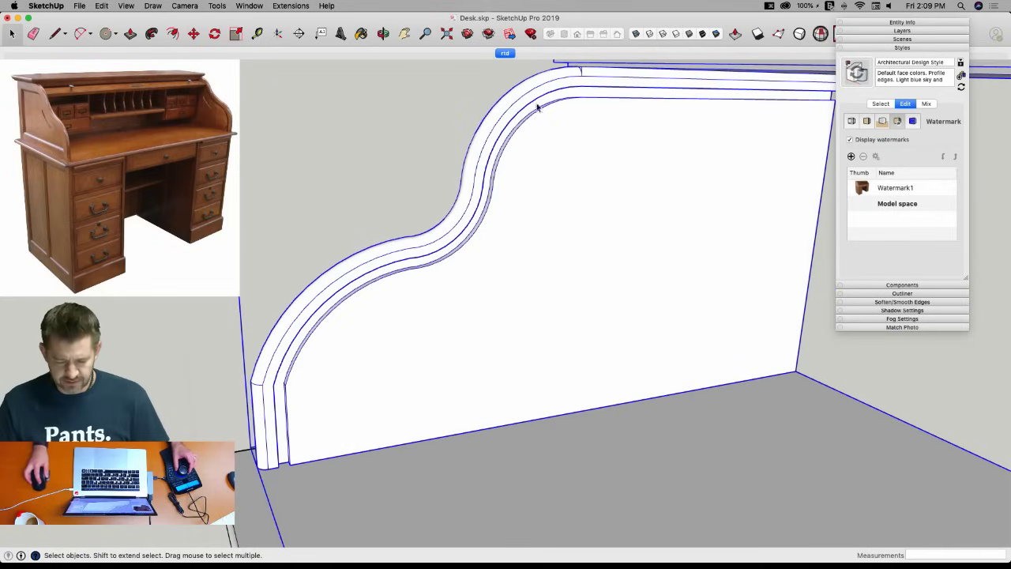
middle_drag(275, 419, 270, 402)
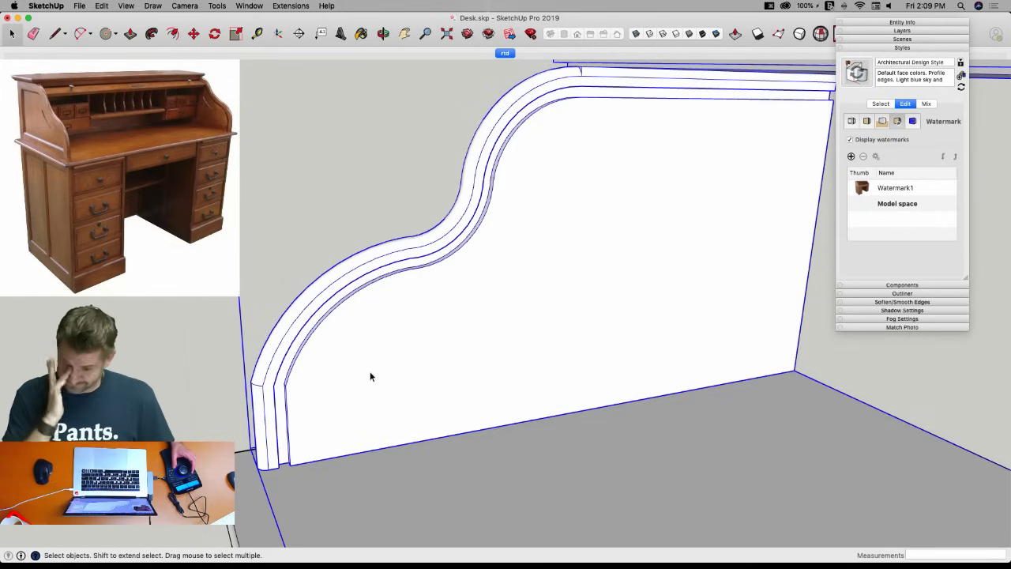
middle_drag(369, 376, 265, 445)
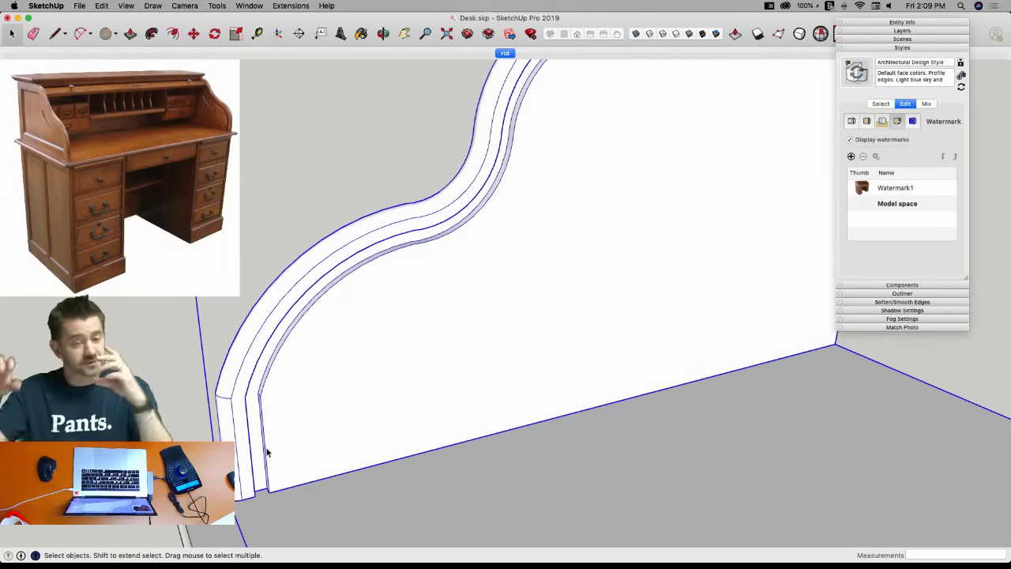
scroll(237, 387, down, 5)
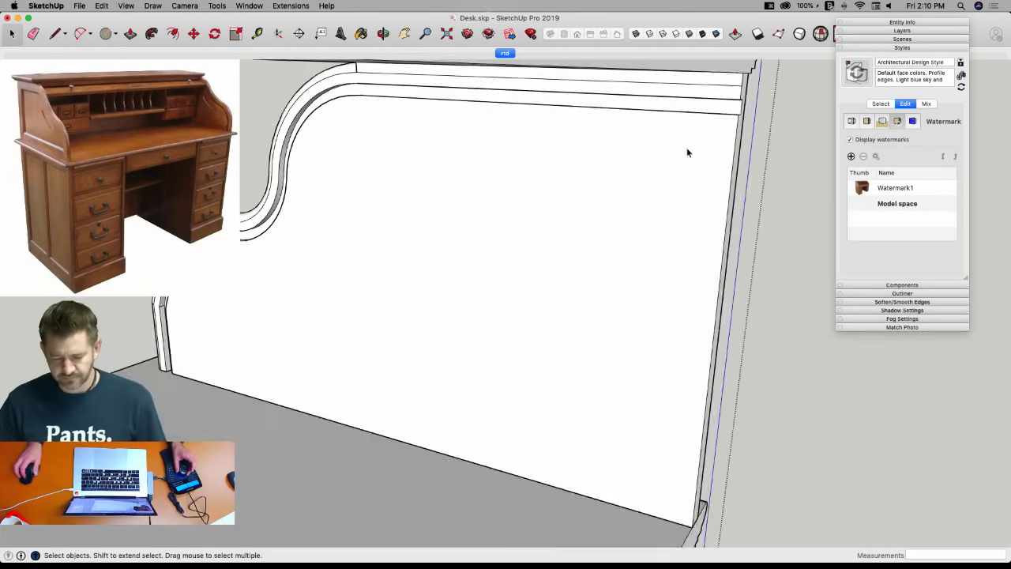
Draw a vertical line down the side panel's inner face, offset 5/16" from its back edge.
key(l)
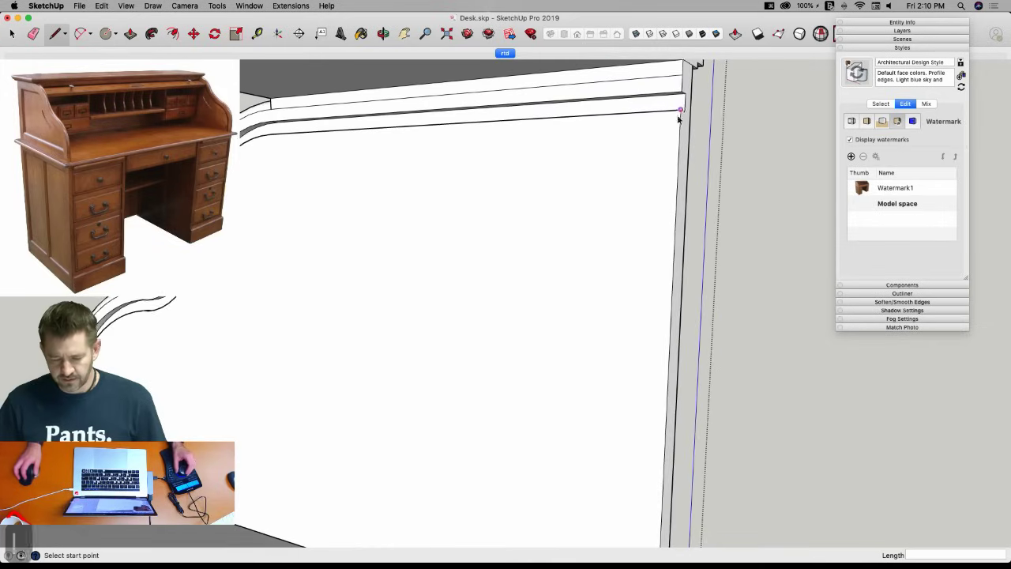
click(723, 110)
key(space)
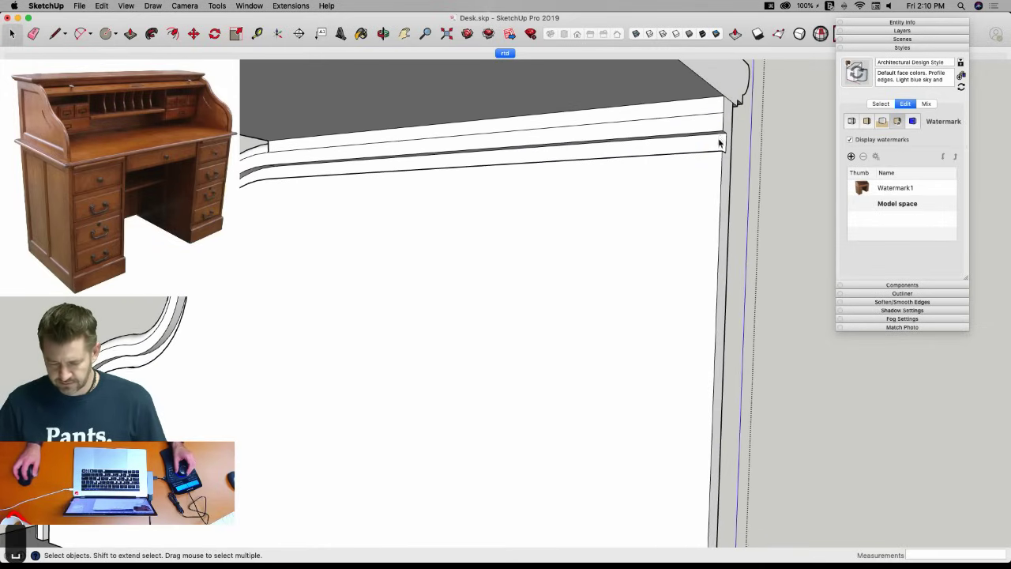
key(l)
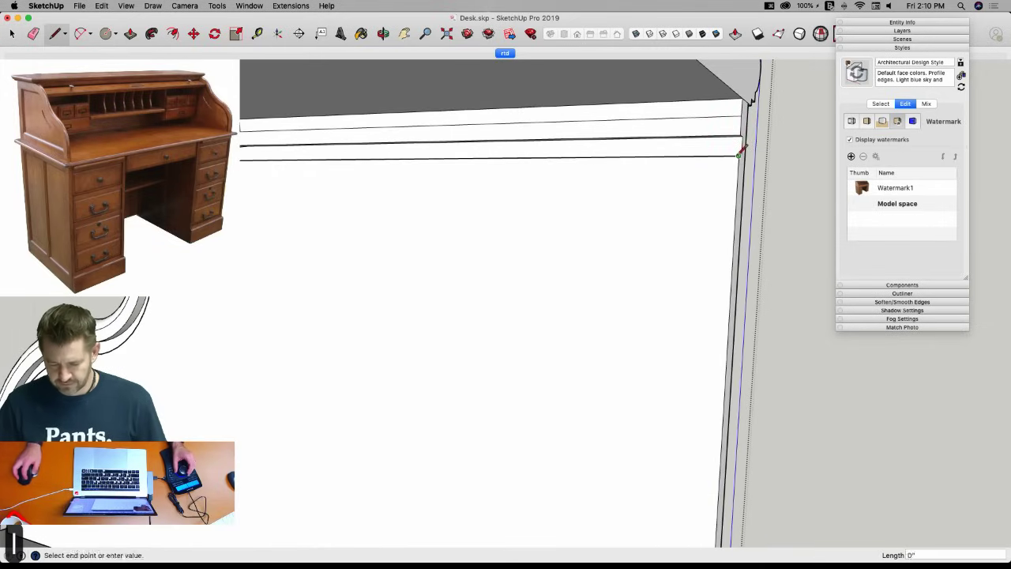
text(5/16)
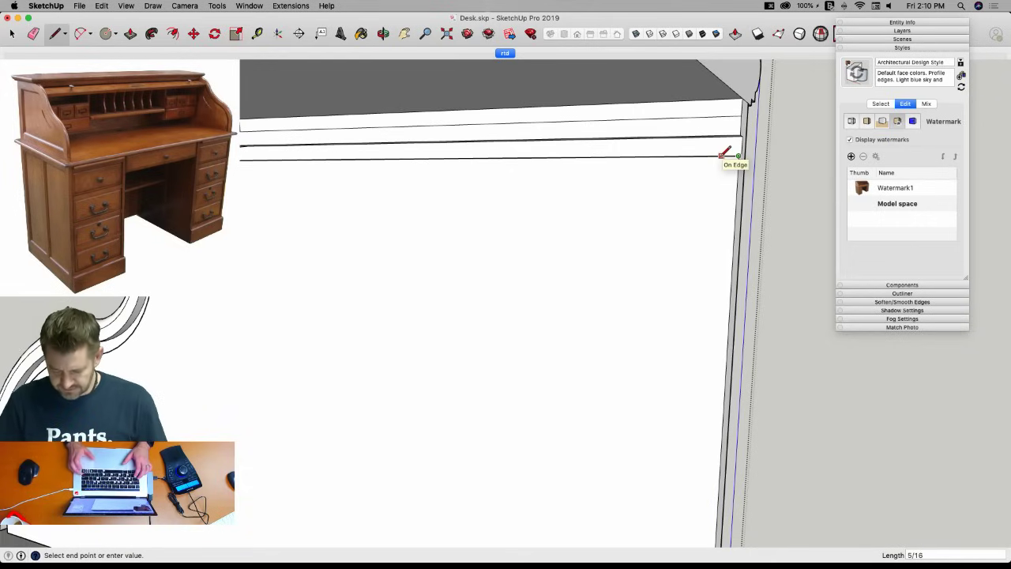
key(Return)
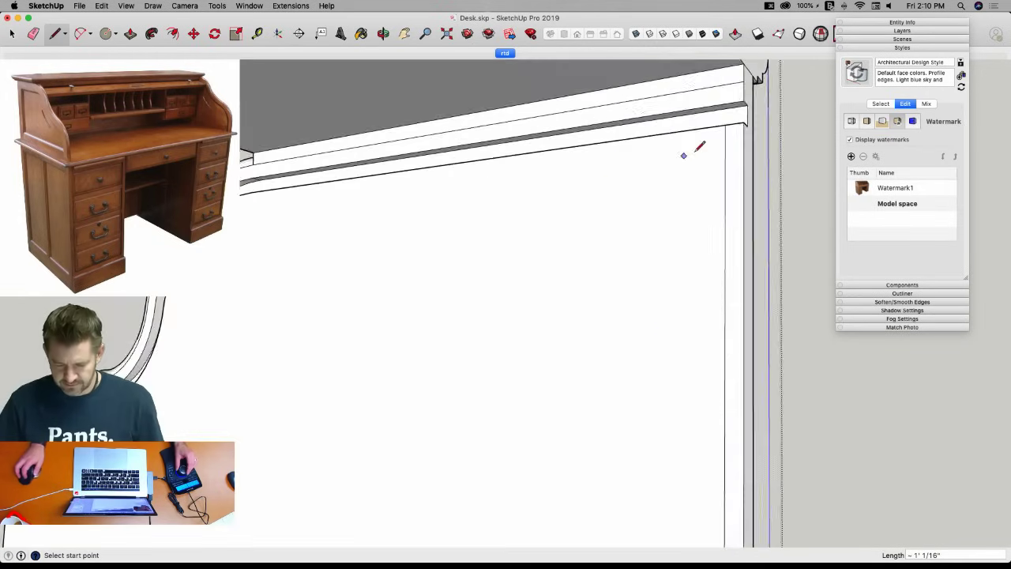
Extend the vertical line up across the track groove to the groove's upper edge.
key(a)
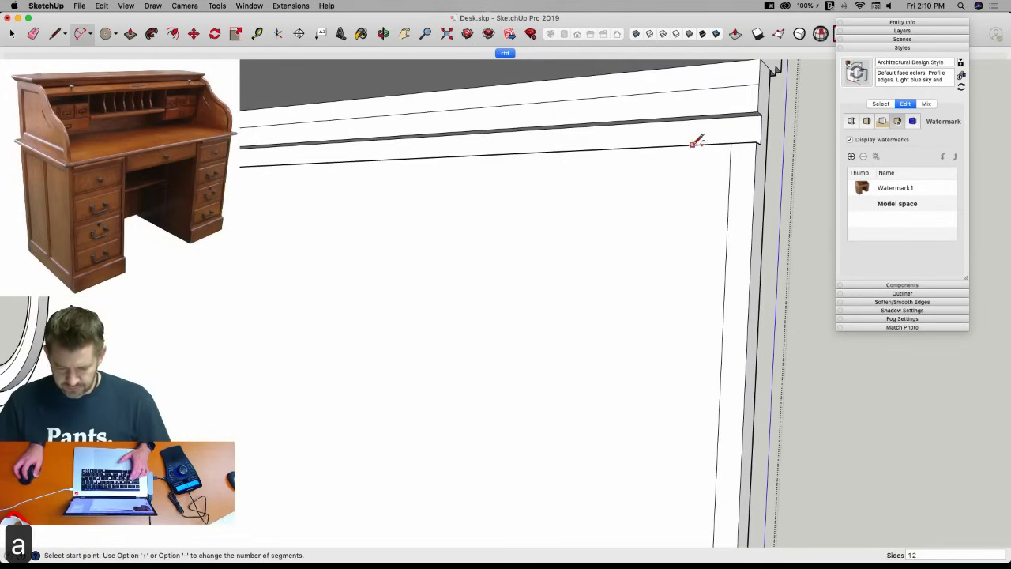
click(730, 144)
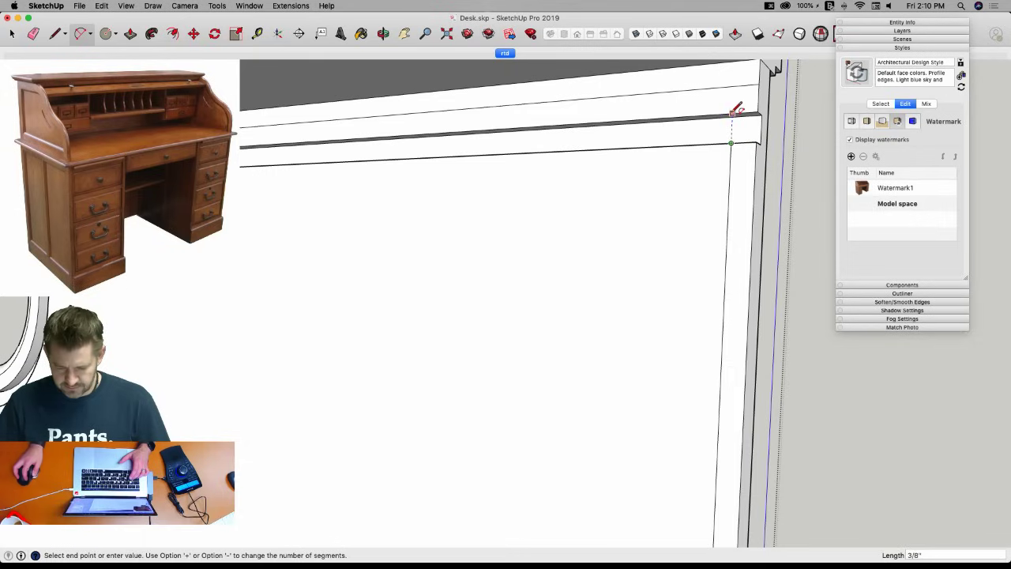
click(732, 112)
key(l)
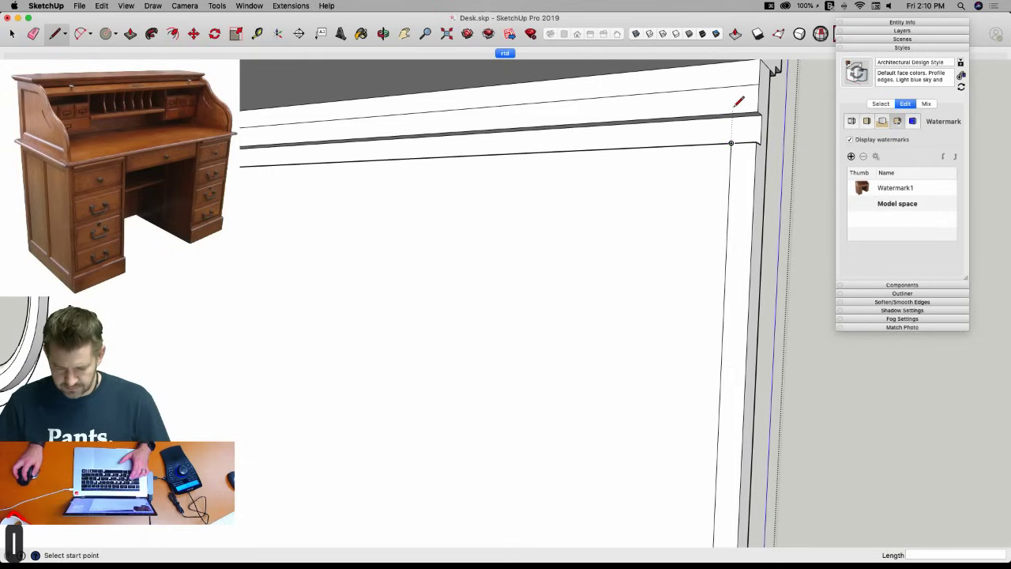
key(a)
click(730, 187)
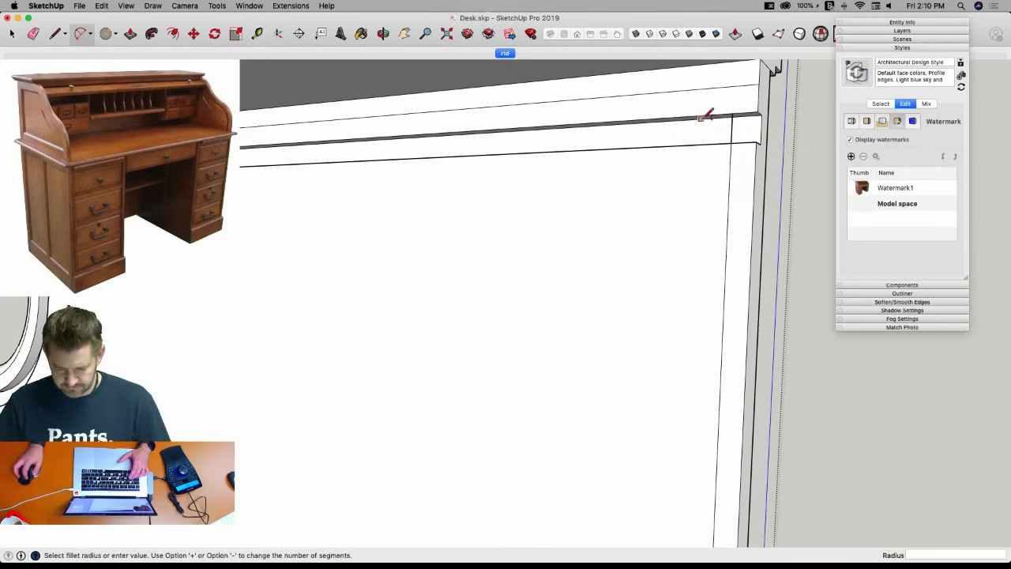
Draw a 3/8" line across the track groove a short distance in front of the vertical corner line.
key(e)
key(l)
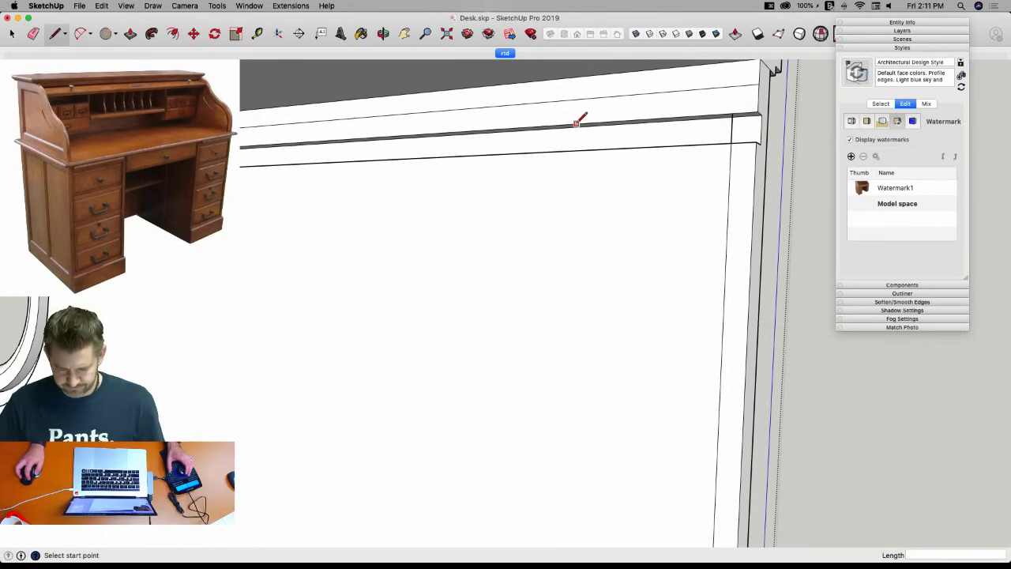
click(576, 149)
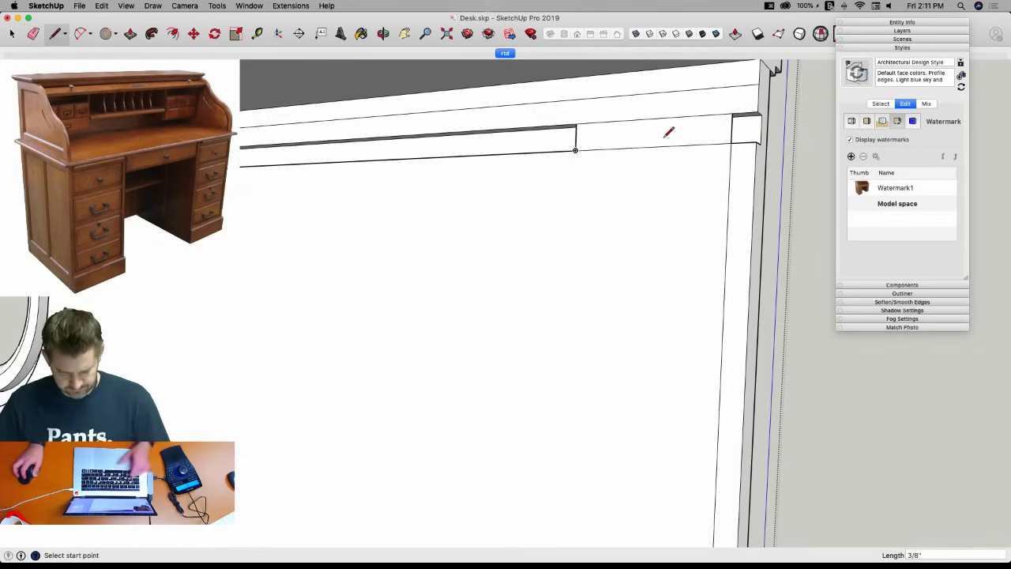
Draw a rounded corner arc from the vertical line to the upper edge of the track groove.
key(a)
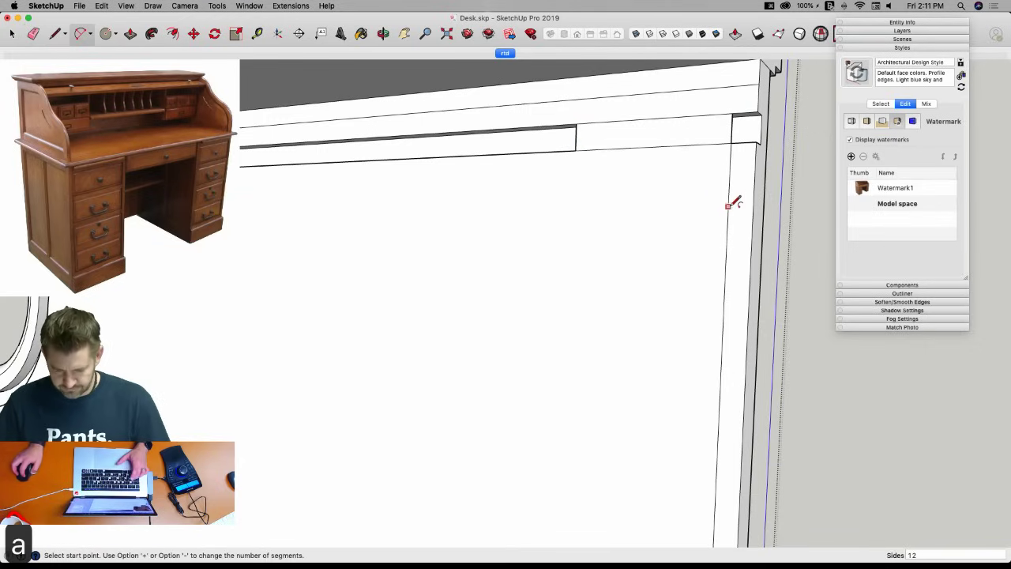
click(728, 205)
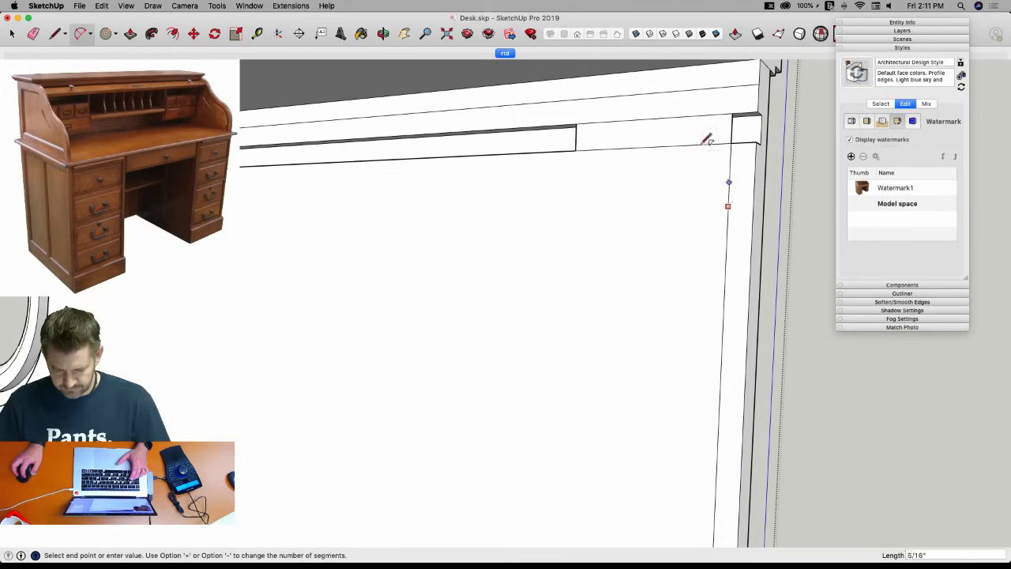
click(648, 117)
key(e)
key(space)
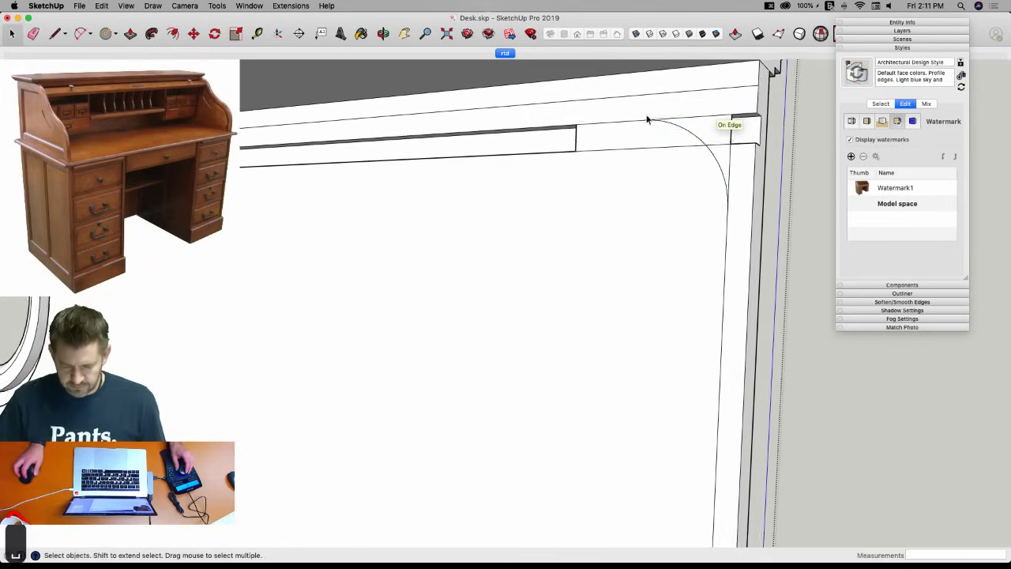
Offset the corner arc inward to form the inner curve of the track groove.
click(679, 126)
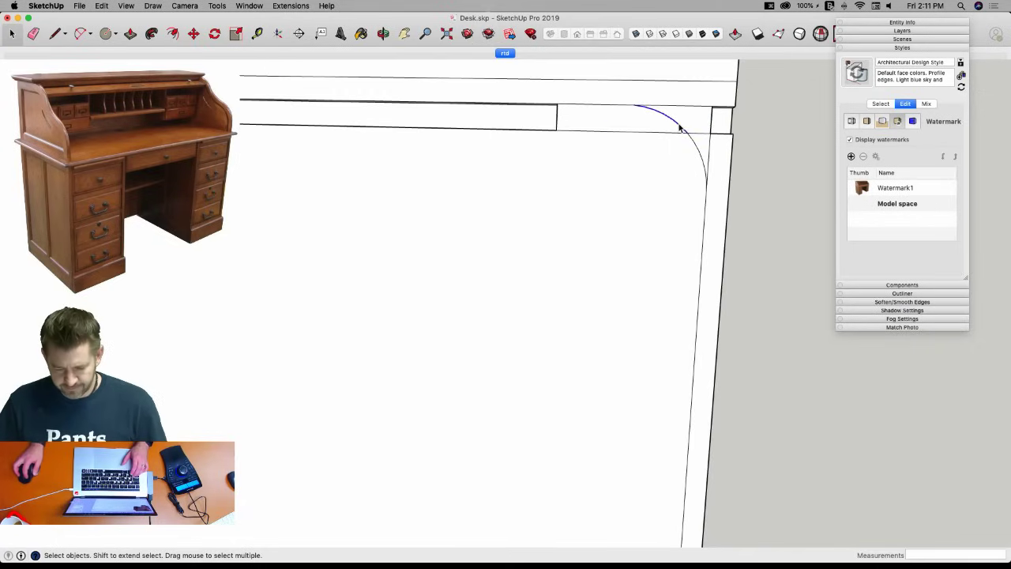
key(f)
click(634, 107)
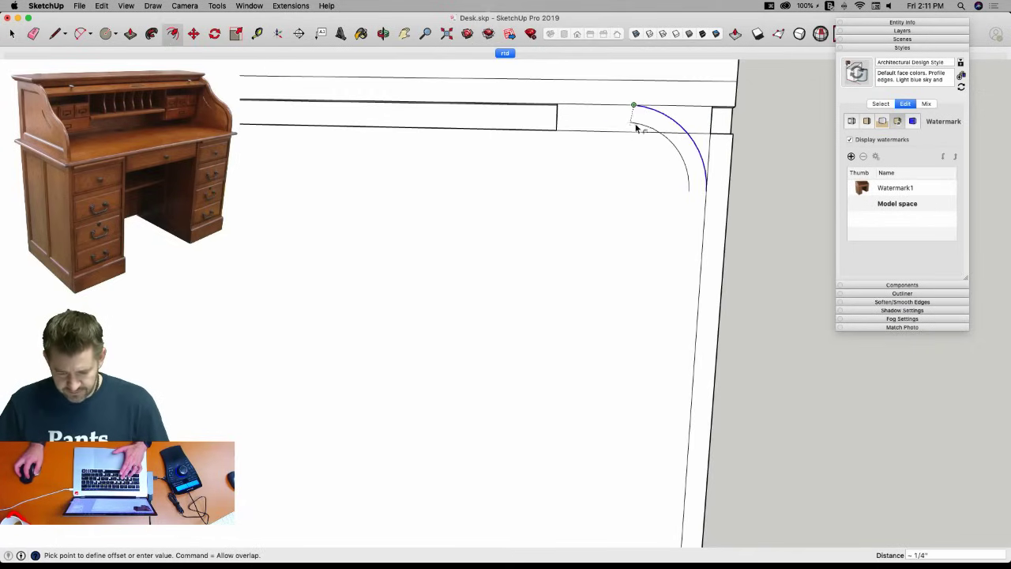
click(672, 176)
Draw a vertical line from the inner arc's lower end down to the desktop, parallel to the outer track line.
key(l)
click(676, 190)
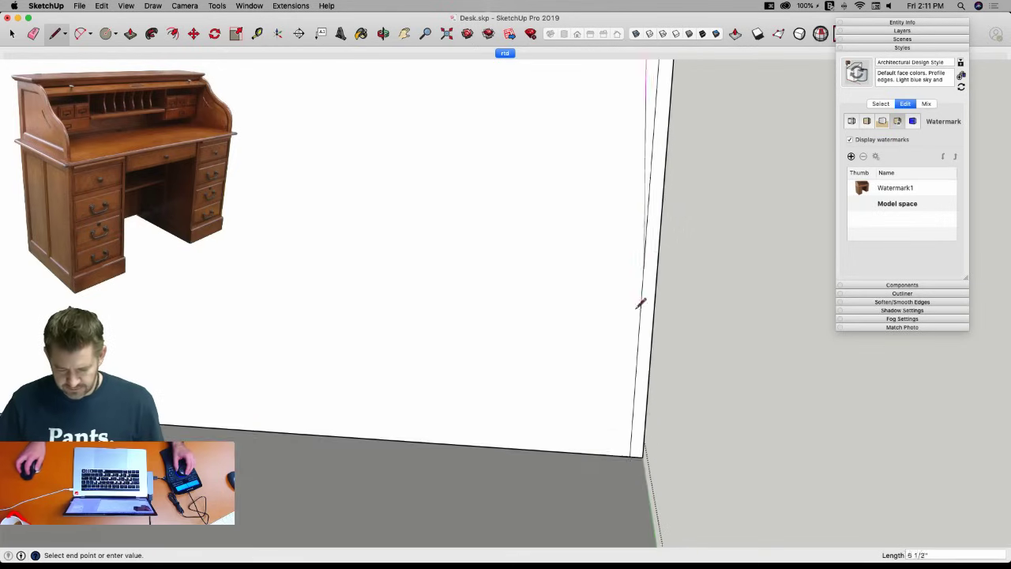
click(613, 384)
scroll(651, 230, up, 10)
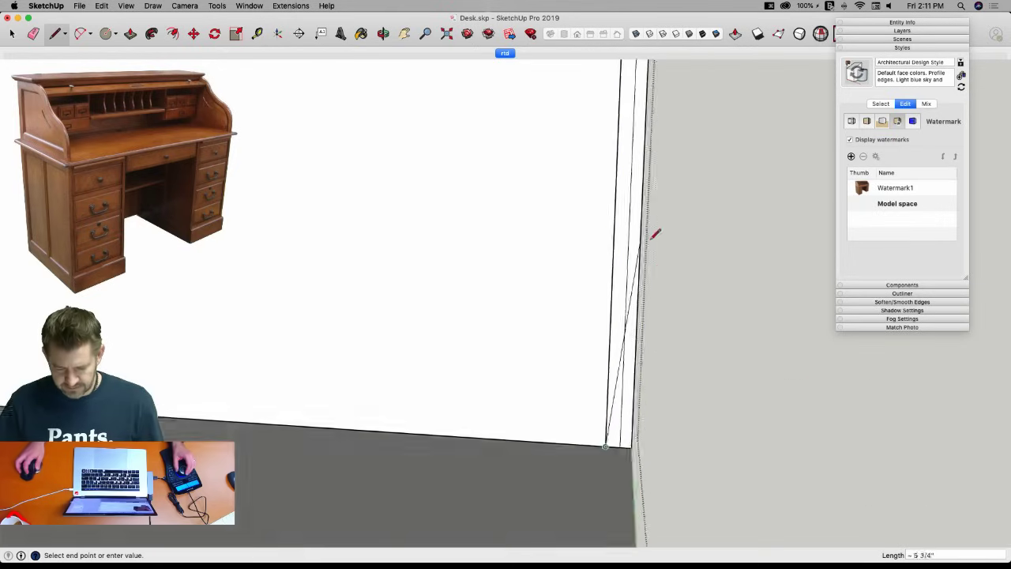
key(e)
Draw a short line joining the inner corner arc's upper end to the lower edge of the track groove.
key(l)
scroll(699, 214, up, 5)
scroll(698, 219, down, 5)
scroll(670, 231, up, 5)
scroll(624, 193, up, 8)
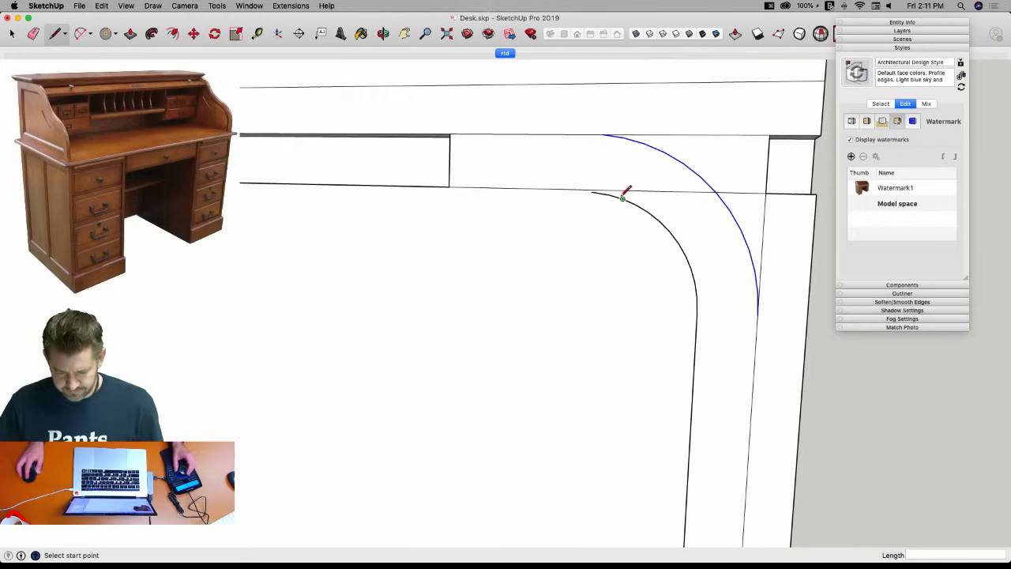
click(624, 182)
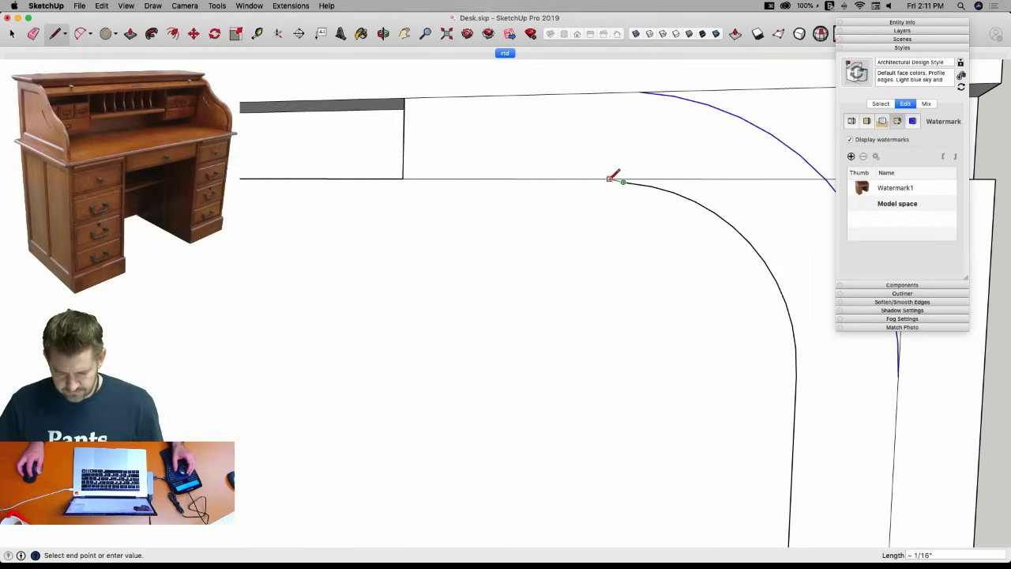
key(Escape)
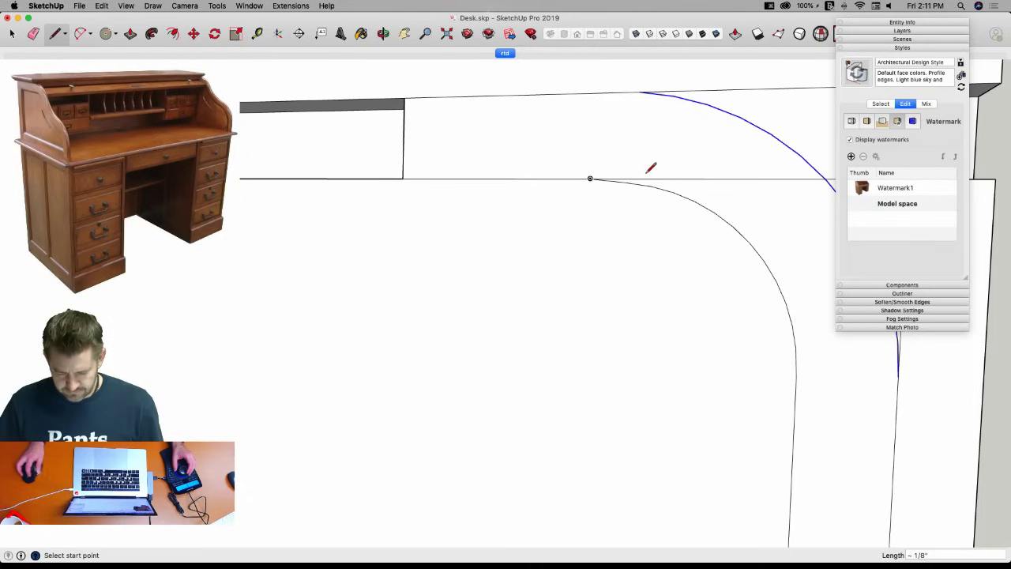
Push the face of the track groove's rounded back corner and vertical run 1/4" into the side panel.
key(e)
middle_drag(646, 180, 541, 158)
key(p)
click(540, 170)
click(673, 129)
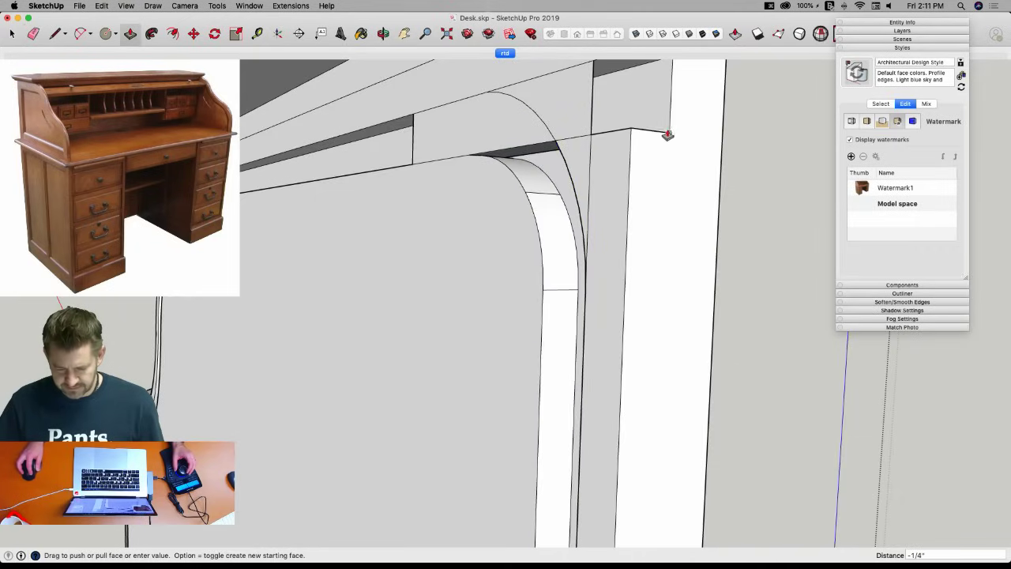
Try to clear the way between the upper groove and the corner by erasing the leftover edges at the junction.
key(e)
click(530, 147)
drag(399, 127, 432, 136)
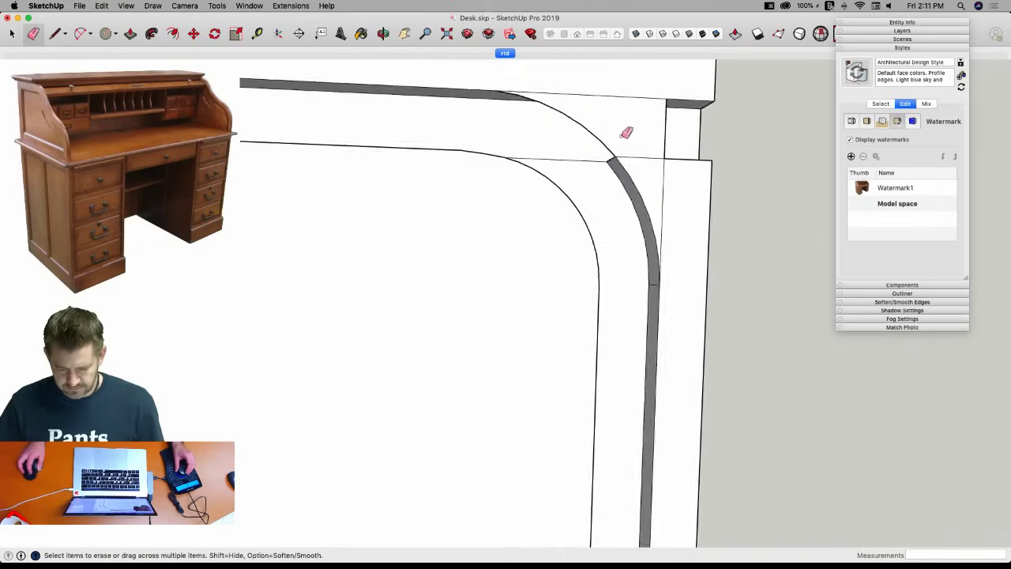
key(l)
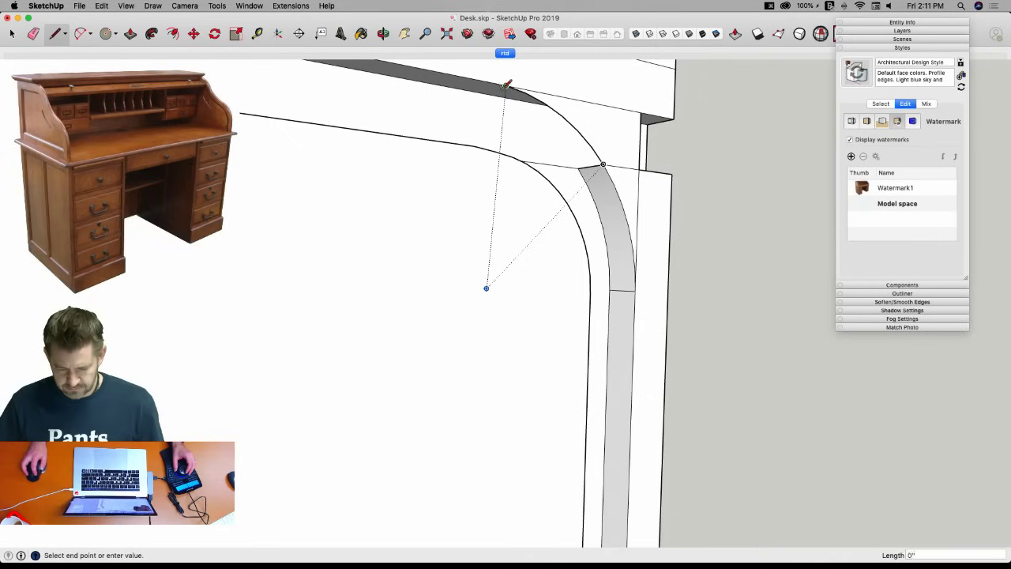
key(super+z)
key(super+z)
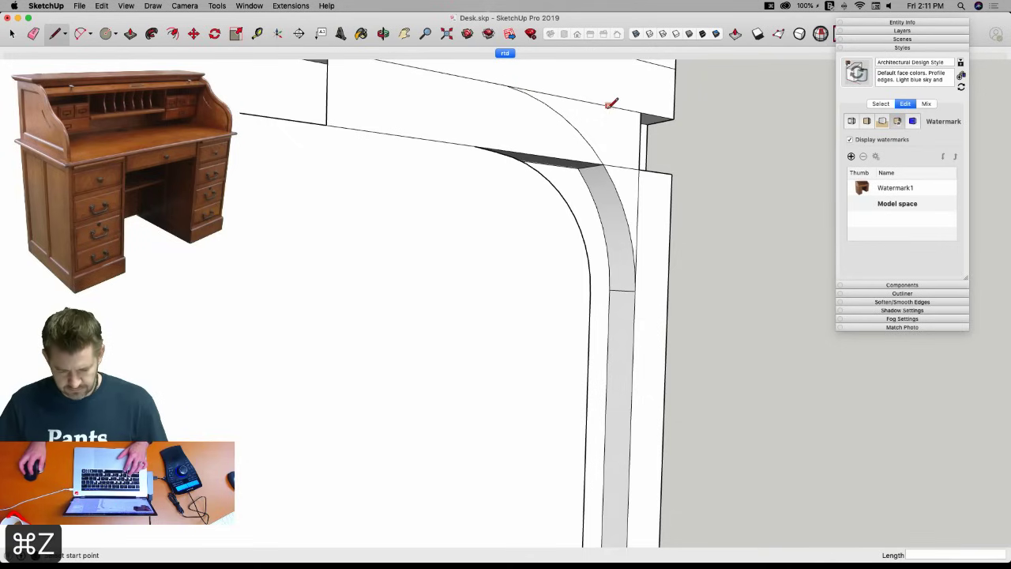
Push the remaining upper face of the corner in 1/4" and erase the leftover dividing edges along the upper groove.
key(p)
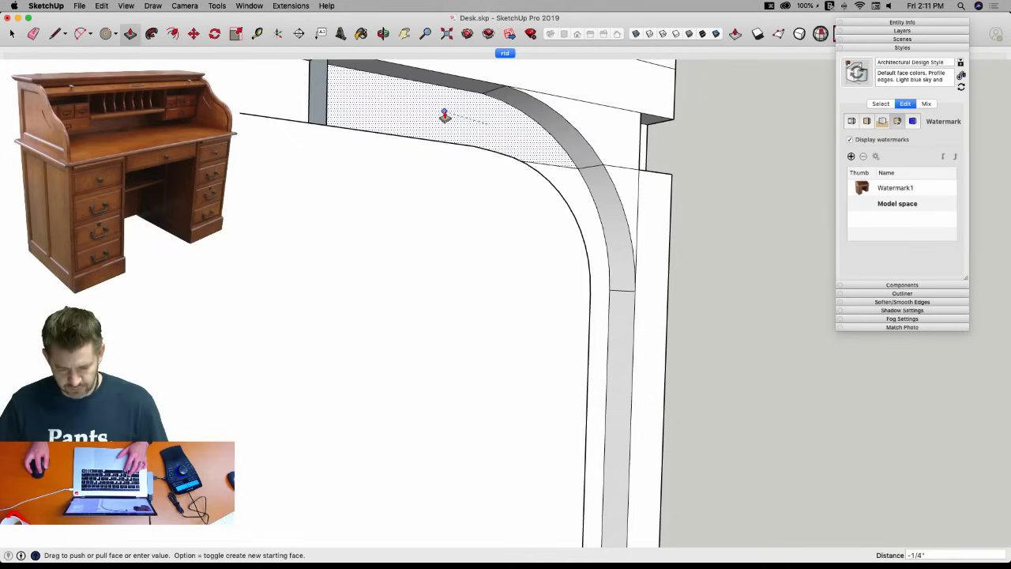
key(e)
click(327, 91)
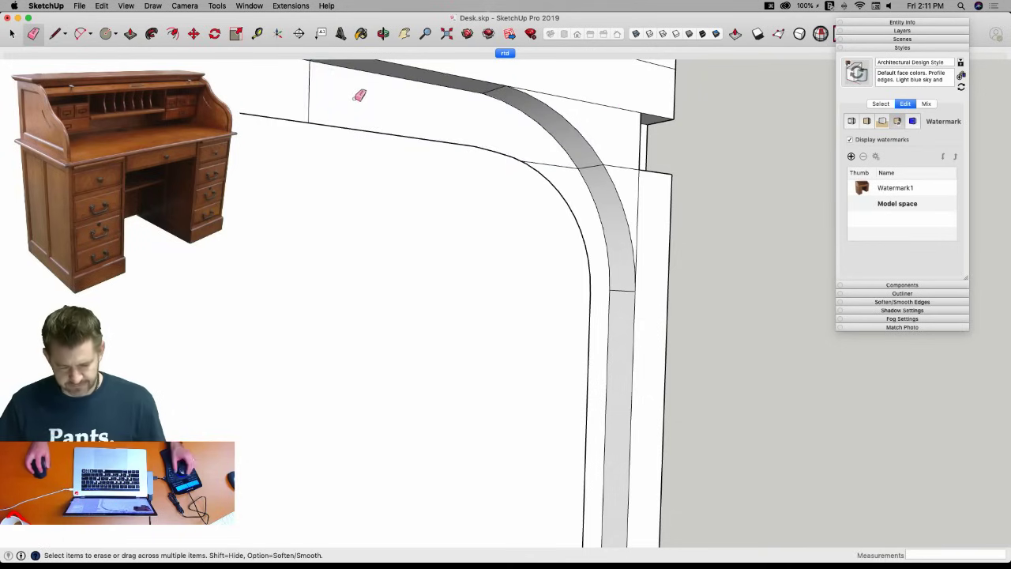
click(435, 214)
click(427, 163)
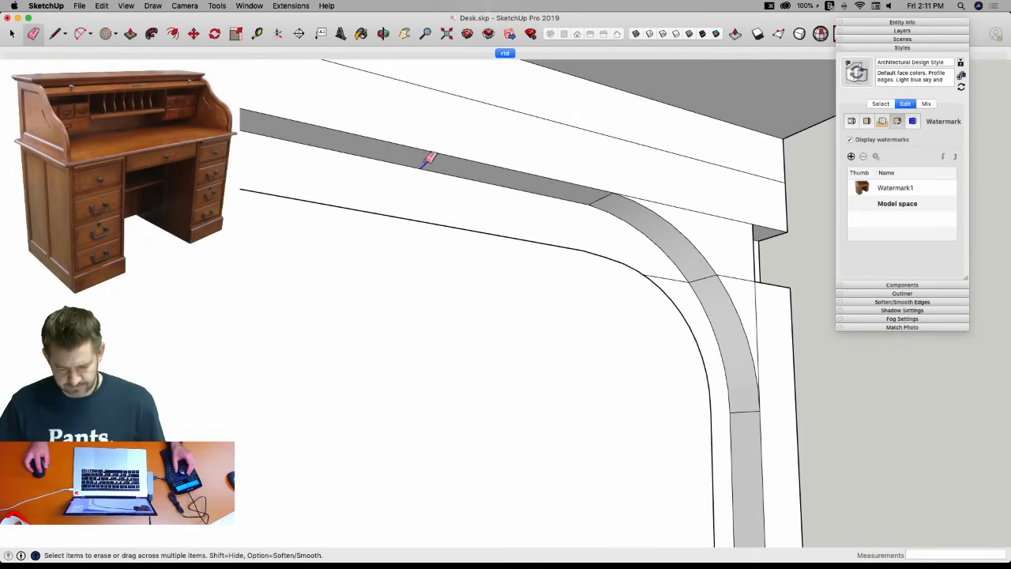
Clean up the dividing edges across the groove wall at the rounded back corner, undoing the last stray edit.
click(637, 237)
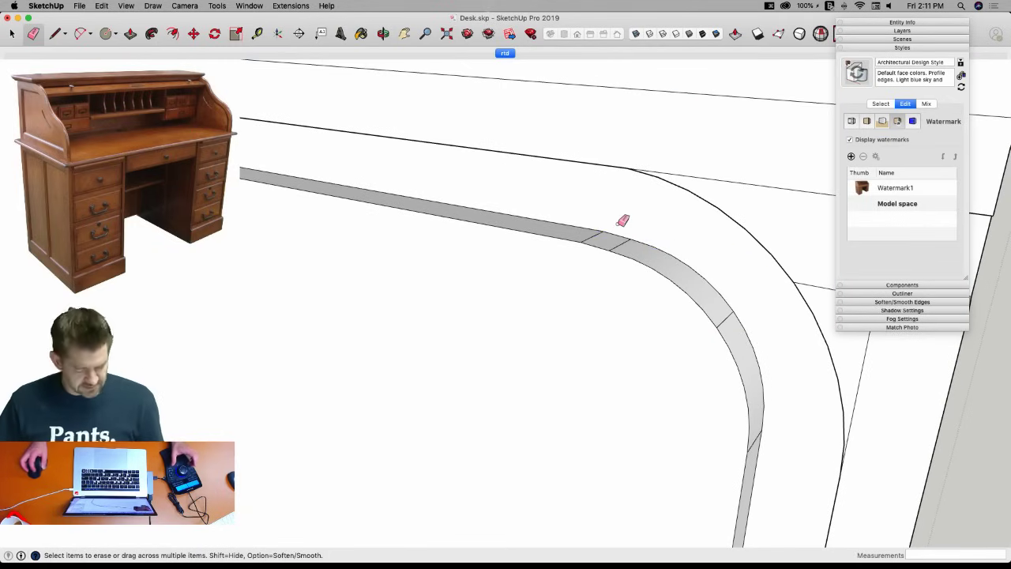
click(728, 319)
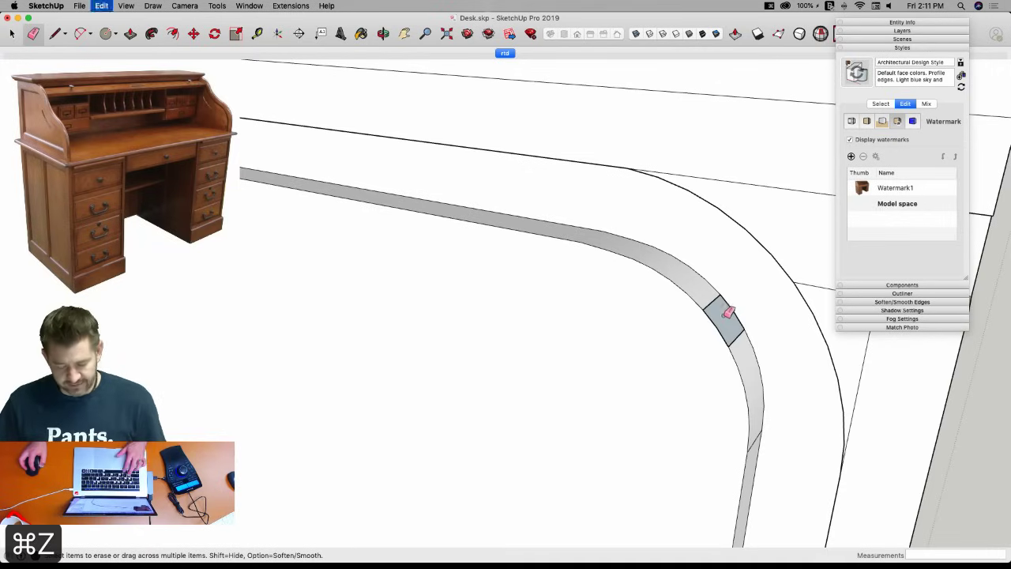
key(super+z)
Close the notch at the side panel's upper back corner with a vertical line and erase the leftover edges around it.
mouse_move(736, 322)
middle_down()
mouse_move(671, 343)
mouse_move(729, 119)
mouse_move(719, 139)
mouse_move(648, 140)
mouse_move(643, 165)
middle_up()
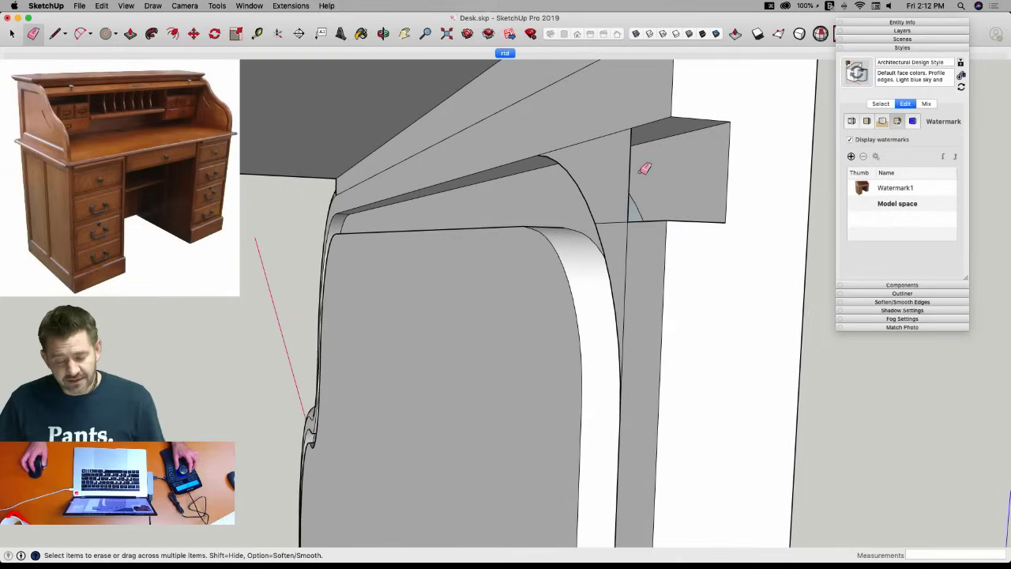
key(l)
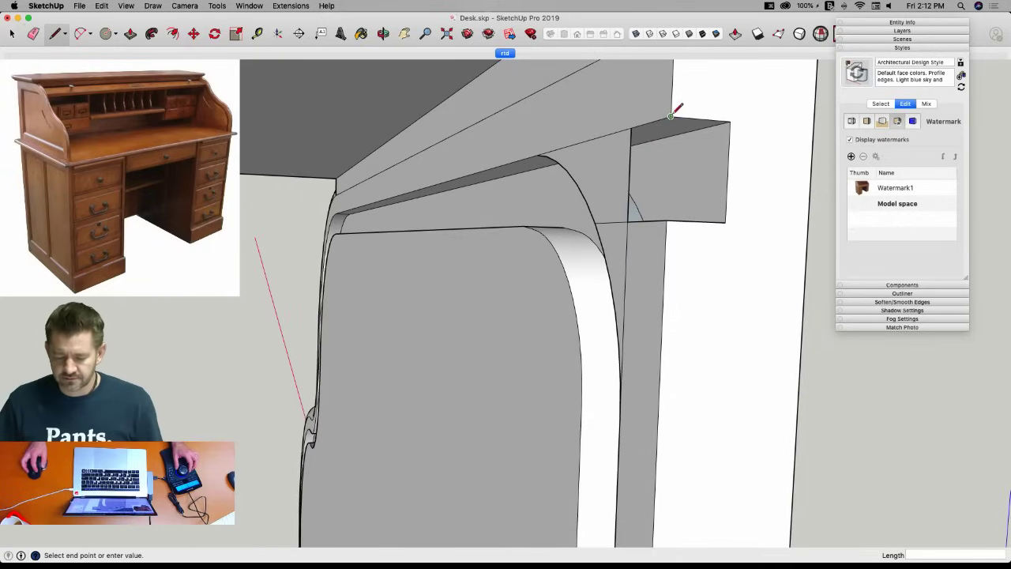
click(667, 220)
key(e)
mouse_move(631, 134)
mouse_down()
mouse_move(638, 219)
mouse_move(625, 220)
mouse_up()
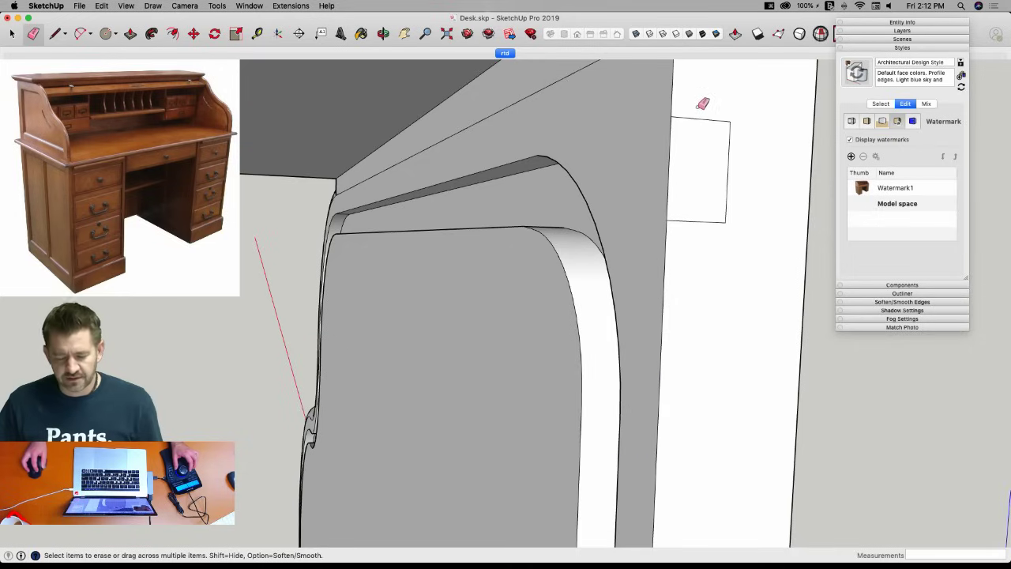
mouse_move(730, 120)
mouse_down()
mouse_move(724, 214)
mouse_move(737, 211)
mouse_up()
Soften the leftover edge across the inner groove wall at the rounded back corner.
scroll(738, 211, up, 5)
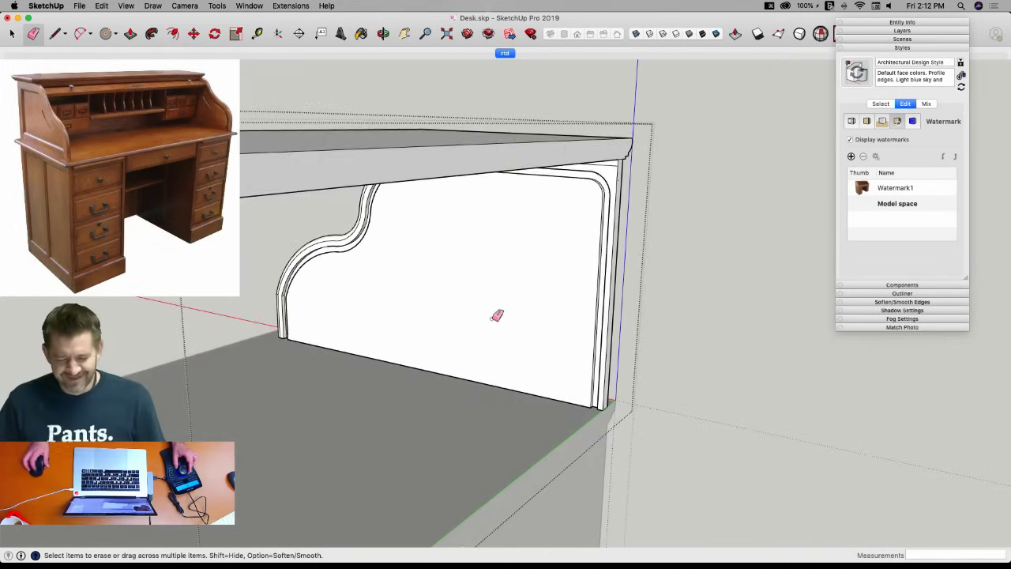
key(space)
scroll(480, 153, up, 5)
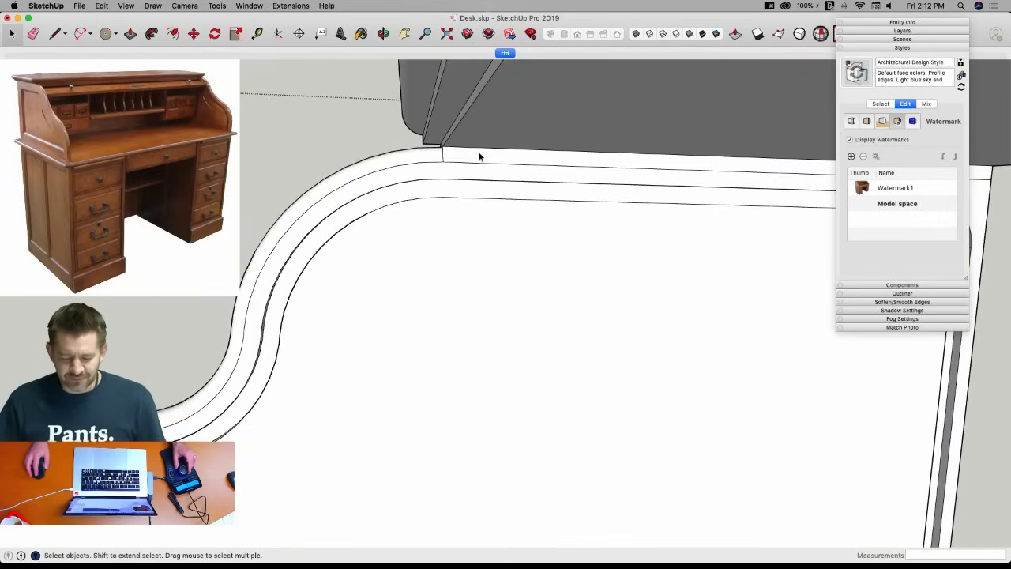
scroll(470, 162, down, 5)
key(e)
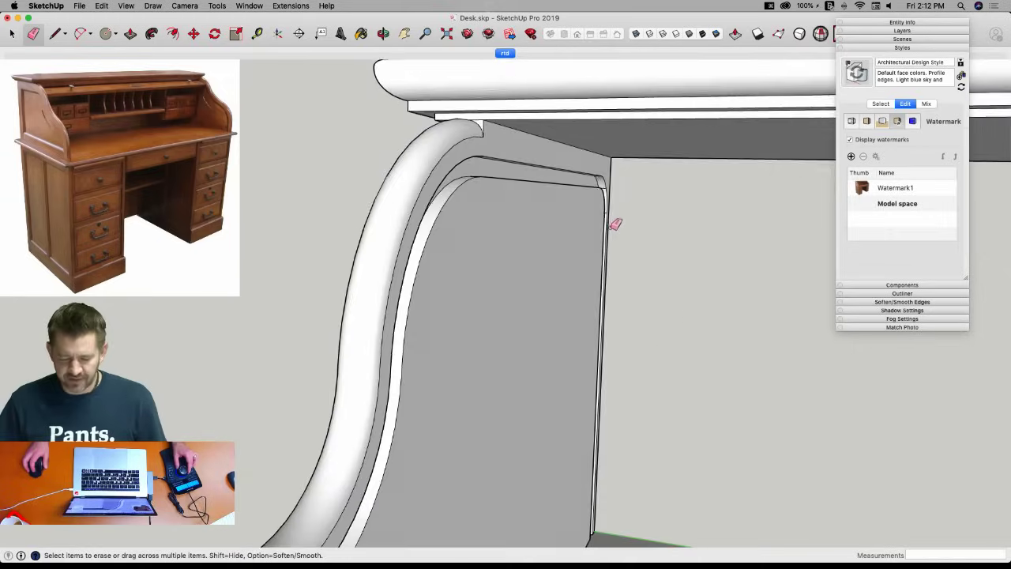
scroll(616, 199, up, 5)
alt+click(592, 174)
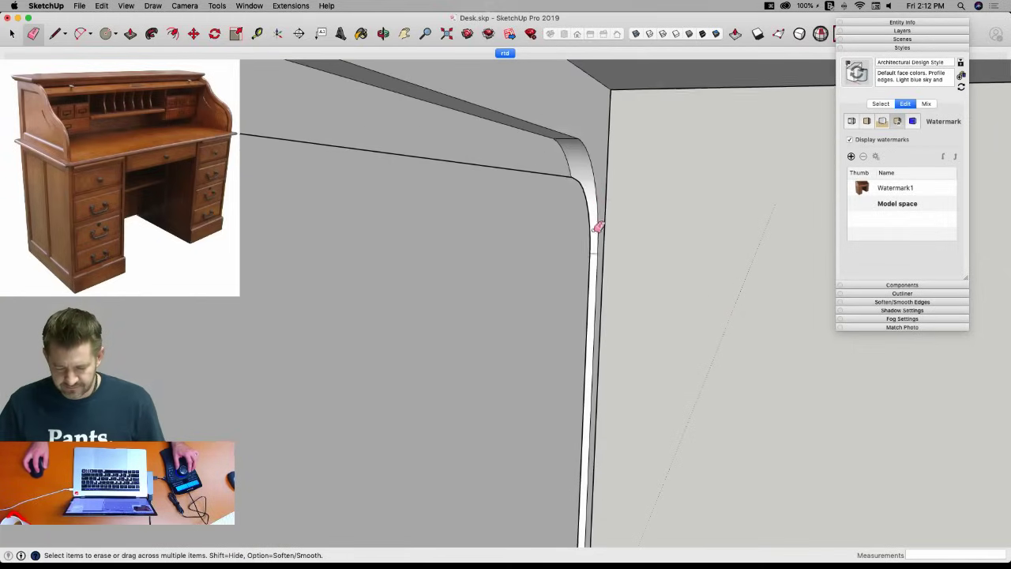
mouse_move(572, 131)
middle_down()
mouse_move(659, 162)
mouse_move(645, 175)
mouse_move(584, 161)
mouse_move(575, 147)
middle_up()
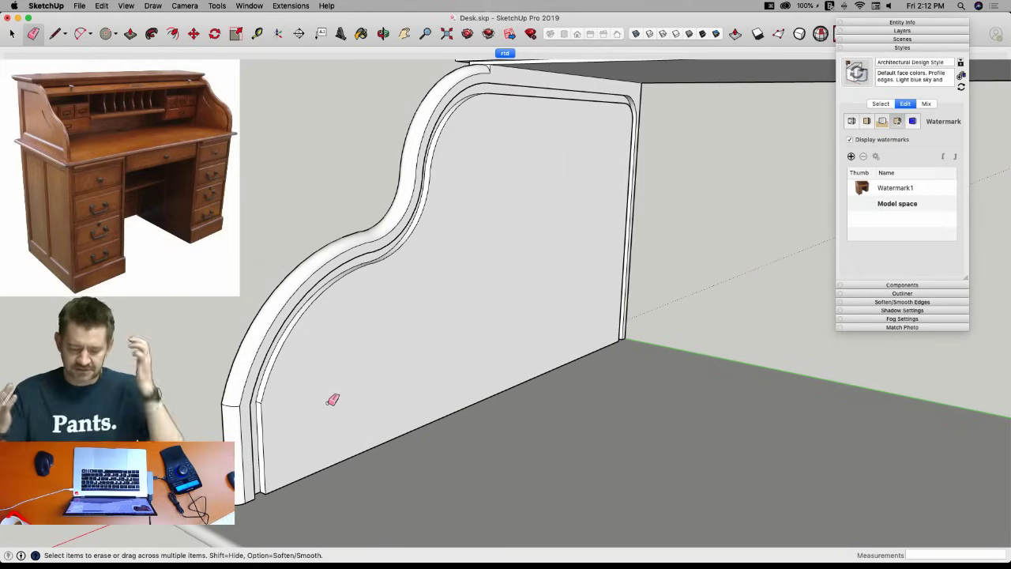
Soften the edge crossing the track groove wall where the front curve meets the straight upper run.
mouse_move(581, 241)
middle_down()
mouse_move(582, 230)
mouse_move(674, 253)
middle_up()
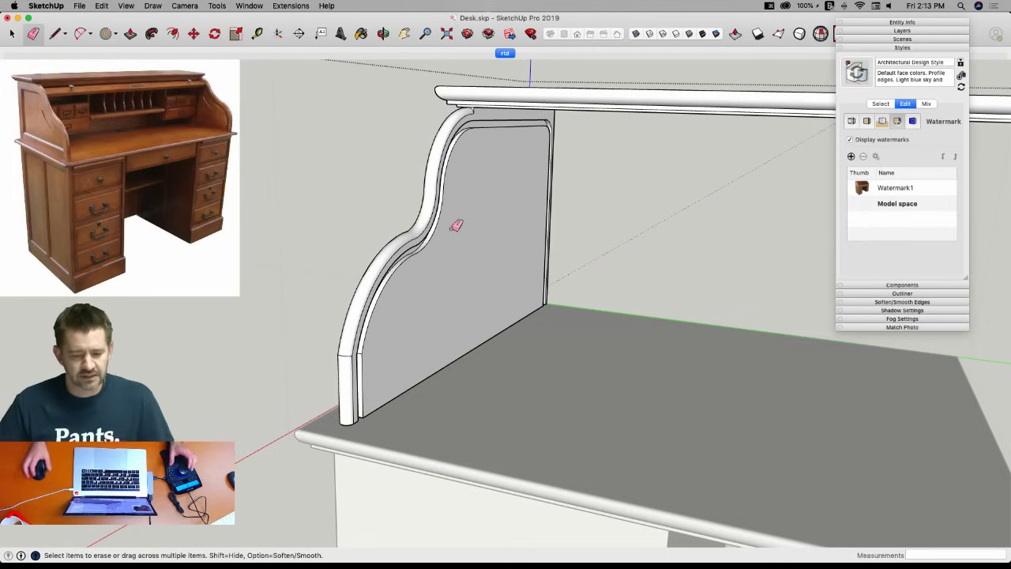
scroll(601, 189, up, 6)
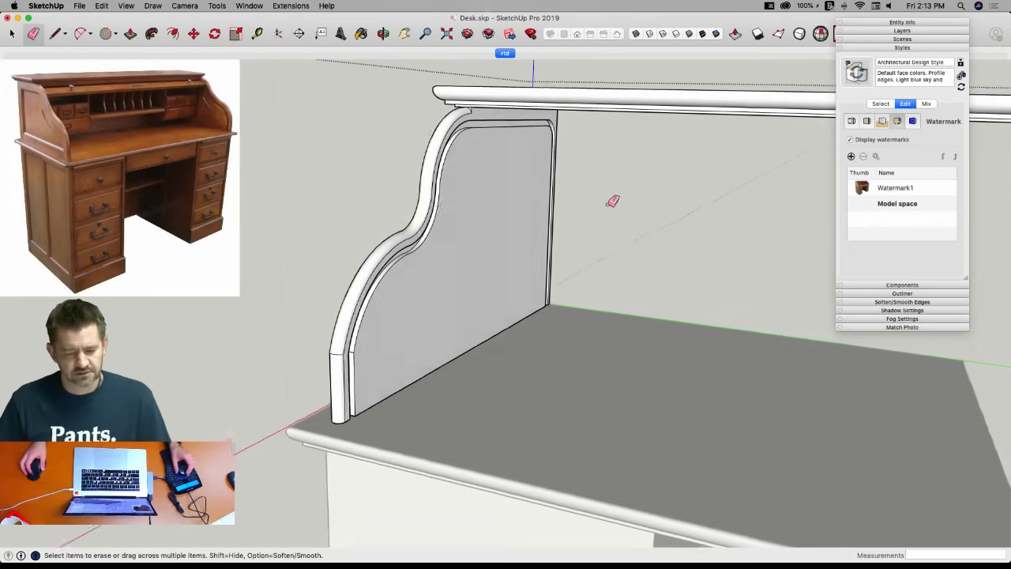
key(space)
mouse_move(581, 190)
middle_down()
mouse_move(574, 158)
mouse_move(483, 117)
mouse_move(534, 129)
mouse_move(518, 126)
middle_up()
key(e)
scroll(542, 112, up, 5)
scroll(539, 111, up, 4)
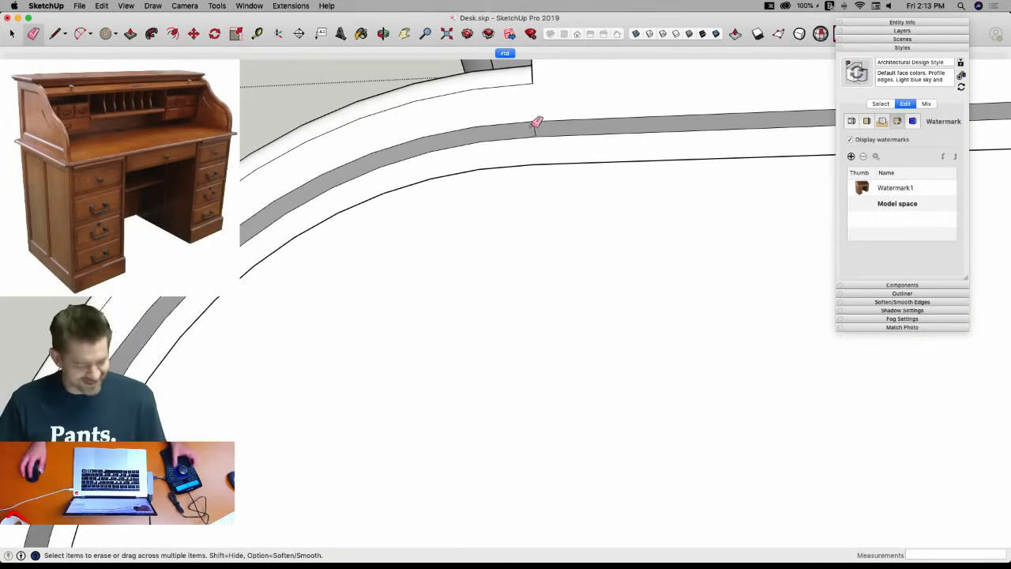
middle_drag(537, 124, 706, 132)
middle_drag(720, 176, 271, 410)
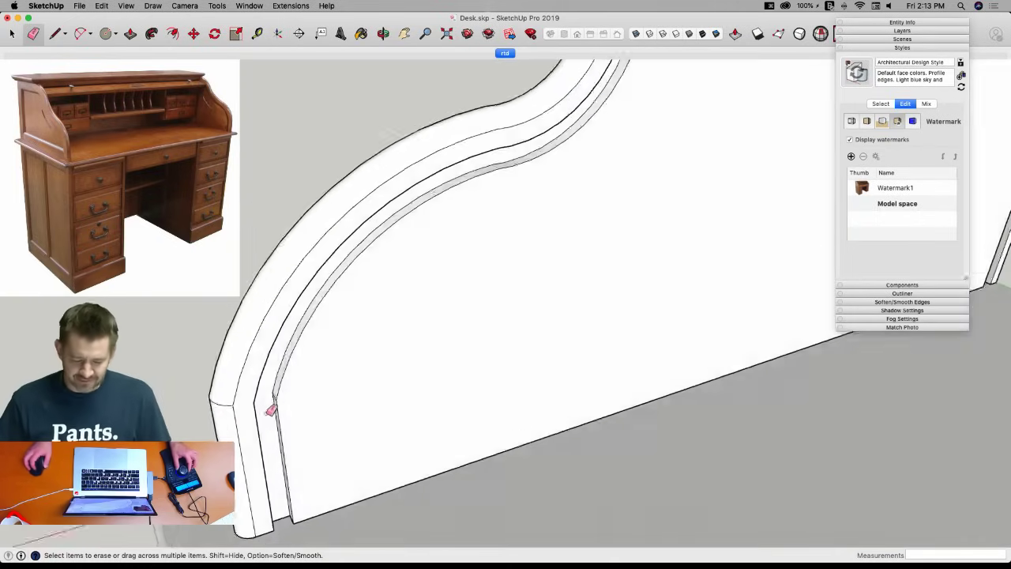
key(space)
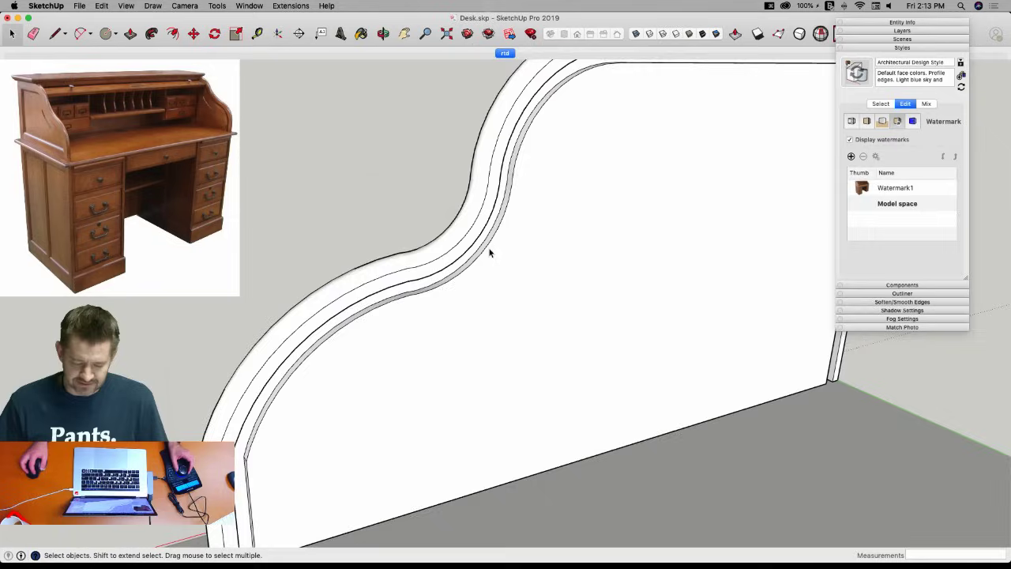
key(e)
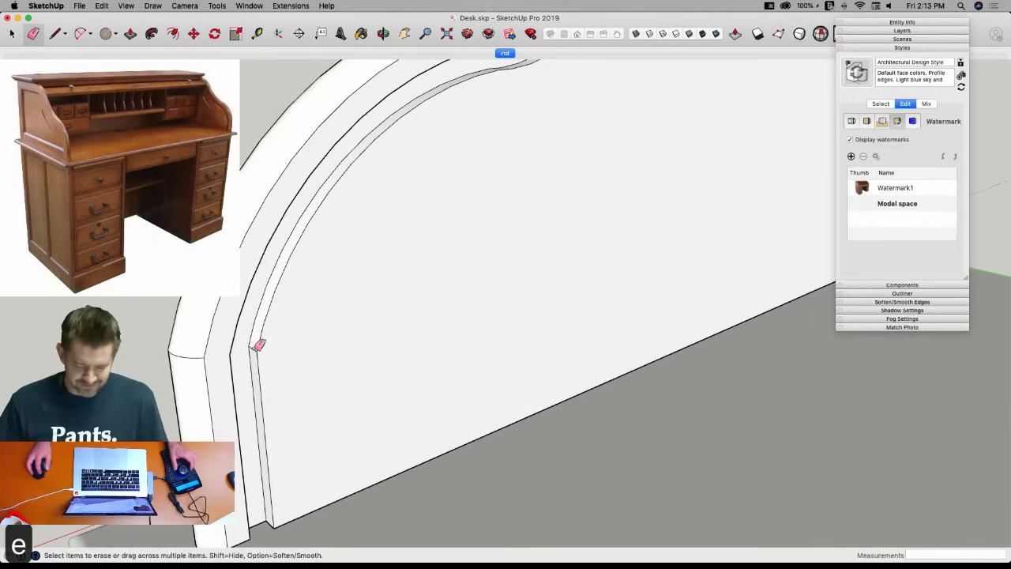
key(space)
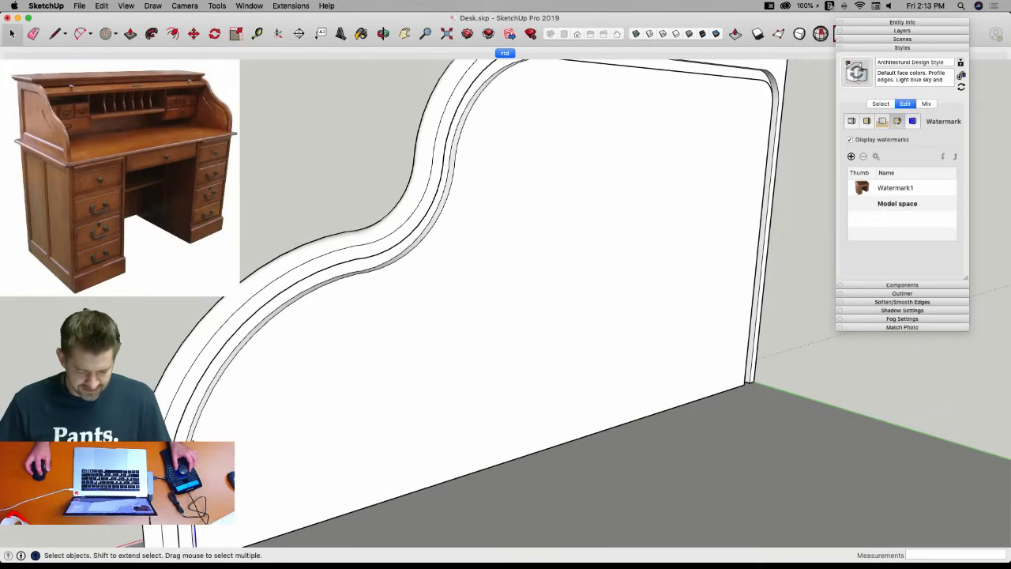
Select the side panel's inner face with its edges, and reduce the selection to the groove's inner S-shaped front edge.
click(303, 385)
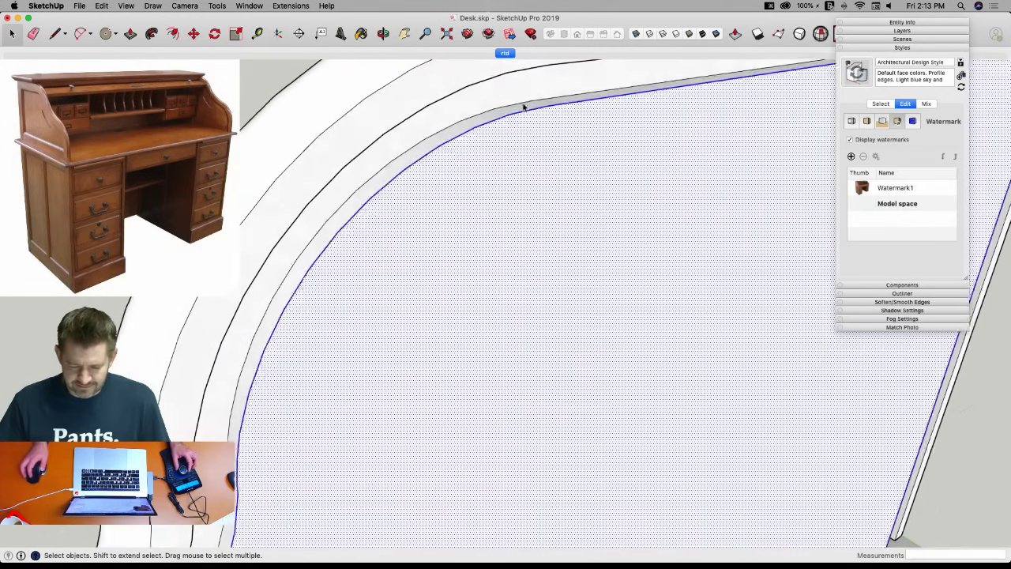
key(l)
key(space)
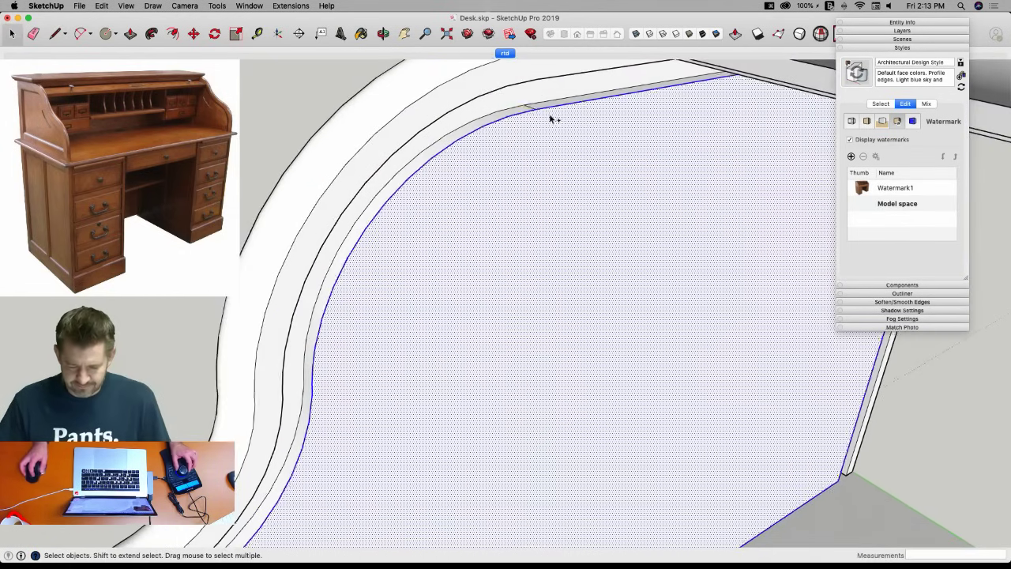
shift+click(549, 91)
shift+click(551, 98)
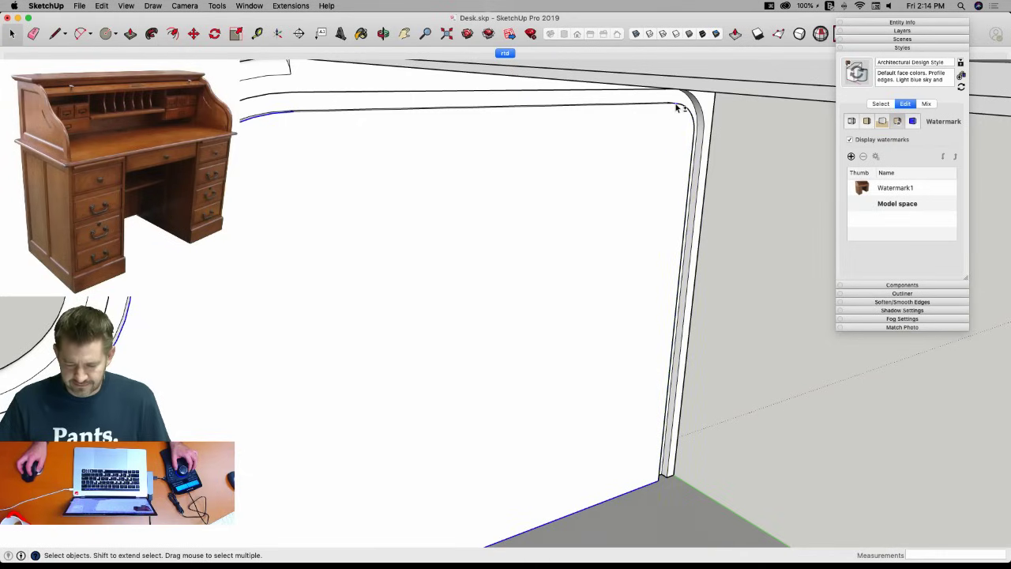
scroll(677, 128, up, 3)
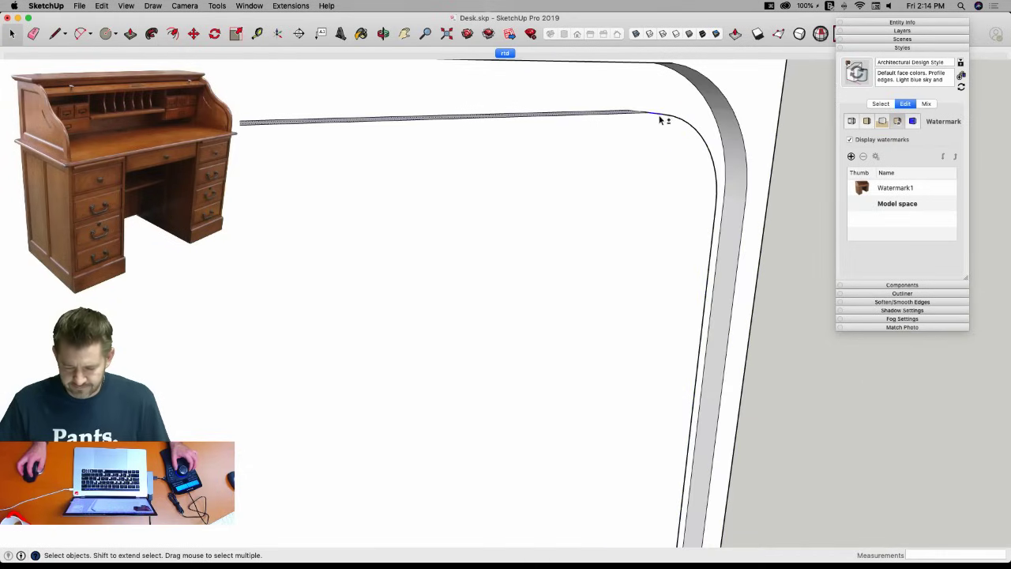
middle_drag(659, 118, 412, 451)
shift+click(411, 449)
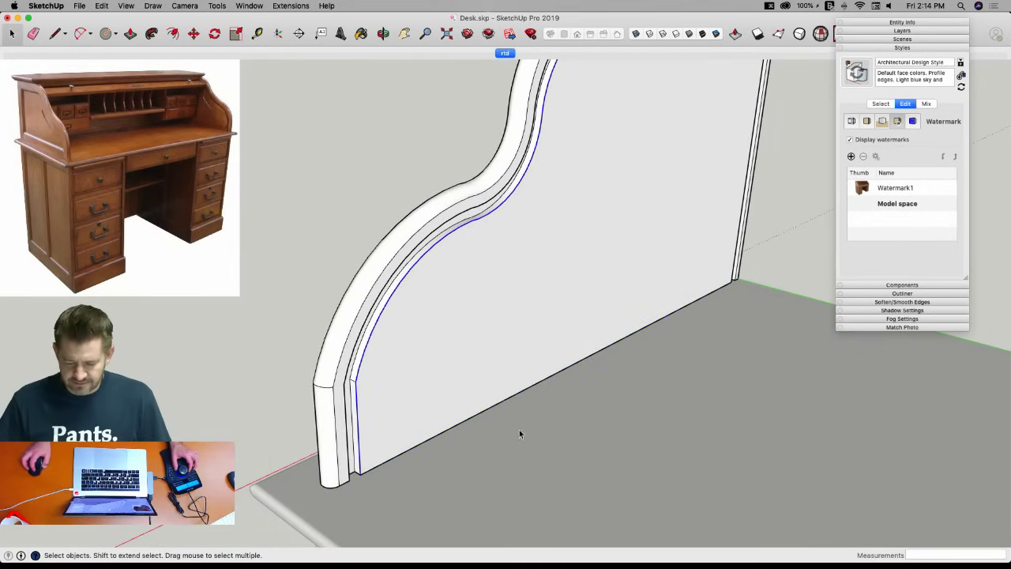
Run Weld on the selected groove edges and select the S-shaped front curve to check its entity information.
click(882, 24)
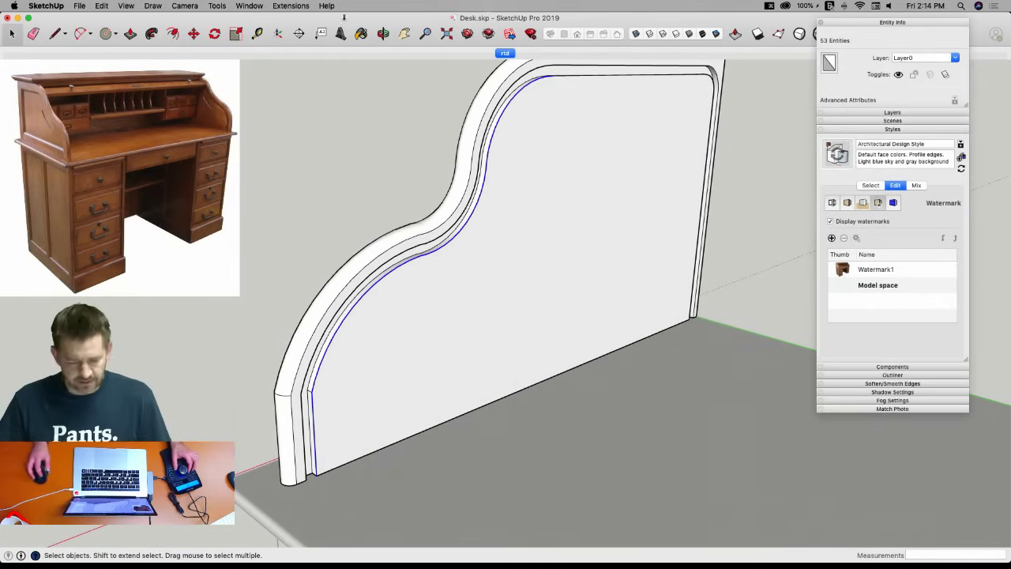
click(290, 5)
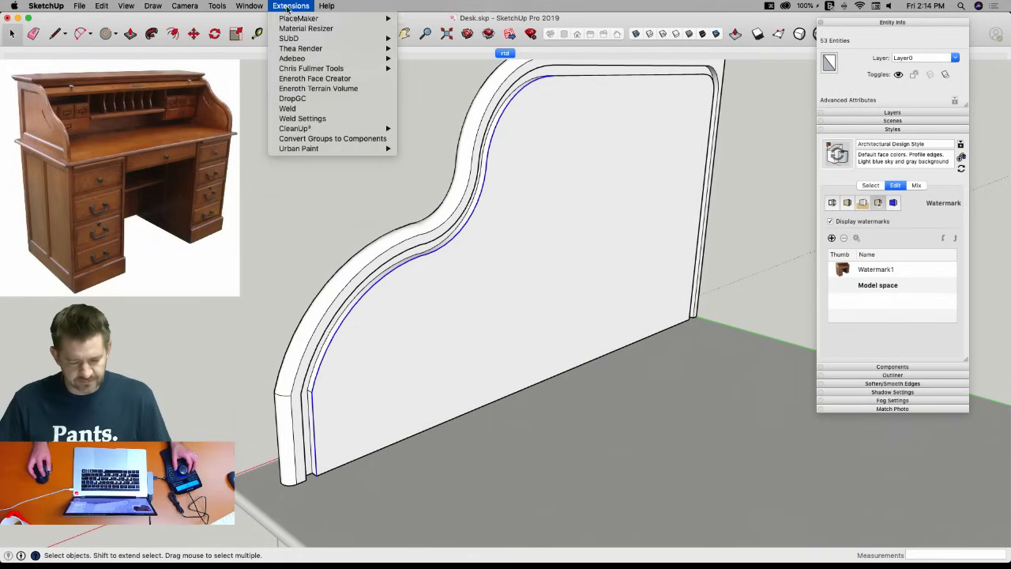
click(291, 109)
click(489, 155)
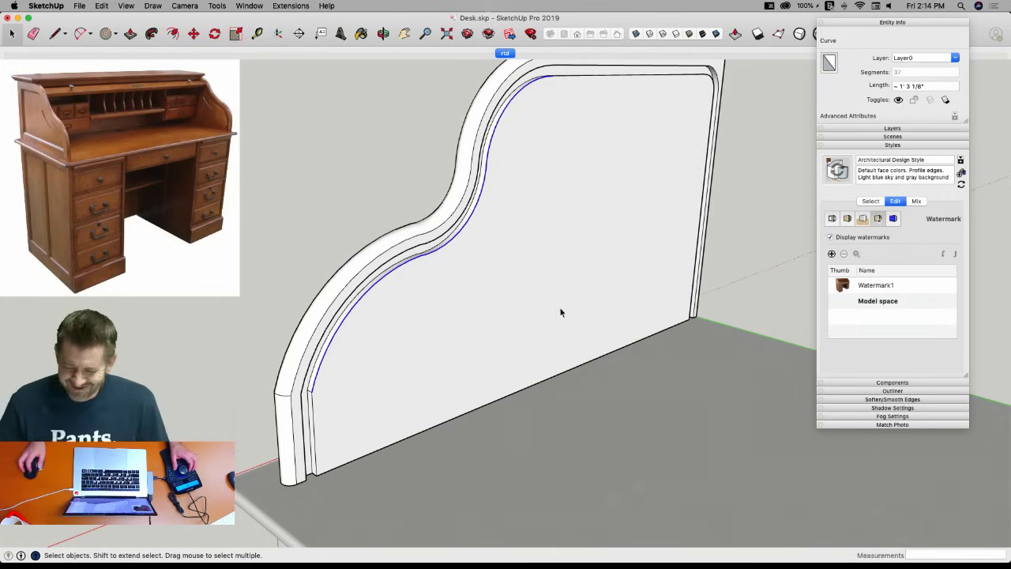
Compare the entity information of the groove's short vertical front edge with that of the welded S-shaped curve.
click(313, 418)
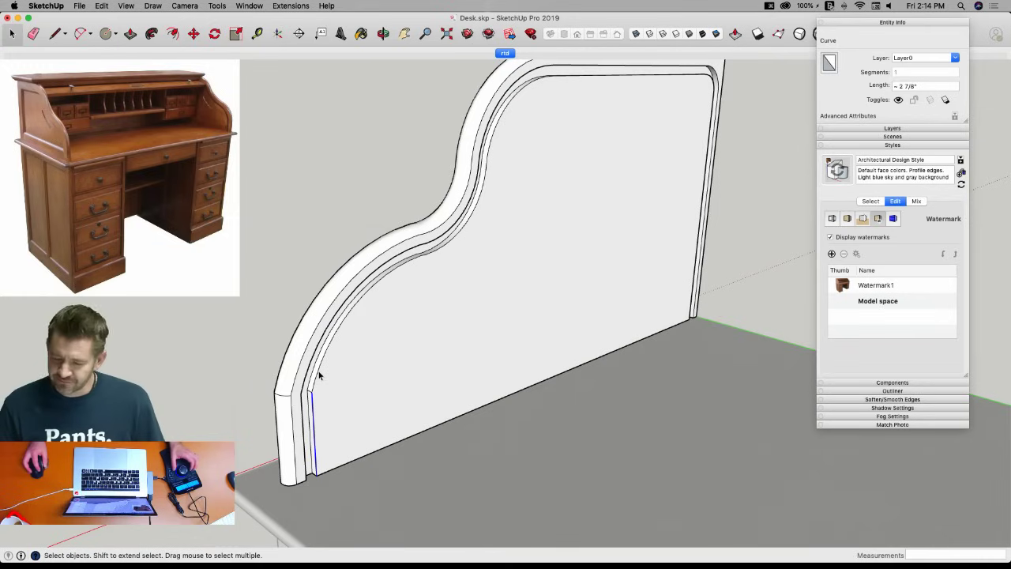
click(319, 376)
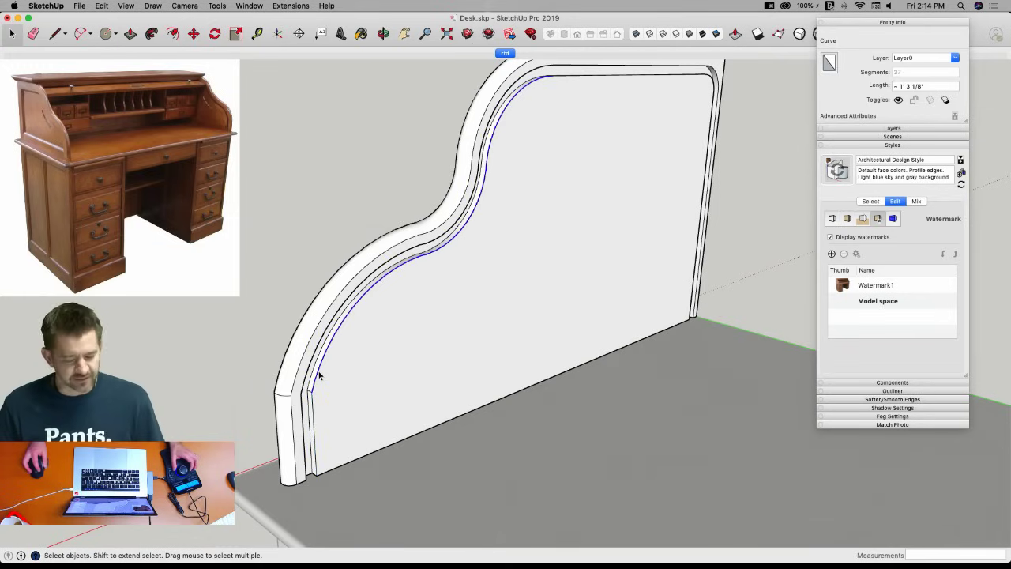
click(313, 420)
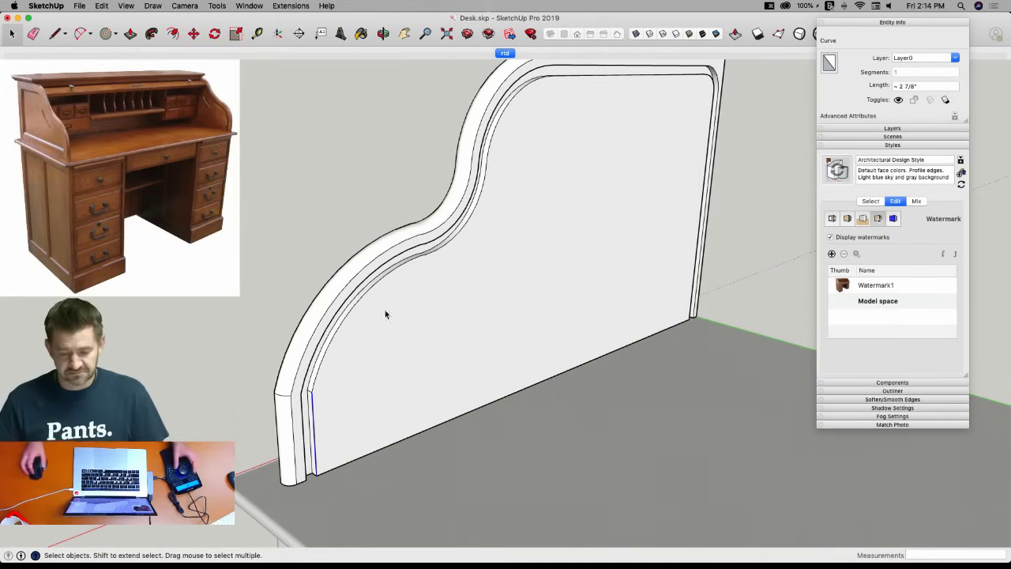
Select the groove's inner edge along the upper straight run, around the rounded back corner and down the back to check its segments.
click(598, 77)
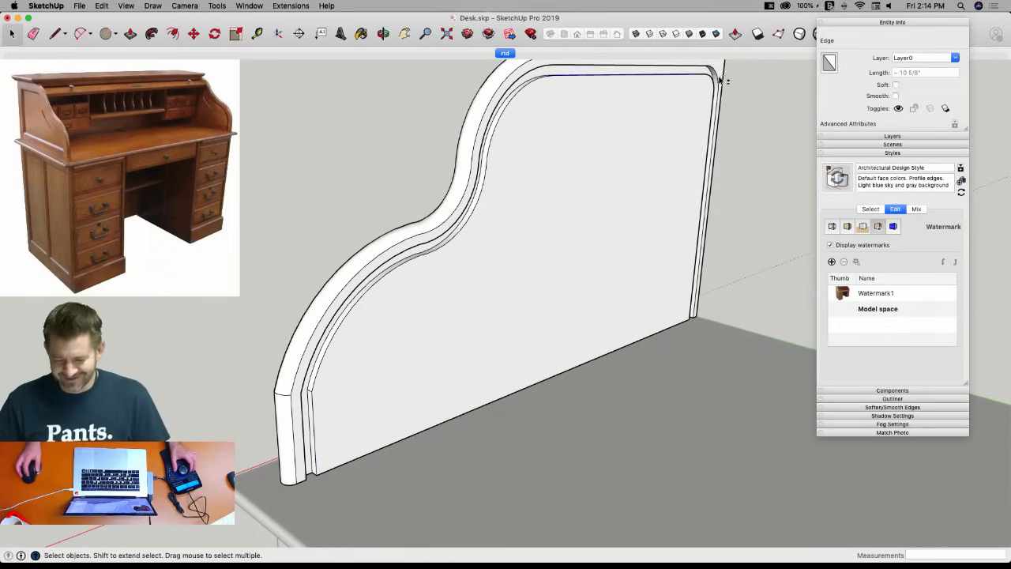
scroll(714, 79, up, 5)
shift+click(698, 78)
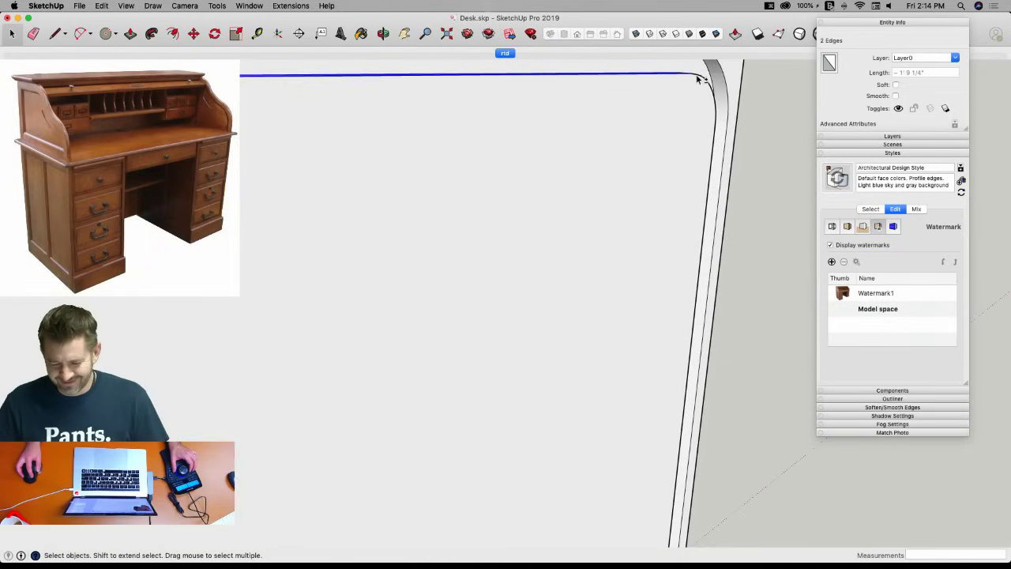
shift+click(704, 81)
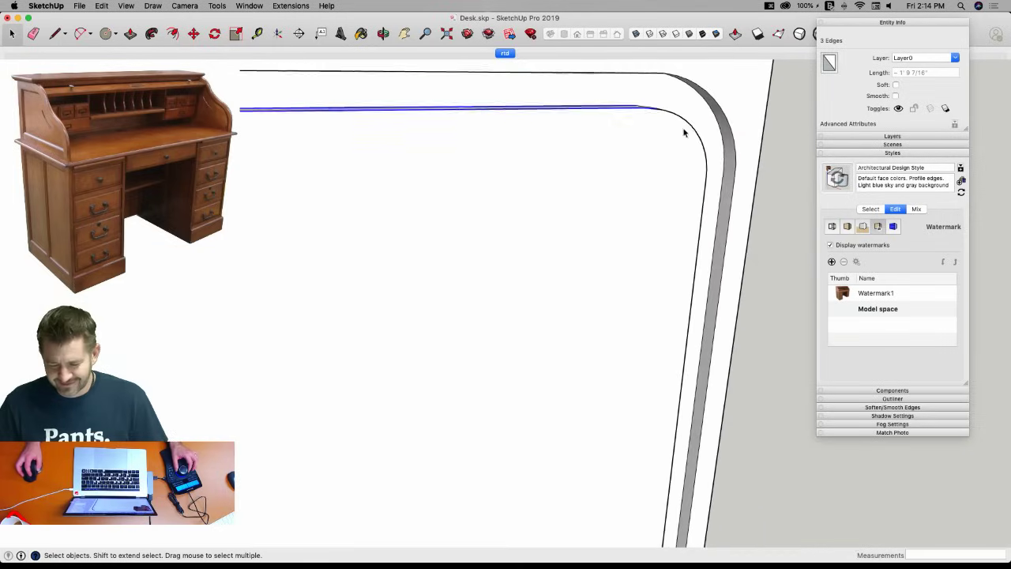
scroll(666, 120, down, 4)
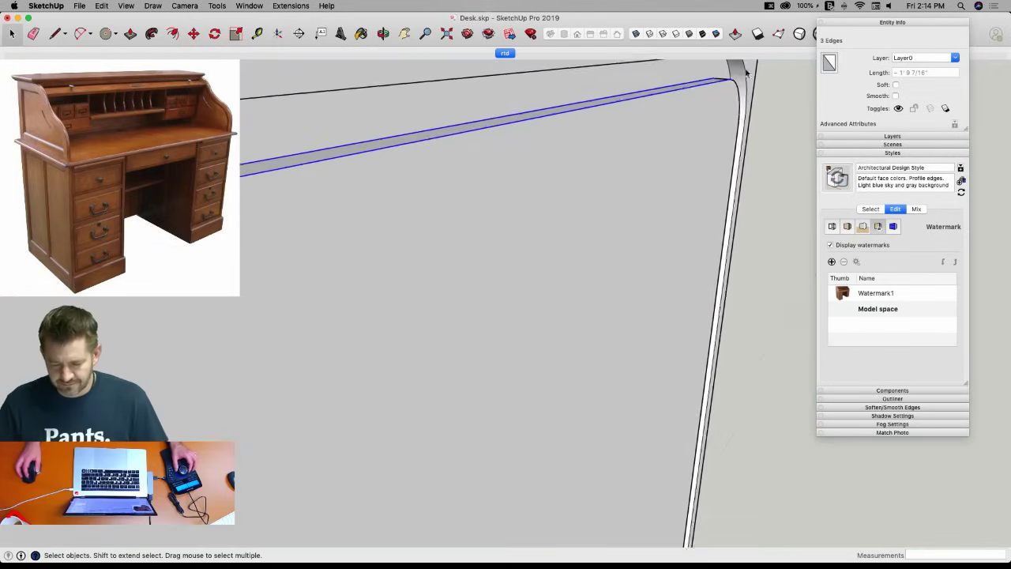
shift+click(622, 74)
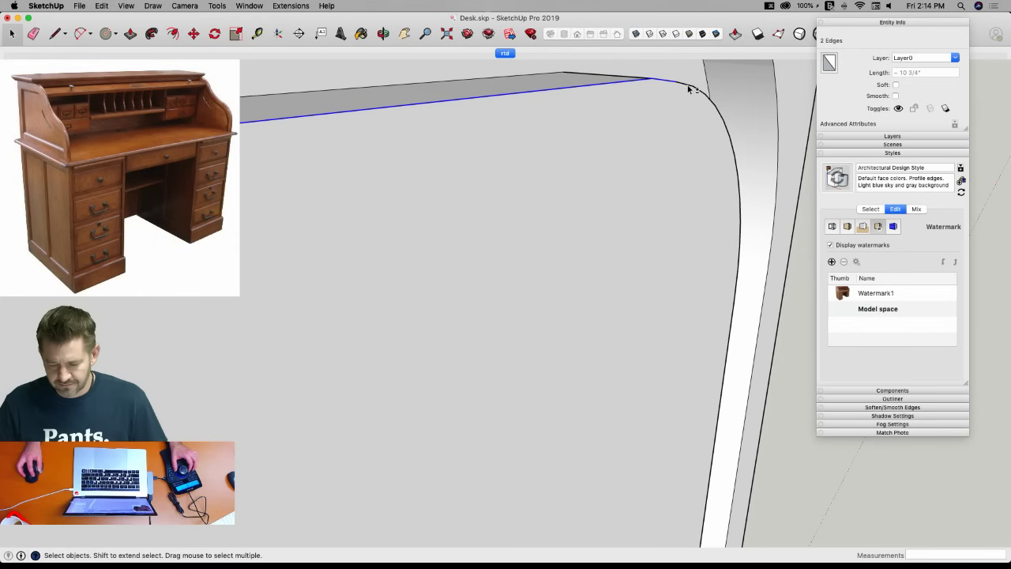
shift+click(740, 191)
shift+click(692, 287)
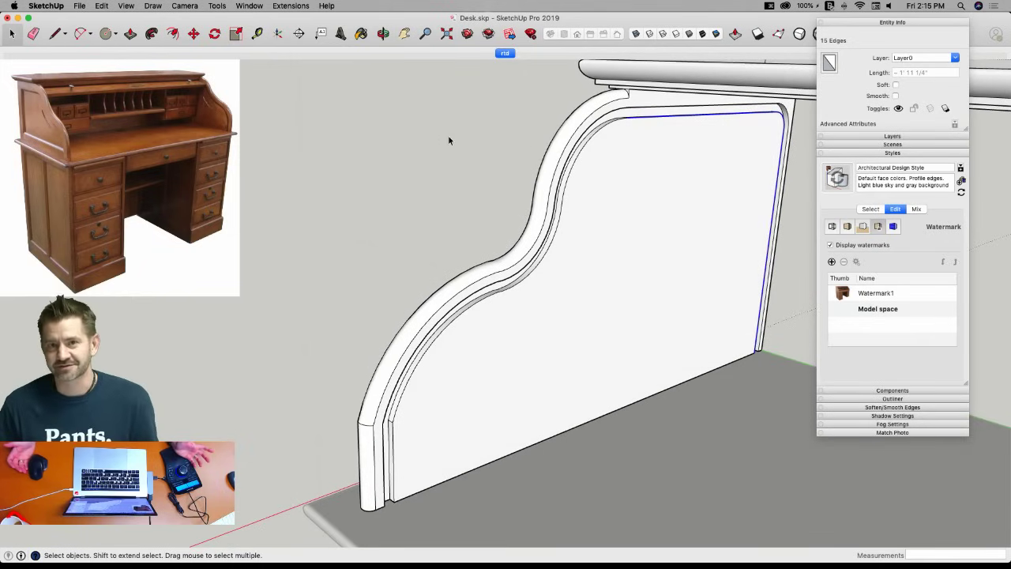
Select only the faces of the inner groove wall along the S-curve, the upper straight run and the rest of the track.
scroll(384, 423, up, 3)
click(386, 384)
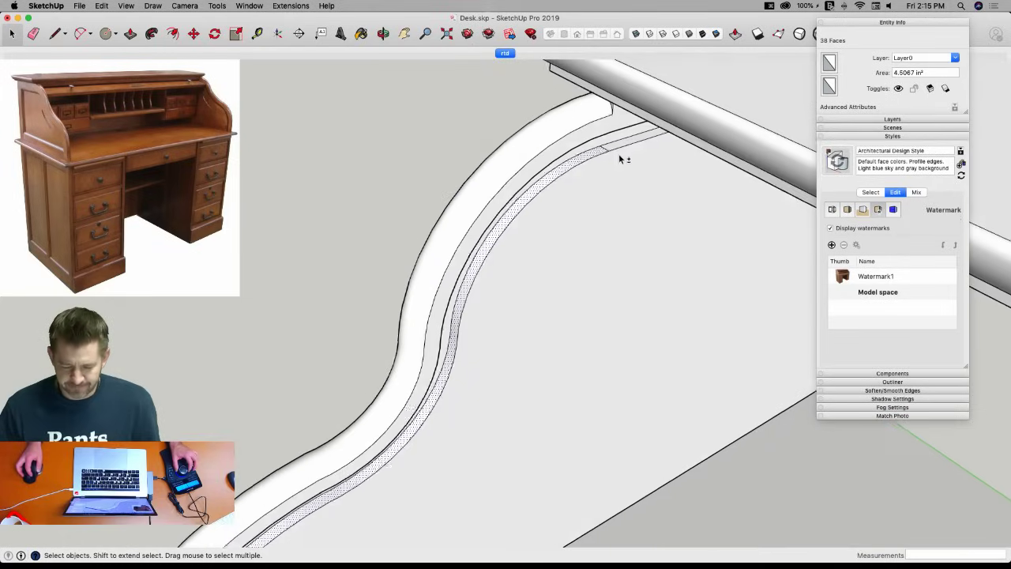
shift+click(617, 144)
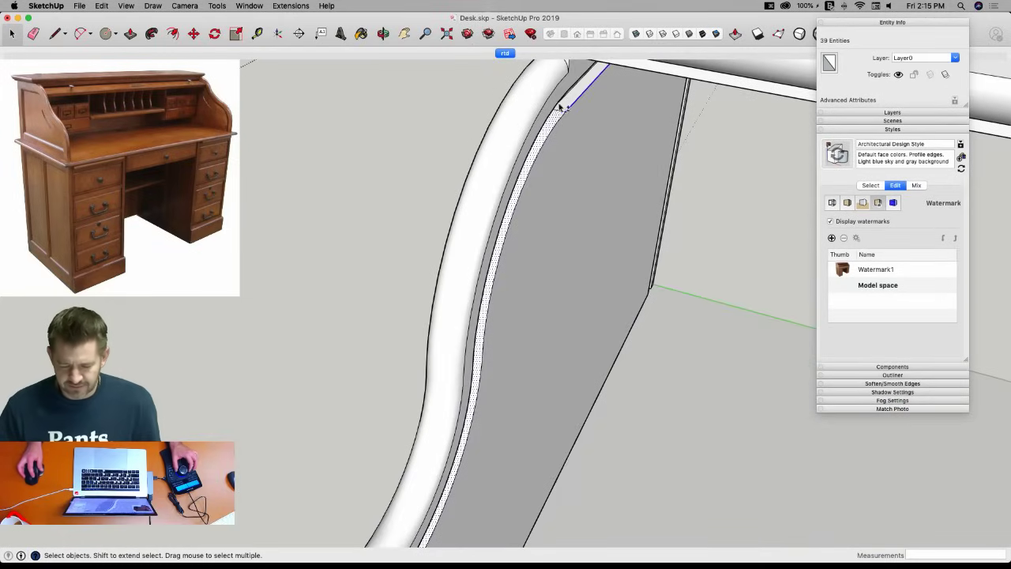
shift+click(568, 108)
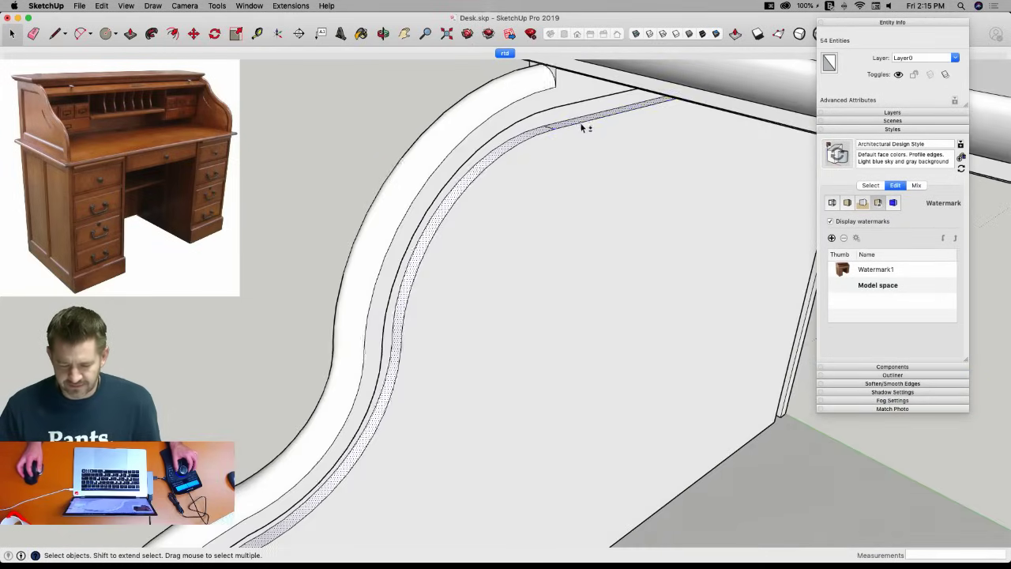
shift+click(582, 126)
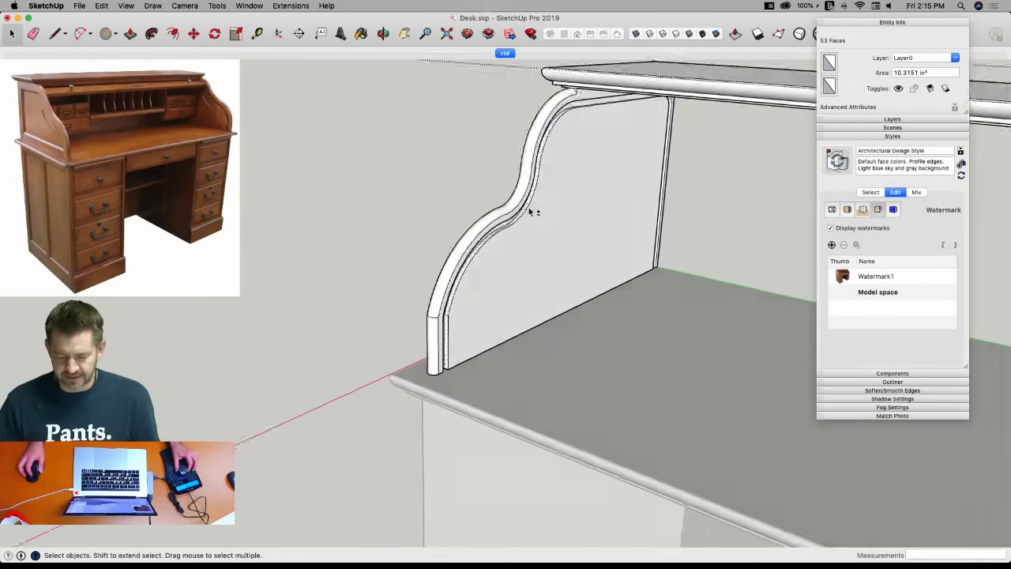
Copy the selected groove wall faces and paste them outside the side panel group, in empty space beside the desk.
key(super+c)
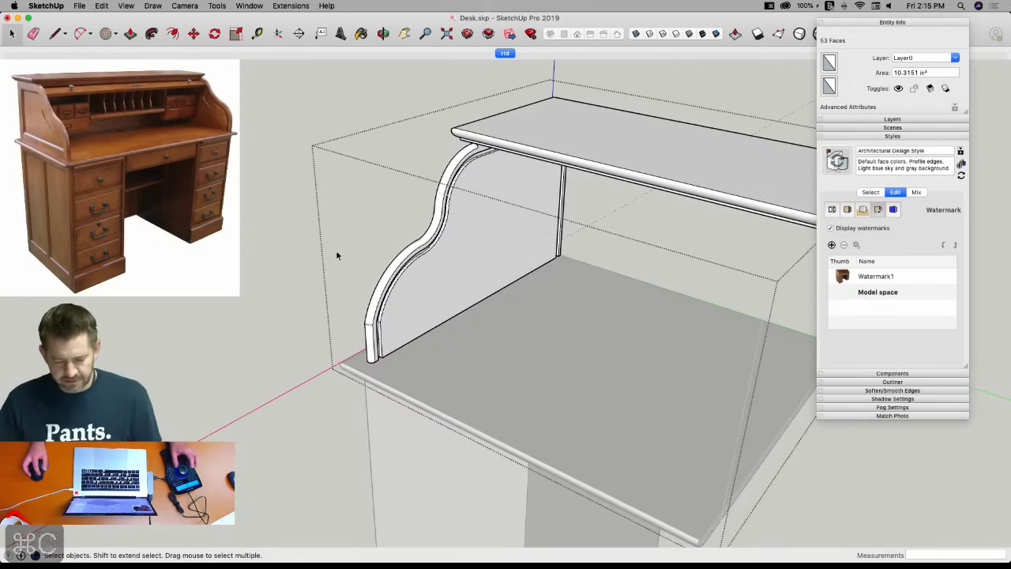
click(652, 260)
click(651, 260)
key(super+v)
click(591, 260)
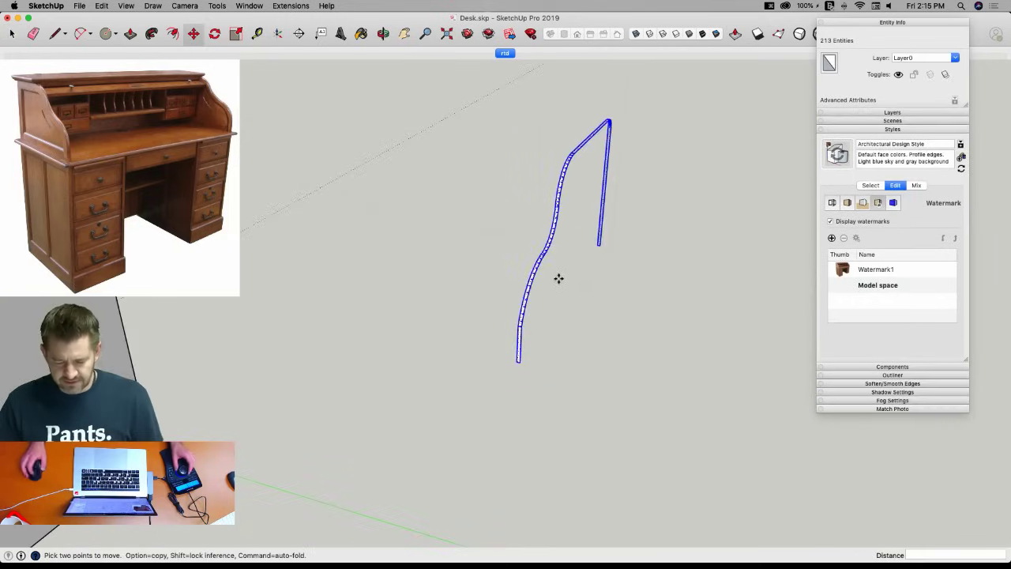
Soften the leftover edges crossing the pasted strip where its straight runs meet the curves.
key(space)
click(499, 412)
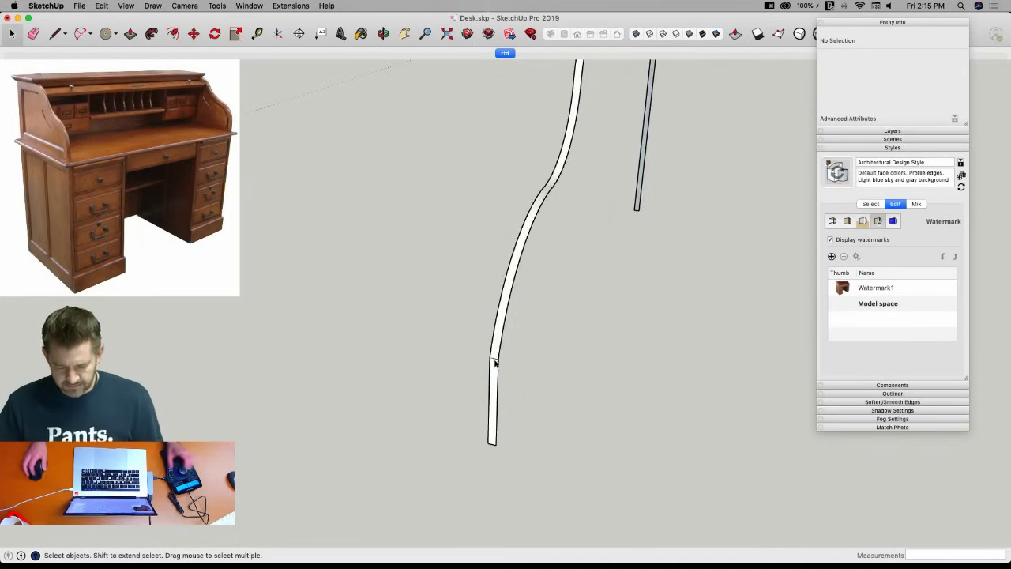
key(e)
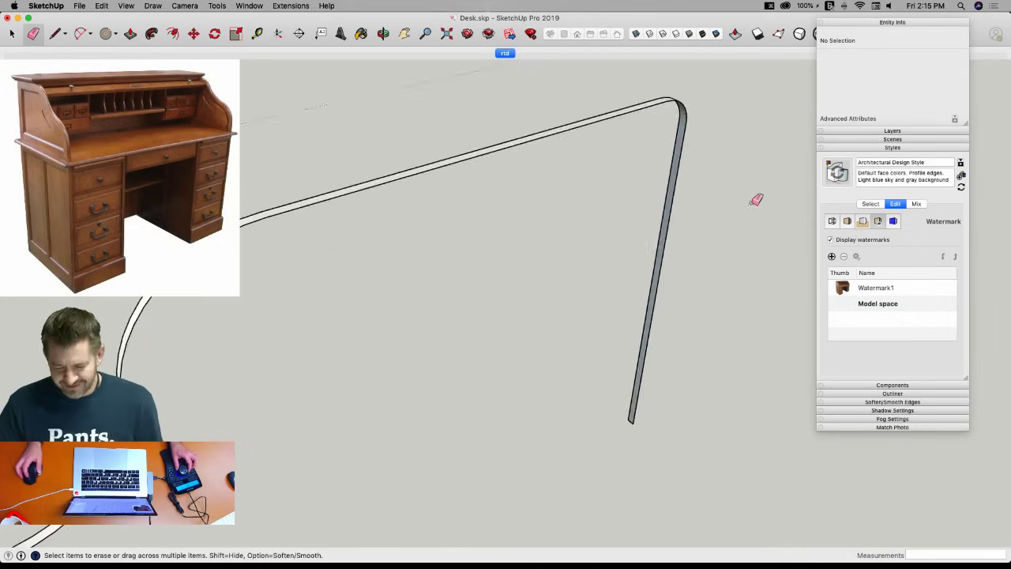
key(space)
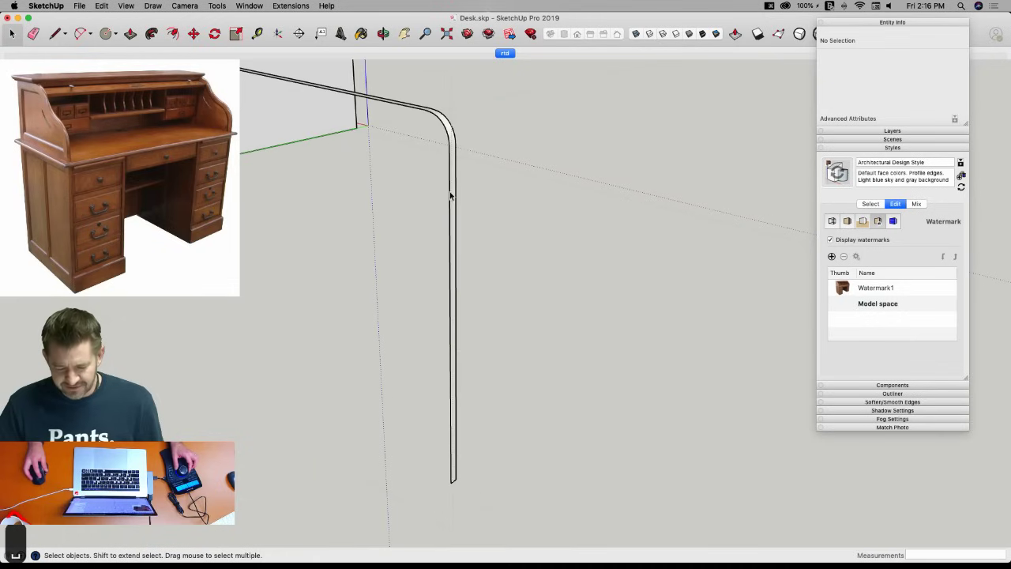
Select all edges along one long side of the pasted strip and move them sideways about 1' 9" to widen it into a roll-top surface.
click(451, 197)
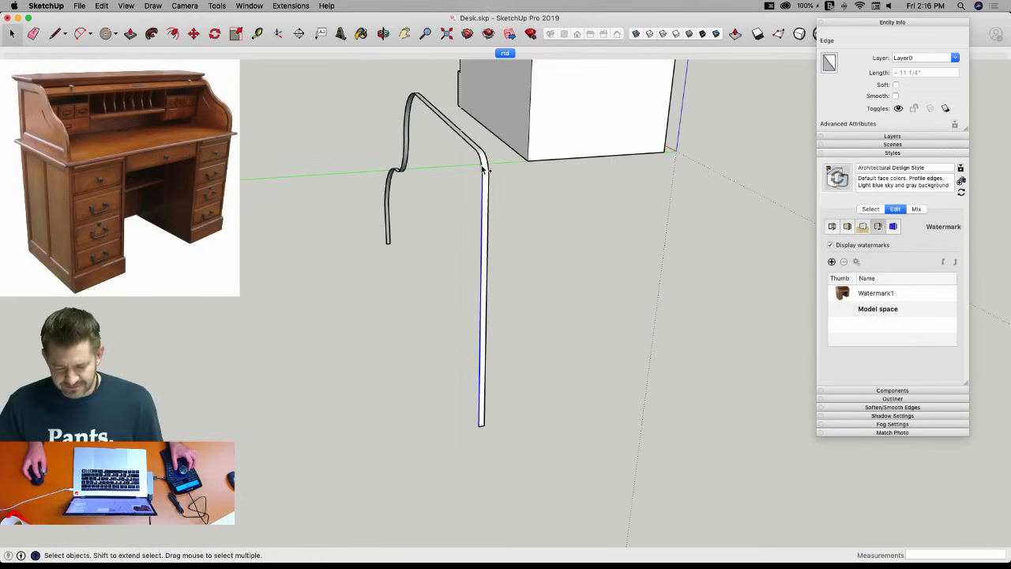
shift+click(474, 148)
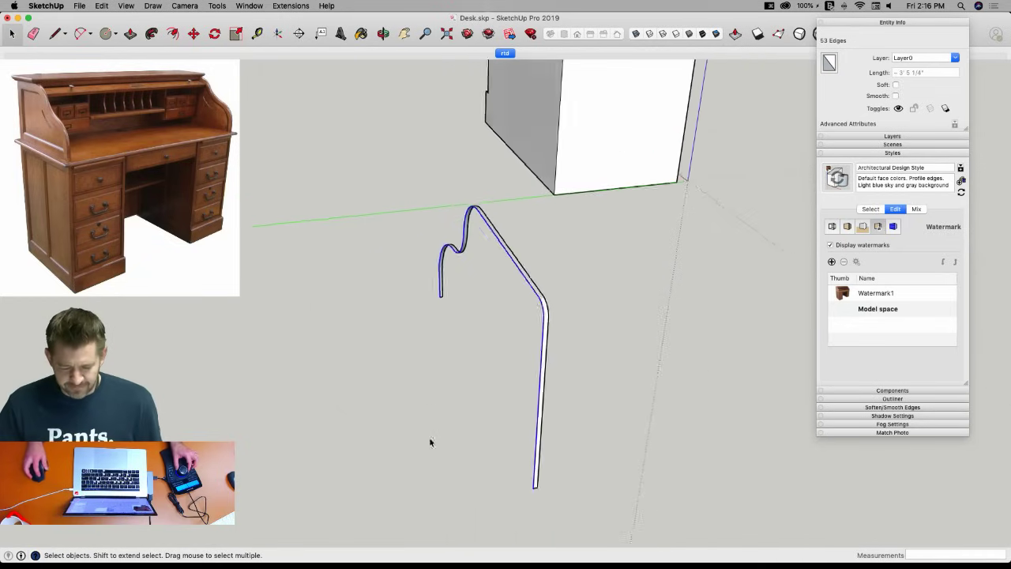
key(m)
click(494, 464)
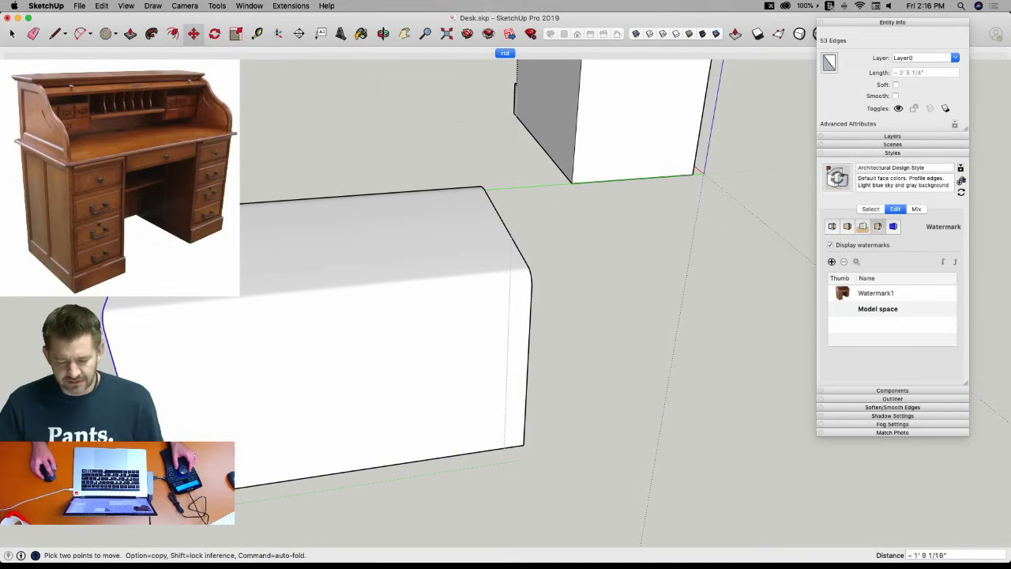
click(534, 473)
key(space)
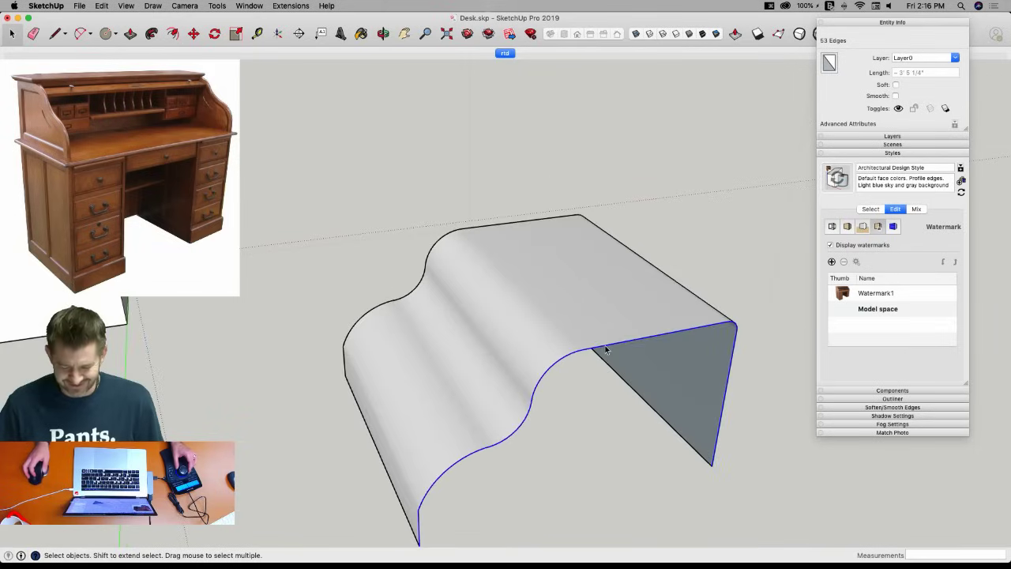
Make the whole widened roll-top surface and its edges into a group.
key(l)
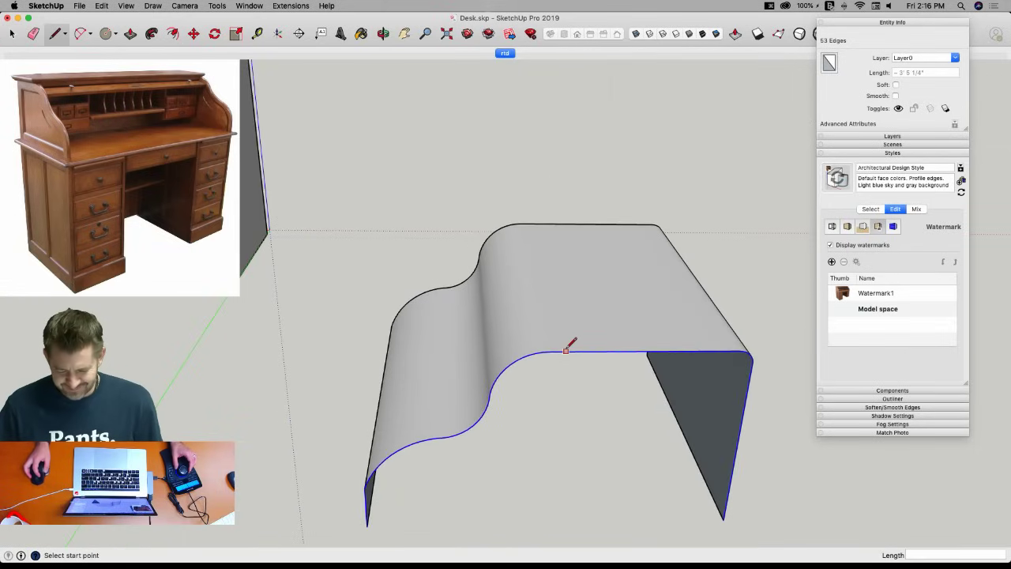
key(space)
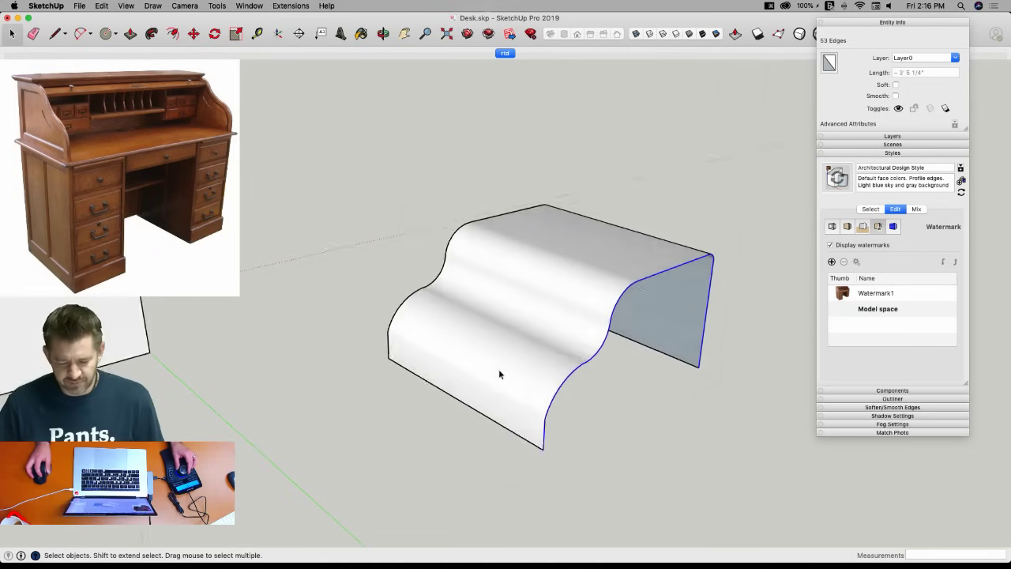
click(504, 376)
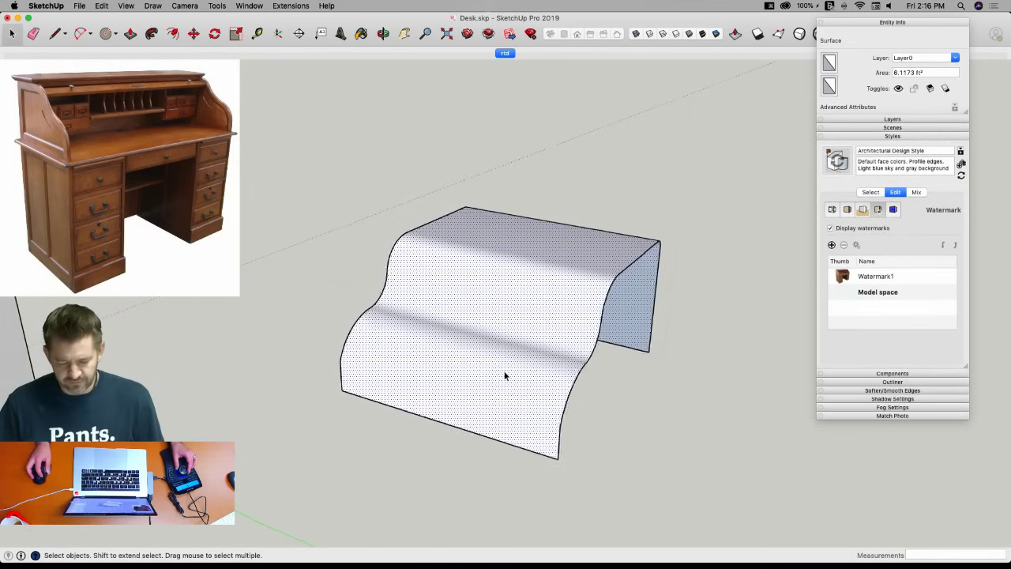
double_click(505, 376)
right_click(506, 376)
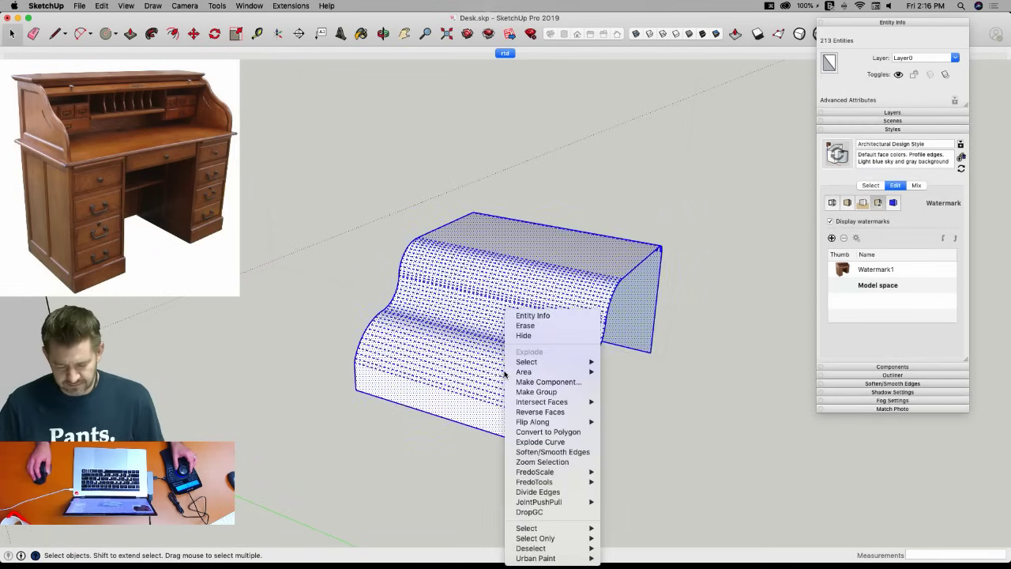
click(541, 392)
Move the roll-top group by its lower front corner onto the matching lower endpoint of the side panel's track groove.
key(m)
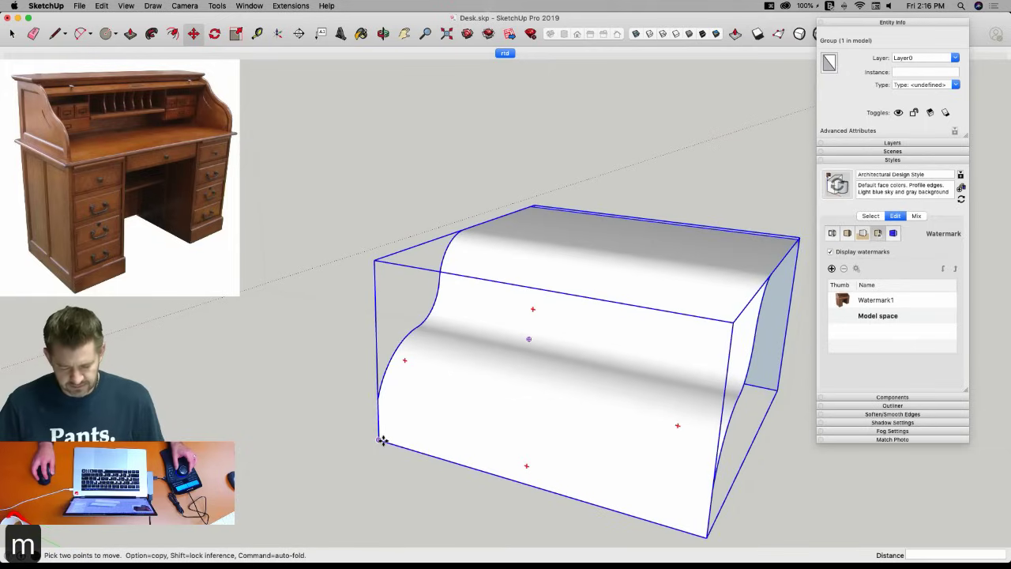
click(381, 440)
scroll(381, 439, down, 5)
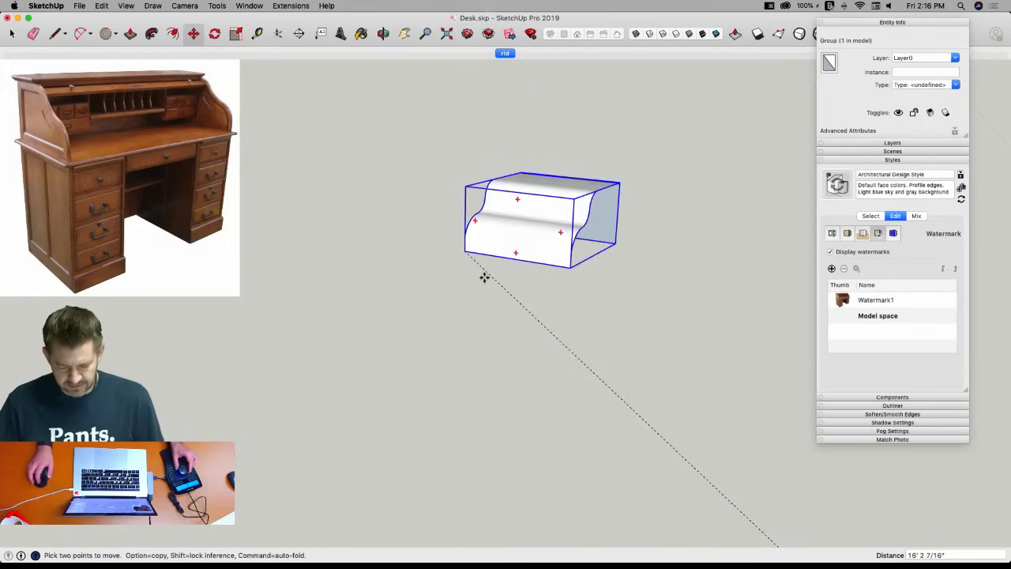
scroll(505, 296, up, 6)
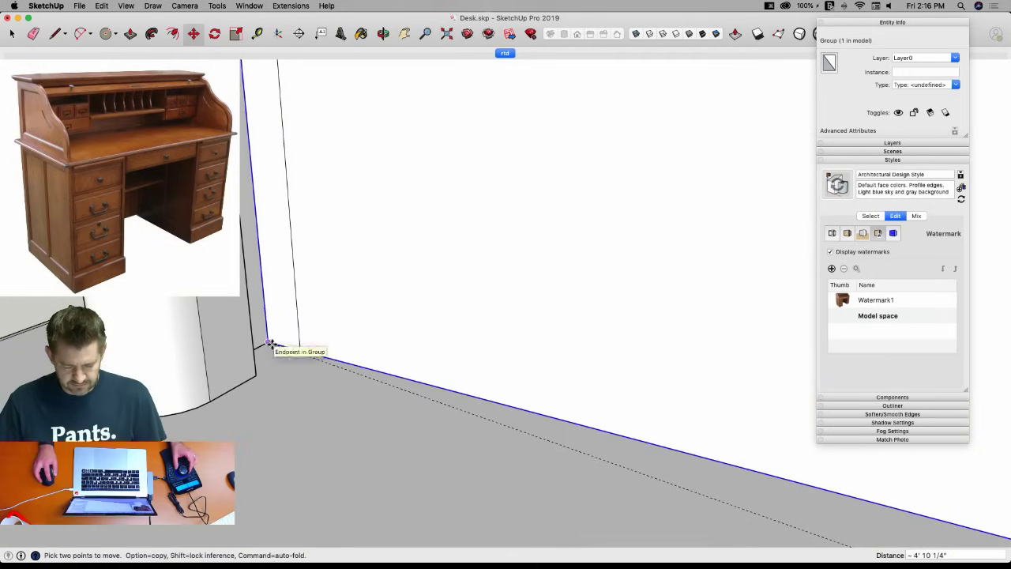
click(271, 345)
key(space)
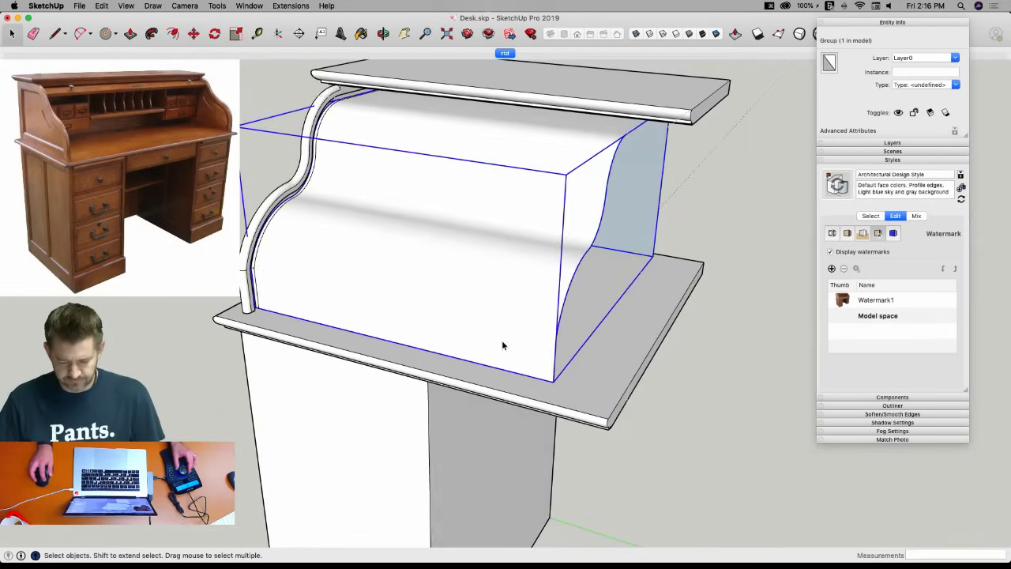
Inside the roll-top group, move the free side edges about 3 15/16" outward toward the desk's open end, and close the group.
key(super+t)
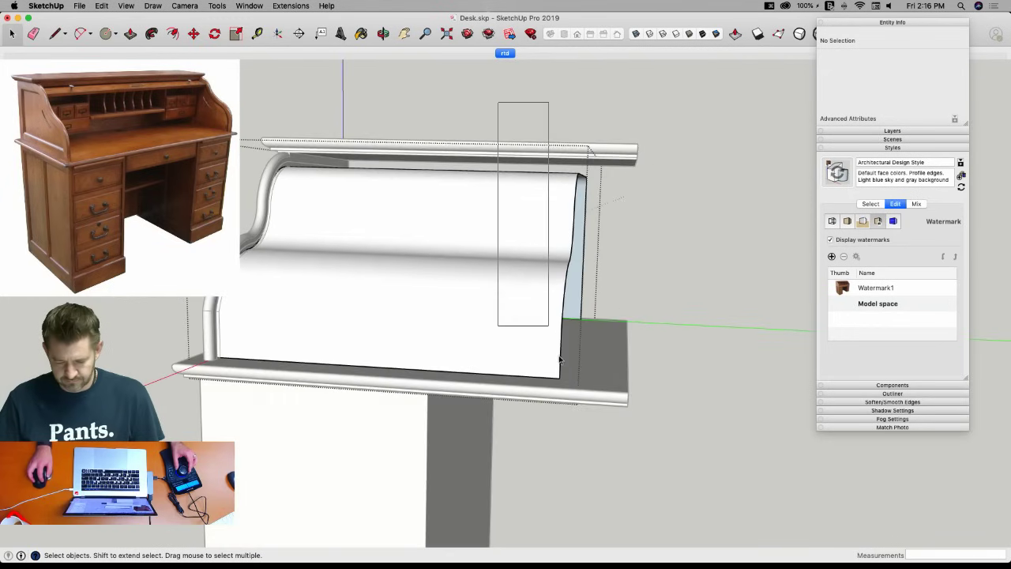
key(m)
click(552, 430)
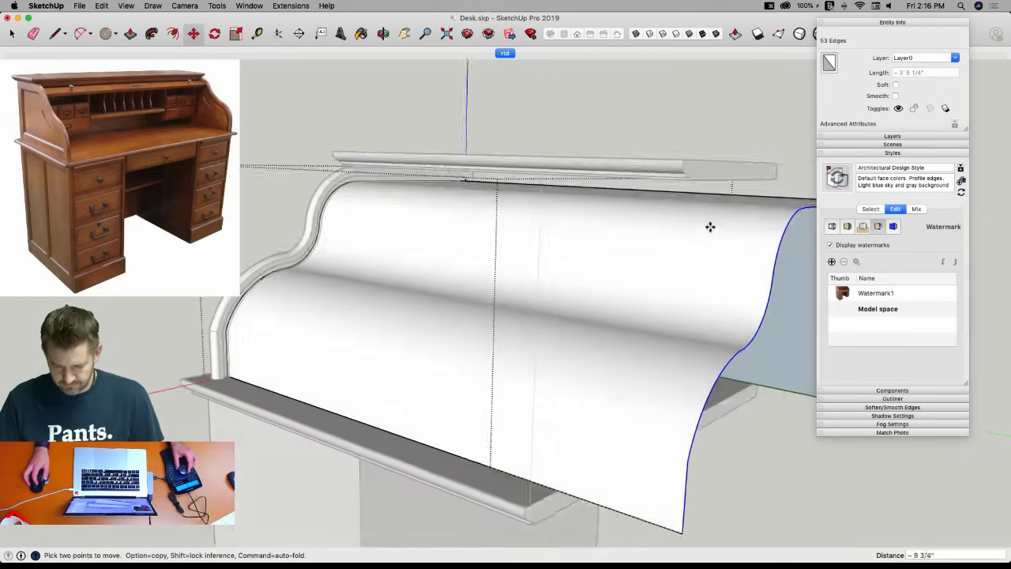
click(682, 180)
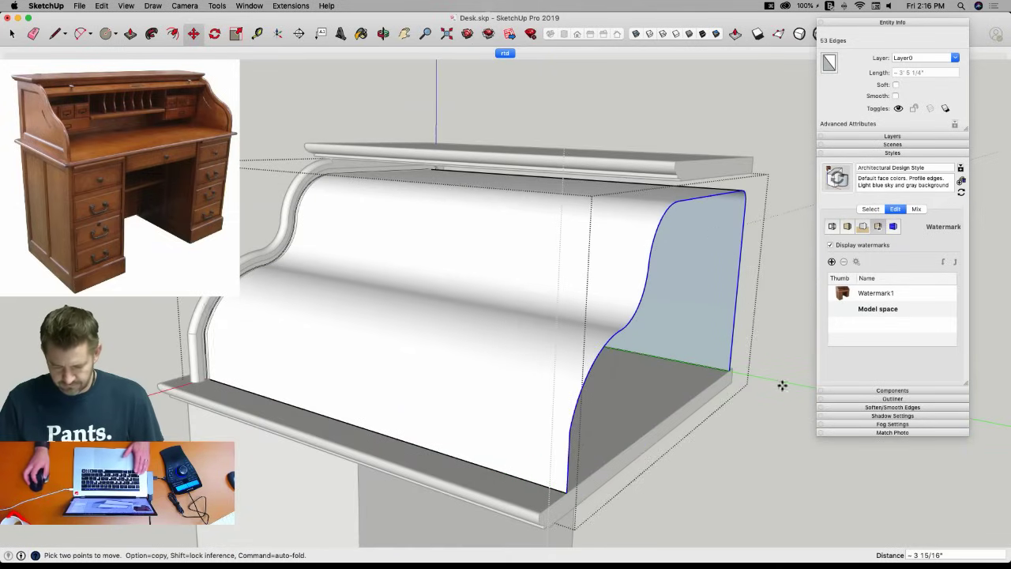
key(space)
click(713, 511)
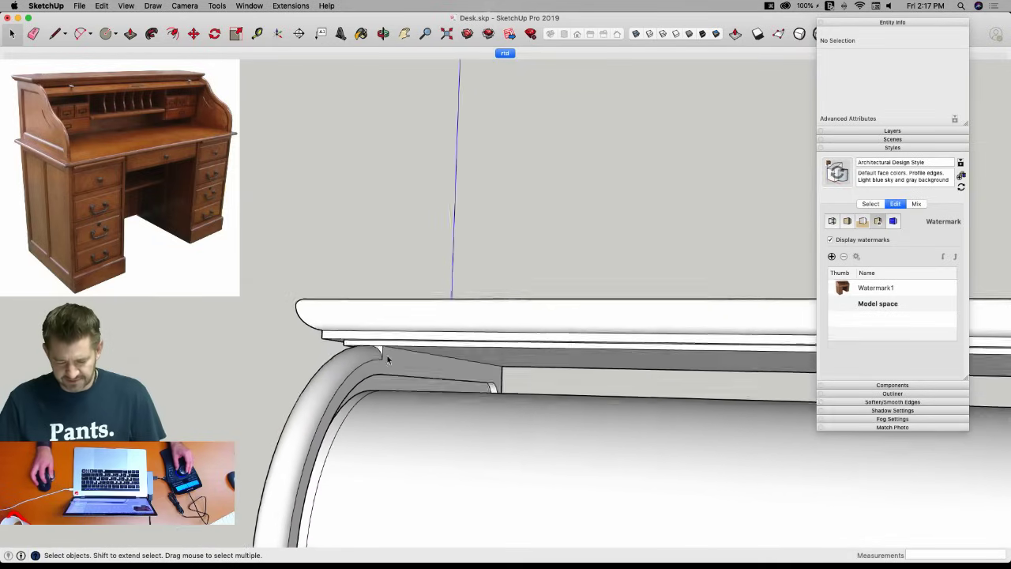
Try to push/pull the underside of the desk's top down about 5/16" to the end of the side panel's track groove.
key(p)
click(419, 357)
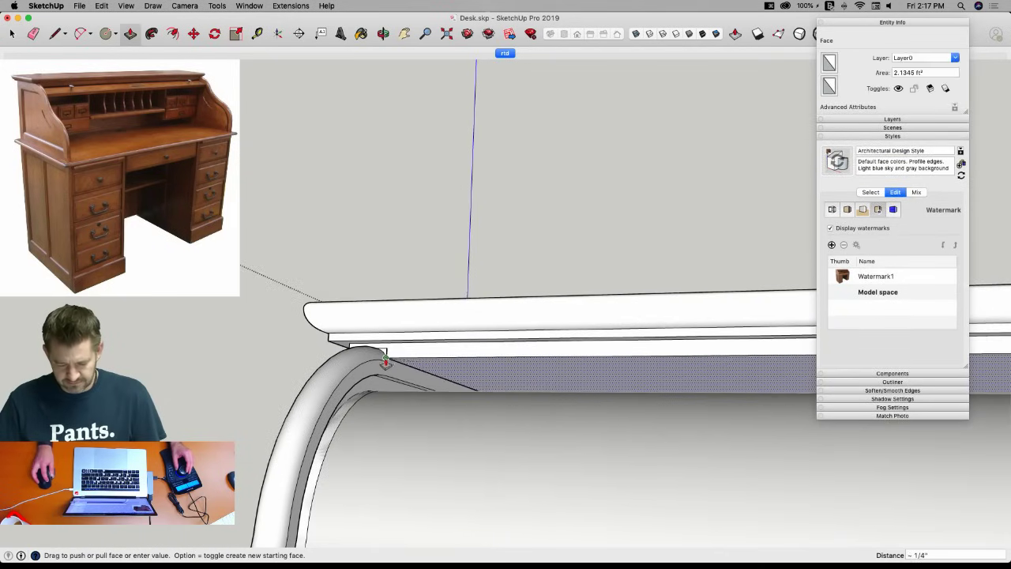
click(387, 365)
scroll(393, 370, up, 8)
click(370, 362)
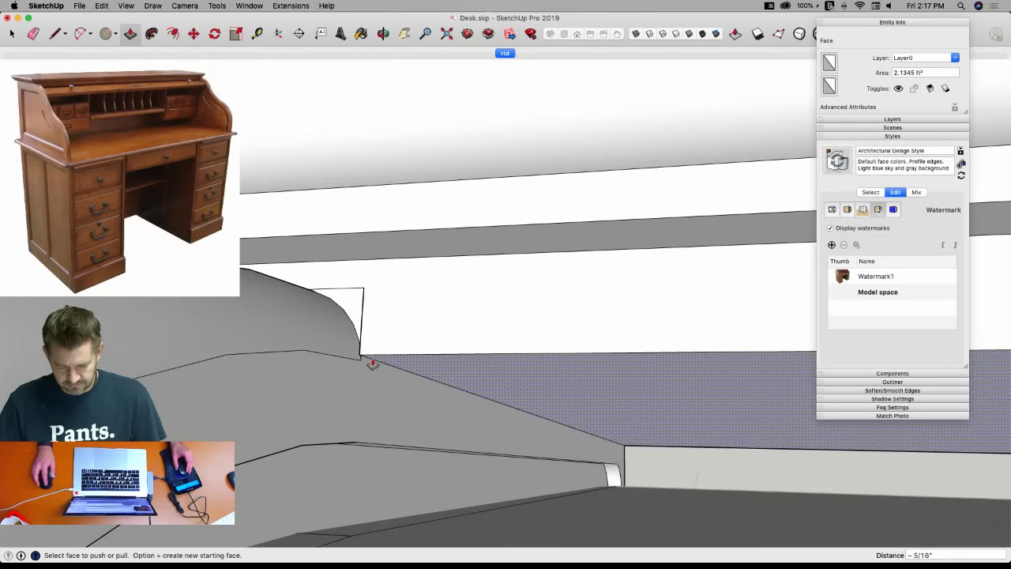
key(Escape)
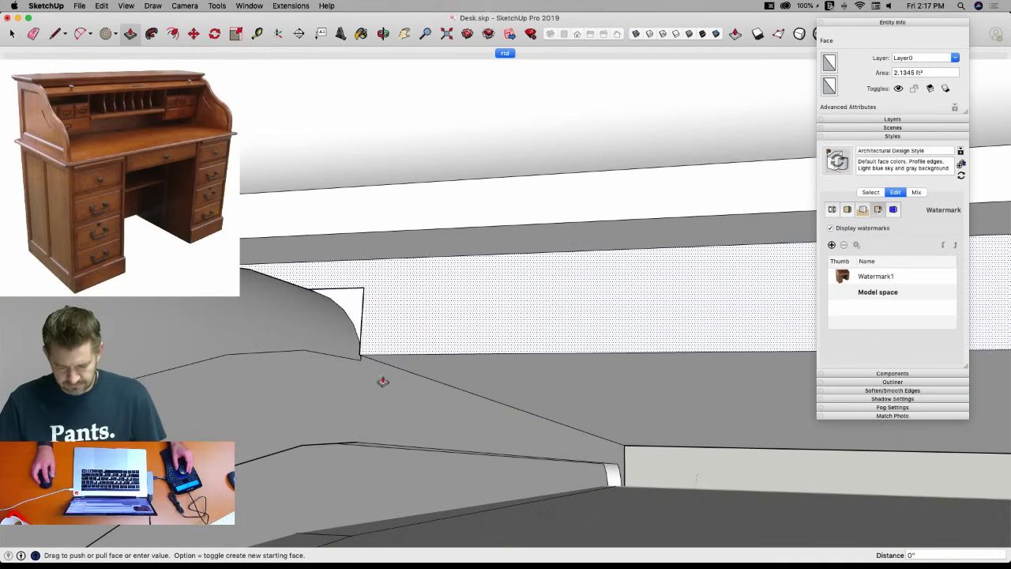
key(space)
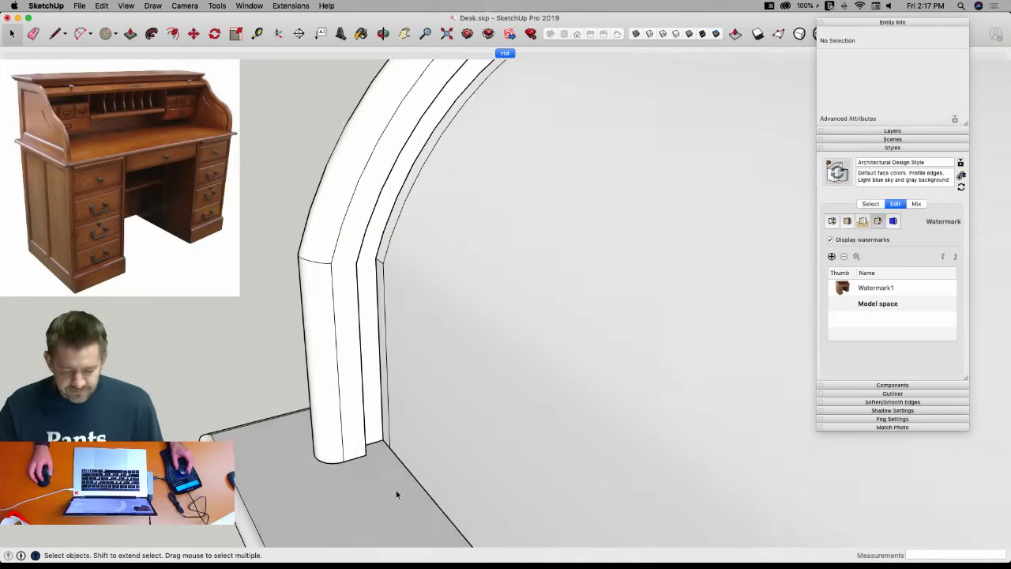
Check the roll-top and upper desk groups, and undo the last two changes.
key(l)
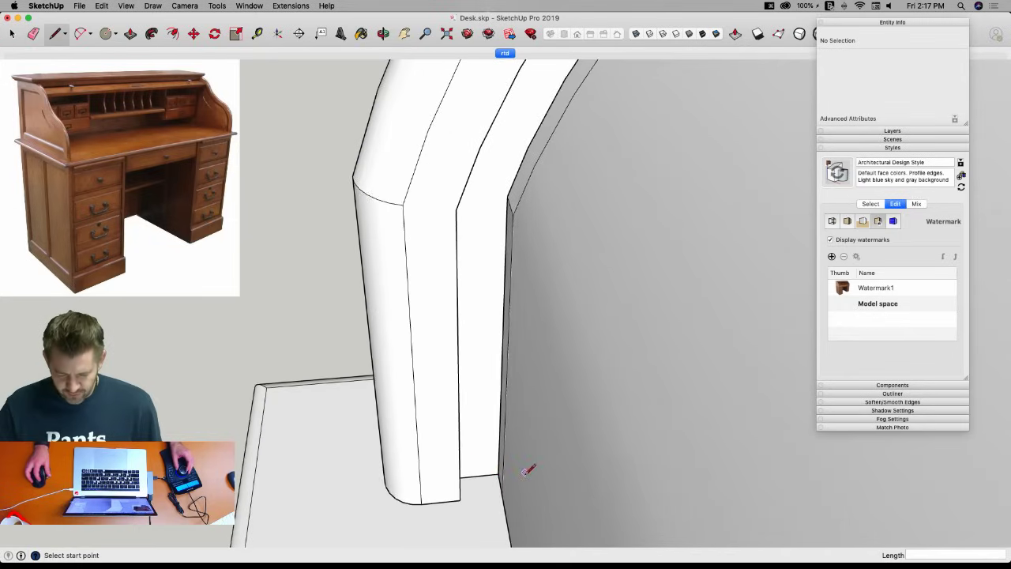
key(space)
click(601, 411)
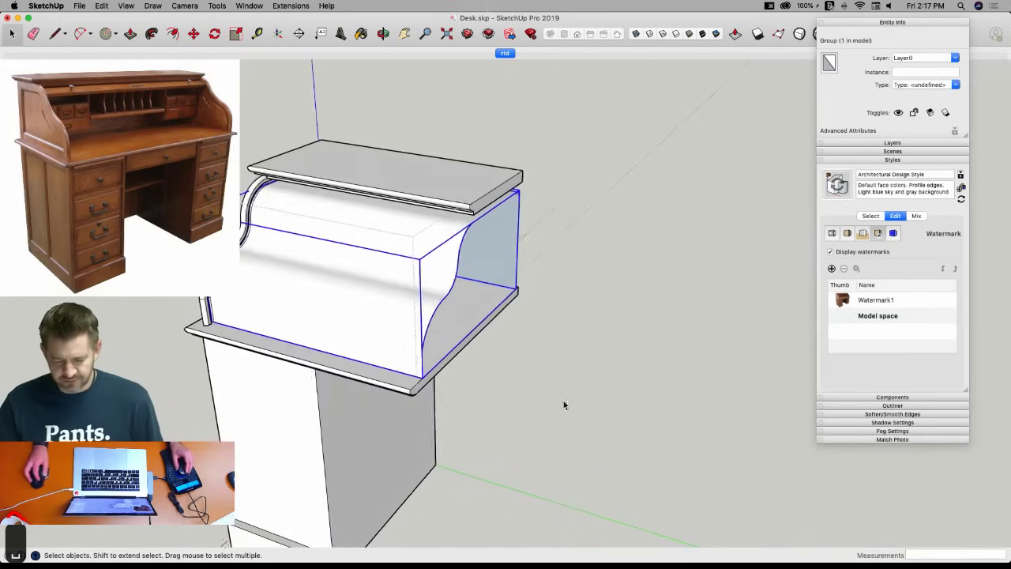
click(432, 161)
scroll(378, 340, up, 5)
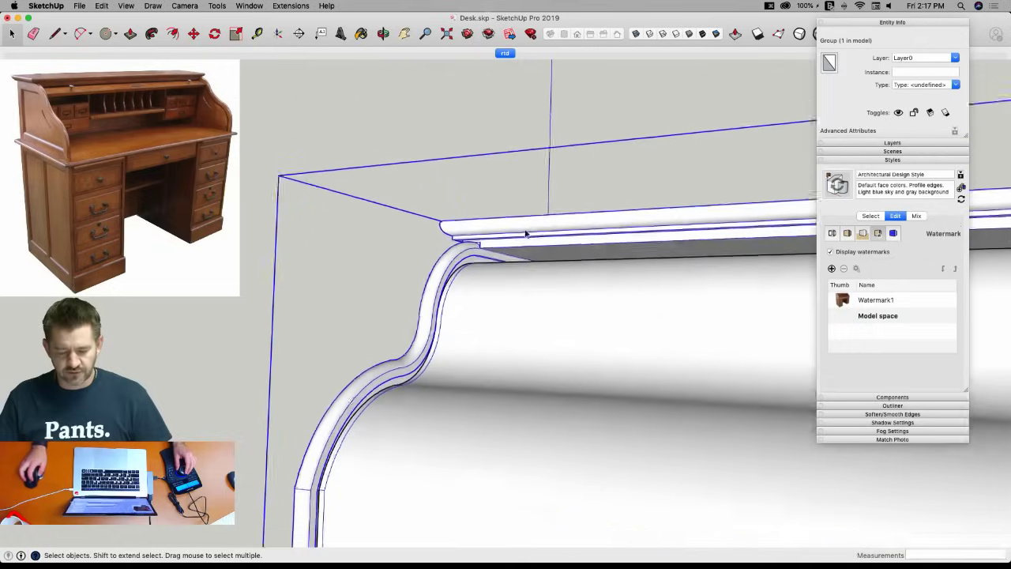
key(super+z)
key(super+z)
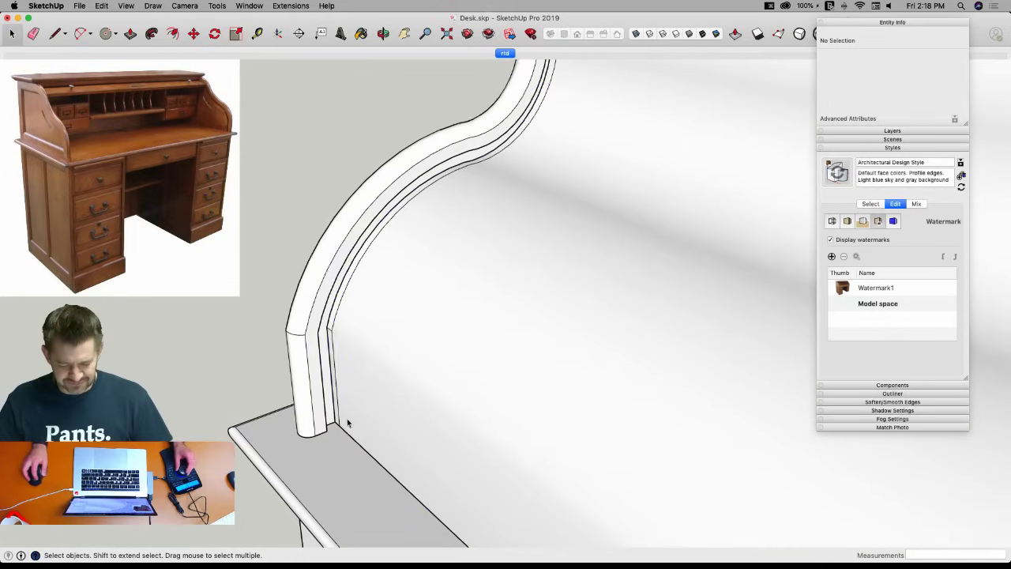
Draw lines on the desktop from the roll-top's lower corner along the side panel's foot and across to the open end, outlining a narrow strip.
click(344, 425)
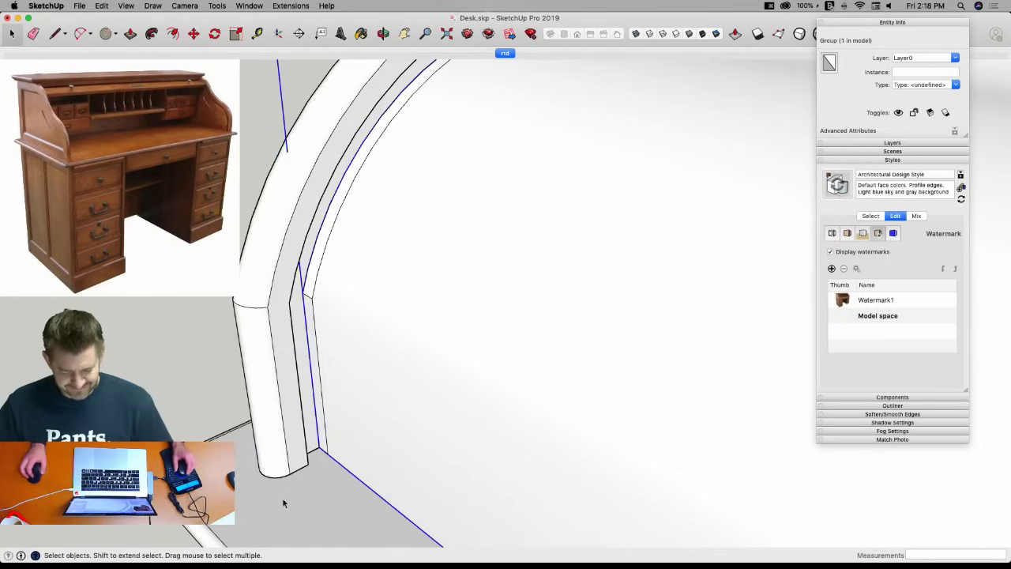
key(l)
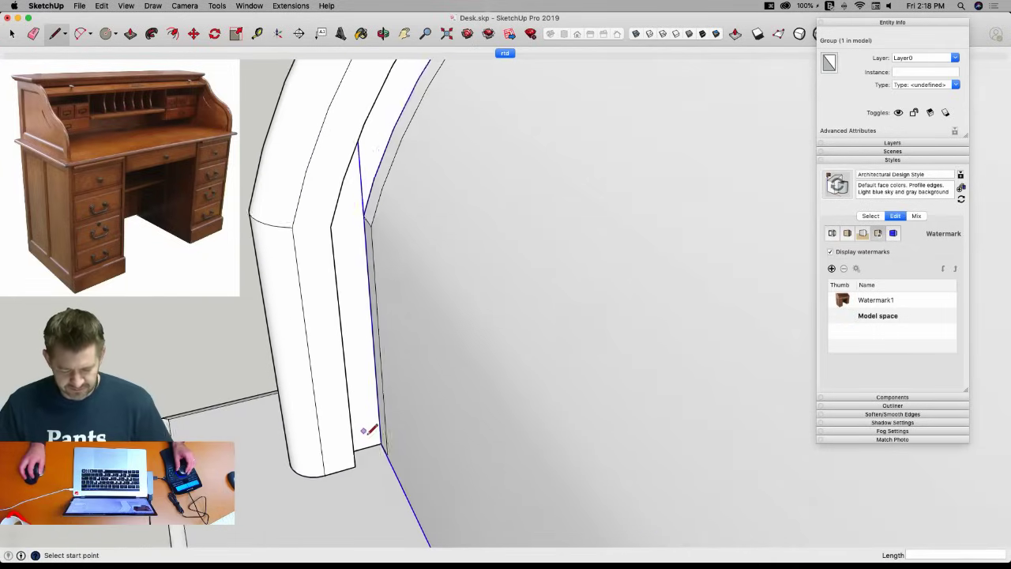
click(390, 436)
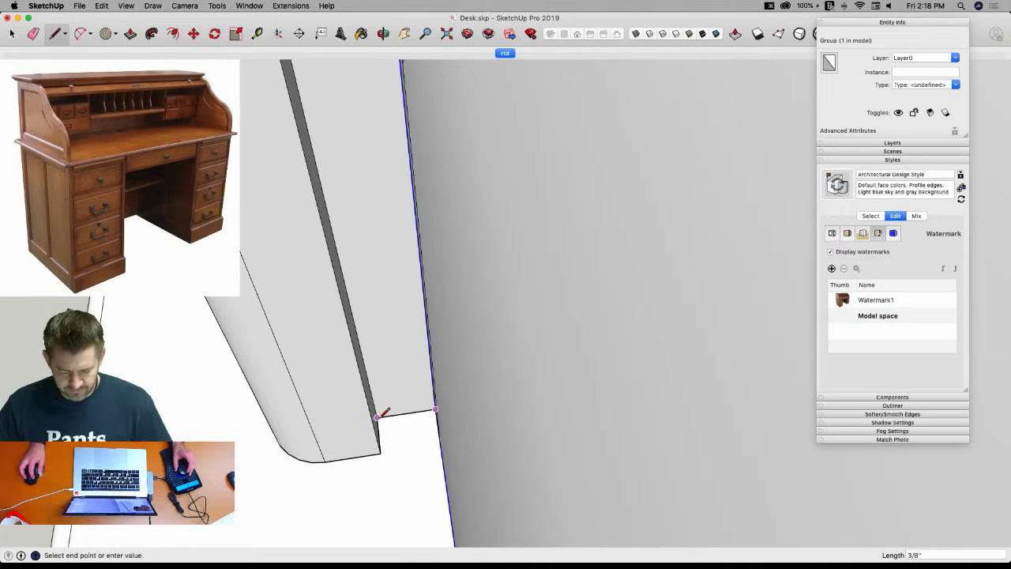
click(326, 460)
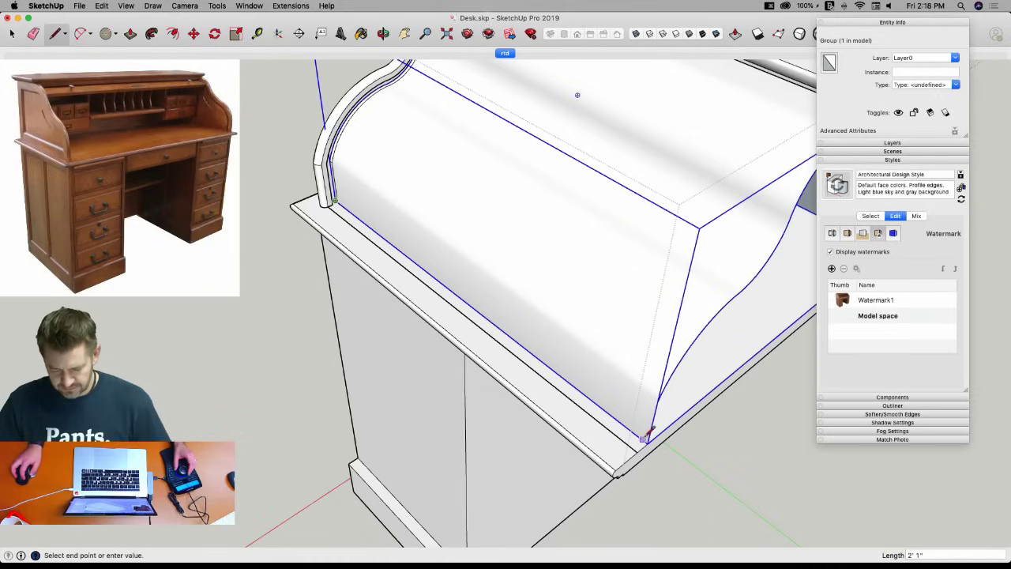
Push/pull the narrow strip up 2 1/4" into a front rail, and lower the rail's top face by 1/2".
key(p)
click(608, 420)
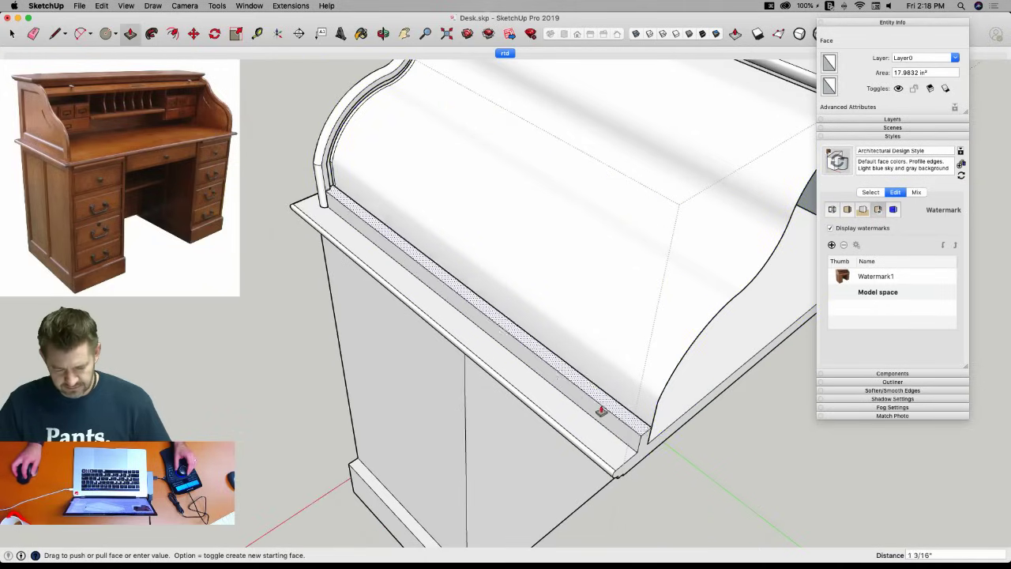
click(596, 398)
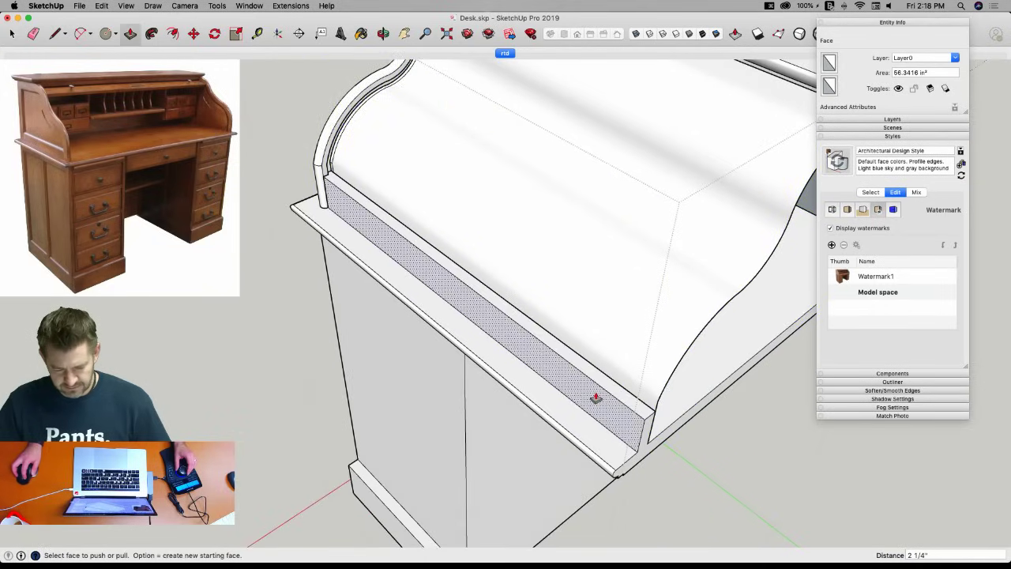
click(429, 353)
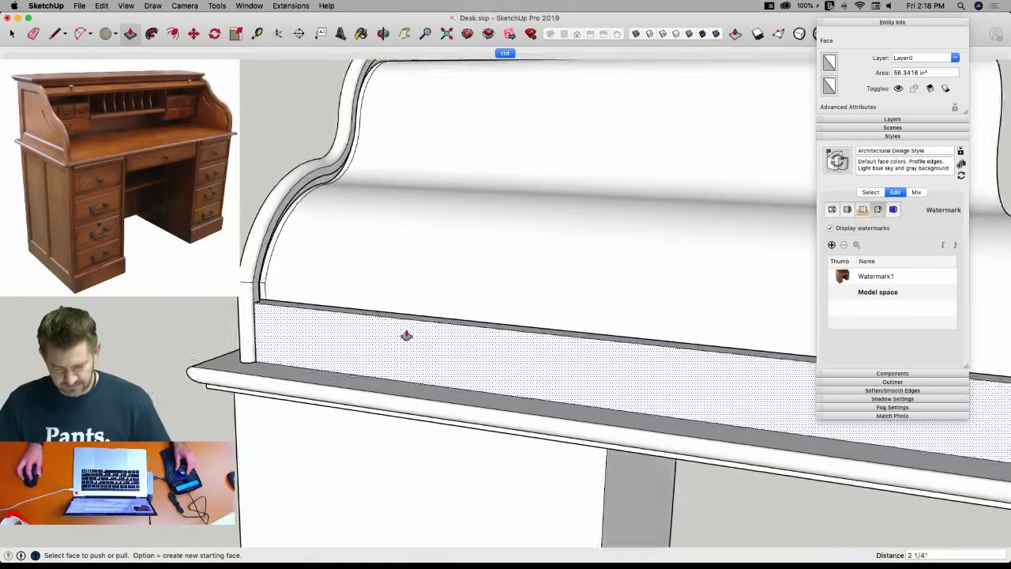
click(383, 363)
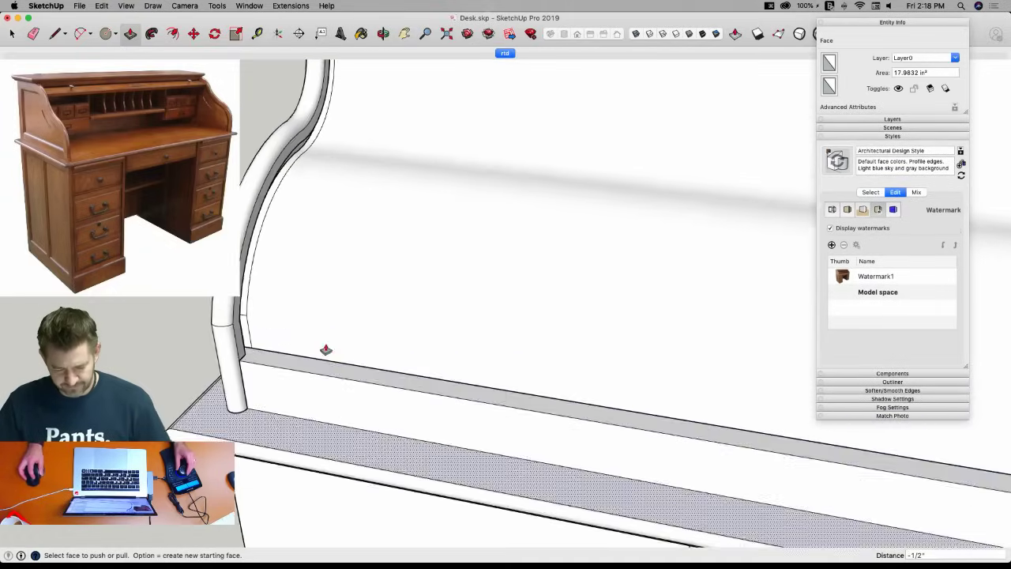
key(space)
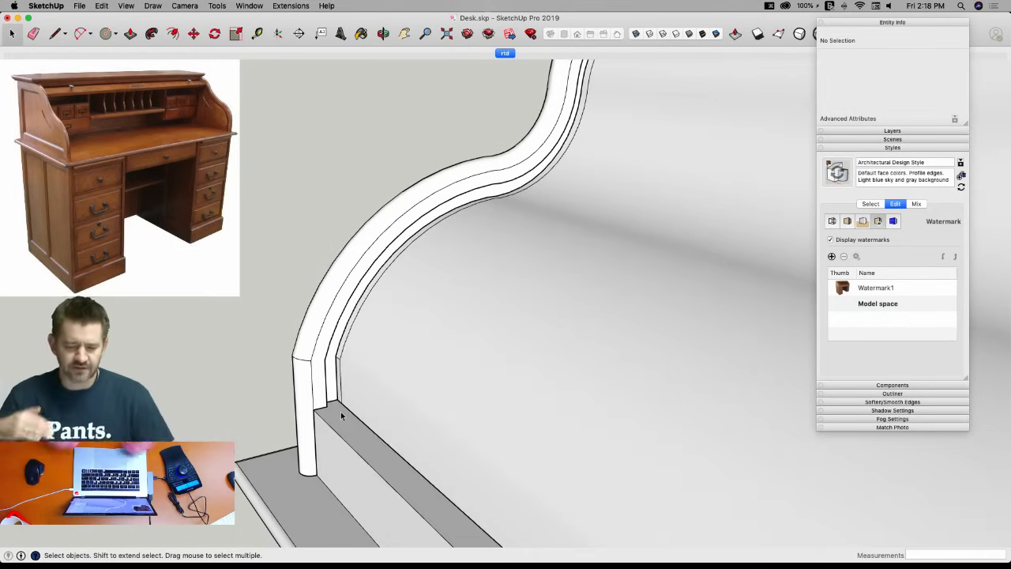
Select the rail's front face to check it, and undo the rail's extrusion back to the flat strip.
key(l)
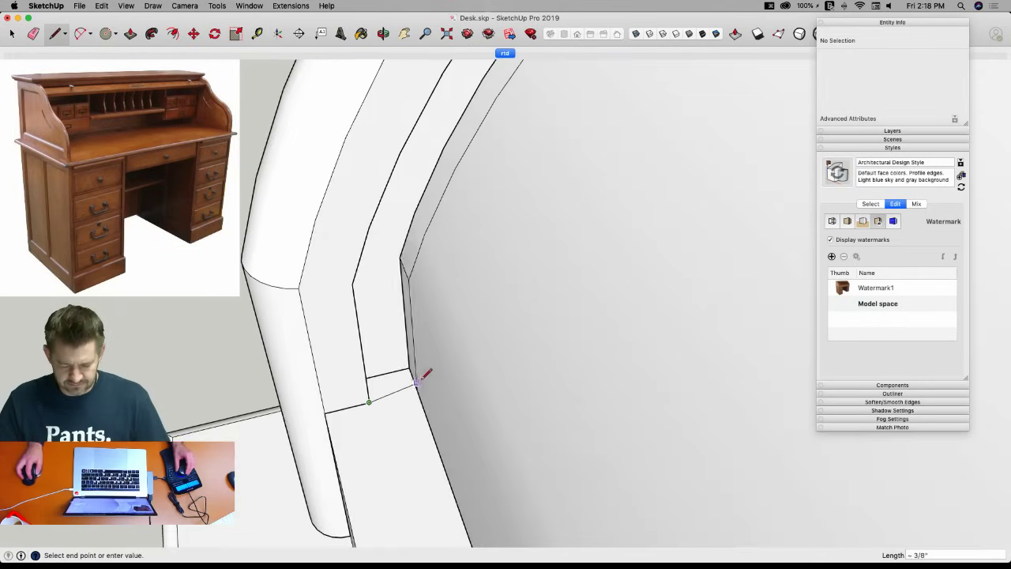
key(space)
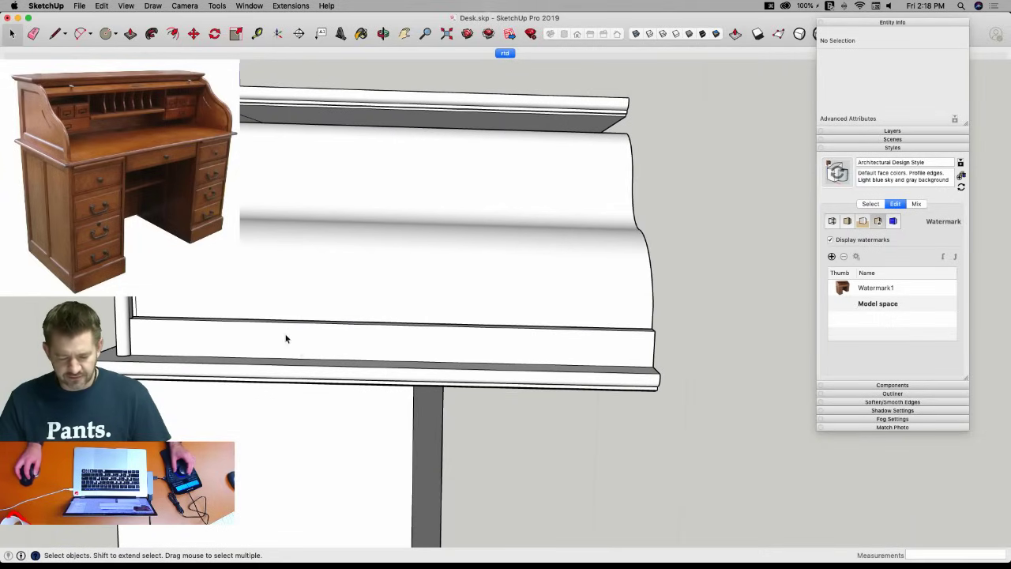
triple_click(331, 351)
click(331, 351)
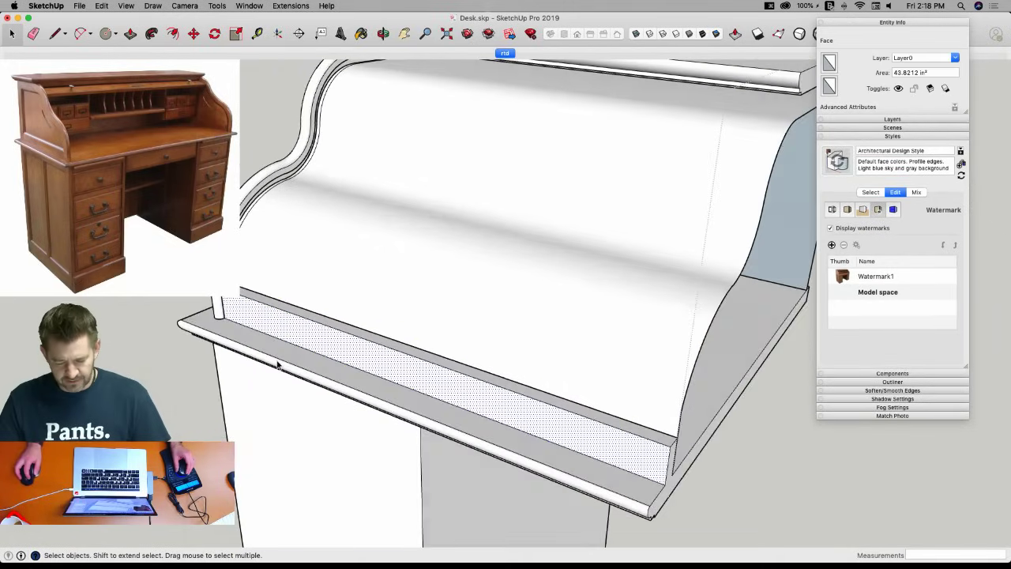
key(super+z)
key(super+z)
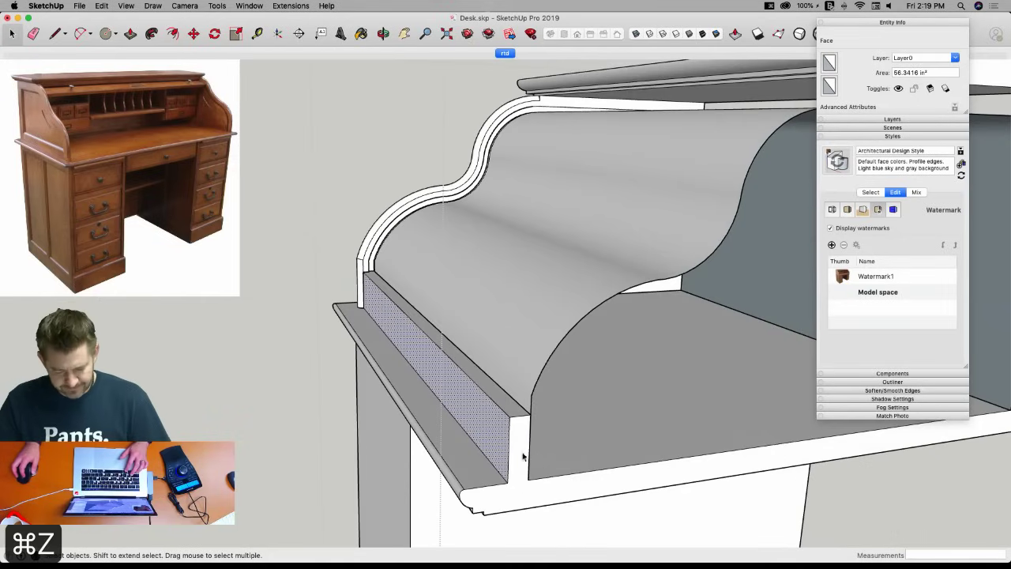
Copy the narrow strip in front of the roll-top with its edges, and erase its outline from the desktop.
click(503, 468)
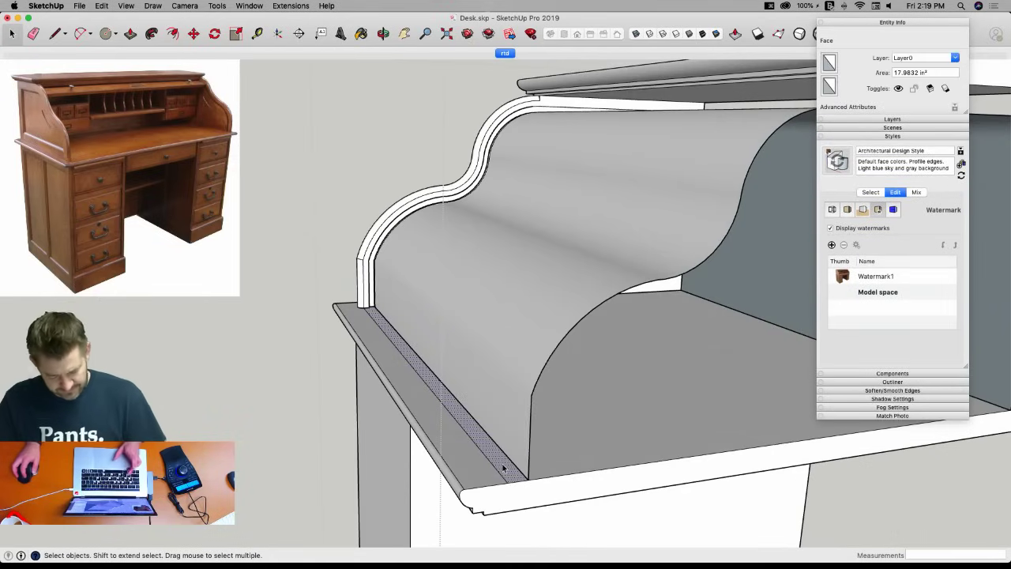
key(super+c)
key(e)
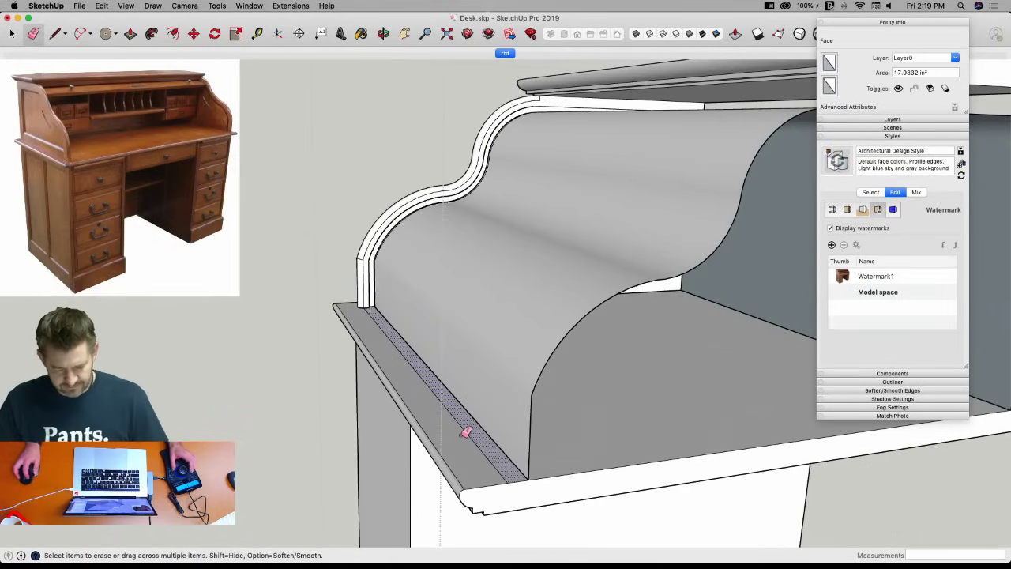
click(474, 434)
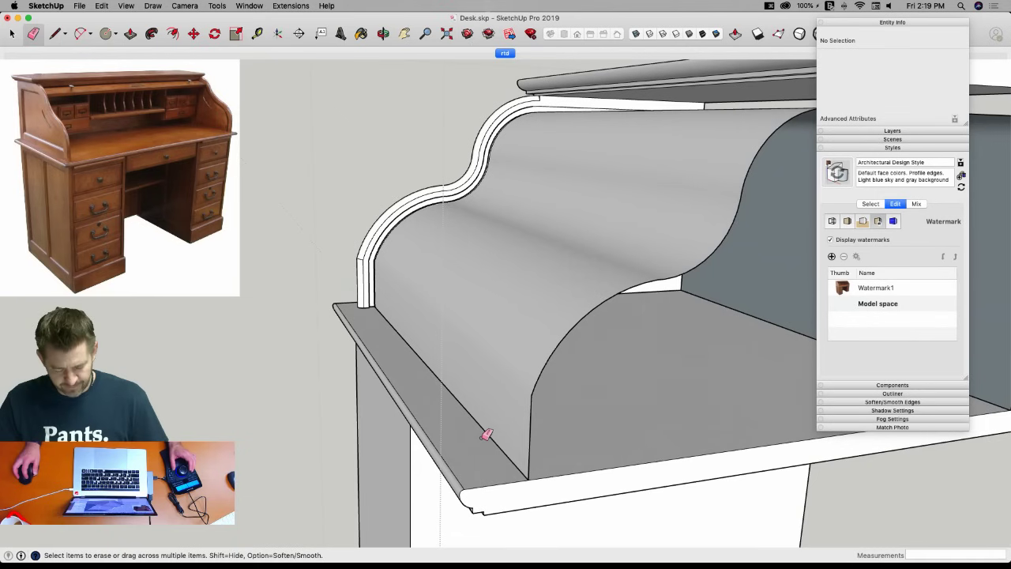
Select all geometry connected to the desktop and make it a group.
key(space)
triple_click(464, 444)
right_click(464, 444)
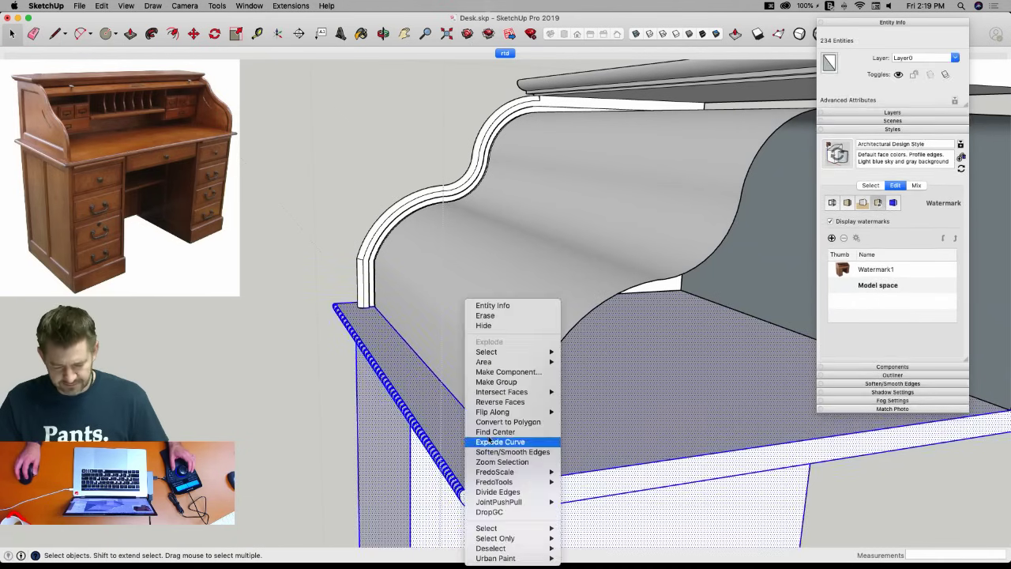
click(496, 381)
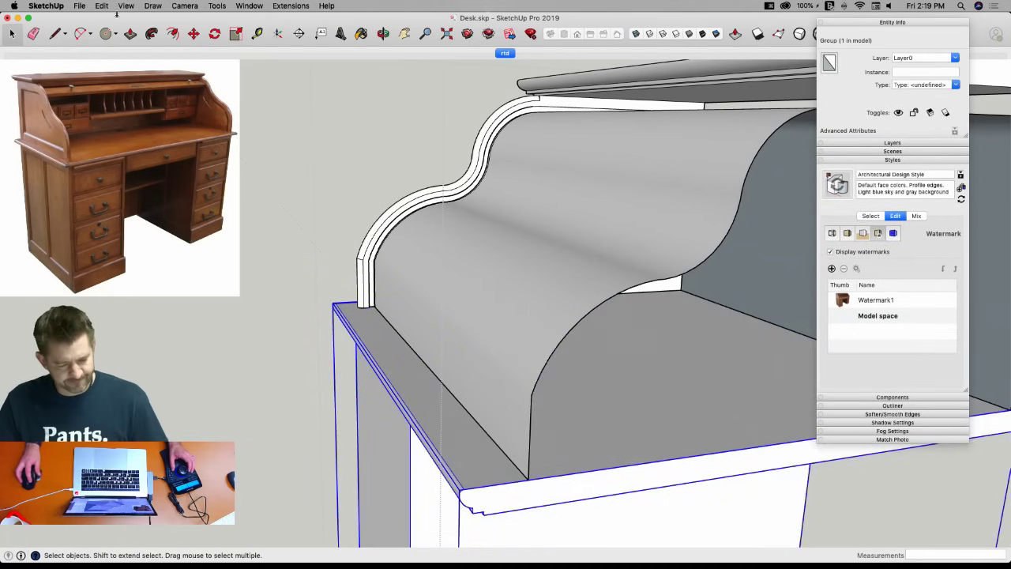
Paste the copied strip in place on the desktop and push/pull it up about 2 1/16" to form the front rail.
click(102, 6)
click(111, 71)
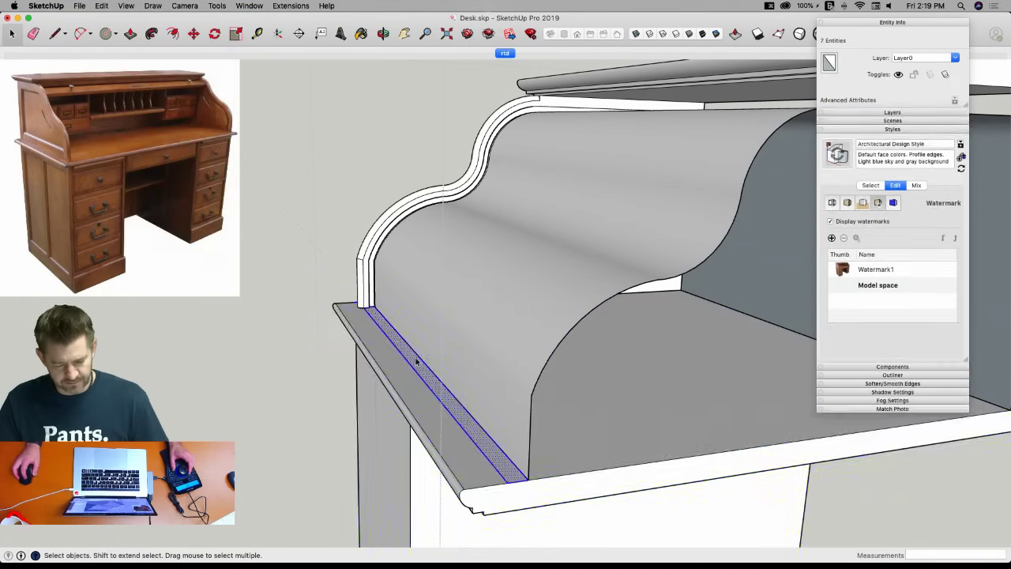
key(p)
click(387, 334)
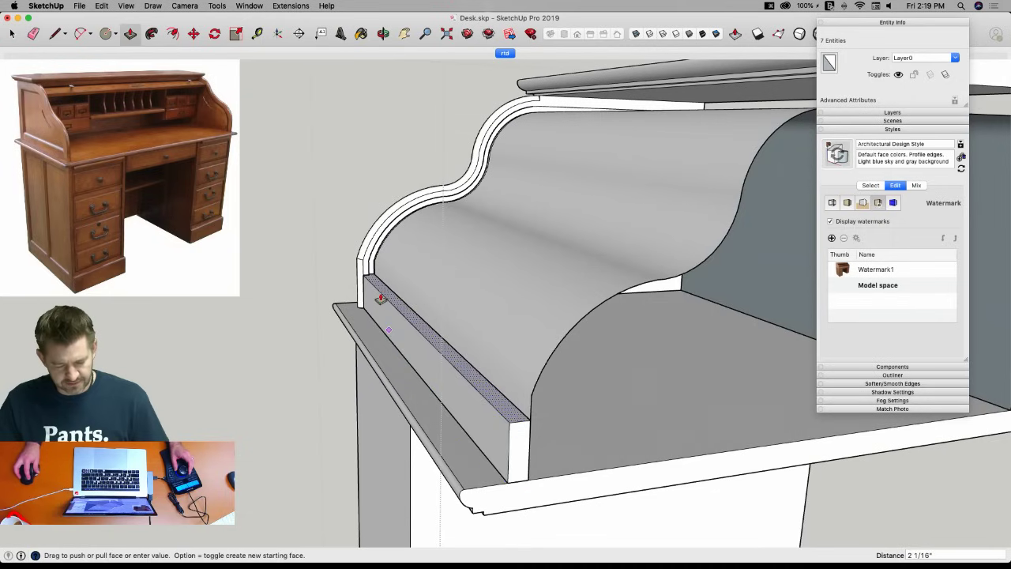
click(381, 298)
key(space)
Select the whole front rail with all its faces and edges and make it a group.
middle_drag(381, 299, 424, 372)
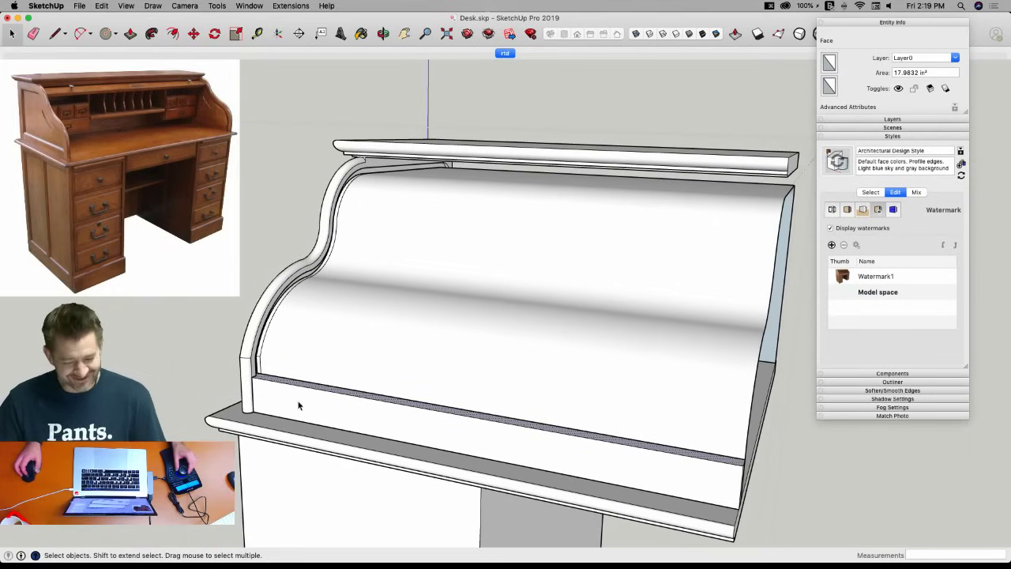
scroll(276, 360, up, 3)
scroll(278, 365, up, 4)
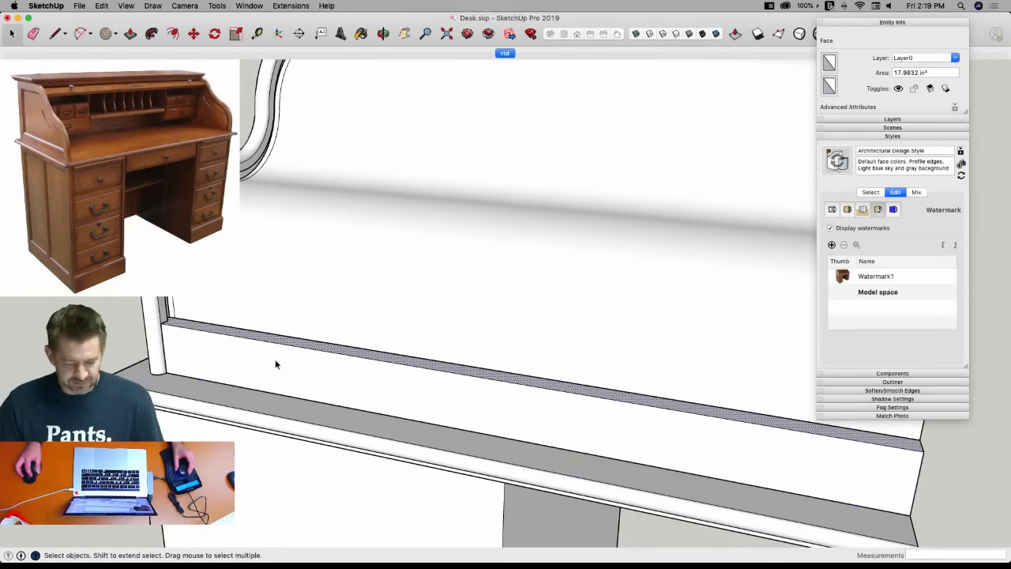
triple_click(275, 362)
right_click(276, 365)
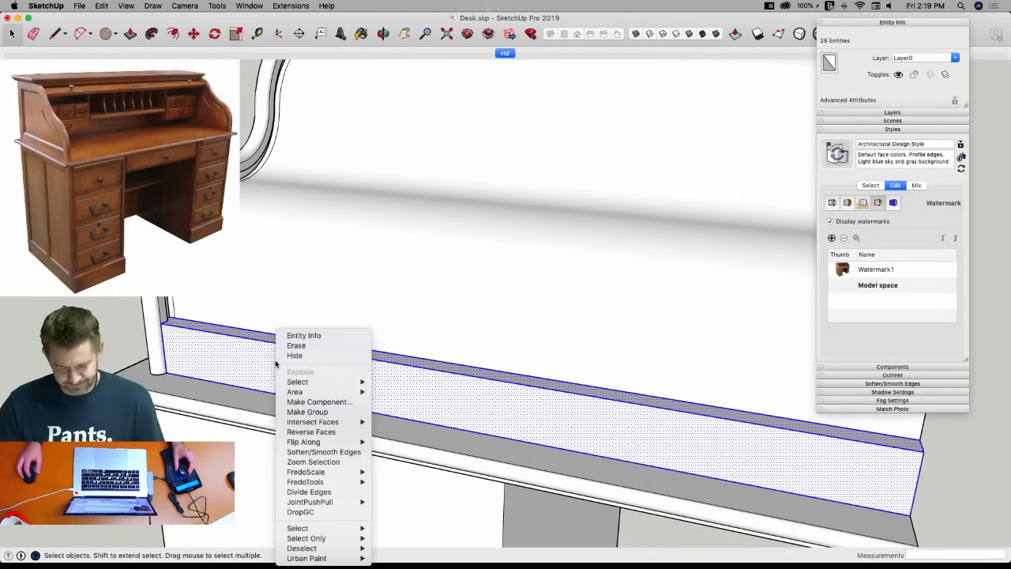
click(331, 412)
Examine how the roll-top surface meets the side panel's groove and the front rail, and select the roll-top group.
mouse_move(103, 347)
middle_down()
mouse_move(109, 331)
mouse_move(333, 397)
mouse_move(331, 376)
mouse_move(373, 358)
middle_up()
click(333, 397)
middle_drag(367, 396, 380, 379)
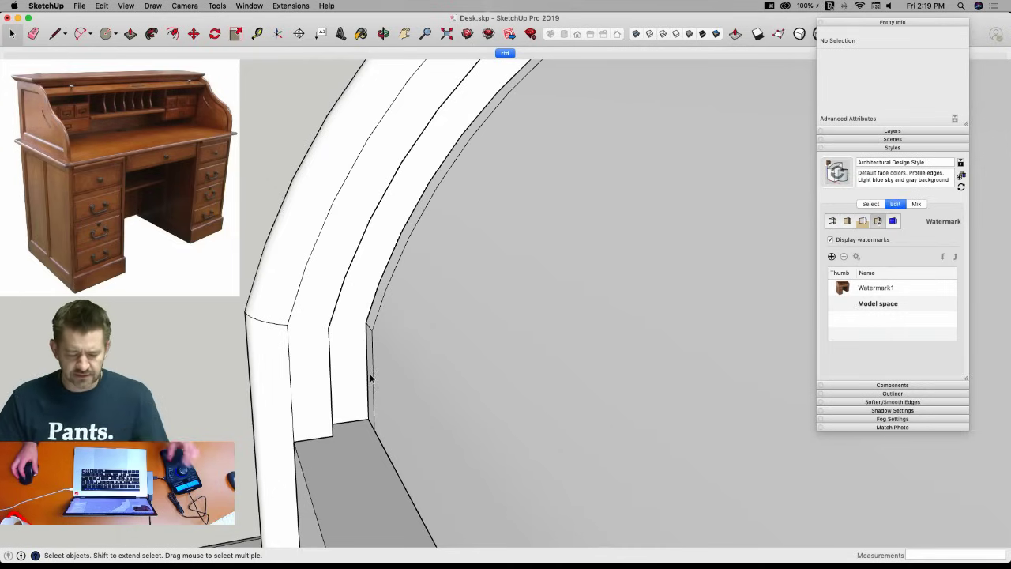
key(space)
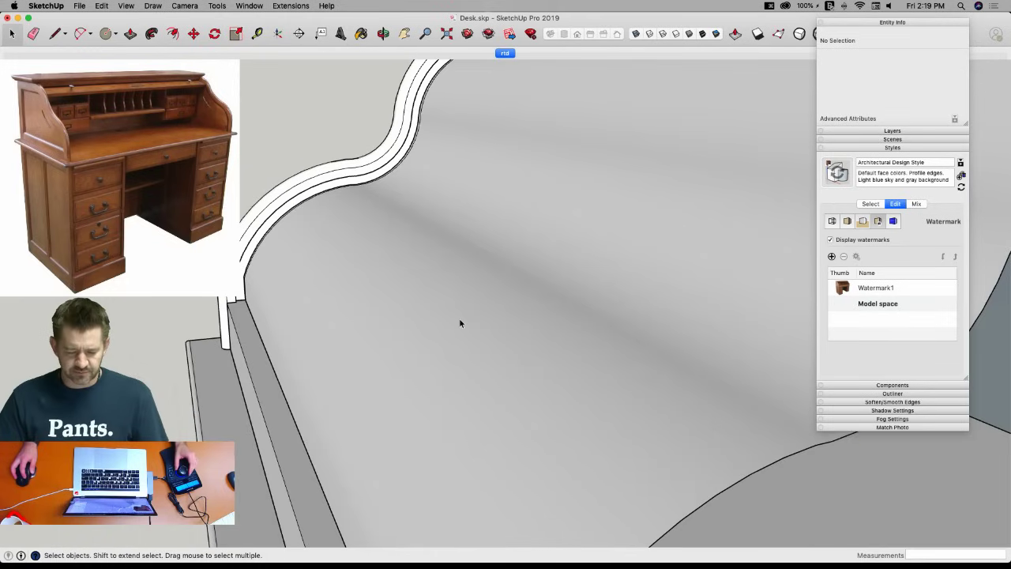
click(459, 319)
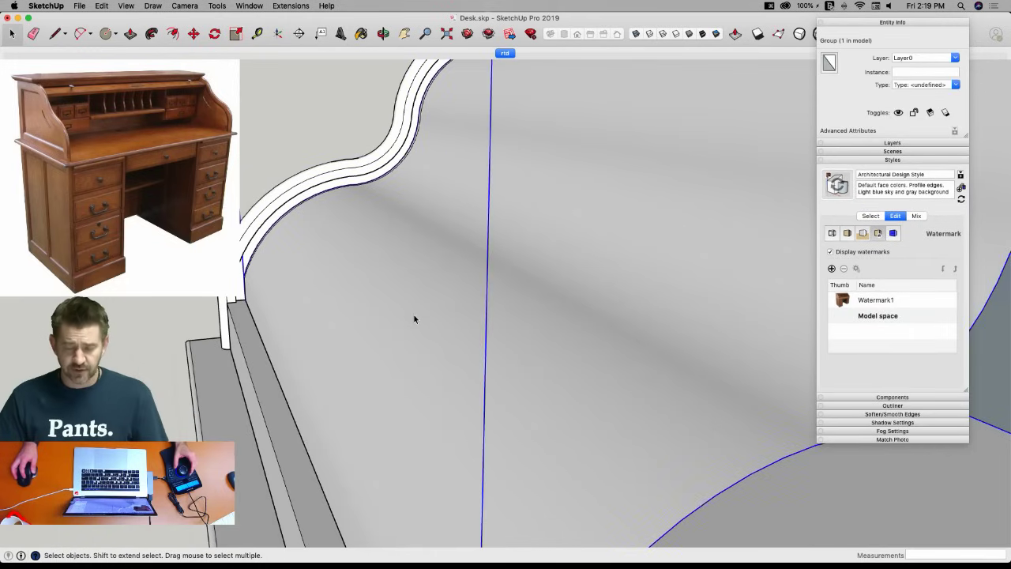
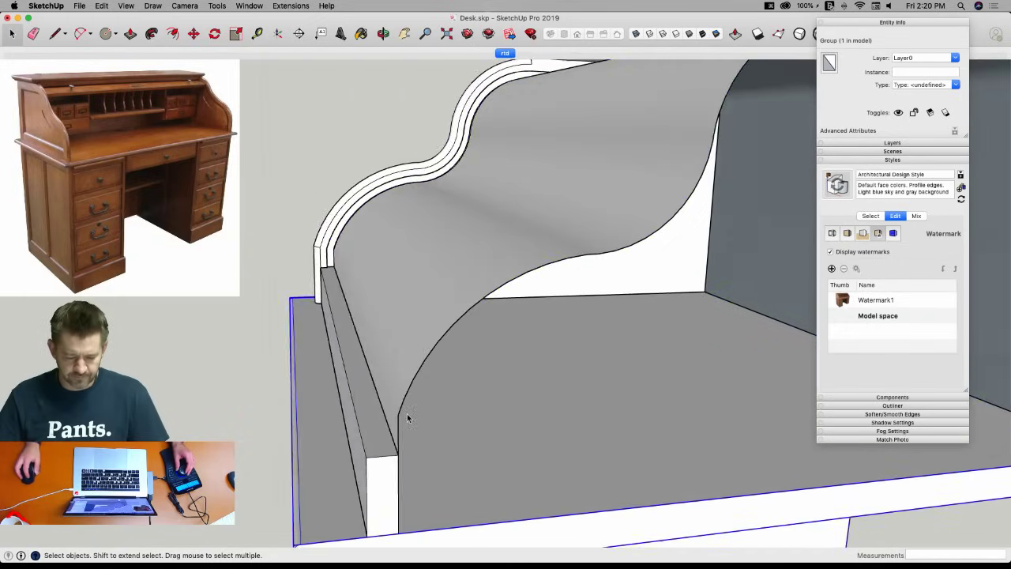
Draw a 7/8" line upward from the front rail's back corner along the roll-top's end and close it with a half-circle arc bulging 7/16" forward.
key(l)
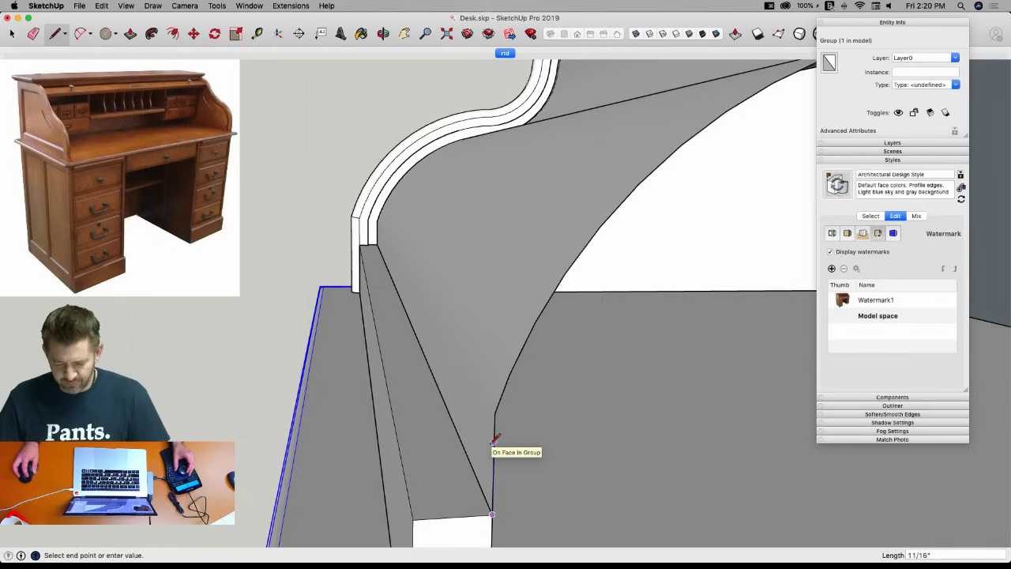
click(495, 414)
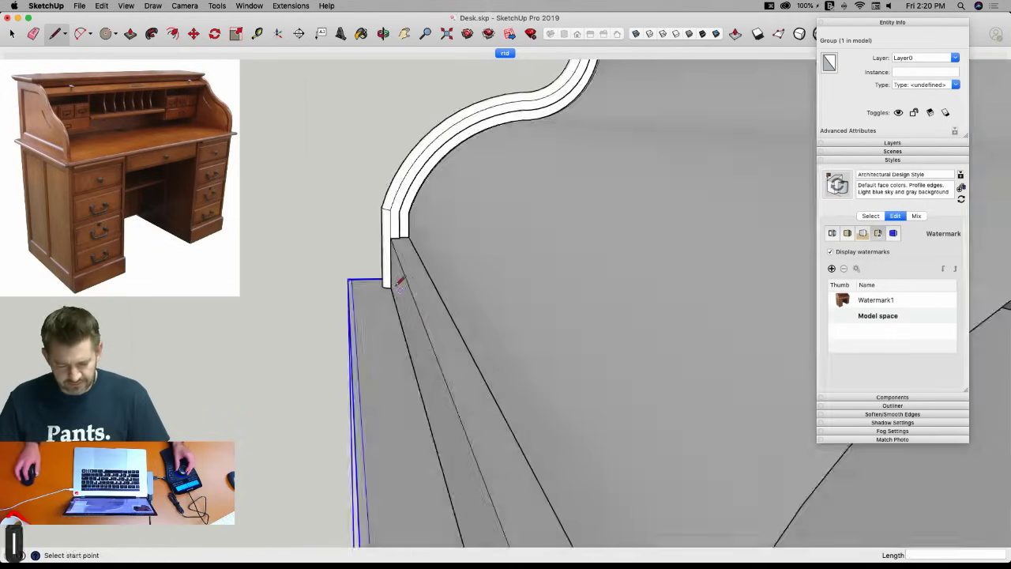
click(416, 241)
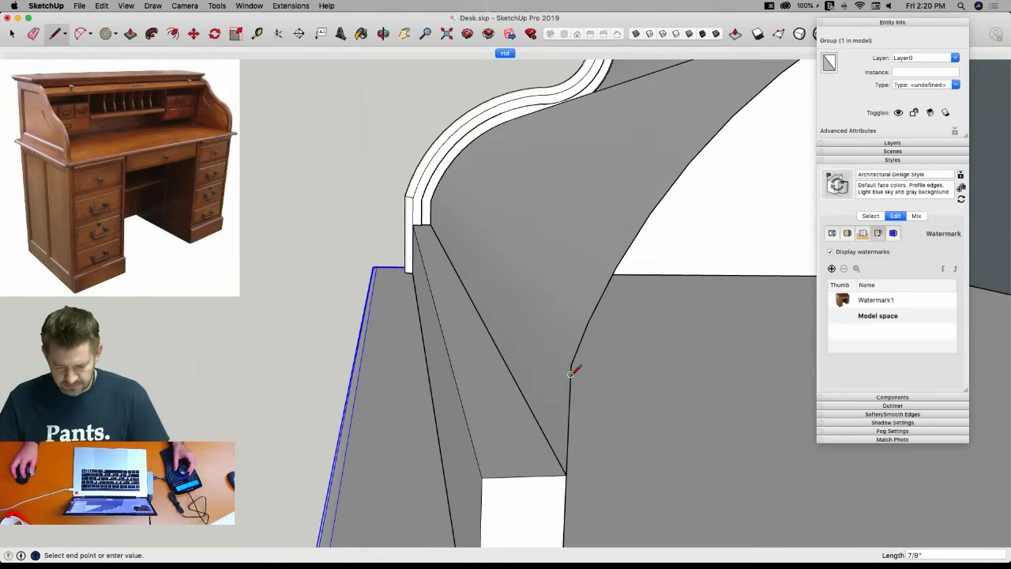
key(a)
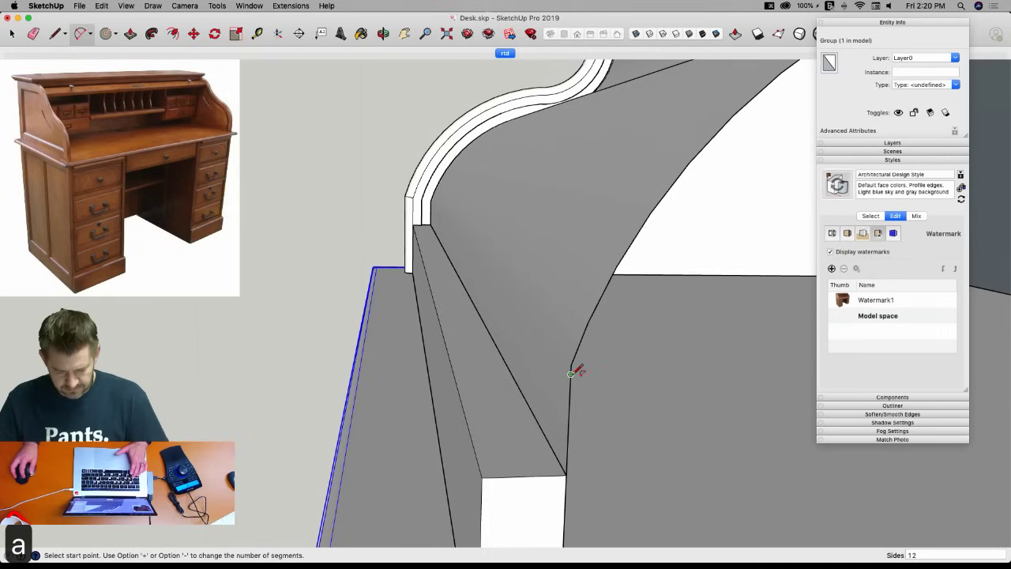
click(570, 372)
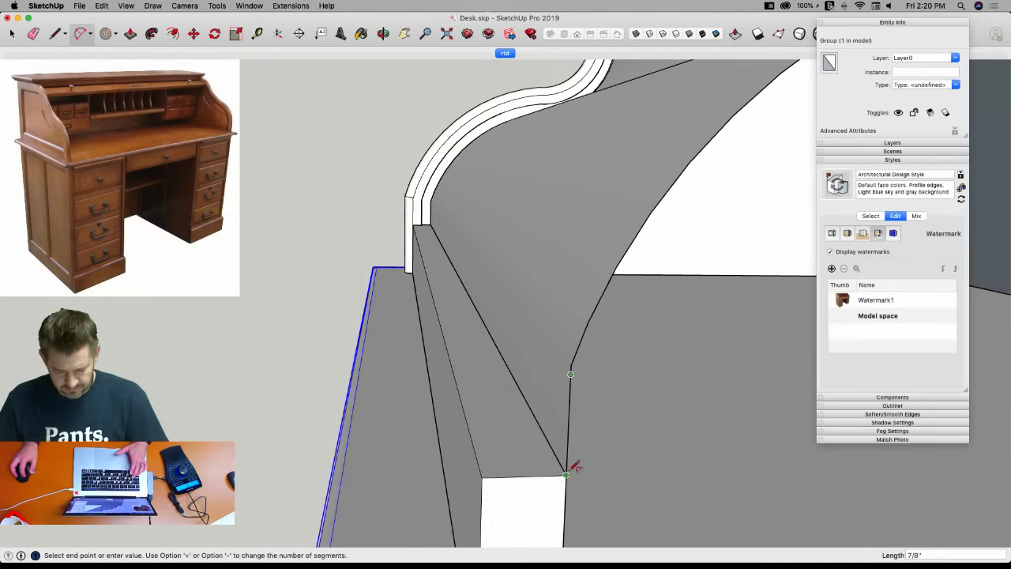
click(523, 468)
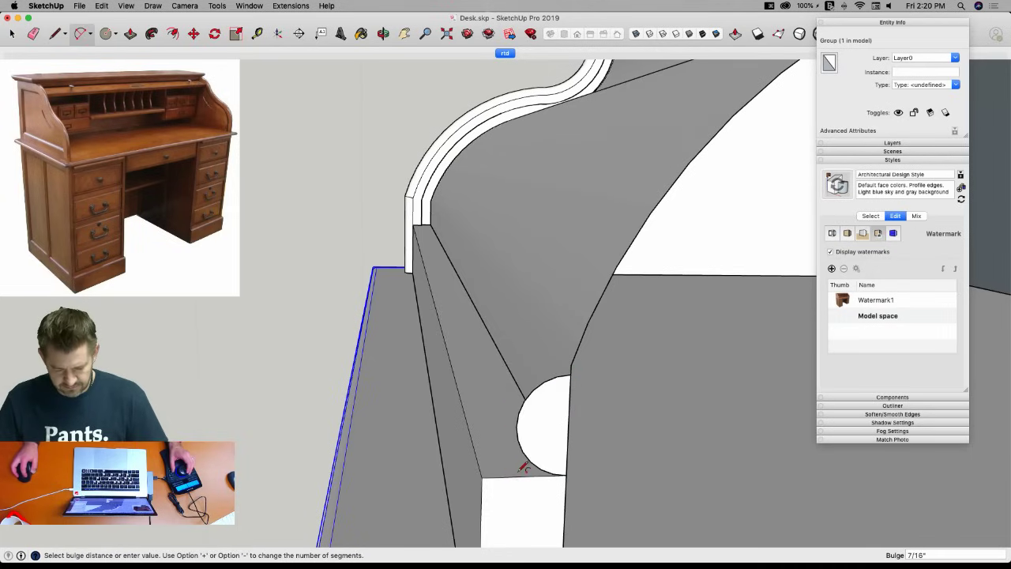
Close the half-round arc at the open end of the roll front into a face, then erase the helper line across it.
key(l)
click(516, 427)
click(568, 425)
key(p)
key(e)
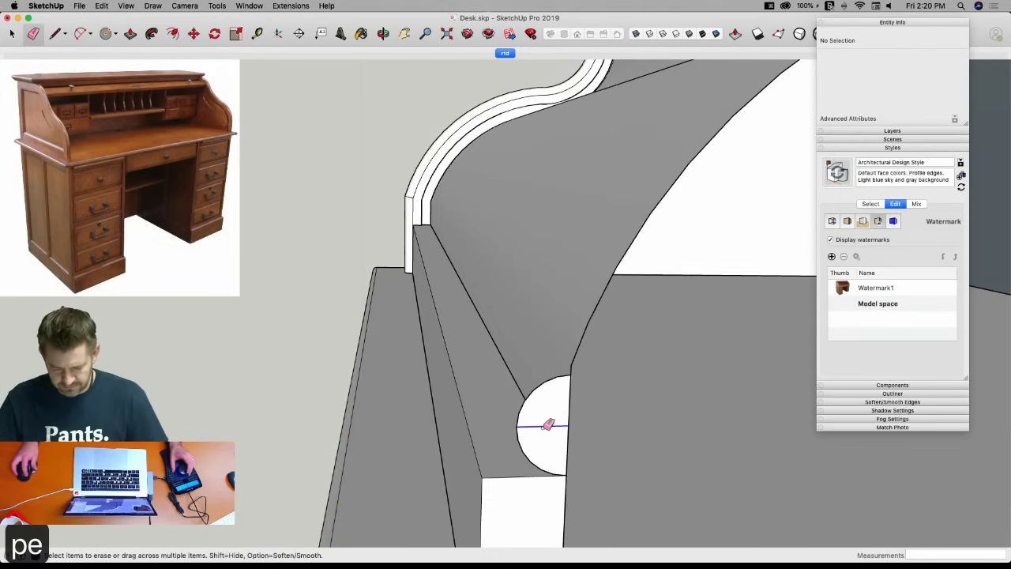
click(548, 423)
Push/Pull the half-round face about 2' 1 5/16" along the roll front to the far side panel.
key(p)
click(547, 424)
scroll(411, 160, up, 5)
scroll(434, 165, down, 5)
click(413, 145)
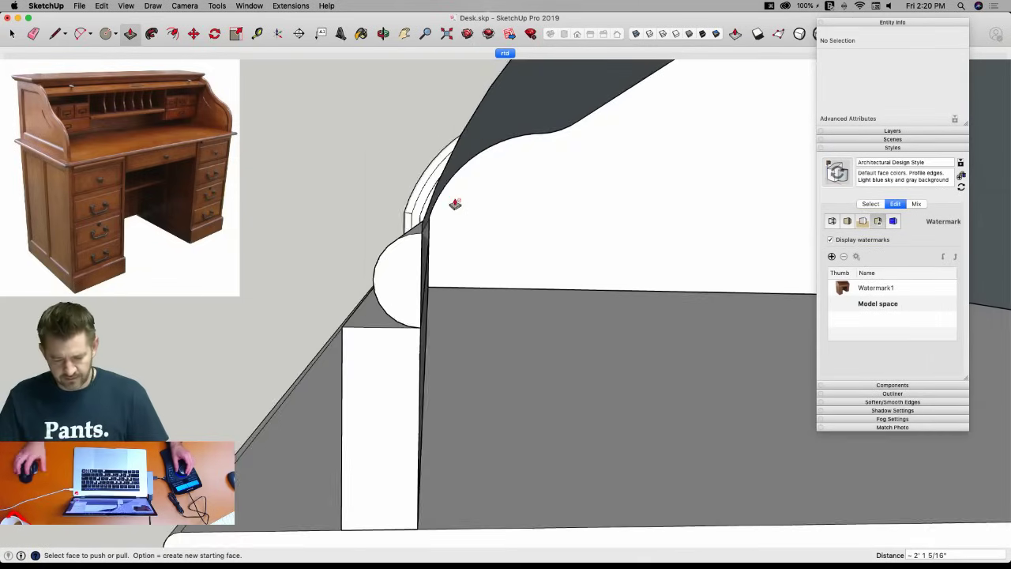
Try to scale the whole half-round strip down uniformly to about 0.86.
key(space)
triple_click(544, 347)
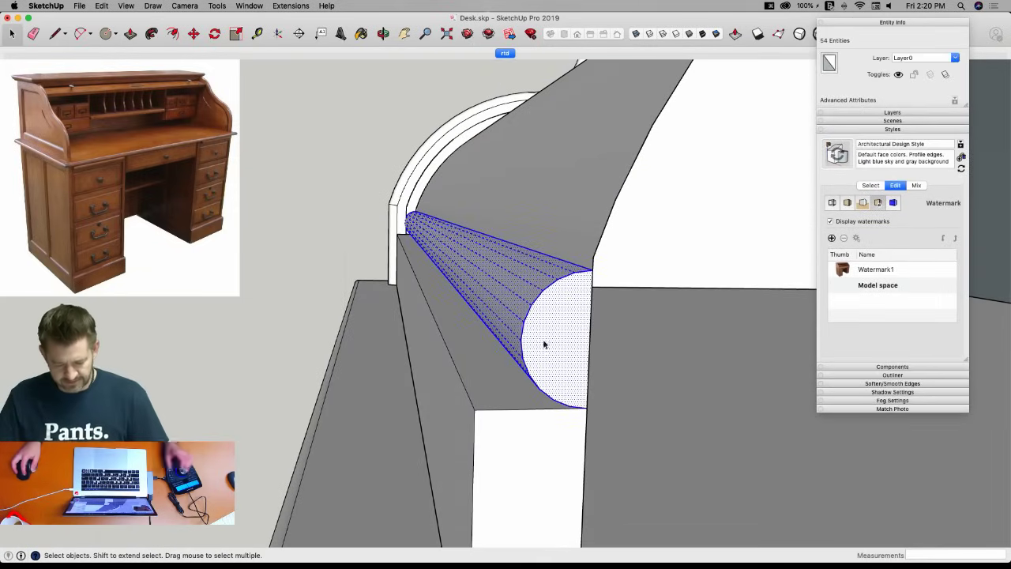
key(s)
click(522, 269)
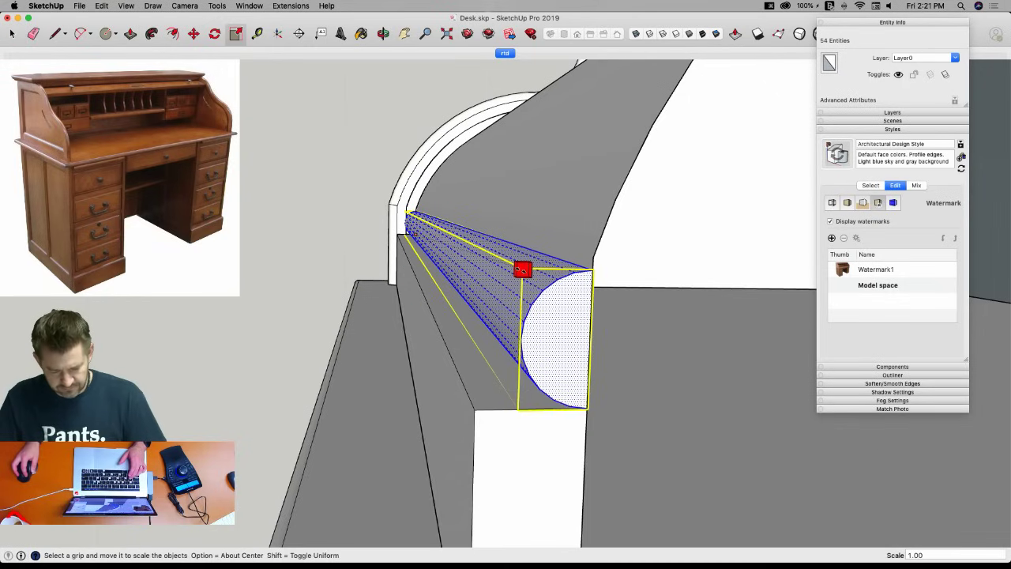
key(Escape)
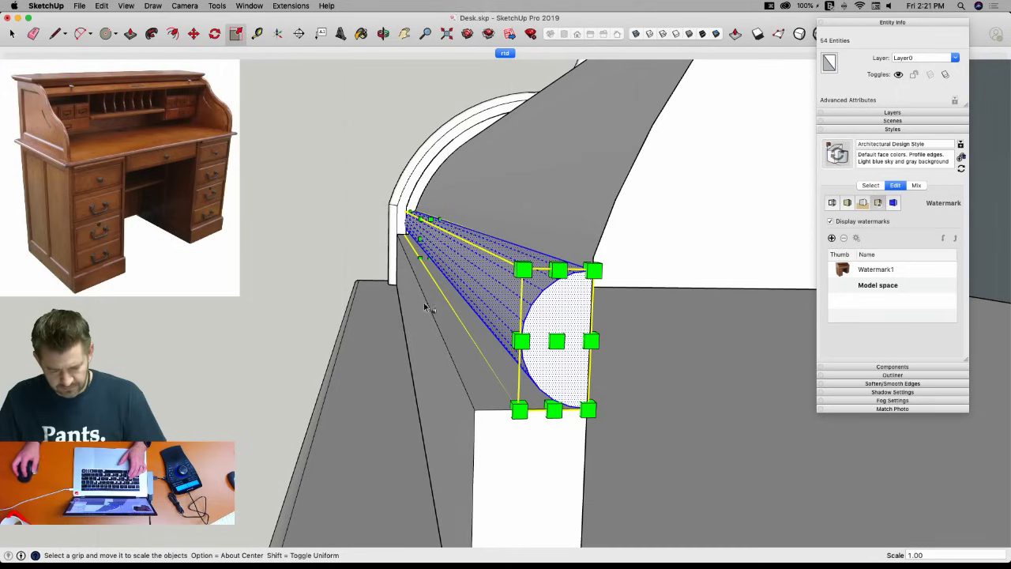
click(423, 230)
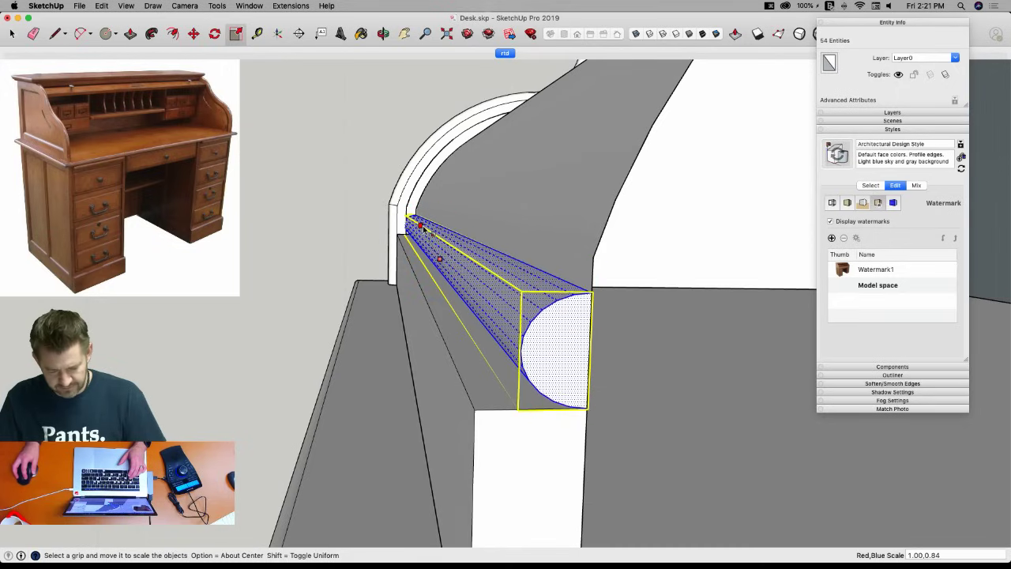
key(shift)
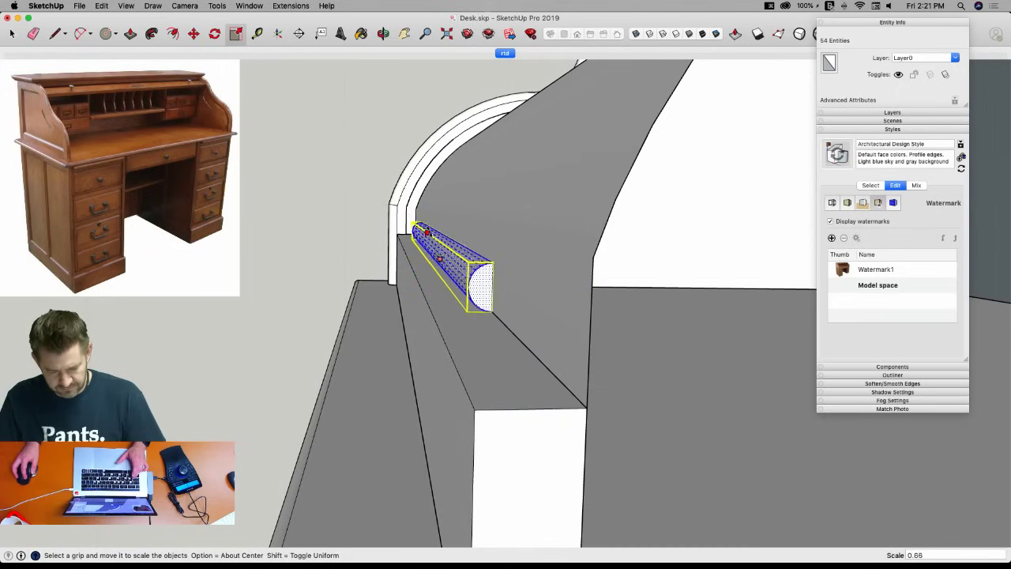
click(440, 258)
scroll(442, 256, up, 6)
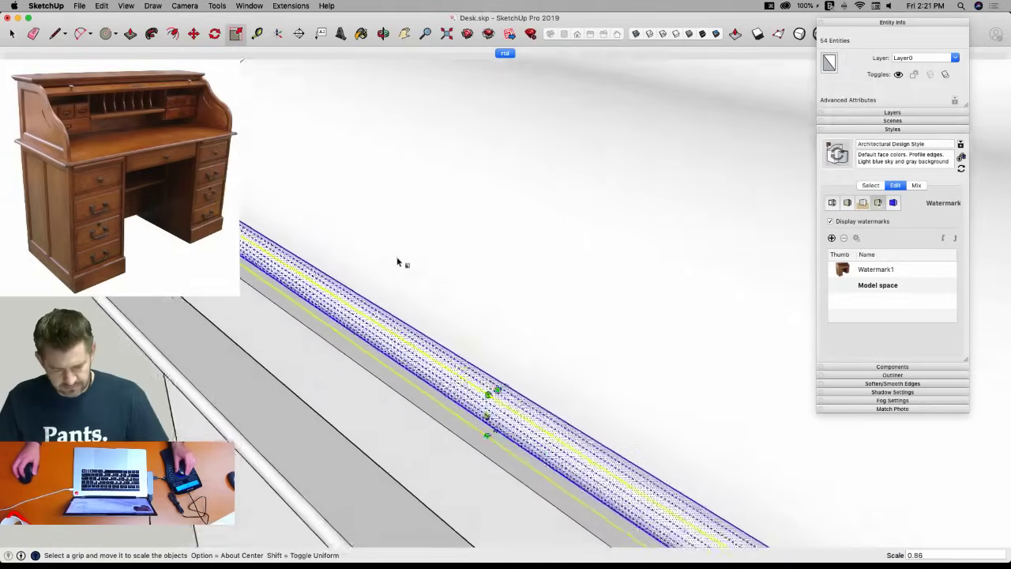
scroll(388, 271, down, 3)
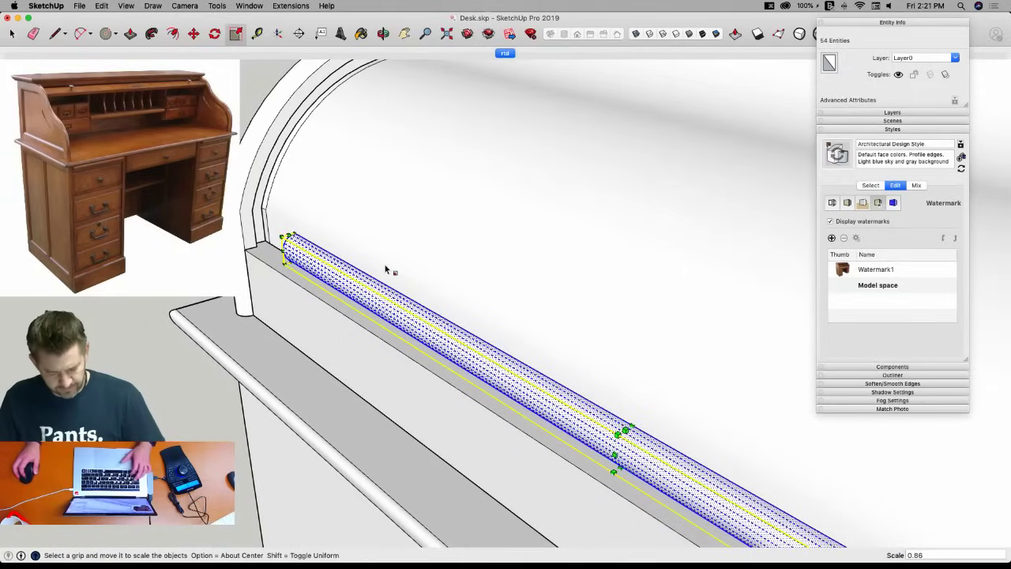
Undo the strip's scaling and extrusion, and delete the remaining half-round profile.
key(super+z)
key(super+z)
scroll(299, 242, down, 5)
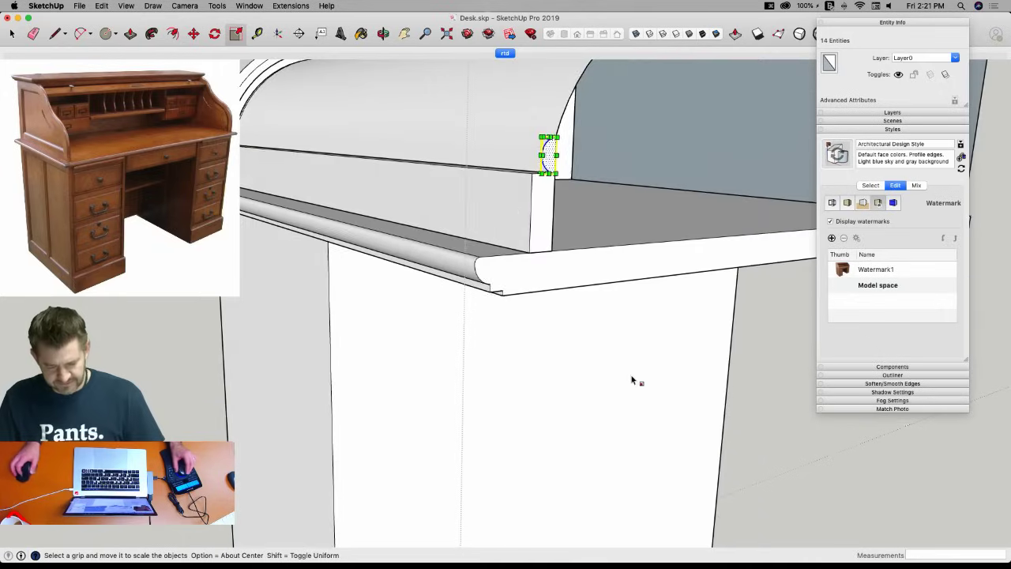
scroll(531, 198, up, 5)
key(BackSpace)
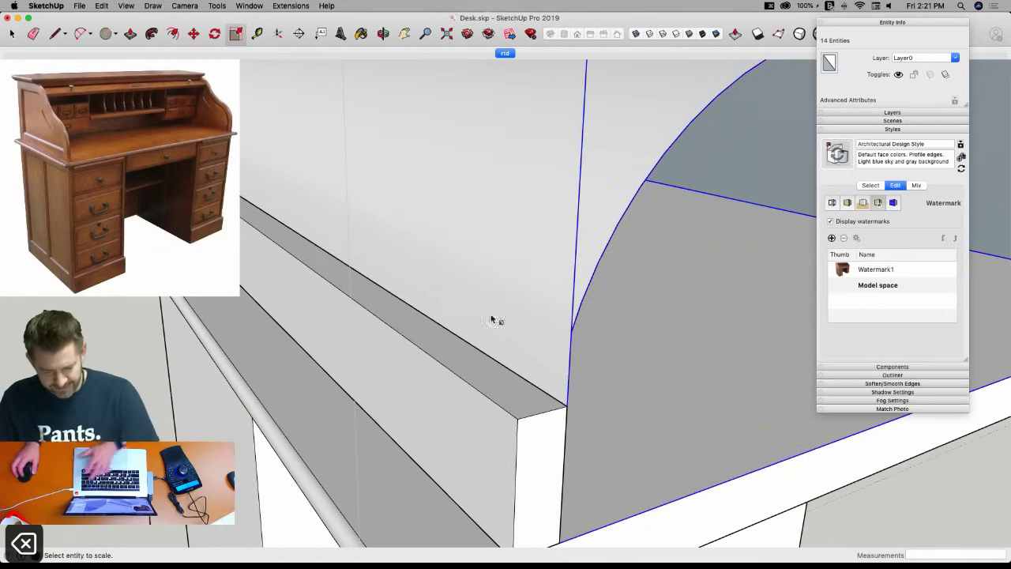
Draw a closed half-round profile with an arc and a straight line against the roll front, just above the lower rail at the side panel.
scroll(418, 352, up, 10)
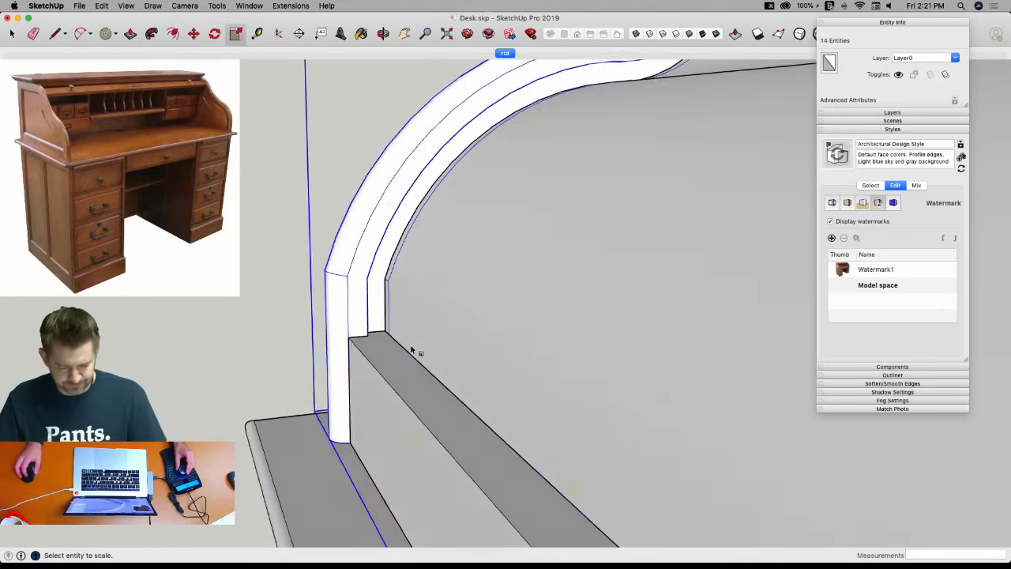
scroll(445, 382, up, 5)
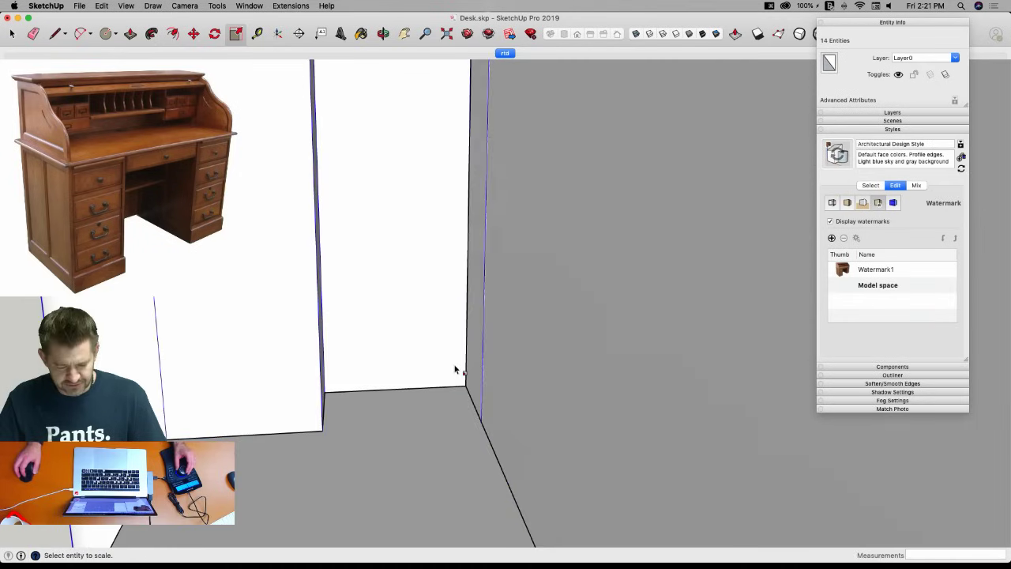
click(463, 397)
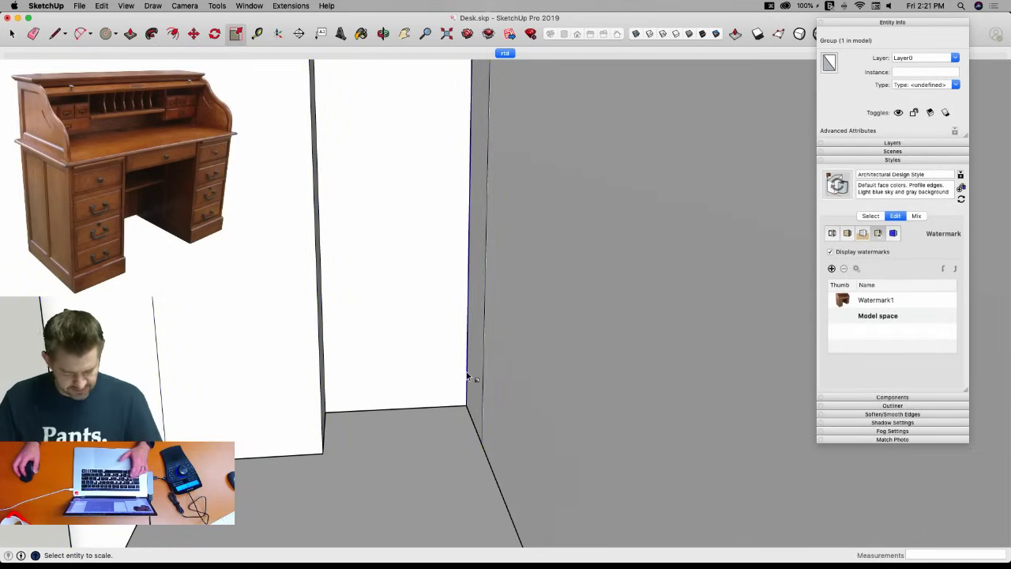
click(90, 35)
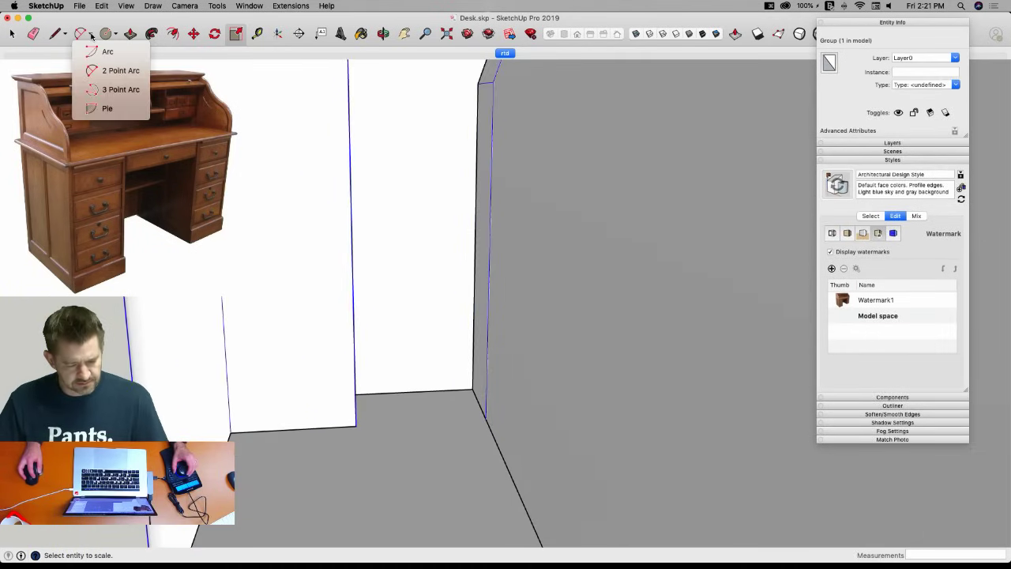
click(452, 347)
key(a)
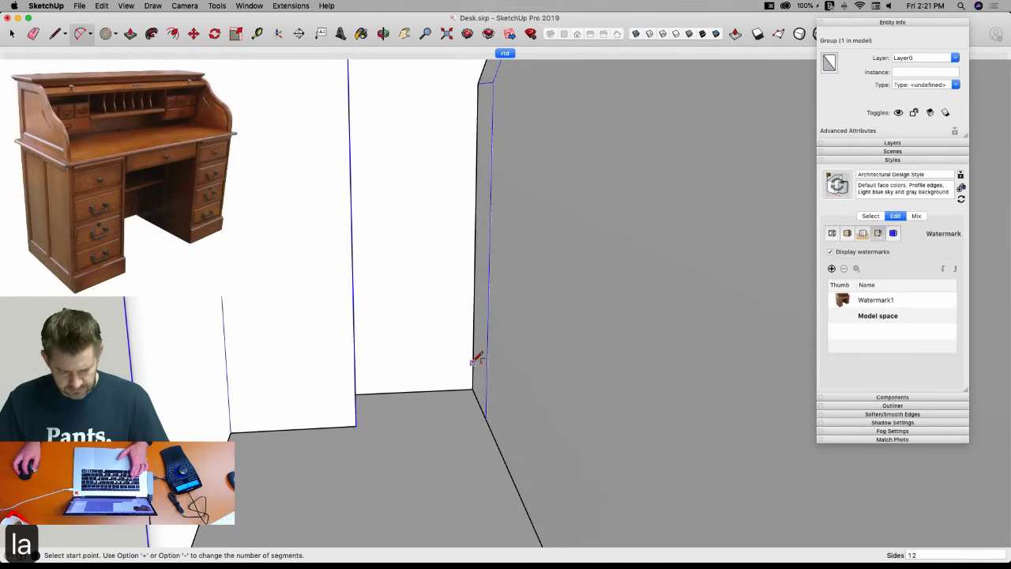
click(472, 362)
click(474, 248)
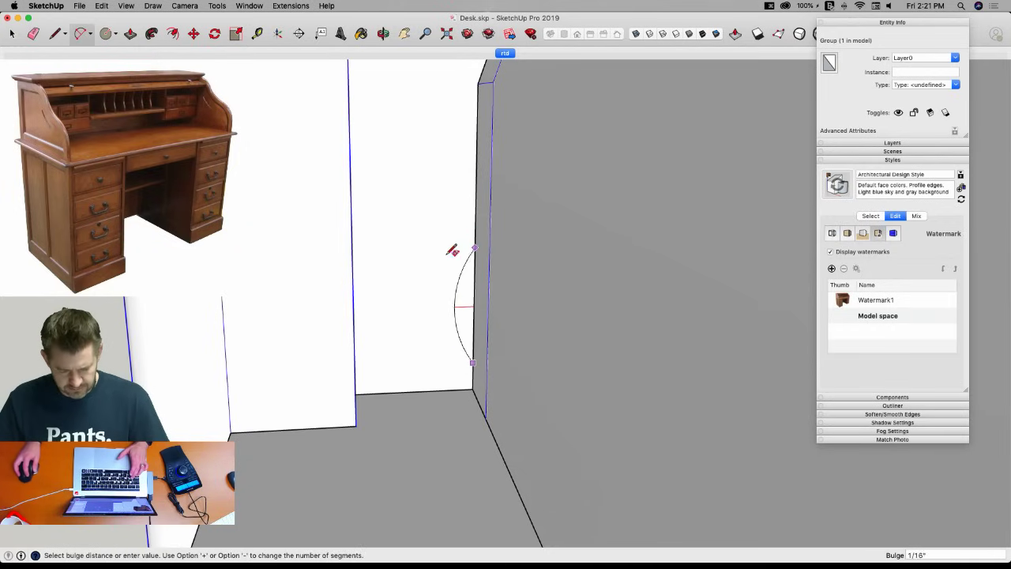
click(416, 282)
key(space)
key(l)
click(474, 247)
click(473, 361)
Scale the half-round face up from its outer upper corner.
key(space)
click(452, 321)
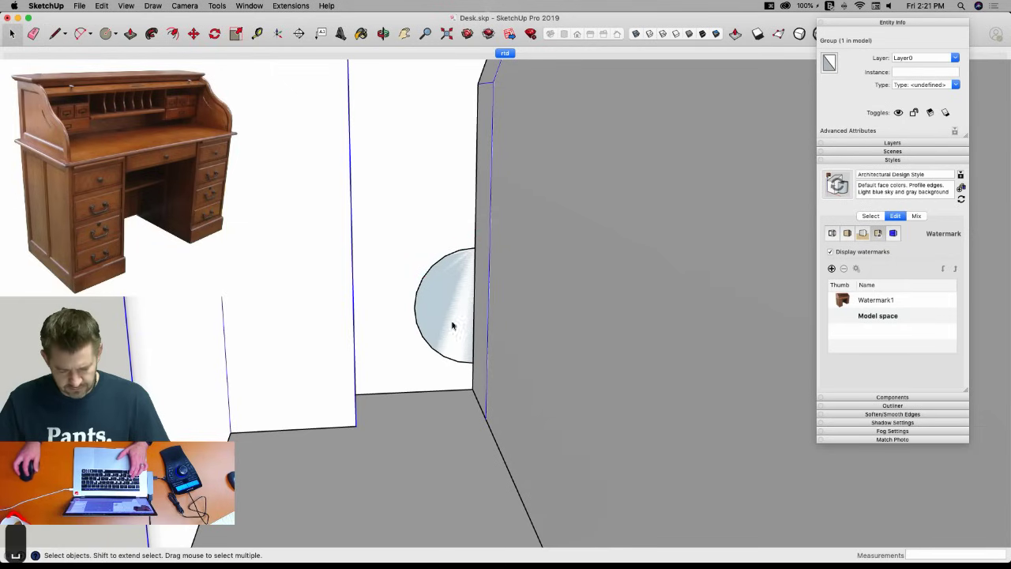
key(s)
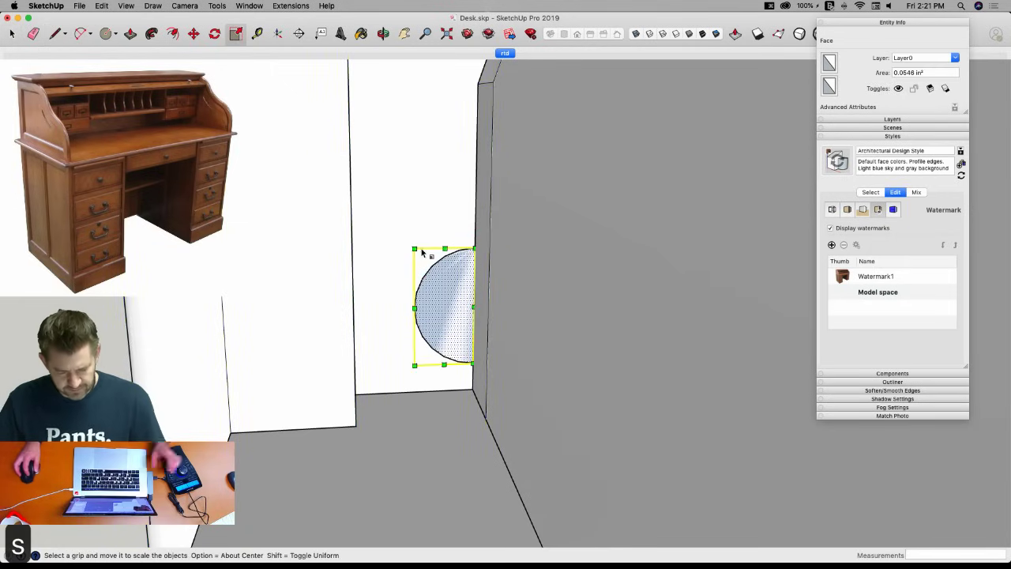
scroll(408, 240, up, 2)
drag(407, 240, 379, 163)
Push/Pull the half-round face about 2' 1 5/16" along the roll front to its open end.
key(space)
key(p)
click(416, 284)
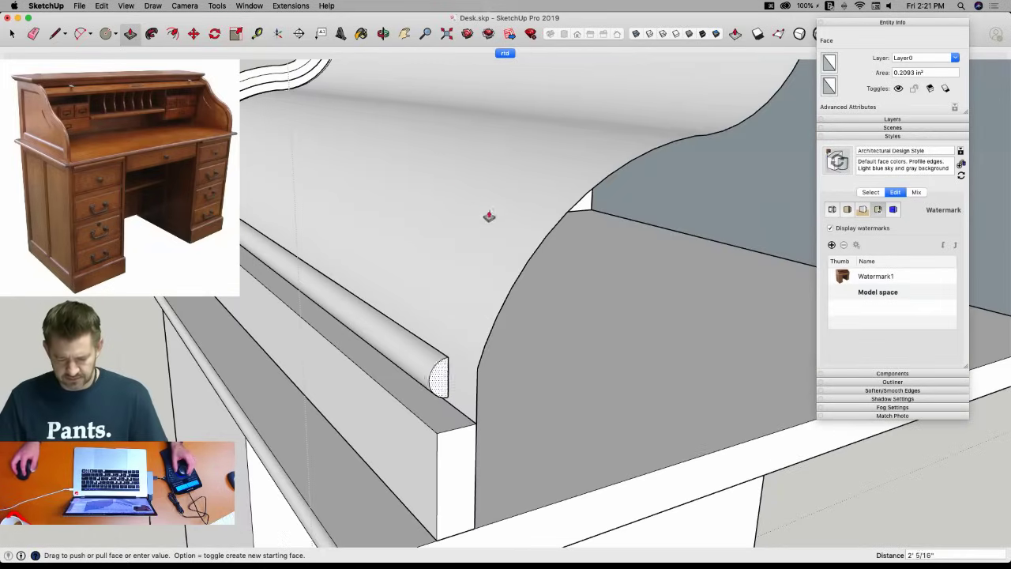
click(472, 395)
Move the whole half-round strip down about 1/16" so it sits on the lower rail, and clear the selection.
key(space)
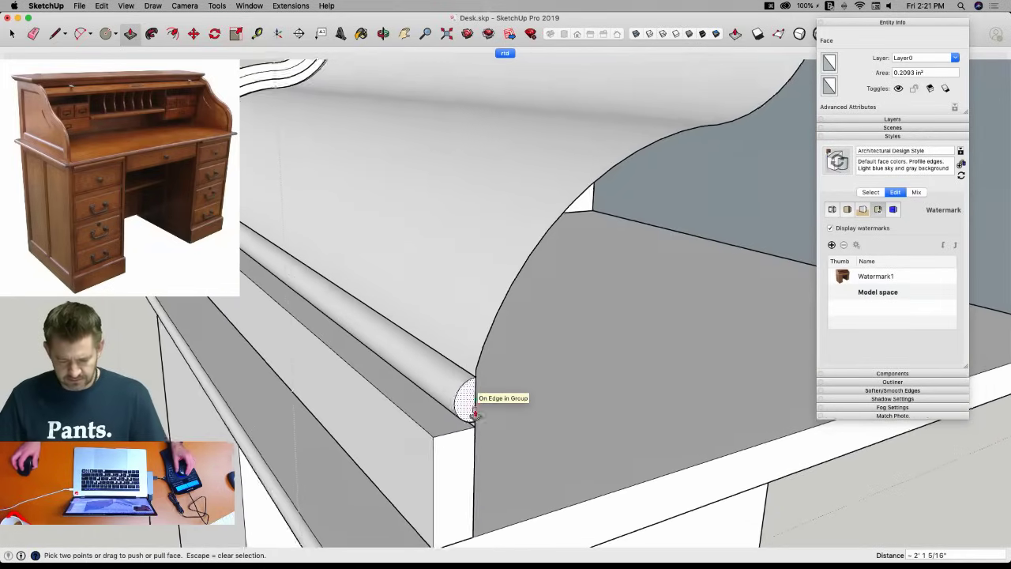
triple_click(484, 412)
key(m)
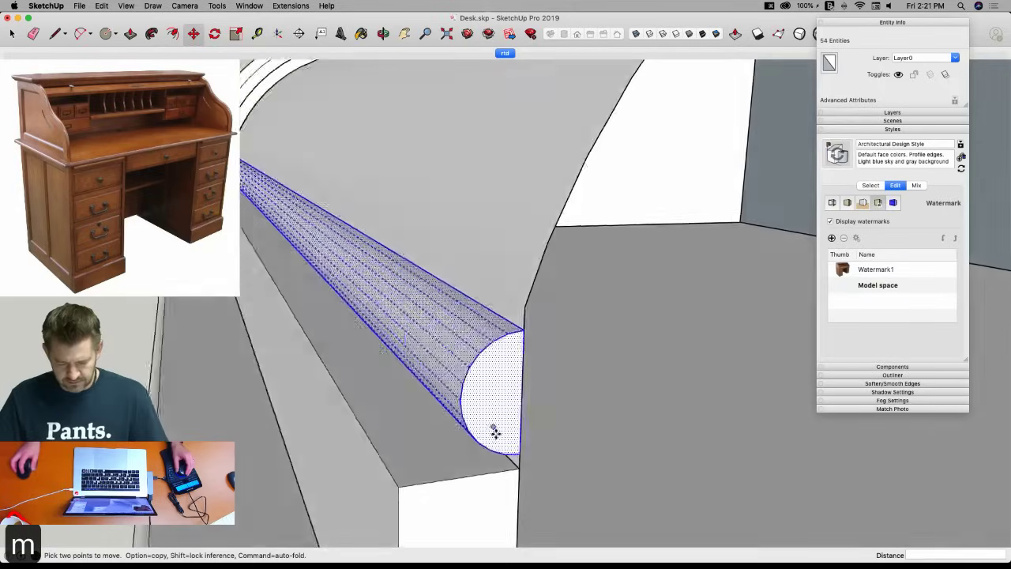
click(519, 410)
click(519, 428)
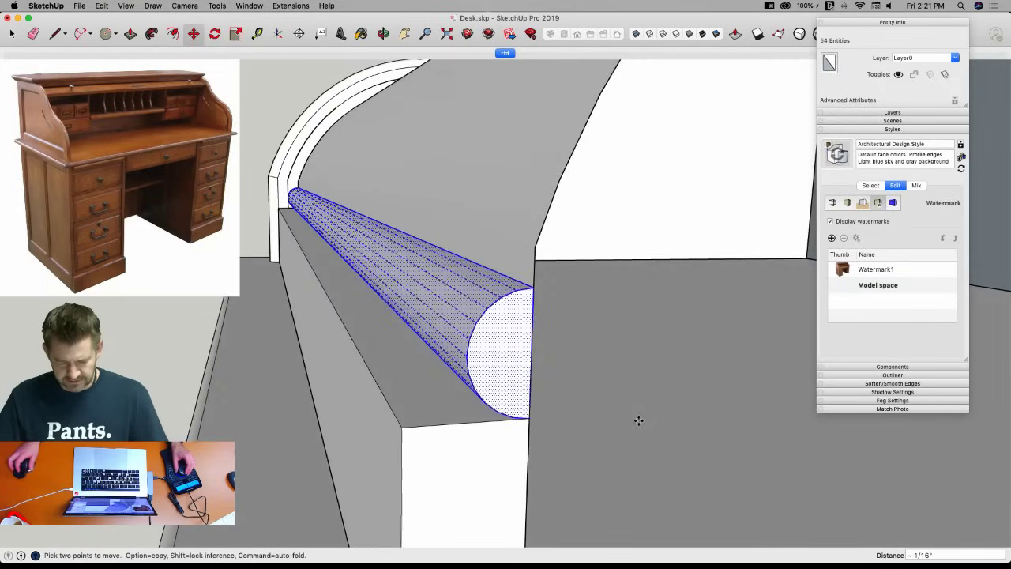
key(space)
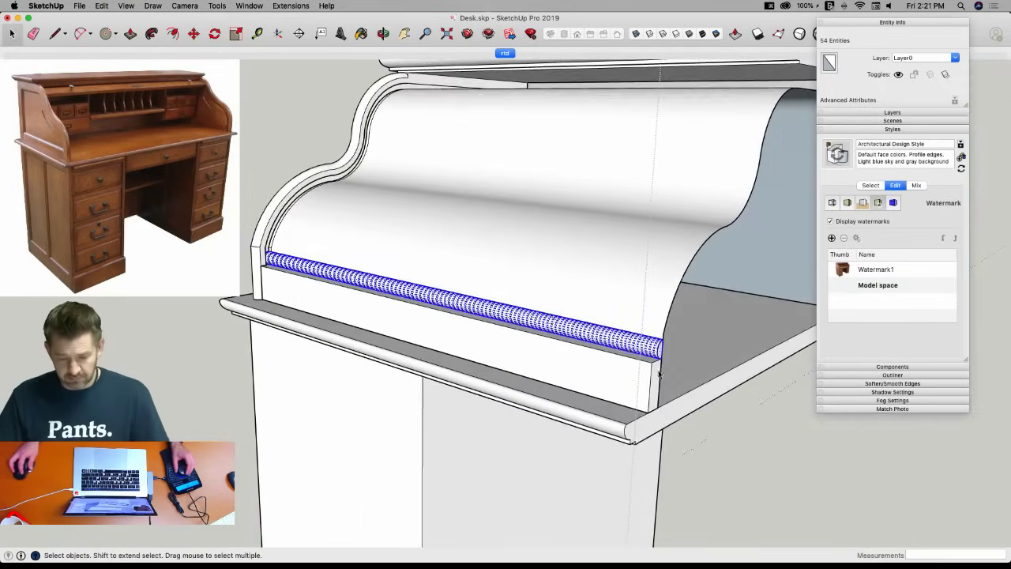
click(357, 159)
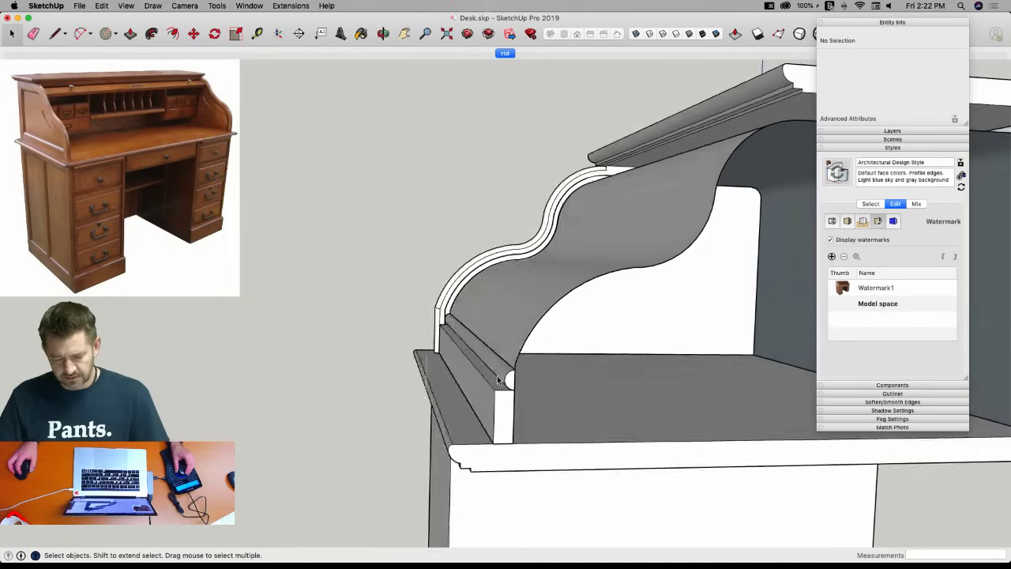
Delete the strip's long surfaces, edges and far end, leaving only the half-round profile at the open end.
click(470, 341)
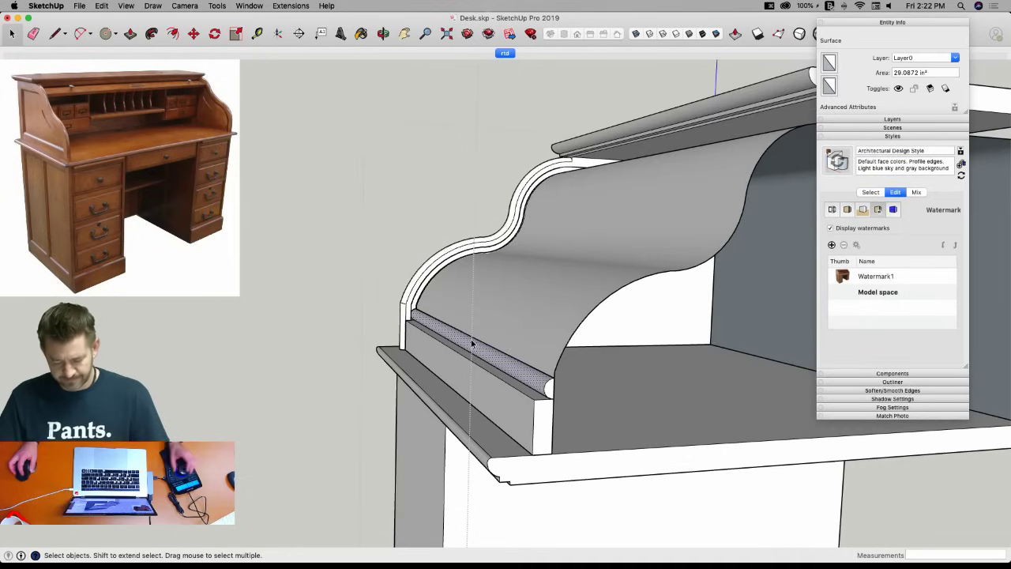
key(BackSpace)
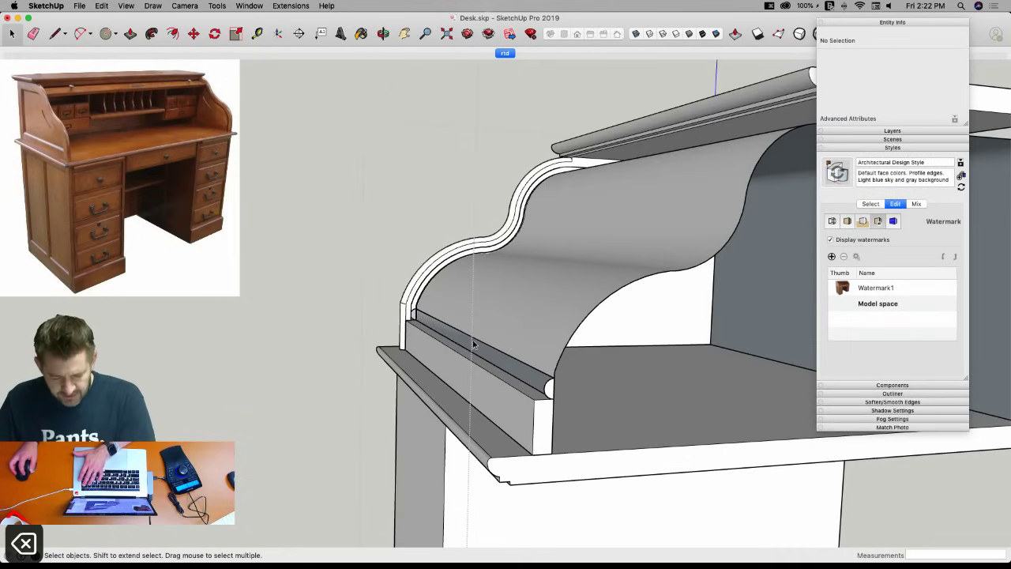
click(471, 352)
click(427, 328)
key(BackSpace)
click(413, 315)
key(BackSpace)
middle_drag(556, 375, 432, 360)
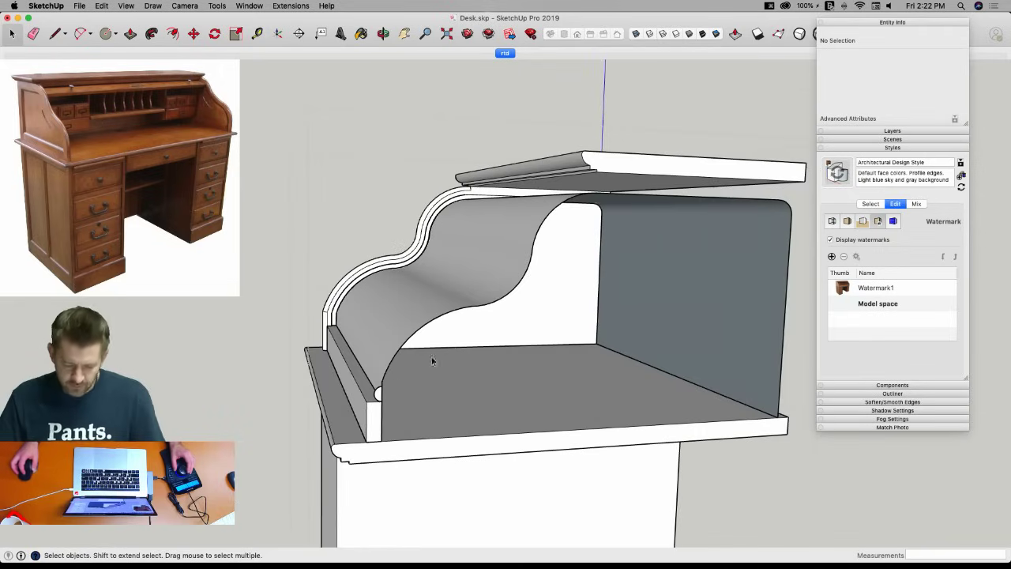
Draw a short vertical line down from the top rear edge of the roll front's open end, and save the model.
click(379, 395)
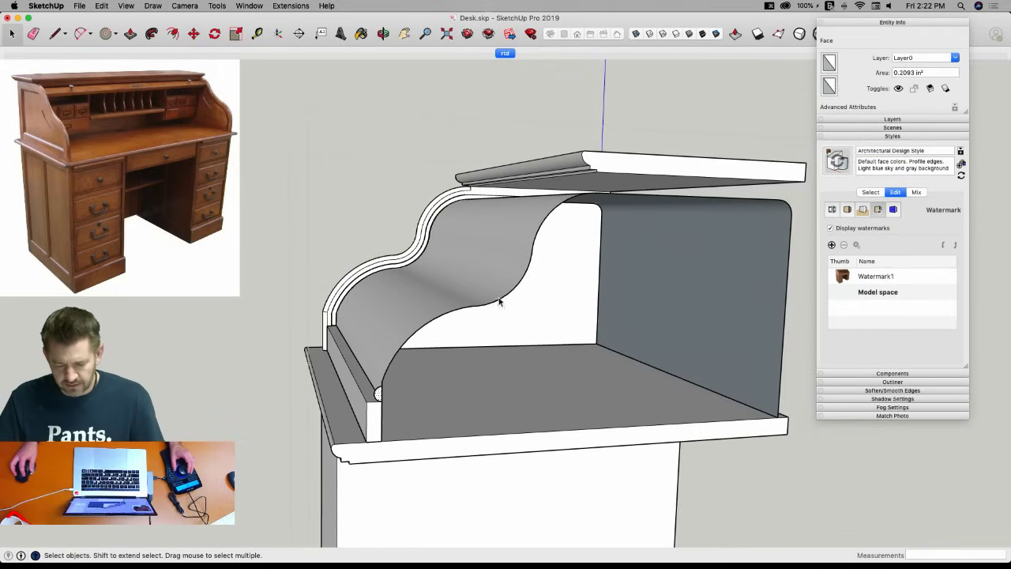
mouse_move(570, 223)
middle_down()
mouse_move(605, 217)
mouse_move(666, 282)
mouse_move(655, 309)
mouse_move(648, 302)
mouse_move(670, 237)
middle_up()
key(l)
click(663, 315)
click(663, 331)
key(space)
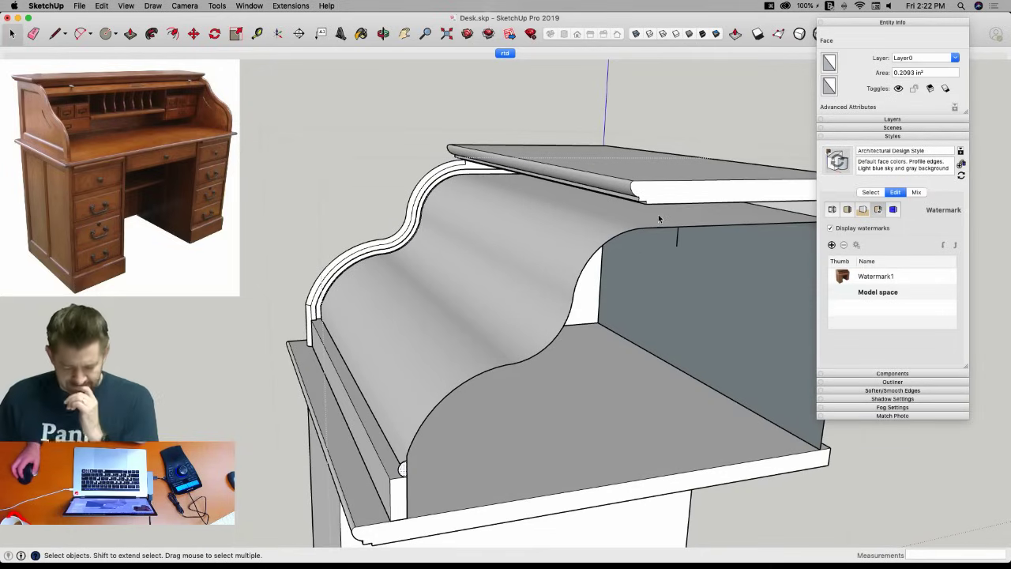
key(super+s)
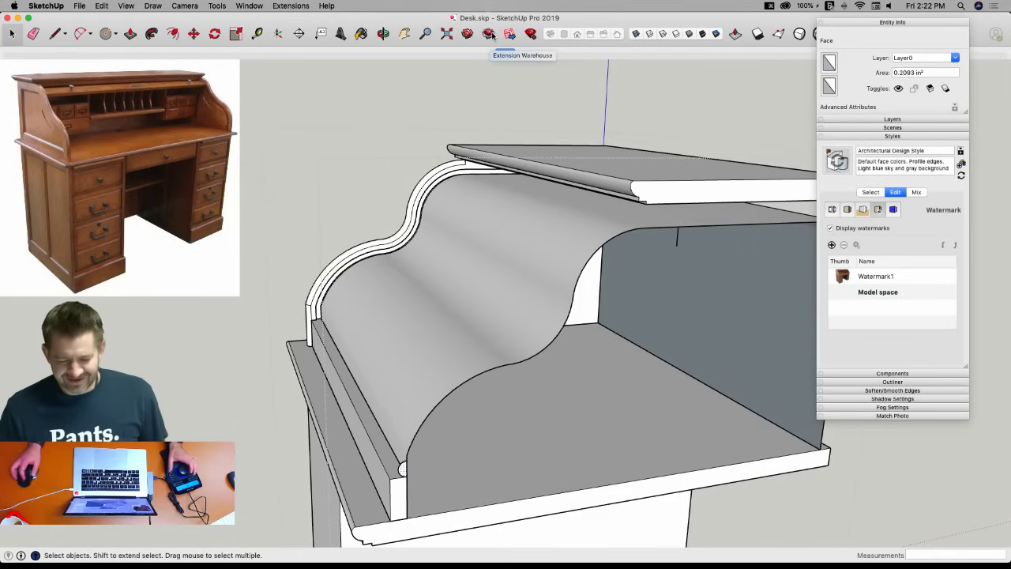
Search the Extension Warehouse for the CLF Component Stringer extension.
click(489, 34)
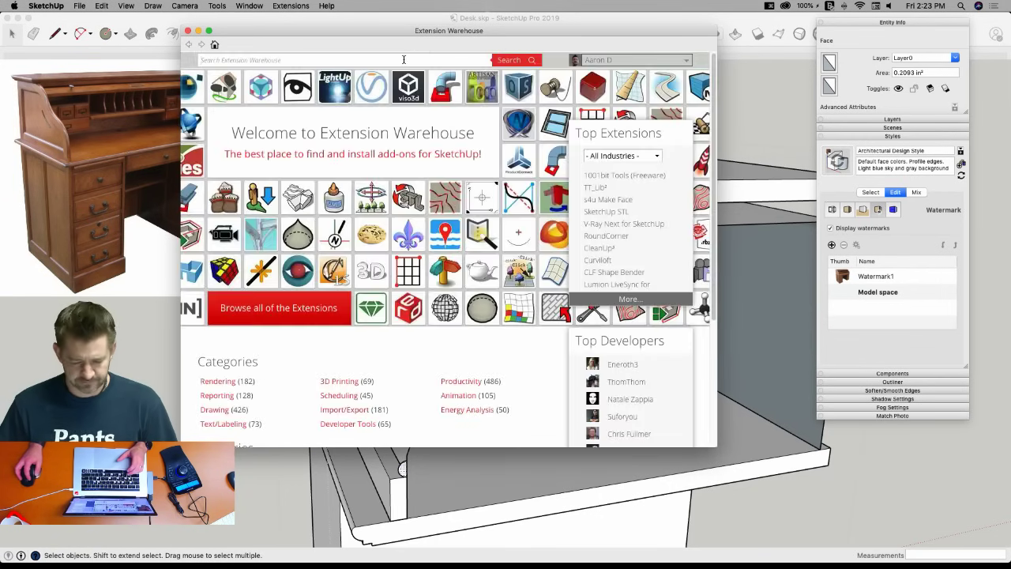
text(component str)
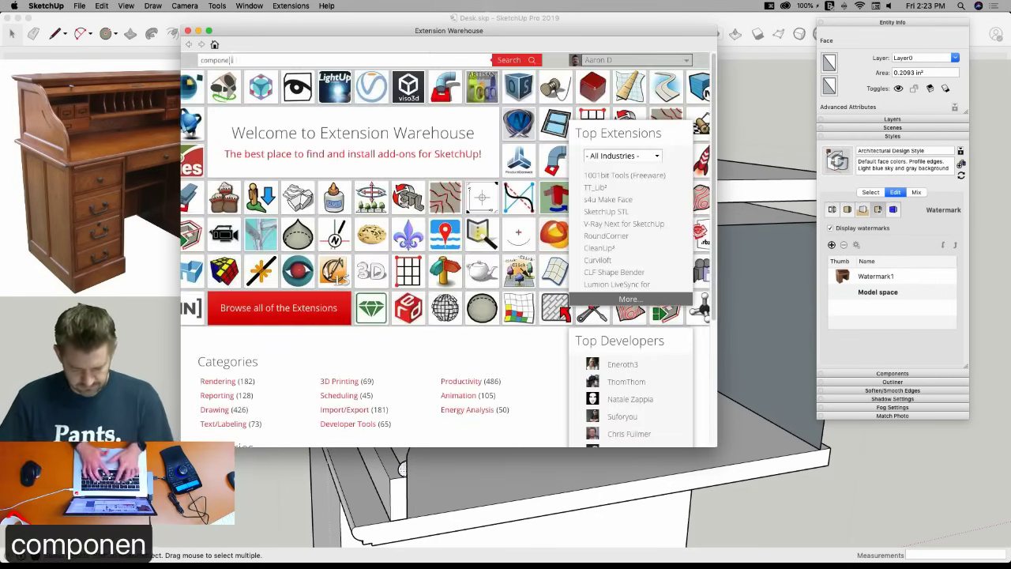
text(inger)
key(Return)
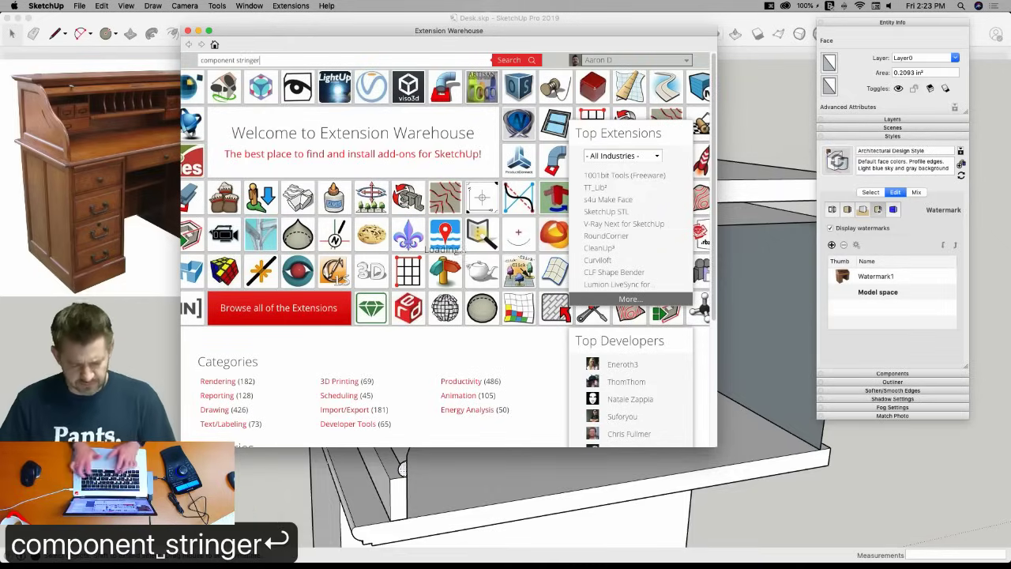
click(307, 73)
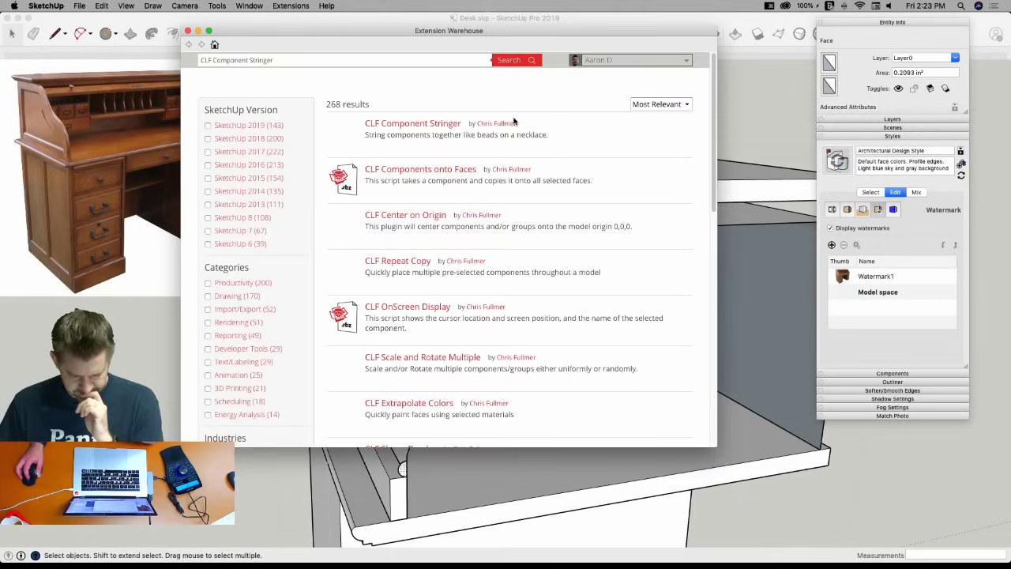
Open the CLF Component Stringer extension's details and preview its demonstration video up to about 1:37.
click(418, 122)
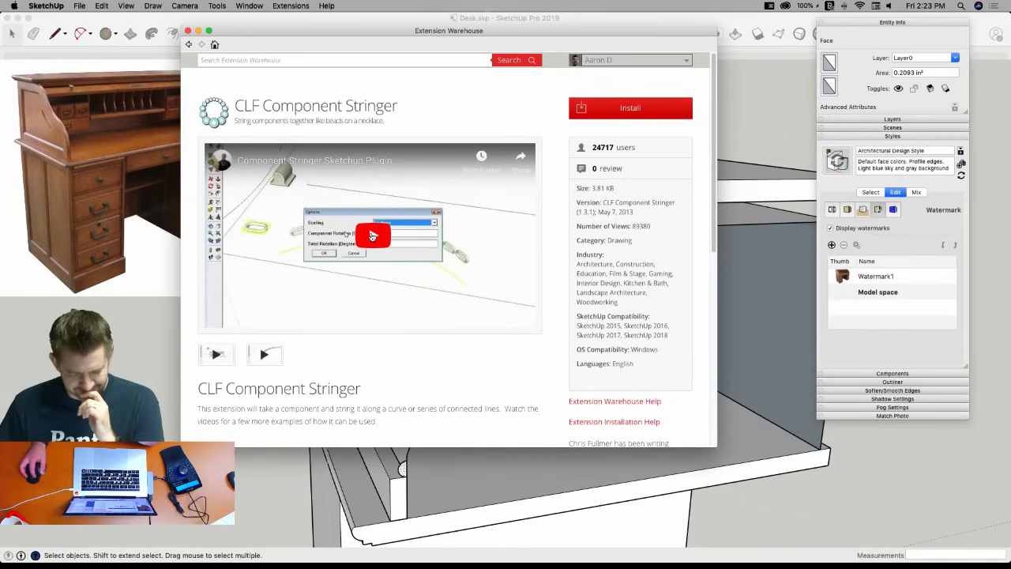
click(372, 235)
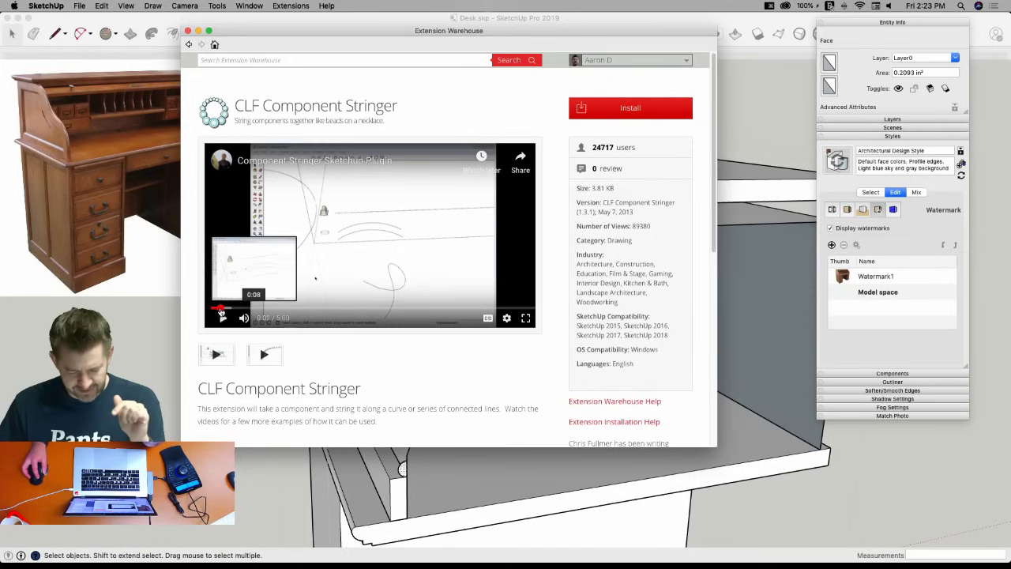
click(230, 308)
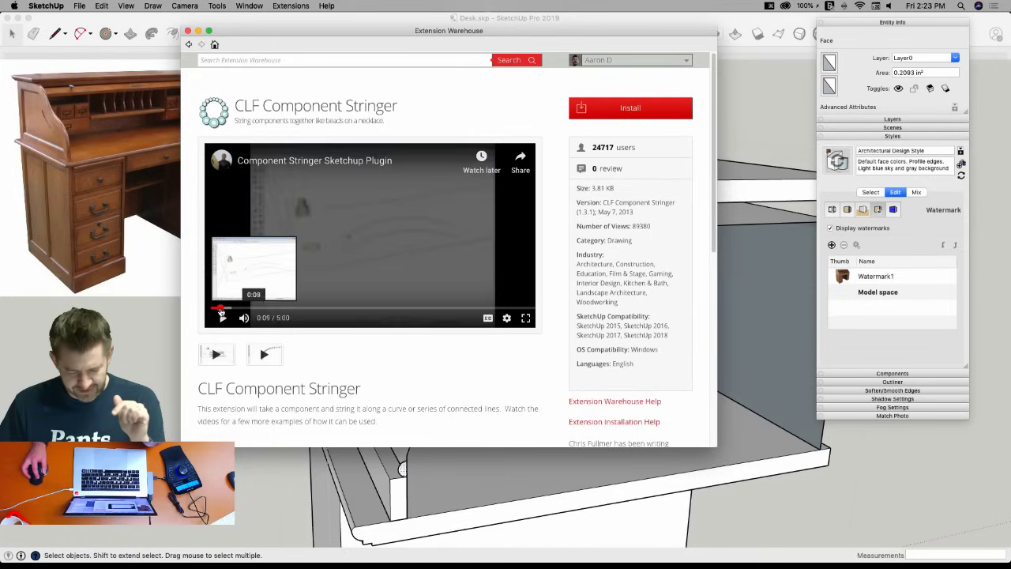
click(237, 309)
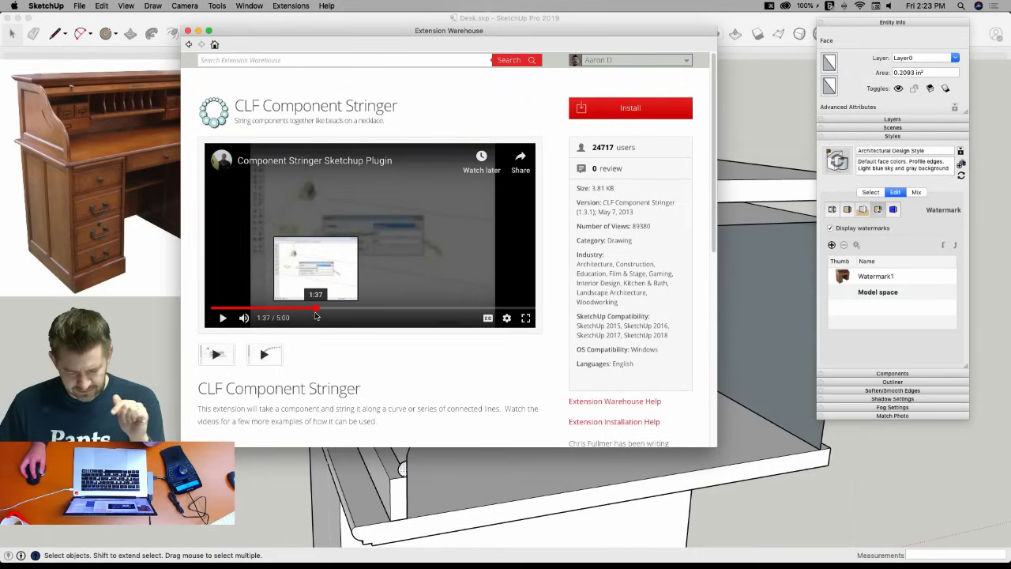
click(314, 308)
Install the CLF Component Stringer extension despite the compatibility warning and grant it file system access.
click(620, 110)
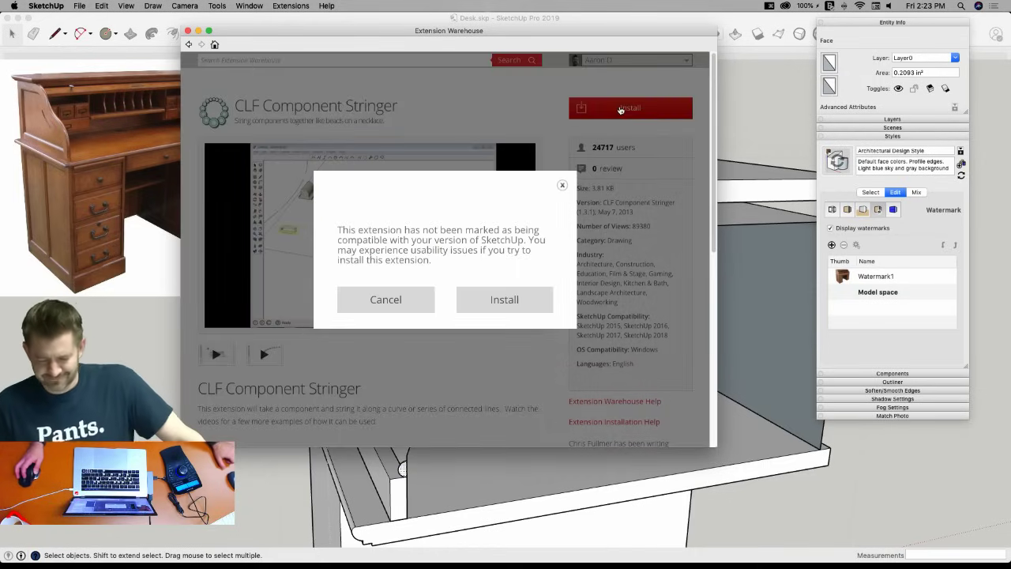
click(514, 301)
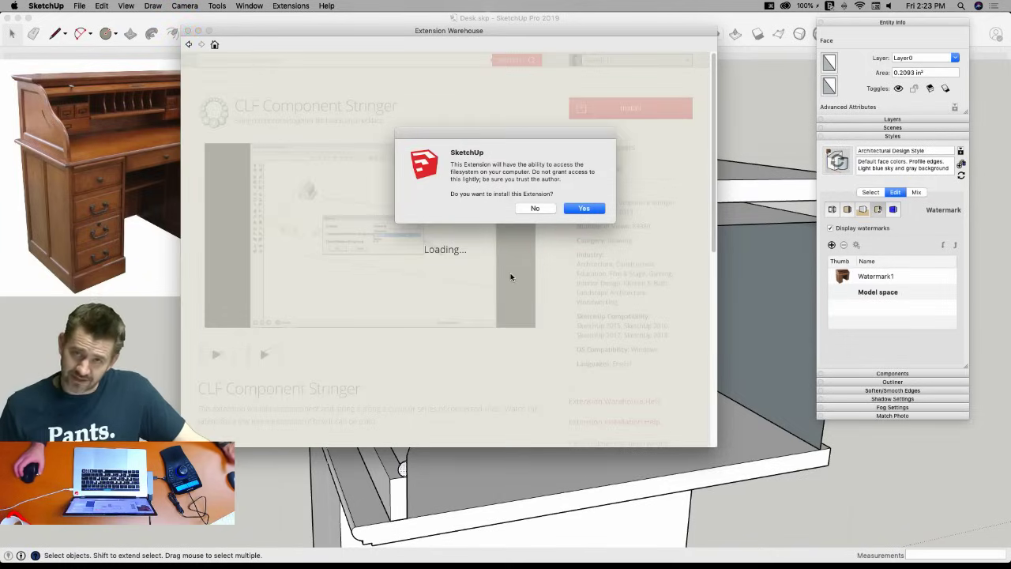
click(583, 209)
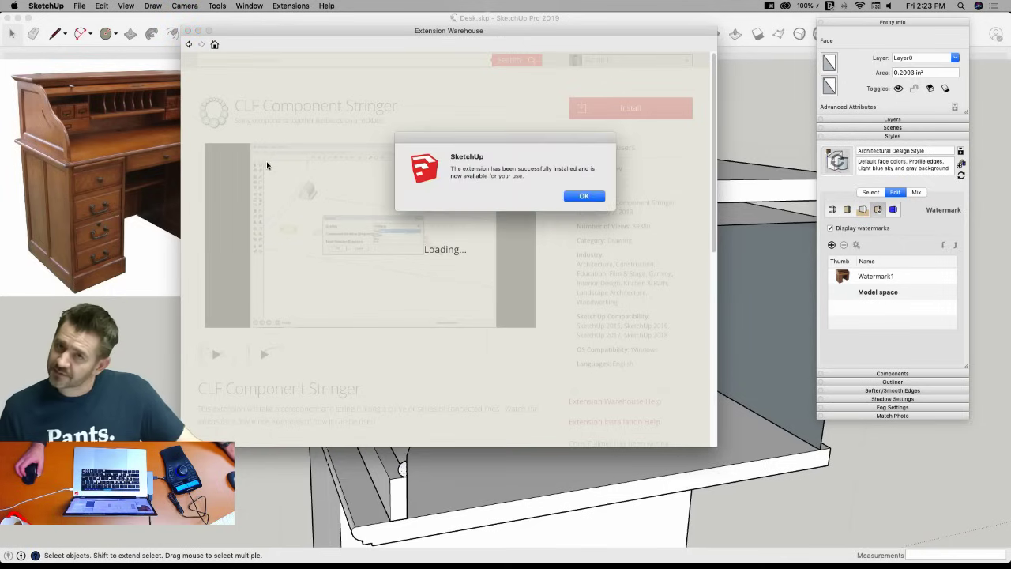
click(581, 197)
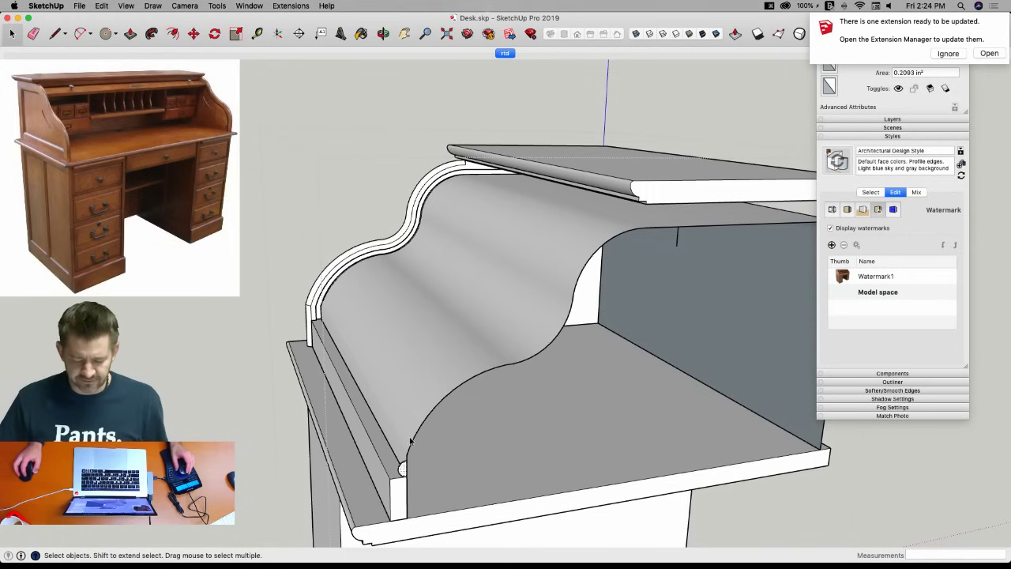
Open the roll front's group and draw a short line at the half-round's lower corner to split the vertical front edge.
click(407, 458)
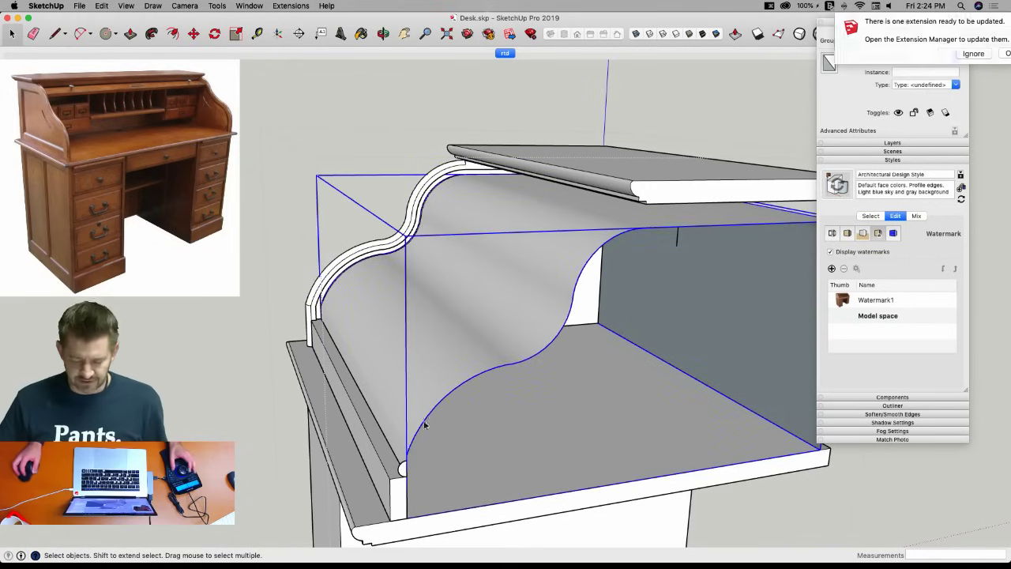
click(263, 324)
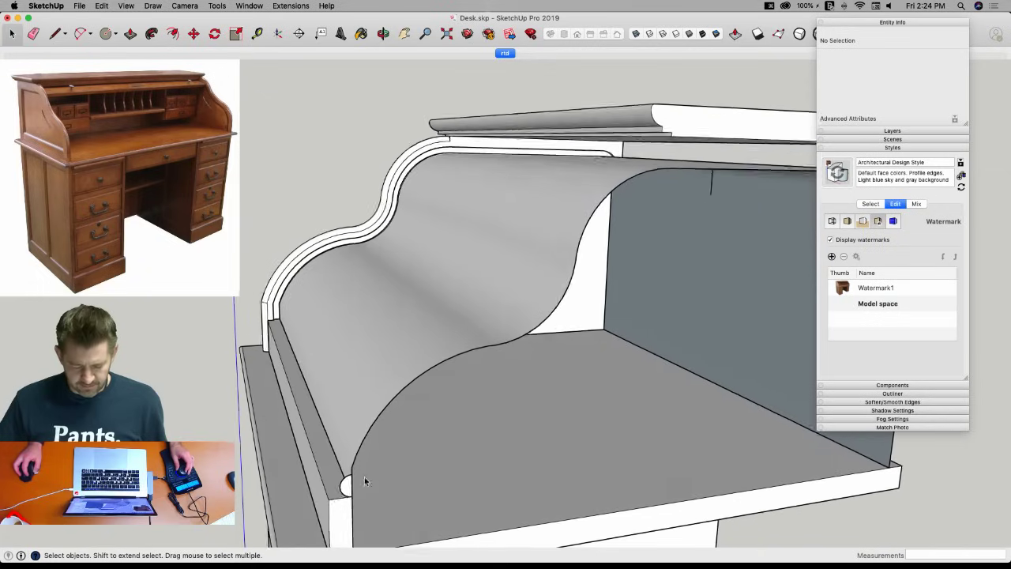
click(380, 418)
double_click(380, 418)
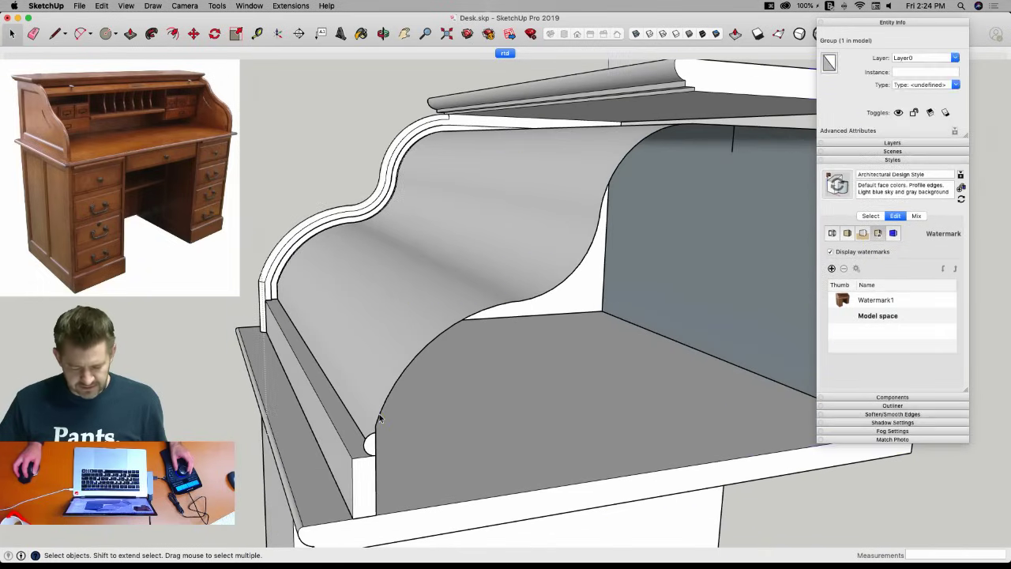
click(363, 415)
double_click(364, 415)
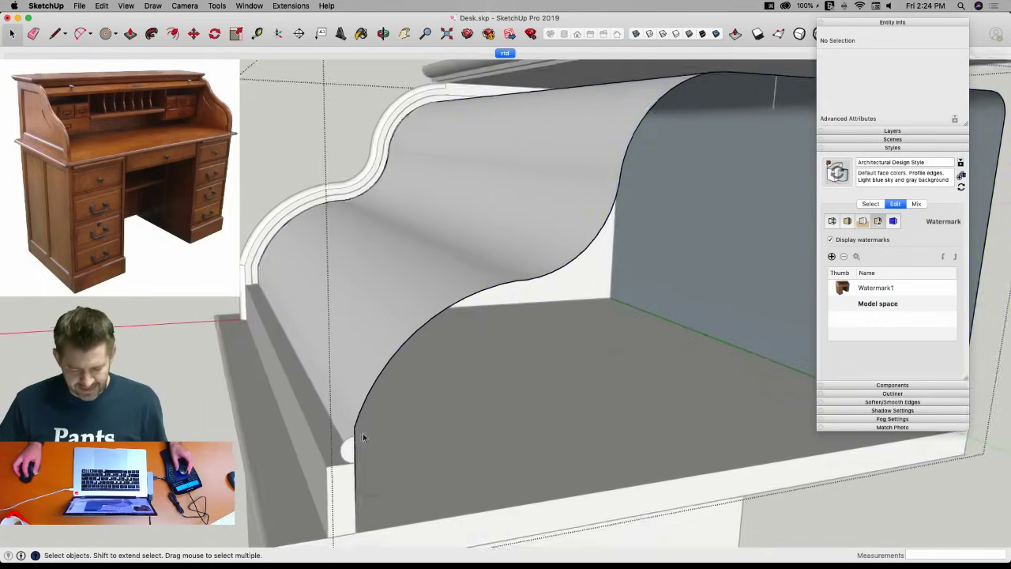
key(l)
click(378, 395)
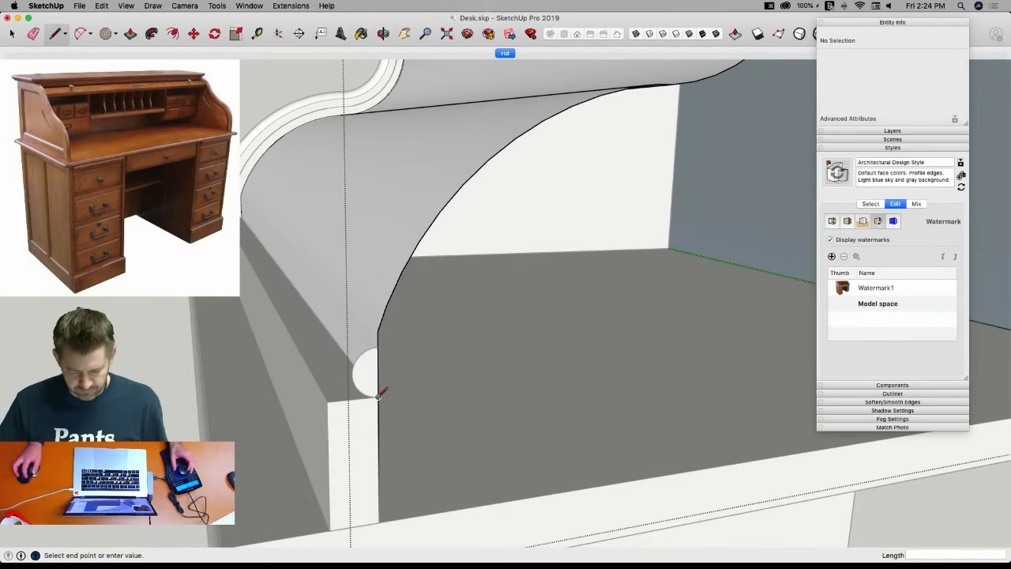
click(400, 394)
key(space)
Split the roll front's upper edge at the short vertical line, copy the curved edge between the two splits, and leave the group.
click(378, 353)
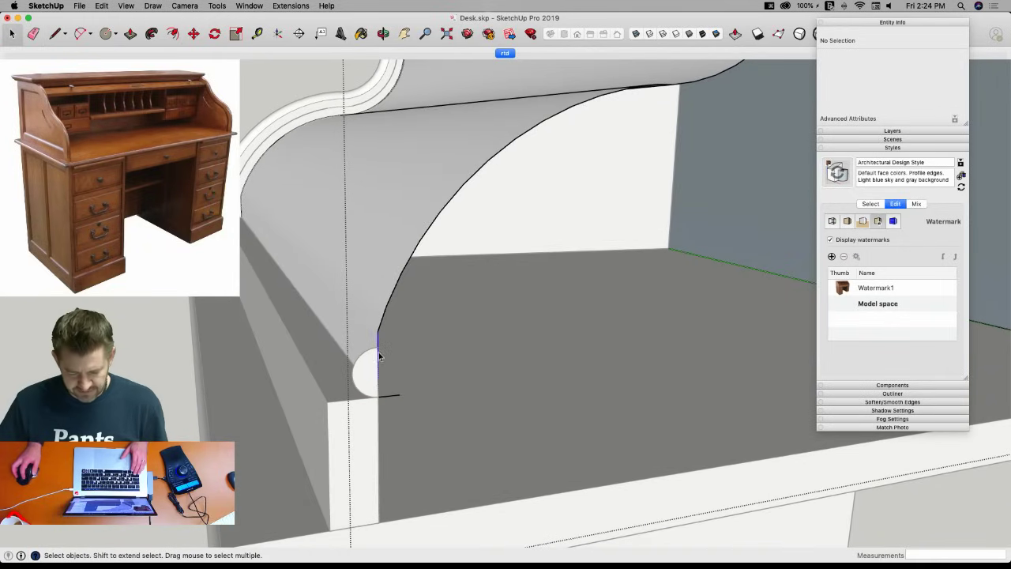
shift+click(380, 324)
scroll(202, 530, down, 5)
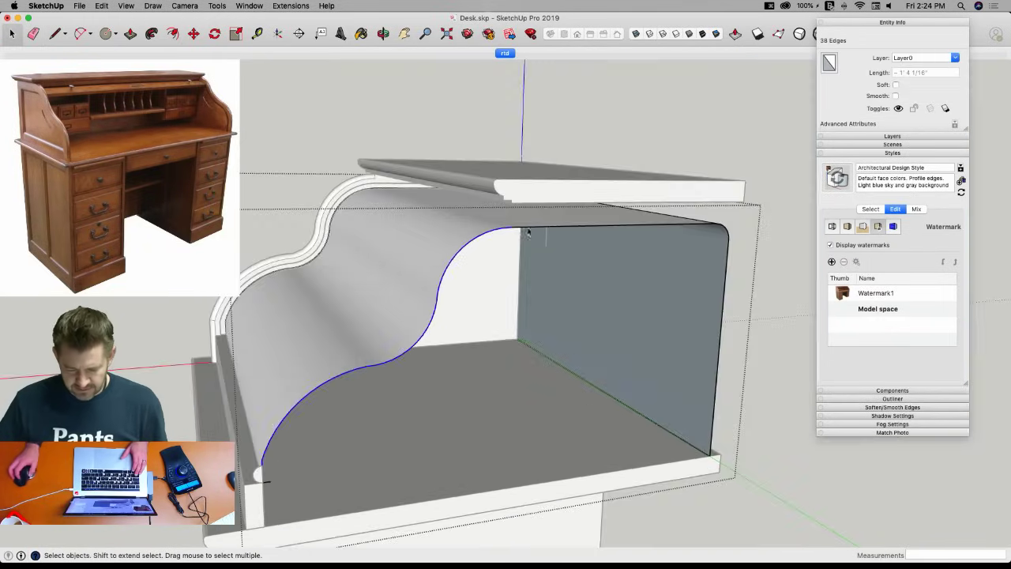
scroll(524, 227, up, 5)
shift+click(524, 227)
key(l)
click(561, 243)
key(space)
shift+click(574, 226)
shift+click(556, 227)
key(super+c)
scroll(557, 237, down, 8)
click(566, 115)
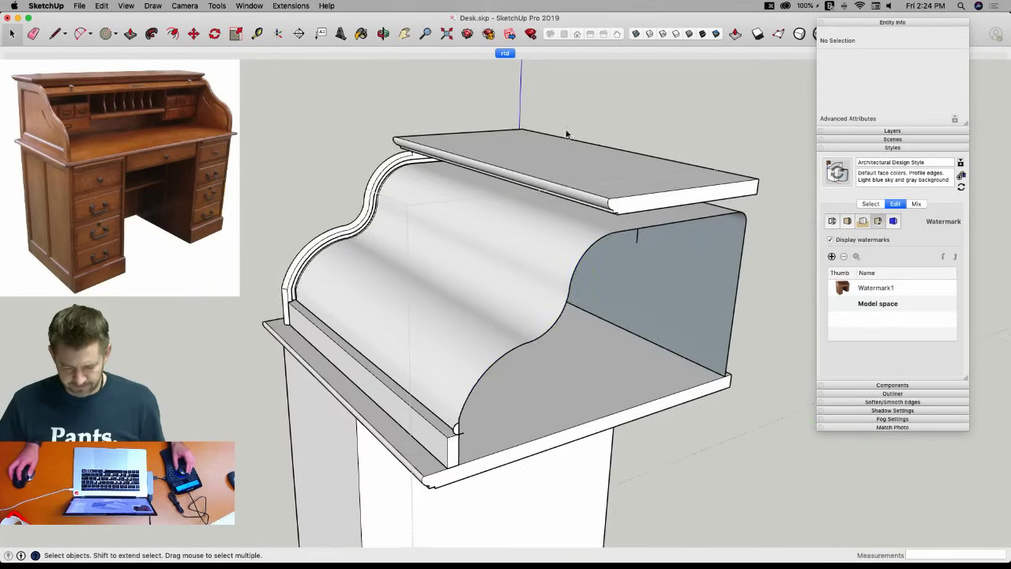
Remove the short splitting lines from both ends of the roll front's curve using Eraser and Undo.
key(e)
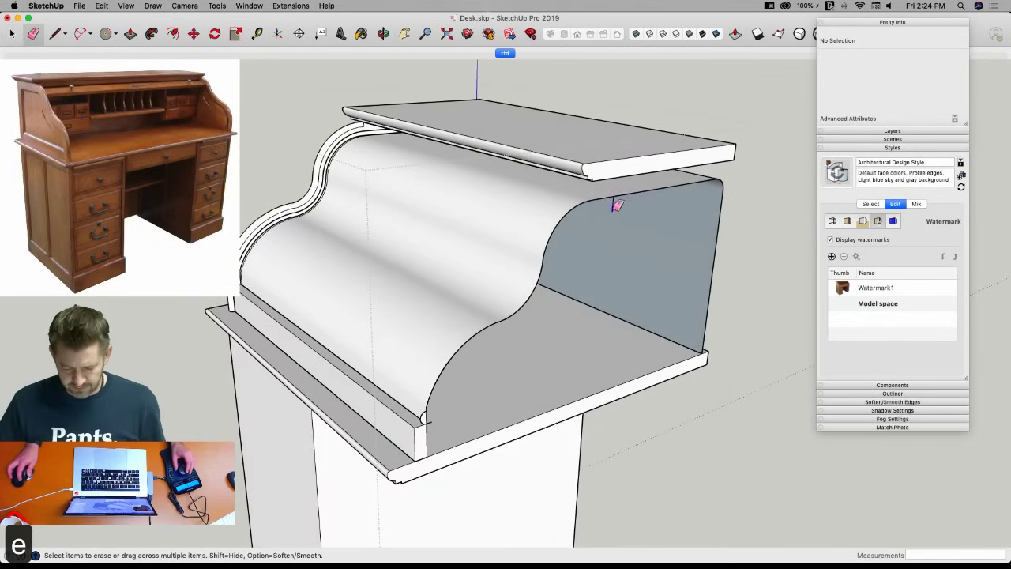
click(433, 419)
key(super+z)
key(super+z)
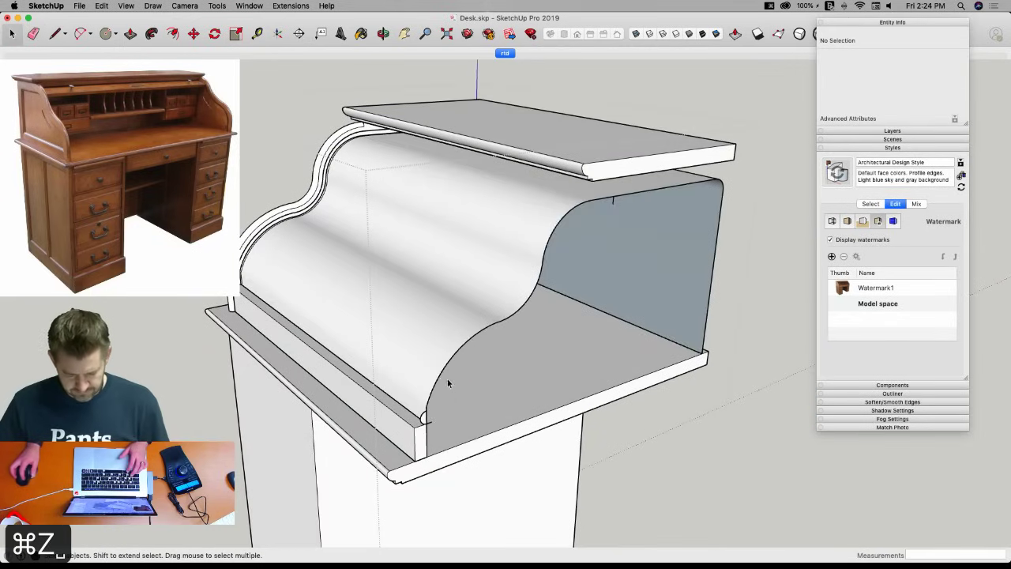
key(space)
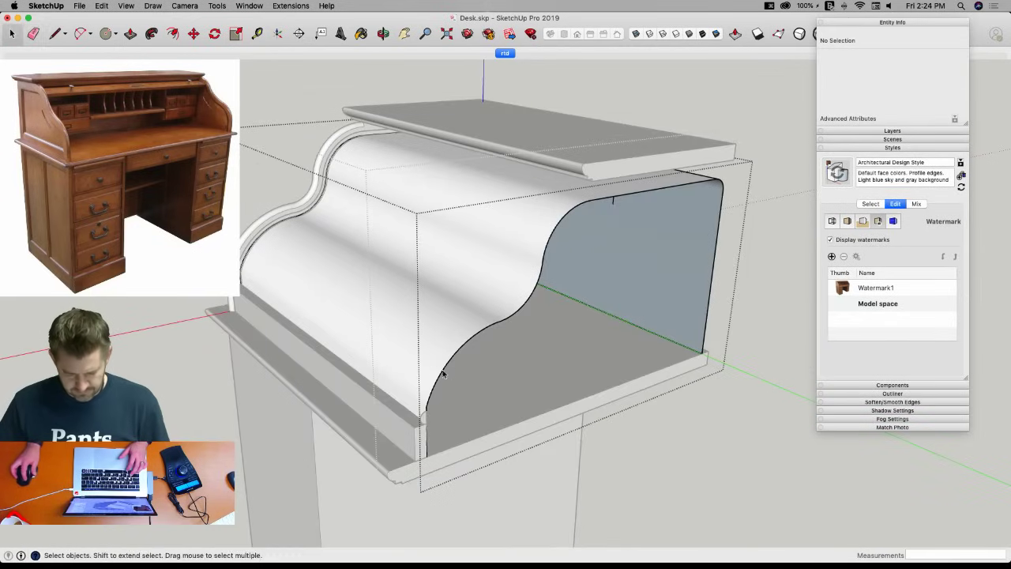
click(747, 226)
key(e)
click(617, 203)
key(super+z)
key(super+z)
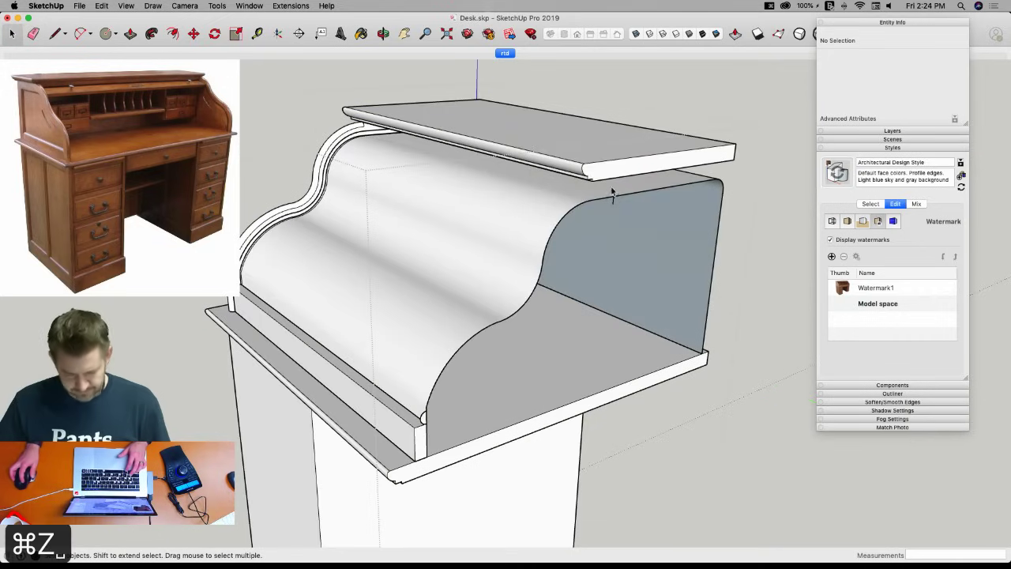
key(space)
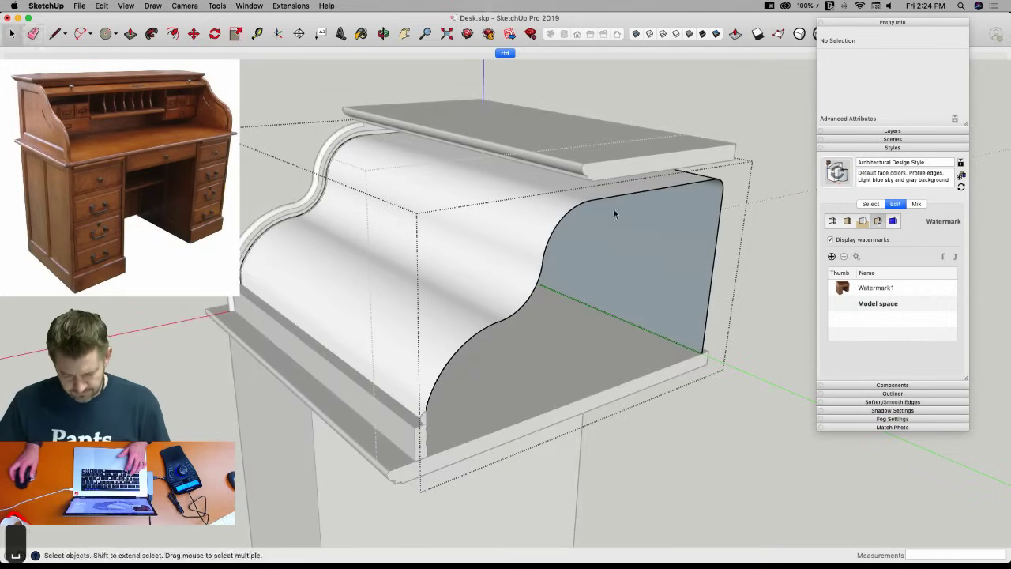
Leave the roll front's group and paste the copied curve into open space beside the desk.
click(605, 233)
click(705, 251)
click(759, 248)
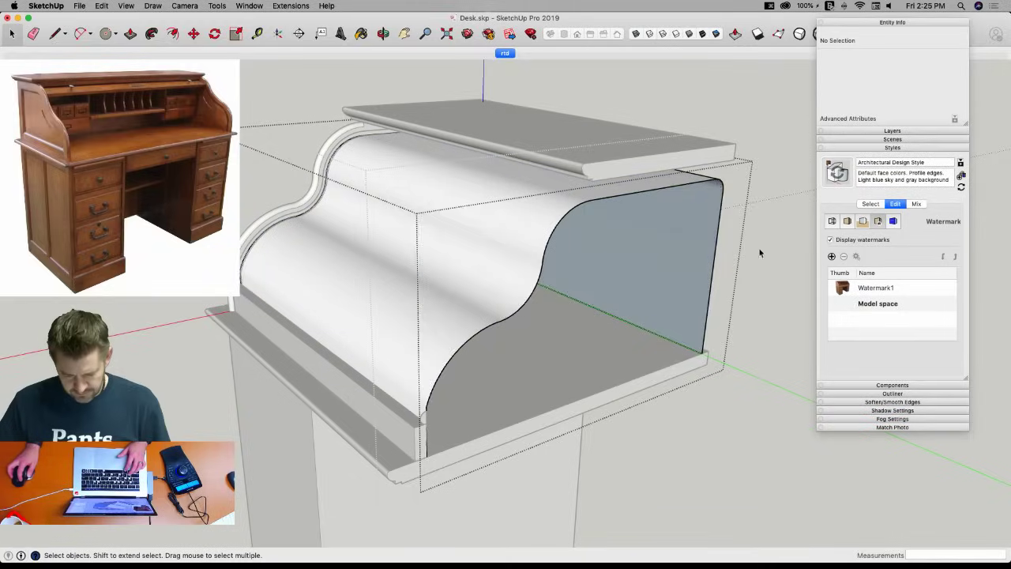
click(751, 248)
key(super+v)
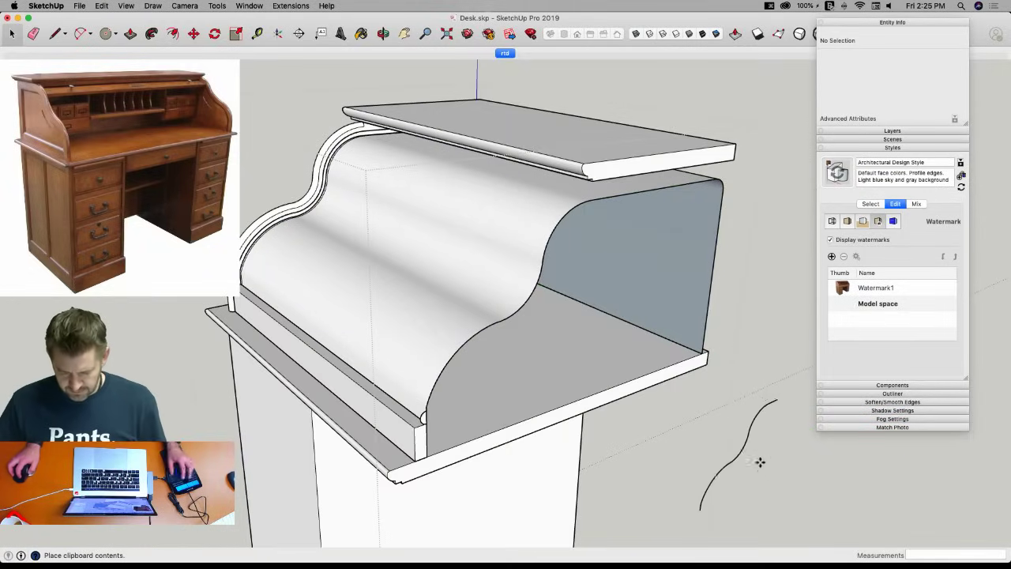
scroll(695, 395, up, 6)
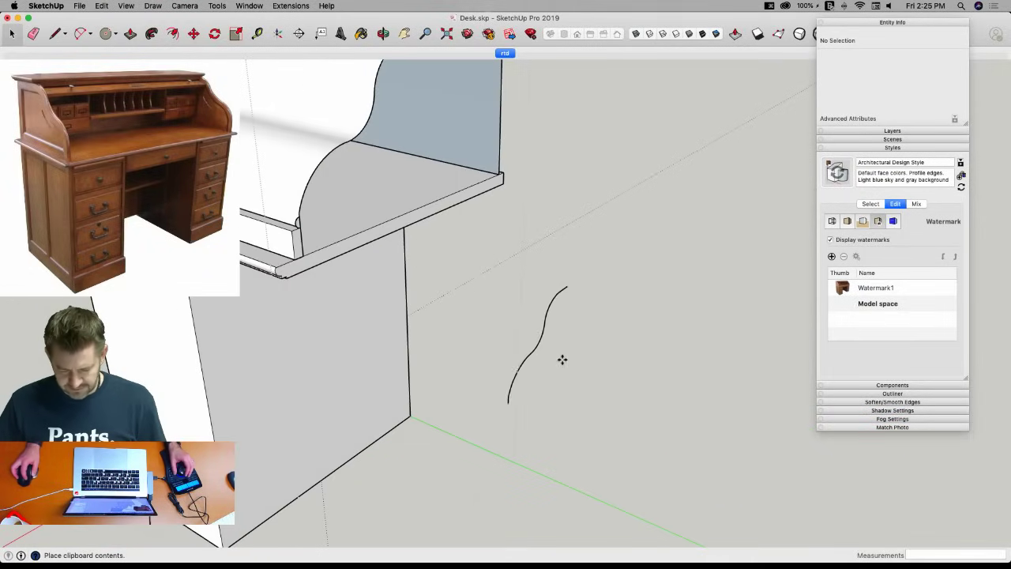
click(561, 360)
Move the half-round profile about 5 5/16" off the lower rail into open space near the pasted curve.
key(space)
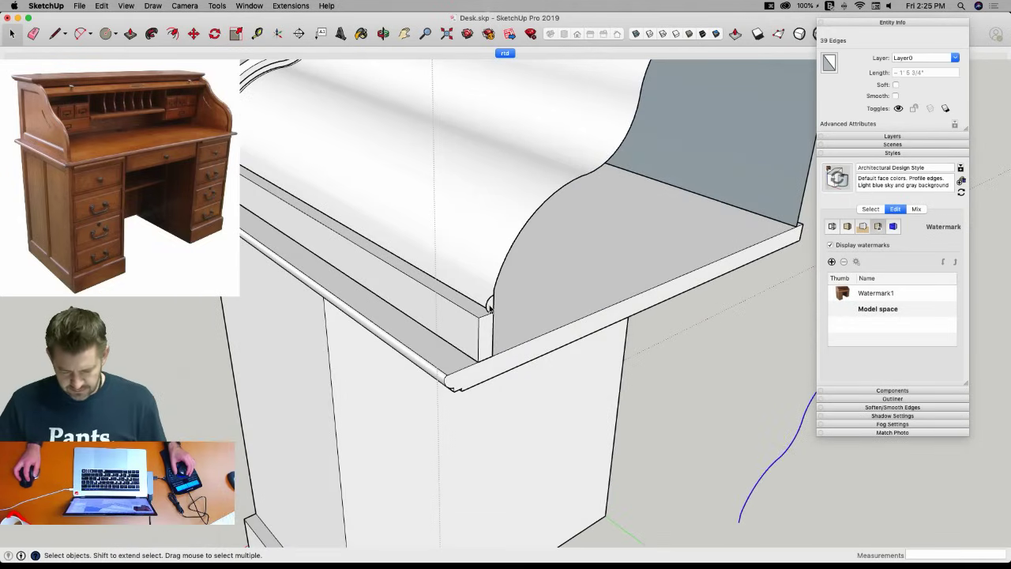
double_click(489, 306)
scroll(489, 304, up, 3)
key(m)
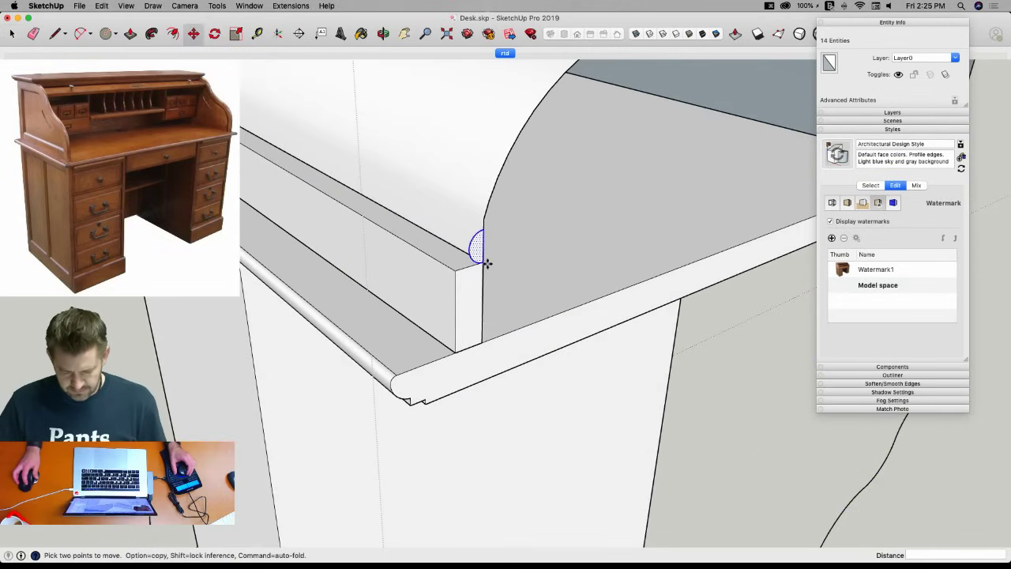
click(485, 263)
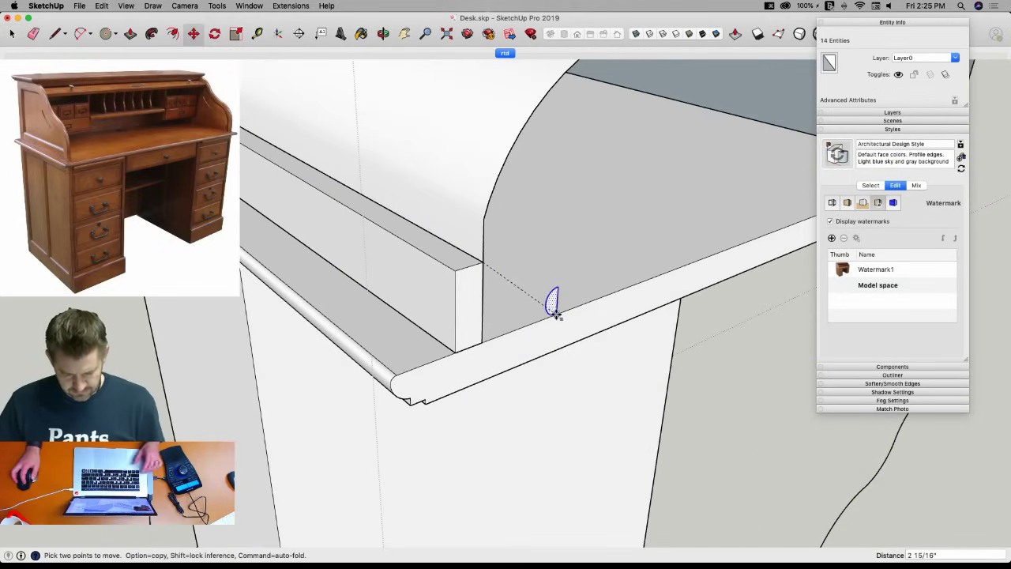
middle_drag(626, 345, 634, 384)
middle_drag(650, 453, 598, 363)
click(532, 430)
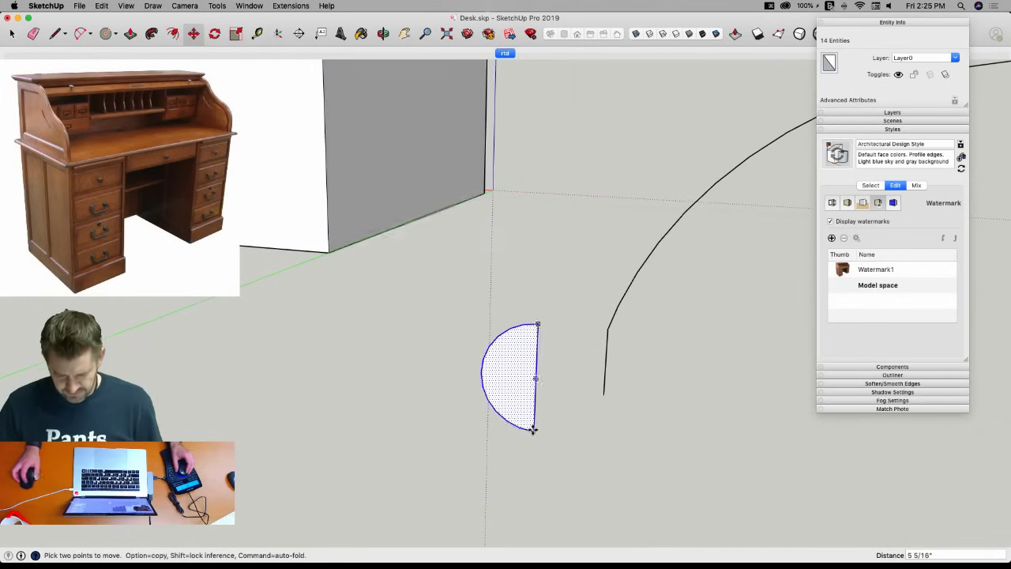
key(space)
Weld the pasted curve's connected edges into a single curve.
middle_drag(547, 420, 520, 347)
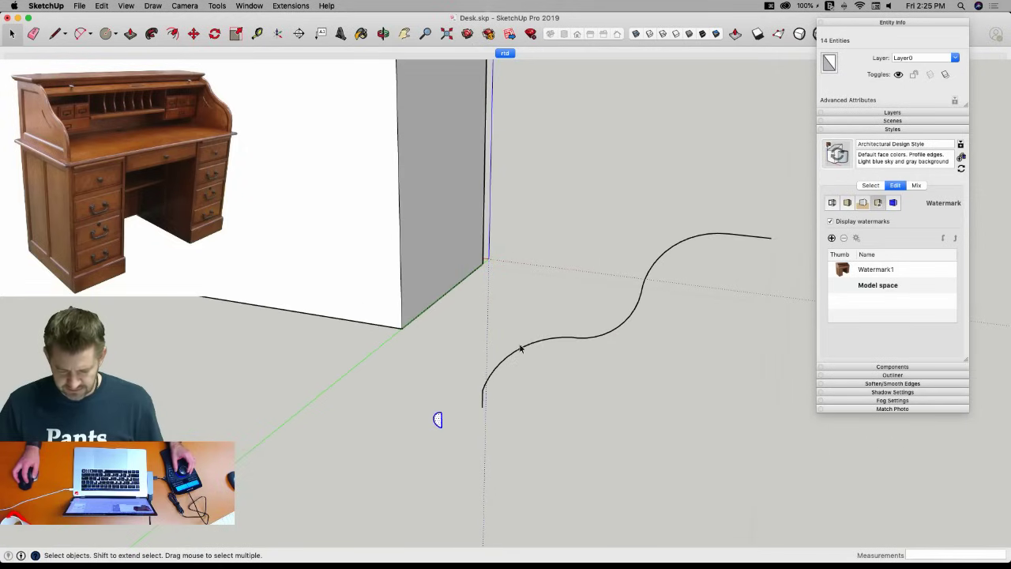
triple_click(520, 349)
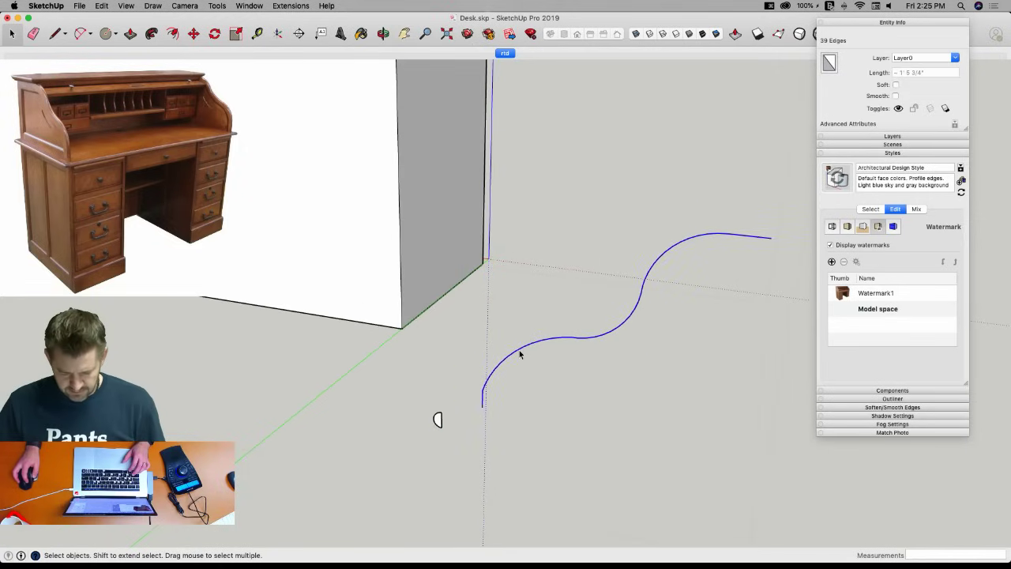
click(290, 5)
click(305, 106)
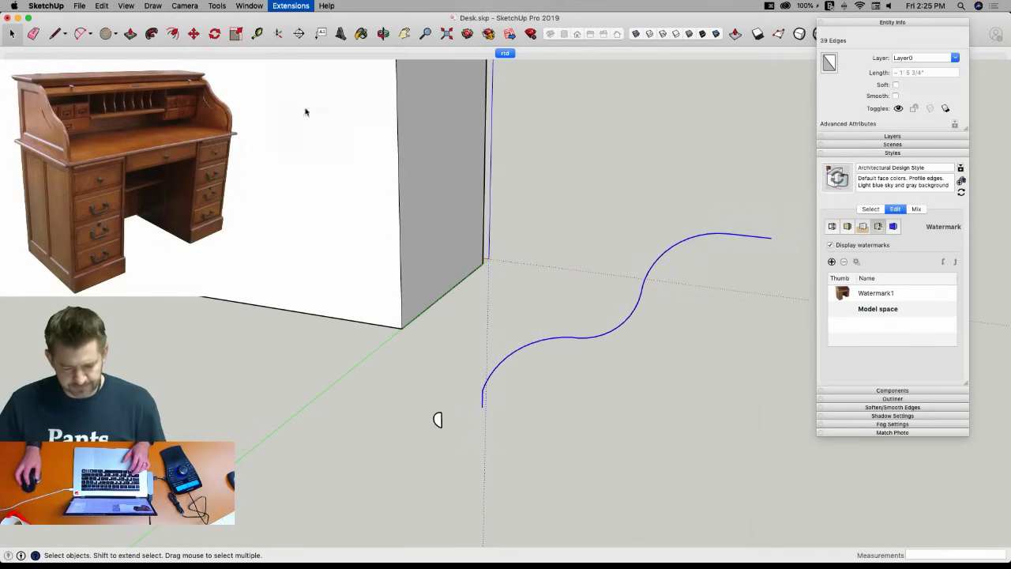
Try to run Component Stringer for the half-round profile and the pasted curve.
click(287, 7)
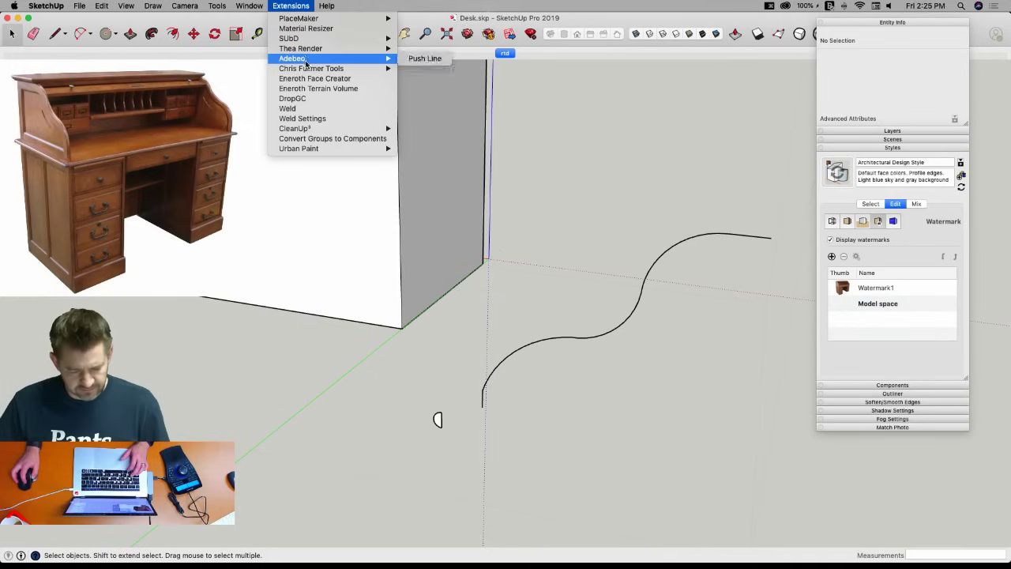
mouse_move(306, 70)
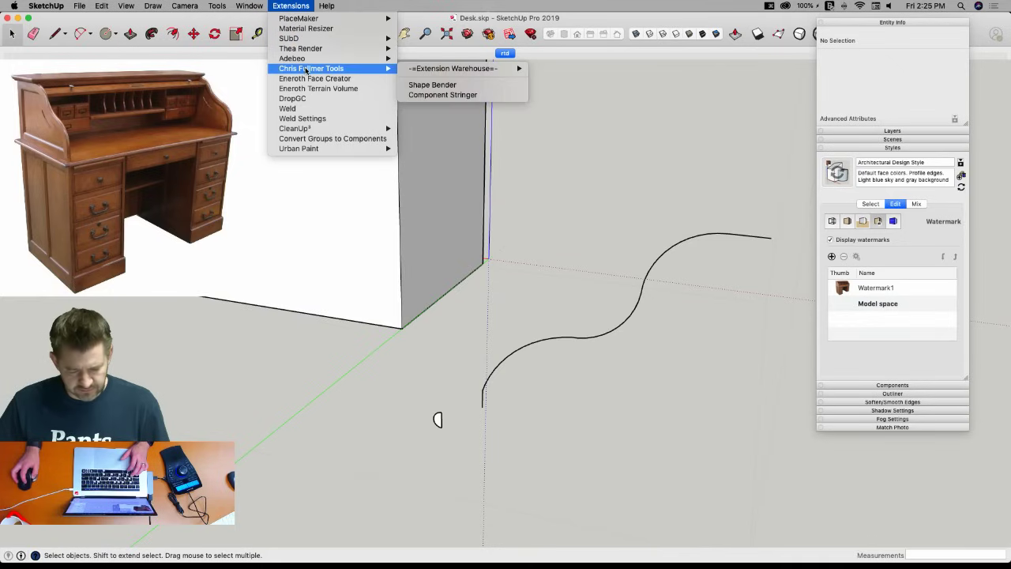
click(443, 95)
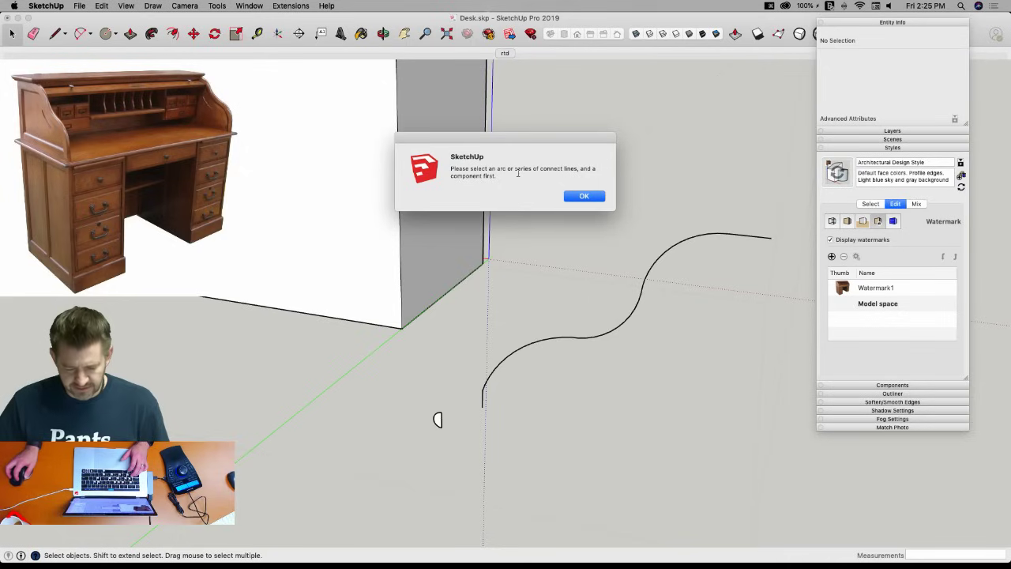
click(583, 198)
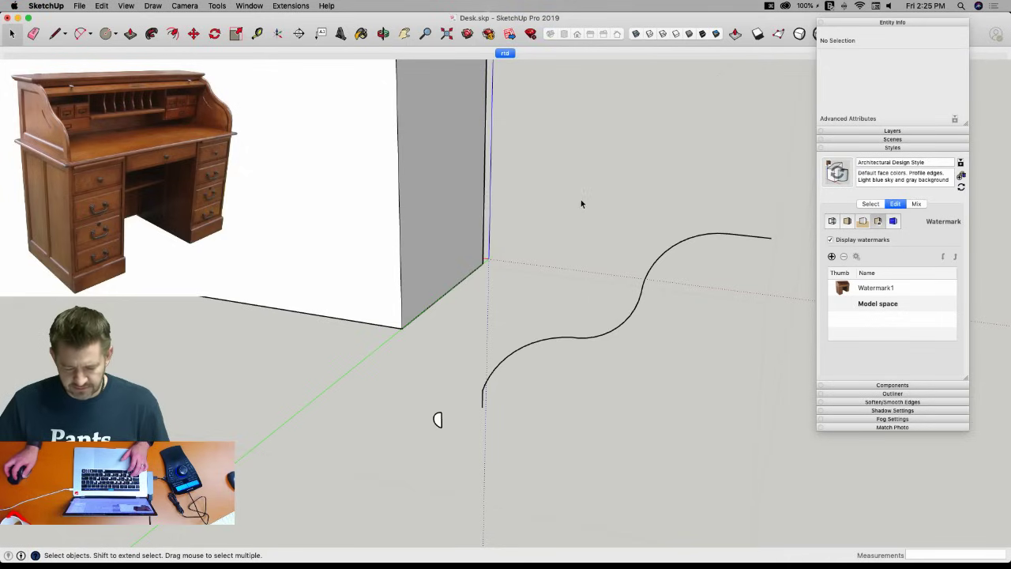
Make the half-round profile a component with the definition name "Half Round Thing".
click(503, 361)
click(438, 420)
right_click(438, 421)
double_click(437, 420)
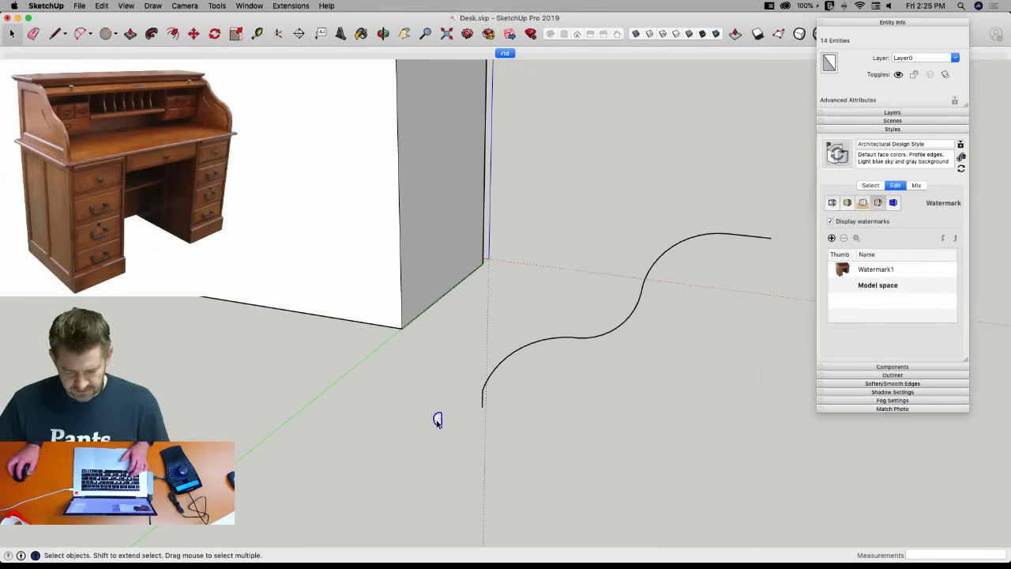
right_click(437, 419)
click(479, 381)
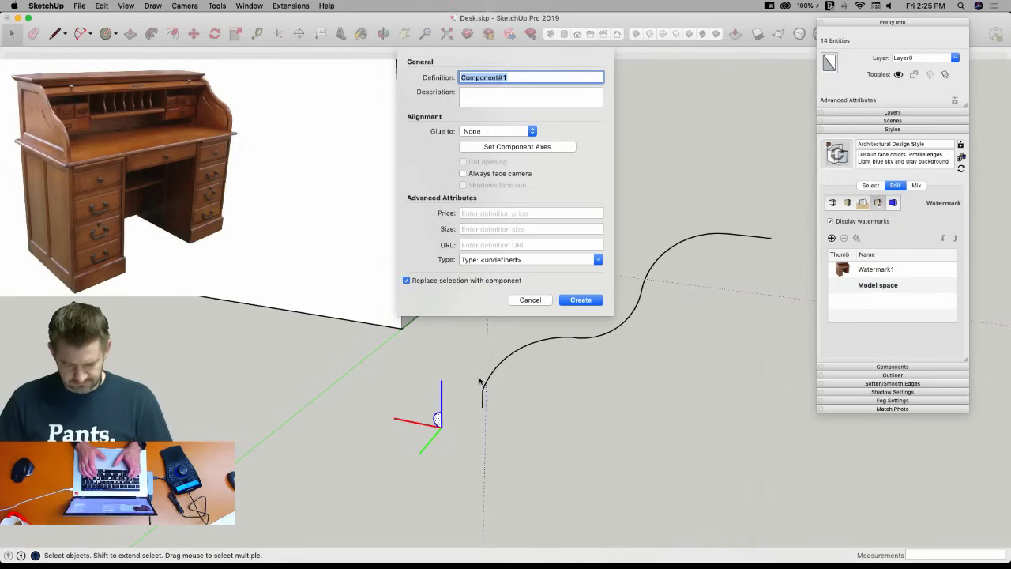
text(Half )
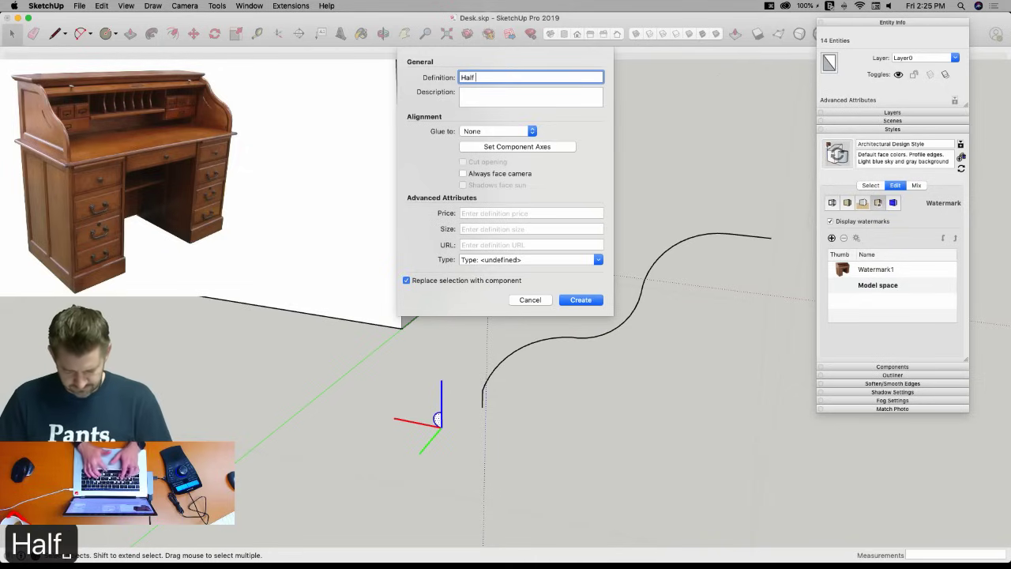
text(Round Thing)
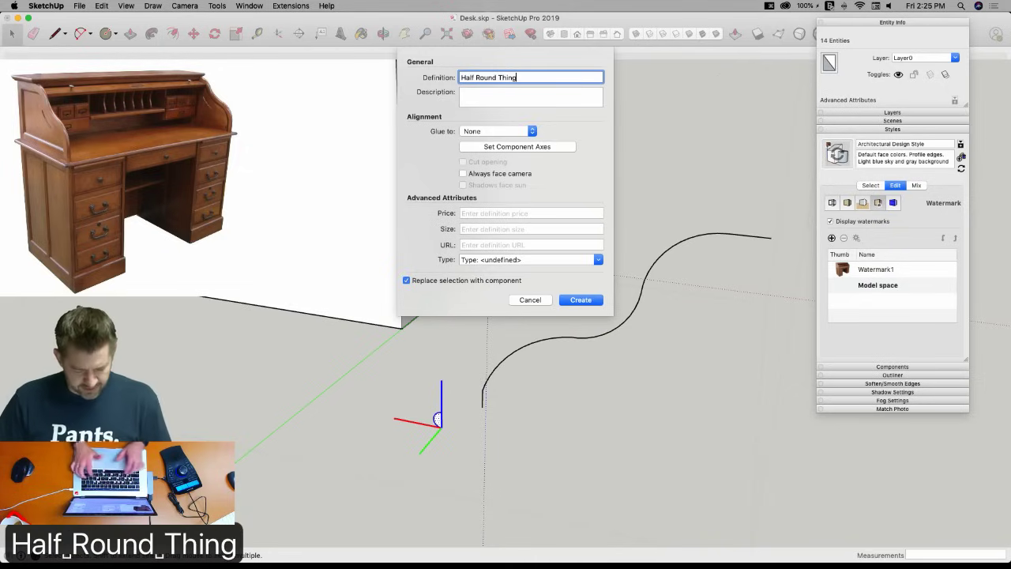
key(Return)
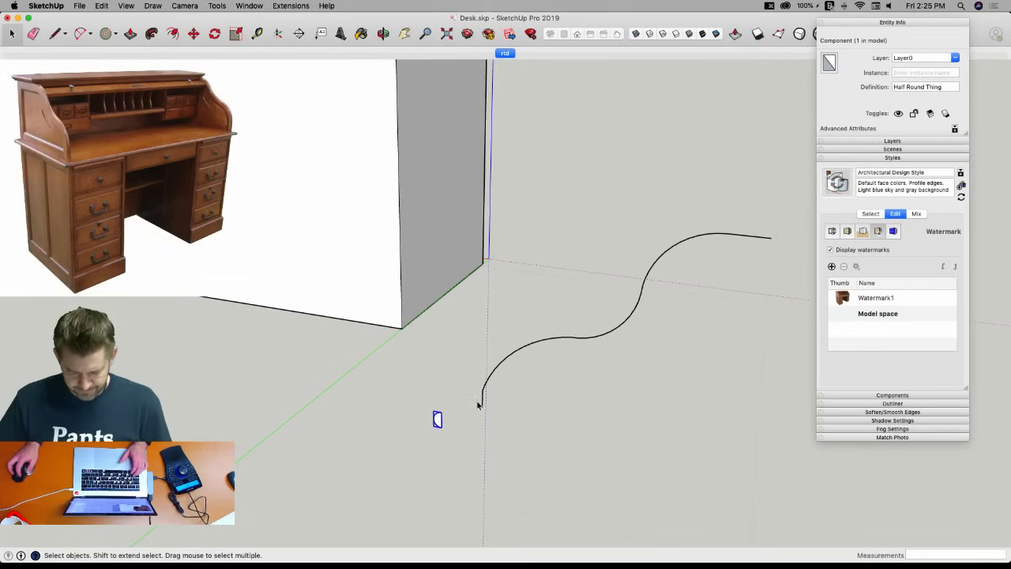
Select the half-round component together with the welded curve and save the model.
middle_drag(569, 287, 451, 153)
drag(447, 142, 732, 387)
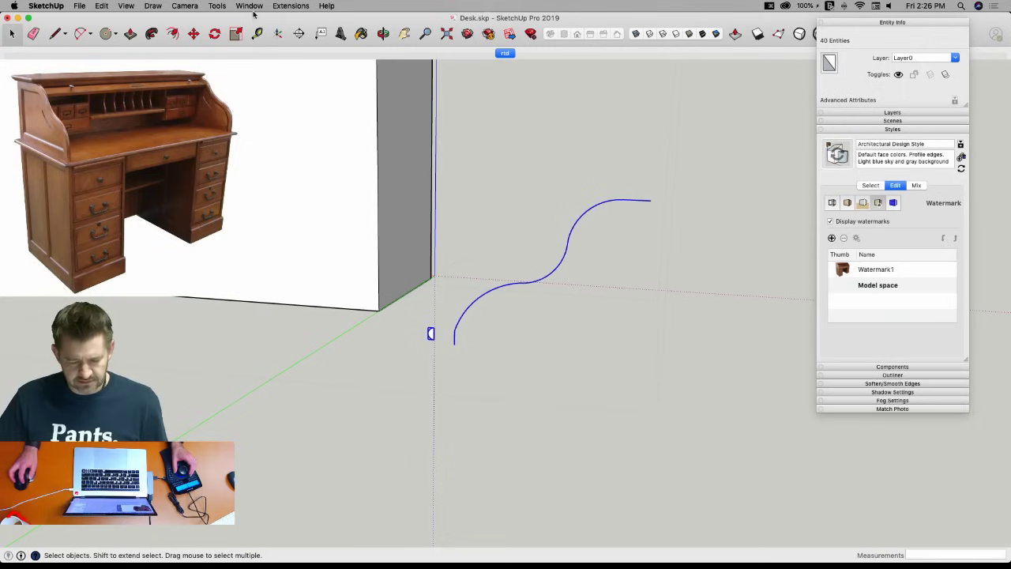
key(super+s)
Try Component Stringer on the half-round component and curve with Uniform scaling, zero rotation and no edge reversal, and undo the result.
click(289, 6)
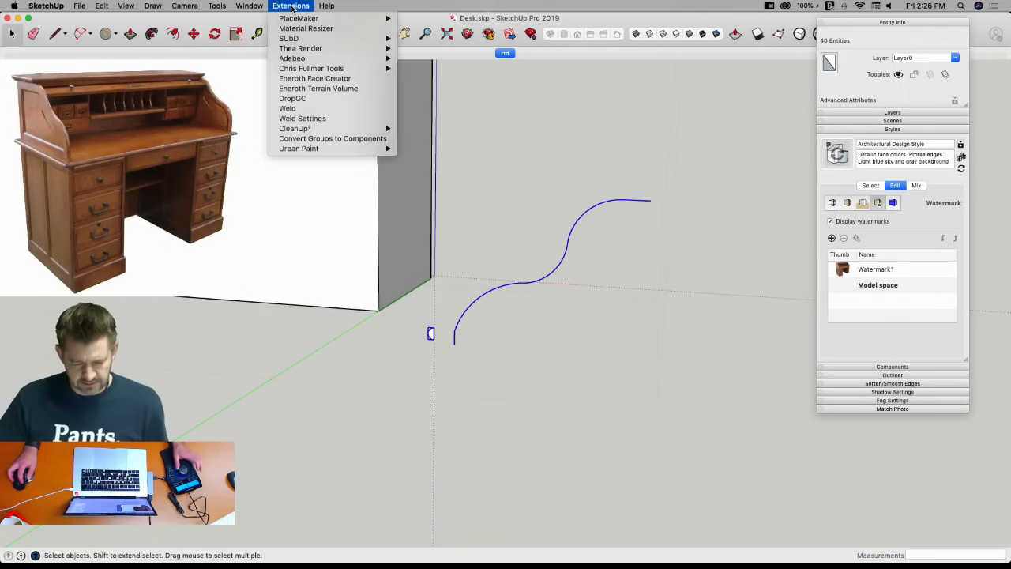
mouse_move(316, 68)
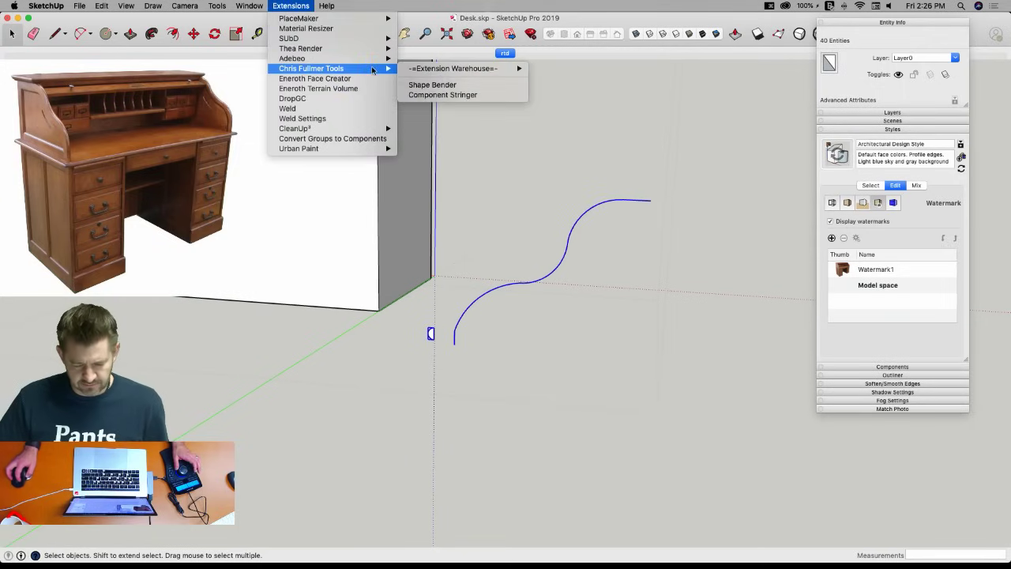
click(452, 94)
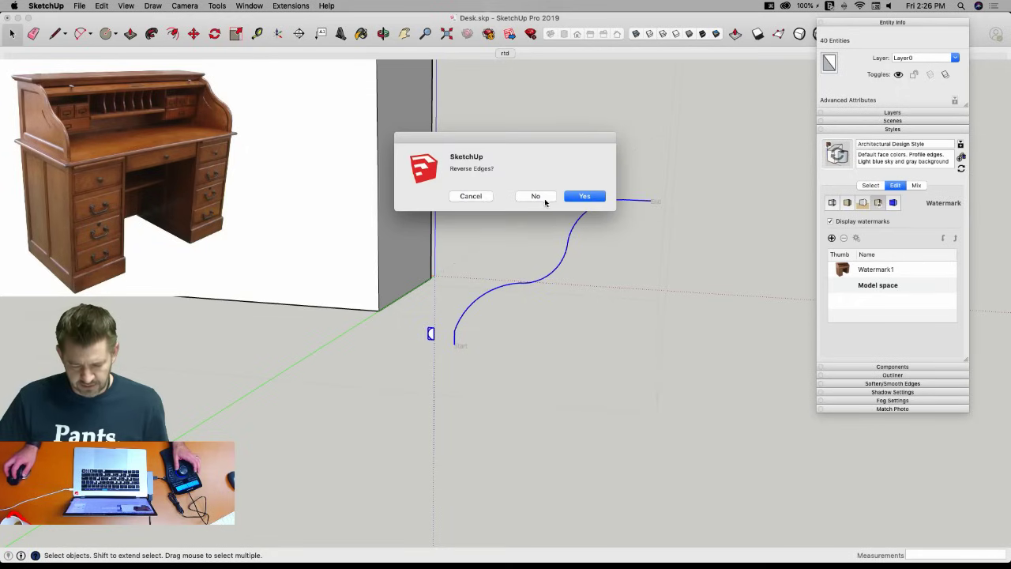
click(541, 197)
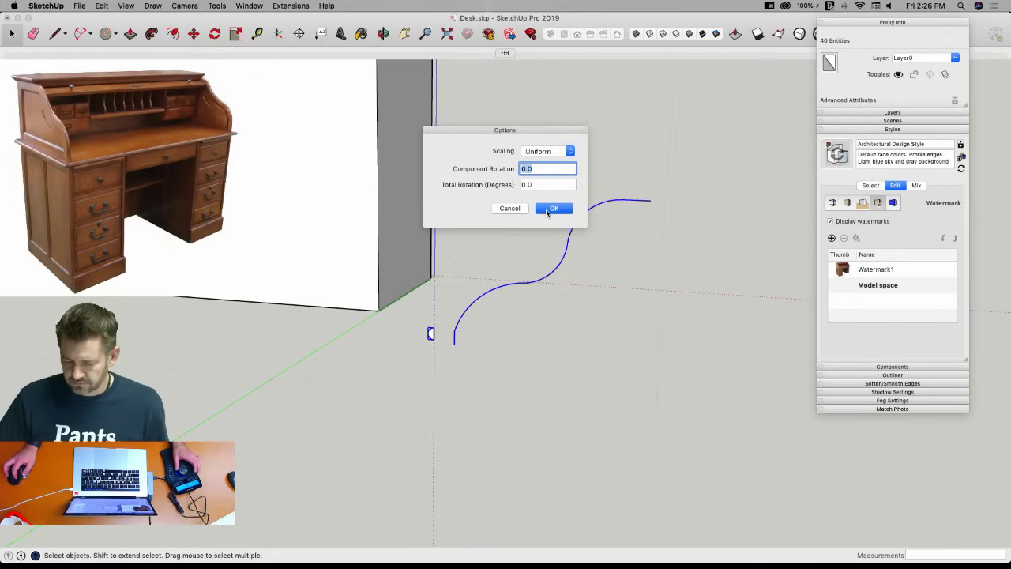
click(554, 207)
middle_drag(553, 210, 516, 343)
scroll(510, 334, up, 5)
key(super+z)
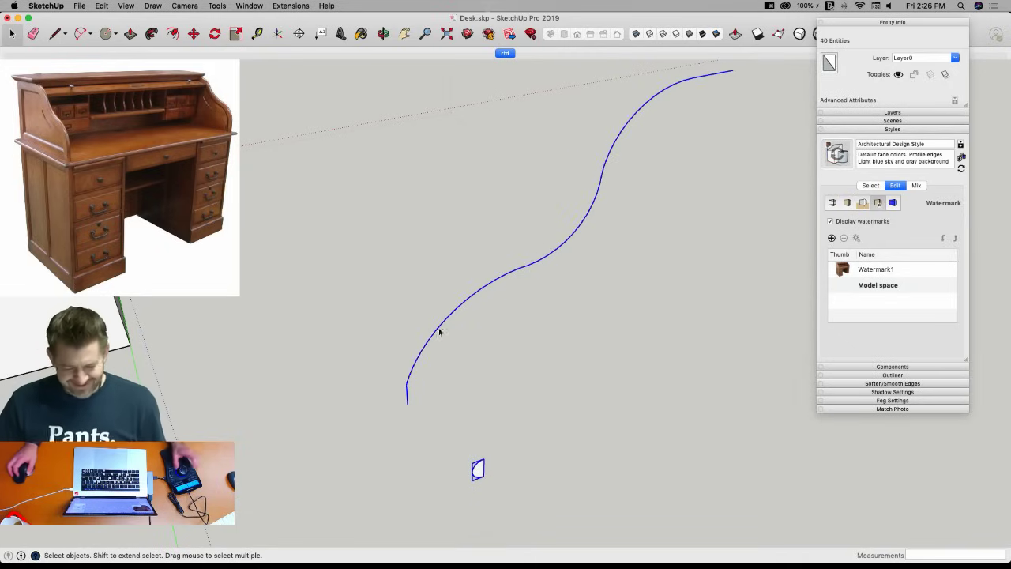
Try Component Stringer with scaling None, component rotation 90 and no edge reversal, and undo the result.
click(291, 6)
mouse_move(368, 69)
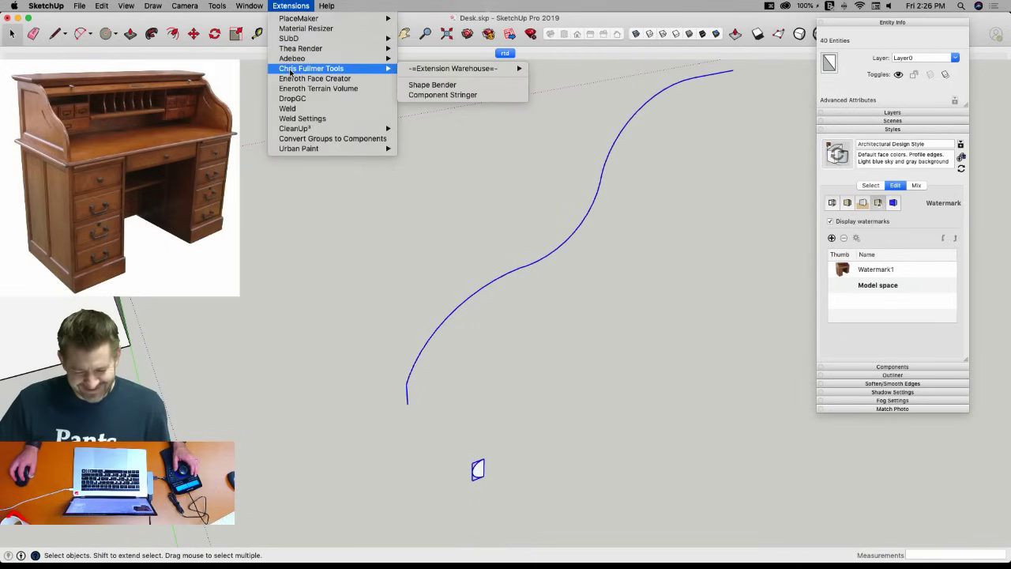
click(433, 97)
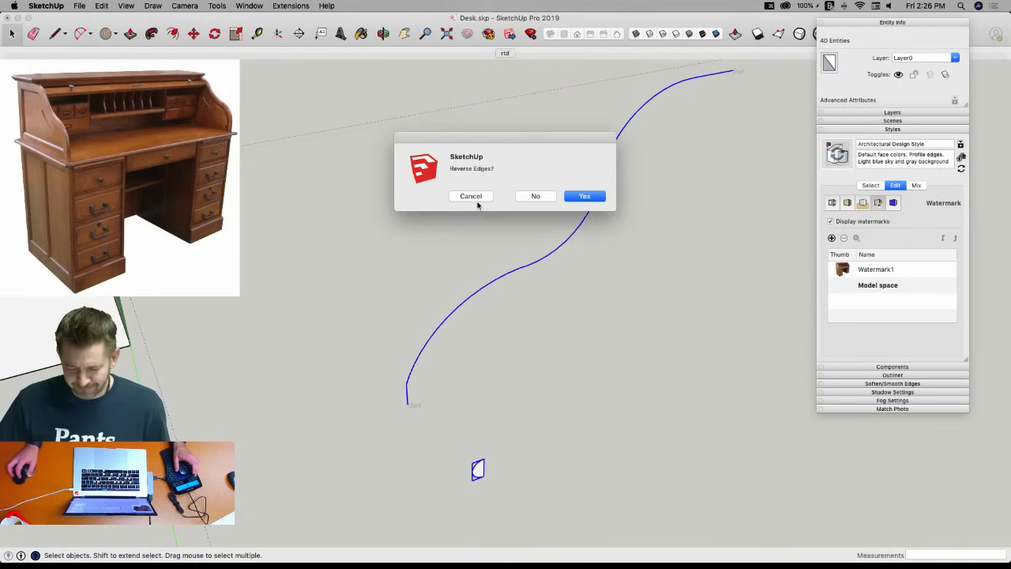
click(547, 198)
click(541, 169)
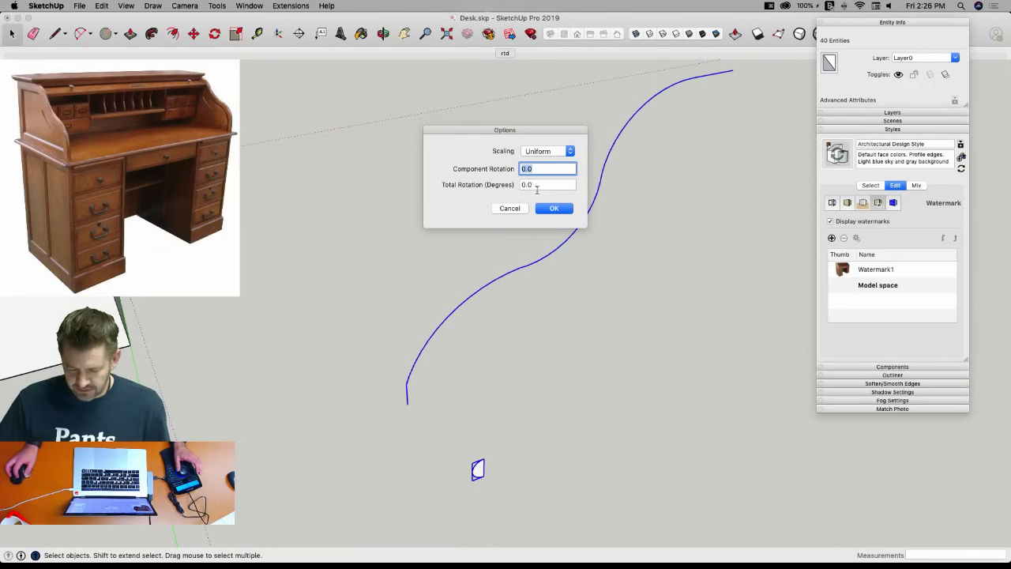
click(569, 152)
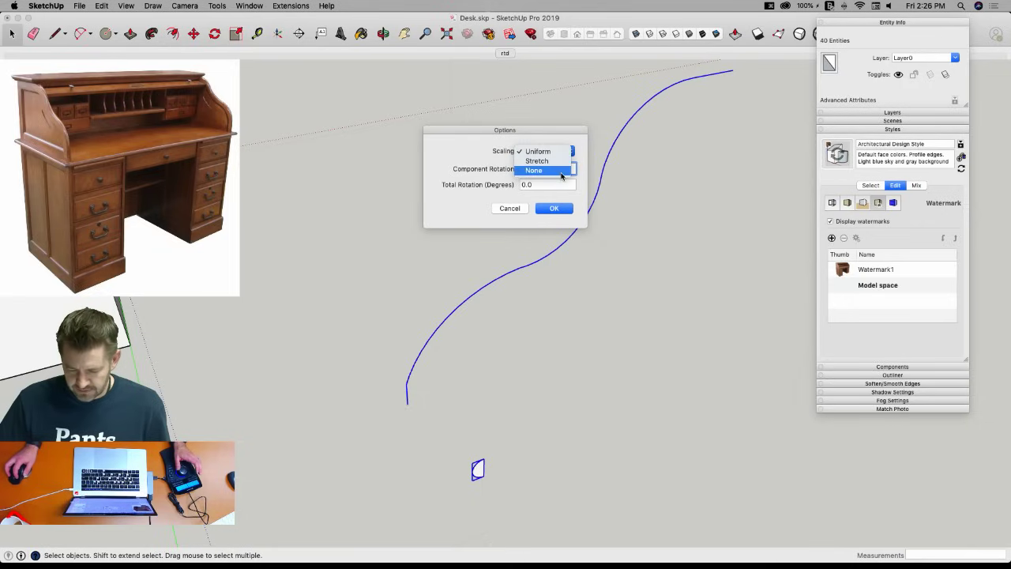
click(561, 172)
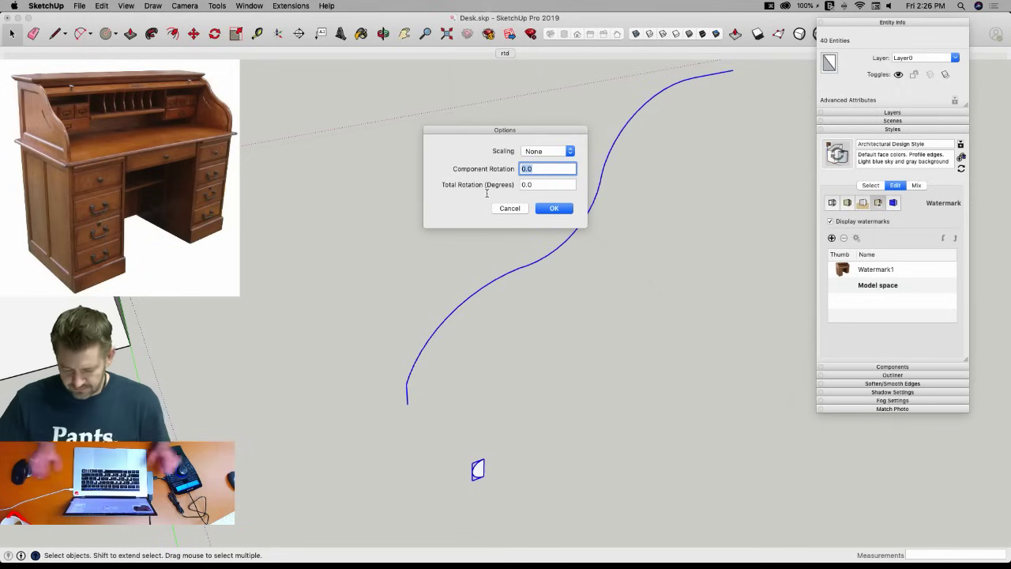
text(90)
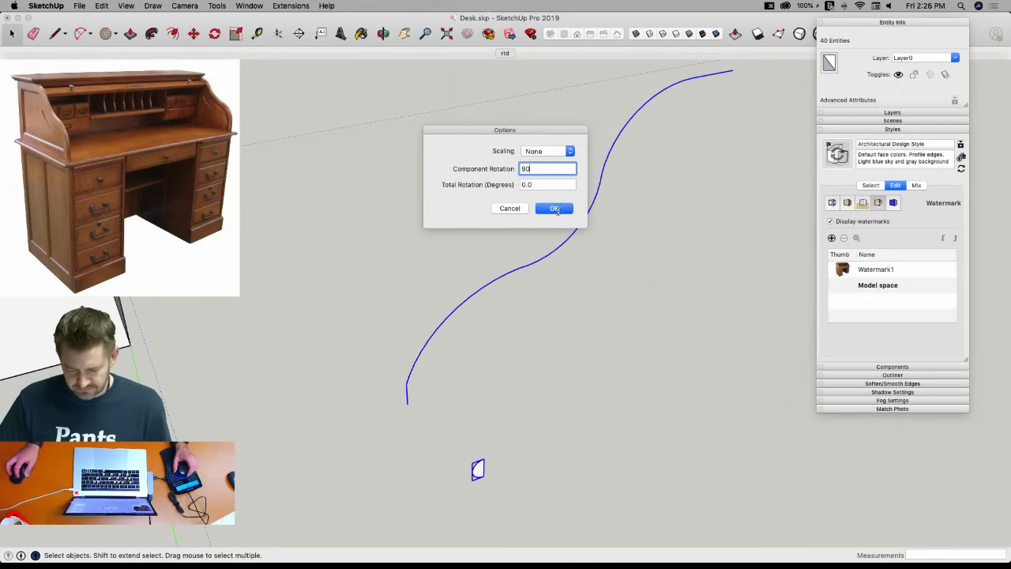
click(556, 209)
middle_drag(558, 215, 488, 275)
key(super+z)
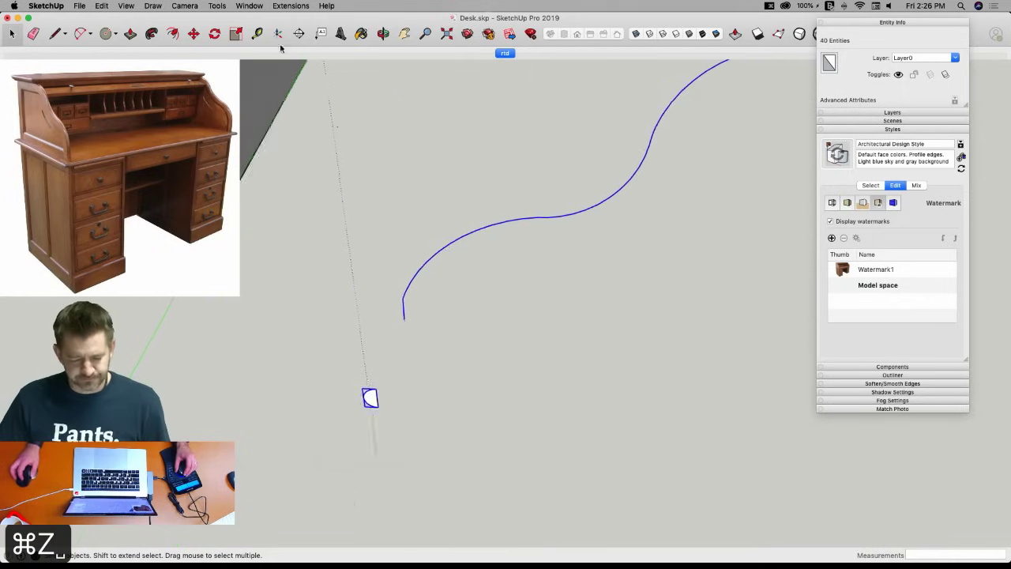
Retry Component Stringer with the default Uniform scaling and 0.0 rotations, inspect the strung profiles from another side, and undo them.
click(291, 6)
mouse_move(316, 68)
click(426, 86)
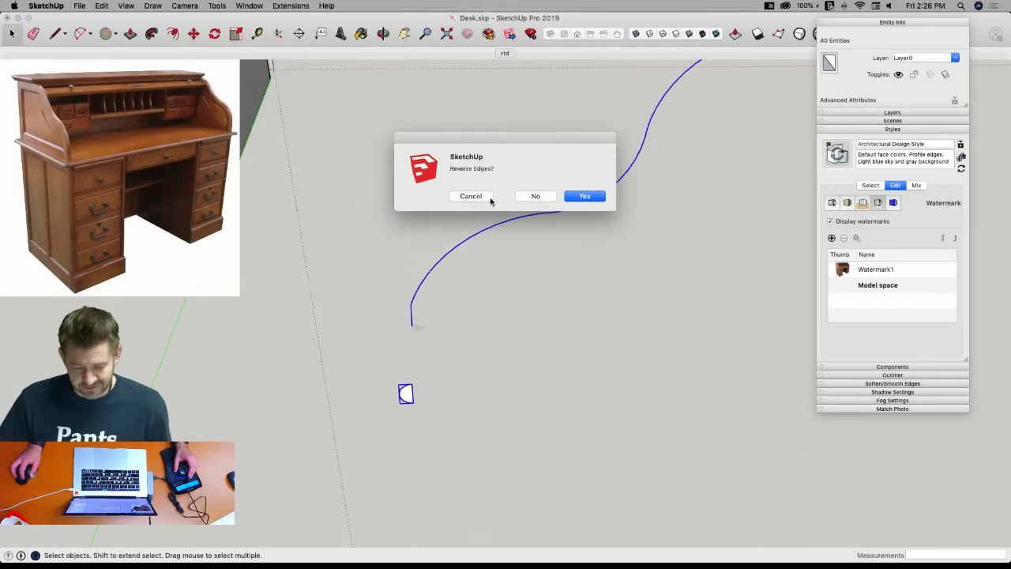
click(537, 196)
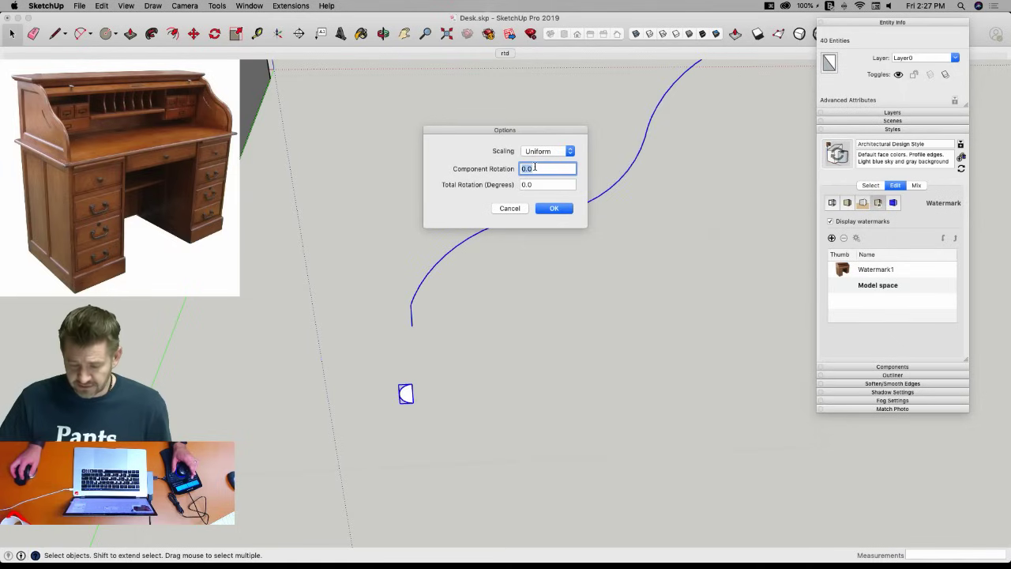
click(552, 208)
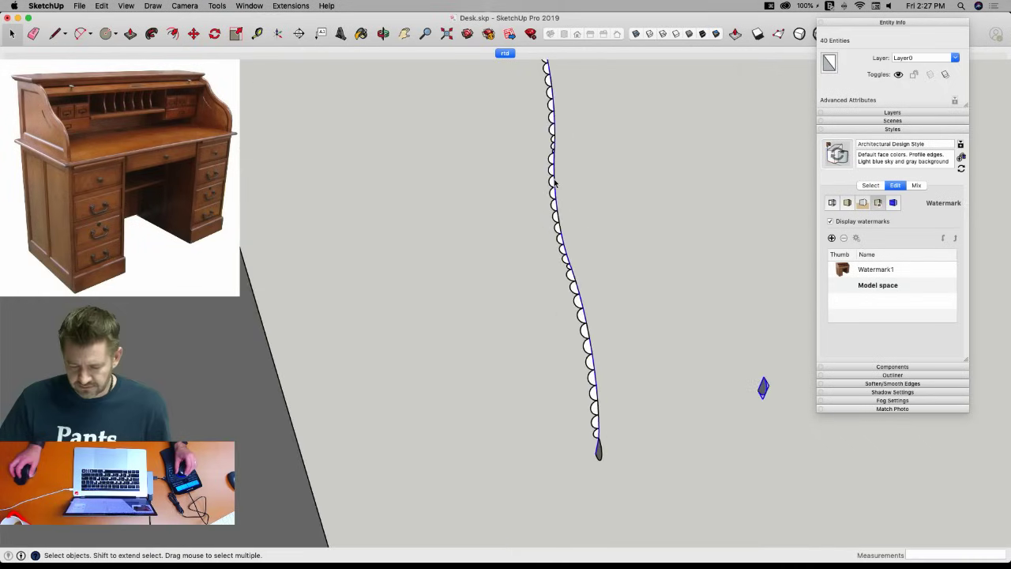
key(super+z)
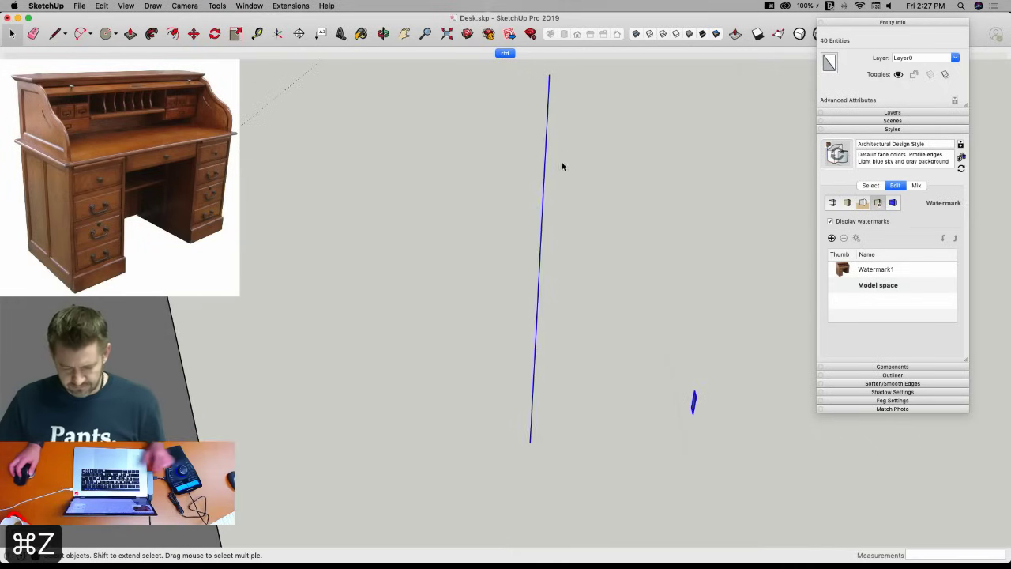
Reorient the half-round component's axes at its lower corner so green points downward, and update the component axes to match.
click(574, 406)
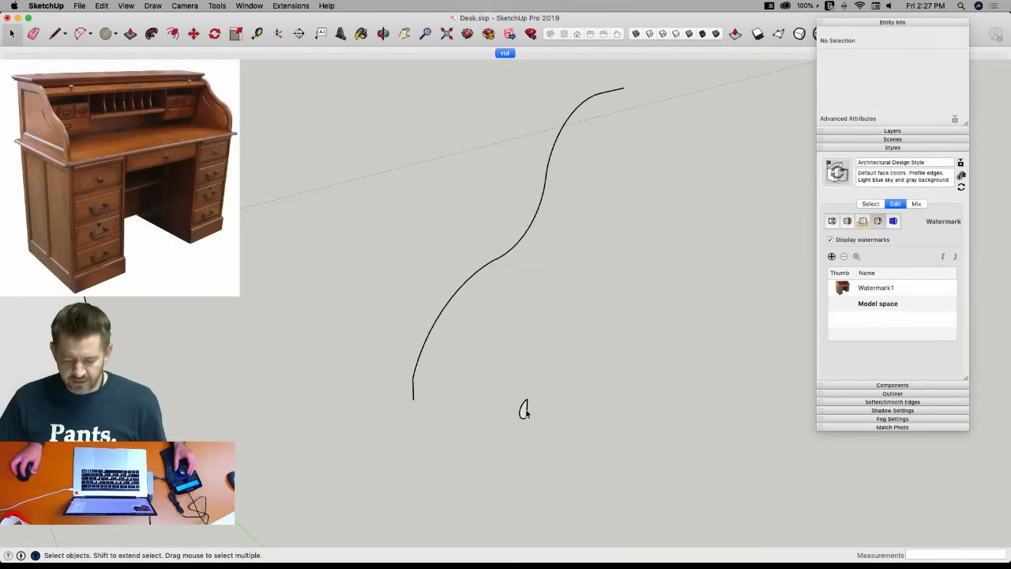
double_click(523, 410)
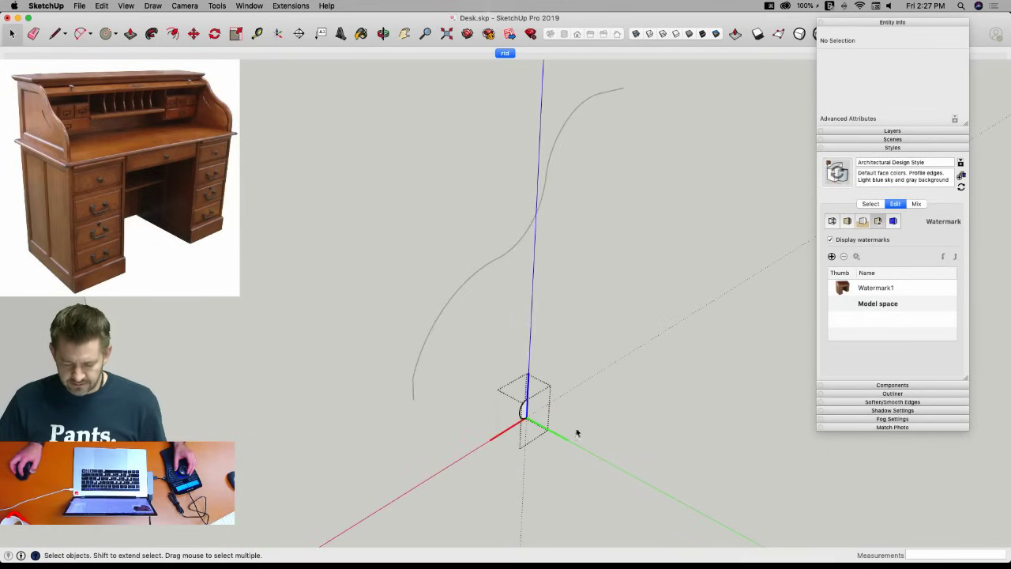
click(556, 308)
click(414, 397)
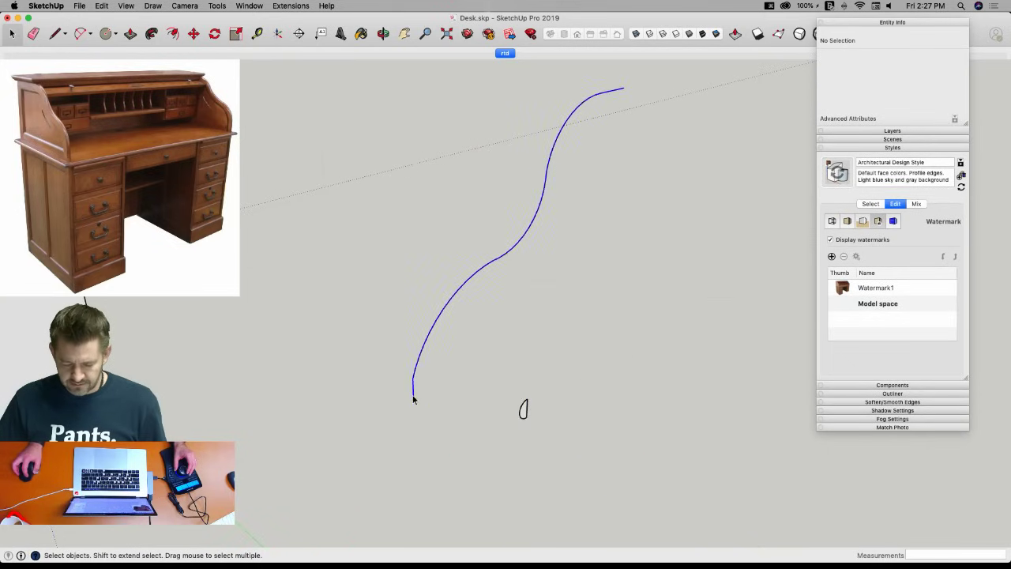
click(502, 406)
click(525, 412)
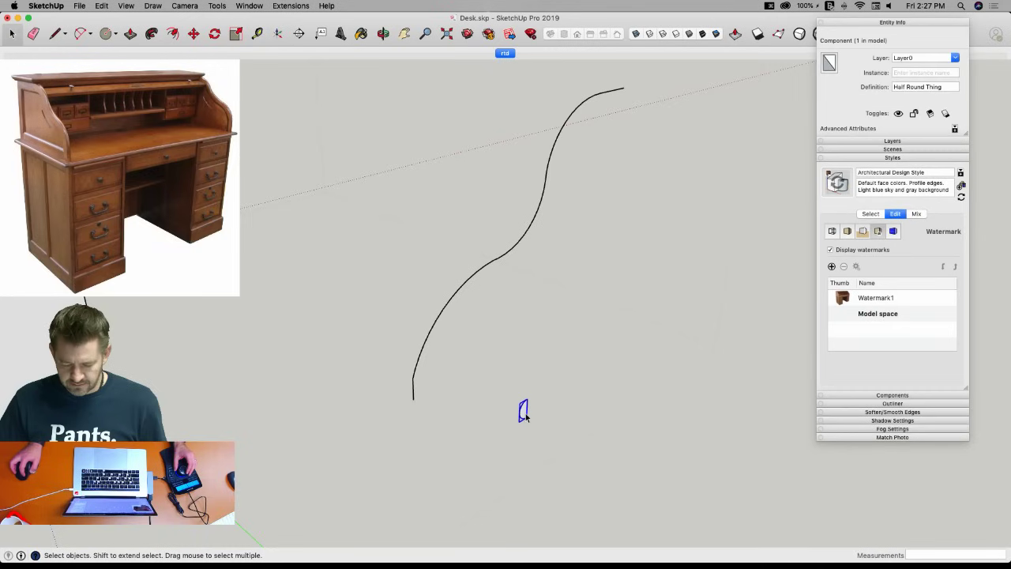
double_click(525, 413)
click(278, 33)
click(525, 418)
click(520, 428)
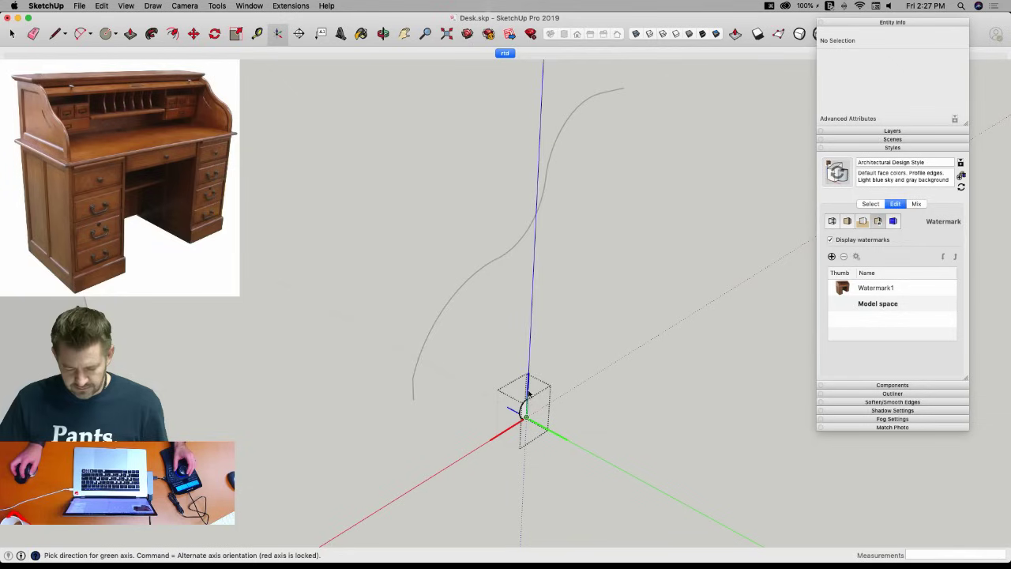
click(528, 448)
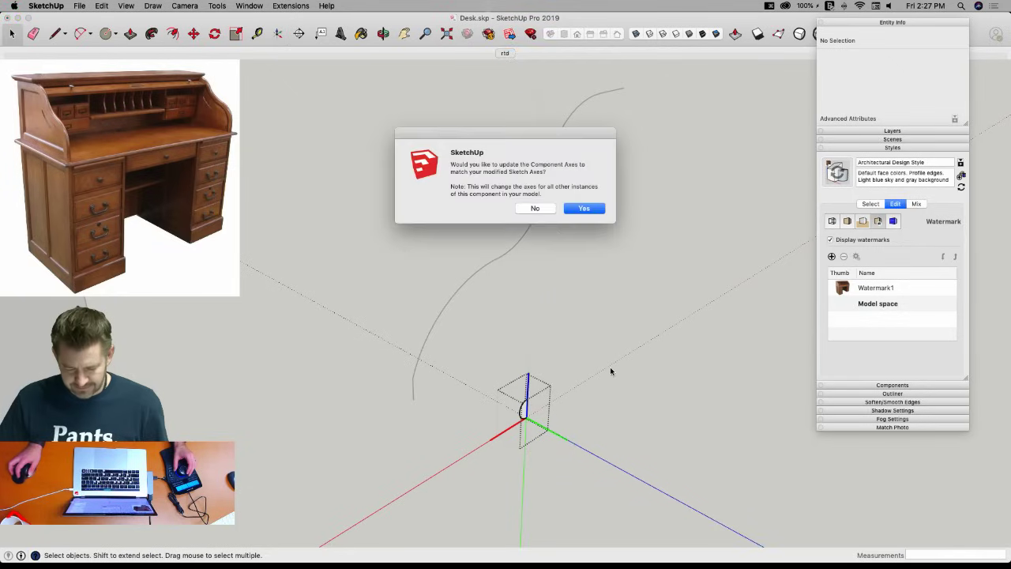
click(584, 208)
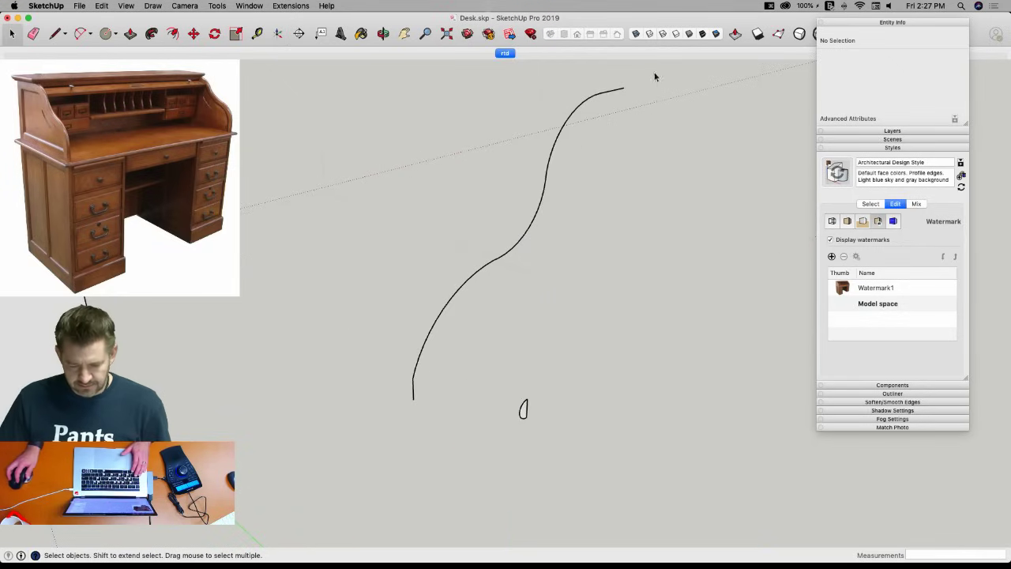
Try stringing the half-round component along the curve with Component Stringer, using scaling None and no edge reversal.
drag(379, 446, 378, 449)
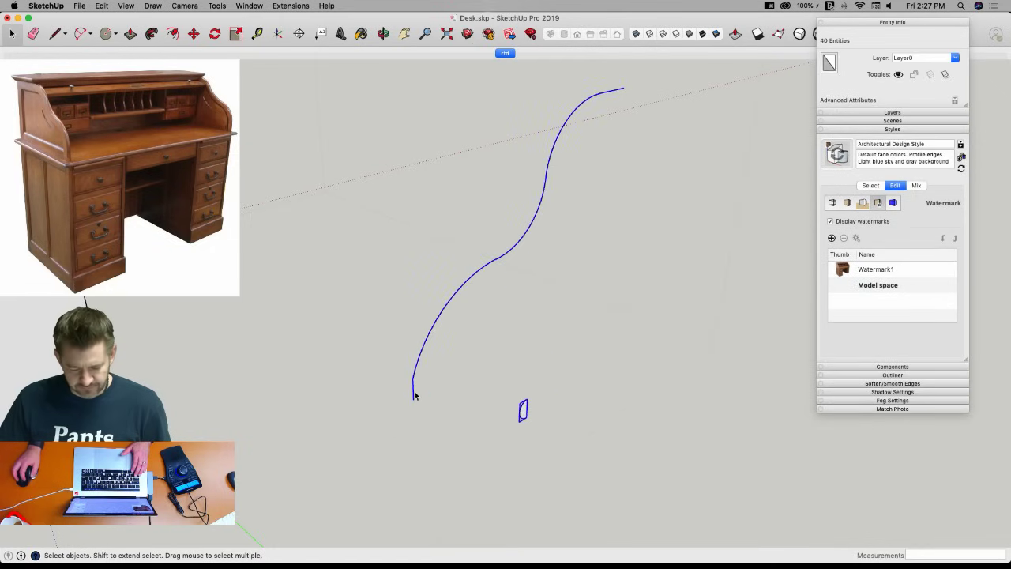
right_click(413, 394)
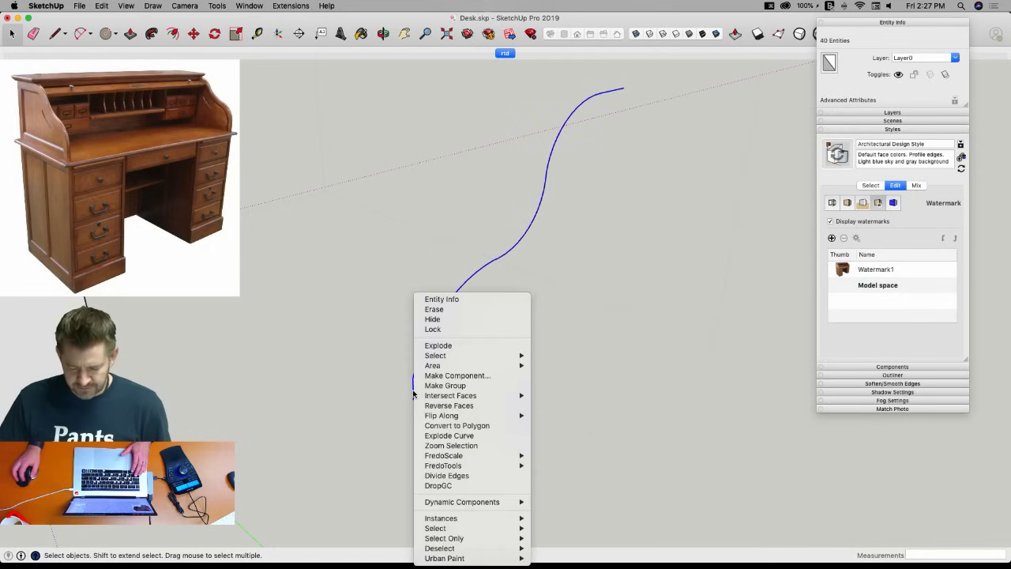
click(294, 6)
mouse_move(309, 62)
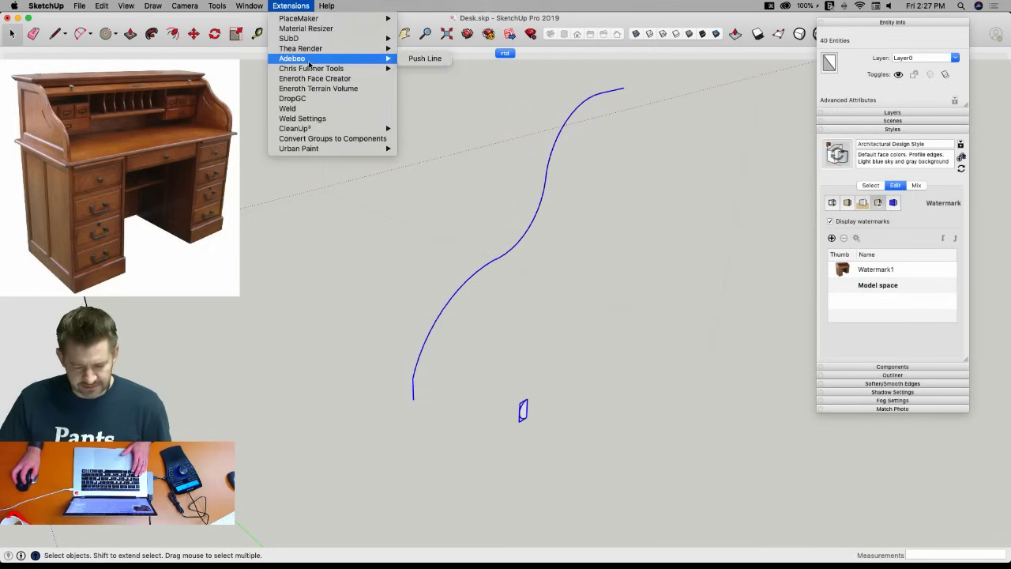
mouse_move(379, 68)
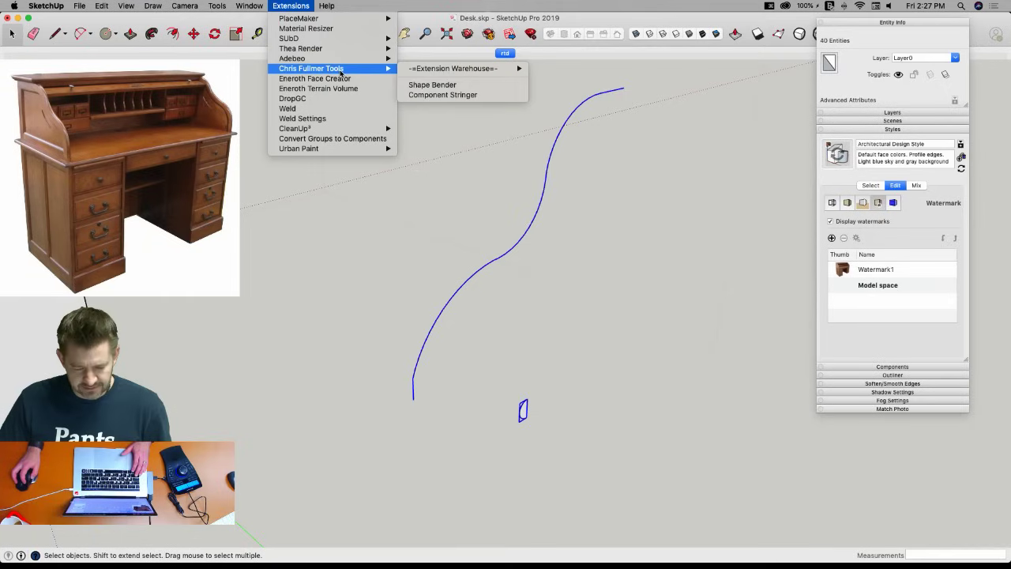
click(442, 95)
click(534, 196)
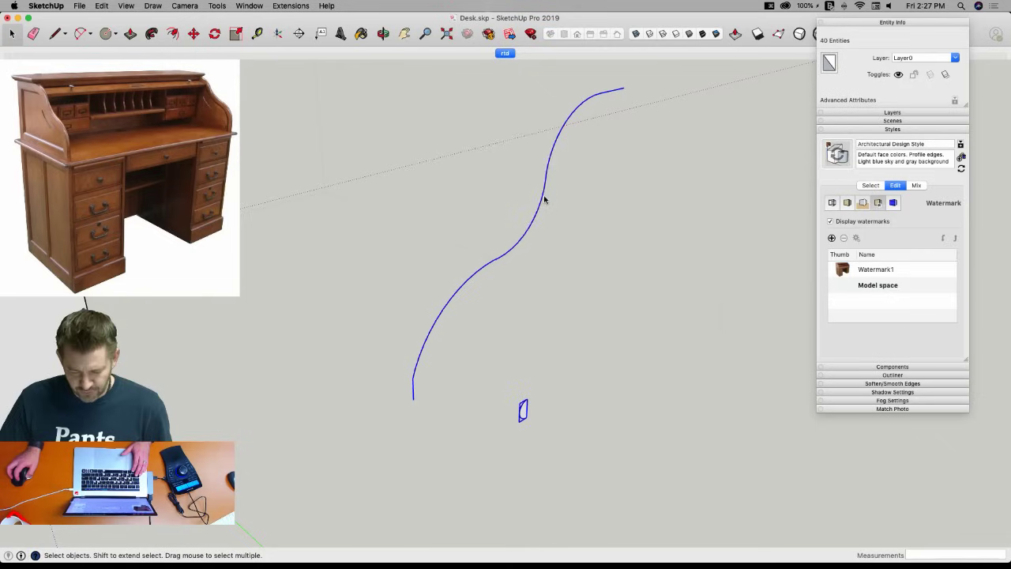
click(564, 152)
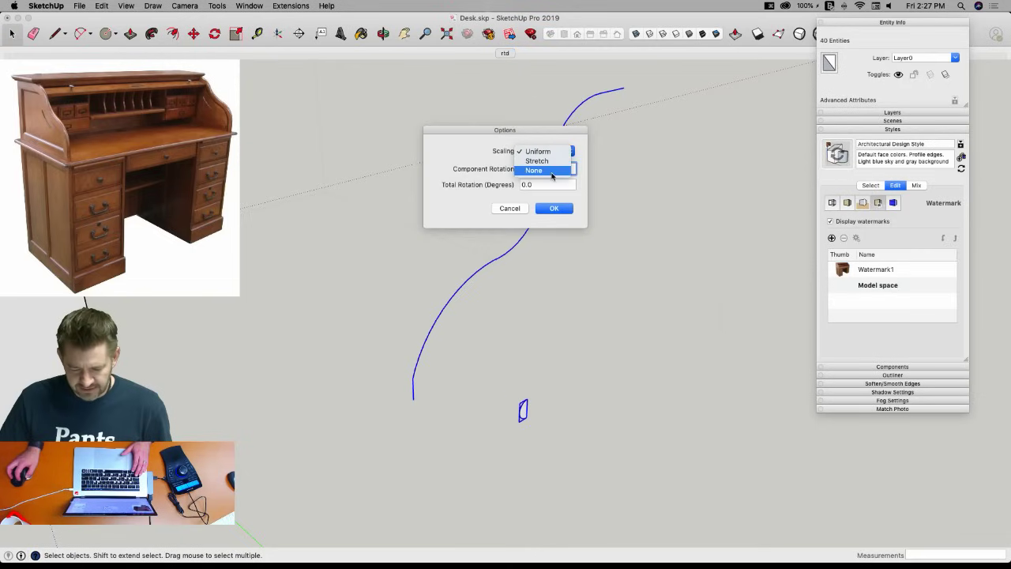
click(552, 172)
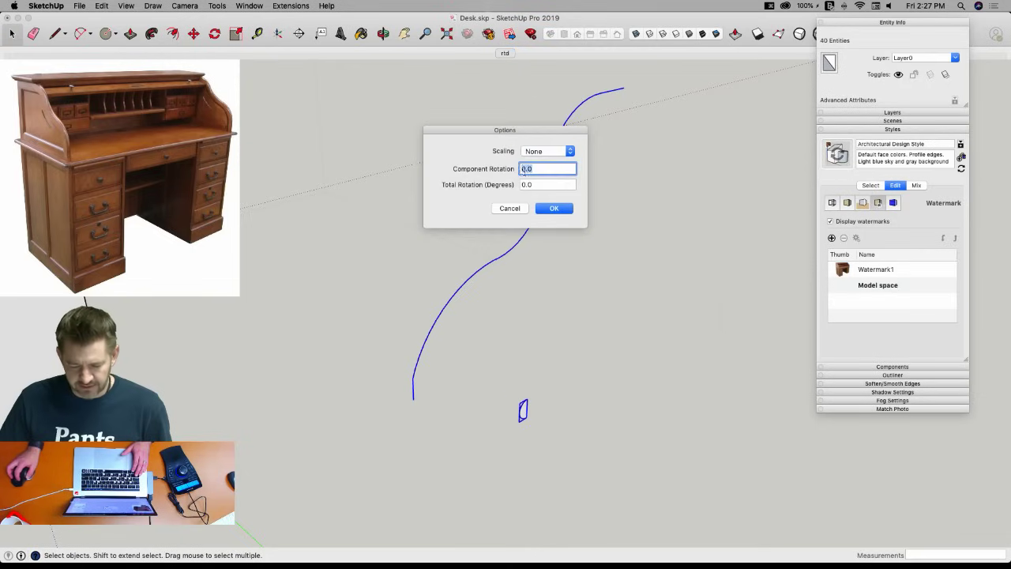
click(545, 210)
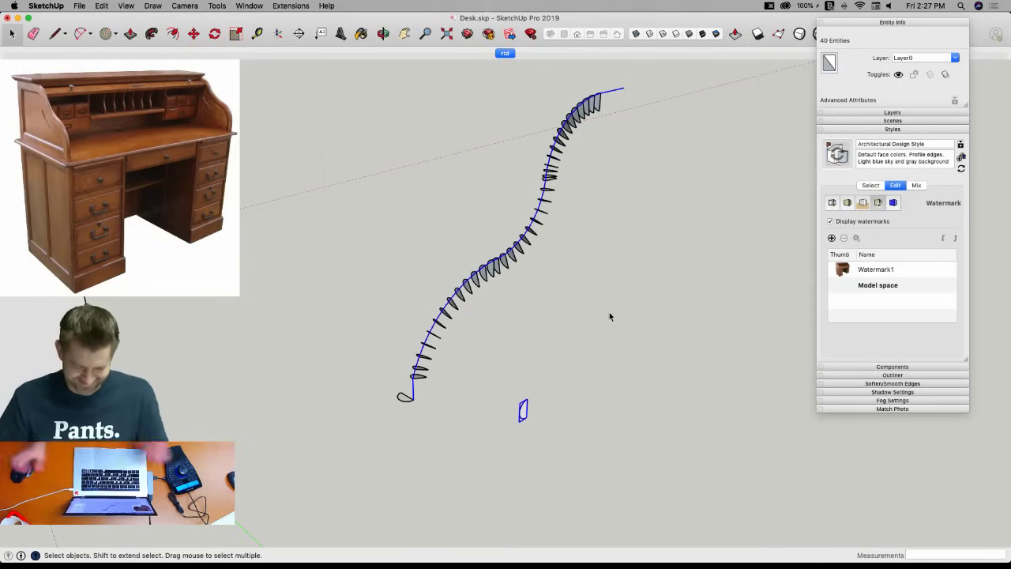
Inspect the strung half-round profiles from another side and undo them.
scroll(554, 417, up, 10)
scroll(540, 405, down, 10)
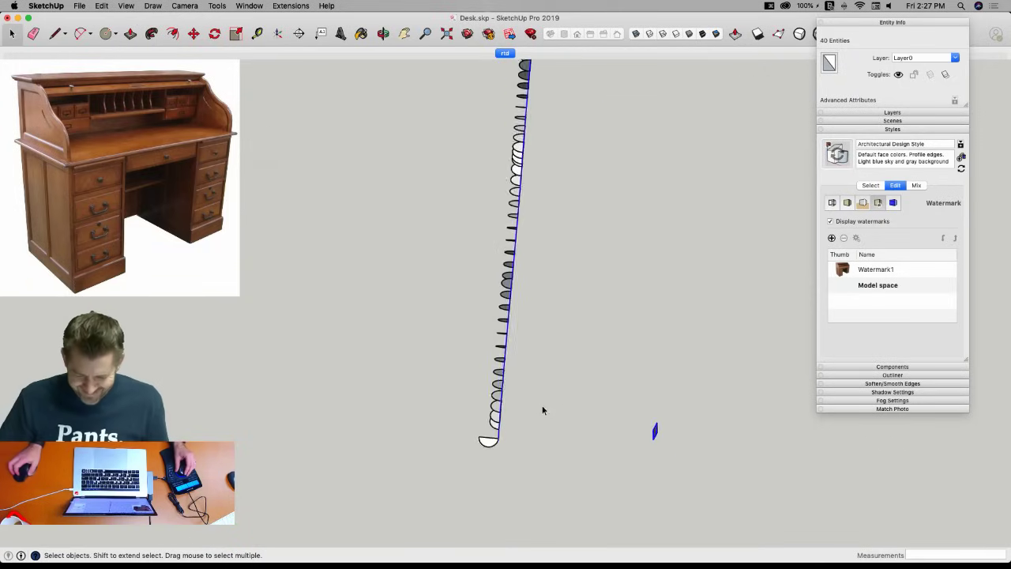
key(super+z)
key(super+z)
key(super+z)
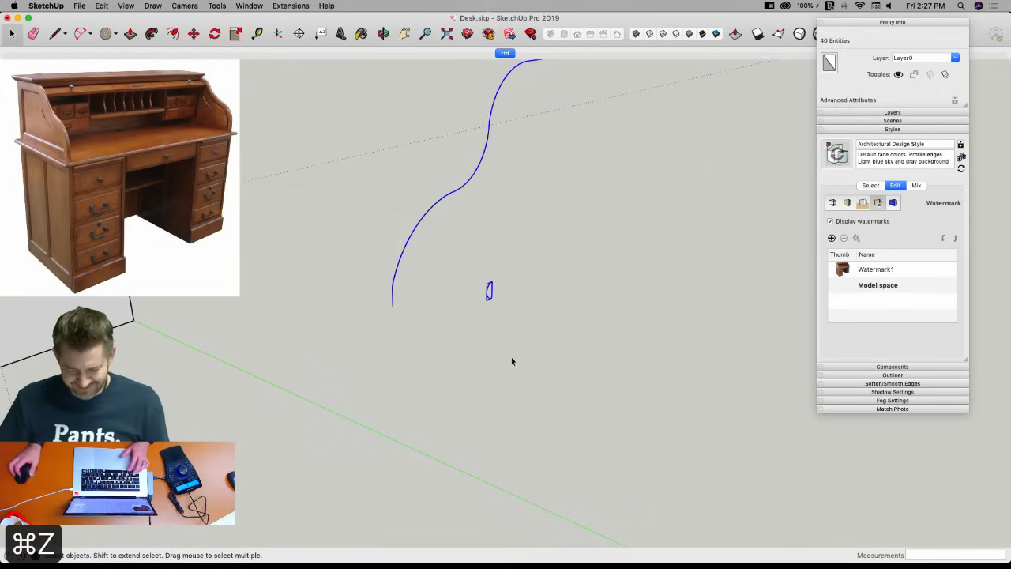
Reorient the half-round component's axes at its lower corner so red points upward and green points toward the rounded side.
double_click(489, 291)
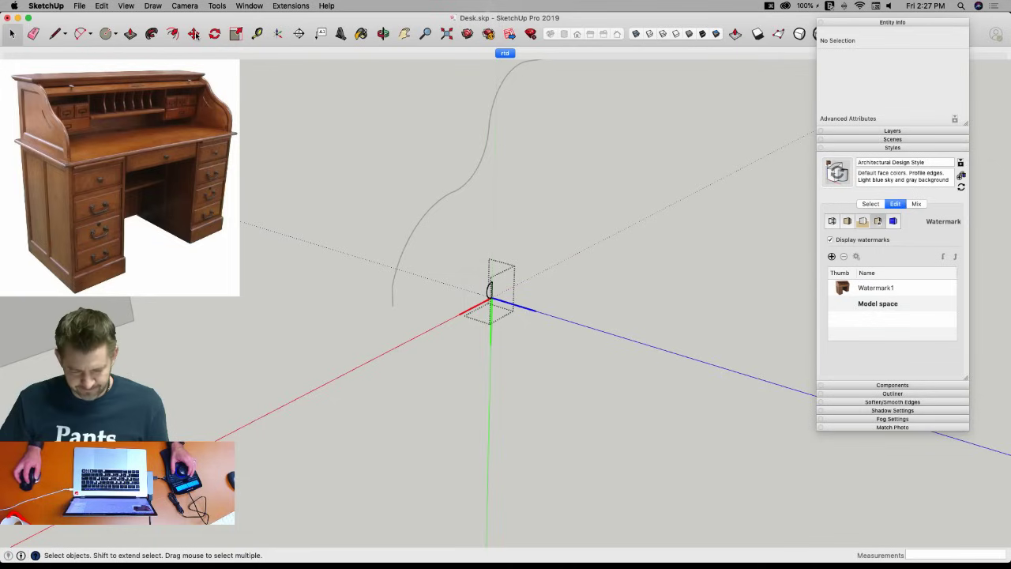
click(276, 32)
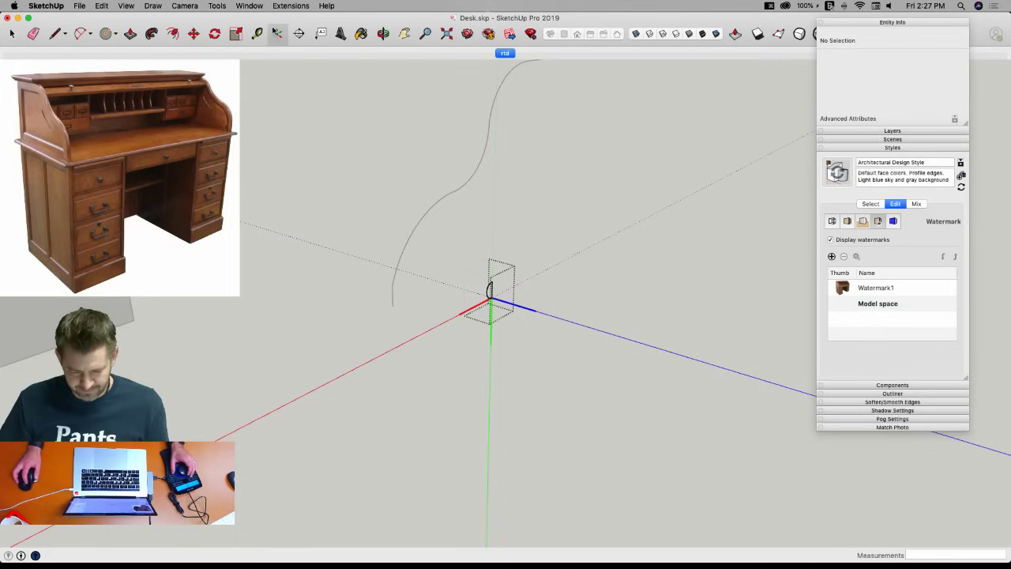
click(491, 296)
click(511, 310)
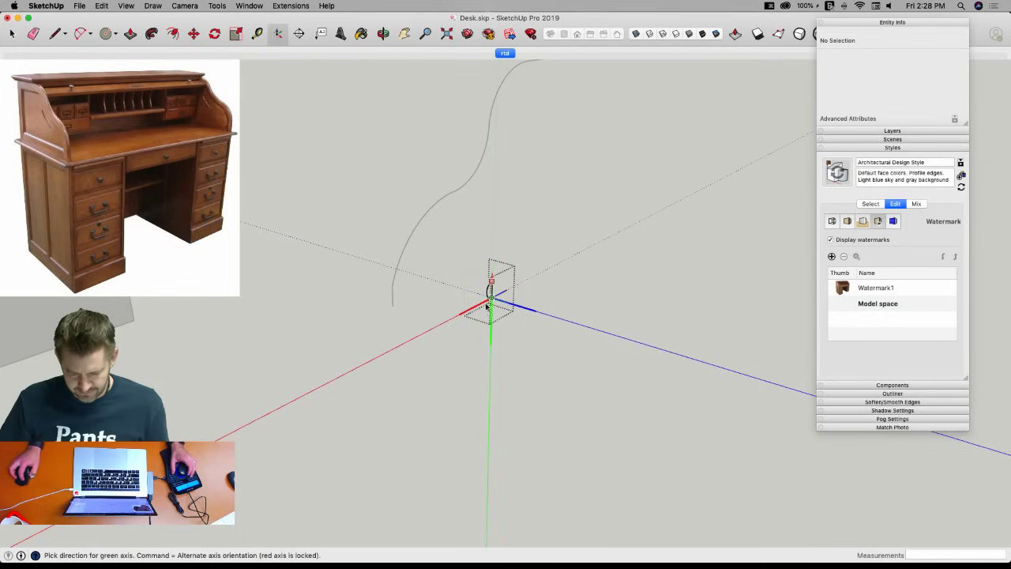
click(458, 286)
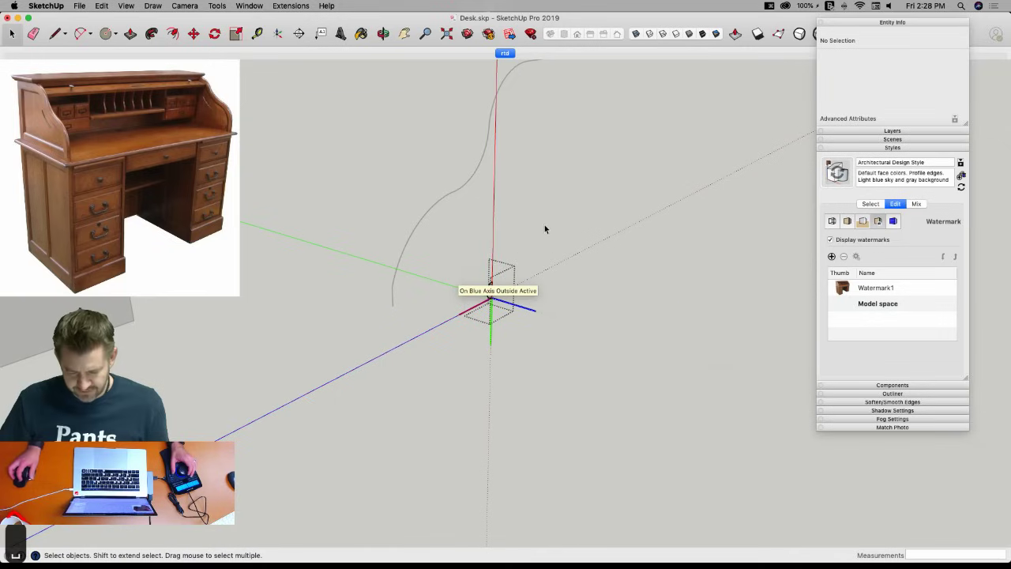
click(588, 213)
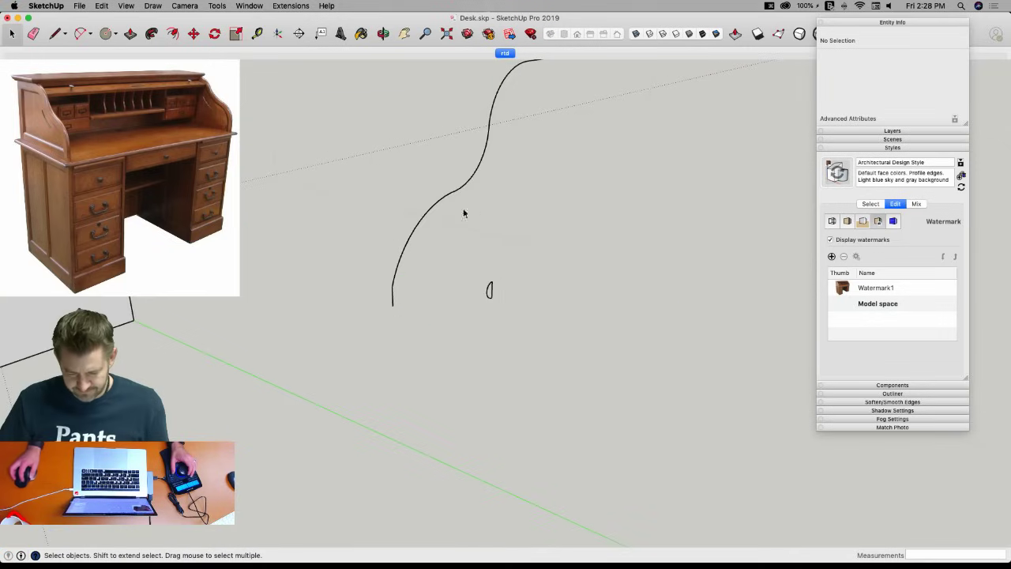
Try Component Stringer with the reoriented component, using scaling None, 0.0 rotations and no edge reversal, and undo the result.
drag(530, 138, 410, 343)
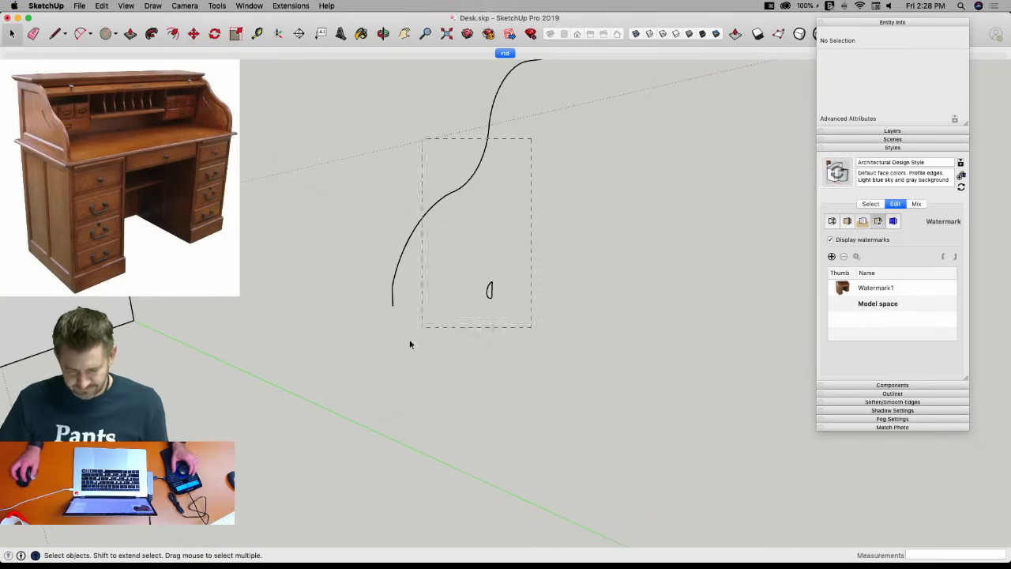
click(291, 6)
mouse_move(319, 50)
mouse_move(329, 70)
click(435, 95)
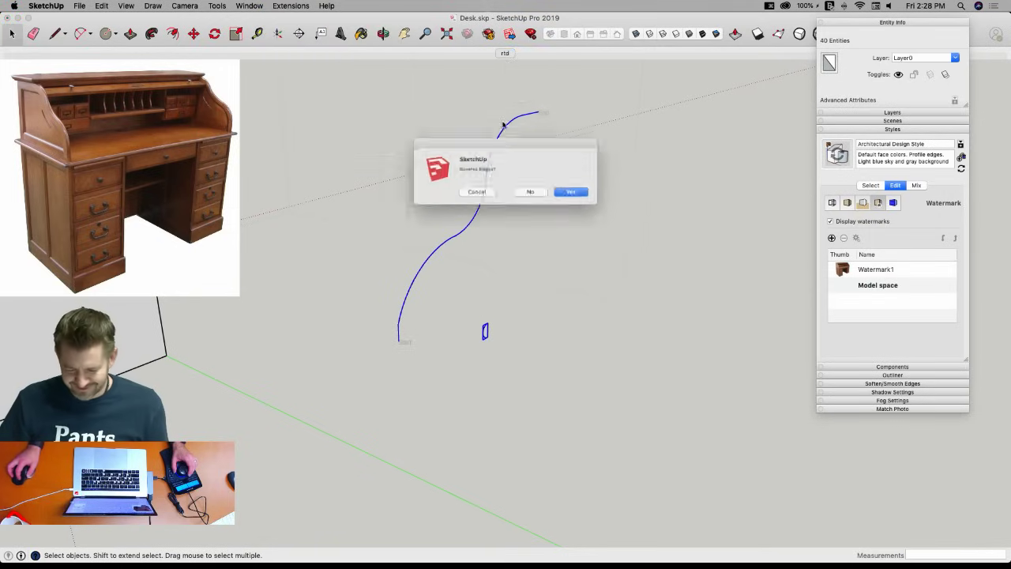
click(537, 193)
click(543, 159)
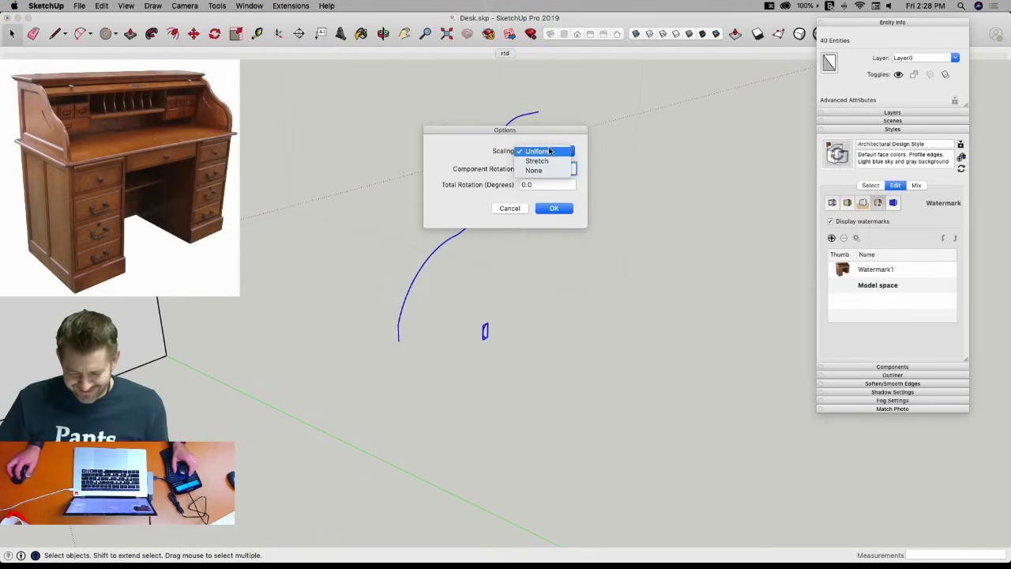
click(542, 172)
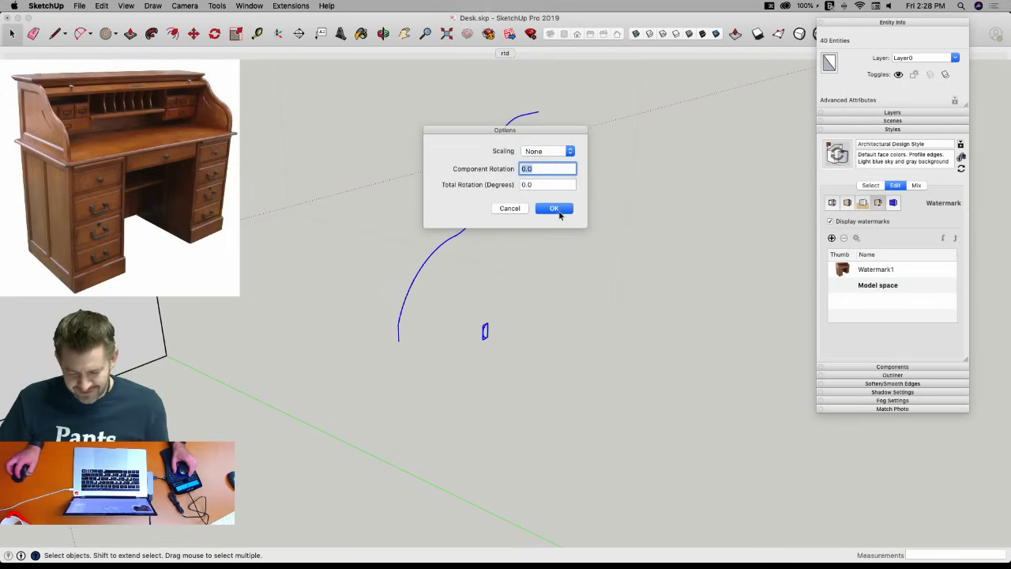
click(555, 208)
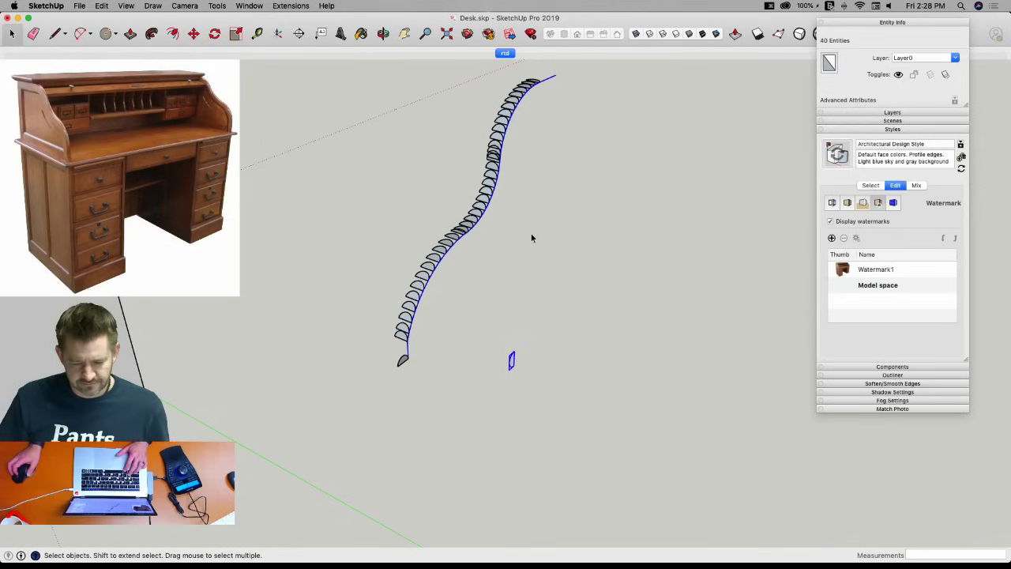
key(super+z)
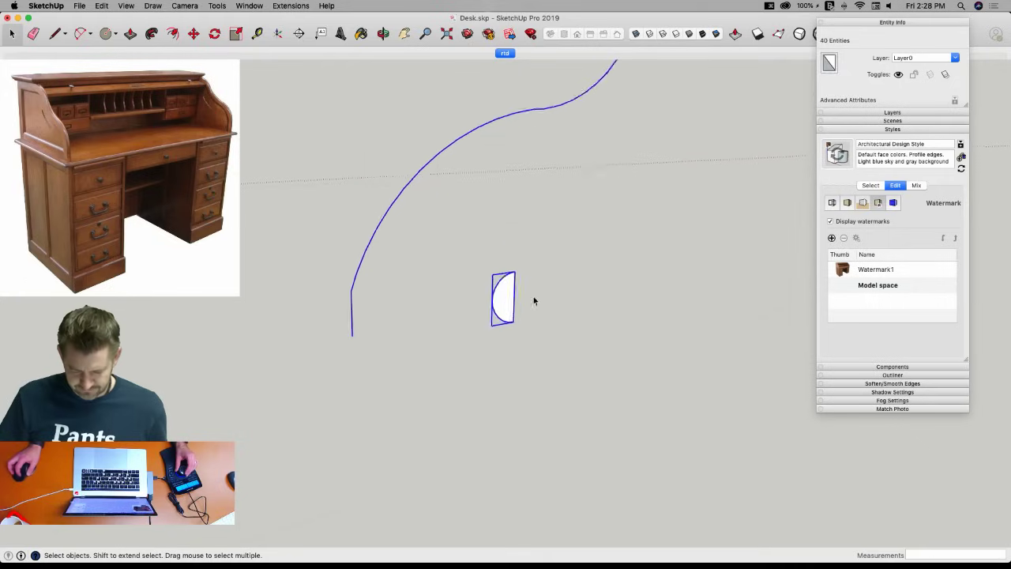
Move the half-round component by its lower flat-side corner onto the lower end of the curve.
click(617, 299)
click(528, 325)
key(m)
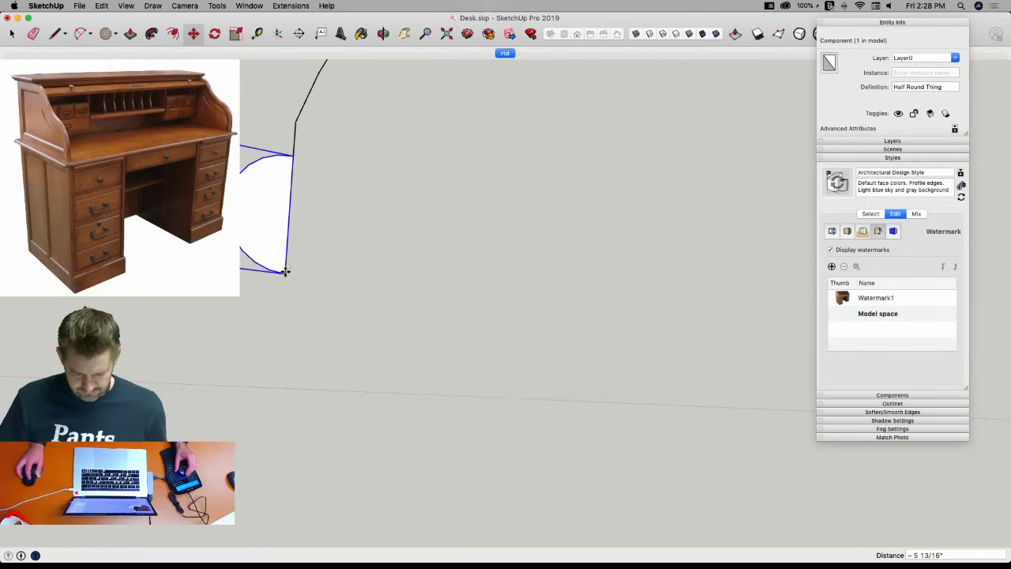
key(space)
Try Component Stringer on the relocated component and curve with scaling None, total rotation 90 and no edge reversal, and undo the result.
drag(411, 293, 353, 378)
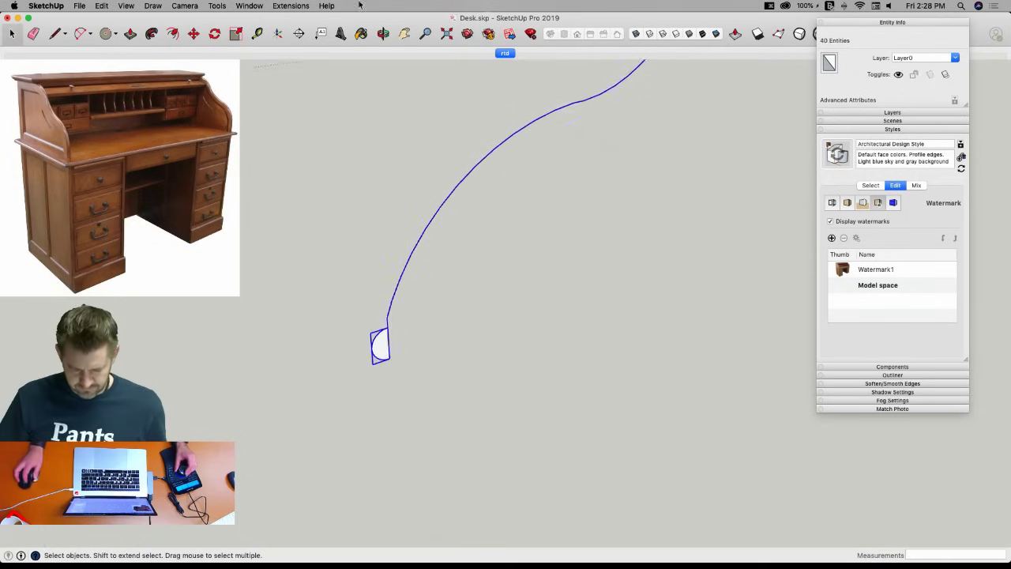
click(291, 6)
mouse_move(324, 151)
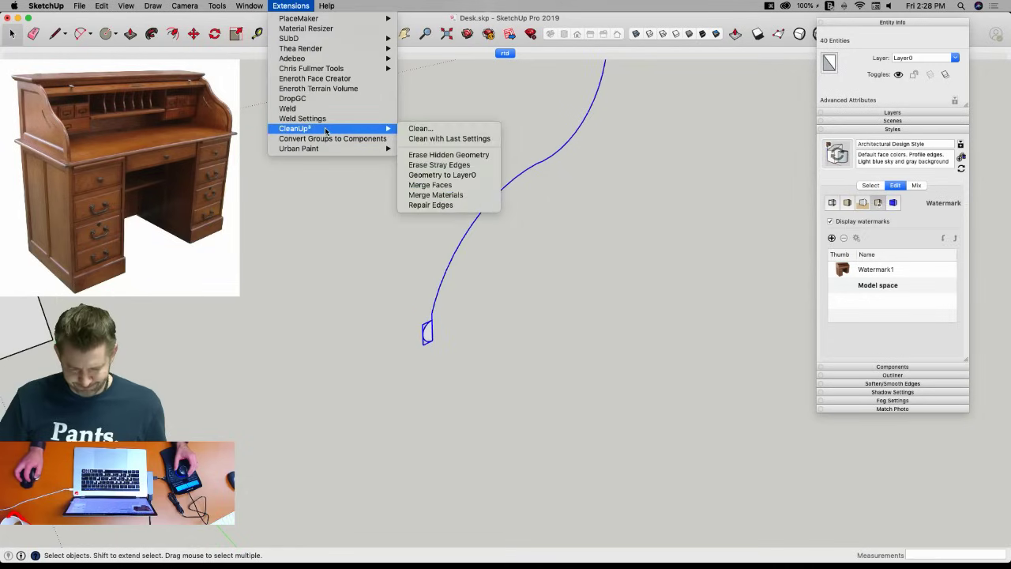
mouse_move(317, 68)
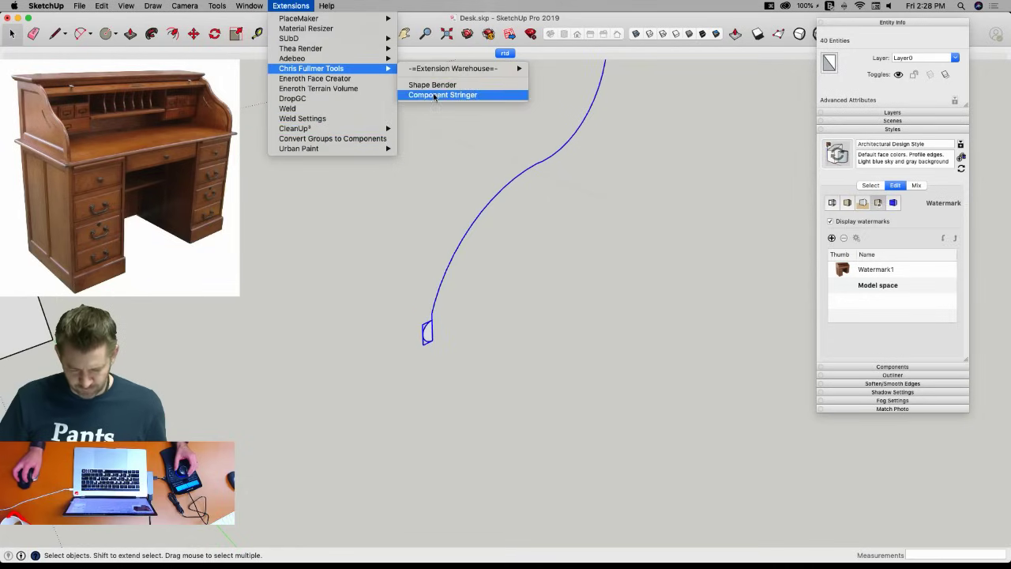
click(436, 95)
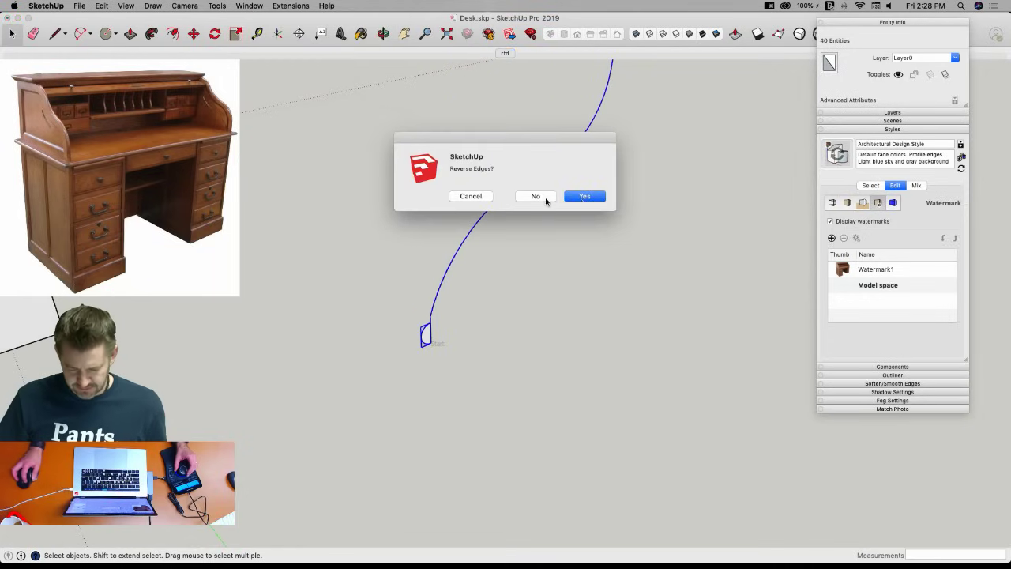
click(545, 199)
click(543, 151)
click(543, 171)
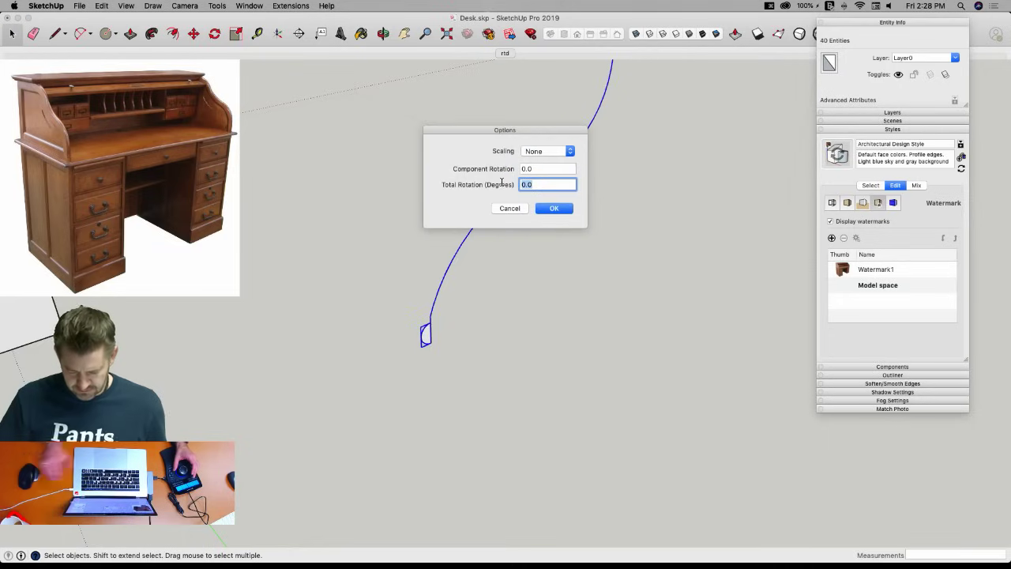
text(90)
key(Return)
mouse_move(505, 186)
middle_down()
mouse_move(481, 229)
mouse_move(503, 228)
mouse_move(606, 329)
mouse_move(597, 371)
mouse_move(581, 376)
middle_up()
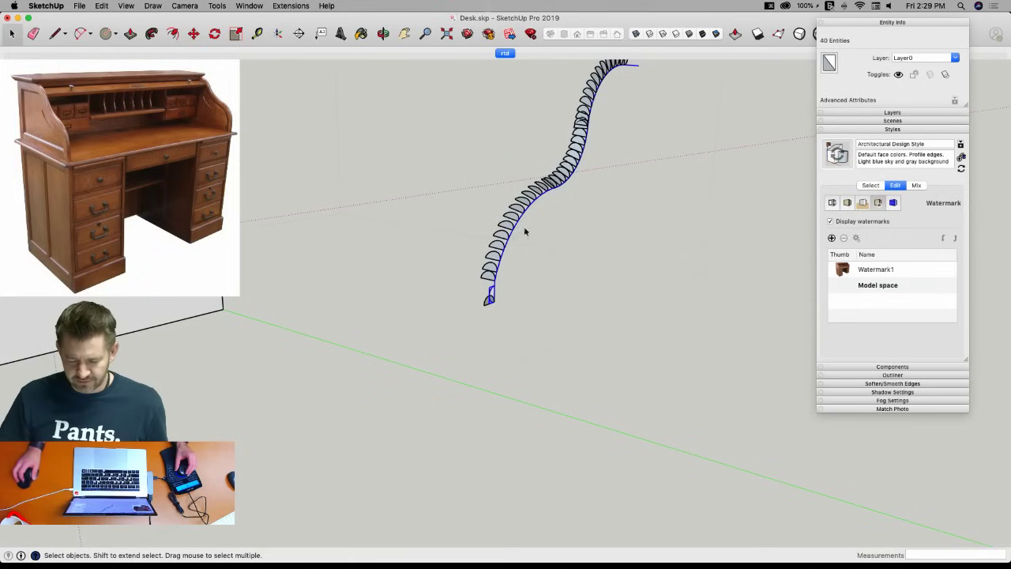
key(super+z)
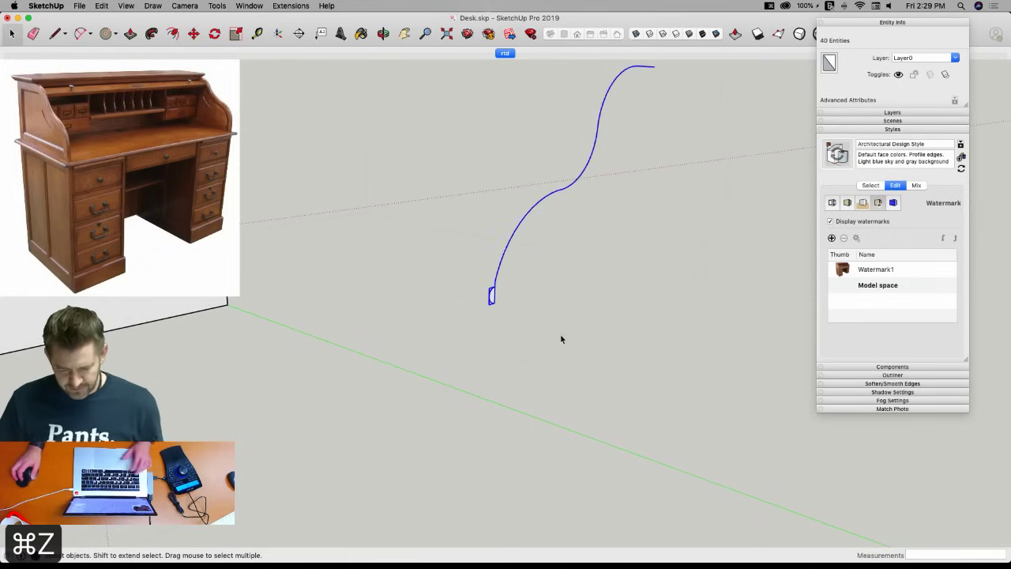
key(super+z)
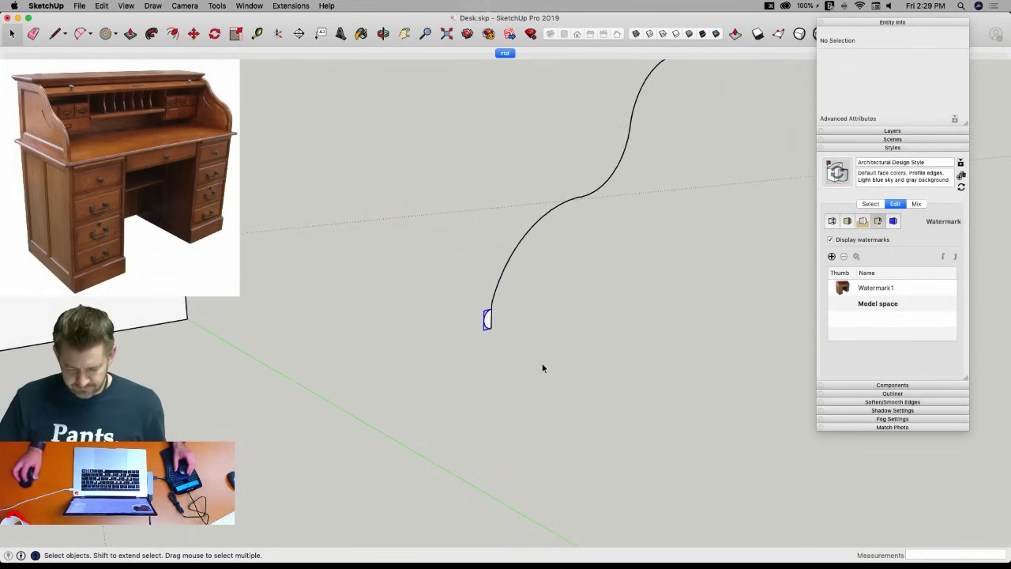
drag(524, 341, 405, 242)
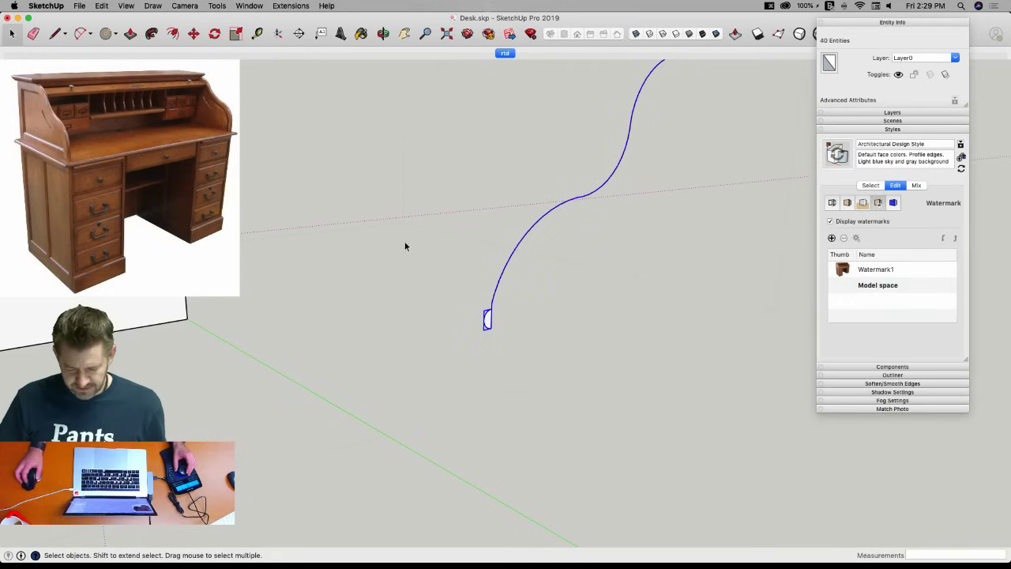
click(289, 6)
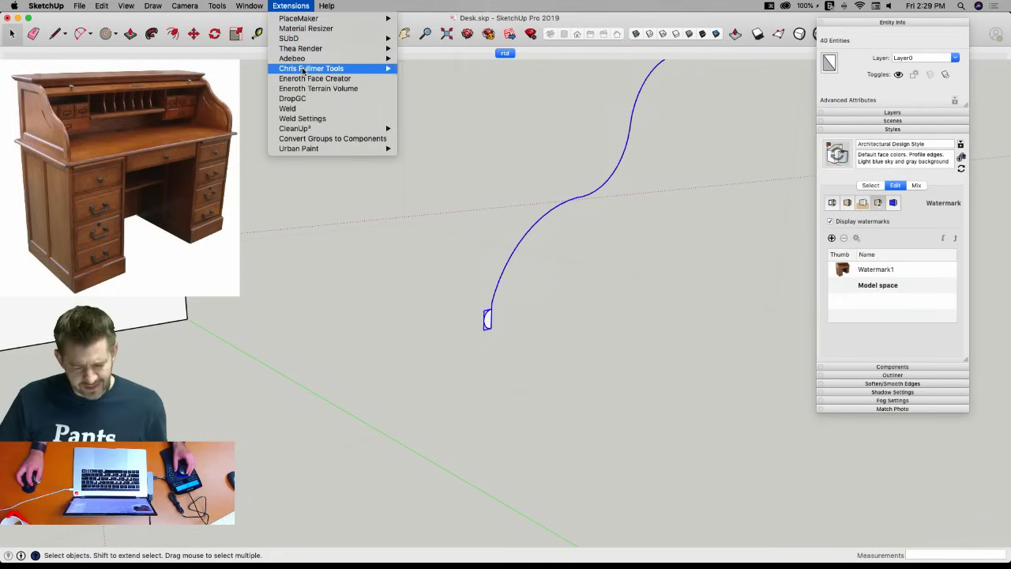
mouse_move(348, 68)
click(477, 98)
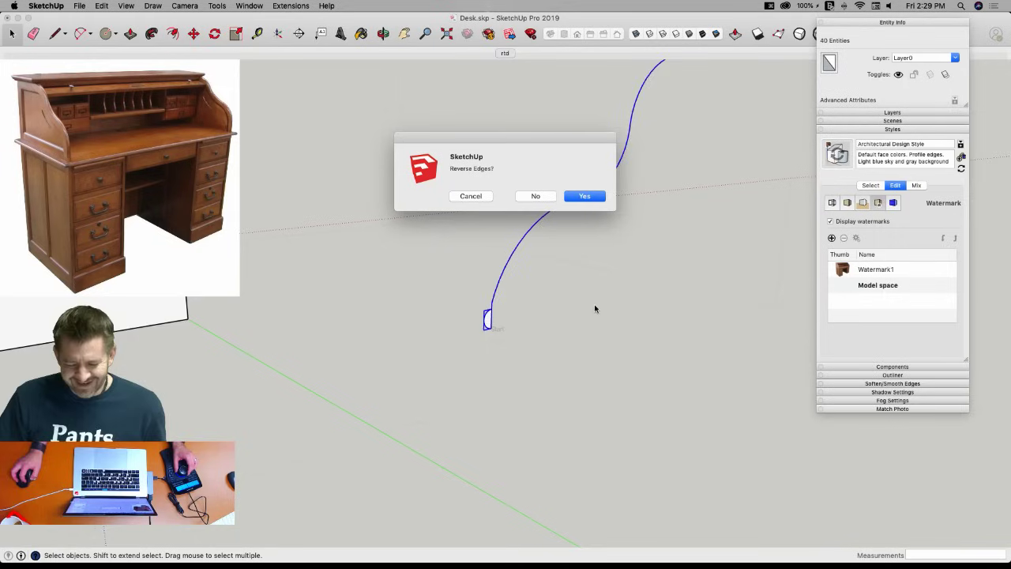
click(534, 203)
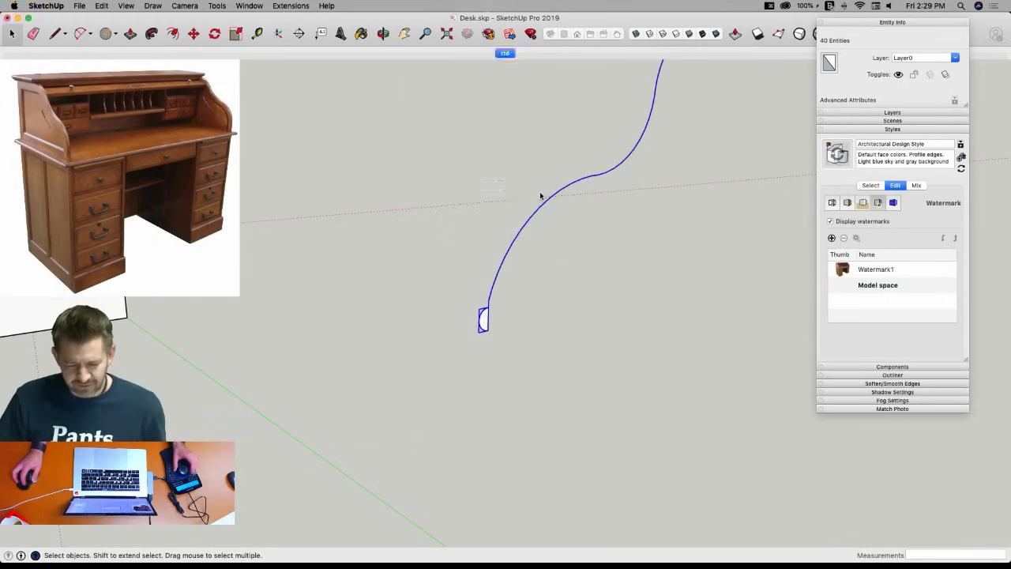
click(510, 209)
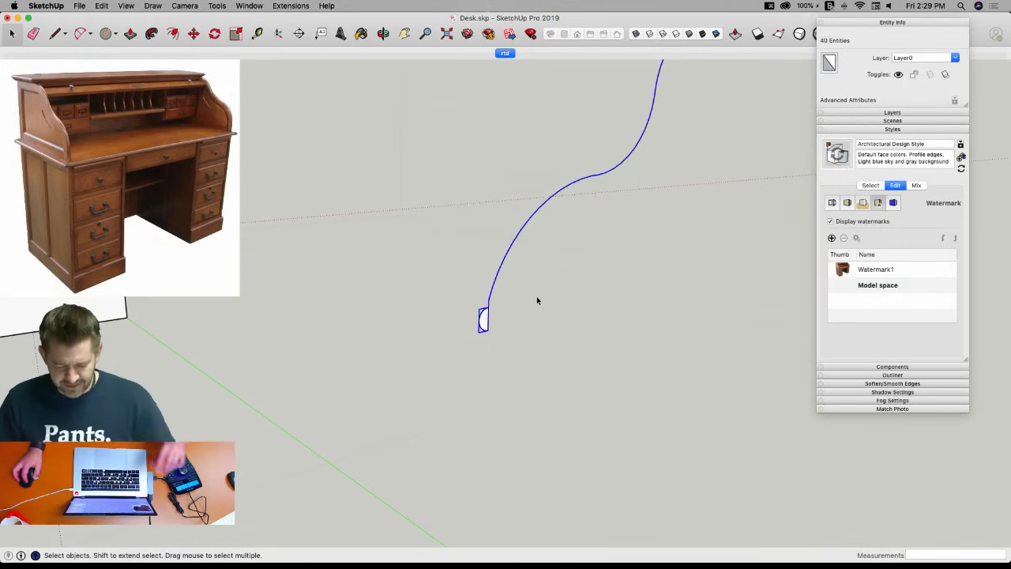
Copy the half-round slat end to end by its flat-side corners and rotate the second slat about 15.2° so its upper corner meets the curve.
click(482, 330)
key(m)
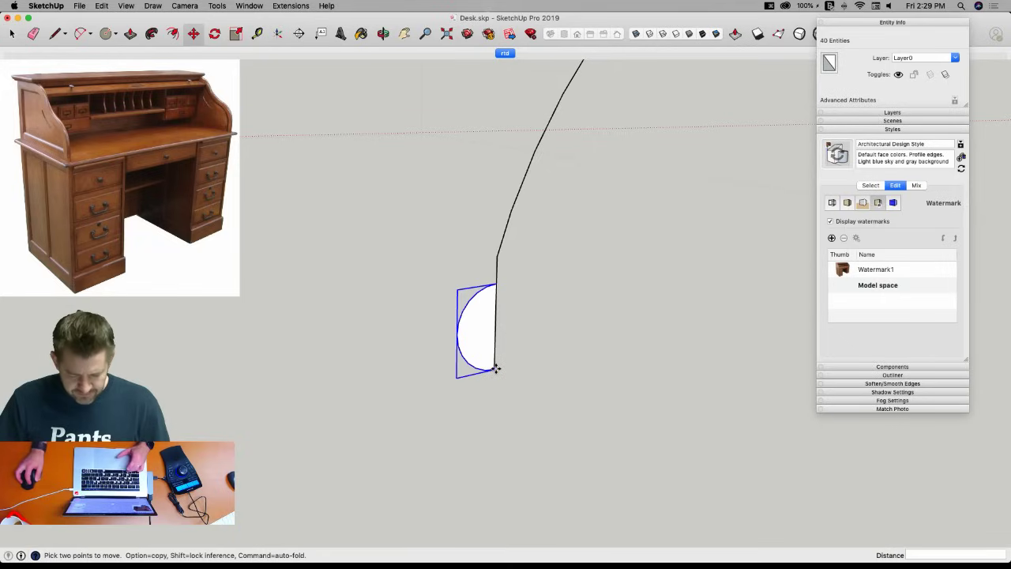
click(495, 368)
key(alt)
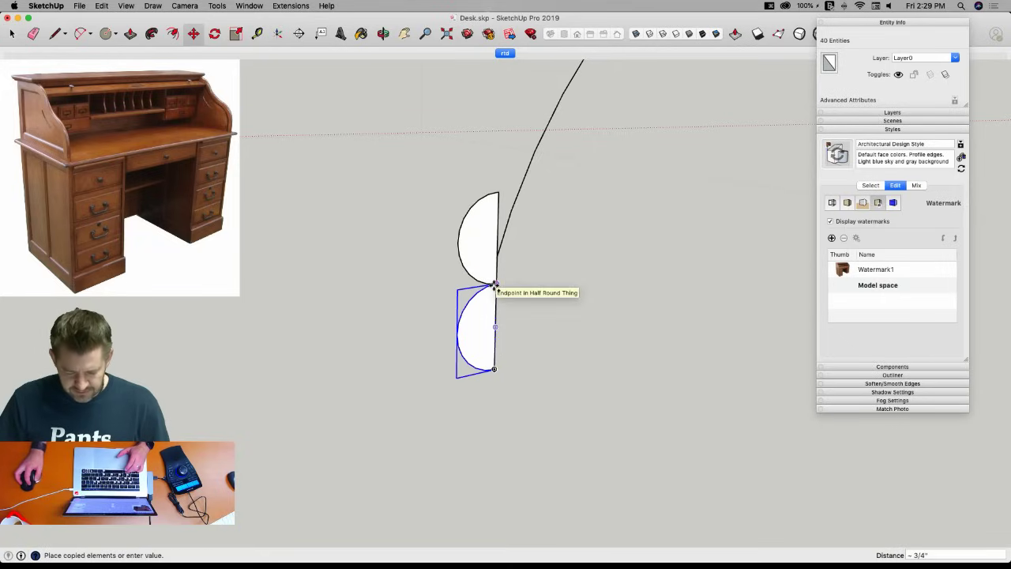
click(495, 280)
key(q)
drag(495, 281, 499, 194)
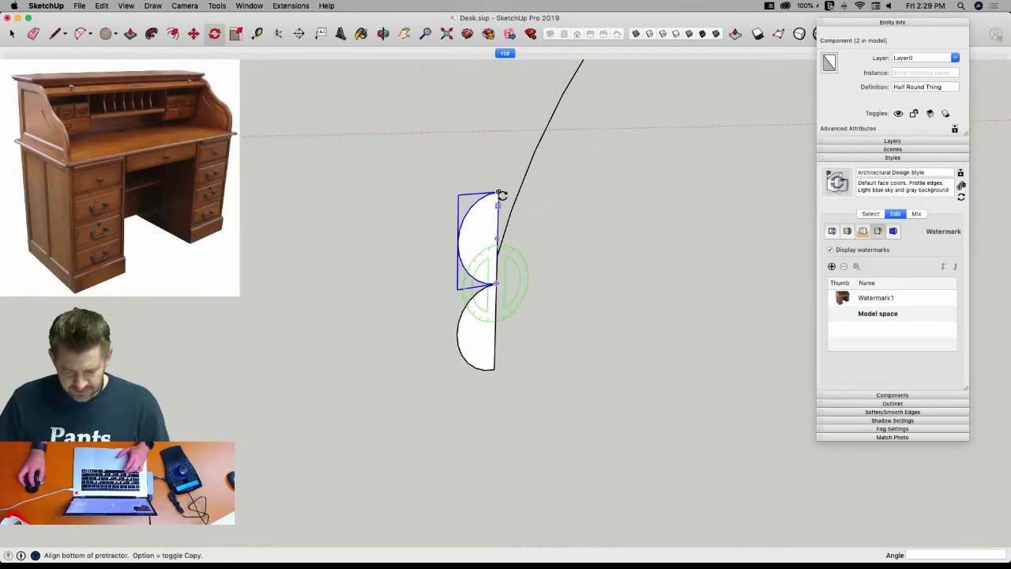
click(498, 192)
click(518, 190)
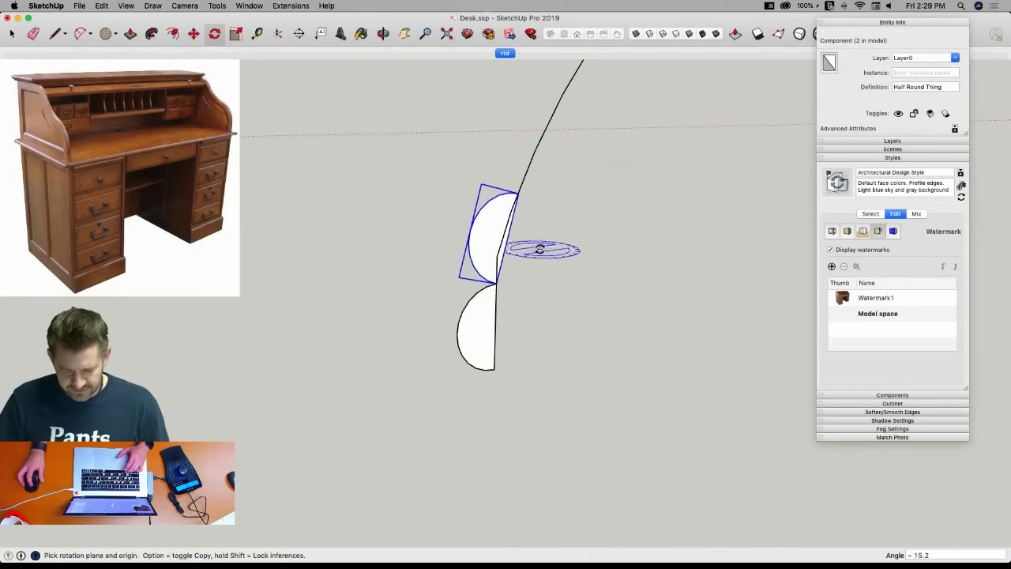
Copy the second slat onto its own upper flat-side corner and rotate the third slat about 12.4° onto the curve.
key(m)
click(496, 282)
key(alt)
click(519, 192)
key(q)
click(518, 192)
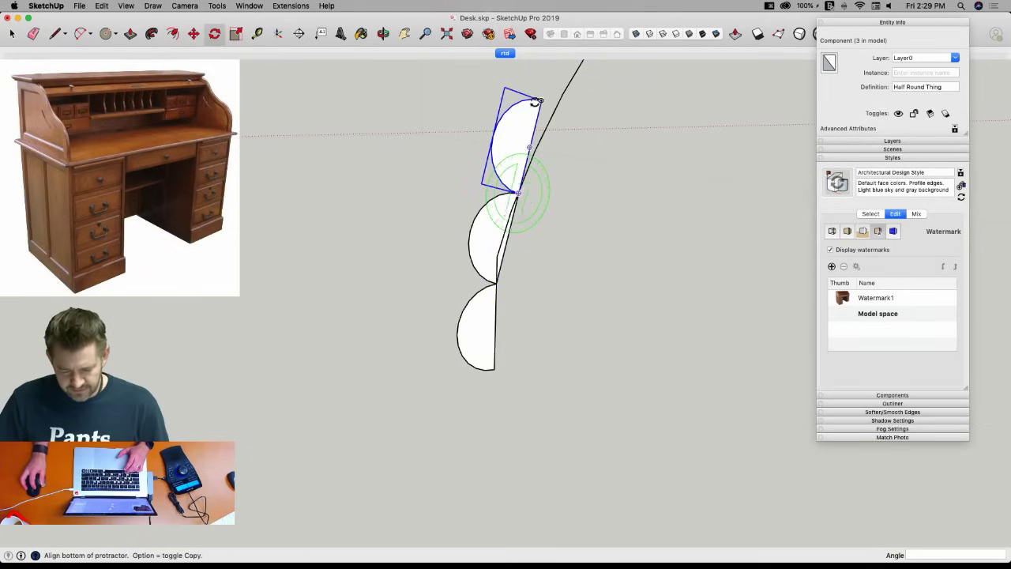
click(544, 100)
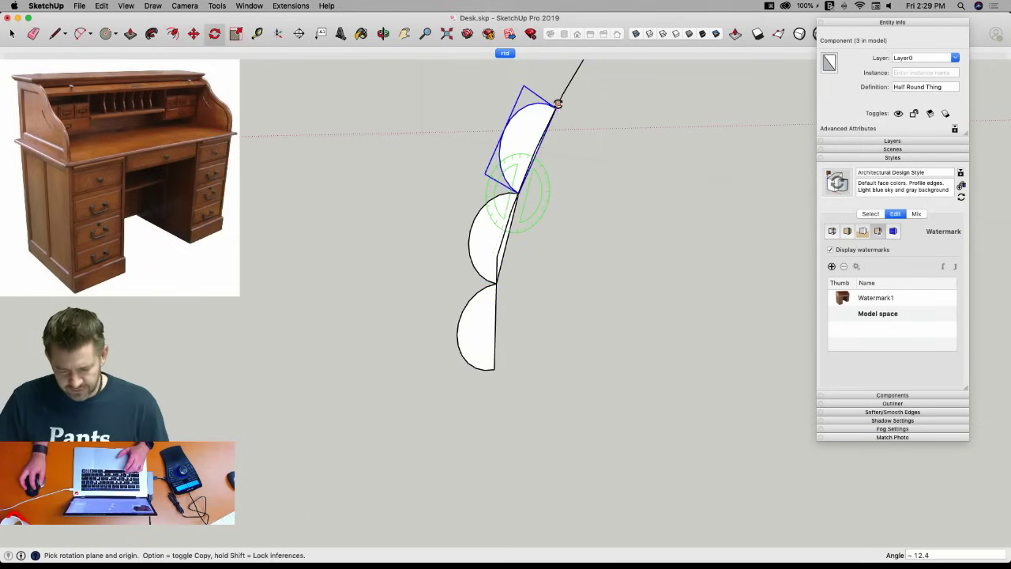
click(574, 136)
key(space)
Add a fourth slat by copying the third to its upper flat-side corner and rotating the copy until its far corner meets the curve.
key(m)
click(519, 192)
key(alt)
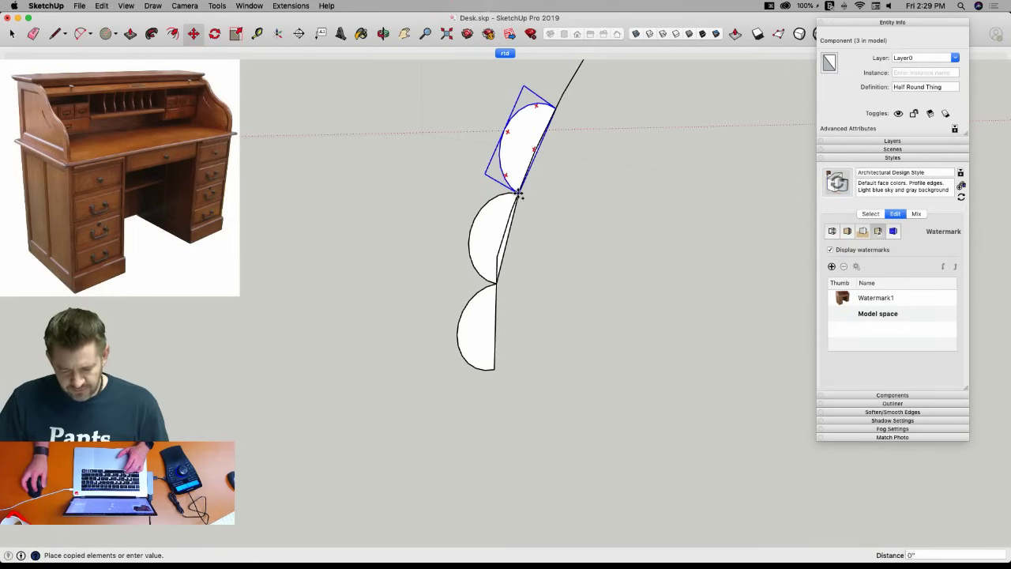
click(535, 269)
key(q)
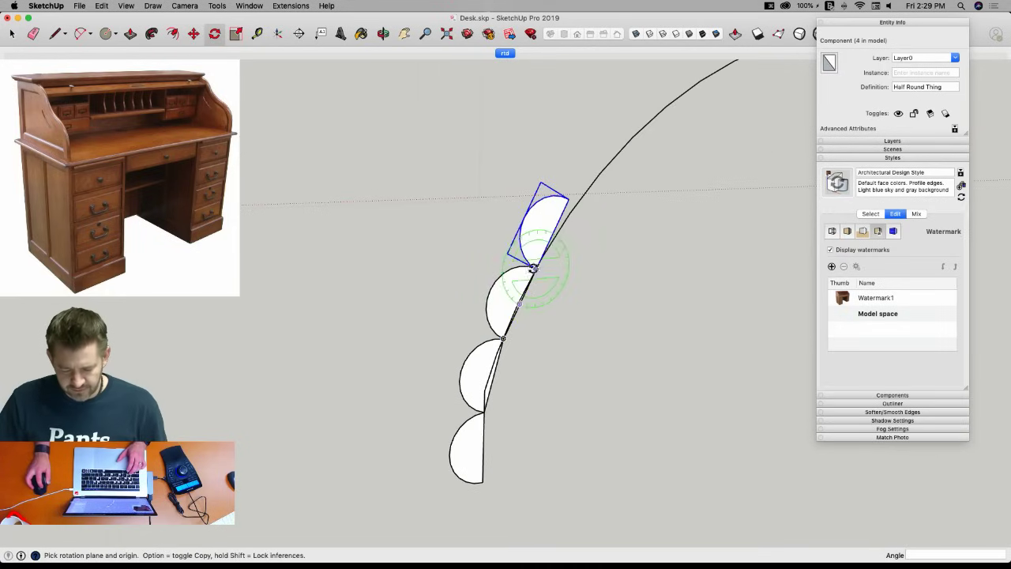
drag(536, 270, 567, 202)
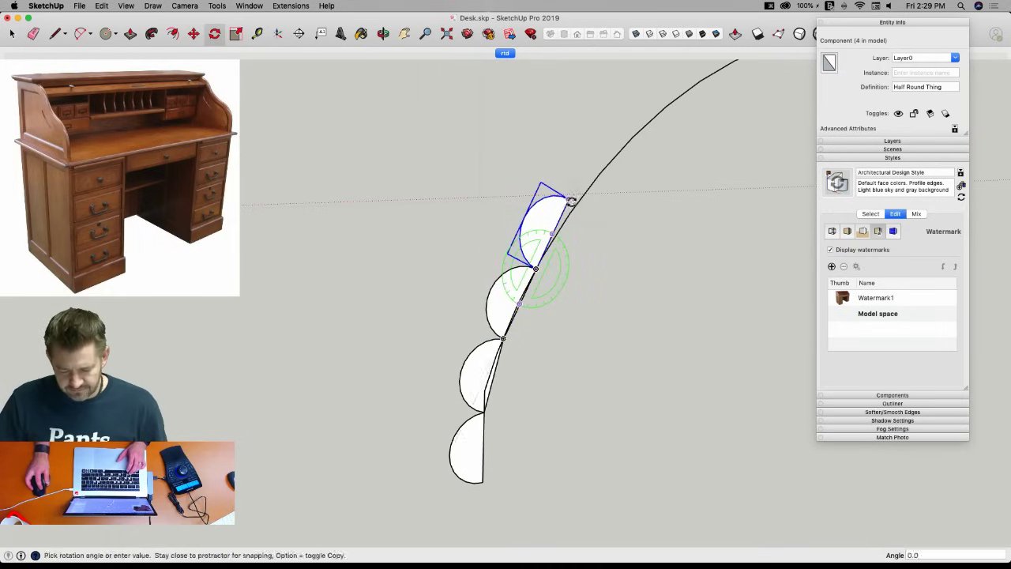
click(571, 202)
click(583, 237)
Copy the fourth slat to its upper flat-side corner and rotate this fifth slat about 8.6° around the shared corner onto the curve.
key(m)
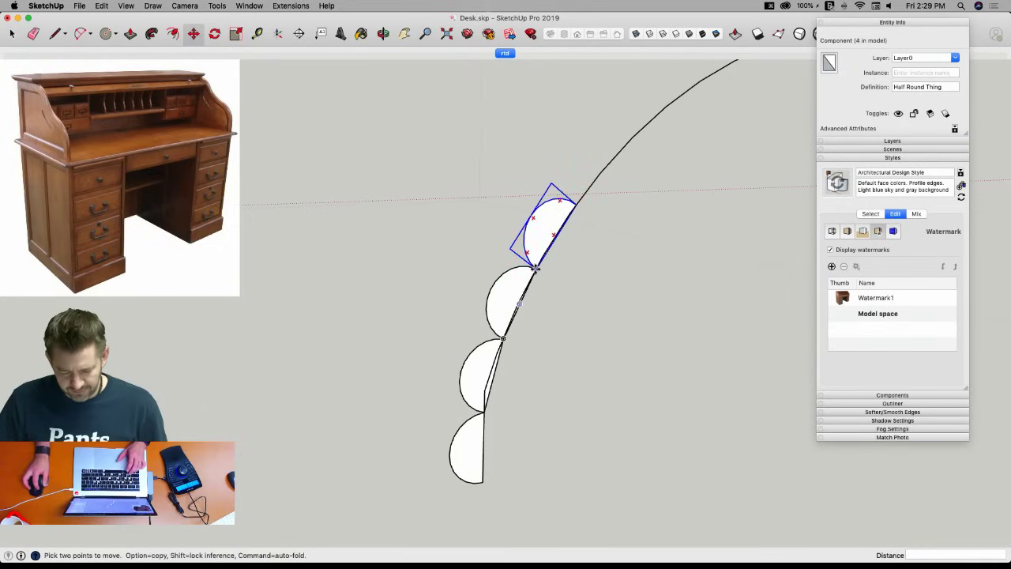
key(alt)
click(536, 269)
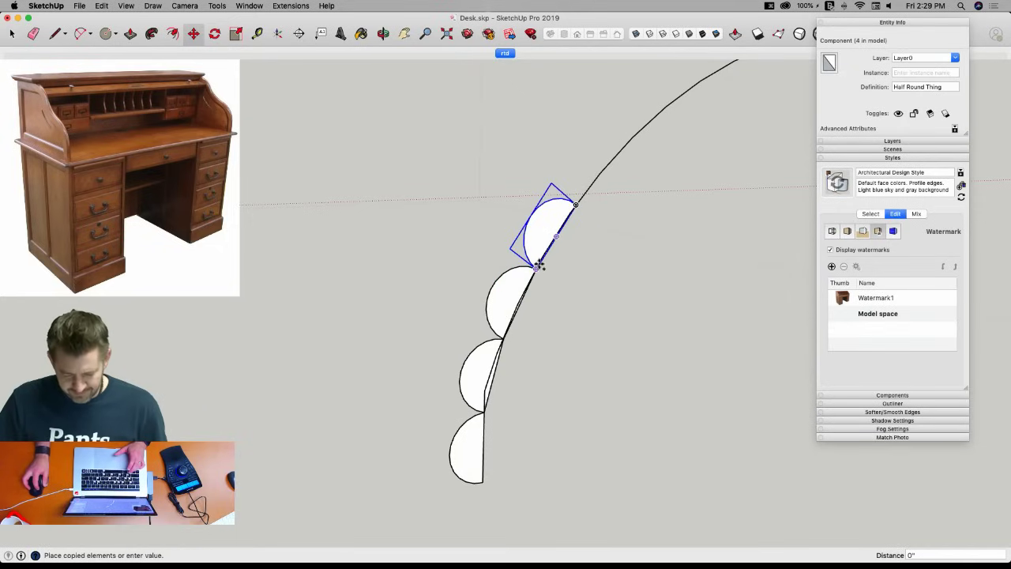
click(536, 269)
click(537, 270)
click(588, 196)
key(q)
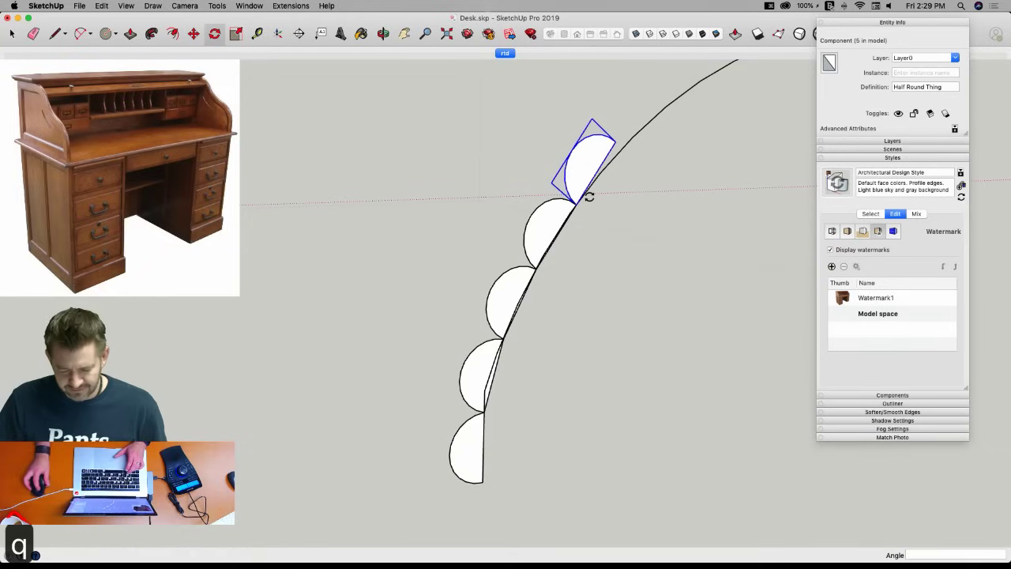
drag(575, 204, 610, 139)
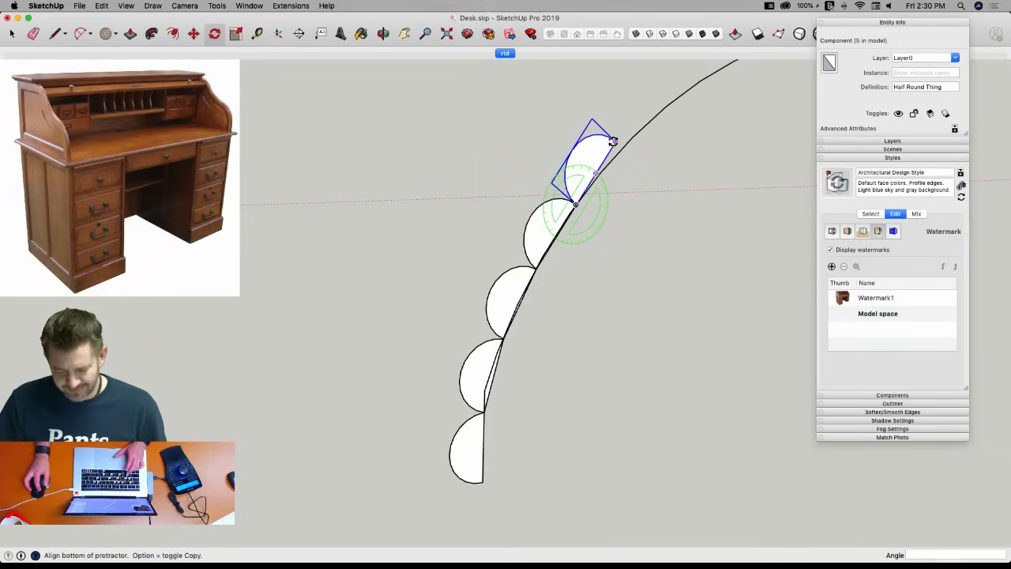
click(613, 140)
click(625, 144)
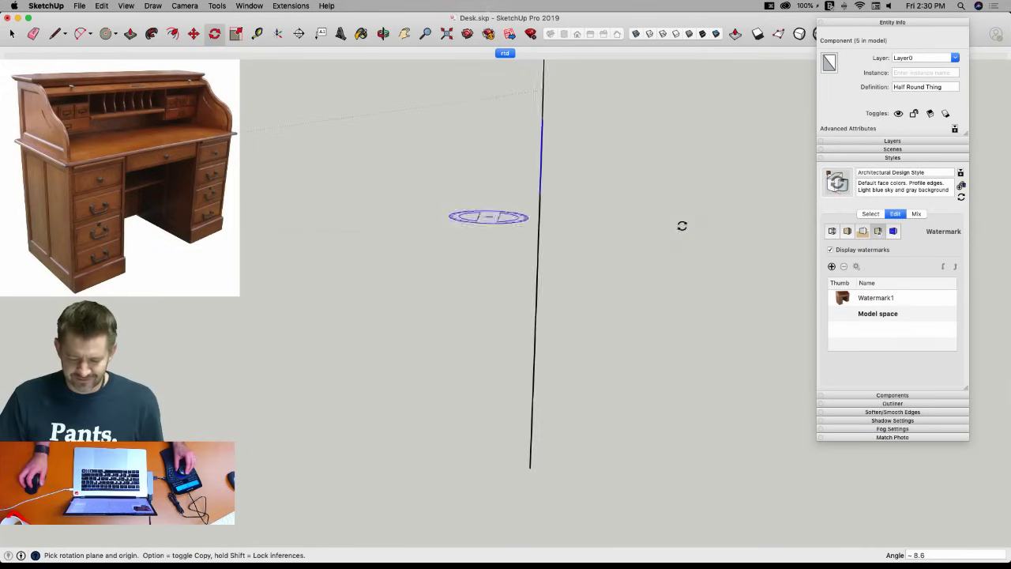
key(space)
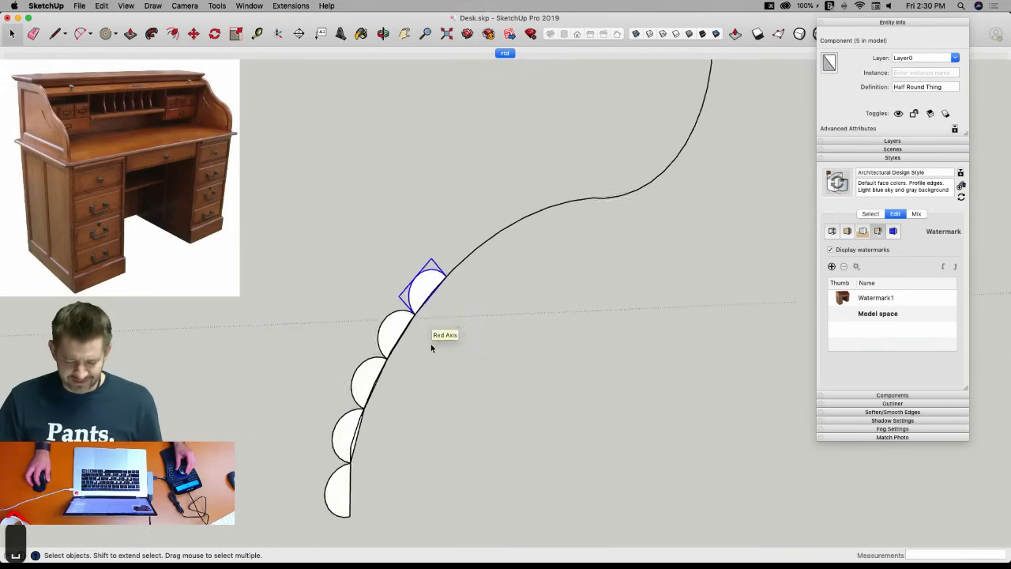
Copy the fifth slat to its upper flat-side corner and rotate this sixth slat until its far corner lands on the curve.
key(m)
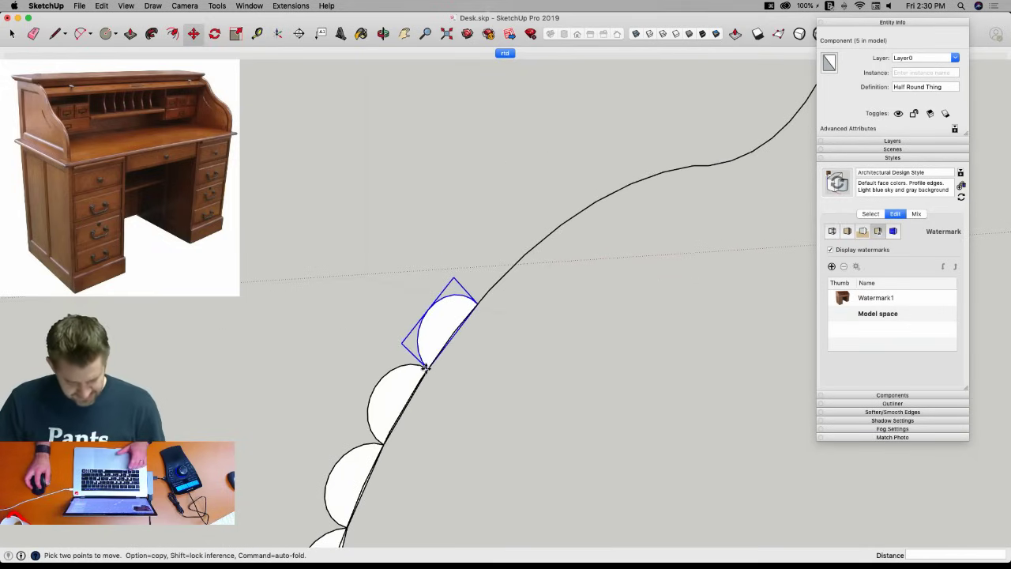
click(425, 366)
key(alt)
click(477, 301)
key(q)
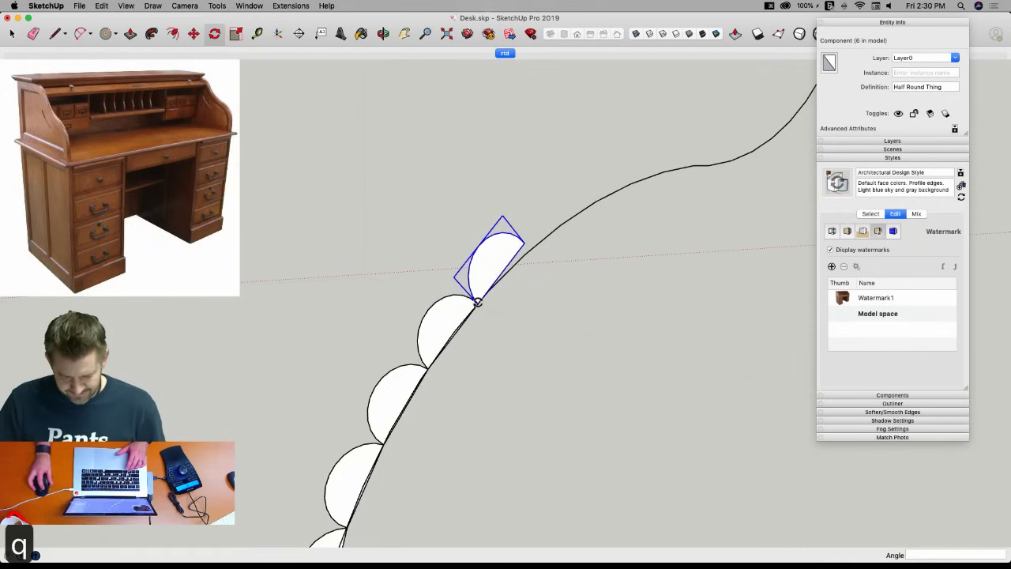
click(476, 302)
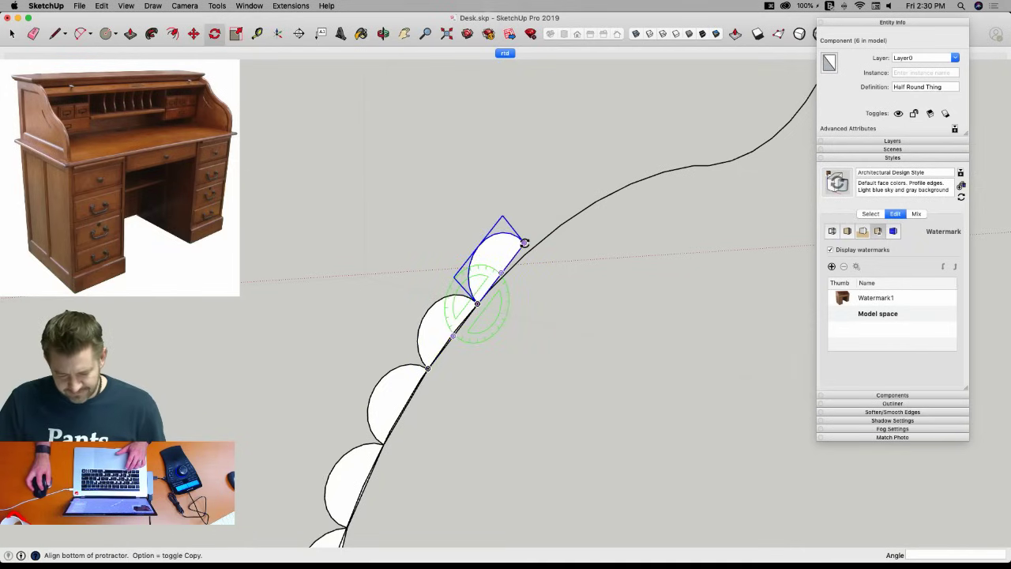
click(524, 242)
click(534, 248)
Add a seventh slat by copying the sixth to its upper flat-side corner and rotating the copy so its far corner sits on the curve.
key(m)
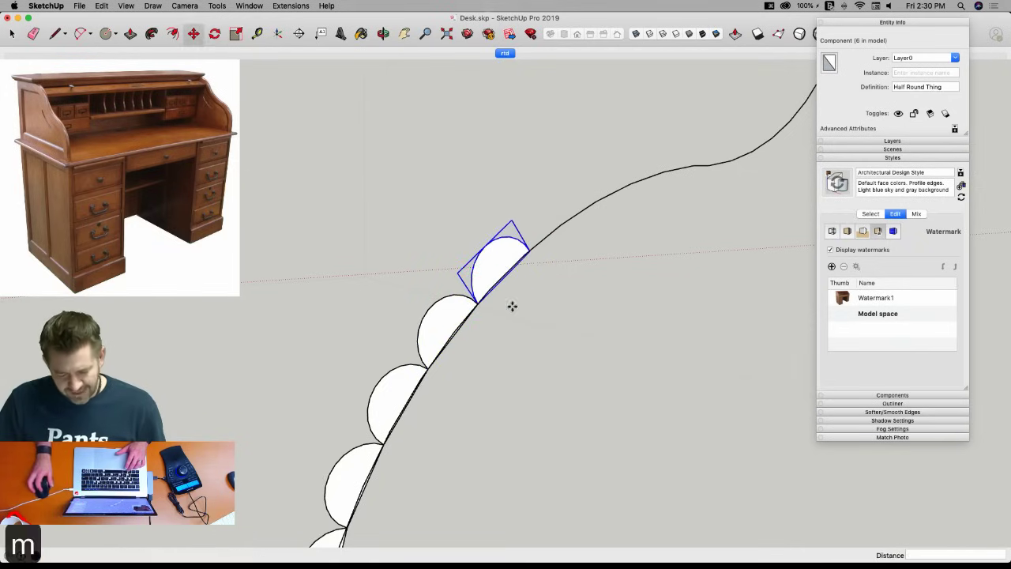
click(476, 302)
key(alt)
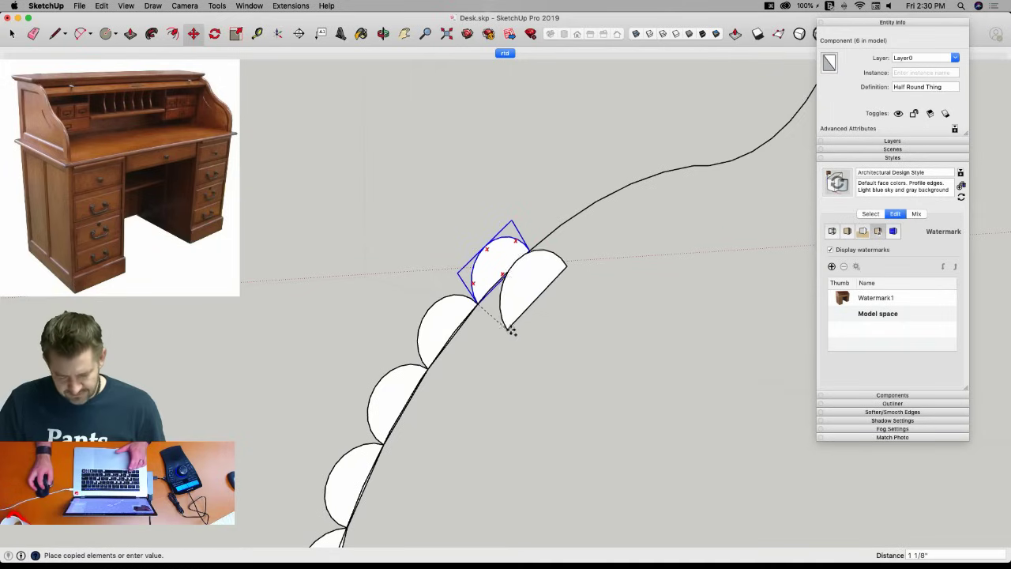
click(527, 246)
key(q)
click(529, 249)
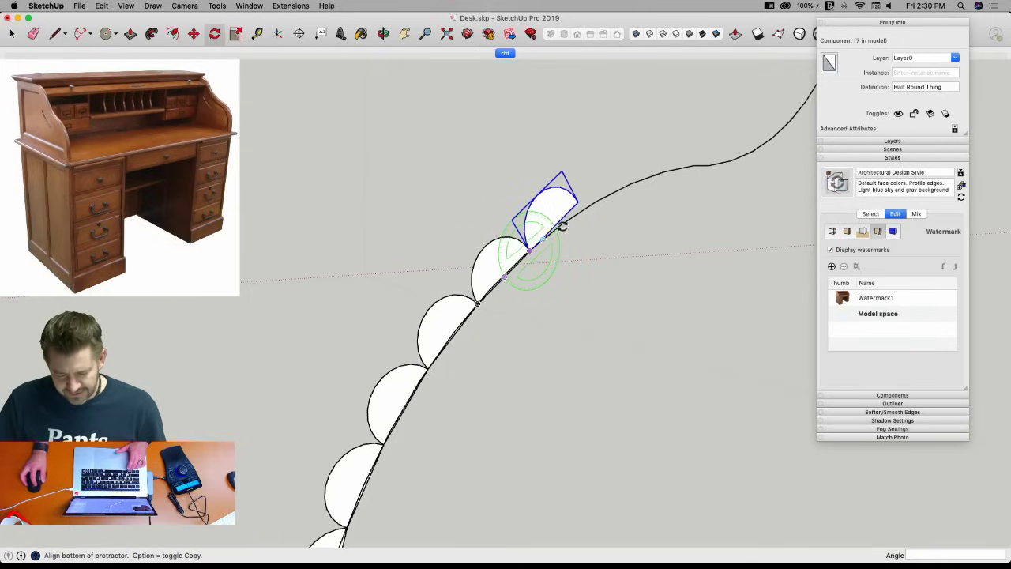
click(575, 201)
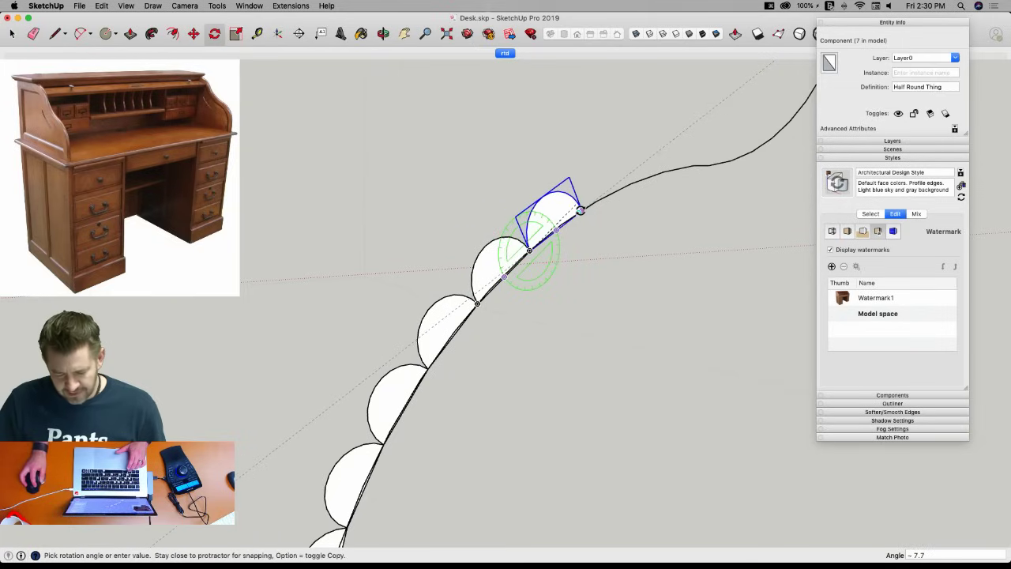
scroll(584, 209, up, 6)
scroll(586, 202, down, 3)
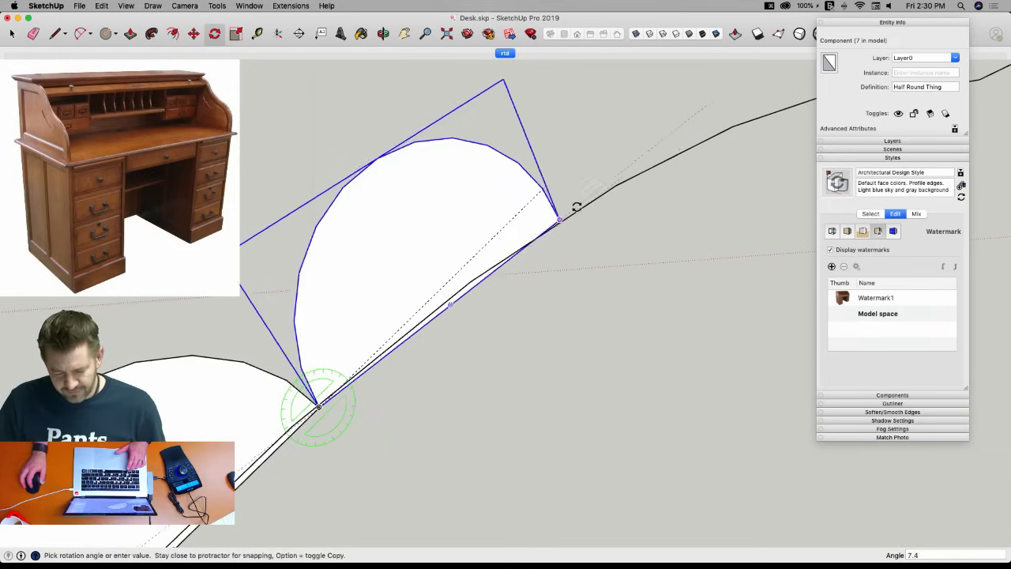
click(562, 221)
Copy the seventh slat to its upper flat-side corner and rotate the eighth slat about 7.8° around the shared corner onto the curve.
key(m)
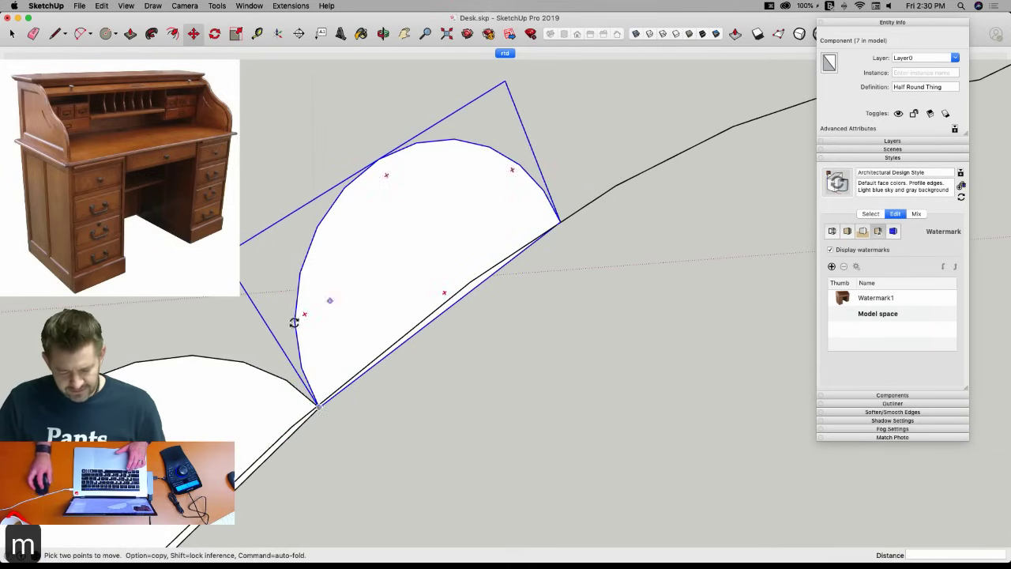
alt+click(317, 408)
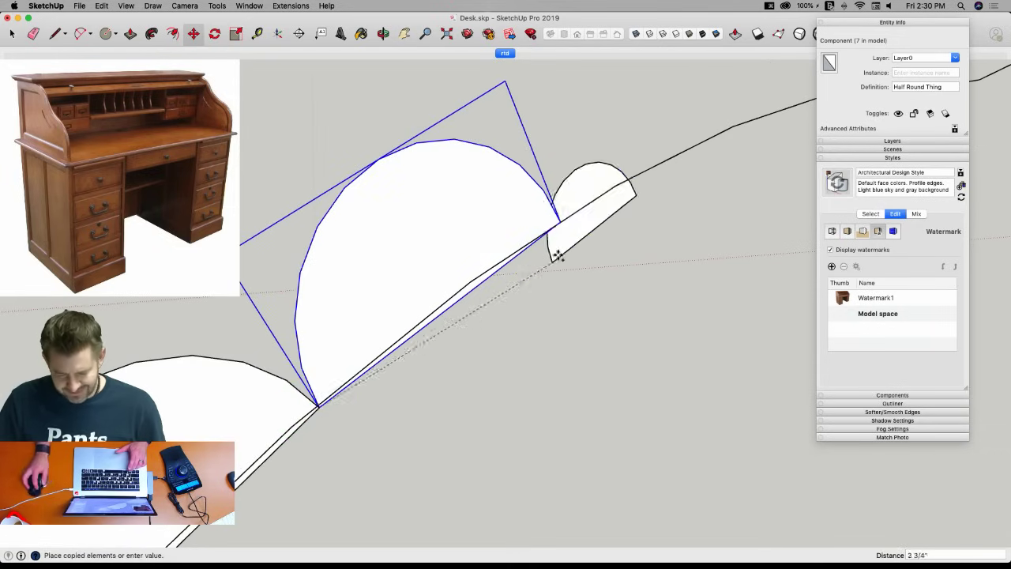
click(560, 222)
key(q)
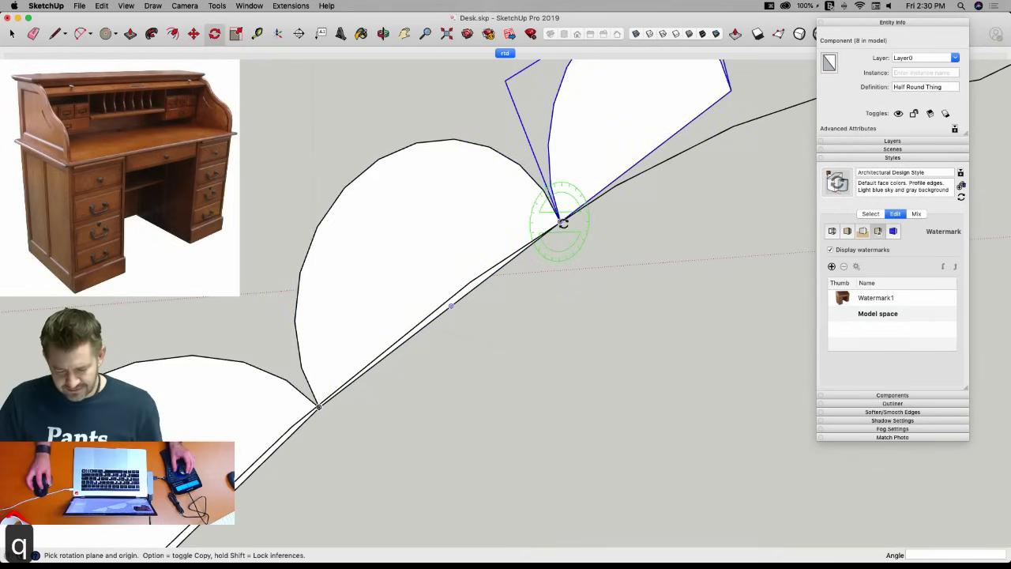
click(562, 223)
scroll(563, 224, down, 3)
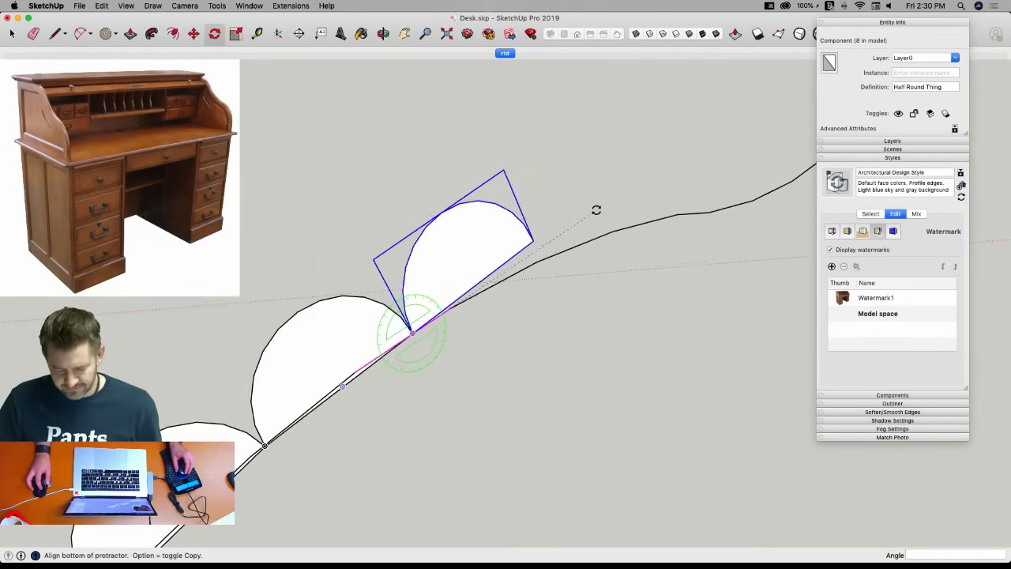
click(523, 245)
click(534, 263)
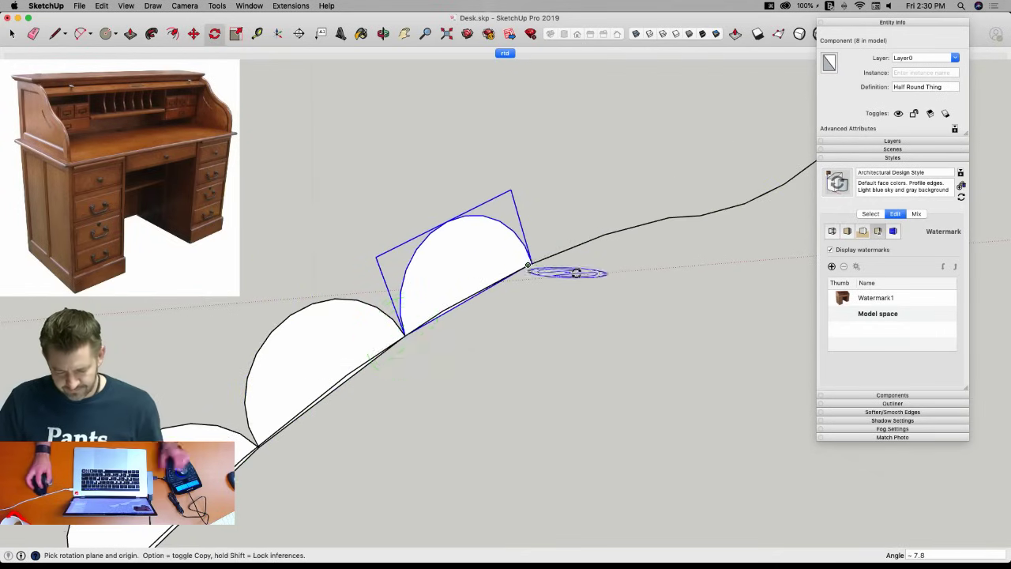
key(q)
Copy the eighth slat to its upper flat-side corner and rotate the ninth slat about 9° so its far corner meets the curve.
key(m)
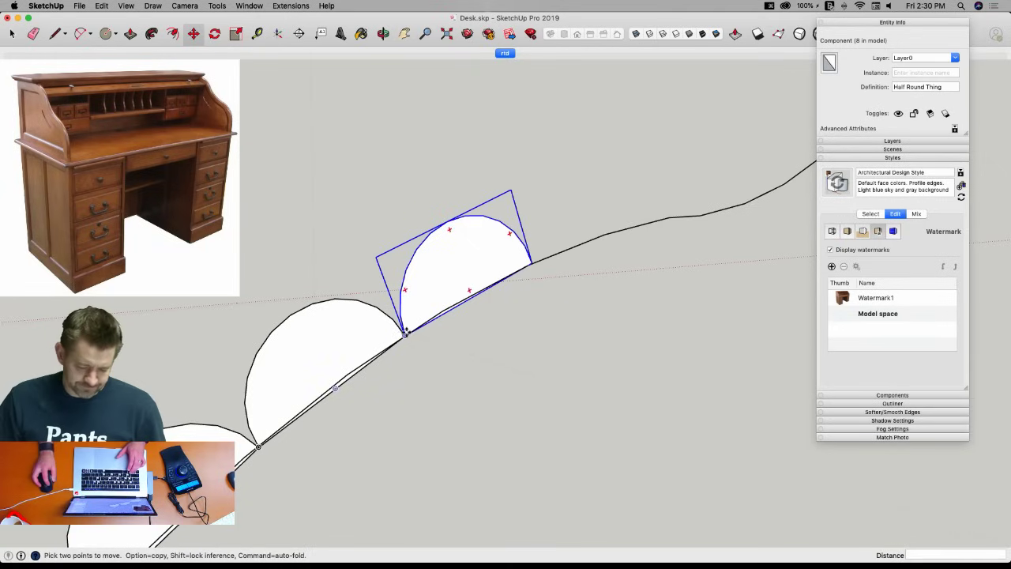
alt+click(402, 336)
click(531, 263)
key(q)
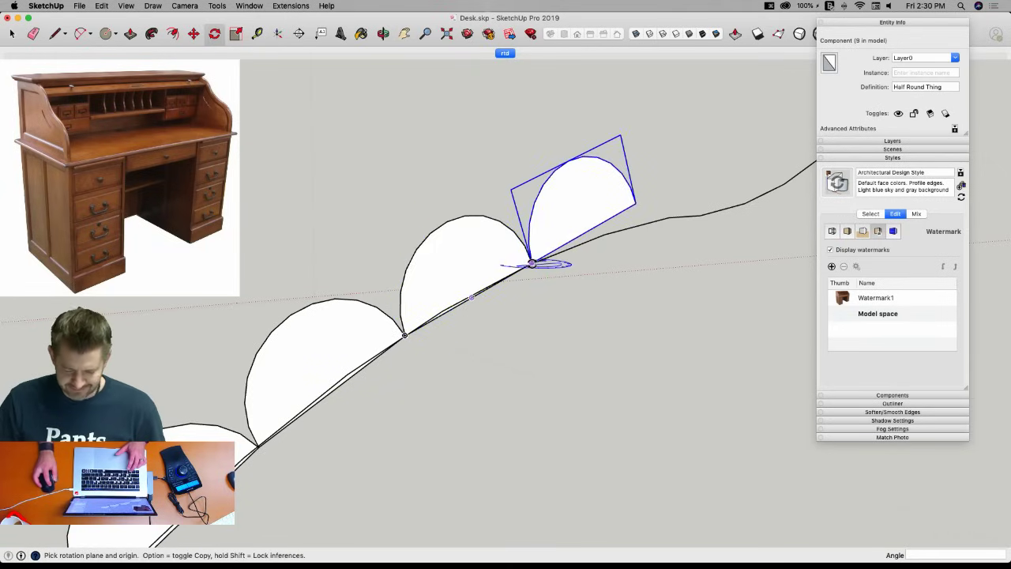
click(530, 263)
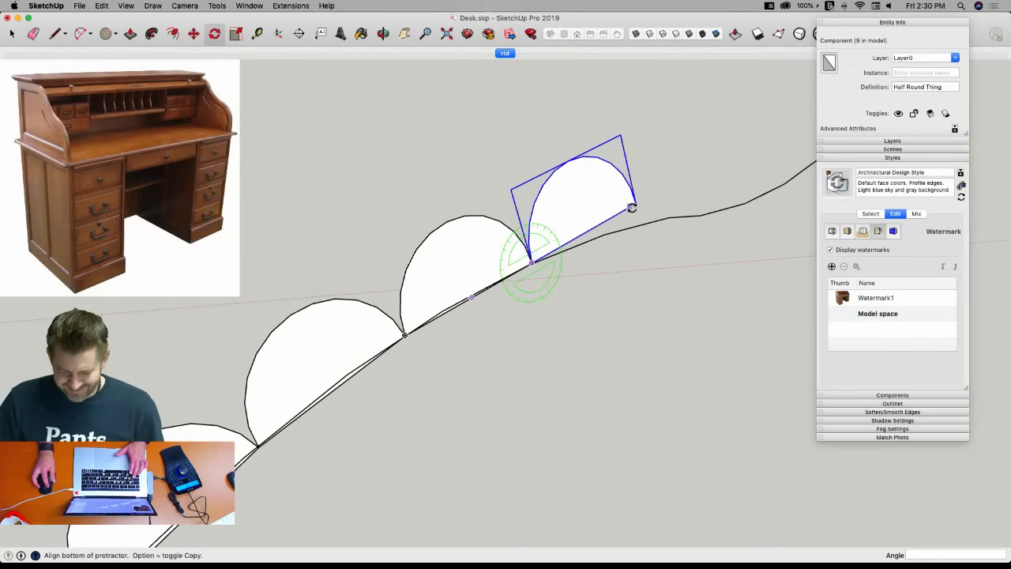
click(634, 203)
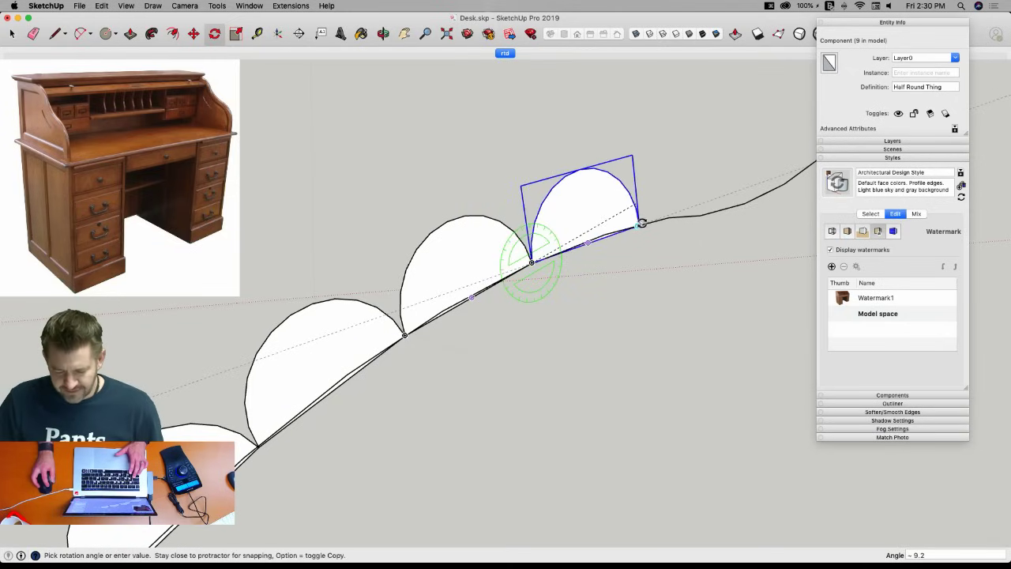
click(644, 224)
key(q)
Copy the ninth slat to its upper flat-side corner and rotate the tenth slat about 6.4° clockwise so its far corner meets the curve.
key(m)
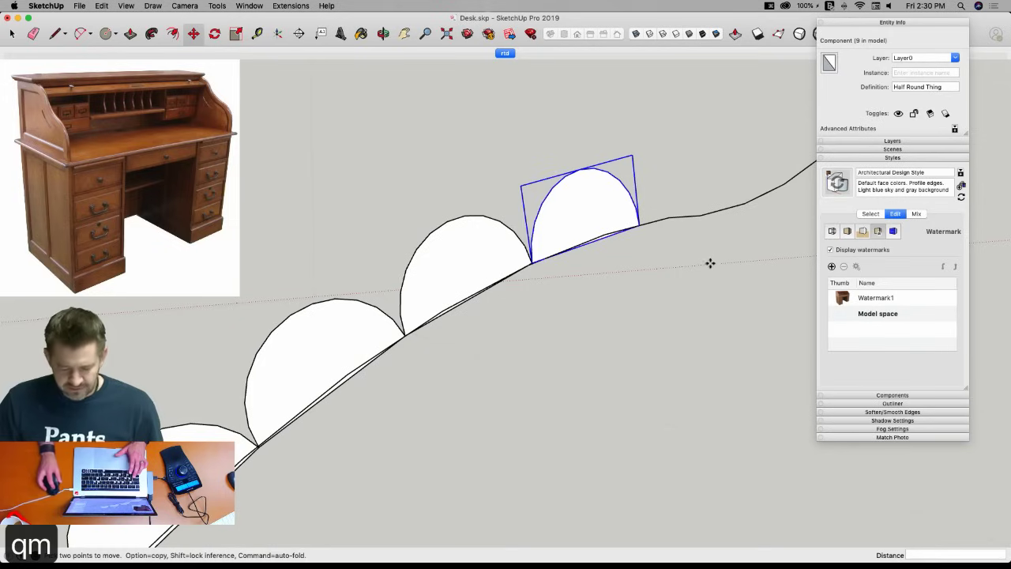
alt+click(532, 263)
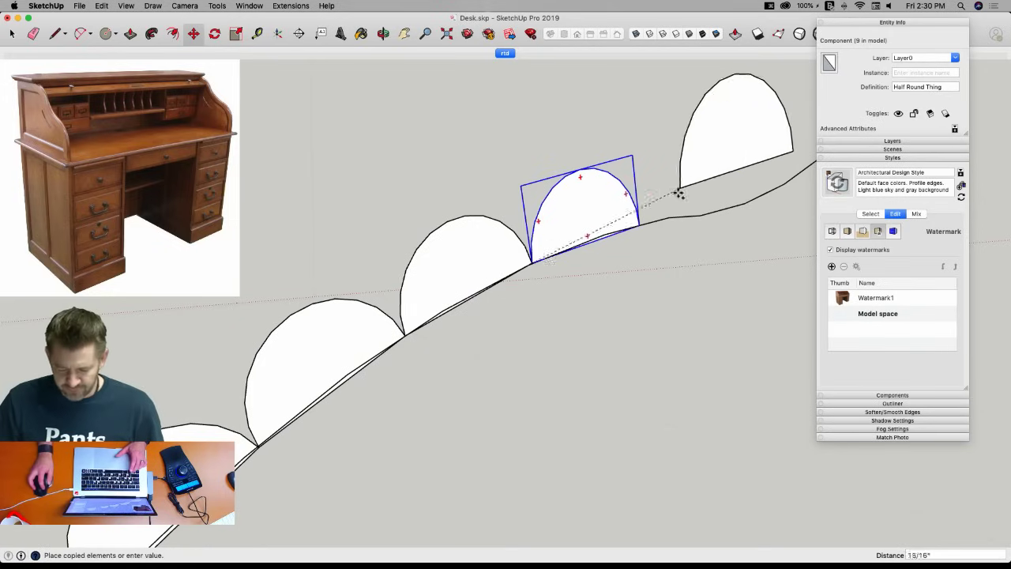
click(641, 223)
key(q)
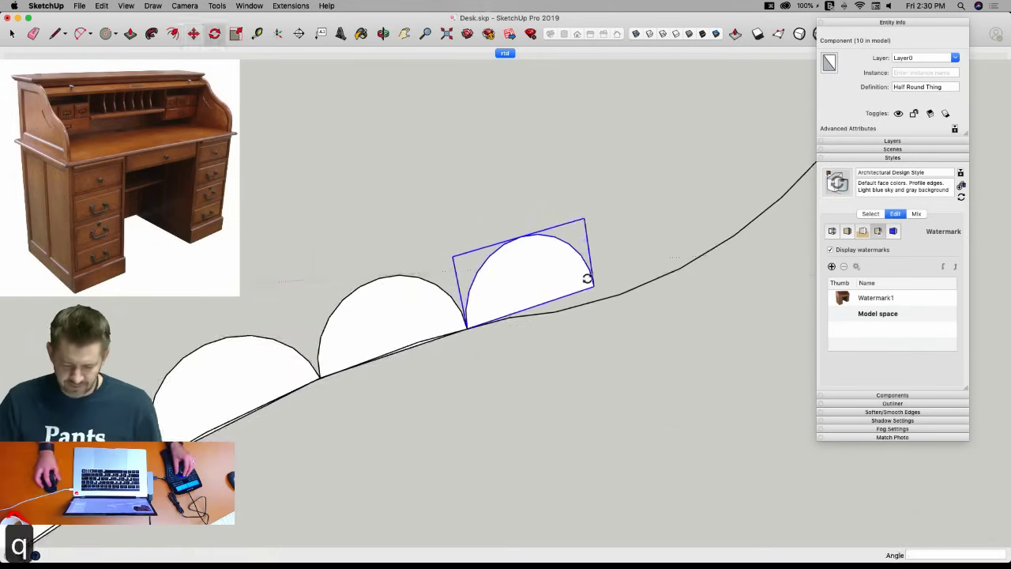
click(466, 326)
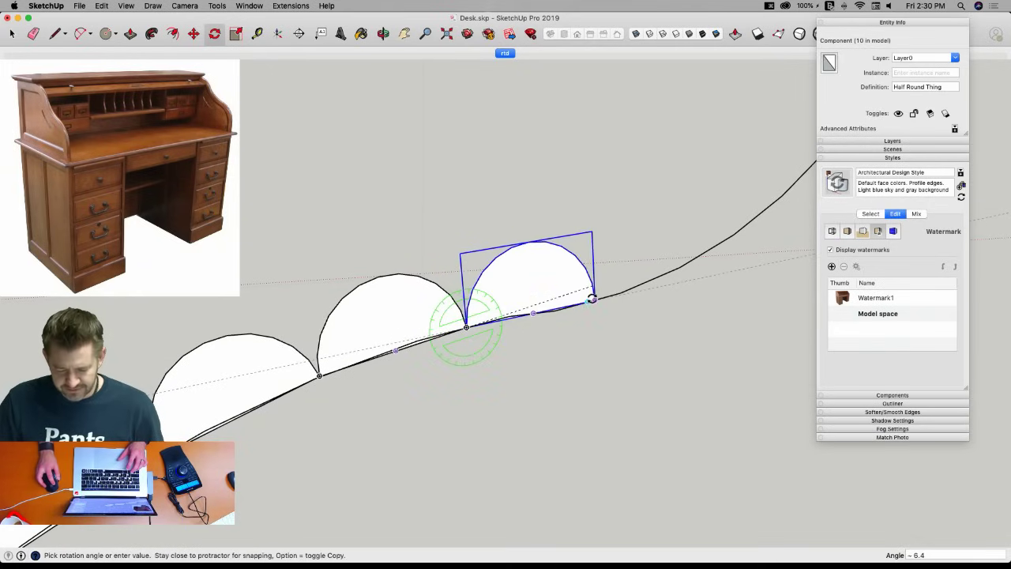
click(593, 299)
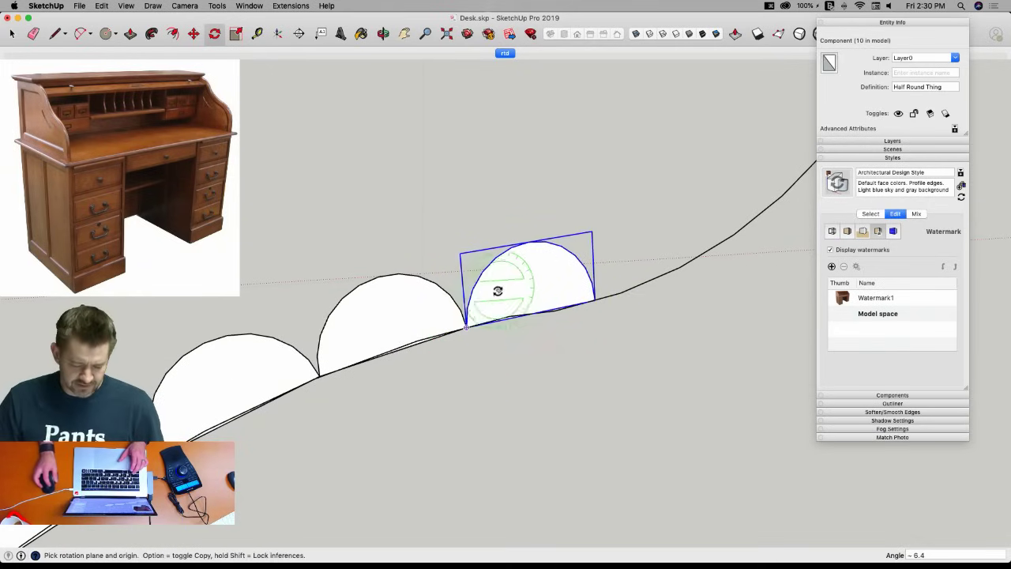
Copy the tenth slat to its upper flat-side corner and rotate the eleventh slat about 11.2° counterclockwise onto the curve.
key(m)
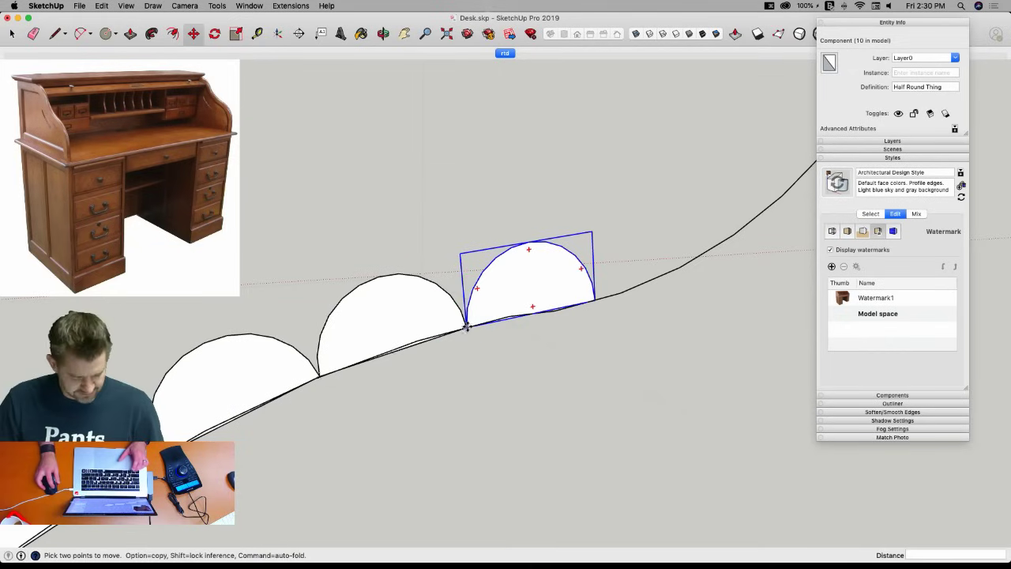
click(467, 327)
key(alt)
click(593, 301)
key(q)
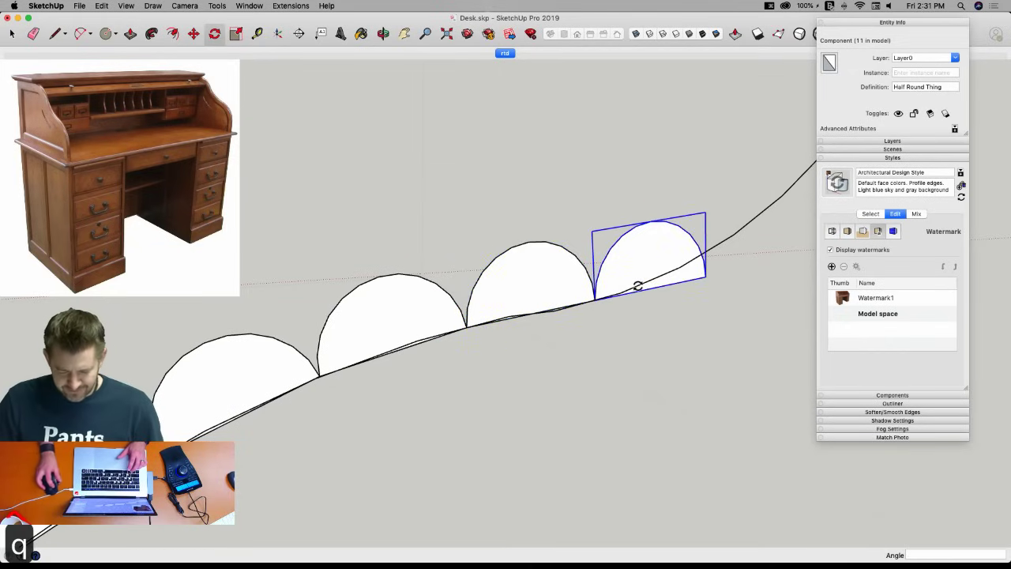
click(704, 277)
click(704, 259)
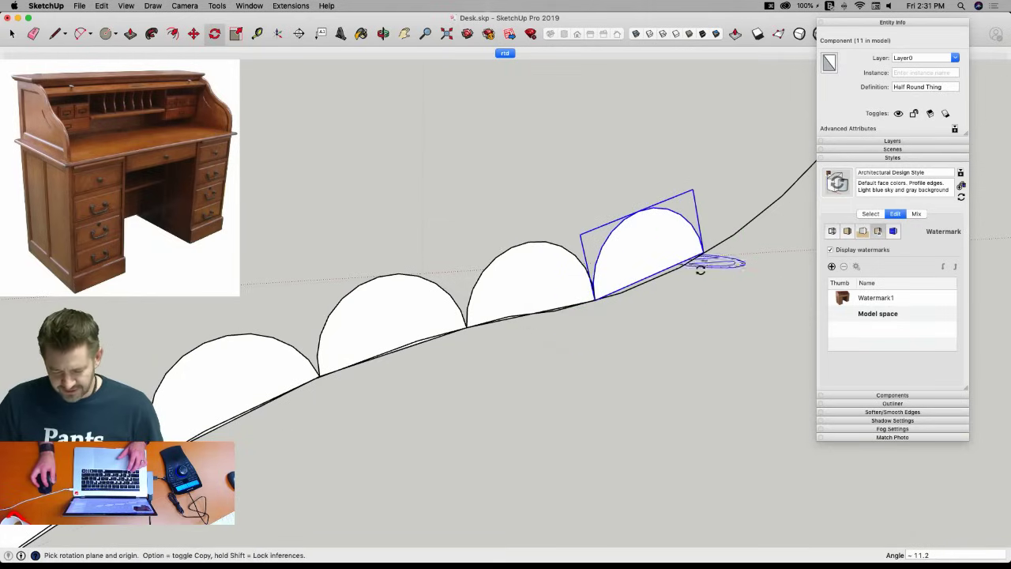
Add a twelfth slat by copying the eleventh to its upper flat-side corner and rotating the copy counterclockwise onto the curve.
key(m)
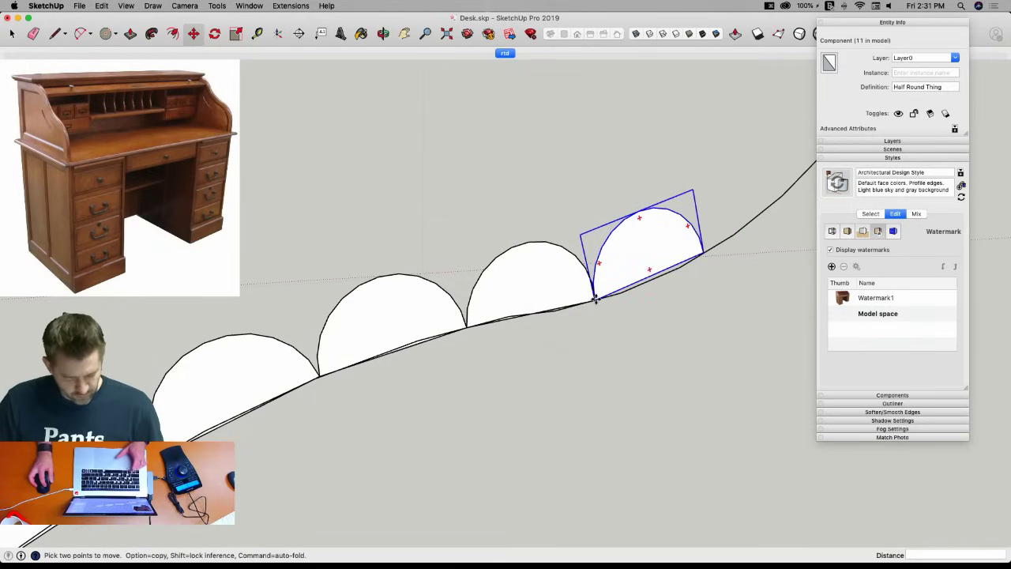
click(596, 298)
key(alt)
click(703, 251)
key(q)
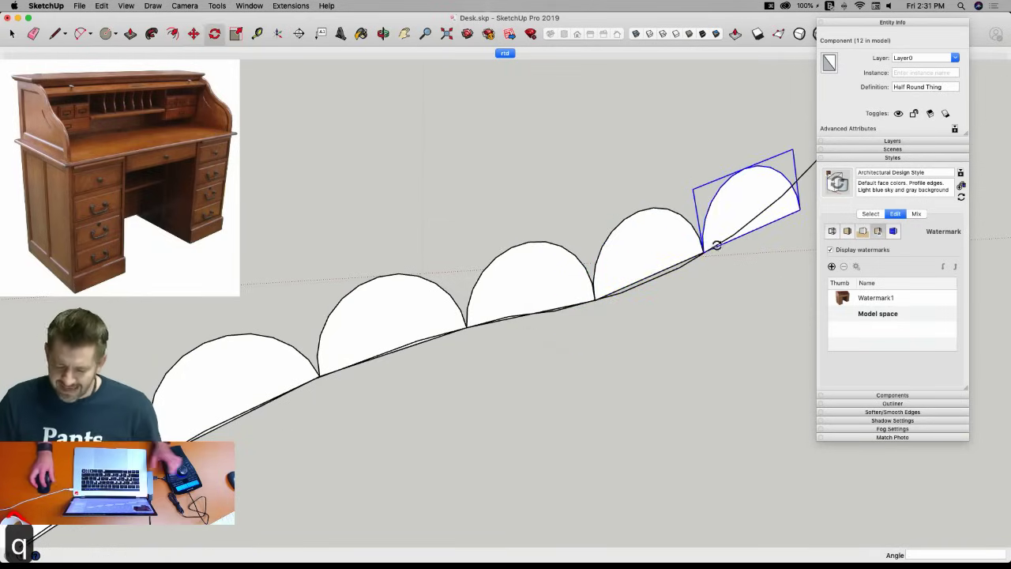
click(800, 209)
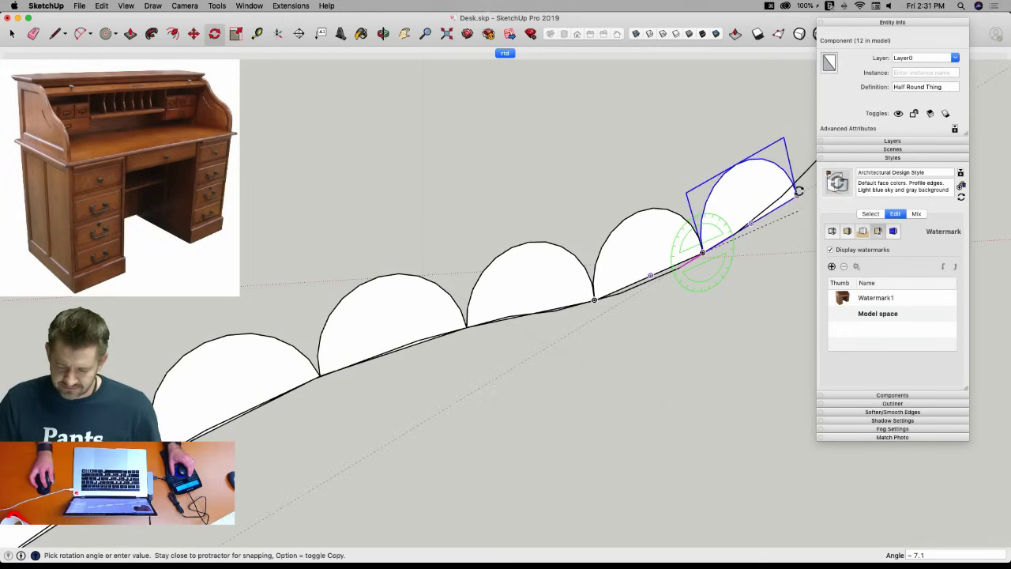
click(791, 185)
key(space)
Copy the twelfth slat end to end and rotate the thirteenth slat around the shared corner until its far corner lands on the curve.
key(m)
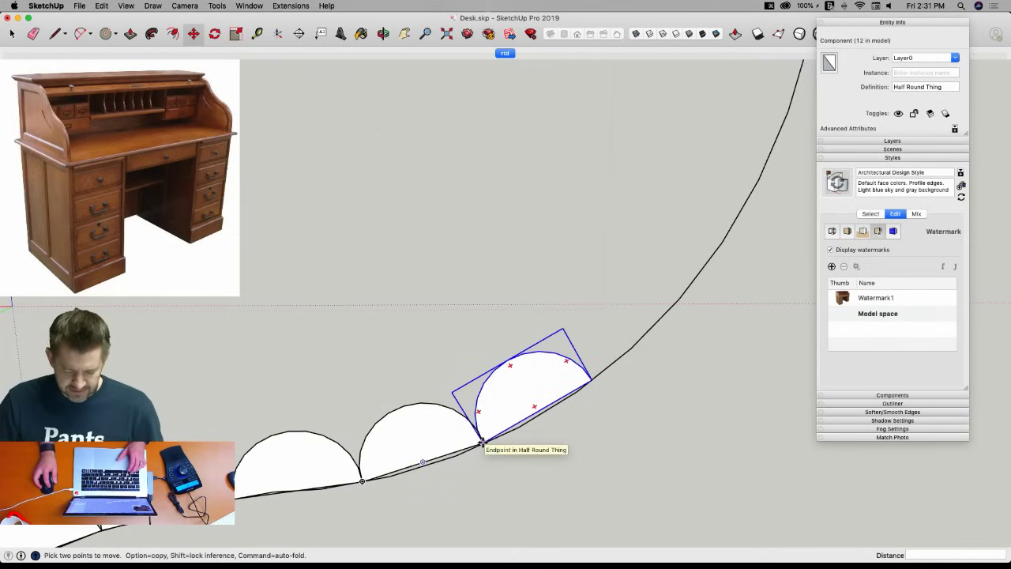
click(483, 441)
key(alt)
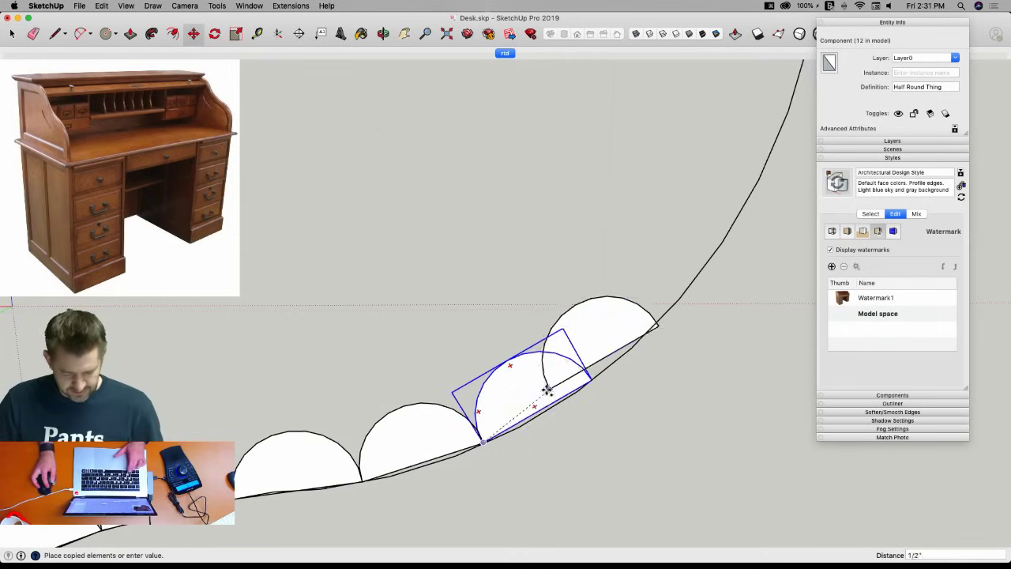
click(592, 379)
key(q)
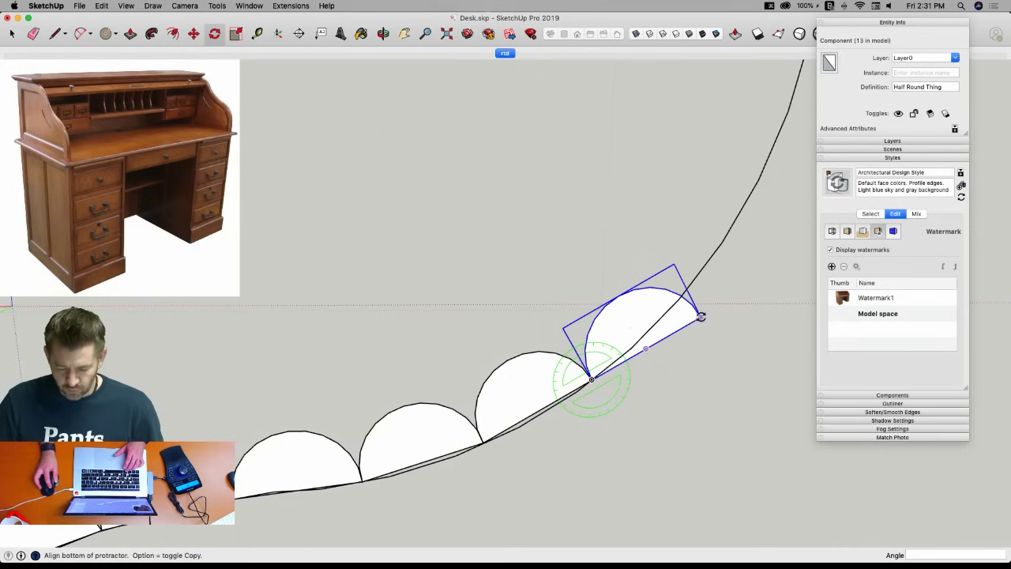
click(700, 316)
click(686, 292)
Add a fourteenth slat by copying the thirteenth to its upper flat-side corner and rotating the copy until its far corner sits on the curve.
key(m)
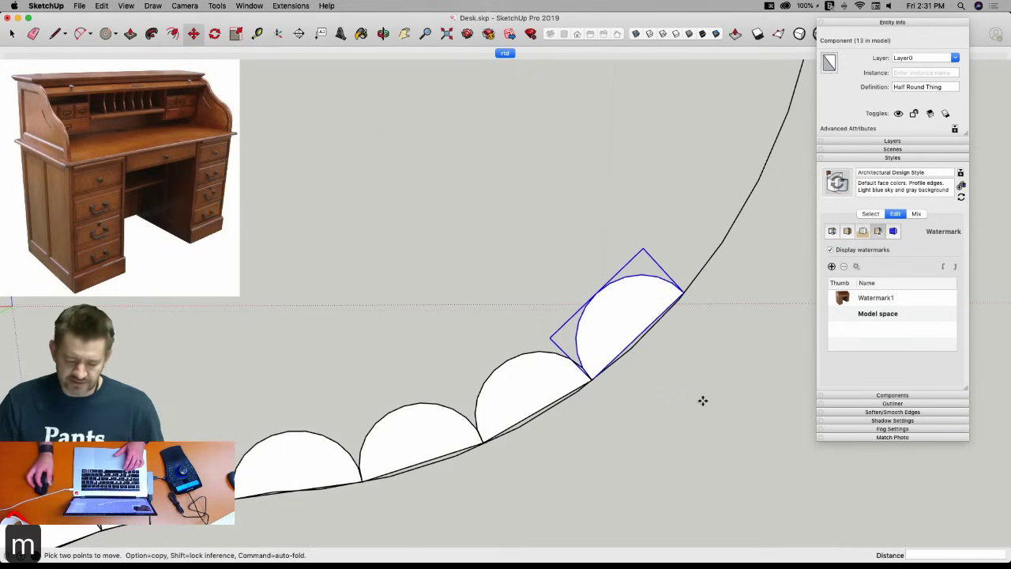
click(591, 379)
key(alt)
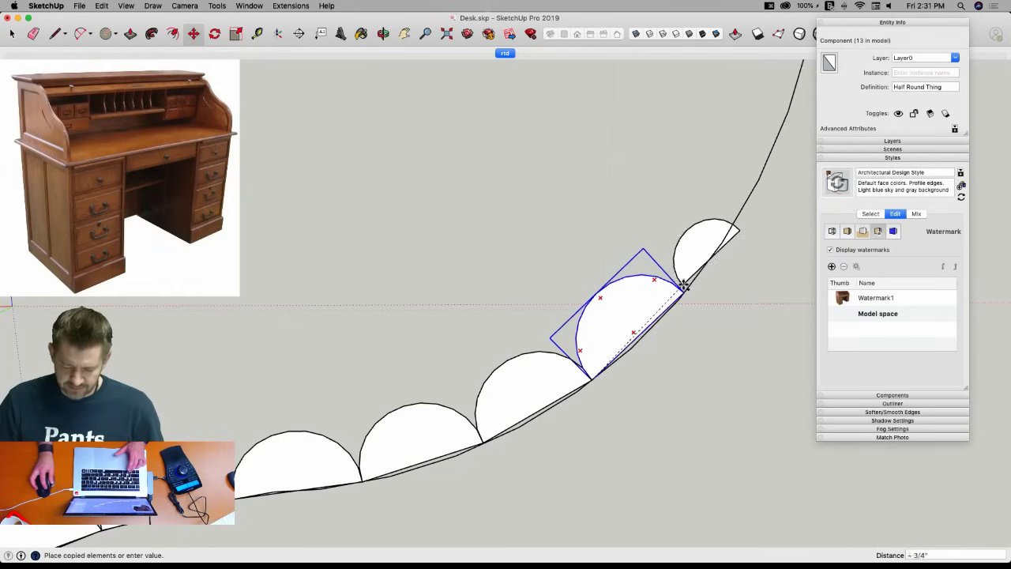
click(684, 292)
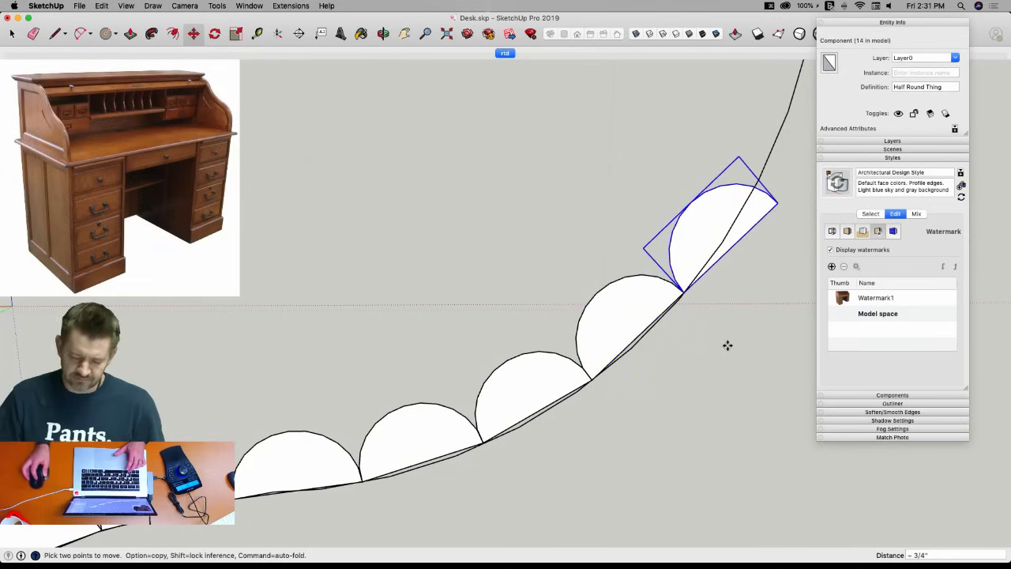
key(q)
click(683, 290)
click(777, 202)
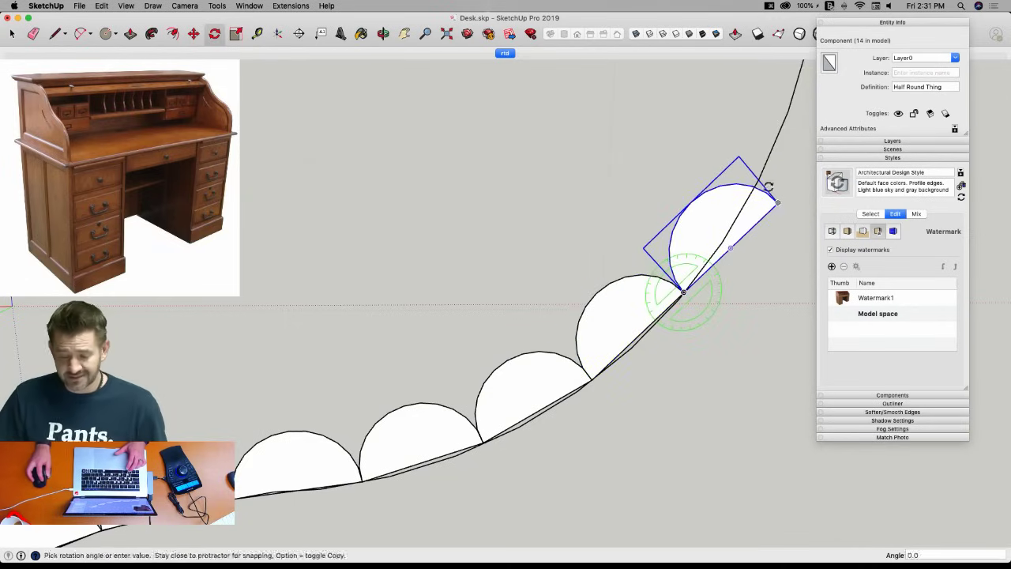
click(749, 246)
Copy the fourteenth slat to its upper flat-side corner and rotate the fifteenth slat about 15° counterclockwise so its far corner meets the curve.
key(m)
key(alt)
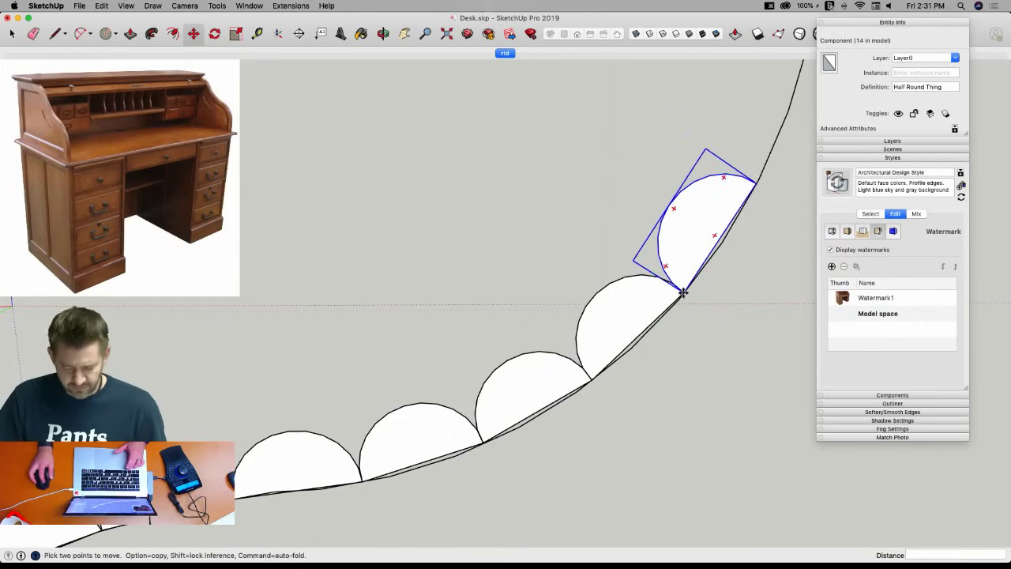
click(682, 290)
click(759, 181)
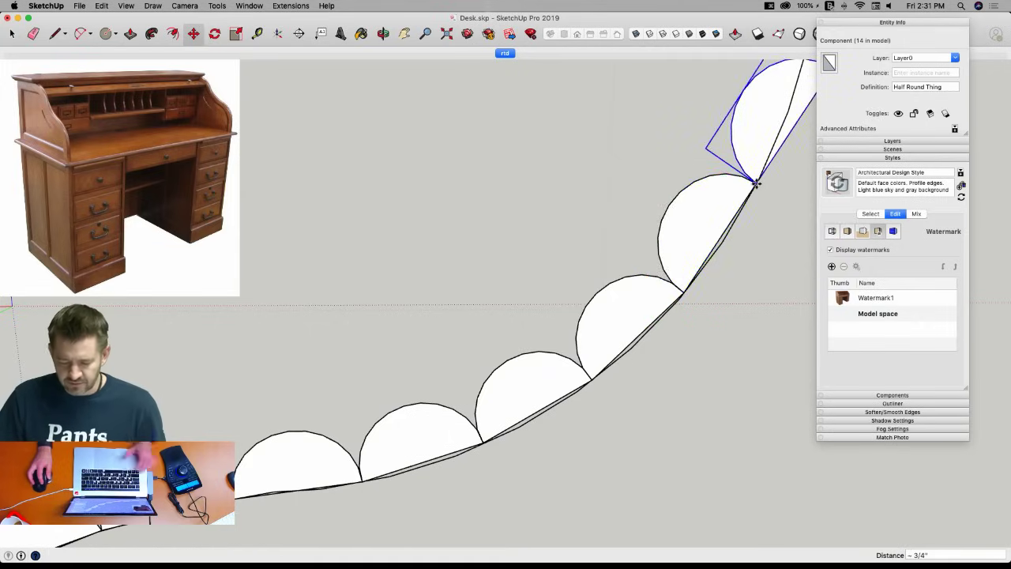
middle_drag(763, 214, 682, 329)
key(q)
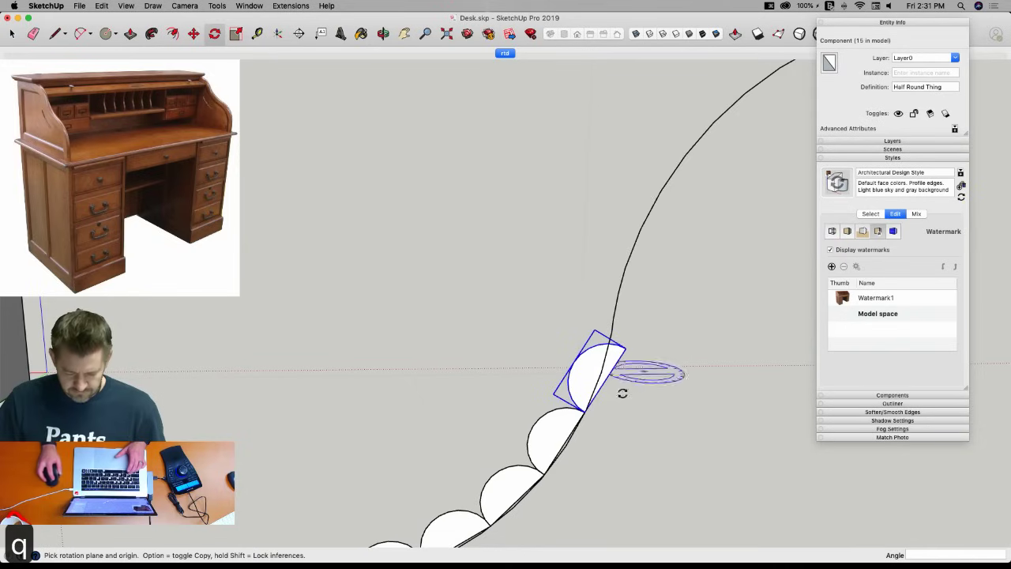
drag(583, 411, 625, 347)
scroll(605, 341, up, 3)
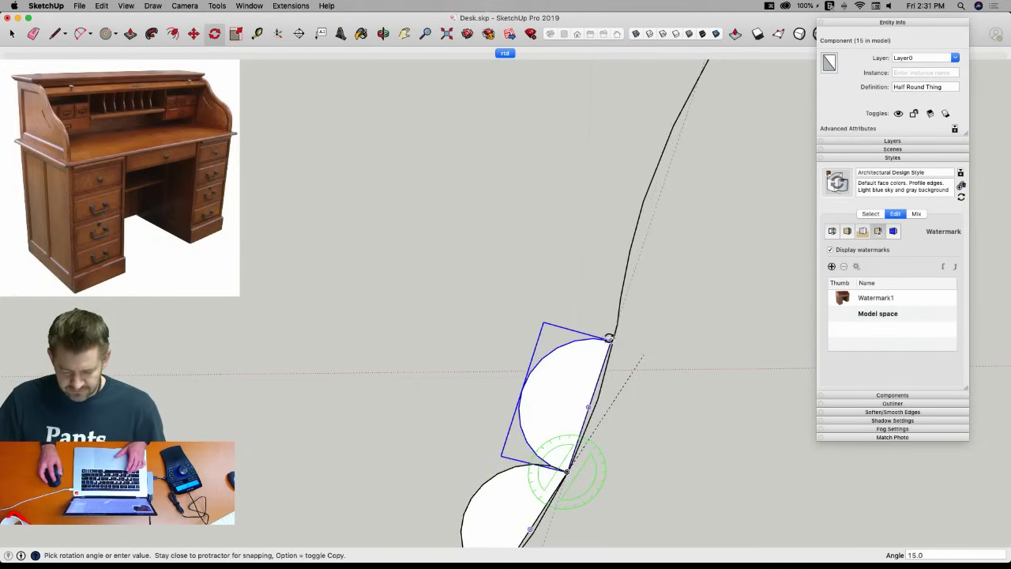
scroll(612, 338, down, 5)
scroll(613, 338, up, 5)
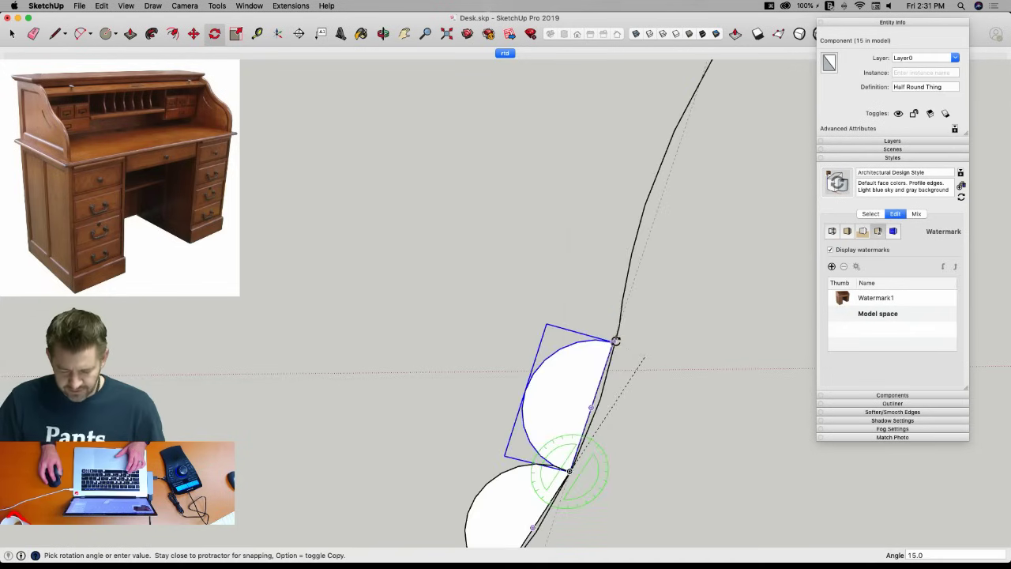
scroll(615, 340, up, 2)
click(612, 345)
Copy the fifteenth slat to its upper flat-side corner and rotate the sixteenth slat about 7.4° counterclockwise onto the curve.
key(m)
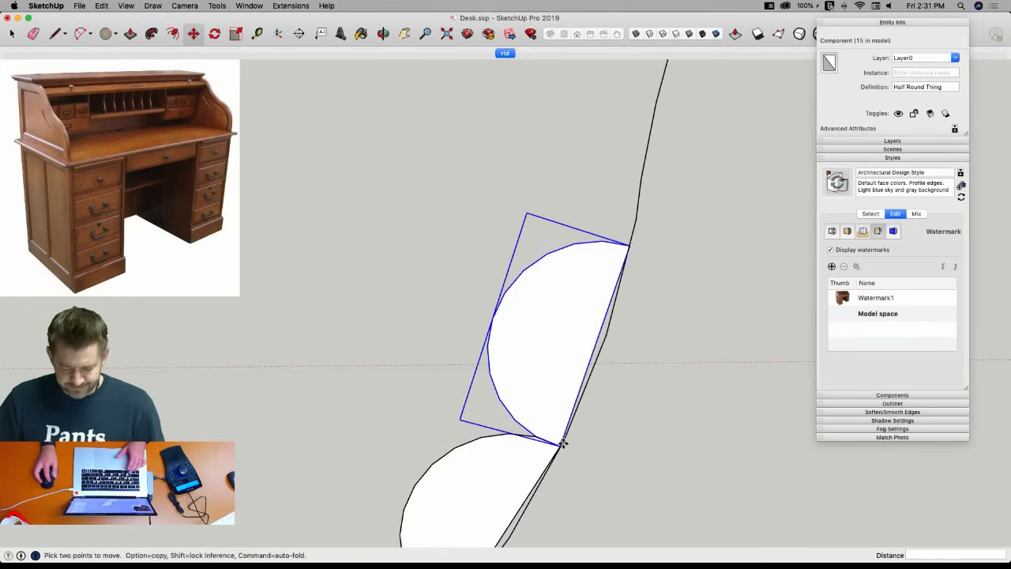
key(alt)
click(561, 446)
click(628, 245)
key(q)
click(628, 240)
scroll(684, 237, down, 3)
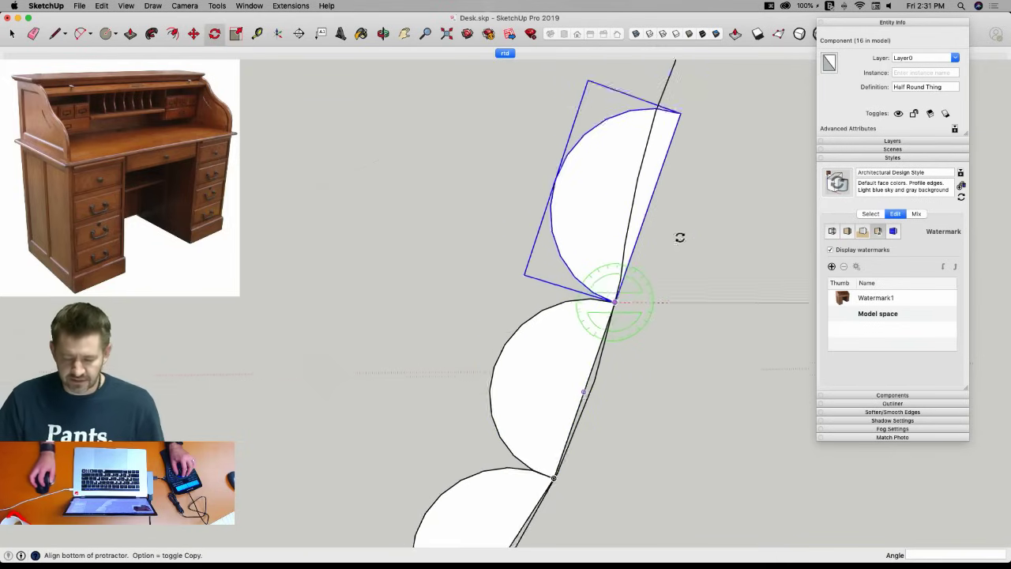
click(652, 226)
click(632, 223)
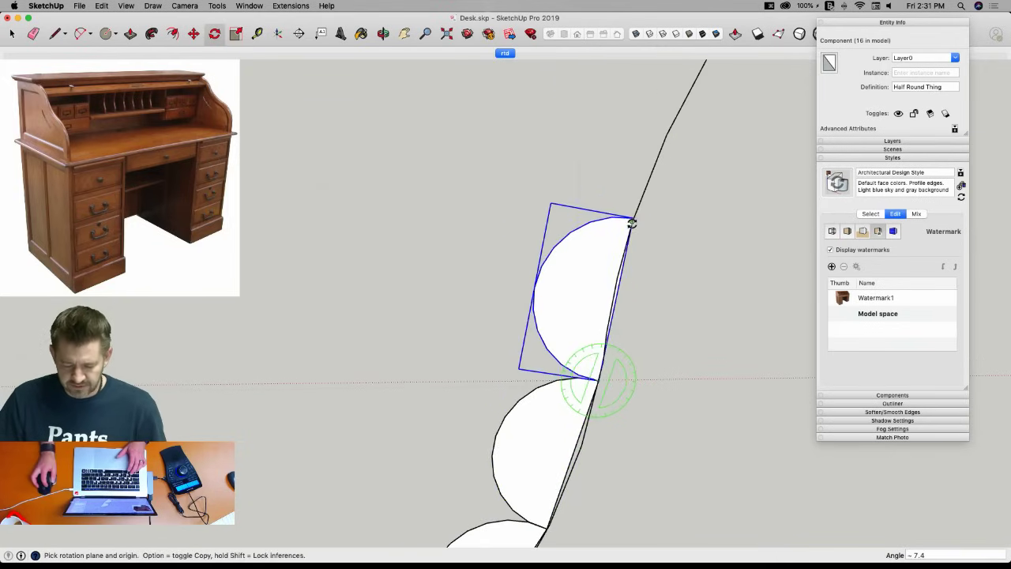
Copy the sixteenth slat to its upper flat-side corner and rotate the seventeenth slat clockwise until its far corner lands on the curve.
key(m)
click(597, 380)
key(alt)
click(632, 217)
key(q)
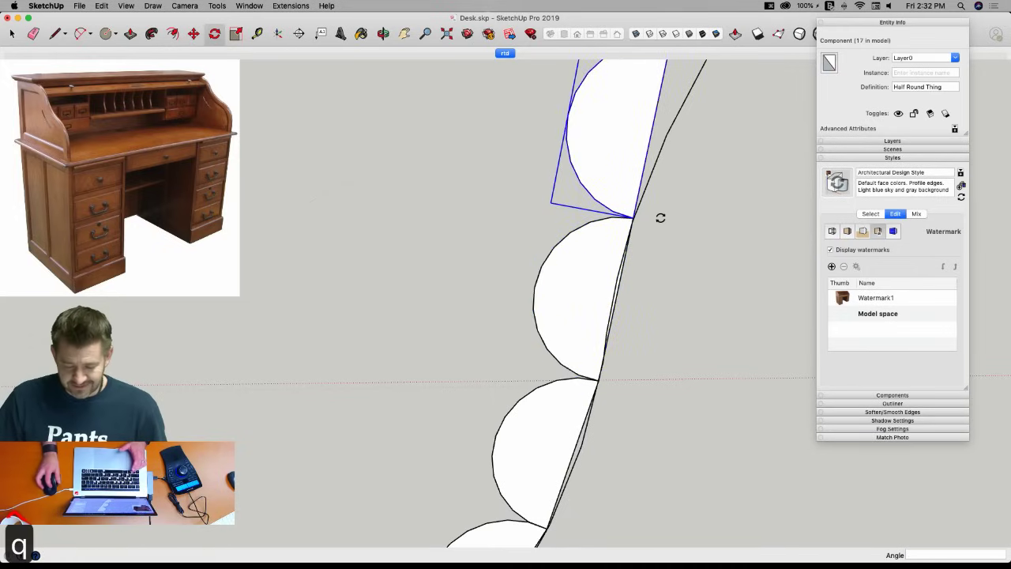
click(634, 218)
click(656, 158)
click(691, 168)
Copy the seventeenth slat to its upper flat-side corner and rotate the eighteenth slat about 12.4° clockwise onto the curve.
key(m)
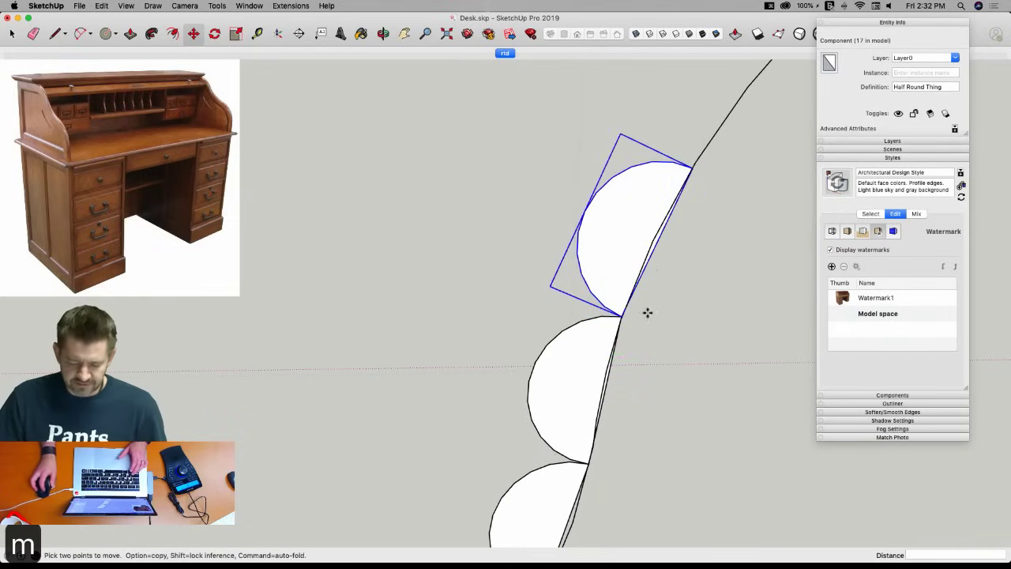
click(623, 316)
key(alt)
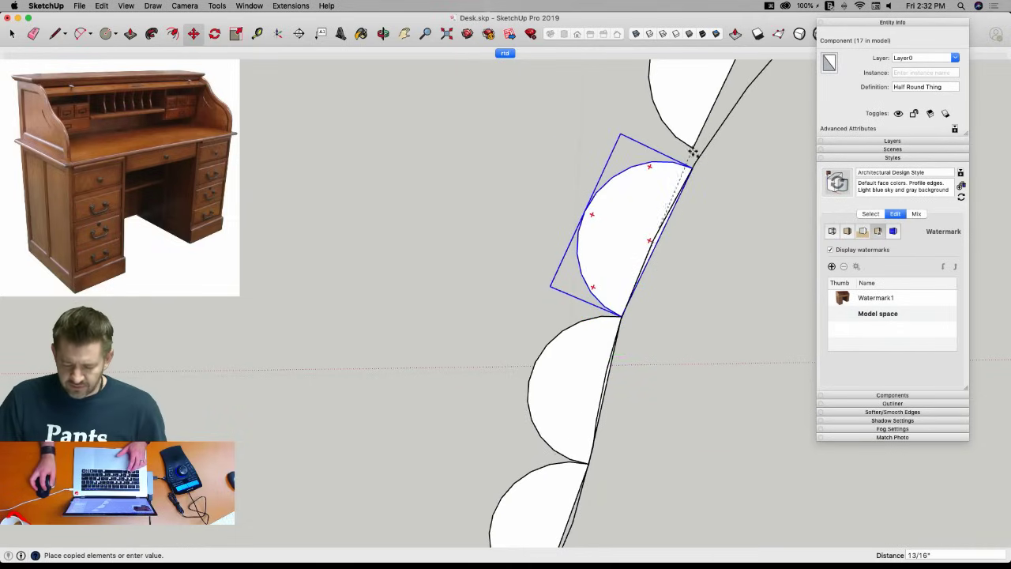
click(693, 167)
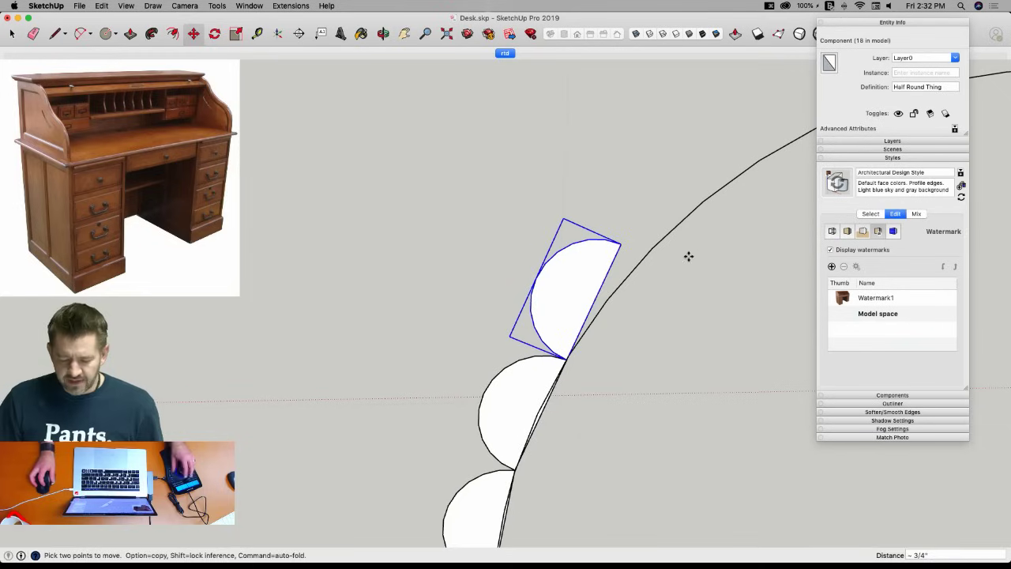
key(q)
click(566, 359)
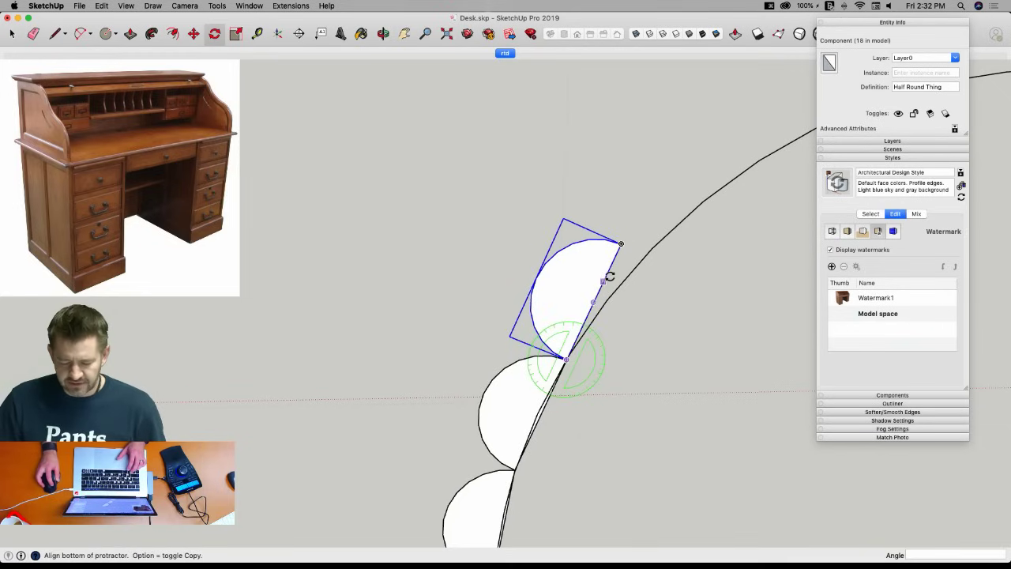
click(618, 244)
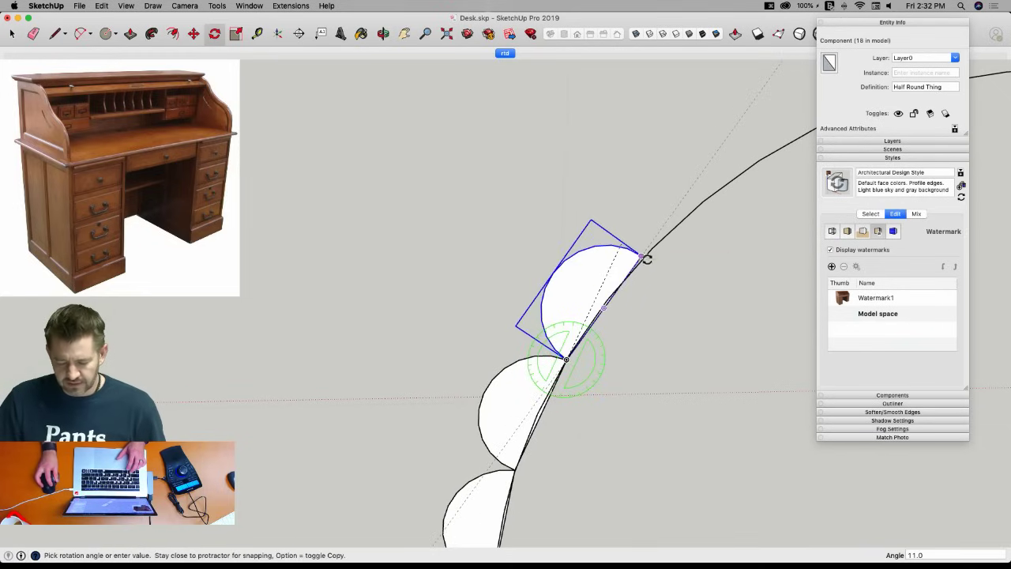
scroll(646, 258, up, 5)
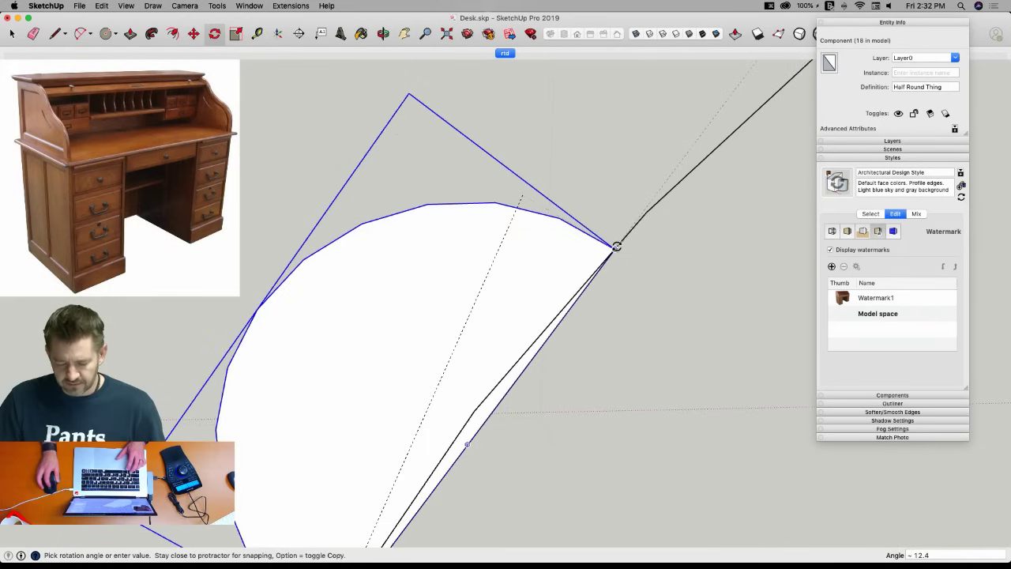
click(615, 245)
Copy the eighteenth slat to its upper flat-side corner and rotate the nineteenth slat about 13.1° clockwise onto the curve.
key(m)
scroll(632, 328, down, 3)
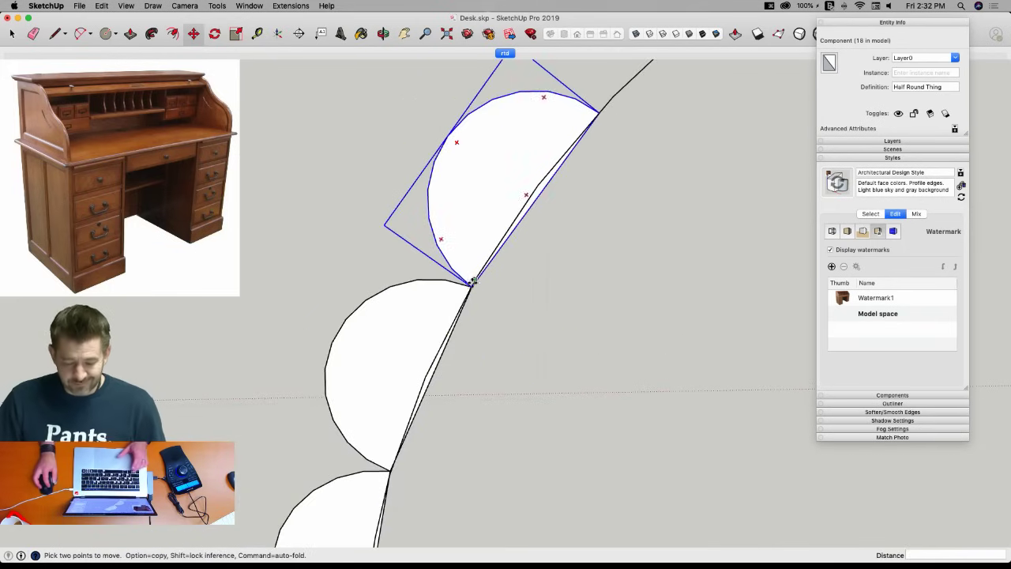
click(467, 287)
key(alt)
click(599, 112)
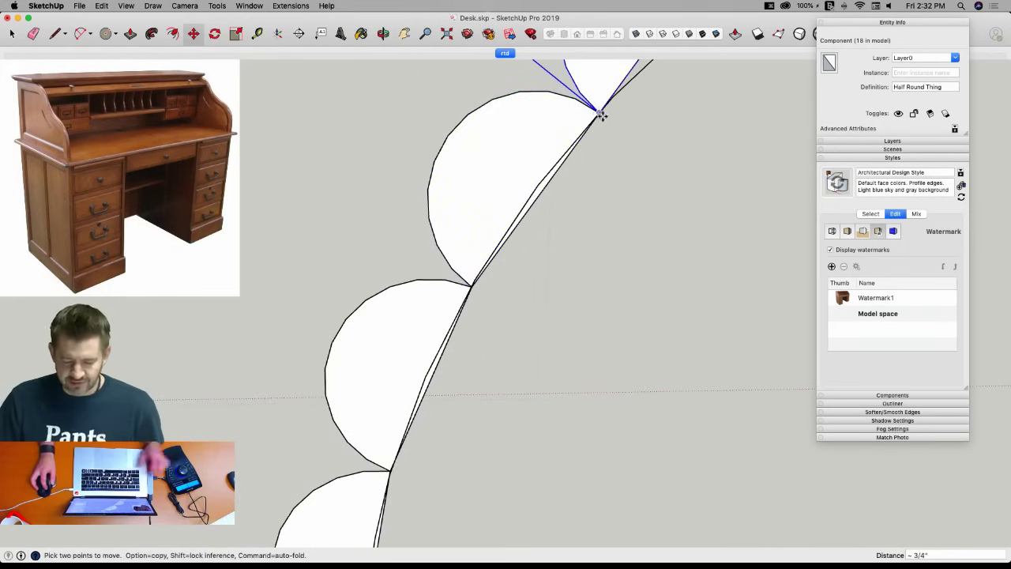
scroll(664, 152, down, 1)
scroll(664, 166, down, 2)
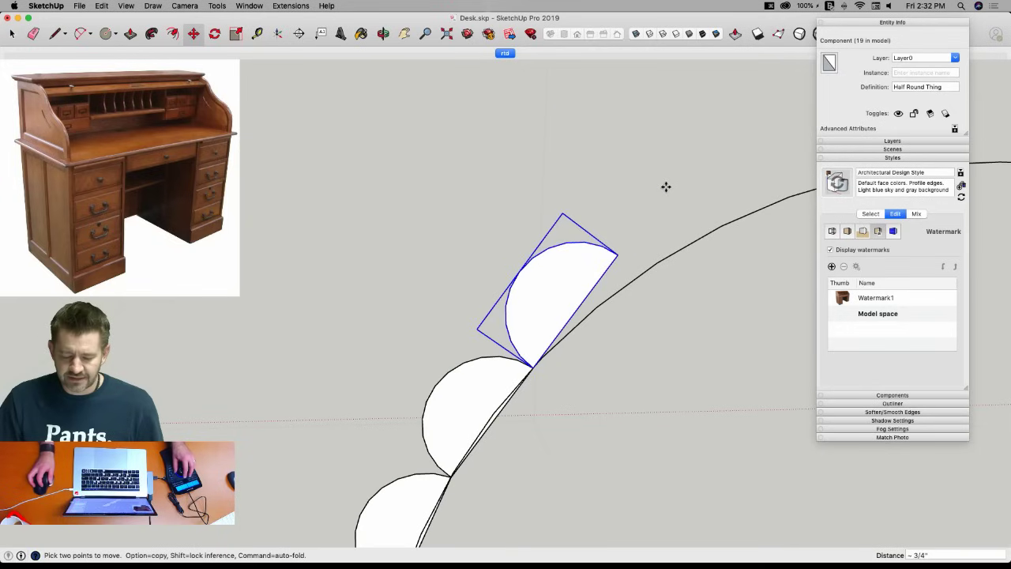
key(q)
click(616, 254)
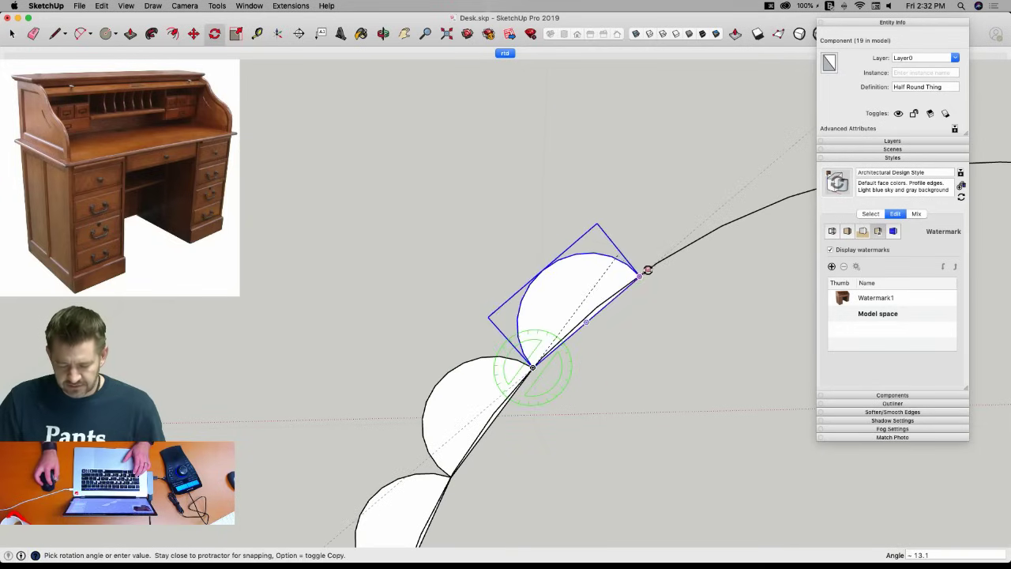
click(640, 275)
Copy the nineteenth slat to its upper flat-side corner and rotate the twentieth slat about 12.6° clockwise onto the curve.
key(m)
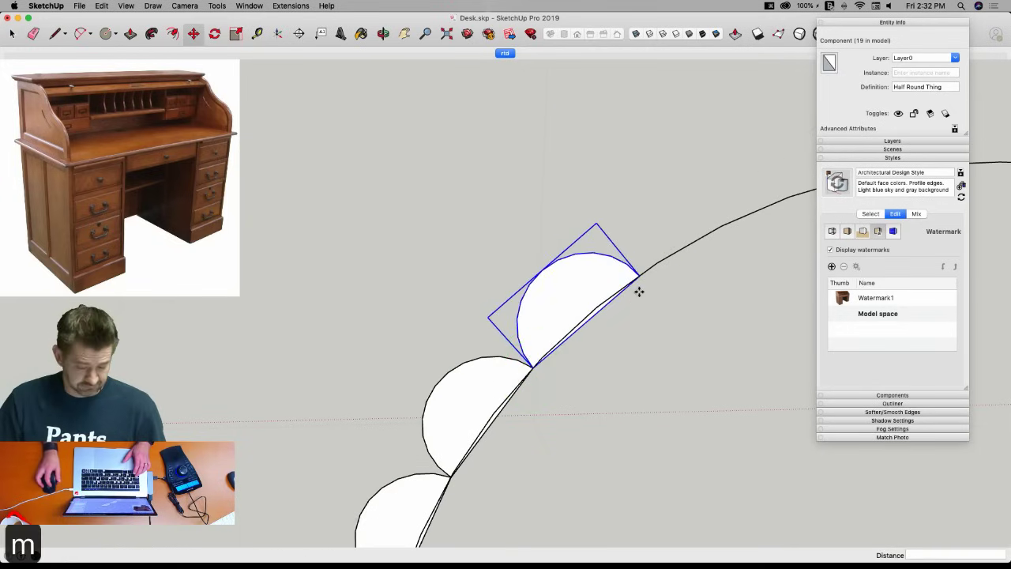
click(533, 367)
key(alt)
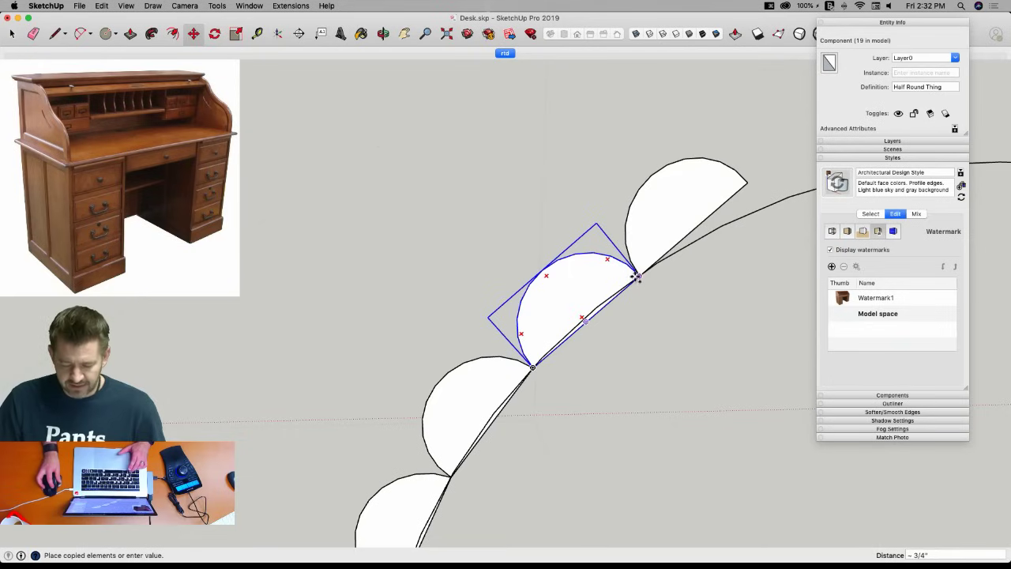
click(636, 276)
scroll(644, 300, down, 3)
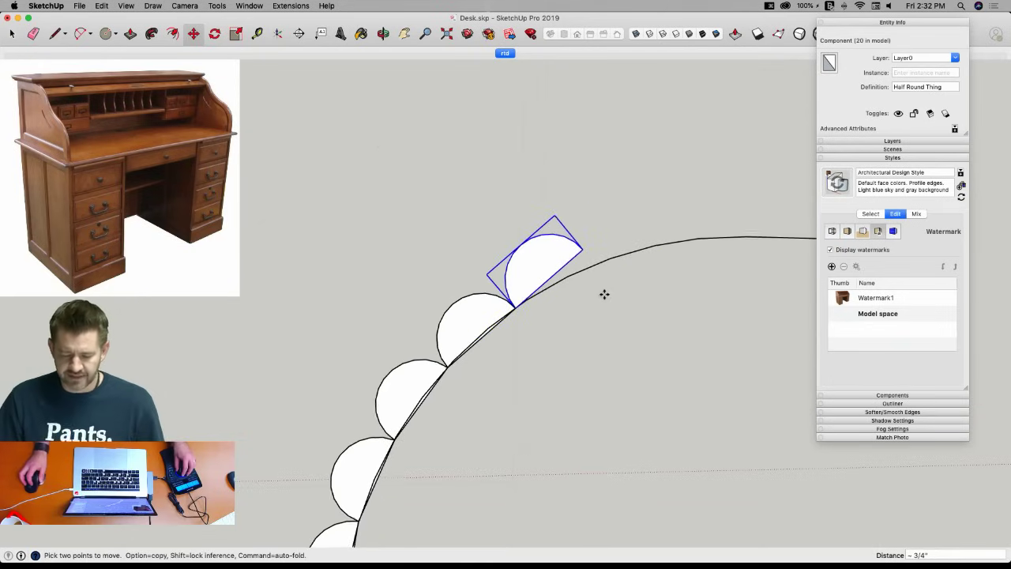
key(q)
click(515, 305)
click(587, 250)
scroll(594, 264, up, 3)
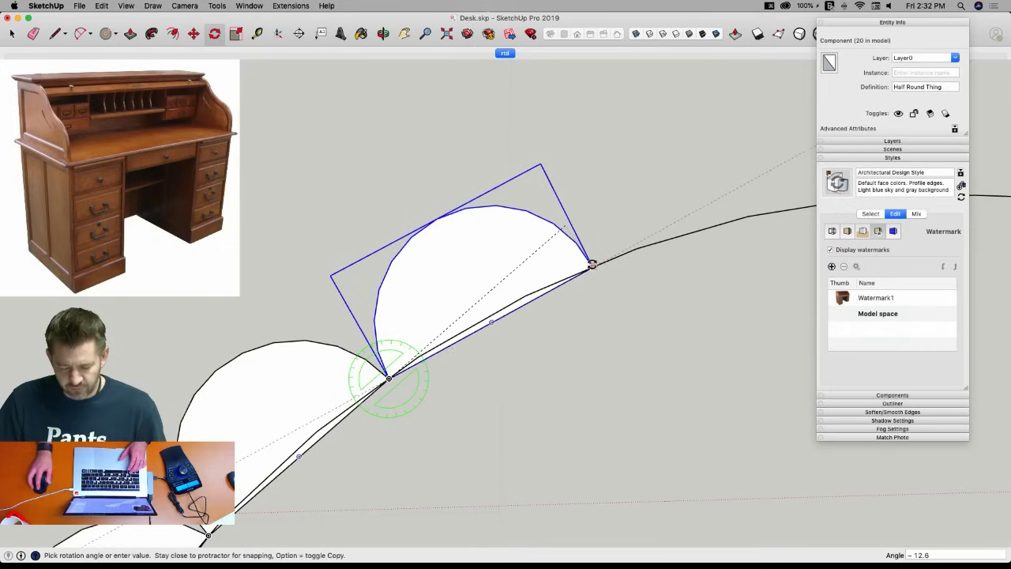
click(594, 264)
Copy the twentieth slat to its upper flat-side corner and rotate the twenty-first slat about 12.7° clockwise onto the curve.
key(m)
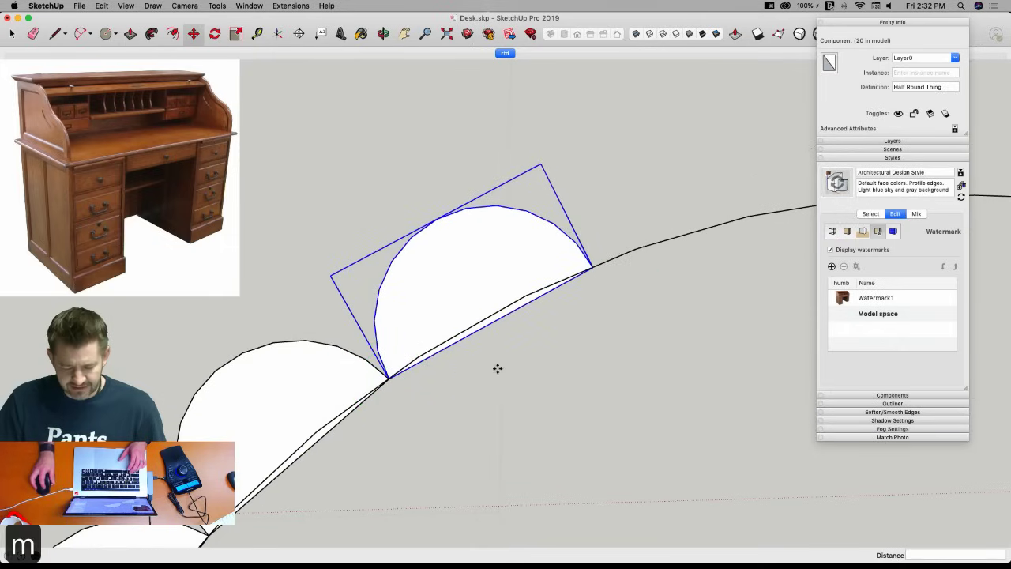
key(alt)
click(390, 382)
click(593, 267)
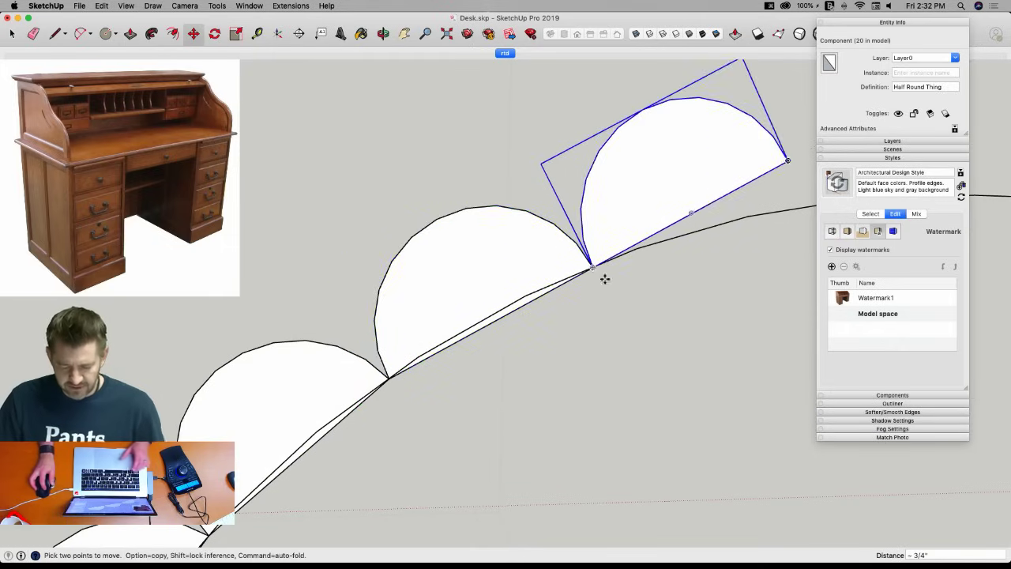
scroll(616, 305, down, 3)
key(q)
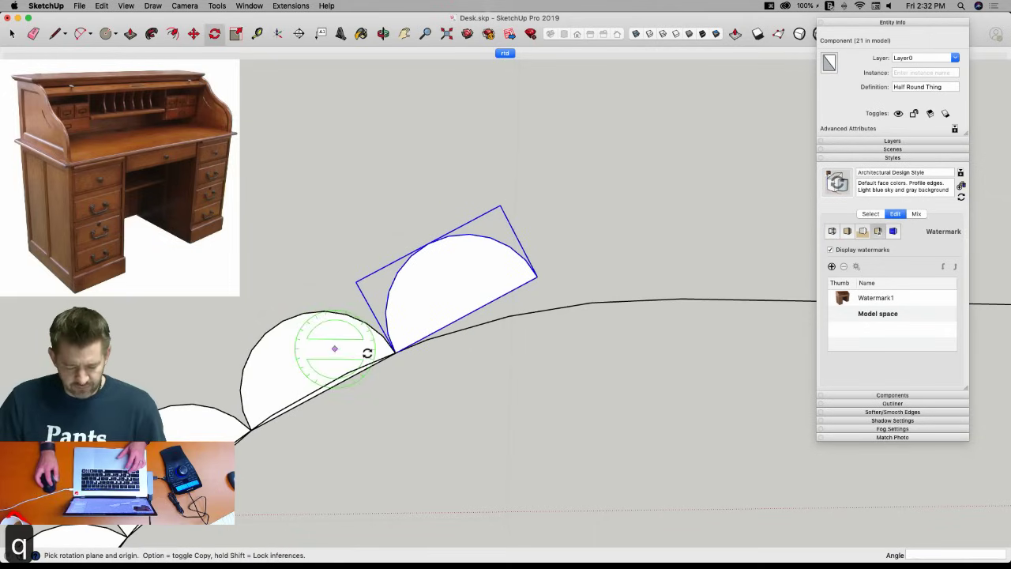
click(394, 353)
click(538, 277)
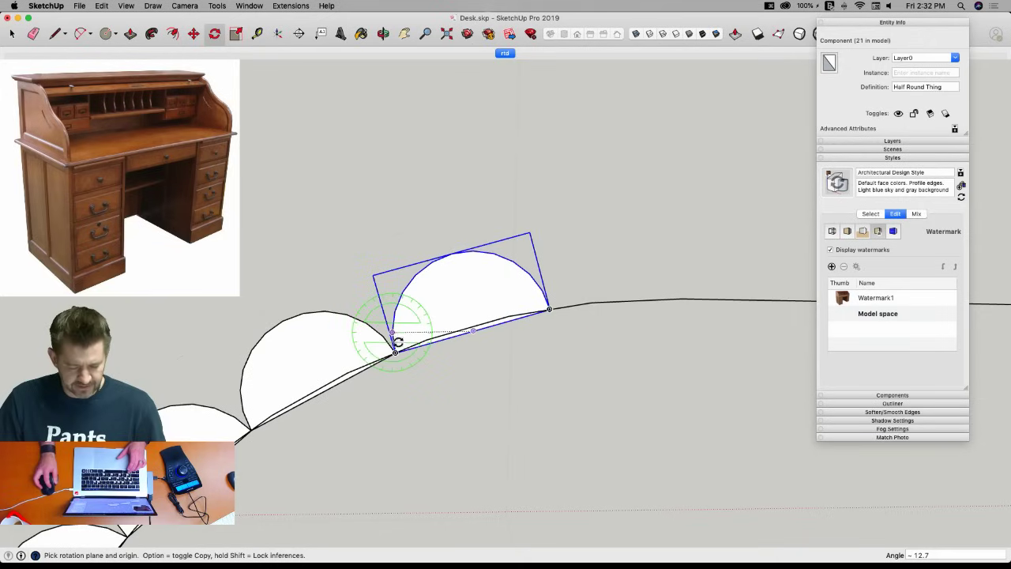
Copy the twenty-first slat to its far flat-side corner and rotate the twenty-second slat clockwise until its far corner meets the curve.
key(m)
click(395, 353)
key(alt)
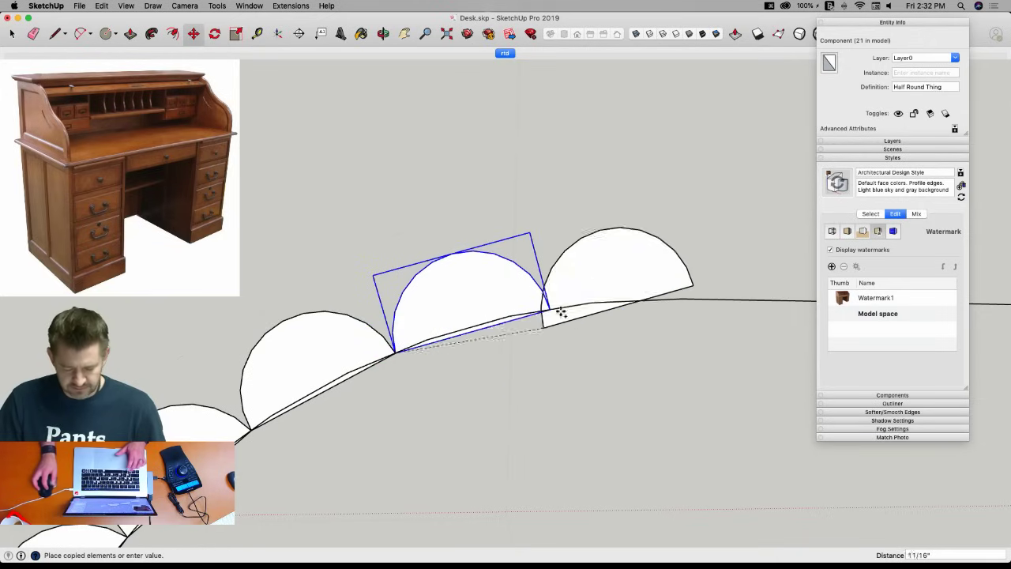
click(550, 313)
key(q)
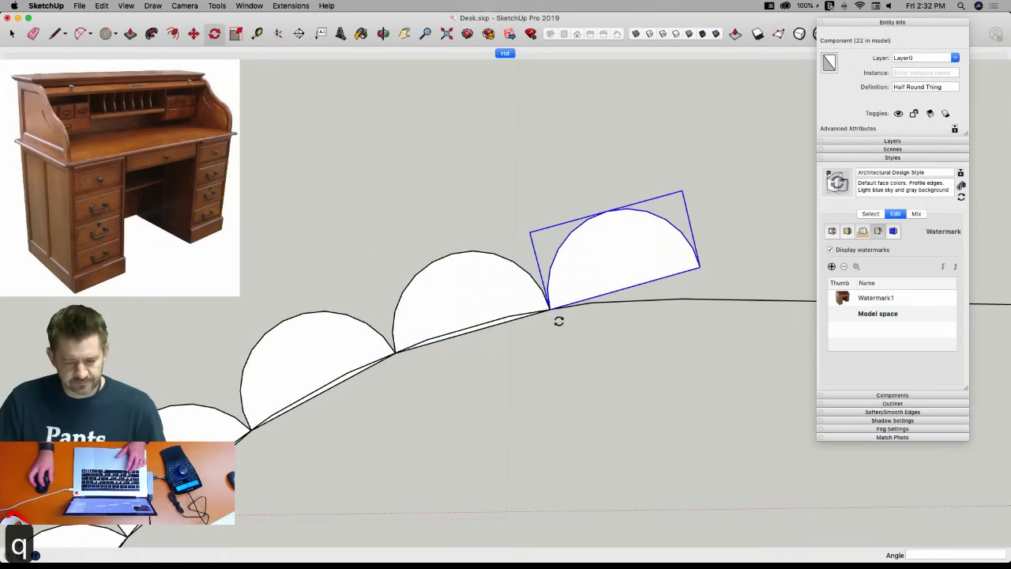
click(552, 307)
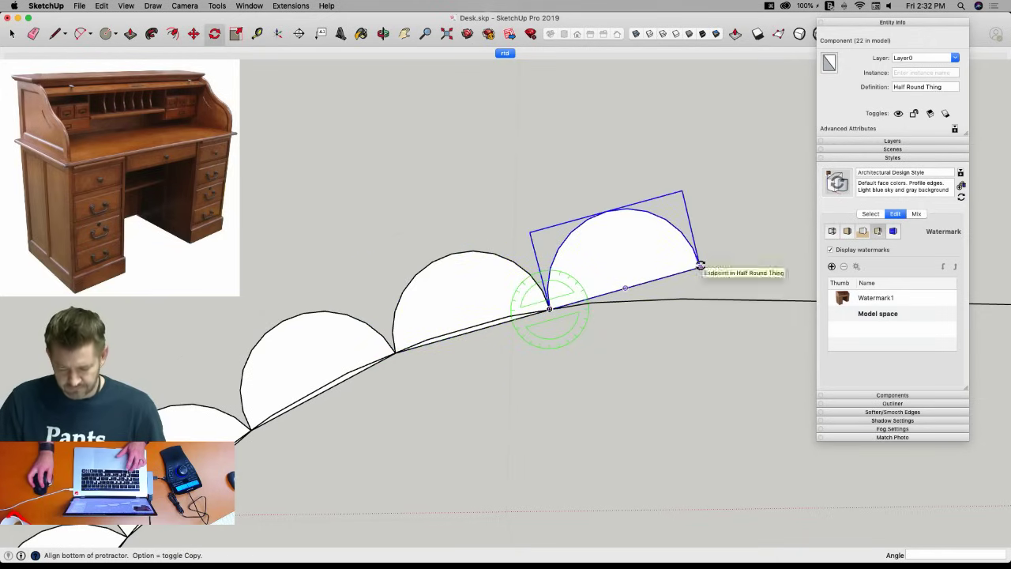
click(699, 264)
click(703, 299)
Copy the twenty-second slat to its far flat-side corner and rotate the twenty-third slat flat onto the curve's straight end.
key(m)
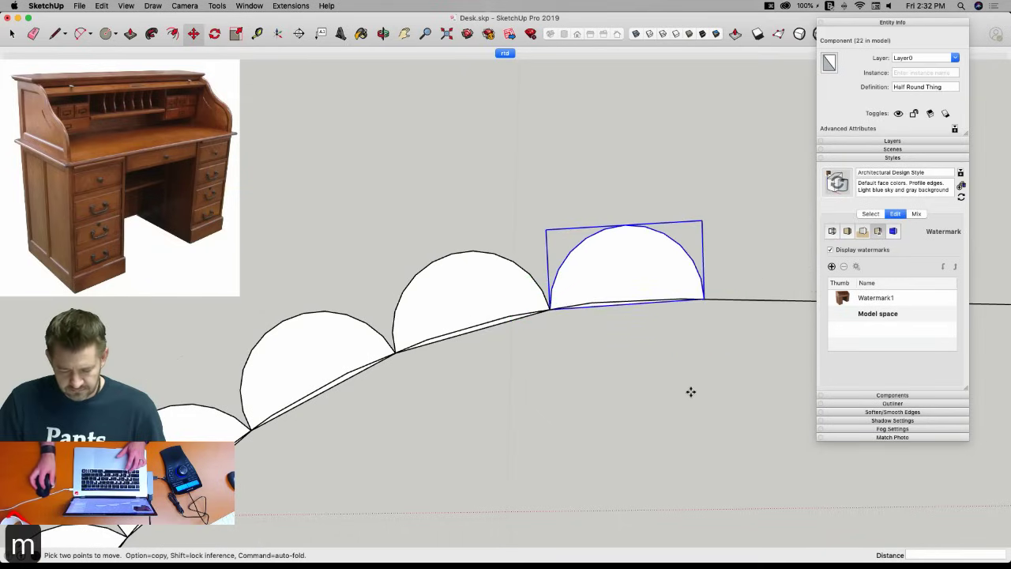
scroll(689, 381, up, 3)
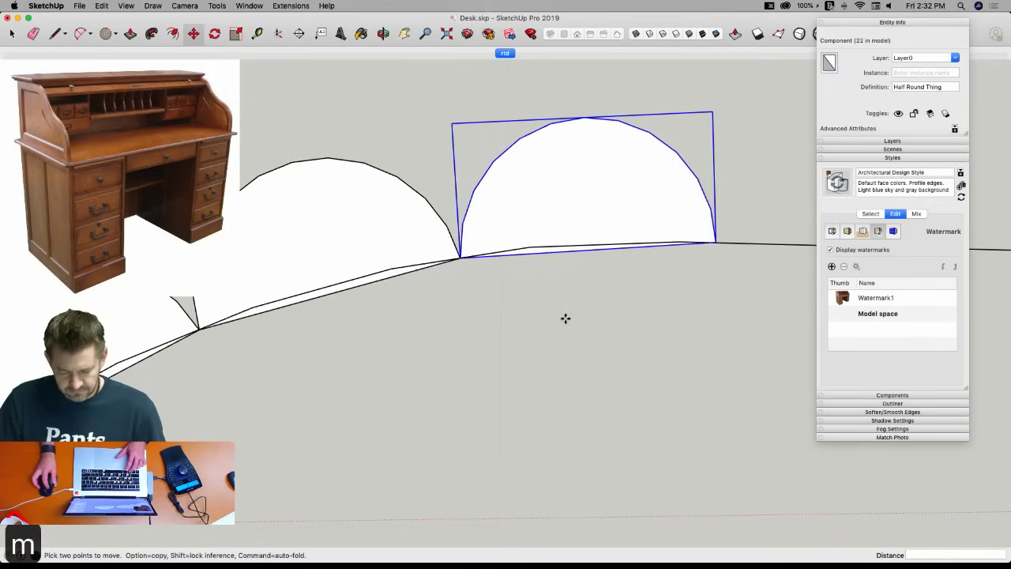
click(466, 263)
key(alt)
click(715, 242)
scroll(711, 264, down, 2)
scroll(711, 267, down, 2)
key(q)
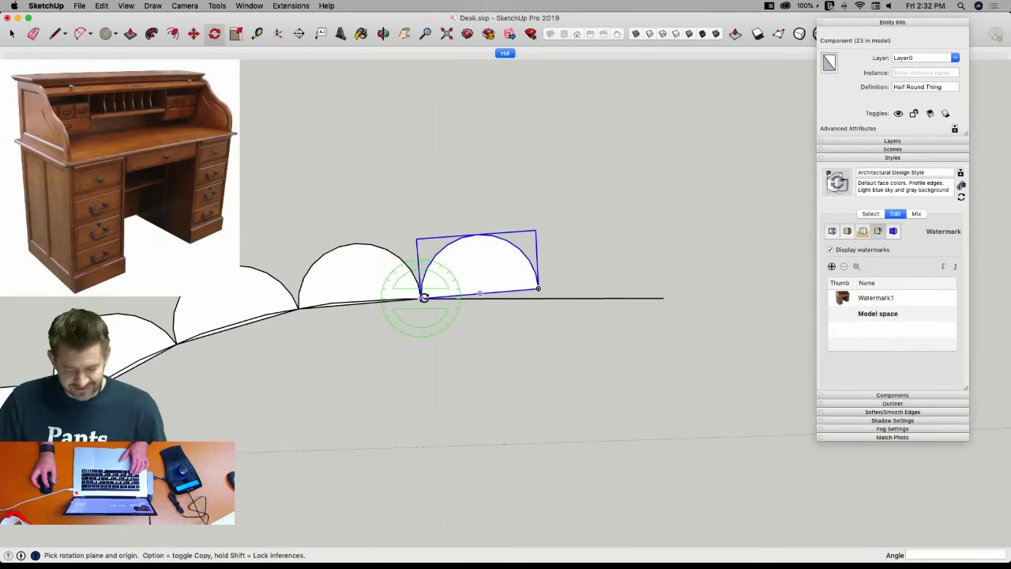
drag(422, 298, 537, 289)
click(540, 297)
Copy the twenty-third slat to its far flat-side corner along the straight end as the twenty-fourth slat.
key(m)
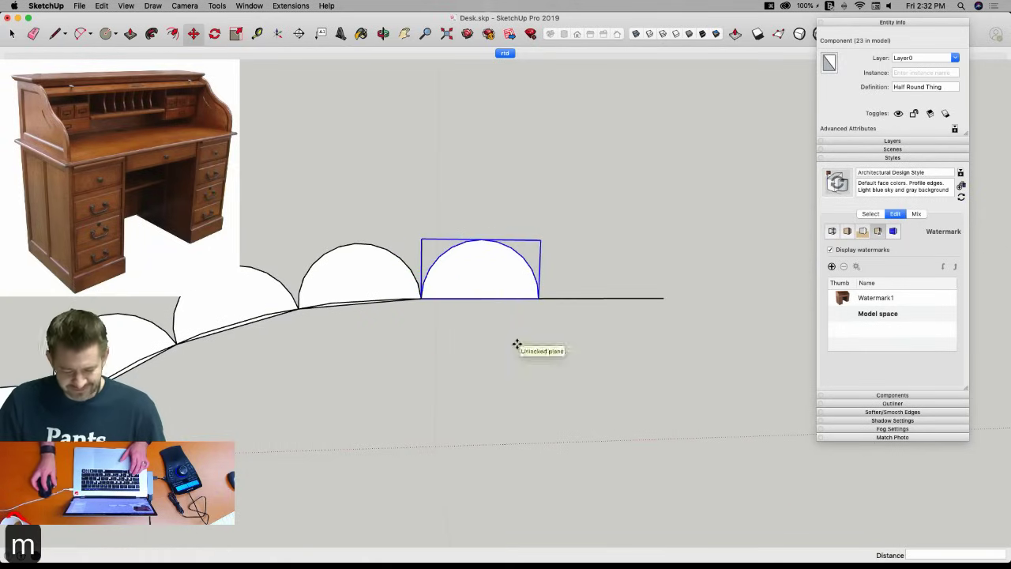
click(423, 296)
key(alt)
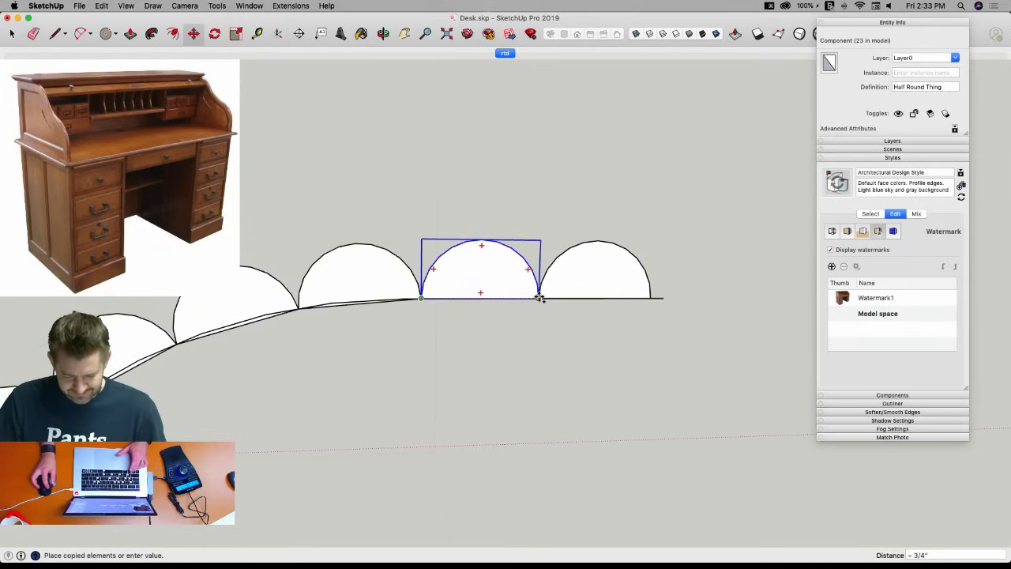
click(538, 297)
Delete the S-shaped guide curve running beneath the slats.
key(space)
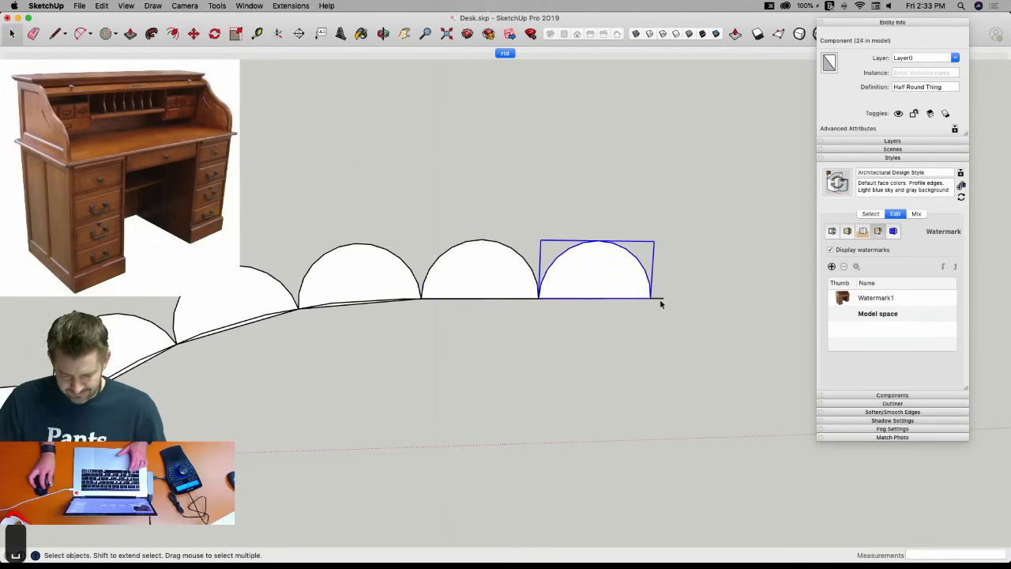
click(662, 301)
key(BackSpace)
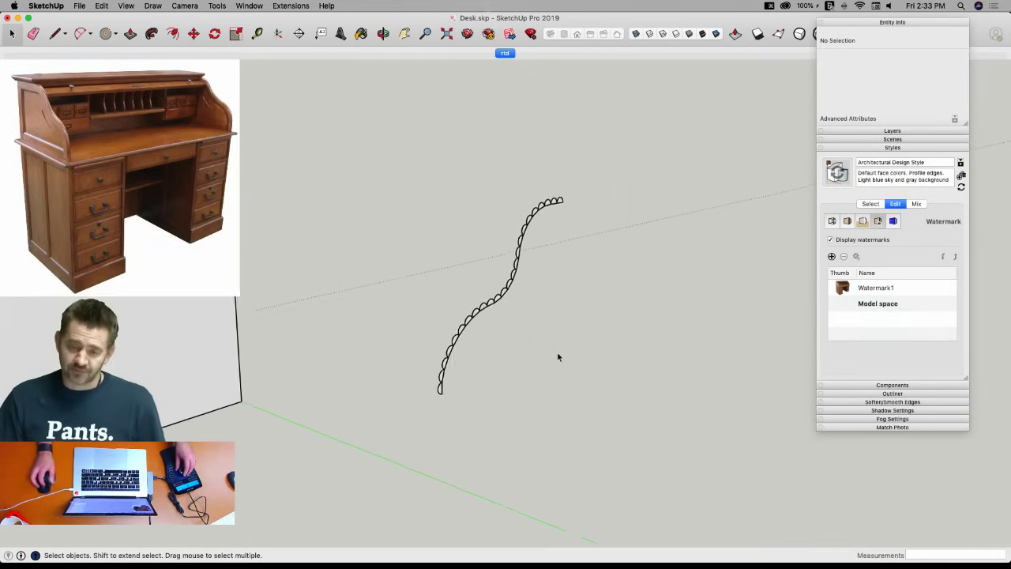
Select all the half-round slats and make them a group.
drag(357, 153, 634, 425)
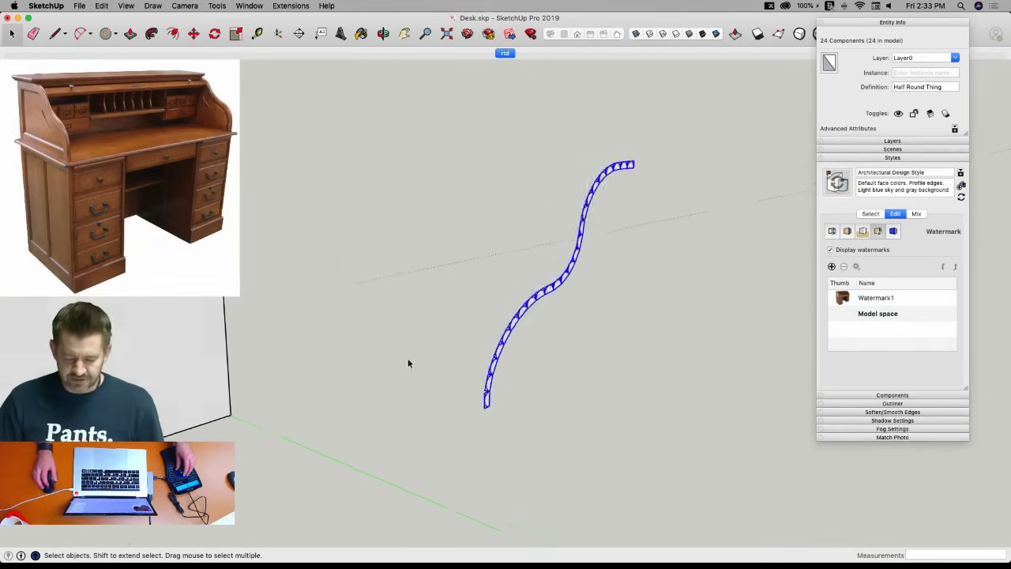
right_click(452, 338)
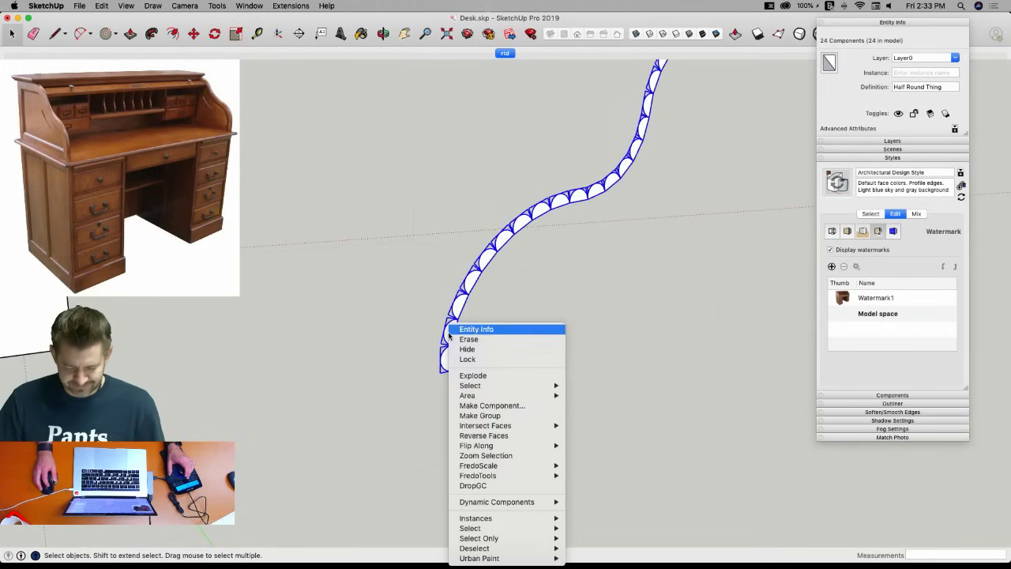
click(479, 416)
Move the slat group by its bottom corner onto the lower front corner of the desk's roll-front profile.
key(m)
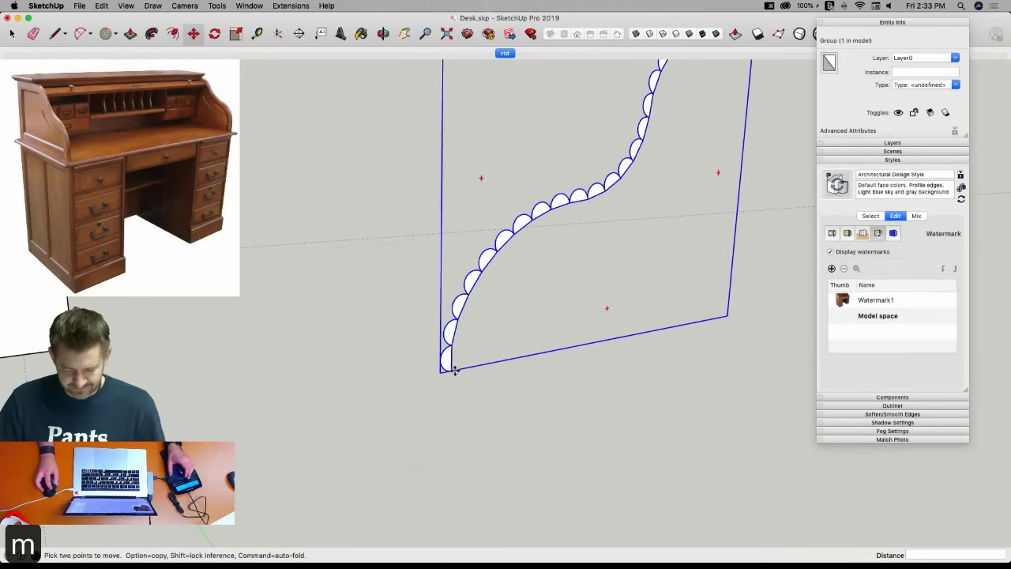
click(452, 370)
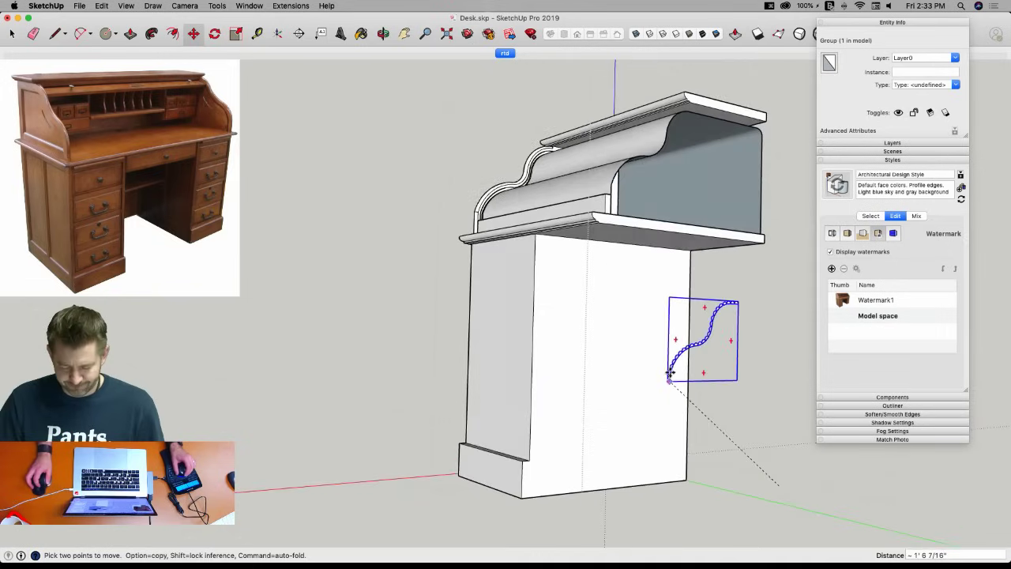
scroll(600, 320, up, 6)
click(567, 322)
scroll(567, 321, down, 3)
middle_drag(564, 327, 590, 360)
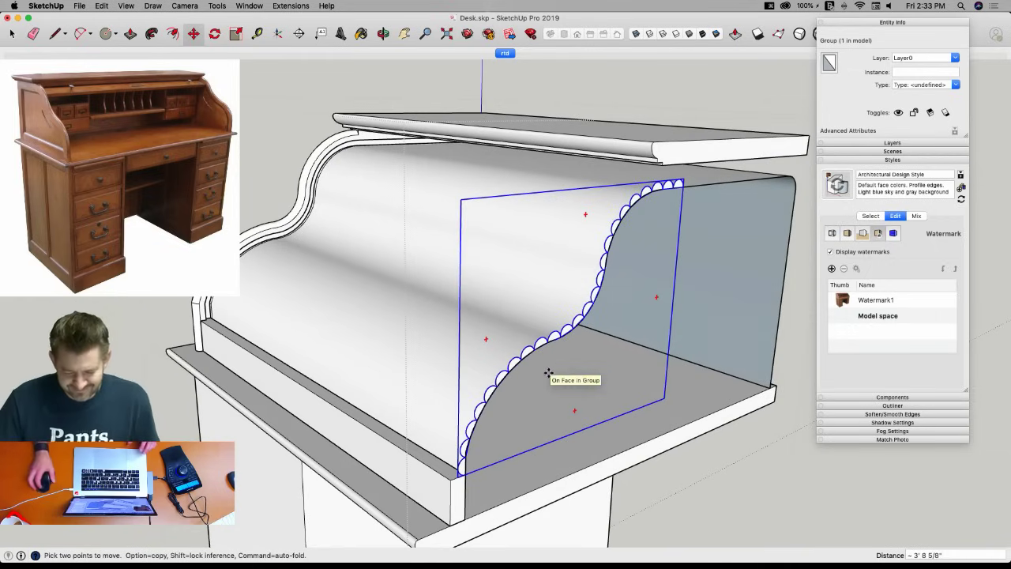
Open the lowest slat component inside the group and push/pull its face about 2' 1 5/16" to the far side panel.
key(space)
double_click(417, 353)
middle_drag(417, 354, 486, 390)
scroll(487, 389, up, 3)
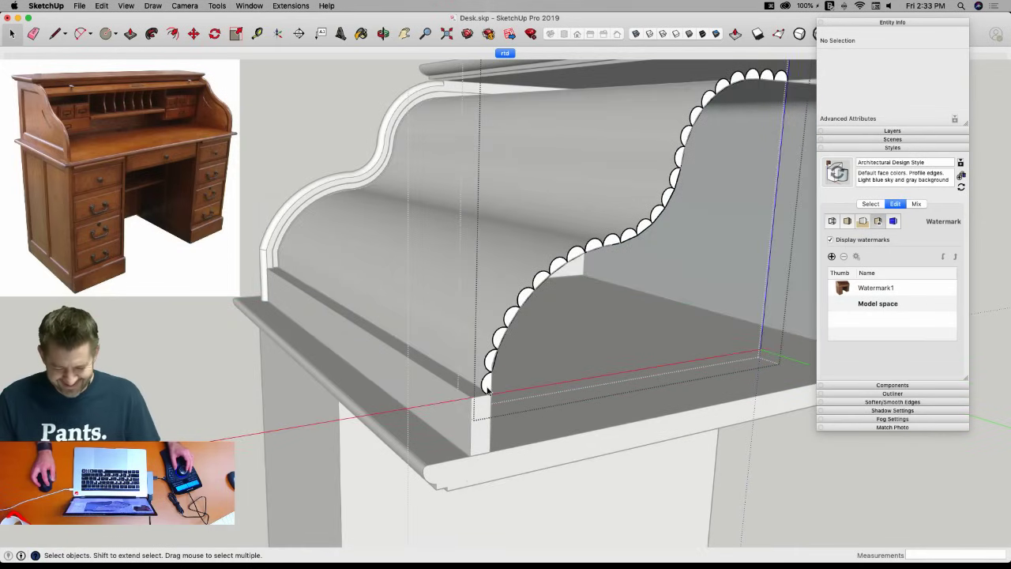
click(487, 385)
double_click(488, 389)
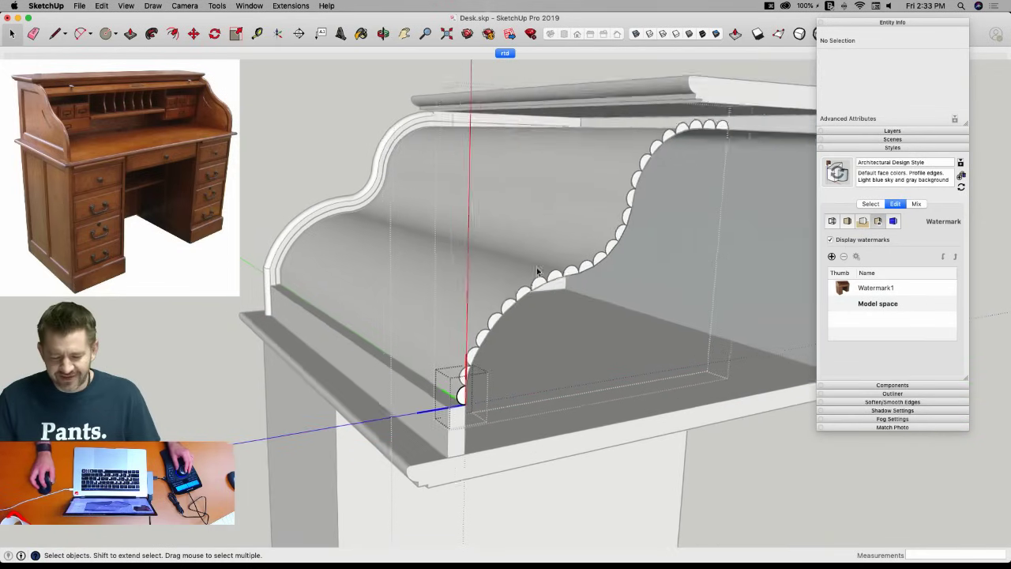
scroll(459, 328, up, 3)
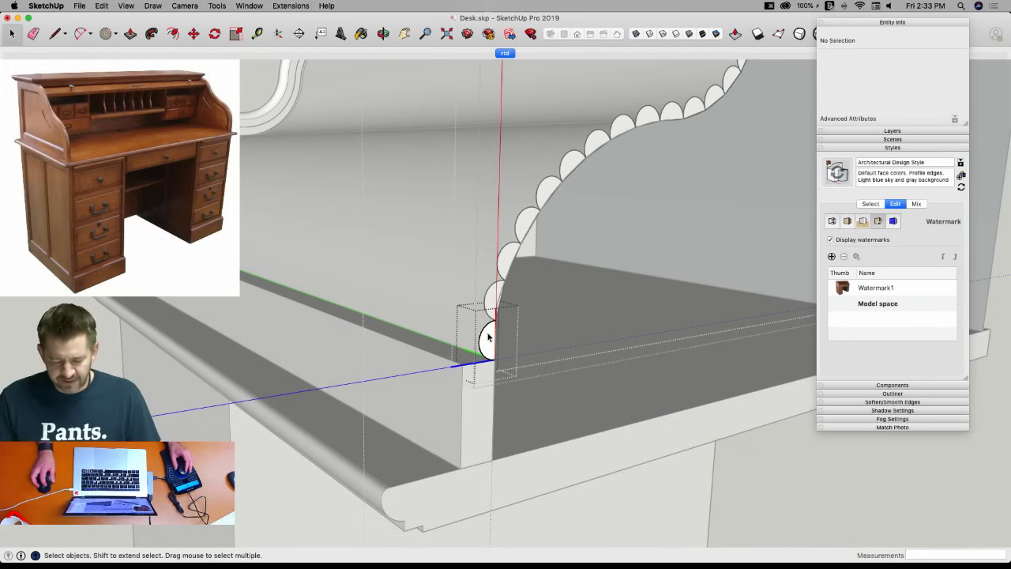
key(p)
click(489, 348)
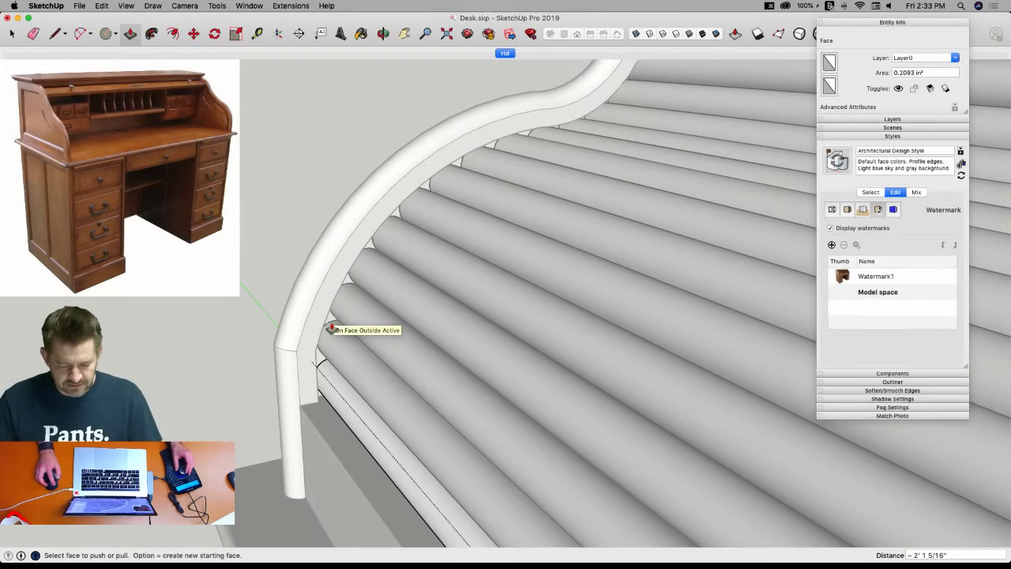
click(331, 326)
key(space)
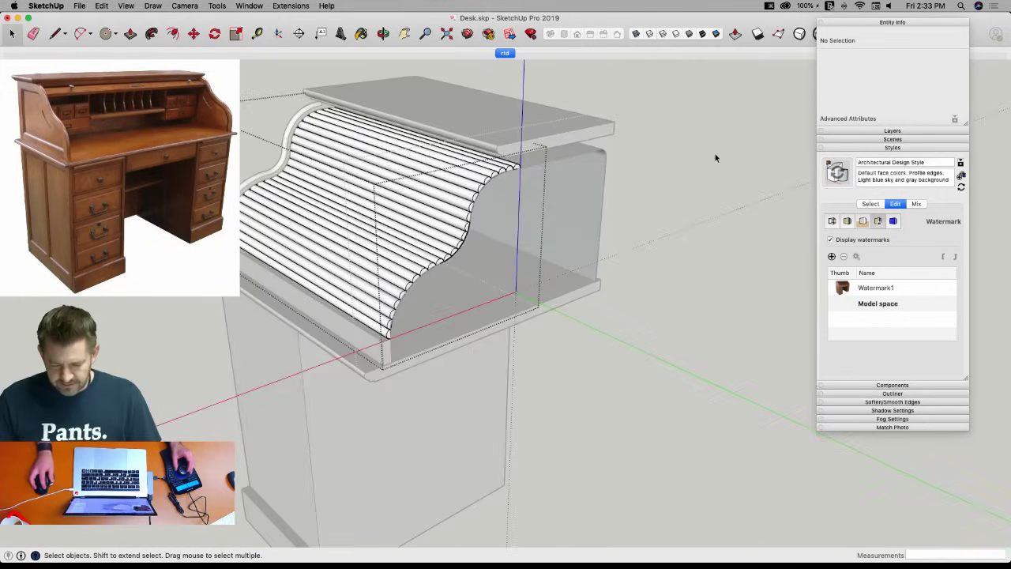
Remove the original smooth roll-front body behind the slats from view.
click(566, 160)
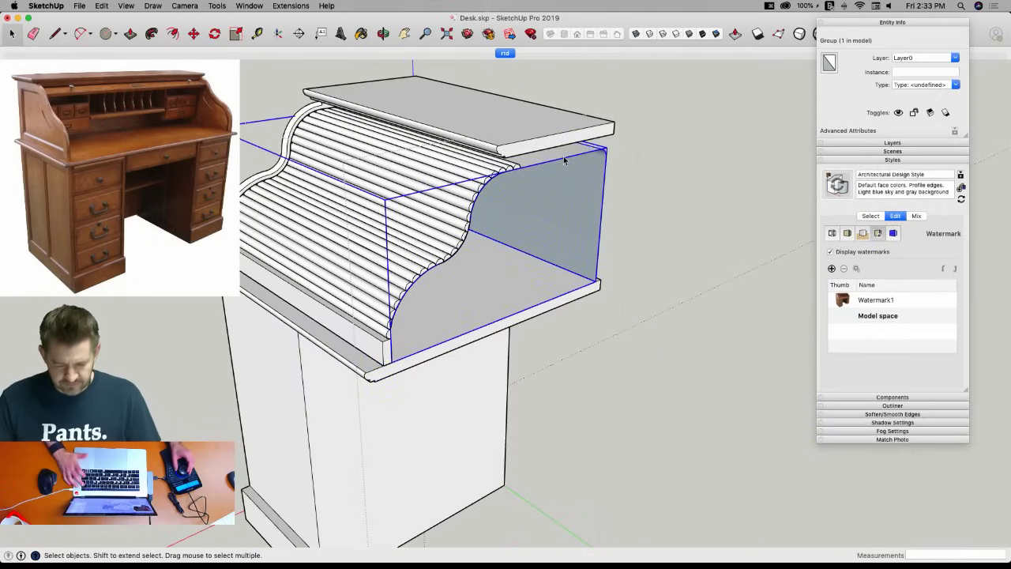
key(super+t)
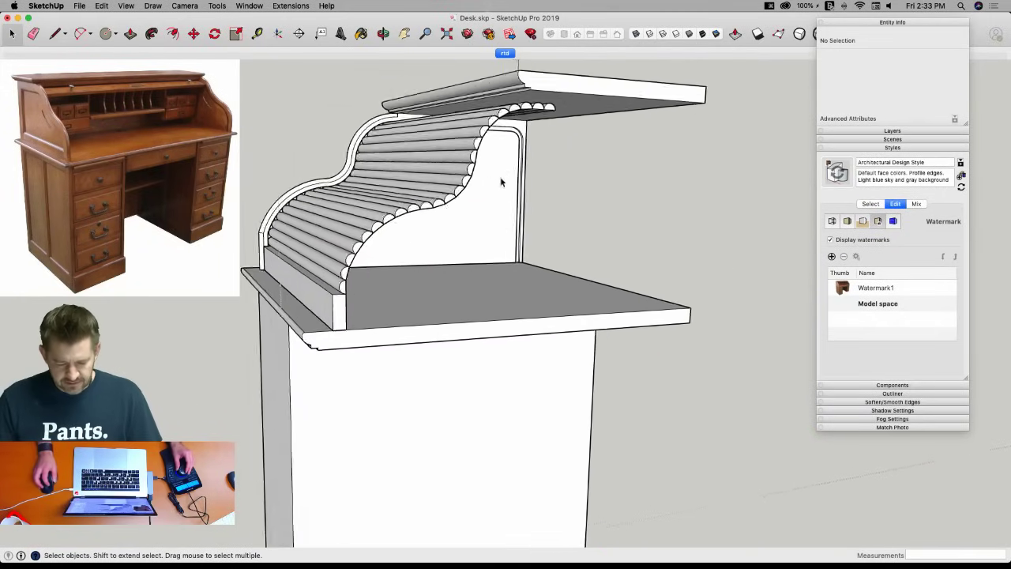
Group the half-round slat group together with the straight bottom rail below it, and clear the selection.
click(401, 184)
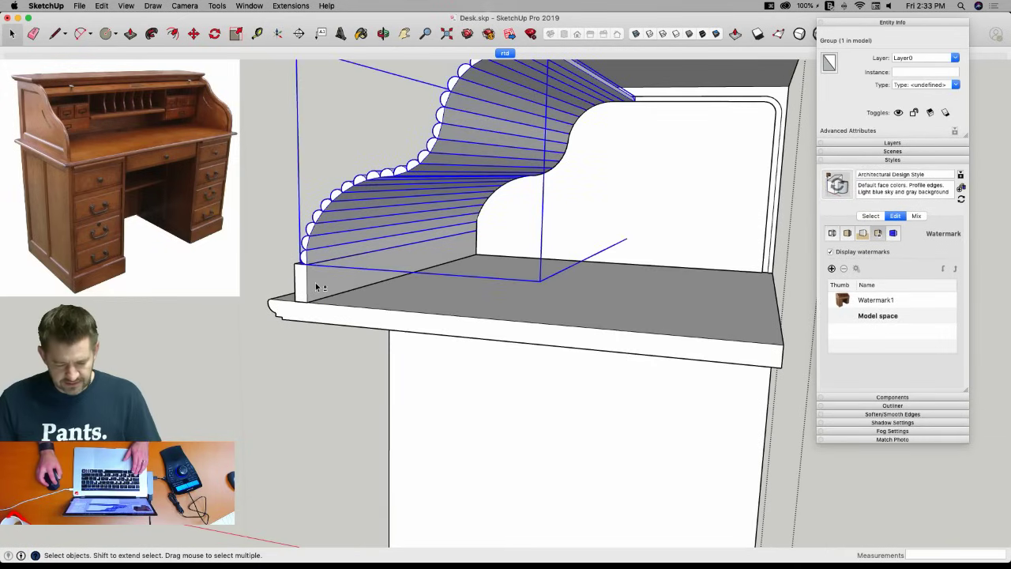
right_click(315, 286)
click(350, 373)
key(super+t)
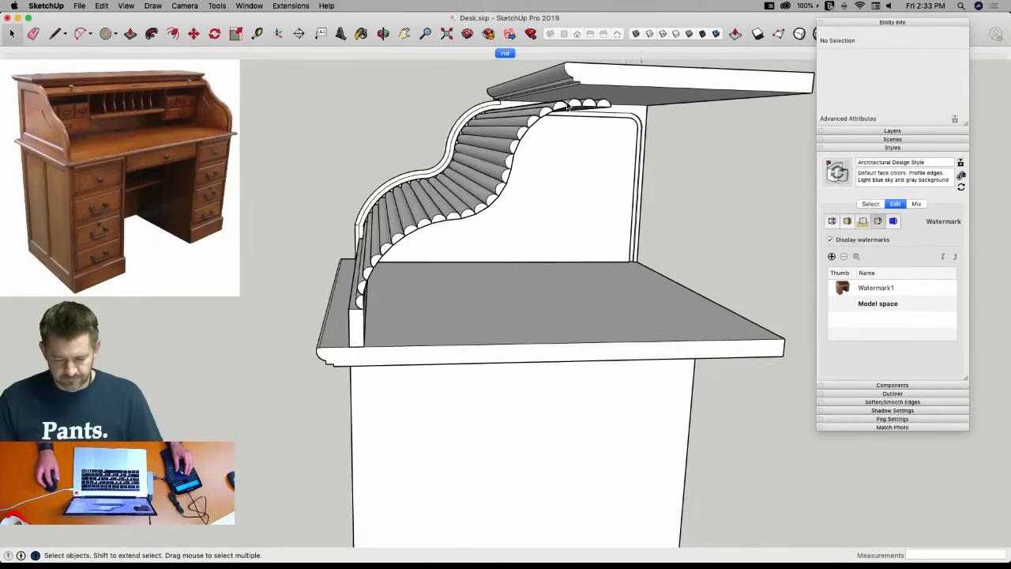
Try to draw a 3/4" line back from the upper front corner of the side panel along the desk top's underside.
scroll(580, 105, up, 10)
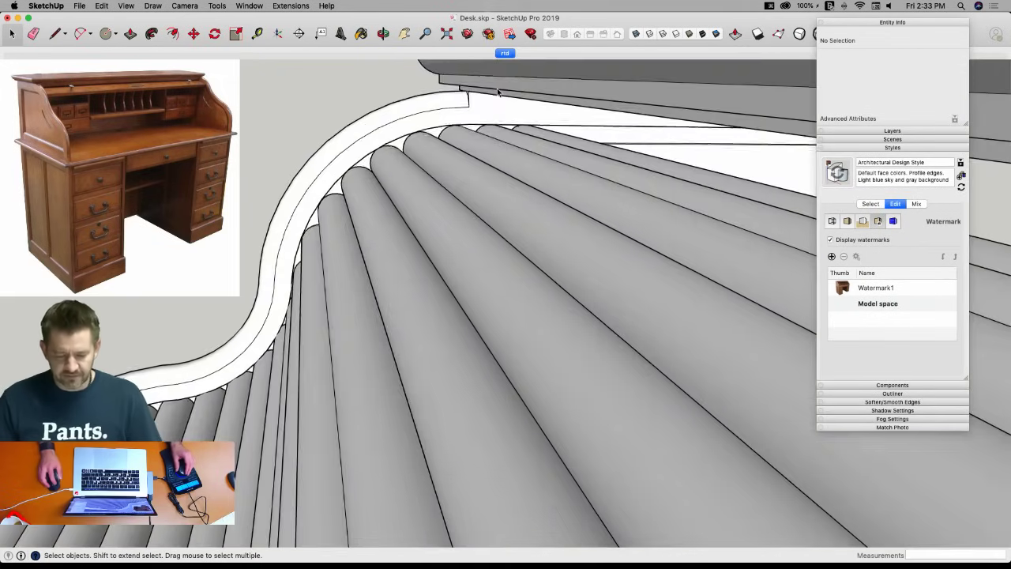
scroll(497, 92, up, 10)
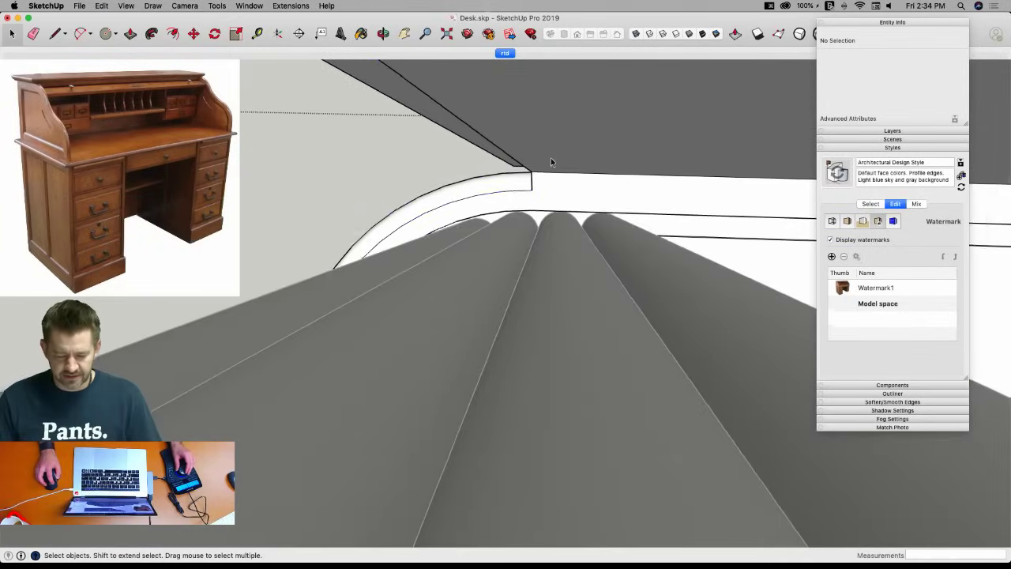
scroll(551, 159, up, 5)
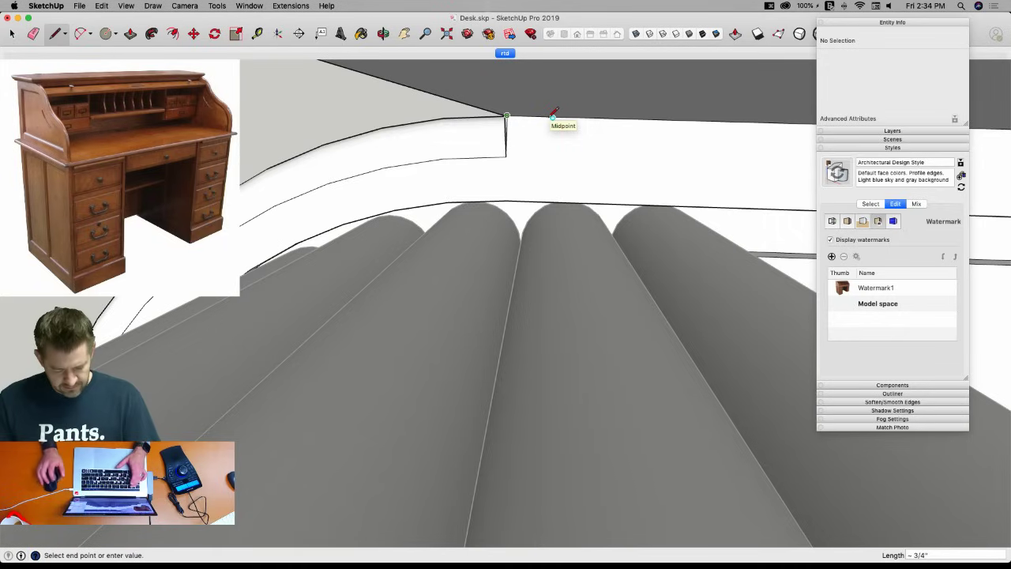
text(3/4)
key(Return)
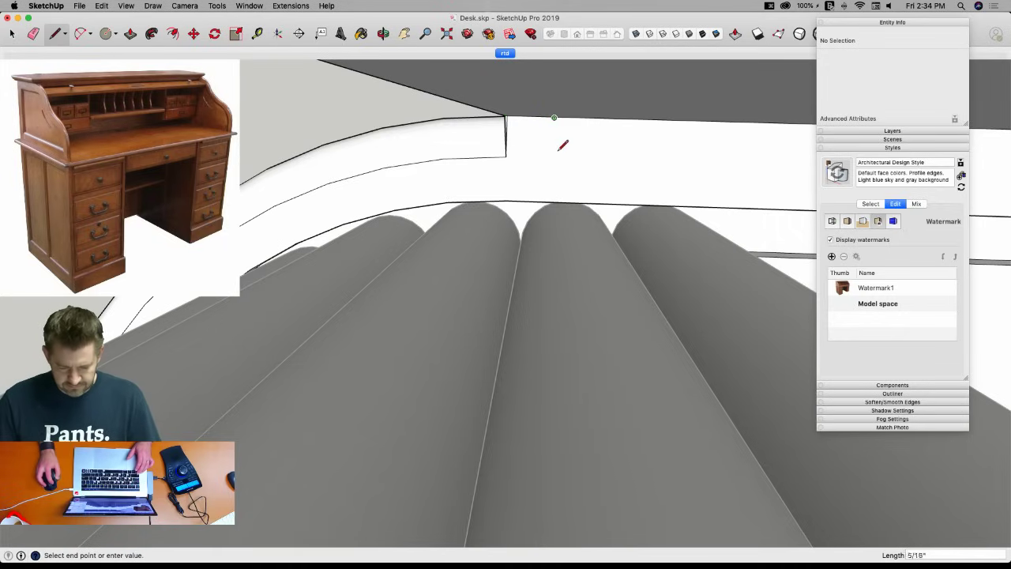
click(556, 115)
scroll(556, 115, up, 3)
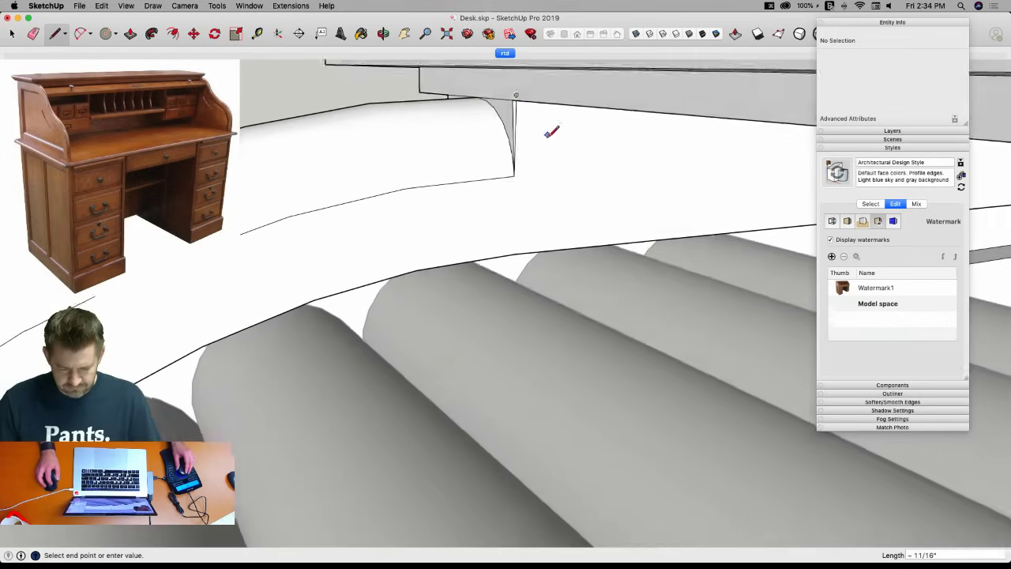
key(super+z)
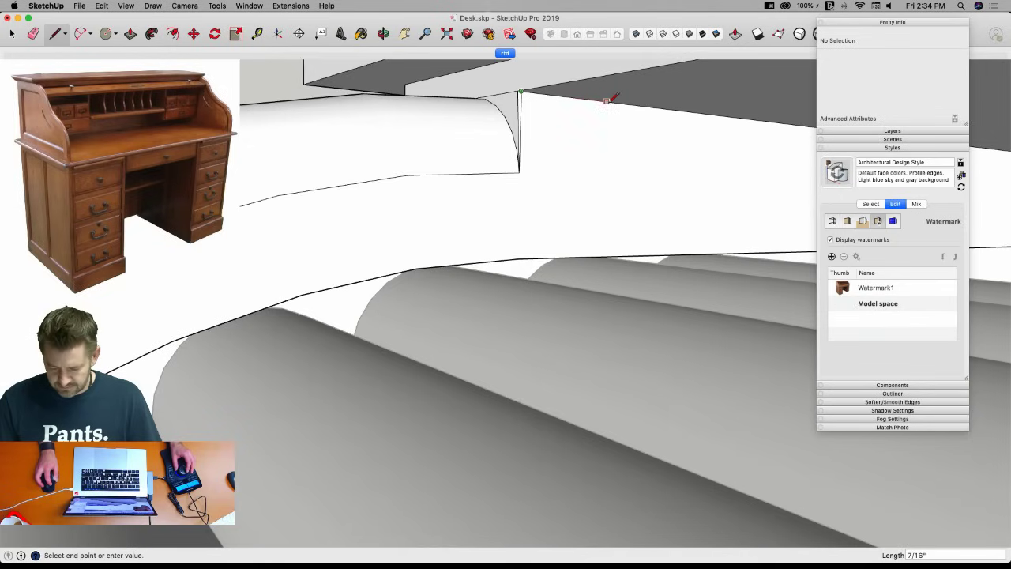
Outline a rectangle 1/2" wide and about 5/8" high on the side panel's inner face, directly beneath the desk top's front.
click(617, 102)
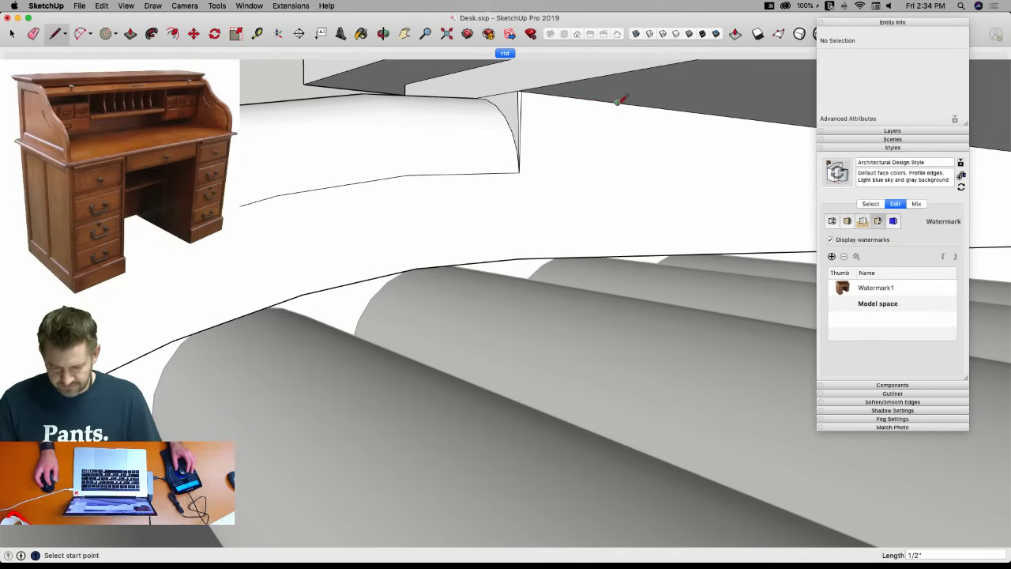
click(612, 253)
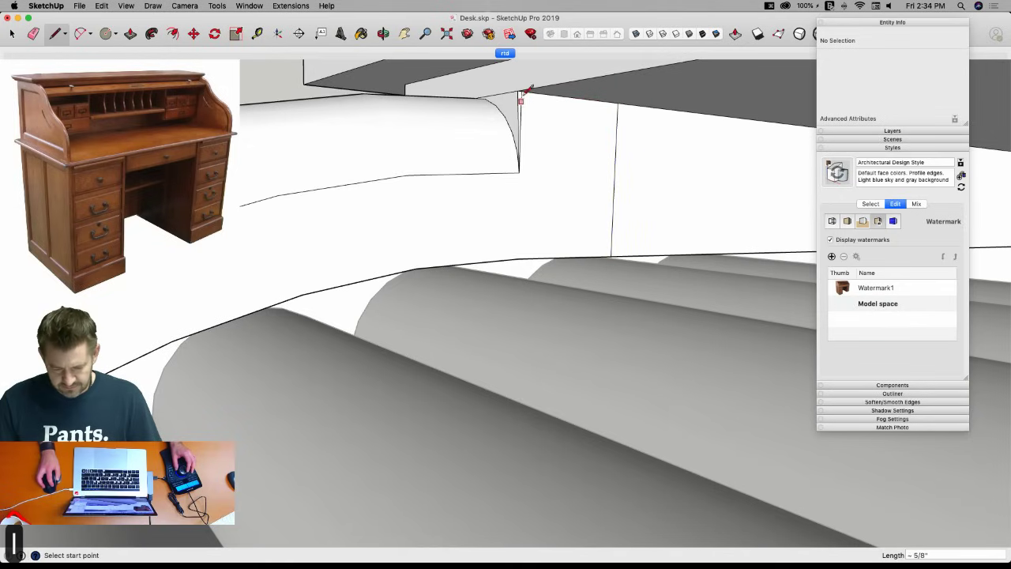
scroll(522, 93, up, 3)
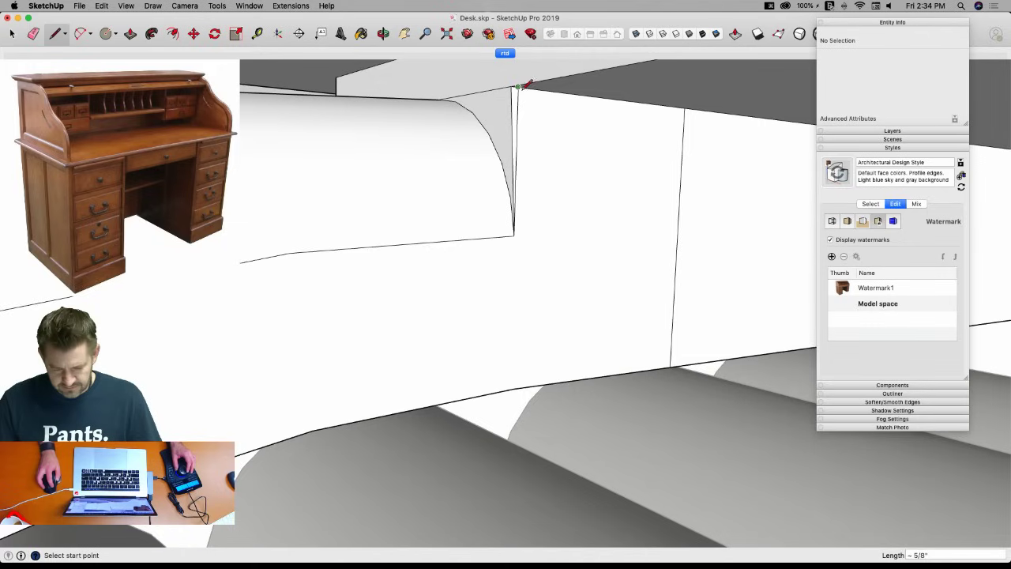
click(510, 388)
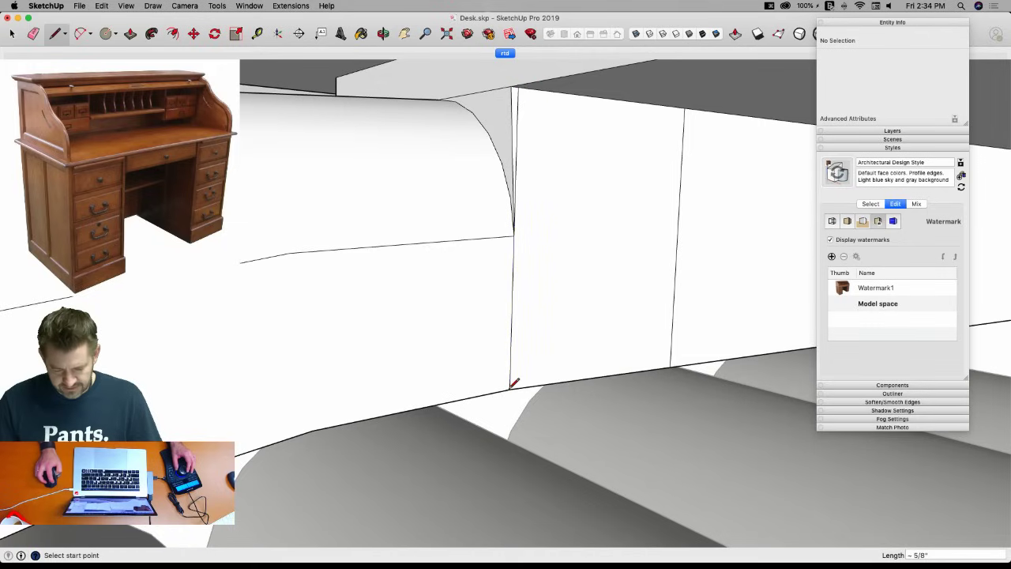
click(509, 388)
click(671, 367)
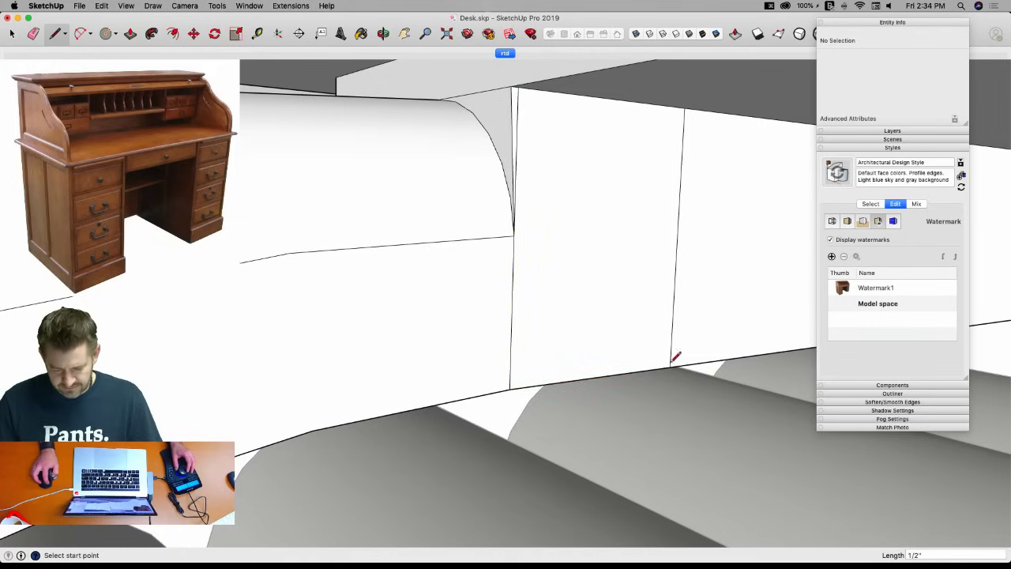
Push/pull the small rectangle about 2' 1 1/16" across beneath the desk top as a rail, and erase the extra edge along its front.
key(p)
click(626, 247)
scroll(636, 252, down, 8)
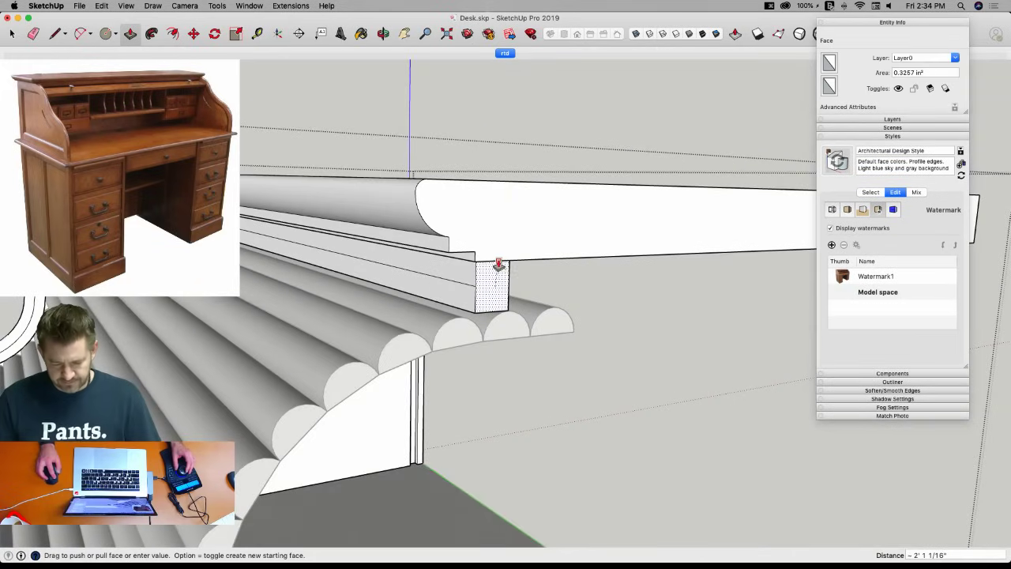
click(498, 264)
key(e)
click(474, 285)
key(space)
click(555, 277)
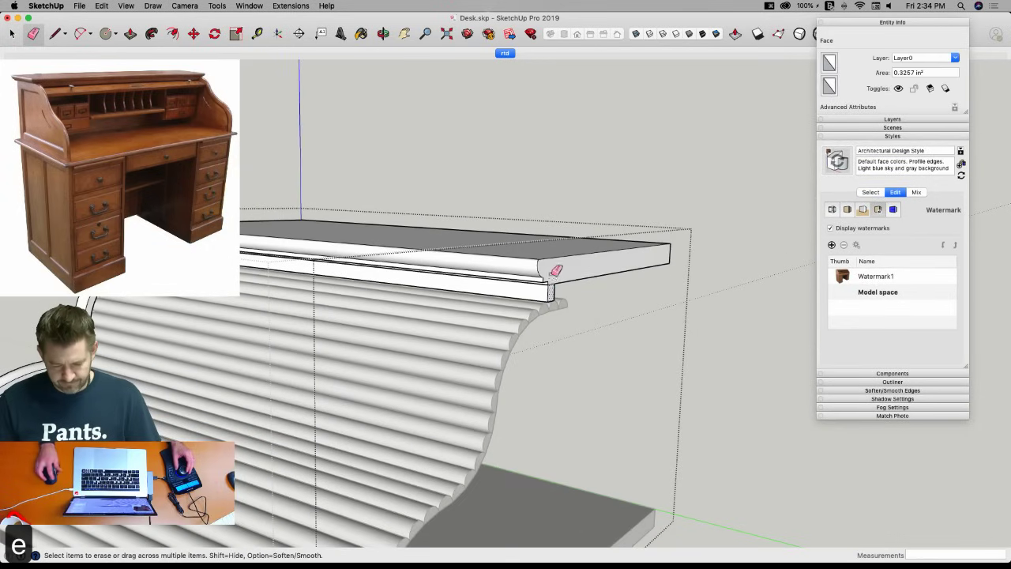
click(607, 223)
middle_drag(606, 224, 627, 151)
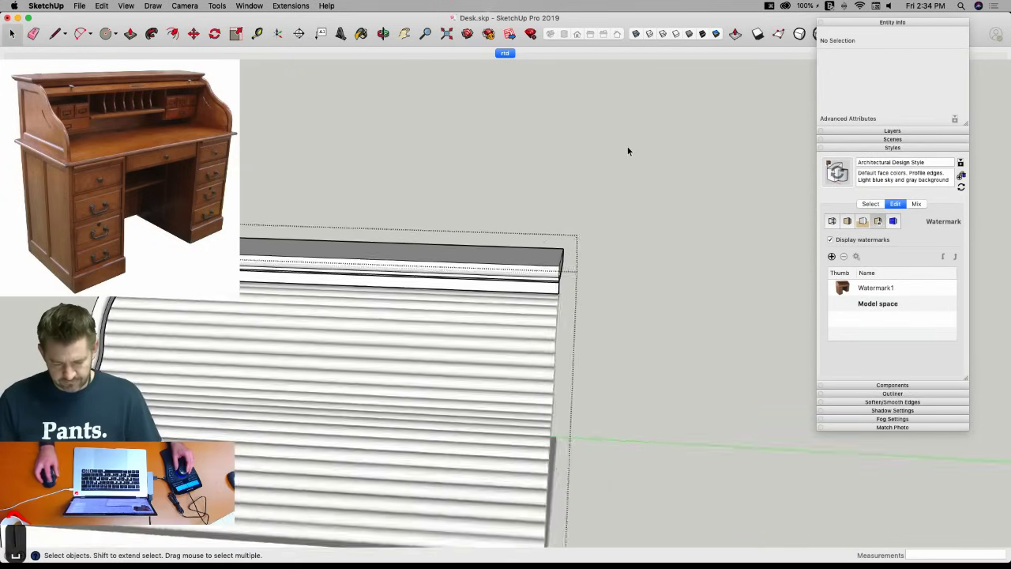
click(628, 148)
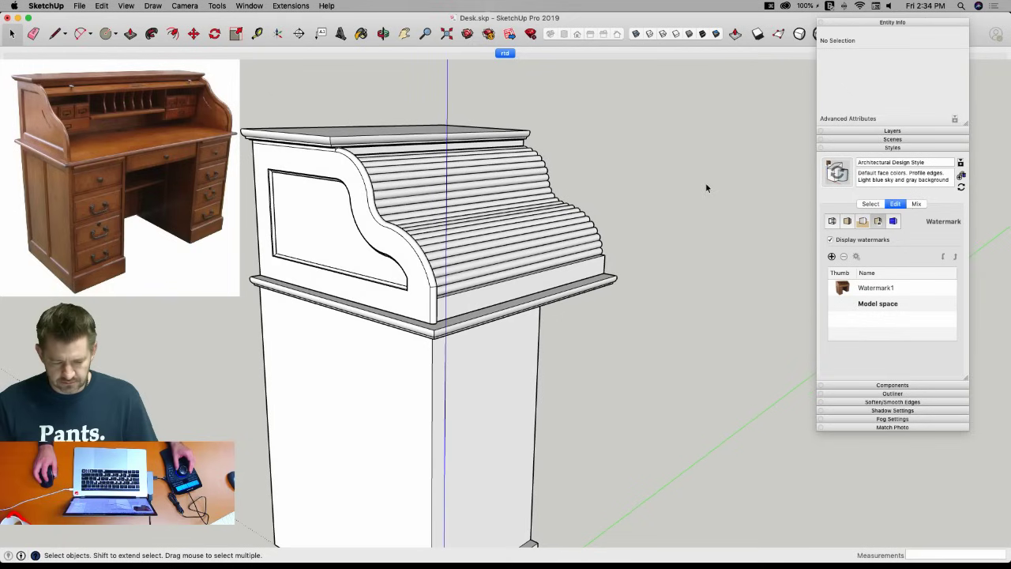
Select the slat-and-rail group and add a new layer named Roll Top.
click(621, 237)
key(super+shift+a)
click(609, 236)
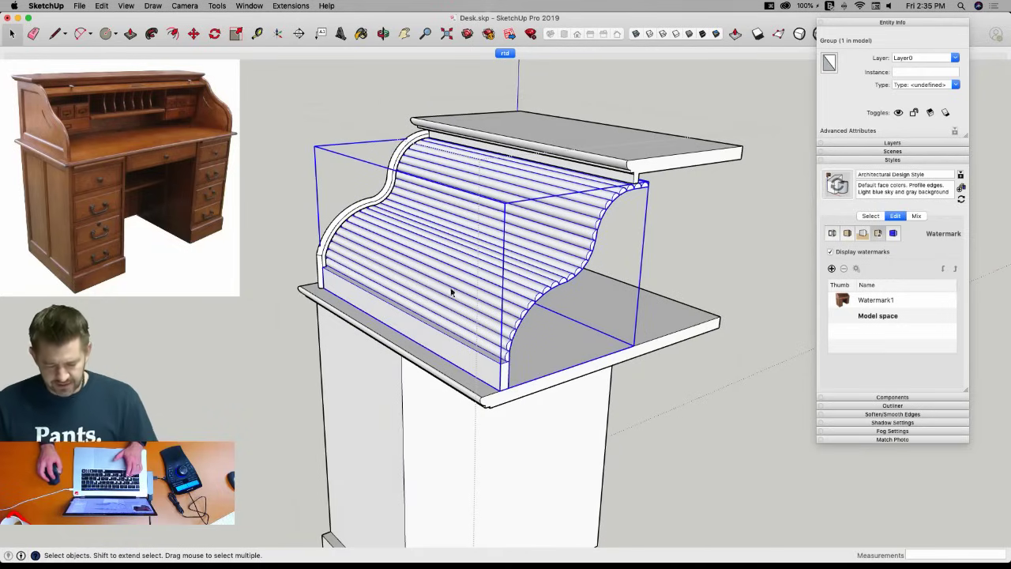
click(892, 142)
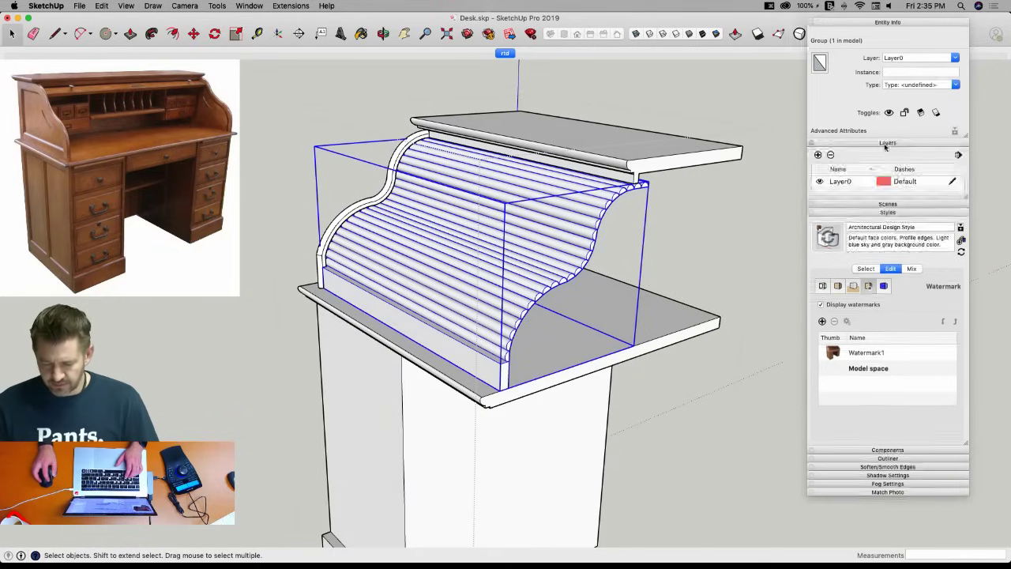
drag(963, 202, 972, 223)
click(818, 154)
text(R)
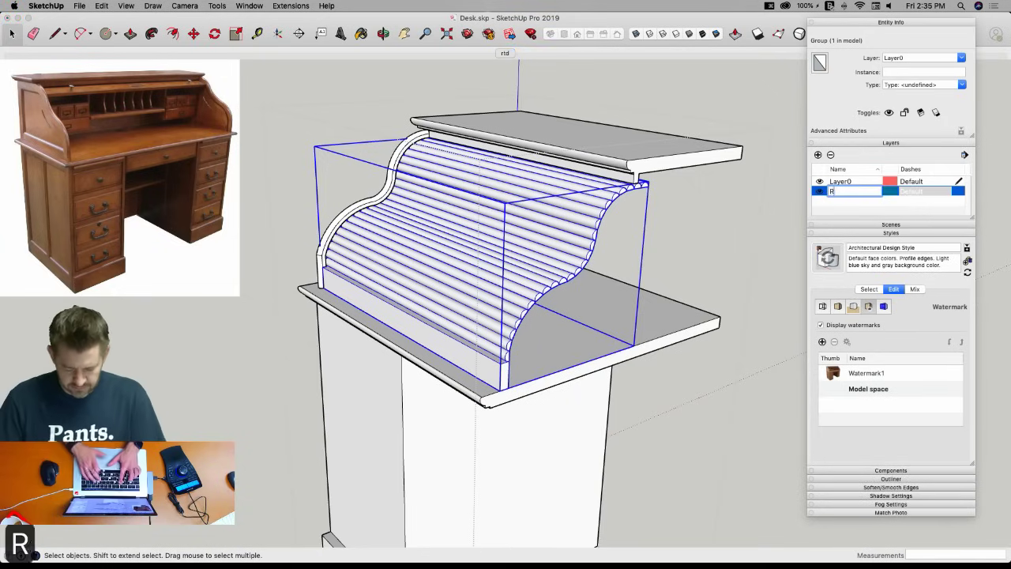
text(oll Top)
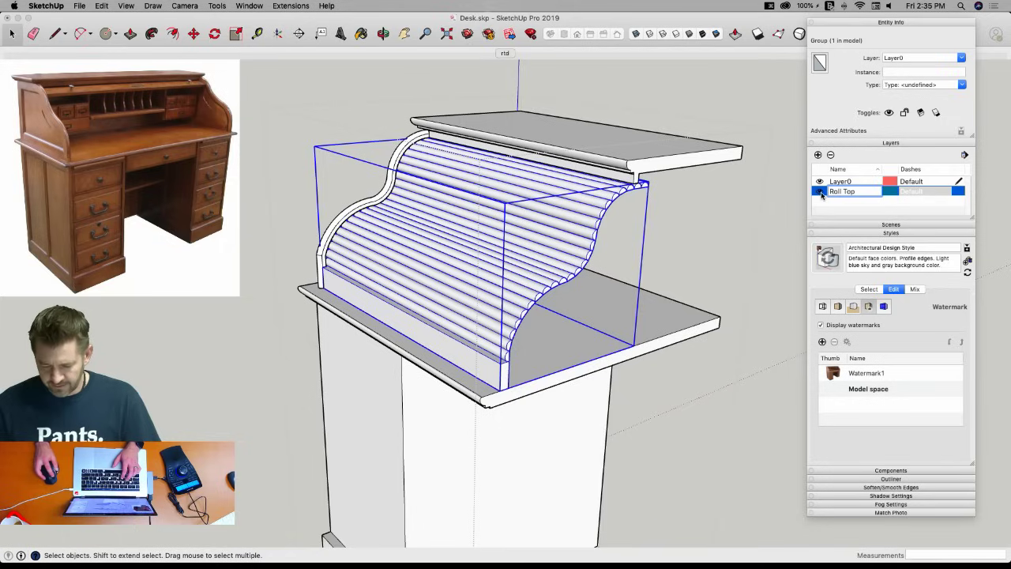
Assign the selected slat group to the Roll Top layer and hide that layer.
click(961, 57)
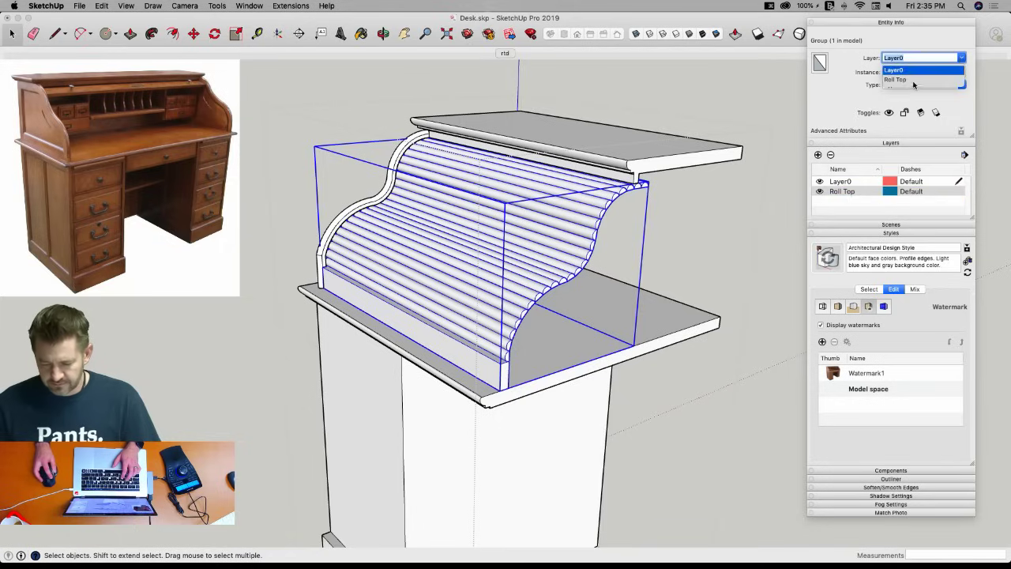
click(930, 70)
click(820, 191)
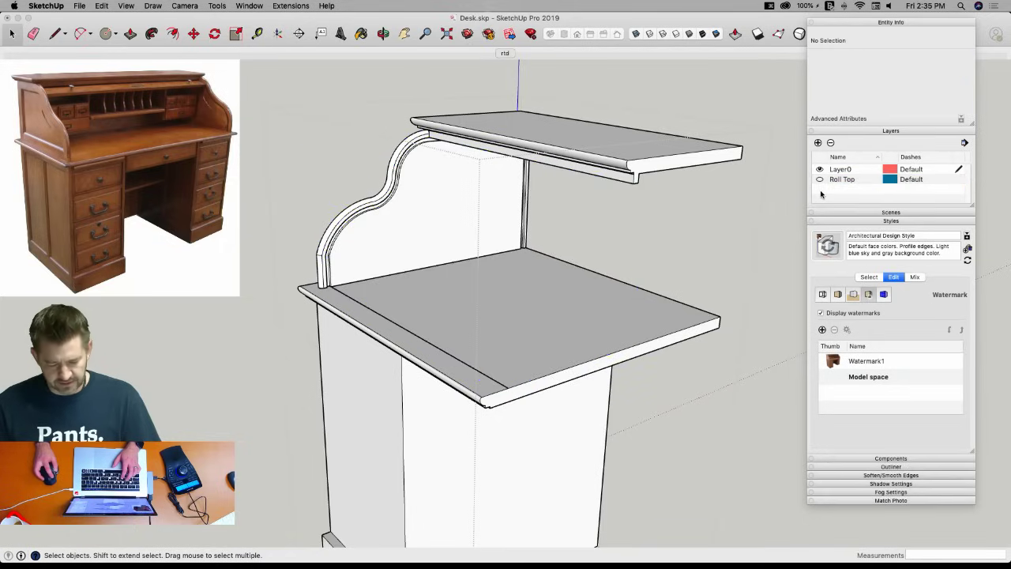
Open the desk body and erase the leftover edge running across the work surface near its front.
click(482, 367)
key(e)
key(Escape)
key(space)
double_click(474, 373)
key(e)
key(space)
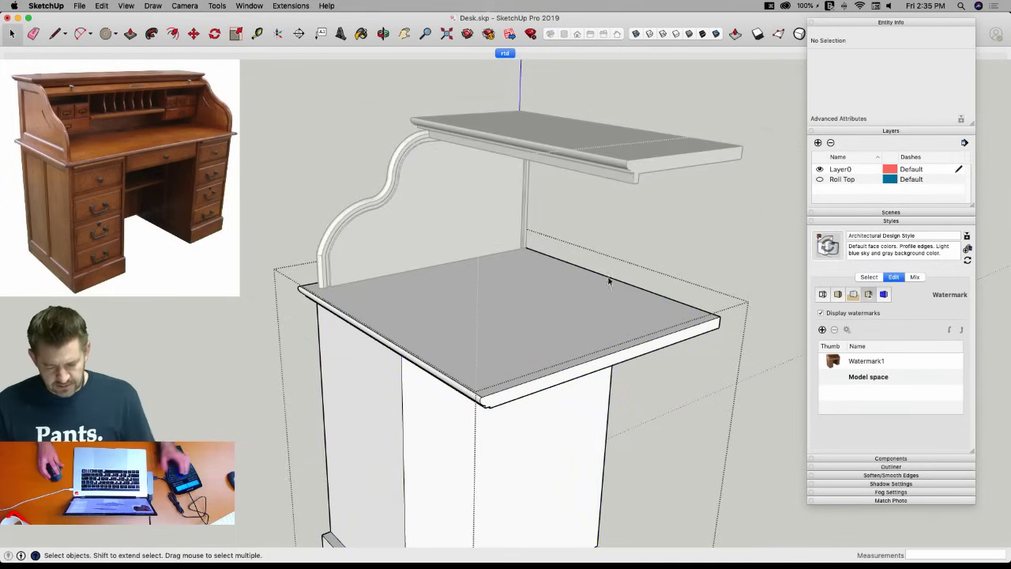
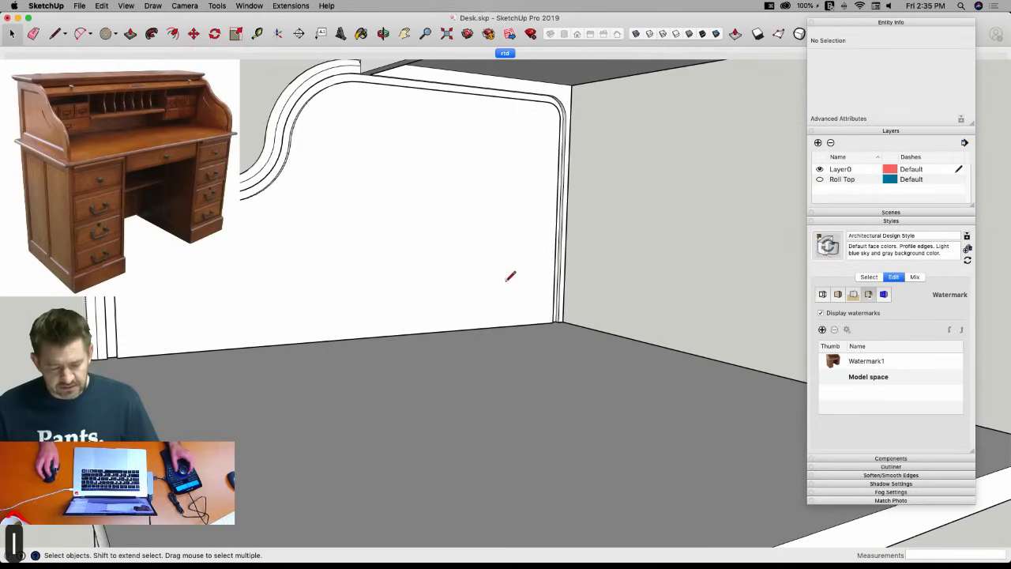
Draw an upright rectangle about 10 5/8" deep on the side panel's inner face, standing on the work surface near the back.
key(l)
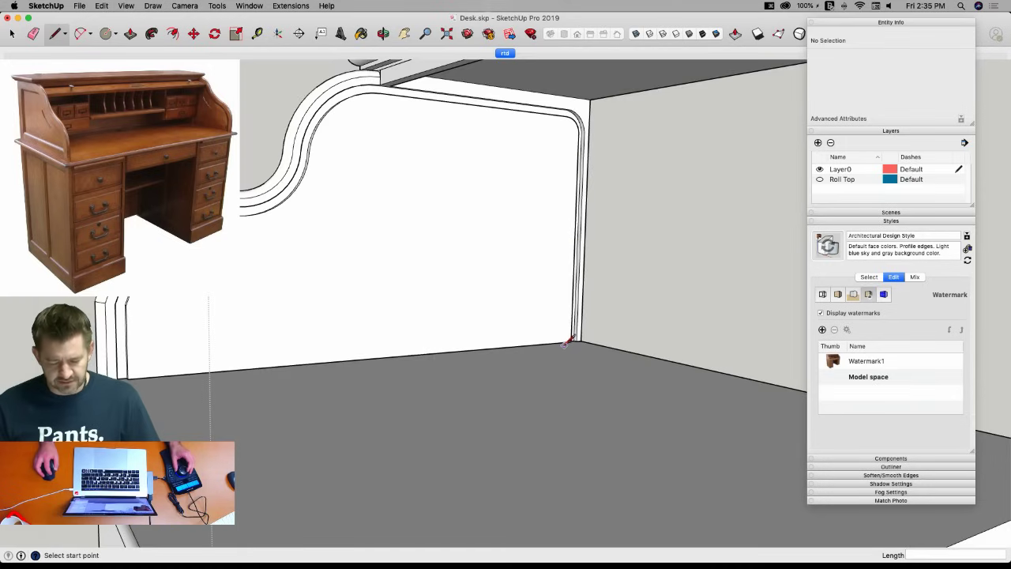
key(space)
key(l)
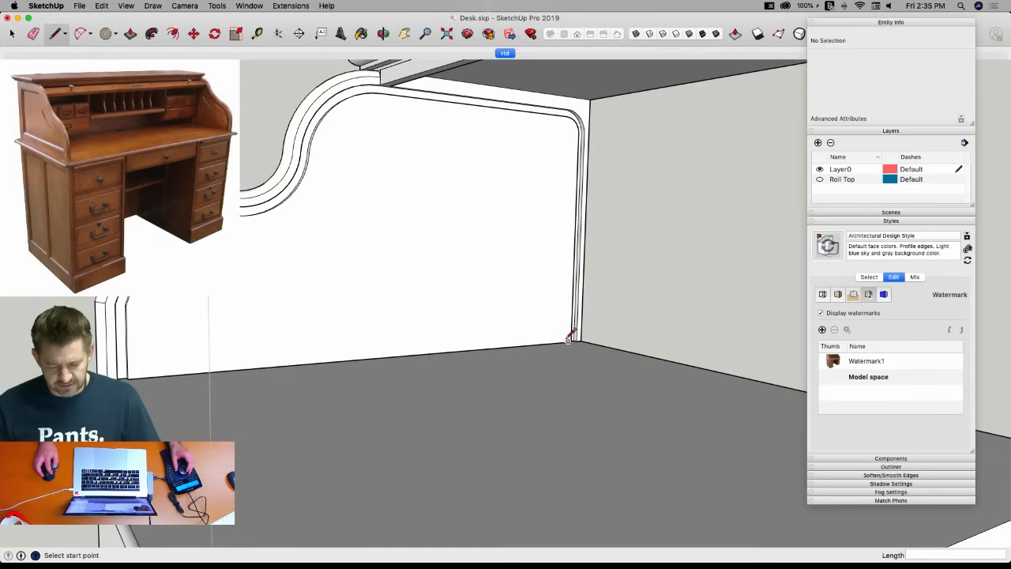
click(562, 341)
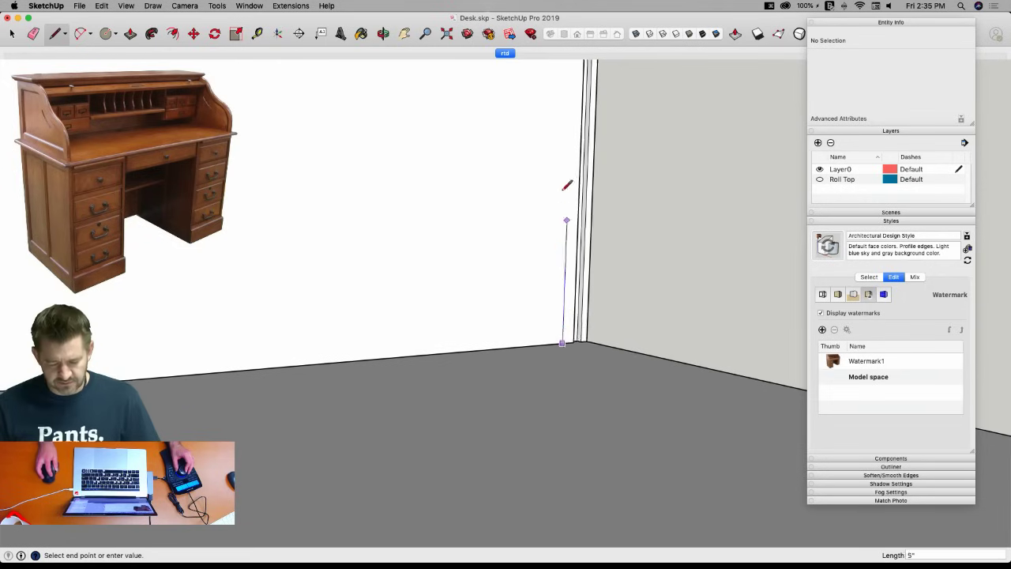
click(568, 122)
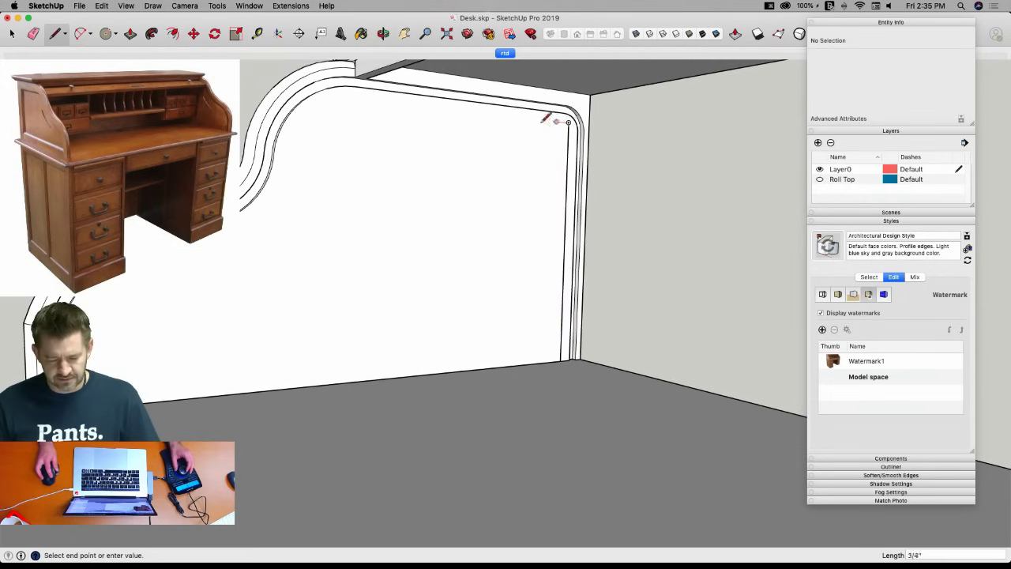
click(363, 98)
click(361, 381)
key(space)
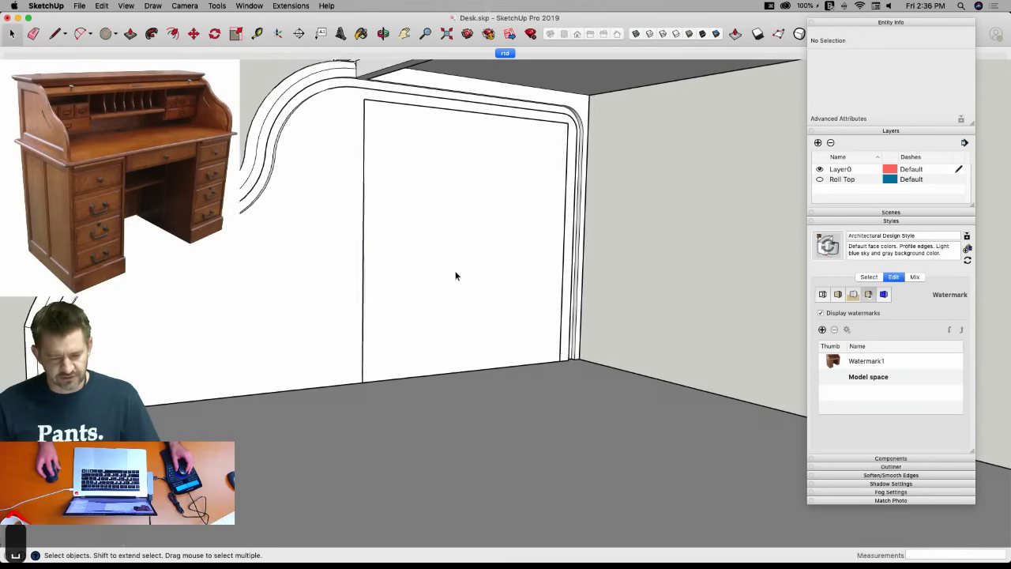
Push/pull the upright rectangle across the work surface to the desk's far side to form a solid box.
key(p)
click(447, 269)
middle_drag(671, 331, 655, 307)
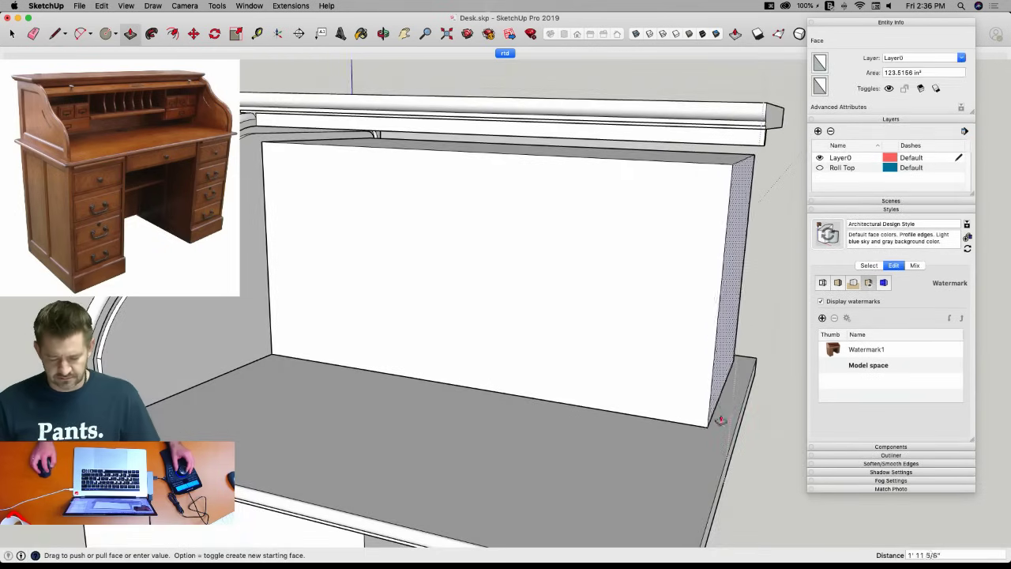
click(727, 447)
middle_drag(661, 374, 367, 132)
key(space)
key(p)
click(353, 237)
click(349, 228)
Try to push the box's front face back about 10 5/8" to its rear plane.
scroll(350, 223, down, 2)
key(space)
key(p)
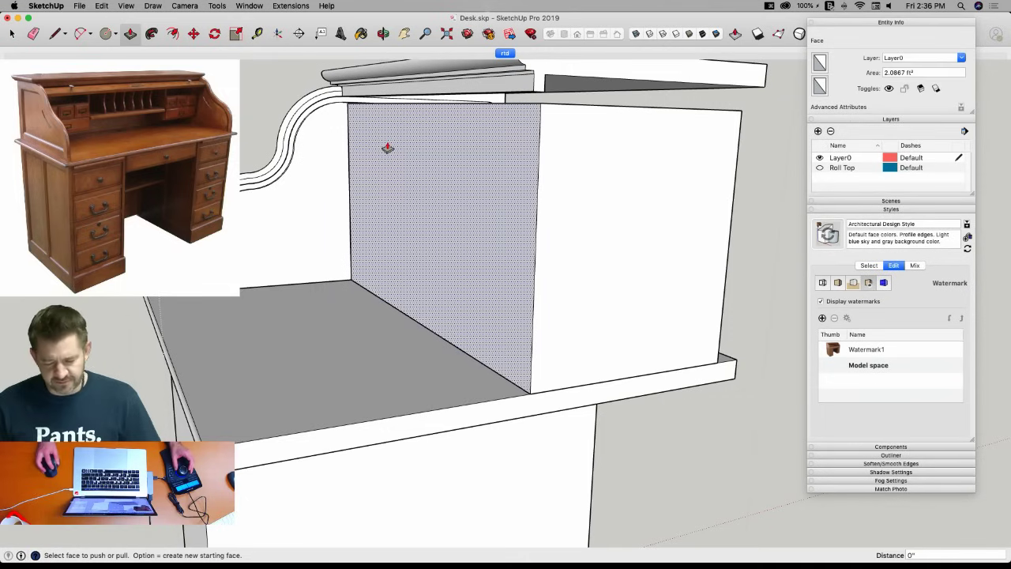
click(388, 149)
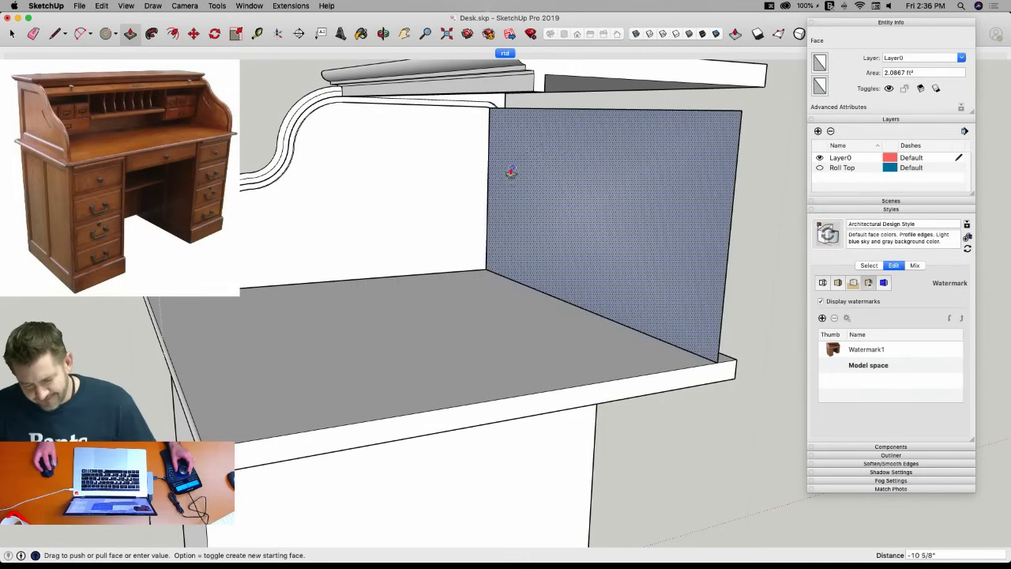
click(501, 176)
middle_drag(501, 176, 482, 161)
key(super+z)
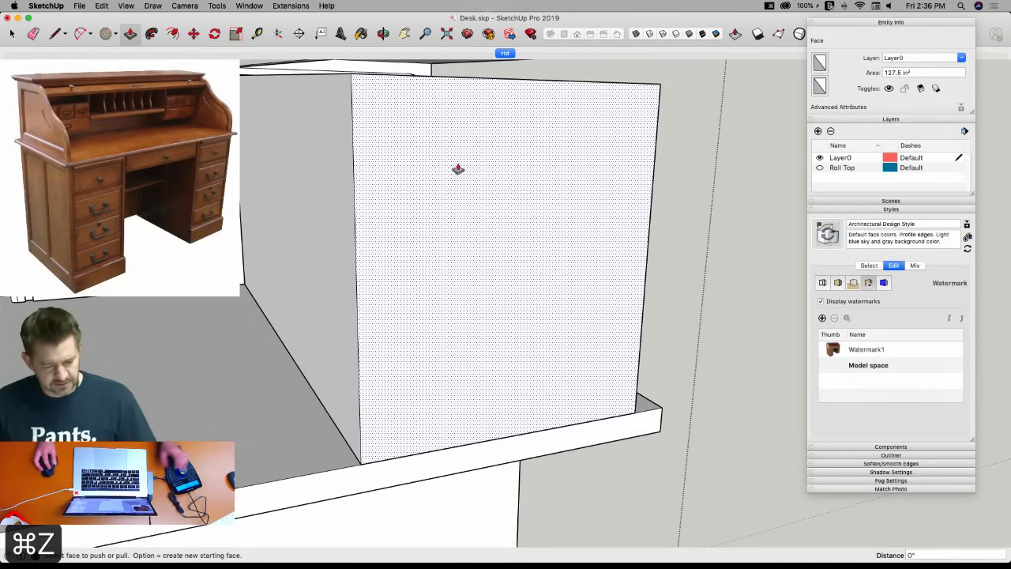
middle_drag(373, 169, 365, 186)
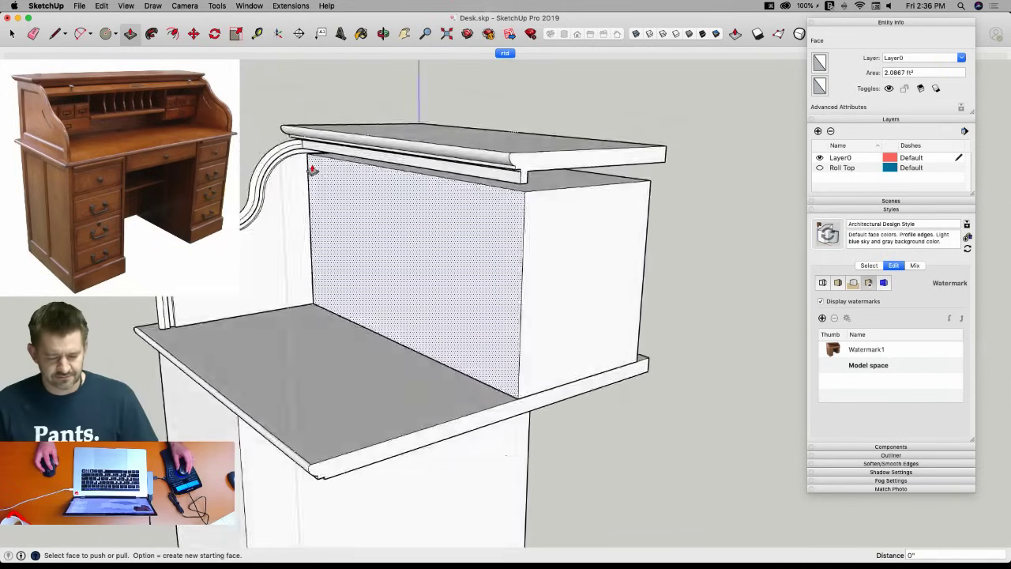
Push the solid box's front face back about 1 1/8" and again by about 7/8".
click(372, 191)
click(373, 191)
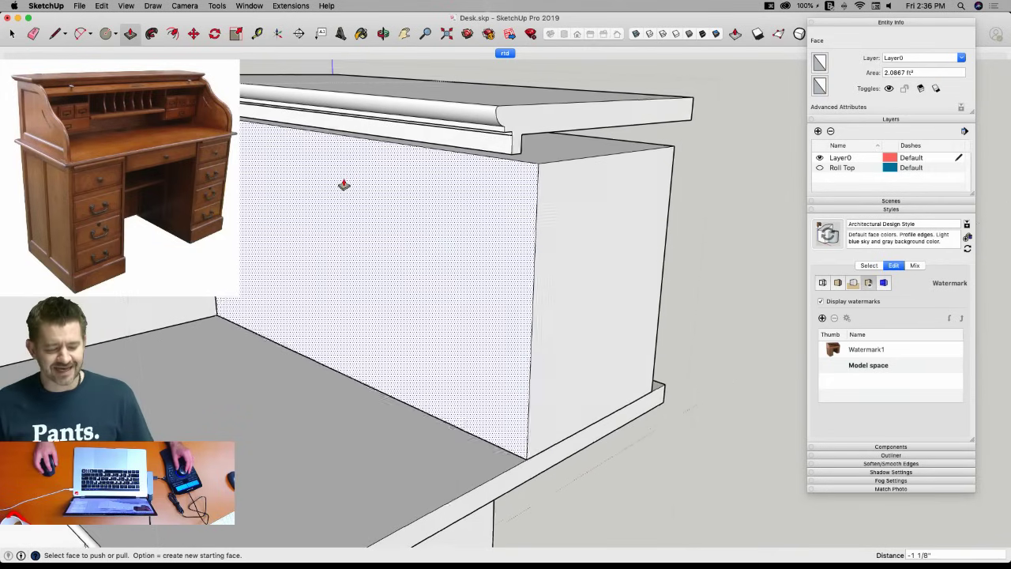
click(350, 183)
click(361, 181)
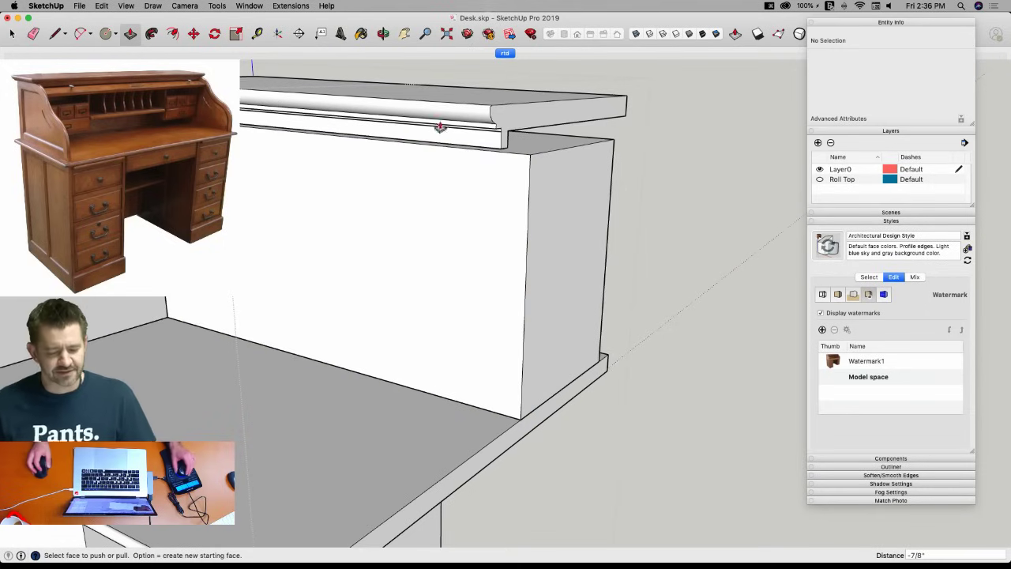
Draw a 1'6" horizontal line across the box front from its side-panel edge, and close it with an upright line to the top edge.
key(space)
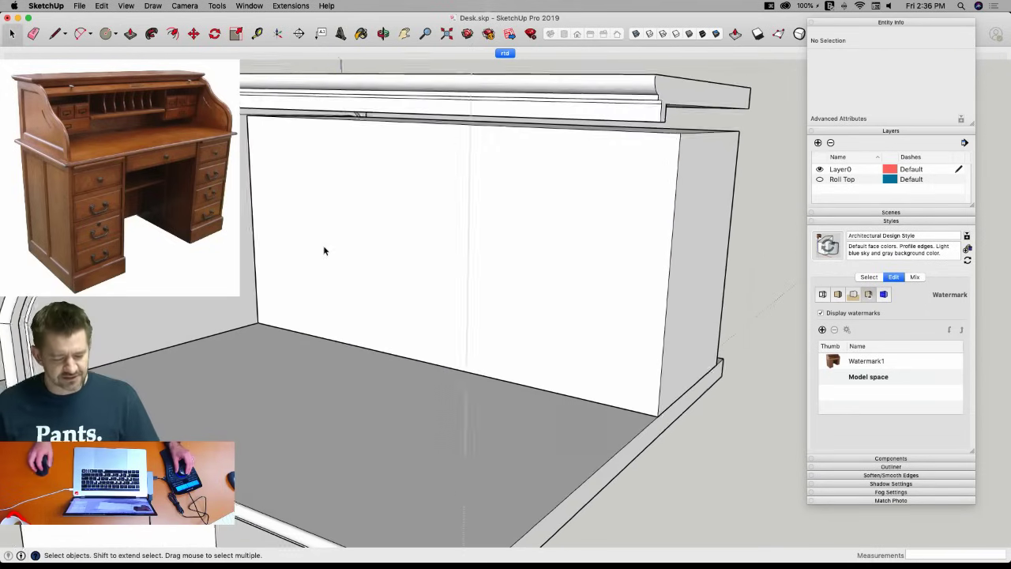
key(l)
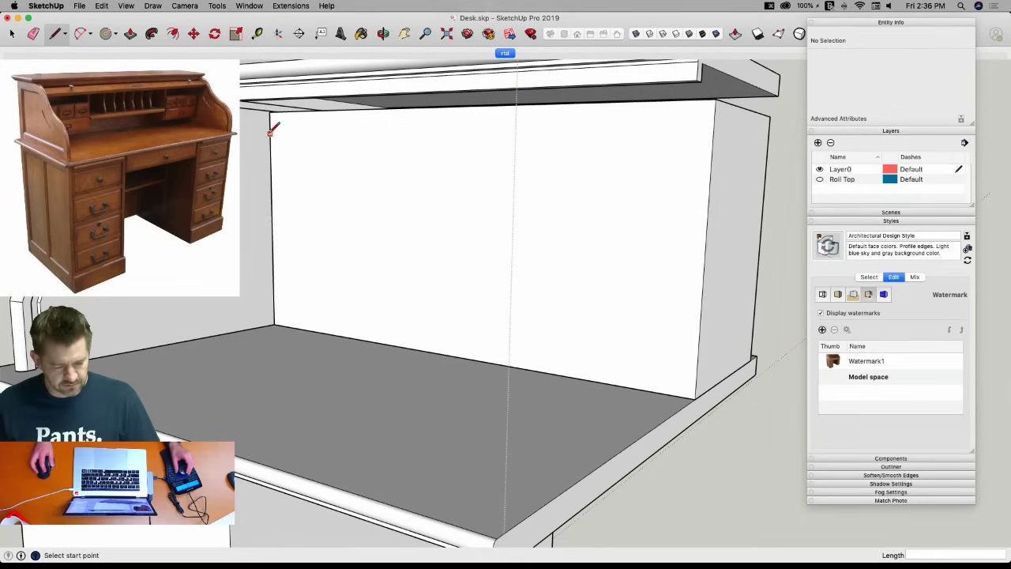
click(282, 251)
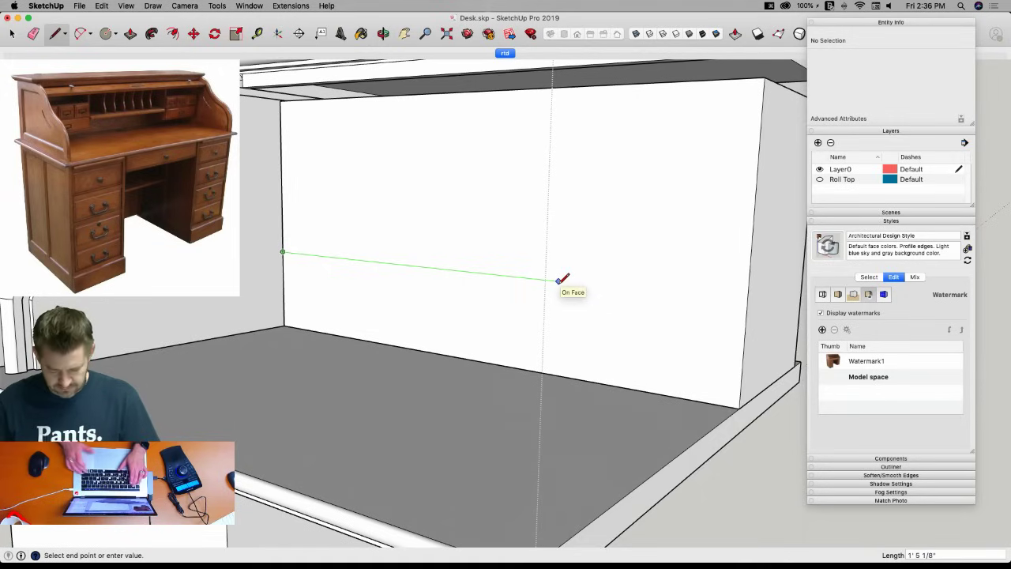
text(1'6)
key(Return)
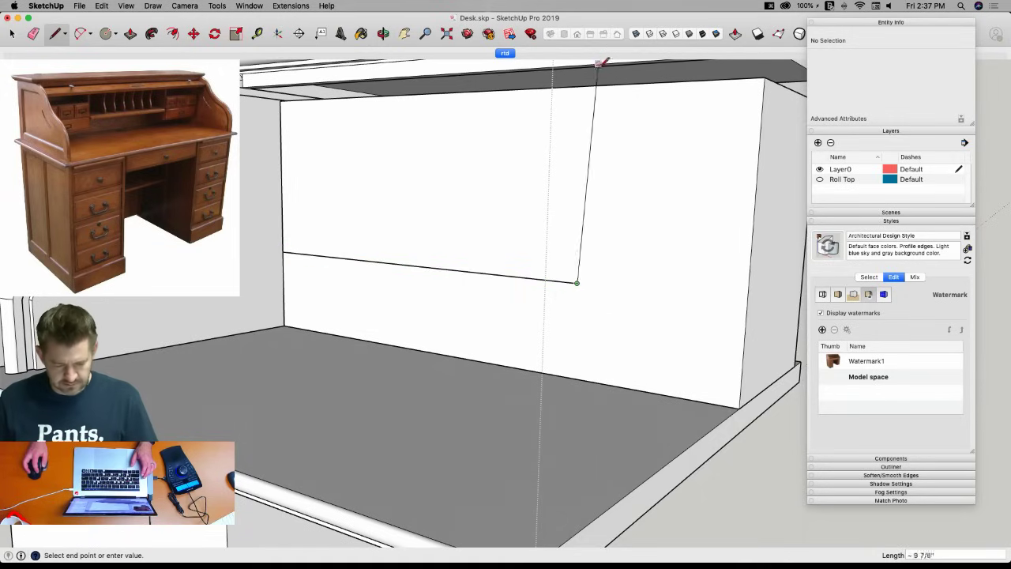
click(585, 84)
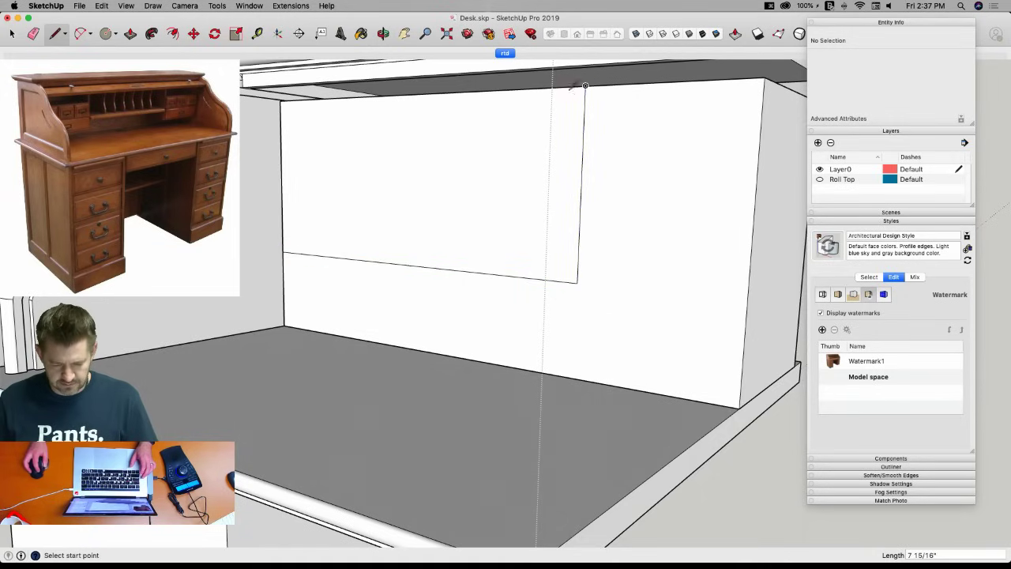
Redraw the outline's upright side 3" closer to the side panel, and erase the old upright with the leftover piece of horizontal line.
text(3)
key(Return)
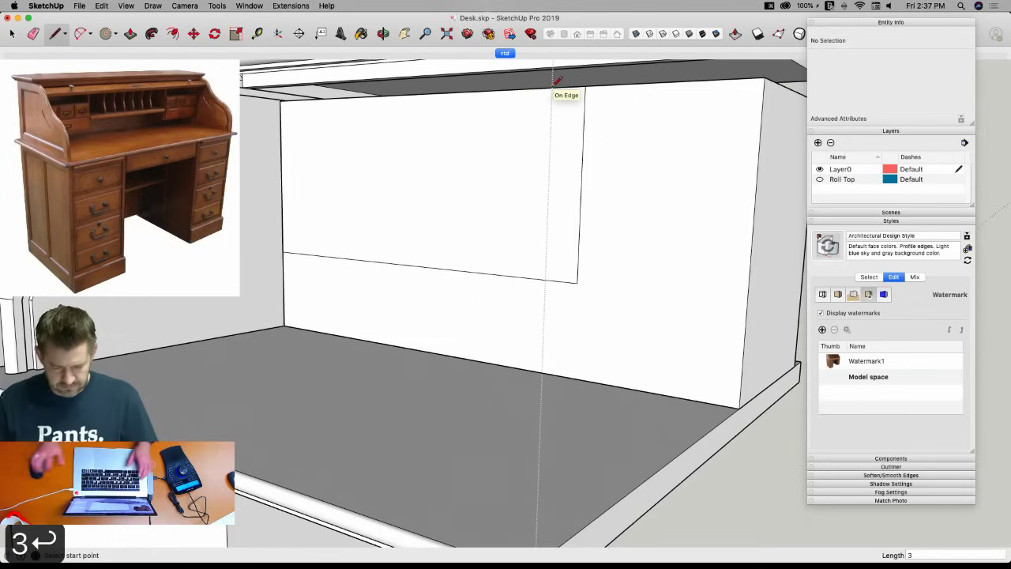
click(521, 88)
key(e)
drag(545, 280, 591, 269)
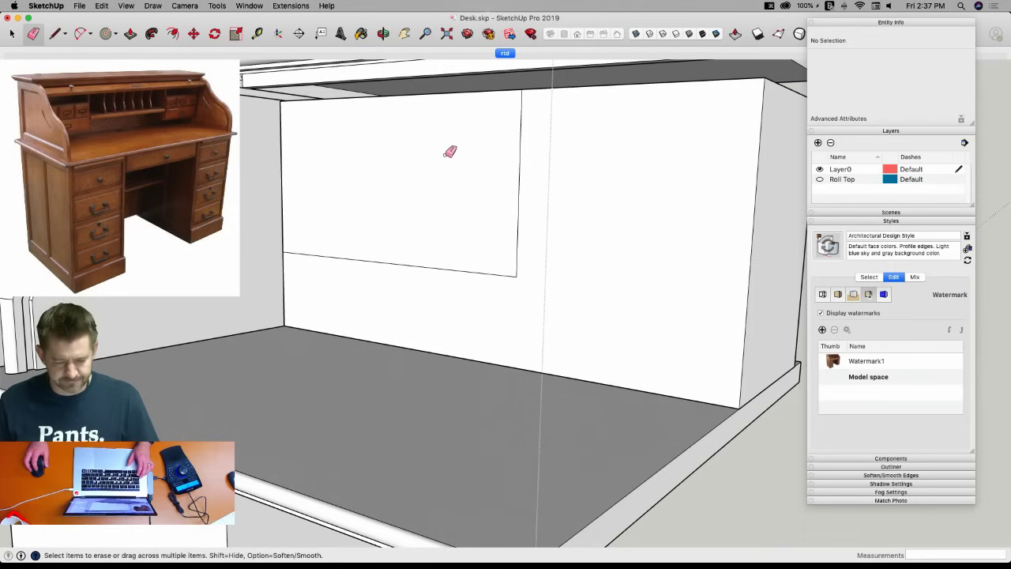
Offset the outlined rectangle about 1/4" inward and push the inner face back 8" to hollow out a compartment.
key(f)
click(398, 107)
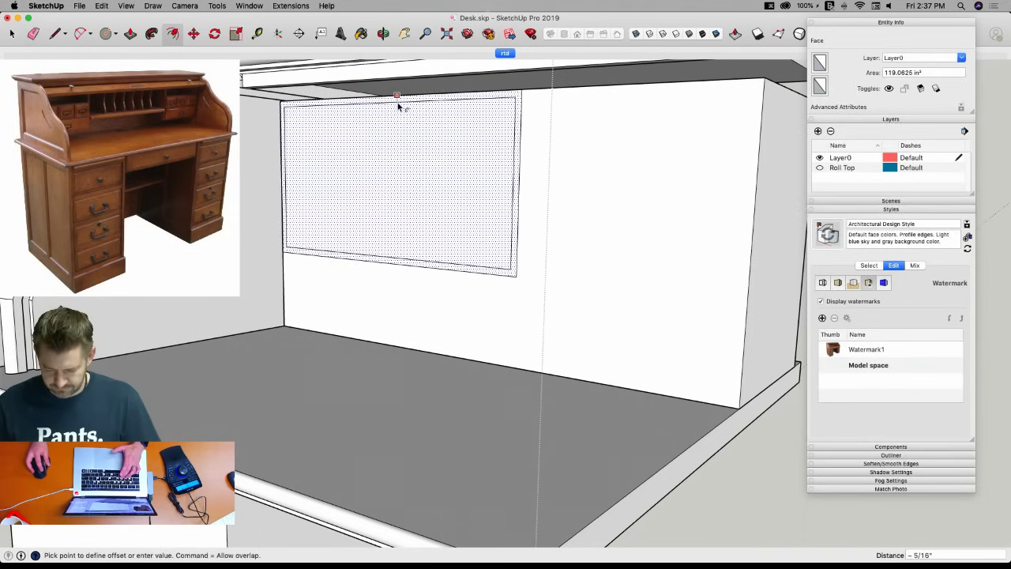
click(398, 106)
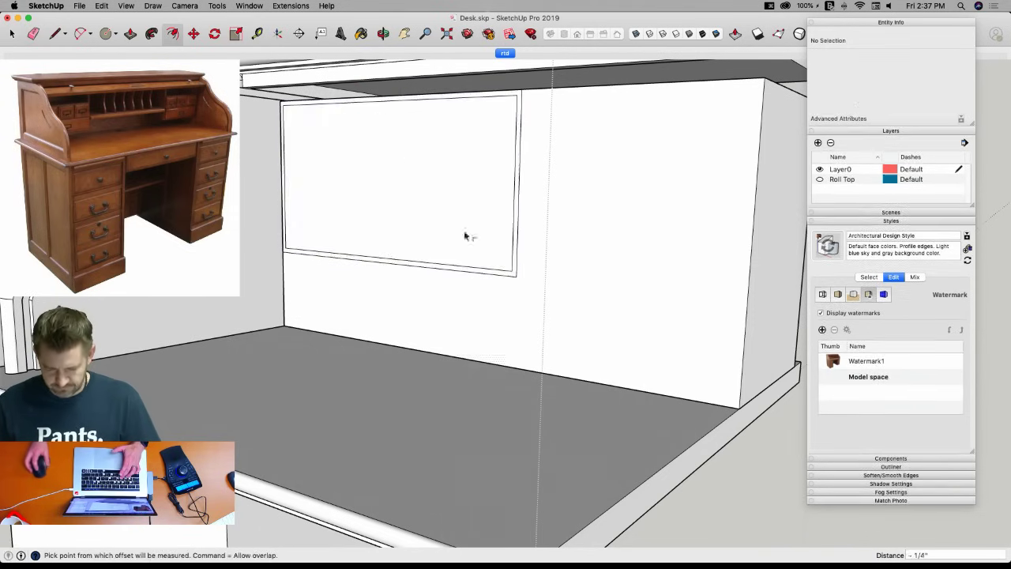
mouse_move(420, 182)
middle_down()
mouse_move(621, 188)
mouse_move(508, 212)
mouse_move(413, 198)
middle_up()
key(p)
click(408, 200)
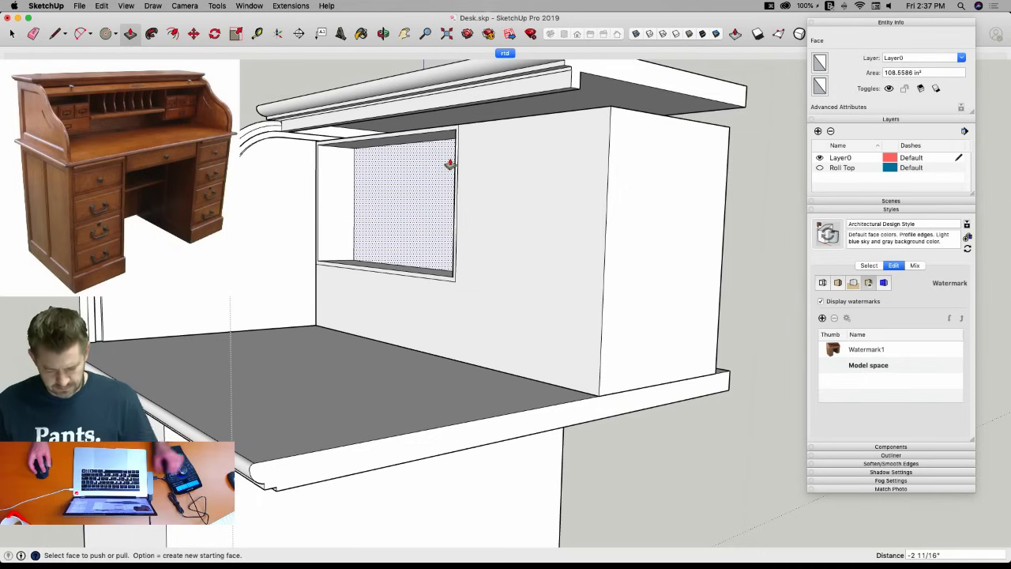
text(8)
key(Return)
Push the remaining front face around and below the compartment back 8".
middle_drag(451, 163, 491, 290)
key(p)
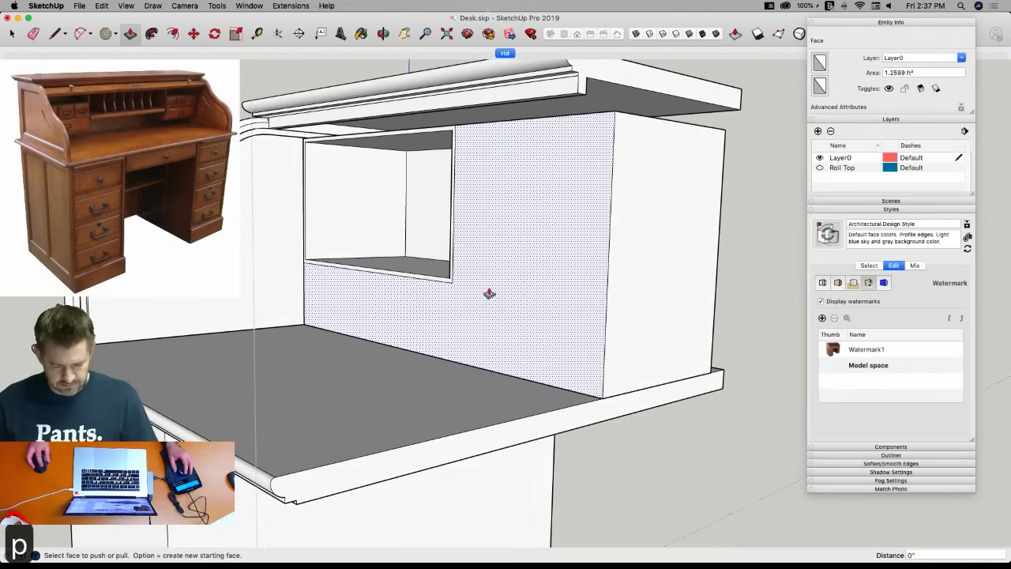
click(487, 299)
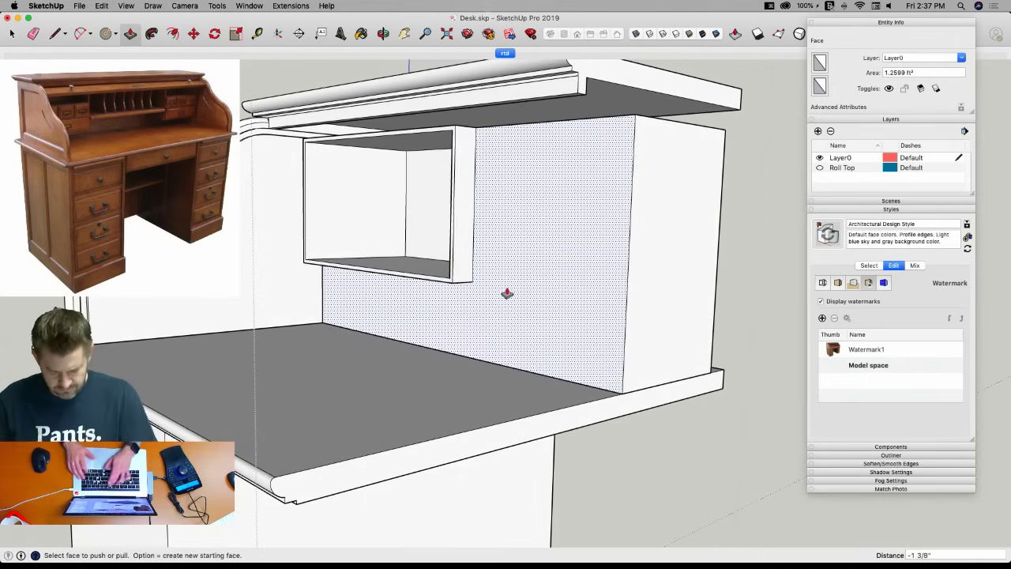
text(8)
key(Return)
middle_drag(508, 293, 115, 111)
key(space)
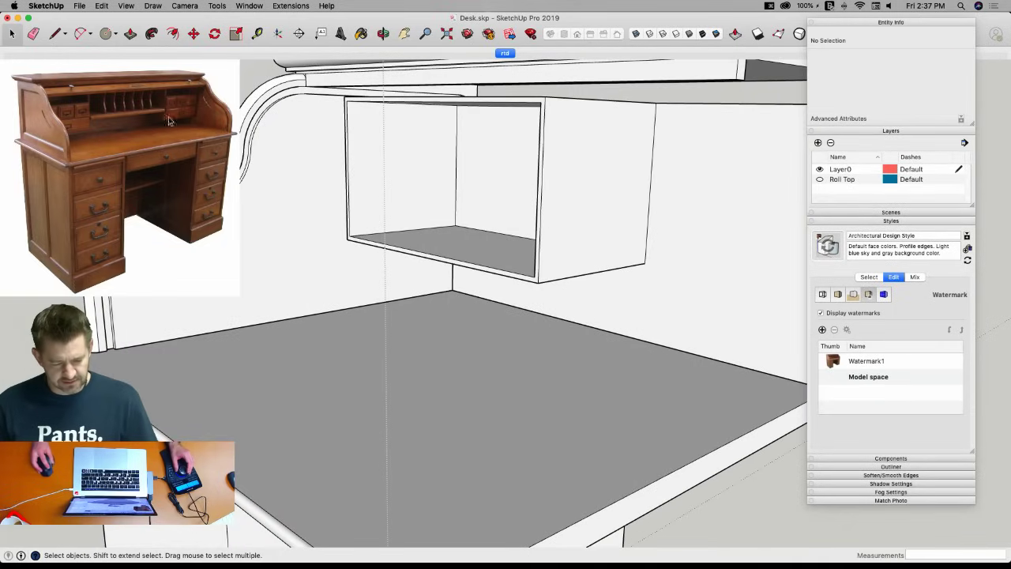
scroll(420, 136, up, 4)
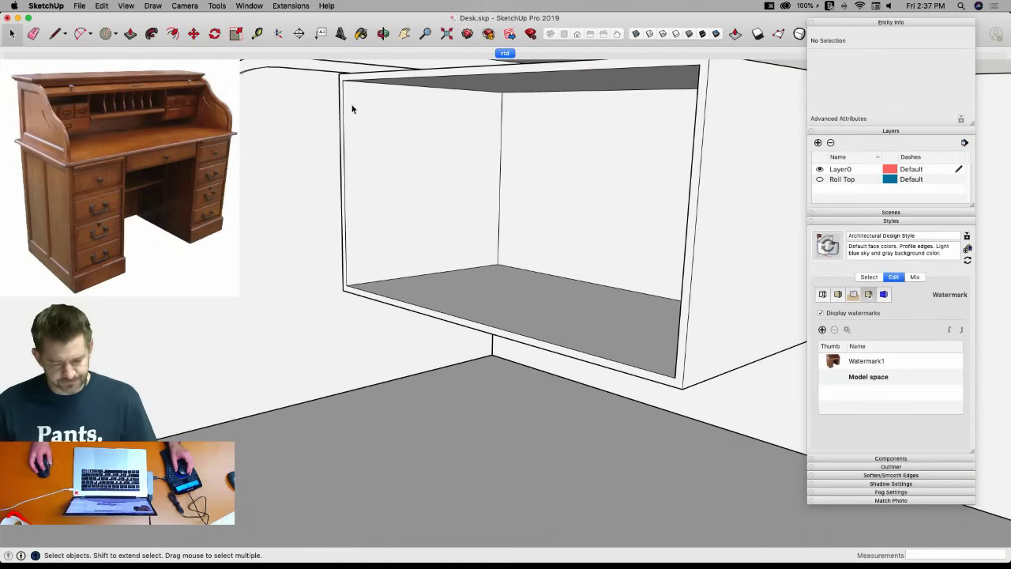
key(l)
click(346, 285)
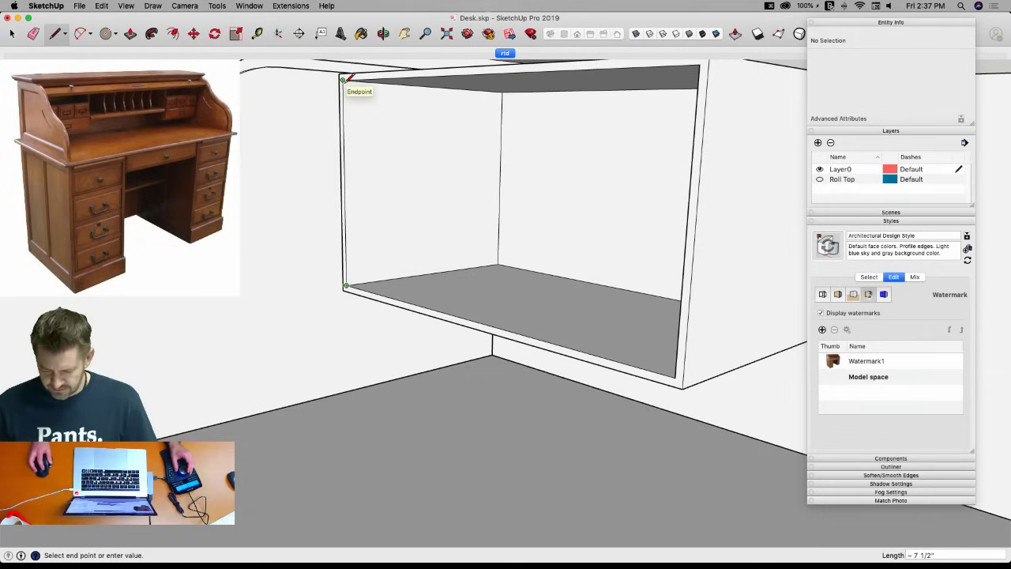
click(342, 79)
key(space)
key(l)
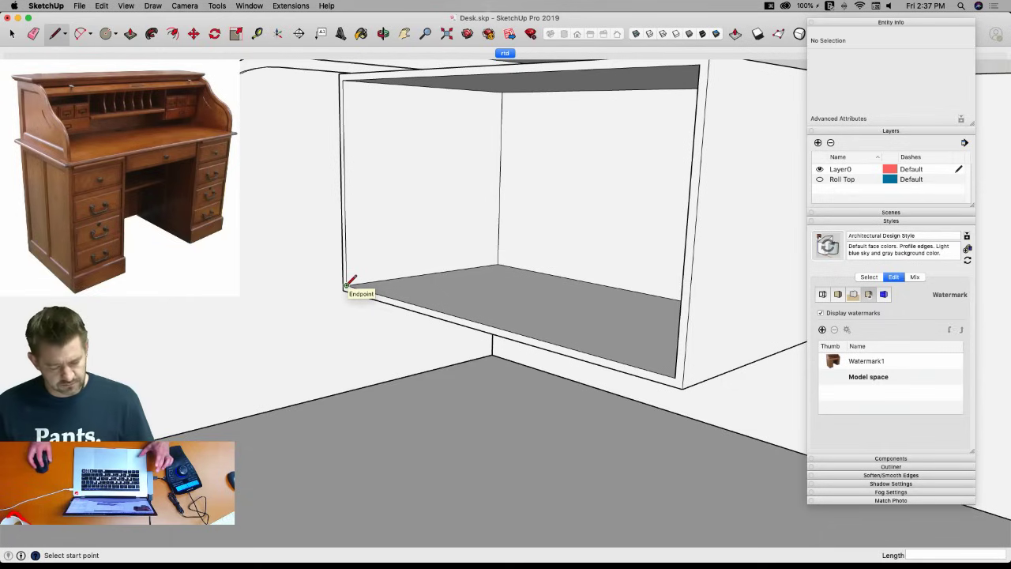
click(345, 285)
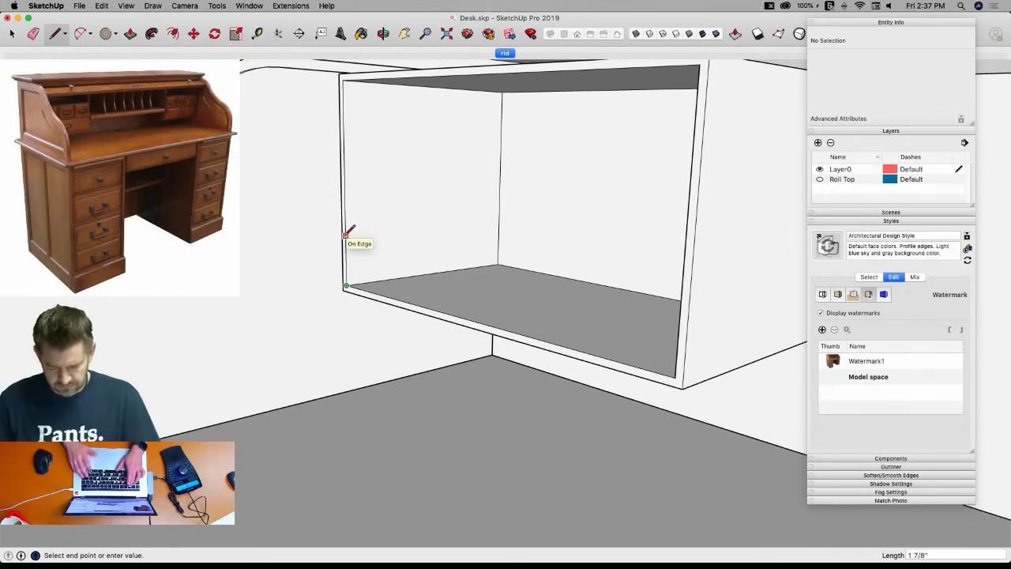
text(2)
key(Return)
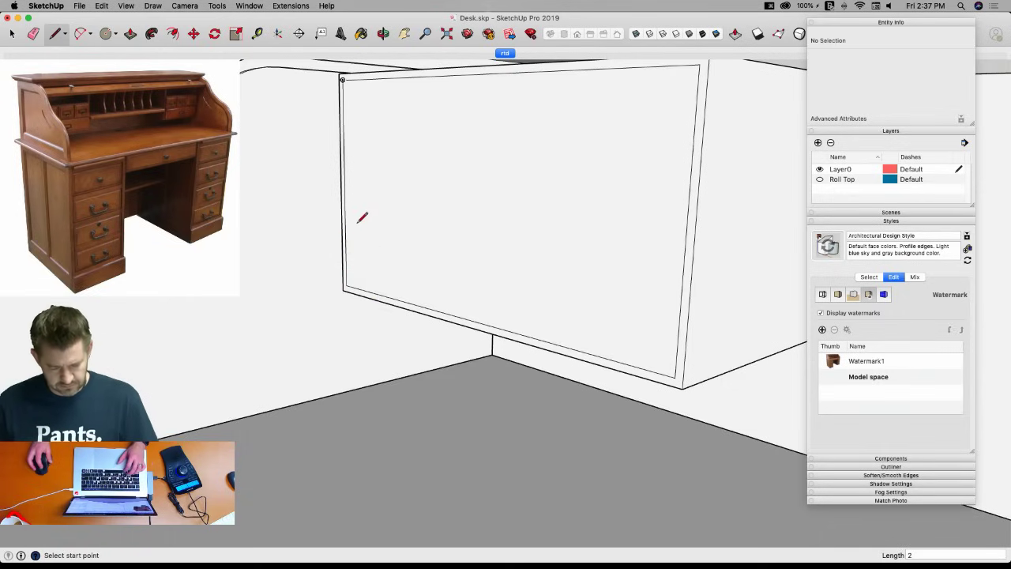
key(space)
click(371, 221)
key(BackSpace)
key(l)
key(space)
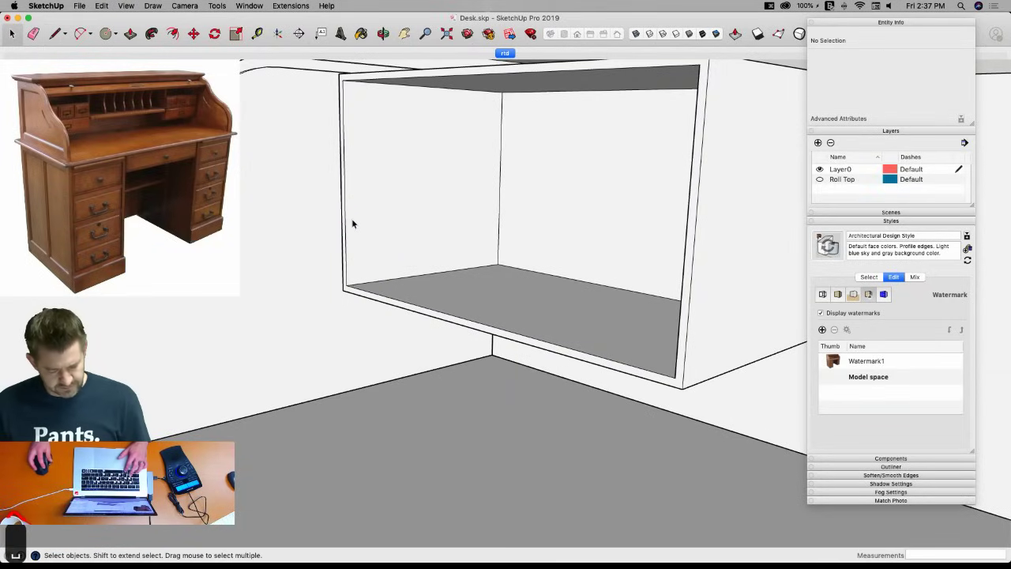
key(super+z)
key(super+z)
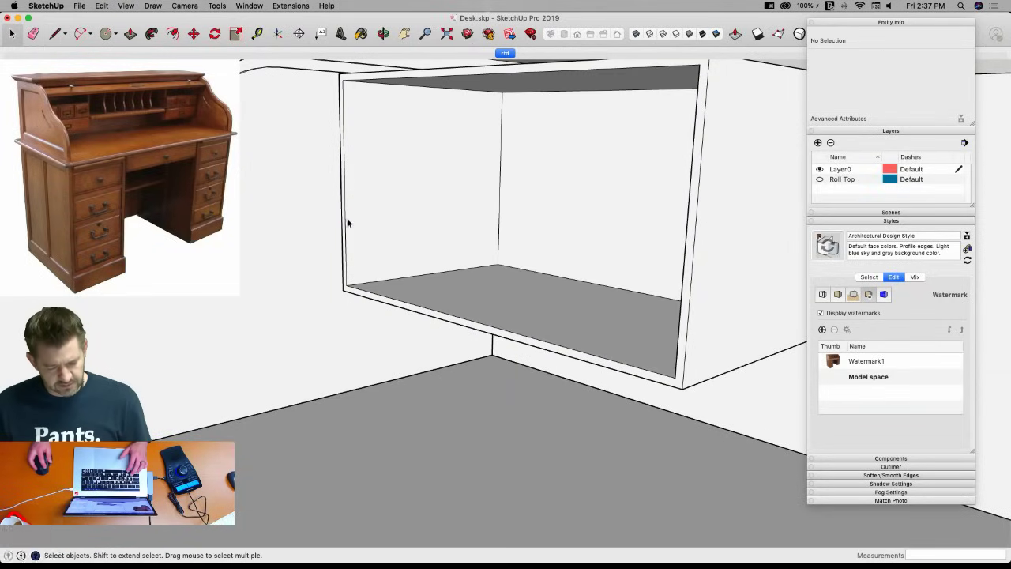
Divide the compartment's inner upright front edge beside the desk's side panel into three segments and draw 8" lines from the division points to the back.
click(346, 219)
click(344, 224)
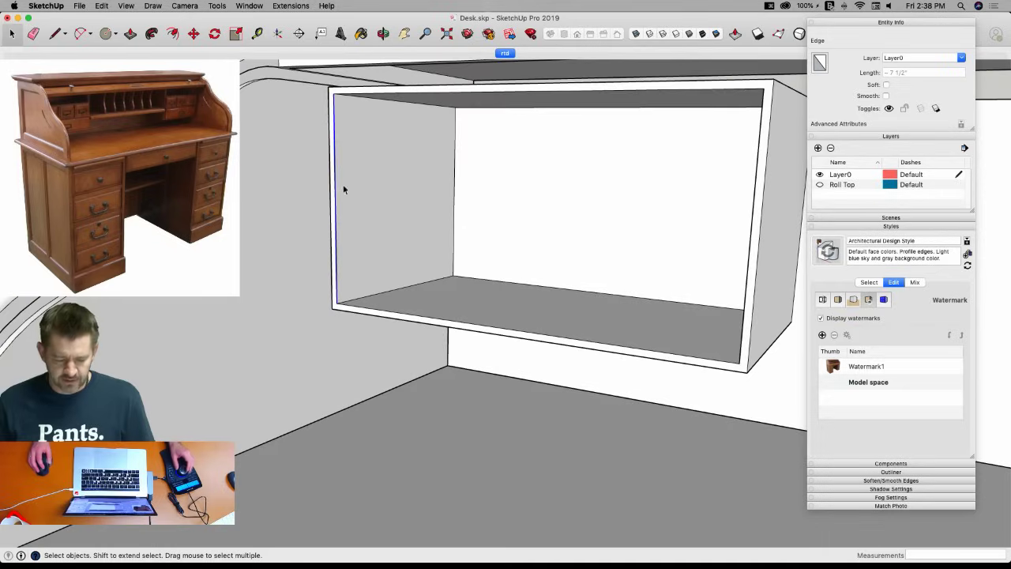
right_click(336, 203)
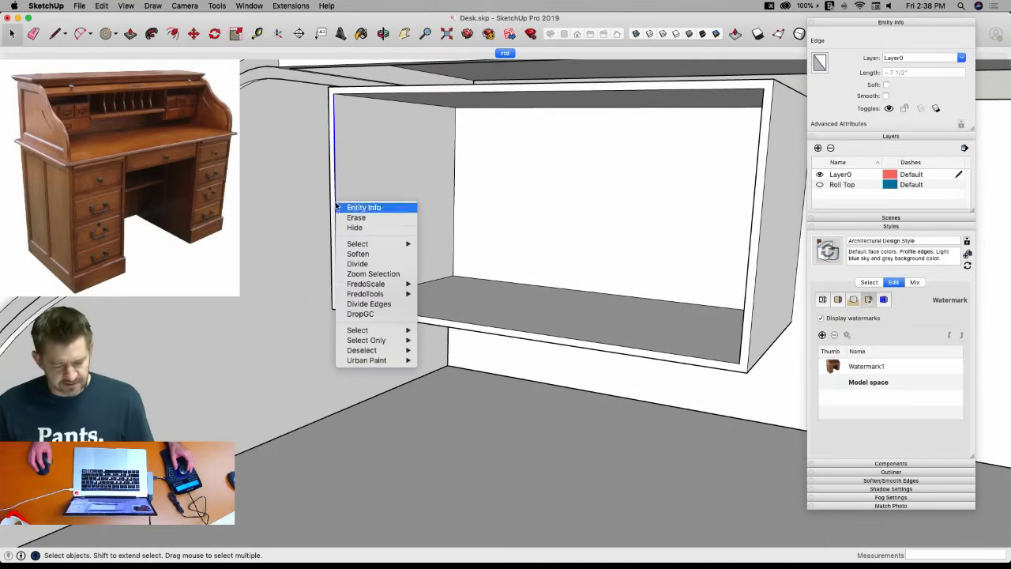
click(367, 264)
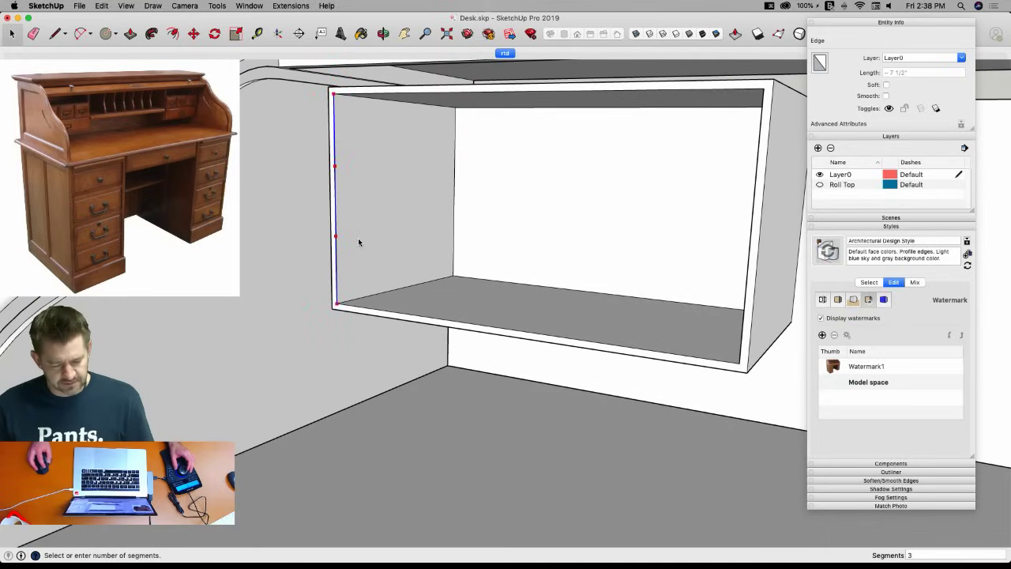
click(358, 242)
key(l)
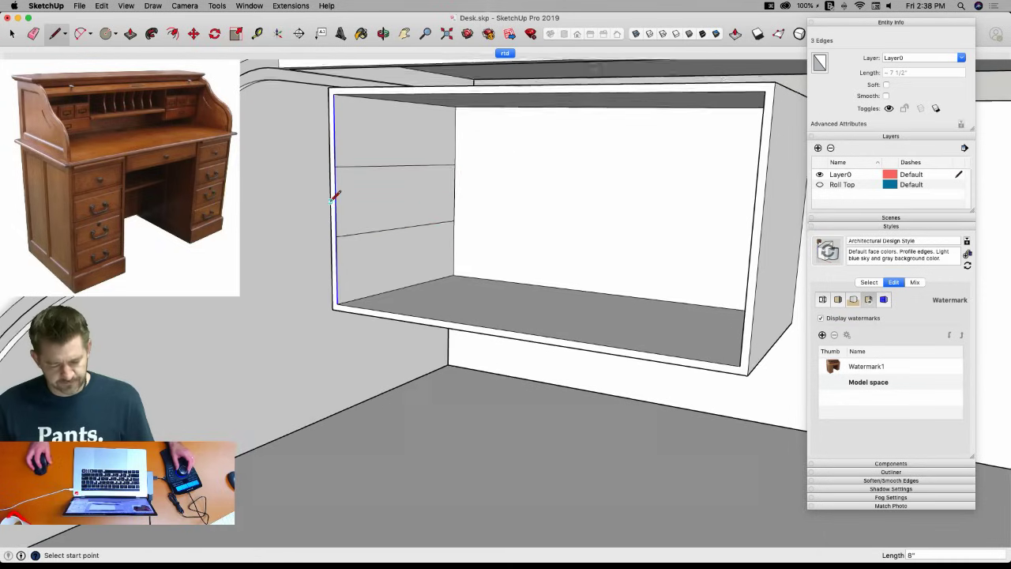
Draw a parallel 8" line above each dividing line on the compartment's inner side, using a 0.25" spacing, to outline two shelf strips.
key(space)
key(l)
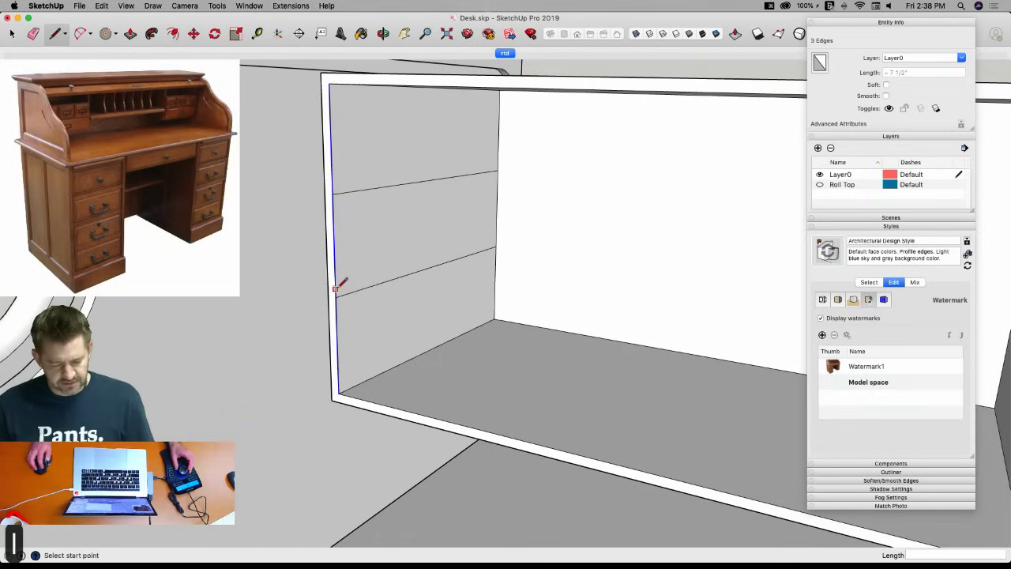
key(Escape)
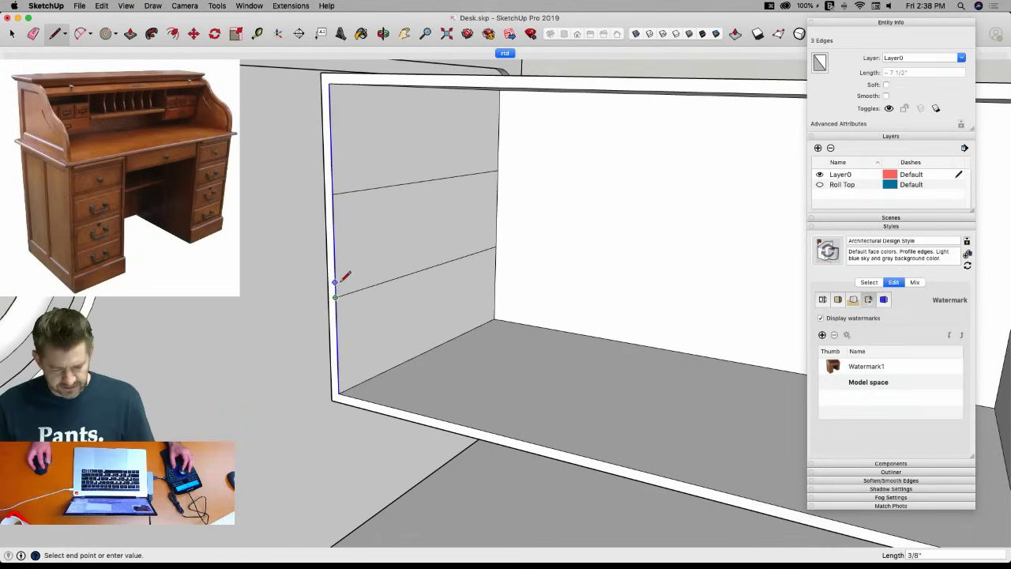
text(.25)
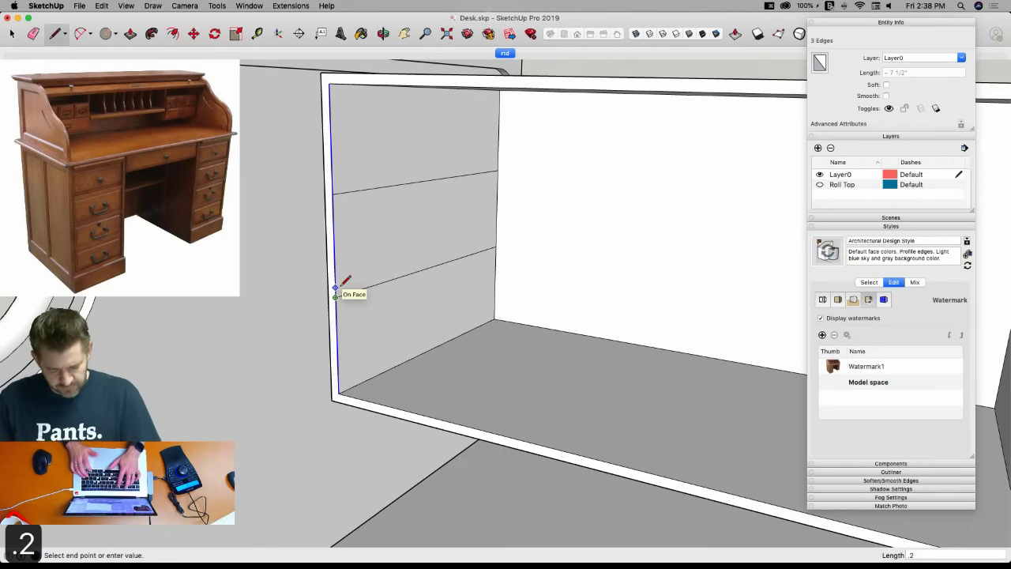
key(Return)
key(space)
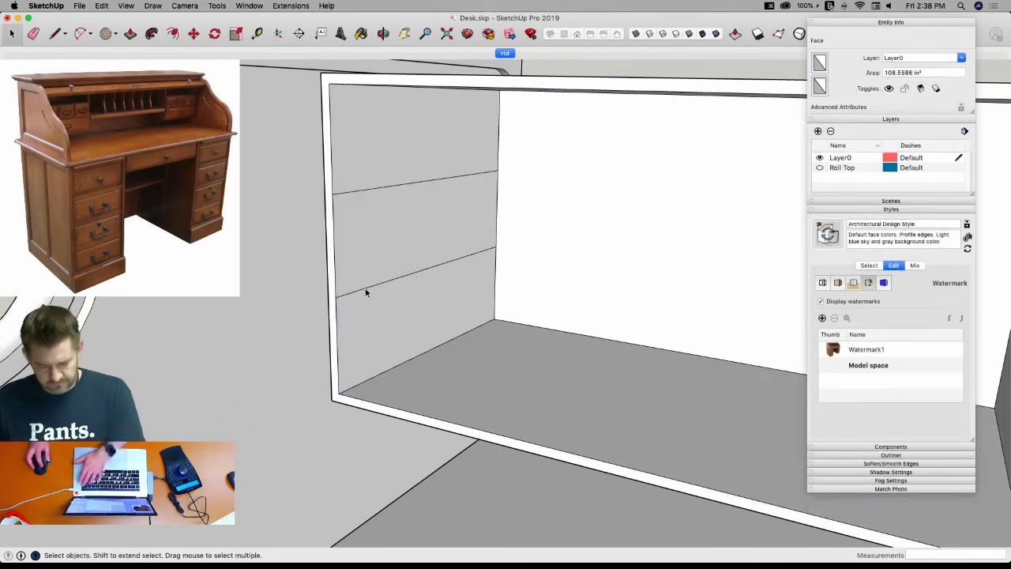
key(l)
click(335, 286)
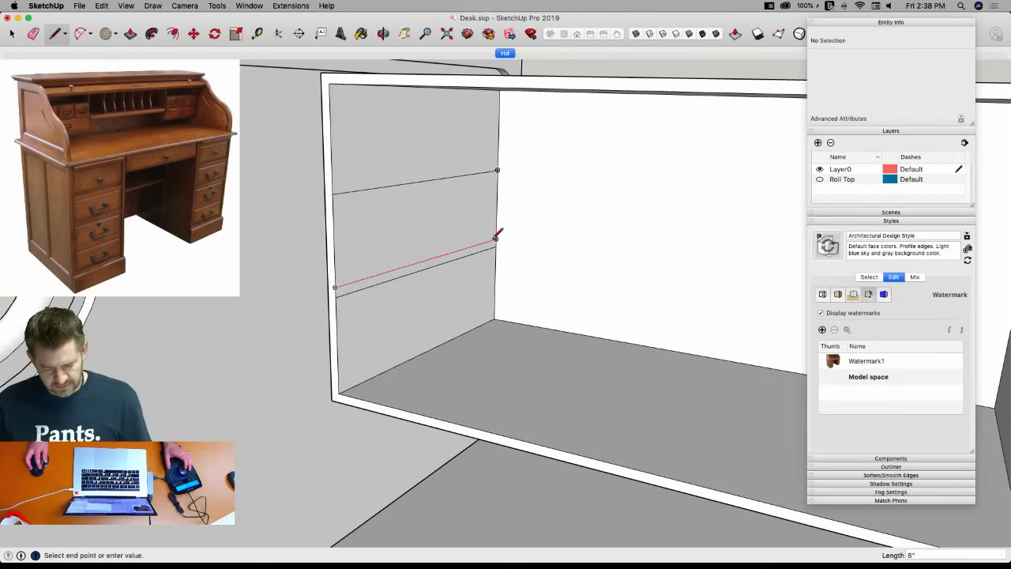
scroll(477, 246, down, 2)
scroll(429, 134, up, 1)
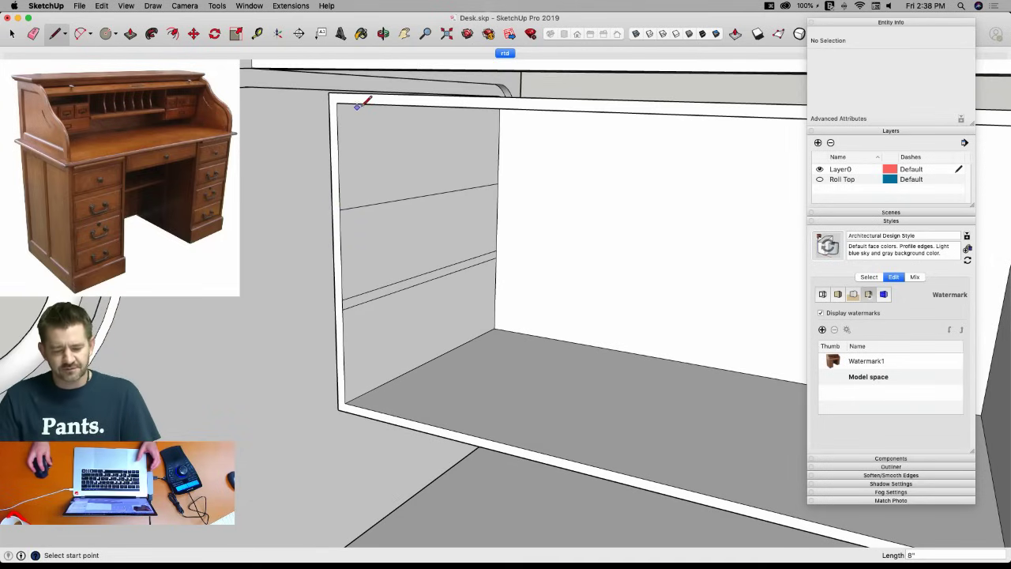
click(498, 177)
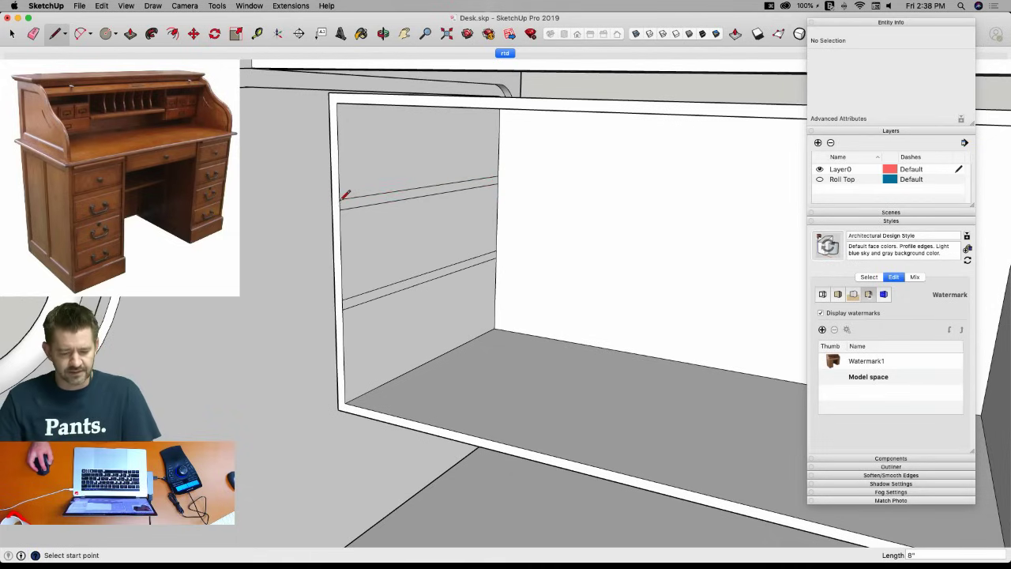
Push/pull both narrow strips across the compartment to its opposite side wall to form two shelves.
key(p)
click(356, 307)
middle_drag(397, 312, 332, 262)
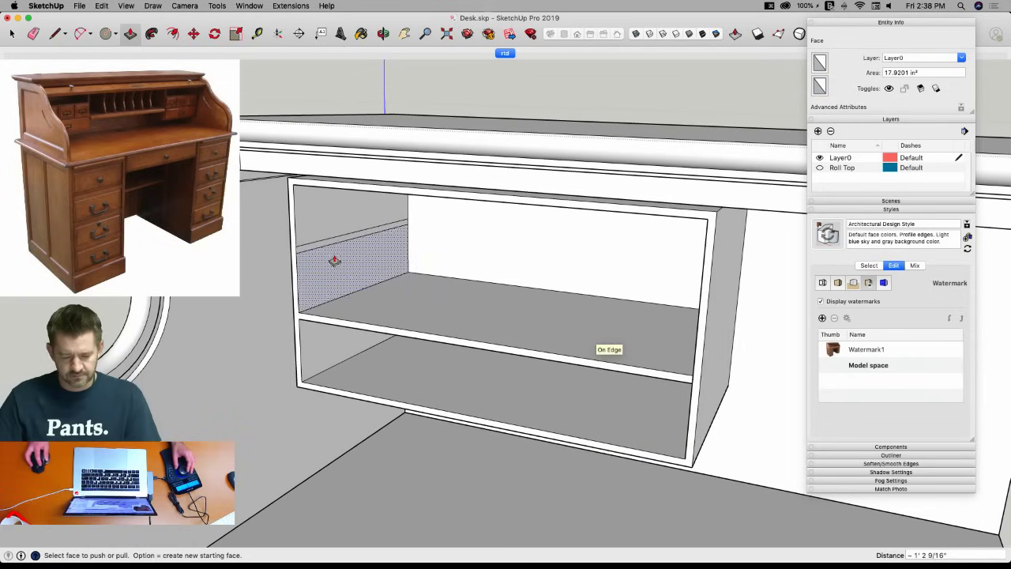
click(698, 320)
scroll(701, 328, up, 5)
key(e)
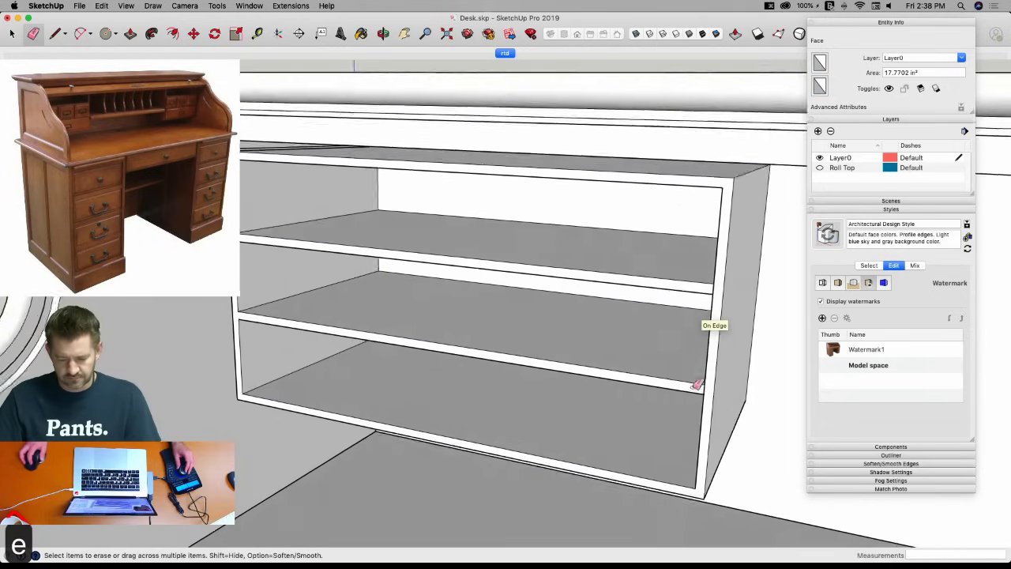
mouse_move(713, 283)
middle_down()
mouse_move(614, 266)
mouse_move(563, 289)
middle_up()
key(space)
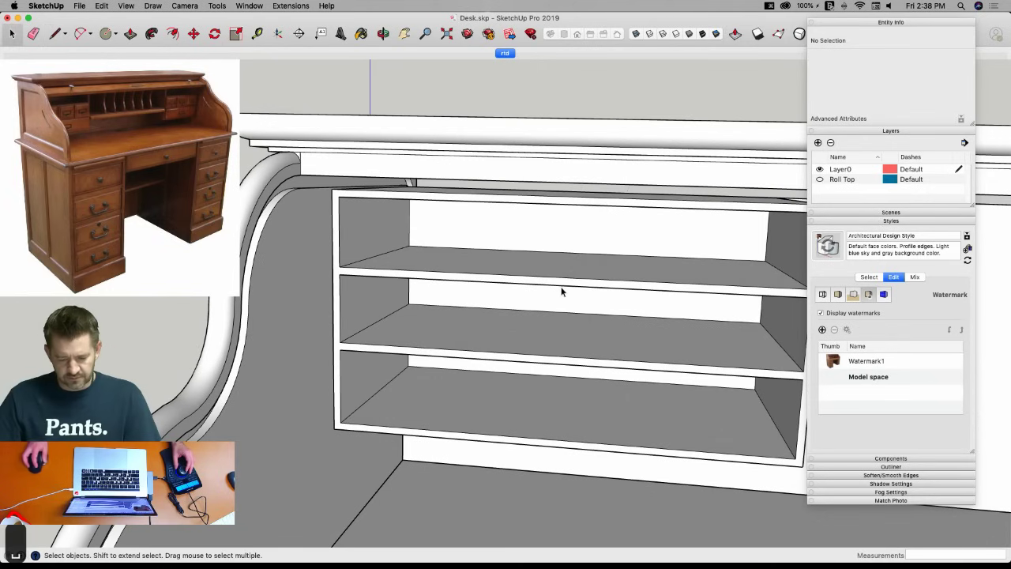
click(563, 287)
right_click(563, 287)
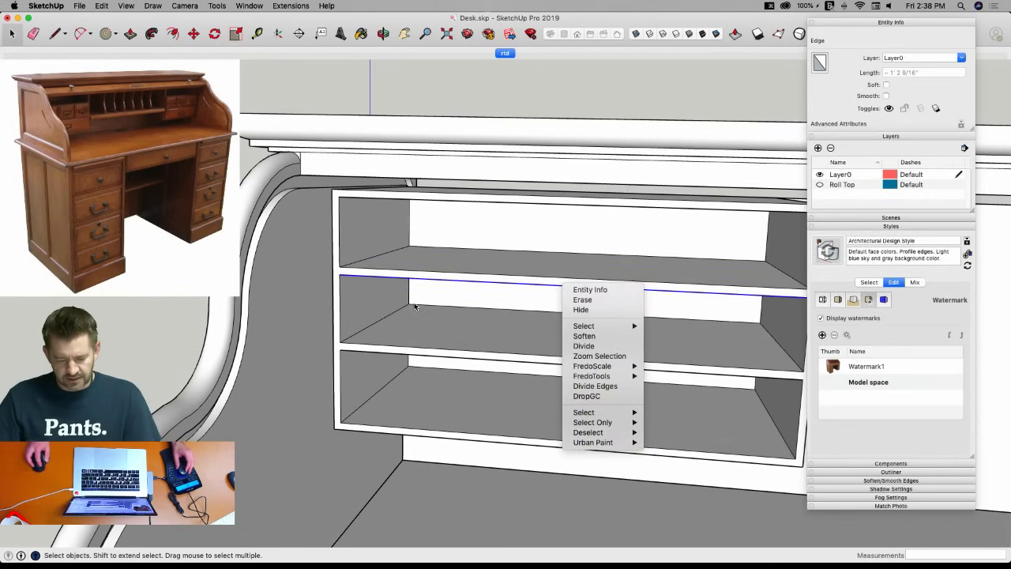
click(421, 327)
click(421, 327)
scroll(421, 327, down, 6)
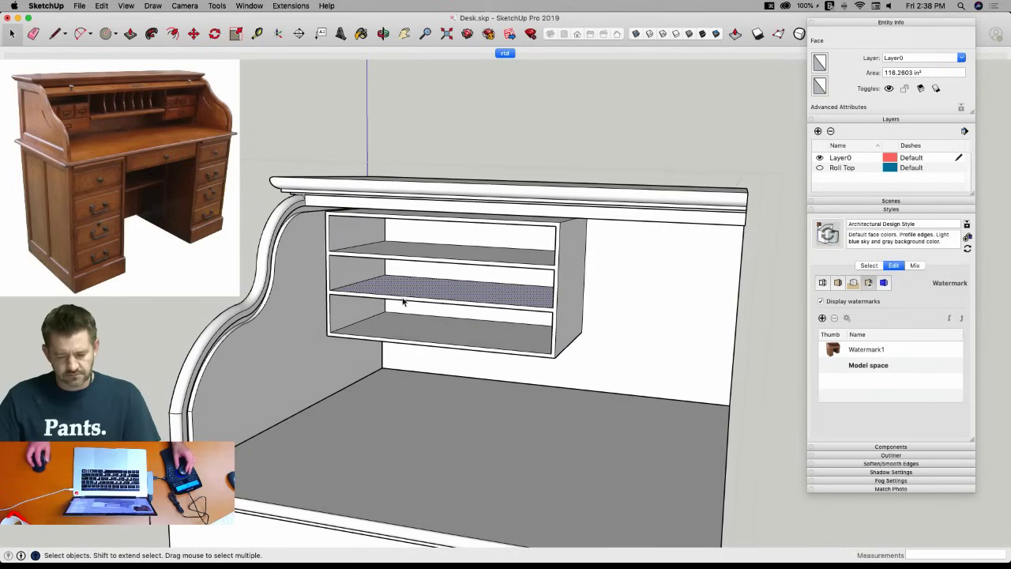
scroll(400, 301, up, 8)
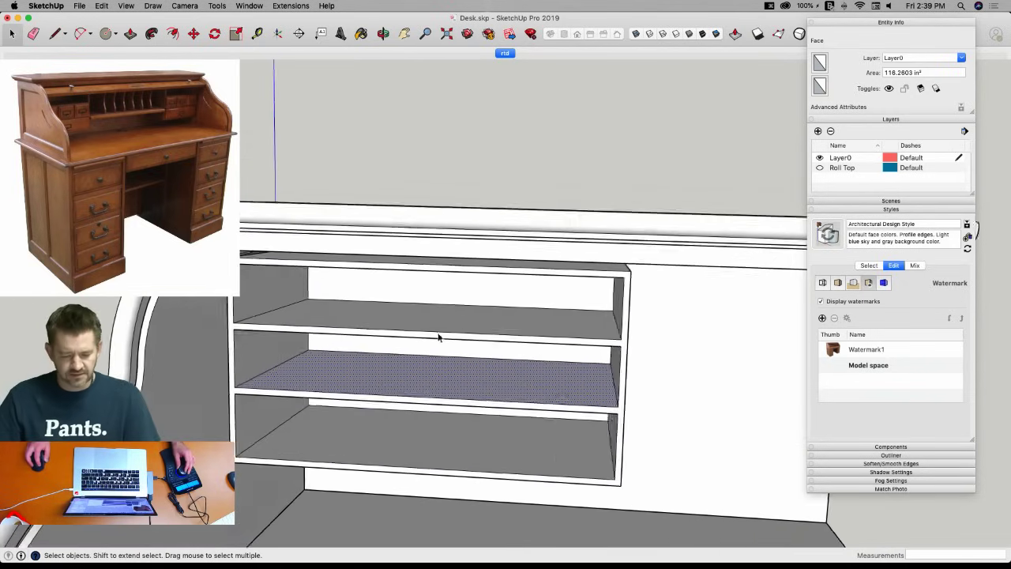
middle_drag(409, 347, 389, 320)
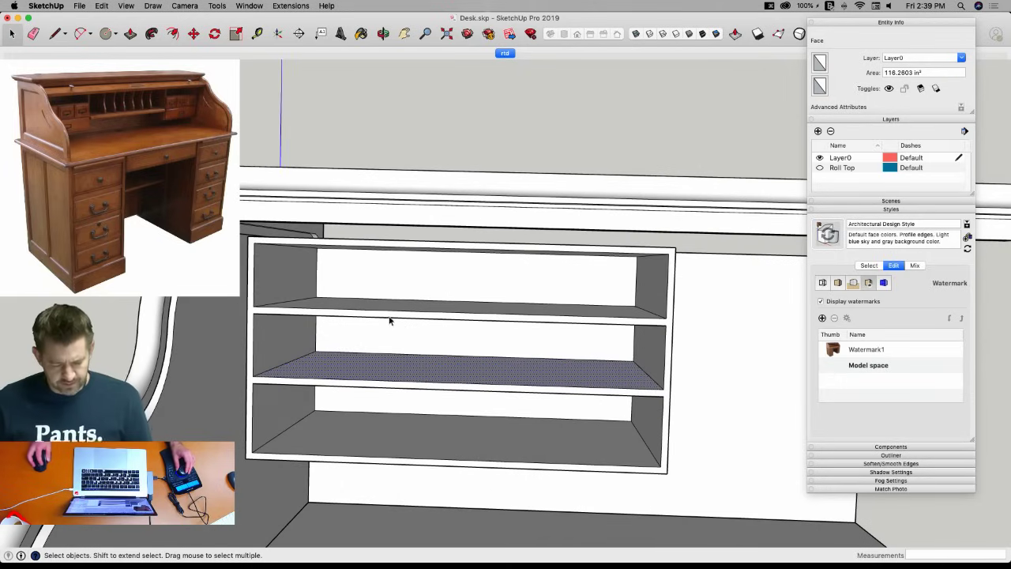
scroll(462, 332, up, 4)
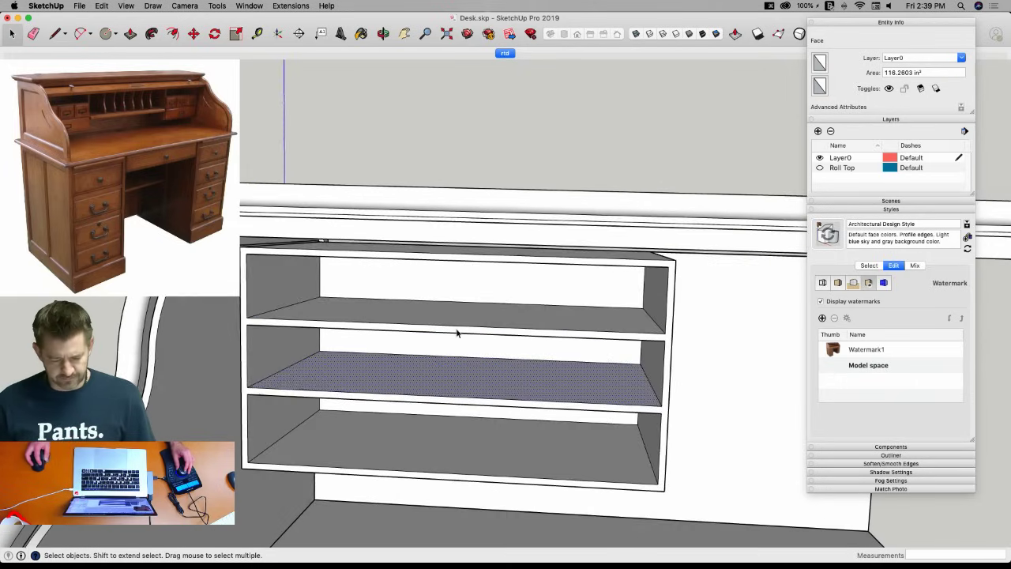
click(457, 335)
scroll(451, 333, up, 3)
key(e)
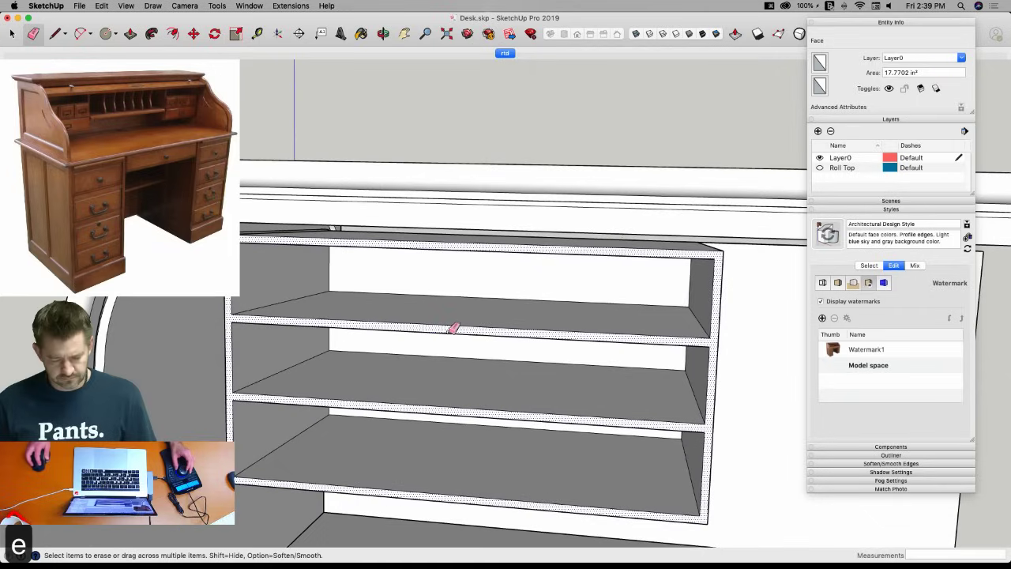
key(space)
Divide the middle opening's upper front edge into three segments and draw vertical lines from the division points down to the shelf below.
right_click(446, 336)
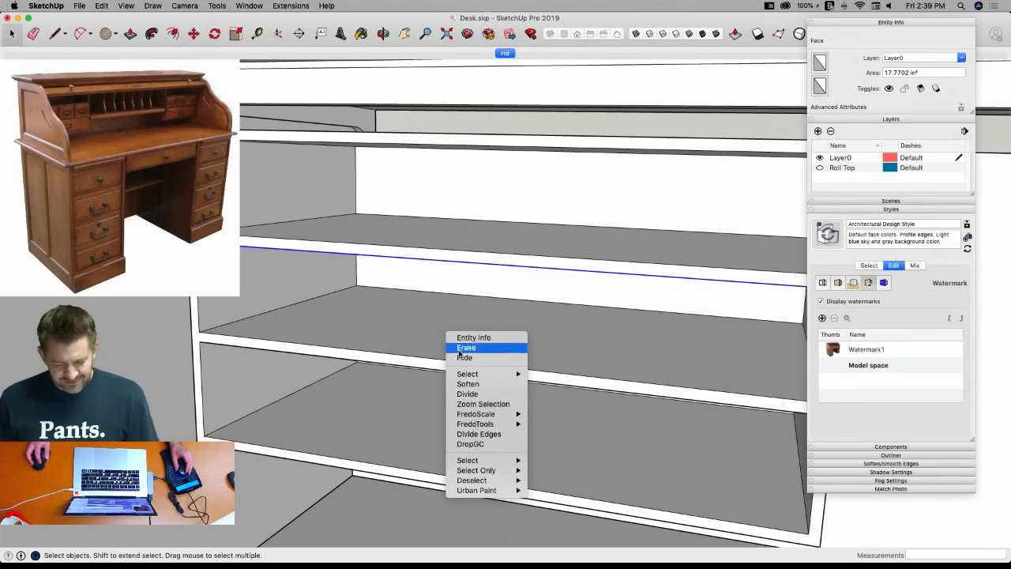
click(468, 393)
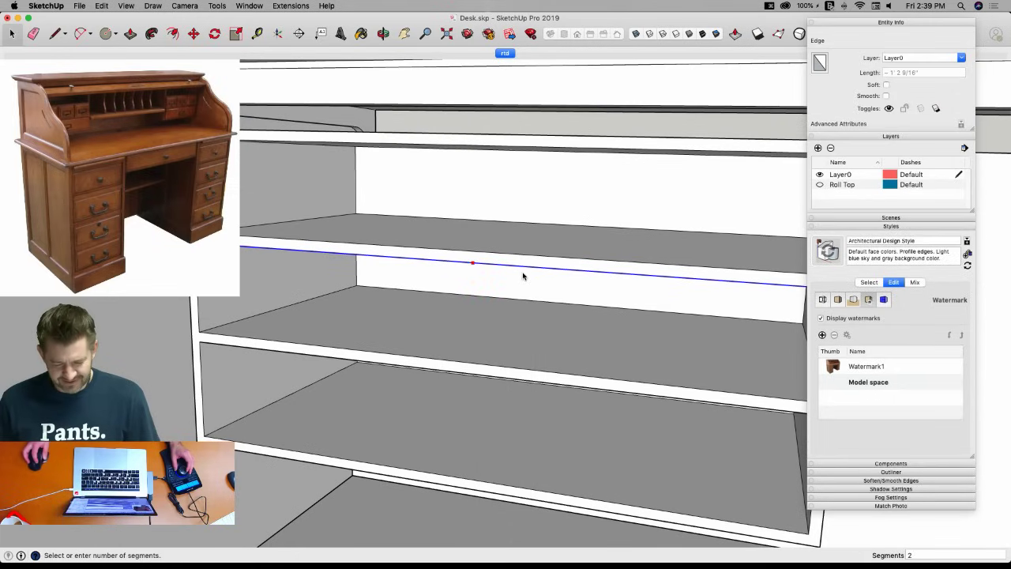
click(581, 276)
key(l)
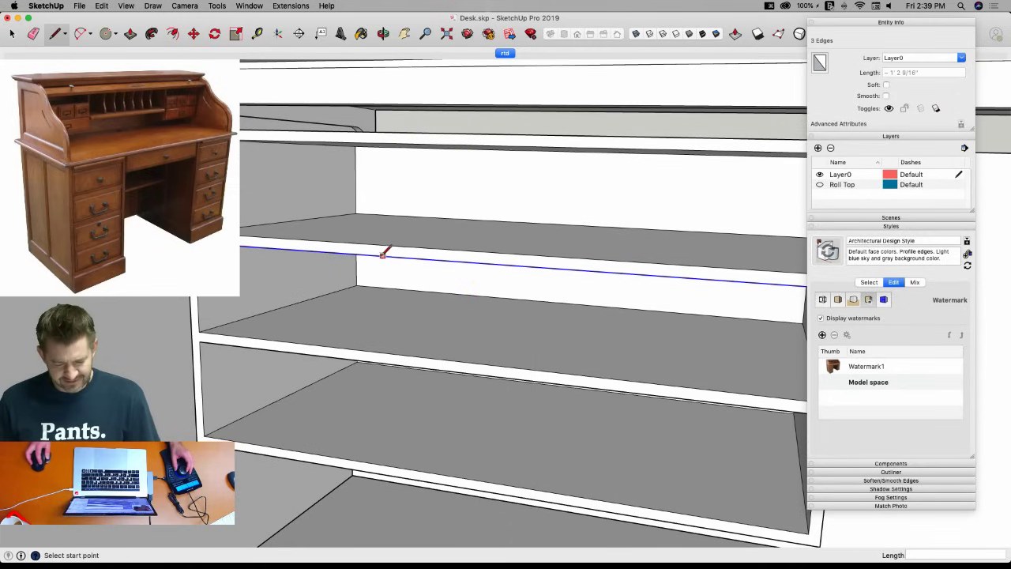
click(373, 350)
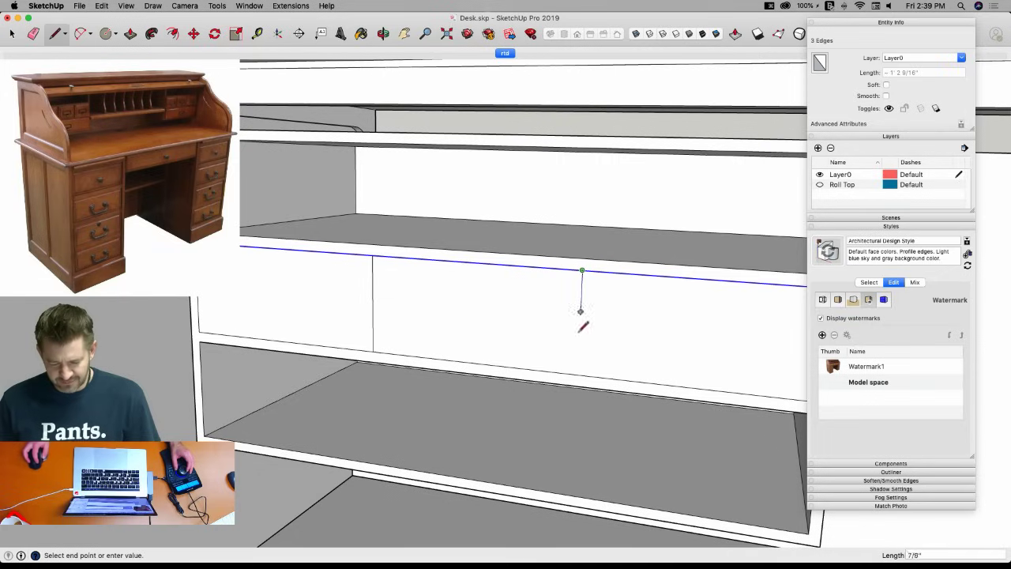
Outline a 1/8" wide strip alongside the vertical dividing line nearest the desk's side panel.
scroll(485, 300, up, 5)
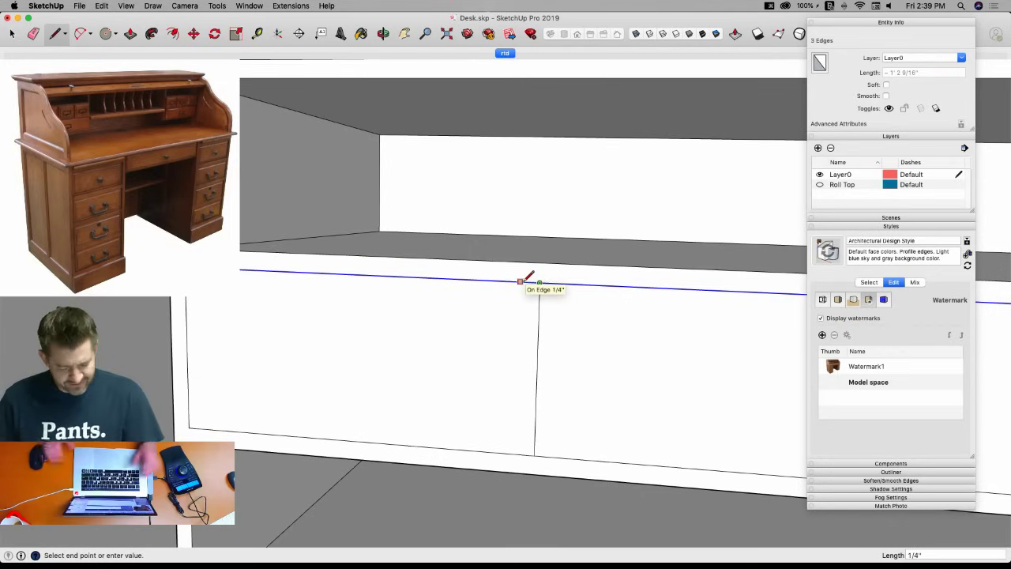
text(1/8)
key(Return)
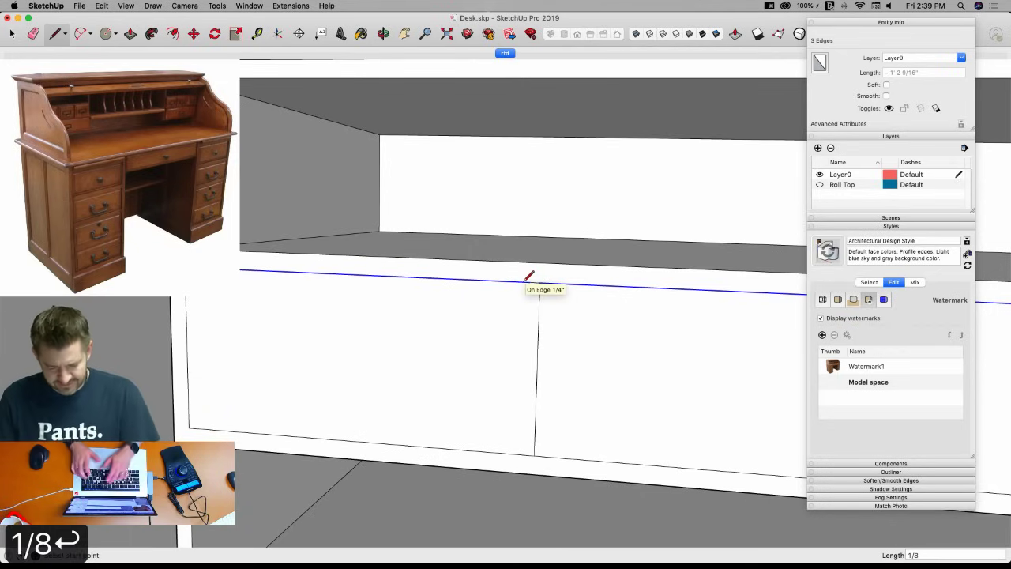
Copy the narrow strip to the other side of its dividing line and erase the line between them to form one centred strip.
key(space)
click(530, 451)
key(m)
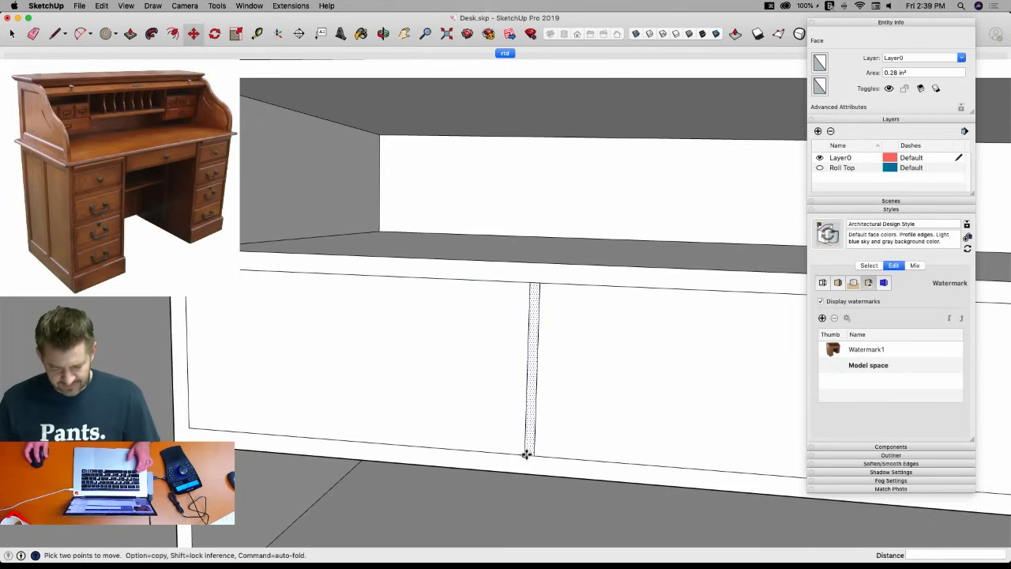
key(alt)
click(527, 454)
click(535, 456)
key(space)
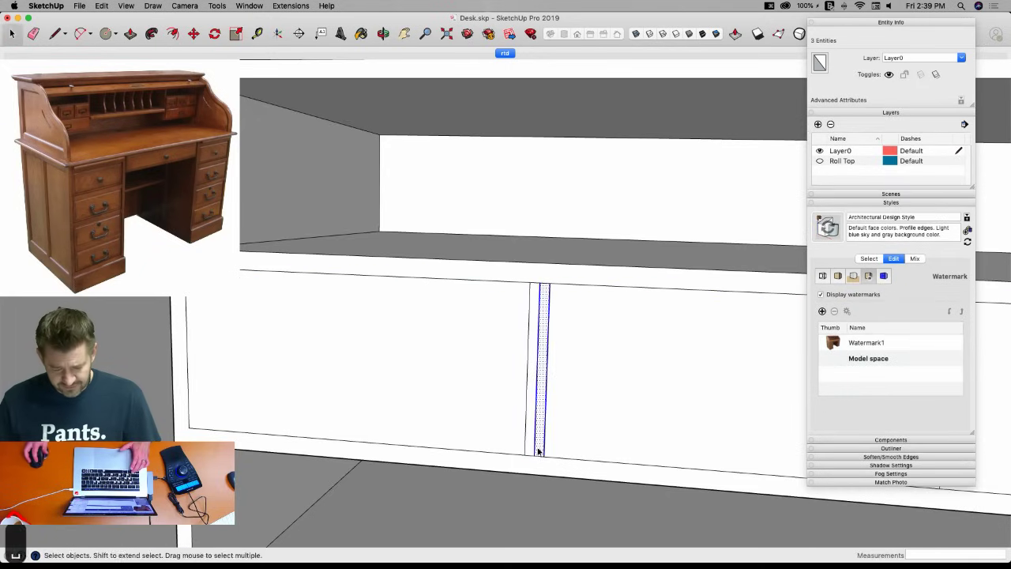
key(e)
click(533, 447)
Copy the centred strip onto the second dividing line and erase the line running through its middle.
key(space)
click(533, 448)
key(m)
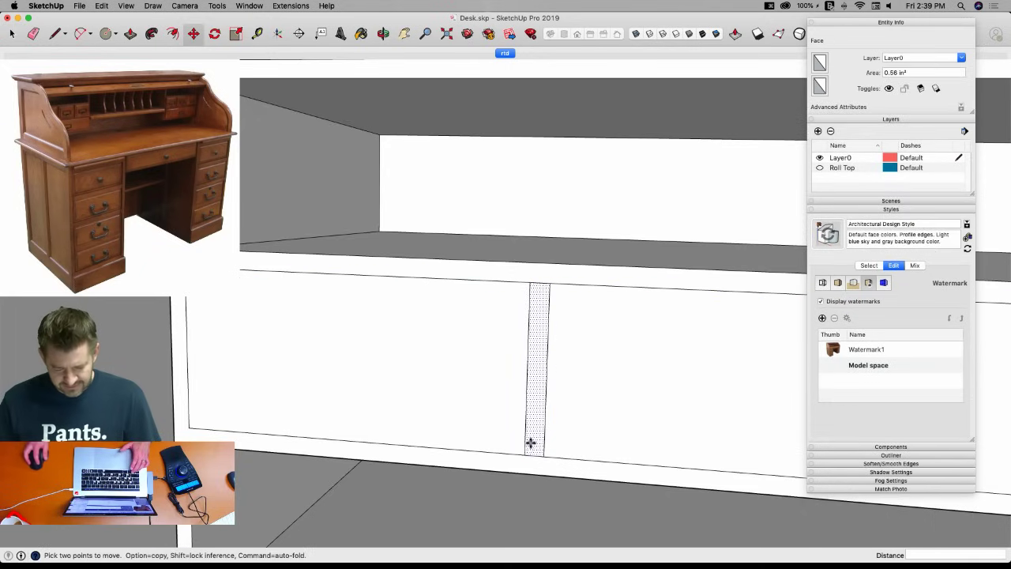
key(alt)
click(535, 454)
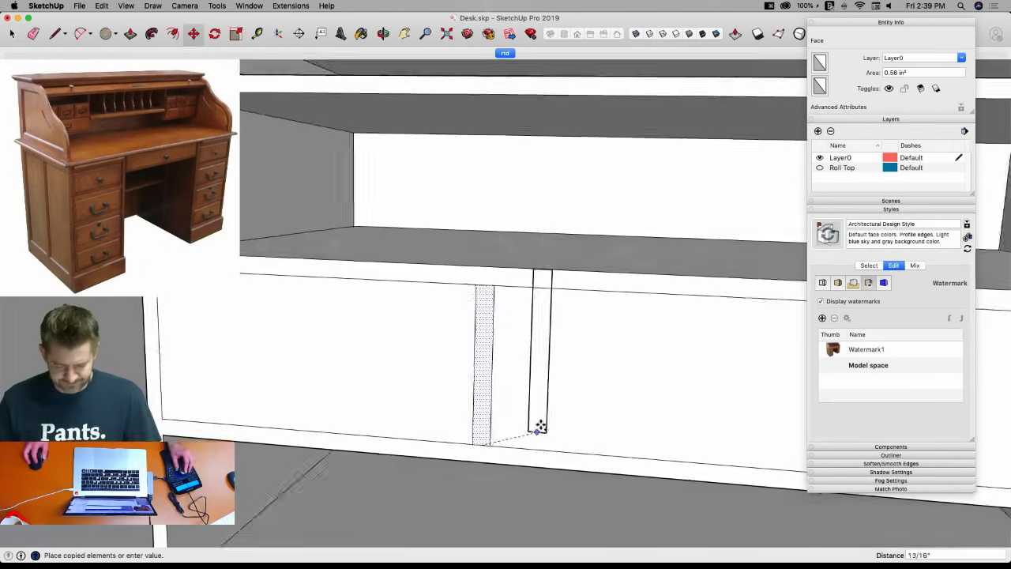
click(637, 436)
key(e)
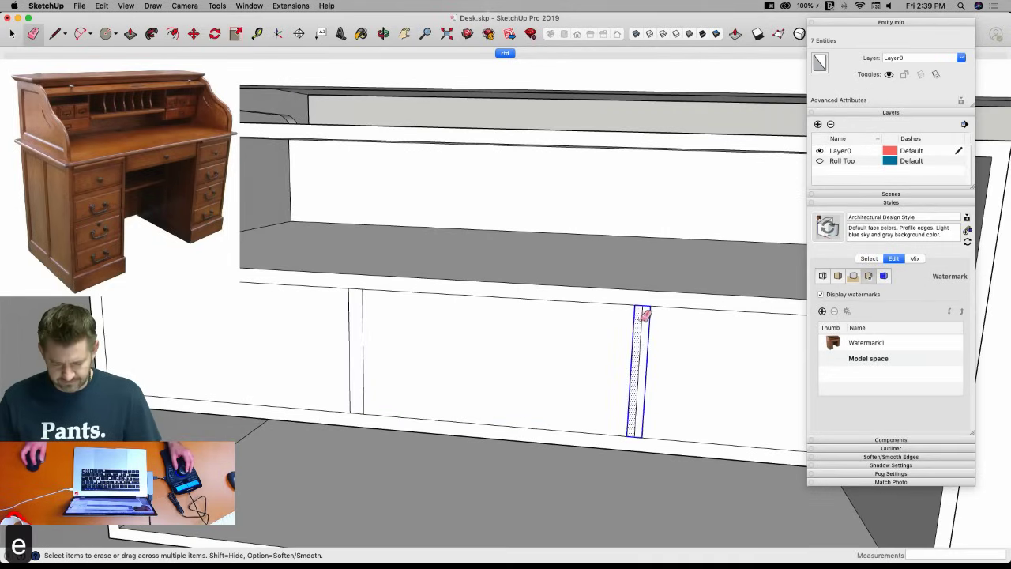
Delete the three front faces between the divider strips to reopen the middle row's compartments.
key(space)
click(339, 332)
key(BackSpace)
click(506, 347)
key(BackSpace)
click(681, 373)
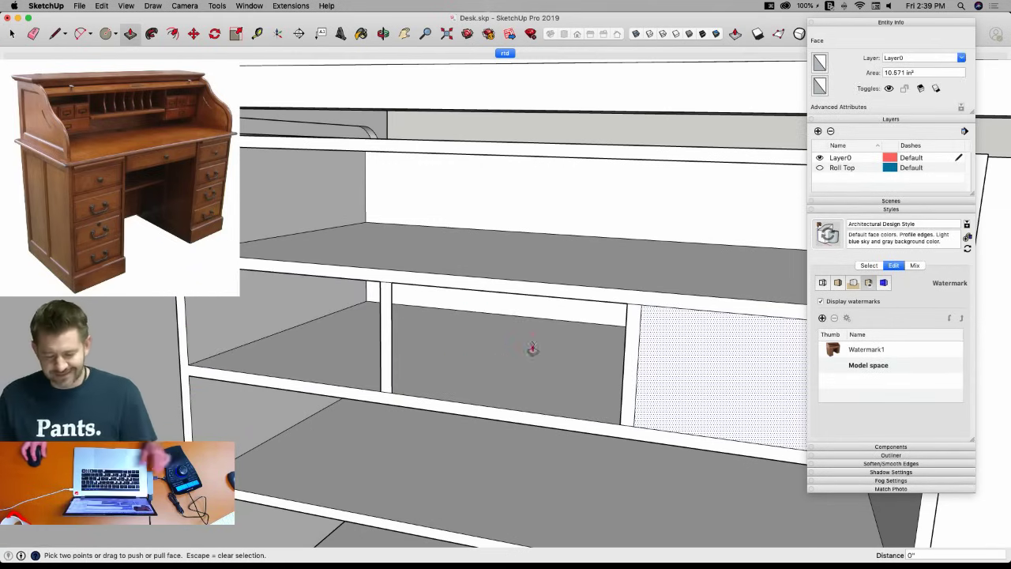
key(BackSpace)
Push/pull both divider strips 8" to the back of the compartment to form two vertical dividers.
key(p)
click(385, 333)
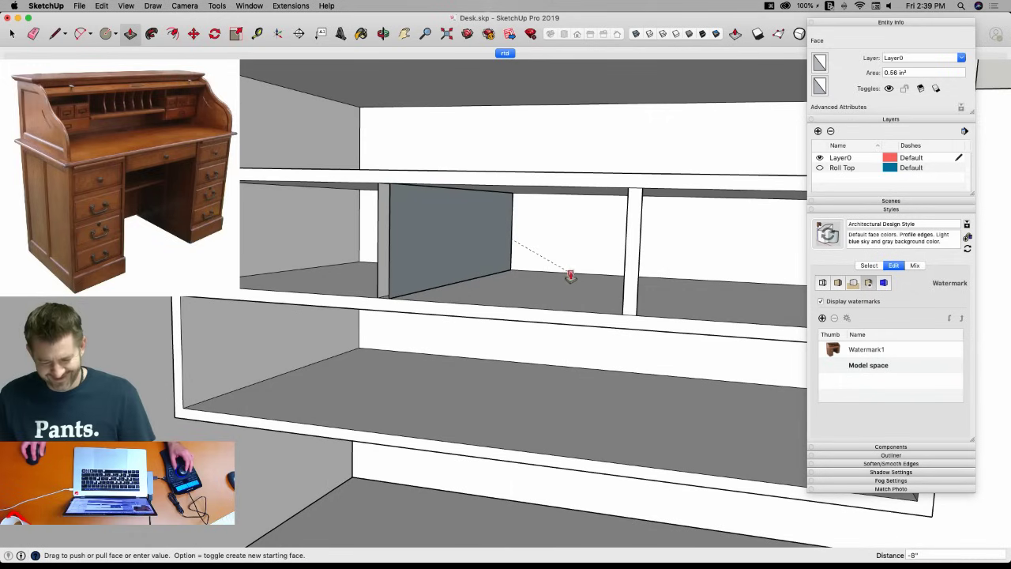
click(570, 276)
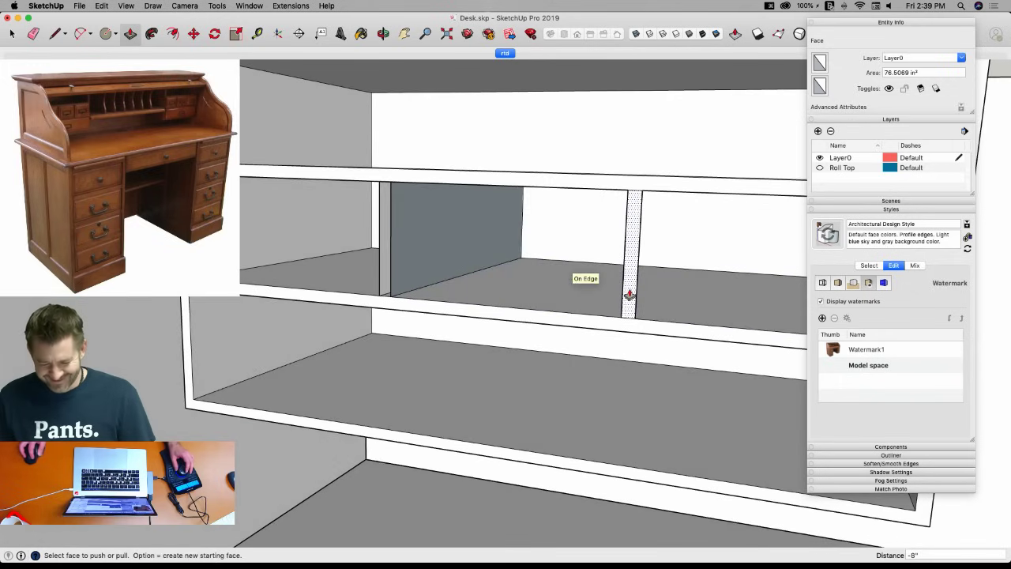
key(super+z)
click(634, 294)
click(741, 277)
Close the open front of the first divider with a line and orient the organizer's faces to match the middle opening's floor.
key(l)
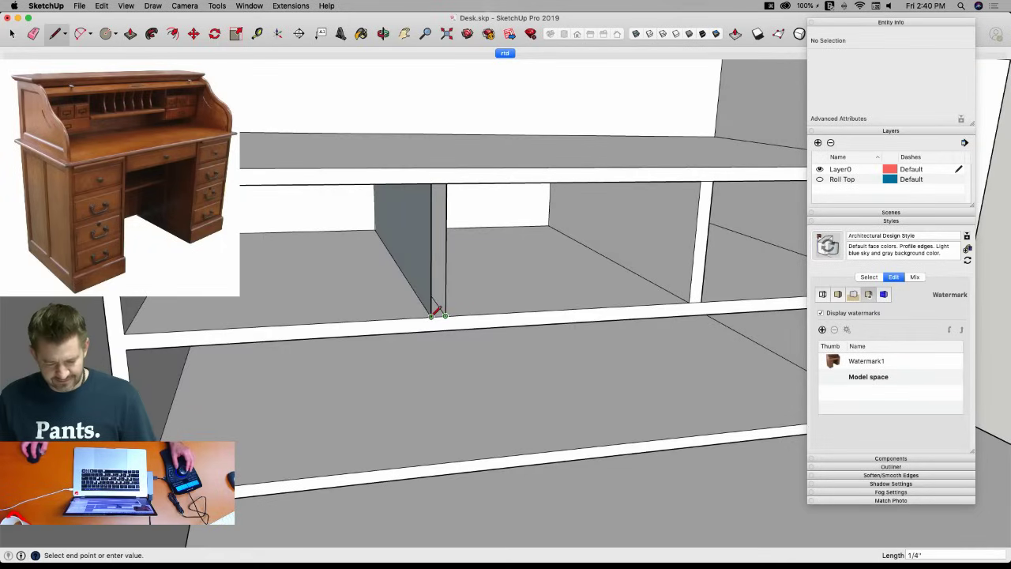
click(444, 315)
key(e)
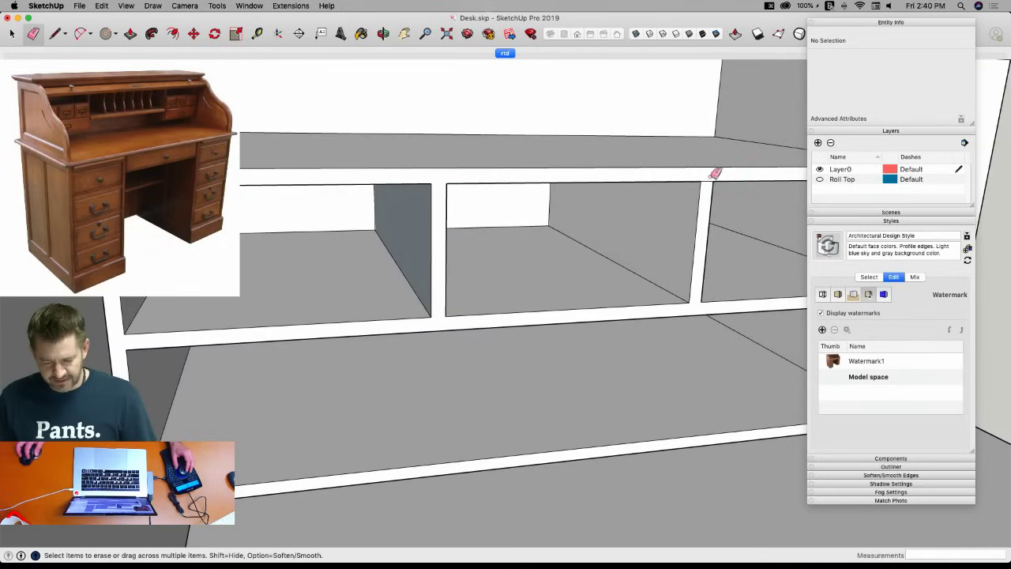
key(space)
right_click(493, 274)
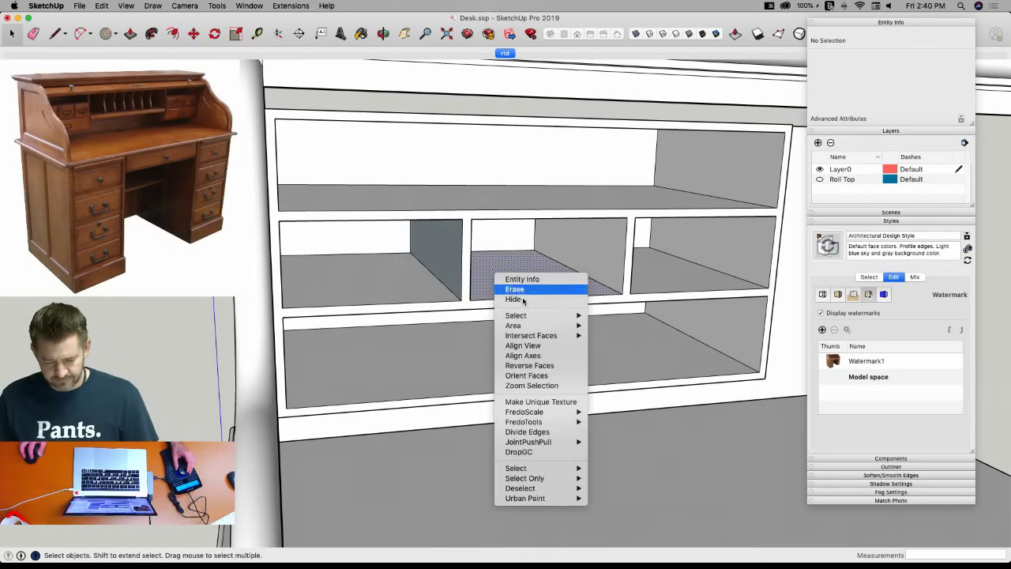
click(531, 366)
Save the model, fix the reported model error right away, and close the validity results and clear the selection.
key(super+s)
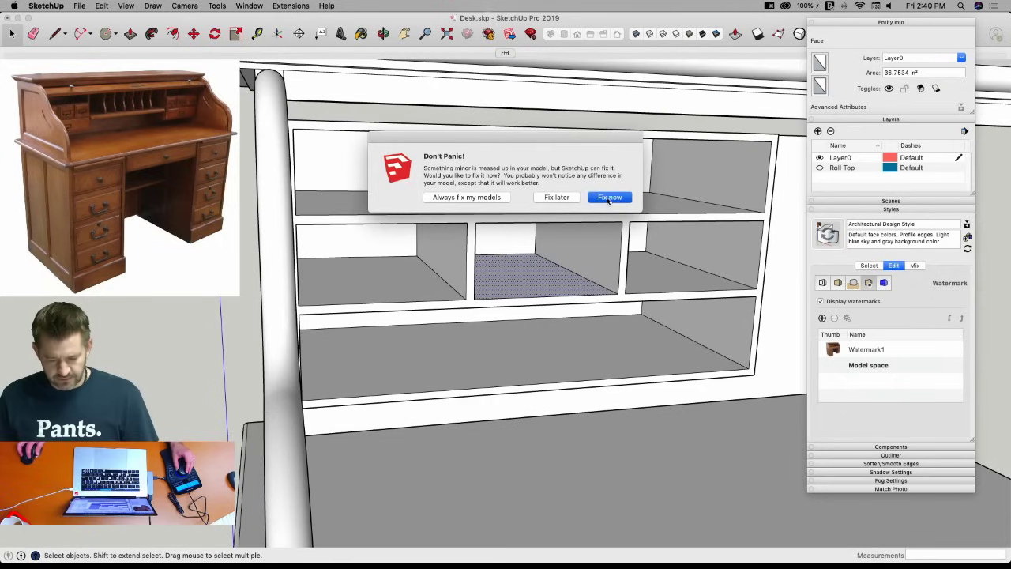
click(608, 198)
click(523, 197)
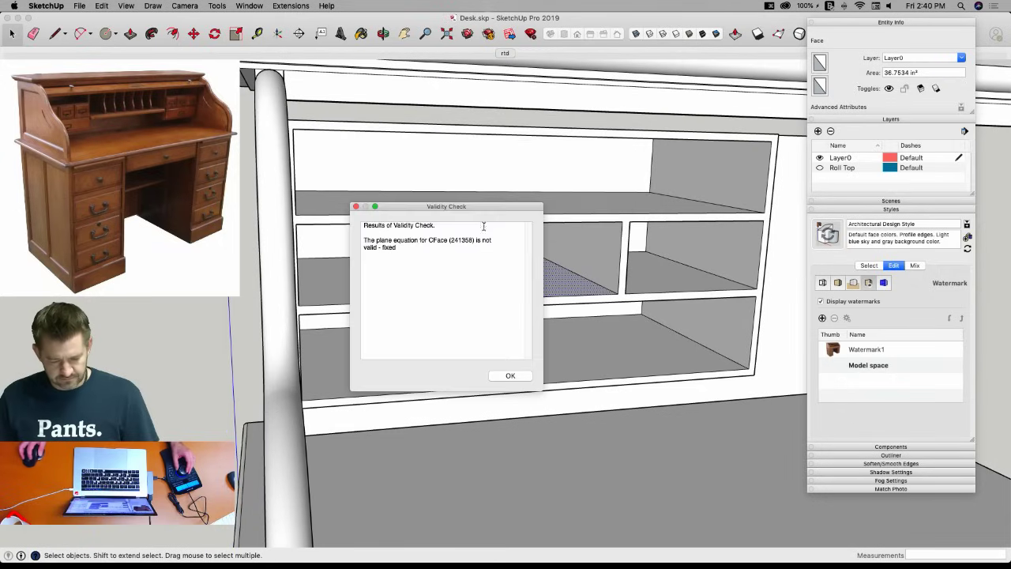
click(356, 208)
middle_drag(354, 284, 699, 310)
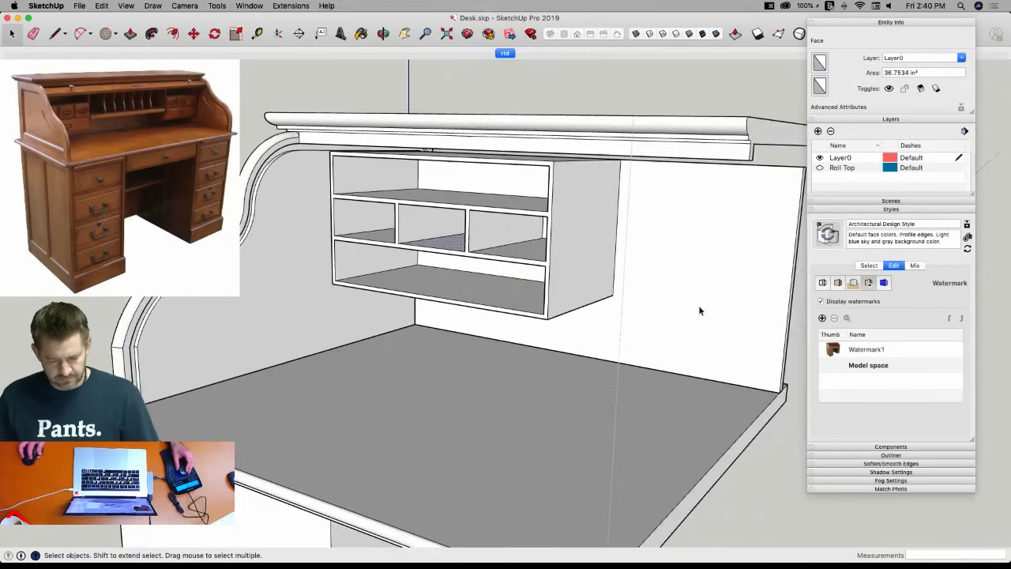
click(712, 316)
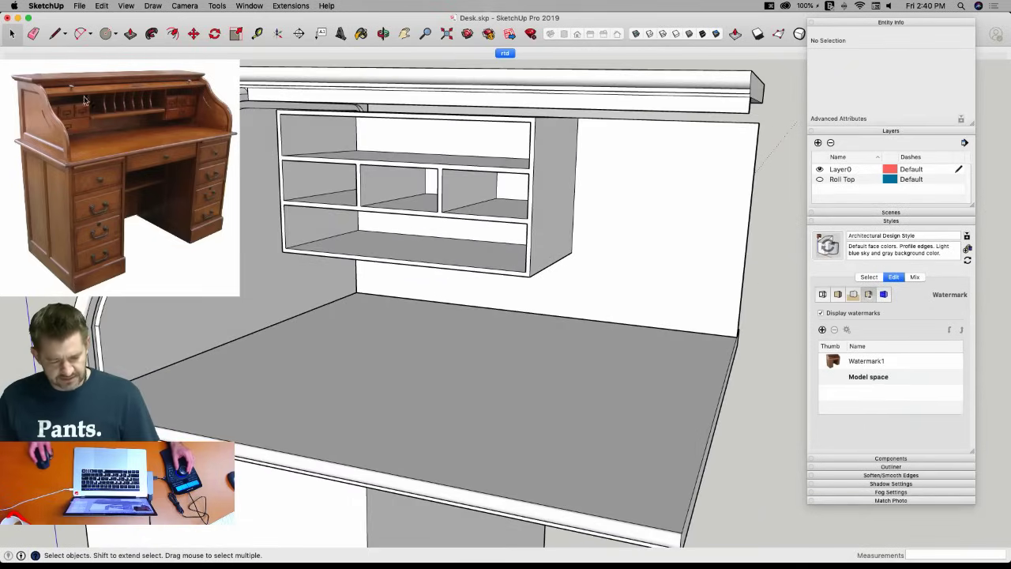
Draw a line from the lower shelf's front corner across the upright edge and along the compartment's outer side to its back edge.
scroll(288, 186, up, 2)
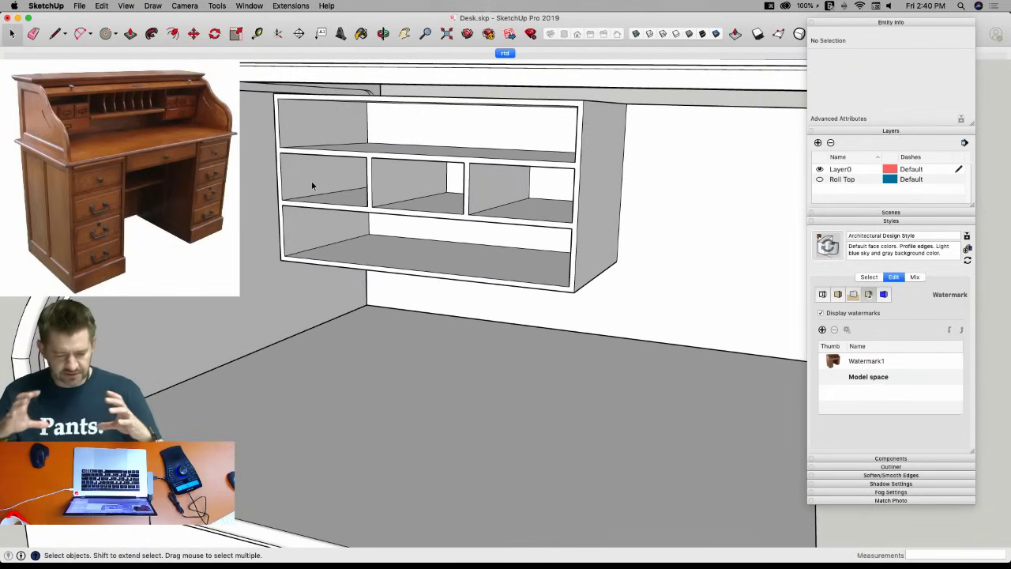
middle_drag(632, 253, 518, 205)
key(l)
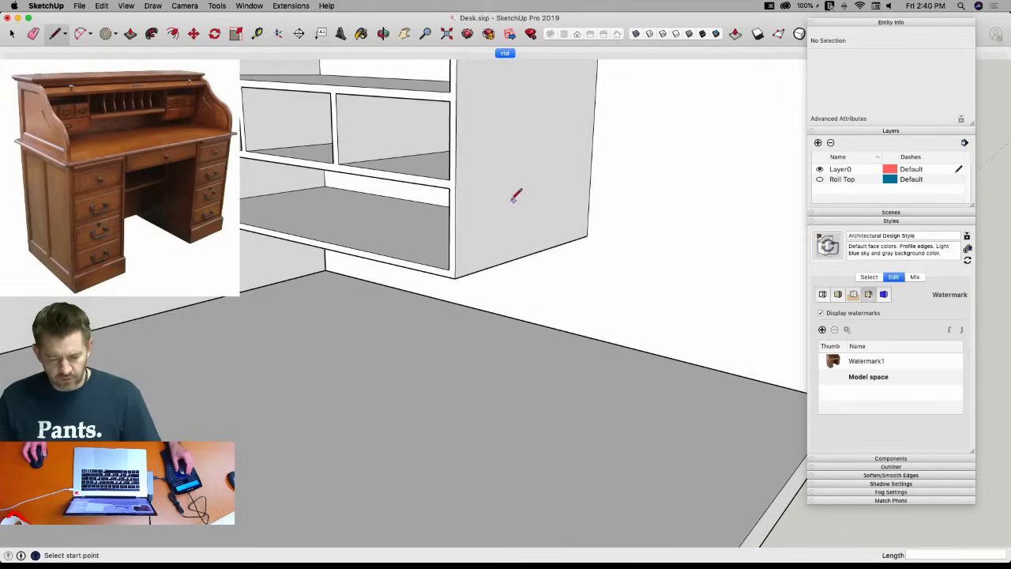
mouse_move(572, 184)
middle_down()
mouse_move(447, 234)
mouse_move(411, 226)
middle_up()
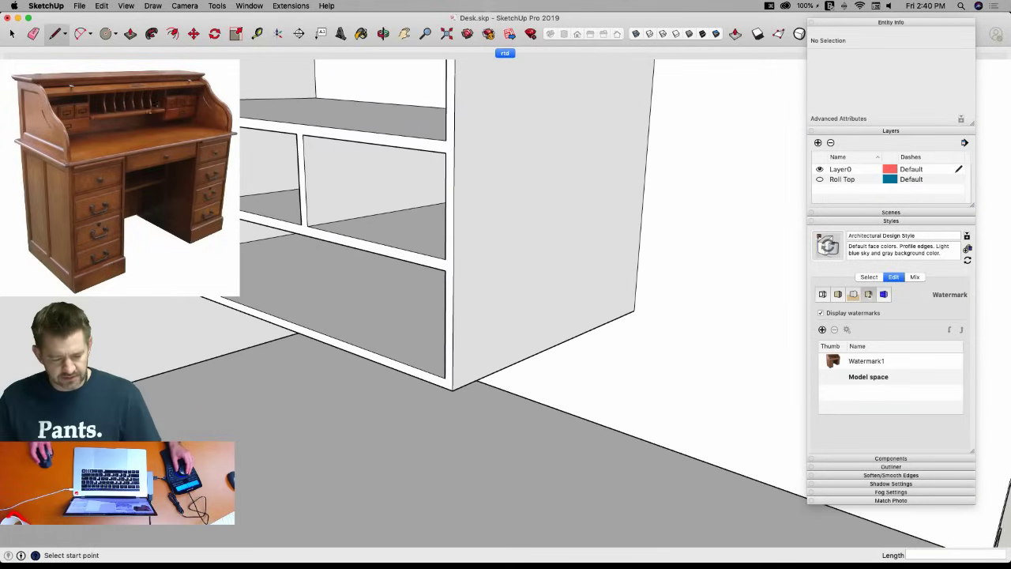
middle_drag(148, 113, 122, 108)
mouse_move(482, 161)
middle_down()
mouse_move(692, 206)
mouse_move(668, 241)
middle_up()
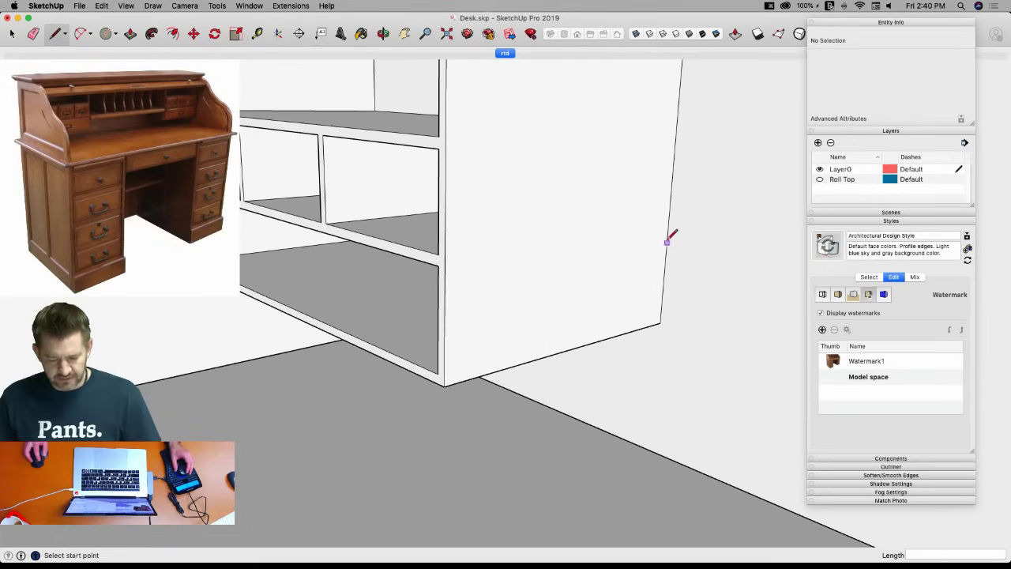
click(438, 265)
key(Escape)
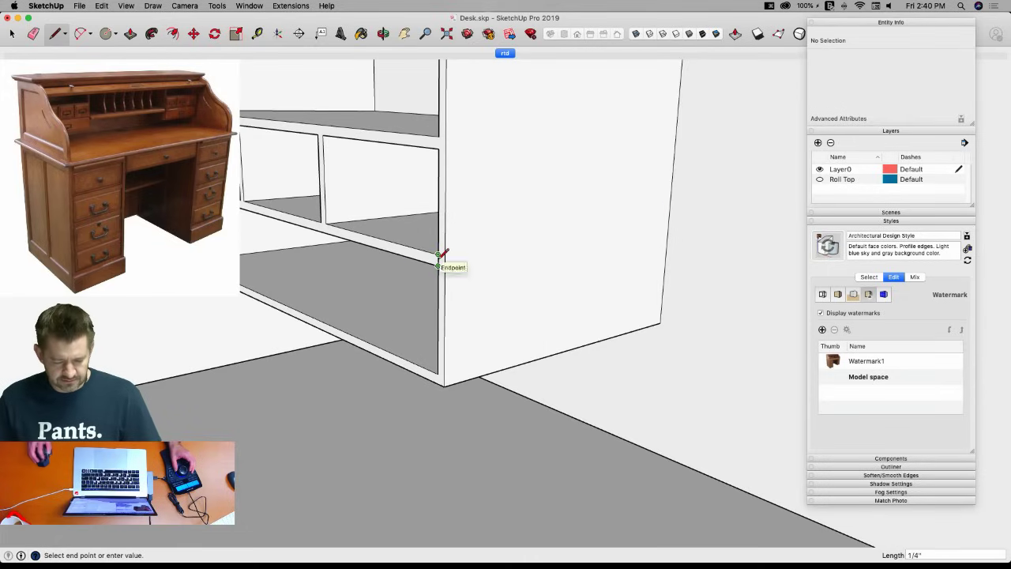
scroll(439, 256, up, 3)
key(Escape)
click(438, 260)
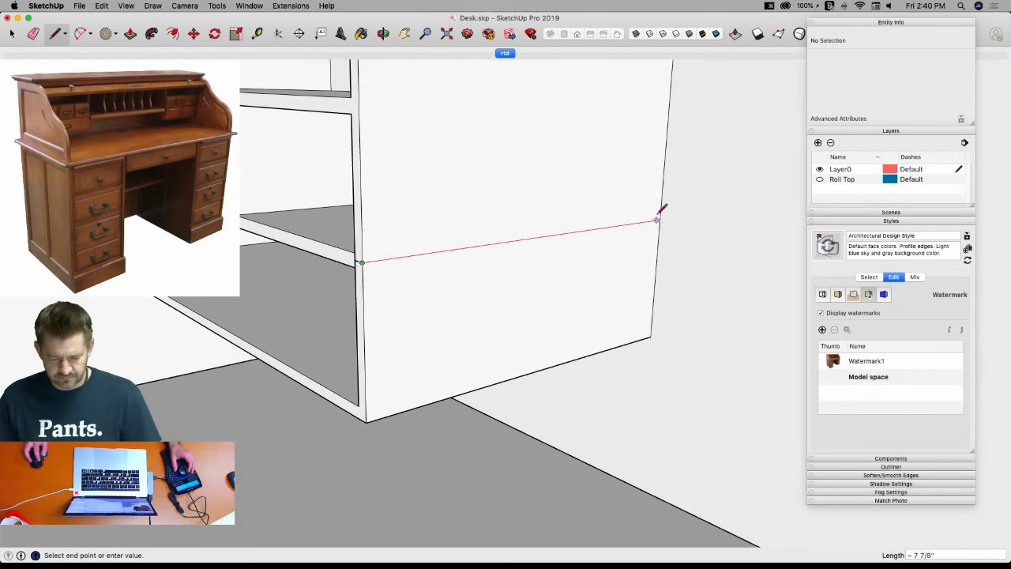
click(659, 219)
key(space)
click(492, 225)
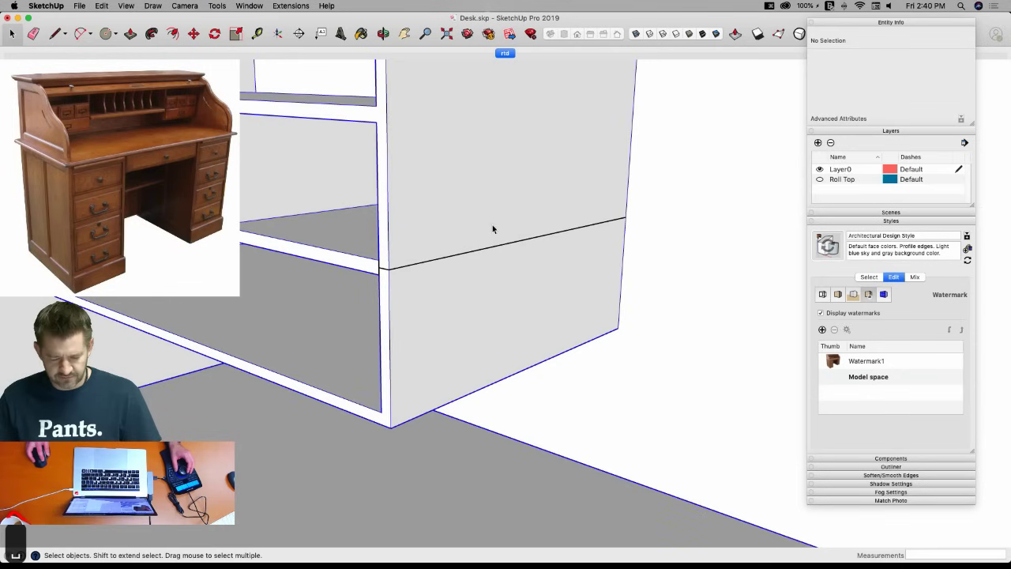
Draw a line across the compartment's outer side, parallel to and 0.25" above the existing line, from the back edge to the front.
scroll(489, 228, down, 5)
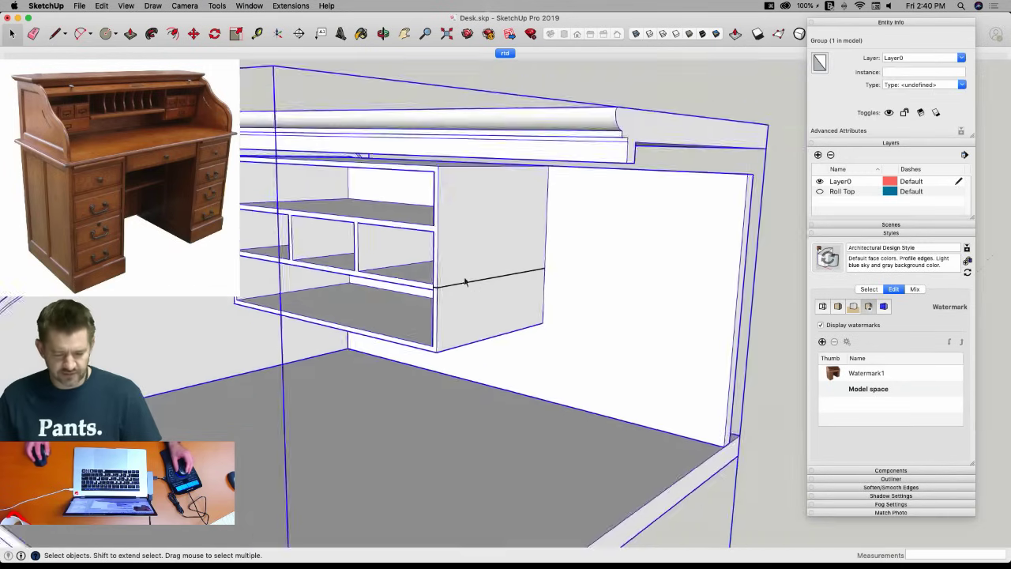
scroll(474, 283, up, 4)
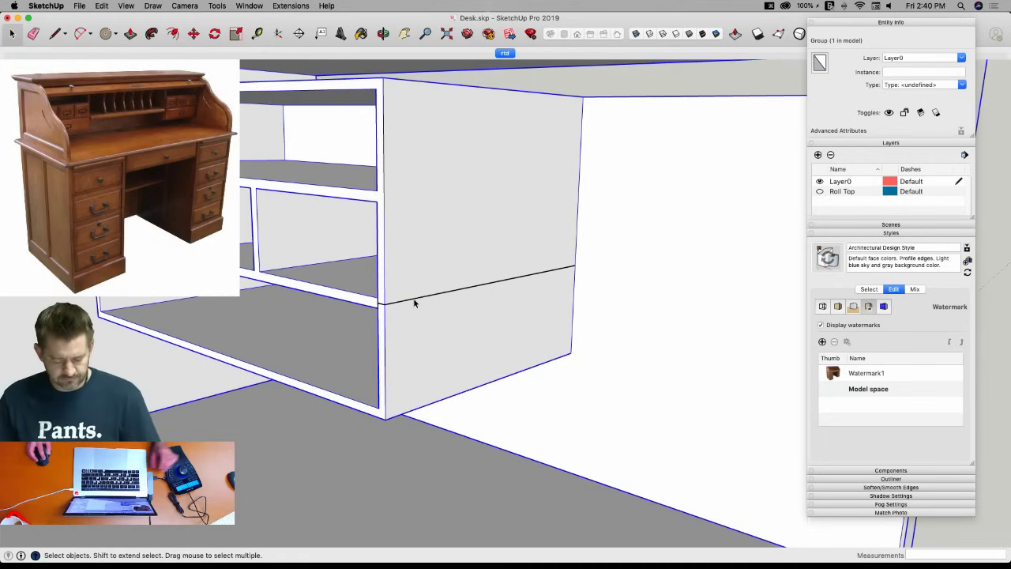
click(573, 282)
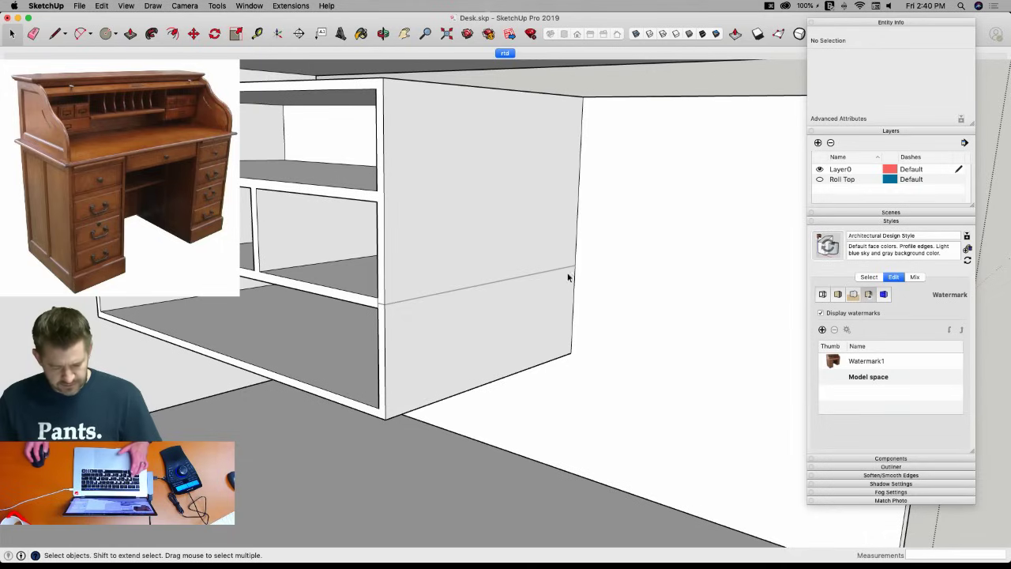
key(l)
click(574, 262)
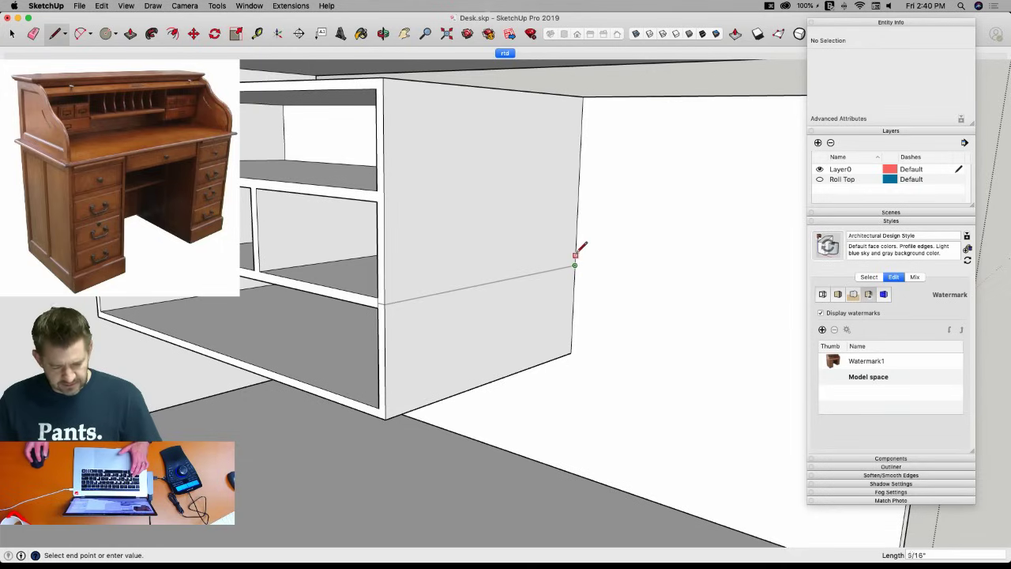
text(.25)
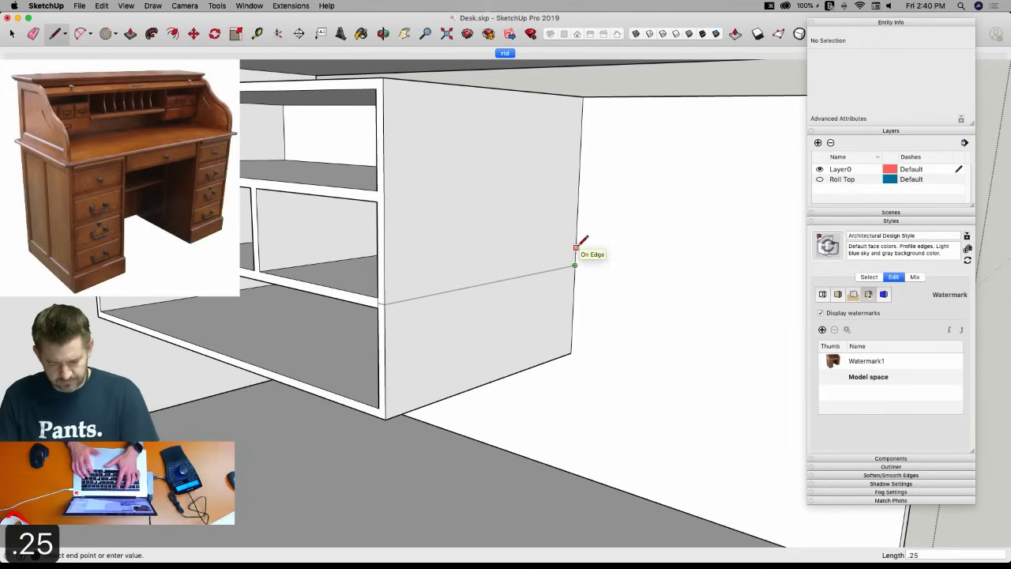
key(Return)
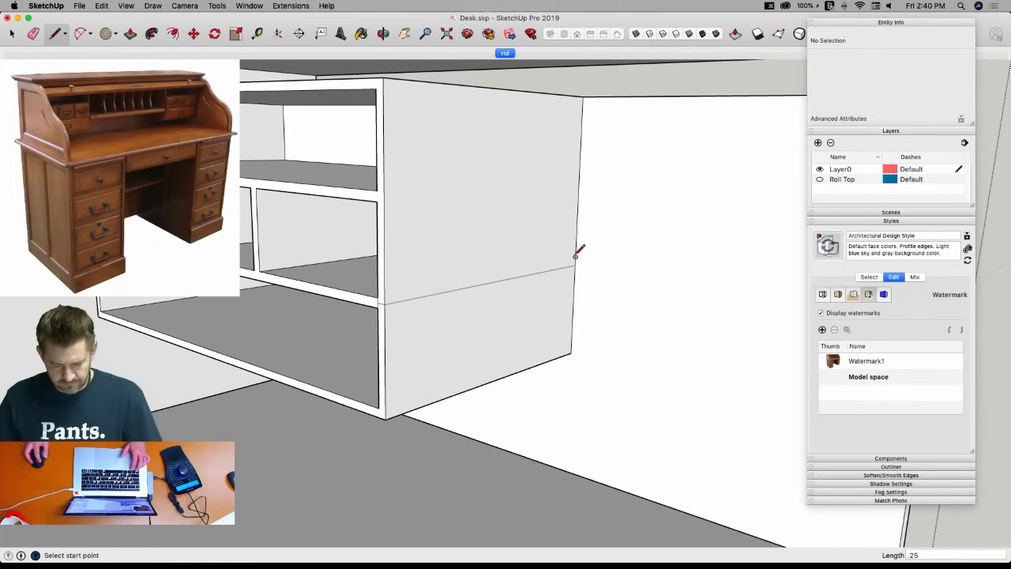
click(575, 256)
click(384, 292)
key(space)
Draw a second parallel line across the compartment's outer side, 0.5" below the upper one, to outline a shelf strip.
key(l)
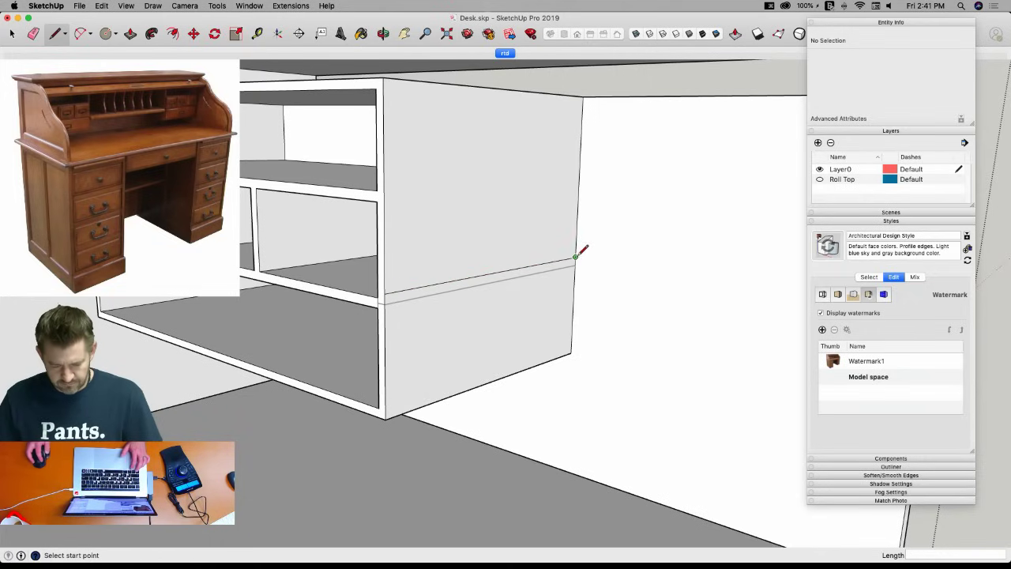
text(.5)
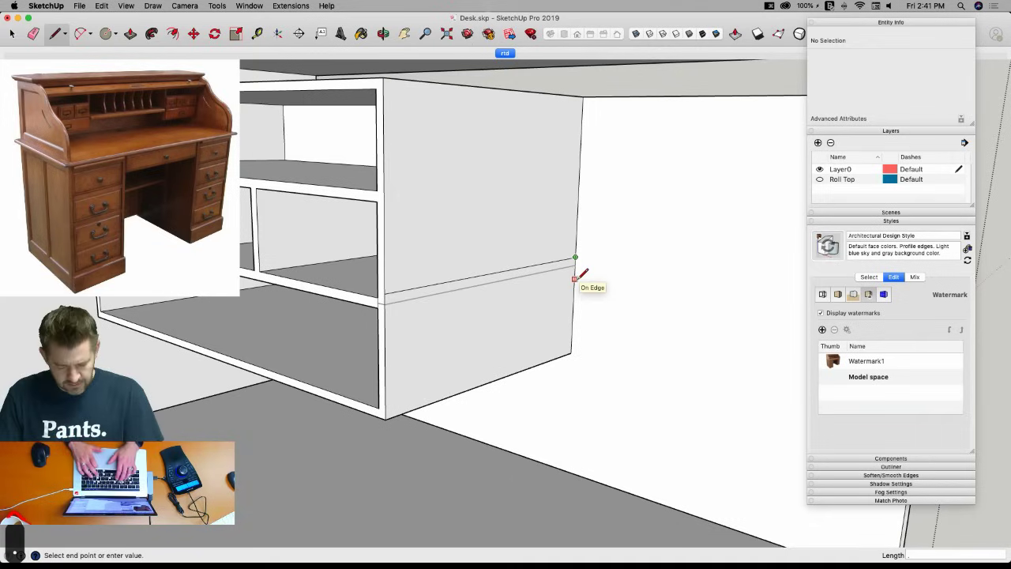
key(Return)
click(574, 273)
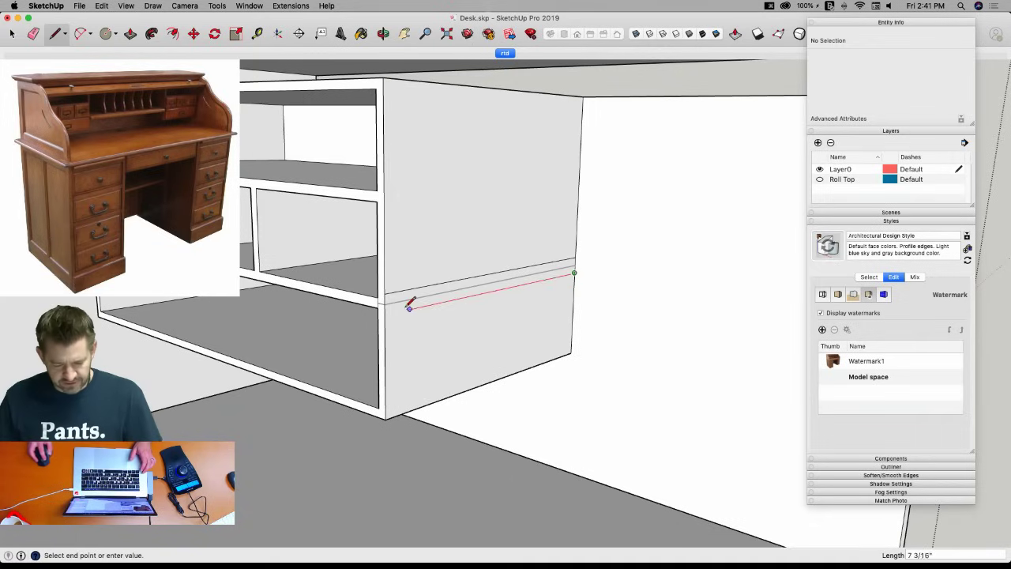
click(383, 313)
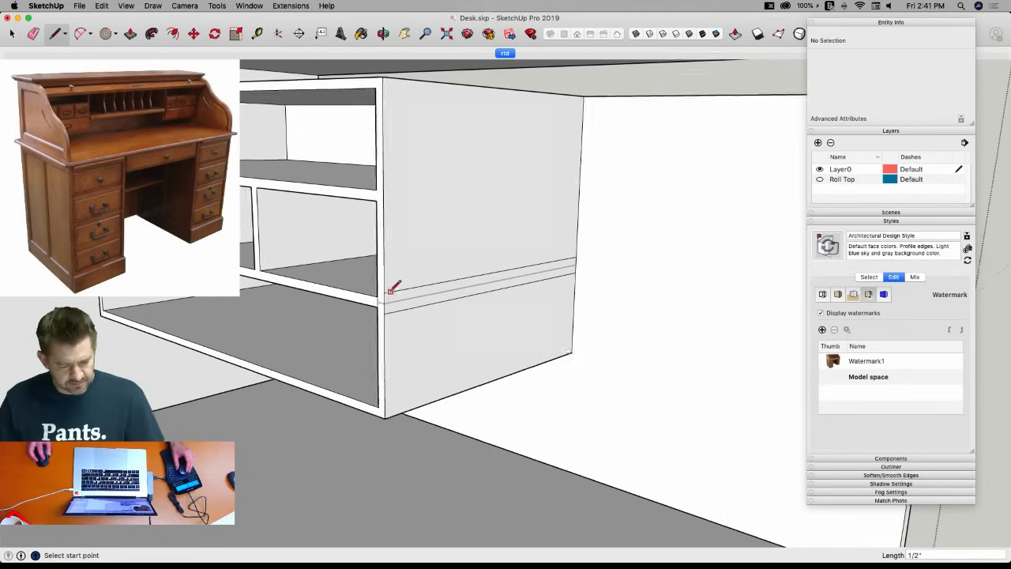
Push/pull the outlined strip outward to the cut end of the back panel to form the center shelf.
scroll(390, 295, up, 5)
scroll(398, 292, up, 3)
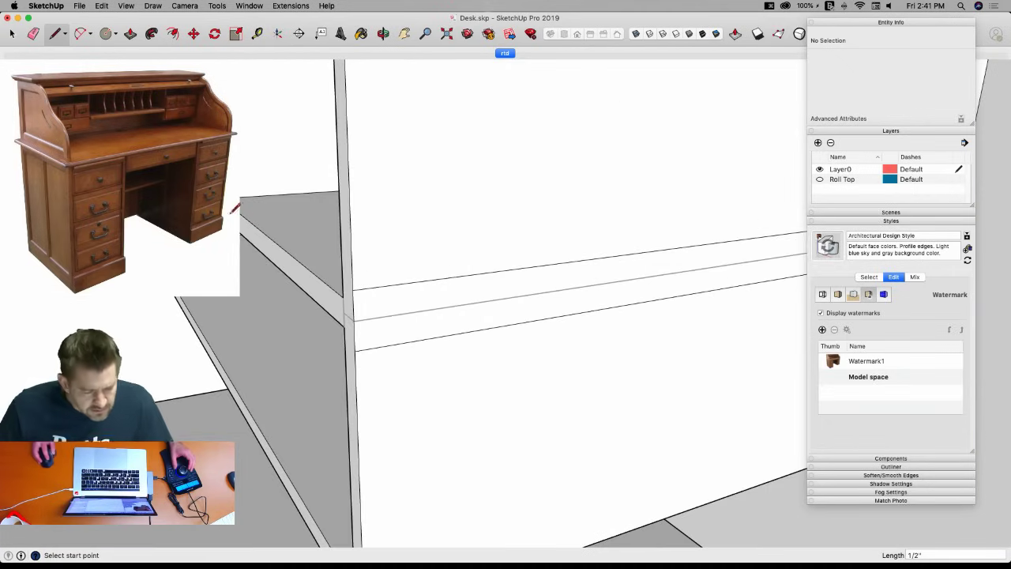
scroll(356, 287, down, 5)
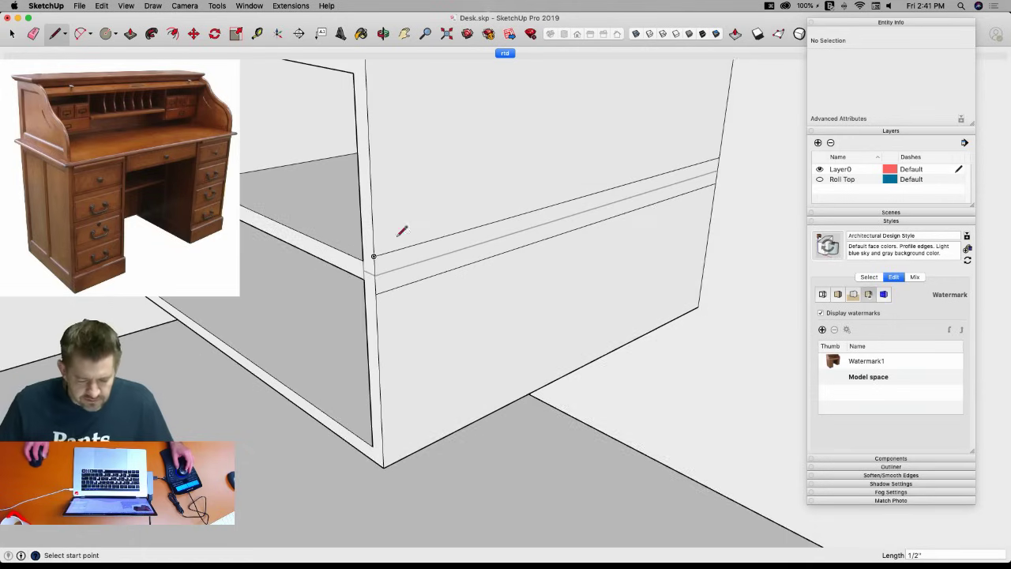
key(p)
click(352, 260)
scroll(418, 275, down, 5)
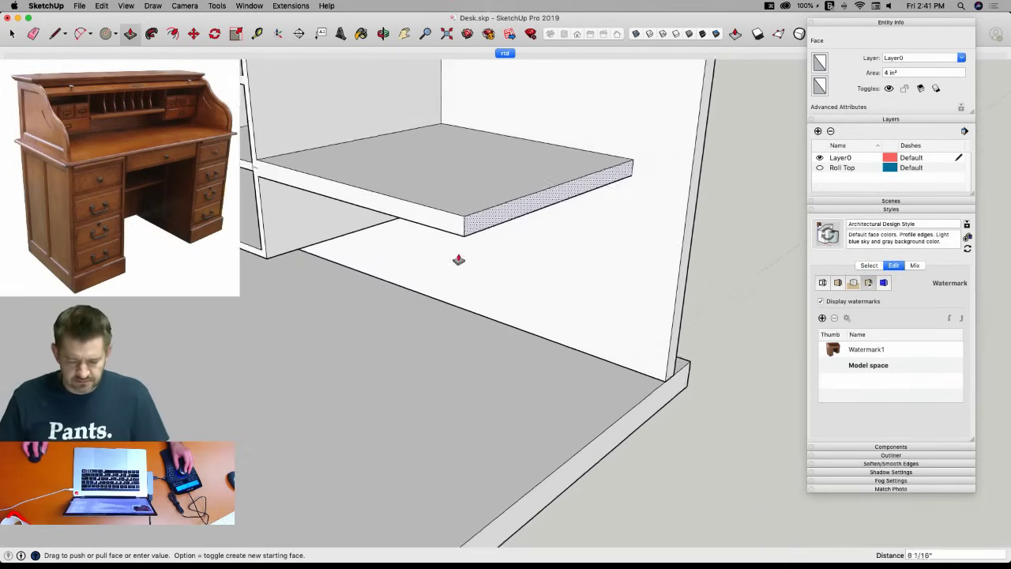
click(653, 154)
Split the center shelf's front face from the upright with a 1/2" vertical line and push/pull it forward about 7/8".
scroll(372, 192, up, 5)
key(l)
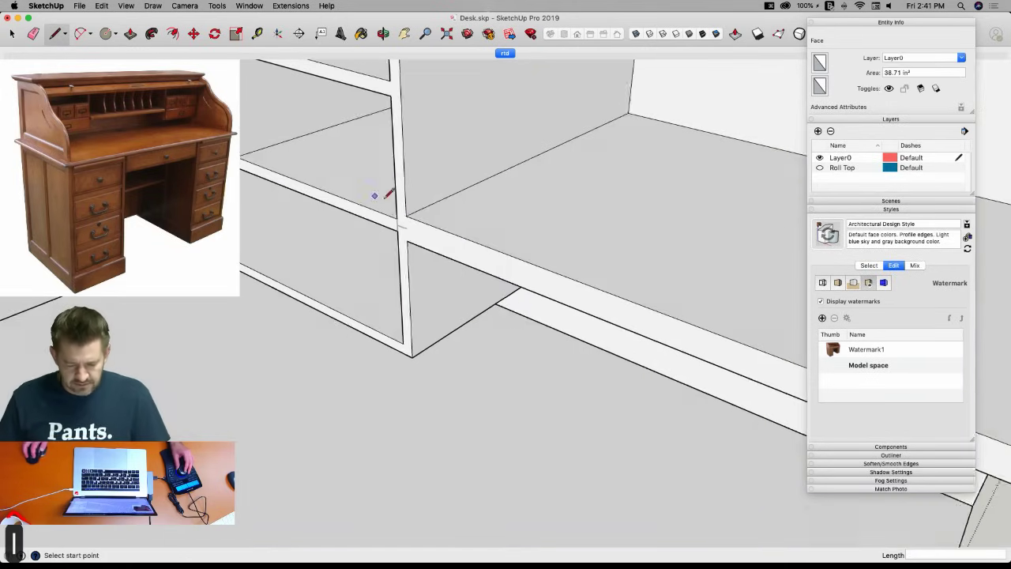
click(411, 215)
click(413, 241)
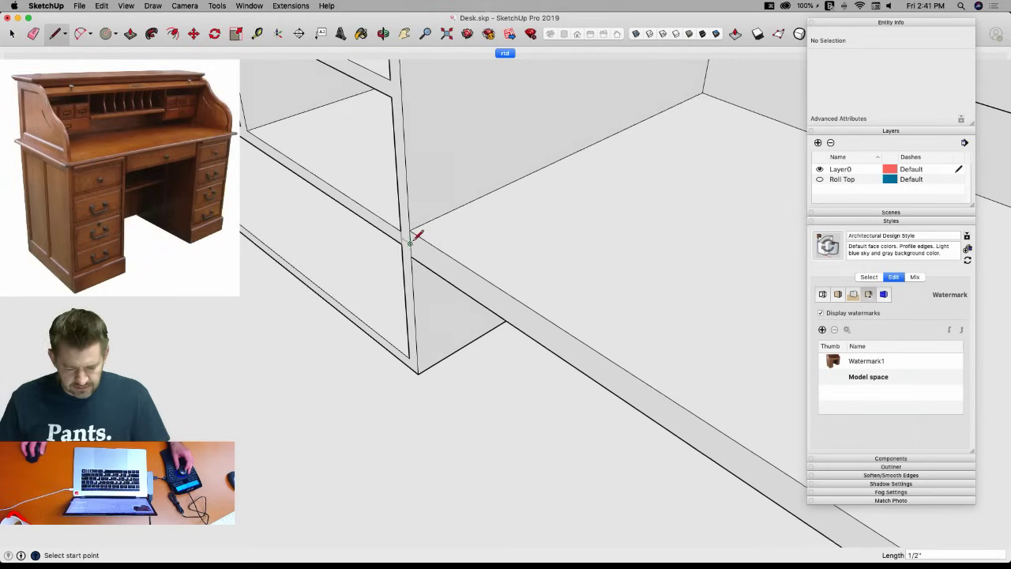
key(p)
click(414, 245)
click(372, 273)
key(l)
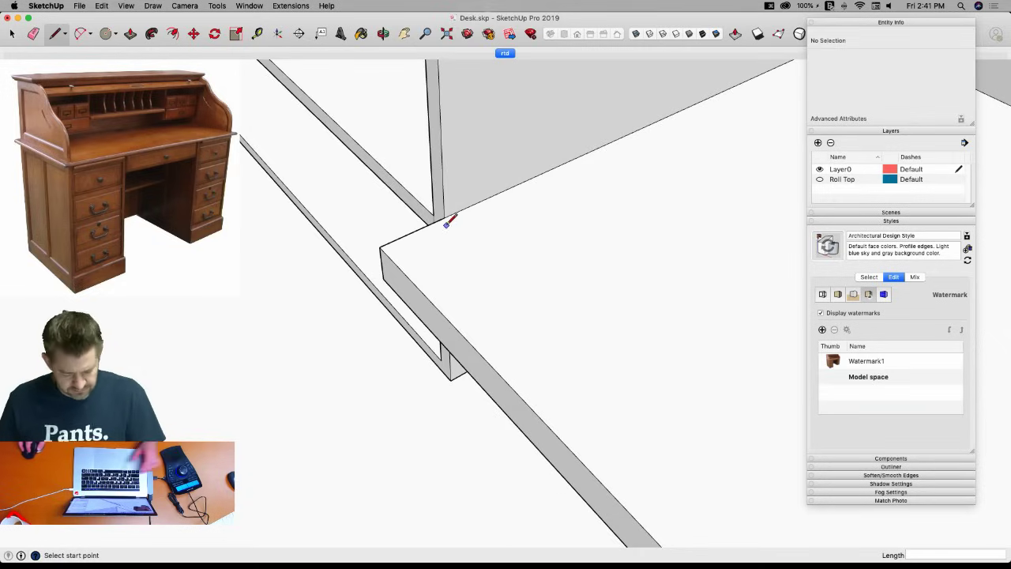
key(a)
click(444, 218)
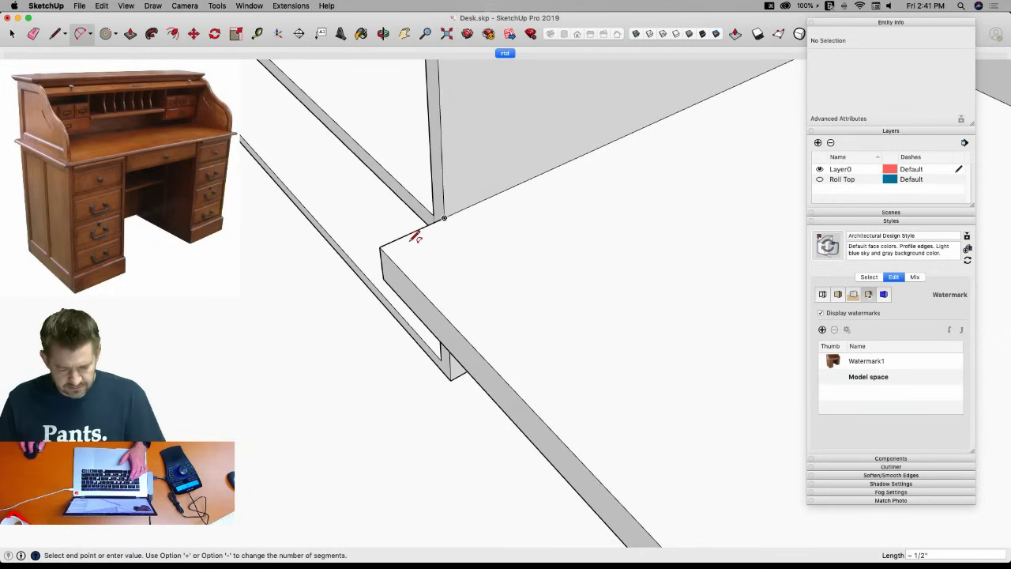
key(l)
Draw a 7/8" by 7/8" square on the shelf's top at its projecting front corner beside the upright.
key(r)
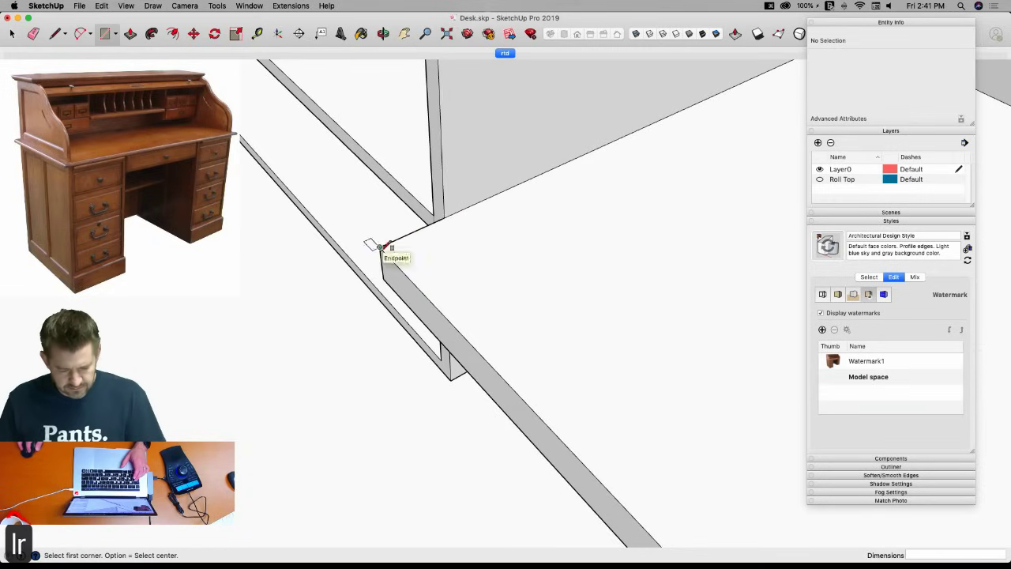
click(380, 247)
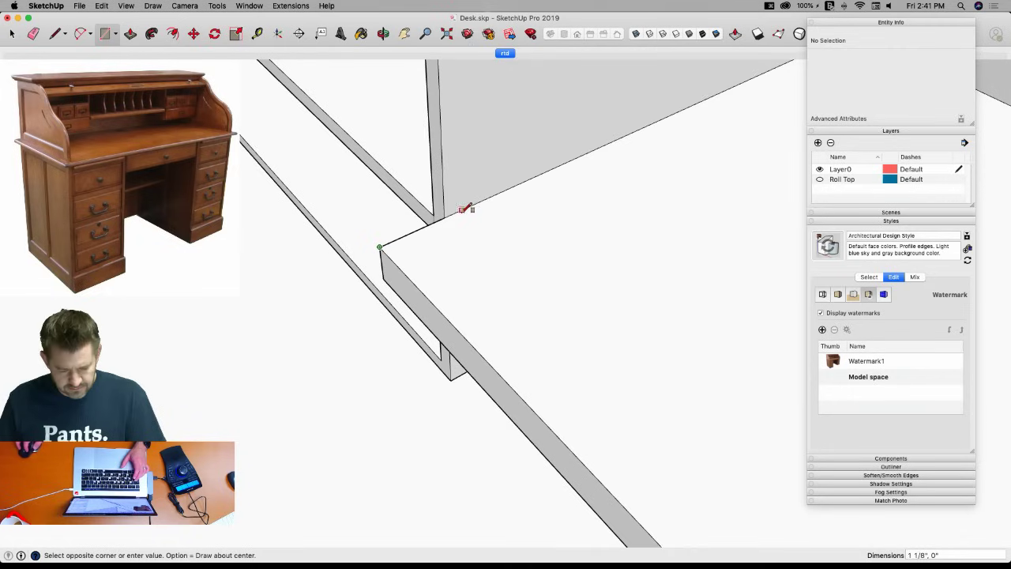
click(487, 263)
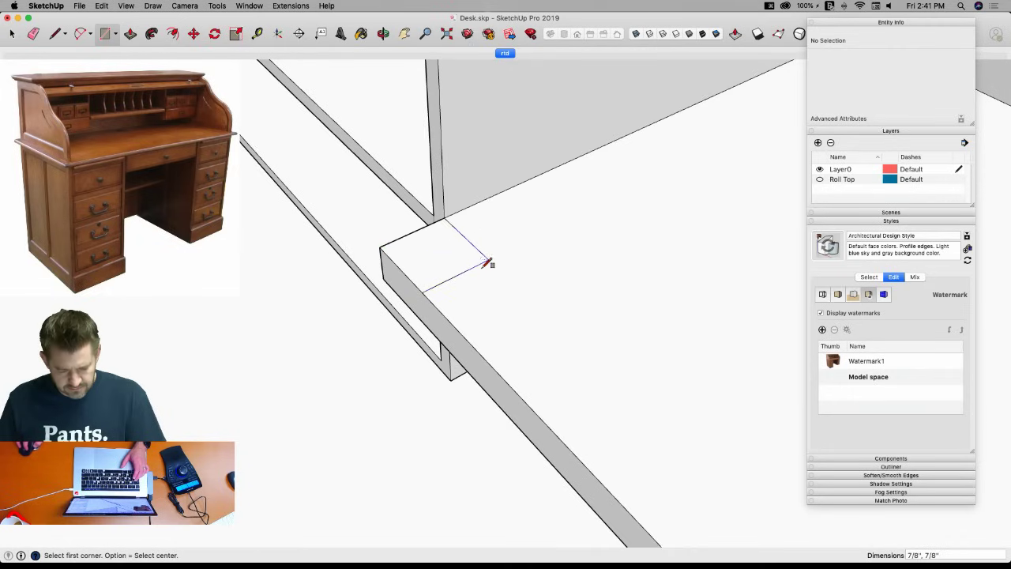
key(a)
click(444, 217)
click(425, 290)
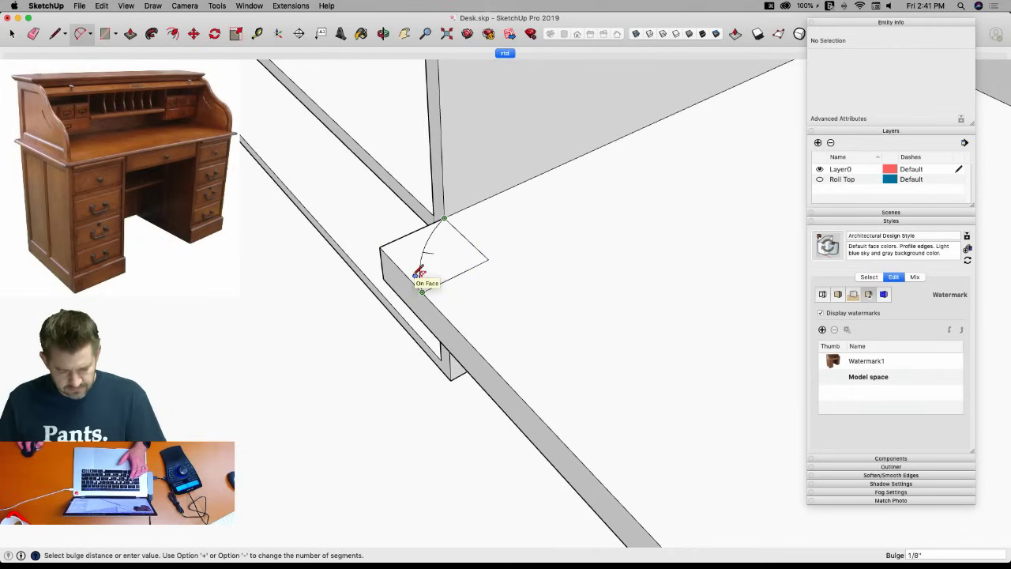
key(Escape)
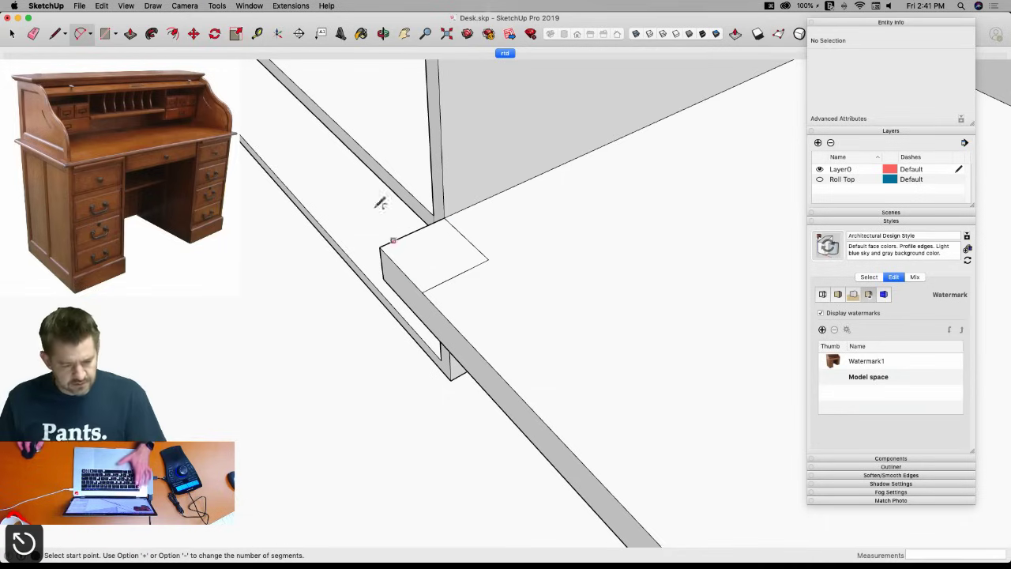
Draw a center-point arc between the square's opposite corners to round the shelf corner, and erase the square's construction lines.
click(90, 34)
click(95, 52)
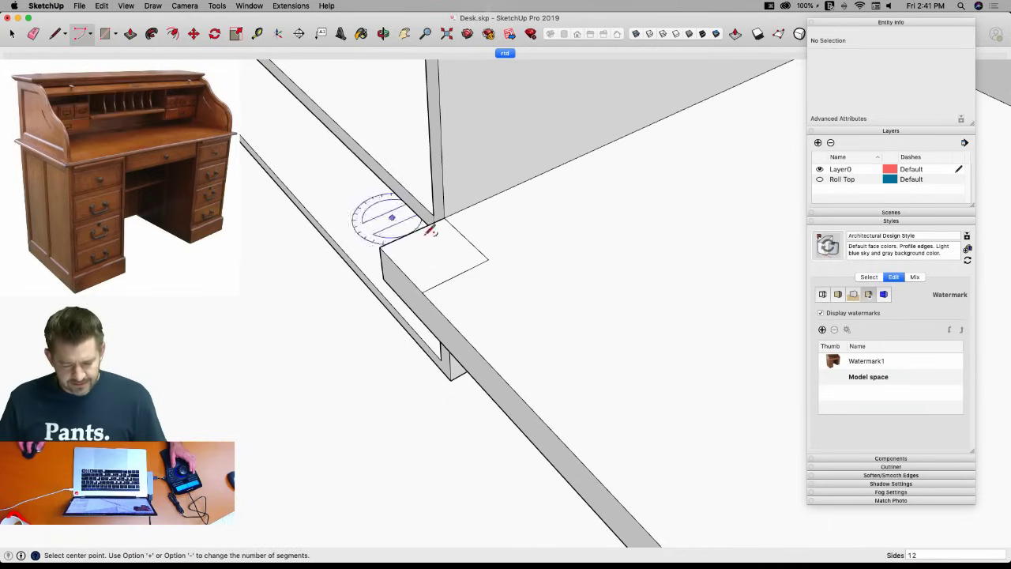
click(488, 259)
click(444, 218)
click(423, 291)
key(e)
click(491, 263)
Push/pull the corner waste 1/2" through the shelf and remove the visible seam between the rounded corner and the front edge.
key(p)
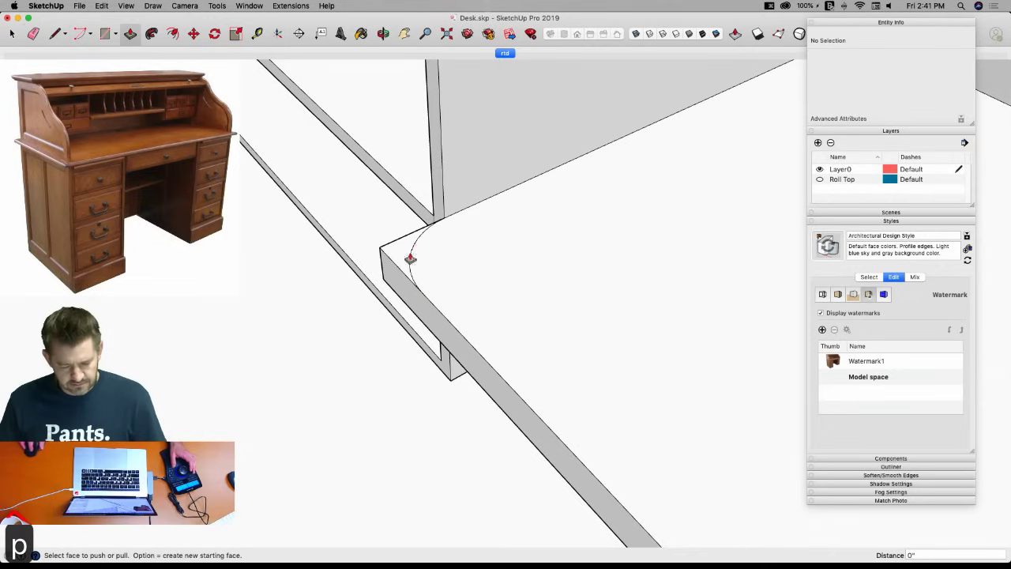
click(400, 256)
click(417, 313)
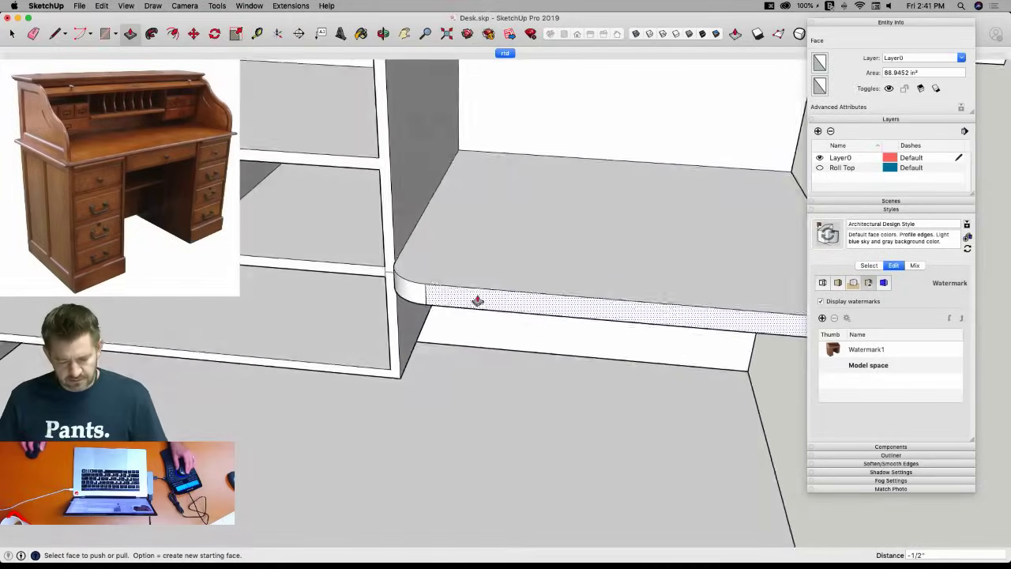
key(e)
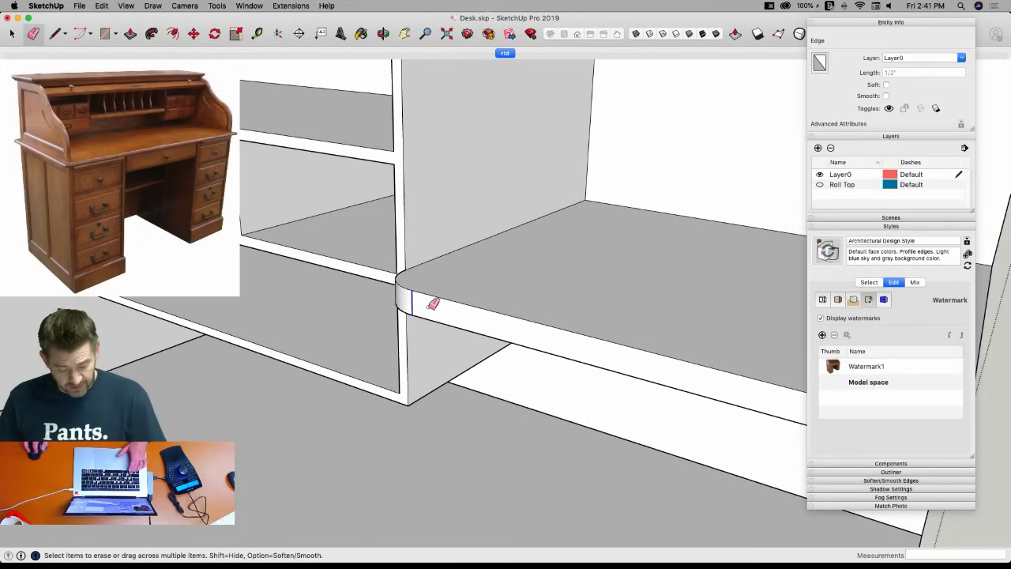
key(space)
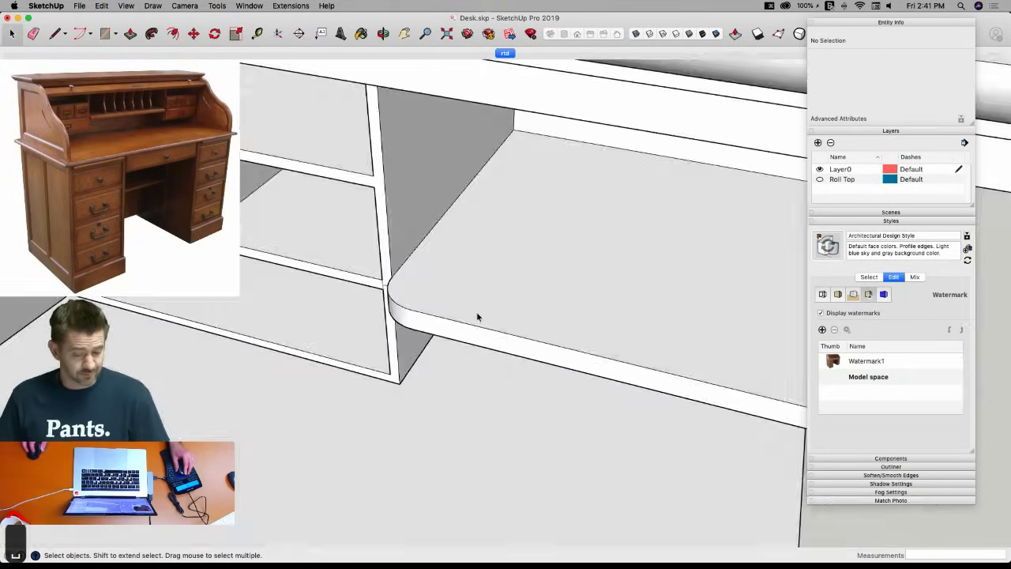
Erase the leftover short line across the upright's front edge beside the rounded shelf corner.
middle_drag(296, 278, 388, 250)
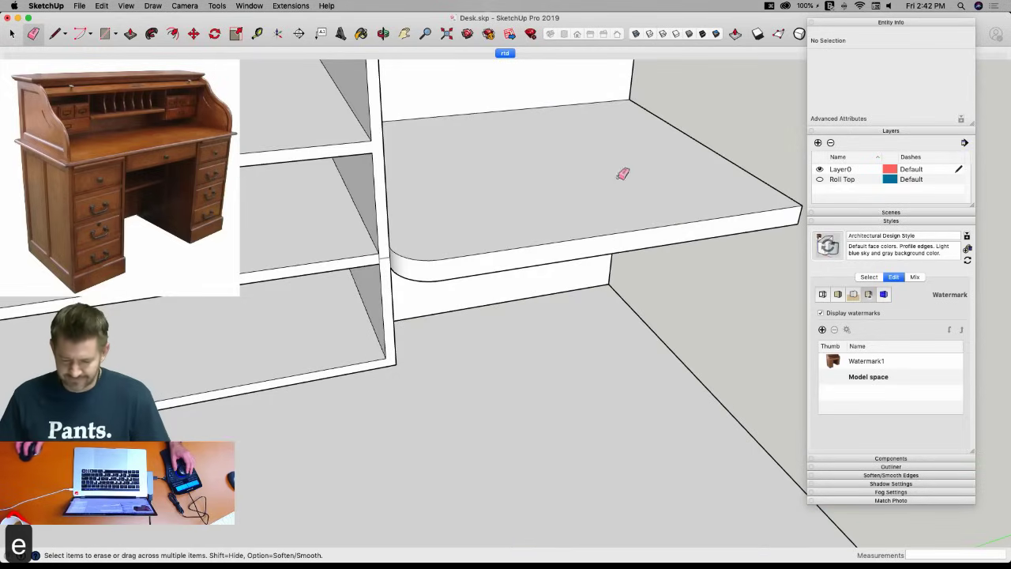
key(e)
click(384, 258)
key(space)
Outline a vertical divider near the center shelf's open end, drawing its bottom, front and top lines between shelf and back panel.
middle_drag(387, 256, 399, 269)
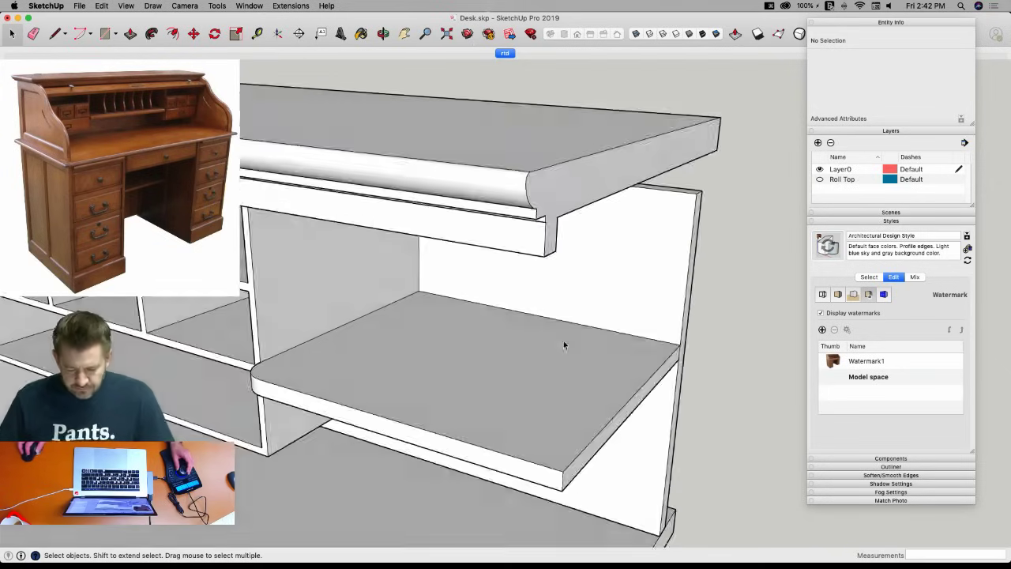
click(621, 340)
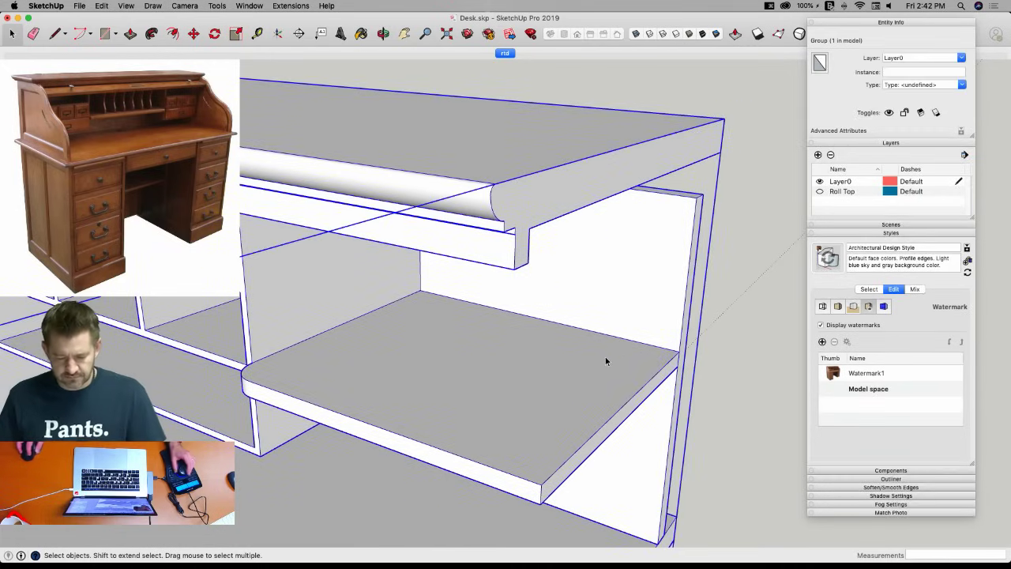
key(l)
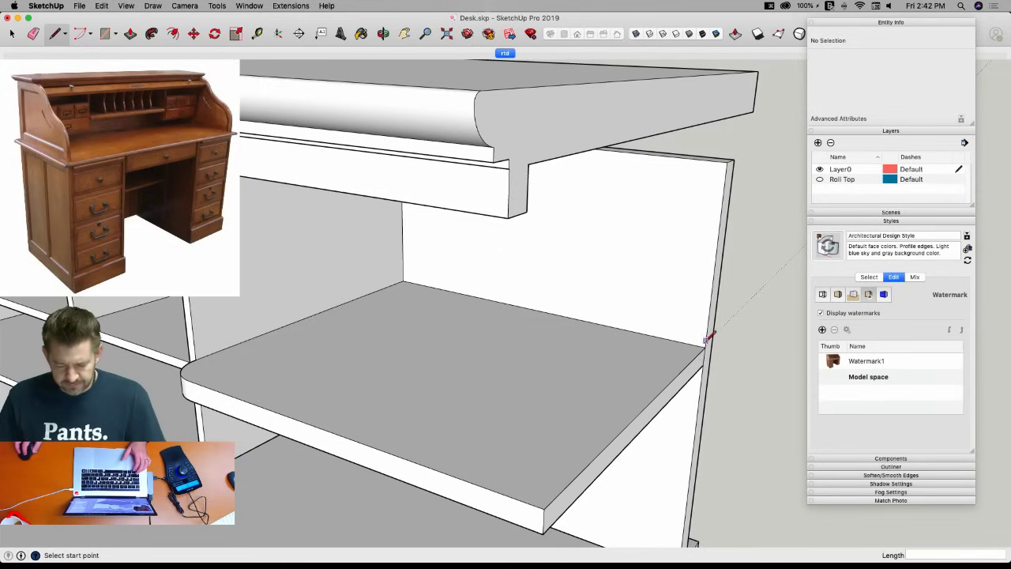
click(661, 337)
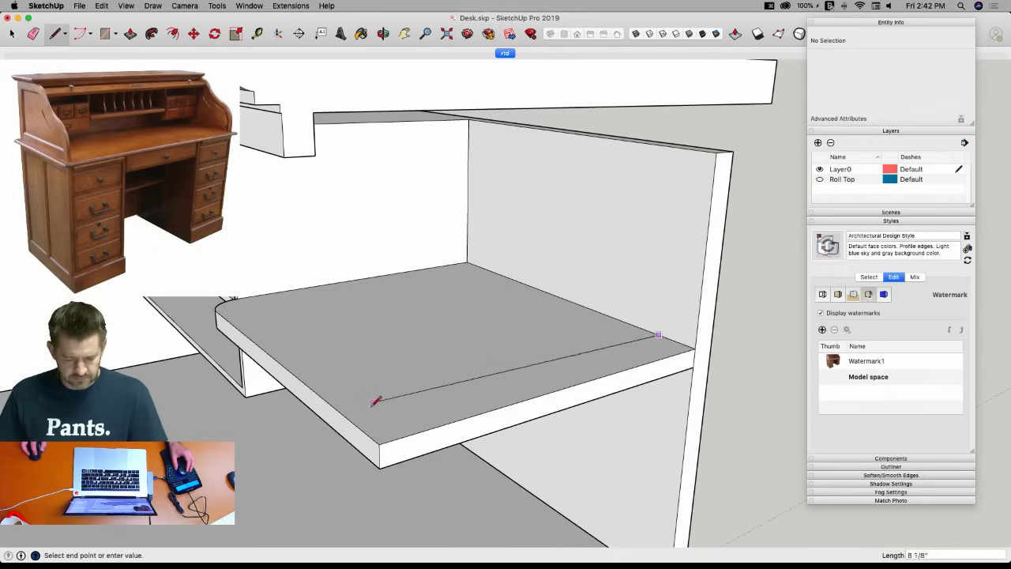
click(388, 408)
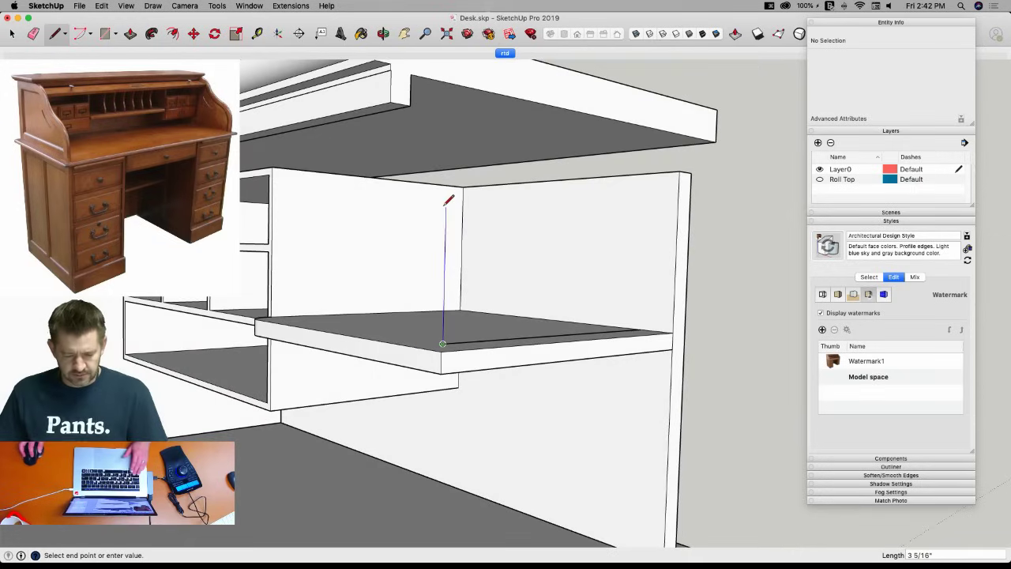
click(446, 143)
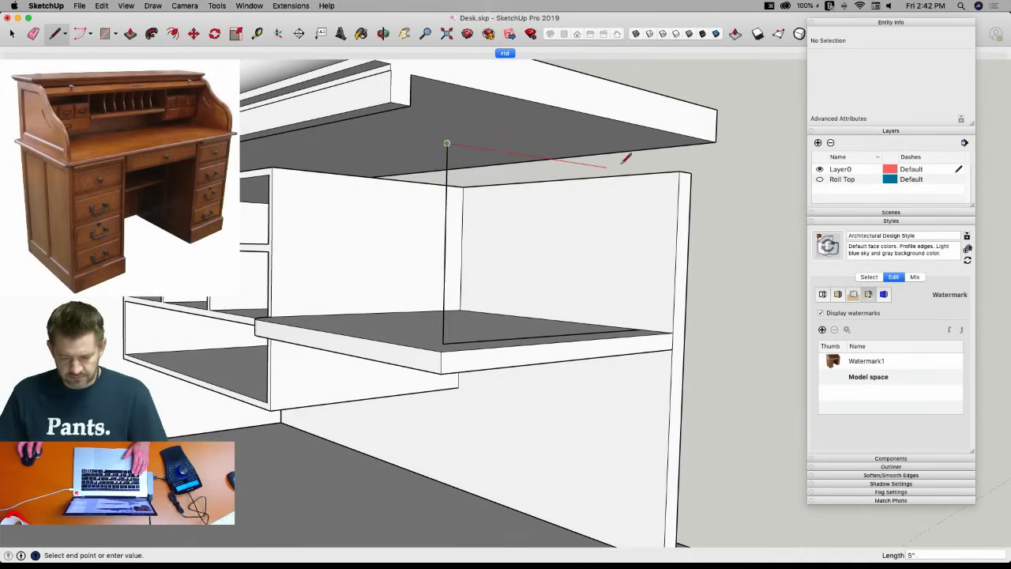
click(646, 172)
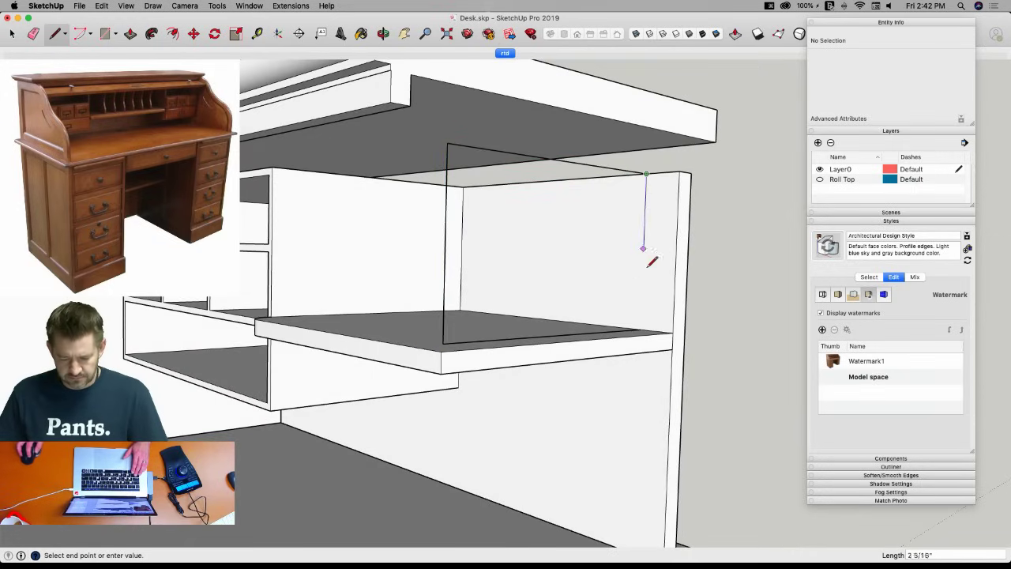
Close the upright divider rectangle with a vertical line about 4 13/16" long down to the shelf.
click(640, 328)
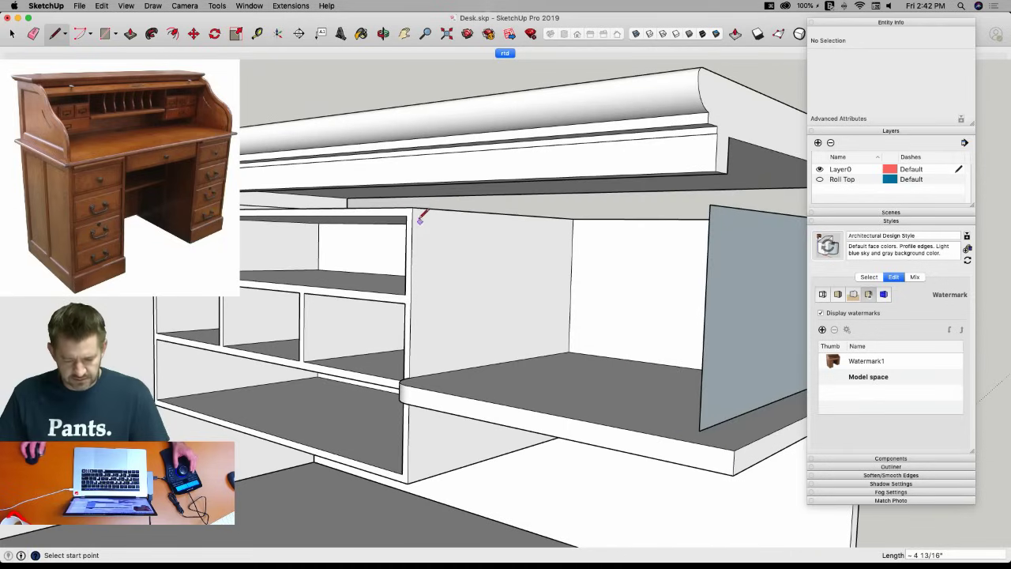
Draw a line 1/4" below the cabinet side's top edge and push/pull the strip about 10 1/16" to the shelf's outer end.
key(space)
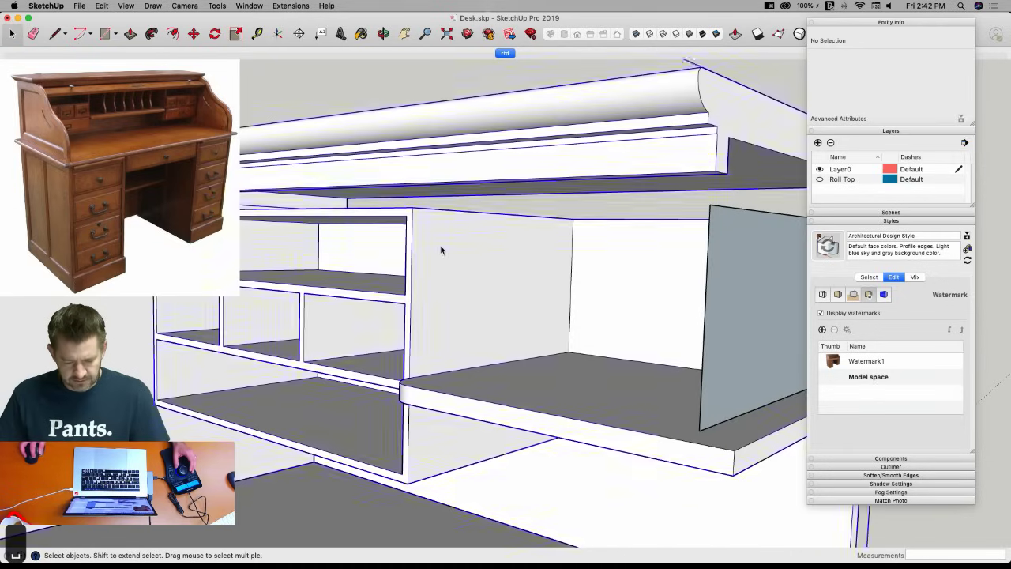
key(l)
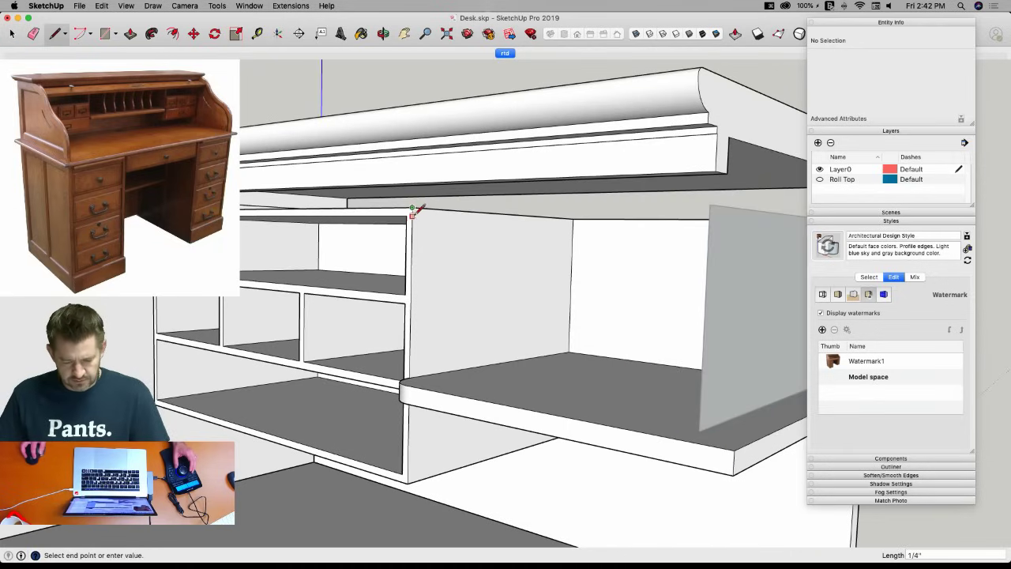
click(411, 215)
click(574, 224)
key(p)
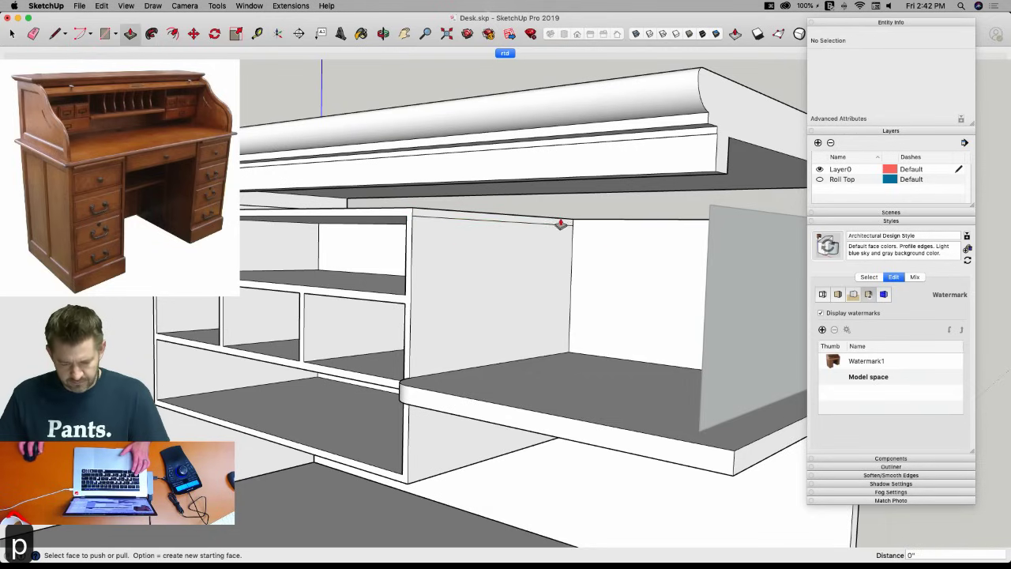
click(568, 229)
click(733, 452)
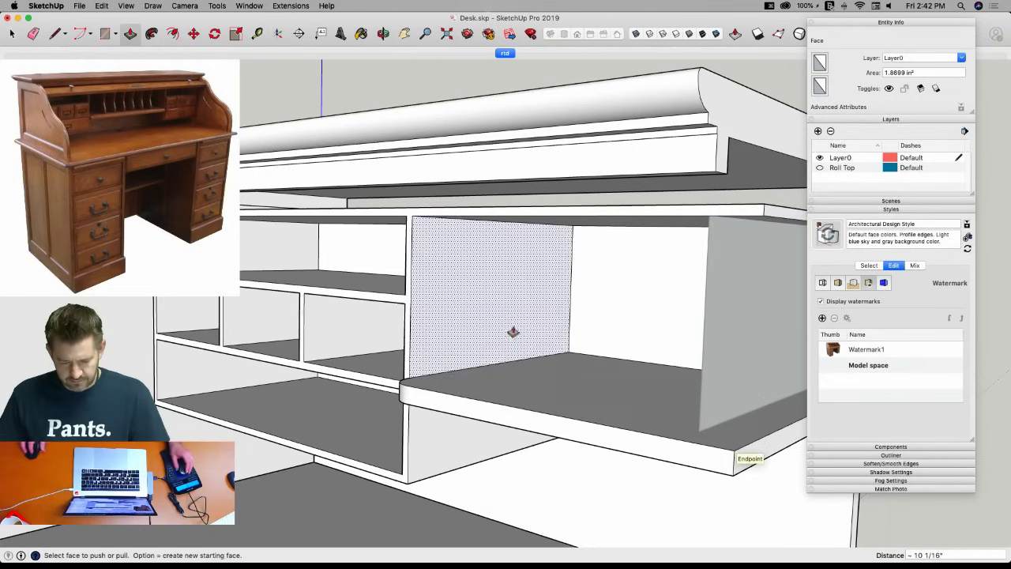
Save the desk model.
key(space)
click(704, 310)
click(749, 276)
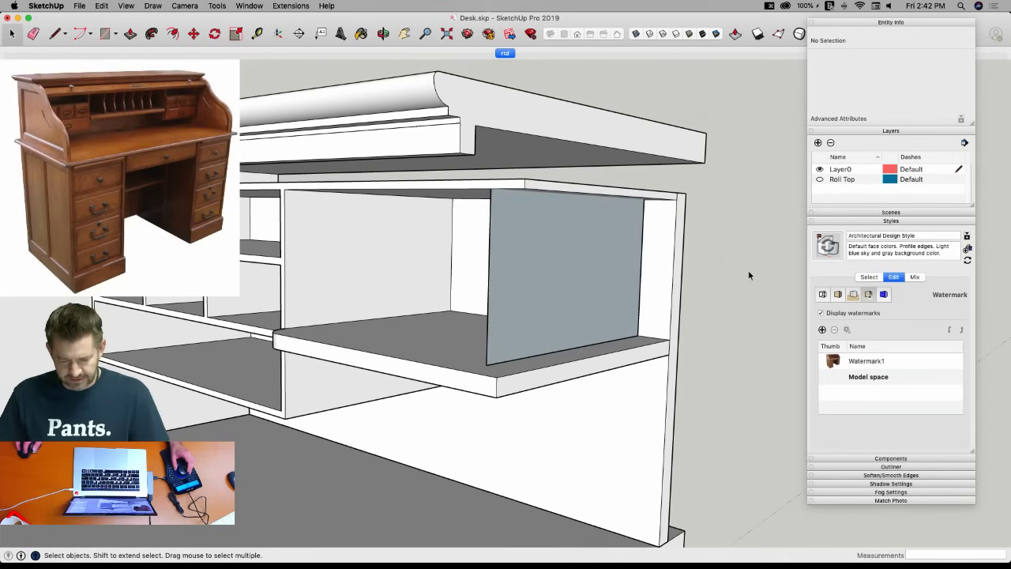
click(569, 255)
click(453, 174)
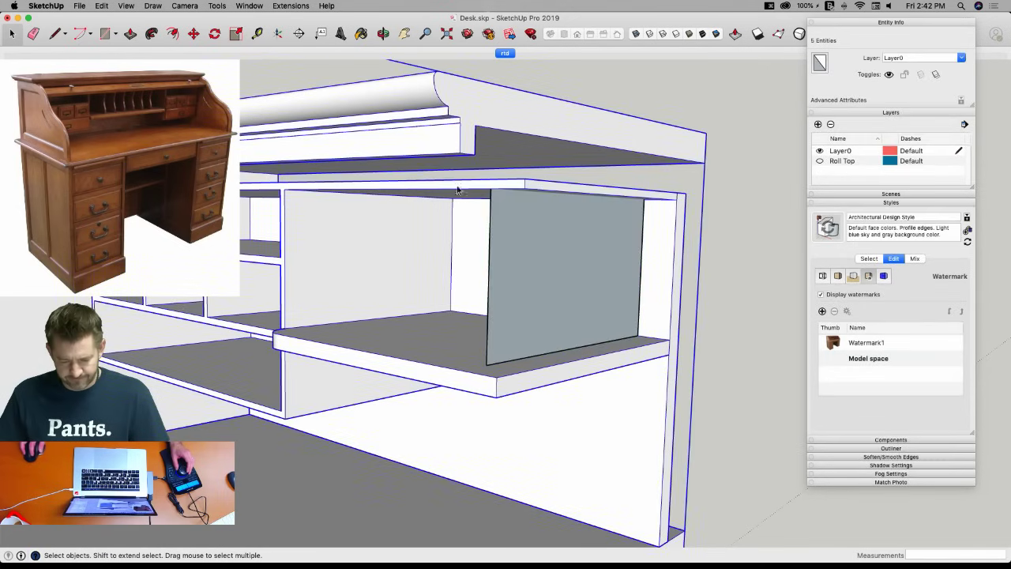
click(599, 223)
key(super+s)
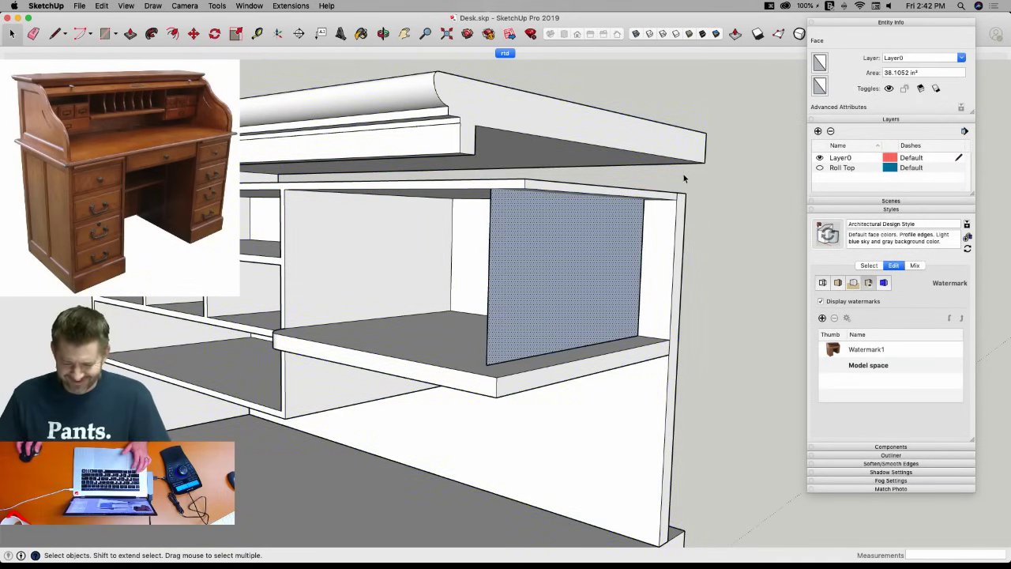
click(683, 178)
Move the divider face's top edge down to the underside of the new top board.
click(604, 191)
key(m)
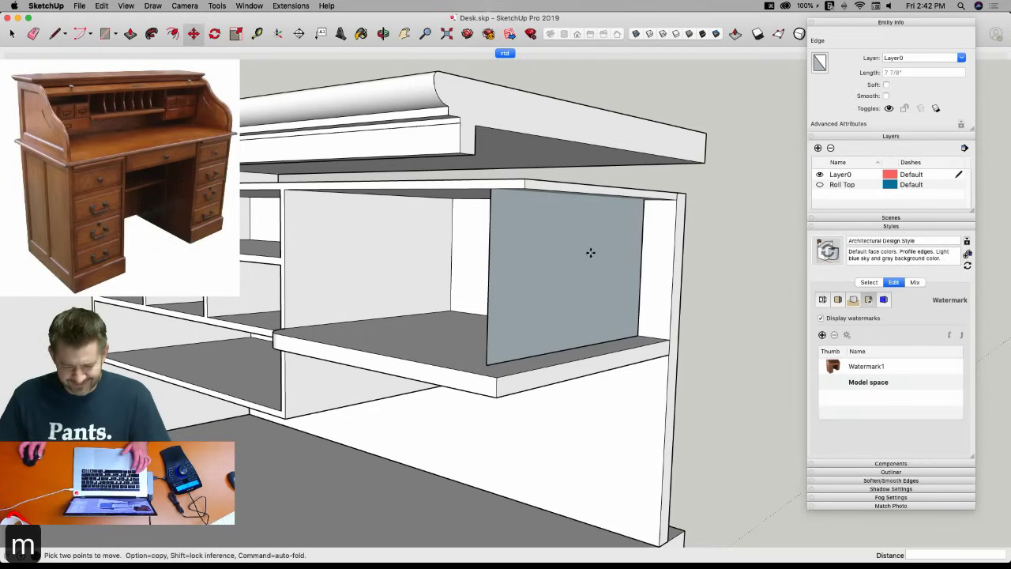
click(592, 254)
click(490, 230)
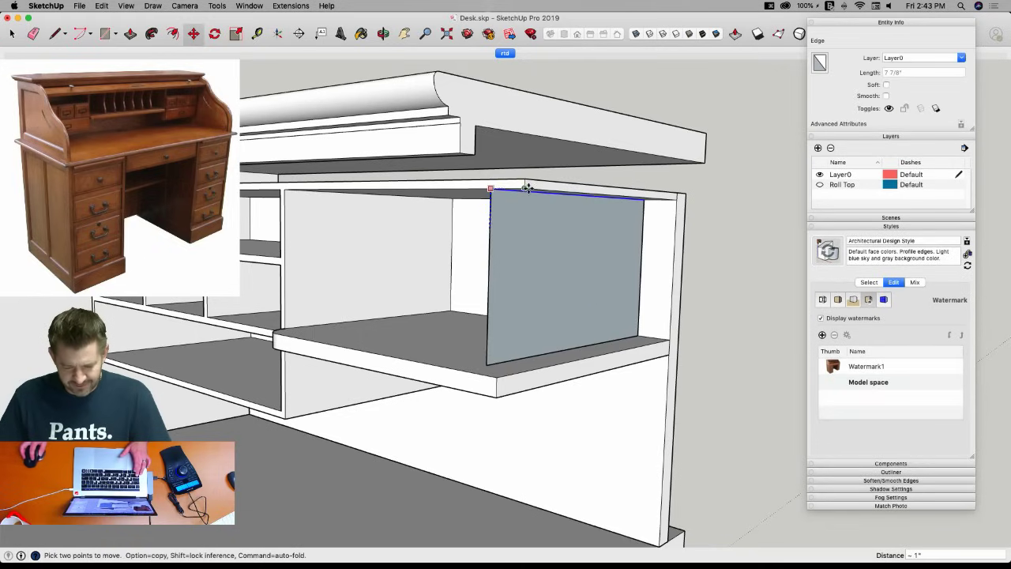
key(space)
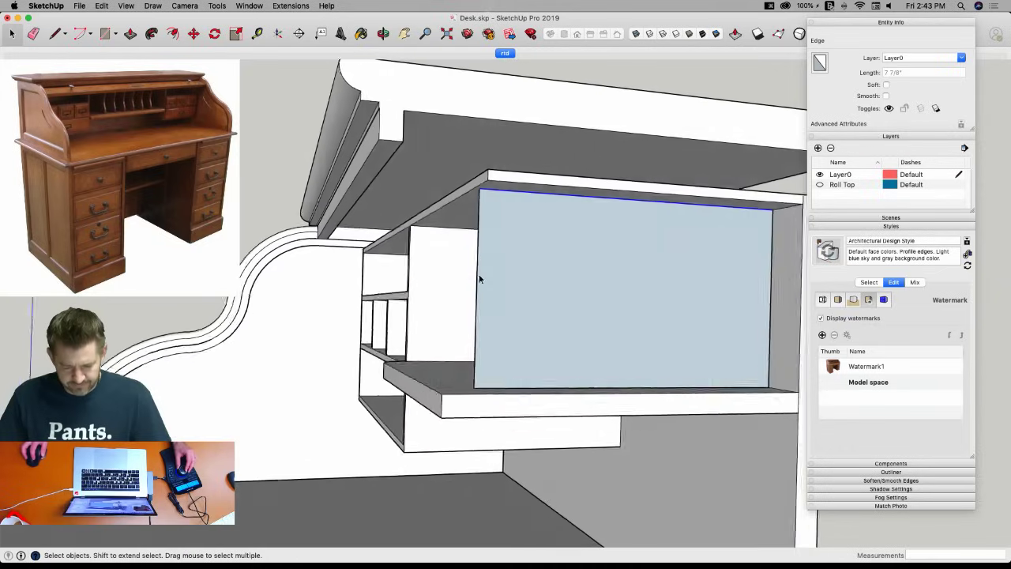
Move the divider face's front vertical edge back about 5/16" from the shelf front.
key(p)
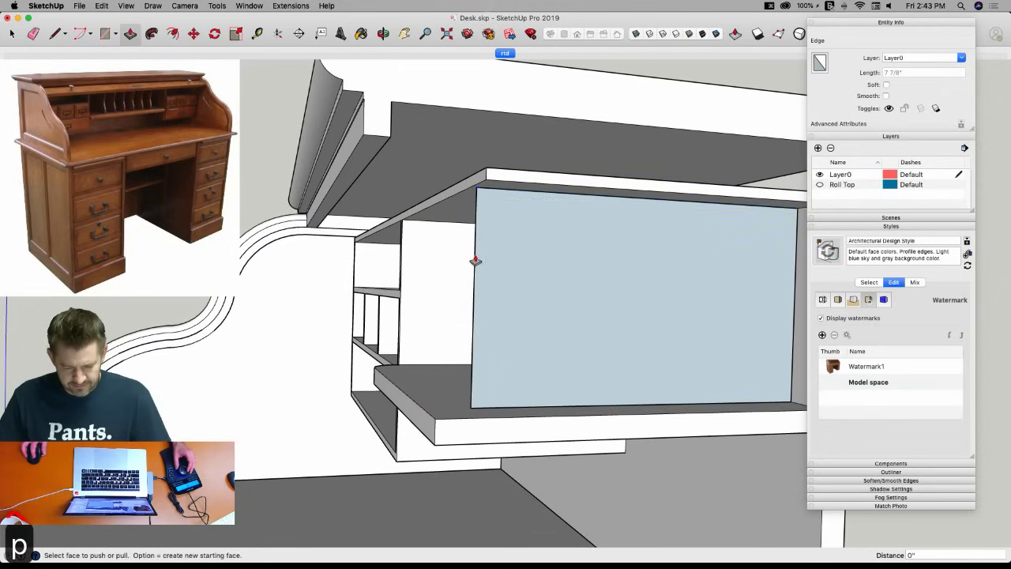
key(space)
key(m)
click(475, 255)
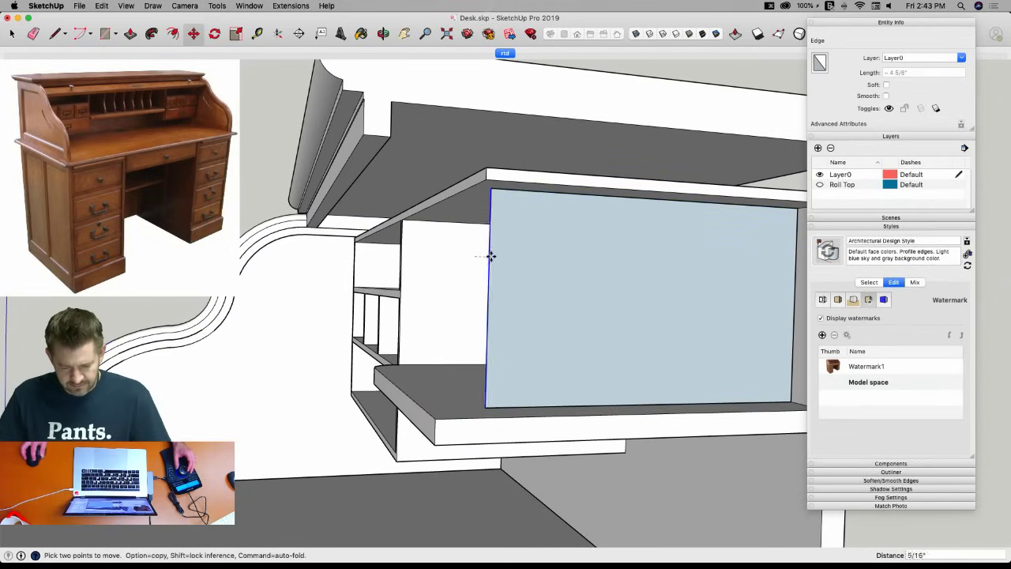
key(space)
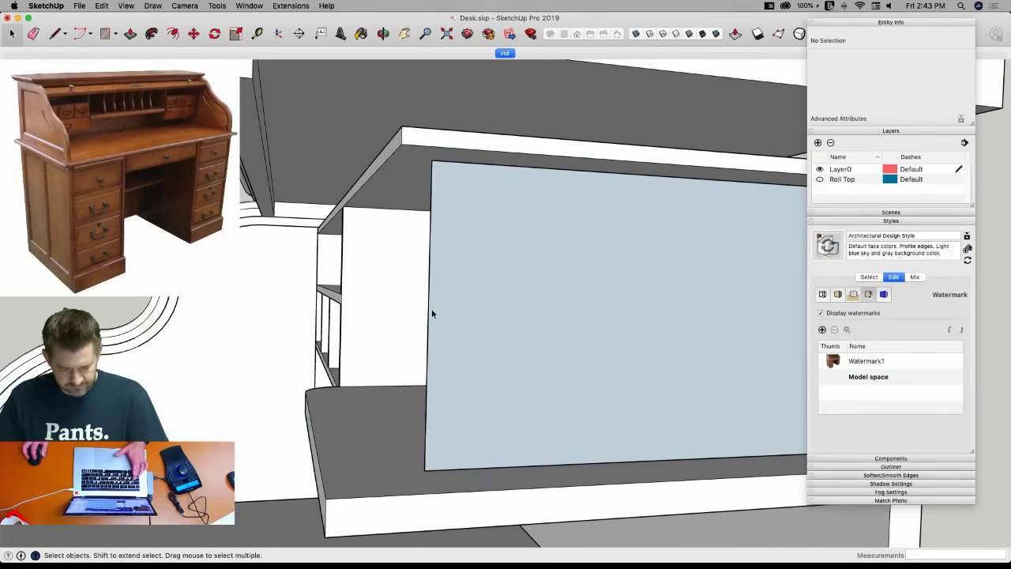
Draw two short horizontal guide lines from the divider's front edge, one 3/4" below its top corner and one just above its bottom corner.
key(l)
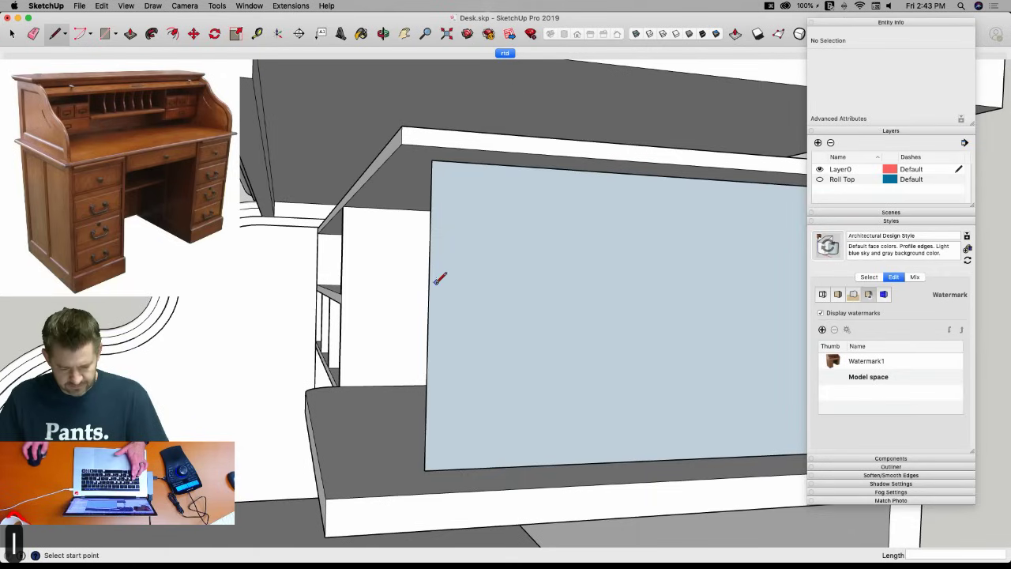
click(432, 160)
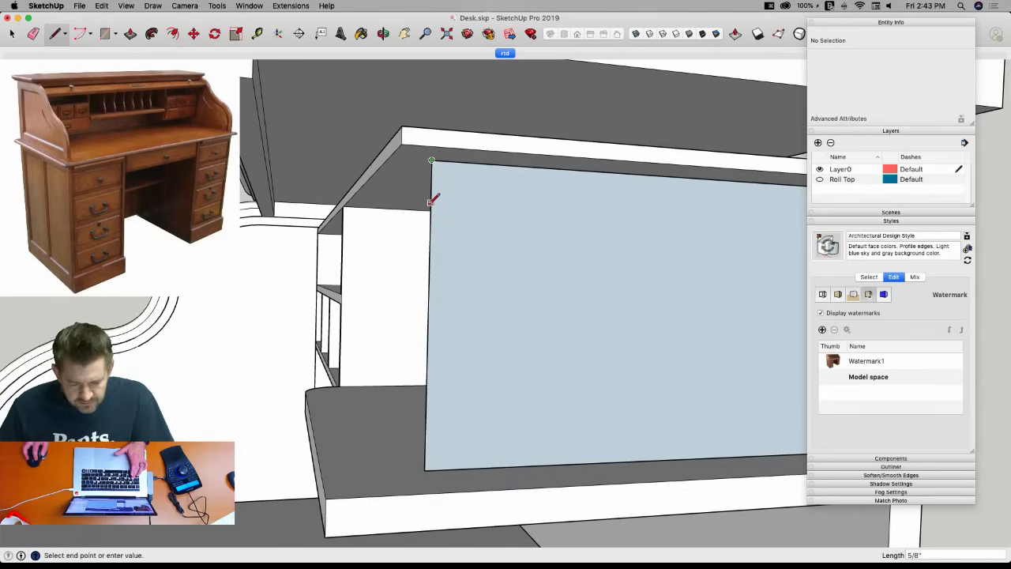
click(429, 209)
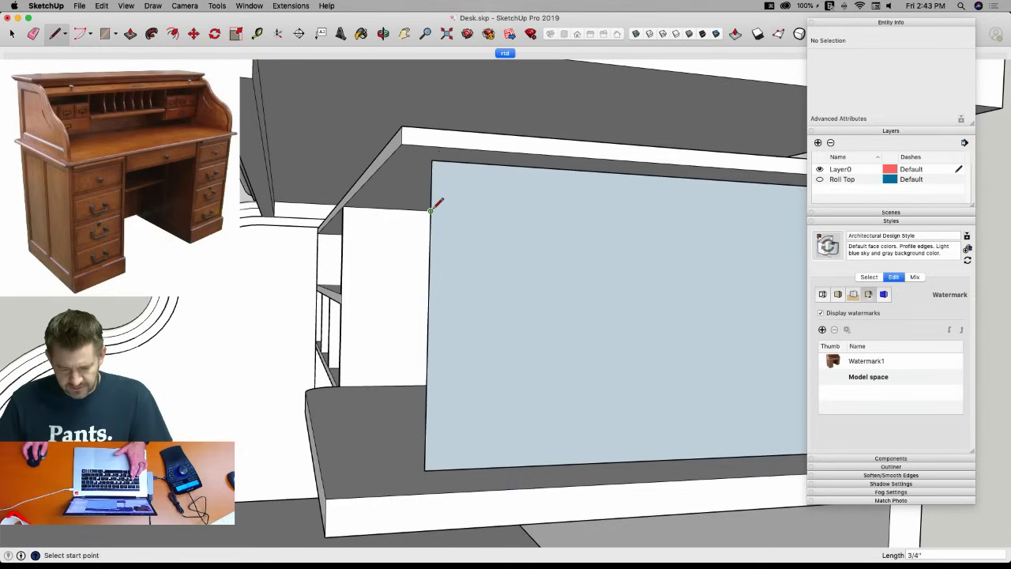
click(463, 211)
click(425, 469)
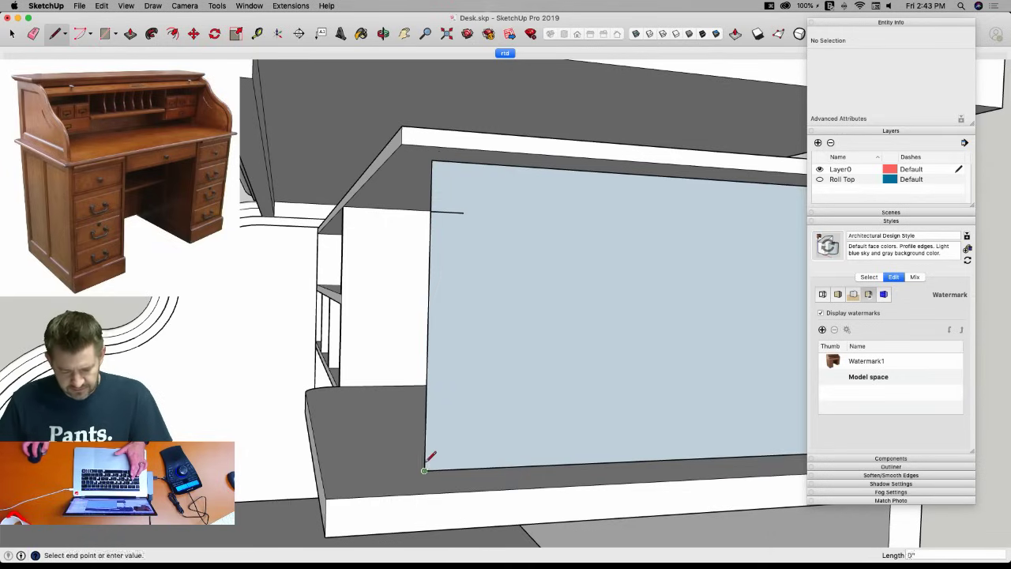
click(425, 419)
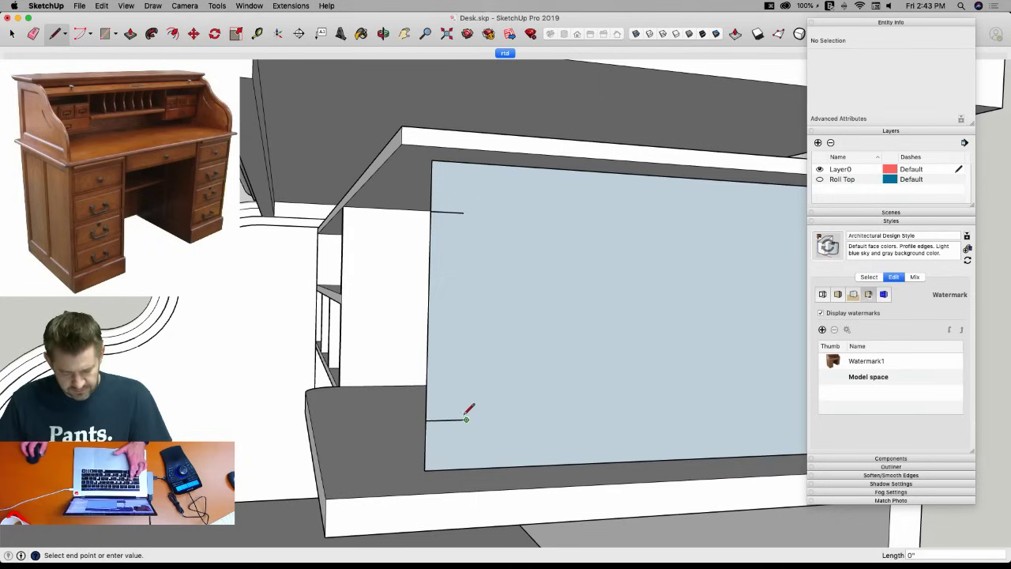
Draw an arc with a 5/16" inward bulge between the guide lines, and erase the guides and the straight front segment to leave a curved cutout.
key(a)
click(425, 419)
click(430, 212)
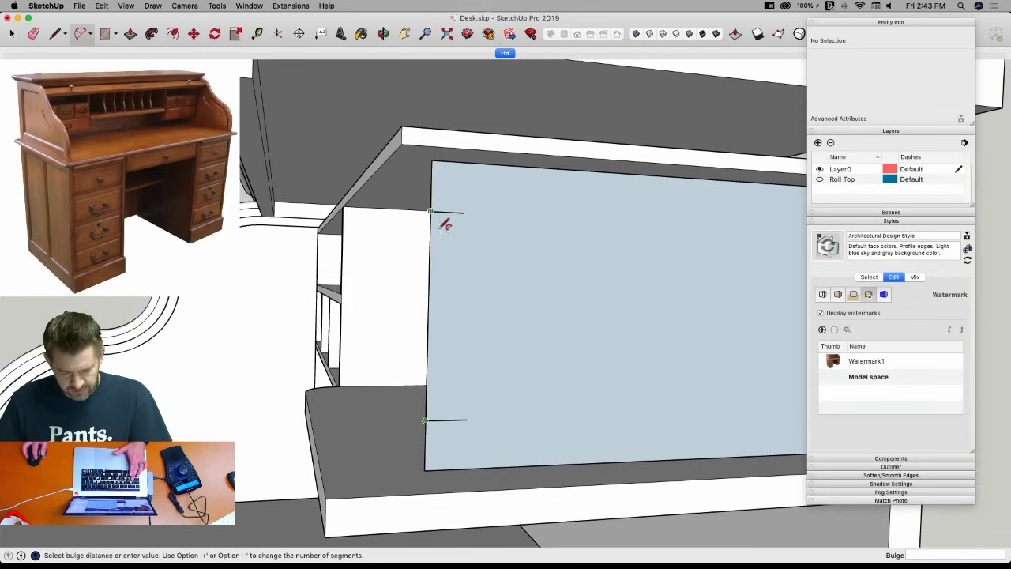
click(454, 256)
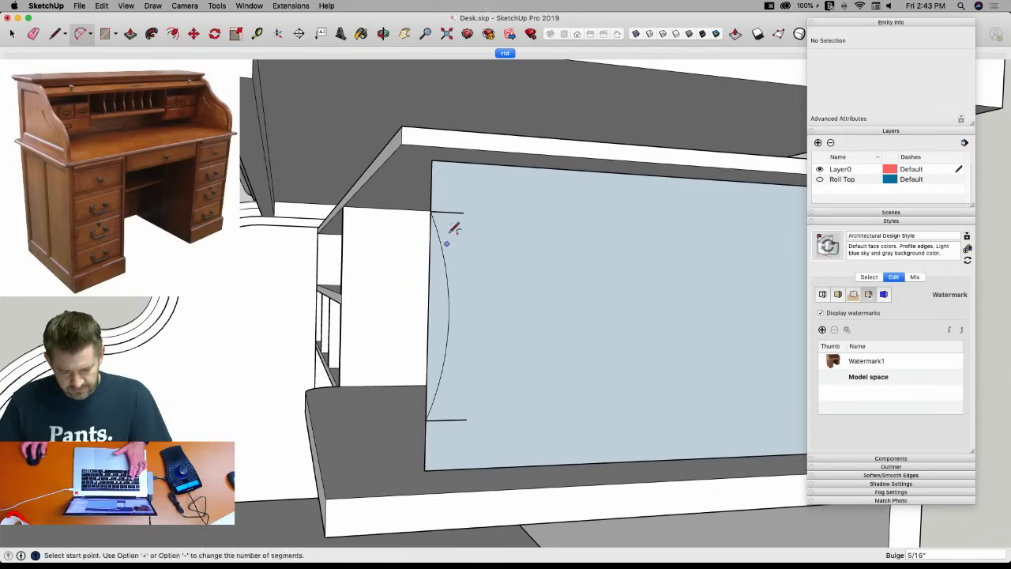
key(e)
click(456, 211)
click(435, 284)
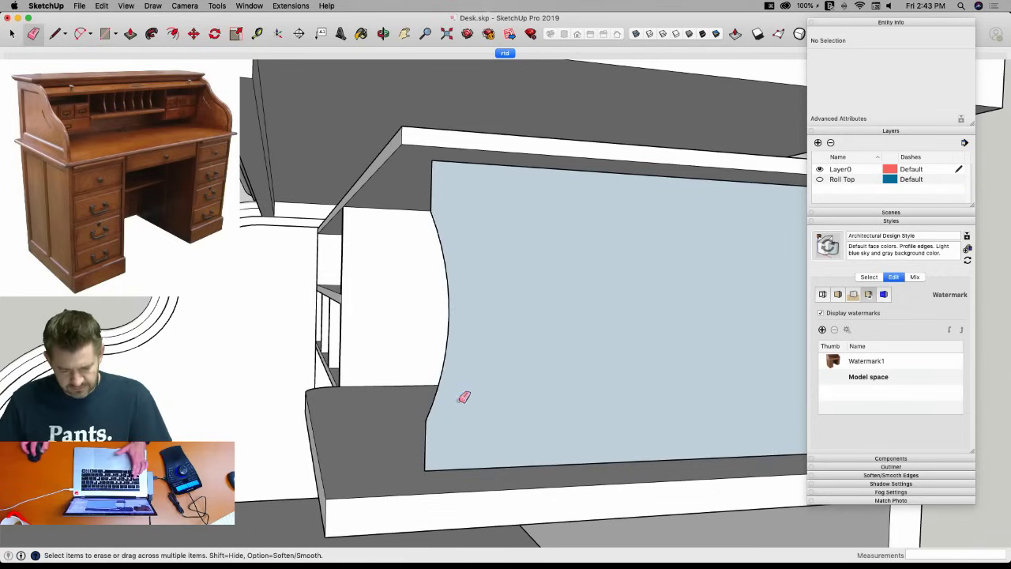
Push/pull the curved divider face to a thickness of 1/4".
key(p)
click(512, 289)
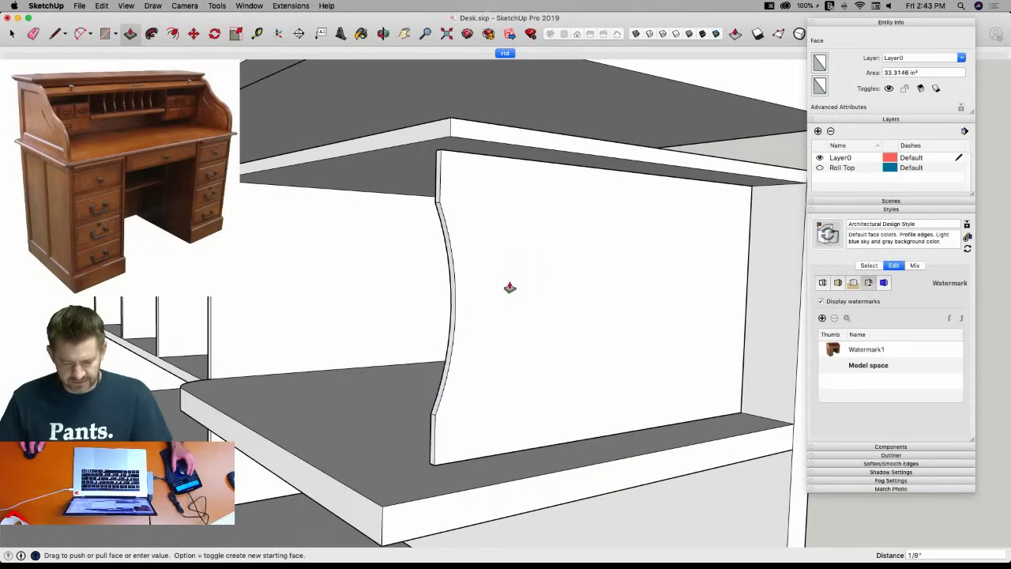
click(510, 287)
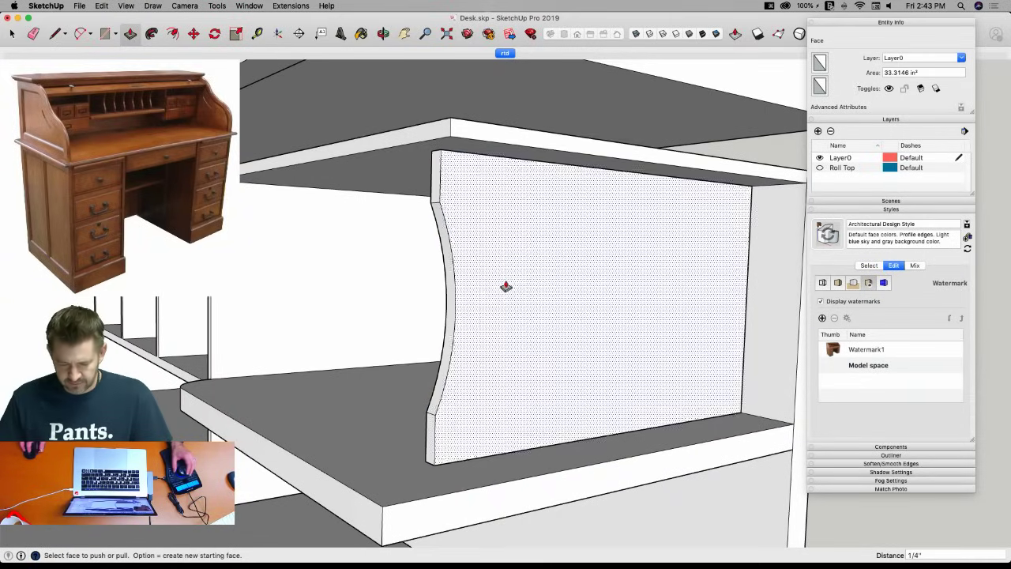
Make the whole divider a component named Sorter.
key(space)
triple_click(508, 292)
right_click(509, 289)
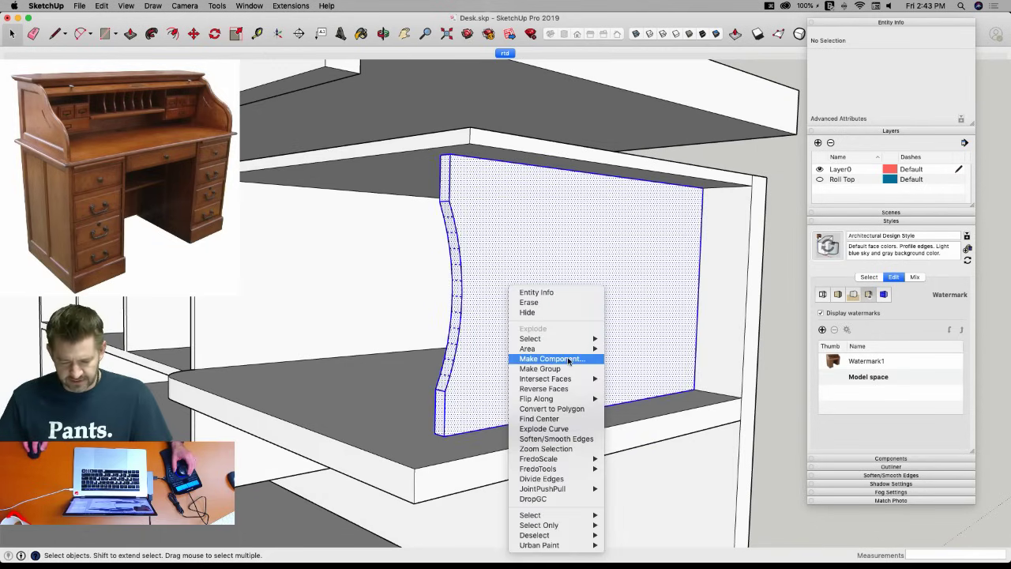
click(568, 360)
text(Sorter)
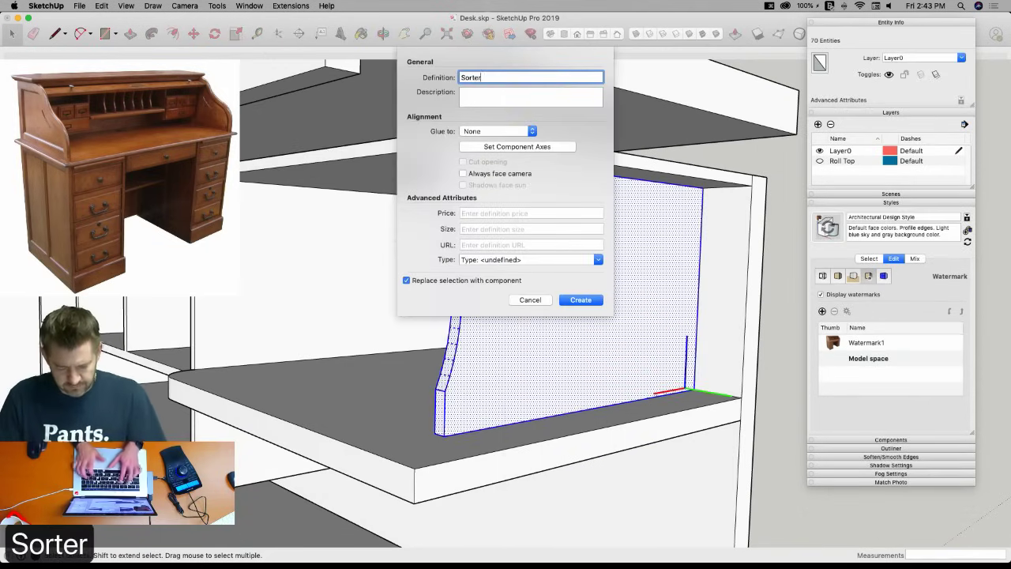
key(Return)
Measure the gap between the divider's lower back corner and the end of the shelf with a temporary line.
mouse_move(564, 305)
middle_down()
mouse_move(576, 313)
mouse_move(576, 350)
mouse_move(546, 346)
middle_up()
key(l)
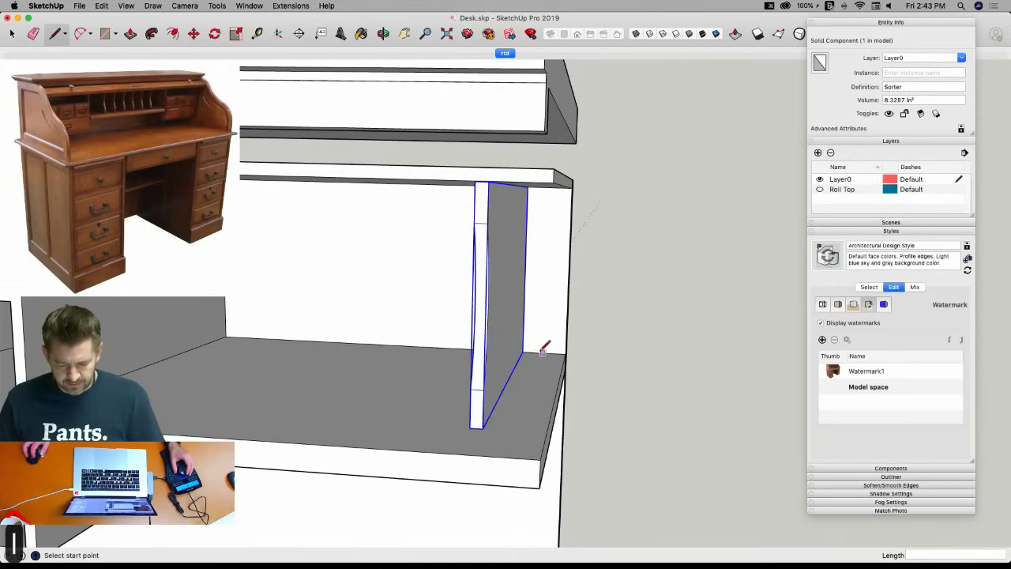
click(522, 352)
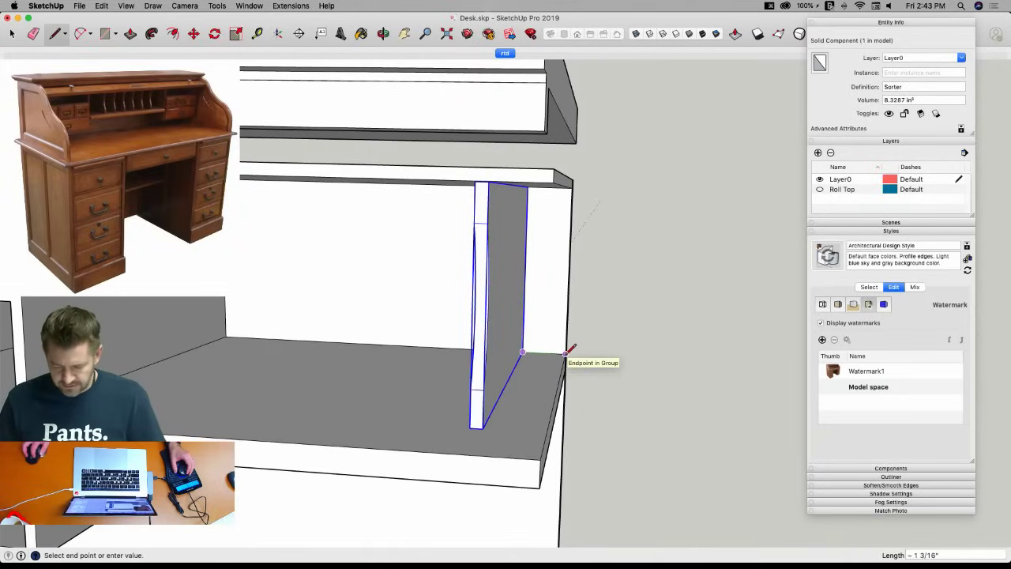
key(space)
Copy the Sorter divider 2" along the shelf and array it x2 at the same spacing.
middle_drag(469, 361, 489, 395)
key(m)
click(466, 420)
key(alt)
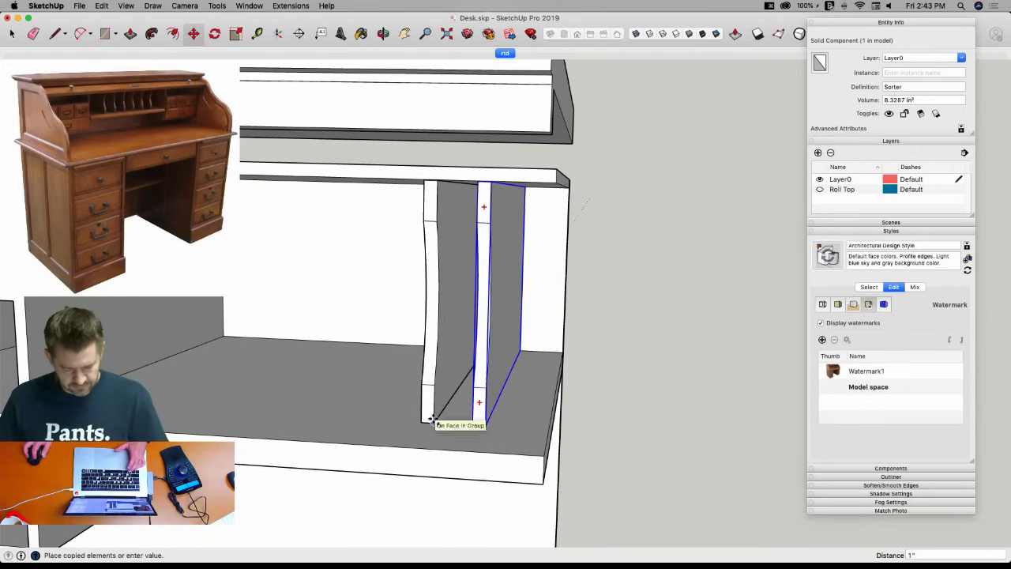
text(2)
key(Return)
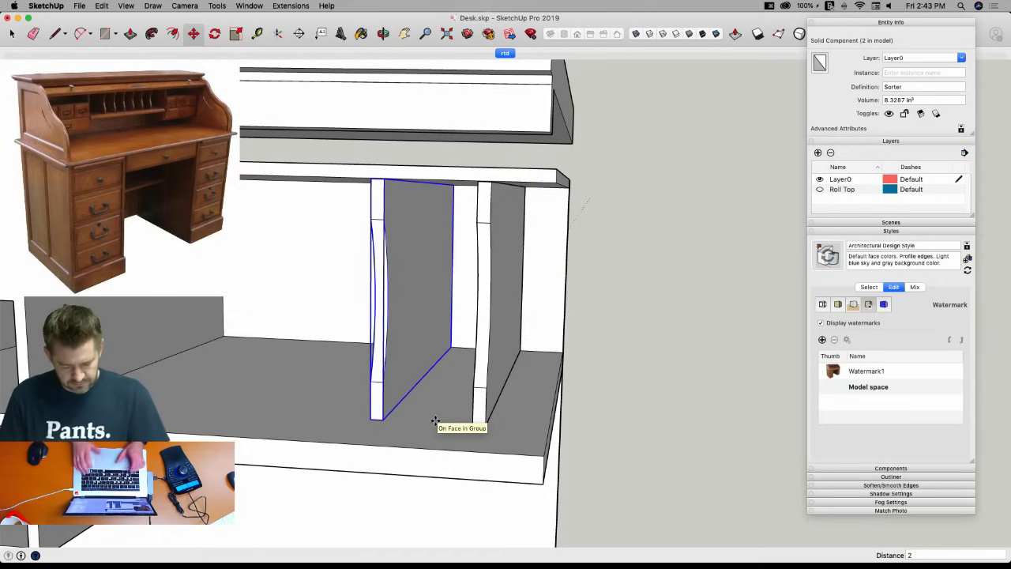
text(x2)
key(Return)
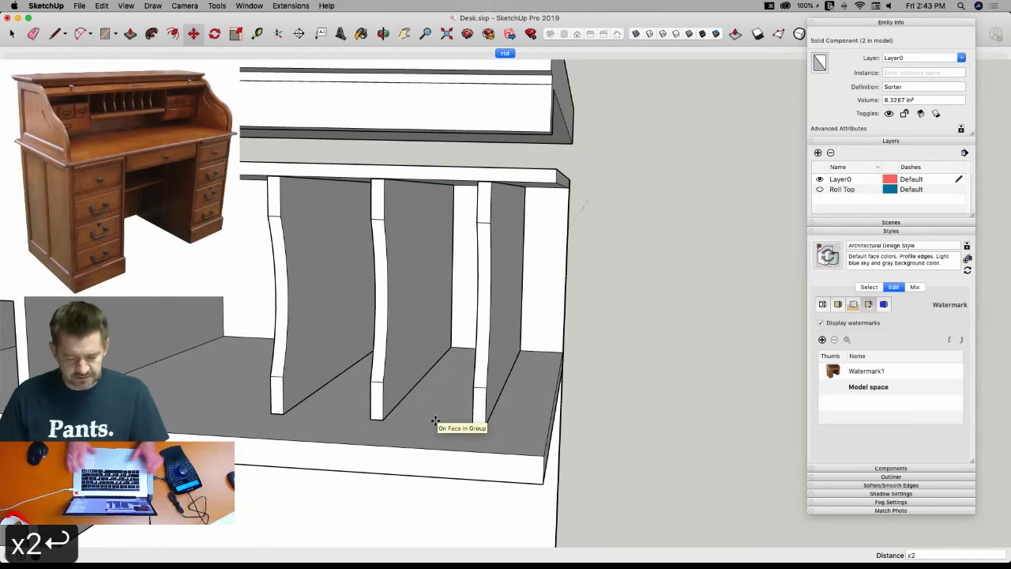
key(space)
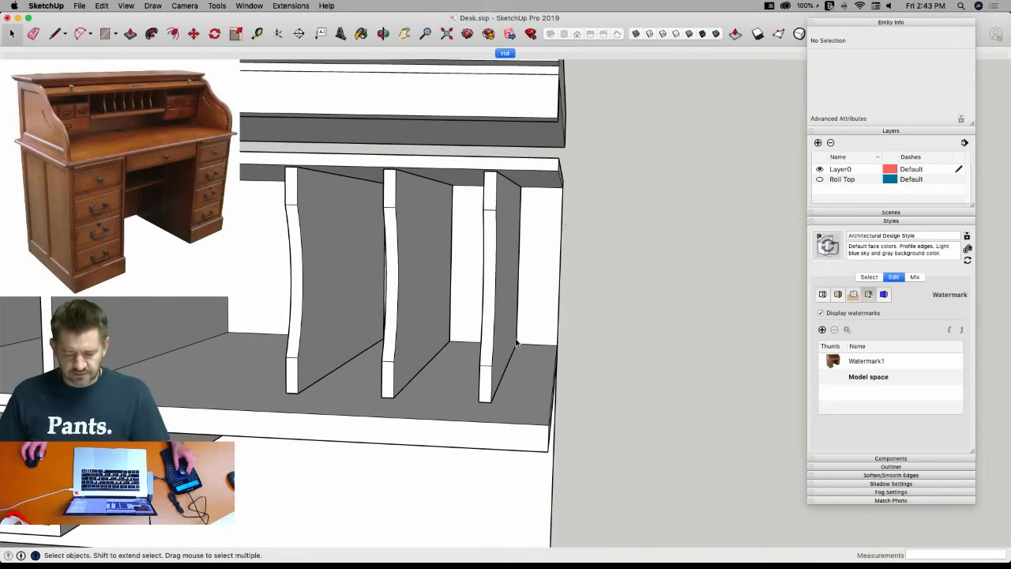
Draw a 1" reference line along the shelf's back edge, from the shelf's outer end towards the nearest divider.
key(l)
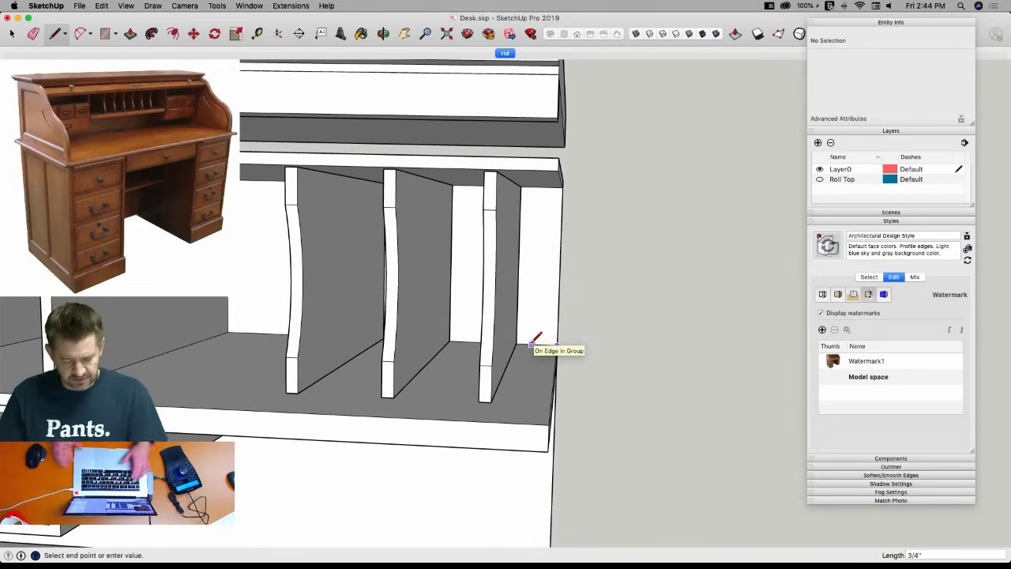
text(1)
key(Return)
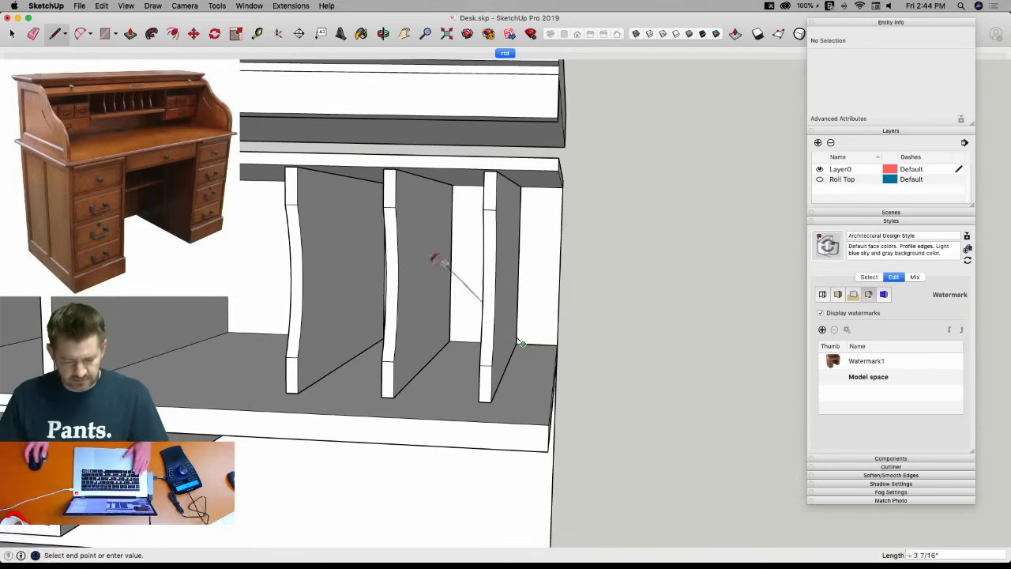
Move the three Sorter dividers together along the shelf so the outermost divider's lower back corner meets the end of the reference line.
key(space)
click(323, 286)
shift+click(417, 297)
shift+click(500, 316)
key(m)
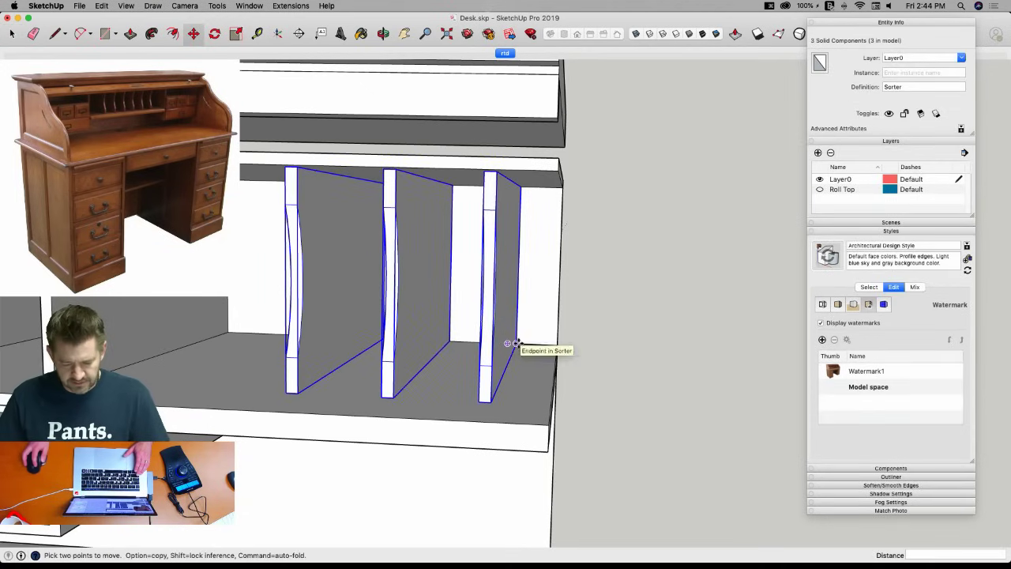
click(510, 342)
Delete the reference line on the shelf's back edge beside the outermost Sorter divider.
key(e)
key(space)
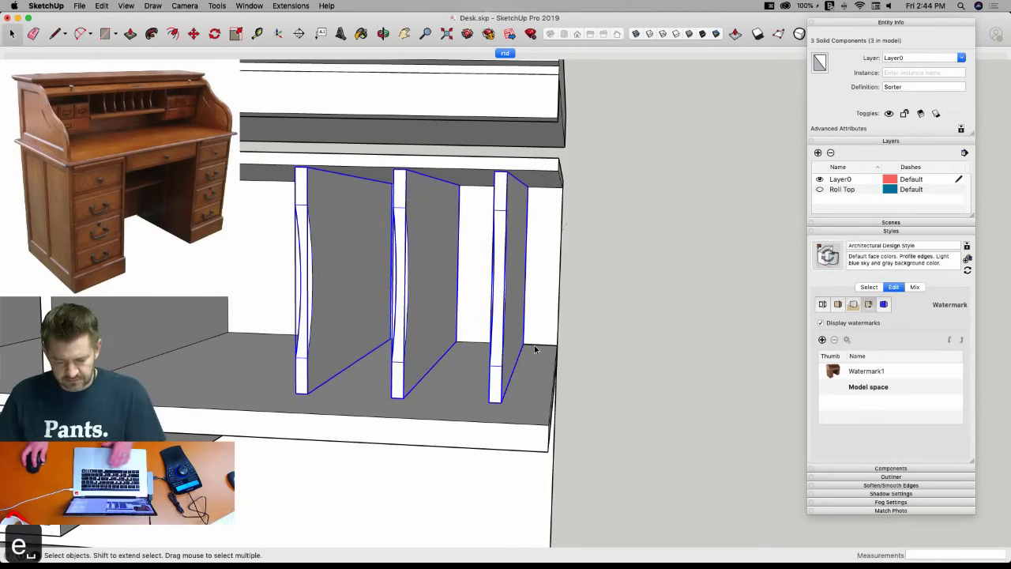
click(535, 345)
key(BackSpace)
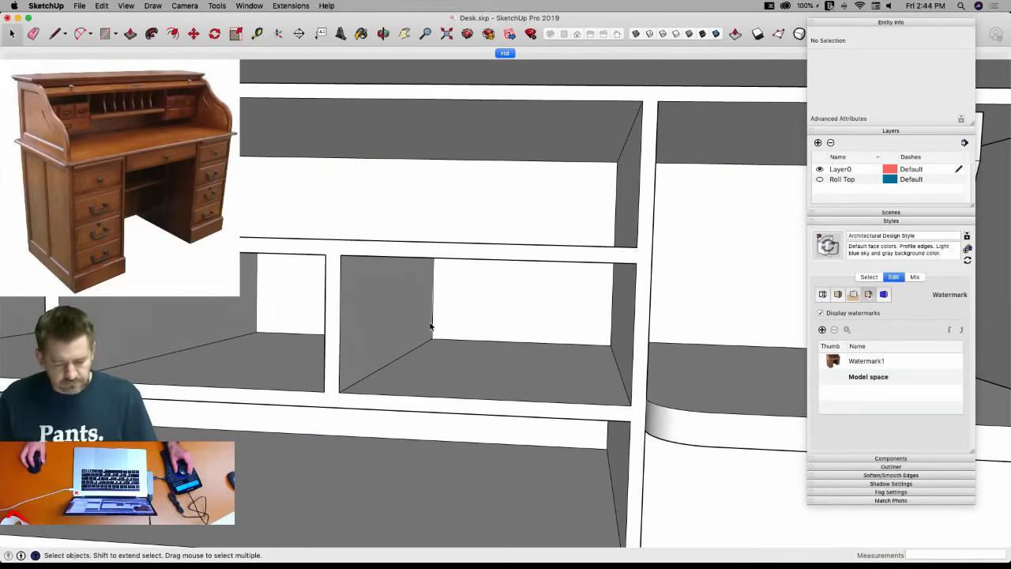
Draw a rectangle about 4 3/4" by 2" on the back wall of the small cubby and extrude it 8" to the opening's front.
key(r)
click(431, 338)
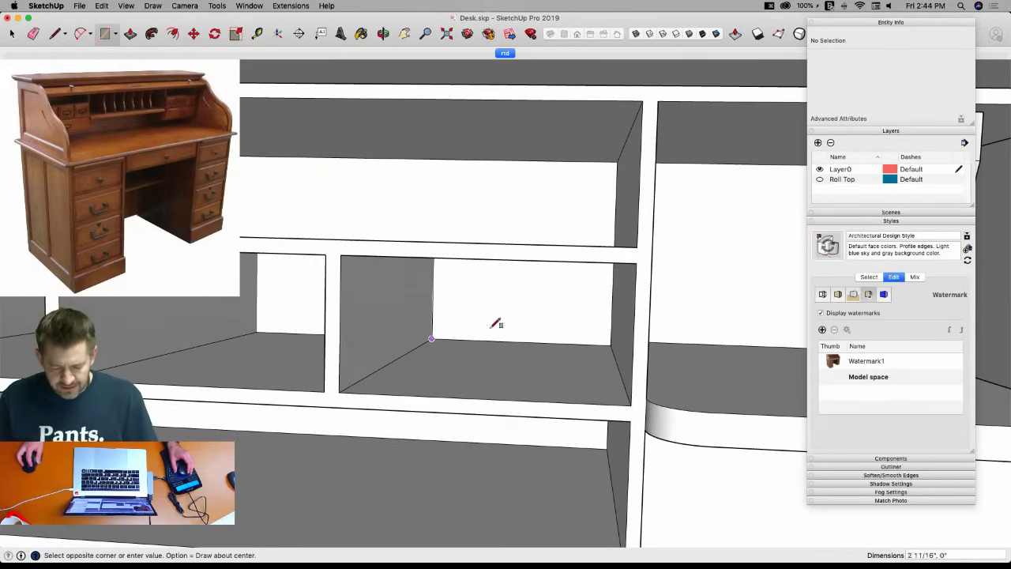
click(615, 265)
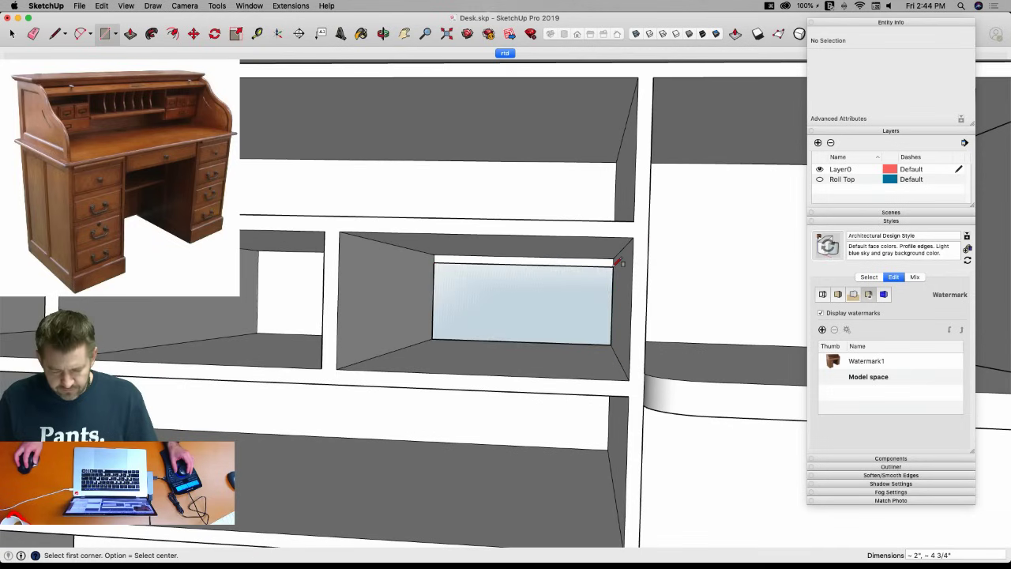
key(p)
click(474, 313)
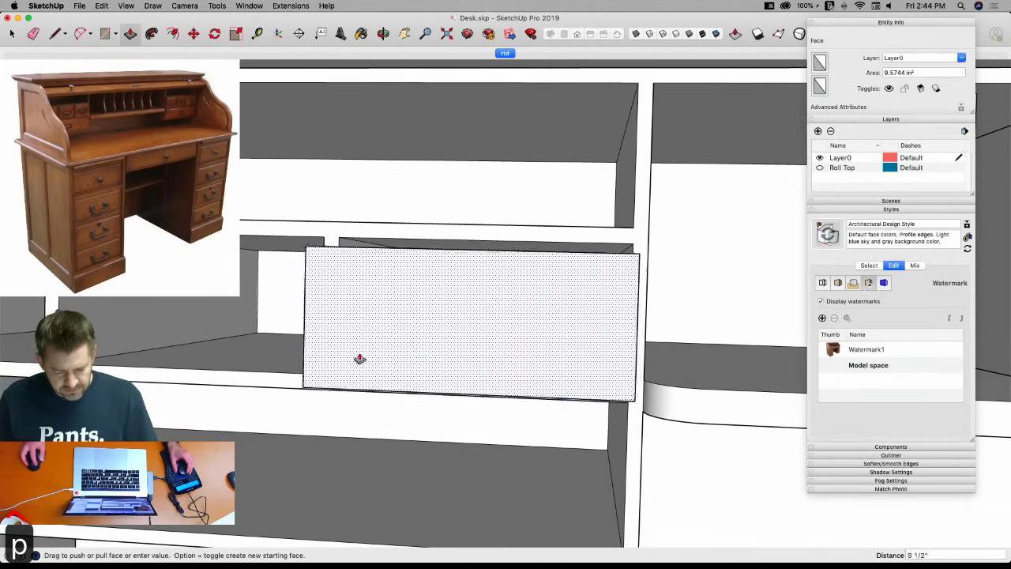
click(331, 220)
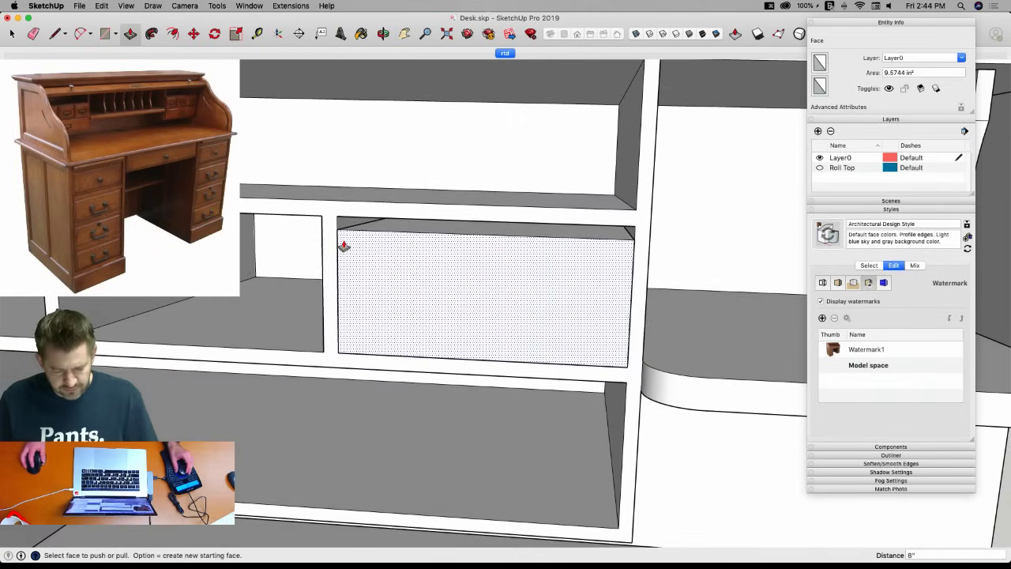
key(space)
triple_click(416, 277)
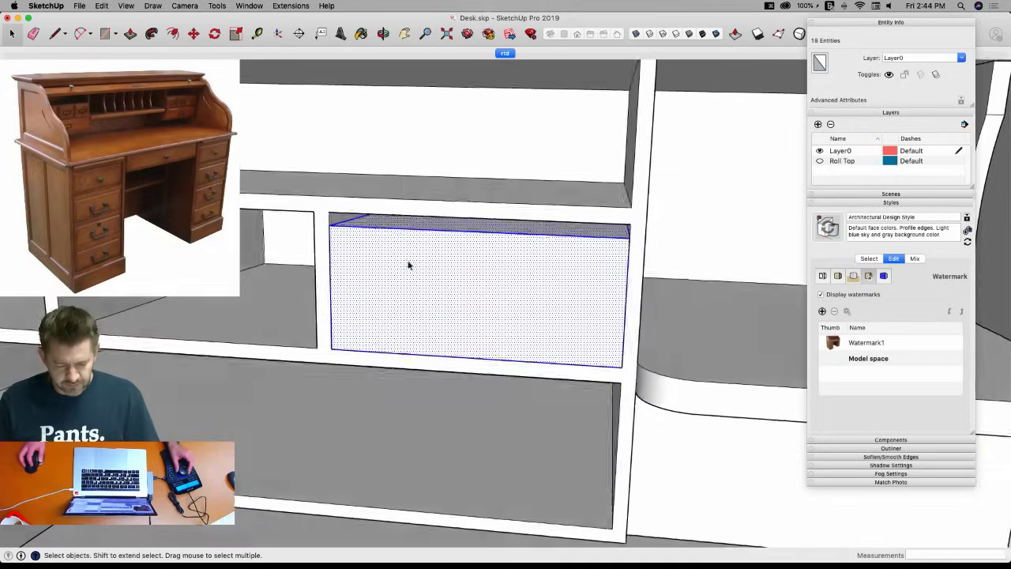
key(l)
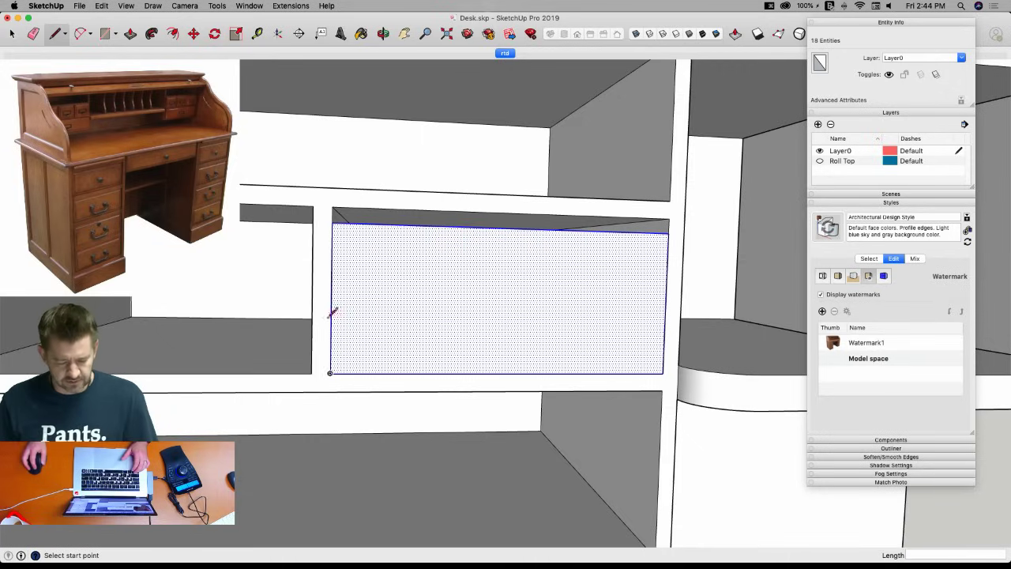
click(333, 207)
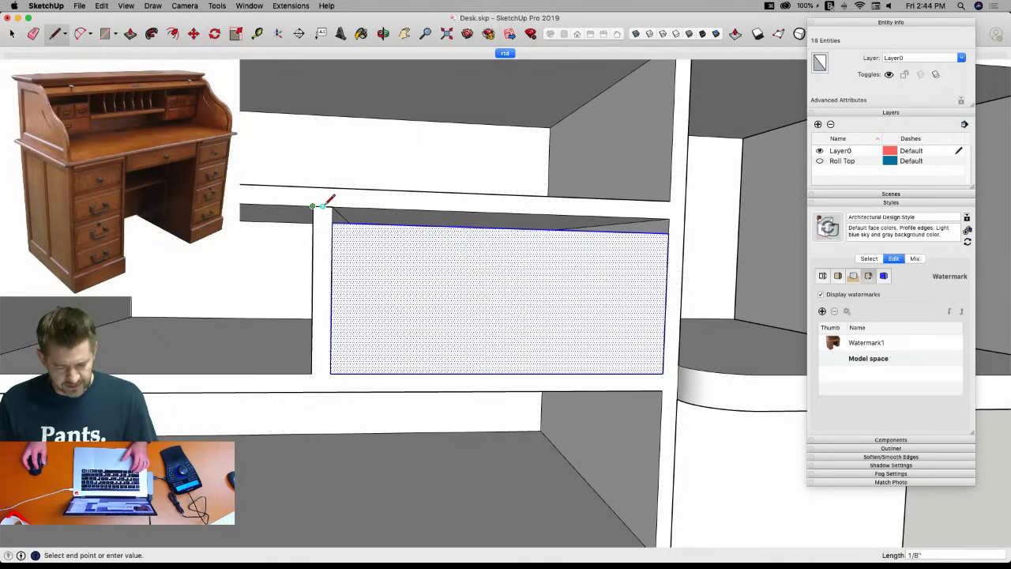
key(space)
key(e)
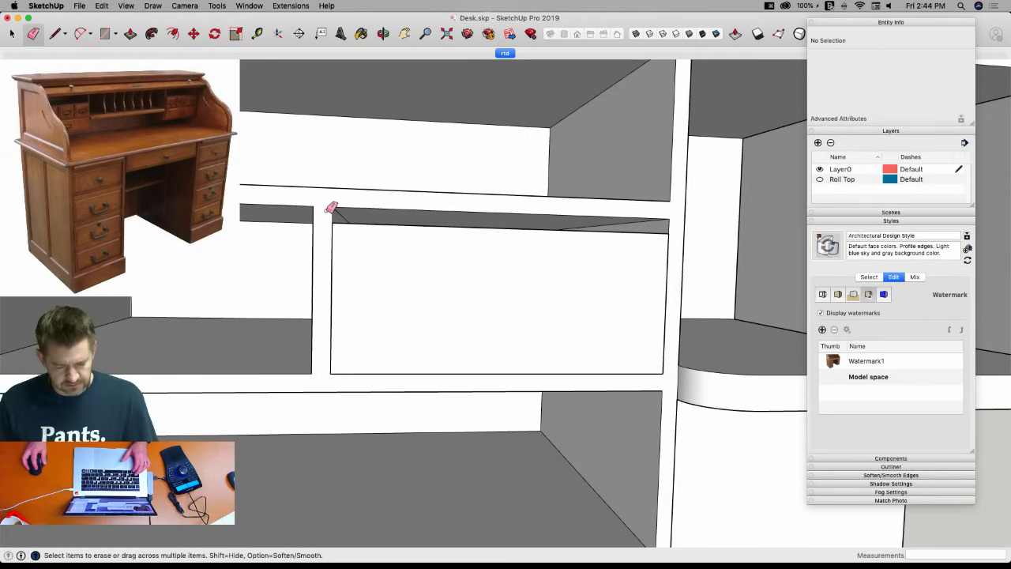
Draw a rectangle about 4 3/4" by 2 1/4" over the full front opening of the cubby, across the drawer box's face.
key(r)
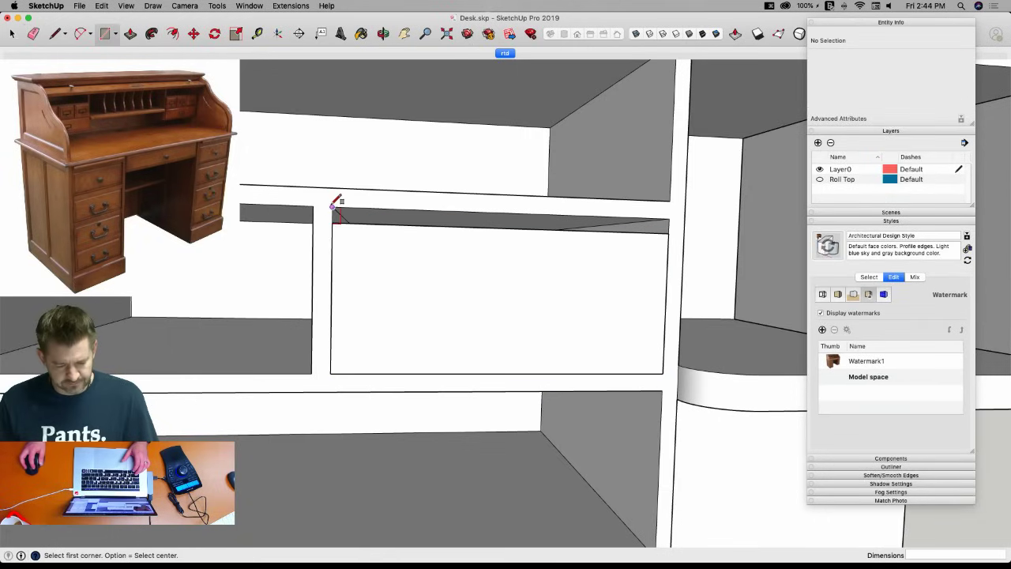
click(333, 206)
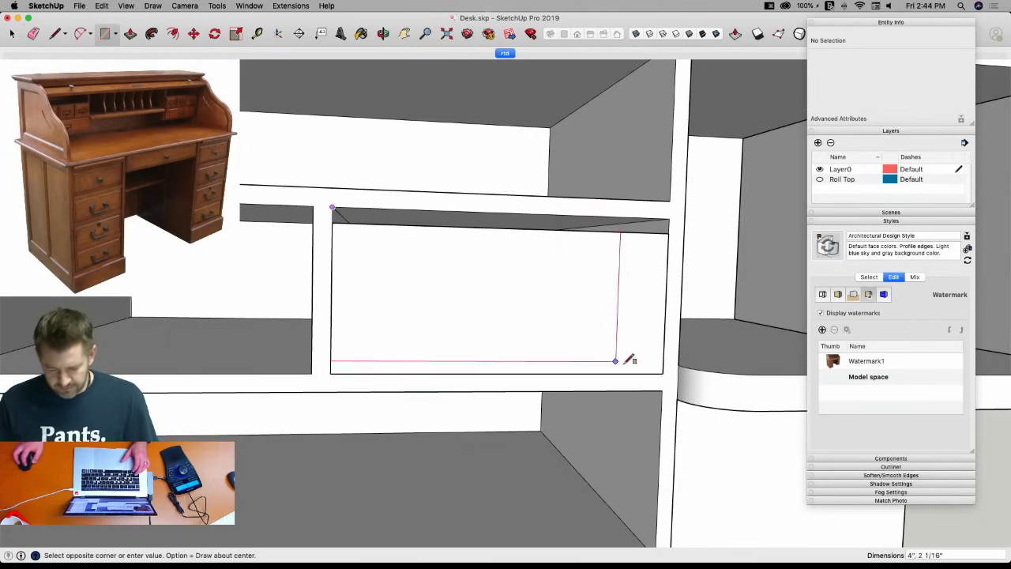
click(665, 371)
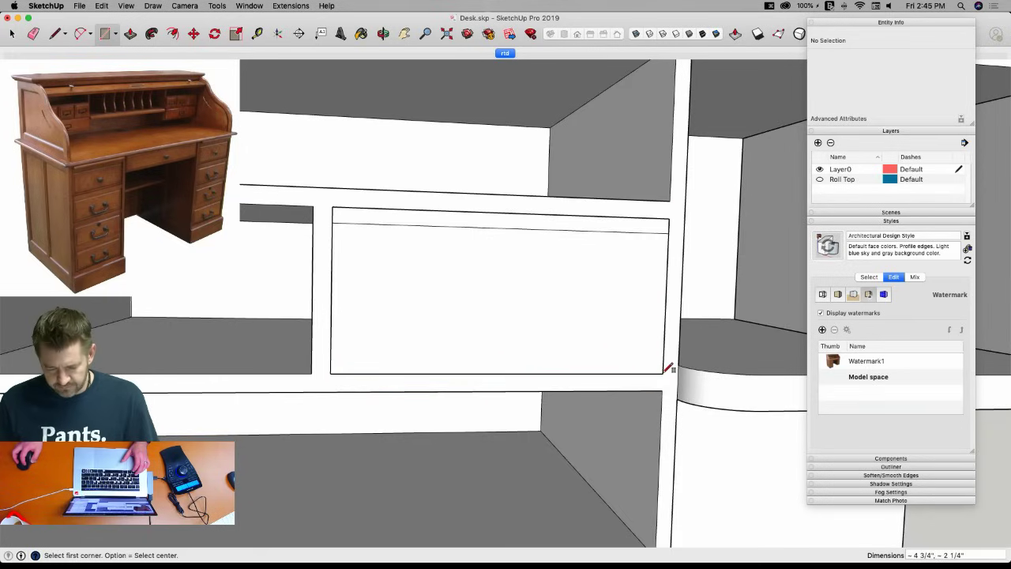
Offset the outlines of the two drawer front faces outward by 1/8" and erase the overlapping lines between them.
key(space)
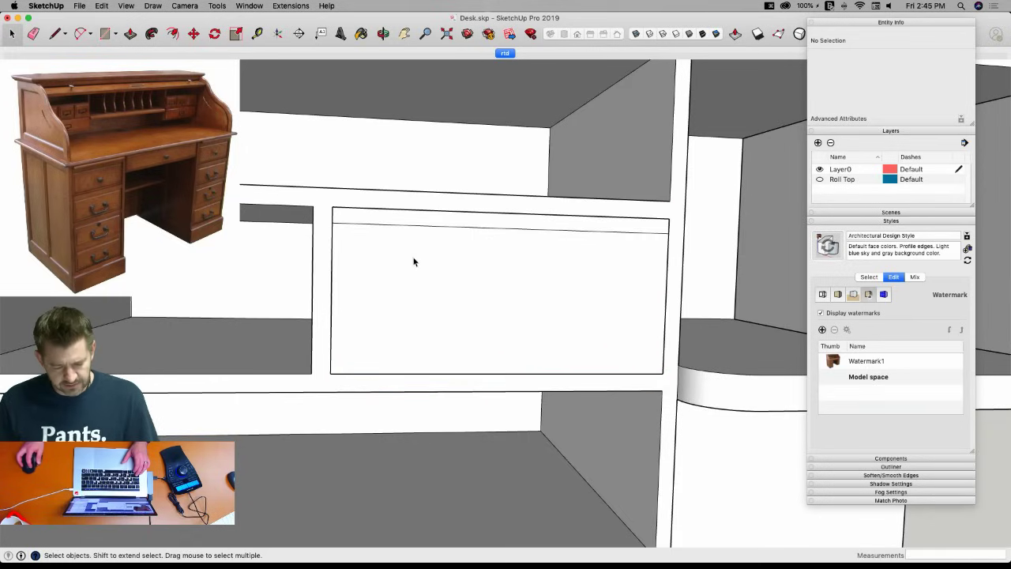
click(413, 262)
key(f)
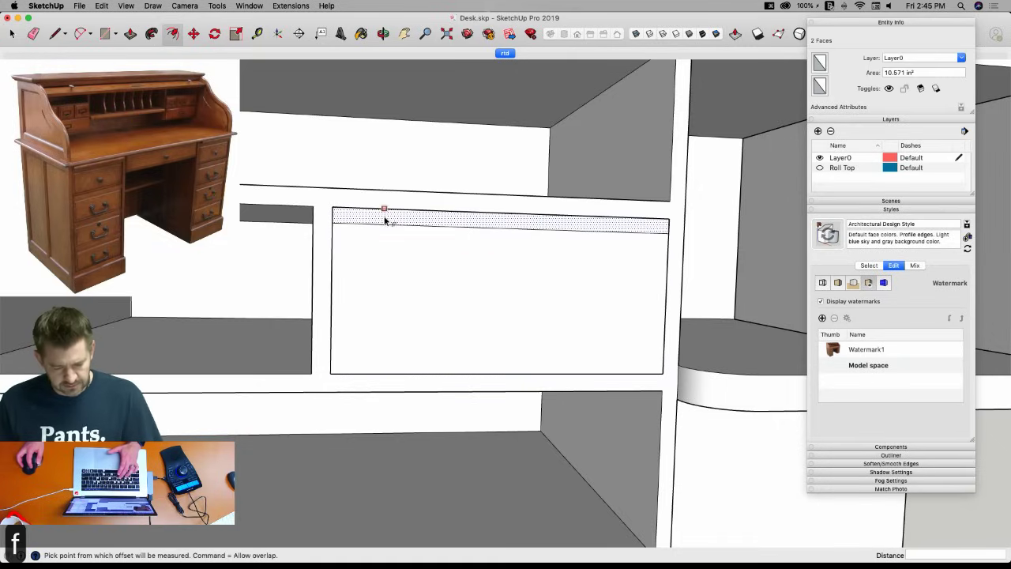
click(380, 217)
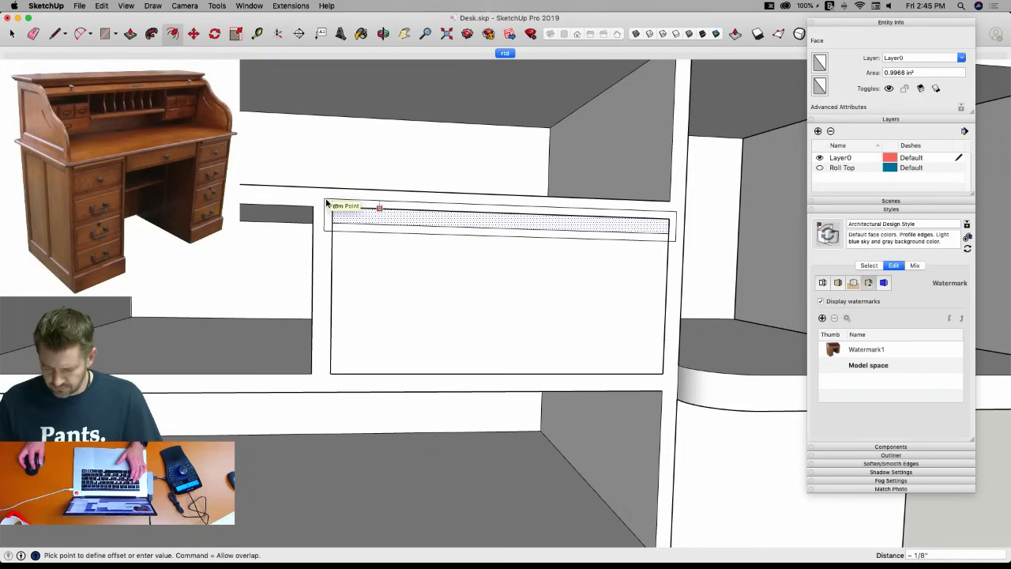
click(326, 203)
text(1/8)
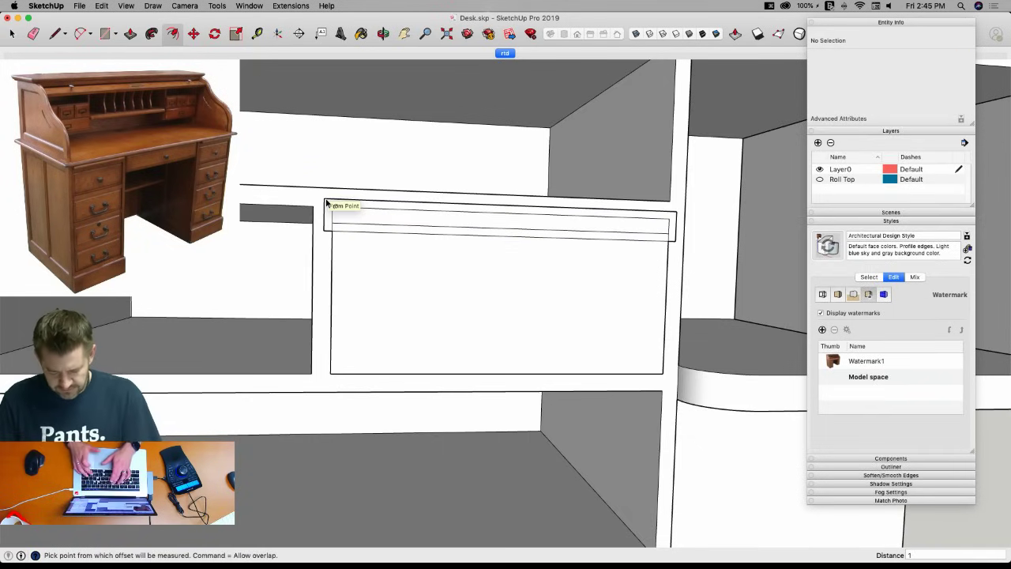
click(388, 279)
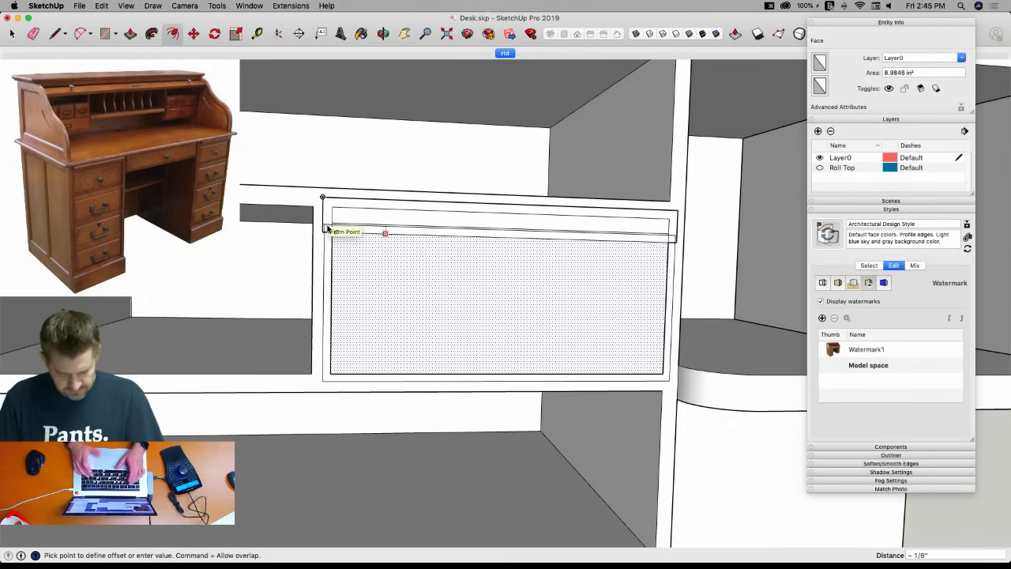
text(1/8)
key(Return)
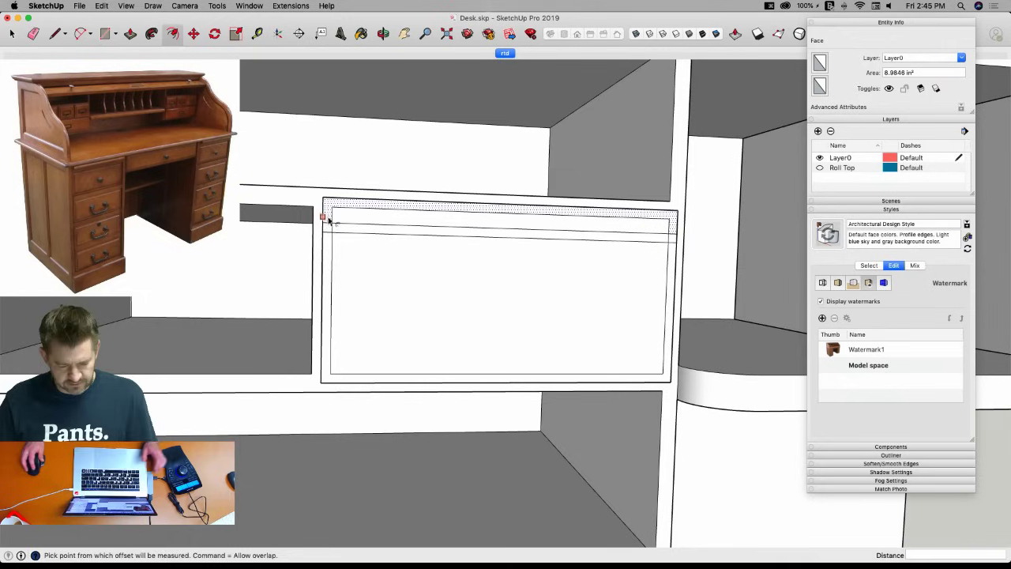
key(e)
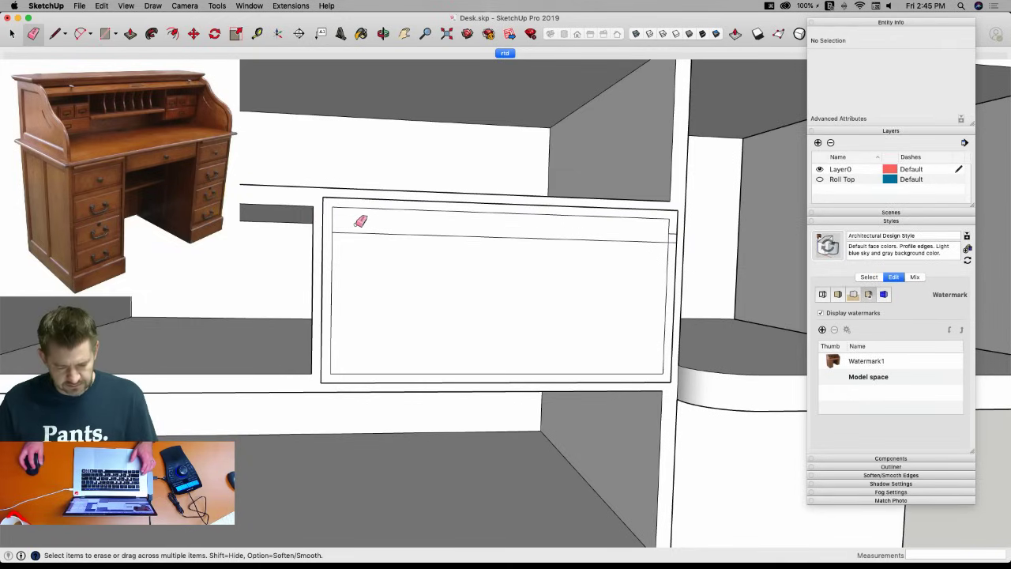
key(e)
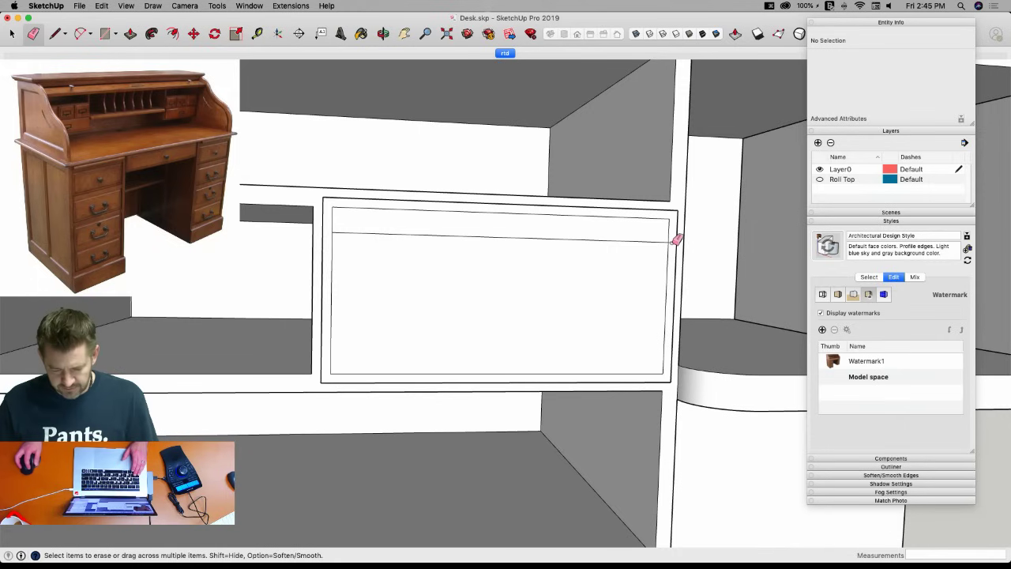
Select all of the drawer's connected geometry and move it out of the cubby to the open space beside the desk.
key(space)
triple_click(639, 266)
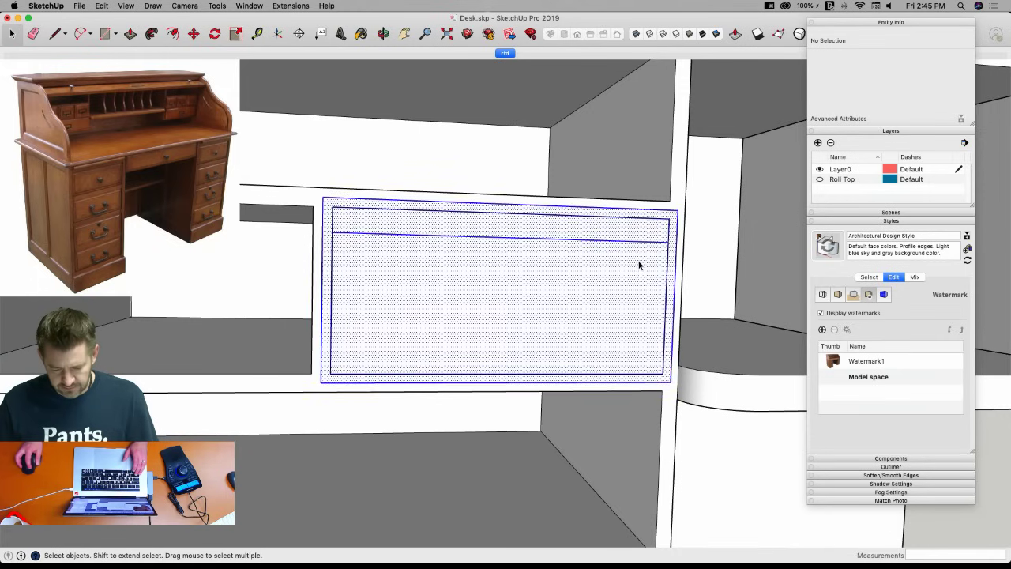
key(m)
middle_drag(567, 386, 590, 332)
scroll(590, 332, down, 4)
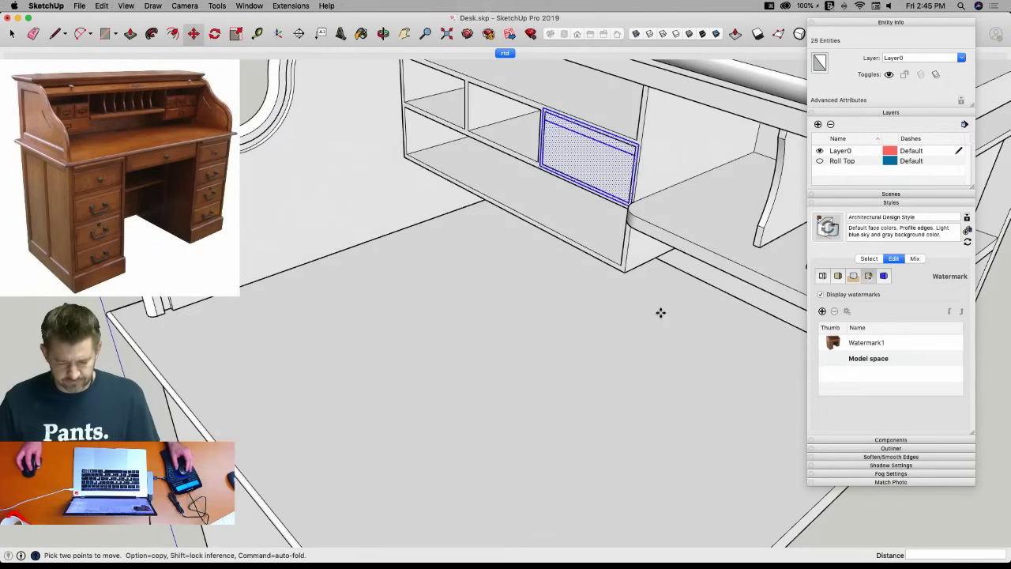
click(661, 313)
scroll(503, 384, down, 6)
click(473, 427)
key(space)
scroll(453, 394, up, 10)
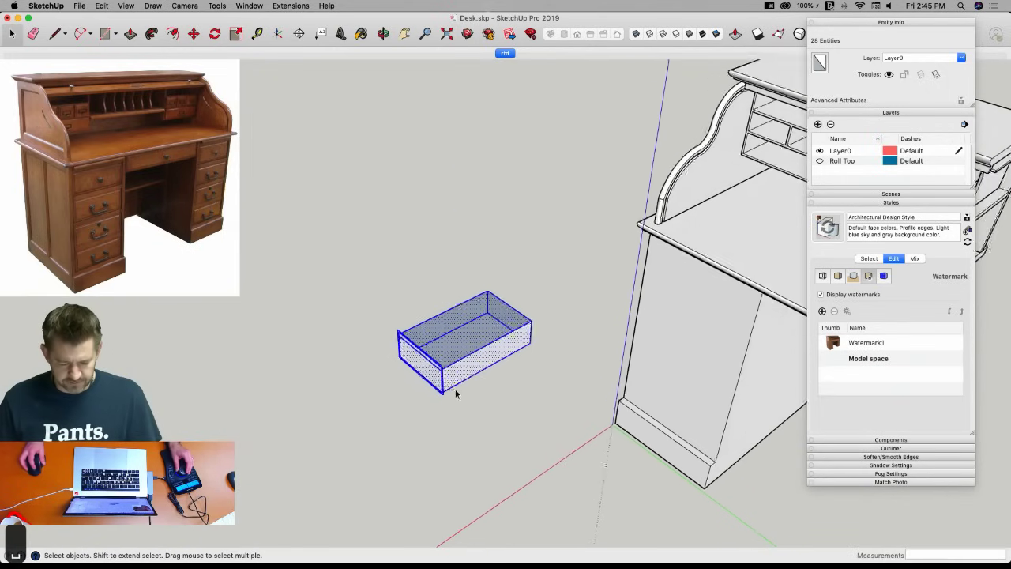
Extrude the drawer front's border and inner faces 1/8" and erase the lines dividing its face.
mouse_move(435, 368)
middle_down()
mouse_move(419, 355)
mouse_move(440, 359)
mouse_move(439, 349)
mouse_move(428, 354)
middle_up()
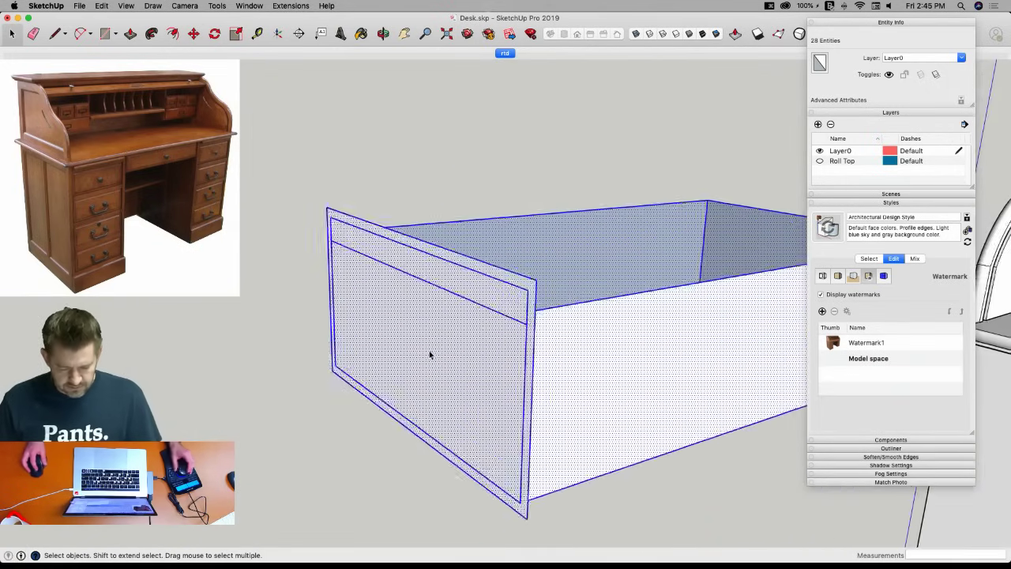
key(p)
click(514, 510)
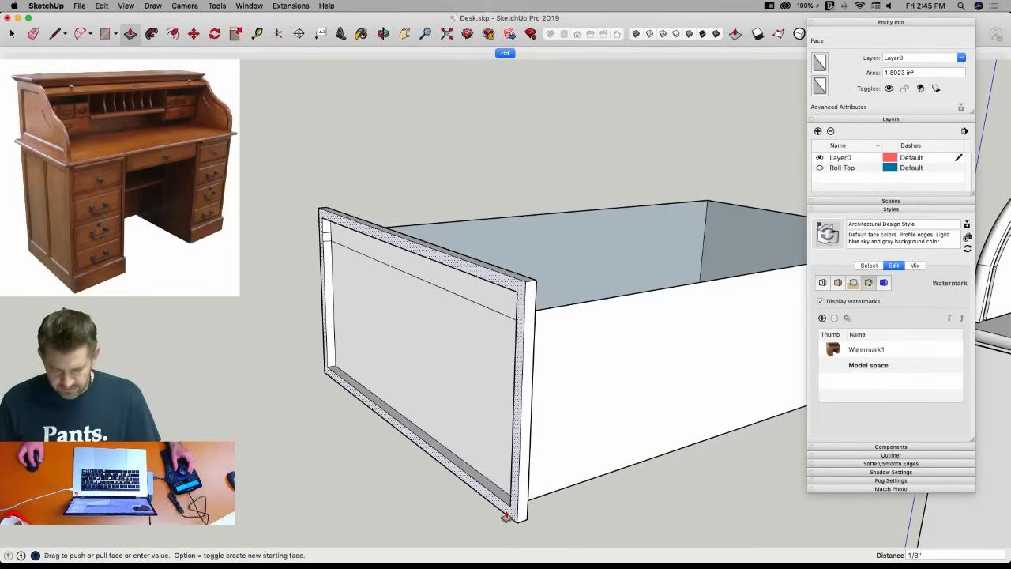
click(506, 517)
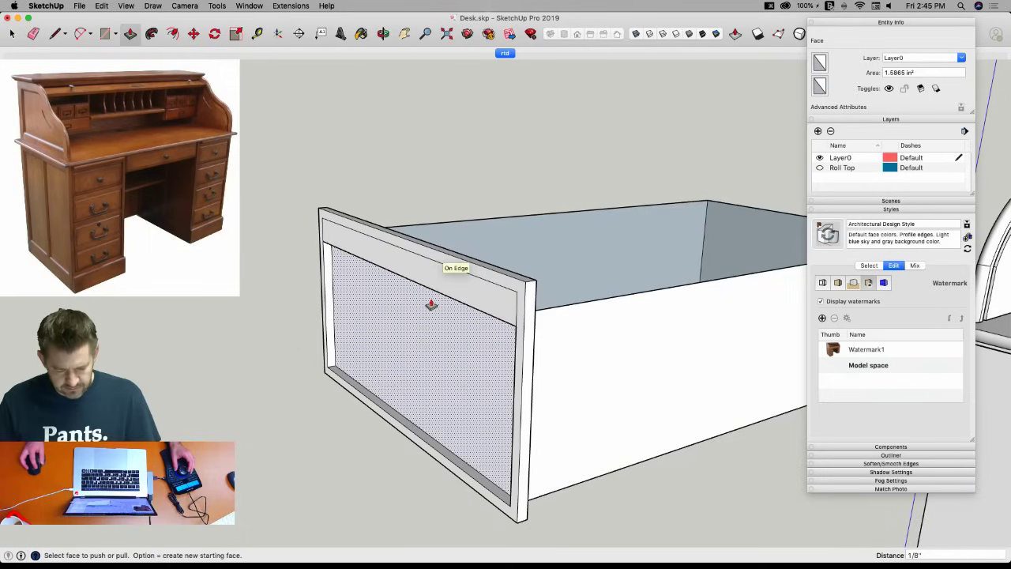
key(e)
click(517, 292)
click(523, 327)
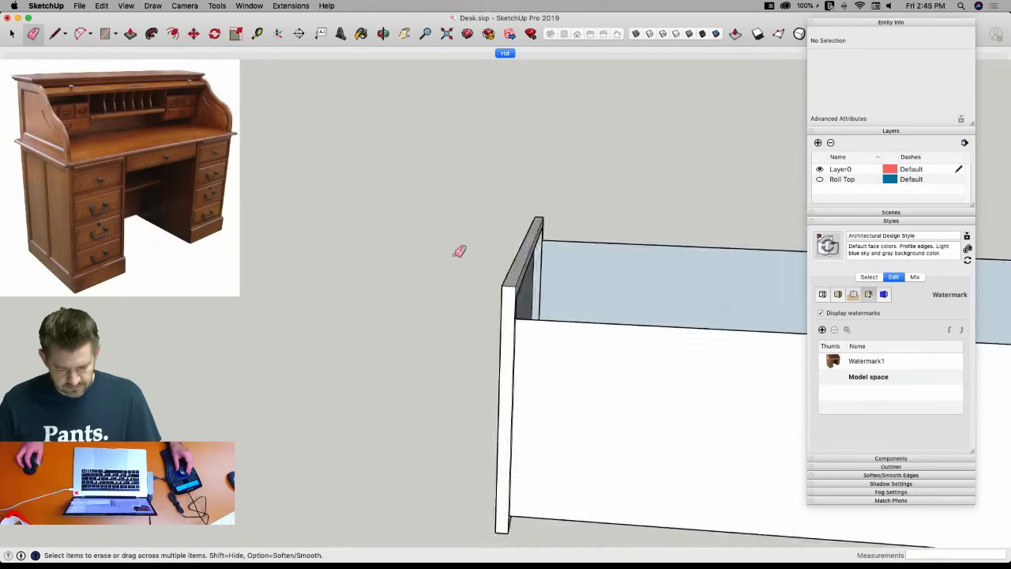
Close the drawer box's open top with a line across the back of the drawer front, and erase the leftover edge above it.
key(l)
click(399, 309)
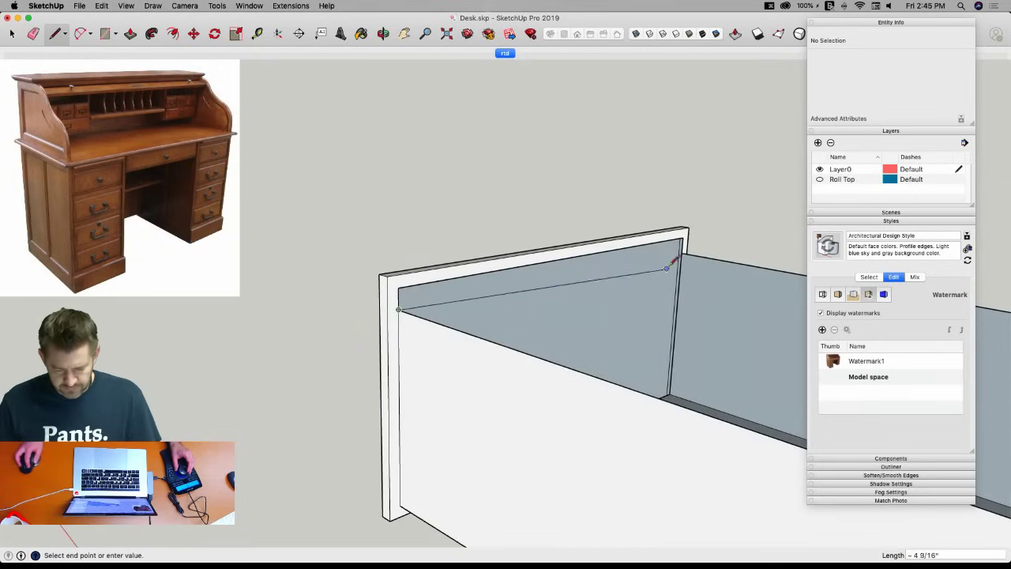
click(682, 252)
mouse_move(688, 242)
middle_down()
mouse_move(585, 270)
mouse_move(649, 224)
mouse_move(555, 248)
middle_up()
key(e)
click(401, 295)
key(space)
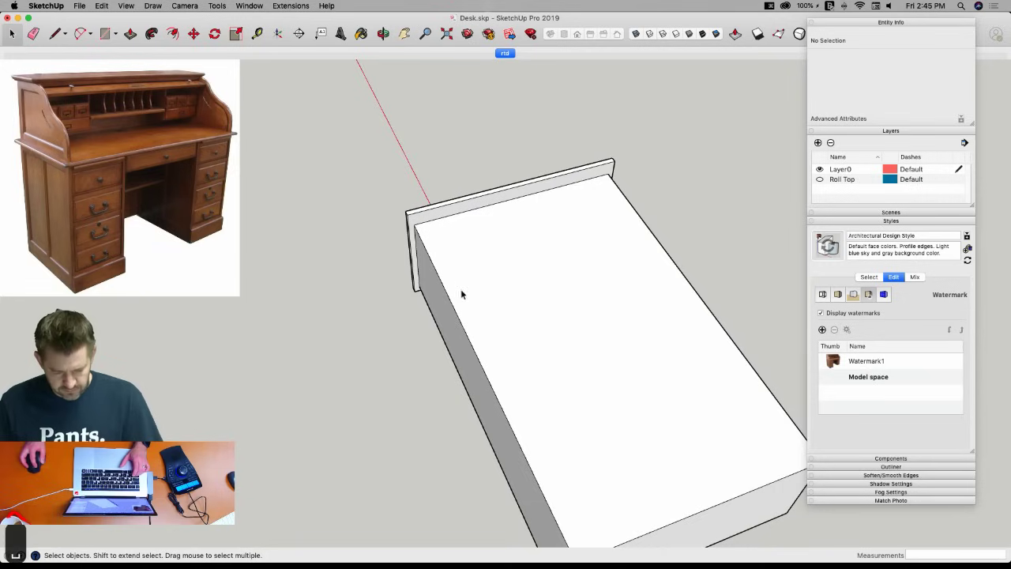
Offset the two side edges and the back edge of the drawer box's top face inward by 1/4".
click(462, 319)
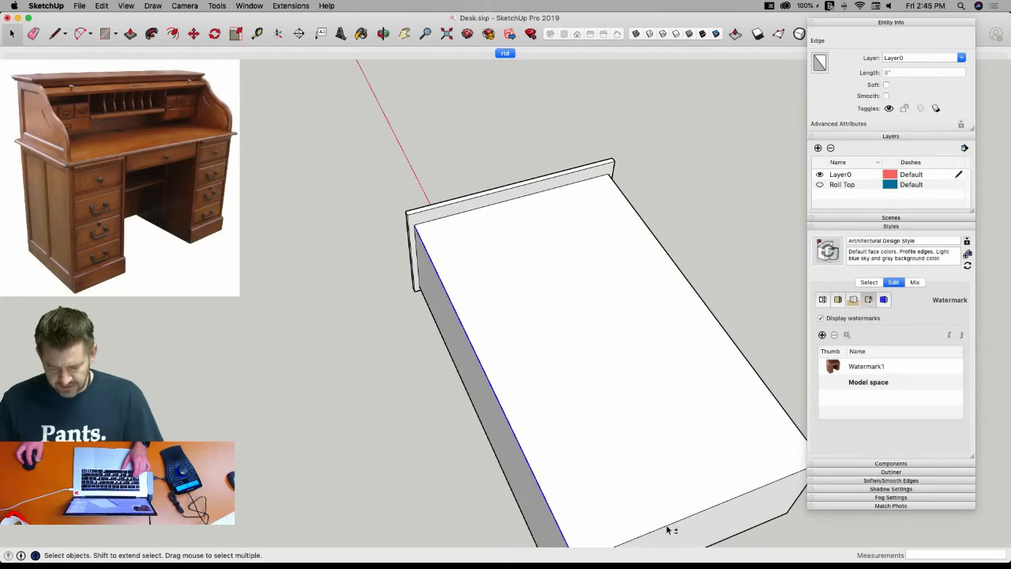
key(f)
click(762, 383)
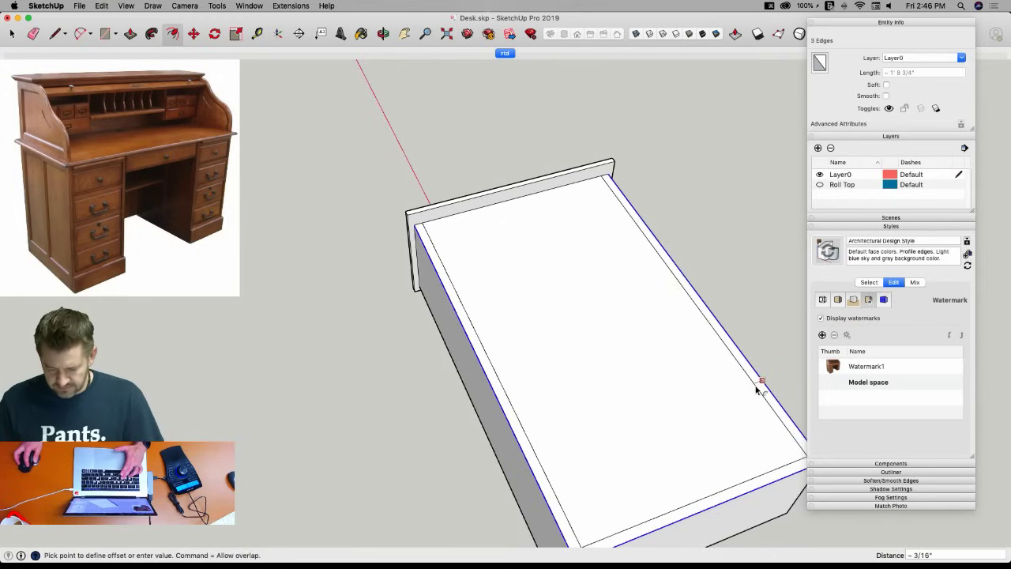
key(Escape)
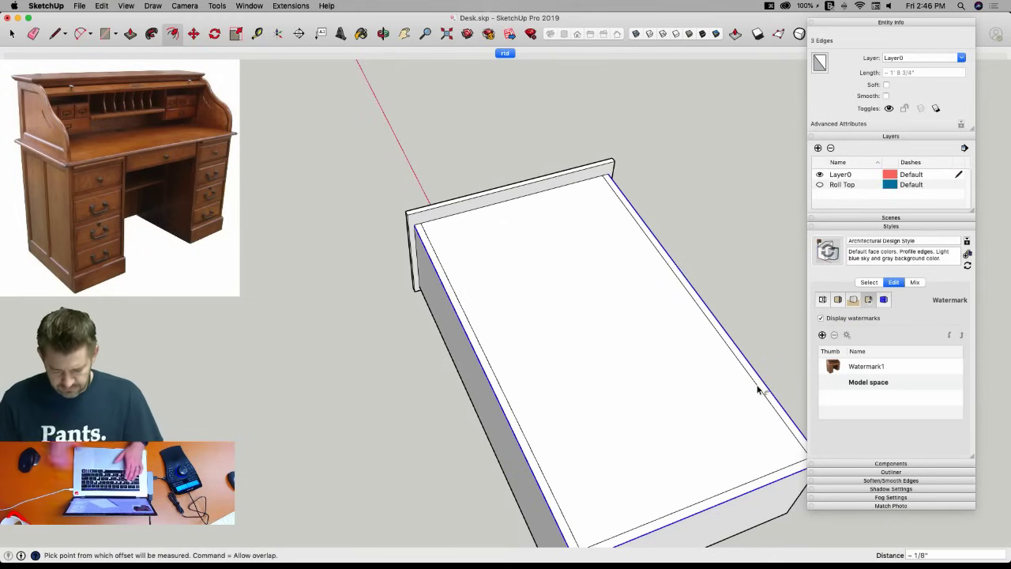
text(1)
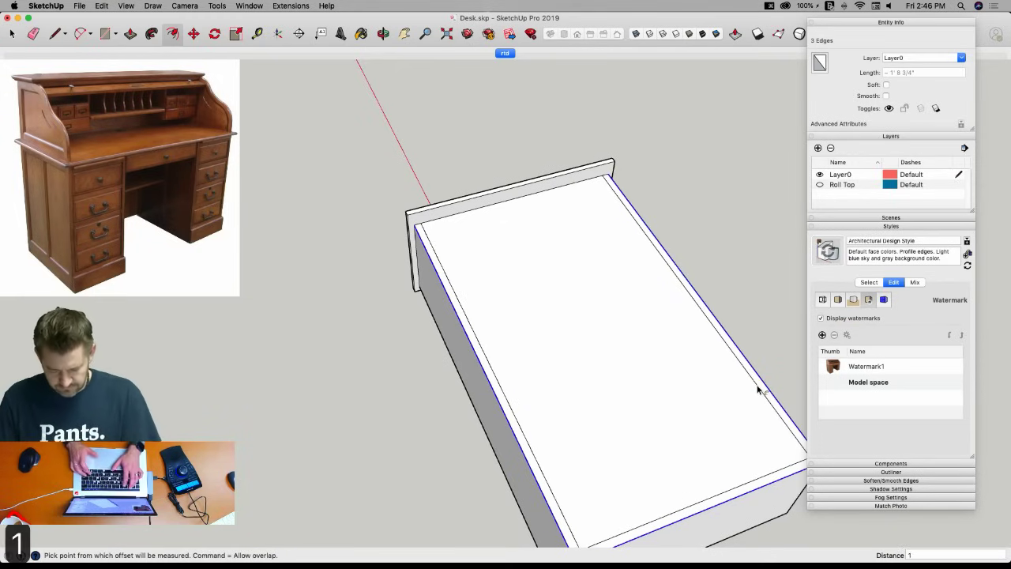
text(/)
key(BackSpace)
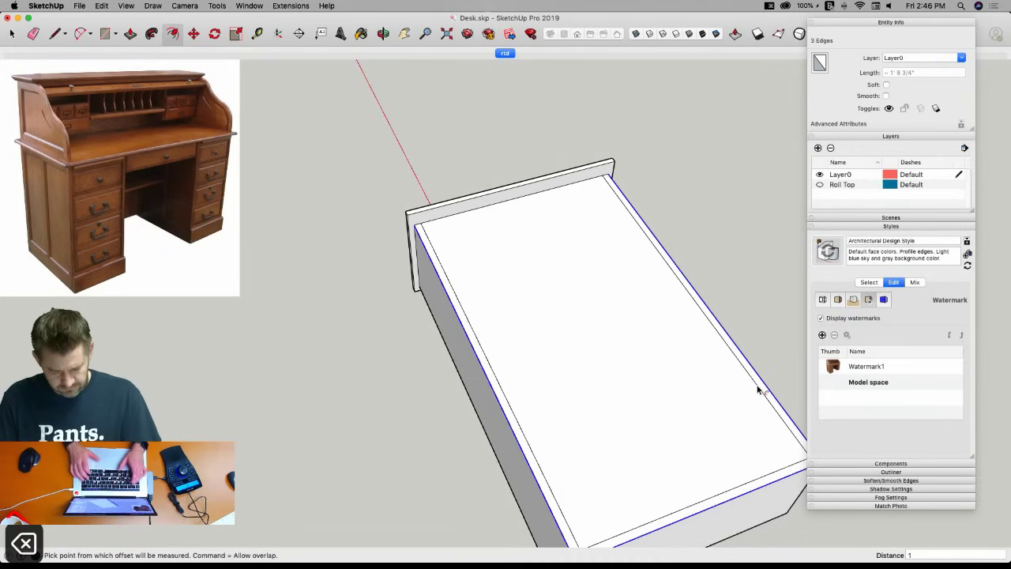
text(4)
key(Return)
Push the inner top face down through the full depth of the drawer box to hollow it out.
middle_drag(675, 356, 543, 251)
key(p)
drag(542, 251, 504, 397)
Close the drawer's open underside with a line along the back of the drawer front, and extrude the bottom face 1/4".
middle_drag(503, 397, 427, 332)
key(l)
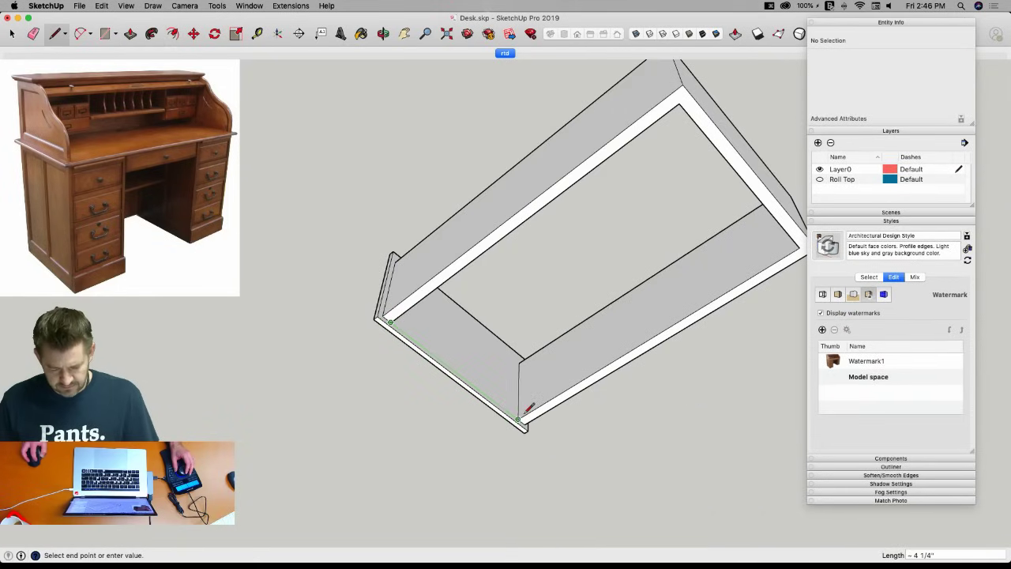
click(521, 416)
key(p)
click(523, 361)
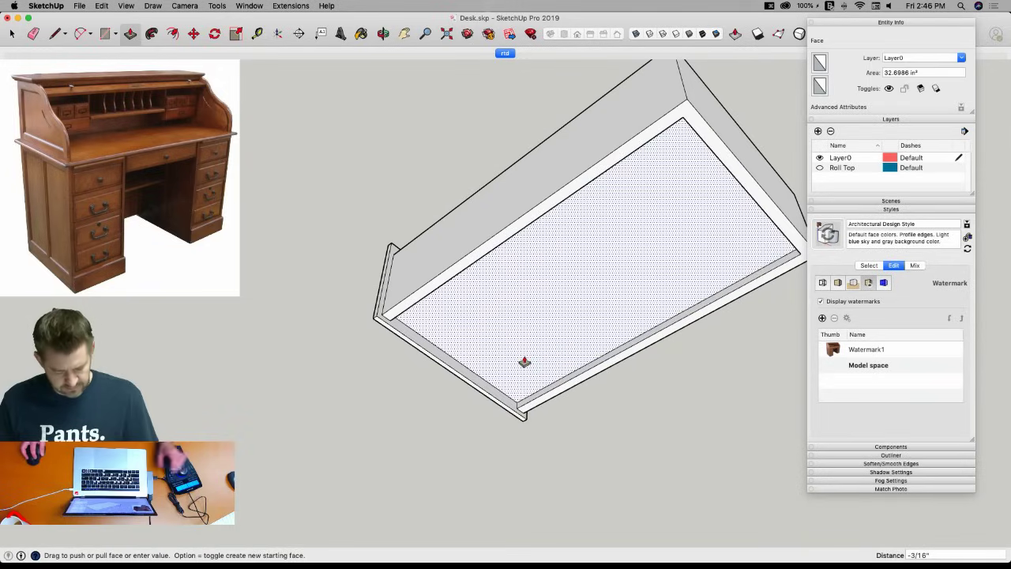
click(523, 356)
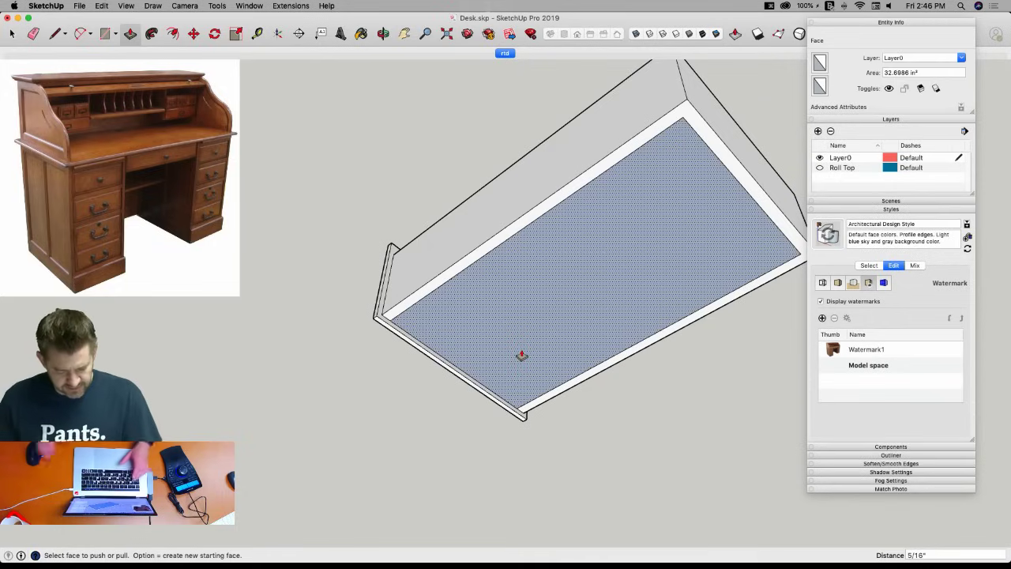
text(.)
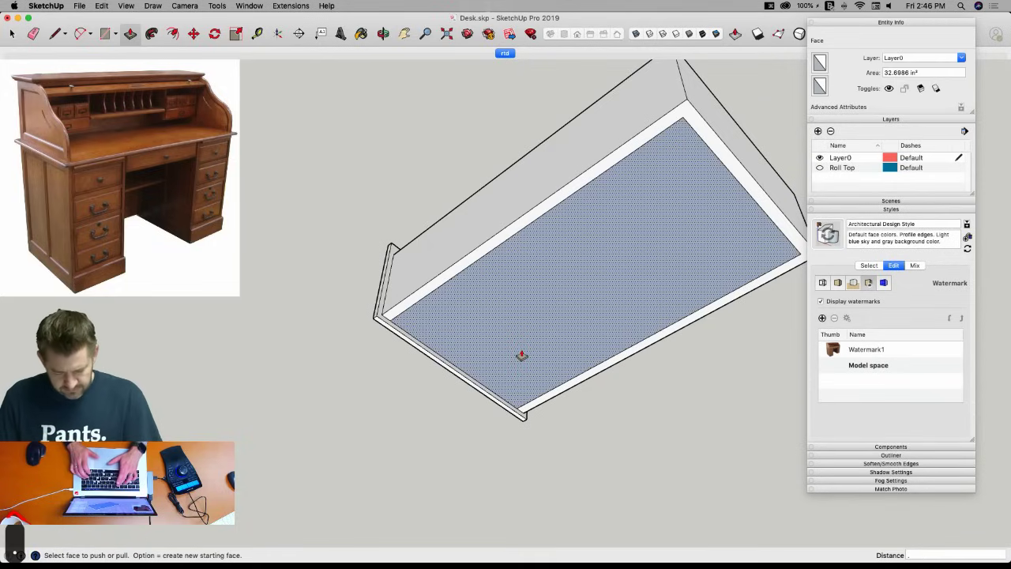
text(25)
key(Return)
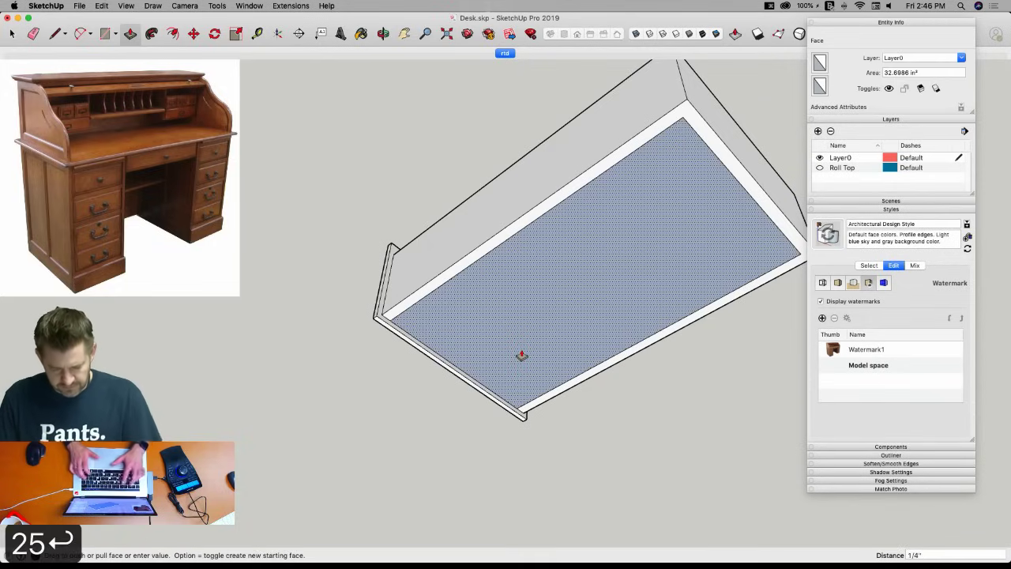
Erase the leftover lines between the drawer's bottom panel and the side and back walls.
key(e)
mouse_move(692, 116)
mouse_down()
mouse_move(685, 111)
mouse_move(795, 253)
mouse_up()
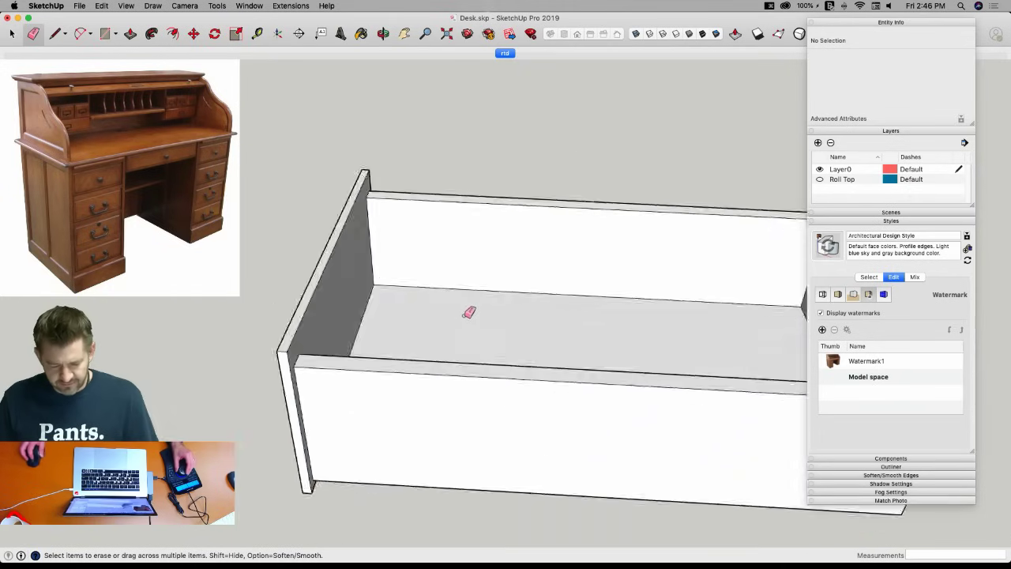
key(space)
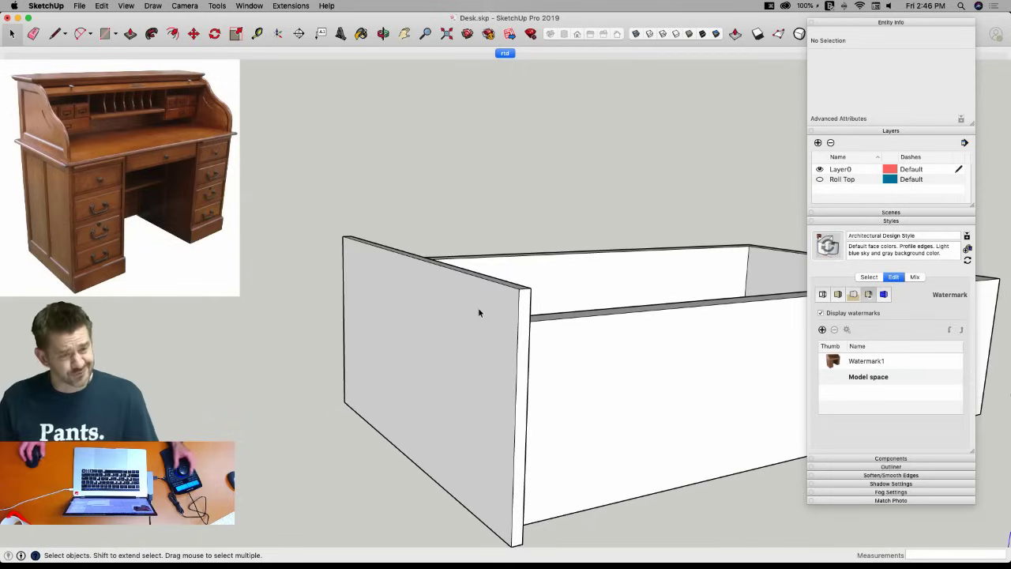
key(l)
click(513, 282)
key(space)
click(488, 296)
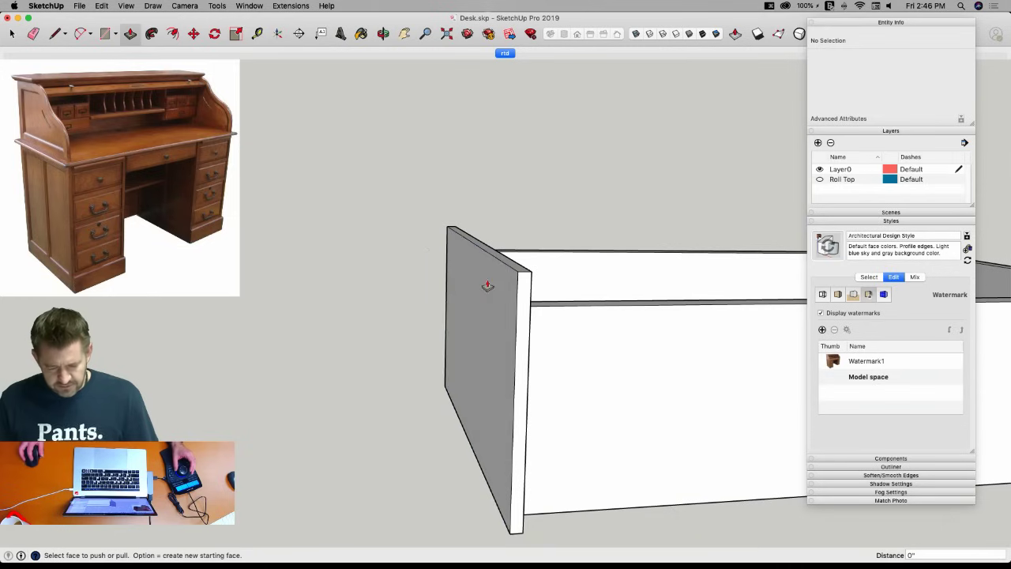
Extrude the outer face of the drawer front slightly forward as a second layer, keeping the dividing edge around it.
key(p)
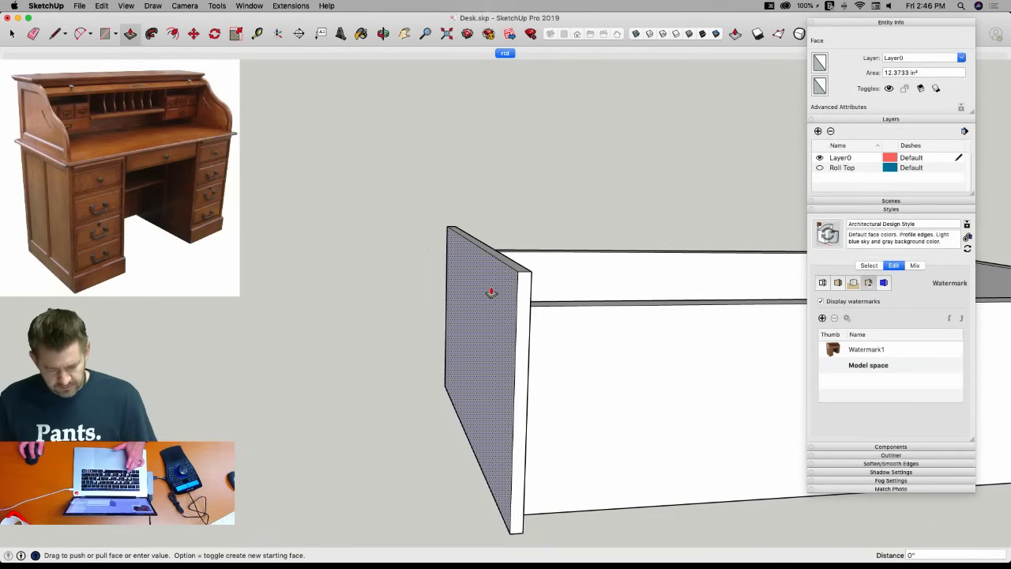
drag(491, 292, 479, 293)
key(space)
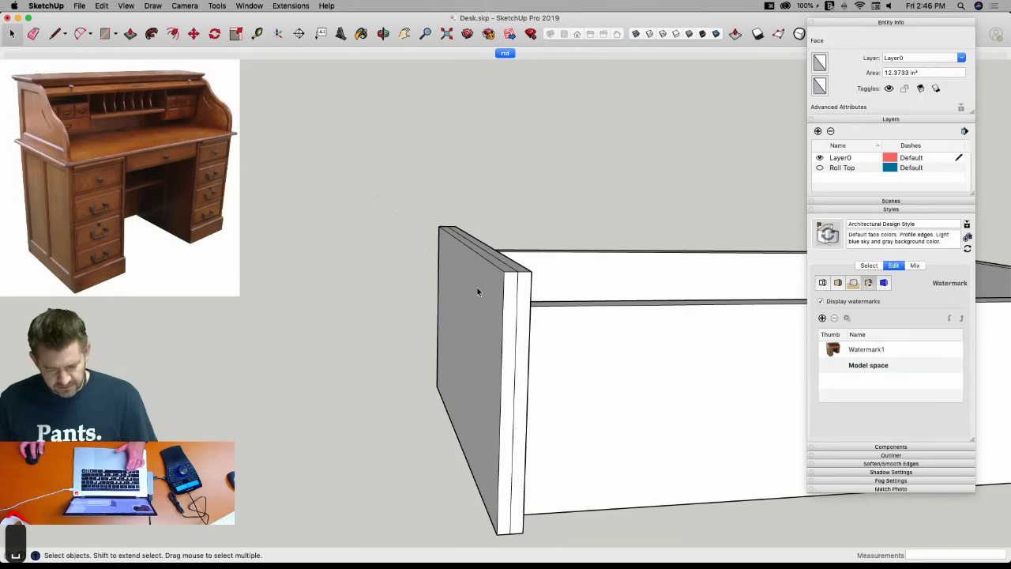
Scale the drawer front's new outer face down uniformly about its center to bevel the edges, and clear the selection.
click(477, 287)
key(s)
middle_drag(534, 368, 496, 417)
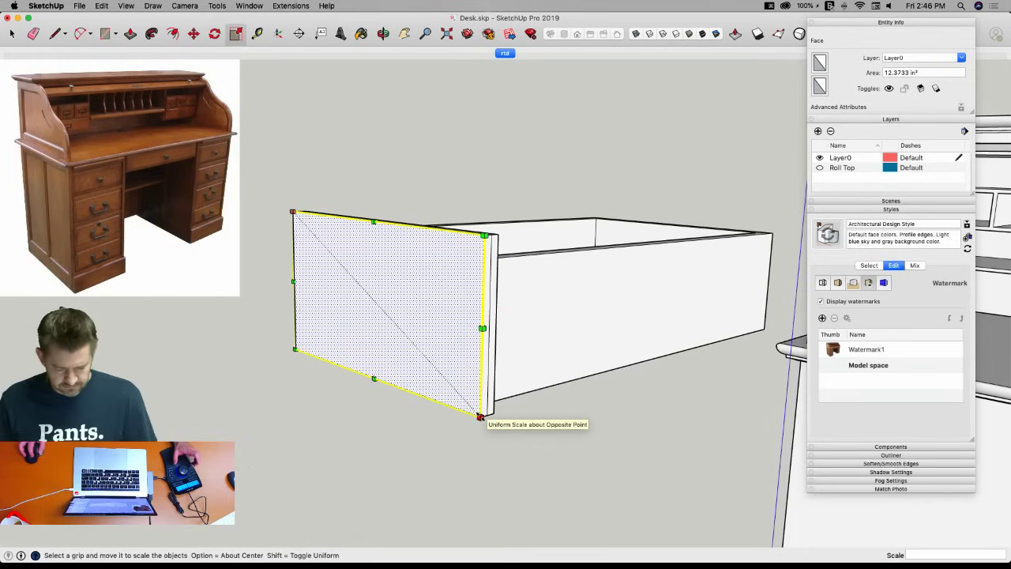
mouse_move(479, 414)
alt+mouse_down()
mouse_move(463, 401)
mouse_move(479, 416)
mouse_move(469, 401)
mouse_move(477, 408)
alt+mouse_up()
key(space)
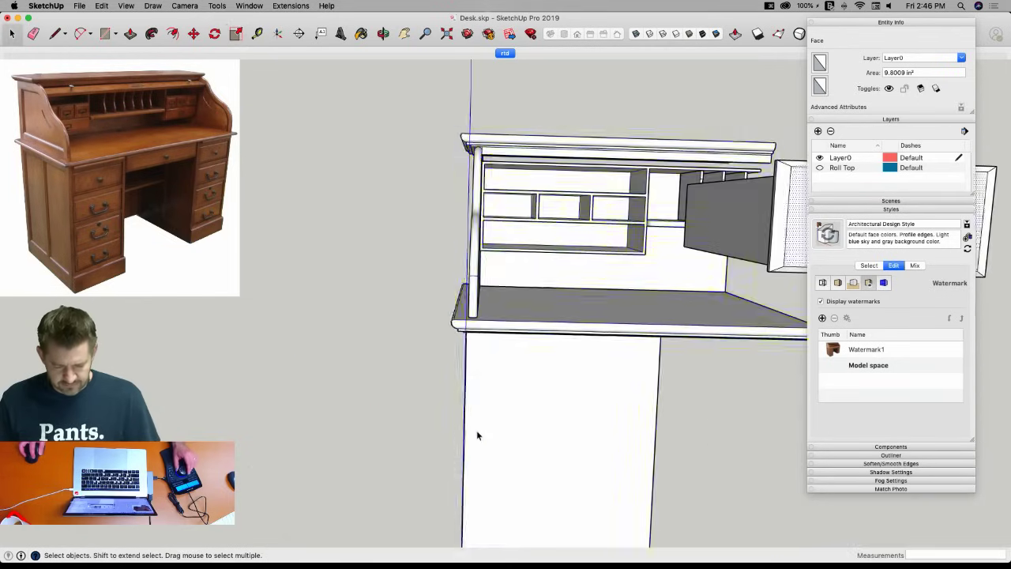
click(476, 429)
click(512, 430)
click(739, 454)
Draw a small circle at the center of the drawer front and extrude it 1/16" as the knob's base.
shift+middle_drag(687, 431, 616, 399)
middle_drag(489, 371, 557, 335)
scroll(532, 355, up, 2)
key(l)
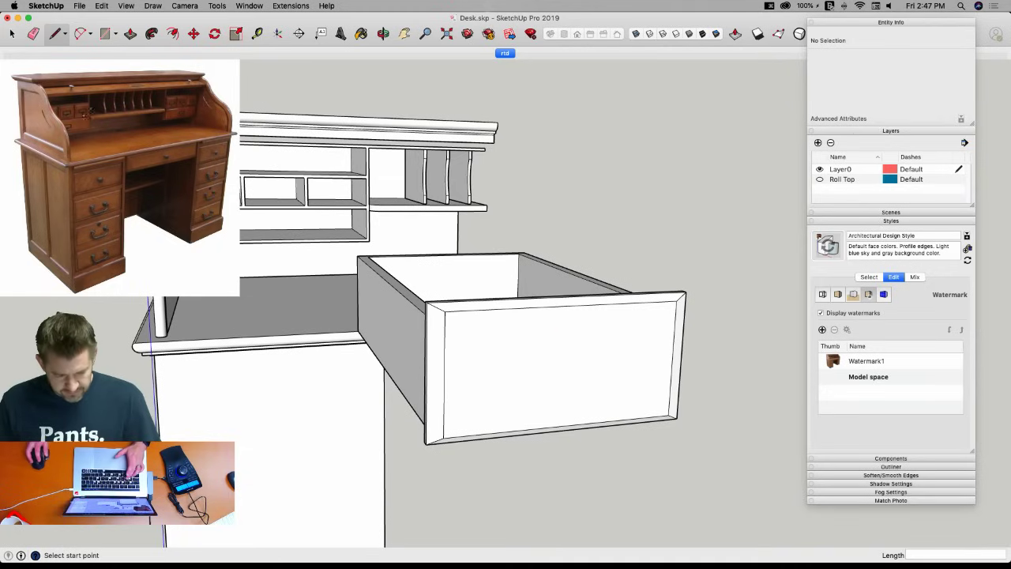
key(c)
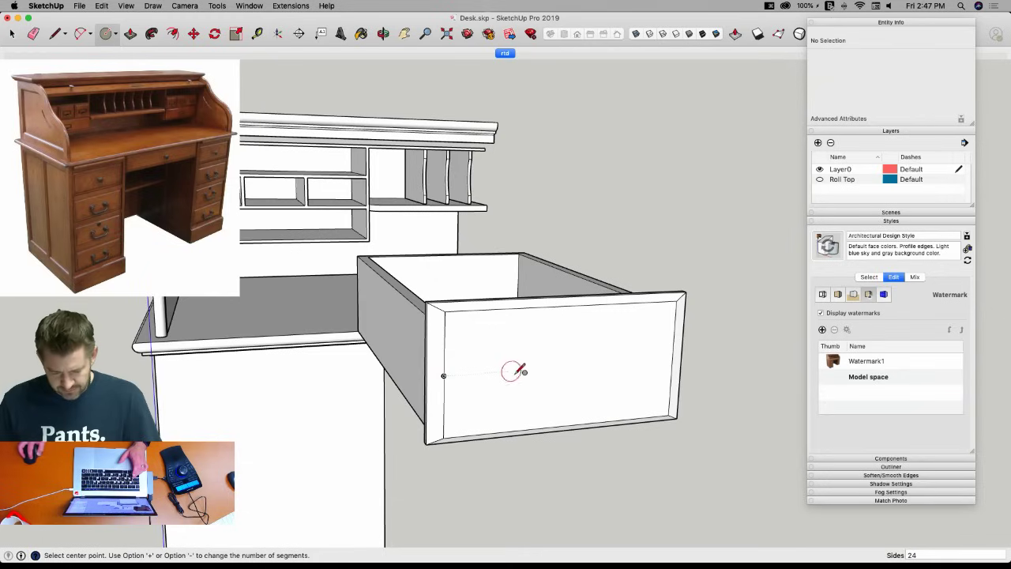
click(564, 366)
click(568, 349)
key(p)
scroll(563, 364, up, 5)
drag(508, 384, 501, 379)
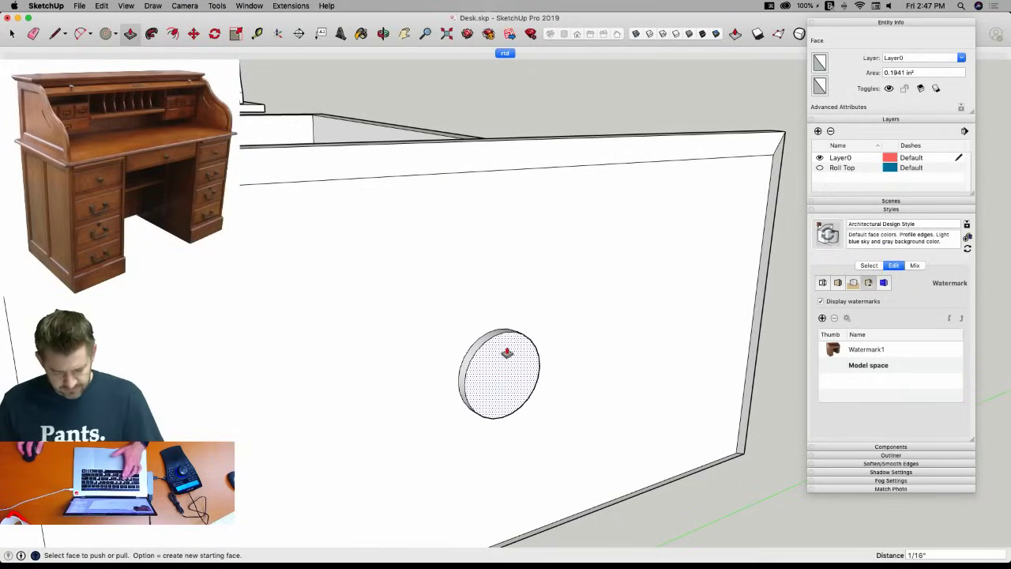
Offset the knob base's circle inward by about 1/8" and extrude the inner circle outward to form the stem.
key(f)
click(508, 353)
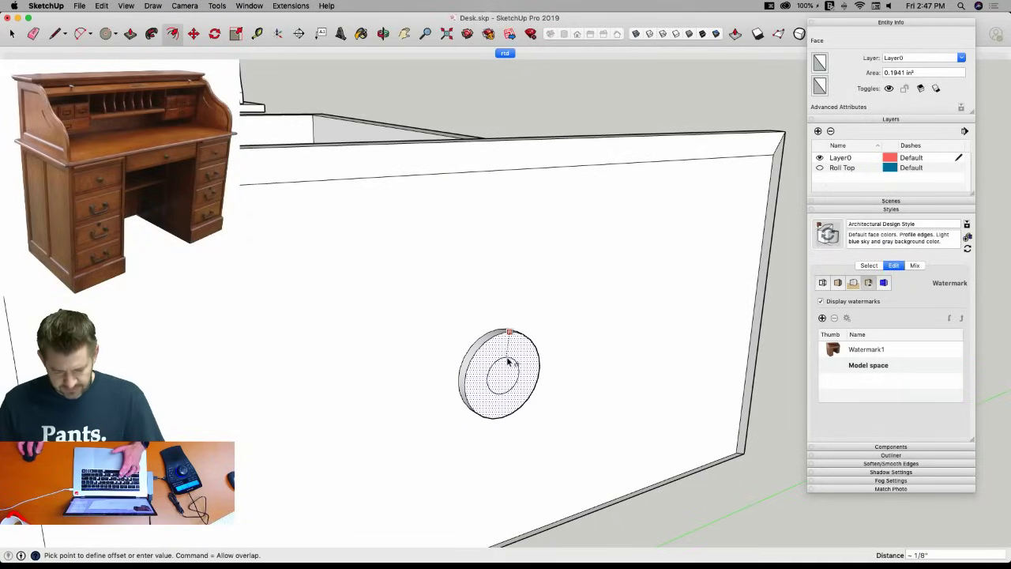
click(509, 362)
key(p)
click(511, 383)
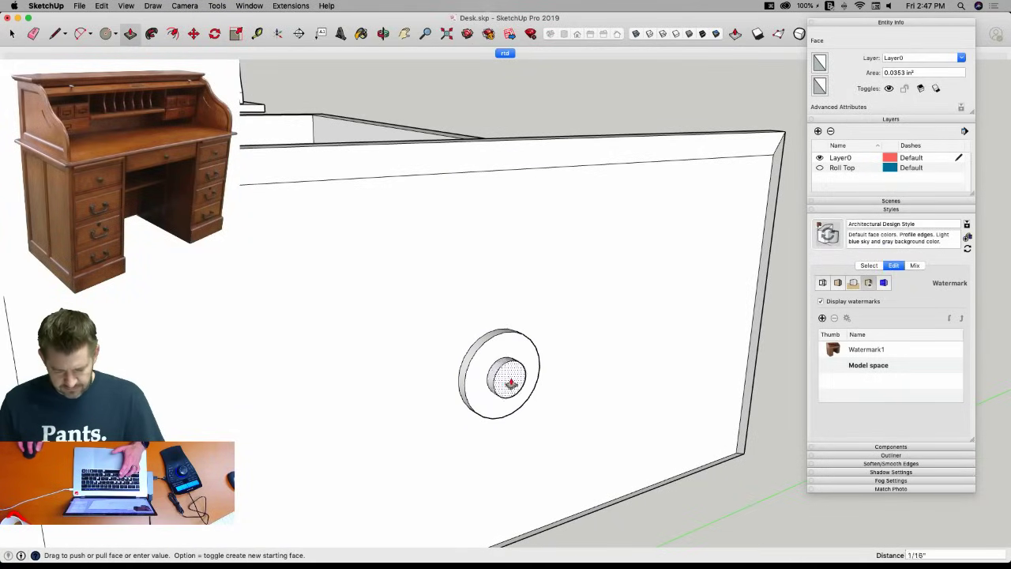
click(514, 385)
Offset the stem's end circle outward and extrude both the ring and the center circle 1/8" to form the knob head.
key(f)
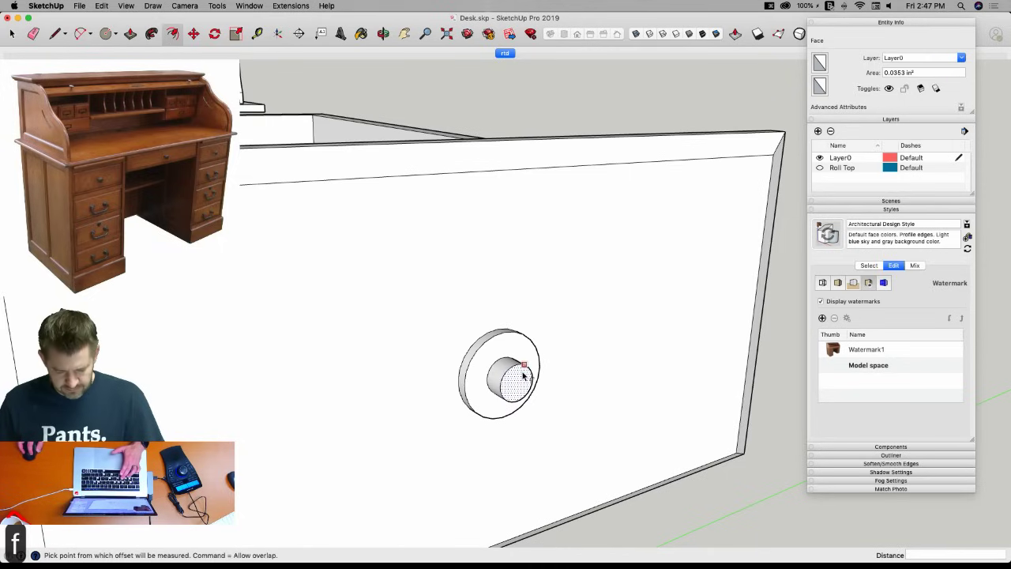
click(523, 364)
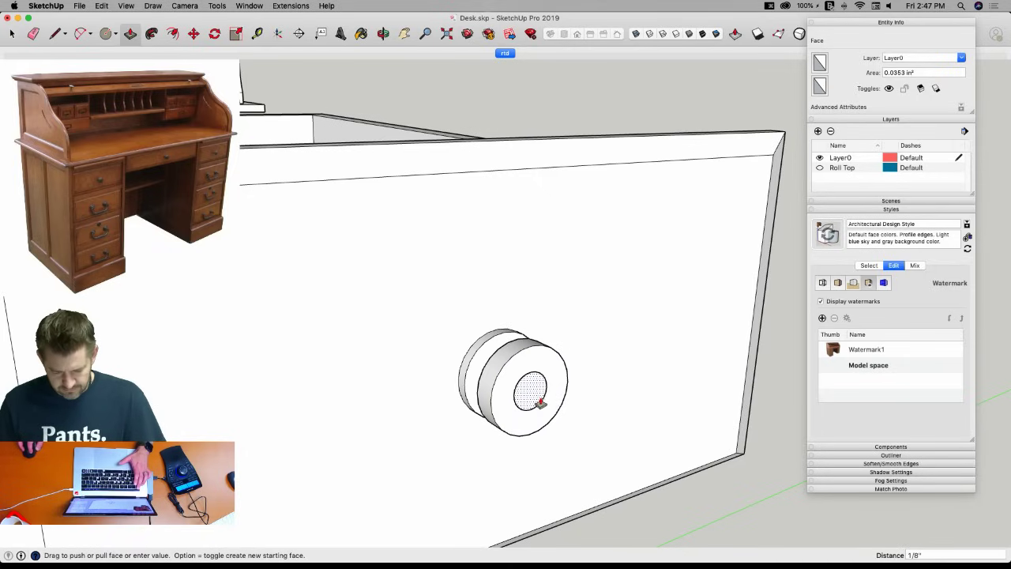
click(529, 393)
Move the small center circle on the knob head outward about 1/16" to taper the head's front.
middle_drag(564, 405, 524, 422)
key(m)
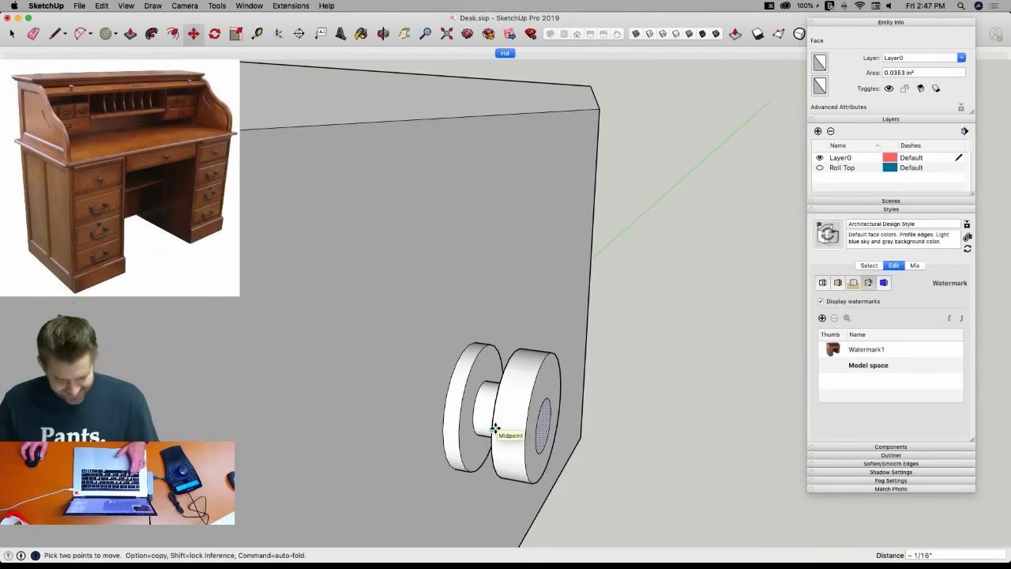
click(495, 428)
Soften the circular edges on the front of the knob head.
key(e)
mouse_move(543, 429)
middle_down()
mouse_move(548, 419)
mouse_move(528, 384)
mouse_move(495, 380)
middle_up()
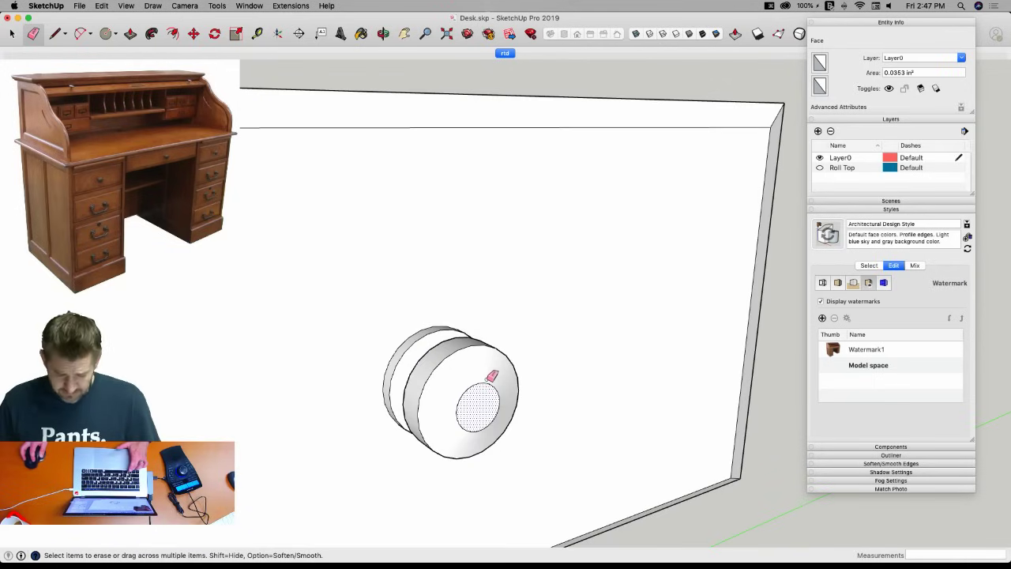
click(489, 384)
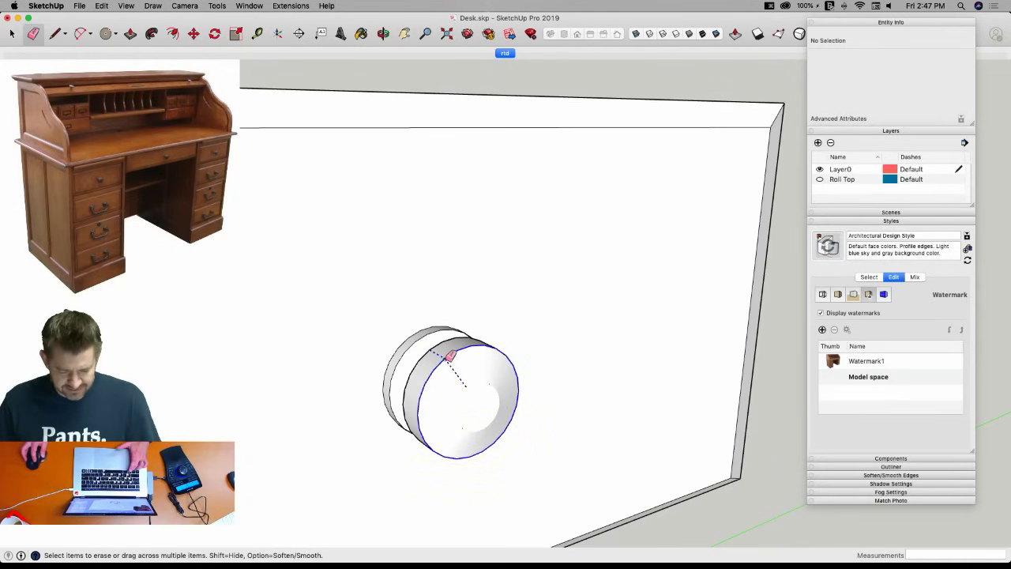
alt+click(450, 356)
key(space)
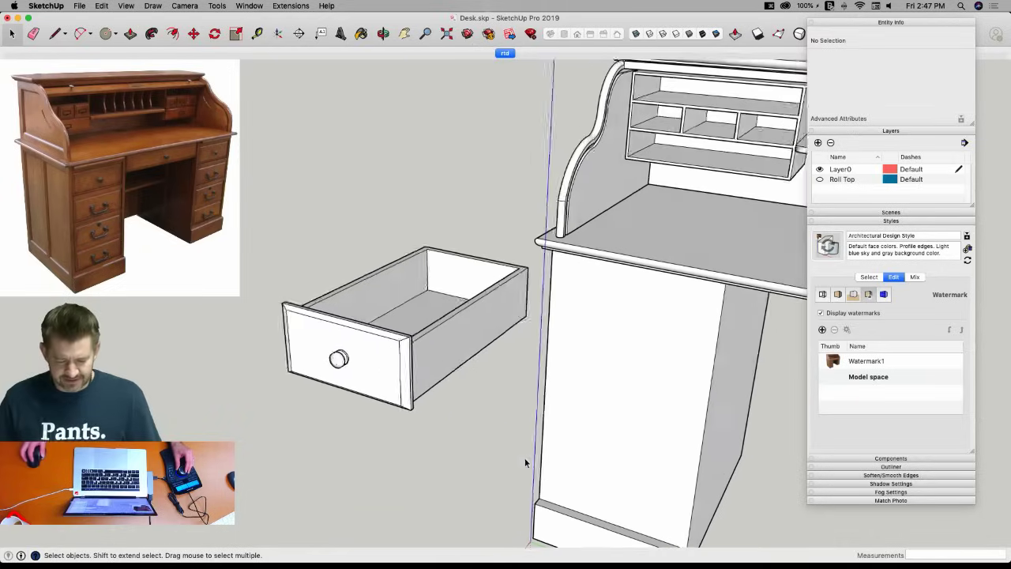
Inspect the drawer knob up close from the front and the side.
scroll(422, 383, up, 10)
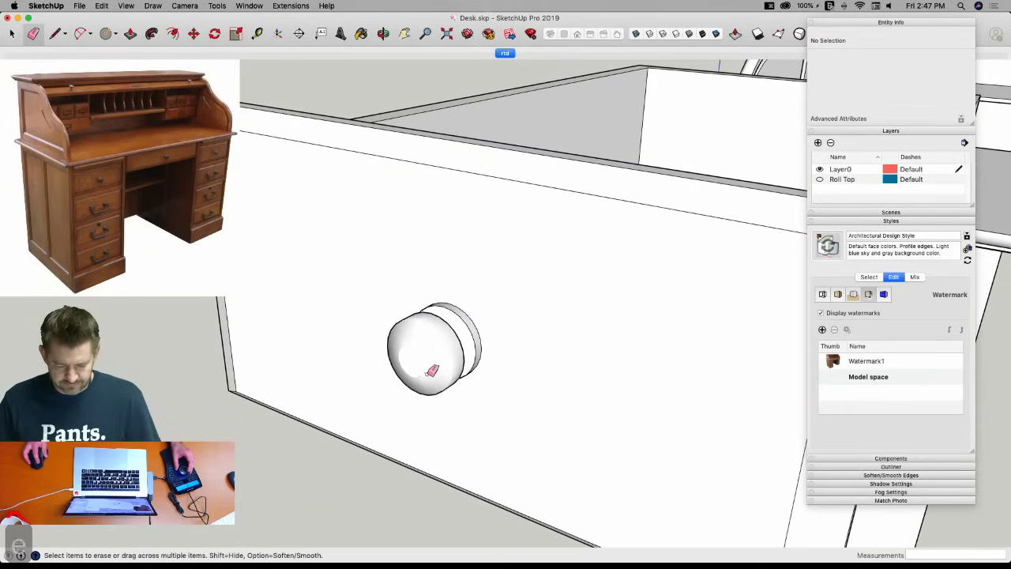
scroll(422, 377, up, 5)
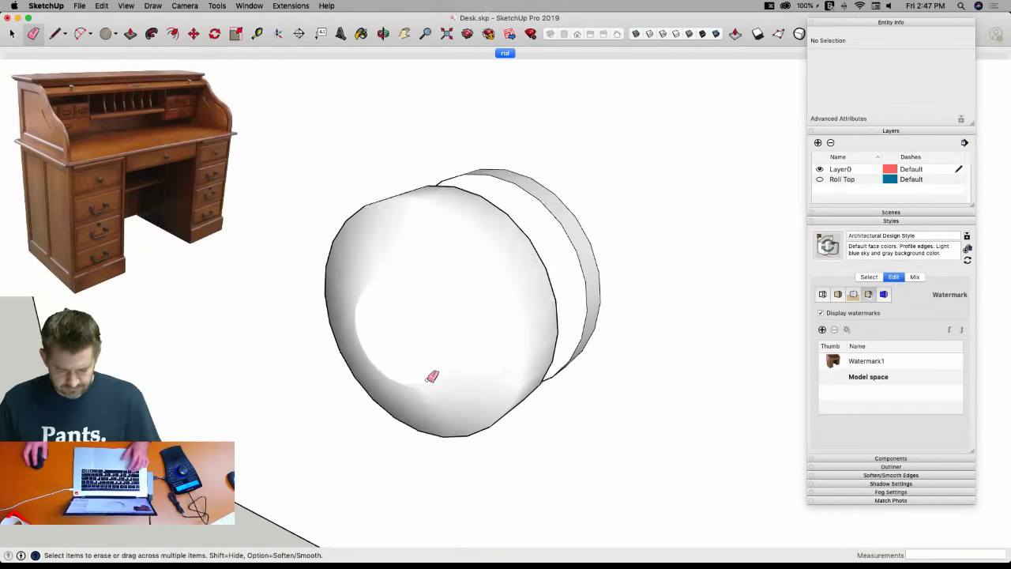
scroll(486, 384, up, 6)
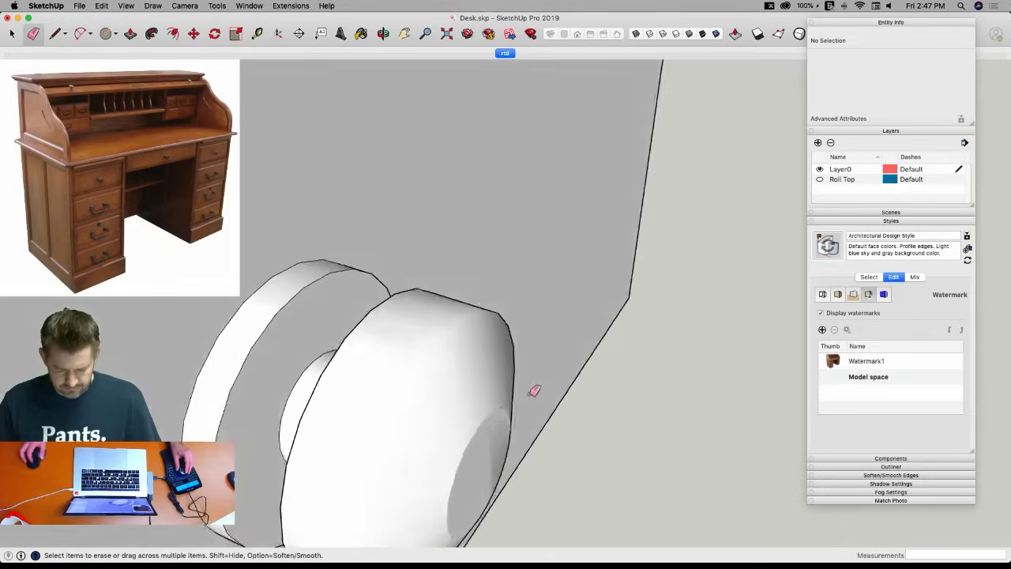
scroll(579, 399, up, 8)
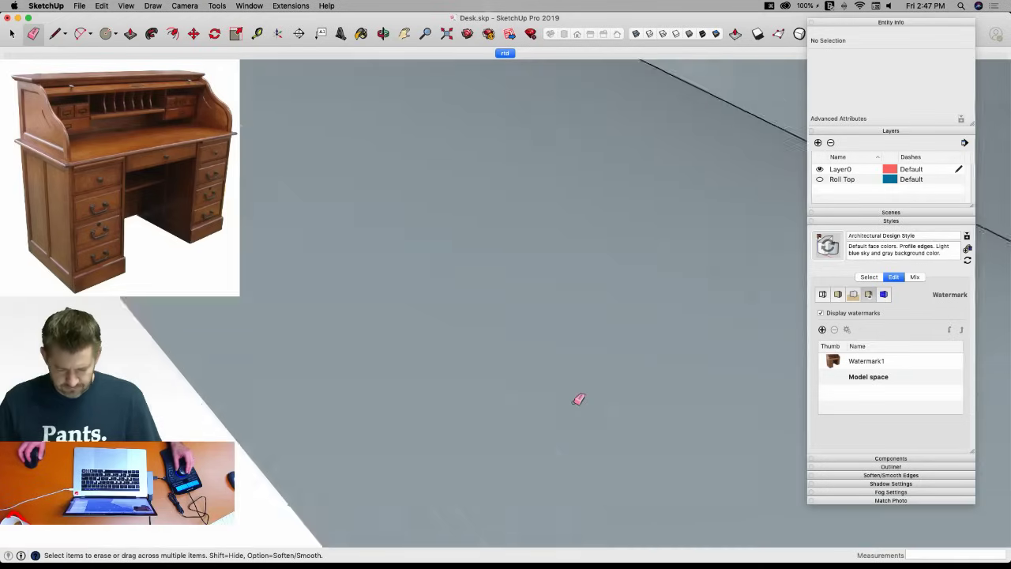
scroll(569, 401, down, 8)
key(space)
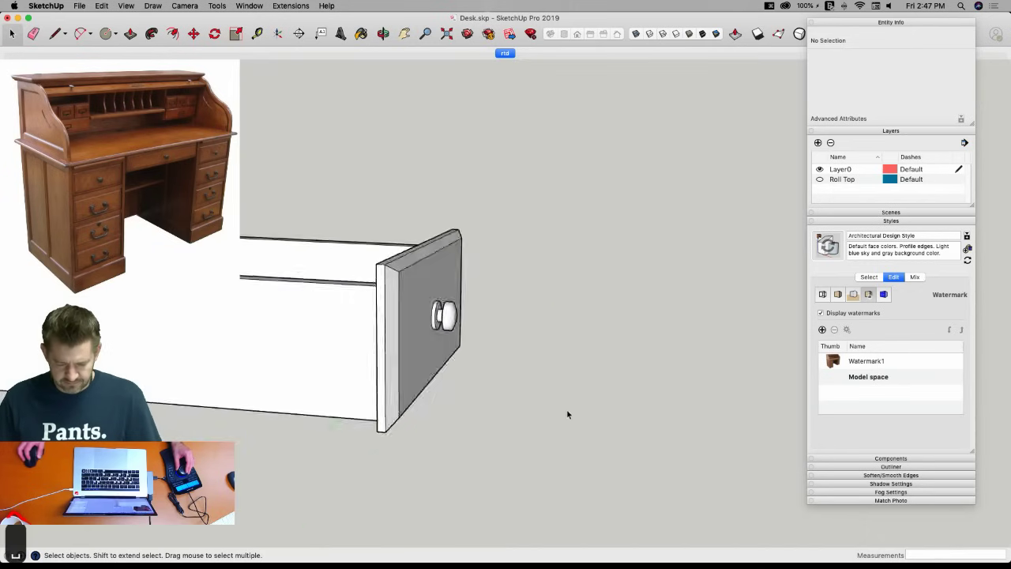
Place a section plane on the drawer's outer side face and move it inward until it cuts through the knob.
scroll(566, 413, up, 4)
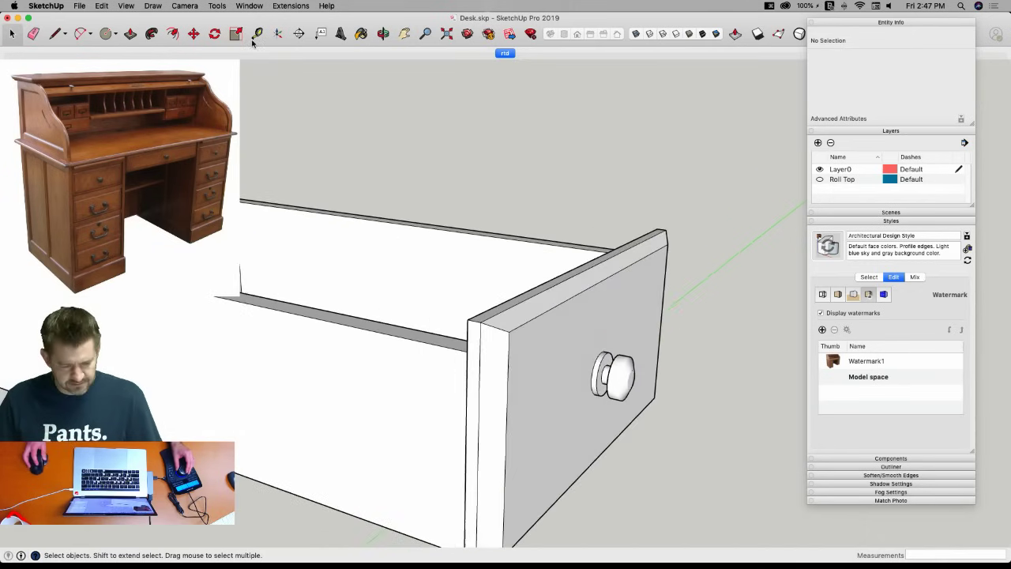
click(300, 34)
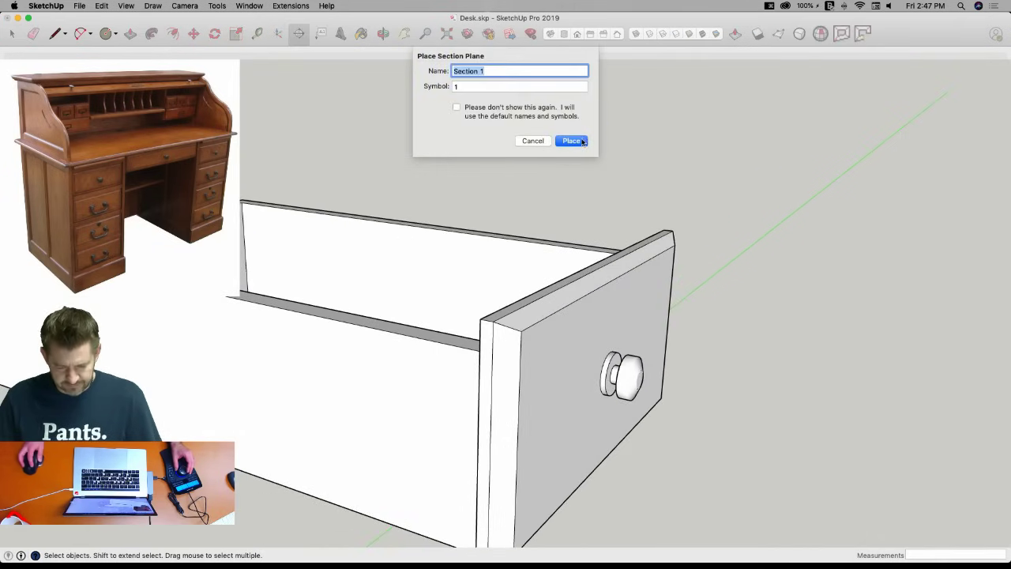
click(583, 142)
click(429, 395)
key(m)
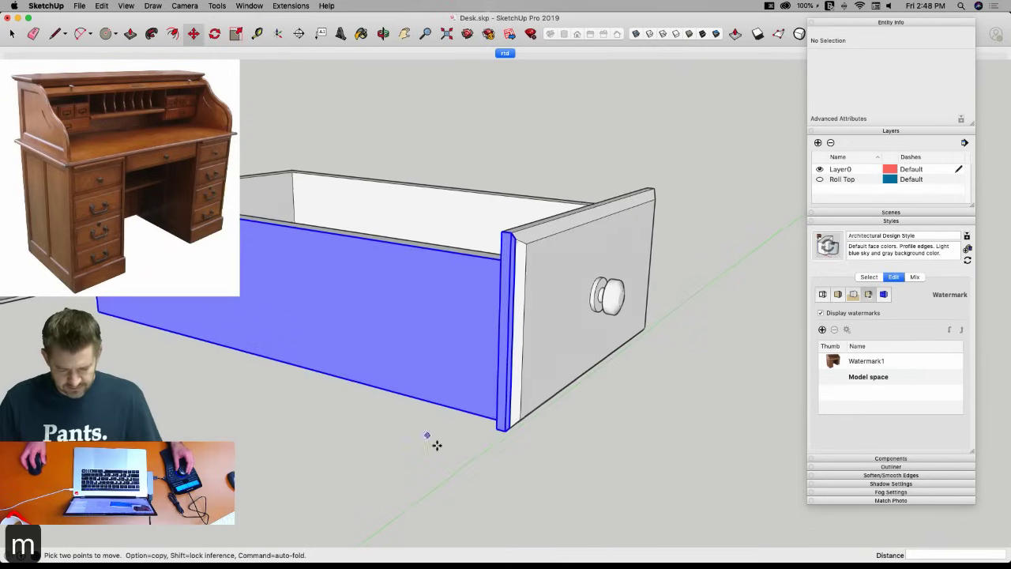
click(462, 452)
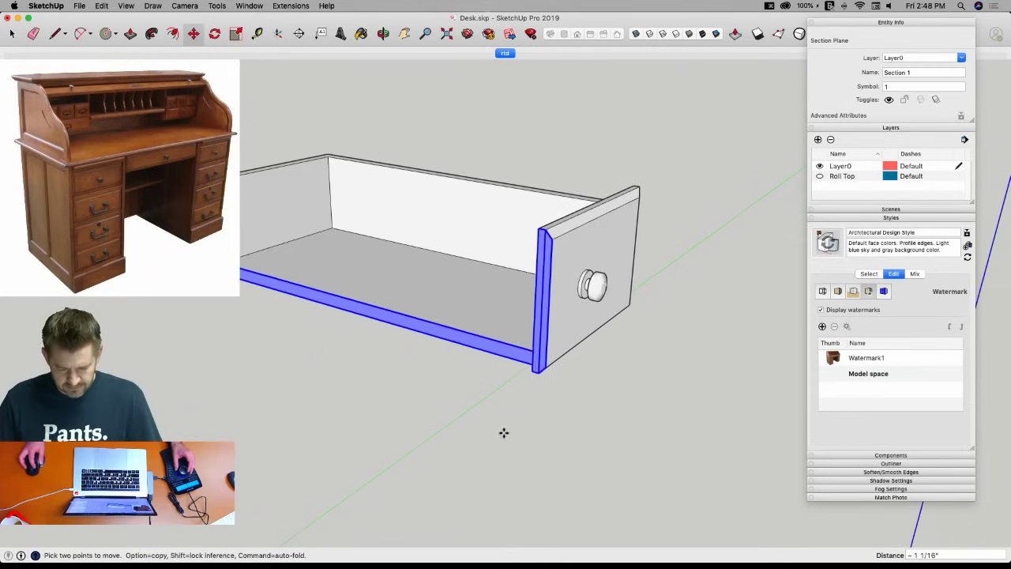
click(533, 399)
key(space)
scroll(525, 430, up, 5)
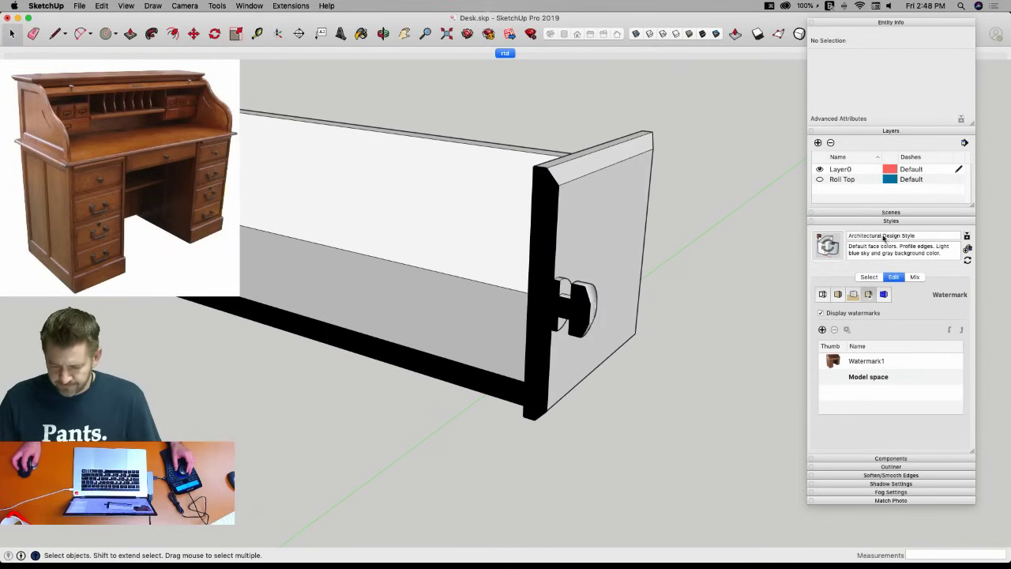
Turn off section fill in the style's modeling settings.
click(869, 277)
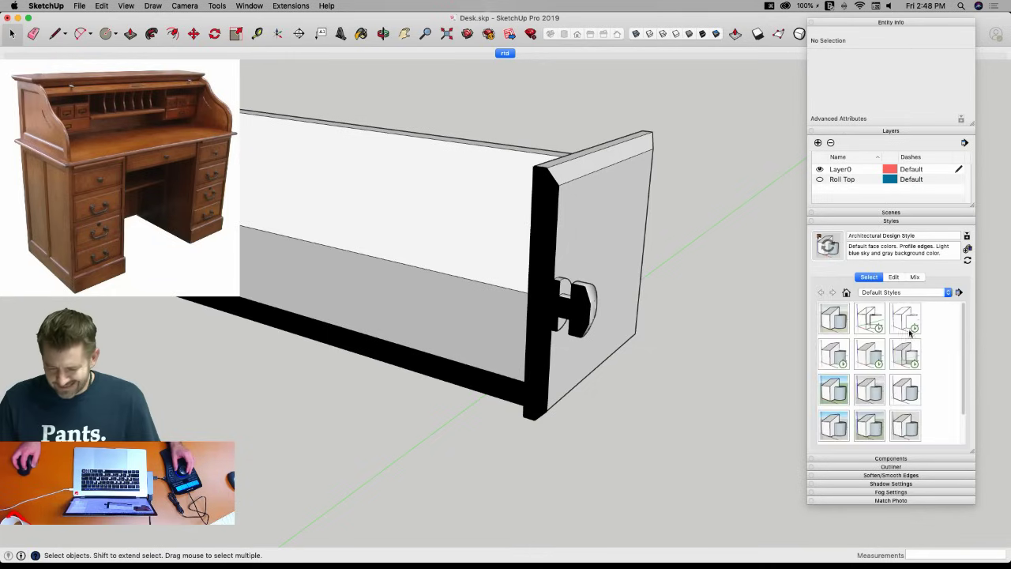
click(893, 277)
click(883, 294)
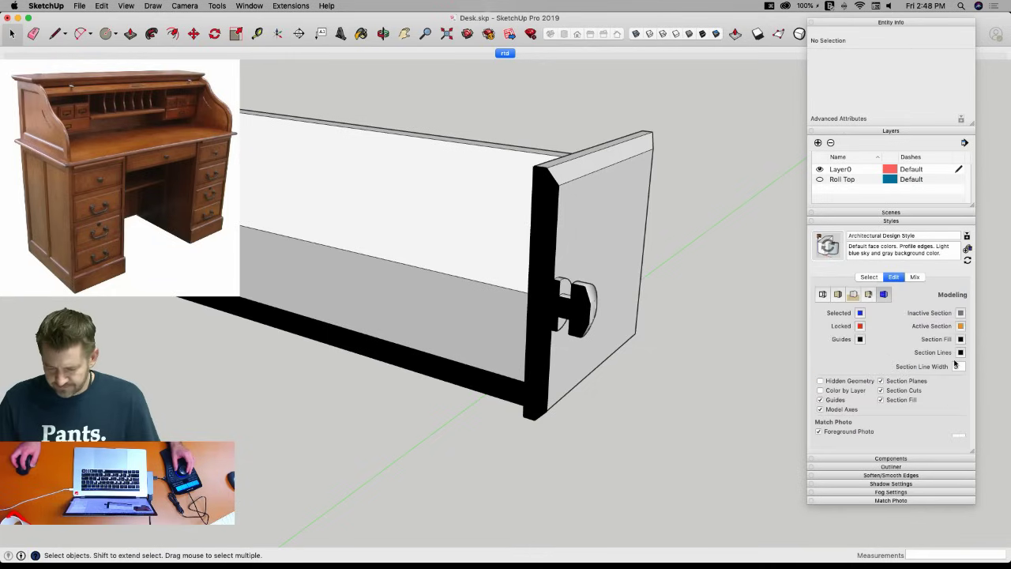
click(880, 401)
Delete the internal cylindrical surface inside the knob head, as seen in the section cut.
scroll(617, 336, up, 10)
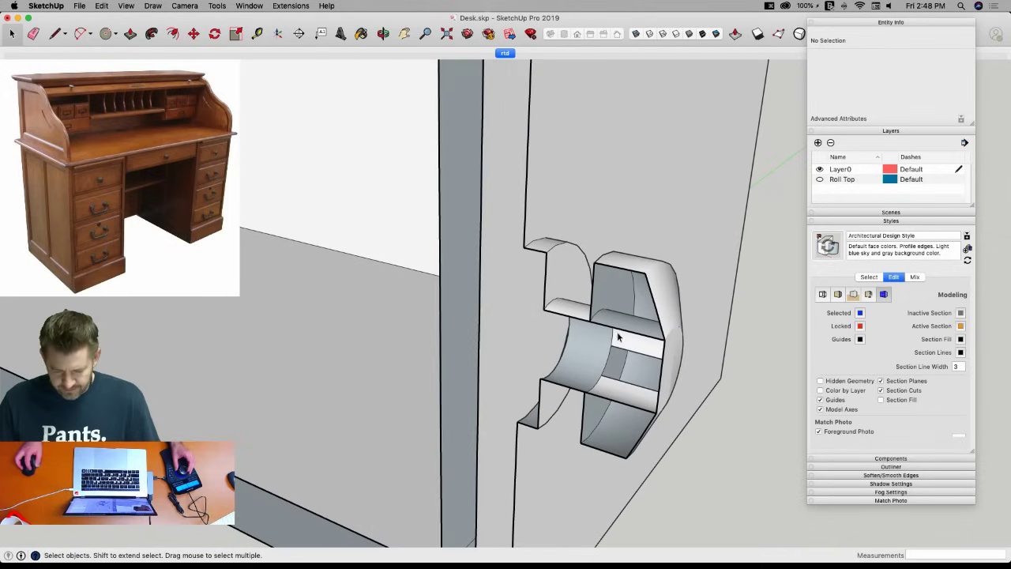
click(630, 349)
key(Delete)
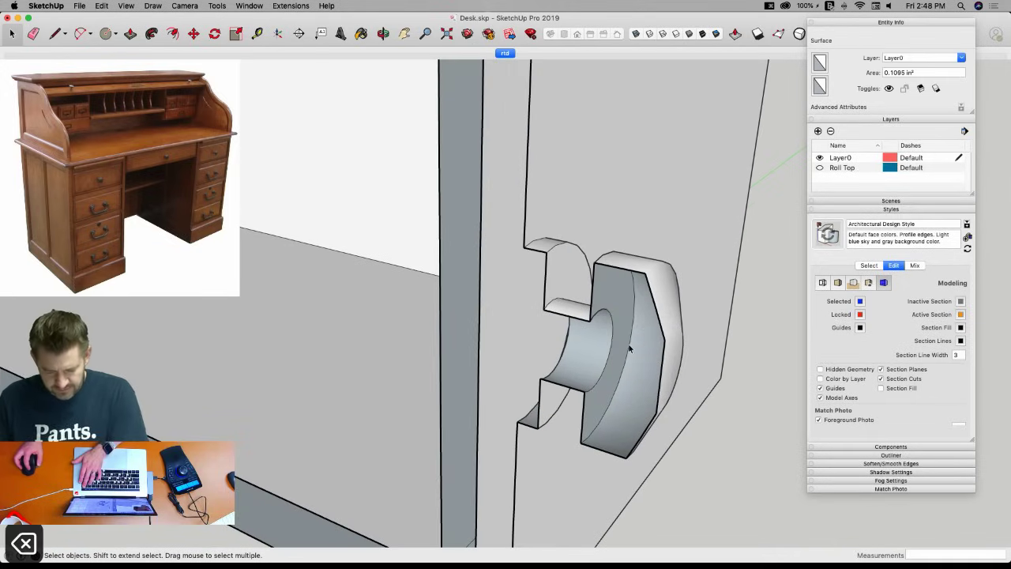
scroll(620, 315, down, 2)
scroll(618, 315, down, 6)
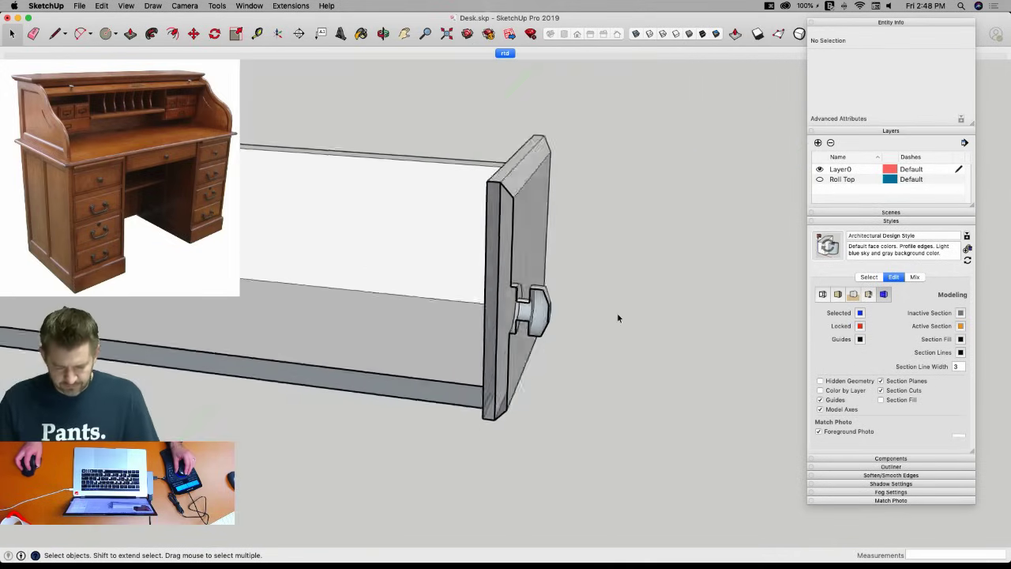
Delete the internal faces left inside the drawer front, where it meets the drawer box and bottom.
key(e)
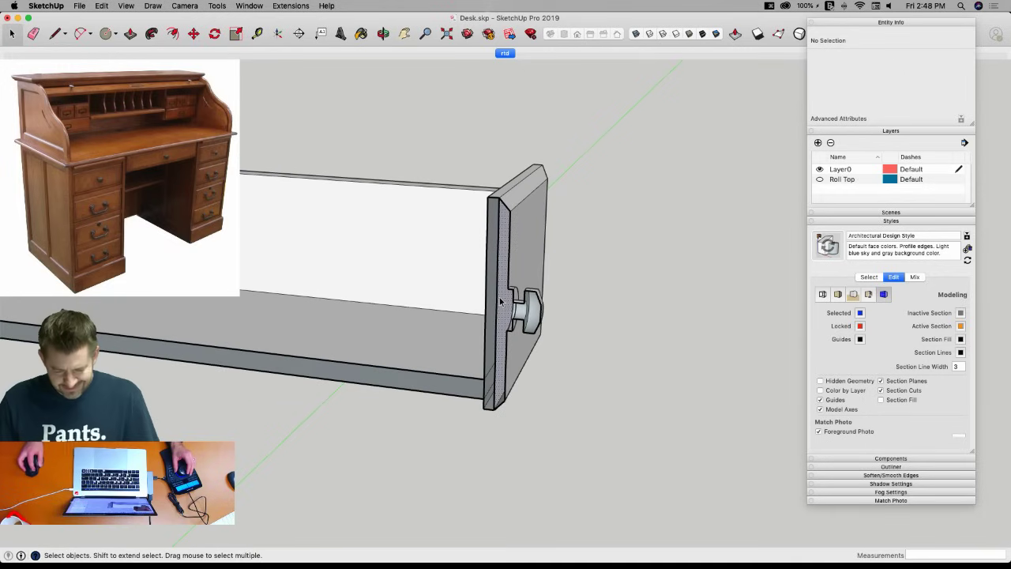
click(501, 301)
scroll(499, 301, down, 3)
middle_drag(452, 271, 371, 314)
scroll(371, 314, up, 5)
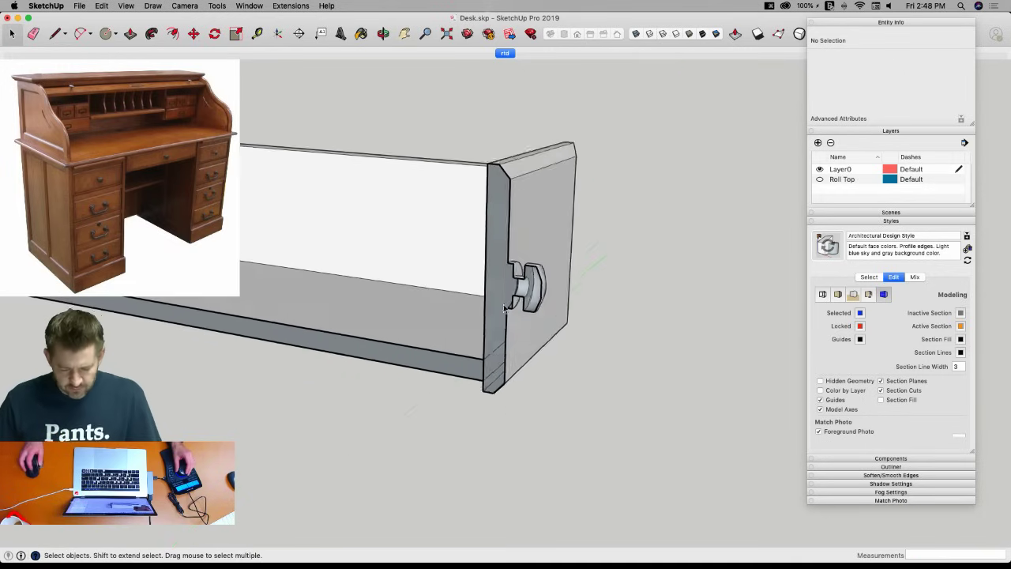
click(531, 380)
key(Delete)
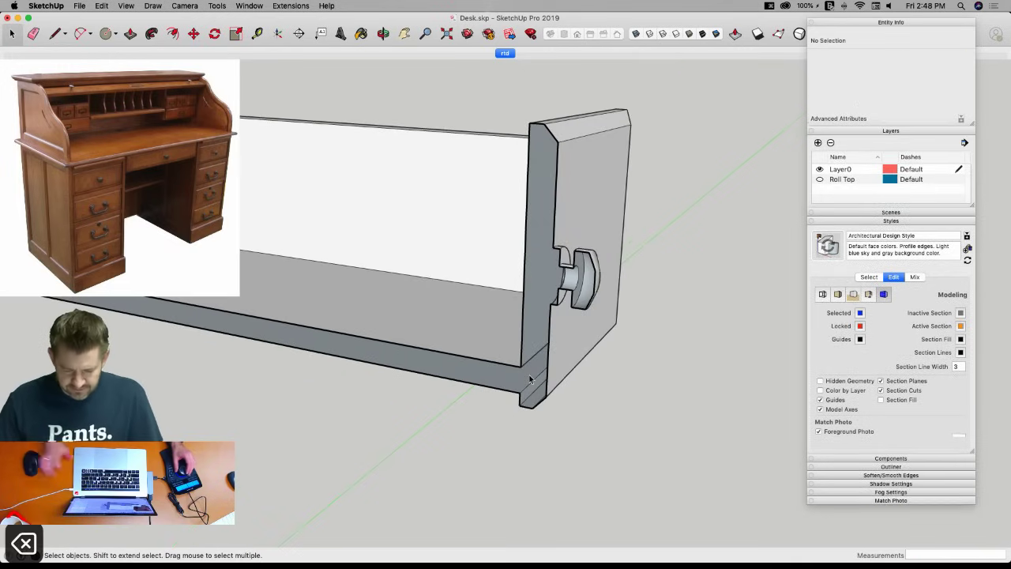
Erase the section plane from the model.
scroll(525, 368, down, 6)
key(space)
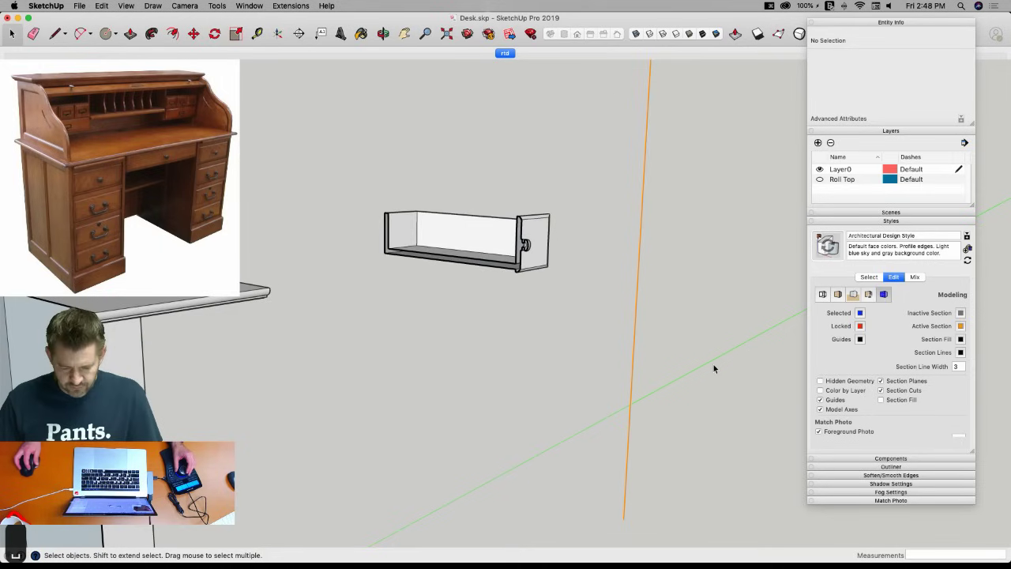
key(e)
click(637, 340)
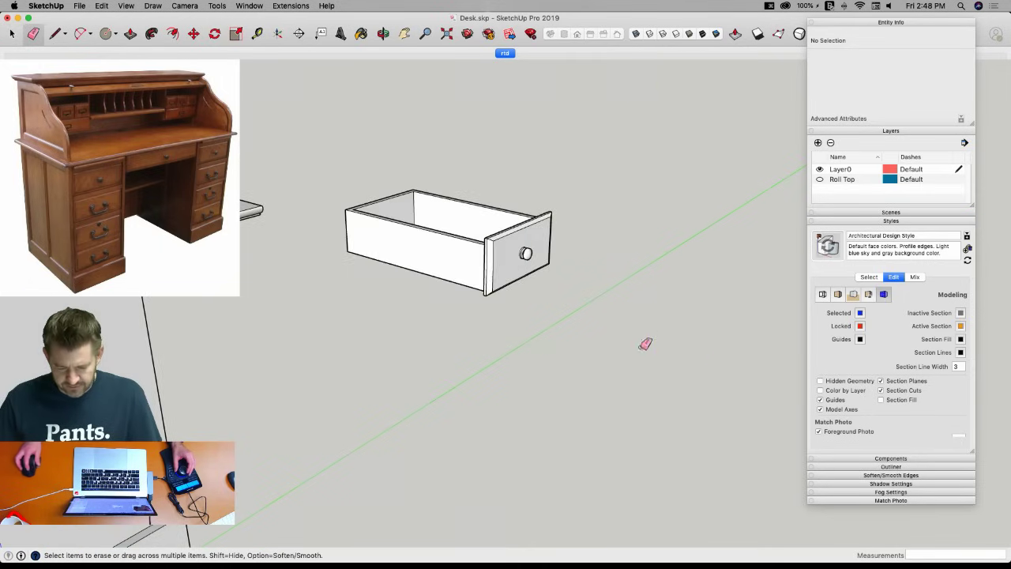
Select the whole drawer with its knob and make it a component named Small Drawer.
key(space)
click(561, 330)
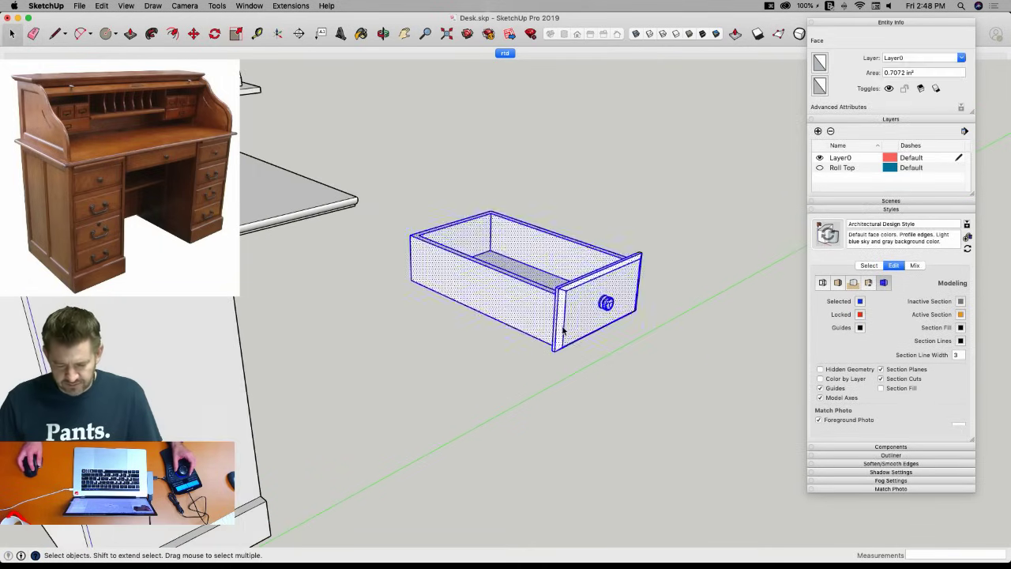
triple_click(561, 329)
right_click(568, 360)
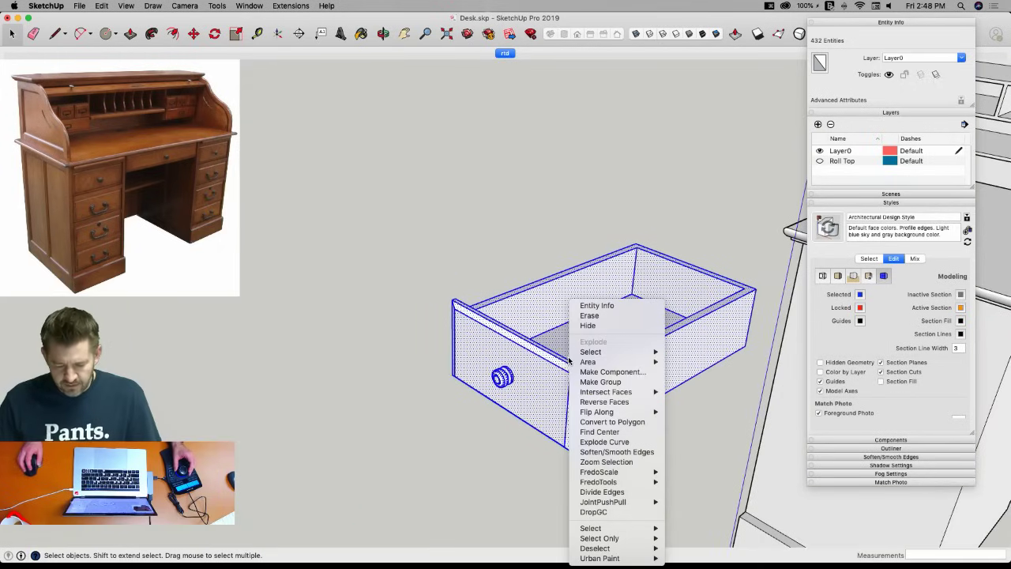
click(605, 373)
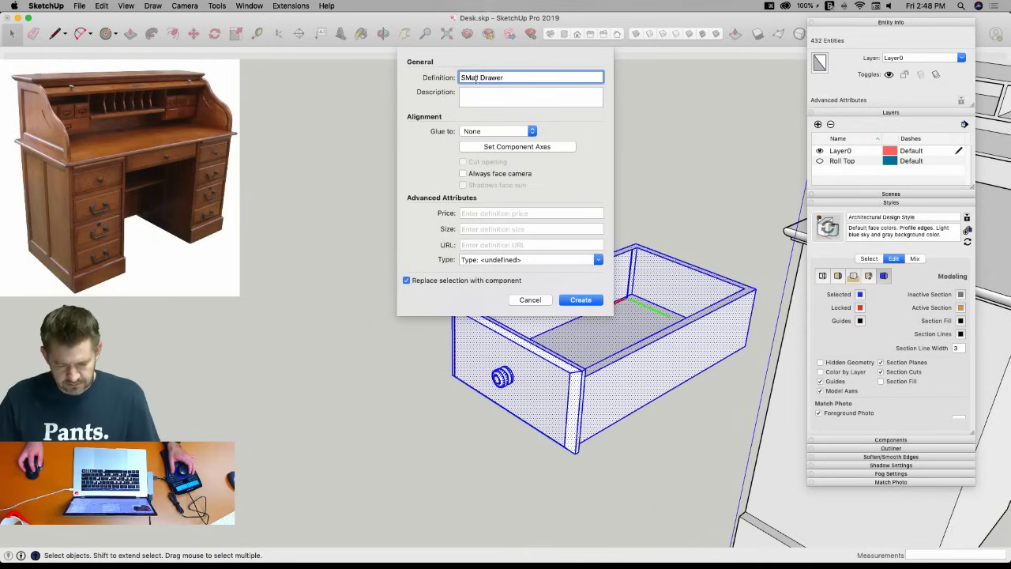
text(m)
key(Return)
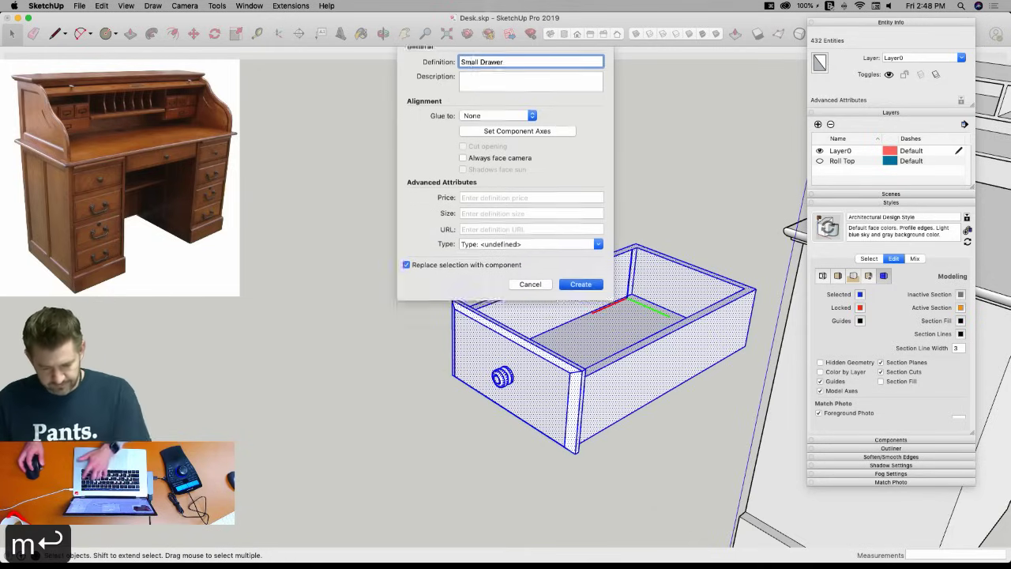
Move the drawer by its back corner into the small cubby beside the open center section, using X-ray view.
key(m)
middle_drag(652, 338, 647, 322)
click(668, 314)
scroll(677, 365, down, 5)
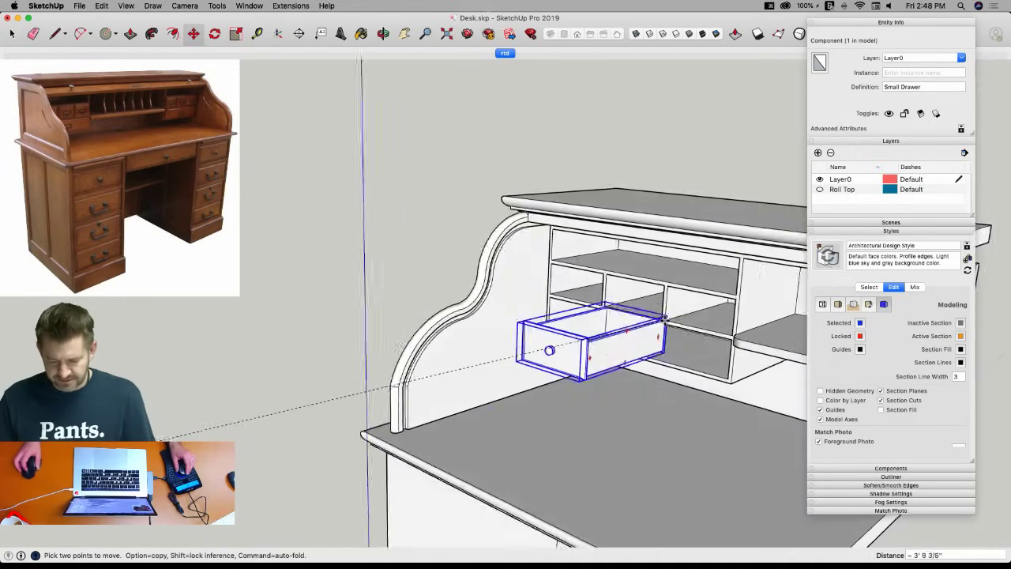
scroll(655, 296, up, 6)
shift+middle_drag(682, 273, 592, 281)
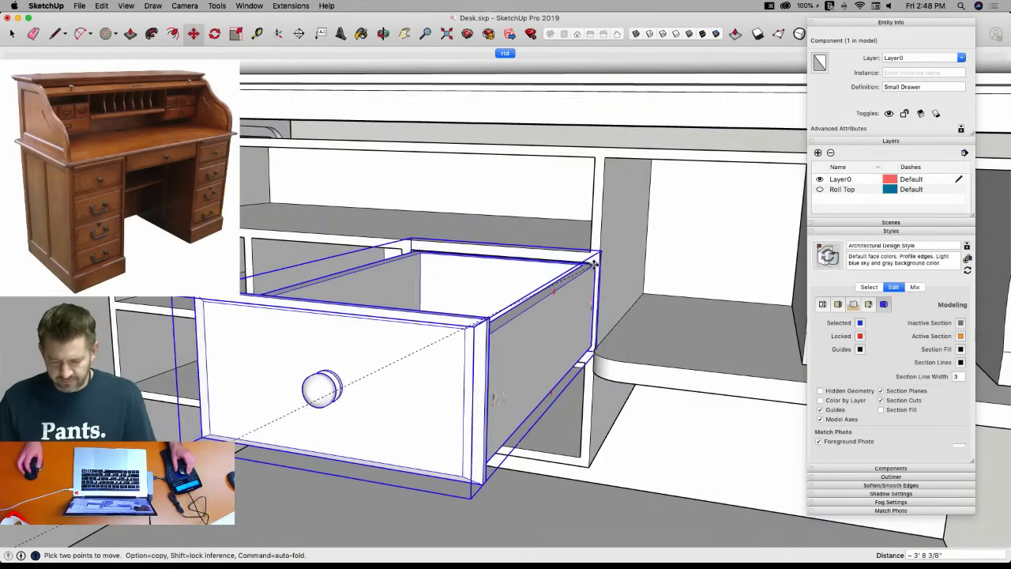
click(635, 35)
middle_drag(637, 194, 616, 223)
click(672, 217)
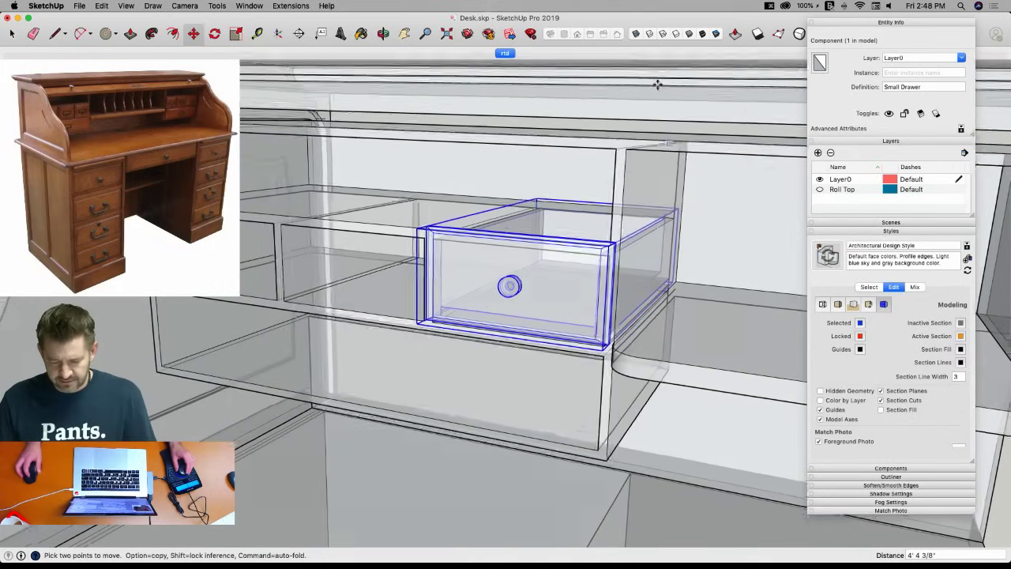
Lower the drawer about 3/16" from its back bottom corner to seat it in the cubby, and turn off X-ray.
key(space)
middle_drag(709, 214, 636, 336)
scroll(632, 347, up, 2)
key(m)
scroll(624, 369, up, 4)
scroll(641, 366, up, 2)
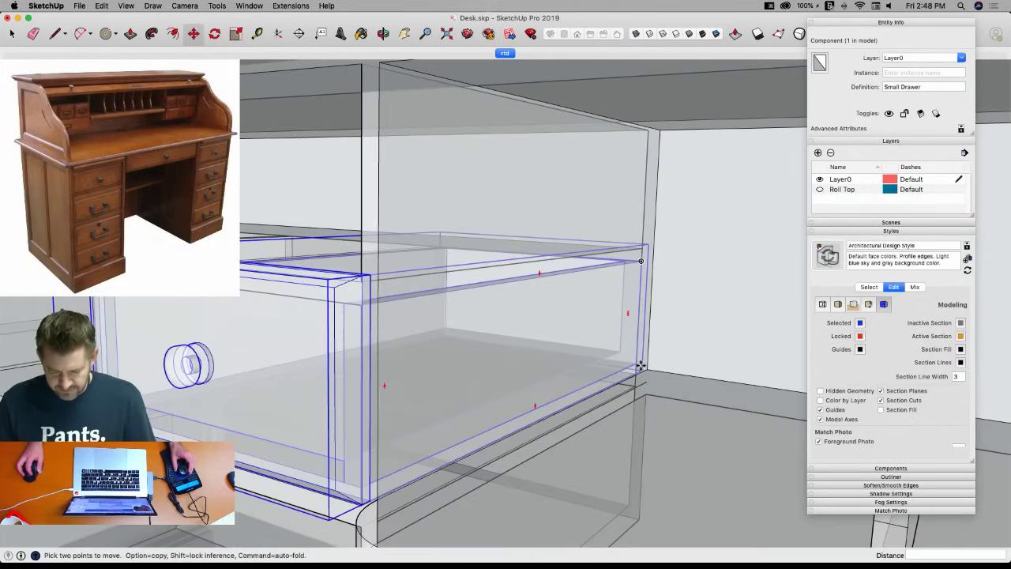
click(636, 363)
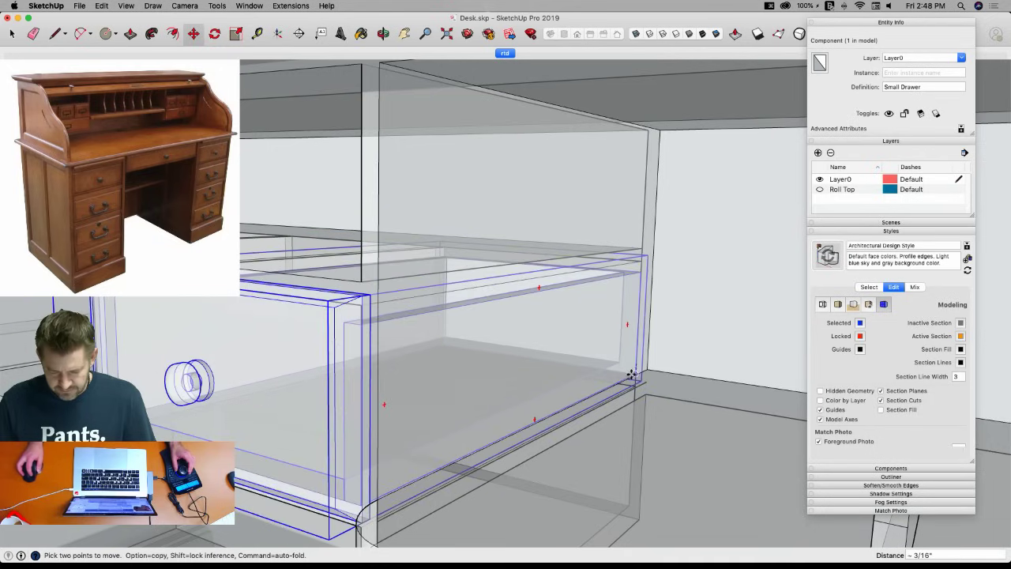
key(space)
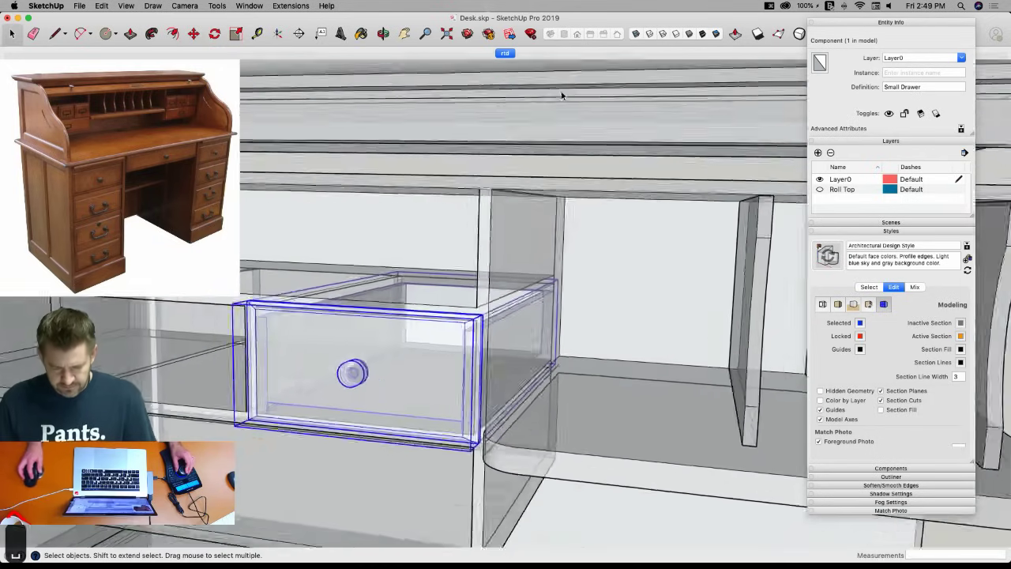
click(636, 36)
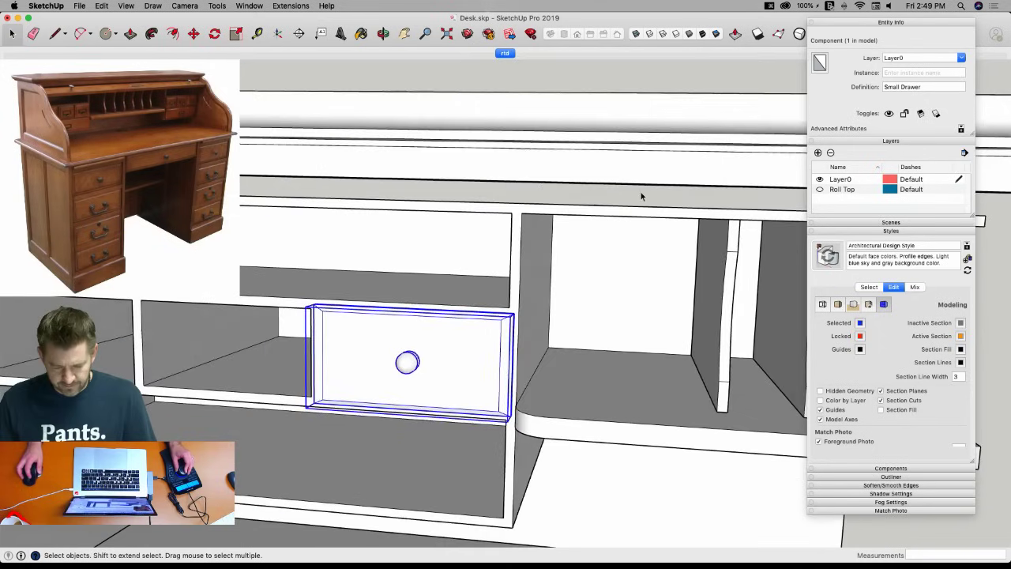
Copy the drawer sideways by its own width, about 5", and array it x2 to fill the other two small cubbies.
key(space)
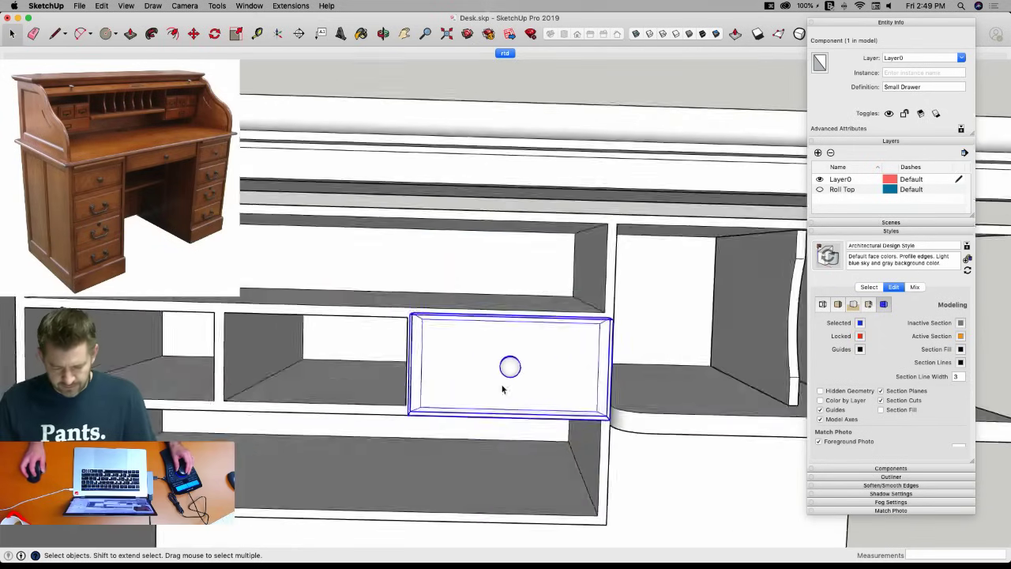
key(m)
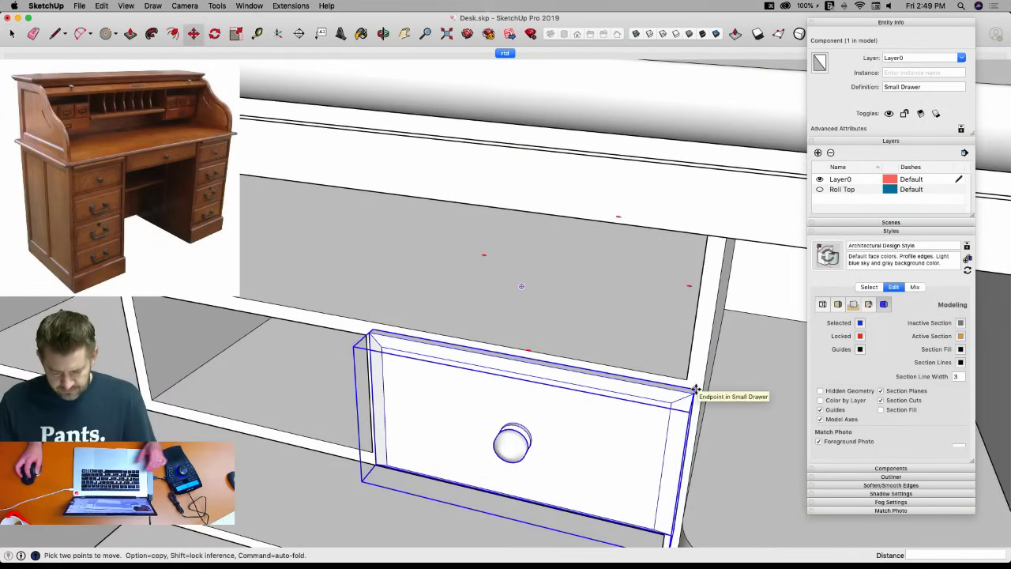
click(695, 389)
key(alt)
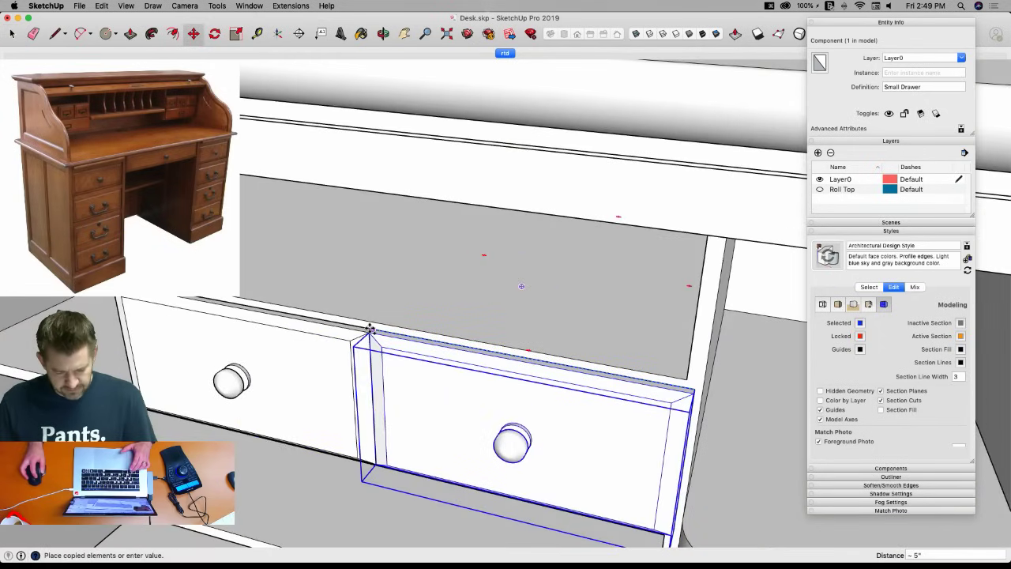
text(x2)
key(Return)
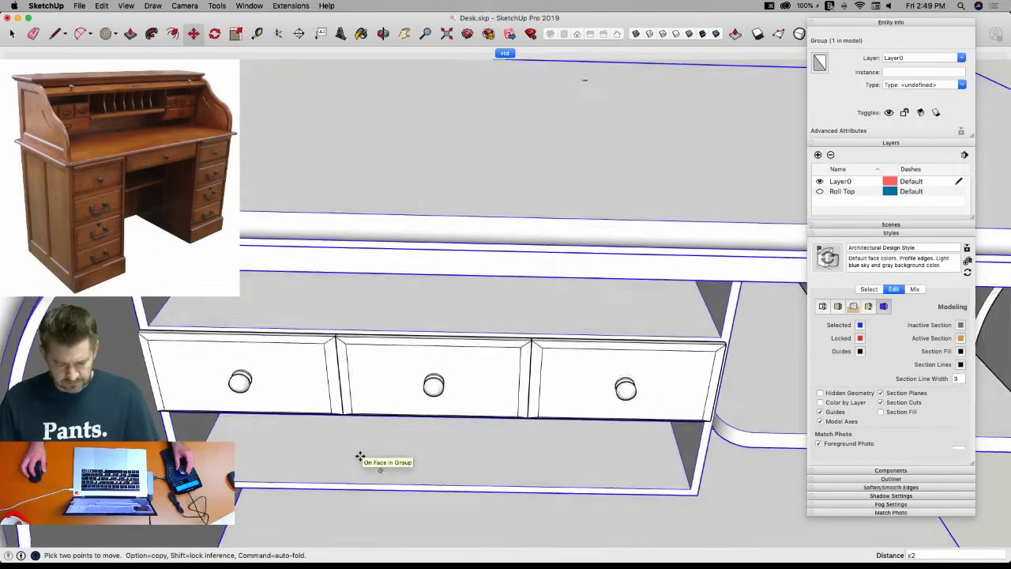
Turn on X-ray view and examine how the three drawers line up with the cubby dividers.
key(space)
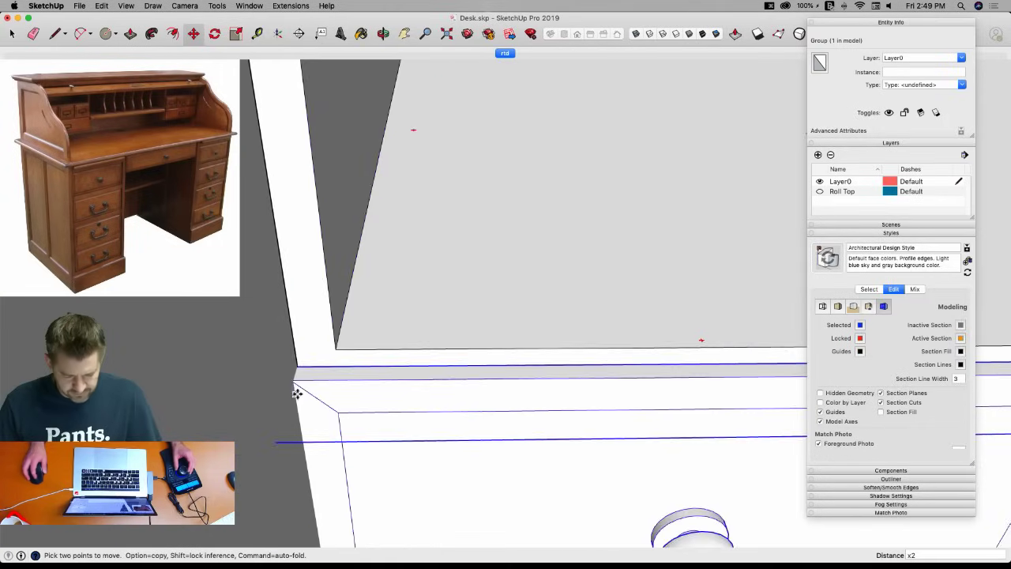
click(295, 395)
click(345, 359)
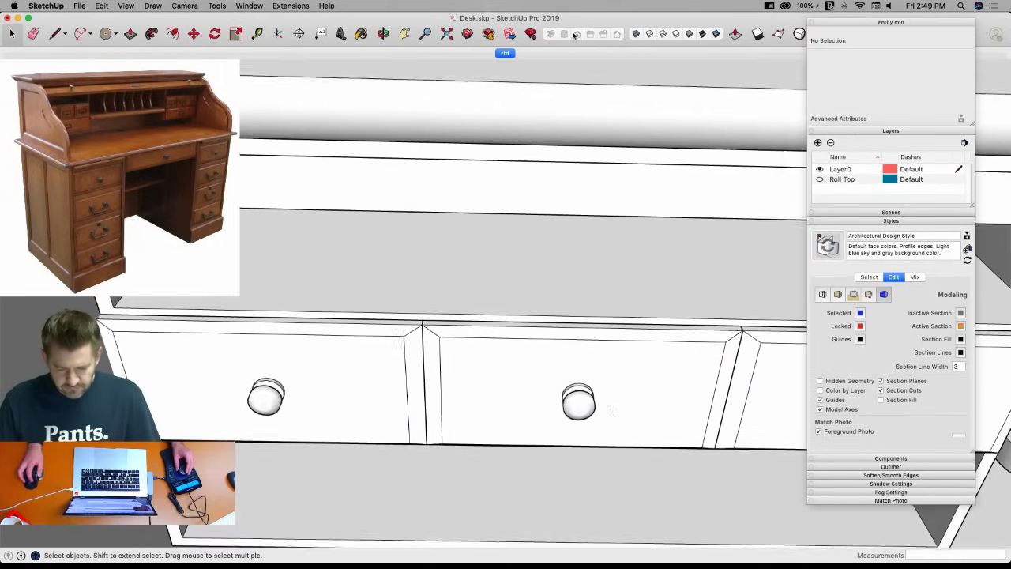
click(636, 34)
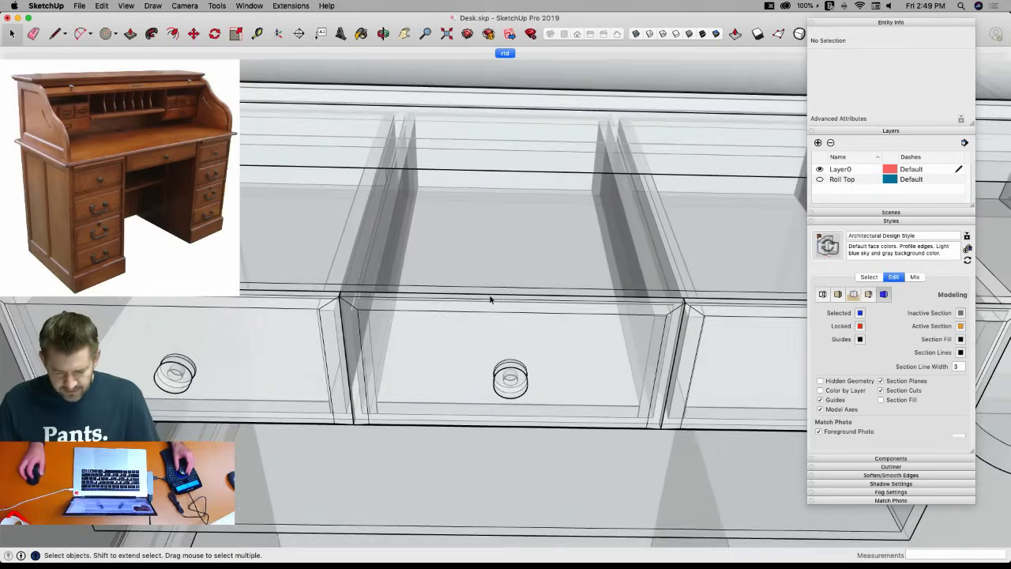
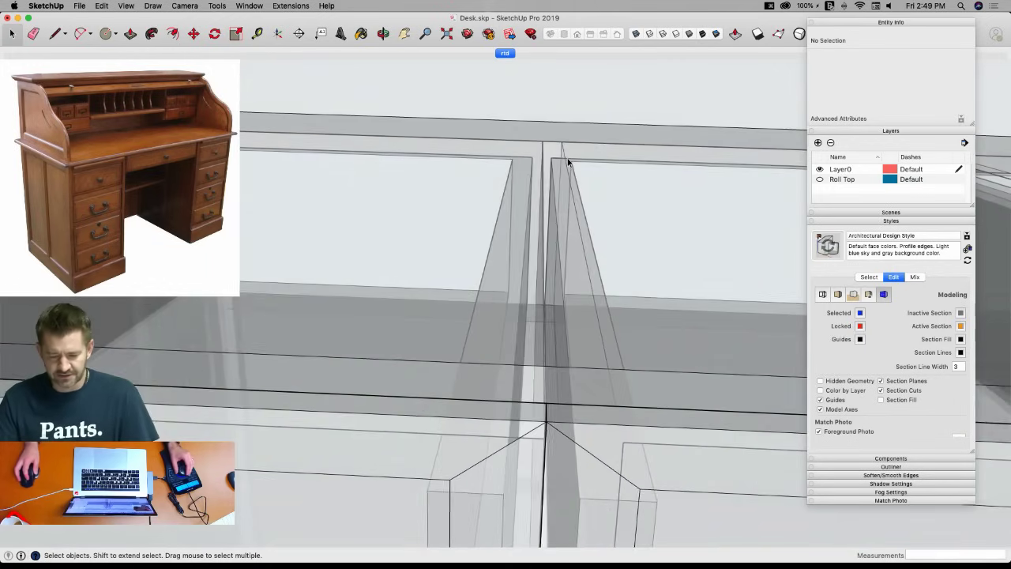
key(l)
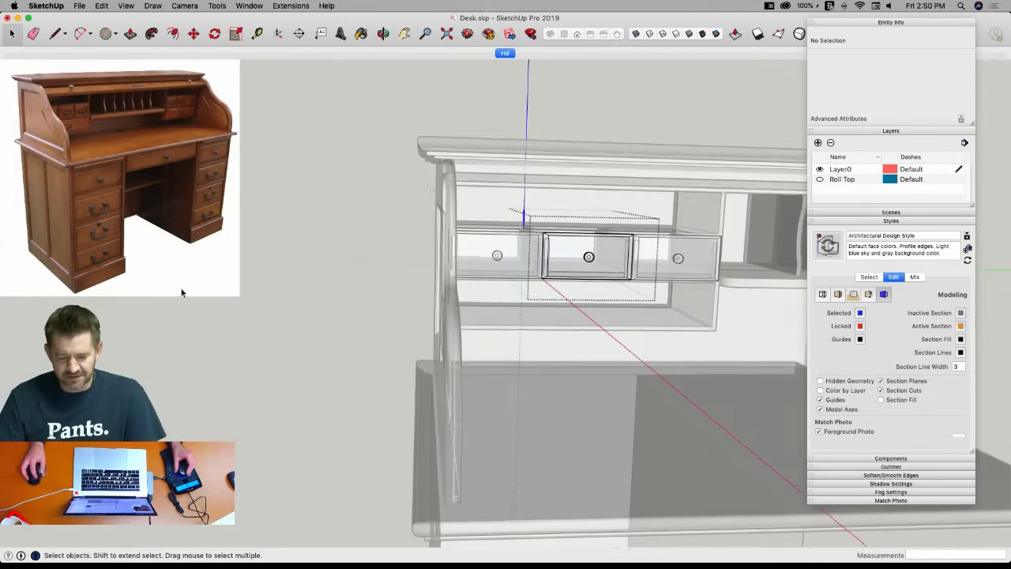
Close the open drawer component and make the middle of the three small drawers a unique component.
click(303, 337)
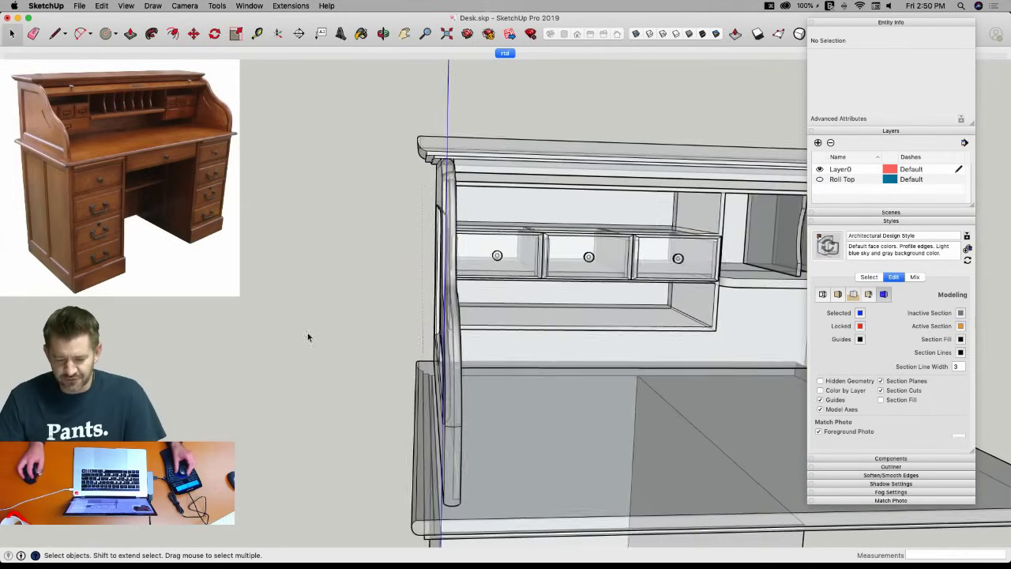
click(509, 281)
right_click(513, 282)
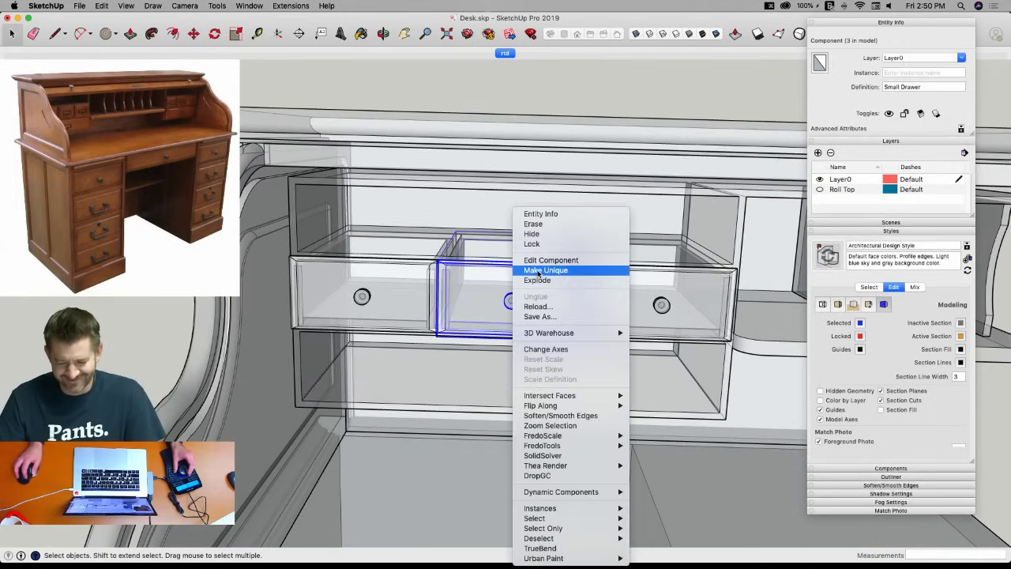
click(539, 270)
Narrow the middle drawer by moving its whole left side inward 1/8" so it fits against the cubby divider.
double_click(485, 311)
drag(420, 159, 504, 460)
scroll(499, 381, up, 10)
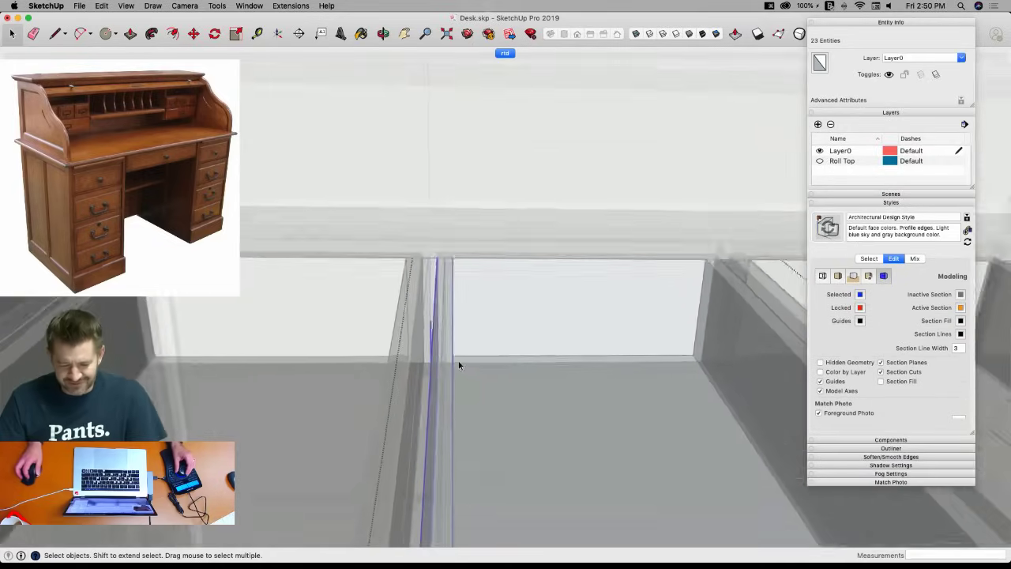
click(451, 239)
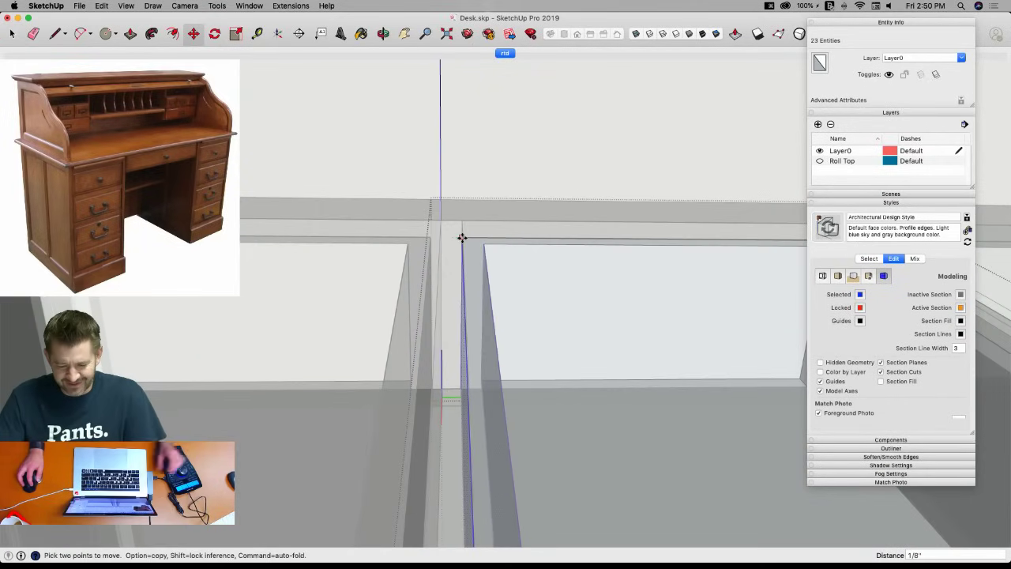
click(469, 251)
key(space)
scroll(533, 347, down, 10)
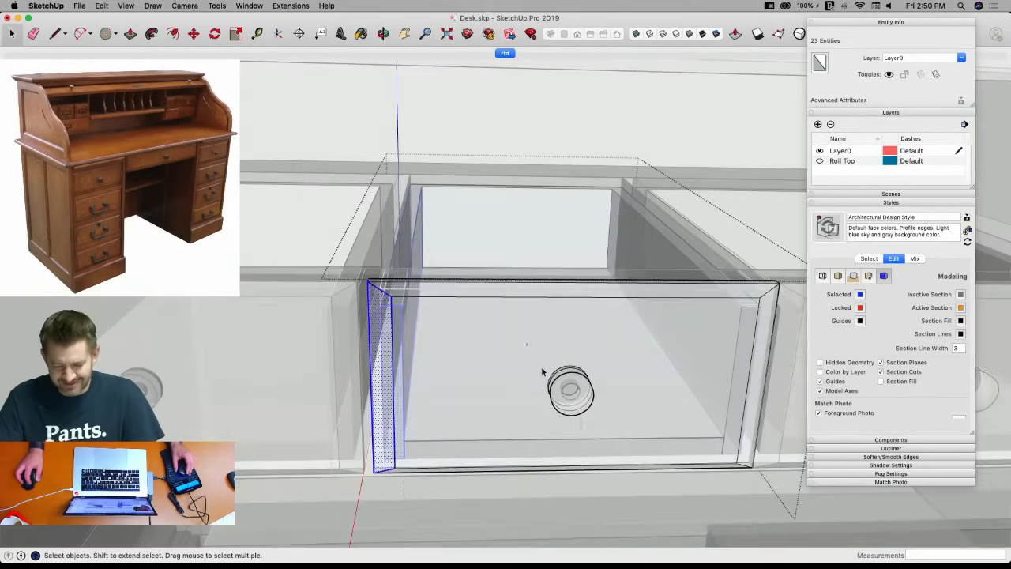
Move the middle drawer's knob sideways to line up with the midpoint of the narrowed drawer front.
key(m)
scroll(607, 426, up, 3)
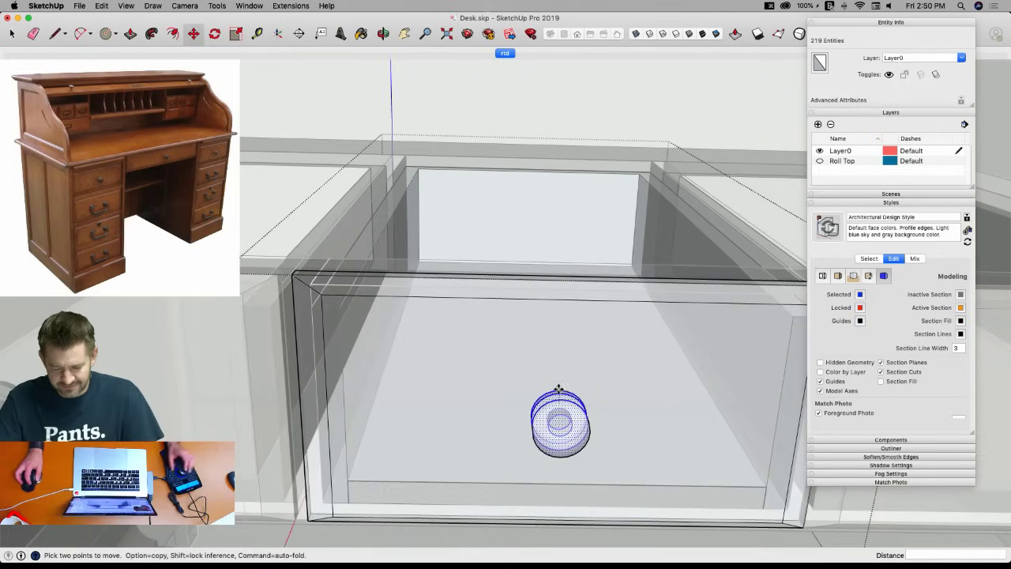
click(558, 388)
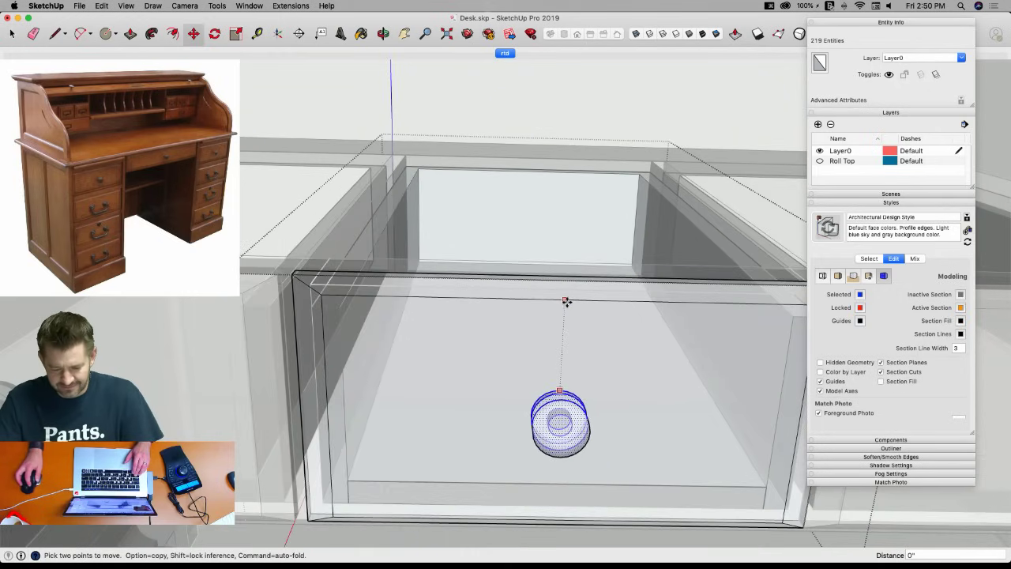
click(600, 405)
key(space)
Move the left small drawer by its back corner against the cubby divider, and turn off X-ray.
scroll(467, 429, down, 5)
middle_drag(467, 429, 300, 368)
scroll(675, 339, up, 6)
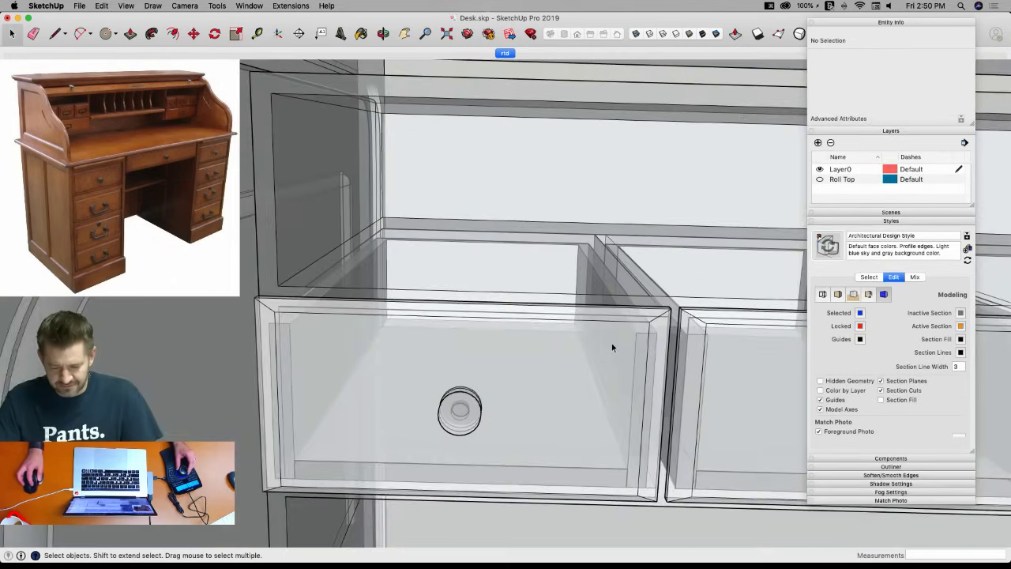
click(612, 343)
key(m)
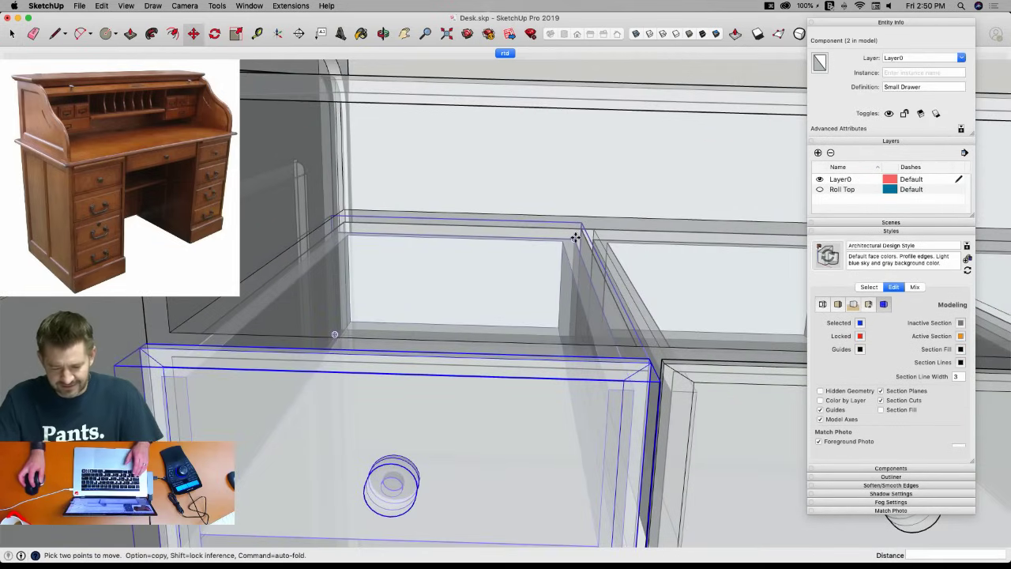
click(575, 237)
key(space)
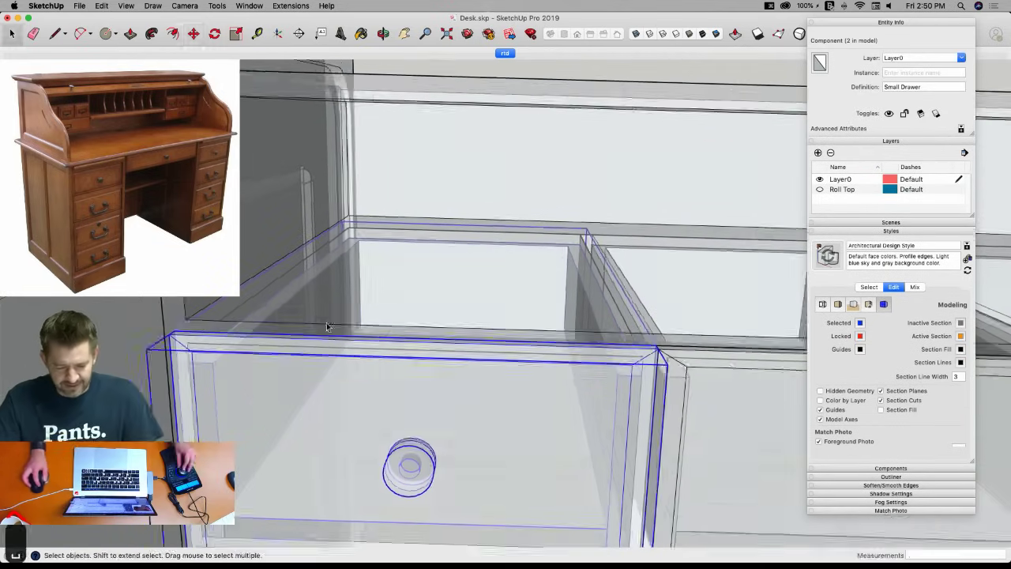
click(259, 345)
middle_drag(298, 350, 335, 273)
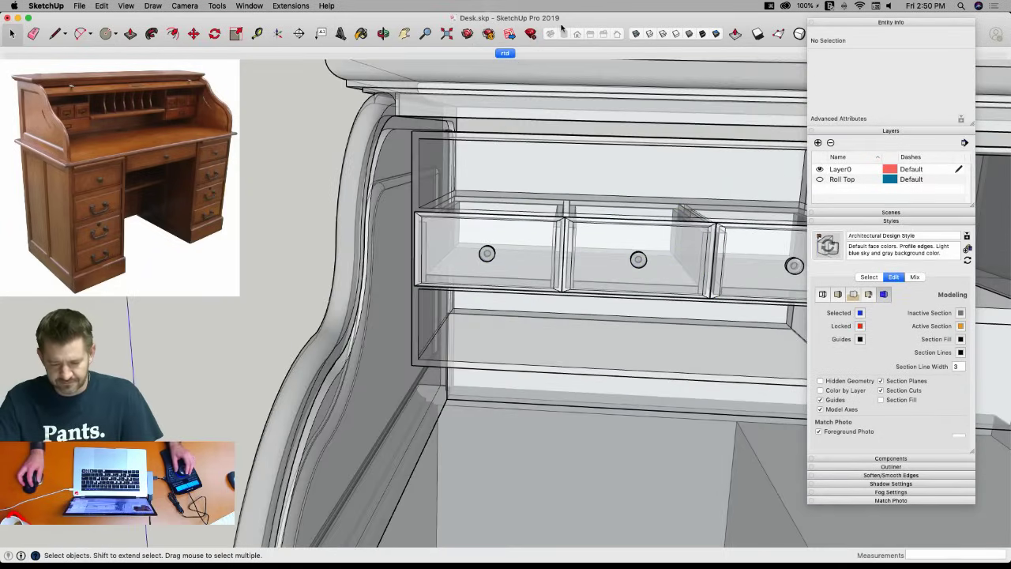
click(636, 34)
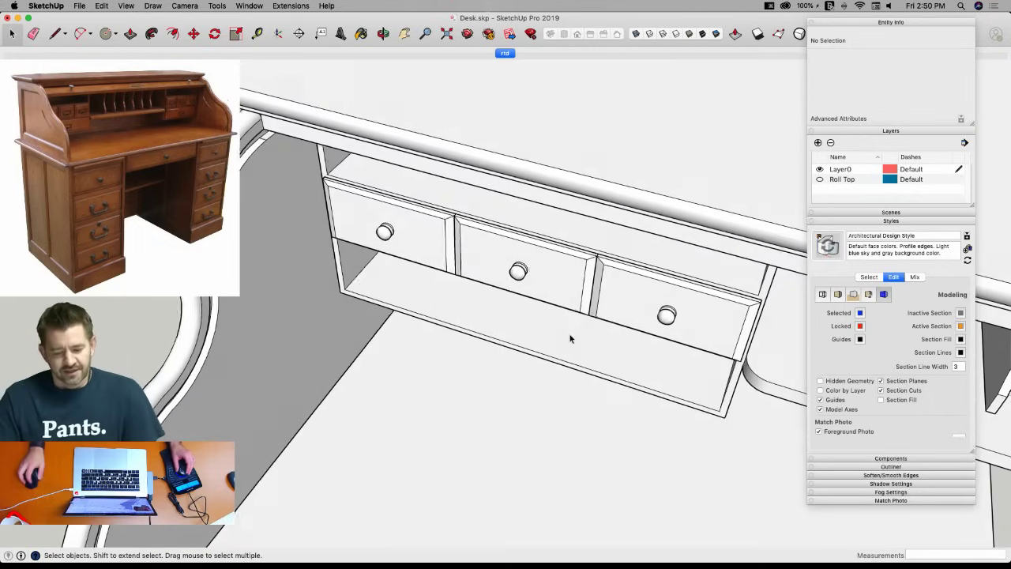
Turn on X-ray and copy the right small drawer down about 2 3/4" into the wide cubby below.
middle_drag(576, 325, 574, 319)
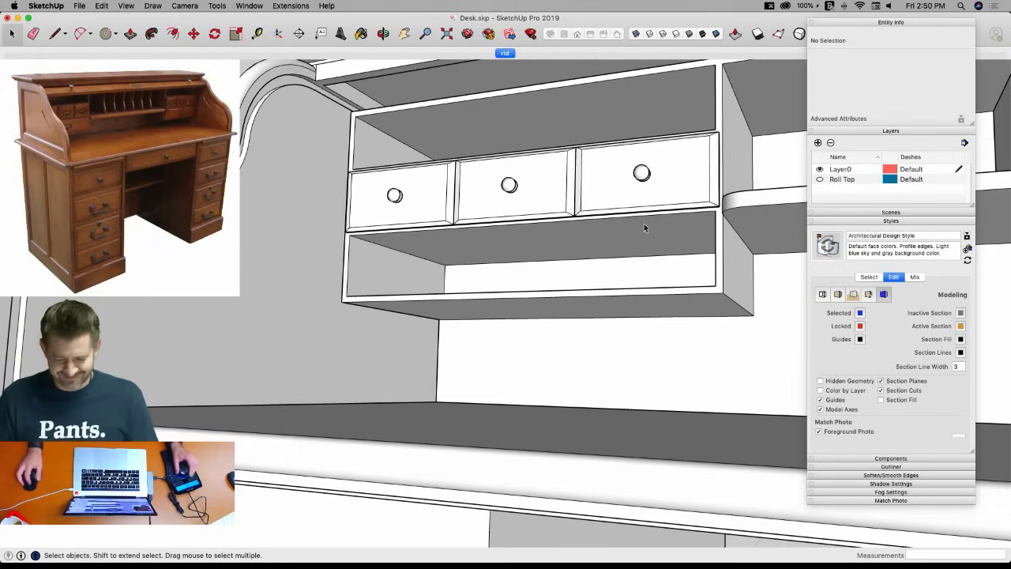
click(638, 197)
middle_drag(684, 226, 715, 210)
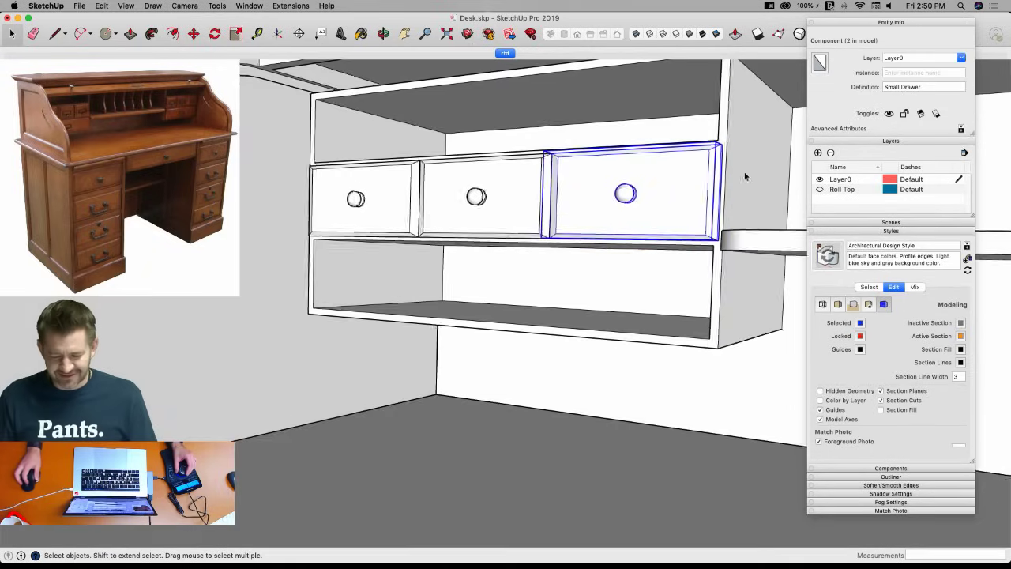
click(638, 35)
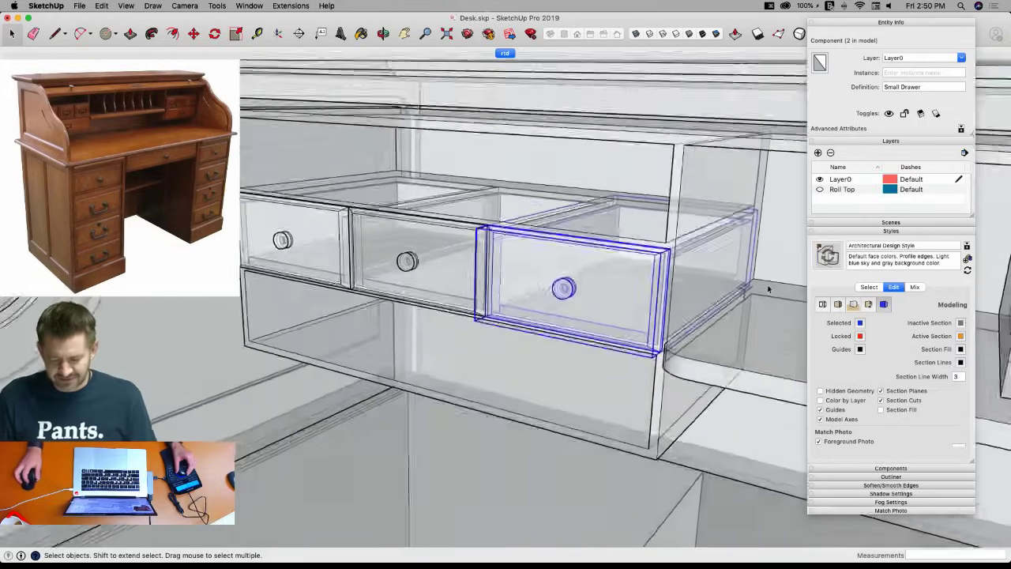
key(m)
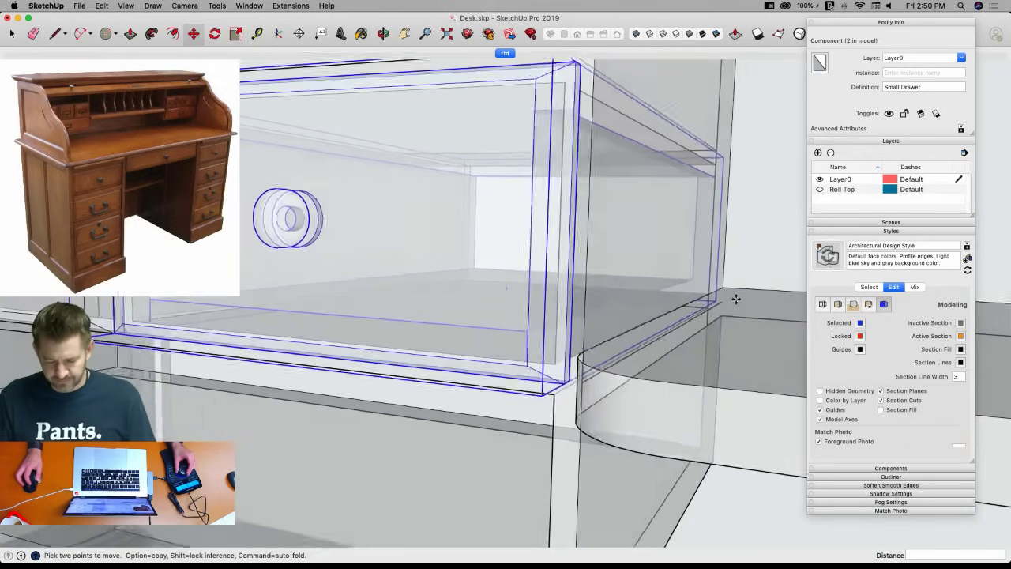
click(736, 297)
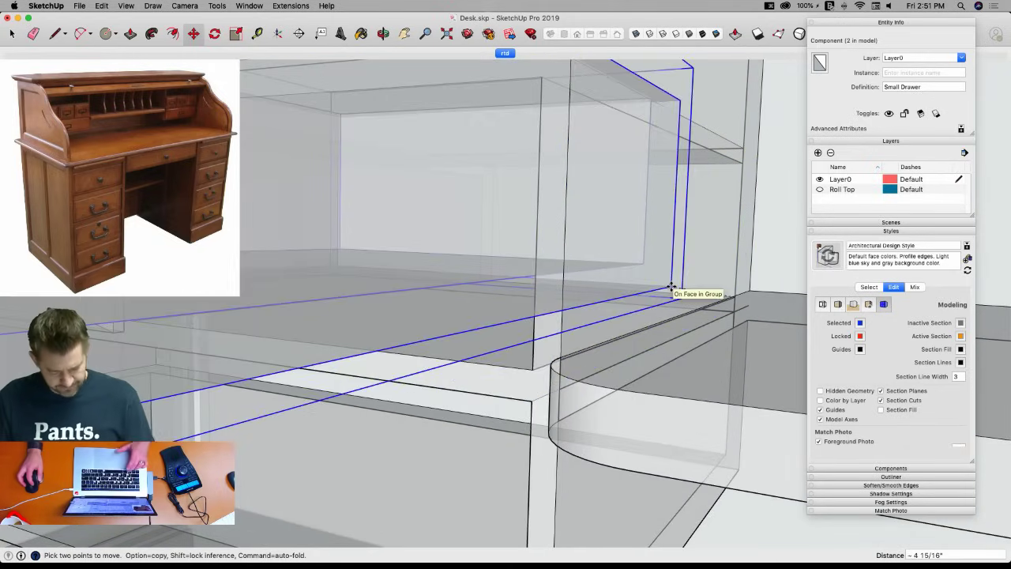
key(alt)
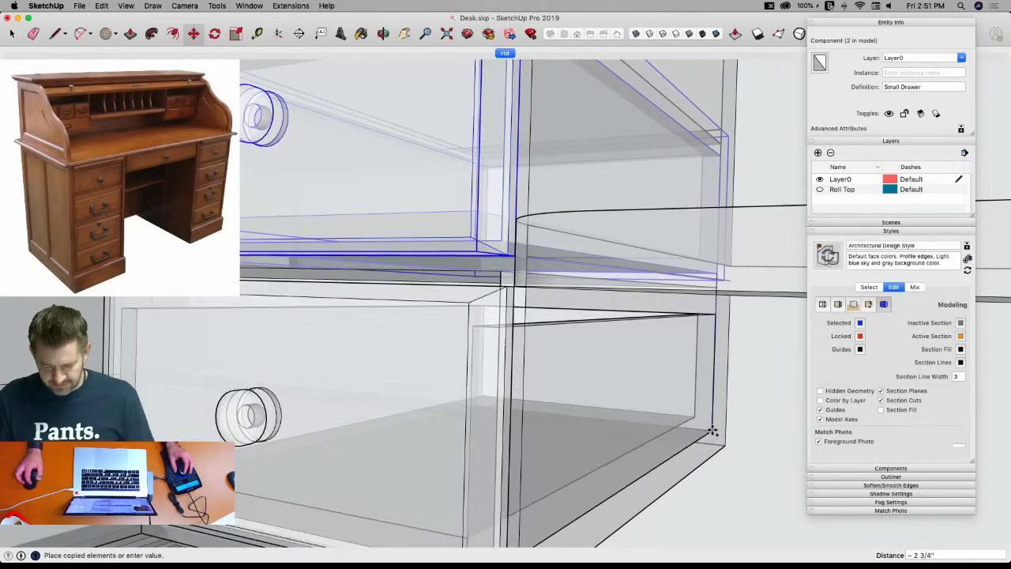
click(713, 430)
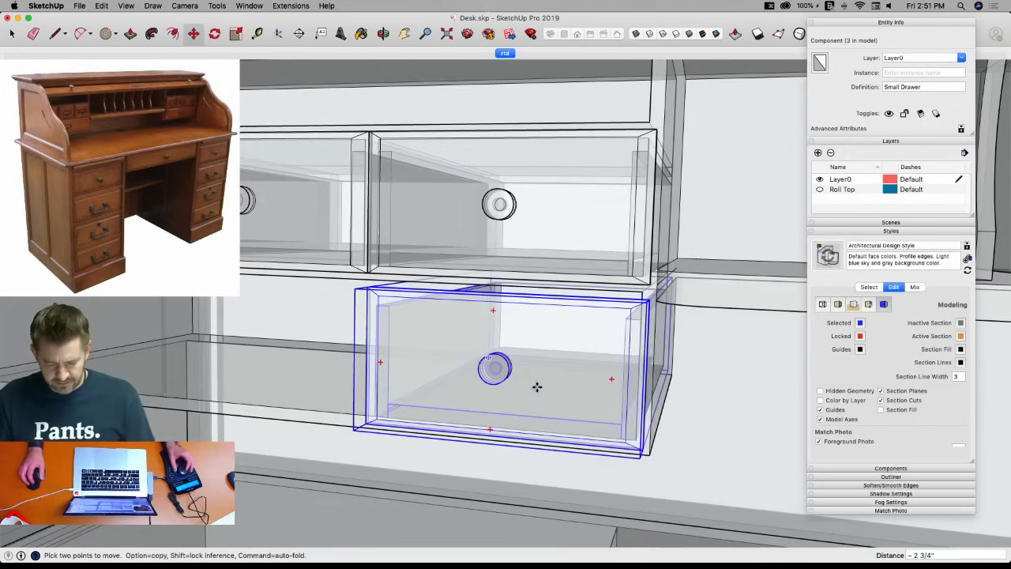
Make the copied lower drawer unique and move its left side outward 8 13/16" to span the wide cubby.
right_click(537, 388)
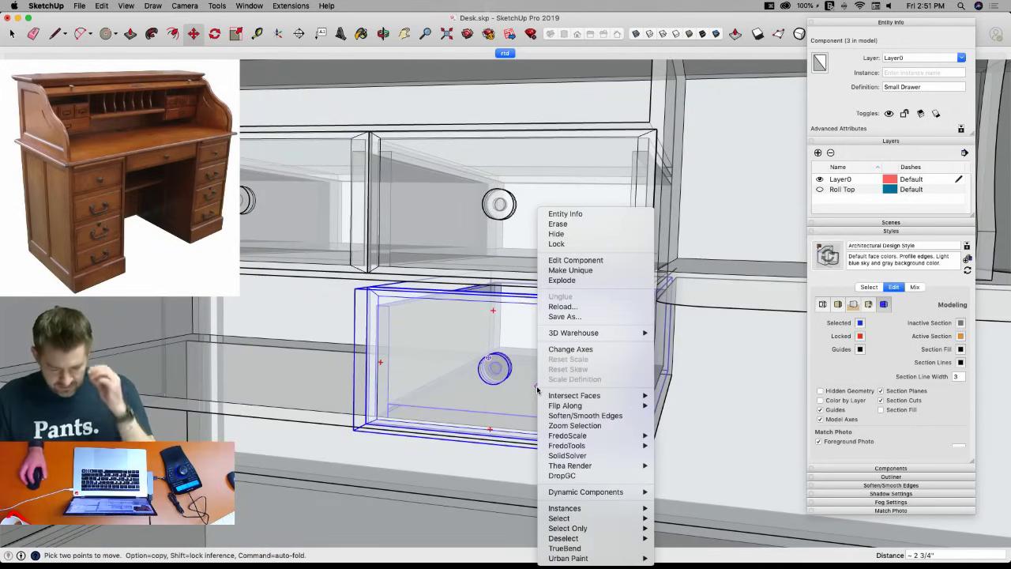
click(573, 271)
key(space)
double_click(514, 305)
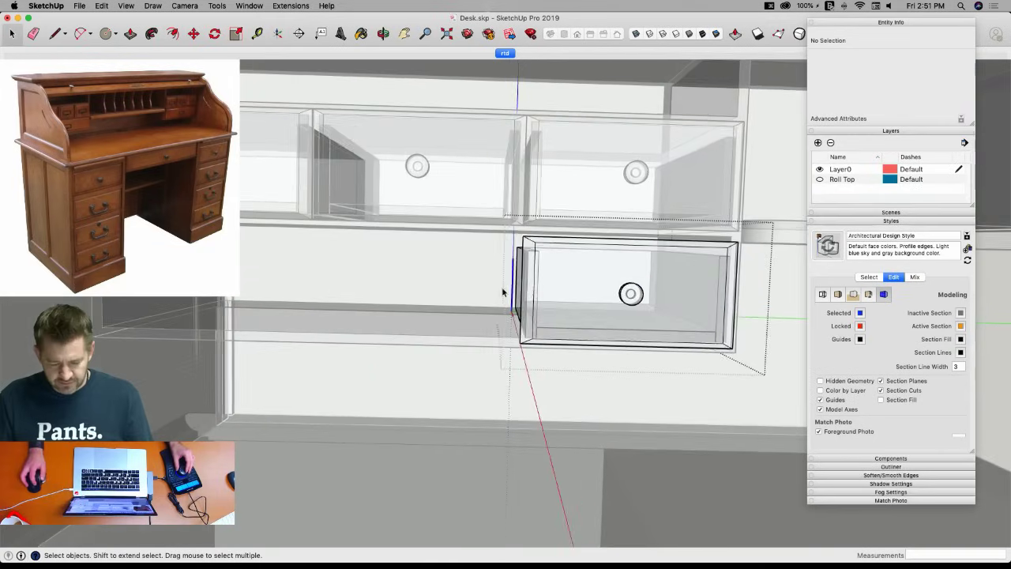
drag(542, 365, 544, 366)
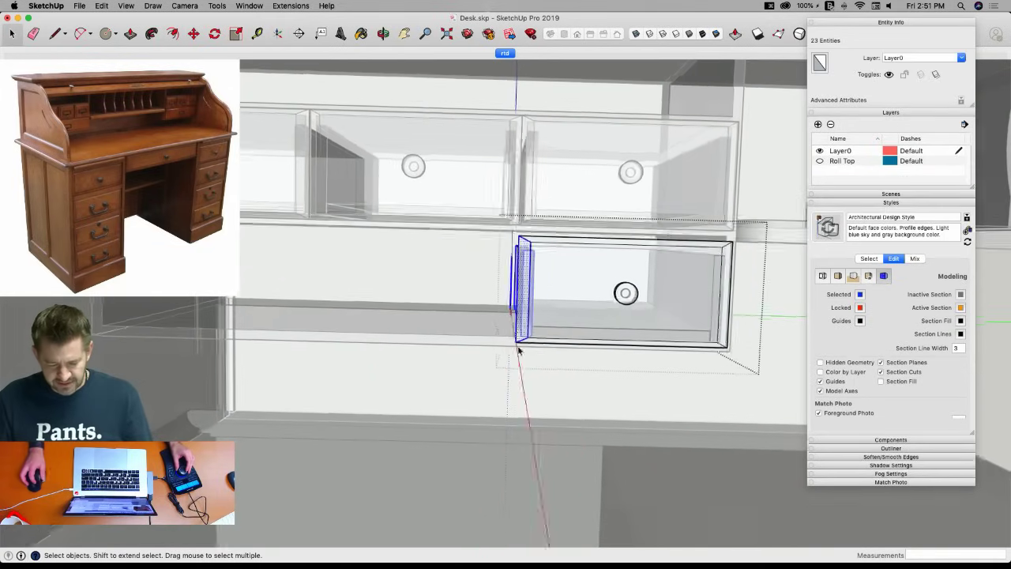
key(m)
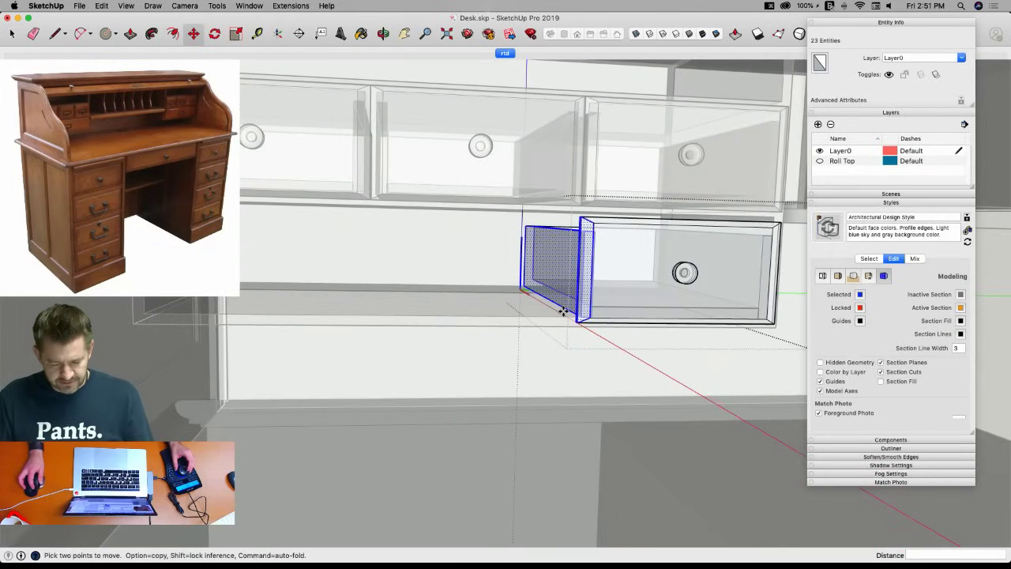
click(563, 311)
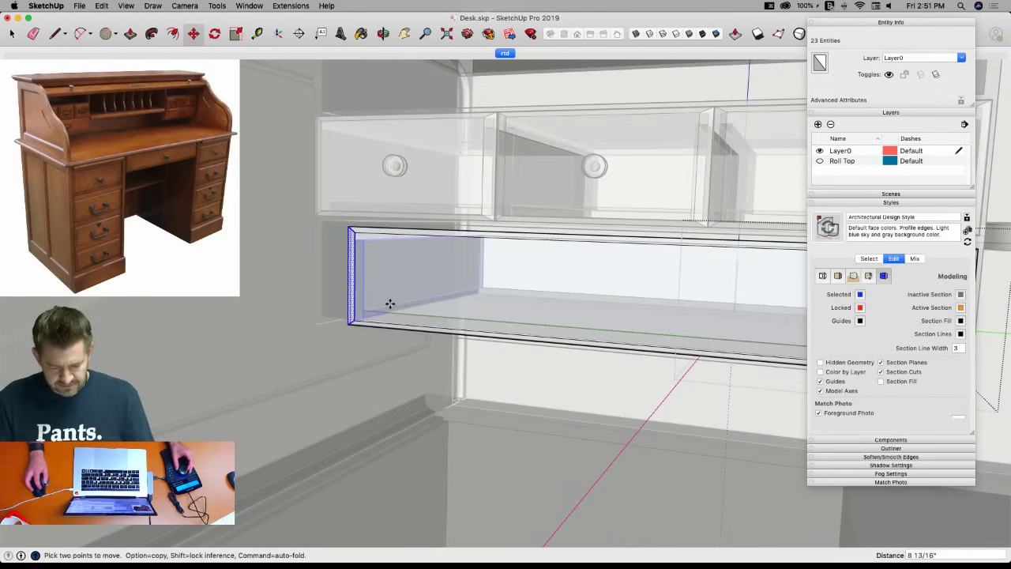
click(361, 309)
key(space)
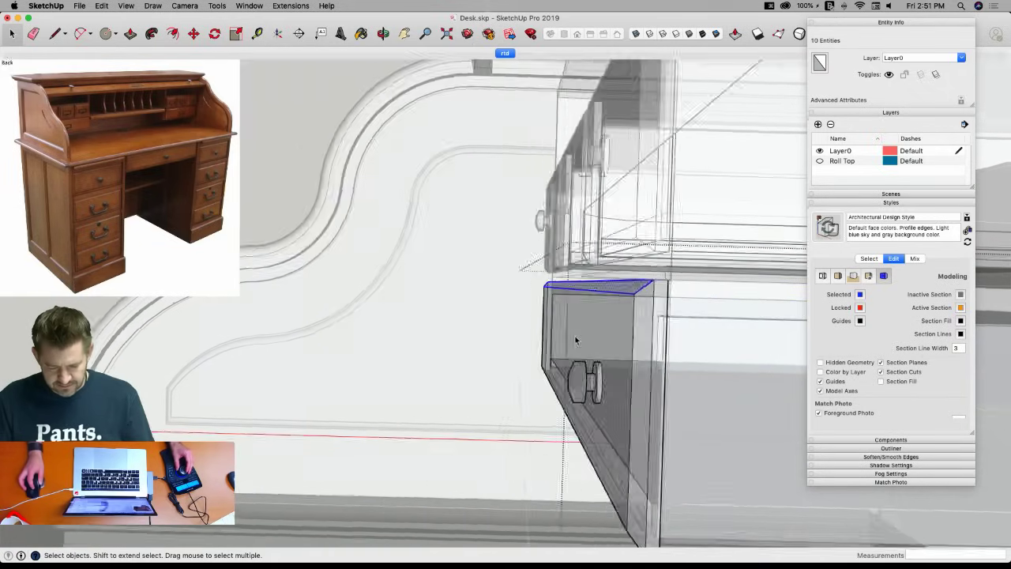
Raise the top of the wide drawer 1/4" to meet the underside of the shelf above.
key(m)
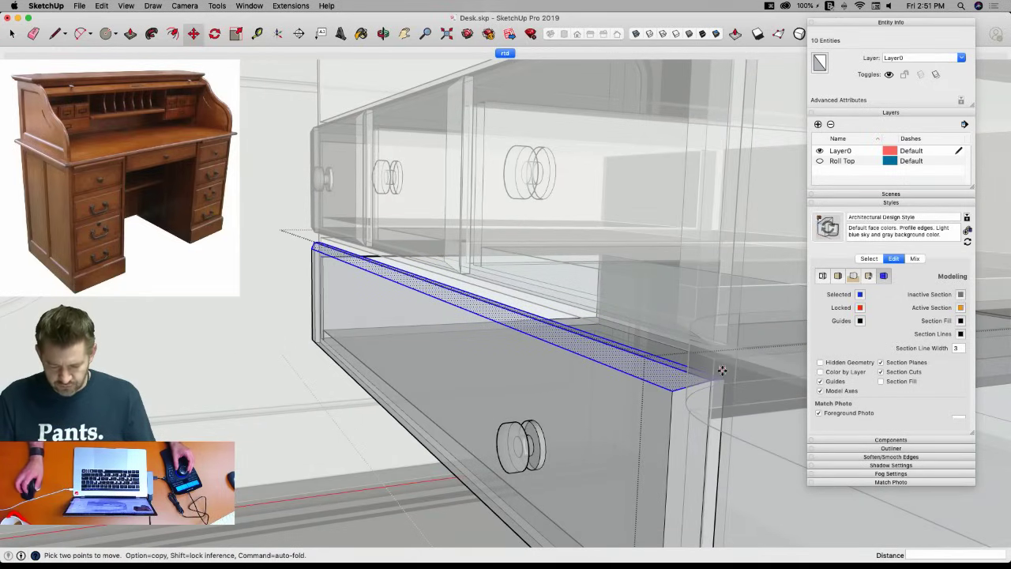
click(726, 383)
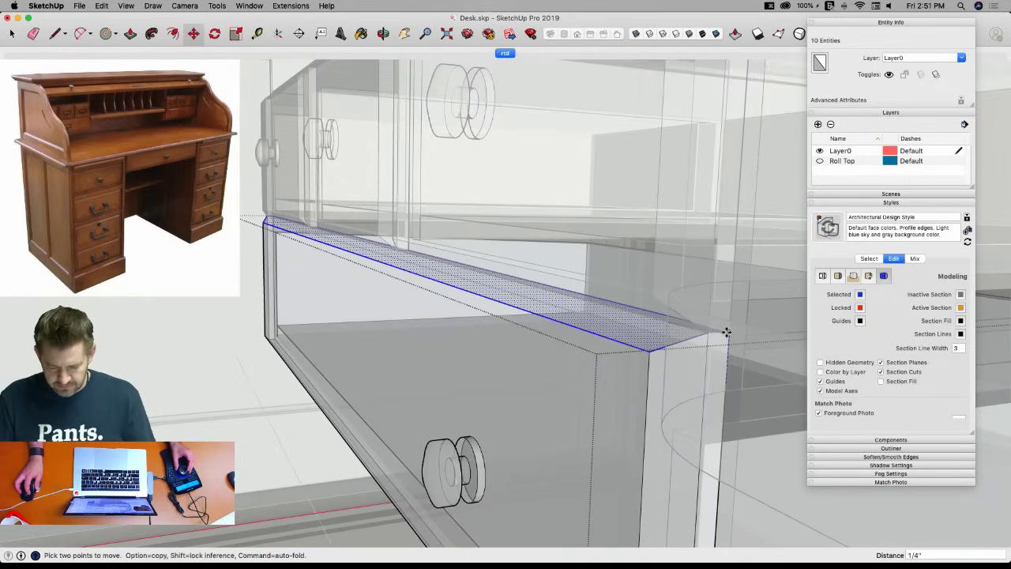
click(727, 331)
key(space)
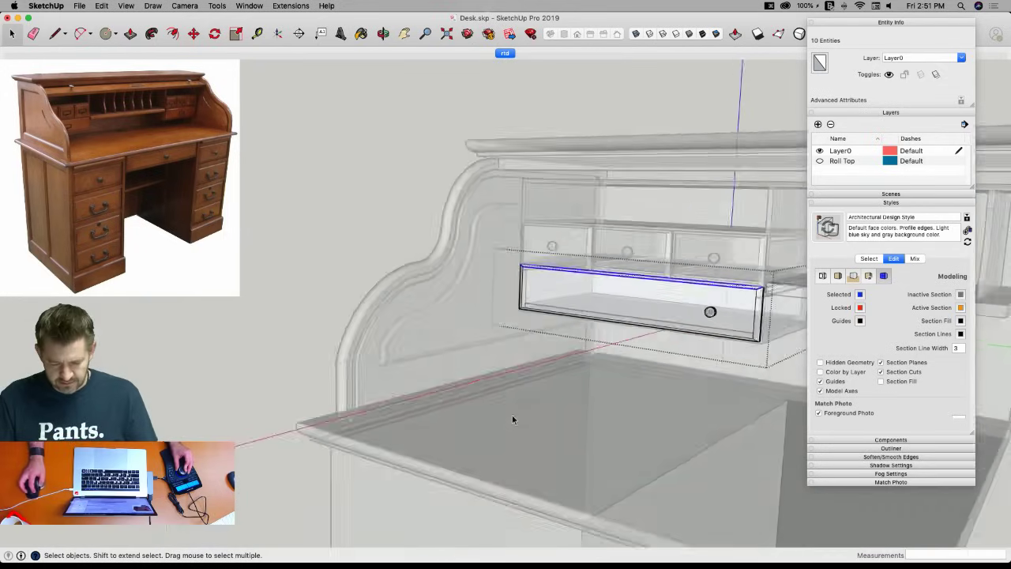
click(467, 269)
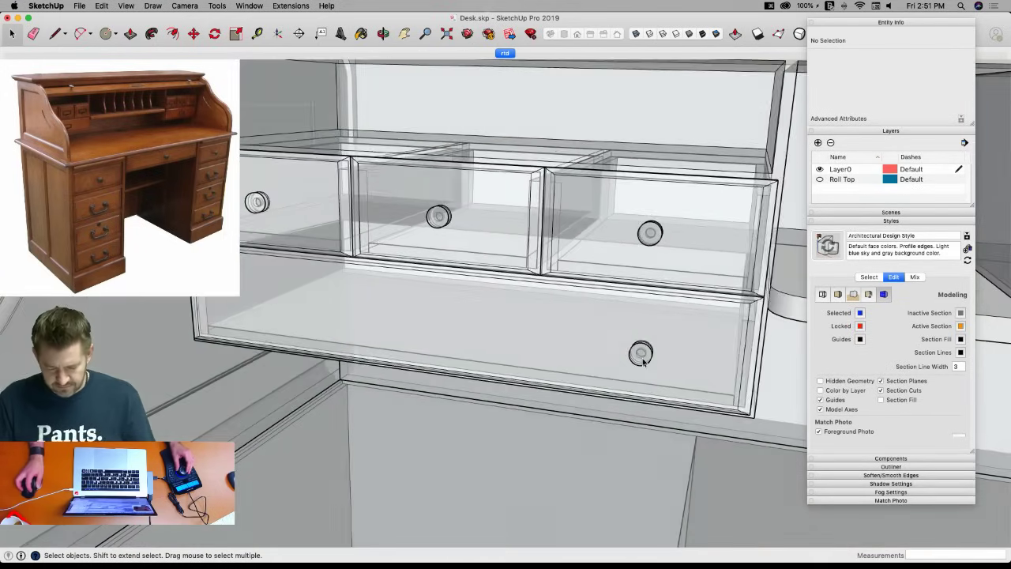
Move the wide drawer's knob sideways to the center of its front, close the component and turn off X-ray.
double_click(637, 352)
click(664, 375)
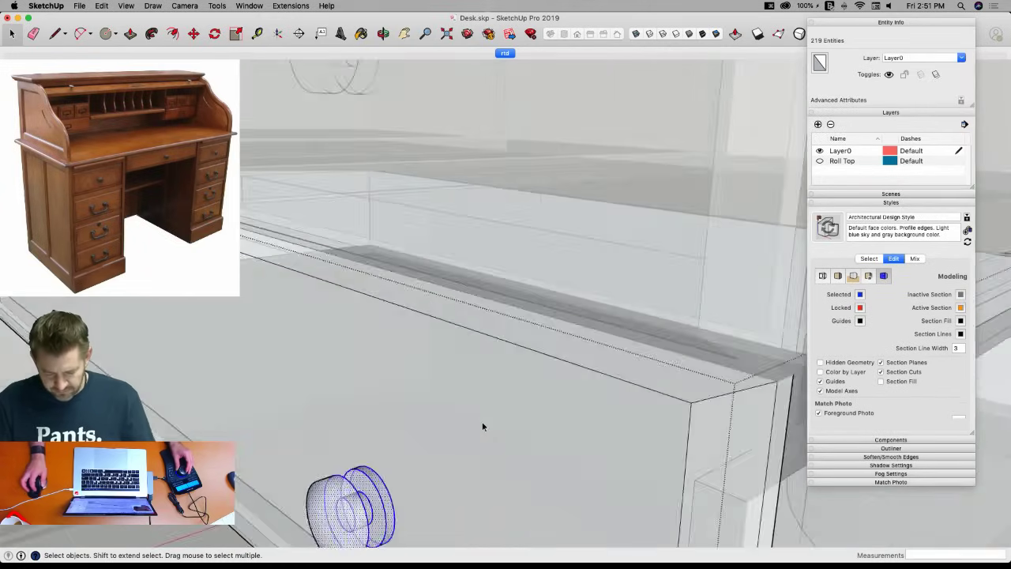
key(m)
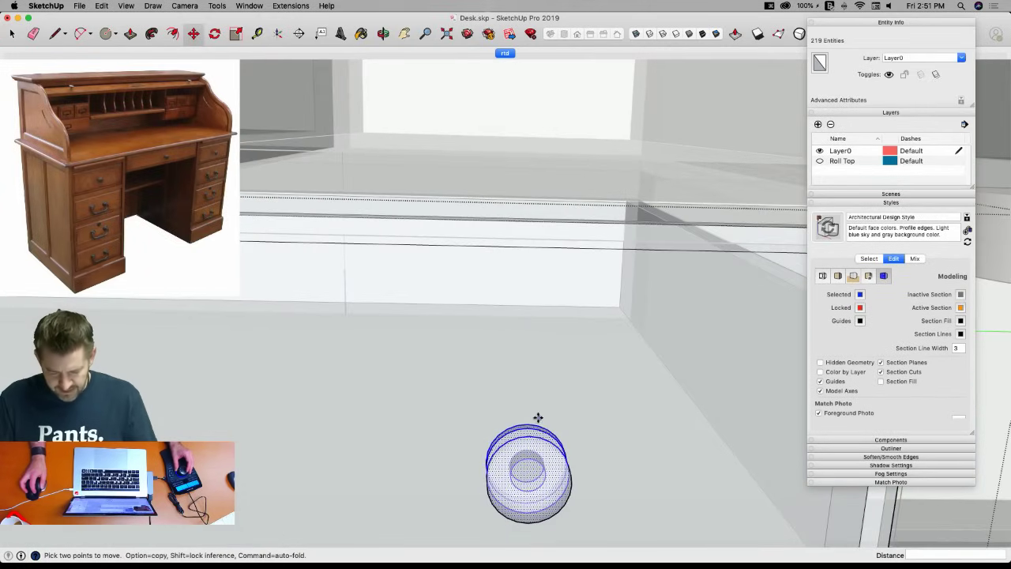
click(528, 423)
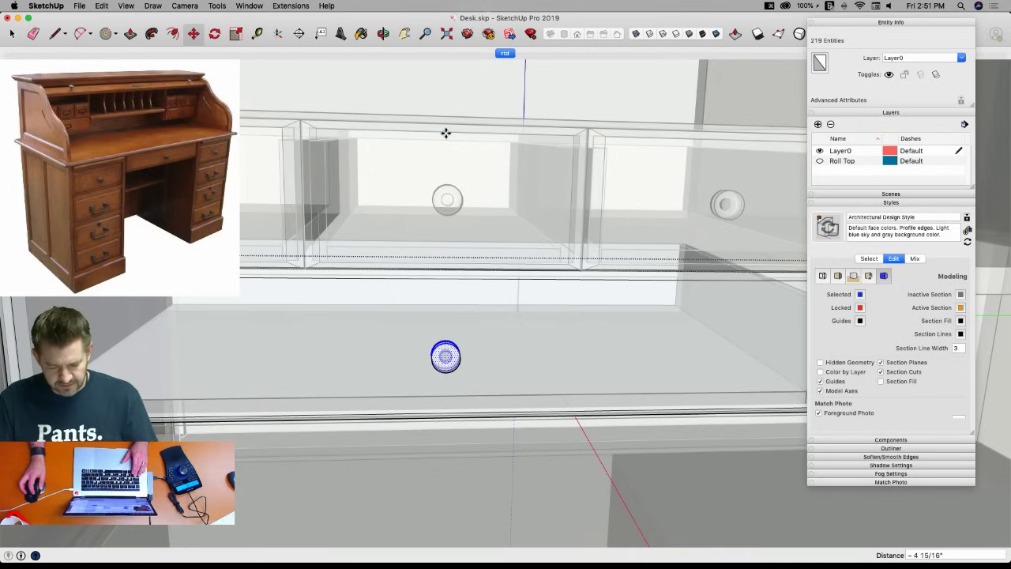
click(474, 268)
key(space)
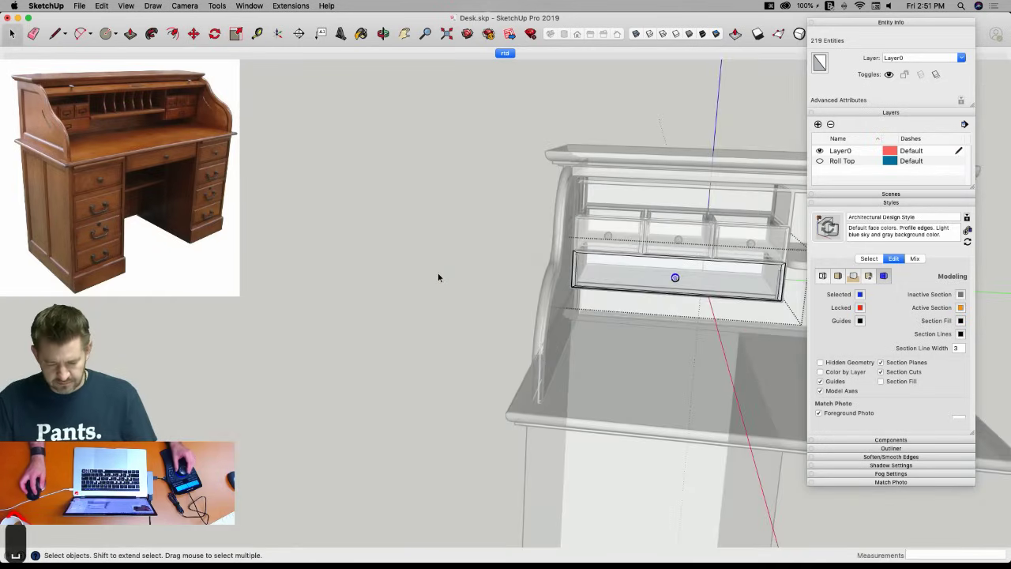
click(438, 276)
middle_drag(439, 276, 388, 255)
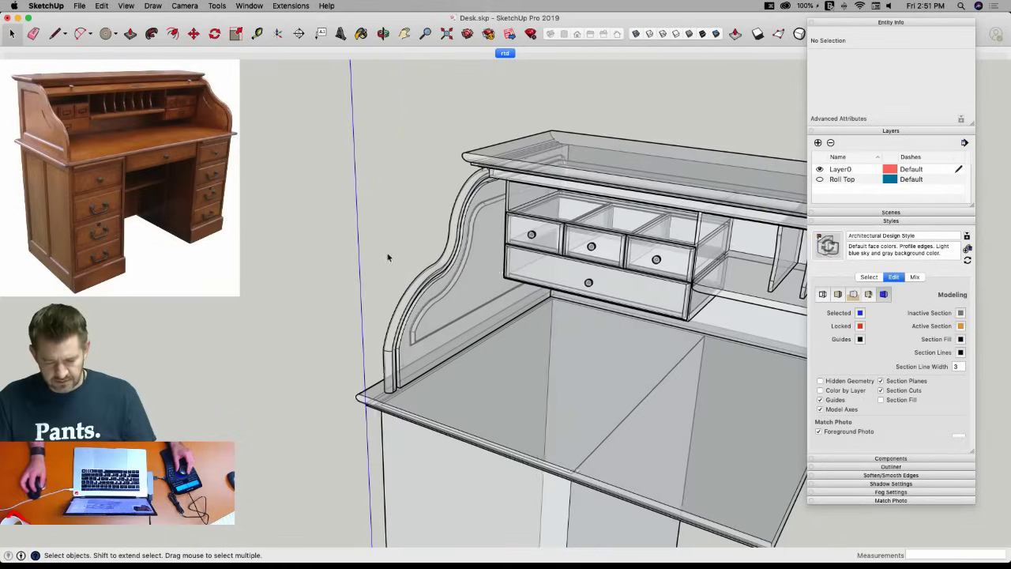
click(635, 35)
scroll(369, 231, down, 5)
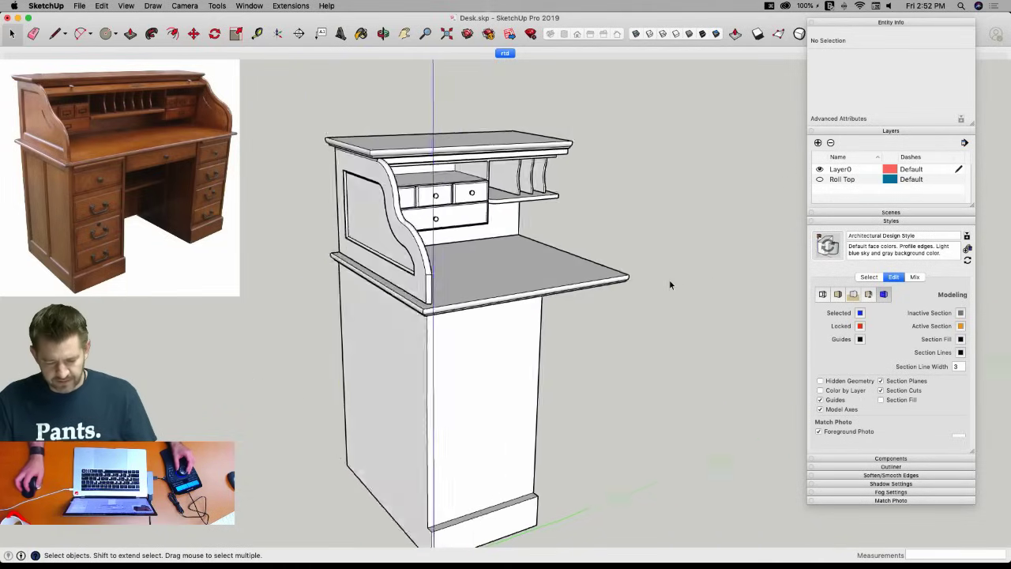
Copy the knob geometry from inside the wide hutch drawer, with the Roll Top layer hidden, and close the component.
click(820, 179)
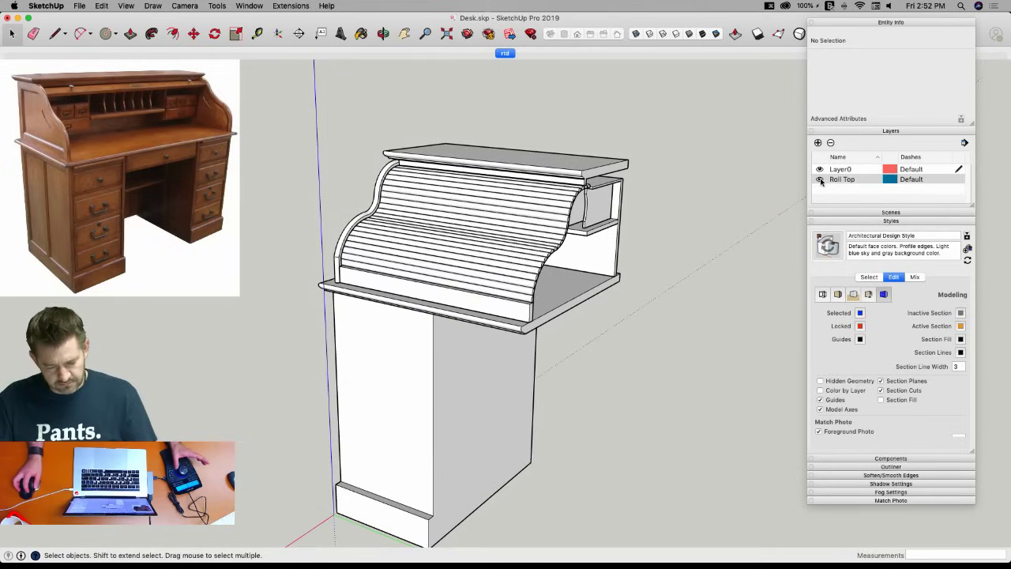
click(819, 179)
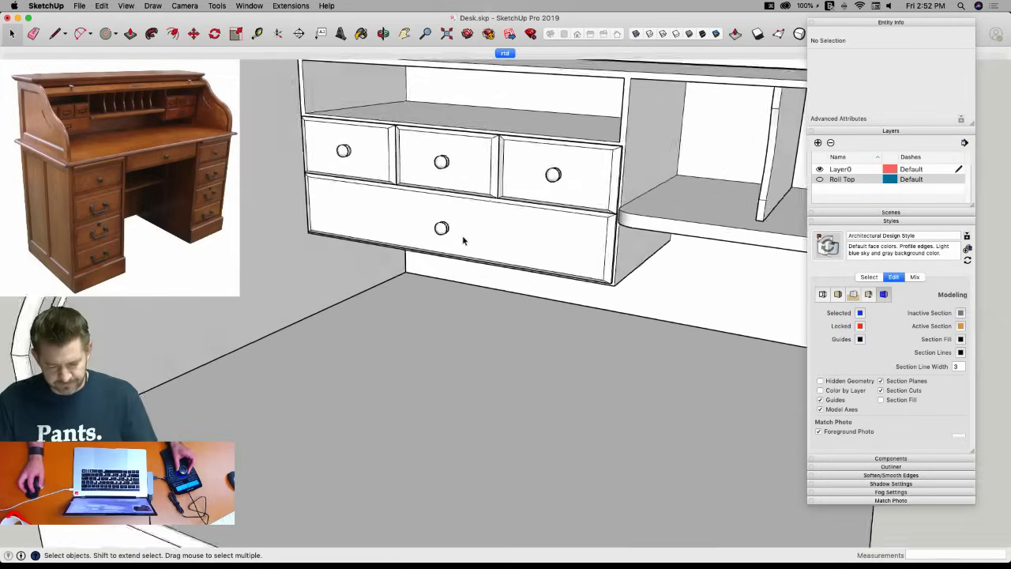
double_click(398, 296)
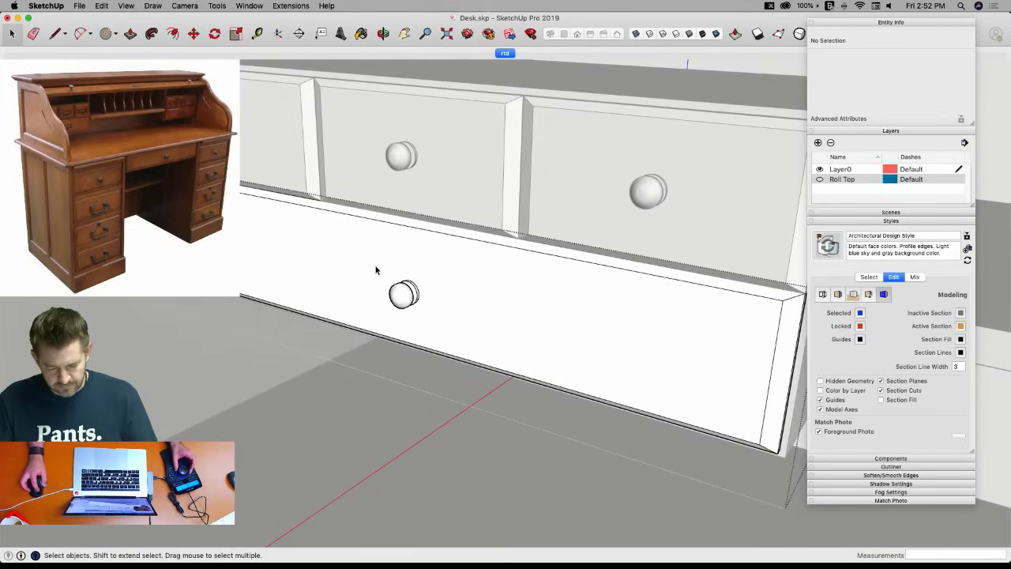
key(super+a)
key(super+c)
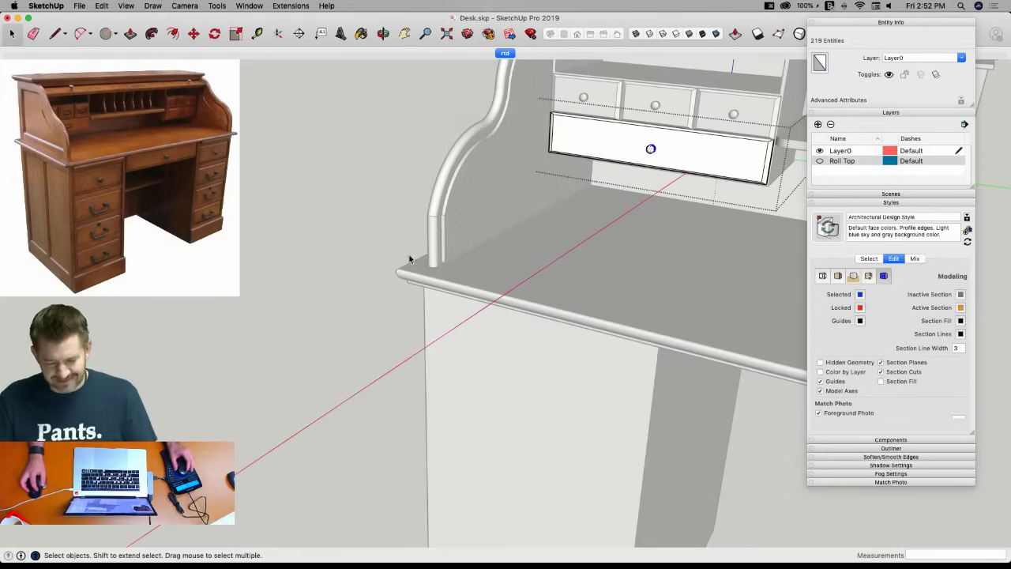
click(400, 256)
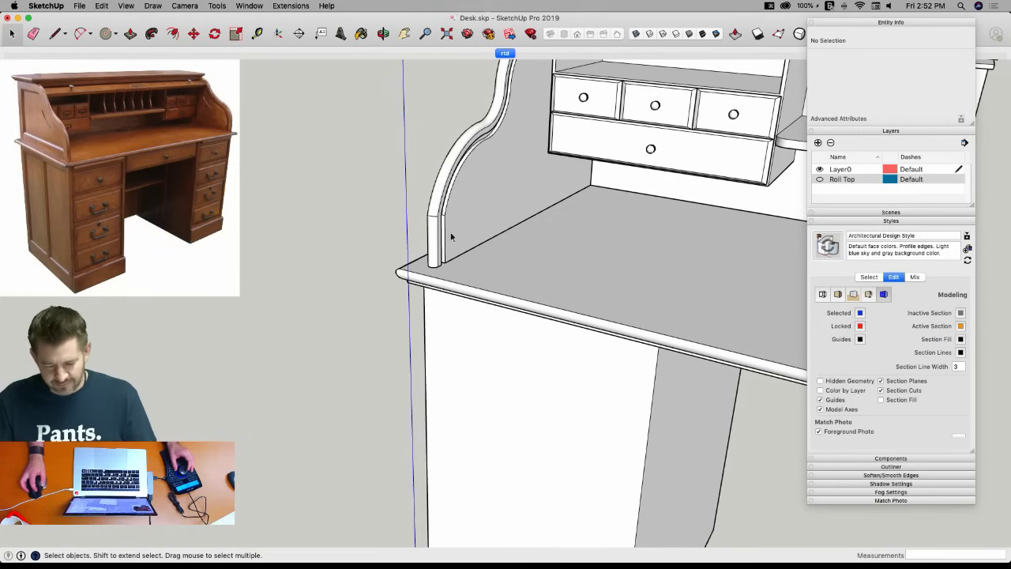
Show the Roll Top layer and paste the copied knob onto the front face of the roll top's bottom rail.
click(820, 180)
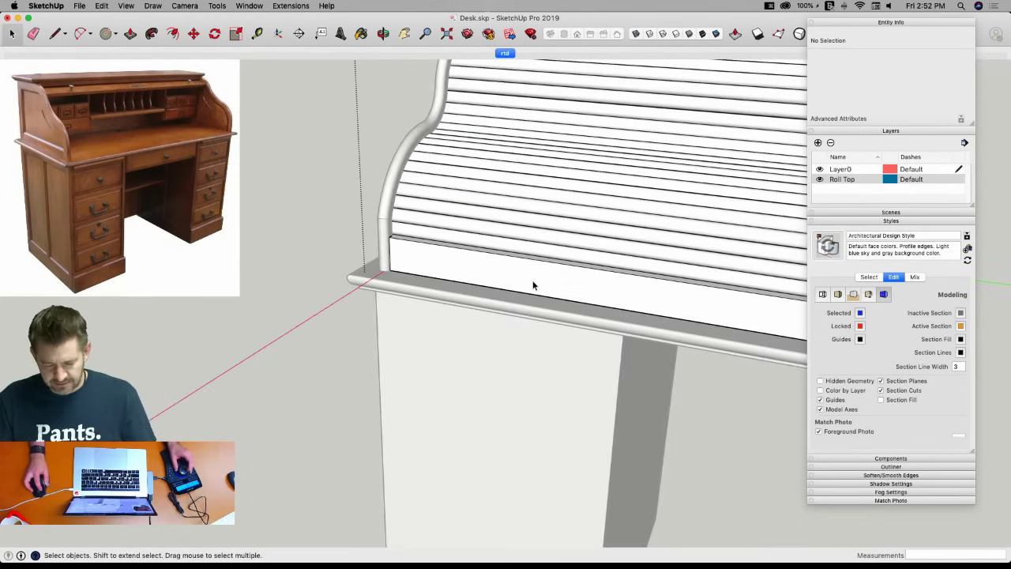
key(super+v)
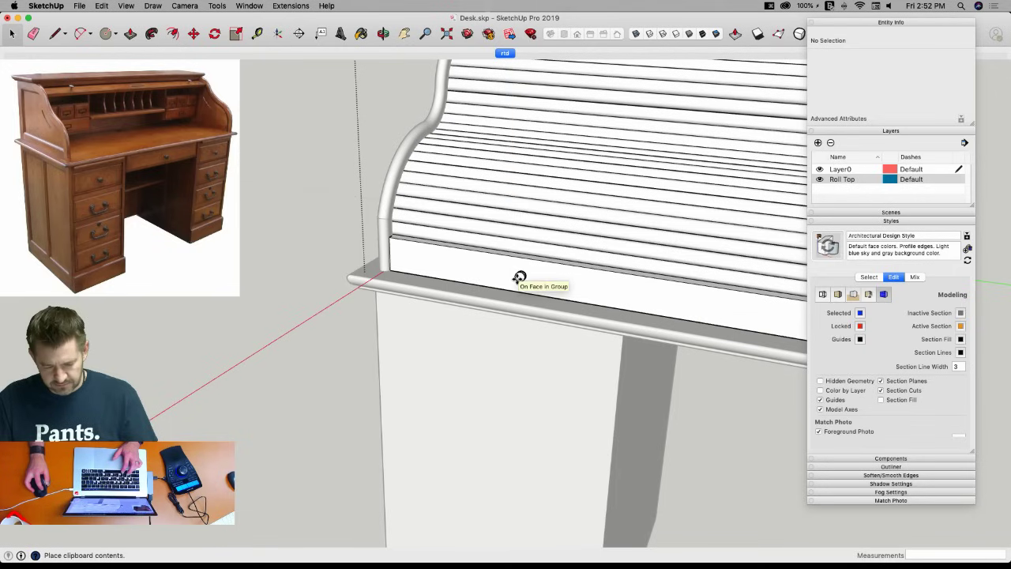
click(519, 278)
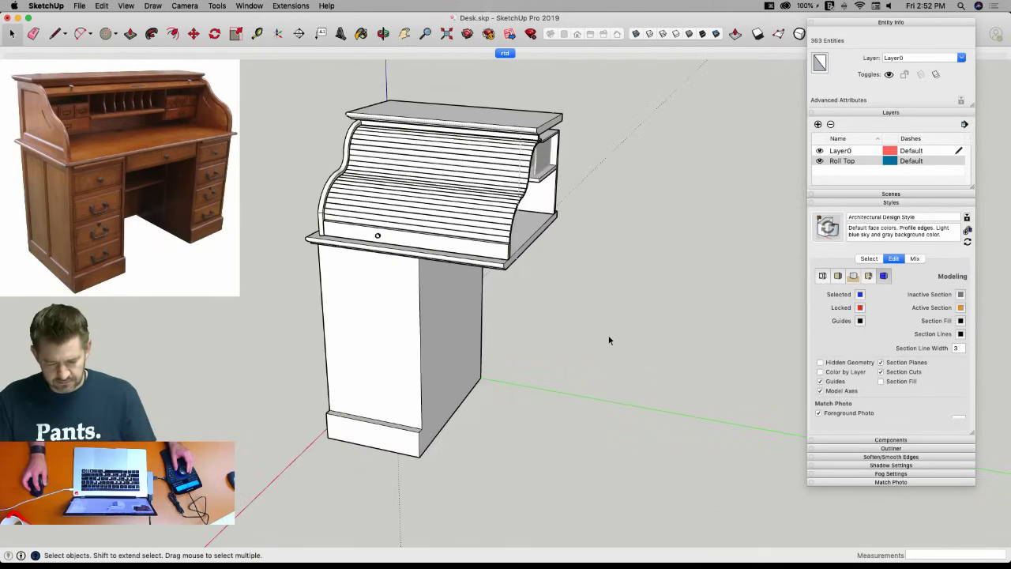
click(608, 340)
Scale the pasted knob up uniformly by about 1.68 from its corner.
scroll(408, 261, up, 10)
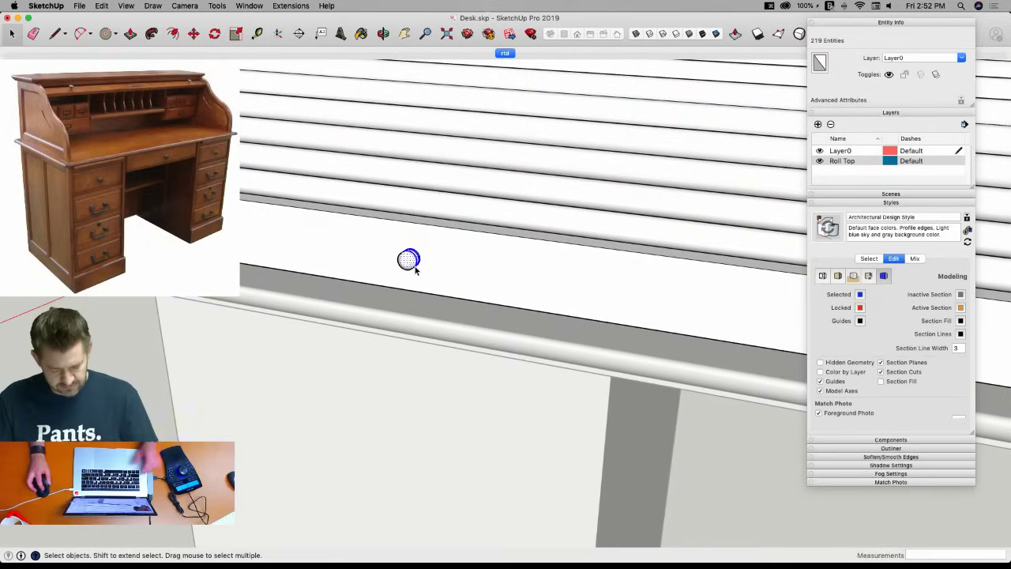
key(s)
scroll(395, 265, up, 3)
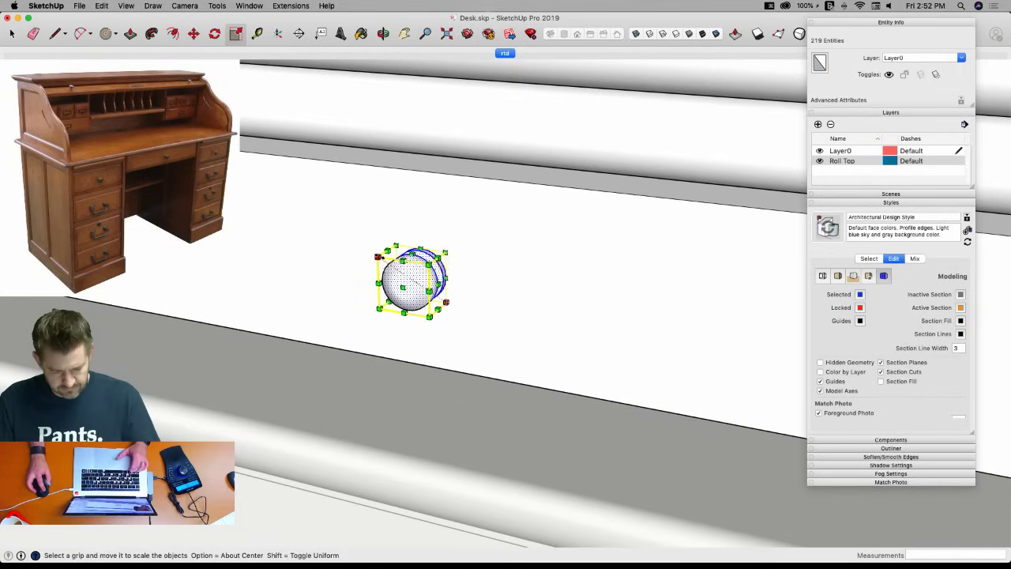
drag(379, 256, 325, 223)
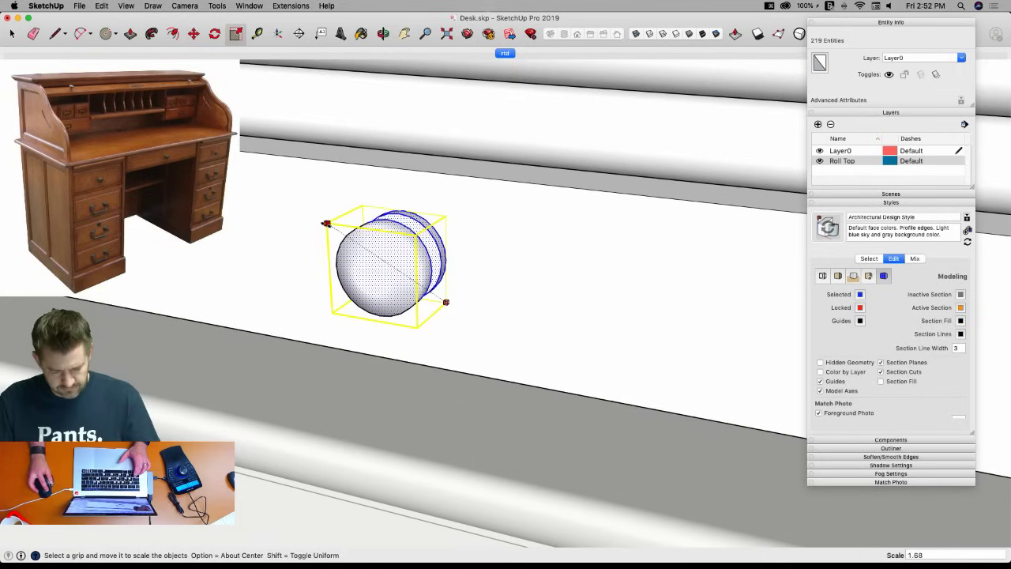
key(space)
Move the enlarged knob down about 3/16" on the roll top's bottom rail.
key(m)
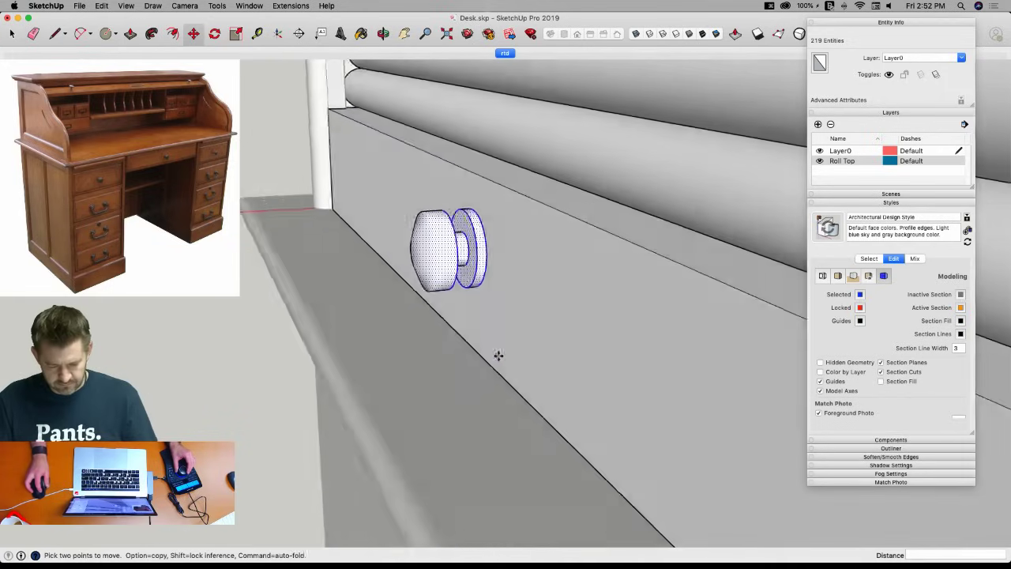
middle_drag(504, 339, 478, 271)
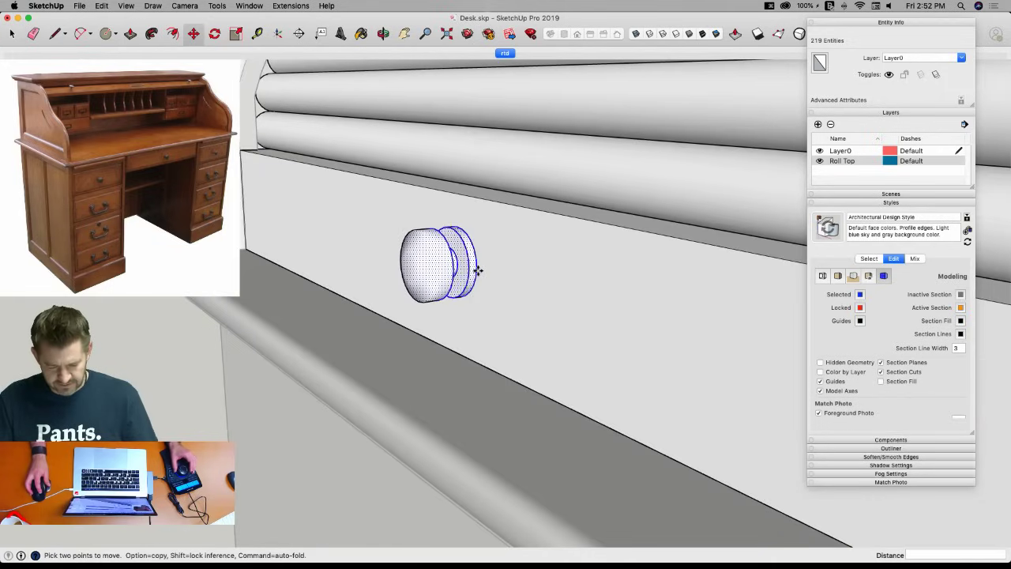
click(478, 271)
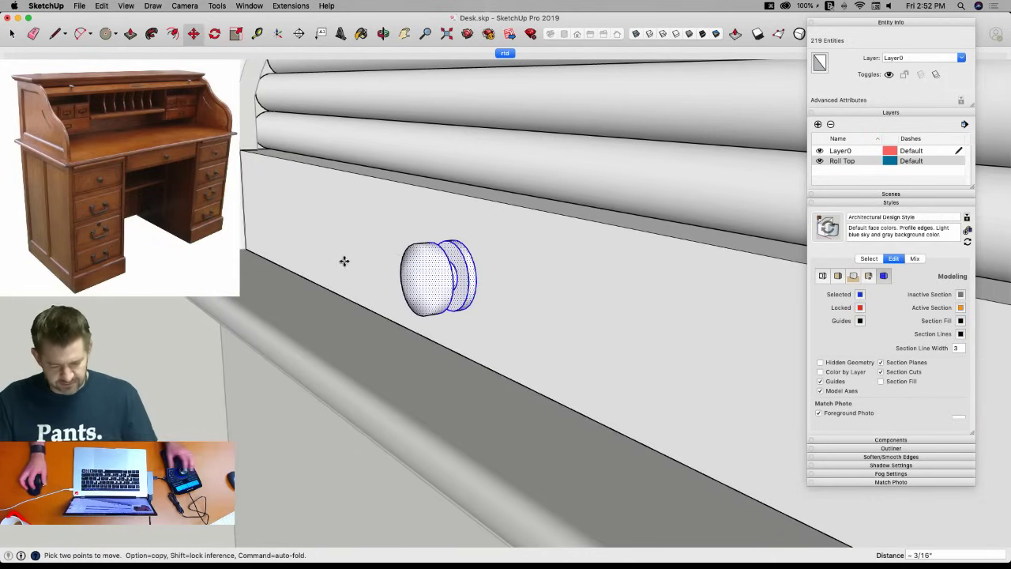
key(space)
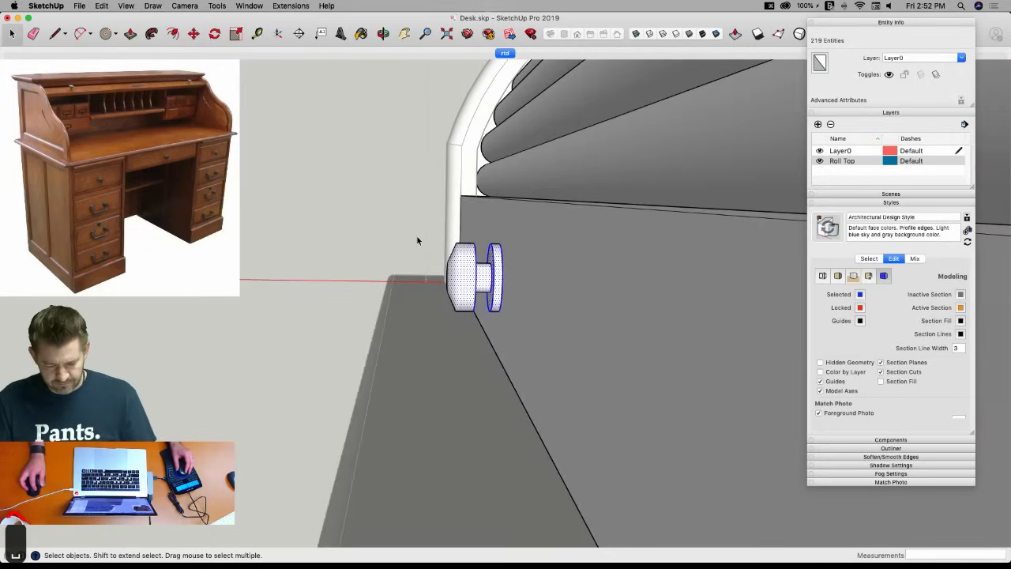
Select only the rounded head of the rail knob and move it outward to lengthen the knob's neck.
middle_drag(419, 241, 402, 230)
drag(388, 223, 450, 330)
key(m)
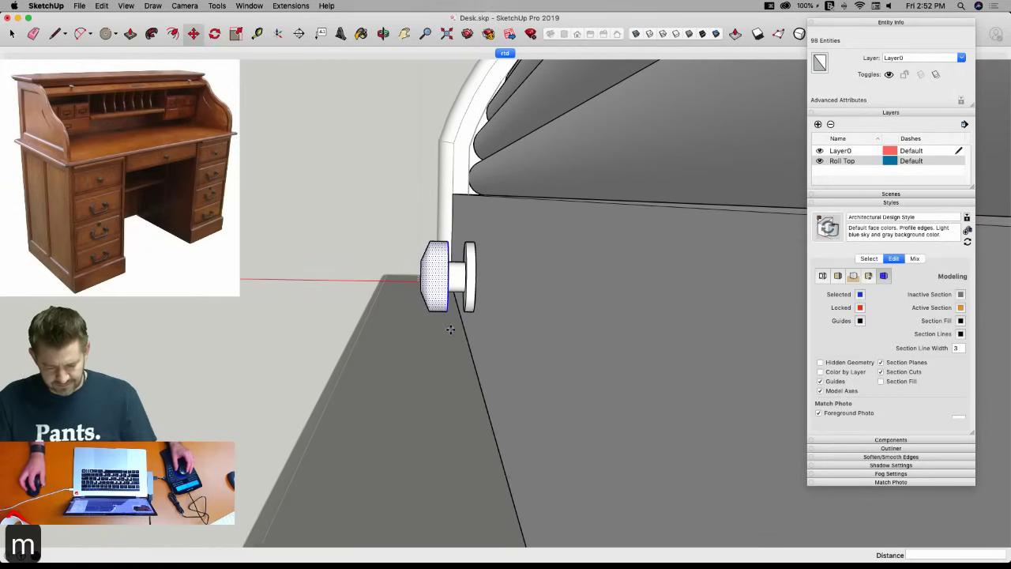
key(space)
scroll(308, 391, down, 10)
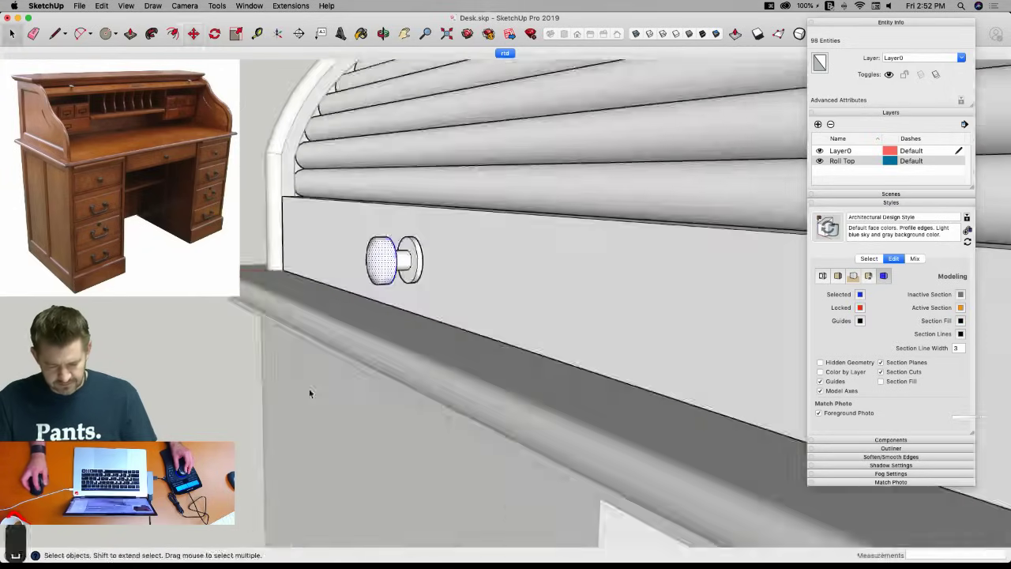
click(272, 364)
Delete the end face of the roll top's bottom rail at the desk's open center side and close that component.
middle_drag(271, 365, 552, 388)
scroll(497, 345, up, 3)
scroll(498, 345, up, 2)
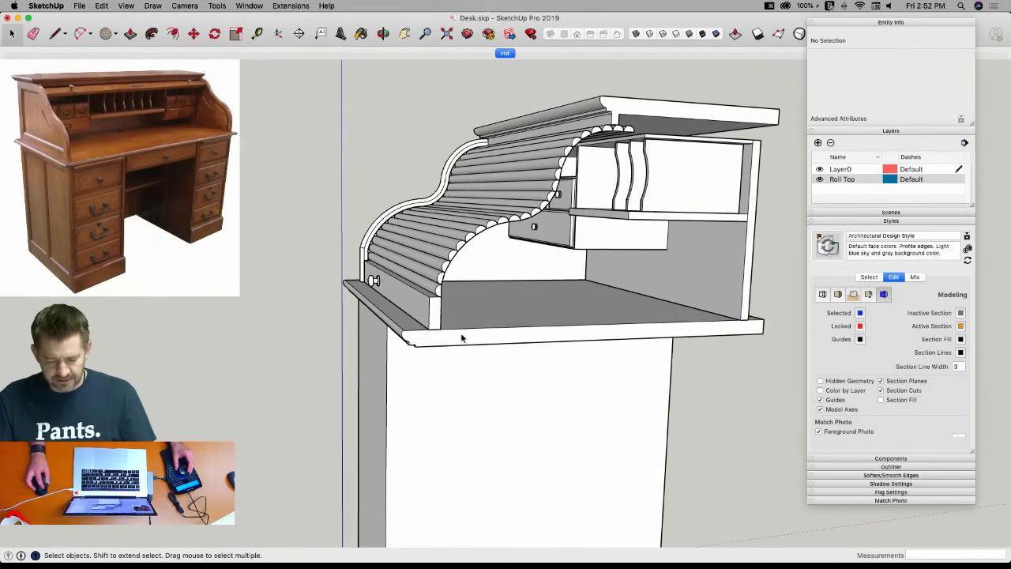
click(442, 342)
double_click(442, 342)
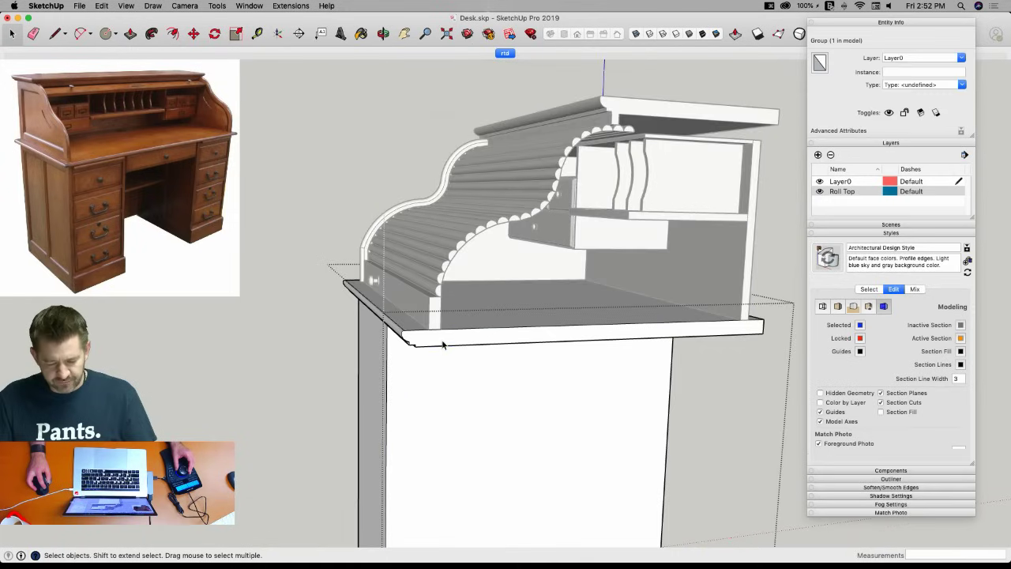
double_click(435, 316)
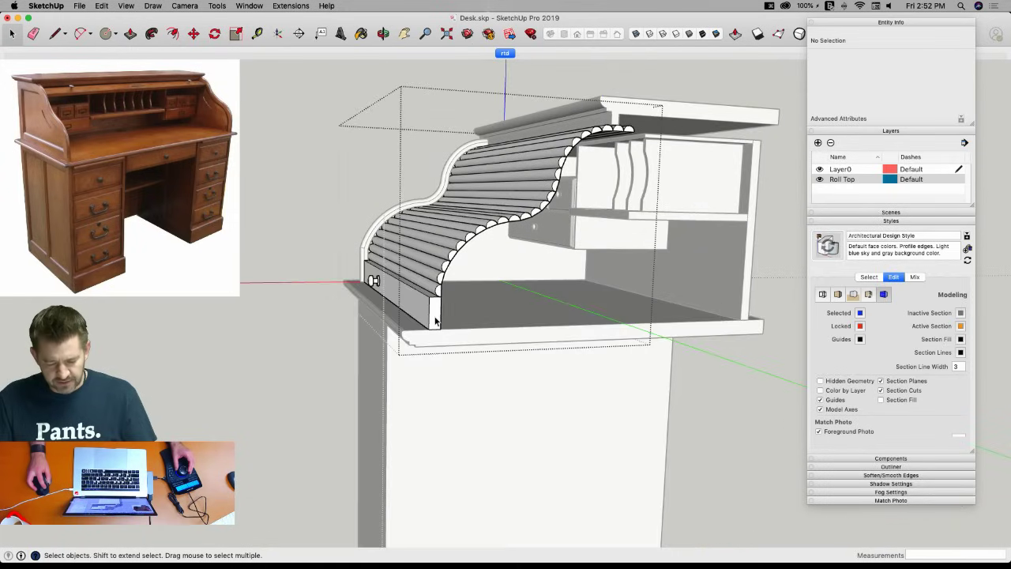
double_click(435, 316)
click(435, 315)
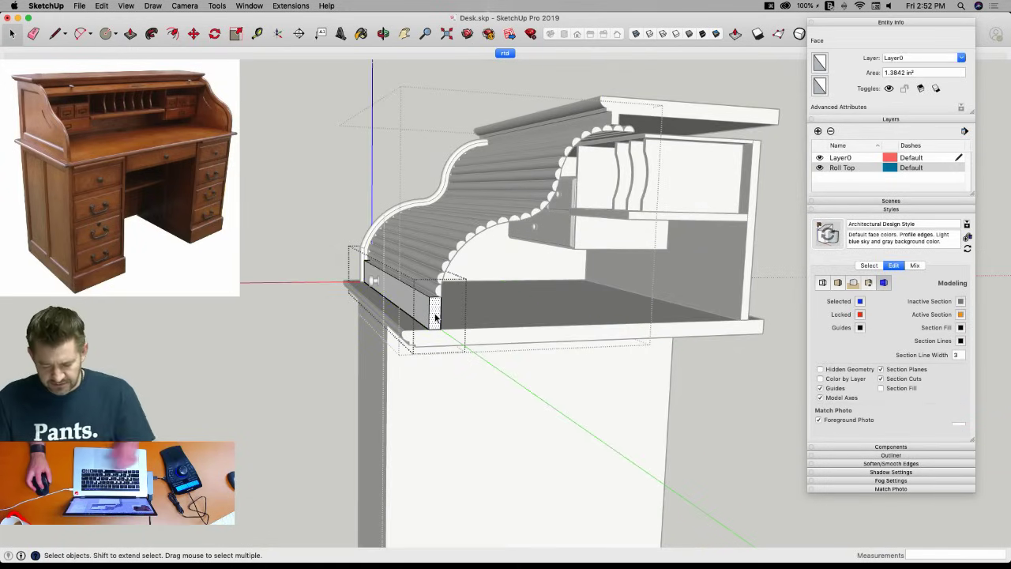
key(Escape)
key(Escape)
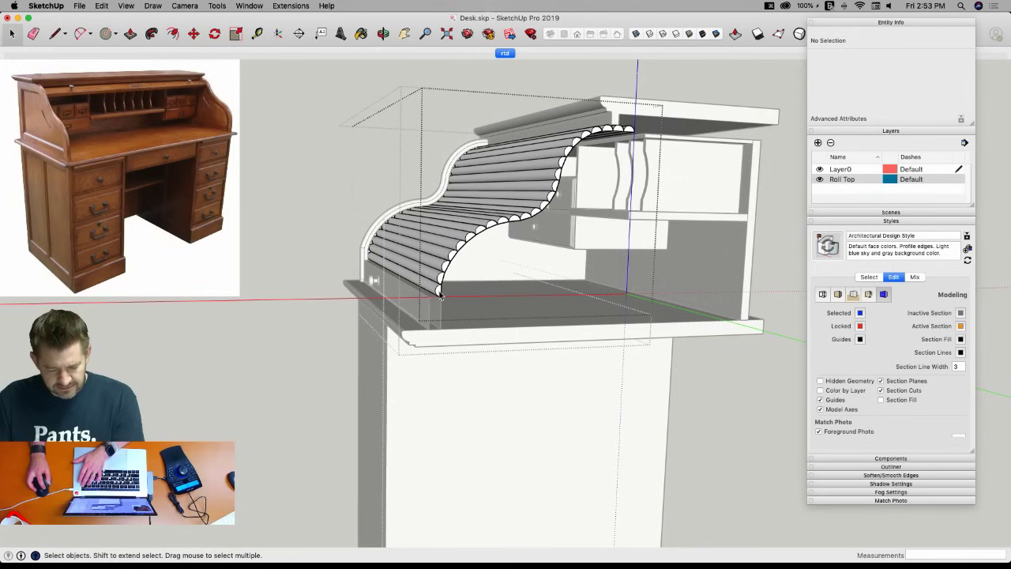
Delete the center end face of the Half Round Thing component so every roll top slat is open at that end.
scroll(440, 294, up, 5)
double_click(440, 294)
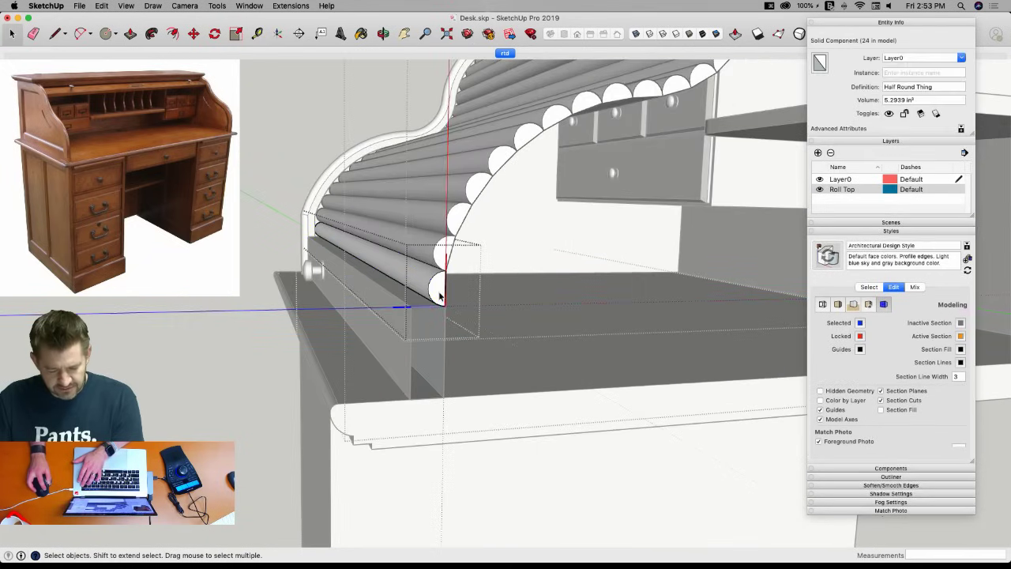
click(440, 295)
key(Delete)
middle_drag(440, 295, 479, 290)
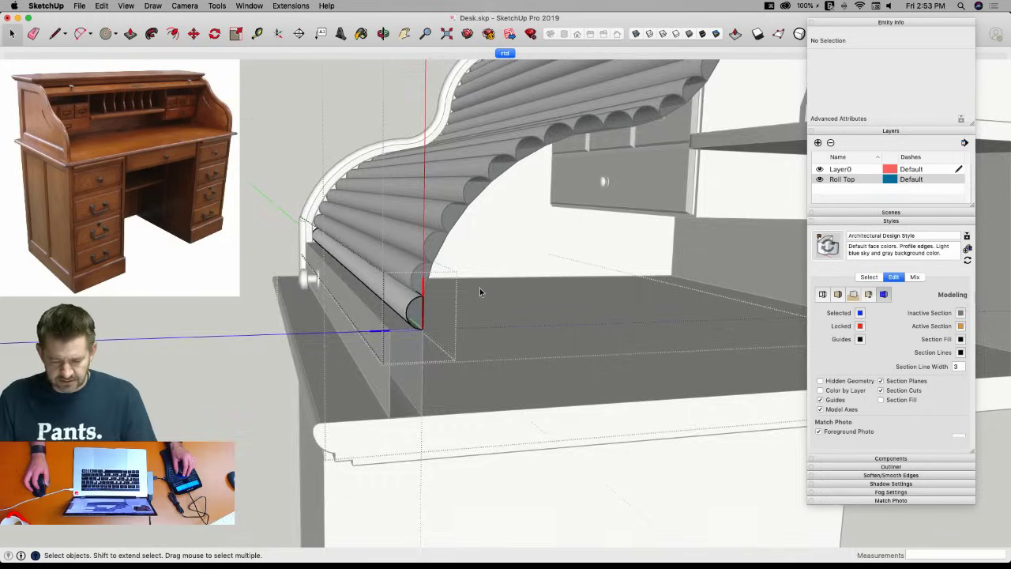
scroll(479, 290, down, 4)
Delete the center end face of the desk's top board and the molding beneath it.
middle_drag(541, 267, 492, 219)
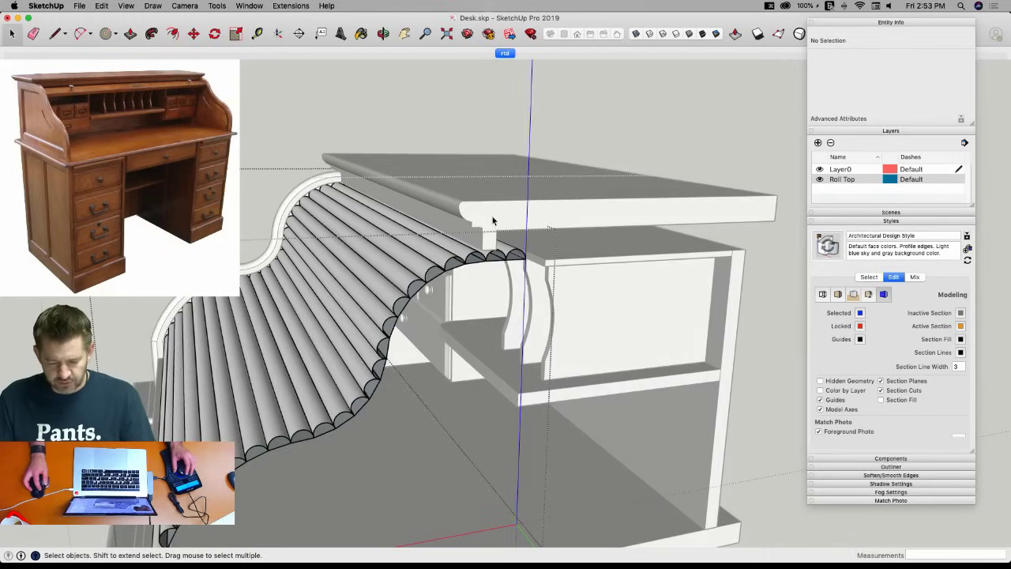
middle_drag(600, 208, 619, 211)
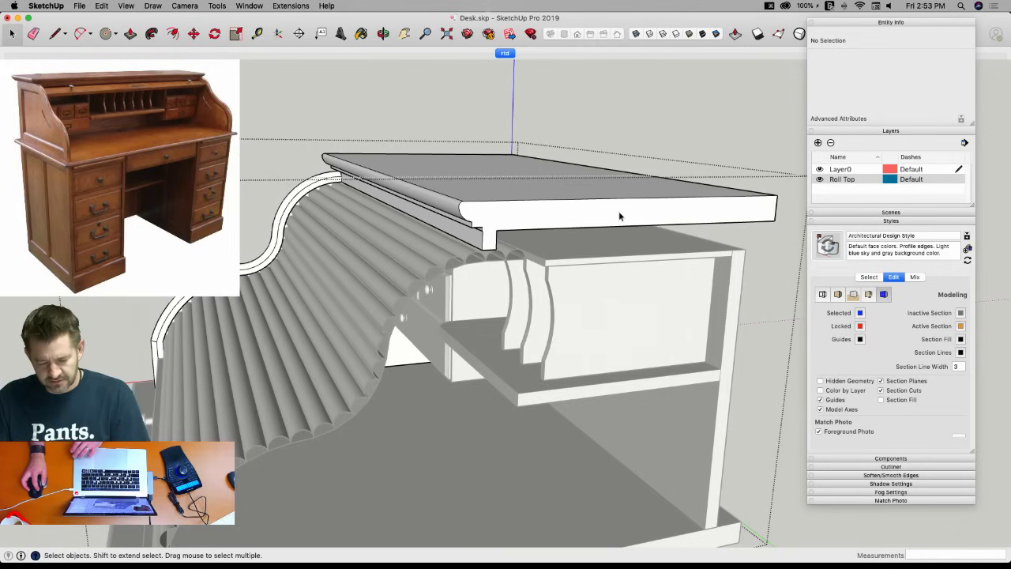
click(619, 211)
key(BackSpace)
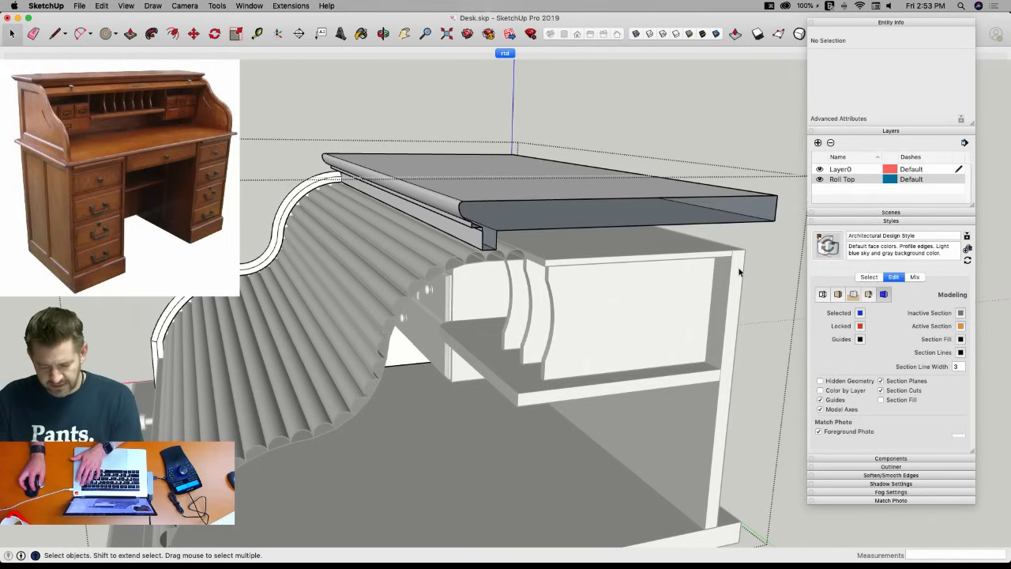
Remove the narrow vertical end face of the hutch's back panel at the desk's open center side.
middle_drag(815, 364, 798, 361)
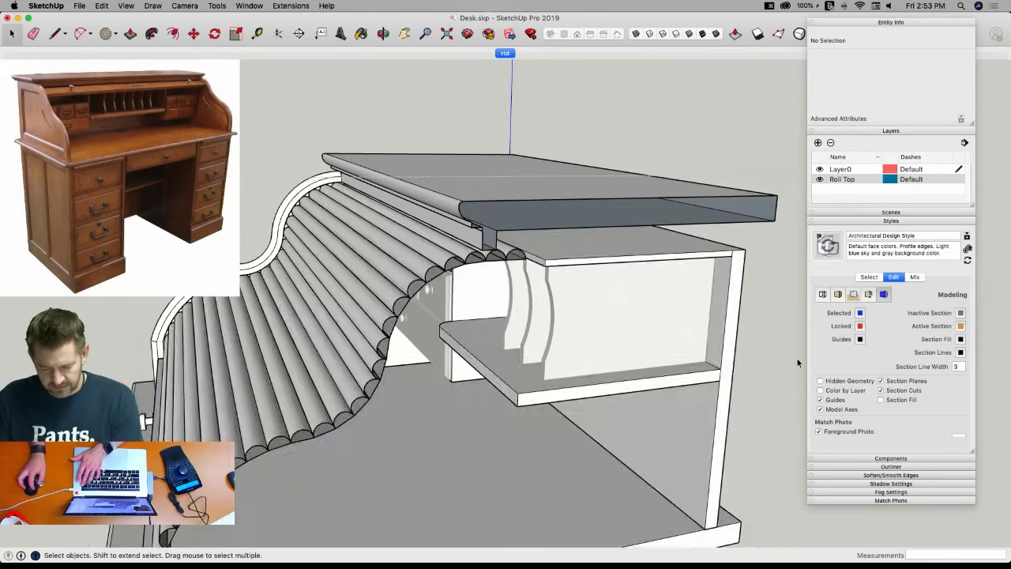
double_click(736, 281)
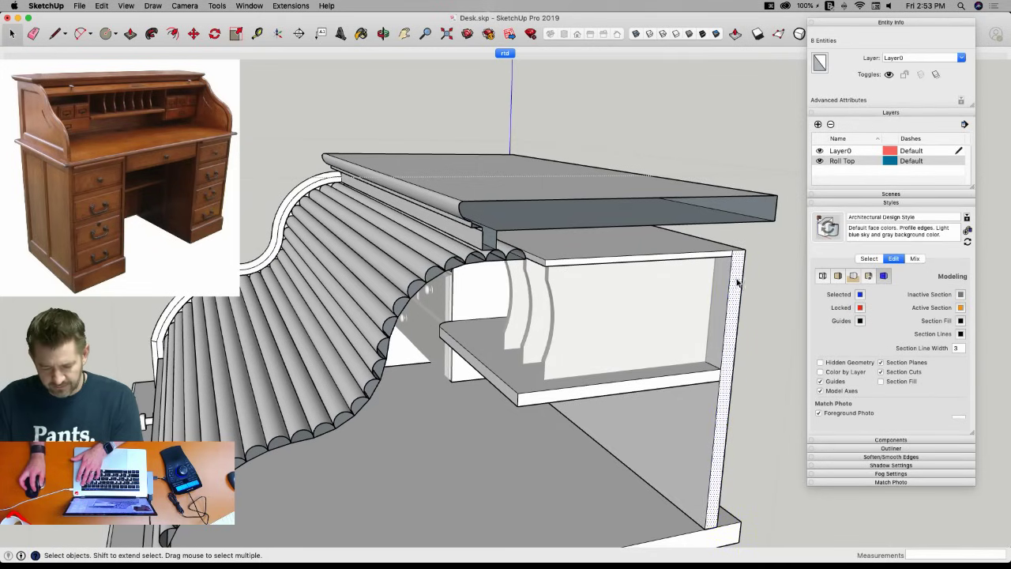
key(e)
click(736, 250)
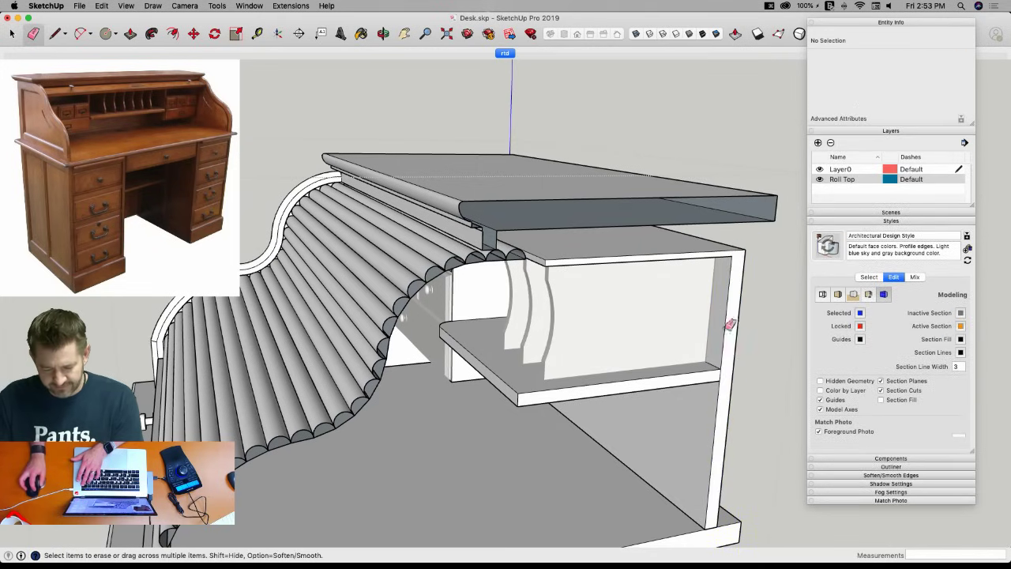
click(722, 379)
key(Delete)
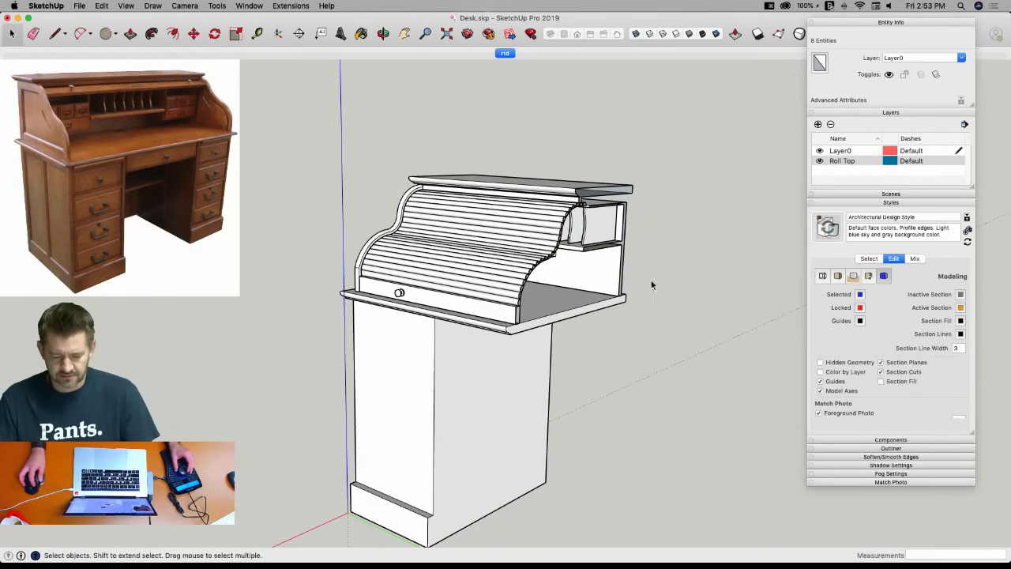
Select the hutch's small drawers and sorter dividers and cut them out of the model.
click(586, 237)
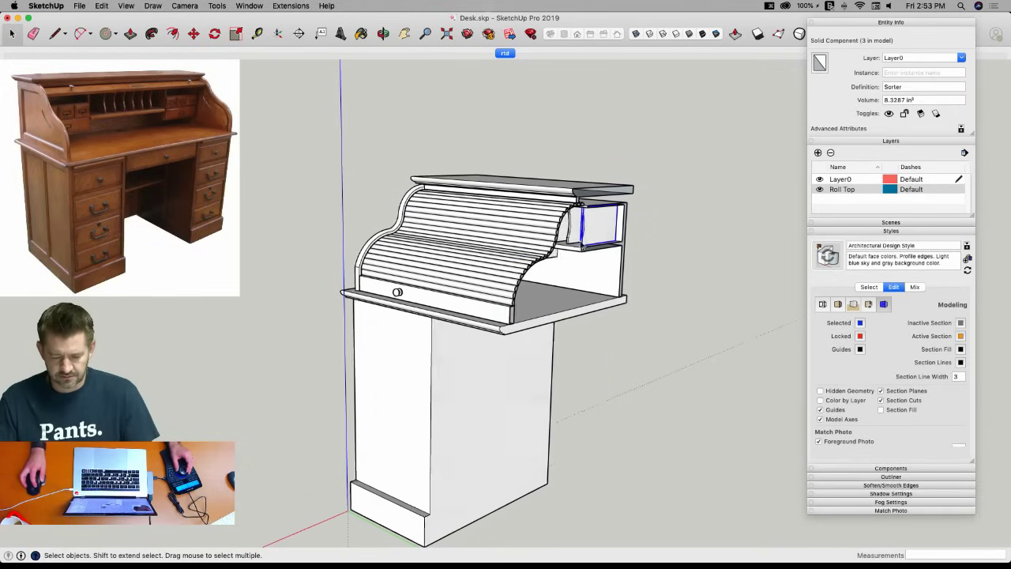
key(Escape)
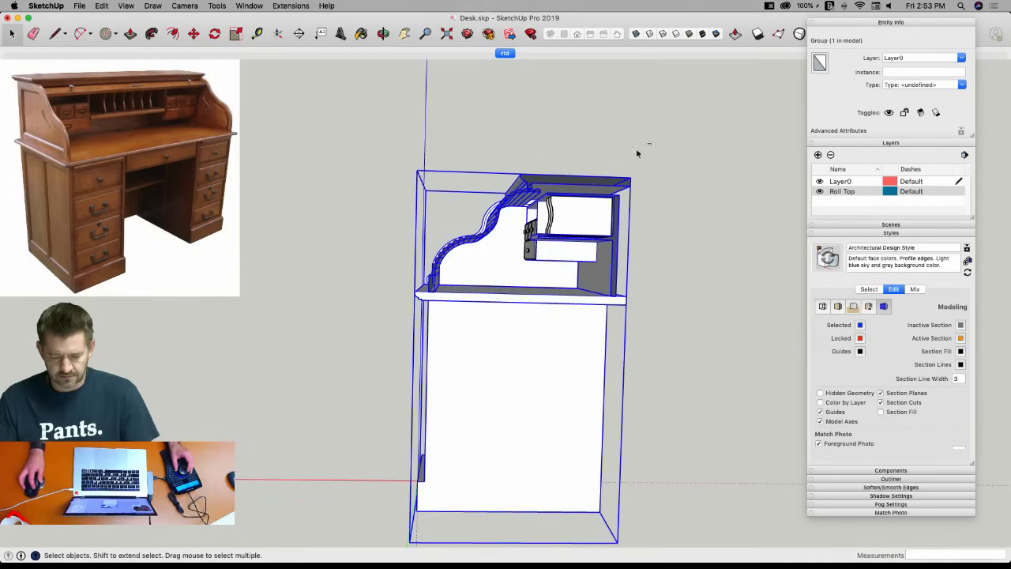
middle_drag(365, 274, 419, 368)
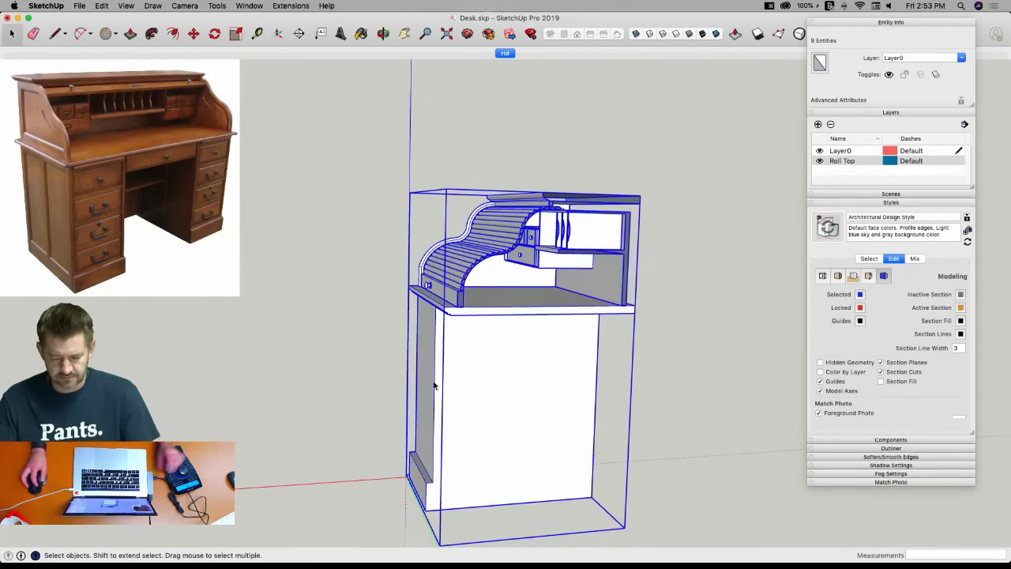
shift+click(477, 411)
click(453, 347)
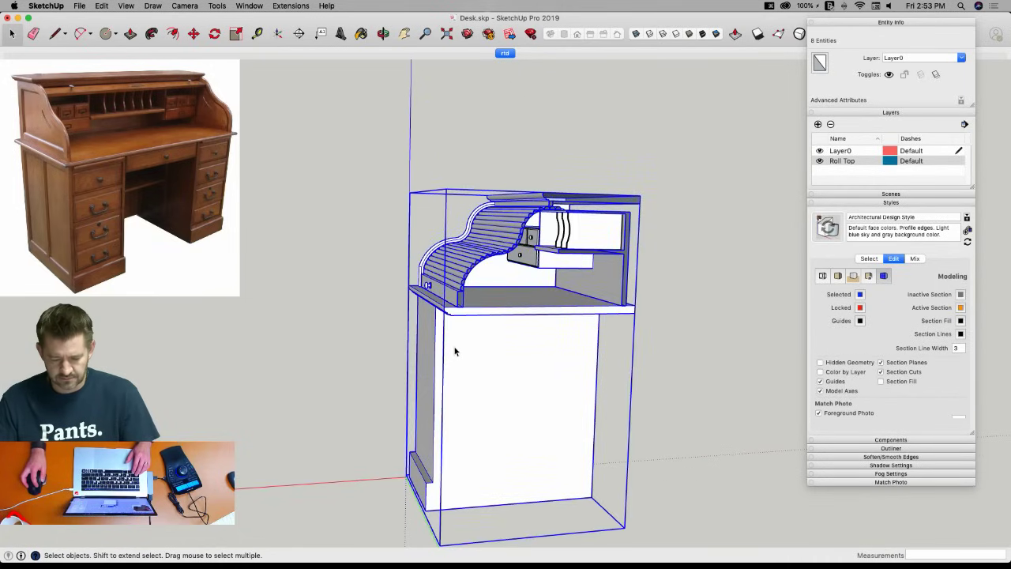
scroll(532, 255, up, 5)
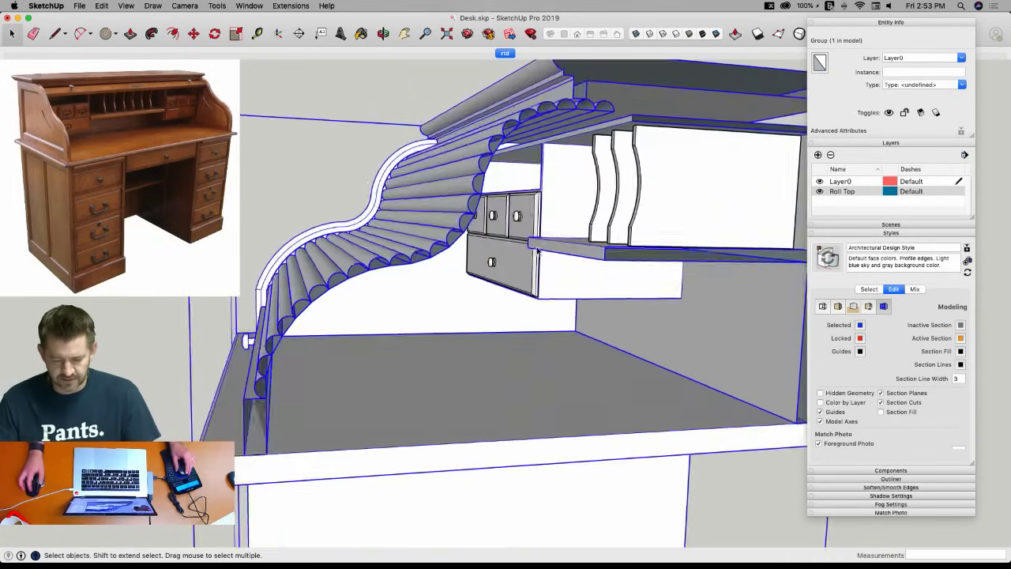
scroll(474, 245, down, 2)
middle_drag(474, 244, 463, 241)
drag(369, 140, 497, 230)
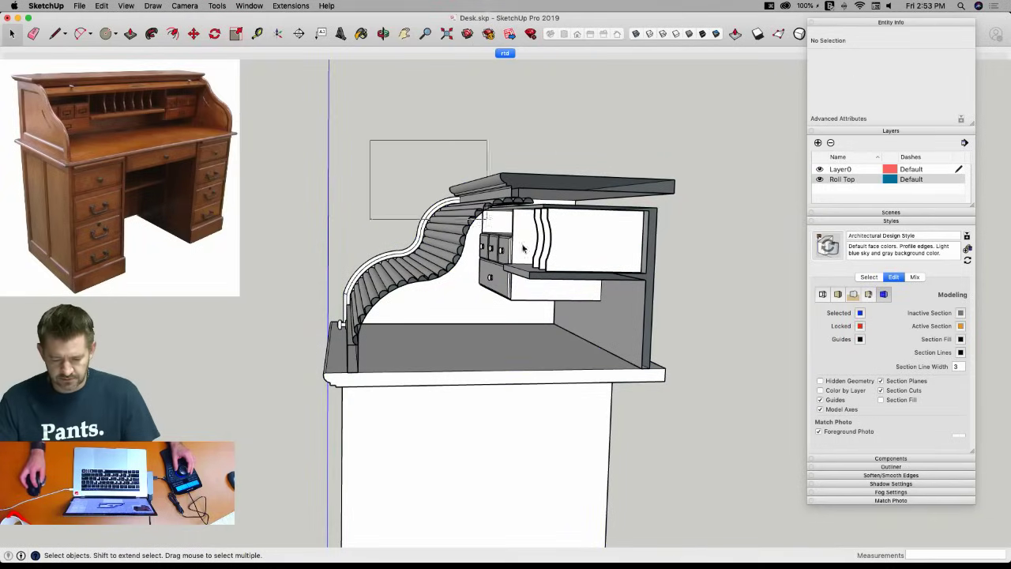
click(484, 251)
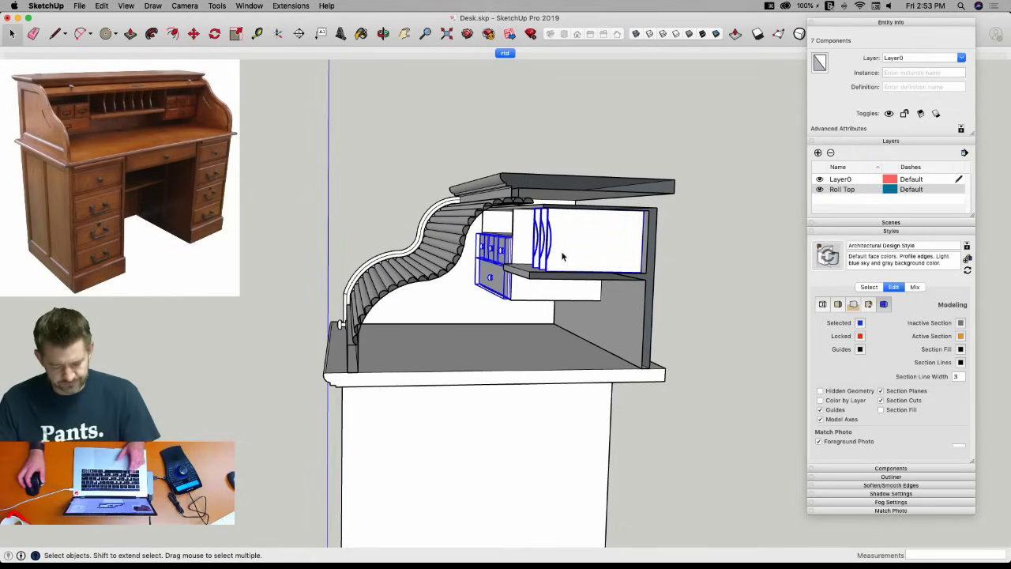
key(super+x)
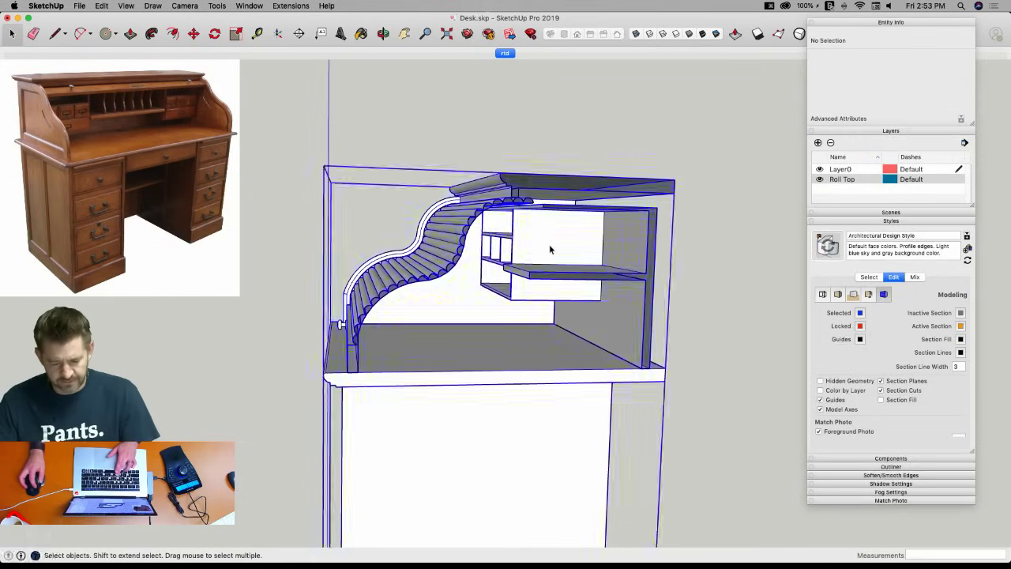
Group all connected loose geometry of the hutch and paste the cut drawers and dividers back in place.
click(561, 250)
triple_click(564, 249)
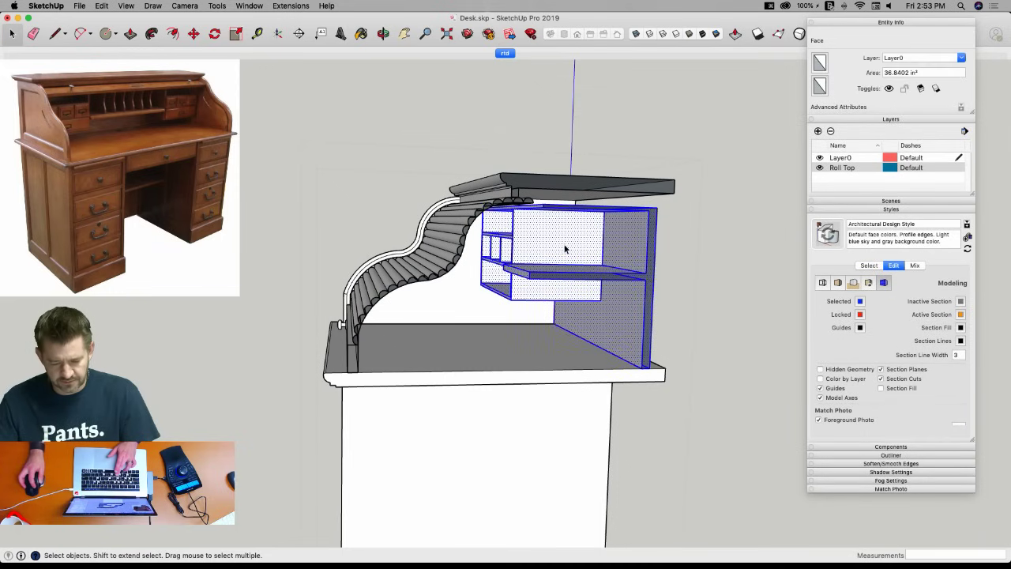
right_click(565, 248)
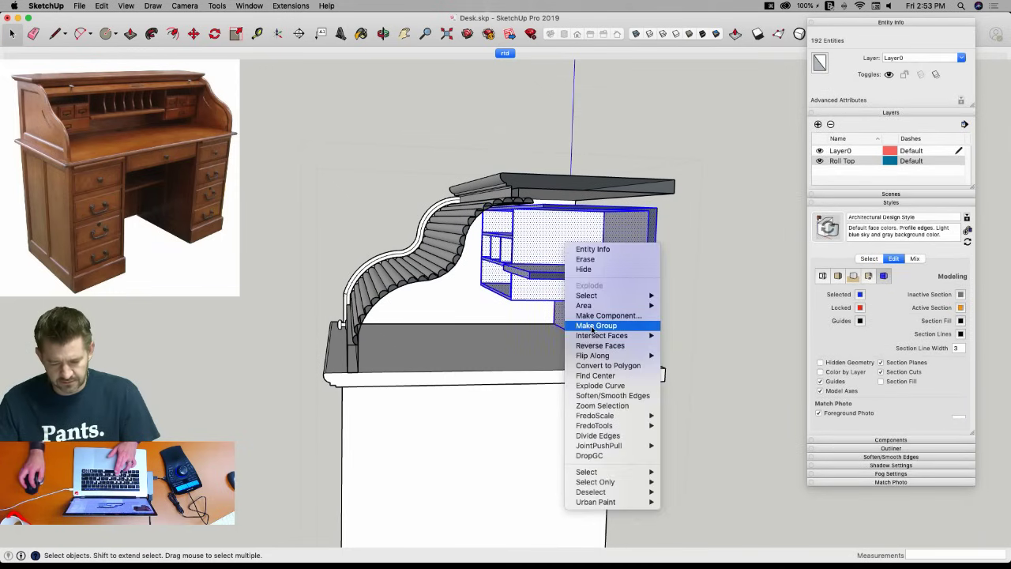
click(594, 325)
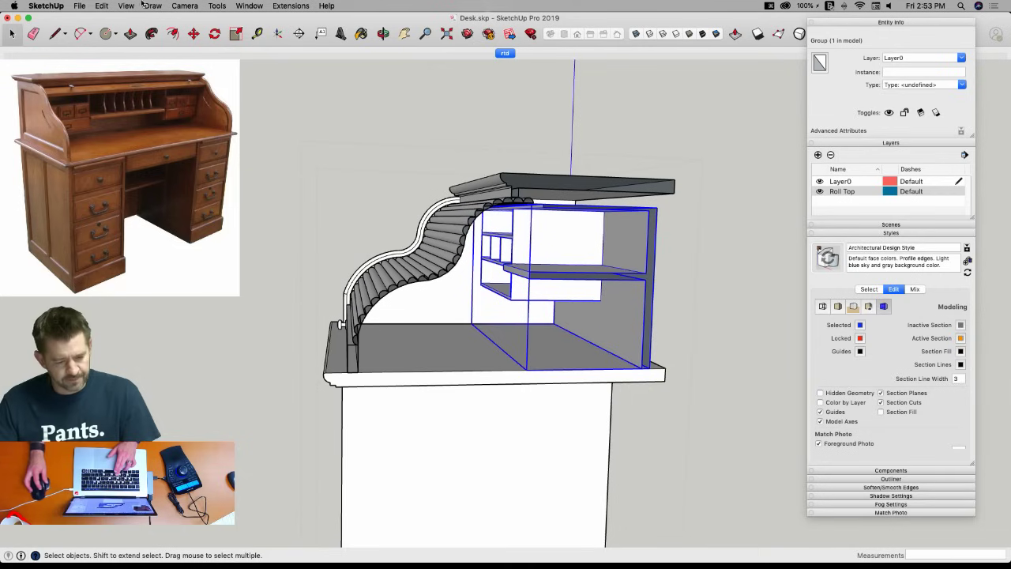
click(84, 7)
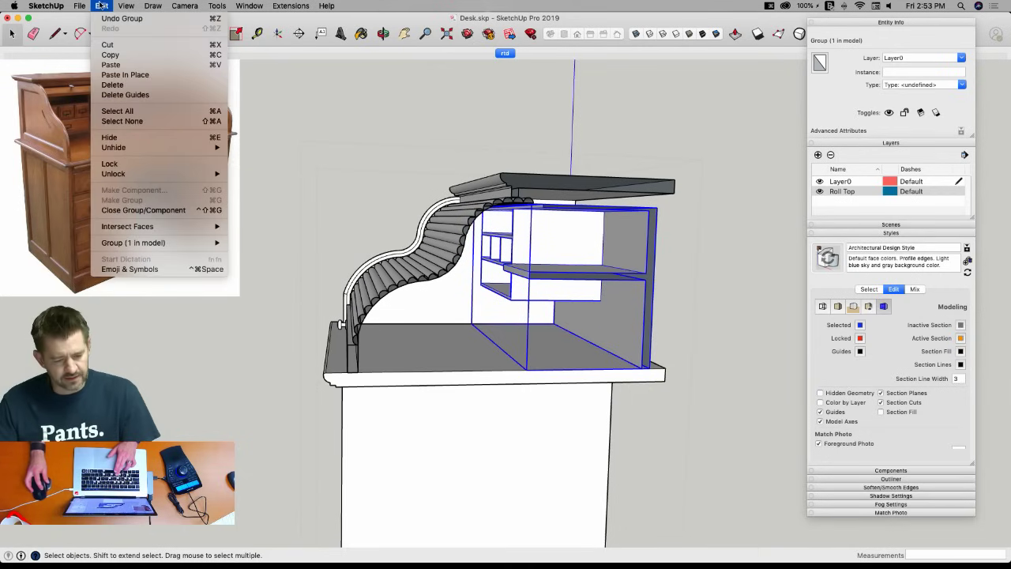
click(126, 76)
click(715, 260)
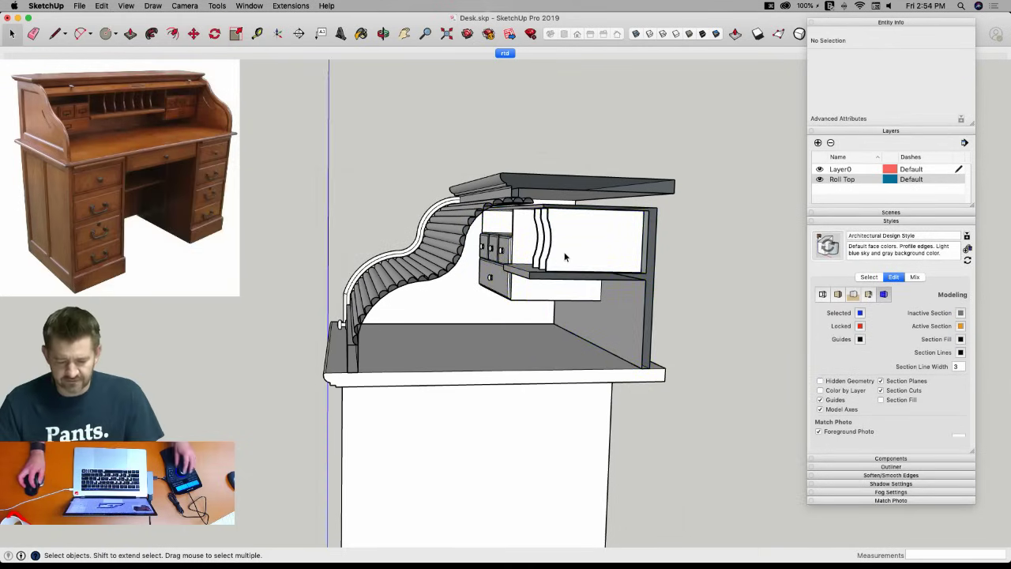
Copy the desk's upper parts, without the desktop, about 3' 4" sideways and mirror the copy with a green scale of -1.
double_click(505, 402)
drag(584, 305, 676, 355)
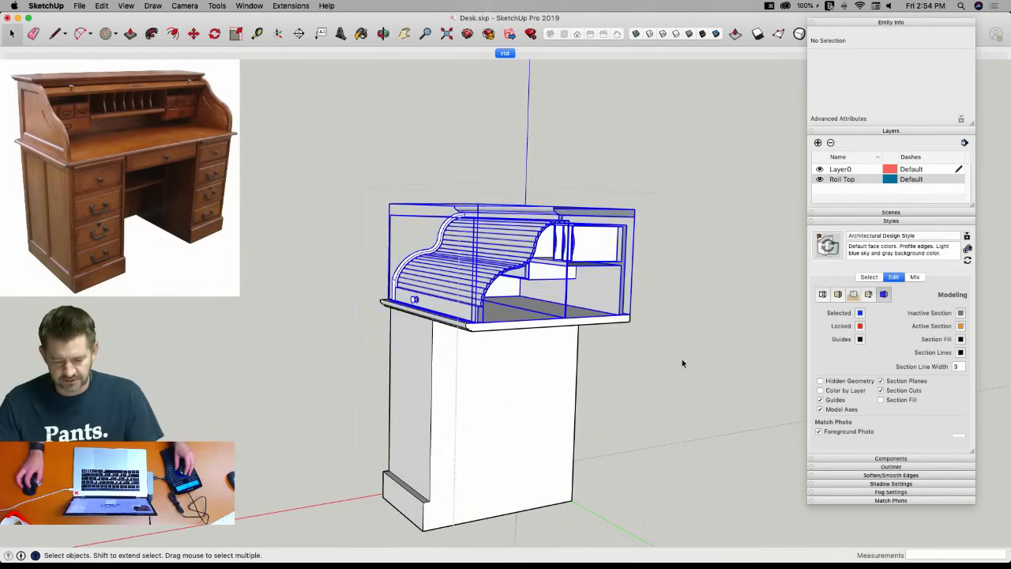
key(m)
click(566, 426)
key(alt)
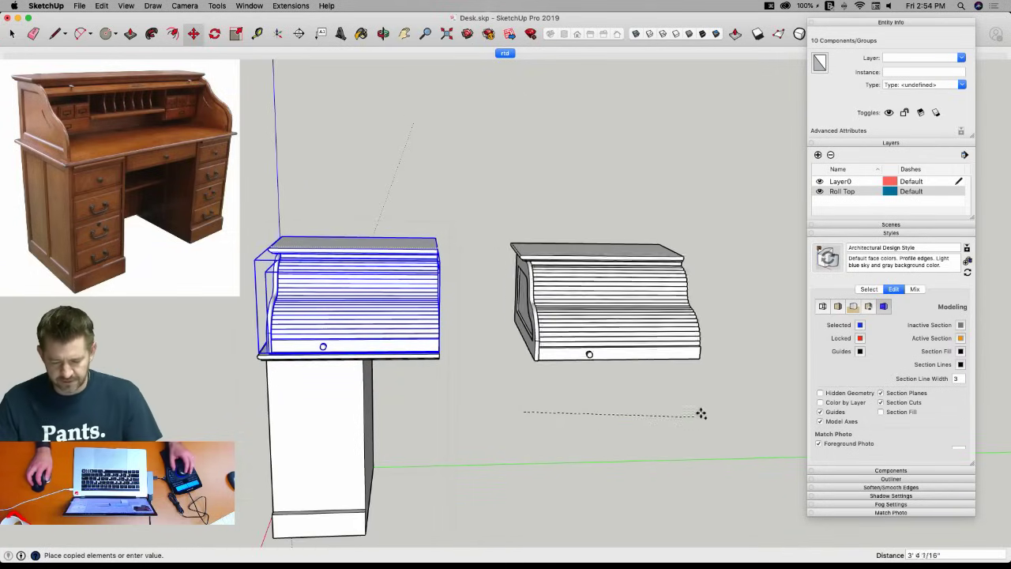
click(704, 410)
key(s)
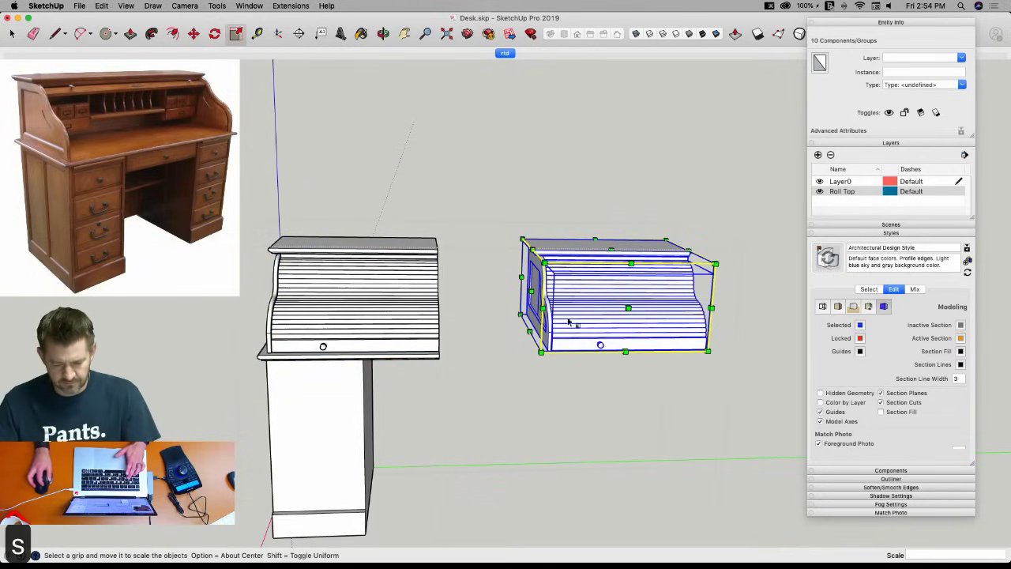
click(532, 291)
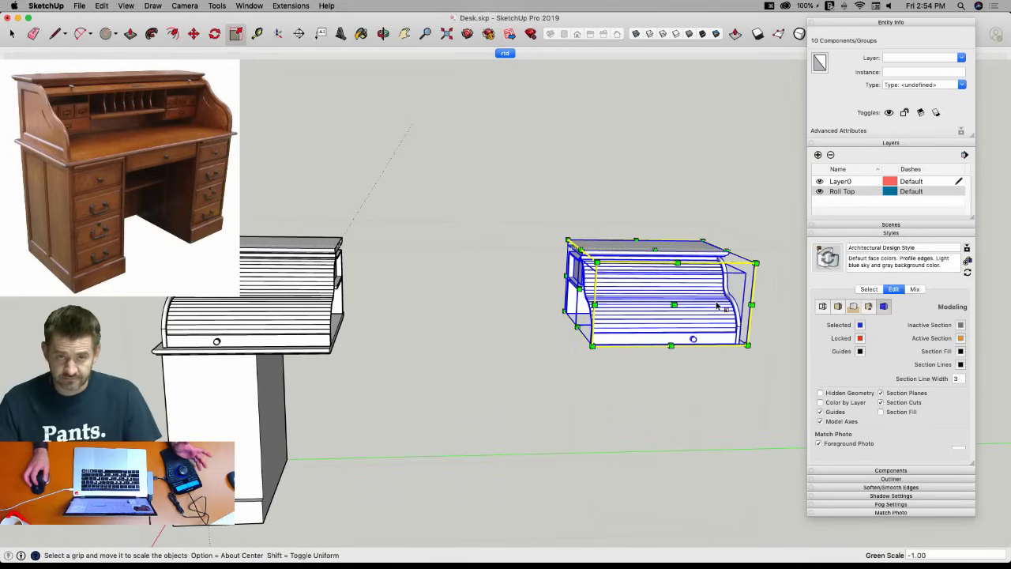
Move the mirrored copy by its bottom rail's front corner onto the matching corner at the original half's center end.
key(m)
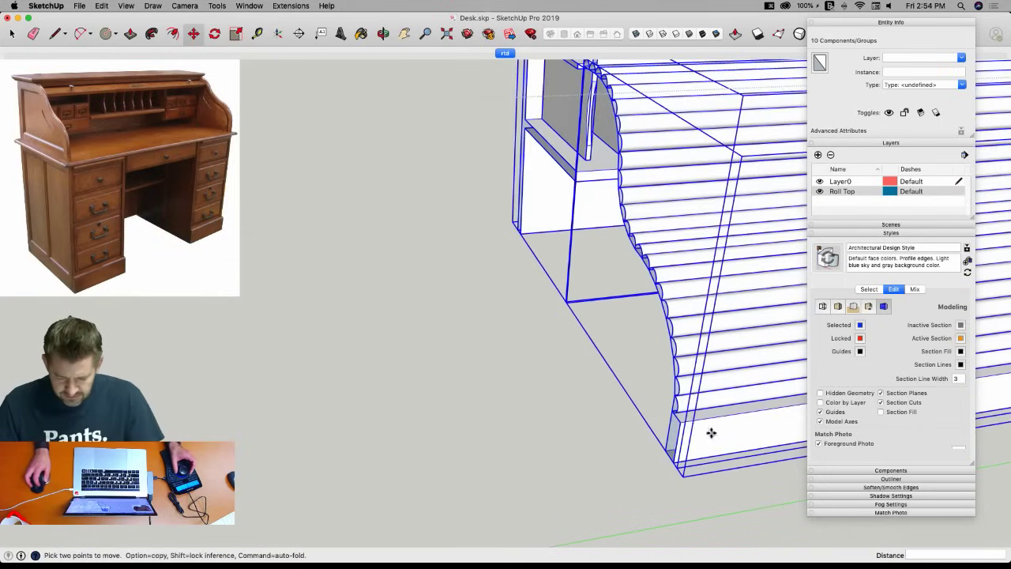
click(680, 423)
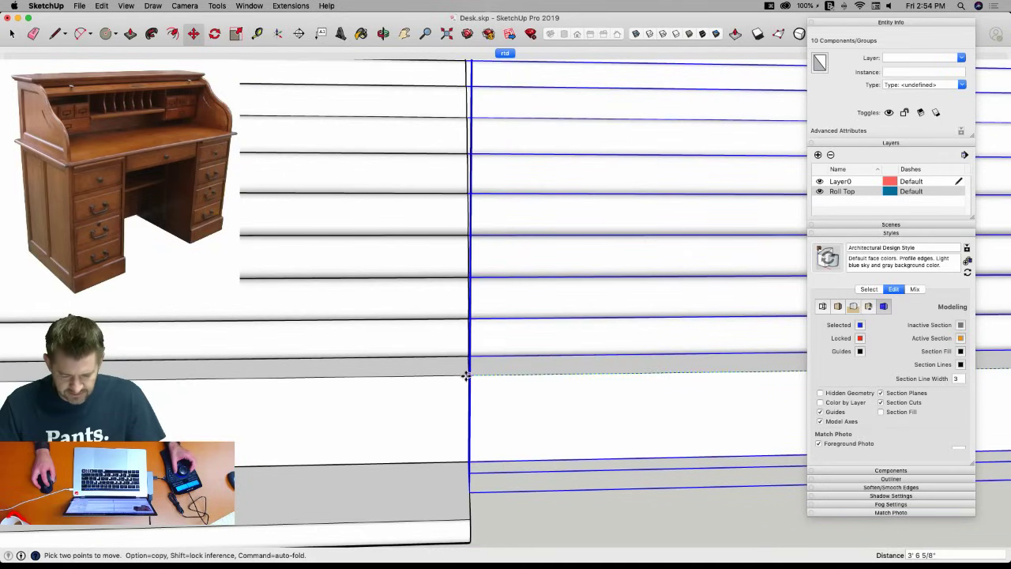
click(466, 376)
key(space)
click(566, 460)
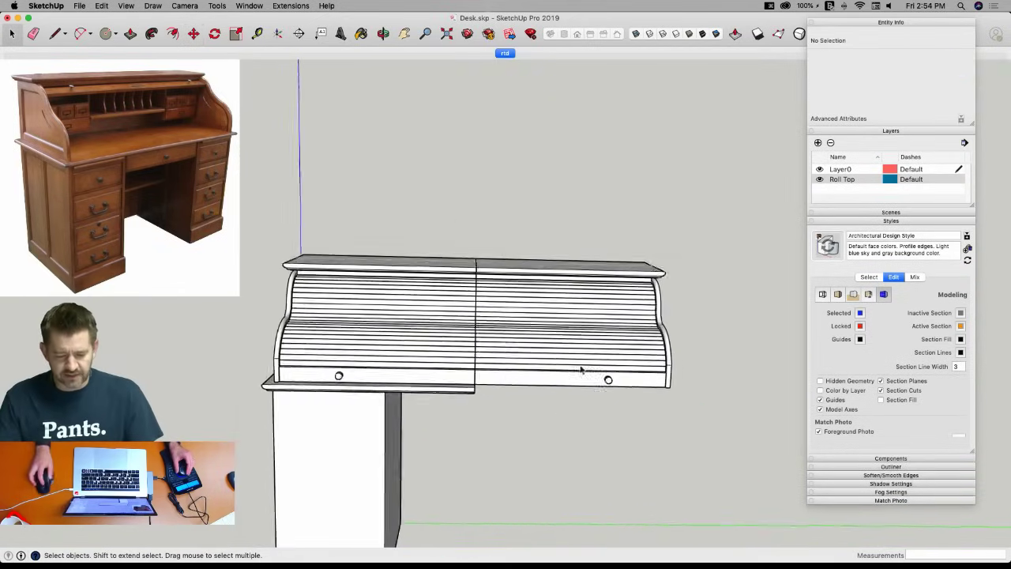
key(space)
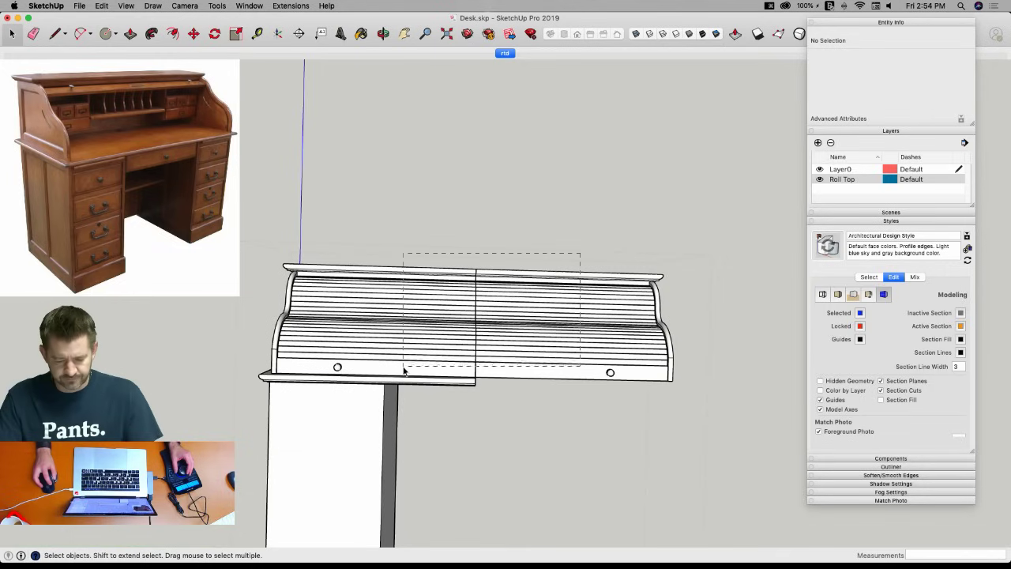
drag(403, 371, 404, 373)
click(699, 462)
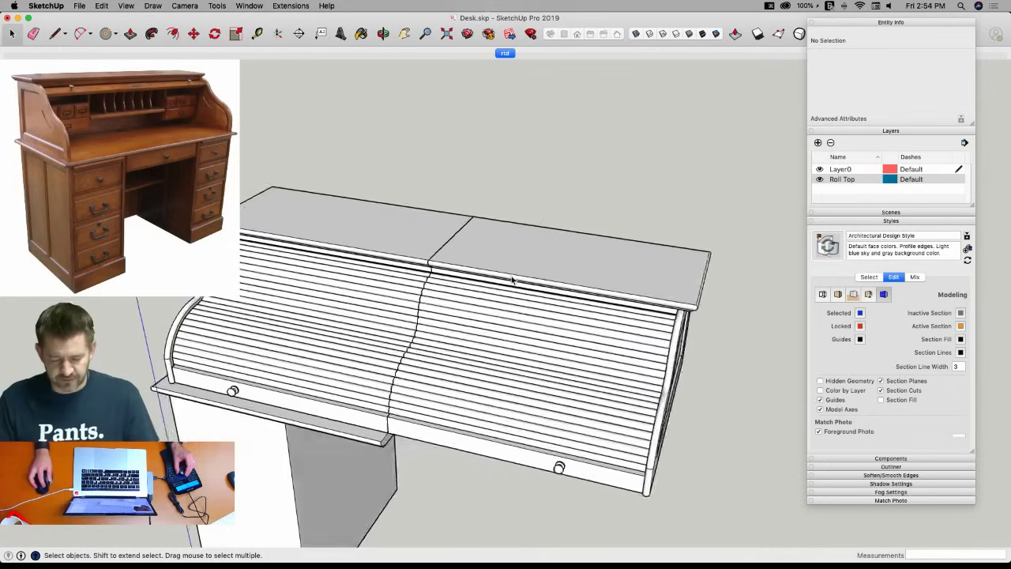
click(545, 266)
double_click(556, 266)
click(549, 264)
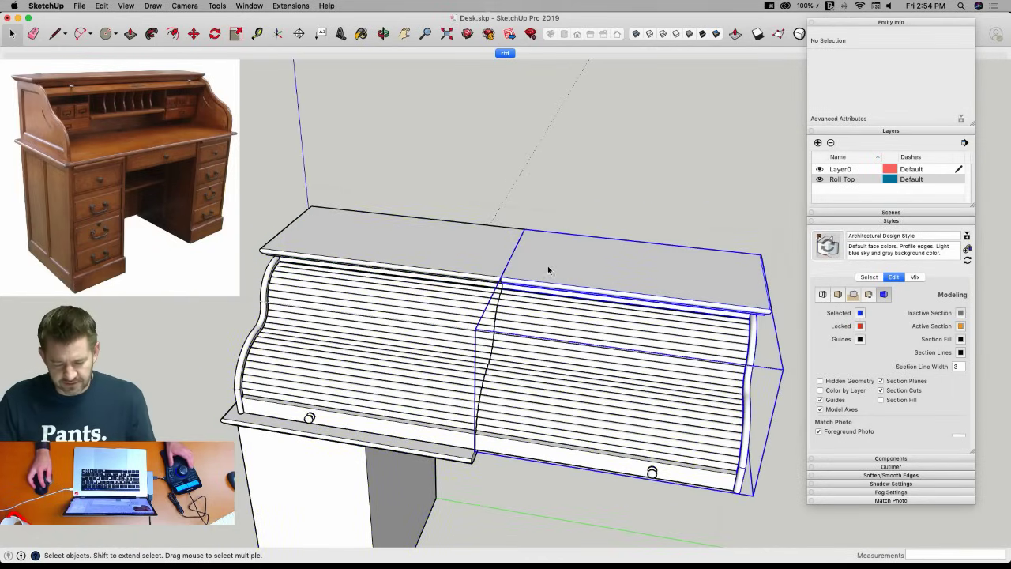
Combine the two roll top halves, slats and bottom rails included, into one group.
double_click(536, 452)
shift+click(449, 437)
right_click(493, 430)
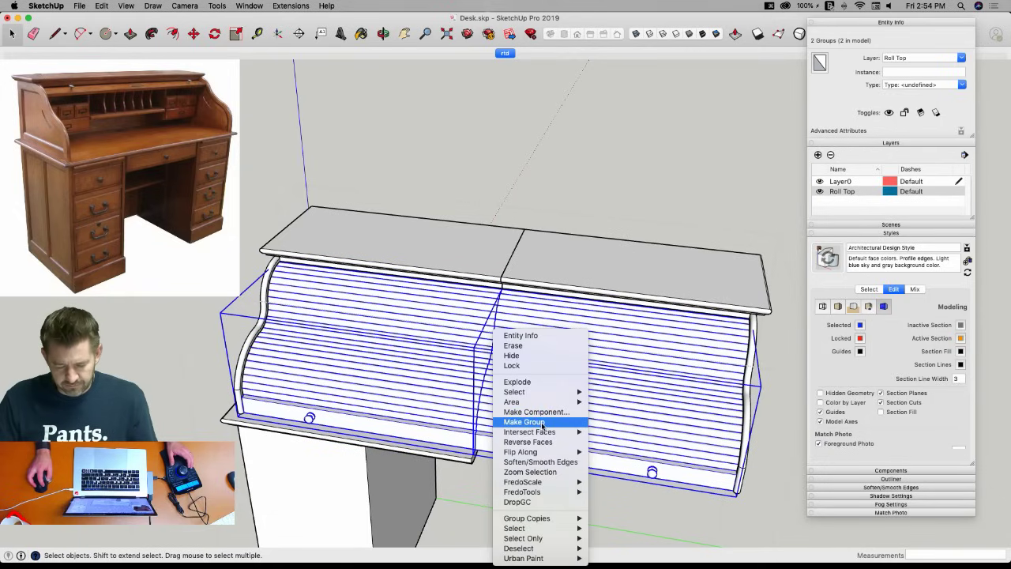
click(525, 422)
Open the combined roll top group and explode both half groups inside it.
double_click(506, 444)
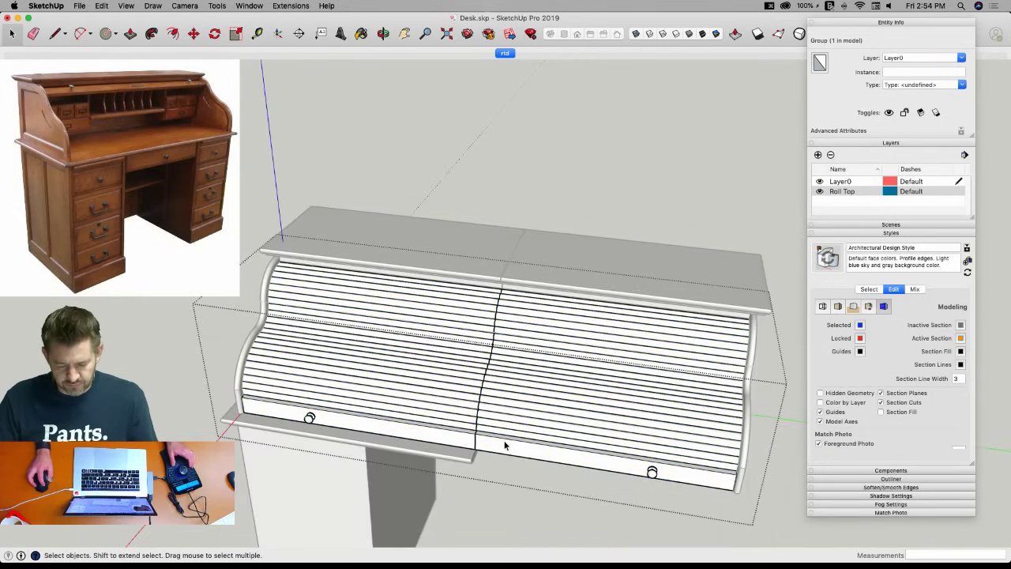
click(510, 447)
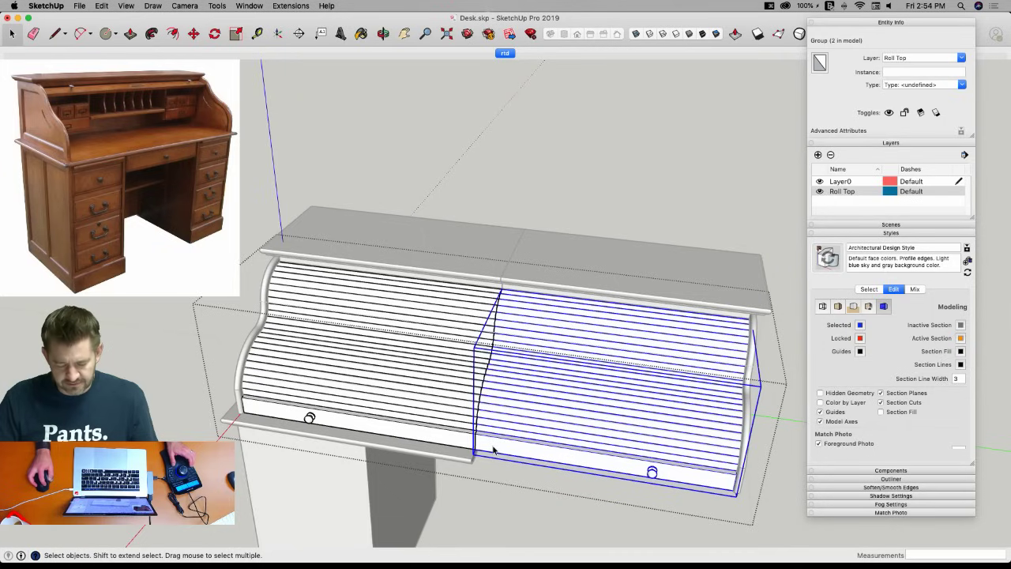
shift+click(458, 443)
right_click(498, 439)
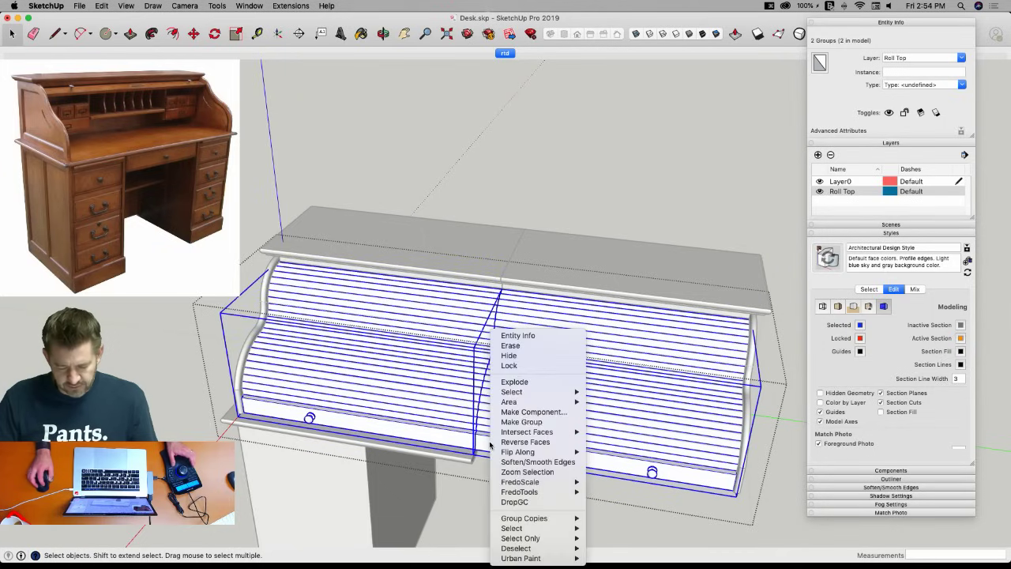
click(522, 382)
Combine the two halves of the roll top's bottom rail into one group.
scroll(489, 450, up, 4)
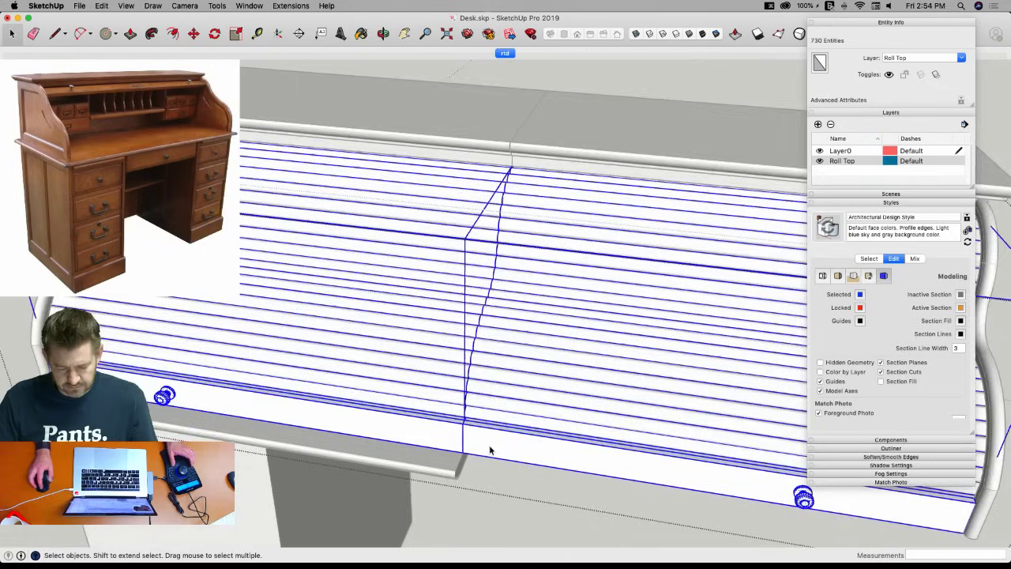
scroll(490, 450, up, 3)
click(479, 448)
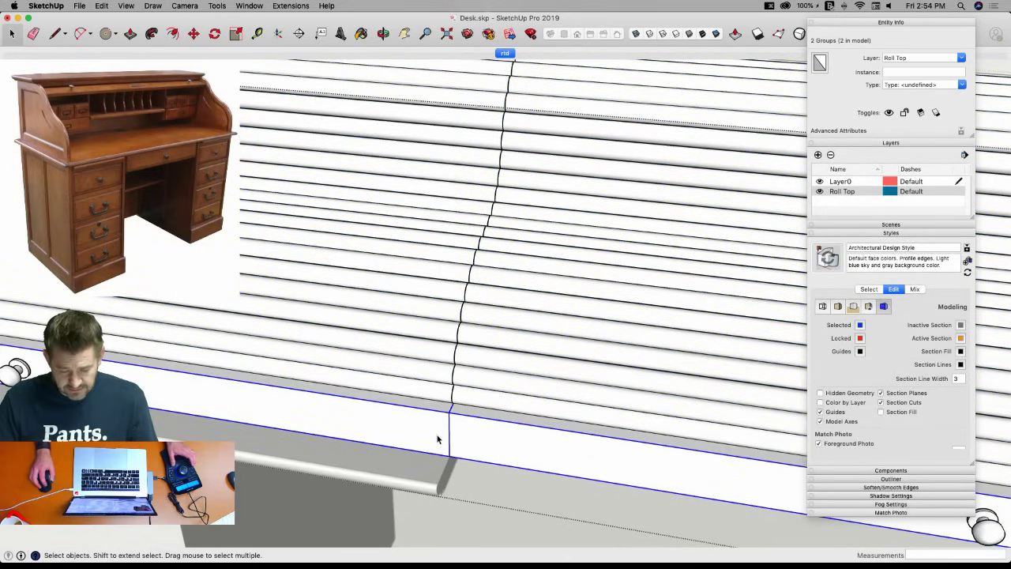
right_click(438, 439)
click(474, 422)
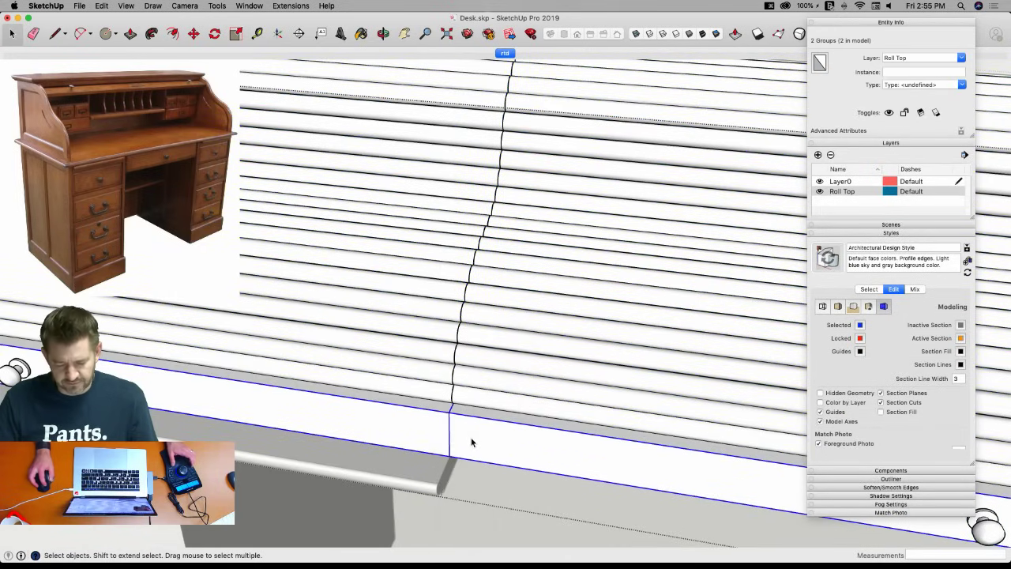
Open the bottom rail group, explode both halves and erase the center seam between them.
shift+click(472, 443)
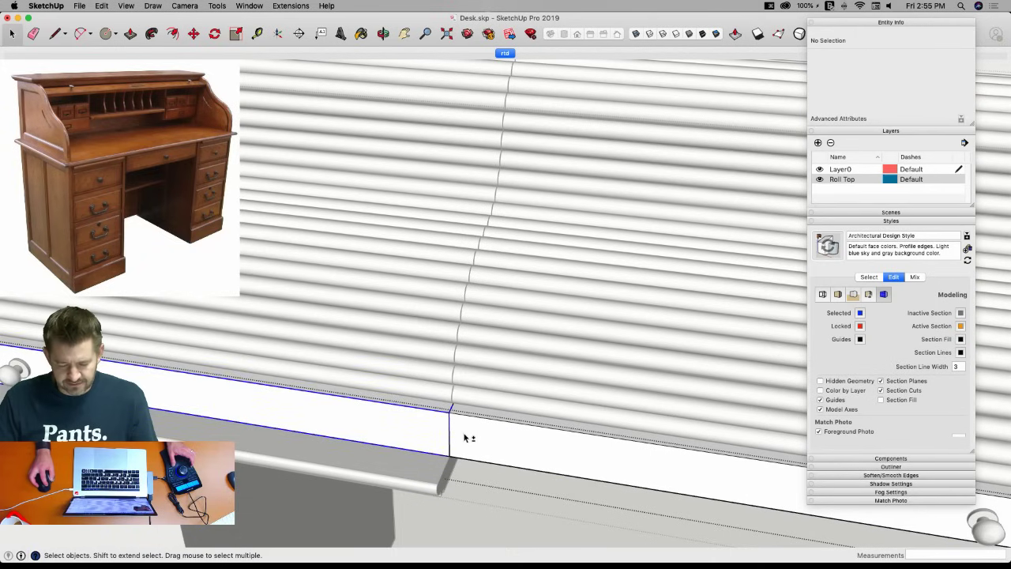
shift+click(466, 436)
right_click(464, 436)
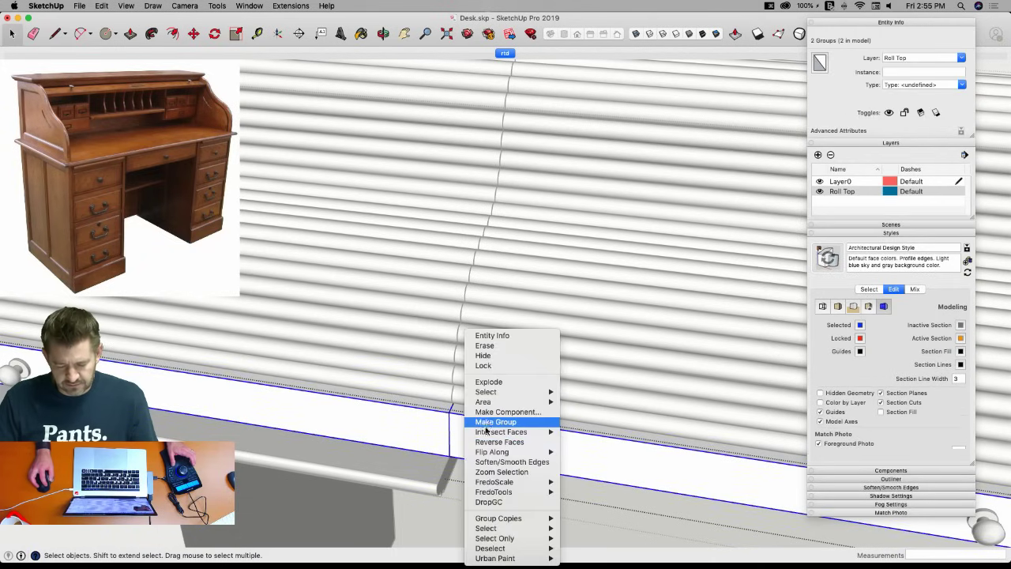
click(489, 382)
key(e)
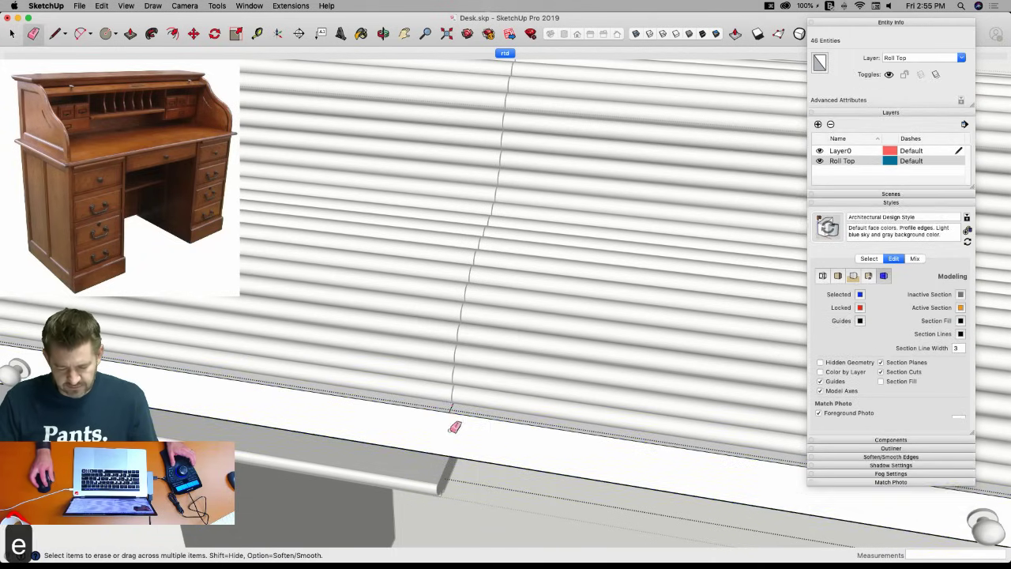
click(451, 432)
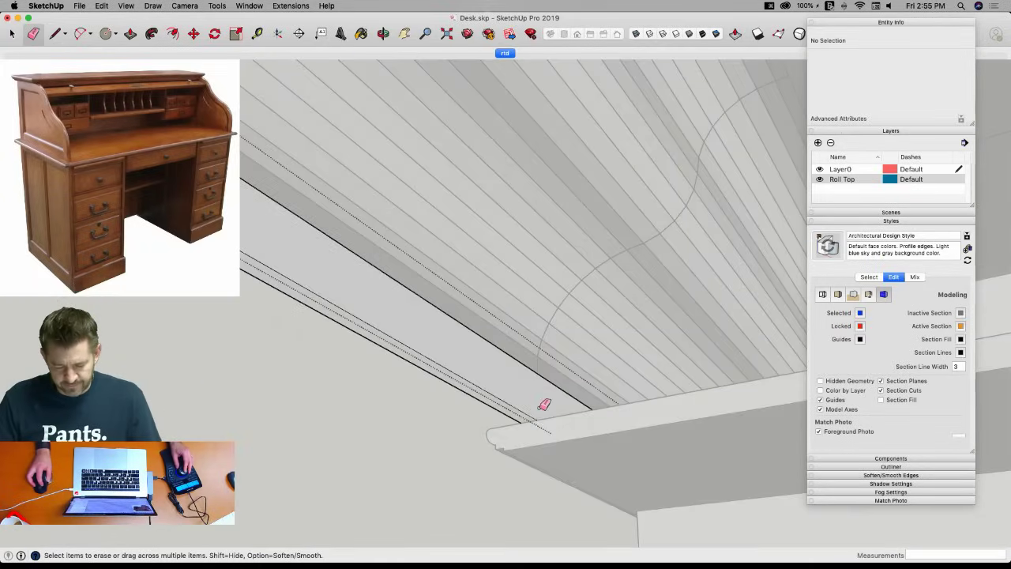
key(space)
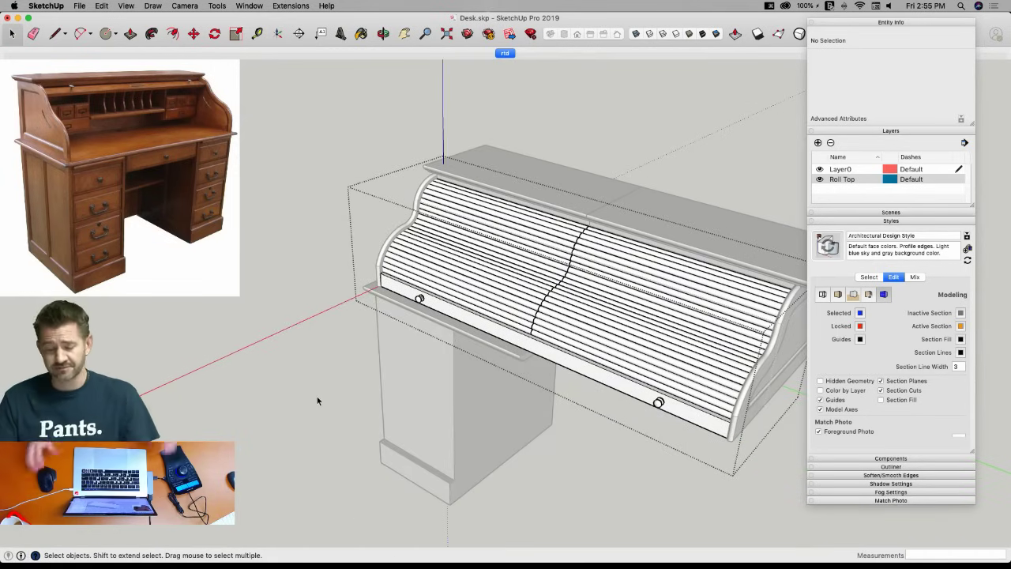
Toggle the Roll Top layer off and back on to check which desk parts it controls.
scroll(521, 332, up, 5)
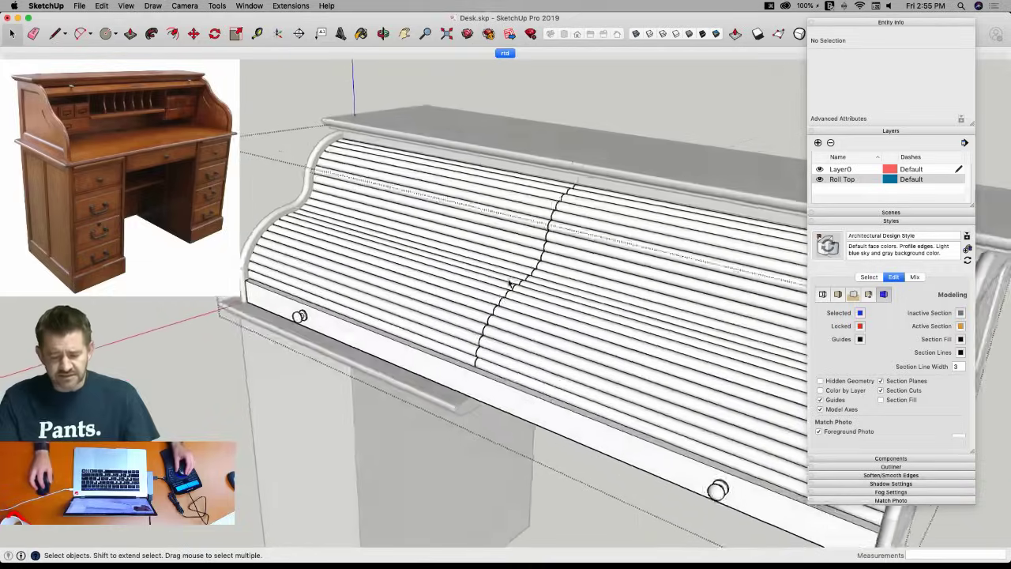
scroll(264, 300, down, 5)
middle_drag(293, 355, 505, 300)
click(533, 289)
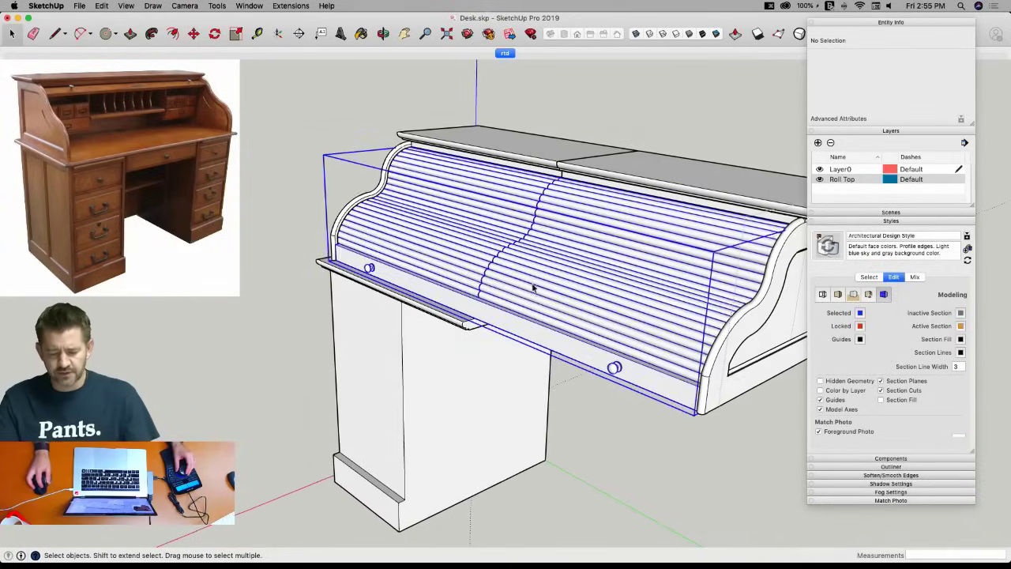
scroll(585, 258, down, 3)
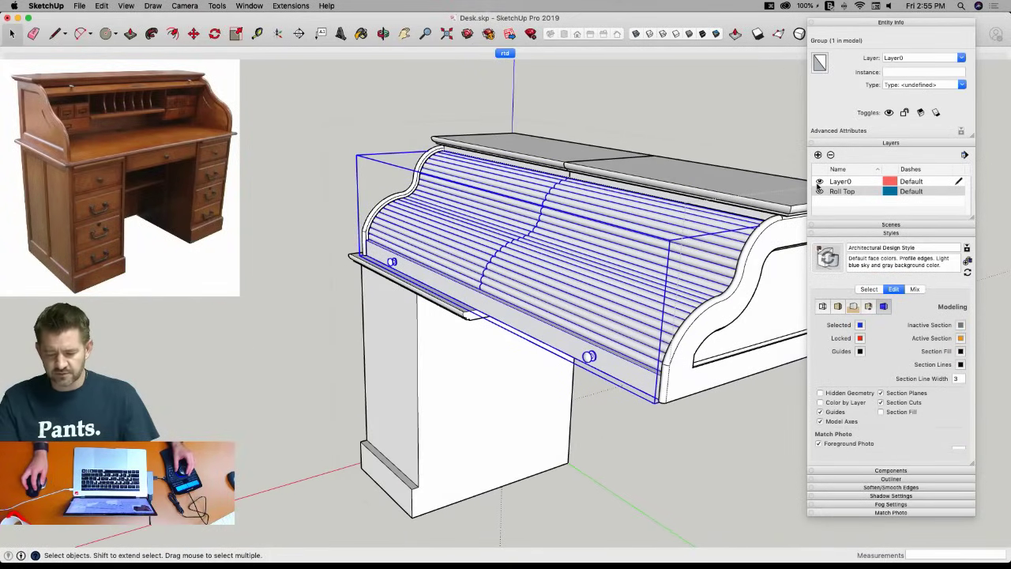
click(820, 192)
click(820, 192)
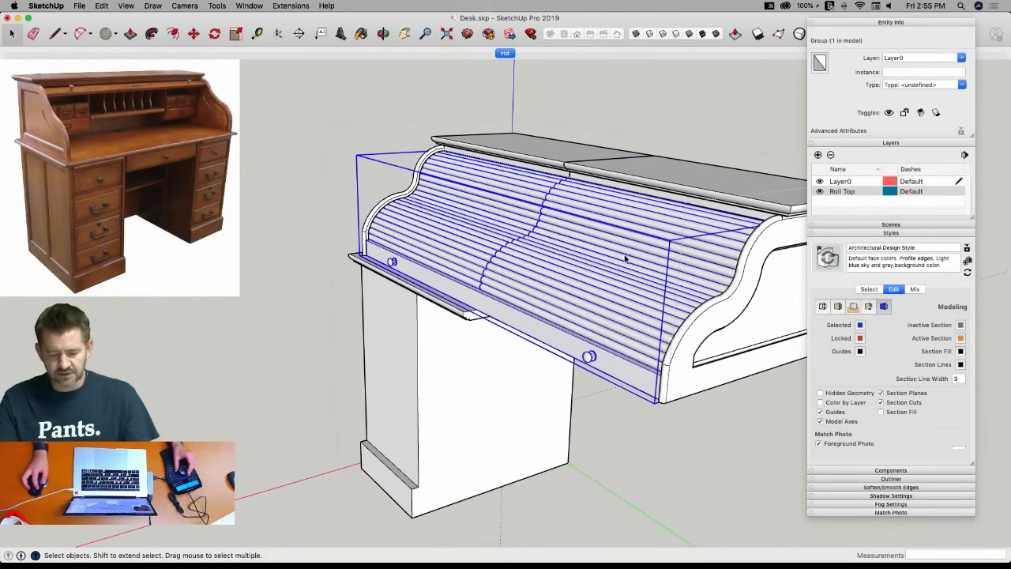
Open the roll top group and combine the two slat halves into one group.
double_click(557, 267)
scroll(492, 316, up, 10)
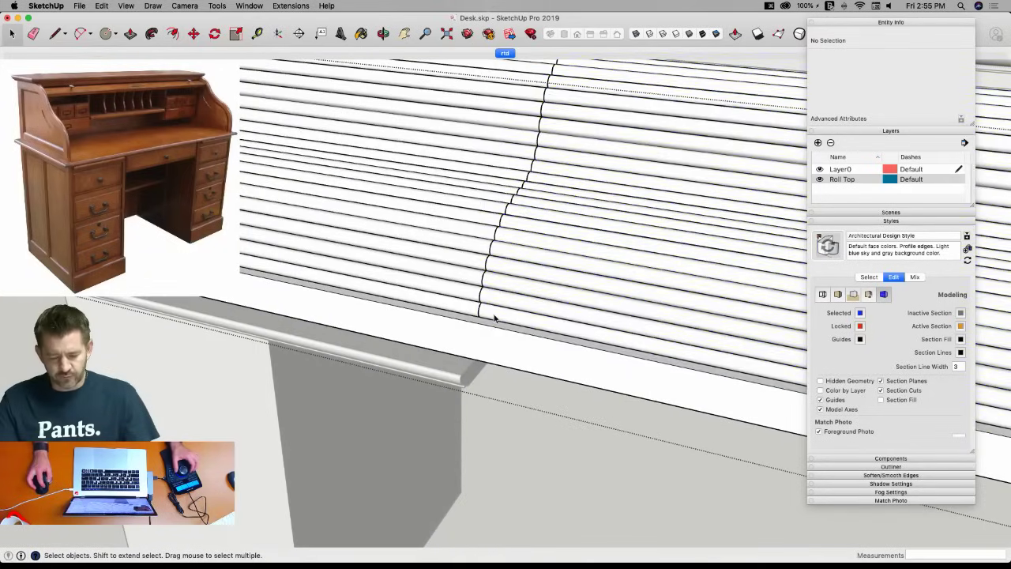
click(491, 316)
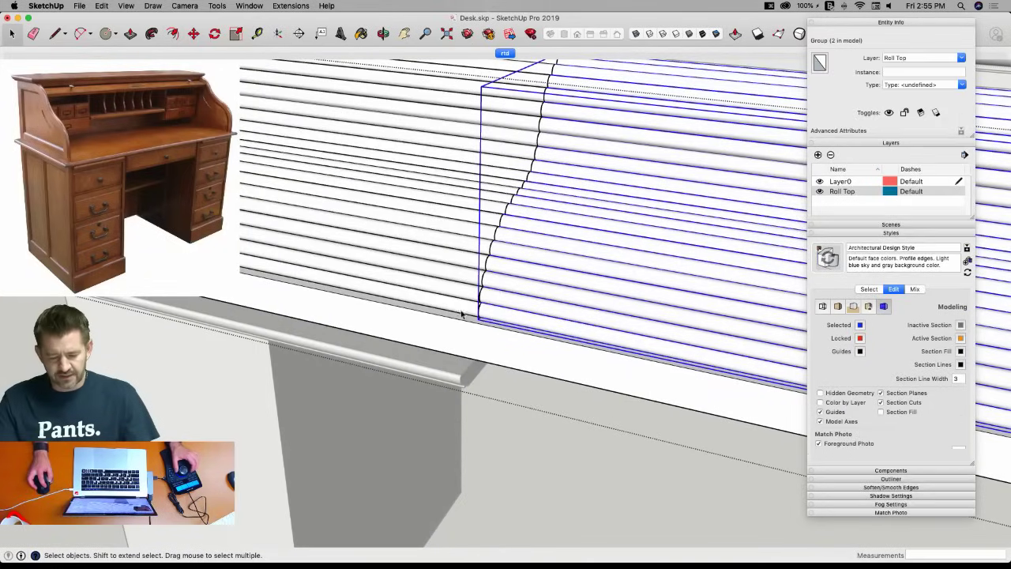
double_click(512, 324)
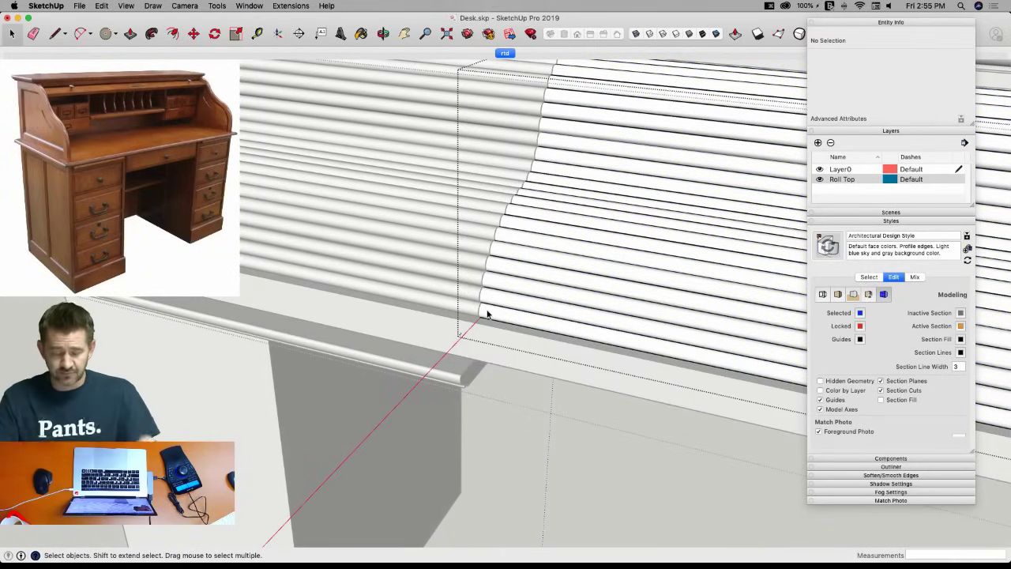
click(501, 415)
click(512, 254)
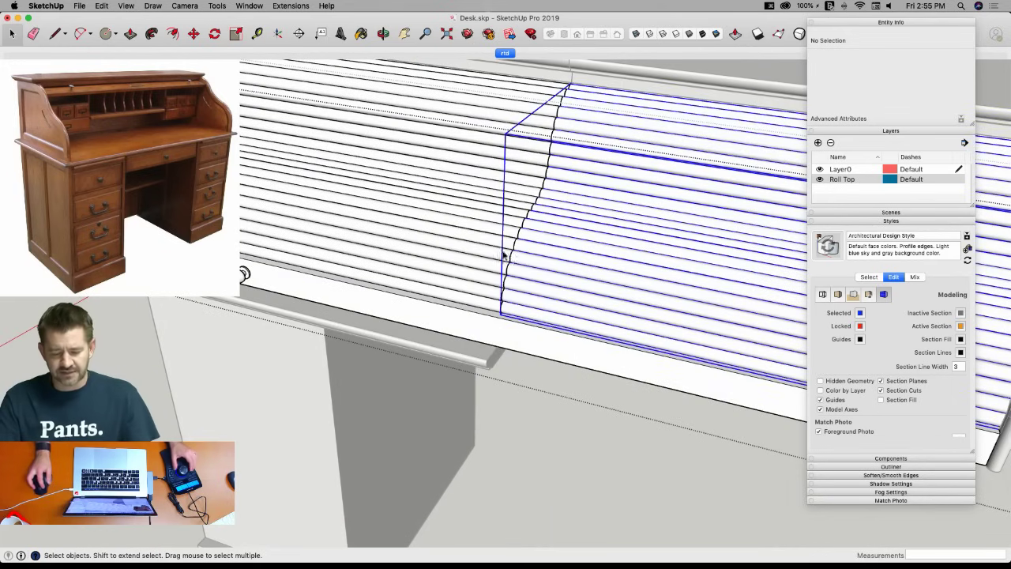
click(501, 254)
right_click(530, 261)
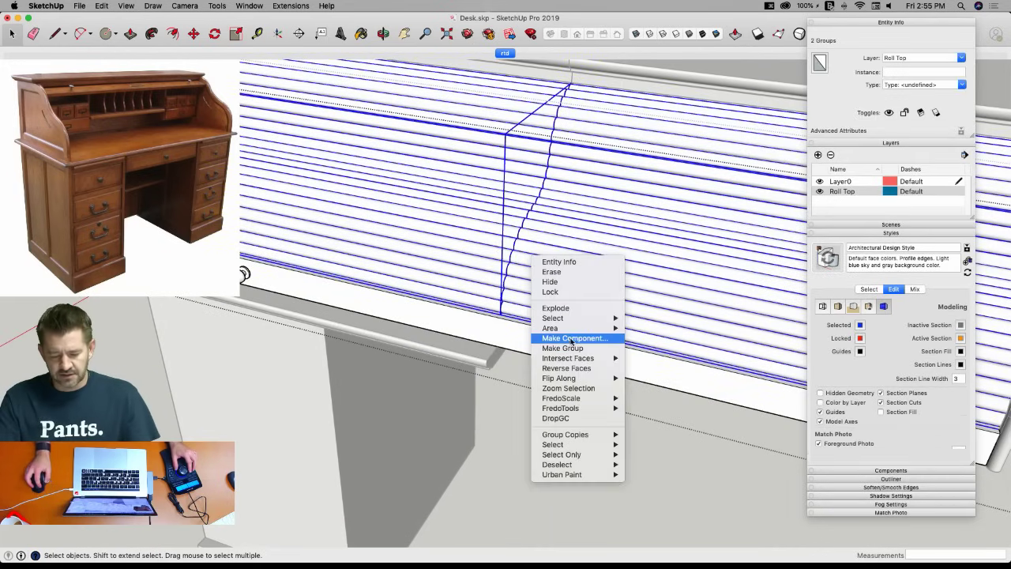
click(573, 348)
Open the combined slat group and explode both half groups into individual Half Round Thing slats.
double_click(554, 253)
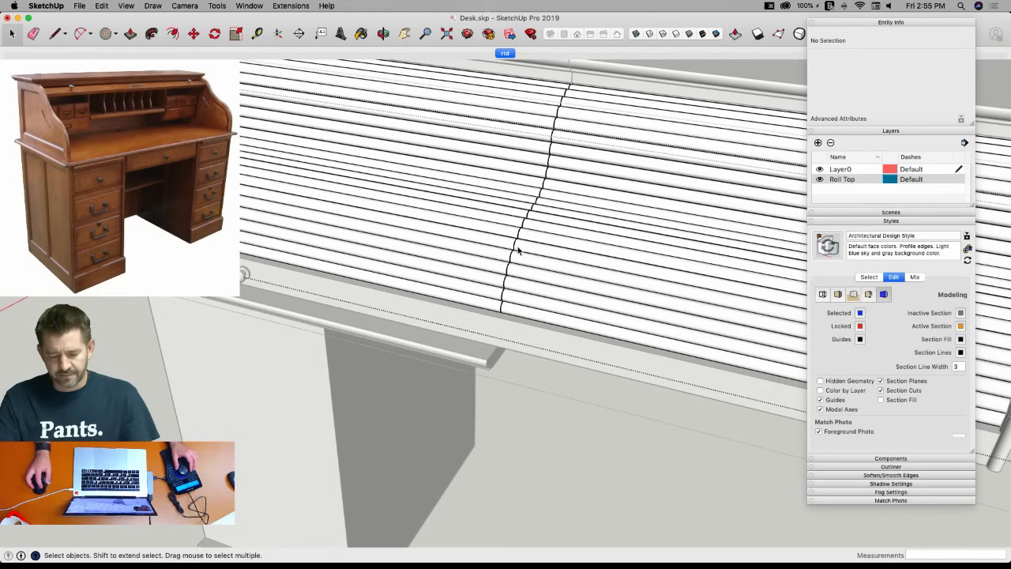
click(500, 251)
shift+click(532, 265)
right_click(531, 265)
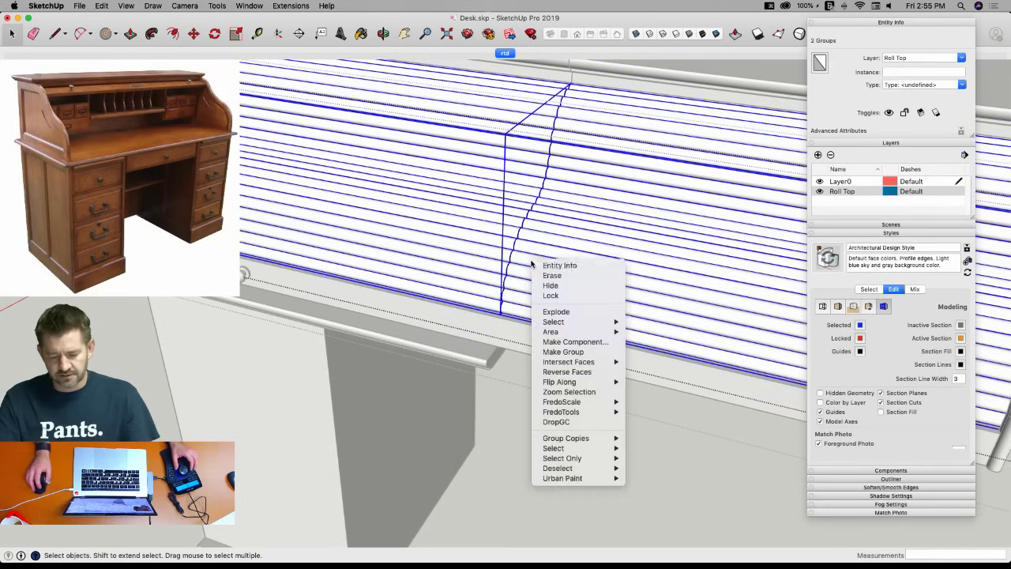
click(574, 313)
Delete all the slats of the roll top's left half.
middle_drag(569, 309, 522, 329)
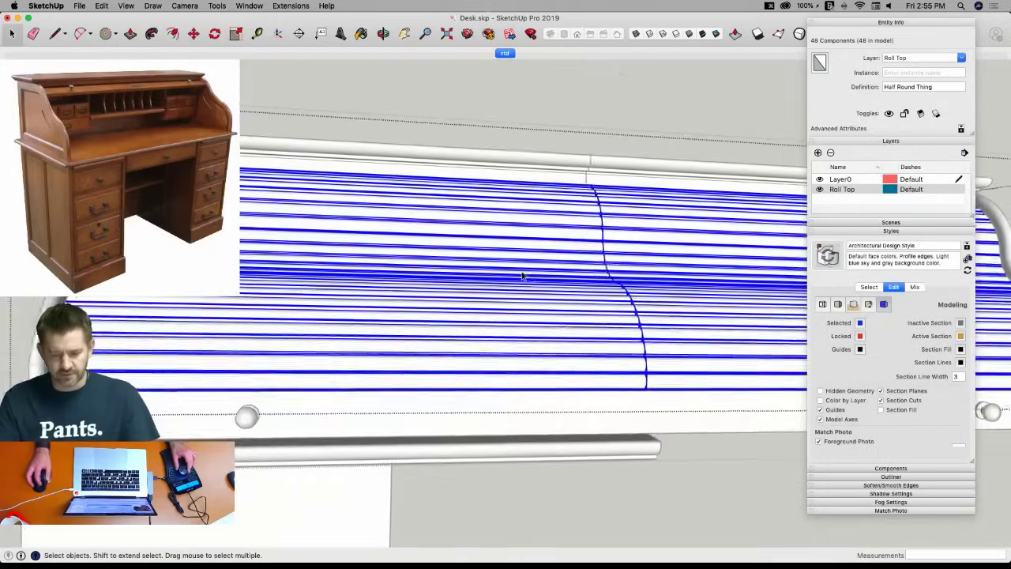
drag(537, 129, 474, 328)
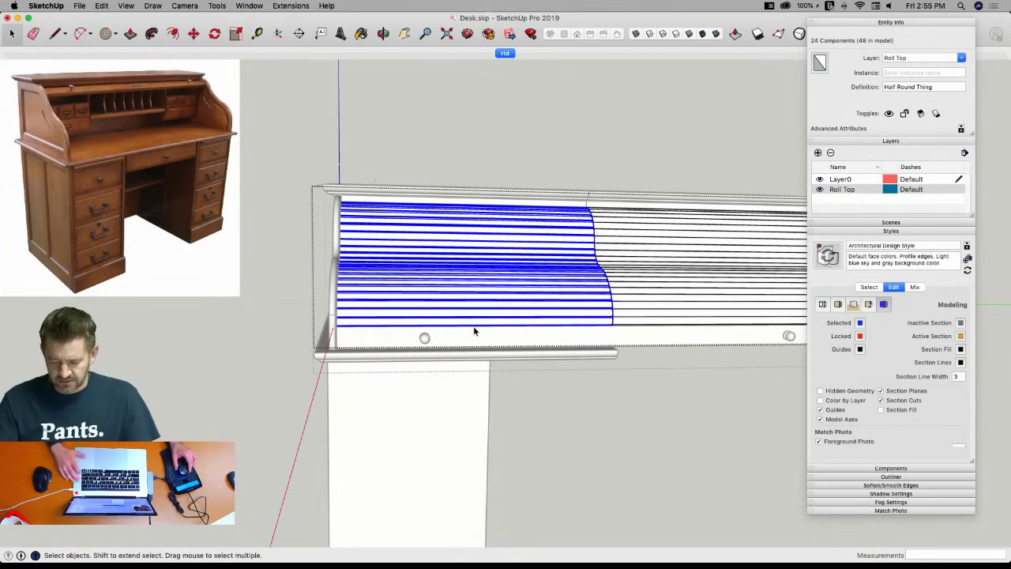
key(Delete)
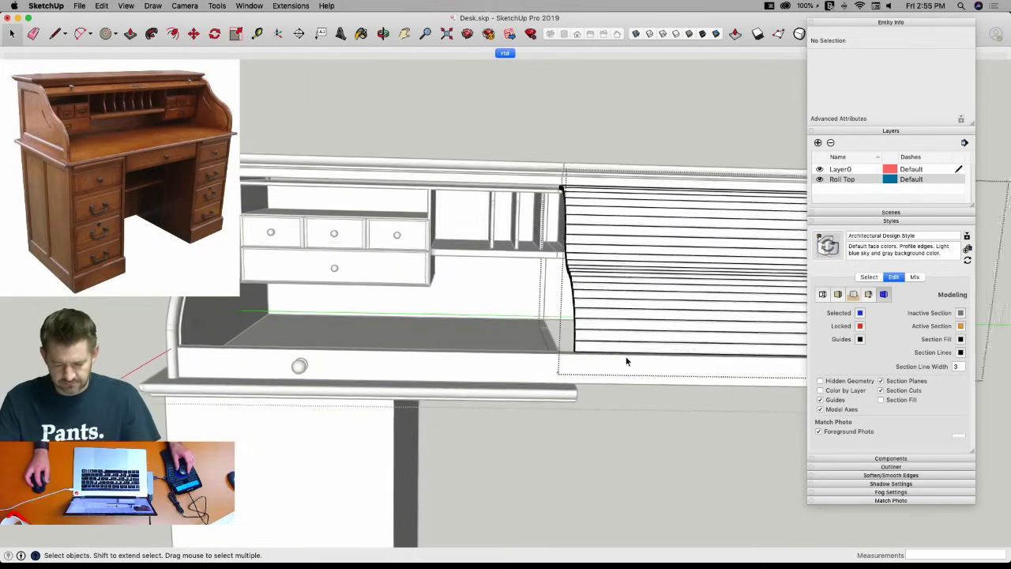
Scale the remaining slats along the green axis by about 1.99 so they span to the opposite side trim, and leave the group.
drag(518, 107, 522, 110)
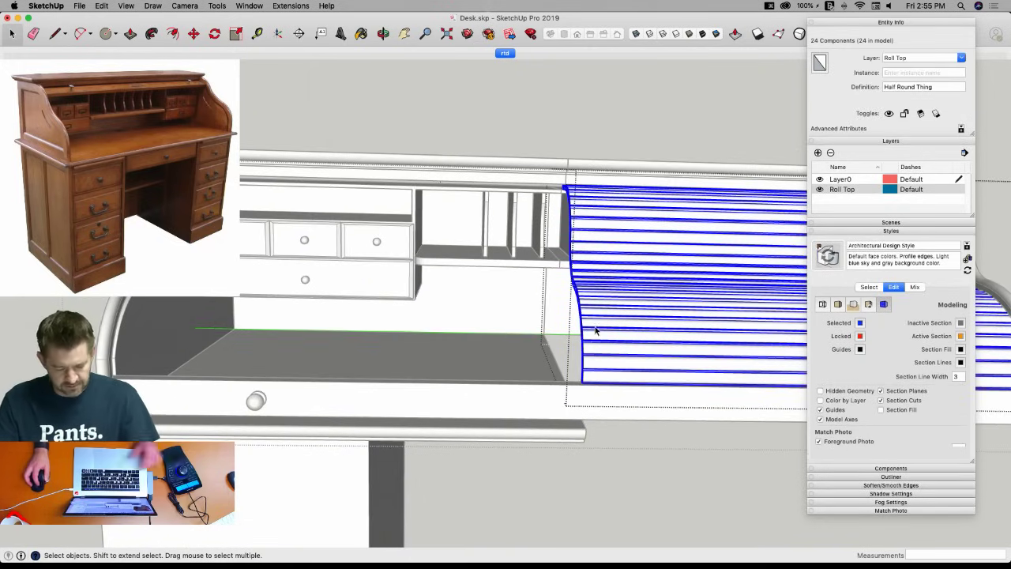
key(s)
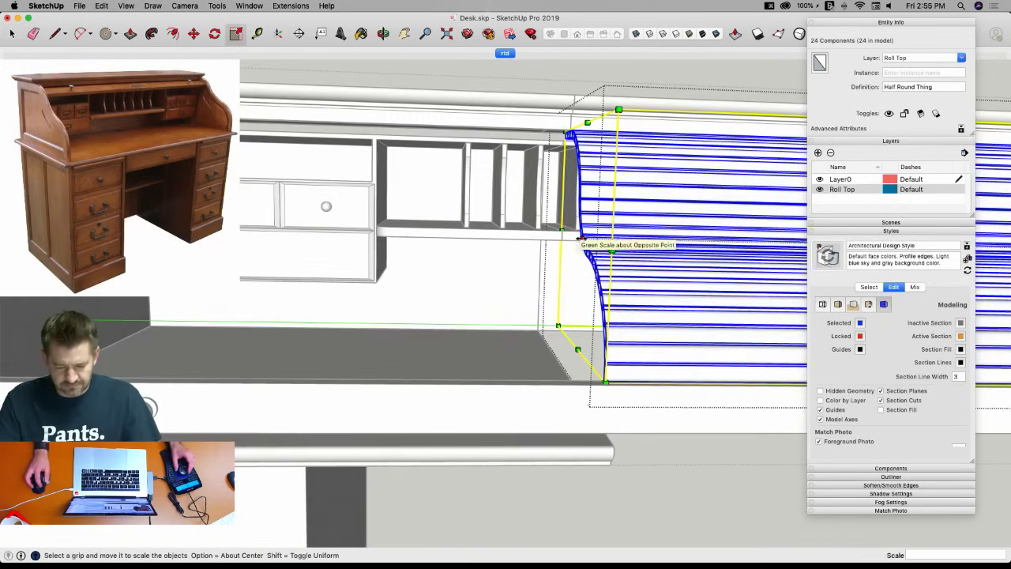
click(581, 238)
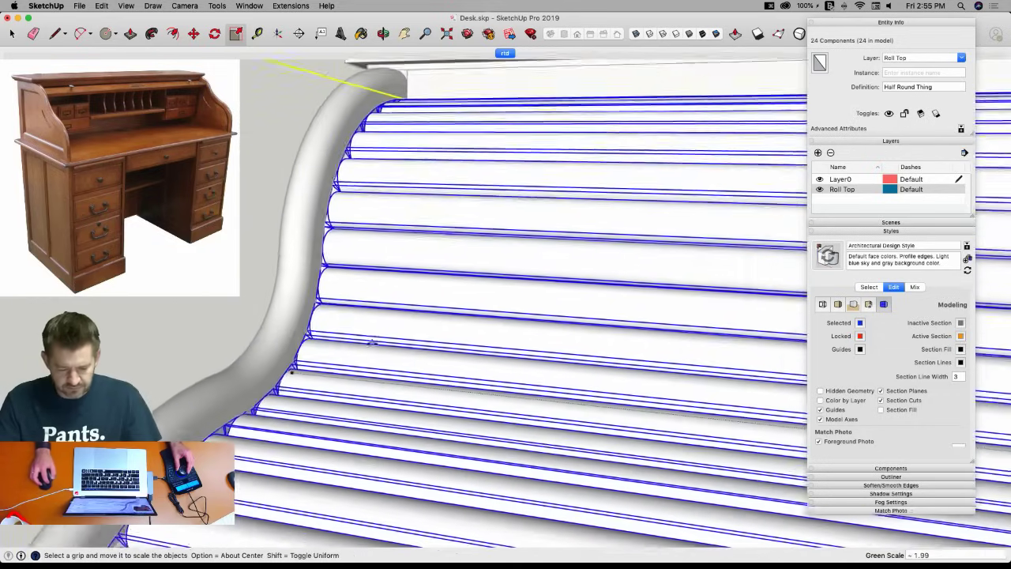
middle_drag(371, 342, 383, 242)
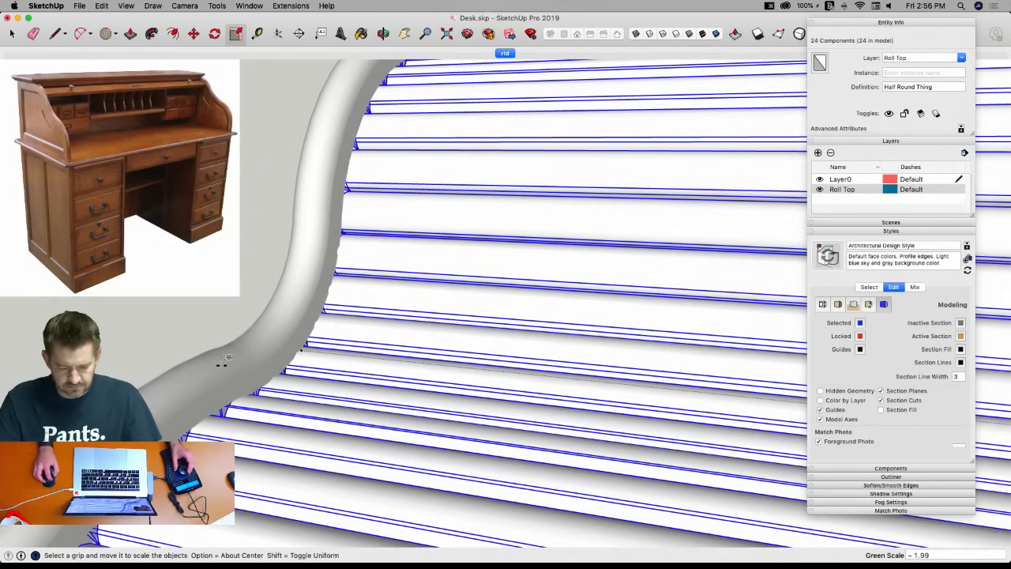
scroll(214, 252, down, 5)
key(space)
click(470, 269)
middle_drag(471, 268, 637, 342)
scroll(636, 342, up, 5)
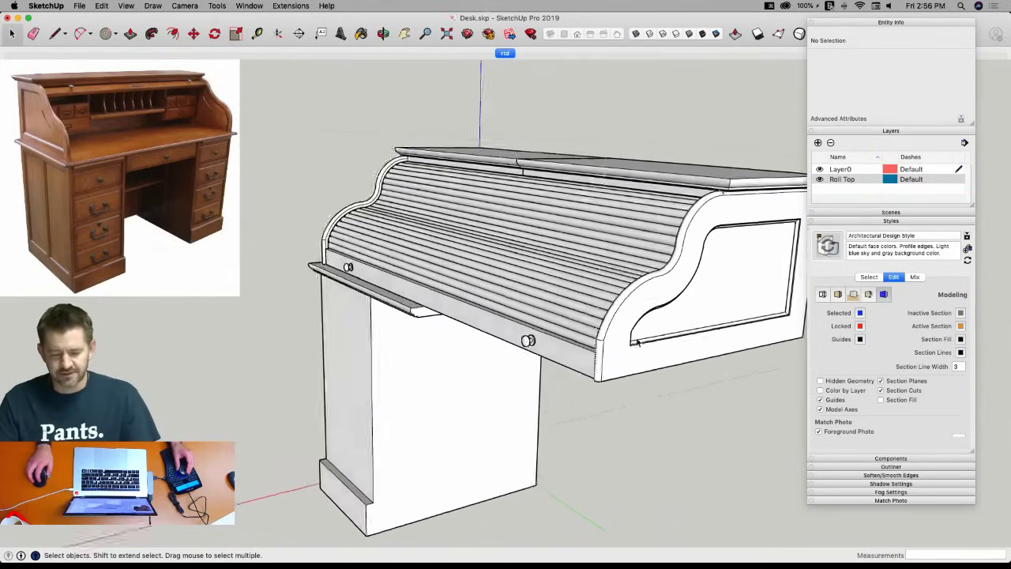
Combine the two halves of the desk's upper case, with its top board and curved sides, into one group.
click(561, 228)
double_click(553, 221)
scroll(546, 214, up, 2)
middle_drag(547, 214, 440, 185)
key(q)
key(q)
click(456, 264)
shift+click(398, 271)
right_click(397, 270)
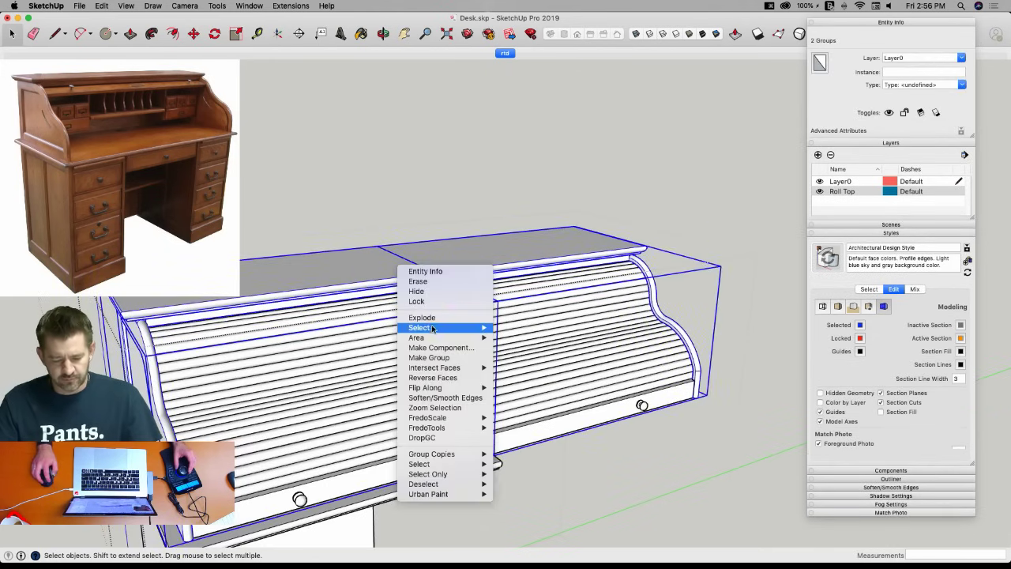
click(440, 358)
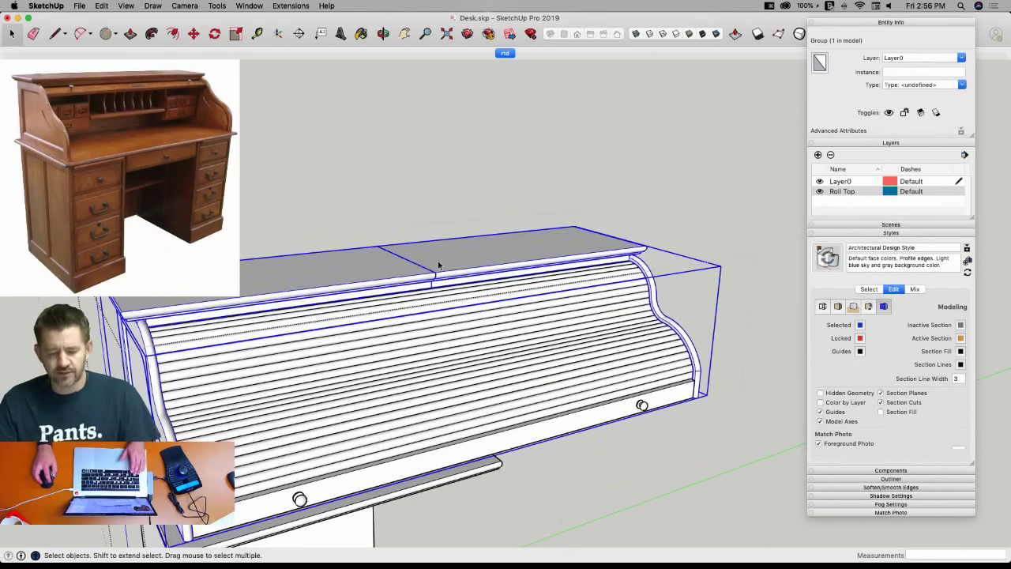
Open the upper case group and explode both half groups inside it.
double_click(425, 262)
click(394, 273)
shift+click(451, 266)
right_click(451, 266)
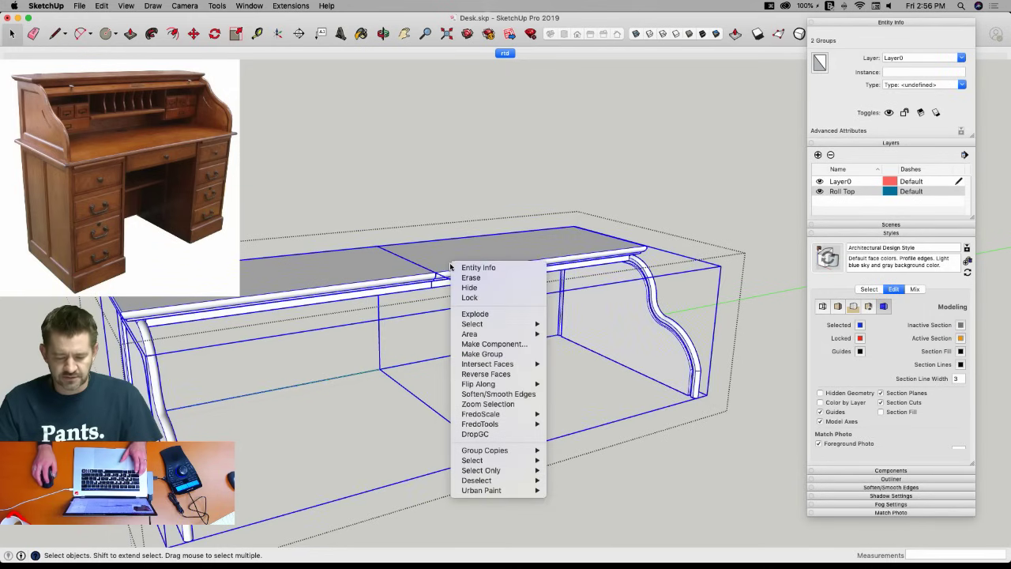
click(473, 314)
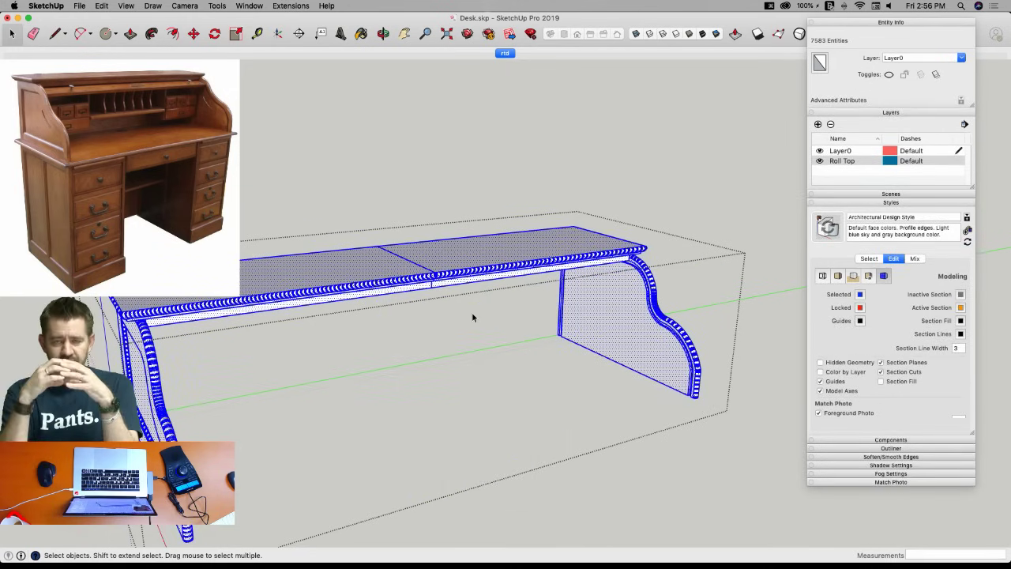
Erase the center seam across the upper surface of the top board.
key(e)
scroll(442, 296, up, 6)
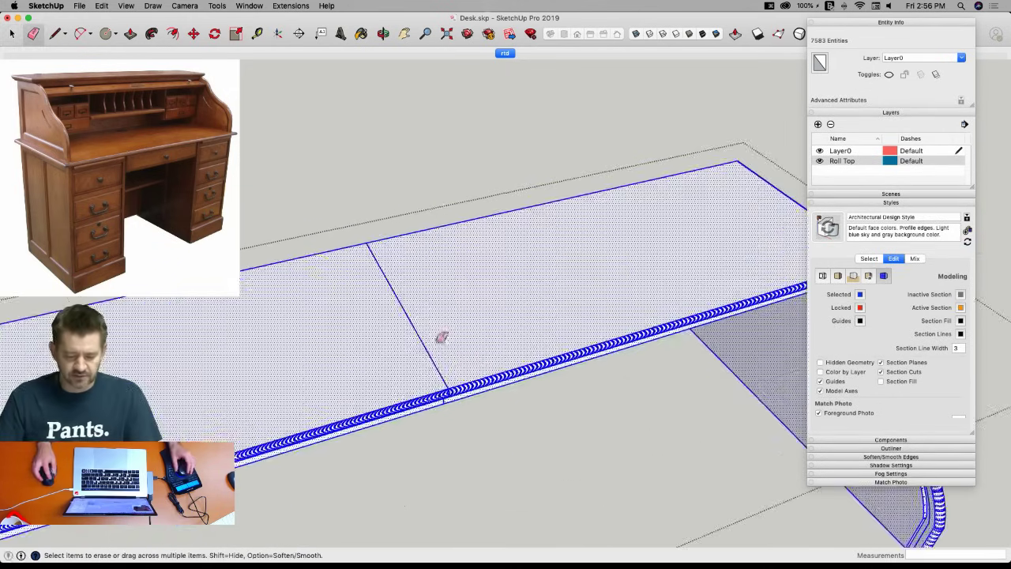
click(426, 342)
mouse_move(426, 343)
middle_down()
mouse_move(461, 364)
mouse_move(454, 261)
mouse_move(469, 280)
middle_up()
Remove the remaining center seams beneath the top board by running CleanUp³ Merge Faces on the geometry around them.
key(space)
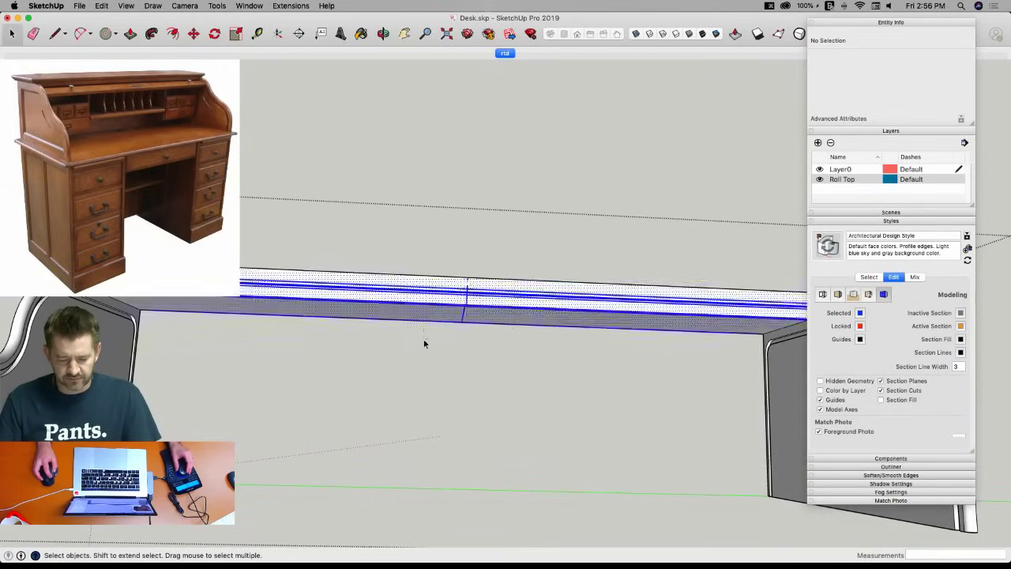
drag(423, 339, 458, 347)
middle_drag(458, 348, 442, 332)
click(292, 5)
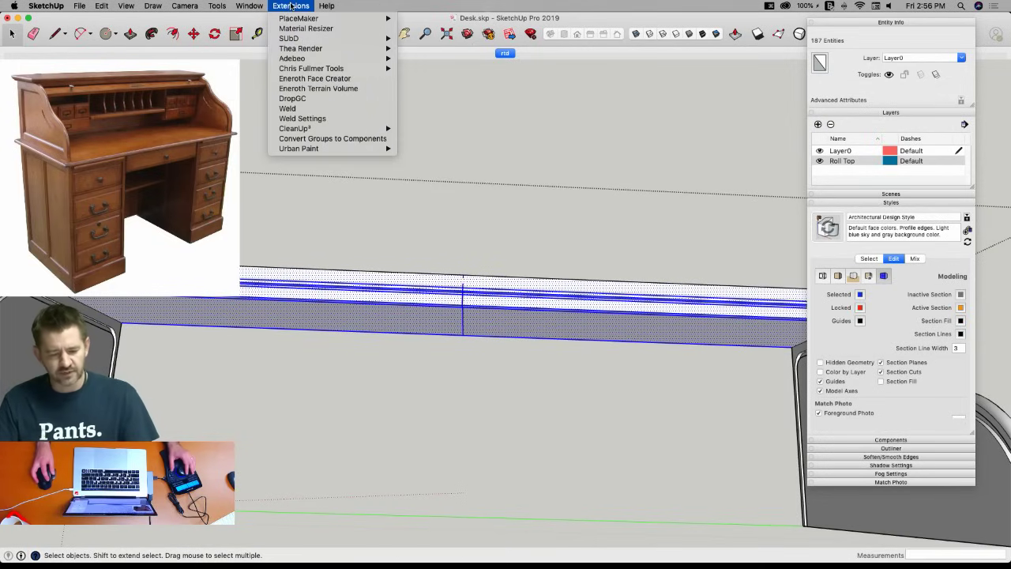
mouse_move(311, 130)
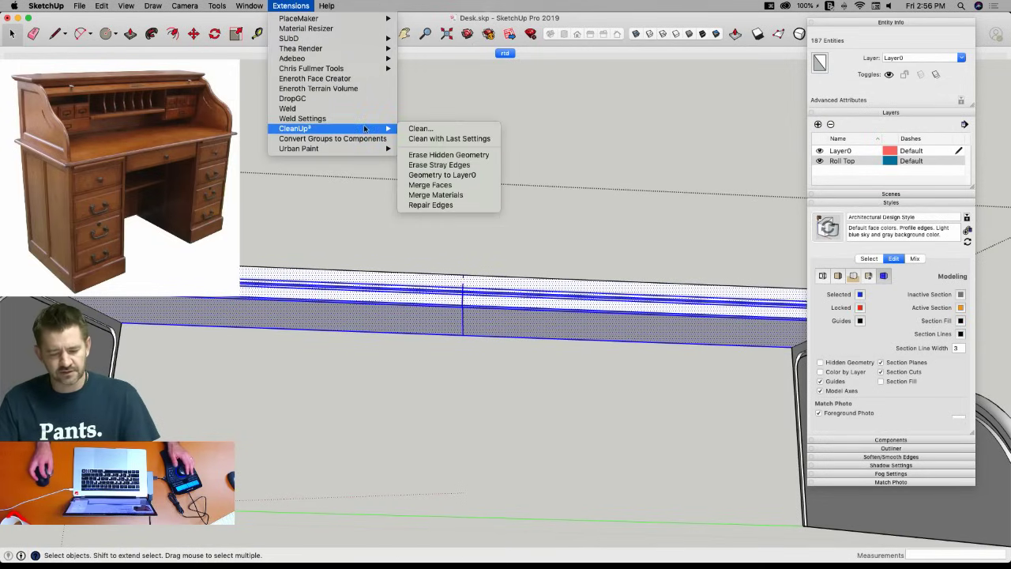
click(489, 185)
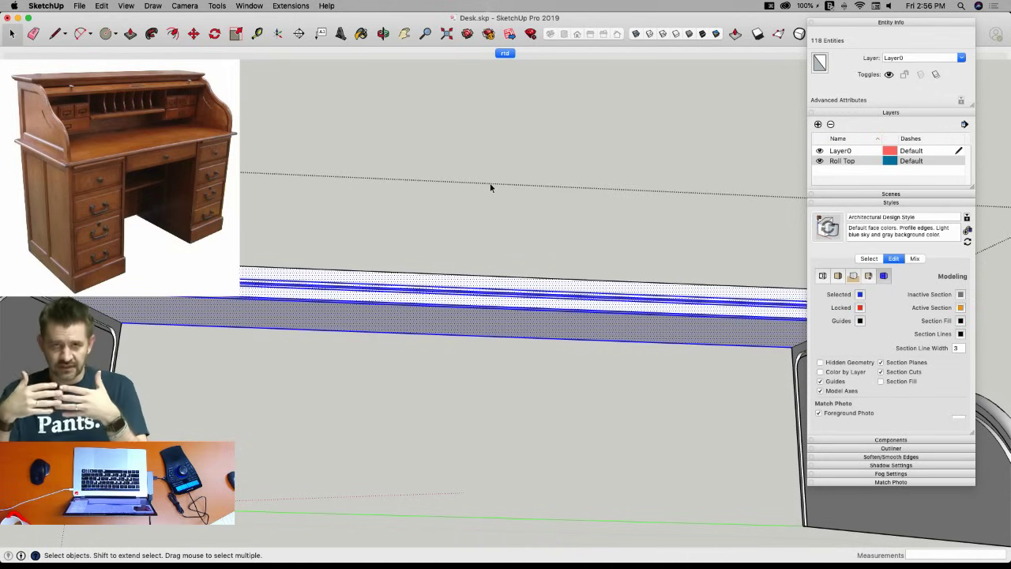
click(490, 183)
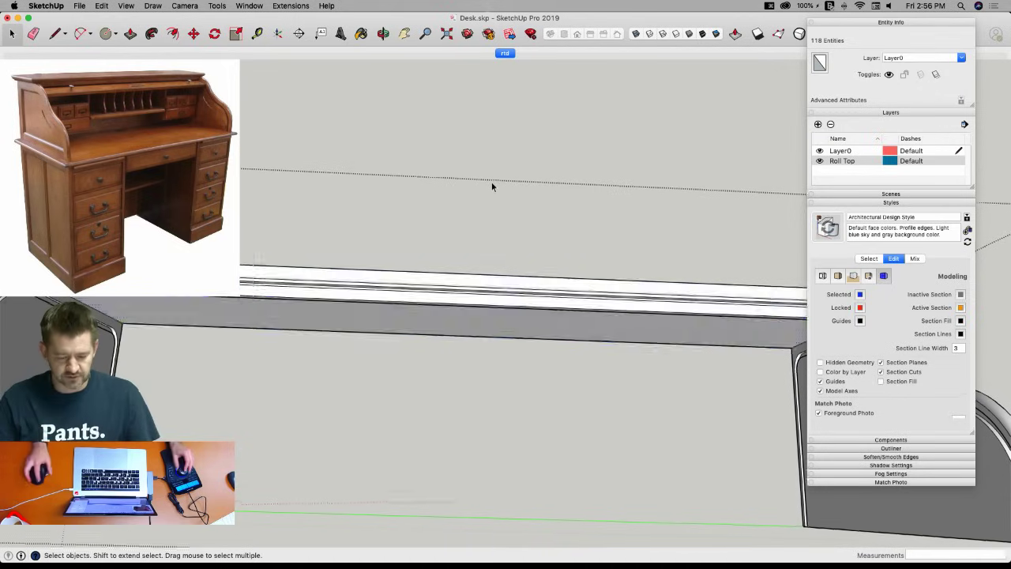
key(shift+z)
click(628, 119)
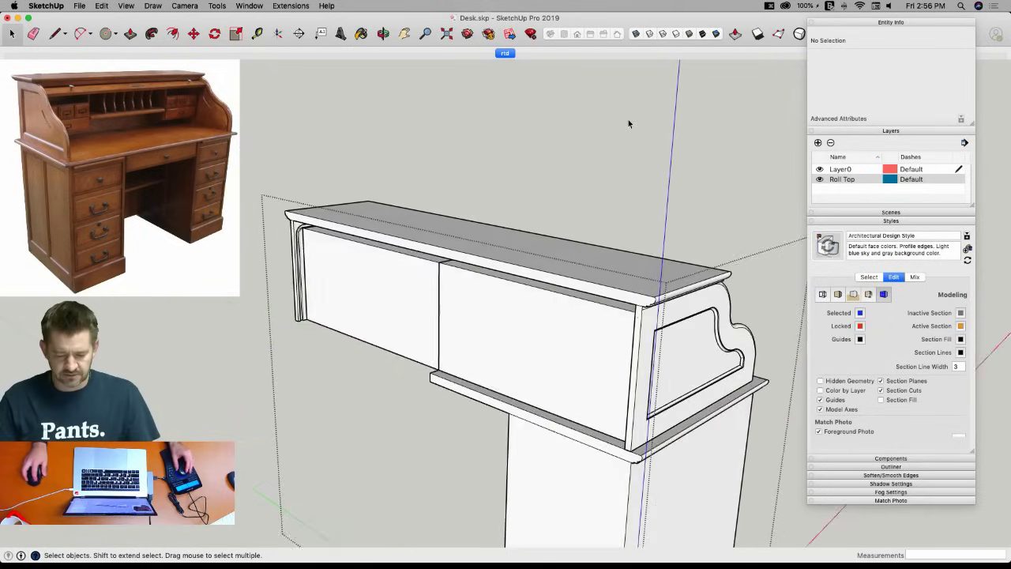
Combine the two halves of the inner cubby organizer into one group.
click(529, 294)
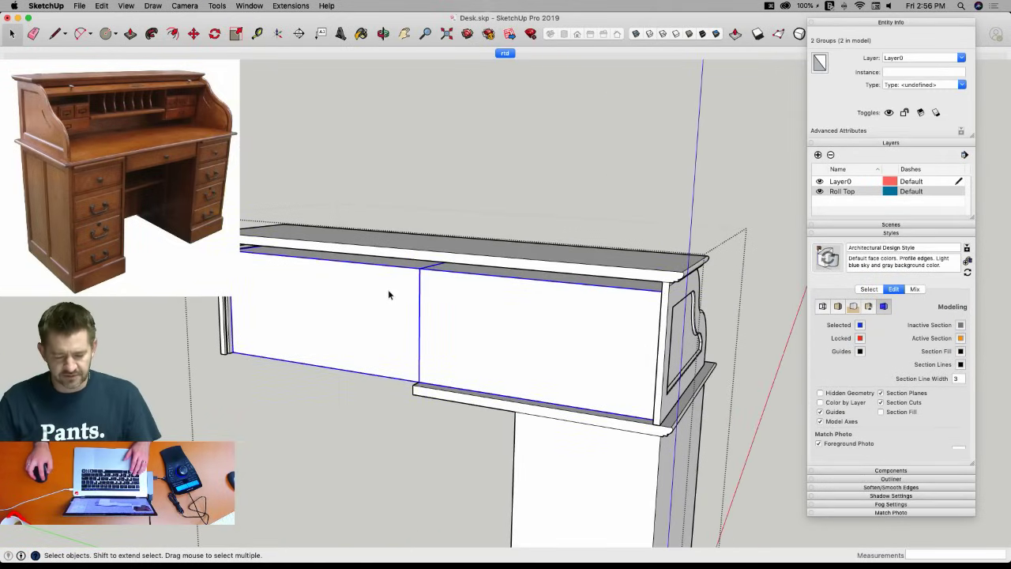
right_click(461, 306)
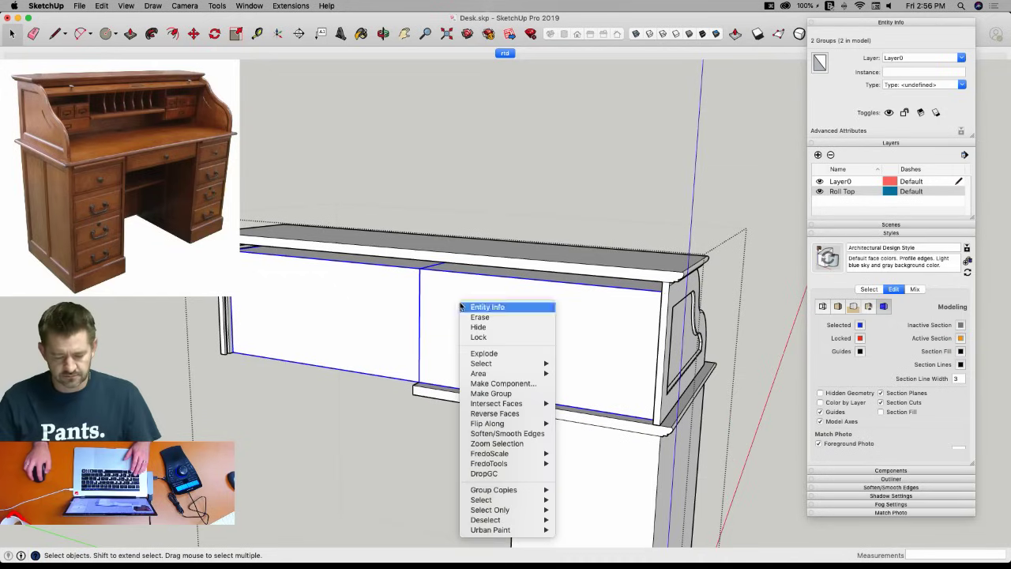
click(487, 393)
Open the combined cubby organizer group and explode both half groups inside it.
double_click(444, 319)
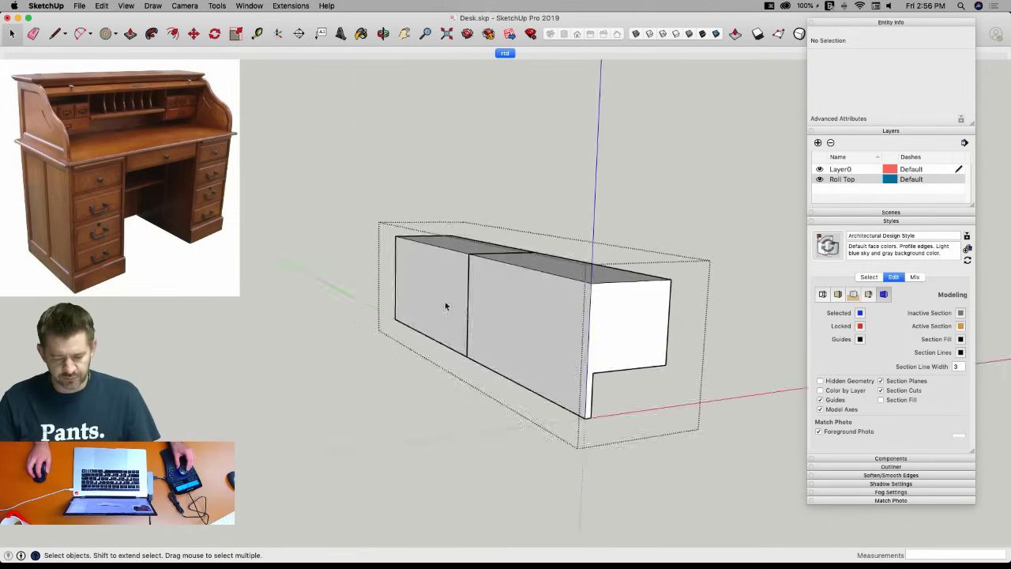
click(600, 306)
shift+click(562, 320)
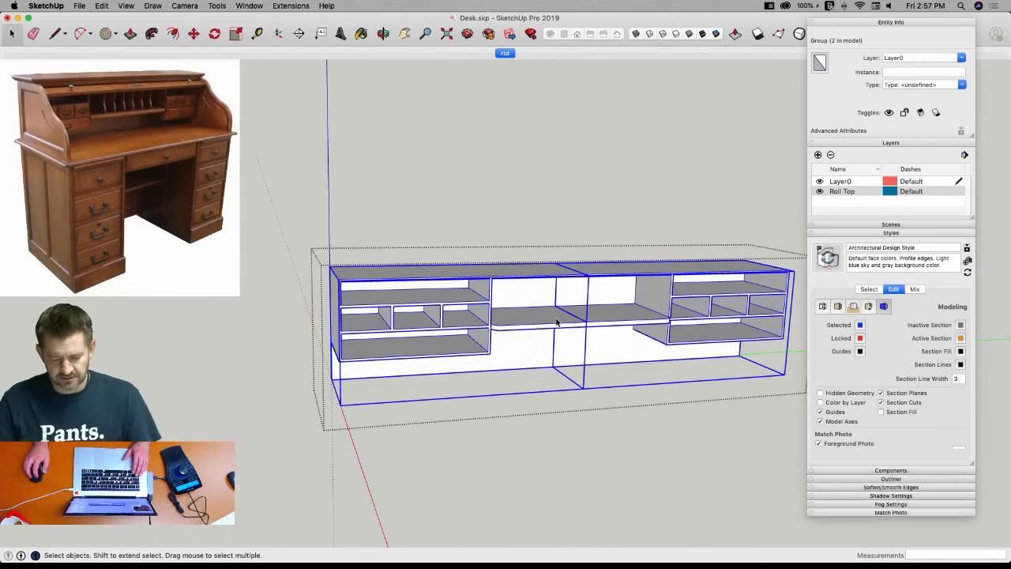
right_click(557, 317)
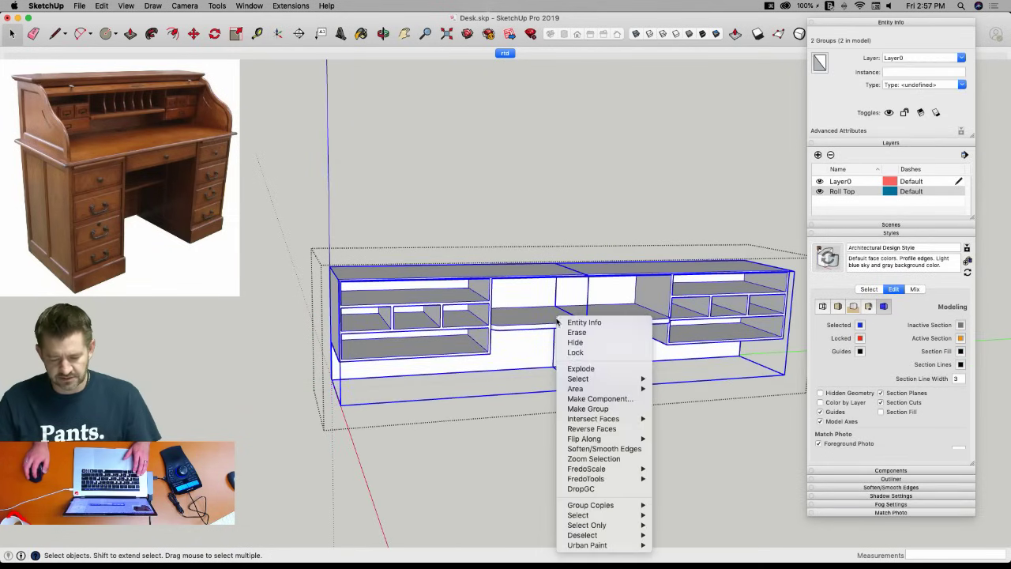
click(585, 368)
Remove the cubby organizer's center seams by running CleanUp³ Merge Faces on the geometry around them.
drag(619, 214, 532, 397)
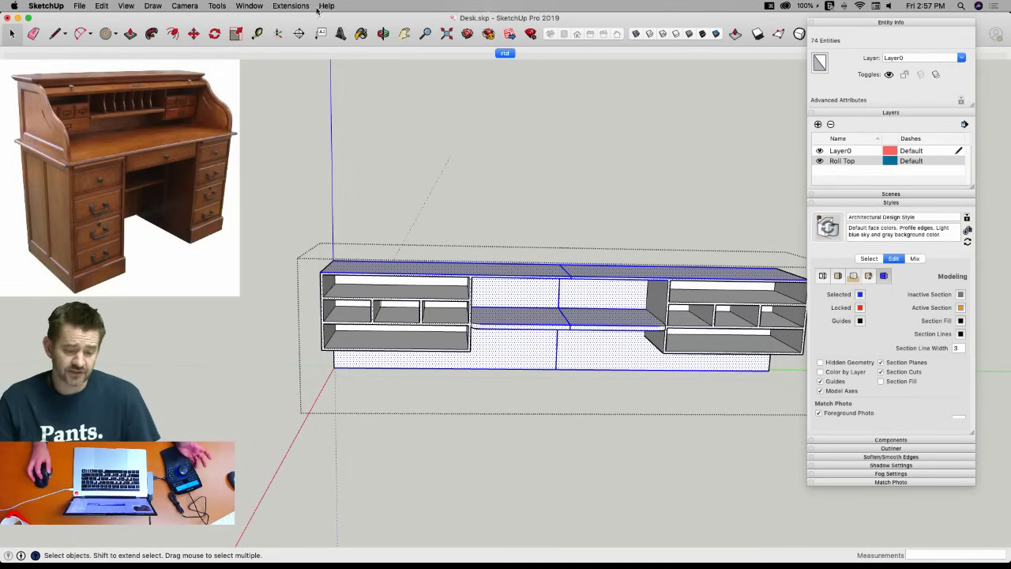
click(290, 6)
mouse_move(308, 131)
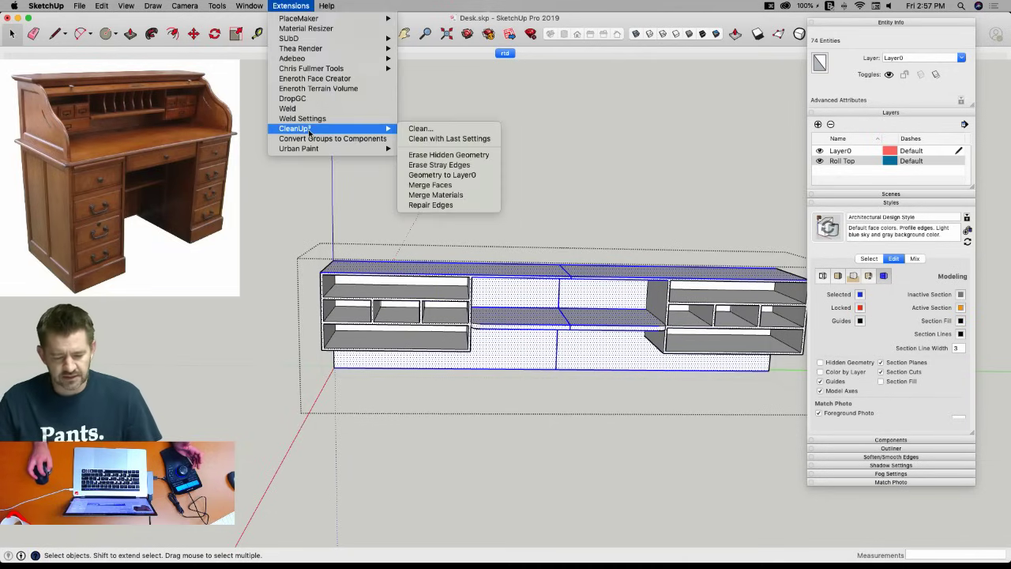
click(475, 186)
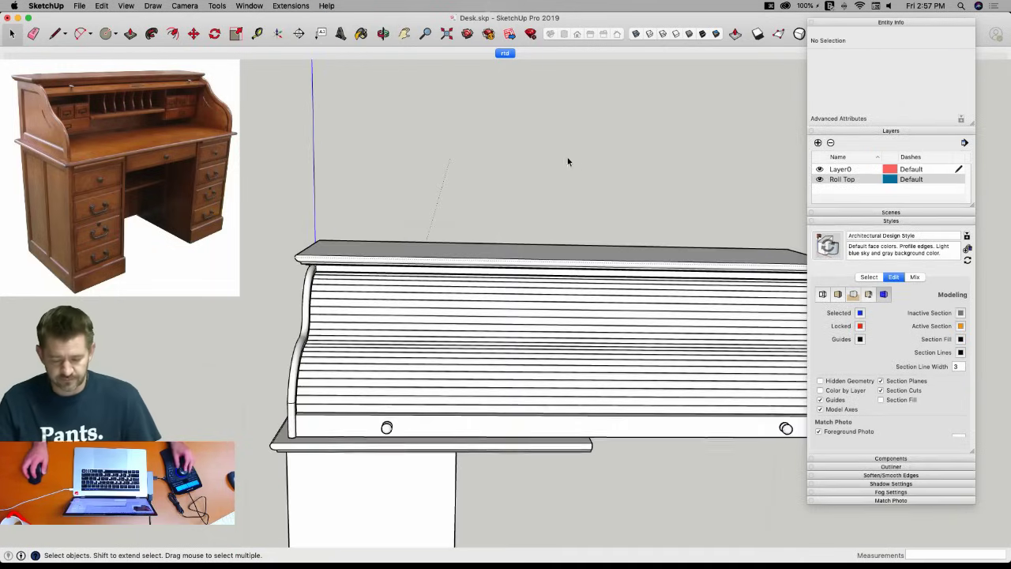
Toggle the Roll Top layer's visibility repeatedly to compare the closed and open desk, ending with the layer hidden.
middle_drag(567, 157, 555, 280)
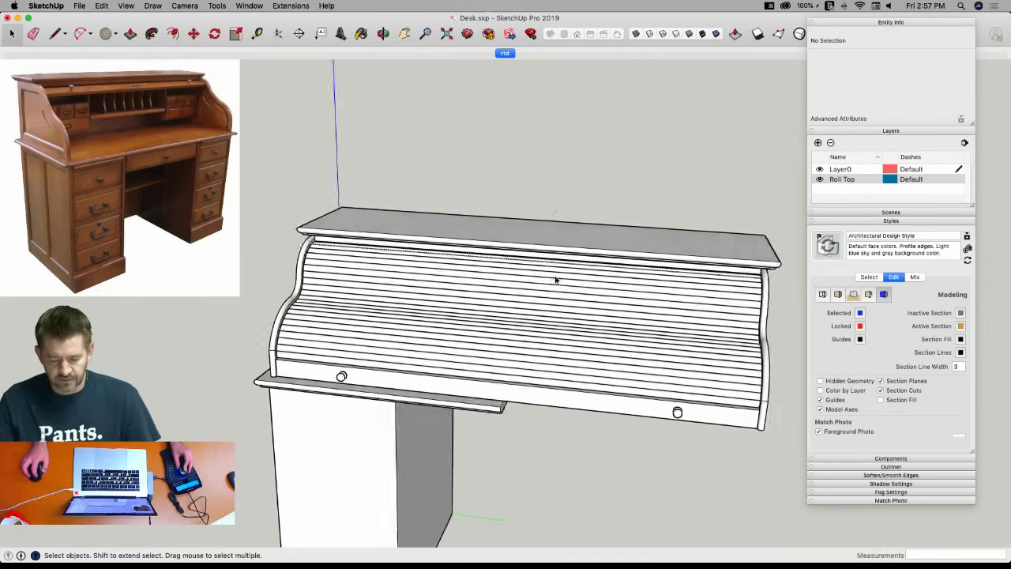
click(819, 180)
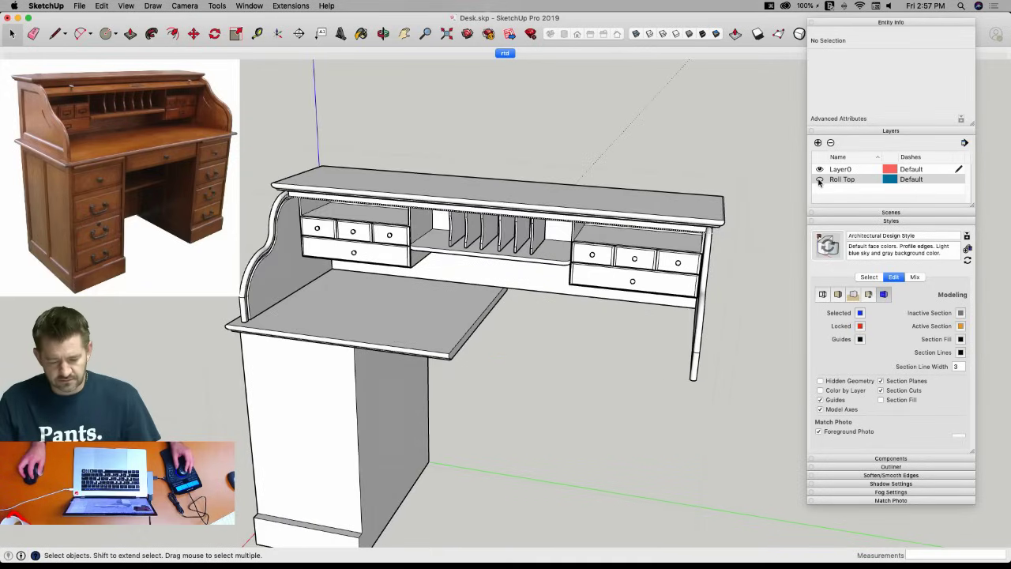
click(819, 180)
click(819, 180)
click(819, 180)
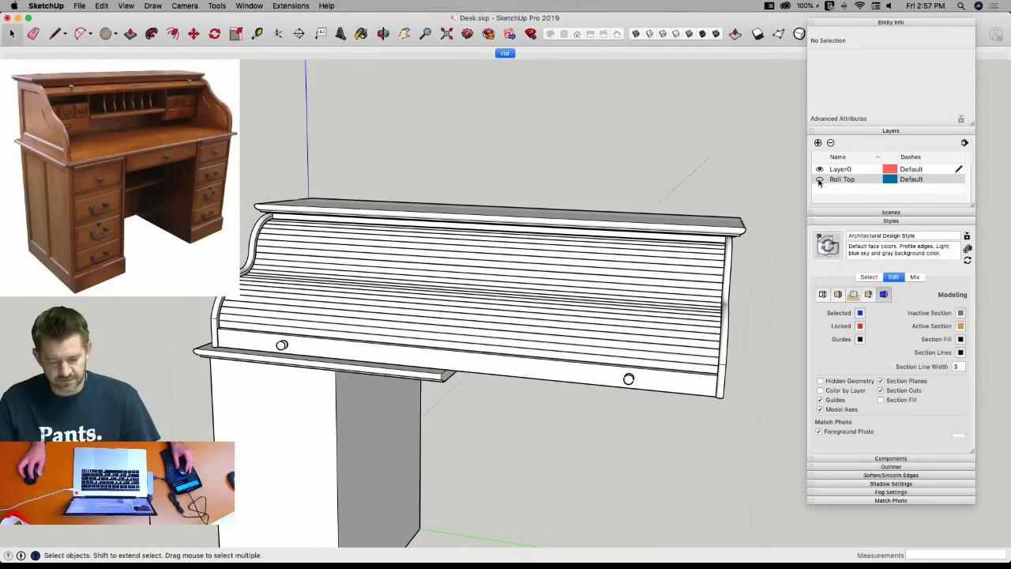
click(819, 180)
click(819, 180)
click(819, 180)
click(819, 180)
click(819, 180)
click(819, 180)
click(819, 180)
click(819, 180)
click(819, 180)
click(819, 180)
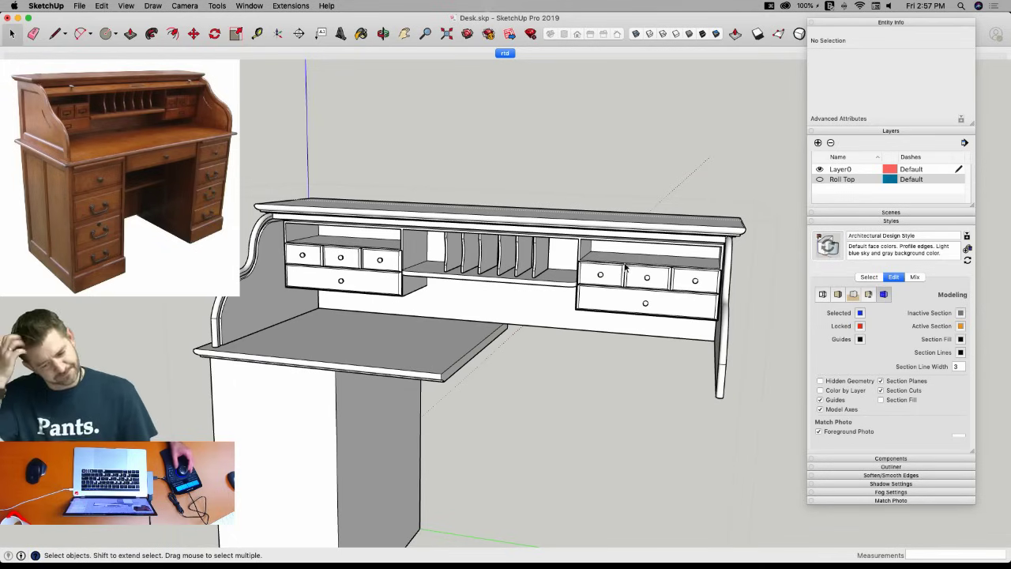
Push the pedestal's protruding base board flush with the front face and erase the remaining dividing edge.
middle_drag(624, 268, 484, 363)
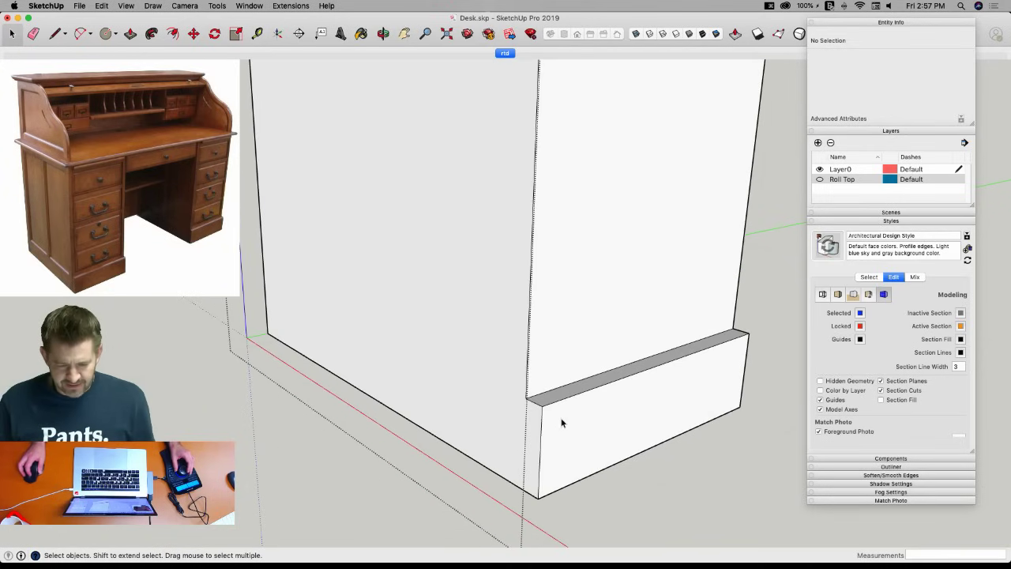
key(p)
key(space)
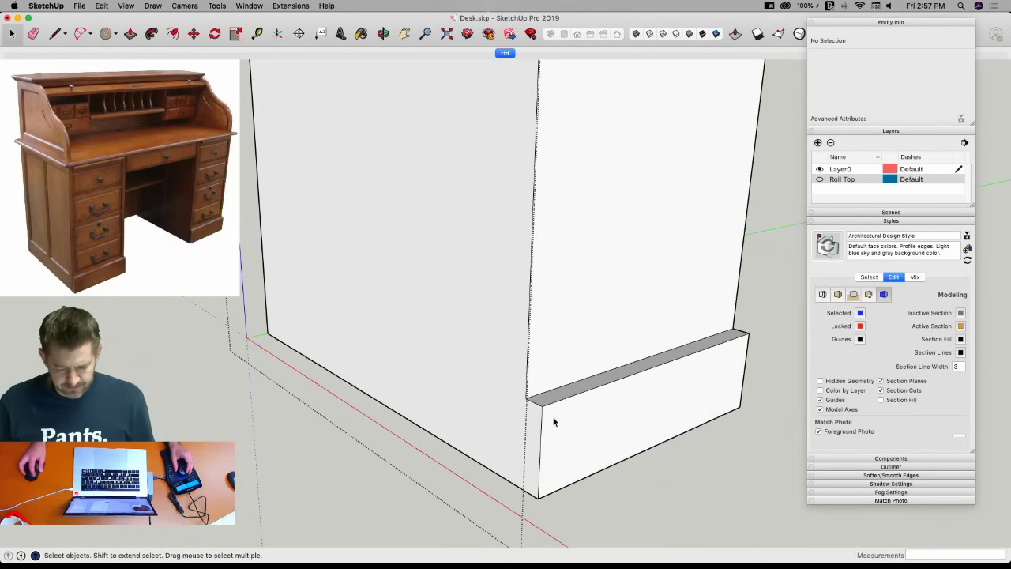
click(561, 422)
key(p)
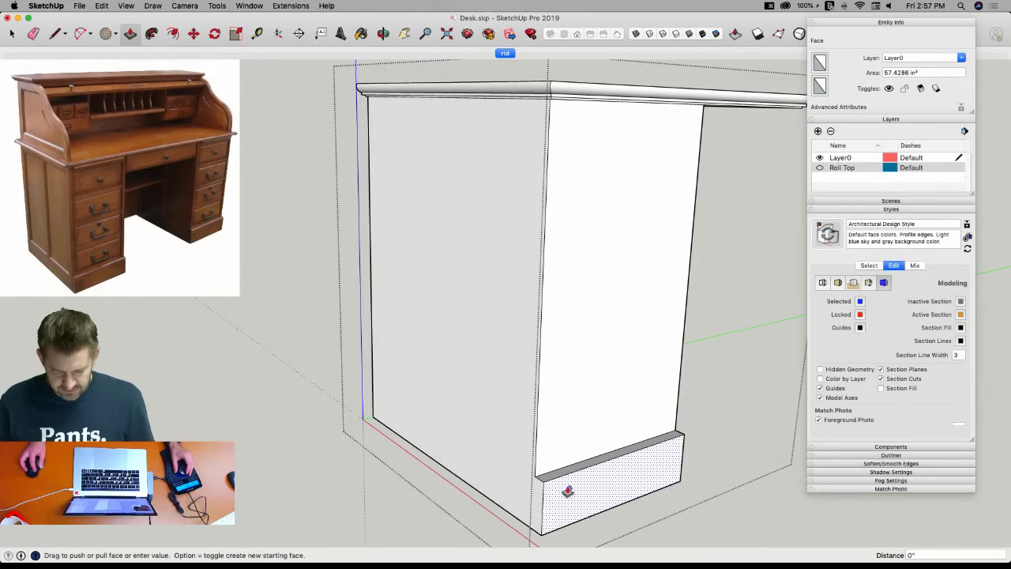
drag(568, 492, 548, 468)
key(e)
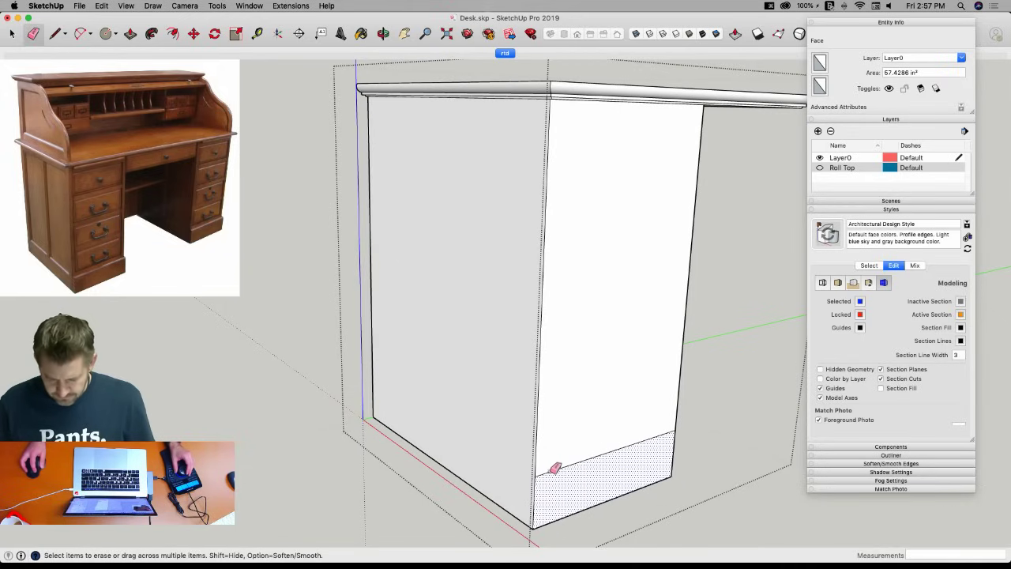
click(555, 469)
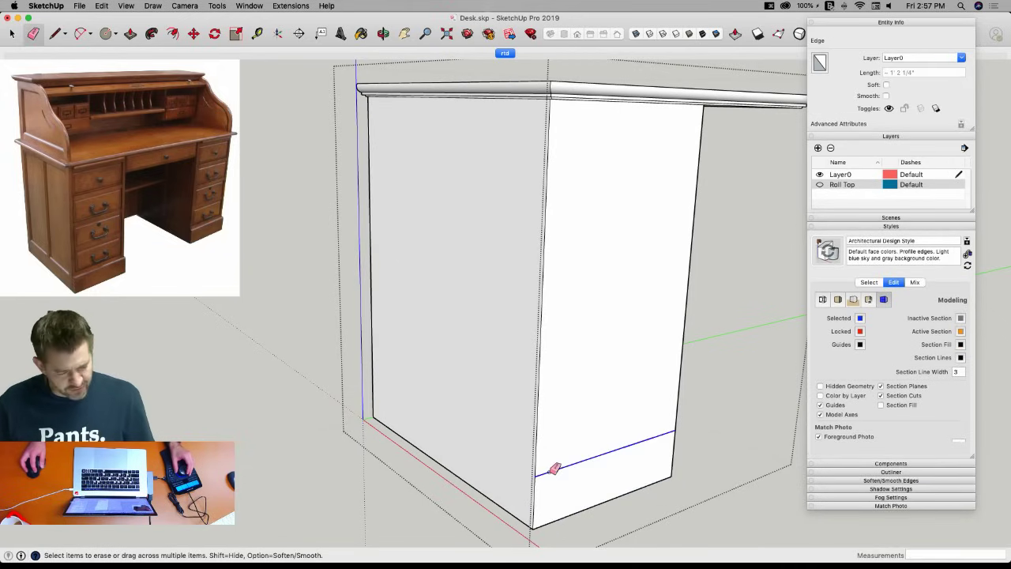
Draw base board lines near the bottom of the pedestal, parallel to the floor across its front and outer side.
scroll(569, 466, up, 5)
key(l)
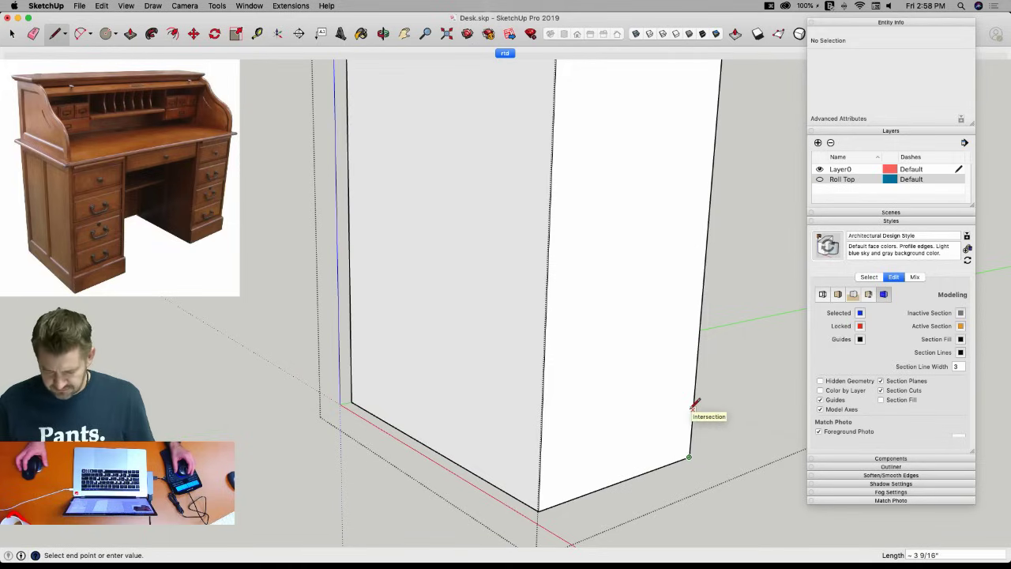
key(Return)
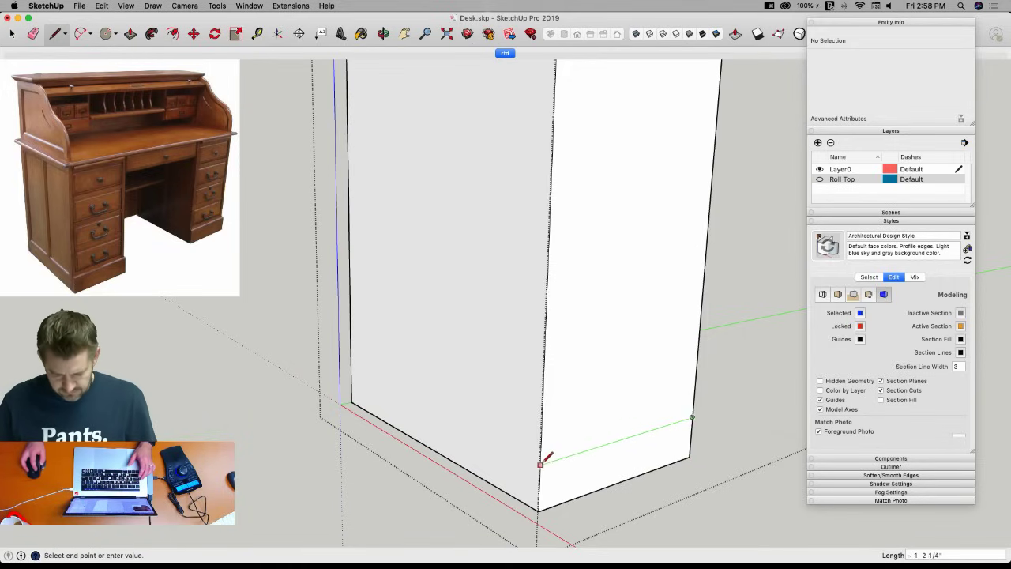
Push/Pull the base strips on the pedestal's outer side and front outward by 0.25 inch.
key(p)
click(363, 394)
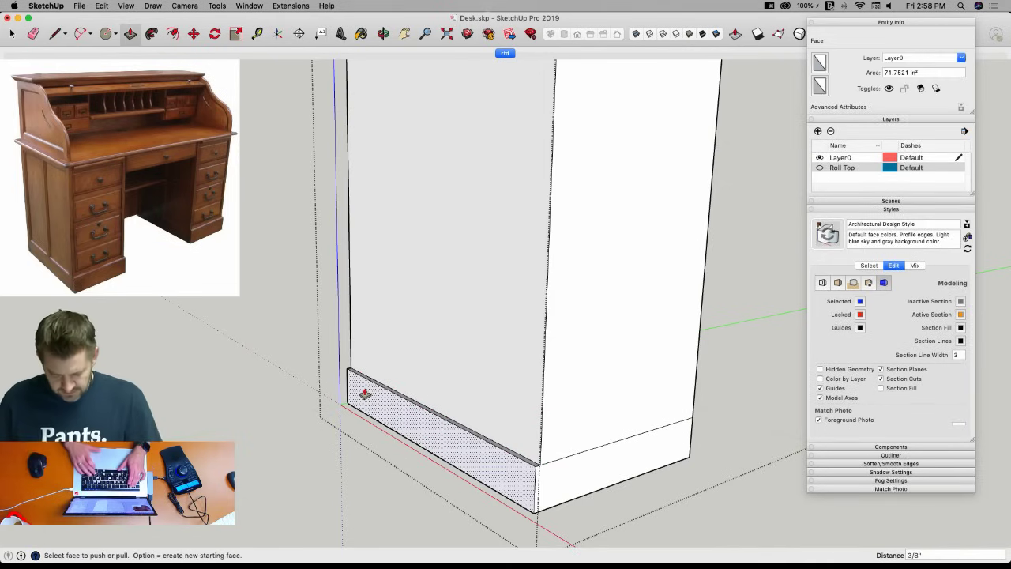
text(.25)
key(Return)
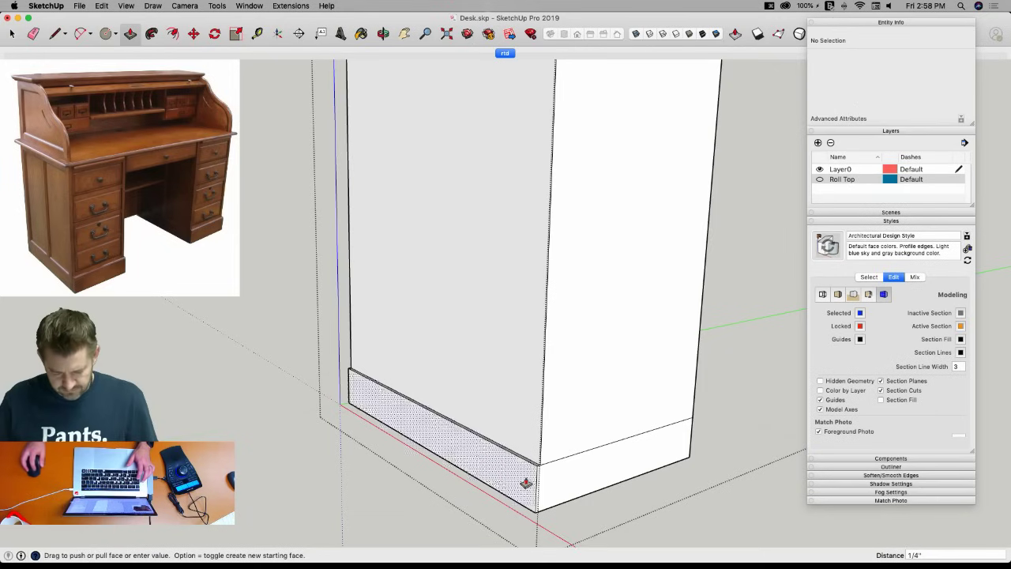
double_click(567, 483)
key(e)
scroll(548, 458, up, 4)
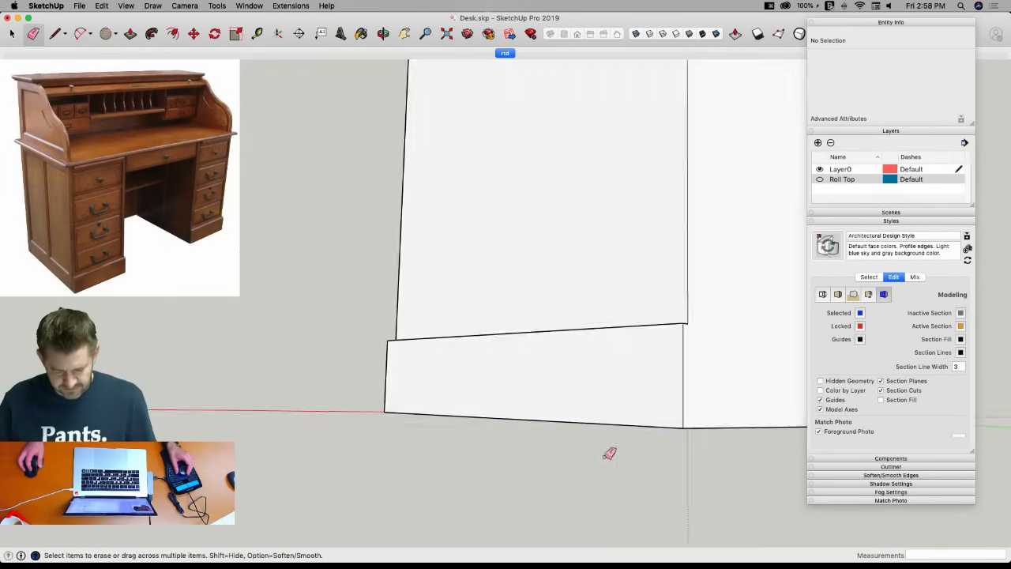
Draw the base board line across the pedestal's inner side and pull that strip out by the same 0.25 inch.
key(p)
key(l)
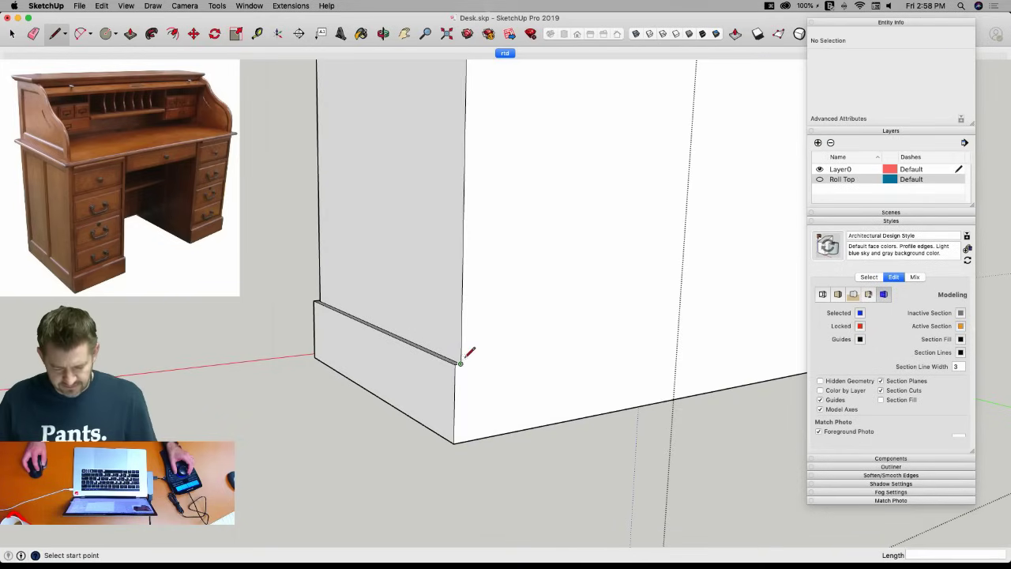
click(467, 350)
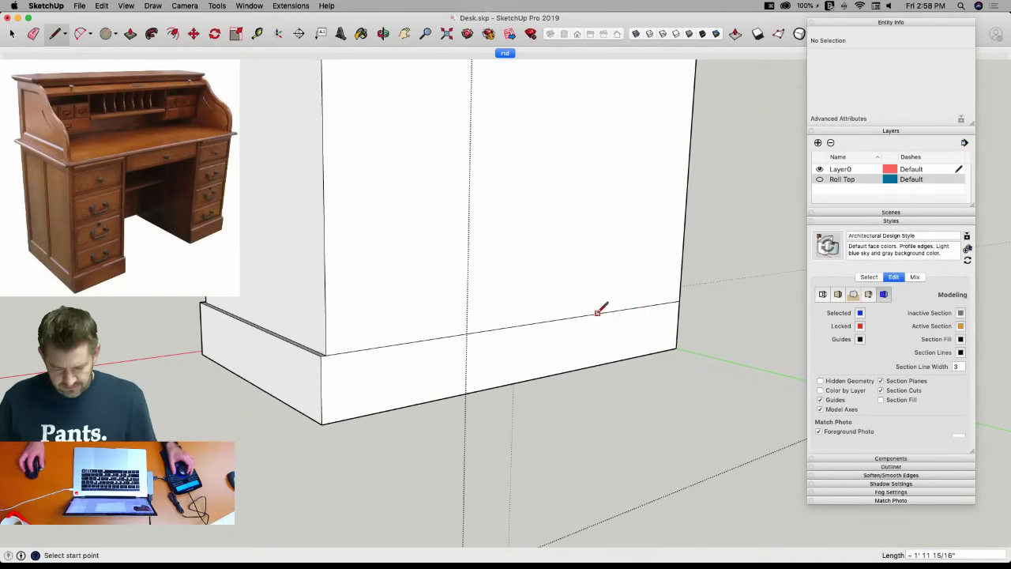
click(597, 312)
key(p)
double_click(497, 365)
key(e)
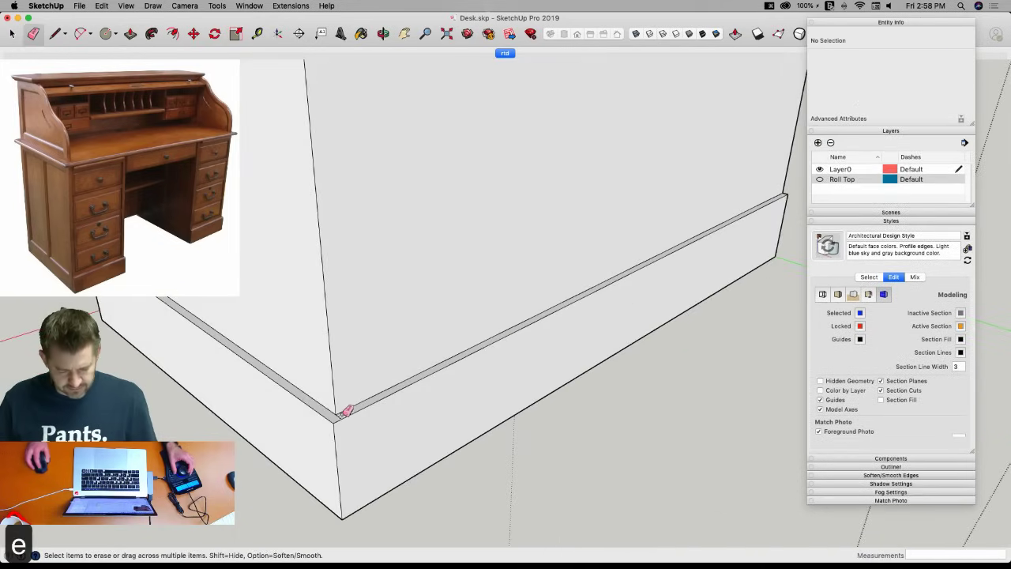
Draw a vertical center line about 2' 2" long up the pedestal's outer side, from the base board to the top molding.
key(space)
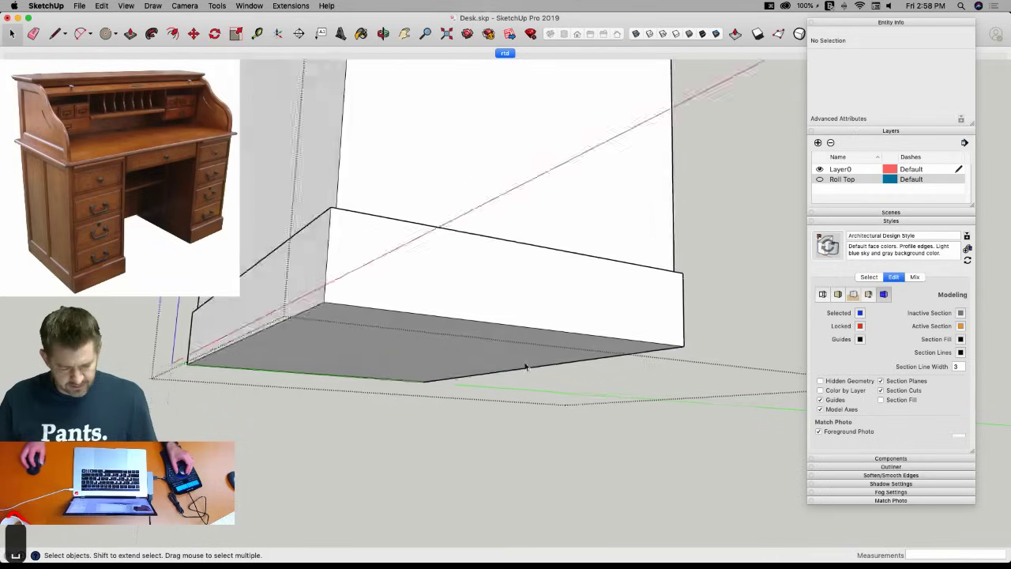
mouse_move(527, 362)
middle_down()
mouse_move(479, 330)
mouse_move(445, 337)
mouse_move(443, 124)
mouse_move(449, 469)
mouse_move(438, 454)
mouse_move(519, 188)
middle_up()
key(l)
click(435, 457)
scroll(521, 180, up, 3)
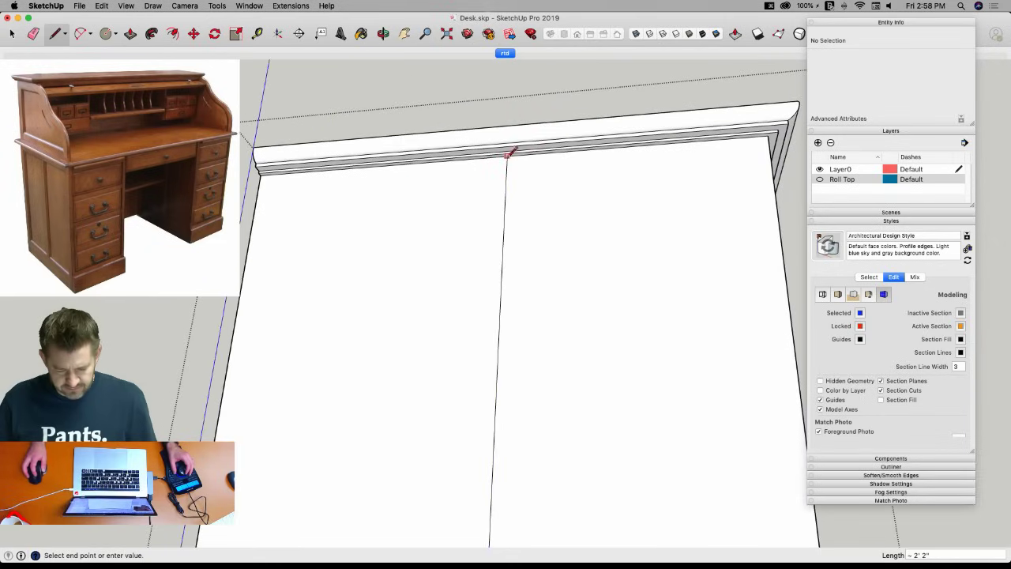
scroll(490, 205, down, 3)
key(space)
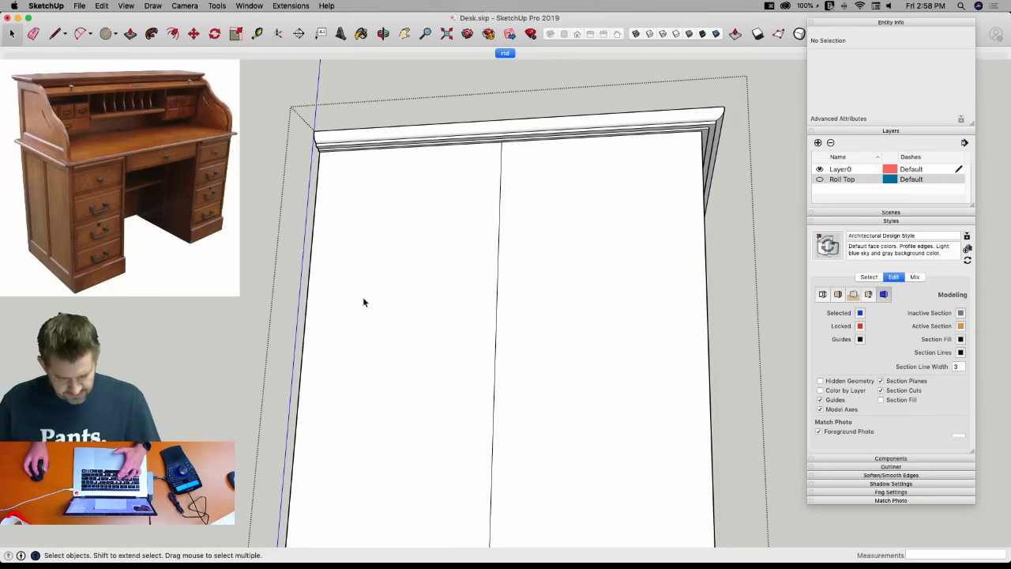
Offset the outlines of both outer side halves inward by 1 inch and erase the vertical center line between them.
key(f)
click(337, 173)
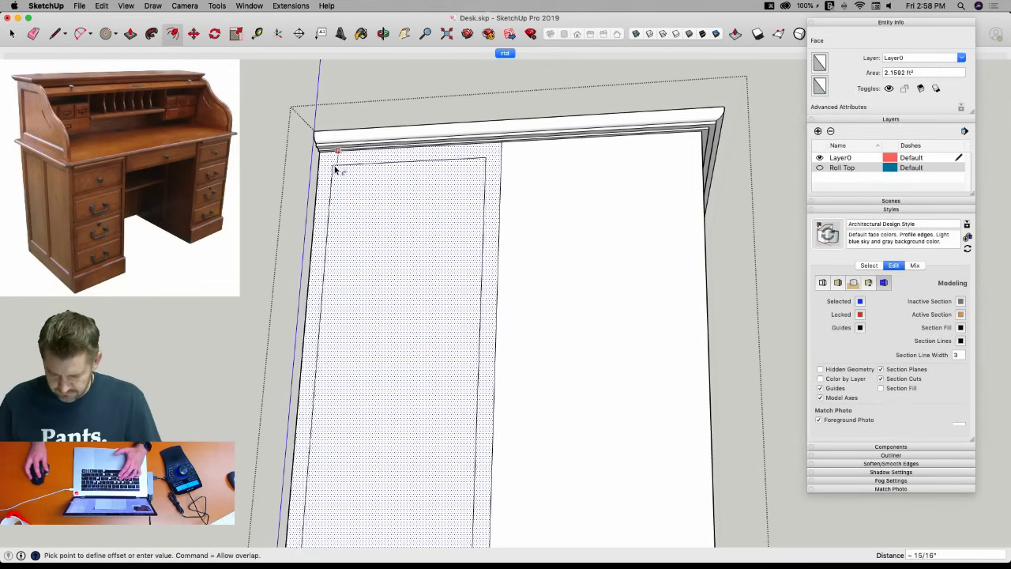
text(1)
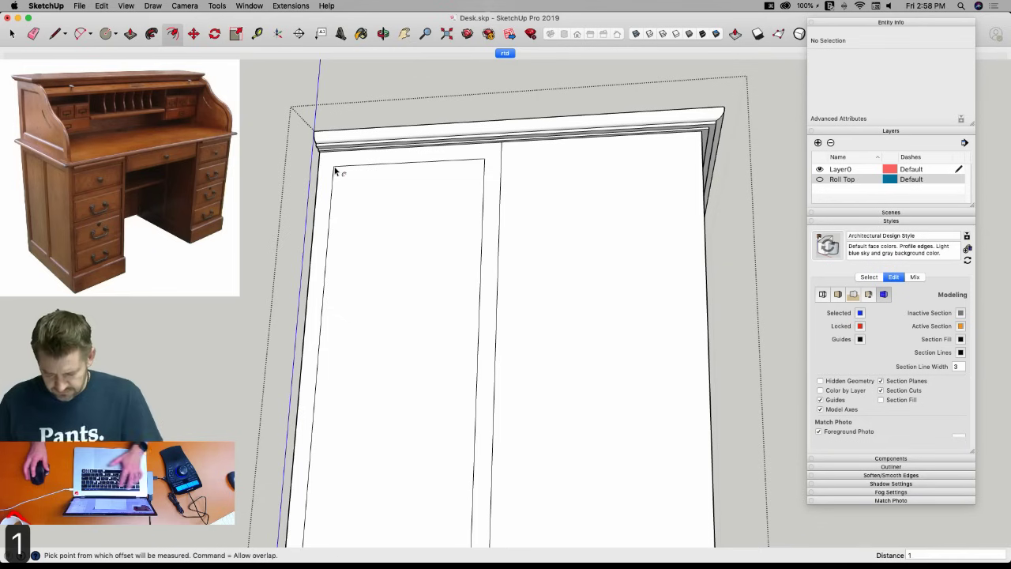
key(Return)
click(568, 202)
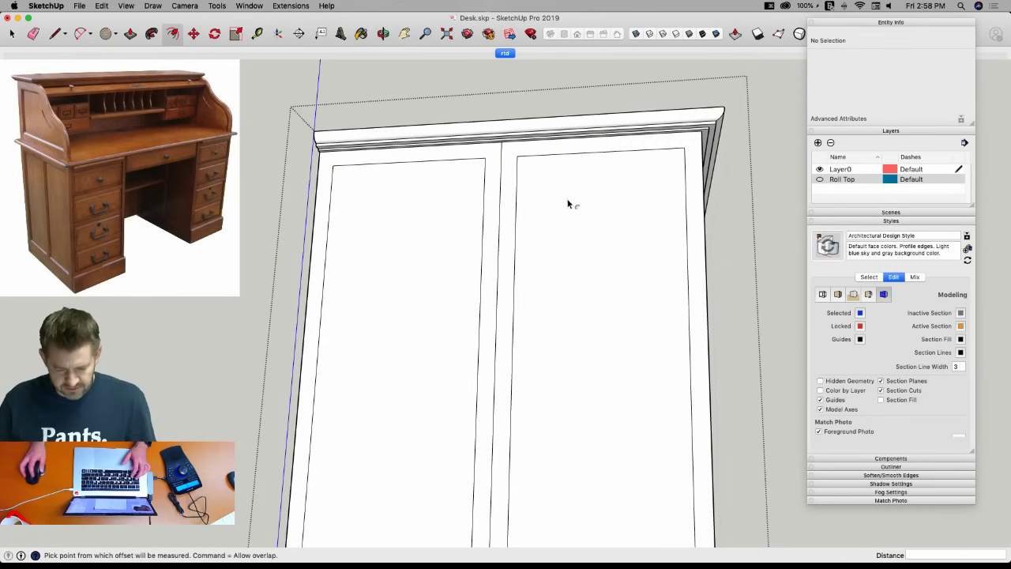
key(e)
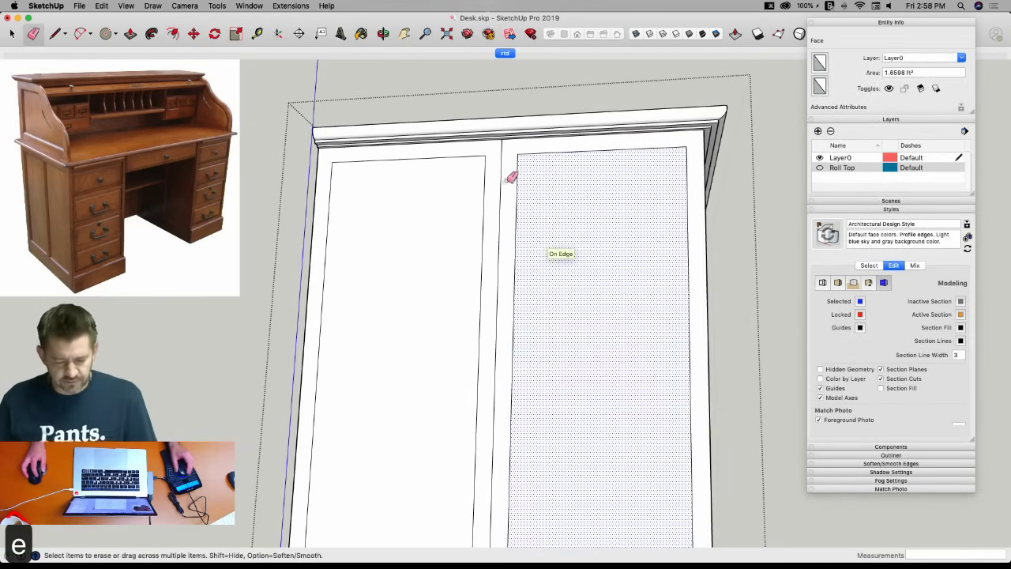
click(500, 186)
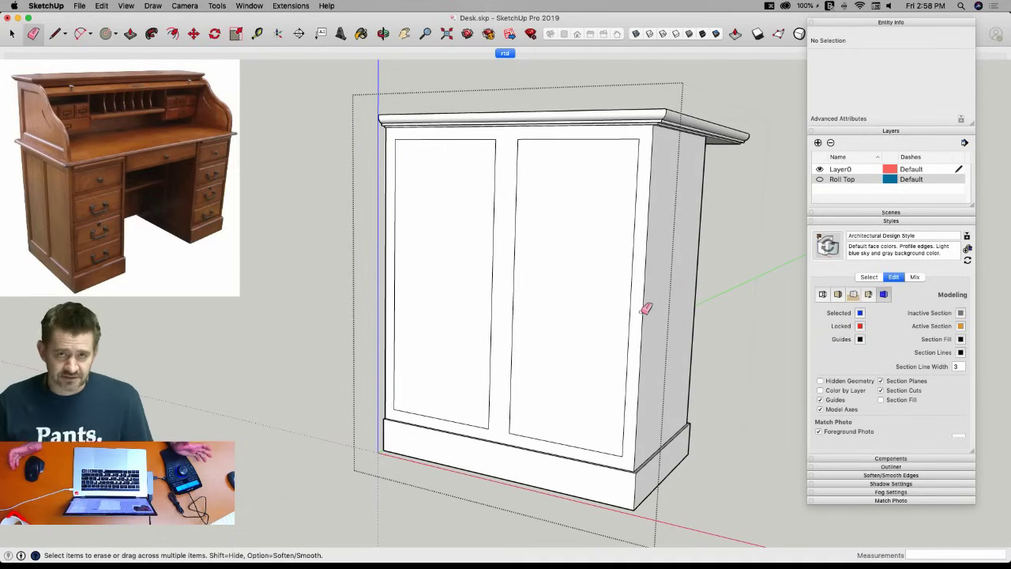
Move the inner vertical edges of both outer side panel outlines 0.5 inch toward each other to narrow the center stile.
scroll(569, 267, up, 4)
key(space)
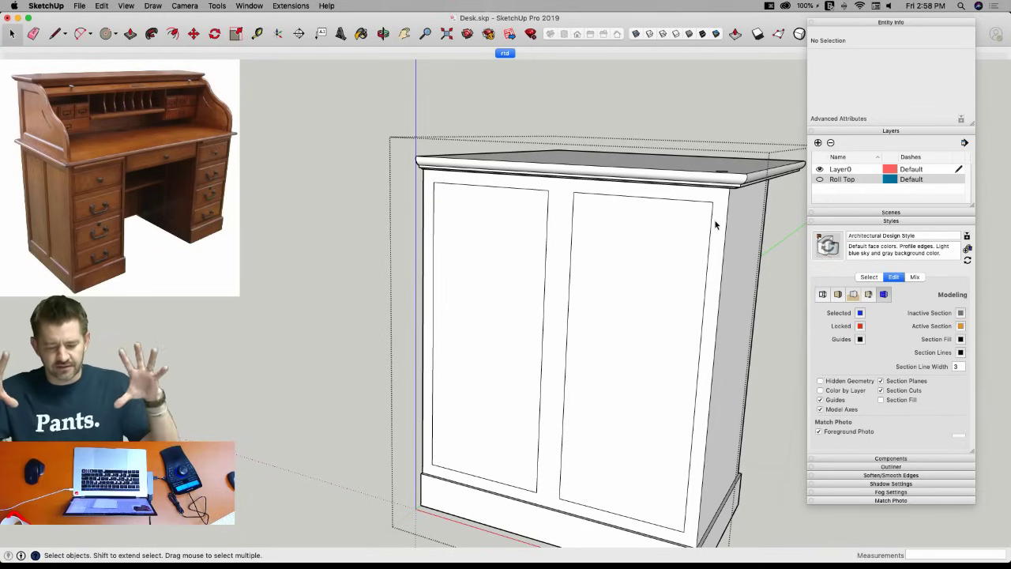
scroll(573, 203, up, 6)
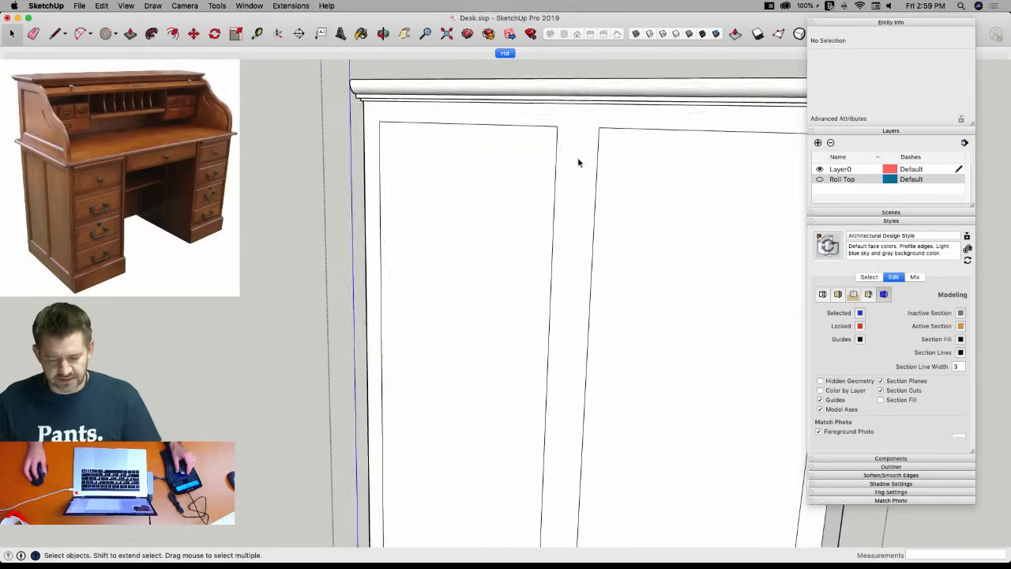
key(l)
key(space)
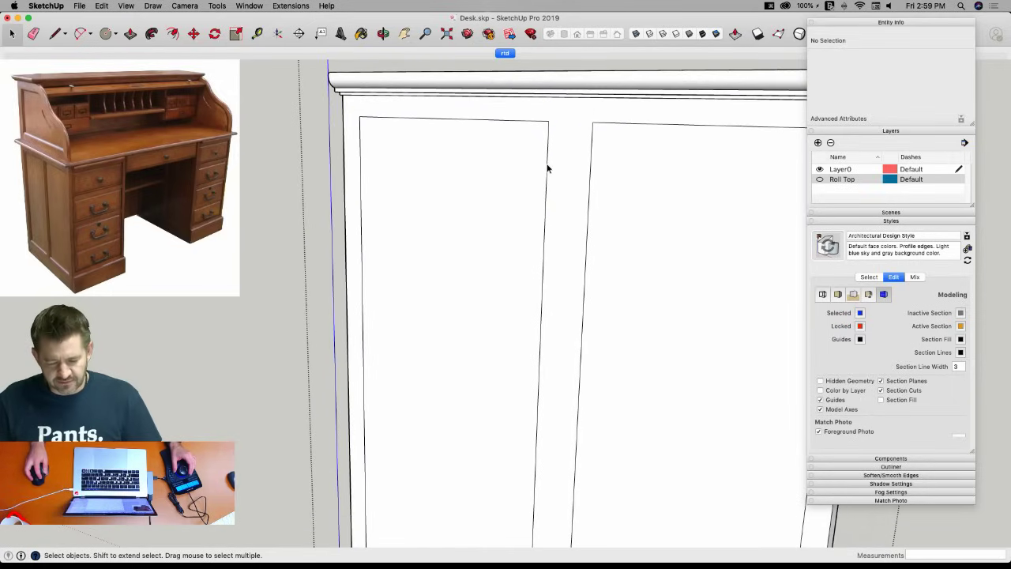
click(548, 167)
key(m)
click(548, 168)
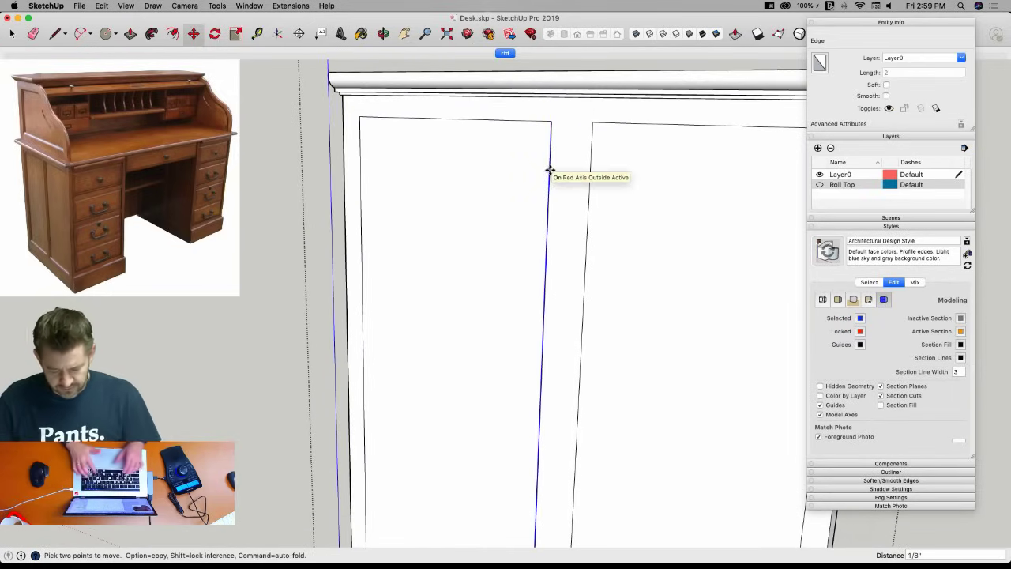
text(.5)
key(Return)
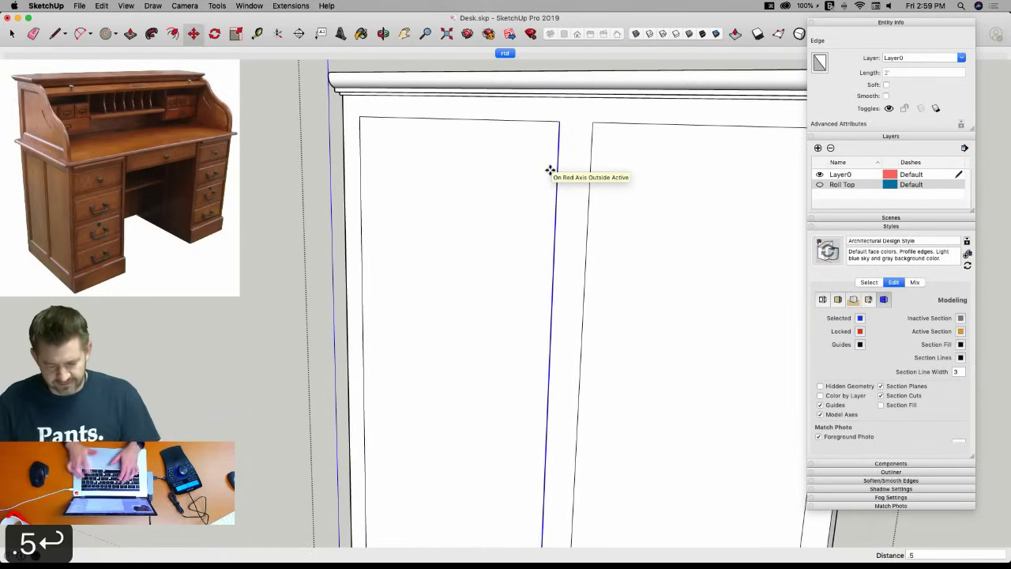
click(590, 158)
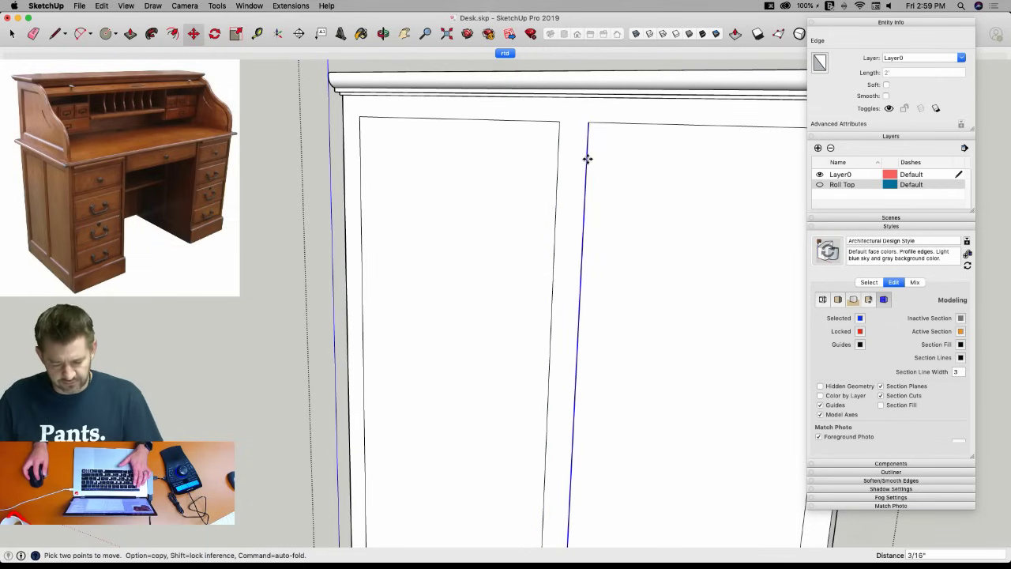
text(.5)
key(Return)
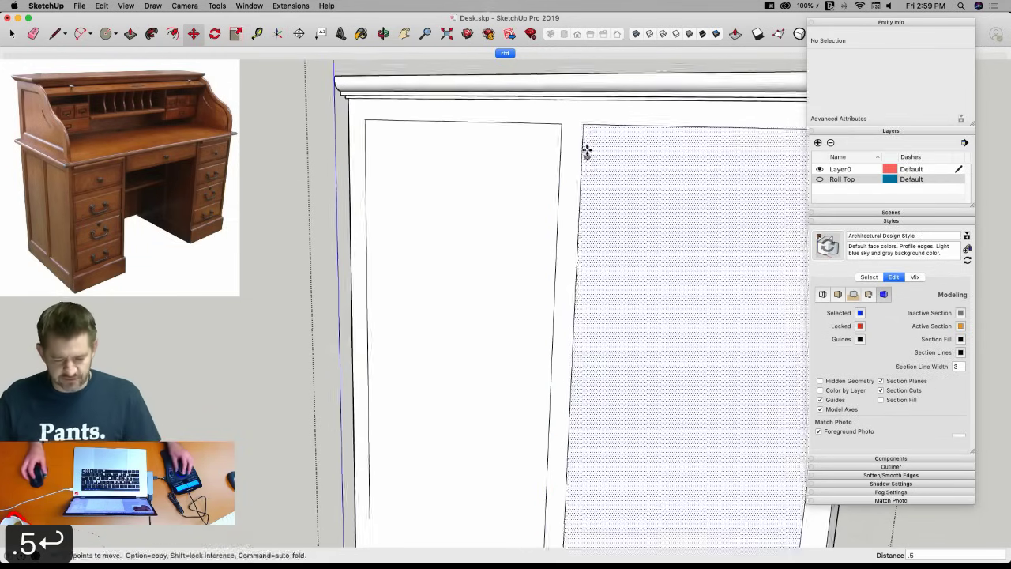
key(space)
Push/Pull both outer side panels of the pedestal inward by 0.25 inch.
middle_drag(490, 233, 465, 221)
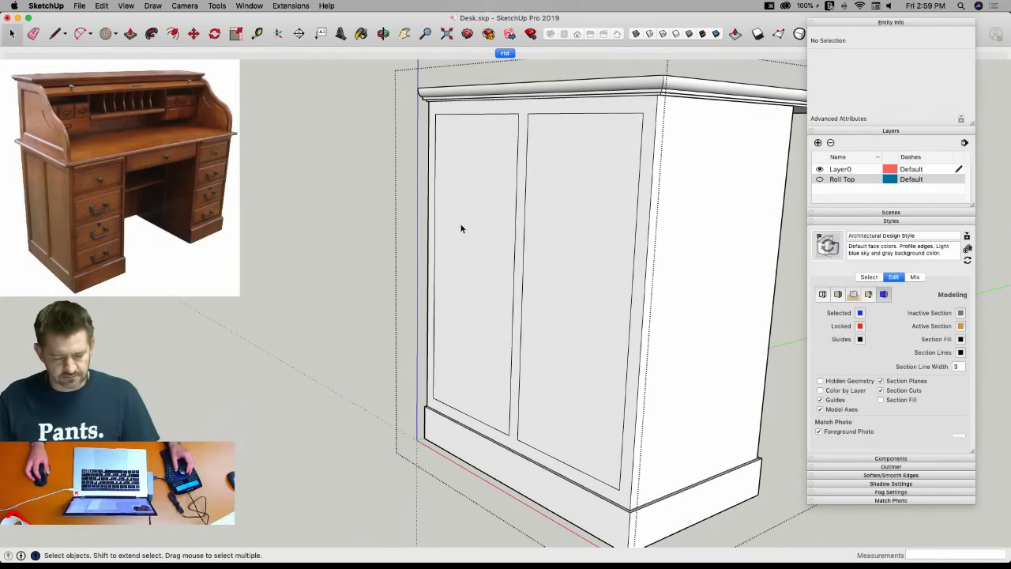
key(p)
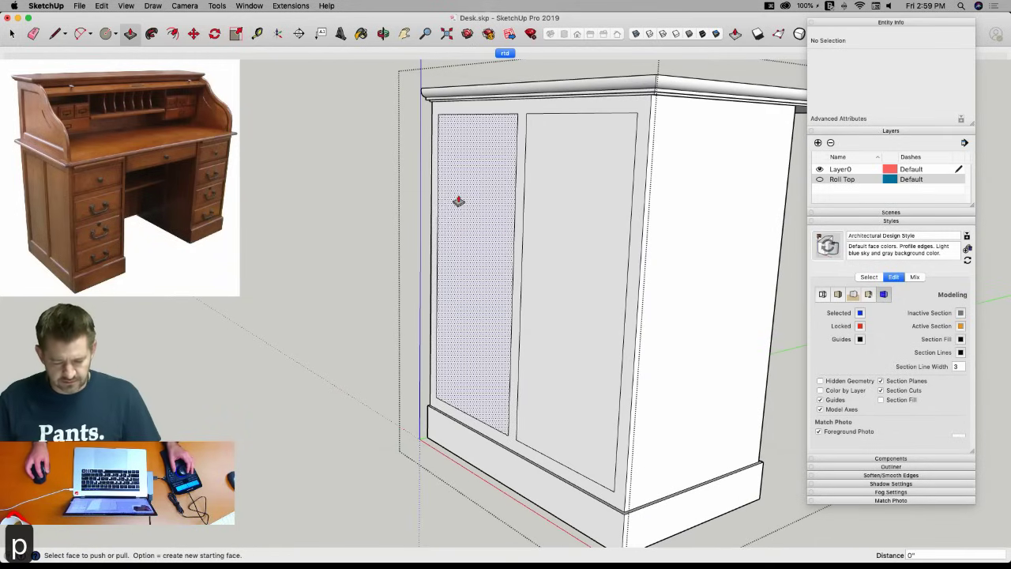
click(460, 198)
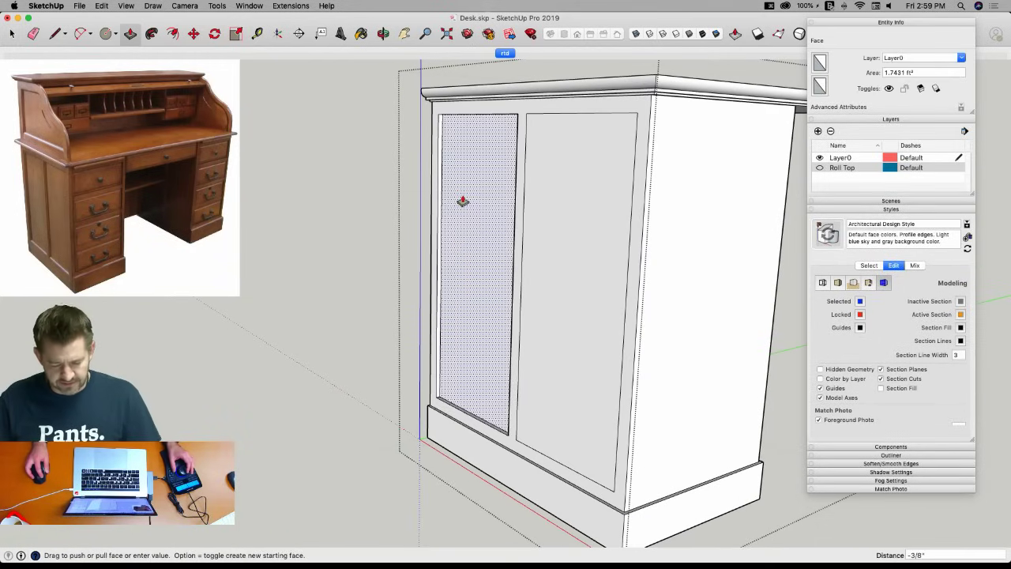
click(463, 202)
text(.25)
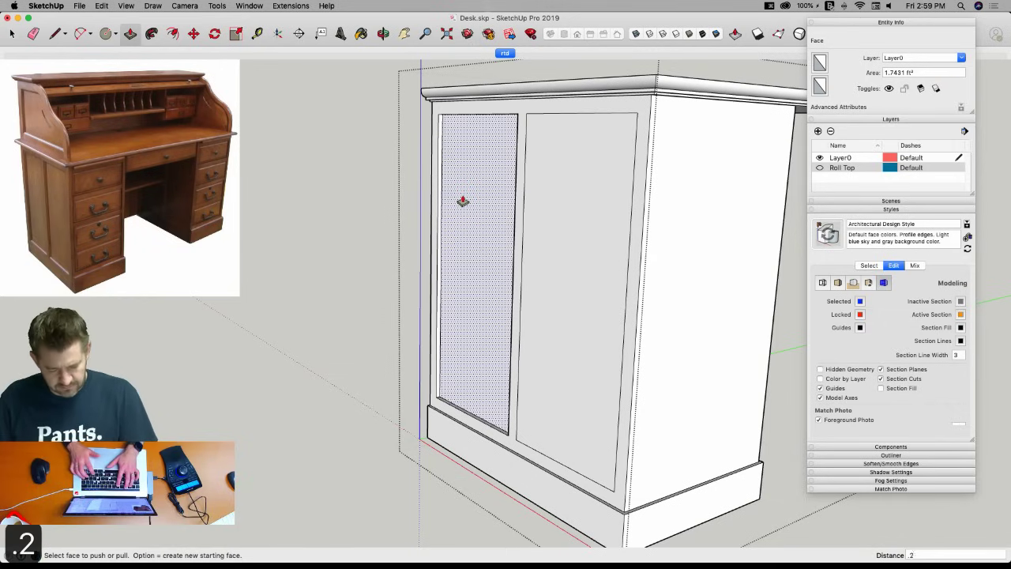
key(Return)
double_click(574, 182)
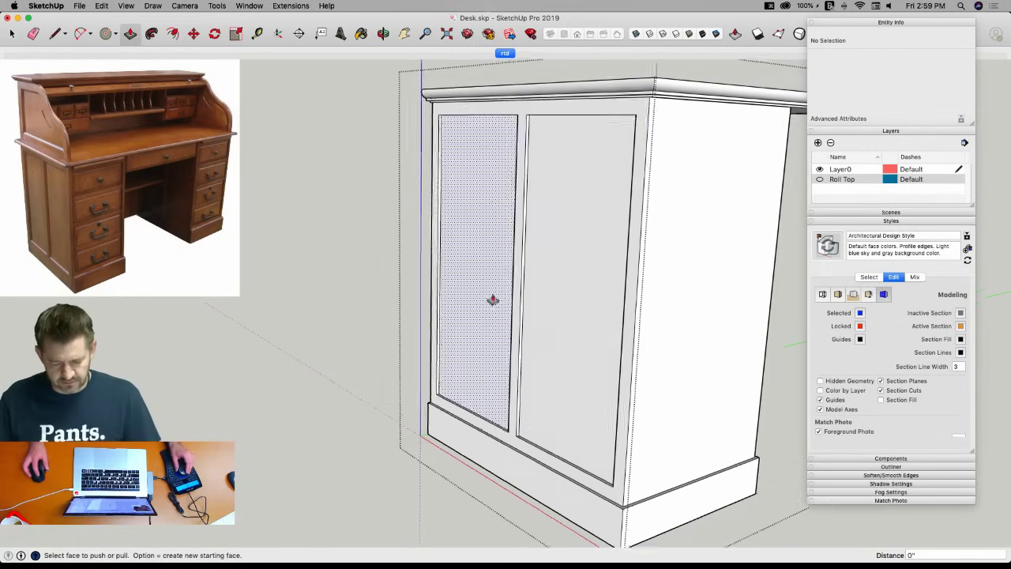
key(space)
Inspect the molding inside the upper section's side panel and measure its recess depth with a temporary line.
click(369, 363)
scroll(374, 366, down, 4)
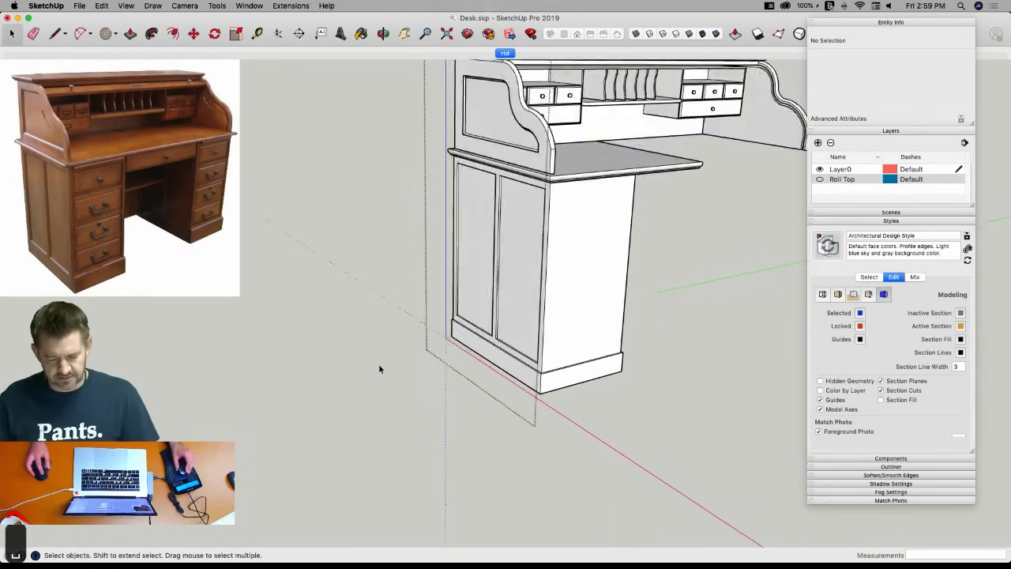
scroll(465, 386, up, 6)
scroll(465, 385, up, 5)
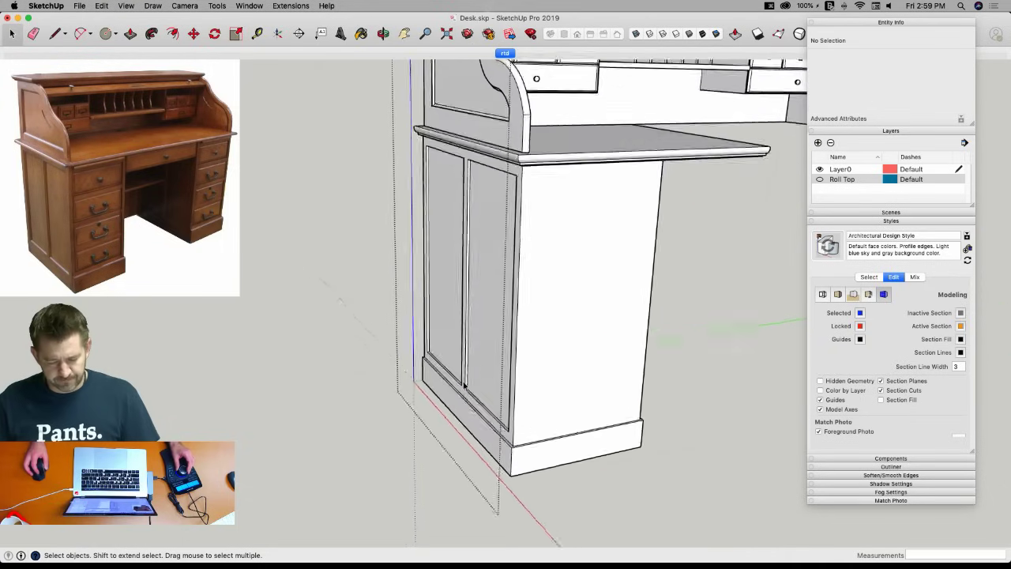
scroll(468, 382, up, 2)
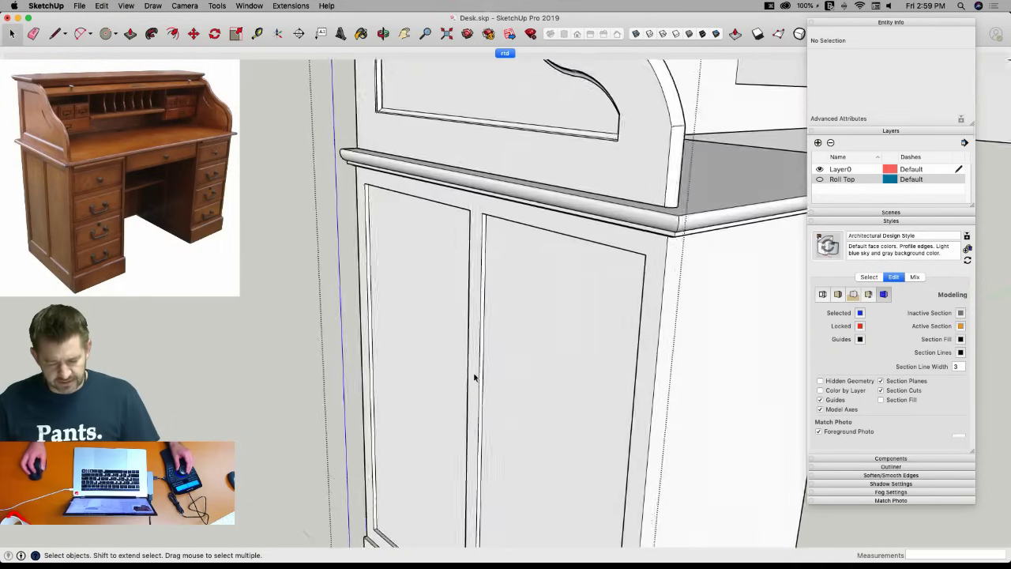
scroll(510, 320, up, 3)
scroll(553, 300, up, 3)
scroll(545, 324, down, 6)
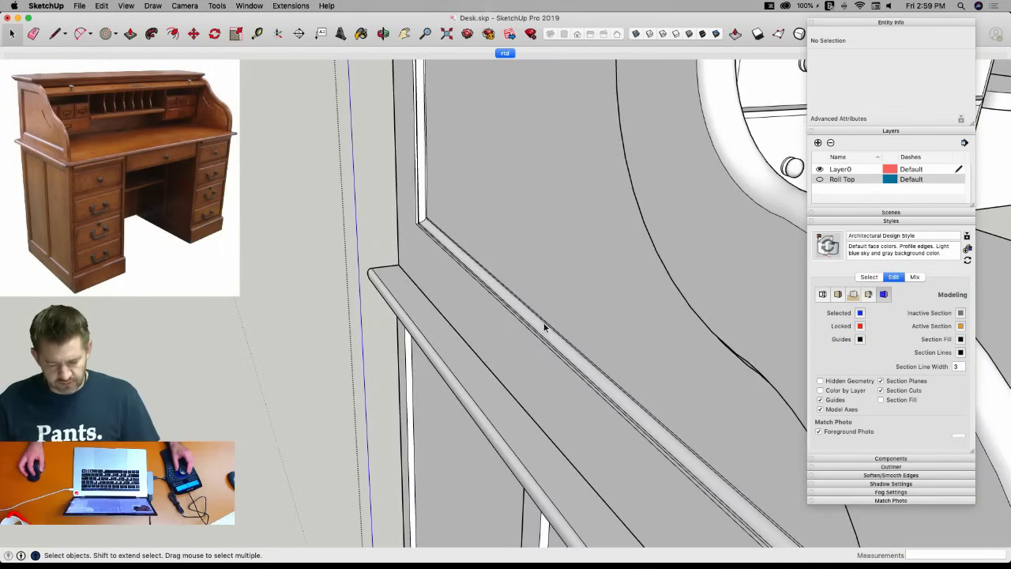
scroll(537, 282, up, 2)
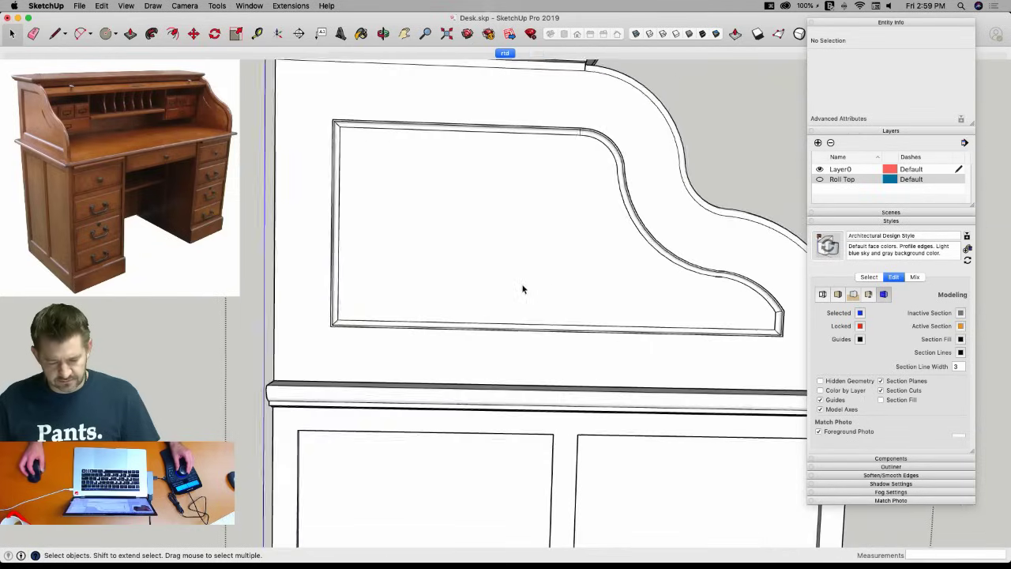
scroll(352, 318, up, 3)
scroll(343, 343, up, 3)
middle_drag(391, 350, 533, 326)
scroll(532, 323, down, 5)
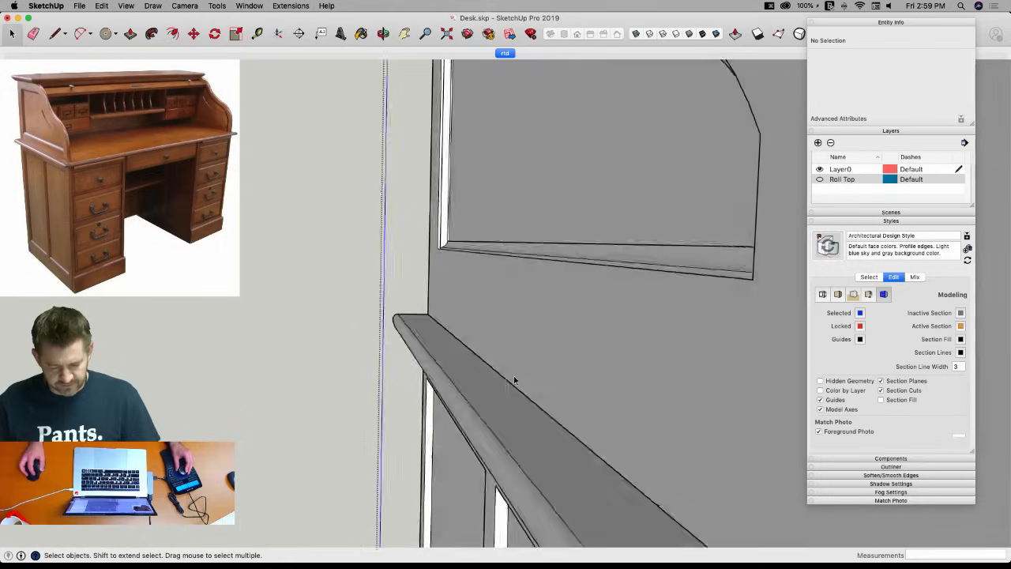
mouse_move(514, 380)
middle_down()
mouse_move(542, 280)
mouse_move(455, 206)
mouse_move(474, 208)
middle_up()
key(l)
click(491, 217)
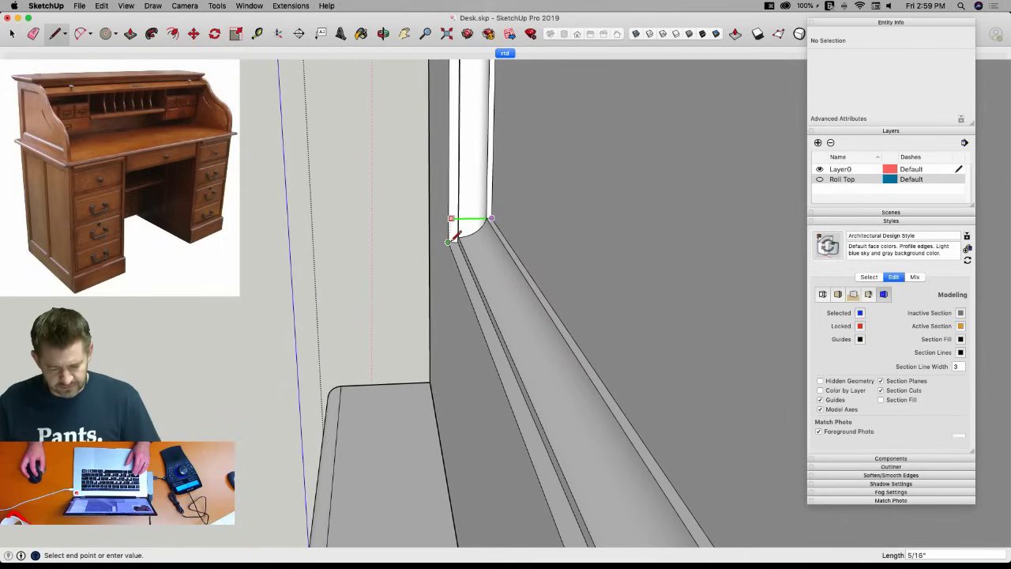
key(space)
Undo the 0.25 inch recesses and push both outer side panels of the pedestal inward by 5/16 inch.
scroll(449, 241, down, 10)
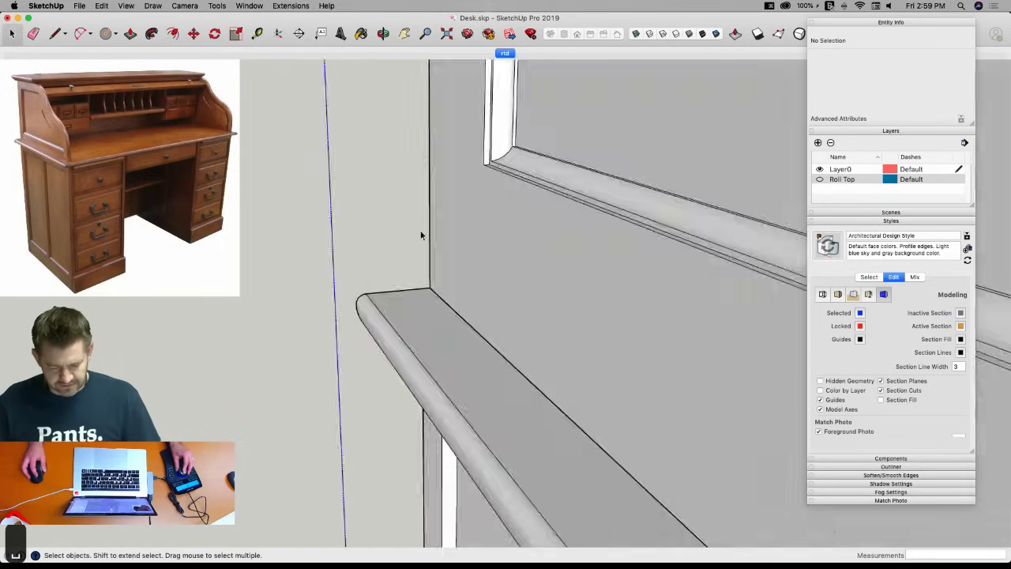
key(super+z)
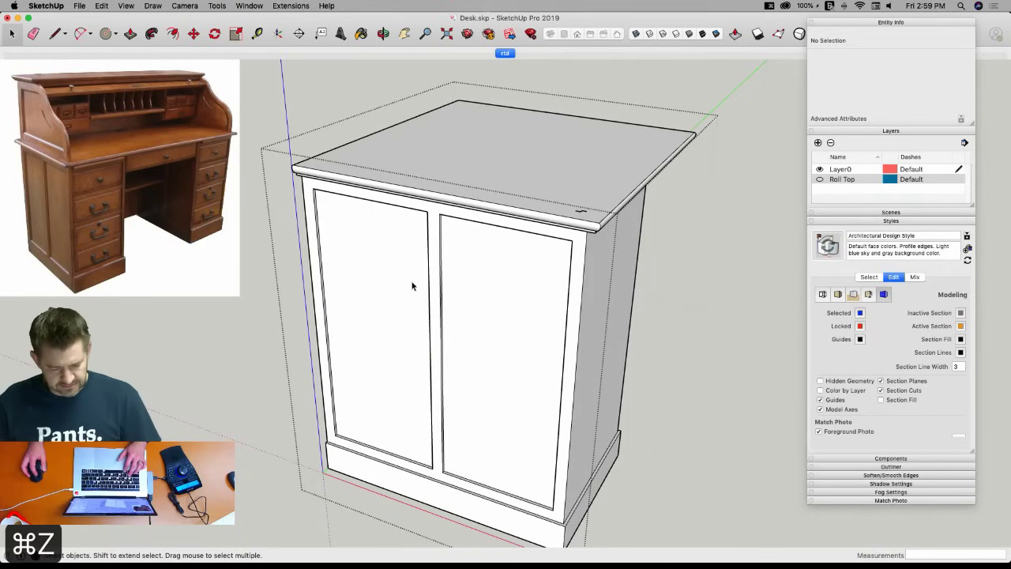
key(p)
click(368, 280)
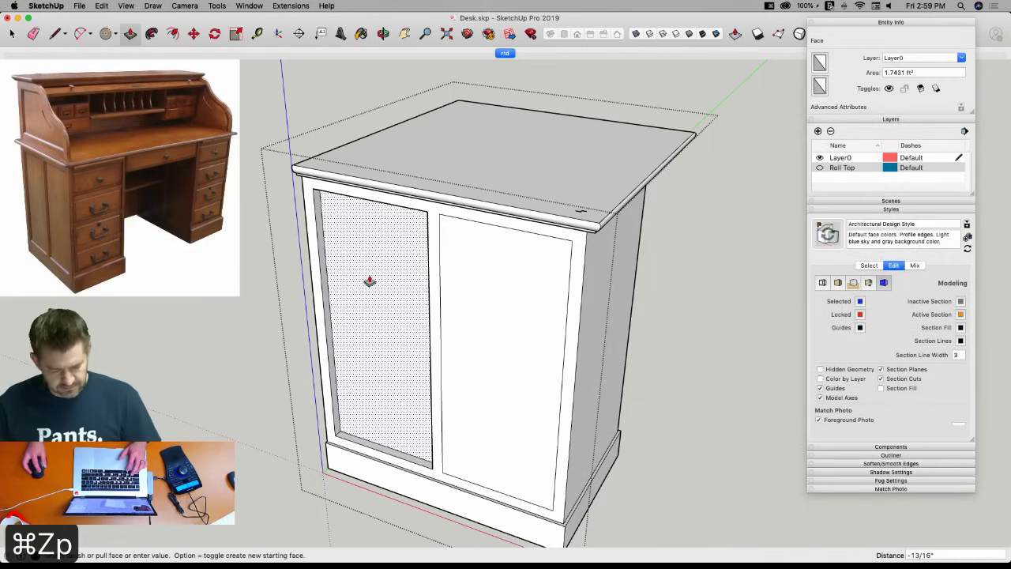
text(5/16)
key(Return)
double_click(482, 310)
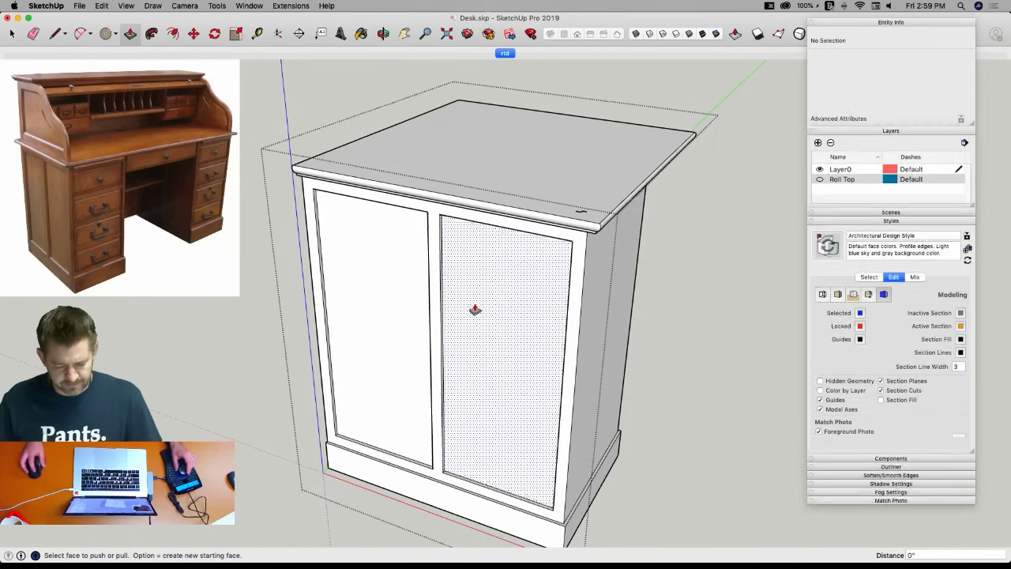
key(space)
Open the upper section's group and draw a rectangular face across its side panel molding, with one side about 1 3/8 inches long.
click(424, 67)
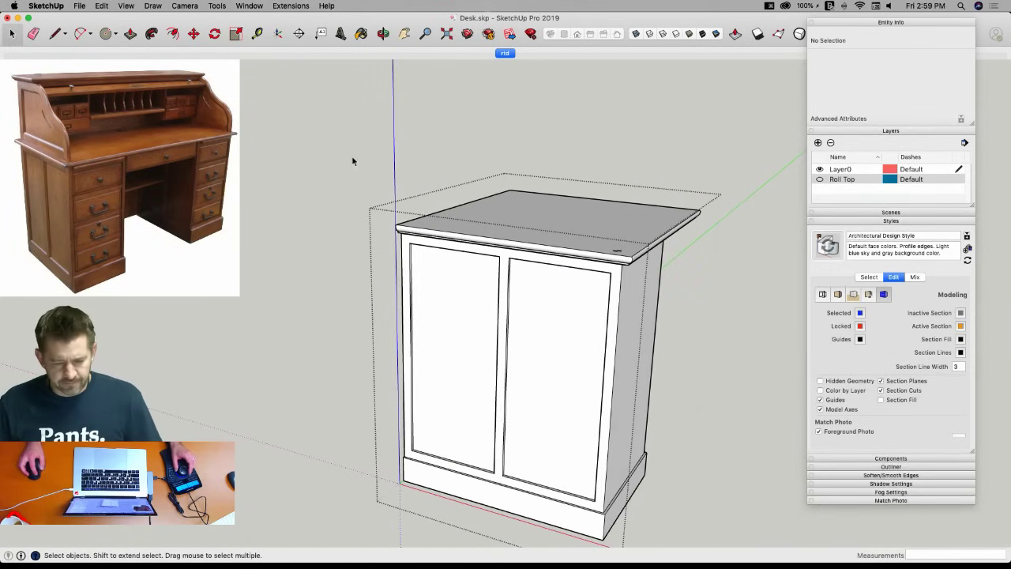
click(353, 158)
click(436, 269)
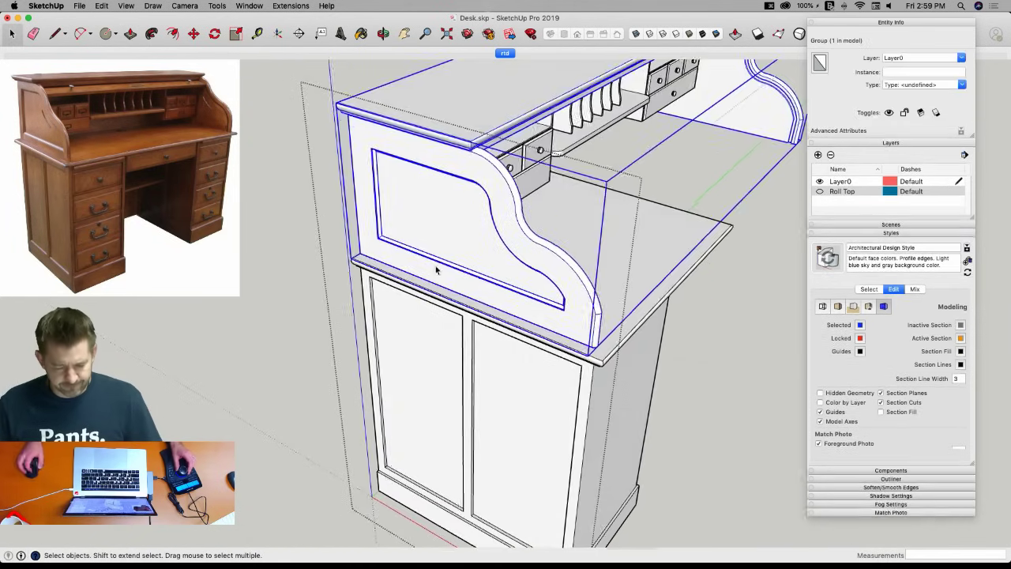
double_click(486, 213)
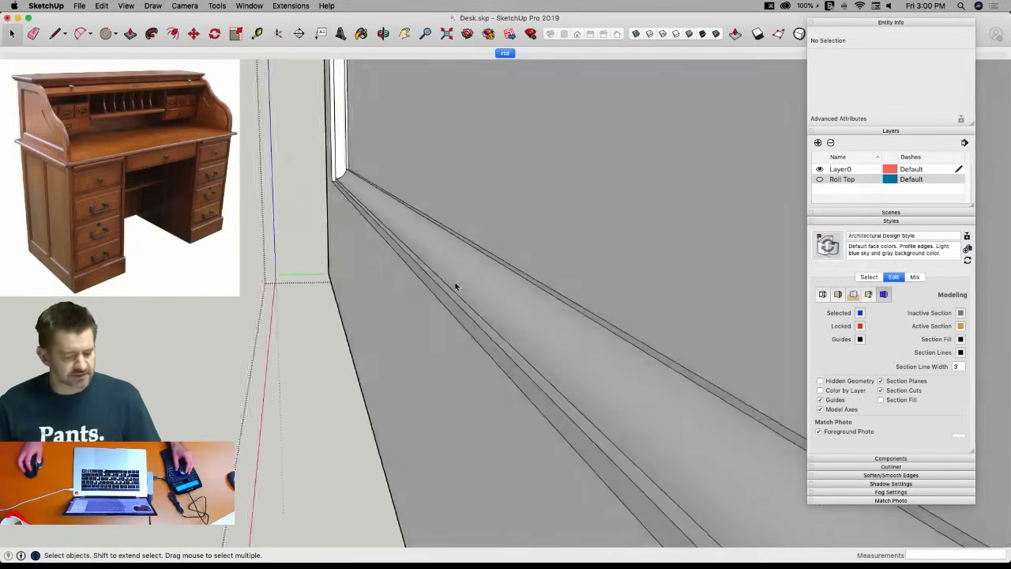
key(l)
click(402, 306)
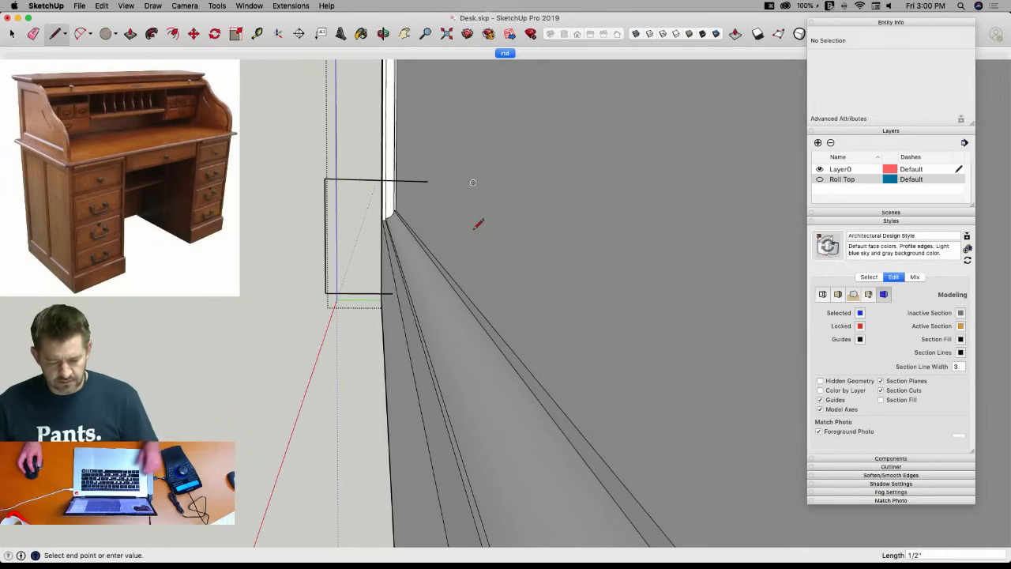
key(Up)
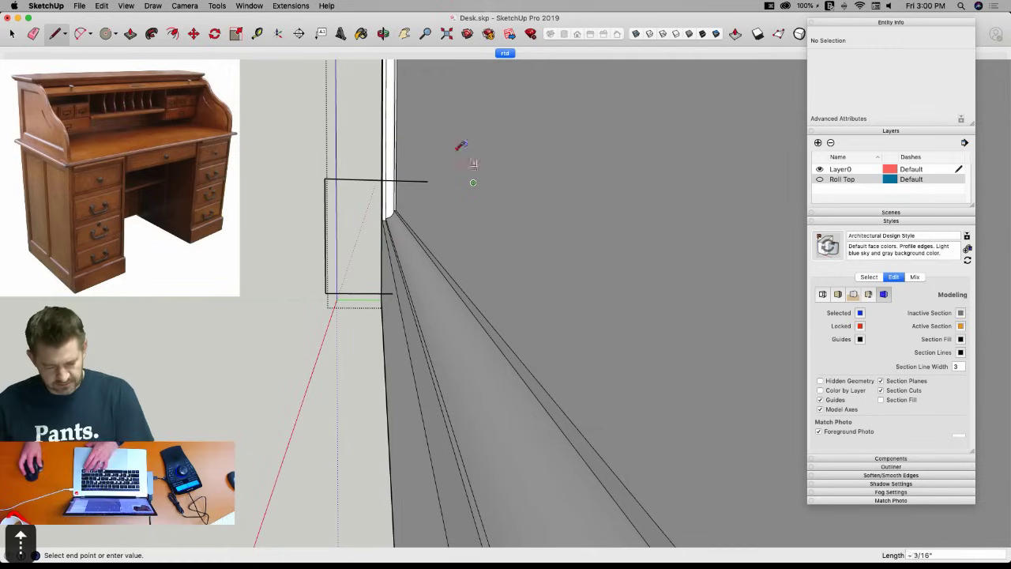
click(326, 293)
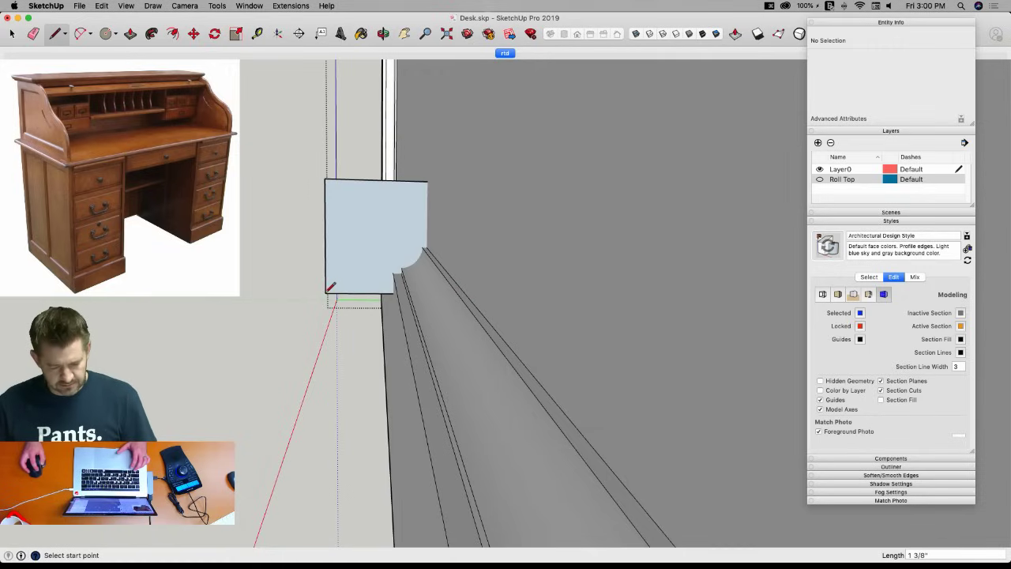
Save the file, intersect the rectangular face with the model, and select the face portion cut along the molding's profile.
key(space)
click(441, 280)
middle_drag(435, 280, 334, 266)
click(334, 267)
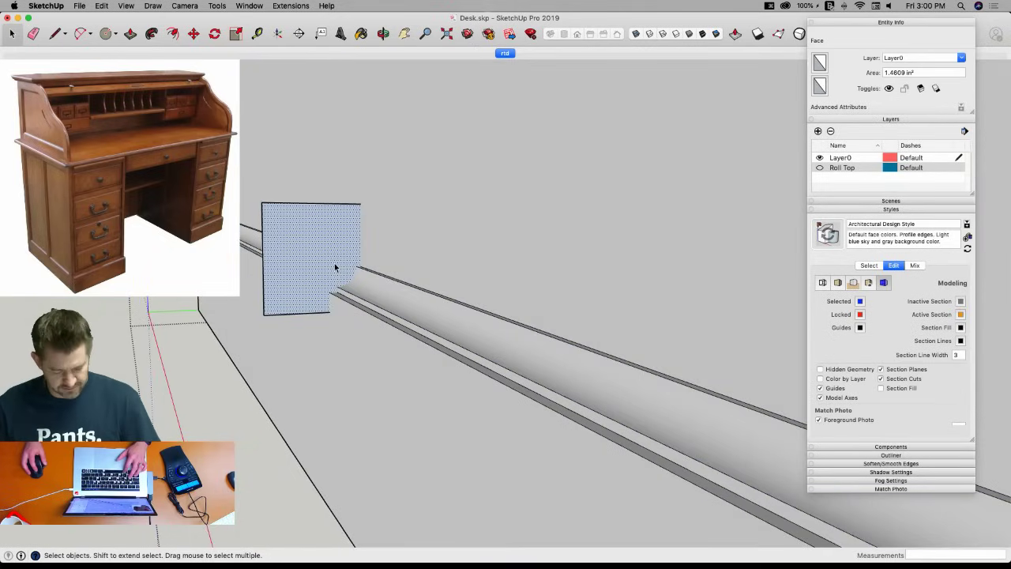
key(super+s)
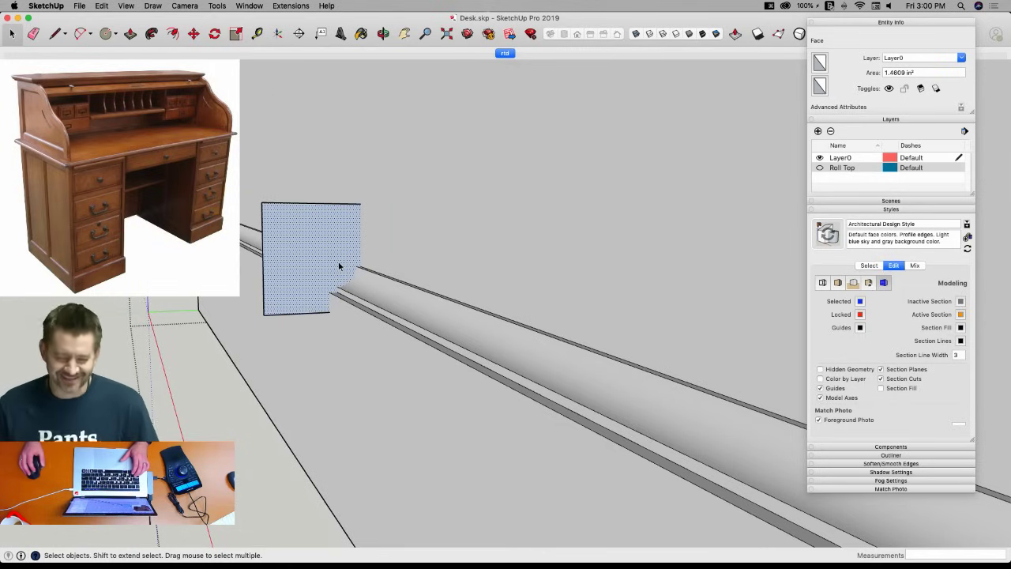
right_click(339, 266)
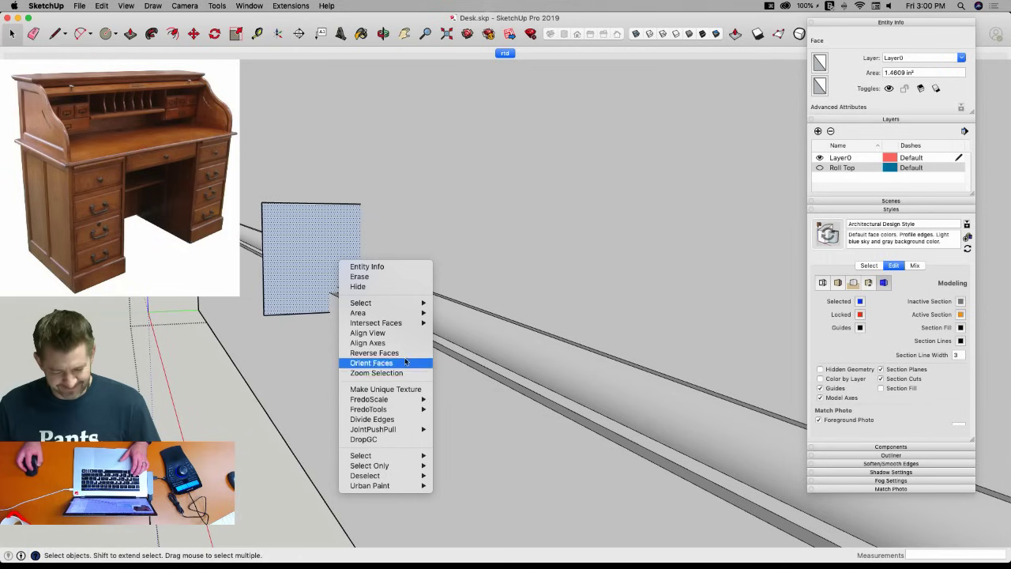
mouse_move(409, 324)
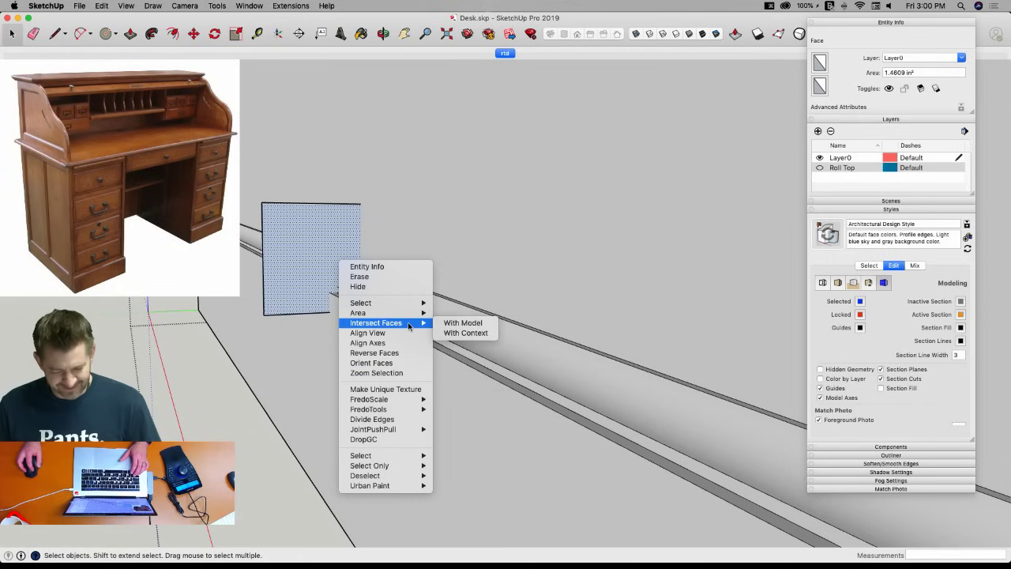
click(471, 325)
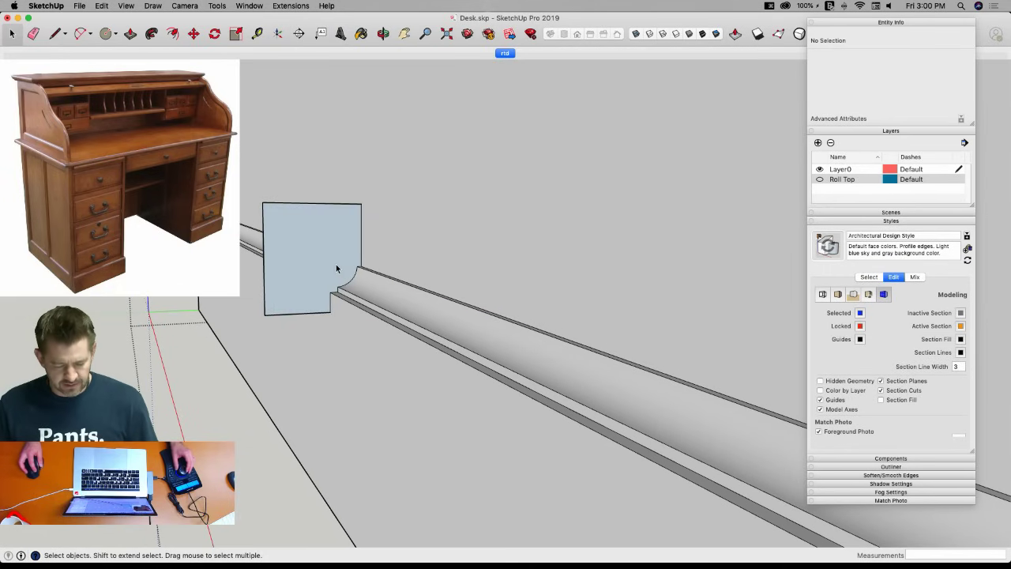
click(336, 269)
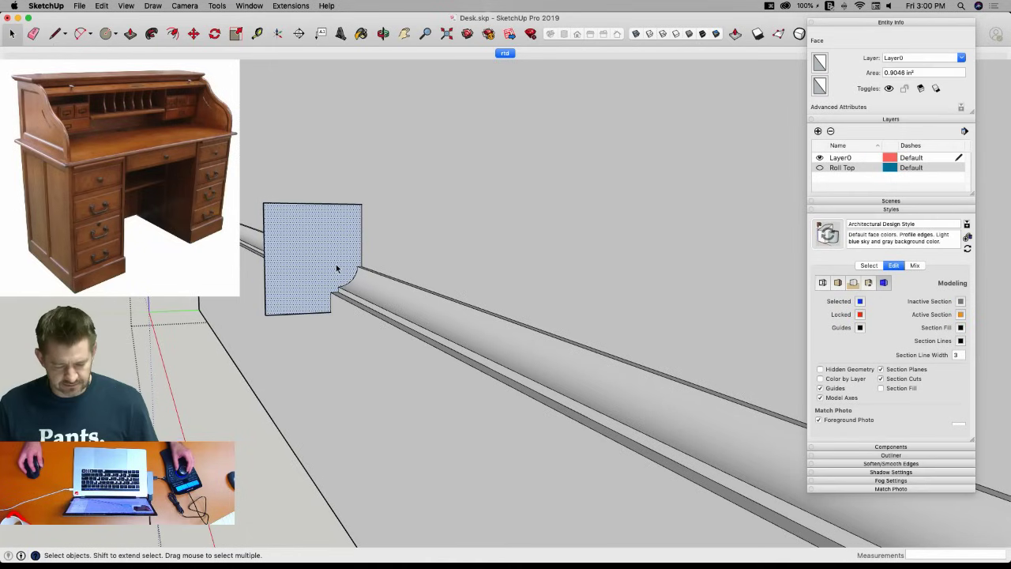
Cut the profile face with its edges from the upper section and paste it inside the lower pedestal's group, beside the side panels.
double_click(337, 269)
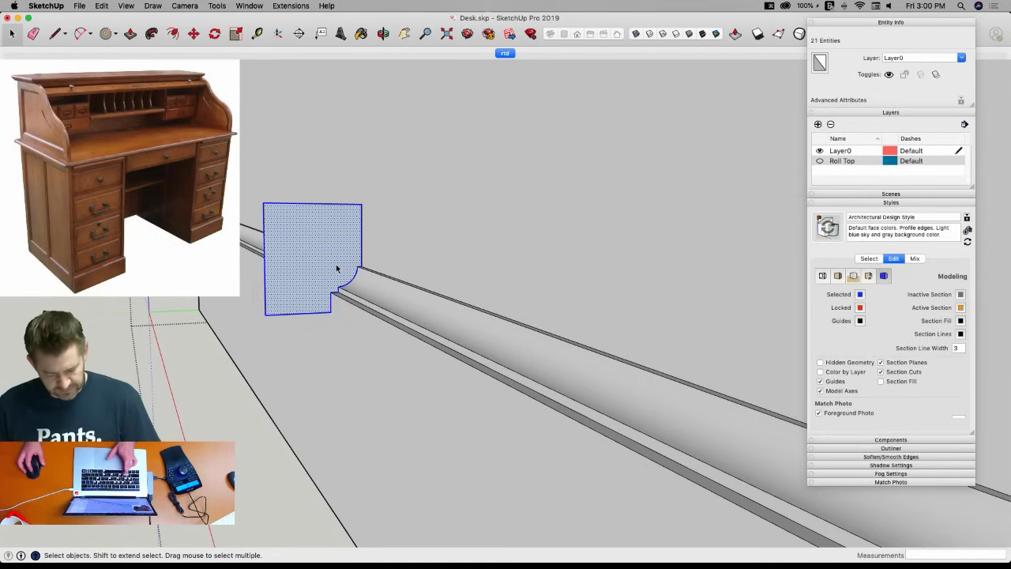
key(super+x)
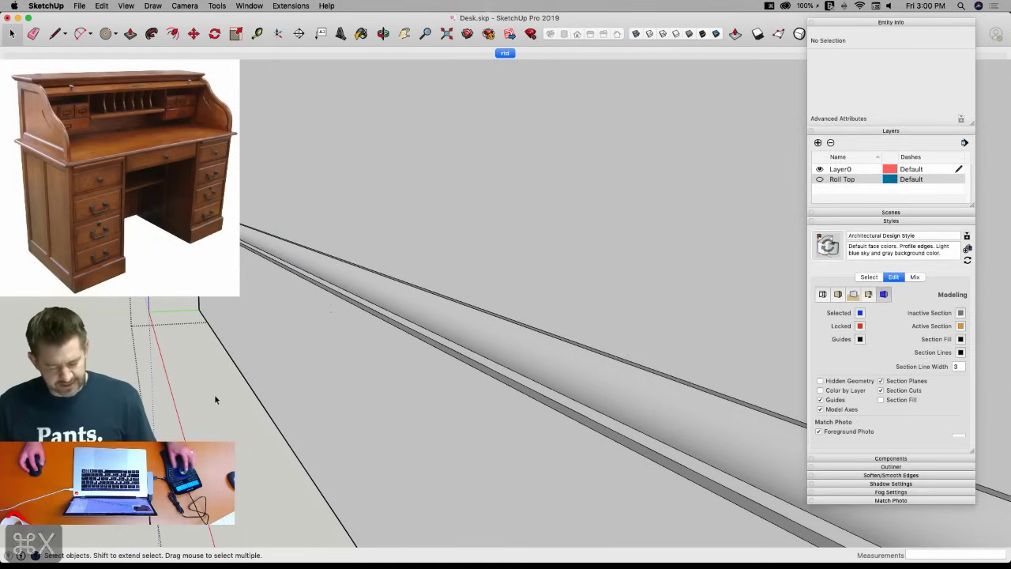
scroll(214, 394, down, 10)
scroll(413, 372, down, 5)
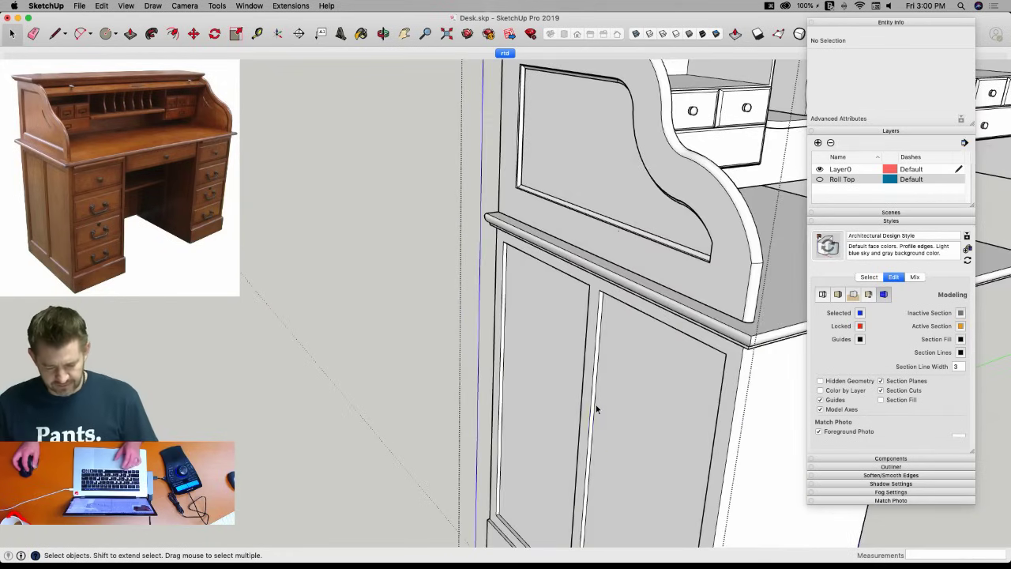
double_click(563, 405)
key(super+v)
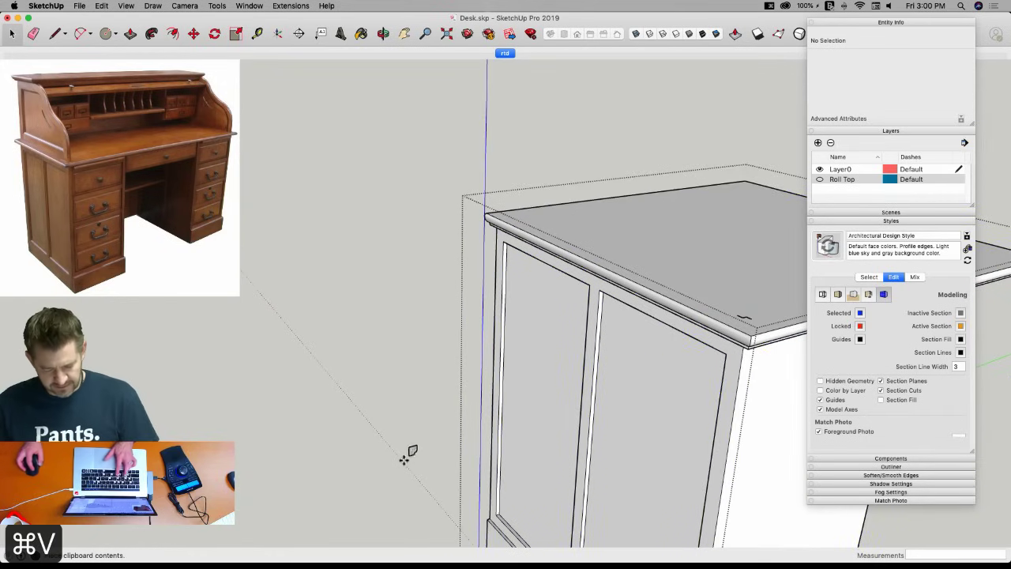
click(450, 500)
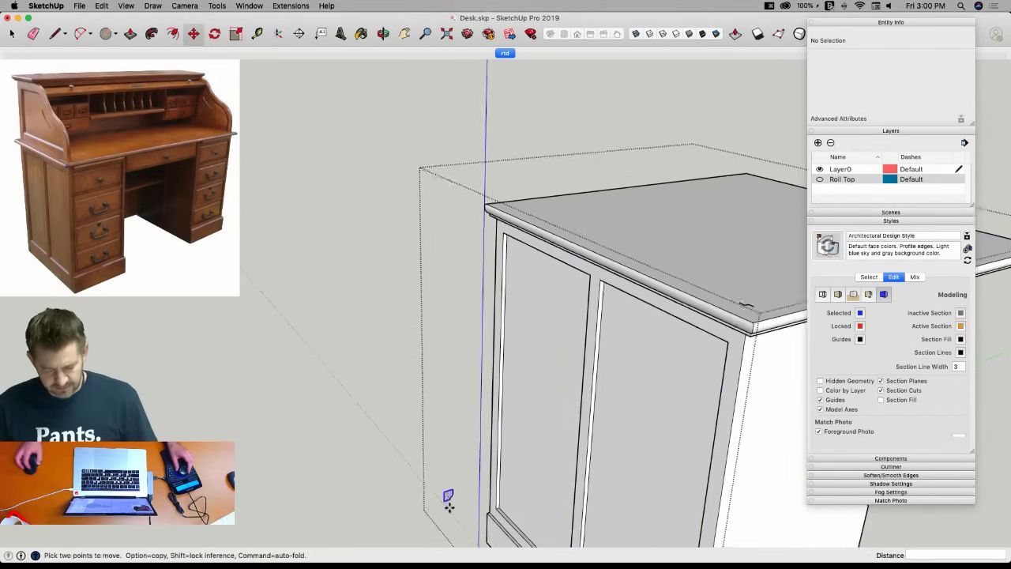
Close off the molding profile with a vertical edge and a 5/16 inch horizontal edge, and erase the surplus face outline around it.
scroll(447, 490, up, 10)
scroll(464, 491, up, 10)
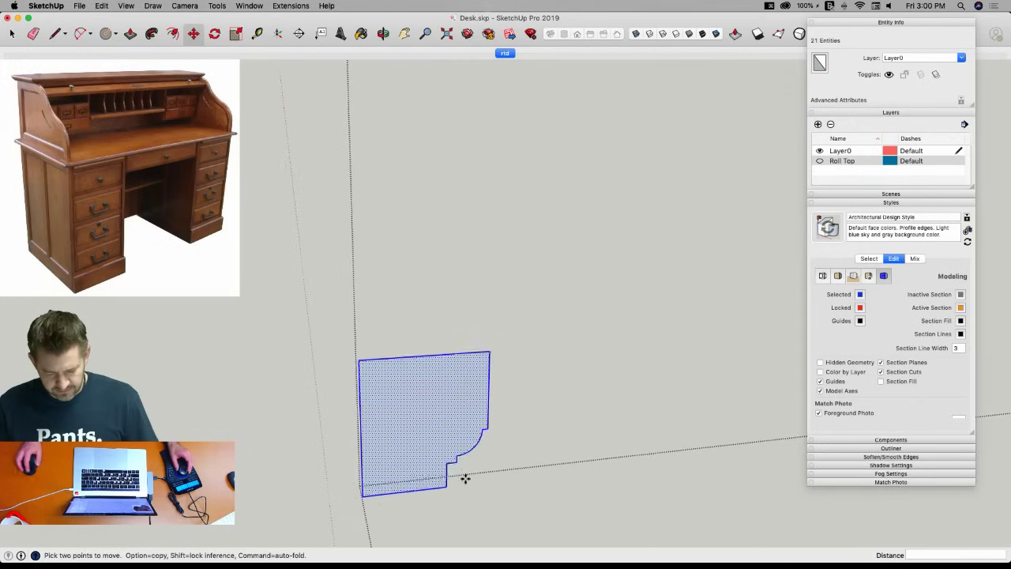
key(l)
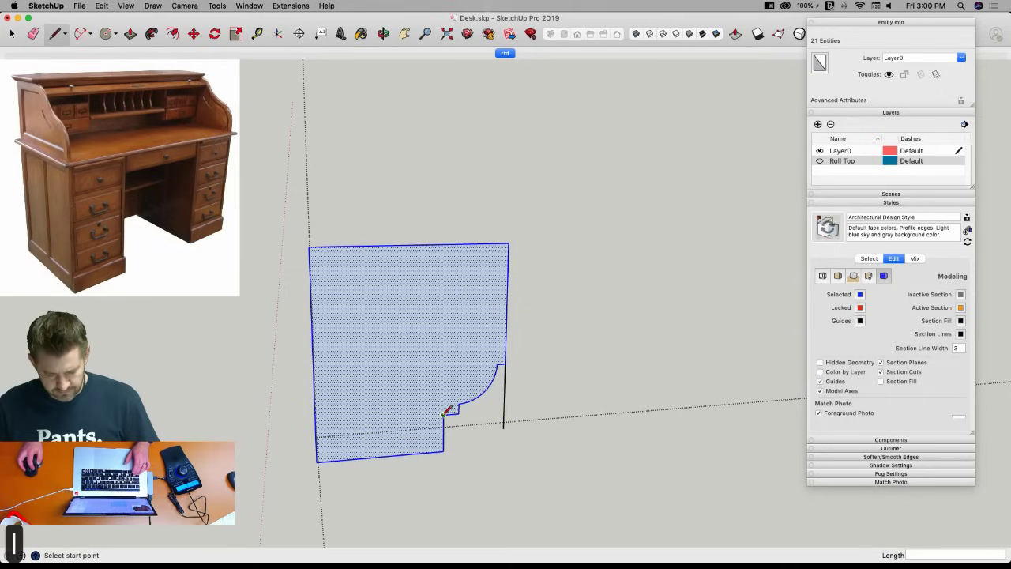
scroll(445, 438, up, 3)
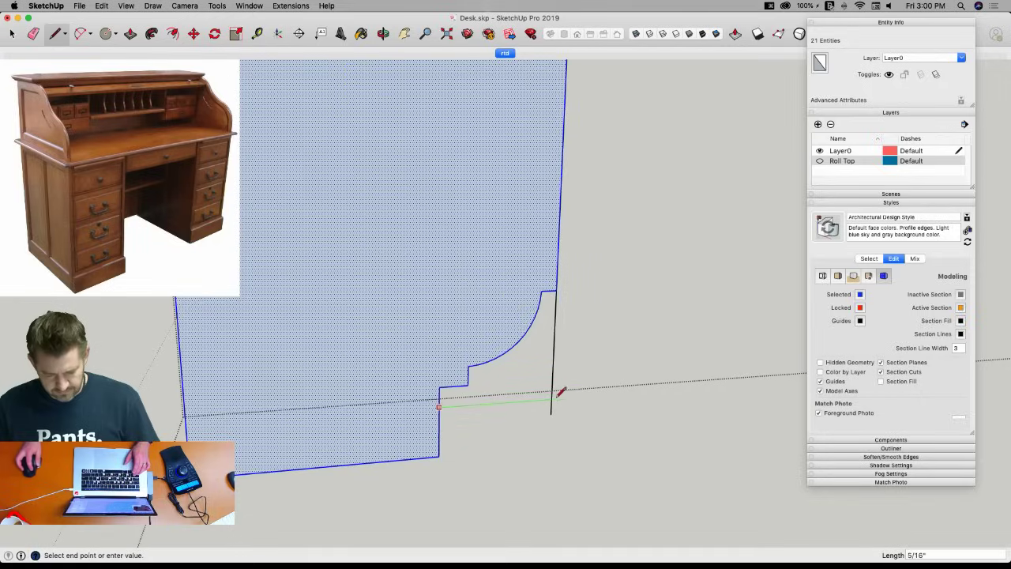
key(e)
scroll(374, 467, down, 5)
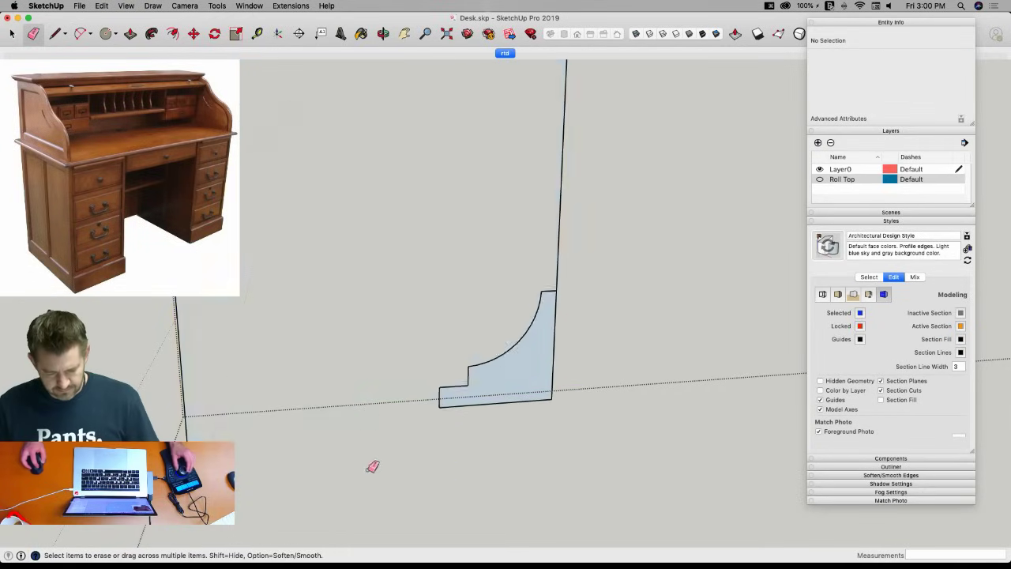
drag(544, 290, 440, 304)
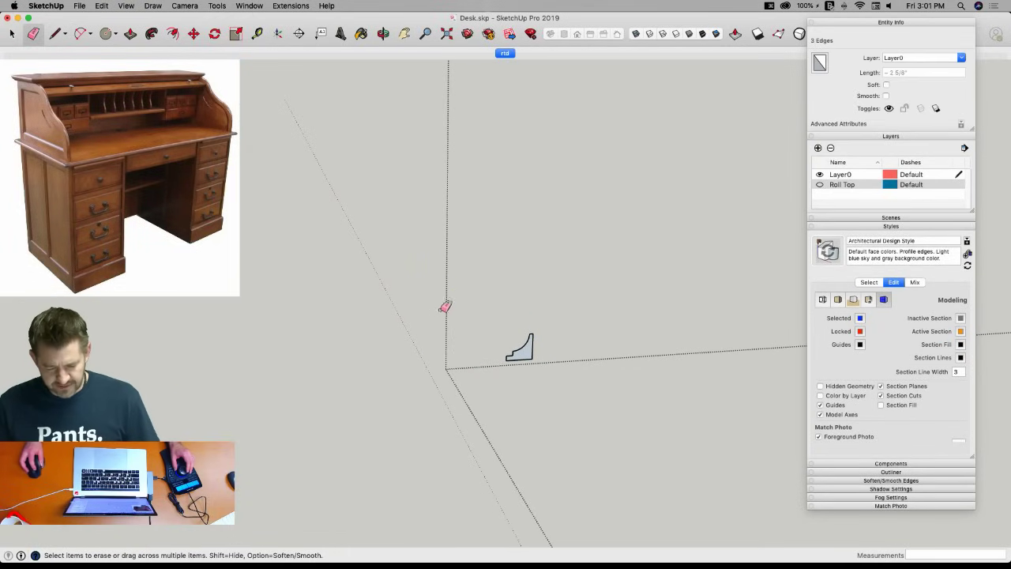
Draw a line across the molding profile at its lower step and erase the thin strip beneath it.
scroll(497, 347, up, 2)
key(l)
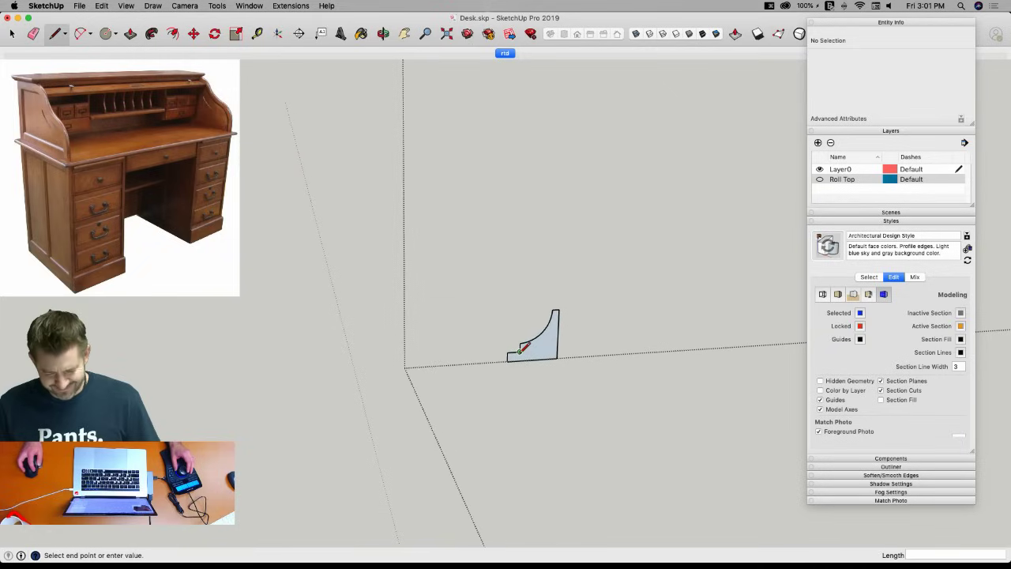
key(e)
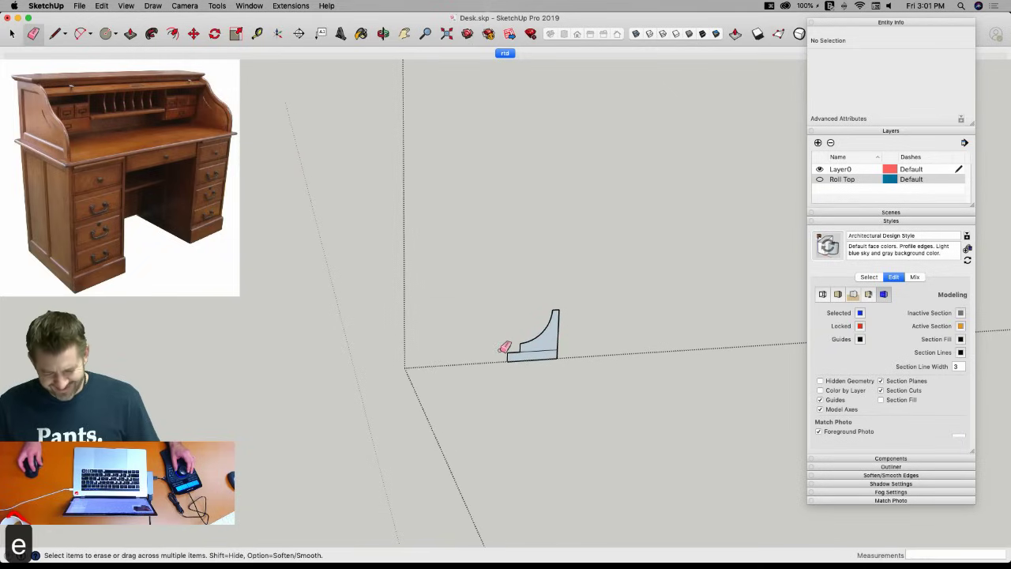
key(space)
key(e)
drag(466, 257, 496, 256)
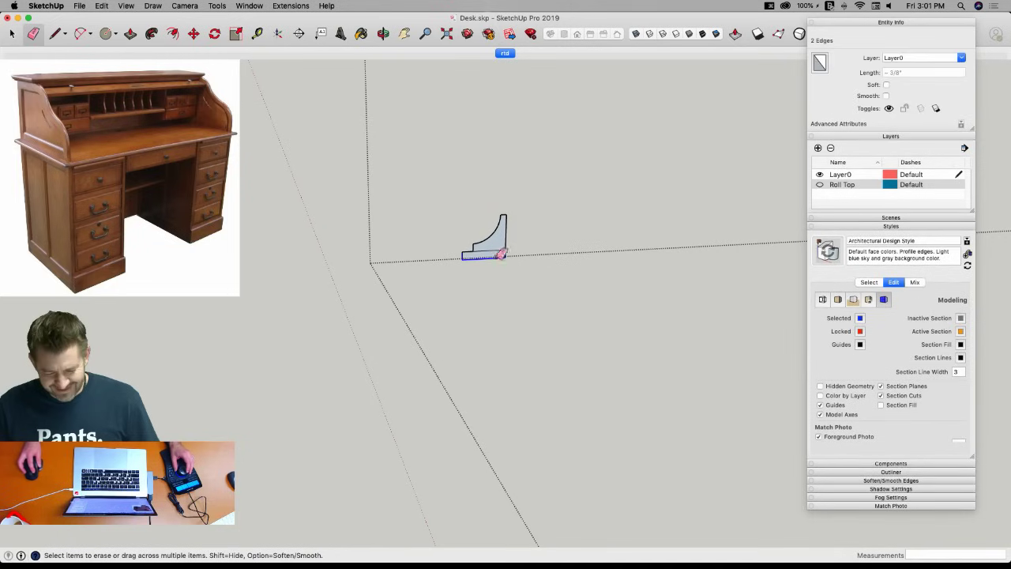
Move the molding profile onto the bottom ledge of the rear side panel's recess and copy it to the front side panel's recess.
key(space)
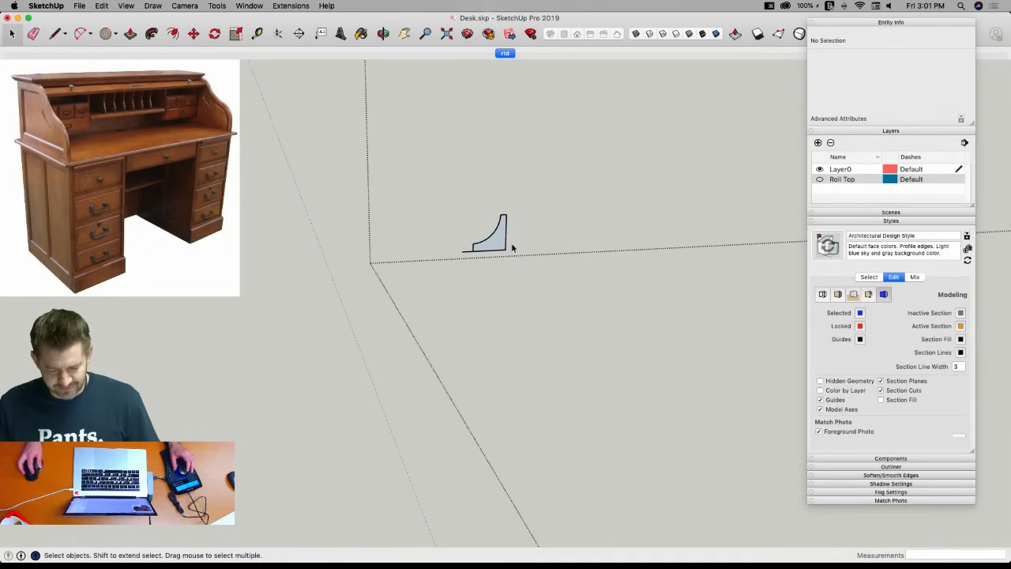
key(m)
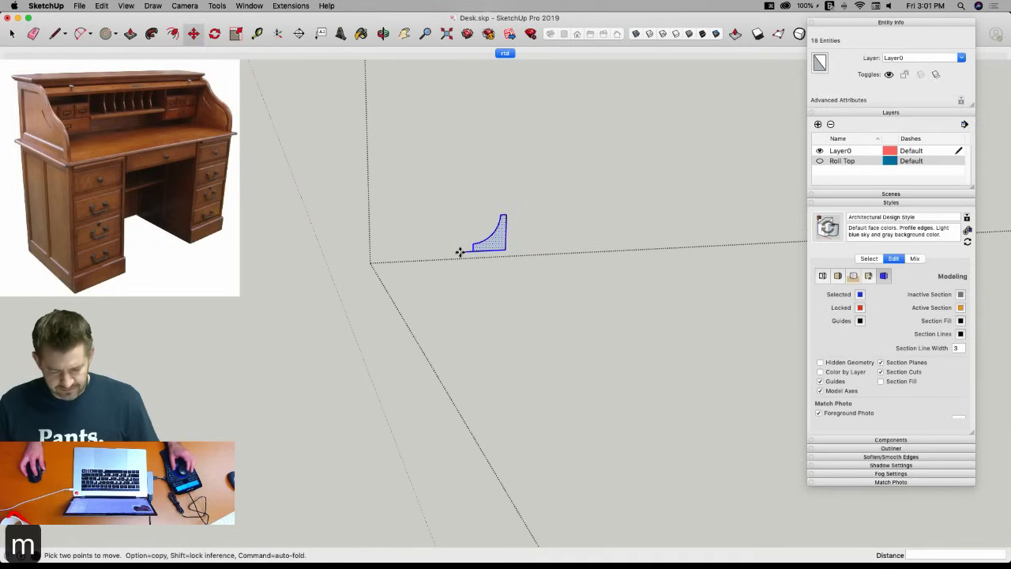
click(460, 253)
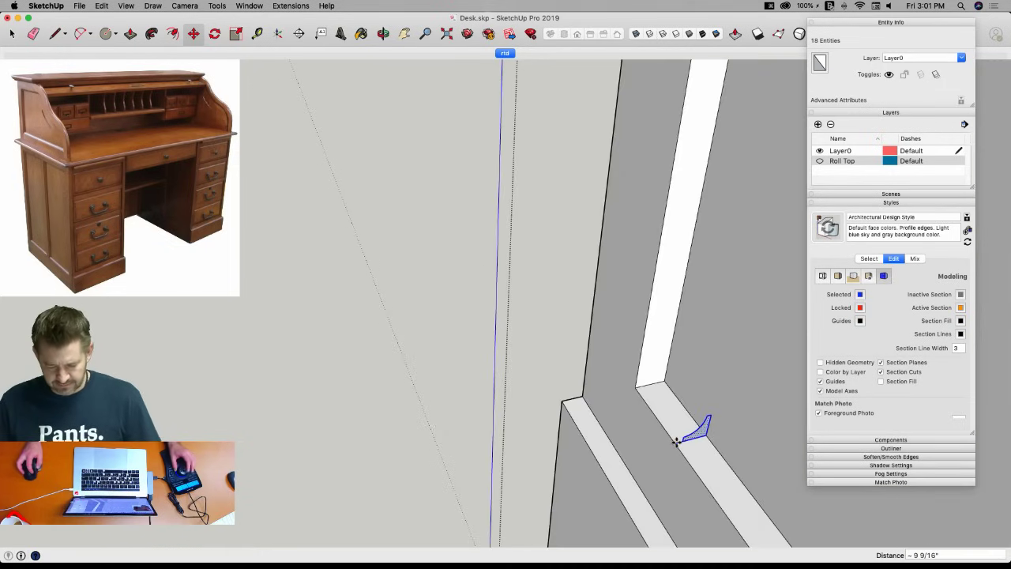
click(681, 442)
key(alt)
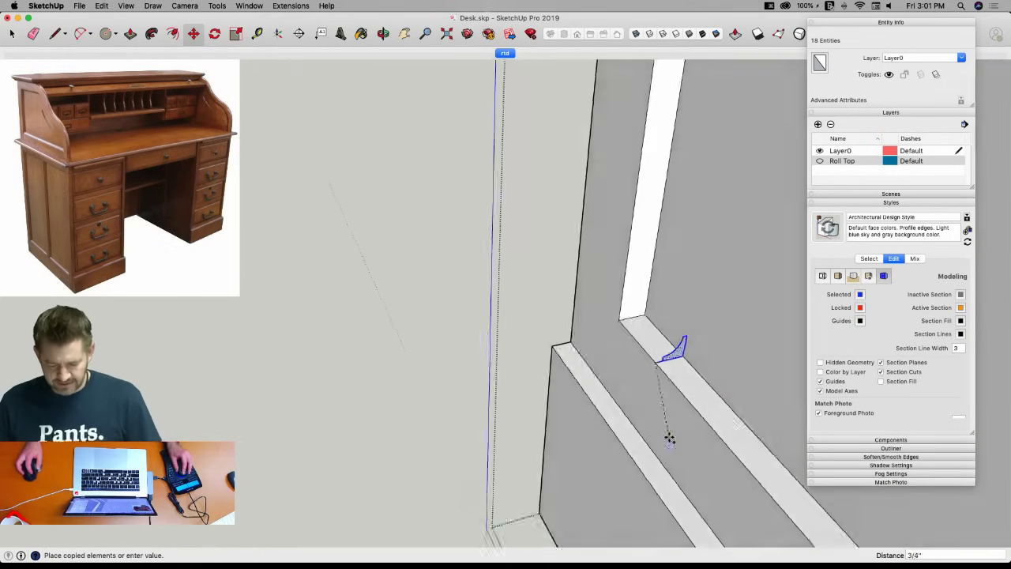
click(601, 344)
Try to sweep the molding profile around the rear side panel with Follow Me and undo the sweep.
key(space)
click(548, 356)
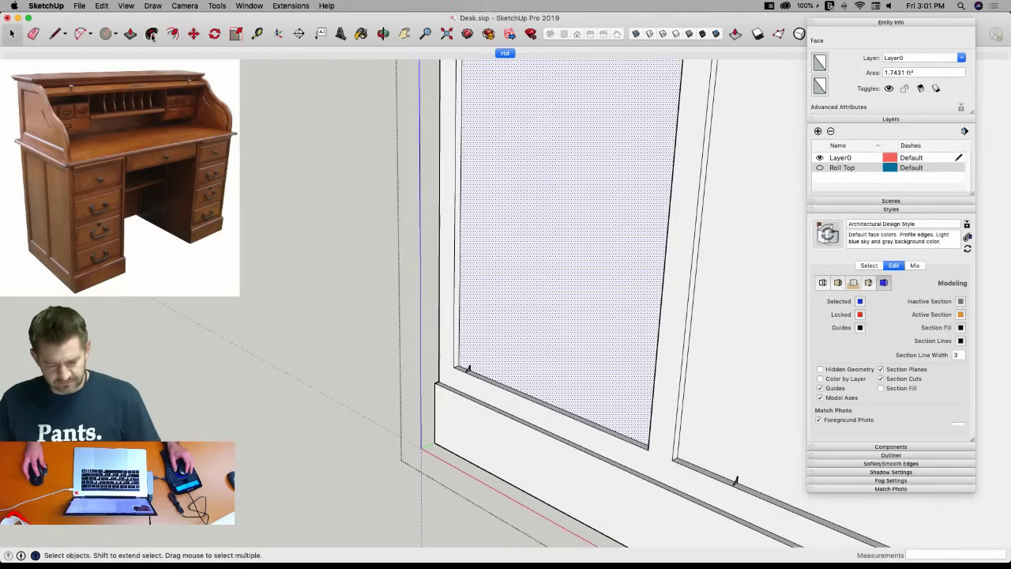
click(152, 34)
scroll(435, 309, up, 6)
click(515, 455)
key(super+z)
scroll(515, 452, down, 6)
key(space)
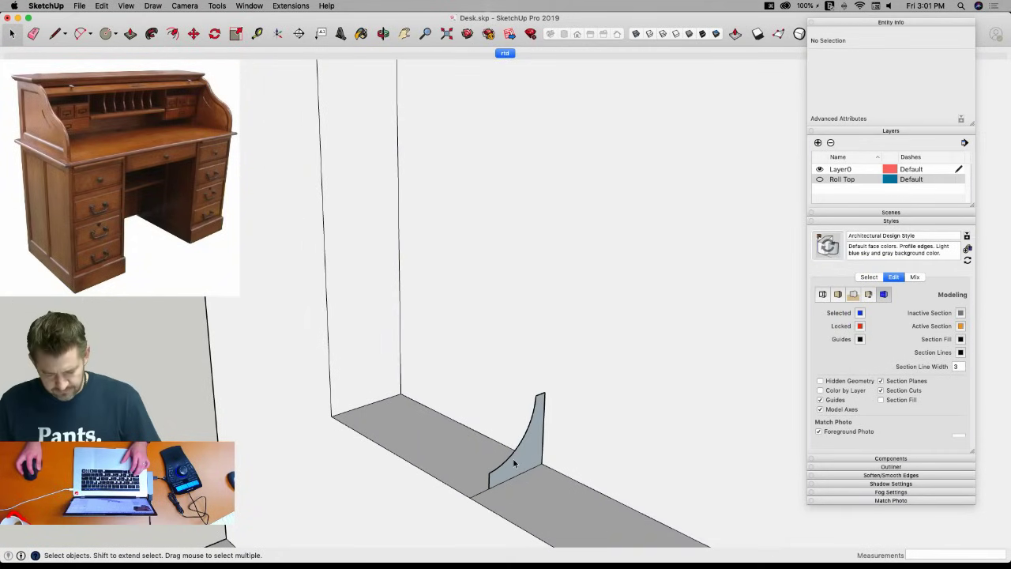
Weld the curved edge segments of the rear panel's molding profile into a single curve.
double_click(497, 476)
shift+click(499, 482)
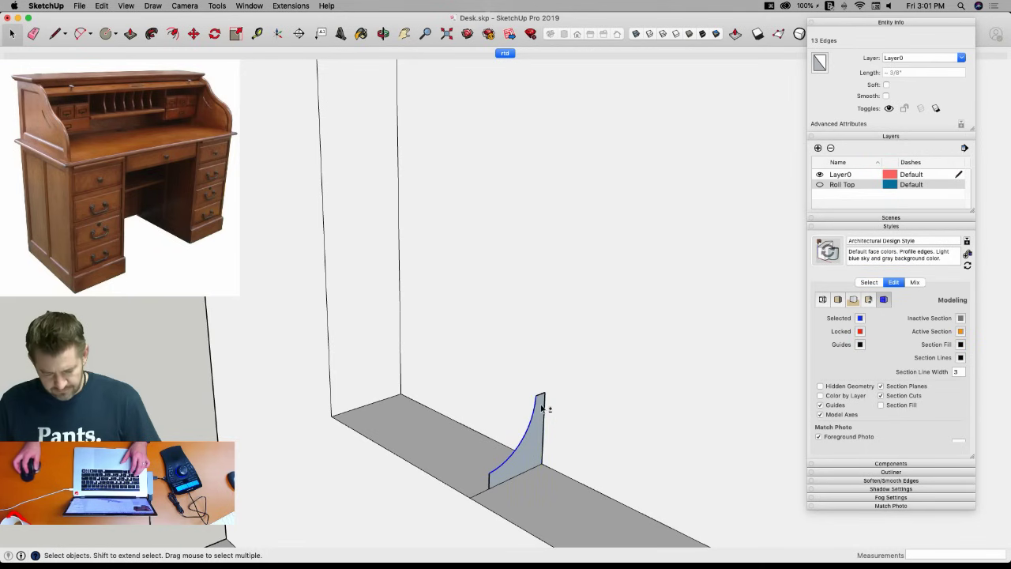
click(291, 6)
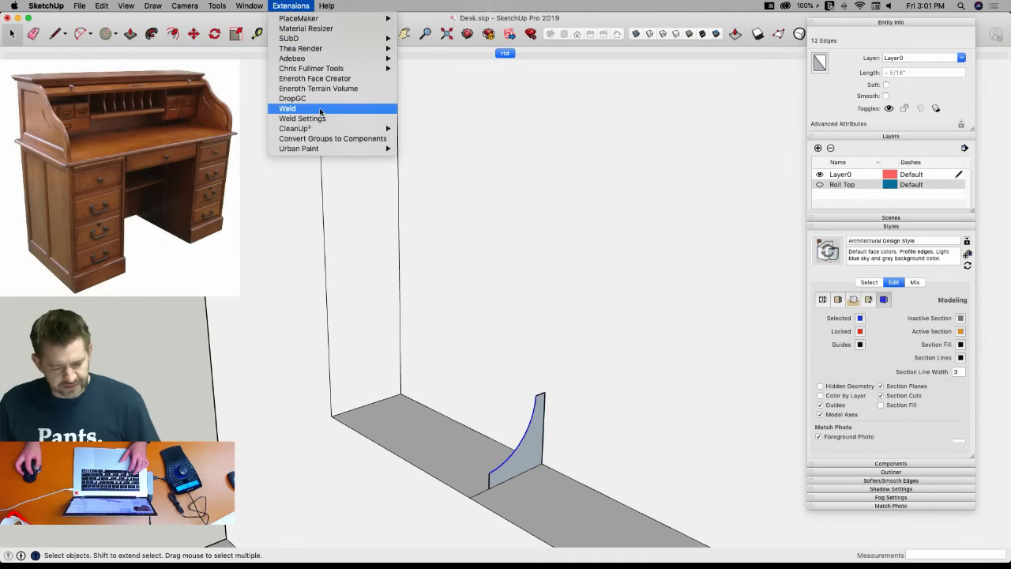
click(320, 109)
Sweep the welded profile around the rear side panel's recess with Follow Me to form its molding.
double_click(548, 345)
scroll(549, 346, down, 8)
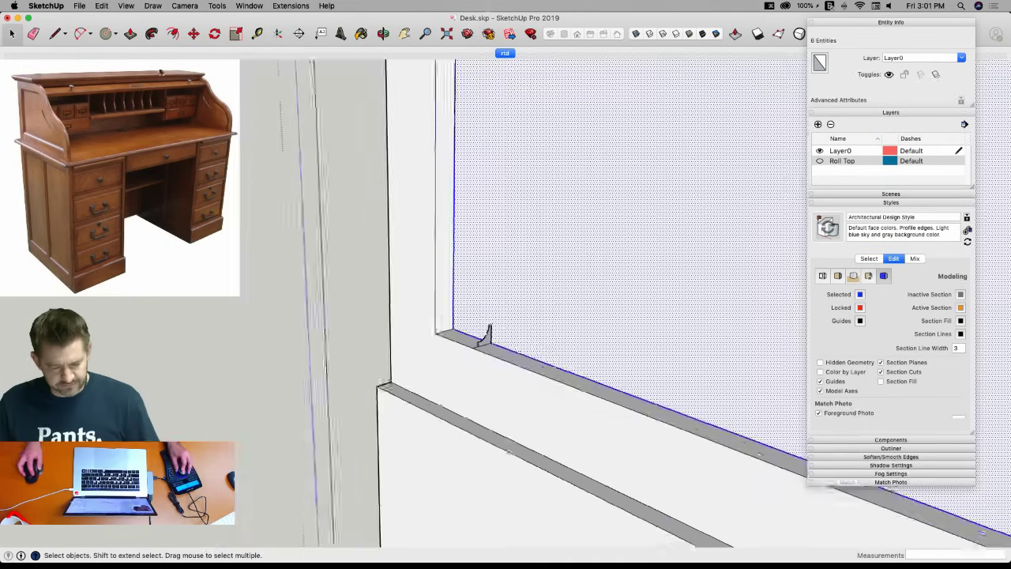
click(153, 33)
scroll(463, 338, up, 3)
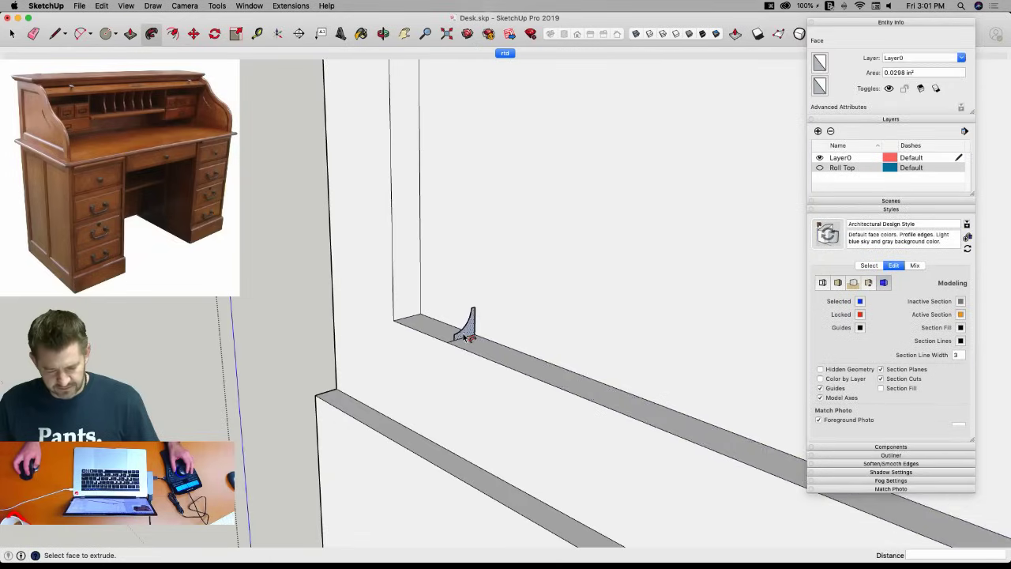
click(460, 341)
key(e)
scroll(469, 346, down, 10)
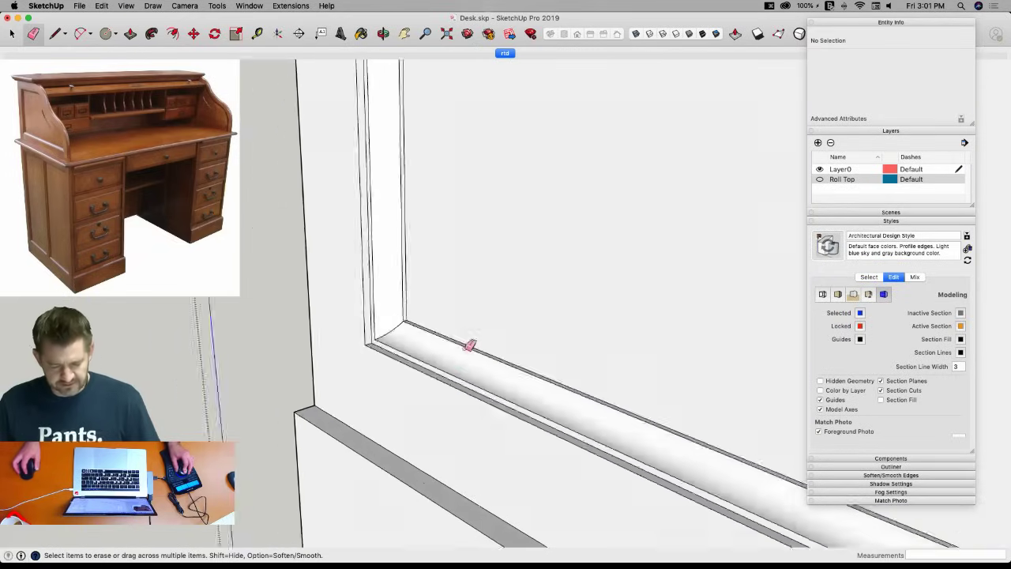
Weld the curved edge segments of the front panel's molding profile into a single curve.
scroll(410, 330, up, 10)
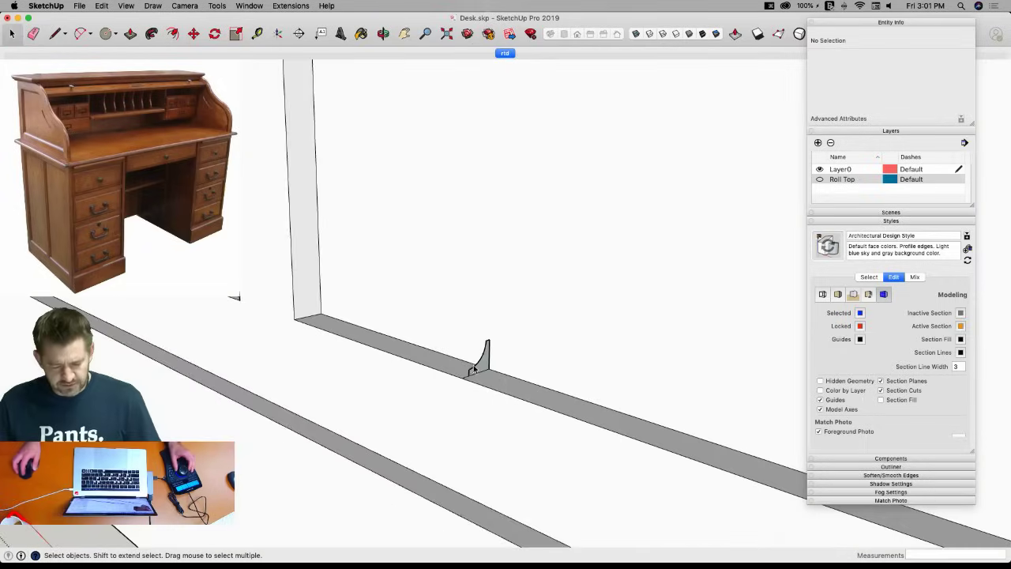
key(space)
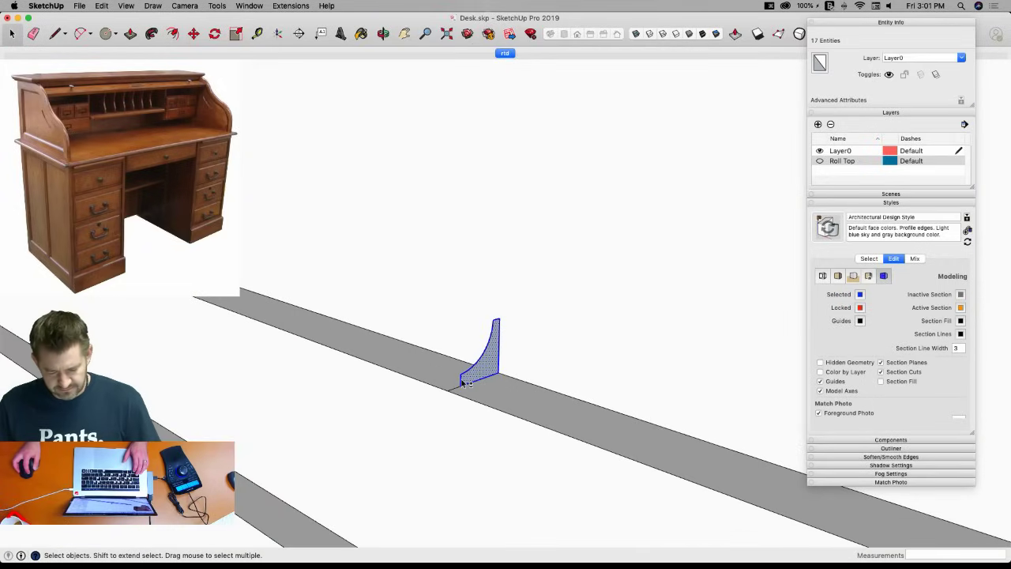
shift+click(477, 379)
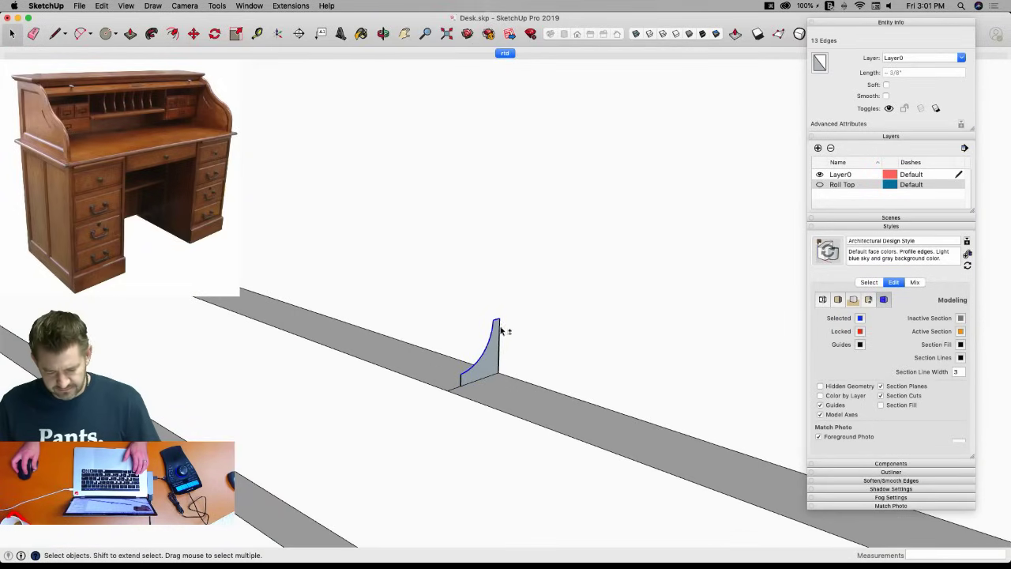
click(291, 5)
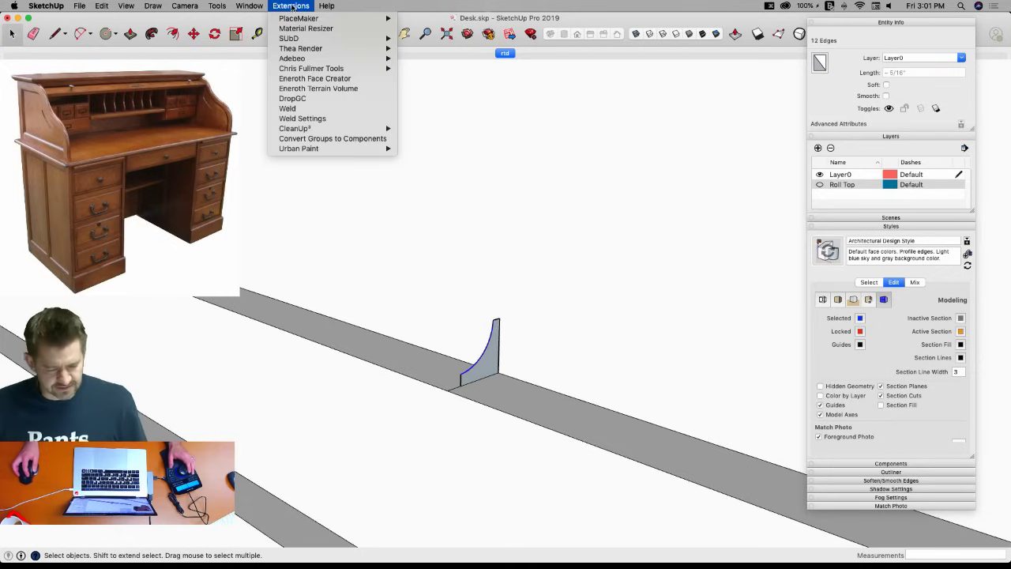
click(299, 109)
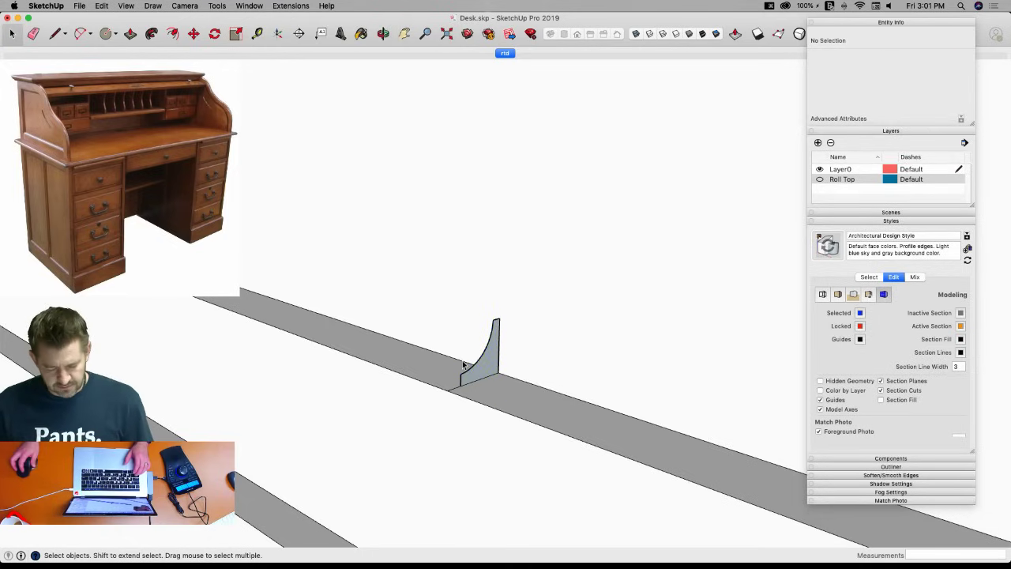
Erase the stray edge beside the front panel's profile and sweep the profile around the panel's recess with Follow Me.
key(e)
click(456, 386)
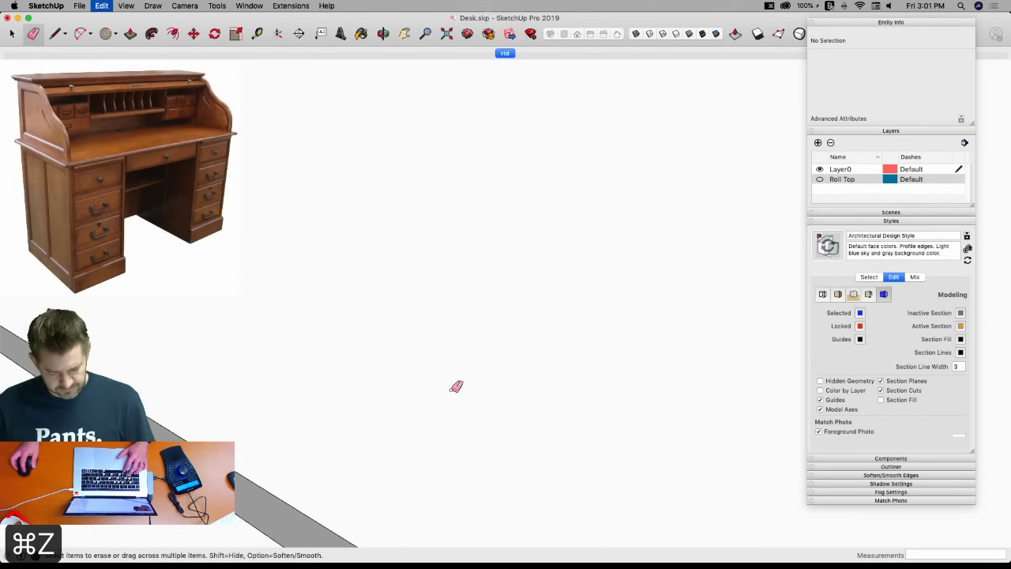
key(super+z)
key(space)
click(537, 357)
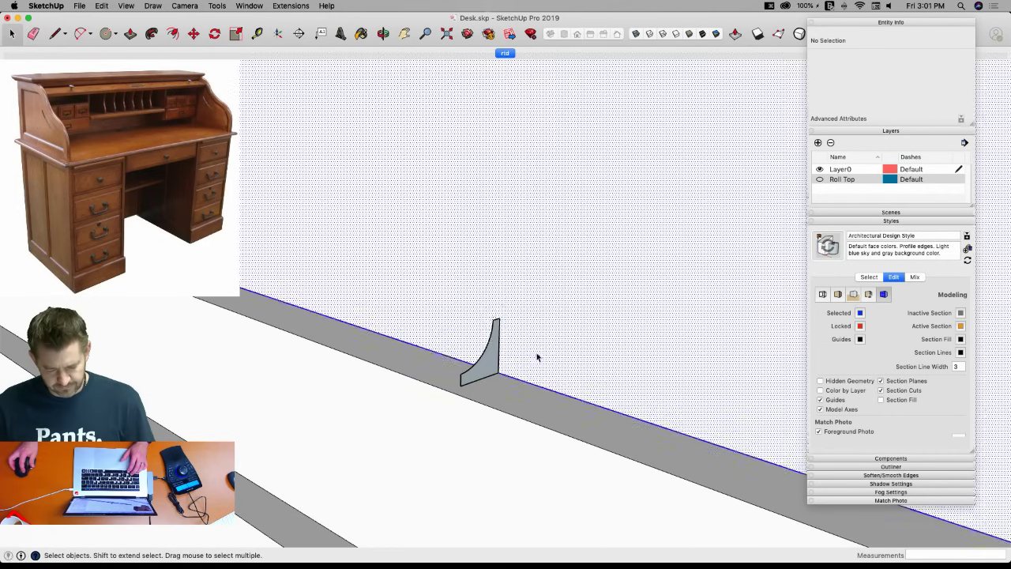
click(152, 34)
click(483, 356)
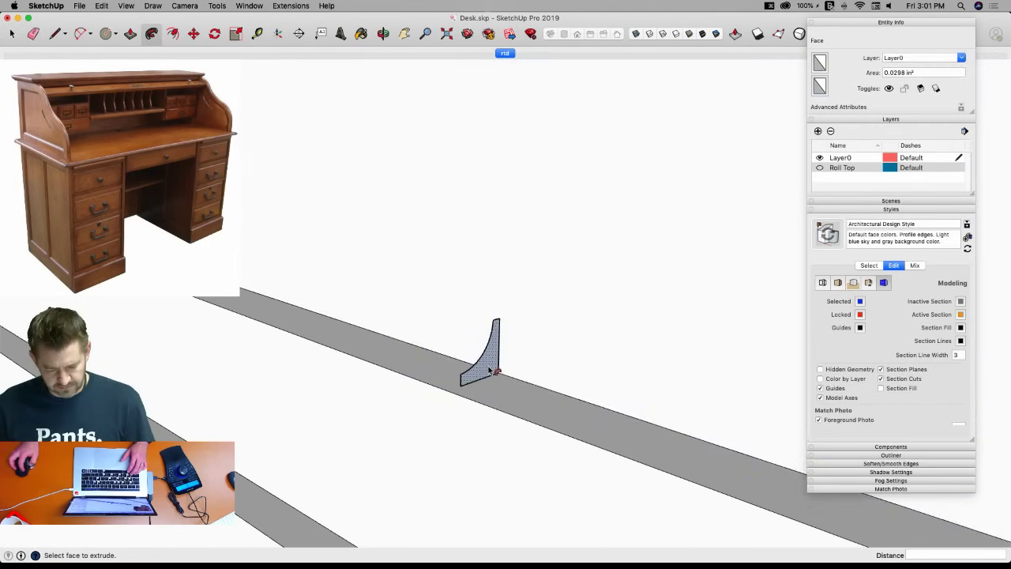
Erase the leftover curve fragment on the pedestal's top surface near the front corner and close the pedestal's group.
scroll(490, 356, up, 5)
scroll(443, 352, down, 5)
middle_drag(418, 361, 379, 346)
middle_drag(517, 342, 580, 354)
scroll(575, 359, up, 3)
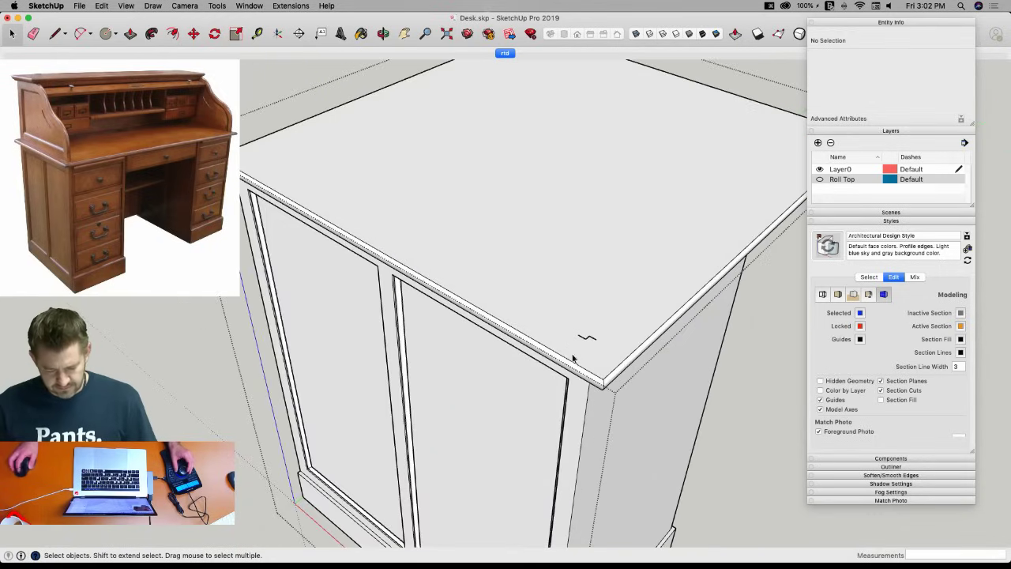
key(e)
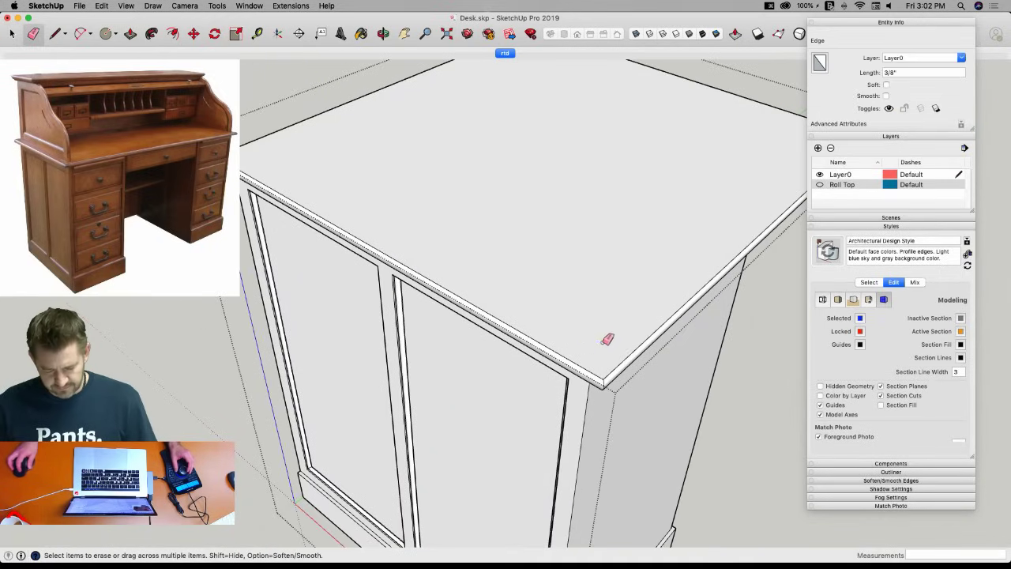
key(space)
click(726, 396)
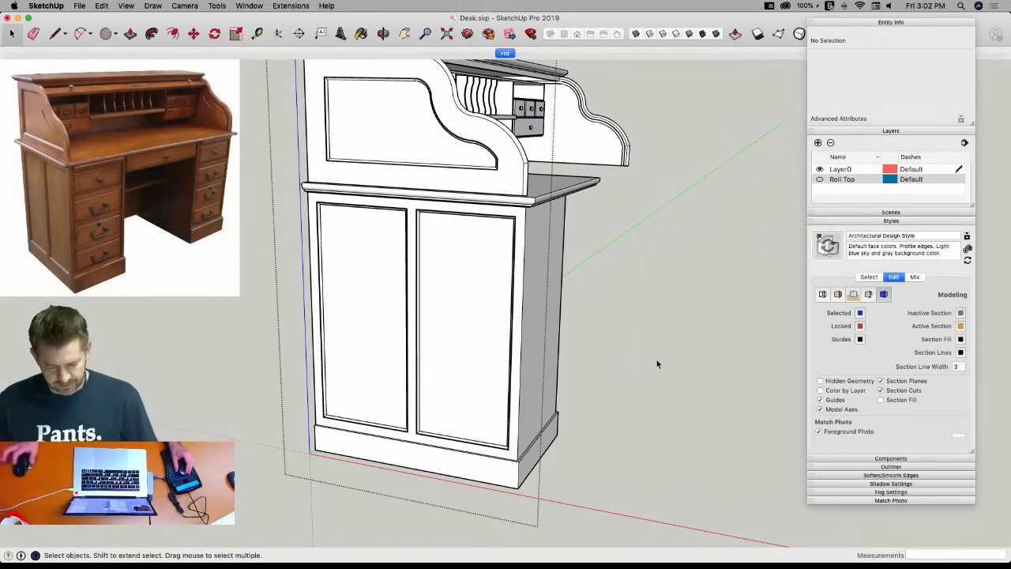
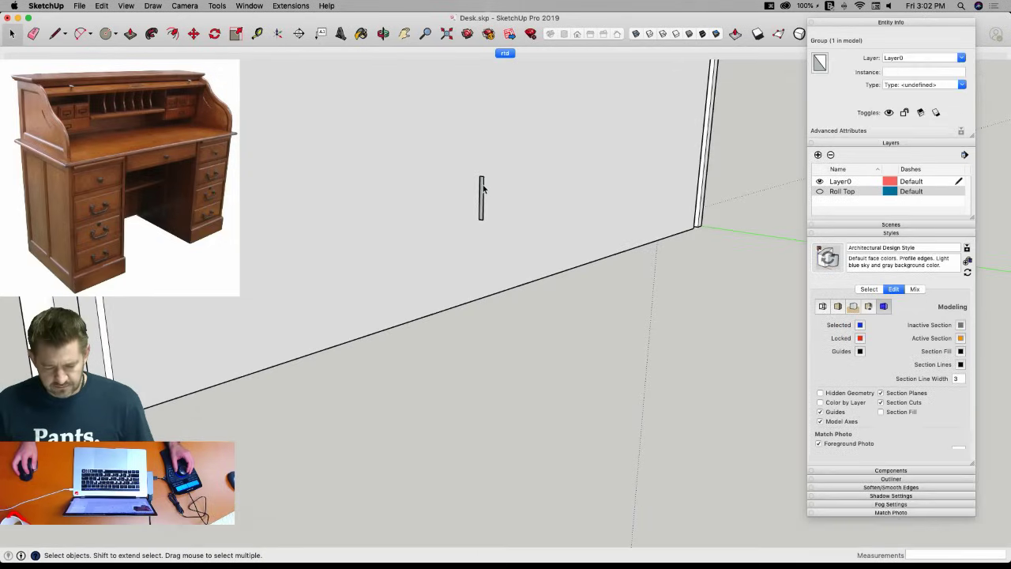
Delete the small leftover narrow rectangular piece on the large flat panel face and close the upper section's group.
click(482, 190)
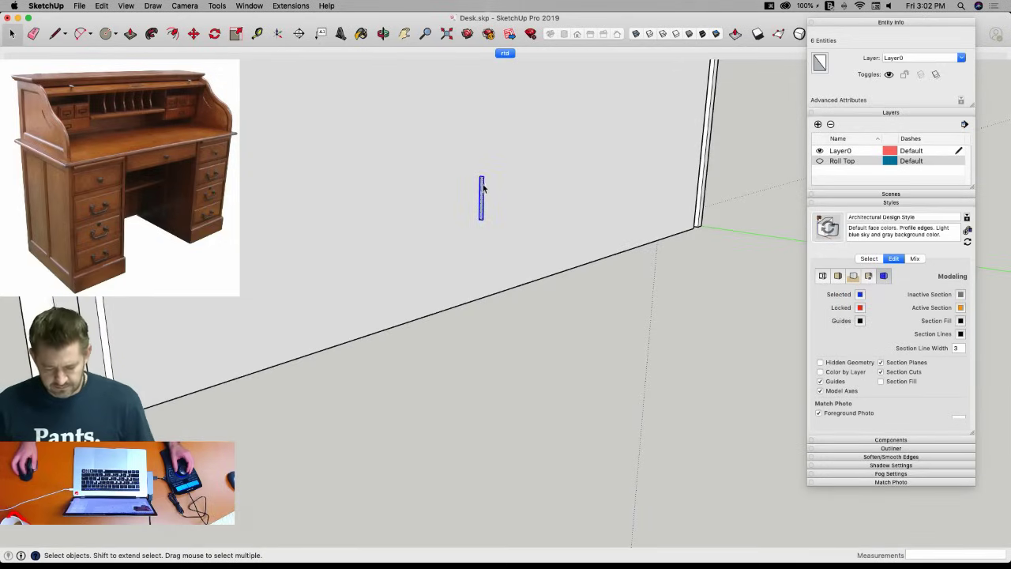
key(BackSpace)
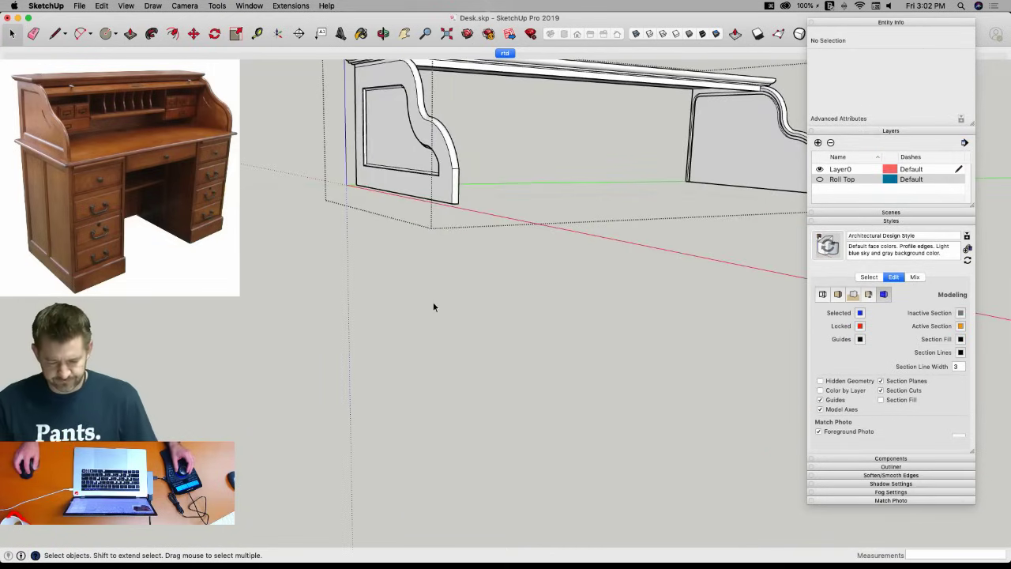
click(432, 303)
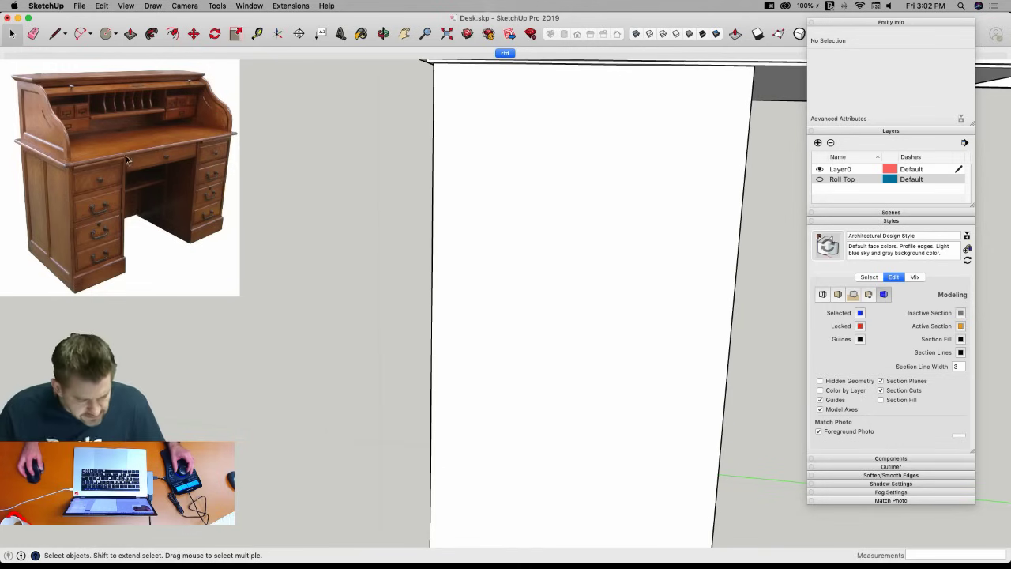
key(f)
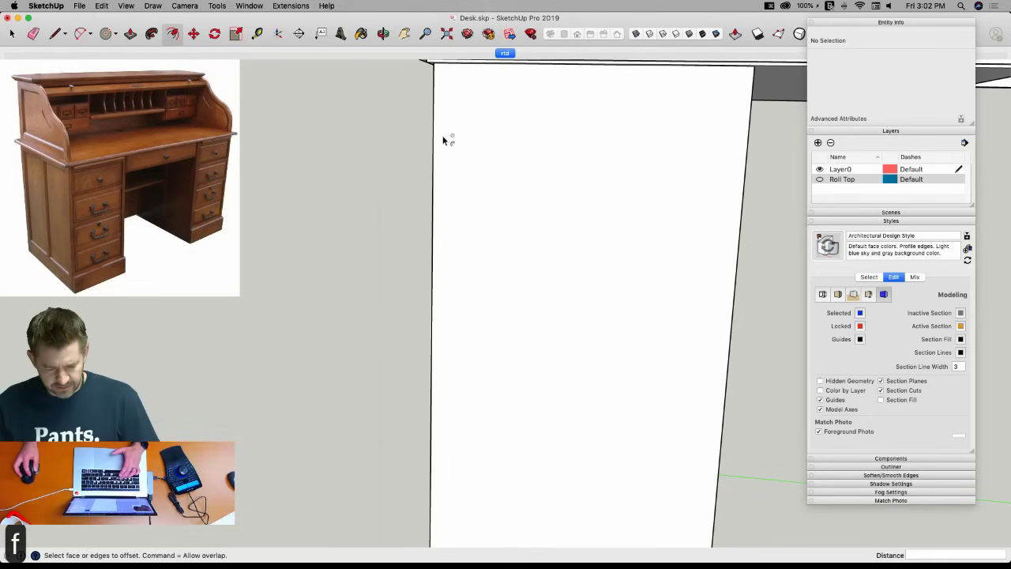
key(space)
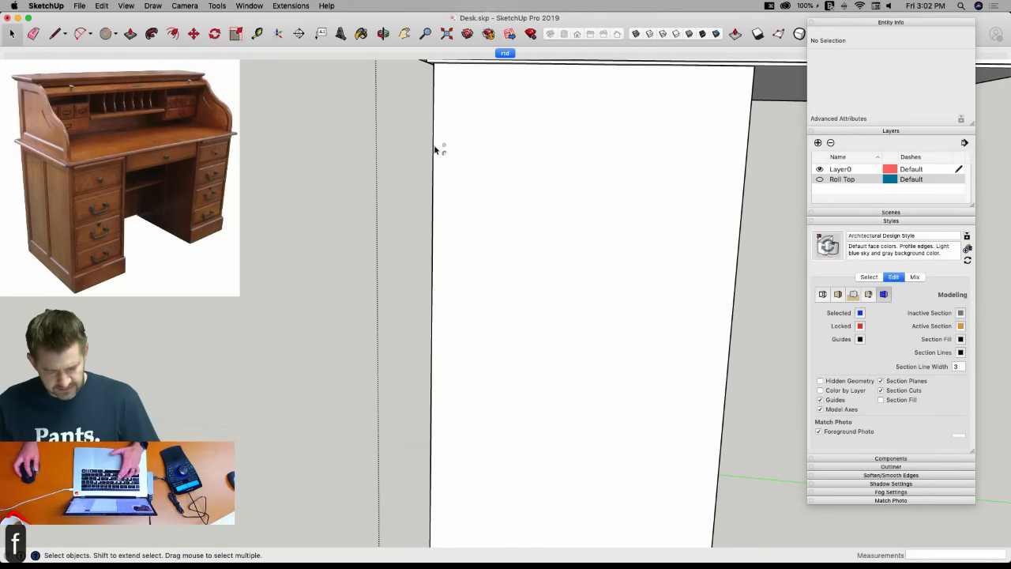
Offset the outline of the pedestal's front face inward by 0.5" to form a border.
key(f)
click(435, 147)
click(439, 146)
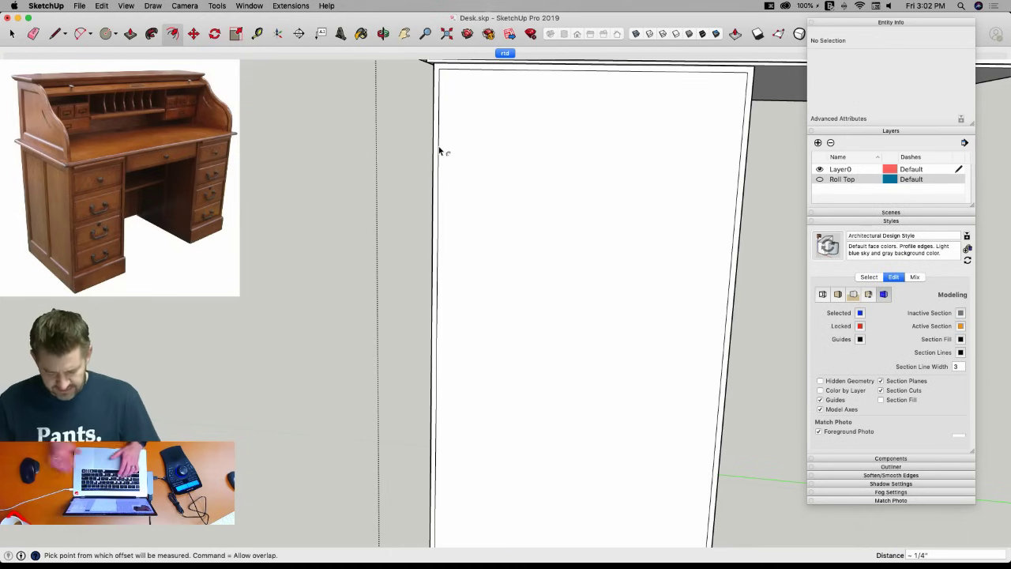
text(.5)
key(Return)
Push the pedestal's inner front panel in 0.5" so it sits recessed behind the border.
key(p)
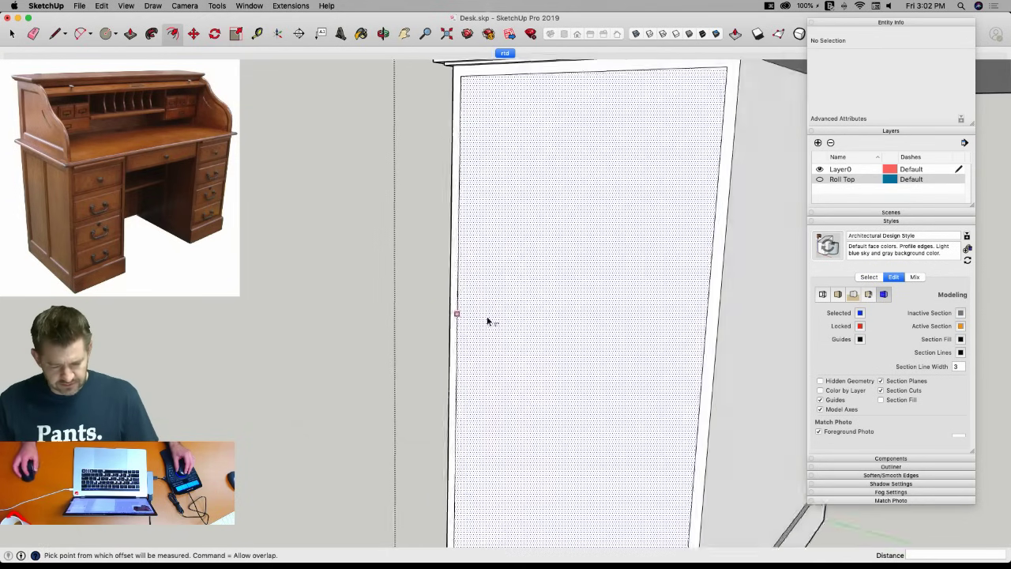
click(484, 301)
click(490, 314)
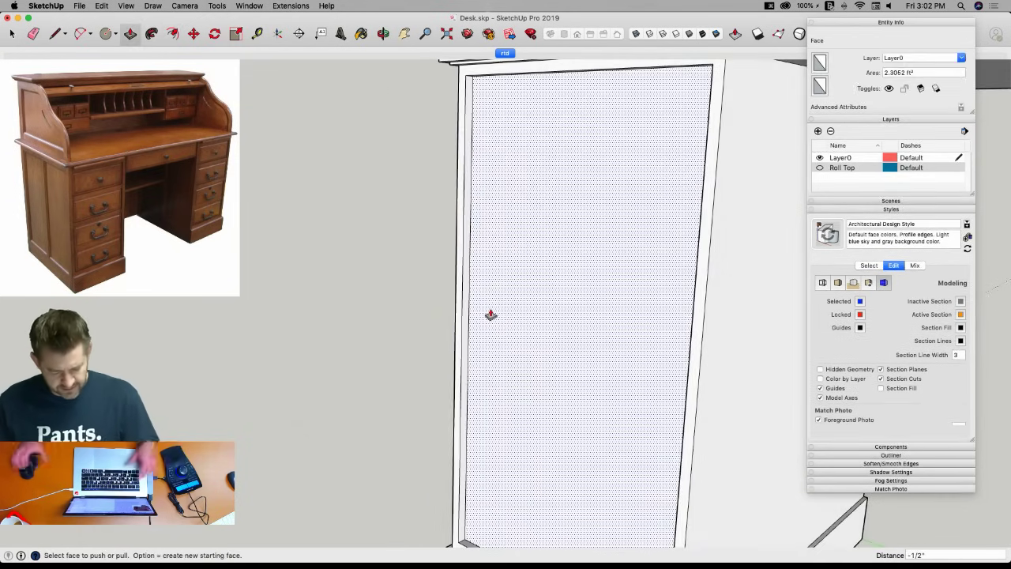
text(.5)
key(Return)
middle_drag(482, 308, 469, 390)
key(space)
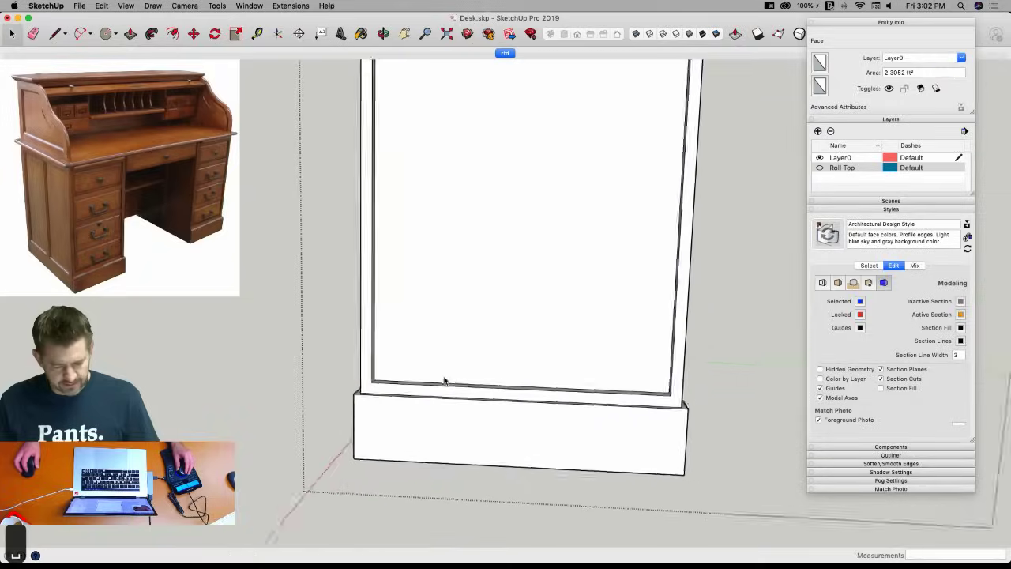
Divide the left vertical edge of the recessed front panel into four equal segments.
middle_drag(388, 383, 399, 275)
scroll(405, 278, down, 5)
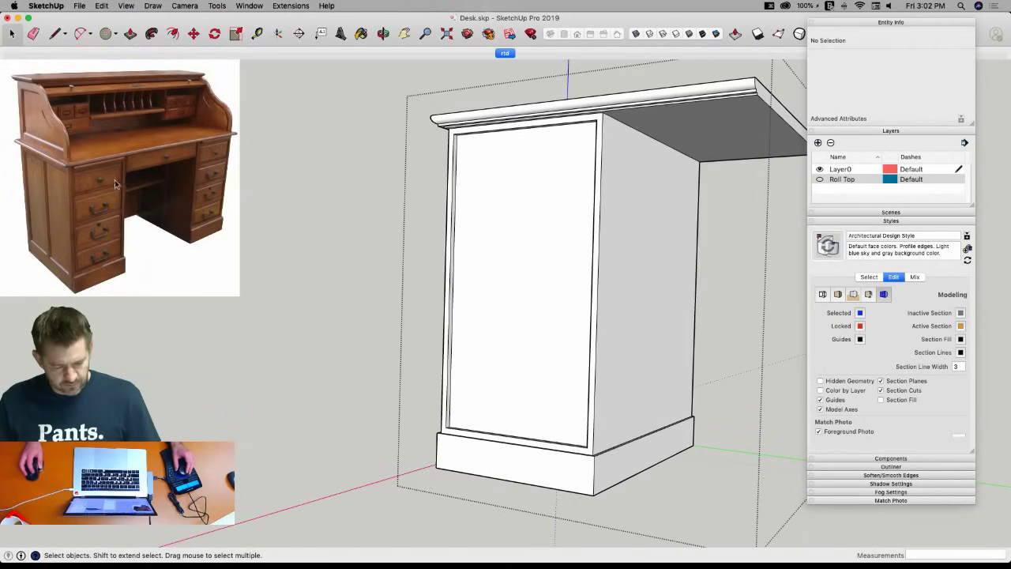
scroll(436, 322, up, 3)
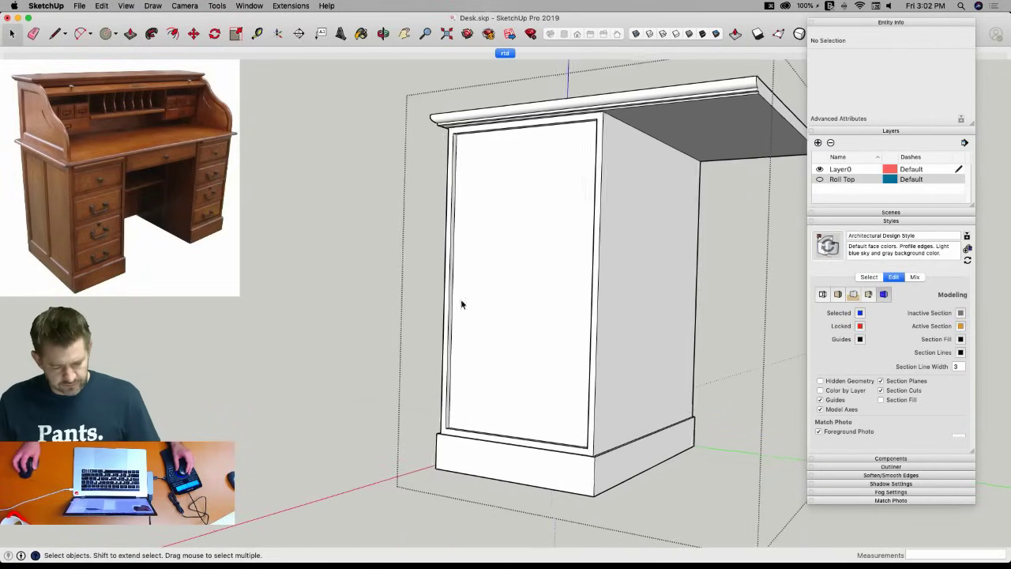
right_click(444, 320)
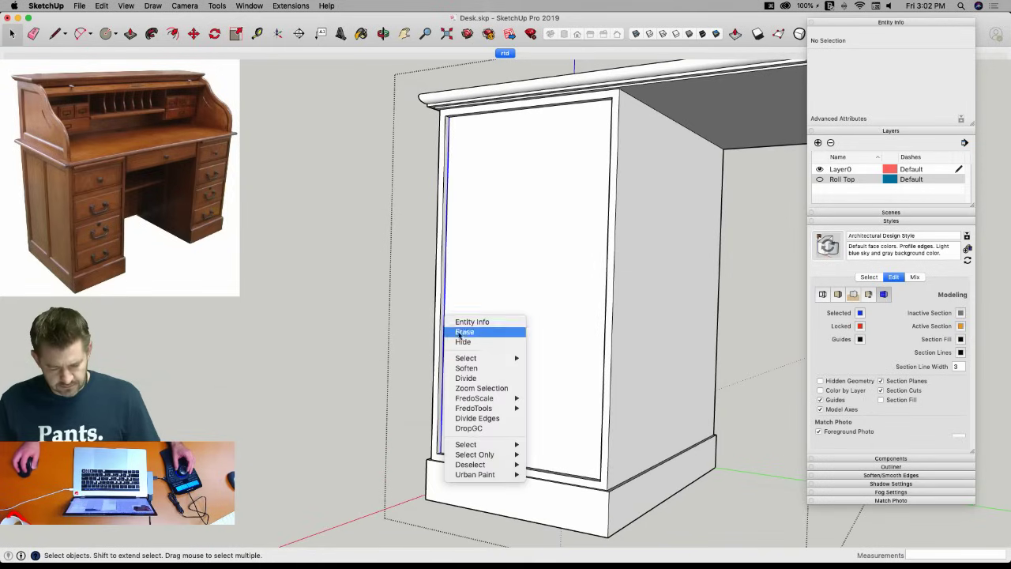
click(481, 379)
click(478, 368)
Draw horizontal lines across the recessed panel from the edge's division points to split it into four drawer faces.
key(l)
mouse_move(445, 284)
middle_down()
mouse_move(581, 274)
mouse_move(464, 250)
mouse_move(435, 216)
mouse_move(442, 210)
mouse_move(582, 209)
mouse_move(474, 327)
mouse_move(427, 351)
mouse_move(594, 338)
mouse_move(481, 327)
mouse_move(481, 339)
mouse_move(492, 311)
mouse_move(449, 176)
mouse_move(436, 165)
middle_up()
click(437, 214)
click(580, 211)
click(424, 353)
click(596, 348)
key(space)
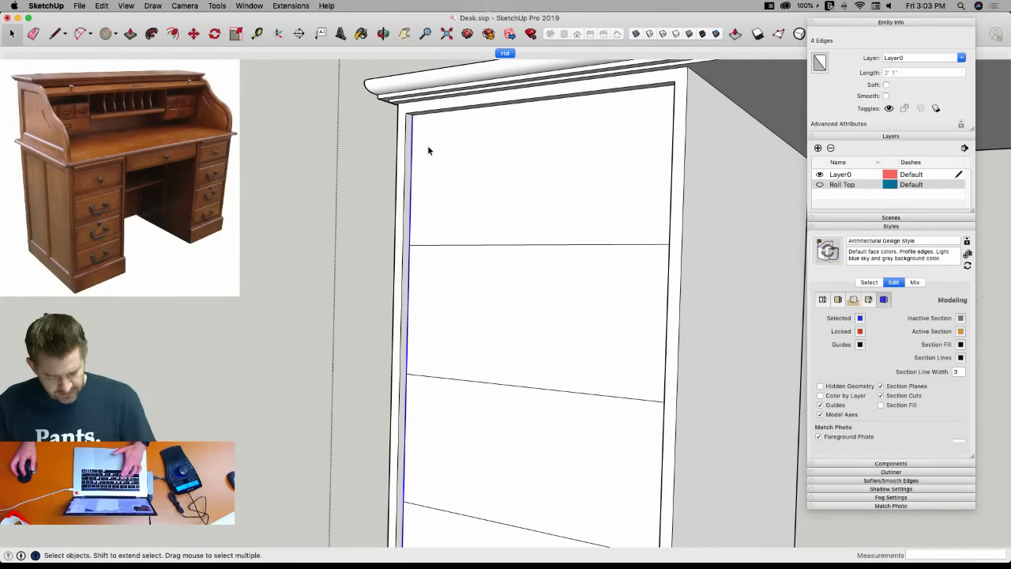
Offset the outlines of all four drawer faces inward by 0.5".
key(f)
click(418, 126)
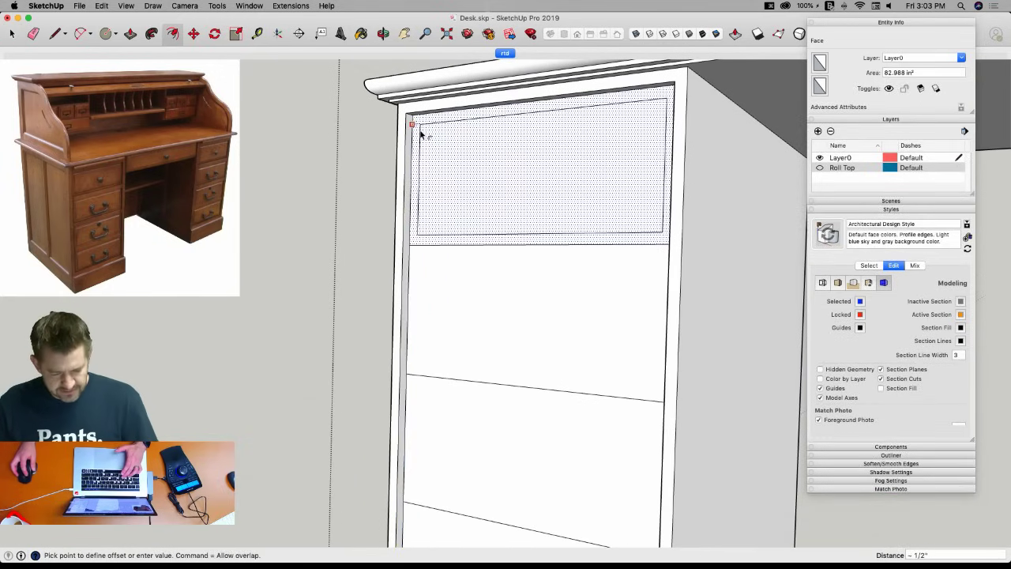
click(420, 135)
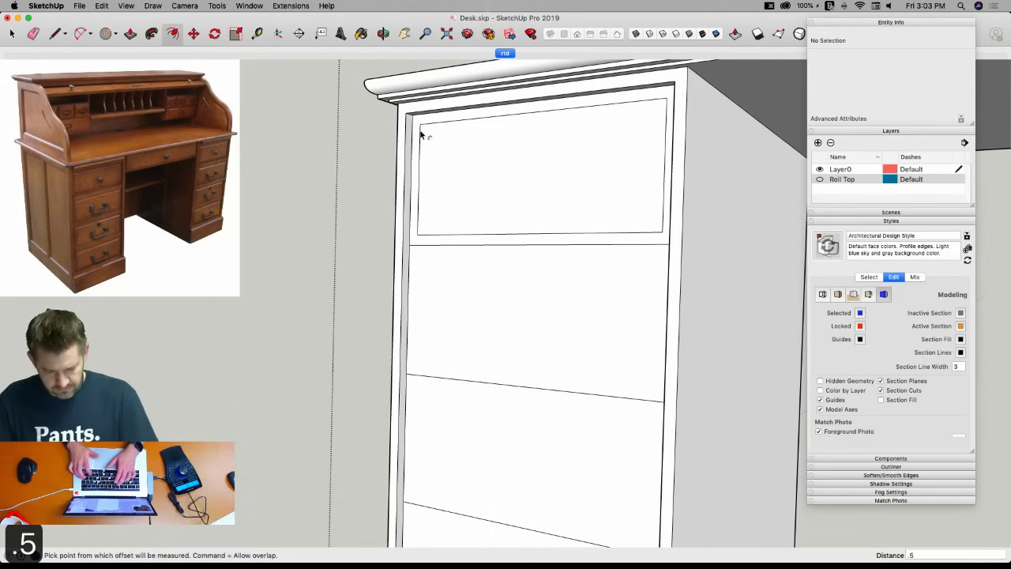
text(.5)
key(Return)
double_click(440, 294)
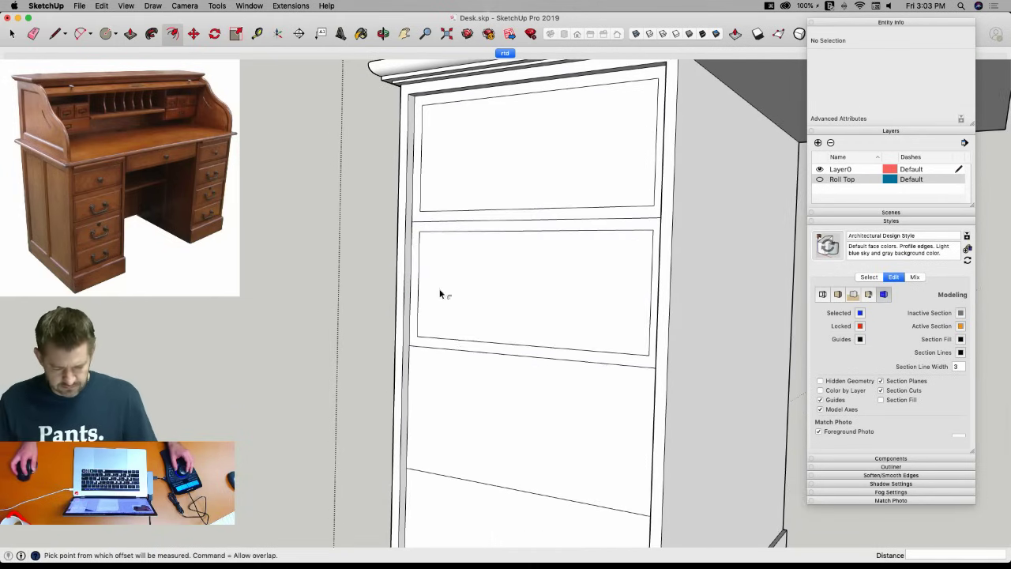
double_click(467, 406)
double_click(451, 505)
Erase the horizontal dividing lines between the offset drawer outlines.
scroll(451, 511, down, 1)
shift+middle_drag(417, 438, 415, 354)
key(e)
middle_drag(457, 223, 428, 173)
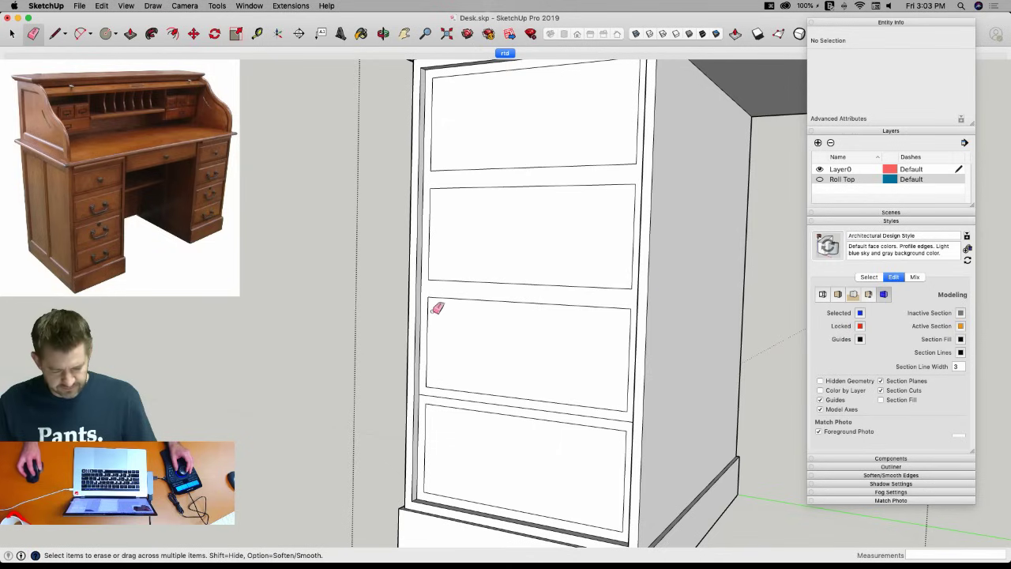
middle_drag(429, 391, 472, 419)
Push the bottom drawer face back 1' 10" into the pedestal to hollow out its opening.
key(p)
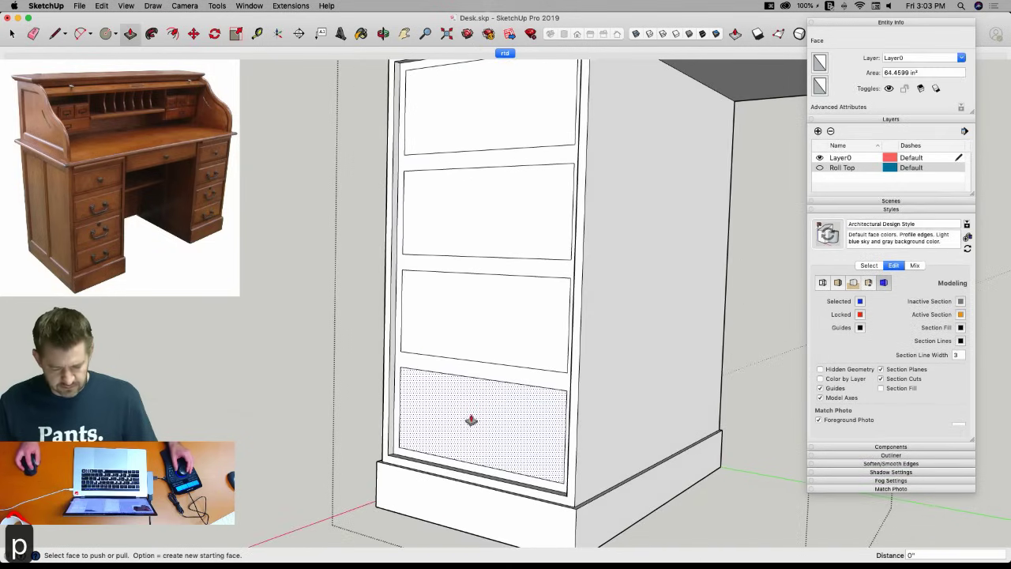
drag(472, 420, 672, 406)
middle_drag(673, 406, 727, 397)
drag(727, 398, 736, 391)
text(1/1)
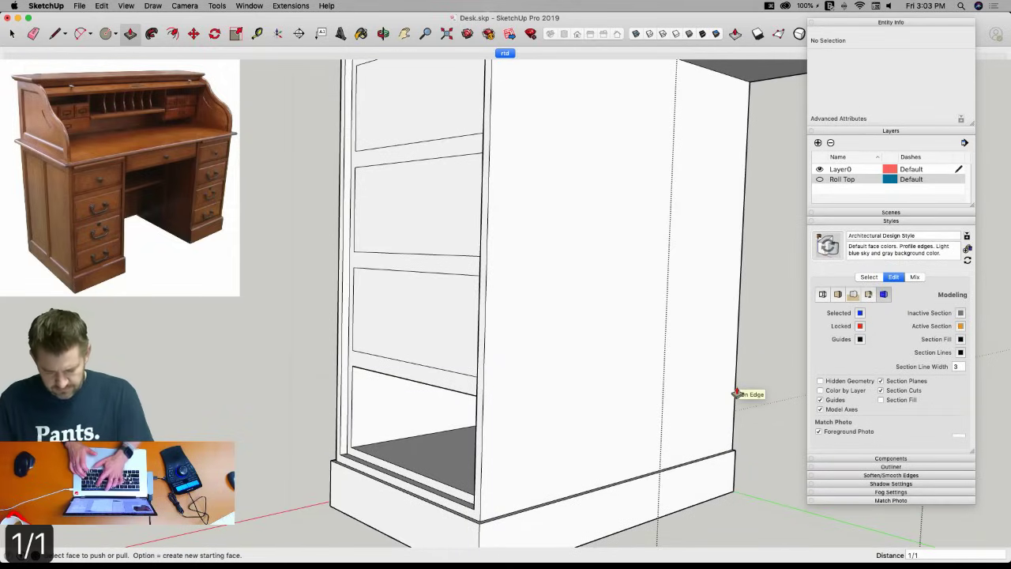
text(0)
key(Return)
click(724, 360)
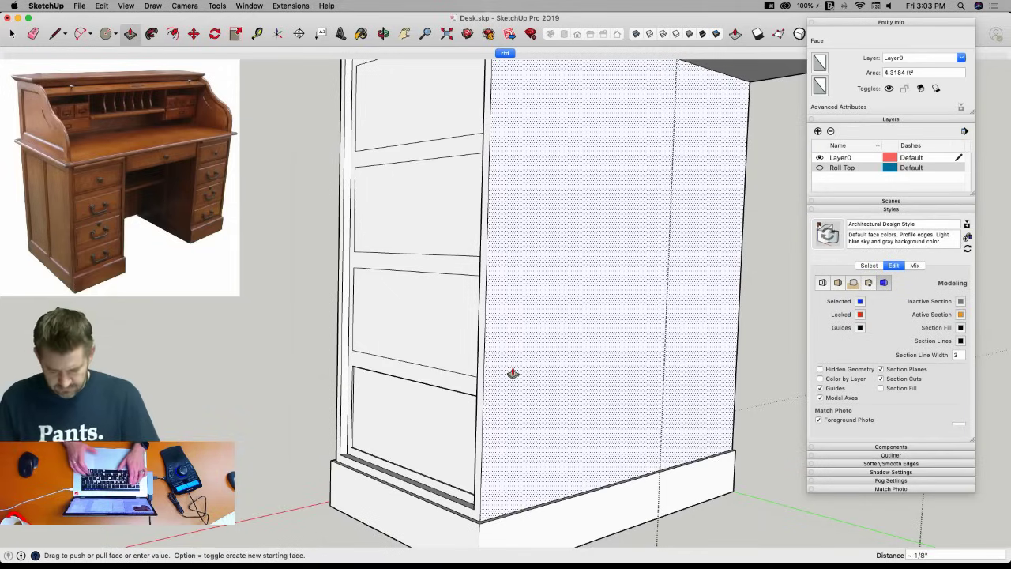
text(1' 10)
key(Return)
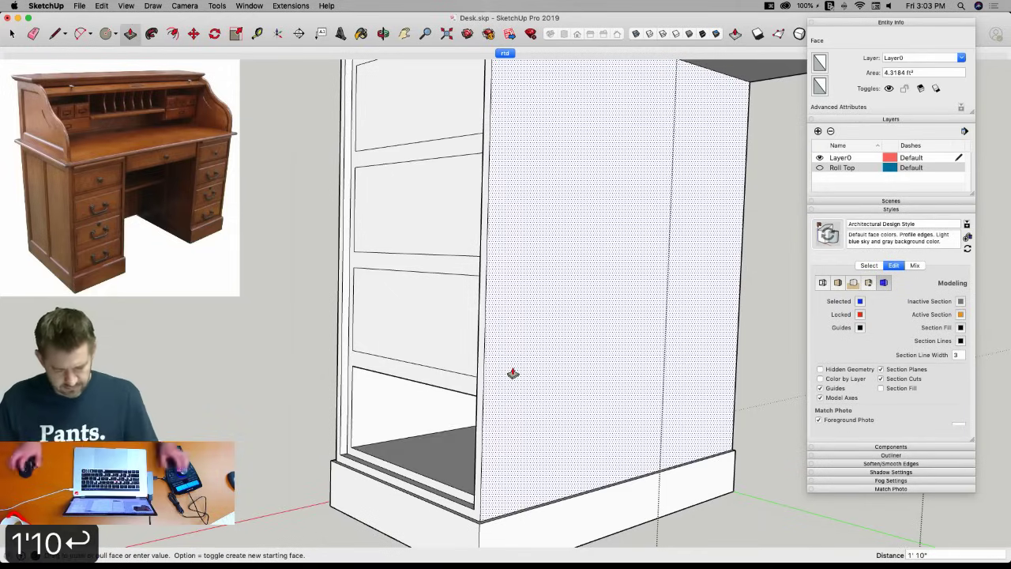
Push the three upper drawer faces back by the same 1' 10" depth.
double_click(413, 318)
double_click(413, 219)
double_click(408, 119)
scroll(653, 283, down, 5)
key(space)
scroll(624, 283, up, 3)
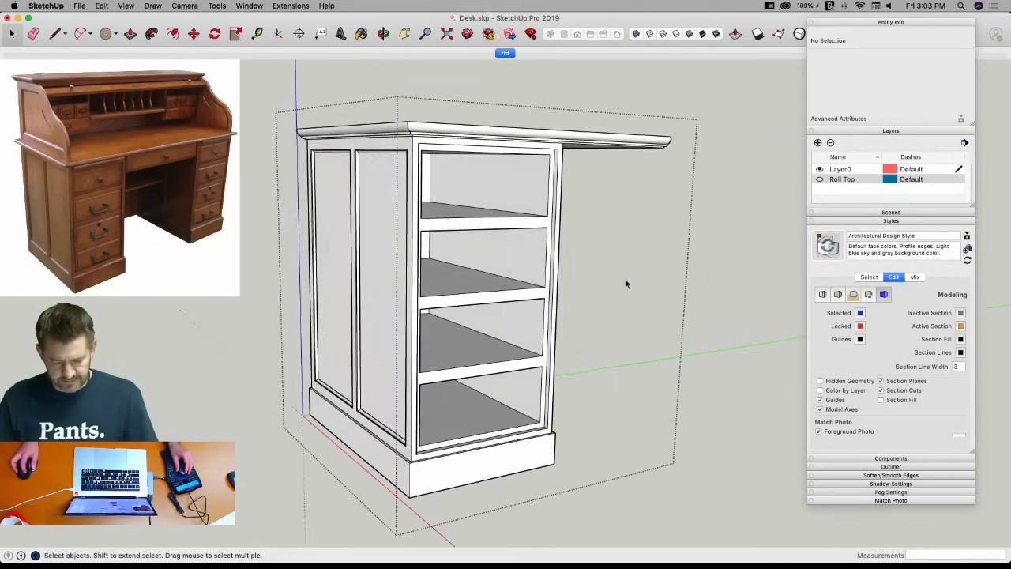
Leave the pedestal group and copy the wide lower drawer component from the desk's upper compartment.
scroll(624, 282, up, 2)
scroll(625, 281, up, 3)
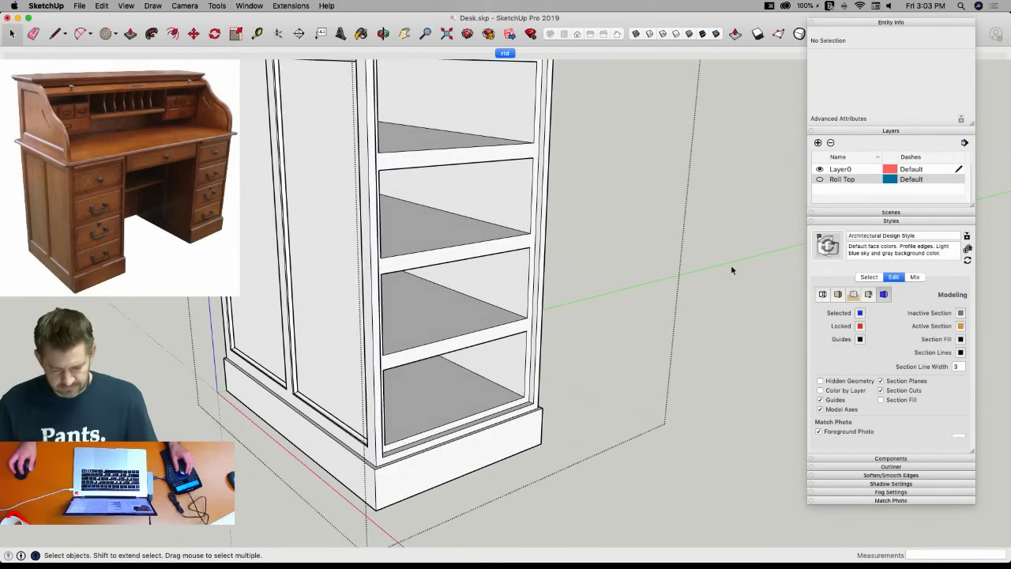
scroll(731, 268, down, 8)
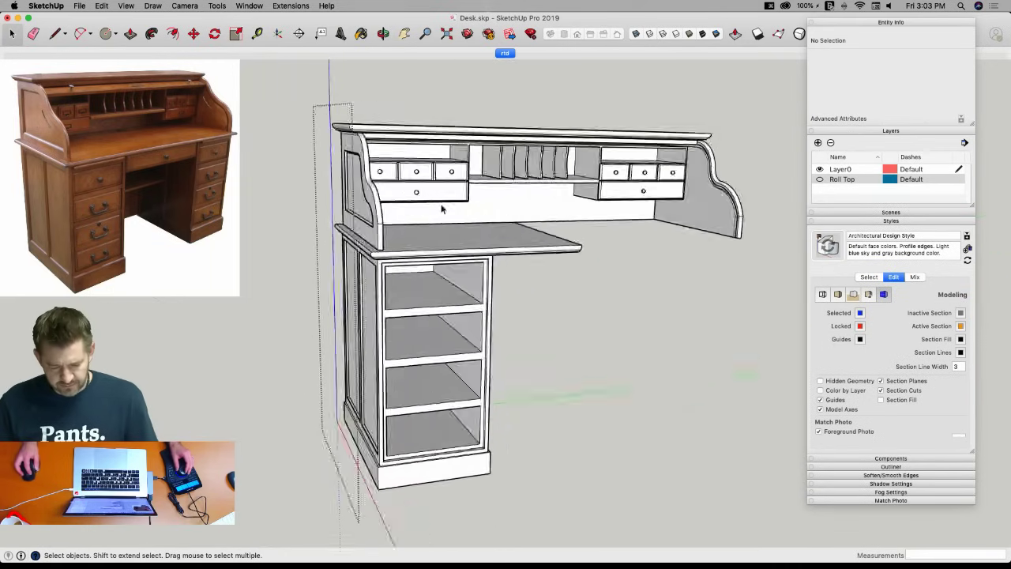
scroll(443, 209, up, 6)
click(565, 214)
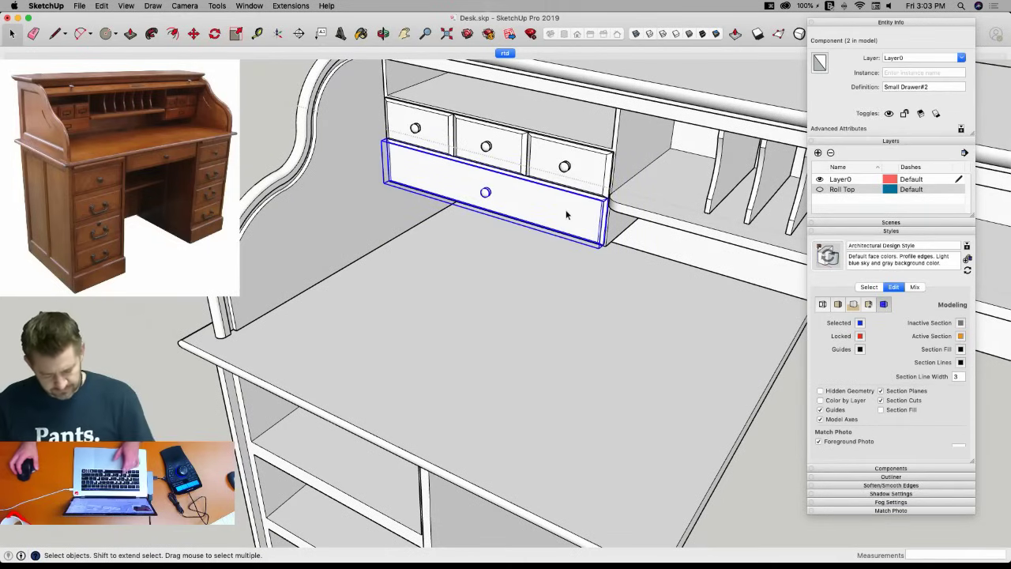
key(super+c)
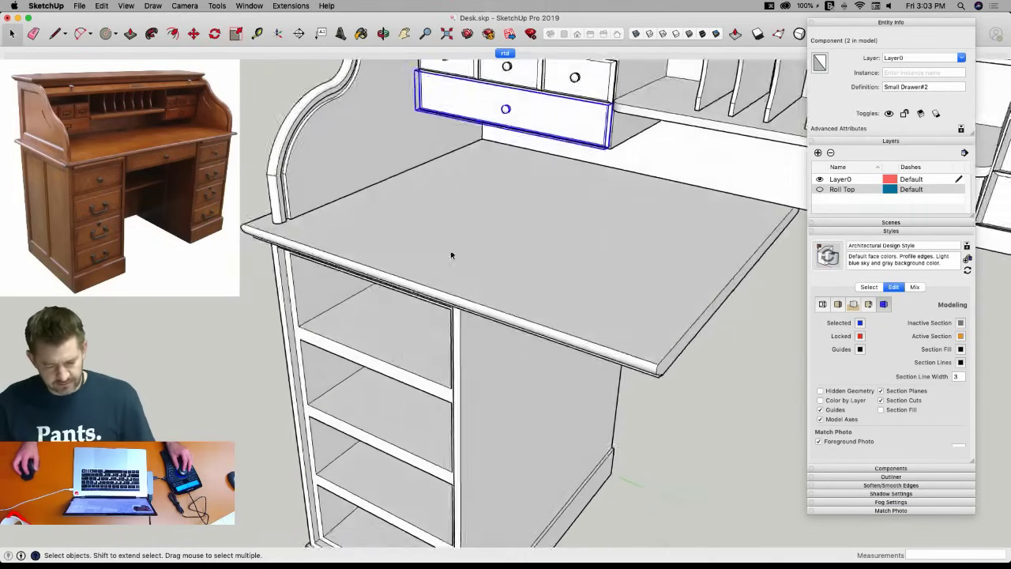
Open the desk base for editing and paste the copied drawer at the pedestal's lower front corner.
click(410, 346)
double_click(411, 338)
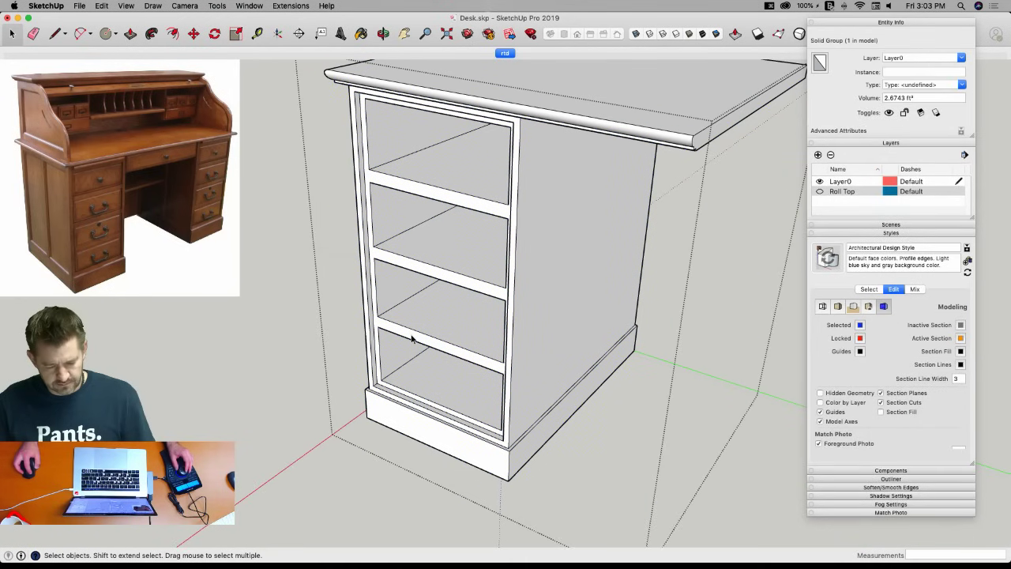
key(super+a)
click(669, 383)
scroll(517, 384, up, 5)
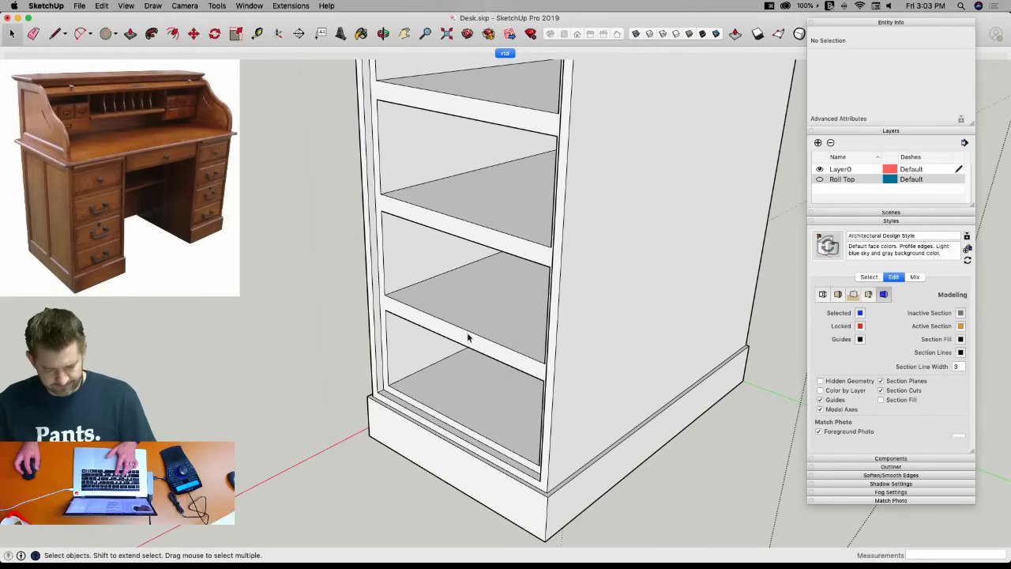
key(super+v)
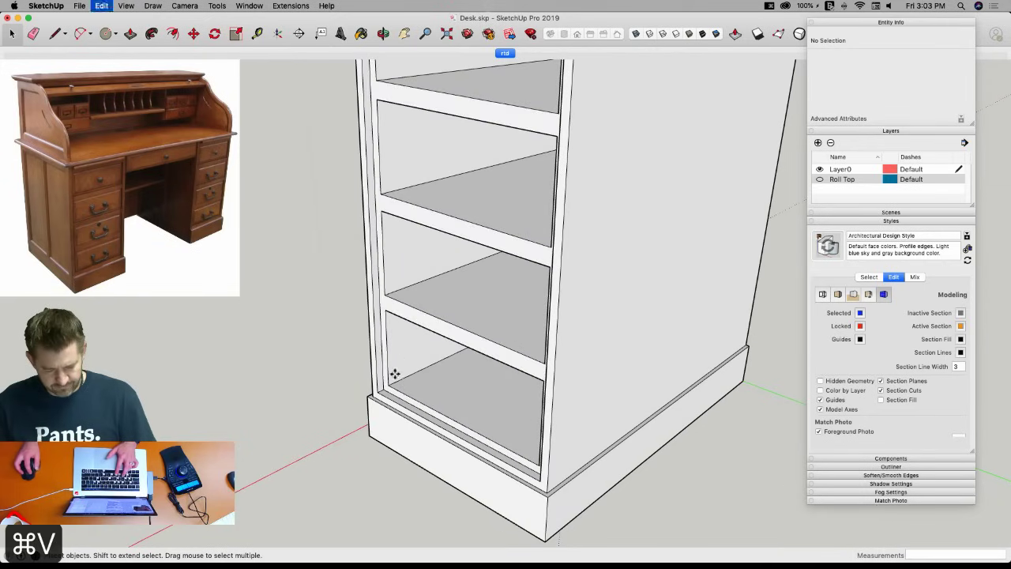
click(376, 405)
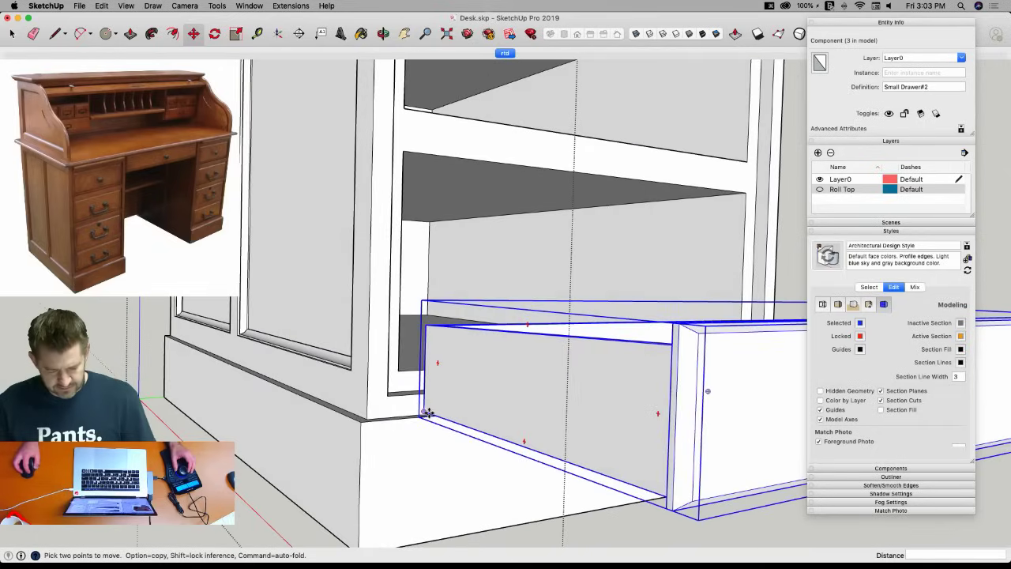
Move the pasted drawer by its lower back corner onto the lower left corner of the bottom opening.
click(427, 412)
click(399, 371)
middle_drag(496, 393, 530, 379)
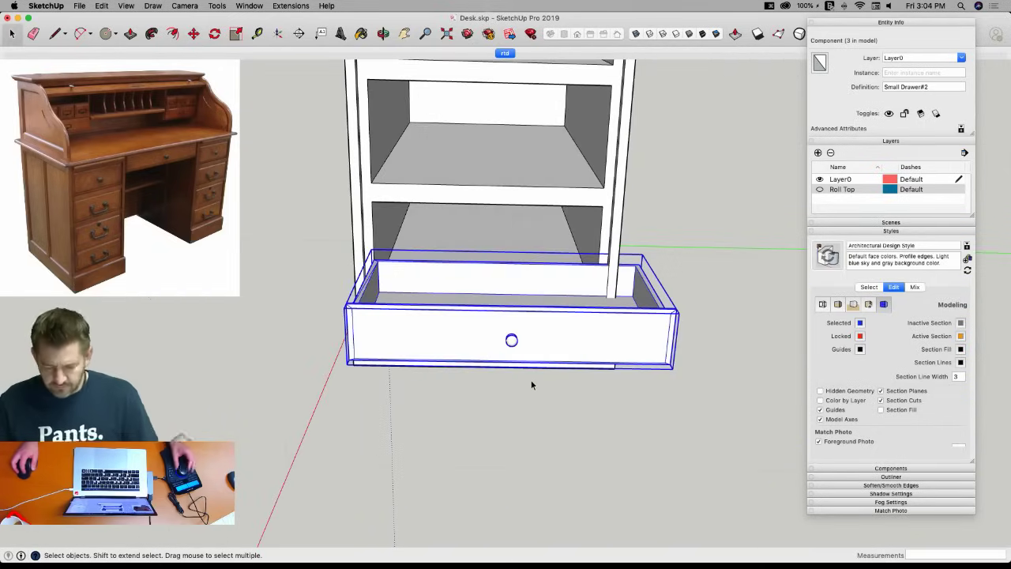
Open the pasted drawer component for editing and show the rest of the model around it.
middle_drag(692, 233, 499, 273)
double_click(631, 301)
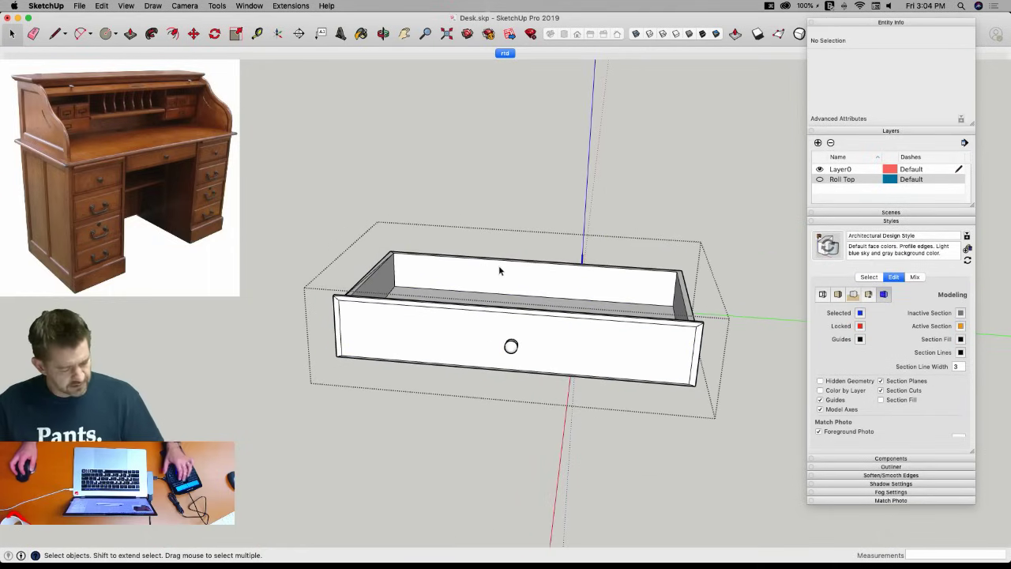
key(q)
middle_drag(607, 254, 603, 253)
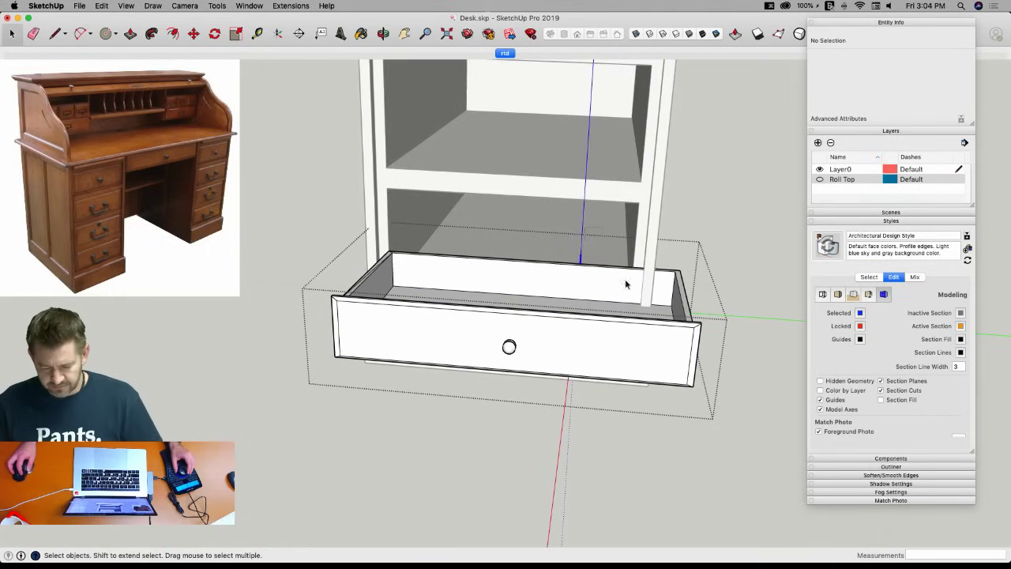
Select the drawer's right side geometry and move it inward to line up with the right edge of the bottom opening.
drag(736, 430, 735, 430)
key(m)
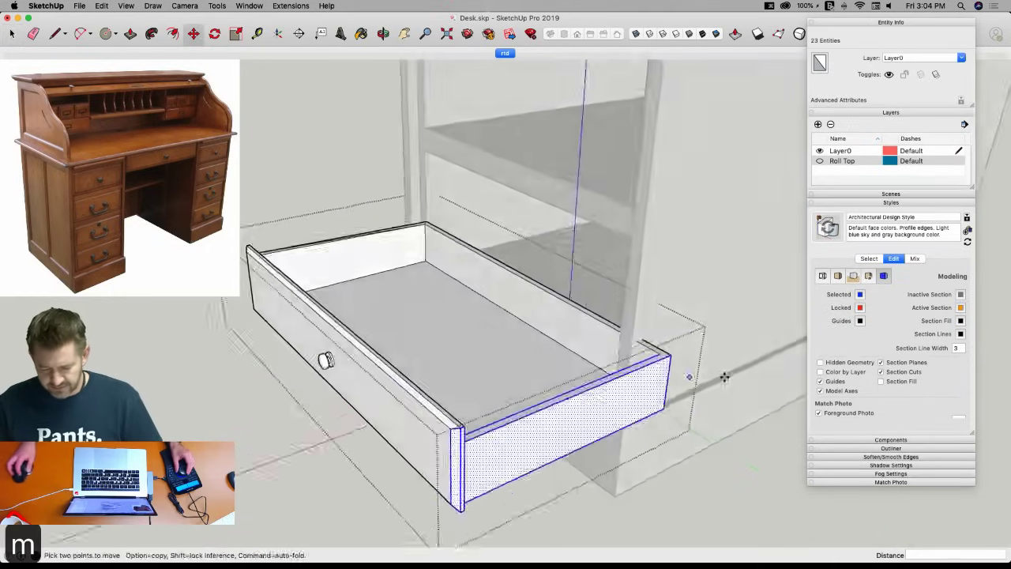
click(734, 369)
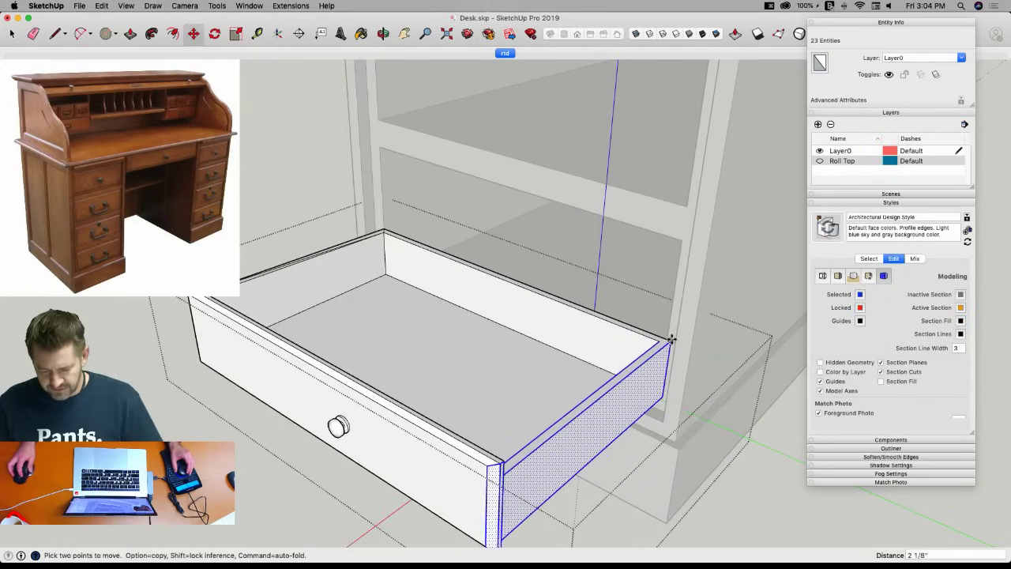
middle_drag(681, 372, 700, 178)
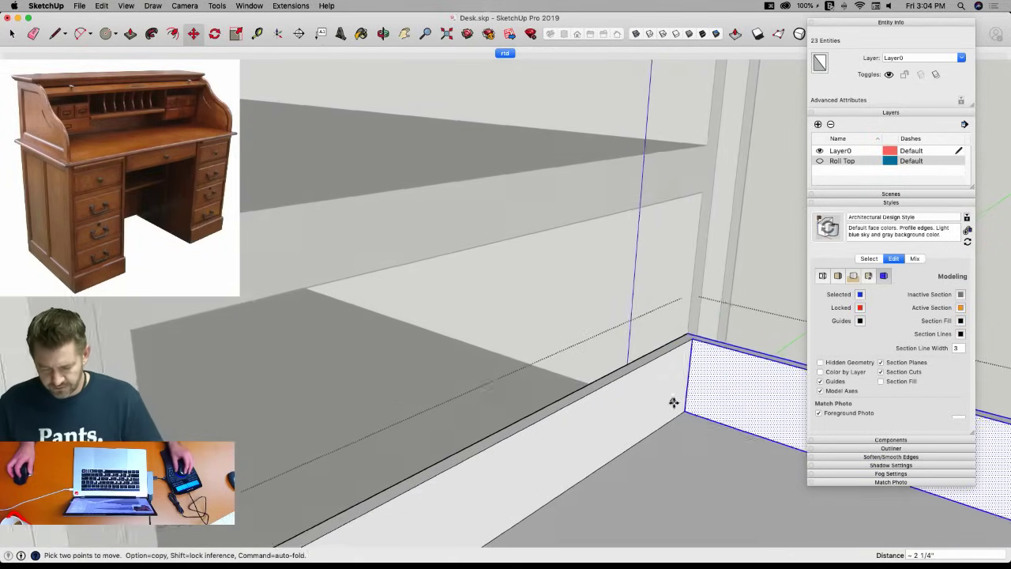
key(space)
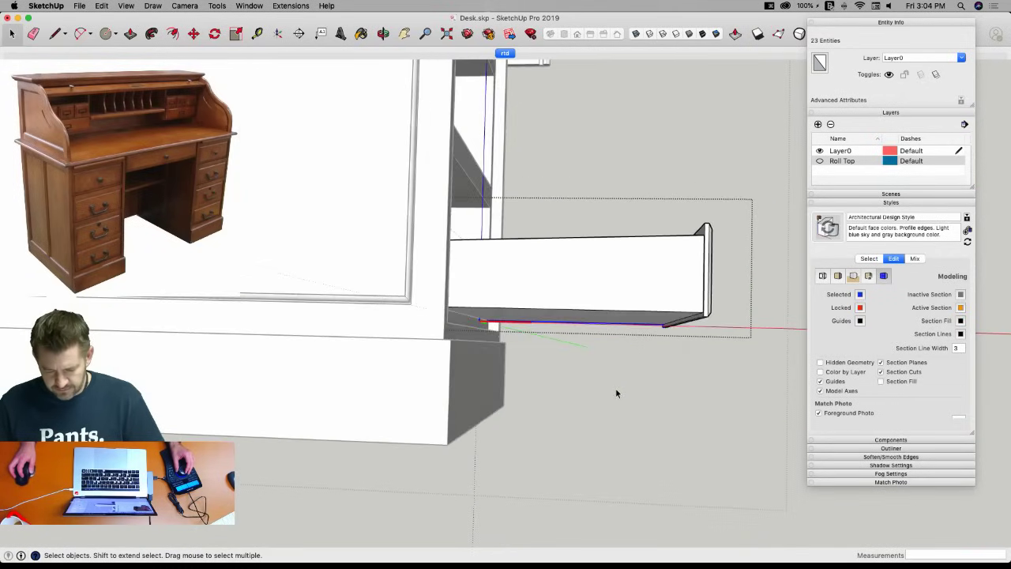
key(space)
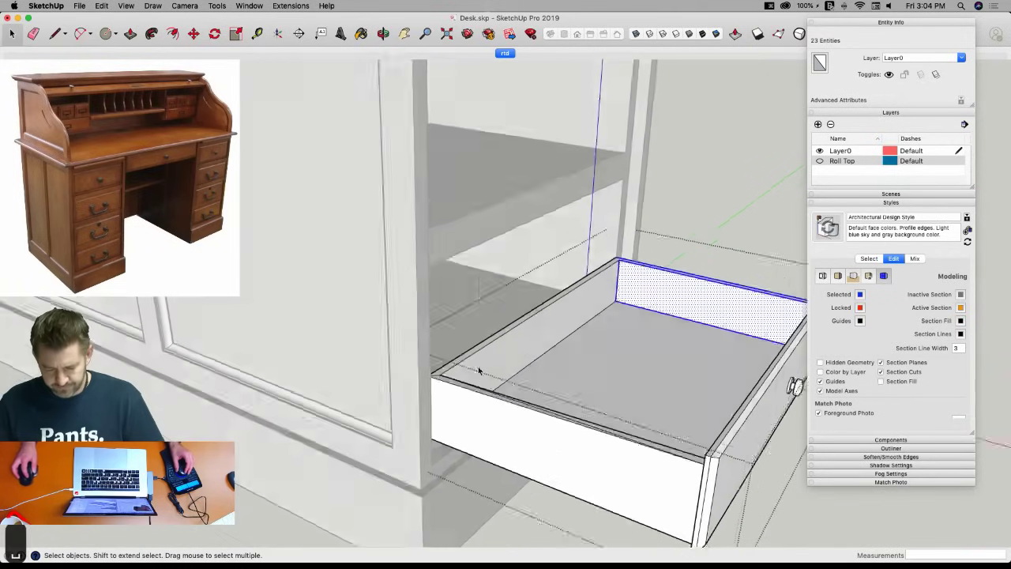
Try to erase an edge along the rim of the drawer's left side.
key(e)
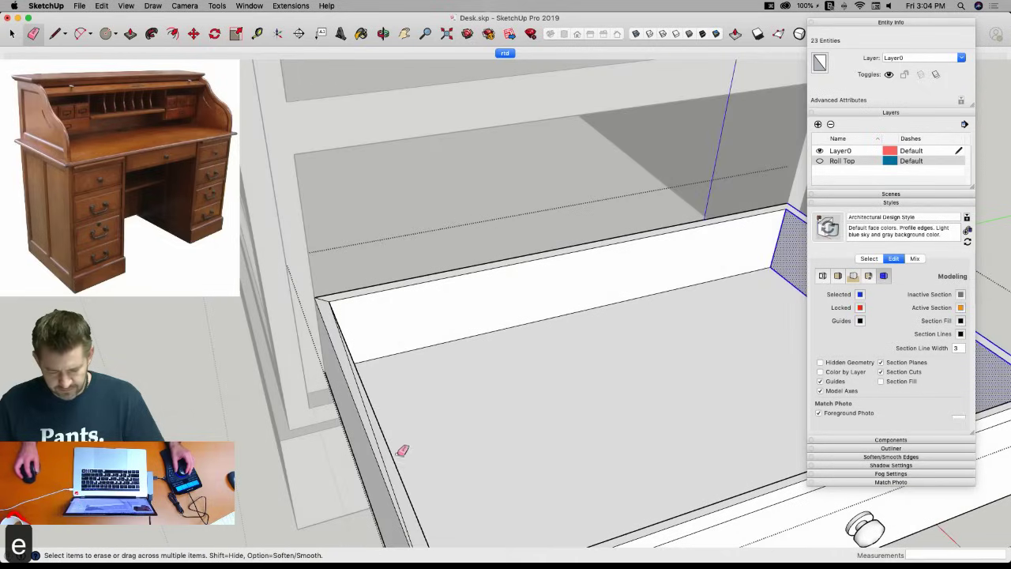
click(386, 464)
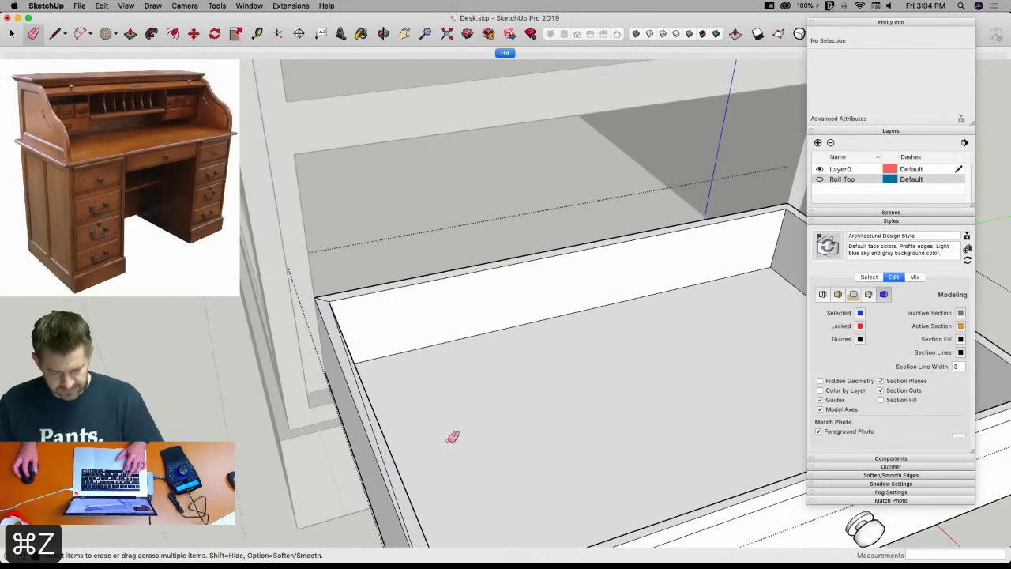
Undo the edits made to the pasted drawer, back to the state before it was placed at the pedestal.
key(super+z)
key(super+z)
key(super+z)
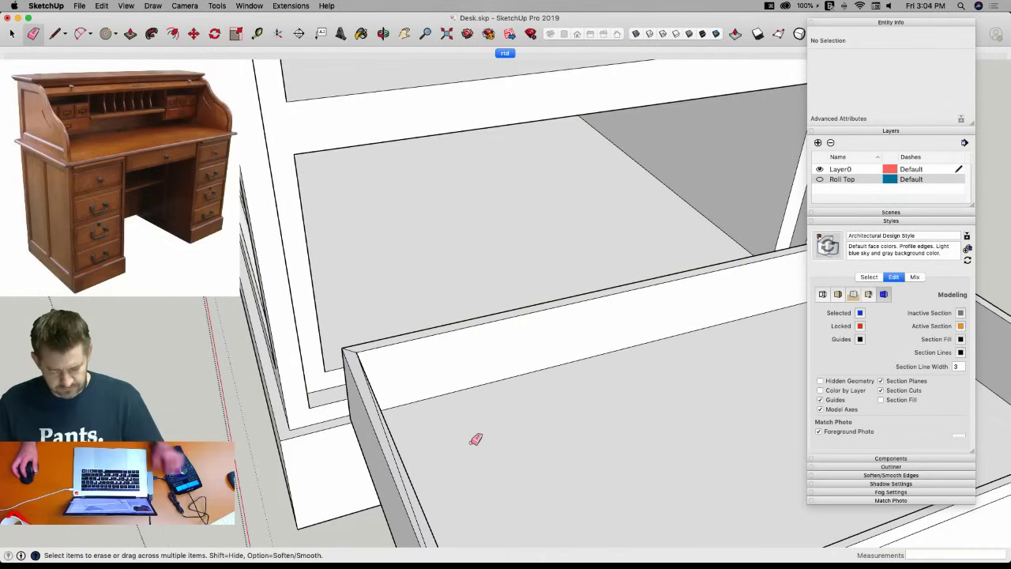
key(super+z)
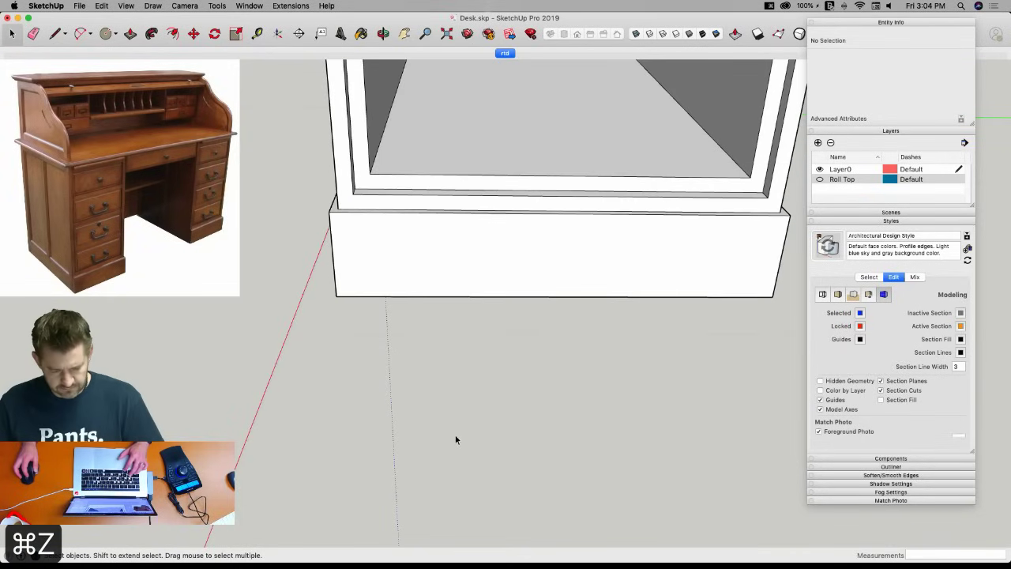
key(super+z)
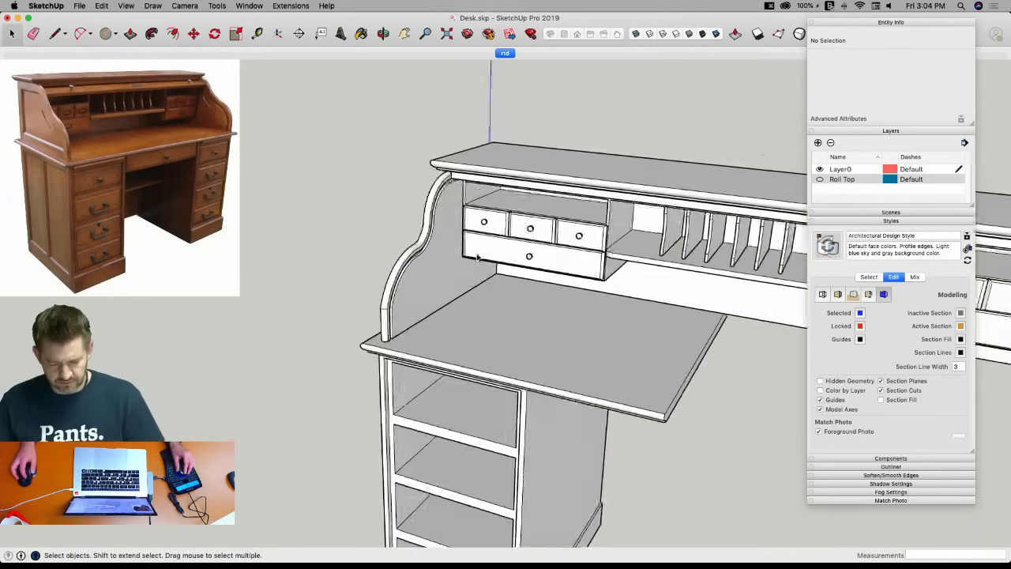
Copy a small drawer from the upper left cubby out to the space in front of the left pedestal.
scroll(472, 261, up, 5)
click(643, 278)
scroll(622, 317, up, 3)
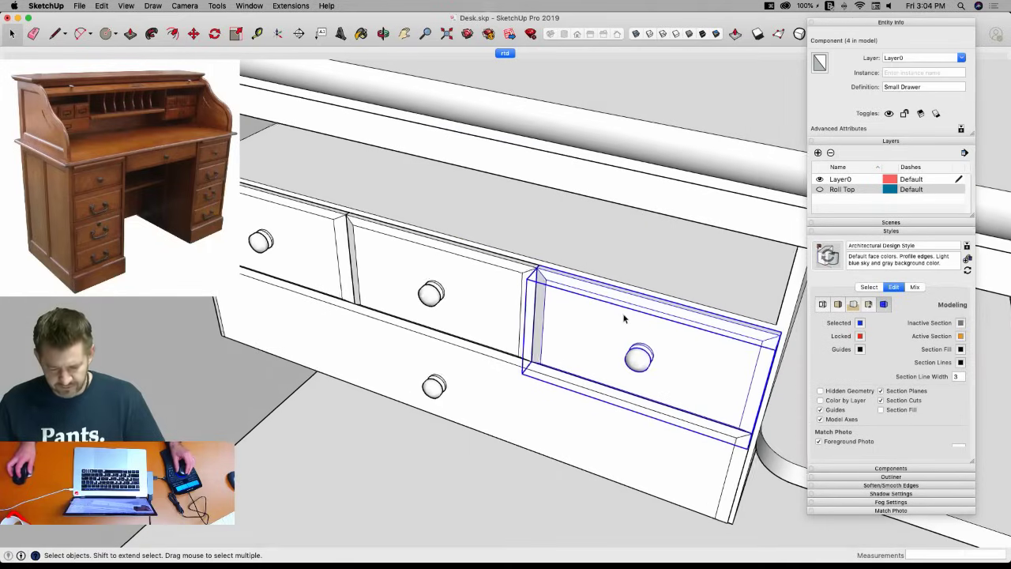
key(m)
click(624, 315)
key(alt)
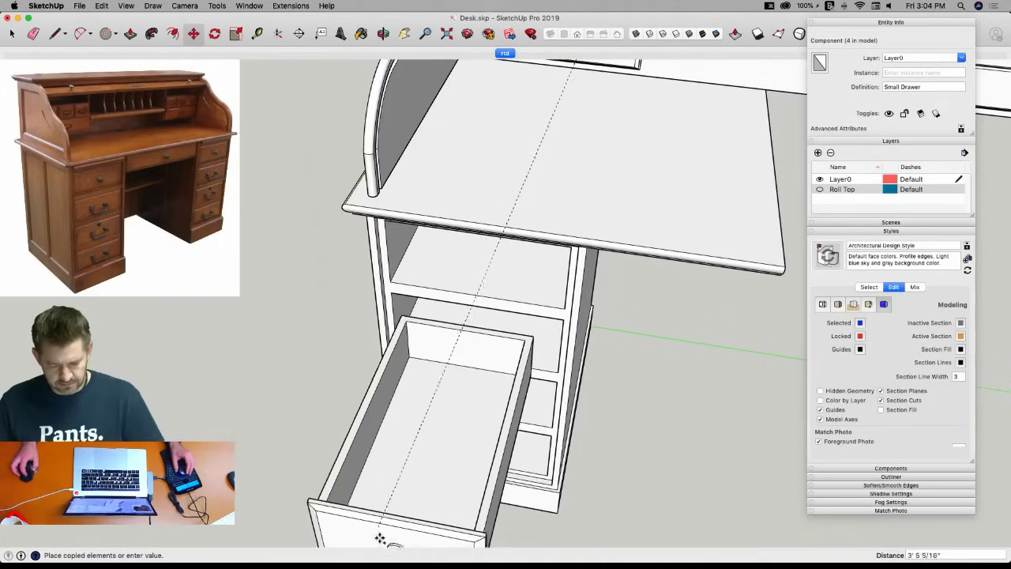
click(376, 536)
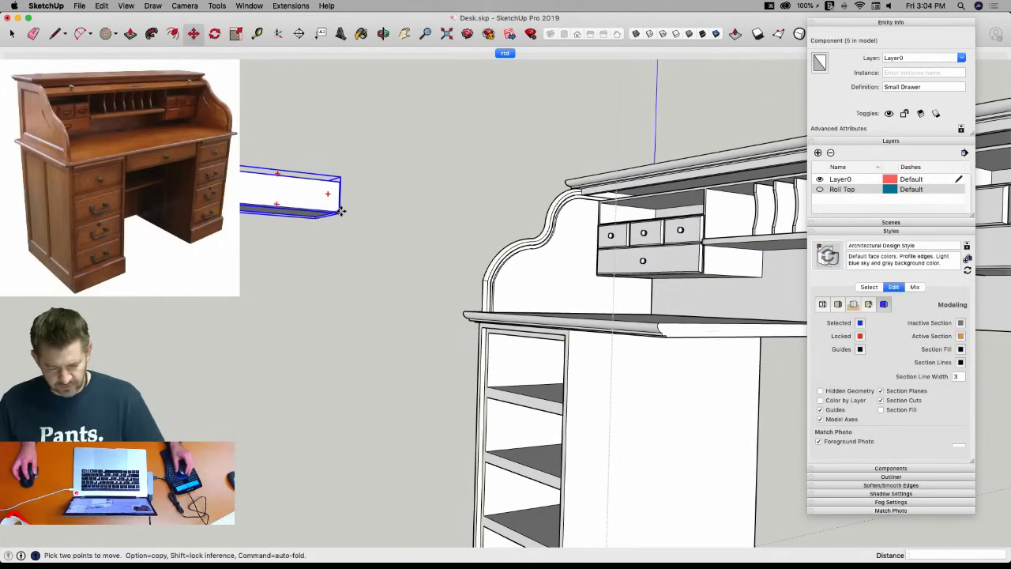
Move the copied drawer by its lower back corner onto the lower right corner of the bottom opening.
click(340, 211)
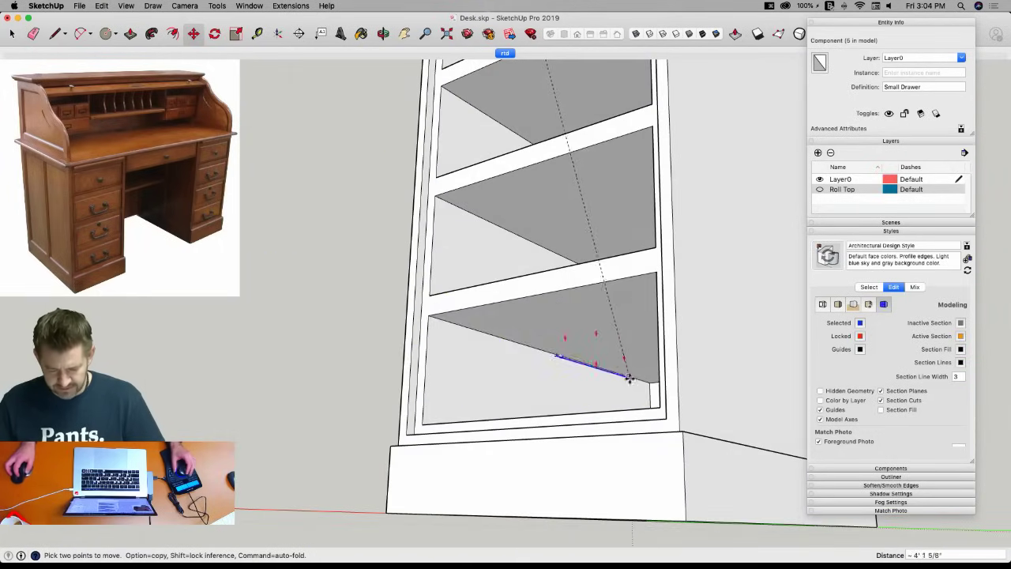
click(656, 410)
middle_drag(656, 409, 485, 231)
Open the copied drawer for editing and move its left side geometry out to line up with the left edge of the opening.
key(space)
double_click(573, 348)
drag(584, 447, 594, 464)
key(m)
click(655, 378)
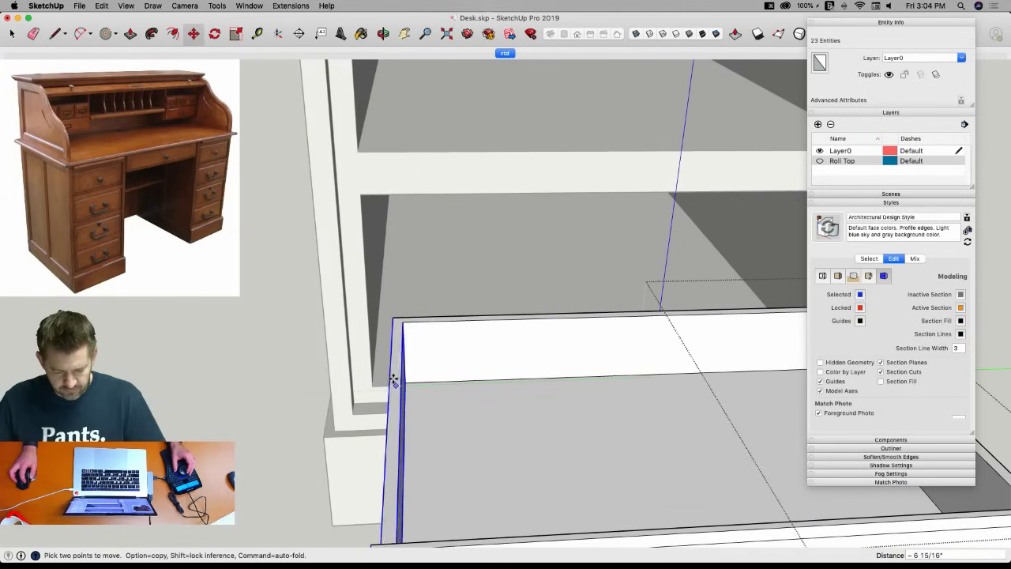
middle_drag(379, 381, 458, 416)
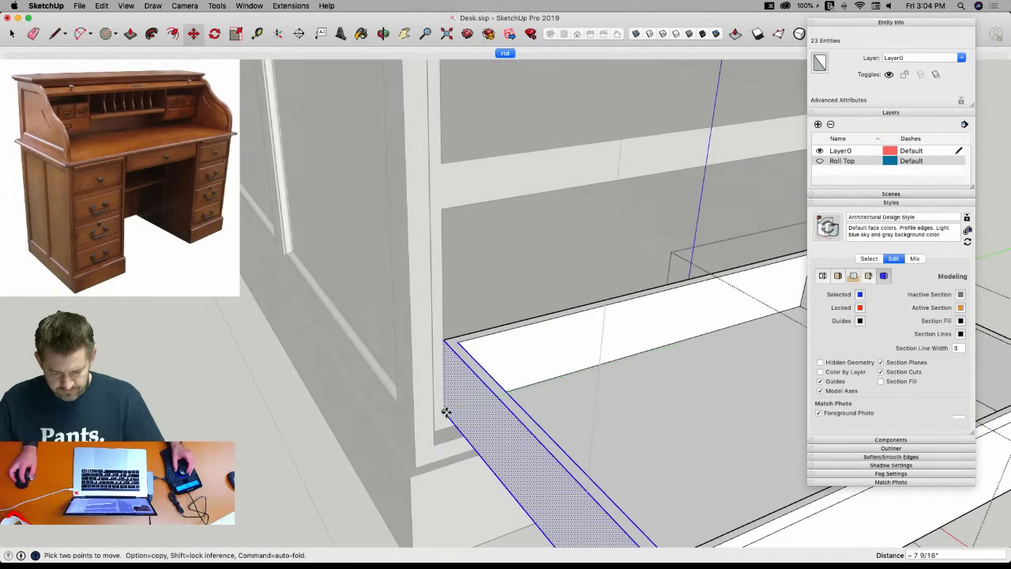
key(space)
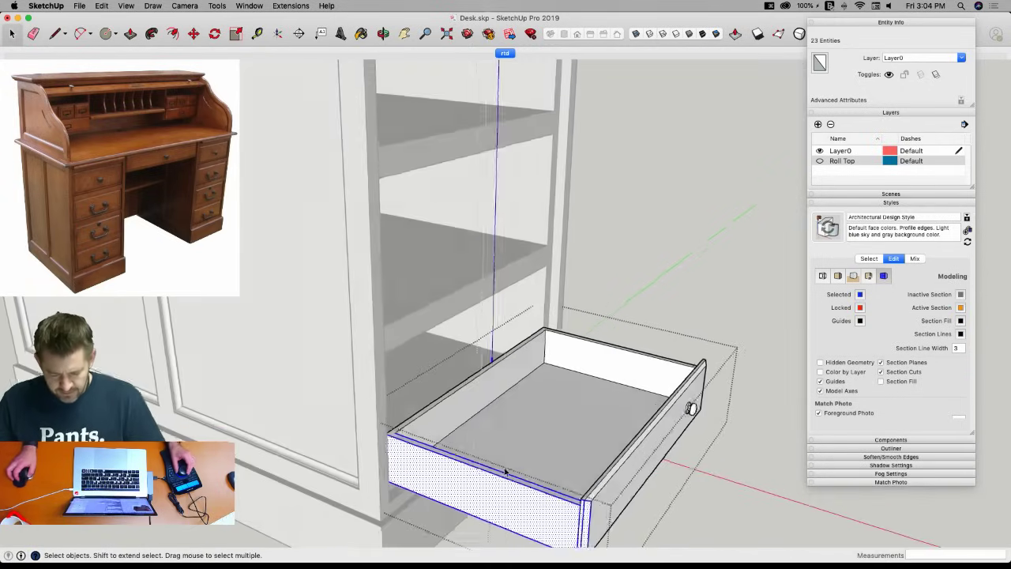
middle_drag(605, 392, 579, 303)
mouse_move(540, 276)
middle_down()
mouse_move(479, 276)
mouse_move(426, 329)
mouse_move(481, 380)
mouse_move(546, 402)
mouse_move(582, 334)
mouse_move(573, 219)
mouse_move(620, 292)
middle_up()
key(l)
scroll(623, 307, up, 6)
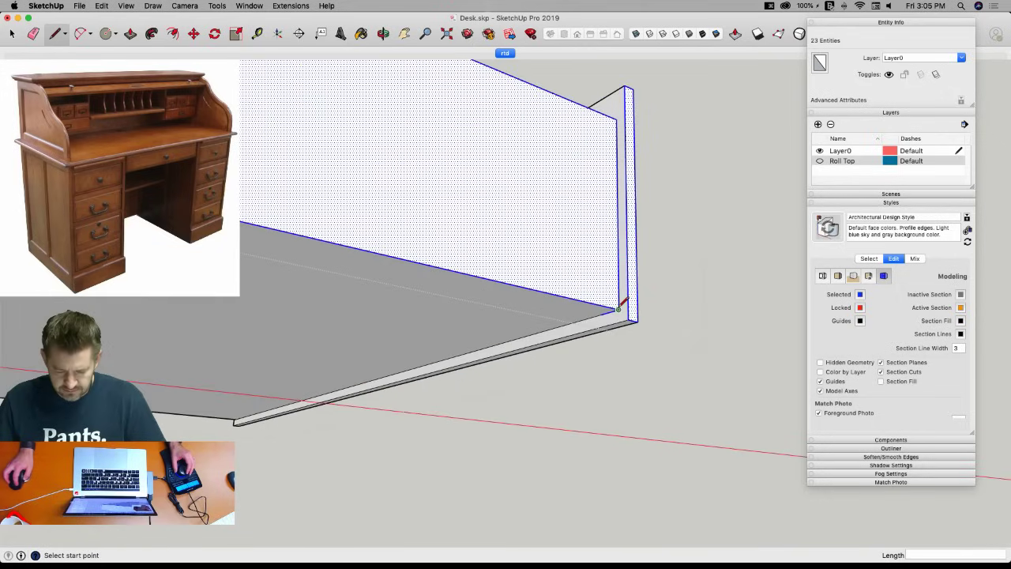
key(space)
Draw a 1/8" vertical marker edge at the upper left corner of the bottom opening.
scroll(629, 306, down, 5)
middle_drag(519, 271, 530, 253)
key(j)
scroll(533, 237, up, 4)
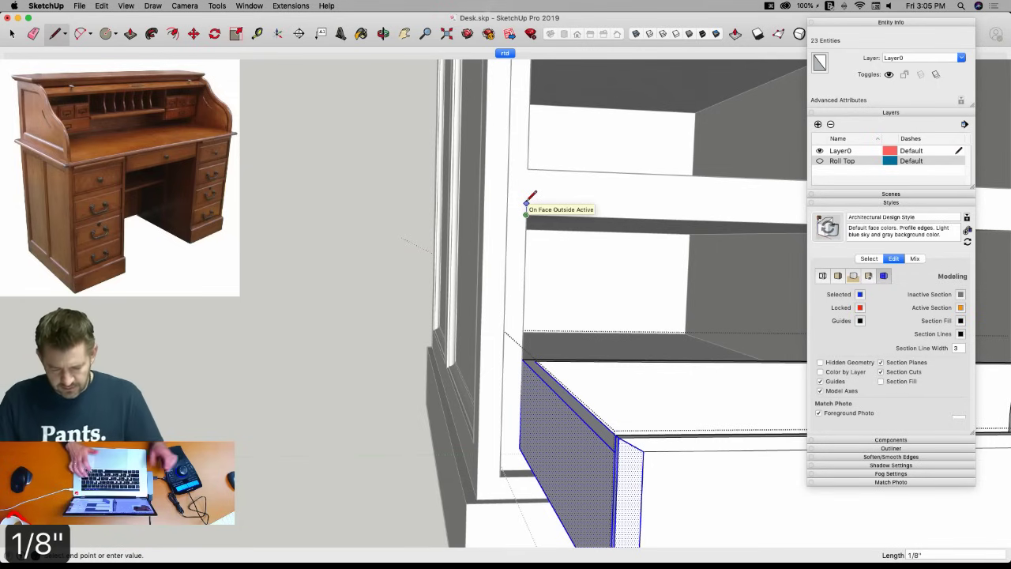
key(space)
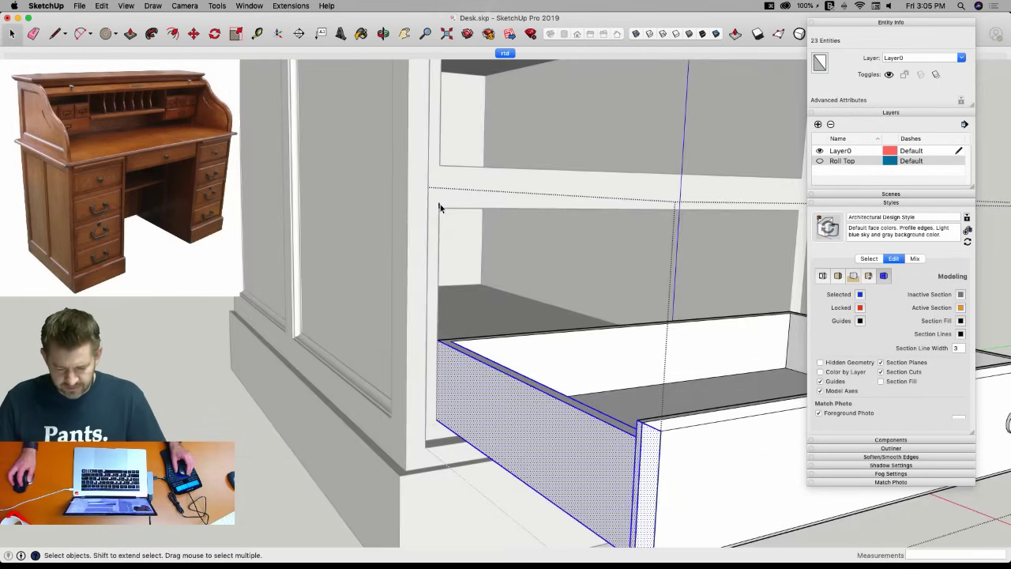
Select the top edge geometry of the drawer front and try to move it up to the marker edge.
middle_drag(695, 388, 611, 292)
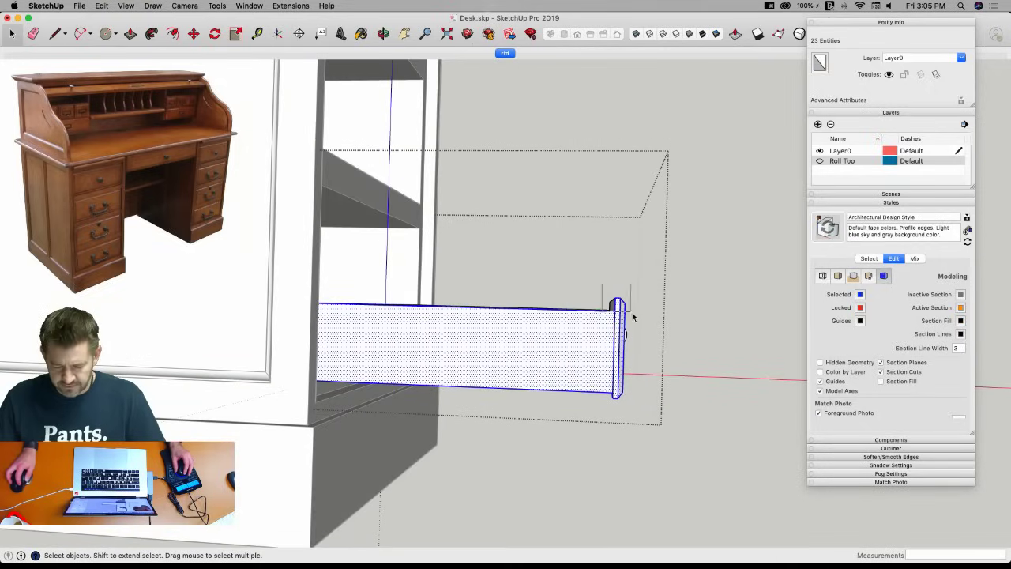
drag(602, 284, 634, 308)
middle_drag(635, 309, 623, 401)
key(m)
click(639, 458)
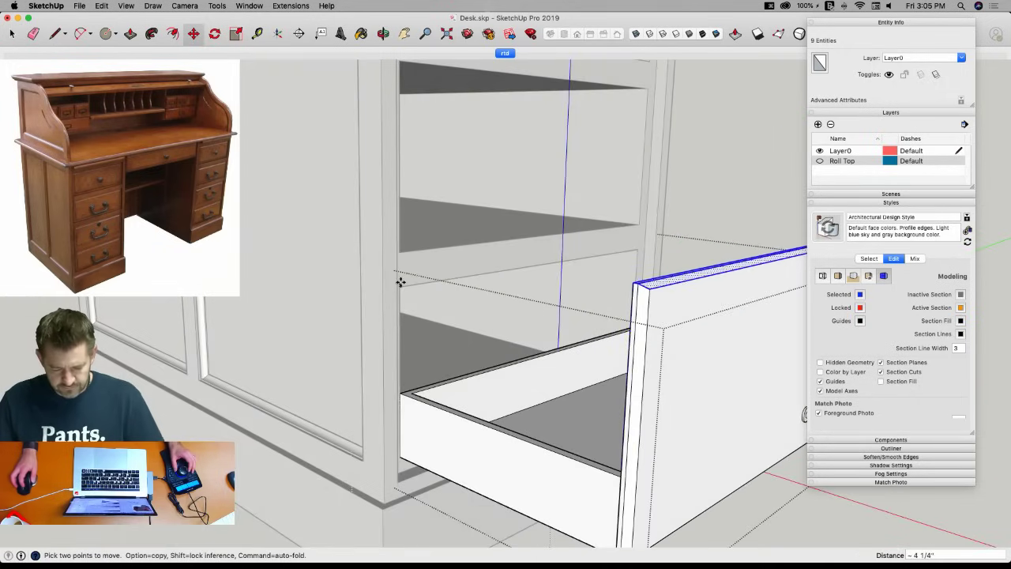
Draw a short horizontal edge from the upper end of the vertical marker edge.
scroll(400, 282, up, 5)
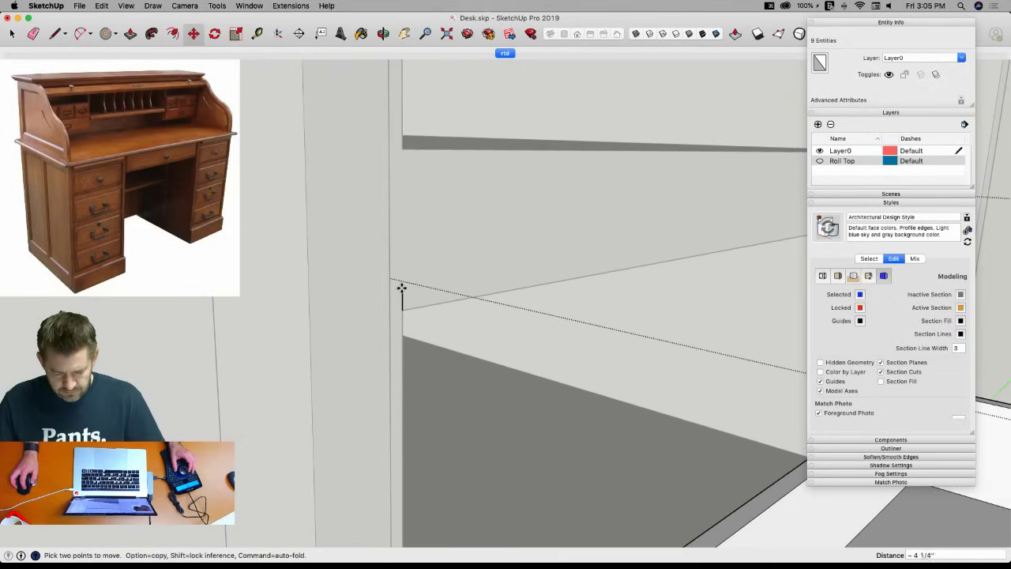
scroll(402, 289, up, 2)
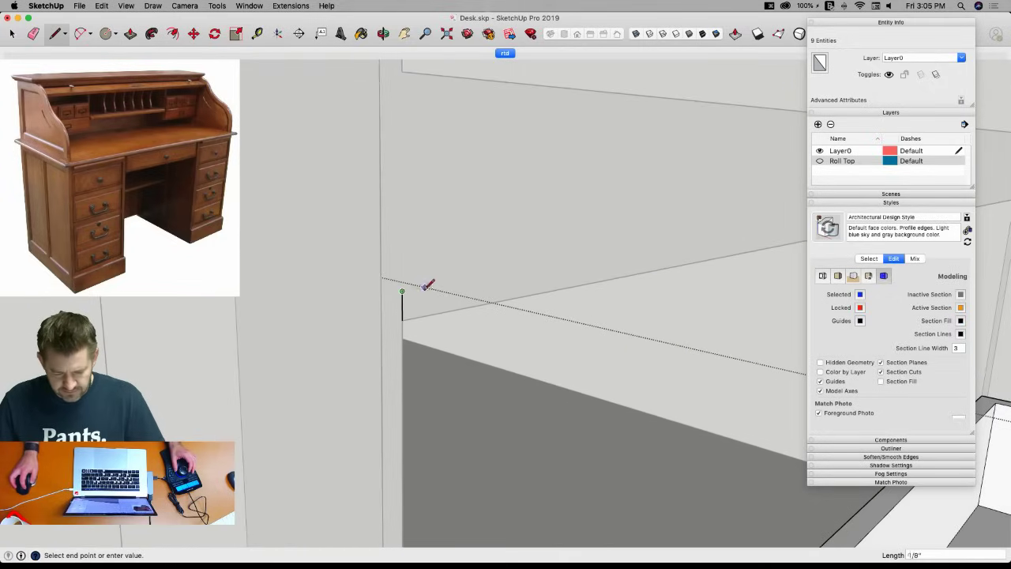
key(space)
scroll(447, 284, down, 8)
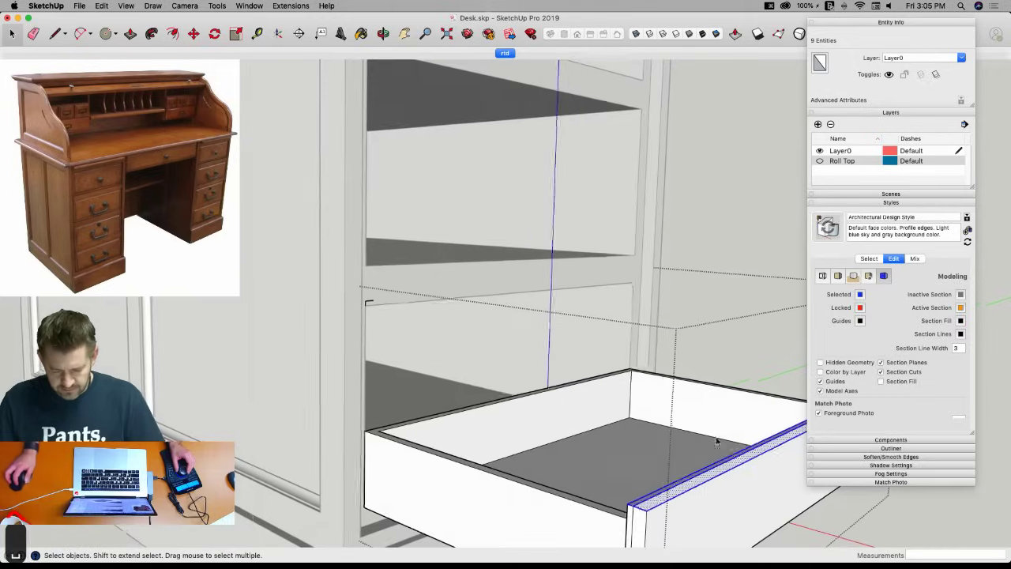
Draw a long edge from the marker corner out to the drawer front and raise the front's top edge to that height.
key(m)
click(629, 504)
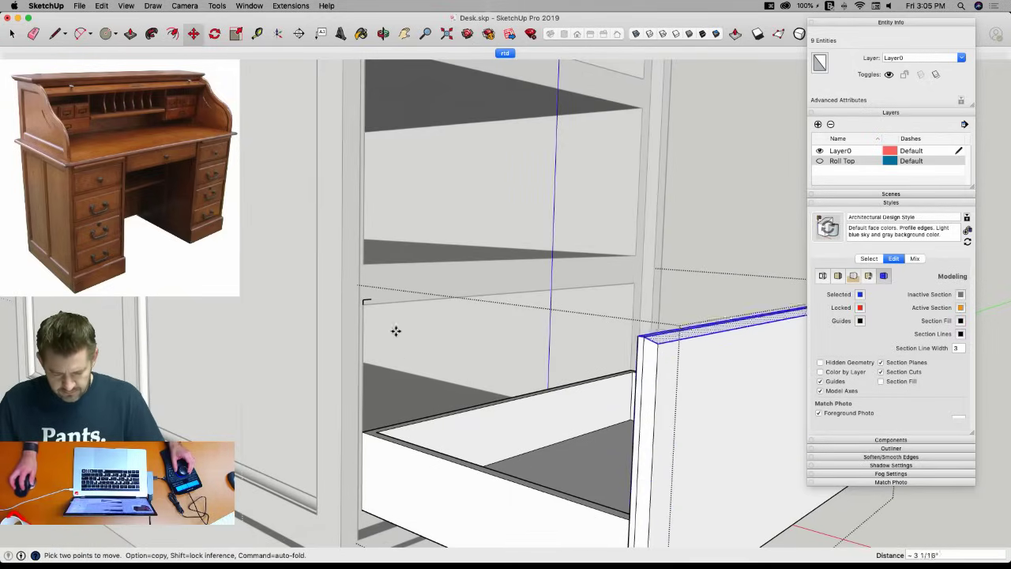
scroll(368, 301, up, 5)
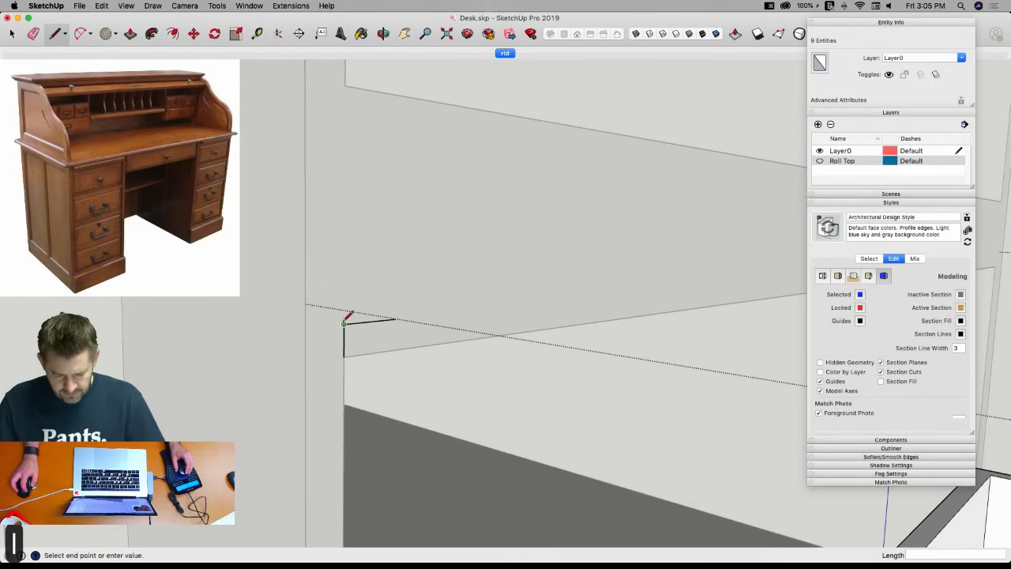
scroll(474, 300, down, 6)
scroll(458, 237, up, 6)
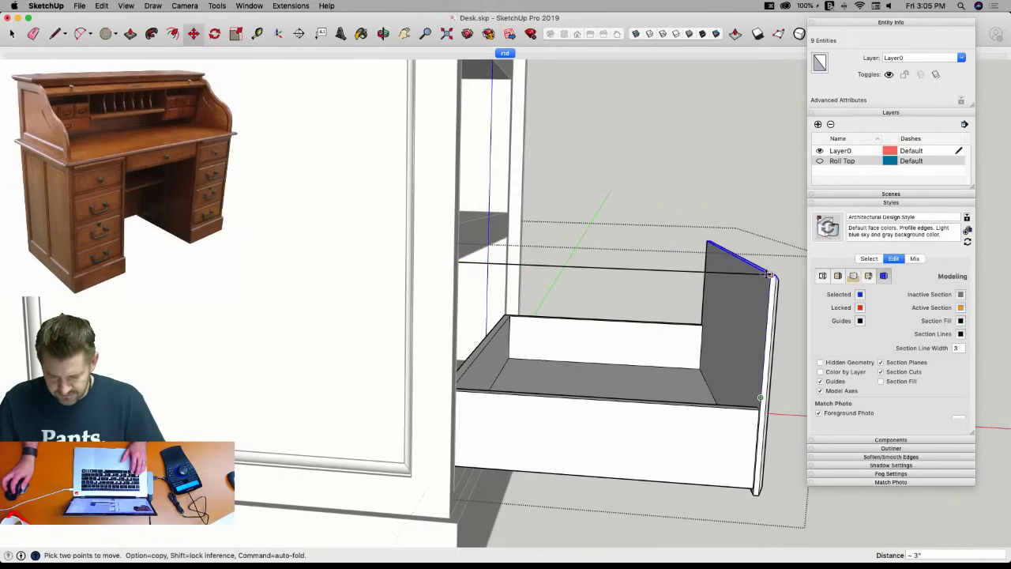
Erase the long edge and the short marker edges at the corner of the bottom opening.
click(620, 267)
mouse_move(619, 268)
middle_down()
mouse_move(517, 269)
mouse_move(427, 302)
middle_up()
click(410, 320)
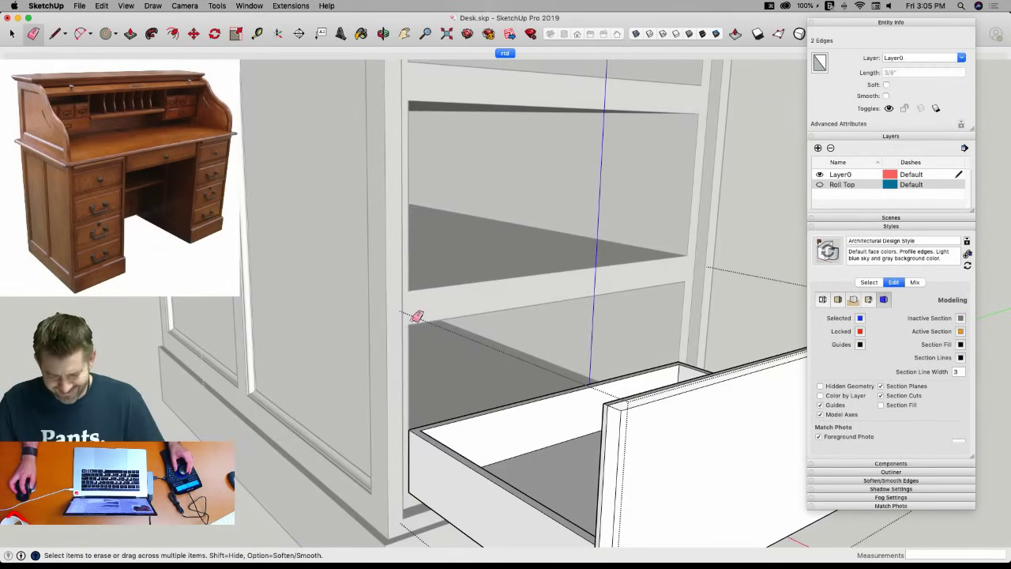
Push/Pull the top rim of the drawer box up 2 3/4".
scroll(470, 444, up, 4)
key(p)
drag(447, 455, 424, 355)
click(424, 355)
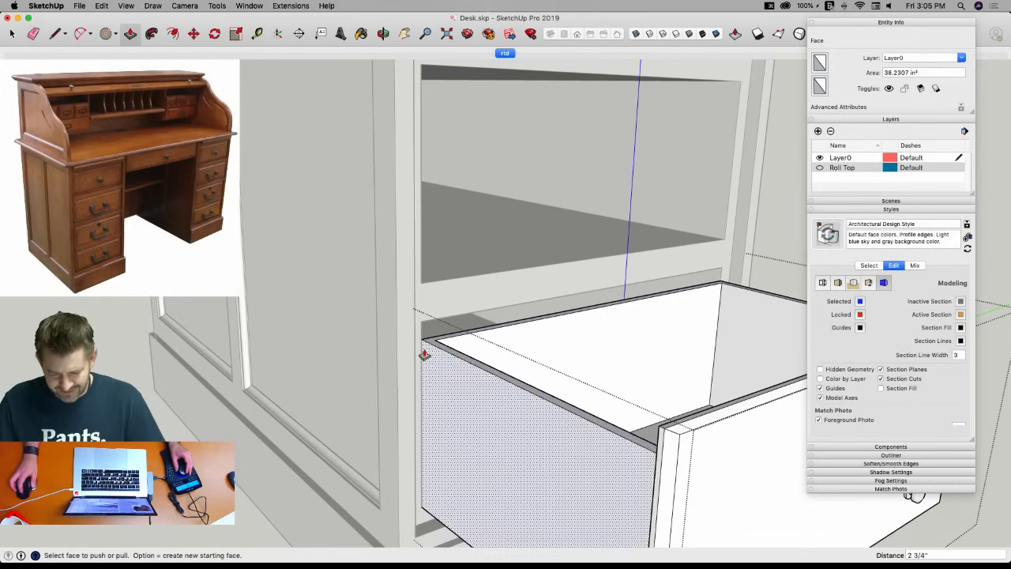
Move the drawer knob up about 1 1/2" to the middle height of the front, and close the drawer for editing.
scroll(490, 396, down, 6)
key(space)
click(666, 423)
middle_drag(666, 425, 626, 444)
scroll(647, 468, up, 8)
key(m)
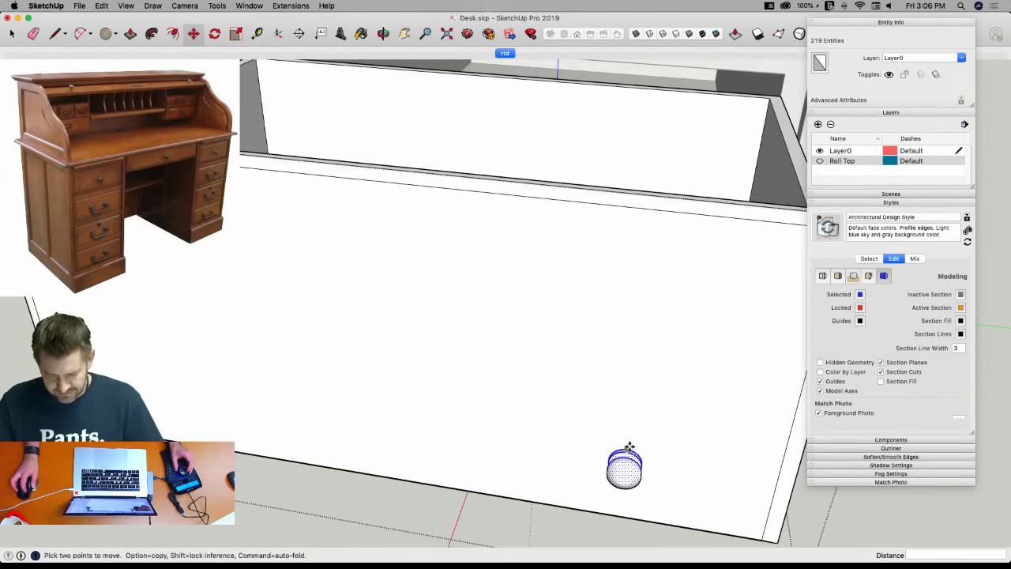
click(628, 447)
scroll(629, 447, down, 4)
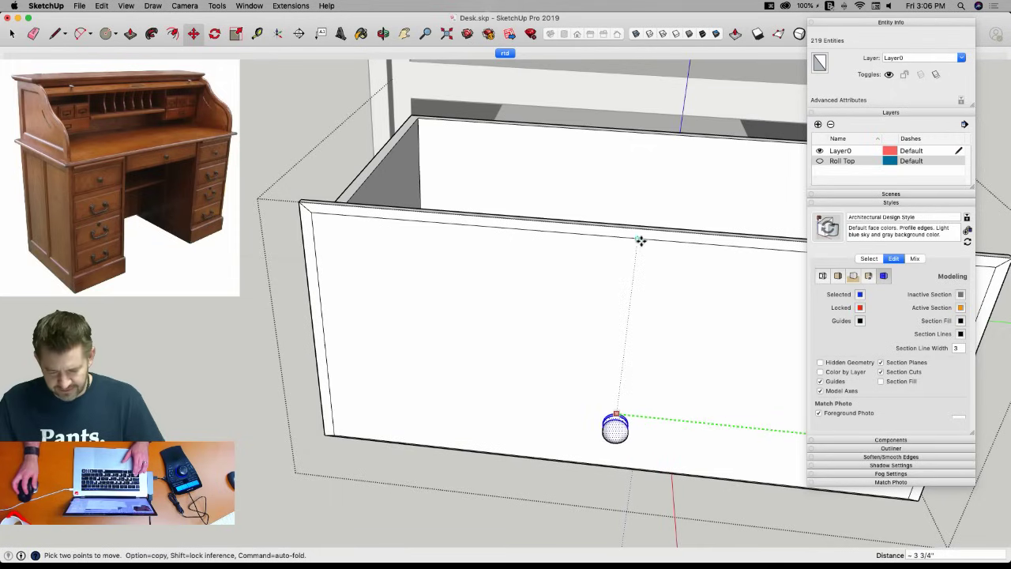
middle_drag(653, 431, 582, 439)
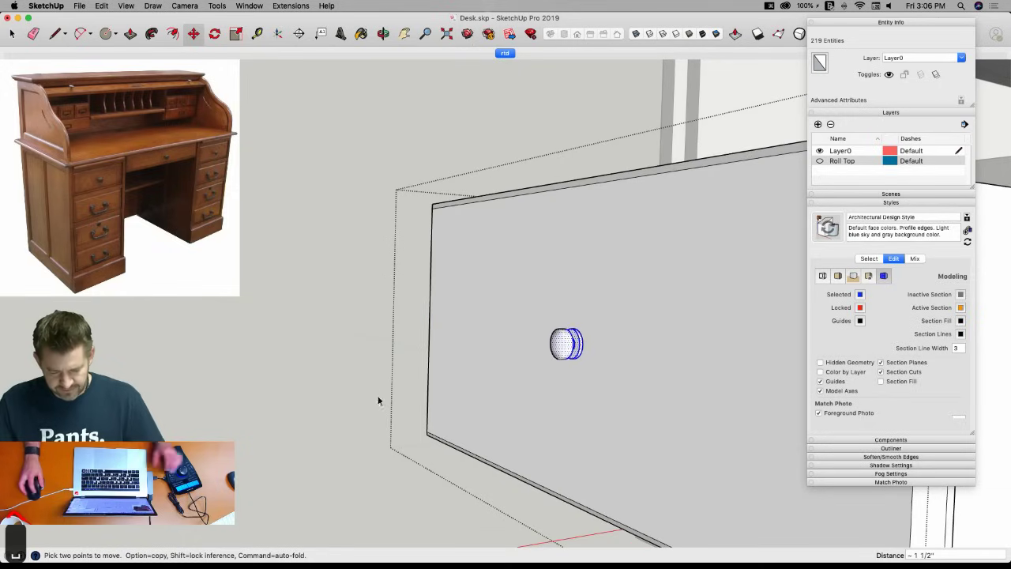
key(space)
click(370, 425)
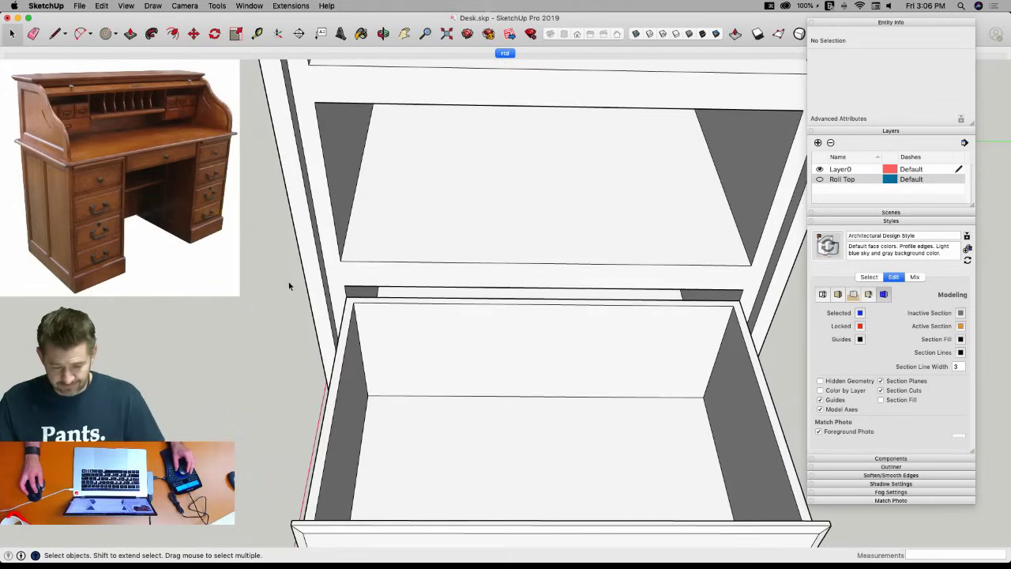
Reopen the drawer for editing and move its back panel farther into the pedestal to deepen the drawer.
drag(289, 281, 784, 404)
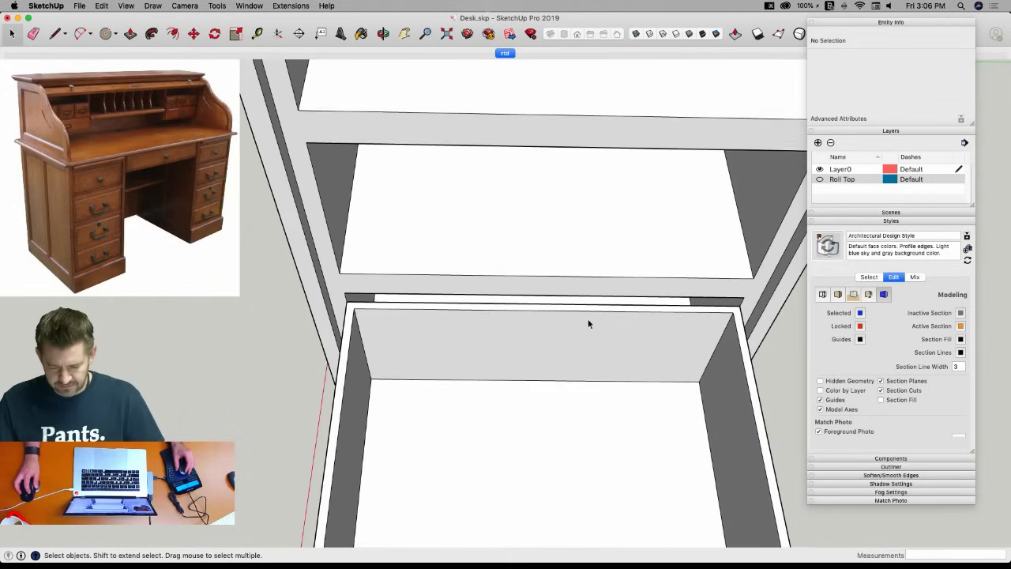
drag(751, 441, 771, 429)
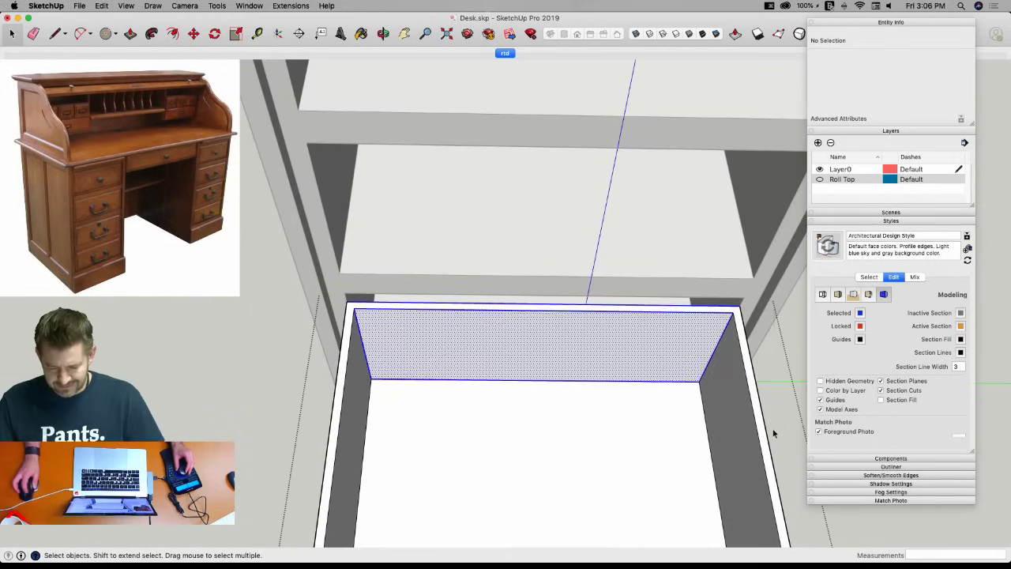
key(m)
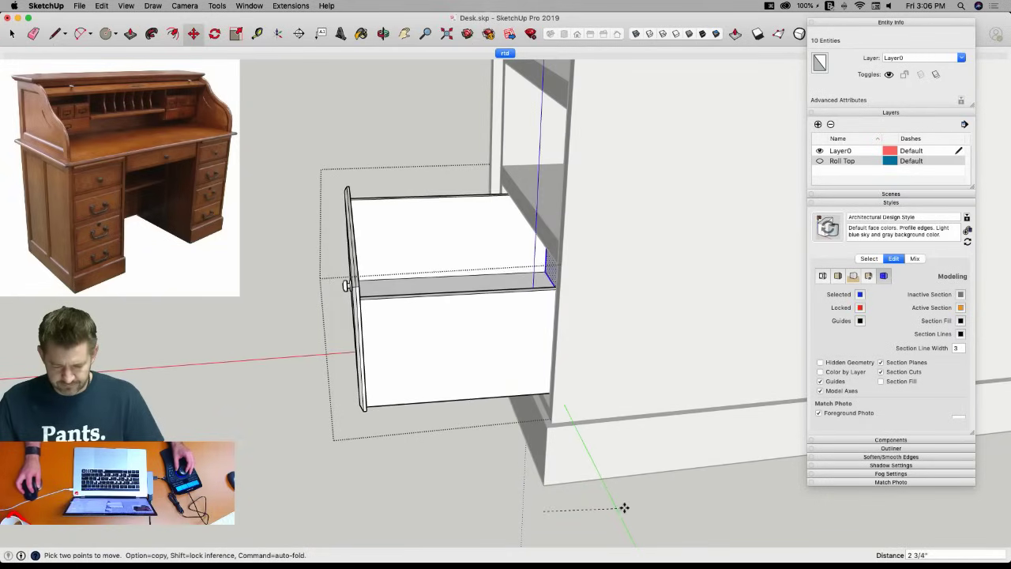
click(658, 500)
key(space)
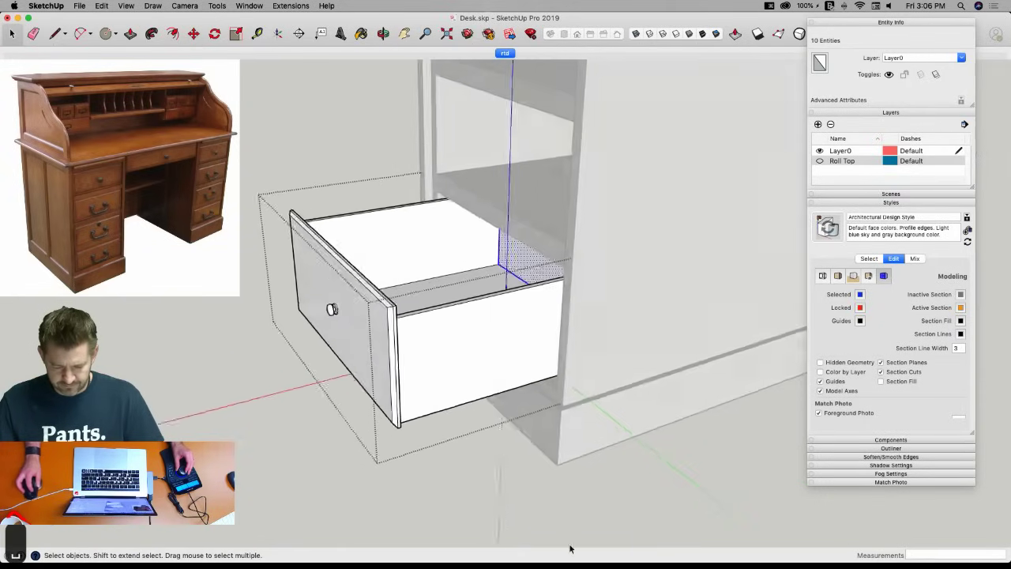
Close the drawer for editing and slide it 8" into the bottom opening so its front meets the pedestal face.
click(462, 418)
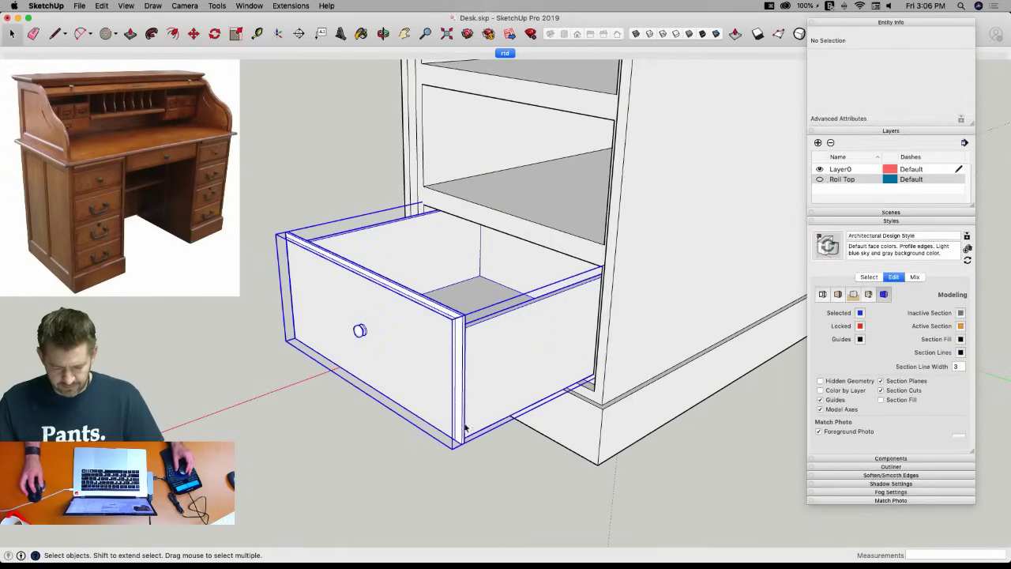
key(m)
middle_drag(464, 466, 473, 404)
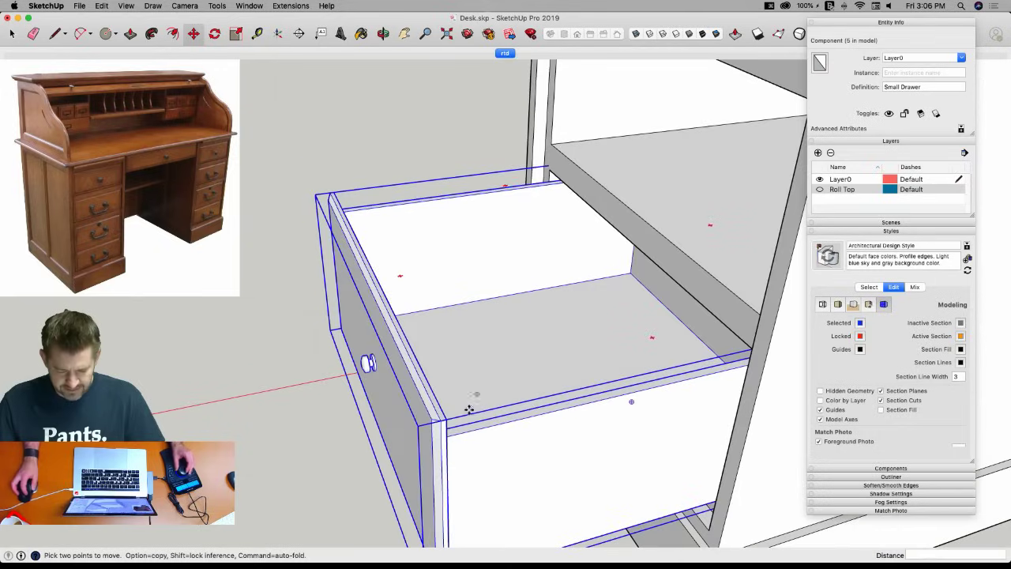
click(448, 419)
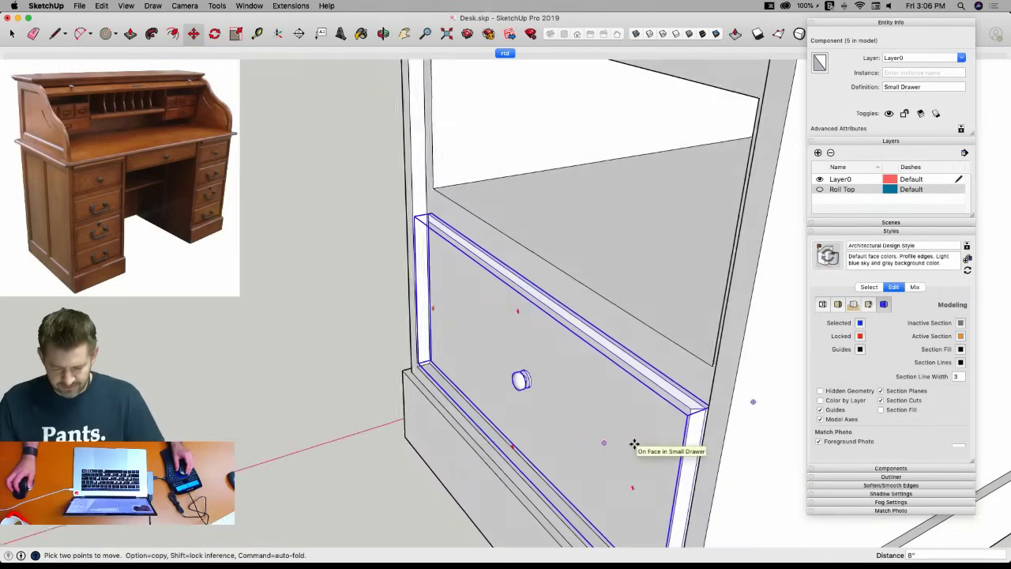
key(space)
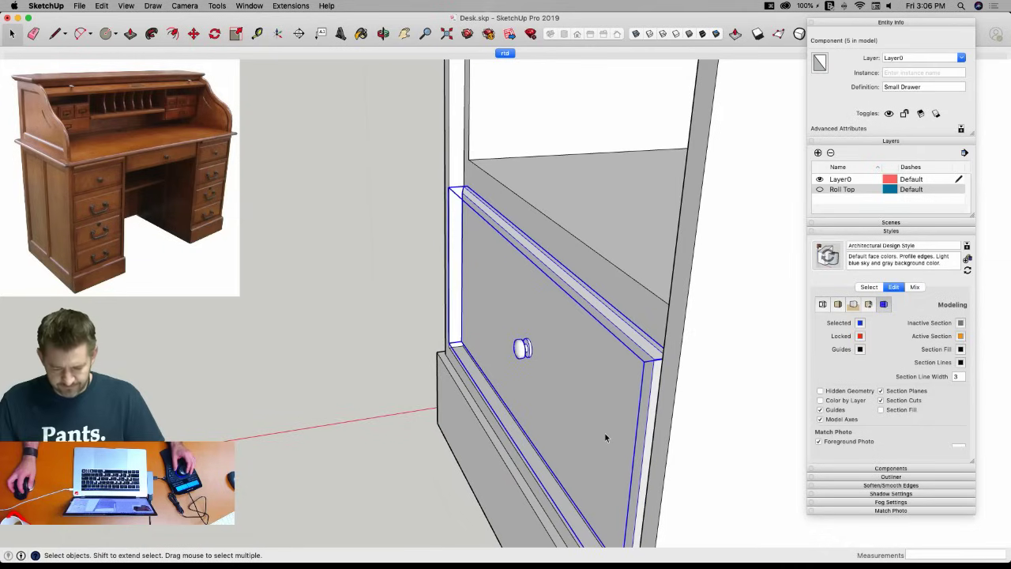
Try to move the drawer's front face and its bevel faces 1/8" outward without the knob, and close the drawer for editing.
double_click(605, 437)
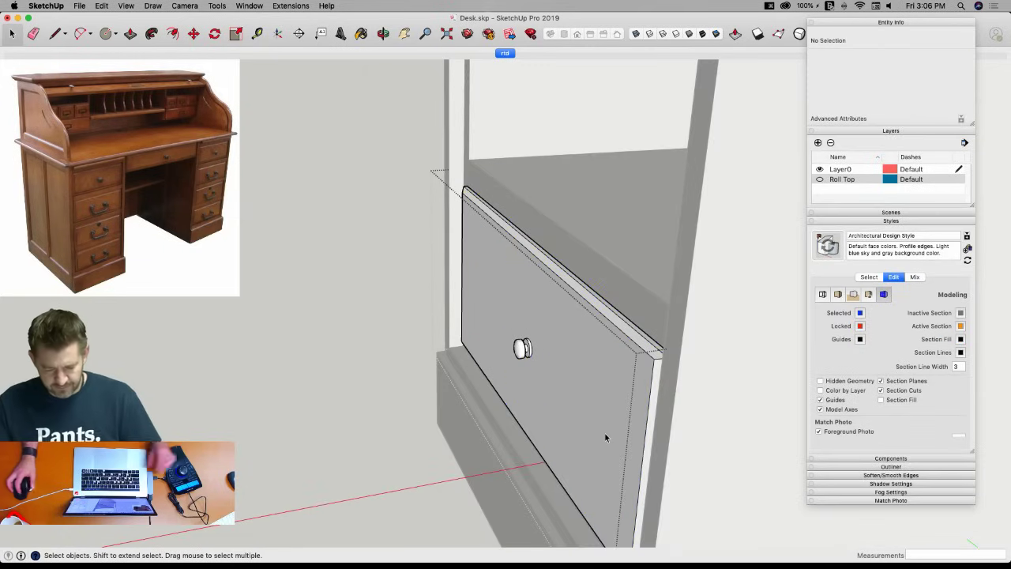
click(642, 352)
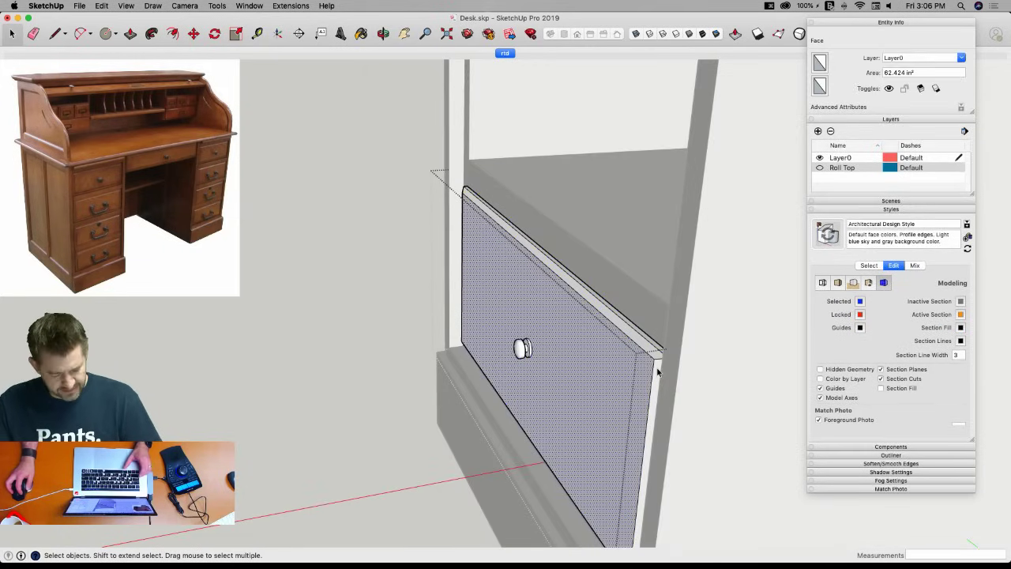
middle_drag(549, 410, 589, 382)
shift+click(416, 412)
shift+click(423, 409)
key(m)
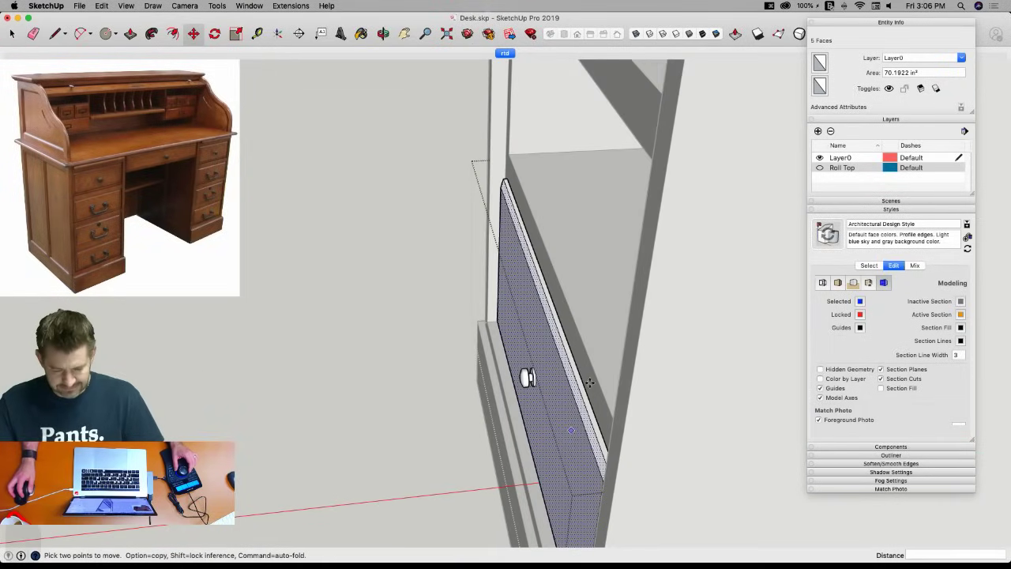
click(502, 178)
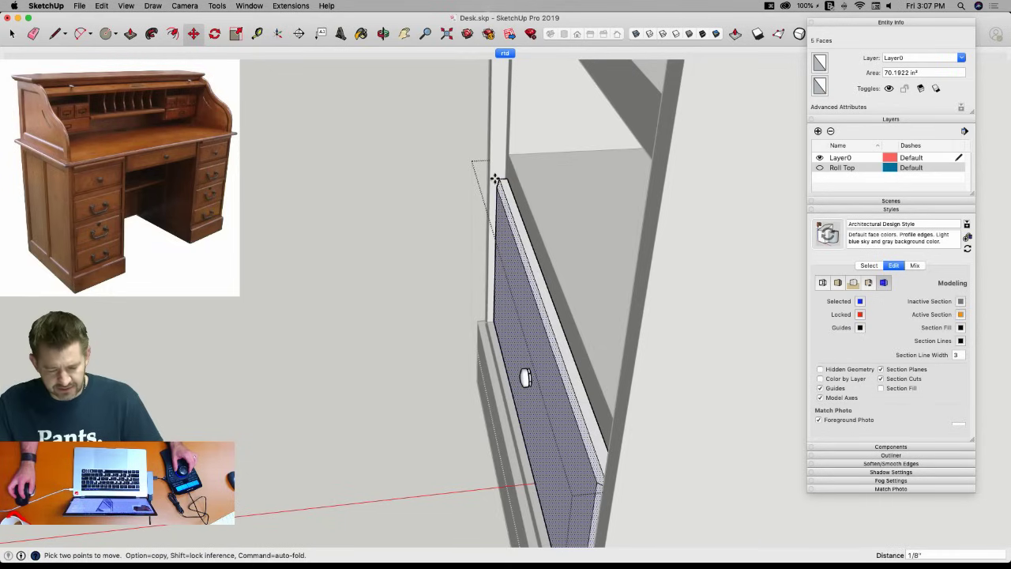
key(space)
click(392, 287)
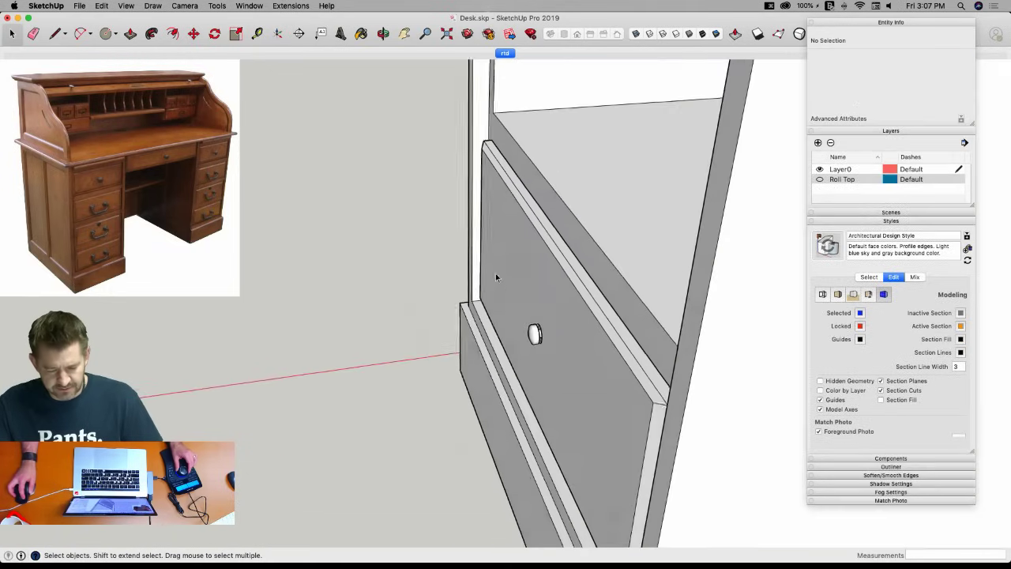
Reopen the drawer for editing and undo the last outward move of its front faces.
click(504, 266)
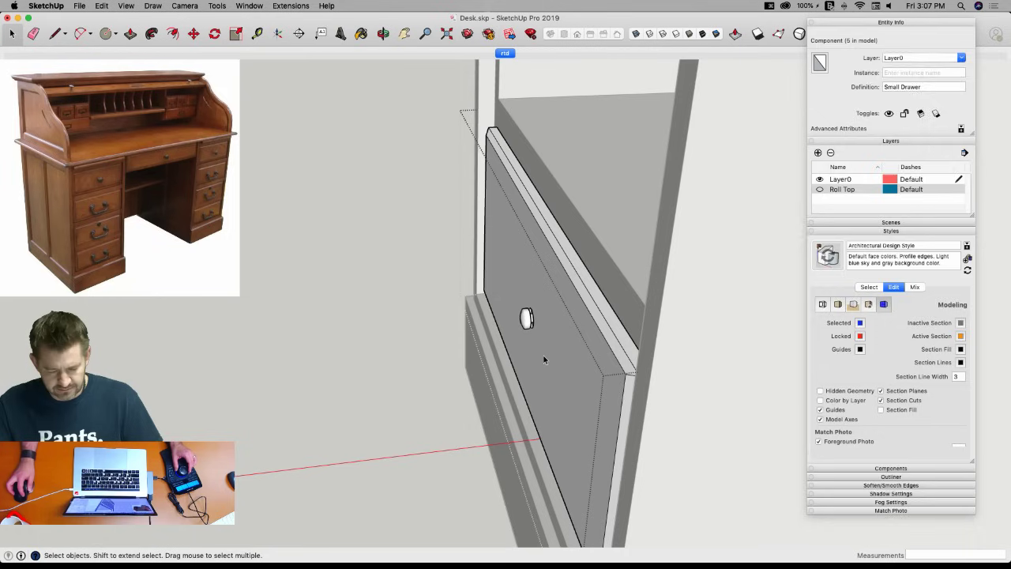
double_click(543, 359)
click(543, 359)
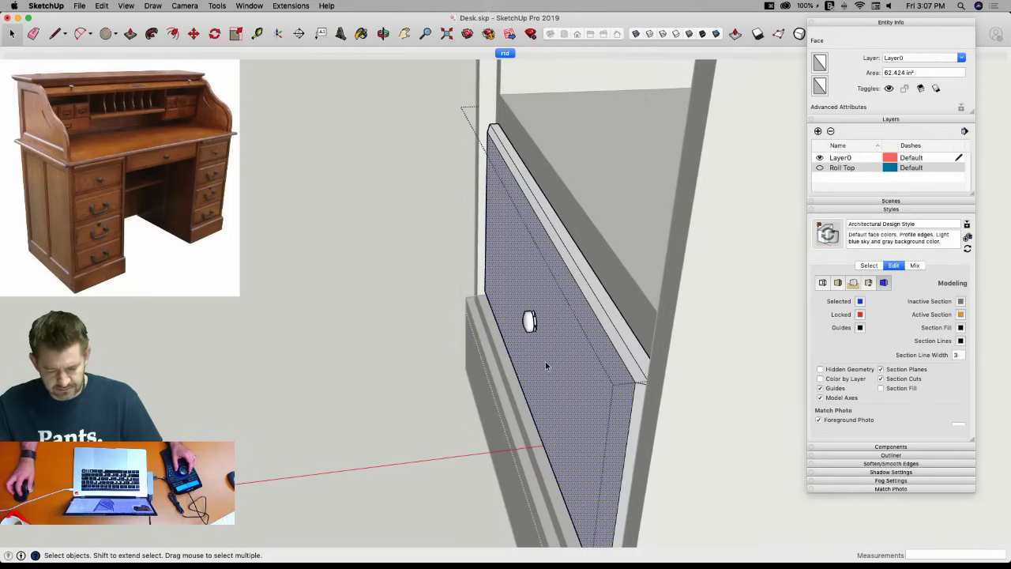
key(super+z)
key(super+z)
key(super+z)
key(super+z)
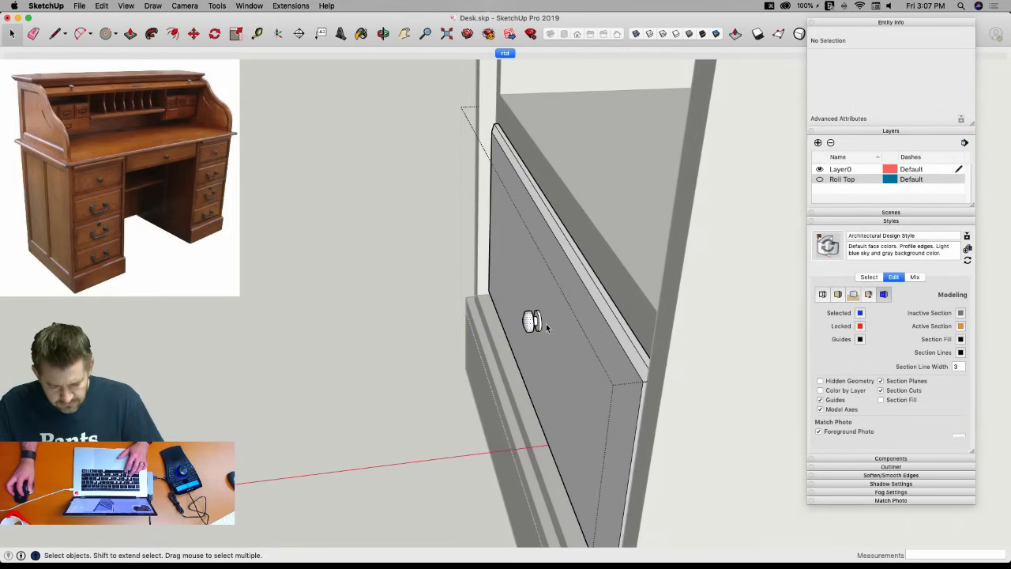
Move the drawer's front face, bevel faces and knob together 1/8" outward.
click(542, 326)
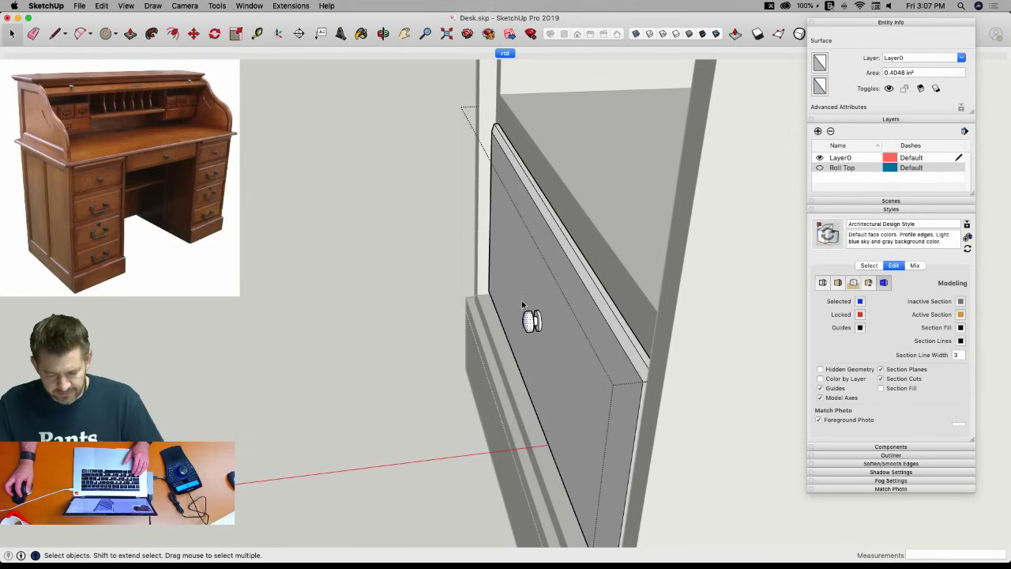
shift+click(603, 308)
middle_drag(619, 366, 545, 389)
shift+click(418, 363)
key(m)
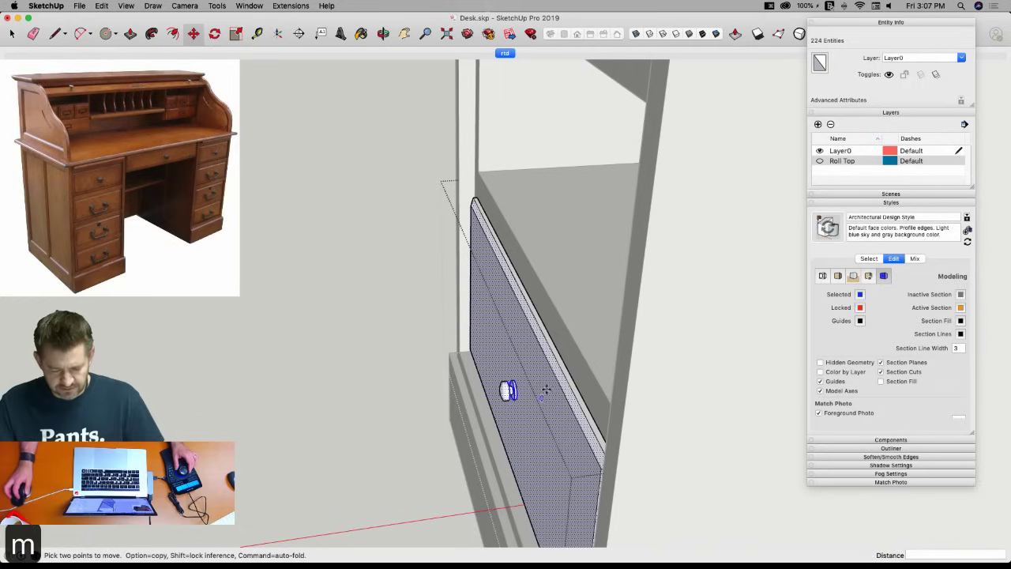
click(473, 199)
click(466, 200)
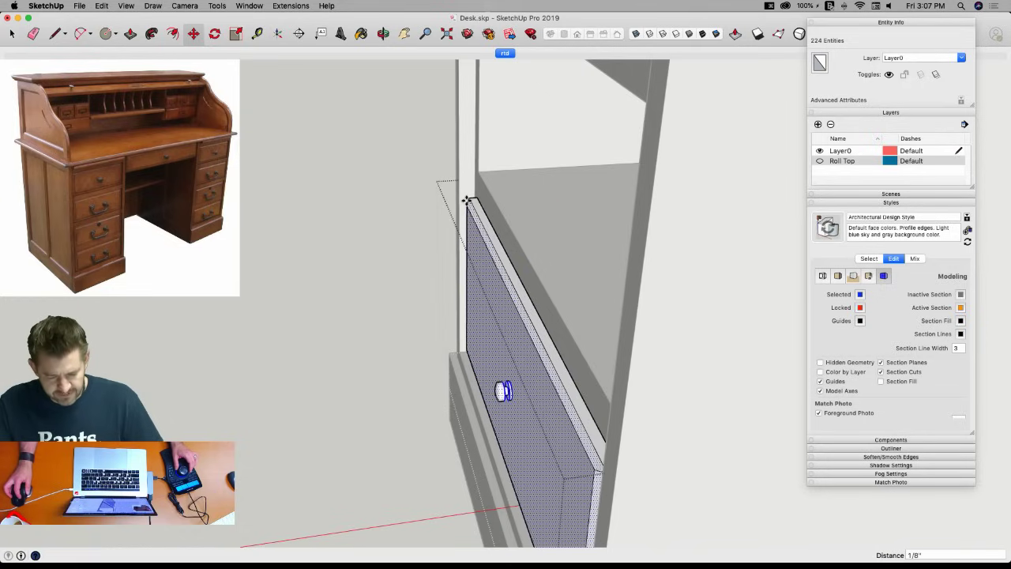
Move only the drawer's front face and knob 1/4" outward, leaving out the bevel faces, and close the drawer for editing.
key(space)
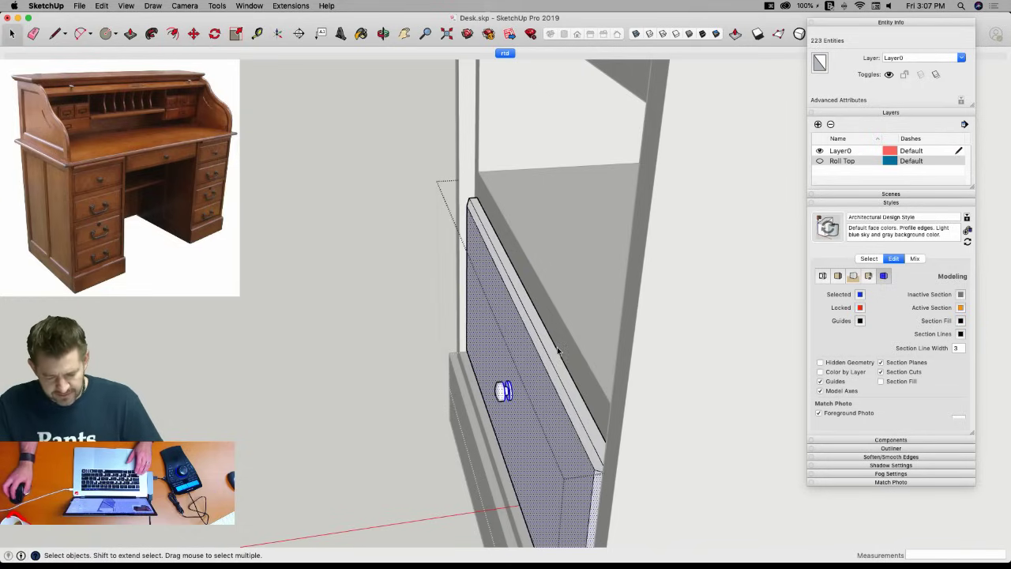
middle_drag(558, 352, 653, 288)
shift+click(668, 403)
middle_drag(641, 431, 697, 335)
scroll(551, 365, up, 3)
shift+click(529, 373)
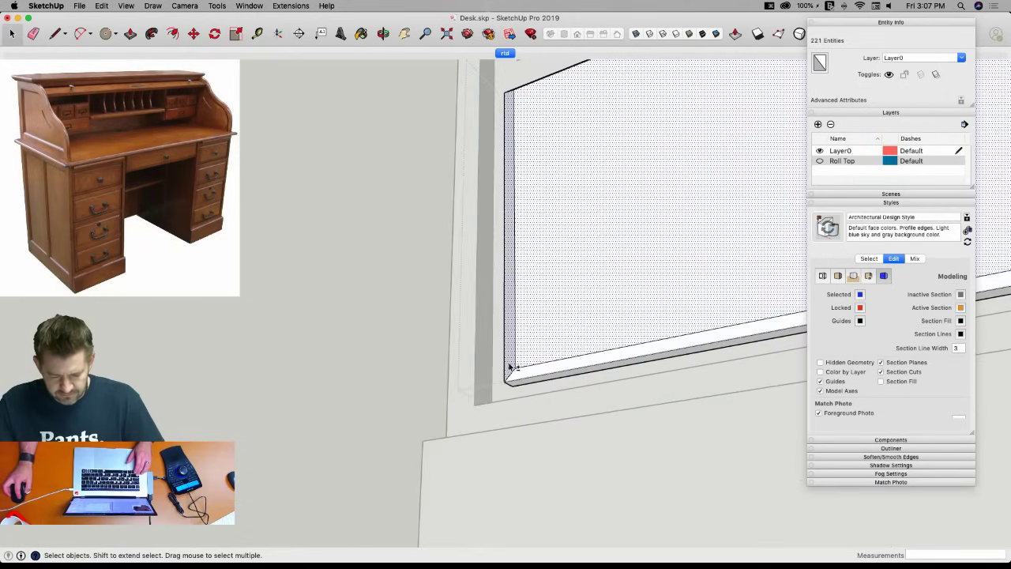
shift+click(510, 366)
key(m)
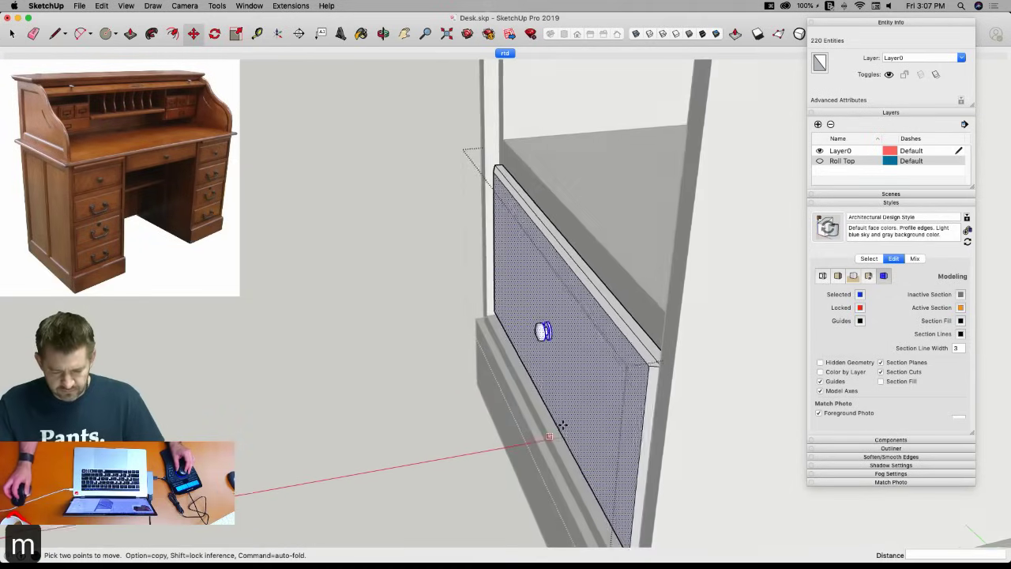
middle_drag(556, 433, 547, 458)
click(509, 161)
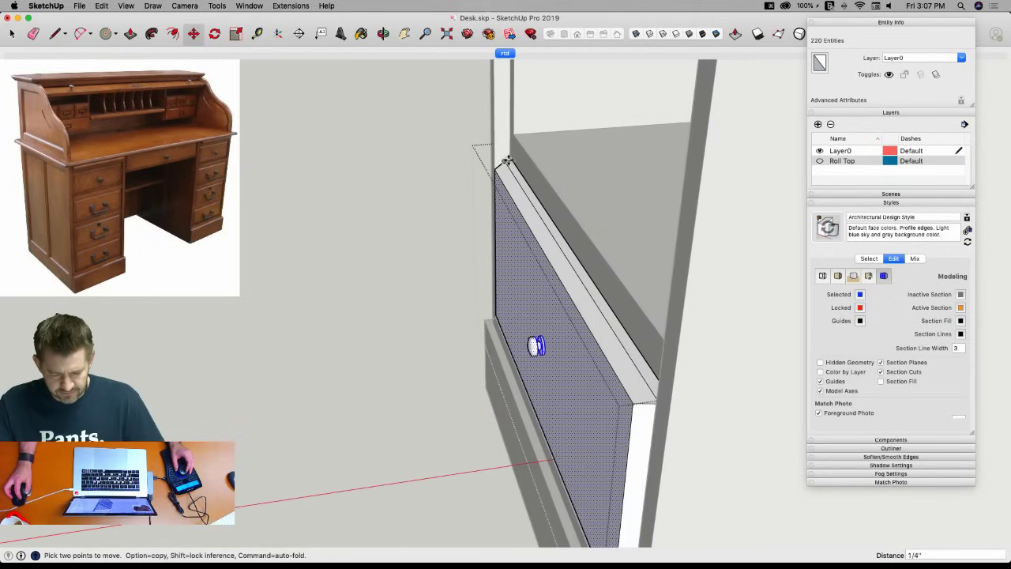
scroll(509, 161, up, 3)
click(510, 160)
key(space)
scroll(509, 161, down, 4)
middle_drag(443, 201, 671, 391)
click(671, 391)
scroll(654, 379, up, 5)
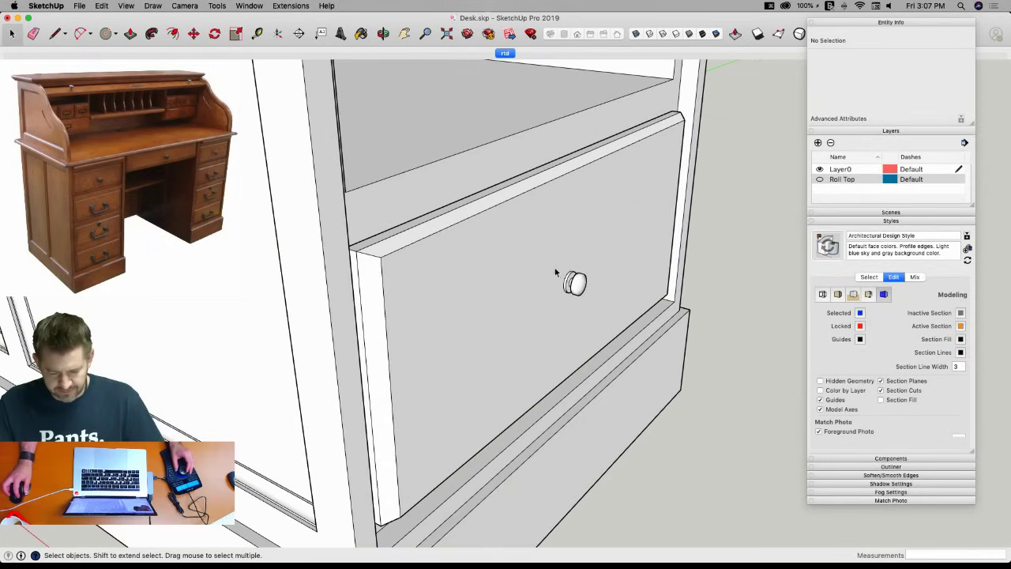
Reopen the drawer for editing and scale its whole knob up uniformly.
double_click(582, 288)
key(super+a)
scroll(596, 316, up, 5)
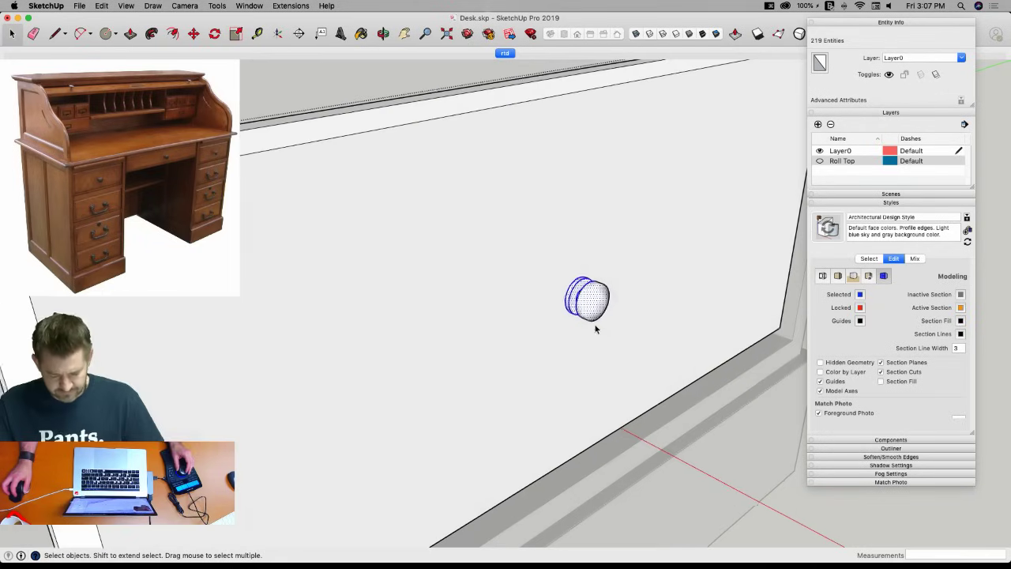
key(s)
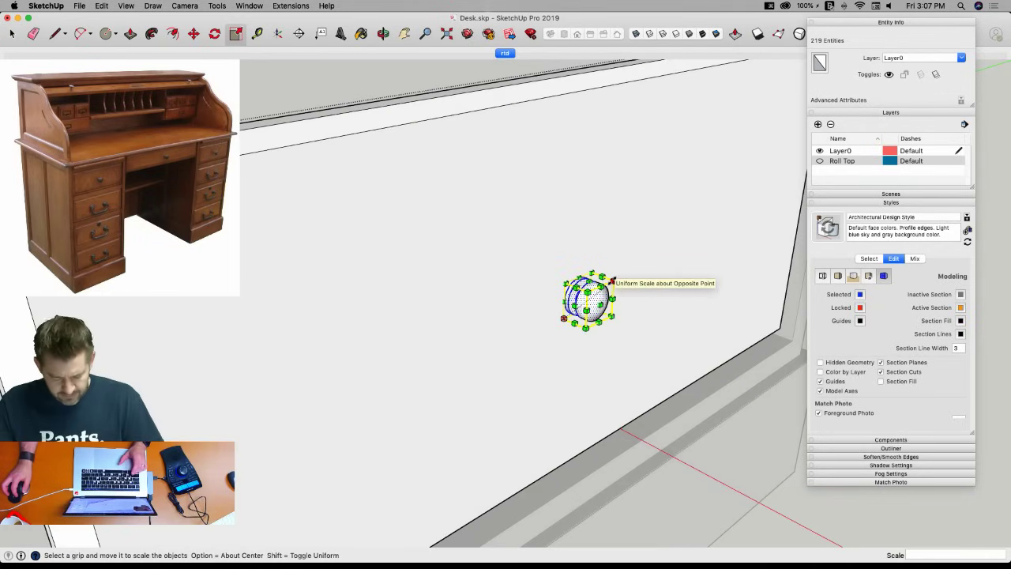
drag(611, 280, 645, 226)
key(space)
Center the enlarged knob on the drawer front in width and height, and close the drawer for editing.
mouse_move(632, 289)
middle_down()
mouse_move(630, 297)
mouse_move(628, 276)
middle_up()
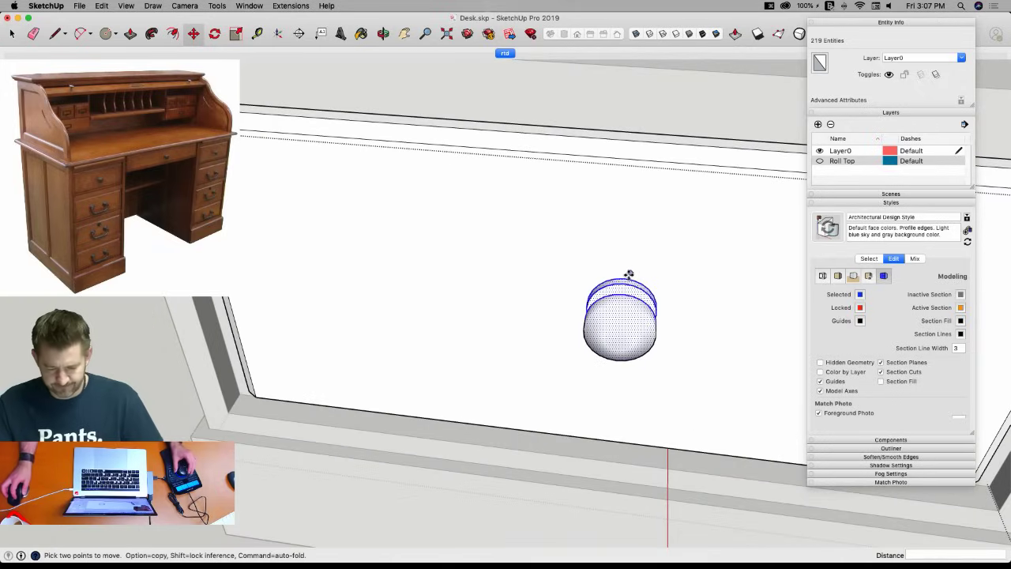
key(m)
click(613, 275)
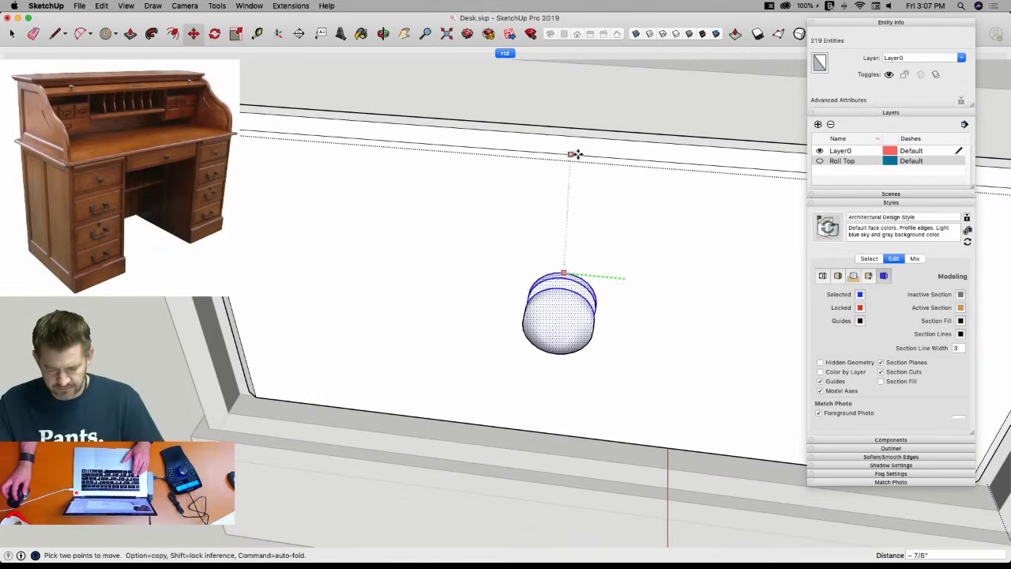
click(618, 155)
middle_drag(711, 345, 582, 279)
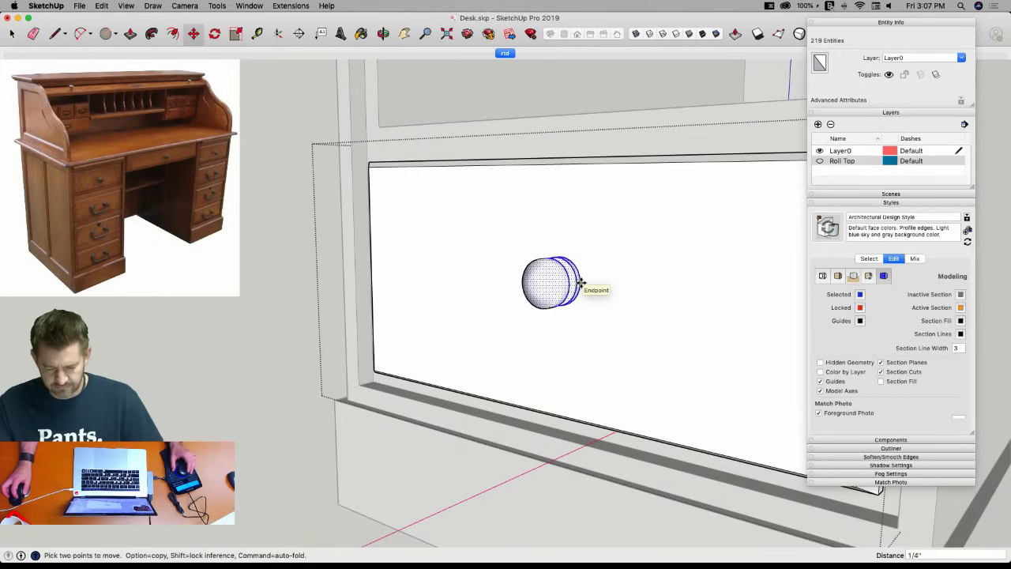
click(580, 281)
click(372, 268)
scroll(266, 408, down, 6)
key(space)
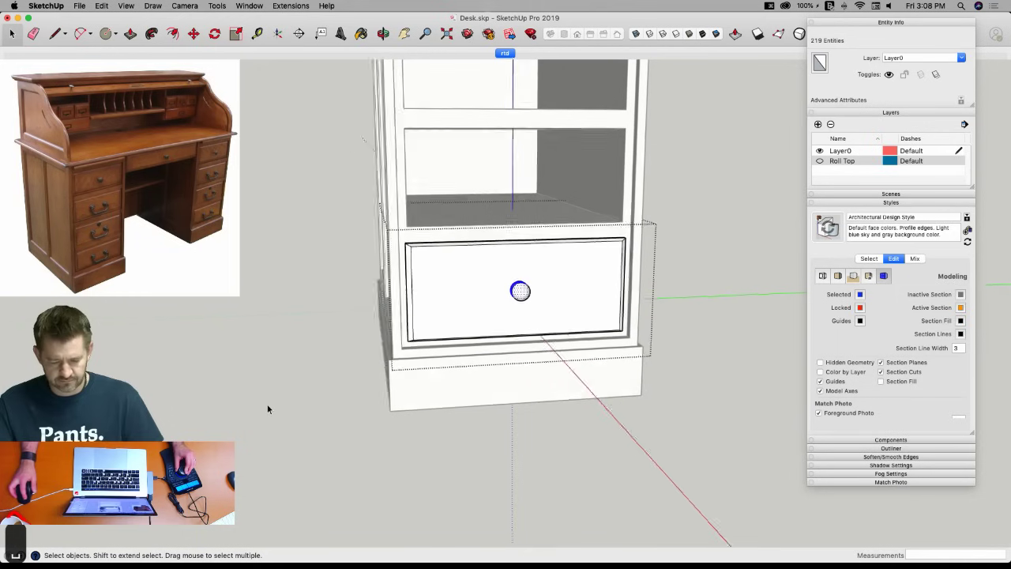
click(267, 408)
Turn on X-ray display and copy the bottom drawer up 6 1/4" into the opening above it.
scroll(267, 408, down, 6)
middle_drag(660, 460, 501, 434)
scroll(501, 434, up, 5)
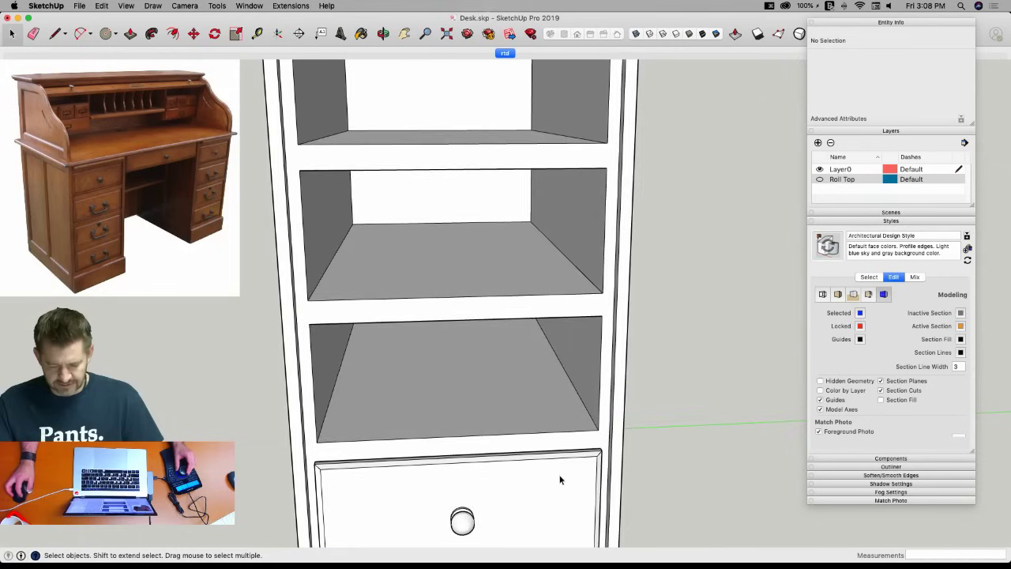
click(568, 482)
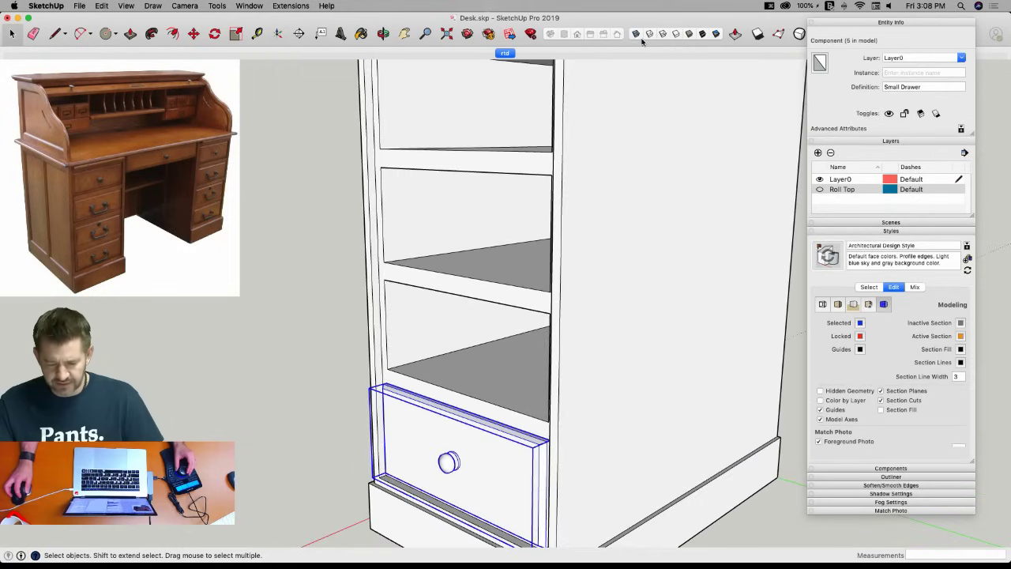
click(637, 34)
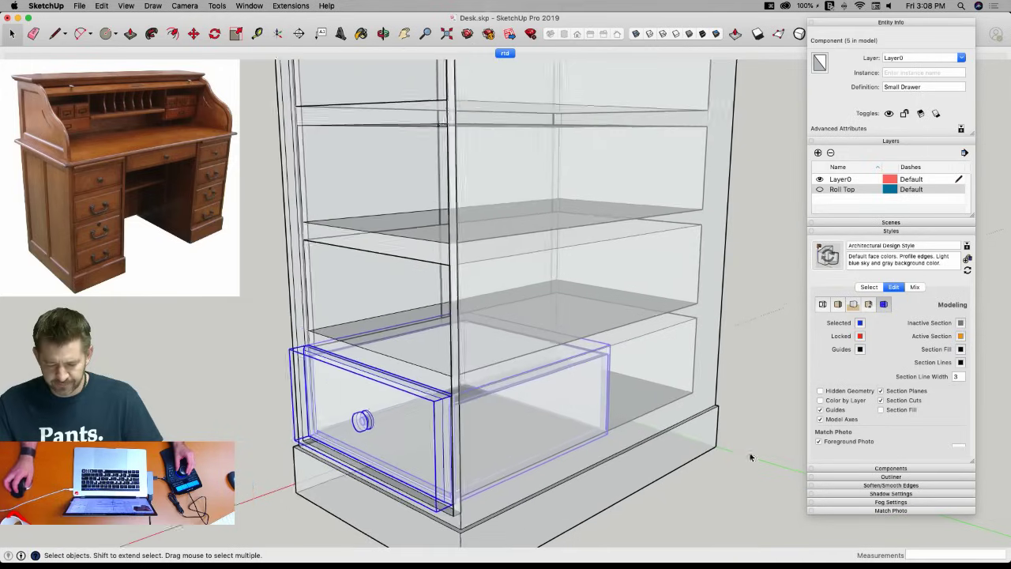
key(m)
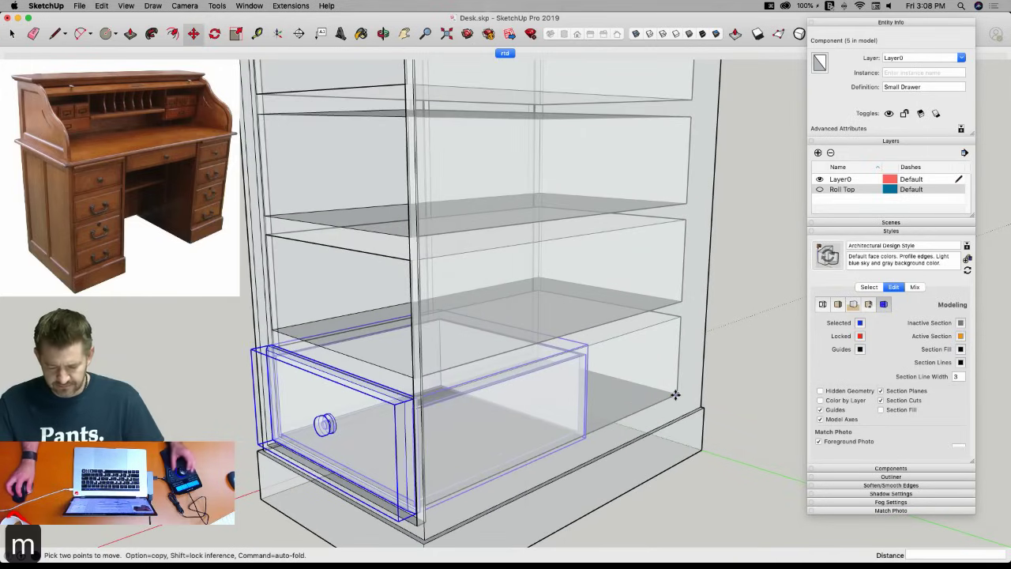
click(675, 395)
key(alt)
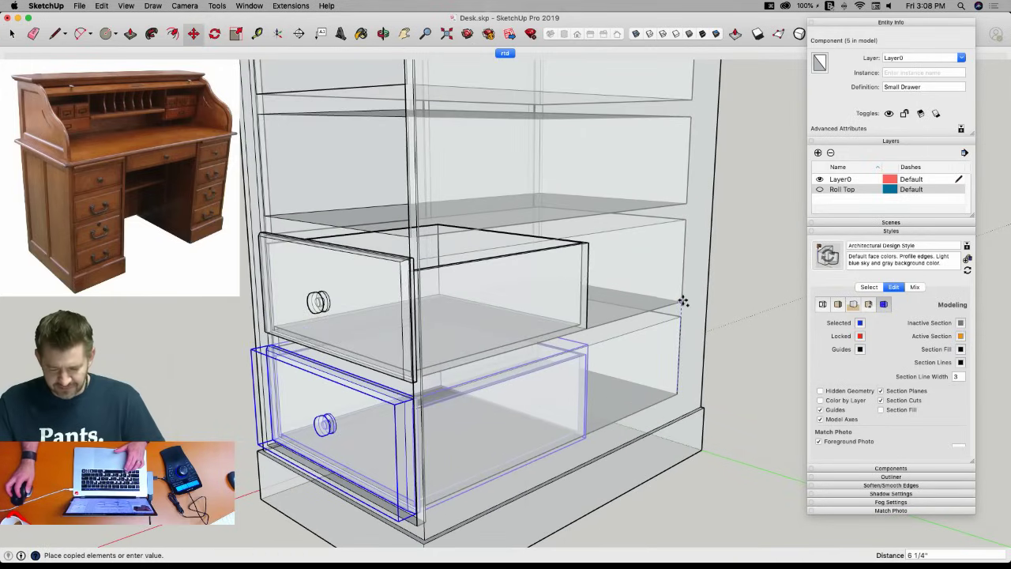
click(682, 300)
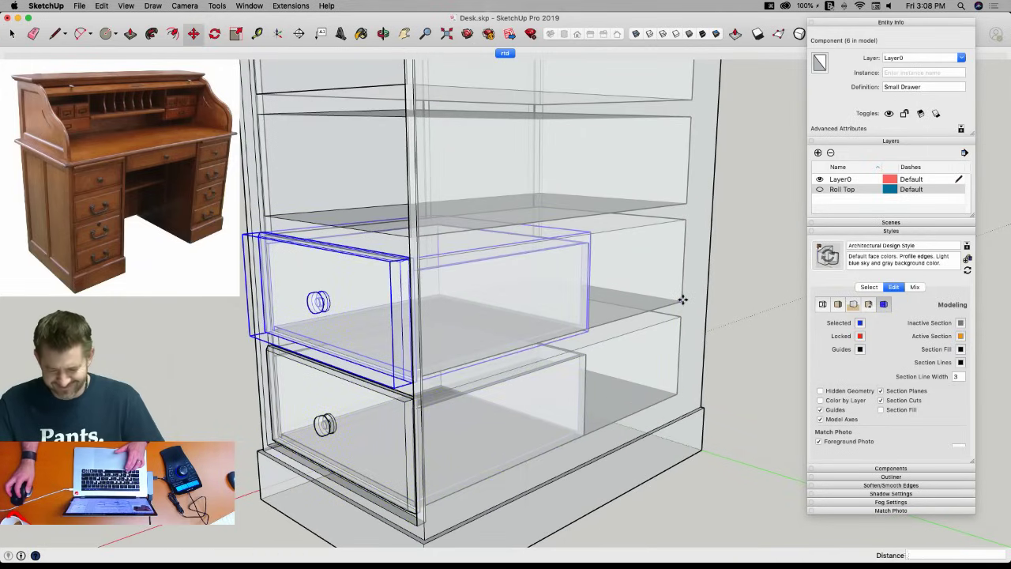
Copy the drawer up into each of the two remaining pedestal openings, and turn X-ray display off.
click(681, 300)
key(alt)
click(687, 203)
click(688, 203)
key(alt)
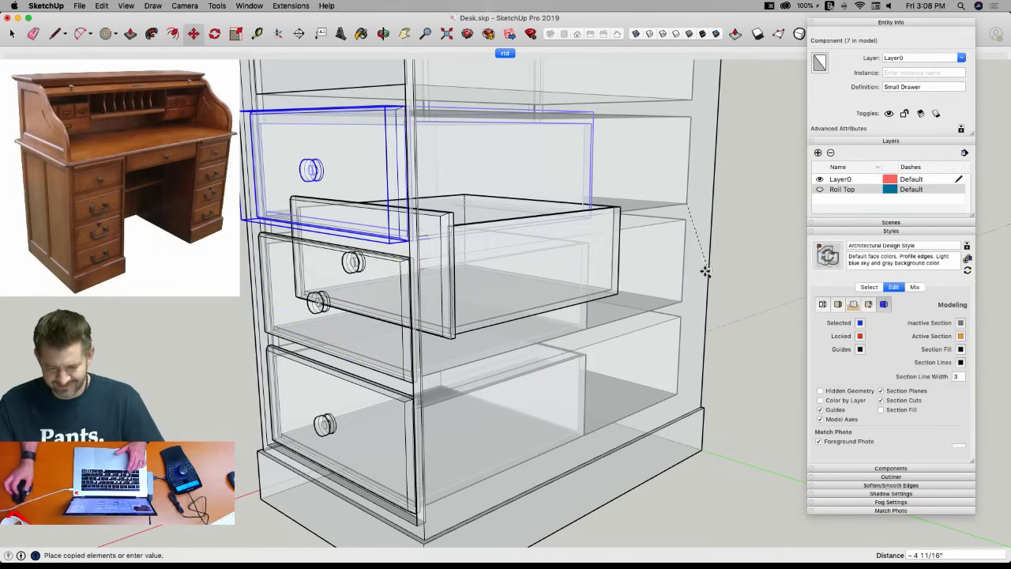
click(693, 98)
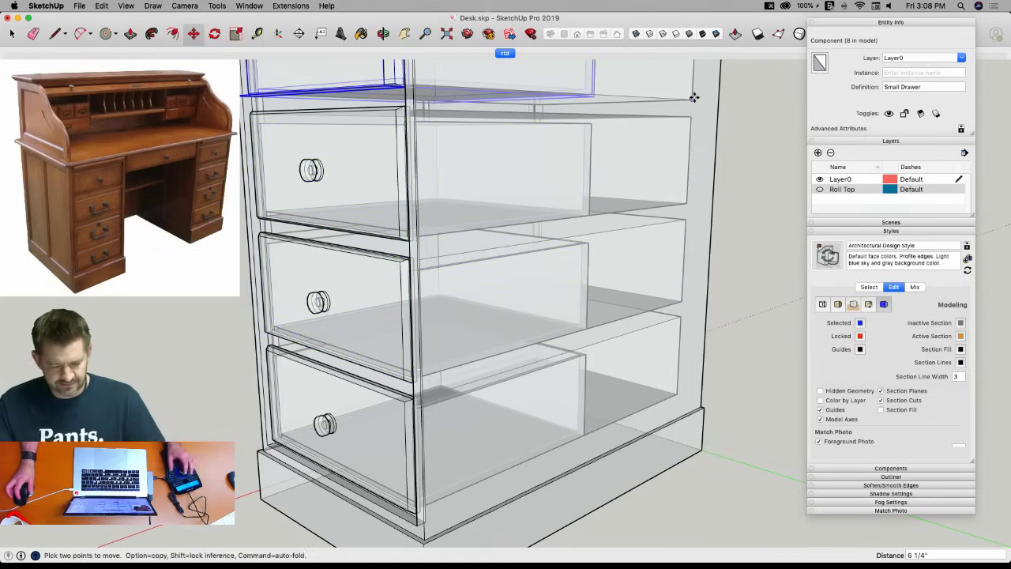
key(space)
click(748, 325)
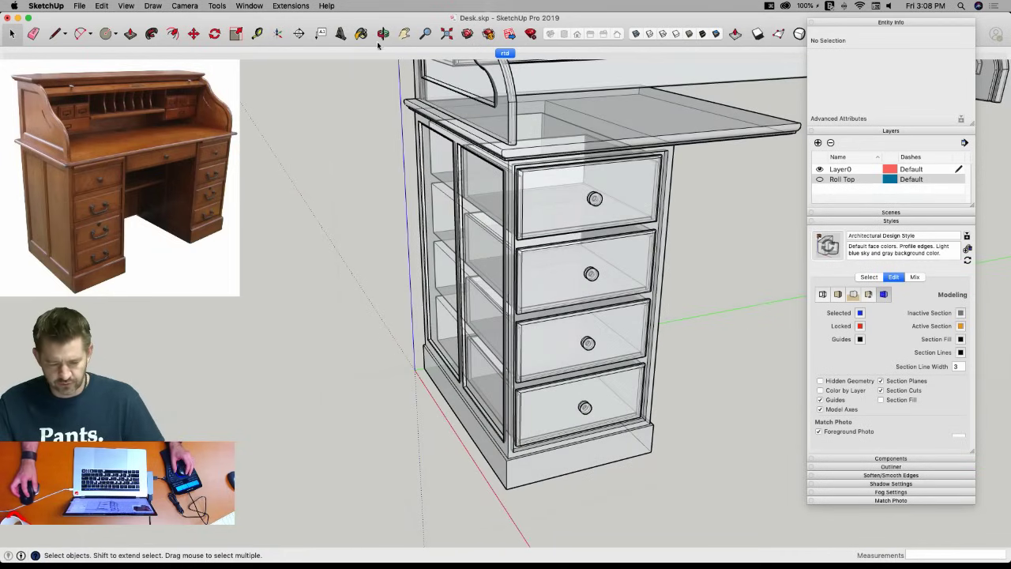
click(637, 34)
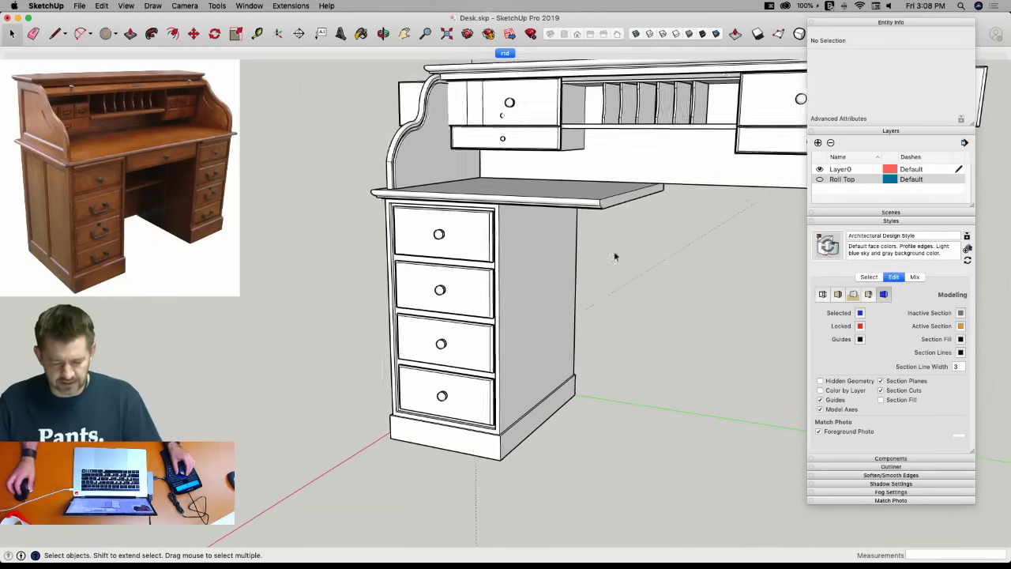
Copy the left pedestal with its desktop section and four drawers about 6' 5" to the right, clear of the desk.
click(521, 262)
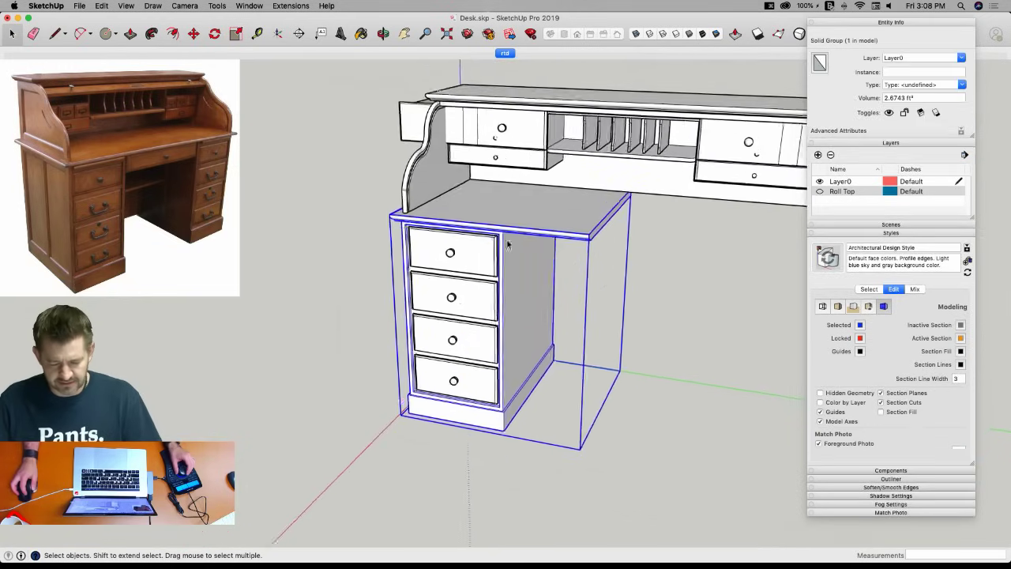
shift+click(426, 324)
shift+click(423, 283)
shift+click(427, 252)
shift+click(418, 201)
key(m)
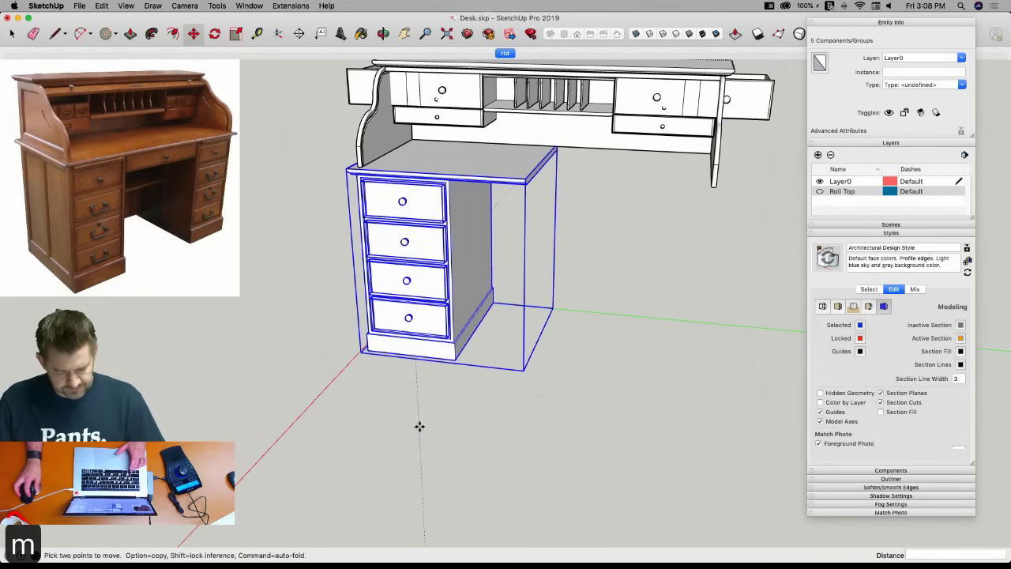
click(418, 425)
key(alt)
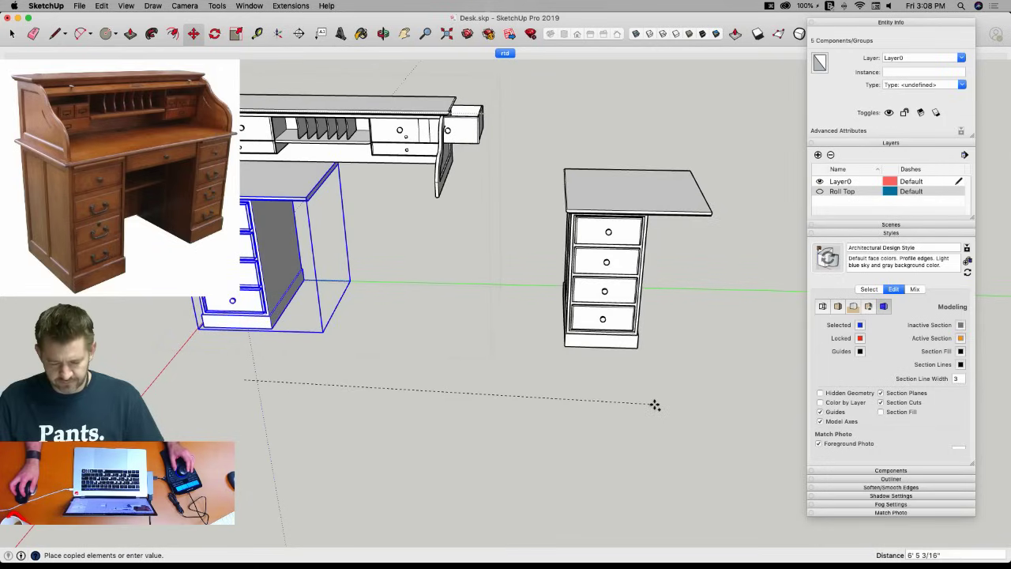
click(655, 399)
Mirror the copied pedestal and its drawers across their width with the Scale tool.
key(s)
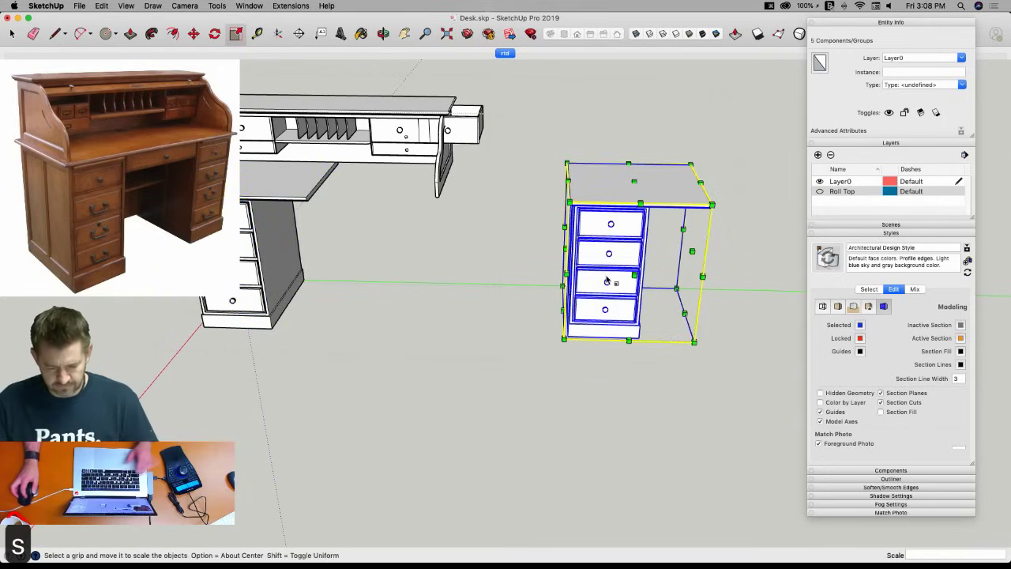
click(566, 250)
click(621, 256)
Move the mirrored pedestal by its desktop's inner front corner onto the matching corner of the left half, and clear the selection.
key(m)
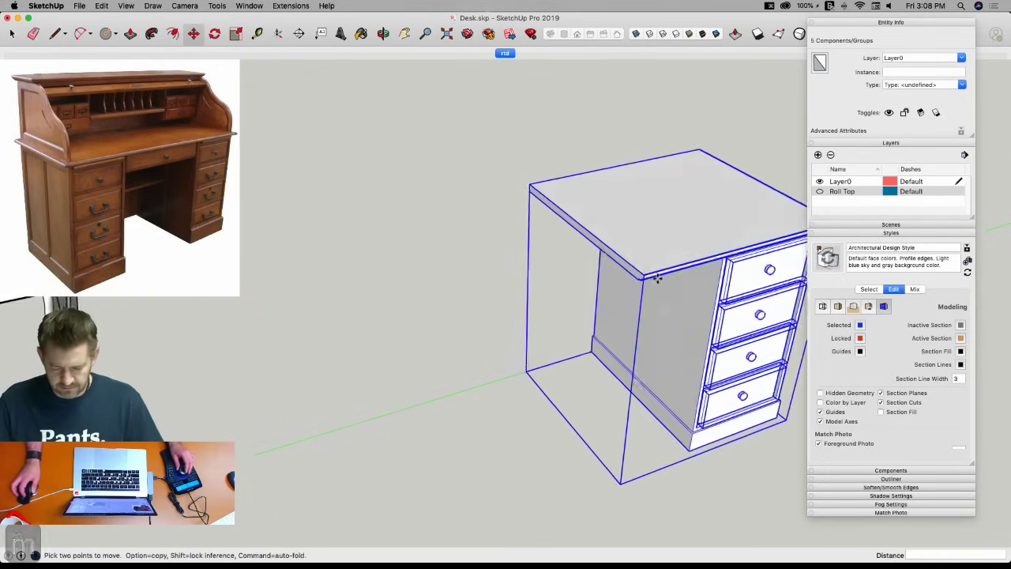
scroll(657, 278, up, 5)
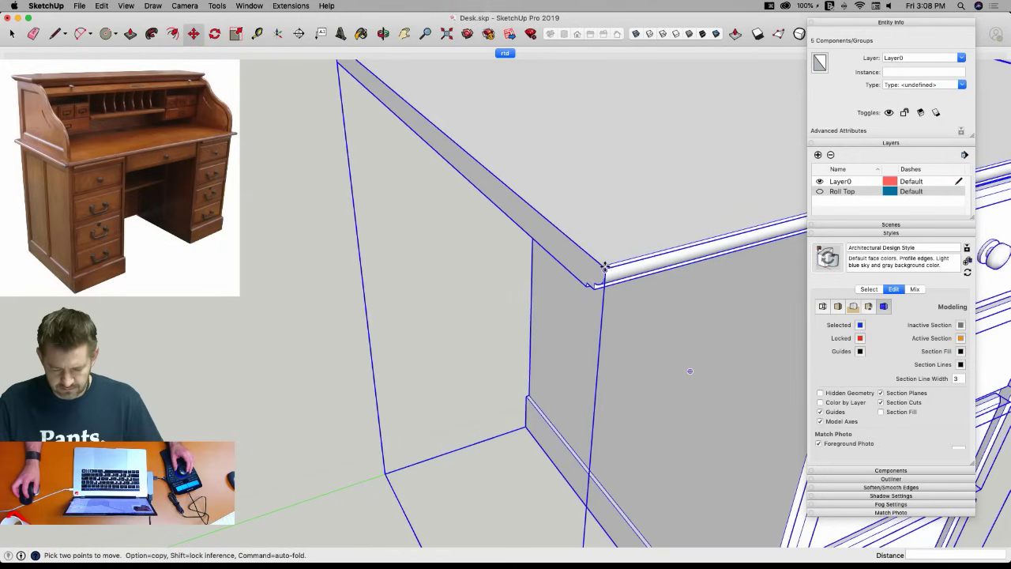
click(599, 263)
scroll(501, 350, down, 5)
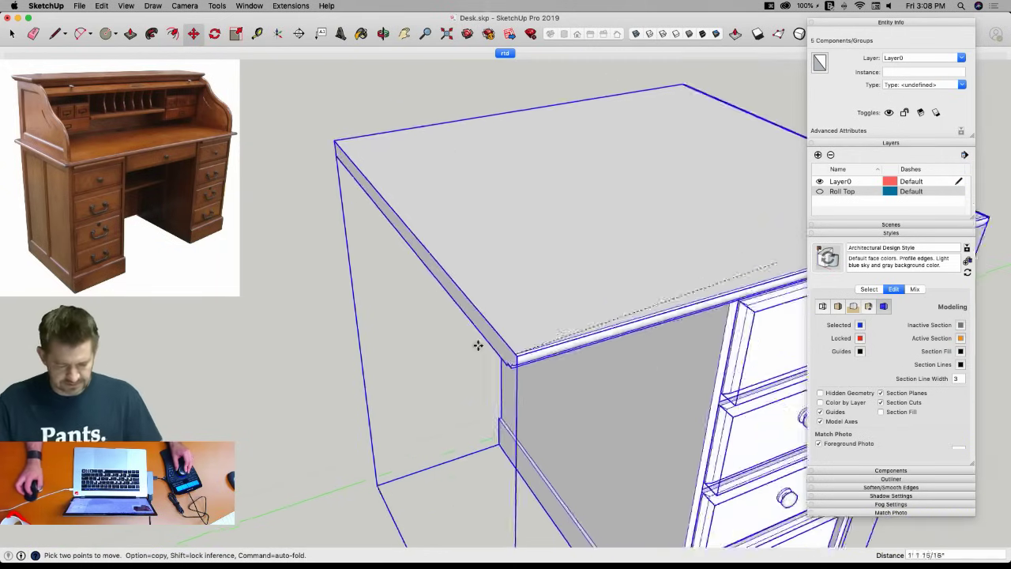
scroll(440, 384, up, 10)
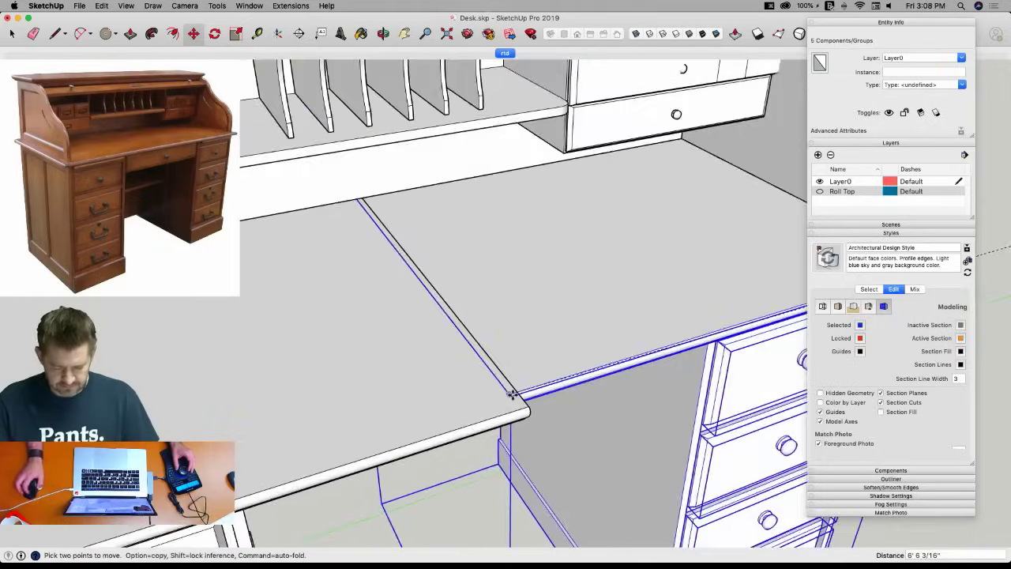
click(529, 421)
scroll(519, 366, down, 10)
key(space)
click(520, 362)
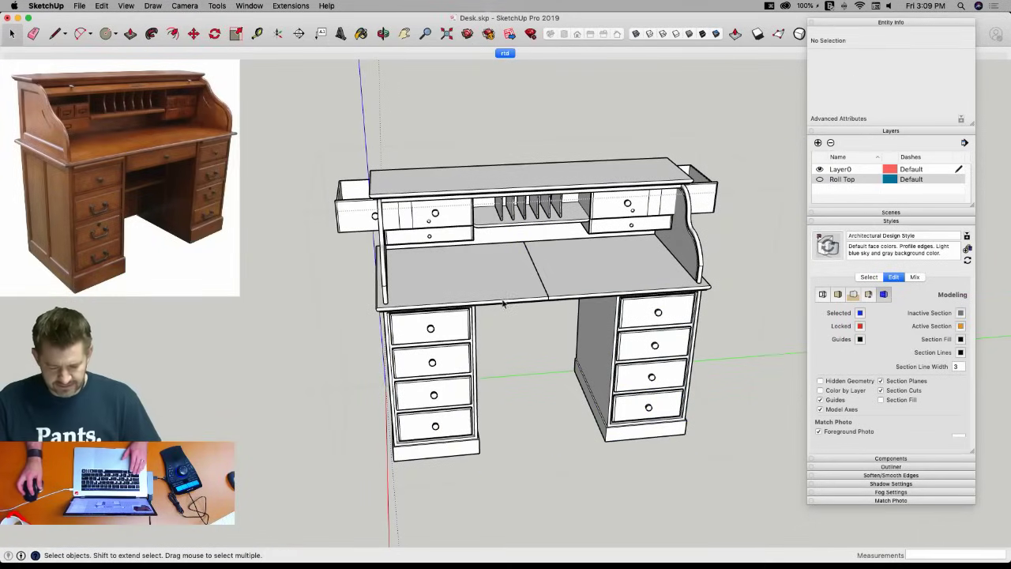
Group the left and right pedestal bodies together without their drawers.
click(506, 301)
shift+click(563, 291)
right_click(561, 286)
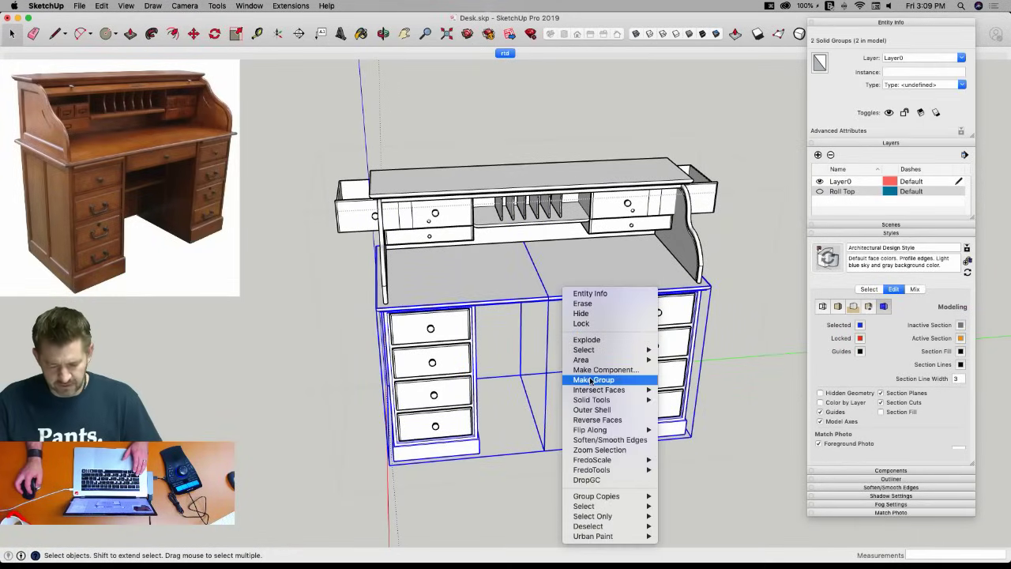
click(593, 379)
Open the new group and explode the two pedestal groups inside it into one body.
double_click(535, 289)
click(567, 285)
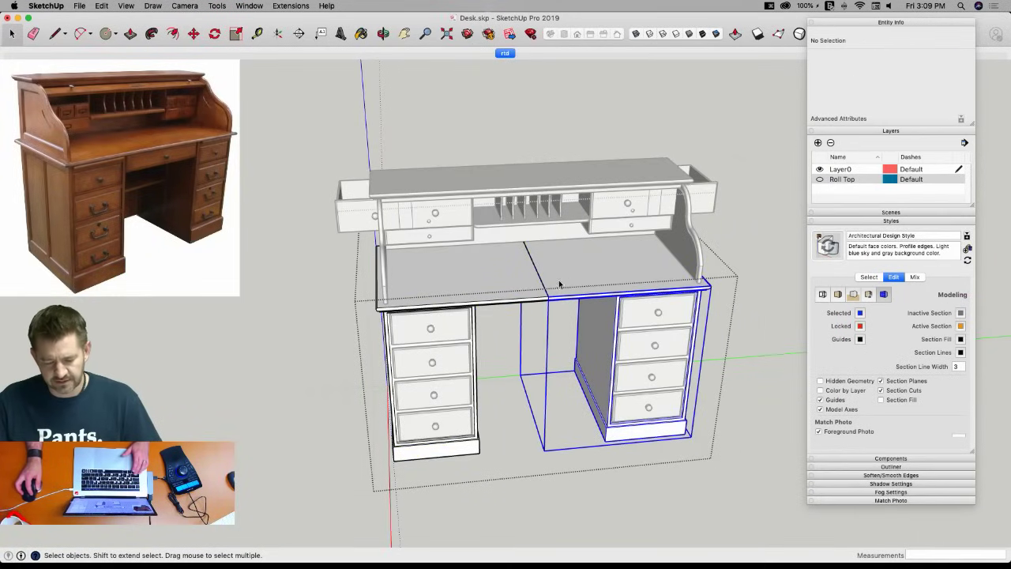
shift+click(521, 284)
right_click(520, 279)
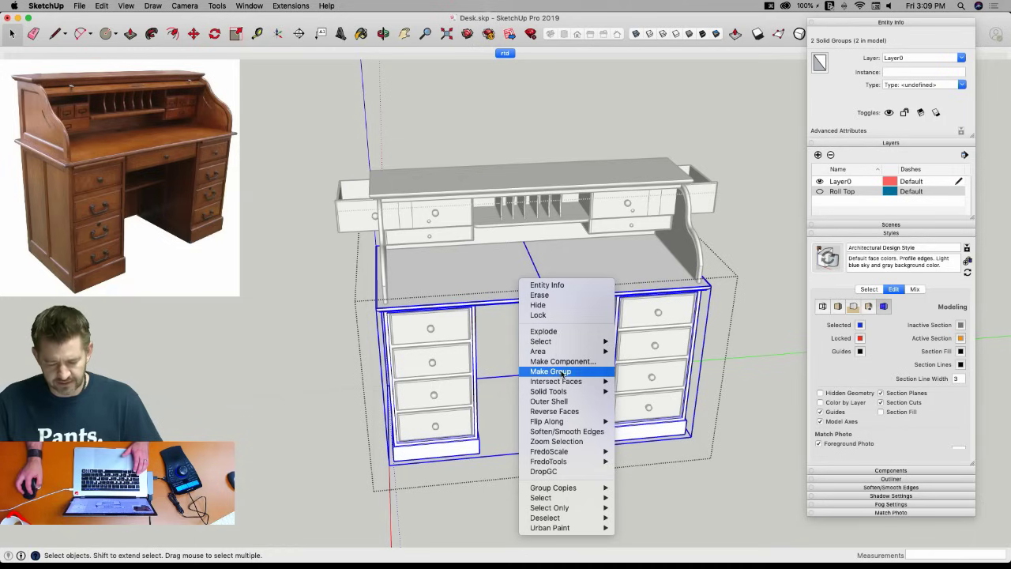
click(554, 332)
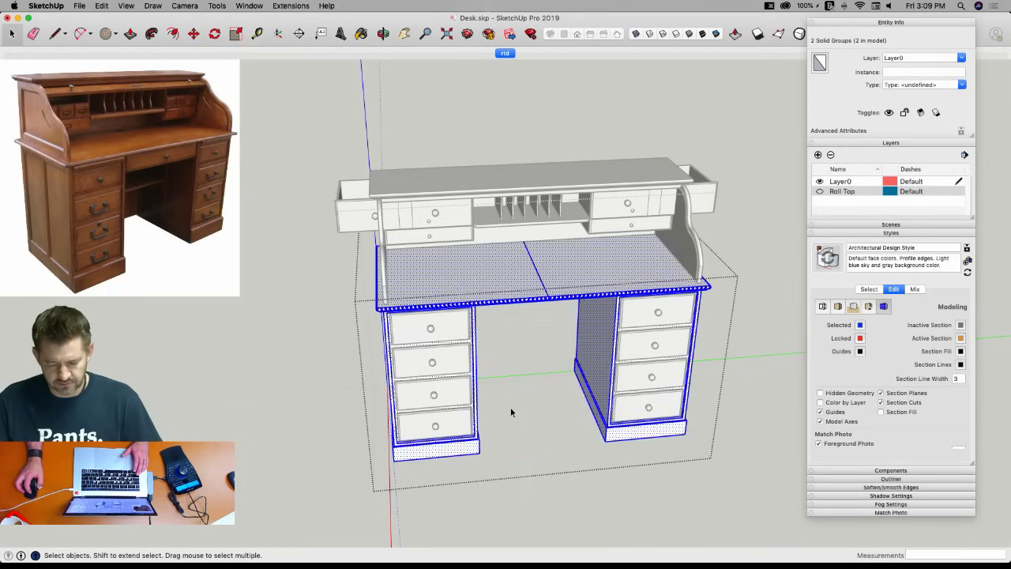
click(547, 352)
Turn on X-ray display and erase the internal dividing face along the seam in the middle of the desktop.
key(e)
scroll(547, 289, up, 10)
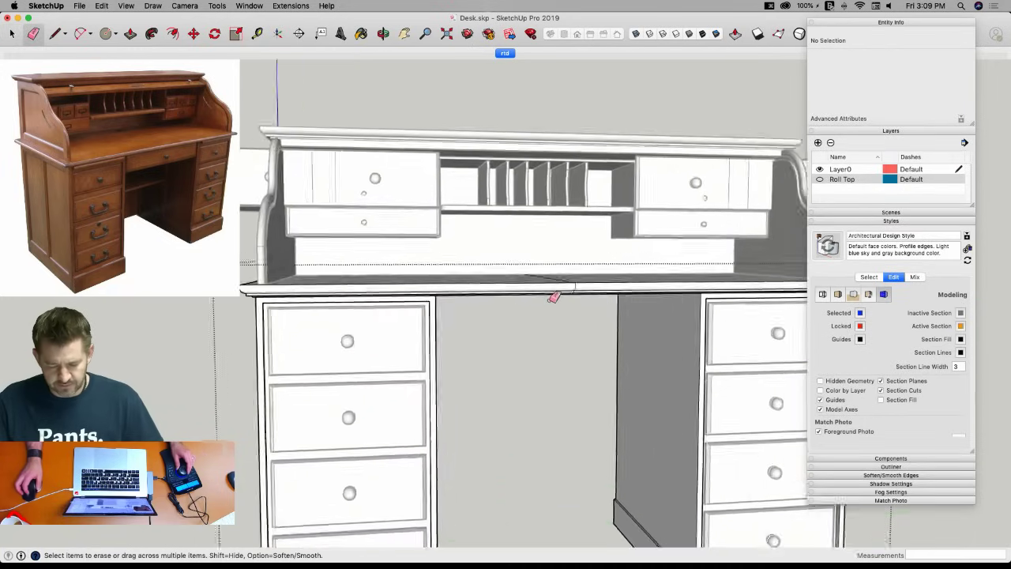
key(space)
click(635, 34)
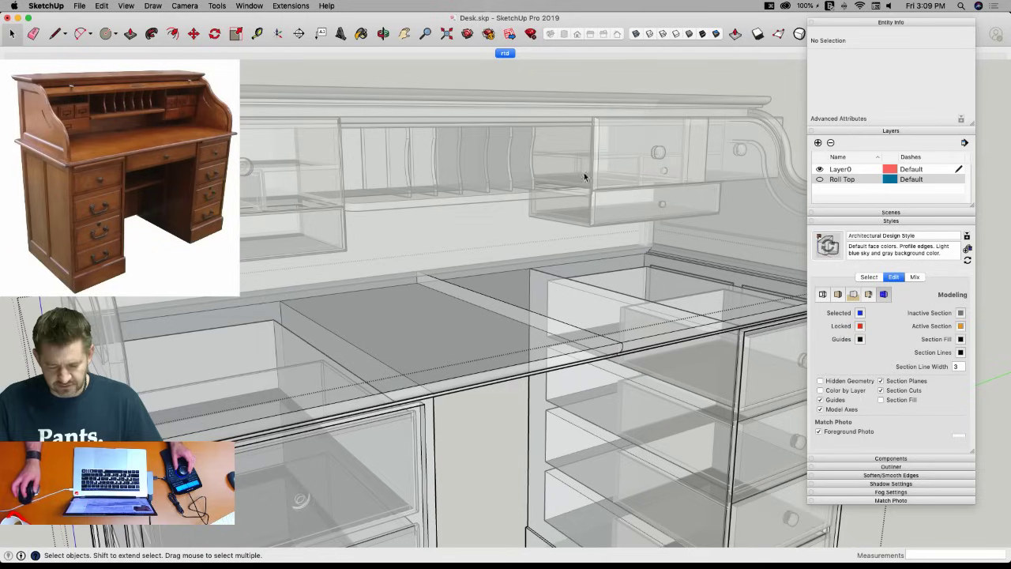
middle_drag(547, 322, 490, 308)
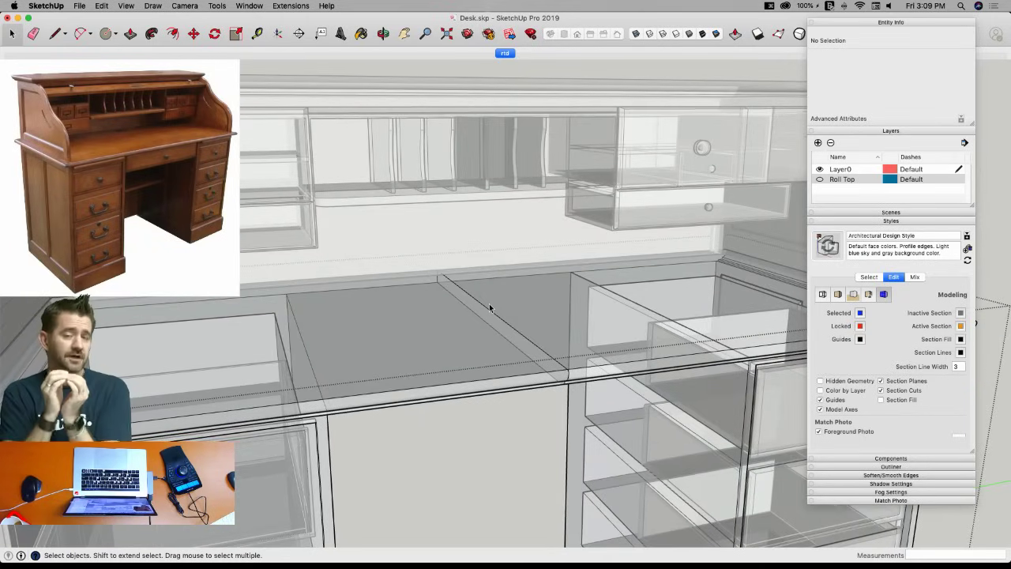
key(e)
scroll(492, 306, up, 2)
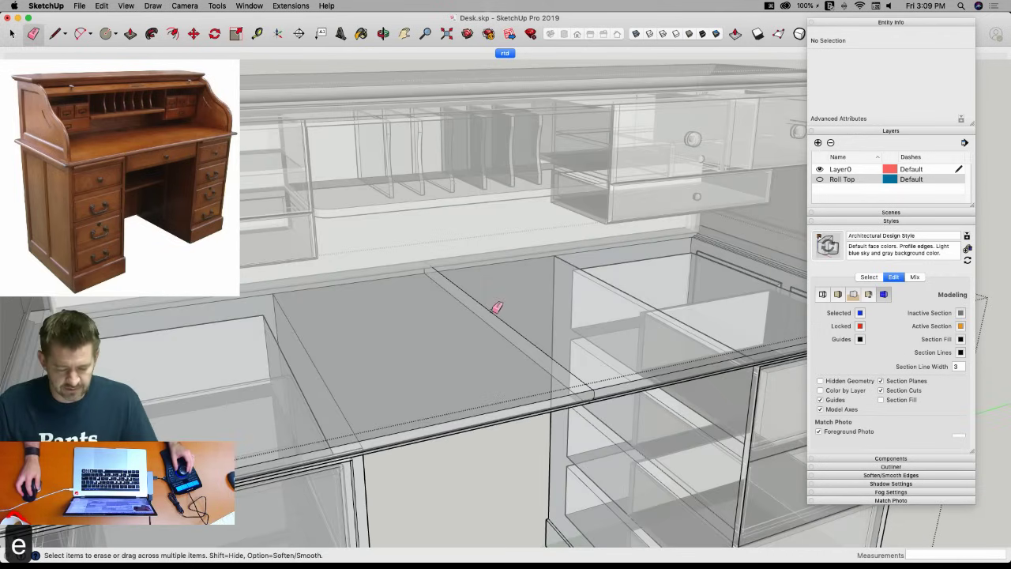
click(496, 308)
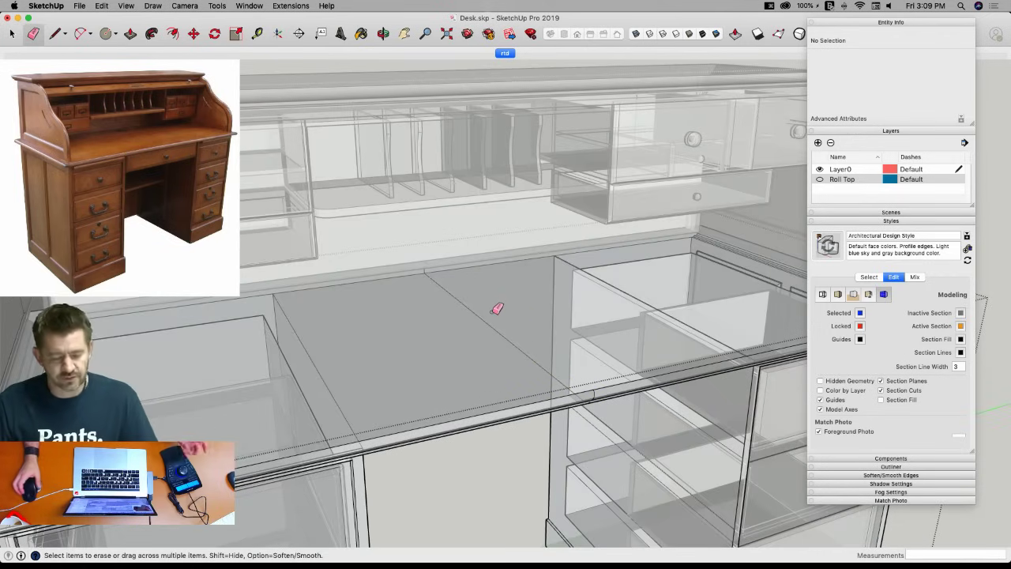
mouse_move(480, 316)
middle_down()
mouse_move(447, 293)
mouse_move(427, 305)
mouse_move(477, 354)
middle_up()
Select all connected geometry of the joined desk body, merge its faces with CleanUp, and save the model.
key(space)
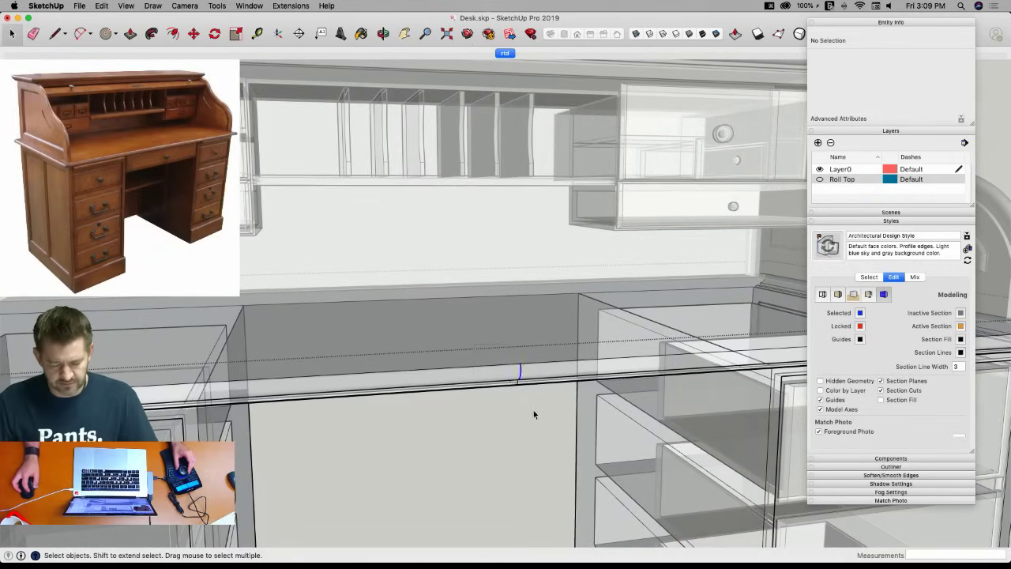
triple_click(500, 352)
middle_drag(529, 408, 503, 177)
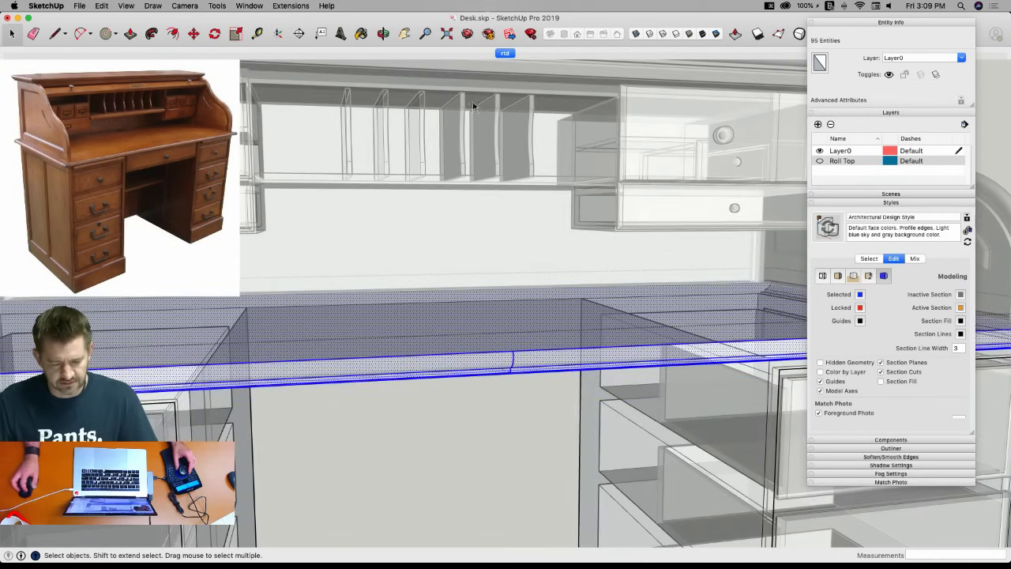
click(299, 5)
mouse_move(294, 128)
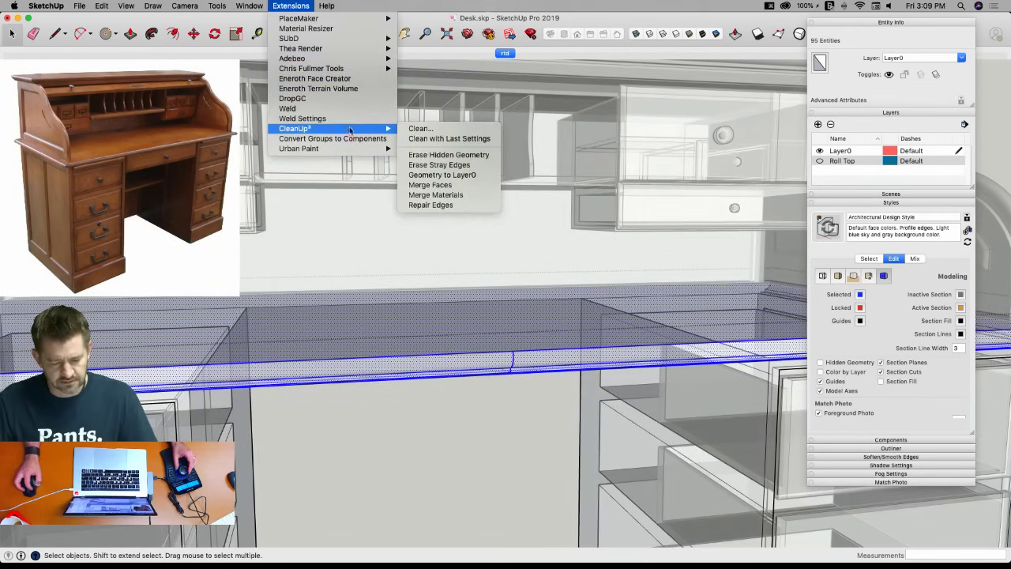
click(439, 185)
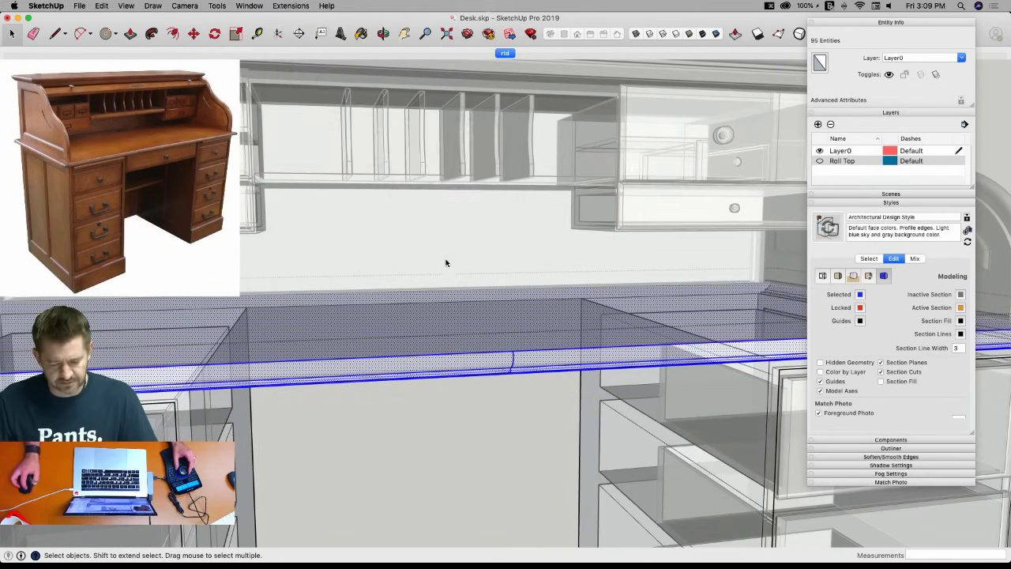
key(super+t)
key(super+s)
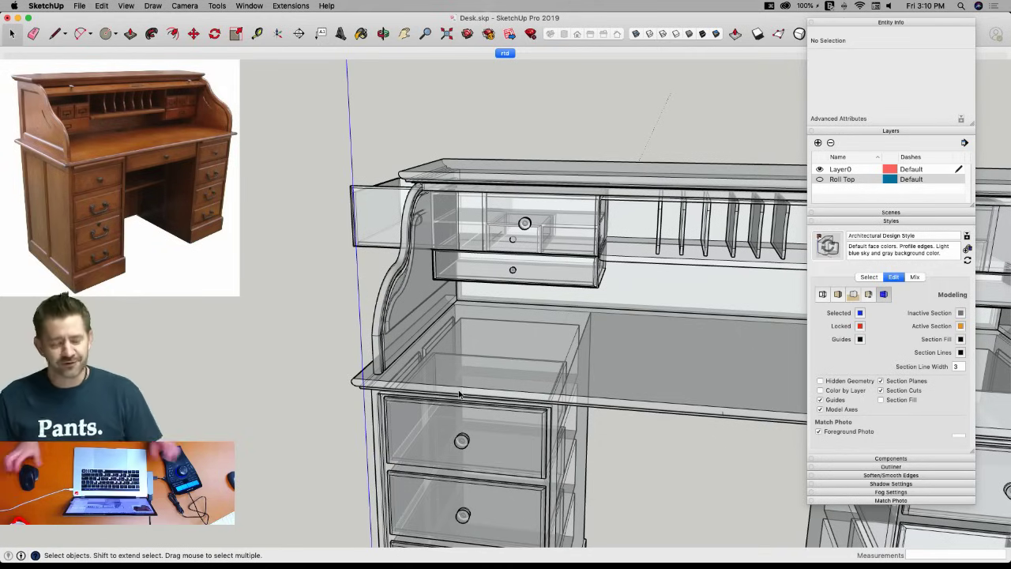
Copy the left pedestal's bottom drawer component to the clipboard and turn X-ray display off.
middle_drag(453, 371, 453, 442)
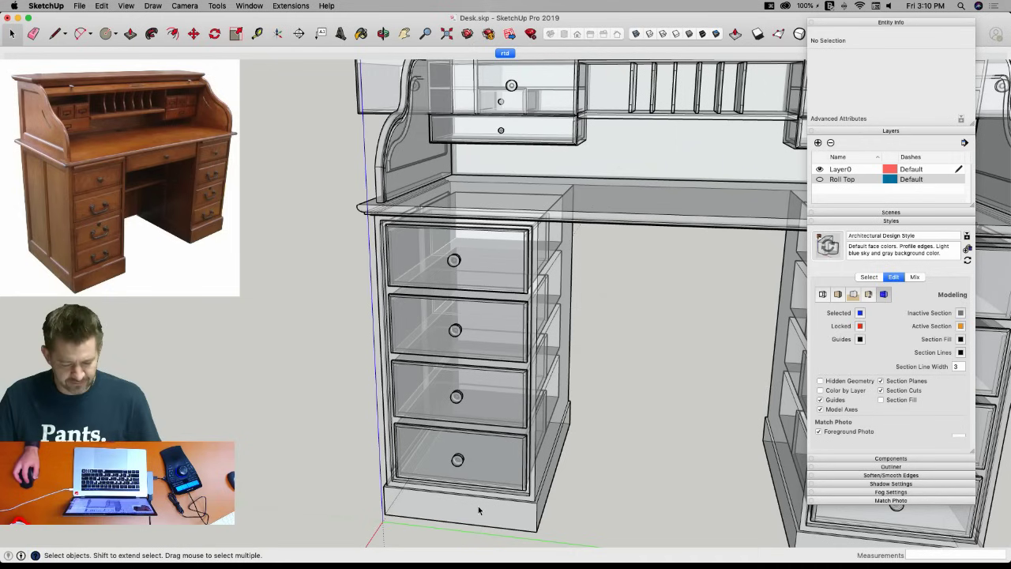
click(431, 455)
double_click(431, 456)
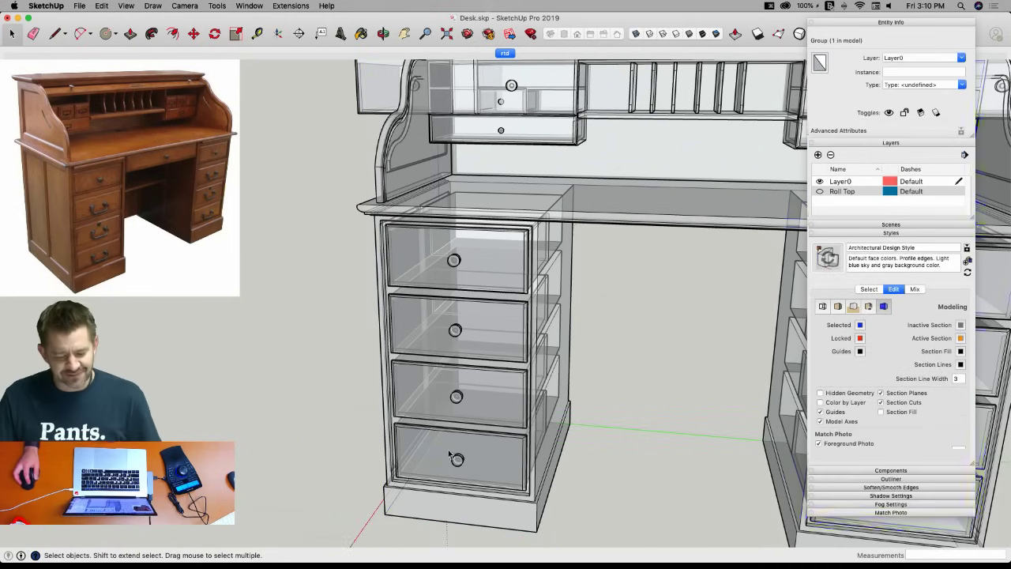
click(432, 457)
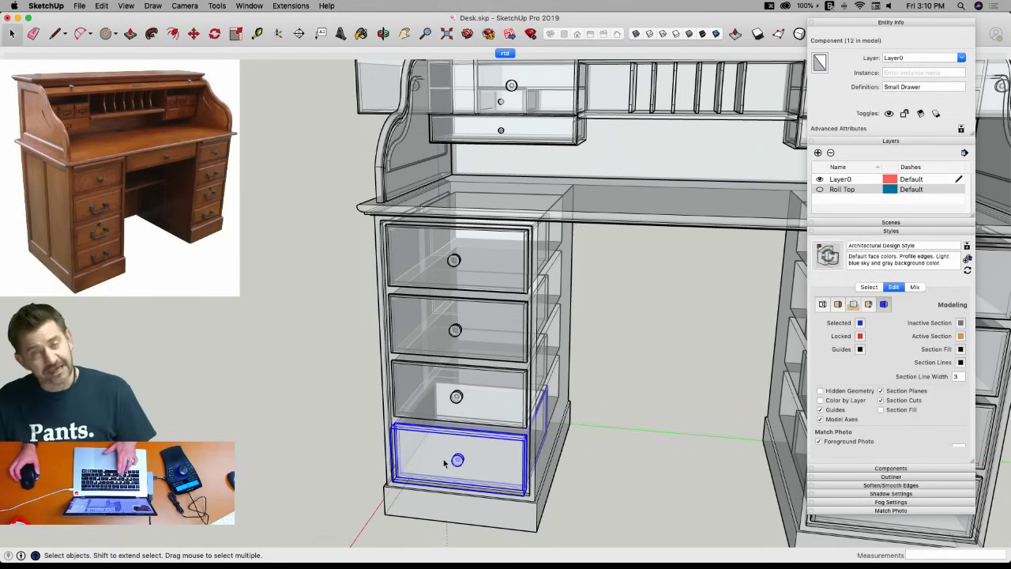
key(super+c)
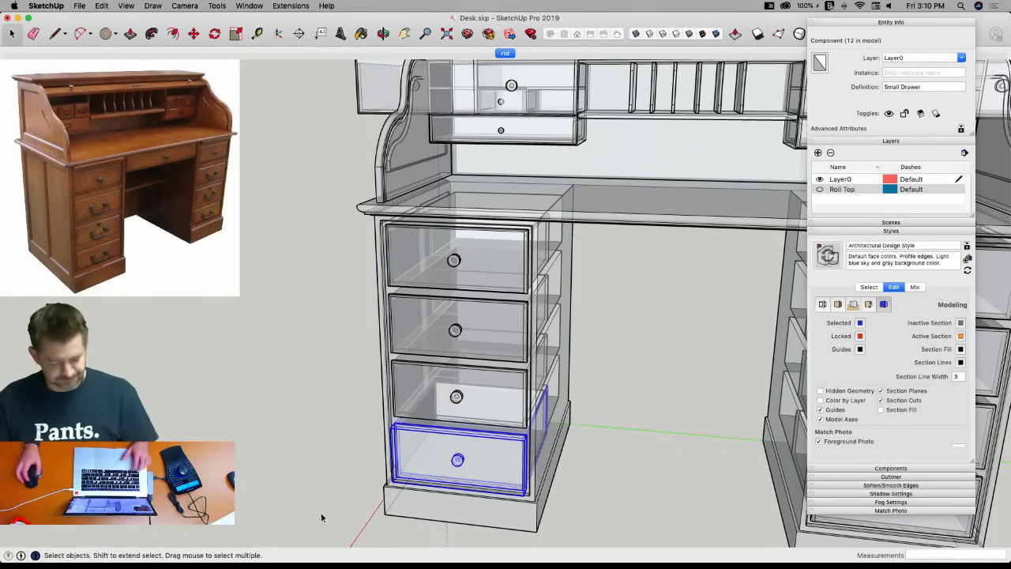
scroll(319, 518, down, 3)
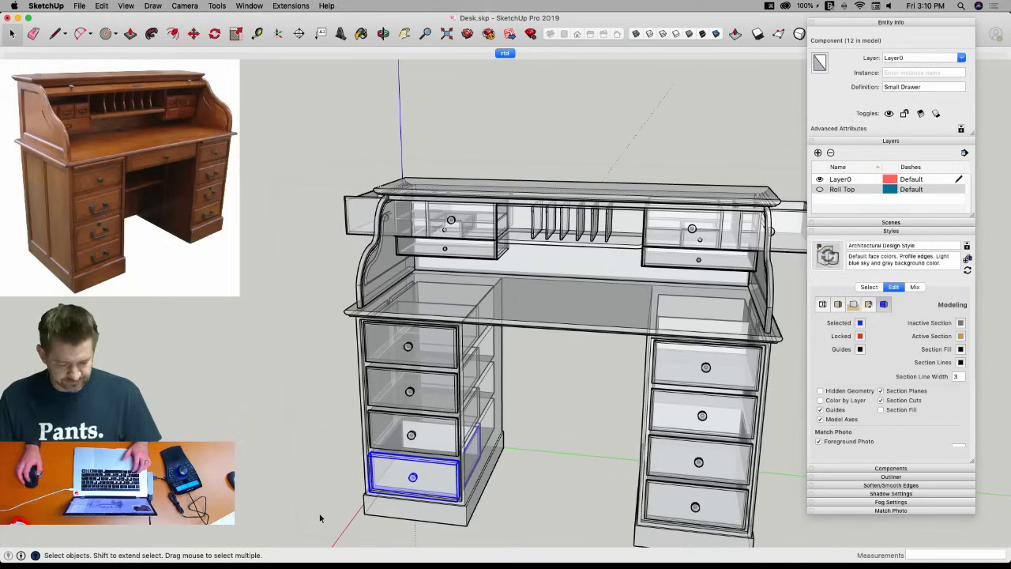
click(636, 33)
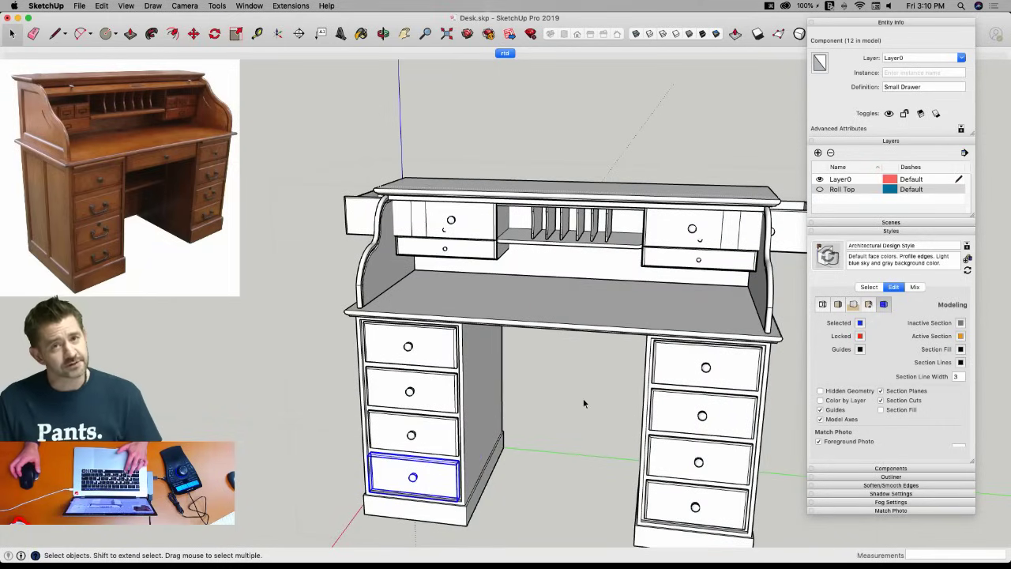
Undo the joining of the two desk halves and the placement of the mirrored right pedestal.
key(super+z)
key(super+z)
key(super+z)
key(super+z)
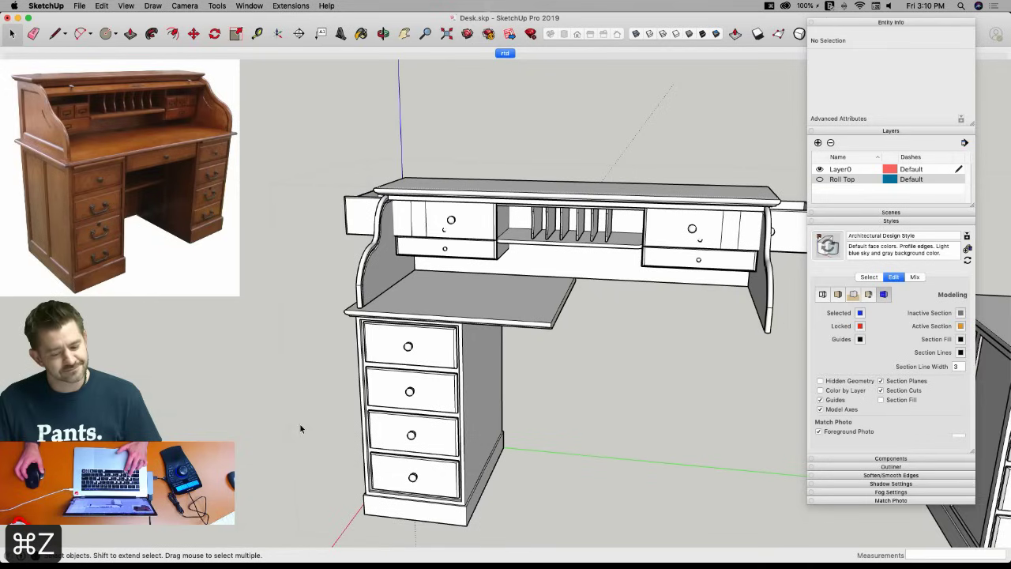
Undo the pedestal copy, the three drawer copies and the enlargement of the drawer knob.
key(super+z)
key(super+z)
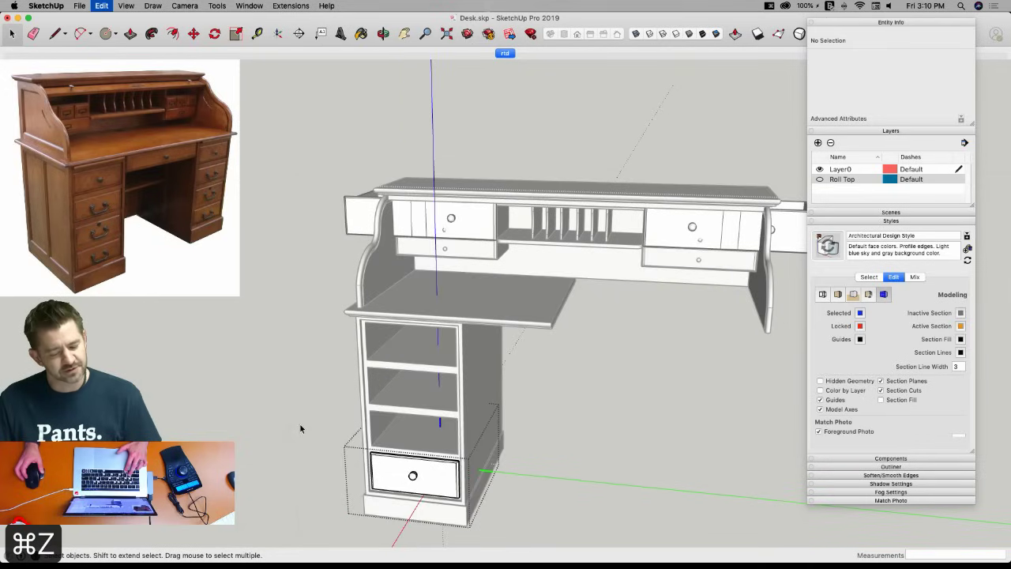
key(super+z)
key(super+z)
key(super+z)
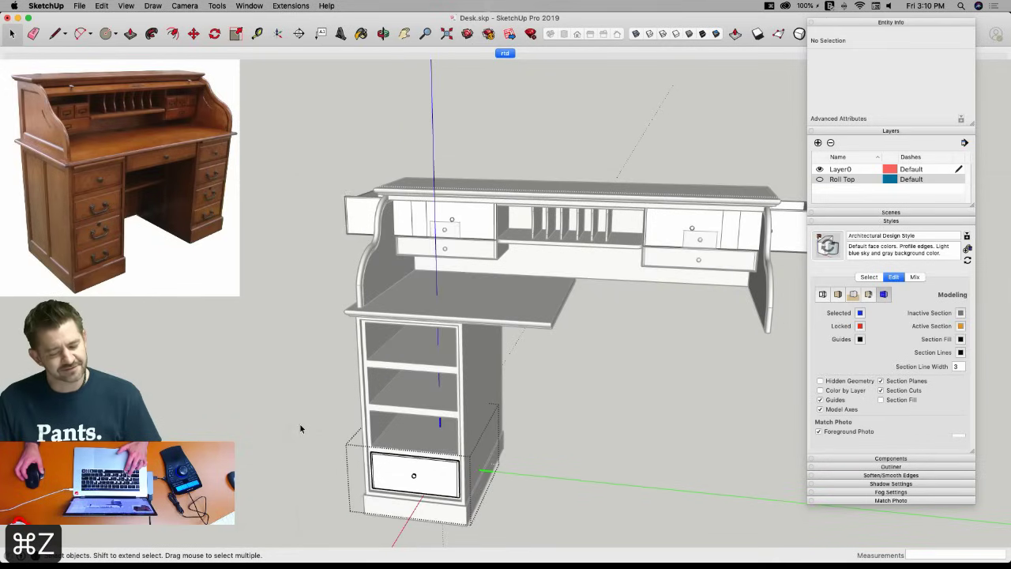
Undo the drawer's placement in the left pedestal's bottom opening.
key(super+z)
key(super+z)
key(super+z)
key(super+z)
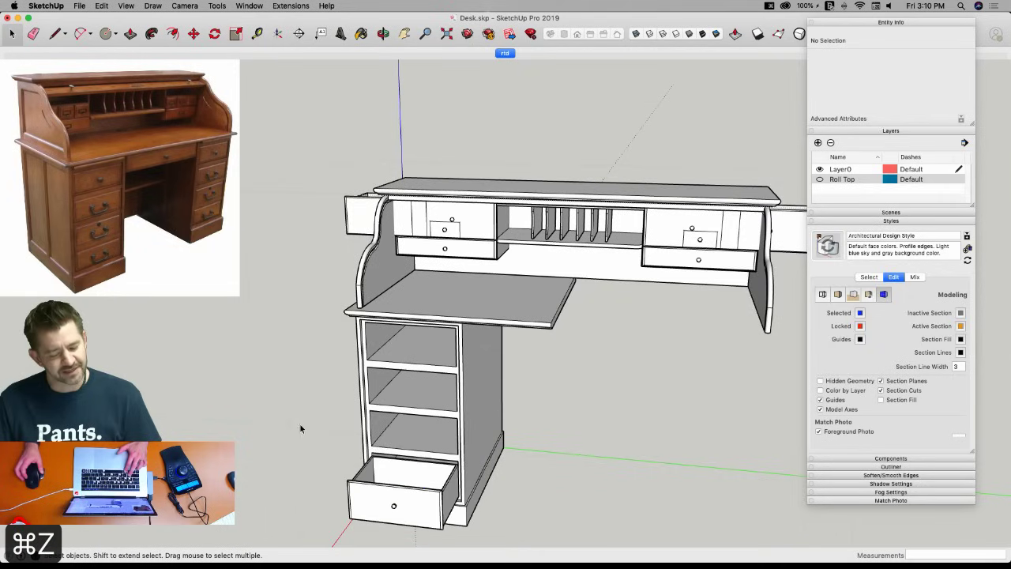
Undo the repositioning of the knob on the bottom pedestal drawer's front.
key(super+z)
key(super+z)
key(super+z)
key(super+z)
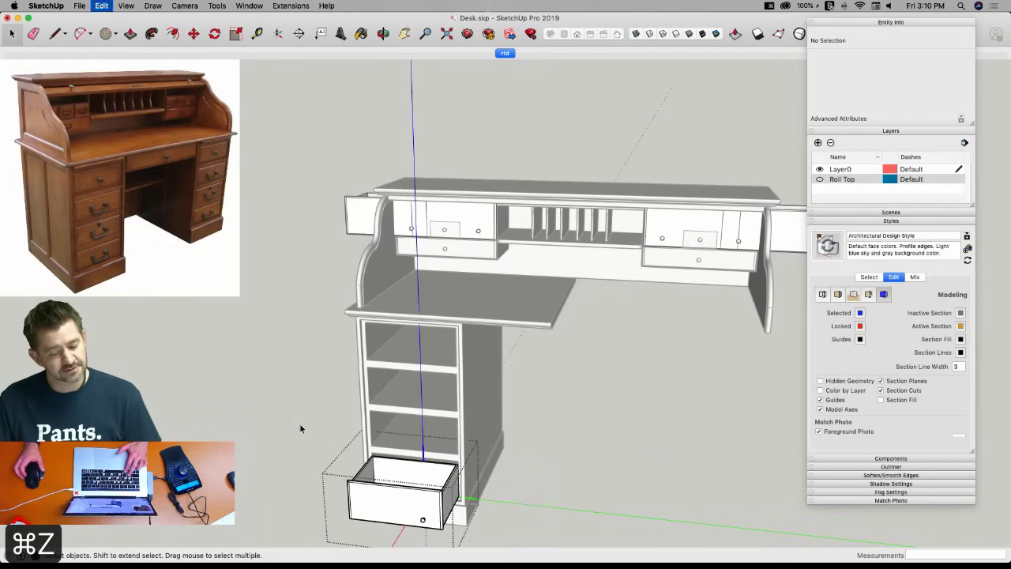
Undo the height and width enlargement of the bottom pedestal drawer so the small drawers regain their original size.
key(super+z)
key(super+z)
key(super+z)
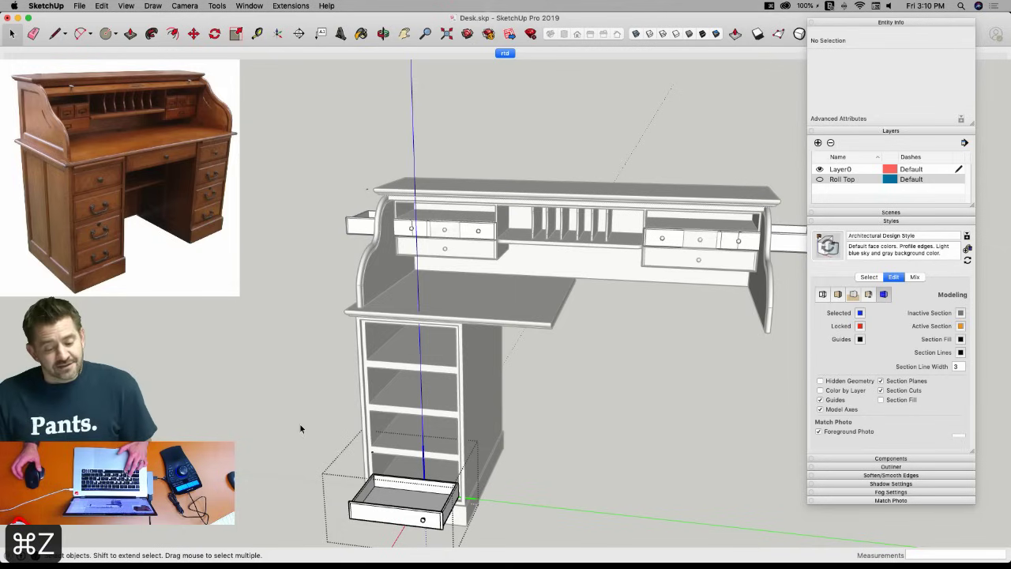
key(super+z)
key(super+z)
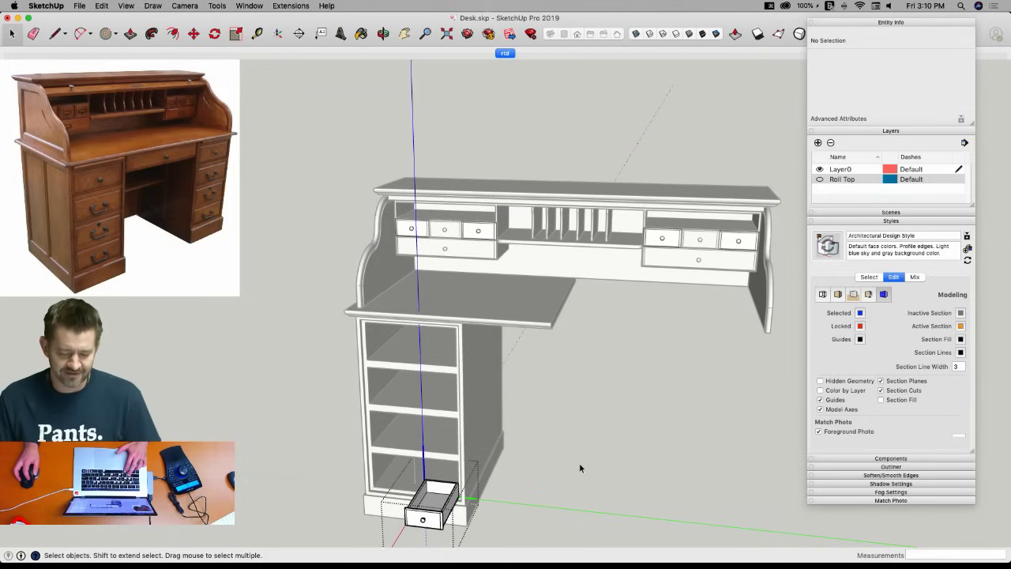
key(super+z)
scroll(579, 468, up, 6)
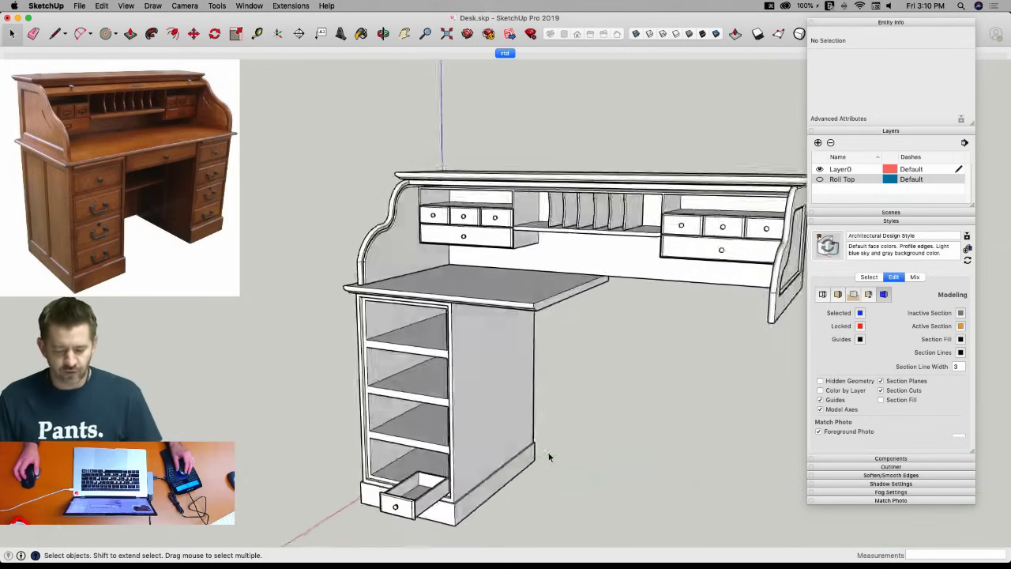
Delete the small drawer from the pedestal's bottom opening and paste the copied pedestal drawer in place.
click(422, 490)
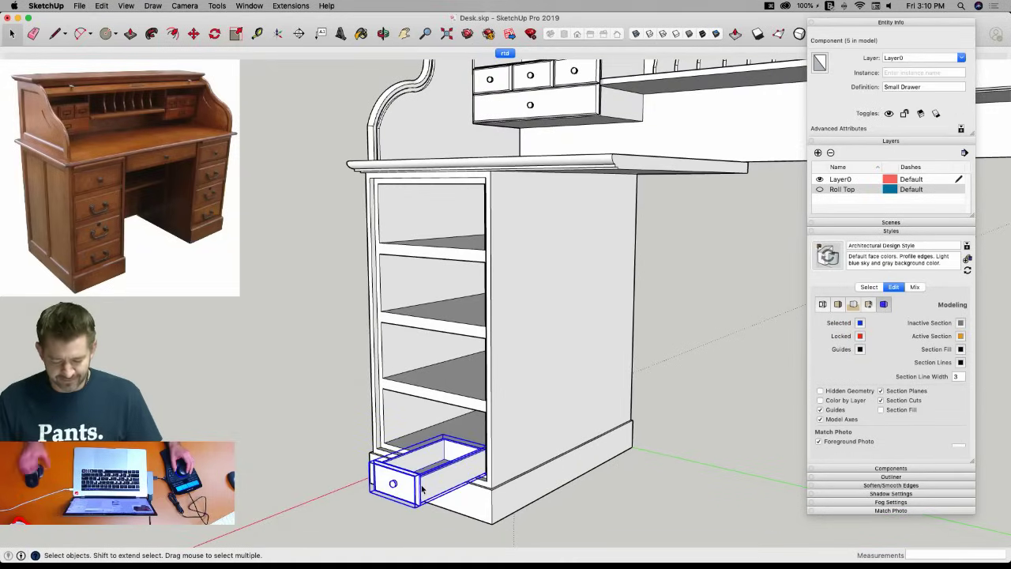
key(Delete)
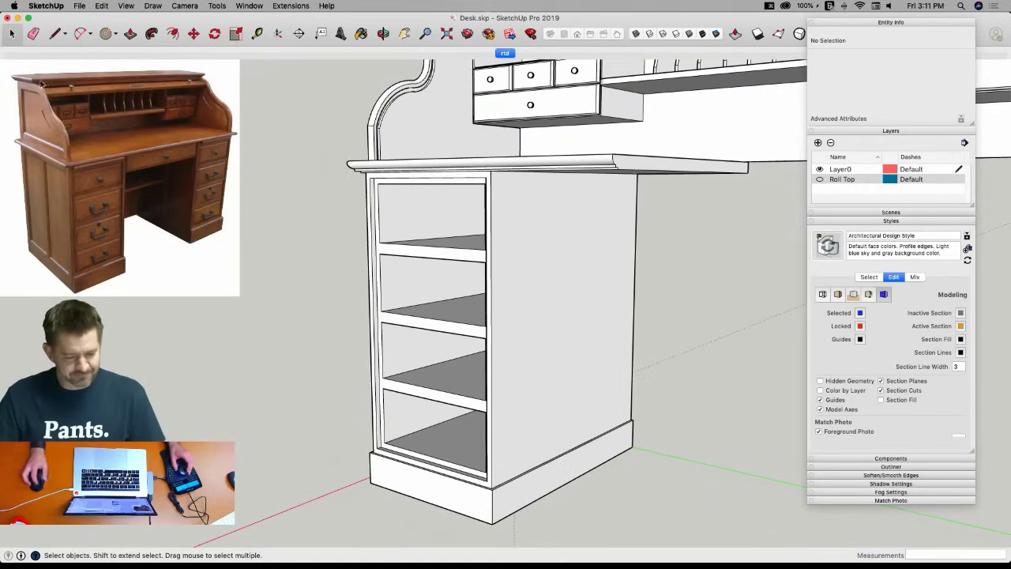
click(102, 5)
click(124, 75)
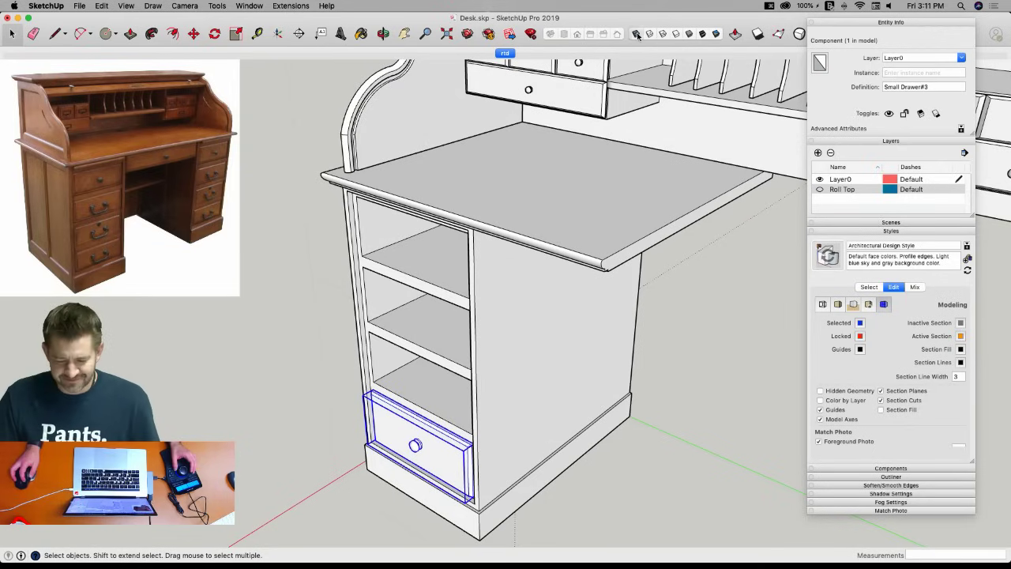
Turn on X-ray display and stretch the pasted drawer's back end towards the back of the pedestal.
click(637, 34)
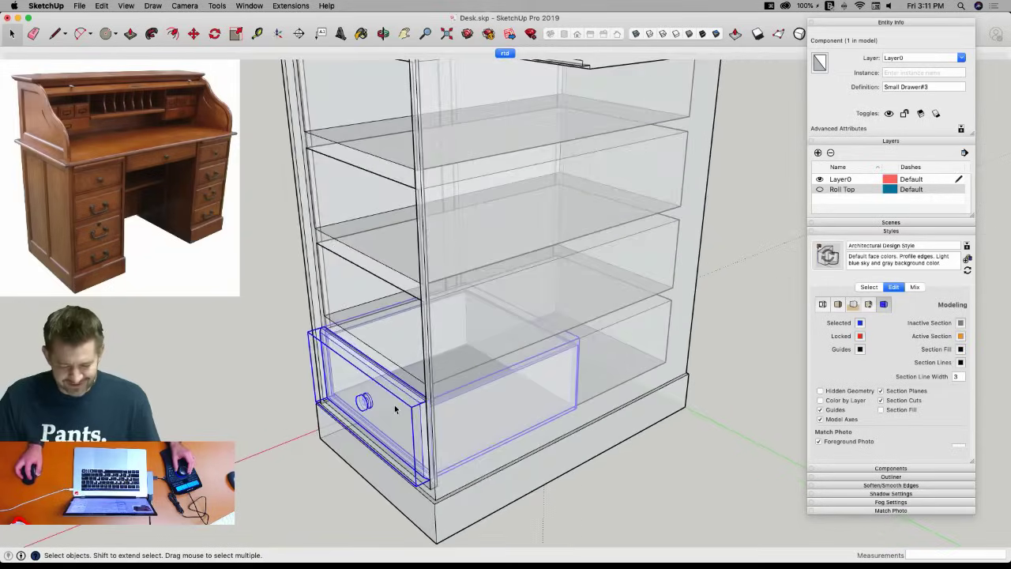
double_click(395, 408)
drag(583, 451, 580, 442)
key(m)
scroll(557, 380, up, 2)
click(560, 372)
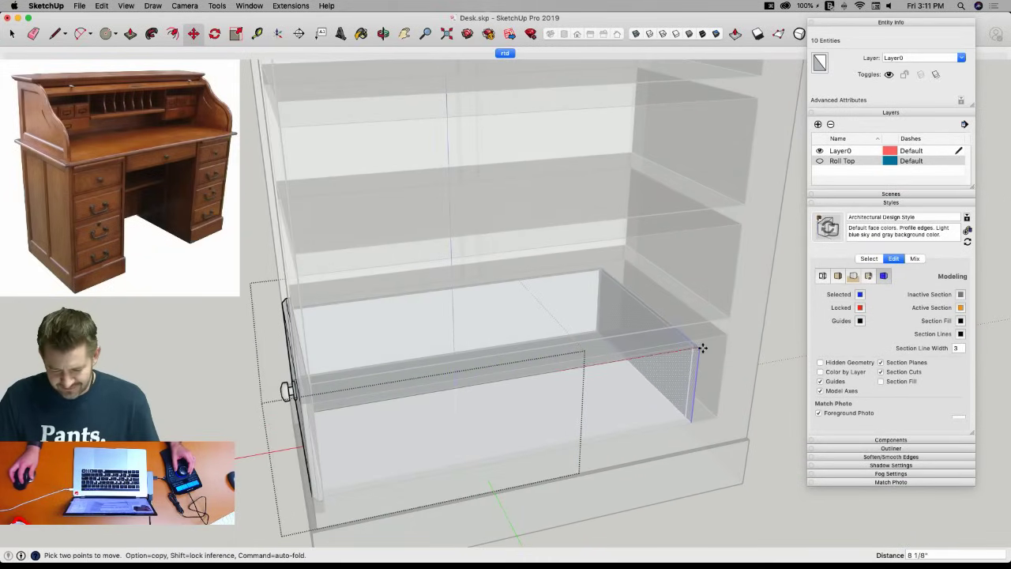
middle_drag(643, 421, 646, 531)
key(space)
click(647, 528)
Copy the deepened bottom drawer straight up into the next two pedestal openings as a 2x array.
scroll(645, 516, down, 3)
middle_drag(419, 497, 476, 441)
middle_drag(423, 421, 517, 446)
click(354, 436)
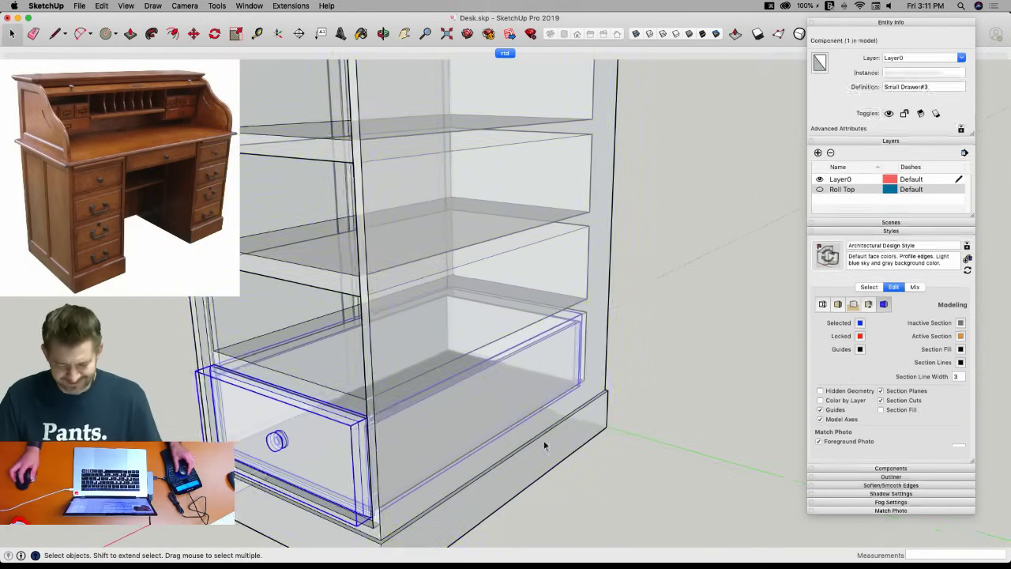
scroll(517, 446, up, 3)
key(m)
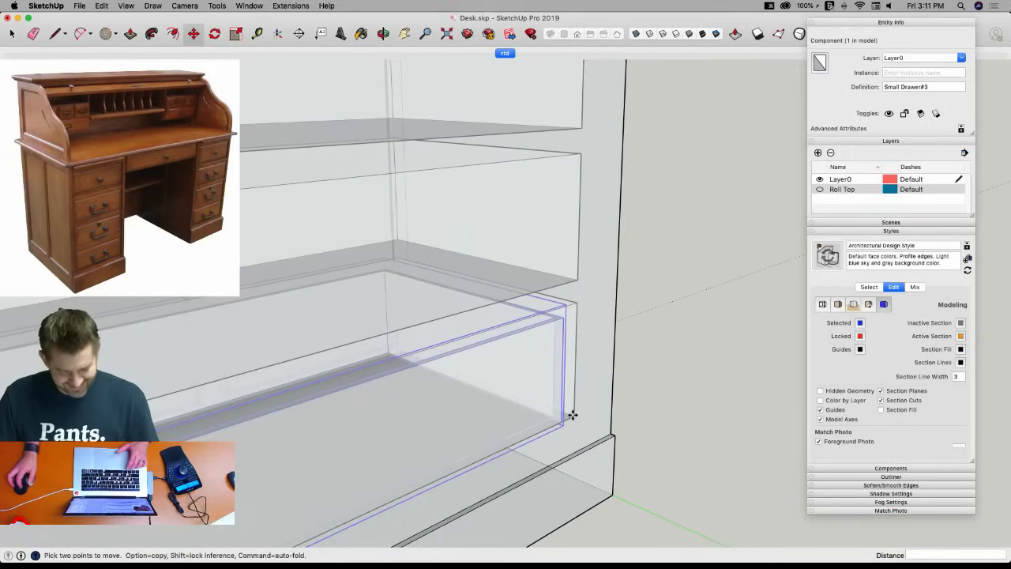
click(572, 415)
click(578, 279)
text(2x)
key(Return)
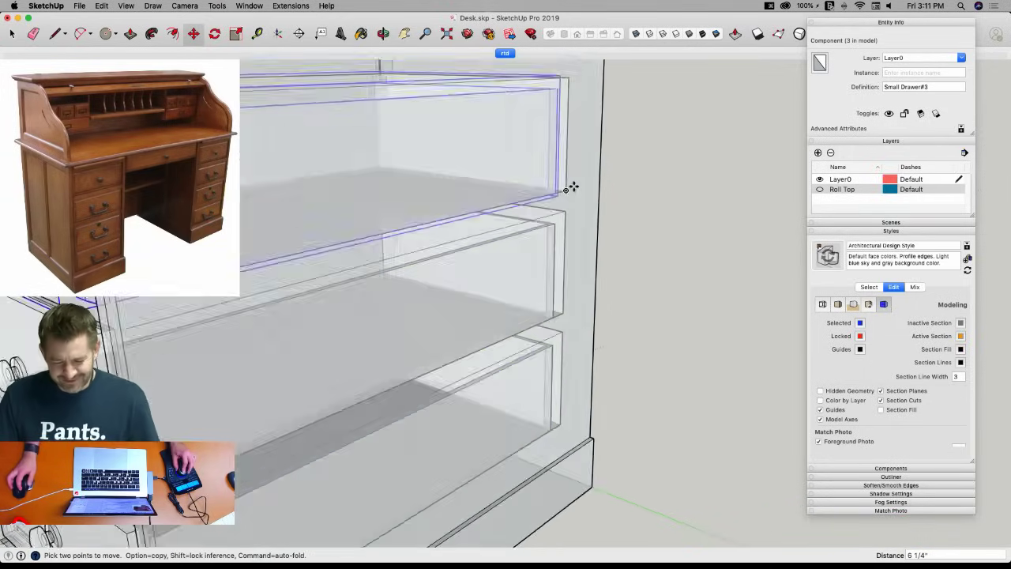
Copy the drawer once more into the pedestal's top opening and turn X-ray display off.
scroll(579, 263, down, 2)
click(566, 274)
click(569, 181)
key(space)
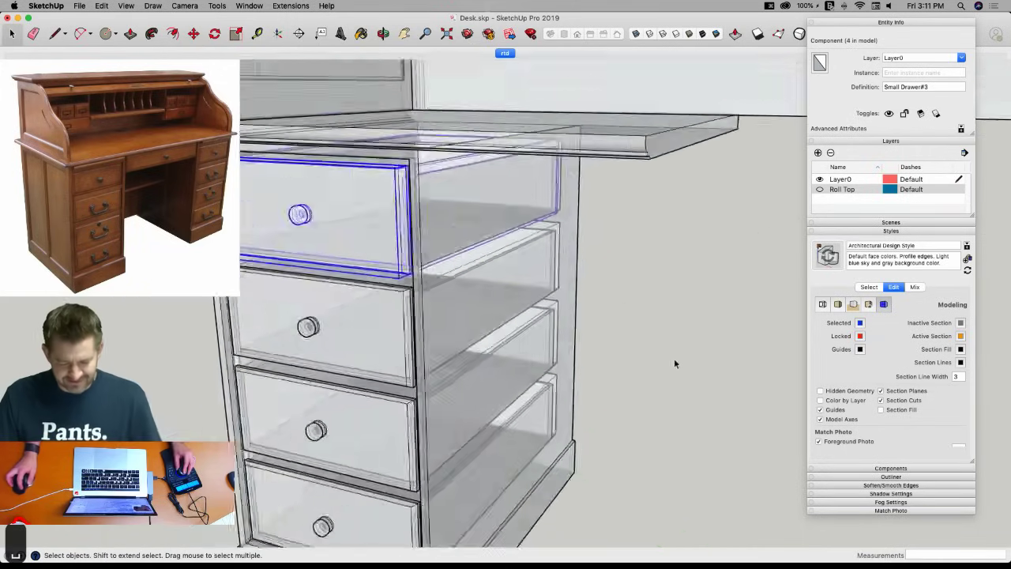
click(677, 388)
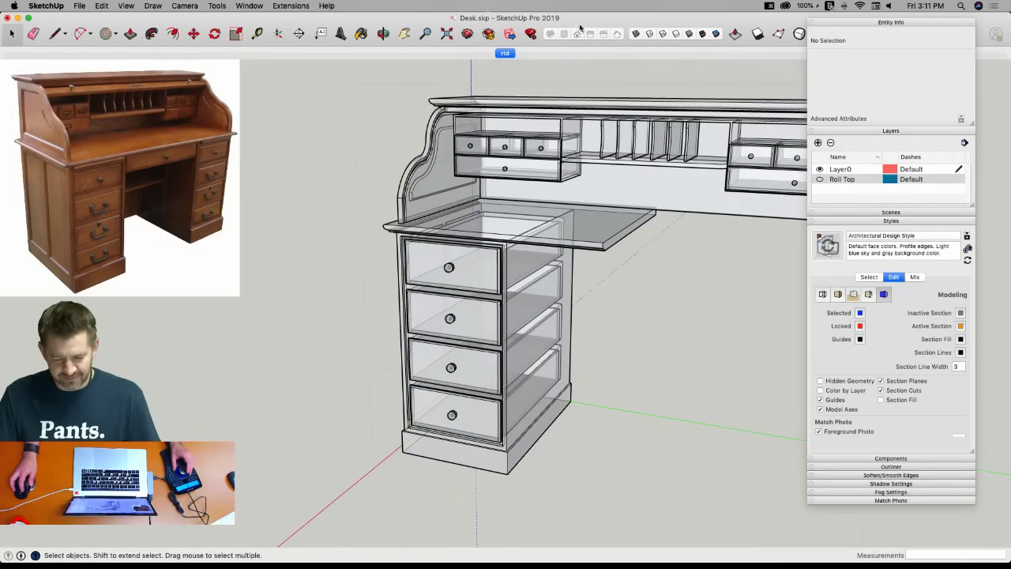
click(636, 34)
Delete the inner end face of the desktop inside the left pedestal group and leave the group.
scroll(612, 274, up, 3)
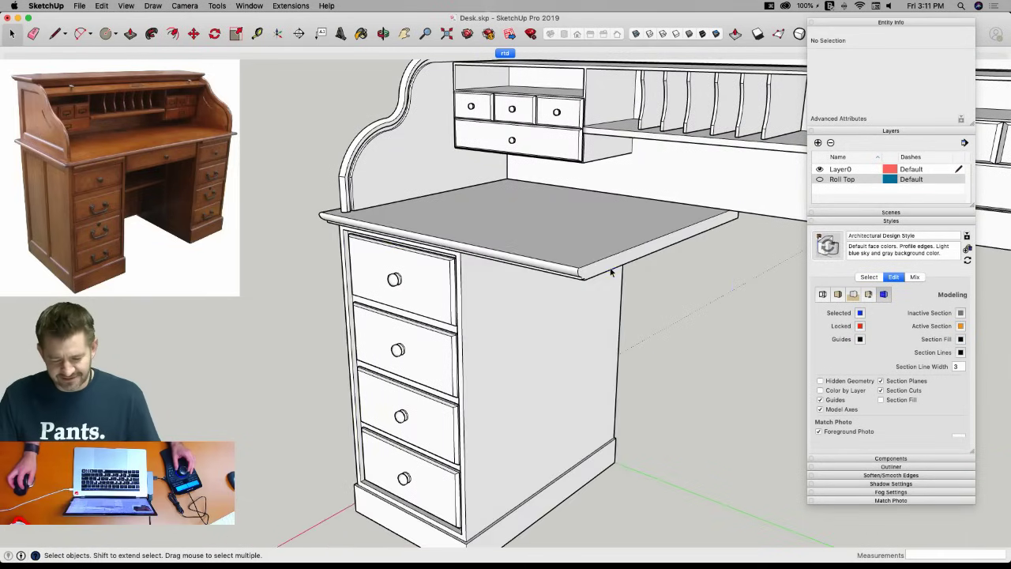
click(609, 271)
double_click(608, 270)
triple_click(608, 271)
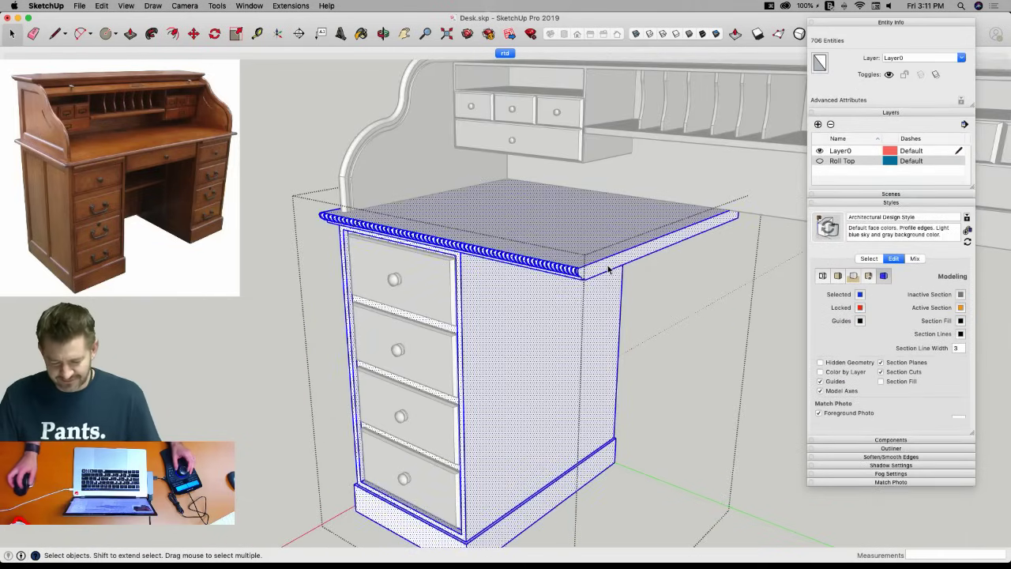
click(608, 271)
key(BackSpace)
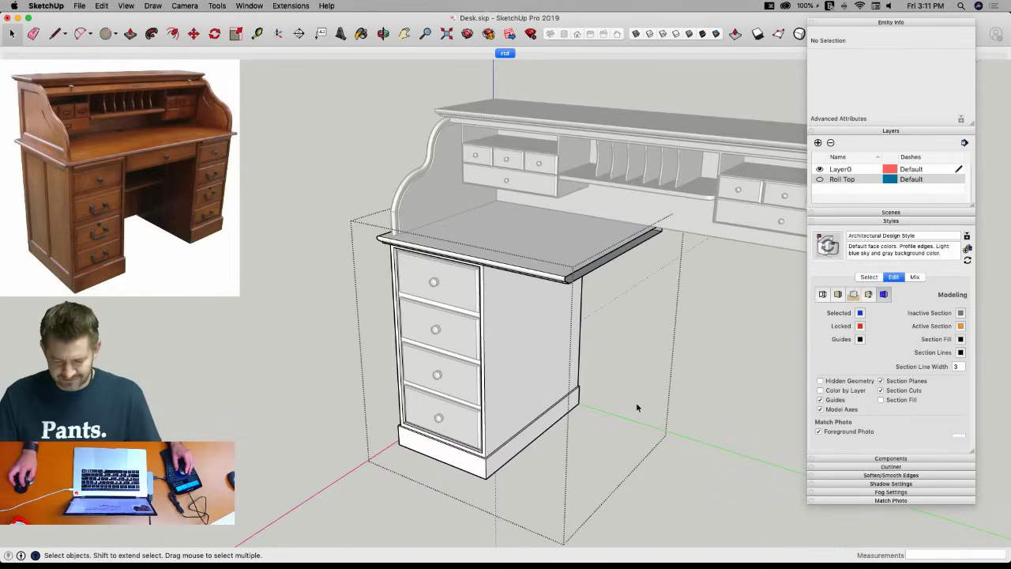
click(751, 405)
Copy the left pedestal with its four drawers 5' 8 7/8" to the right and flip the copy along the green axis.
click(474, 435)
middle_drag(474, 443, 463, 477)
key(m)
click(463, 479)
key(alt)
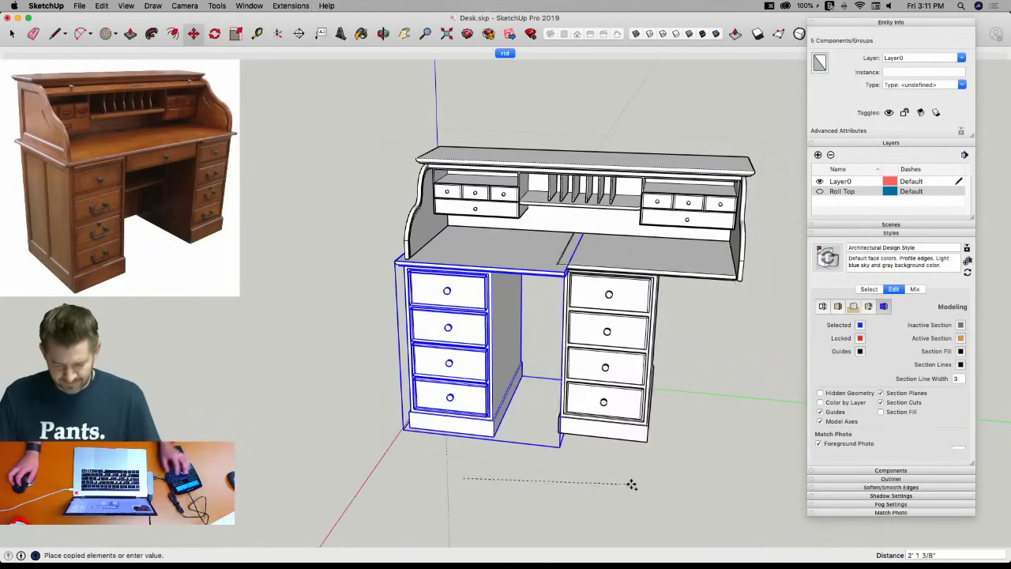
click(668, 419)
right_click(637, 318)
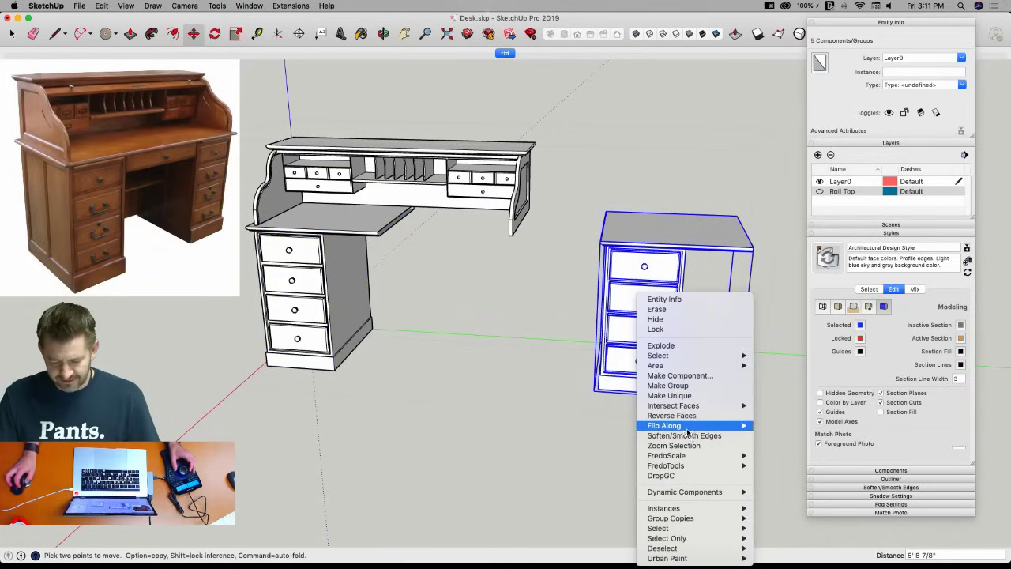
mouse_move(695, 429)
click(778, 438)
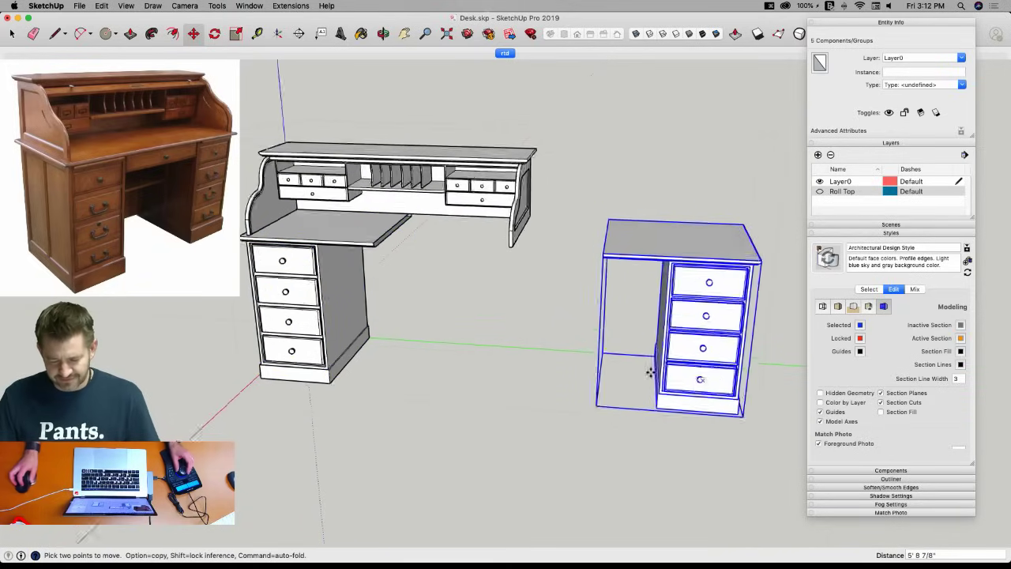
Move the mirrored pedestal by its desktop's front inner corner onto the matching corner of the left desktop half.
key(m)
scroll(728, 387, up, 5)
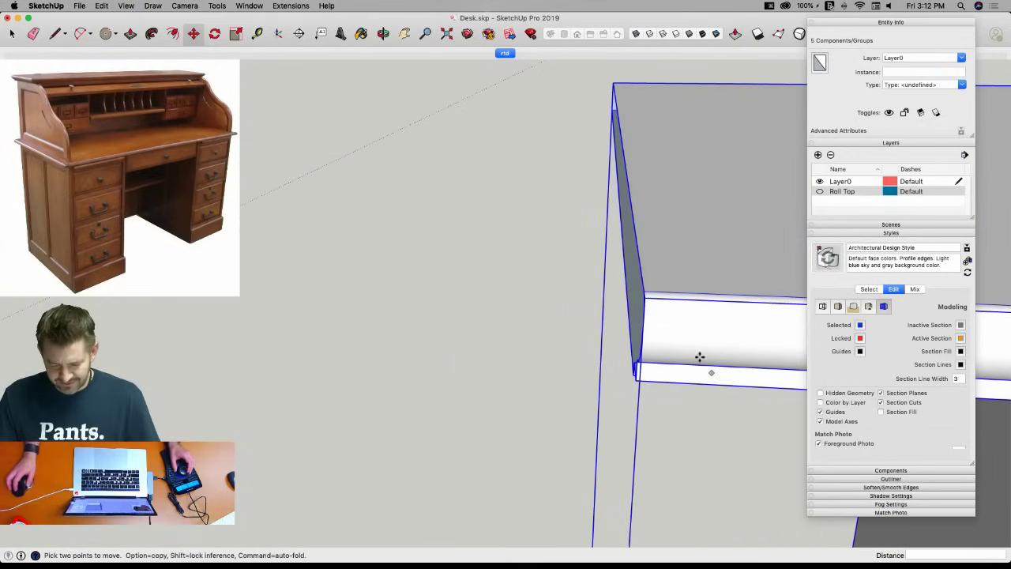
click(647, 298)
scroll(638, 347, down, 6)
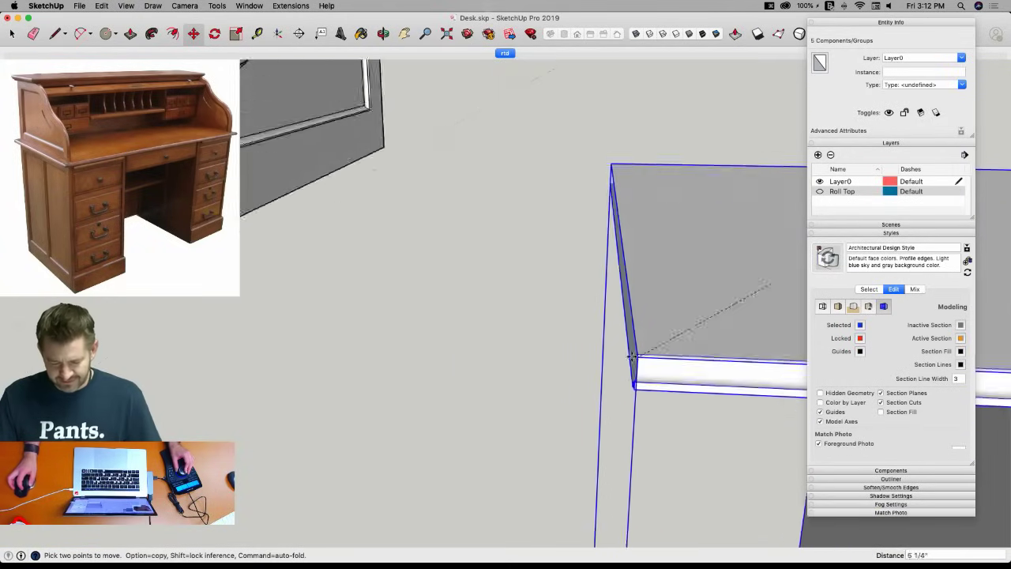
scroll(493, 298, up, 3)
scroll(494, 292, up, 2)
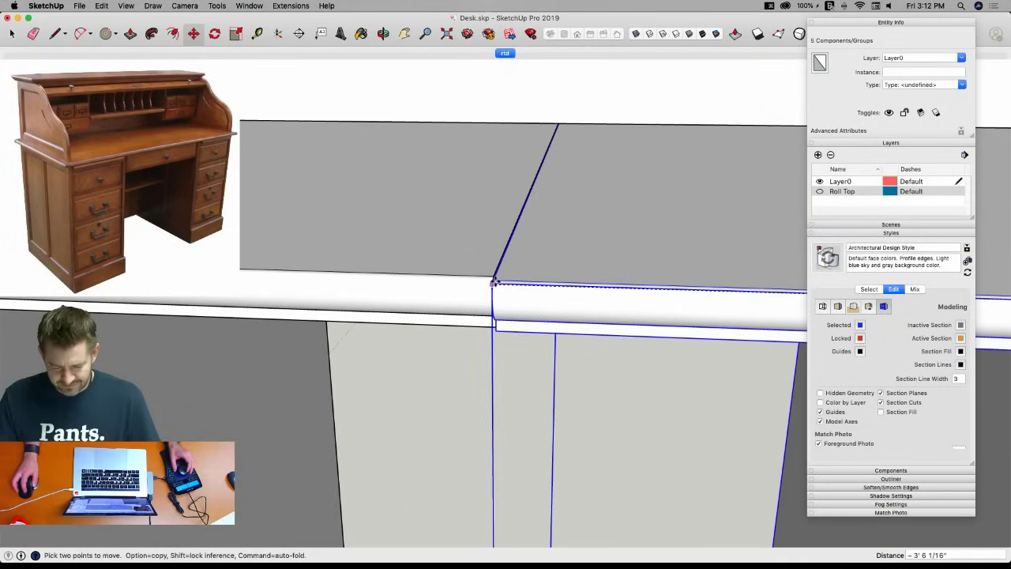
click(494, 279)
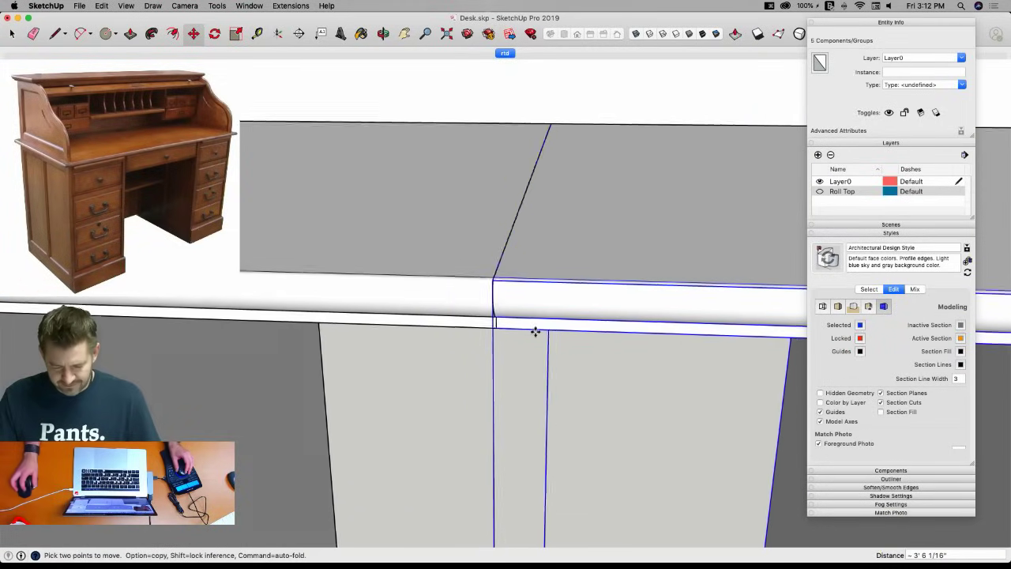
key(space)
Add the left pedestal body to the selected right pedestal and drawers and make them one group.
middle_drag(535, 334, 571, 374)
scroll(548, 336, down, 5)
middle_drag(548, 336, 515, 305)
scroll(515, 305, down, 5)
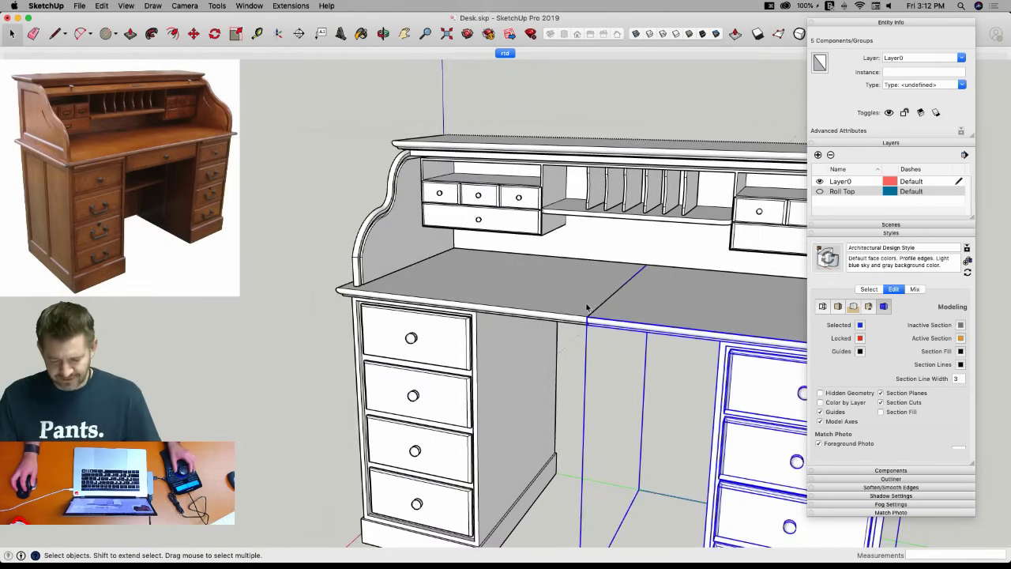
shift+click(574, 313)
right_click(621, 317)
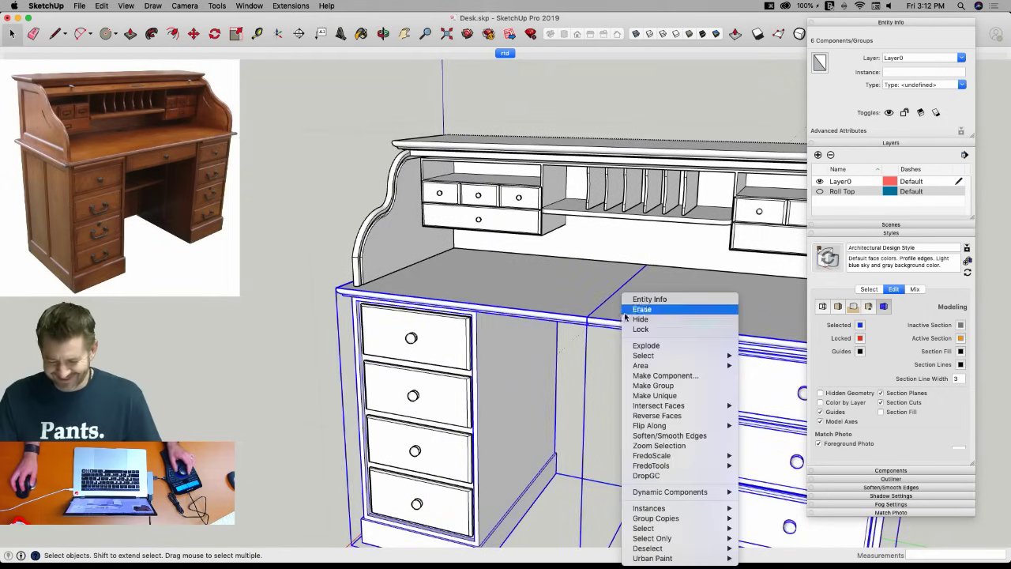
click(675, 387)
Explode the left and right pedestal bodies inside the new group so their geometry joins.
double_click(632, 316)
drag(623, 301, 579, 334)
right_click(621, 309)
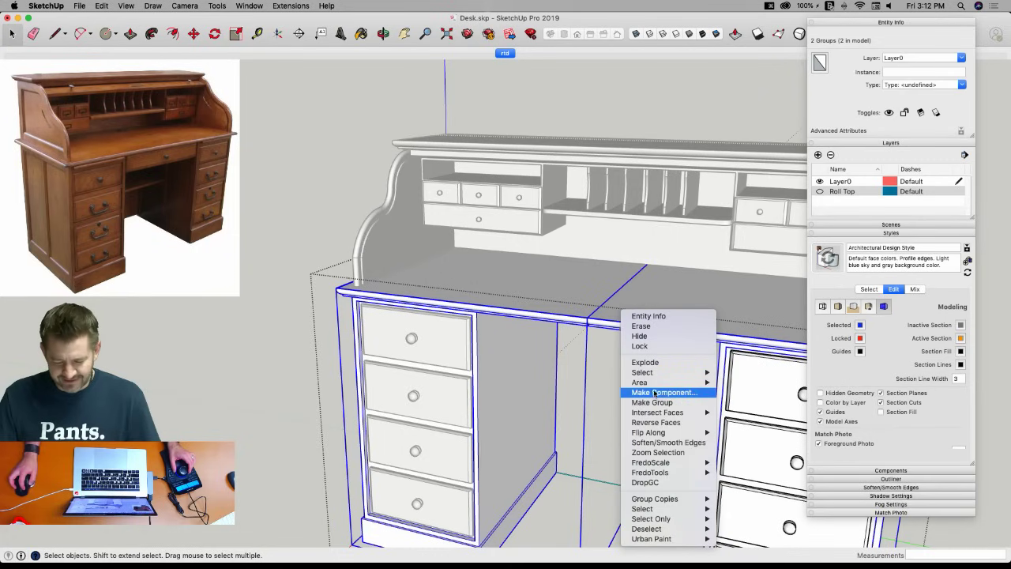
click(646, 361)
middle_drag(635, 359, 641, 320)
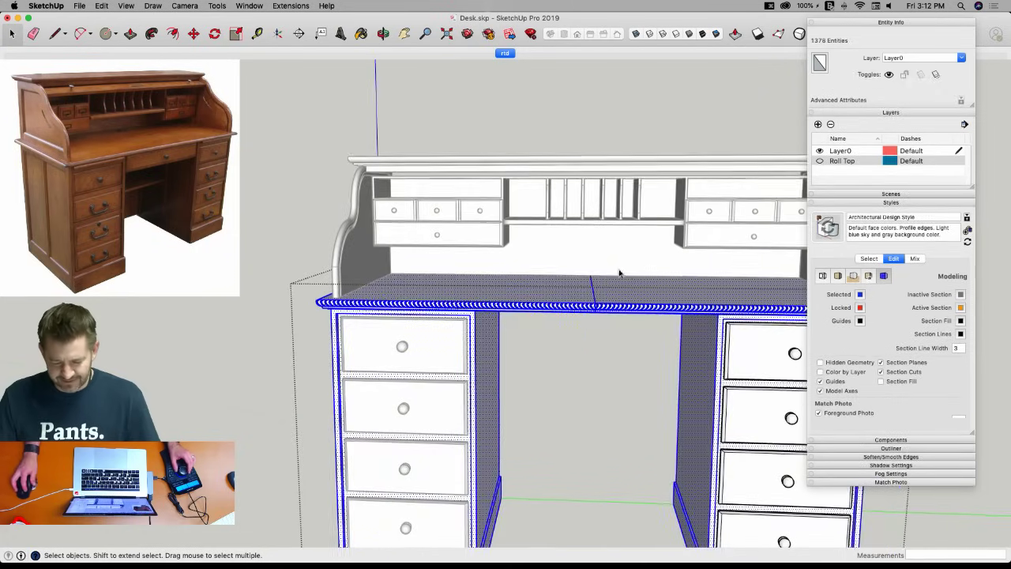
Merge the joined desktop's faces with the CleanUp extension to remove the top seam, and save the model.
drag(610, 267, 570, 366)
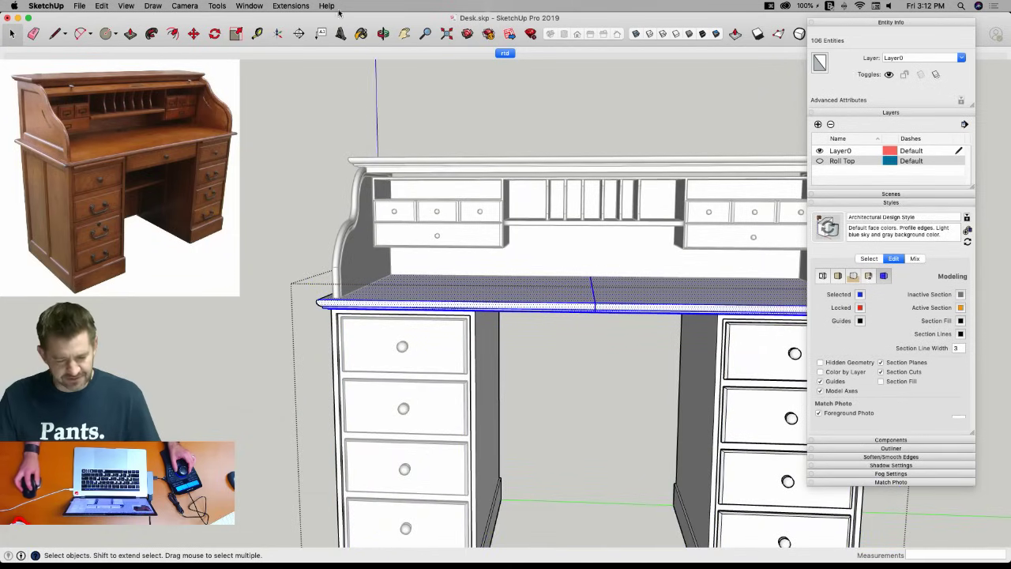
click(290, 6)
mouse_move(355, 129)
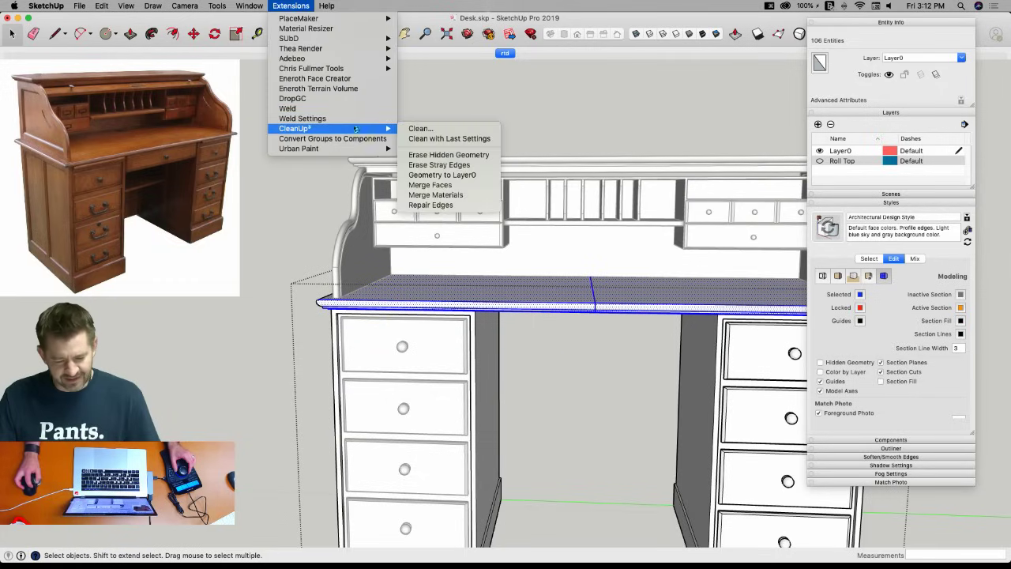
click(432, 175)
key(cmd+s)
click(552, 117)
scroll(552, 117, down, 5)
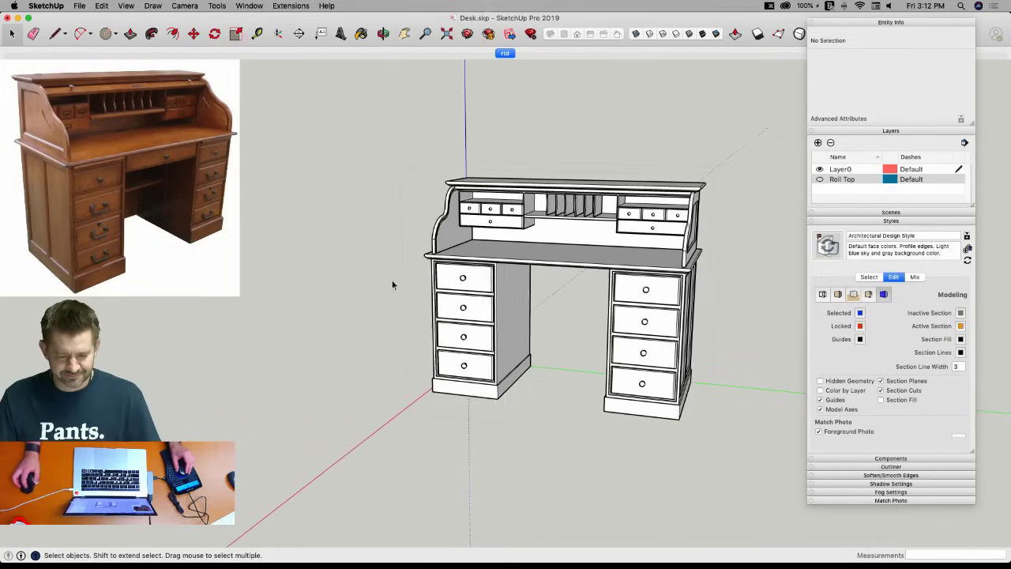
Try to erase the seam on the desktop's underside without opening the desk group.
scroll(375, 317, up, 5)
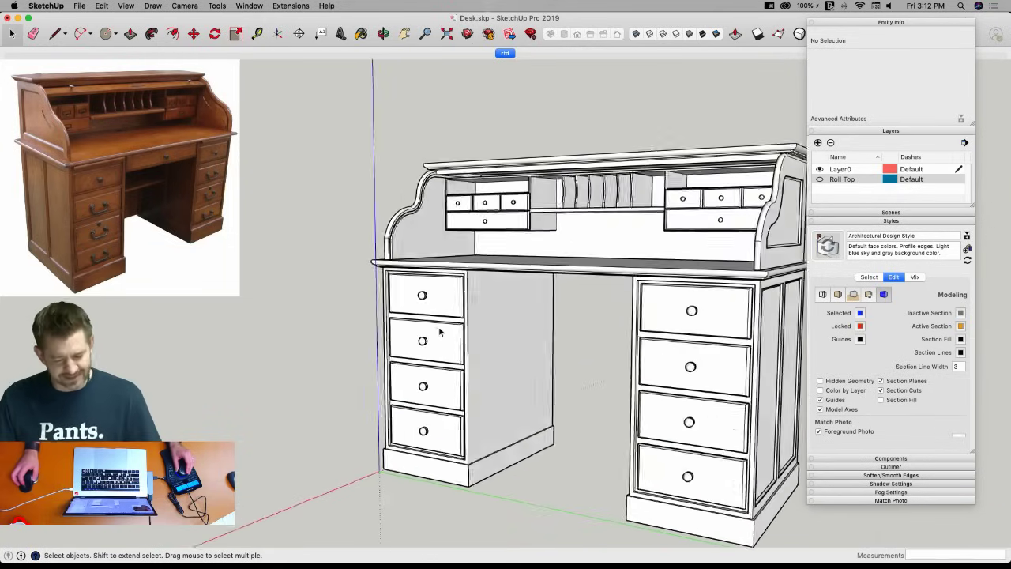
middle_drag(440, 331, 553, 336)
scroll(608, 292, up, 6)
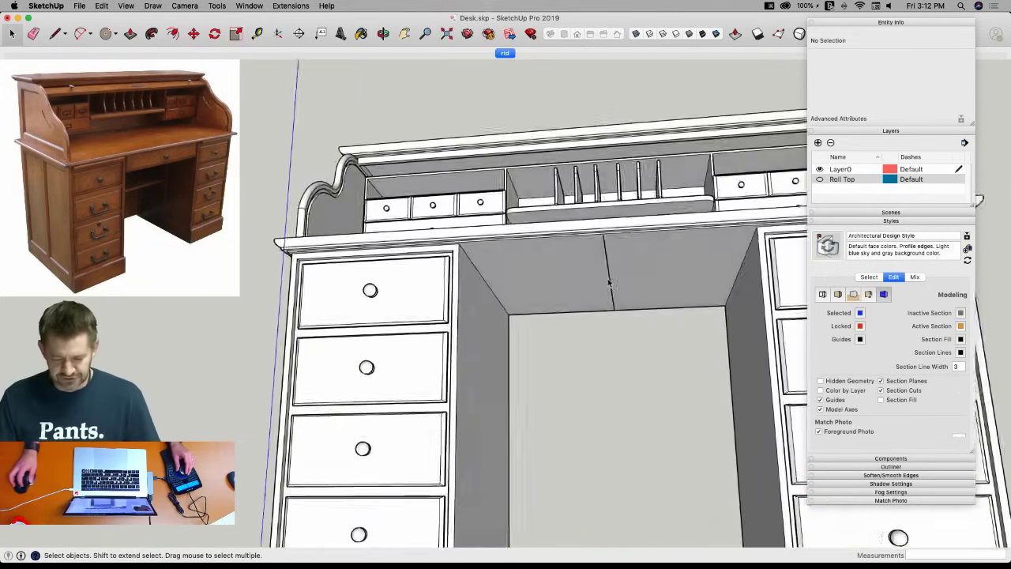
scroll(608, 284, up, 4)
key(e)
click(594, 236)
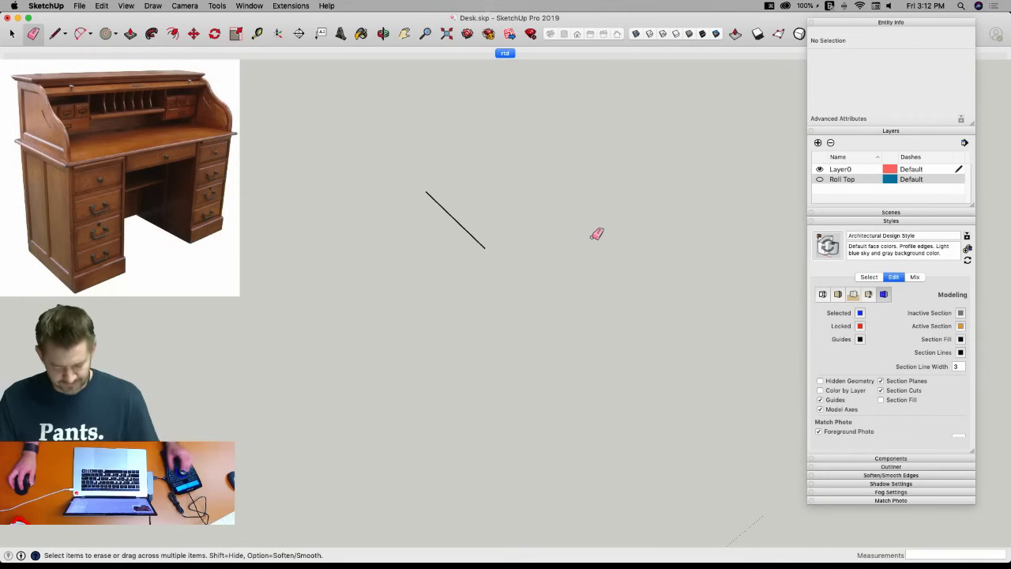
key(super+z)
click(592, 234)
key(super+z)
Erase the seam edge across the middle of the desktop's underside inside the desk group.
click(602, 253)
scroll(598, 229, down, 10)
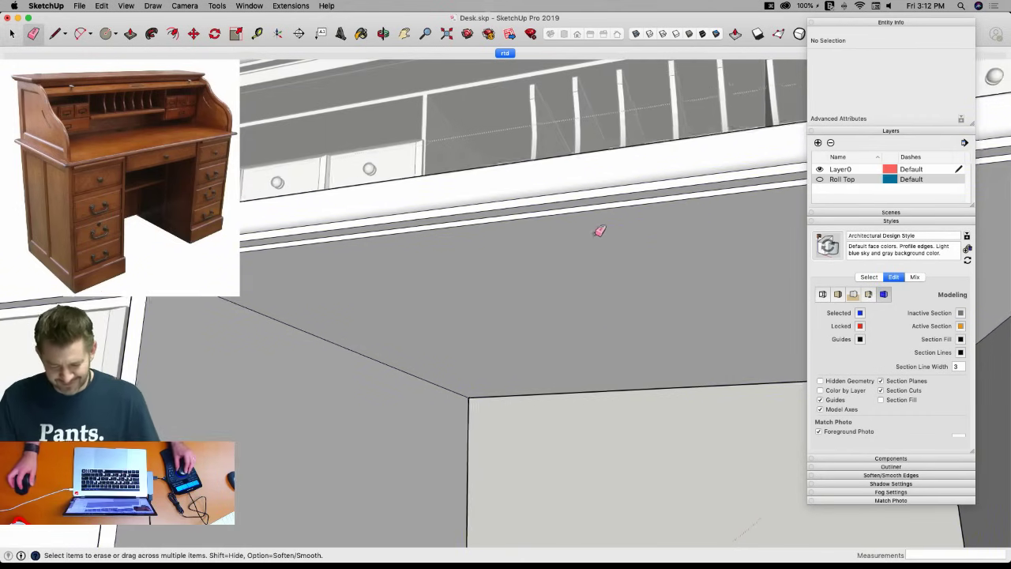
Draw a 2' 2" vertical line down the pedestal's inner side face, 1/2" in from its rear edge.
key(space)
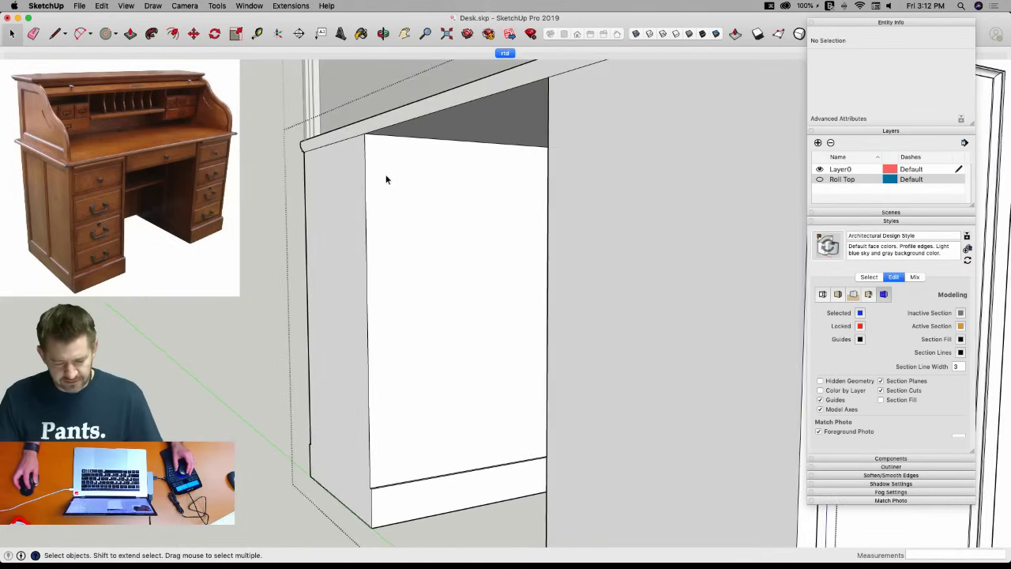
double_click(387, 179)
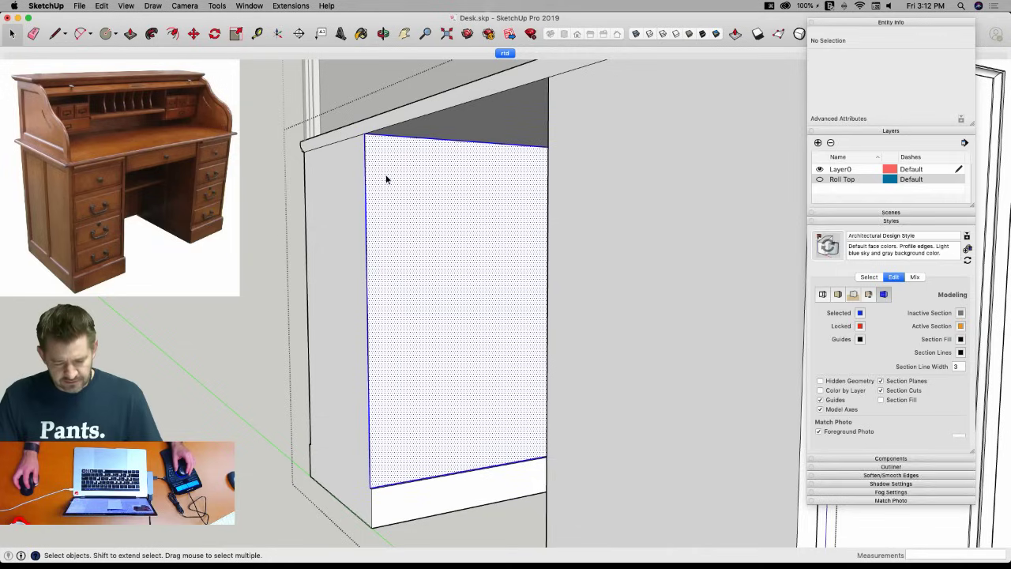
key(l)
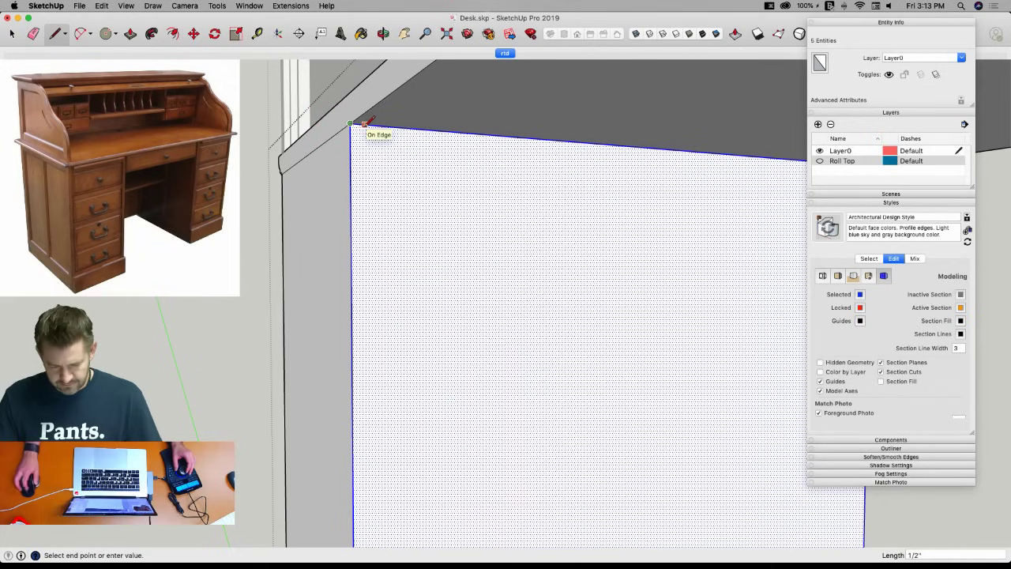
scroll(364, 123, up, 2)
key(Escape)
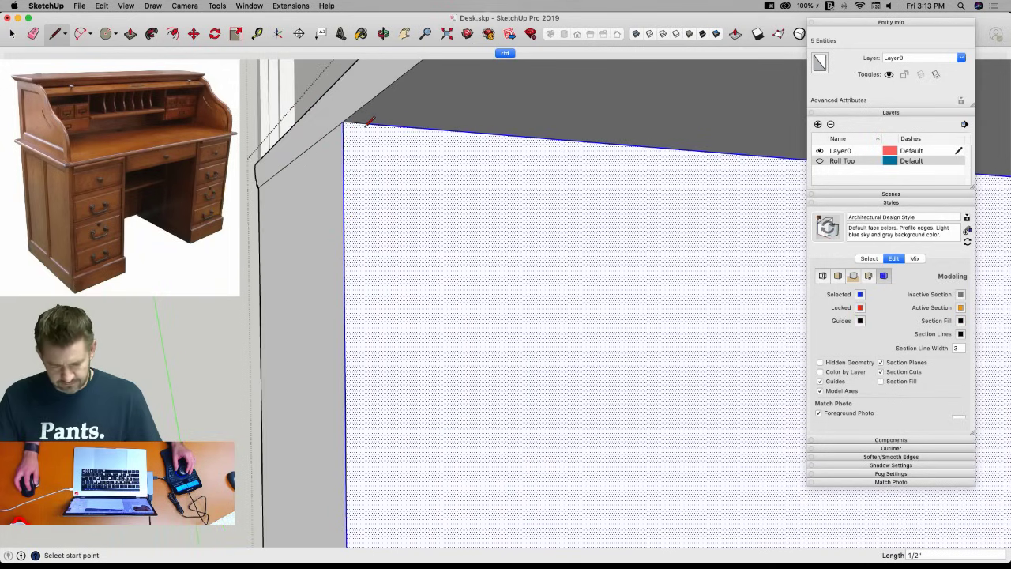
scroll(379, 293, down, 5)
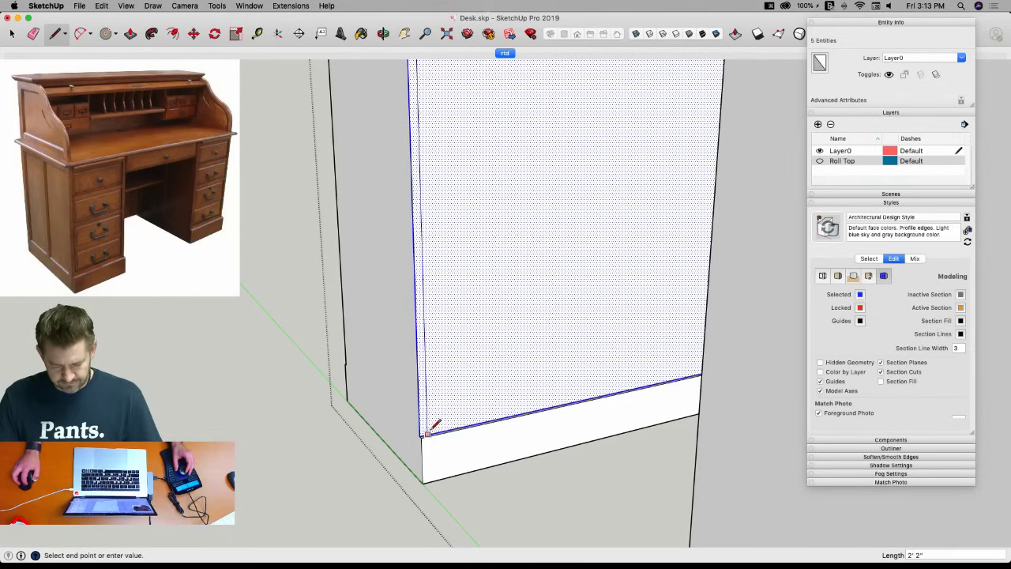
scroll(431, 418, up, 1)
Push/Pull the narrow strip at the pedestal's rear across the kneehole to the opposite pedestal as a back panel.
key(p)
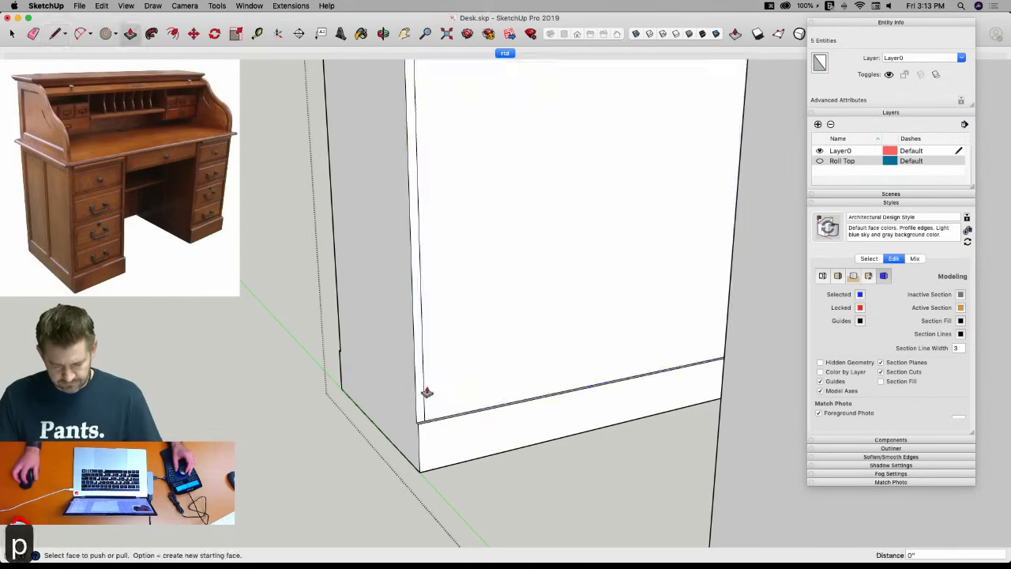
click(424, 406)
scroll(488, 420, down, 5)
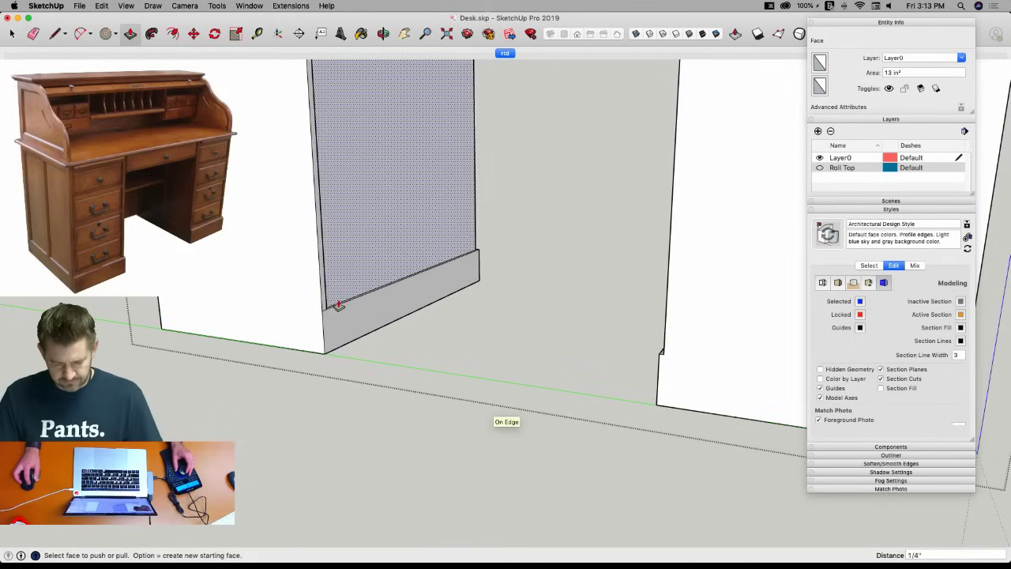
click(673, 363)
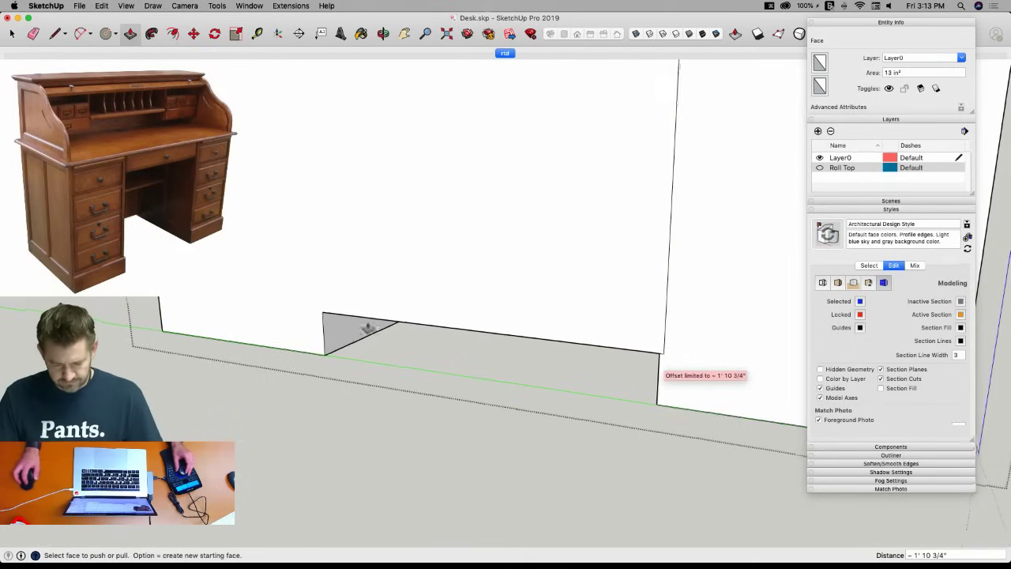
Split off the rear end of the pedestal's base and Push/Pull it across the kneehole to the opposite base.
scroll(370, 309, up, 6)
key(l)
middle_drag(401, 296, 426, 293)
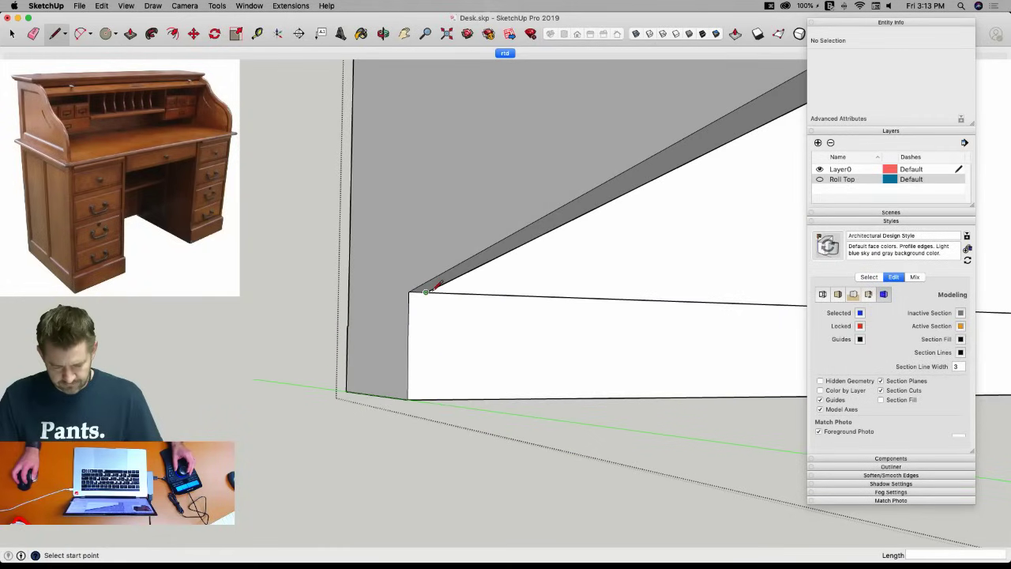
key(p)
middle_drag(535, 350, 645, 256)
click(687, 219)
middle_drag(687, 219, 407, 269)
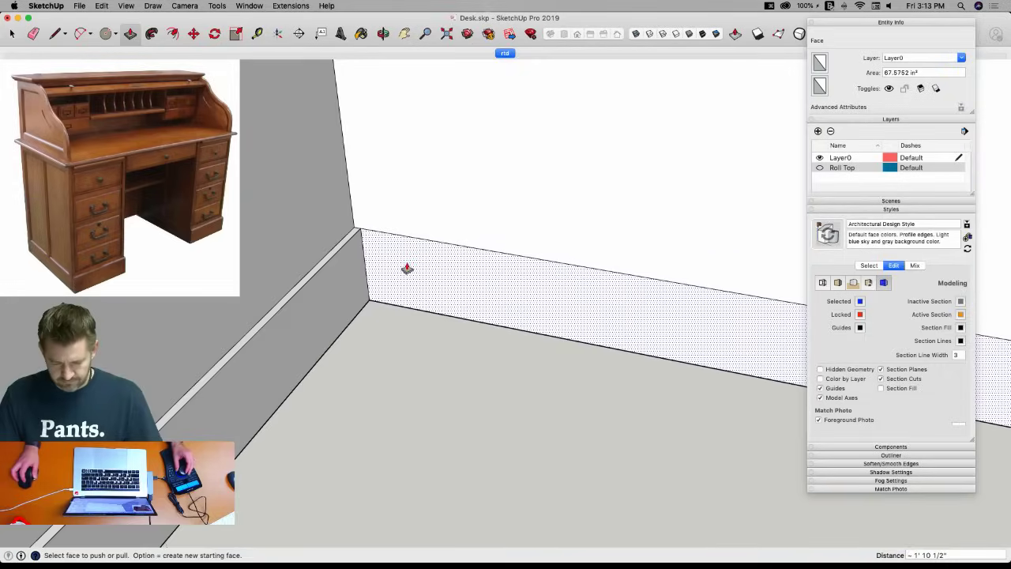
Measure the base ledge, Push/Pull the back panel's baseboard out 0.25", and clean up the corner edges.
key(l)
click(359, 228)
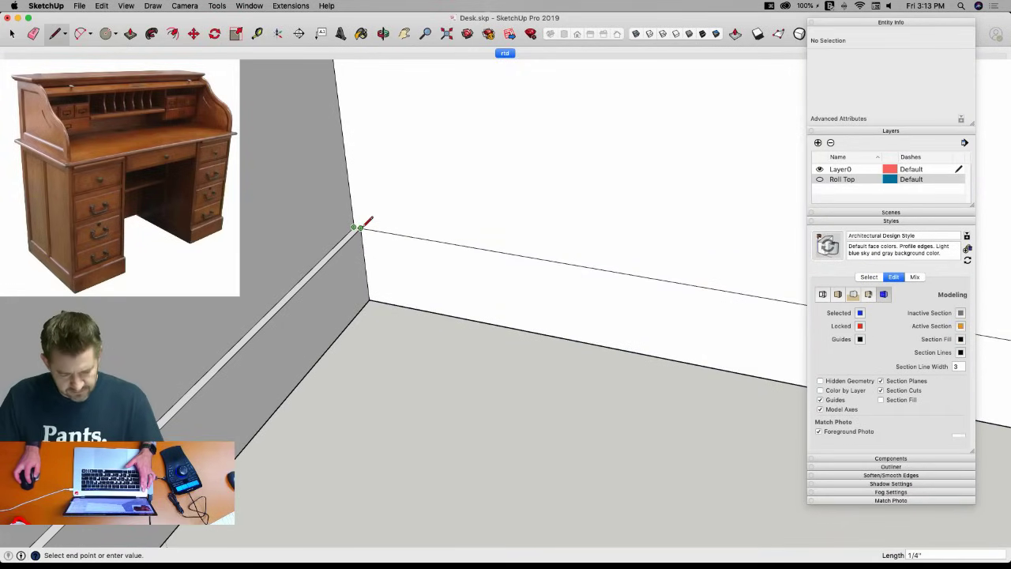
key(p)
click(368, 243)
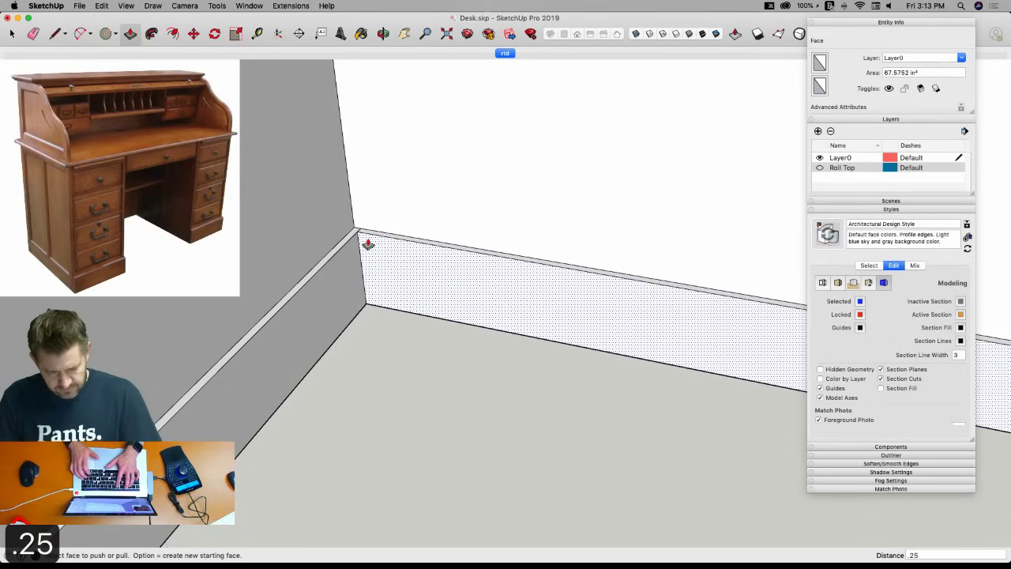
key(Return)
key(e)
scroll(368, 226, up, 2)
mouse_move(362, 223)
middle_down()
mouse_move(747, 271)
mouse_move(698, 260)
mouse_move(575, 345)
mouse_move(541, 330)
middle_up()
key(space)
scroll(574, 346, down, 6)
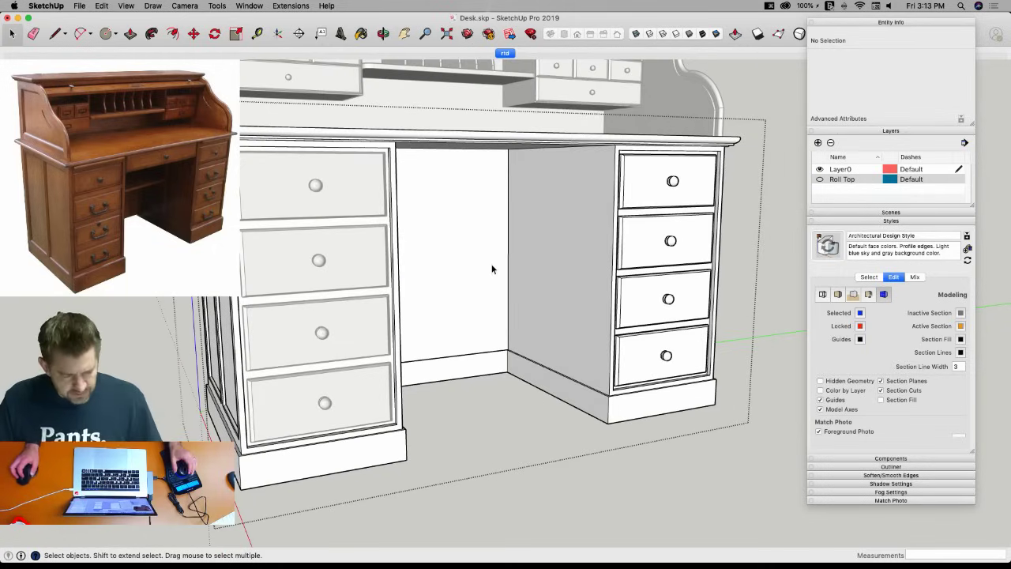
Draw a thin shelf profile about 1' 5/16" deep on the right pedestal's inner side, starting at the back panel above the base.
middle_drag(412, 211, 413, 198)
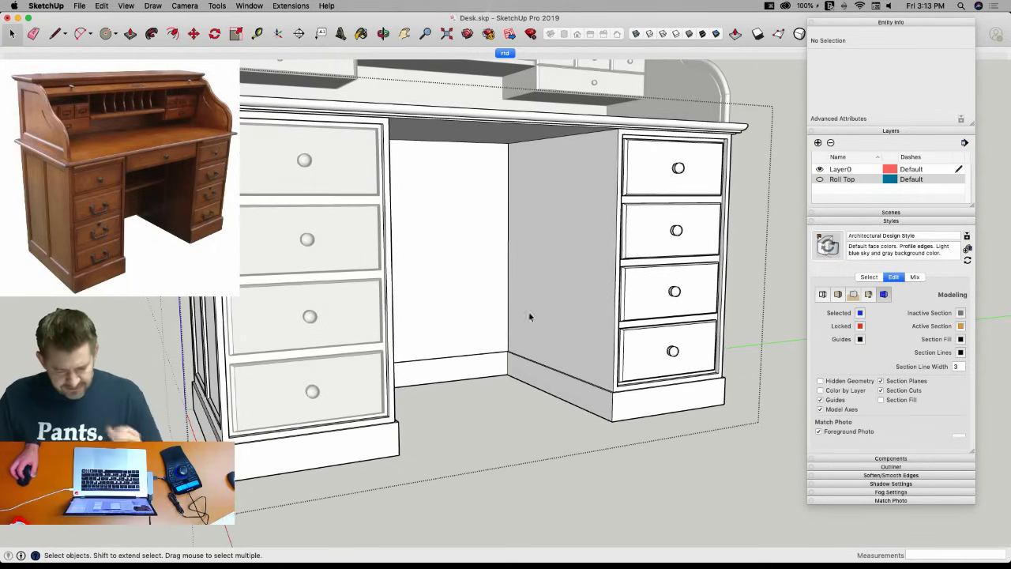
scroll(505, 312, up, 6)
key(l)
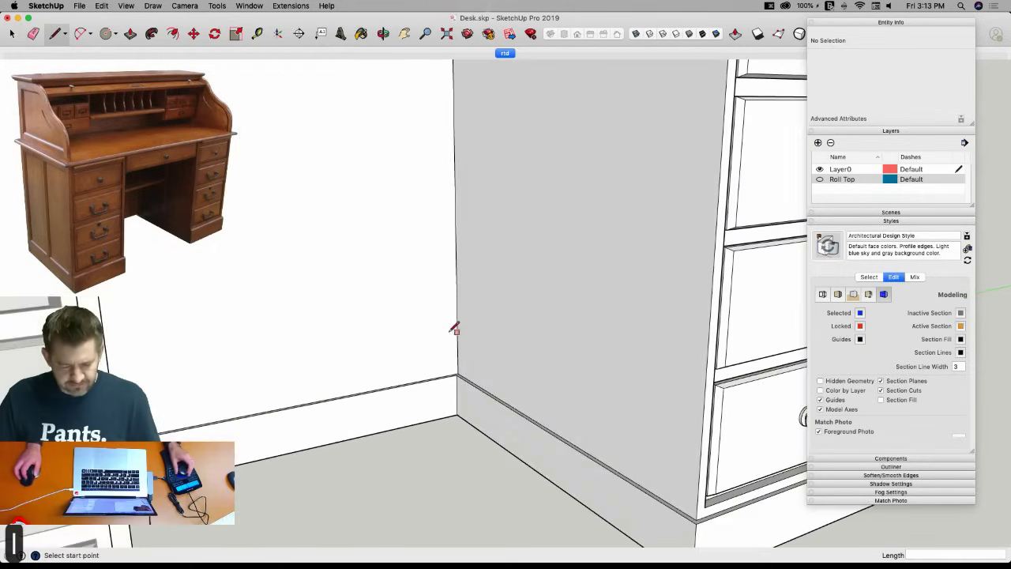
middle_drag(456, 287, 471, 301)
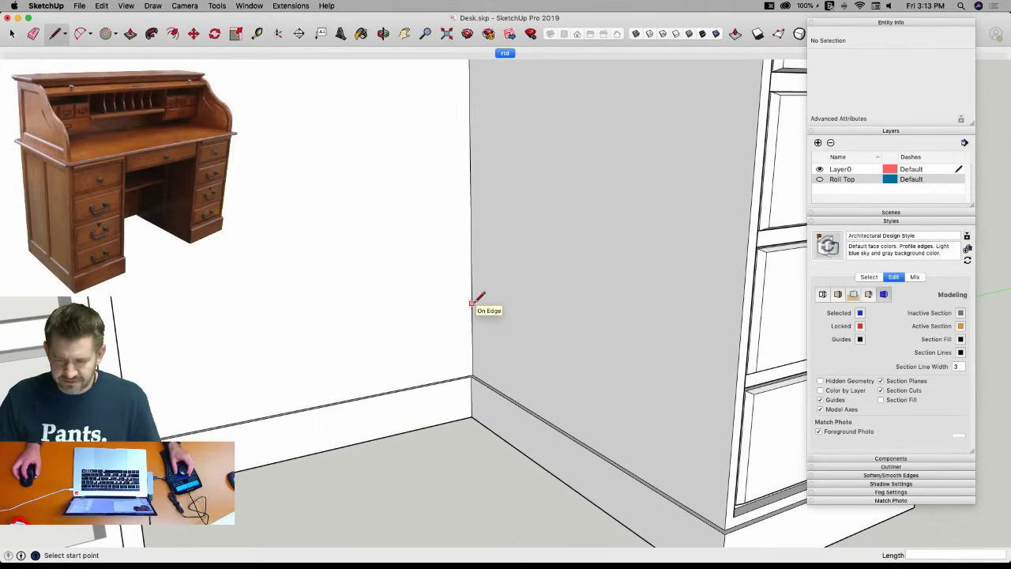
scroll(476, 372, up, 3)
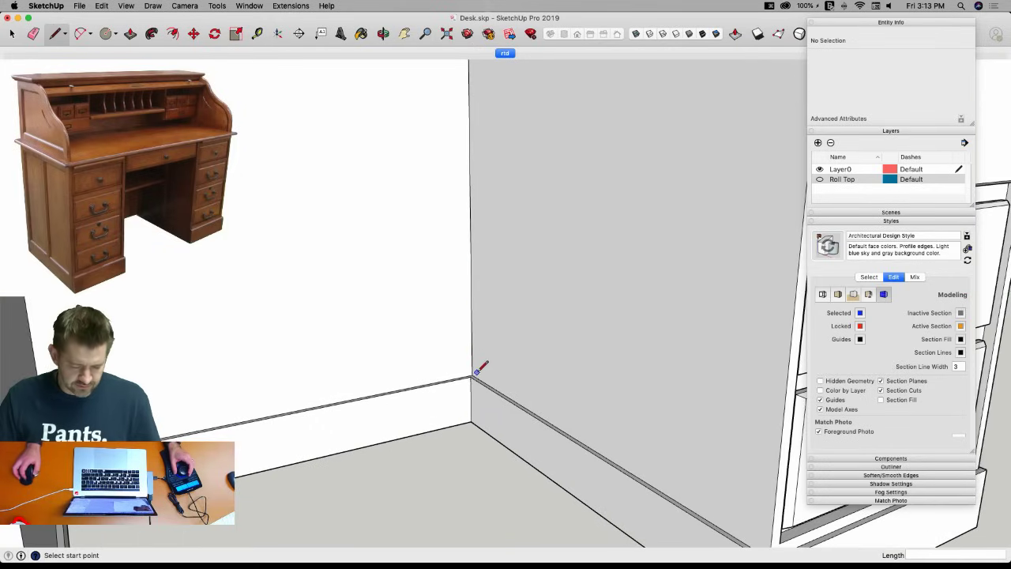
scroll(476, 368, up, 2)
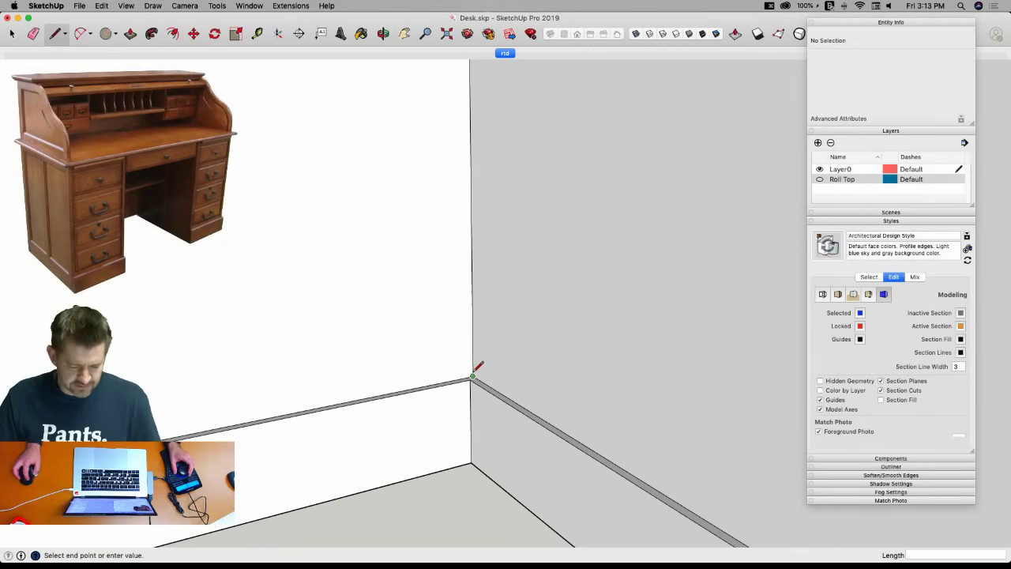
click(472, 227)
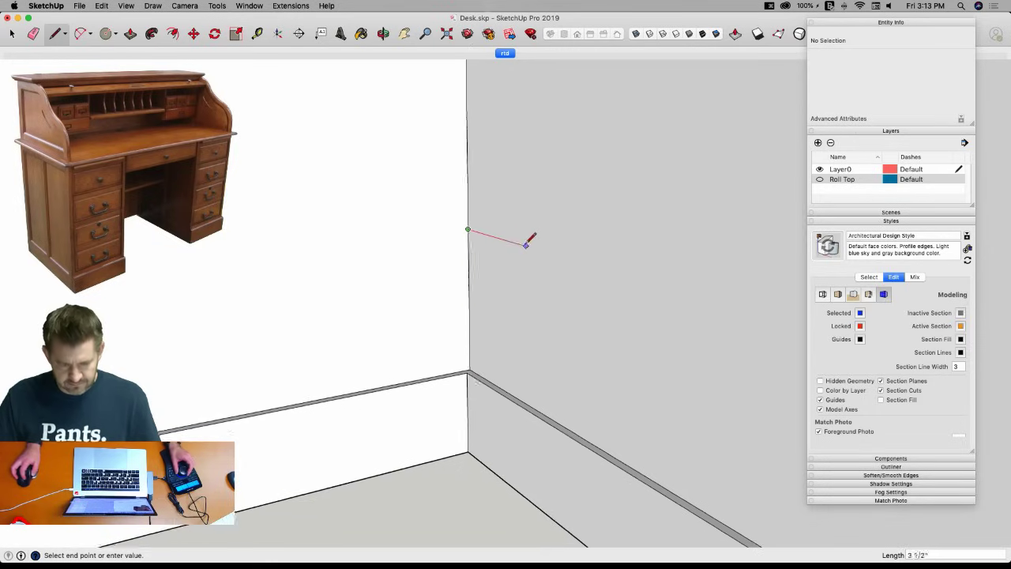
scroll(536, 229, down, 3)
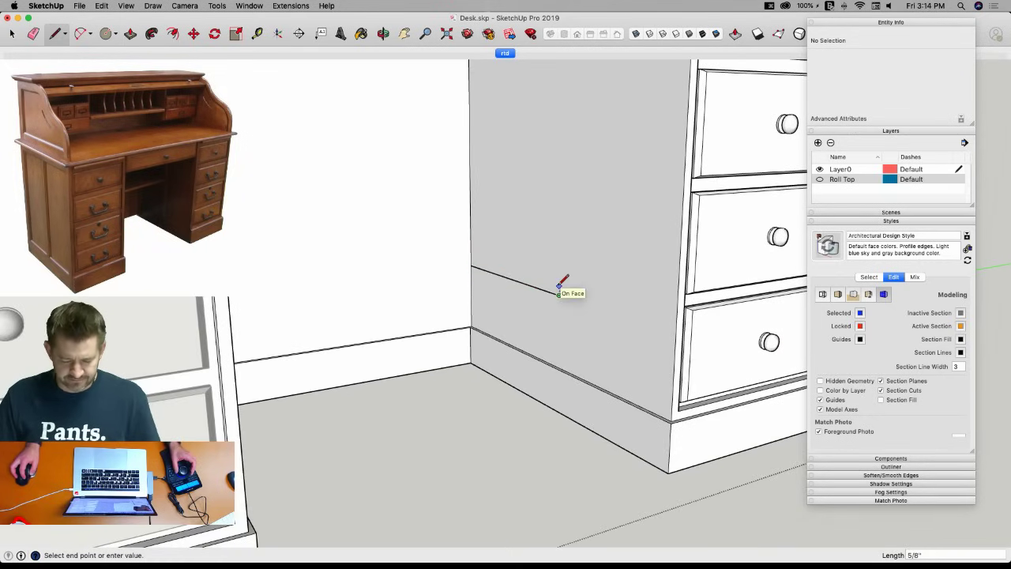
scroll(559, 287, up, 3)
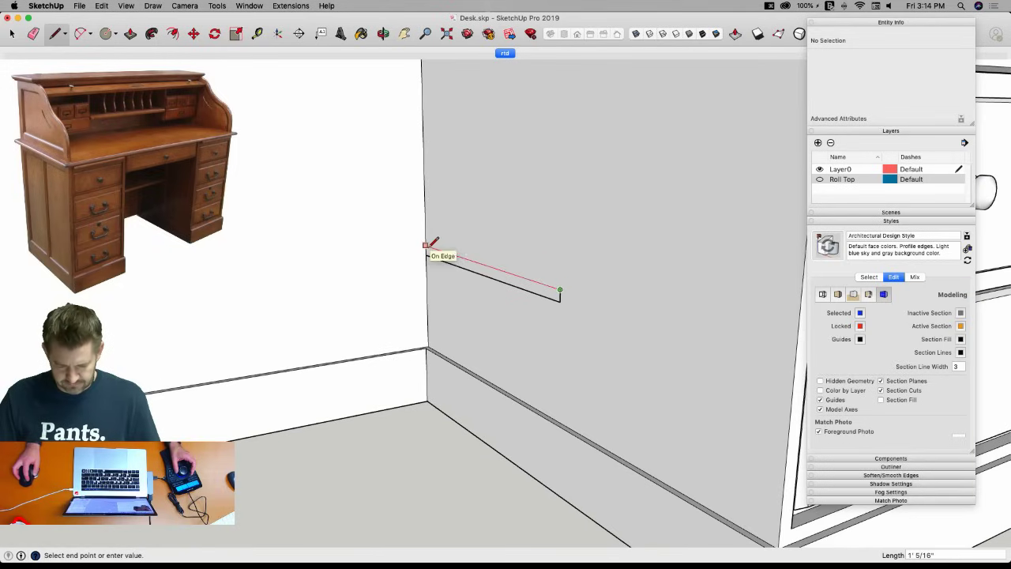
key(space)
Push/Pull the shelf profile across the kneehole to the left pedestal and save the model.
key(p)
click(447, 264)
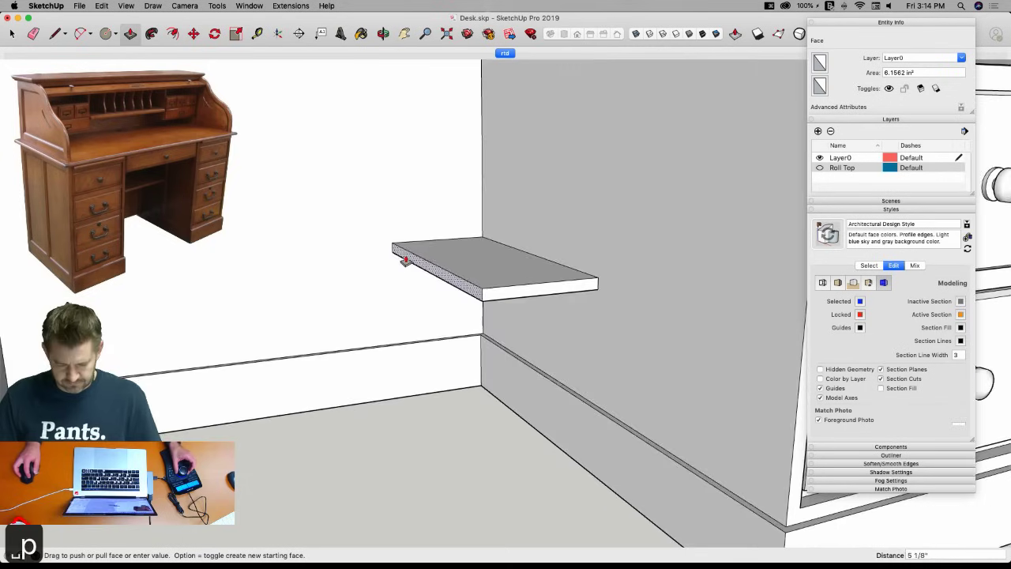
click(354, 327)
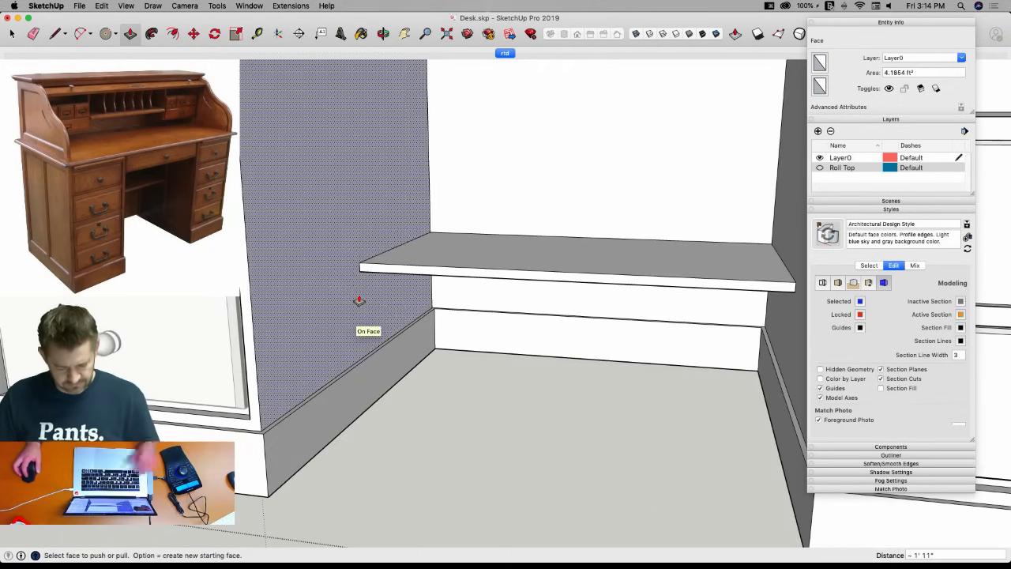
key(super+s)
Move the kneehole shelf's faces and edges up 4" along the blue axis.
key(space)
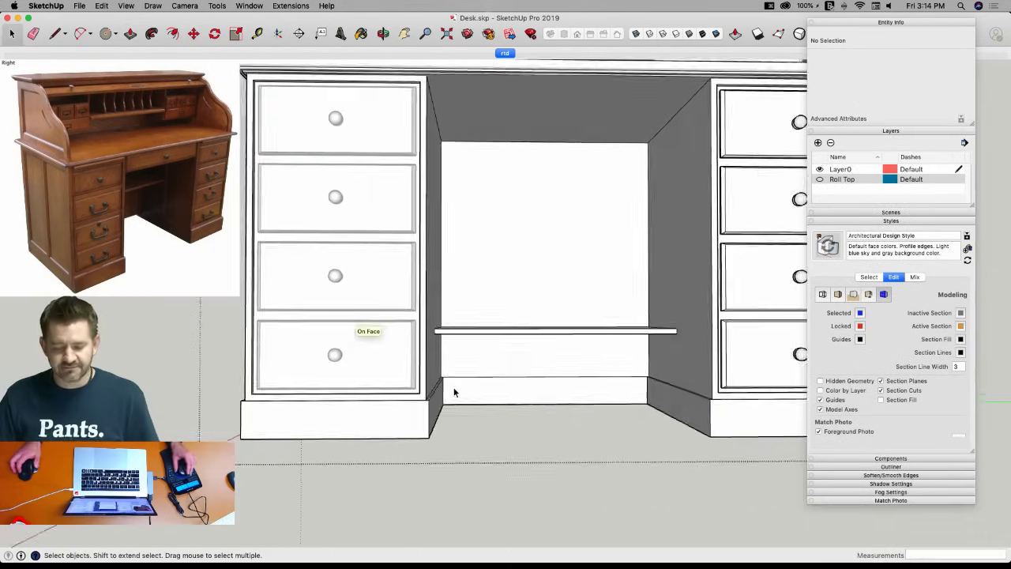
scroll(477, 336, up, 10)
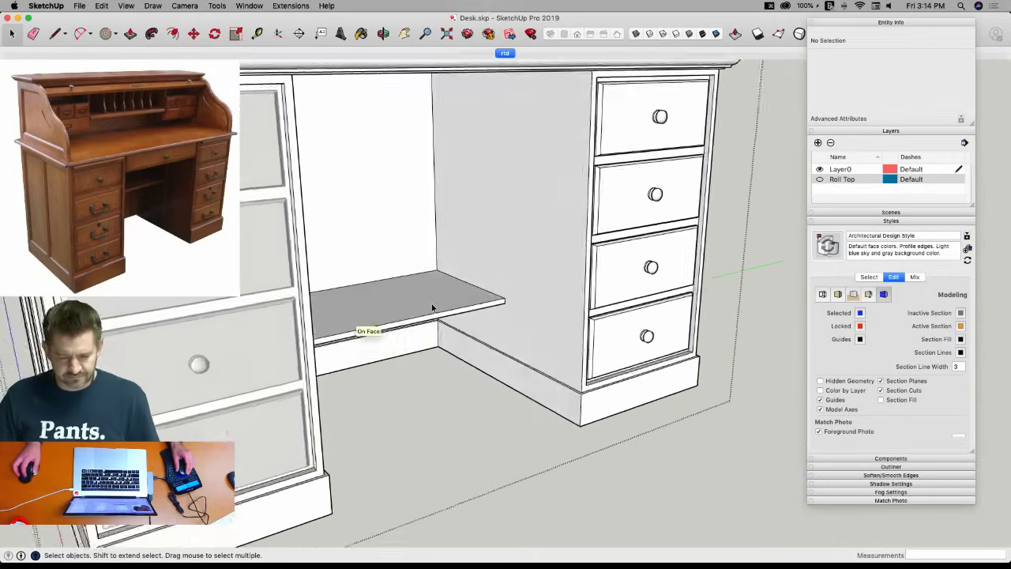
middle_drag(405, 283, 363, 290)
scroll(363, 290, up, 10)
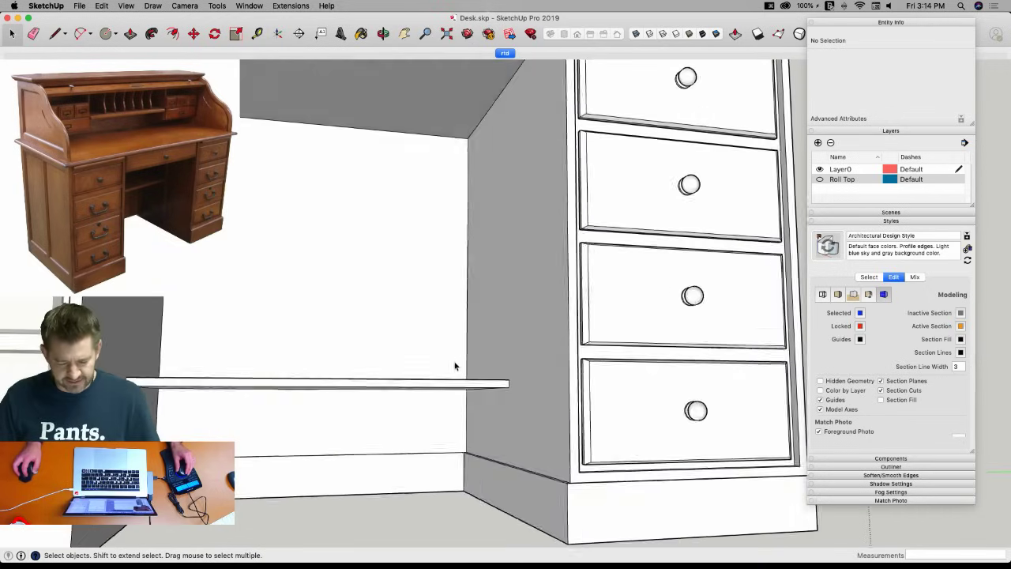
click(466, 397)
double_click(466, 397)
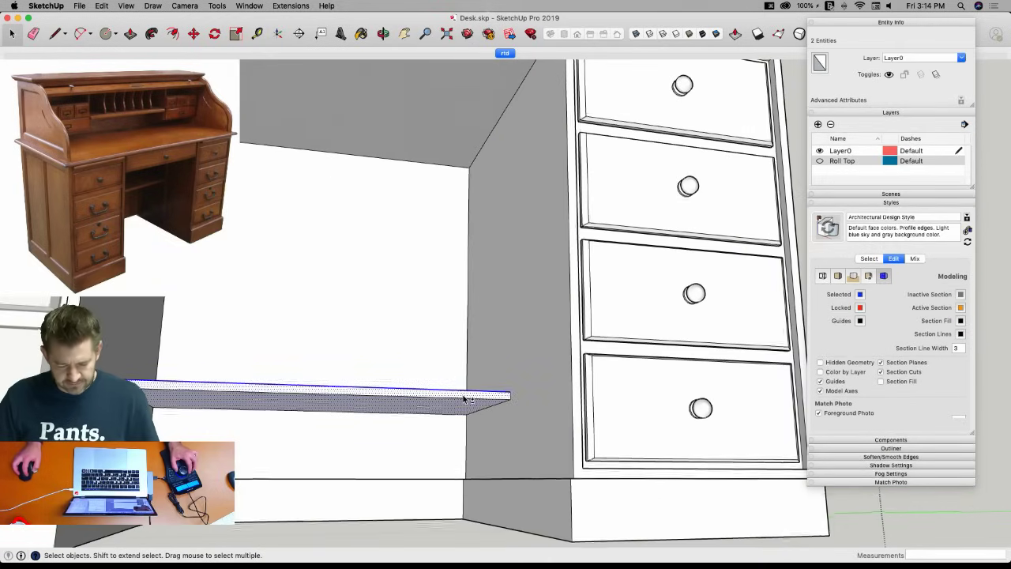
key(m)
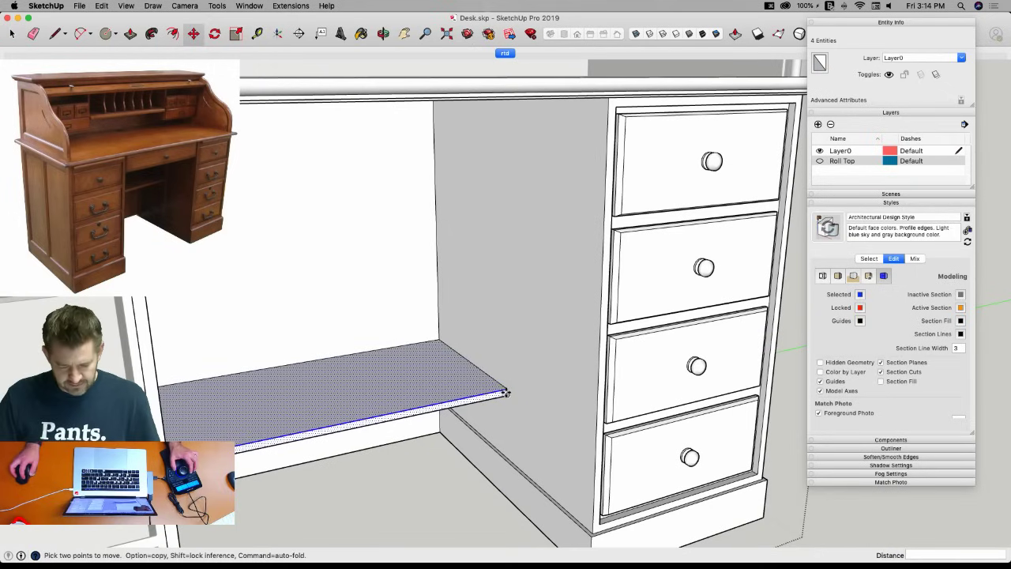
click(507, 389)
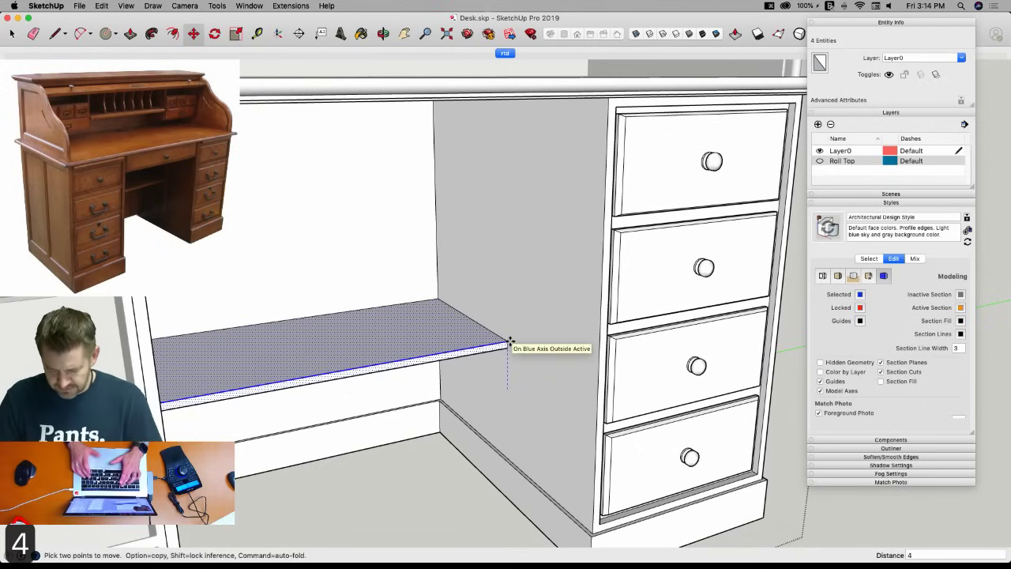
key(Return)
key(space)
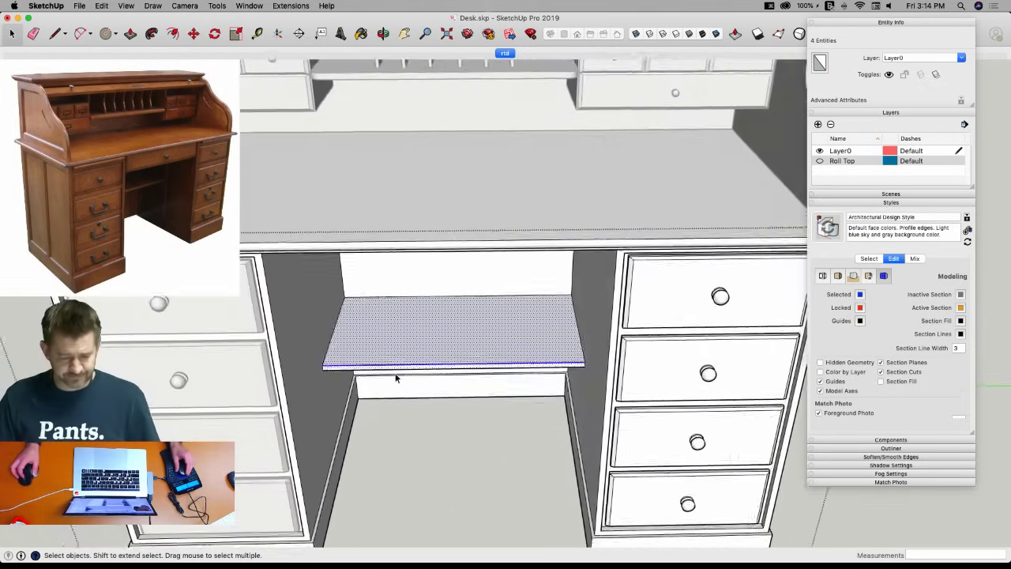
Push the kneehole shelf's front face back 3".
key(p)
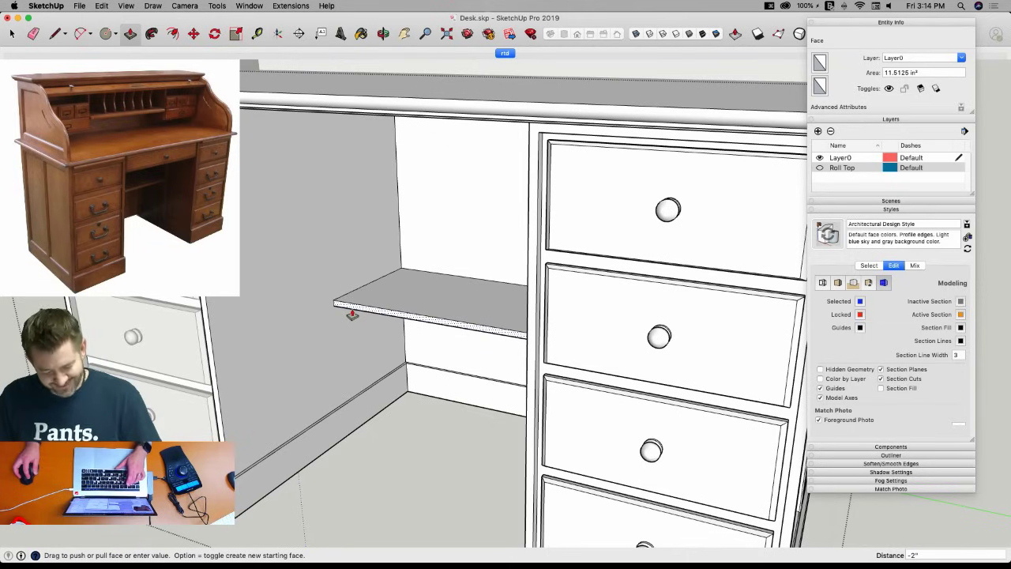
text(3)
key(Return)
key(space)
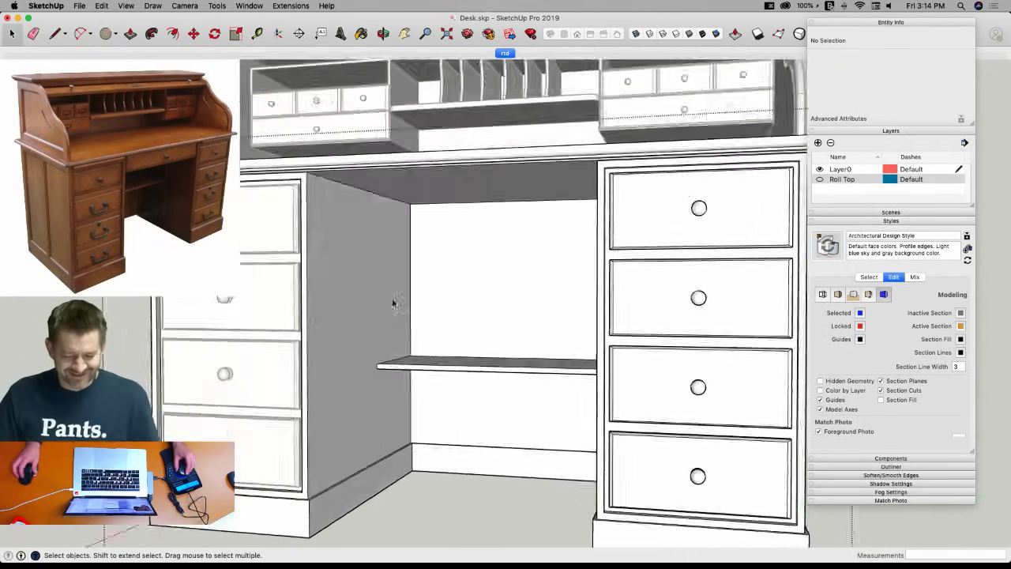
Draw a thin panel profile under the desktop on the left pedestal's inner side and Push/Pull it across the kneehole to the right pedestal.
scroll(377, 234, up, 5)
key(l)
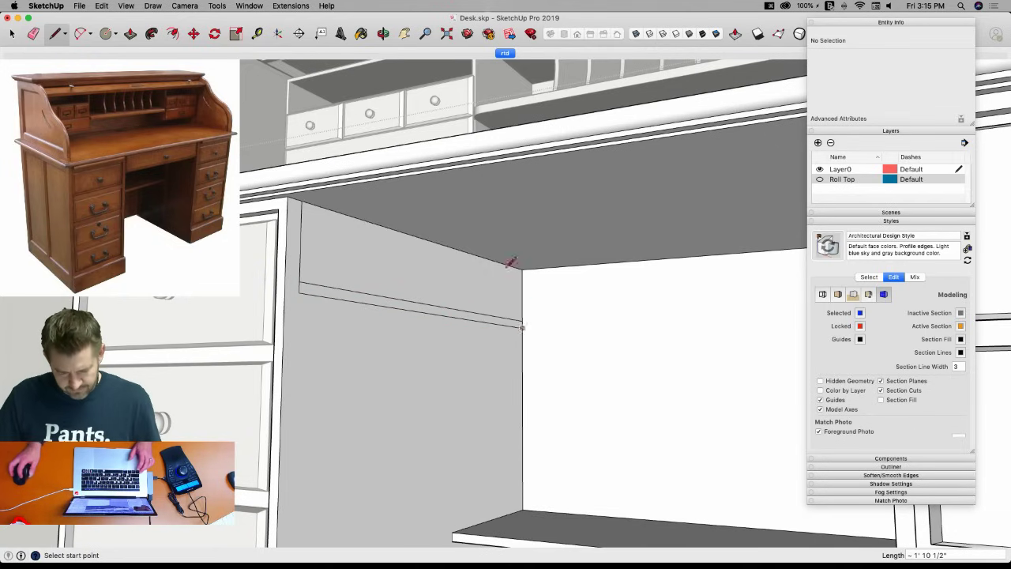
key(p)
click(472, 319)
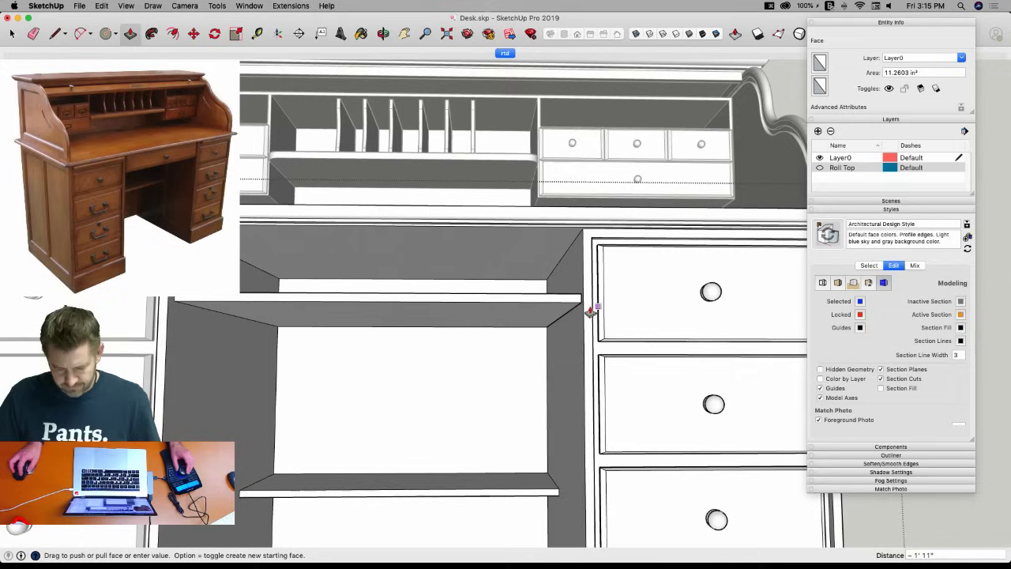
click(582, 259)
Push/Pull the left pedestal's inner face above the new panel 0.5" into the drawer space and erase the seam edge.
key(e)
mouse_move(583, 259)
middle_down()
mouse_move(384, 289)
mouse_move(413, 338)
mouse_move(386, 313)
mouse_move(313, 411)
middle_up()
key(p)
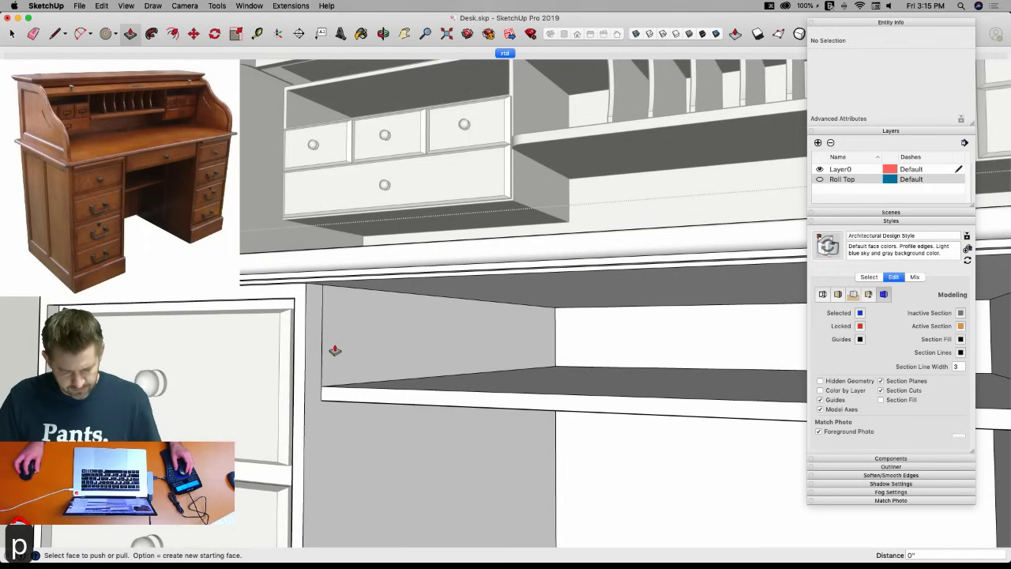
click(337, 354)
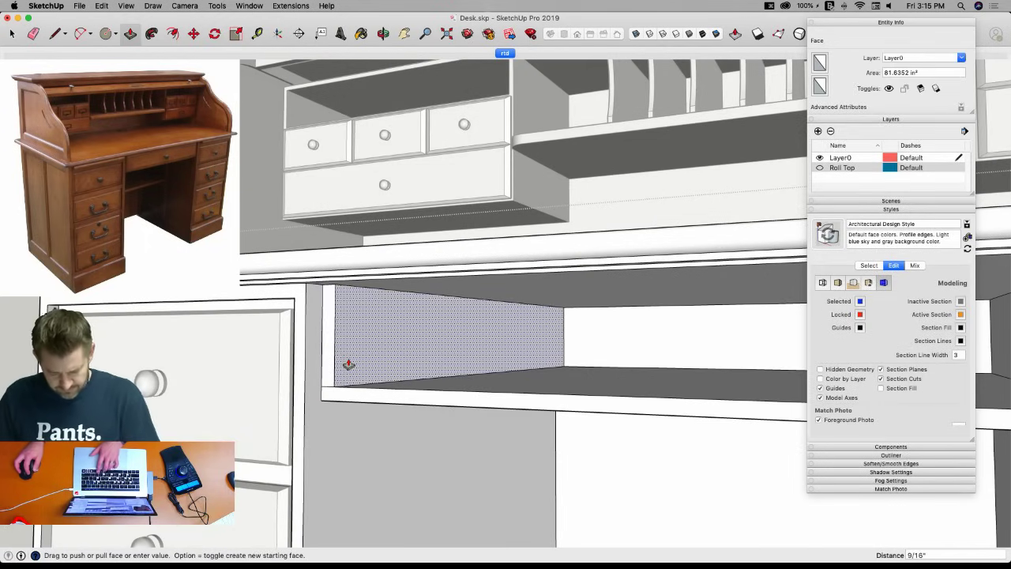
text(.5)
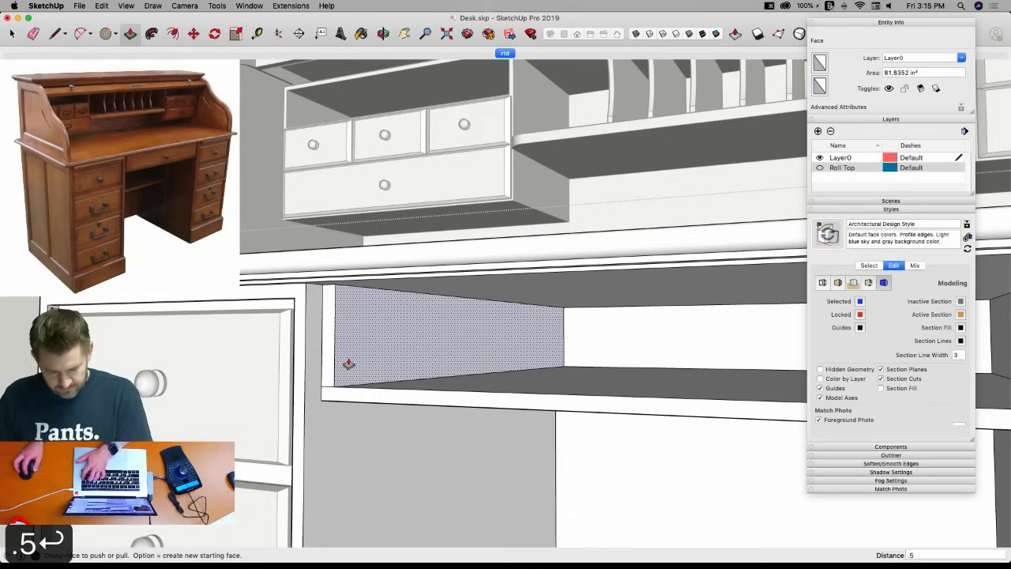
key(Return)
key(e)
Draw a vertical line from the panel's right front corner to the desktop and Push/Pull the side face above the panel 1/2" inward.
mouse_move(334, 379)
middle_down()
mouse_move(363, 380)
mouse_move(451, 332)
mouse_move(591, 334)
middle_up()
key(l)
click(595, 364)
middle_drag(605, 290, 596, 270)
key(p)
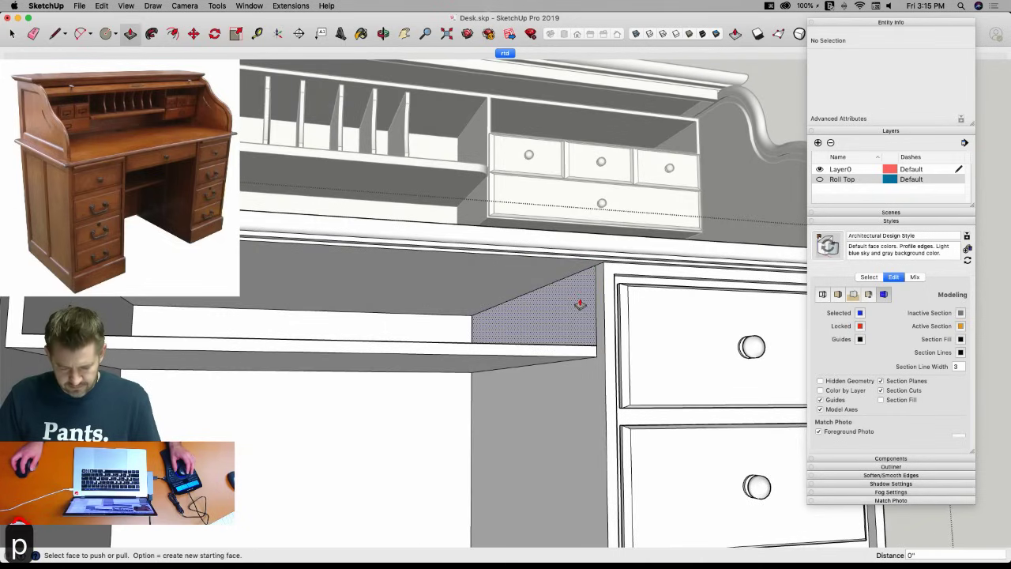
double_click(577, 300)
Try to erase the seam edge at the drawer space's lower right front corner.
key(e)
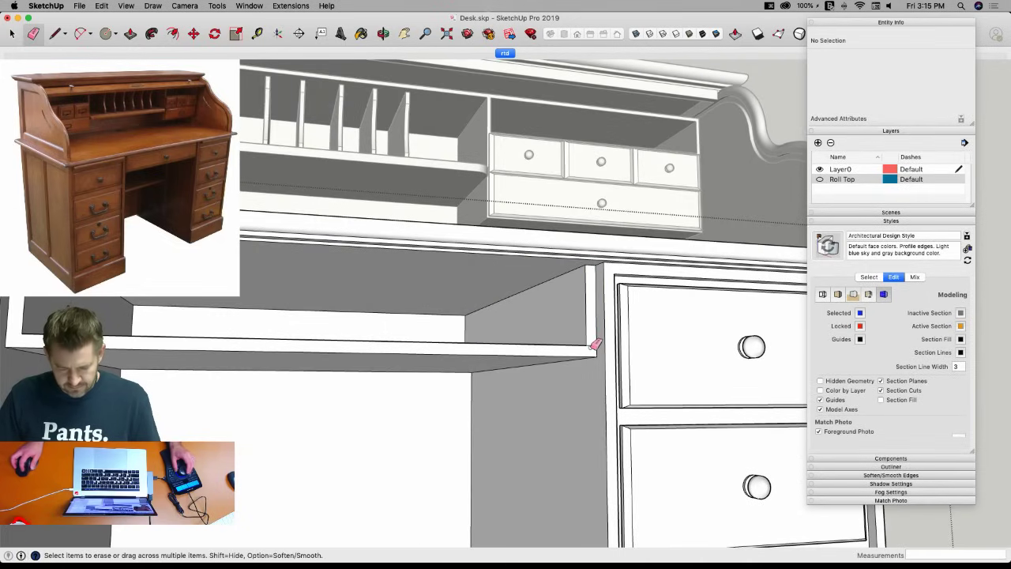
click(595, 353)
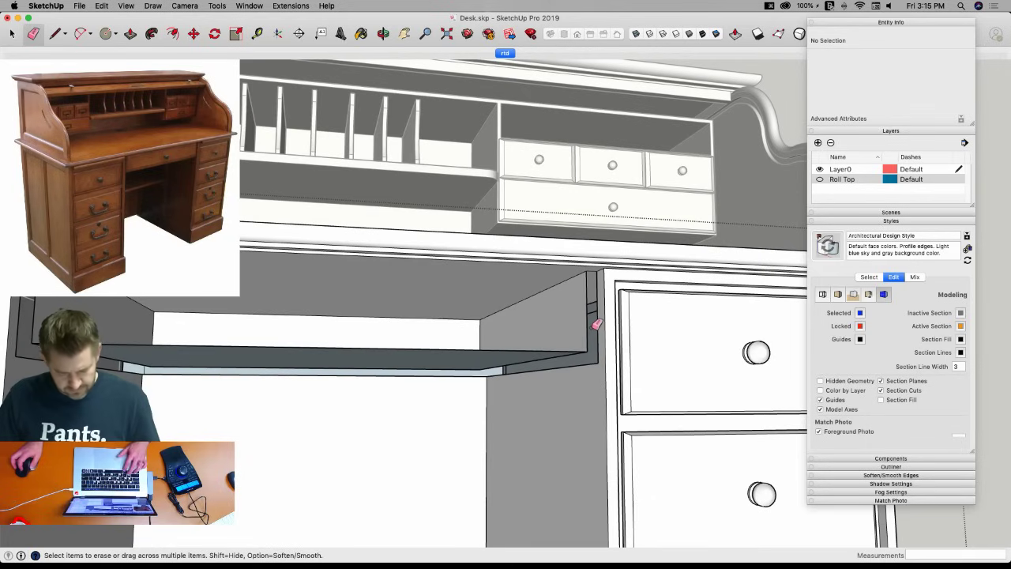
key(super+z)
key(space)
Draw a line across the top front of the drawer space and delete the face that closes the opening.
mouse_move(588, 283)
middle_down()
mouse_move(500, 353)
mouse_move(286, 343)
middle_up()
key(l)
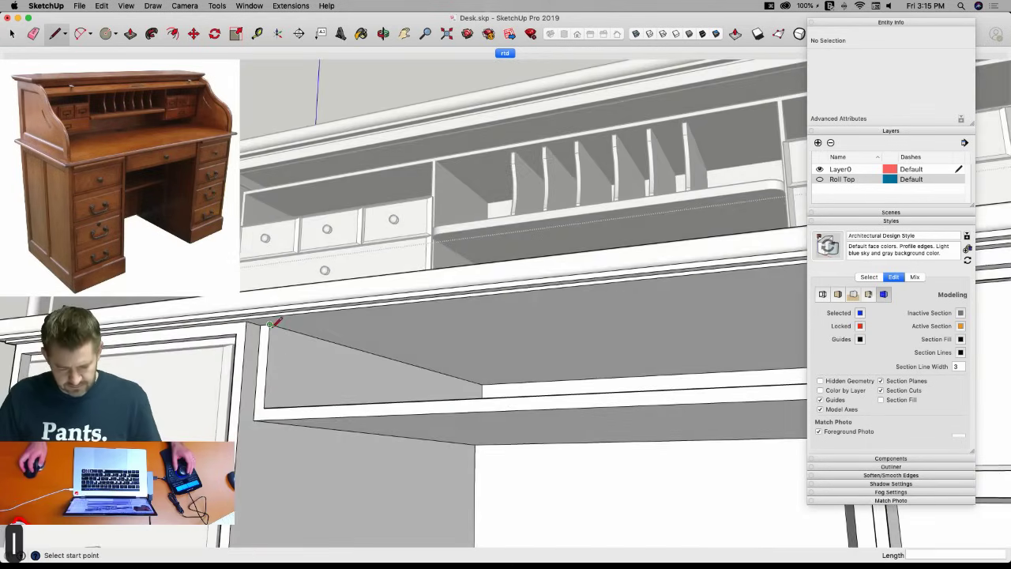
click(271, 324)
click(558, 280)
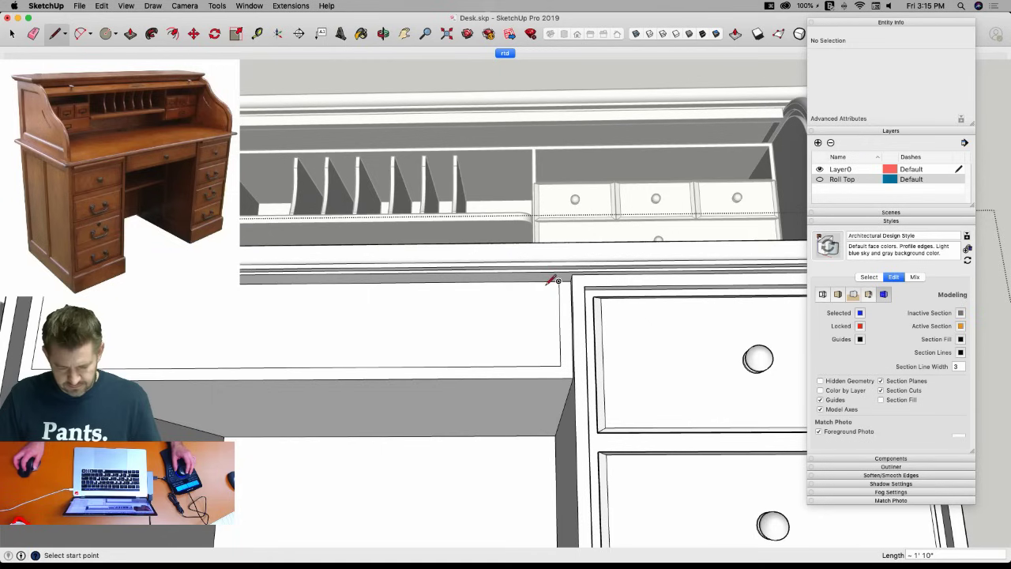
key(space)
Push/Pull the ceiling of the center drawer space down .5".
key(p)
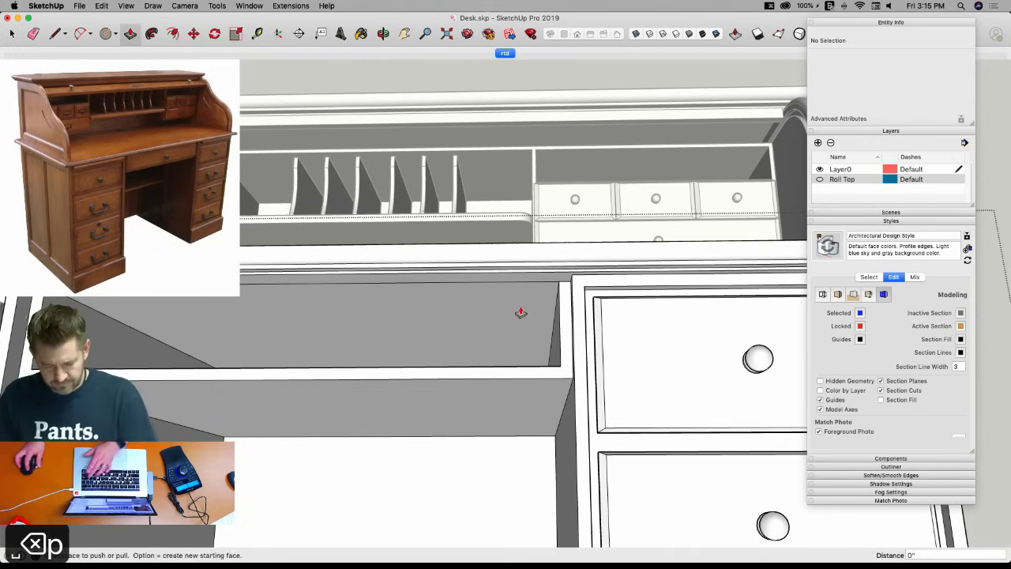
click(526, 310)
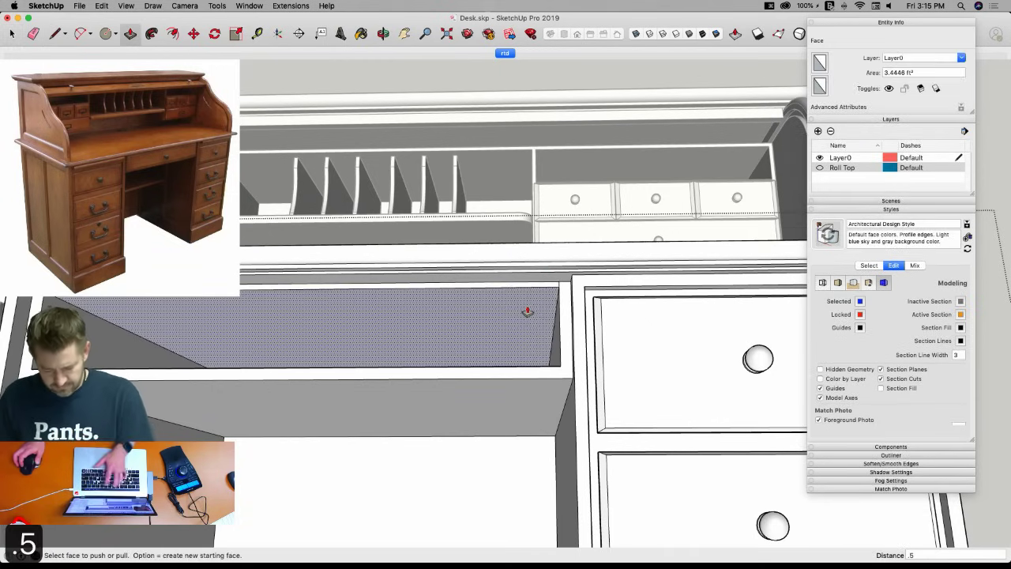
key(Return)
Select the upper and lower faces of the drawer space's bottom panel and move them 1/2" vertically.
key(space)
click(496, 383)
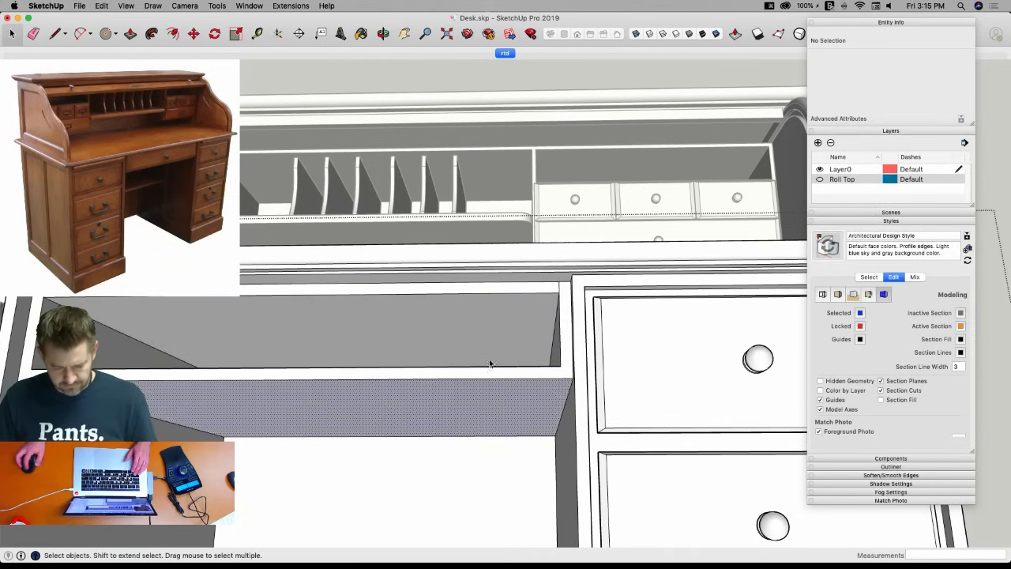
key(super+4)
key(m)
middle_drag(494, 482, 495, 477)
click(495, 494)
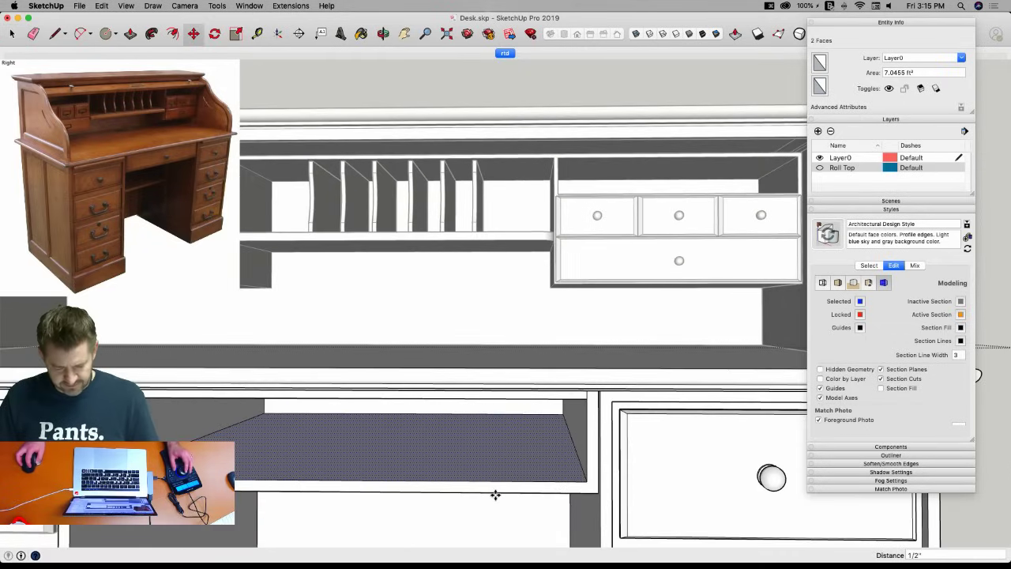
scroll(473, 493, down, 5)
Erase the leftover seam edge at the upper corner of the center drawer opening's frame.
key(e)
scroll(355, 309, up, 6)
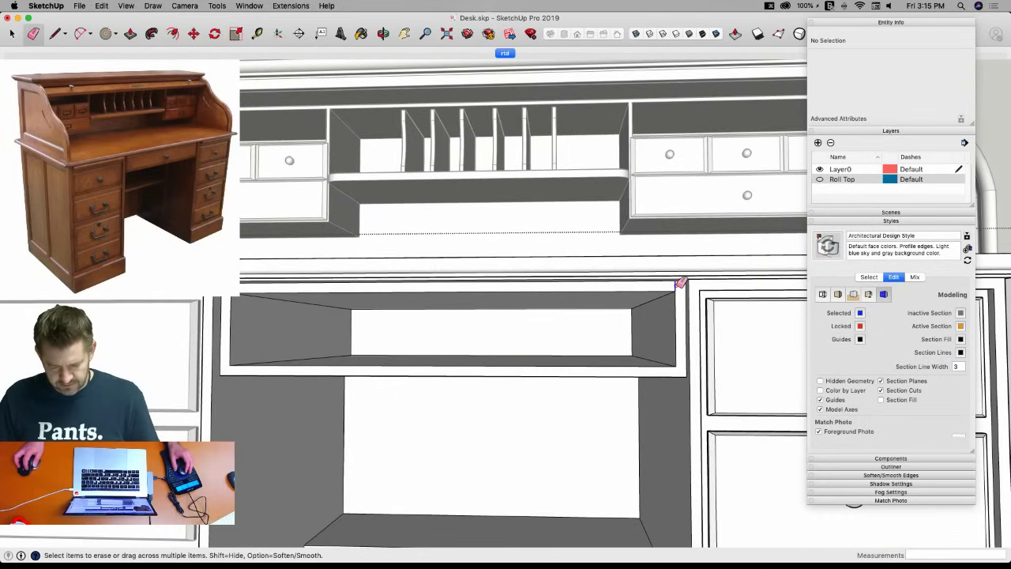
click(677, 286)
scroll(669, 290, down, 4)
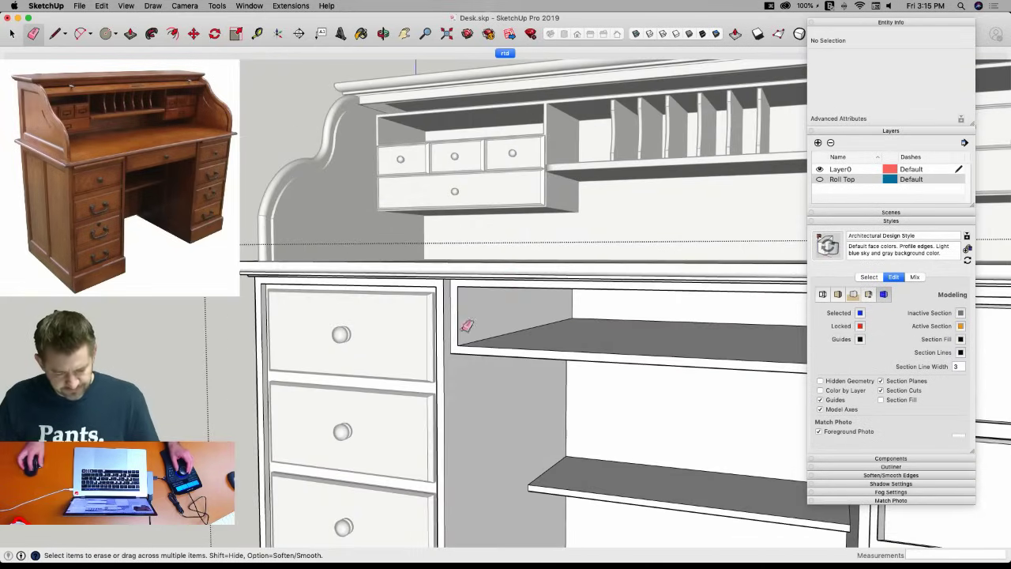
Copy the left pedestal's top drawer, paste it in front of the kneehole opening, and make the copy unique.
key(space)
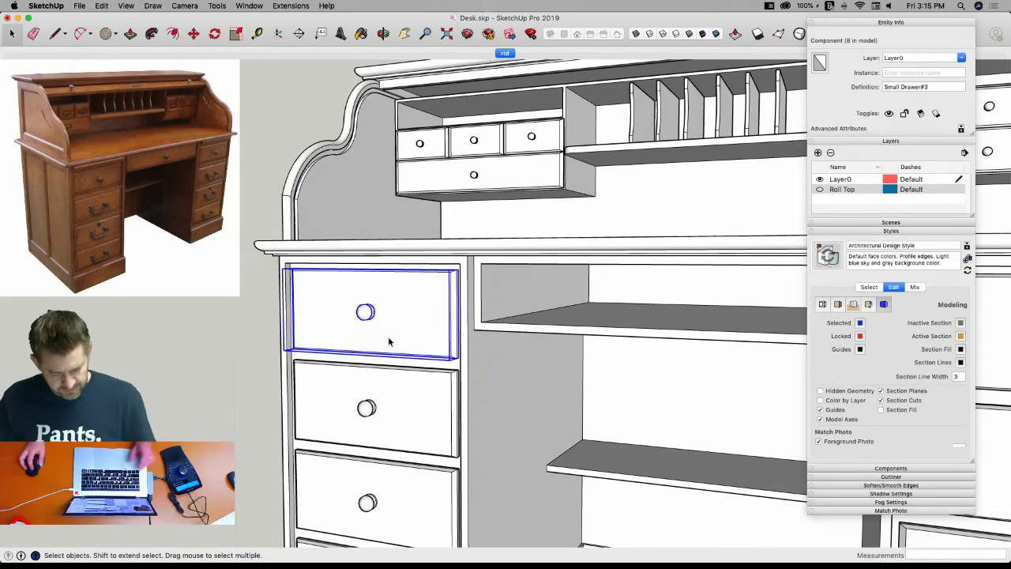
key(super+c)
click(531, 327)
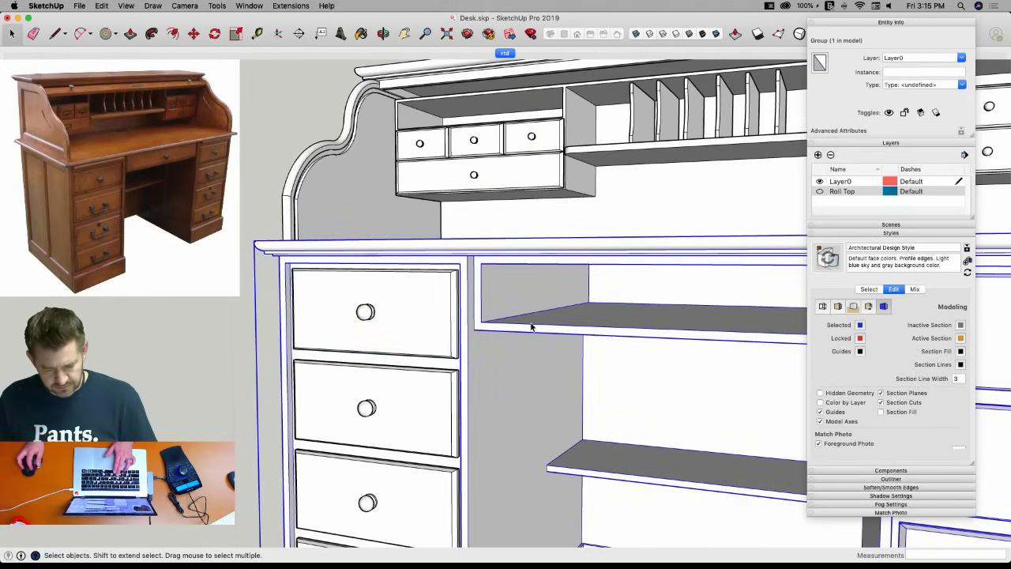
key(super+v)
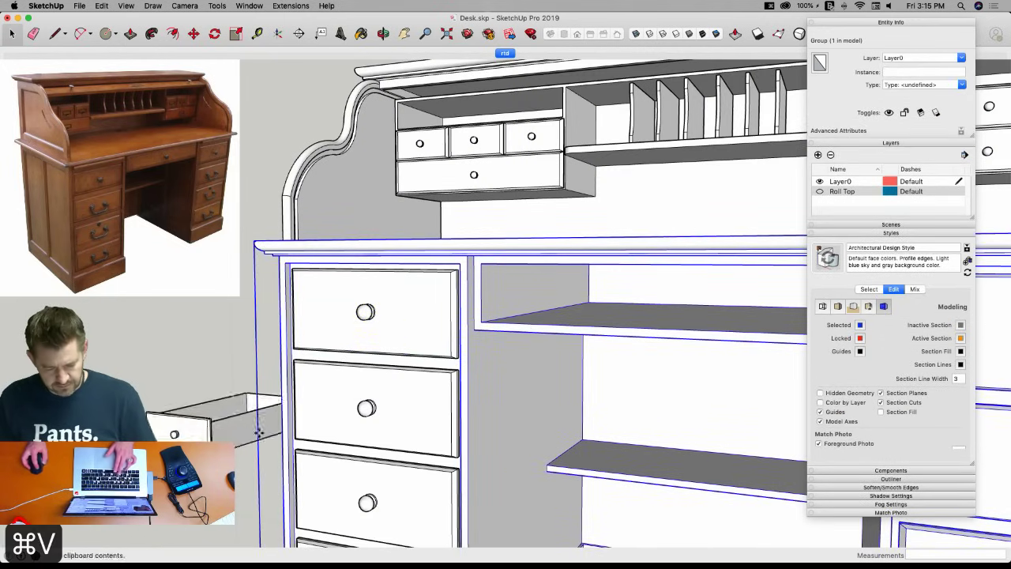
right_click(552, 379)
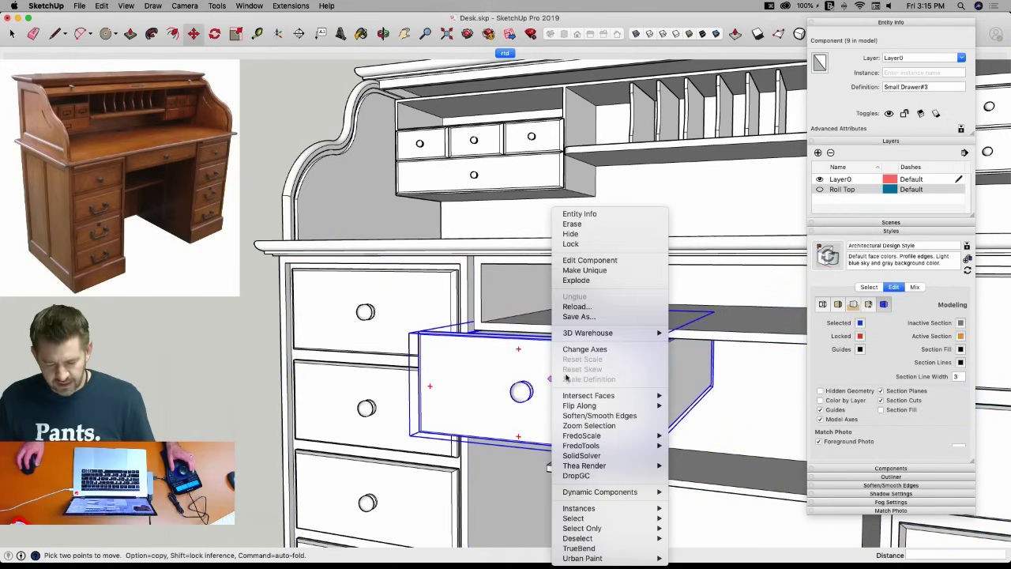
click(582, 270)
Move the new drawer by its box's lower left corner to the lower left corner of the center opening.
scroll(550, 385, up, 5)
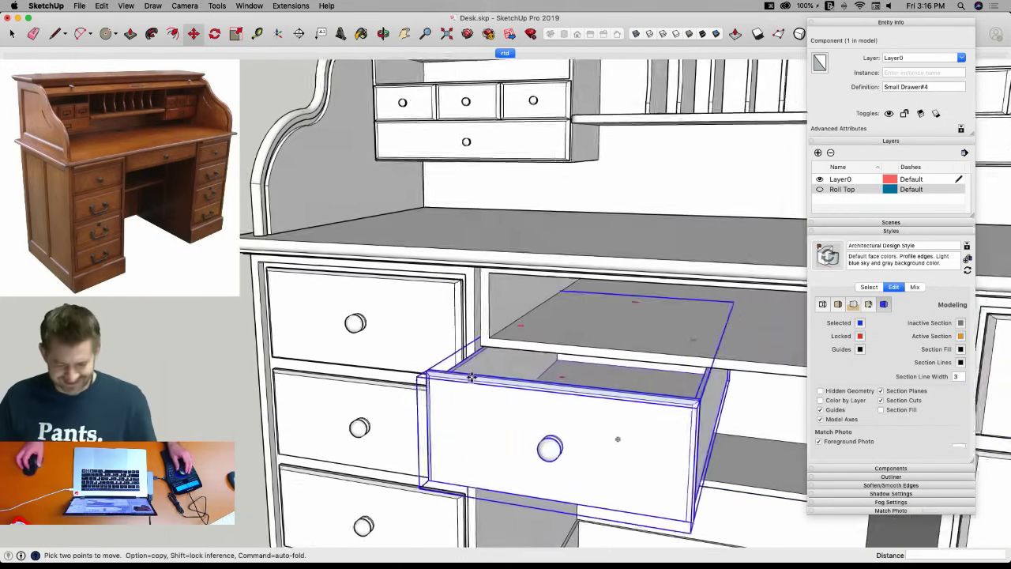
scroll(551, 385, up, 8)
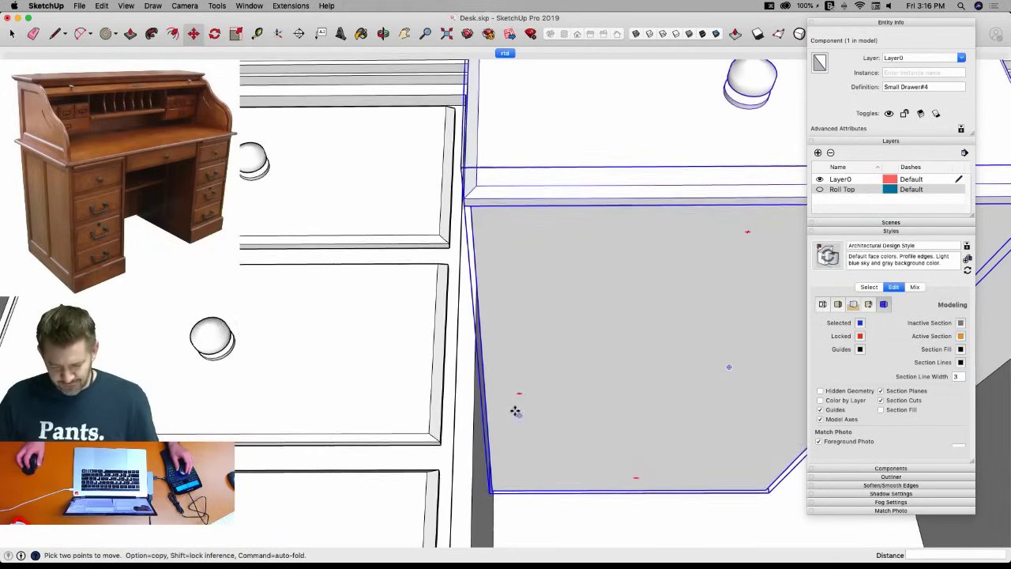
middle_drag(515, 411, 522, 367)
click(488, 369)
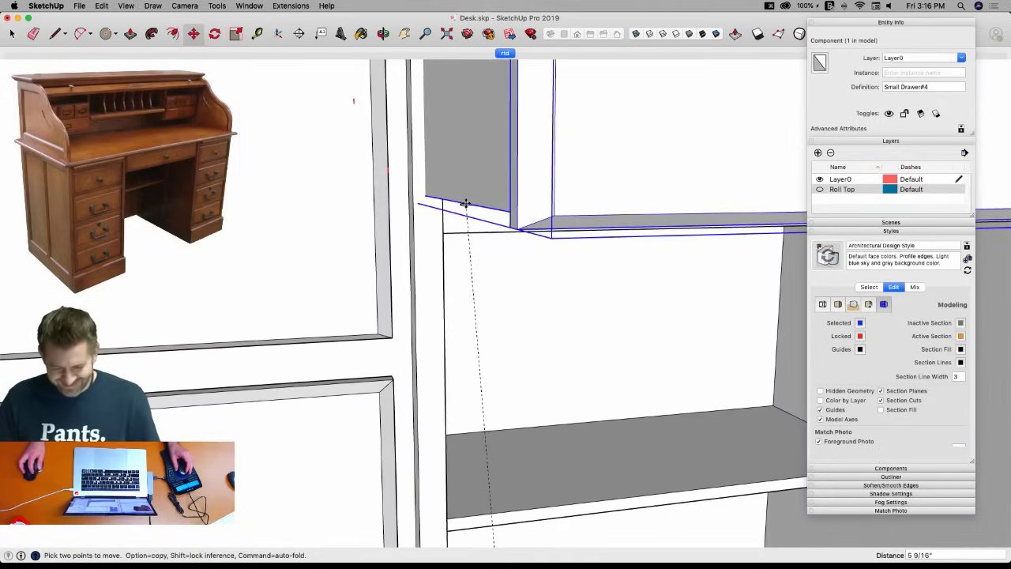
middle_drag(466, 203, 439, 241)
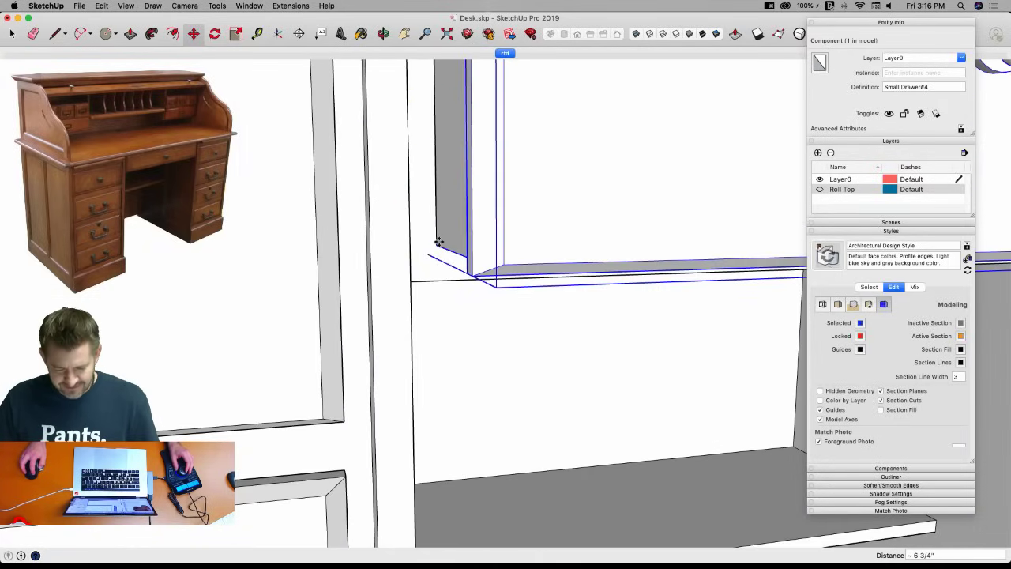
scroll(438, 237, down, 6)
scroll(442, 229, up, 2)
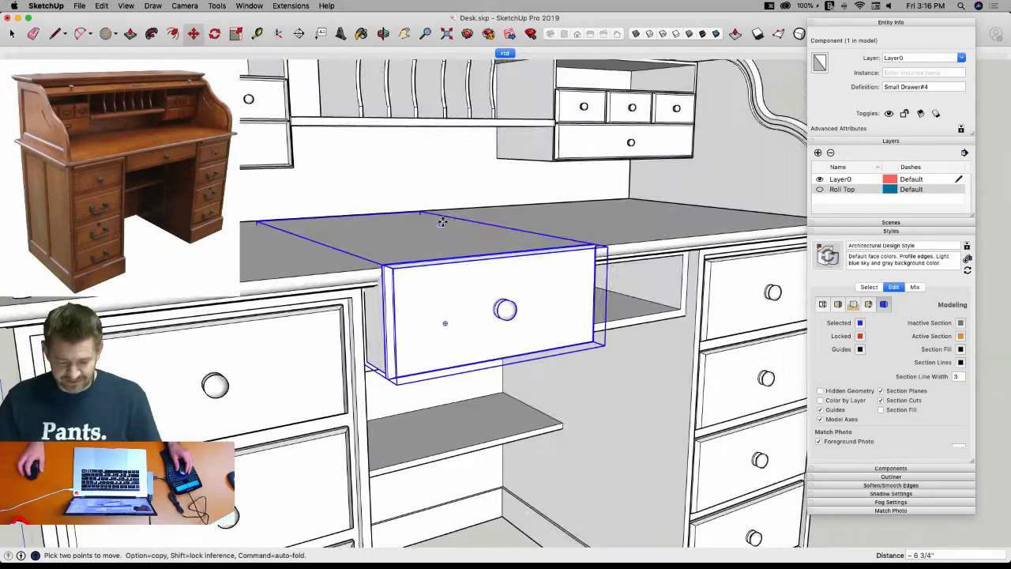
Push/Pull the left end of the center drawer's front about 1 7/16", flush with the side of the drawer box.
scroll(443, 222, up, 3)
middle_drag(495, 226, 403, 244)
click(436, 189)
key(space)
key(p)
click(457, 230)
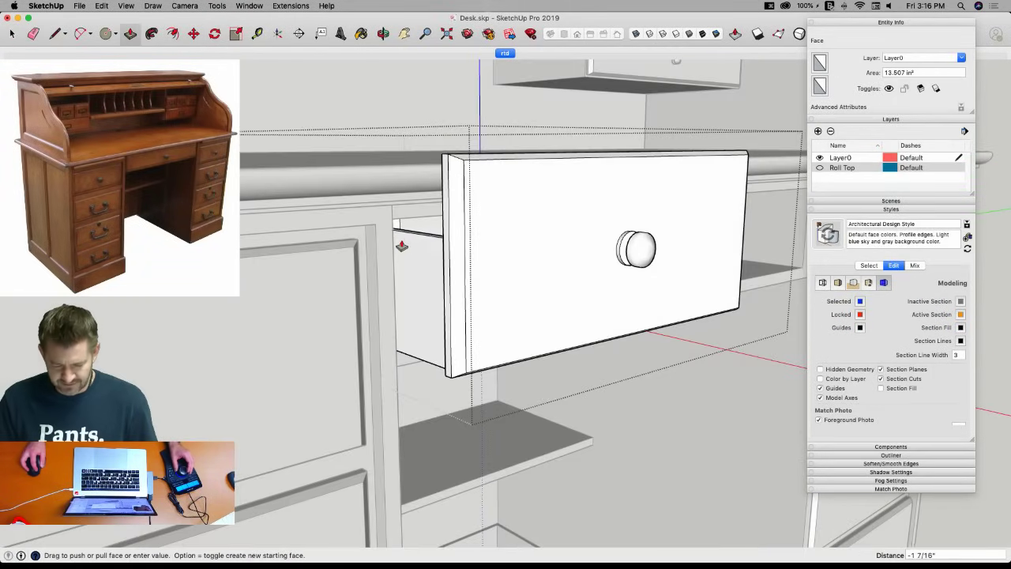
click(402, 245)
Select both faces of the center drawer box's right side and move them in line with the drawer front's right end.
key(space)
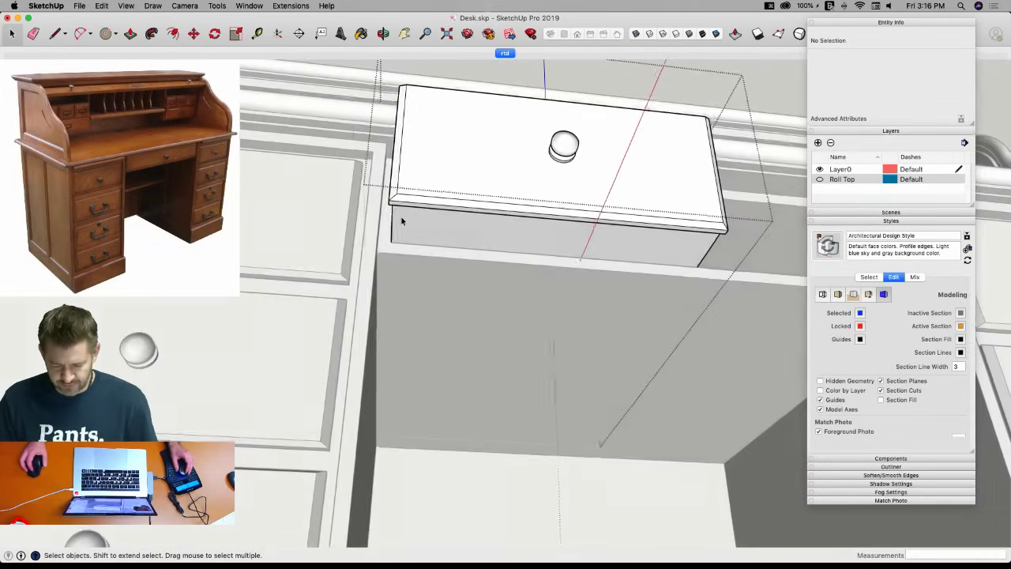
middle_drag(401, 215, 462, 218)
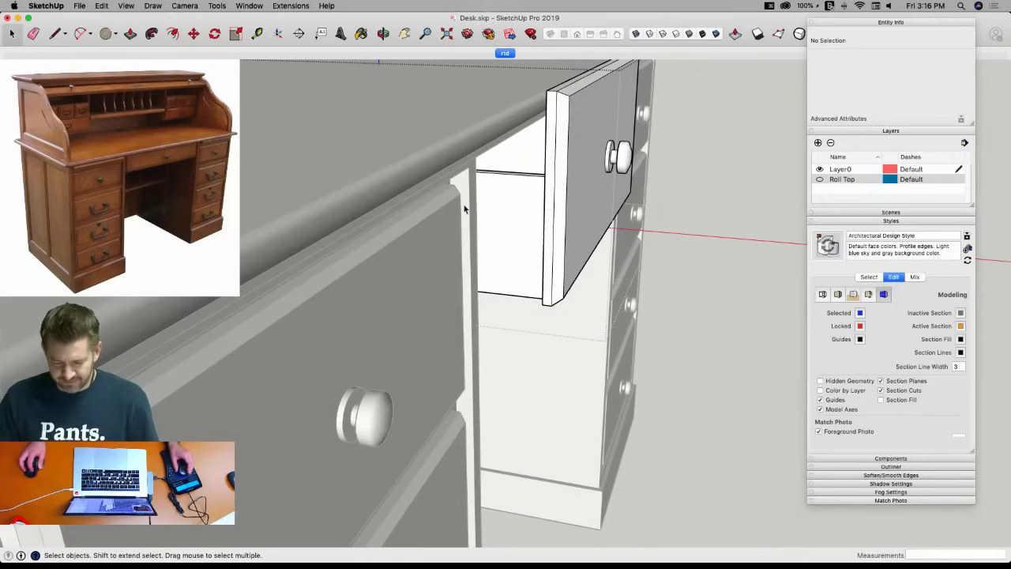
click(520, 154)
middle_drag(521, 156, 354, 134)
scroll(345, 183, up, 5)
key(m)
drag(316, 161, 555, 166)
key(space)
middle_drag(555, 165, 370, 160)
scroll(371, 158, up, 3)
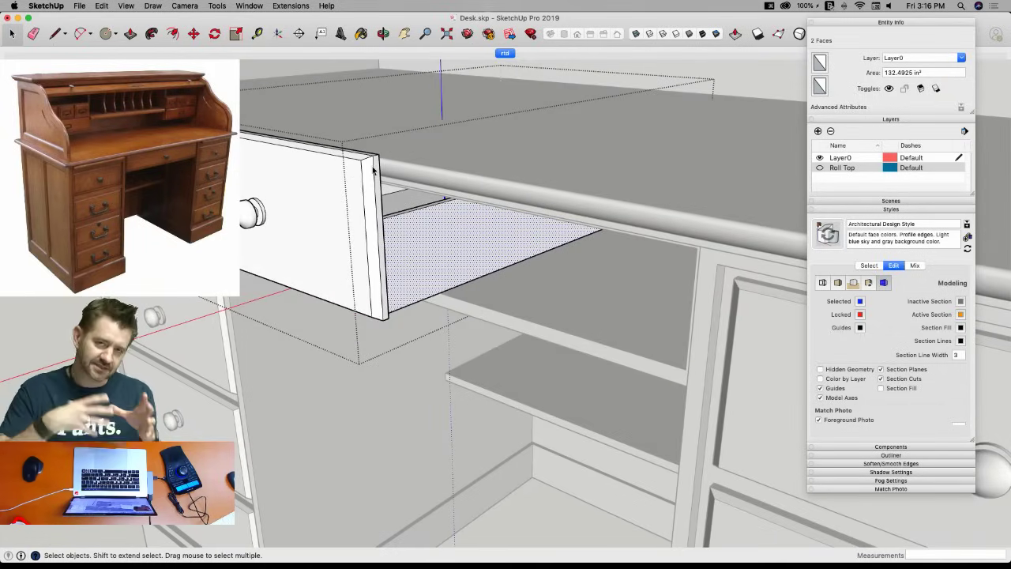
middle_drag(373, 169, 601, 178)
key(l)
key(Escape)
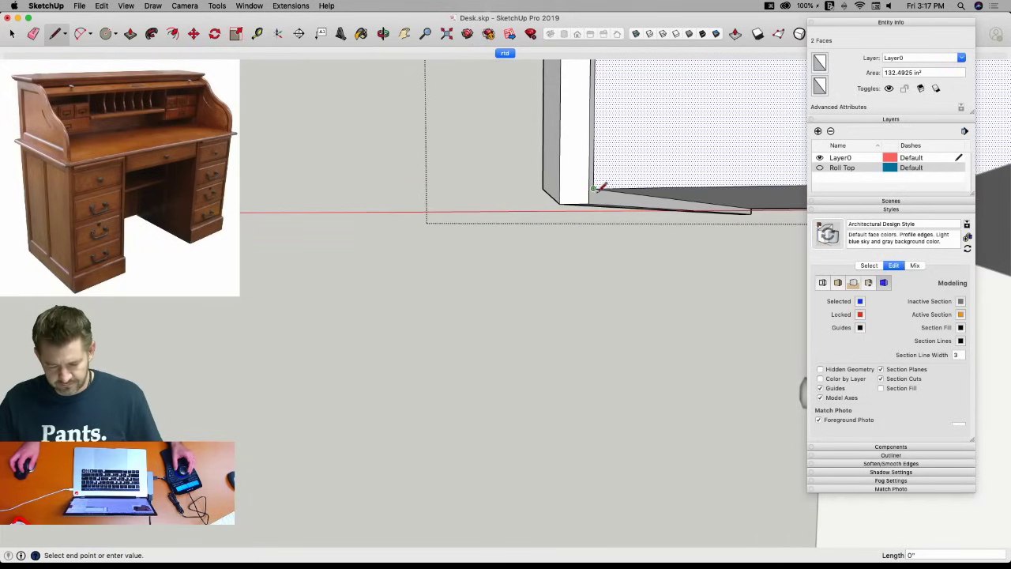
key(space)
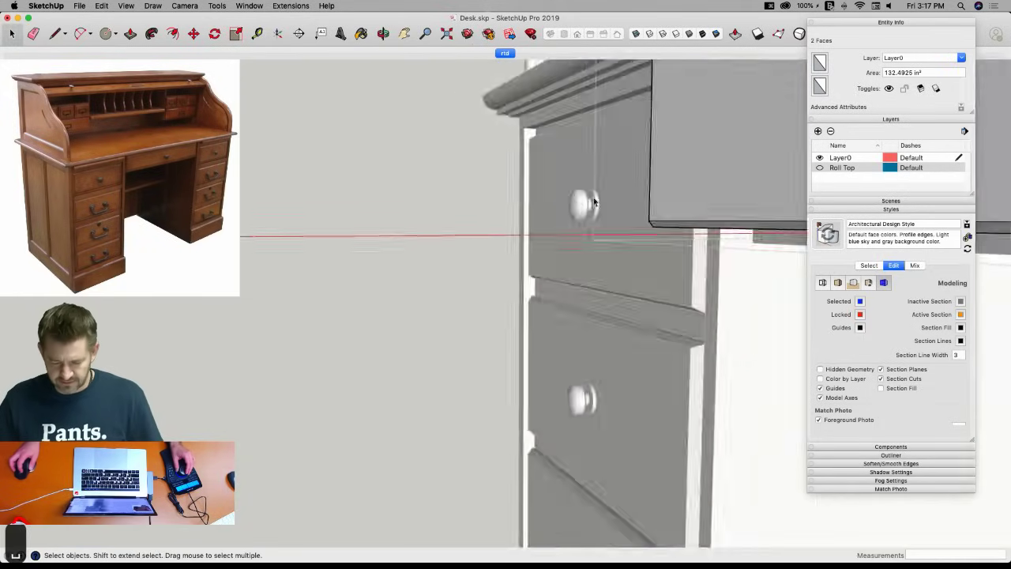
Draw a 1/8" reference line sideways from the center opening's lower right corner, continued by a line running forward.
key(l)
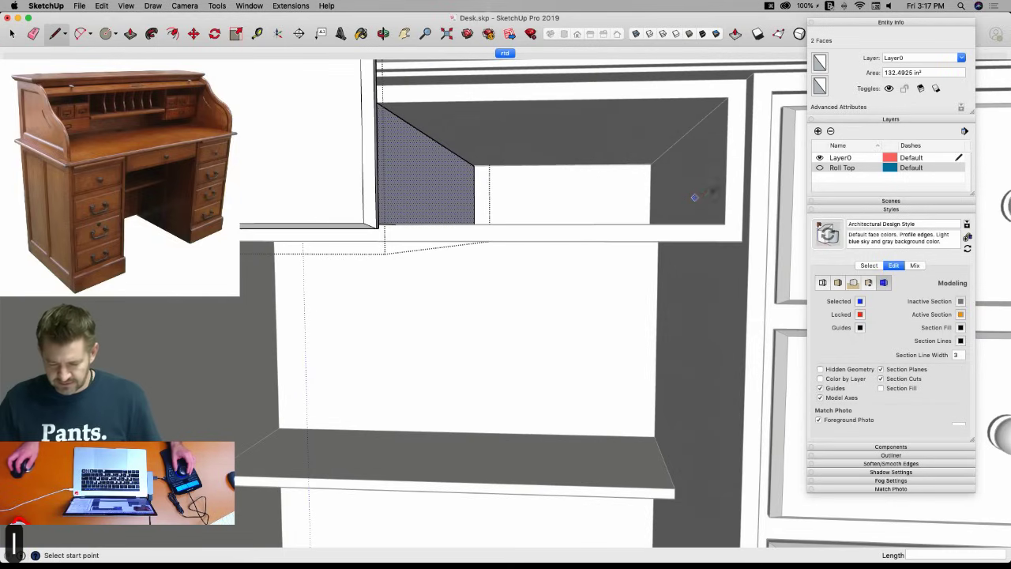
middle_drag(737, 196, 743, 395)
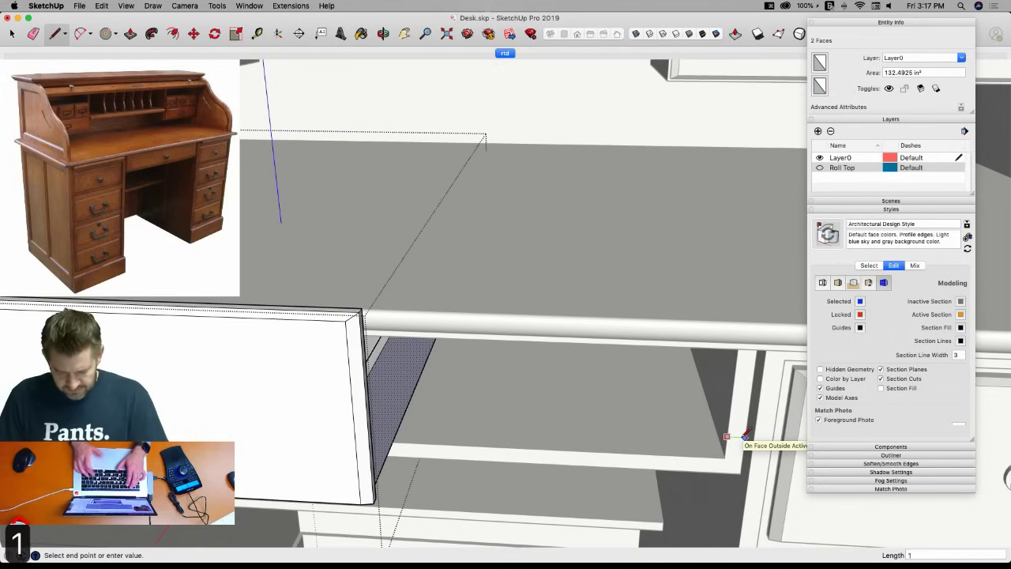
text(1/8)
key(Return)
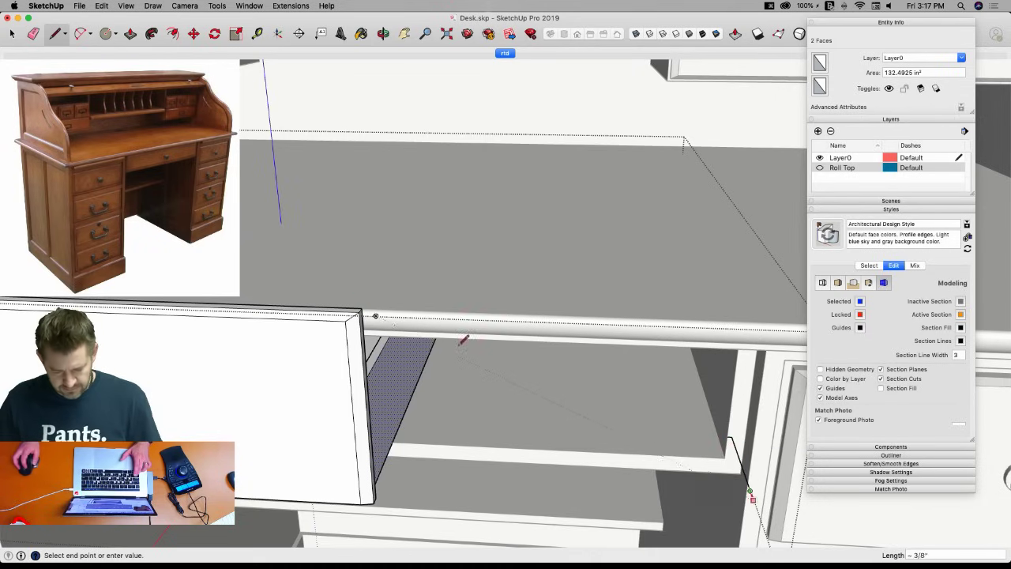
key(space)
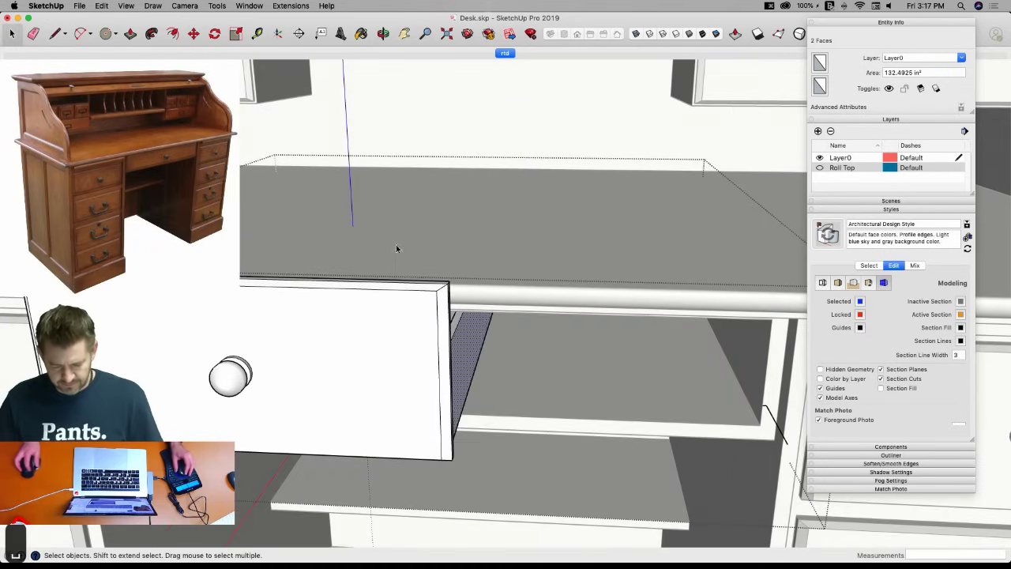
Select both faces of the center drawer front's right end and move them sideways about 9 3/4" to the reference line.
drag(486, 457, 446, 241)
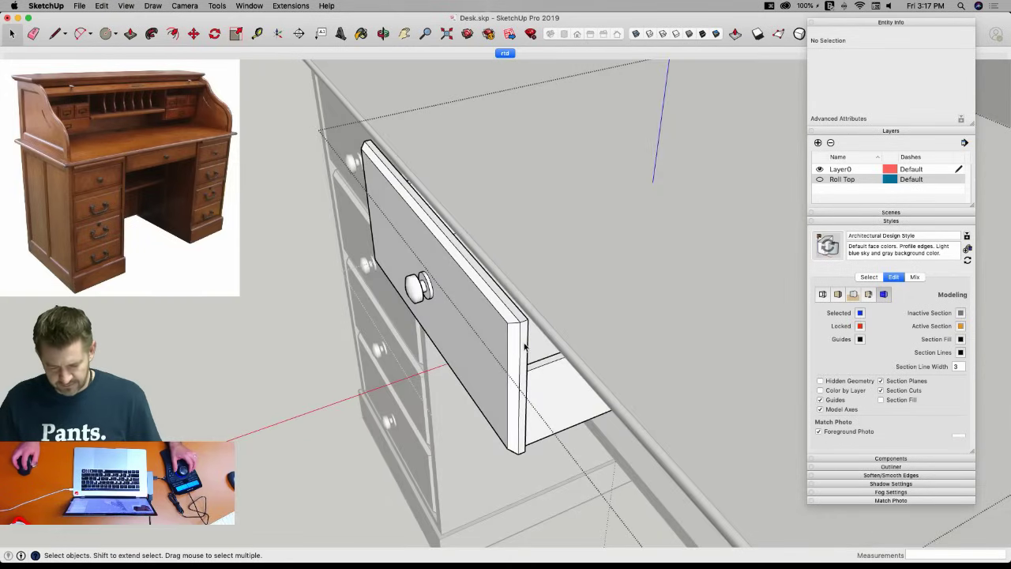
click(523, 347)
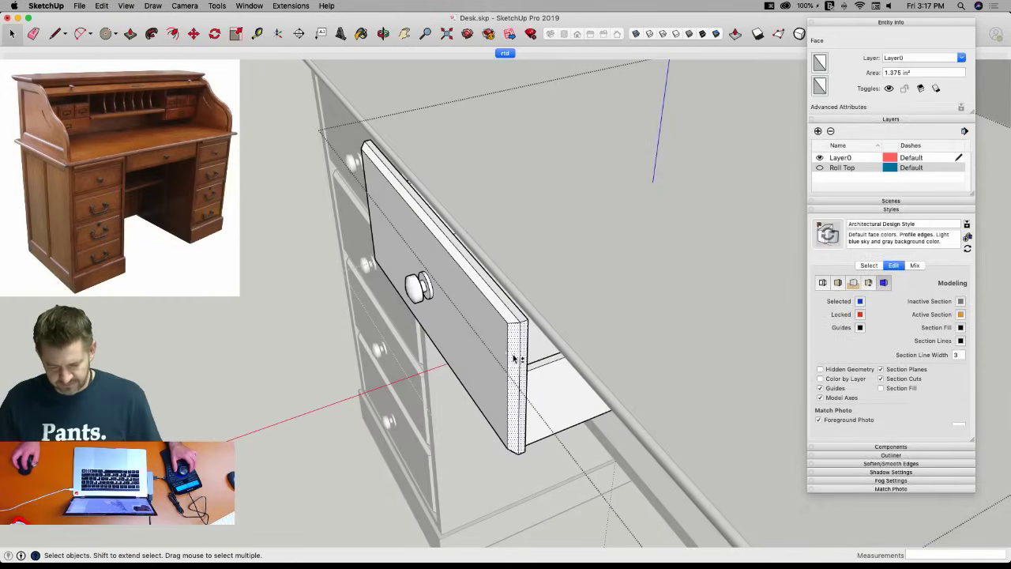
key(m)
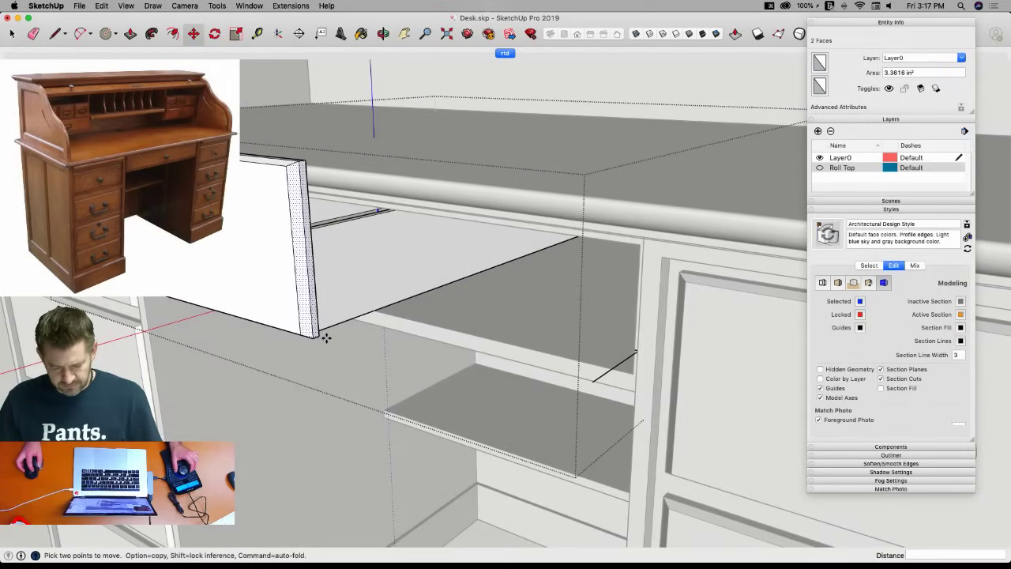
click(320, 335)
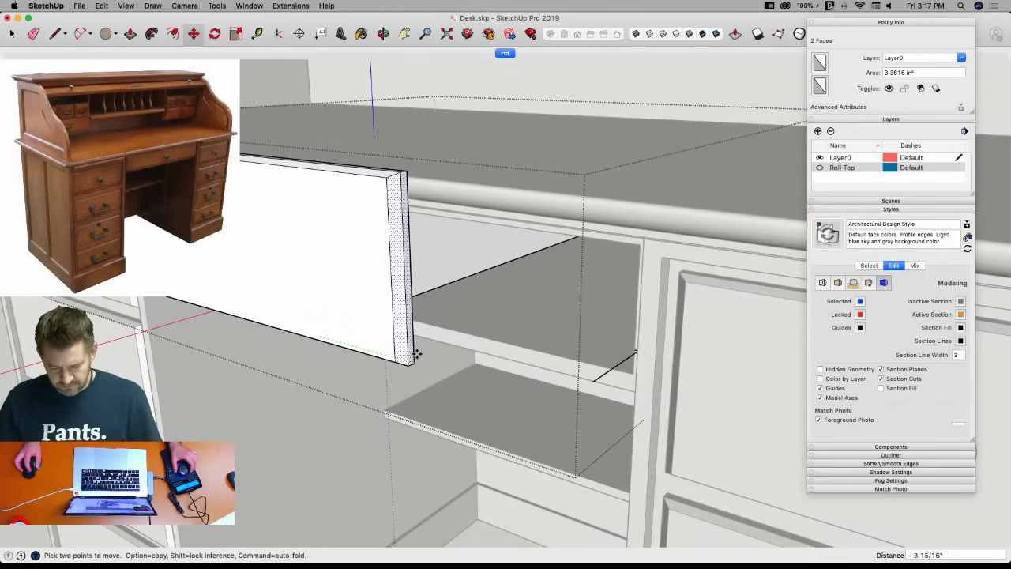
click(604, 398)
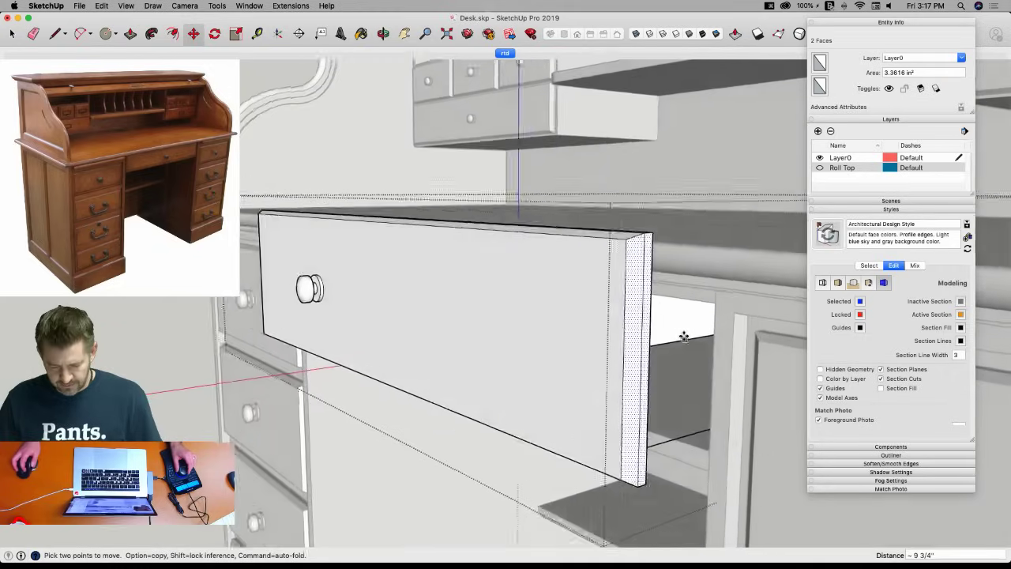
Draw a reference line about 8 5/16" long running forward from the center opening's upper edge, past the drawer front.
key(l)
click(672, 277)
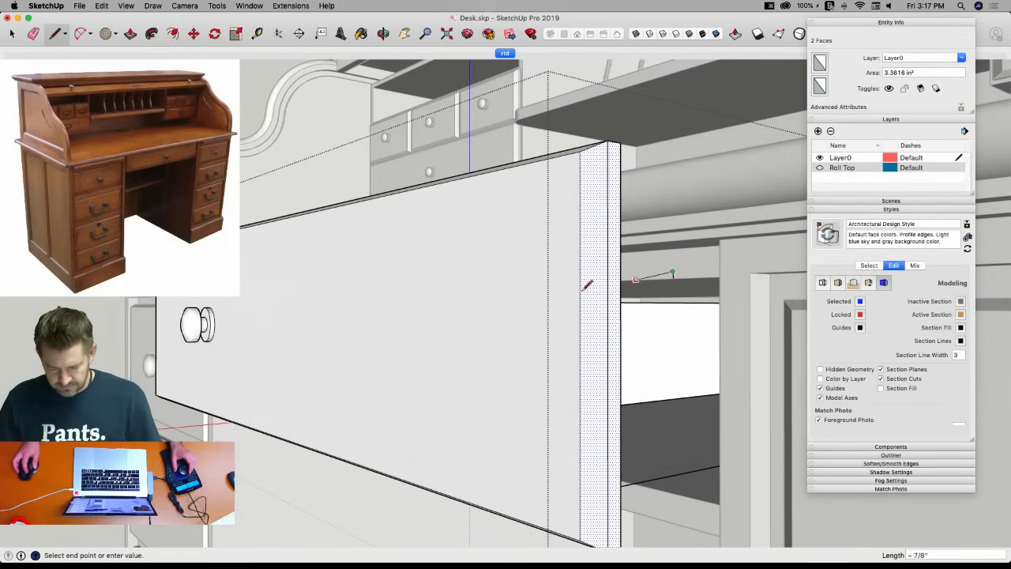
mouse_move(334, 282)
middle_down()
mouse_move(316, 279)
mouse_move(382, 236)
middle_up()
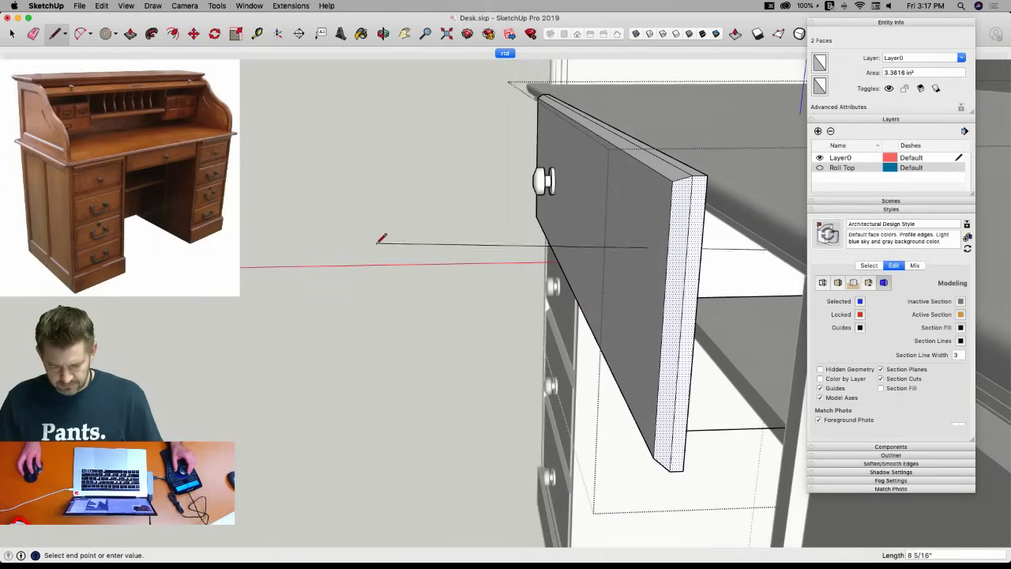
click(380, 239)
Select the top faces of the center drawer front, move them down to the upper reference line, and erase the leftover reference line.
key(space)
click(670, 163)
shift+click(680, 170)
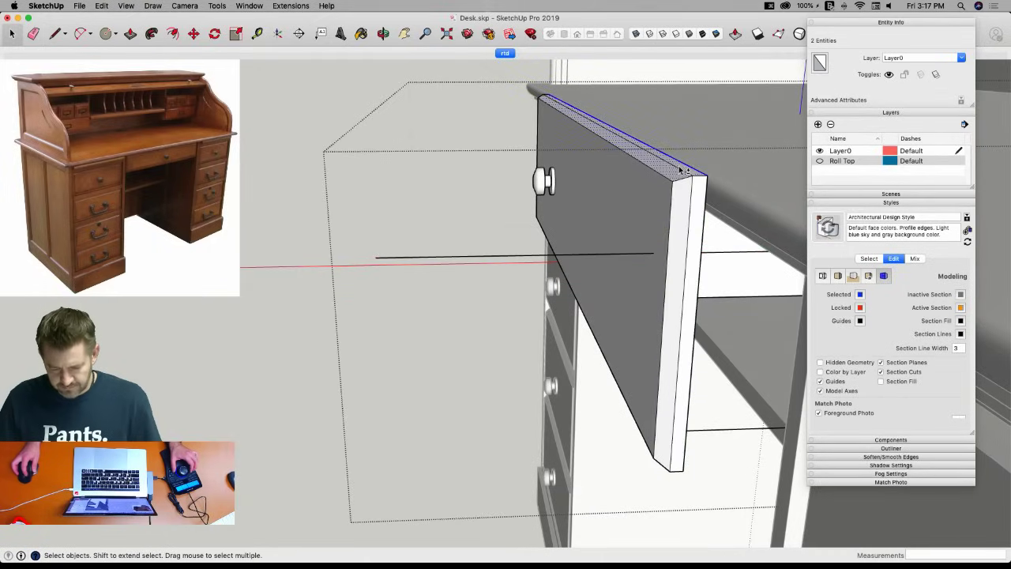
key(m)
click(706, 175)
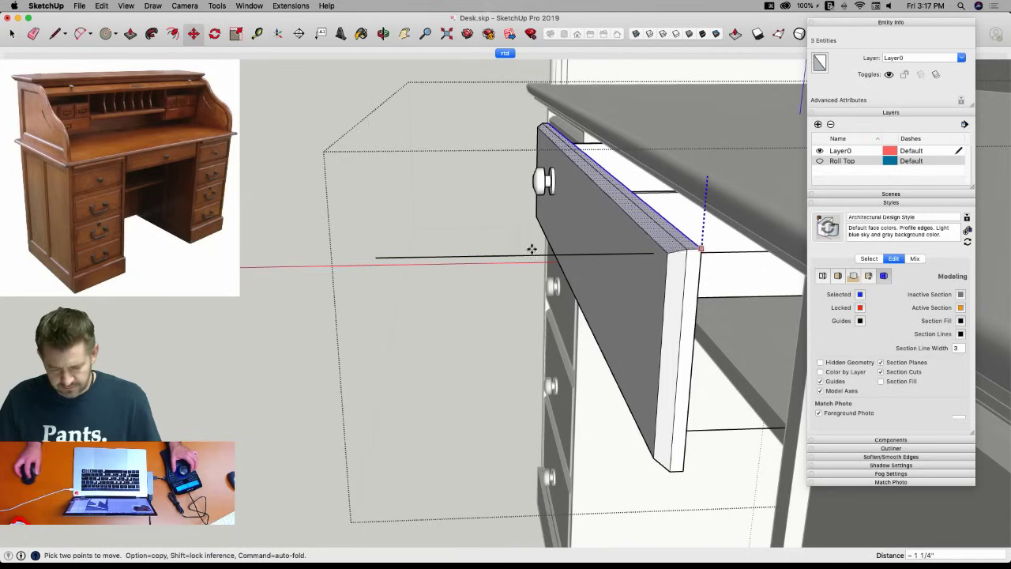
click(374, 259)
key(e)
drag(544, 243, 679, 247)
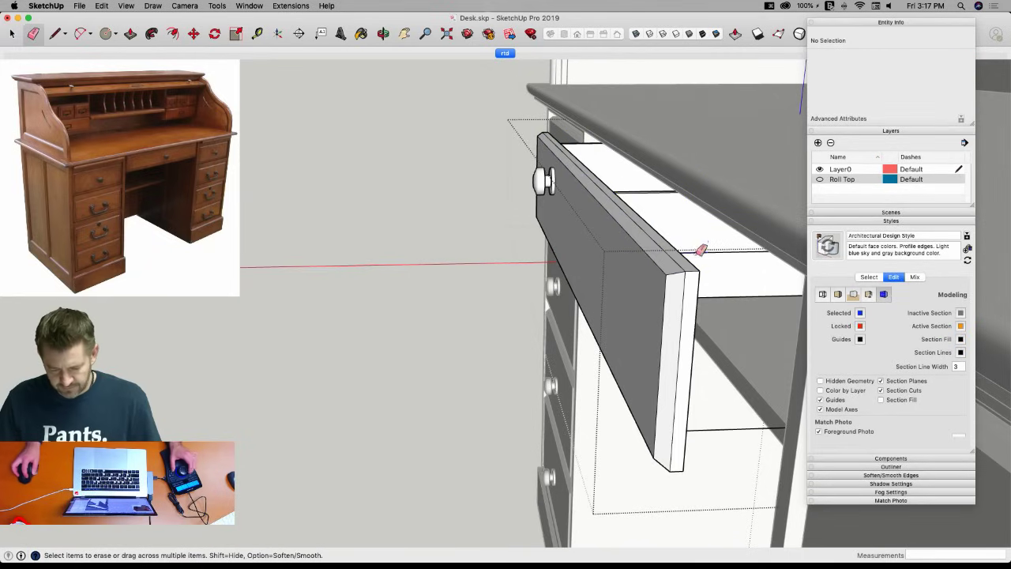
Select both faces of the center drawer box's right side and move them about 7 3/4" toward the opening's right end.
middle_drag(737, 242, 588, 271)
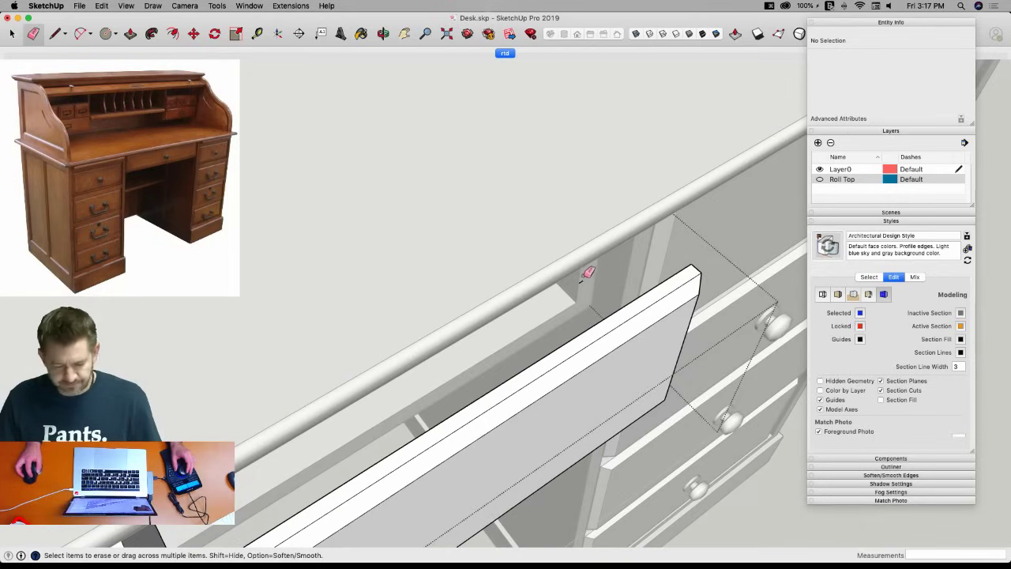
key(space)
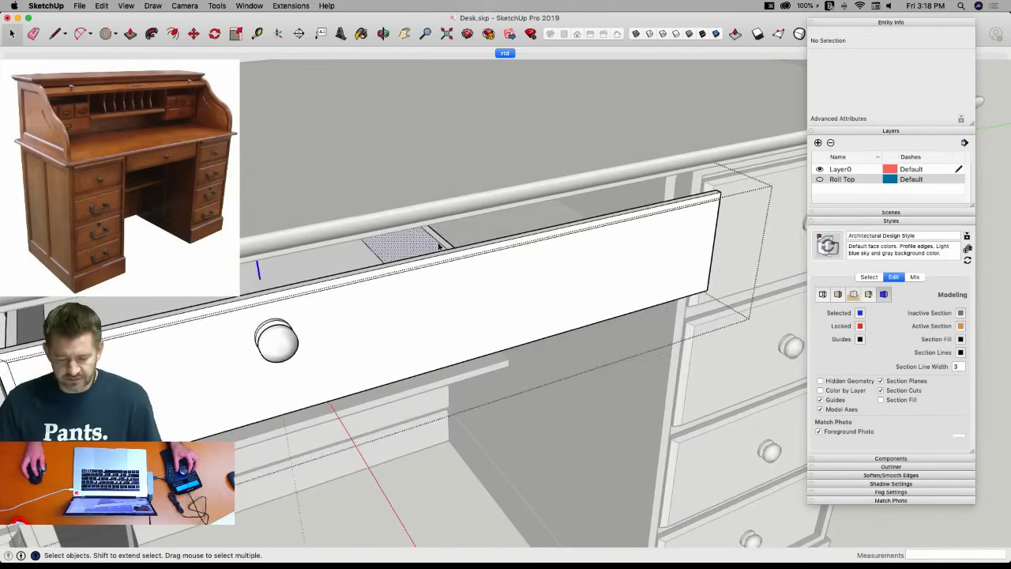
click(429, 245)
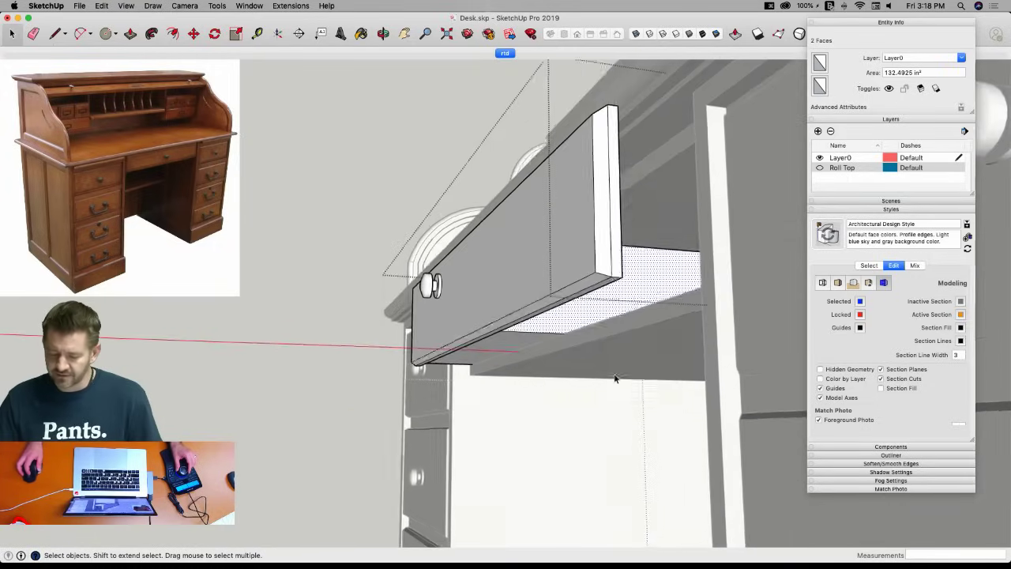
key(m)
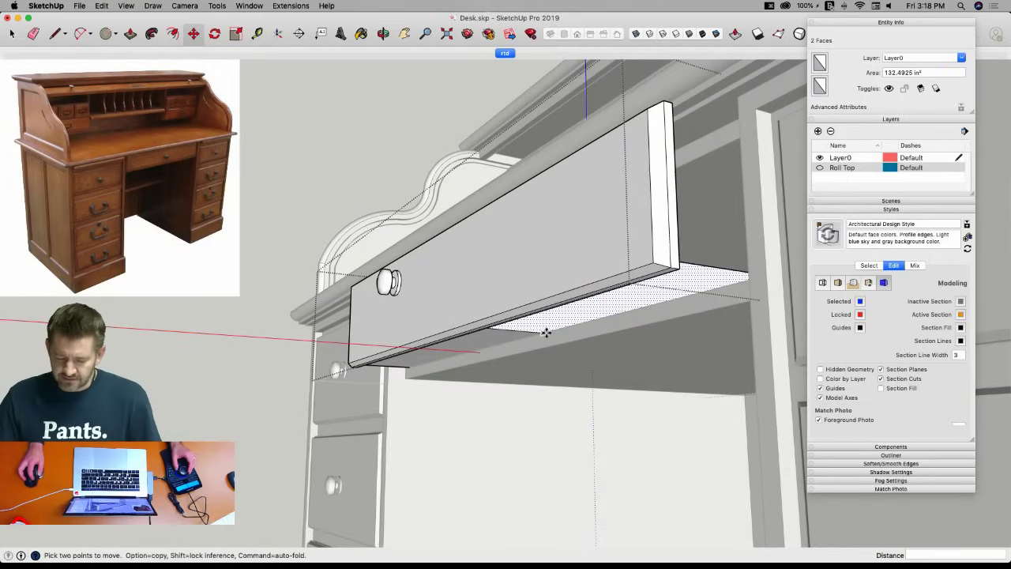
click(546, 332)
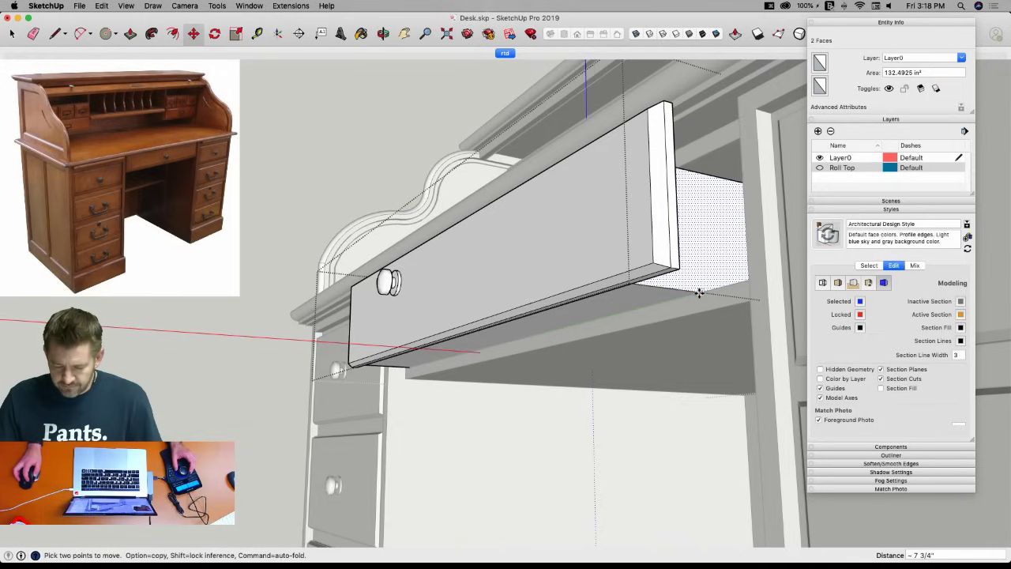
Draw a short reference line at the opening's lower right corner and align the drawer box's right side with the opening.
key(l)
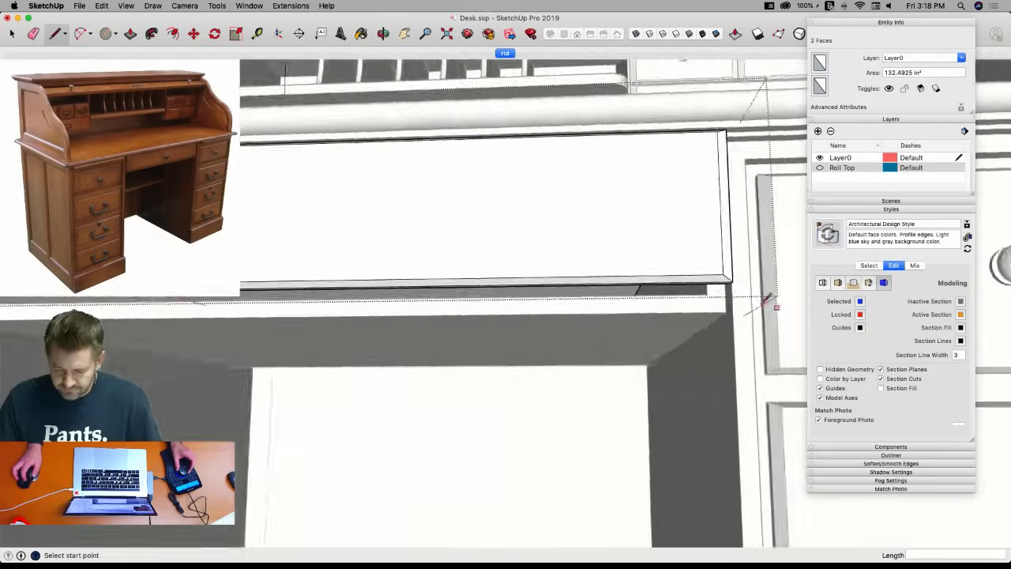
key(m)
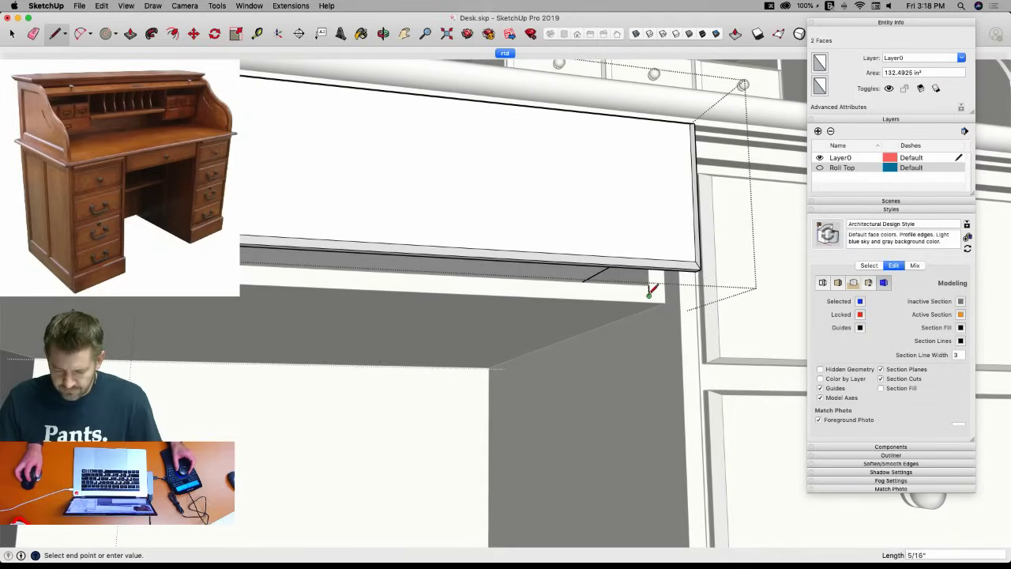
click(596, 274)
click(677, 277)
key(e)
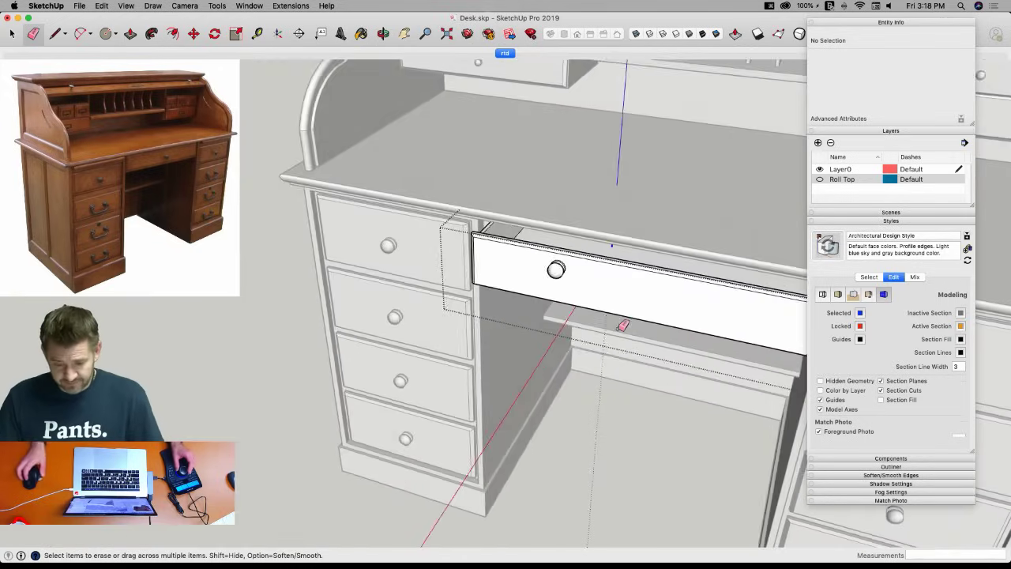
Select the center drawer's whole knob and move it straight down along the blue axis to the front's mid-height.
key(space)
drag(505, 259, 544, 301)
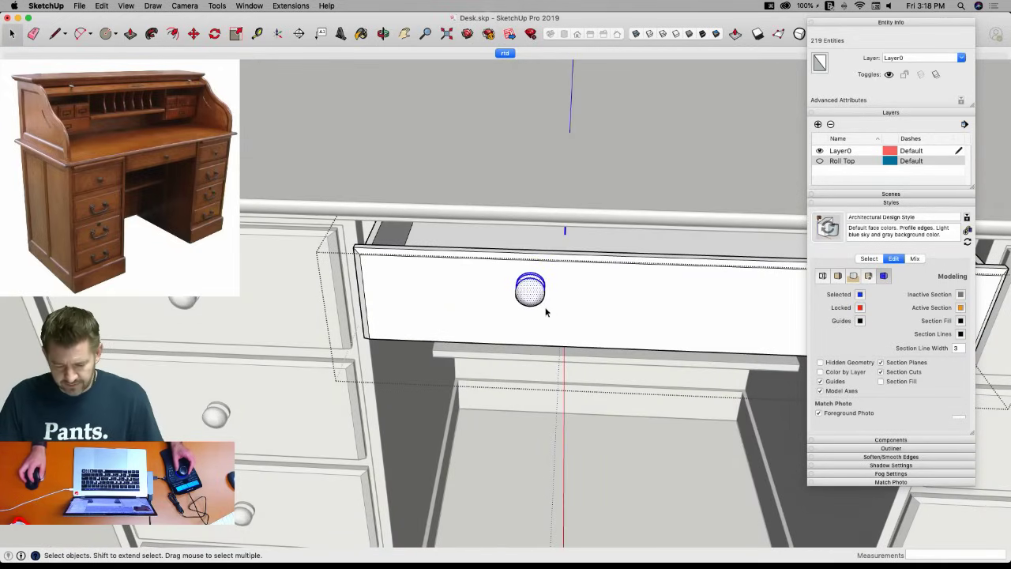
key(m)
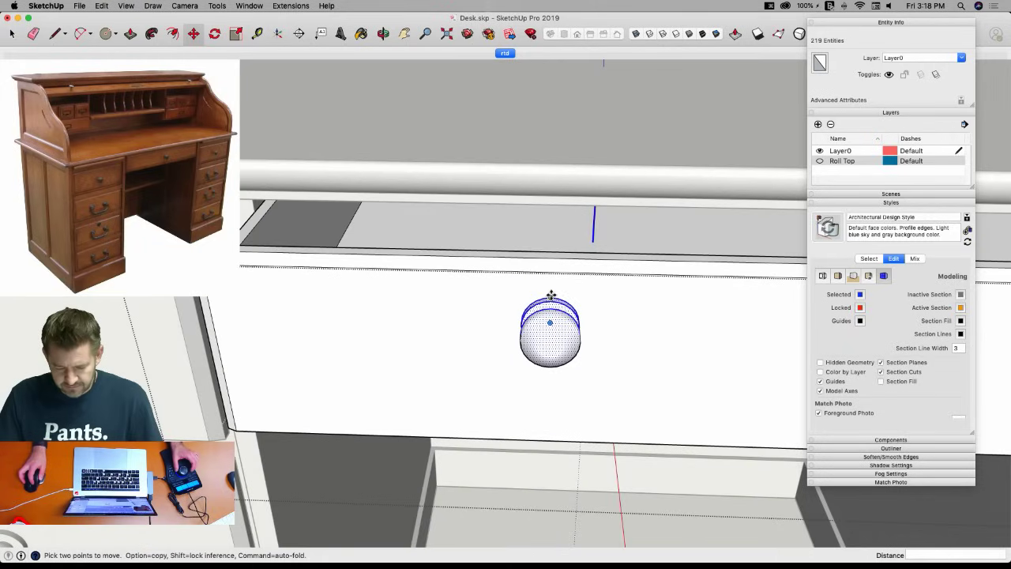
click(551, 296)
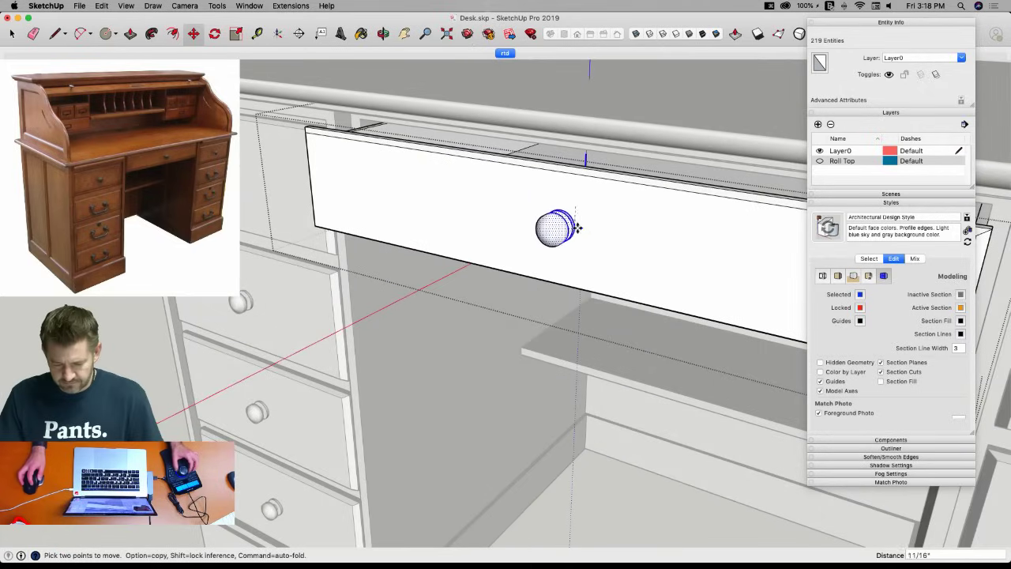
key(Up)
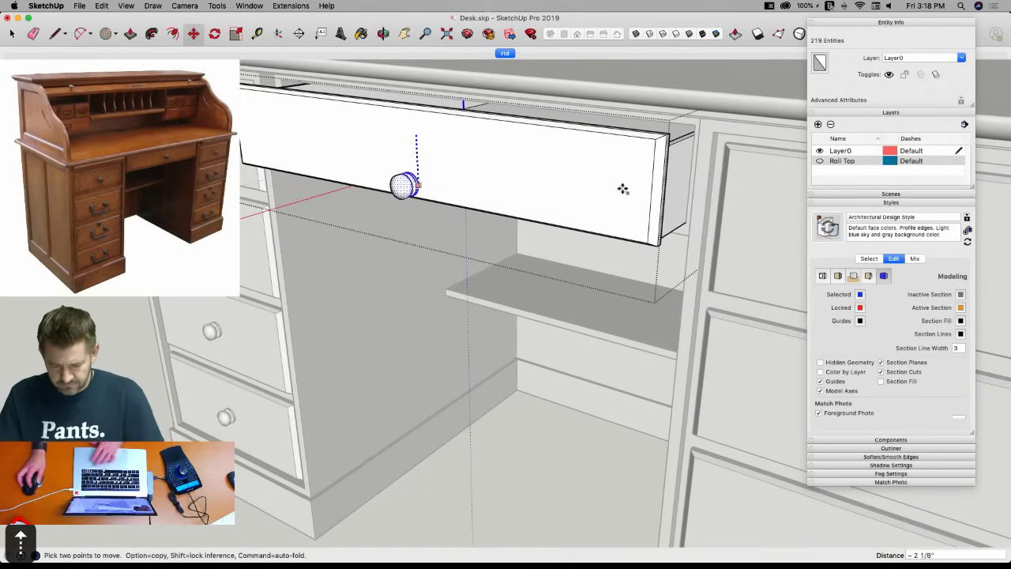
click(654, 191)
Leave the component, select the whole center drawer, and move it back along the red axis until it sits closed in its opening.
key(space)
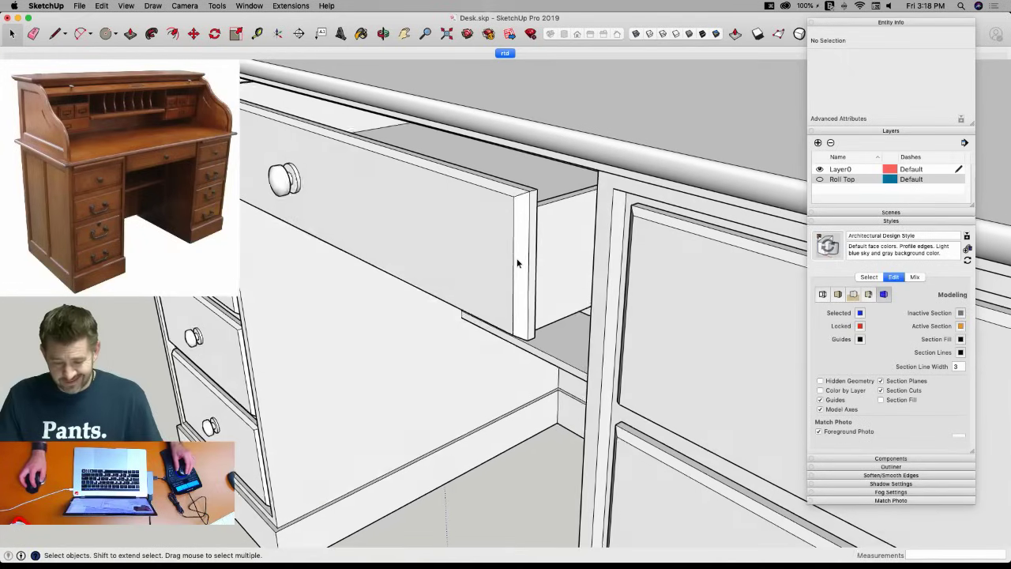
click(517, 263)
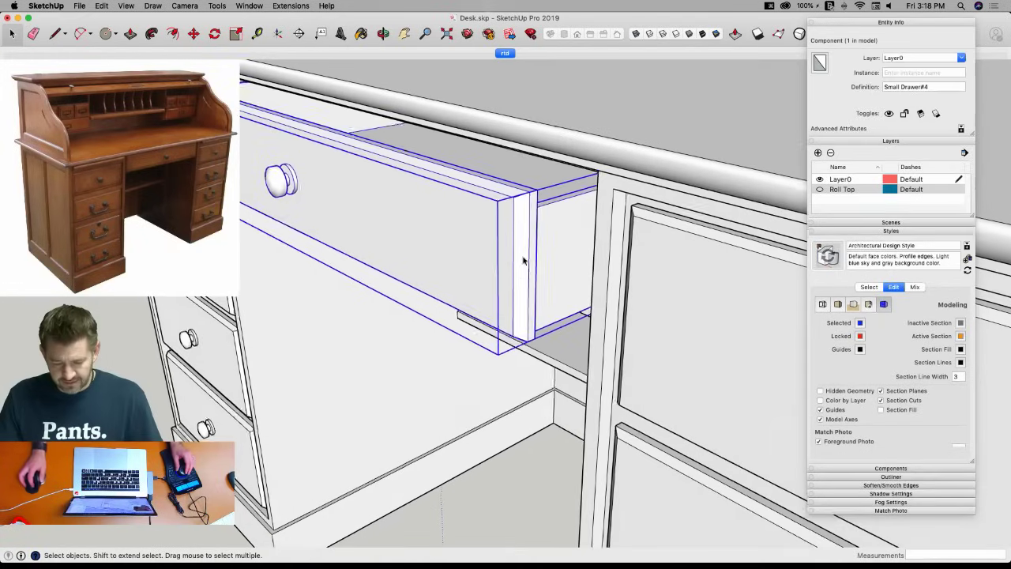
key(m)
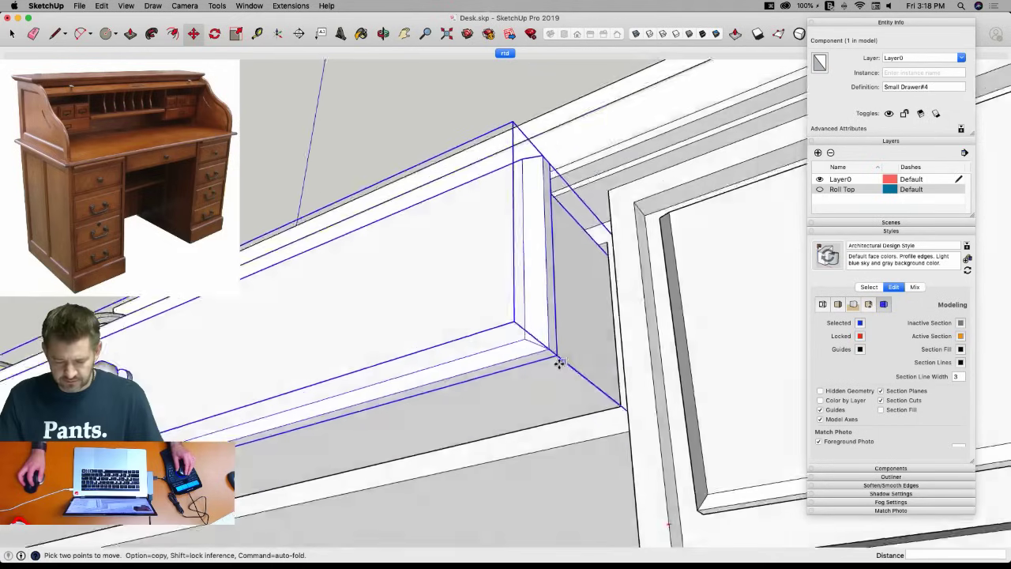
click(558, 362)
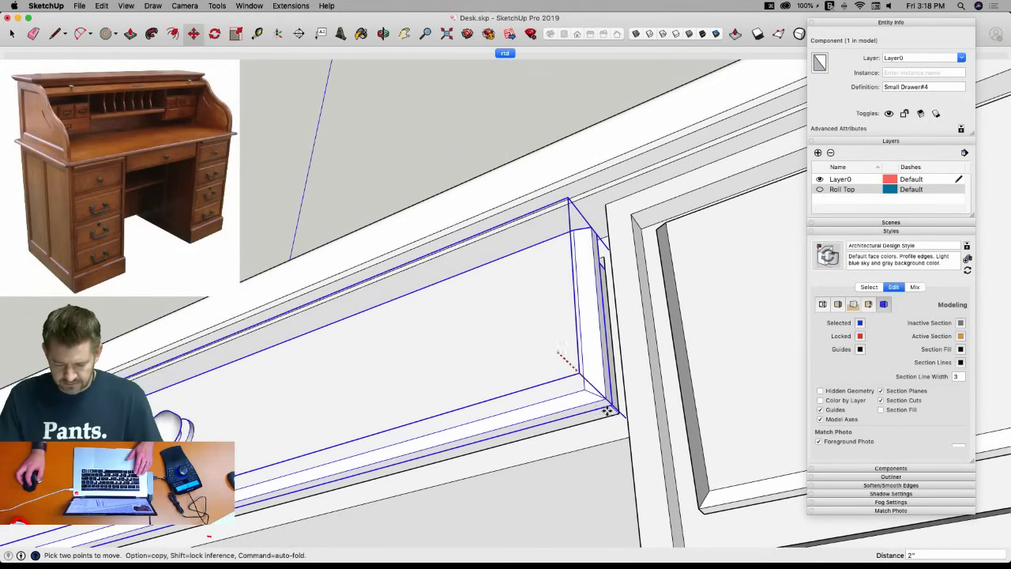
click(600, 447)
key(space)
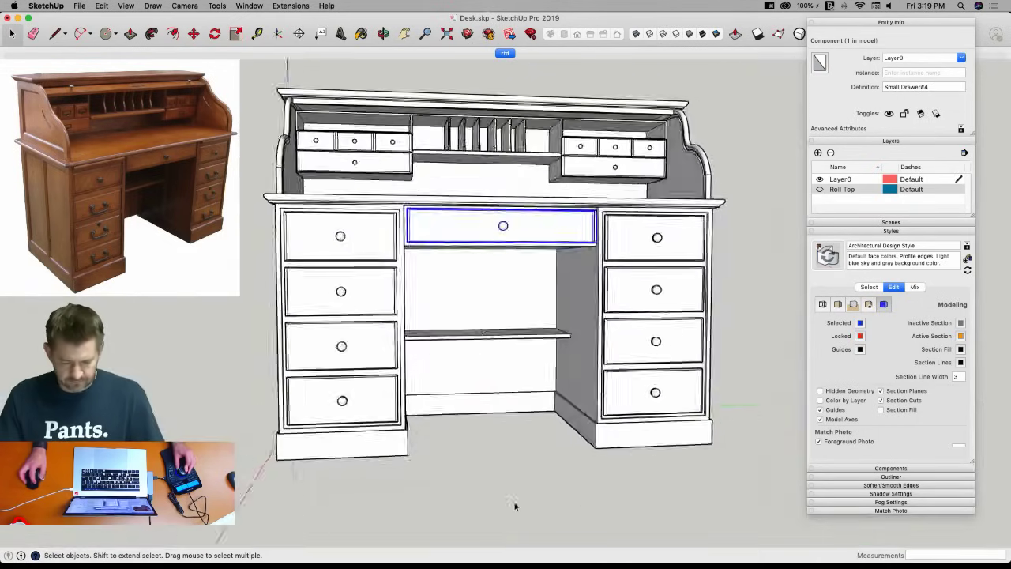
click(575, 511)
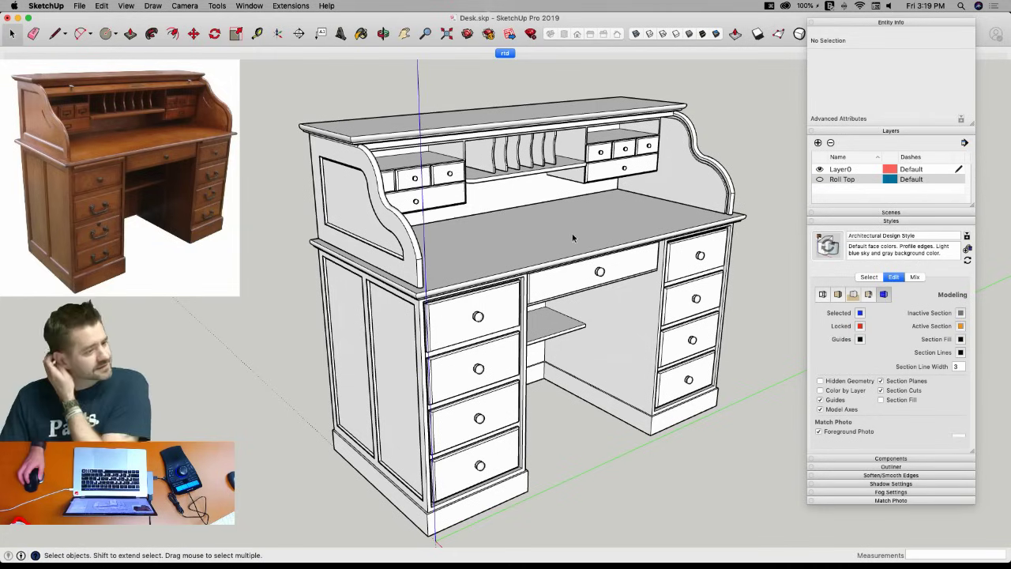
Show and hide the Roll Top layer several times to compare the desk closed and open, leaving the layer hidden.
click(819, 179)
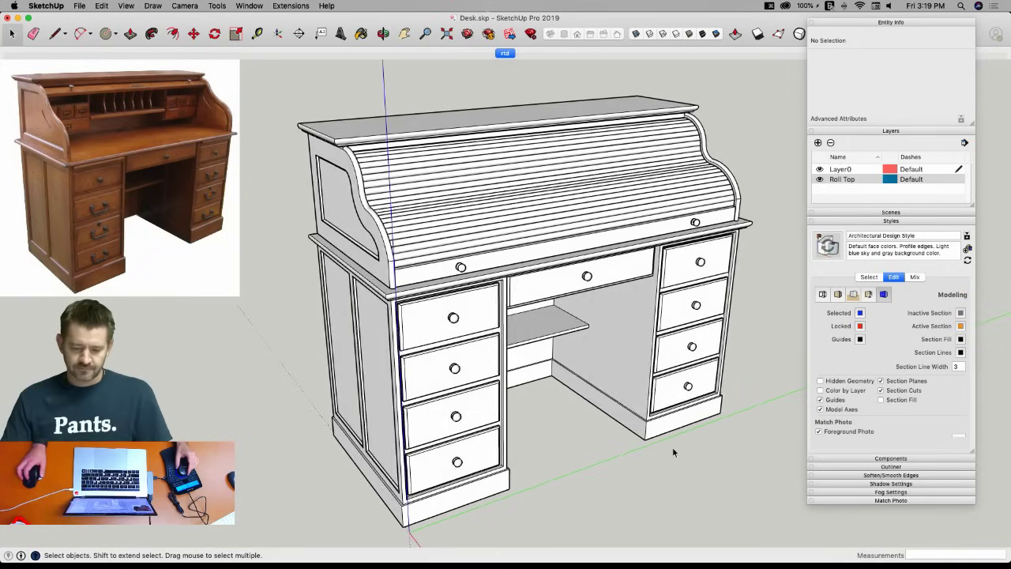
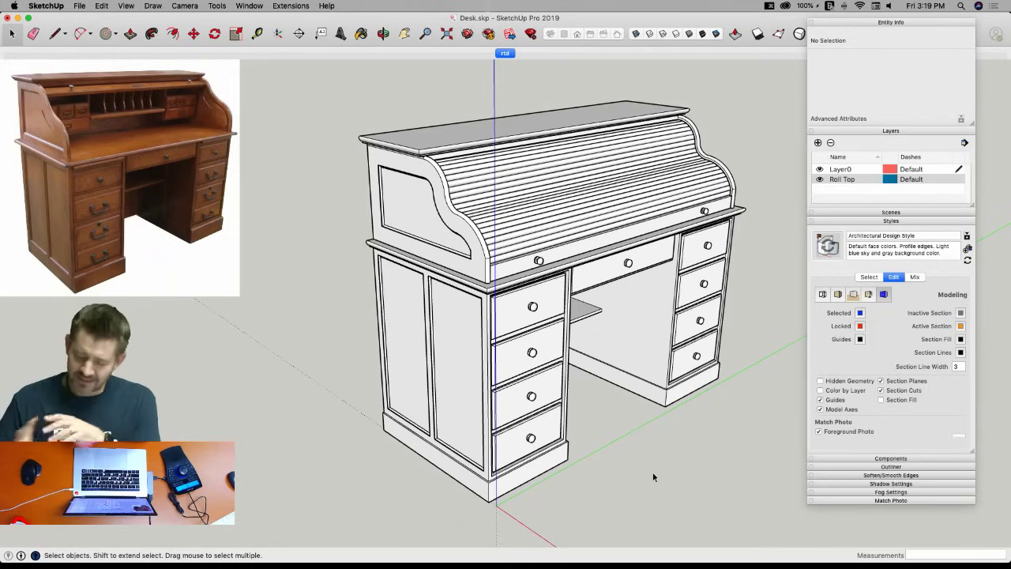
click(820, 179)
click(820, 179)
click(820, 179)
click(820, 179)
click(820, 179)
click(820, 179)
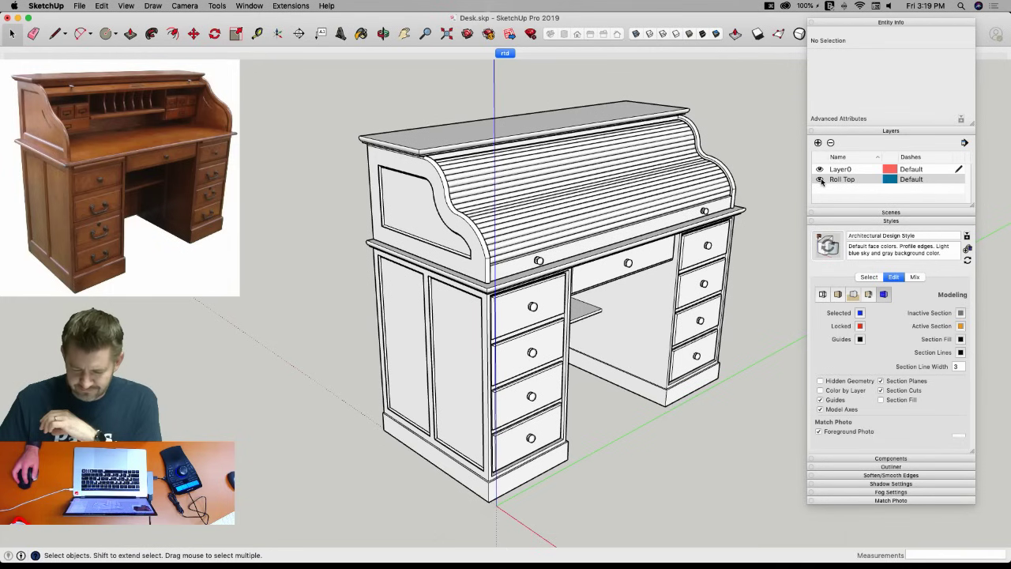
click(820, 180)
click(819, 179)
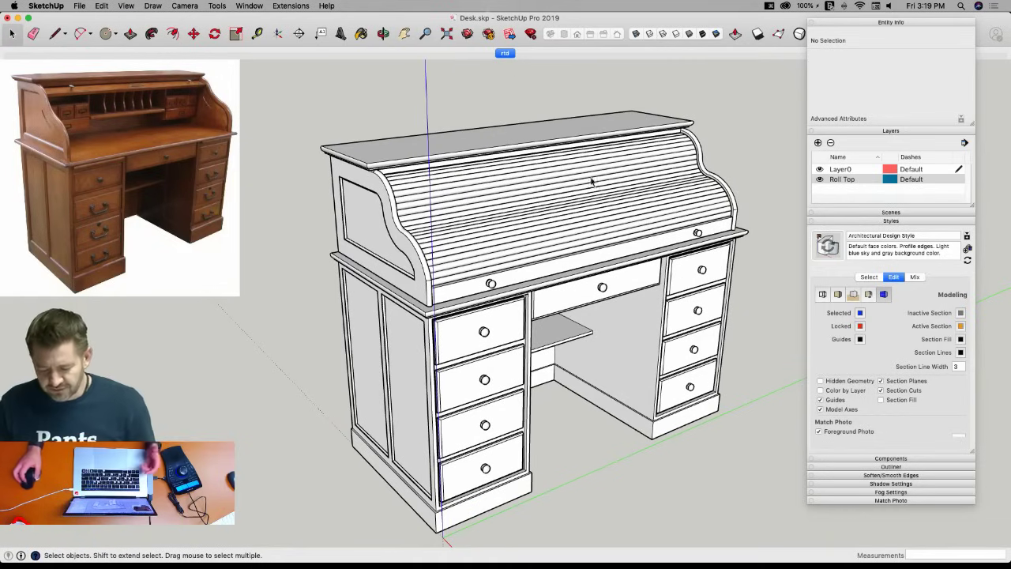
click(820, 179)
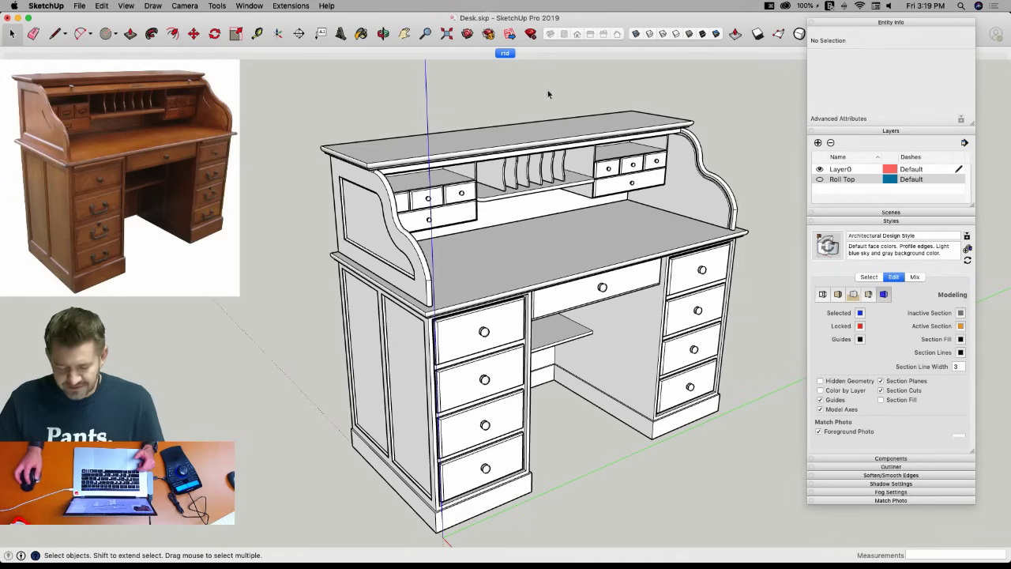
Return to the matched-photo scene rtd and delete that scene from the model.
click(505, 53)
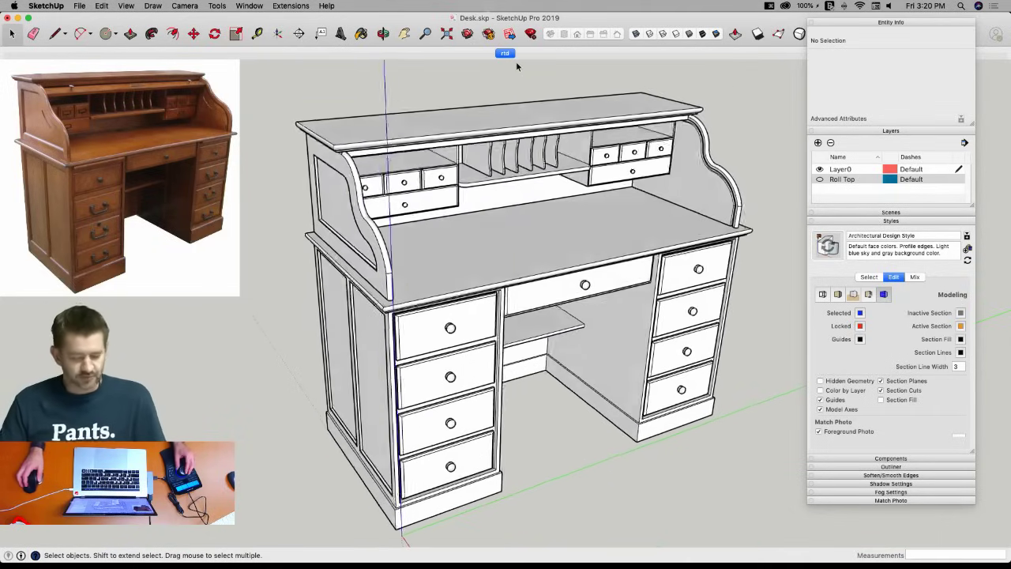
right_click(505, 53)
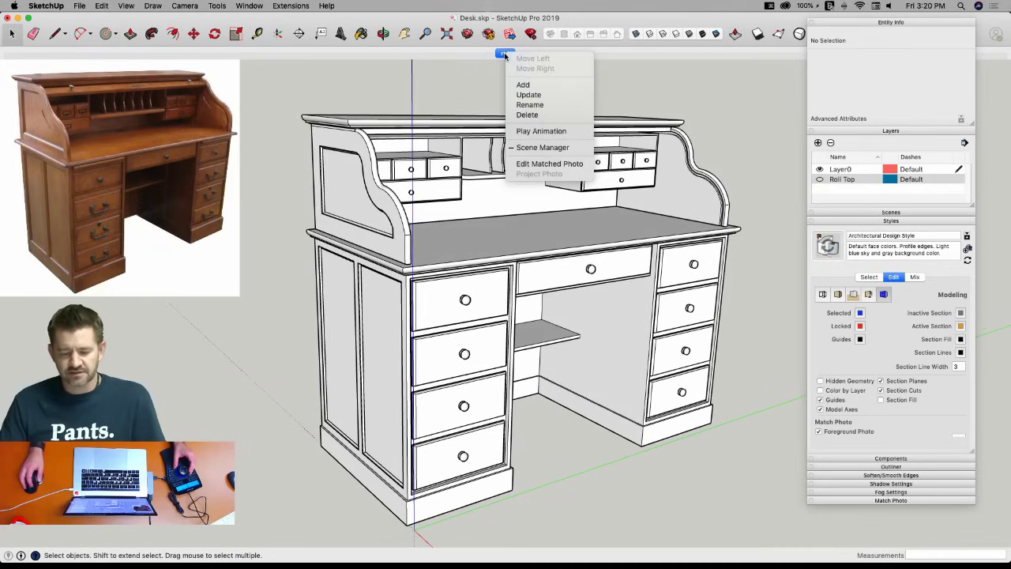
click(889, 503)
click(888, 501)
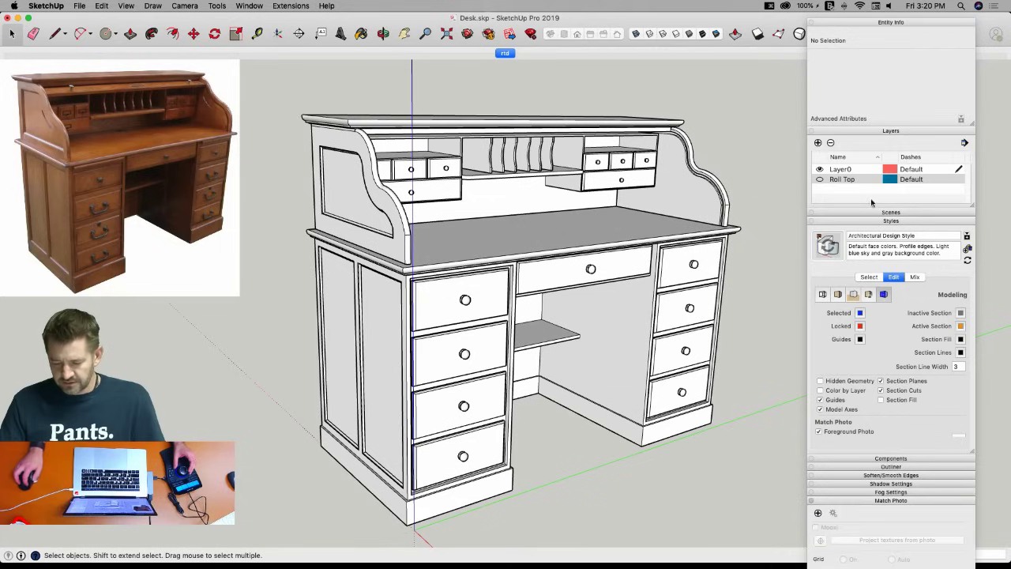
click(871, 222)
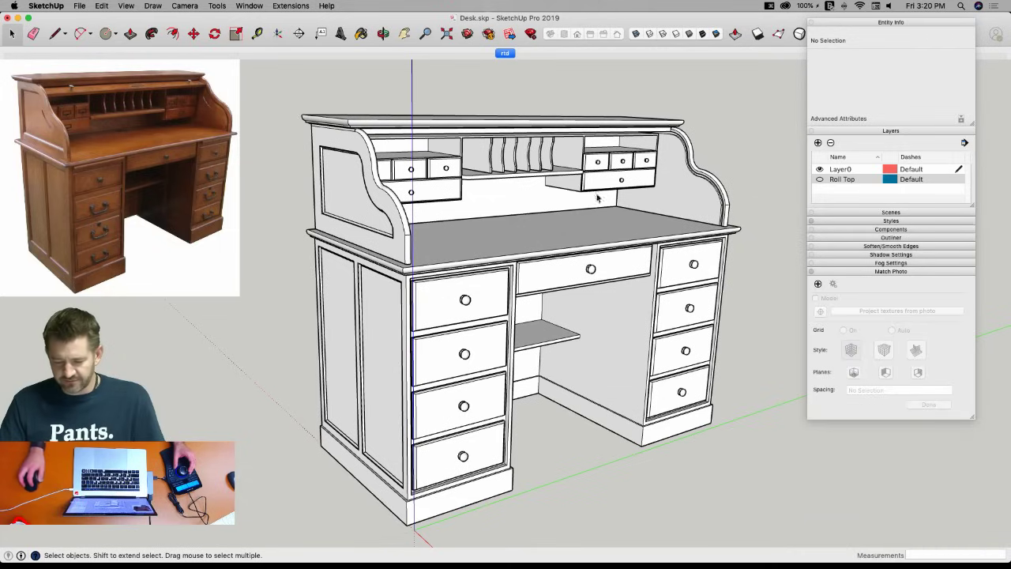
click(497, 51)
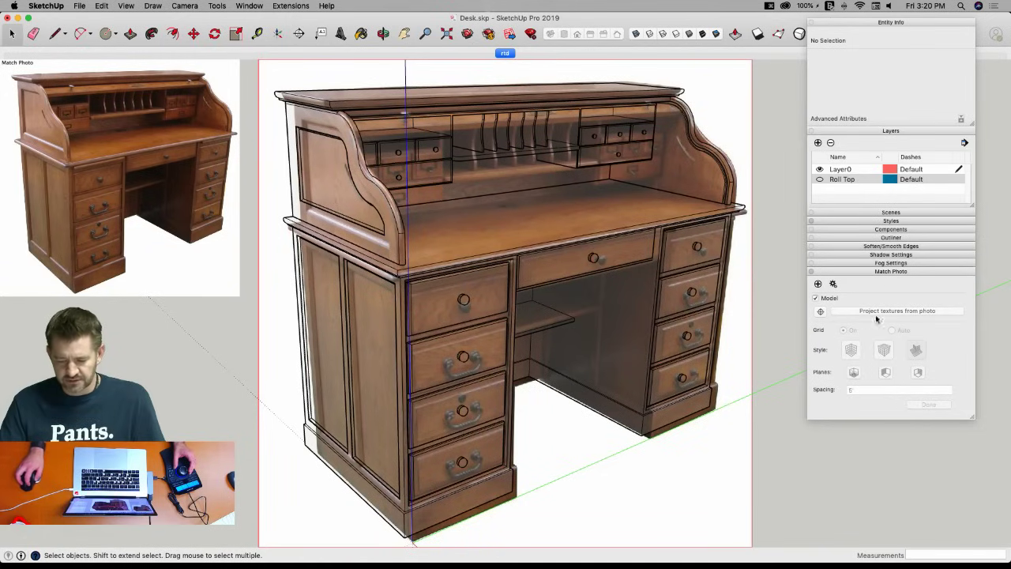
right_click(506, 56)
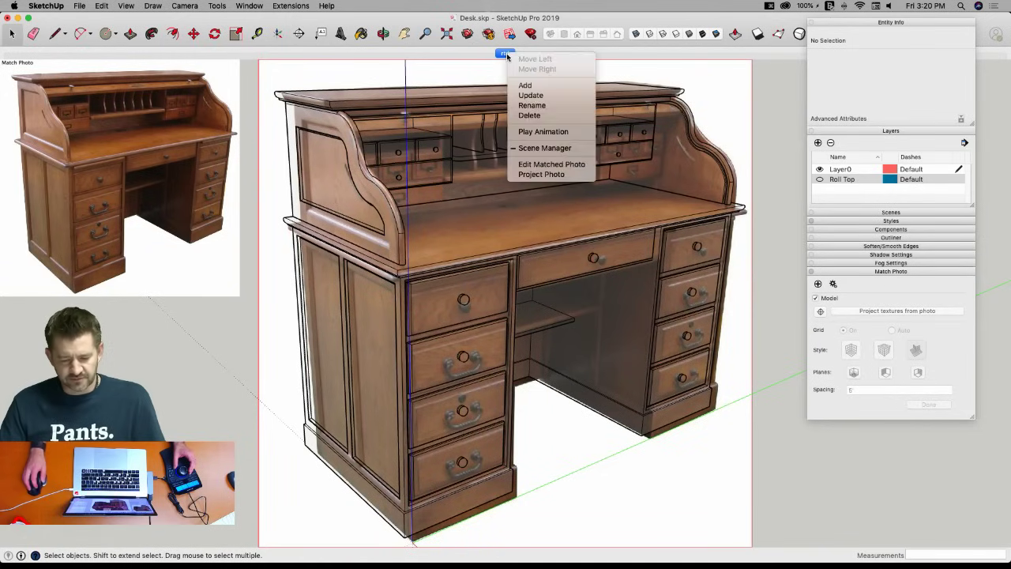
click(543, 116)
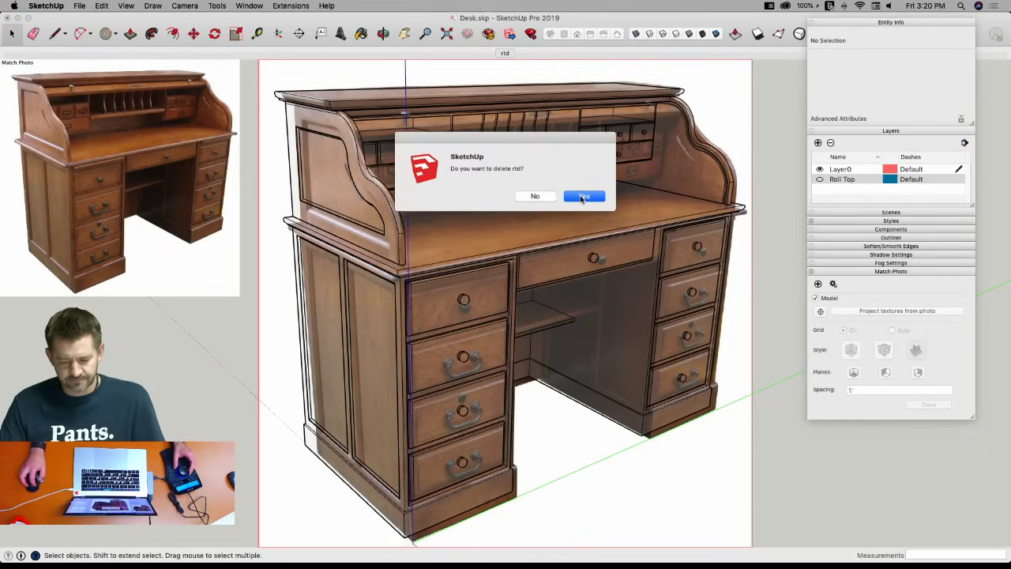
click(582, 197)
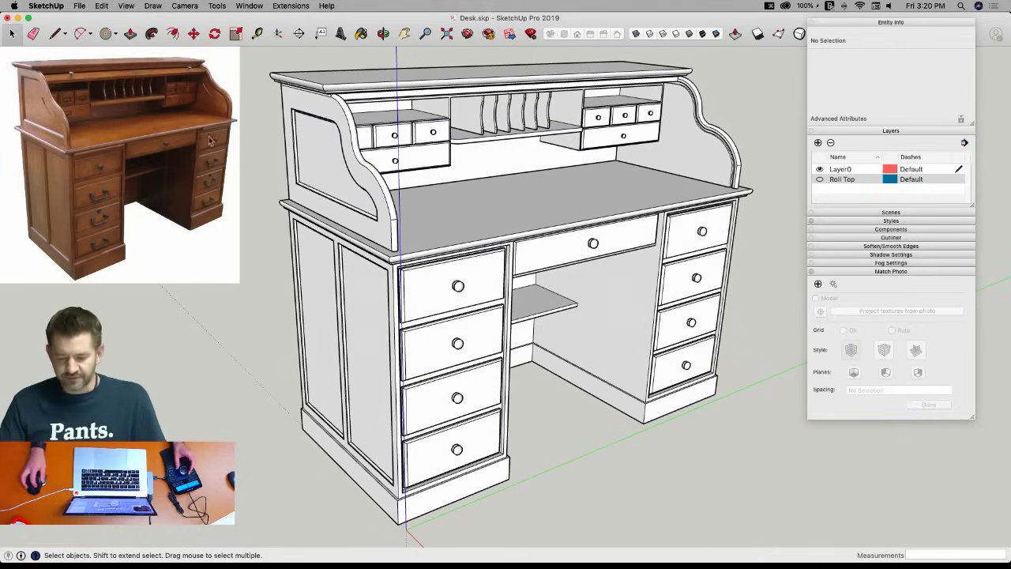
Remove the desk photo watermark, Watermark1, from the current style.
click(893, 221)
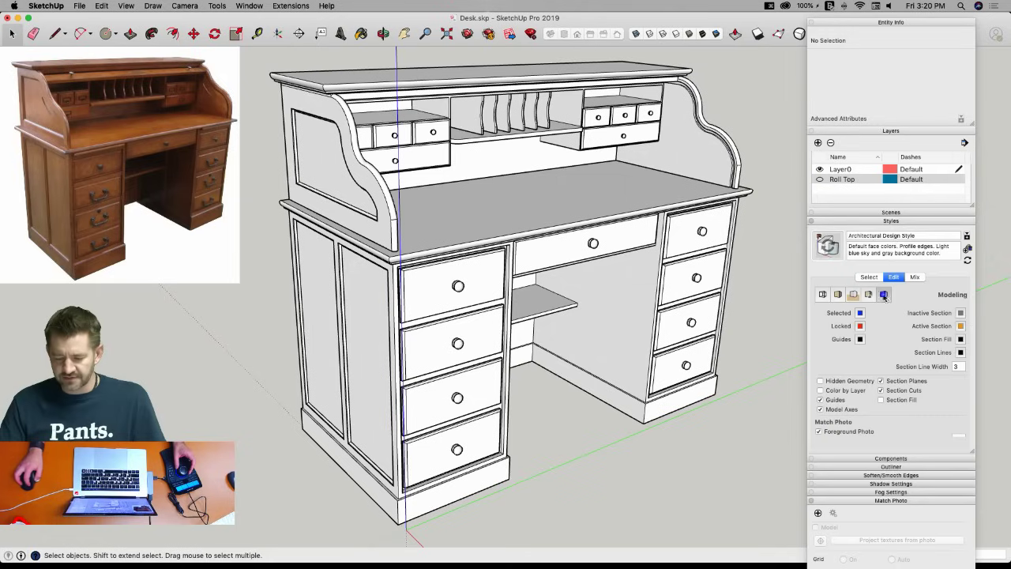
click(870, 294)
click(835, 363)
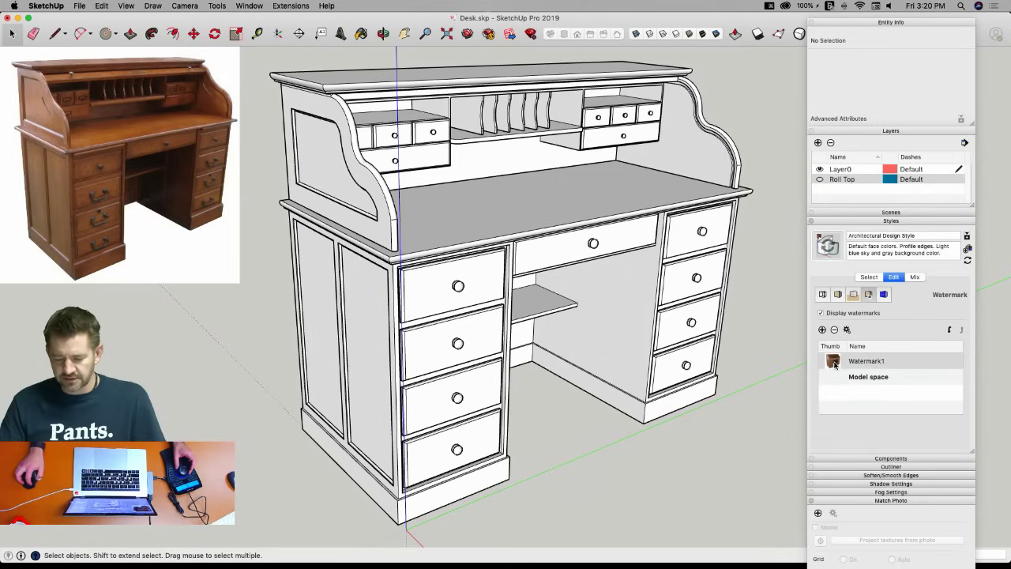
click(834, 329)
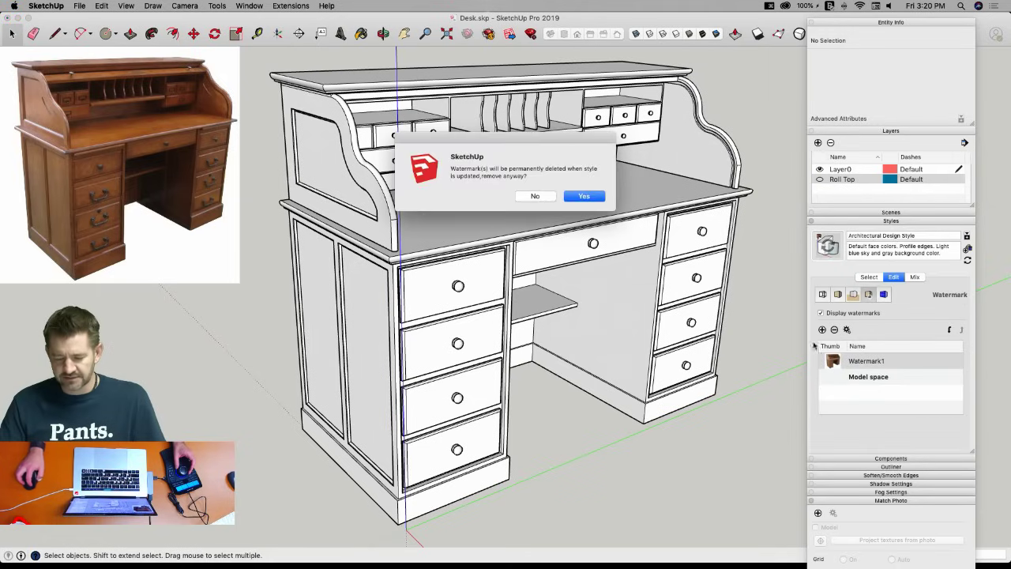
click(585, 196)
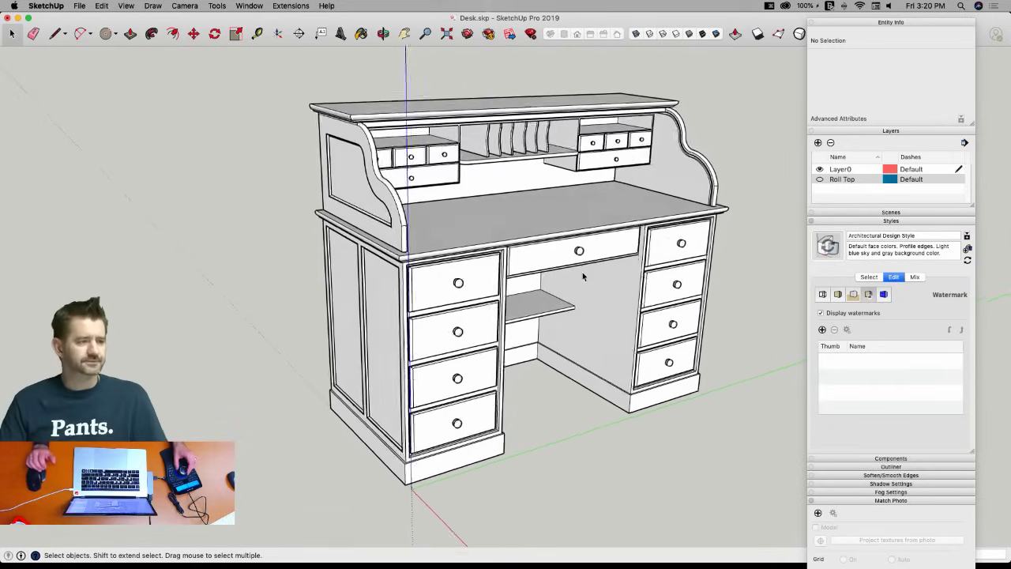
Show the Roll Top layer, then open the desk base and draw a diagonal line from the front side panel's lower corner to the side's corner.
click(819, 179)
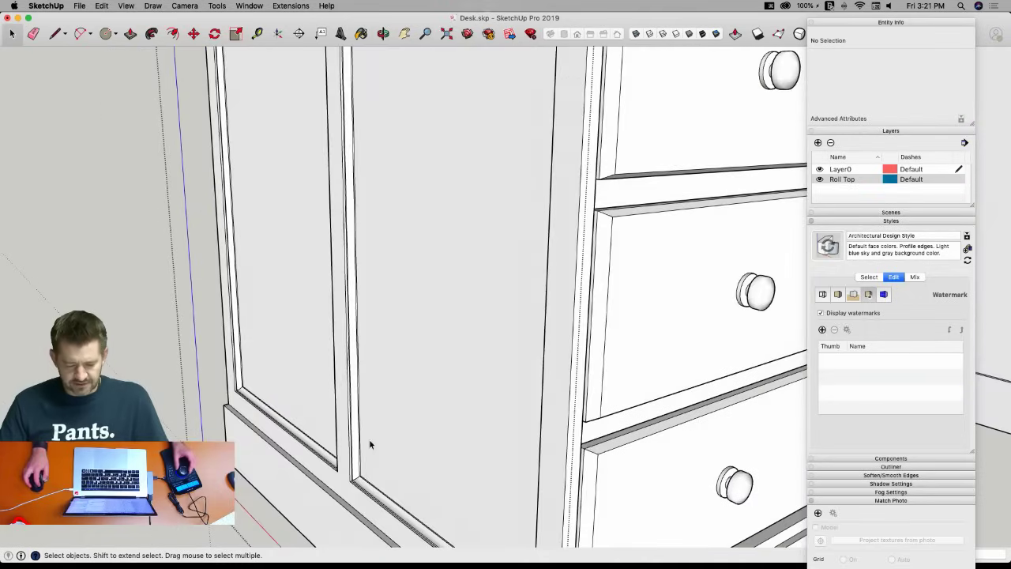
click(368, 444)
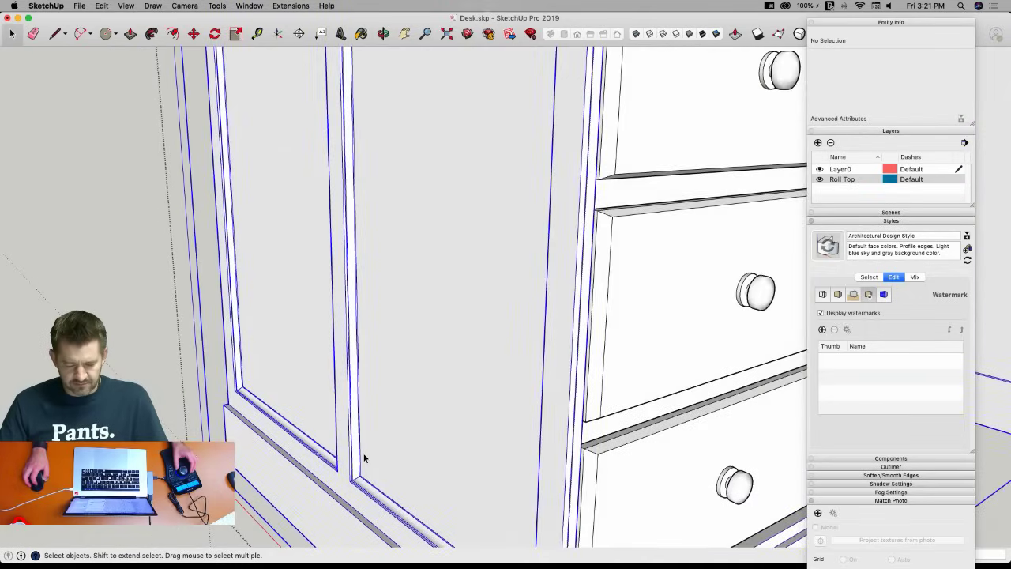
key(l)
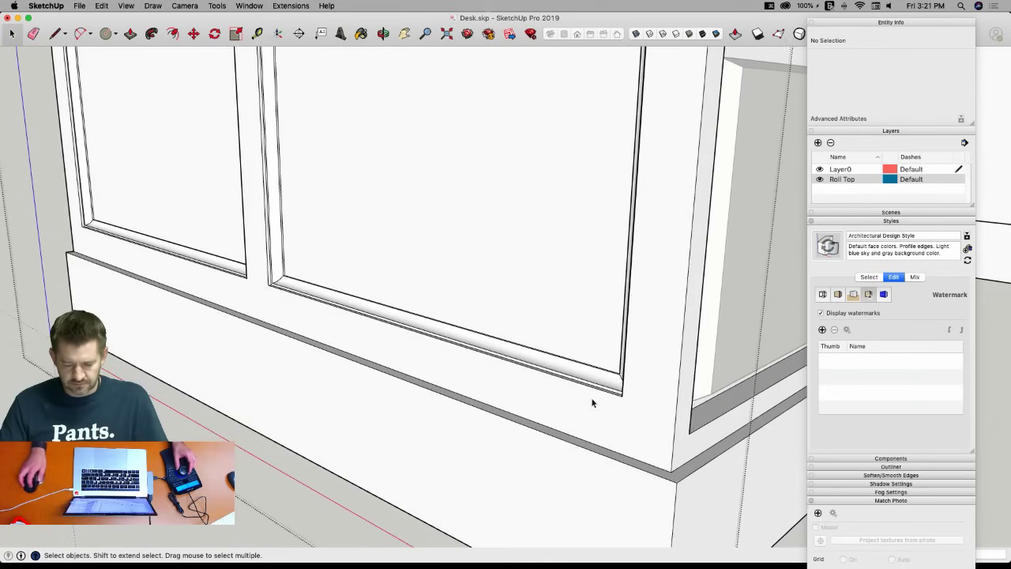
key(space)
click(571, 355)
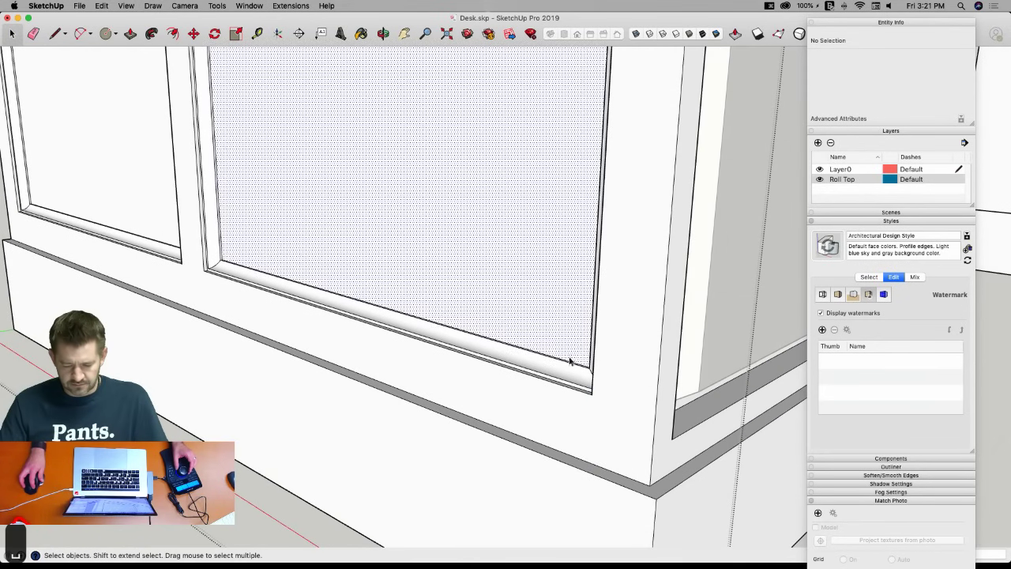
key(l)
click(592, 393)
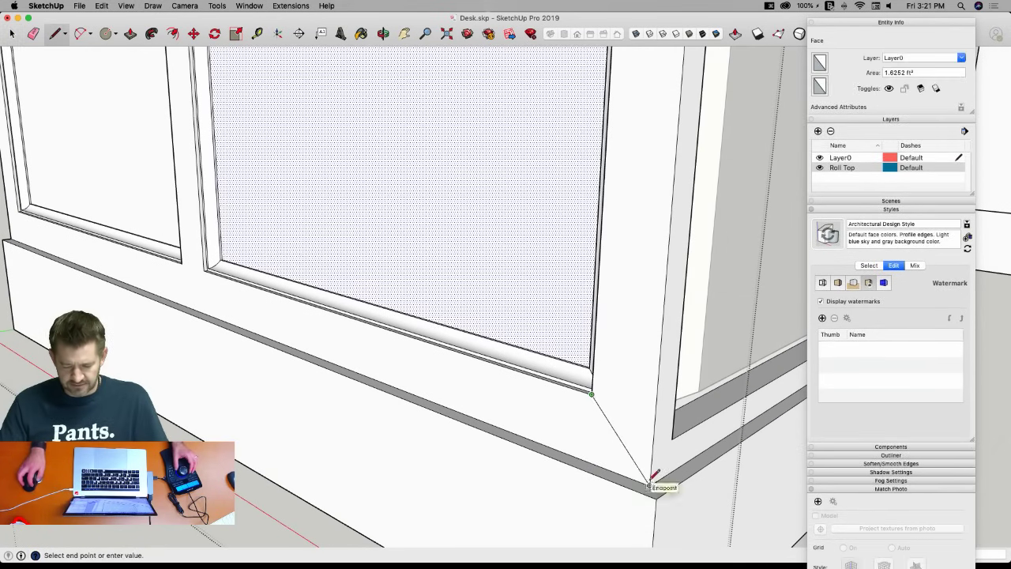
click(652, 476)
key(space)
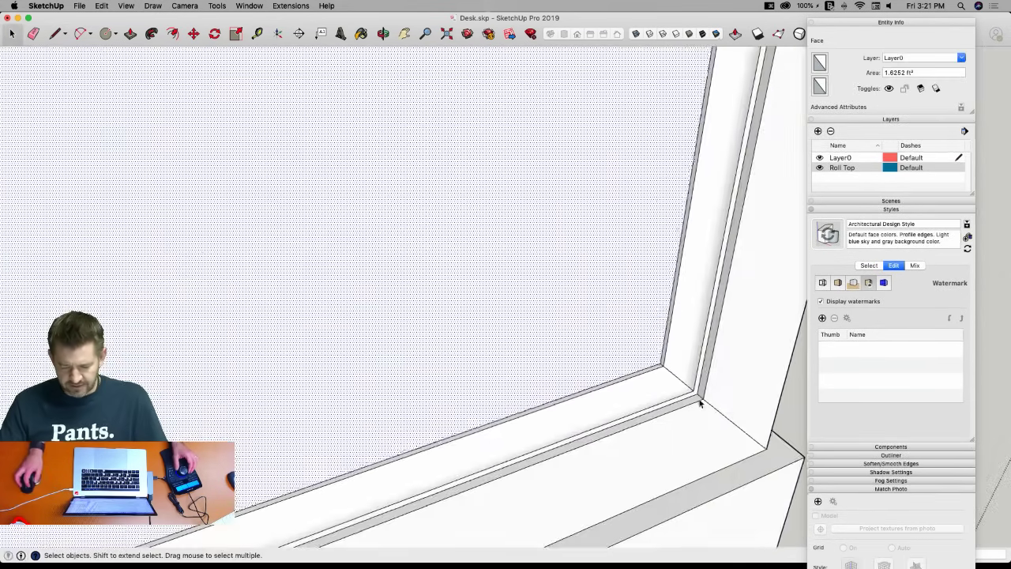
double_click(632, 350)
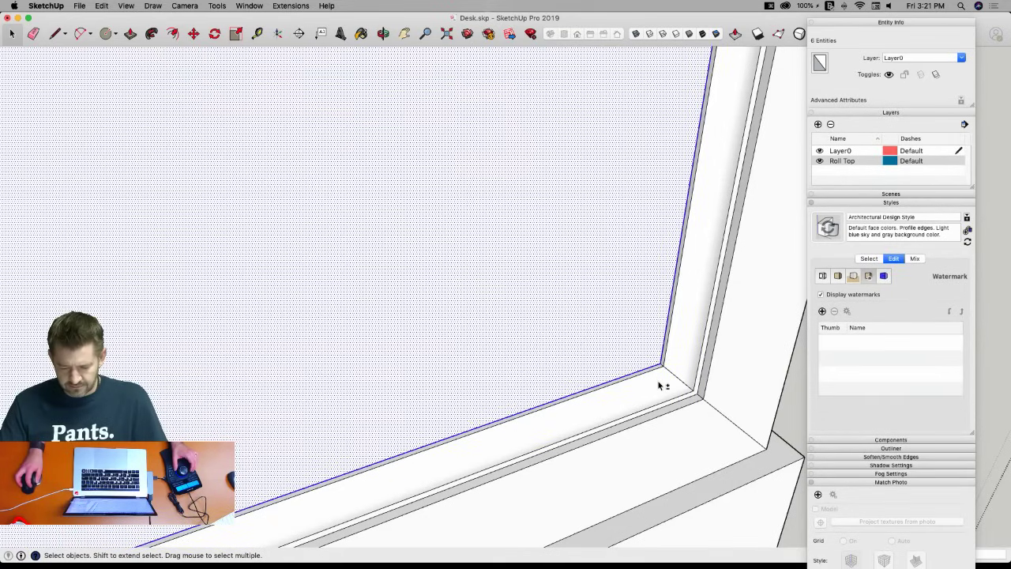
shift+click(661, 385)
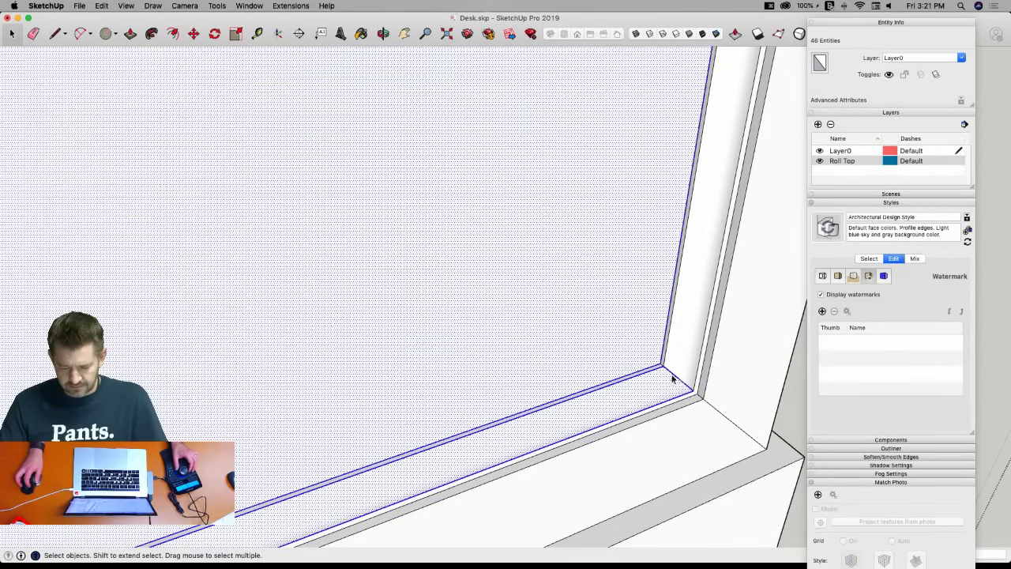
scroll(691, 392, down, 10)
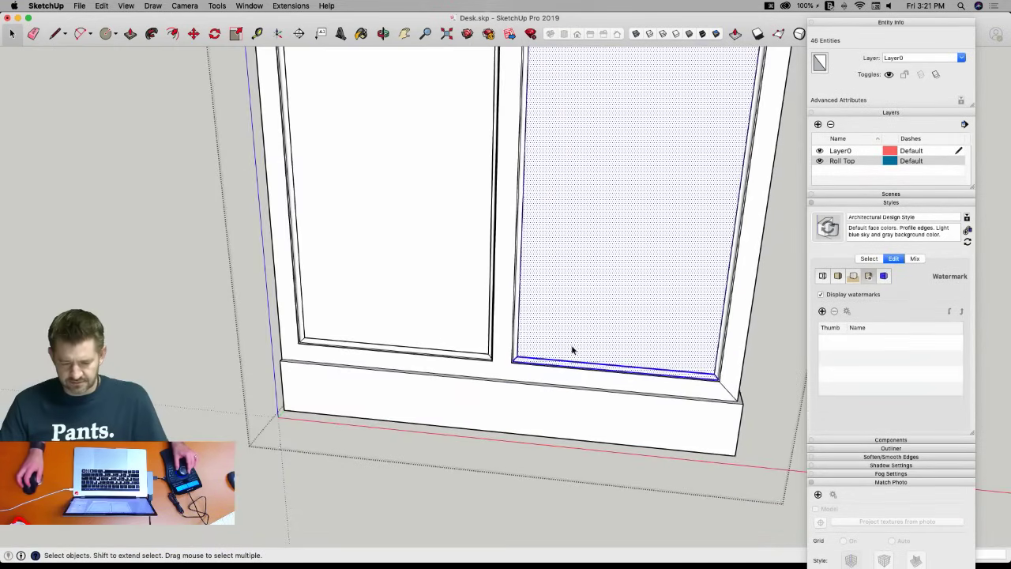
scroll(556, 342, down, 3)
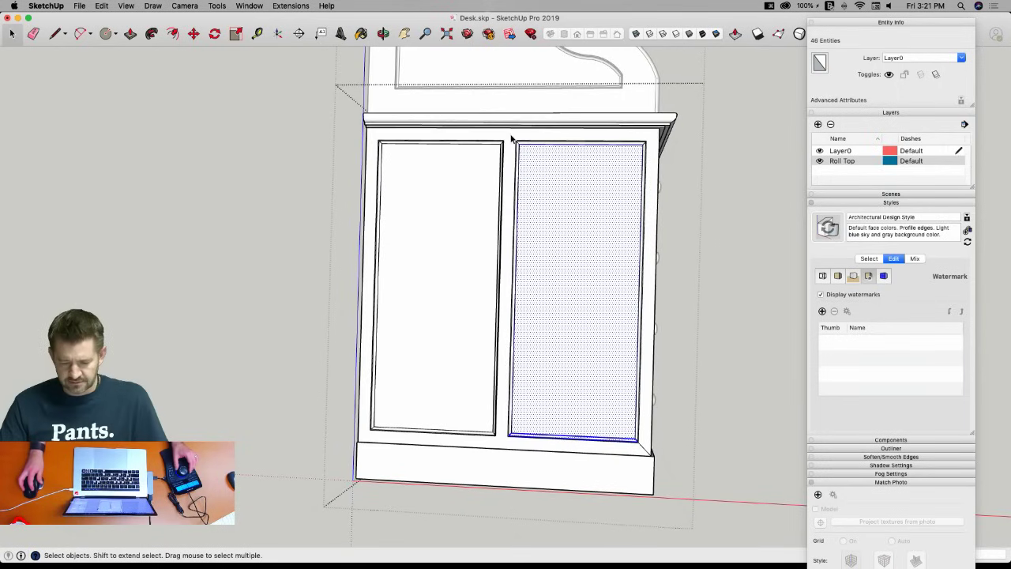
scroll(646, 451, down, 1)
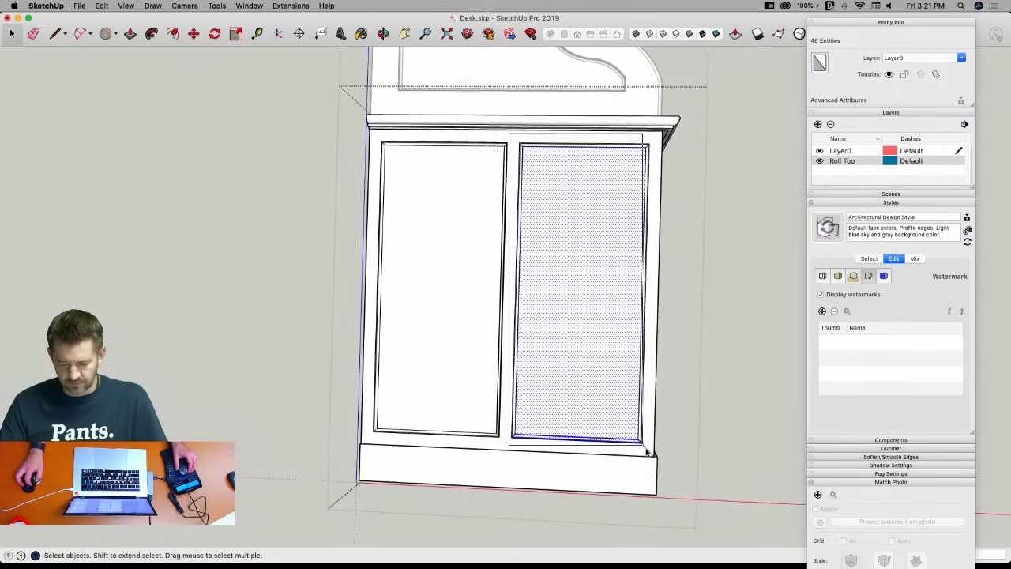
drag(509, 132, 650, 451)
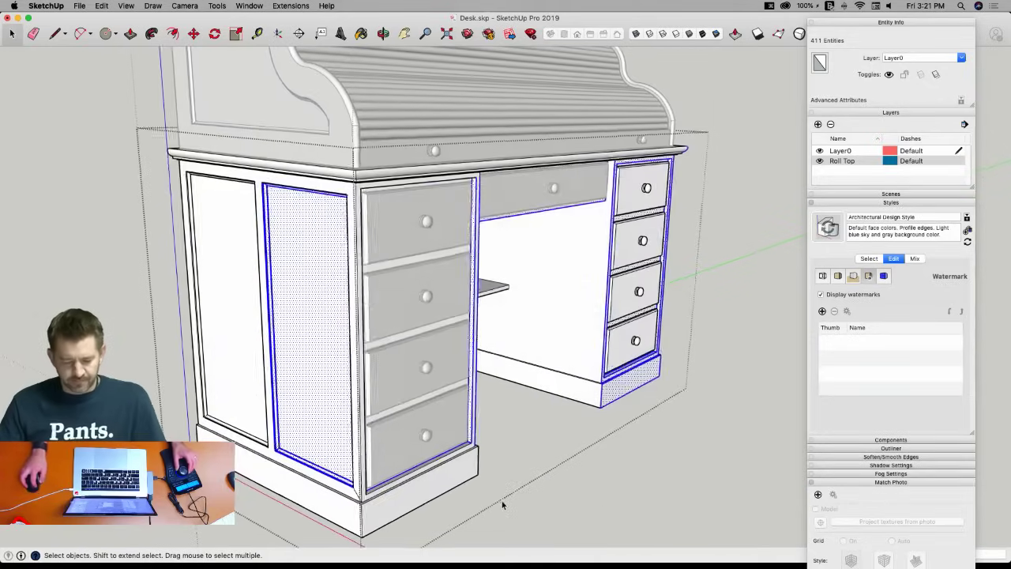
click(501, 505)
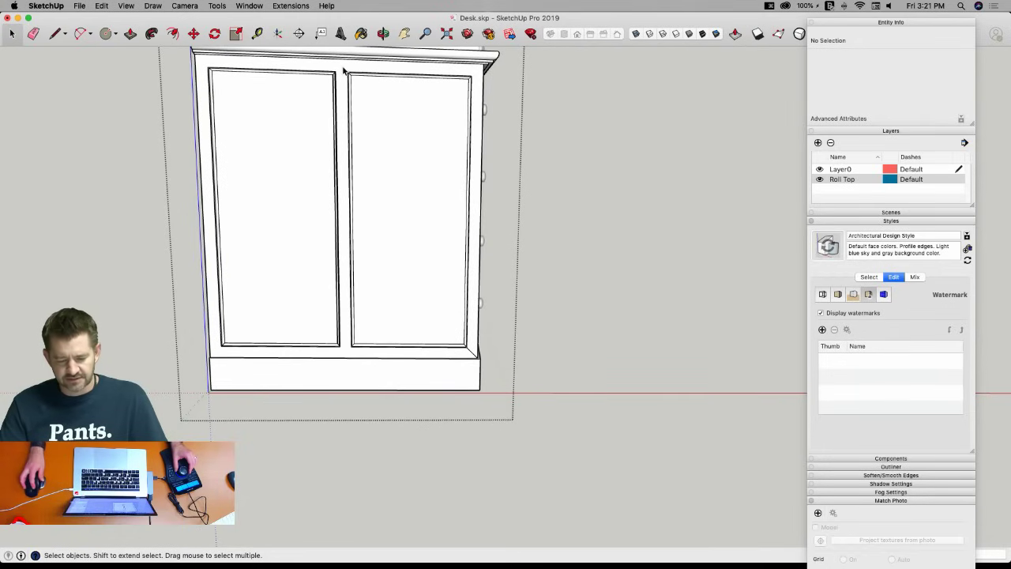
click(472, 357)
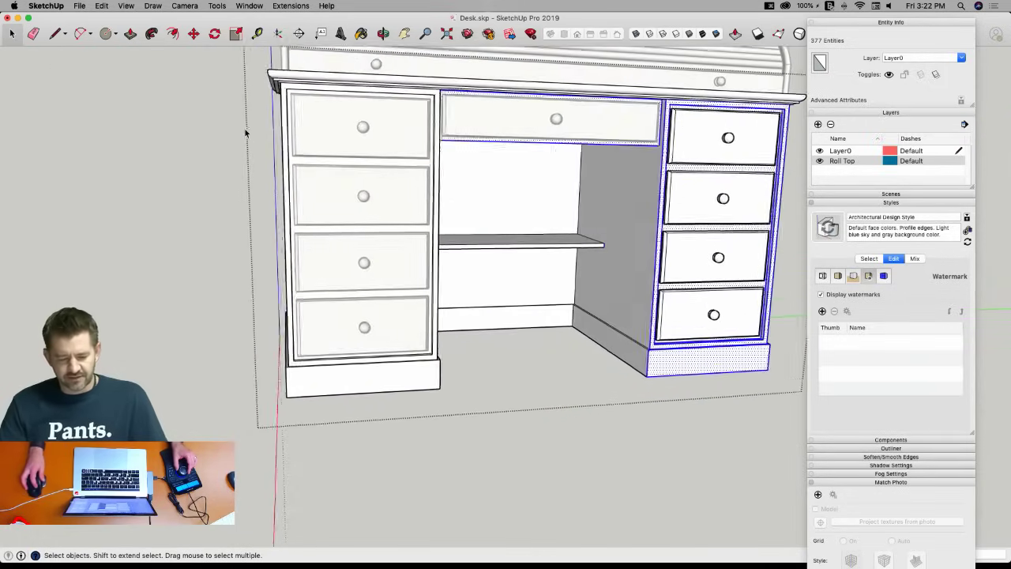
click(244, 126)
Reopen the desk base and select only the front recessed side panel, its trim and the diagonal reference line, excluding the rear panel.
drag(295, 101, 342, 363)
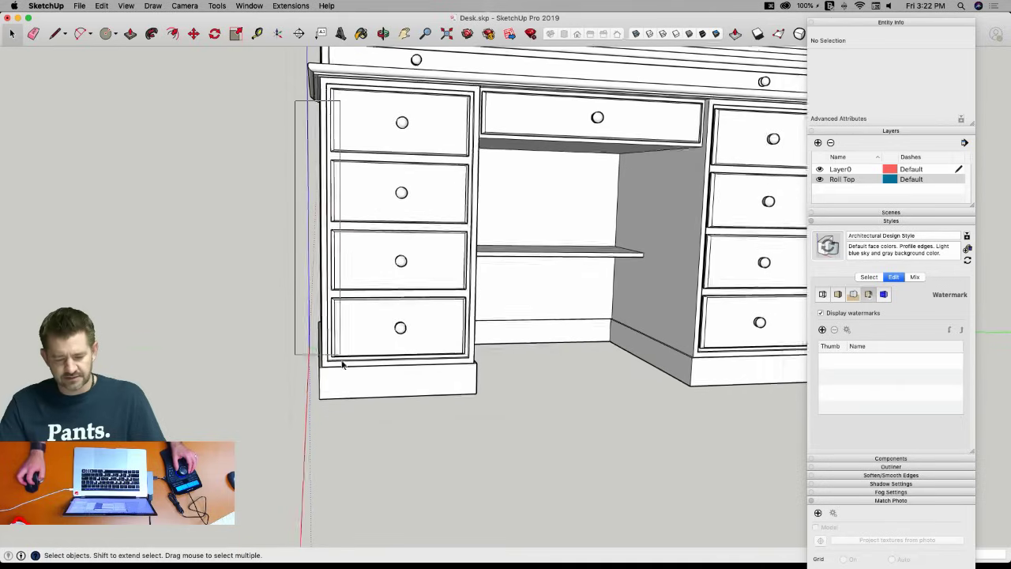
double_click(345, 373)
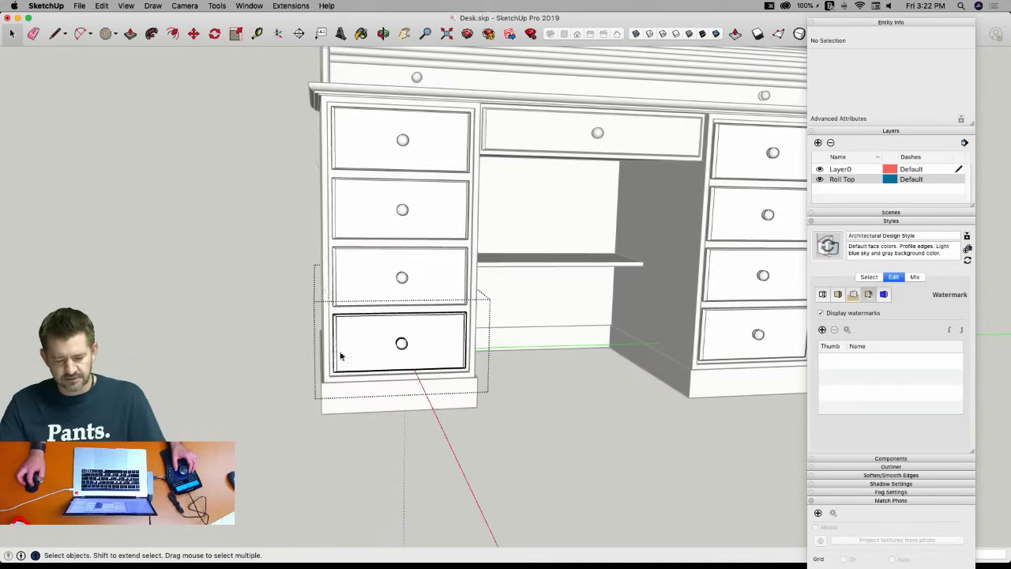
click(322, 188)
double_click(324, 188)
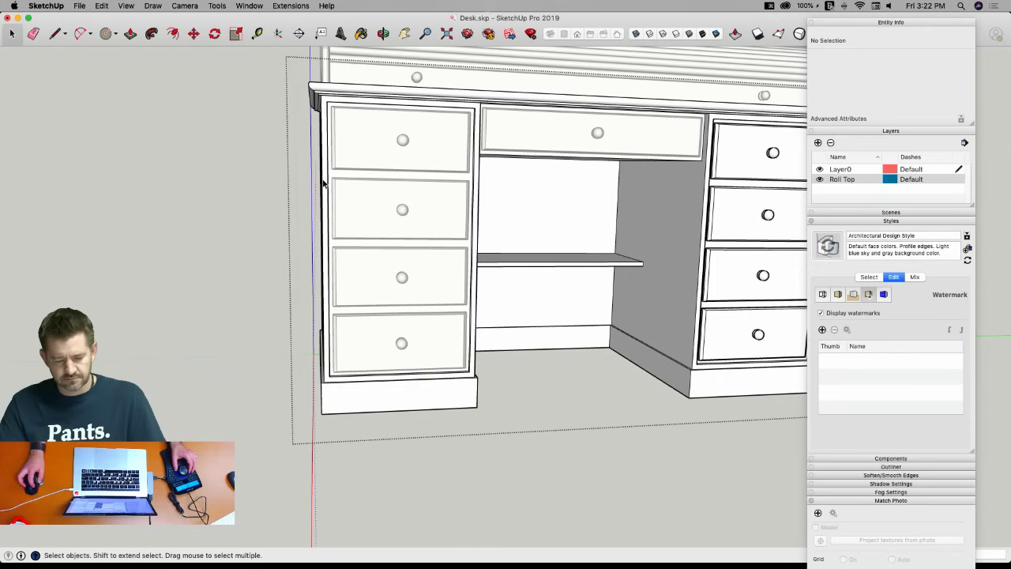
drag(334, 377, 334, 384)
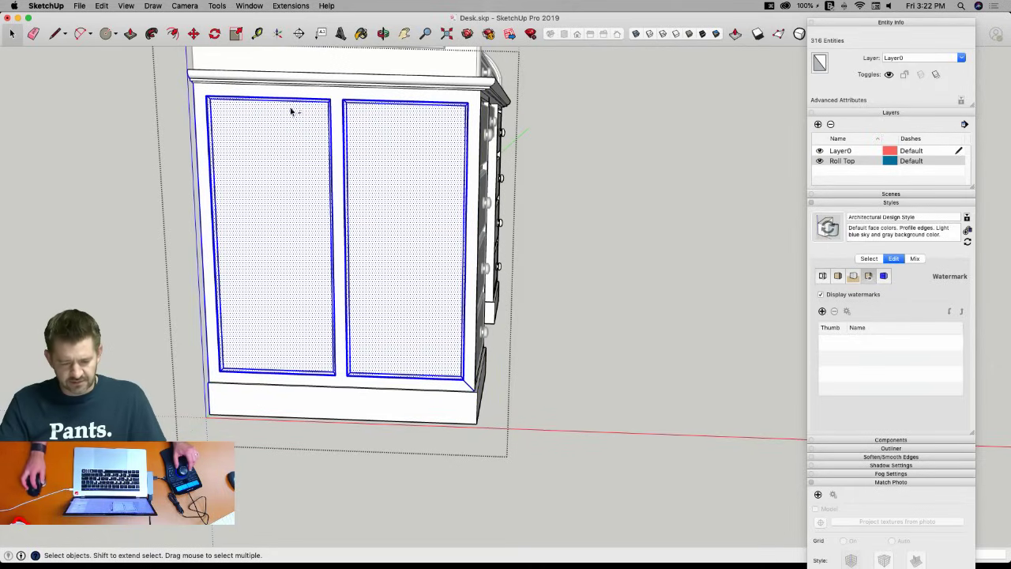
alt+shift+drag(149, 439, 149, 438)
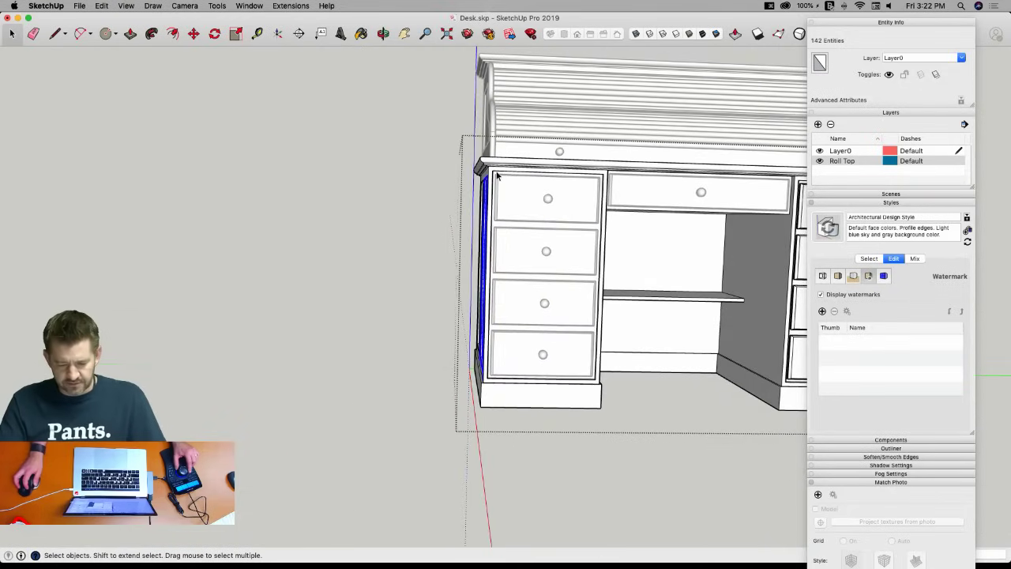
scroll(471, 225, up, 9)
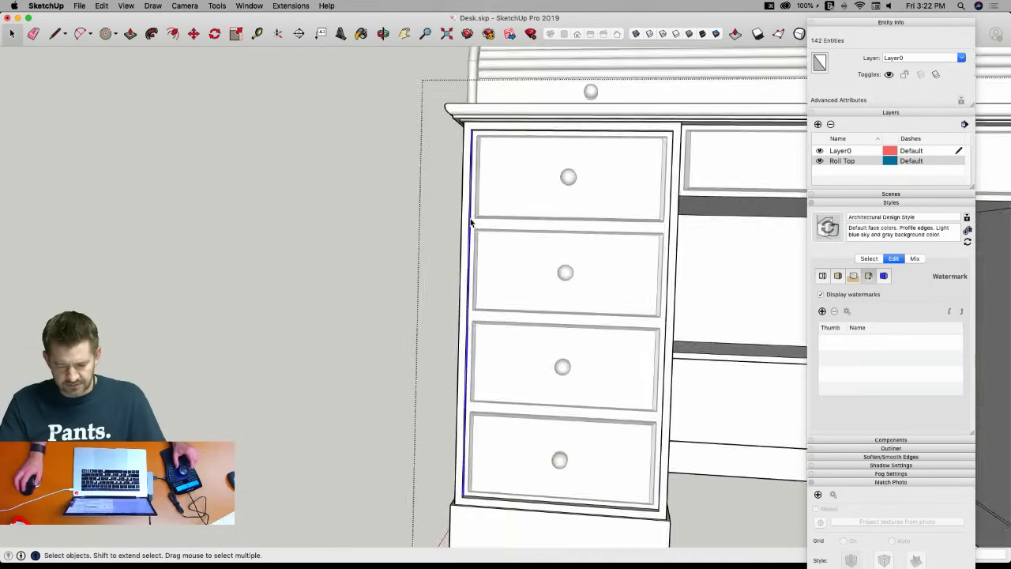
shift+middle_drag(467, 235, 399, 251)
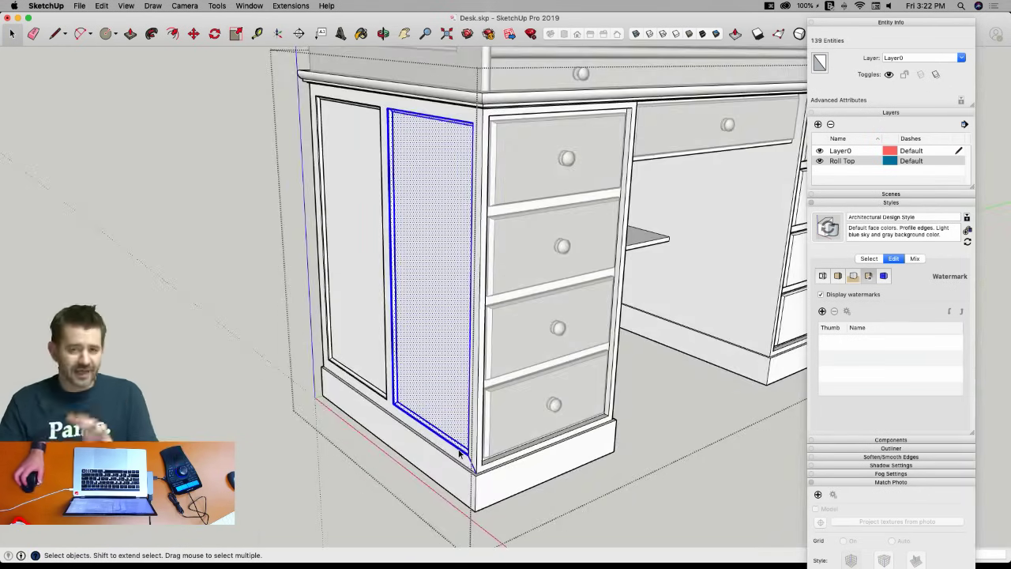
Copy the selected side panel with its diagonal reference line into open space away from the desk base.
key(m)
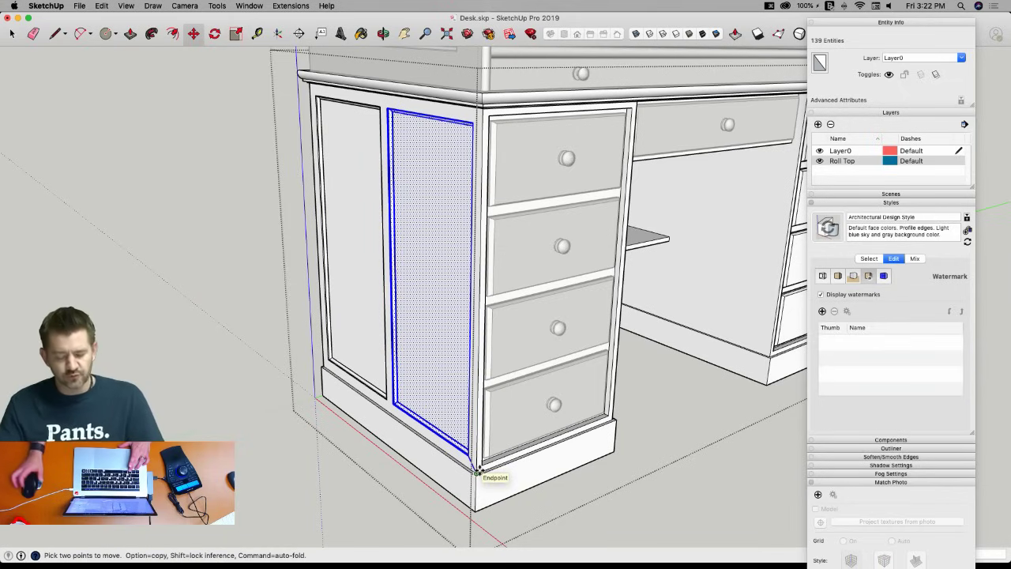
key(alt)
click(478, 471)
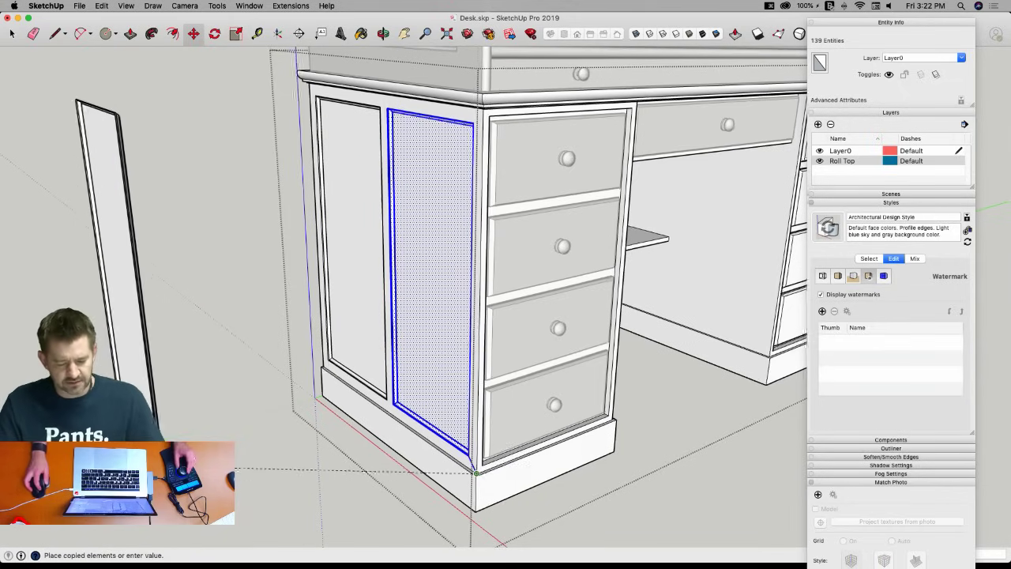
scroll(478, 471, down, 3)
middle_drag(237, 442, 697, 400)
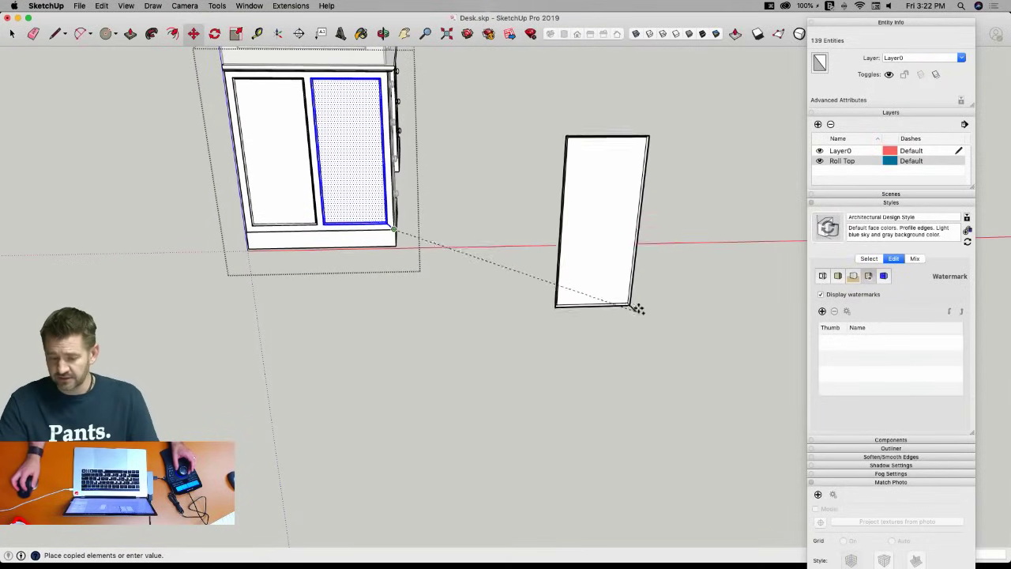
click(661, 276)
Try to copy the full-height spare panel onto the right pedestal's kneehole side by its diagonal end and delete the covering face.
middle_drag(510, 442, 573, 419)
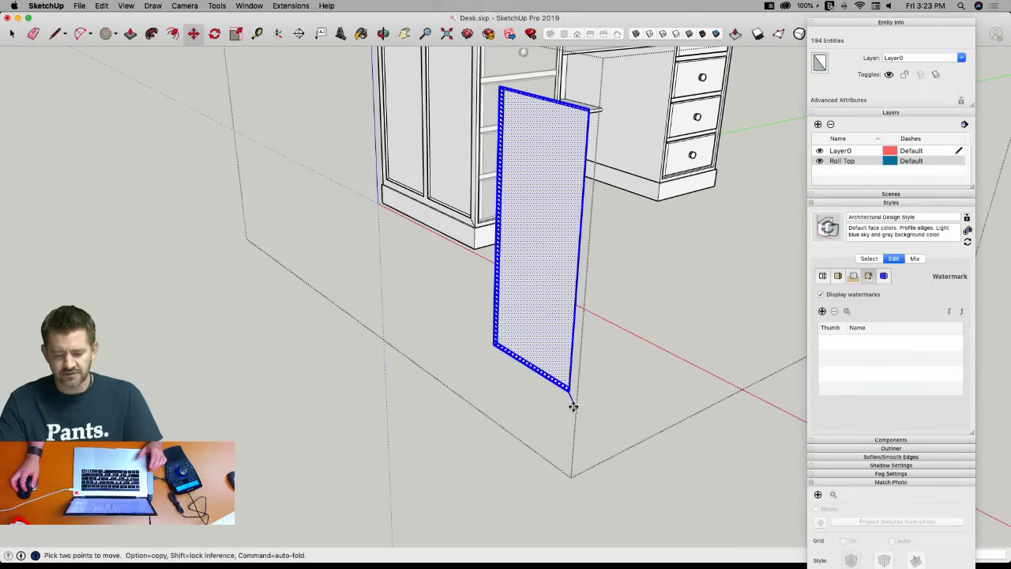
click(576, 406)
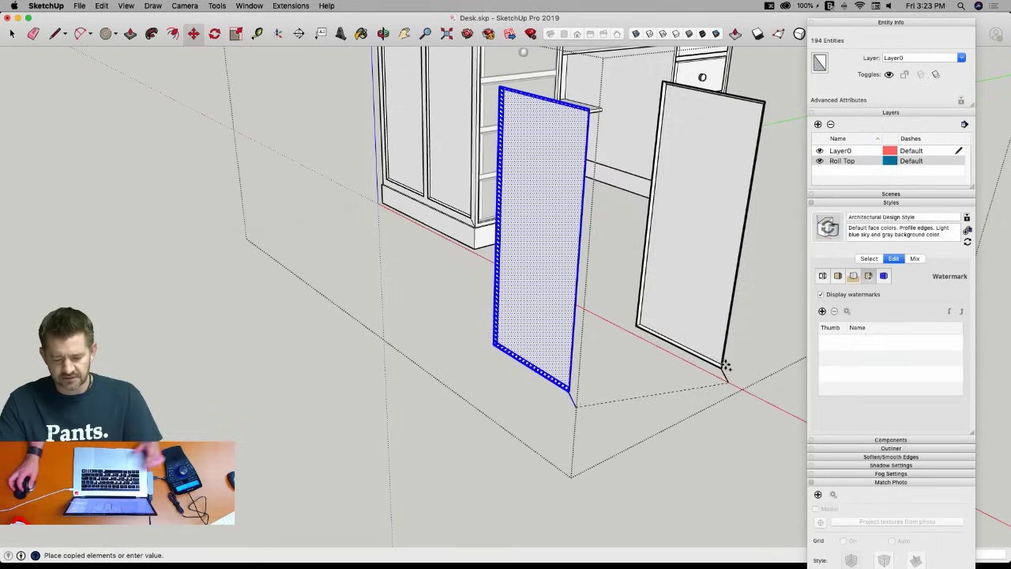
middle_drag(668, 323, 616, 261)
scroll(615, 241, up, 3)
scroll(562, 260, up, 5)
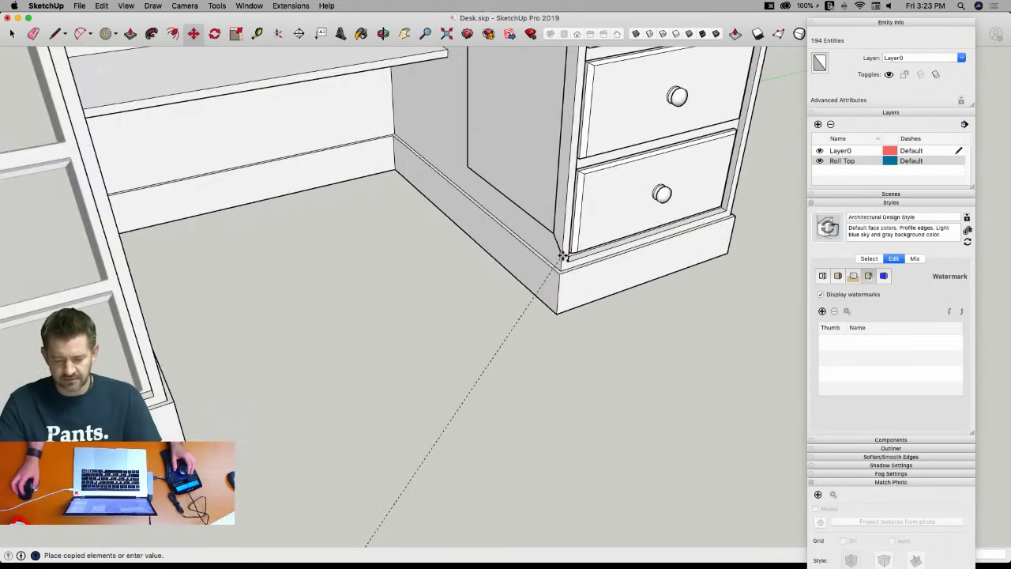
click(561, 263)
scroll(427, 428, down, 3)
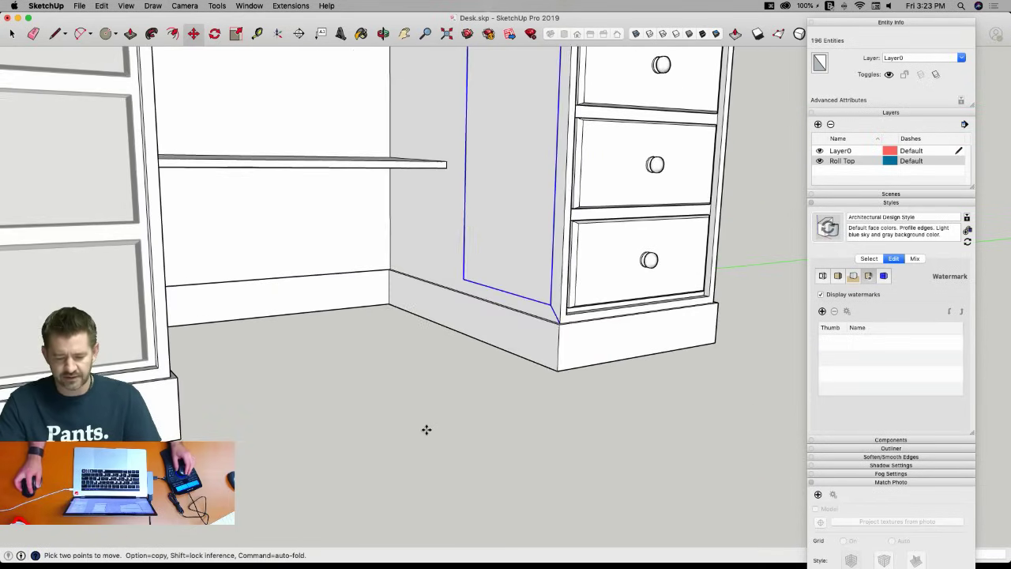
scroll(426, 430, up, 4)
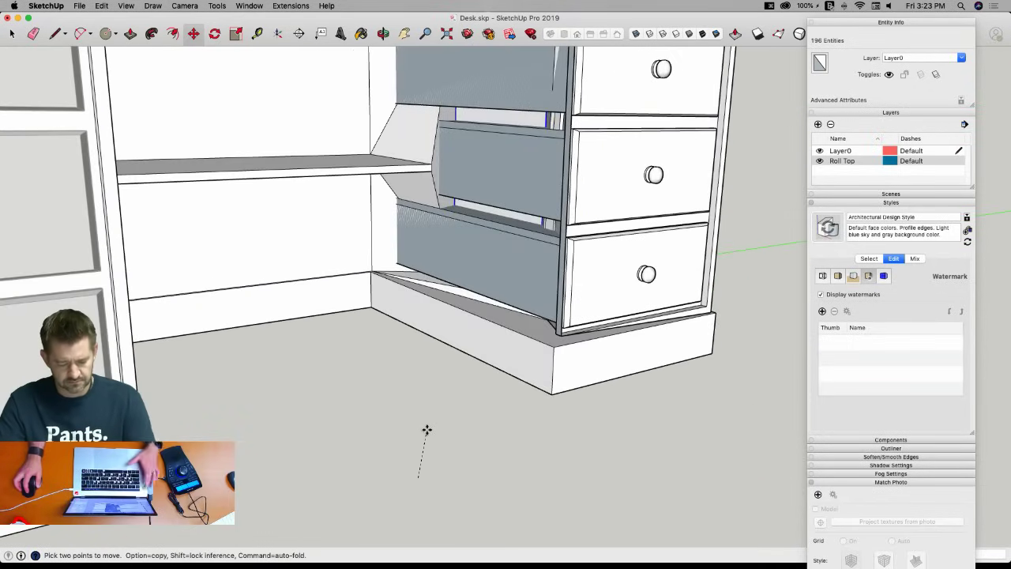
scroll(426, 429, down, 1)
key(space)
click(524, 253)
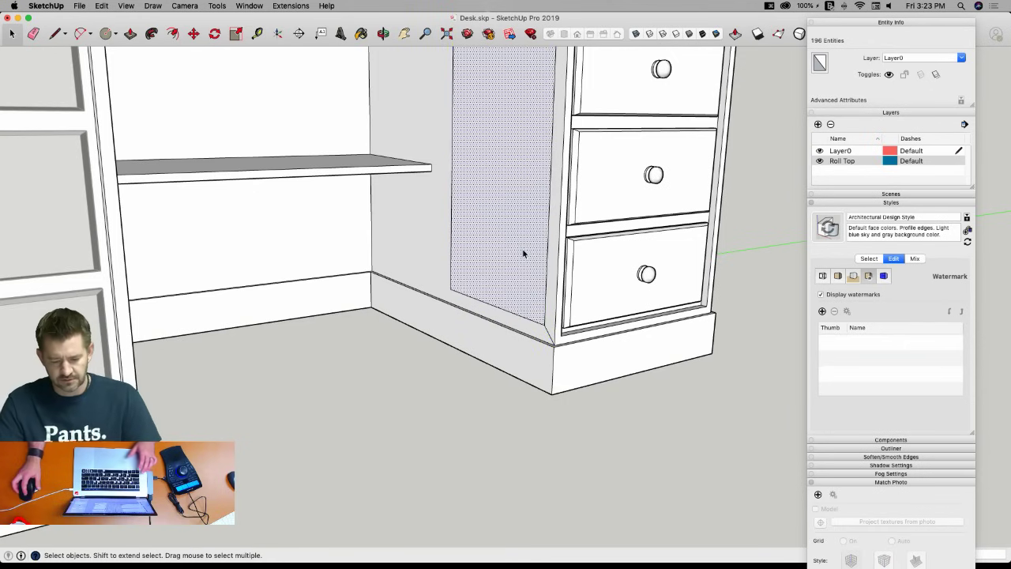
key(Delete)
scroll(459, 378, down, 5)
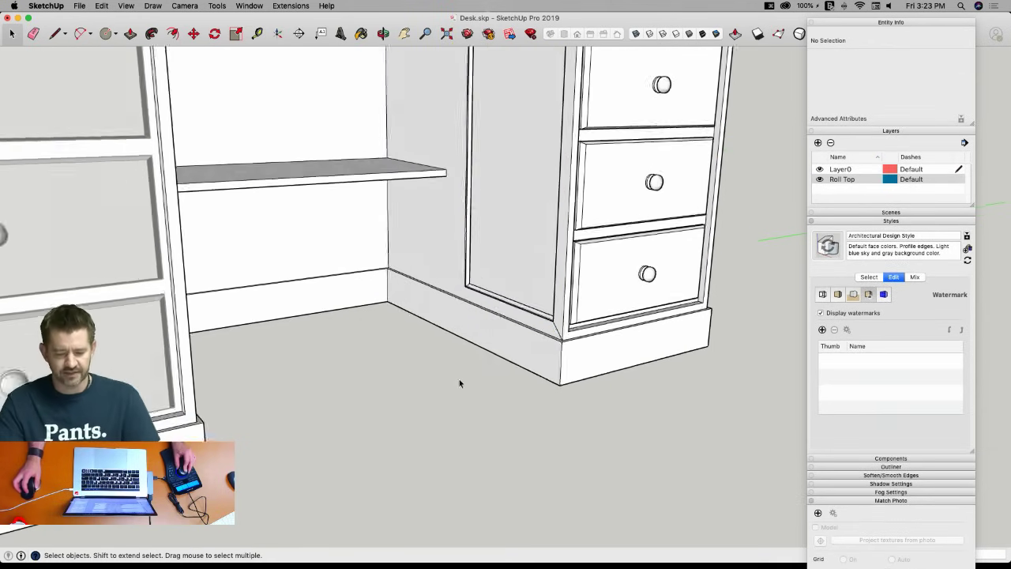
Undo the covering-face deletion and the panel copy on the right pedestal's kneehole side.
middle_drag(461, 384, 532, 183)
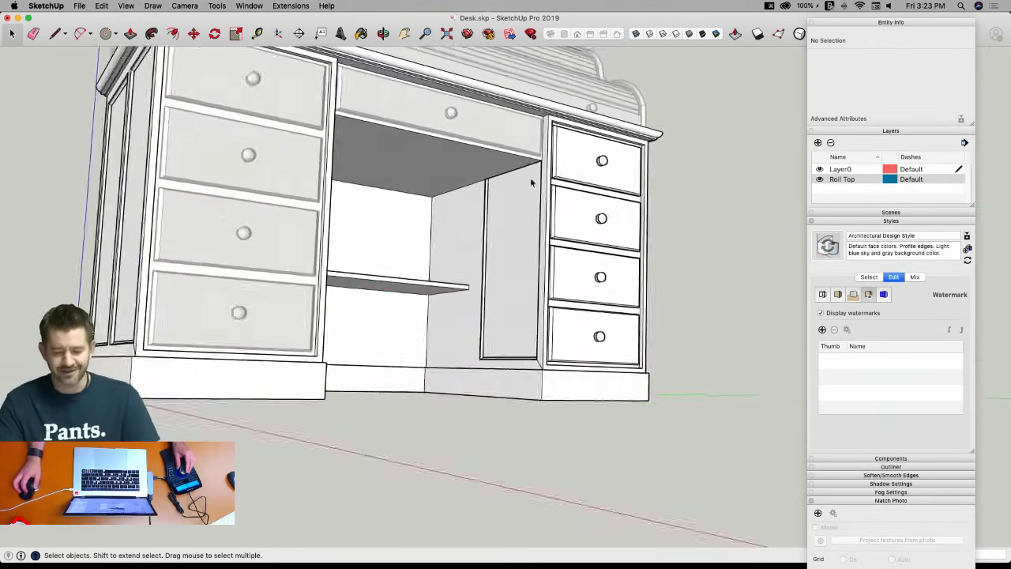
scroll(522, 186, up, 3)
scroll(466, 215, down, 5)
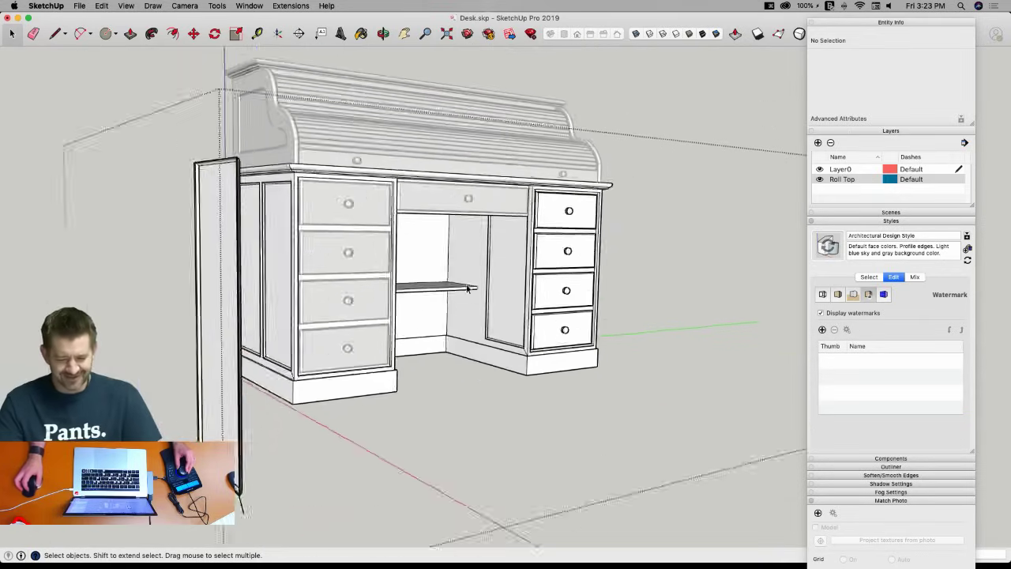
key(super+z)
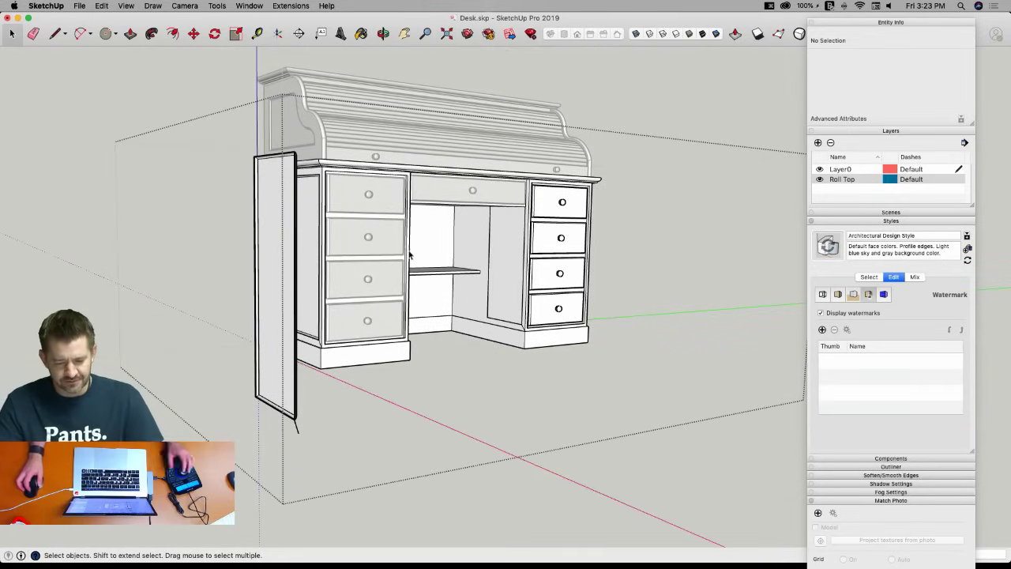
key(super+z)
key(l)
scroll(484, 207, up, 3)
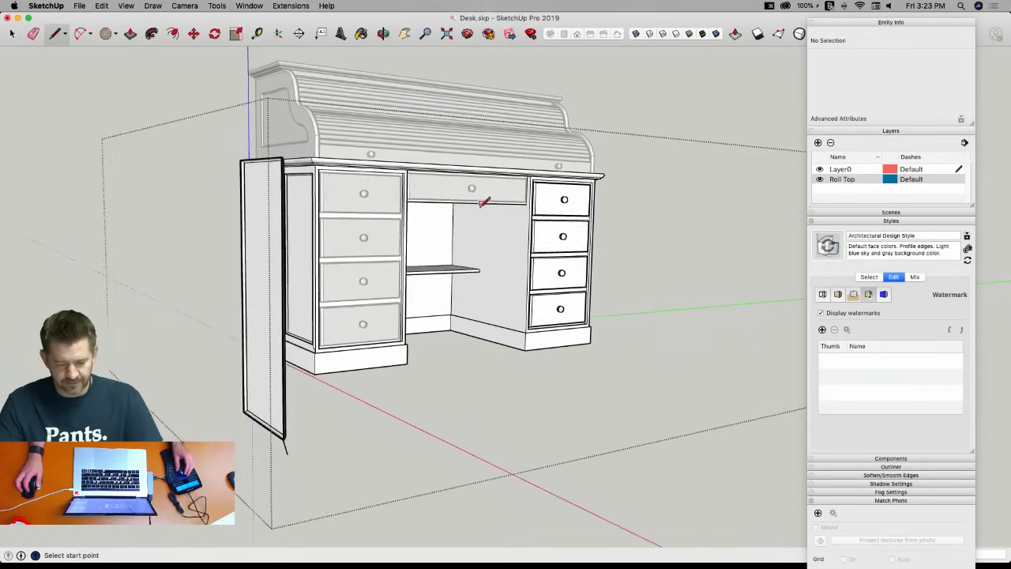
middle_drag(484, 219, 624, 303)
key(space)
click(343, 330)
key(m)
scroll(500, 255, up, 5)
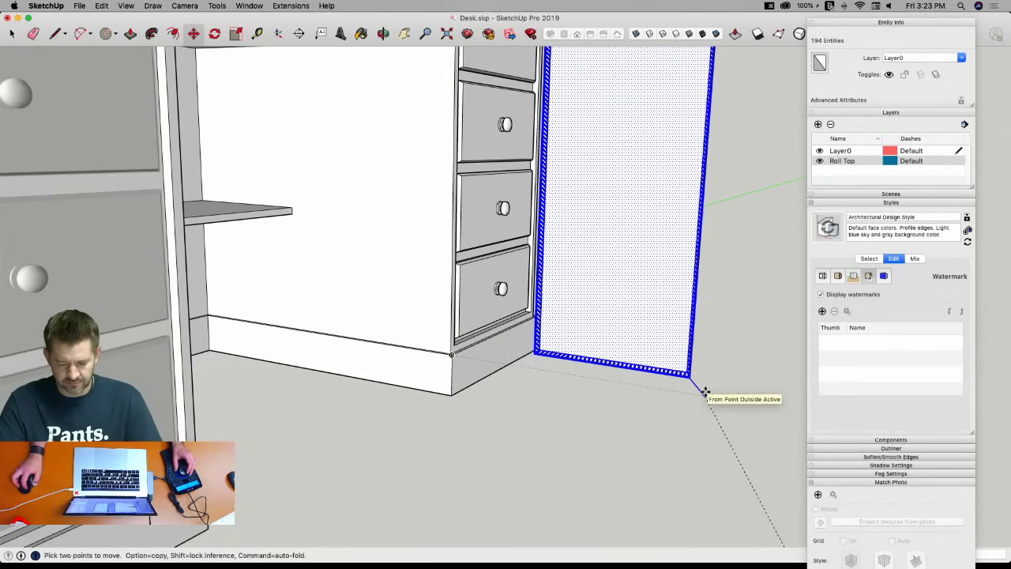
click(705, 392)
key(space)
Shorten the spare panel by selecting only its top trim and moving it straight down.
middle_drag(713, 393, 502, 166)
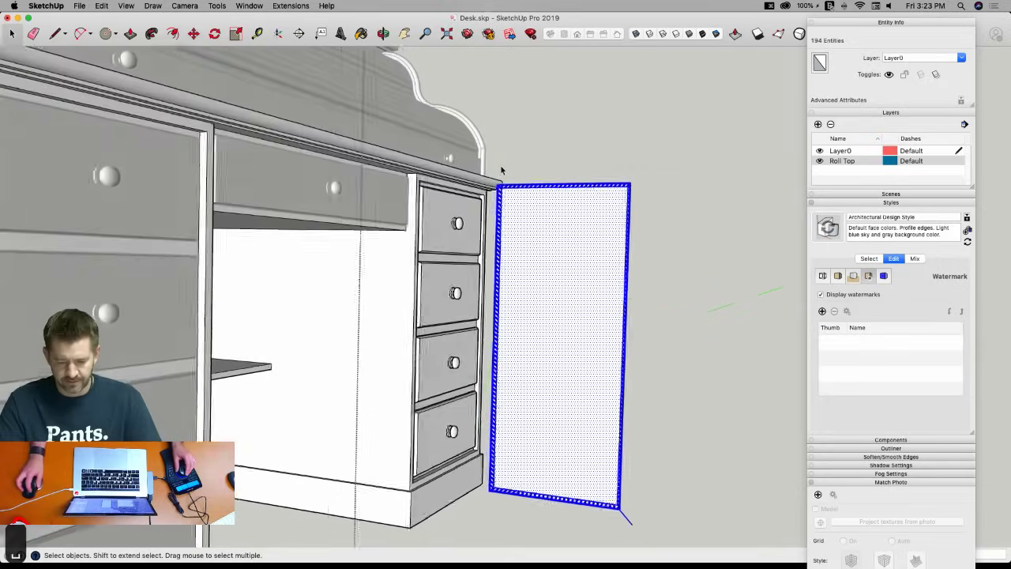
drag(501, 166, 670, 223)
key(m)
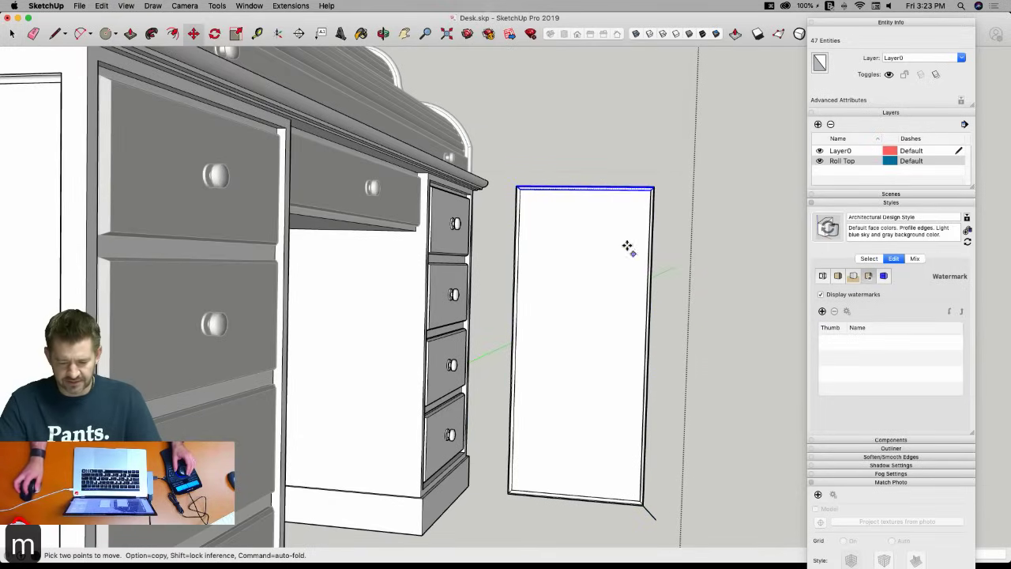
click(613, 237)
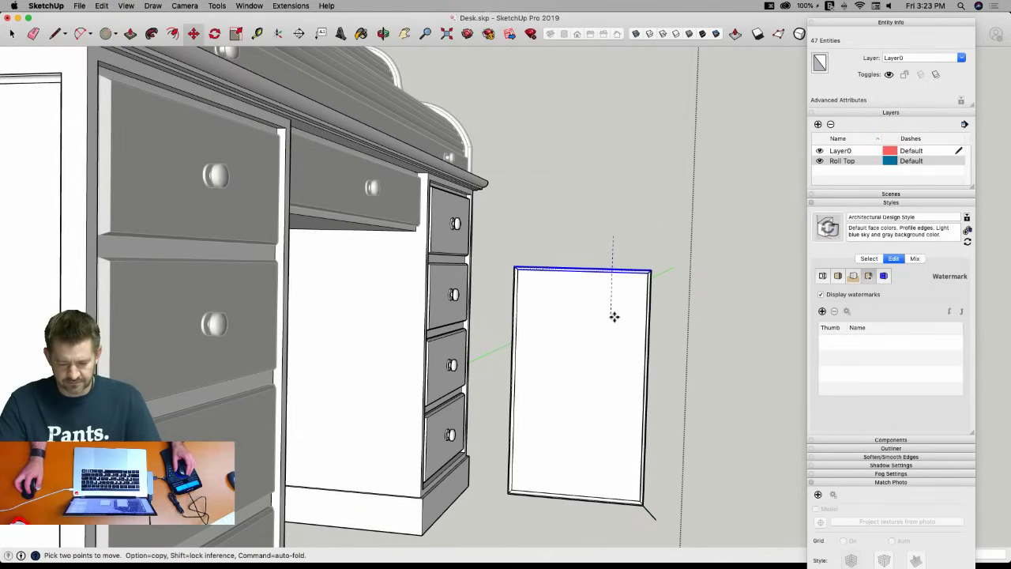
key(space)
Copy the whole shortened panel onto the right pedestal's kneehole side, placing the diagonal line's end at the lower front corner.
middle_drag(616, 368, 423, 196)
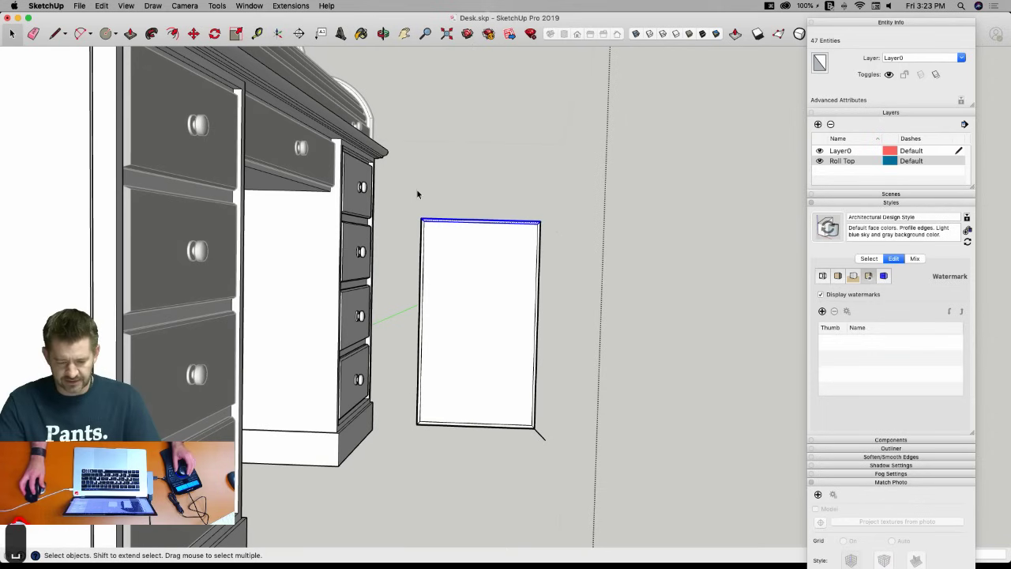
triple_click(541, 436)
middle_drag(621, 523, 650, 511)
key(m)
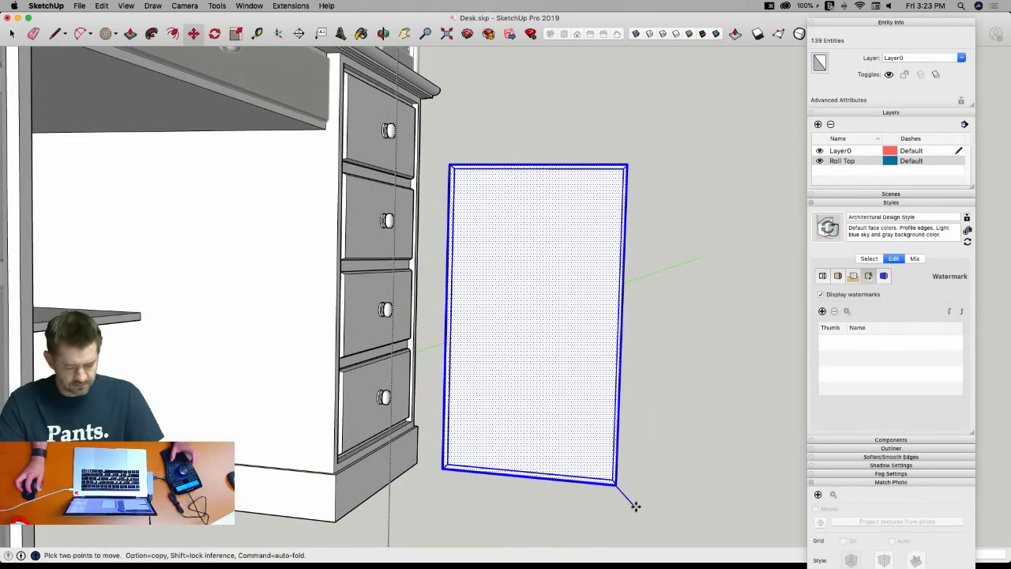
click(631, 502)
key(alt)
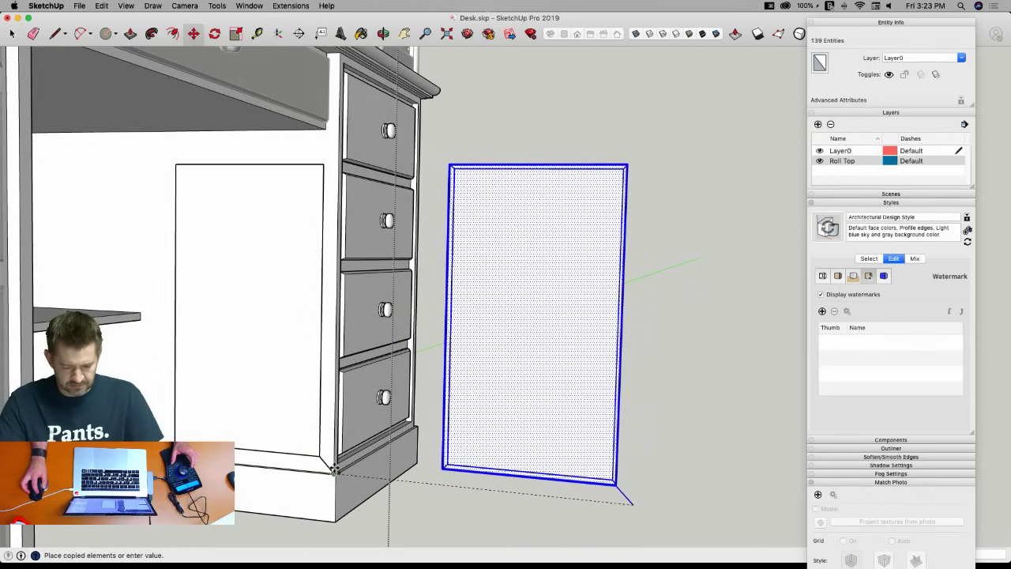
click(332, 469)
key(space)
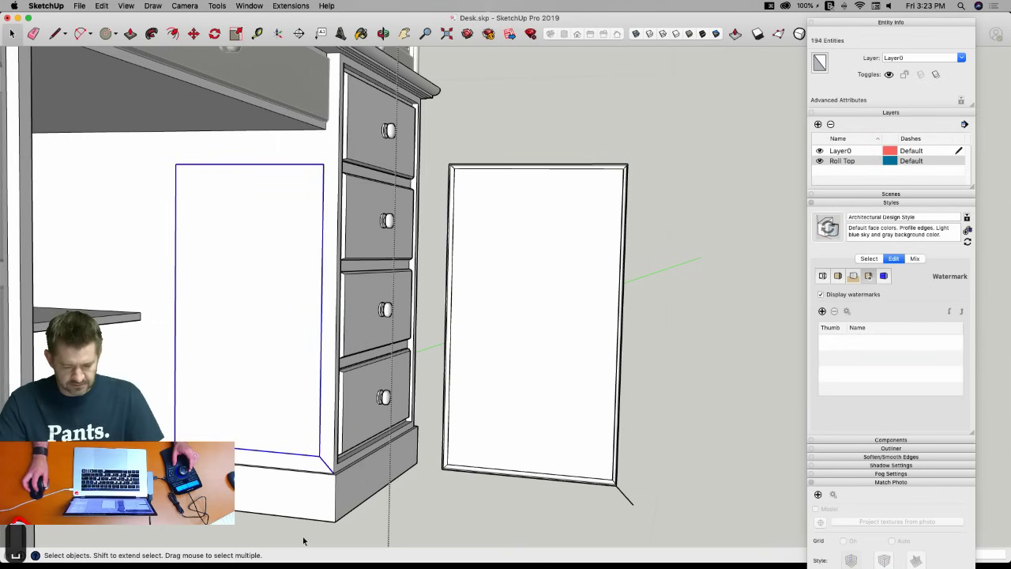
click(279, 431)
scroll(362, 483, up, 10)
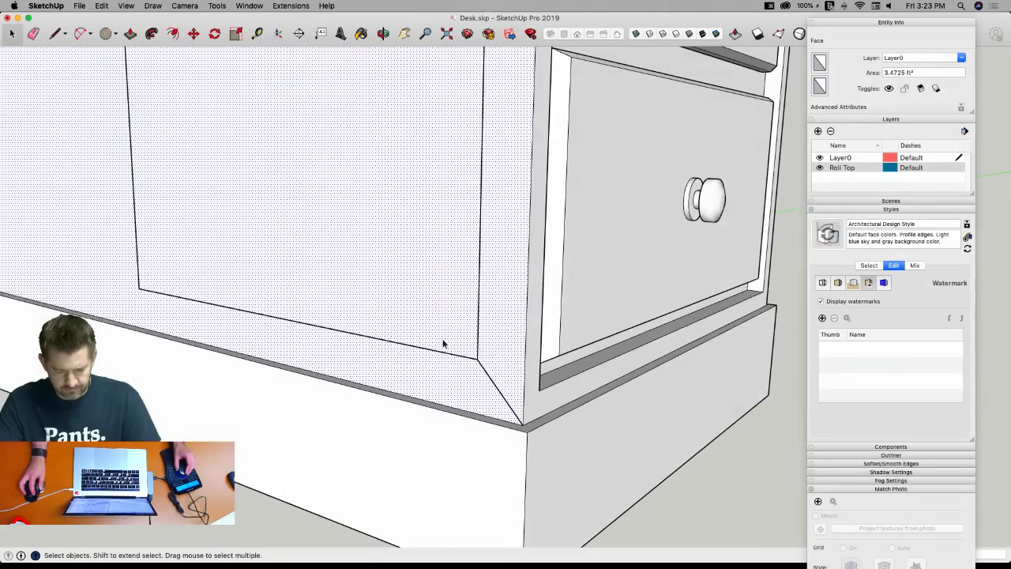
double_click(447, 340)
triple_click(447, 340)
scroll(456, 352, down, 3)
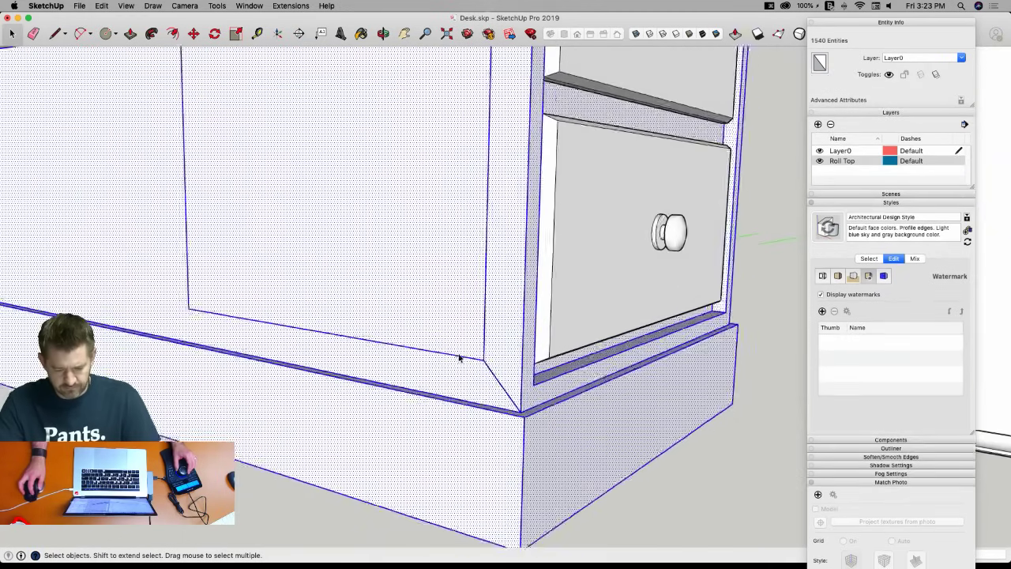
right_click(477, 332)
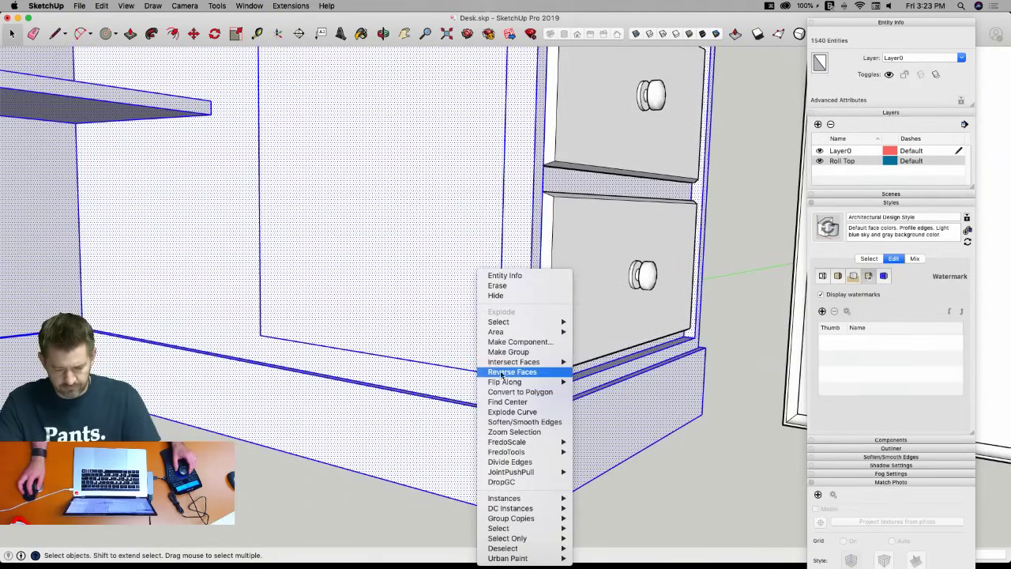
click(523, 397)
click(565, 465)
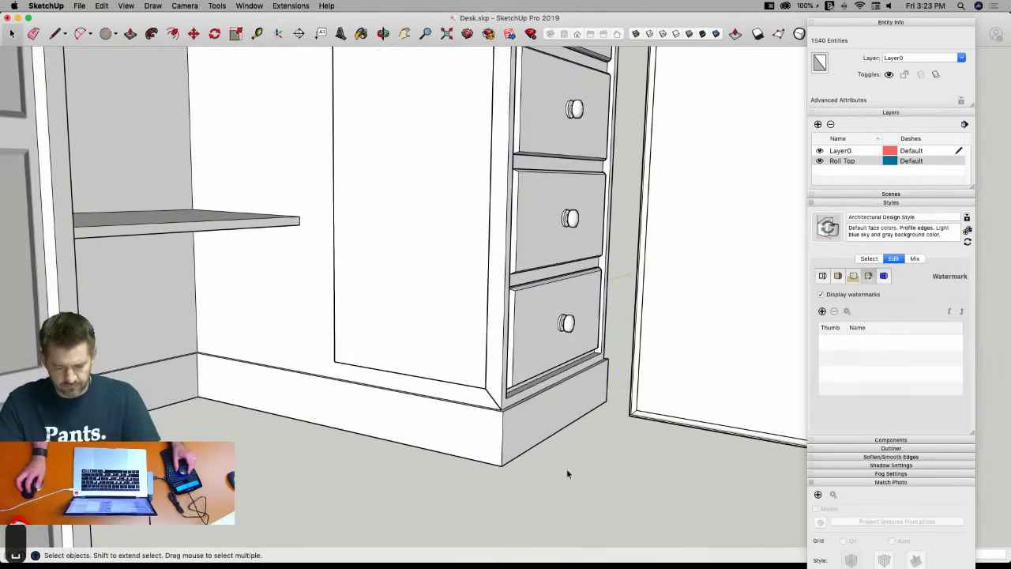
Redraw the copied panel's top edge to split the right pedestal's kneehole face, and remove the covering face and diagonal line.
key(l)
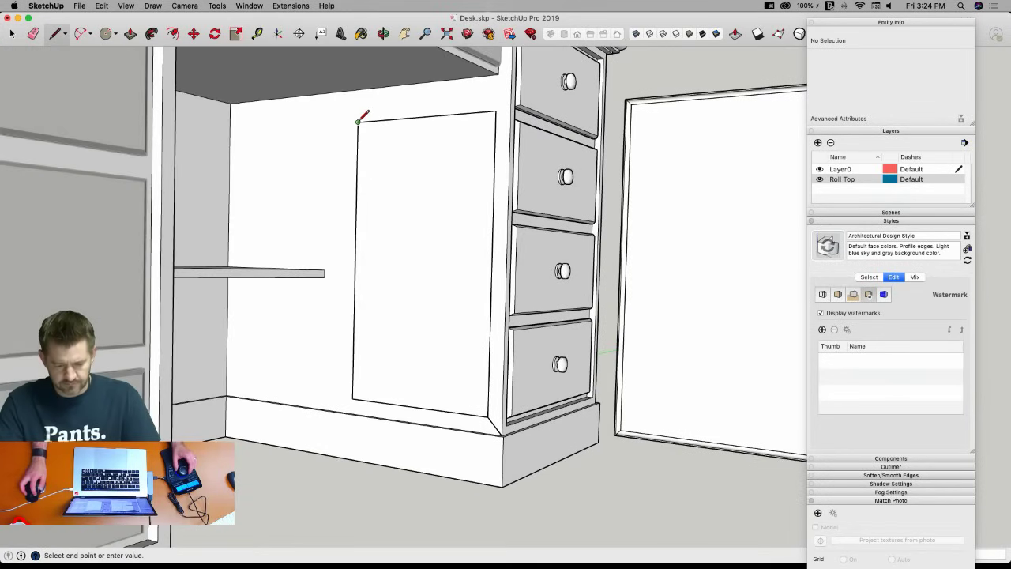
click(498, 111)
key(space)
click(440, 219)
key(Delete)
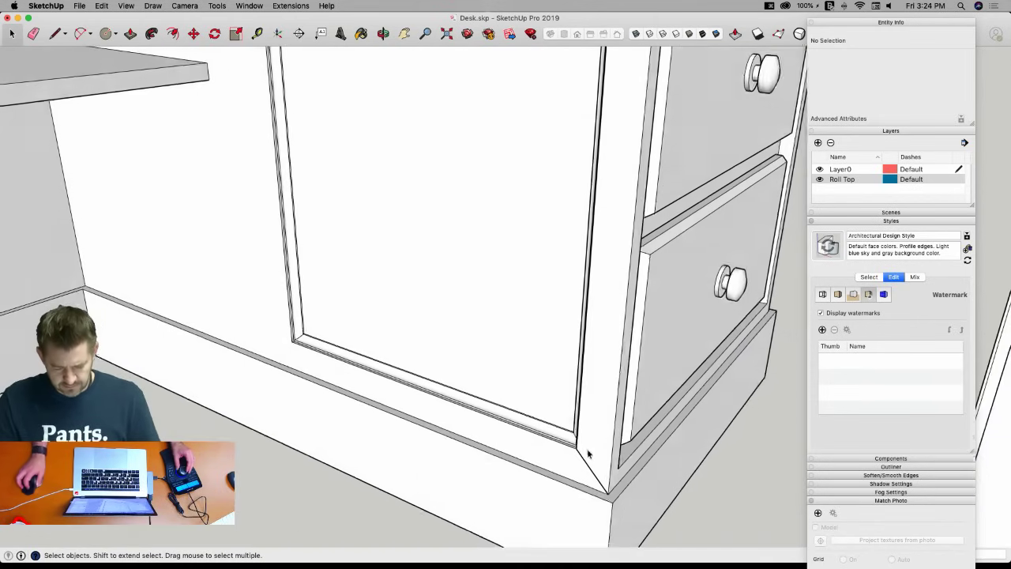
key(e)
key(space)
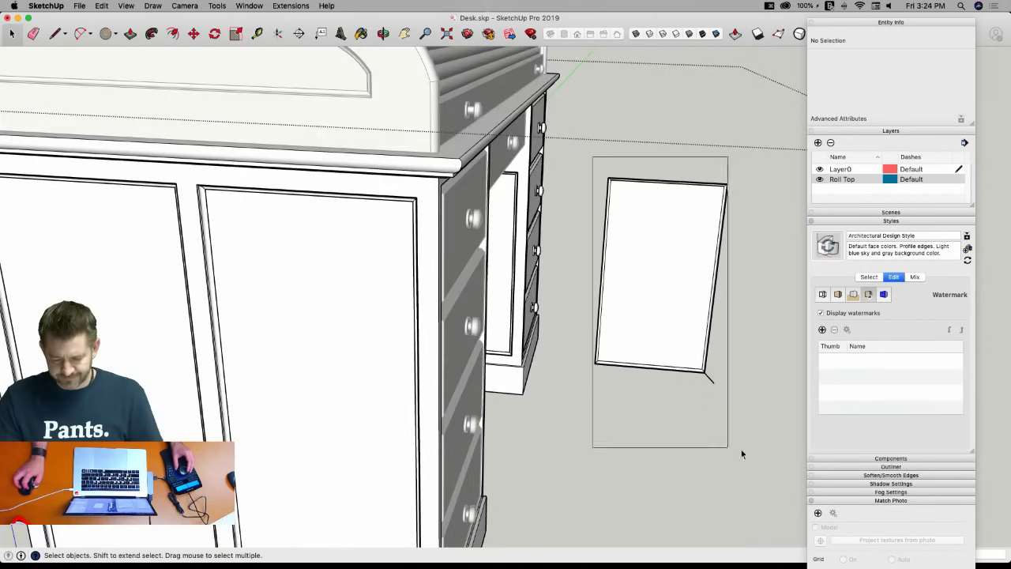
Select the entire shortened spare panel and mirror it across the desk's width with Flip Along.
triple_click(718, 434)
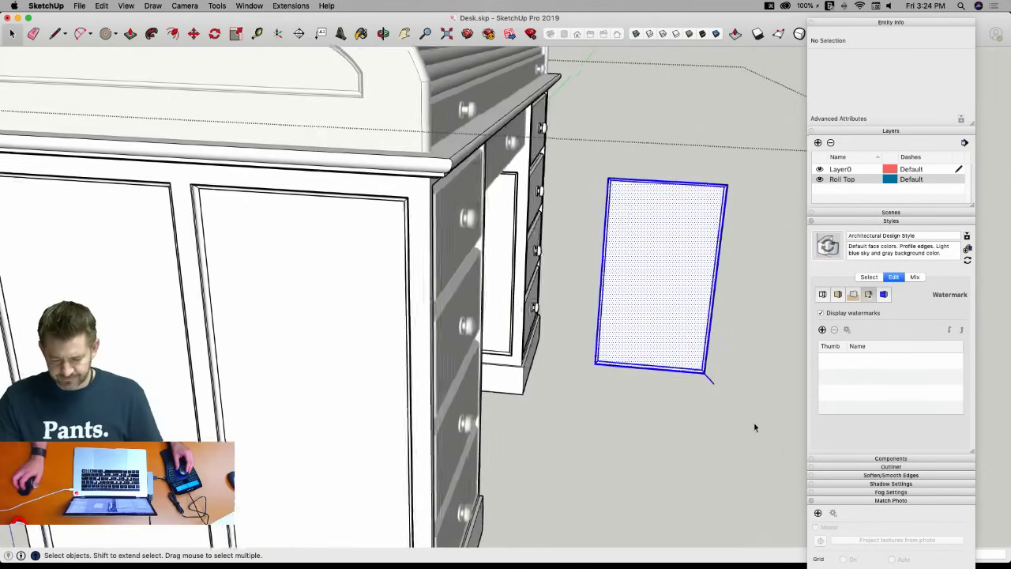
right_click(579, 327)
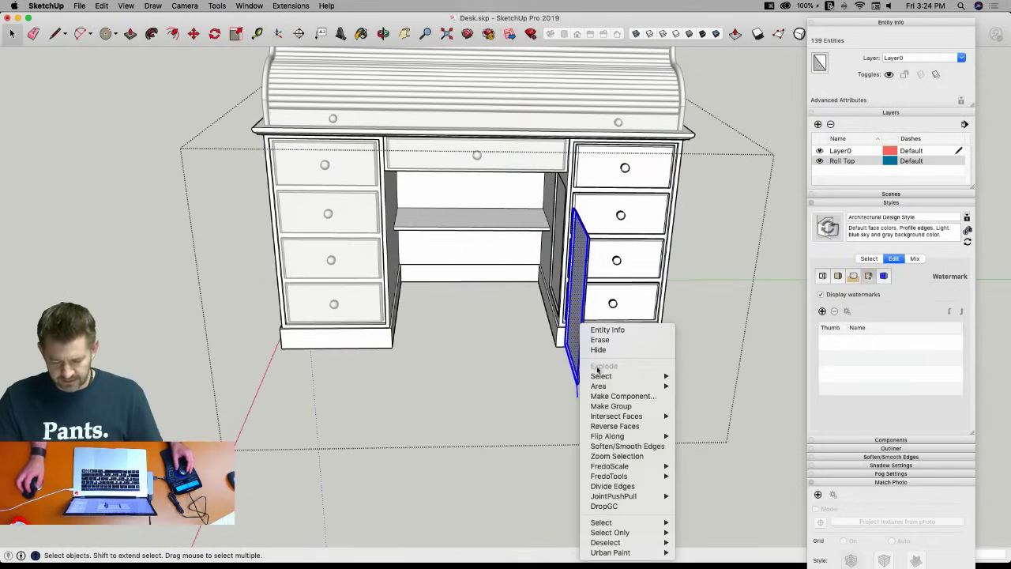
mouse_move(670, 439)
click(712, 445)
Move the mirrored panel onto the left pedestal's kneehole side, placing the diagonal line's end at the lower front corner.
key(m)
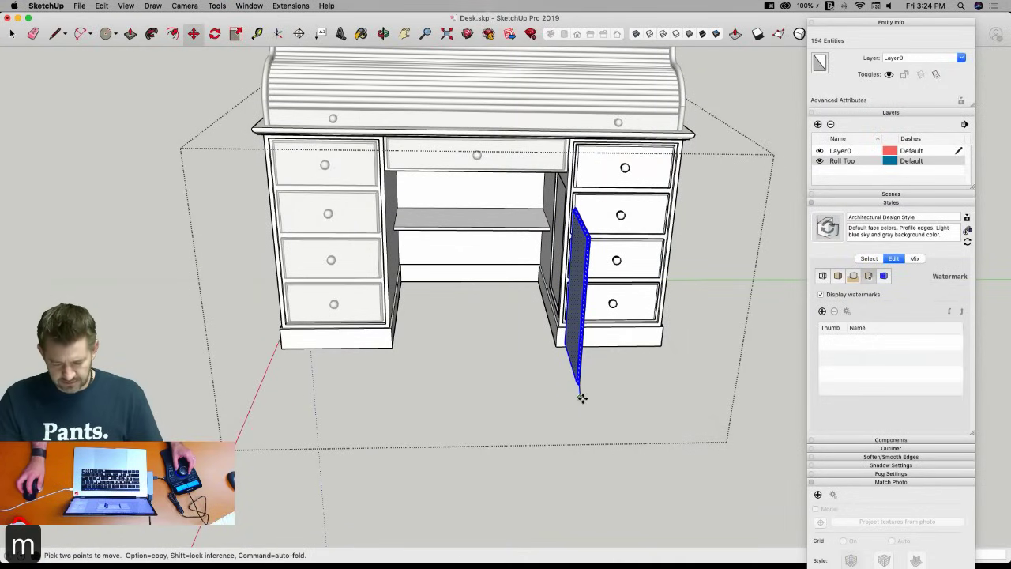
click(580, 395)
scroll(510, 413, up, 6)
scroll(470, 367, up, 6)
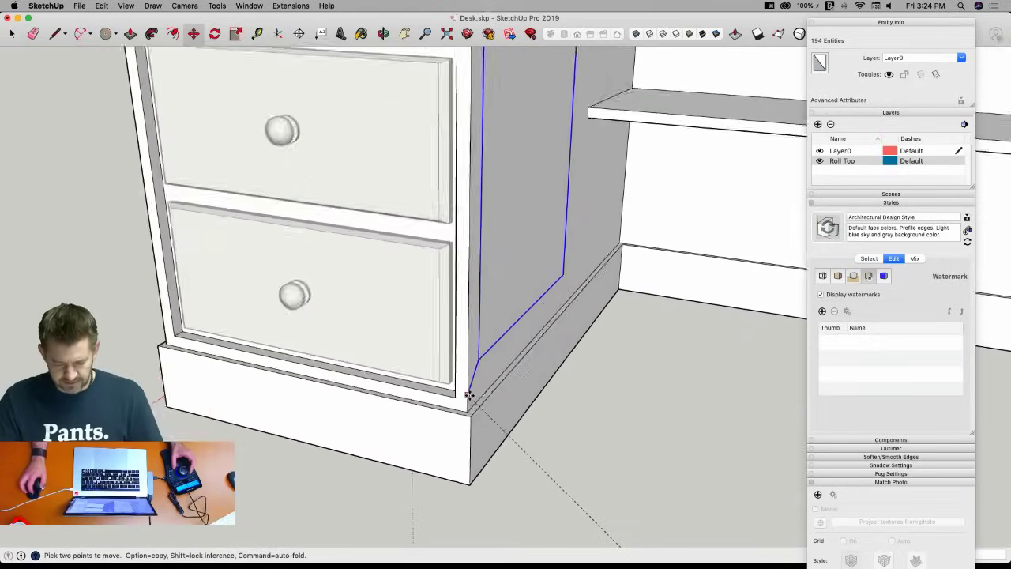
click(470, 417)
key(space)
Redraw the left kneehole panel's bottom edge to split the surrounding face, and remove the covering face and diagonal line.
click(557, 451)
key(l)
click(478, 387)
click(580, 309)
key(space)
key(e)
click(479, 395)
key(space)
click(514, 298)
click(623, 442)
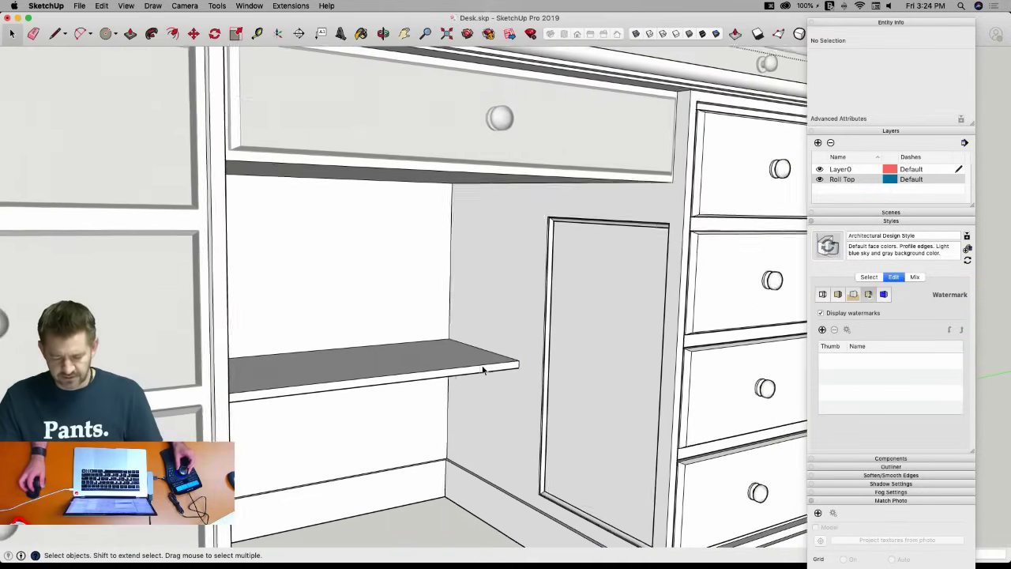
Push/Pull the front edge face of the kneehole shelf slightly forward to deepen the shelf.
click(482, 372)
key(p)
click(483, 376)
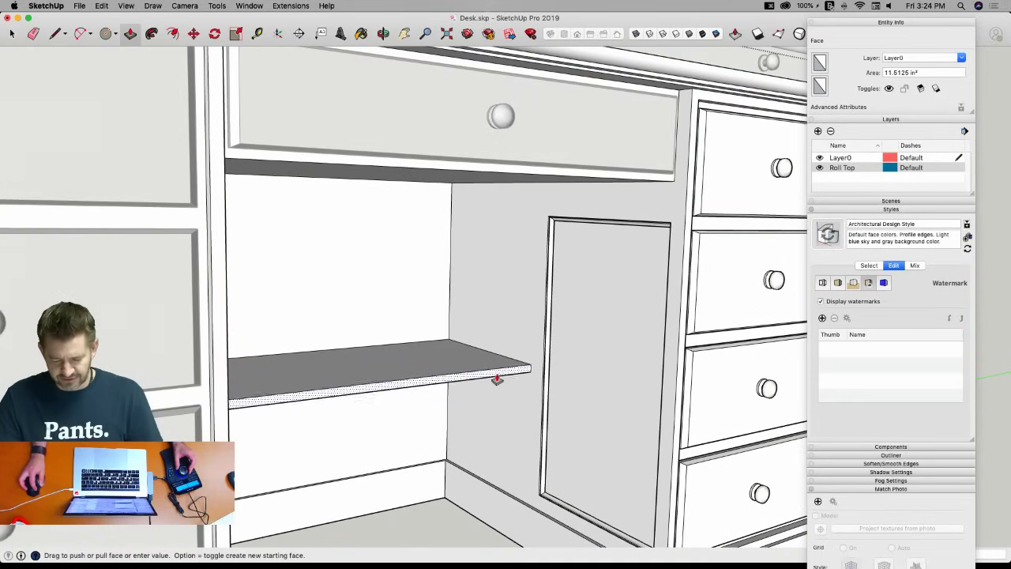
key(space)
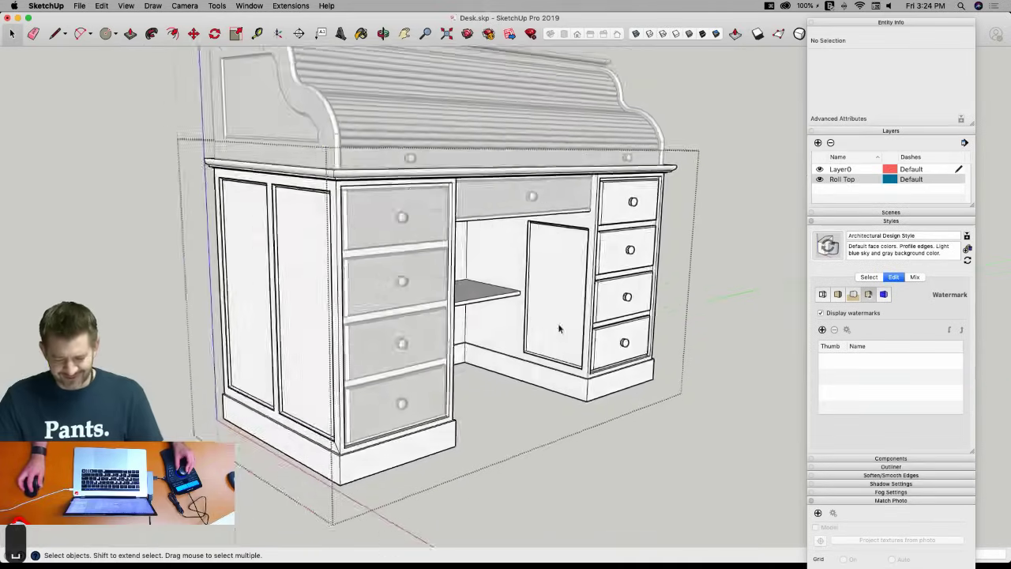
Leave the desk's editing context and save the model.
click(683, 422)
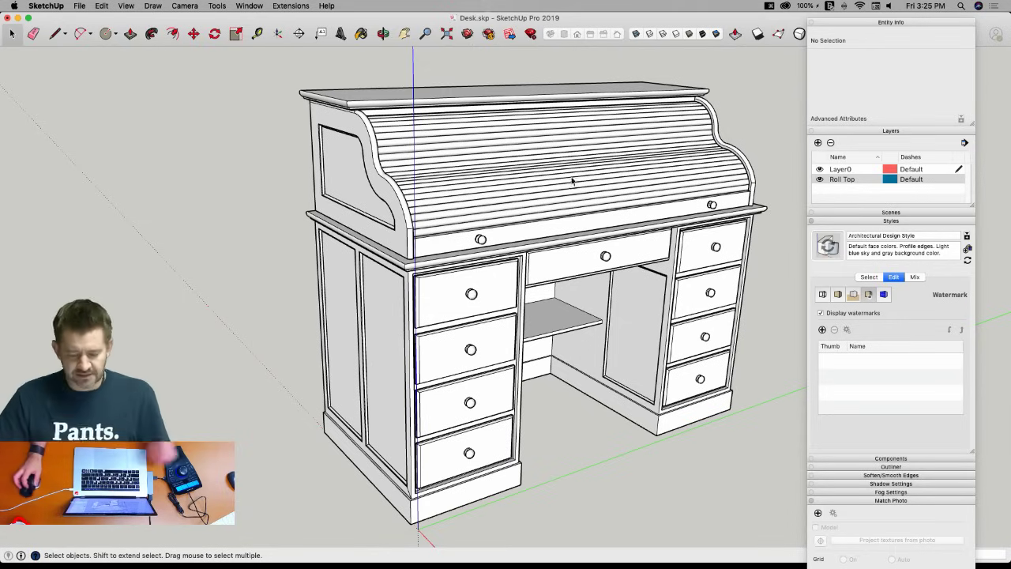
scroll(464, 172, down, 3)
key(super+s)
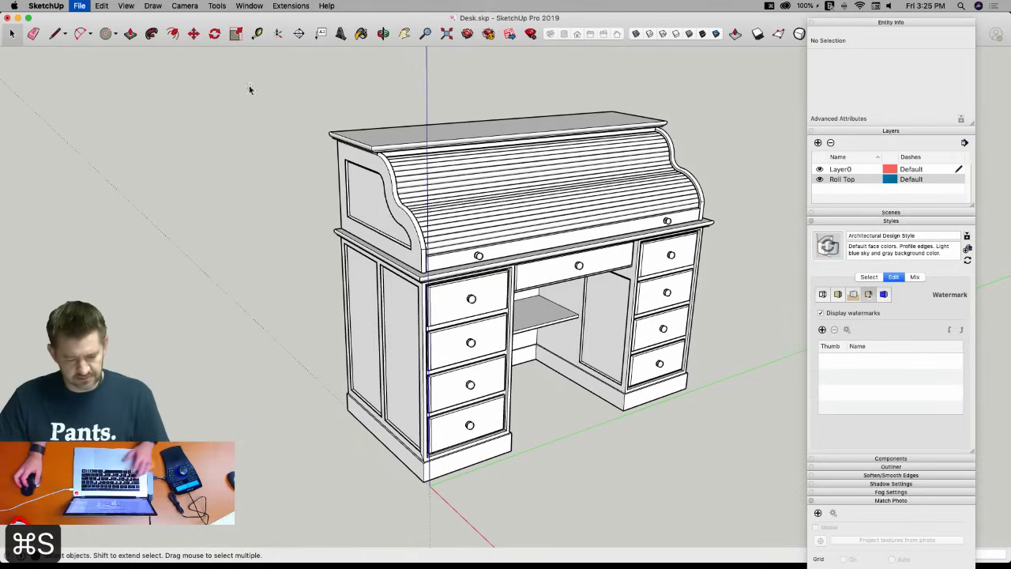
Import Sofa.skp from the Desktop into the model, with SketchUp Files (*.skp) as the import format.
scroll(239, 79, down, 3)
click(80, 6)
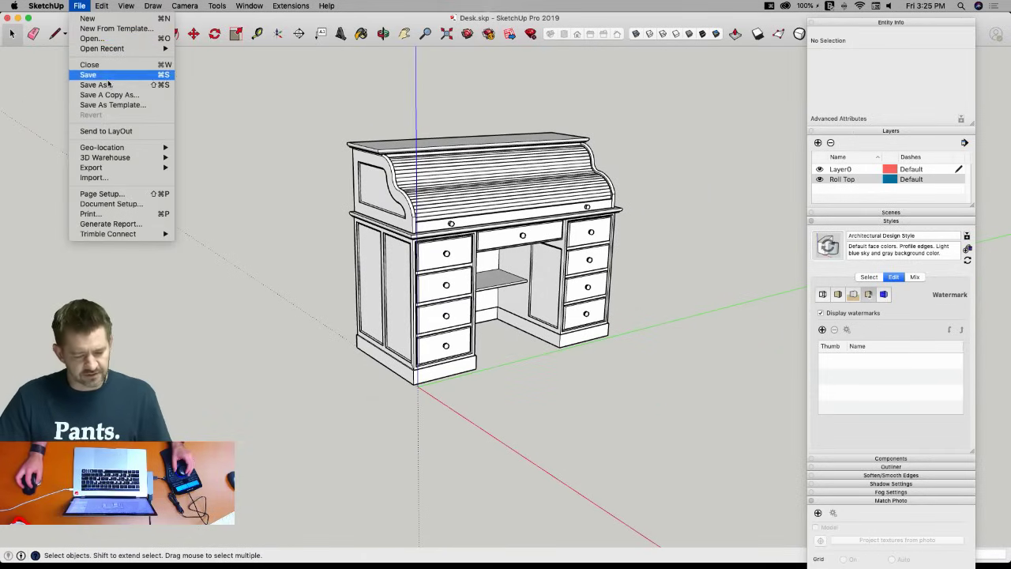
click(280, 229)
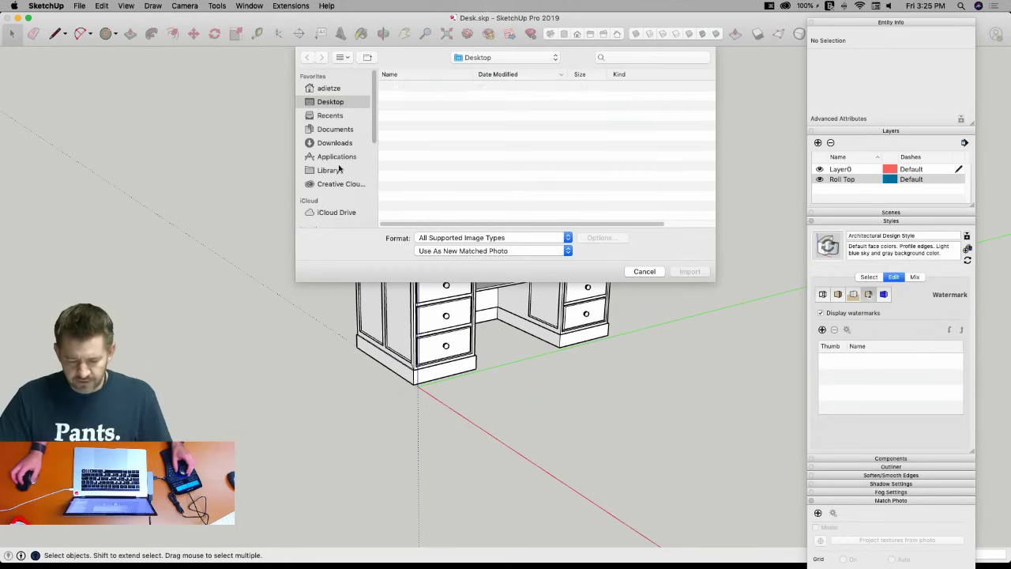
click(480, 238)
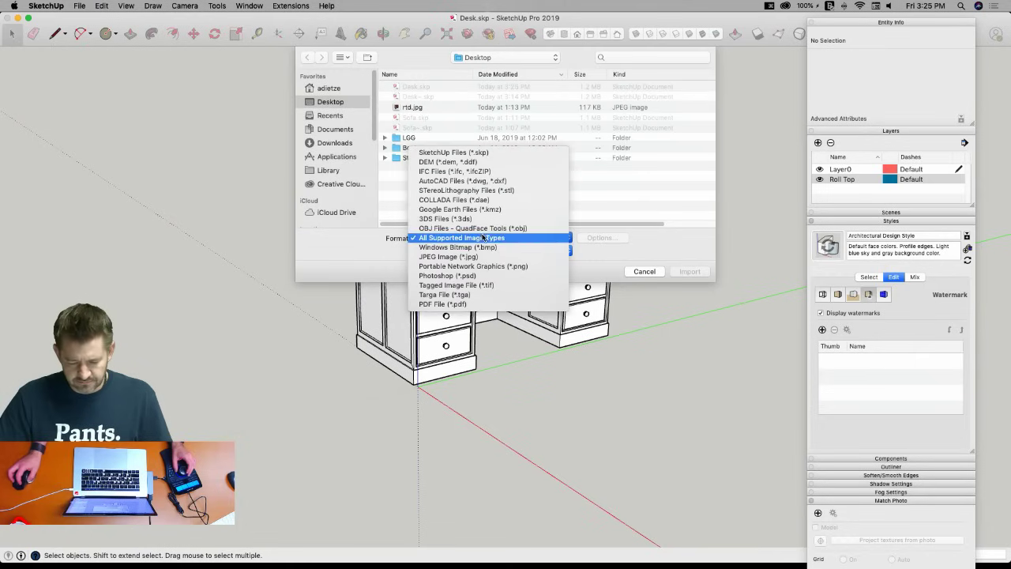
click(443, 149)
click(414, 116)
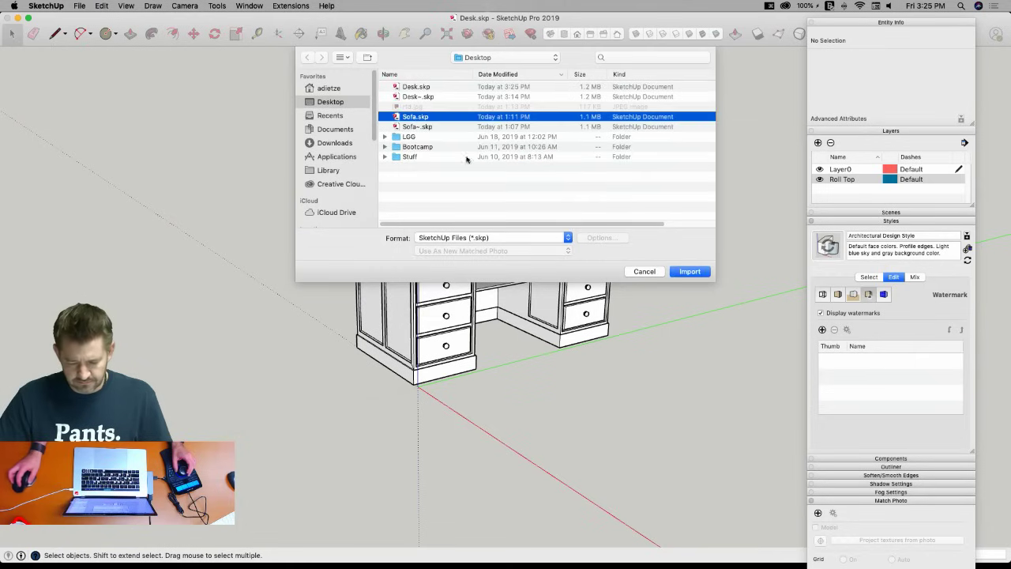
click(702, 272)
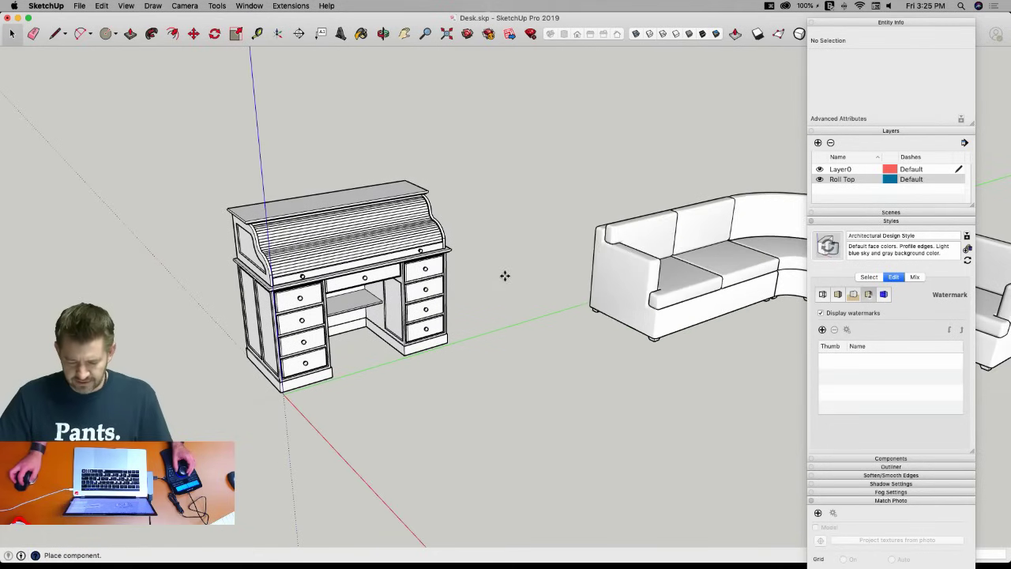
Place the imported sofa and move it closer to the roll-top desk.
click(650, 347)
key(m)
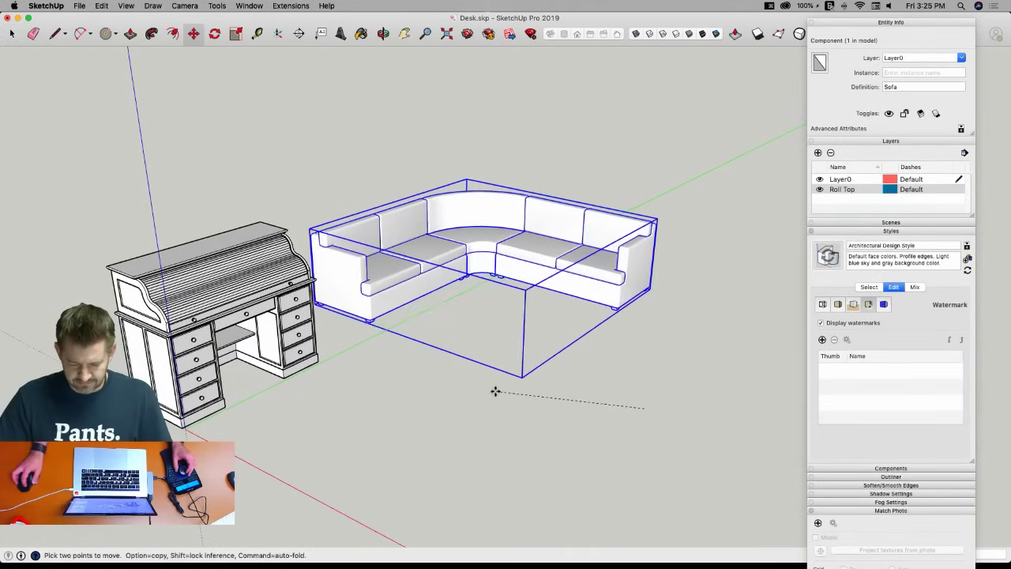
key(space)
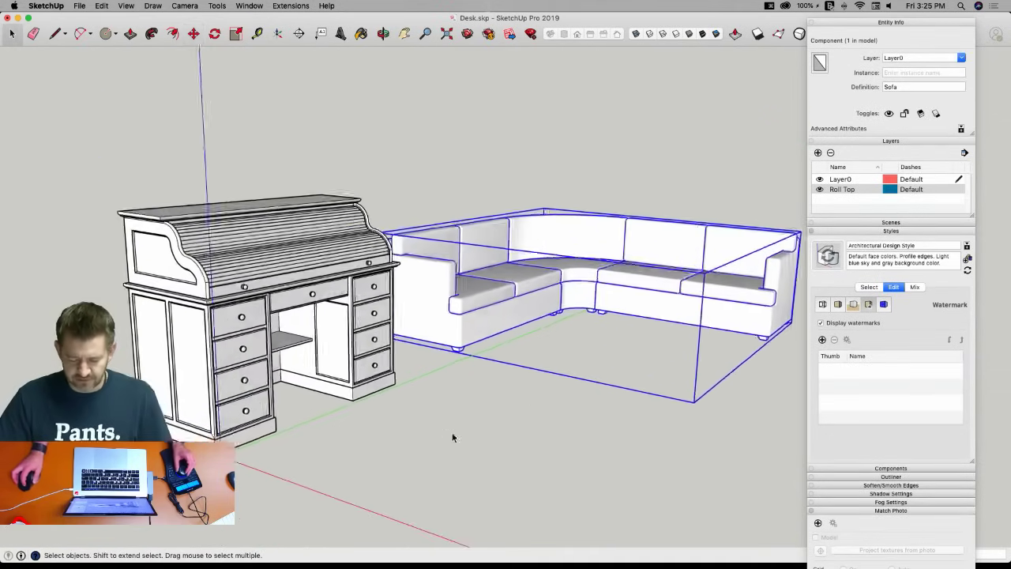
key(space)
Collapse the Styles, Layers, Entity Info and Match Photo sections, and deselect the sofa.
click(850, 230)
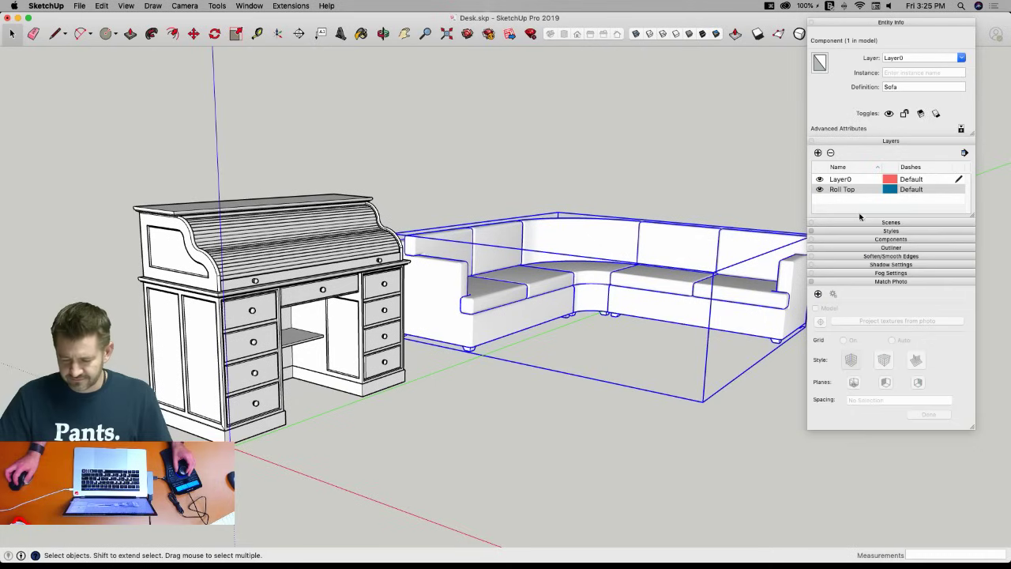
click(859, 140)
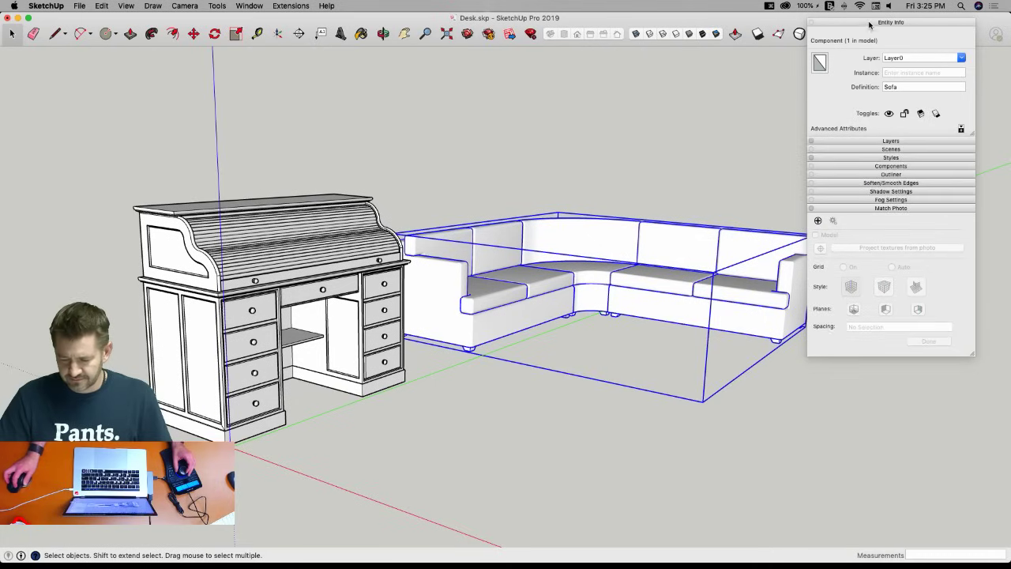
click(869, 24)
click(856, 97)
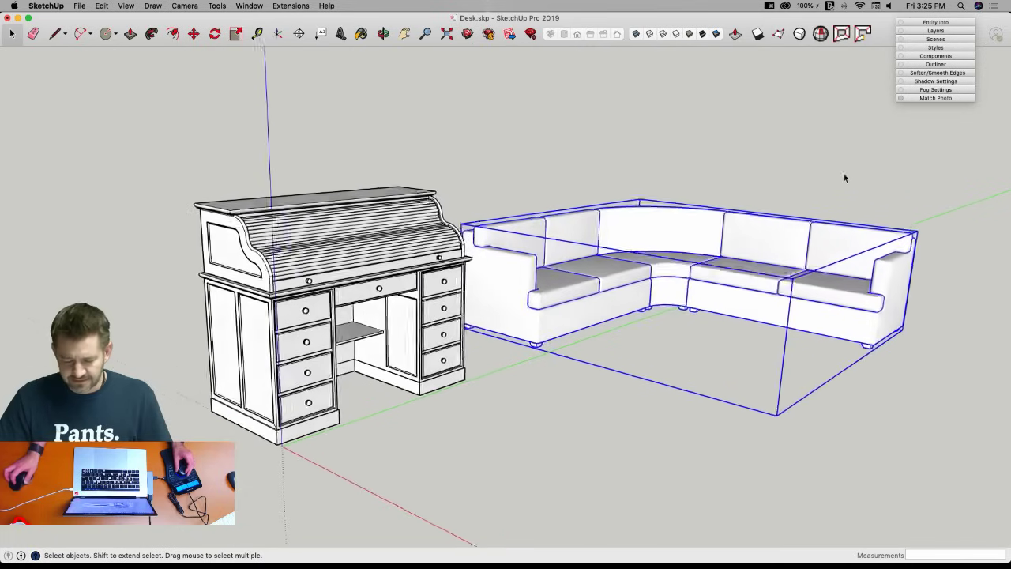
click(792, 119)
key(space)
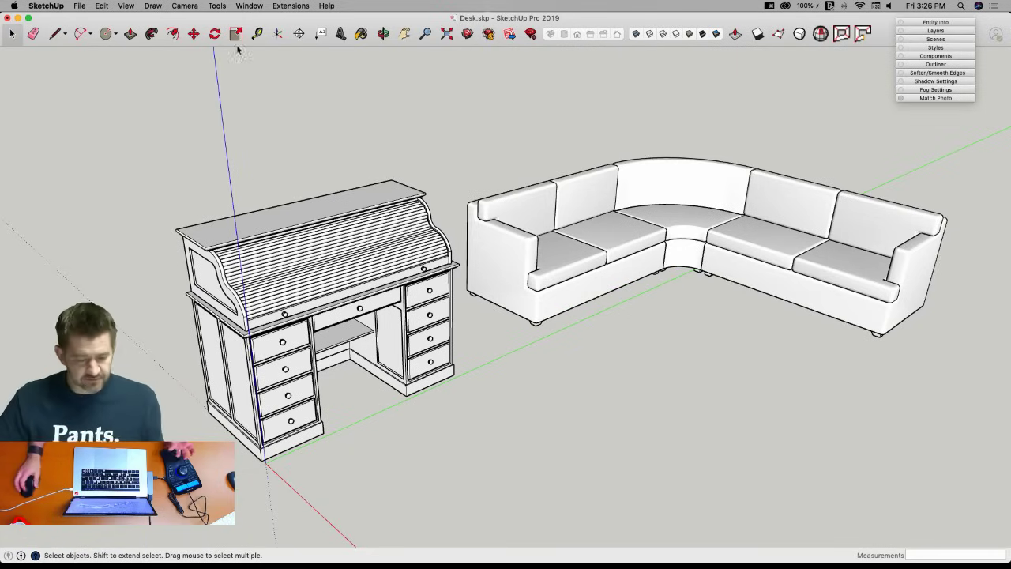
Narrow the camera's field of view to 1 degree with the Field of View tool.
click(181, 6)
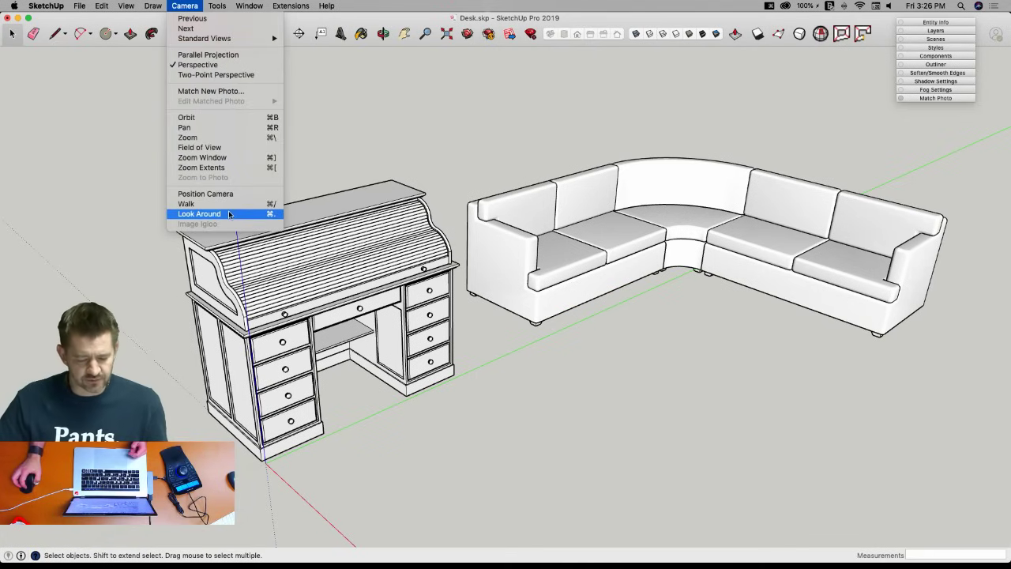
click(214, 147)
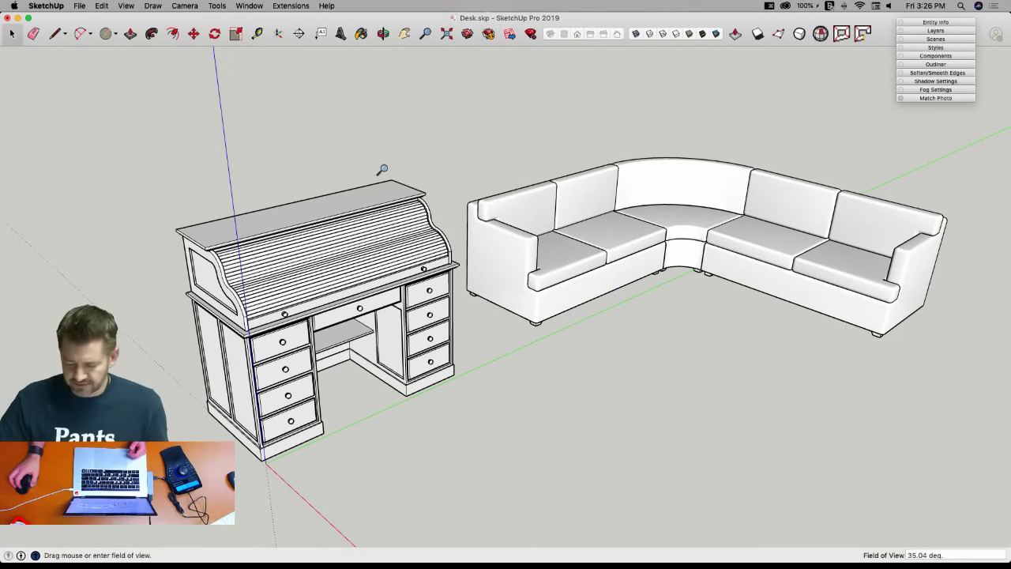
drag(467, 200, 517, 203)
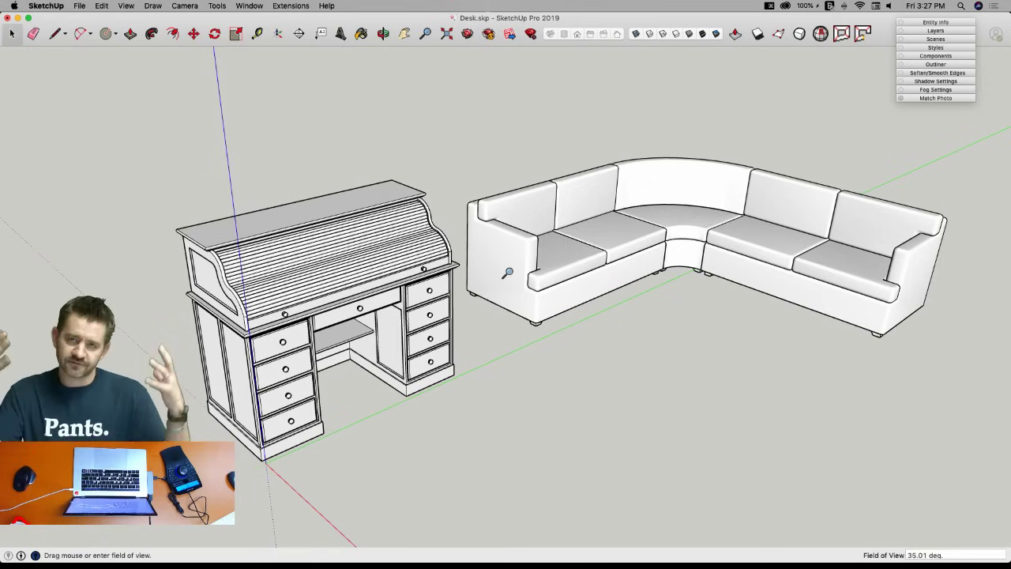
drag(509, 305, 473, 86)
drag(492, 329, 462, 128)
drag(543, 372, 513, 105)
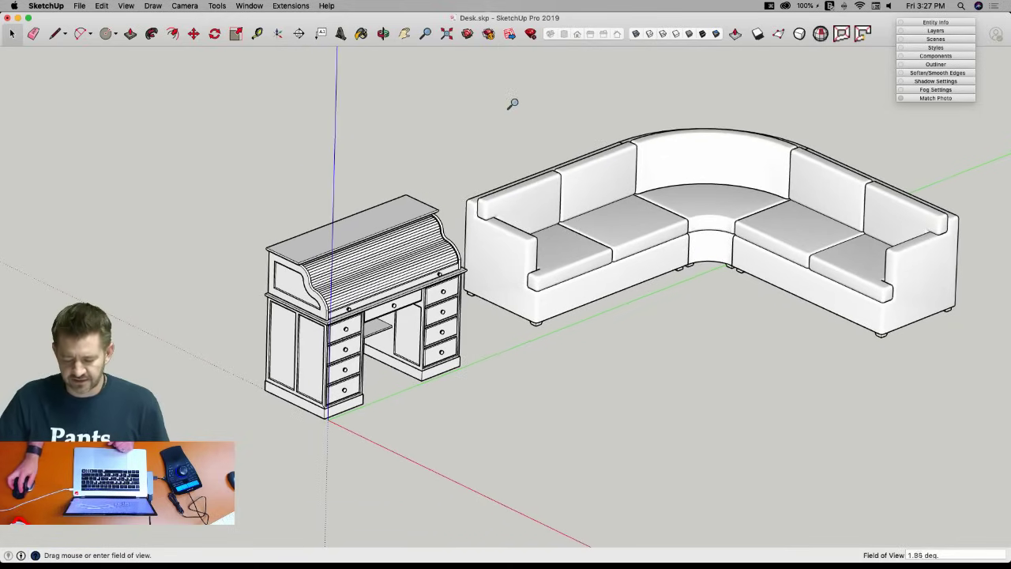
drag(542, 299, 524, 138)
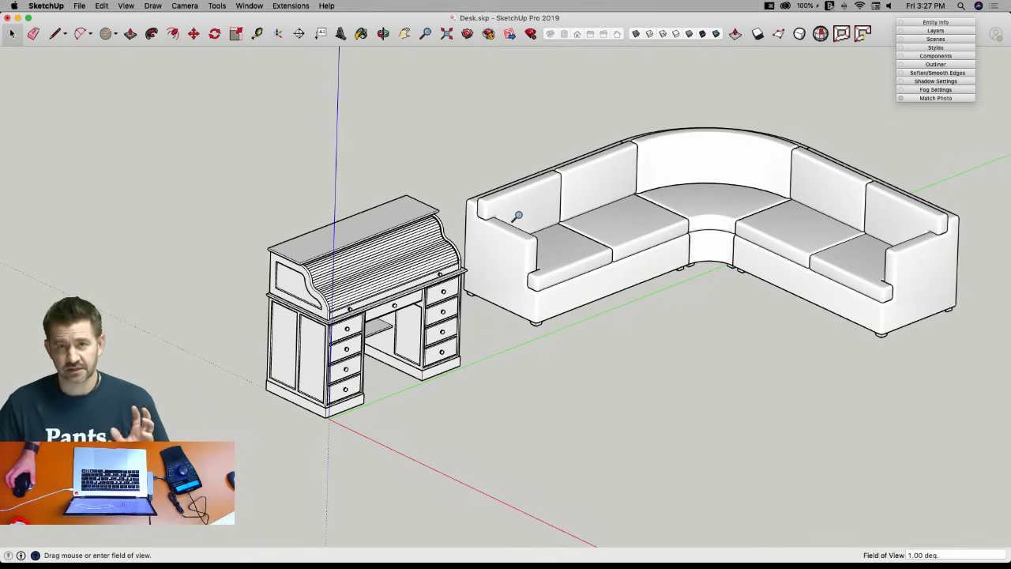
Widen the camera's field of view to 120 degrees to exaggerate the perspective.
drag(557, 154, 525, 518)
drag(562, 97, 533, 451)
drag(532, 153, 529, 451)
drag(517, 165, 531, 472)
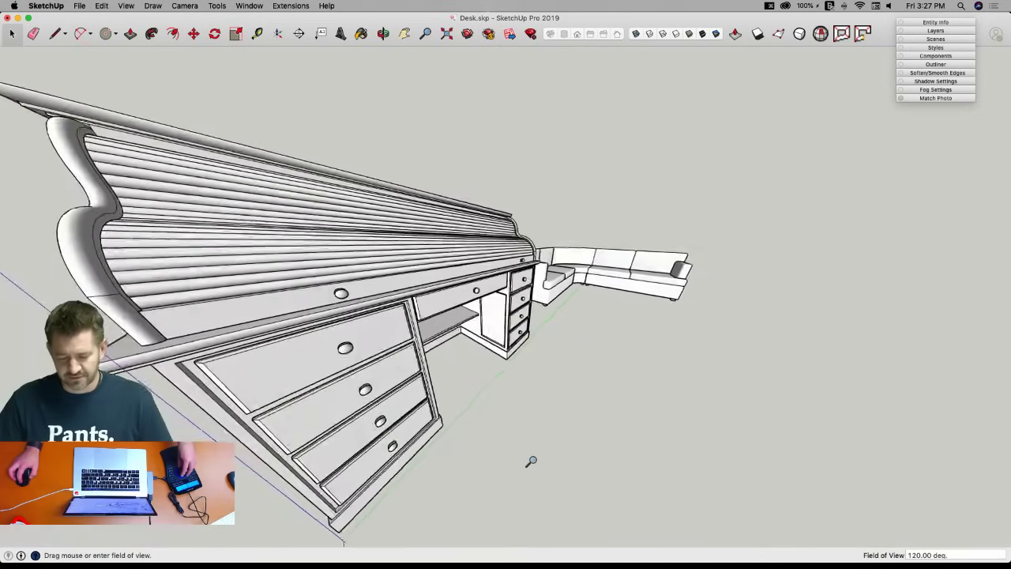
Reduce the field of view to about 44 degrees while viewing the desk and sofa.
drag(544, 374, 505, 261)
drag(544, 327, 527, 307)
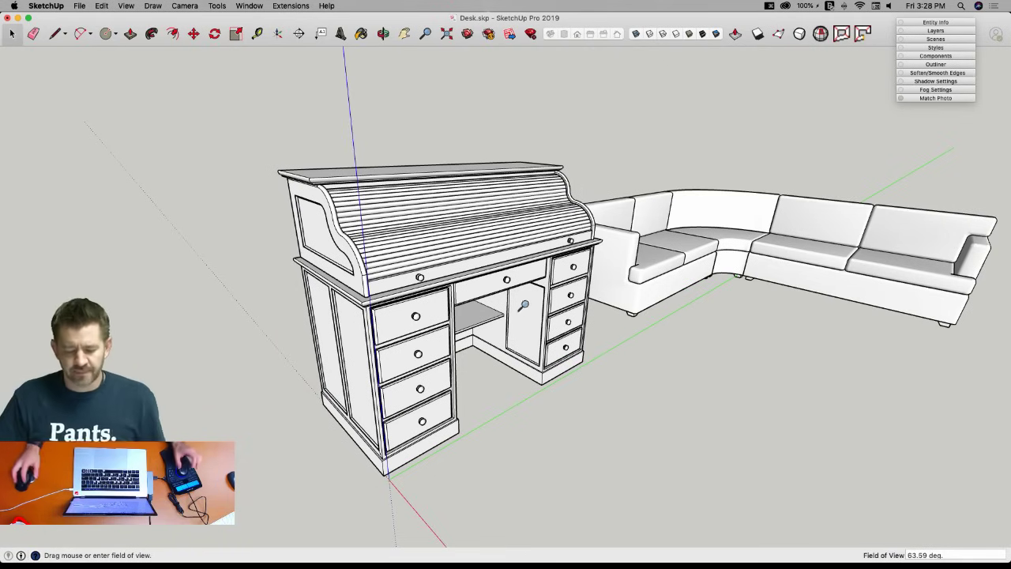
drag(526, 342, 517, 286)
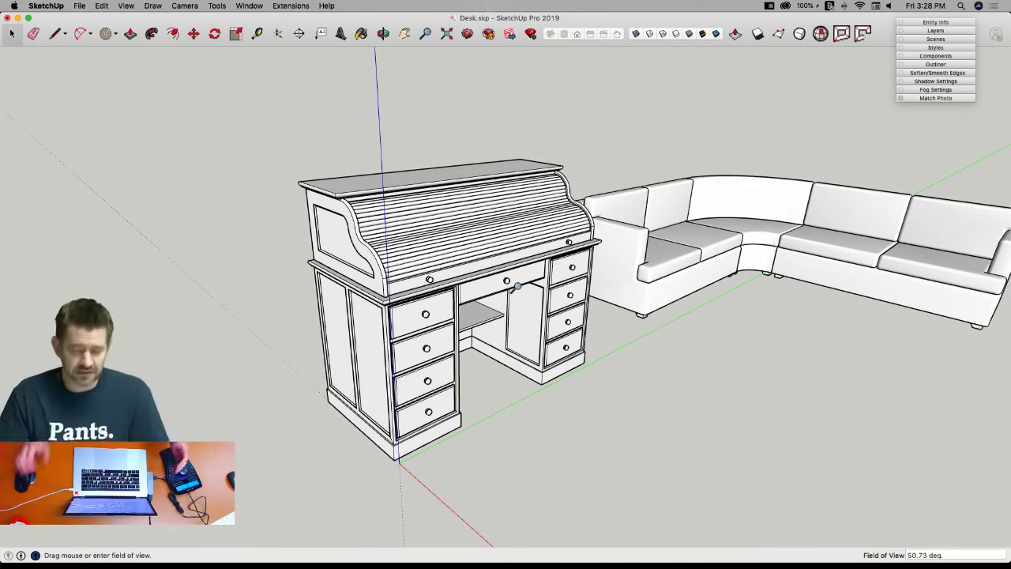
drag(532, 320, 542, 359)
middle_drag(569, 298, 600, 221)
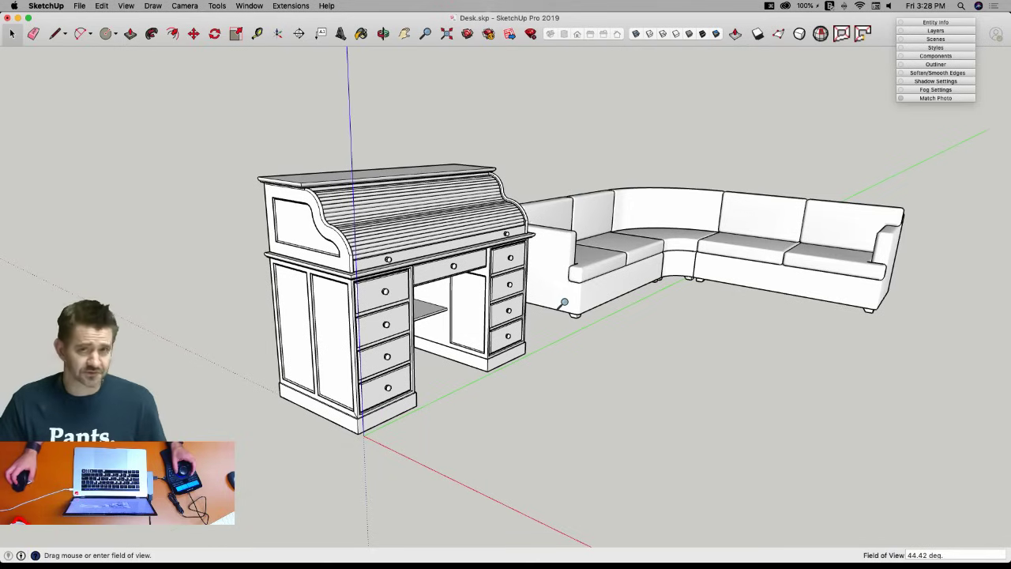
Enter a field of view of 0 and switch the camera to Parallel Projection.
text(0)
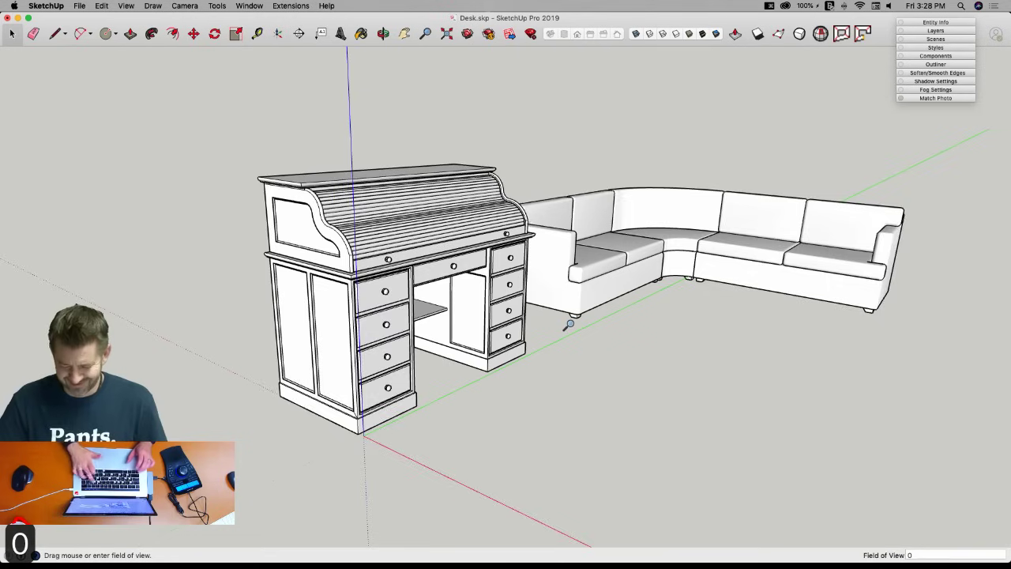
key(Return)
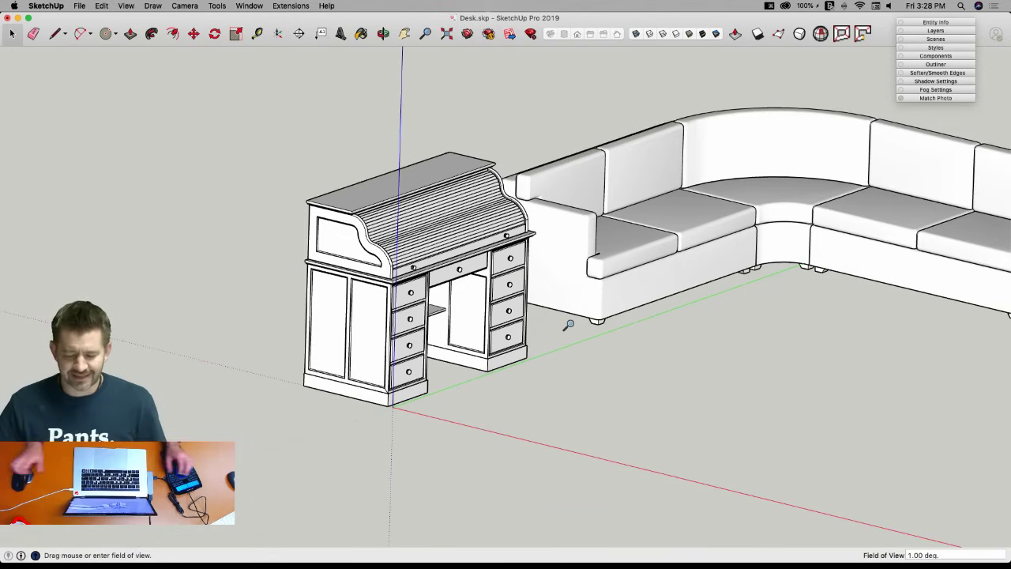
click(194, 7)
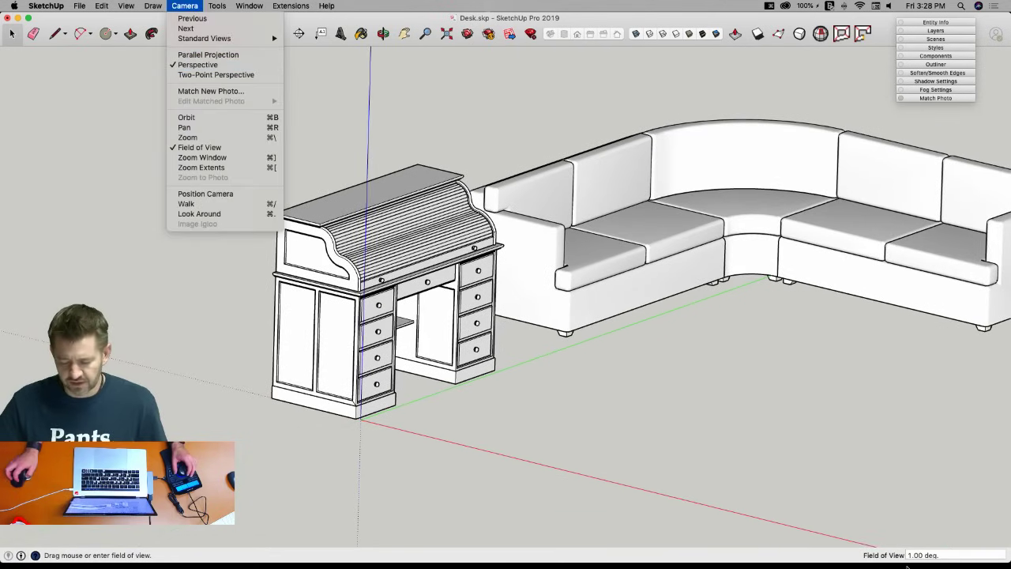
mouse_move(157, 7)
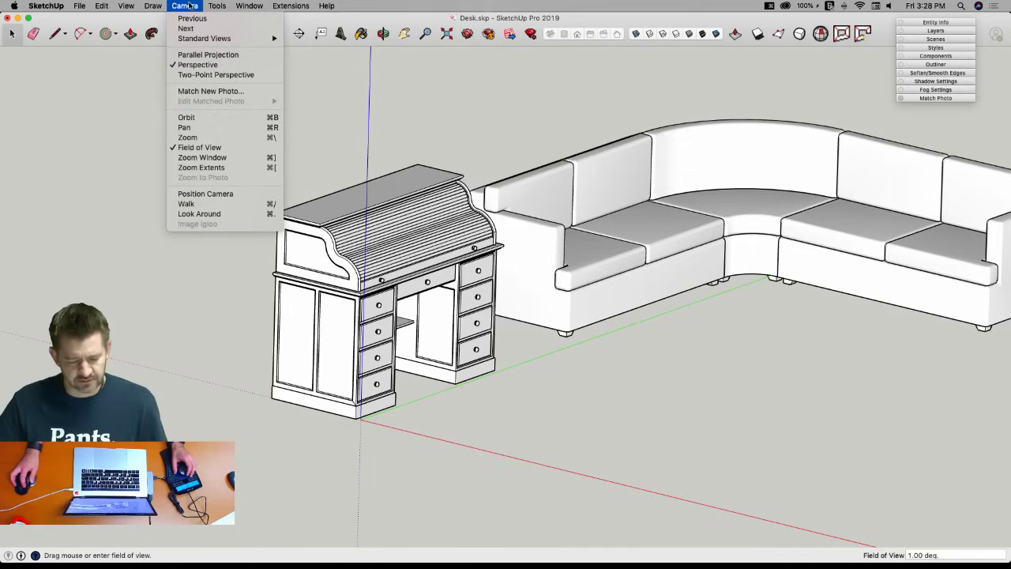
click(186, 55)
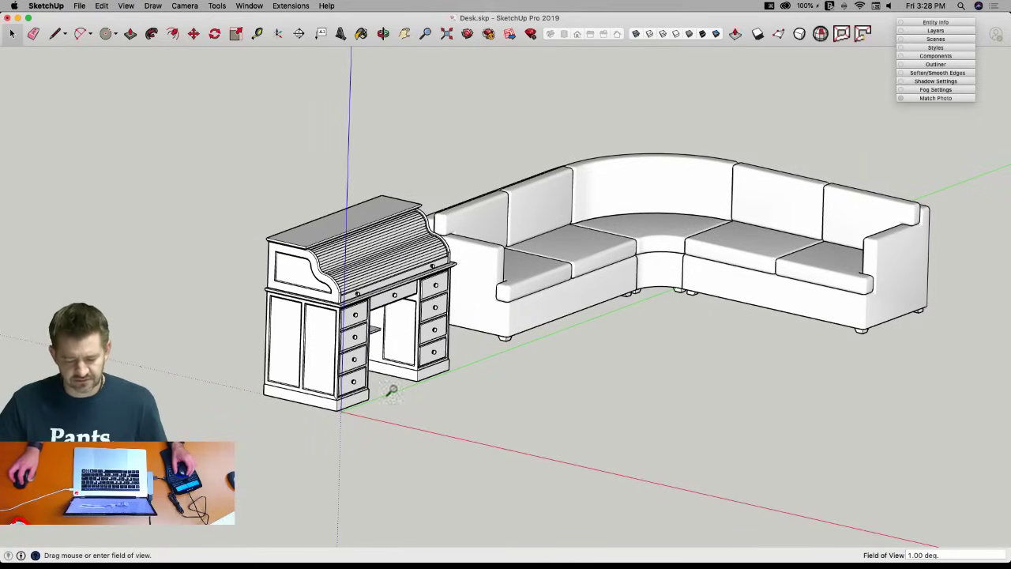
Switch the camera back to Perspective and set its field of view to 35 degrees.
click(217, 5)
mouse_move(184, 6)
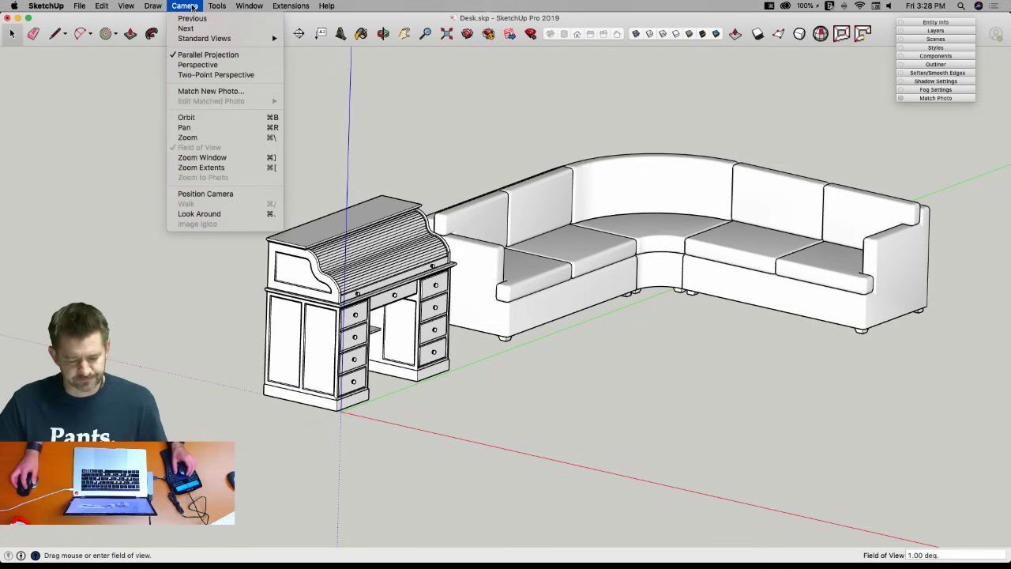
click(199, 66)
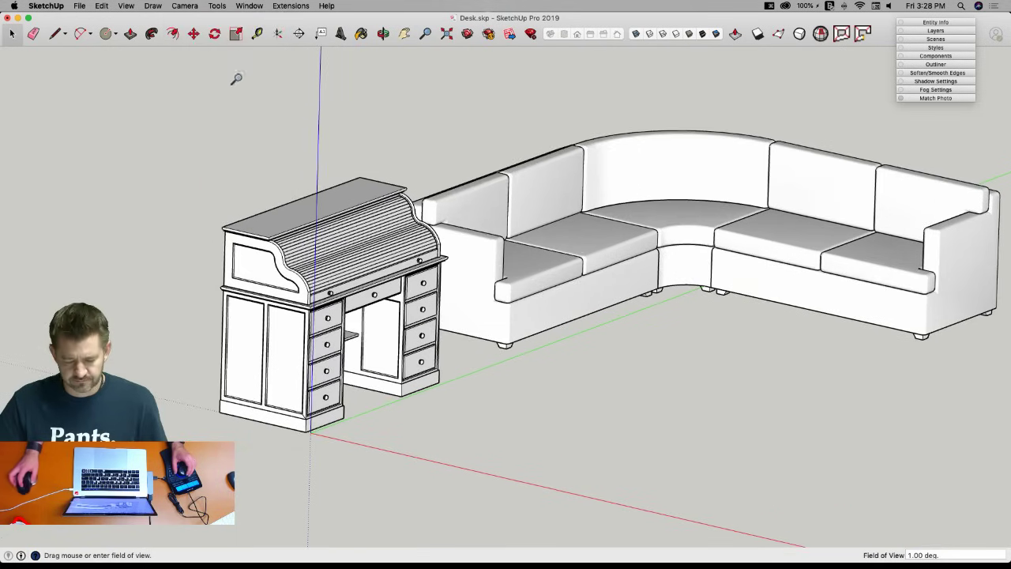
text(35)
key(Return)
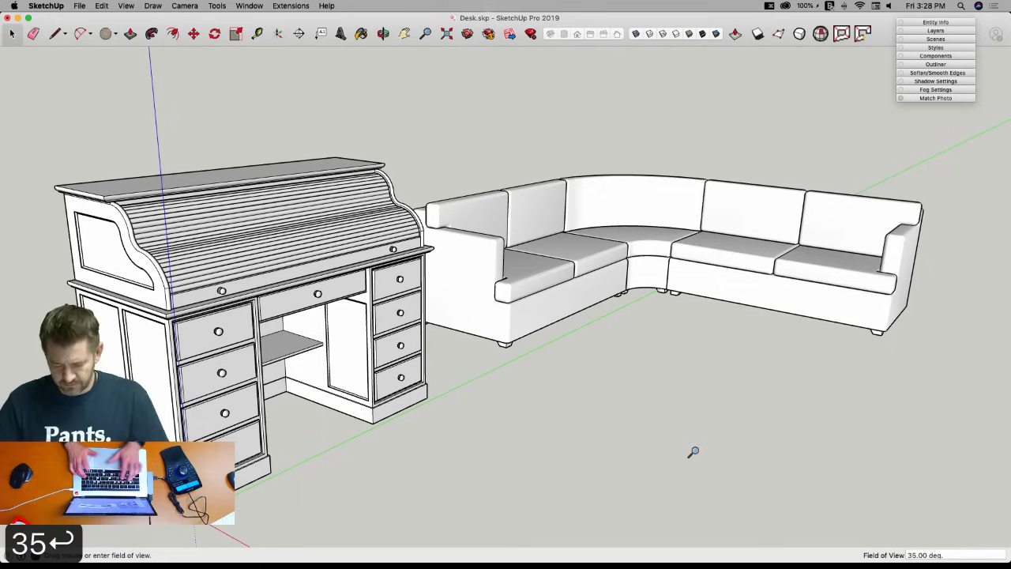
scroll(687, 439, down, 3)
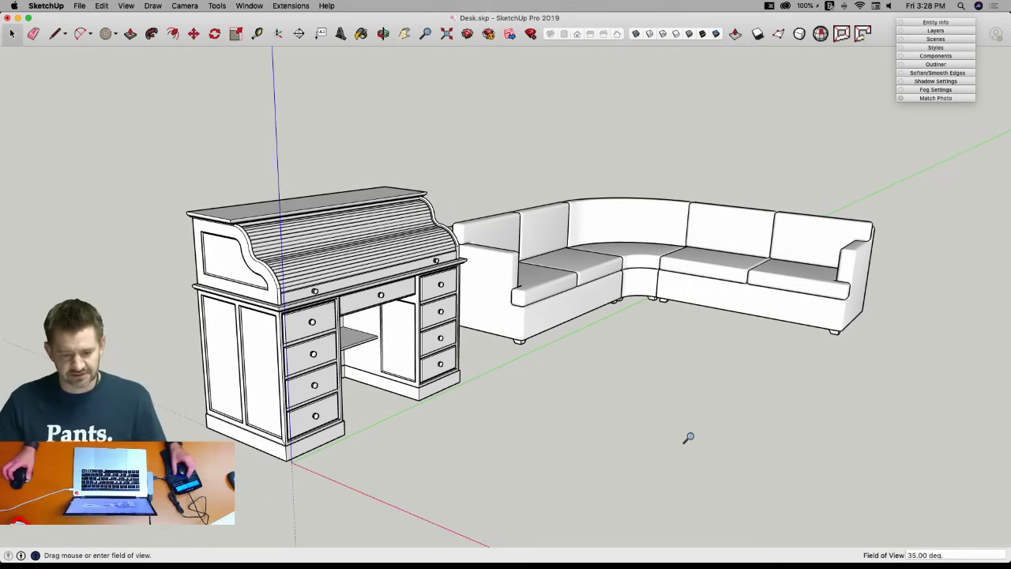
scroll(598, 384, down, 1)
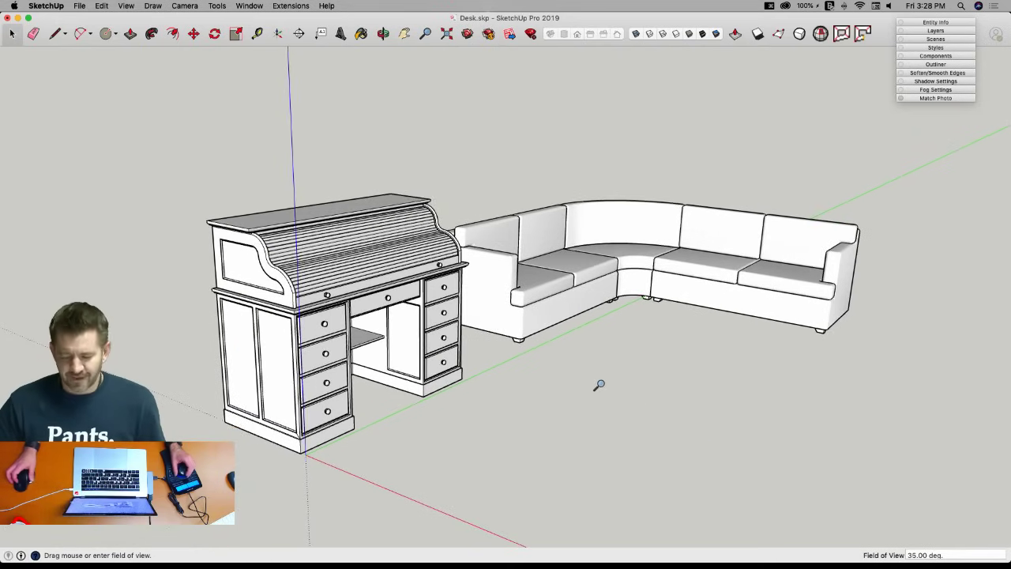
key(space)
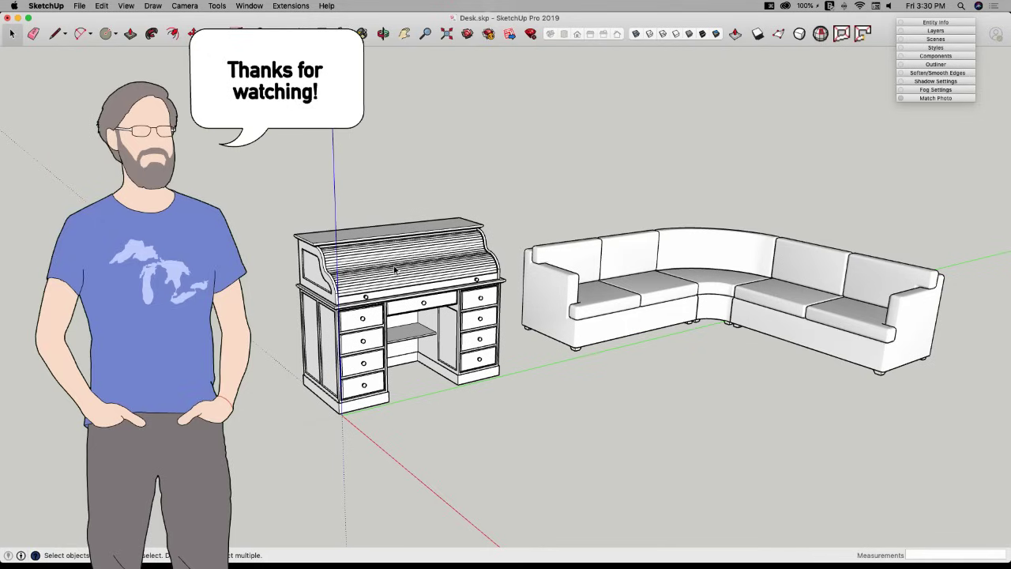
mouse_move(2, 344)
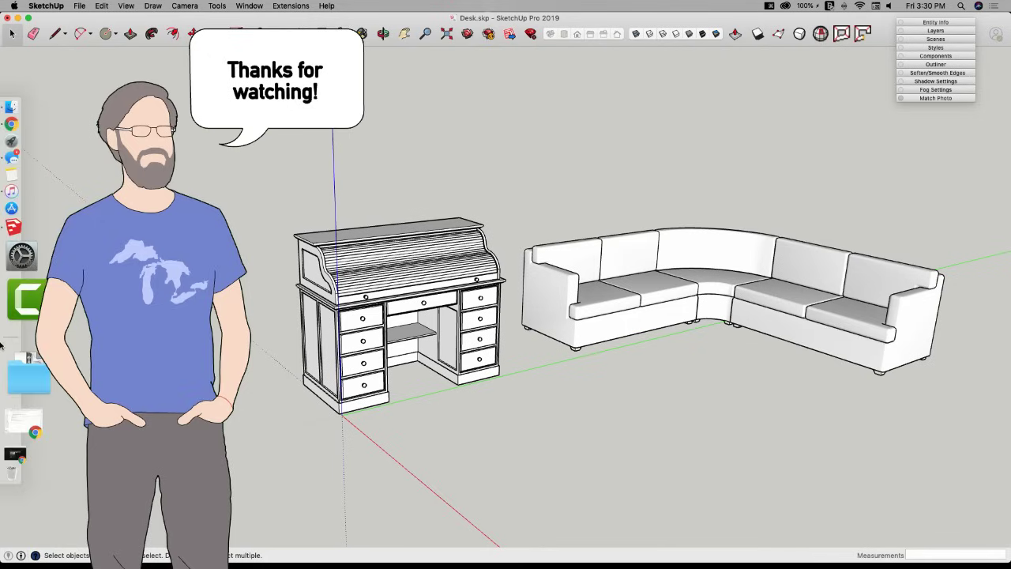